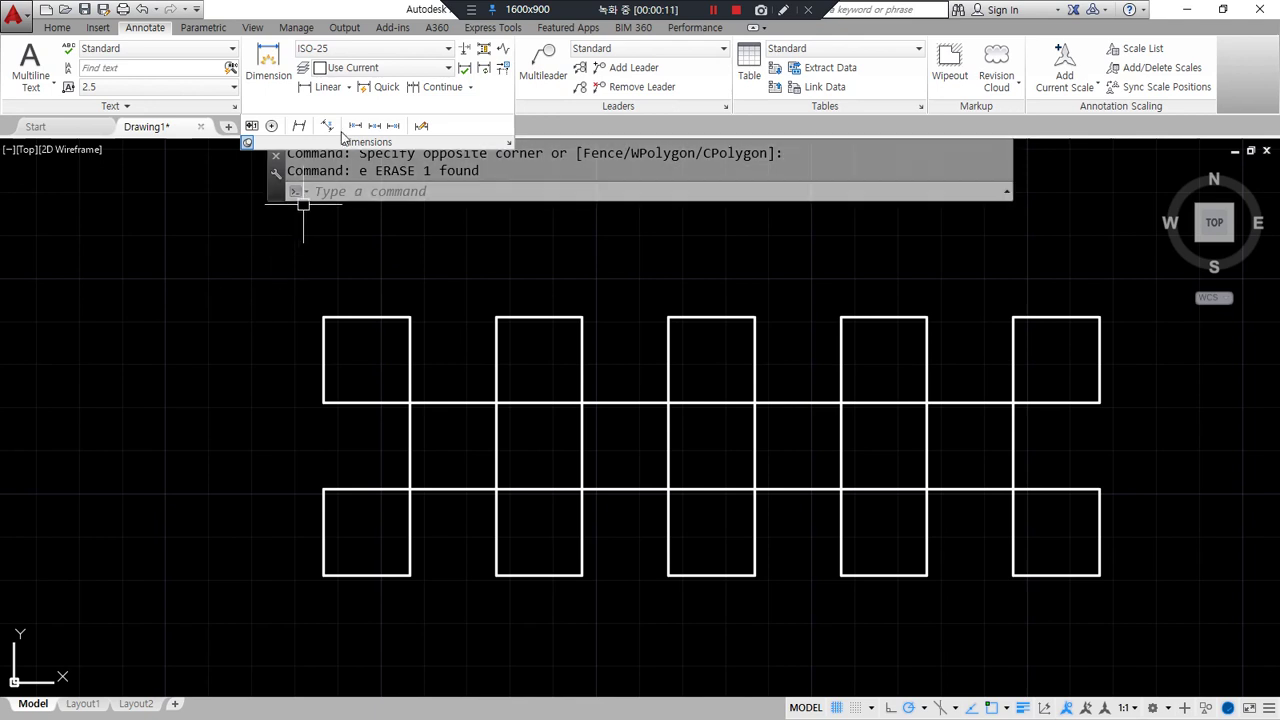
pyautogui.click(348, 87)
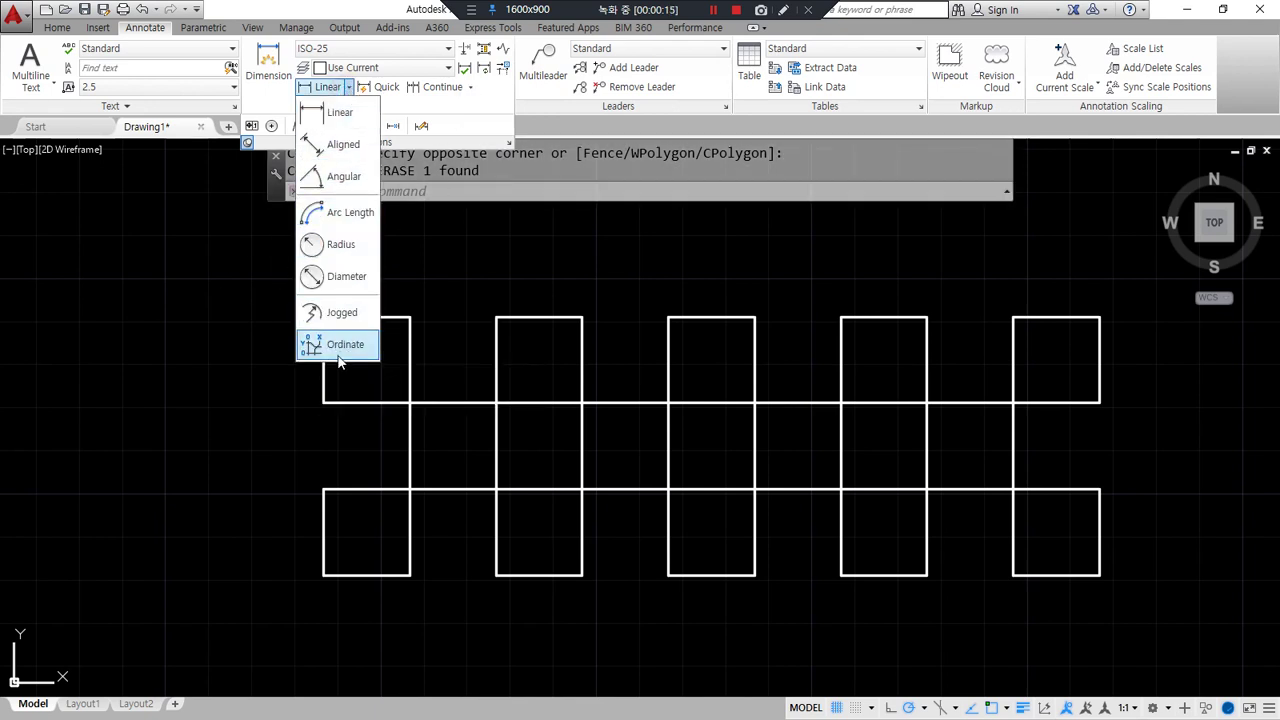
pyautogui.click(472, 88)
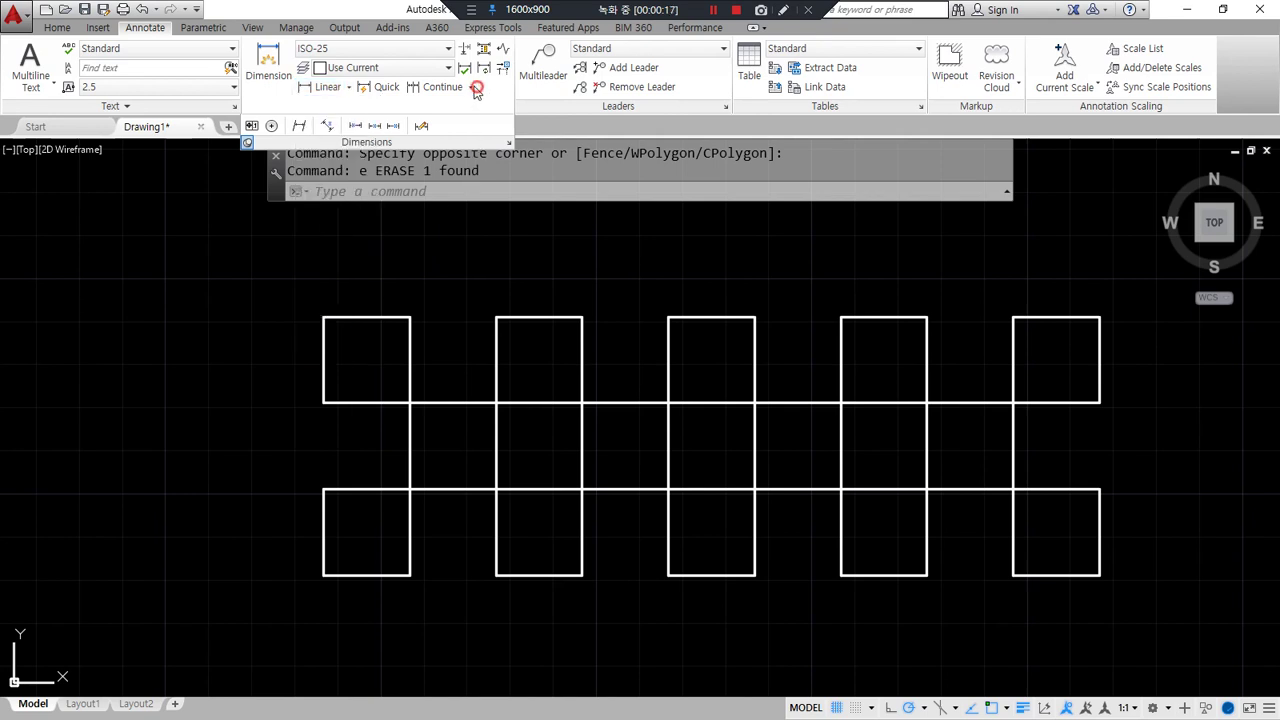
pyautogui.click(470, 87)
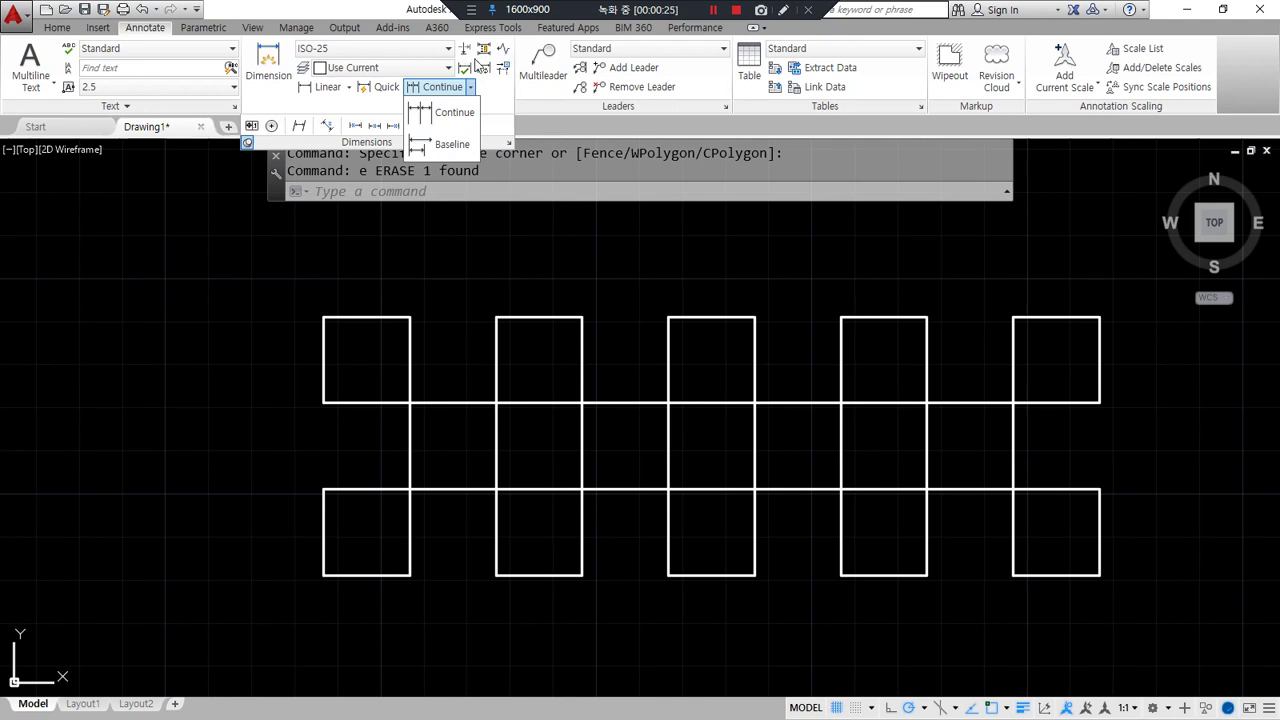
pyautogui.click(447, 262)
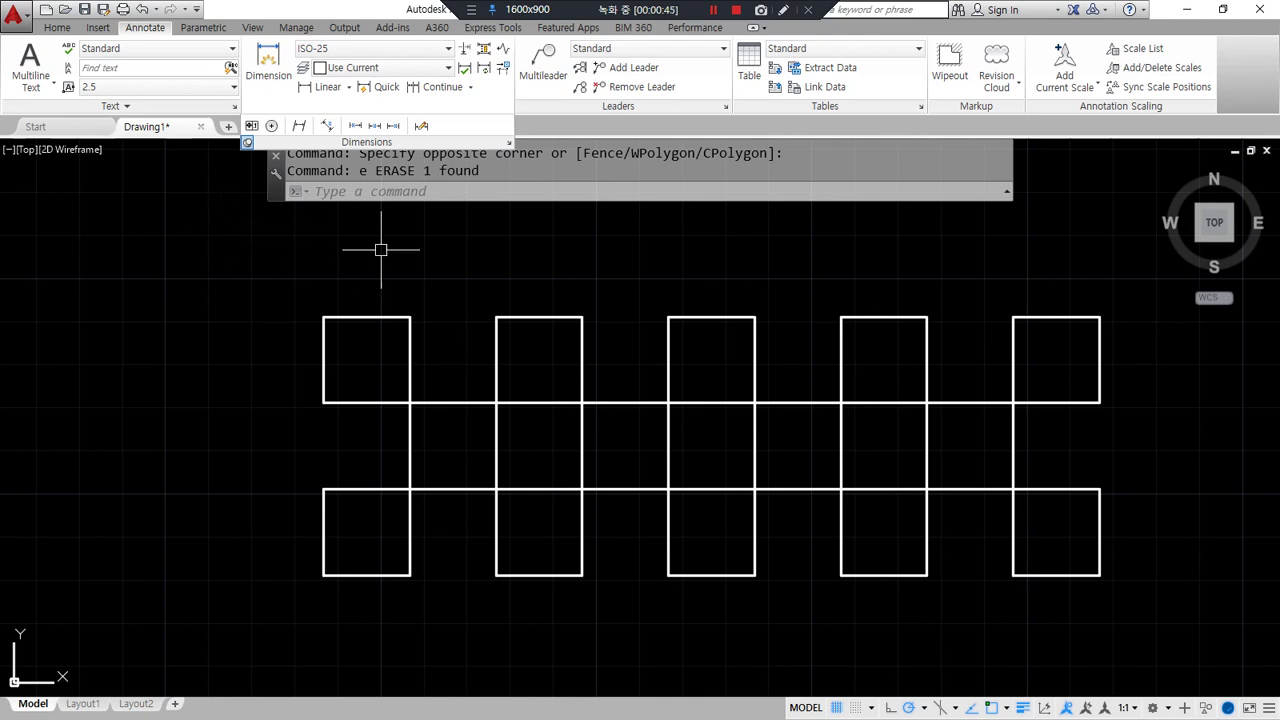
pyautogui.moveTo(380, 257); pyautogui.dragTo(337, 291, button='middle')
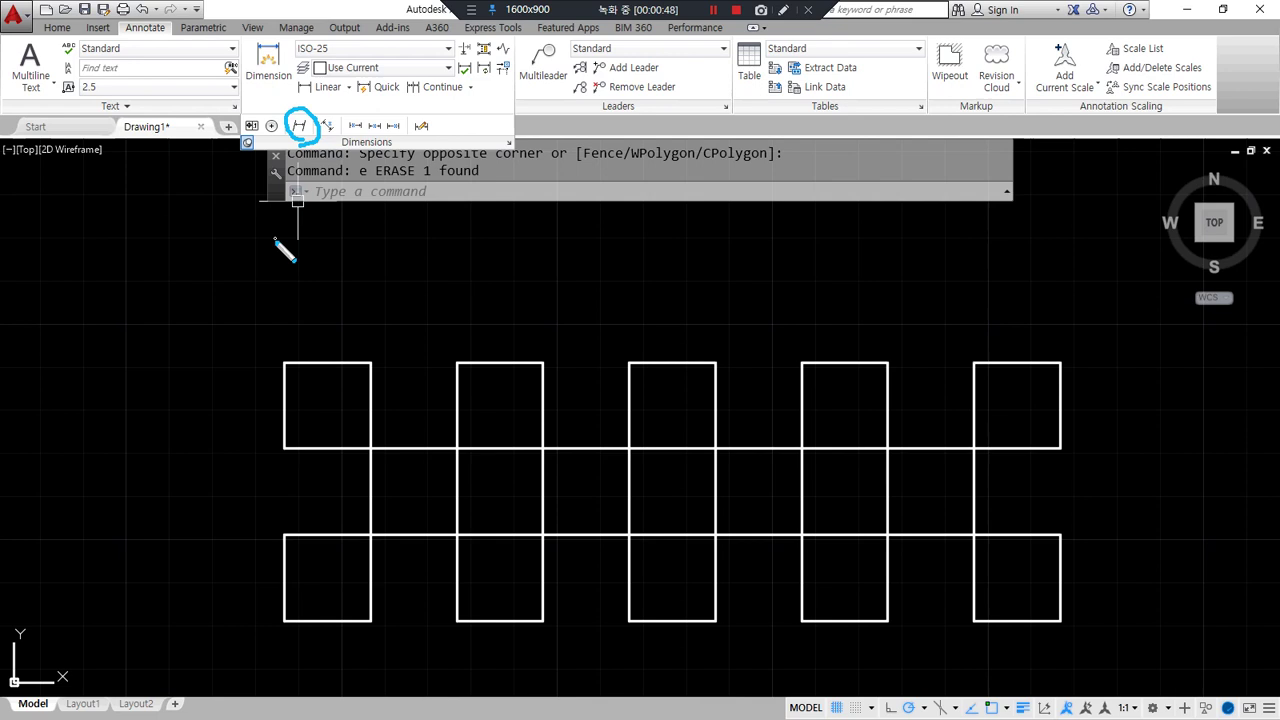
pyautogui.moveTo(300, 150)
pyautogui.mouseDown()
pyautogui.moveTo(265, 238)
pyautogui.moveTo(288, 245)
pyautogui.mouseUp()
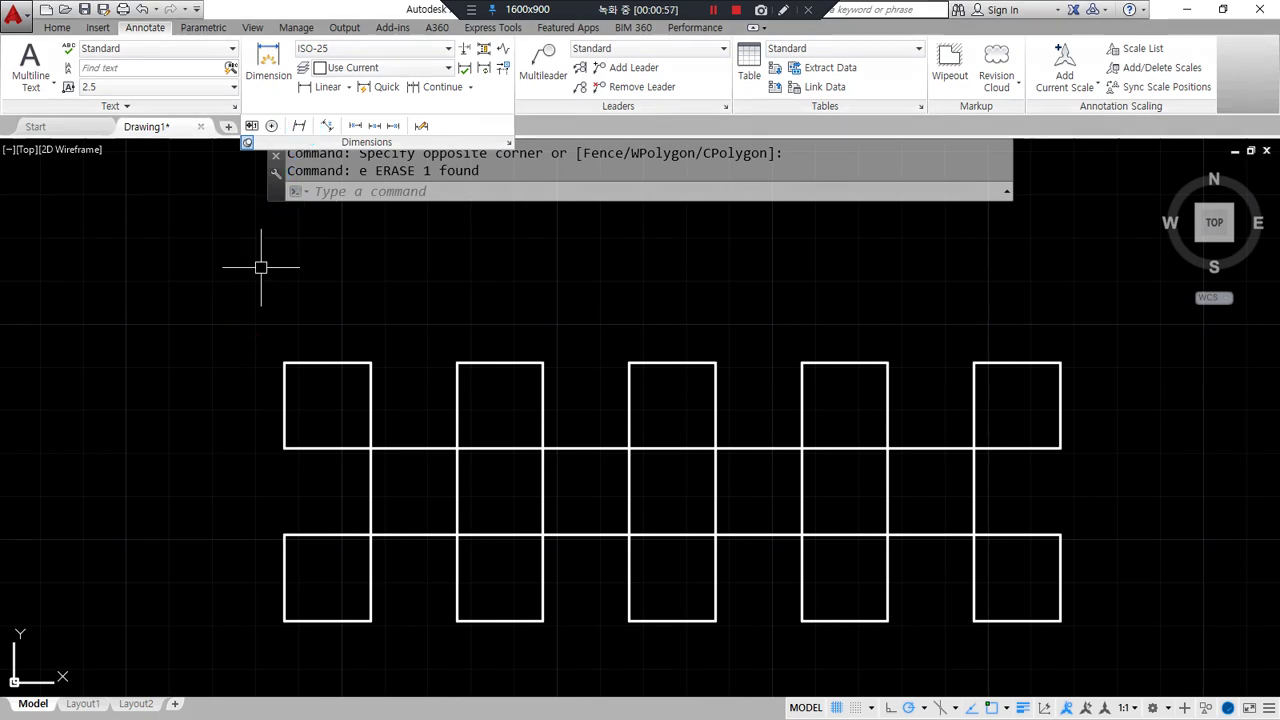
# Open the text style settings and examine the oblique angle setting of the Standard style
pyautogui.write('st')
pyautogui.press('Return')
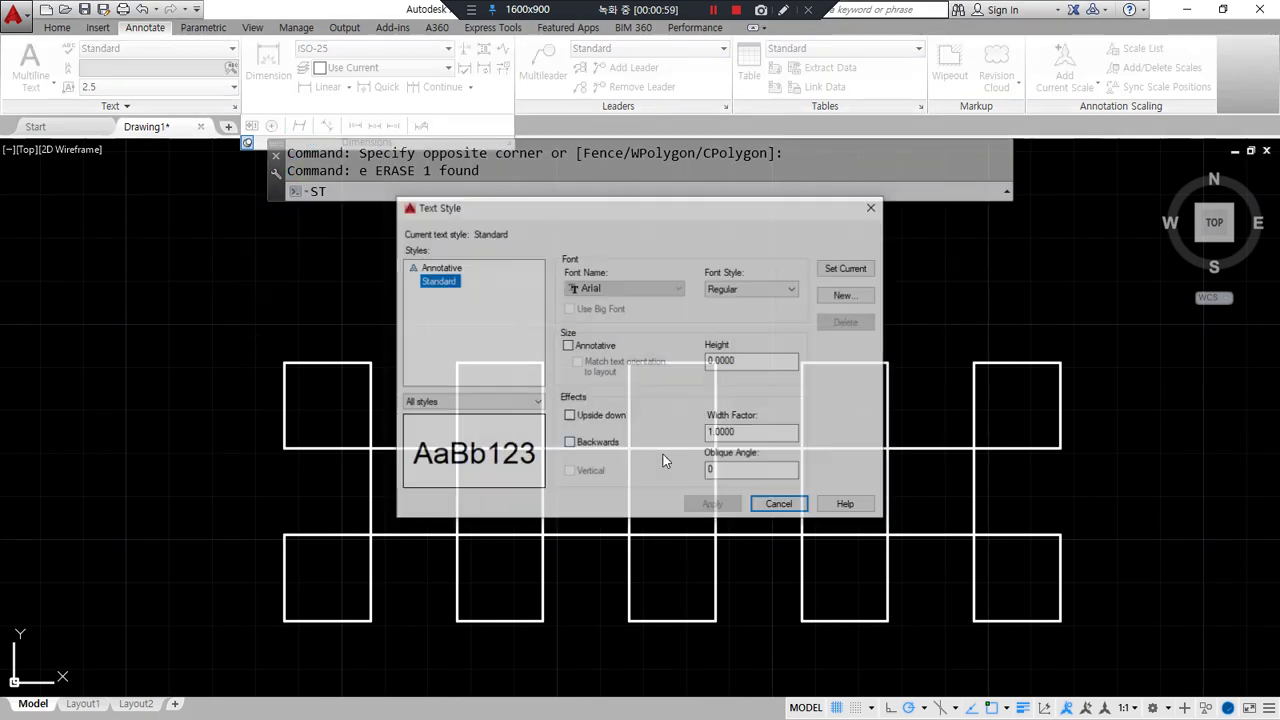
pyautogui.moveTo(735, 473)
pyautogui.mouseDown()
pyautogui.moveTo(690, 450)
pyautogui.moveTo(753, 476)
pyautogui.mouseUp()
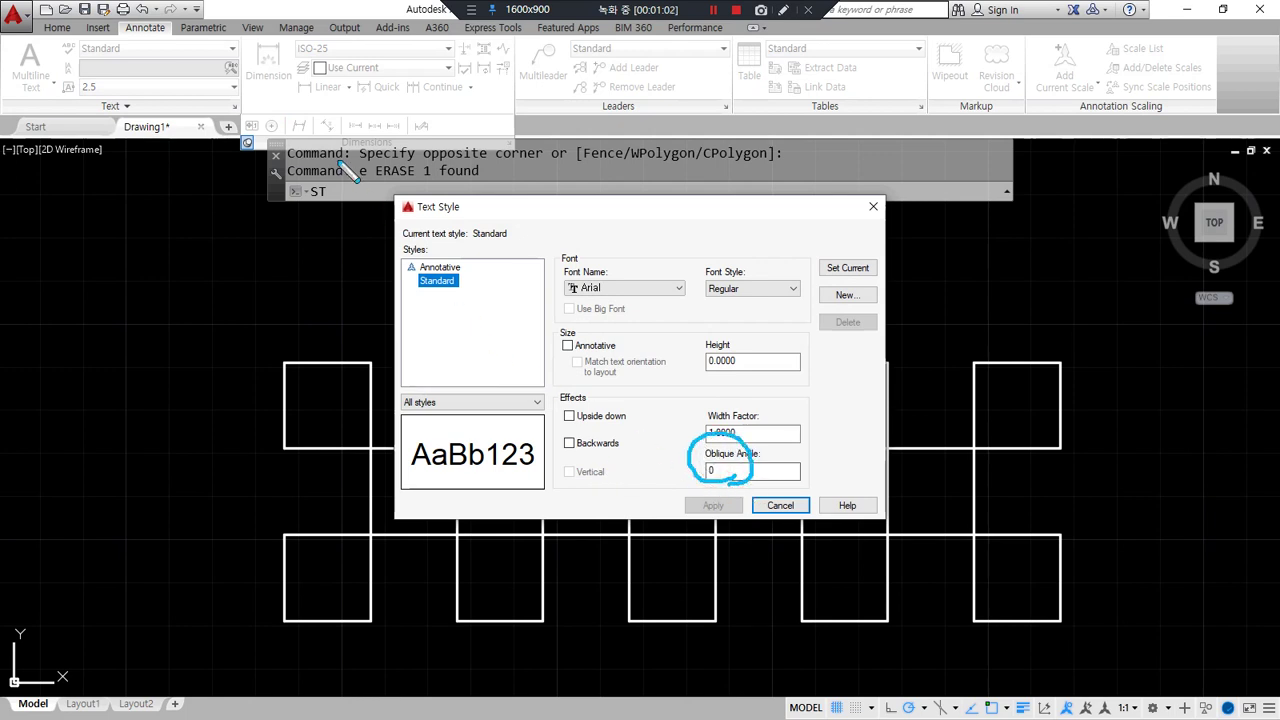
pyautogui.moveTo(300, 137); pyautogui.dragTo(316, 138)
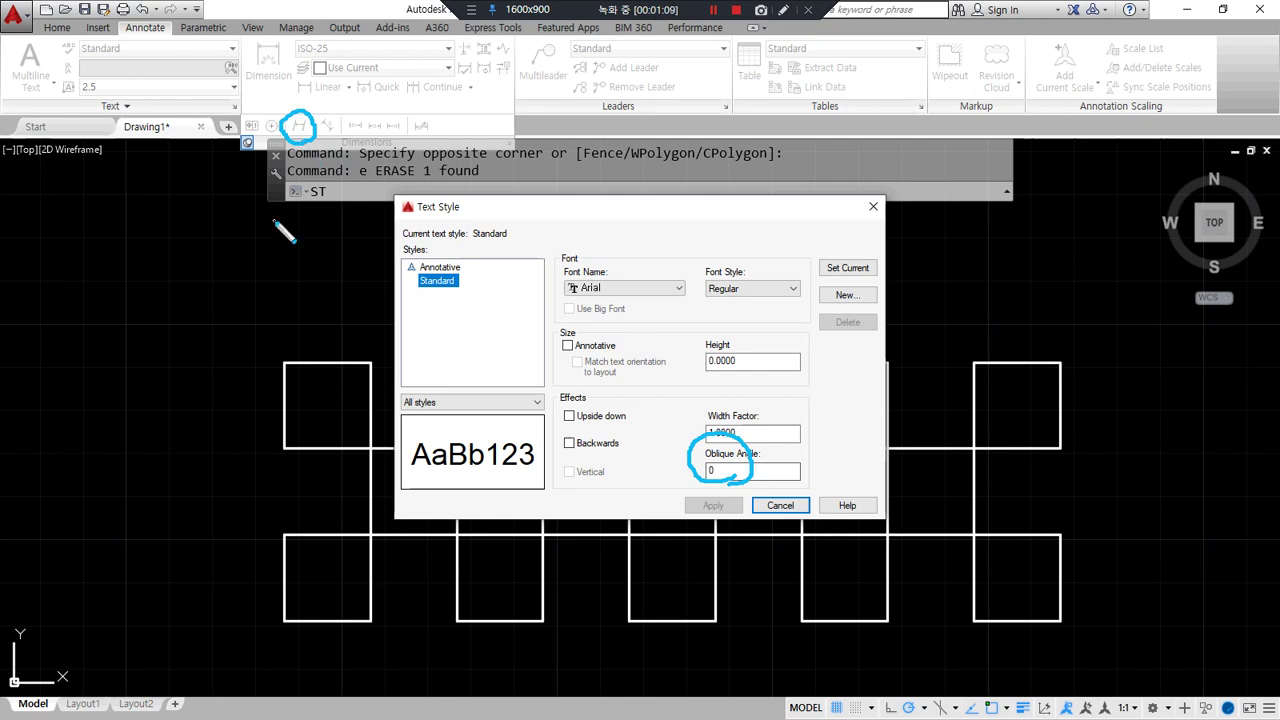
pyautogui.press('Escape')
pyautogui.press('Escape')
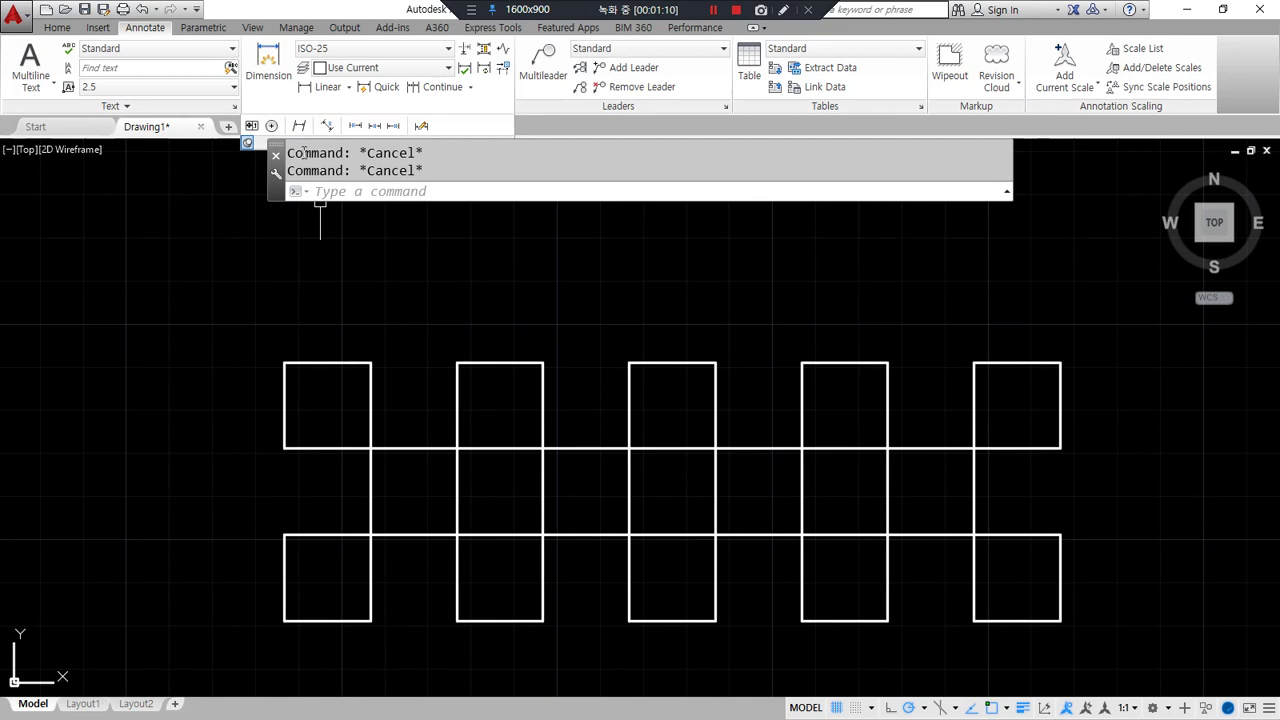
# Draw a long horizontal line in the empty area above the row of rectangles
pyautogui.moveTo(275, 225); pyautogui.dragTo(357, 386, button='middle')
pyautogui.write('l')
pyautogui.press('Return')
pyautogui.click(195, 346)
pyautogui.click(747, 346)
pyautogui.press('Return')
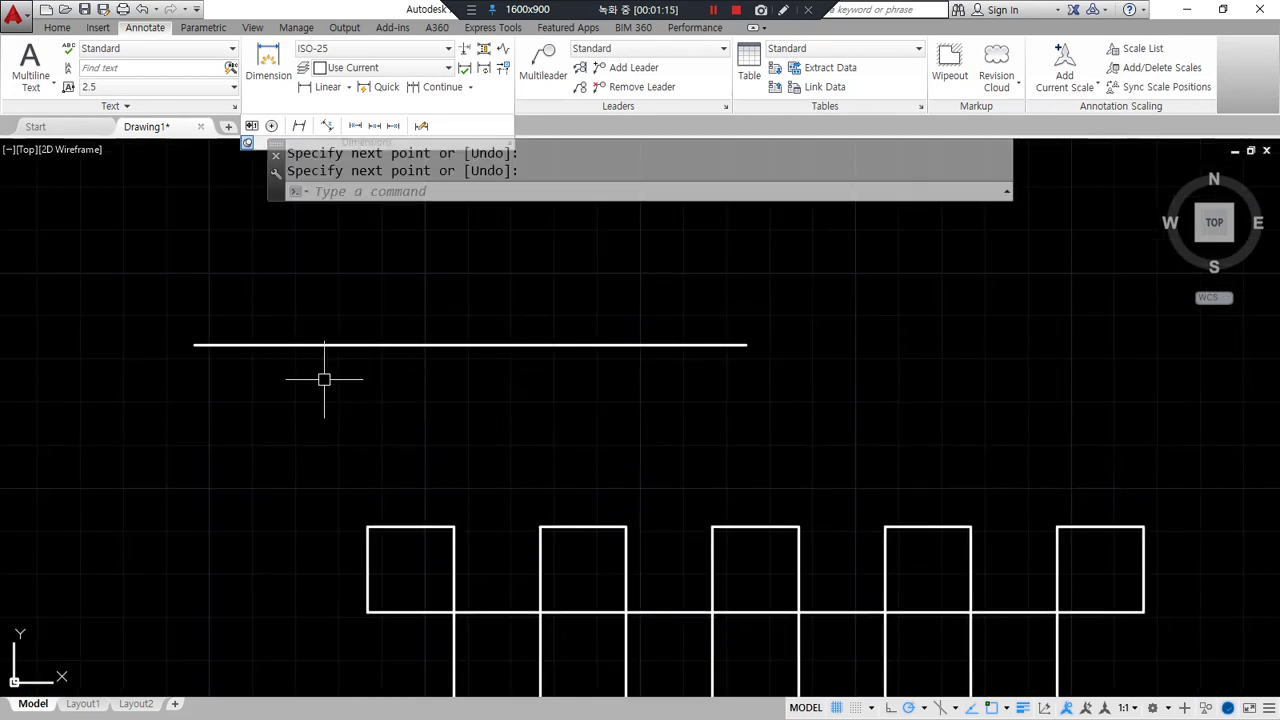
# Draw a vertical line crossing the horizontal line near its left end
pyautogui.press('Return')
pyautogui.moveTo(291, 279); pyautogui.dragTo(287, 320, button='middle')
pyautogui.click(314, 251)
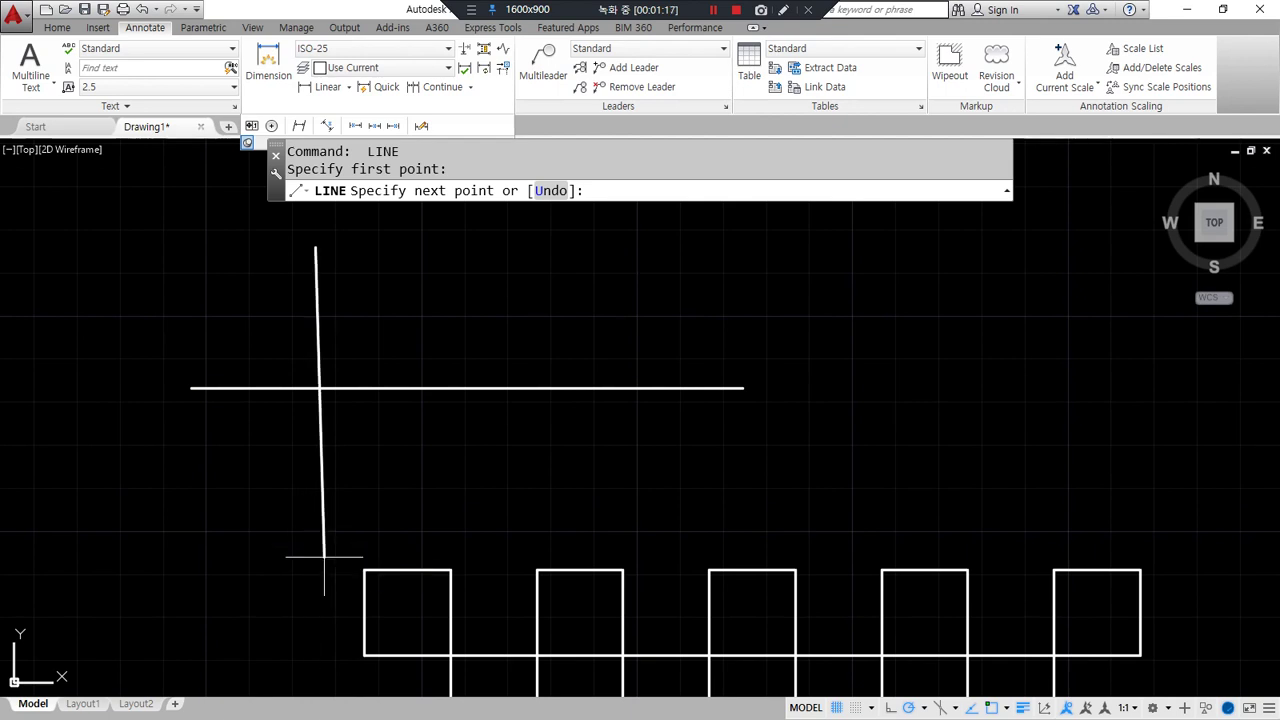
pyautogui.click(315, 549)
pyautogui.press('Return')
# Offset the vertical line 30 units to the right
pyautogui.write('o')
pyautogui.press('Return')
pyautogui.write('30')
pyautogui.press('Return')
pyautogui.click(315, 455)
pyautogui.click(450, 456)
pyautogui.press('Return')
# Offset the horizontal line by 10 units, twice upward and twice downward
pyautogui.press('Return')
pyautogui.write('10')
pyautogui.press('Return')
pyautogui.click(466, 388)
pyautogui.click(380, 377)
pyautogui.click(379, 389)
pyautogui.click(380, 378)
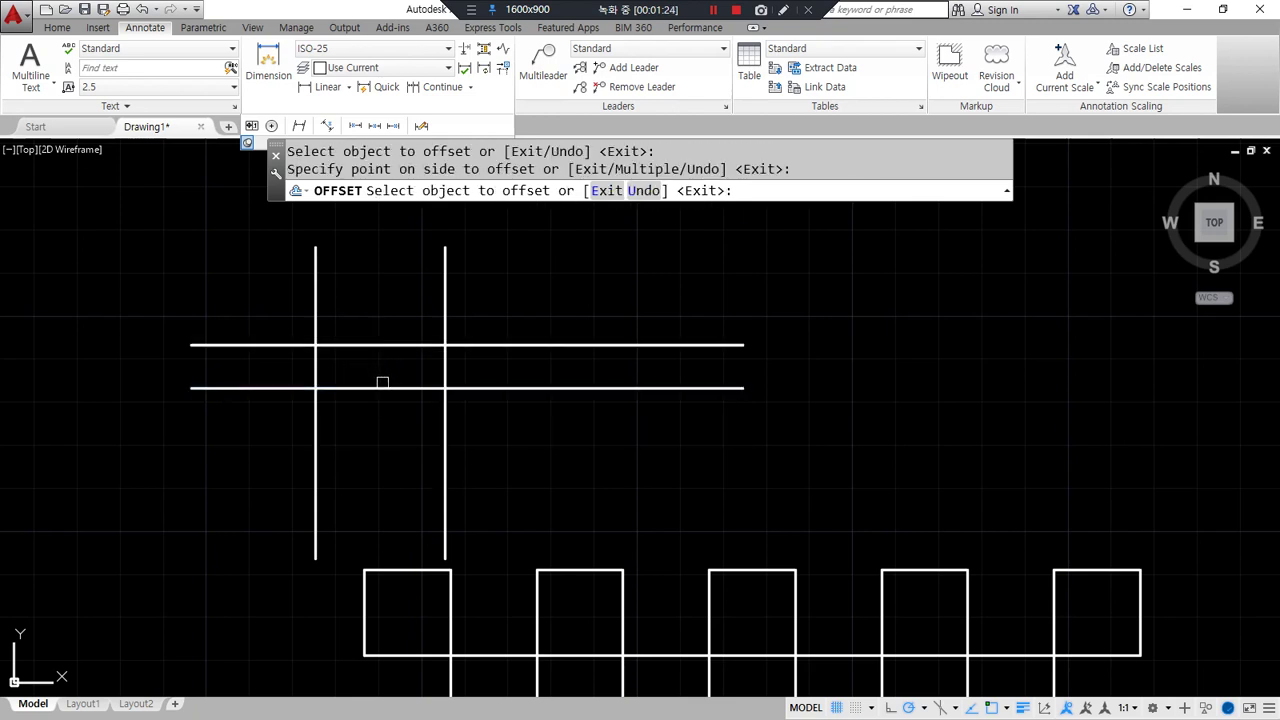
pyautogui.click(392, 357)
pyautogui.click(388, 345)
pyautogui.click(387, 333)
pyautogui.click(386, 388)
pyautogui.click(380, 425)
pyautogui.click(380, 431)
pyautogui.click(367, 483)
pyautogui.press('Escape')
# Erase the outermost horizontal line above and the outermost one below the middle line
pyautogui.click(409, 506)
pyautogui.click(391, 457)
pyautogui.click(404, 322)
pyautogui.click(371, 274)
pyautogui.press('Delete')
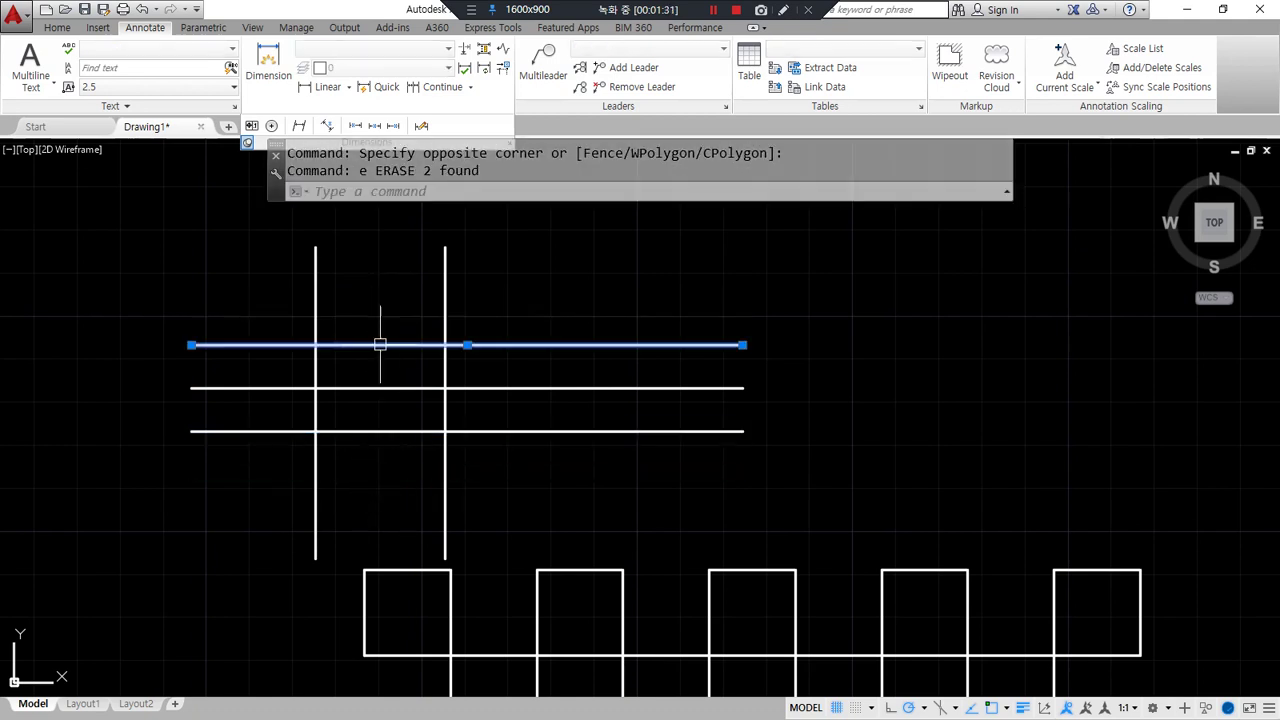
# Offset the upper horizontal line 5 units upward and the lower one 5 units downward
pyautogui.write('o')
pyautogui.press('Return')
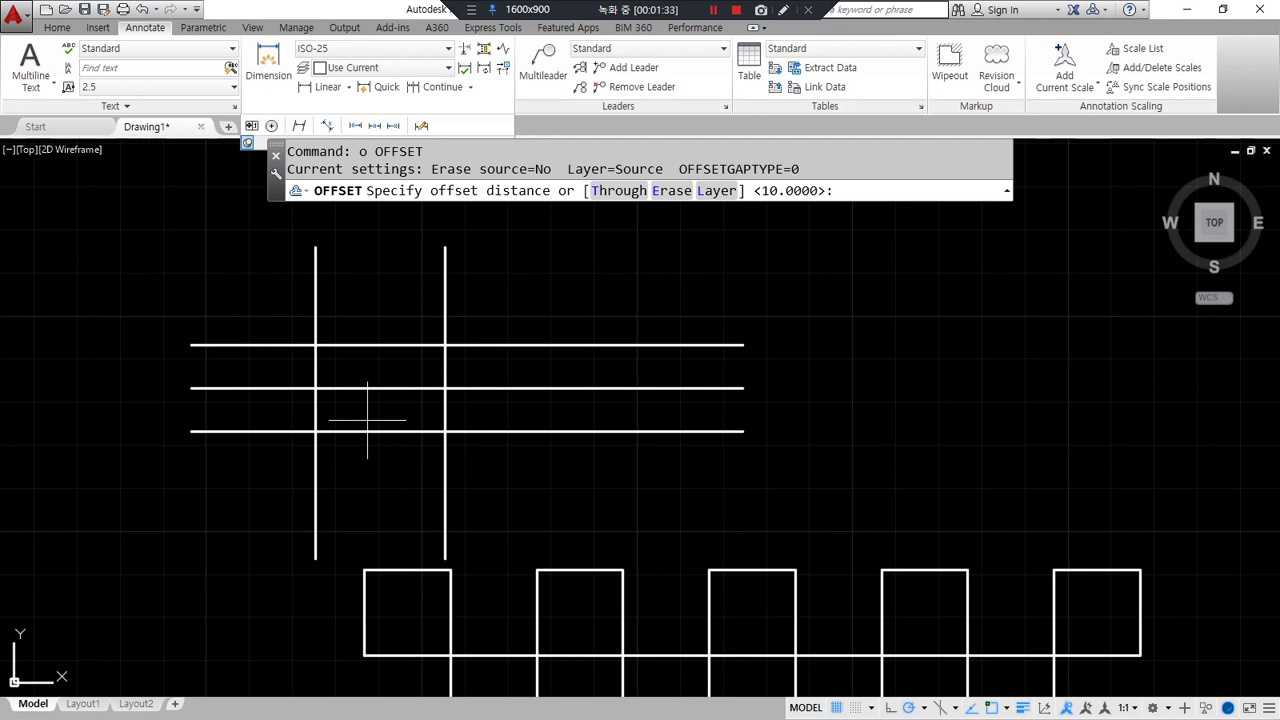
pyautogui.write('5')
pyautogui.press('Return')
pyautogui.click(374, 345)
pyautogui.click(374, 301)
pyautogui.click(366, 431)
pyautogui.click(362, 481)
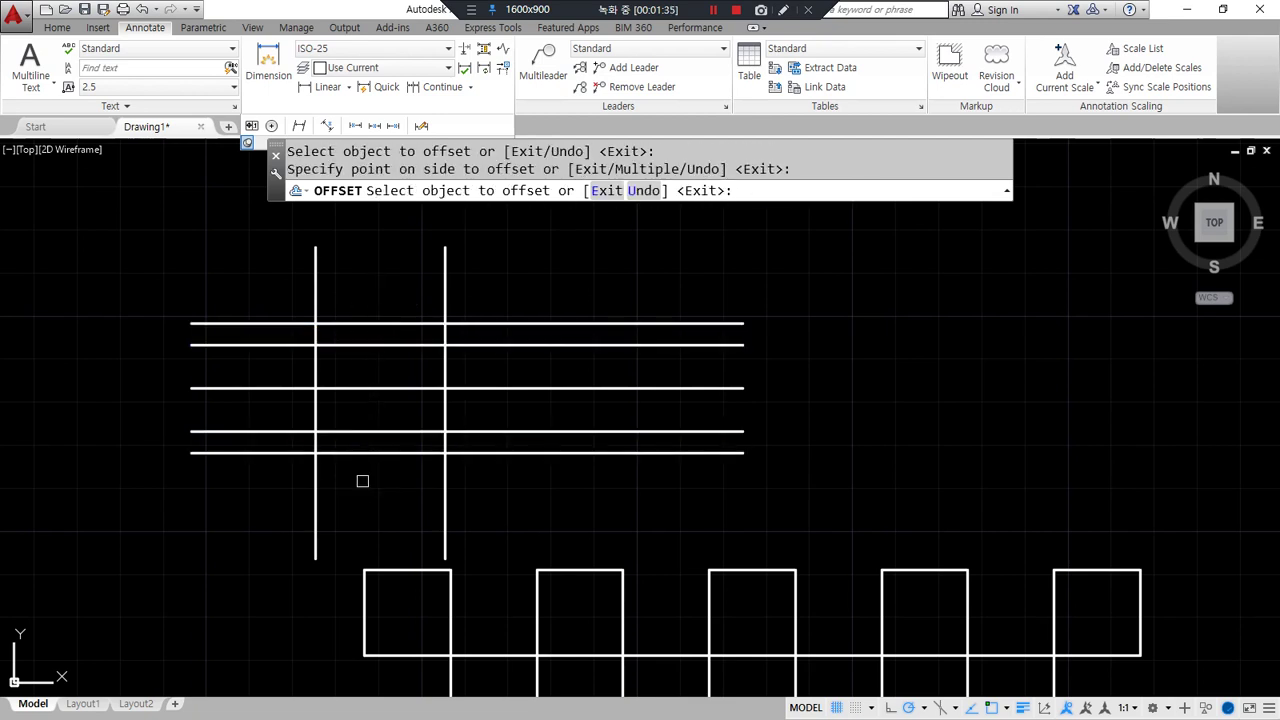
pyautogui.scroll(2, 377, 345)
pyautogui.press('Return')
# Move the middle horizontal line to the cen layer
pyautogui.click(394, 414)
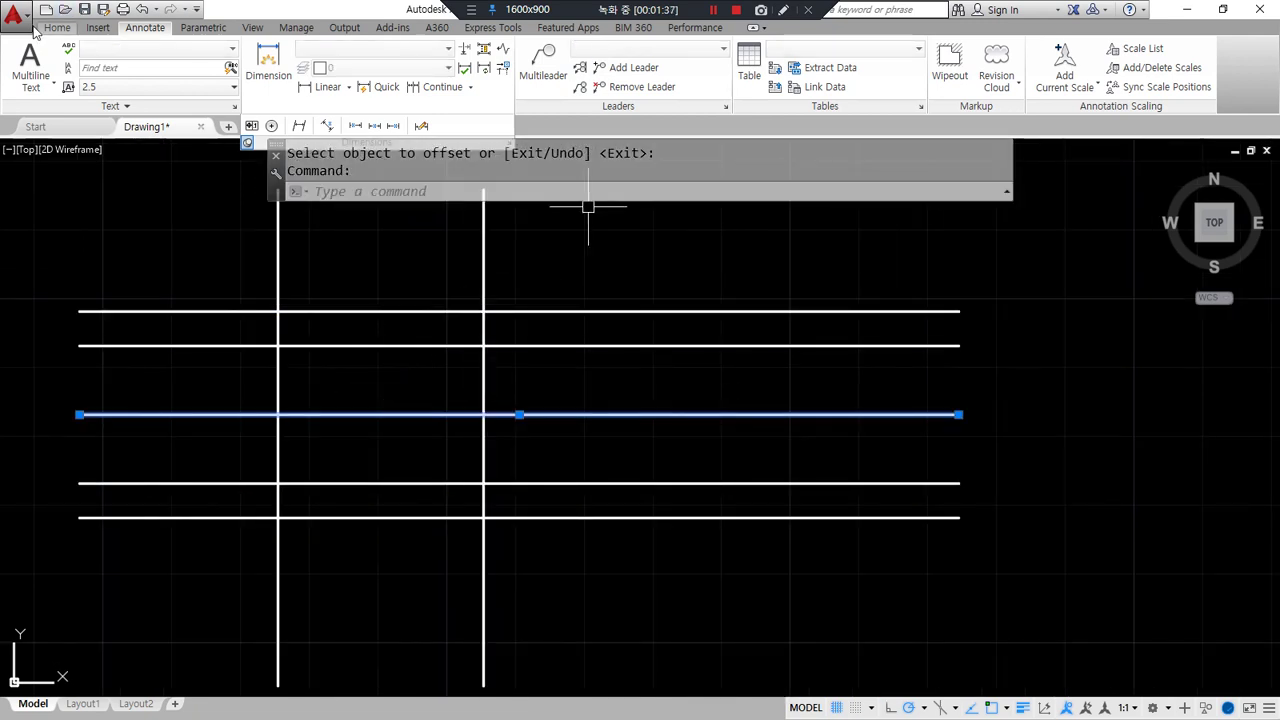
pyautogui.click(57, 27)
pyautogui.click(712, 49)
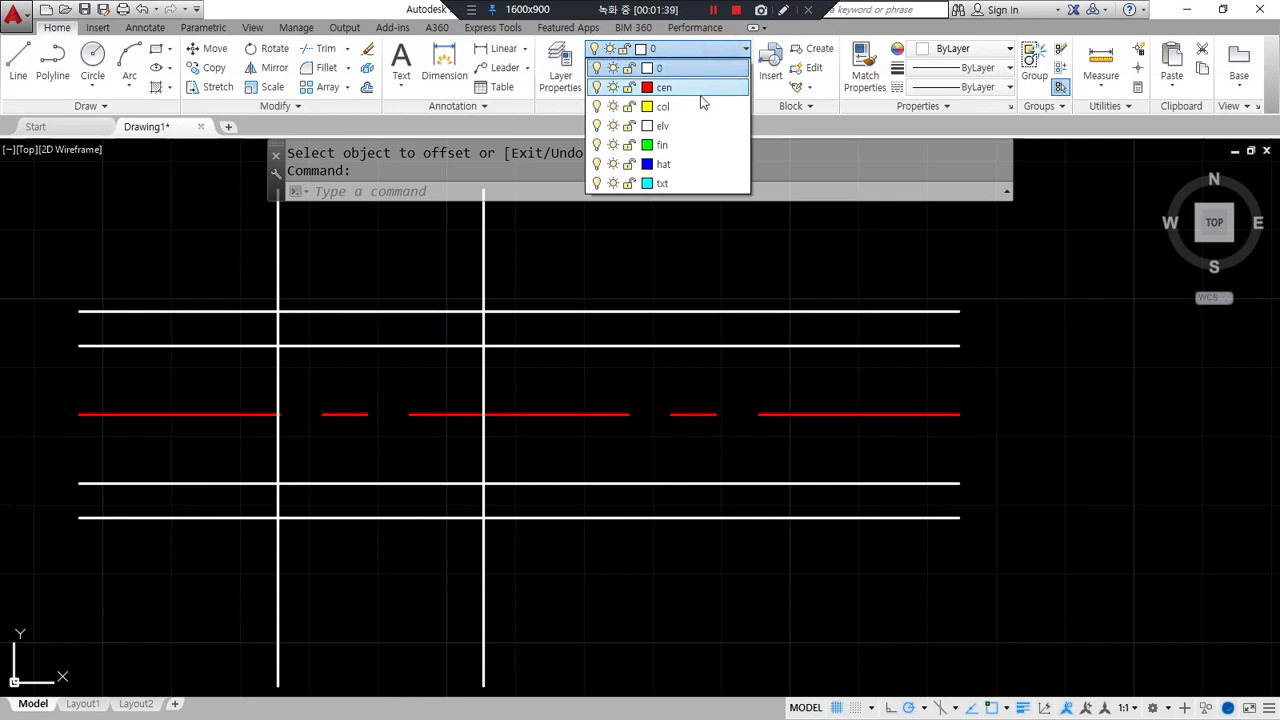
pyautogui.click(701, 88)
pyautogui.press('Escape')
pyautogui.press('Escape')
# Set the global linetype scale factor to 0.3
pyautogui.write('lts')
pyautogui.press('Return')
pyautogui.write('0.3')
pyautogui.press('Return')
# Draw two slanted lines connecting the outer intersections on the left vertical with the inner intersections on the right vertical
pyautogui.moveTo(428, 444); pyautogui.dragTo(509, 429, button='middle')
pyautogui.write('l')
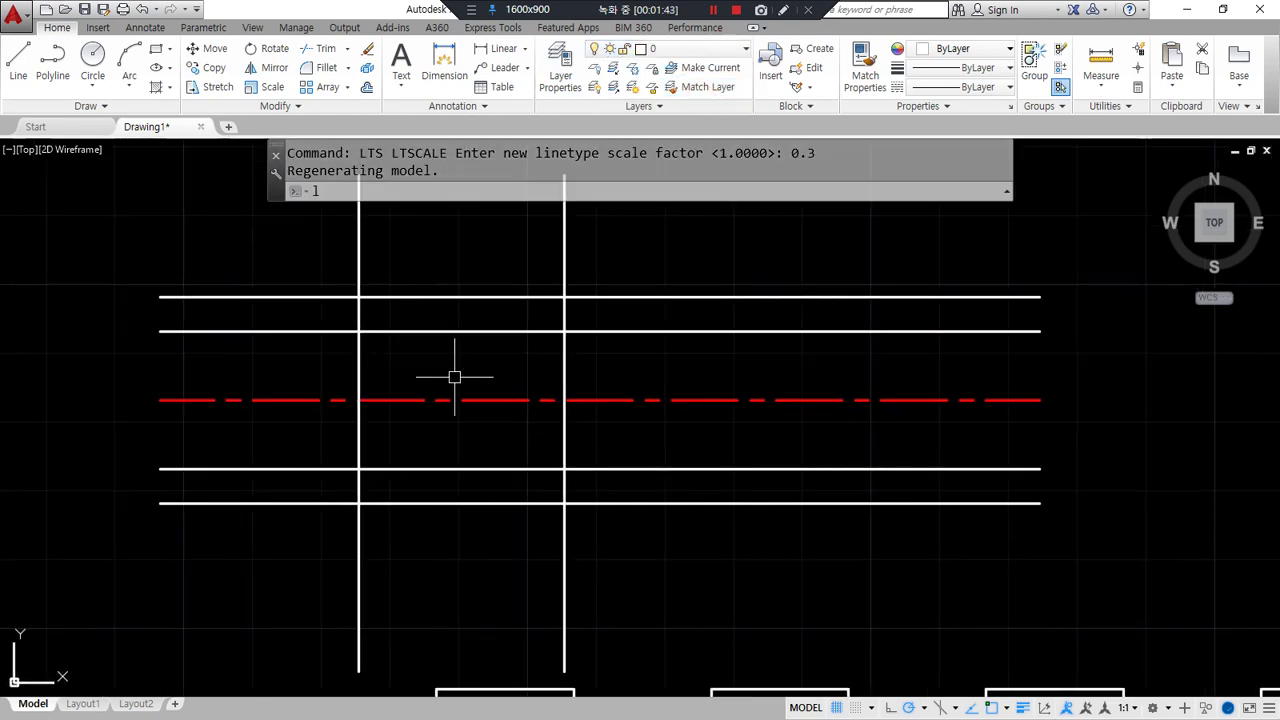
pyautogui.press('Return')
pyautogui.click(358, 297)
pyautogui.click(564, 331)
pyautogui.press('Return')
pyautogui.press('Return')
pyautogui.click(564, 468)
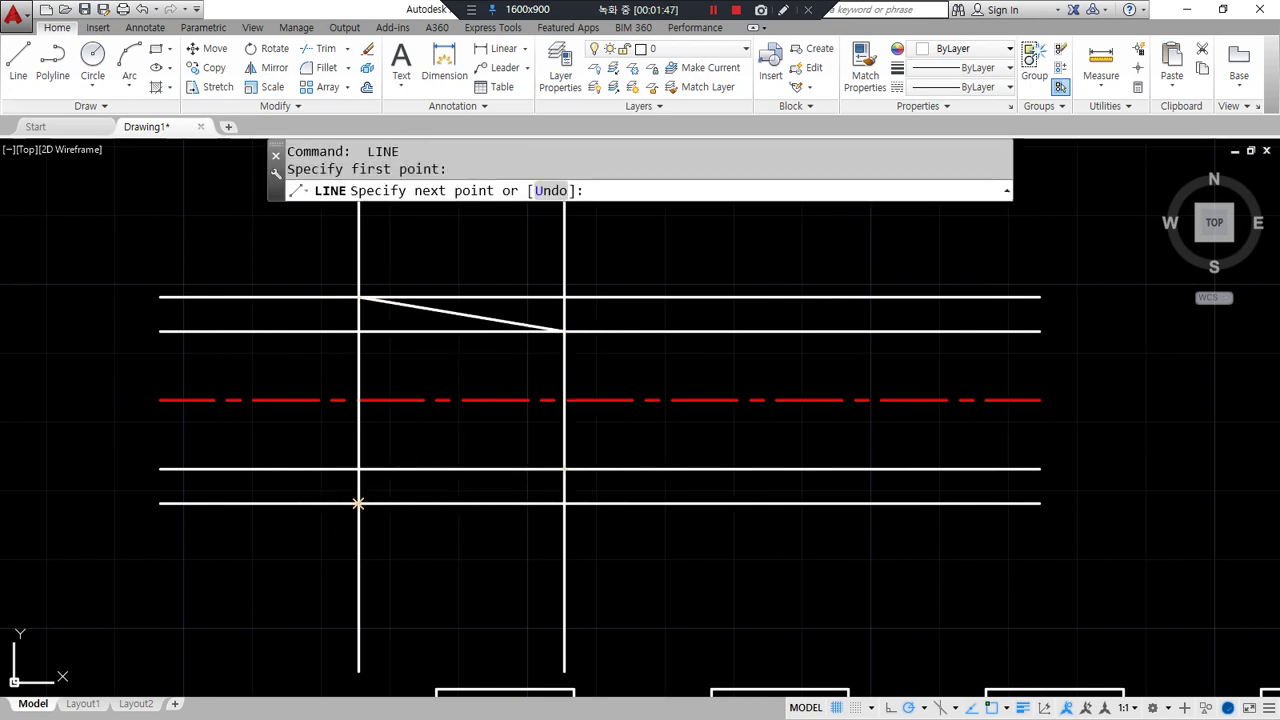
pyautogui.click(358, 503)
pyautogui.press('Return')
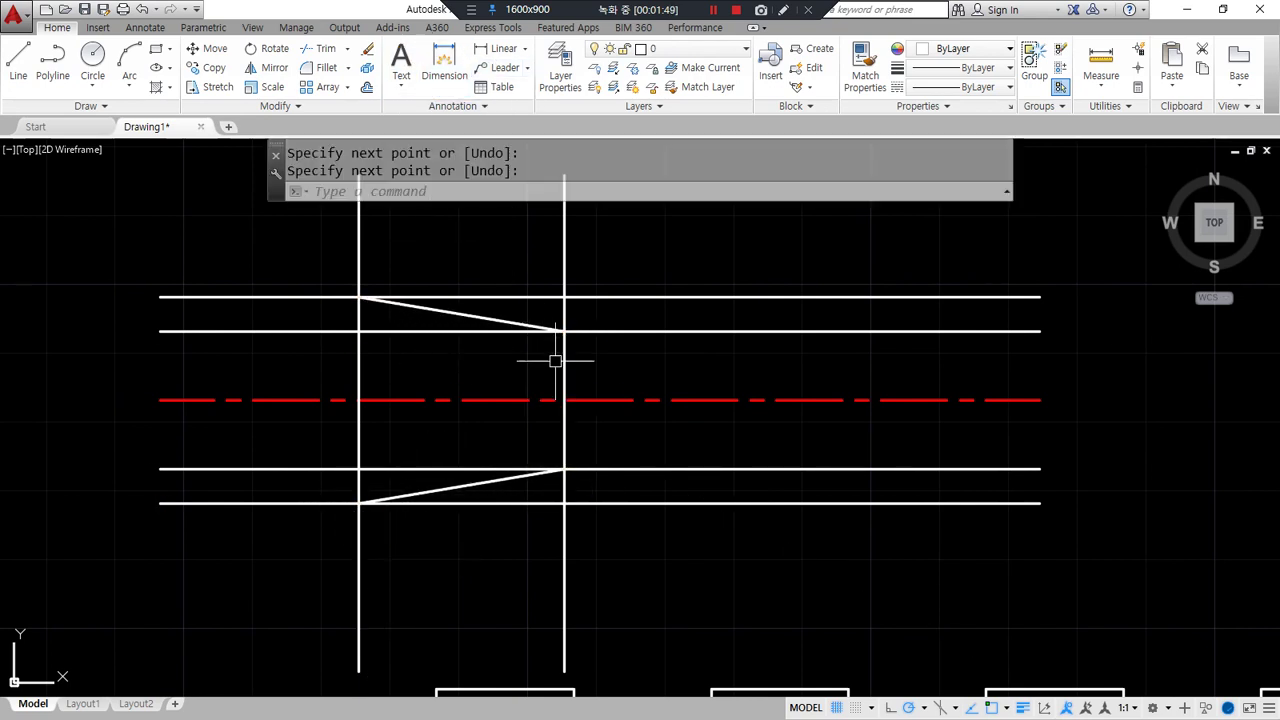
# Erase the four horizontal construction lines above and below the red centerline
pyautogui.click(726, 543)
pyautogui.click(678, 410)
pyautogui.click(686, 343)
pyautogui.click(666, 247)
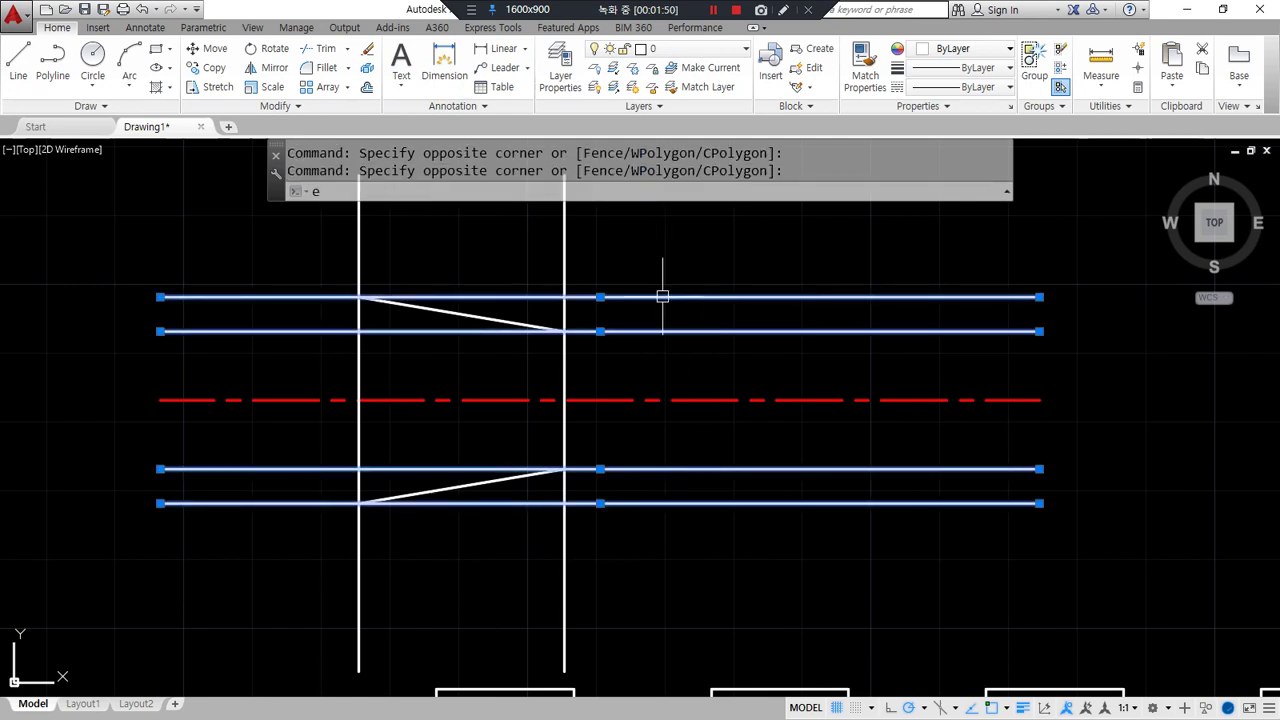
pyautogui.press('Delete')
# Fillet the right vertical line with both slanted lines to cut it to the trapezoid's short side
pyautogui.write('f')
pyautogui.press('Return')
pyautogui.click(564, 441)
pyautogui.click(571, 428)
pyautogui.click(571, 427)
pyautogui.click(567, 426)
pyautogui.press('Return')
pyautogui.click(557, 347)
pyautogui.click(568, 350)
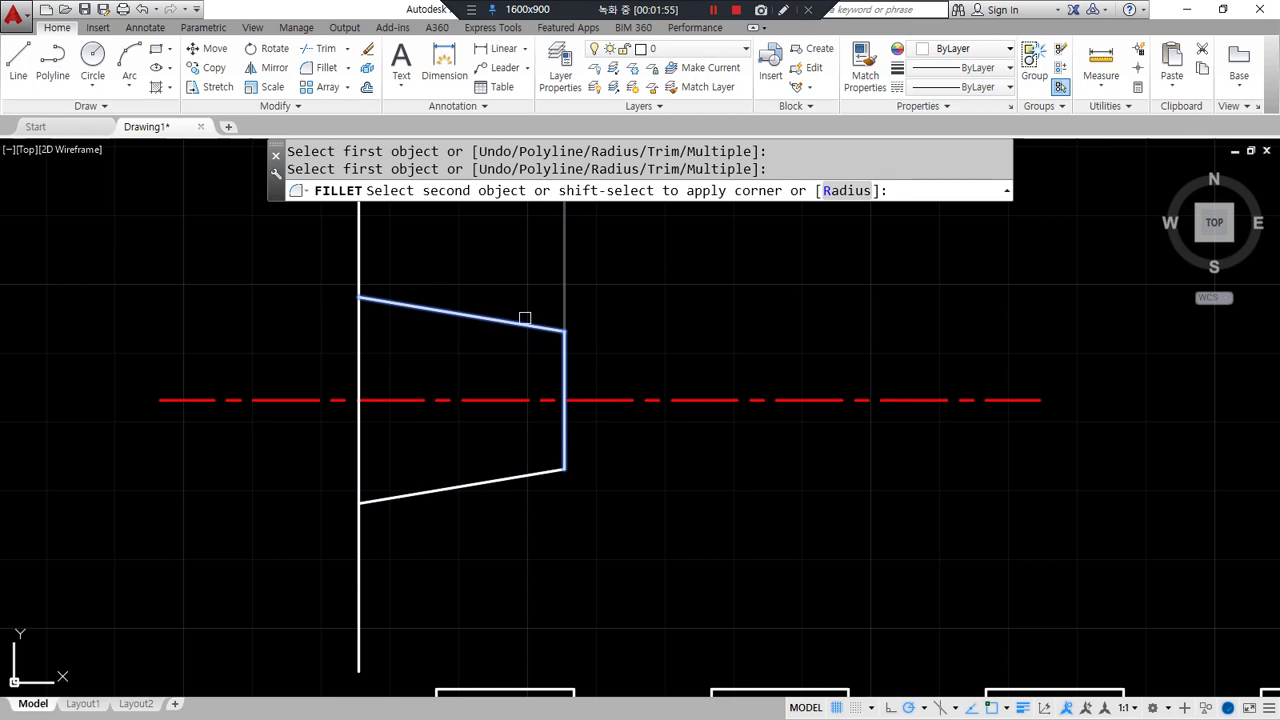
pyautogui.click(390, 302)
# Fillet the left vertical line with both slanted lines to close the trapezoid's long side
pyautogui.press('Return')
pyautogui.click(390, 302)
pyautogui.click(360, 343)
pyautogui.press('Return')
pyautogui.click(357, 429)
pyautogui.click(394, 497)
# Draw a vertical line across the centerline to the right of the trapezoid
pyautogui.write('l')
pyautogui.press('Return')
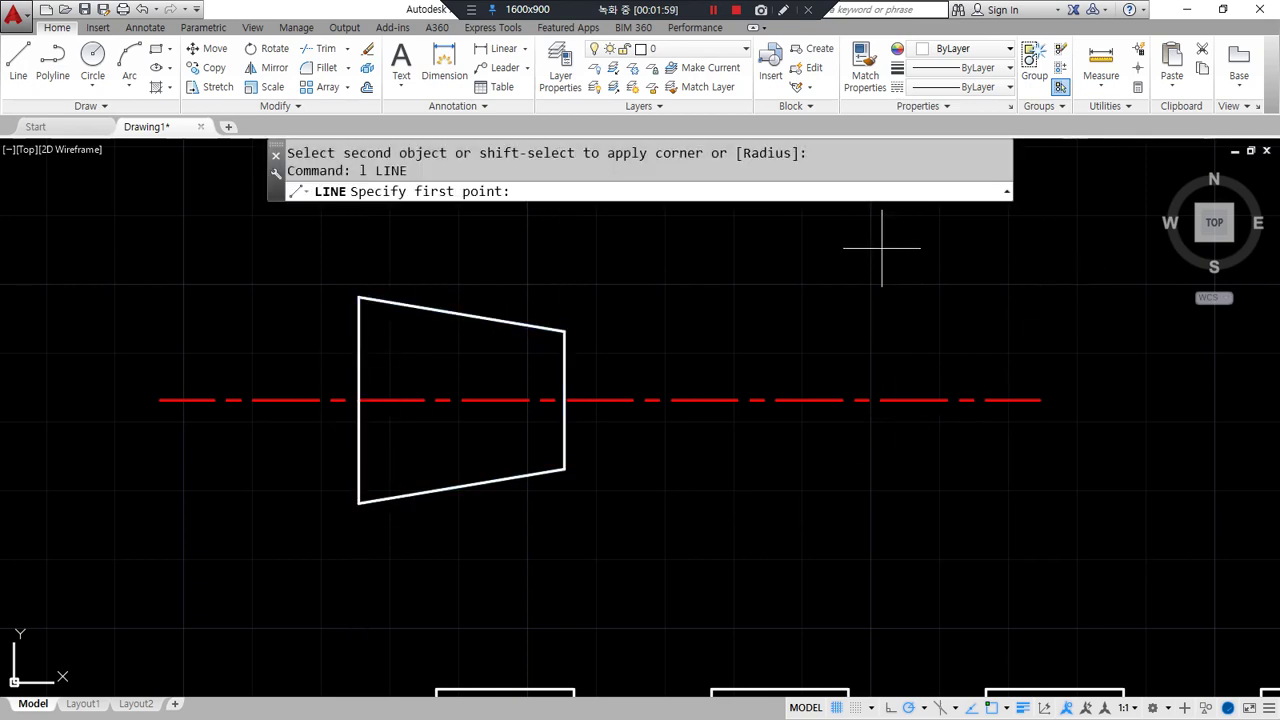
pyautogui.moveTo(763, 289); pyautogui.dragTo(736, 345, button='middle')
pyautogui.click(779, 226)
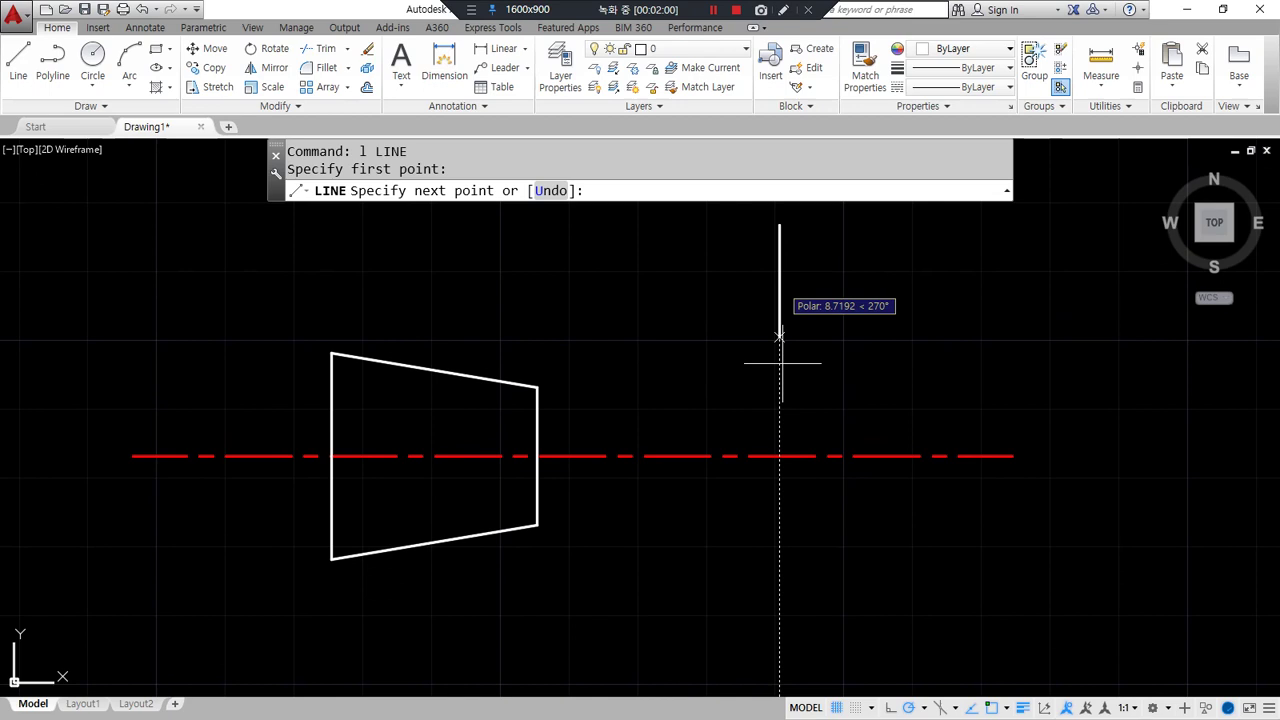
pyautogui.click(781, 665)
pyautogui.press('Return')
# Match the properties of the red centerline onto the new vertical line
pyautogui.write('ma')
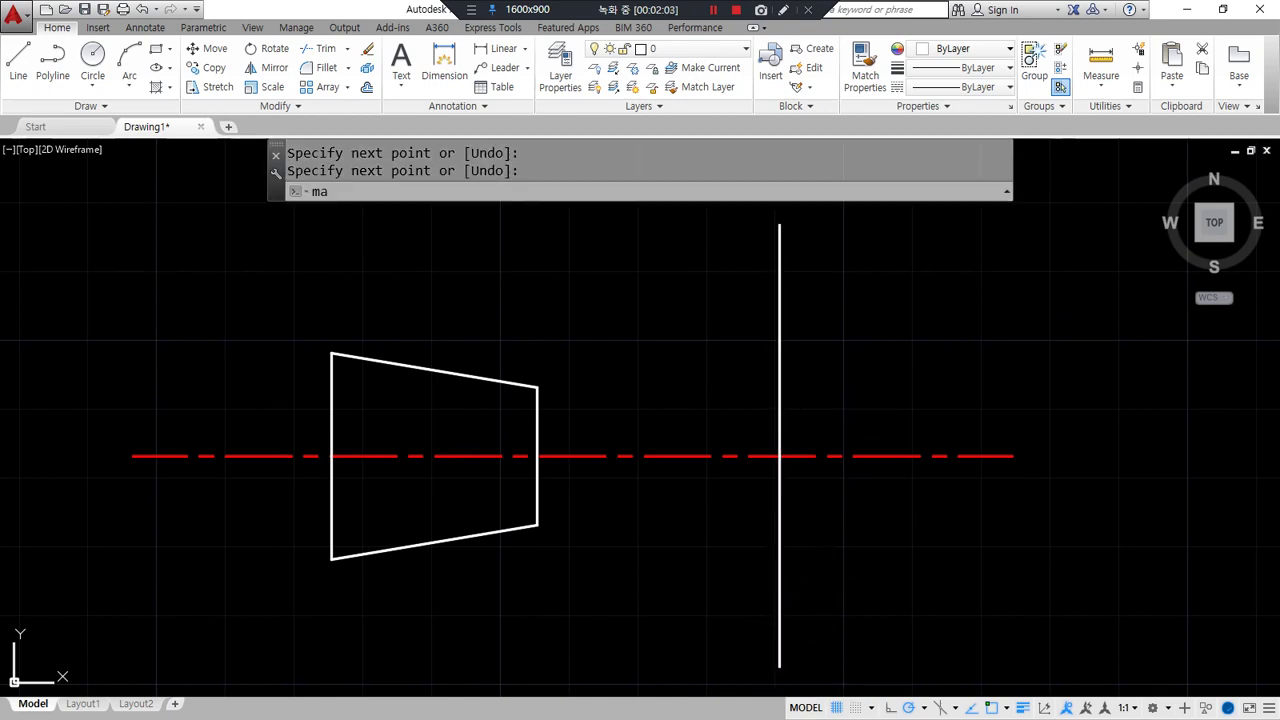
pyautogui.press('Return')
pyautogui.click(870, 452)
pyautogui.click(780, 515)
pyautogui.press('Return')
# Draw a circle of radius 10 centered on the intersection of the two centerlines
pyautogui.write('c')
pyautogui.press('Return')
pyautogui.click(779, 456)
pyautogui.write('10')
pyautogui.press('Return')
pyautogui.press('Return')
pyautogui.press('Escape')
# Offset the circle 5 units outward
pyautogui.write('o')
pyautogui.press('Return')
pyautogui.write('5')
pyautogui.press('Return')
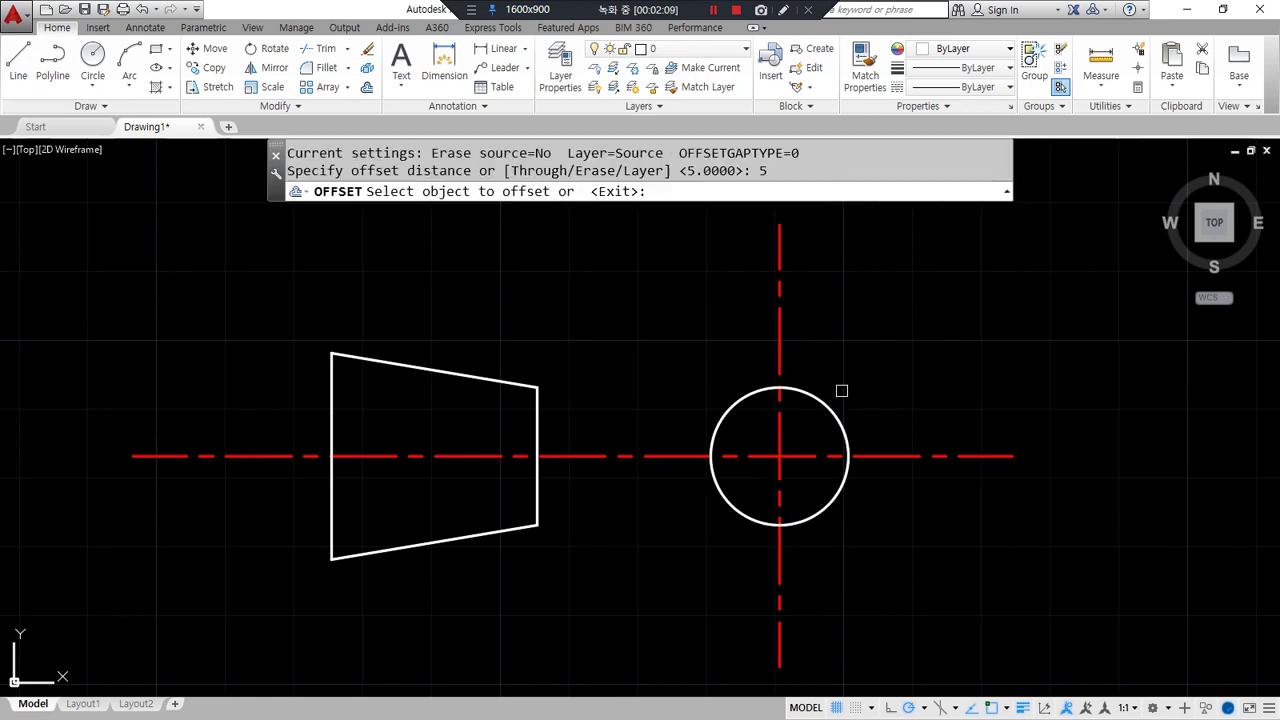
pyautogui.click(831, 400)
pyautogui.press('Return')
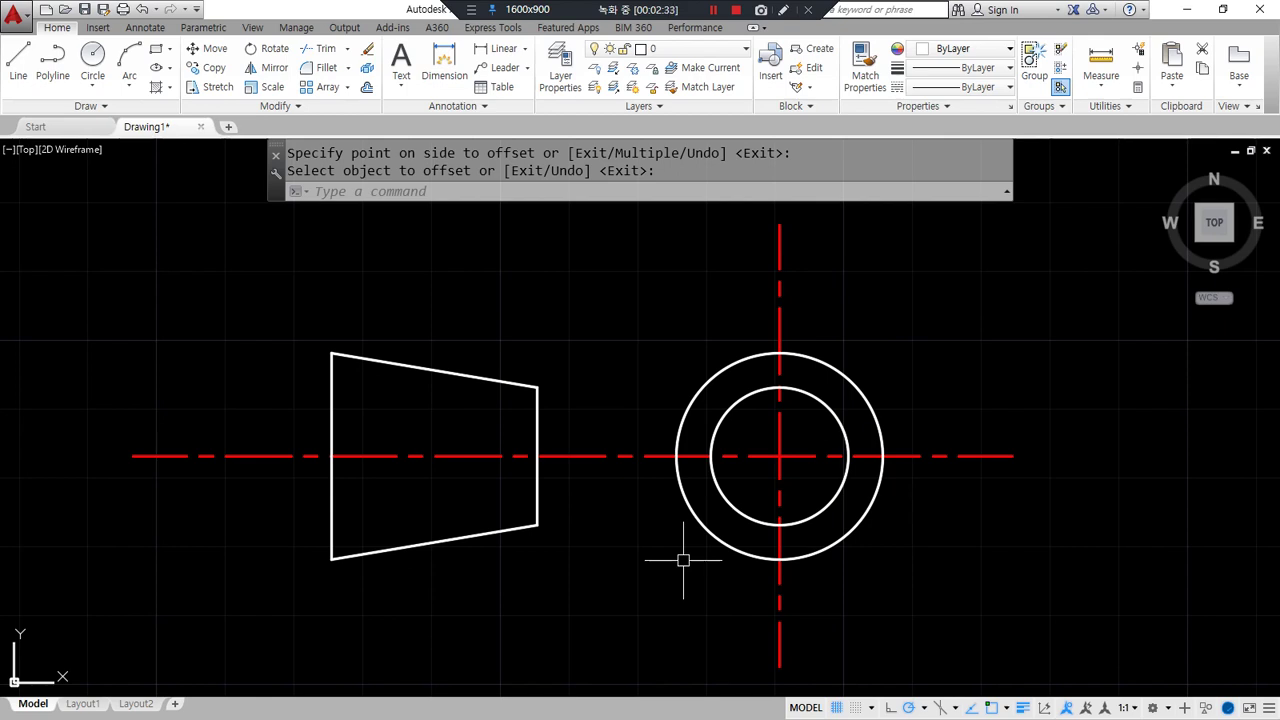
# Add a horizontal linear dimension above the trapezoid between its two upper corners
pyautogui.click(490, 48)
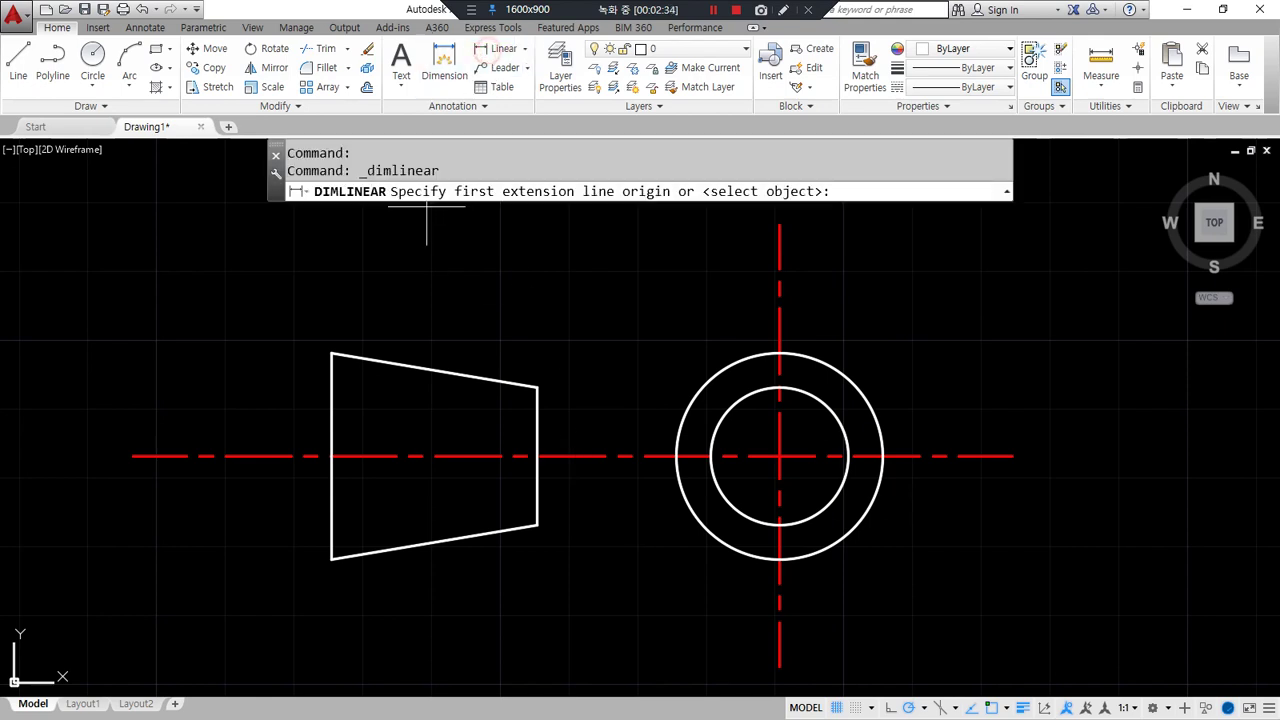
pyautogui.click(331, 353)
pyautogui.click(537, 386)
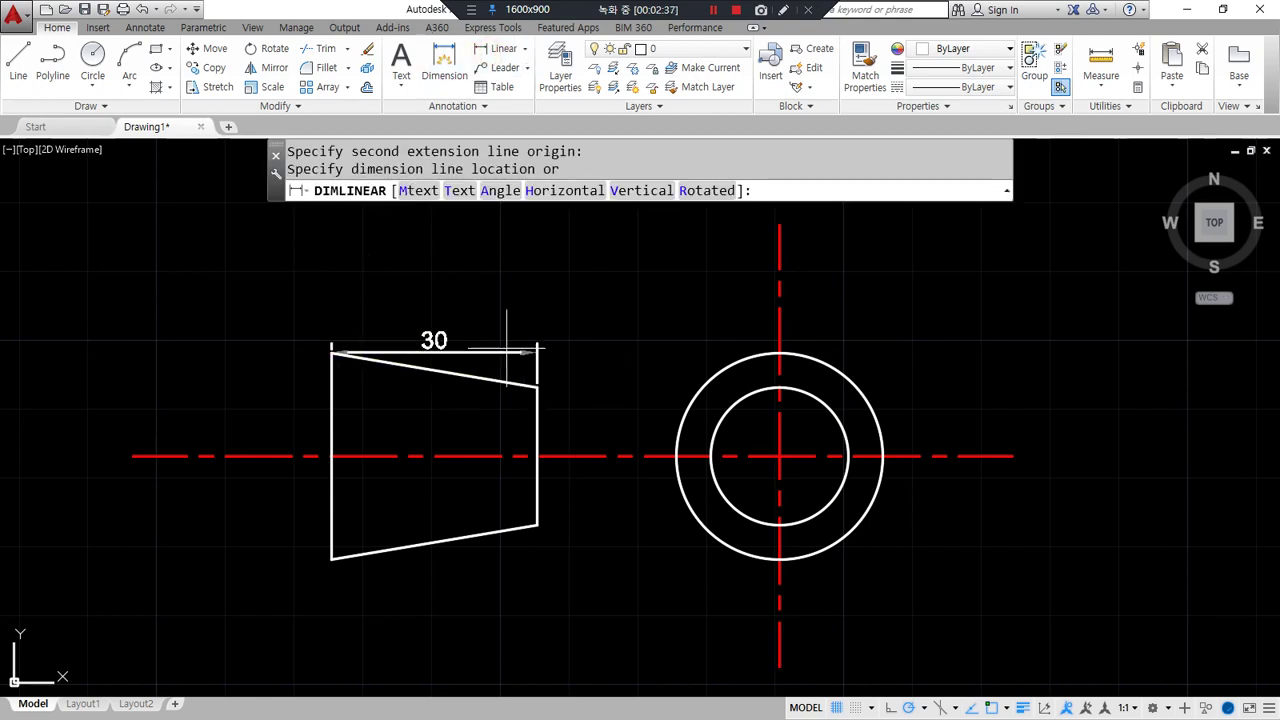
pyautogui.click(490, 293)
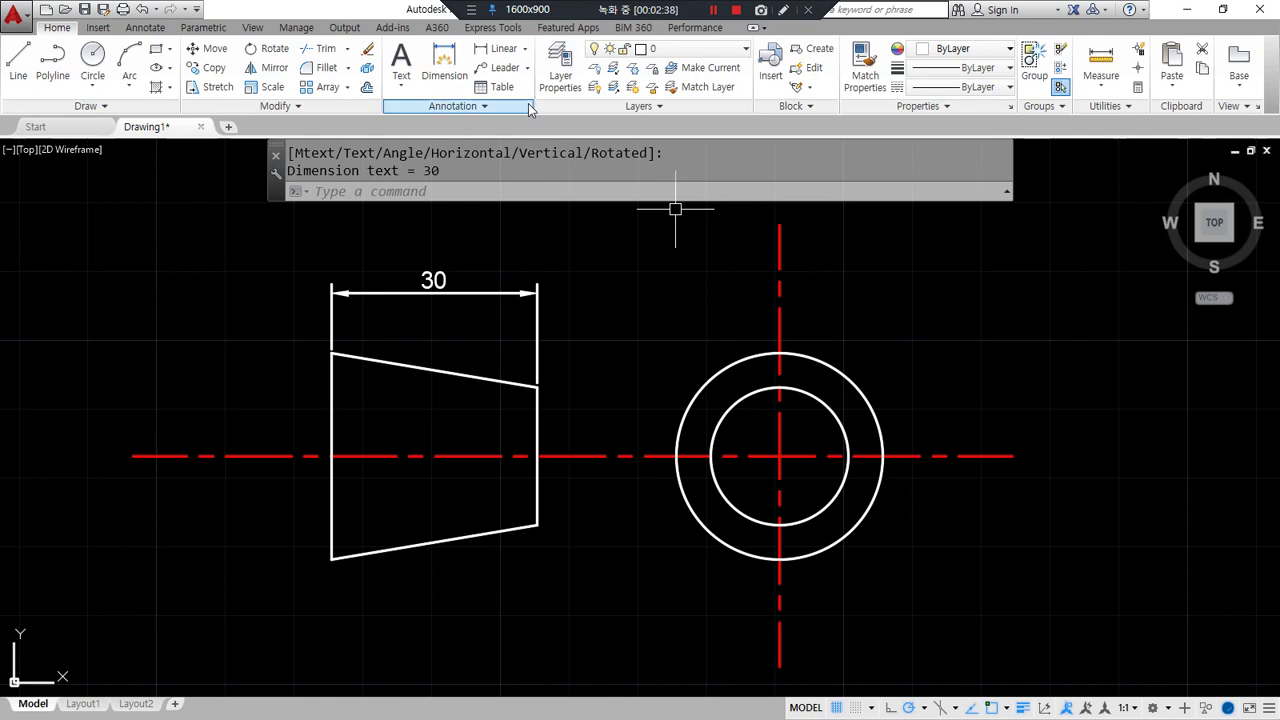
# Add a radius dimension to the inner circle, placing its text outside to the upper left
pyautogui.click(134, 30)
pyautogui.click(348, 87)
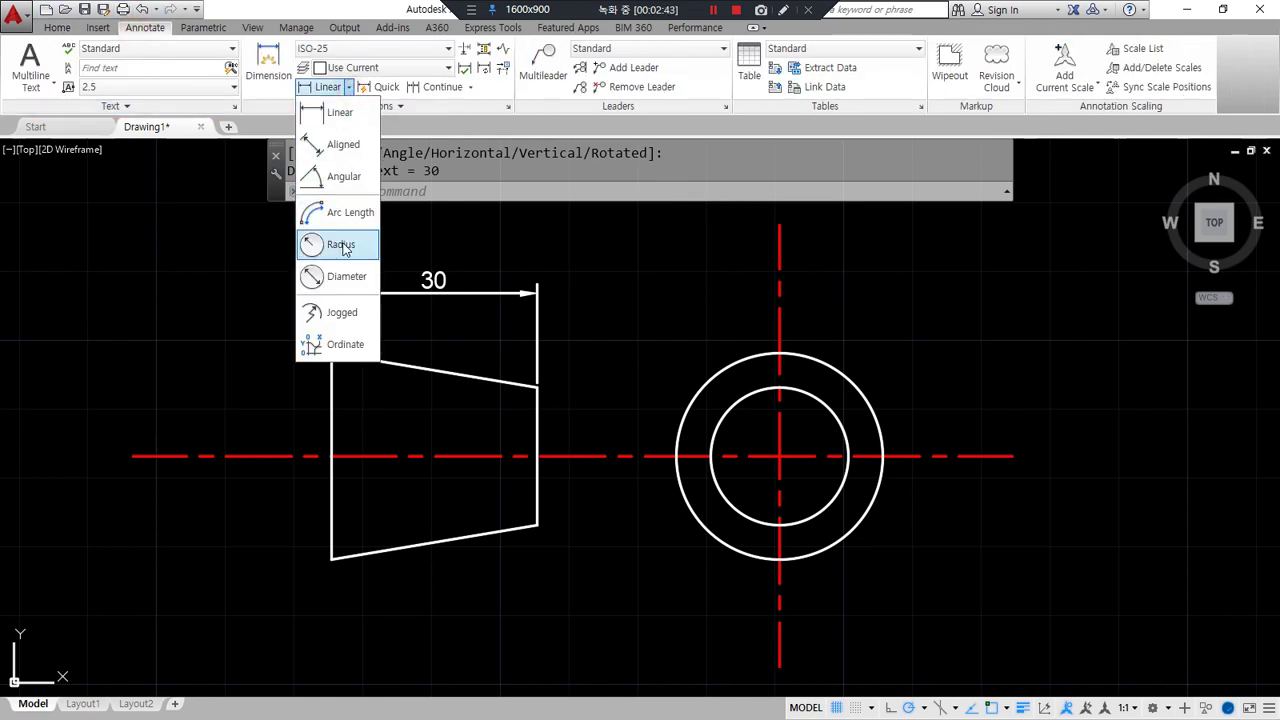
pyautogui.click(343, 246)
pyautogui.click(740, 400)
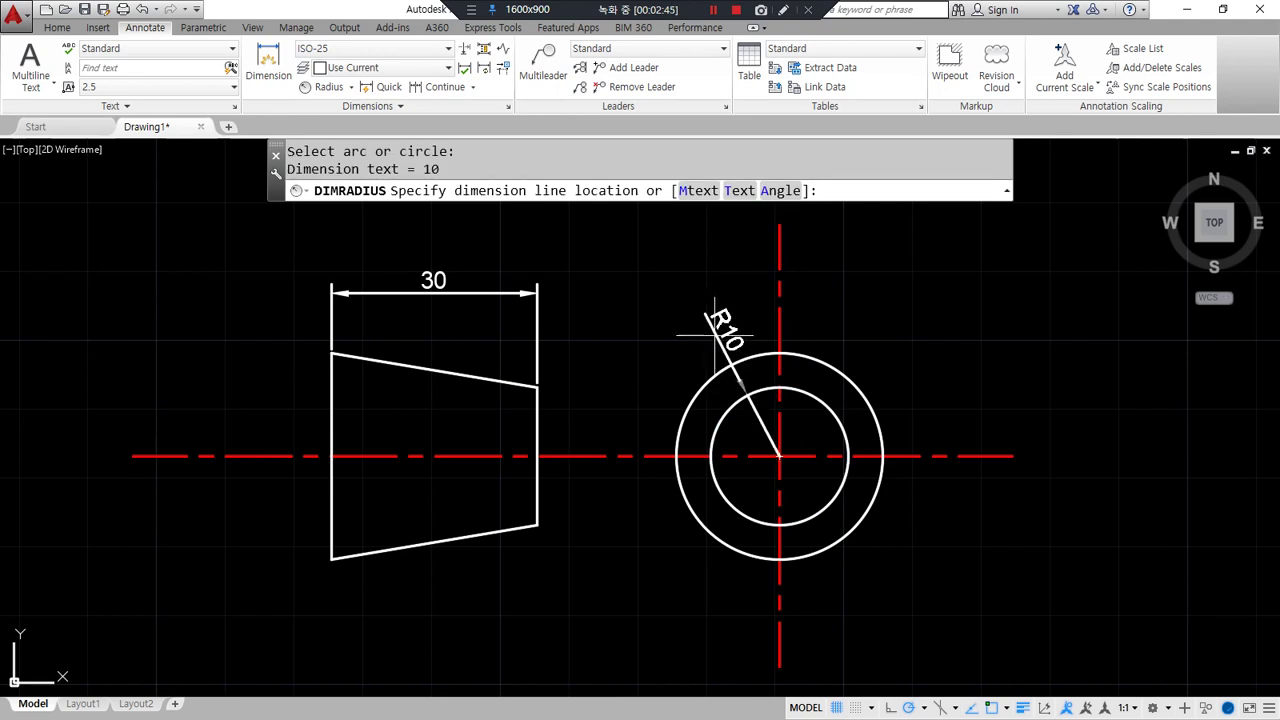
pyautogui.click(672, 282)
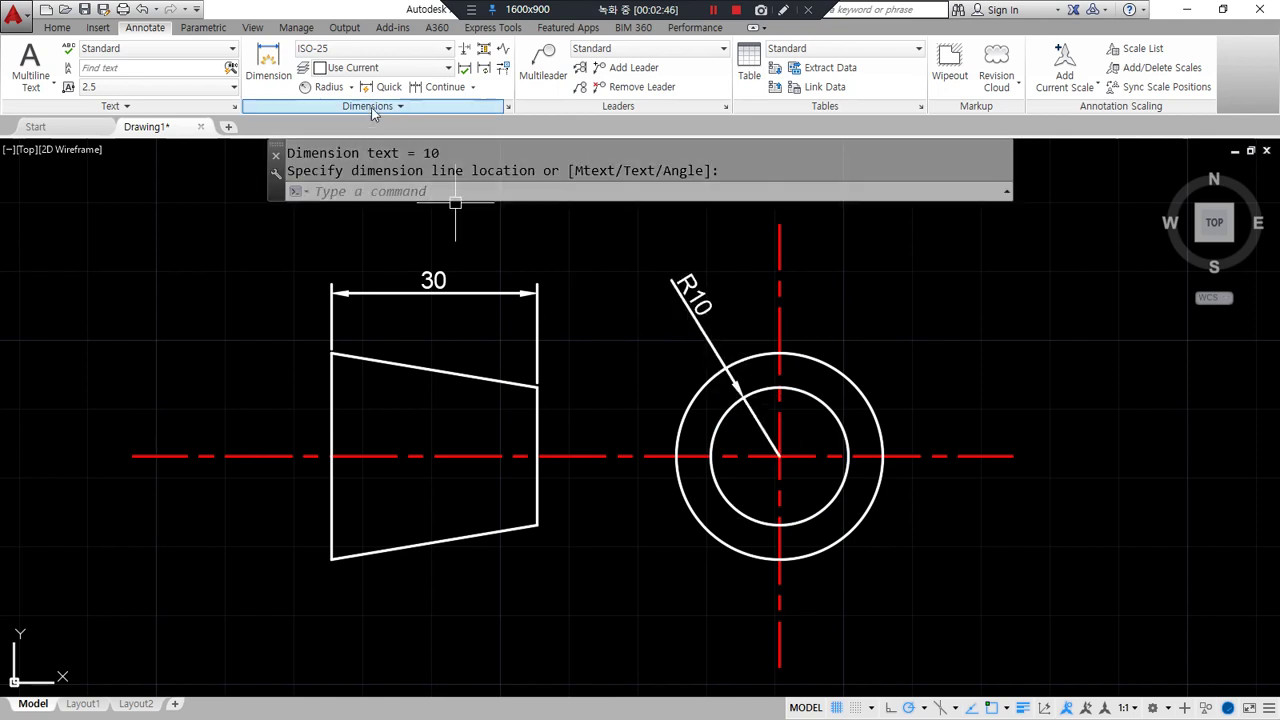
# Add a radius dimension to the outer circle, placing its text outside to the upper right
pyautogui.click(330, 87)
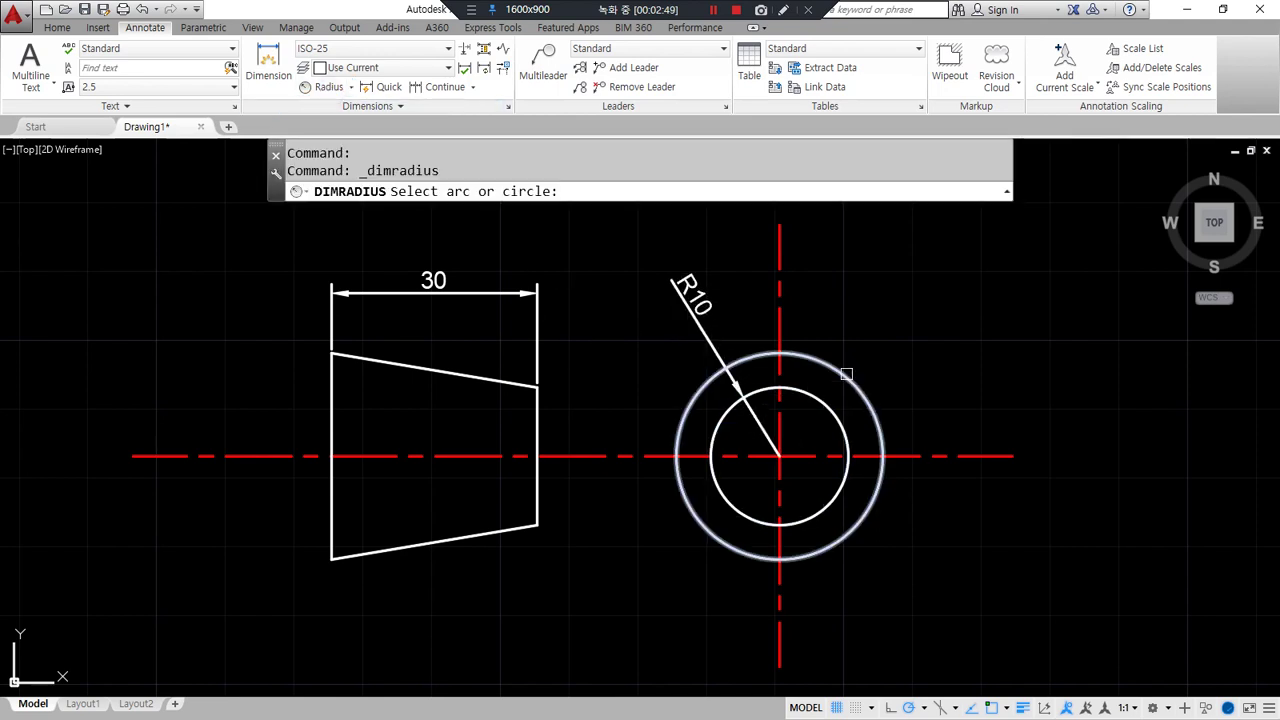
pyautogui.click(846, 374)
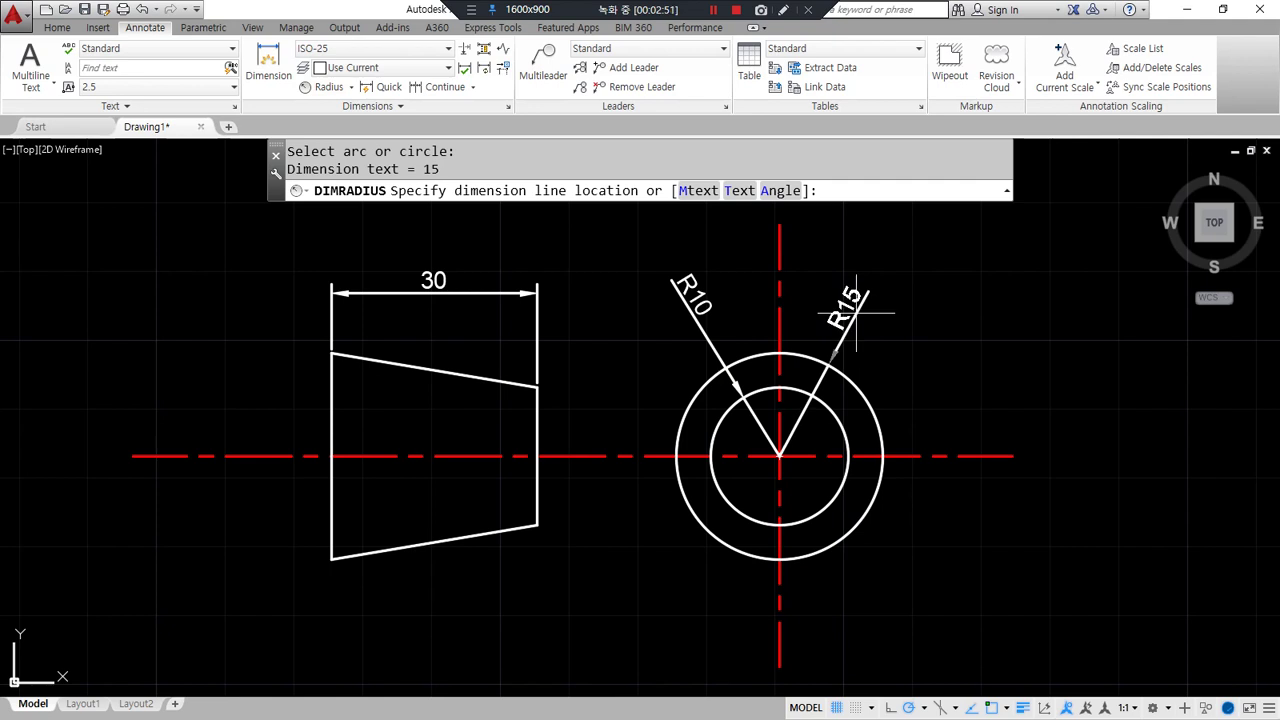
pyautogui.click(856, 314)
pyautogui.press('Escape')
# Move the horizontal dimension and both radius dimensions to the txt layer
pyautogui.click(852, 318)
pyautogui.click(700, 305)
pyautogui.click(527, 292)
pyautogui.click(57, 27)
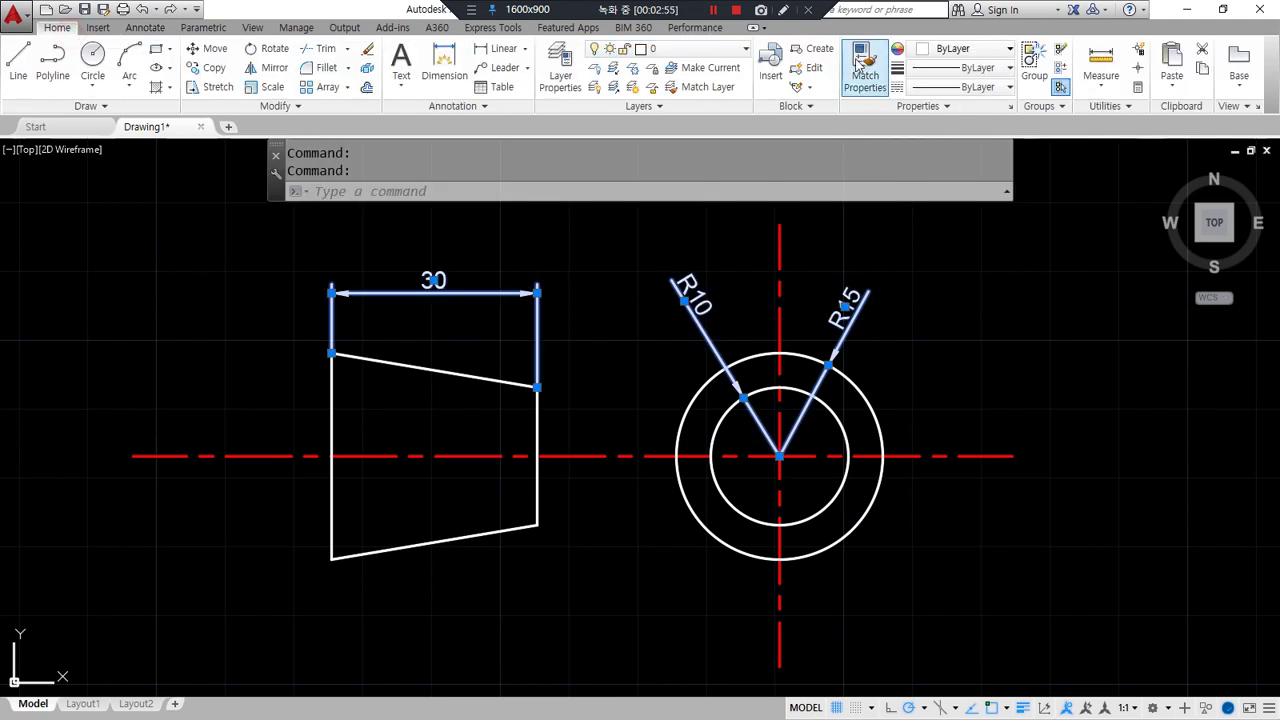
pyautogui.click(717, 51)
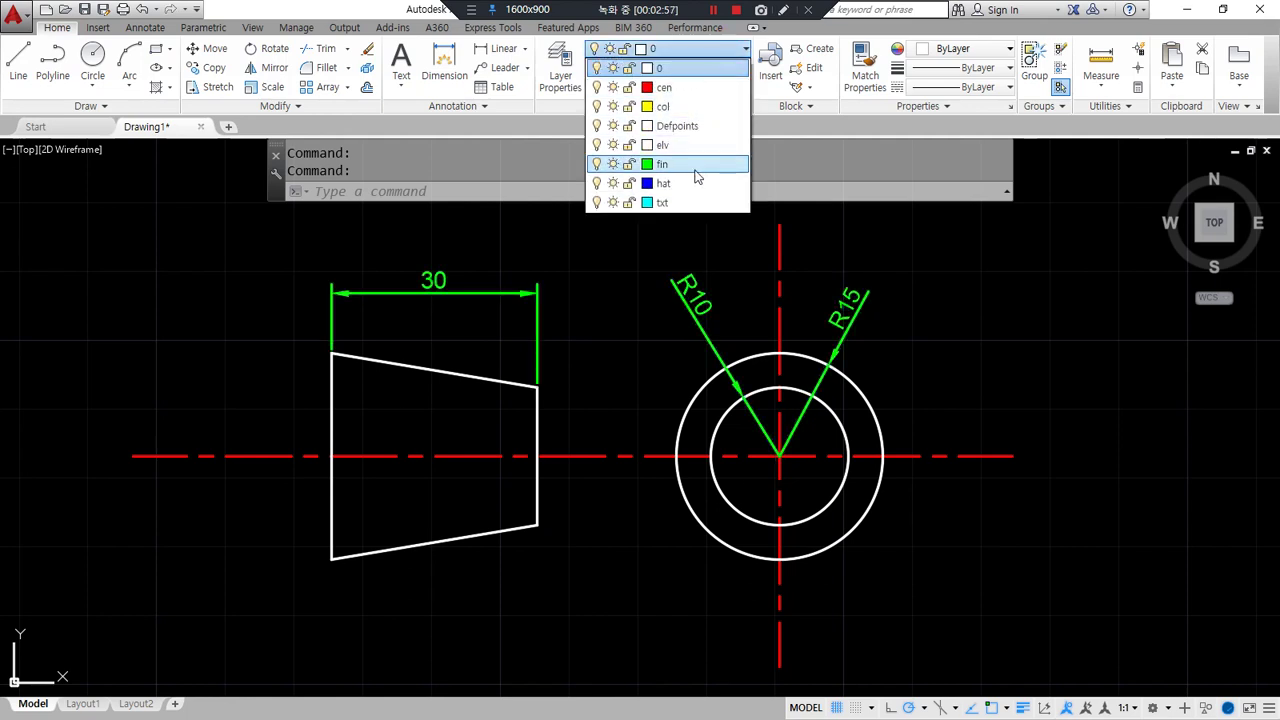
pyautogui.click(678, 203)
pyautogui.press('Escape')
pyautogui.press('Escape')
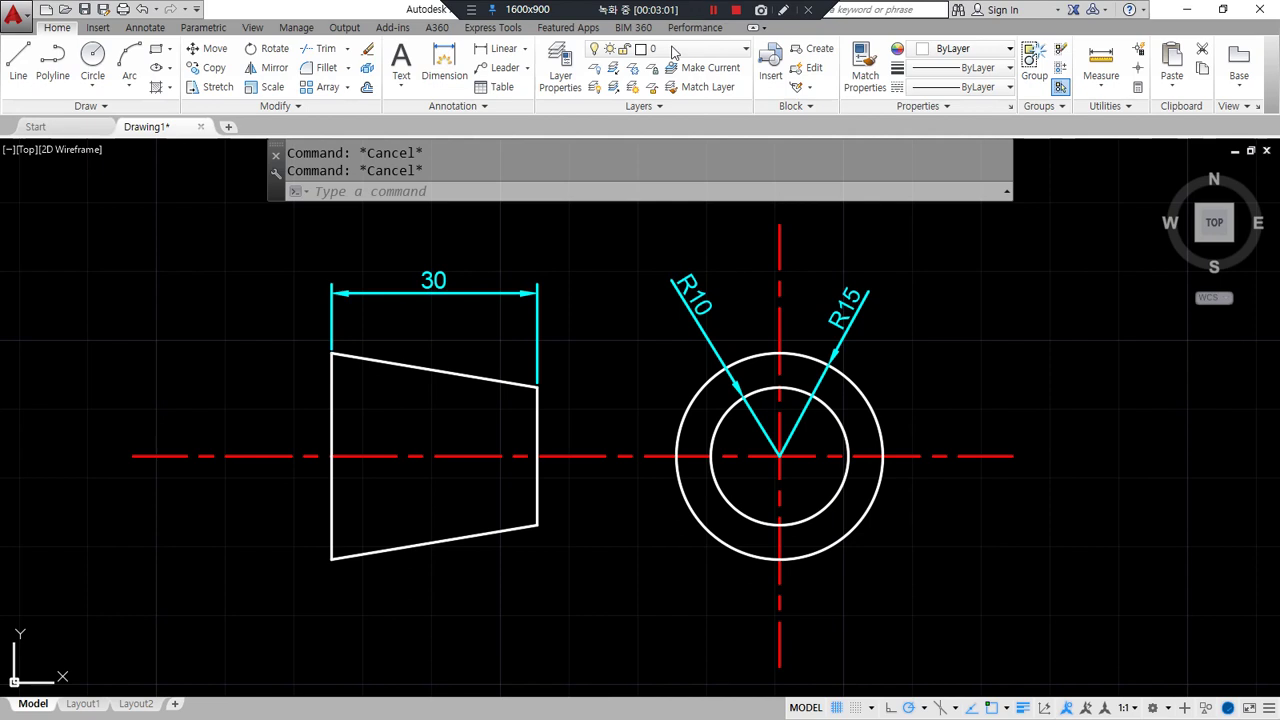
# Erase the two radius dimensions from the concentric circles
pyautogui.moveTo(855, 463)
pyautogui.mouseDown()
pyautogui.moveTo(700, 456)
pyautogui.moveTo(915, 252)
pyautogui.moveTo(829, 390)
pyautogui.mouseUp()
pyautogui.click(848, 318)
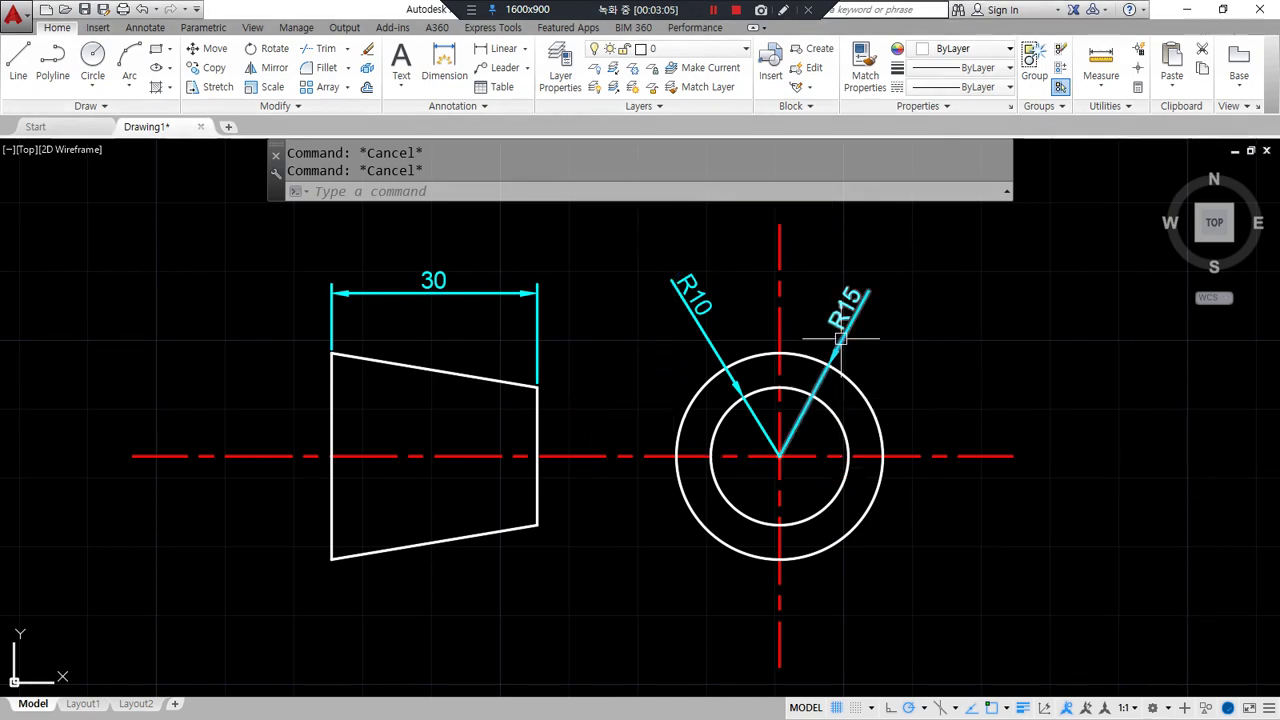
pyautogui.click(708, 303)
pyautogui.write('e')
pyautogui.press('Return')
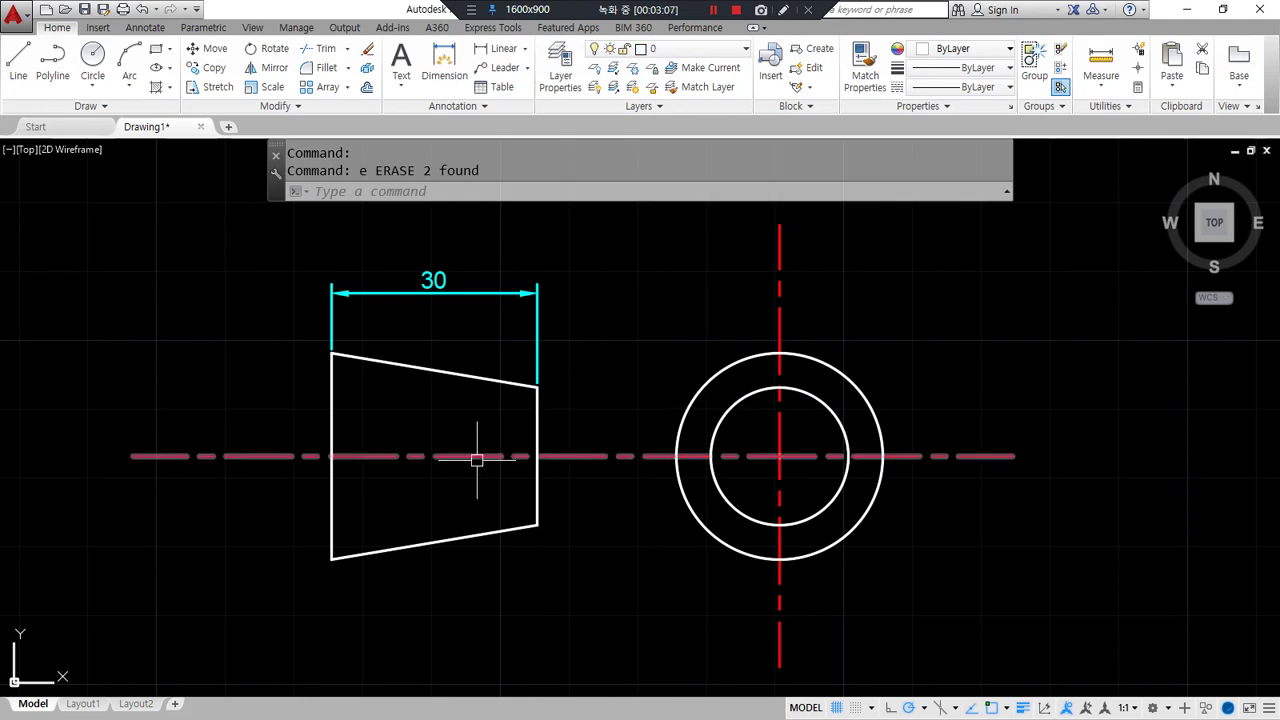
# Add a vertical linear dimension along the trapezoid's short right edge, placed outside the shape
pyautogui.click(503, 48)
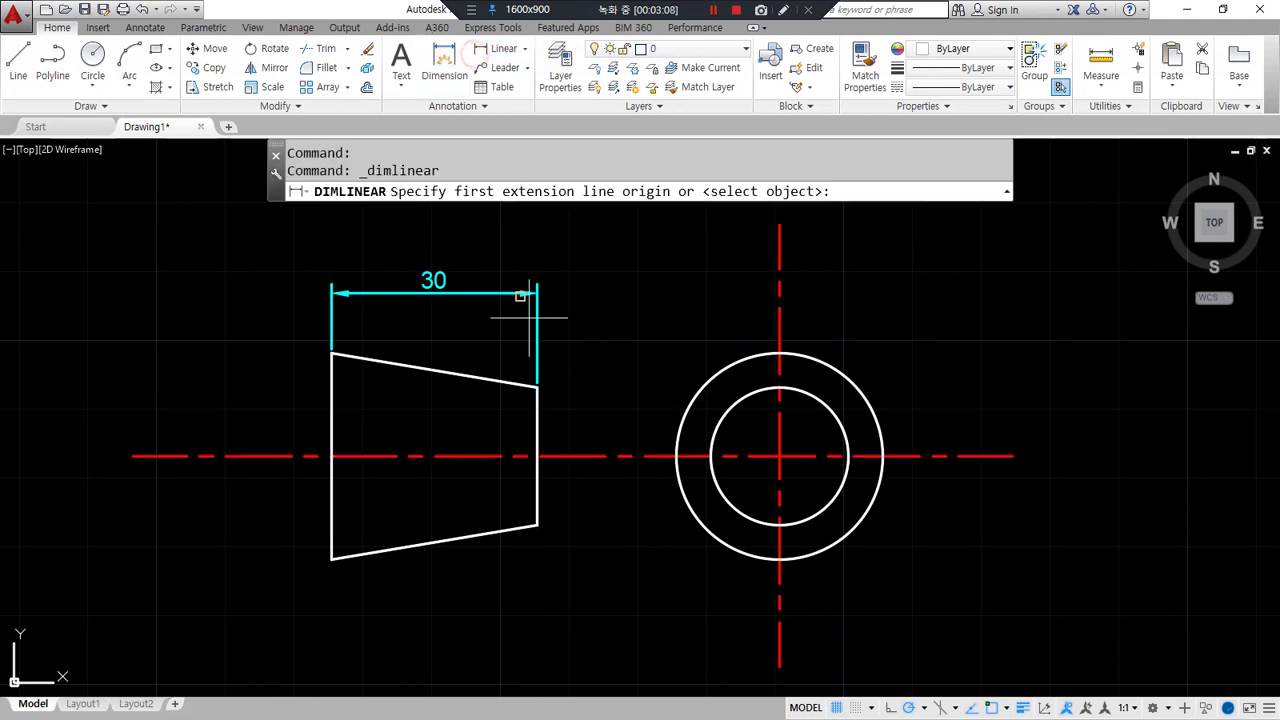
pyautogui.click(538, 387)
pyautogui.click(538, 524)
pyautogui.click(596, 502)
# Add a vertical linear dimension for the trapezoid's long left edge, with its dimension line inside the shape
pyautogui.press('Return')
pyautogui.click(332, 354)
pyautogui.press('Escape')
pyautogui.press('Return')
pyautogui.click(331, 354)
pyautogui.click(331, 558)
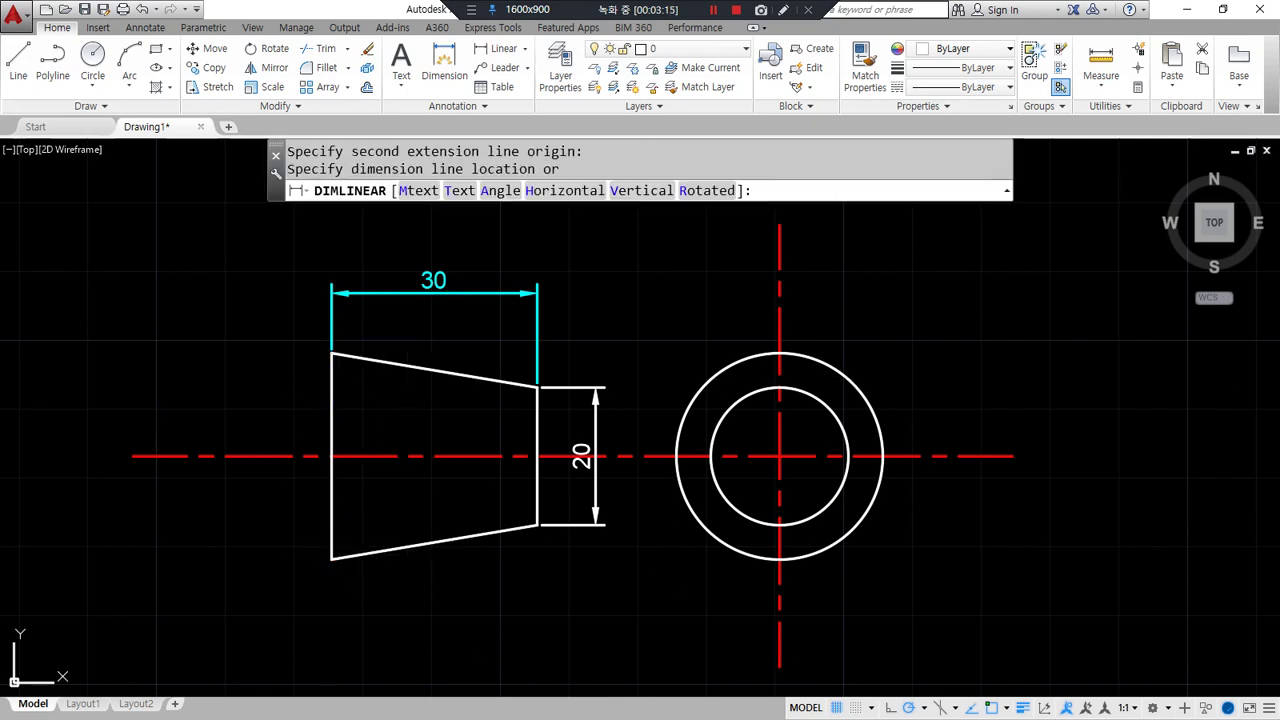
pyautogui.click(413, 506)
# Move the short edge's vertical dimension line inside the trapezoid
pyautogui.click(595, 505)
pyautogui.click(596, 524)
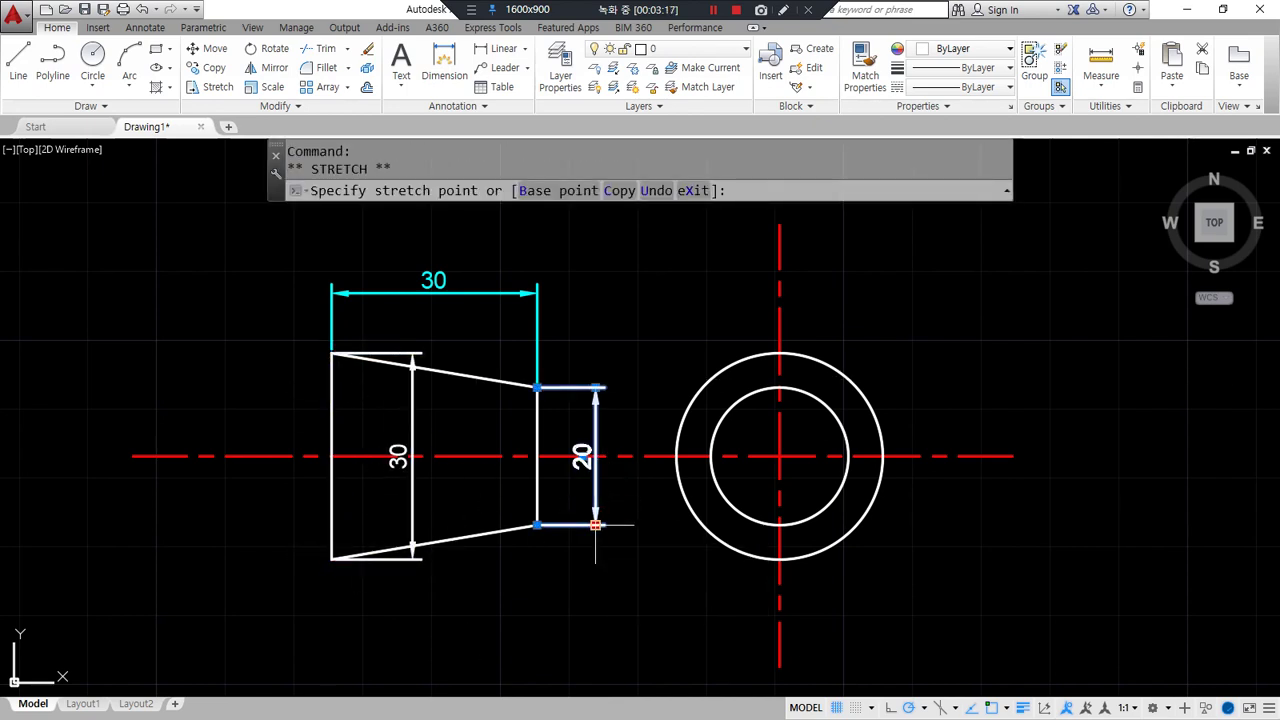
pyautogui.click(487, 540)
pyautogui.press('Escape')
# Match the properties of the horizontal dimension onto the two vertical dimensions
pyautogui.write('ma')
pyautogui.press('Return')
pyautogui.click(475, 293)
pyautogui.click(487, 405)
pyautogui.click(414, 414)
pyautogui.press('Return')
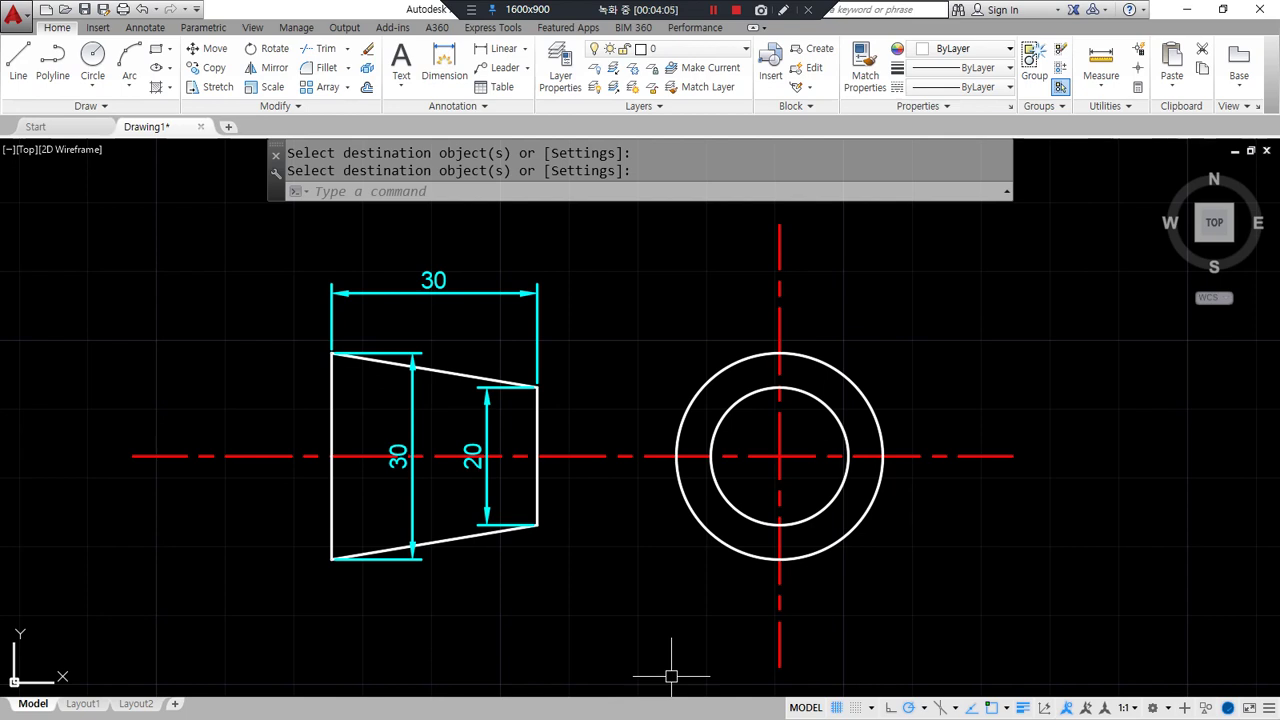
# Oblique the extension lines of both vertical dimensions to a 30-degree angle
pyautogui.click(146, 28)
pyautogui.click(420, 110)
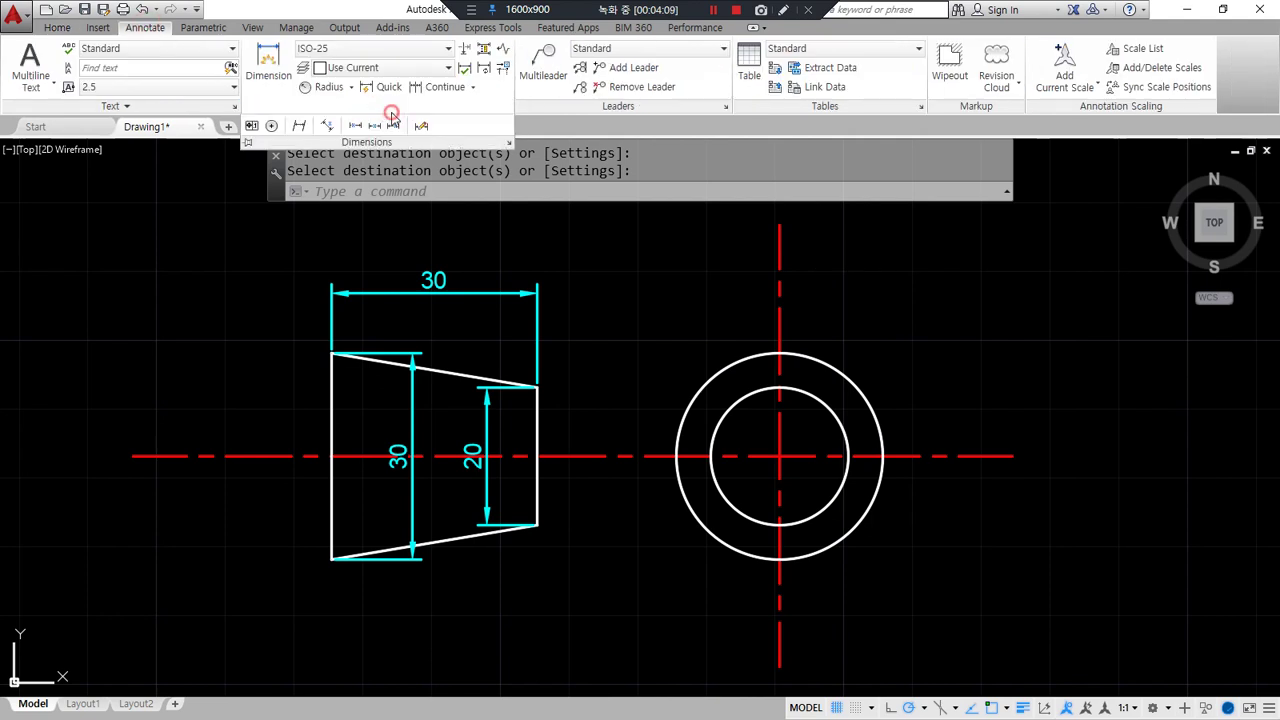
pyautogui.click(305, 130)
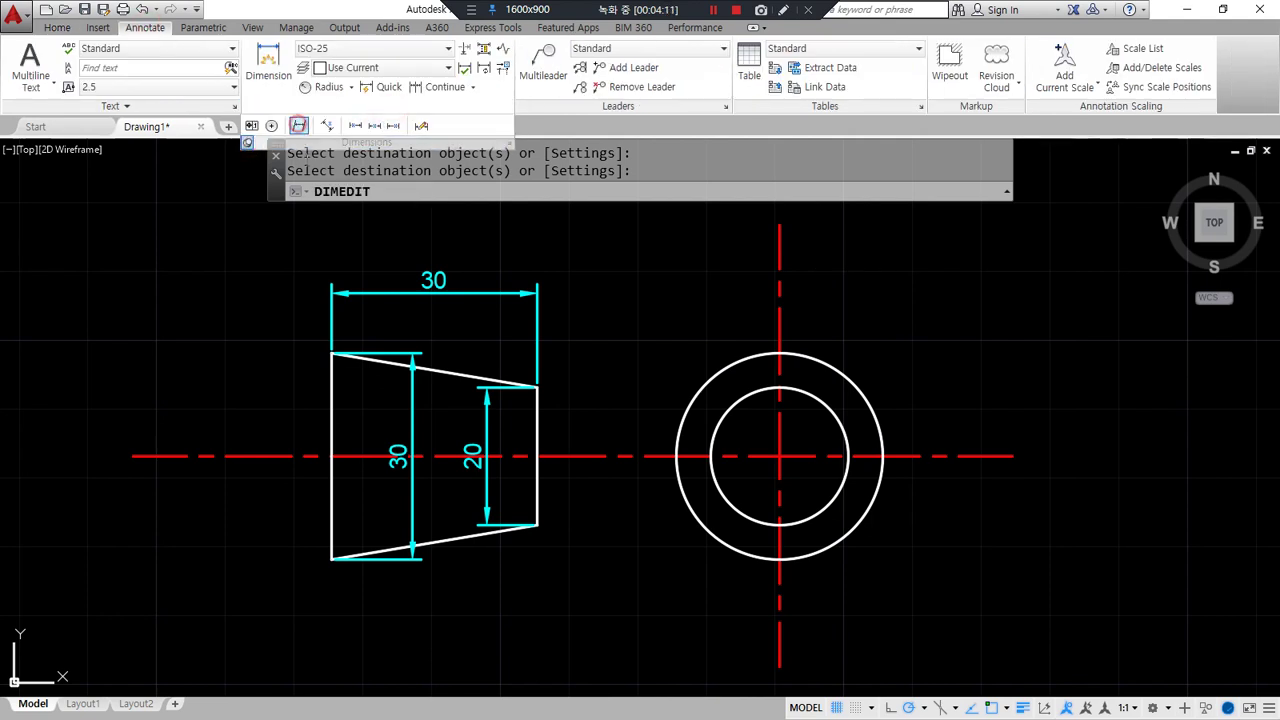
pyautogui.click(482, 403)
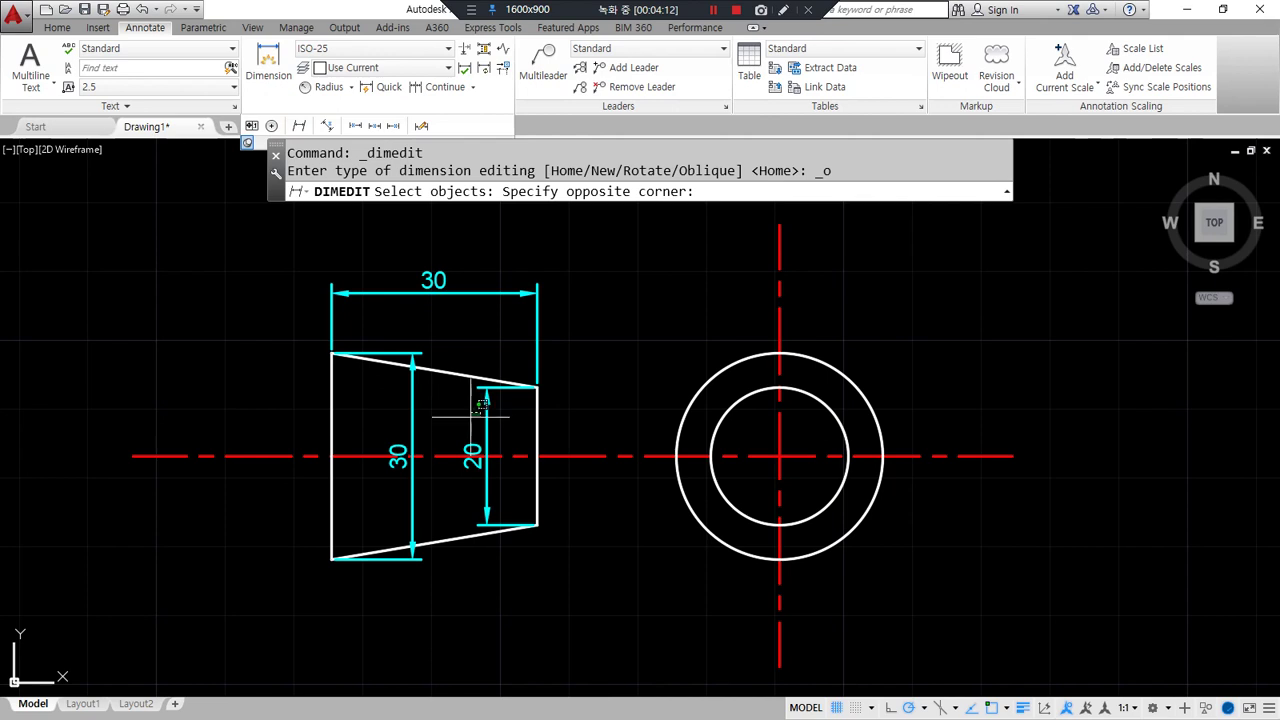
pyautogui.click(403, 430)
pyautogui.click(500, 428)
pyautogui.click(472, 386)
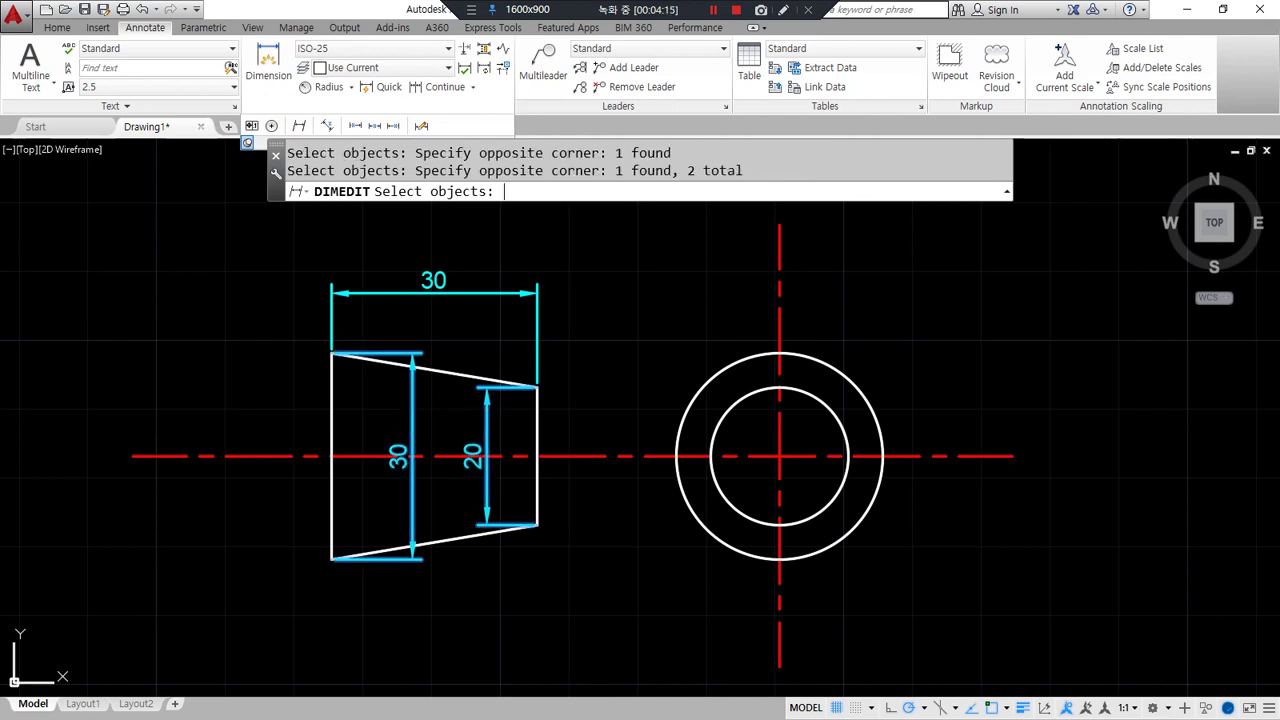
pyautogui.press('Return')
pyautogui.write('30')
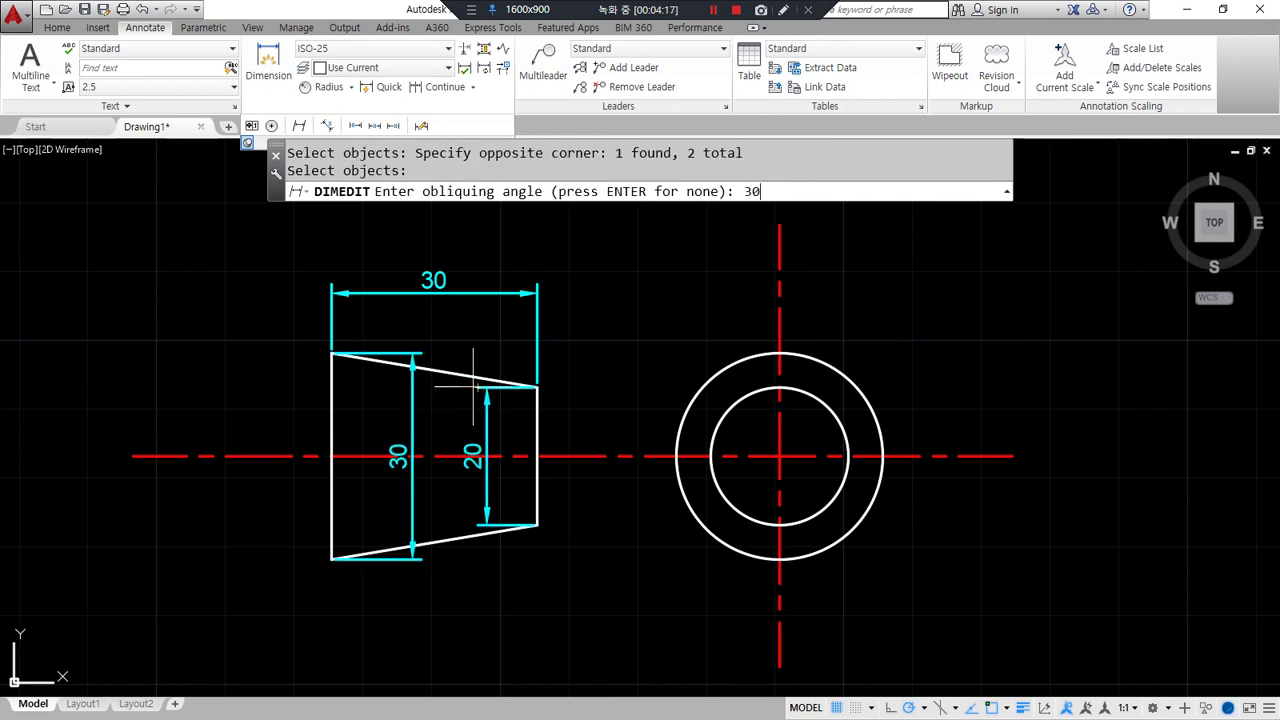
pyautogui.press('Return')
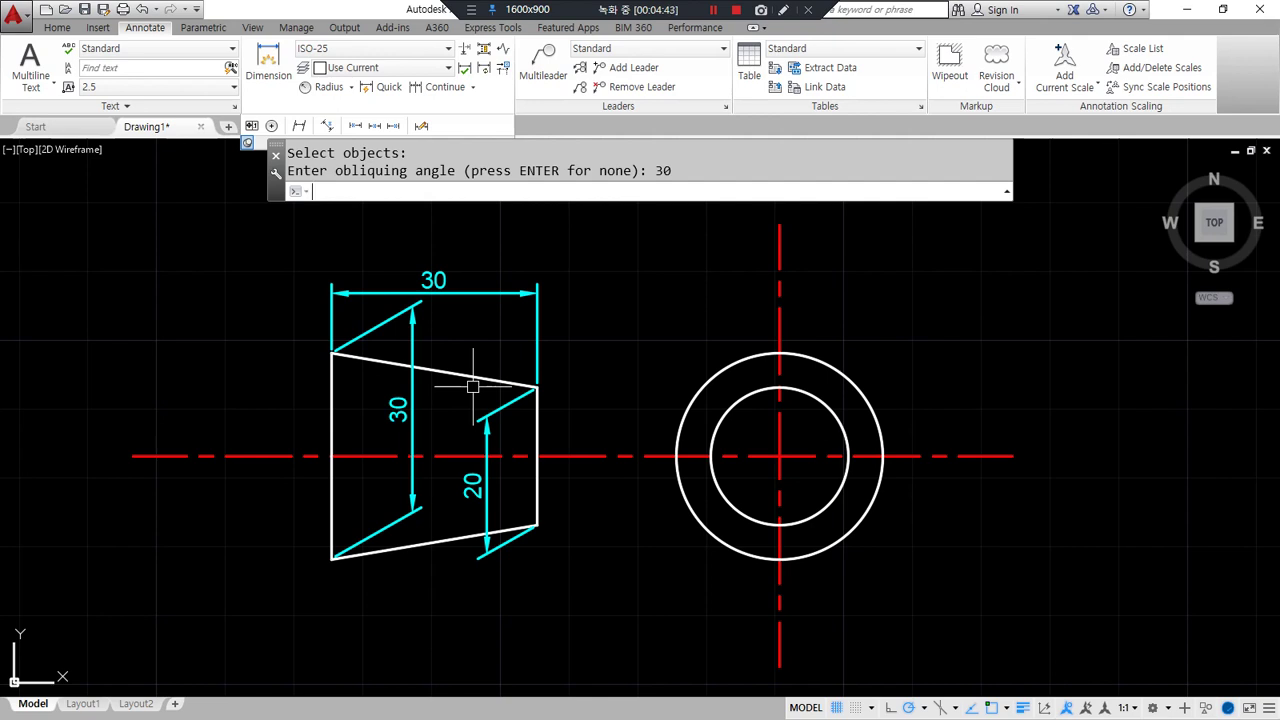
pyautogui.doubleClick(604, 290)
pyautogui.moveTo(357, 258)
pyautogui.mouseDown()
pyautogui.moveTo(505, 236)
pyautogui.moveTo(570, 248)
pyautogui.mouseUp()
pyautogui.moveTo(428, 612)
pyautogui.mouseDown()
pyautogui.moveTo(302, 574)
pyautogui.moveTo(543, 480)
pyautogui.moveTo(443, 534)
pyautogui.mouseUp()
# Prefix the long left edge's dimension text with a diameter symbol using %%c
pyautogui.scroll(2, 418, 438)
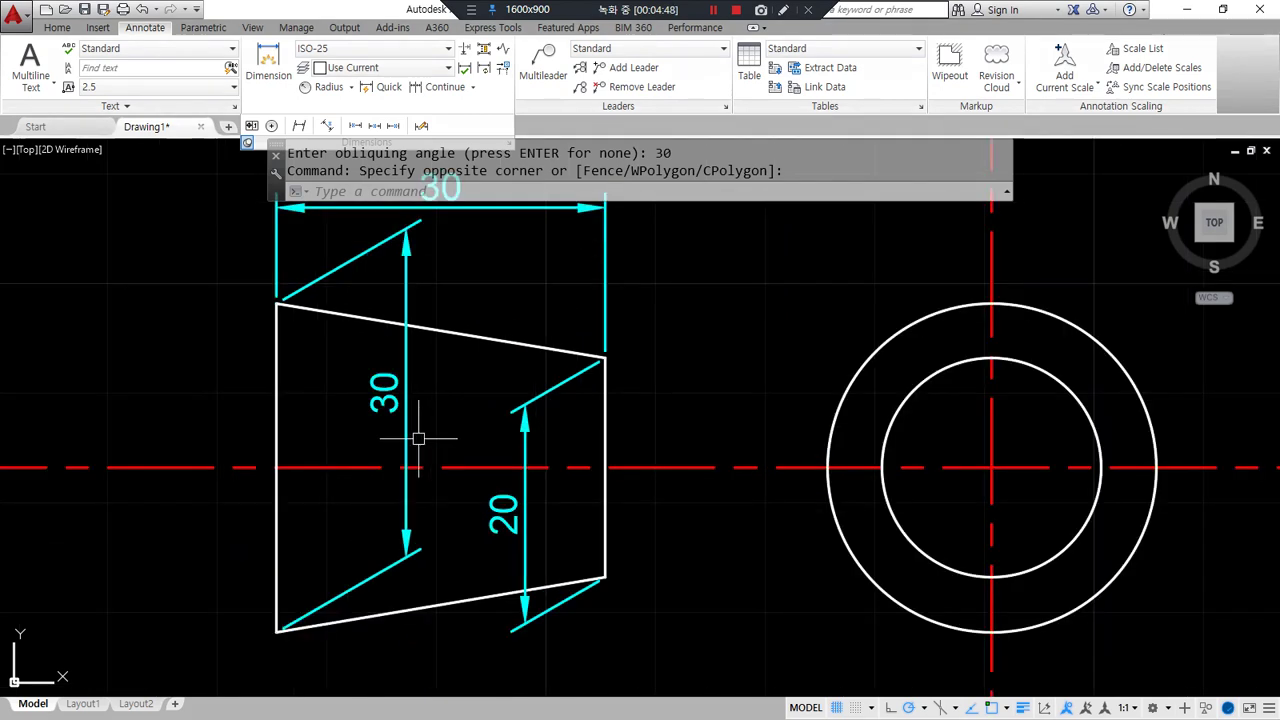
pyautogui.write('ed')
pyautogui.press('Return')
pyautogui.click(407, 475)
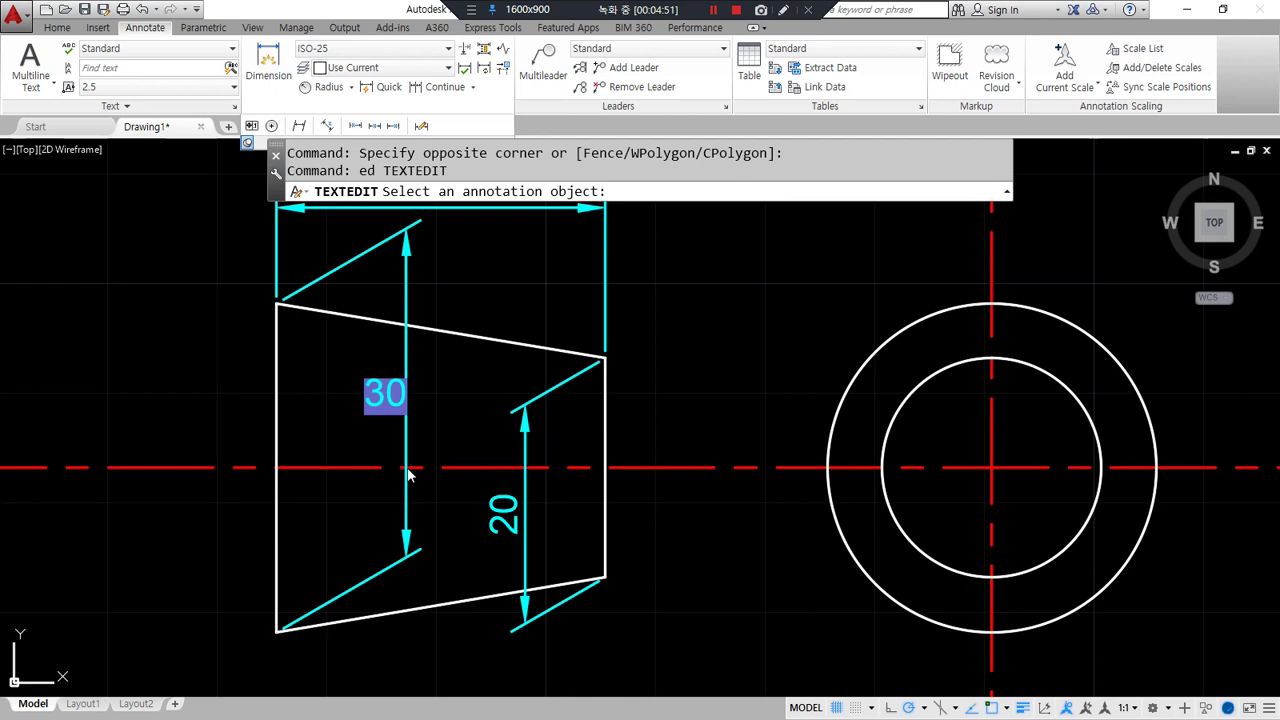
pyautogui.write('%%c')
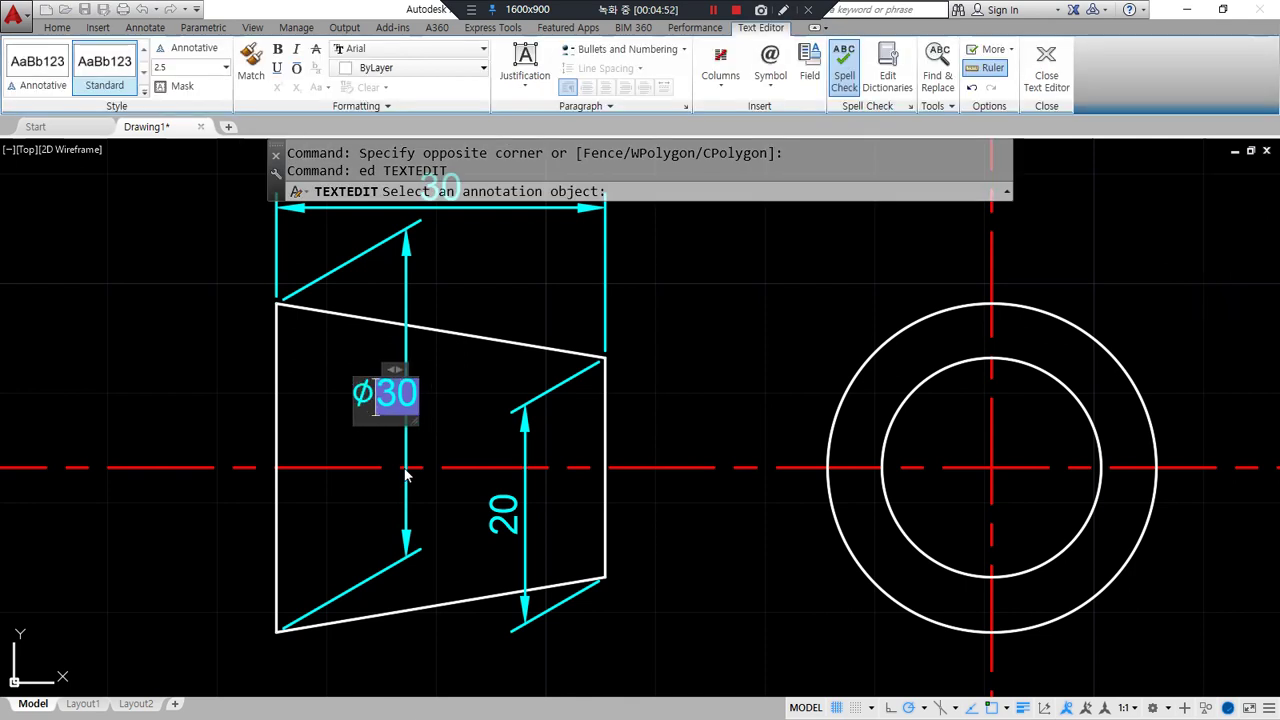
pyautogui.click(418, 466)
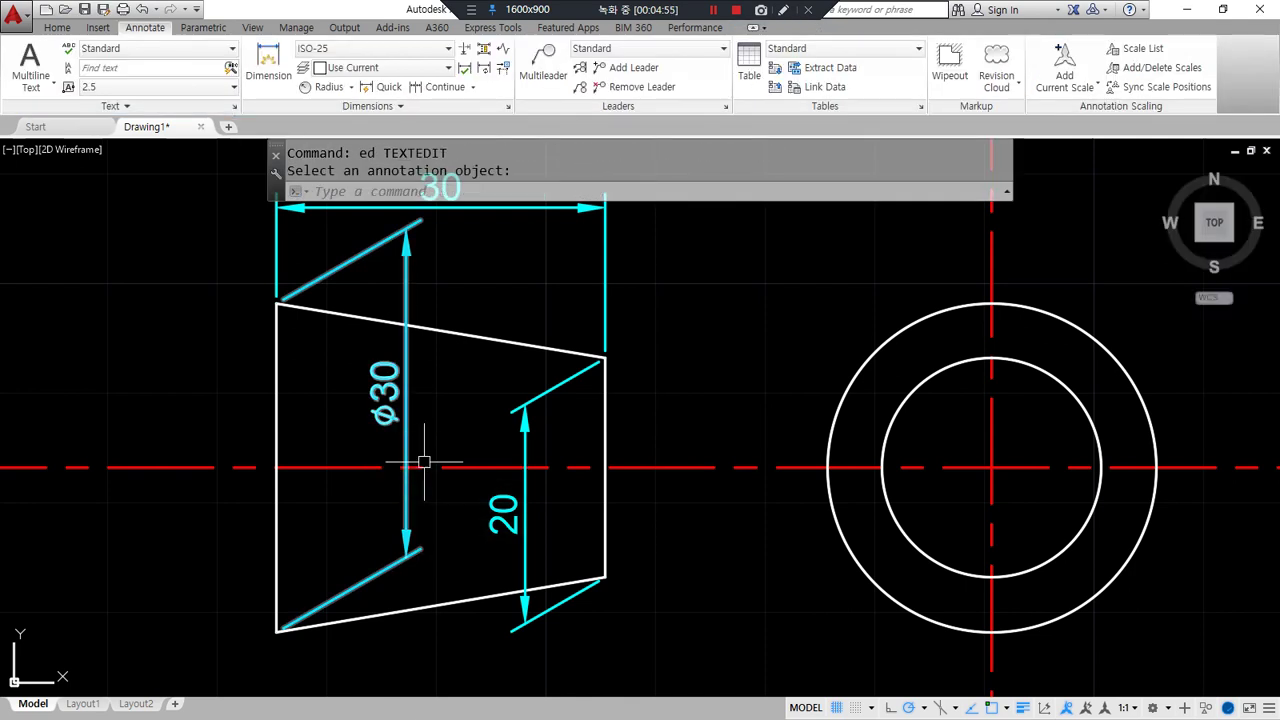
# Prefix the short right edge's dimension text with a diameter symbol using %%c, and end text editing
pyautogui.click(565, 595)
pyautogui.write('%%c')
pyautogui.click(567, 595)
pyautogui.moveTo(600, 567)
pyautogui.mouseDown()
pyautogui.moveTo(545, 535)
pyautogui.moveTo(650, 657)
pyautogui.mouseUp()
pyautogui.moveTo(640, 466)
pyautogui.mouseDown()
pyautogui.moveTo(797, 465)
pyautogui.moveTo(786, 515)
pyautogui.mouseUp()
pyautogui.press('Escape')
pyautogui.scroll(-2, 585, 487)
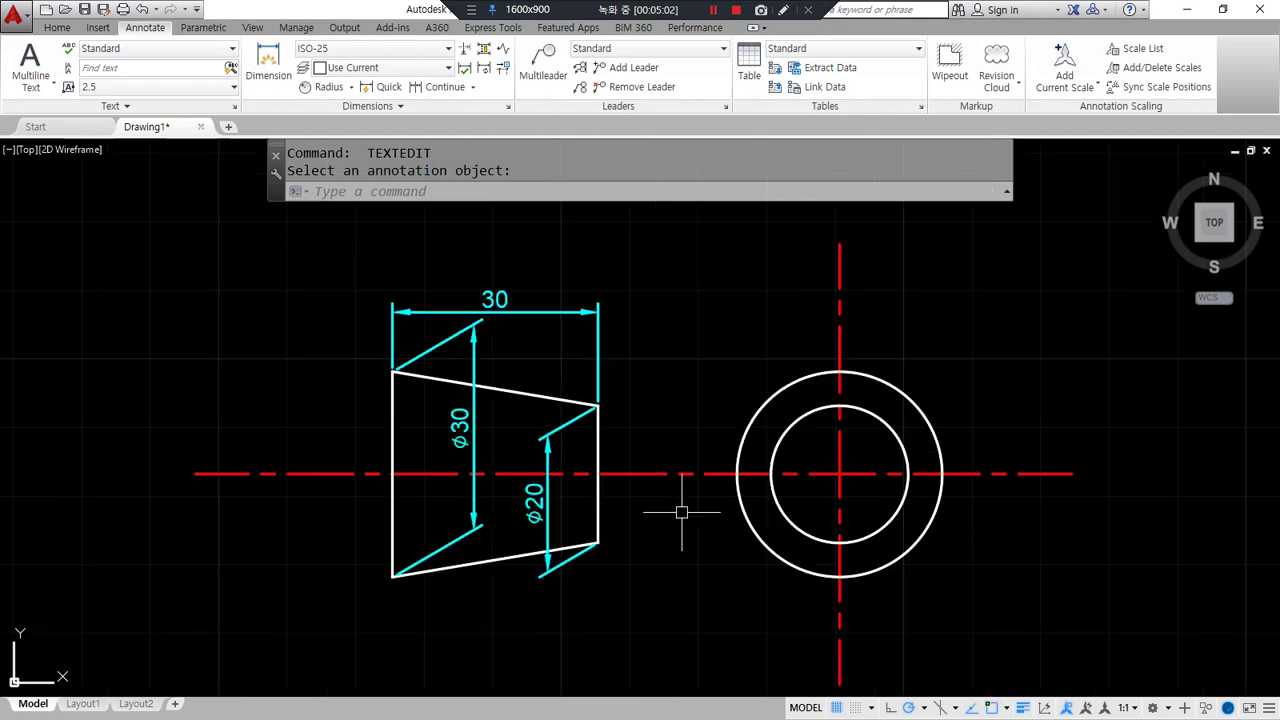
# Erase the whole drawing and reset the view with Zoom All
pyautogui.click(1015, 631)
pyautogui.click(238, 265)
pyautogui.write('e')
pyautogui.press('Return')
pyautogui.write('z')
pyautogui.press('Return')
pyautogui.write('a')
pyautogui.press('Return')
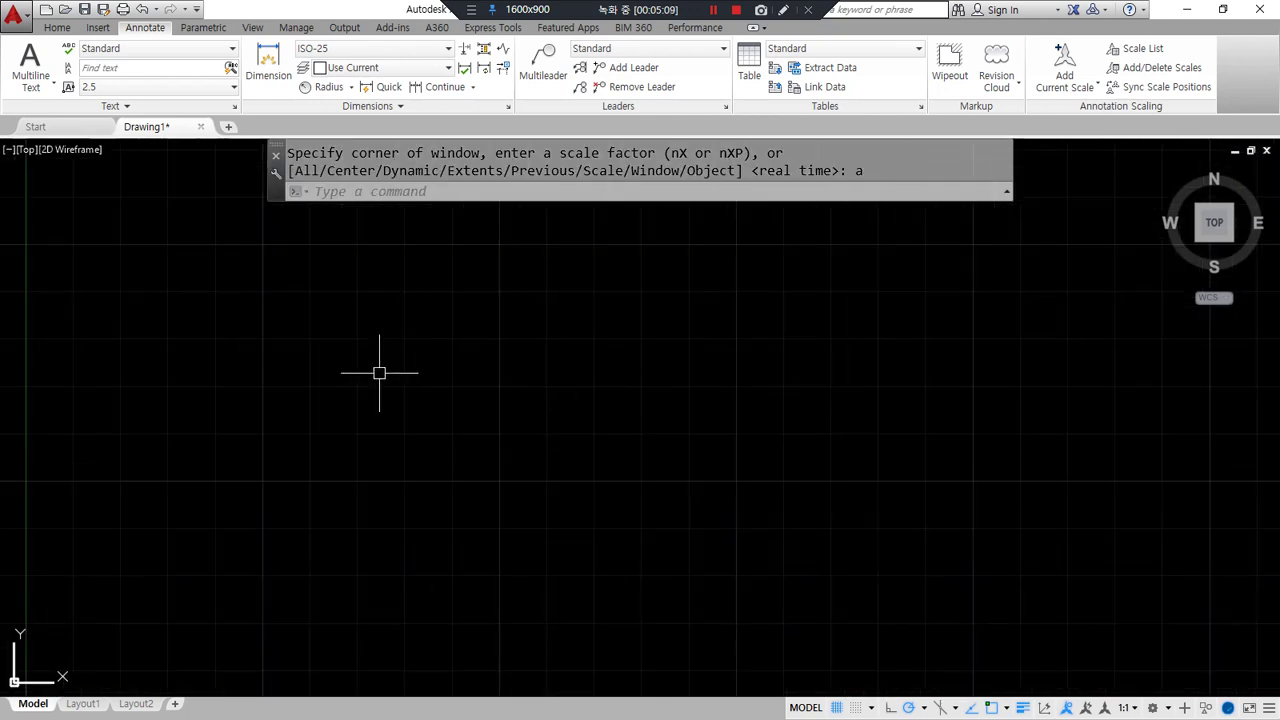
# Draw a circle of radius 10 in the empty drawing area
pyautogui.write('c')
pyautogui.press('Return')
pyautogui.click(376, 384)
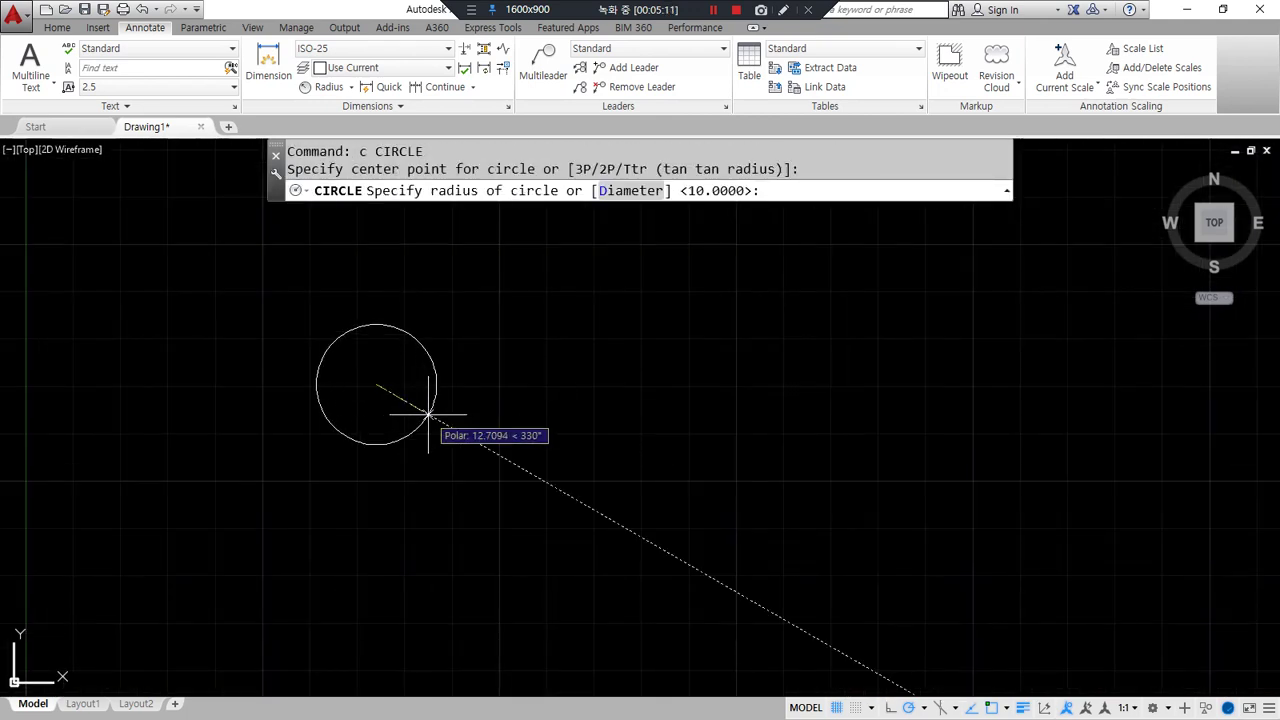
pyautogui.write('10')
pyautogui.press('Return')
pyautogui.scroll(3, 400, 392)
pyautogui.moveTo(342, 458); pyautogui.dragTo(429, 534, button='middle')
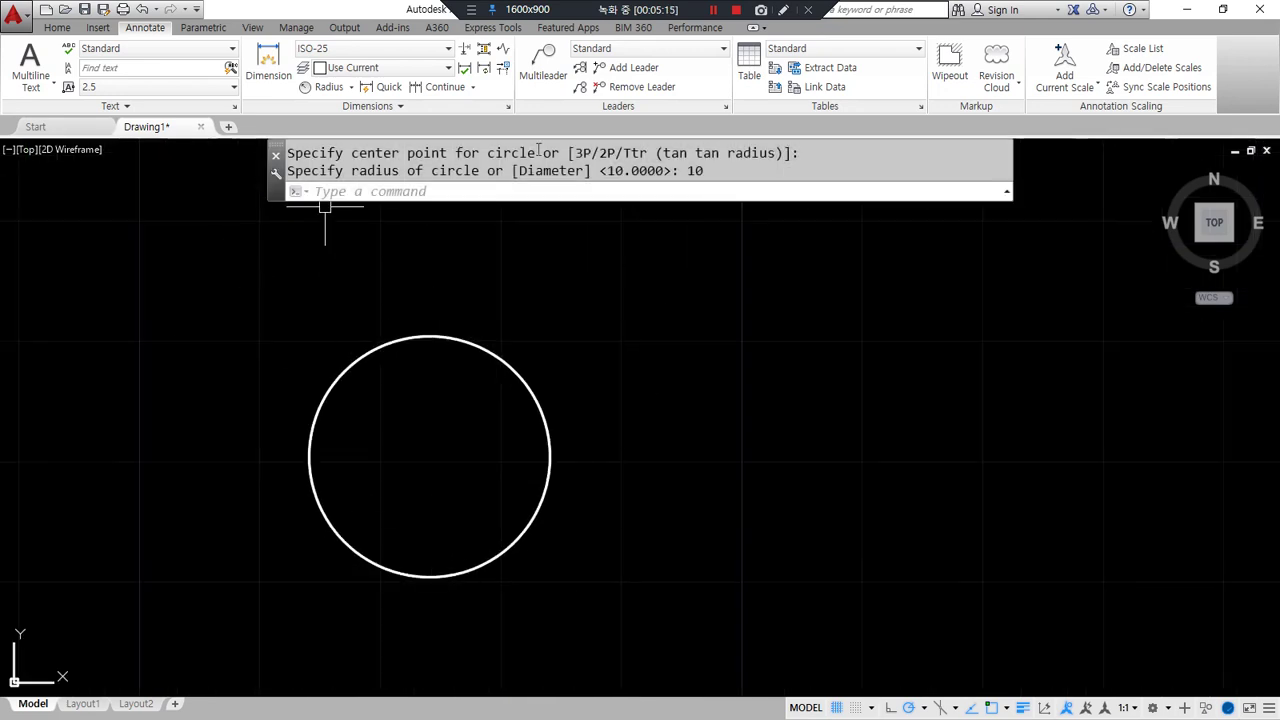
# Add a center mark to the circle
pyautogui.click(367, 106)
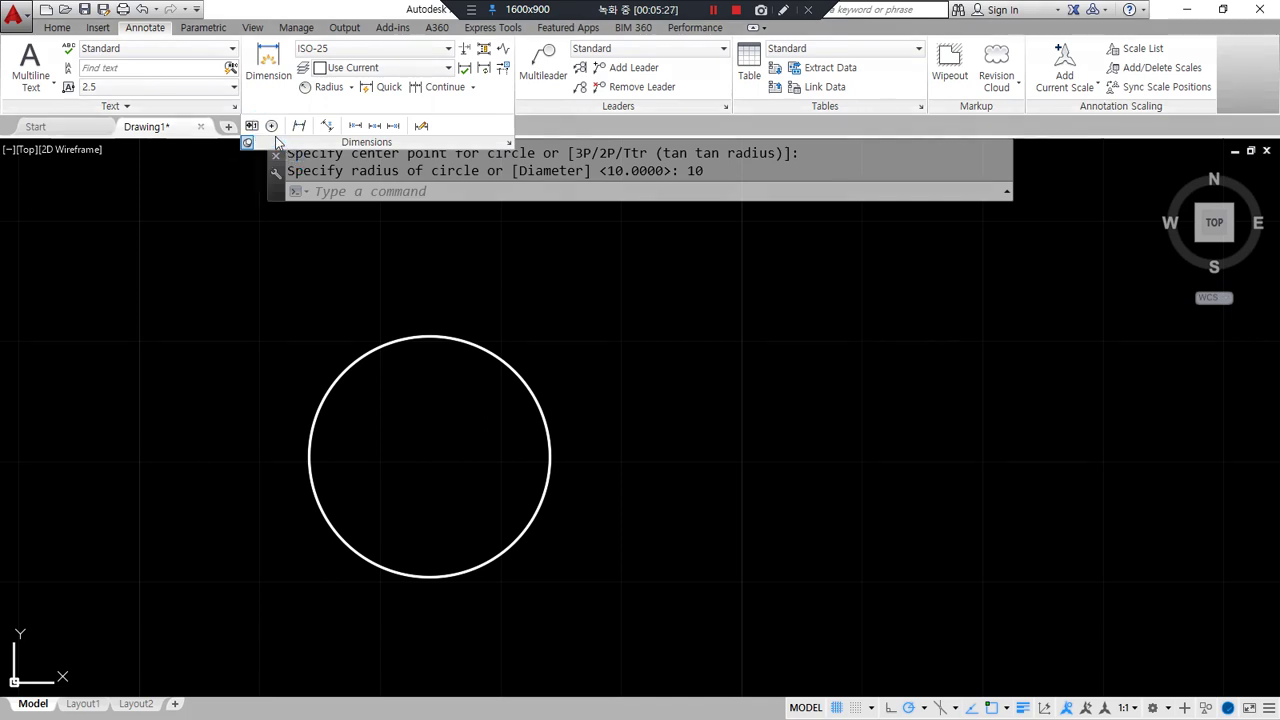
pyautogui.click(271, 125)
pyautogui.click(505, 357)
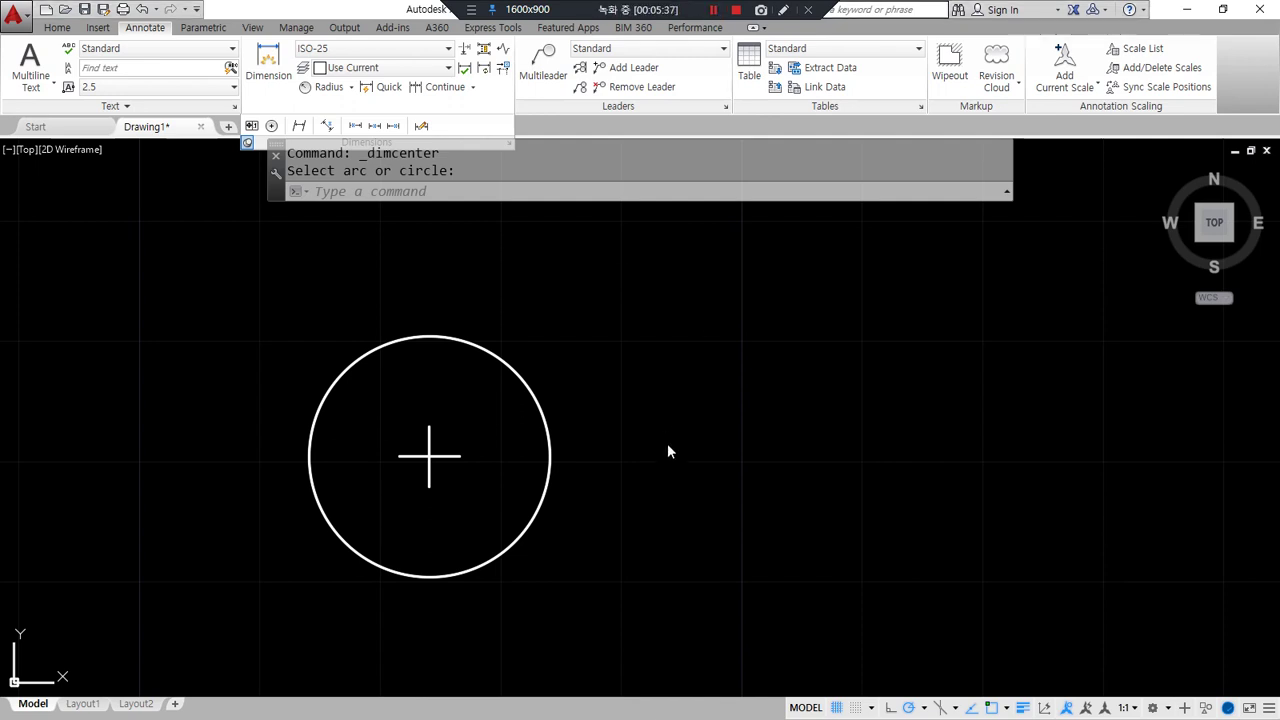
pyautogui.moveTo(448, 521)
pyautogui.mouseDown()
pyautogui.moveTo(354, 410)
pyautogui.moveTo(472, 480)
pyautogui.moveTo(444, 515)
pyautogui.moveTo(405, 433)
pyautogui.moveTo(446, 498)
pyautogui.moveTo(467, 422)
pyautogui.moveTo(636, 406)
pyautogui.moveTo(635, 434)
pyautogui.moveTo(607, 362)
pyautogui.mouseUp()
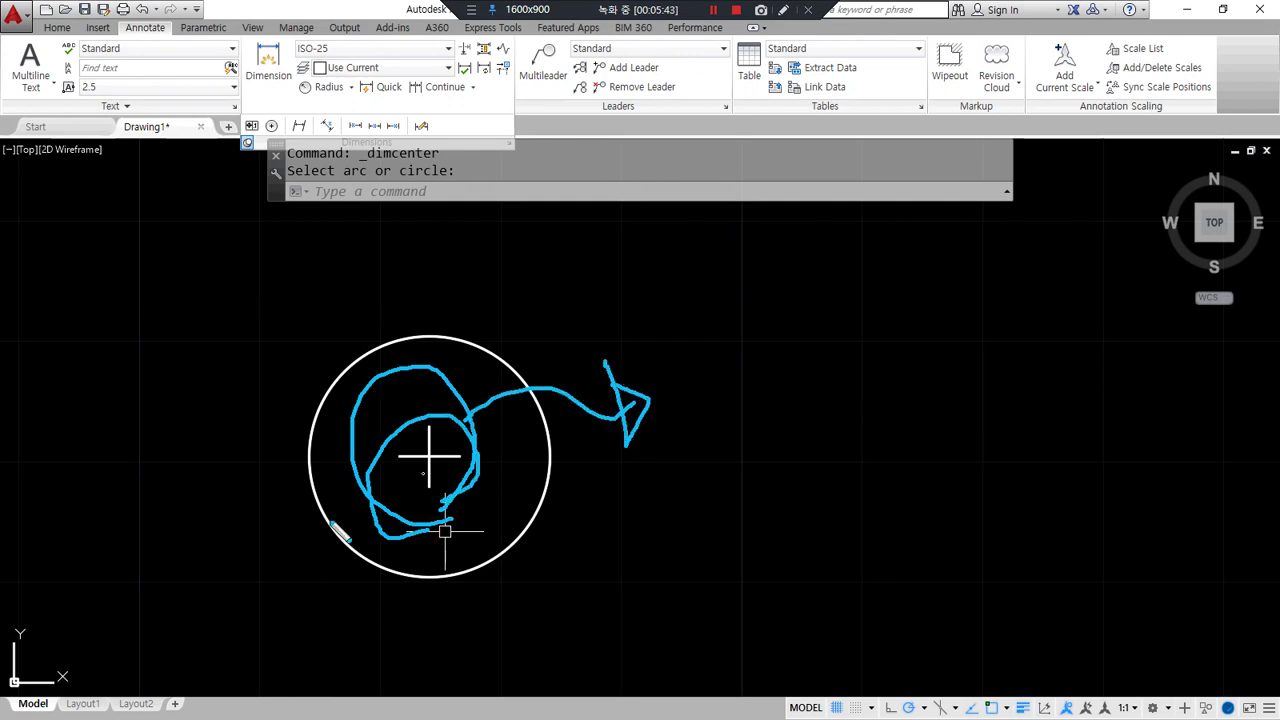
pyautogui.press('Escape')
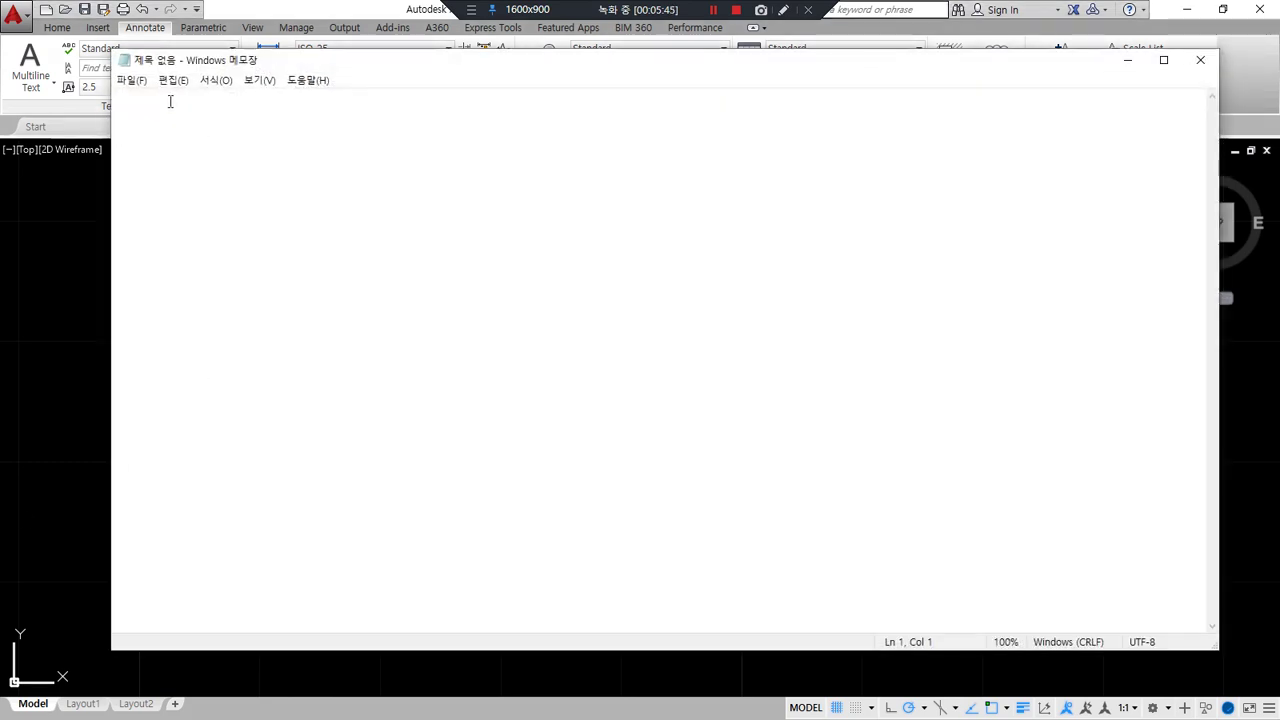
# Switch to Notepad, shrink its window beside the circle, and write "치수변수" and "Dimstyle" on two lines
pyautogui.moveTo(113, 50); pyautogui.dragTo(582, 315)
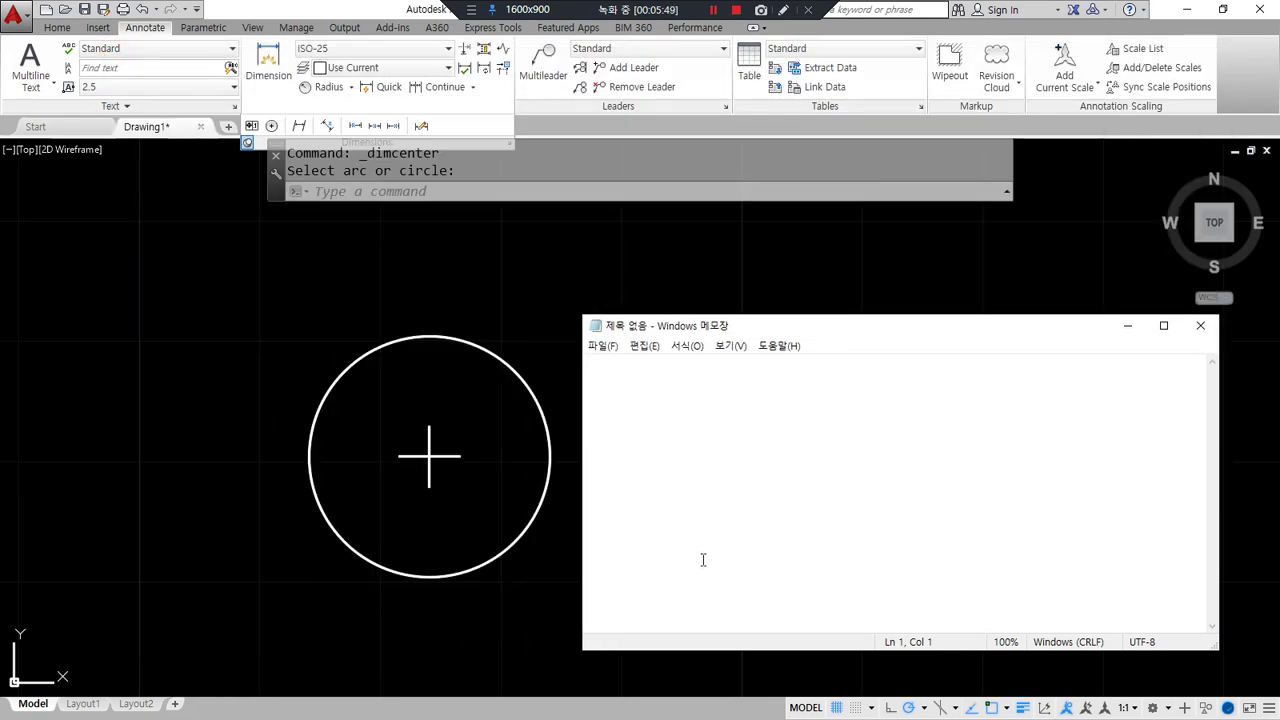
pyautogui.write('치수벼ㄴ수')
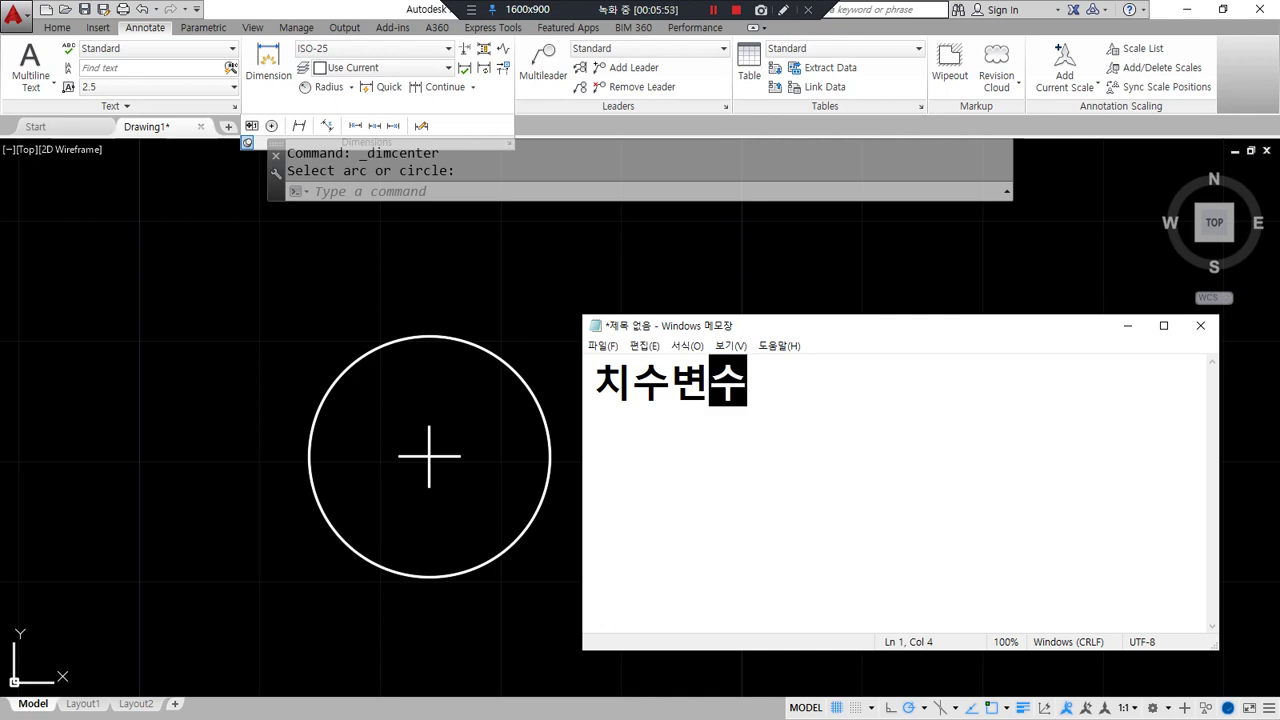
pyautogui.press('Return')
pyautogui.write('Dimstyle')
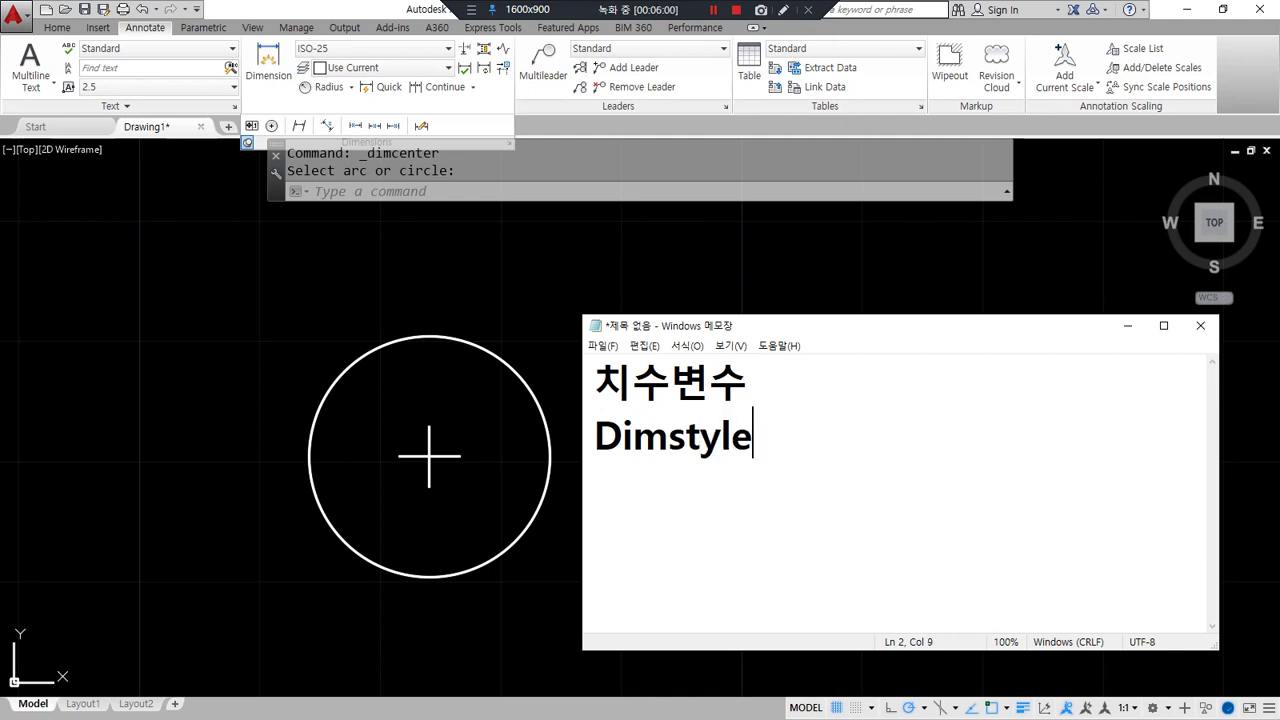
pyautogui.moveTo(751, 460)
pyautogui.mouseDown()
pyautogui.moveTo(556, 460)
pyautogui.moveTo(654, 476)
pyautogui.moveTo(562, 474)
pyautogui.mouseUp()
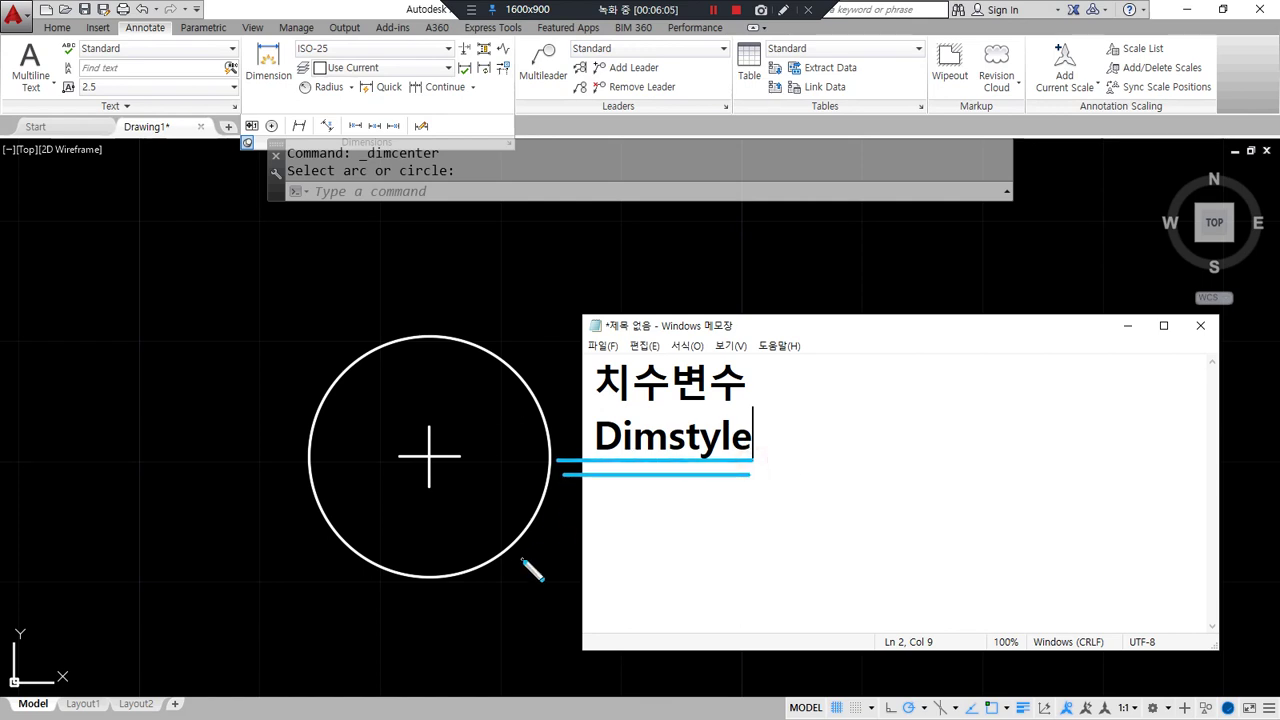
pyautogui.moveTo(771, 392)
pyautogui.mouseDown()
pyautogui.moveTo(917, 374)
pyautogui.moveTo(877, 414)
pyautogui.mouseUp()
pyautogui.moveTo(987, 328)
pyautogui.mouseDown()
pyautogui.moveTo(986, 386)
pyautogui.moveTo(1047, 364)
pyautogui.moveTo(1015, 368)
pyautogui.mouseUp()
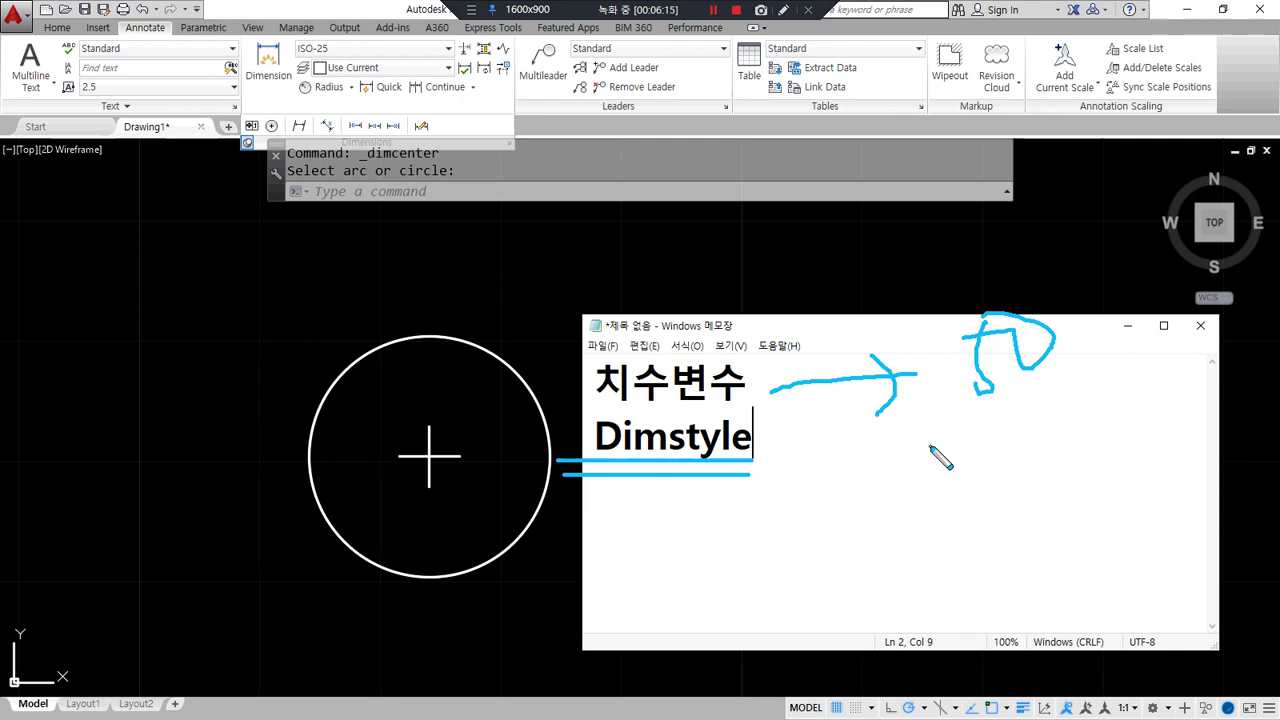
pyautogui.moveTo(994, 427); pyautogui.dragTo(848, 420)
pyautogui.moveTo(616, 402); pyautogui.dragTo(1014, 400)
pyautogui.moveTo(918, 399)
pyautogui.mouseDown()
pyautogui.moveTo(777, 451)
pyautogui.moveTo(778, 487)
pyautogui.mouseUp()
pyautogui.press('Escape')
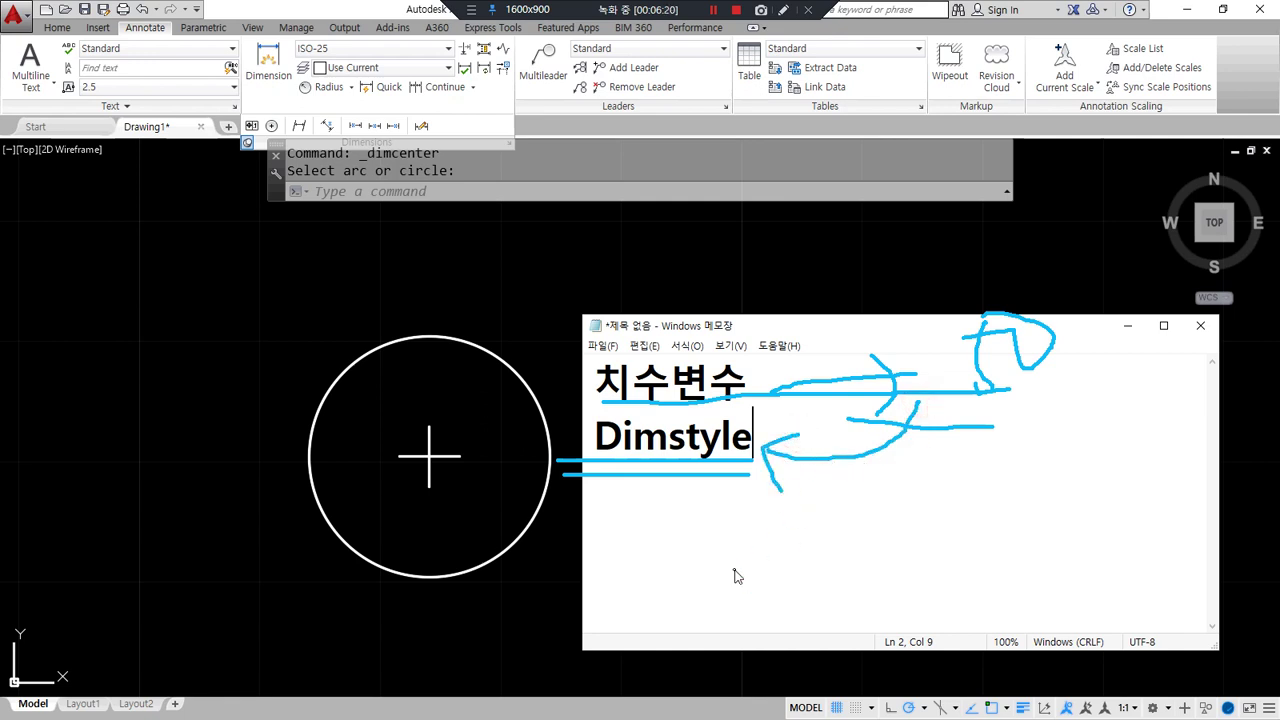
# Open the ISO-25 dimension style for modification
pyautogui.click(540, 243)
pyautogui.write('d')
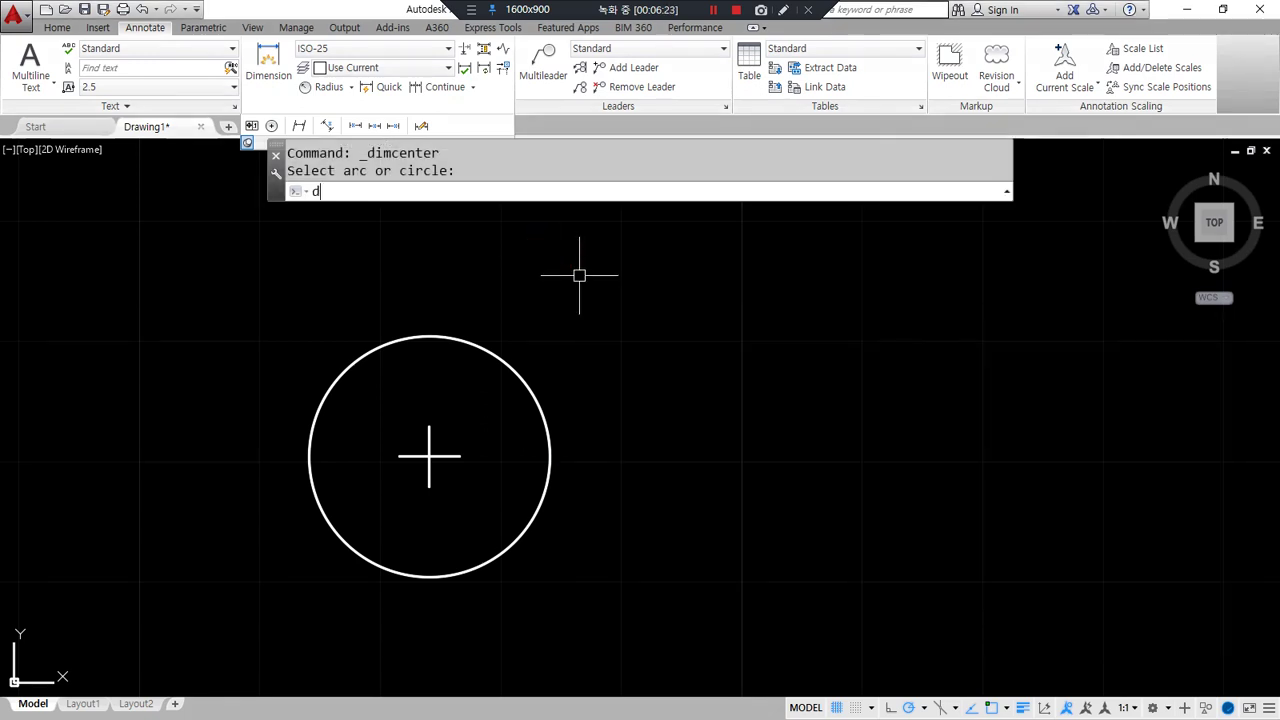
pyautogui.press('Return')
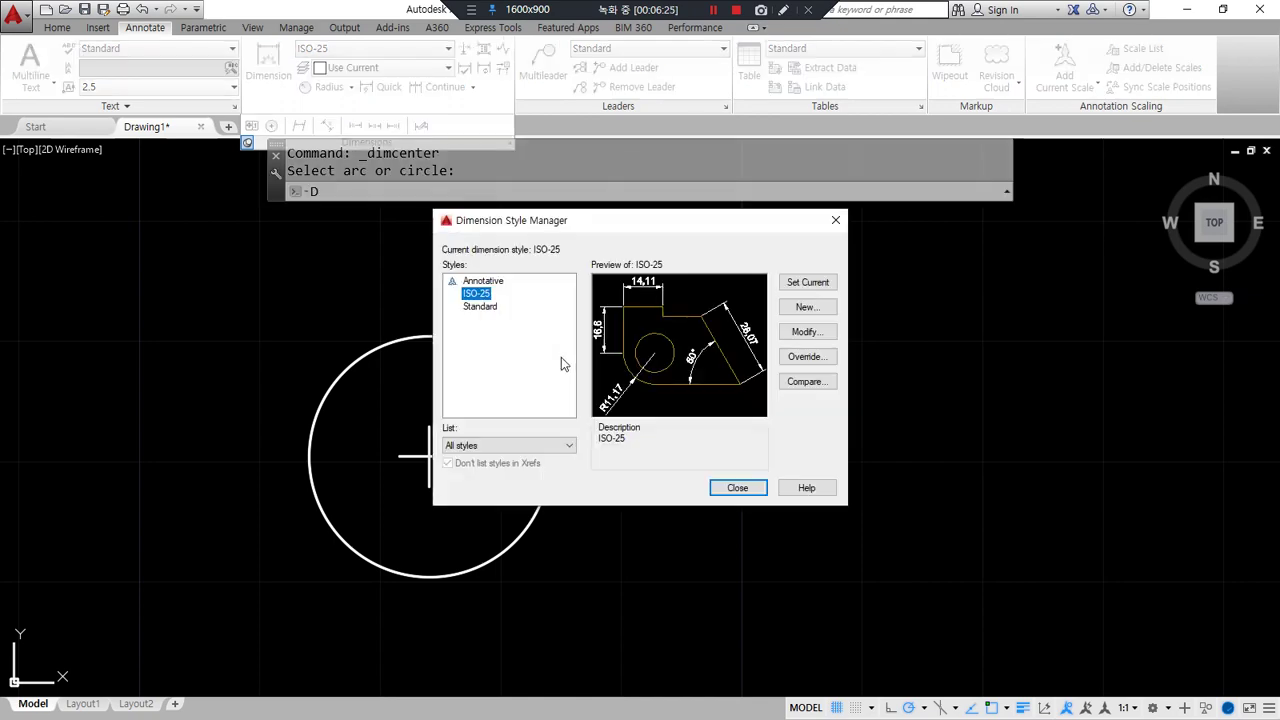
pyautogui.moveTo(583, 221); pyautogui.dragTo(762, 216)
pyautogui.click(982, 330)
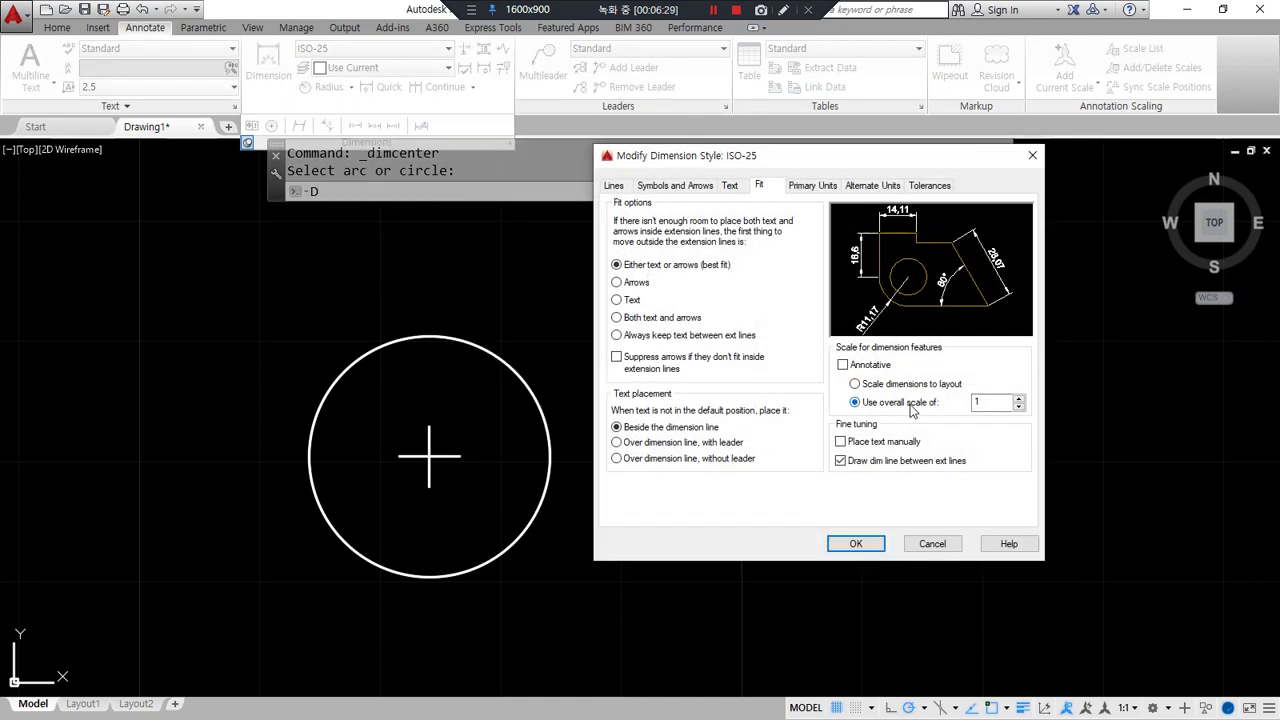
# Examine the style's line settings, arrowhead settings, and center mark type and size options
pyautogui.click(614, 185)
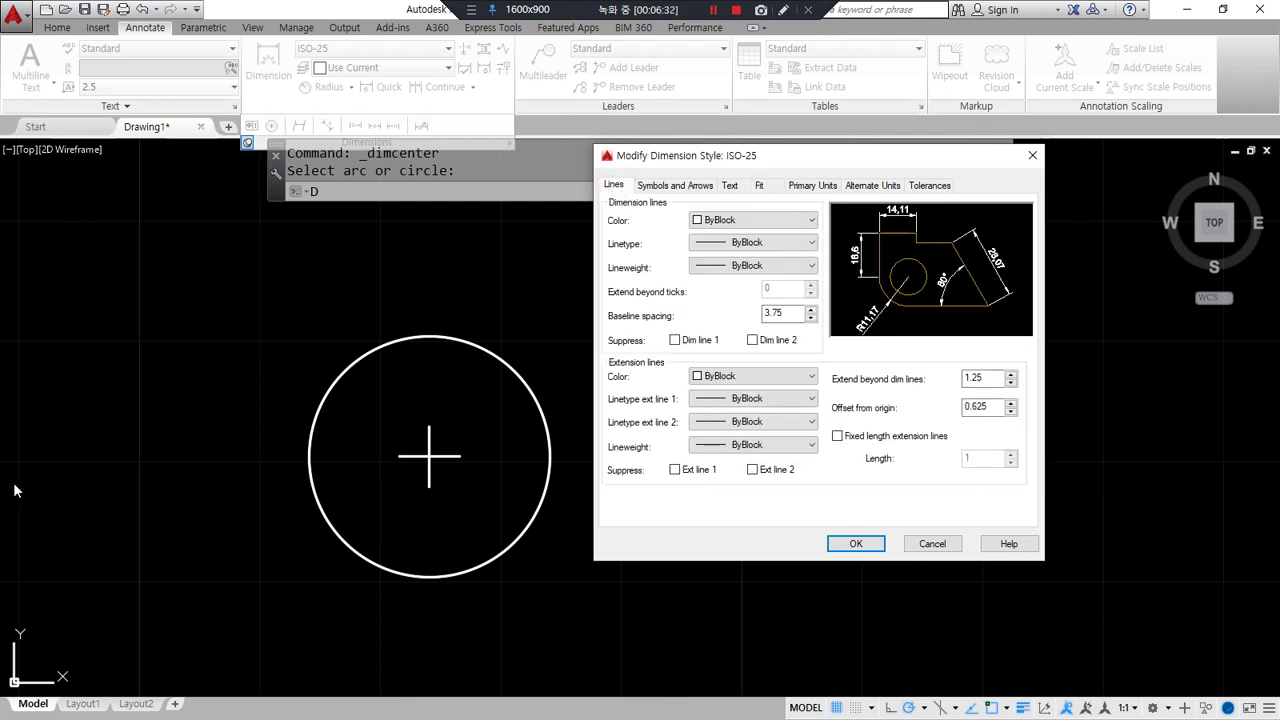
pyautogui.moveTo(624, 200)
pyautogui.mouseDown()
pyautogui.moveTo(593, 180)
pyautogui.moveTo(628, 168)
pyautogui.mouseUp()
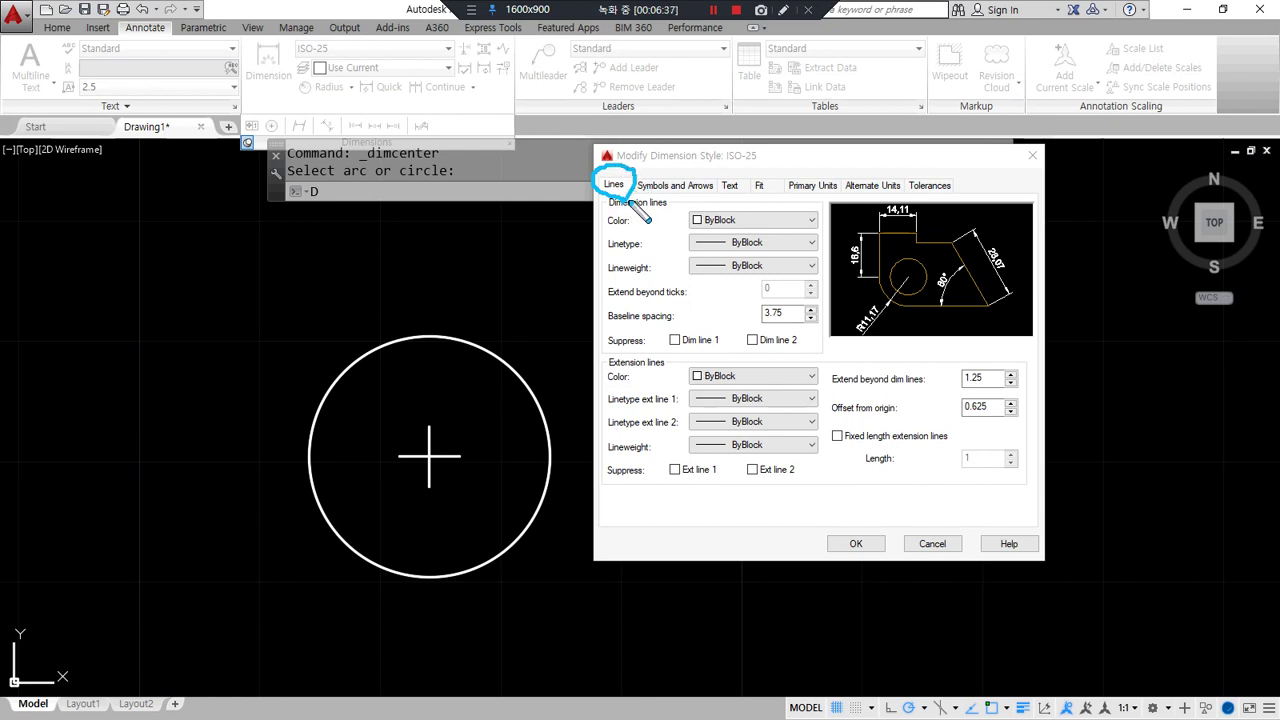
pyautogui.click(672, 185)
pyautogui.moveTo(726, 189)
pyautogui.mouseDown()
pyautogui.moveTo(645, 165)
pyautogui.moveTo(712, 195)
pyautogui.moveTo(700, 212)
pyautogui.mouseUp()
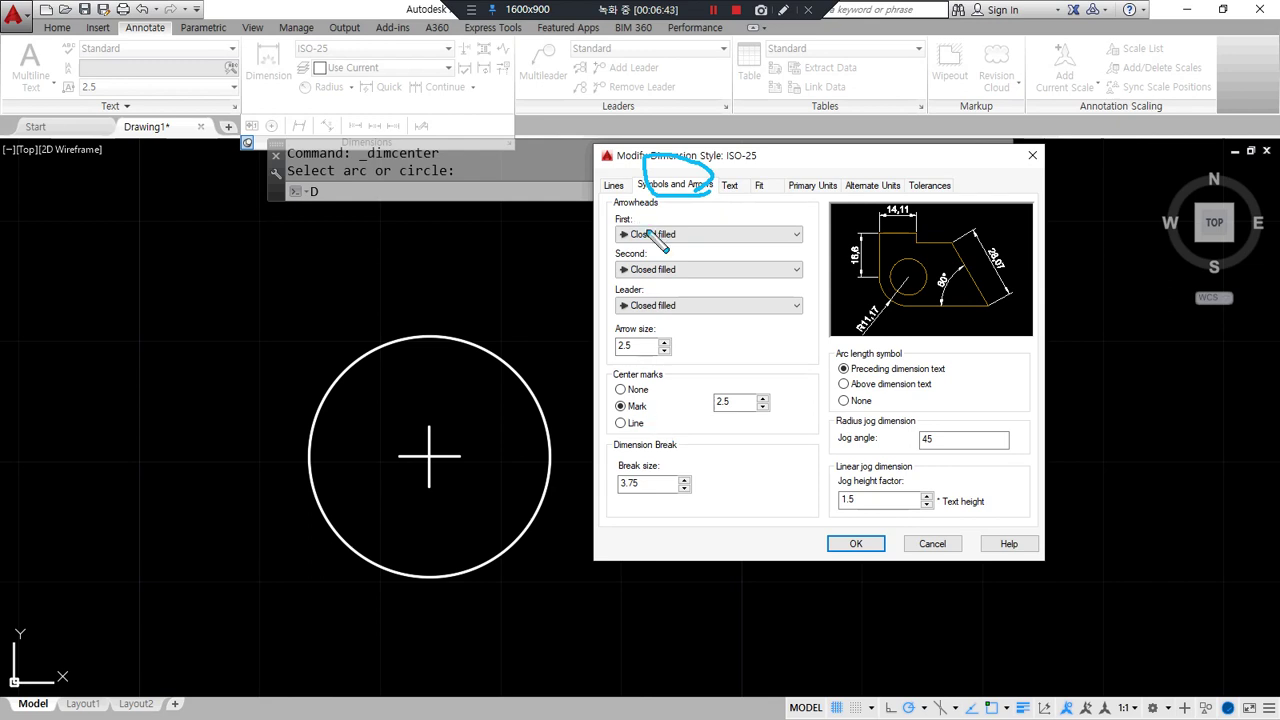
pyautogui.moveTo(640, 298)
pyautogui.mouseDown()
pyautogui.moveTo(602, 270)
pyautogui.moveTo(684, 240)
pyautogui.moveTo(662, 290)
pyautogui.moveTo(641, 296)
pyautogui.mouseUp()
pyautogui.moveTo(640, 362)
pyautogui.mouseDown()
pyautogui.moveTo(608, 342)
pyautogui.moveTo(660, 338)
pyautogui.moveTo(648, 366)
pyautogui.moveTo(610, 380)
pyautogui.moveTo(622, 441)
pyautogui.mouseUp()
pyautogui.moveTo(663, 422)
pyautogui.mouseDown()
pyautogui.moveTo(648, 364)
pyautogui.moveTo(472, 413)
pyautogui.moveTo(510, 427)
pyautogui.mouseUp()
pyautogui.moveTo(776, 420)
pyautogui.mouseDown()
pyautogui.moveTo(705, 385)
pyautogui.moveTo(760, 445)
pyautogui.moveTo(600, 546)
pyautogui.moveTo(466, 490)
pyautogui.mouseUp()
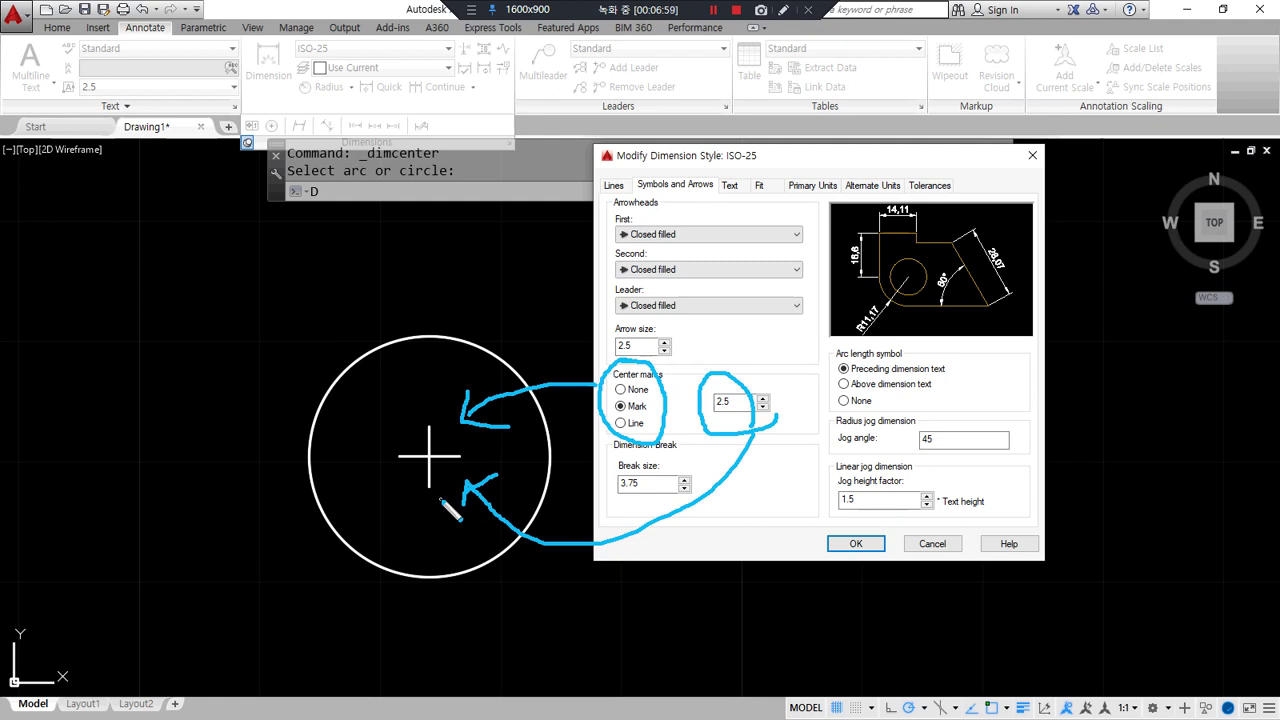
pyautogui.moveTo(690, 210)
pyautogui.mouseDown()
pyautogui.moveTo(640, 195)
pyautogui.moveTo(735, 185)
pyautogui.moveTo(658, 222)
pyautogui.mouseUp()
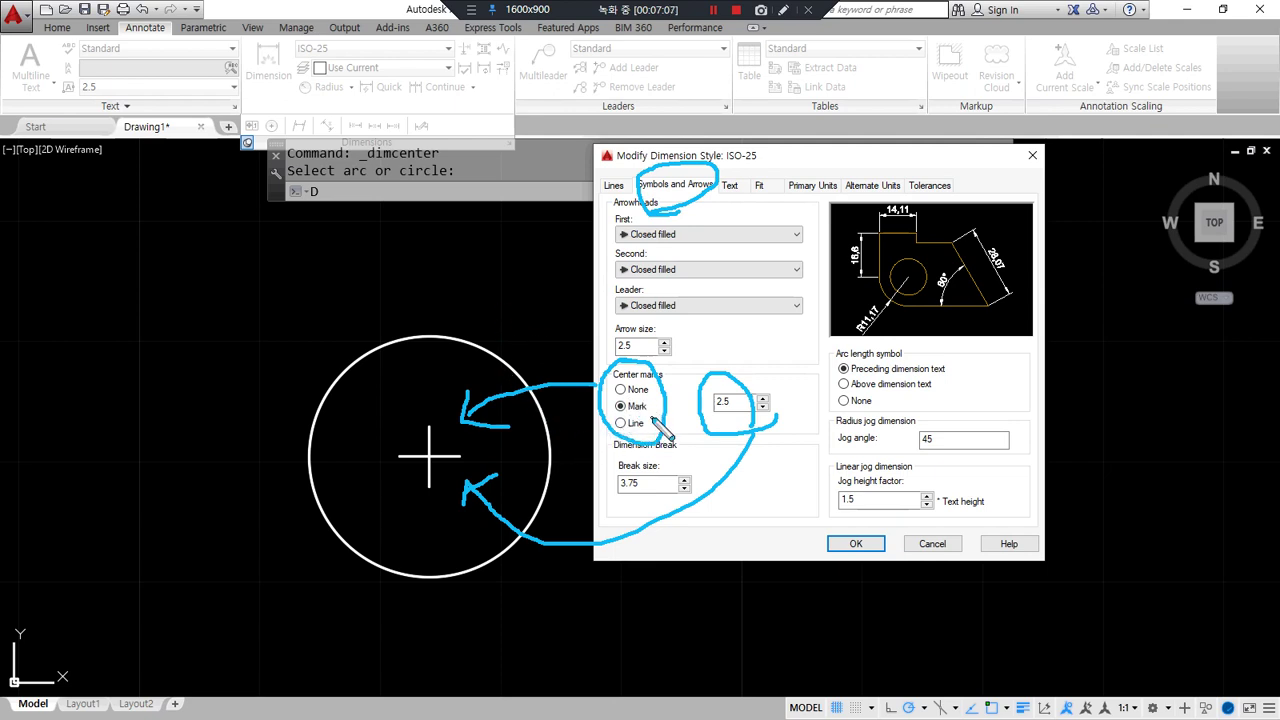
# Set the ISO-25 style's center mark type to Line and save the style
pyautogui.moveTo(620, 420)
pyautogui.mouseDown()
pyautogui.moveTo(655, 418)
pyautogui.moveTo(651, 431)
pyautogui.mouseUp()
pyautogui.press('Escape')
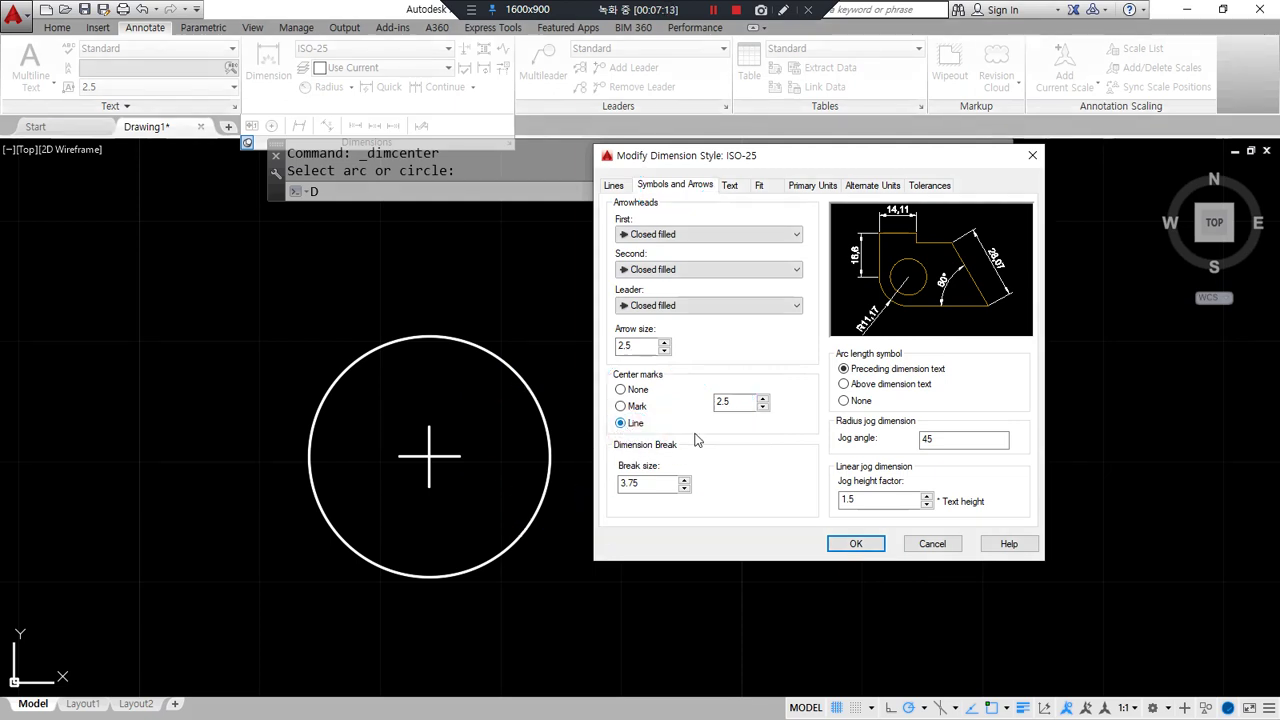
pyautogui.moveTo(744, 430)
pyautogui.mouseDown()
pyautogui.moveTo(730, 424)
pyautogui.moveTo(760, 398)
pyautogui.moveTo(740, 434)
pyautogui.mouseUp()
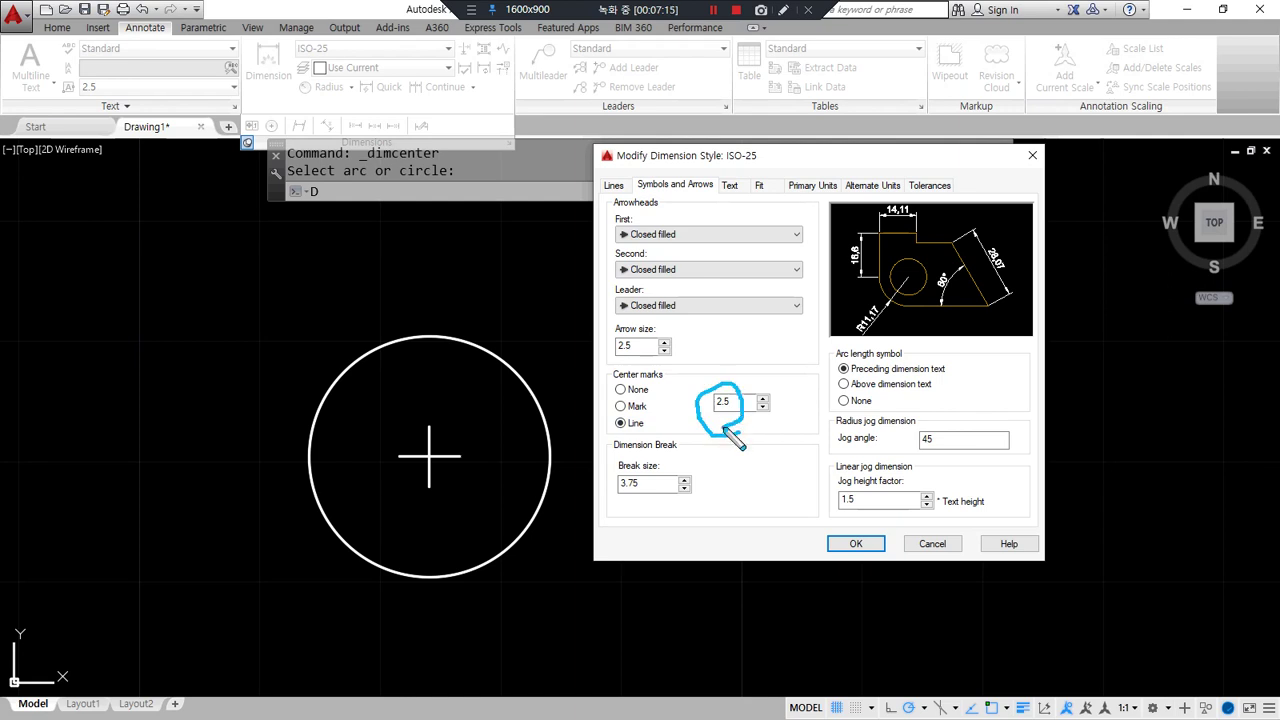
pyautogui.click(850, 545)
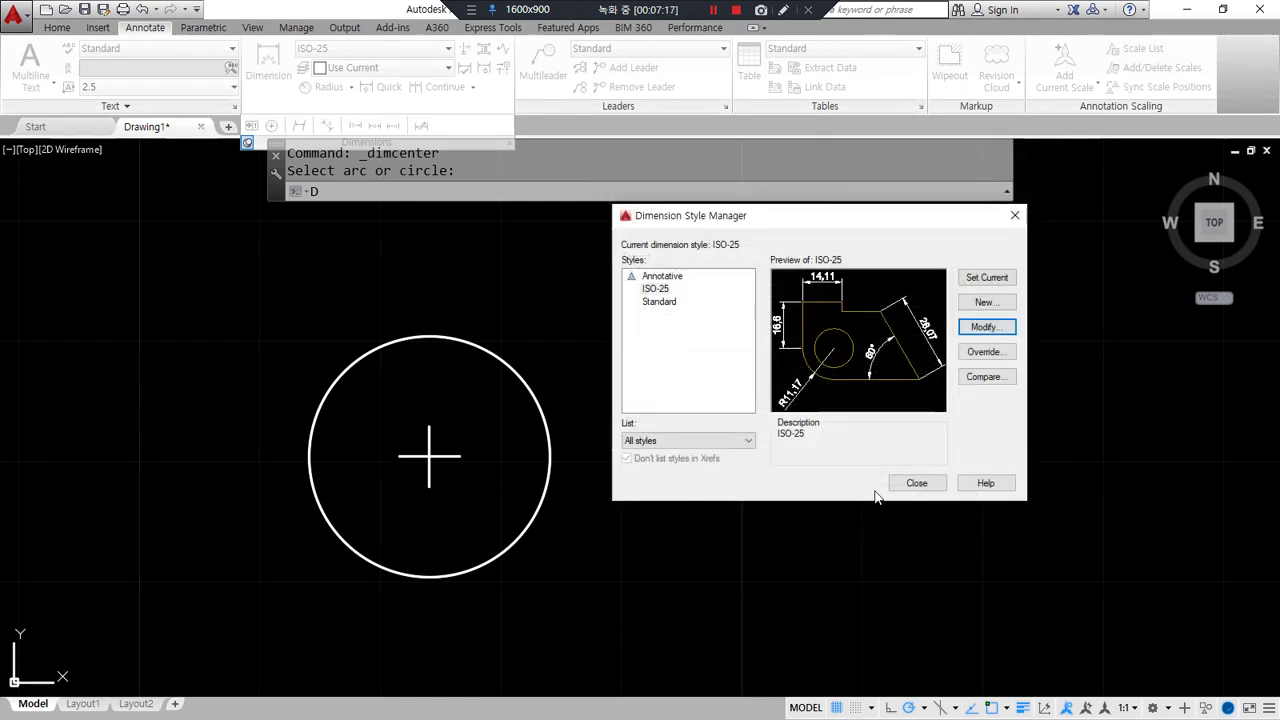
pyautogui.click(906, 484)
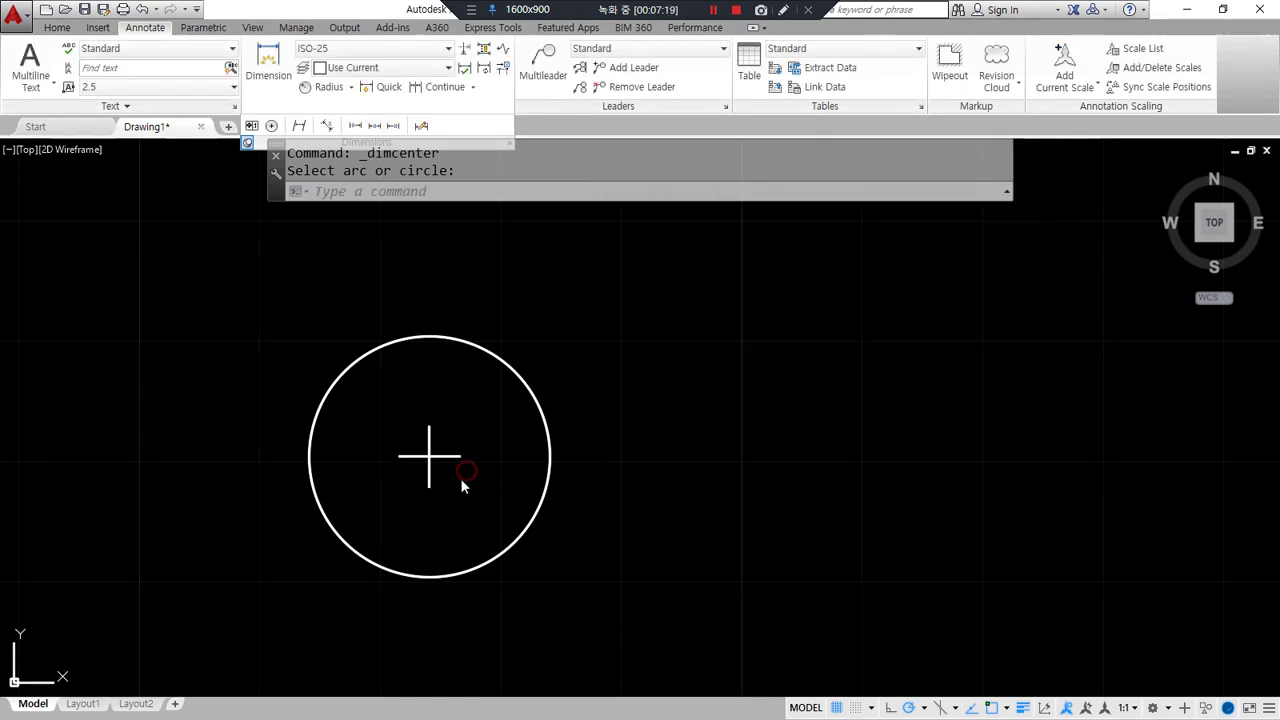
# Examine the existing center mark's length from the circle's center to the end of its horizontal line
pyautogui.scroll(4, 463, 477)
pyautogui.click(466, 471)
pyautogui.click(454, 522)
pyautogui.hotkey('ctrl', 'alt', 'd')
pyautogui.moveTo(378, 433)
pyautogui.mouseDown()
pyautogui.moveTo(372, 424)
pyautogui.moveTo(346, 452)
pyautogui.mouseUp()
pyautogui.moveTo(468, 424); pyautogui.dragTo(381, 418)
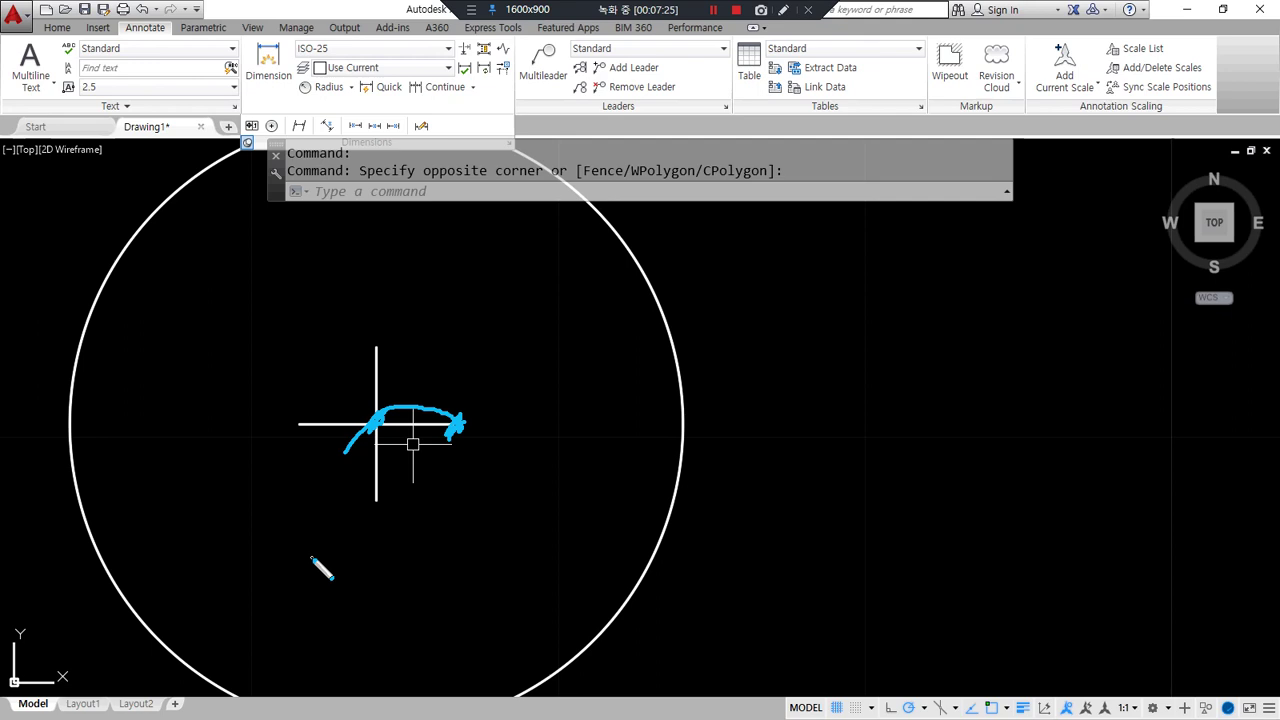
pyautogui.press('Escape')
# Move the center mark's horizontal line and its vertical line individually away from the circle's center
pyautogui.write('m')
pyautogui.press('Return')
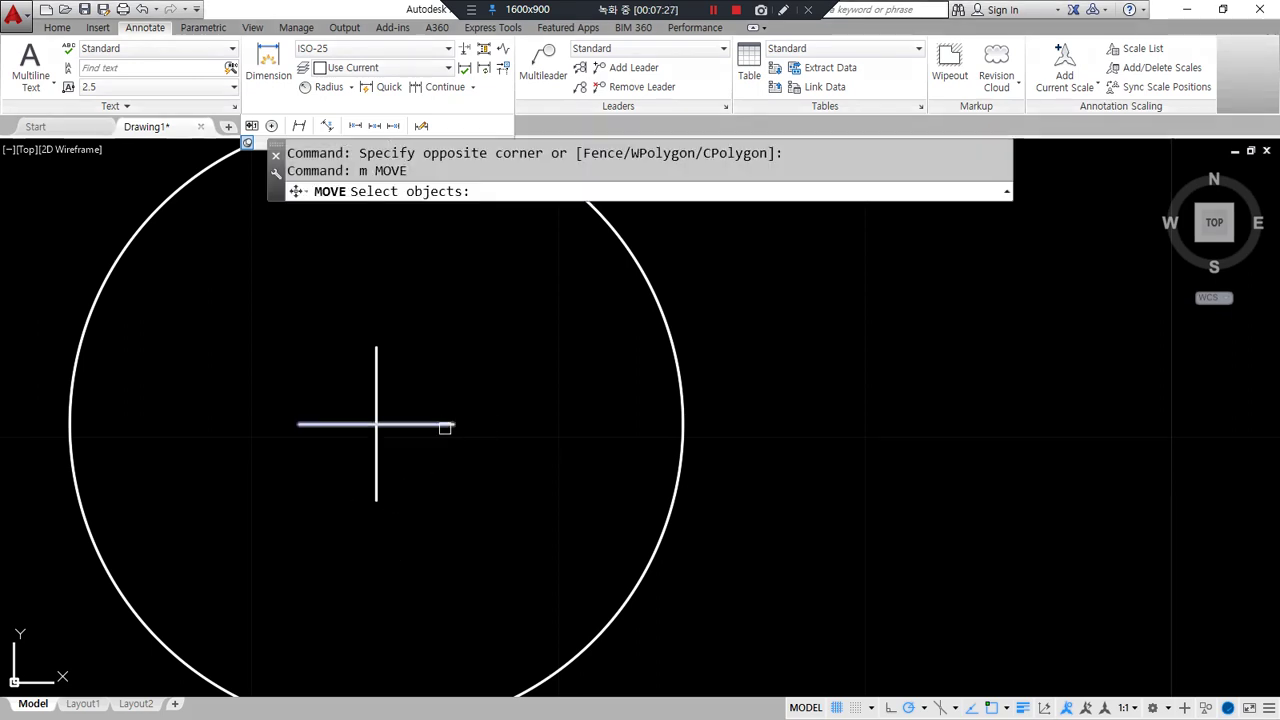
pyautogui.click(445, 428)
pyautogui.press('Return')
pyautogui.click(430, 473)
pyautogui.click(565, 359)
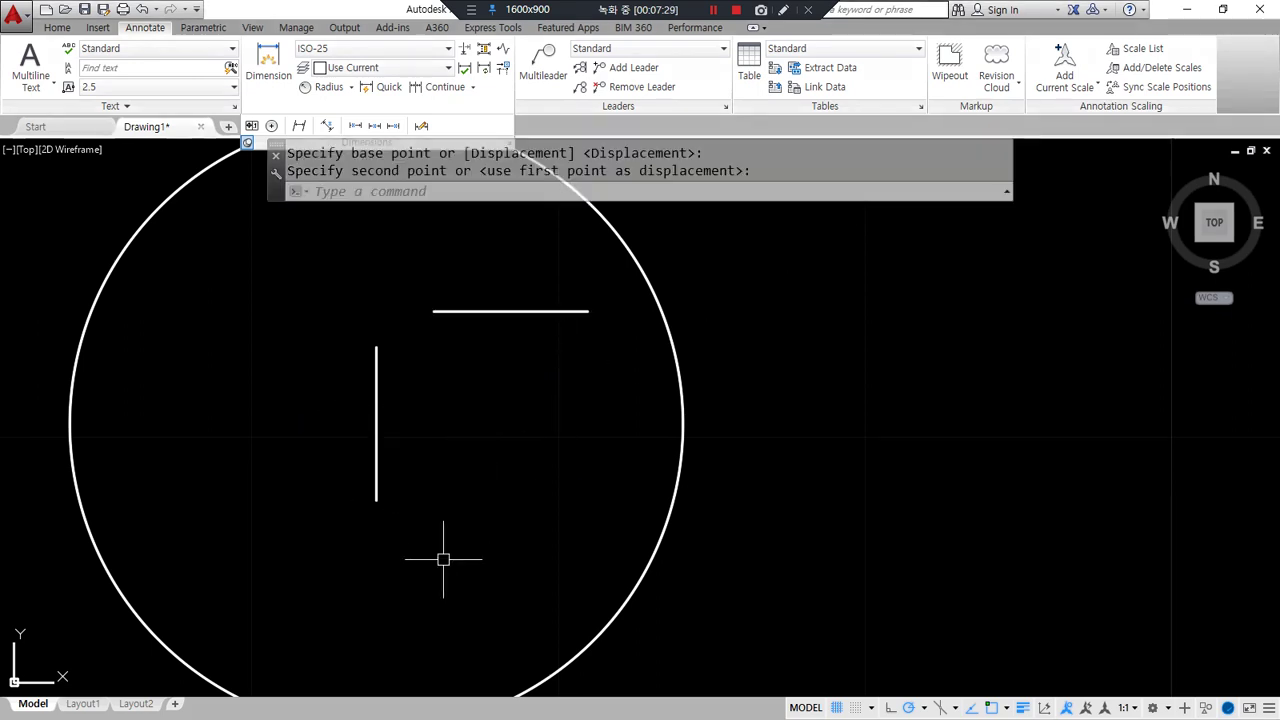
pyautogui.press('Return')
pyautogui.click(433, 504)
pyautogui.click(362, 446)
pyautogui.press('Return')
pyautogui.click(508, 469)
pyautogui.click(376, 470)
# Erase the two displaced center mark lines inside the circle
pyautogui.click(491, 258)
pyautogui.click(220, 406)
pyautogui.write('e')
pyautogui.press('Return')
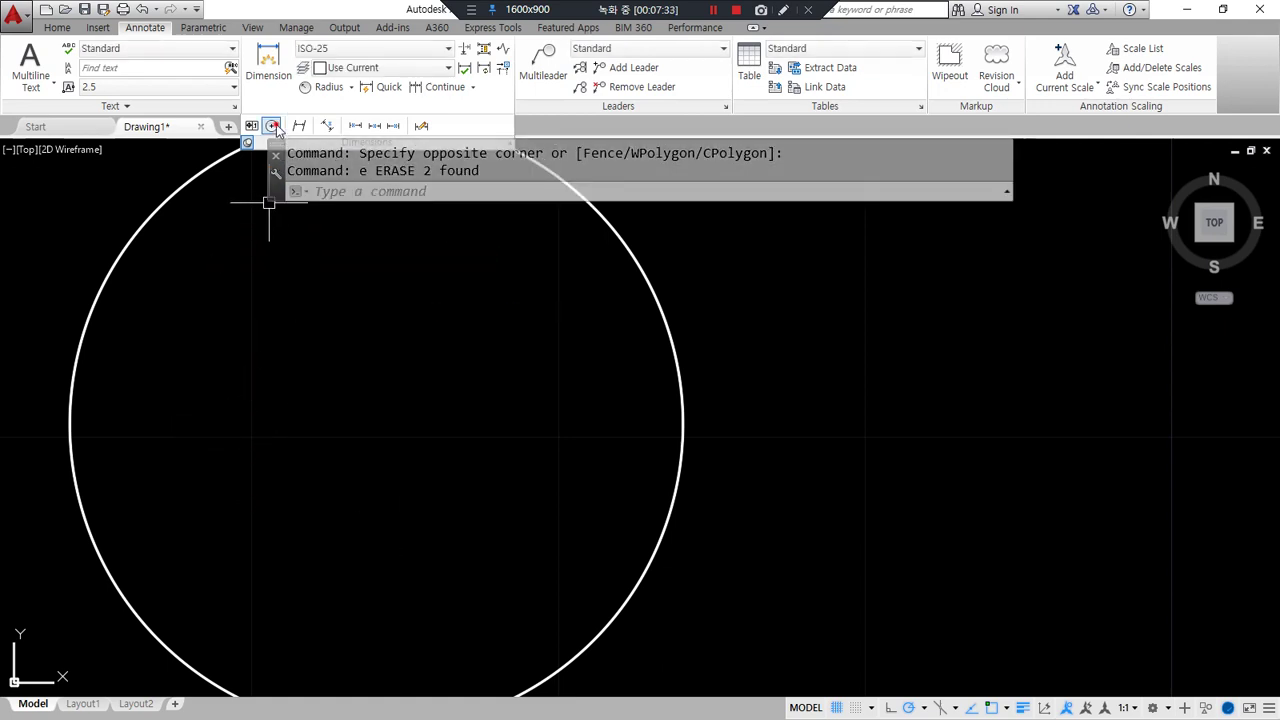
# Add a center mark with center lines to the circle and inspect its central cross, gap and extension beyond the circle
pyautogui.click(272, 126)
pyautogui.click(681, 448)
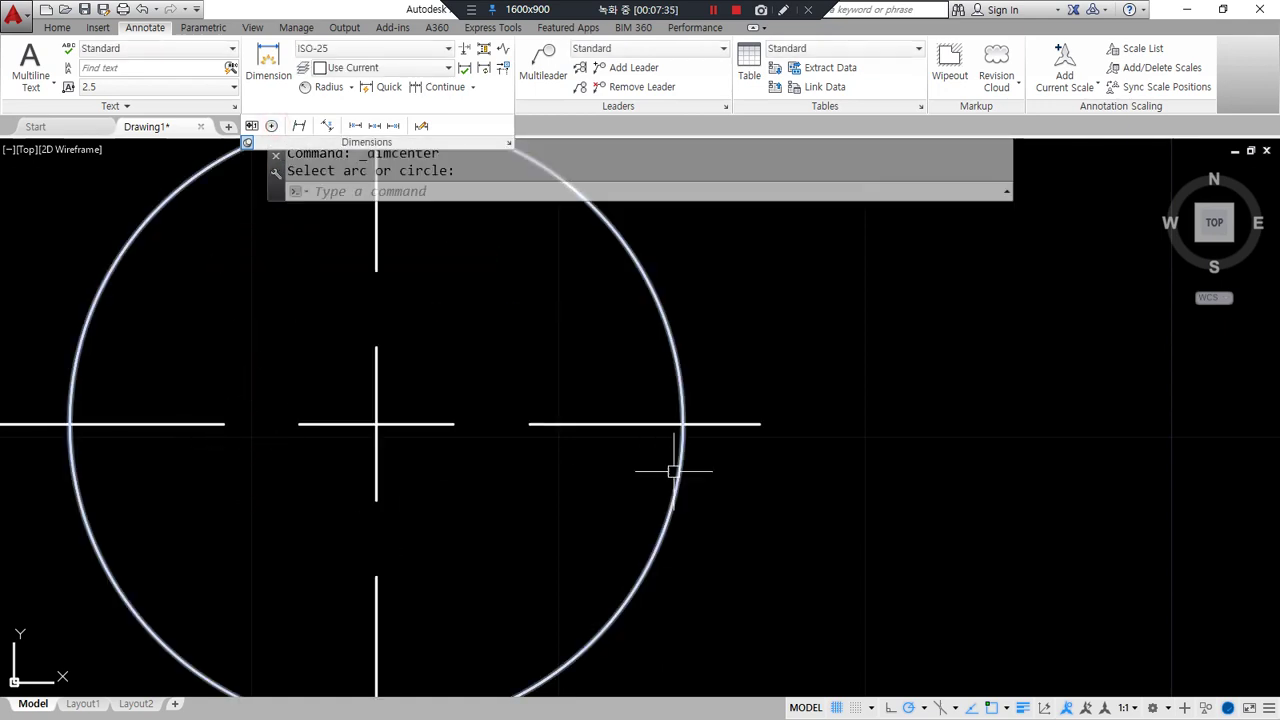
pyautogui.scroll(-2, 410, 565)
pyautogui.scroll(4, 423, 523)
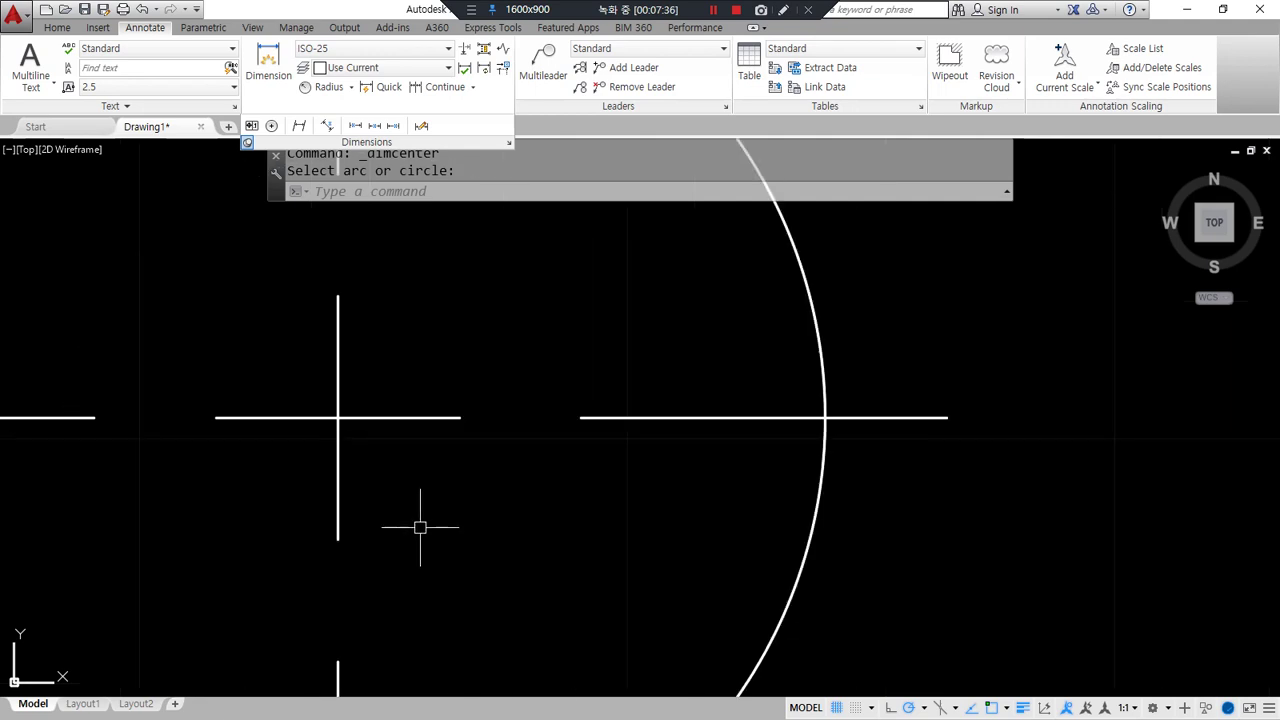
pyautogui.moveTo(276, 420)
pyautogui.mouseDown()
pyautogui.moveTo(283, 432)
pyautogui.moveTo(405, 429)
pyautogui.moveTo(402, 486)
pyautogui.mouseUp()
pyautogui.moveTo(521, 418); pyautogui.dragTo(523, 470)
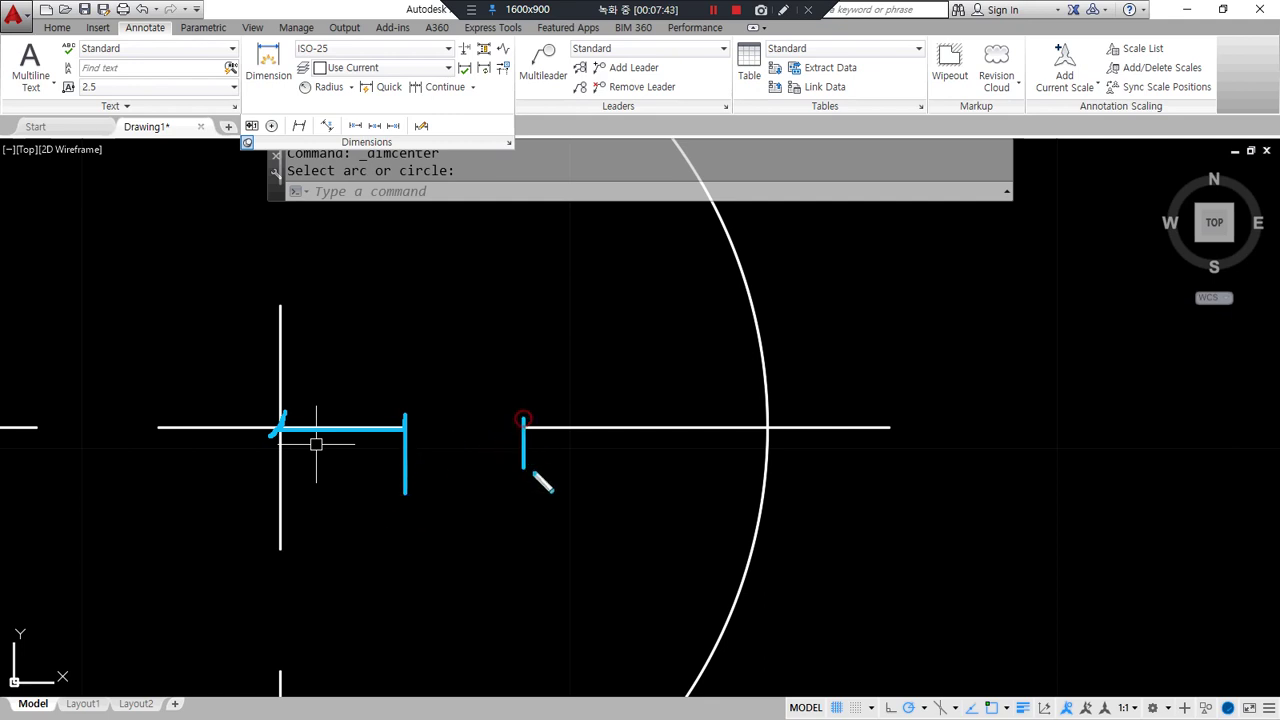
pyautogui.moveTo(771, 418)
pyautogui.mouseDown()
pyautogui.moveTo(771, 470)
pyautogui.moveTo(830, 430)
pyautogui.moveTo(890, 430)
pyautogui.moveTo(890, 467)
pyautogui.mouseUp()
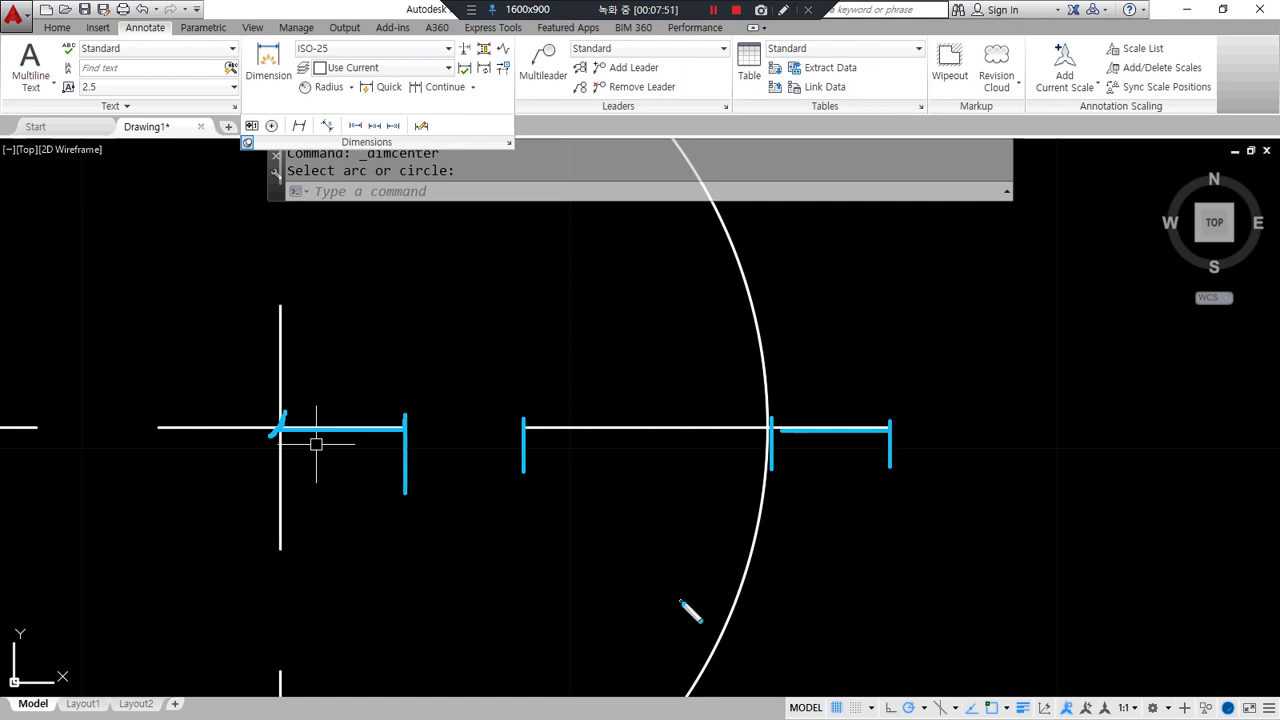
pyautogui.press('Escape')
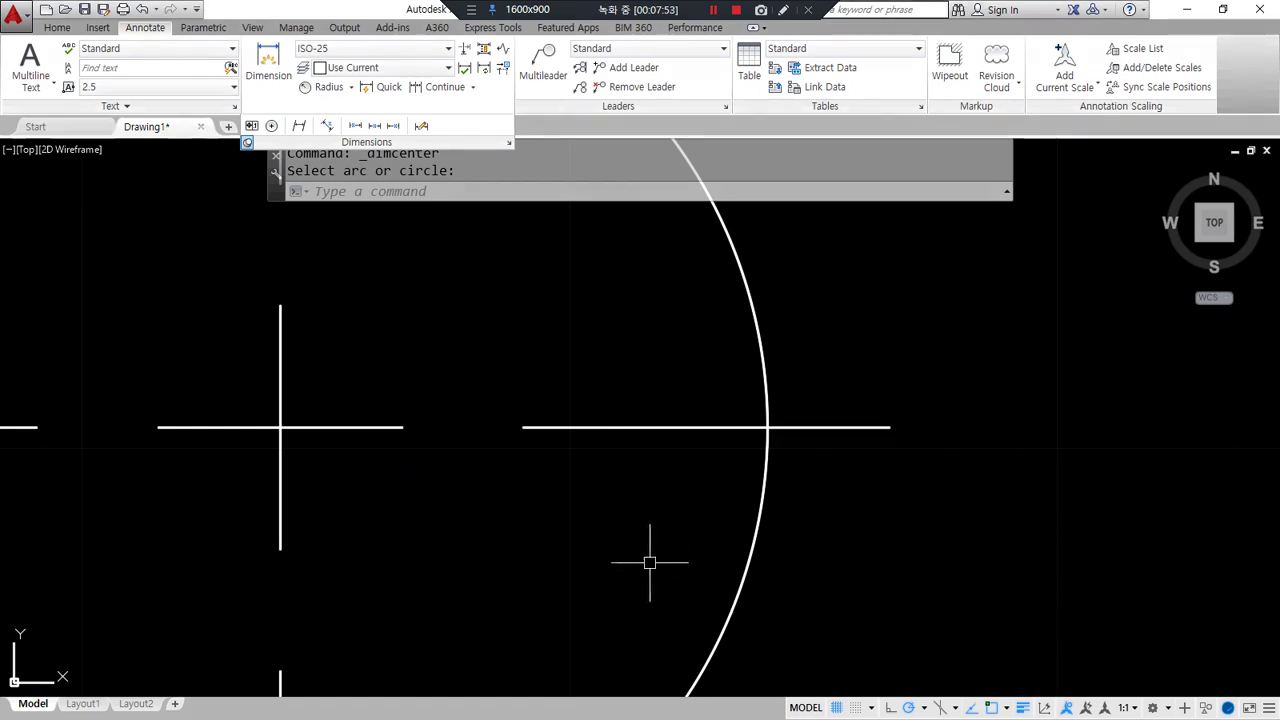
# Move the short horizontal center segment and the upper vertical center line out of their original places
pyautogui.scroll(-4, 648, 561)
pyautogui.press('Escape')
pyautogui.write('m')
pyautogui.press('Return')
pyautogui.click(545, 509)
pyautogui.press('Return')
pyautogui.click(543, 525)
pyautogui.press('Return')
pyautogui.click(509, 399)
pyautogui.press('Return')
pyautogui.click(453, 427)
pyautogui.click(409, 408)
# Erase all the center mark and center line segments, keeping only the circle
pyautogui.click(893, 390)
pyautogui.click(723, 264)
pyautogui.click(749, 512)
pyautogui.click(725, 463)
pyautogui.click(545, 651)
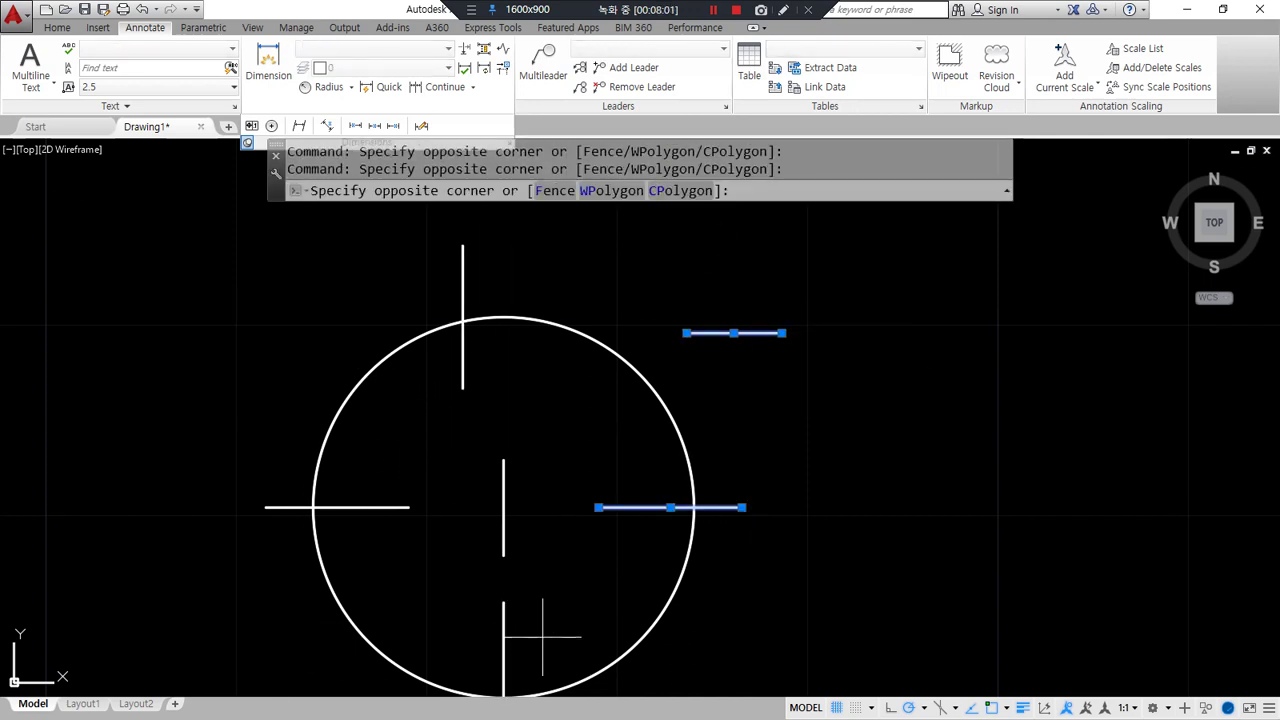
pyautogui.click(432, 366)
pyautogui.write('e')
pyautogui.press('Return')
pyautogui.click(397, 507)
pyautogui.write('e')
pyautogui.press('Return')
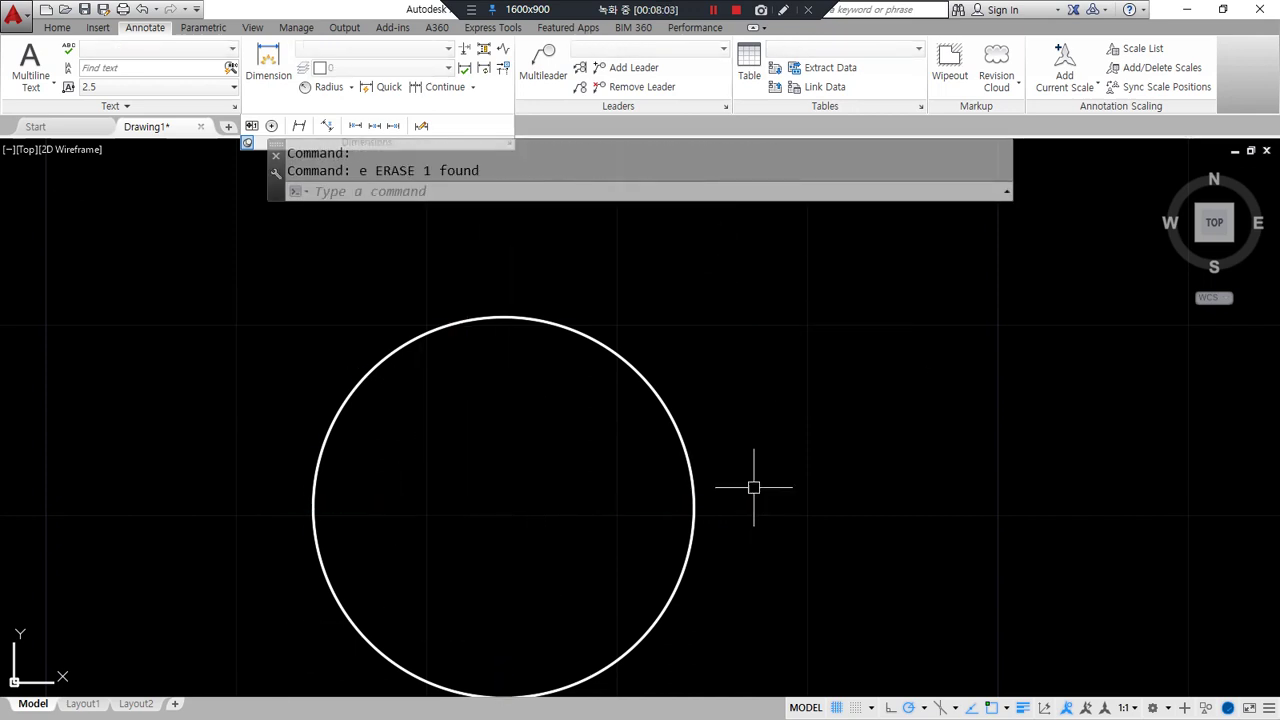
# Reopen the ISO-25 dimension style for modification and set the center mark type to Mark
pyautogui.scroll(-3, 798, 440)
pyautogui.moveTo(832, 430); pyautogui.dragTo(708, 414, button='middle')
pyautogui.write('d')
pyautogui.press('Return')
pyautogui.moveTo(647, 228); pyautogui.dragTo(908, 239)
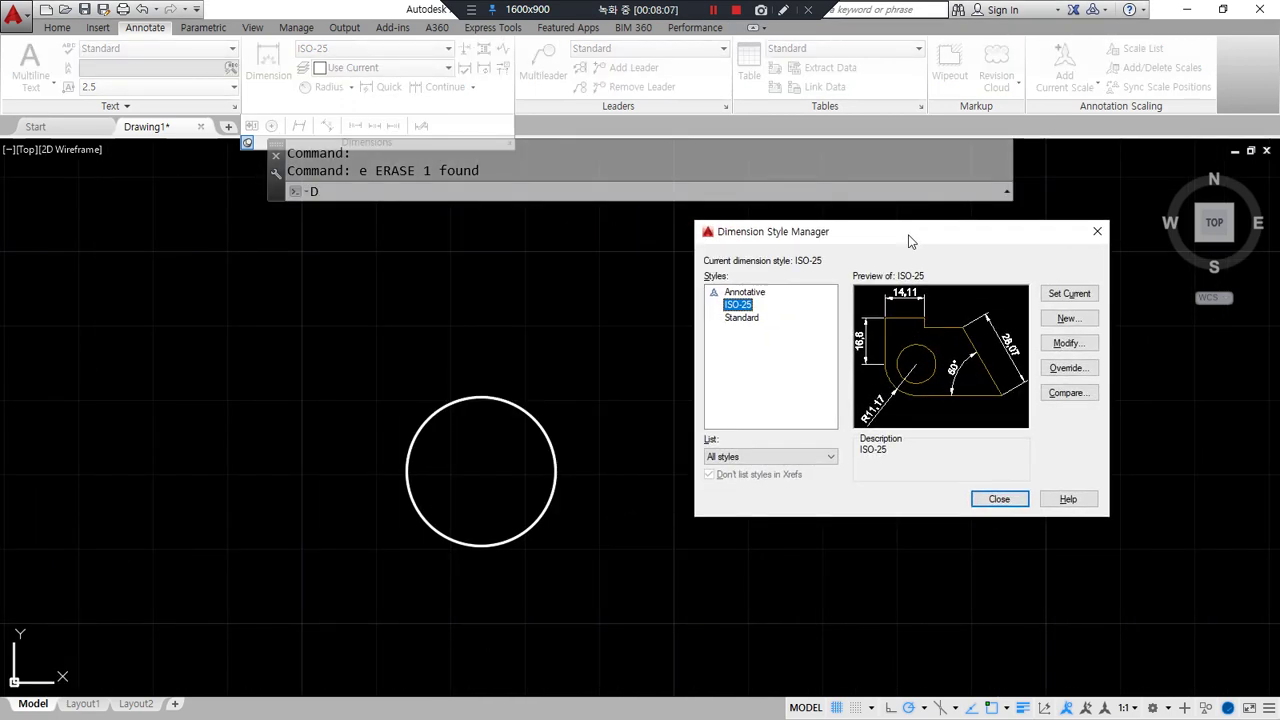
pyautogui.click(1065, 344)
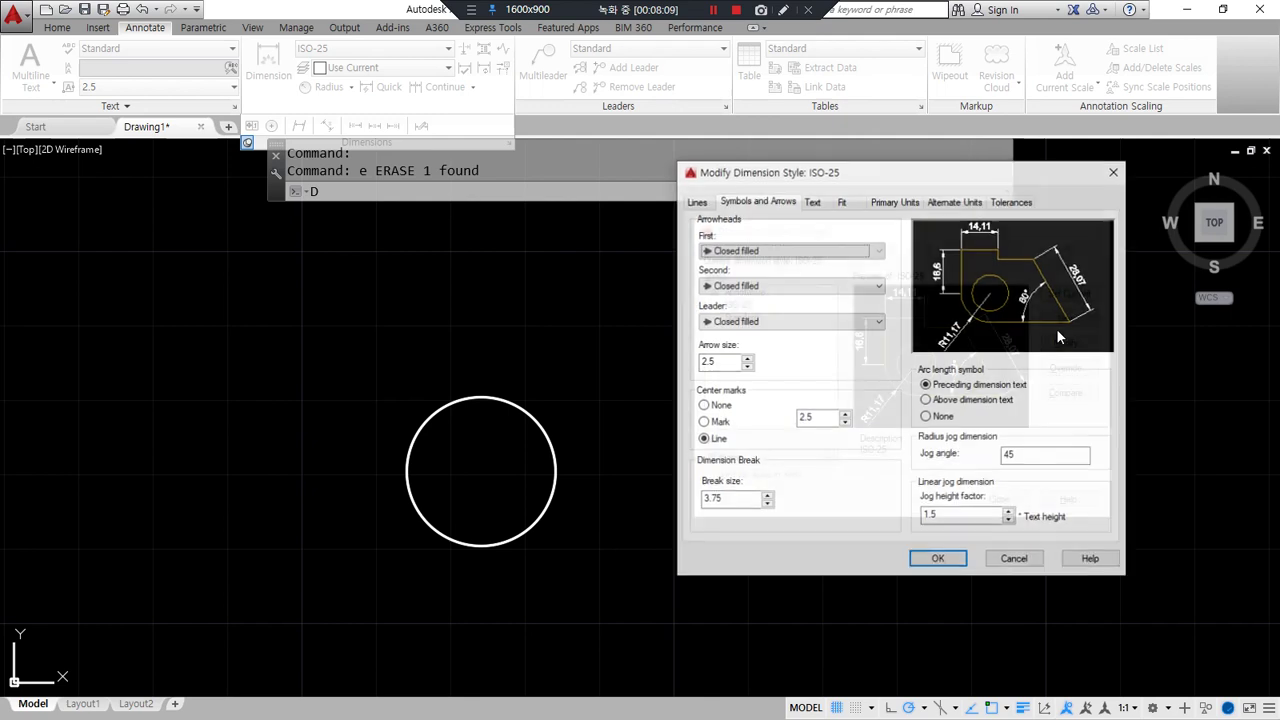
pyautogui.doubleClick(823, 425)
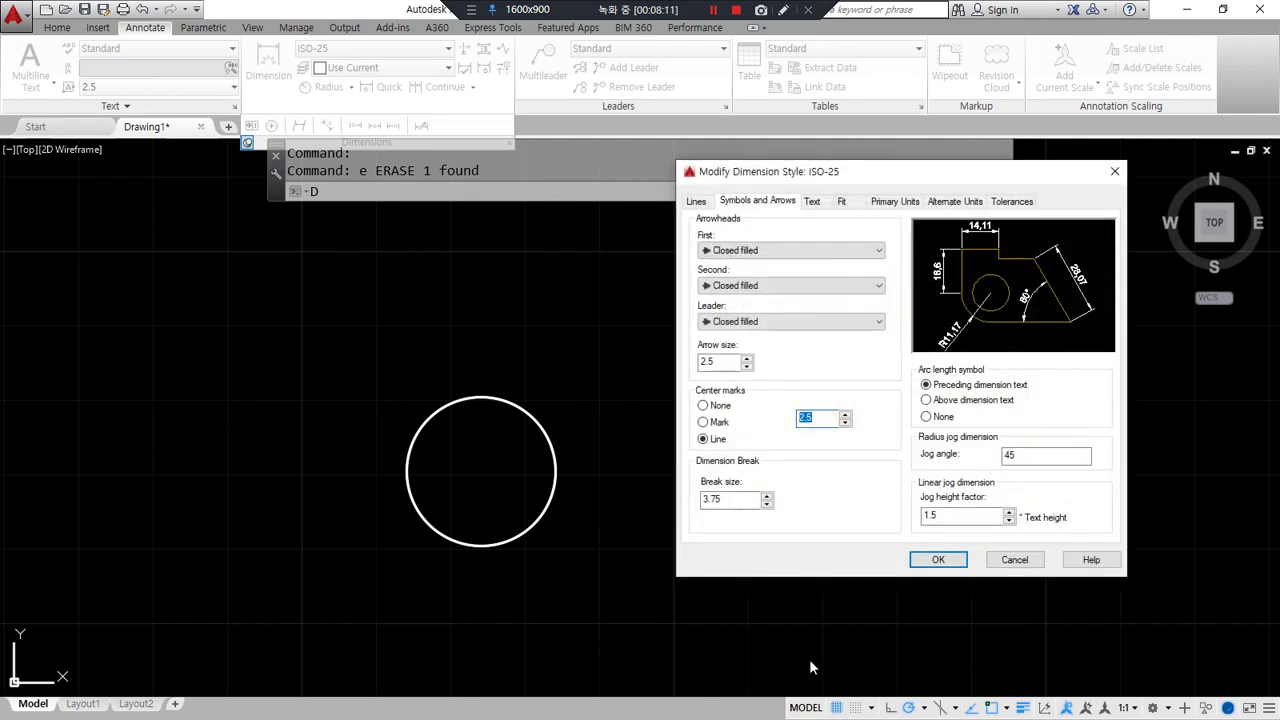
pyautogui.click(726, 424)
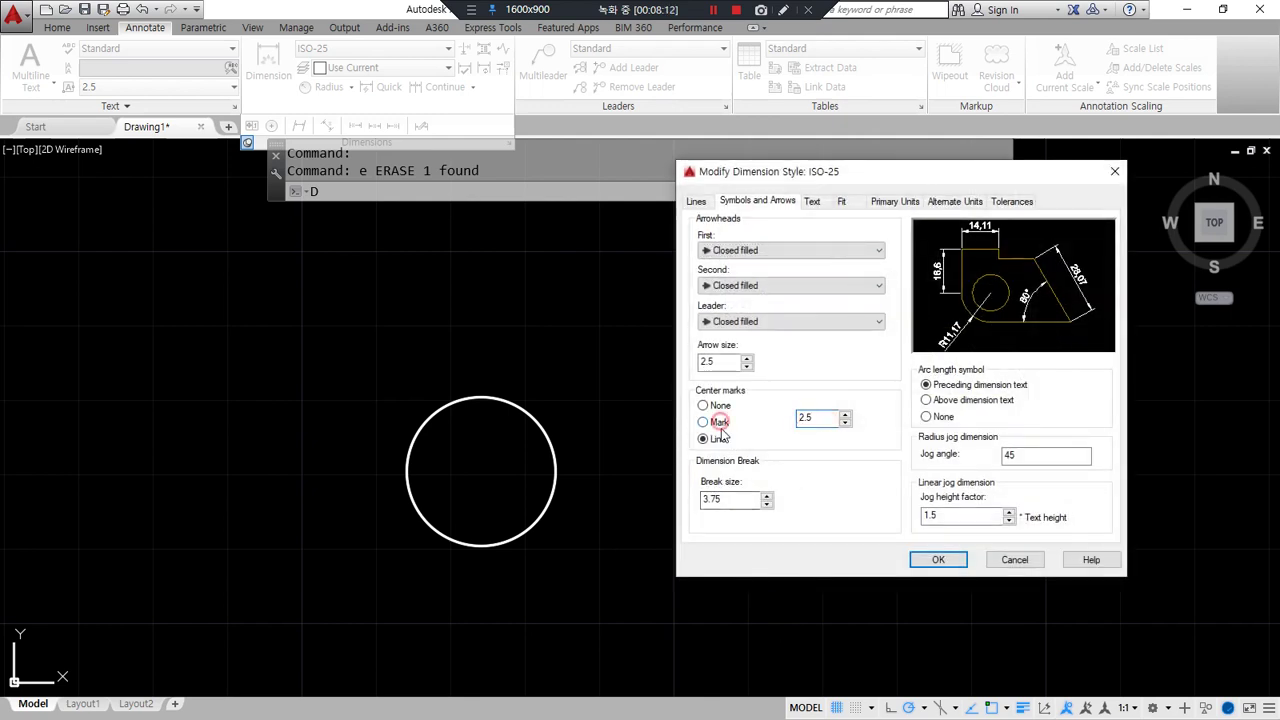
pyautogui.doubleClick(826, 416)
# Set the center mark size larger than the circle's radius of 10 and save the ISO-25 style
pyautogui.moveTo(515, 400); pyautogui.dragTo(562, 352)
pyautogui.moveTo(545, 270); pyautogui.dragTo(542, 300)
pyautogui.moveTo(556, 275)
pyautogui.mouseDown()
pyautogui.moveTo(577, 286)
pyautogui.moveTo(558, 288)
pyautogui.mouseUp()
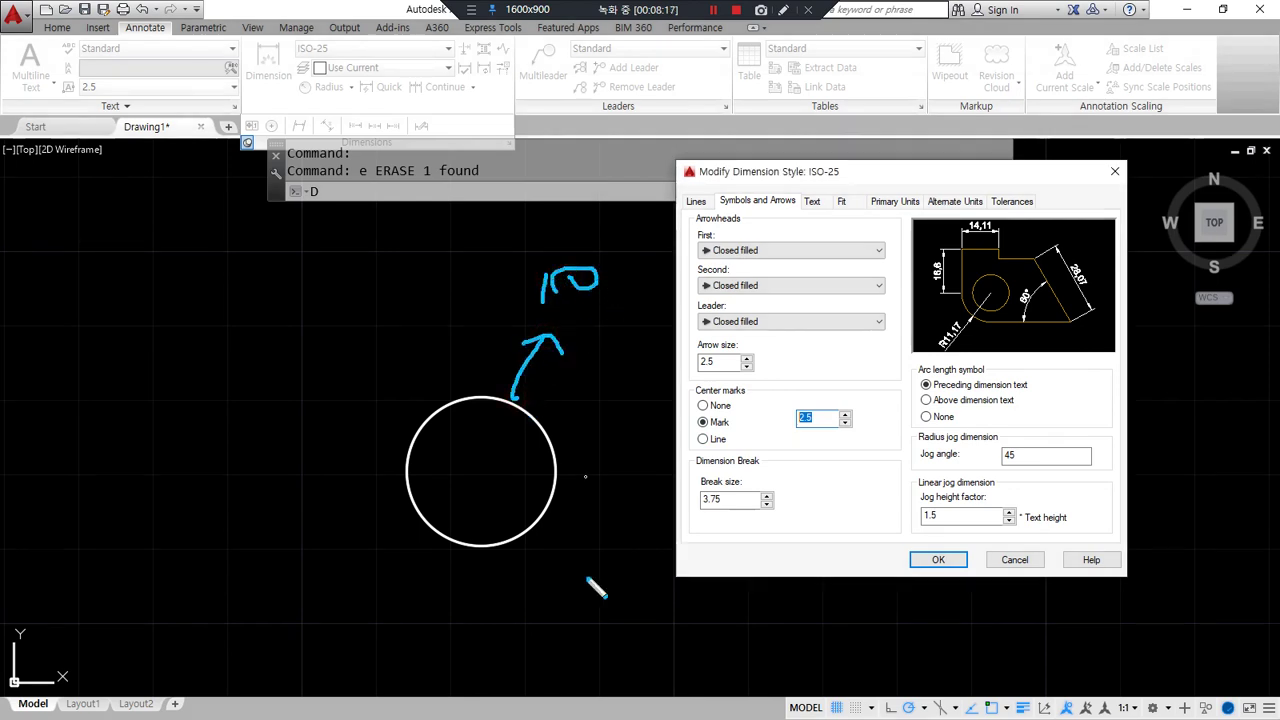
pyautogui.moveTo(835, 402); pyautogui.dragTo(838, 450)
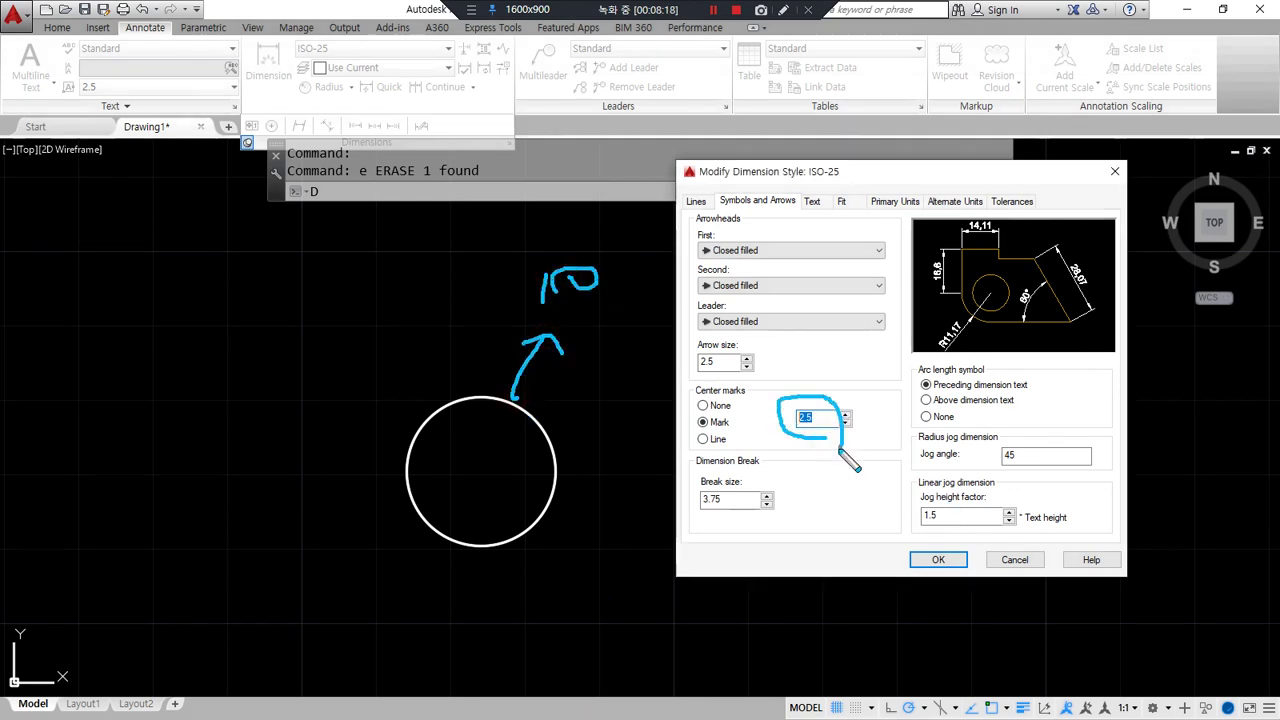
pyautogui.press('Escape')
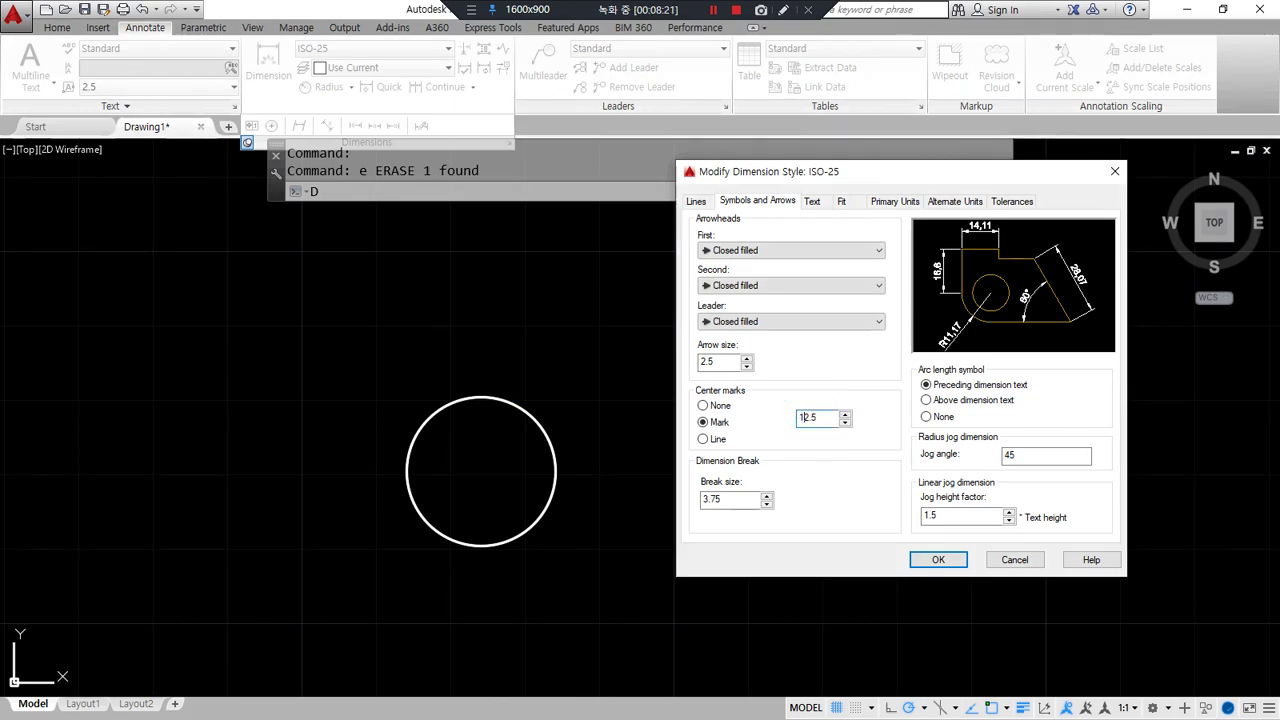
pyautogui.moveTo(828, 419); pyautogui.dragTo(748, 437)
pyautogui.click(936, 559)
pyautogui.click(998, 500)
# Add a center mark extending beyond the circle, and erase the circle together with its mark
pyautogui.click(271, 125)
pyautogui.click(520, 408)
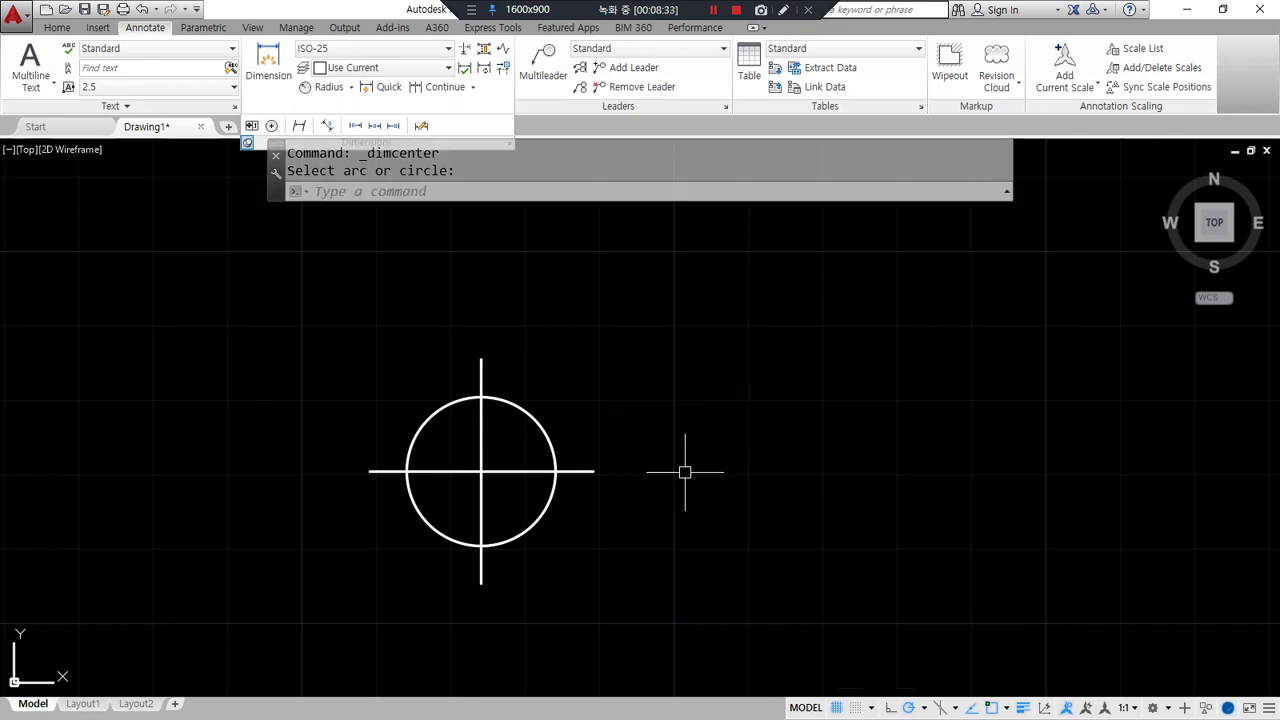
pyautogui.click(529, 491)
pyautogui.click(114, 251)
pyautogui.write('e')
pyautogui.press('Return')
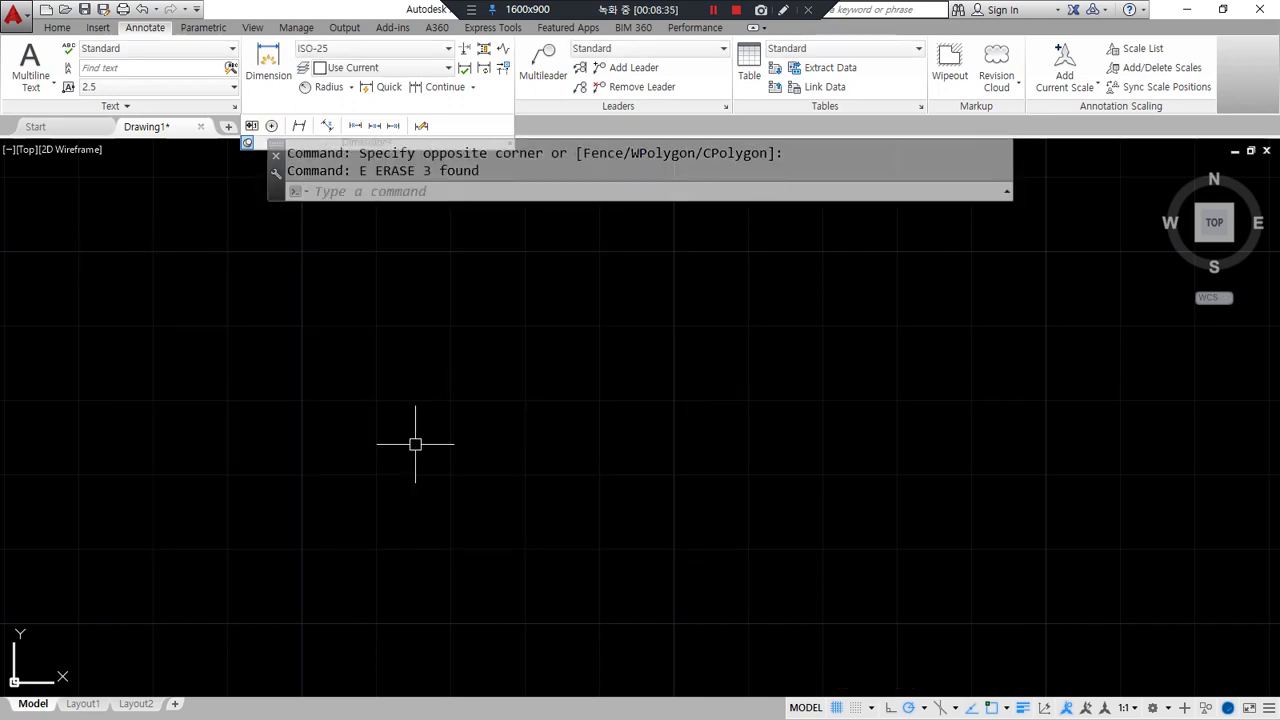
# Reopen the ISO-25 dimension style for modification and set the center mark size to 2.5
pyautogui.write('d')
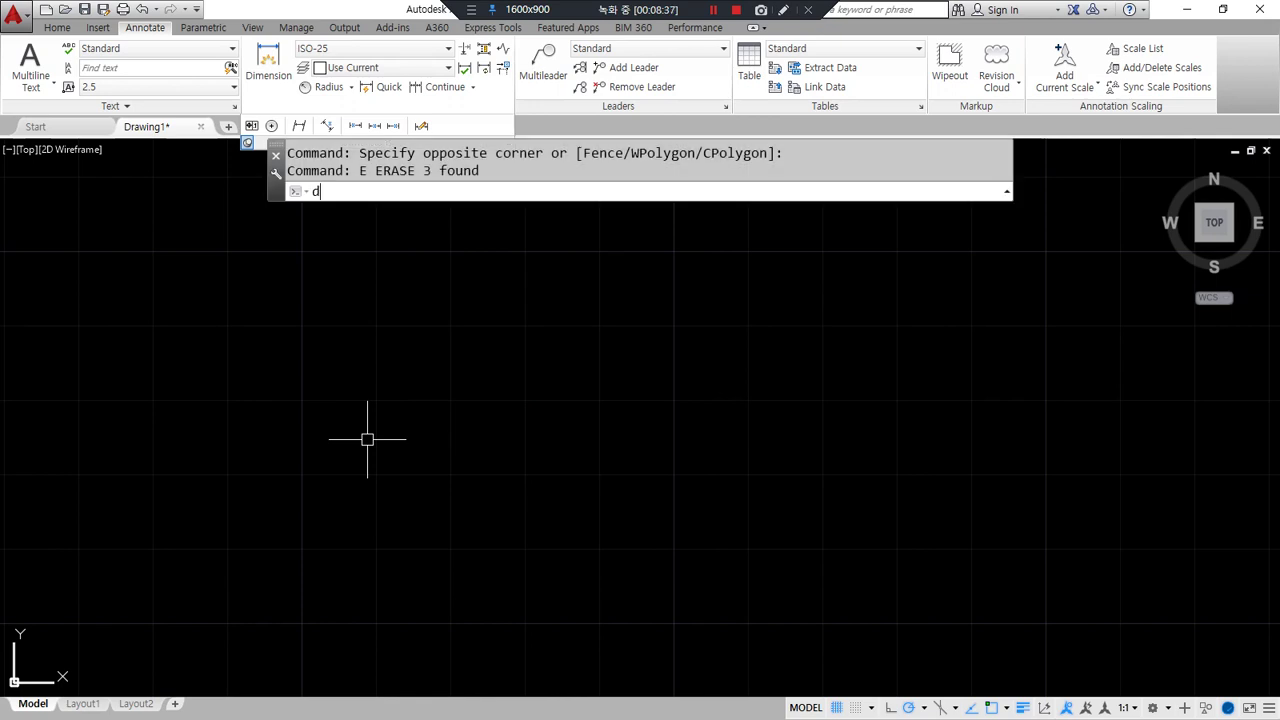
pyautogui.press('Return')
pyautogui.click(805, 335)
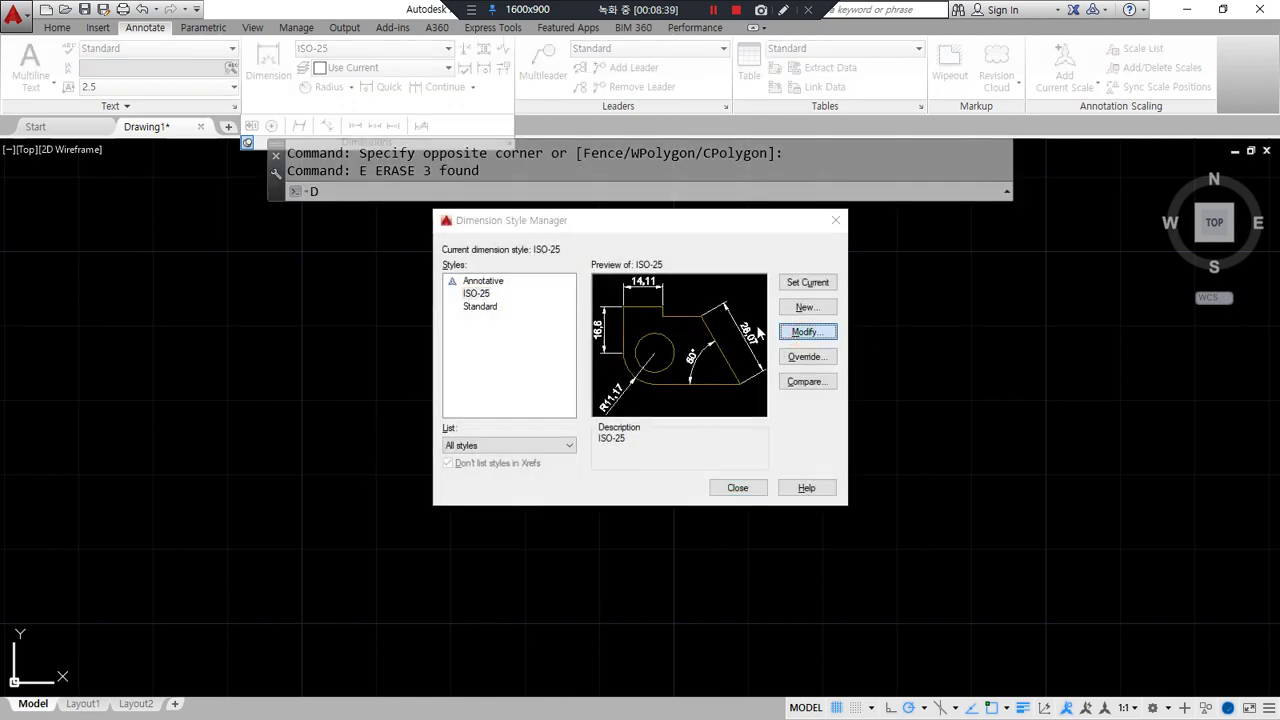
pyautogui.doubleClick(552, 406)
pyautogui.write('2.5')
pyautogui.moveTo(598, 412)
pyautogui.mouseDown()
pyautogui.moveTo(571, 423)
pyautogui.moveTo(586, 409)
pyautogui.moveTo(593, 452)
pyautogui.mouseUp()
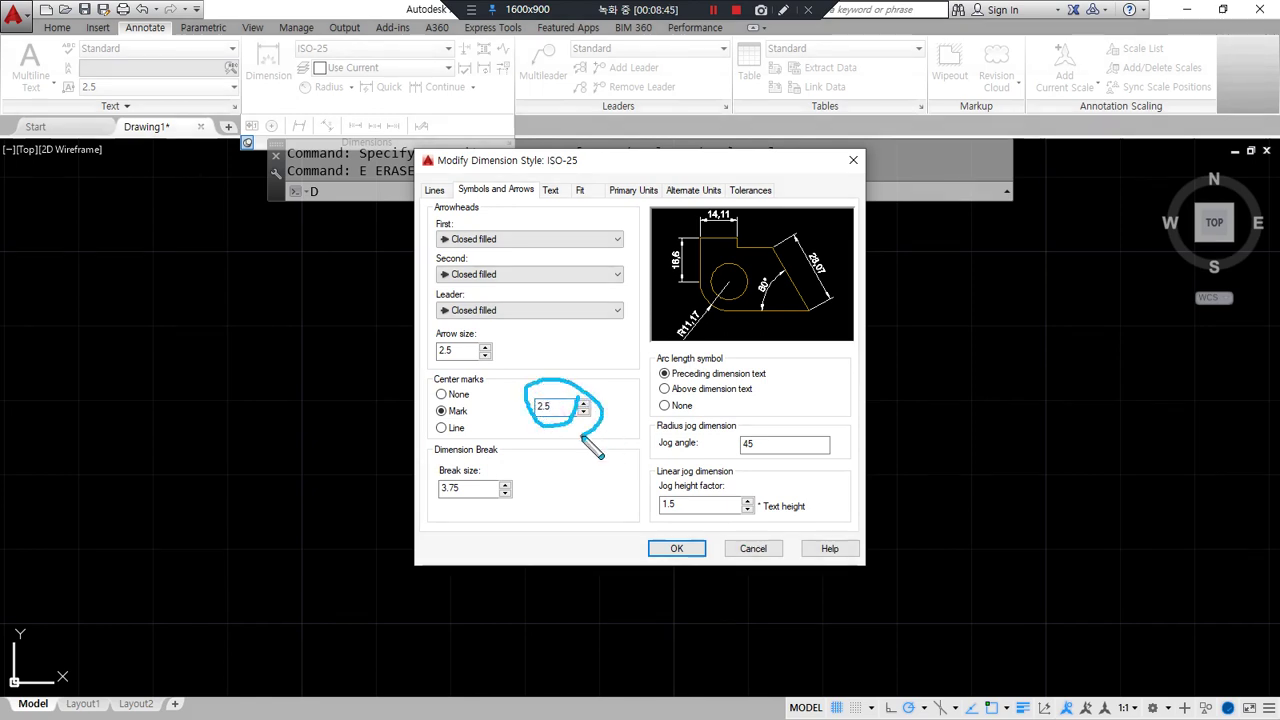
# Set the overall scale for dimension features in the ISO-25 style to 40
pyautogui.click(579, 191)
pyautogui.moveTo(593, 204)
pyautogui.mouseDown()
pyautogui.moveTo(560, 195)
pyautogui.moveTo(603, 190)
pyautogui.mouseUp()
pyautogui.moveTo(676, 429); pyautogui.dragTo(857, 437)
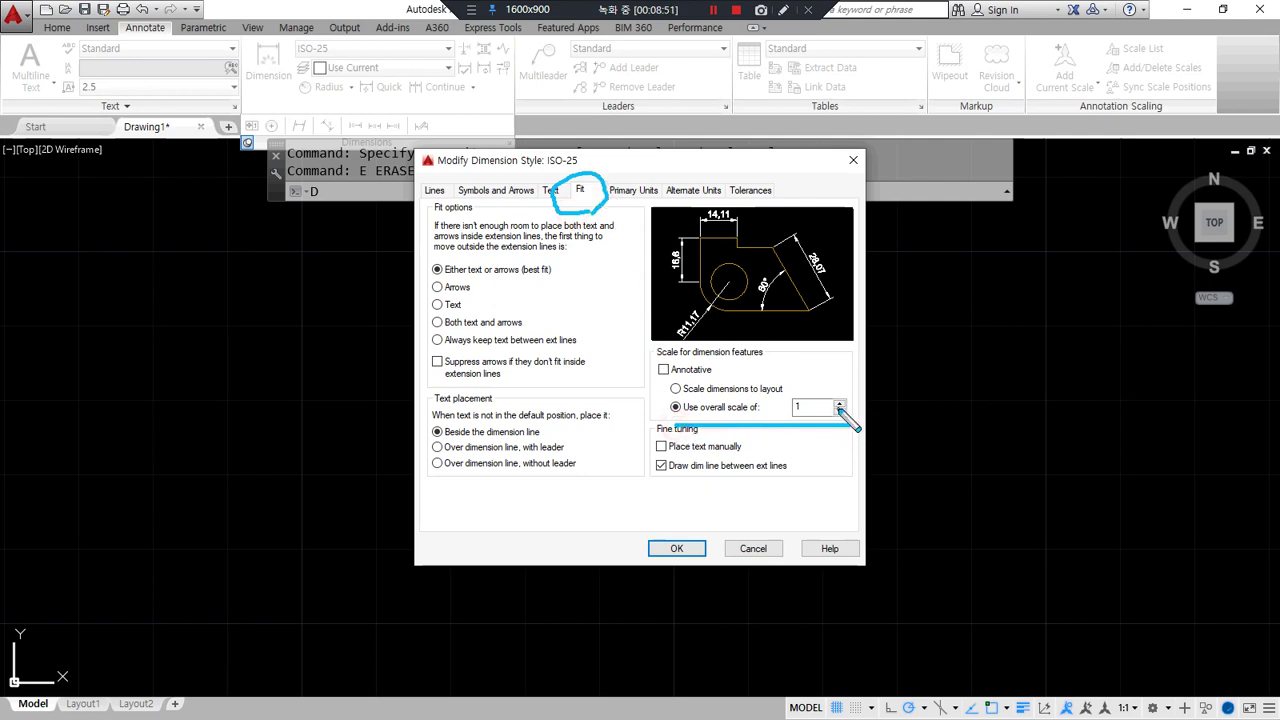
pyautogui.doubleClick(809, 407)
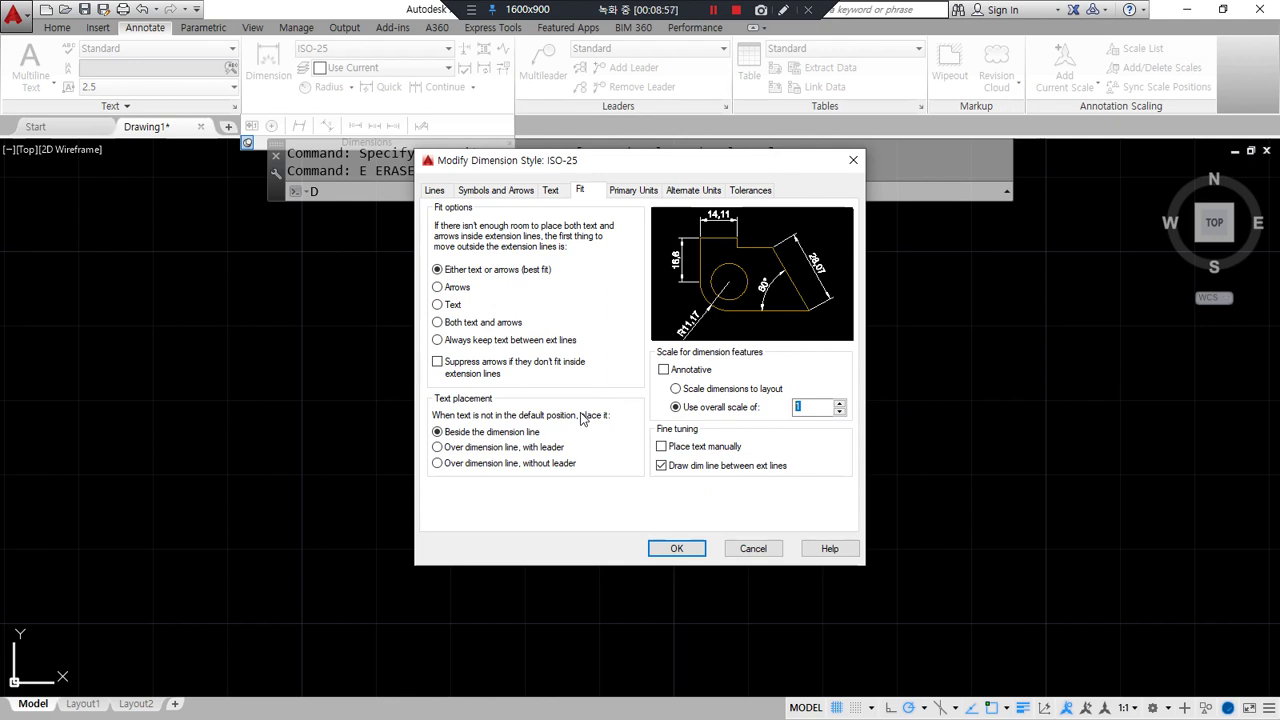
pyautogui.moveTo(664, 424)
pyautogui.mouseDown()
pyautogui.moveTo(851, 424)
pyautogui.moveTo(673, 422)
pyautogui.mouseUp()
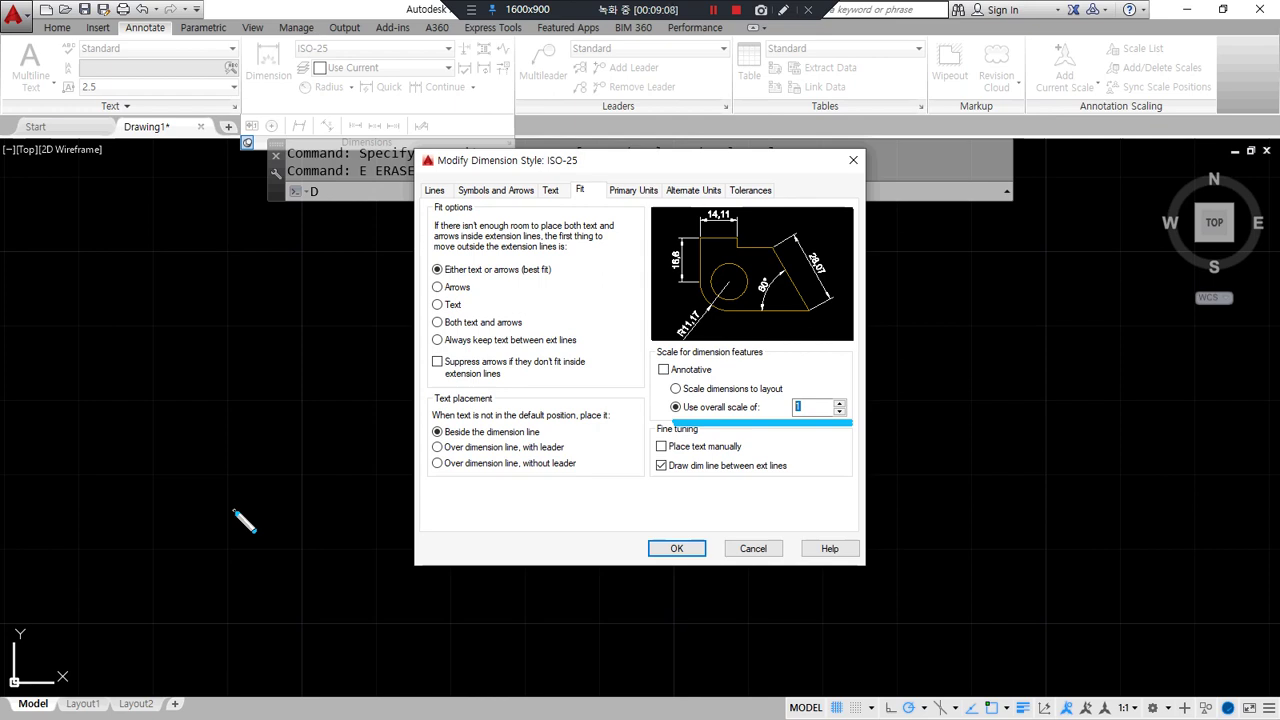
pyautogui.press('Escape')
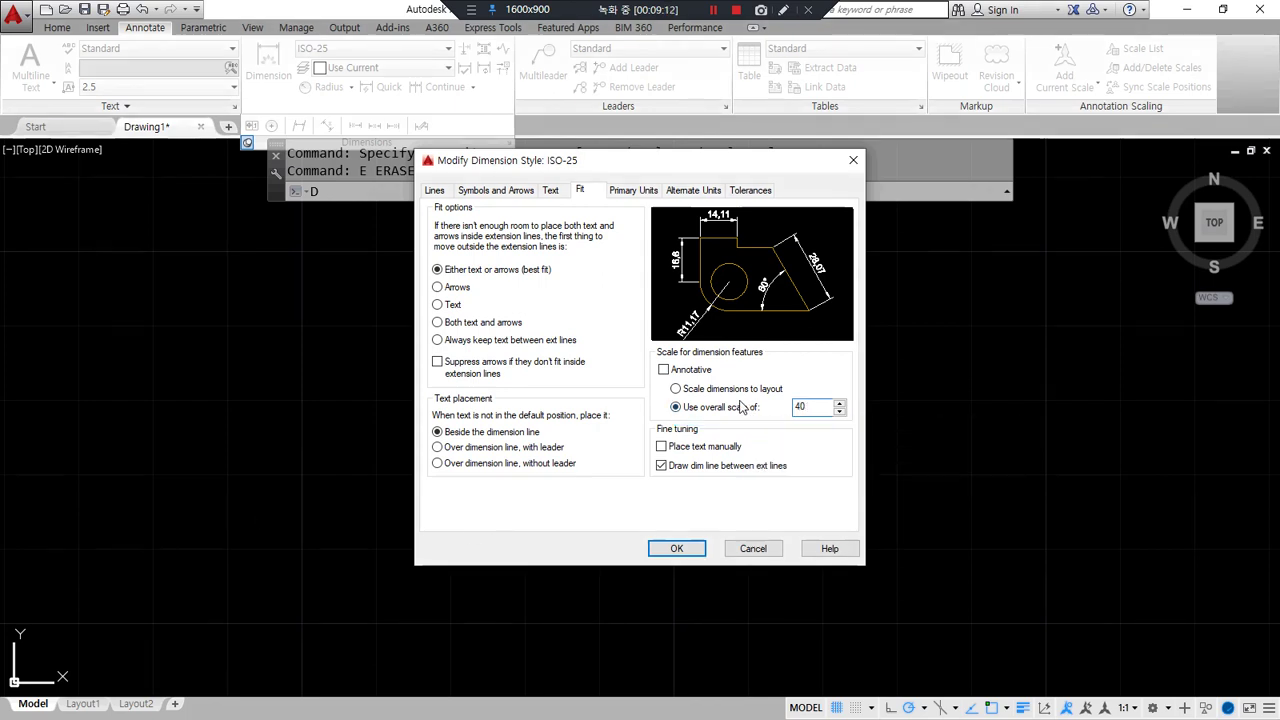
pyautogui.hotkey('ctrl', 'alt', 'd')
pyautogui.moveTo(809, 426)
pyautogui.mouseDown()
pyautogui.moveTo(799, 352)
pyautogui.moveTo(801, 416)
pyautogui.mouseUp()
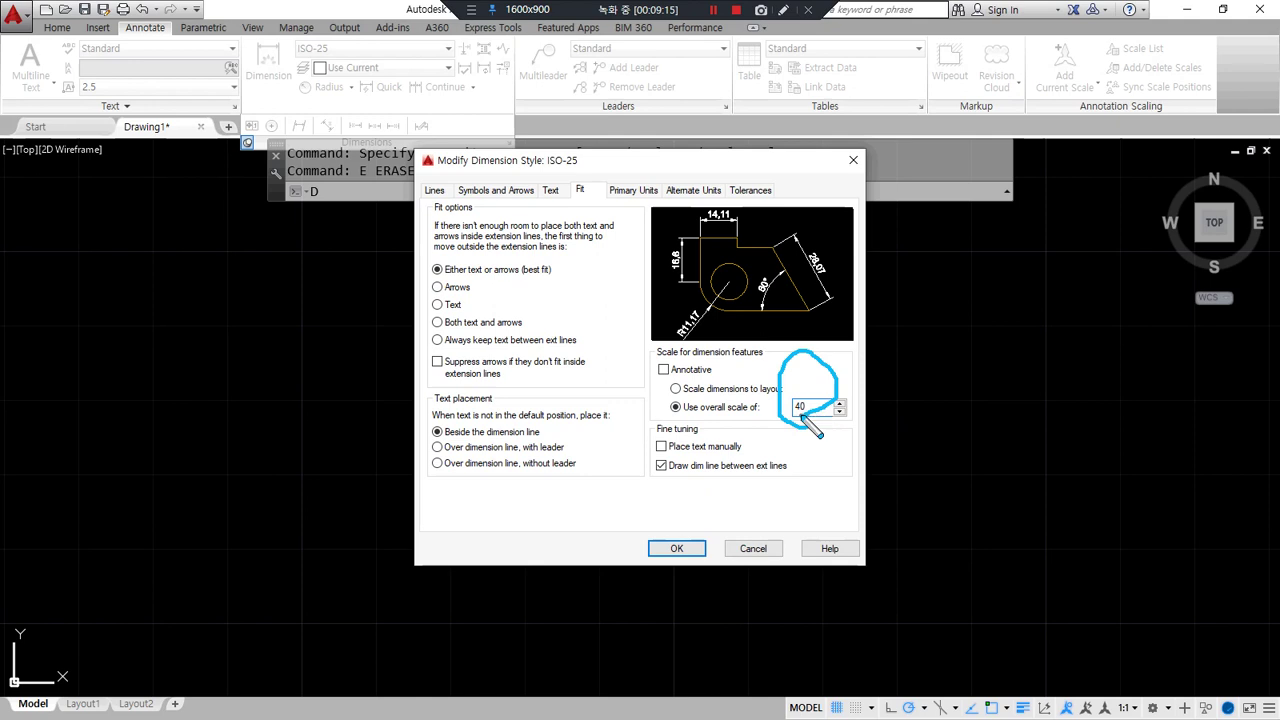
pyautogui.press('Escape')
# Examine the style's size values: center mark, arrow, jog height and break sizes, baseline spacing and extension line offsets
pyautogui.click(493, 192)
pyautogui.hotkey('ctrl', 'alt', 'd')
pyautogui.moveTo(551, 423)
pyautogui.mouseDown()
pyautogui.moveTo(581, 413)
pyautogui.moveTo(562, 433)
pyautogui.mouseUp()
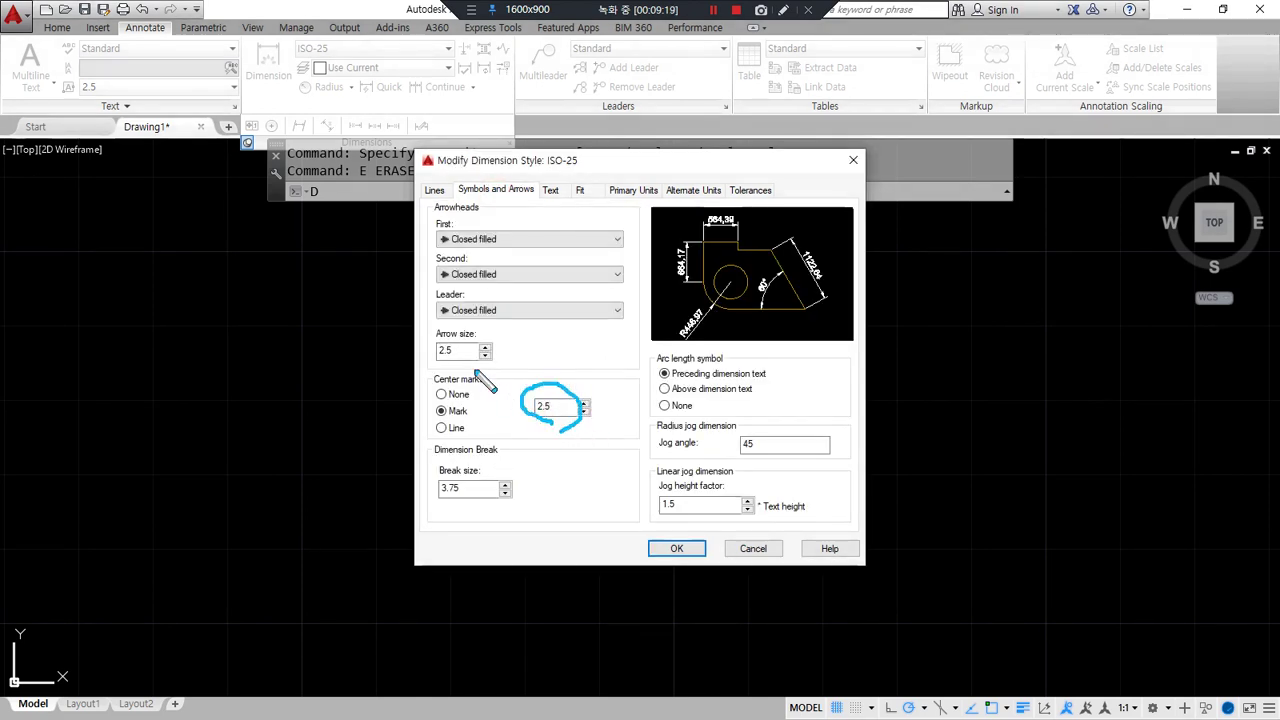
pyautogui.moveTo(448, 323); pyautogui.dragTo(455, 369)
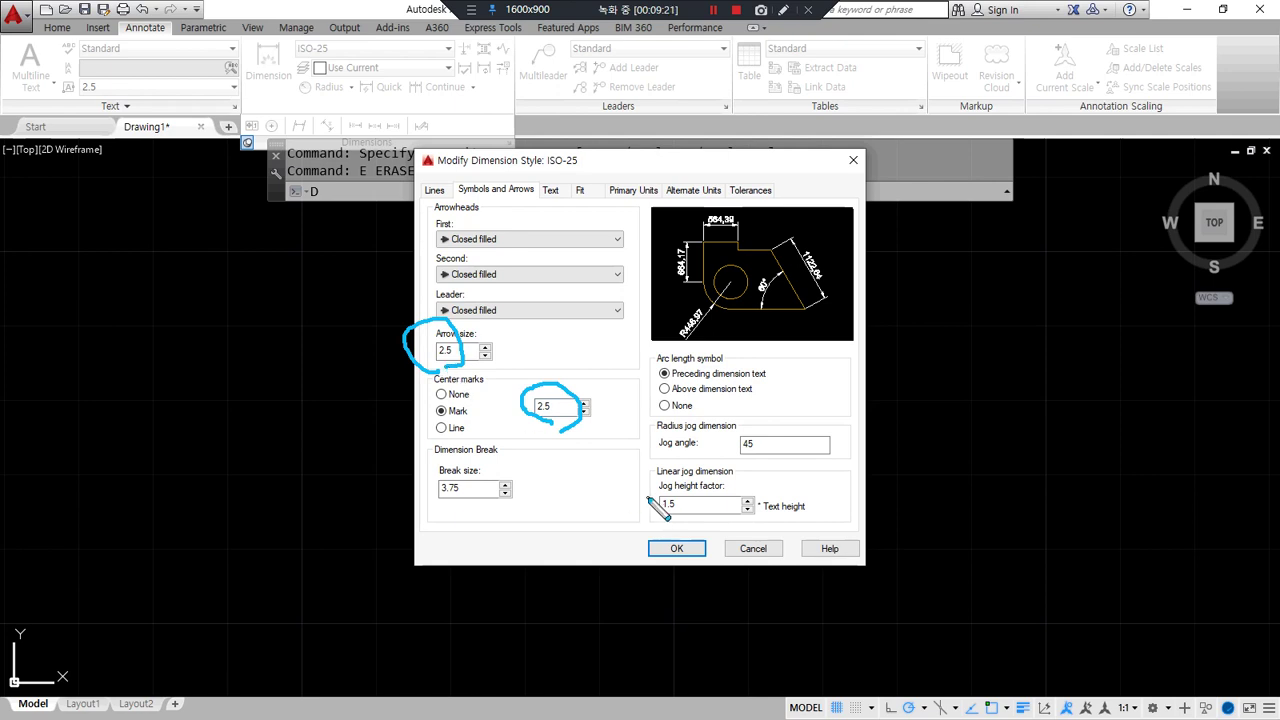
pyautogui.moveTo(664, 470)
pyautogui.mouseDown()
pyautogui.moveTo(643, 491)
pyautogui.moveTo(678, 520)
pyautogui.mouseUp()
pyautogui.moveTo(453, 506); pyautogui.dragTo(437, 469)
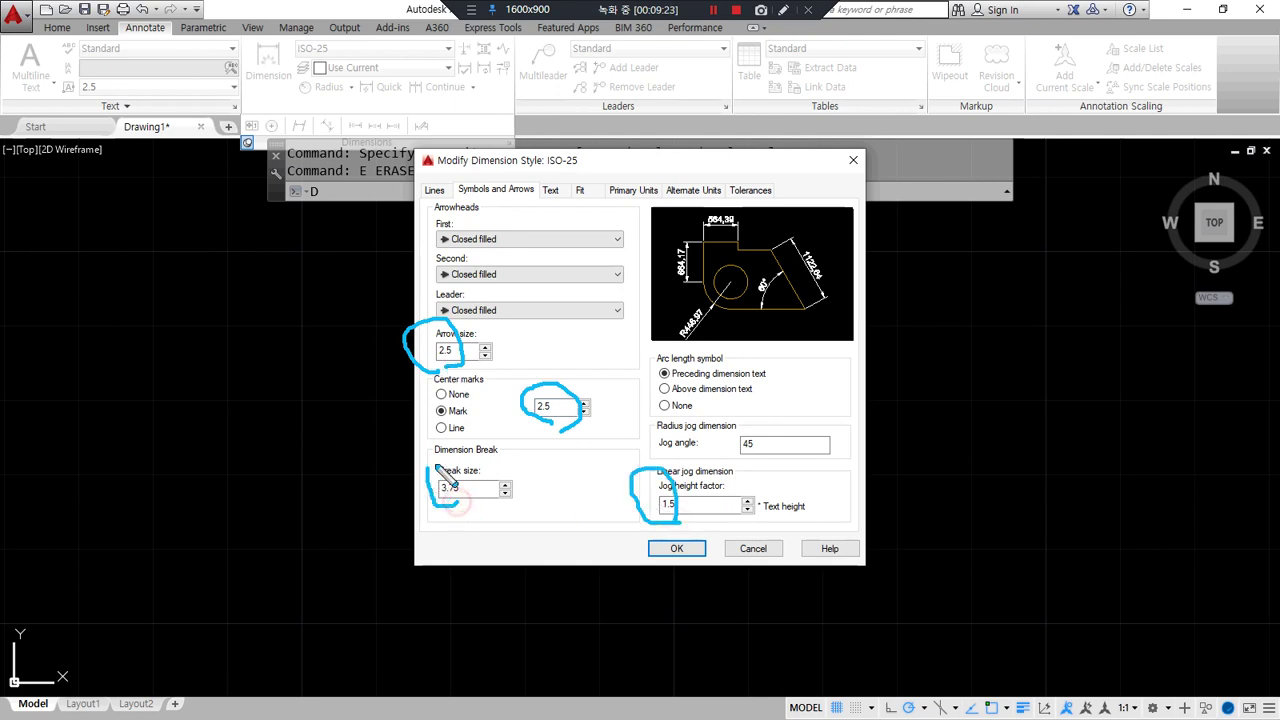
pyautogui.click(434, 189)
pyautogui.moveTo(600, 297)
pyautogui.mouseDown()
pyautogui.moveTo(572, 332)
pyautogui.moveTo(617, 322)
pyautogui.mouseUp()
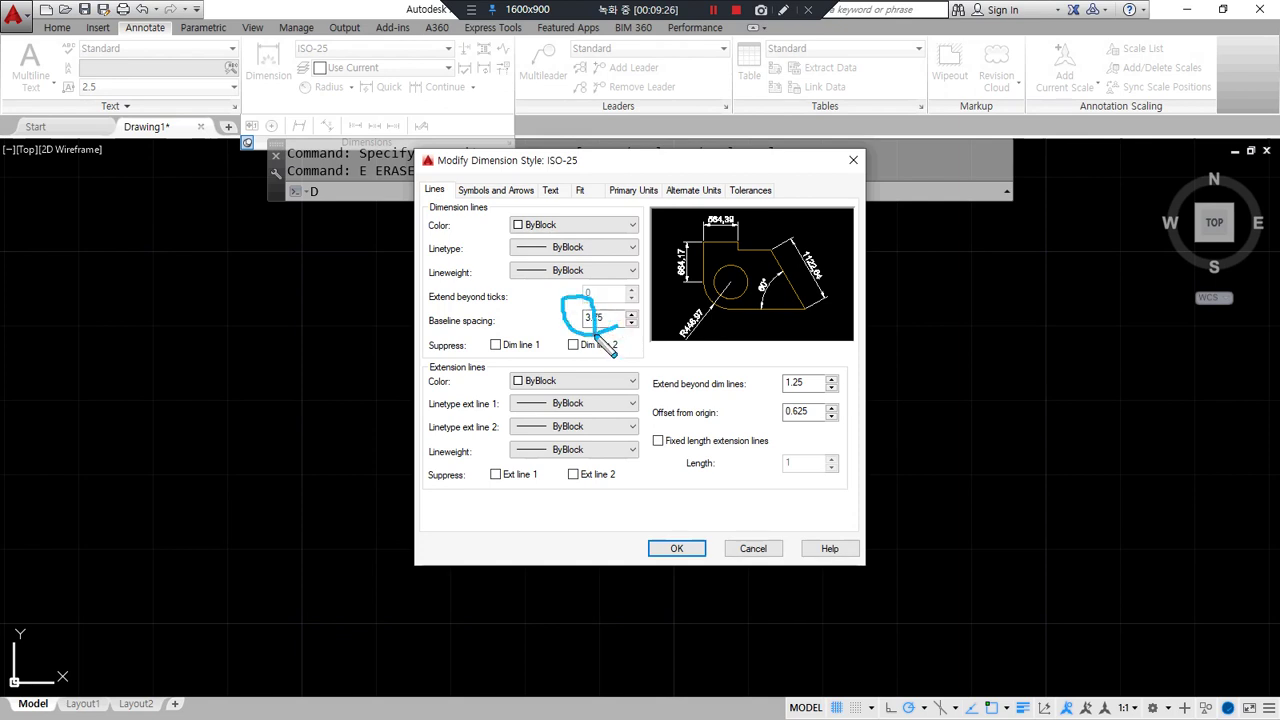
pyautogui.moveTo(800, 426); pyautogui.dragTo(810, 424)
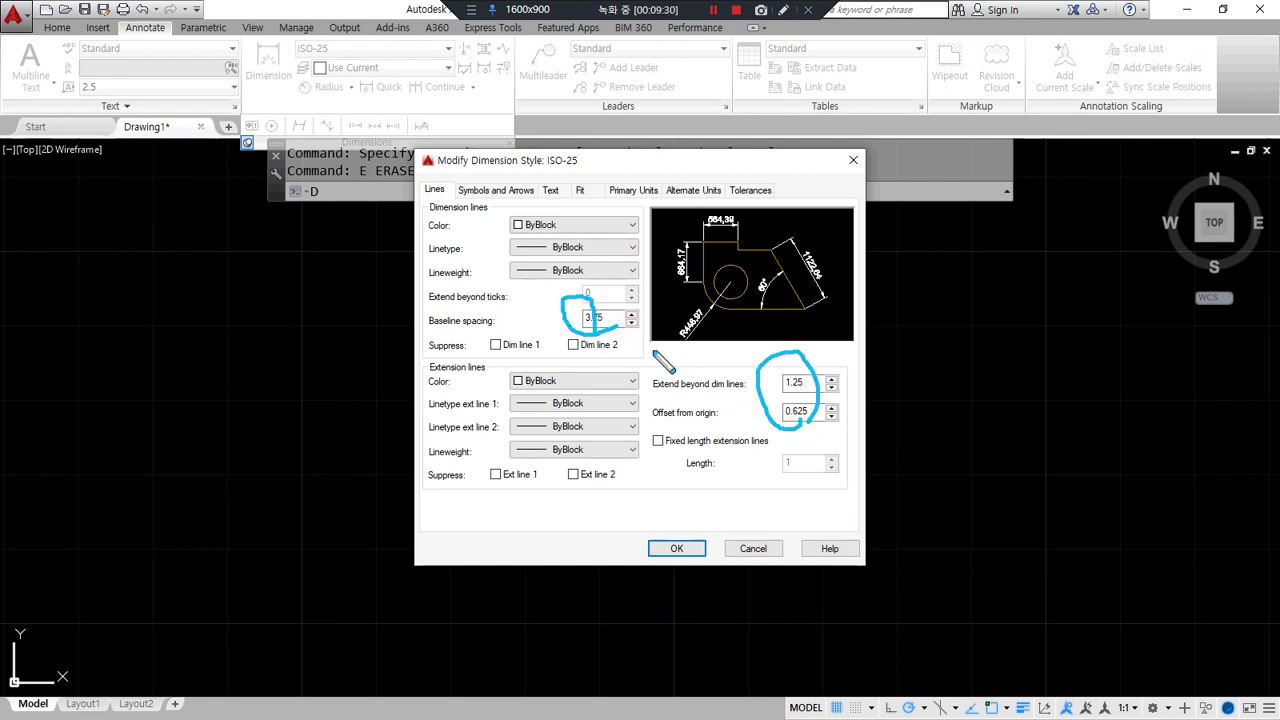
# Compare the overall scale with the line, arrow, center mark and text size values that it multiplies
pyautogui.click(580, 191)
pyautogui.moveTo(812, 424)
pyautogui.mouseDown()
pyautogui.moveTo(826, 410)
pyautogui.moveTo(815, 432)
pyautogui.mouseUp()
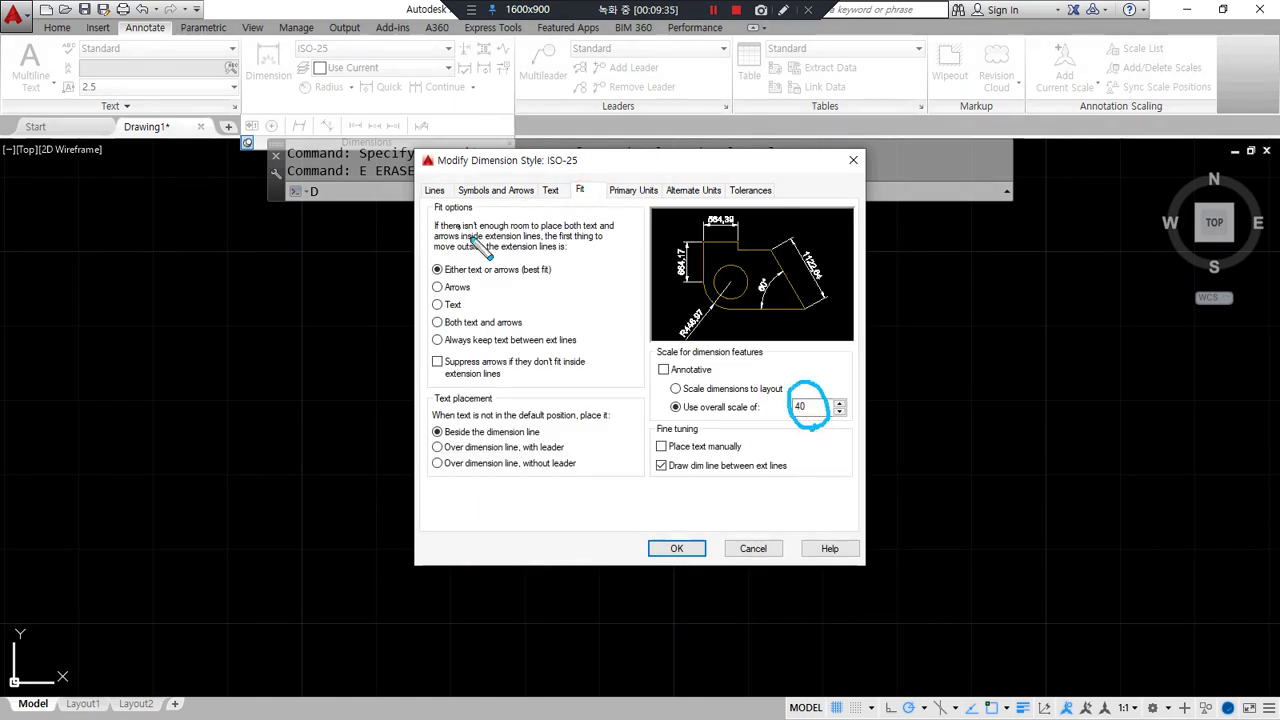
pyautogui.click(436, 190)
pyautogui.moveTo(590, 302)
pyautogui.mouseDown()
pyautogui.moveTo(570, 323)
pyautogui.moveTo(612, 346)
pyautogui.mouseUp()
pyautogui.moveTo(790, 437); pyautogui.dragTo(822, 400)
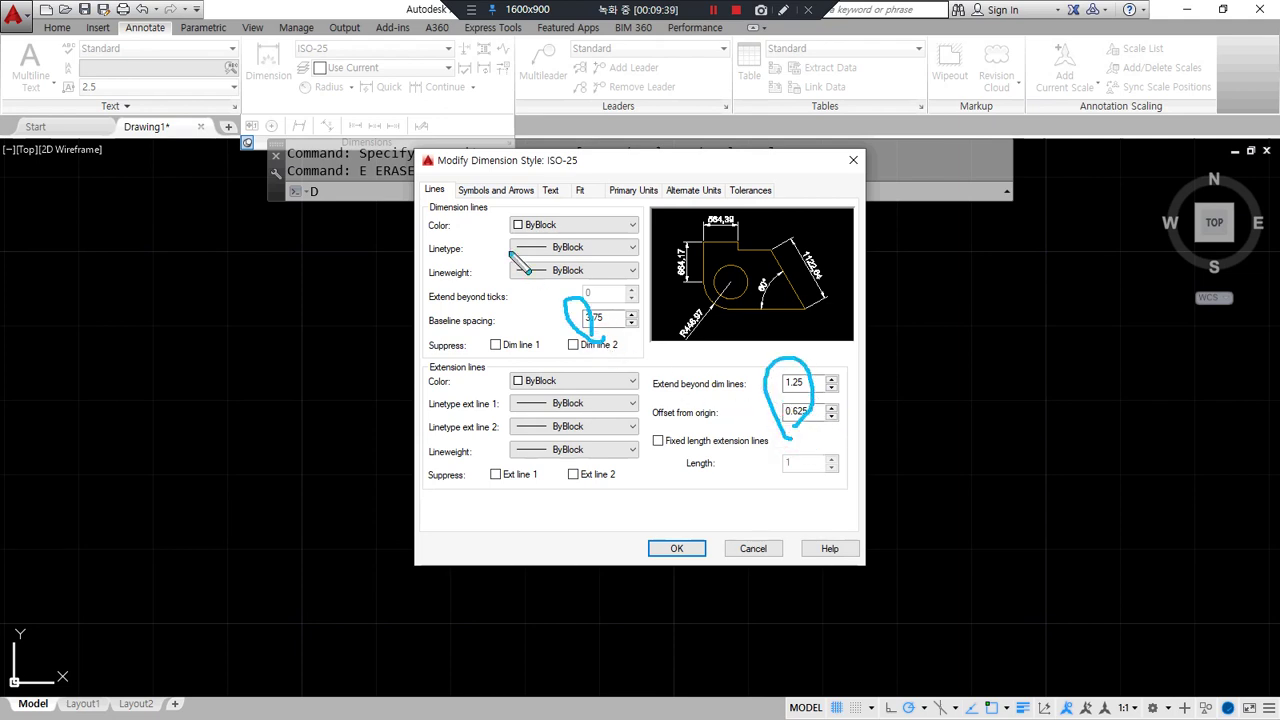
pyautogui.click(496, 190)
pyautogui.moveTo(556, 432)
pyautogui.mouseDown()
pyautogui.moveTo(591, 400)
pyautogui.moveTo(578, 385)
pyautogui.mouseUp()
pyautogui.moveTo(452, 328)
pyautogui.mouseDown()
pyautogui.moveTo(428, 358)
pyautogui.moveTo(470, 372)
pyautogui.mouseUp()
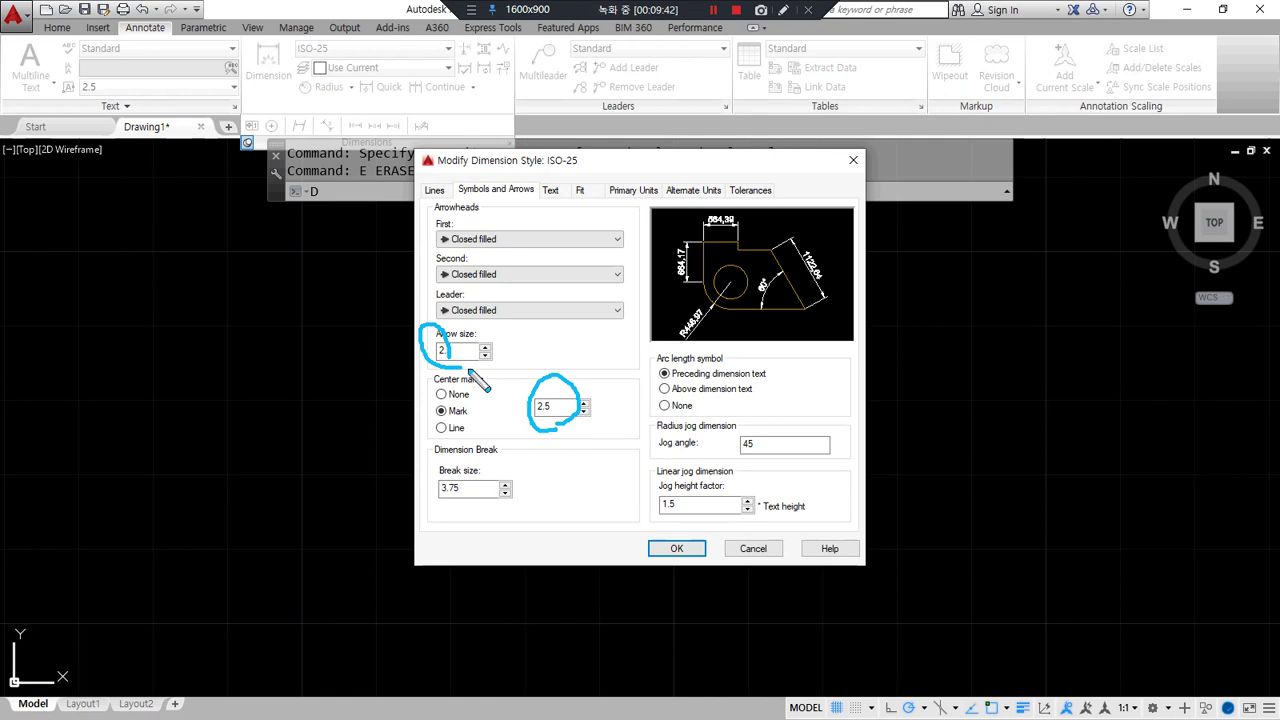
pyautogui.click(550, 190)
pyautogui.moveTo(590, 336)
pyautogui.mouseDown()
pyautogui.moveTo(576, 302)
pyautogui.moveTo(592, 343)
pyautogui.mouseUp()
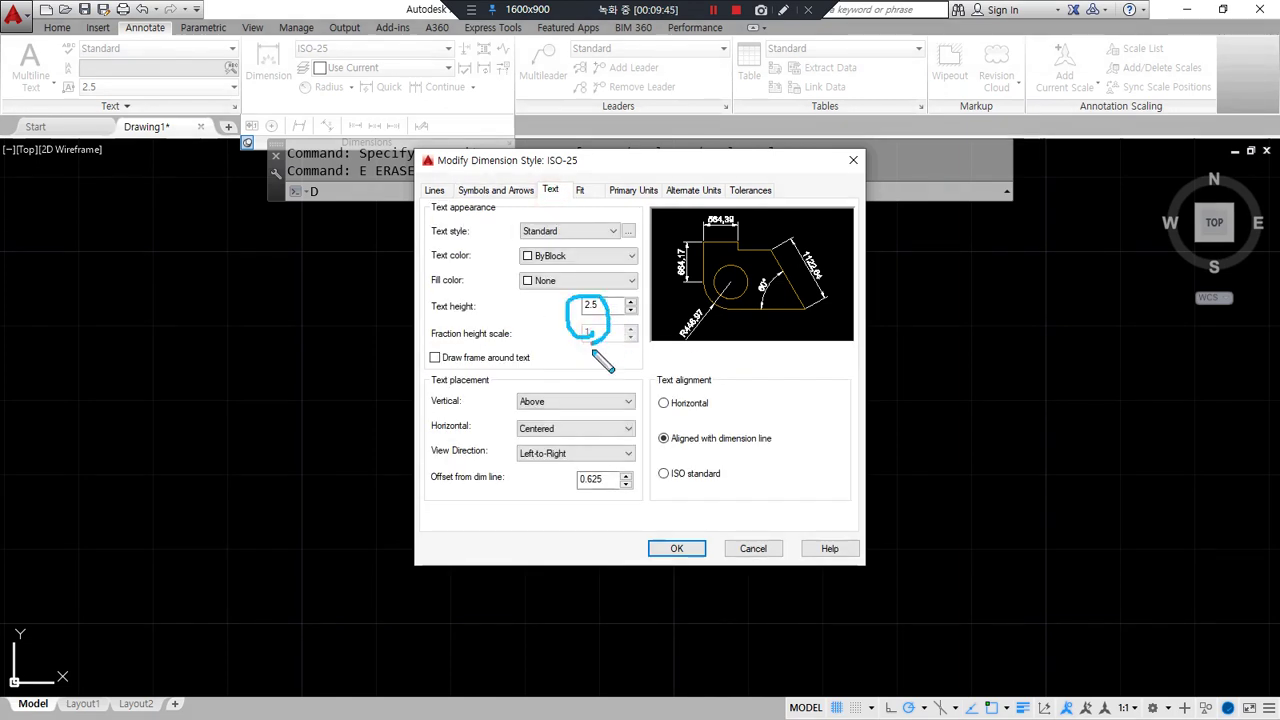
pyautogui.moveTo(592, 507)
pyautogui.mouseDown()
pyautogui.moveTo(604, 474)
pyautogui.moveTo(596, 494)
pyautogui.mouseUp()
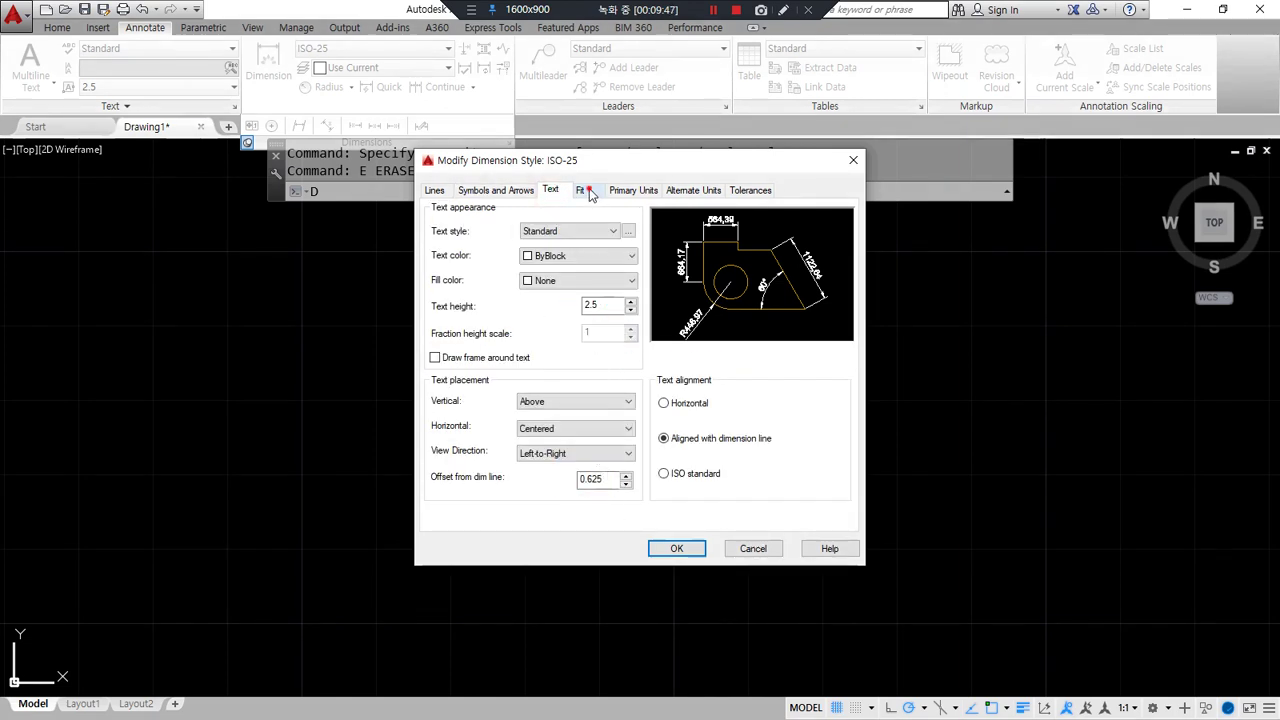
# Recheck the overall scale for dimension features and save the modified ISO-25 style
pyautogui.click(580, 190)
pyautogui.moveTo(832, 440)
pyautogui.mouseDown()
pyautogui.moveTo(830, 422)
pyautogui.moveTo(797, 433)
pyautogui.mouseUp()
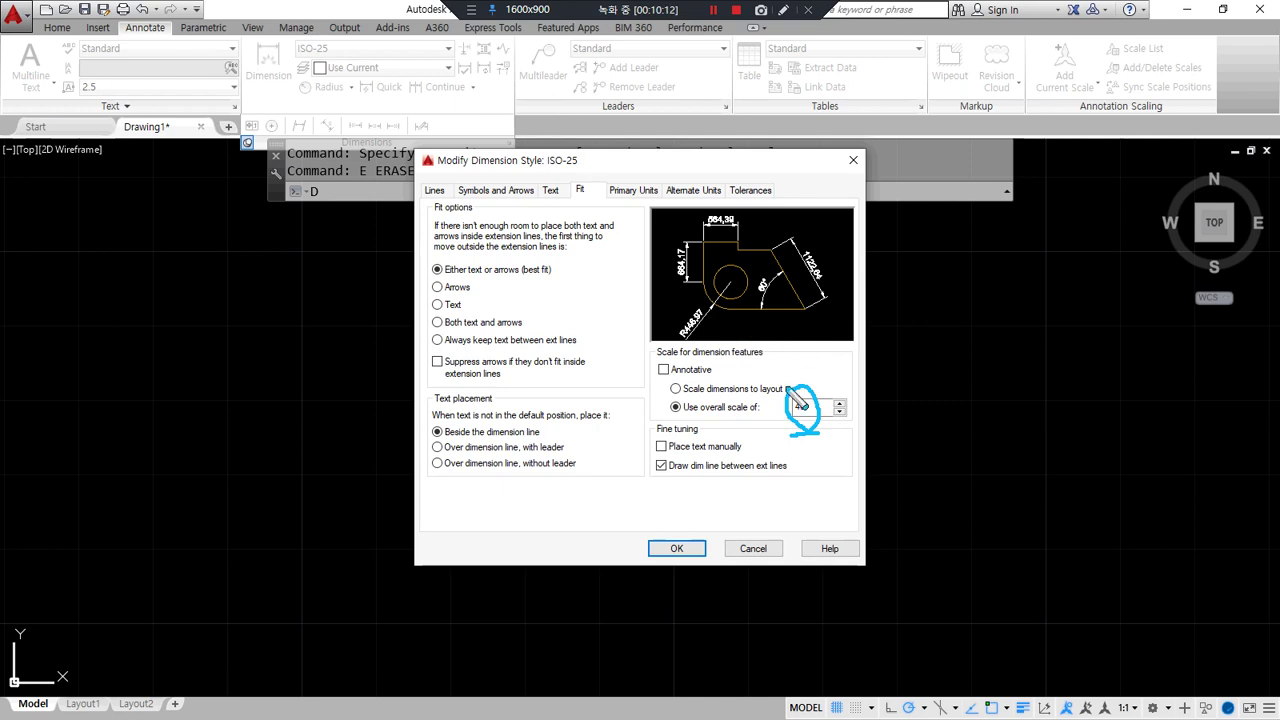
pyautogui.click(665, 544)
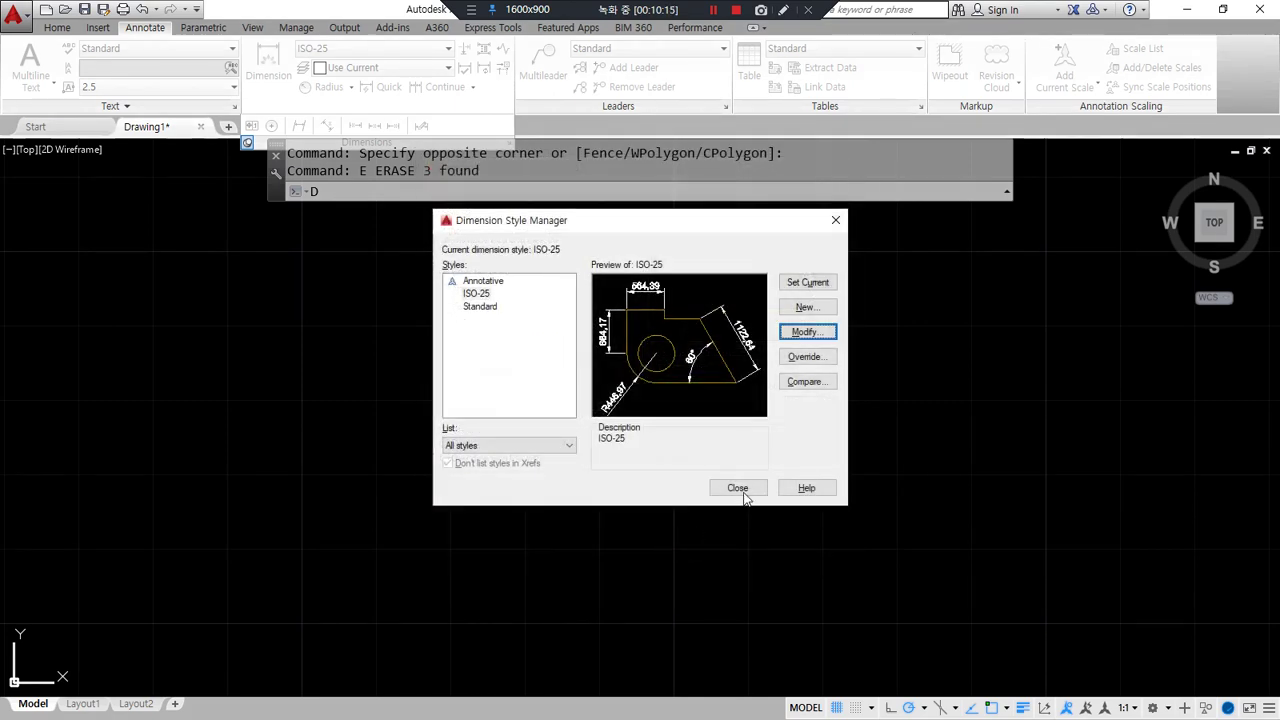
pyautogui.click(740, 489)
# Draw a circle with a radius of 20 in the empty drawing area, and erase it
pyautogui.write('c')
pyautogui.press('Return')
pyautogui.click(368, 452)
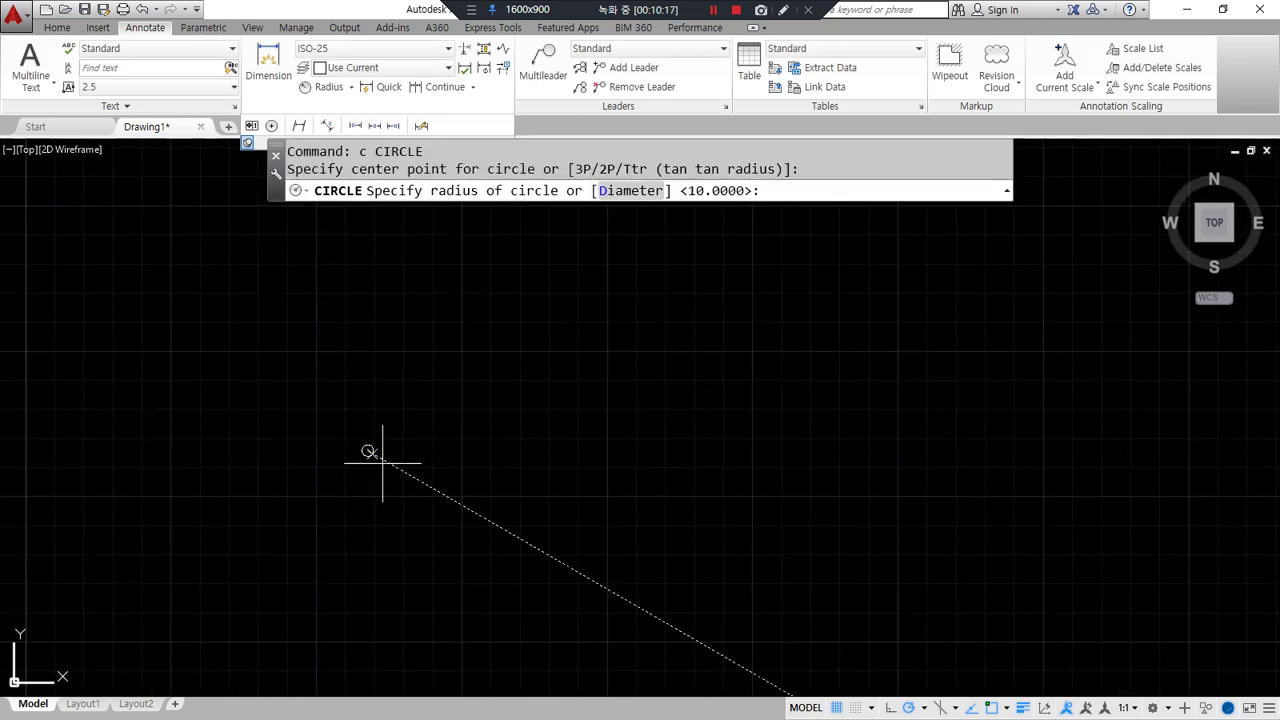
pyautogui.write('20')
pyautogui.press('Return')
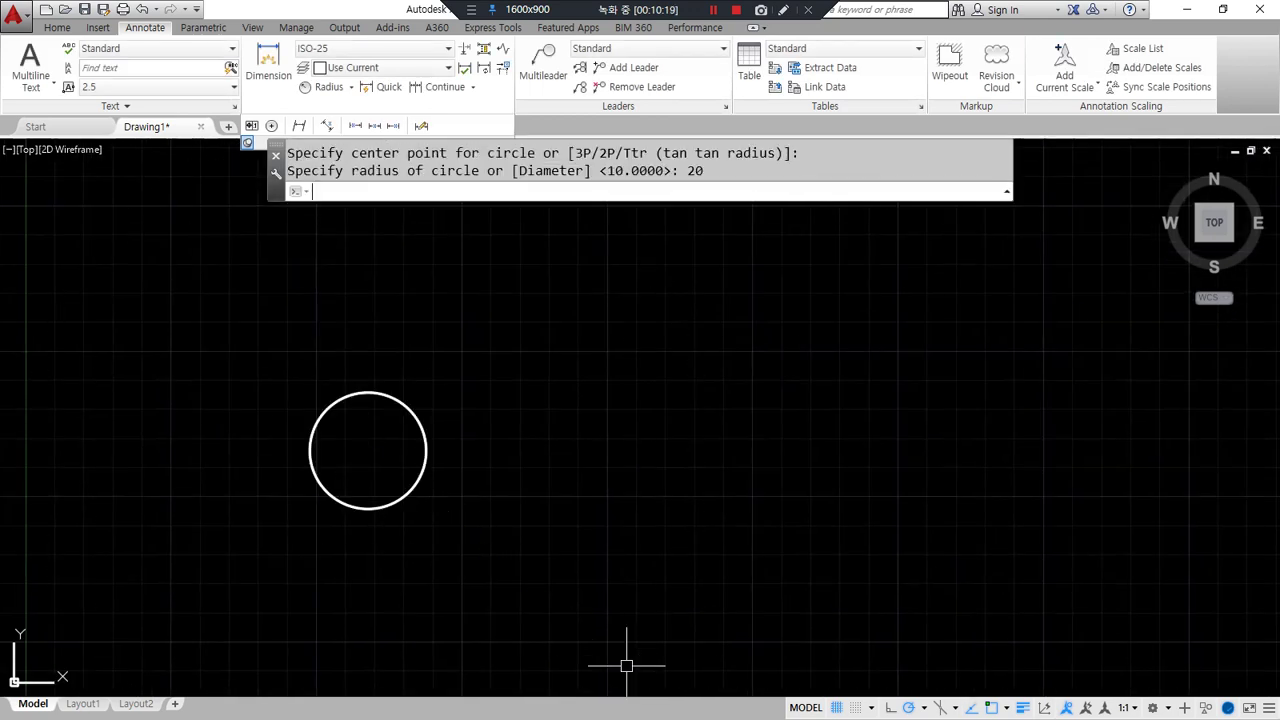
pyautogui.click(592, 648)
pyautogui.click(324, 412)
pyautogui.write('e')
pyautogui.press('Return')
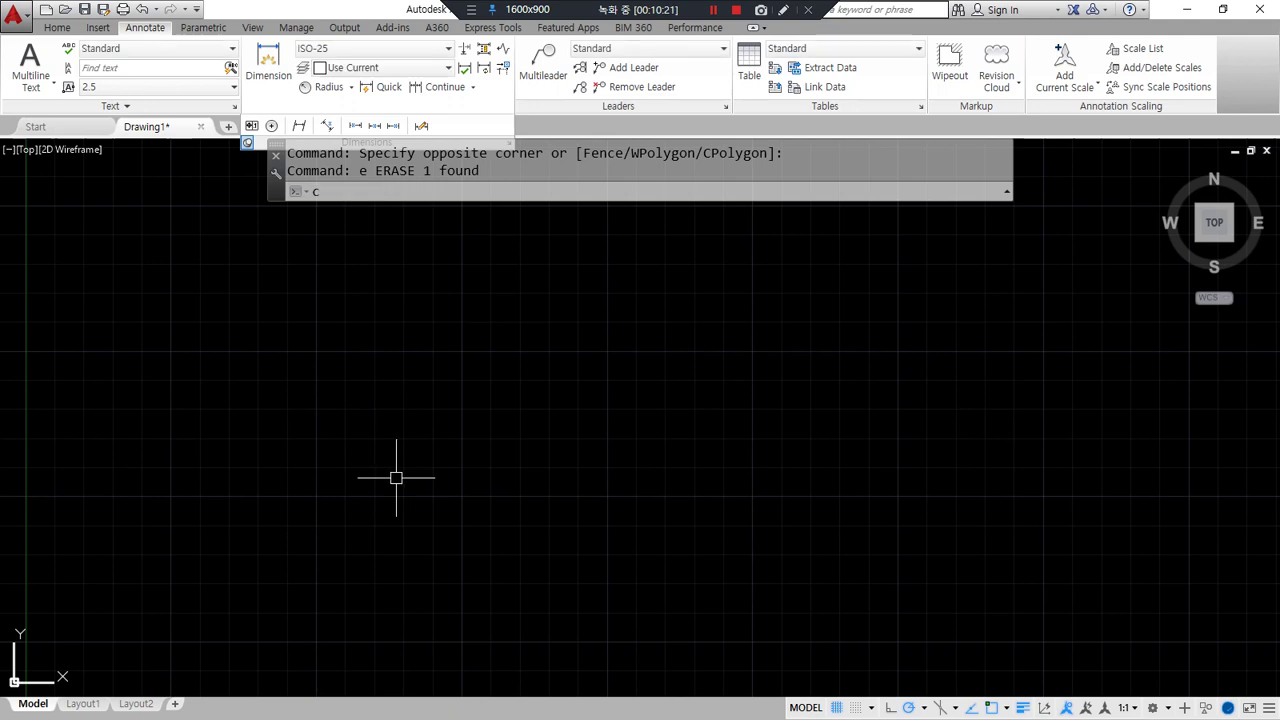
# Draw a circle with a diameter of 20 and add a center mark to it
pyautogui.write('c')
pyautogui.press('Return')
pyautogui.click(404, 461)
pyautogui.write('d')
pyautogui.press('Return')
pyautogui.write('20')
pyautogui.press('Return')
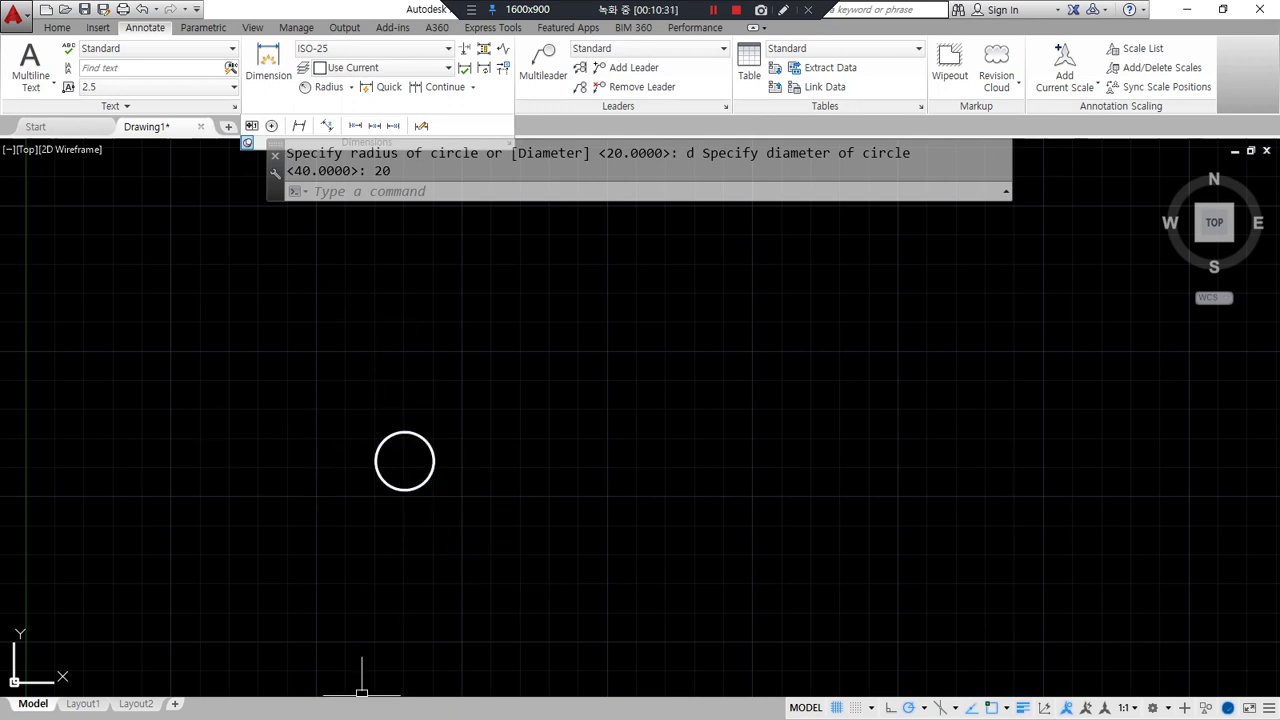
pyautogui.click(271, 125)
pyautogui.click(414, 433)
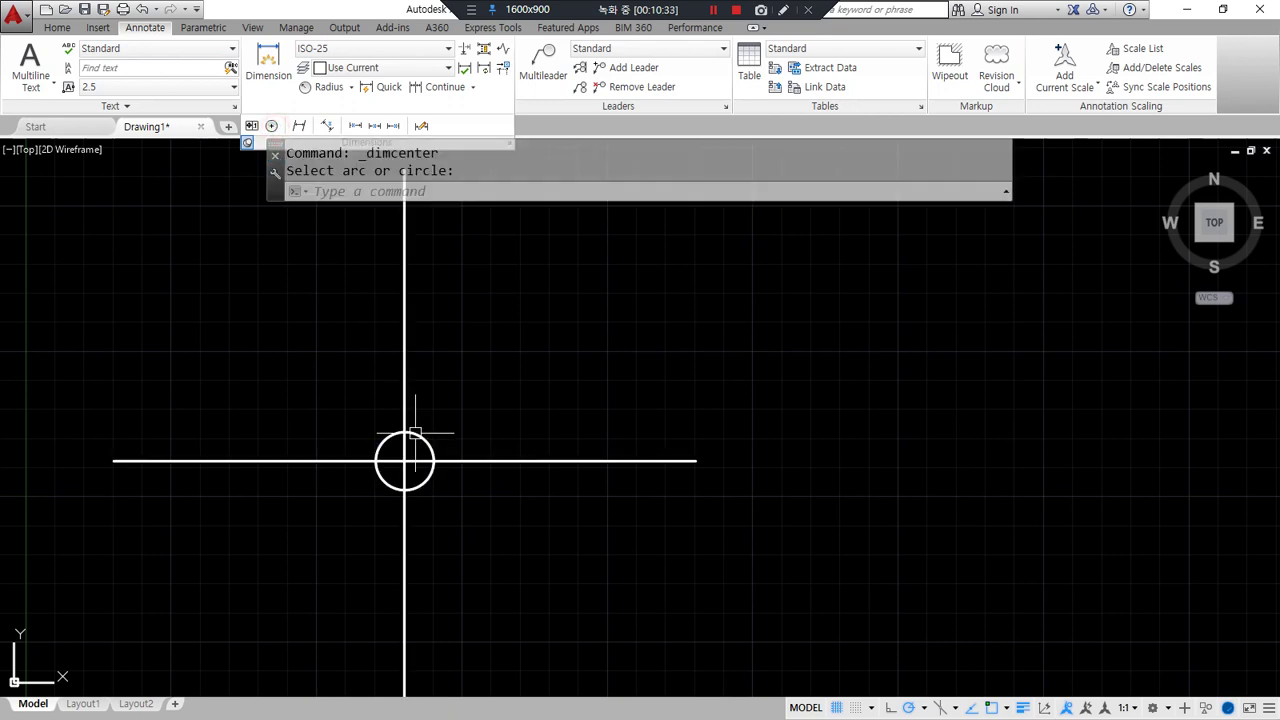
# Move the horizontal and vertical center mark lines from layer 0 to the cen layer
pyautogui.click(516, 494)
pyautogui.click(478, 413)
pyautogui.click(467, 356)
pyautogui.click(382, 281)
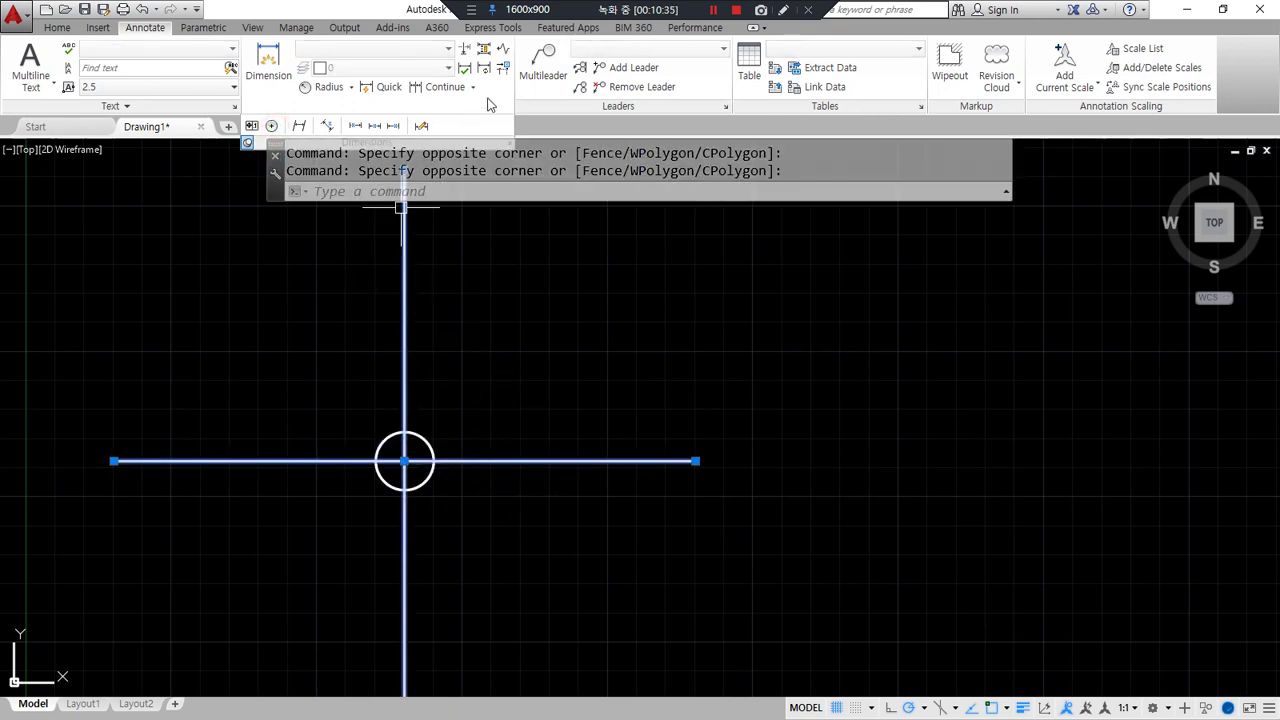
pyautogui.click(57, 27)
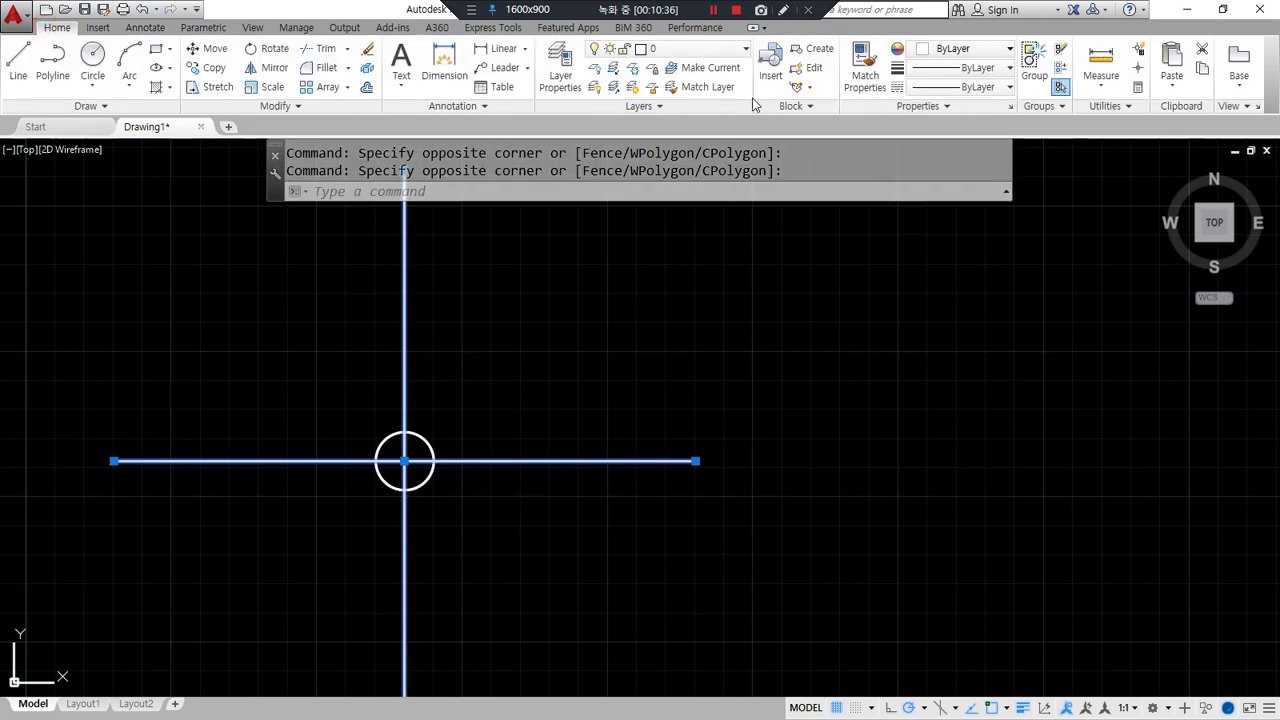
pyautogui.click(740, 49)
pyautogui.click(664, 87)
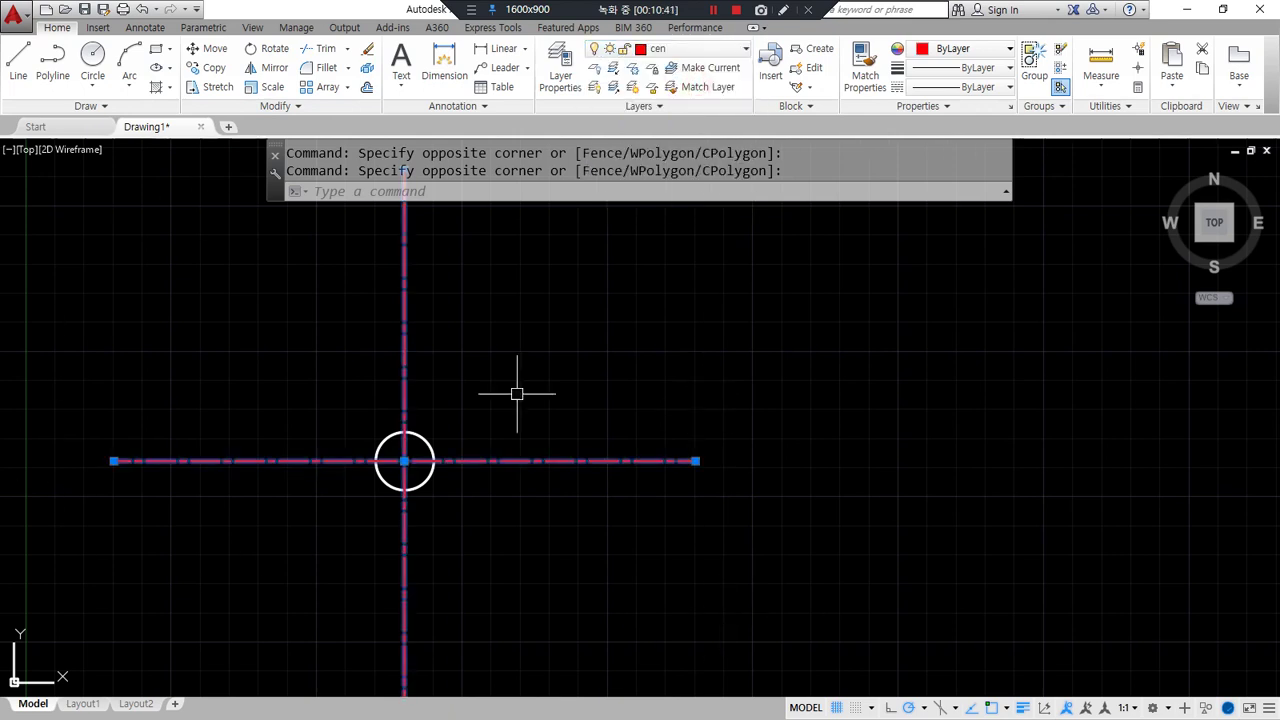
pyautogui.press('Escape')
# Group the circle together with its center mark lines
pyautogui.click(494, 512)
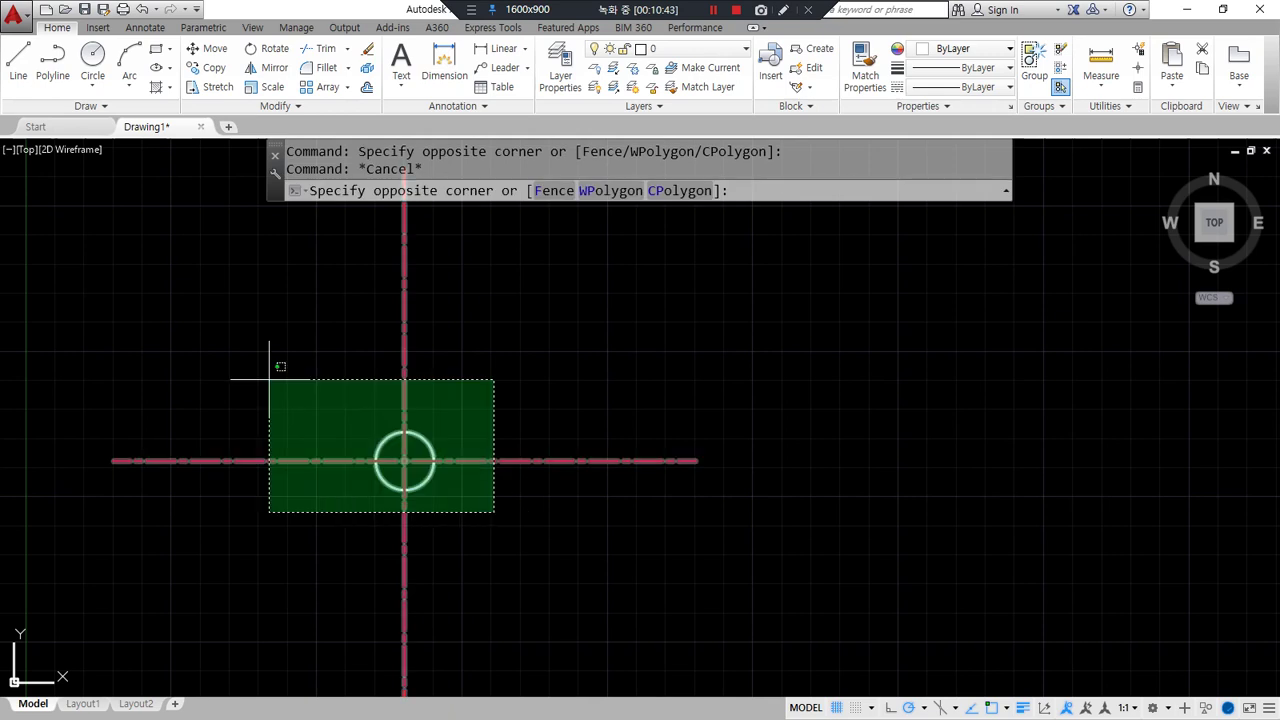
pyautogui.click(274, 372)
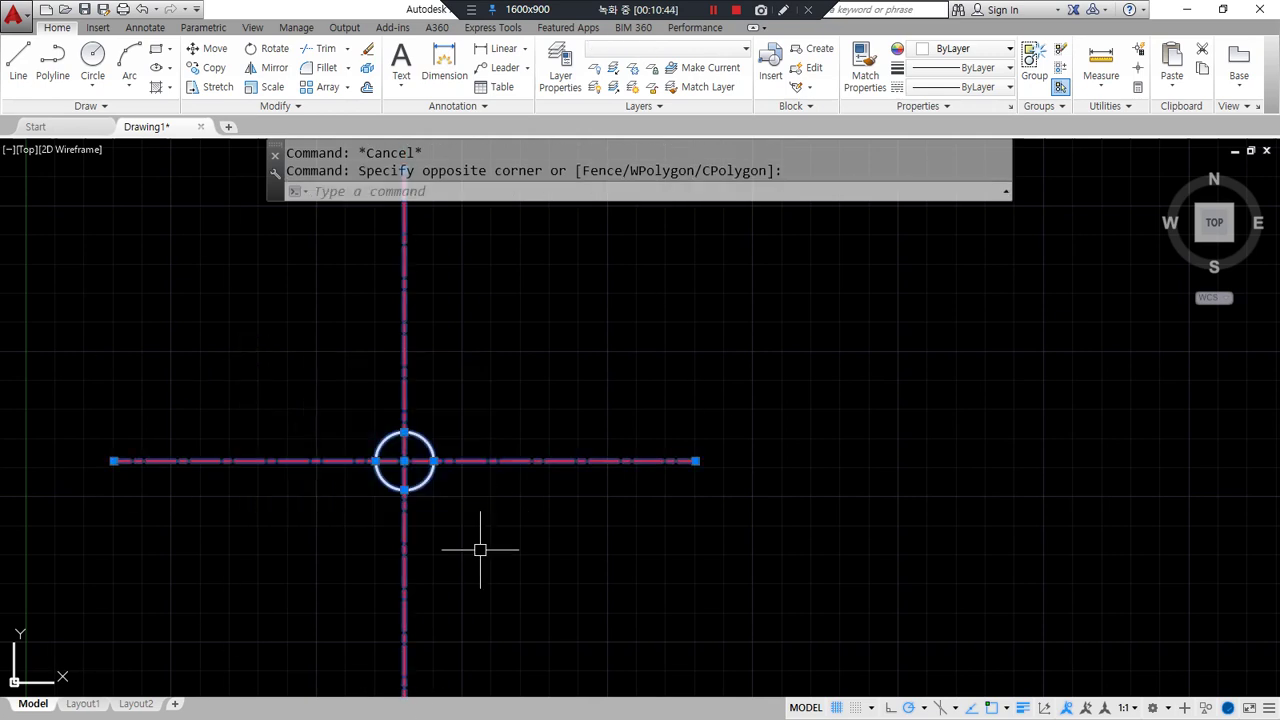
pyautogui.write('g')
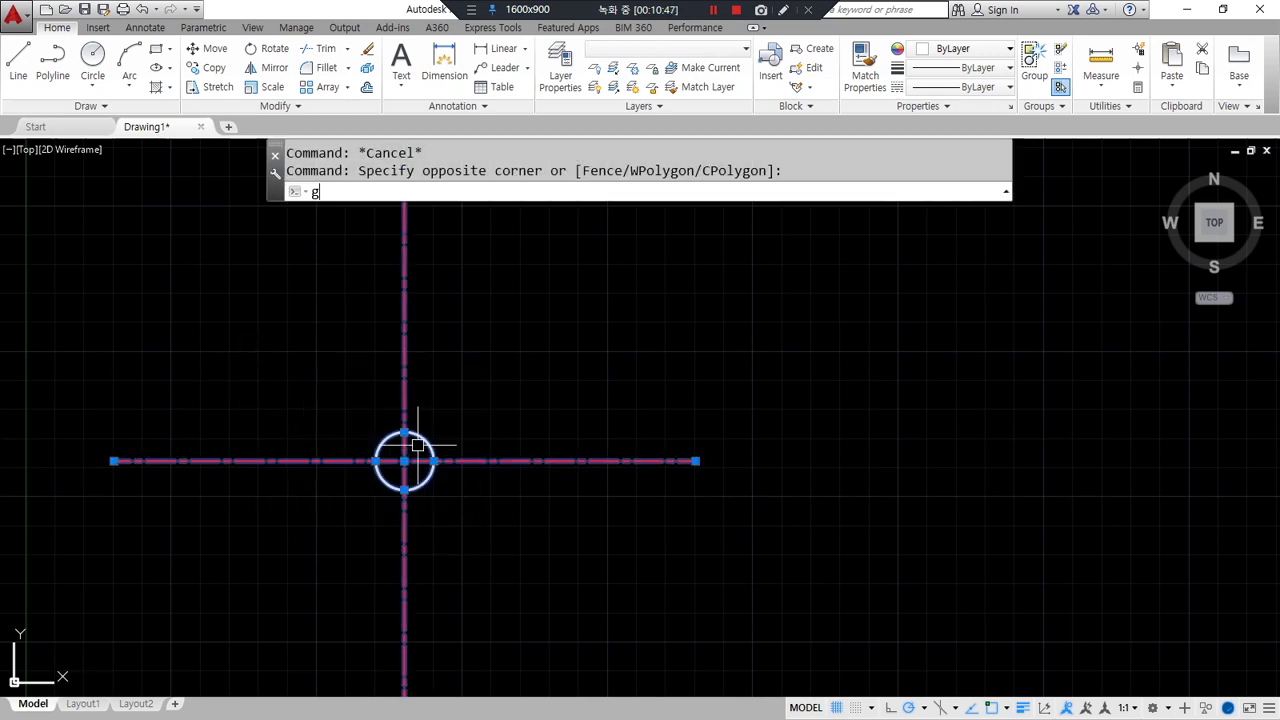
pyautogui.press('Return')
# Copy the grouped circle with its center lines from the circle's center as a horizontal array of 5 items spaced 250 apart
pyautogui.write('cp')
pyautogui.press('Return')
pyautogui.click(496, 535)
pyautogui.click(310, 404)
pyautogui.press('Return')
pyautogui.click(404, 461)
pyautogui.scroll(-2, 835, 476)
pyautogui.scroll(2, 835, 476)
pyautogui.moveTo(835, 476); pyautogui.dragTo(486, 519, button='middle')
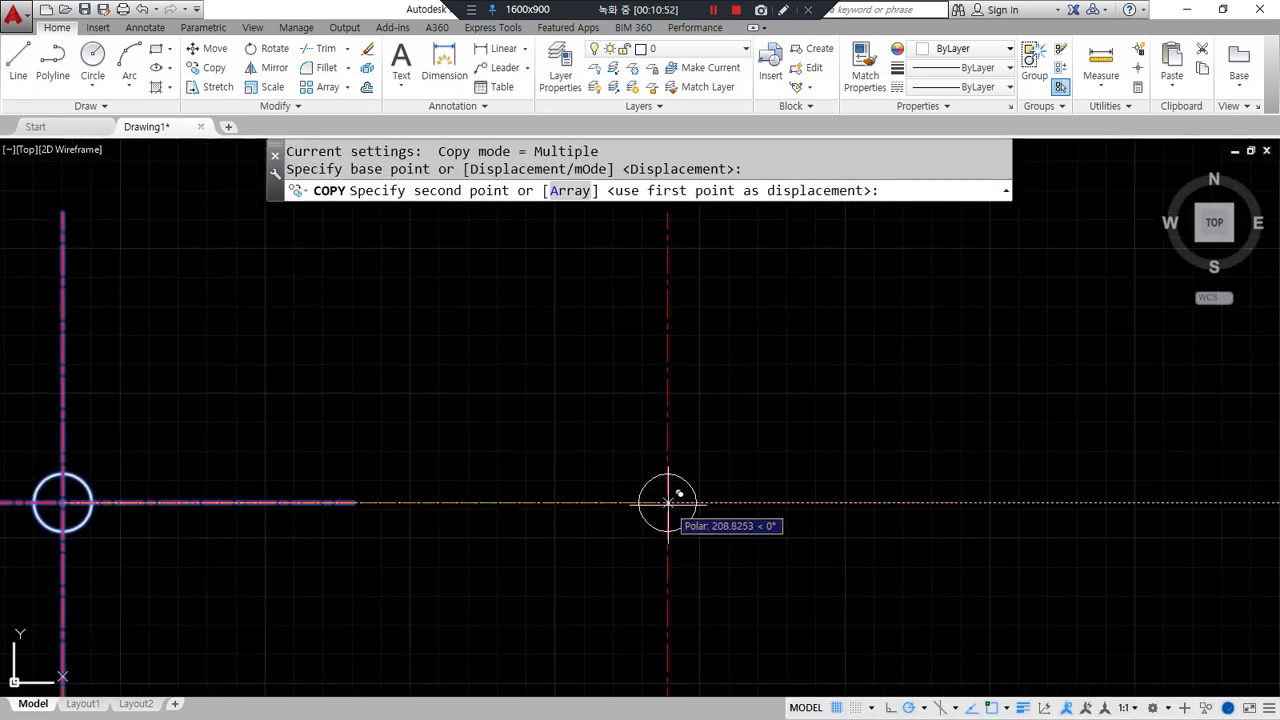
pyautogui.write('a')
pyautogui.press('Return')
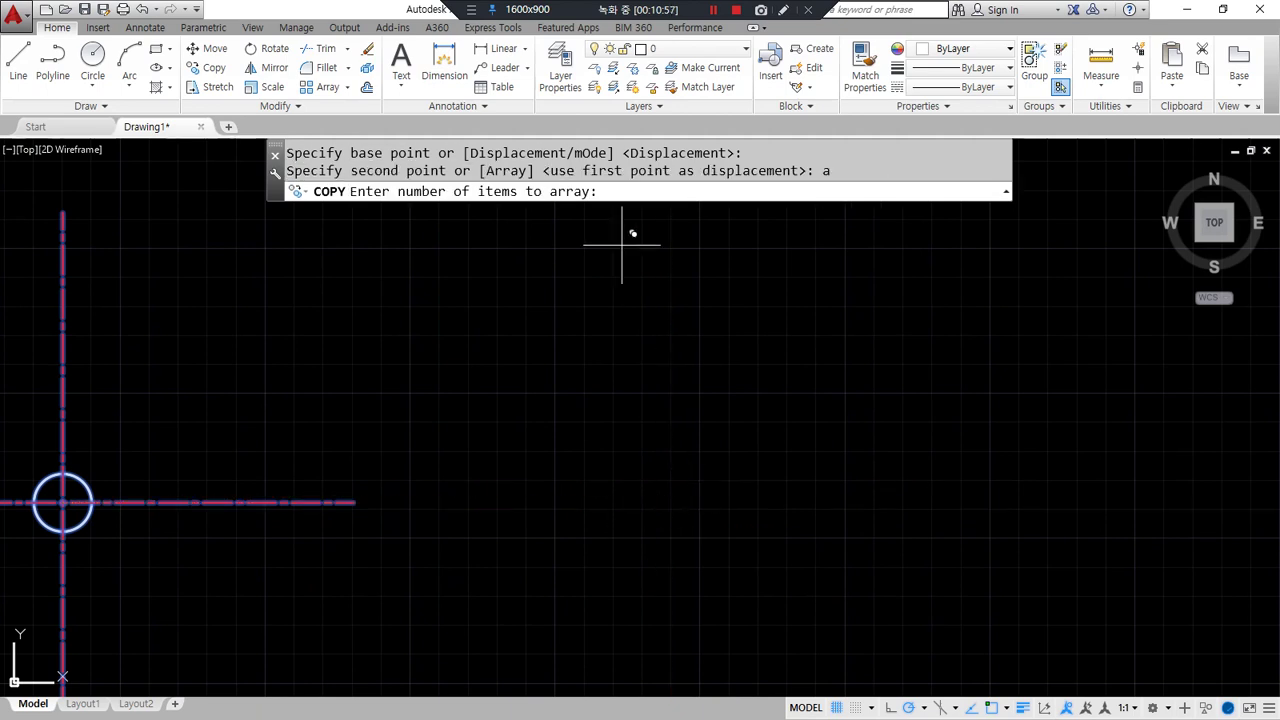
pyautogui.write('5')
pyautogui.press('Return')
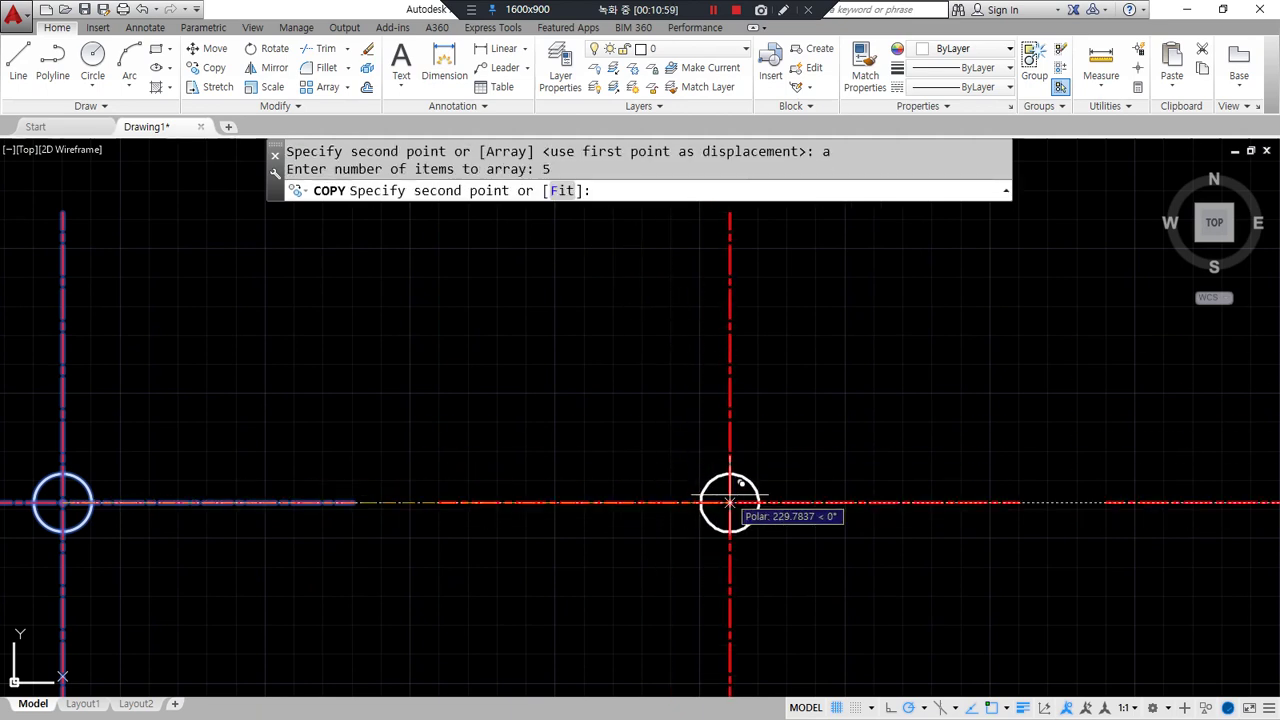
pyautogui.write('250')
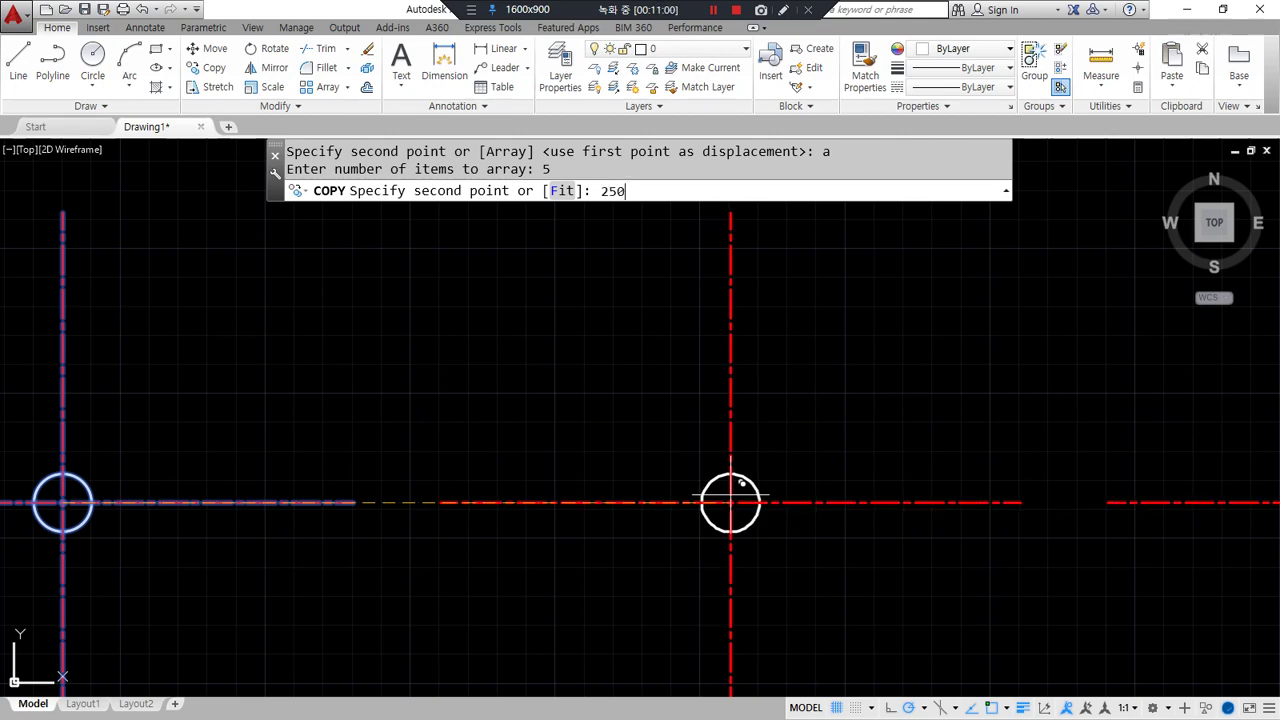
pyautogui.press('Return')
pyautogui.press('Escape')
pyautogui.scroll(-4, 955, 605)
pyautogui.moveTo(946, 589); pyautogui.dragTo(609, 443, button='middle')
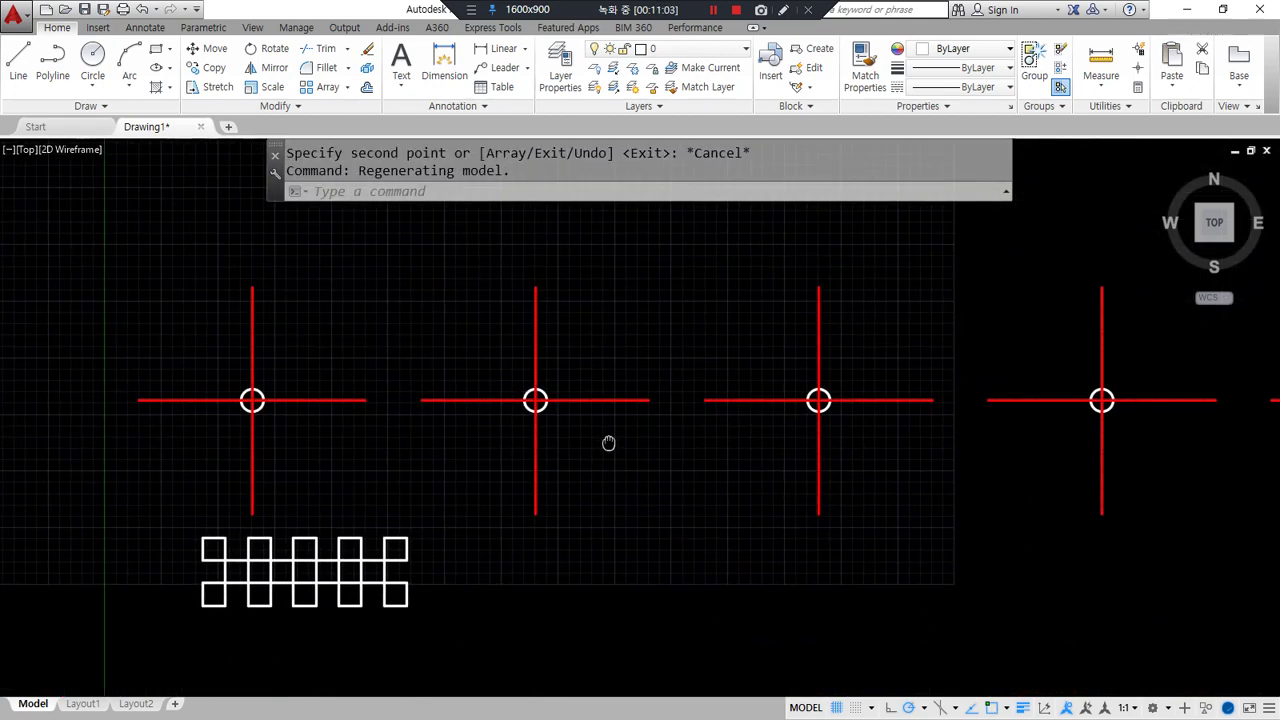
pyautogui.scroll(-2, 451, 534)
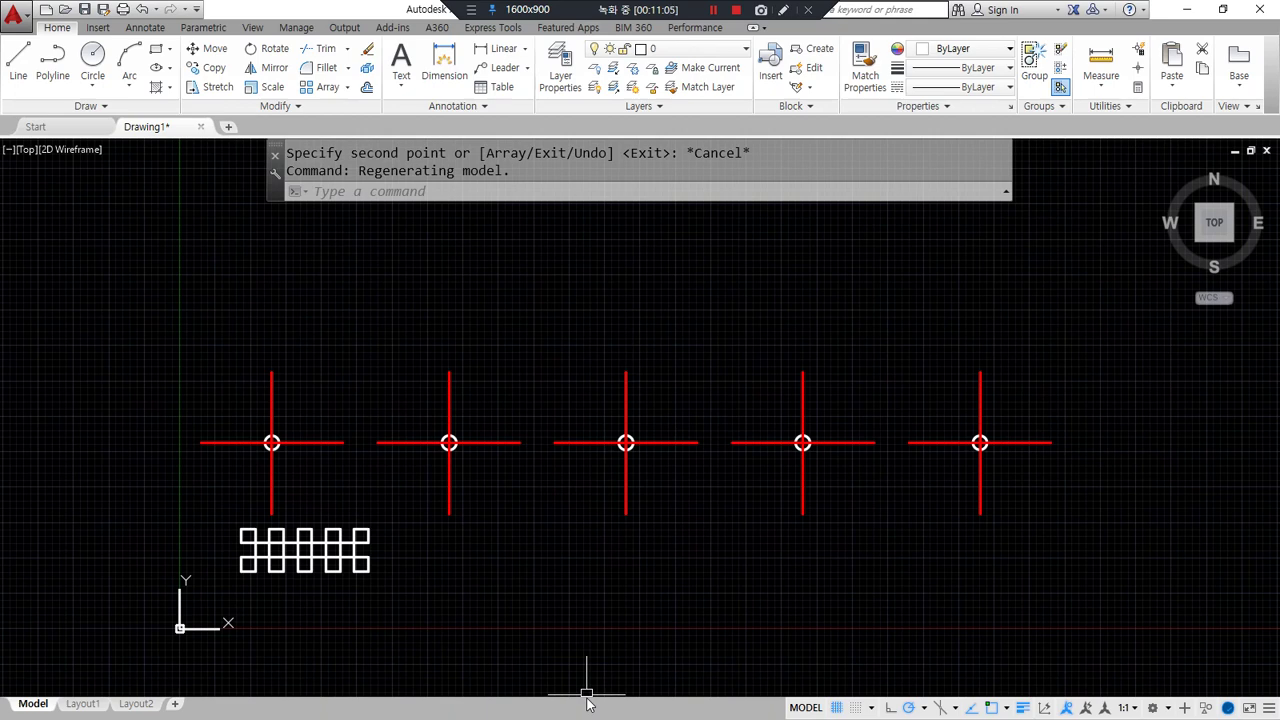
pyautogui.moveTo(520, 316)
pyautogui.mouseDown()
pyautogui.moveTo(498, 385)
pyautogui.moveTo(478, 373)
pyautogui.moveTo(500, 408)
pyautogui.mouseUp()
pyautogui.moveTo(476, 222)
pyautogui.mouseDown()
pyautogui.moveTo(478, 263)
pyautogui.moveTo(548, 233)
pyautogui.mouseUp()
pyautogui.moveTo(498, 522)
pyautogui.mouseDown()
pyautogui.moveTo(334, 452)
pyautogui.moveTo(518, 480)
pyautogui.moveTo(498, 520)
pyautogui.mouseUp()
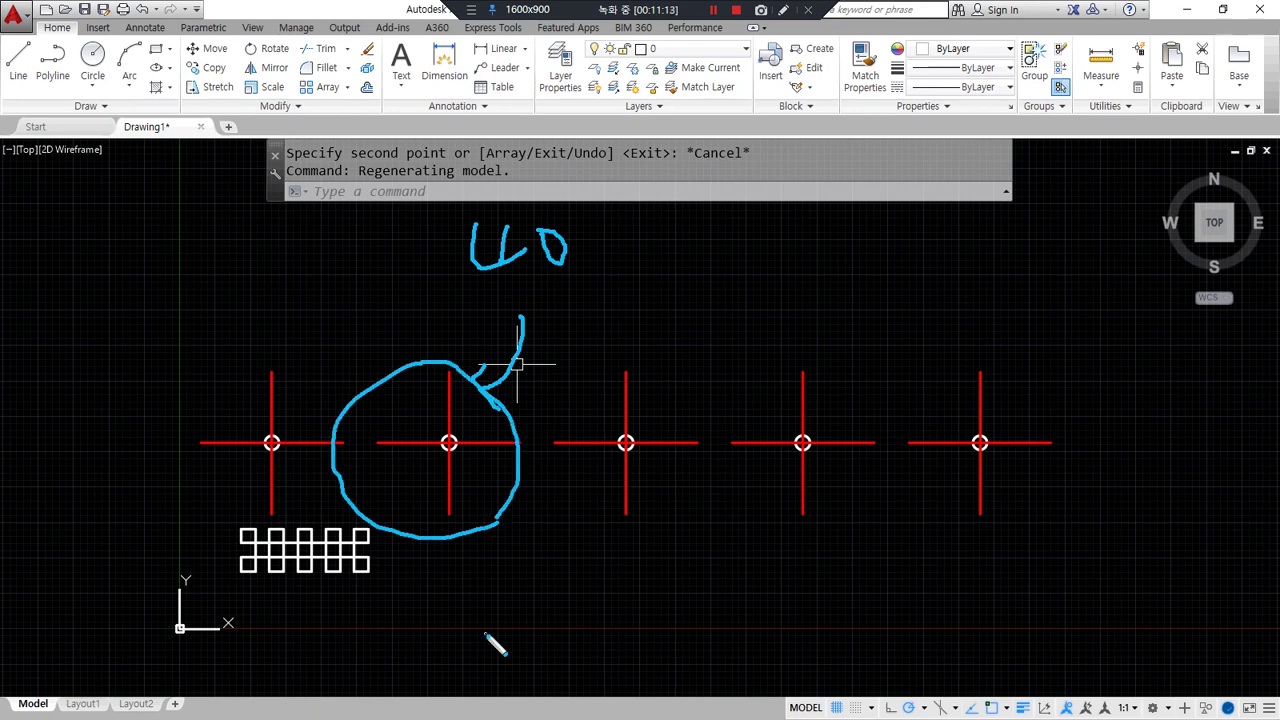
pyautogui.press('Escape')
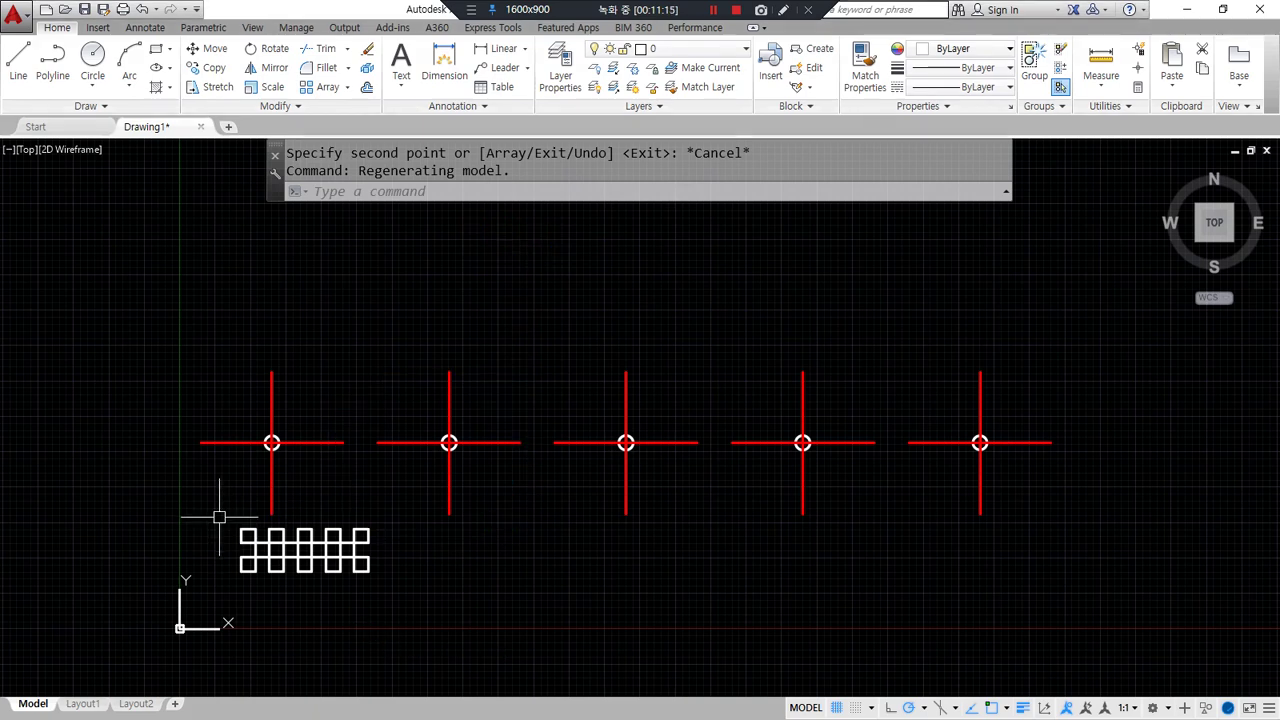
# Clear the row of marked circles from the drawing and zoom to show all of it
pyautogui.scroll(2, 230, 499)
pyautogui.write('z')
pyautogui.press('Return')
pyautogui.write('a')
pyautogui.press('Return')
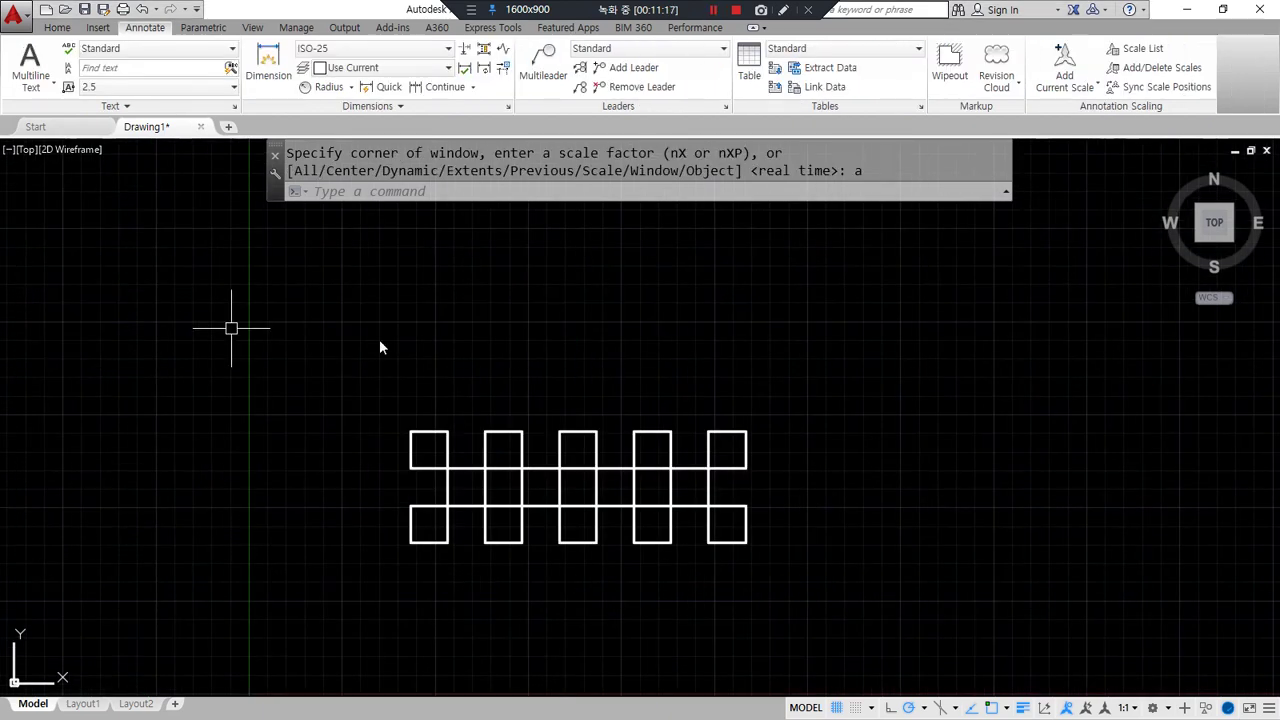
# Start the Tolerance command and place the Geometric Tolerance dialog above the rectangle pattern in the drawing
pyautogui.click(396, 107)
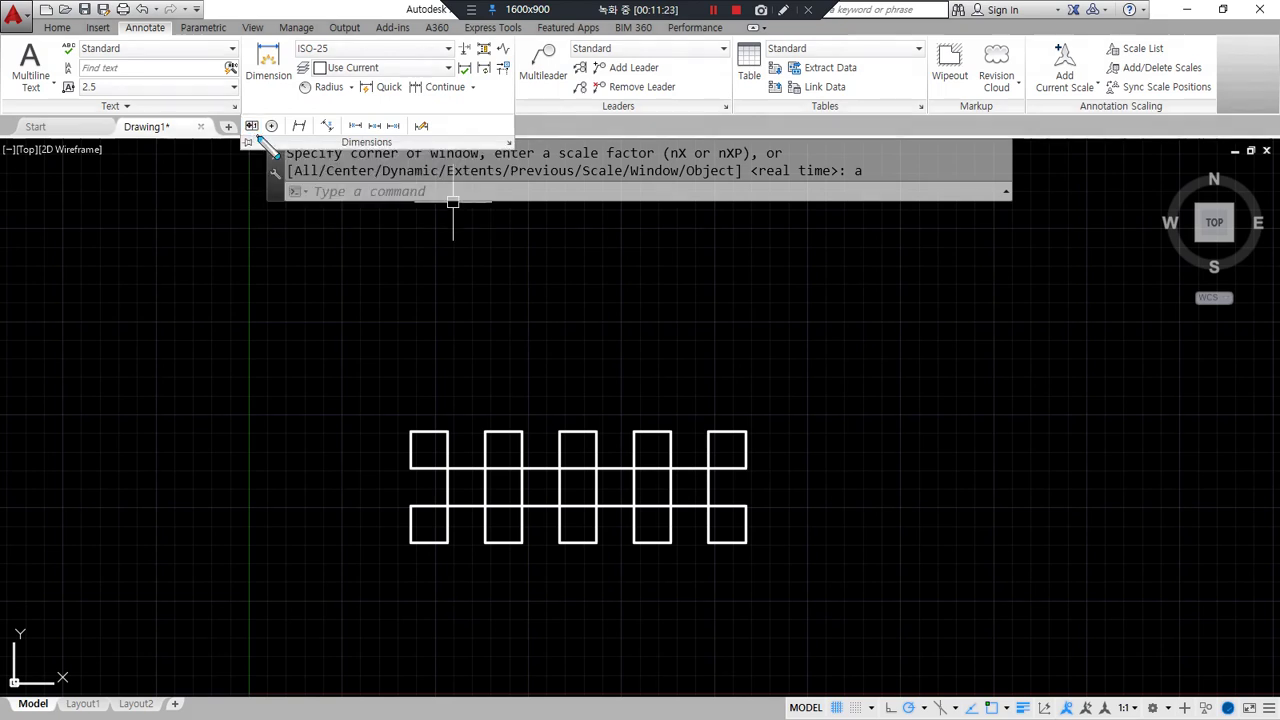
pyautogui.moveTo(252, 140)
pyautogui.mouseDown()
pyautogui.moveTo(193, 200)
pyautogui.moveTo(214, 197)
pyautogui.mouseUp()
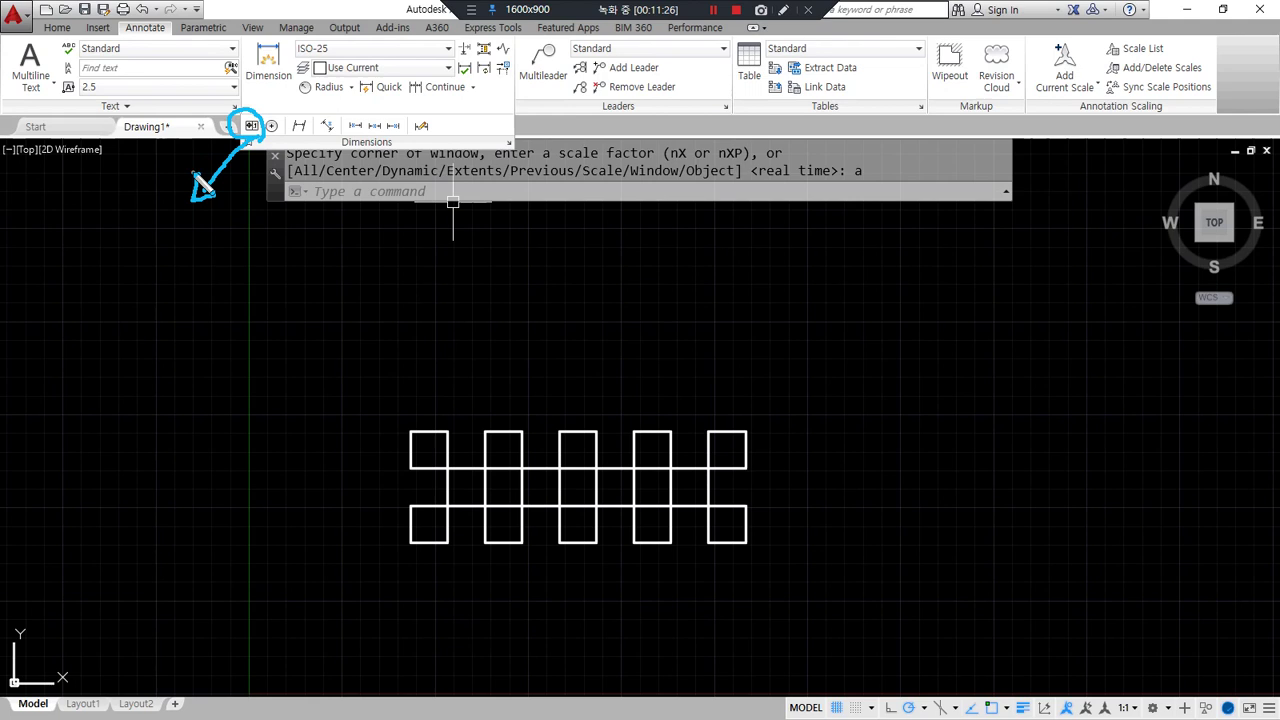
pyautogui.press('Escape')
pyautogui.click(351, 106)
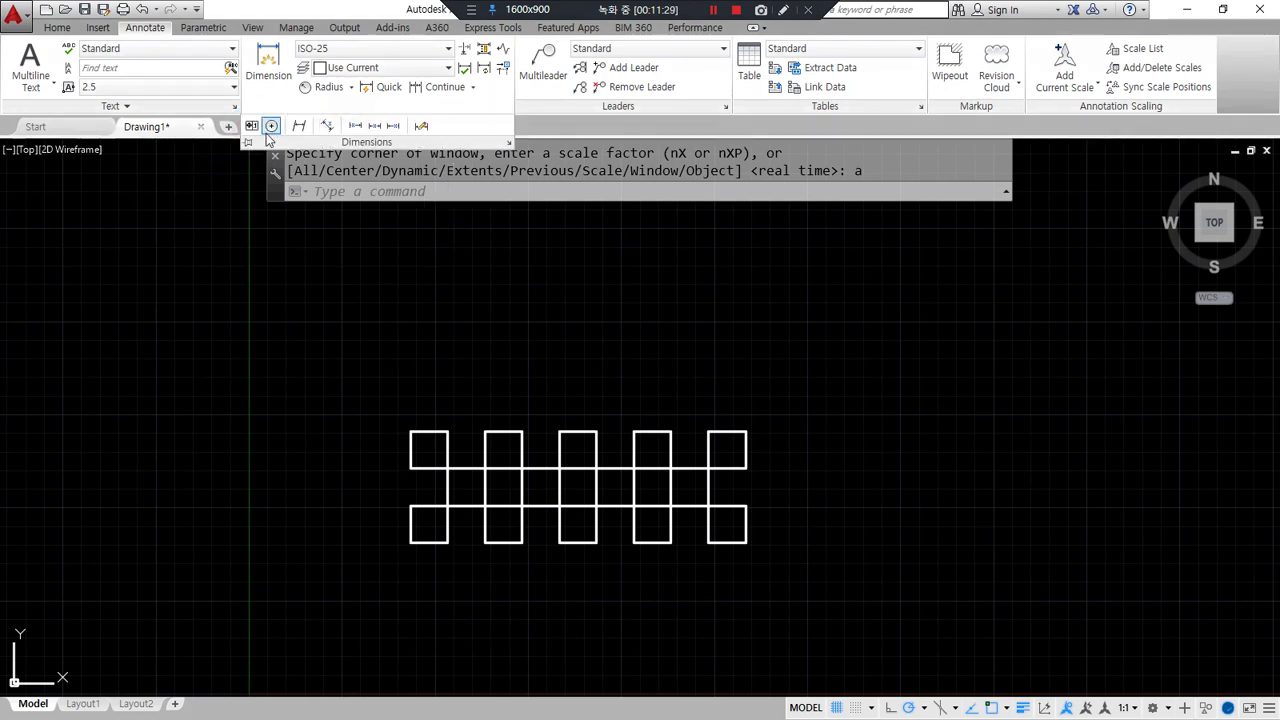
pyautogui.click(252, 126)
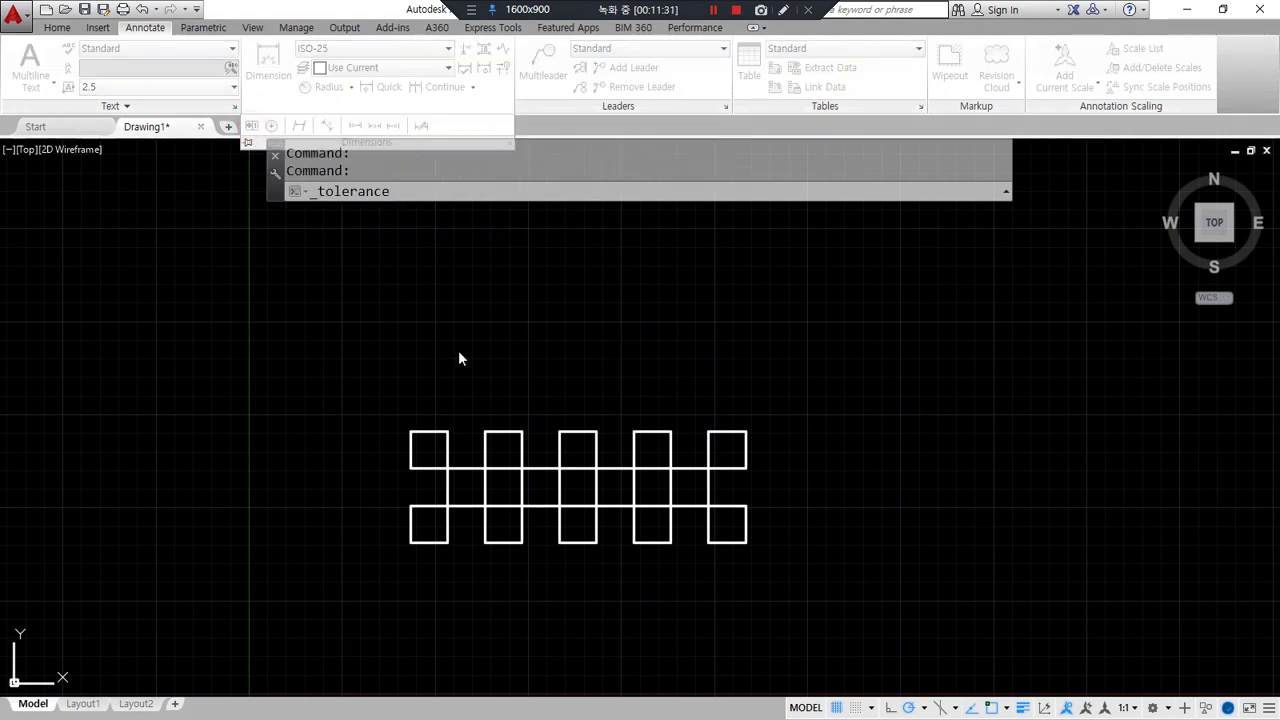
pyautogui.moveTo(637, 274); pyautogui.dragTo(642, 207)
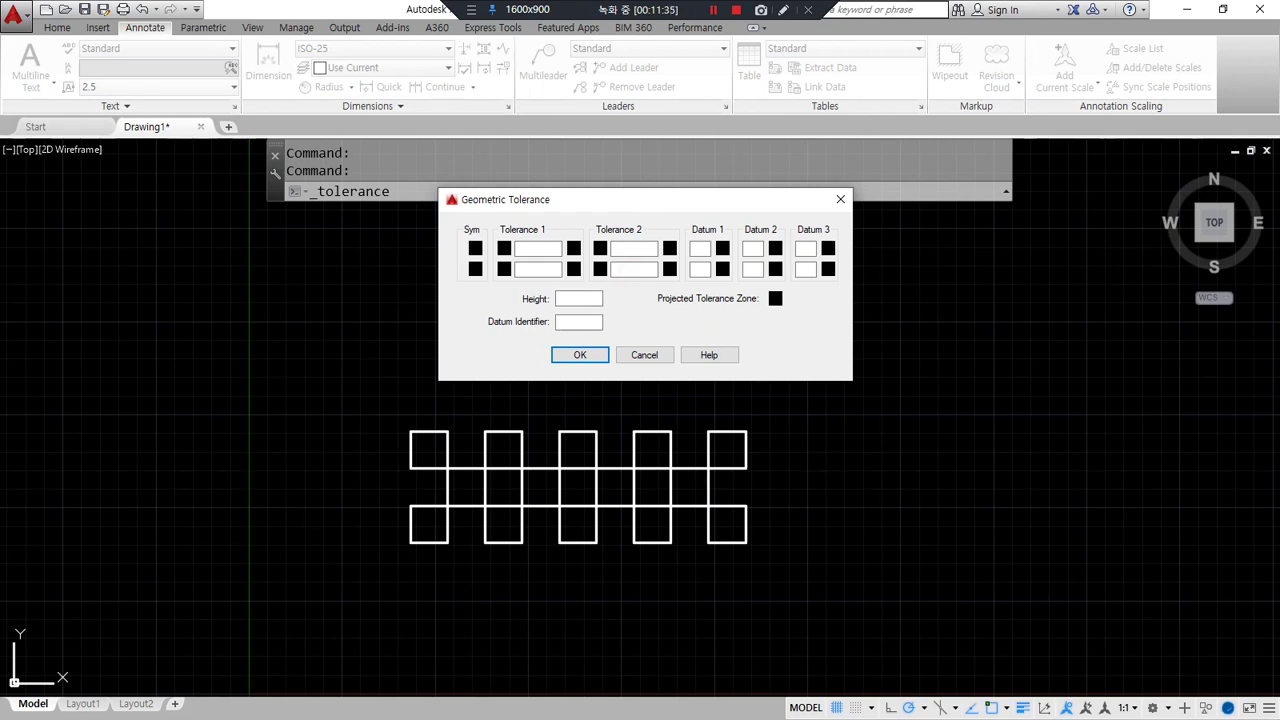
# Switch to the Notepad window and replace all of its text with "공차", followed by a new line
pyautogui.hotkey('alt', 'Tab')
pyautogui.moveTo(787, 454); pyautogui.dragTo(413, 357)
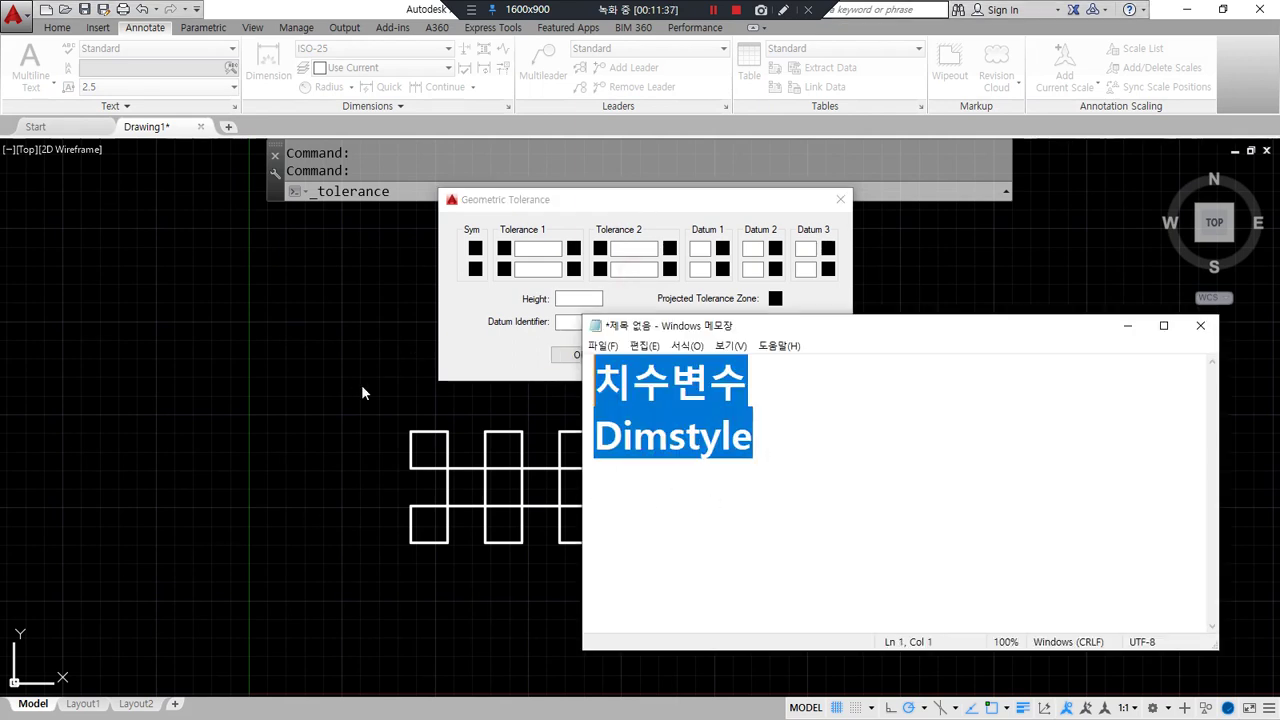
pyautogui.write('공ㅊㅏ')
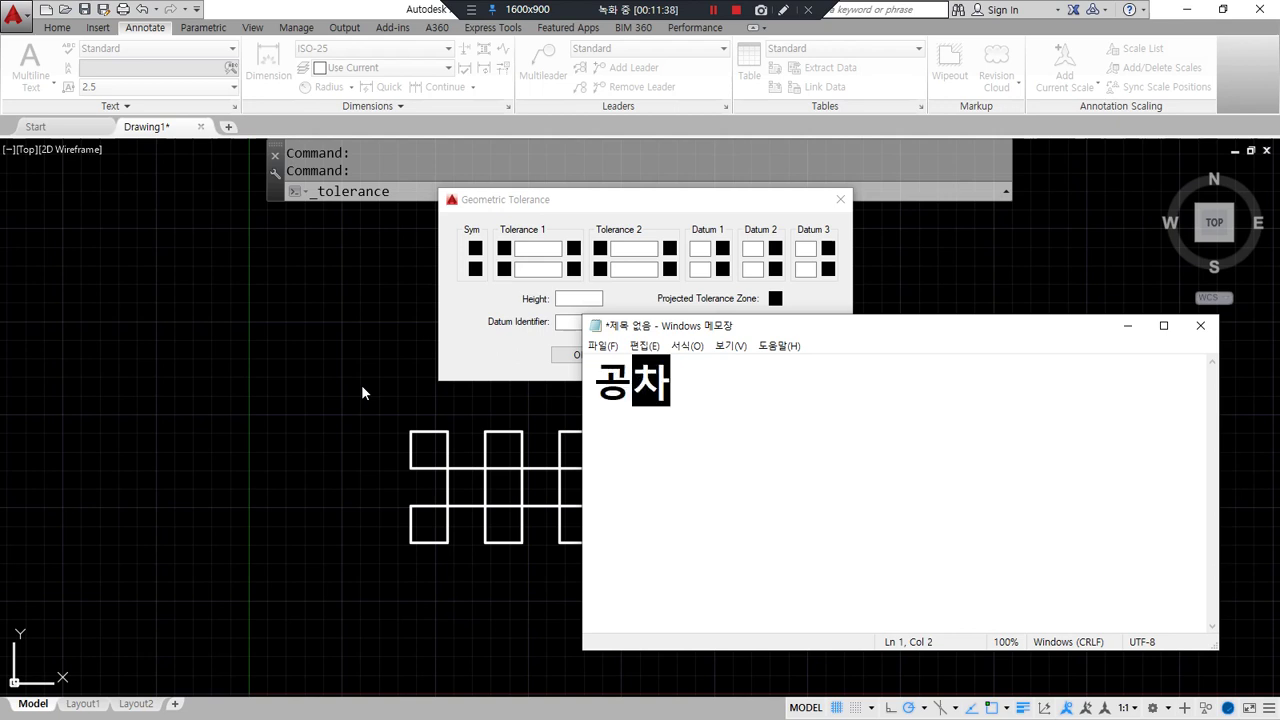
pyautogui.press('Home')
pyautogui.press('End')
pyautogui.press('Return')
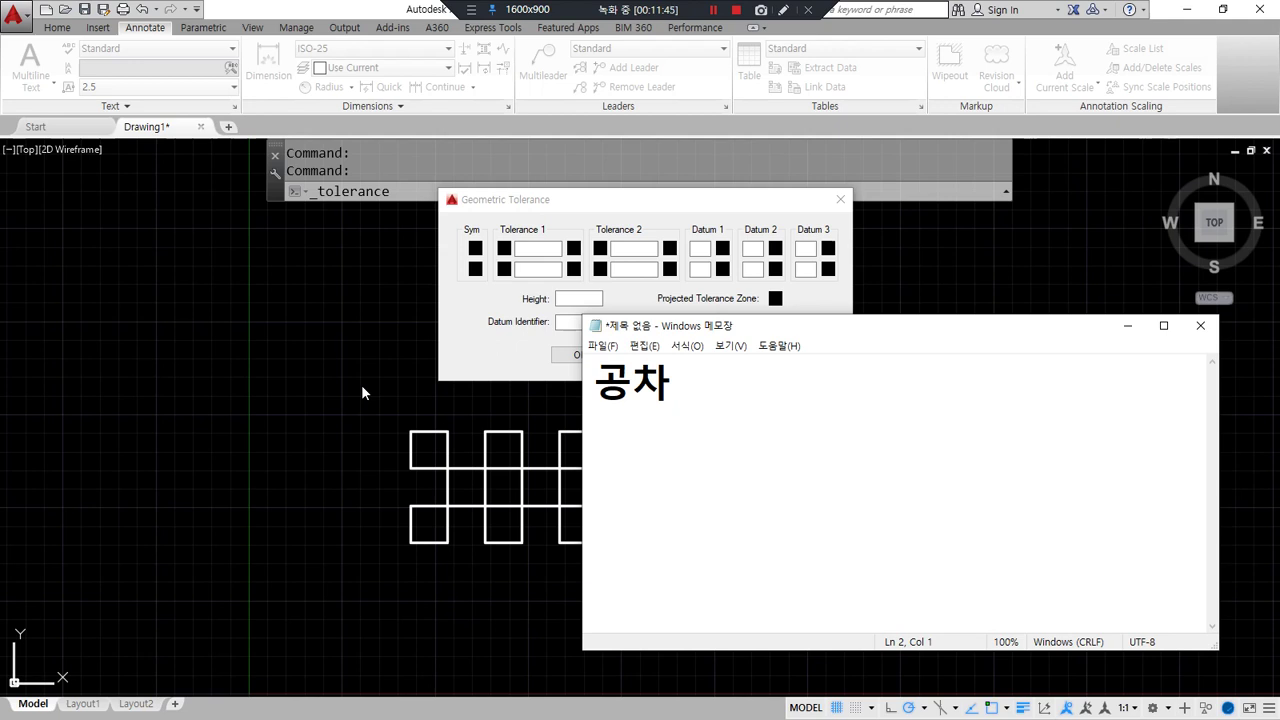
# Add the lines "기하공차" and "치수공차" below "공차" in the note
pyautogui.write('기하공차')
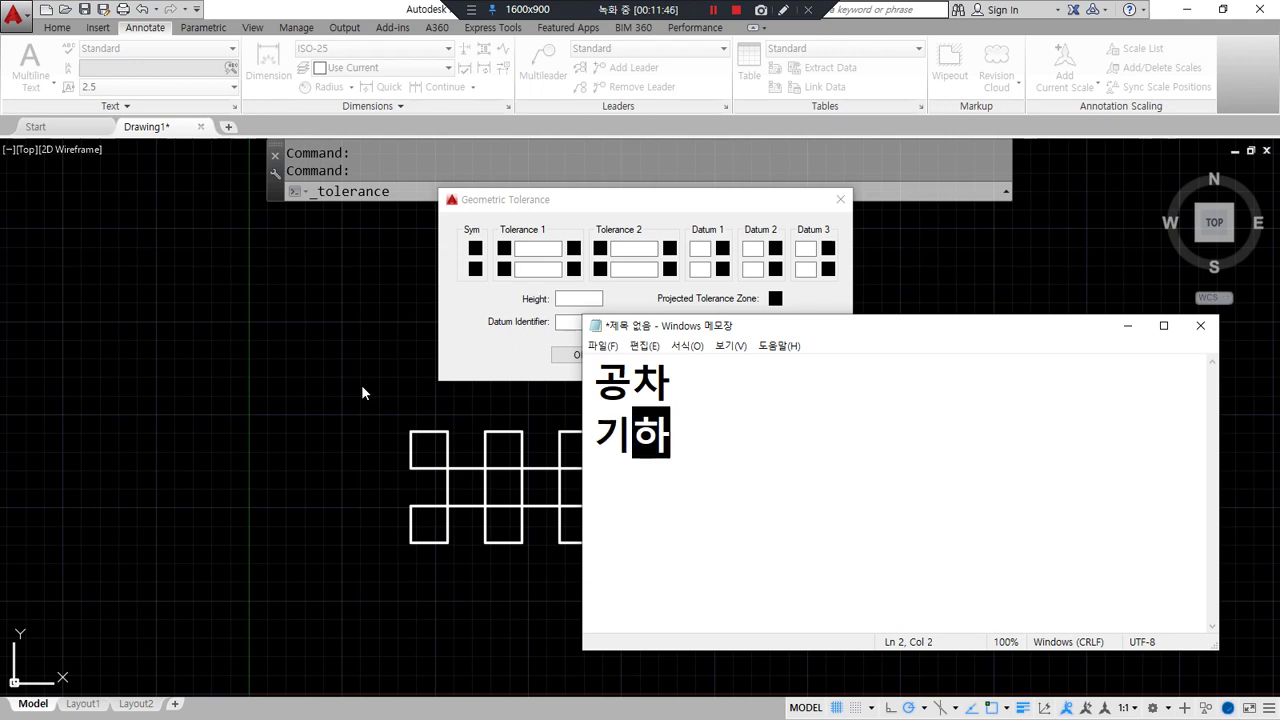
pyautogui.press('Return')
pyautogui.write('치숙ㅇ')
pyautogui.press('BackSpace')
pyautogui.press('BackSpace')
pyautogui.write('수공차')
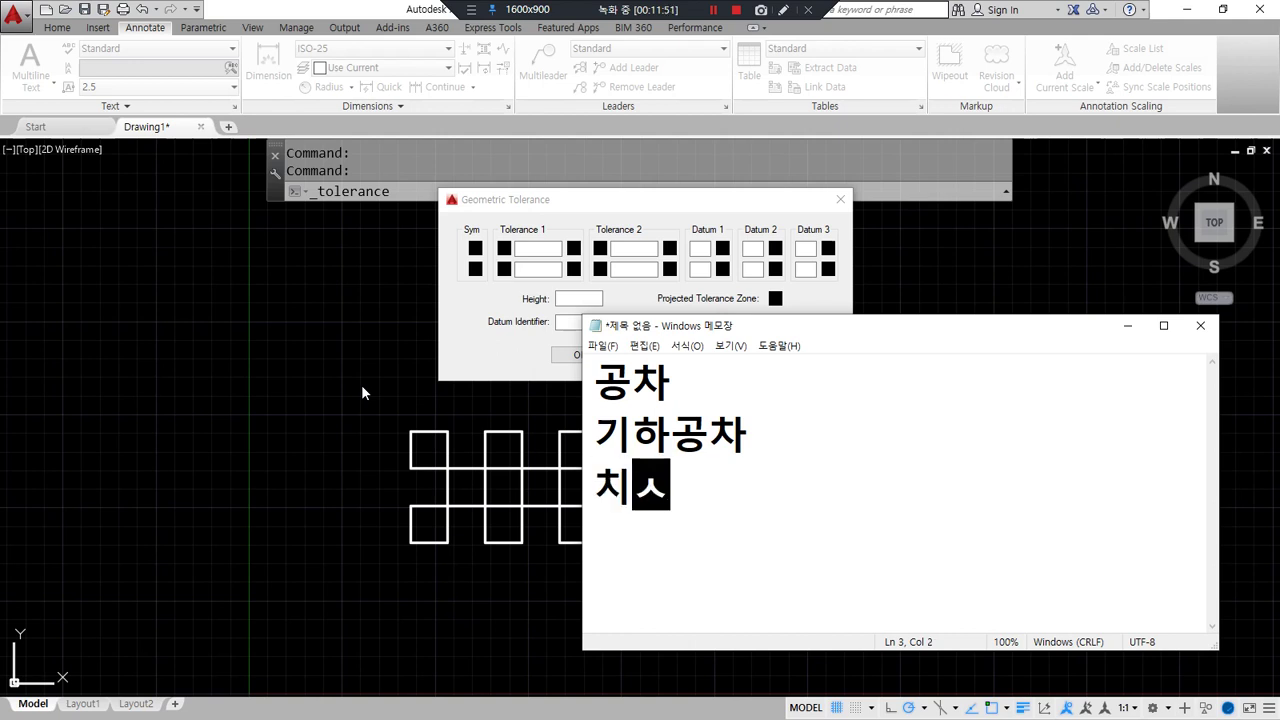
pyautogui.press('Return')
pyautogui.write('\\')
pyautogui.press('BackSpace')
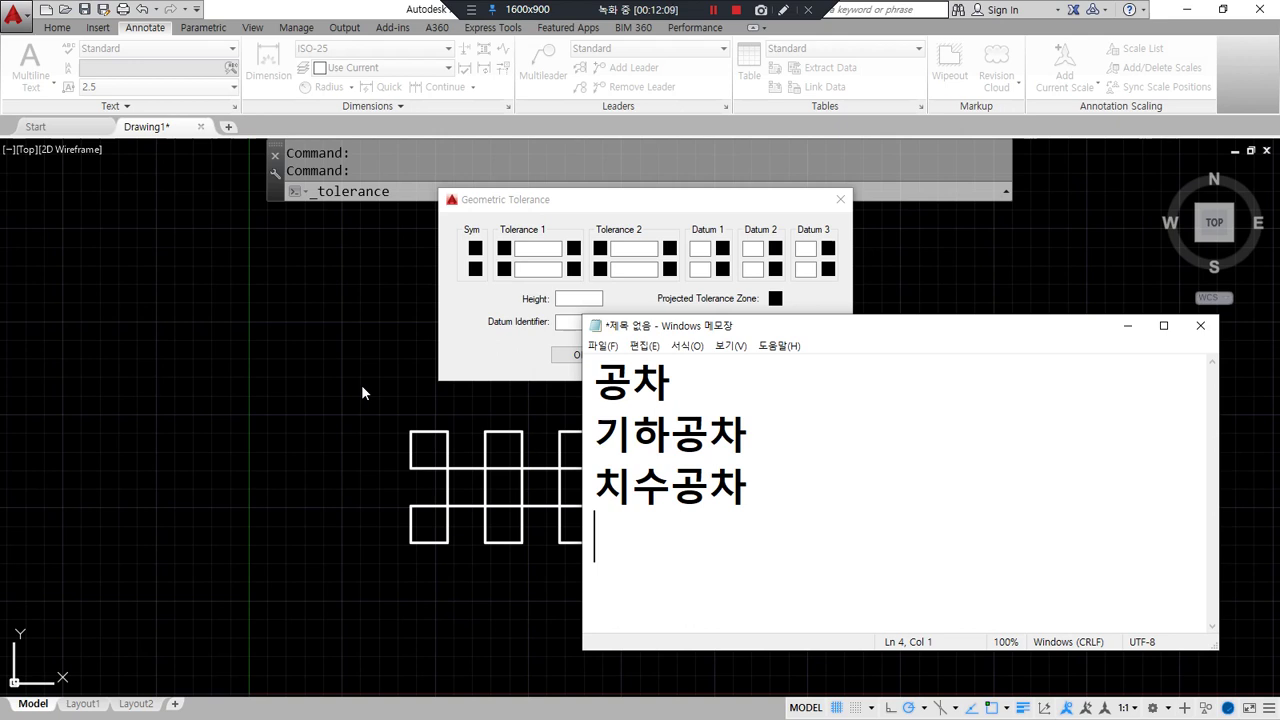
# Append " - 오차범위" to the end of the first line, after "공차"
pyautogui.press('Up')
pyautogui.press('Up')
pyautogui.press('Up')
pyautogui.press('End')
pyautogui.write('- ㅇ')
pyautogui.press('BackSpace')
pyautogui.write('오')
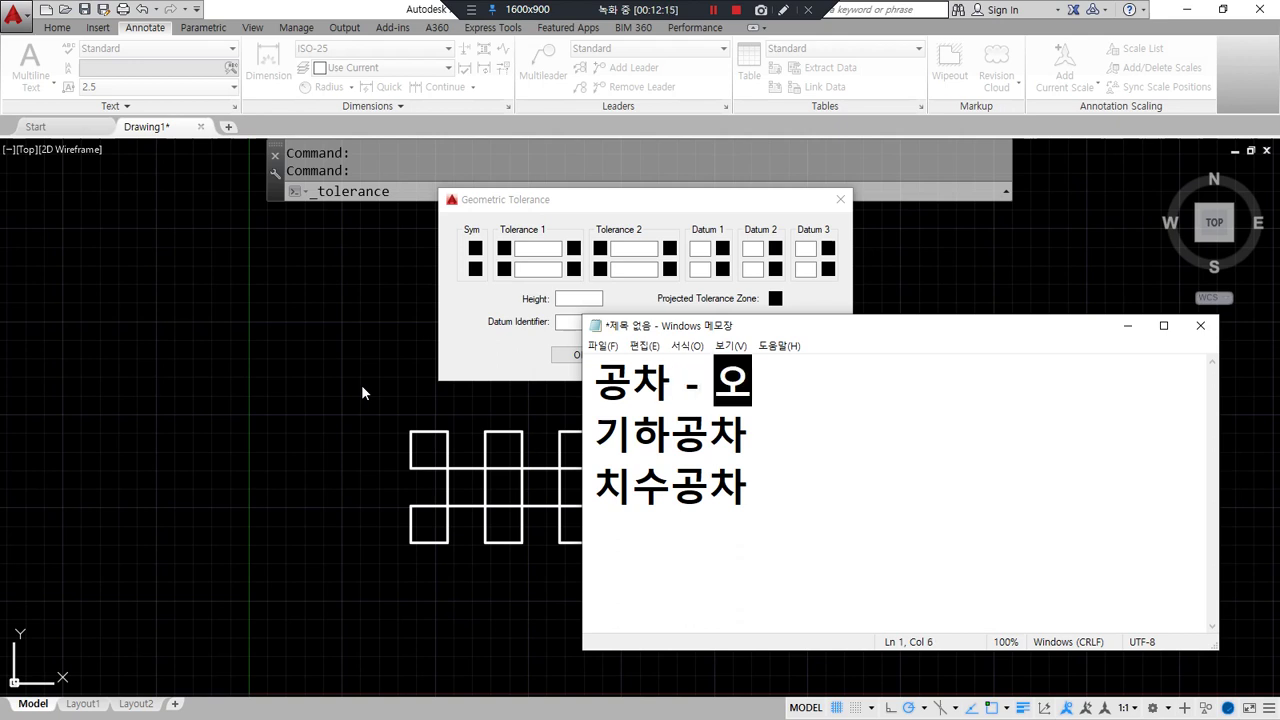
pyautogui.write('차범위')
# Insert "허용" before "오차범위" and space out the words so the phrase reads "허용 오차 범위"
pyautogui.press('Left')
pyautogui.press('Left')
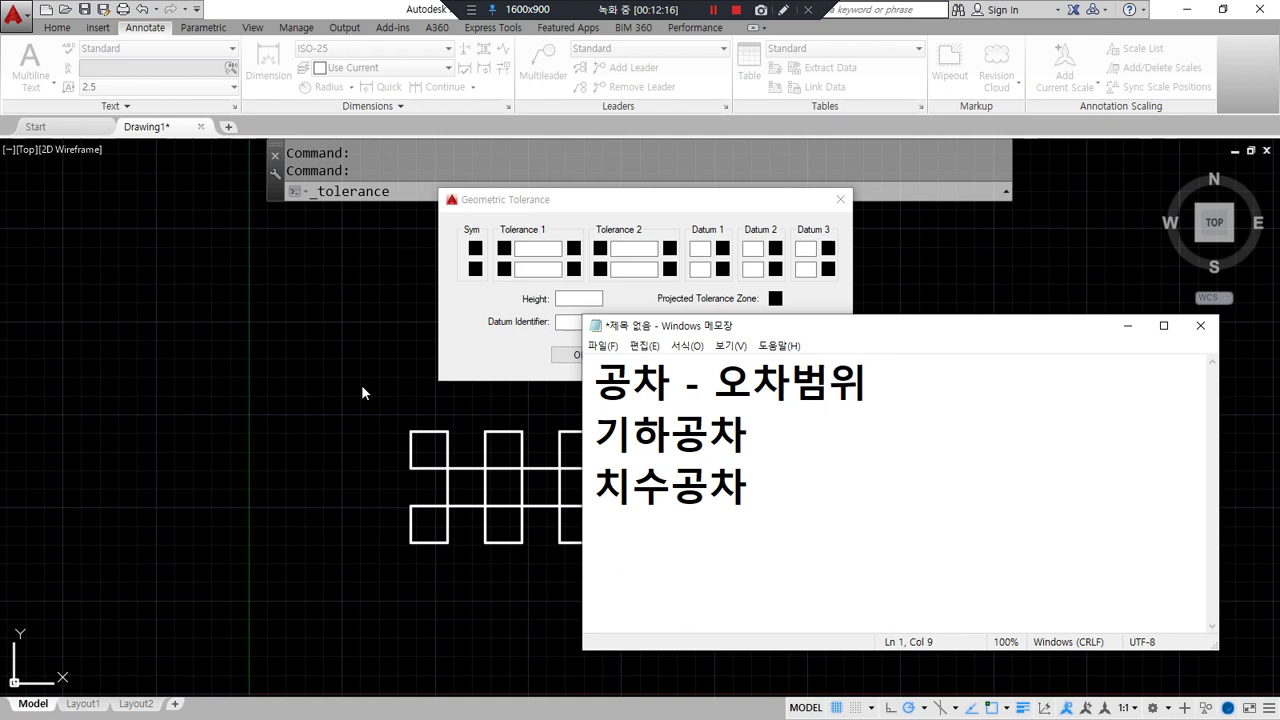
pyautogui.press('Left')
pyautogui.press('Left')
pyautogui.write('허용')
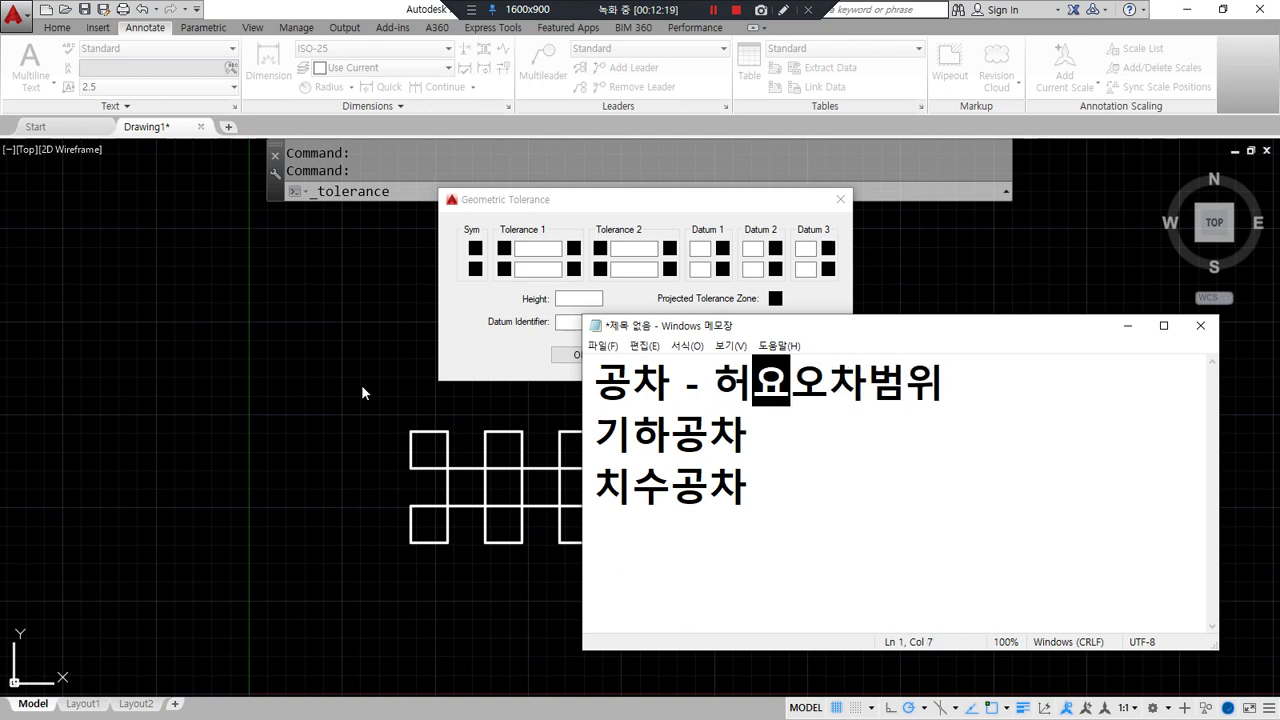
pyautogui.press('End')
pyautogui.press('Left')
pyautogui.press('Left')
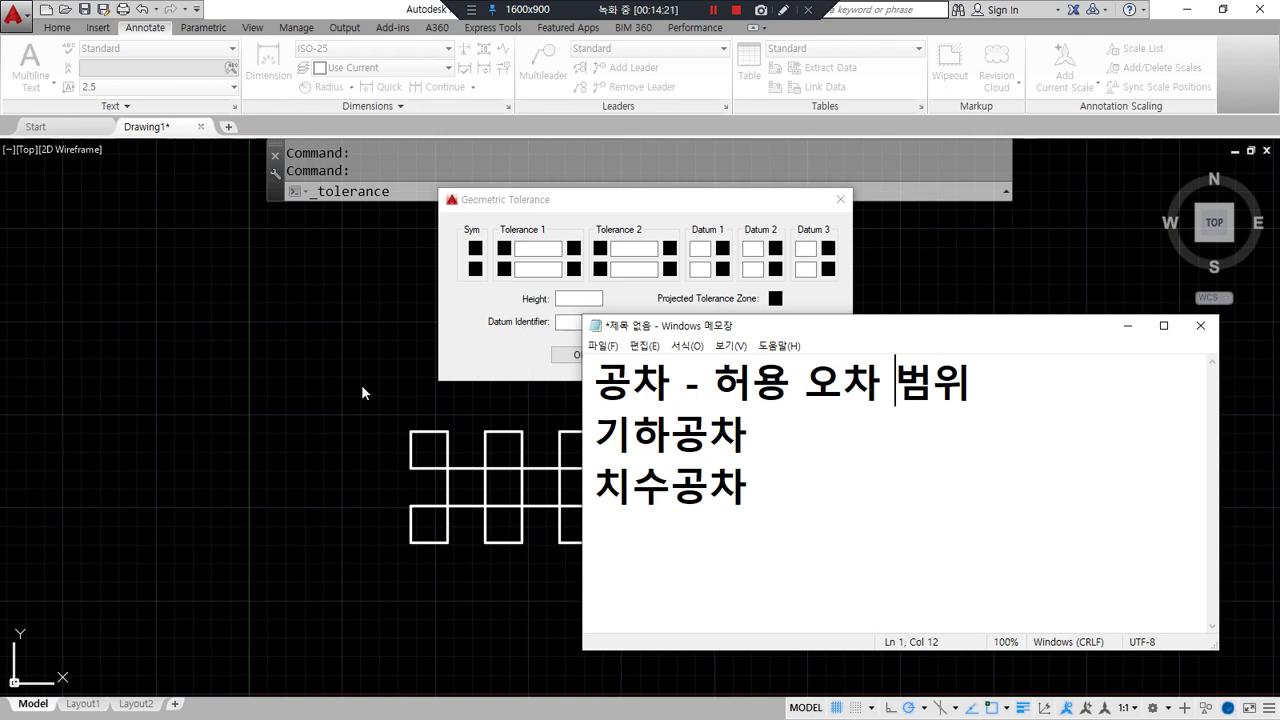
# Add the example dimension "100mm" on the line below "치수공차"
pyautogui.click(724, 566)
pyautogui.write('100')
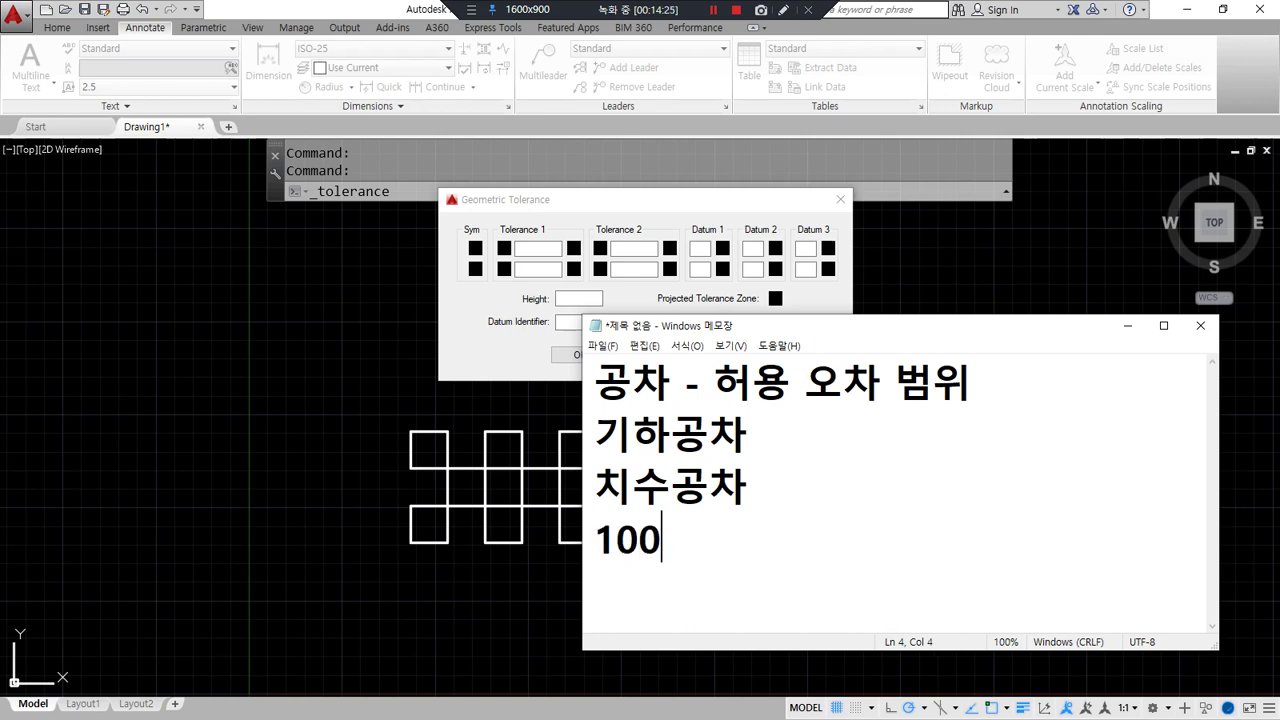
pyautogui.write('ㅡㅡ')
pyautogui.press('BackSpace')
pyautogui.press('BackSpace')
pyautogui.write('mm')
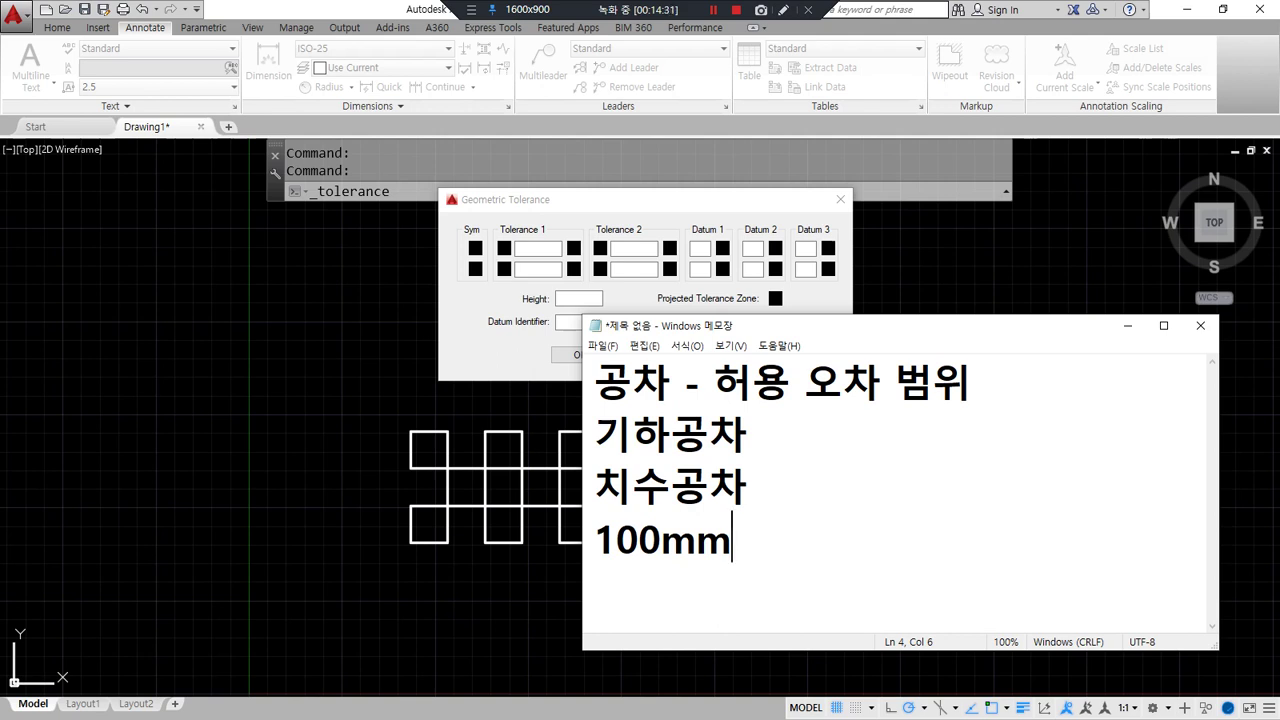
# Add the example dimensions "99.5mm" and "100.5mm" on separate lines below "100mm"
pyautogui.press('Return')
pyautogui.write('99.5mm')
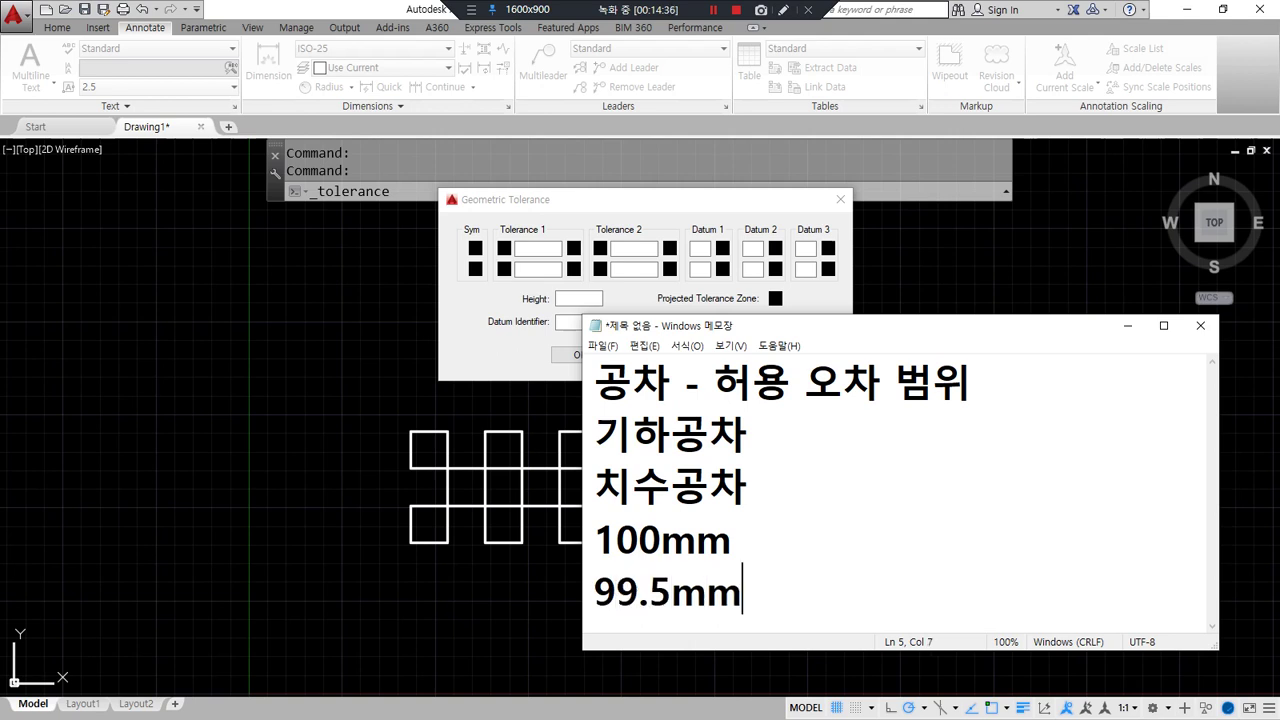
pyautogui.press('Return')
pyautogui.write('10.')
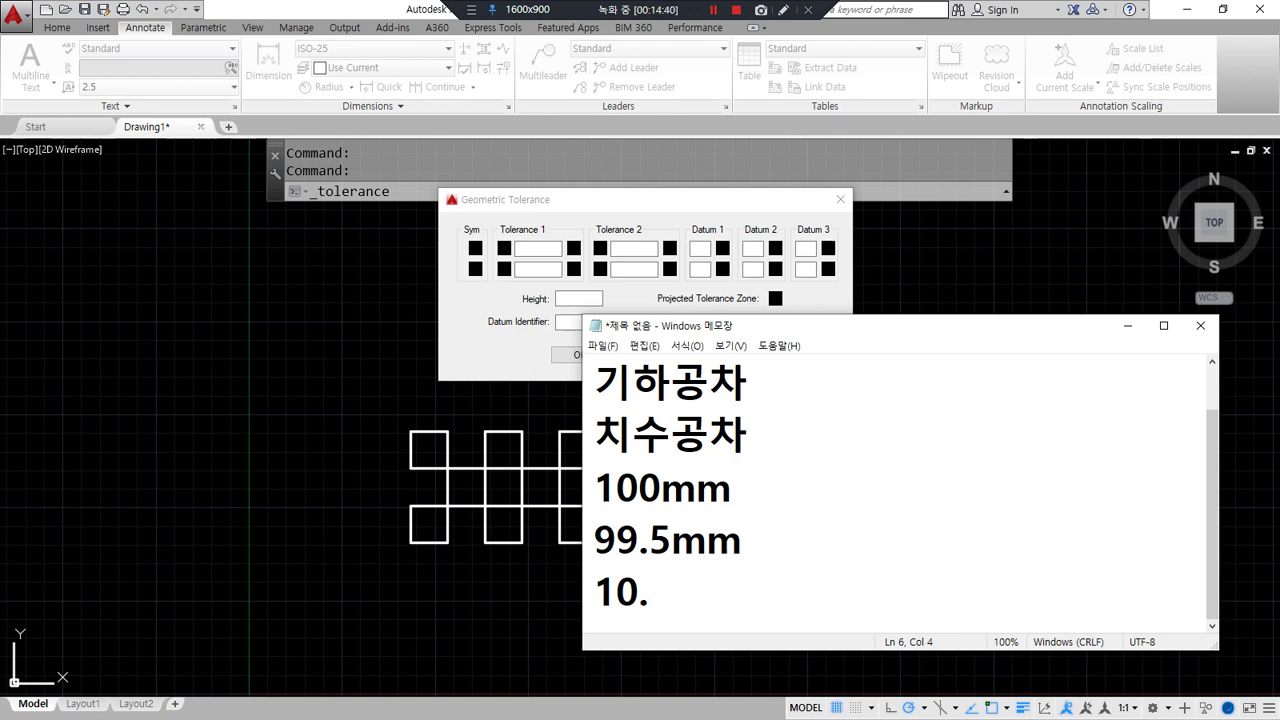
pyautogui.press('BackSpace')
pyautogui.write('0.5mm')
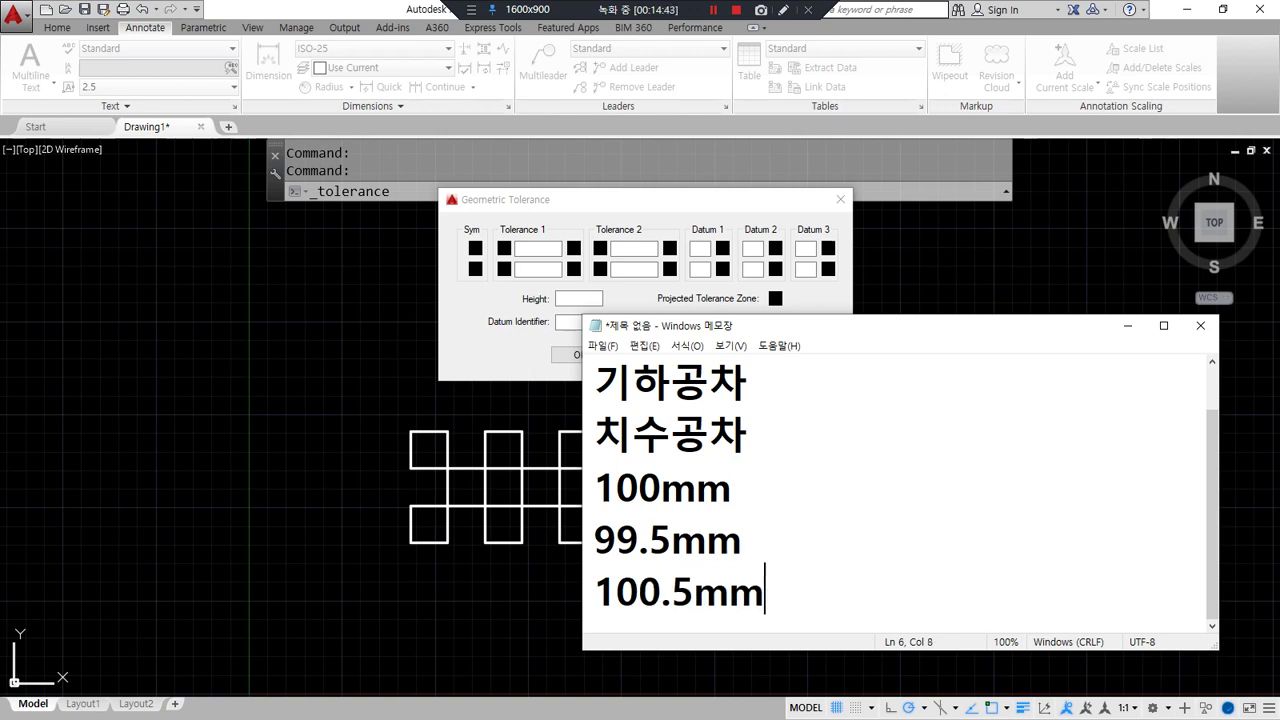
pyautogui.press('Return')
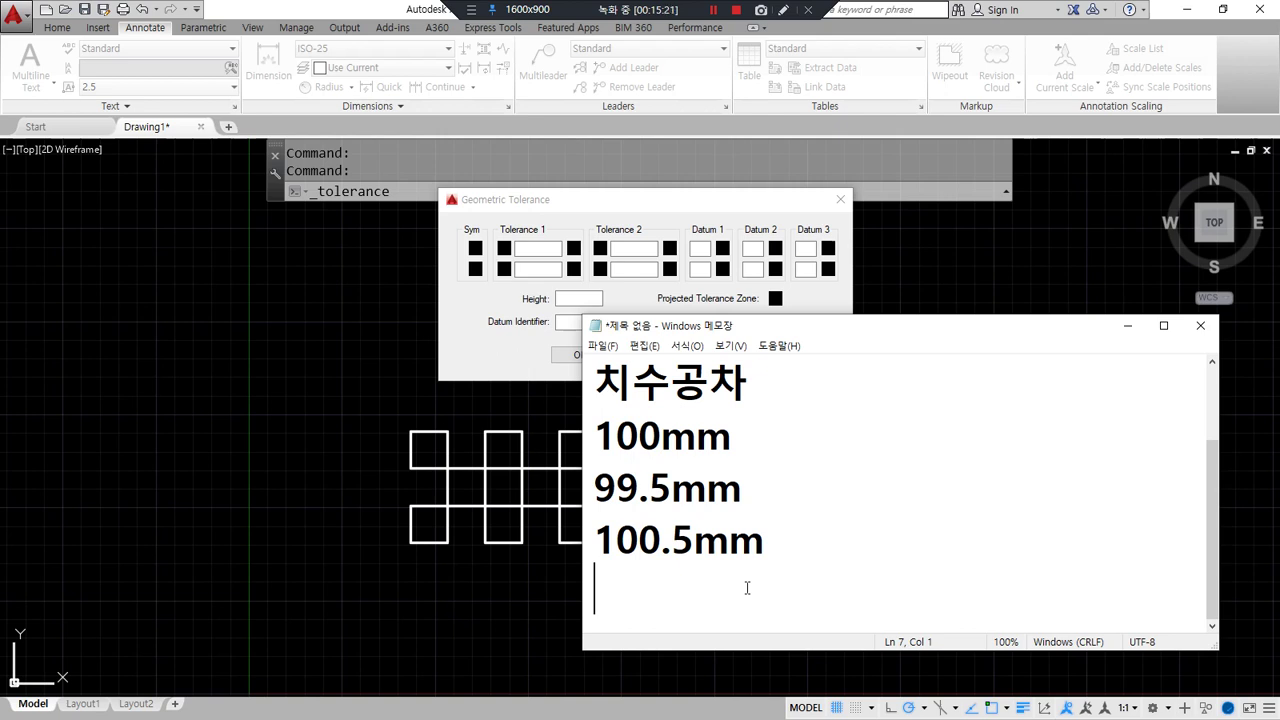
# Insert a new line with the range "99.8~100.2" between the "99.5mm" and "100.5mm" lines
pyautogui.press('Up')
pyautogui.press('Left')
pyautogui.press('Return')
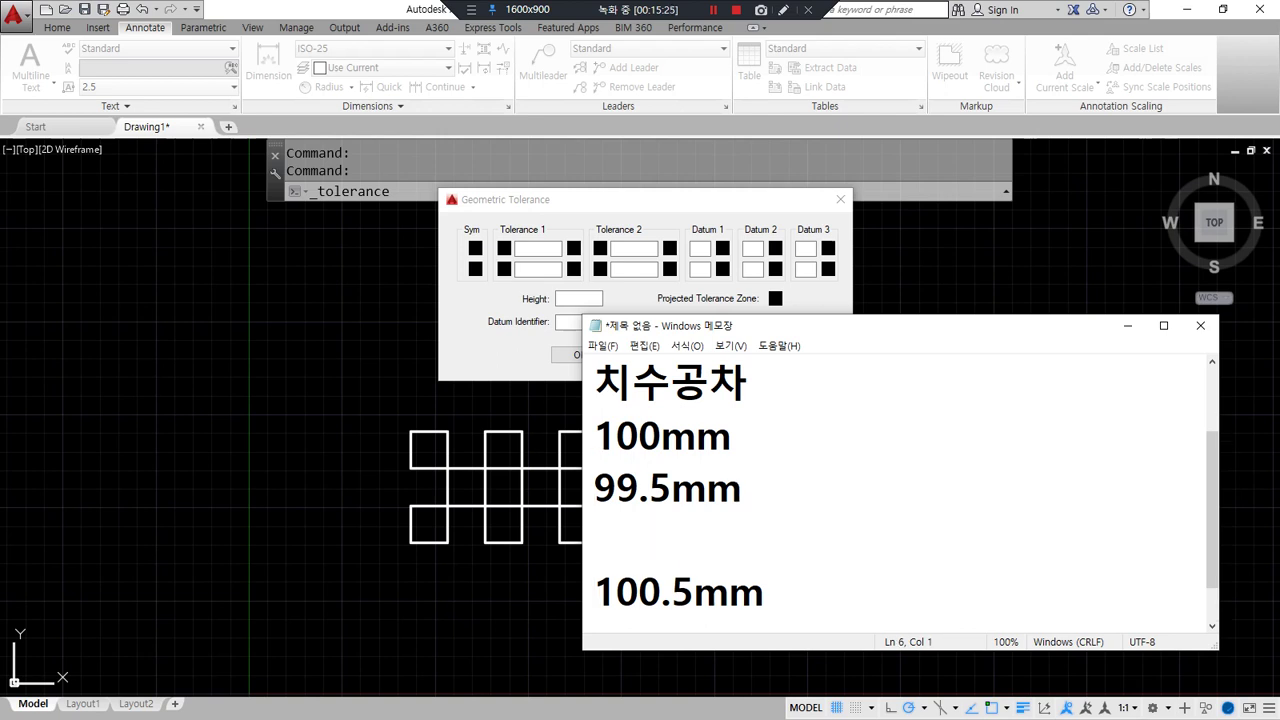
pyautogui.write('99.8')
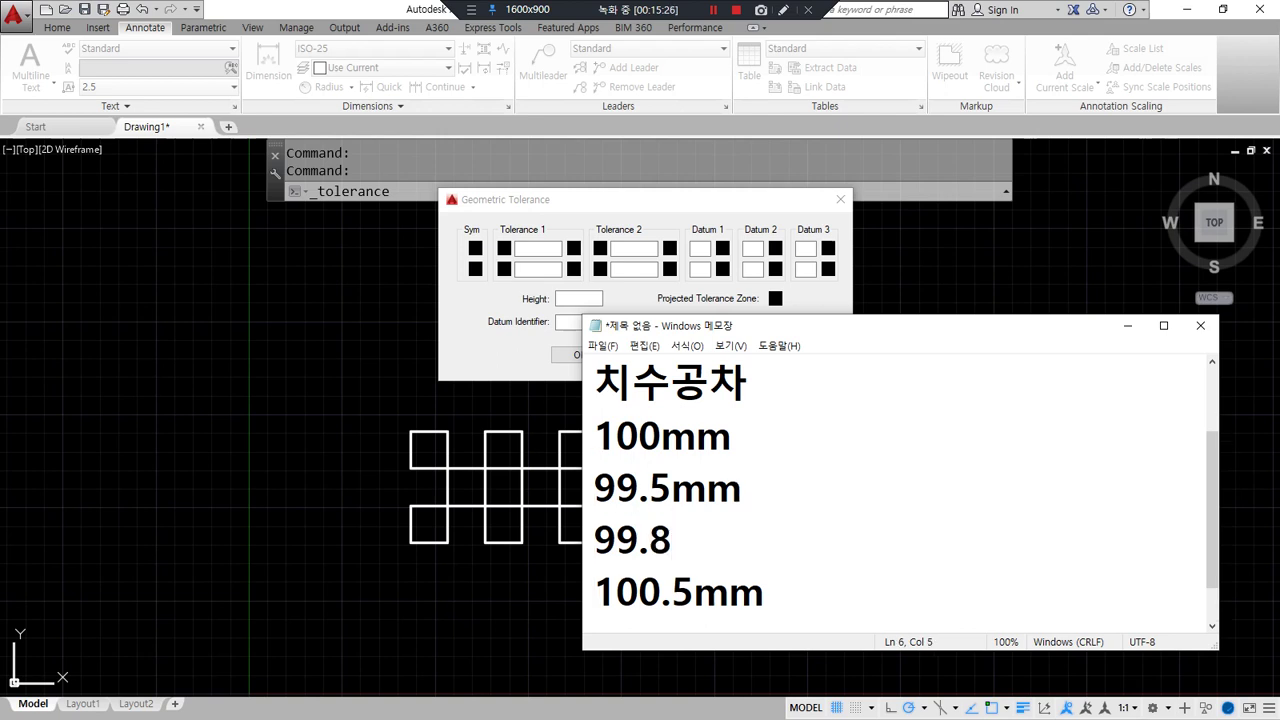
pyautogui.write('~100.2')
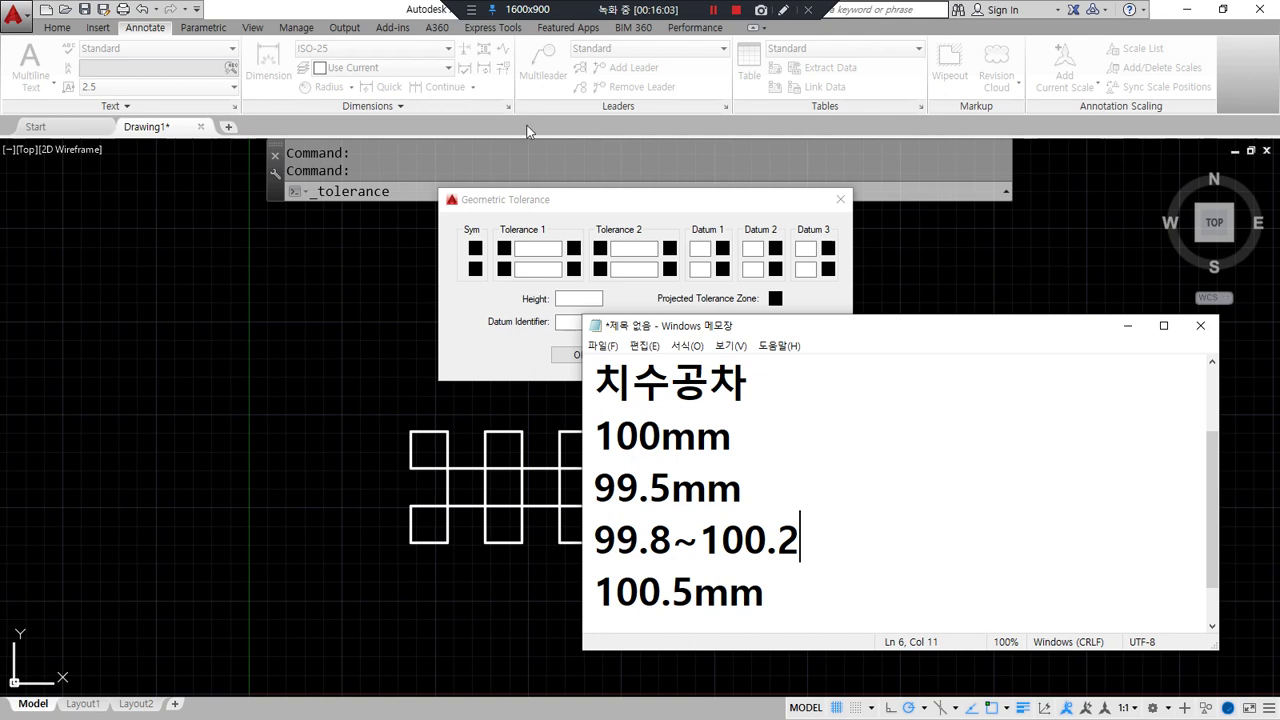
# Enlarge the notes window and add "위치, 자세, 모양...." after "기하공차" on the second line
pyautogui.moveTo(804, 317); pyautogui.dragTo(778, 95)
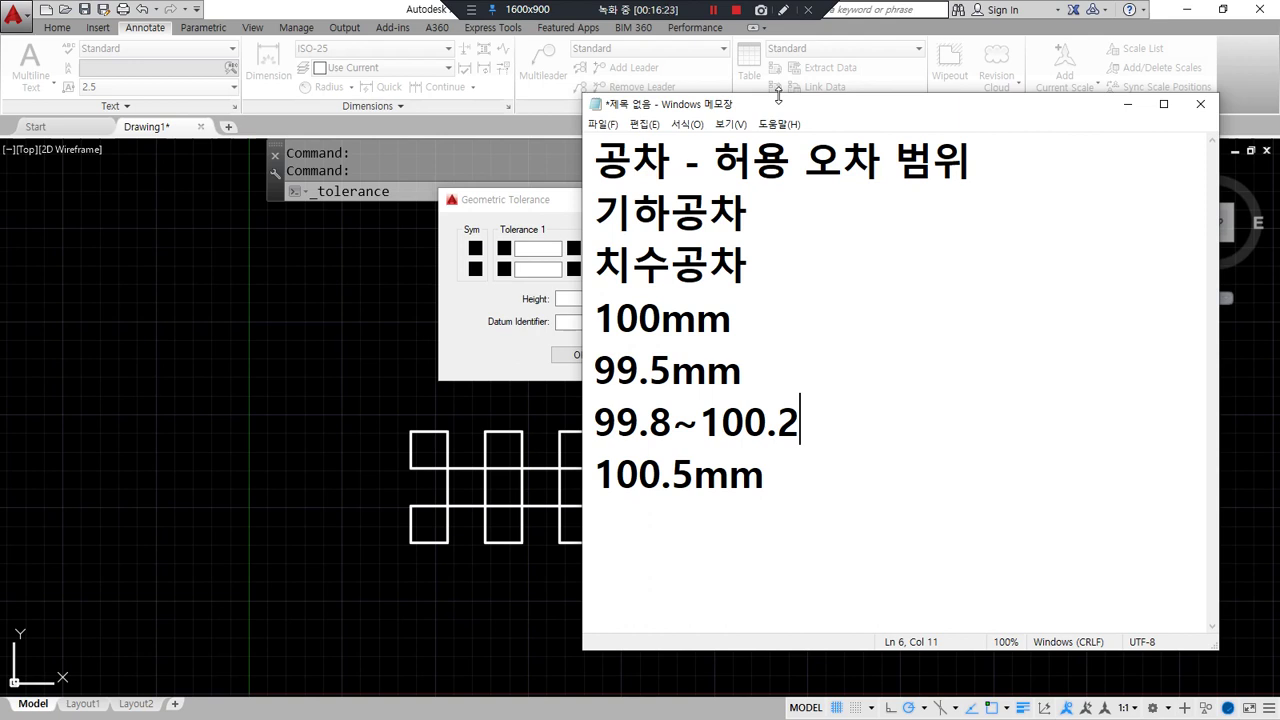
pyautogui.press('Up')
pyautogui.press('Up')
pyautogui.press('Up')
pyautogui.press('Up')
pyautogui.write('dnl')
pyautogui.press('BackSpace')
pyautogui.press('BackSpace')
pyautogui.press('BackSpace')
pyautogui.press('Hangul')
pyautogui.write('위')
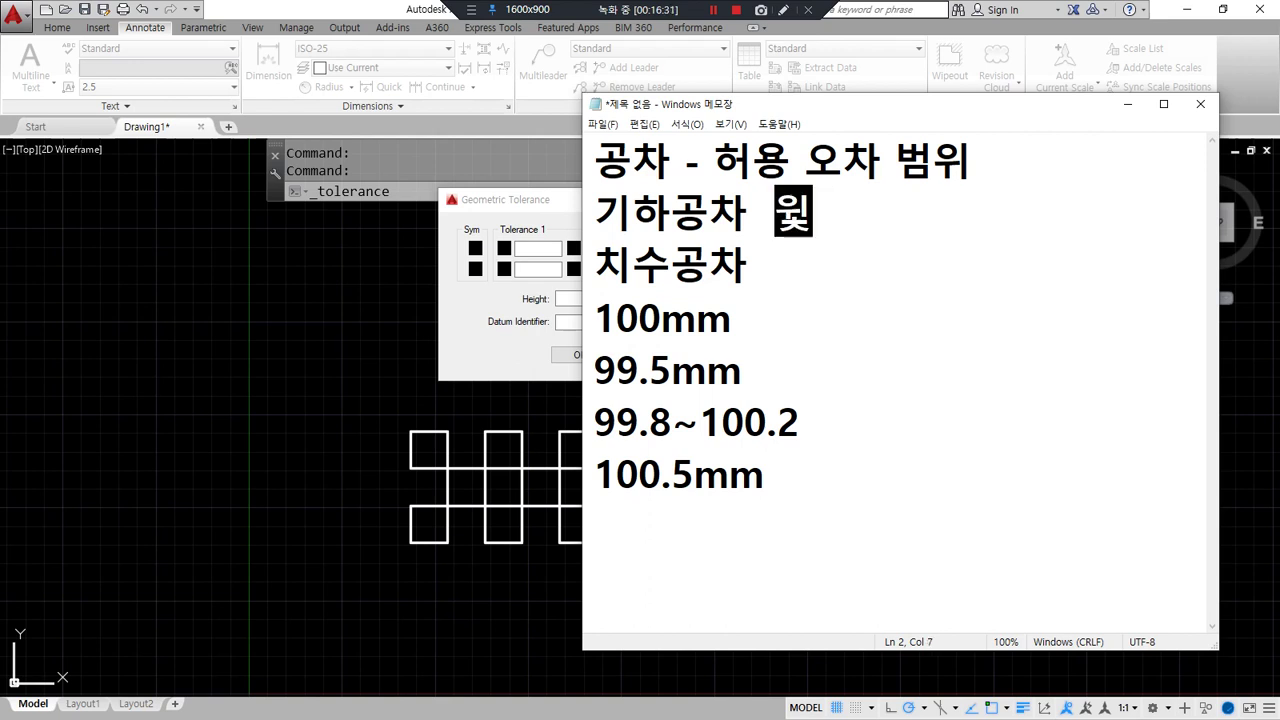
pyautogui.write('치, 자세, 모양')
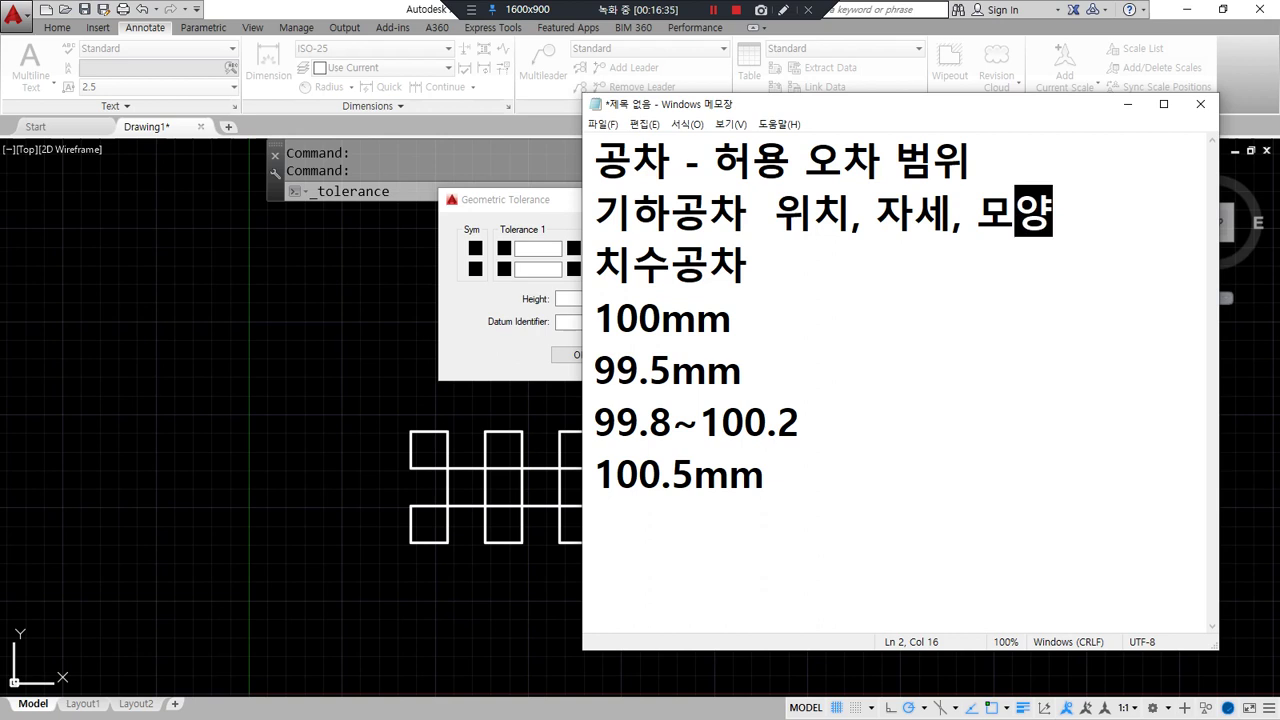
pyautogui.write('....')
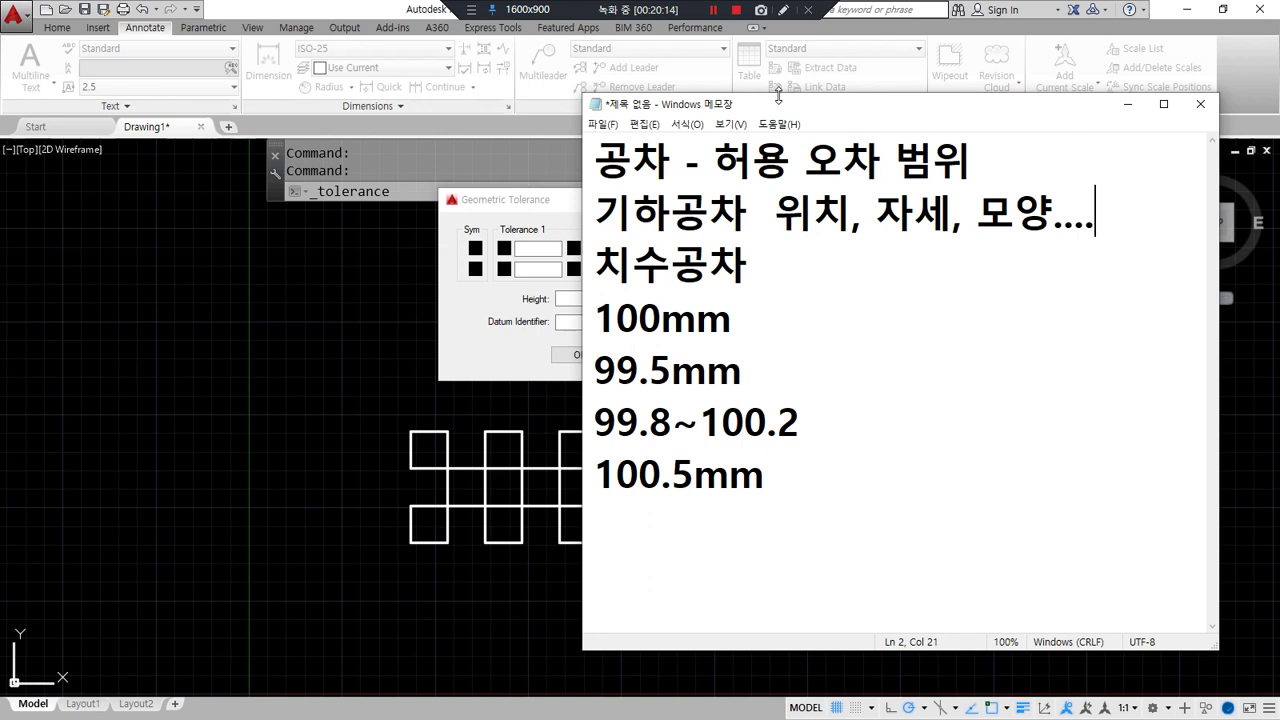
# Create a geometric tolerance with the circularity symbol and a diameter-prefixed Tolerance 1 value of 0.023, and place it above the row of squares
pyautogui.click(558, 204)
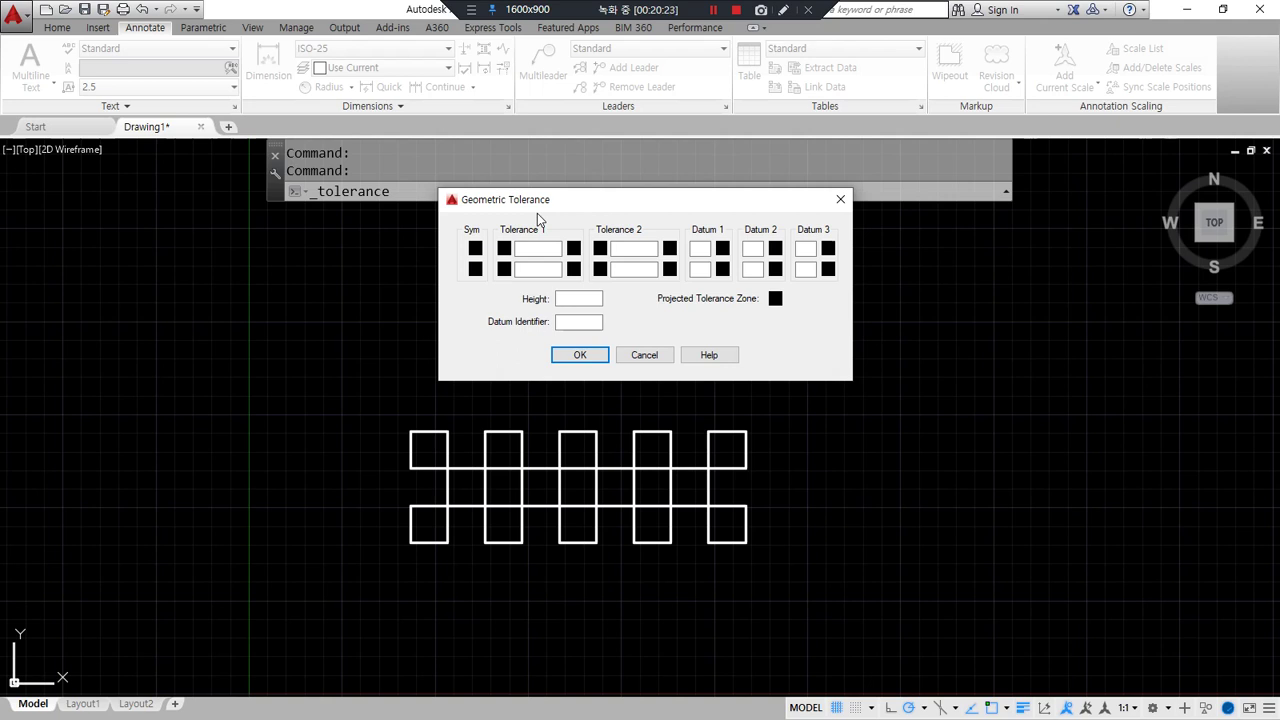
pyautogui.click(475, 250)
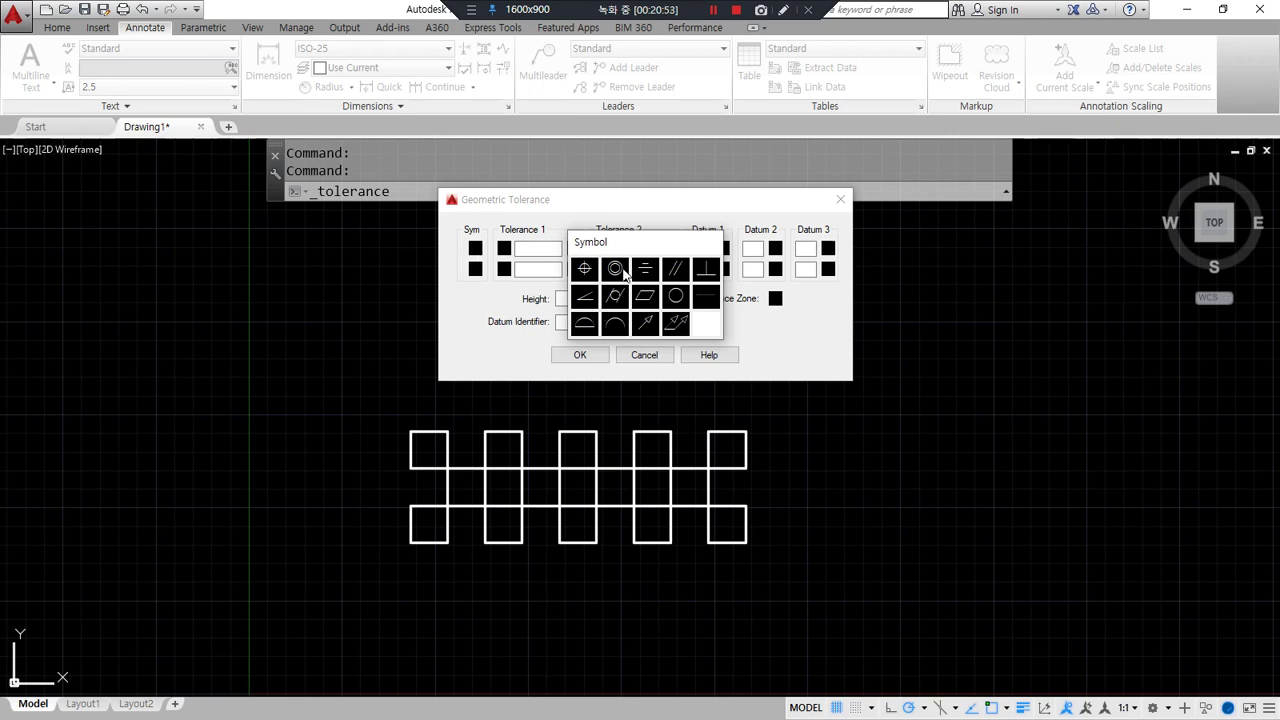
pyautogui.click(686, 298)
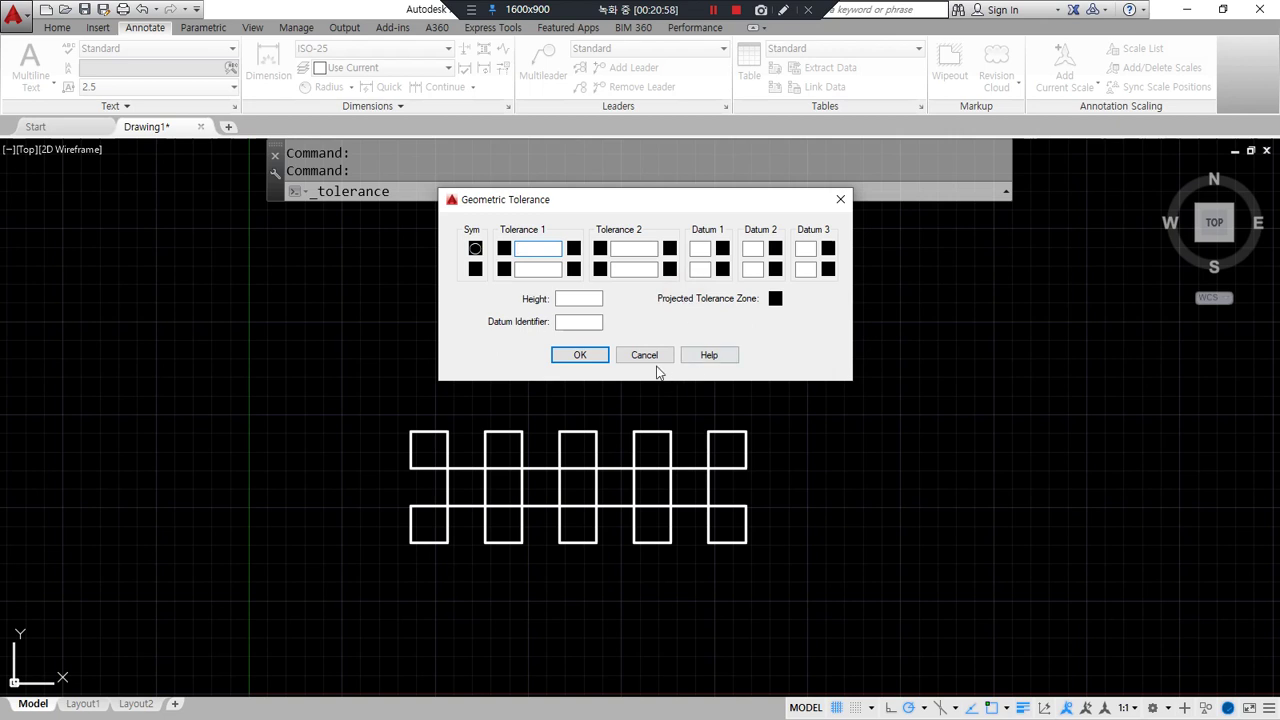
pyautogui.click(505, 248)
pyautogui.write('0.023')
pyautogui.click(599, 356)
pyautogui.scroll(-3, 357, 349)
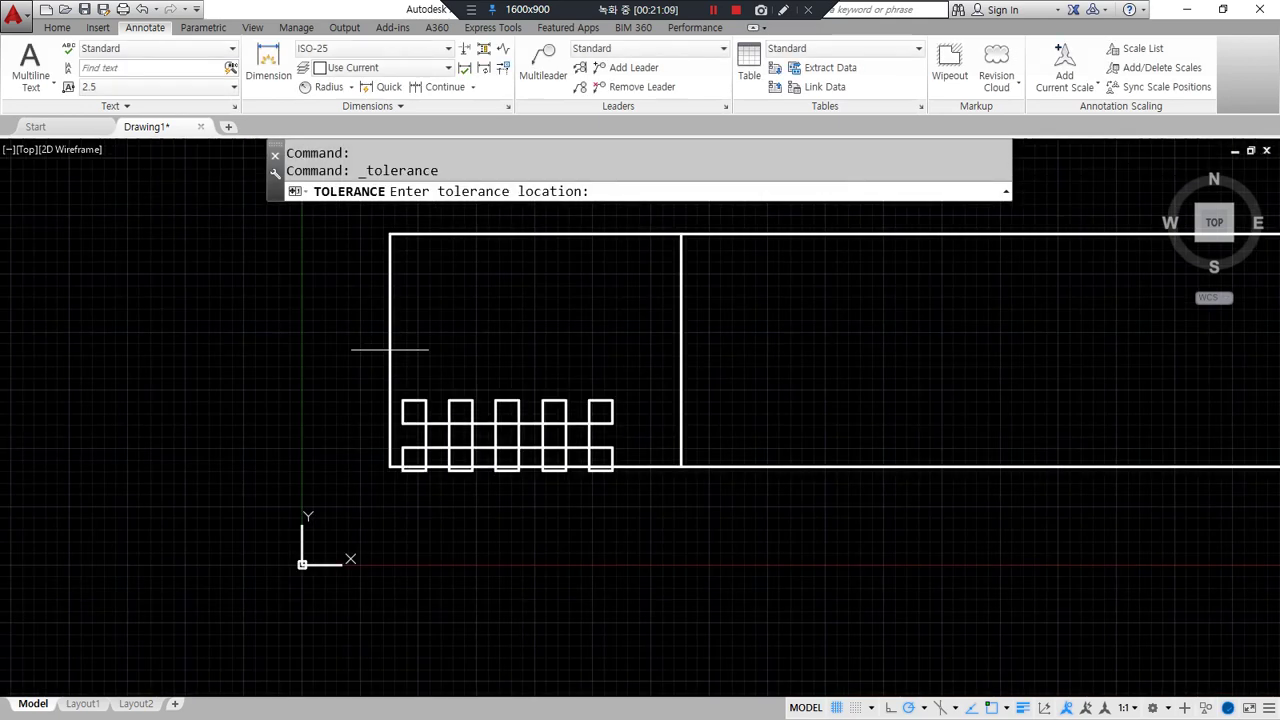
pyautogui.click(395, 310)
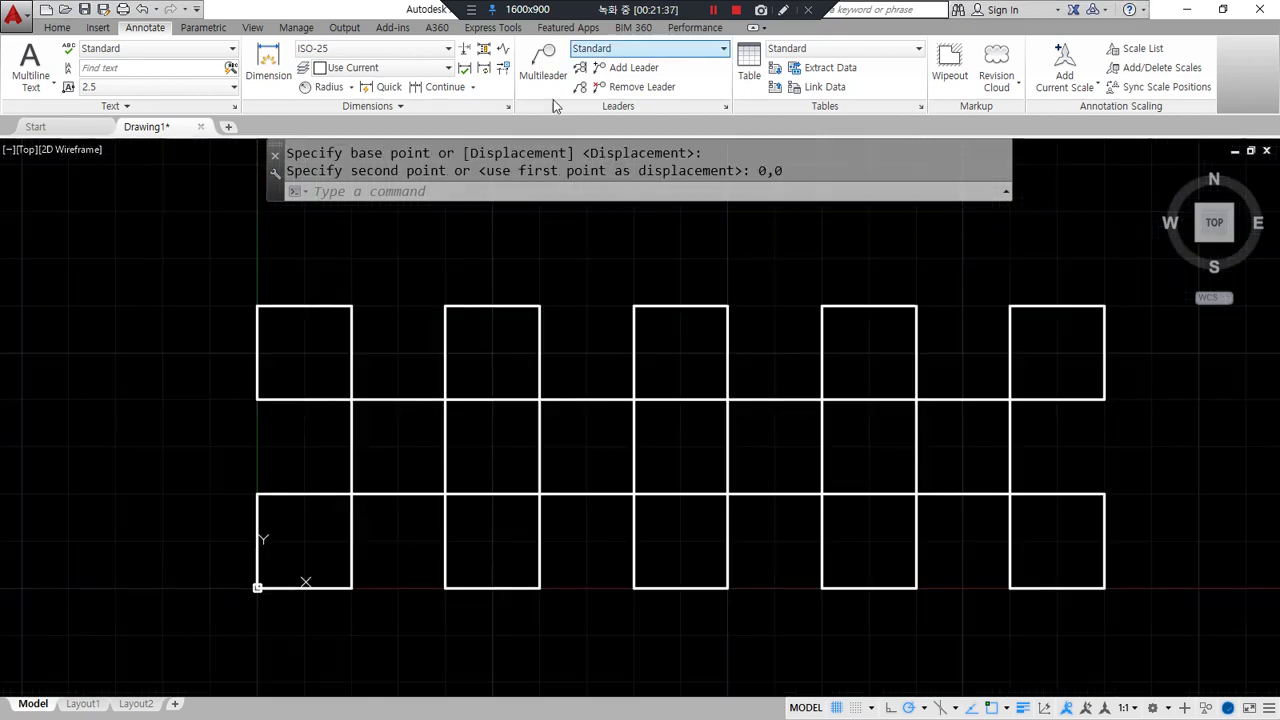
# Place X ordinate dimensions below both lower corners of the first square, starting at the origin
pyautogui.click(360, 106)
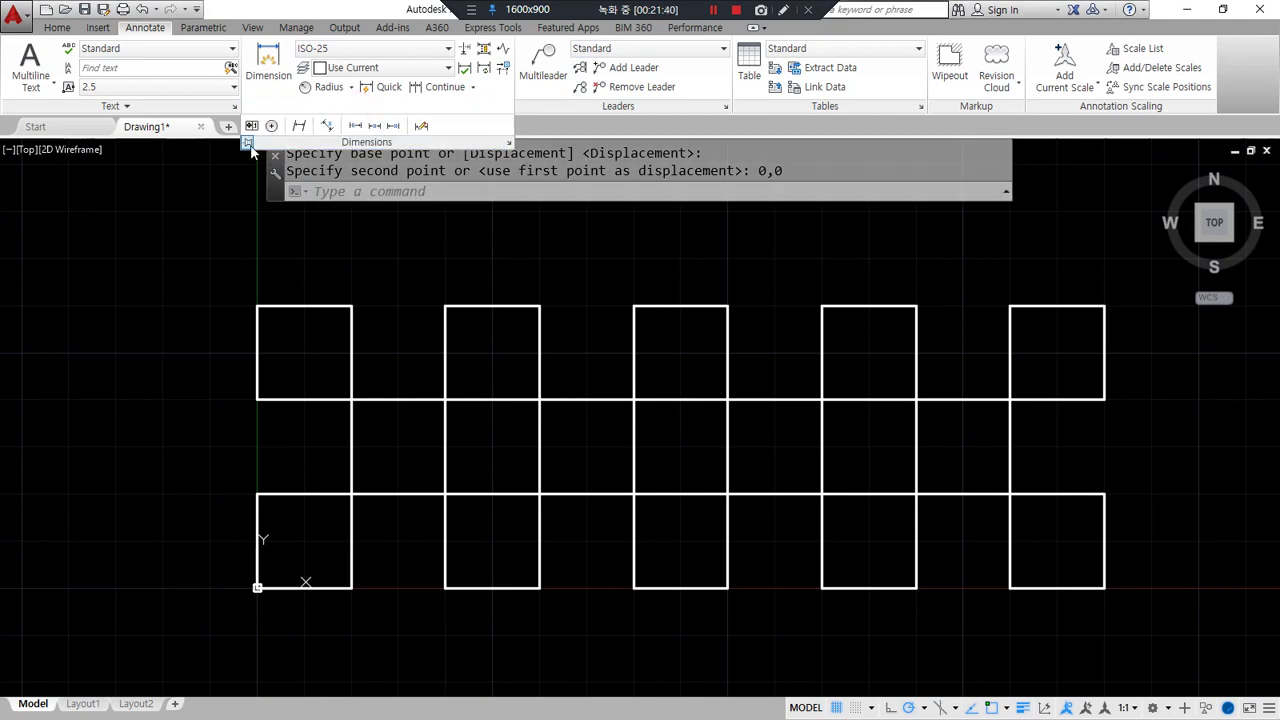
pyautogui.click(351, 87)
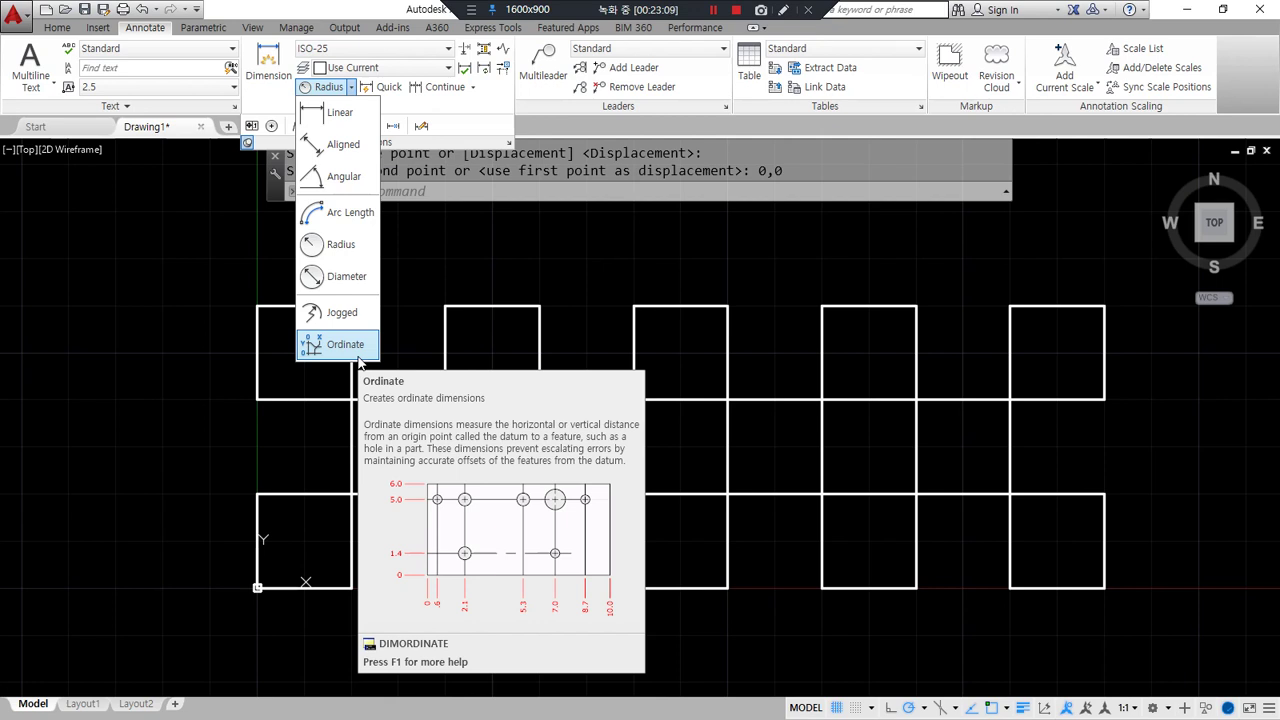
pyautogui.click(355, 350)
pyautogui.moveTo(261, 676); pyautogui.dragTo(319, 328, button='middle')
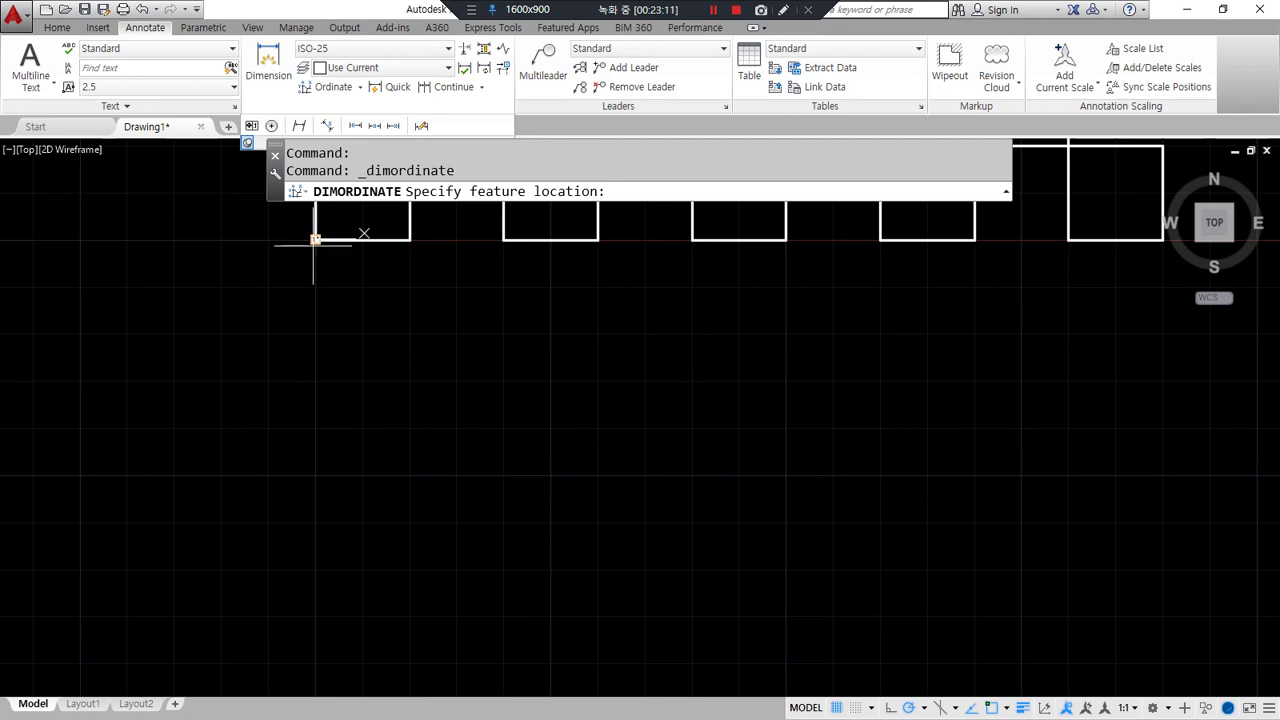
pyautogui.click(314, 240)
pyautogui.click(314, 300)
pyautogui.scroll(2, 391, 248)
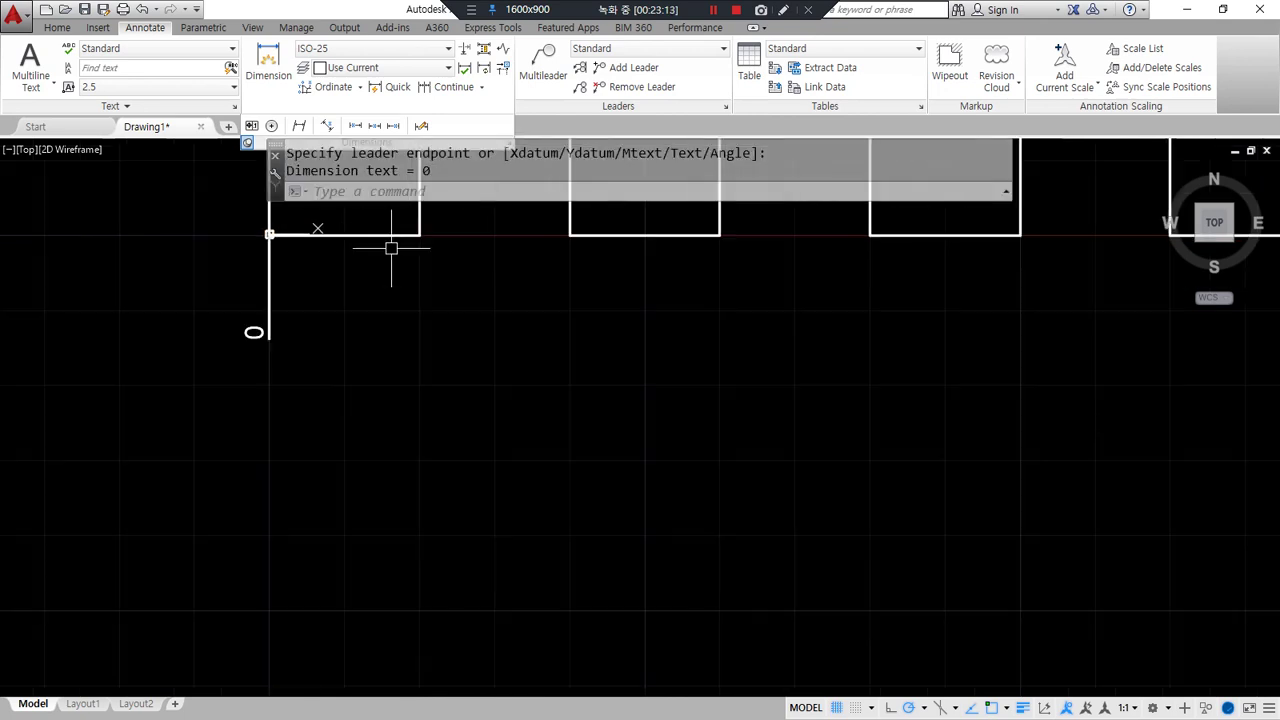
pyautogui.moveTo(391, 248); pyautogui.dragTo(396, 291, button='middle')
pyautogui.press('Return')
pyautogui.click(424, 277)
pyautogui.click(424, 360)
# Place X ordinate dimensions with jogged leaders below both lower corners of the second square in the bottom row
pyautogui.press('Return')
pyautogui.click(574, 277)
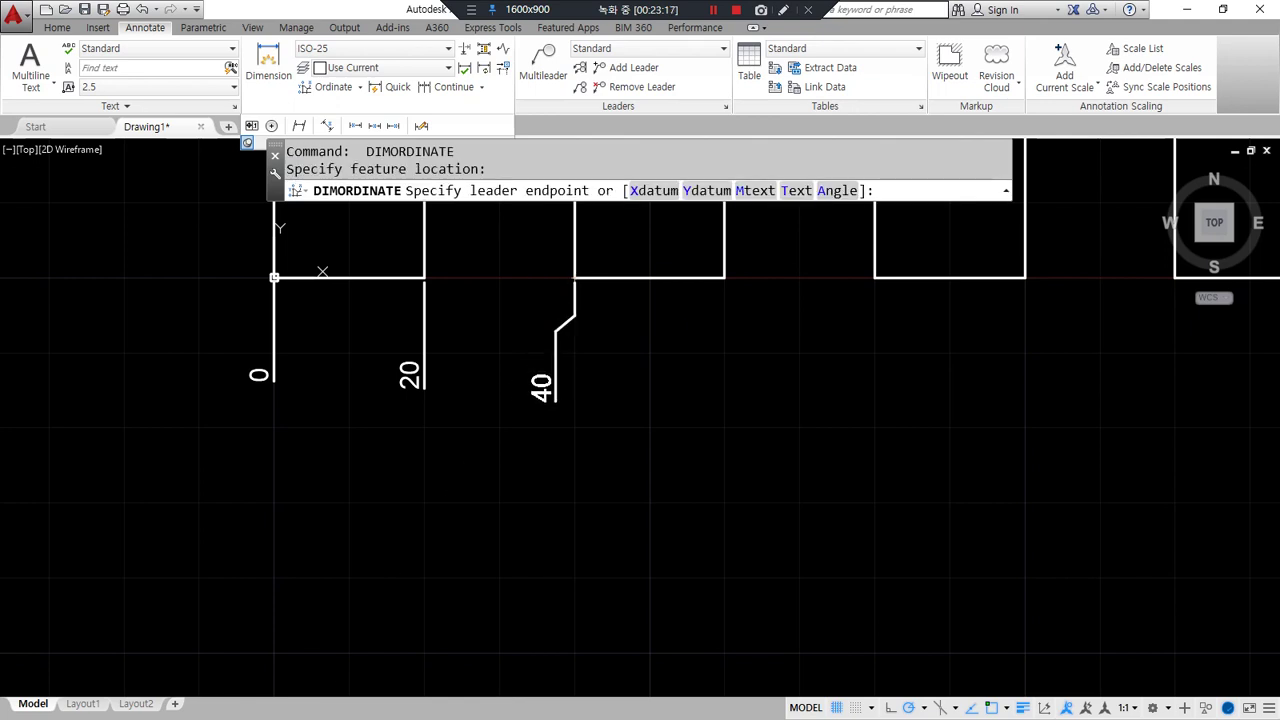
pyautogui.click(557, 410)
pyautogui.press('Return')
pyautogui.click(724, 277)
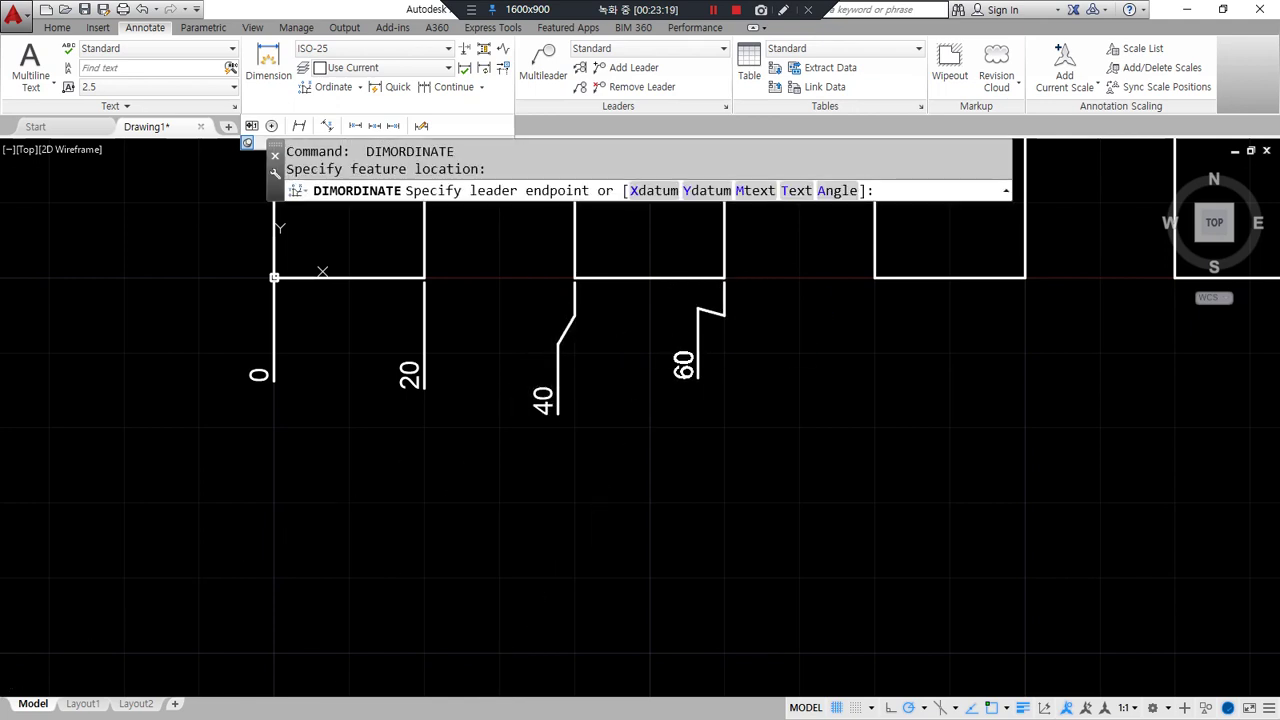
pyautogui.click(698, 374)
# Place X ordinate dimensions with leaders jogged outward in the positive X direction below both lower corners of the third square
pyautogui.press('Return')
pyautogui.click(874, 277)
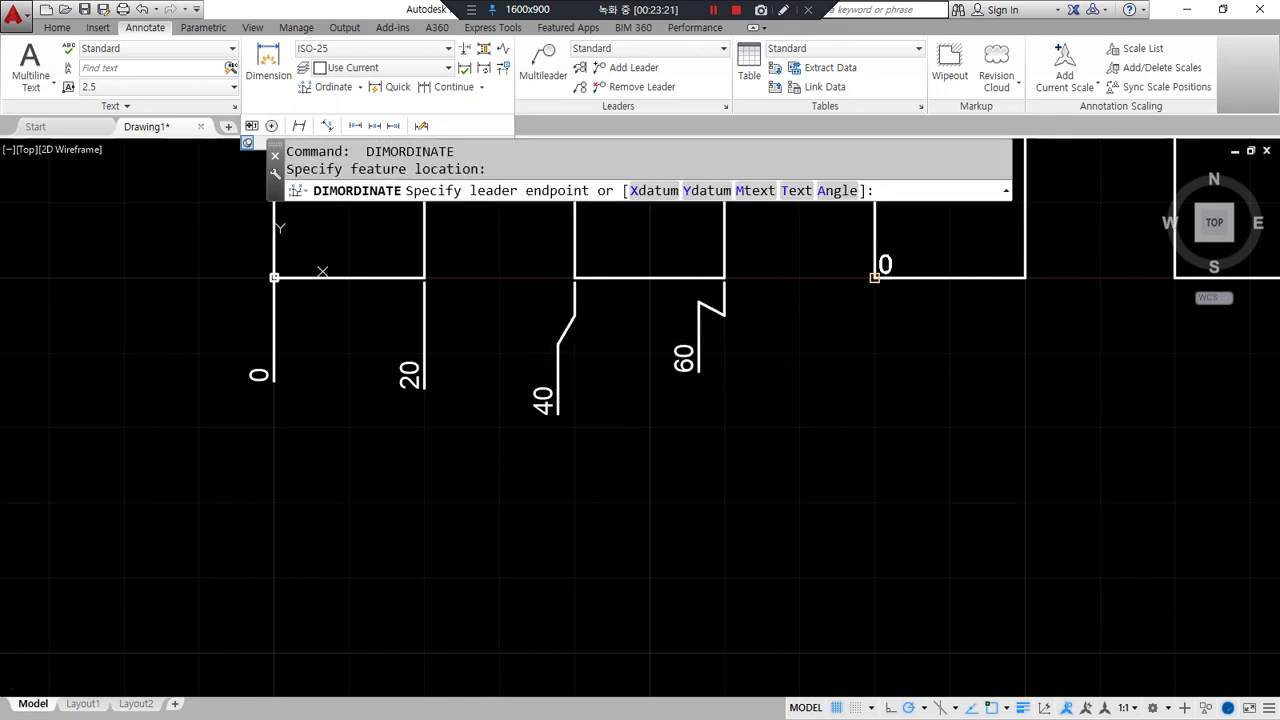
pyautogui.click(906, 330)
pyautogui.press('Return')
pyautogui.click(1024, 277)
pyautogui.click(1046, 386)
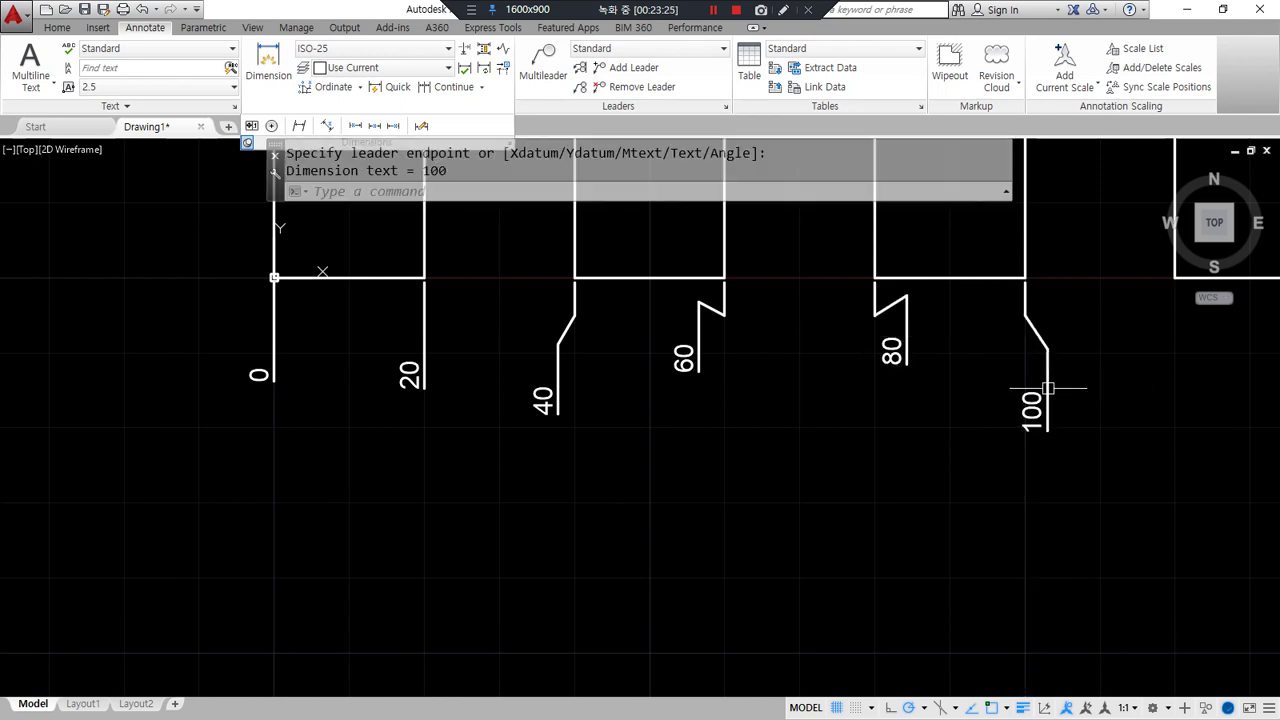
pyautogui.moveTo(270, 292); pyautogui.dragTo(270, 505)
pyautogui.moveTo(427, 295); pyautogui.dragTo(417, 497)
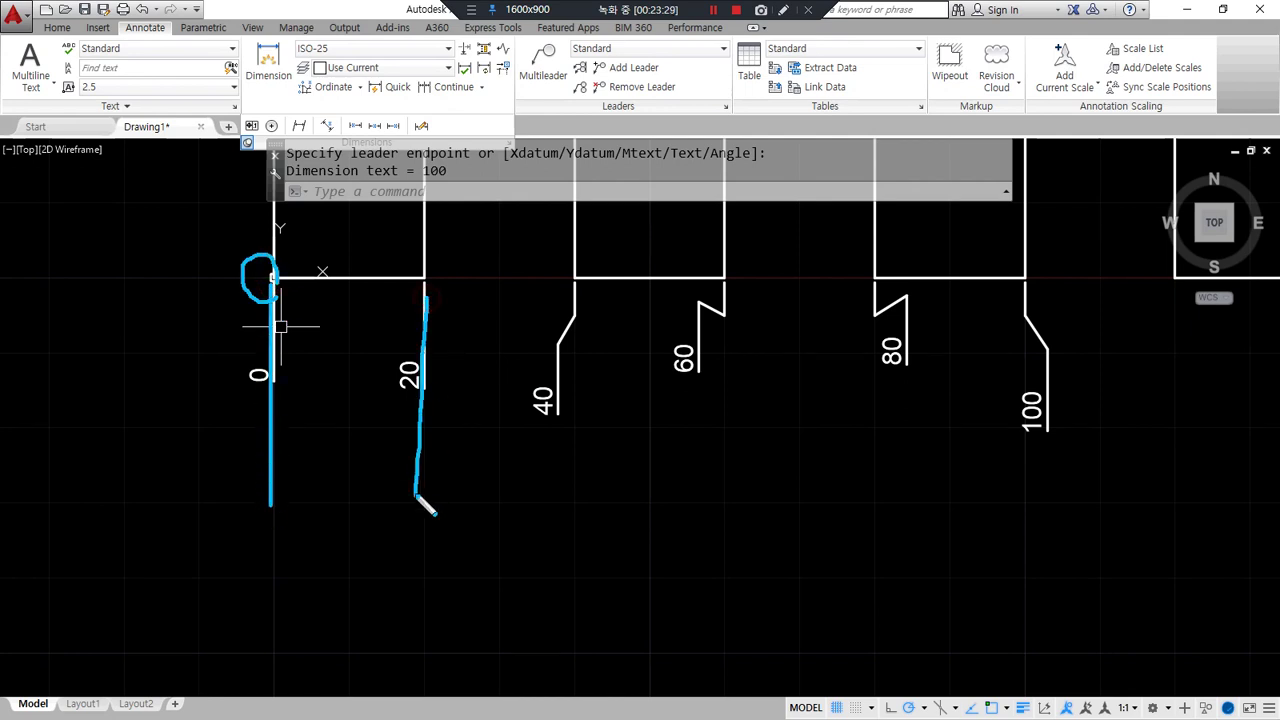
pyautogui.moveTo(563, 296); pyautogui.dragTo(563, 580)
# Place Y ordinate dimensions beside the two left corners of the lower-left square, starting at the origin
pyautogui.moveTo(273, 277); pyautogui.dragTo(318, 458, button='middle')
pyautogui.press('Return')
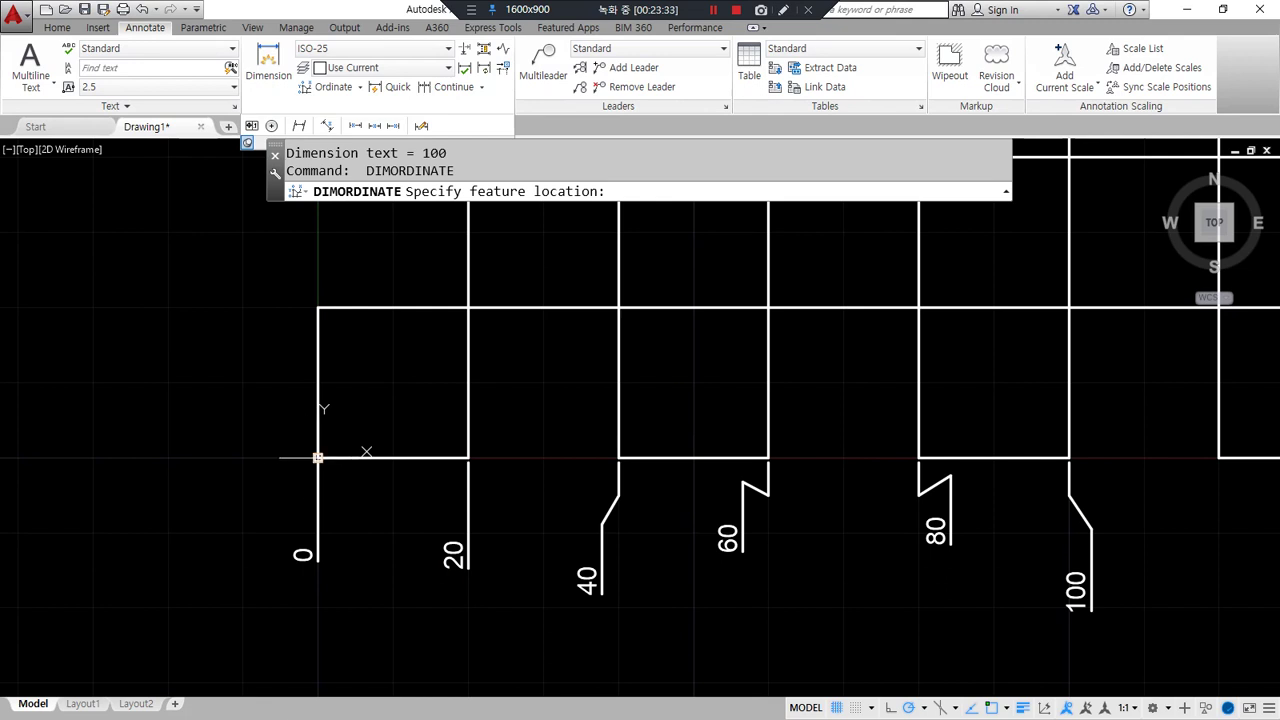
pyautogui.click(318, 458)
pyautogui.click(212, 458)
pyautogui.press('Return')
pyautogui.click(318, 308)
pyautogui.click(279, 306)
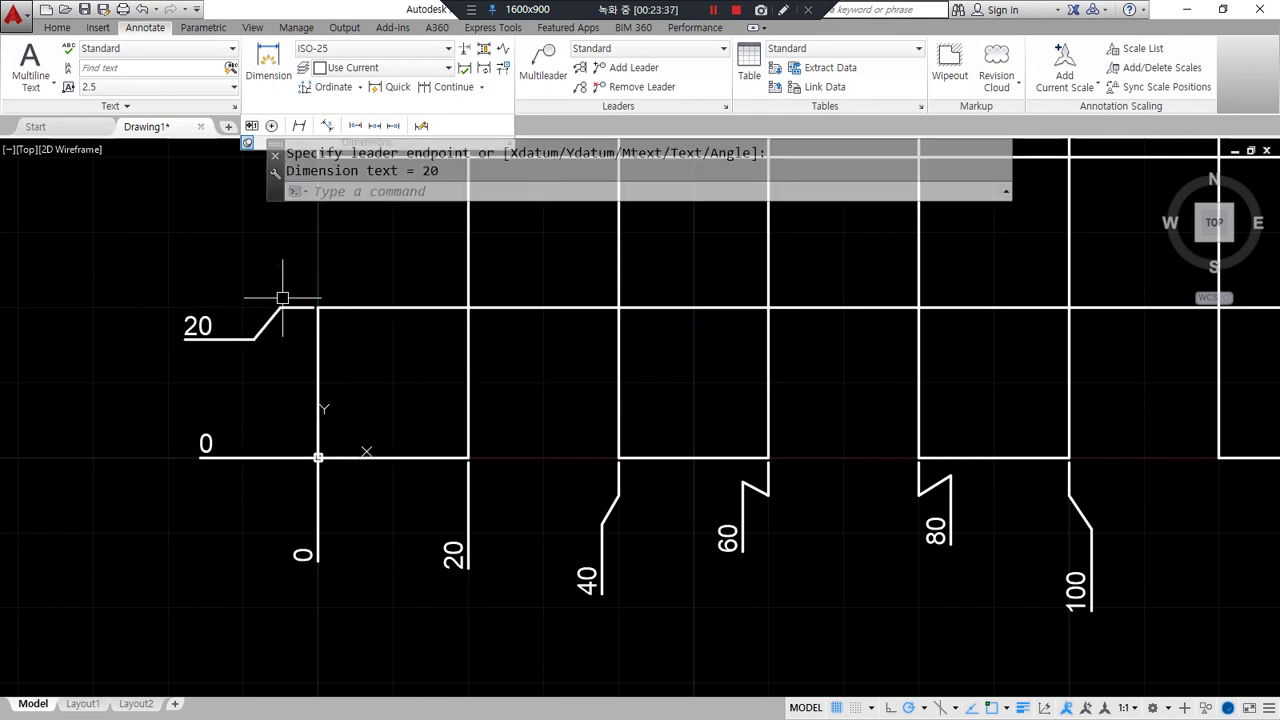
# Place Y ordinate dimensions with jogged leaders beside the two left corners of the upper-left square
pyautogui.moveTo(277, 294); pyautogui.dragTo(311, 428, button='middle')
pyautogui.press('Return')
pyautogui.click(352, 291)
pyautogui.click(296, 270)
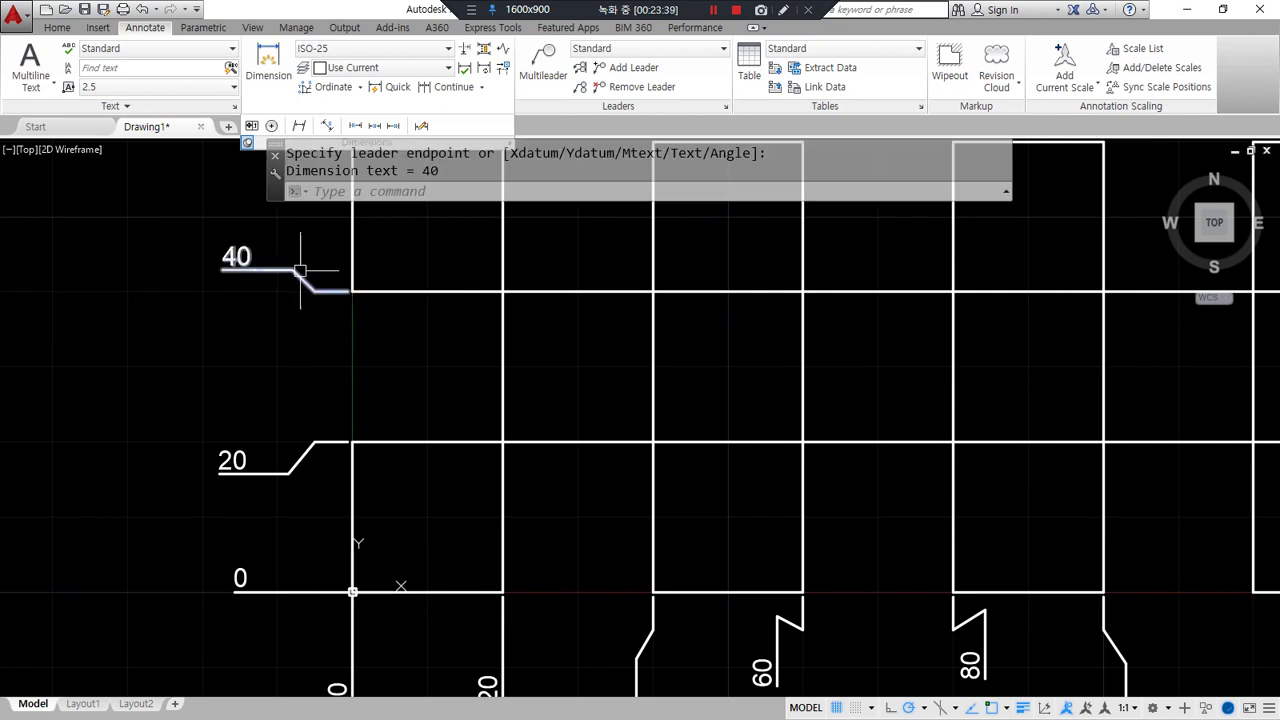
pyautogui.moveTo(327, 182); pyautogui.dragTo(337, 329, button='middle')
pyautogui.press('Return')
pyautogui.click(363, 290)
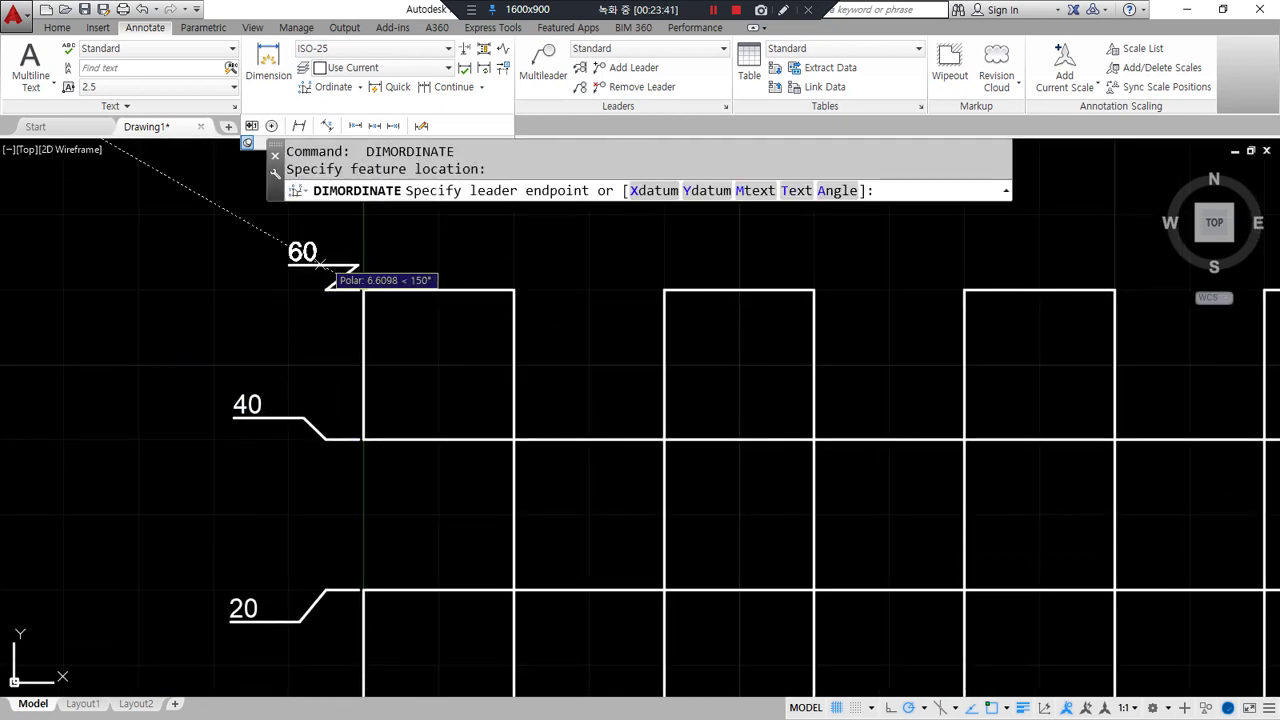
pyautogui.click(320, 264)
pyautogui.scroll(-2, 271, 371)
pyautogui.moveTo(271, 371); pyautogui.dragTo(246, 335, button='middle')
pyautogui.hotkey('ctrl', 'alt', 'd')
pyautogui.moveTo(275, 625)
pyautogui.mouseDown()
pyautogui.moveTo(115, 438)
pyautogui.moveTo(264, 660)
pyautogui.mouseUp()
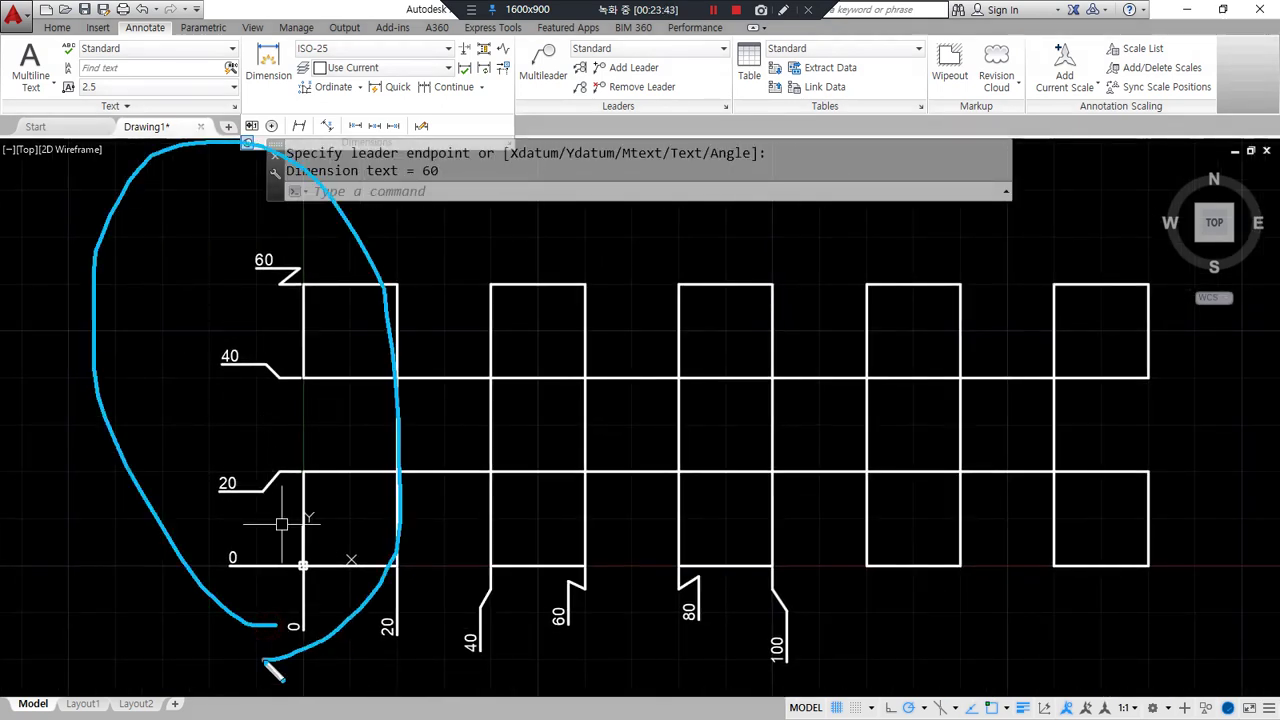
pyautogui.moveTo(260, 553)
pyautogui.mouseDown()
pyautogui.moveTo(340, 305)
pyautogui.moveTo(252, 588)
pyautogui.mouseUp()
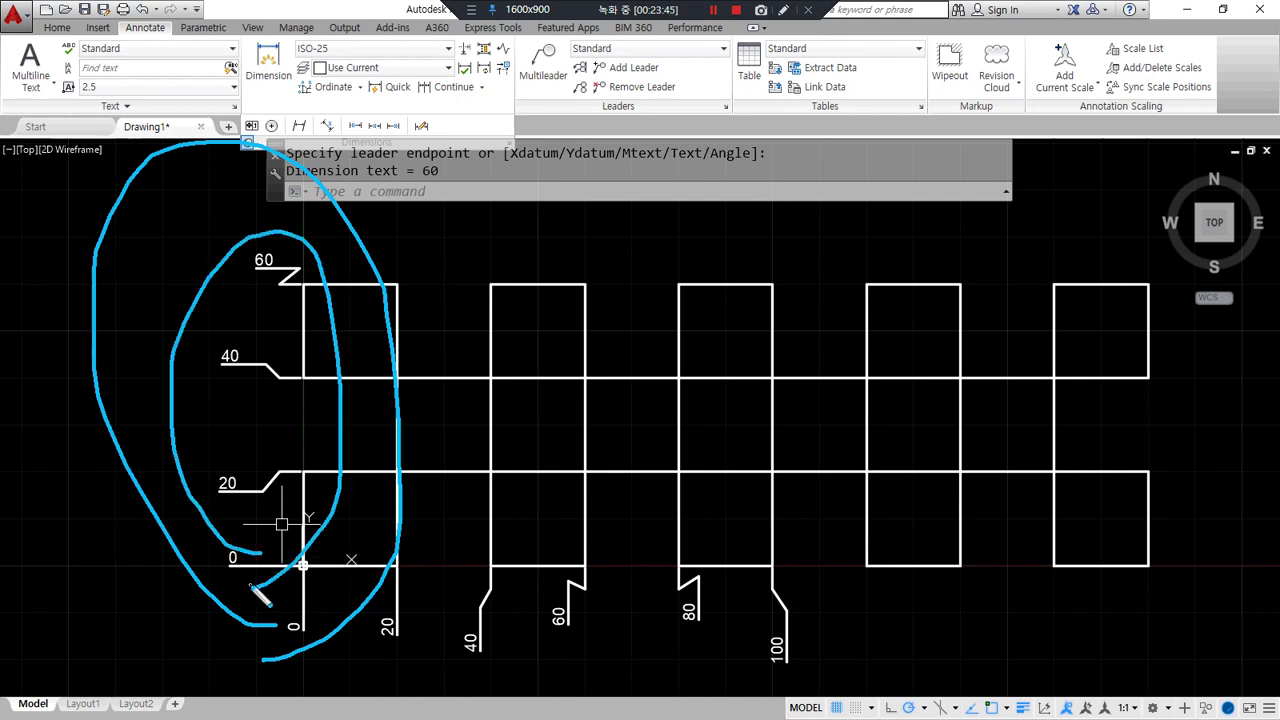
pyautogui.hotkey('ctrl', 'alt', 'd')
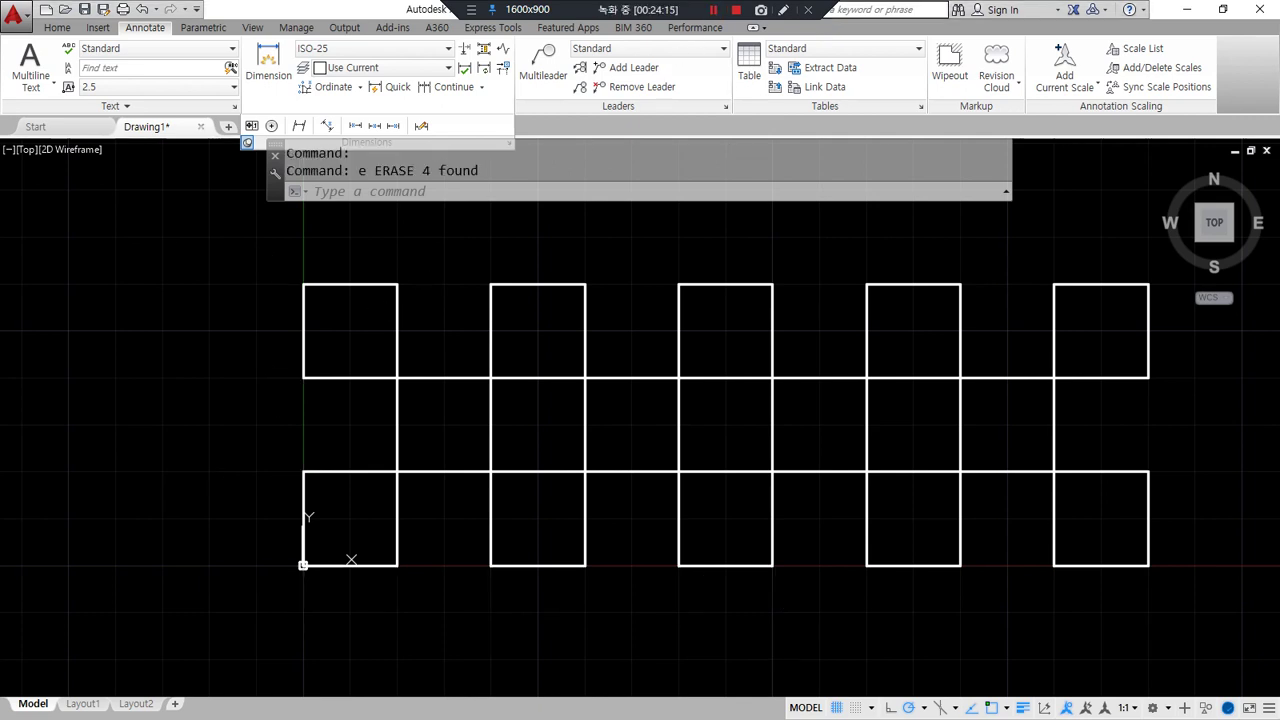
# Switch to Notepad and add the lines "지시선" and "qLEader" below "100.5mm"
pyautogui.hotkey('alt', 'Tab')
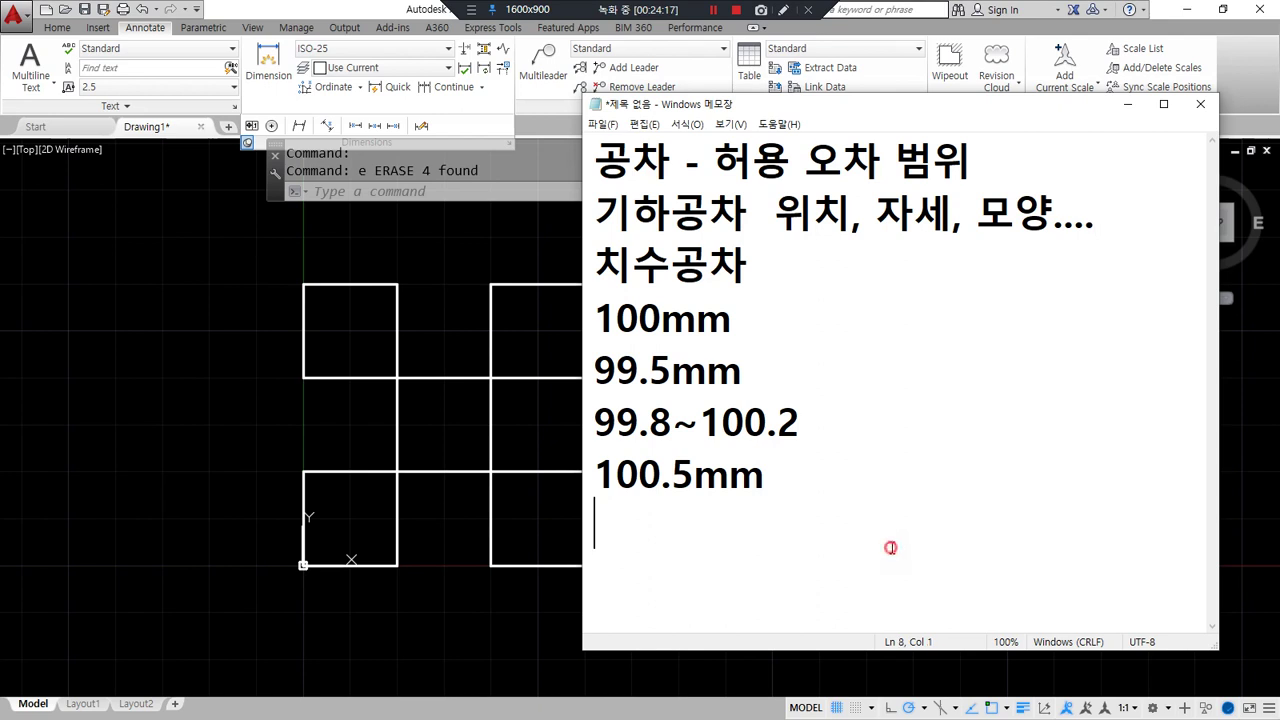
pyautogui.press('Return')
pyautogui.write('ㅃ')
pyautogui.press('BackSpace')
pyautogui.write('qLEa')
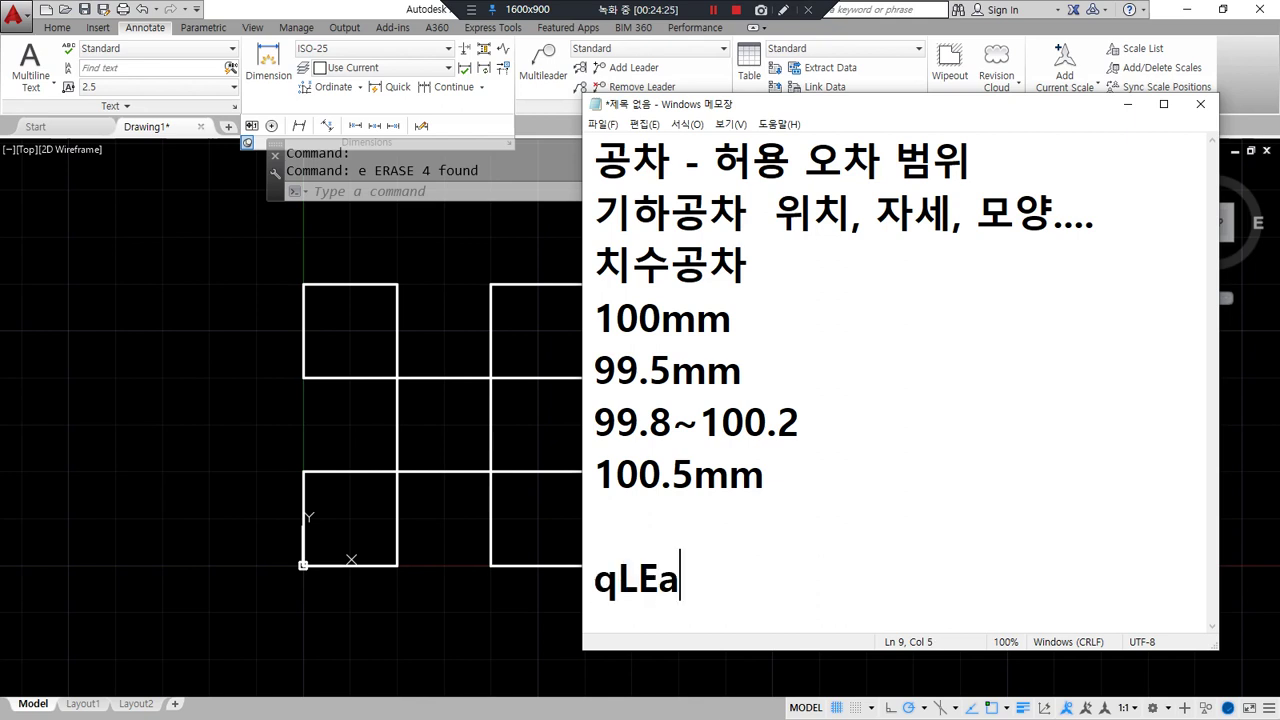
pyautogui.write('der')
pyautogui.click(892, 548)
pyautogui.write('지시선')
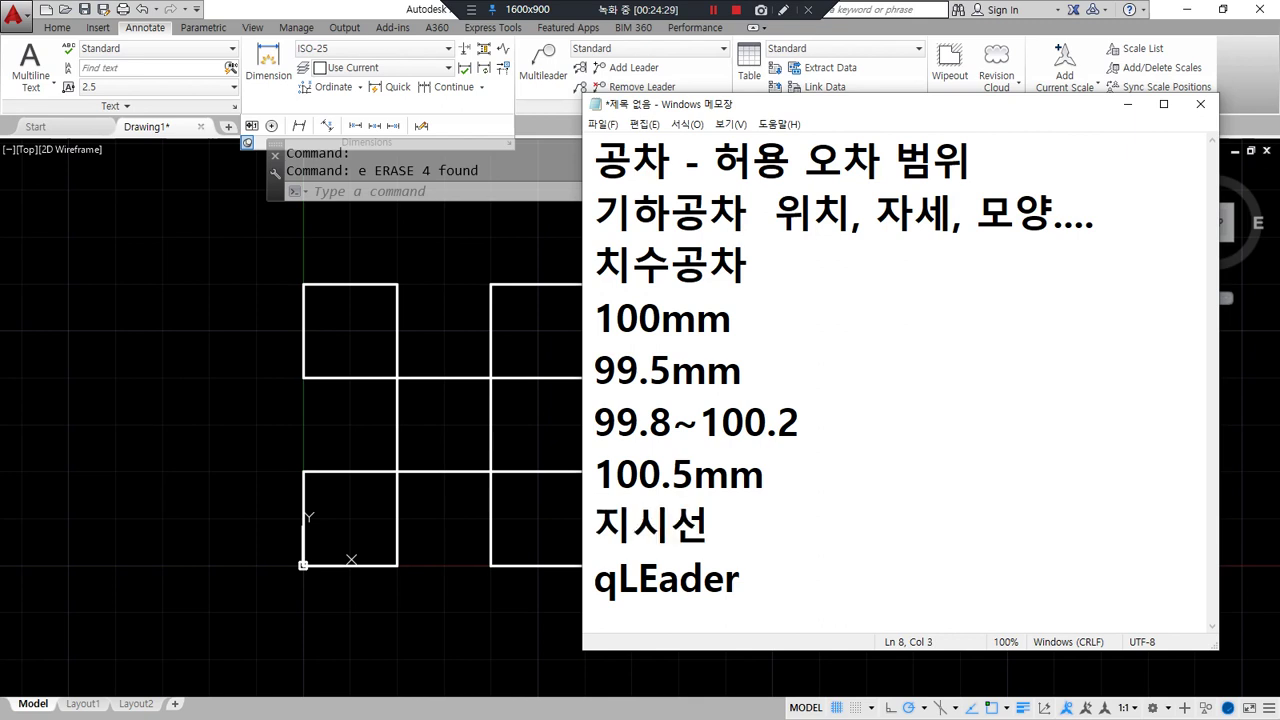
# Delete all the tolerance notes above "지시선", including the leftover blank line
pyautogui.hotkey('shift', 'Up')
pyautogui.hotkey('shift', 'Up')
pyautogui.press('Down')
pyautogui.press('End')
pyautogui.hotkey('shift', 'Up')
pyautogui.hotkey('shift', 'Up')
pyautogui.hotkey('shift', 'Up')
pyautogui.hotkey('shift', 'Up')
pyautogui.hotkey('shift', 'Up')
pyautogui.hotkey('shift', 'Up')
pyautogui.hotkey('shift', 'Home')
pyautogui.press('Delete')
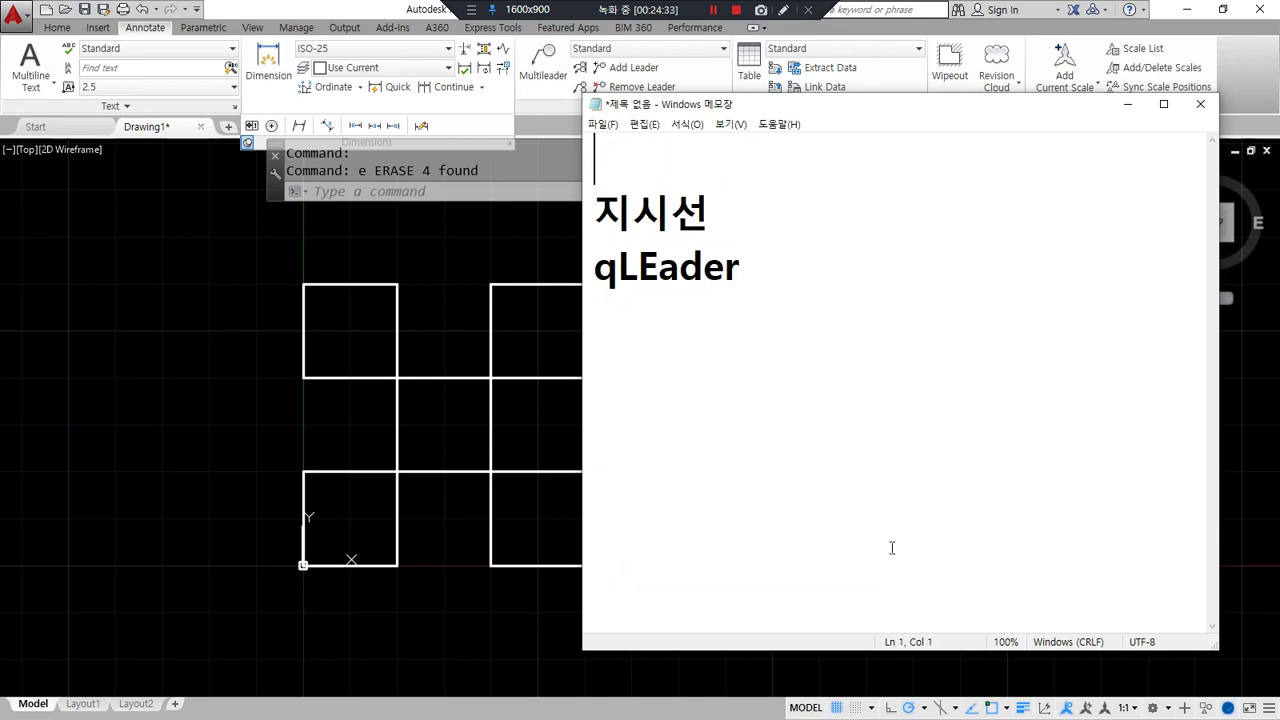
pyautogui.press('Delete')
# Add the line "MLEADer" below "qLEader"
pyautogui.press('Down')
pyautogui.press('End')
pyautogui.press('Return')
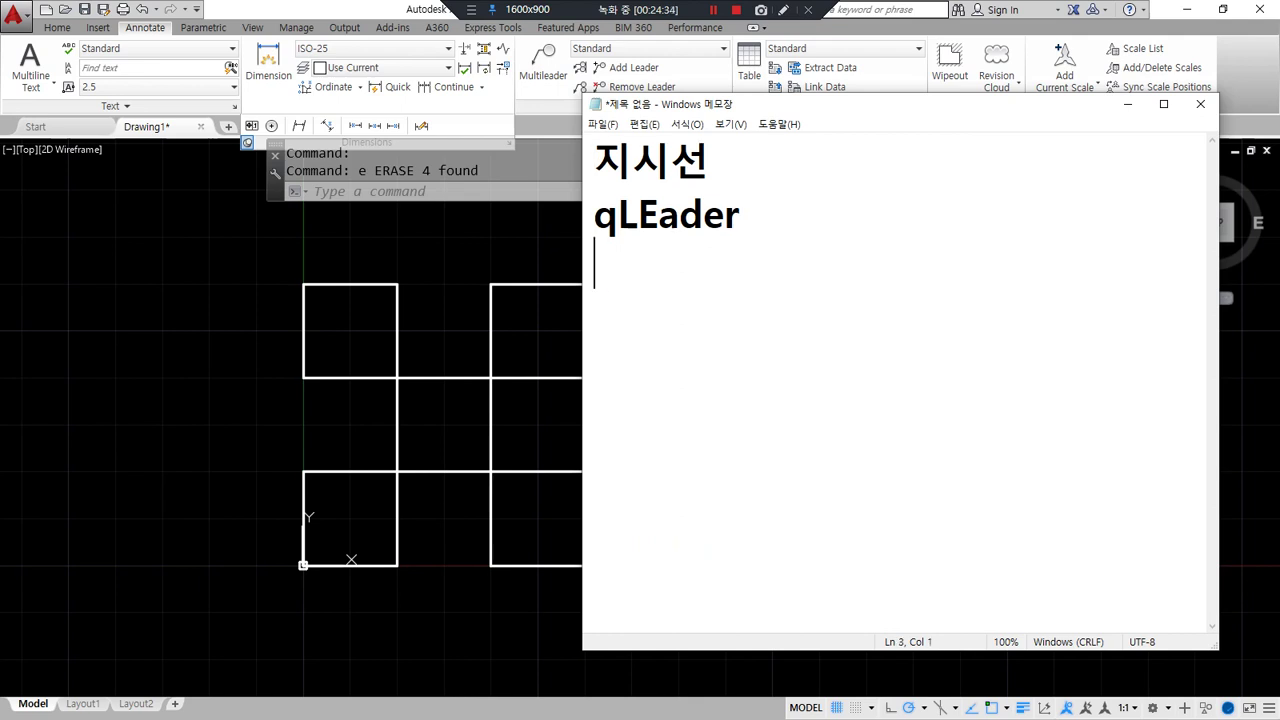
pyautogui.write('MLEADer')
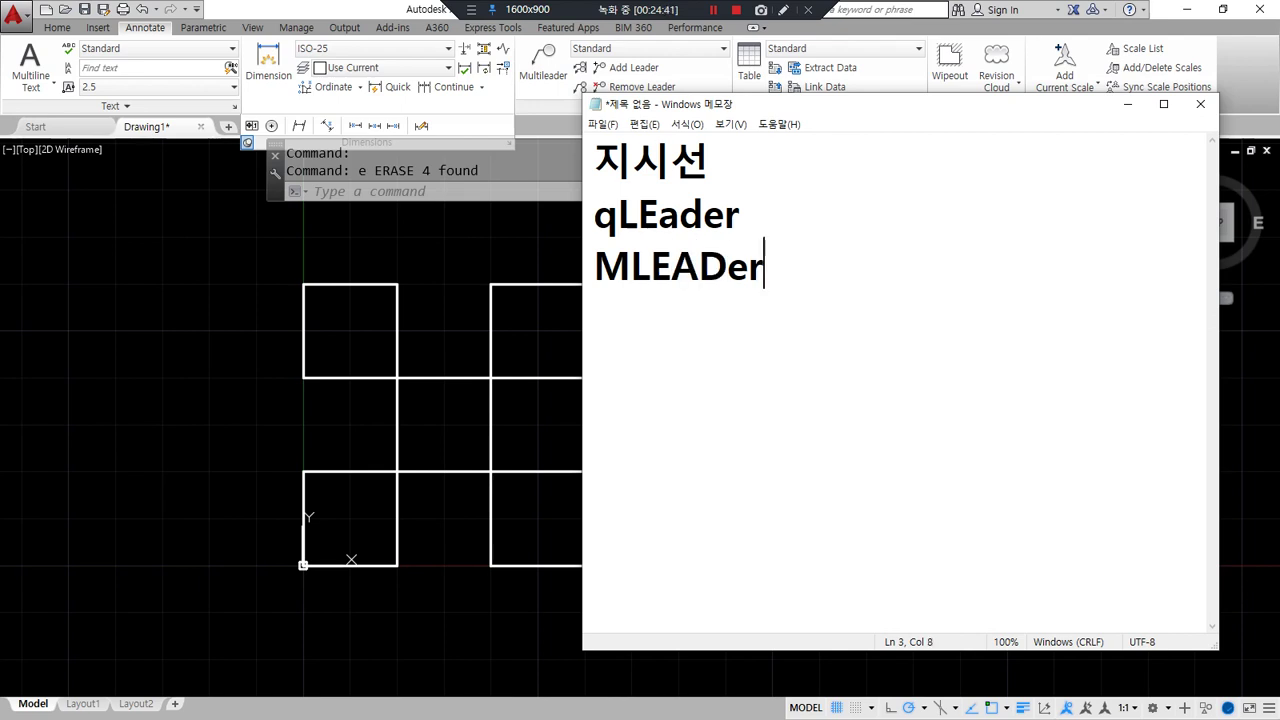
# Insert the line "leader - 지시선" between the "지시선" heading and "qLEader"
pyautogui.press('Up')
pyautogui.press('Up')
pyautogui.press('Return')
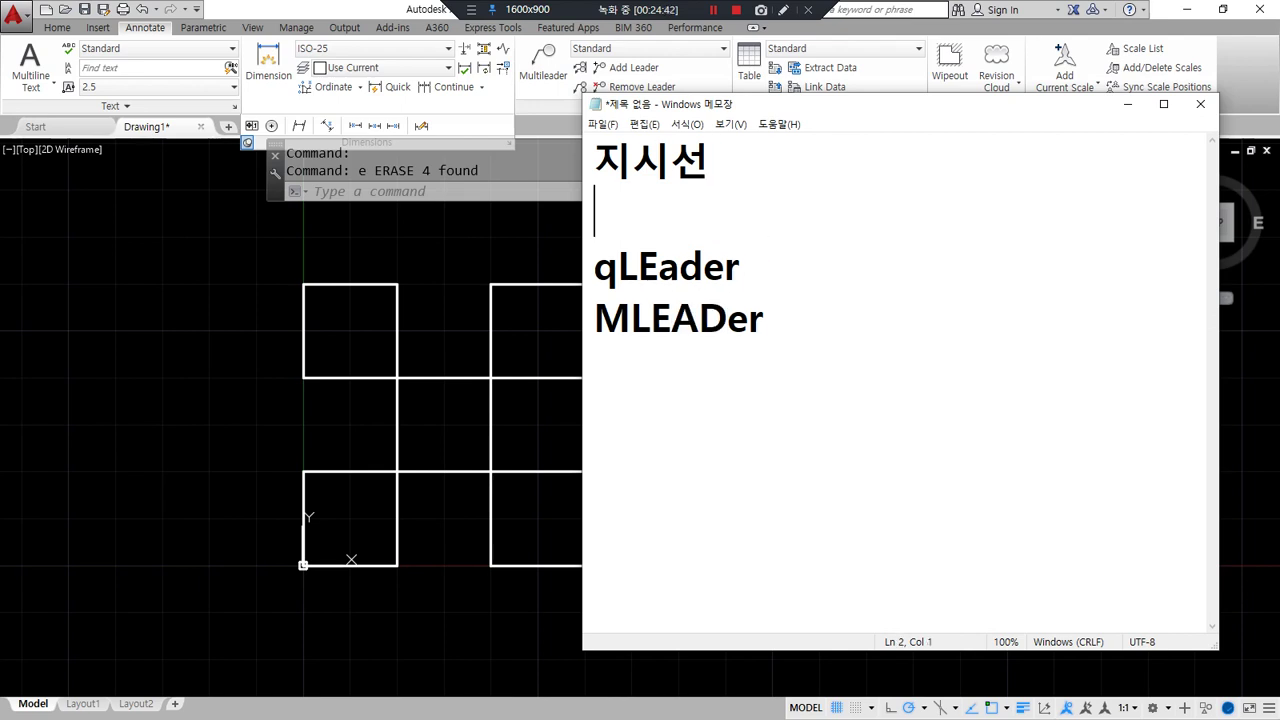
pyautogui.write('leader')
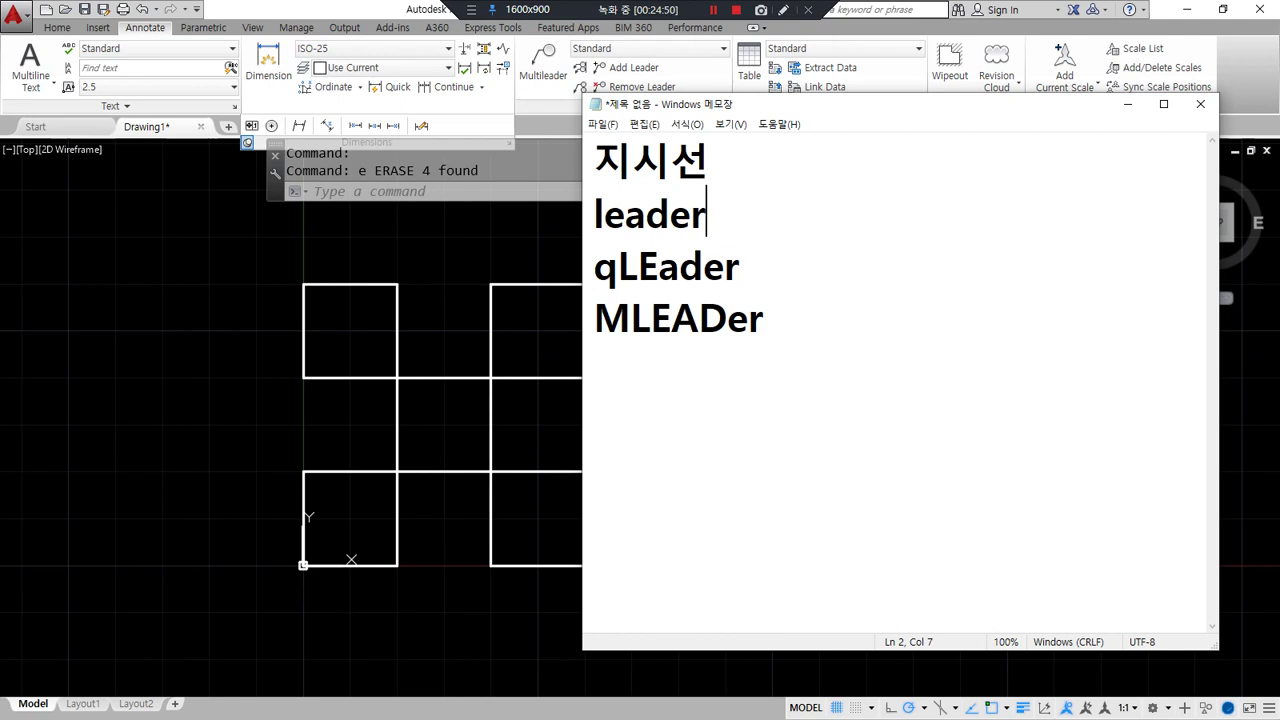
pyautogui.write('- 지시선')
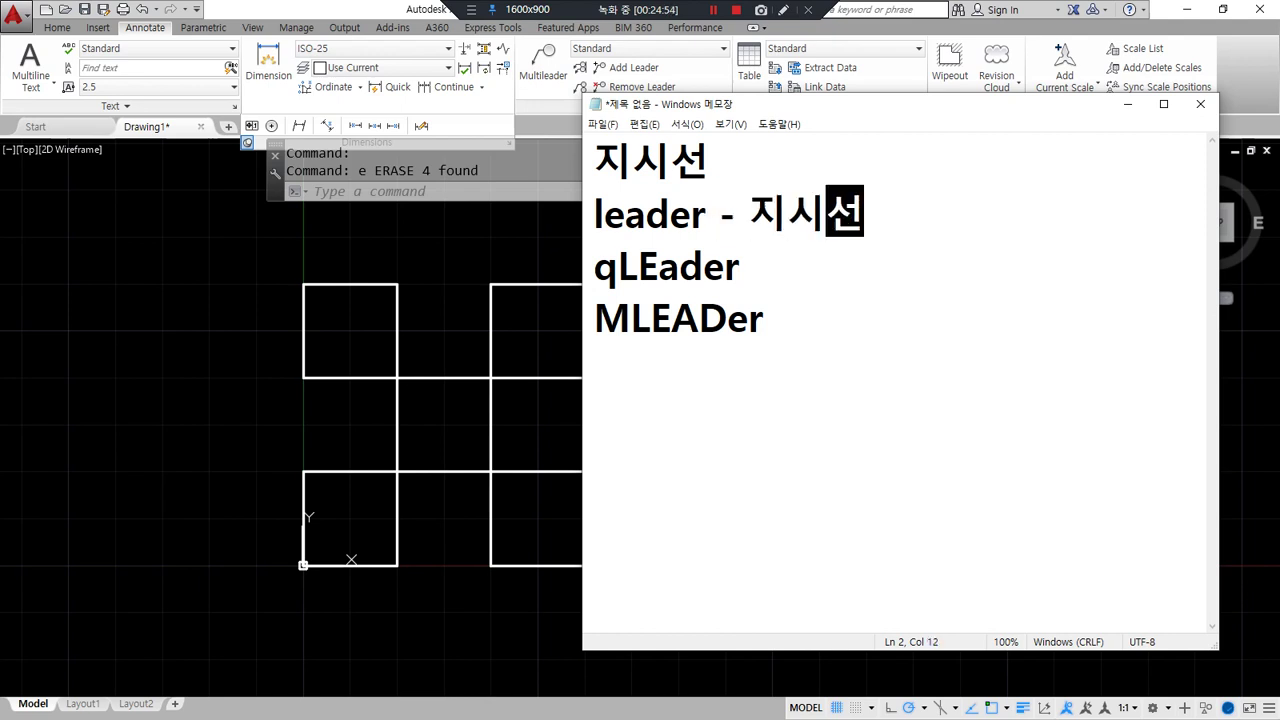
# Append "- quick leader" to the "qLEader" line of the notes
pyautogui.press('Down')
pyautogui.write('- ')
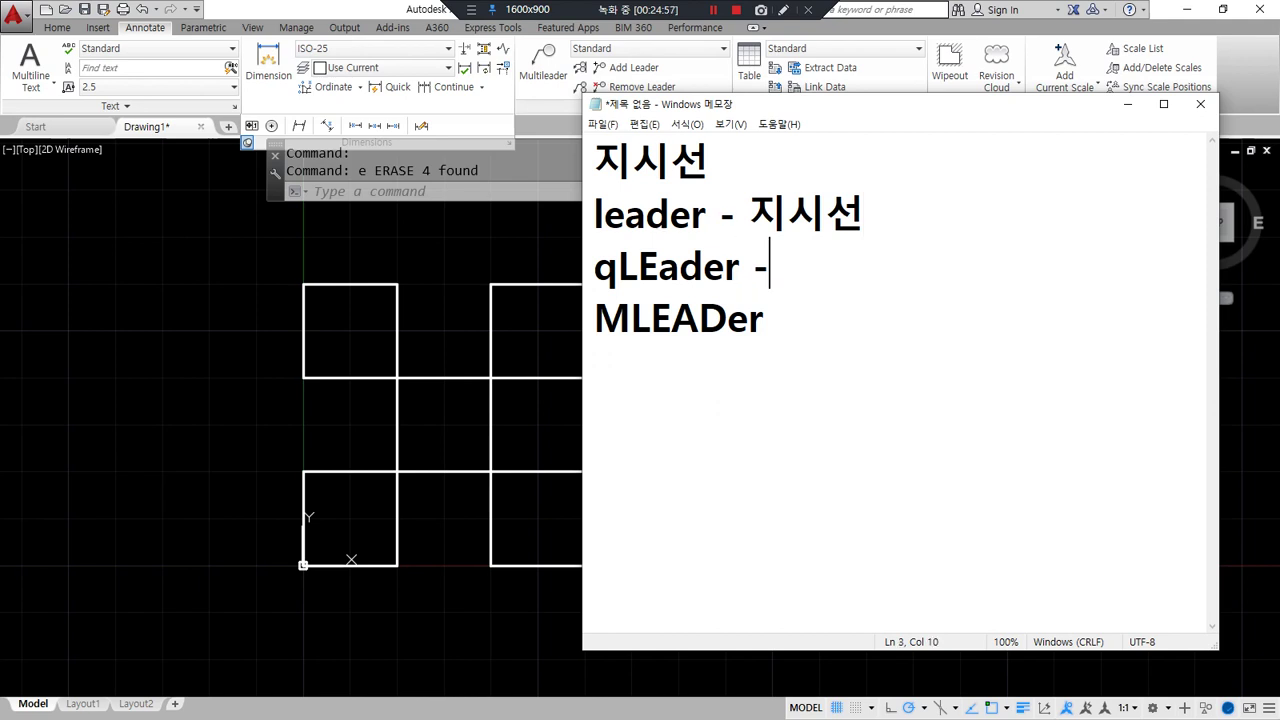
pyautogui.write('quick')
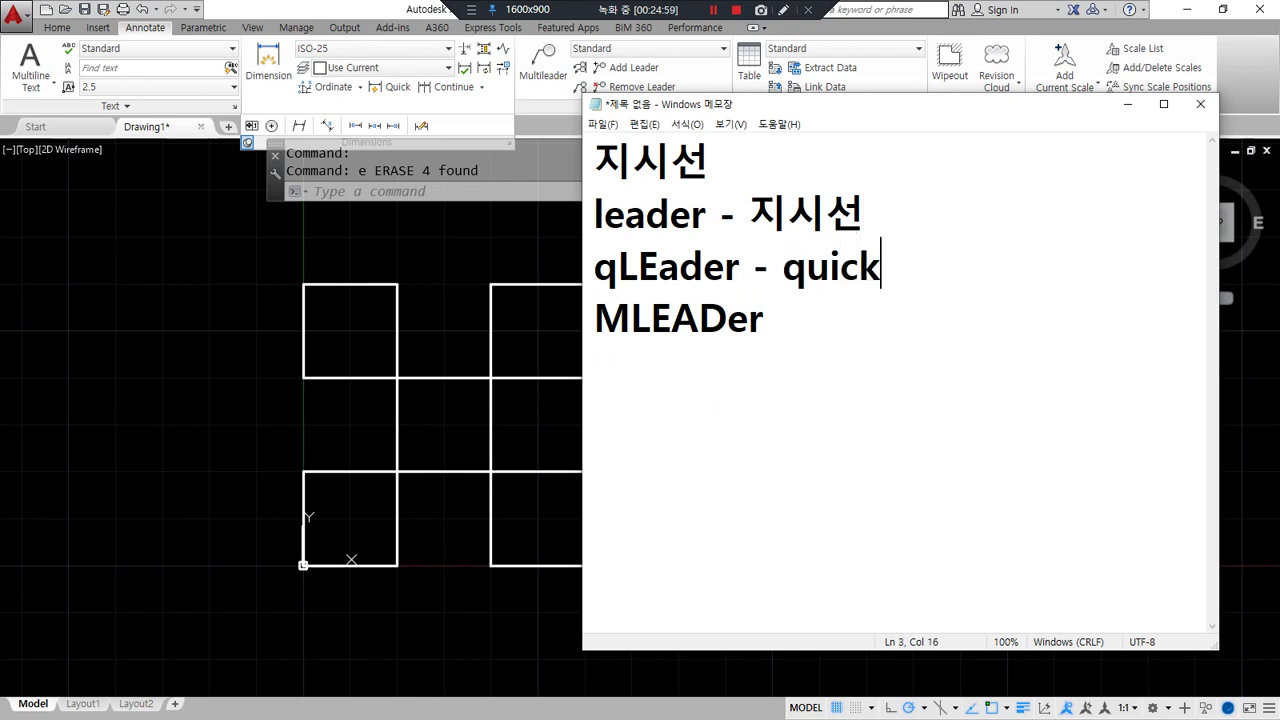
pyautogui.write(' leader')
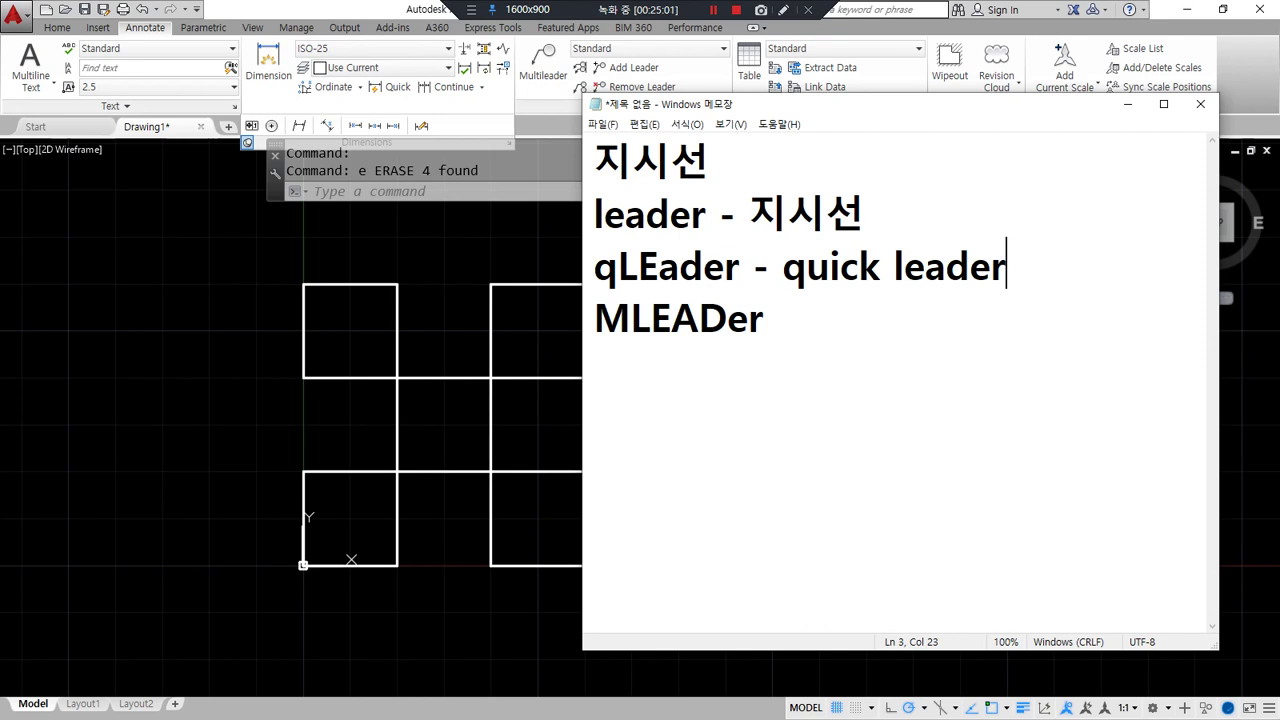
# Append "- 다중 지시선" to the "MLEADer" line of the notes
pyautogui.press('Down')
pyautogui.write('-')
pyautogui.write('ekw')
pyautogui.press('BackSpace')
pyautogui.press('BackSpace')
pyautogui.press('BackSpace')
pyautogui.press('Hangul')
pyautogui.write('다중 지시')
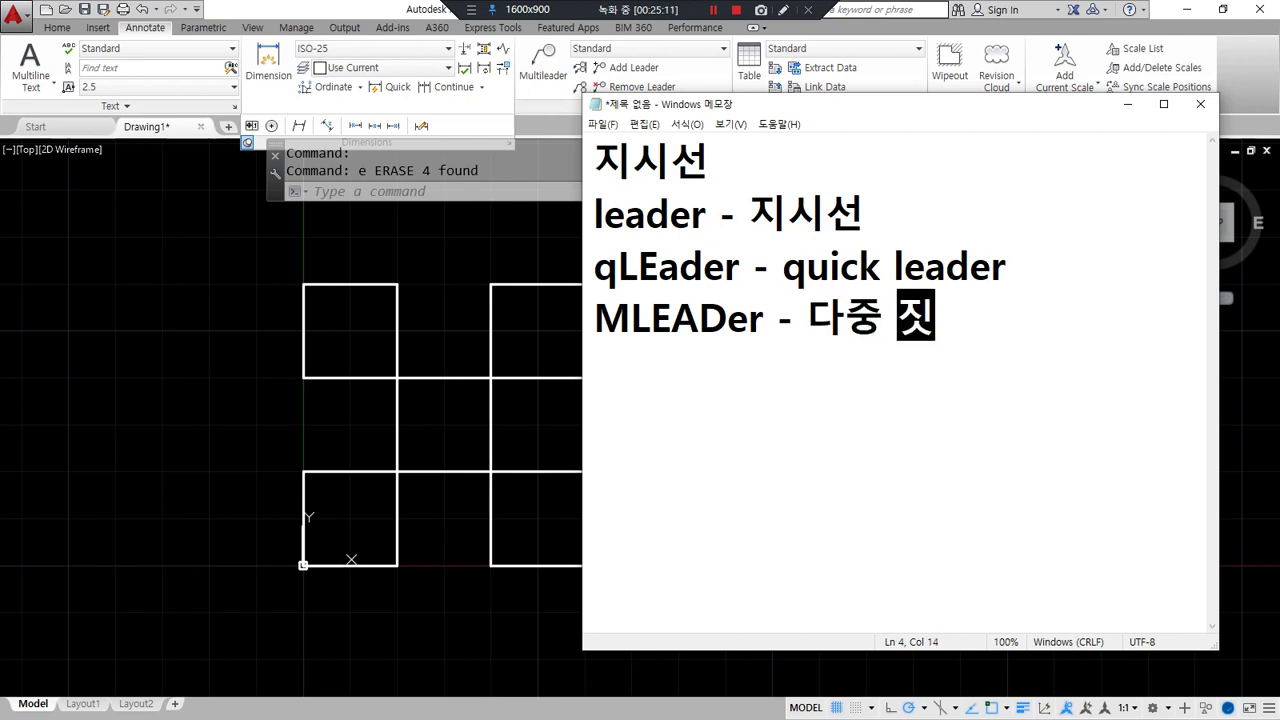
pyautogui.write('선')
pyautogui.press('Hangul')
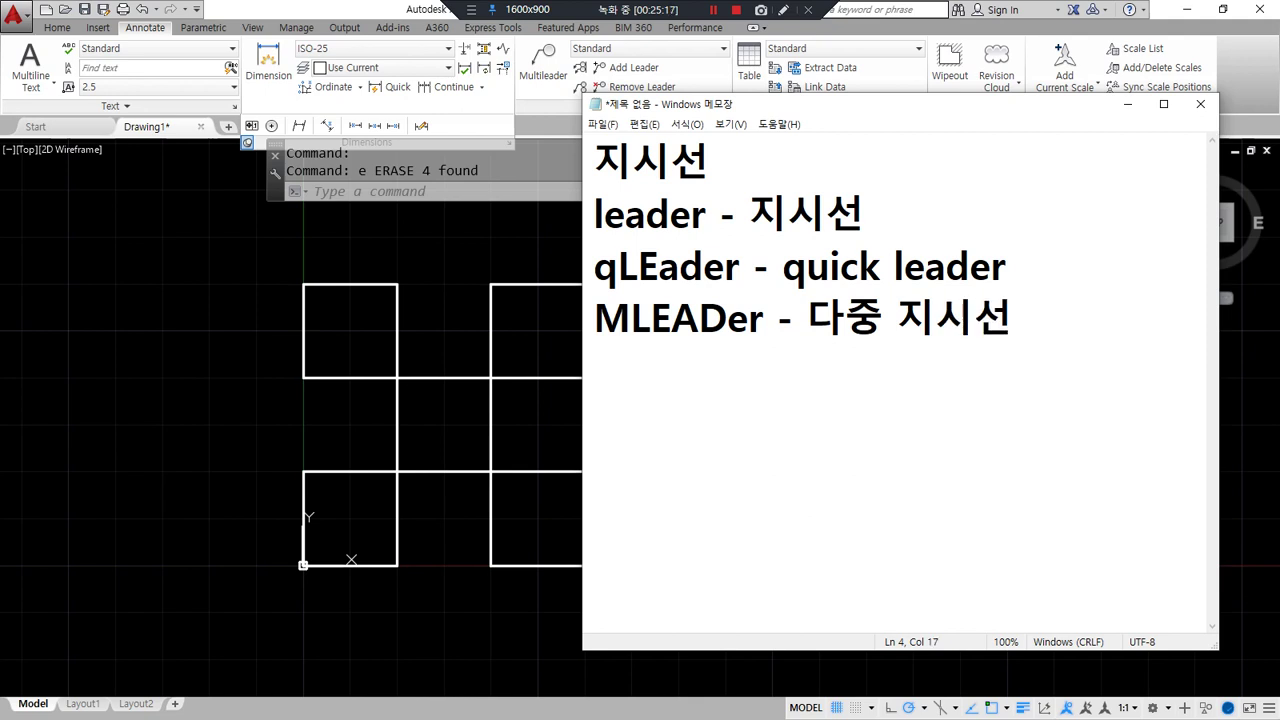
pyautogui.moveTo(588, 355); pyautogui.dragTo(1073, 353)
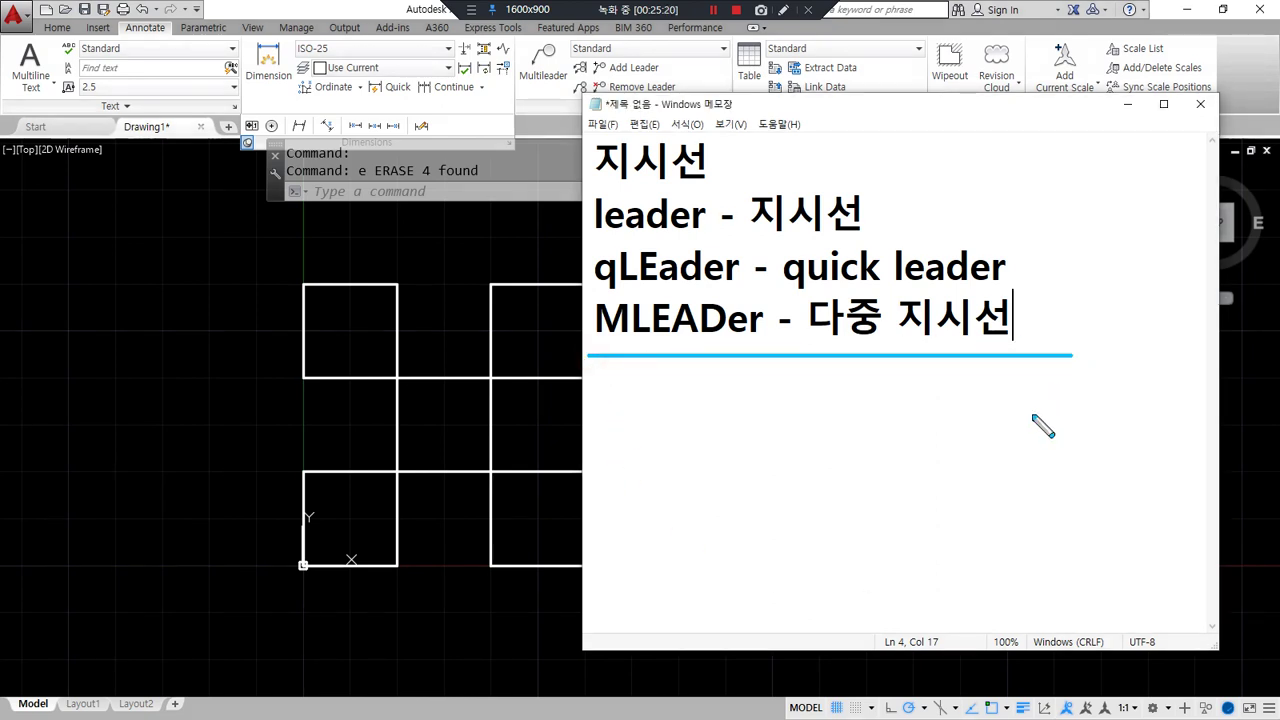
pyautogui.moveTo(626, 286)
pyautogui.mouseDown()
pyautogui.moveTo(568, 228)
pyautogui.moveTo(800, 185)
pyautogui.moveTo(1015, 275)
pyautogui.moveTo(650, 290)
pyautogui.moveTo(615, 270)
pyautogui.mouseUp()
pyautogui.moveTo(548, 41); pyautogui.dragTo(517, 90)
pyautogui.moveTo(486, 45); pyautogui.dragTo(540, 90)
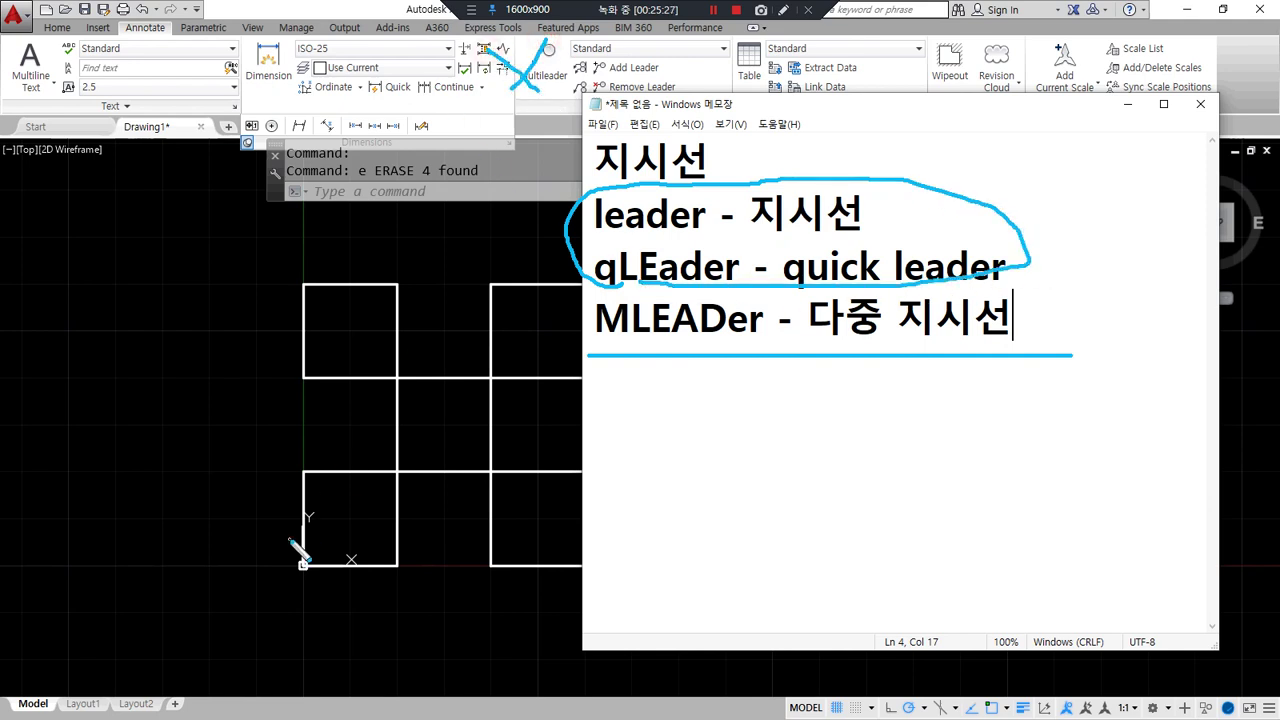
pyautogui.press('Delete')
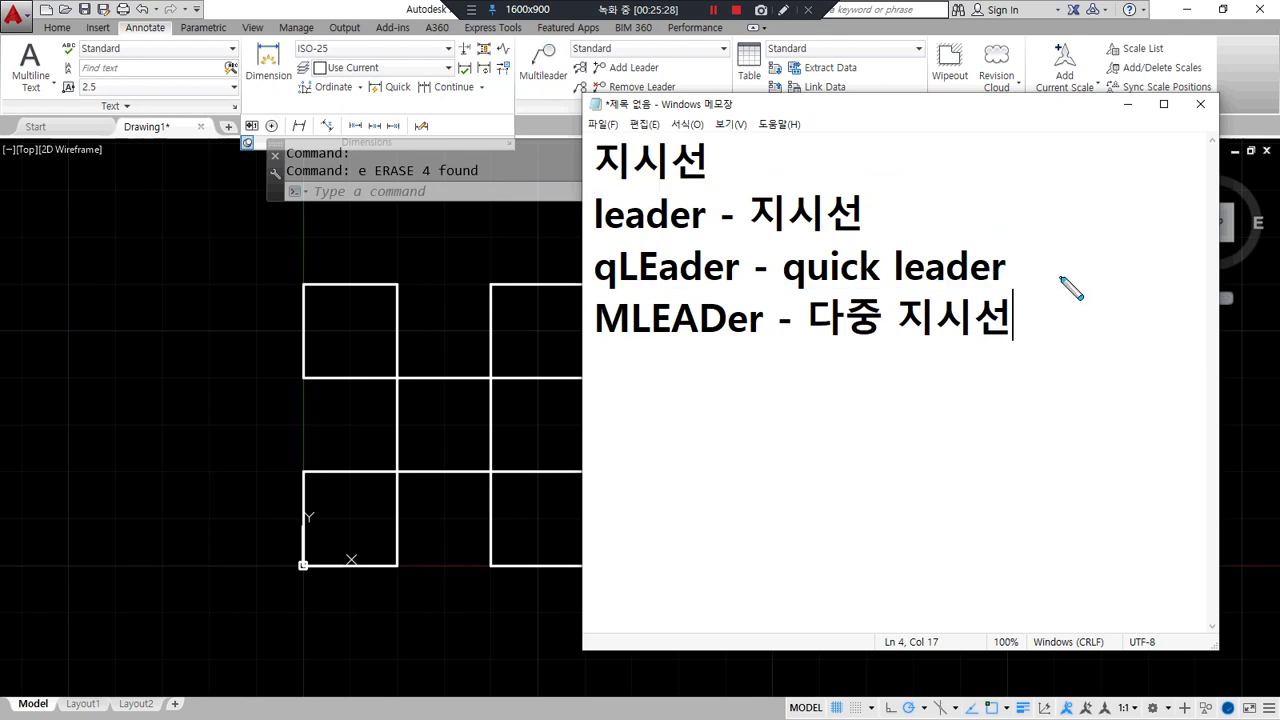
pyautogui.moveTo(983, 240)
pyautogui.mouseDown()
pyautogui.moveTo(866, 232)
pyautogui.moveTo(594, 252)
pyautogui.moveTo(604, 297)
pyautogui.moveTo(960, 290)
pyautogui.moveTo(984, 236)
pyautogui.moveTo(922, 288)
pyautogui.moveTo(600, 306)
pyautogui.moveTo(912, 364)
pyautogui.moveTo(1010, 298)
pyautogui.moveTo(1026, 336)
pyautogui.moveTo(1022, 268)
pyautogui.moveTo(1056, 284)
pyautogui.moveTo(1026, 314)
pyautogui.mouseUp()
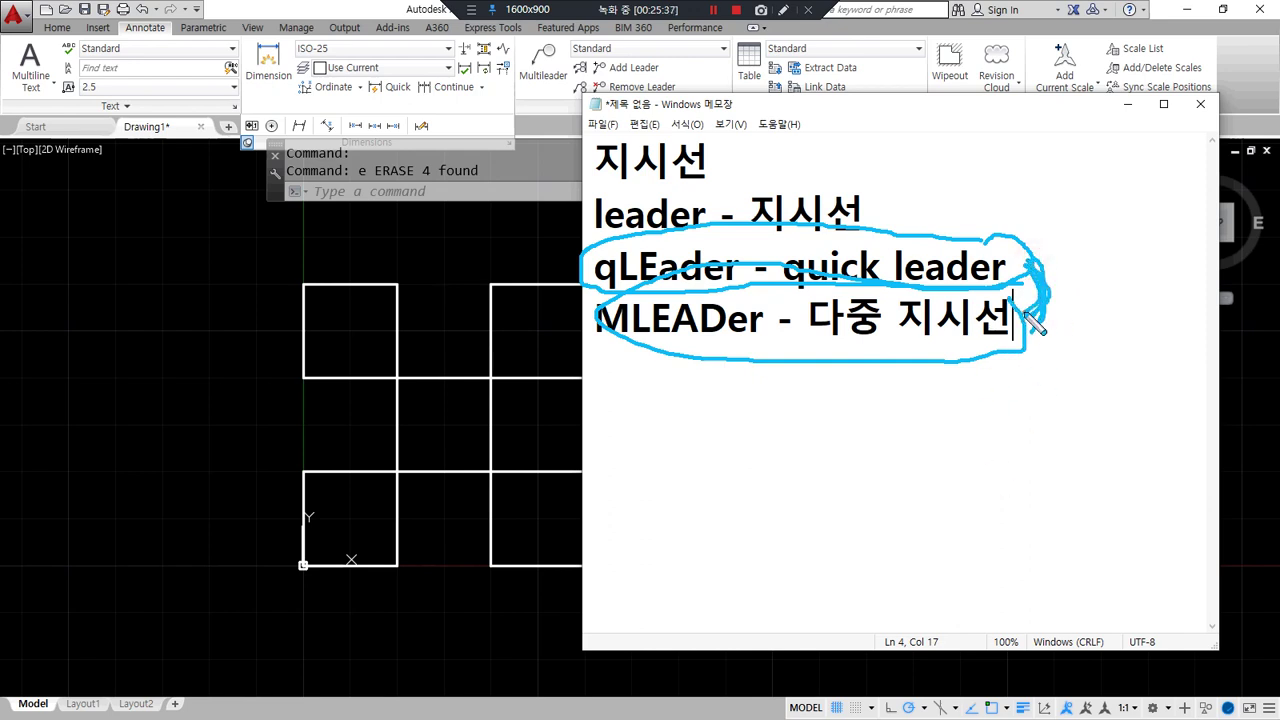
pyautogui.press('Escape')
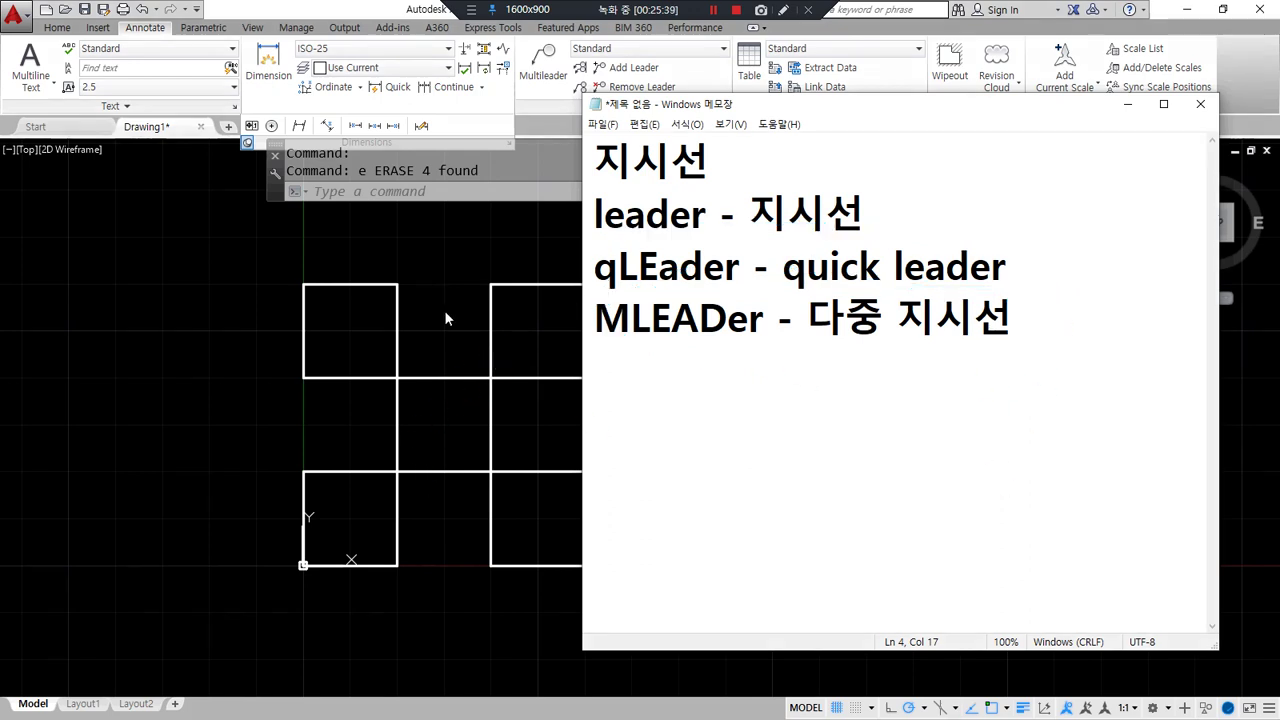
# Switch to AutoCAD and draw a quick leader from the first upper square's top-left corner, slanting up to a horizontal landing about 8 units long
pyautogui.click(256, 295)
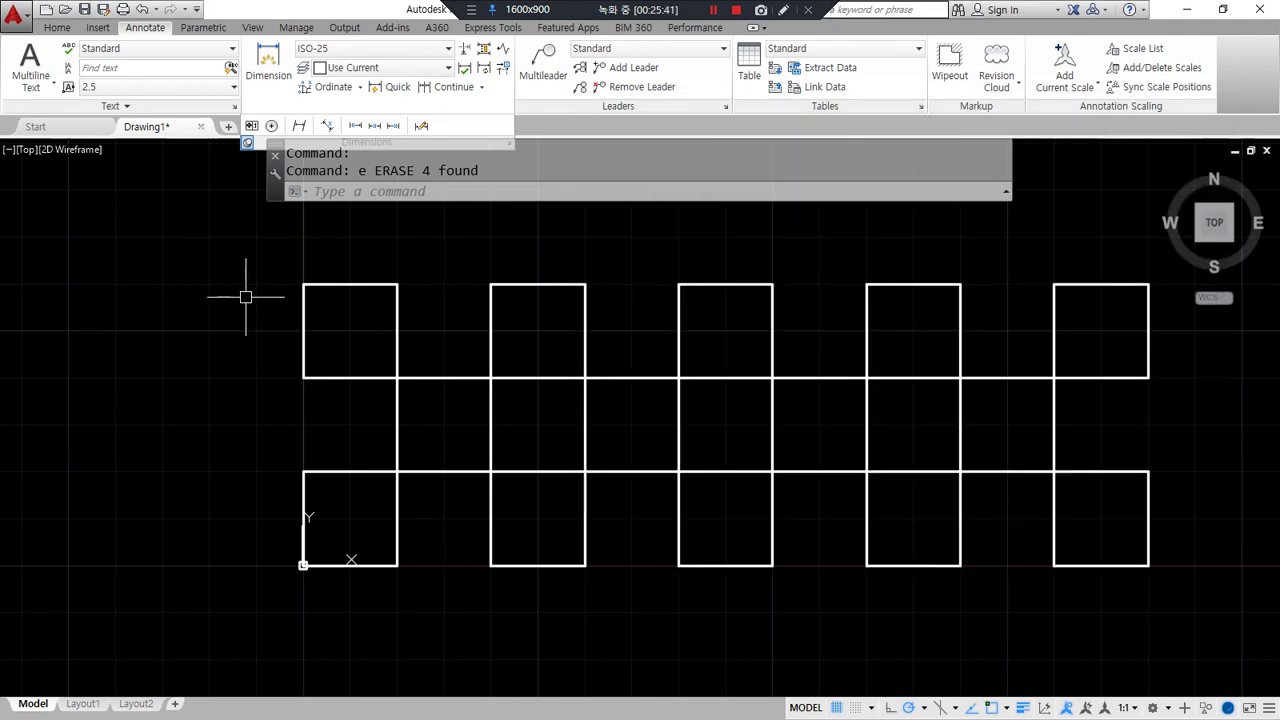
pyautogui.write('le')
pyautogui.press('Return')
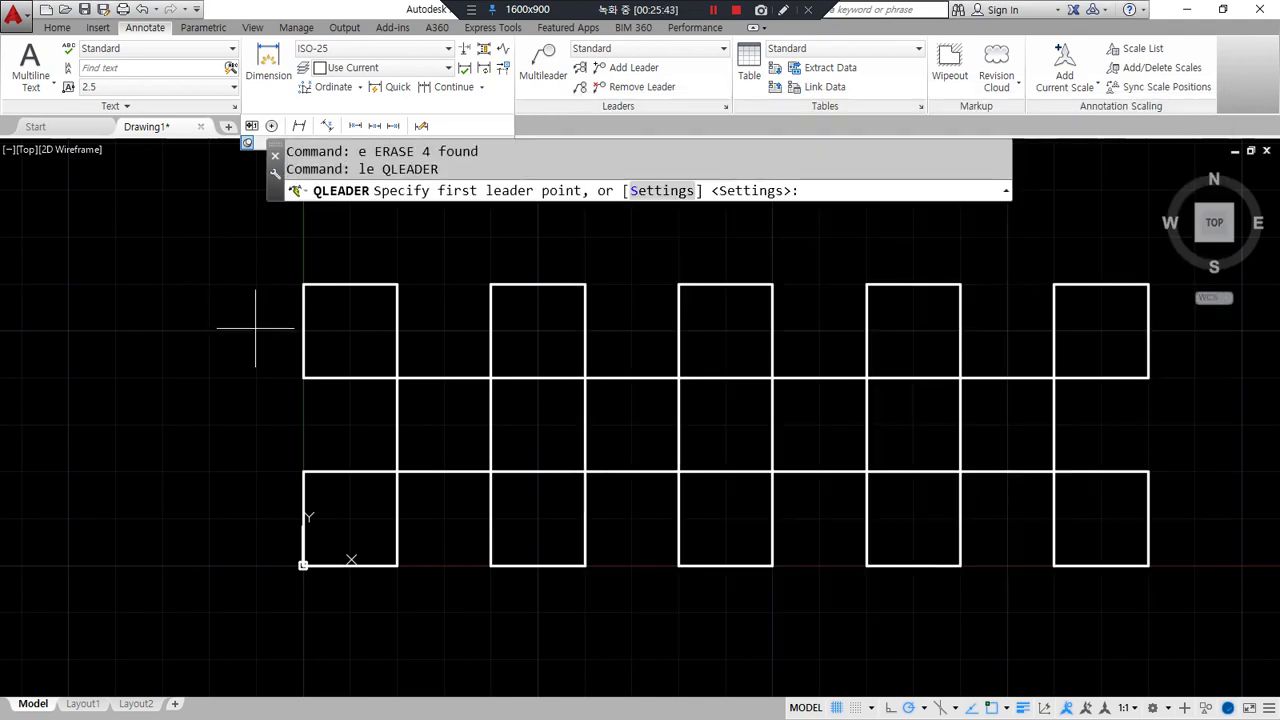
pyautogui.moveTo(537, 302); pyautogui.dragTo(538, 350, button='middle')
pyautogui.hotkey('ctrl', 'alt', 'd')
pyautogui.moveTo(472, 215)
pyautogui.mouseDown()
pyautogui.moveTo(435, 189)
pyautogui.moveTo(578, 172)
pyautogui.moveTo(560, 222)
pyautogui.moveTo(462, 226)
pyautogui.mouseUp()
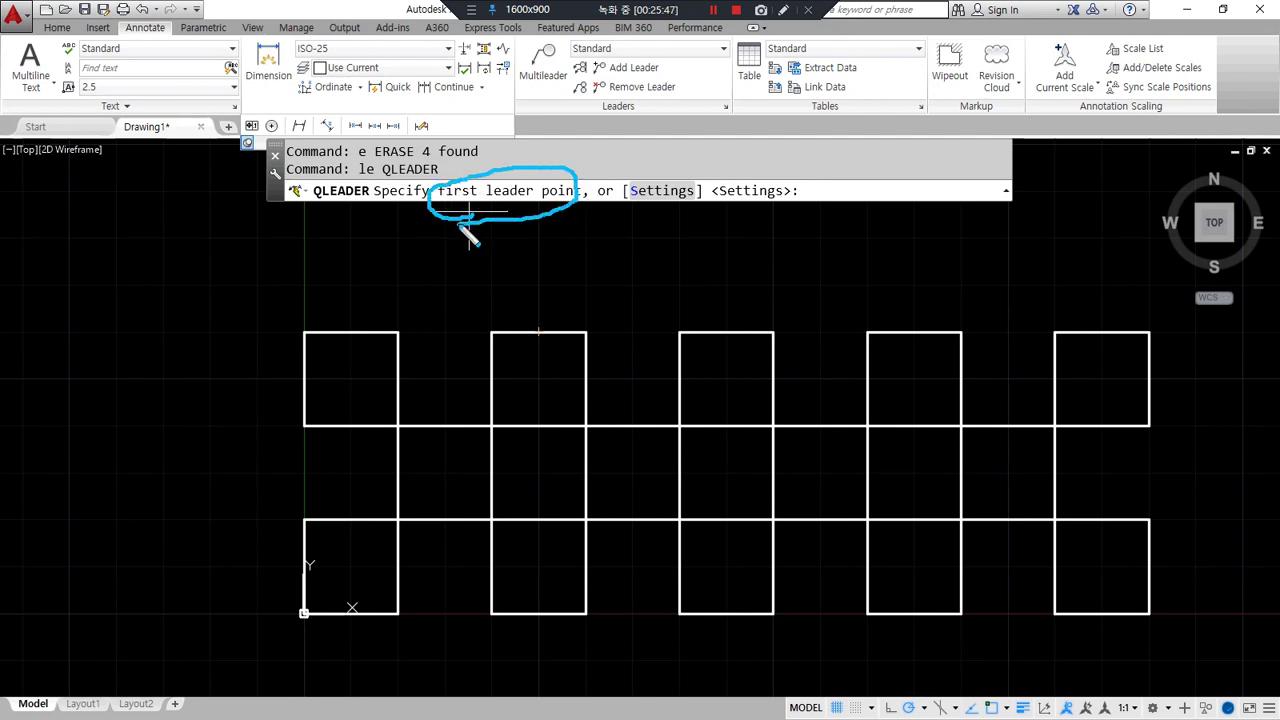
pyautogui.hotkey('ctrl', 'alt', 'd')
pyautogui.moveTo(316, 320); pyautogui.dragTo(314, 357, button='middle')
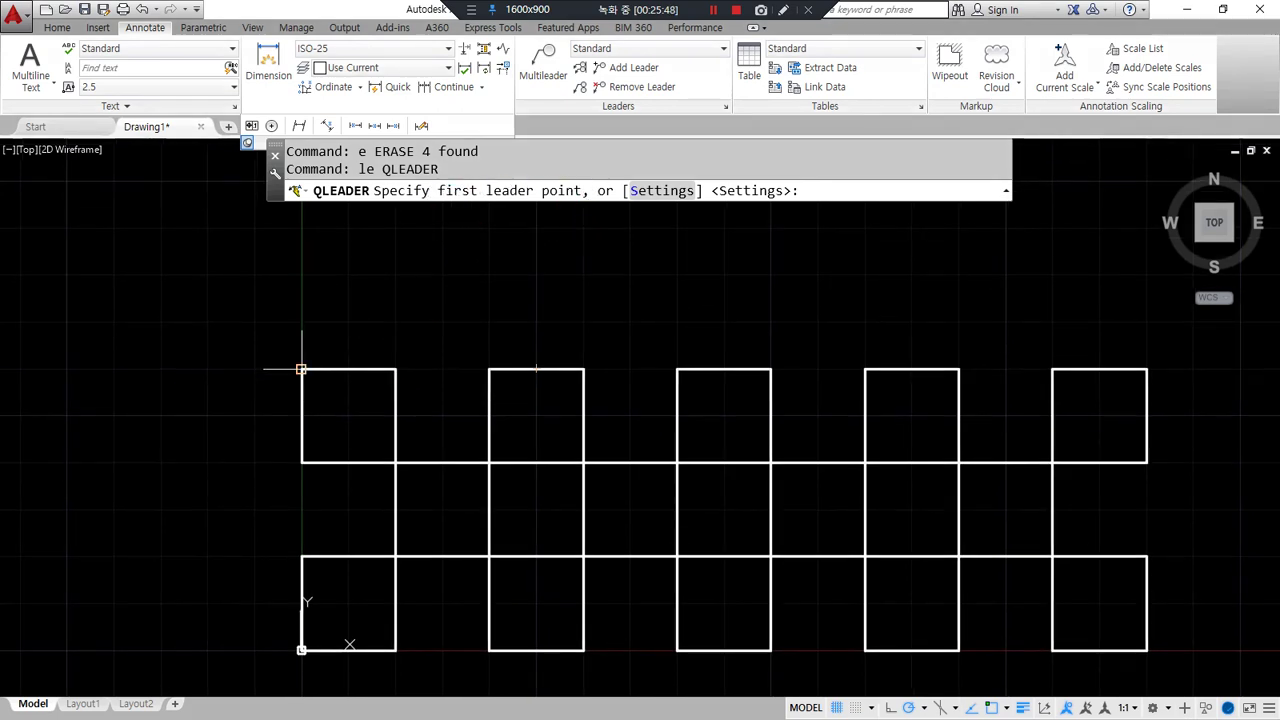
pyautogui.click(301, 369)
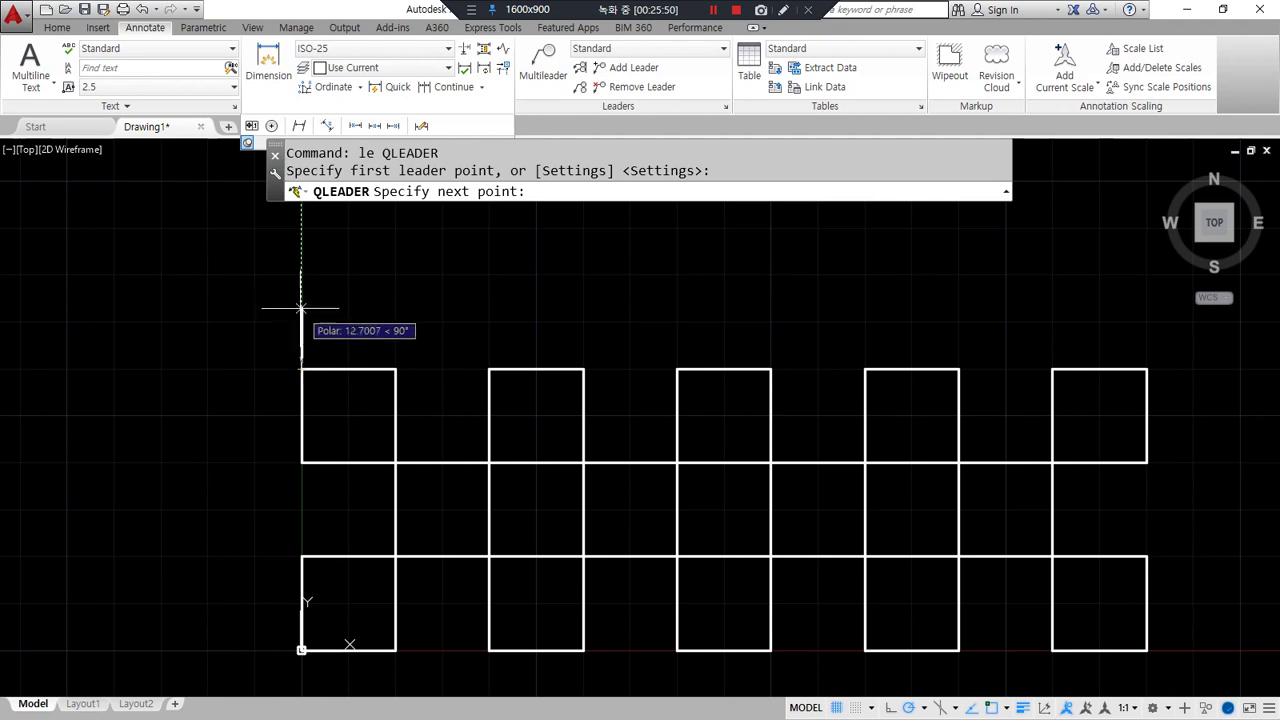
pyautogui.click(357, 271)
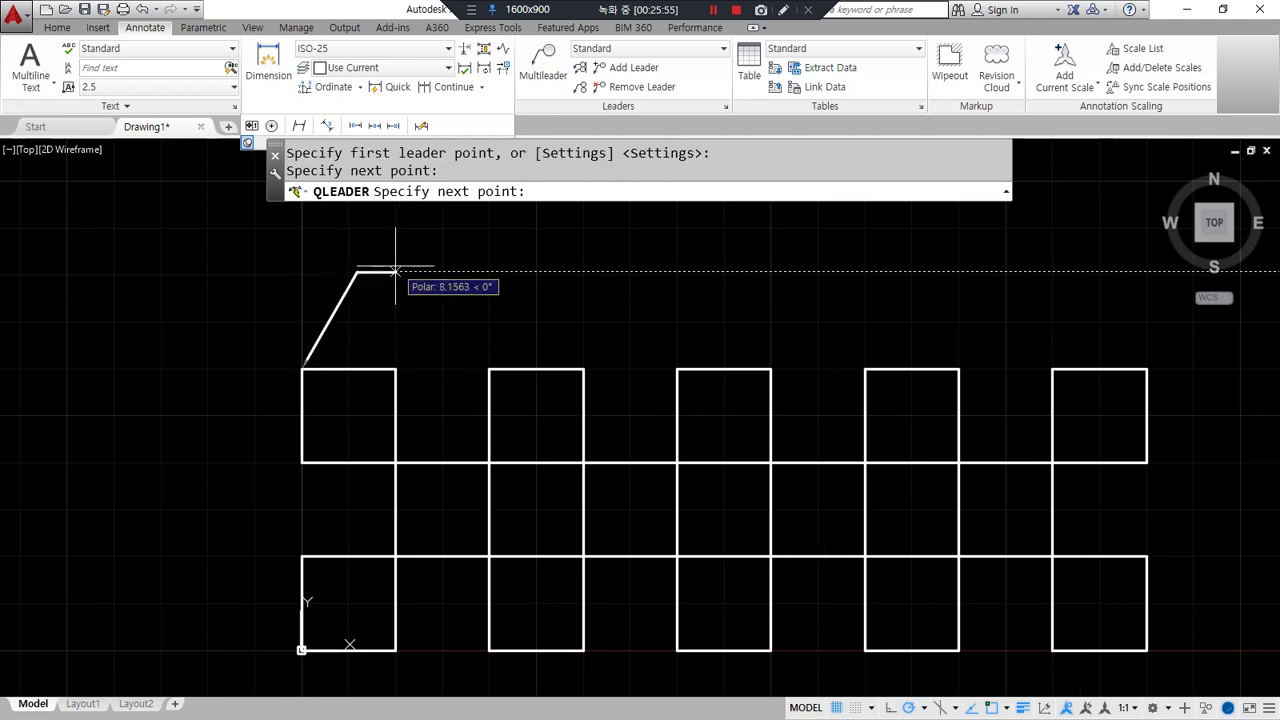
pyautogui.click(395, 271)
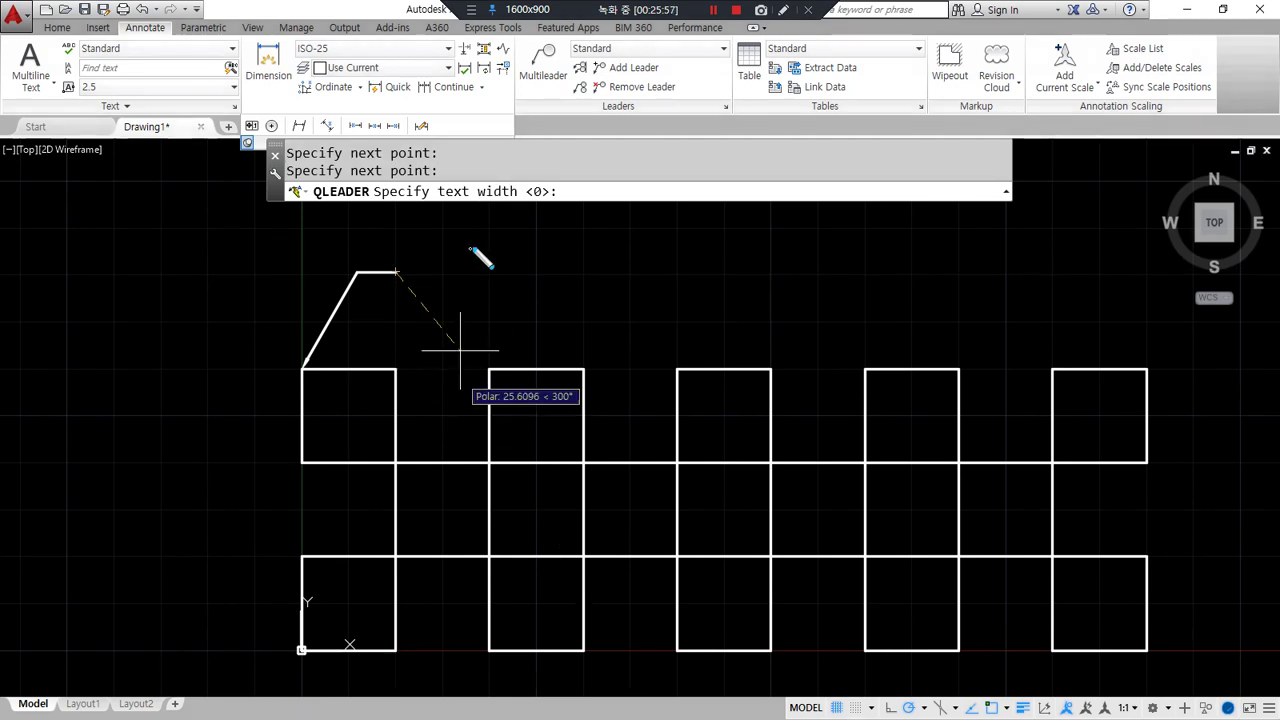
pyautogui.moveTo(450, 228)
pyautogui.mouseDown()
pyautogui.moveTo(468, 177)
pyautogui.moveTo(500, 230)
pyautogui.mouseUp()
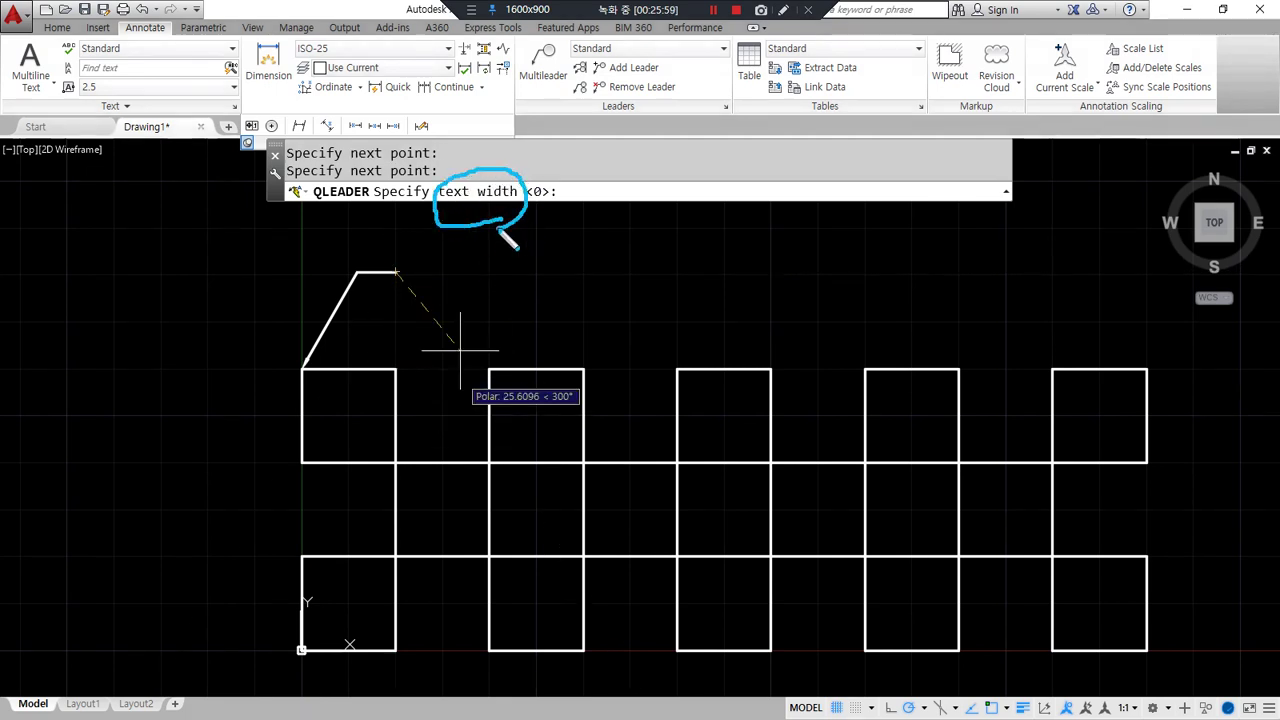
pyautogui.press('Escape')
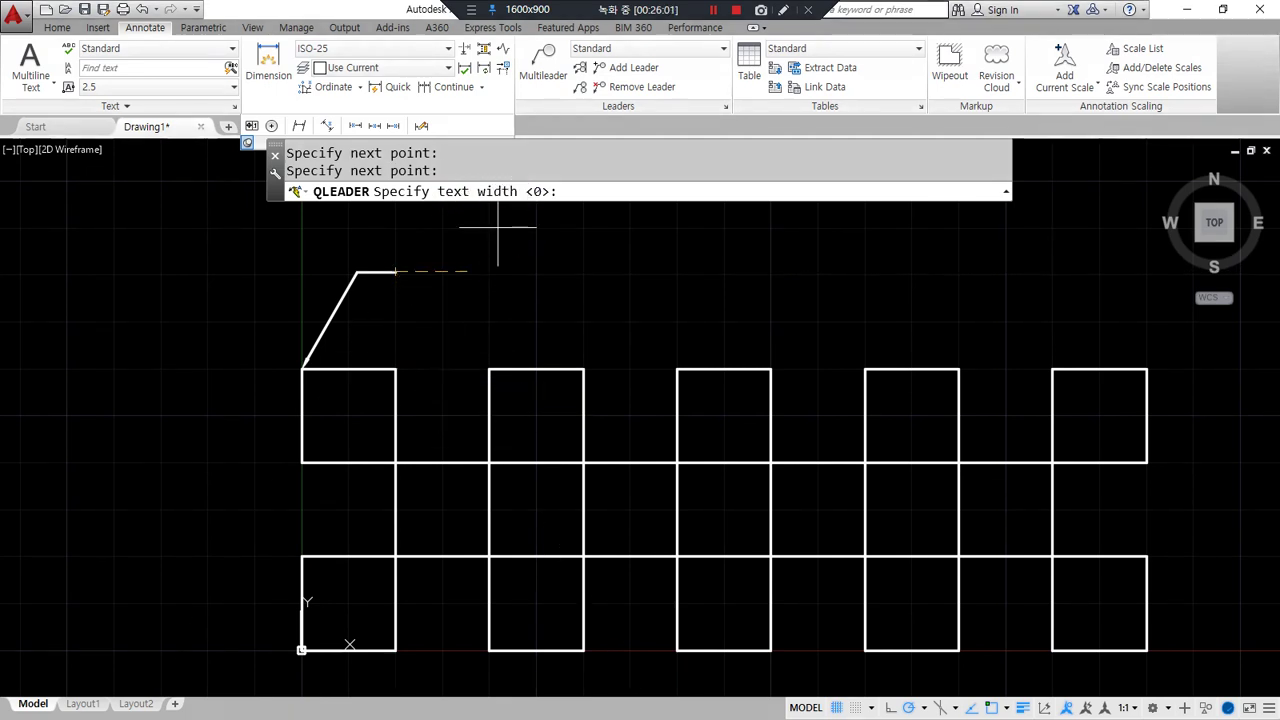
pyautogui.press('Return')
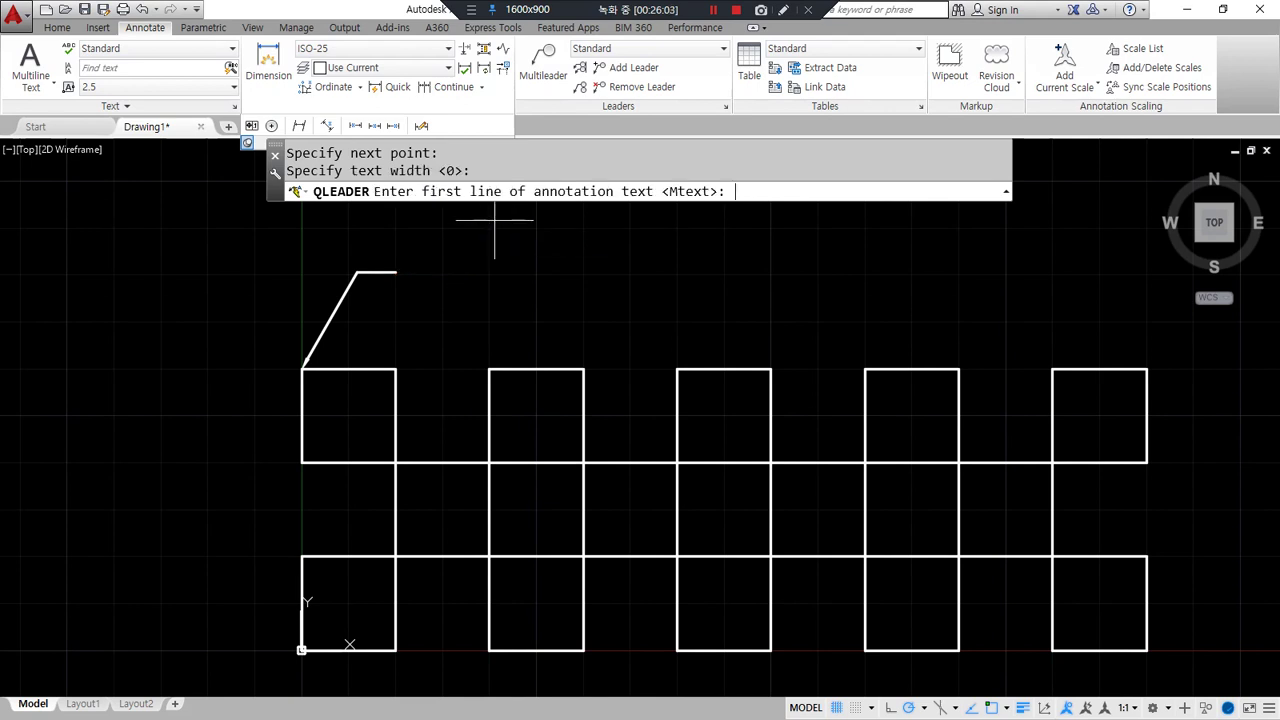
pyautogui.moveTo(382, 202)
pyautogui.mouseDown()
pyautogui.moveTo(441, 203)
pyautogui.moveTo(418, 182)
pyautogui.moveTo(497, 204)
pyautogui.moveTo(645, 212)
pyautogui.moveTo(545, 200)
pyautogui.moveTo(612, 222)
pyautogui.moveTo(377, 213)
pyautogui.mouseUp()
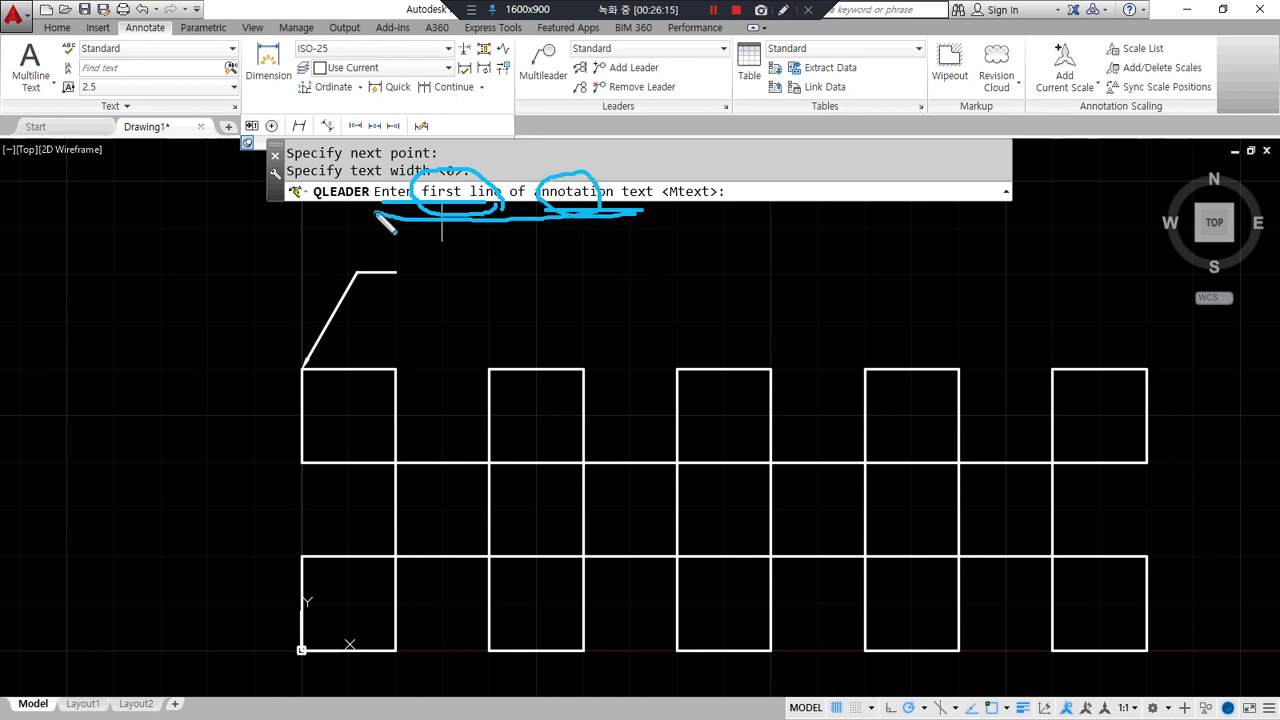
pyautogui.moveTo(745, 185)
pyautogui.mouseDown()
pyautogui.moveTo(827, 185)
pyautogui.moveTo(857, 261)
pyautogui.mouseUp()
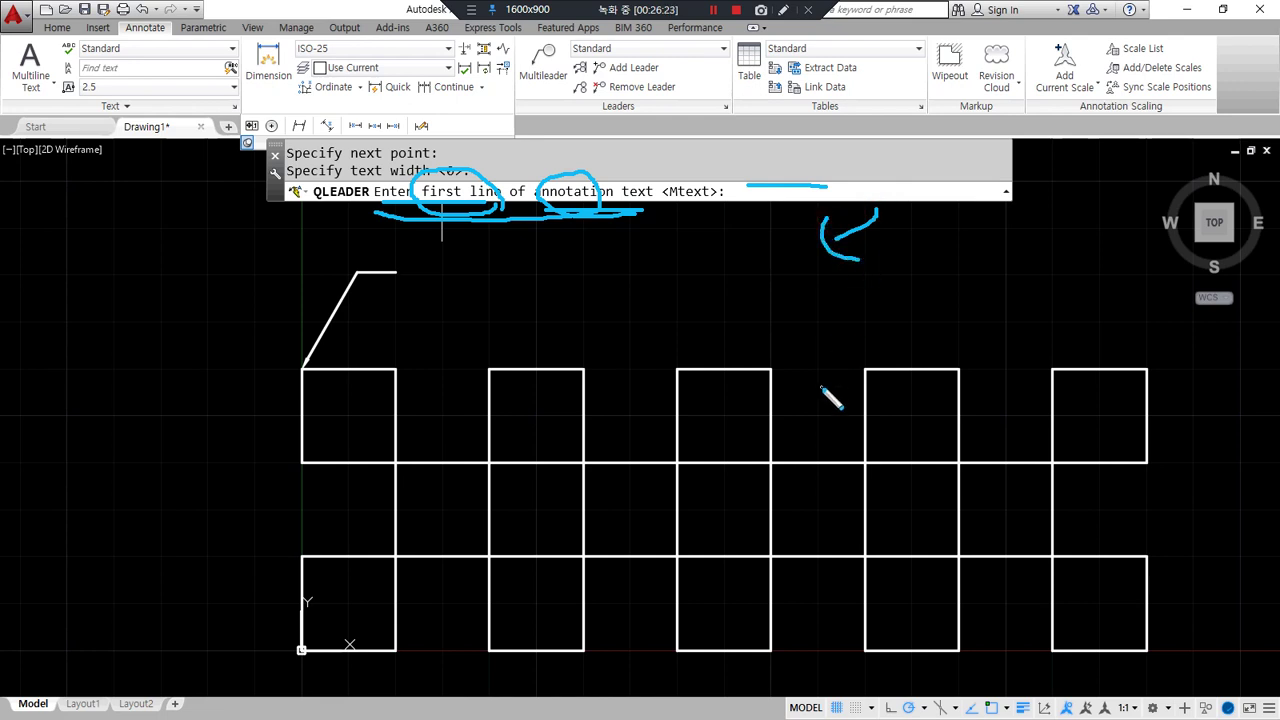
pyautogui.press('Escape')
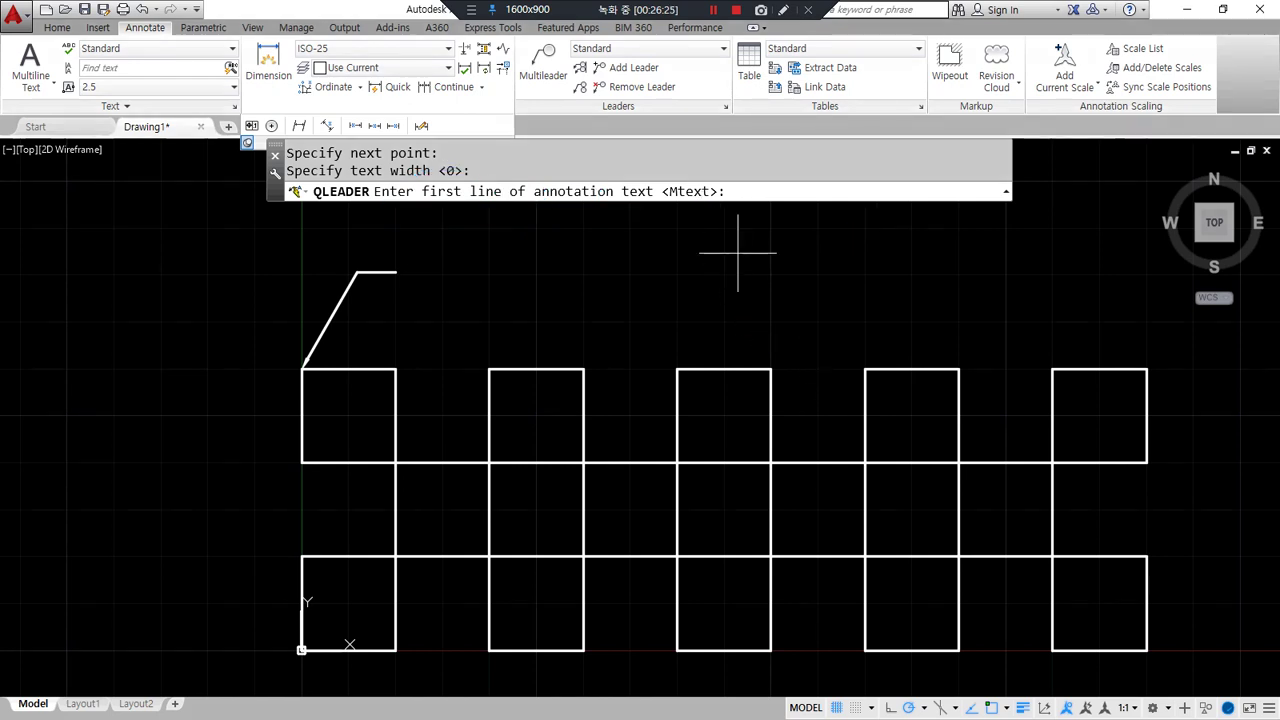
pyautogui.press('Return')
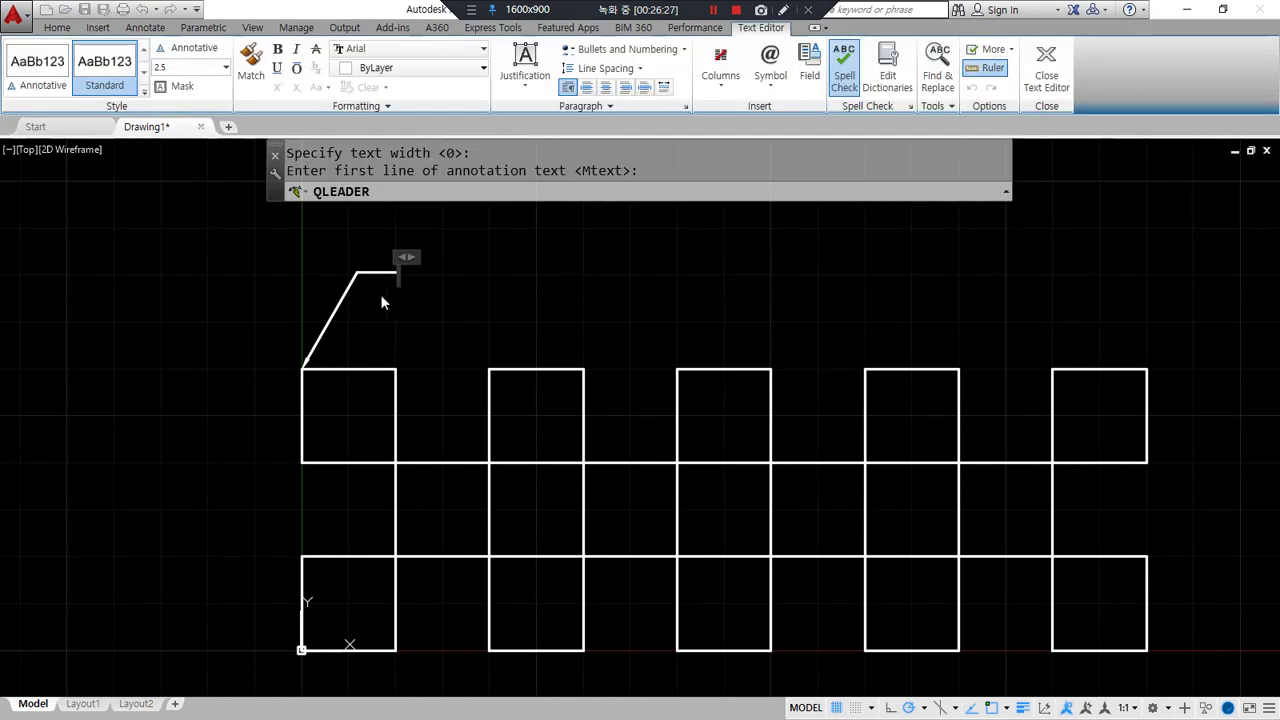
pyautogui.moveTo(520, 372)
pyautogui.mouseDown()
pyautogui.moveTo(388, 338)
pyautogui.moveTo(658, 312)
pyautogui.moveTo(540, 408)
pyautogui.mouseUp()
pyautogui.press('Escape')
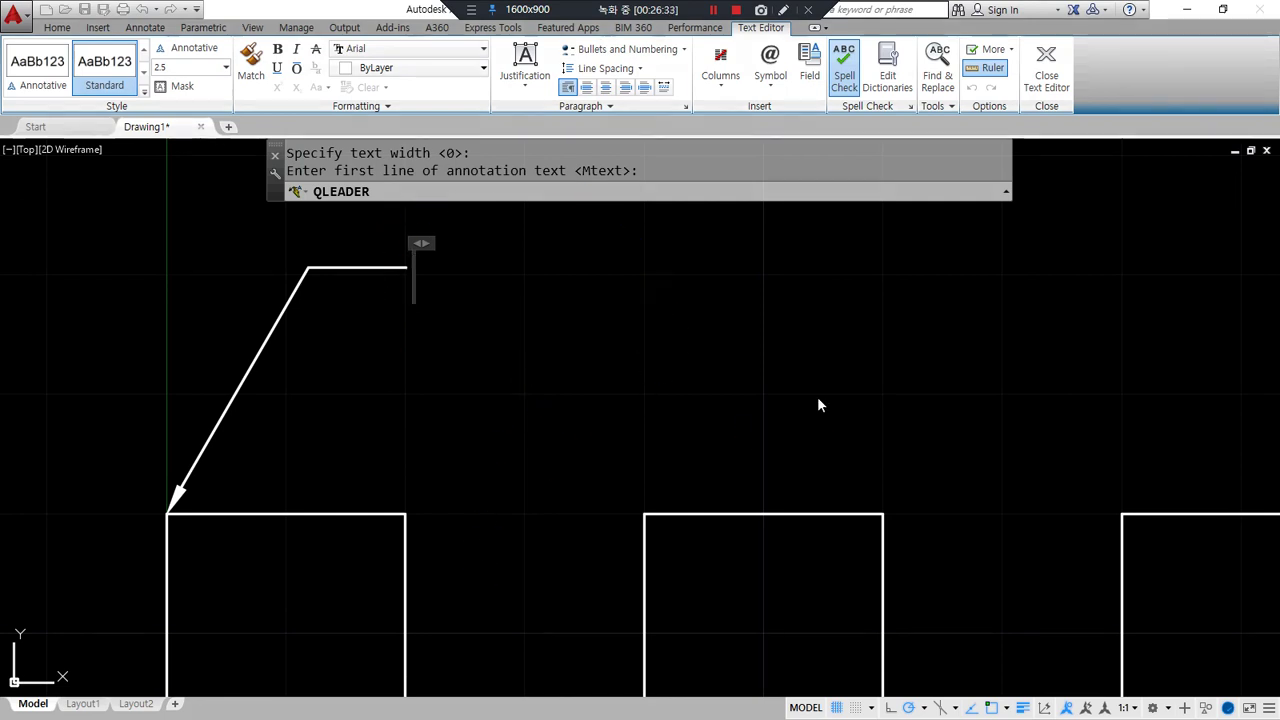
pyautogui.write('%%c')
pyautogui.write('20')
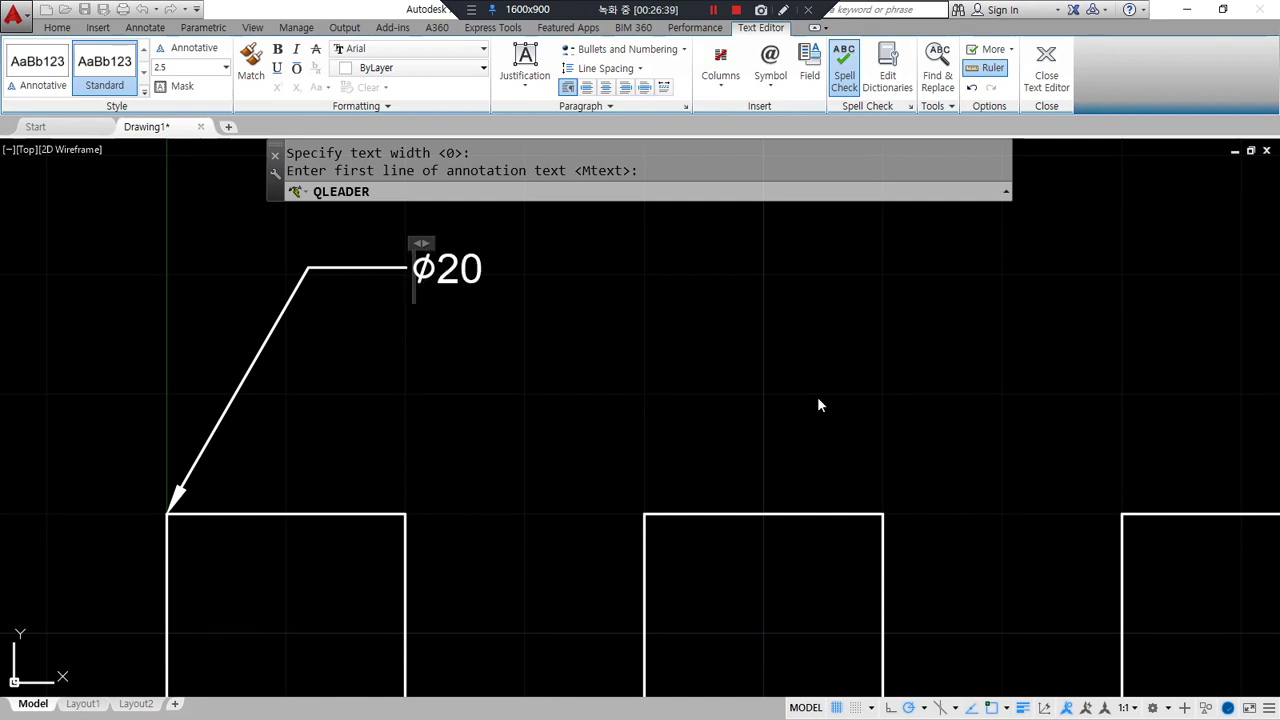
pyautogui.write(' @250')
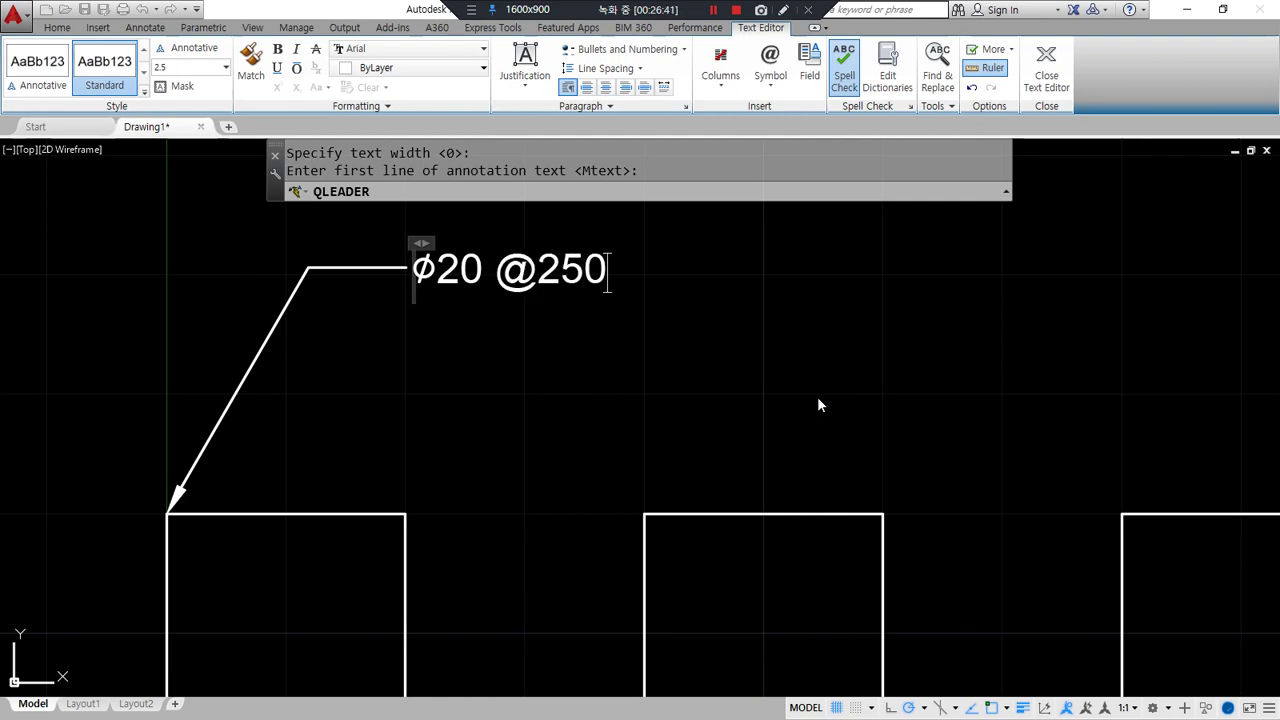
pyautogui.press('Home')
pyautogui.write('온수파잎')
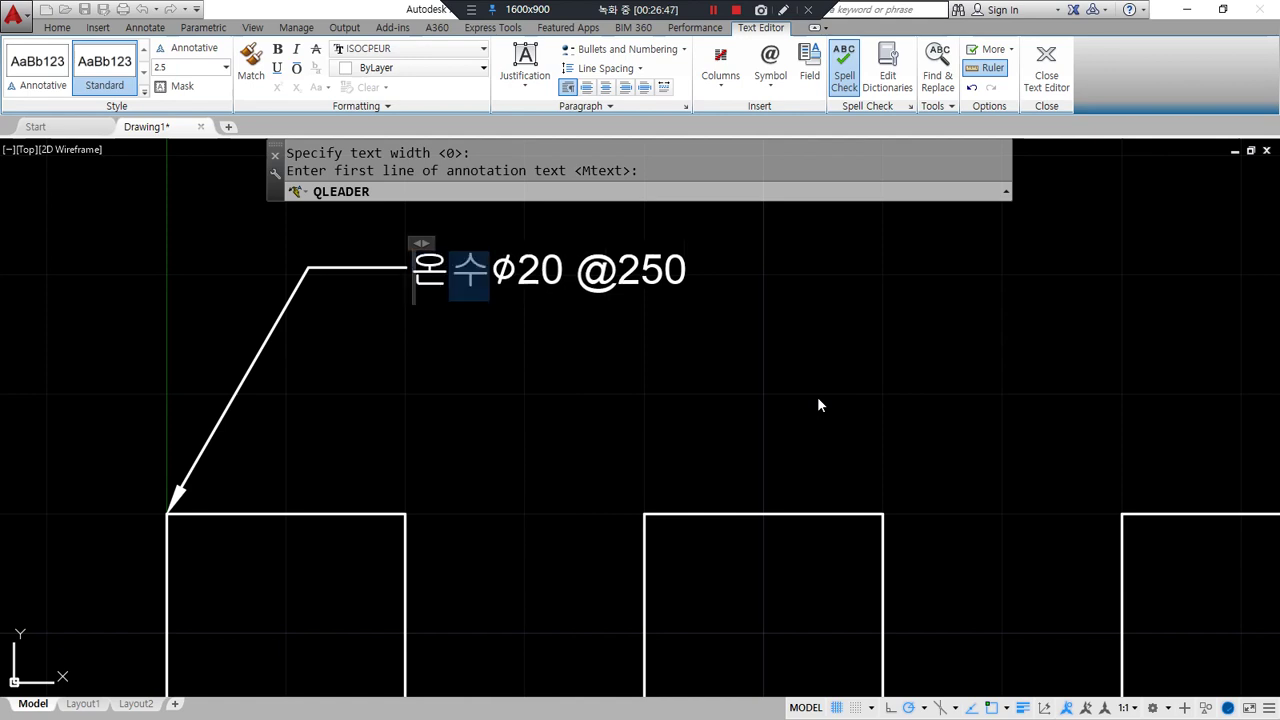
pyautogui.write('프')
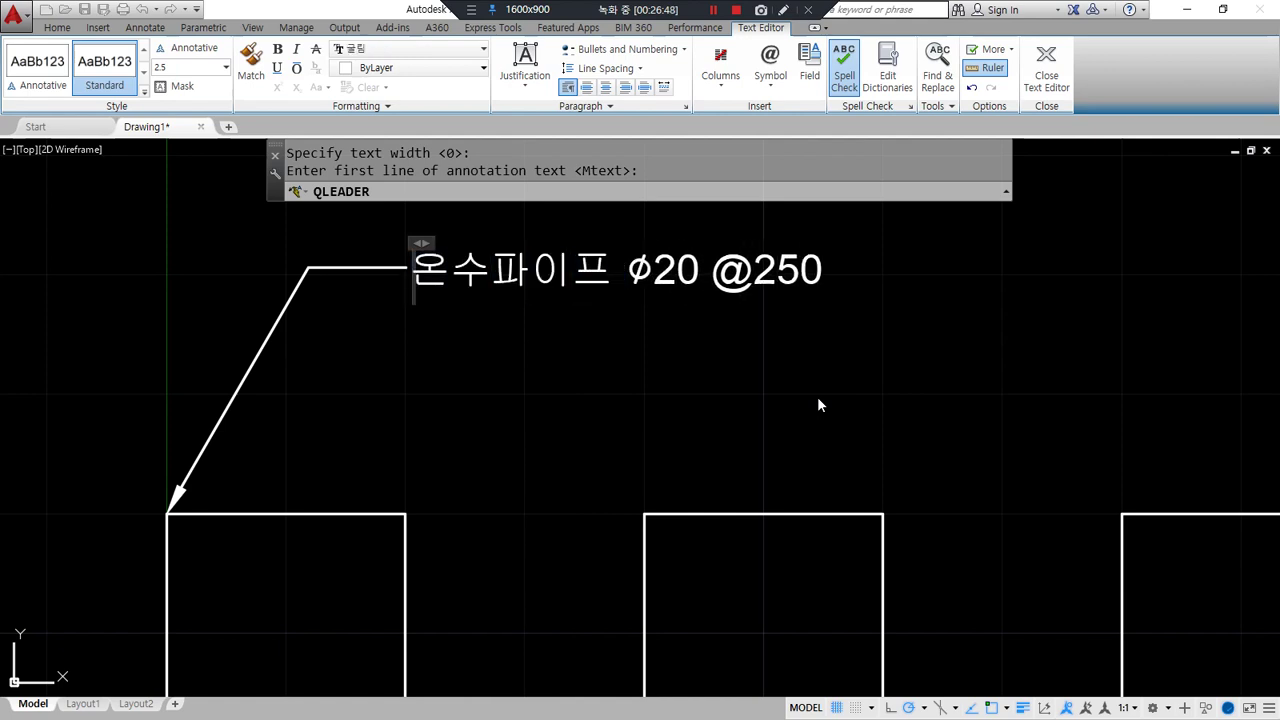
pyautogui.click(817, 398)
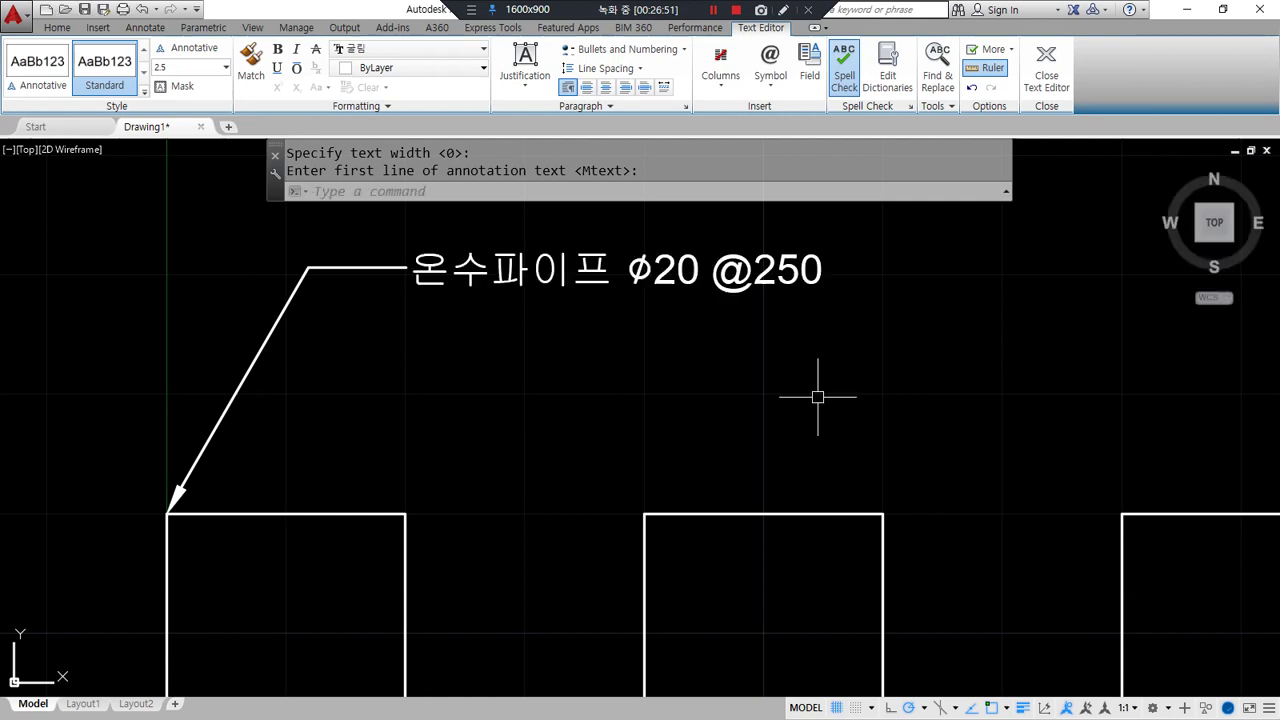
pyautogui.press('Return')
pyautogui.moveTo(505, 318)
pyautogui.mouseDown()
pyautogui.moveTo(457, 329)
pyautogui.moveTo(528, 327)
pyautogui.mouseUp()
pyautogui.moveTo(665, 317)
pyautogui.mouseDown()
pyautogui.moveTo(690, 236)
pyautogui.moveTo(697, 292)
pyautogui.mouseUp()
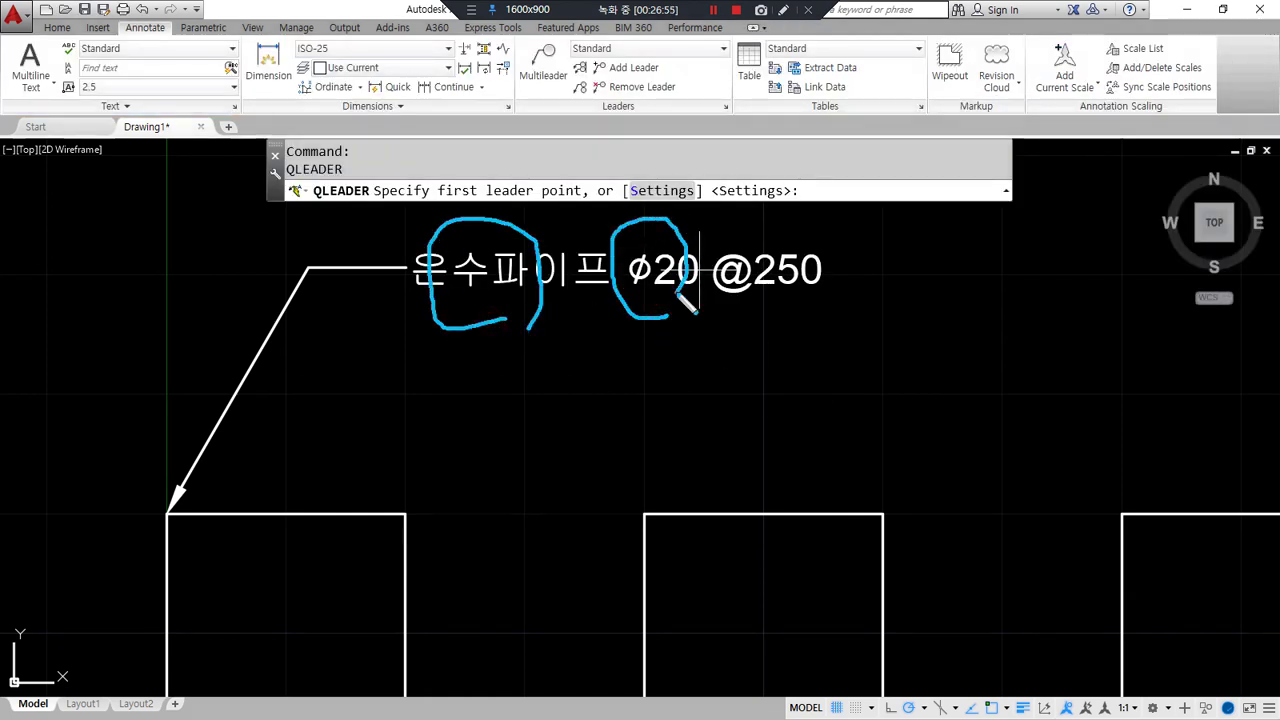
pyautogui.moveTo(815, 318)
pyautogui.mouseDown()
pyautogui.moveTo(740, 299)
pyautogui.moveTo(812, 318)
pyautogui.mouseUp()
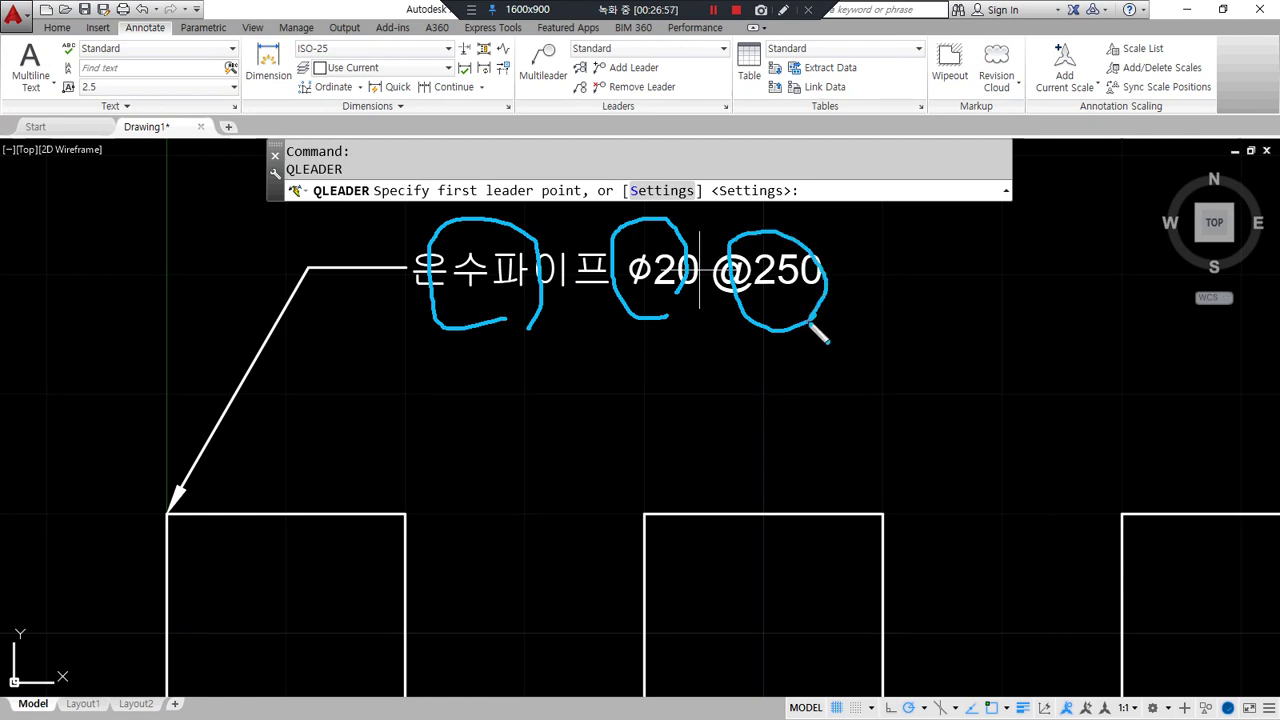
pyautogui.moveTo(366, 261)
pyautogui.mouseDown()
pyautogui.moveTo(300, 268)
pyautogui.moveTo(165, 512)
pyautogui.moveTo(152, 507)
pyautogui.moveTo(176, 490)
pyautogui.mouseUp()
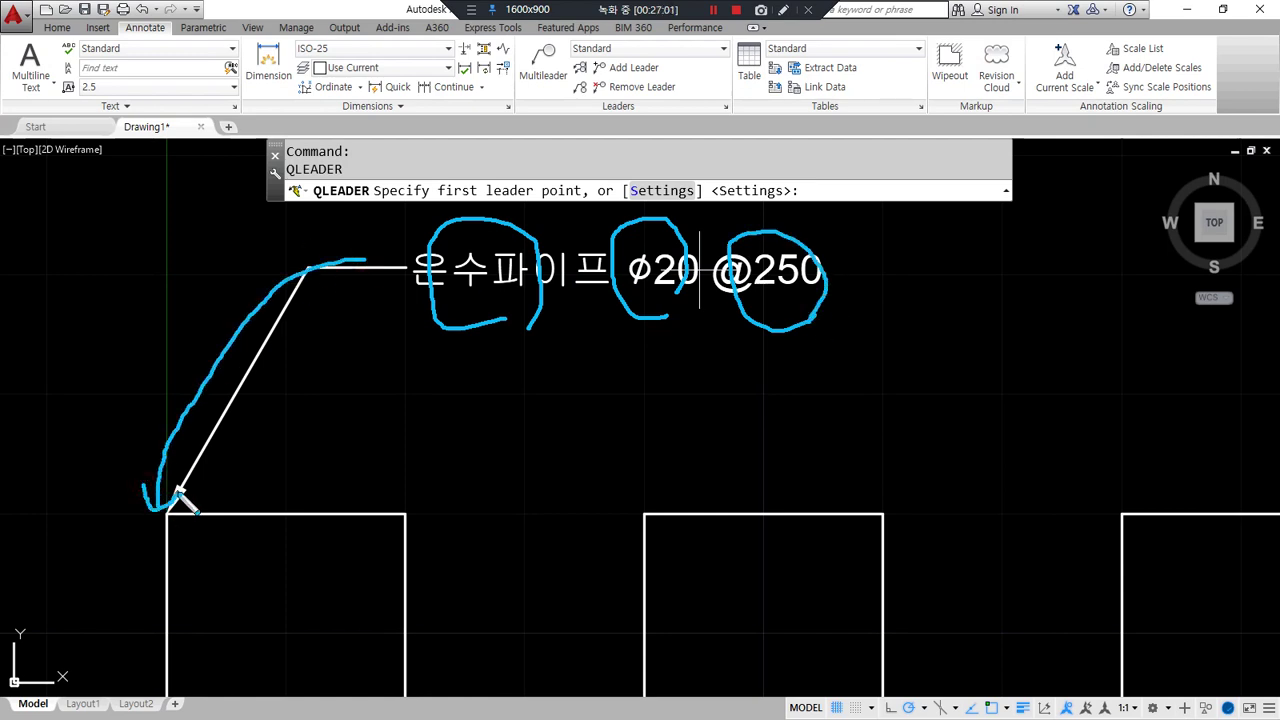
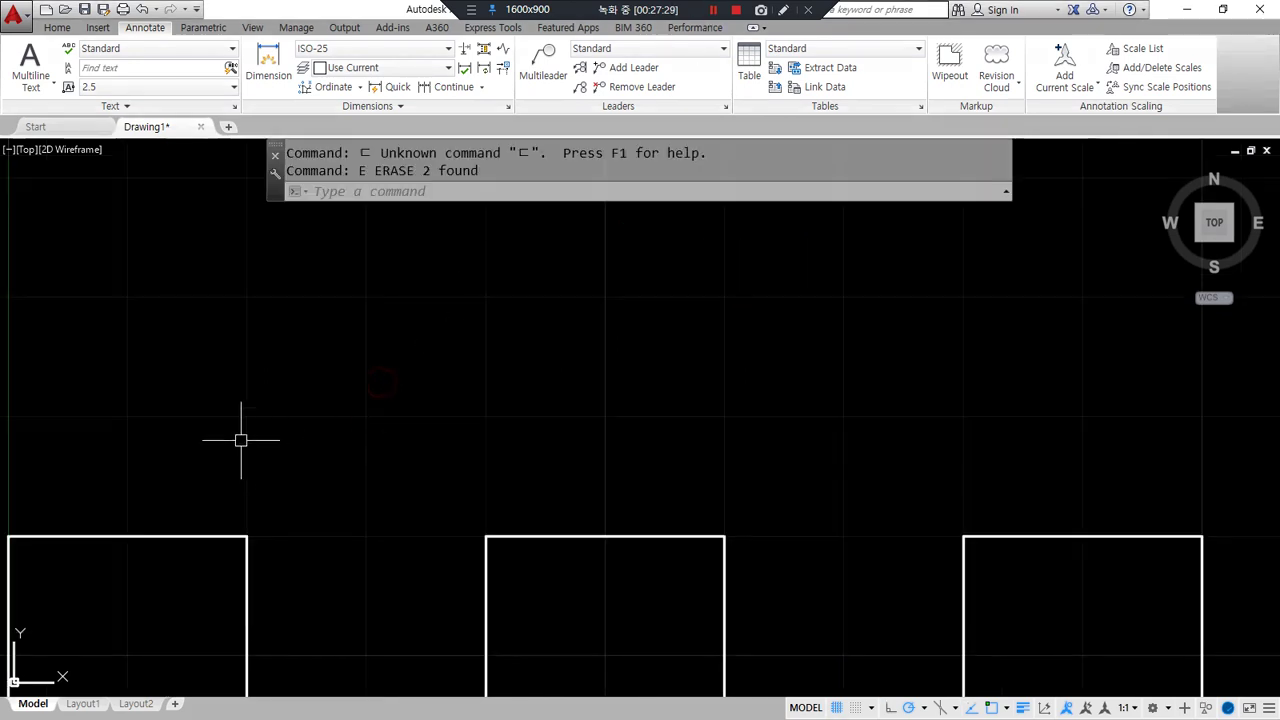
pyautogui.moveTo(241, 441); pyautogui.dragTo(471, 411, button='middle')
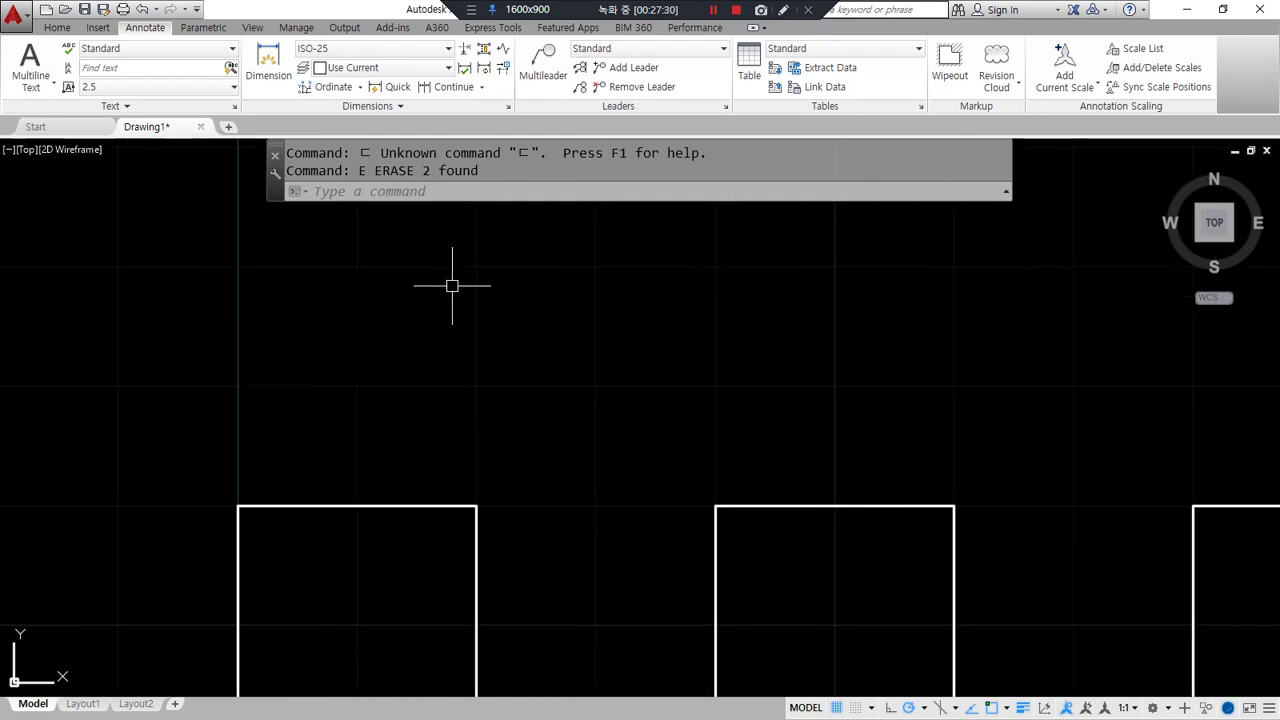
# Draw a quick leader from the midpoint of the first upper square's top edge, straight up to a horizontal landing about 4.2 units long
pyautogui.write('ql')
pyautogui.press('Return')
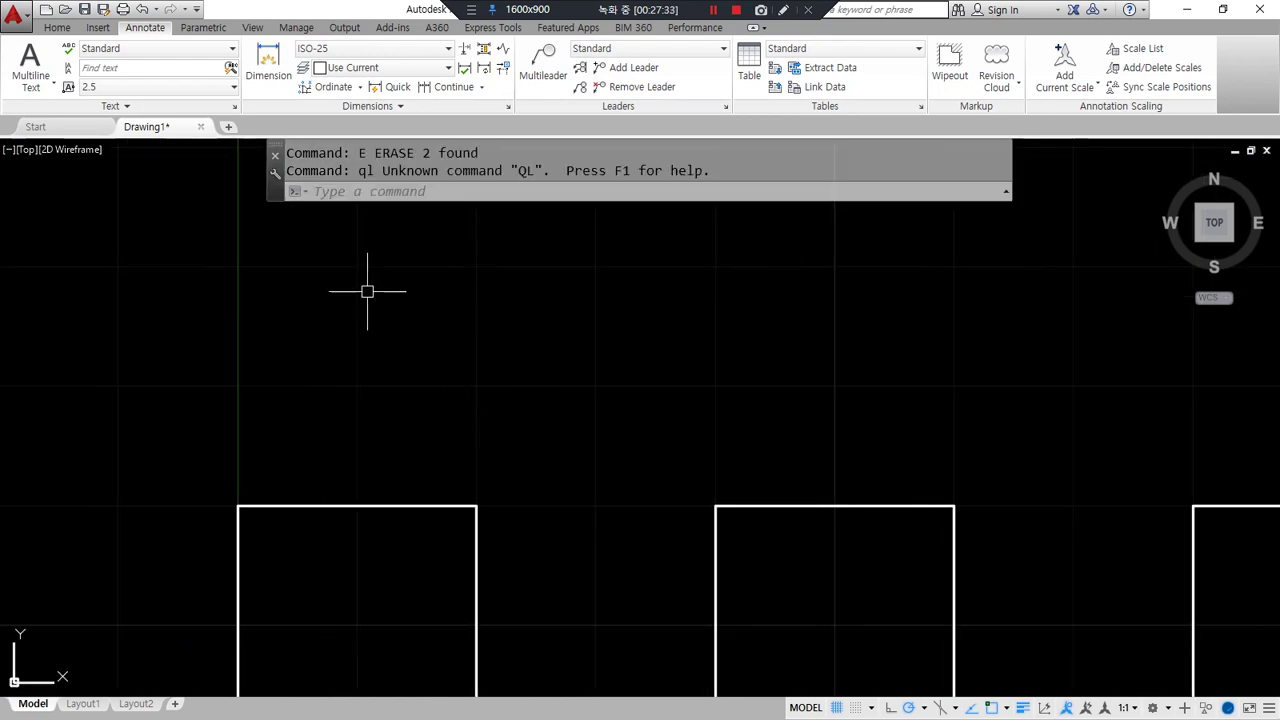
pyautogui.write('e')
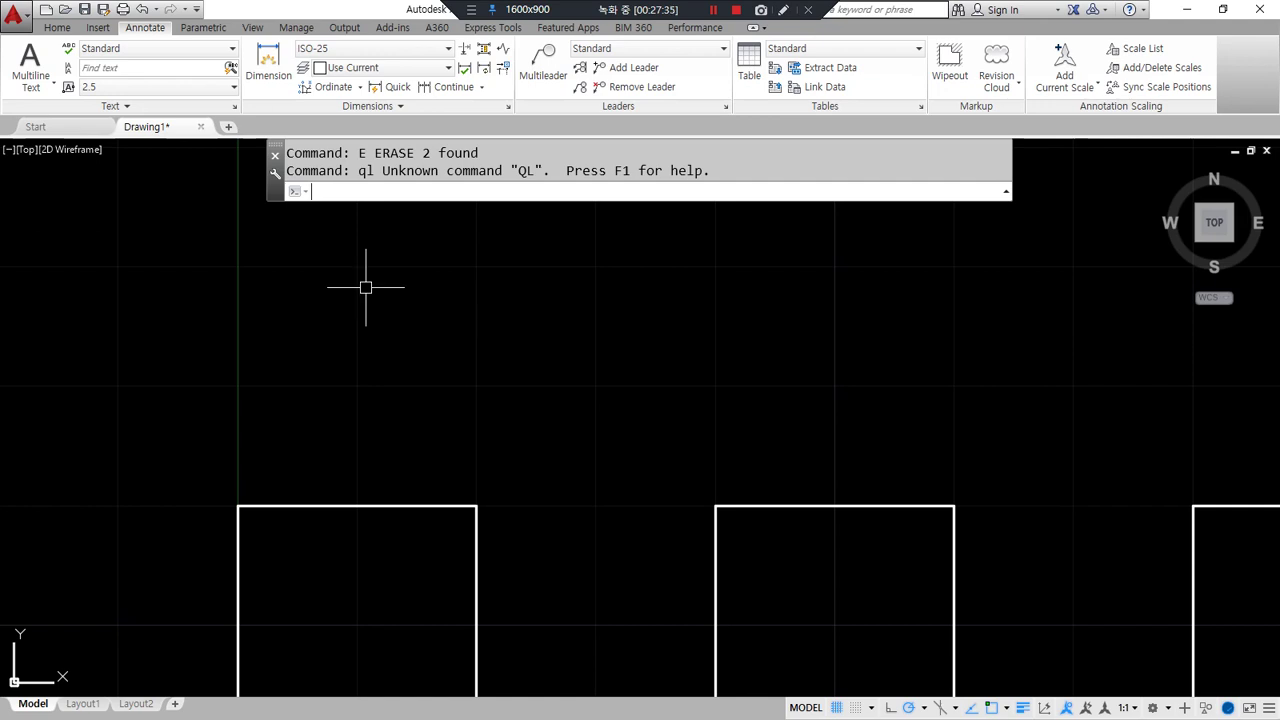
pyautogui.press('Return')
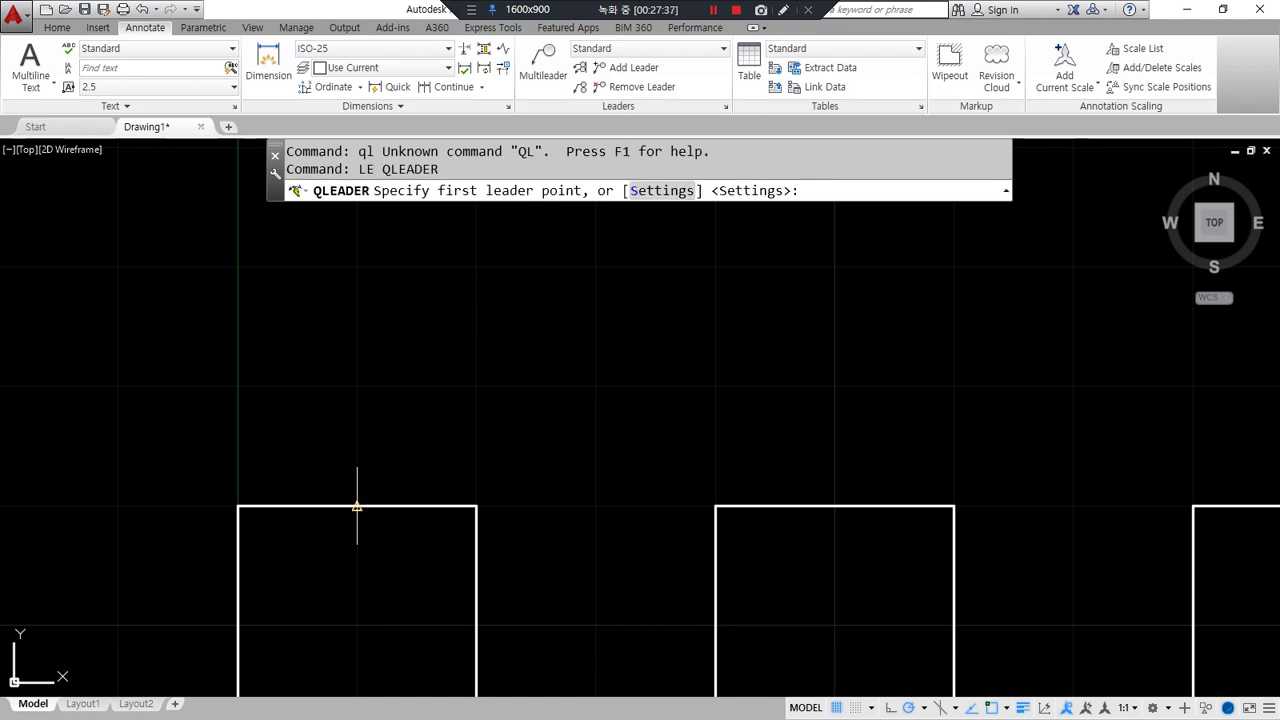
pyautogui.click(357, 507)
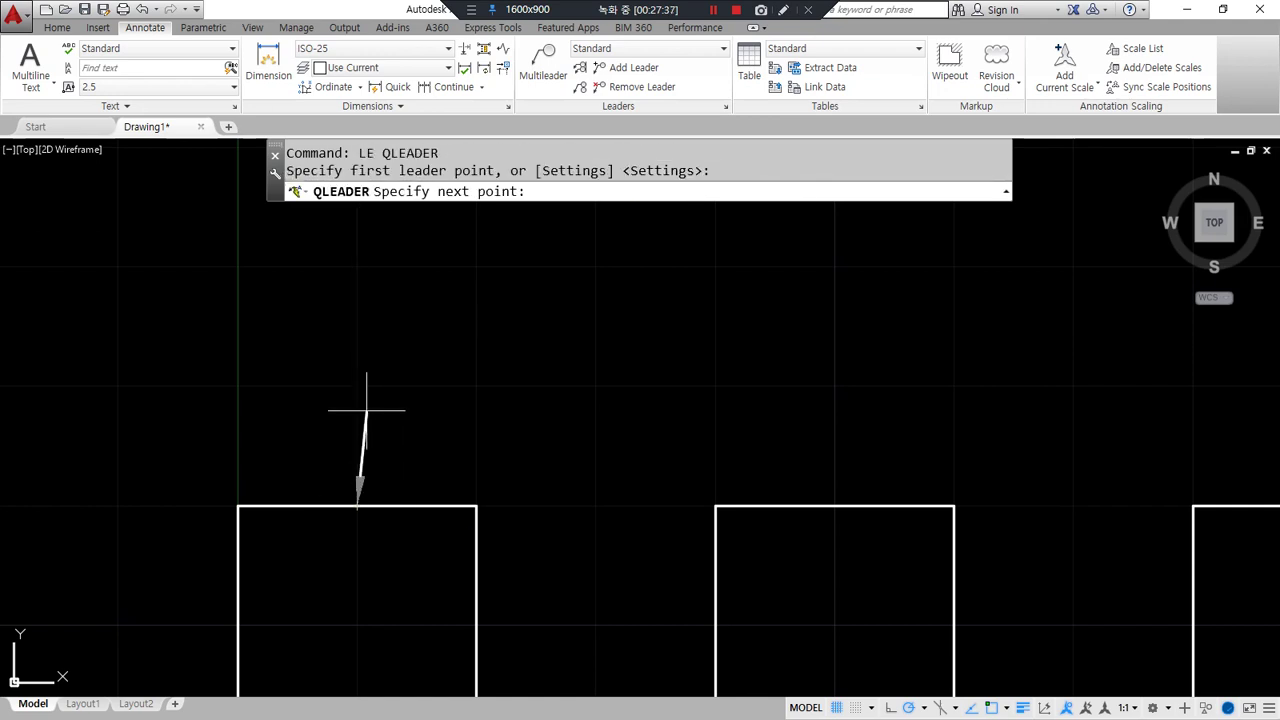
pyautogui.click(357, 300)
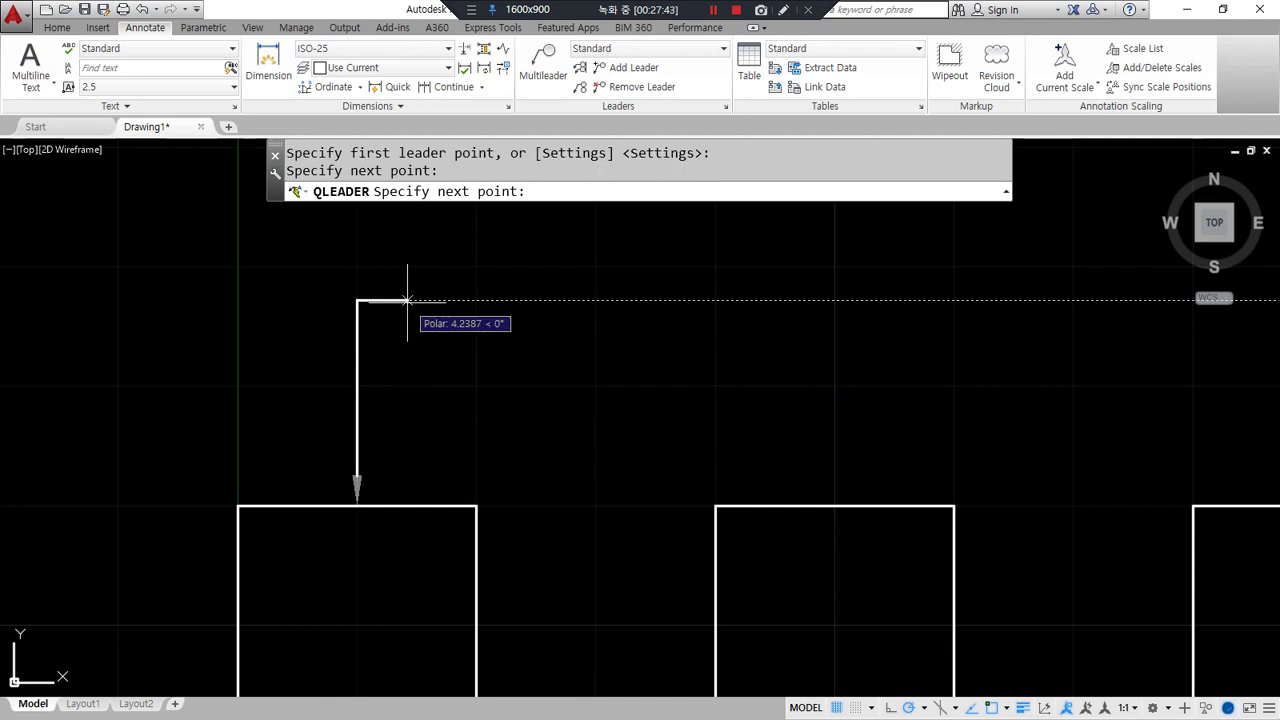
pyautogui.click(407, 300)
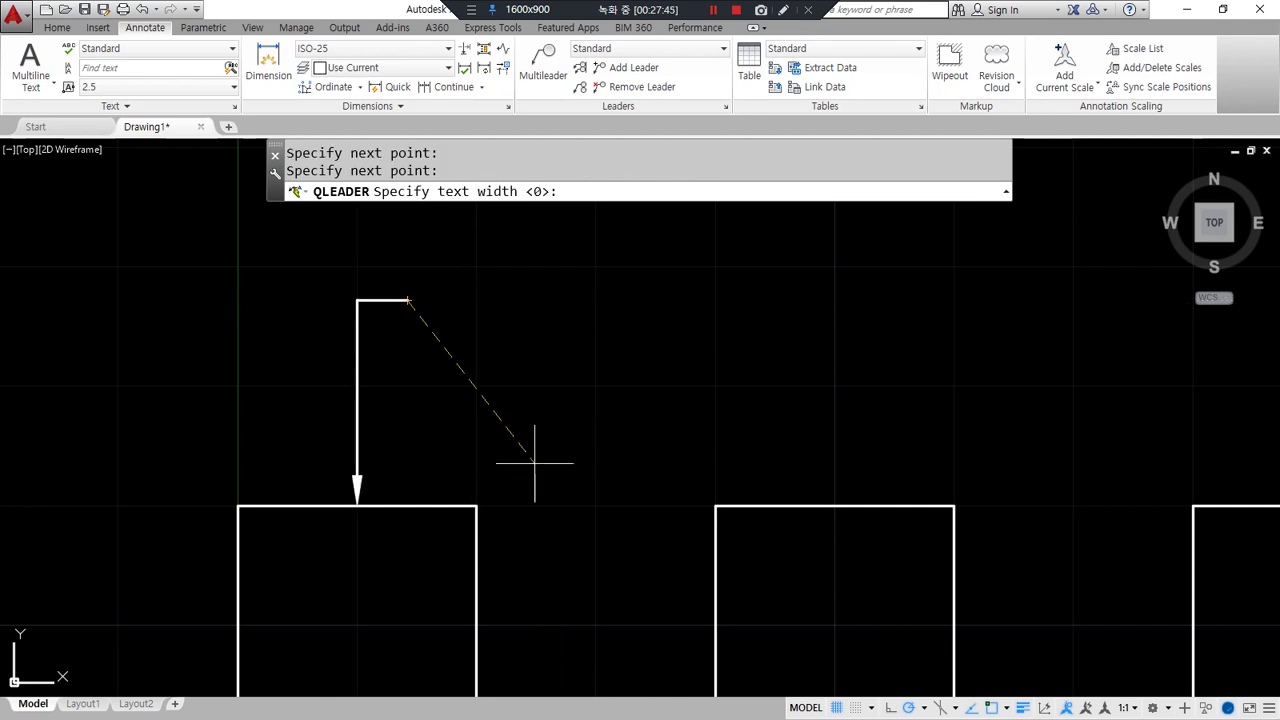
# Keep the leader's default text width of 0 and enter "THK 150 철근콘크리트" as the first line of its multiline annotation
pyautogui.press('Return')
pyautogui.press('Return')
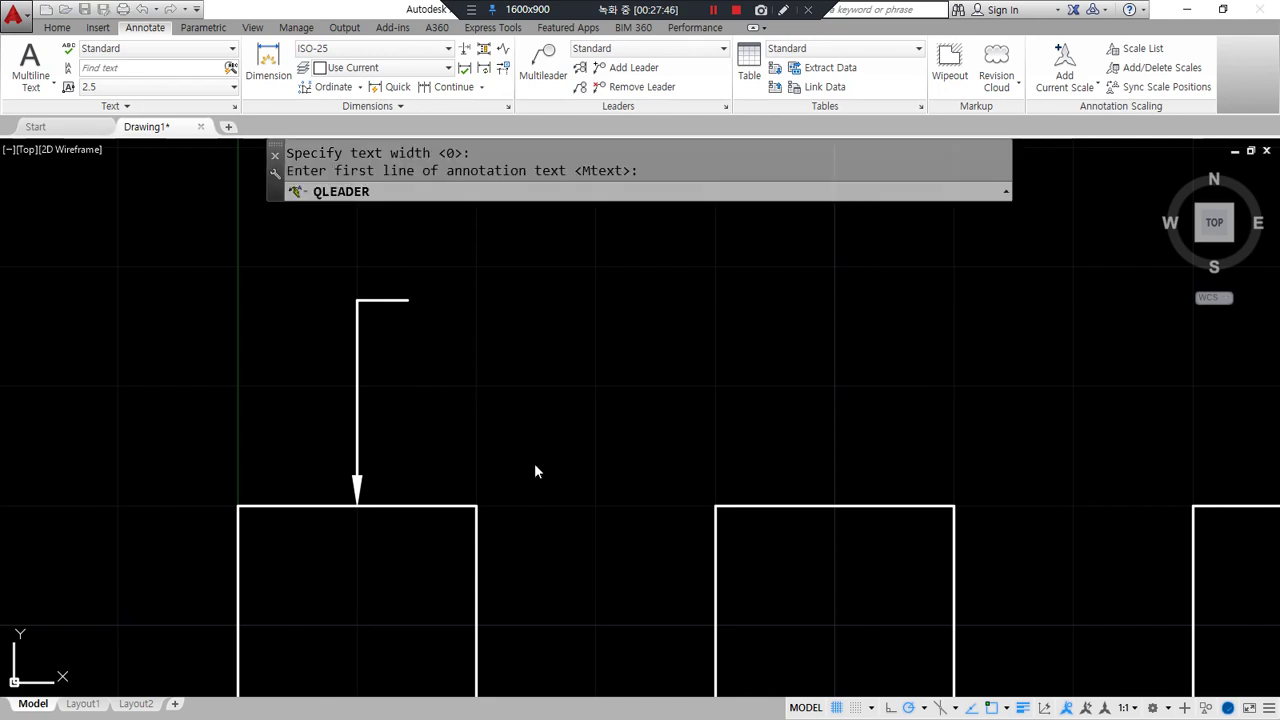
pyautogui.write('THK')
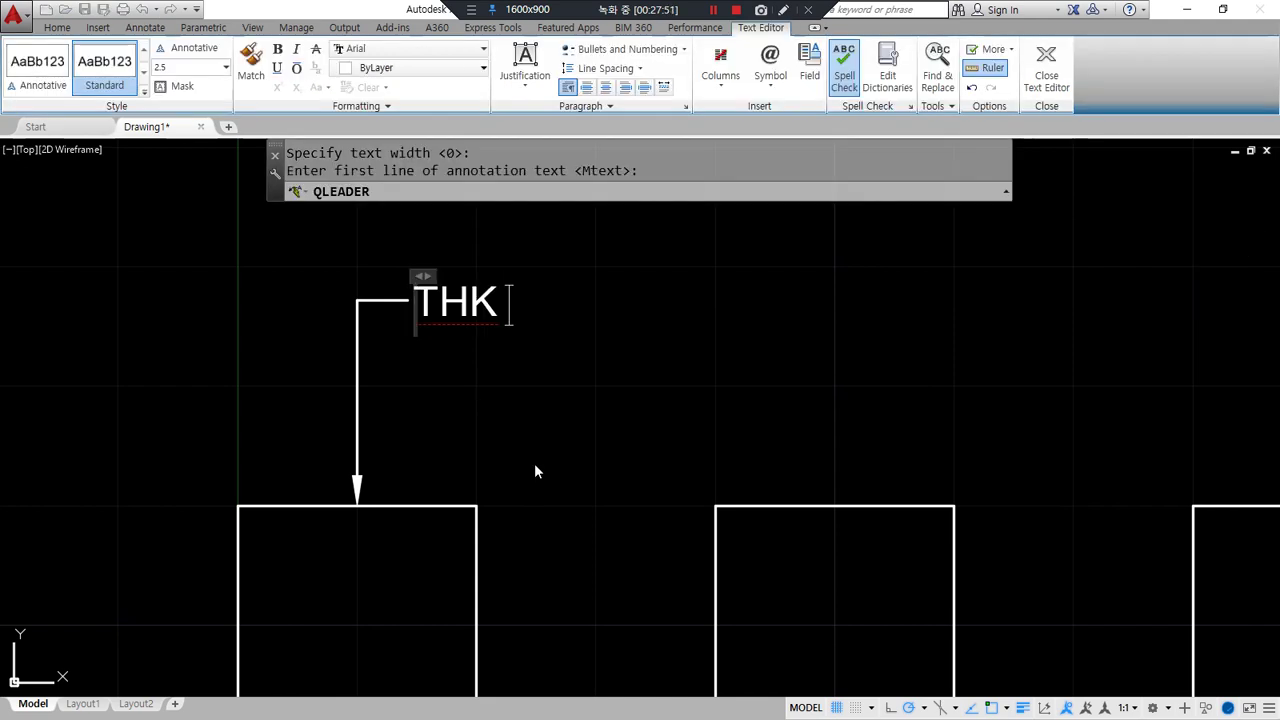
pyautogui.write(' 15')
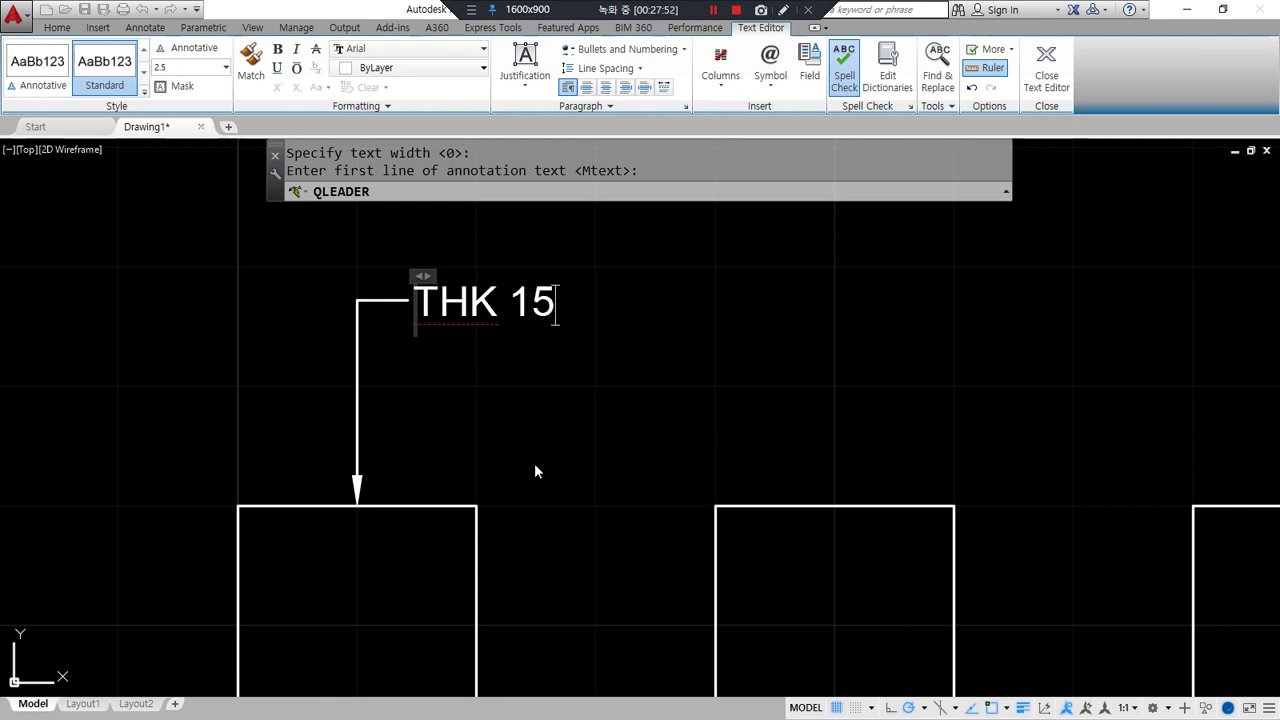
pyautogui.write('0 철')
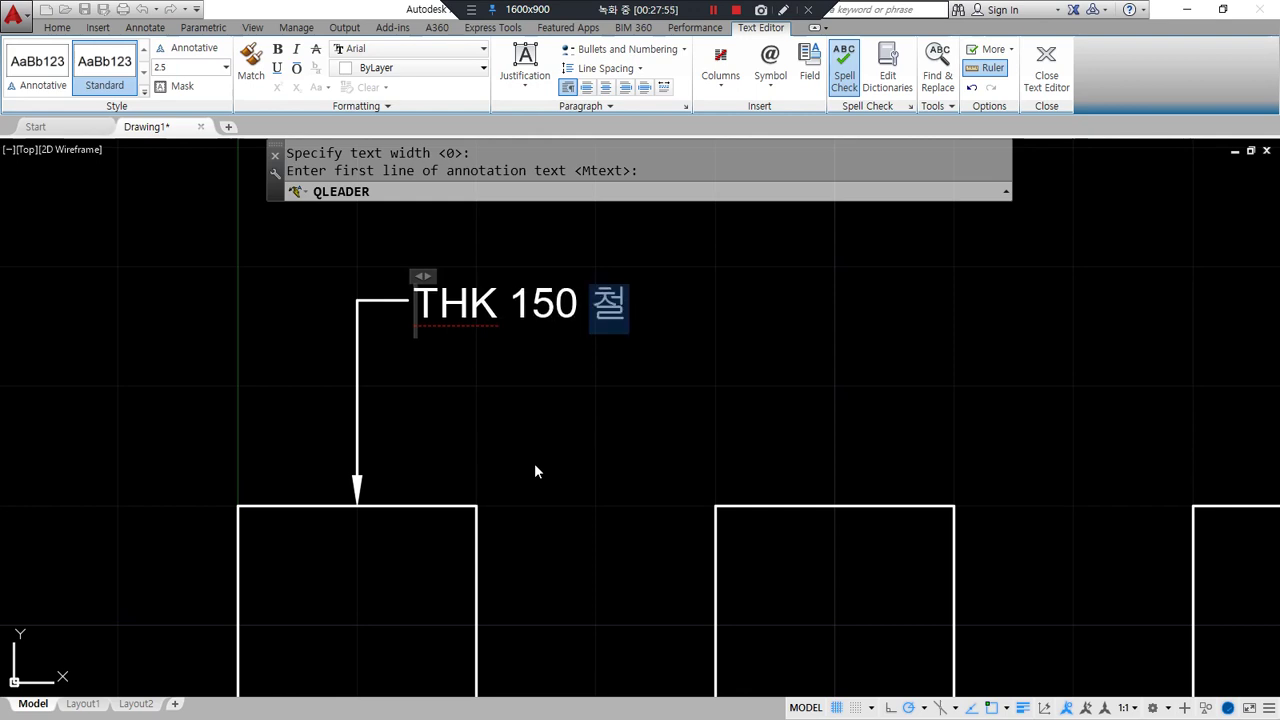
pyautogui.write('근콘ㅋ리트')
pyautogui.press('Return')
# Add "THK 50 밑창콘크리트" and "THK 200 잡석다짐" as the second and third lines of the leader's annotation
pyautogui.write('THK')
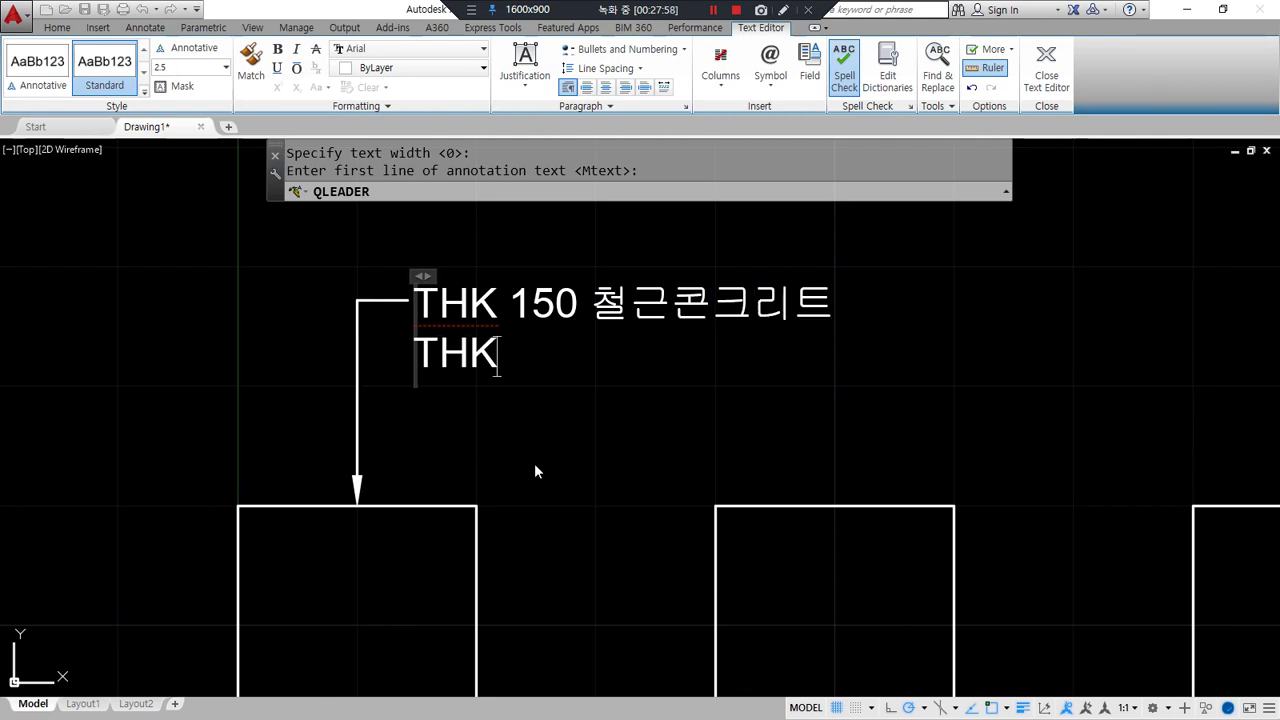
pyautogui.write(' 50 ')
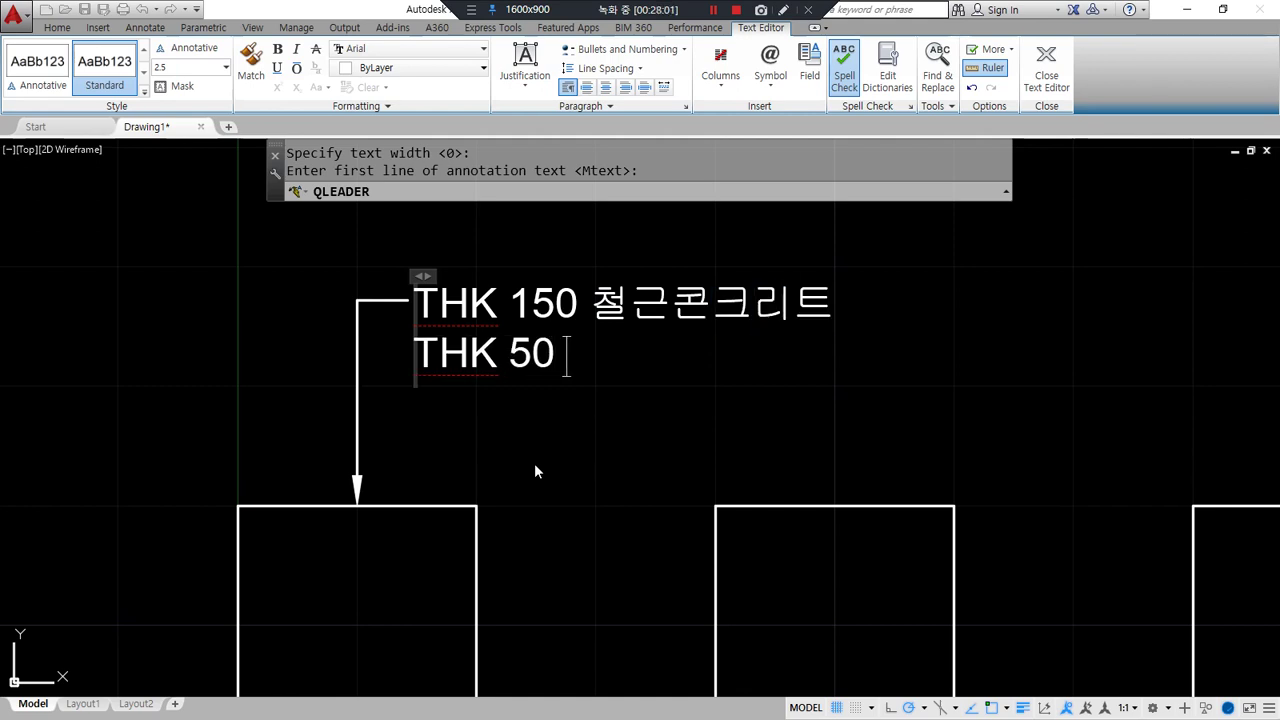
pyautogui.write('밑차창콘크리트')
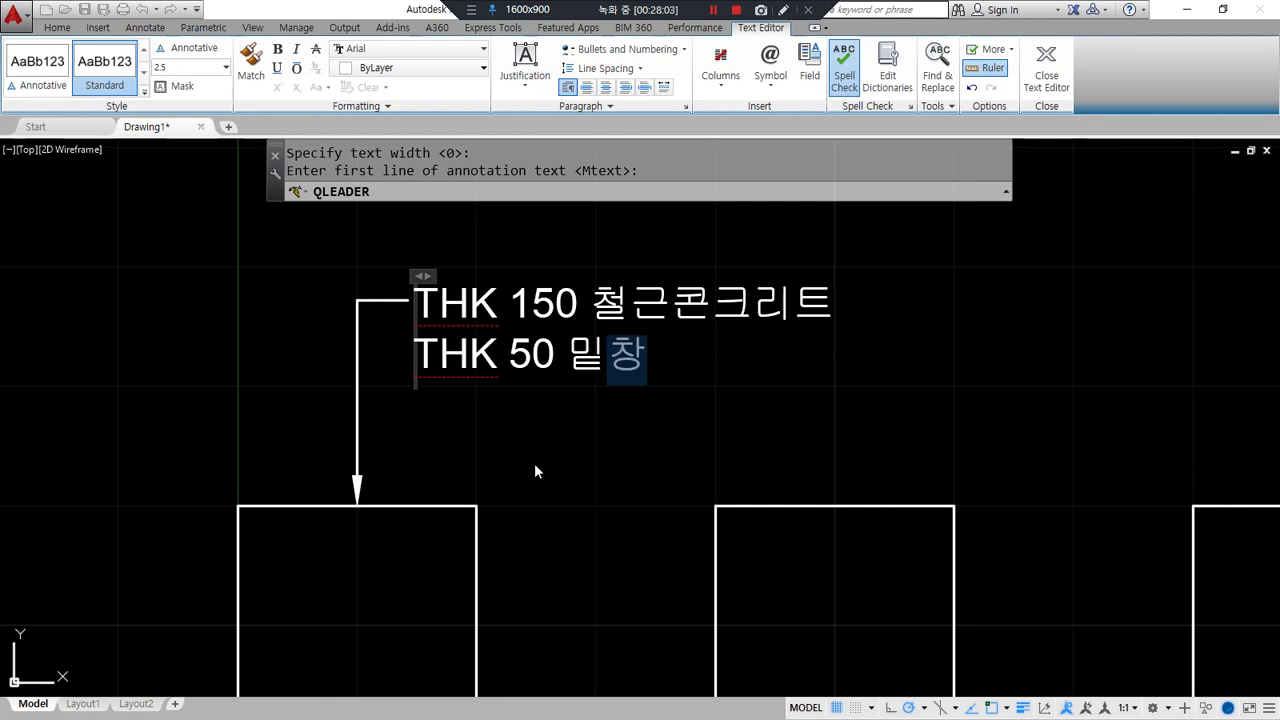
pyautogui.press('Return')
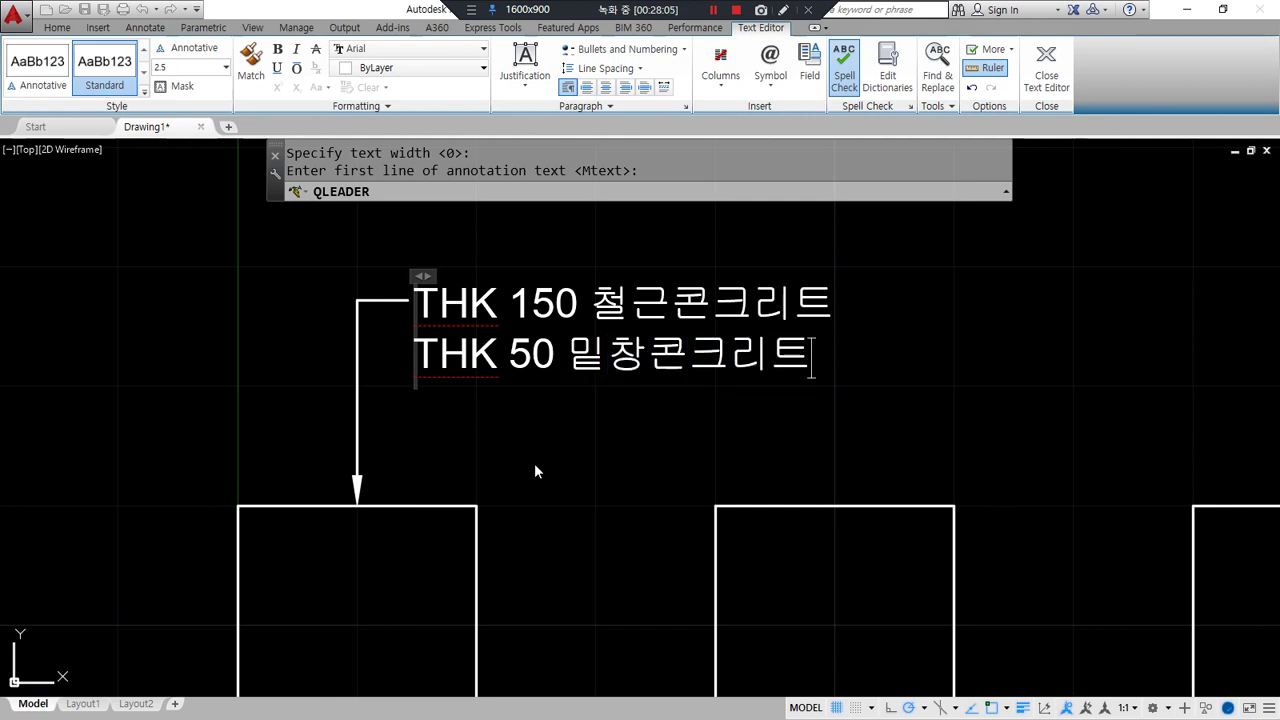
pyautogui.write('THK 200')
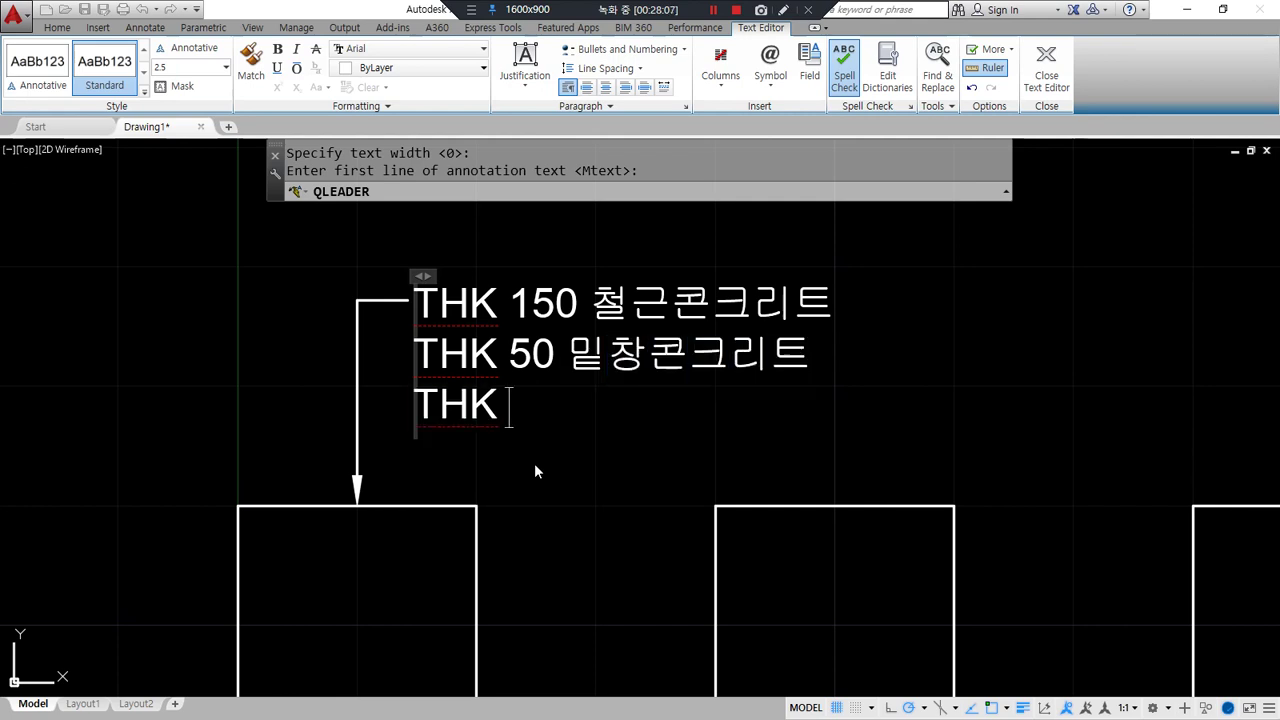
pyautogui.write(' 잡석다짐')
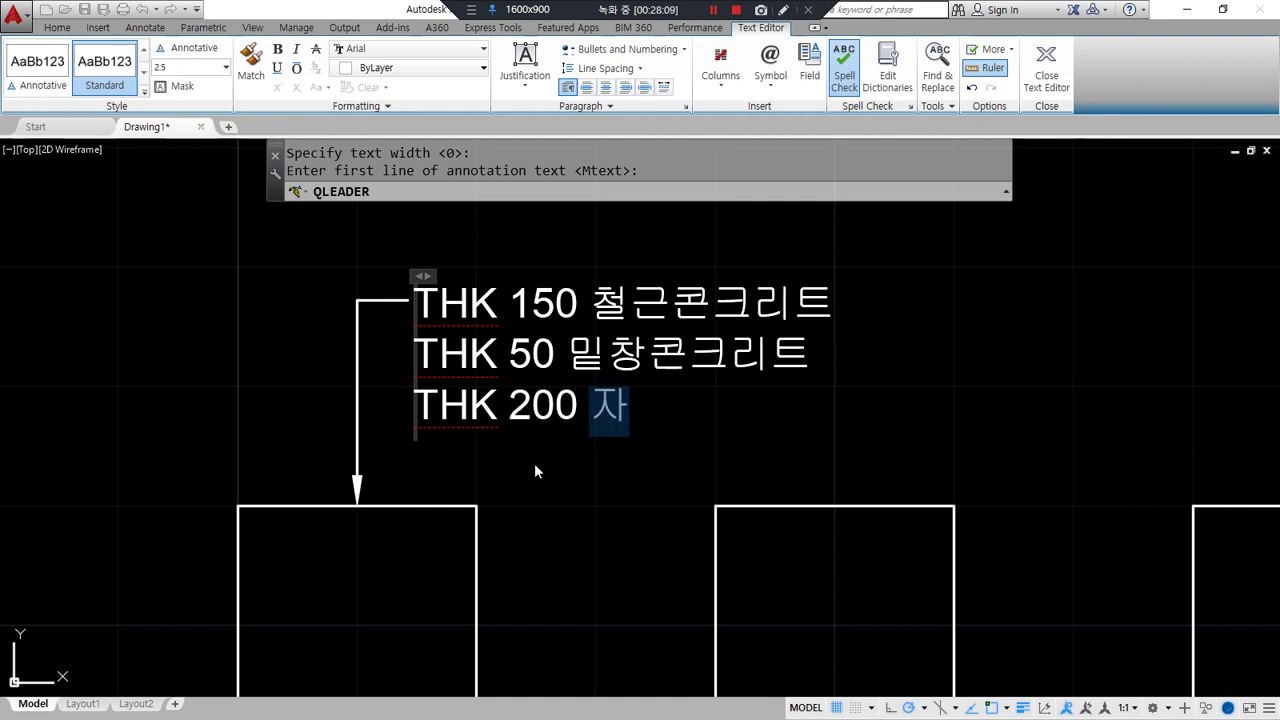
pyautogui.press('Hangul')
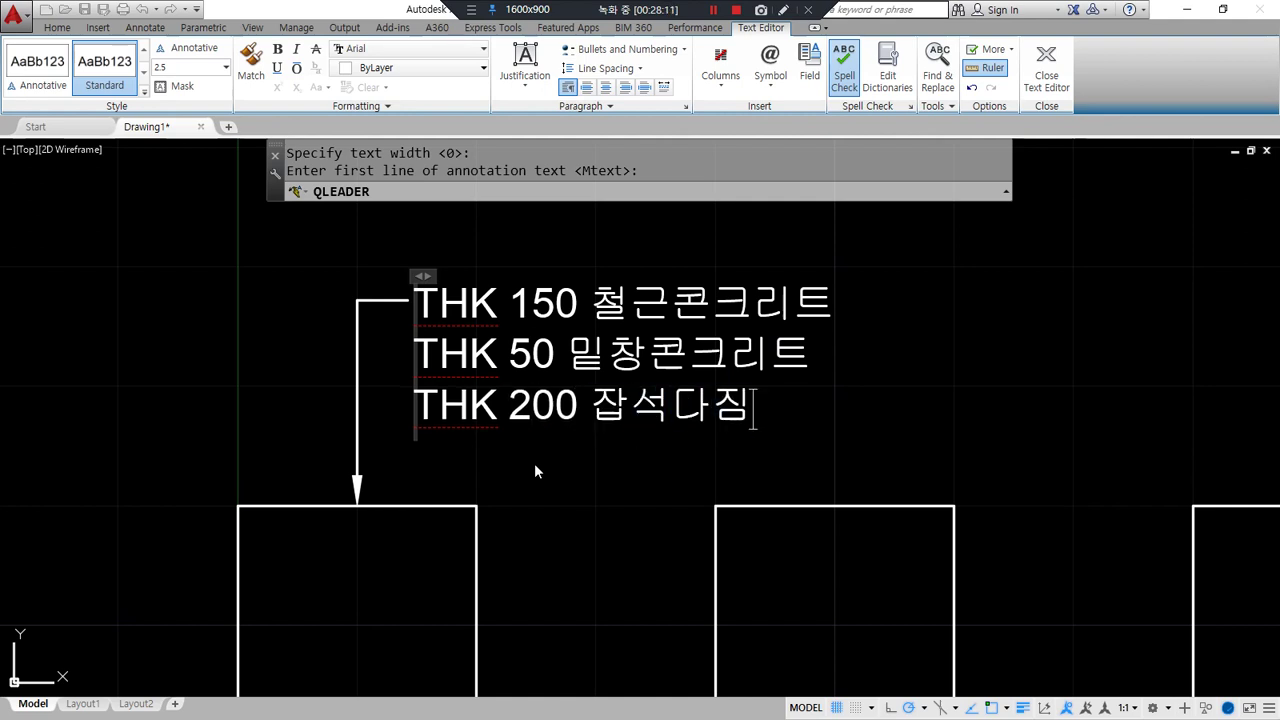
# Remove the space between "THK" and the number in all three annotation lines and finish the text
pyautogui.press('Up')
pyautogui.press('Up')
pyautogui.press('Left')
pyautogui.press('Left')
pyautogui.press('Left')
pyautogui.press('Left')
pyautogui.press('Left')
pyautogui.press('Left')
pyautogui.press('Left')
pyautogui.press('Left')
pyautogui.press('Delete')
pyautogui.press('Down')
pyautogui.press('Delete')
pyautogui.press('Down')
pyautogui.press('Delete')
pyautogui.click(534, 463)
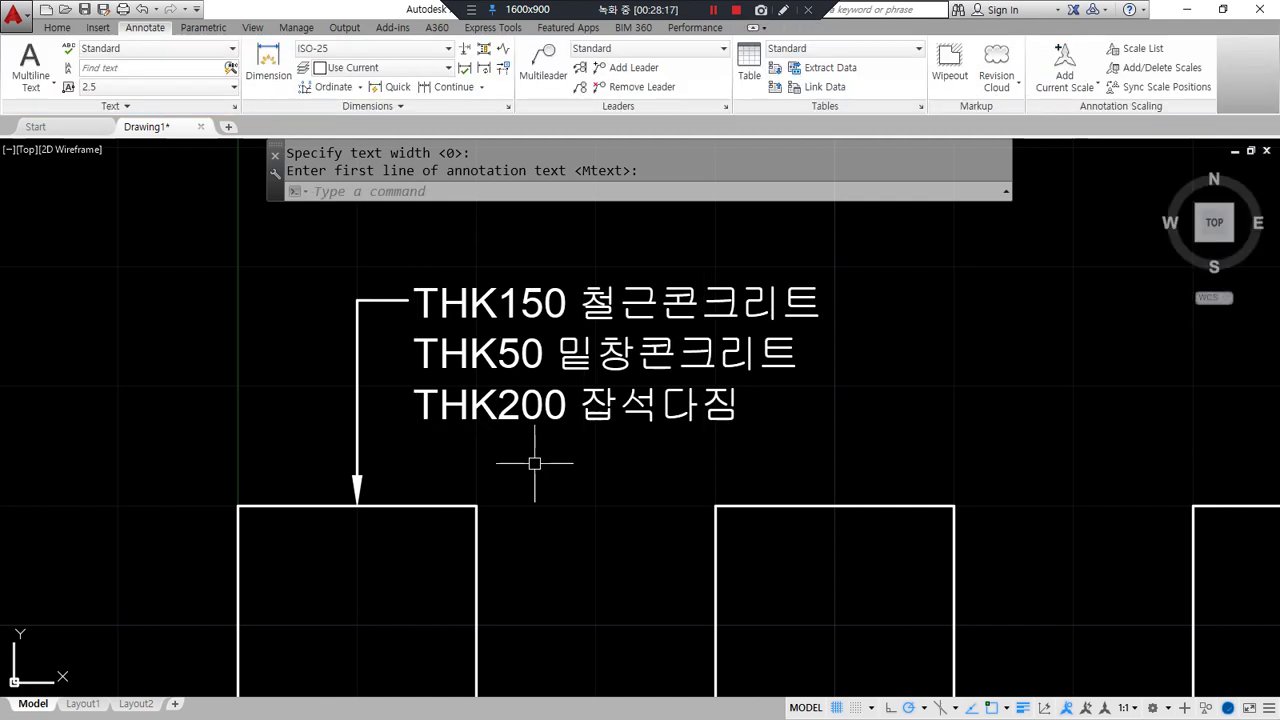
pyautogui.moveTo(505, 323)
pyautogui.mouseDown()
pyautogui.moveTo(430, 332)
pyautogui.moveTo(514, 278)
pyautogui.moveTo(505, 345)
pyautogui.mouseUp()
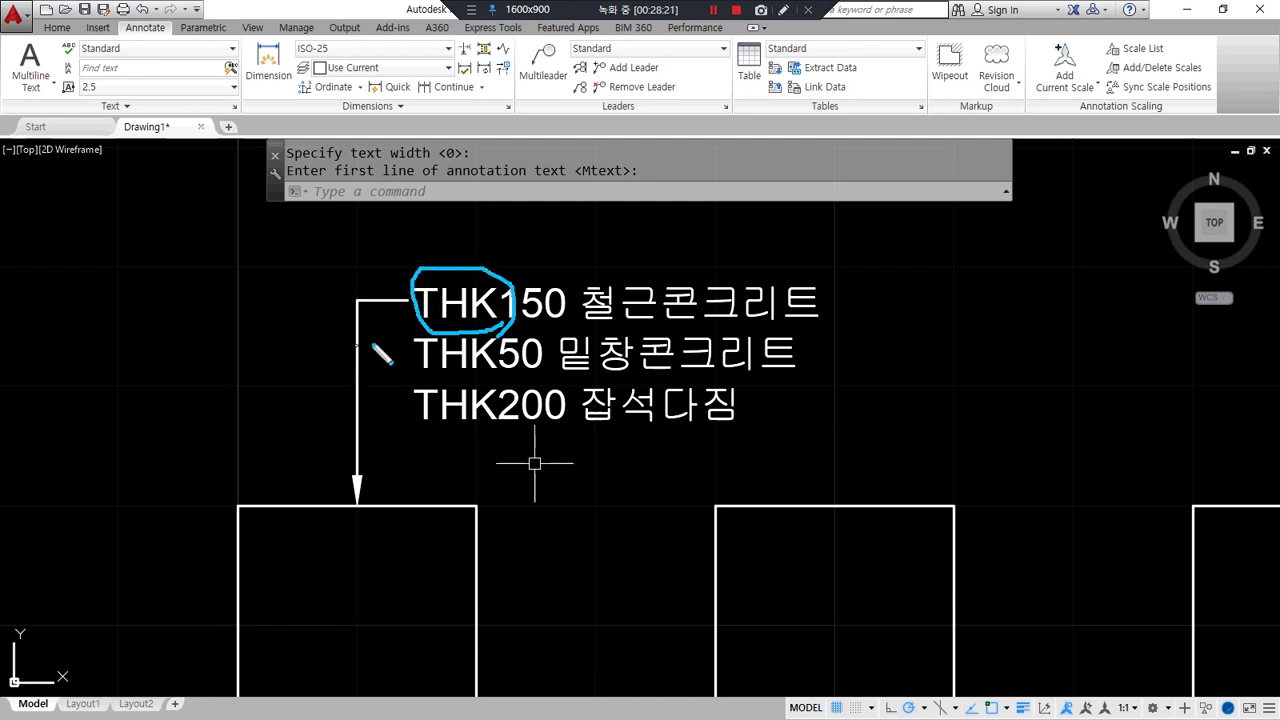
pyautogui.moveTo(462, 506); pyautogui.dragTo(377, 277)
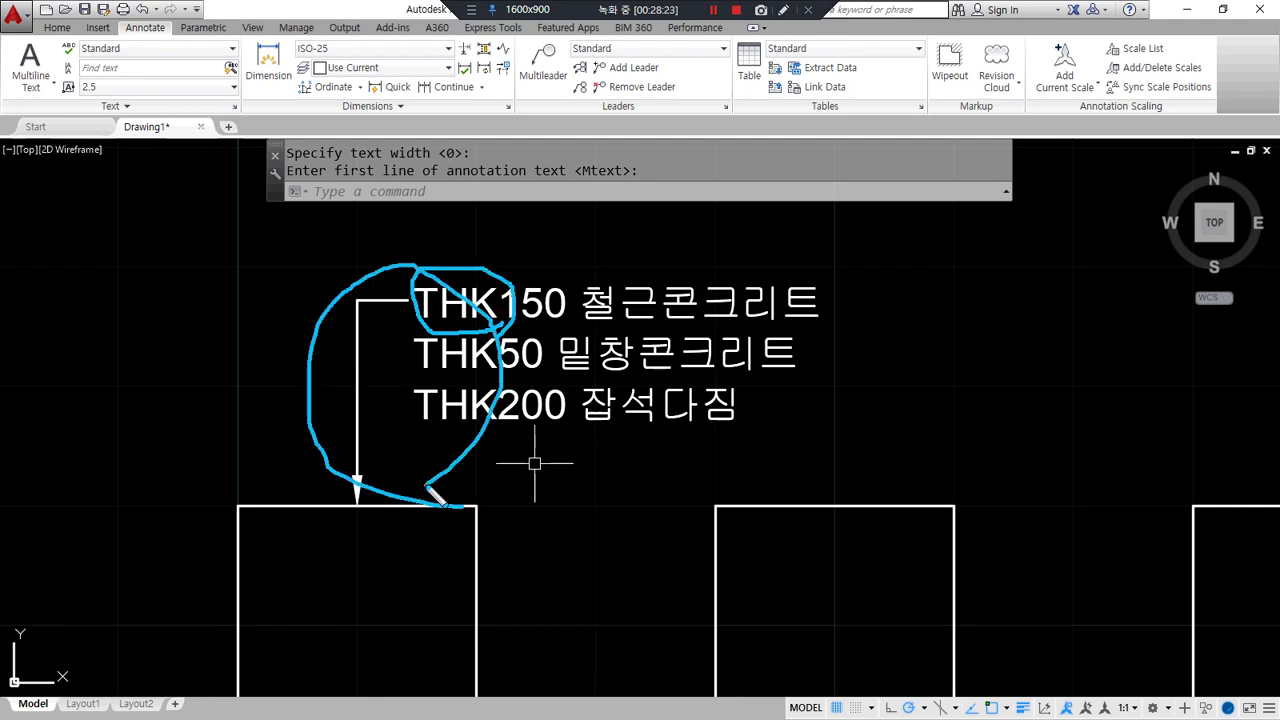
# Copy the leader line straight down as an array of 3 items about 4.3 units apart, giving each text line its own landing
pyautogui.scroll(2, 368, 365)
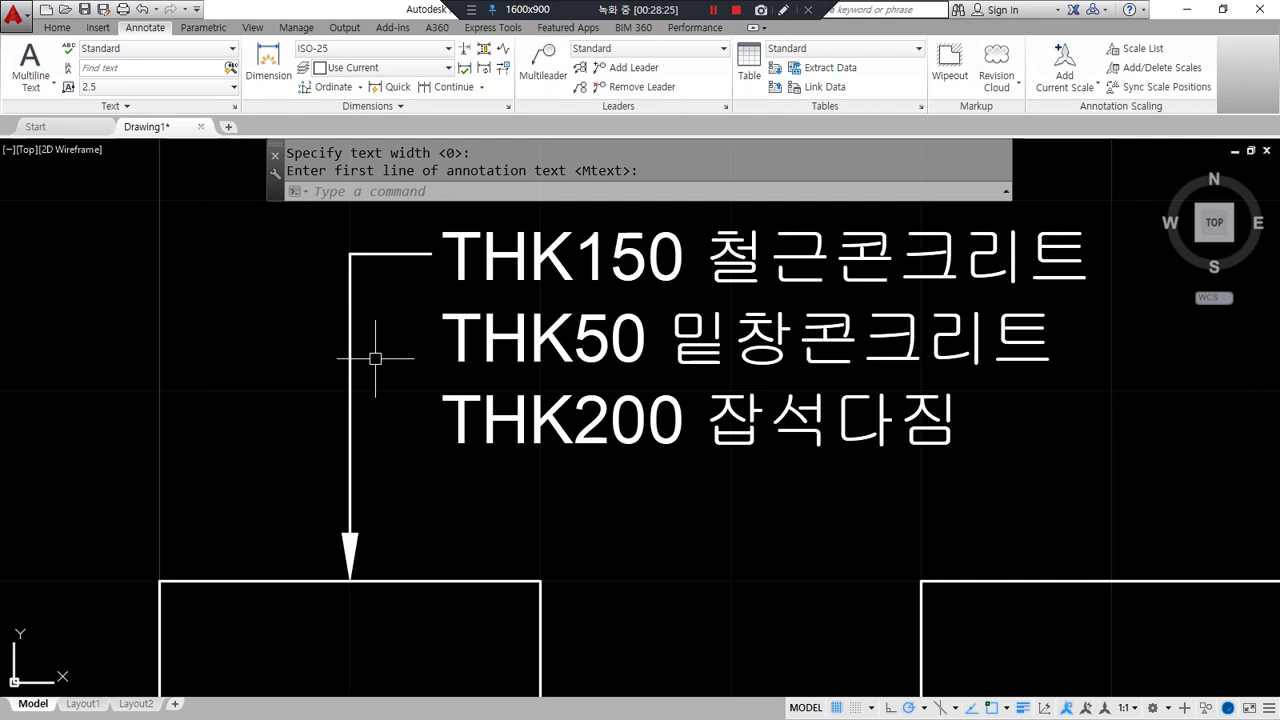
pyautogui.write('C')
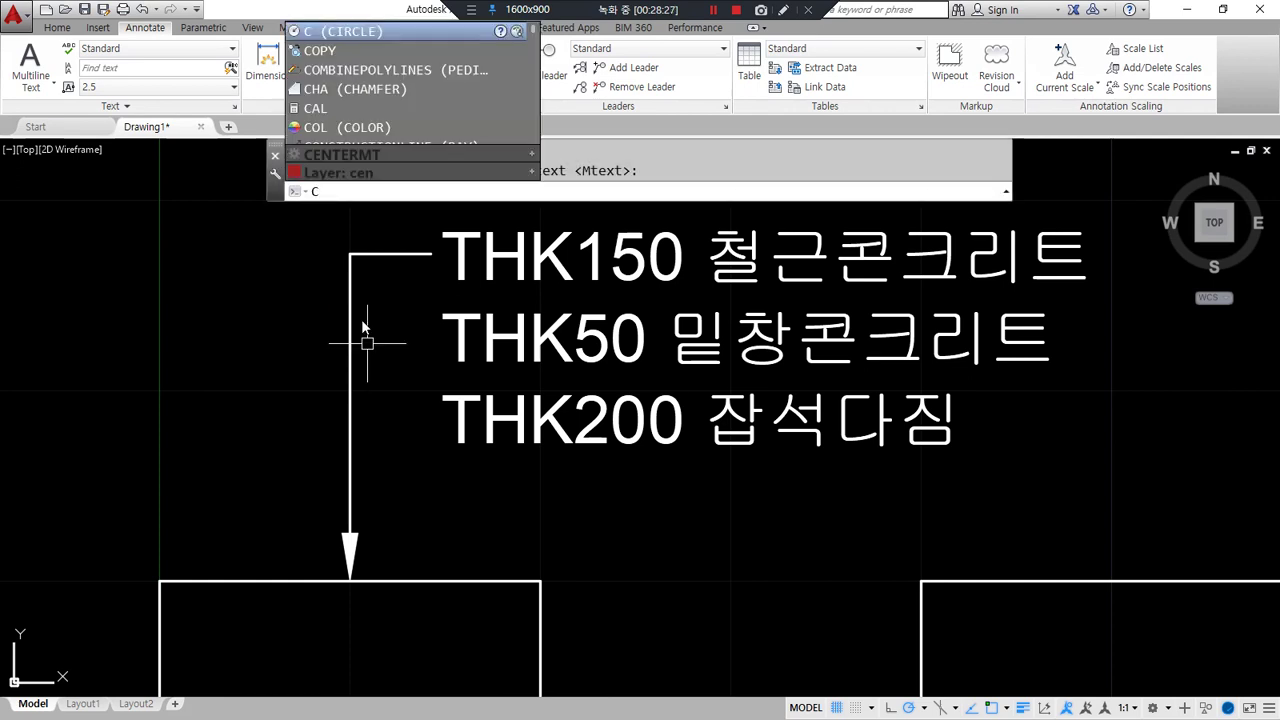
pyautogui.write('OP')
pyautogui.press('Return')
pyautogui.click(350, 337)
pyautogui.press('Return')
pyautogui.click(287, 280)
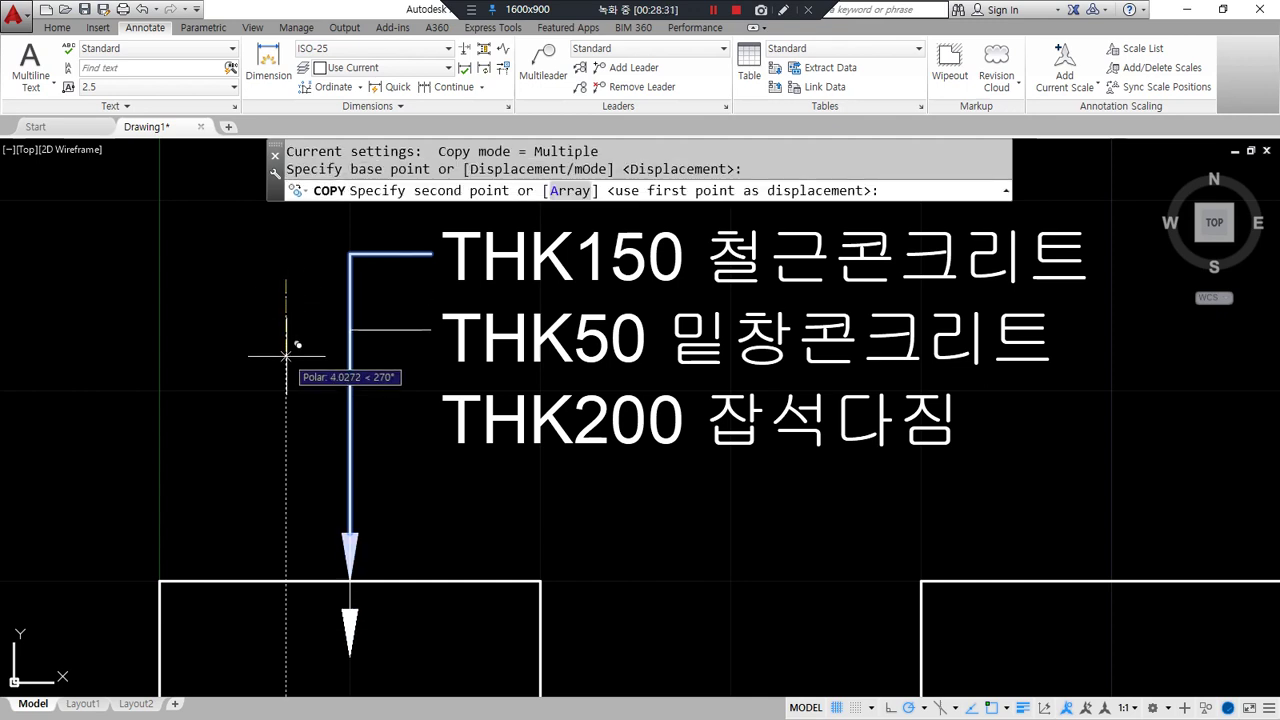
pyautogui.write('a')
pyautogui.press('Return')
pyautogui.write('3')
pyautogui.press('Return')
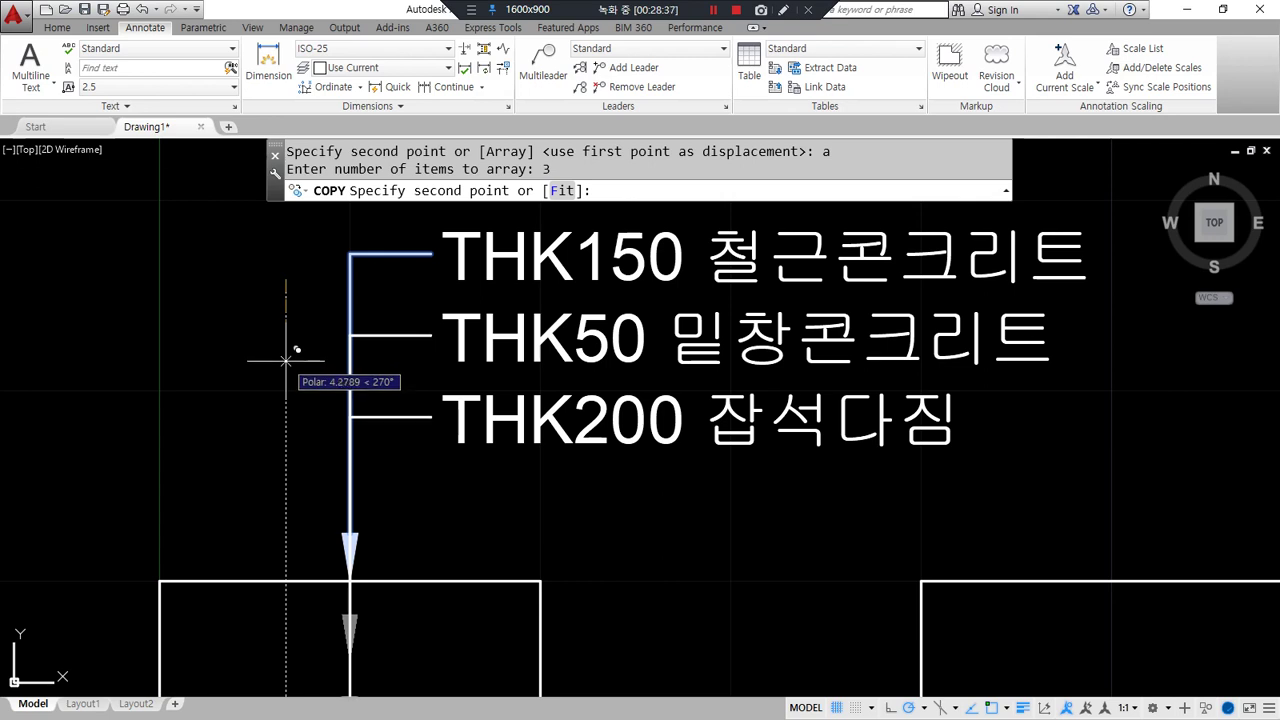
pyautogui.click(268, 364)
pyautogui.scroll(-1, 238, 430)
pyautogui.press('Return')
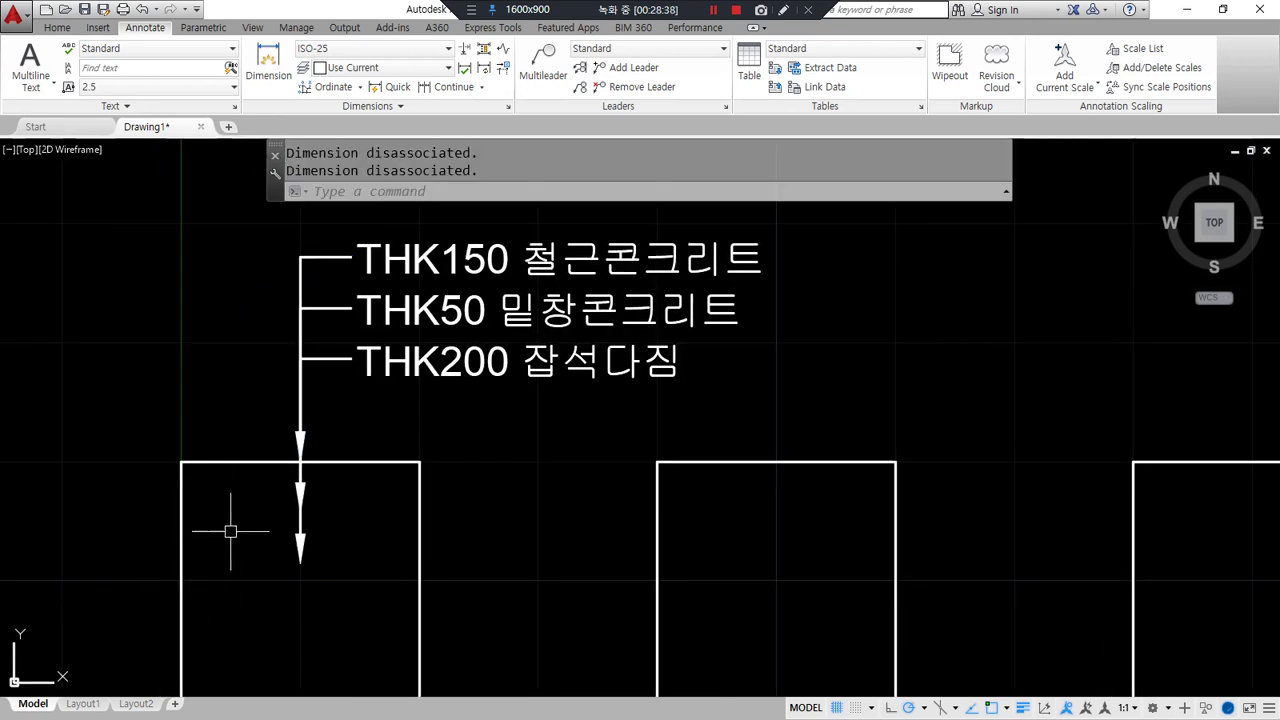
# Stretch the arrow tips of the two copied leaders downward, moving the lowest tip about 4.1 units
pyautogui.scroll(2, 229, 543)
pyautogui.click(354, 575)
pyautogui.click(330, 580)
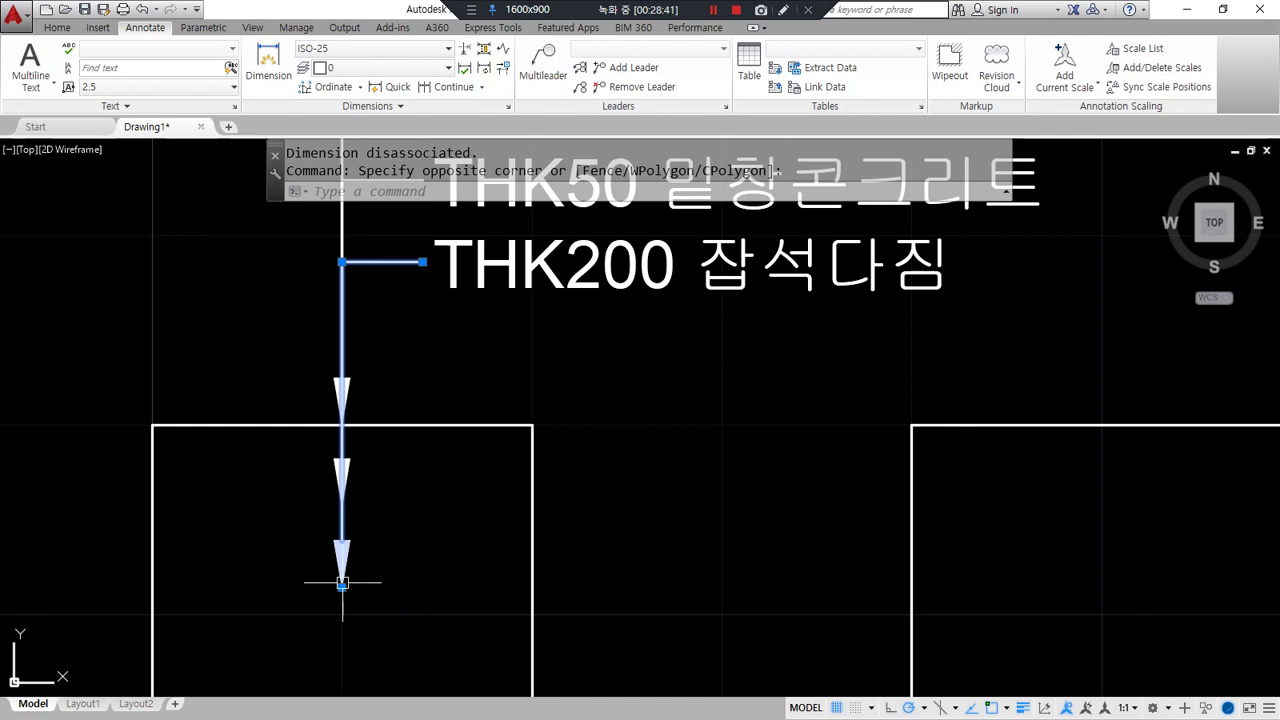
pyautogui.click(342, 587)
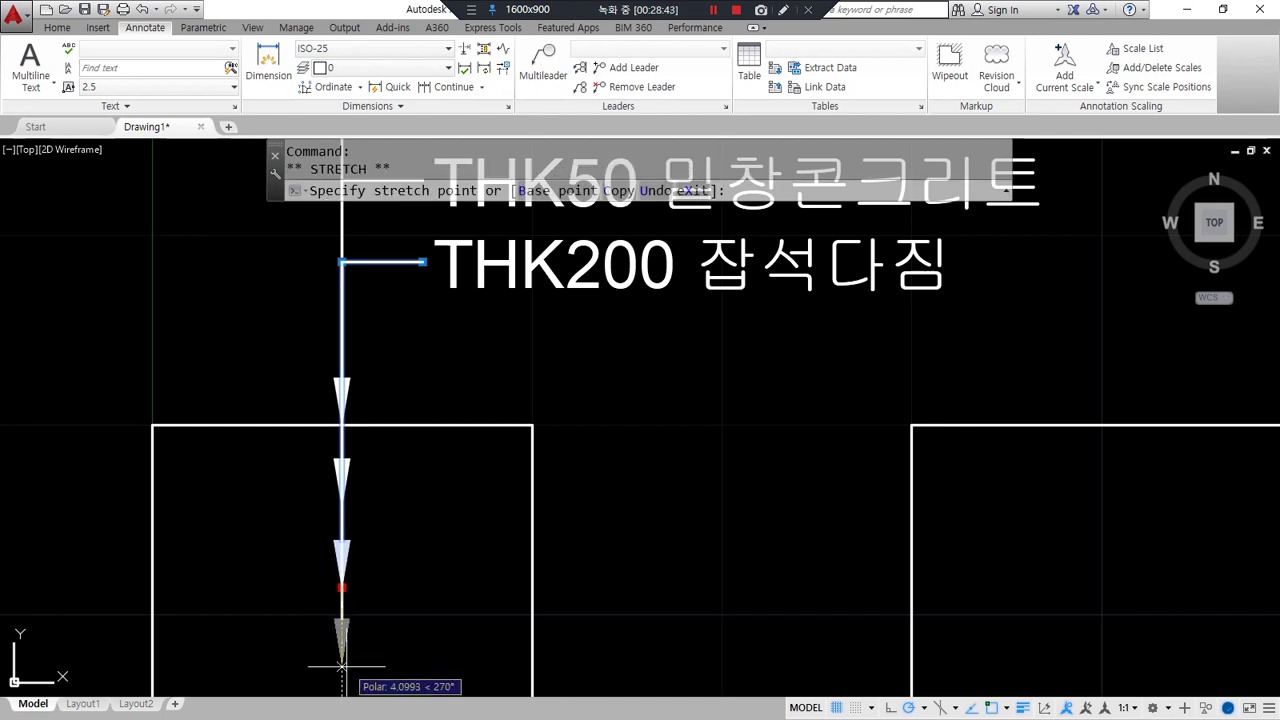
pyautogui.press('Escape')
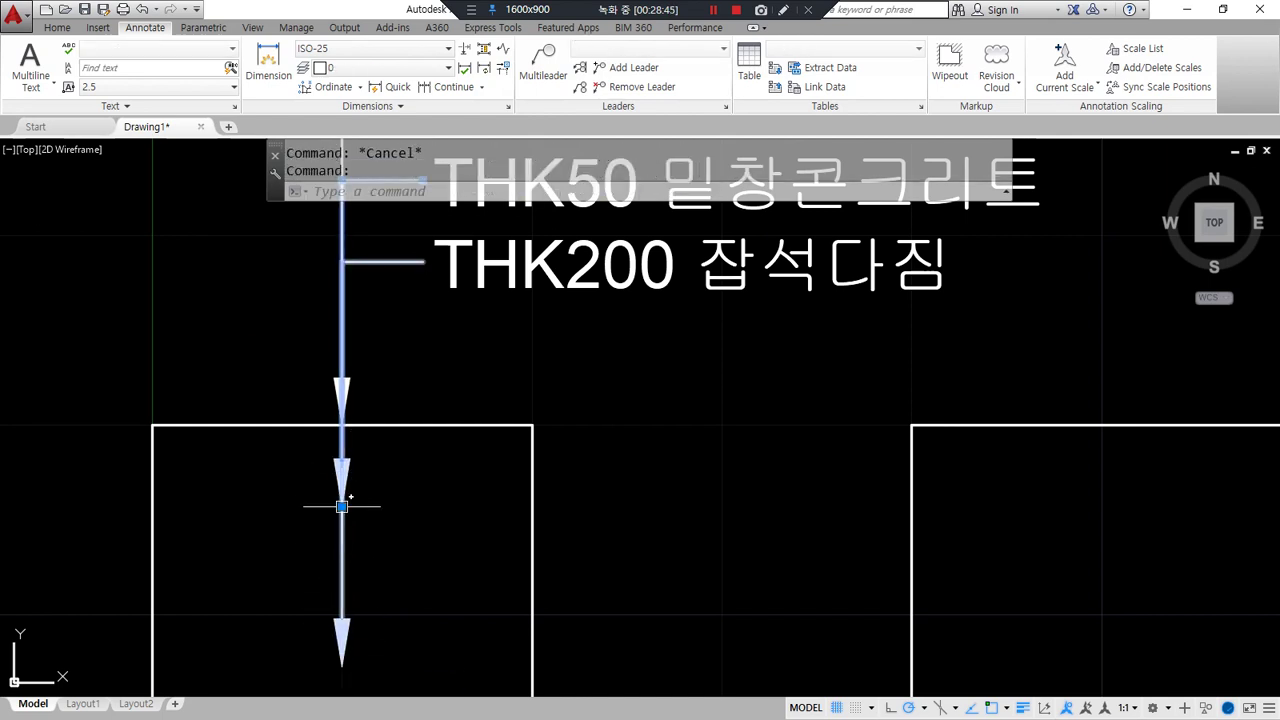
pyautogui.click(342, 507)
pyautogui.press('Escape')
pyautogui.scroll(-2, 262, 495)
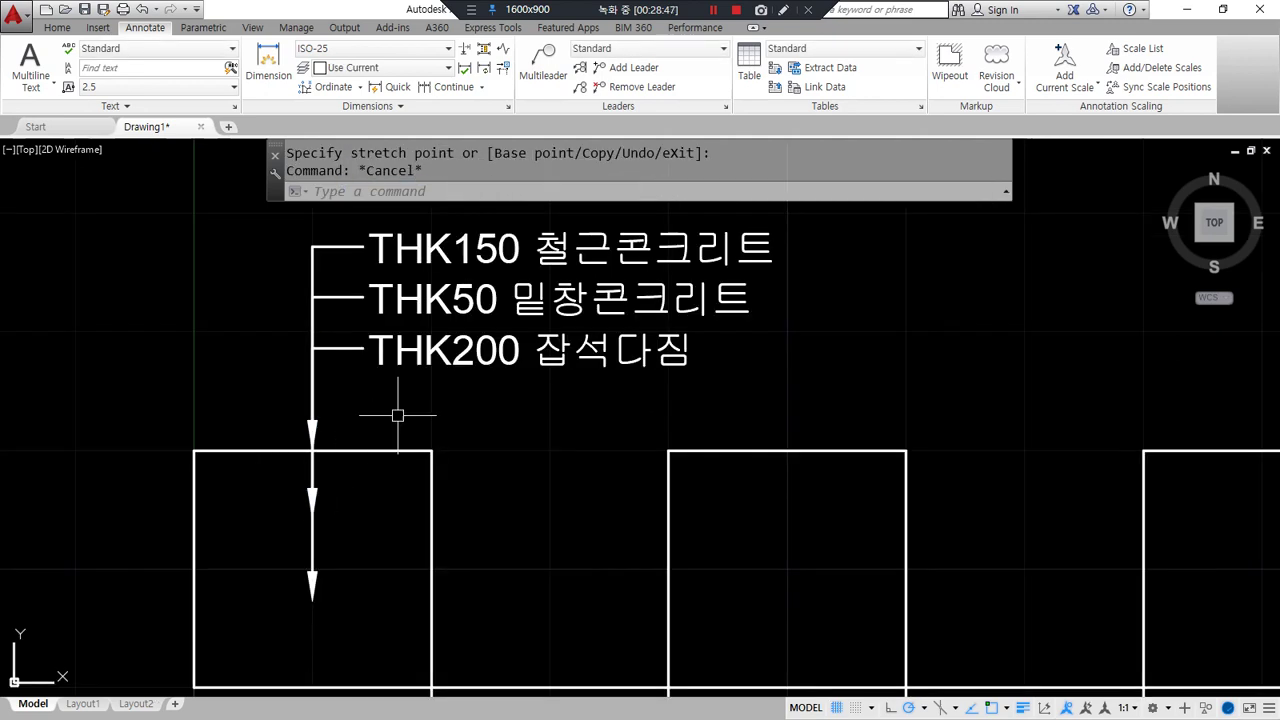
pyautogui.moveTo(420, 350)
pyautogui.mouseDown()
pyautogui.moveTo(316, 410)
pyautogui.moveTo(310, 596)
pyautogui.mouseUp()
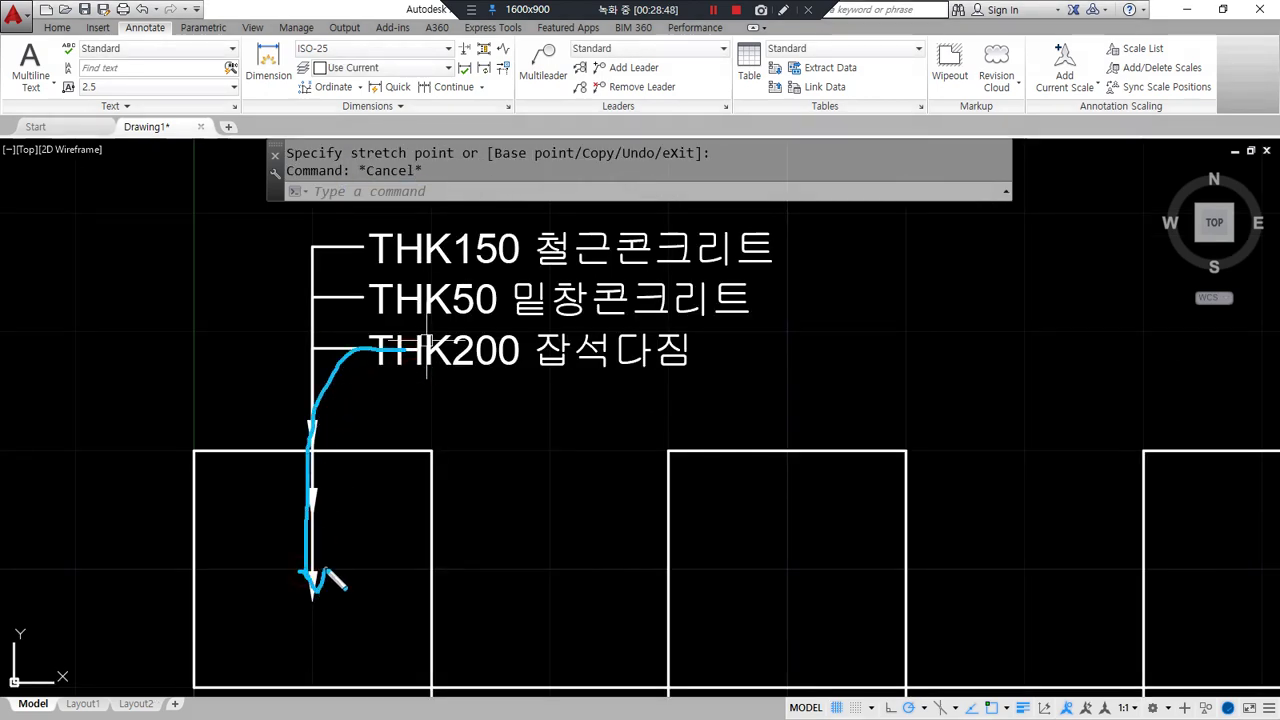
pyautogui.moveTo(362, 298); pyautogui.dragTo(323, 442)
pyautogui.moveTo(366, 236)
pyautogui.mouseDown()
pyautogui.moveTo(304, 428)
pyautogui.moveTo(330, 410)
pyautogui.mouseUp()
pyautogui.press('Escape')
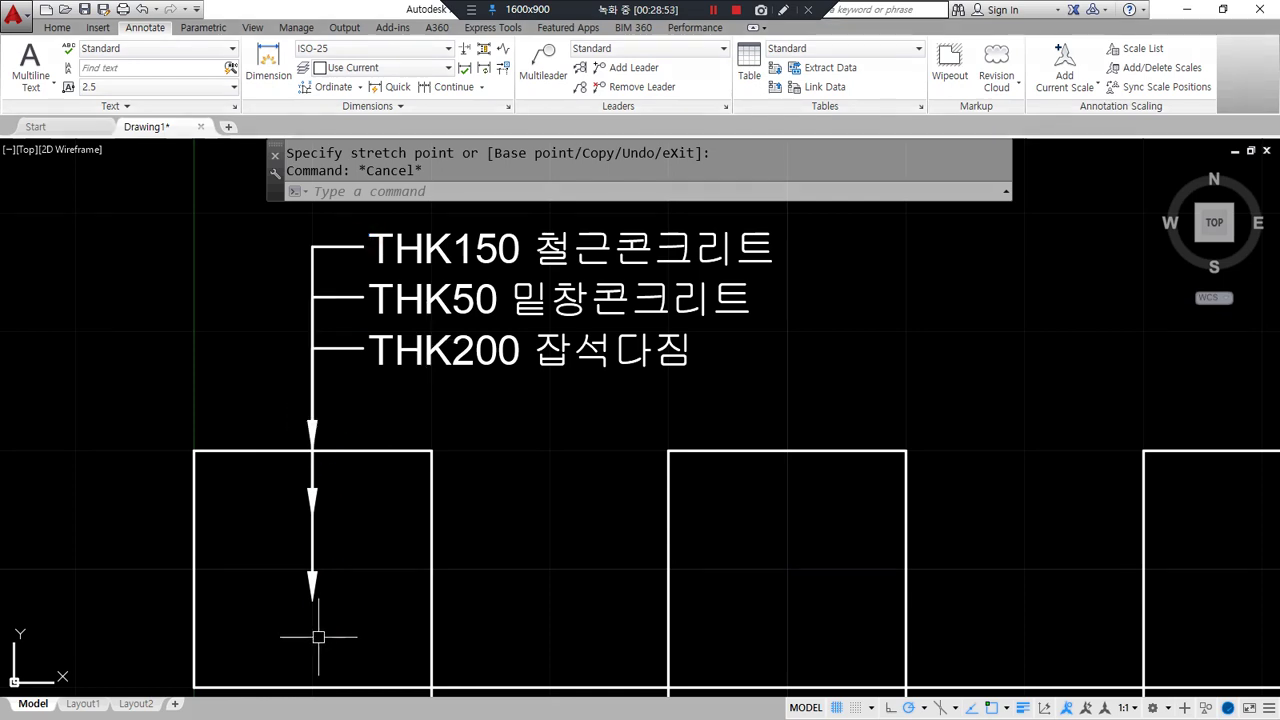
pyautogui.hotkey('ctrl', 'alt', 'd')
pyautogui.moveTo(542, 491)
pyautogui.mouseDown()
pyautogui.moveTo(440, 587)
pyautogui.moveTo(406, 201)
pyautogui.moveTo(487, 584)
pyautogui.mouseUp()
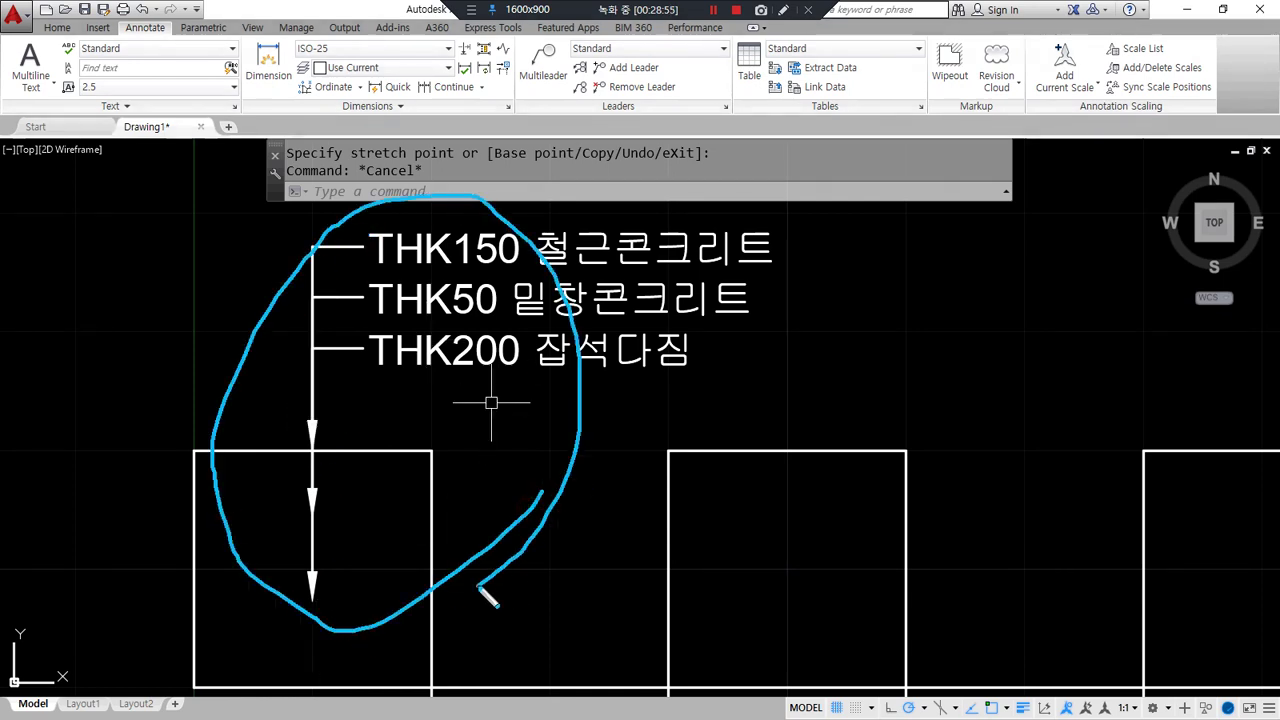
pyautogui.press('Escape')
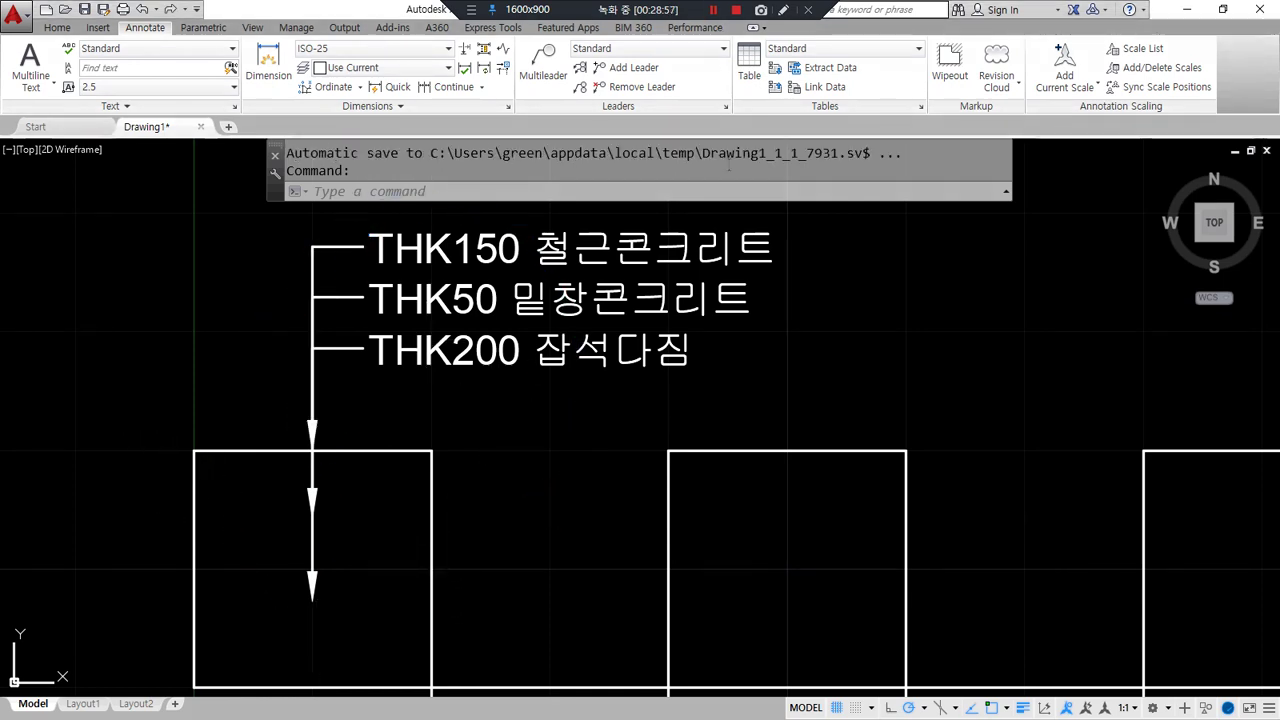
# Erase the two copied leader lines beside the second and third text lines
pyautogui.scroll(-1, 909, 423)
pyautogui.moveTo(828, 427); pyautogui.dragTo(709, 431, button='middle')
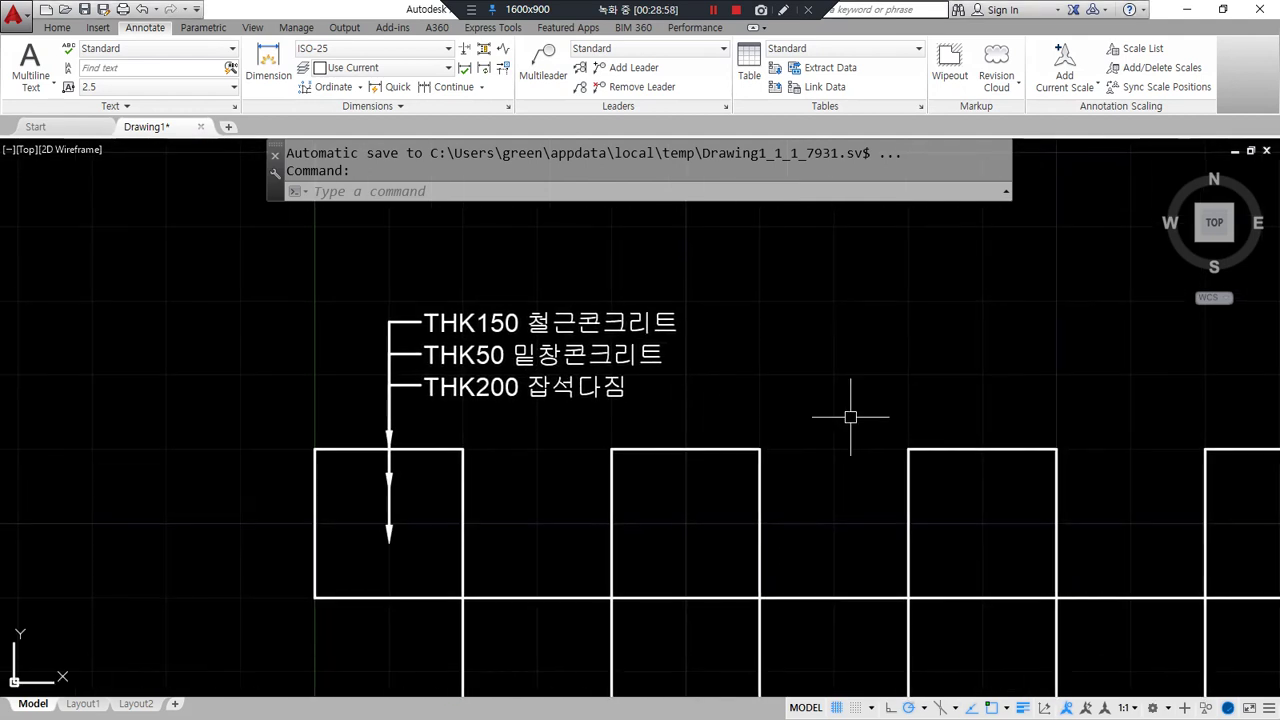
pyautogui.click(404, 384)
pyautogui.click(404, 353)
pyautogui.write('e')
pyautogui.press('space')
# Draw a quick leader from the third square's top-edge midpoint straight up with a short landing leftward, accepting the default text width and multiline text
pyautogui.write('le')
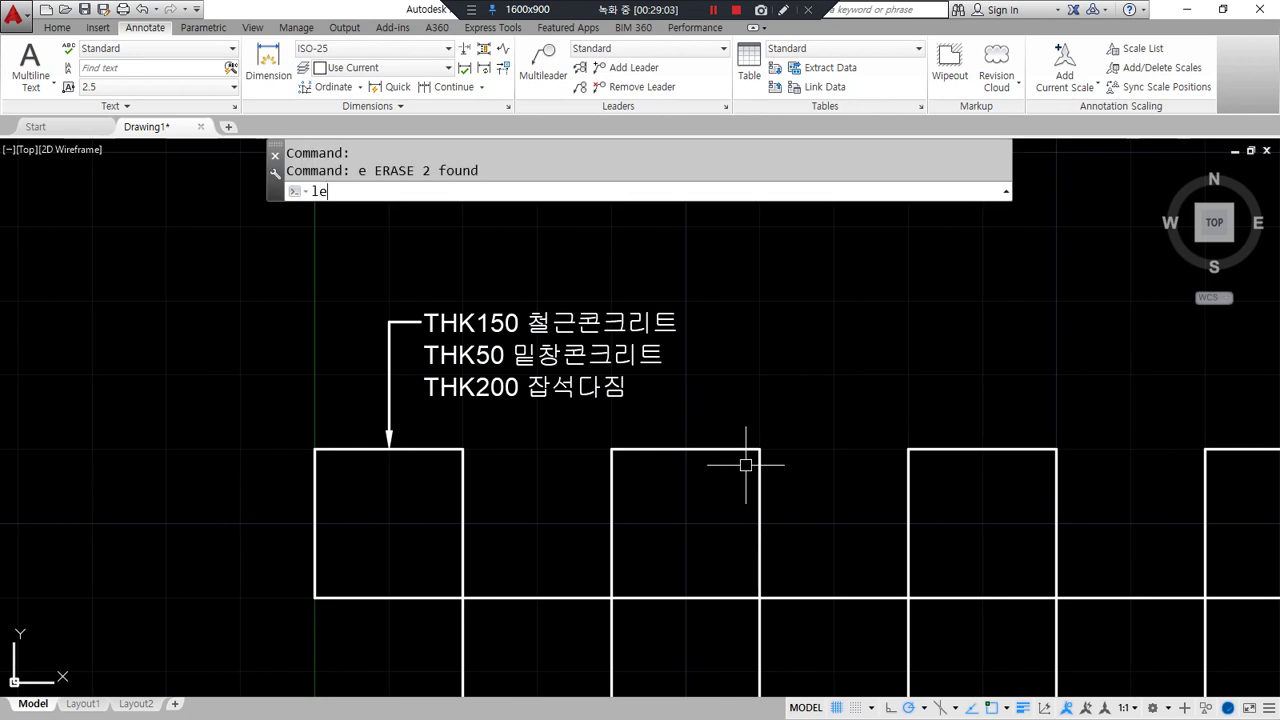
pyautogui.press('space')
pyautogui.click(982, 449)
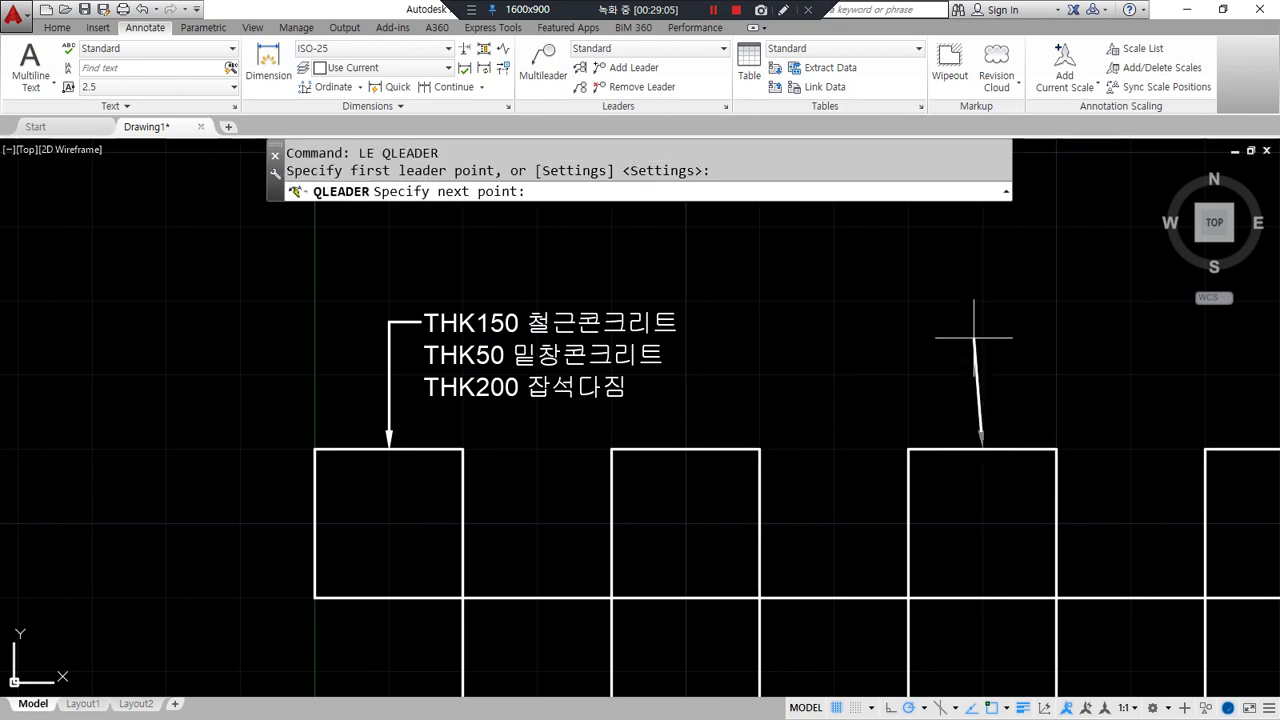
pyautogui.click(982, 318)
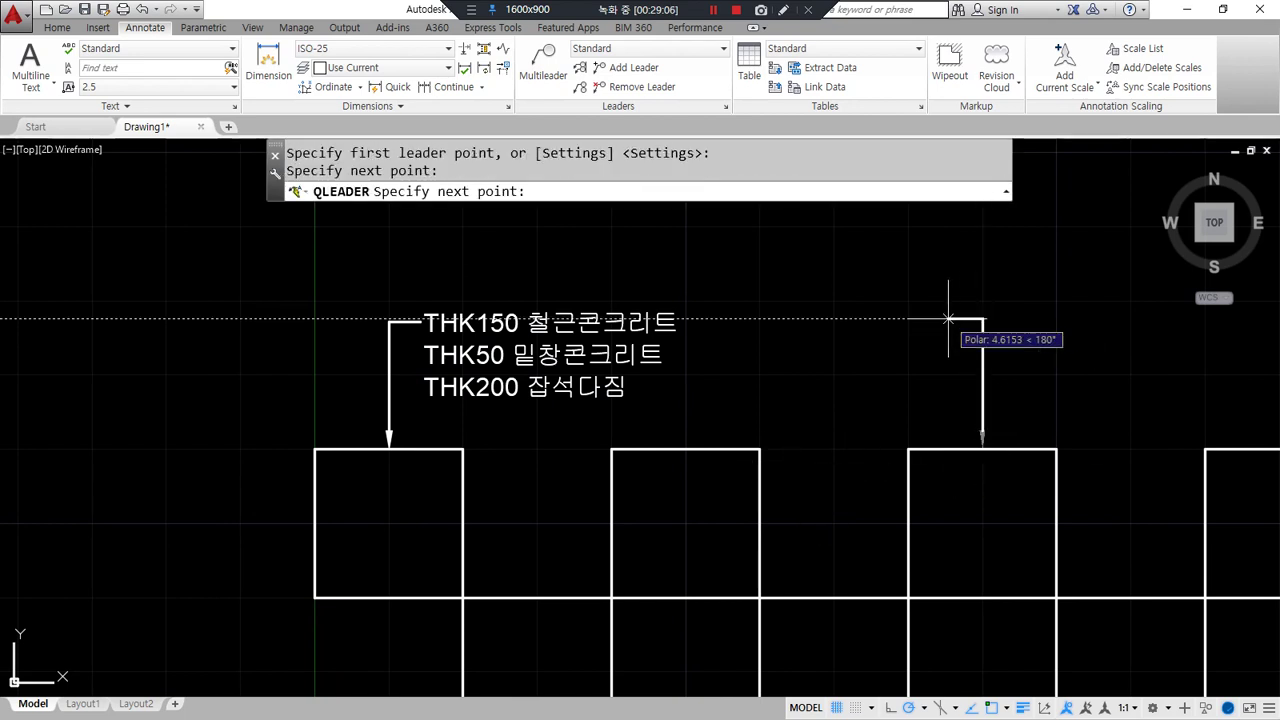
pyautogui.click(942, 319)
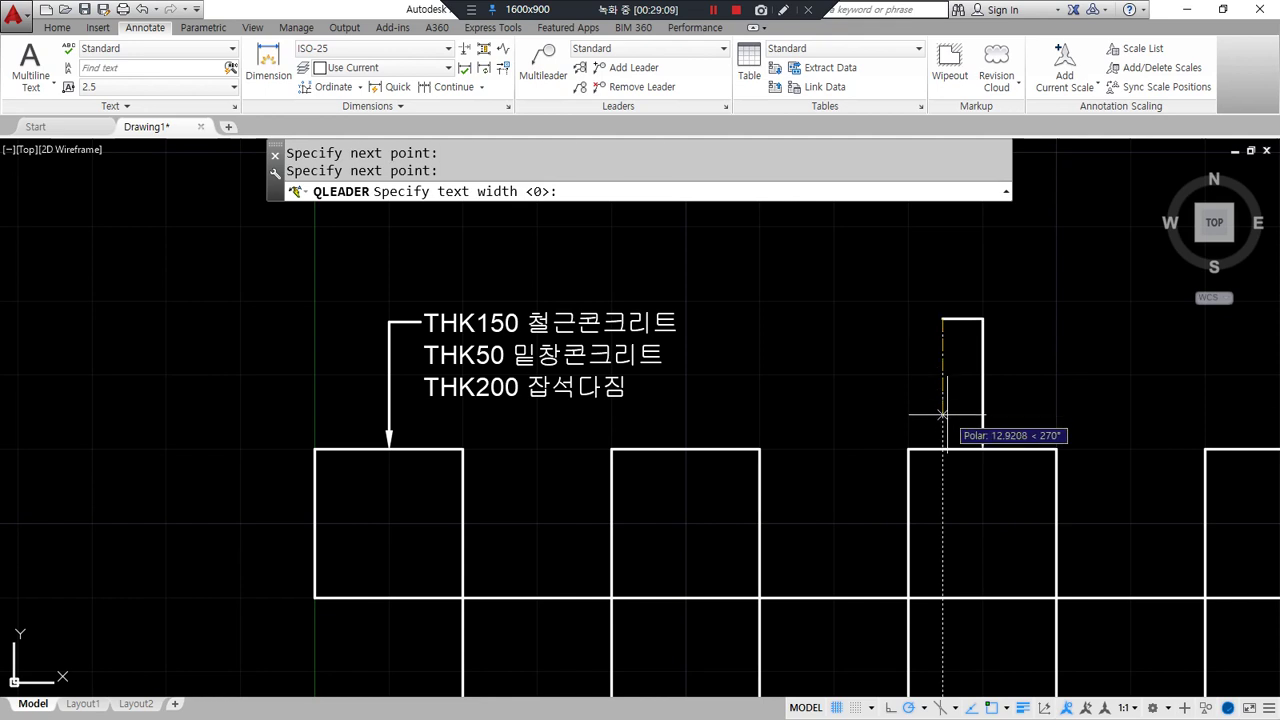
pyautogui.press('Return')
pyautogui.press('Return')
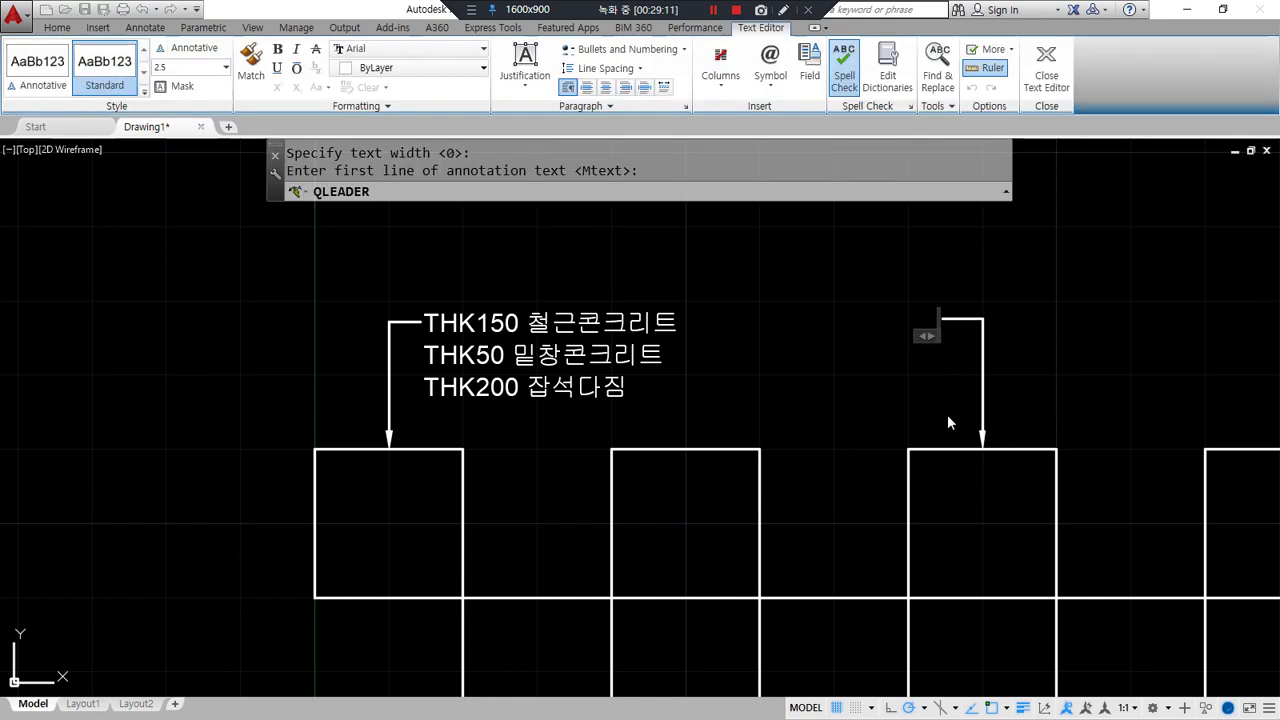
# Enter "THK150 철근콘크리트" and "THK50 밑창콘크리트" as the first two lines of the leader text
pyautogui.write('THK150')
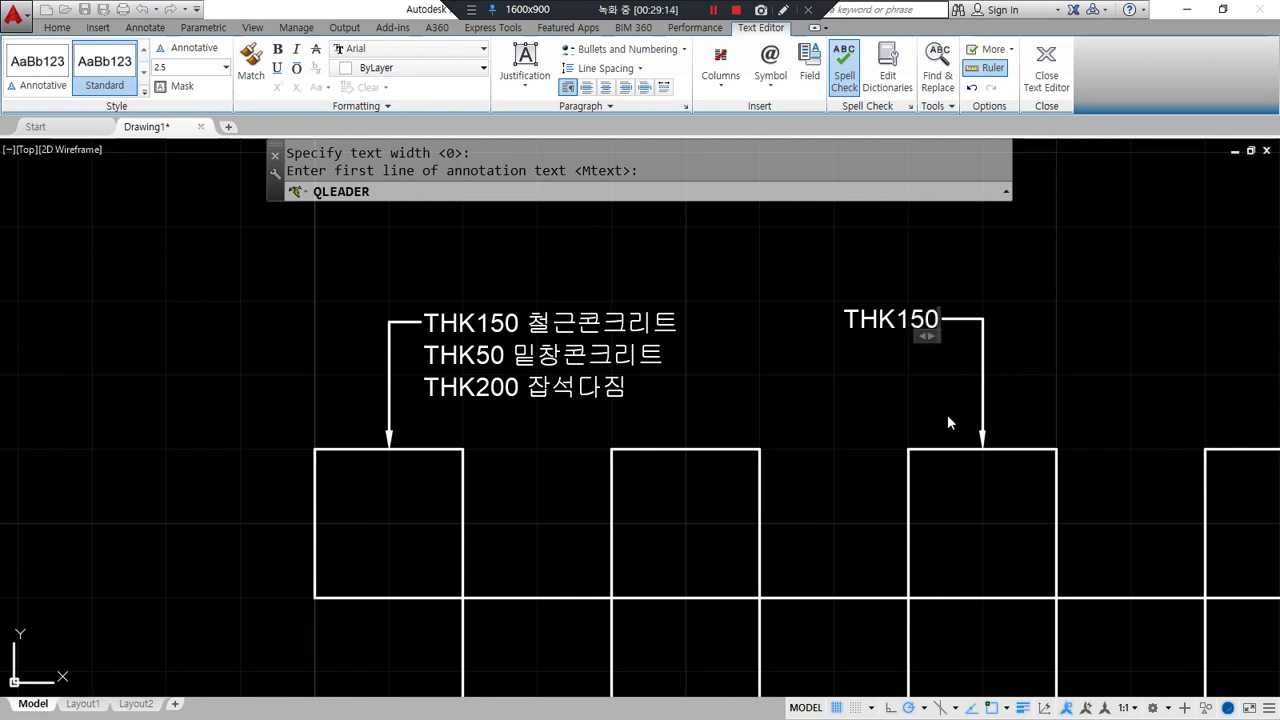
pyautogui.write(' 철근콘크리트')
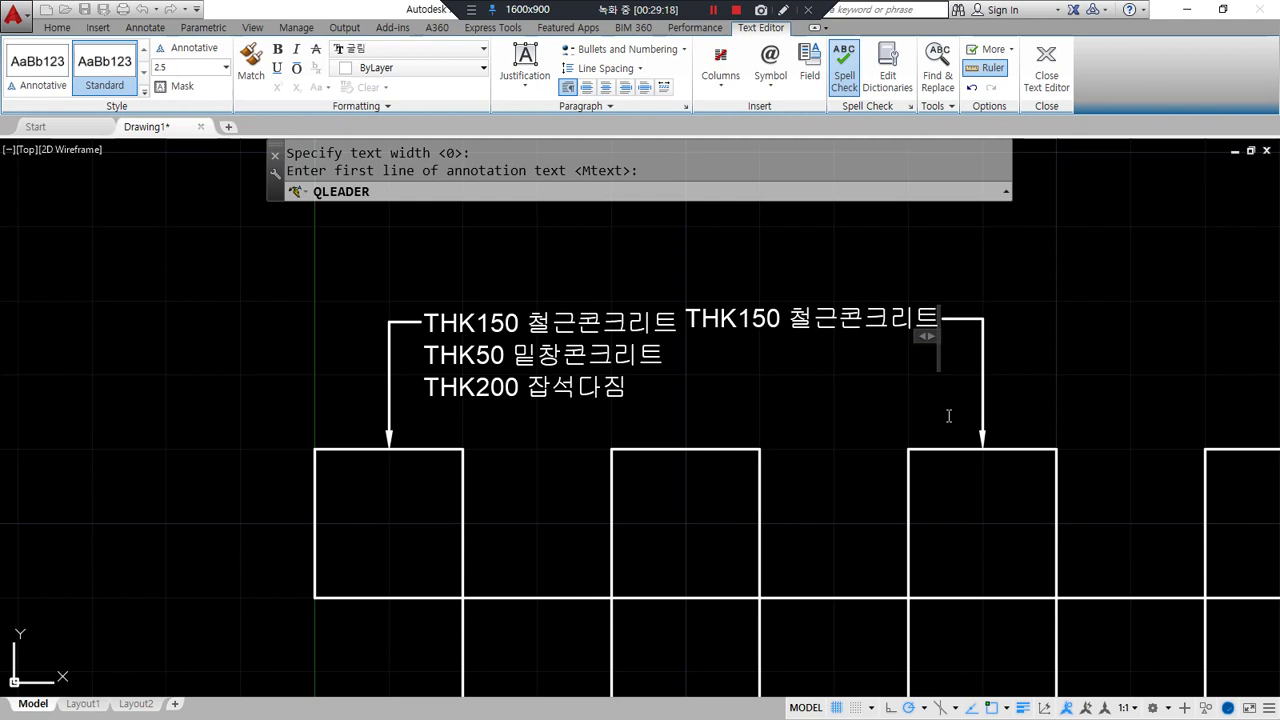
pyautogui.write('THK50')
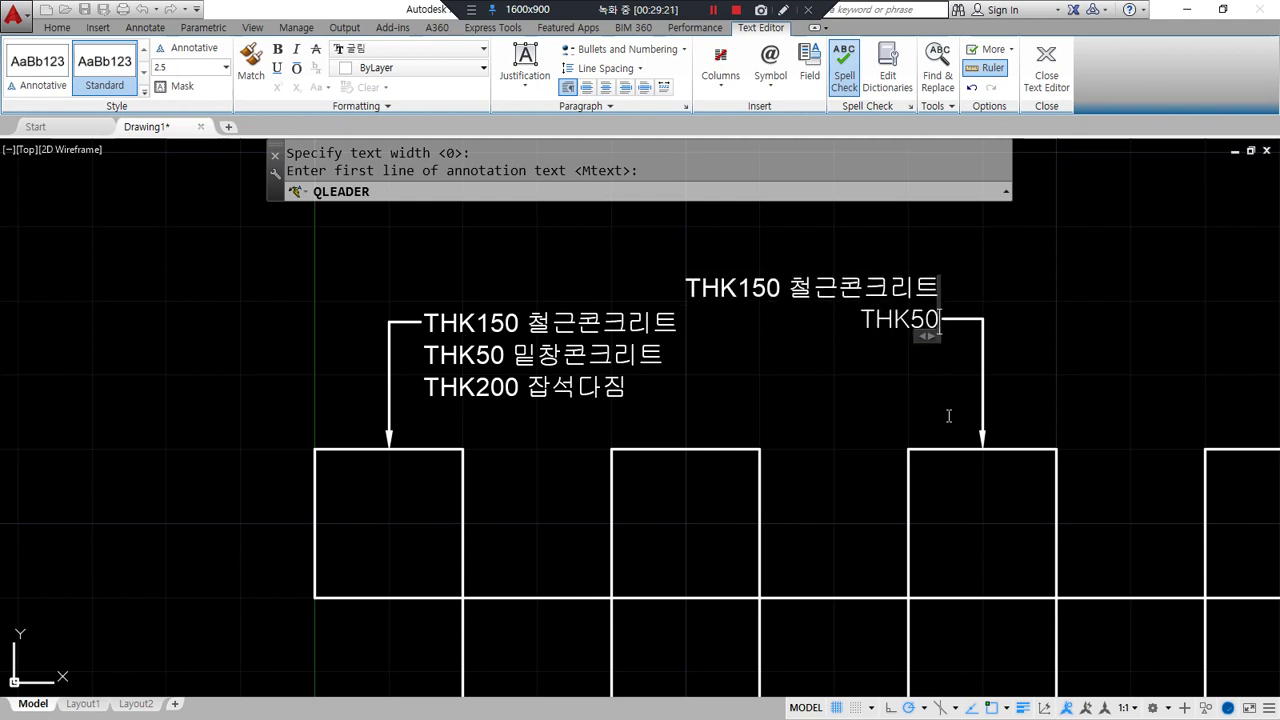
pyautogui.write(' 미ㅌ창콘')
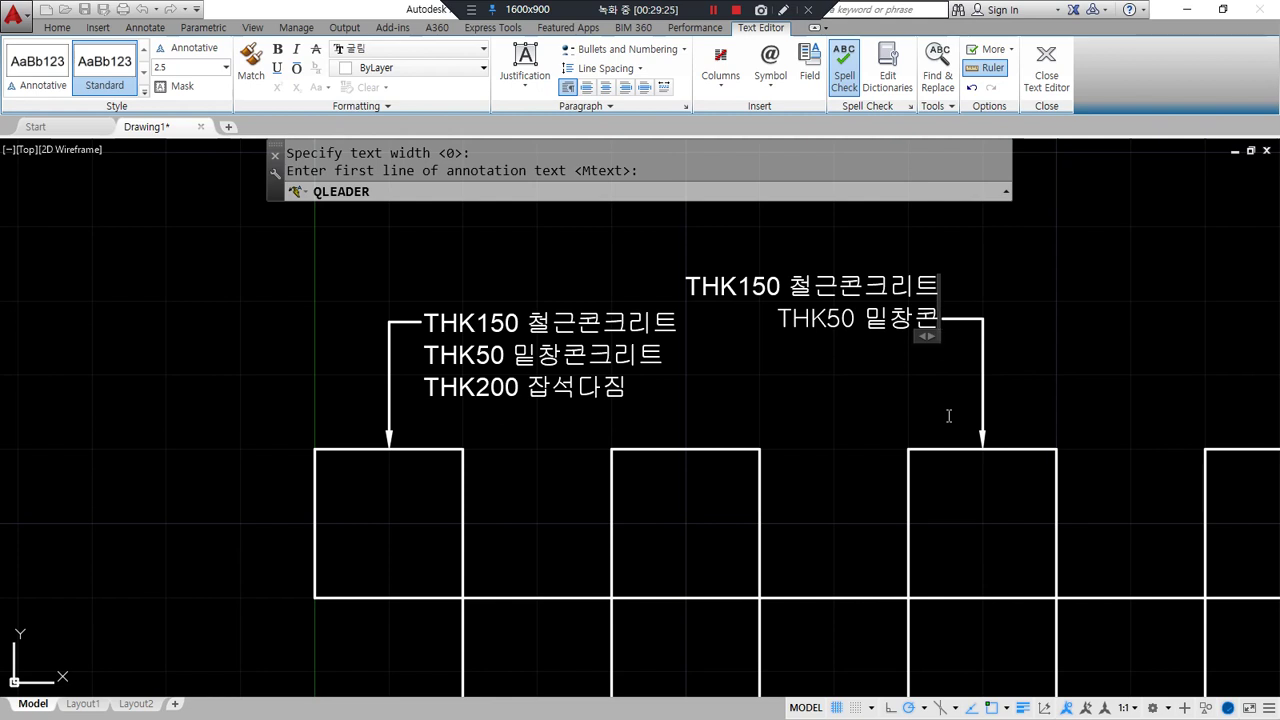
pyautogui.write('크리트')
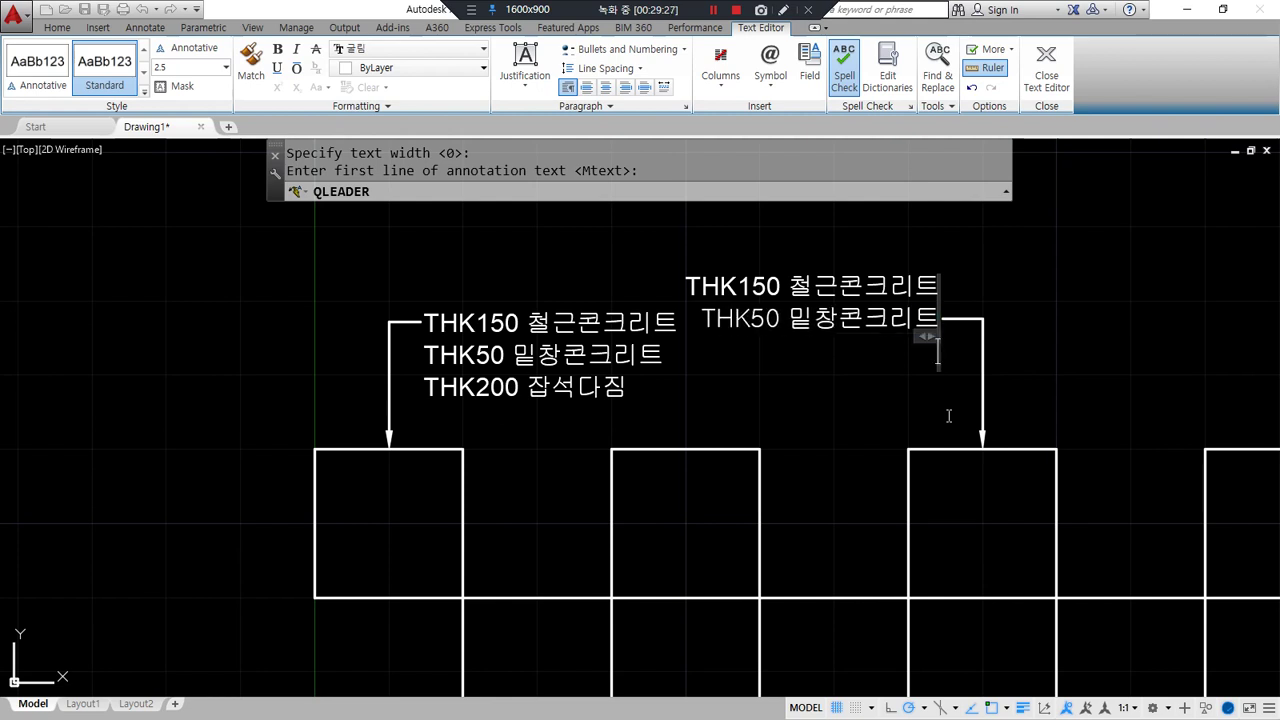
# Add "THK200 잡석다짐" as the third line of the leader text and finish the annotation
pyautogui.write('THK')
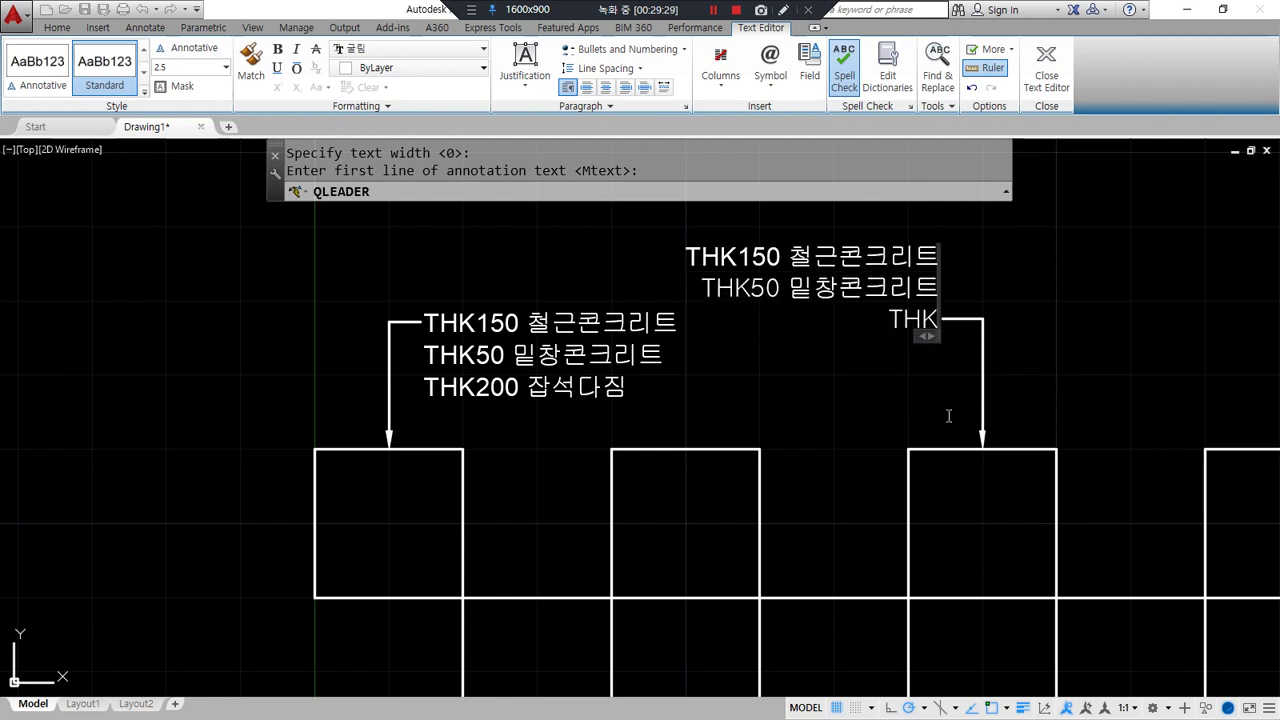
pyautogui.write('300')
pyautogui.press('BackSpace')
pyautogui.press('BackSpace')
pyautogui.press('BackSpace')
pyautogui.write('200')
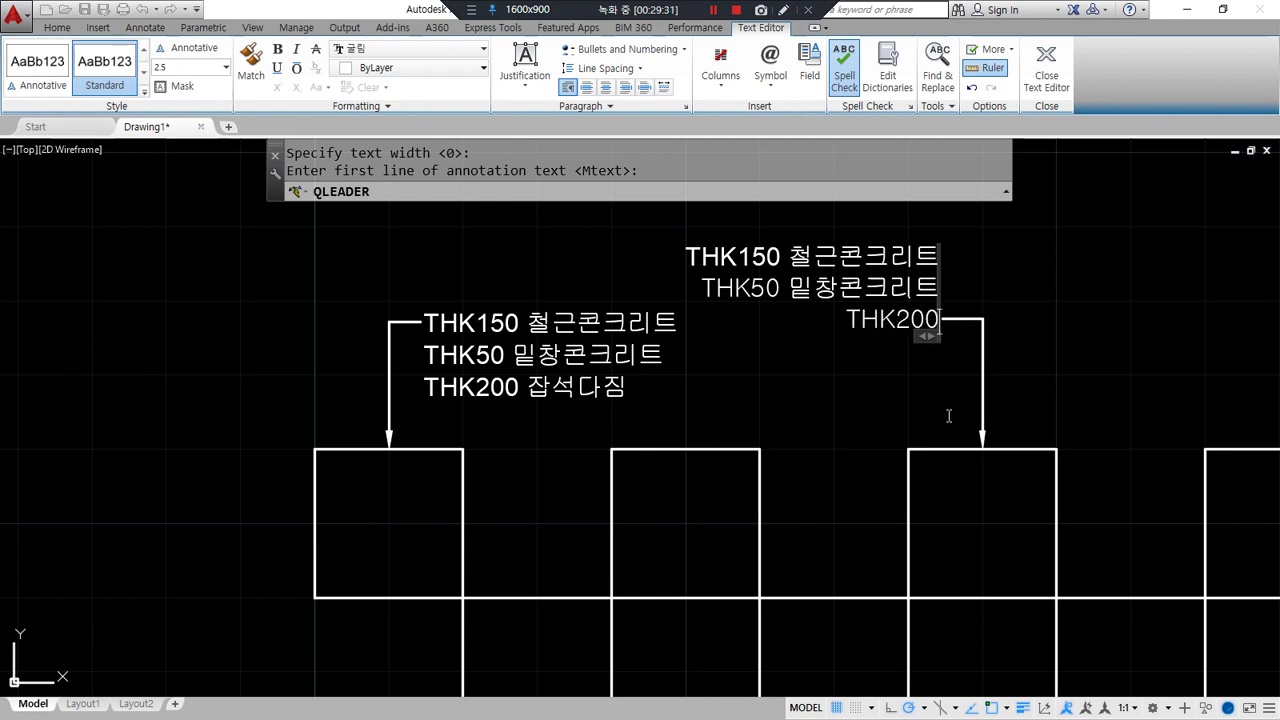
pyautogui.write(' 잡석')
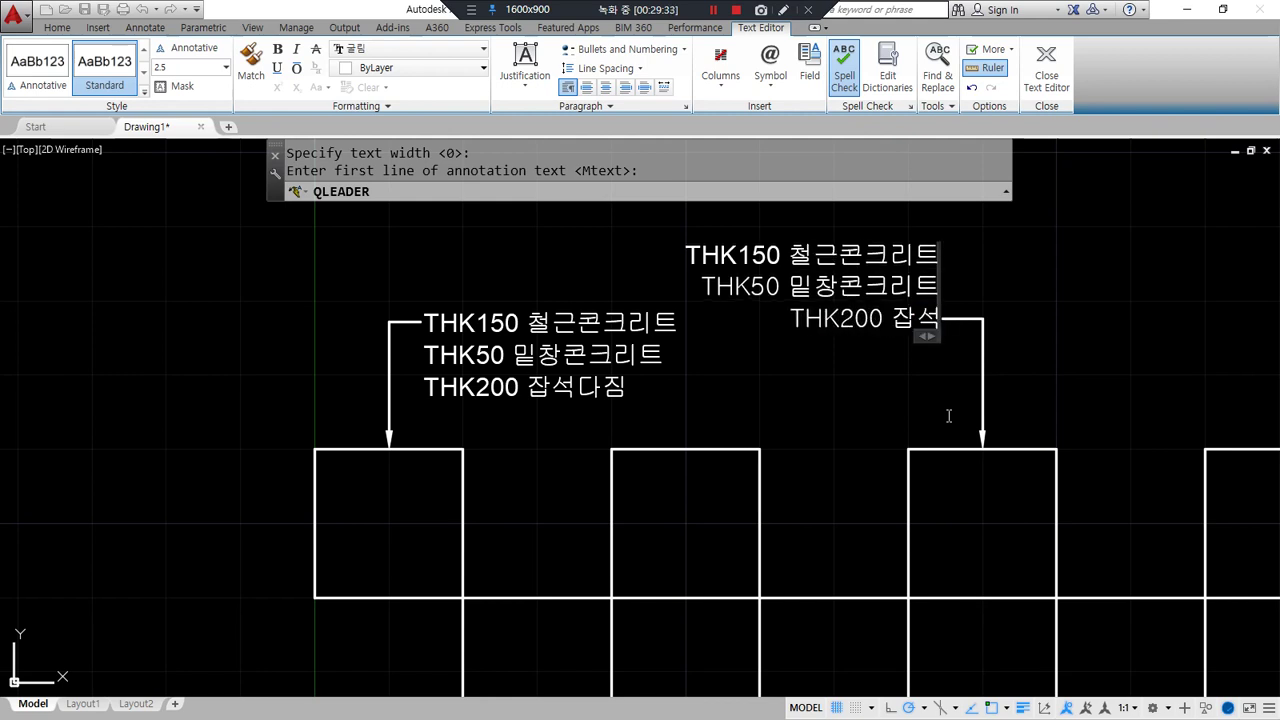
pyautogui.write('답짐')
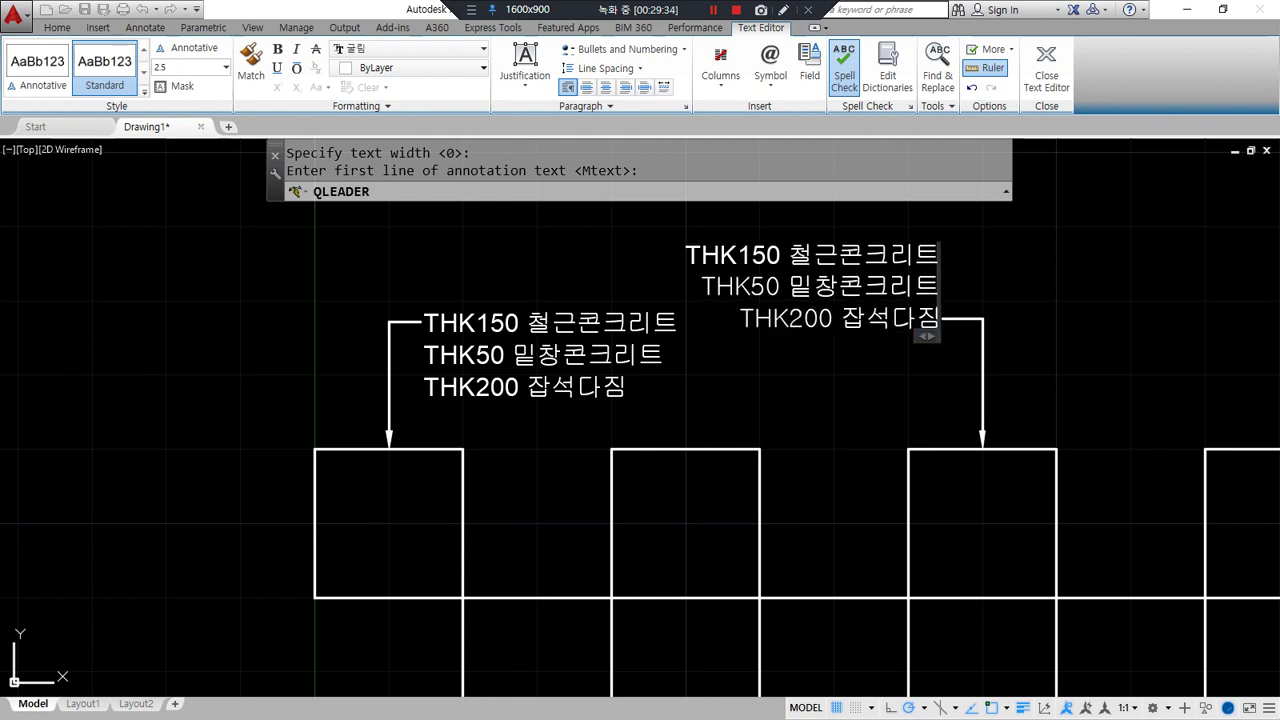
pyautogui.click(948, 416)
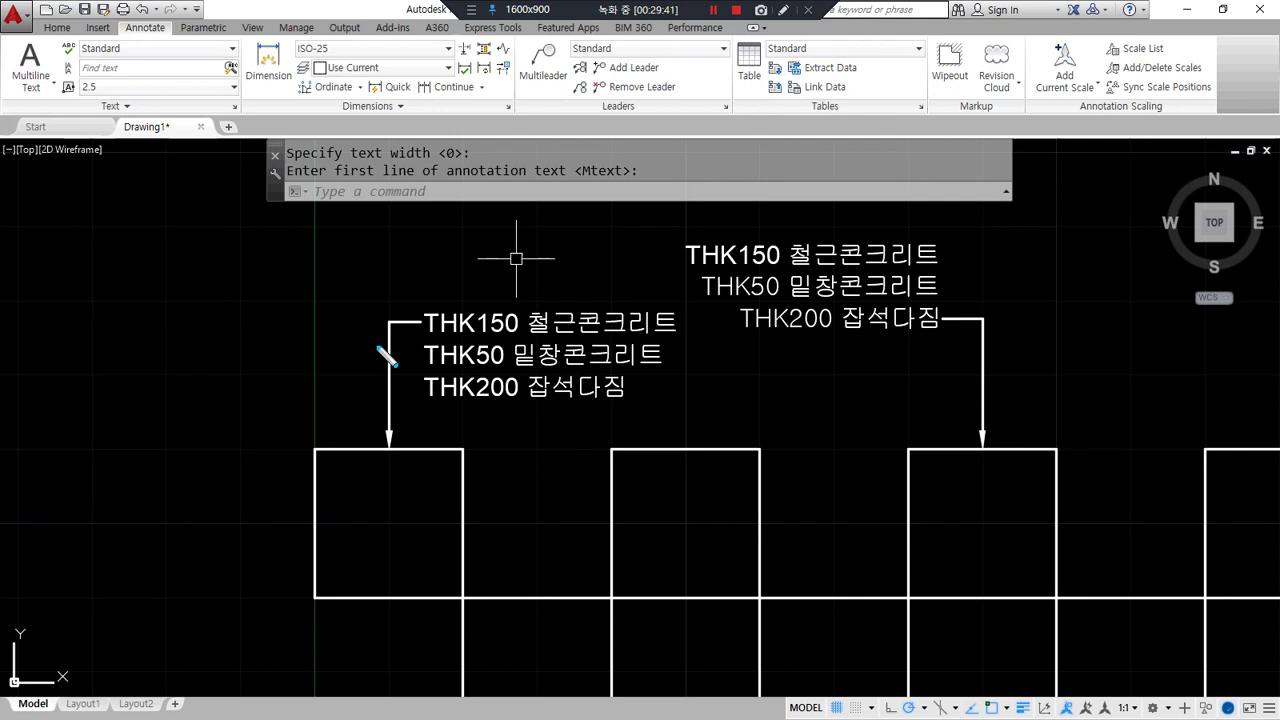
pyautogui.moveTo(516, 244)
pyautogui.mouseDown()
pyautogui.moveTo(500, 440)
pyautogui.moveTo(538, 262)
pyautogui.mouseUp()
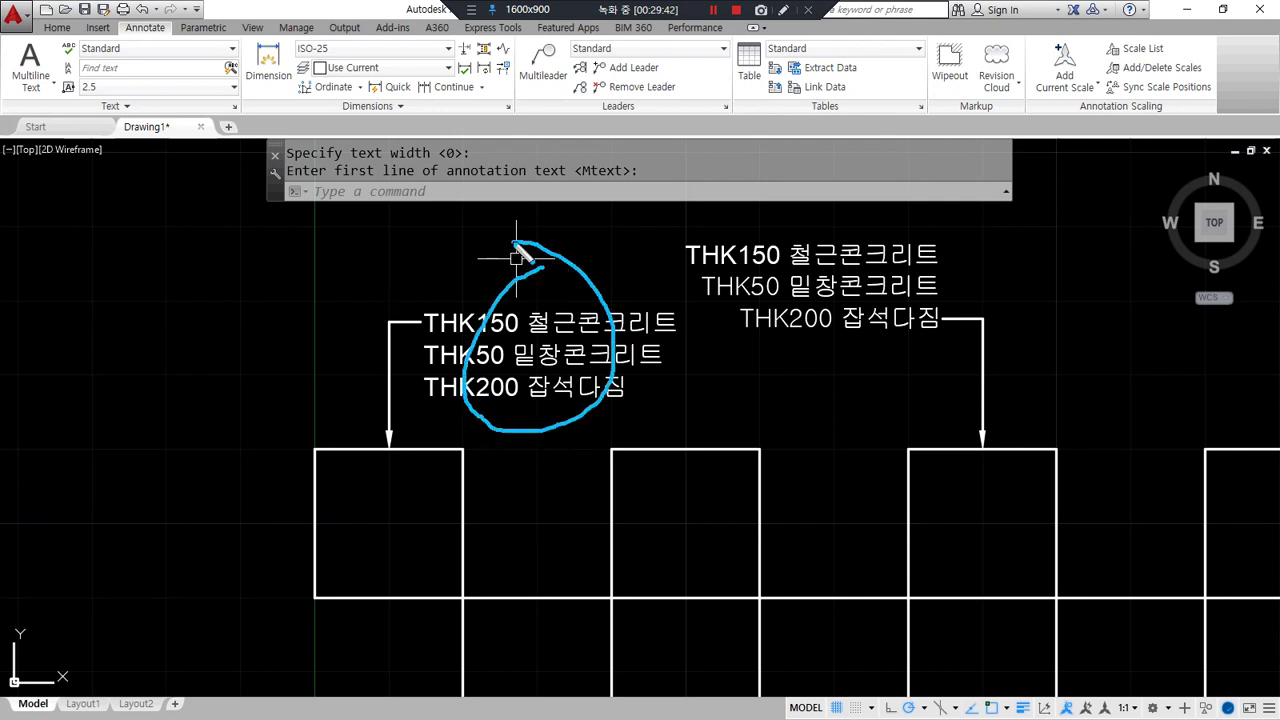
pyautogui.moveTo(528, 320)
pyautogui.mouseDown()
pyautogui.moveTo(531, 443)
pyautogui.moveTo(556, 458)
pyautogui.mouseUp()
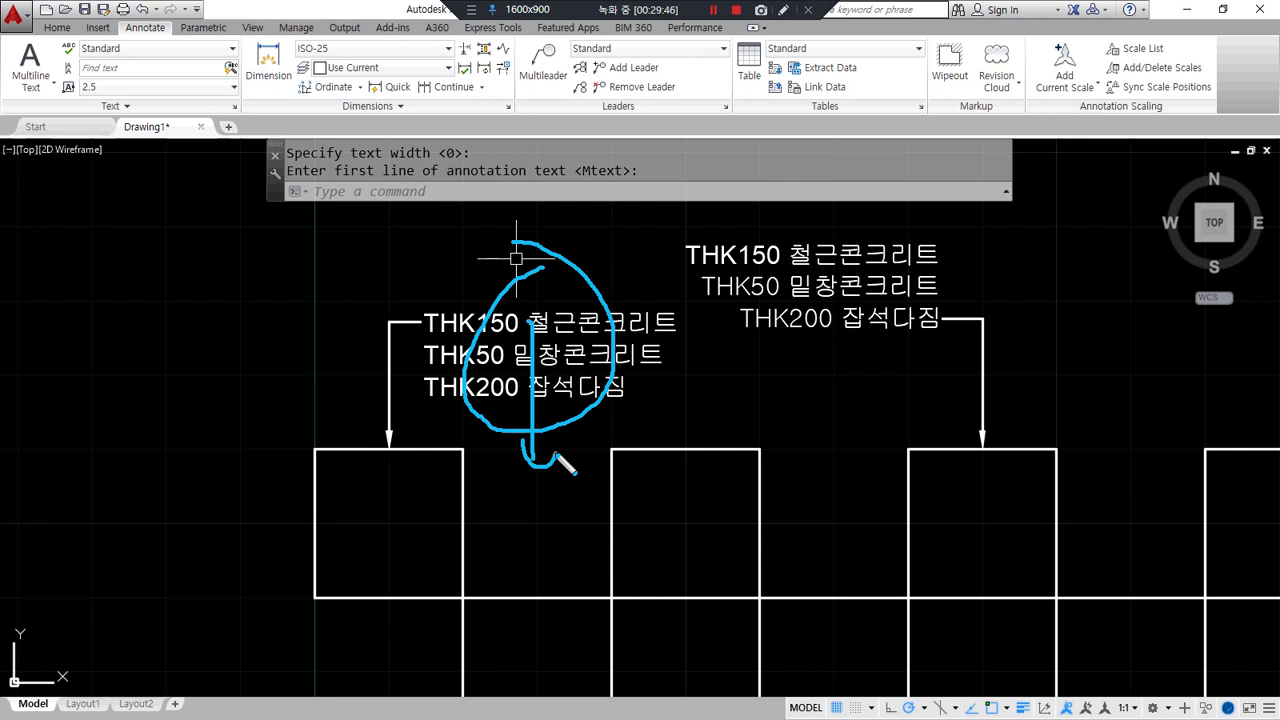
pyautogui.press('Delete')
pyautogui.keyDown('shift'); pyautogui.moveTo(399, 321); pyautogui.dragTo(651, 333); pyautogui.keyUp('shift')
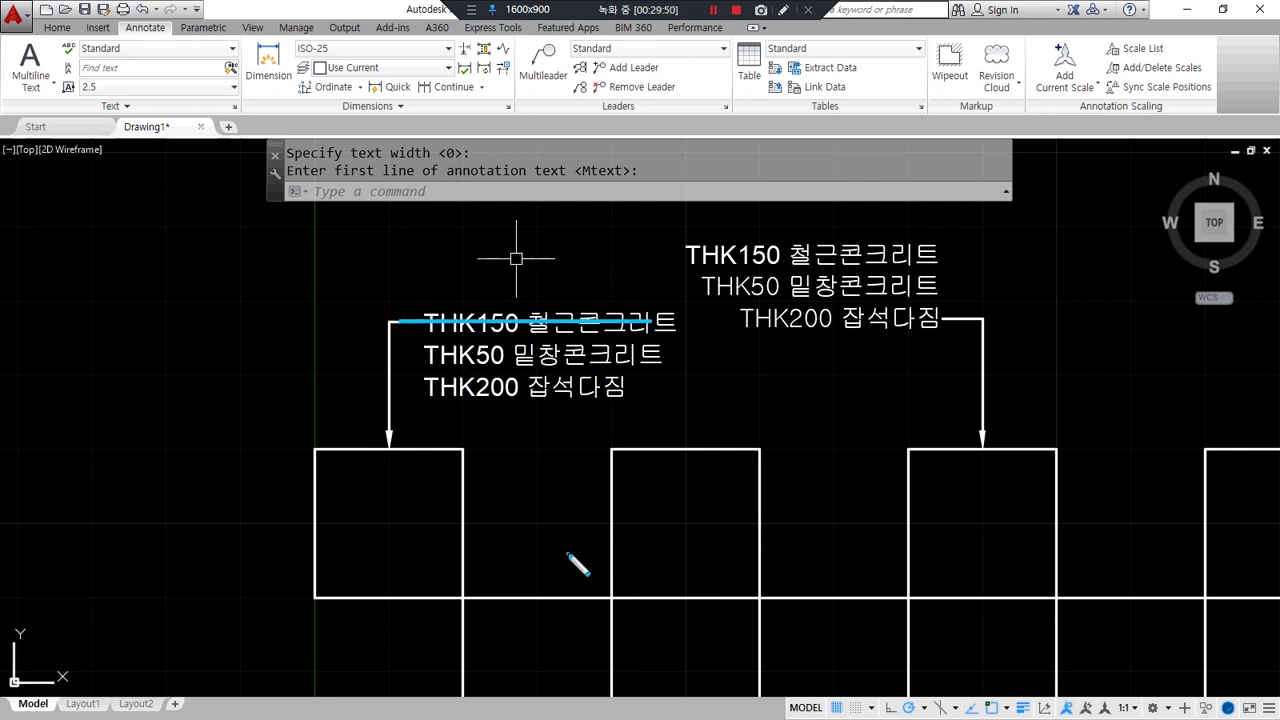
pyautogui.moveTo(866, 372)
pyautogui.mouseDown()
pyautogui.moveTo(770, 320)
pyautogui.moveTo(883, 429)
pyautogui.mouseUp()
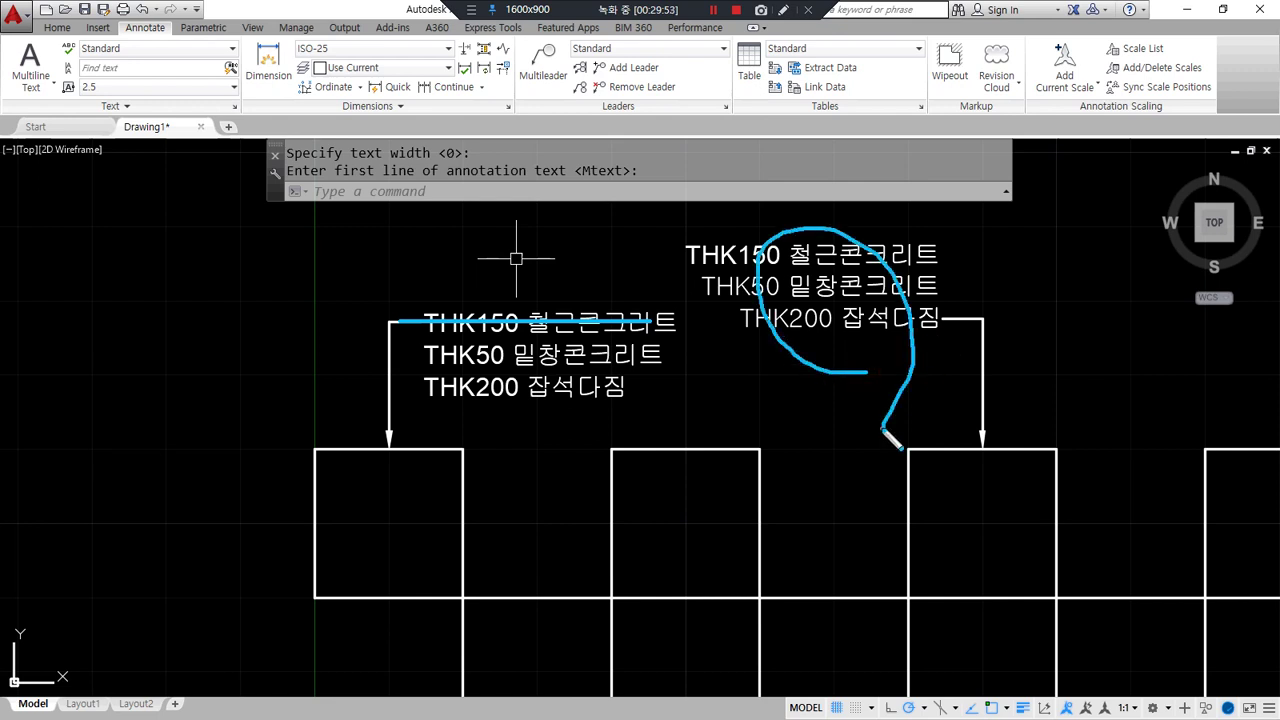
pyautogui.press('Delete')
pyautogui.keyDown('shift'); pyautogui.moveTo(940, 321); pyautogui.dragTo(774, 321); pyautogui.keyUp('shift')
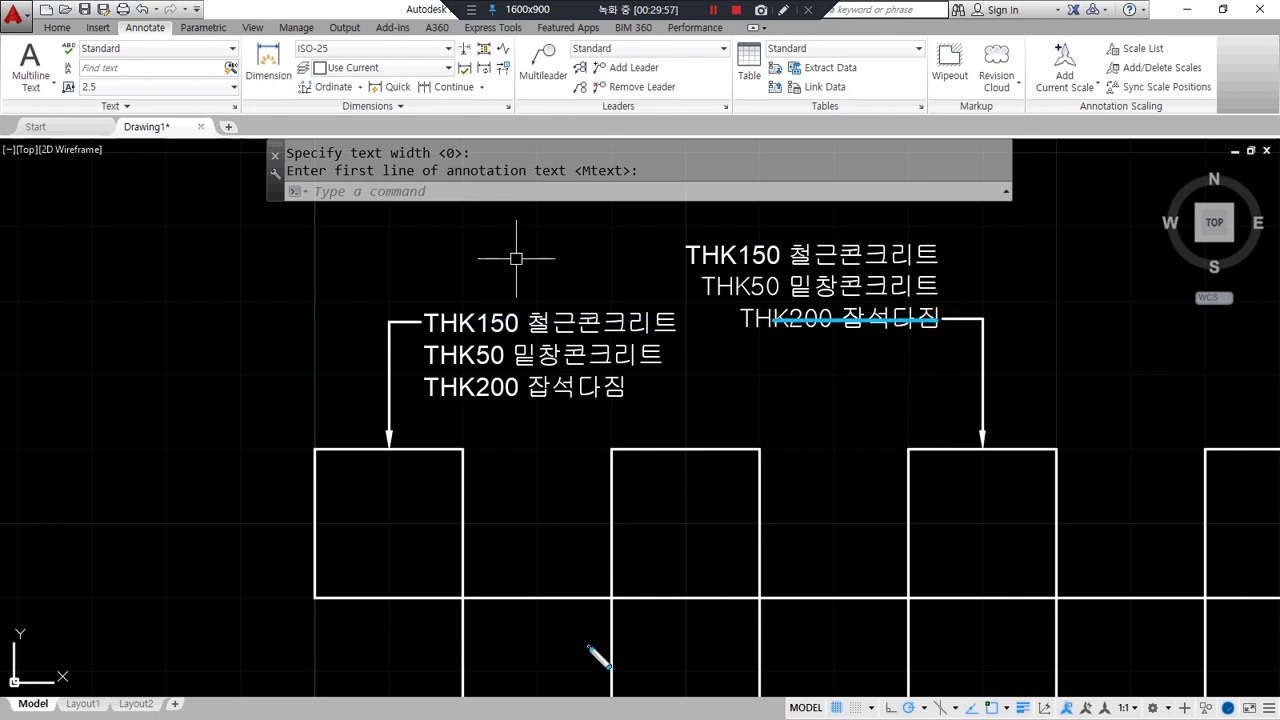
pyautogui.moveTo(705, 596)
pyautogui.mouseDown()
pyautogui.moveTo(645, 155)
pyautogui.moveTo(790, 628)
pyautogui.moveTo(657, 628)
pyautogui.mouseUp()
pyautogui.press('Delete')
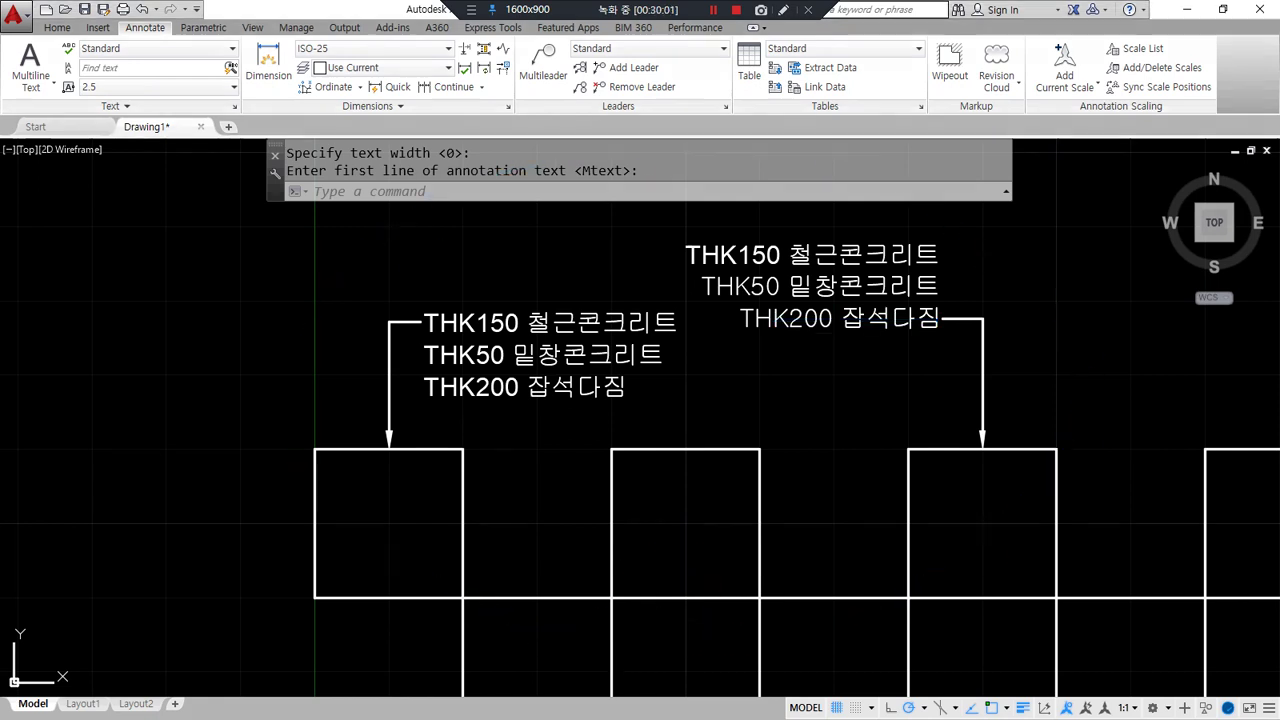
# Start another quick leader and open its Leader Settings before placing any points
pyautogui.moveTo(1018, 417); pyautogui.dragTo(895, 446, button='middle')
pyautogui.write('le')
pyautogui.press('Return')
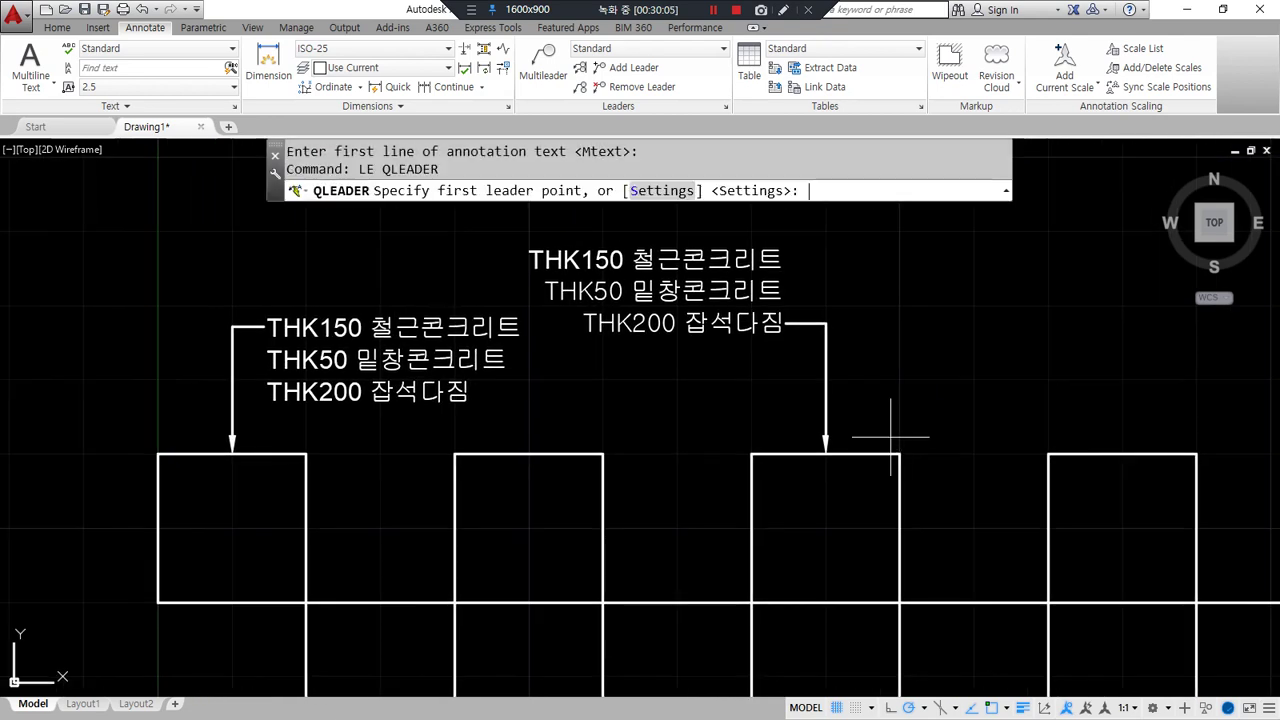
pyautogui.moveTo(911, 371); pyautogui.dragTo(803, 411, button='middle')
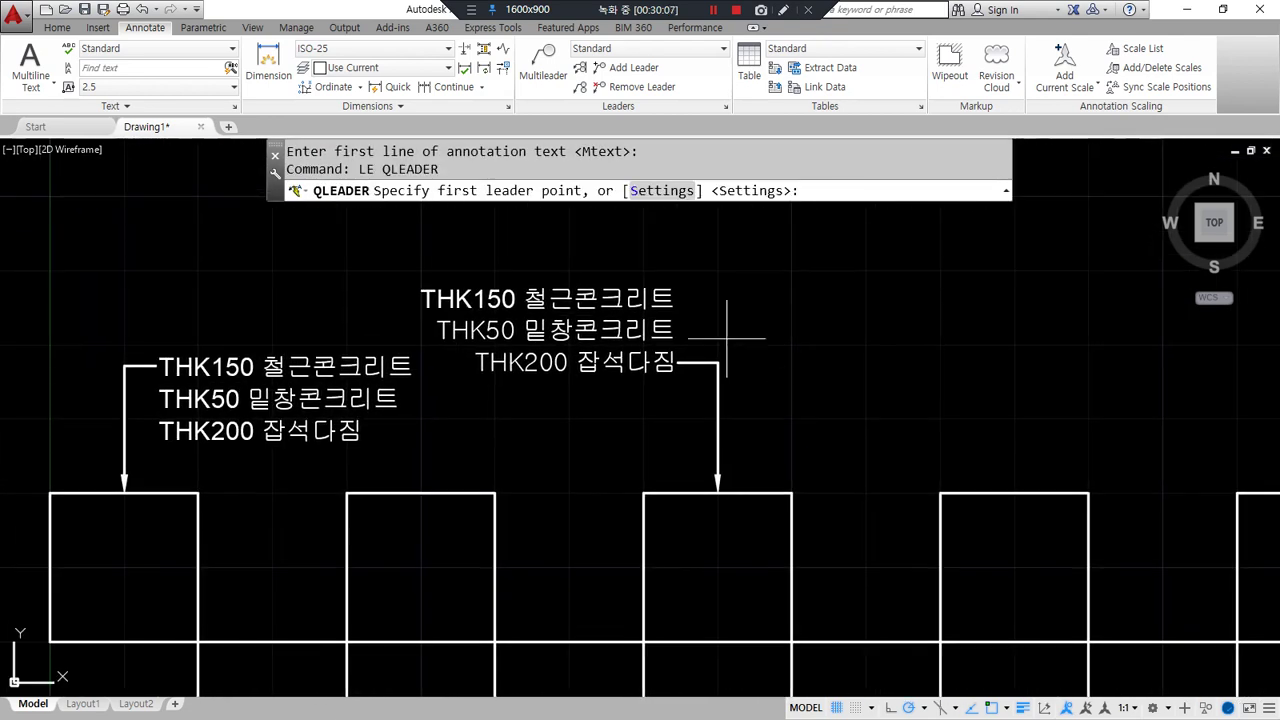
pyautogui.moveTo(656, 212)
pyautogui.mouseDown()
pyautogui.moveTo(616, 186)
pyautogui.moveTo(682, 208)
pyautogui.moveTo(657, 220)
pyautogui.mouseUp()
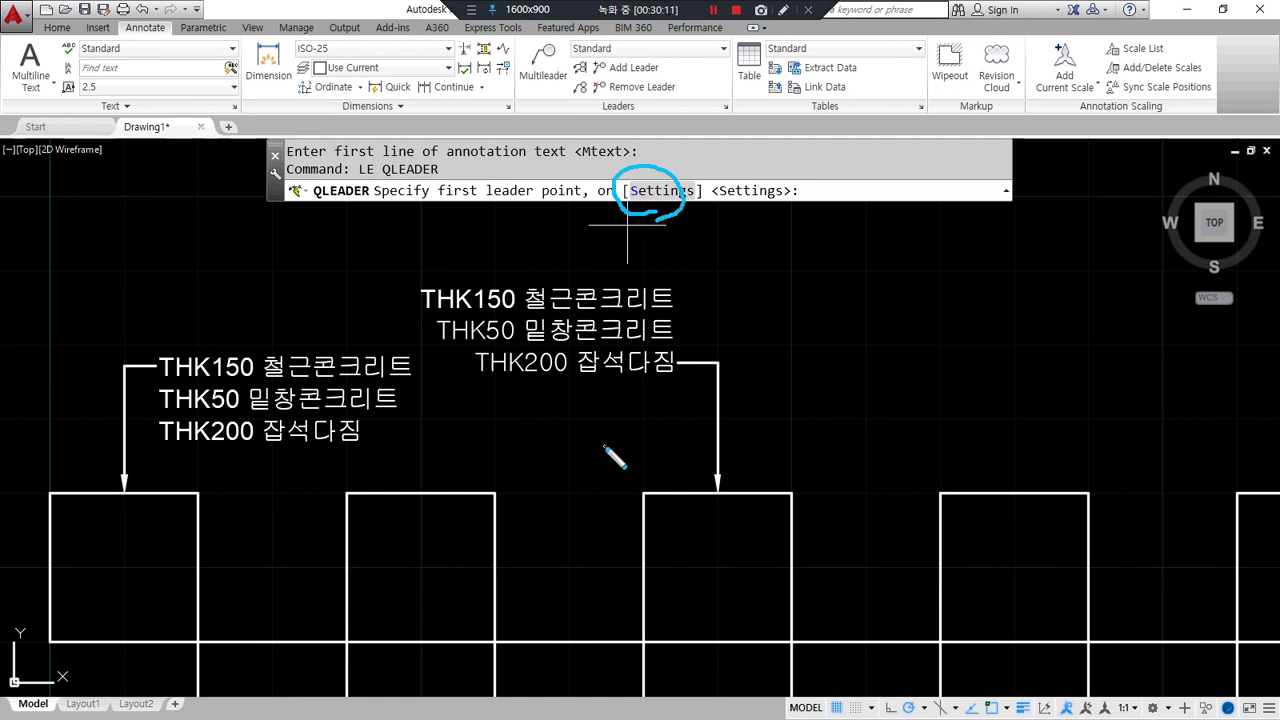
pyautogui.press('Escape')
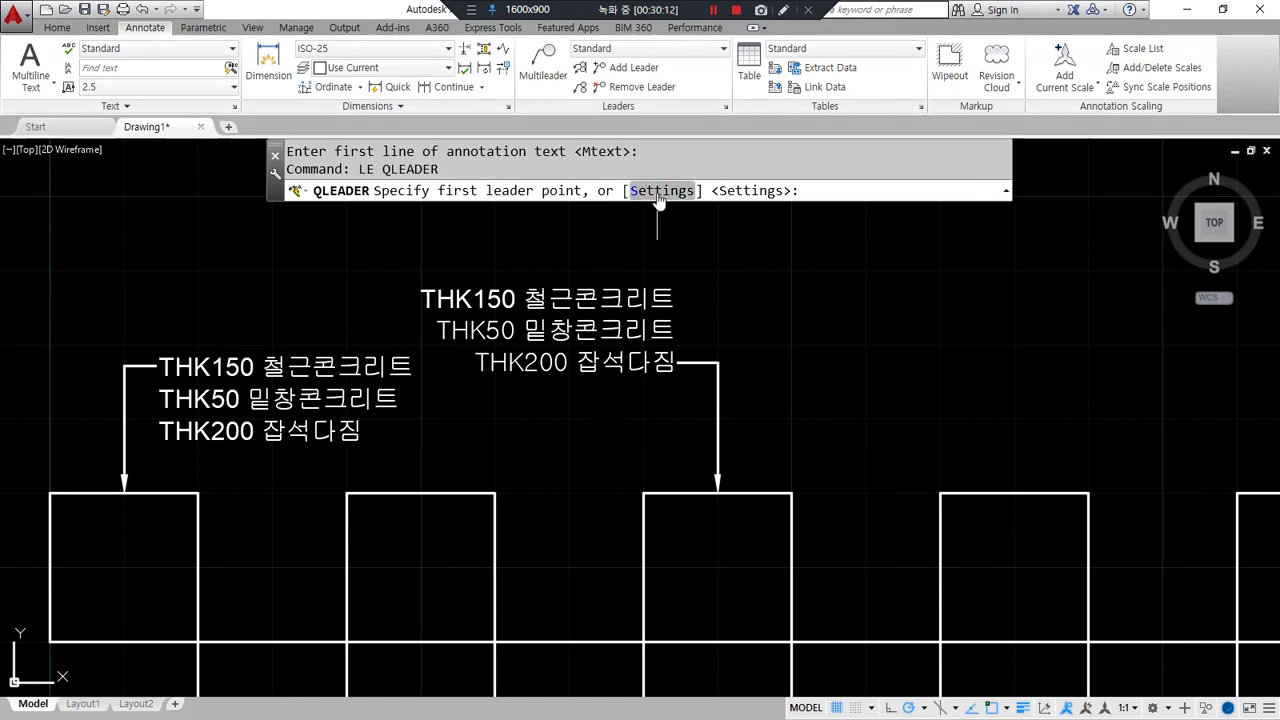
pyautogui.write('S')
pyautogui.press('Return')
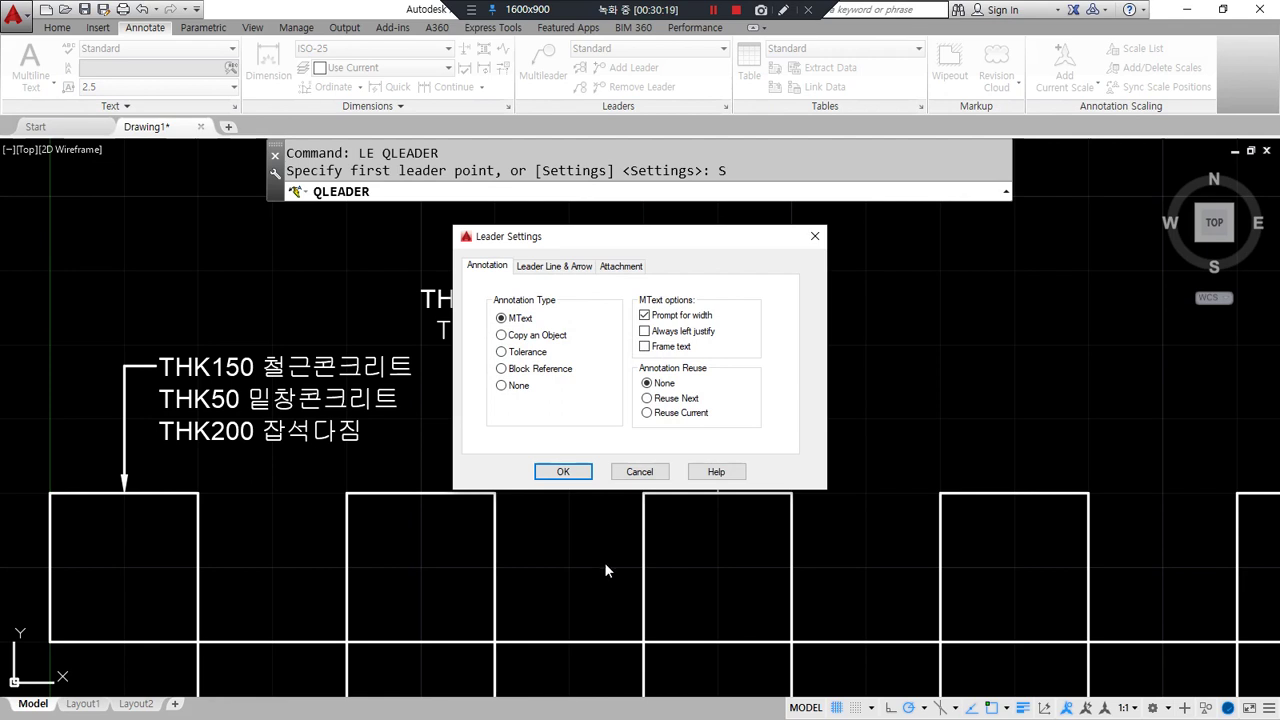
pyautogui.hotkey('ctrl', 'alt', 'd')
pyautogui.moveTo(519, 246); pyautogui.dragTo(517, 279)
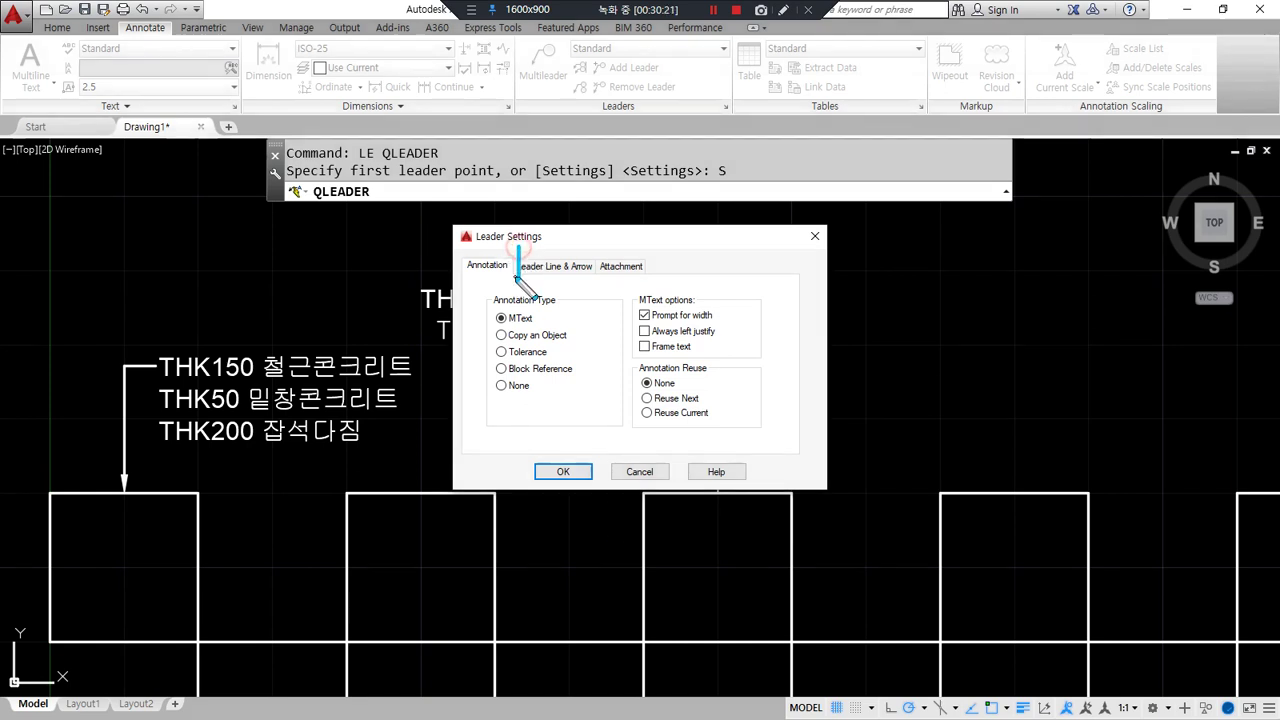
pyautogui.moveTo(596, 252)
pyautogui.mouseDown()
pyautogui.moveTo(596, 291)
pyautogui.moveTo(645, 254)
pyautogui.moveTo(645, 281)
pyautogui.mouseUp()
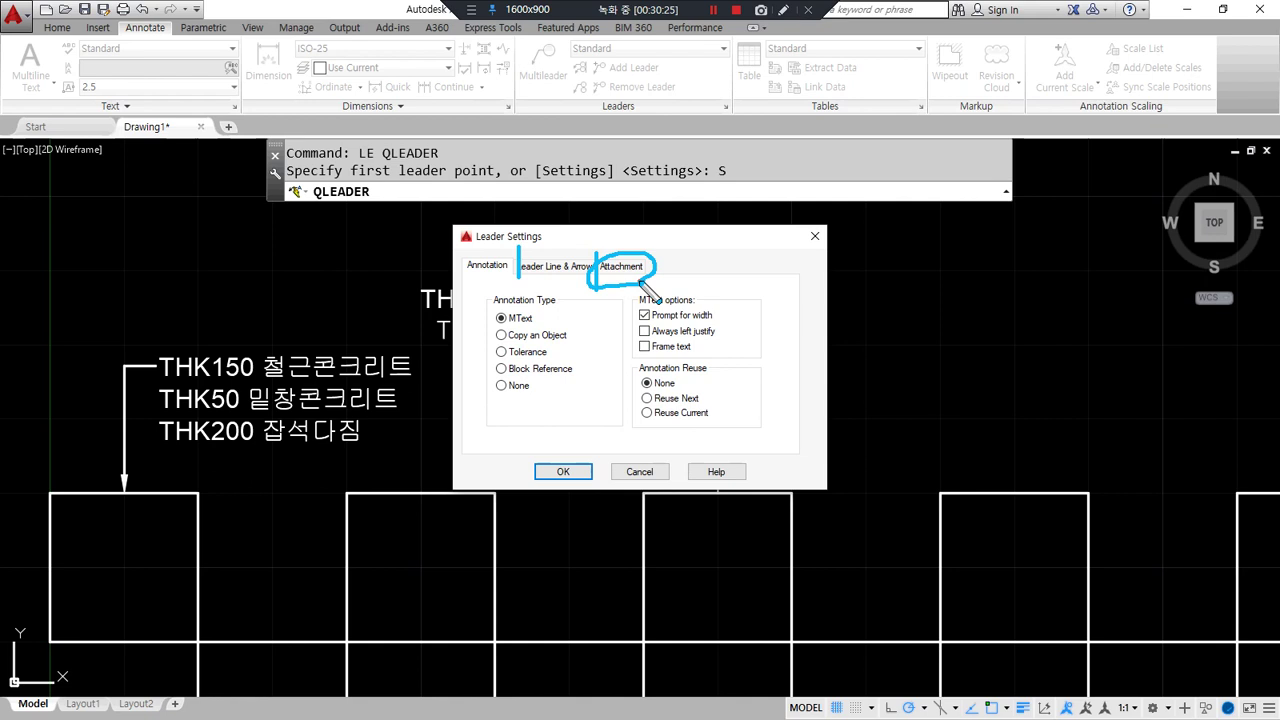
pyautogui.moveTo(497, 323)
pyautogui.mouseDown()
pyautogui.moveTo(557, 323)
pyautogui.moveTo(581, 370)
pyautogui.moveTo(577, 400)
pyautogui.mouseUp()
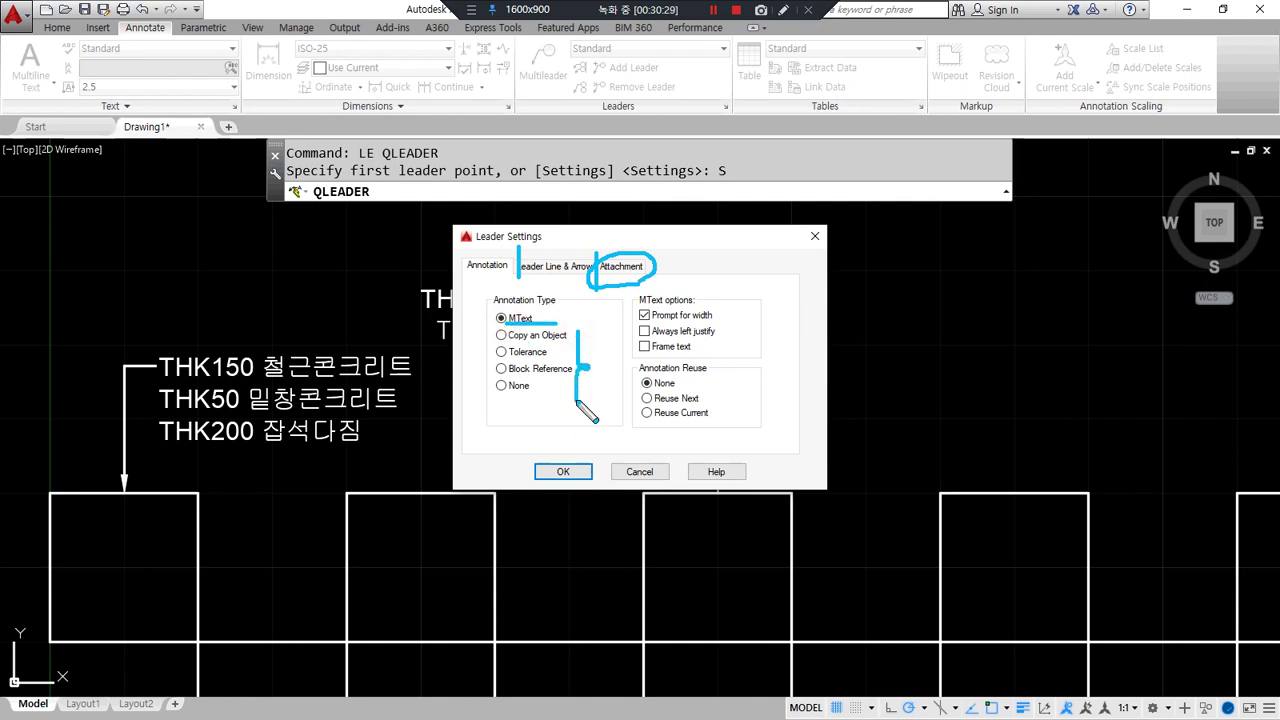
# Try the annotation types Copy an Object, Tolerance, Block Reference and None, and return to MText
pyautogui.click(516, 337)
pyautogui.moveTo(630, 271); pyautogui.dragTo(638, 283)
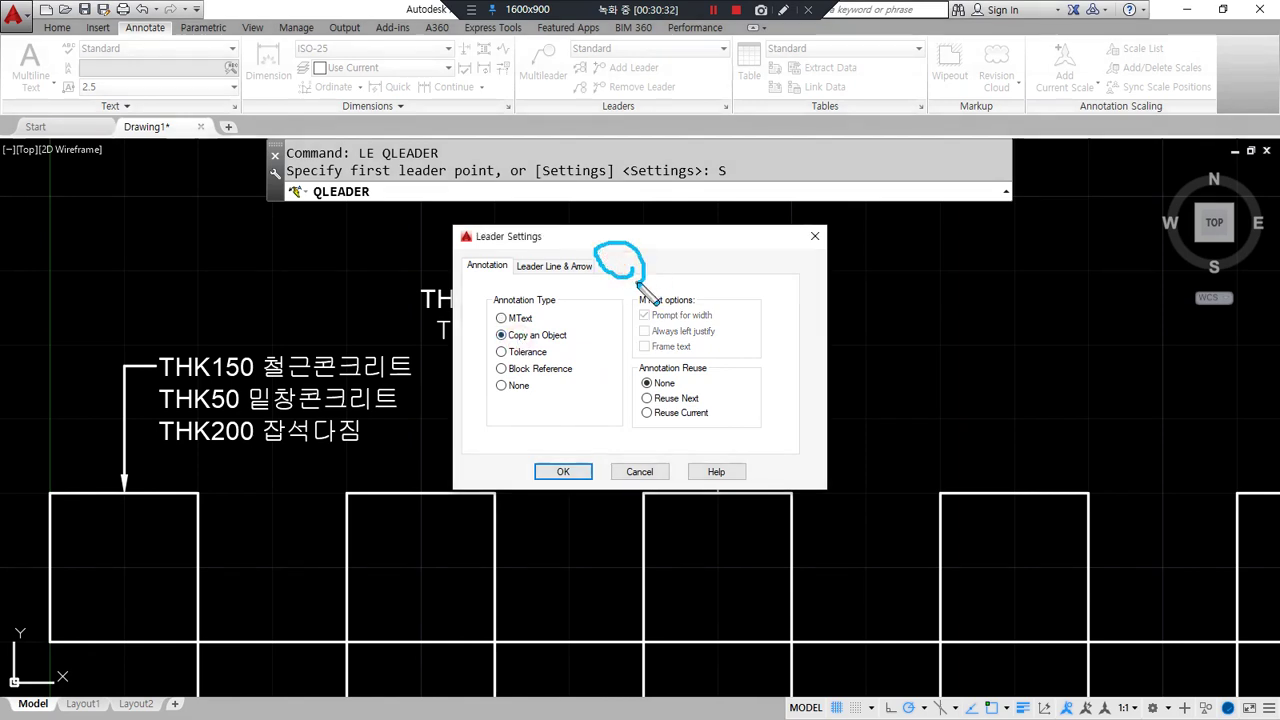
pyautogui.click(524, 352)
pyautogui.click(522, 369)
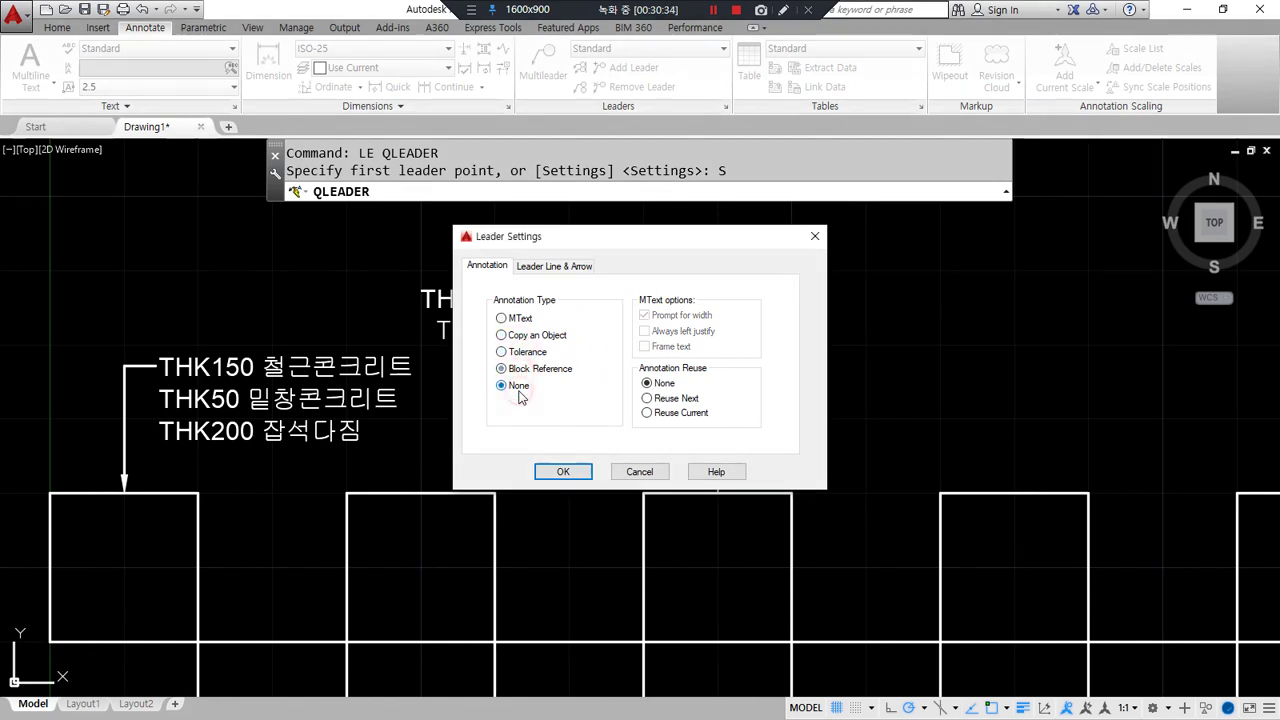
pyautogui.click(530, 319)
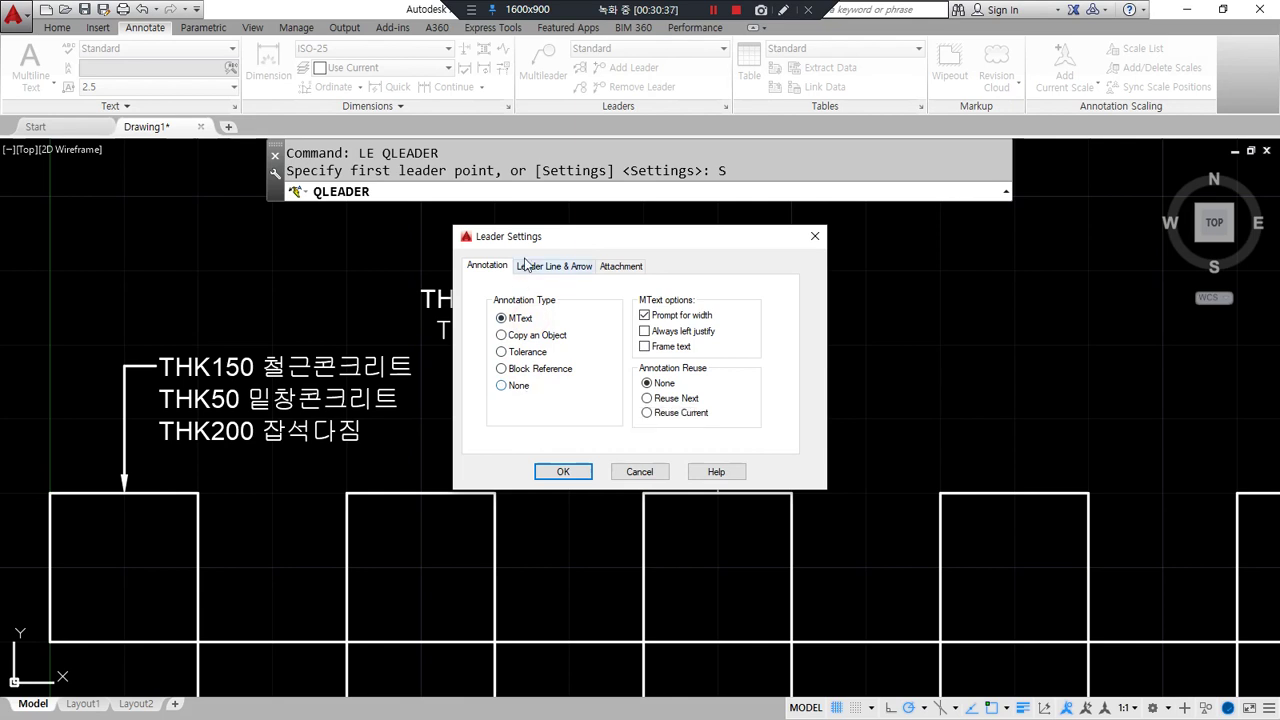
pyautogui.moveTo(508, 323); pyautogui.dragTo(540, 322)
pyautogui.moveTo(648, 260)
pyautogui.mouseDown()
pyautogui.moveTo(600, 280)
pyautogui.moveTo(648, 285)
pyautogui.mouseUp()
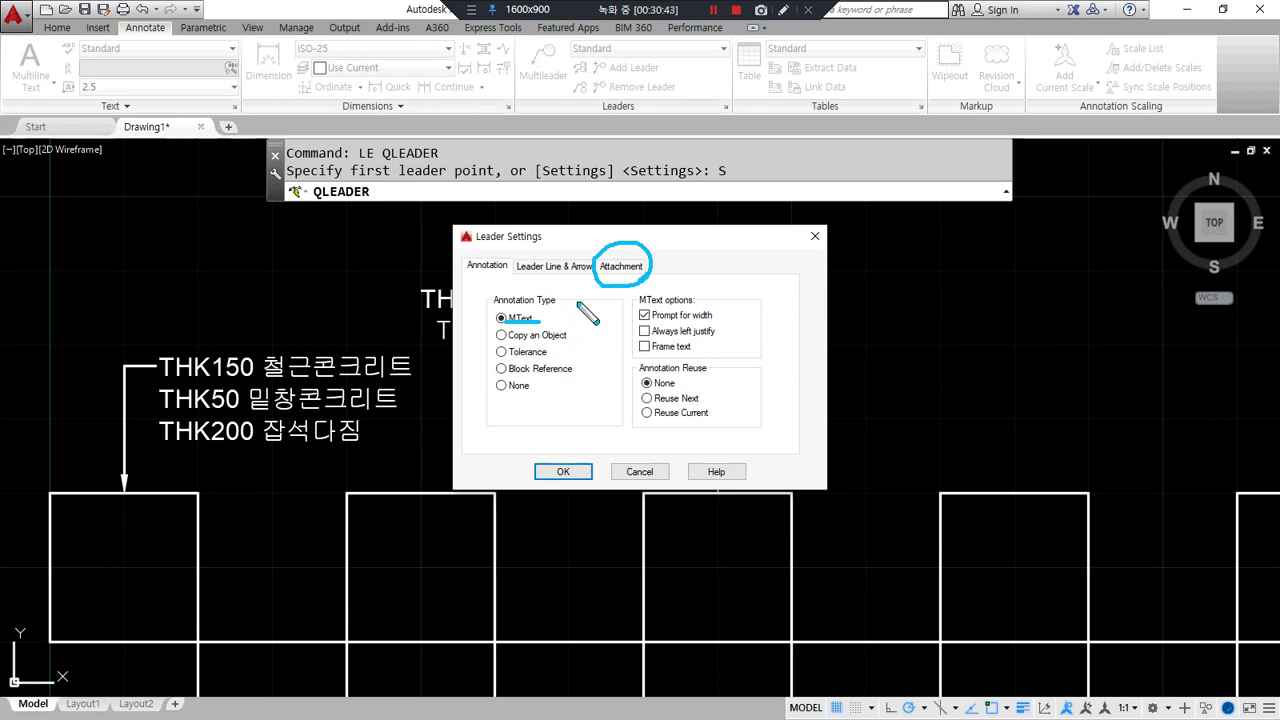
pyautogui.press('Delete')
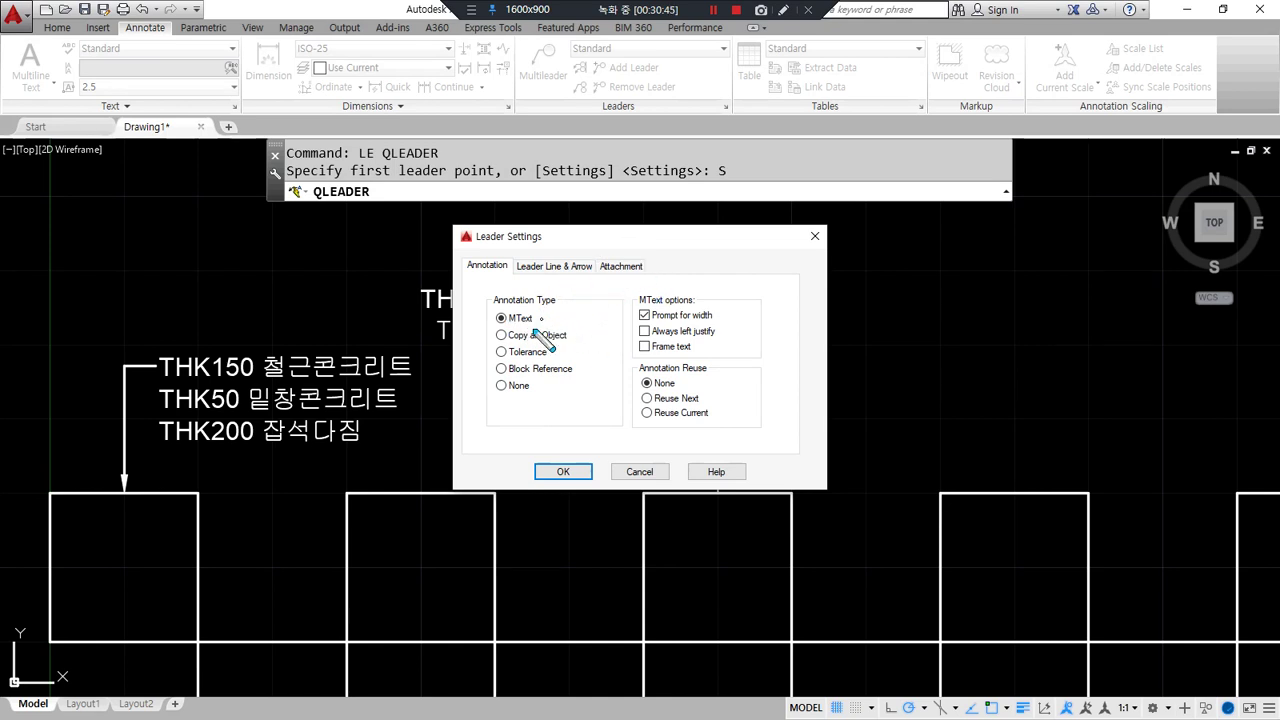
pyautogui.moveTo(543, 304)
pyautogui.mouseDown()
pyautogui.moveTo(482, 318)
pyautogui.moveTo(476, 398)
pyautogui.moveTo(550, 376)
pyautogui.moveTo(535, 313)
pyautogui.mouseUp()
pyautogui.moveTo(228, 488)
pyautogui.mouseDown()
pyautogui.moveTo(160, 345)
pyautogui.moveTo(322, 410)
pyautogui.moveTo(232, 493)
pyautogui.mouseUp()
pyautogui.moveTo(499, 320)
pyautogui.mouseDown()
pyautogui.moveTo(379, 341)
pyautogui.moveTo(377, 374)
pyautogui.mouseUp()
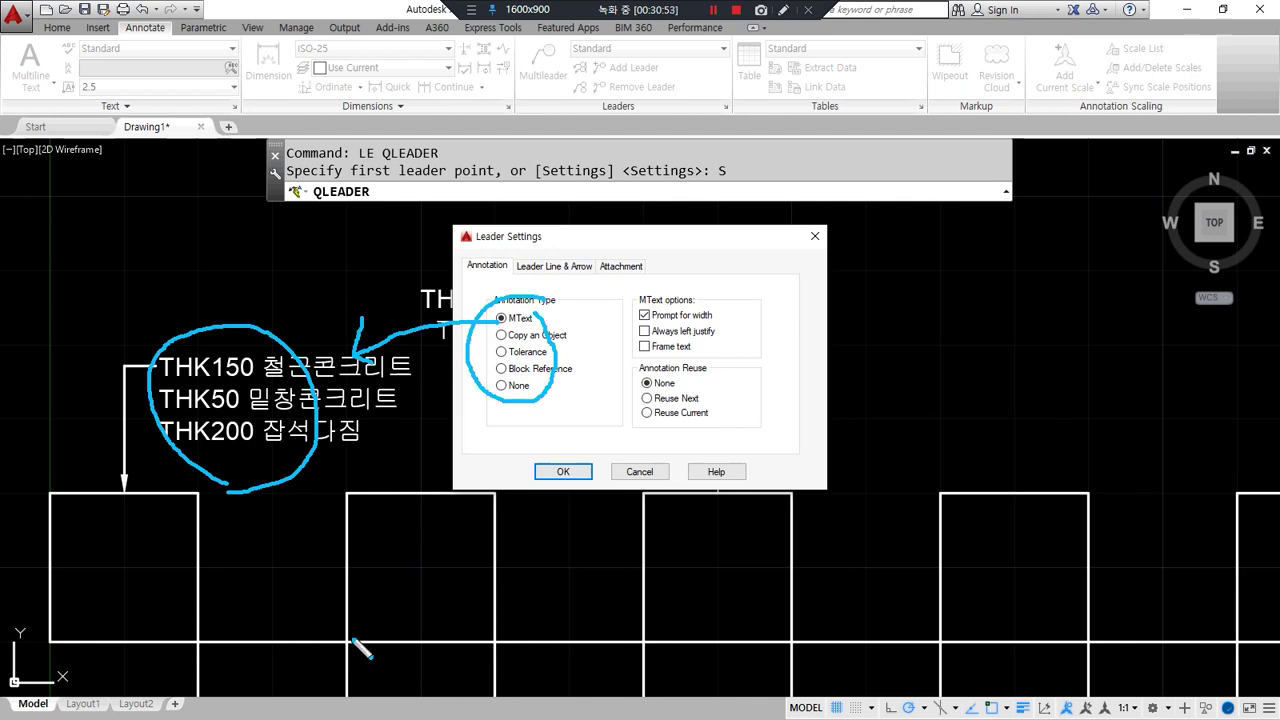
pyautogui.moveTo(470, 362)
pyautogui.mouseDown()
pyautogui.moveTo(393, 396)
pyautogui.moveTo(410, 416)
pyautogui.mouseUp()
pyautogui.moveTo(500, 352); pyautogui.dragTo(381, 463)
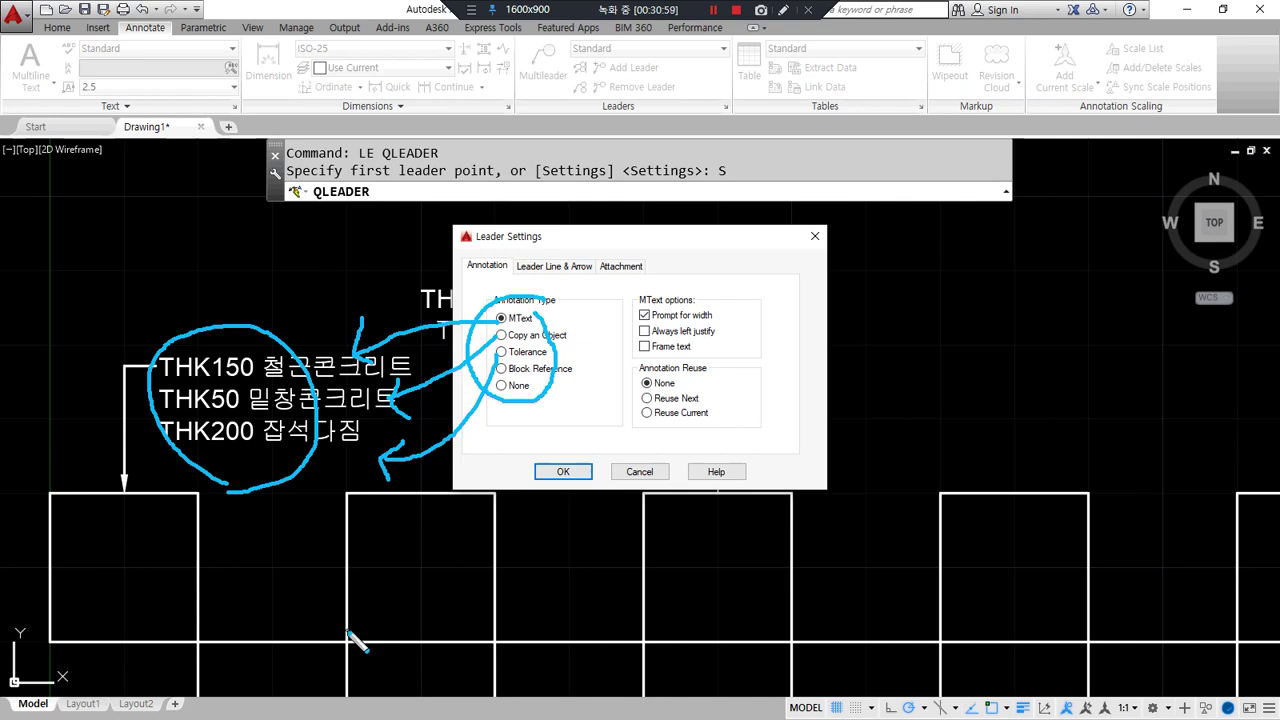
pyautogui.moveTo(545, 352)
pyautogui.mouseDown()
pyautogui.moveTo(544, 400)
pyautogui.moveTo(441, 534)
pyautogui.moveTo(452, 549)
pyautogui.mouseUp()
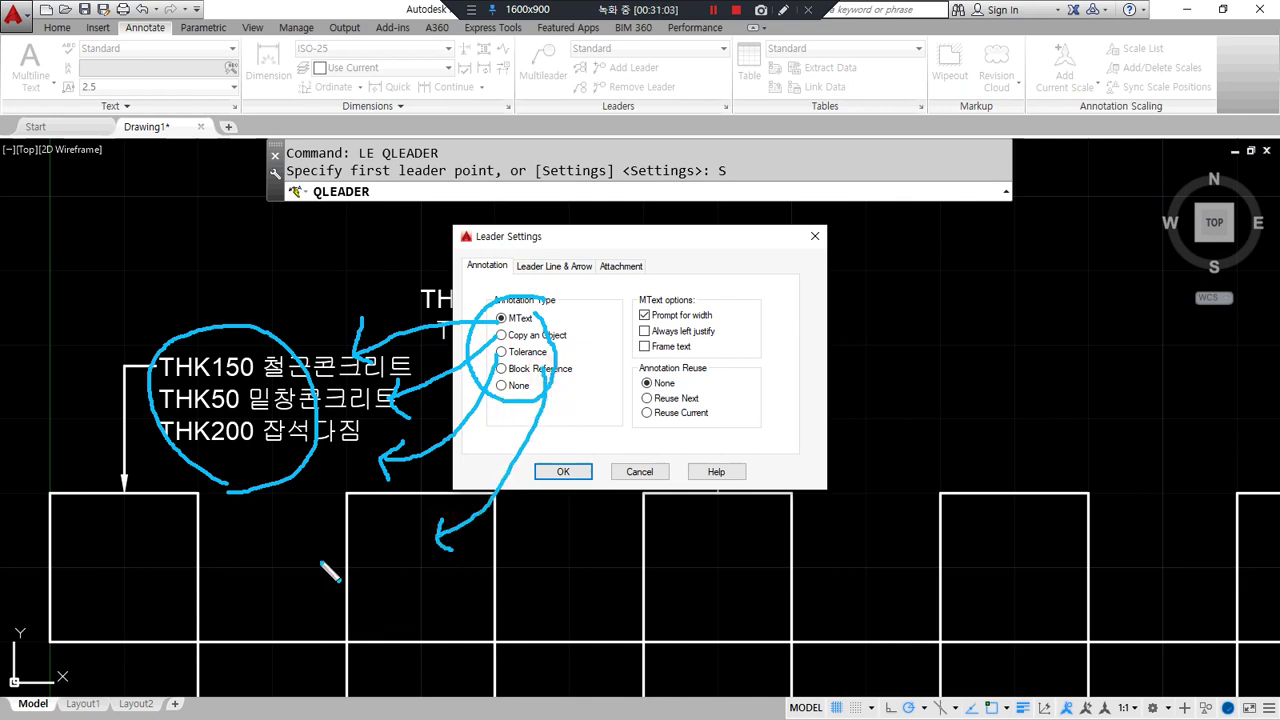
pyautogui.moveTo(178, 378); pyautogui.dragTo(250, 349)
pyautogui.moveTo(190, 410); pyautogui.dragTo(240, 380)
pyautogui.moveTo(298, 346); pyautogui.dragTo(232, 413)
pyautogui.moveTo(336, 347); pyautogui.dragTo(261, 428)
pyautogui.moveTo(346, 370)
pyautogui.mouseDown()
pyautogui.moveTo(296, 428)
pyautogui.moveTo(323, 430)
pyautogui.mouseUp()
pyautogui.moveTo(404, 352); pyautogui.dragTo(359, 408)
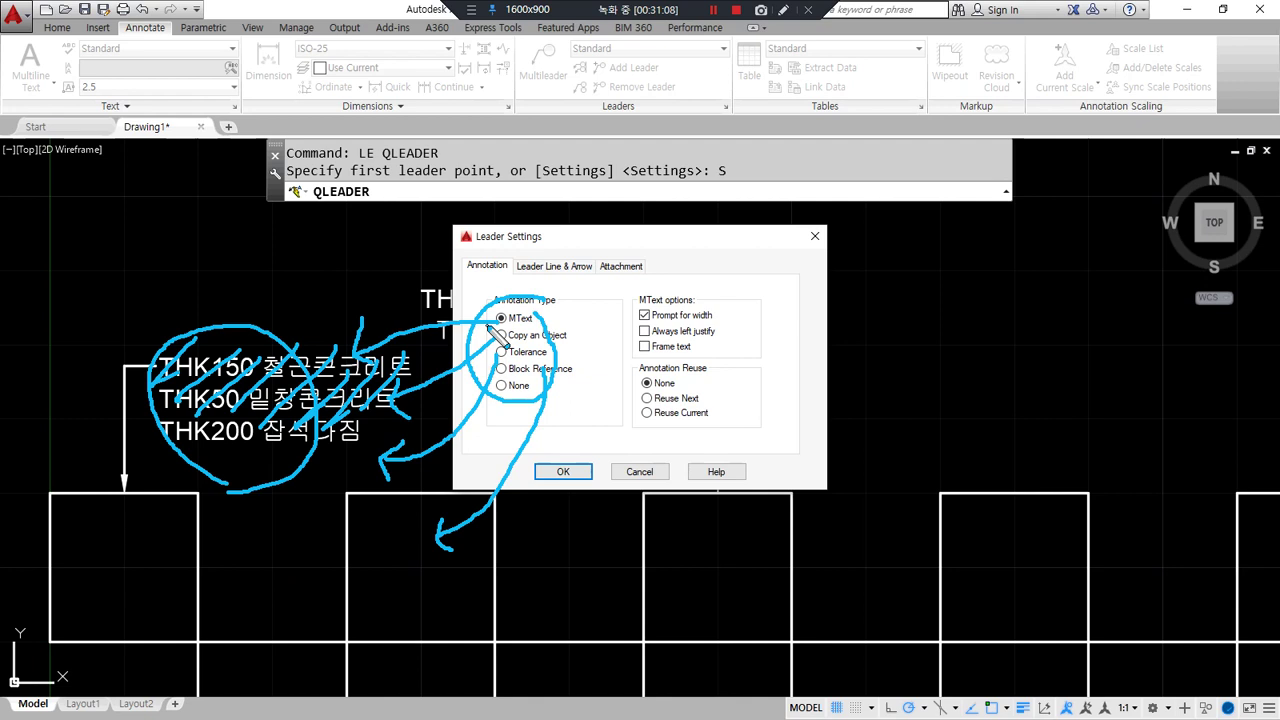
pyautogui.press('Delete')
pyautogui.moveTo(518, 328); pyautogui.dragTo(497, 357)
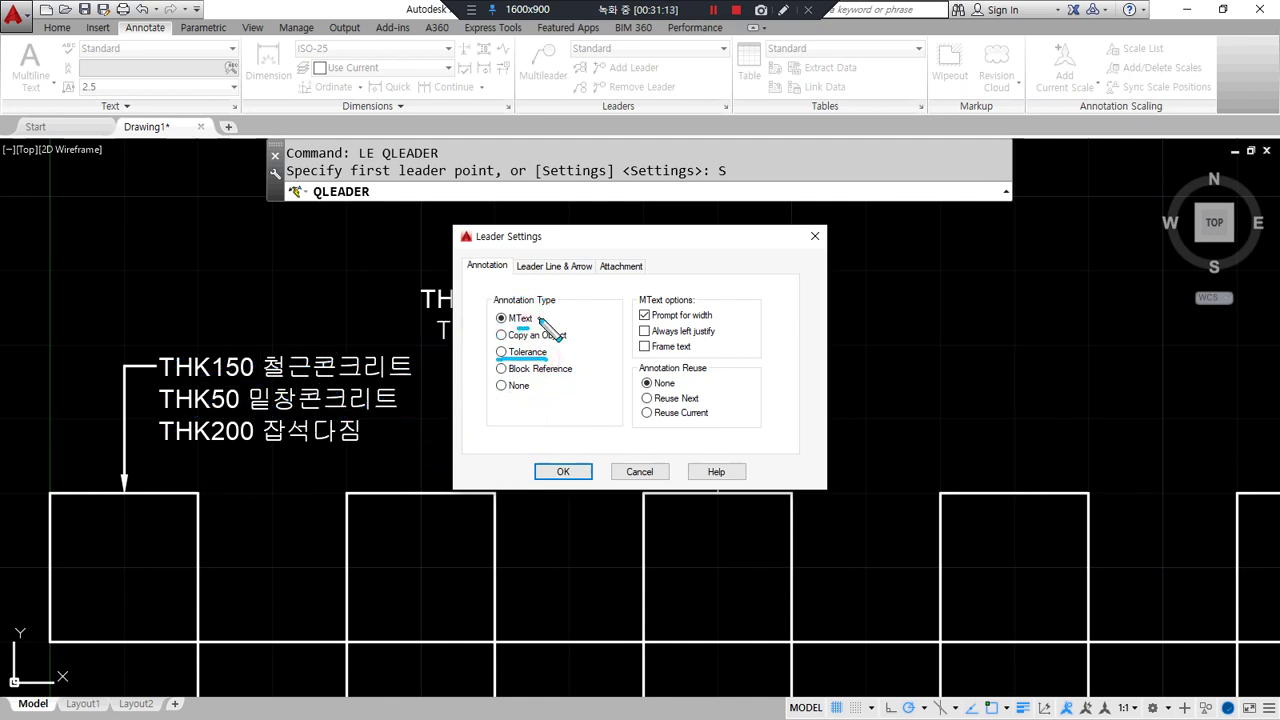
pyautogui.moveTo(542, 321); pyautogui.dragTo(498, 327)
pyautogui.press('Escape')
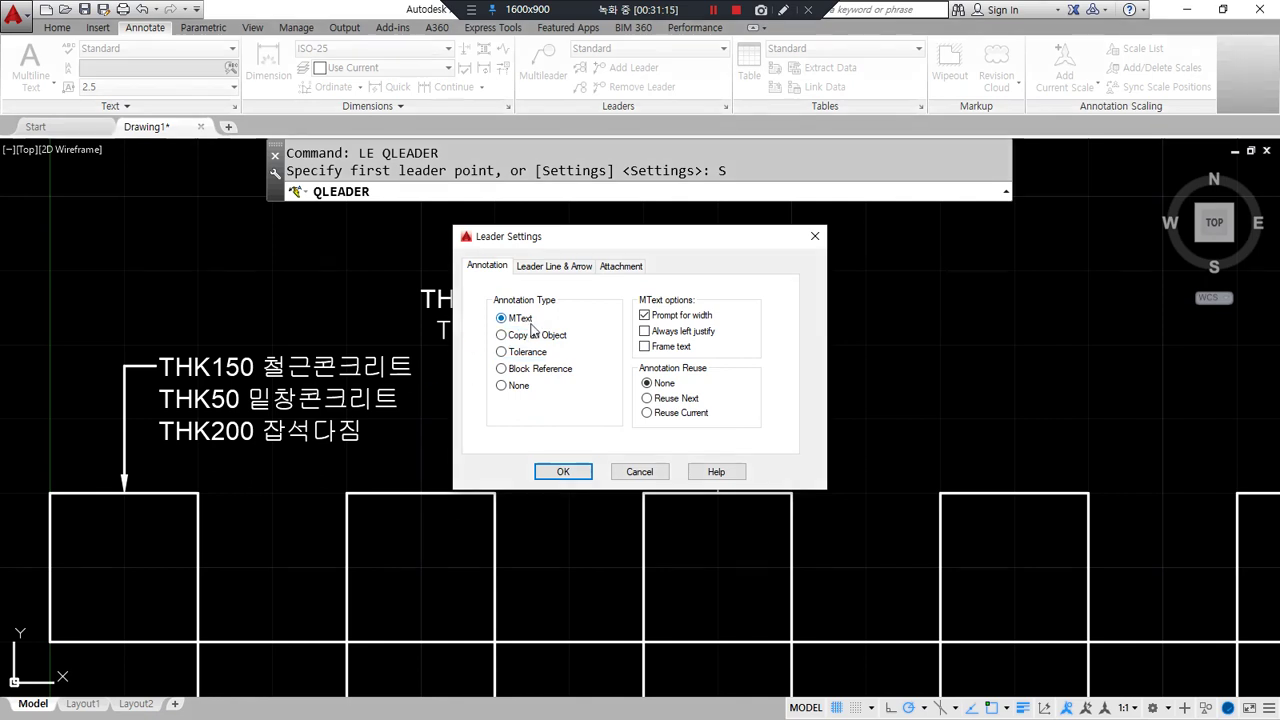
# Review the leader line type and maximum number of points among the Leader Line & Arrow settings
pyautogui.click(545, 268)
pyautogui.hotkey('ctrl', 'alt', 'd')
pyautogui.moveTo(548, 283)
pyautogui.mouseDown()
pyautogui.moveTo(560, 246)
pyautogui.moveTo(568, 285)
pyautogui.moveTo(547, 291)
pyautogui.moveTo(541, 314)
pyautogui.mouseUp()
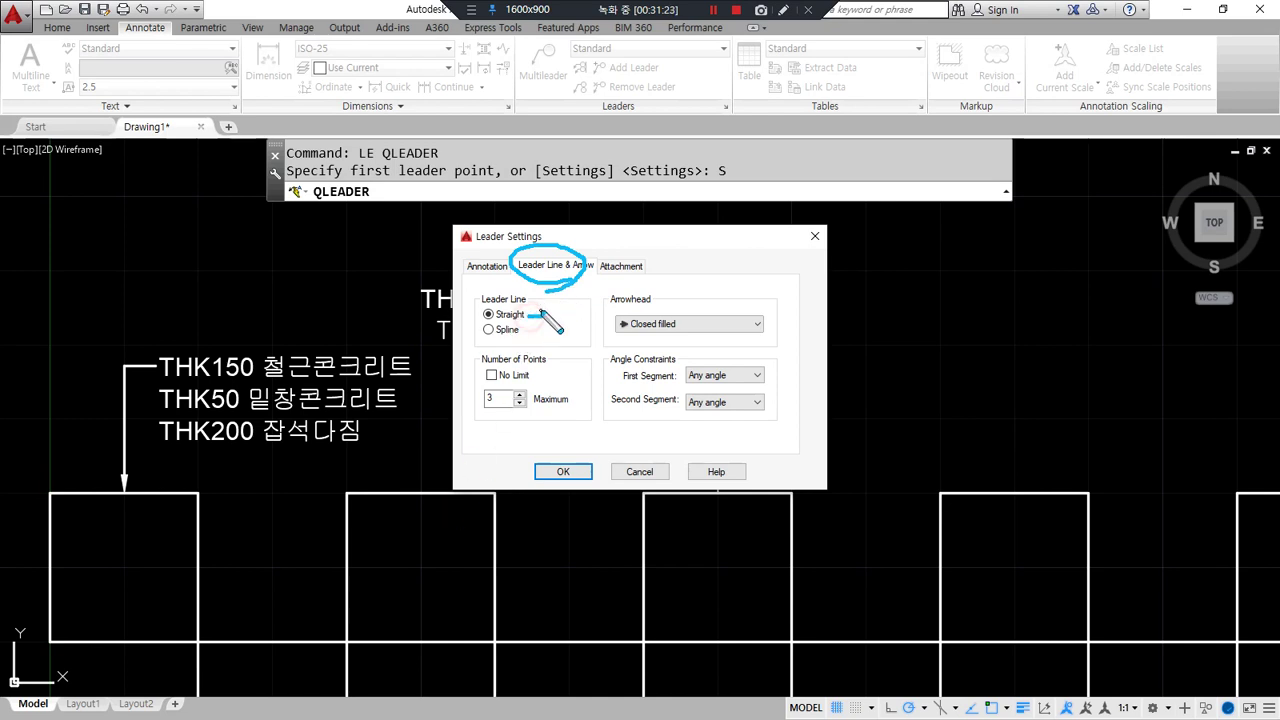
pyautogui.moveTo(480, 330); pyautogui.dragTo(464, 331)
pyautogui.moveTo(530, 436)
pyautogui.mouseDown()
pyautogui.moveTo(484, 372)
pyautogui.moveTo(543, 424)
pyautogui.mouseUp()
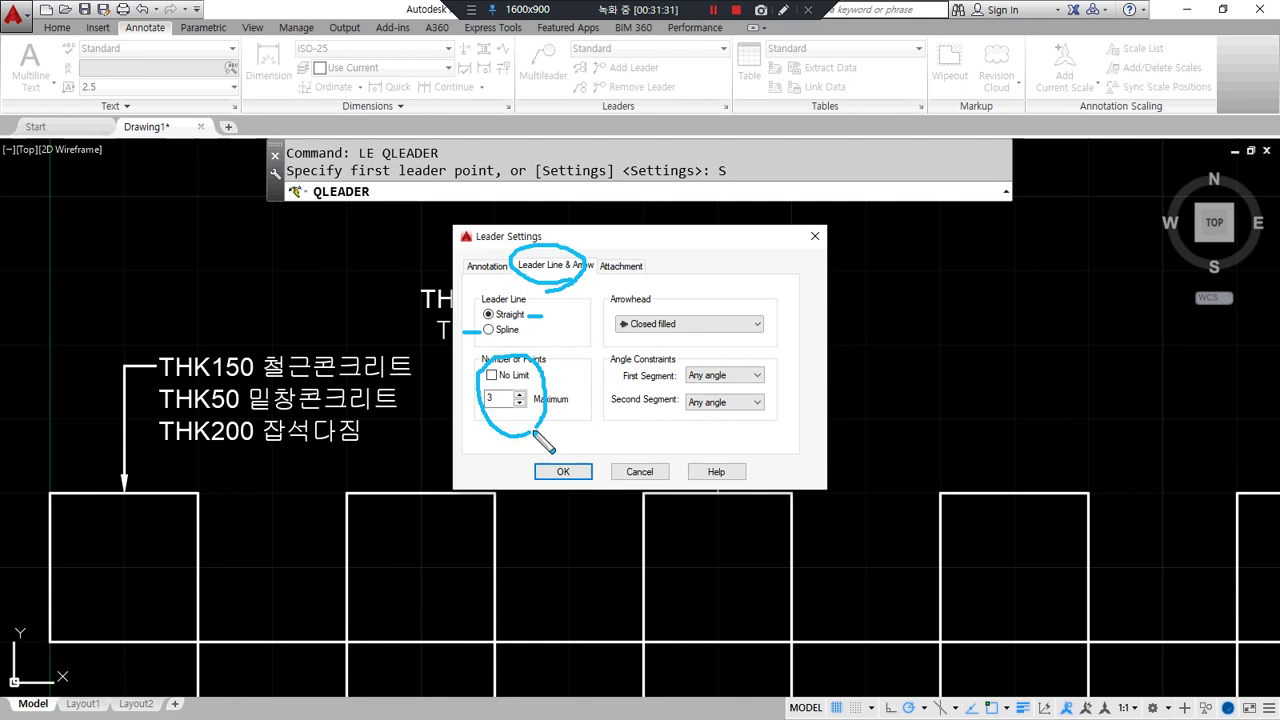
pyautogui.moveTo(112, 494); pyautogui.dragTo(110, 500)
pyautogui.moveTo(132, 358)
pyautogui.mouseDown()
pyautogui.moveTo(110, 368)
pyautogui.moveTo(168, 370)
pyautogui.mouseUp()
pyautogui.moveTo(303, 421); pyautogui.dragTo(305, 432)
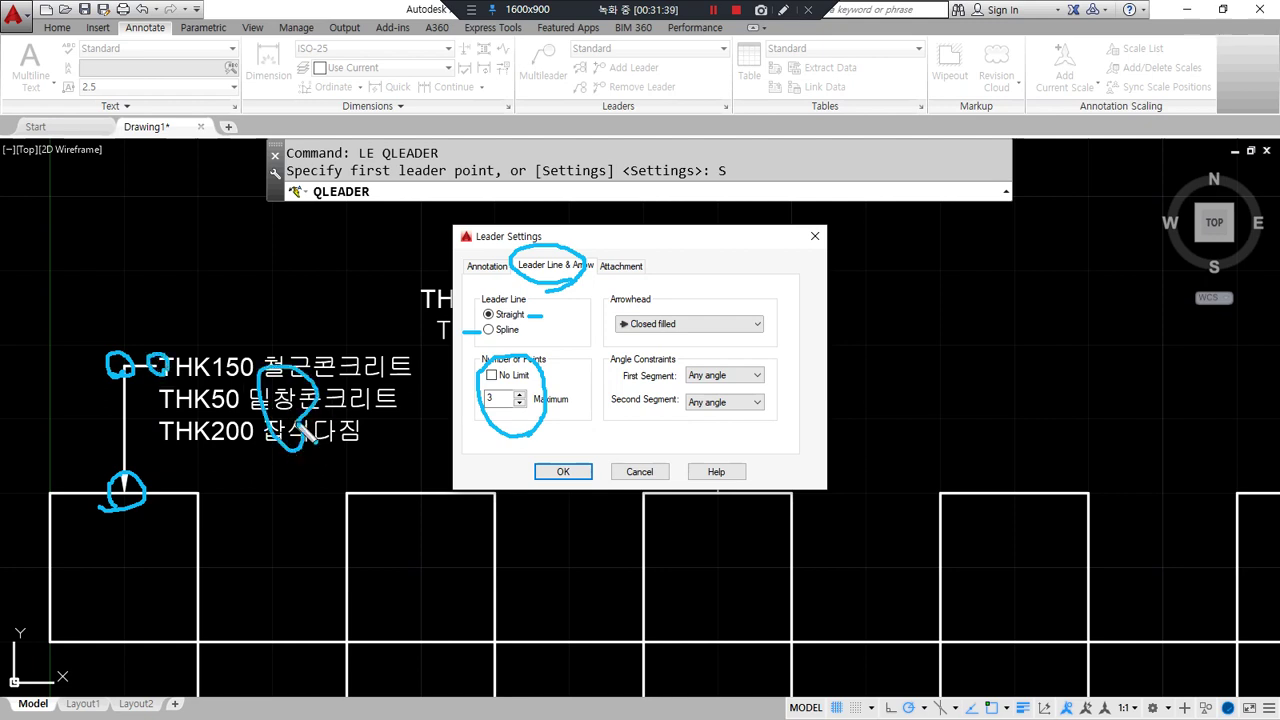
pyautogui.moveTo(570, 413); pyautogui.dragTo(466, 413)
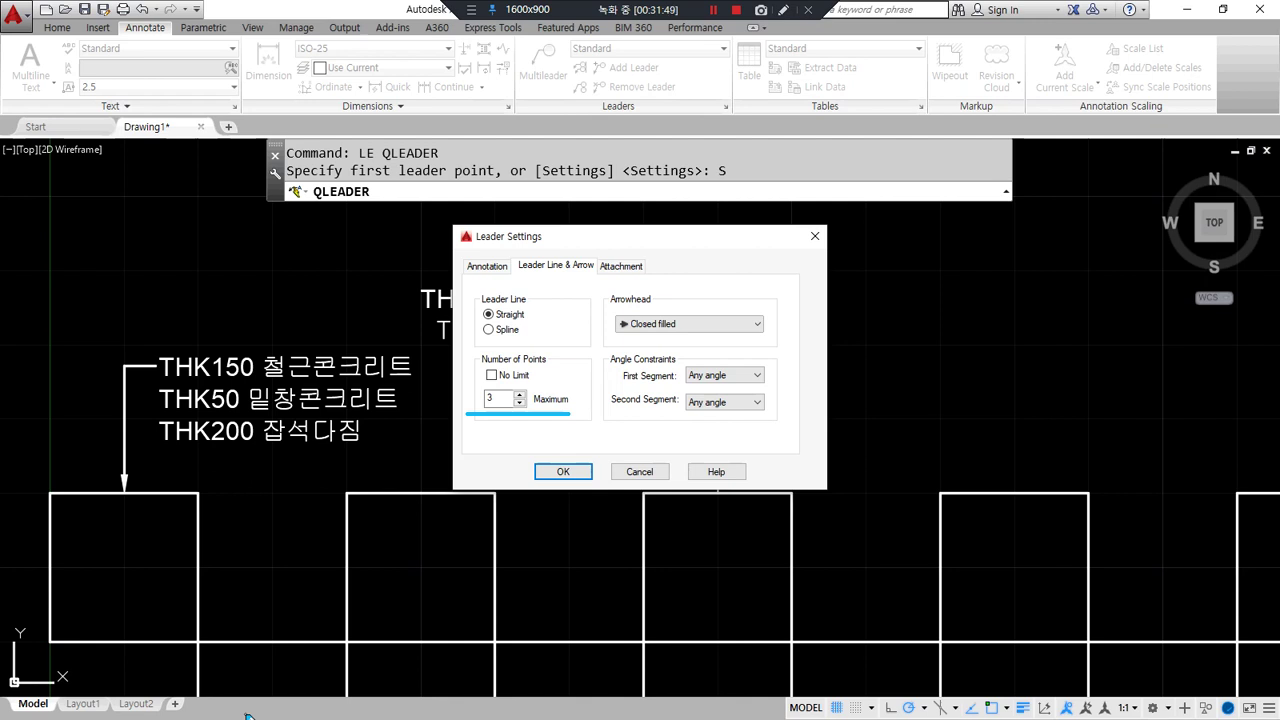
pyautogui.moveTo(555, 419); pyautogui.dragTo(375, 418)
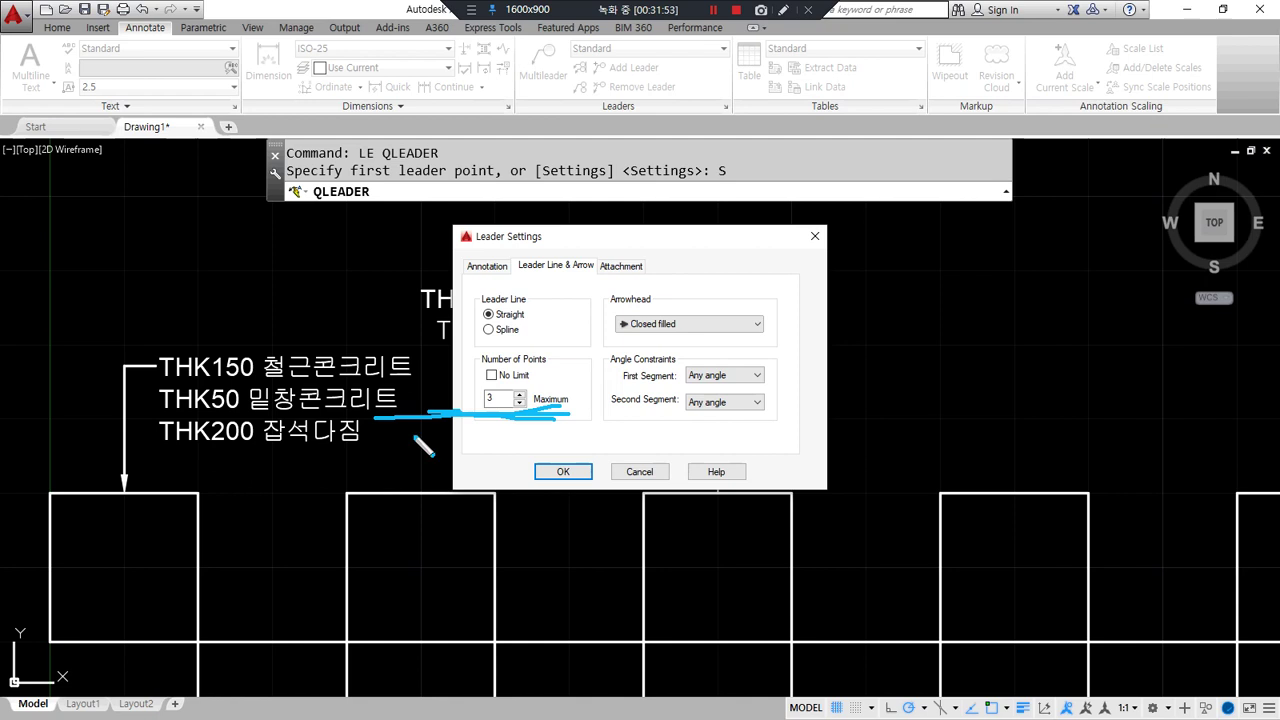
# Set the leader's maximum number of points to 5 and its line type to Spline, and accept the settings
pyautogui.click(520, 395)
pyautogui.click(525, 395)
pyautogui.click(498, 333)
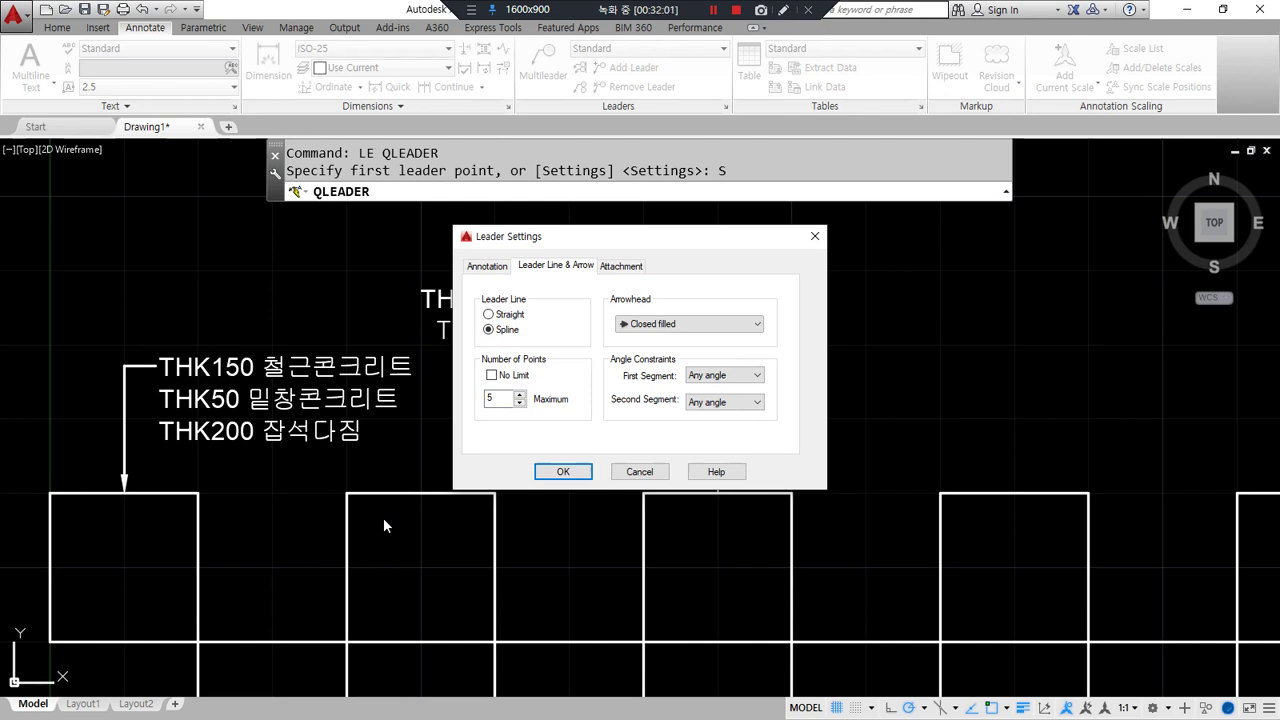
pyautogui.click(561, 472)
# Draw a wavy four-point spline leader pointing at the right edge of the last square in the row, keeping the default text width
pyautogui.moveTo(697, 449); pyautogui.dragTo(211, 423, button='middle')
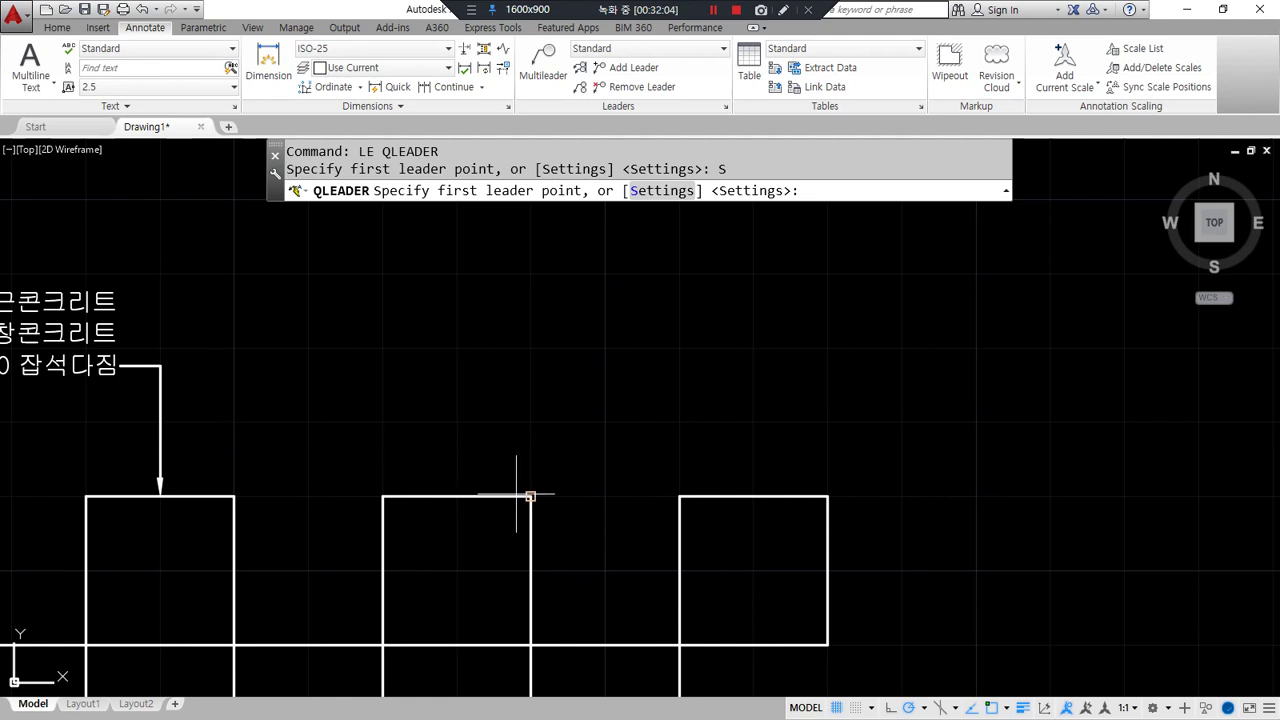
pyautogui.moveTo(517, 486); pyautogui.dragTo(117, 390, button='middle')
pyautogui.click(427, 485)
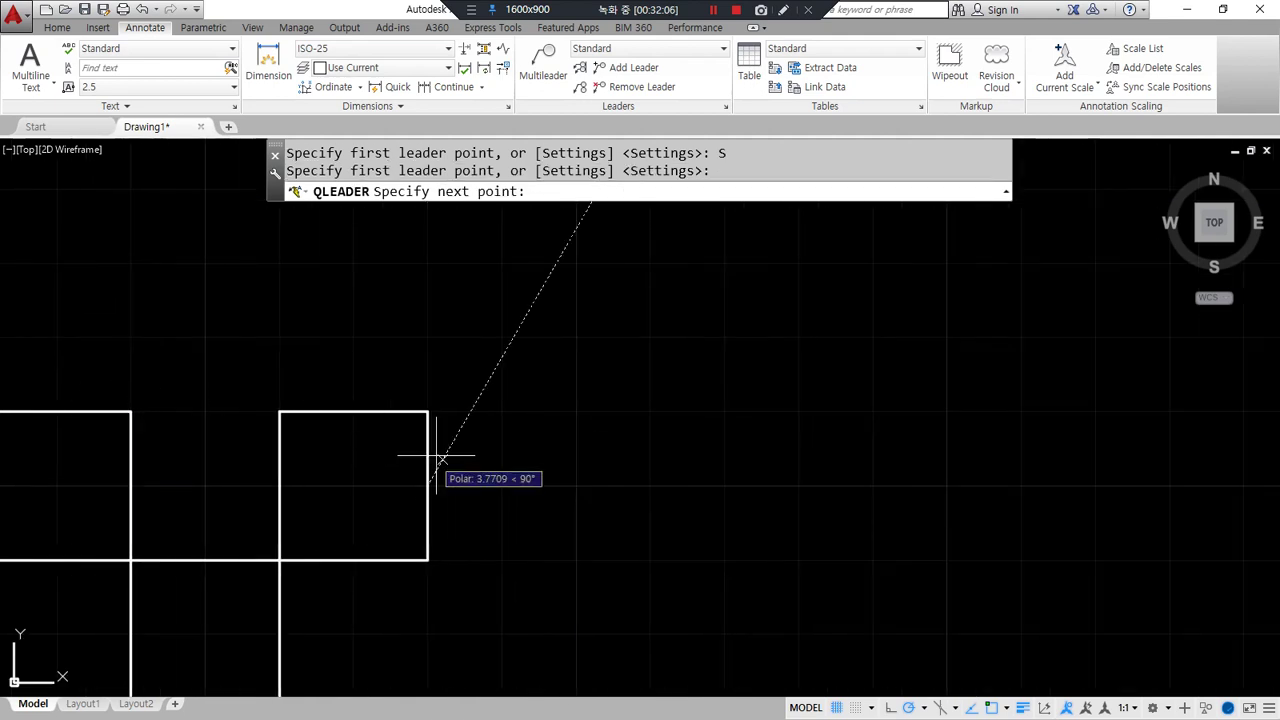
pyautogui.click(590, 408)
pyautogui.click(560, 519)
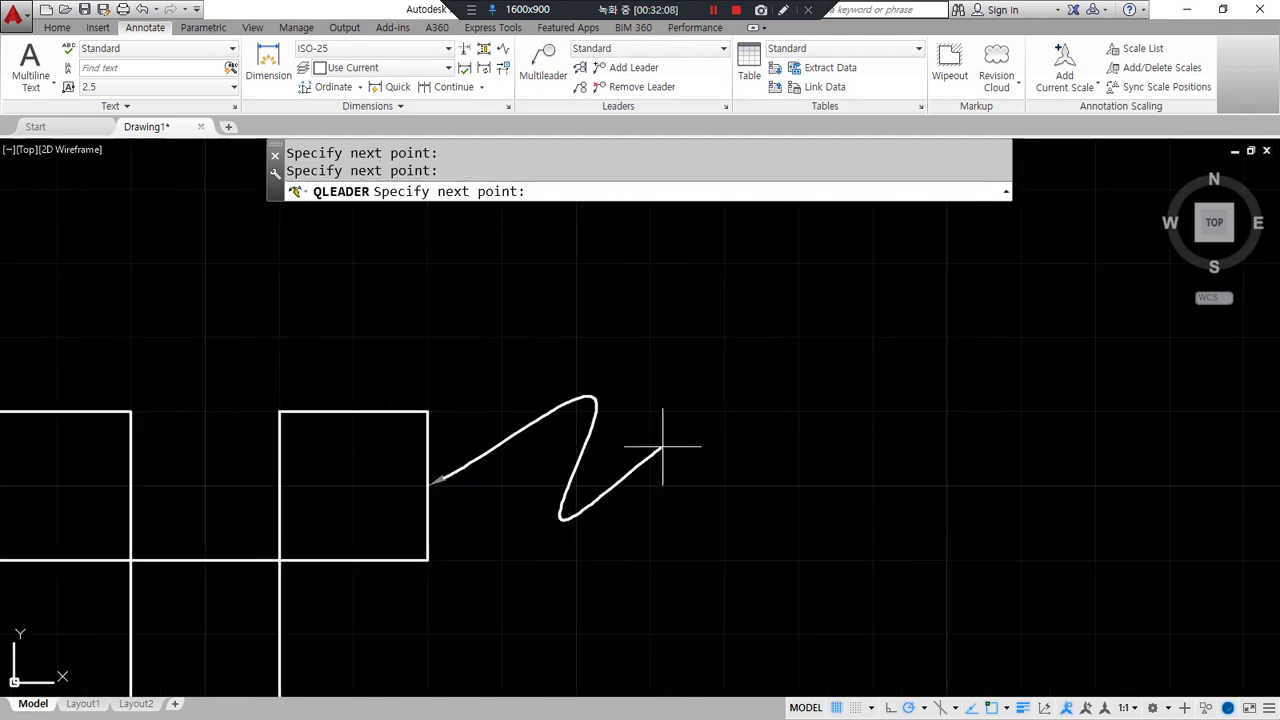
pyautogui.click(731, 389)
pyautogui.press('Return')
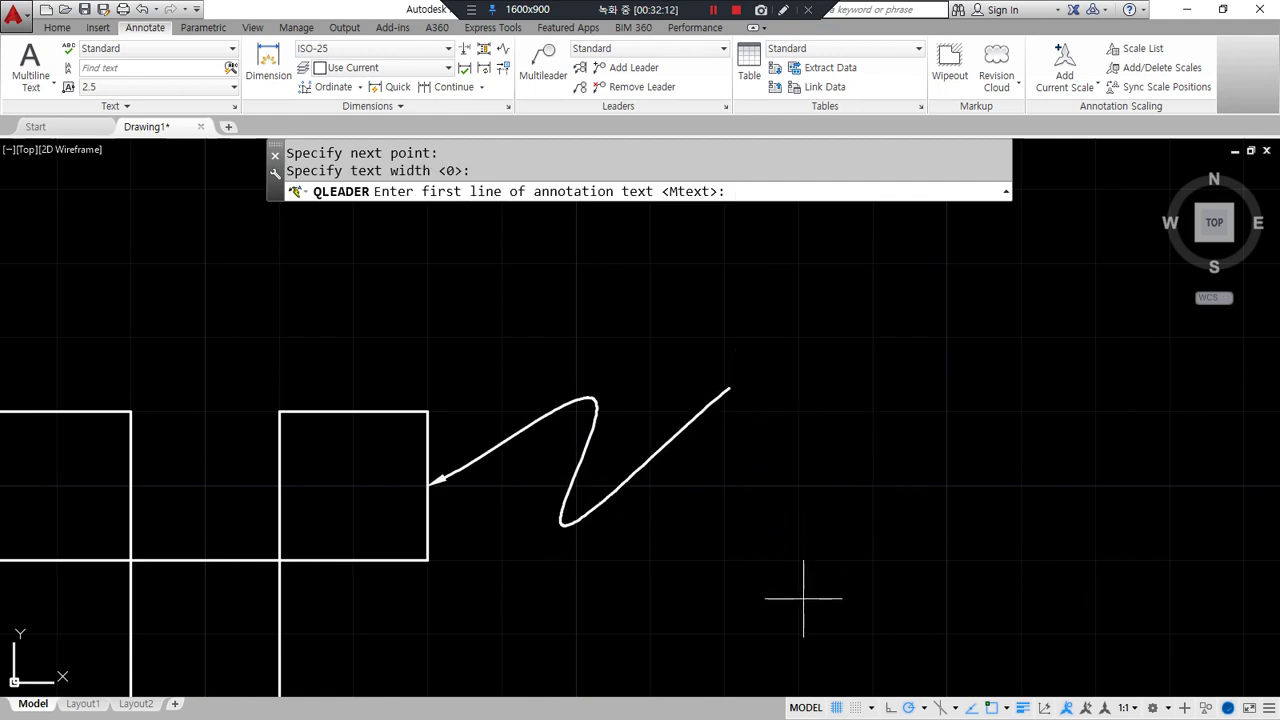
pyautogui.press('Return')
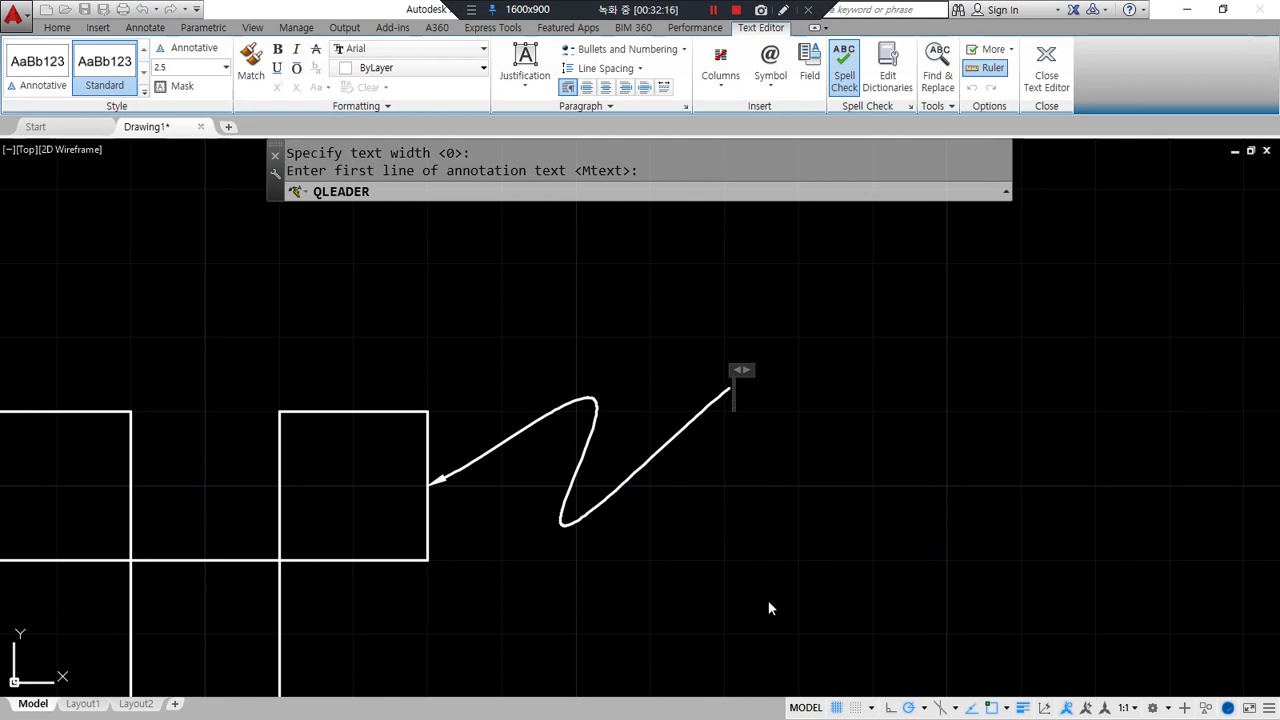
pyautogui.write('%%c')
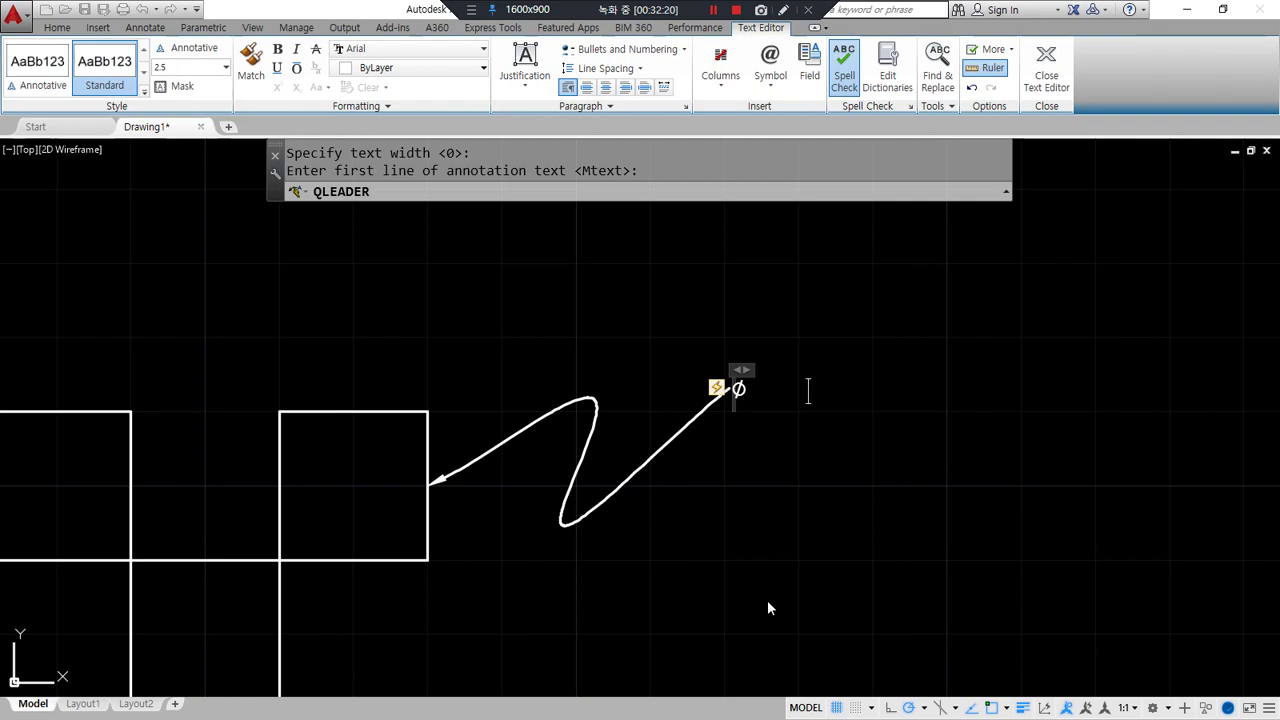
pyautogui.write('20 온수')
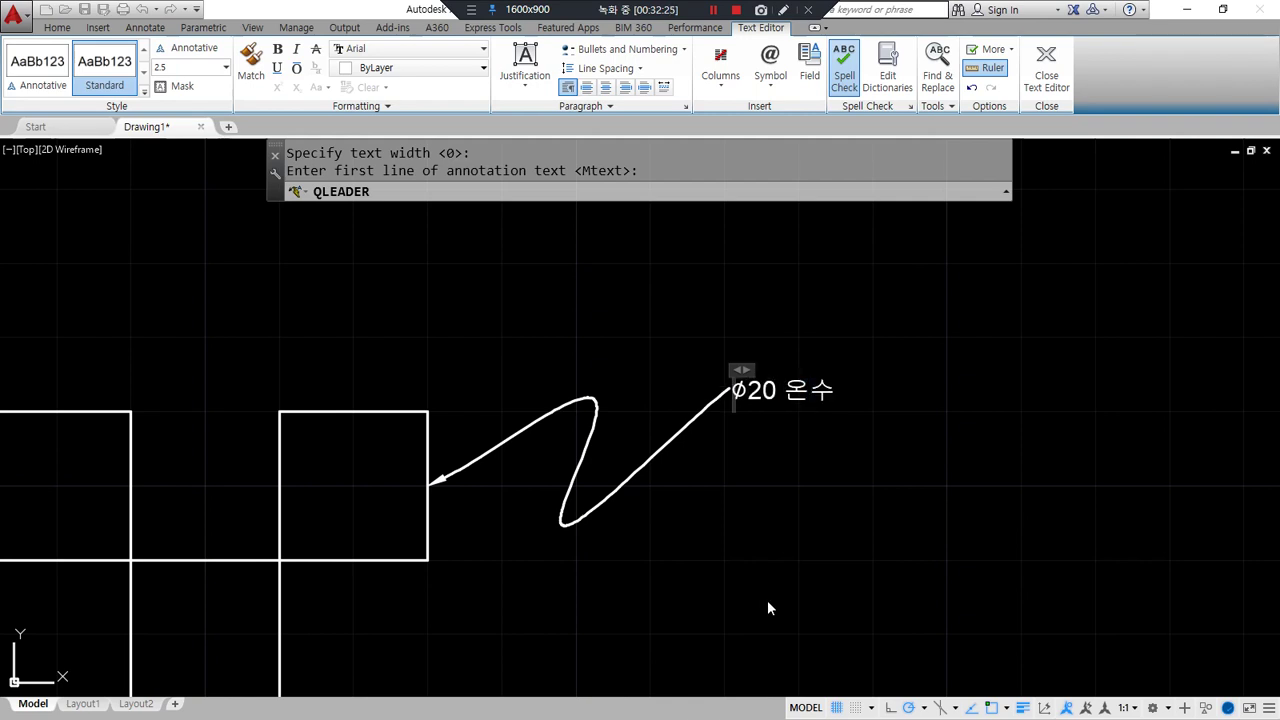
pyautogui.write('파이프 @')
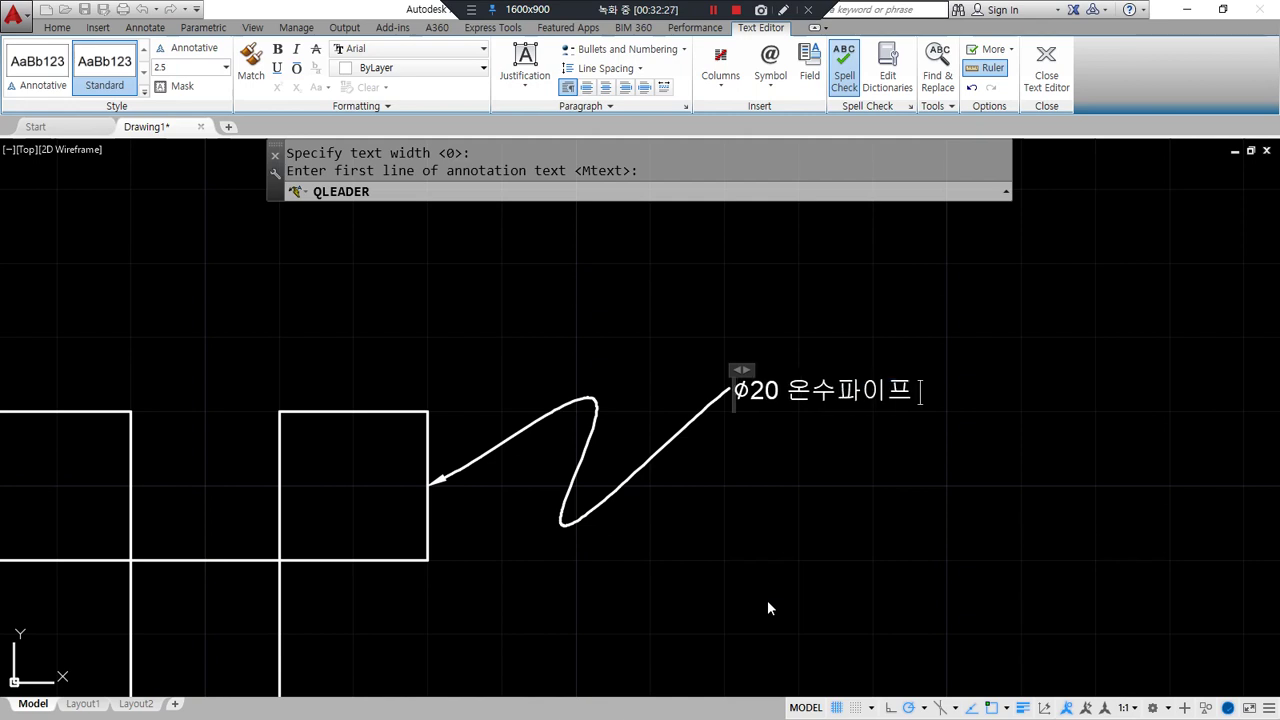
pyautogui.write('250')
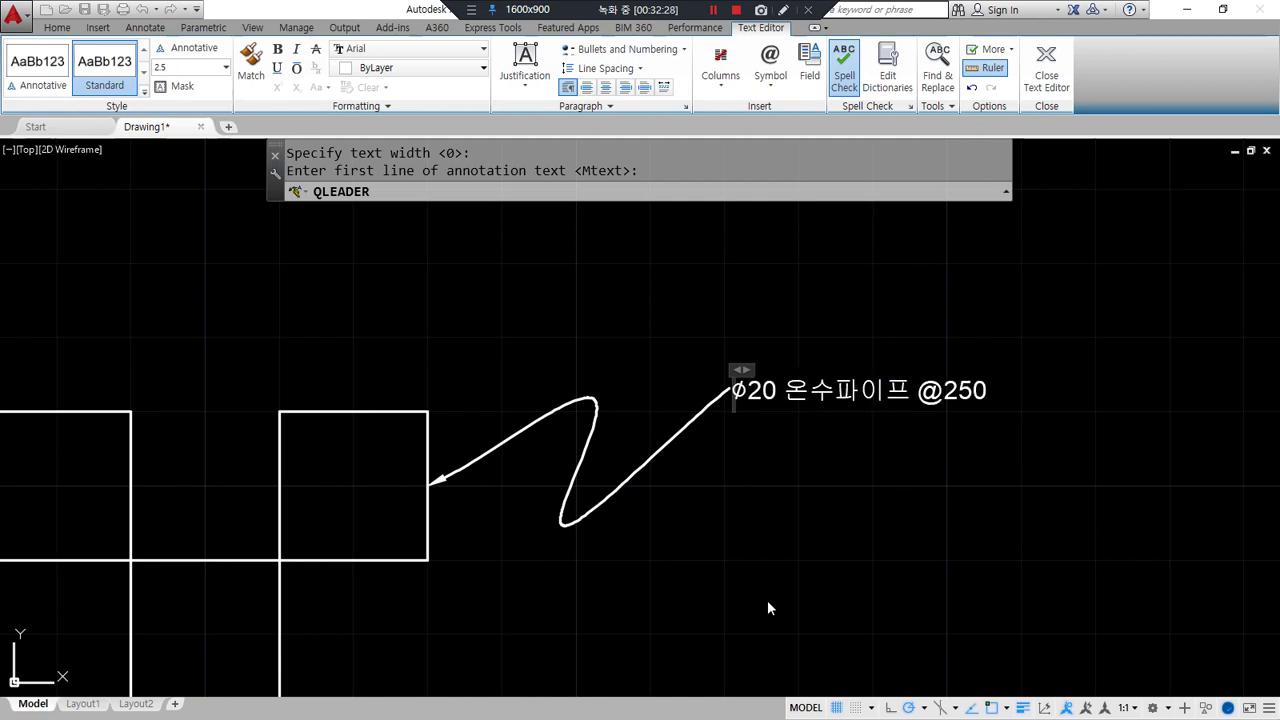
pyautogui.click(767, 600)
pyautogui.scroll(2, 330, 445)
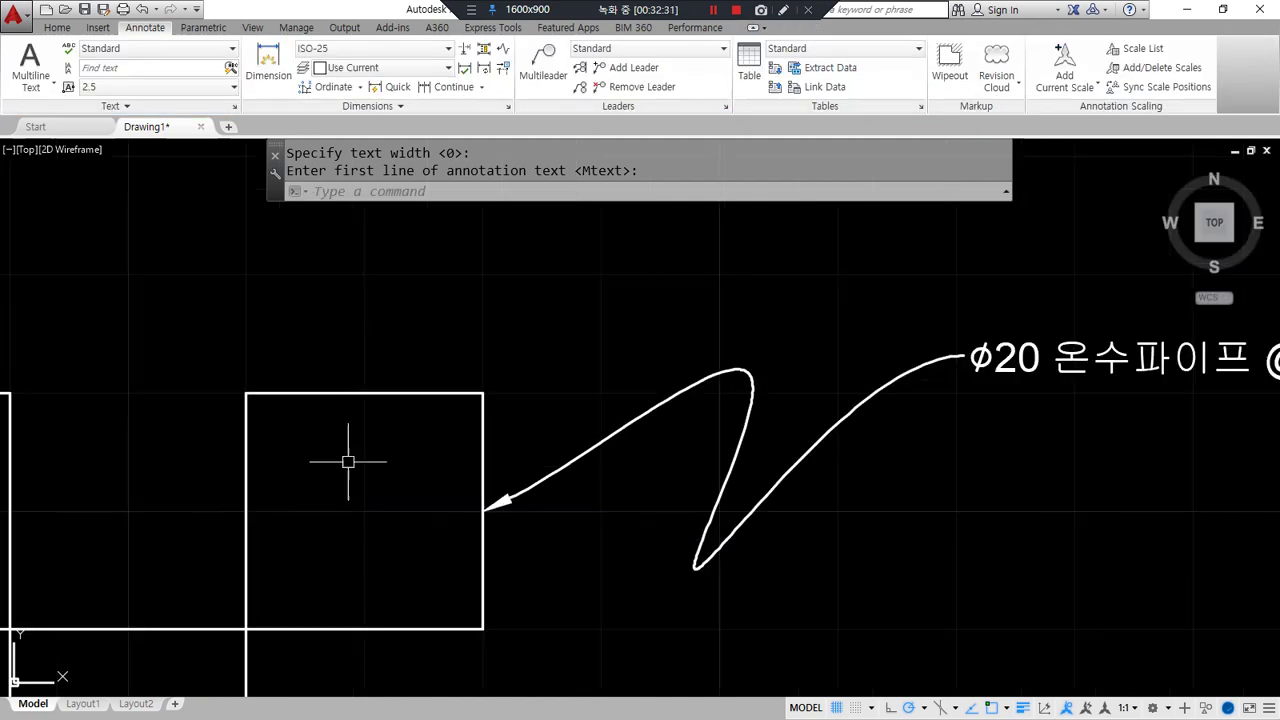
pyautogui.moveTo(567, 458)
pyautogui.mouseDown()
pyautogui.moveTo(742, 462)
pyautogui.moveTo(908, 382)
pyautogui.mouseUp()
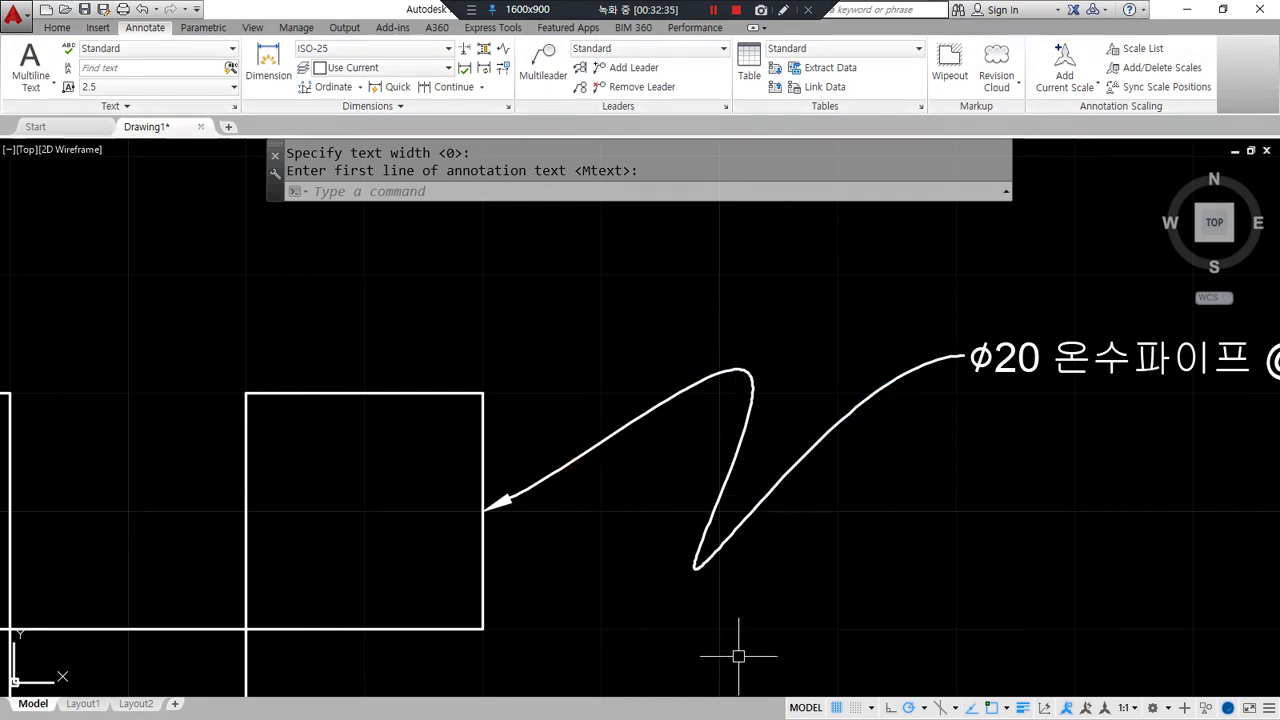
pyautogui.write('L')
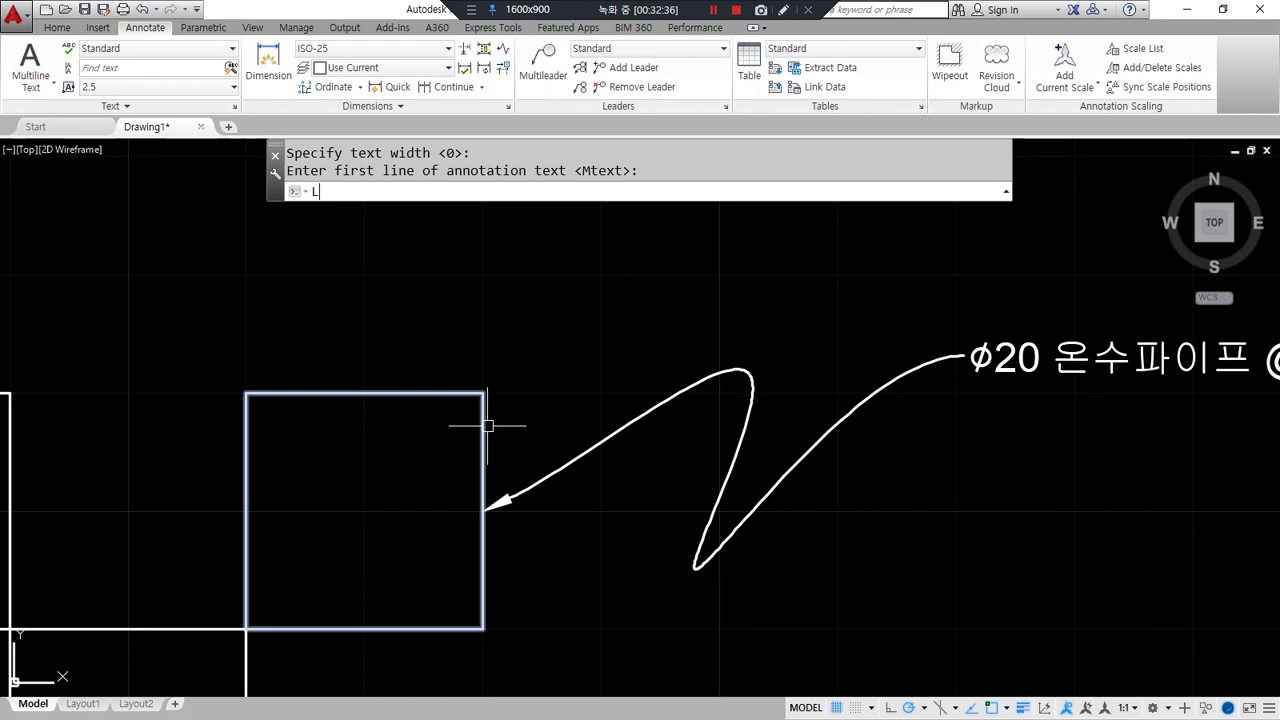
pyautogui.press('Return')
pyautogui.press('Escape')
pyautogui.press('Escape')
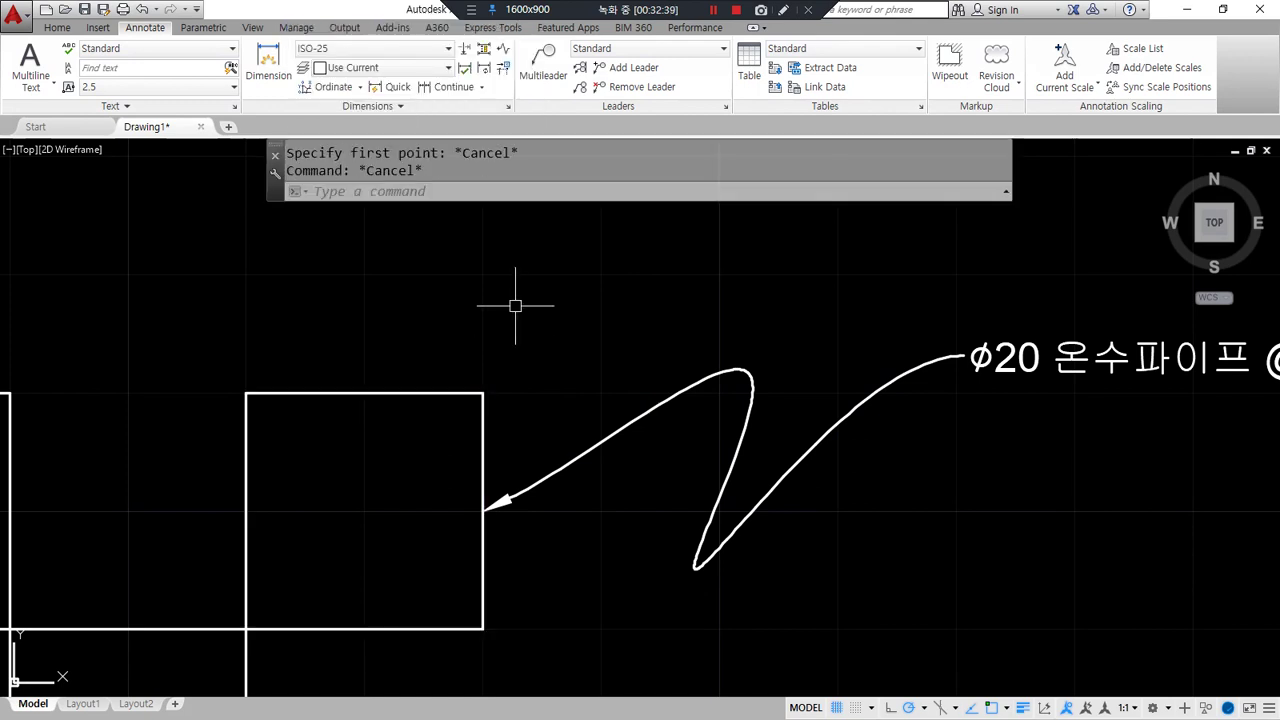
# Start a quick leader and set its leader line type to Straight in the leader settings
pyautogui.write('LE')
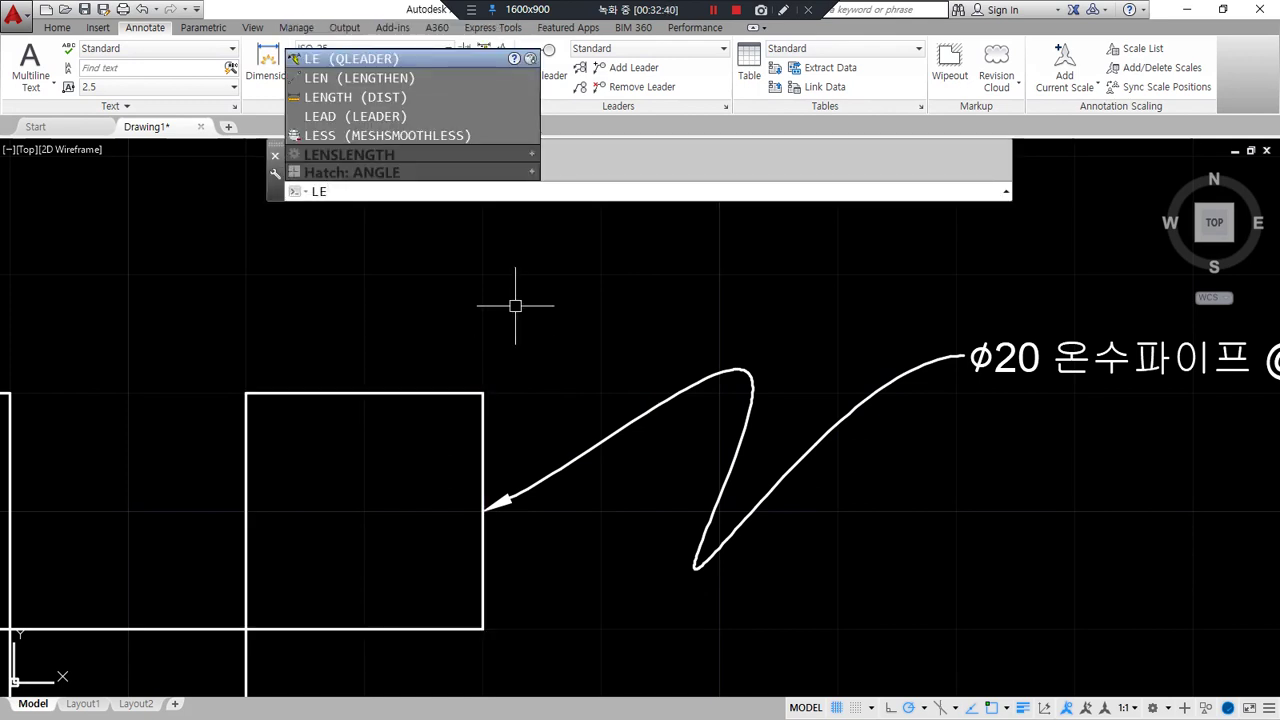
pyautogui.press('Return')
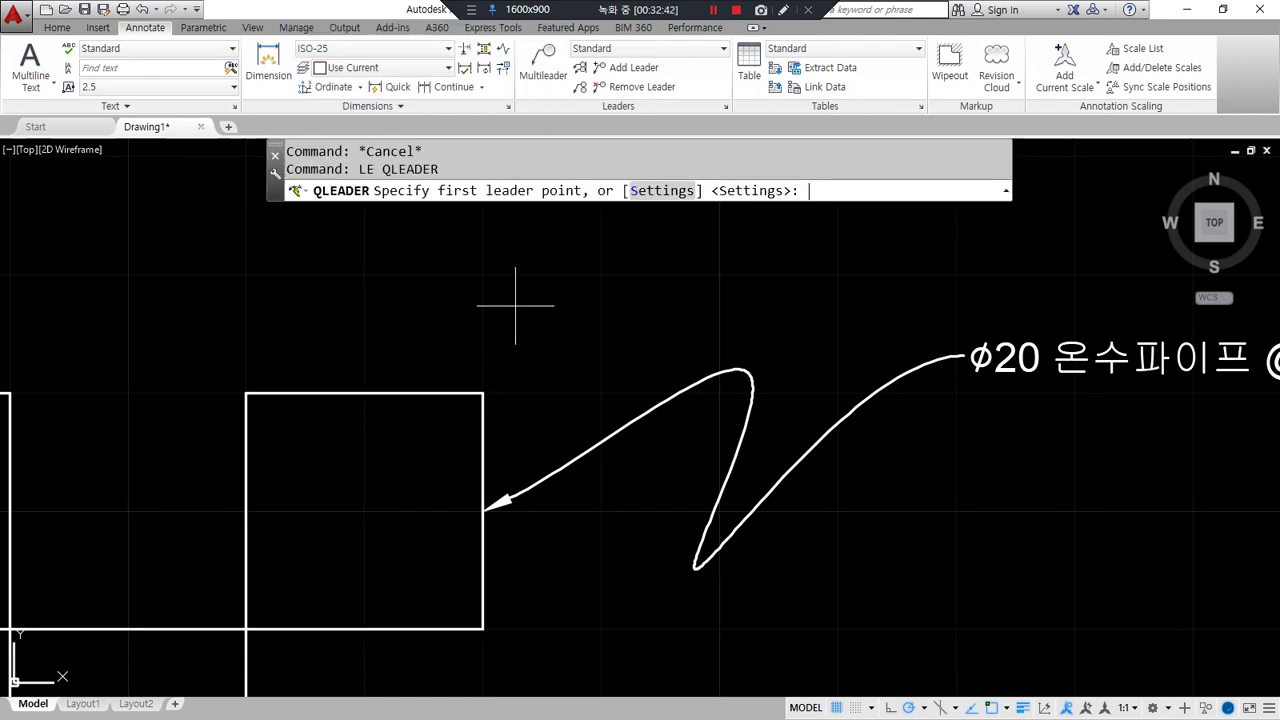
pyautogui.click(663, 191)
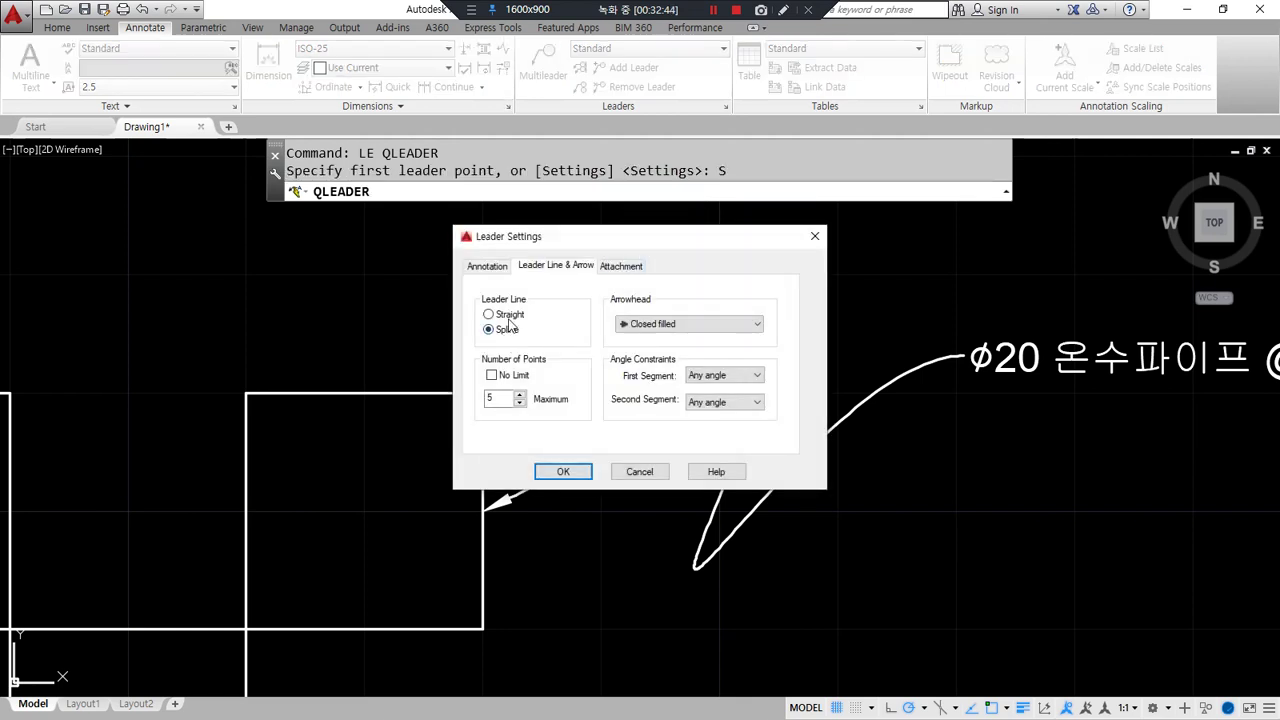
pyautogui.click(509, 314)
pyautogui.moveTo(514, 424)
pyautogui.mouseDown()
pyautogui.moveTo(478, 396)
pyautogui.moveTo(521, 433)
pyautogui.mouseUp()
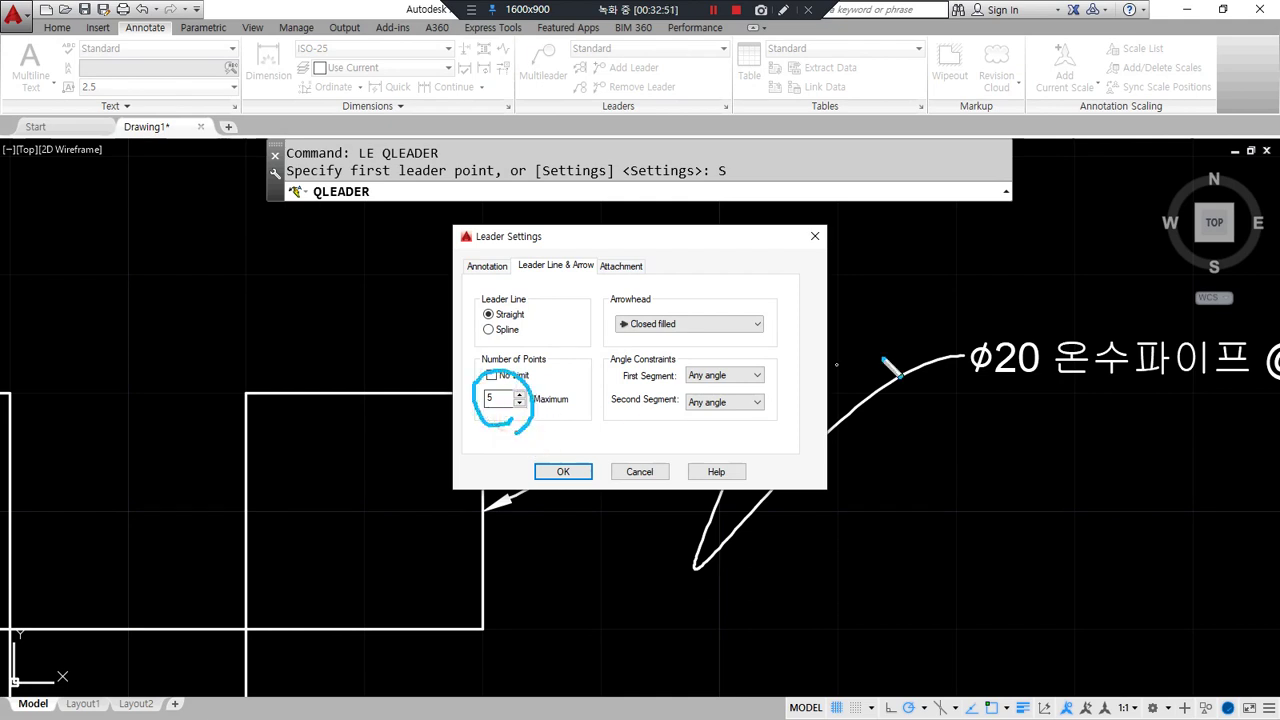
pyautogui.moveTo(958, 435); pyautogui.dragTo(948, 396)
pyautogui.moveTo(1030, 436)
pyautogui.mouseDown()
pyautogui.moveTo(999, 478)
pyautogui.moveTo(1046, 478)
pyautogui.mouseUp()
pyautogui.moveTo(1027, 434)
pyautogui.mouseDown()
pyautogui.moveTo(1026, 494)
pyautogui.moveTo(1122, 466)
pyautogui.moveTo(1158, 502)
pyautogui.mouseUp()
pyautogui.moveTo(1157, 424); pyautogui.dragTo(1192, 424)
pyautogui.moveTo(516, 428)
pyautogui.mouseDown()
pyautogui.moveTo(605, 486)
pyautogui.moveTo(936, 490)
pyautogui.mouseUp()
pyautogui.moveTo(914, 477); pyautogui.dragTo(914, 502)
pyautogui.moveTo(484, 314); pyautogui.dragTo(358, 301)
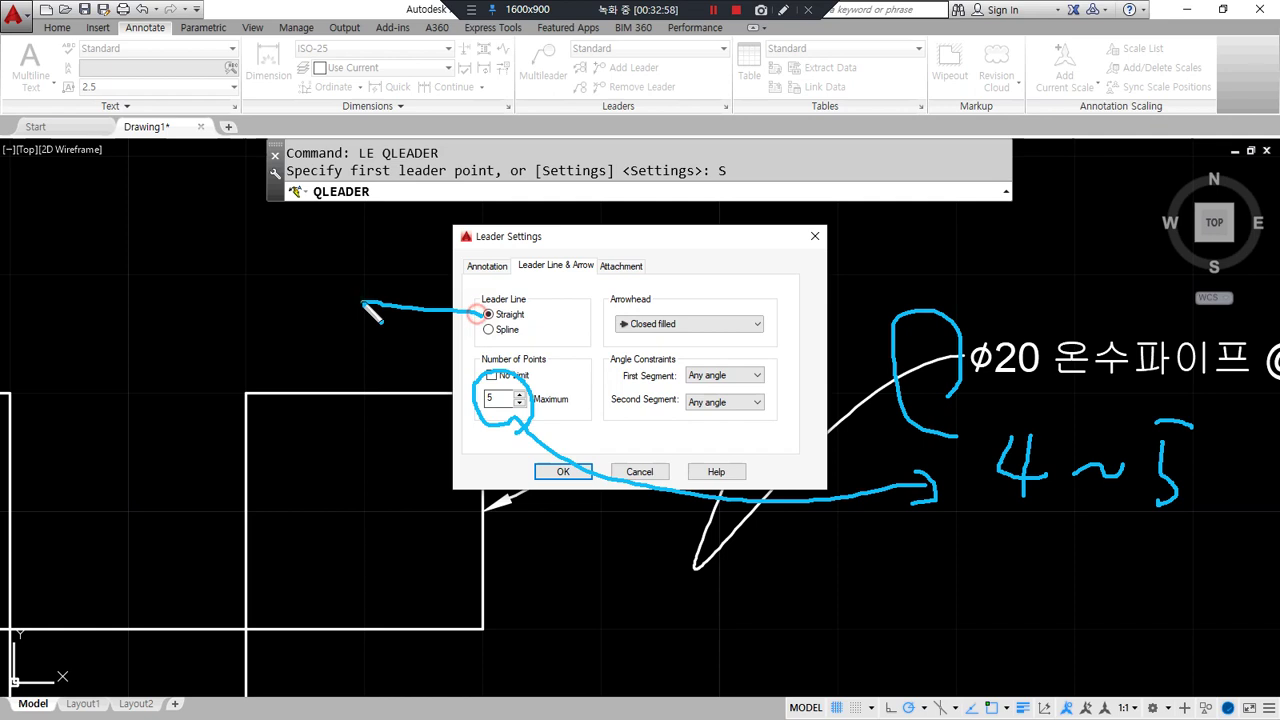
pyautogui.moveTo(276, 272)
pyautogui.mouseDown()
pyautogui.moveTo(292, 292)
pyautogui.moveTo(276, 317)
pyautogui.mouseUp()
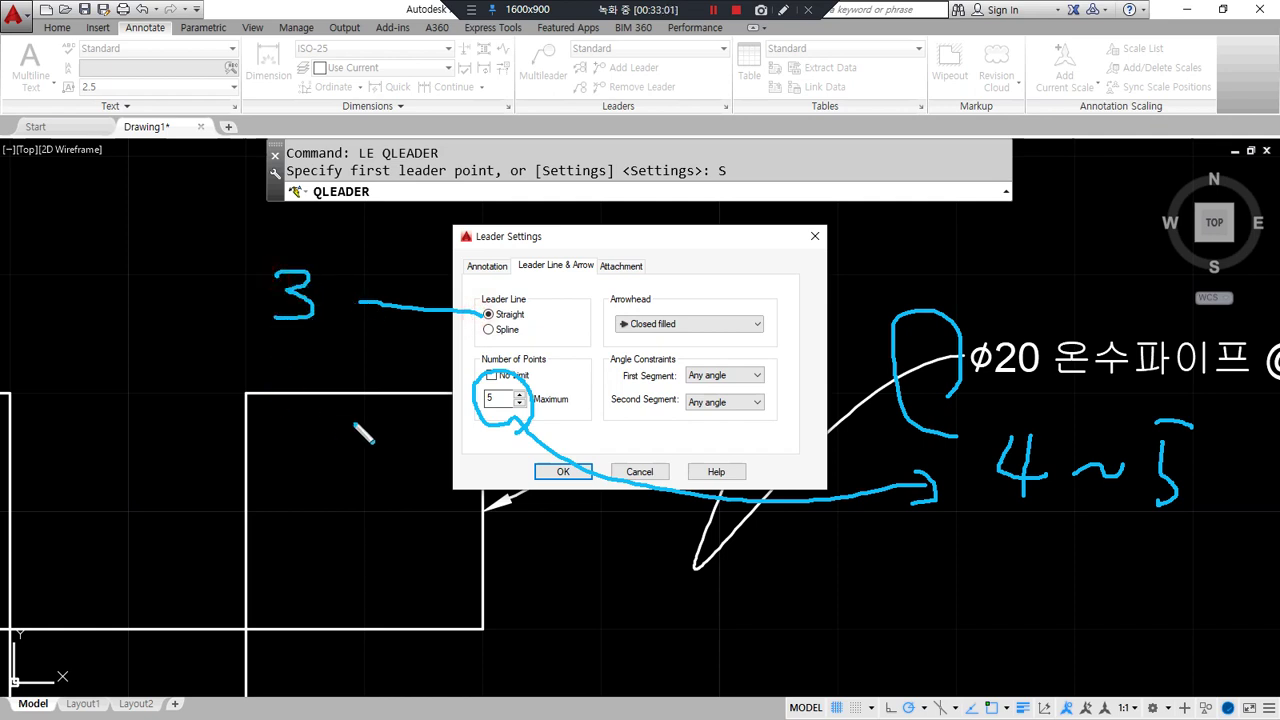
pyautogui.moveTo(533, 354); pyautogui.dragTo(482, 300)
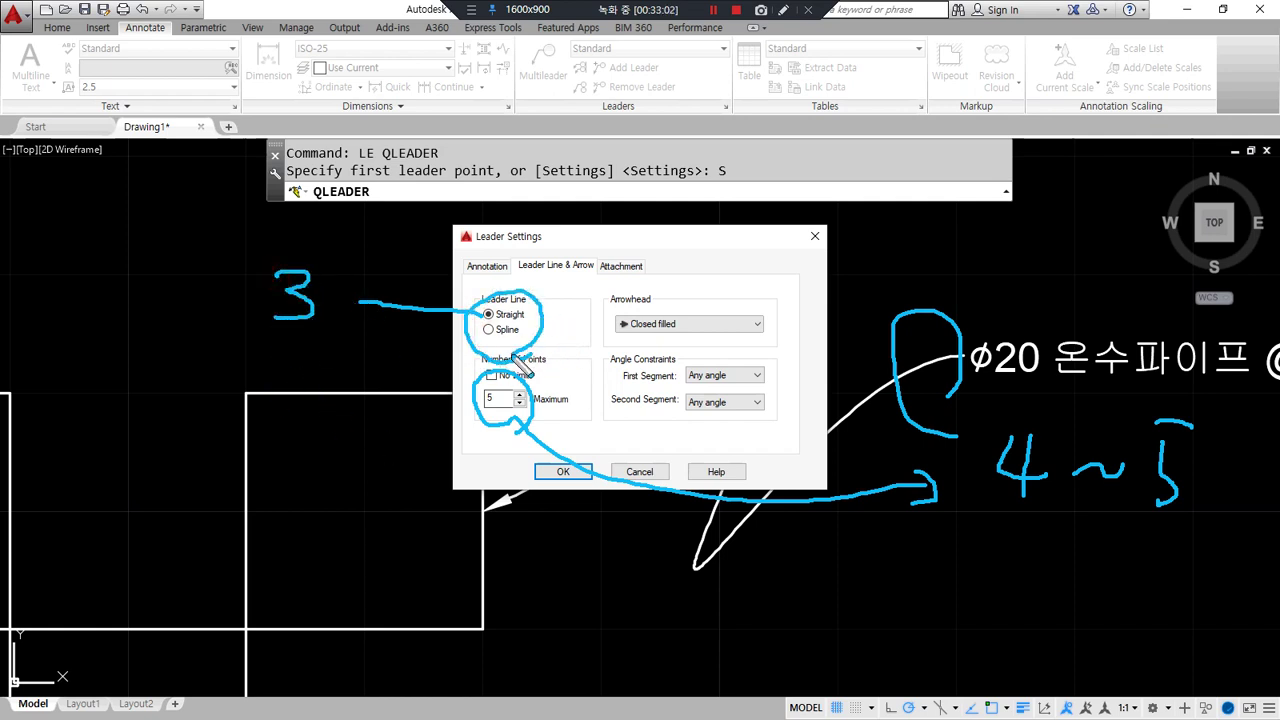
pyautogui.moveTo(494, 446)
pyautogui.mouseDown()
pyautogui.moveTo(487, 400)
pyautogui.moveTo(514, 432)
pyautogui.mouseUp()
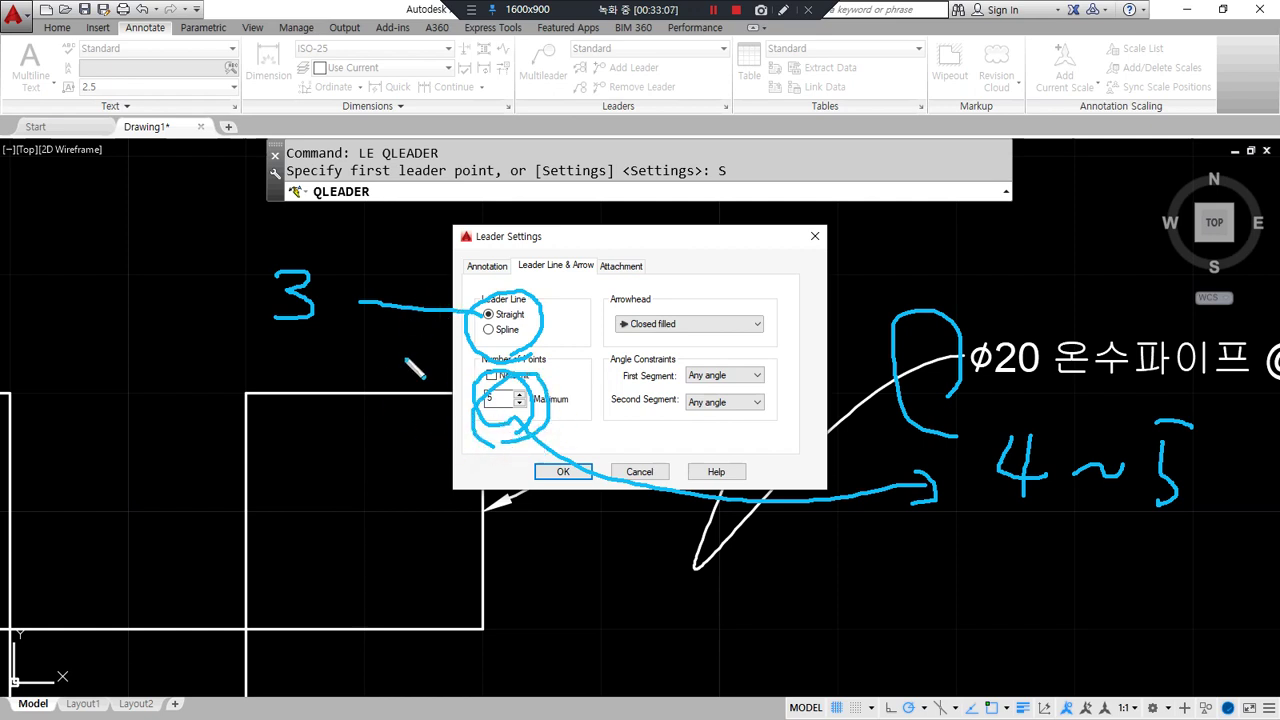
pyautogui.press('Escape')
# Limit the leader to a maximum of 3 points, choose the Dot arrowhead and apply the leader settings
pyautogui.doubleClick(491, 398)
pyautogui.write('3')
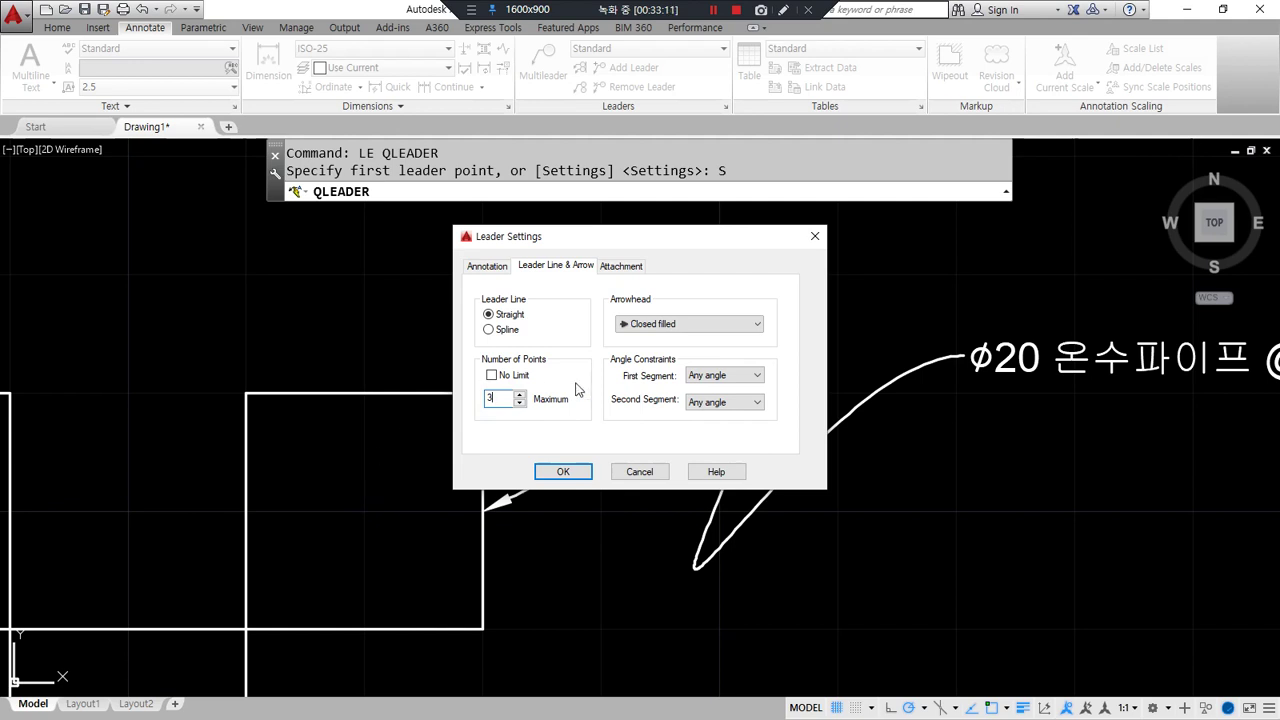
pyautogui.click(663, 328)
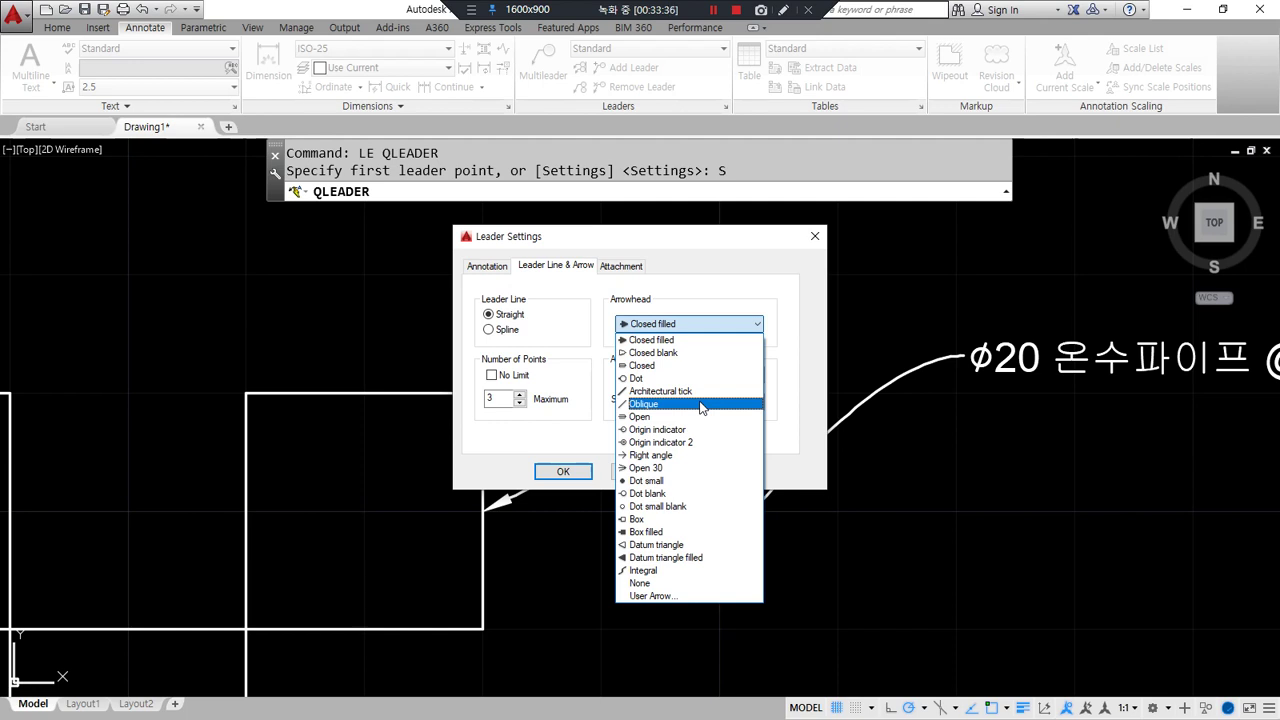
pyautogui.click(658, 378)
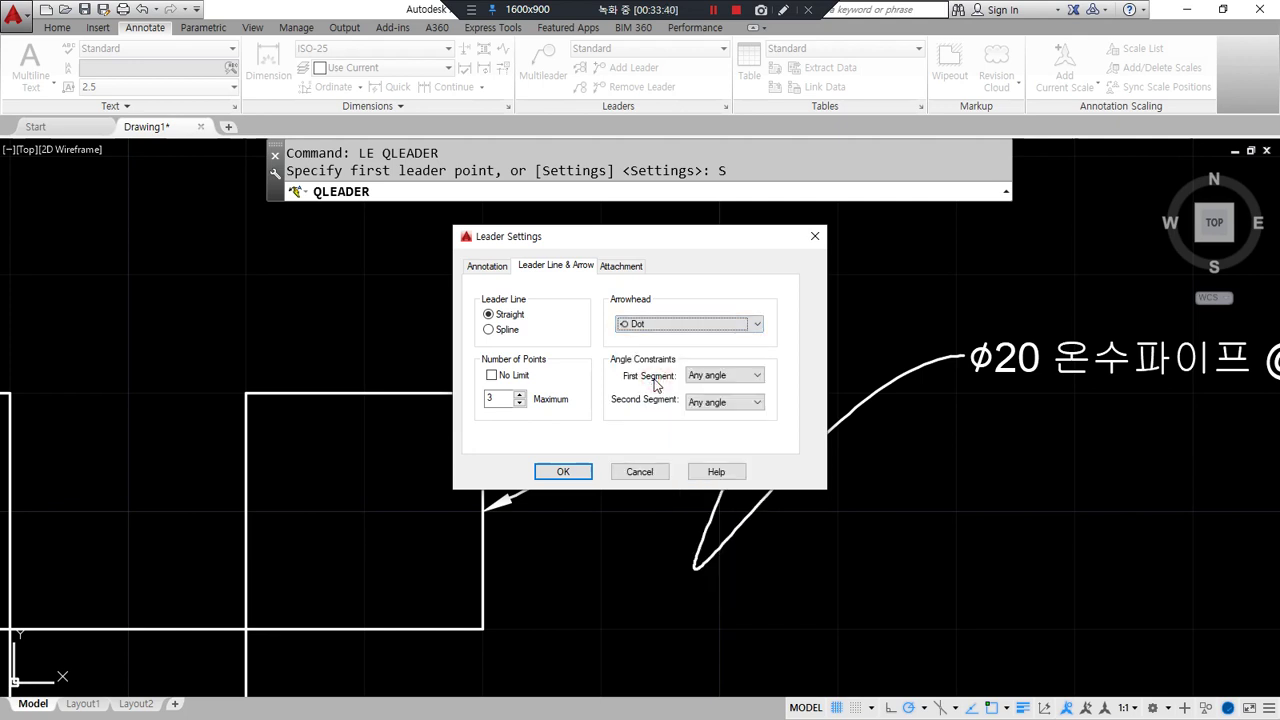
pyautogui.click(563, 471)
# Draw the leader from inside the square beside the spline-leader square, vertically upward and ending in a short horizontal segment to the right
pyautogui.scroll(-5, 257, 400)
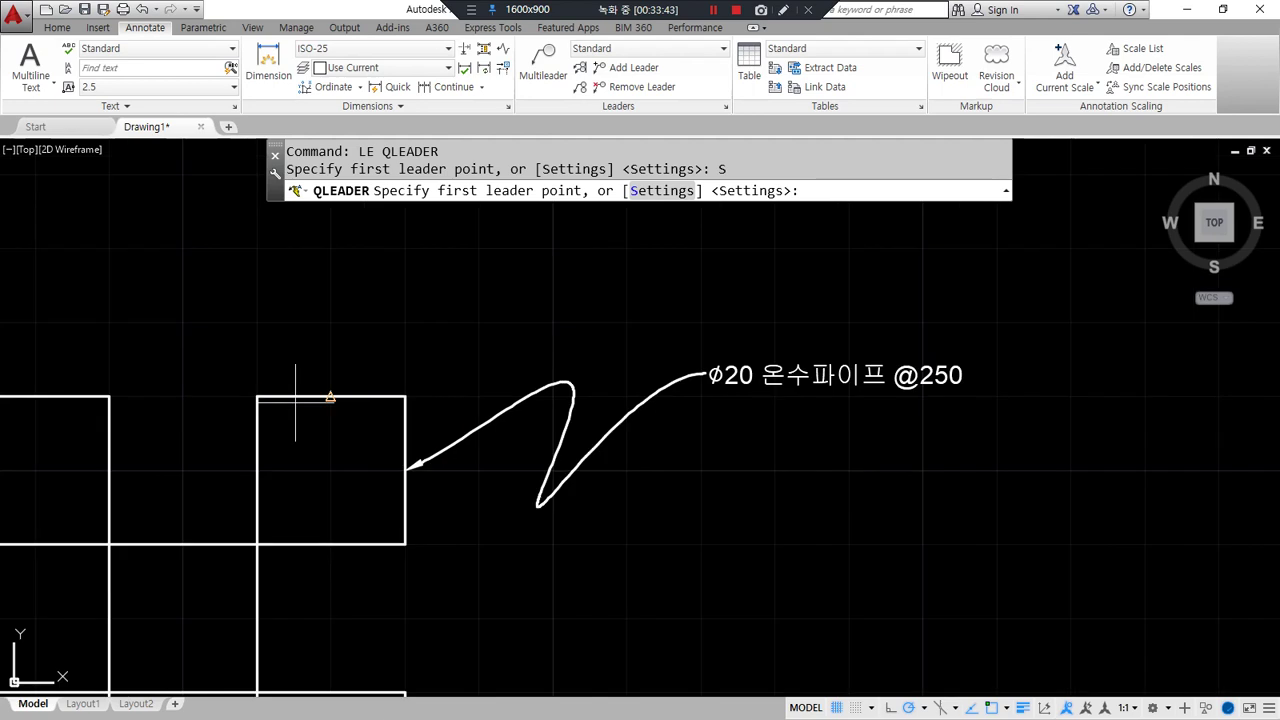
pyautogui.click(280, 612)
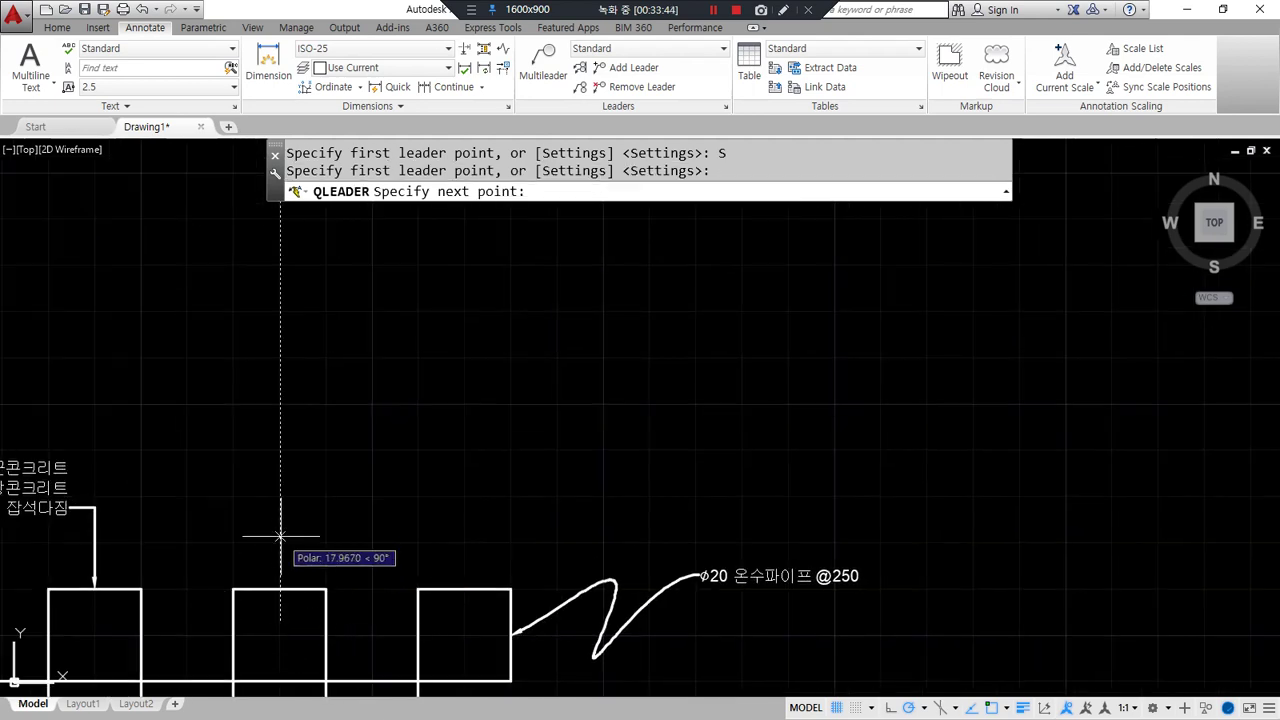
pyautogui.click(280, 467)
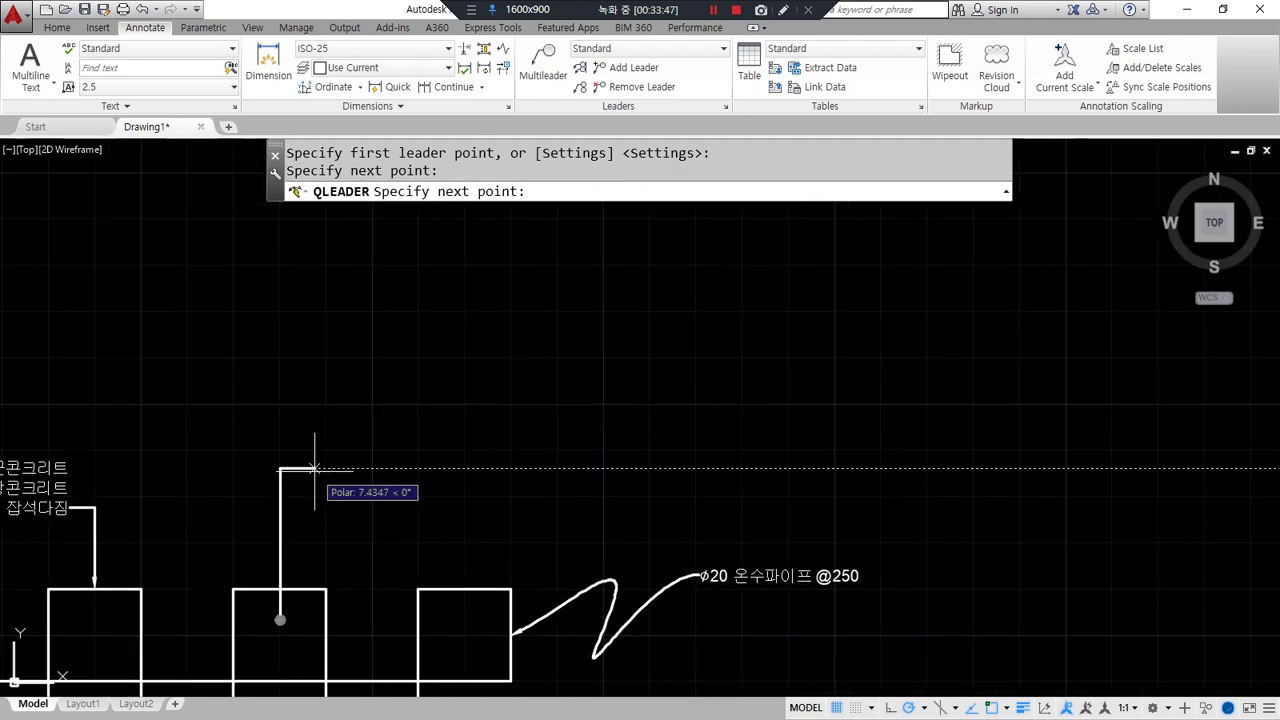
pyautogui.click(322, 467)
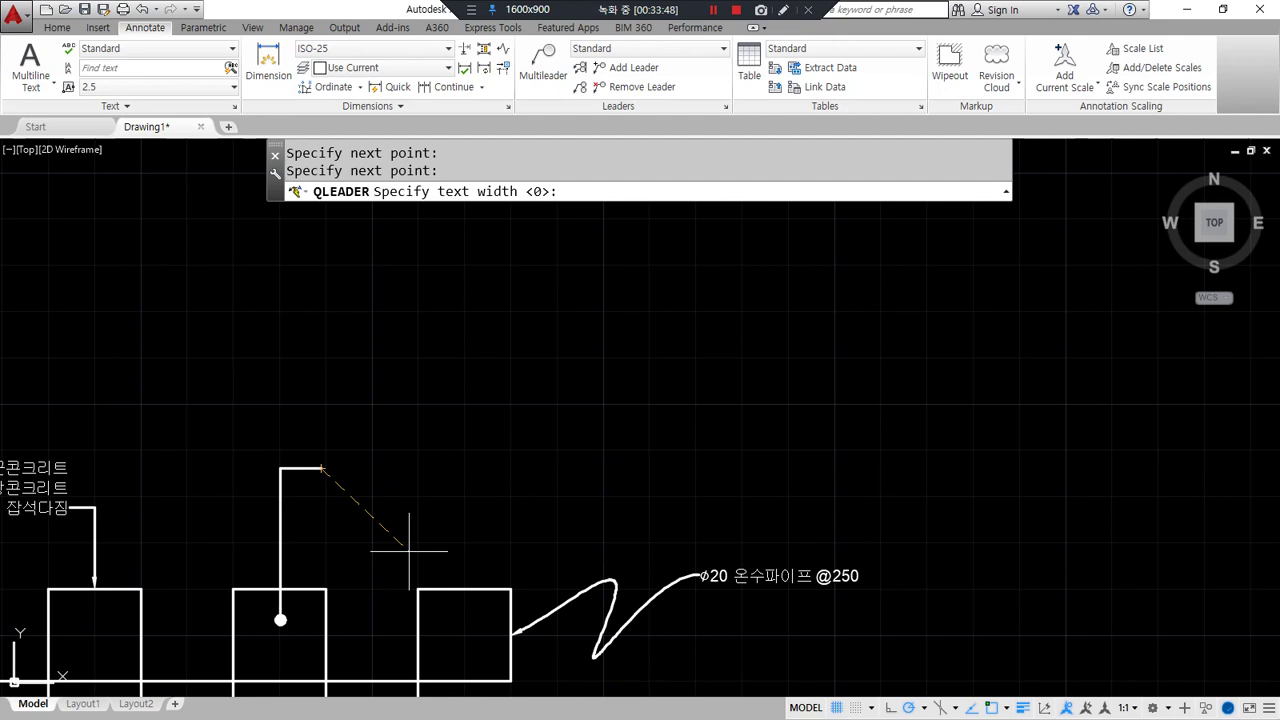
pyautogui.press('Return')
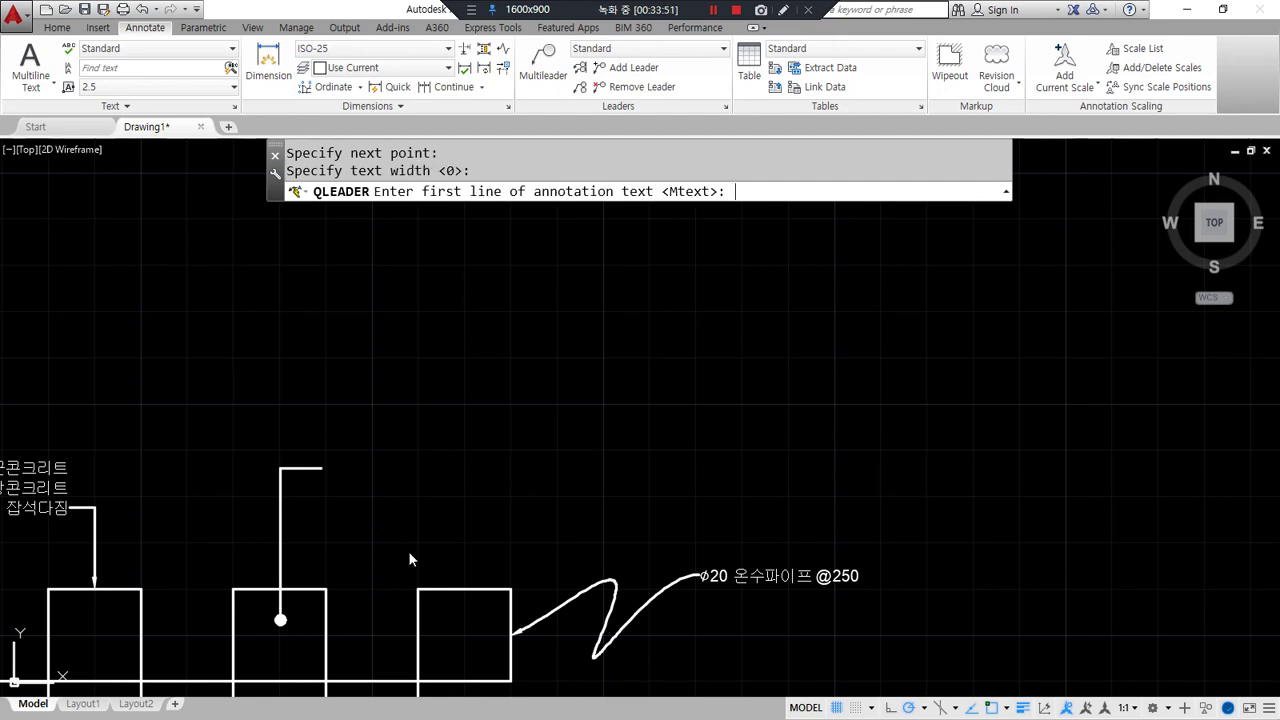
pyautogui.press('Return')
pyautogui.write('%%c20')
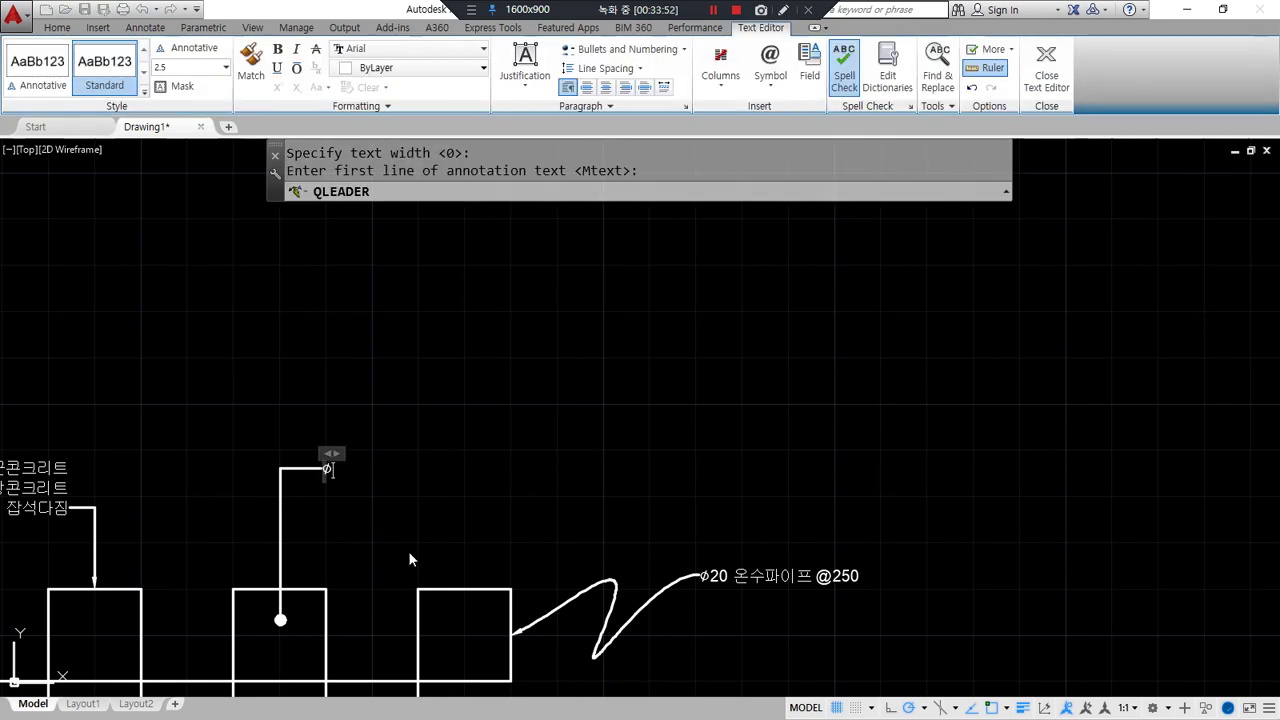
pyautogui.write(' 온수파잎')
pyautogui.write('프')
pyautogui.press('Return')
pyautogui.write('@ @')
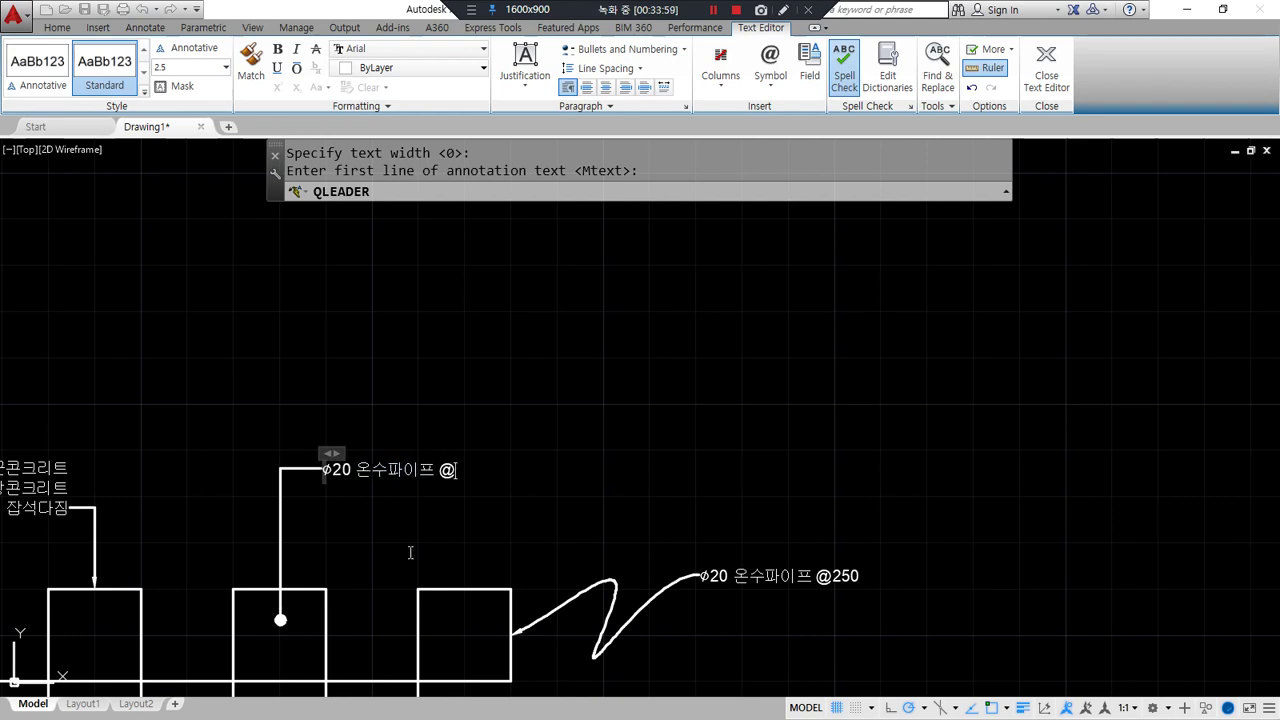
pyautogui.write('250')
pyautogui.click(410, 552)
pyautogui.scroll(4, 410, 552)
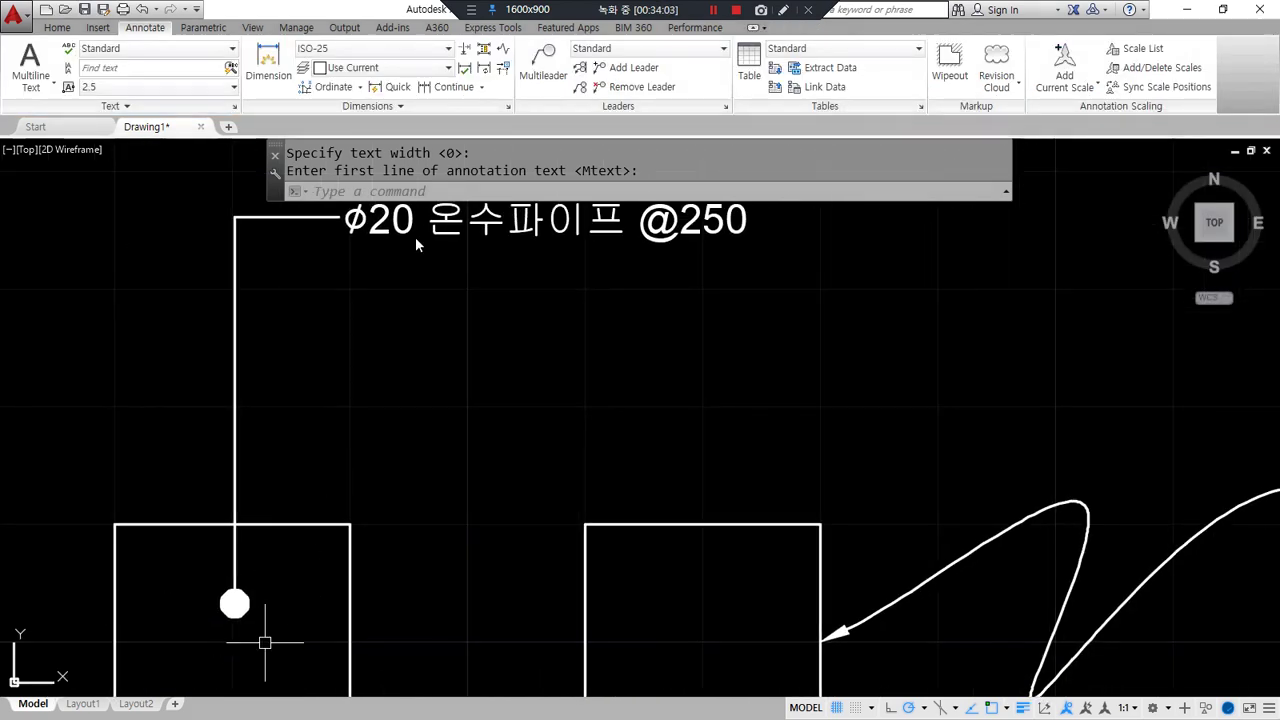
pyautogui.moveTo(240, 661)
pyautogui.mouseDown()
pyautogui.moveTo(471, 418)
pyautogui.moveTo(248, 678)
pyautogui.mouseUp()
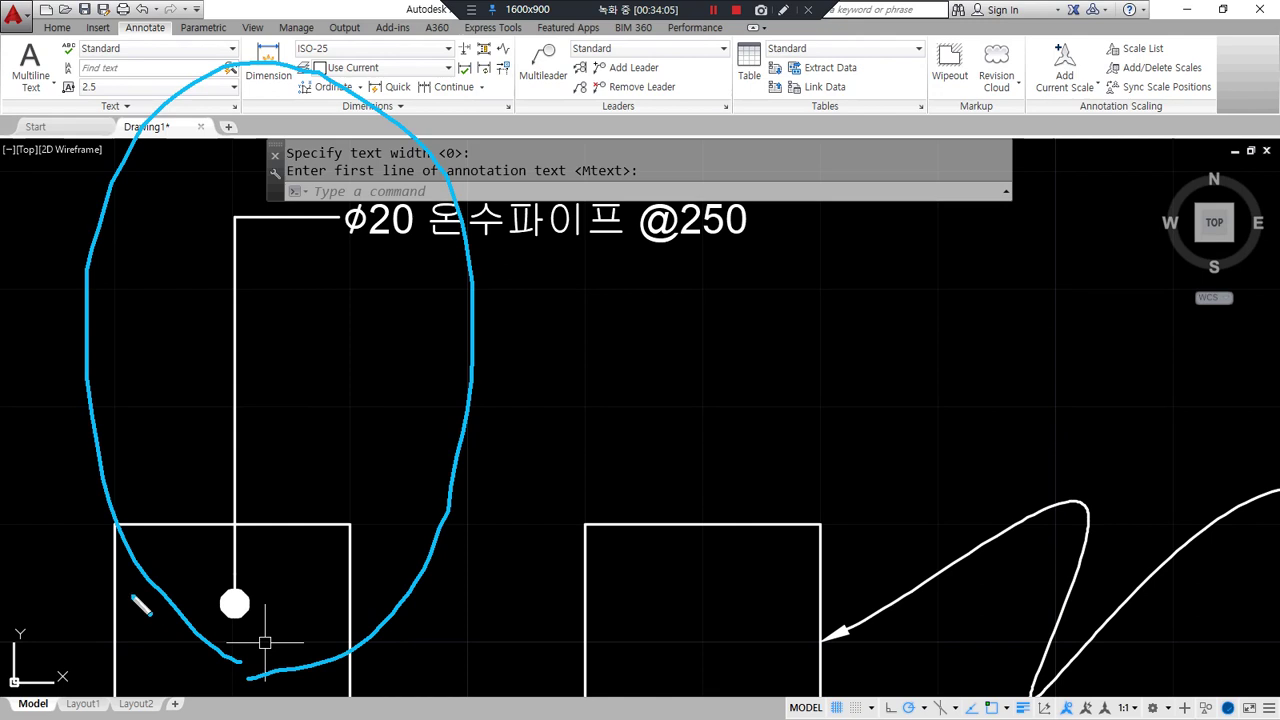
pyautogui.press('Escape')
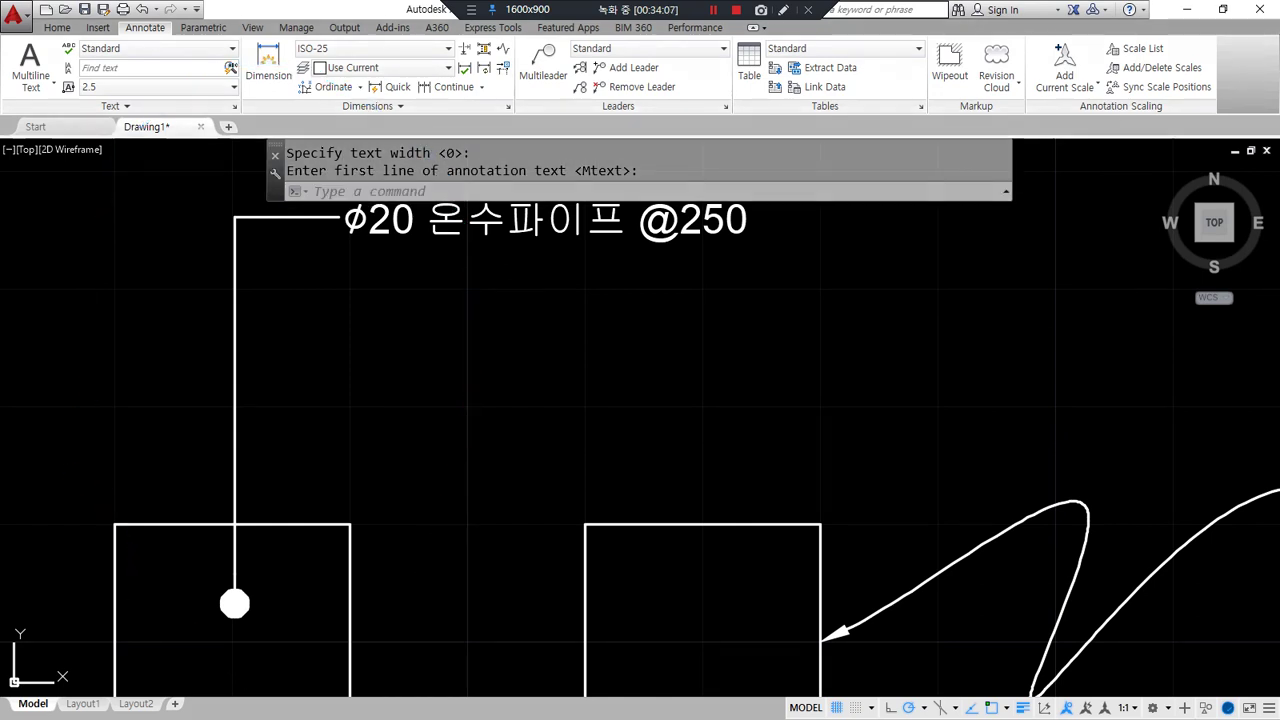
pyautogui.scroll(-2, 404, 390)
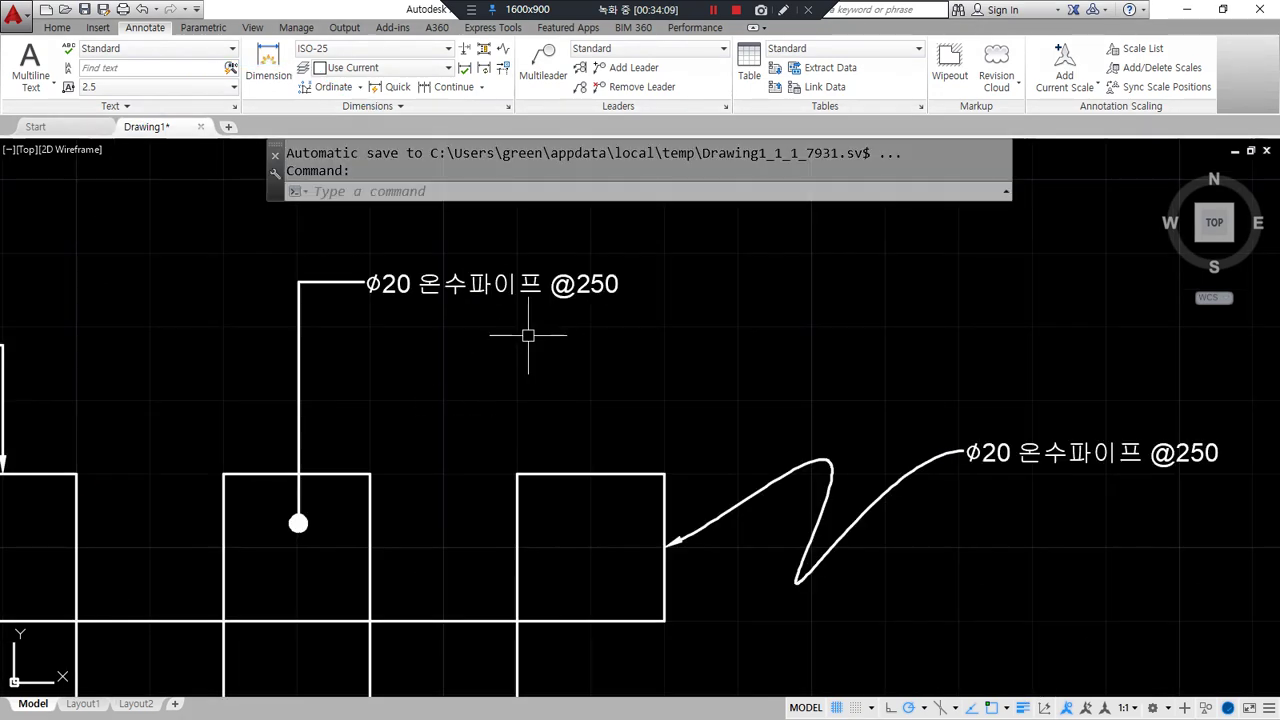
# Start another quick leader and open the multi-line text attachment options in its leader settings
pyautogui.press('Escape')
pyautogui.write('QLE')
pyautogui.press('Return')
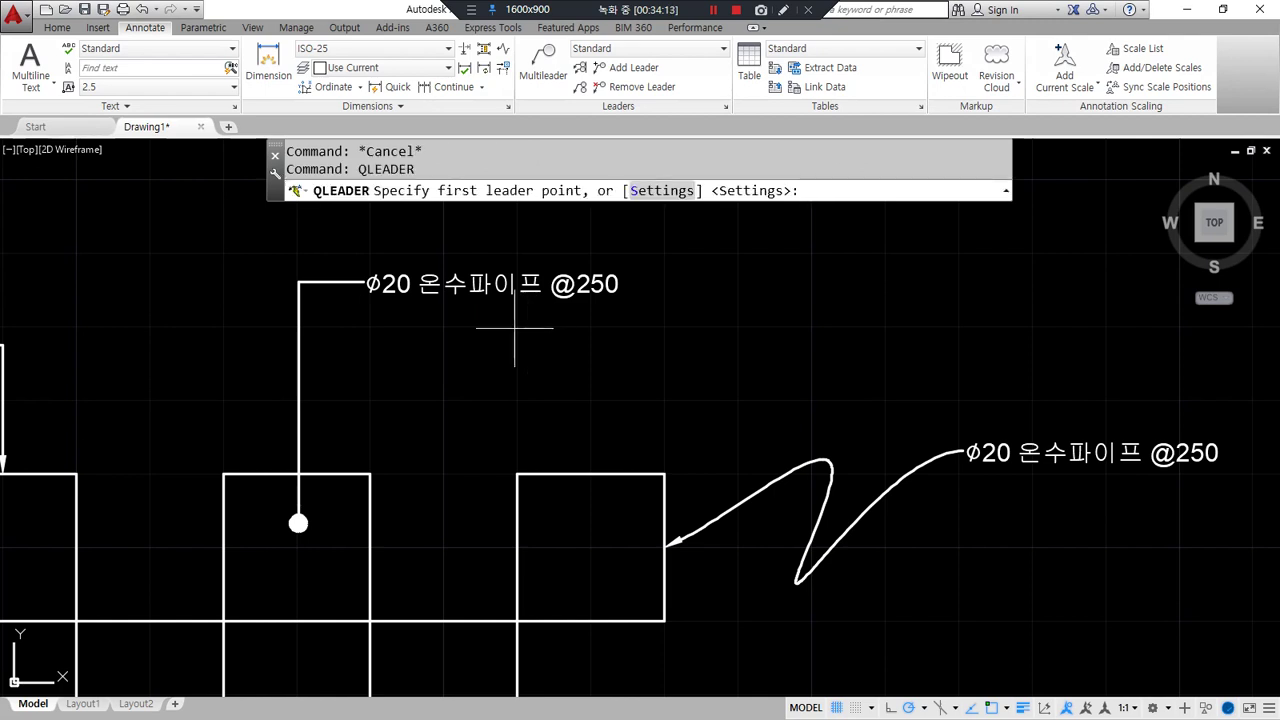
pyautogui.click(662, 190)
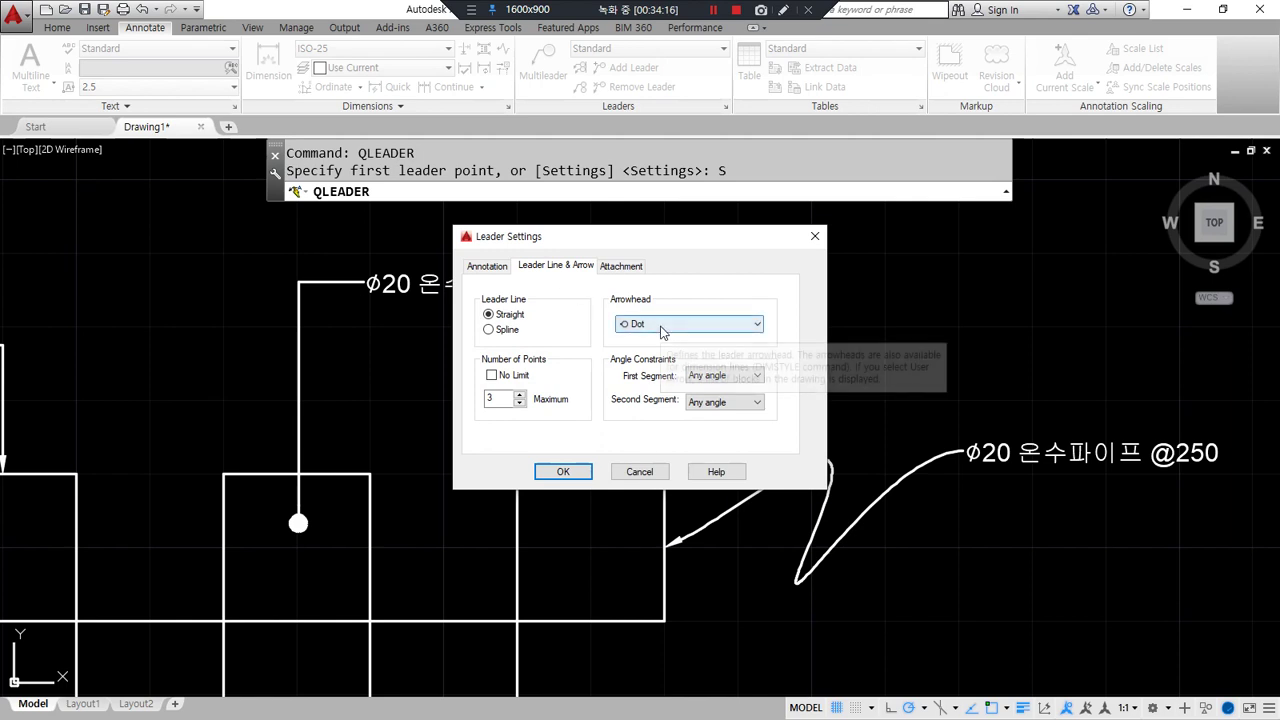
pyautogui.click(627, 268)
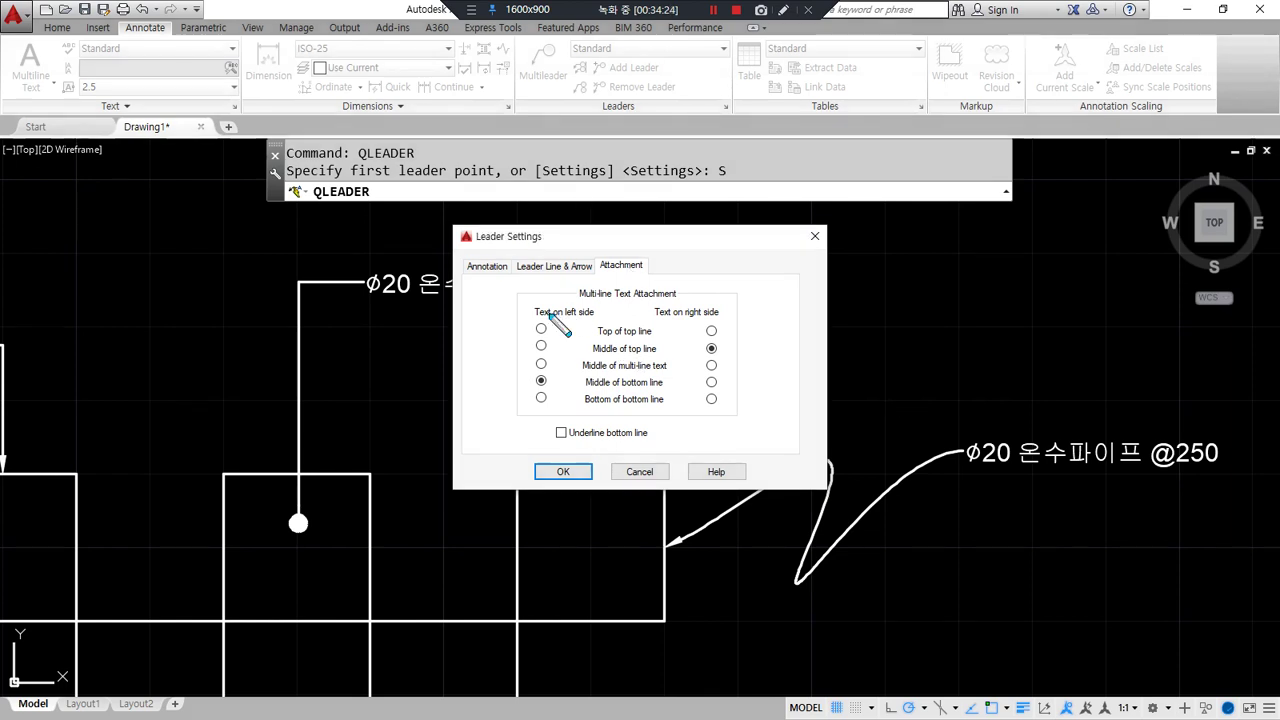
pyautogui.moveTo(606, 319); pyautogui.dragTo(534, 319)
pyautogui.moveTo(302, 510); pyautogui.dragTo(303, 220)
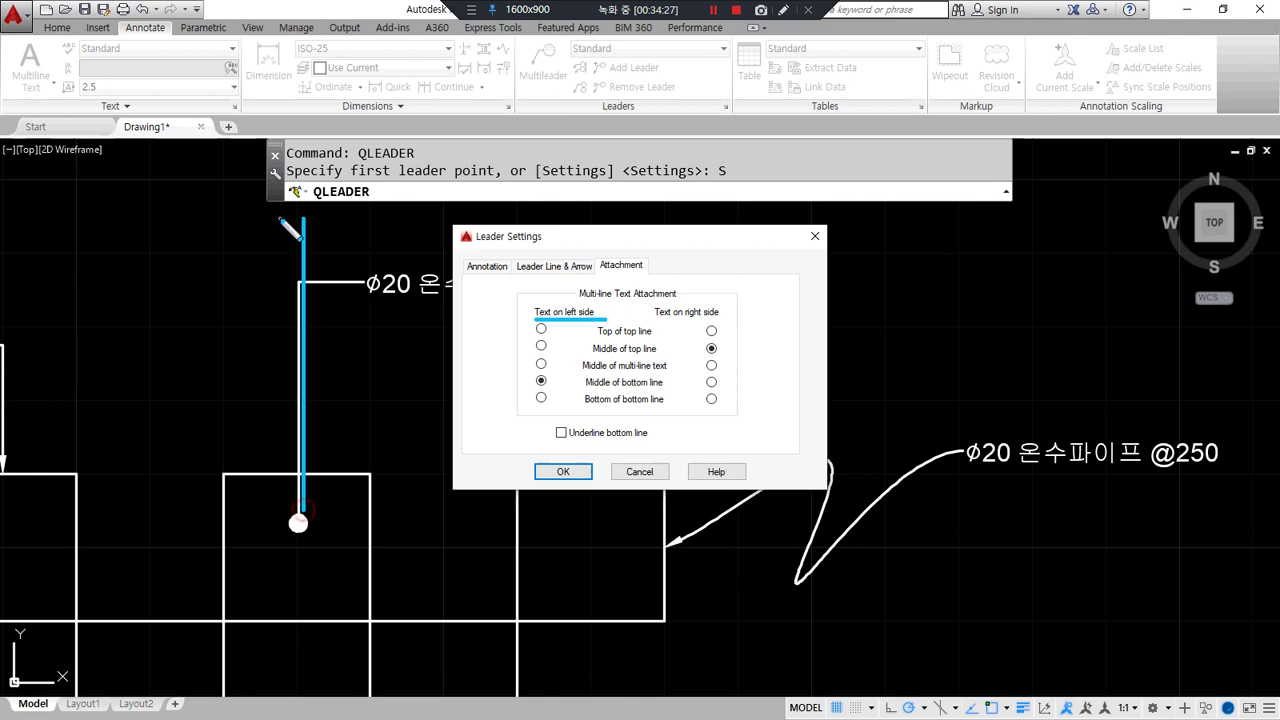
pyautogui.moveTo(136, 210); pyautogui.dragTo(64, 140)
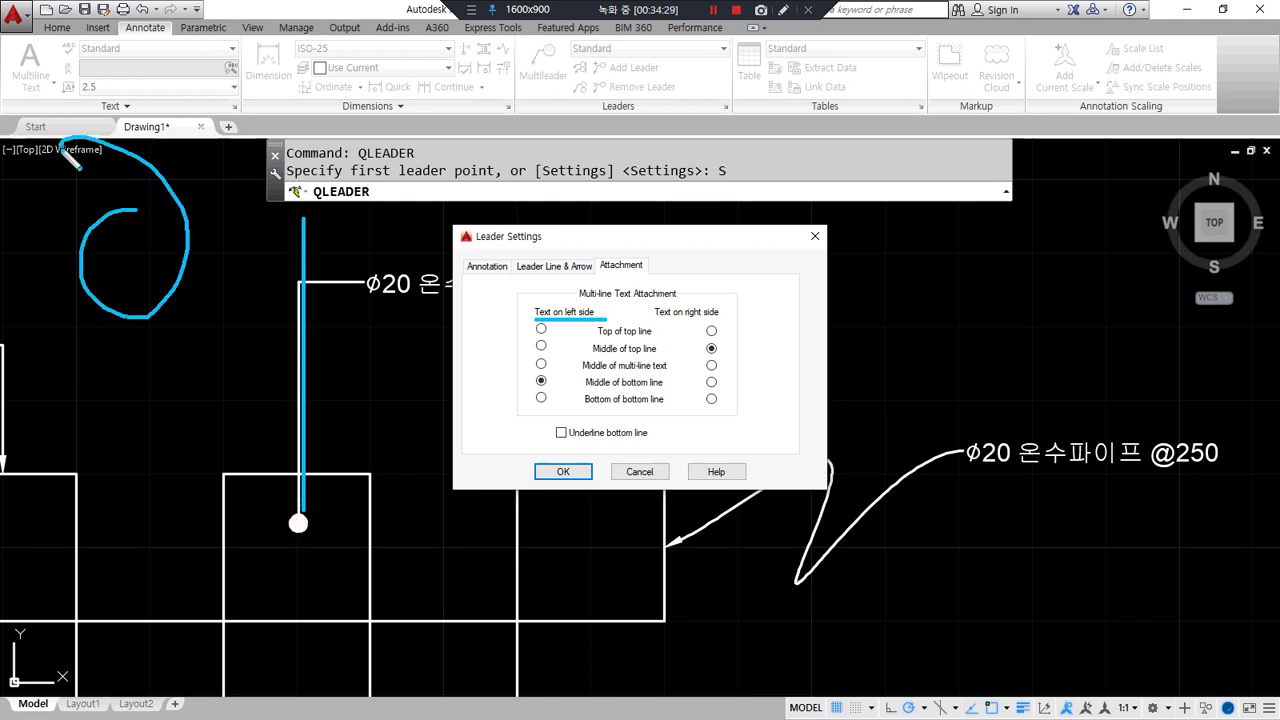
pyautogui.moveTo(664, 393); pyautogui.dragTo(586, 393)
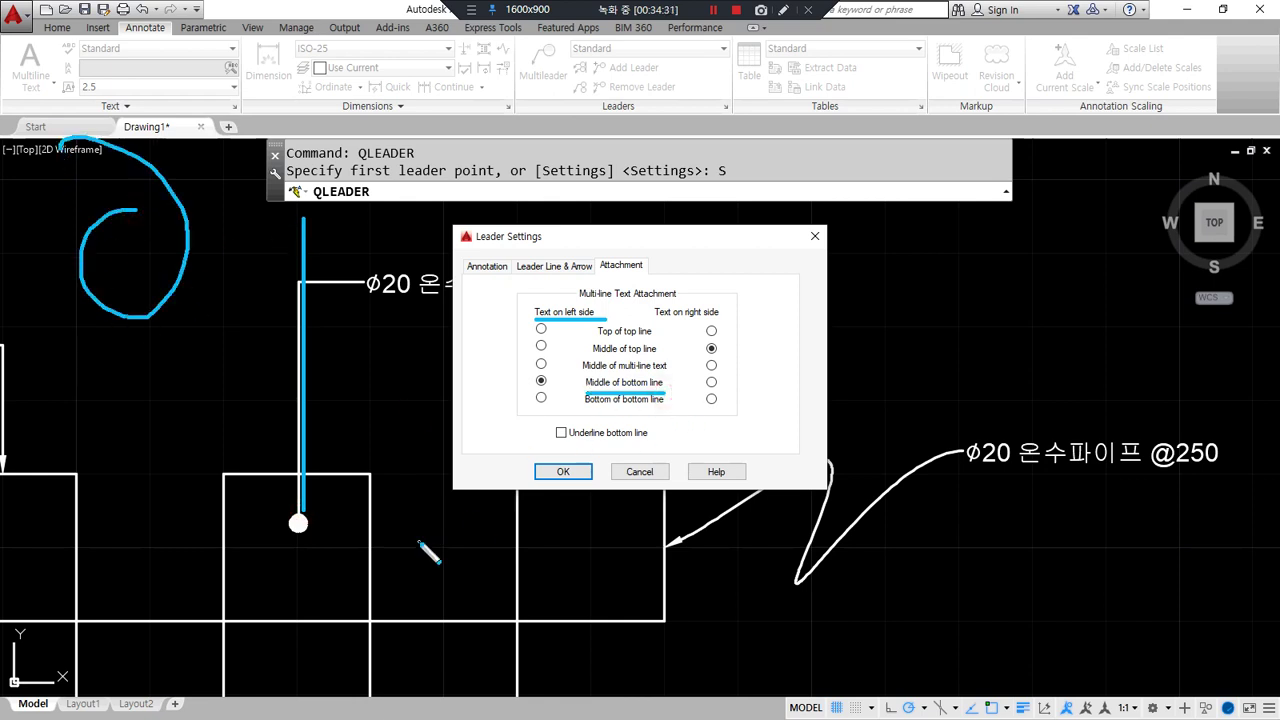
pyautogui.moveTo(94, 244); pyautogui.dragTo(219, 242)
pyautogui.moveTo(72, 306); pyautogui.dragTo(182, 301)
pyautogui.moveTo(82, 354); pyautogui.dragTo(176, 350)
pyautogui.moveTo(111, 396); pyautogui.dragTo(172, 395)
pyautogui.moveTo(254, 384)
pyautogui.mouseDown()
pyautogui.moveTo(205, 381)
pyautogui.moveTo(216, 402)
pyautogui.mouseUp()
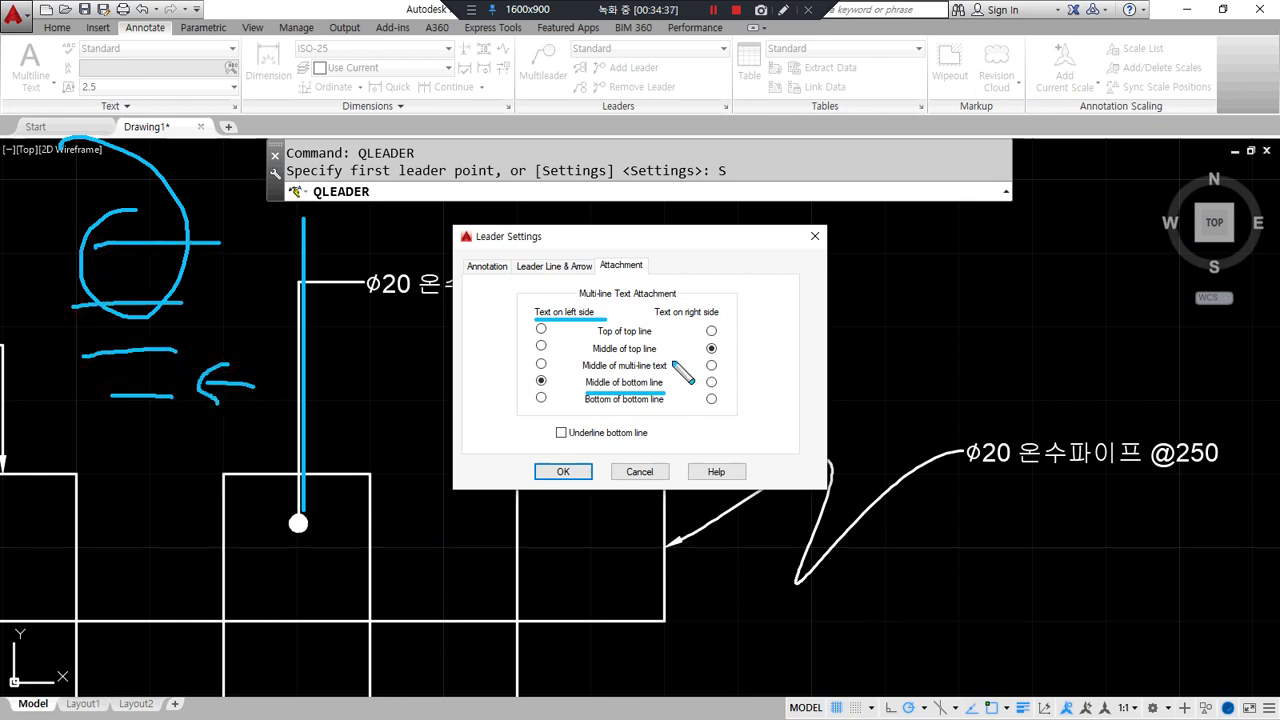
pyautogui.moveTo(661, 325); pyautogui.dragTo(768, 320)
pyautogui.moveTo(440, 321)
pyautogui.mouseDown()
pyautogui.moveTo(391, 323)
pyautogui.moveTo(420, 336)
pyautogui.mouseUp()
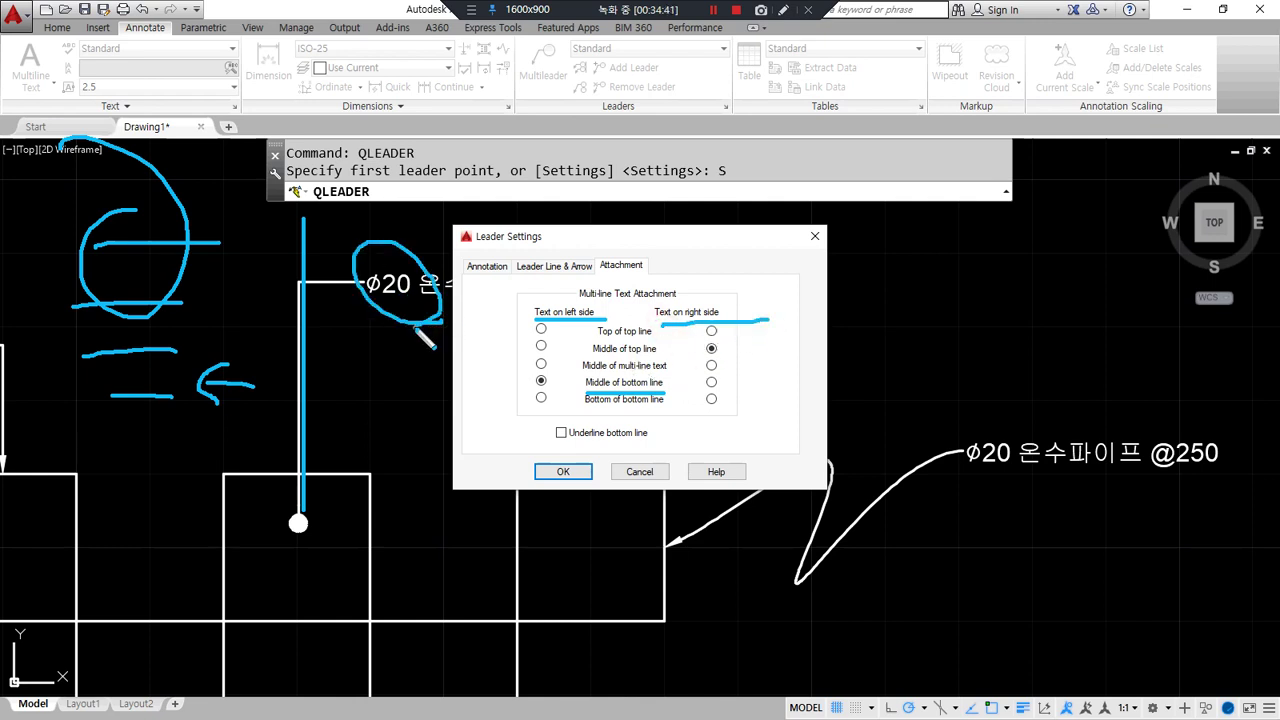
pyautogui.moveTo(727, 356); pyautogui.dragTo(585, 355)
# Set the attachment for text on the left side to Middle of top line and apply the leader settings
pyautogui.click(540, 348)
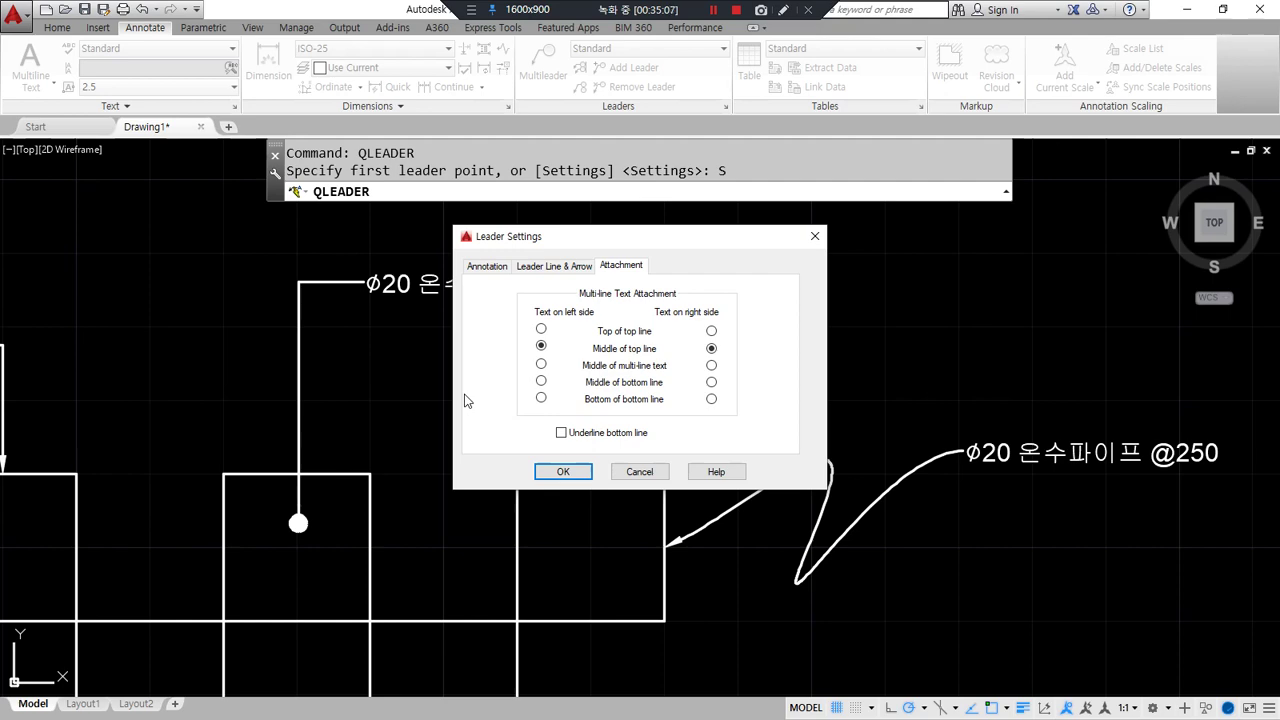
pyautogui.click(574, 476)
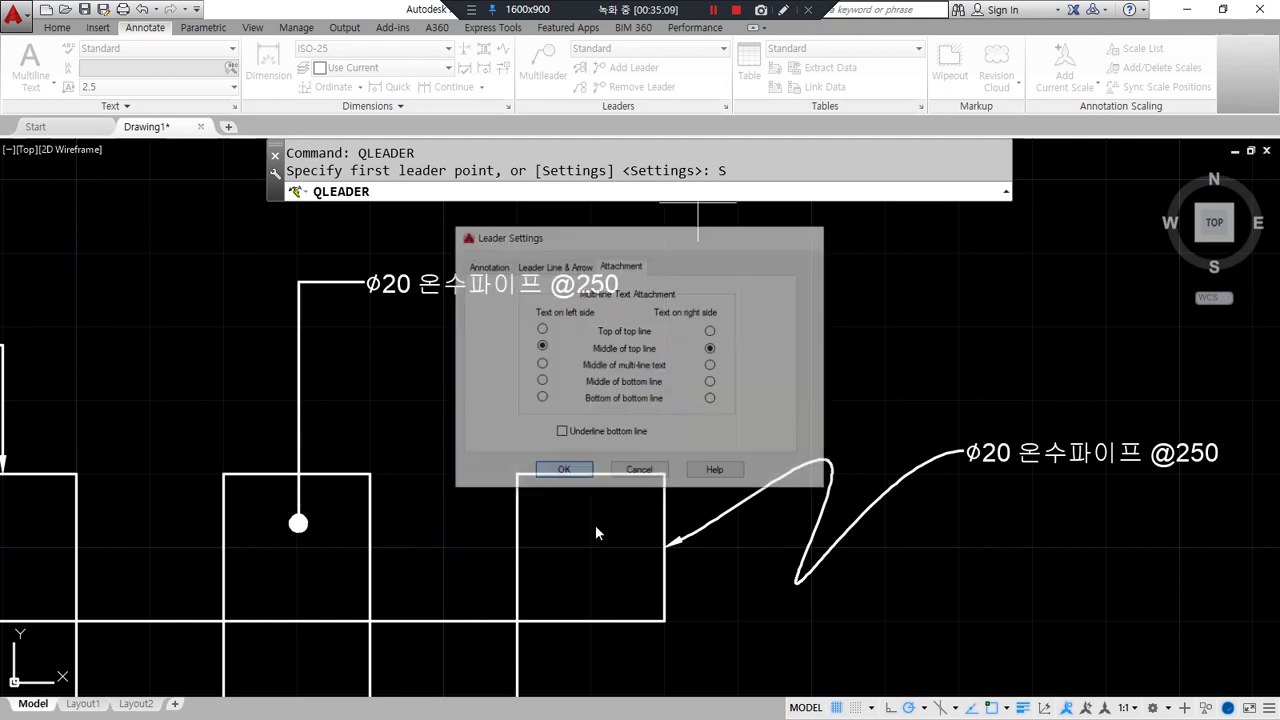
pyautogui.scroll(-2, 543, 263)
pyautogui.moveTo(378, 366)
pyautogui.mouseDown(button='middle')
pyautogui.moveTo(439, 408)
pyautogui.moveTo(734, 408)
pyautogui.mouseUp(button='middle')
pyautogui.scroll(2, 260, 386)
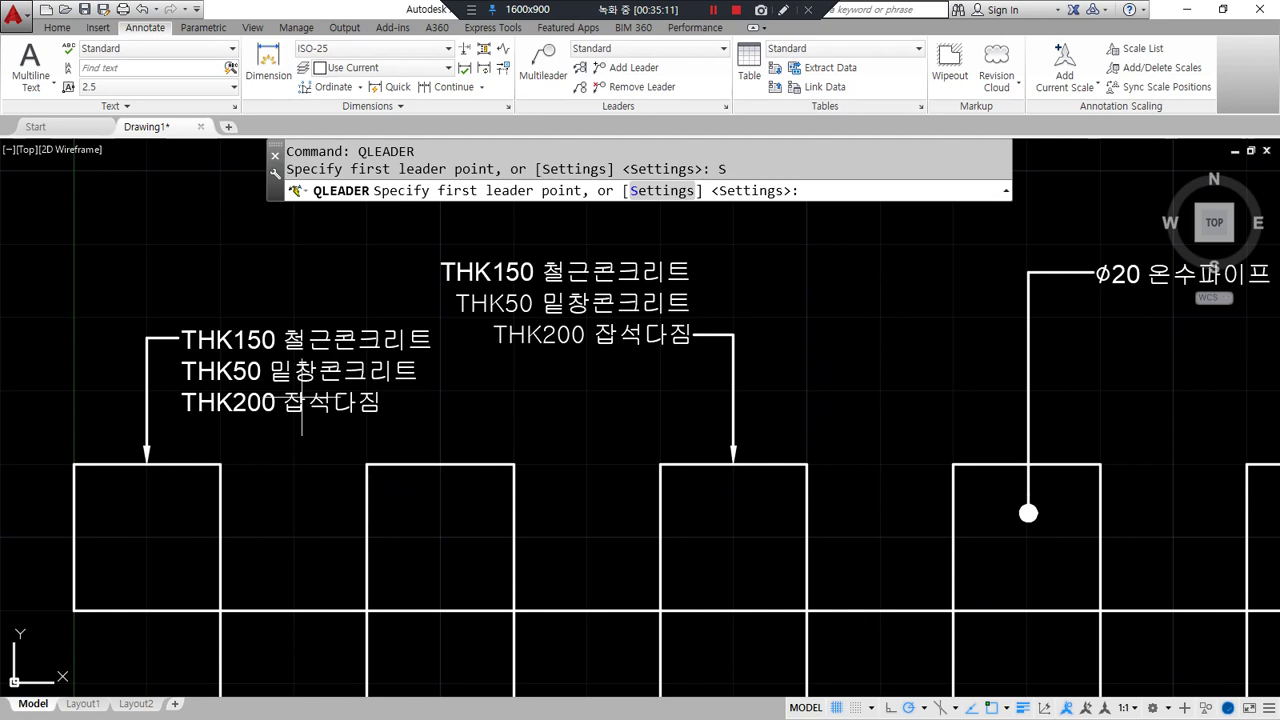
# Draw a leader from the midpoint of the first square's top edge, straight up past the existing note and ending in a short horizontal segment rightward
pyautogui.moveTo(342, 337); pyautogui.dragTo(422, 440, button='middle')
pyautogui.click(225, 502)
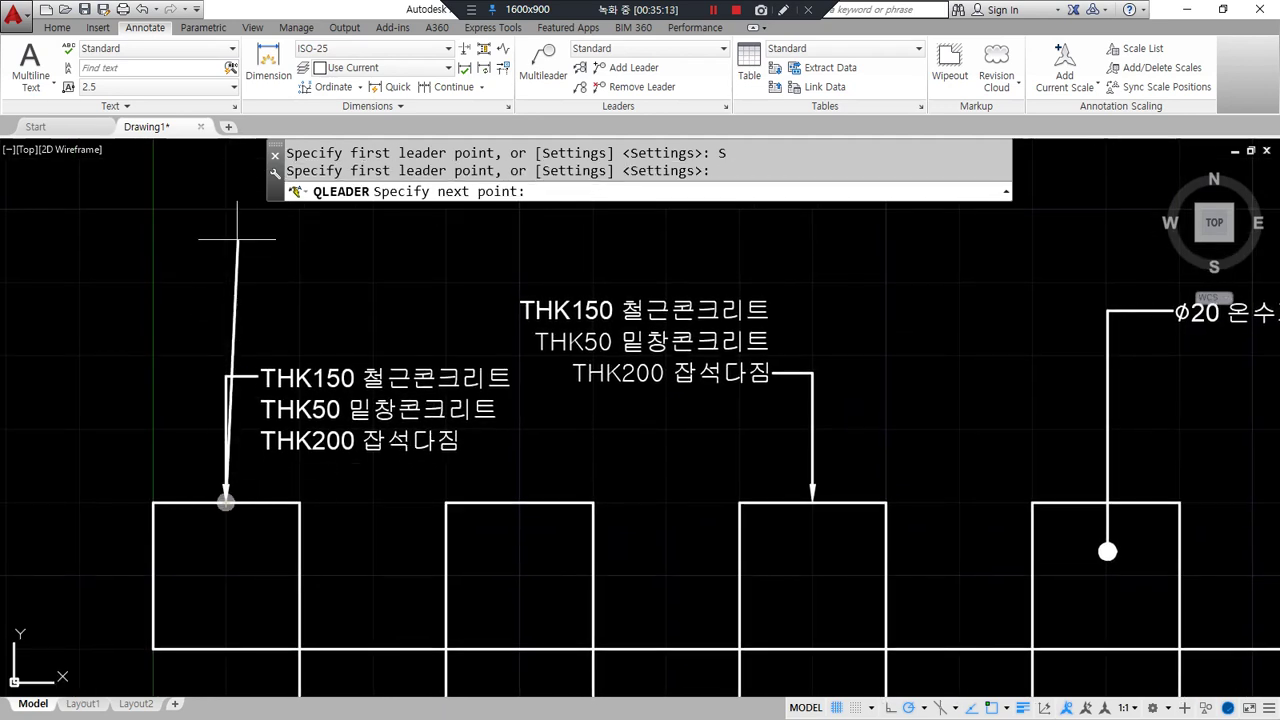
pyautogui.moveTo(224, 226); pyautogui.dragTo(234, 286, button='middle')
pyautogui.click(236, 247)
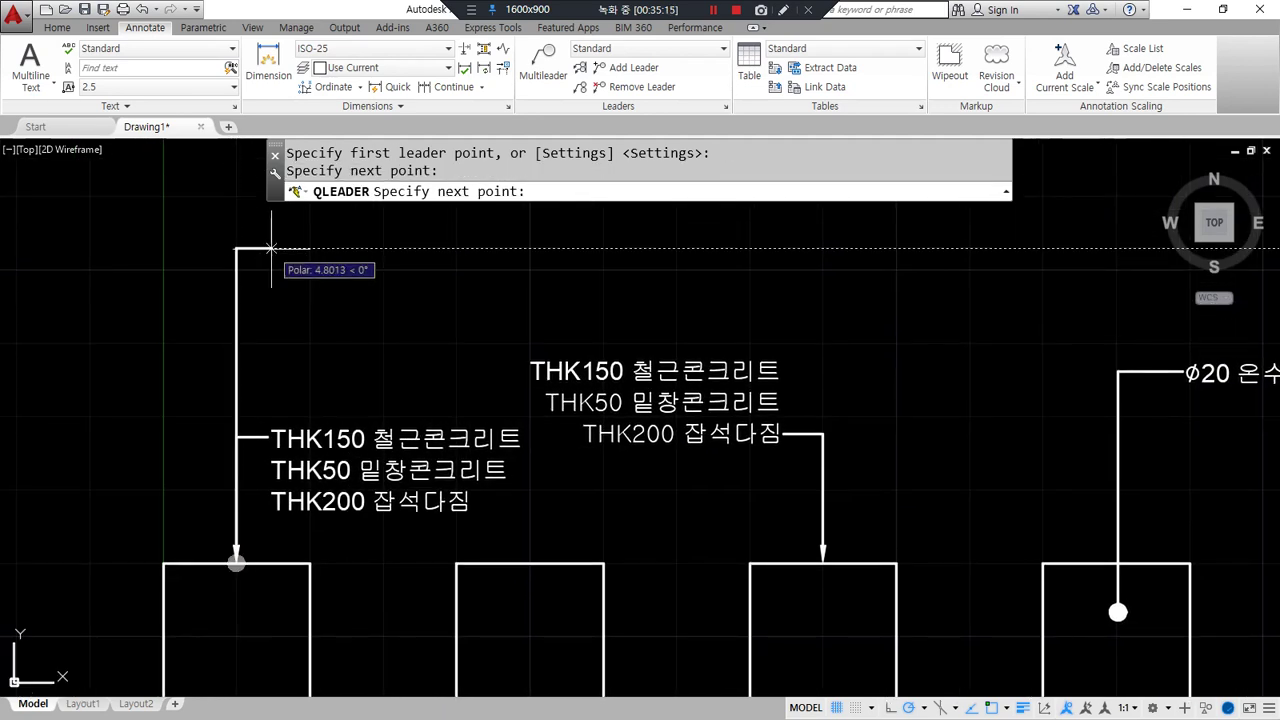
pyautogui.click(280, 247)
# Accept the default text width and annotate the leader with three lines: "THK150 철근콘크리트", "THK50 버림콘크리트" and "THK200 잡석다짐"
pyautogui.press('Return')
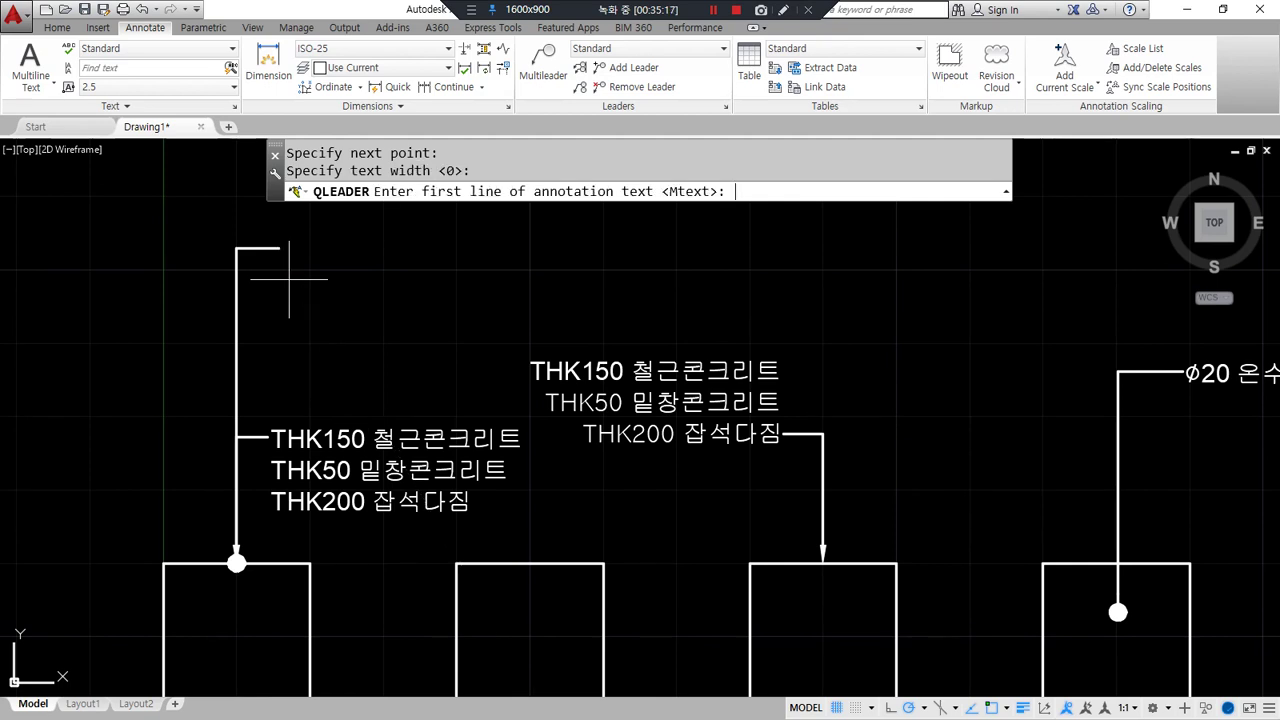
pyautogui.press('Return')
pyautogui.write('THK')
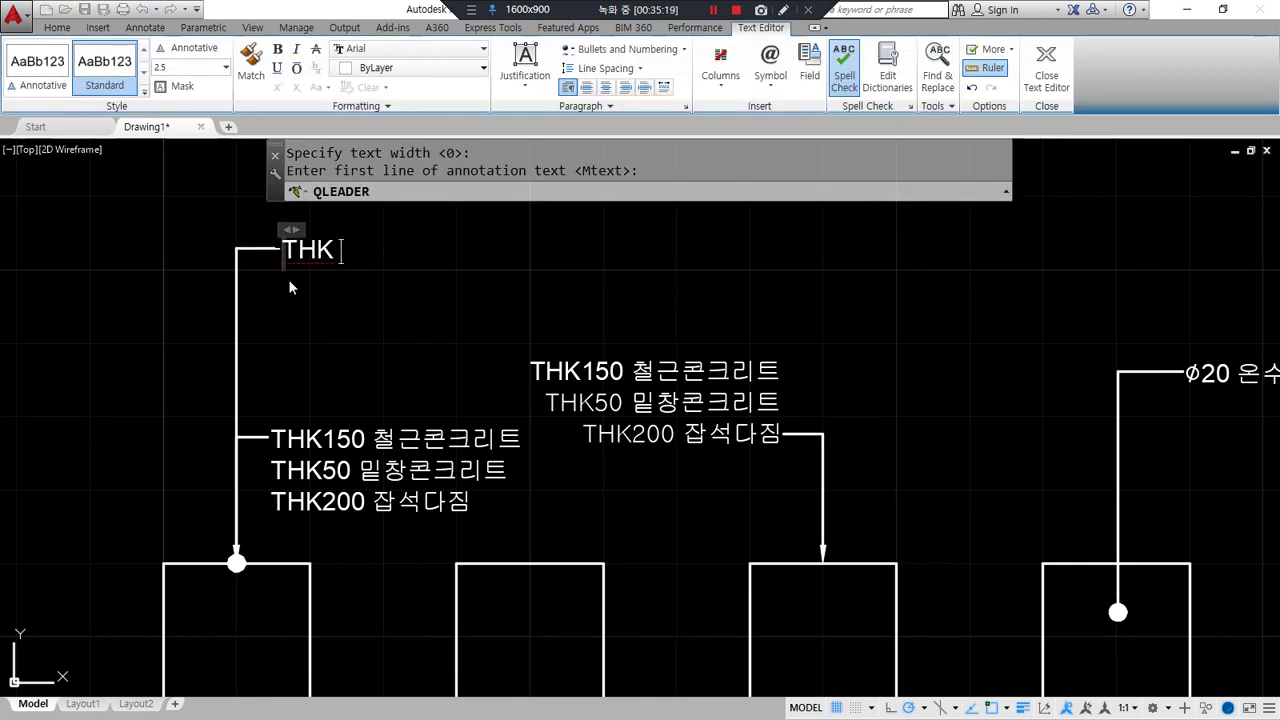
pyautogui.write('150 철')
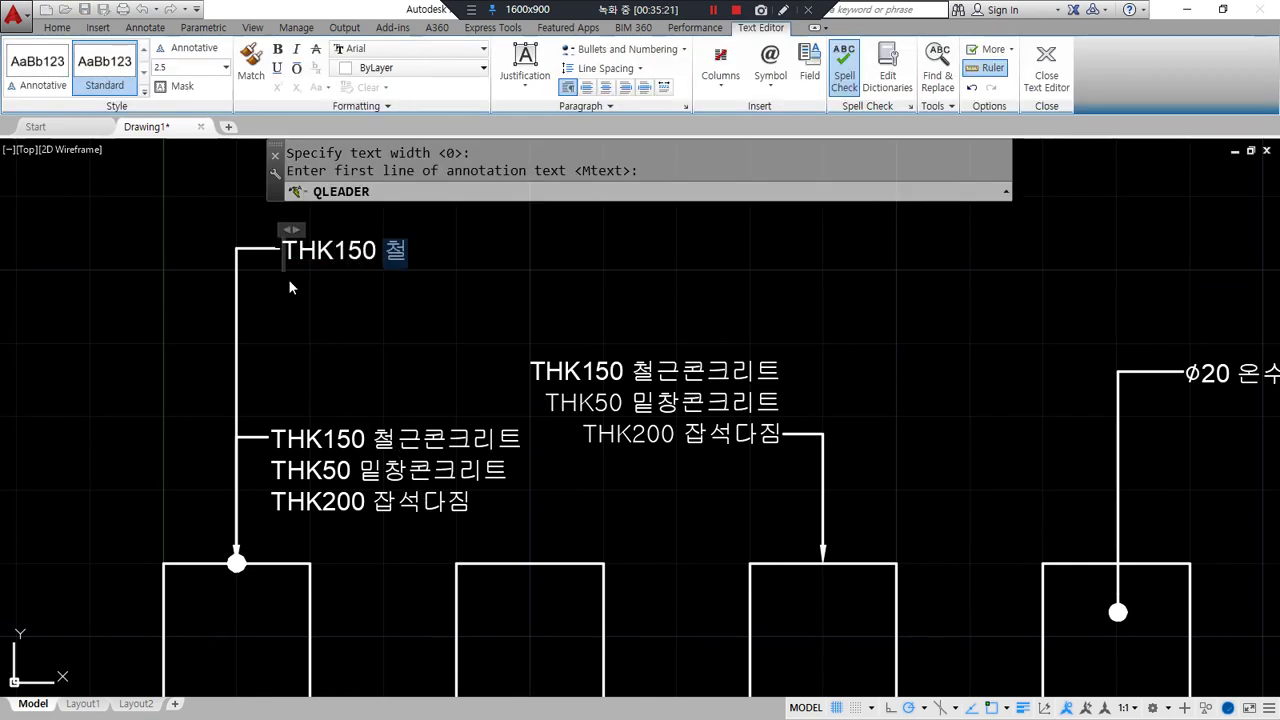
pyautogui.write('근콘ㅋ크리트')
pyautogui.press('Return')
pyautogui.write('THK4')
pyautogui.press('BackSpace')
pyautogui.write('50 버림콘크리트')
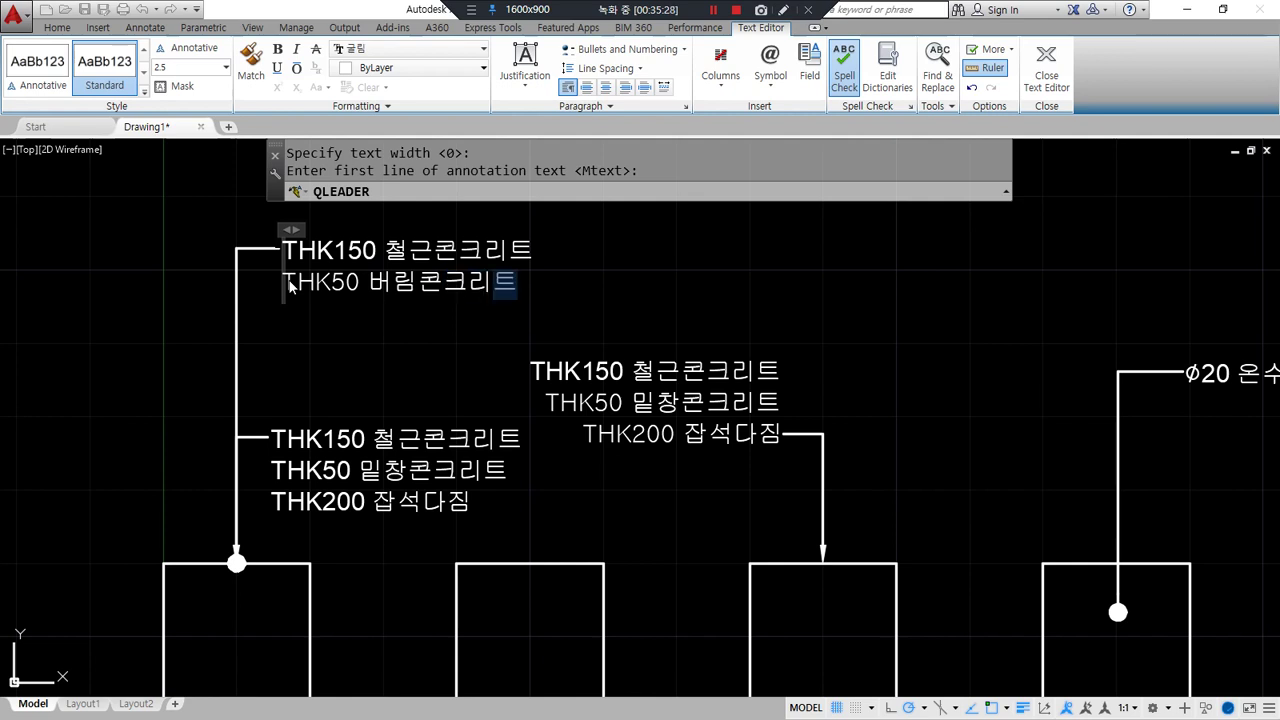
pyautogui.press('Return')
pyautogui.write('THK')
pyautogui.write('200 잡석')
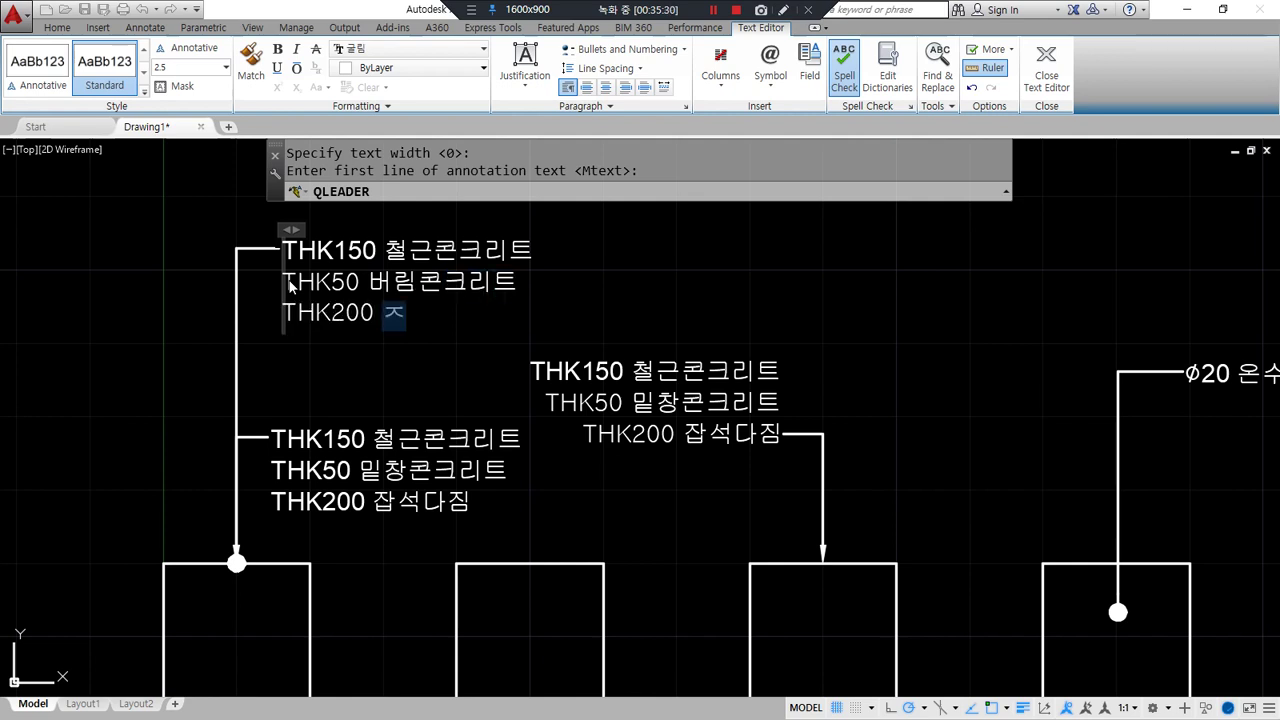
pyautogui.write('다지')
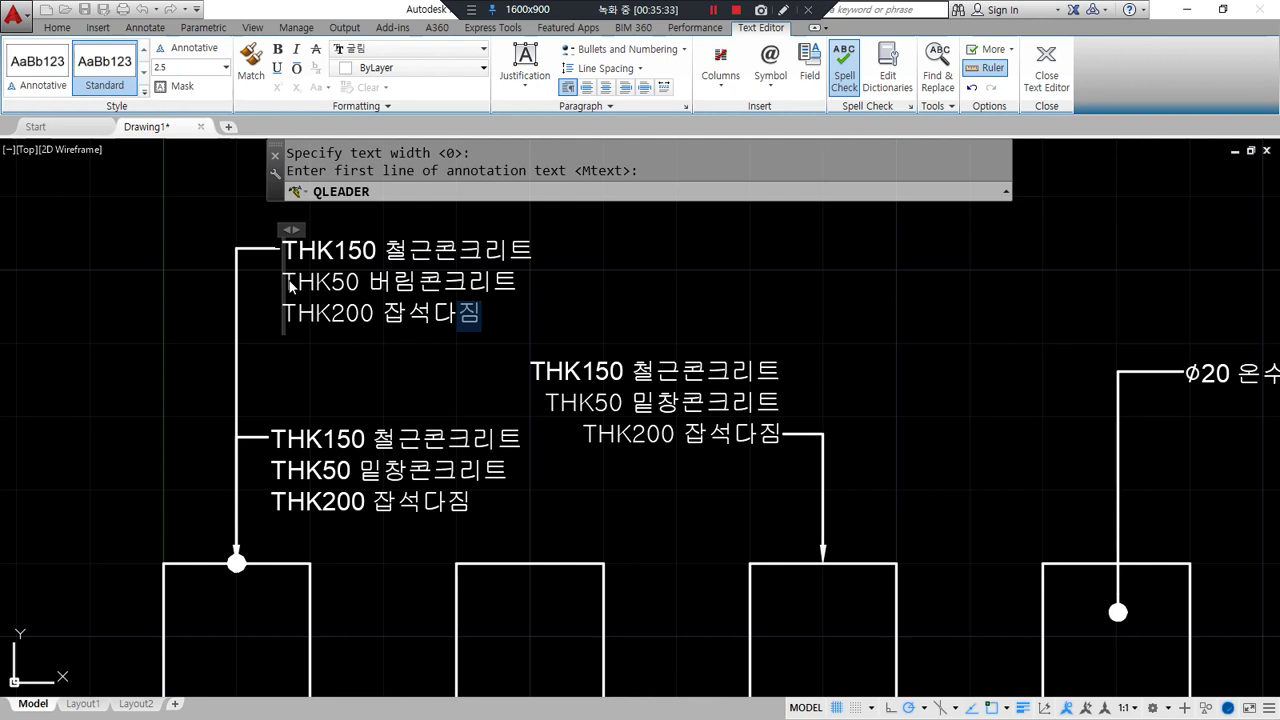
pyautogui.hotkey('ctrl', 'Return')
# Draw another quick leader from the midpoint of the fourth square's top edge, vertically upward and ending in a short horizontal segment to the left
pyautogui.press('Return')
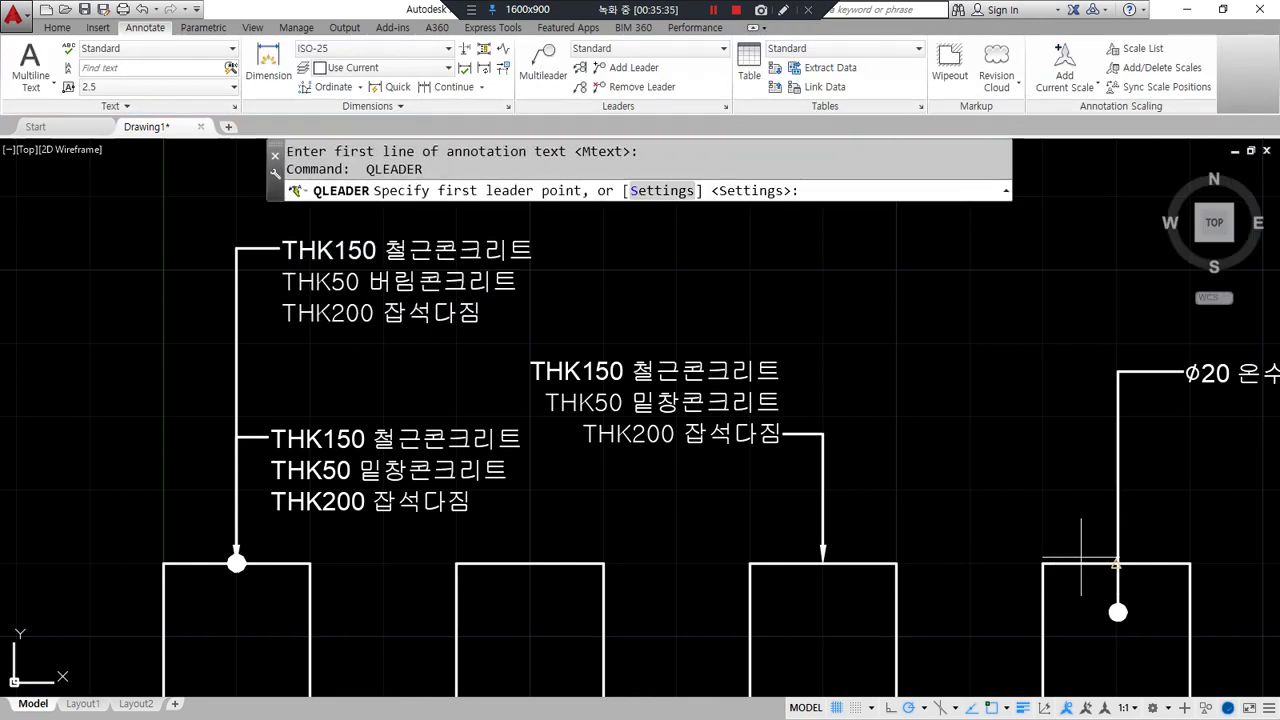
pyautogui.click(1116, 564)
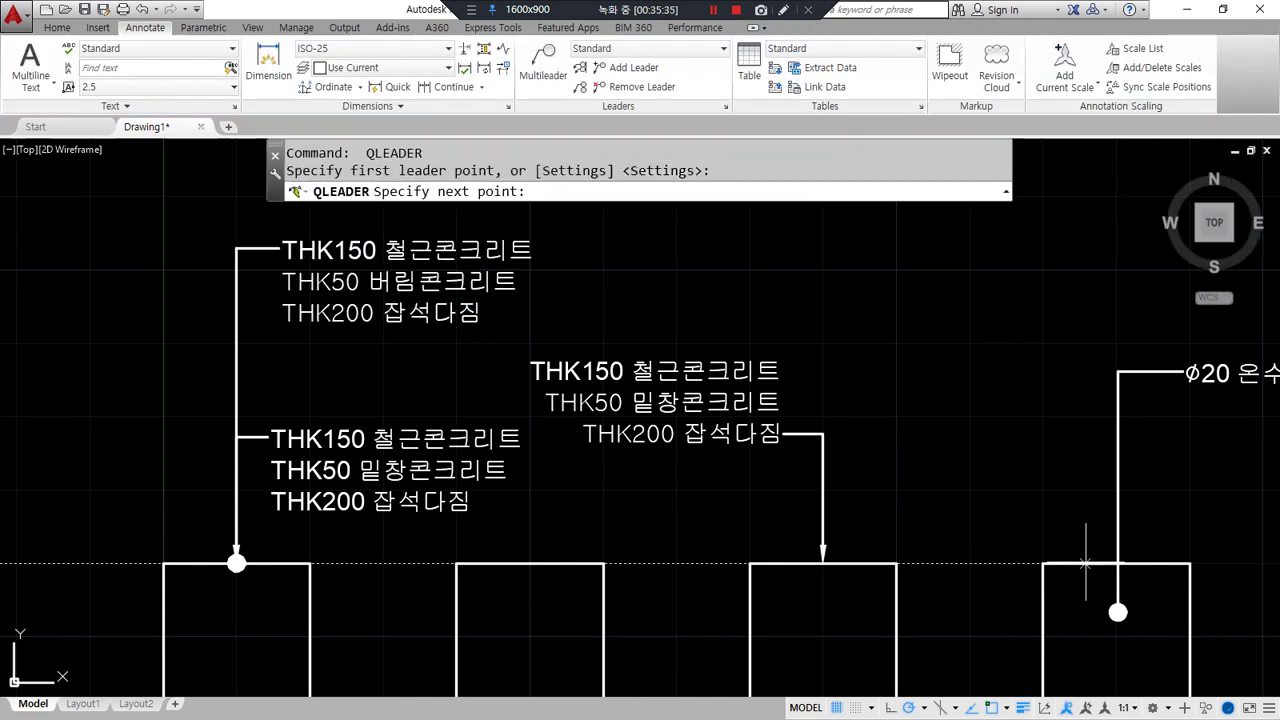
pyautogui.click(1116, 246)
pyautogui.click(1066, 246)
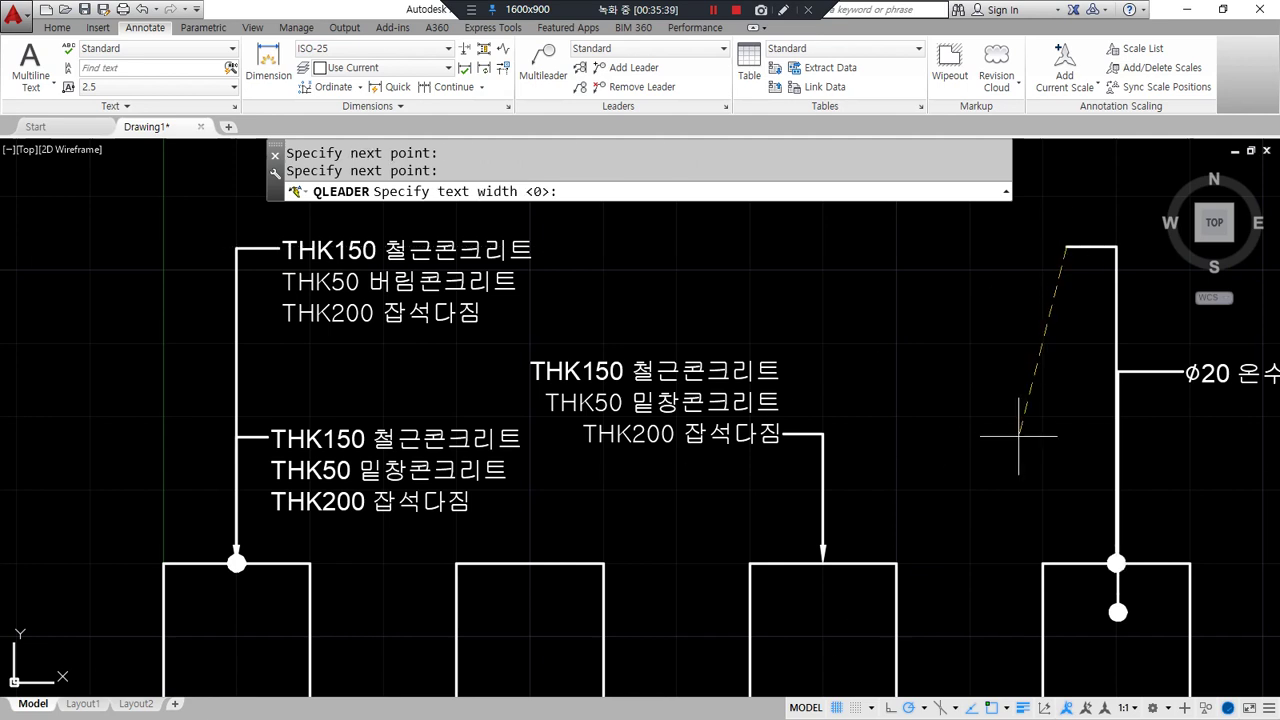
# Annotate the fourth square's new leader with the lines "THK150 철근콘크리트", "THK50 버림콘크리트" and "THK200 잡석다짐", keeping the default text width
pyautogui.press('Return')
pyautogui.press('Return')
pyautogui.write('THK')
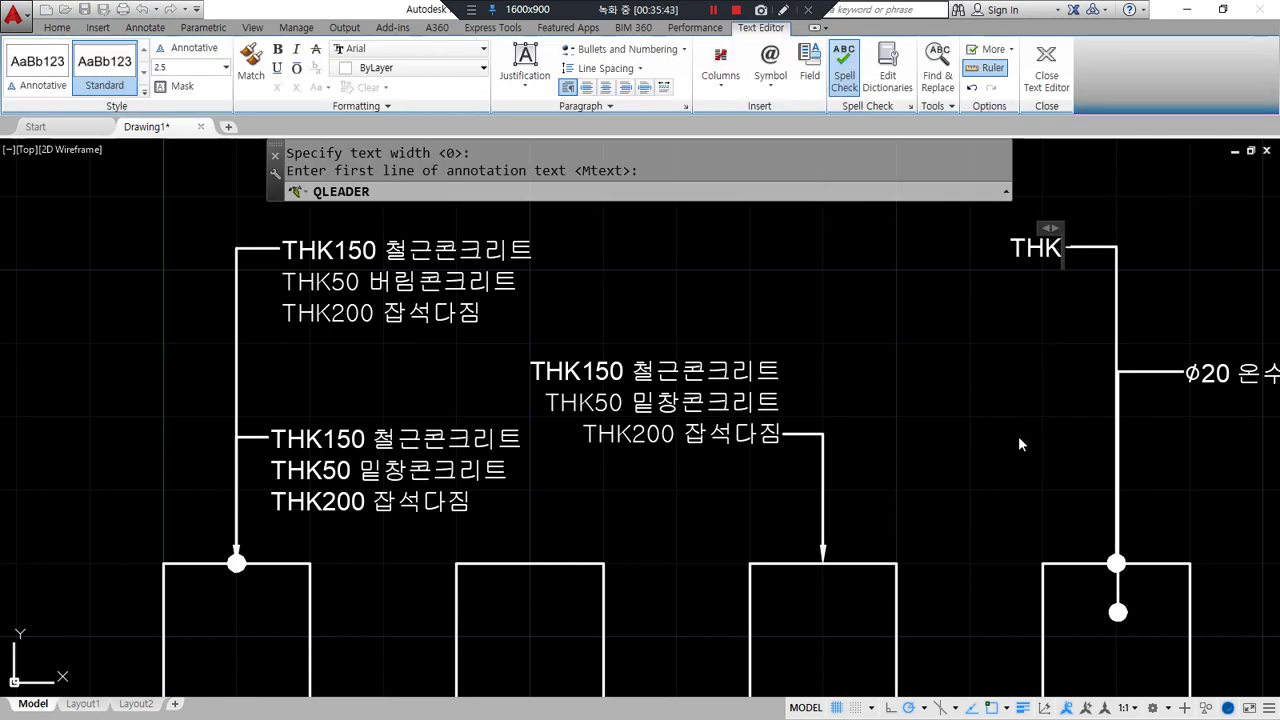
pyautogui.write('150 자')
pyautogui.press('BackSpace')
pyautogui.press('BackSpace')
pyautogui.write('철')
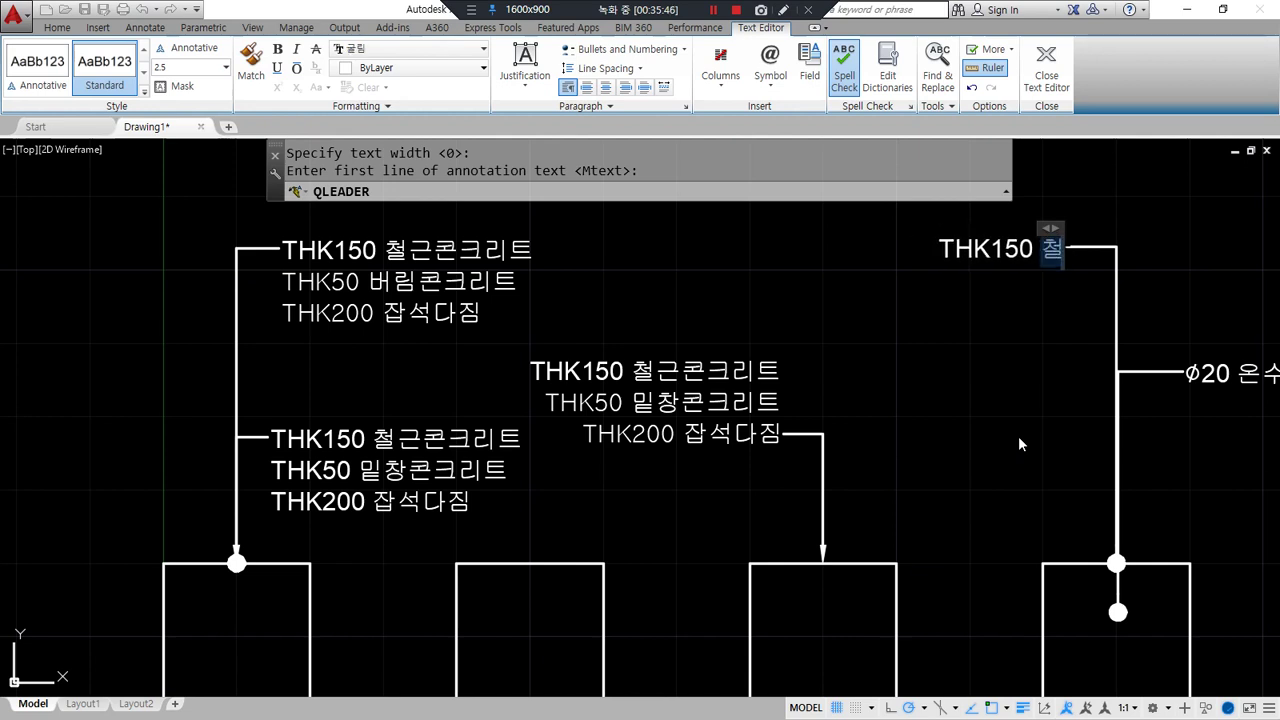
pyautogui.write('근콘ㅋㅡ리트')
pyautogui.press('Return')
pyautogui.write('THK')
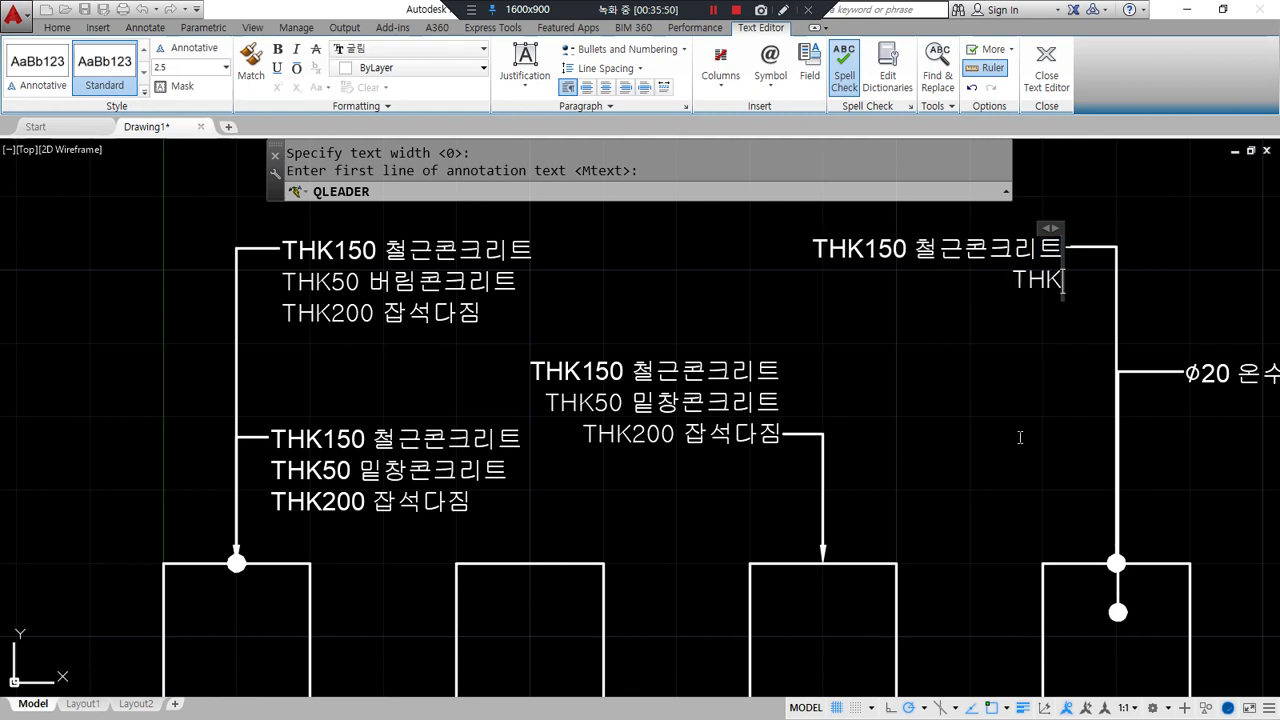
pyautogui.write('50 버리')
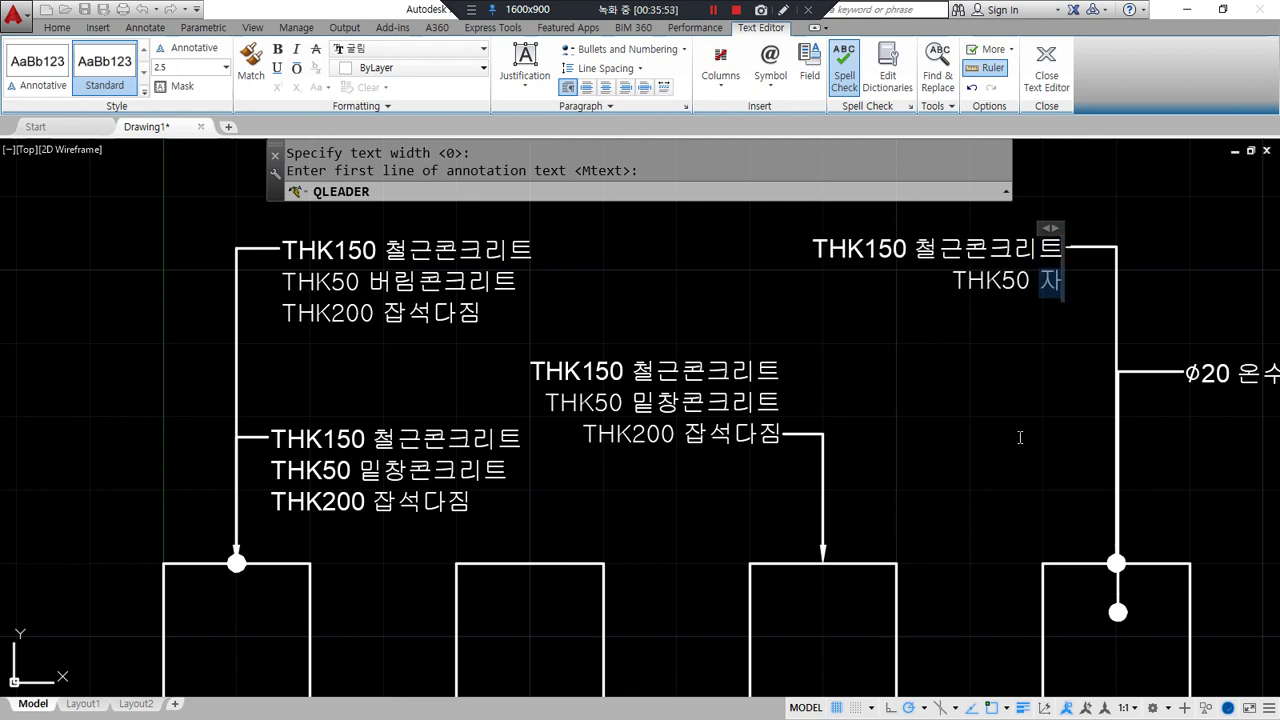
pyautogui.write('ㅁ콘크릳')
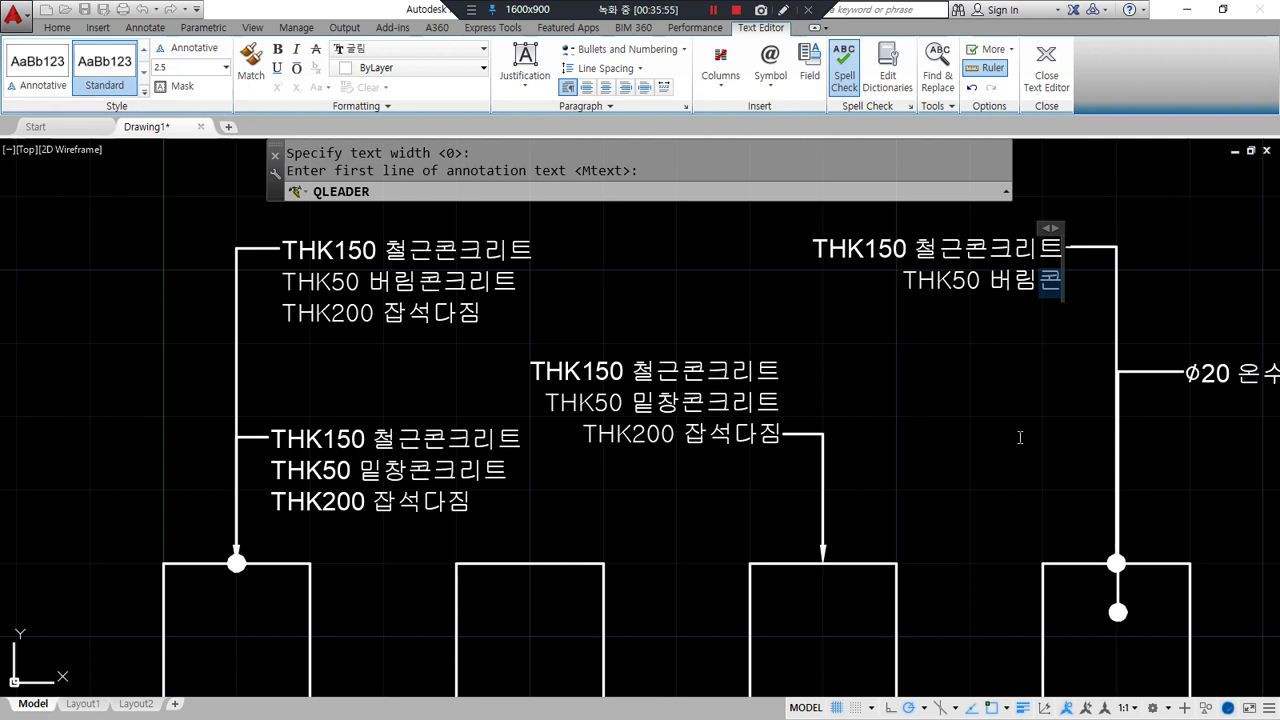
pyautogui.write('ㅡ')
pyautogui.press('Return')
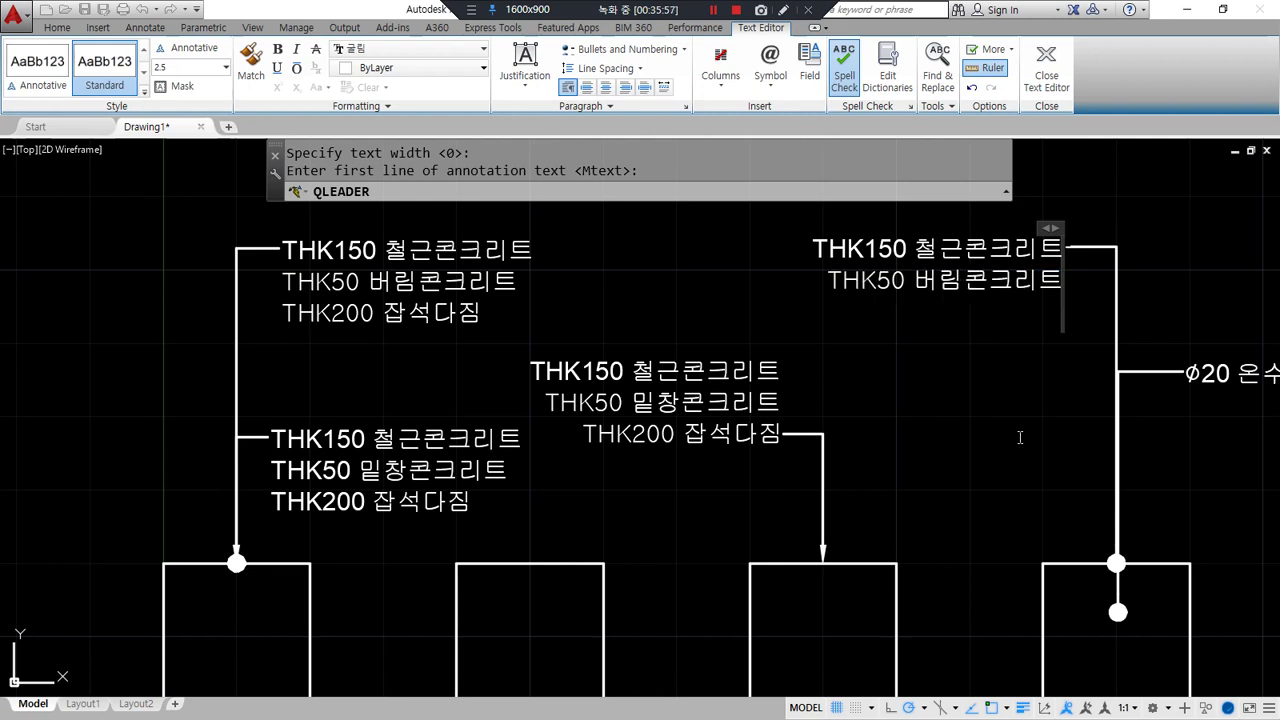
pyautogui.write('THK200')
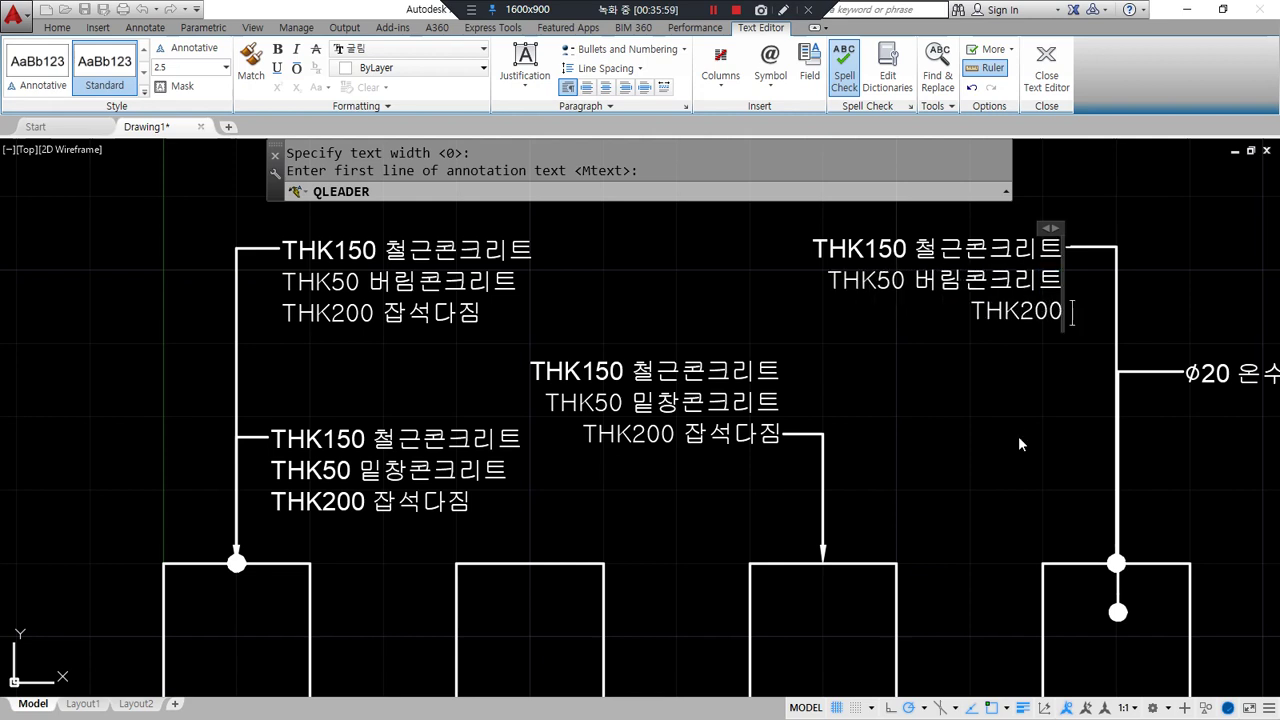
pyautogui.write(' 잡석다지')
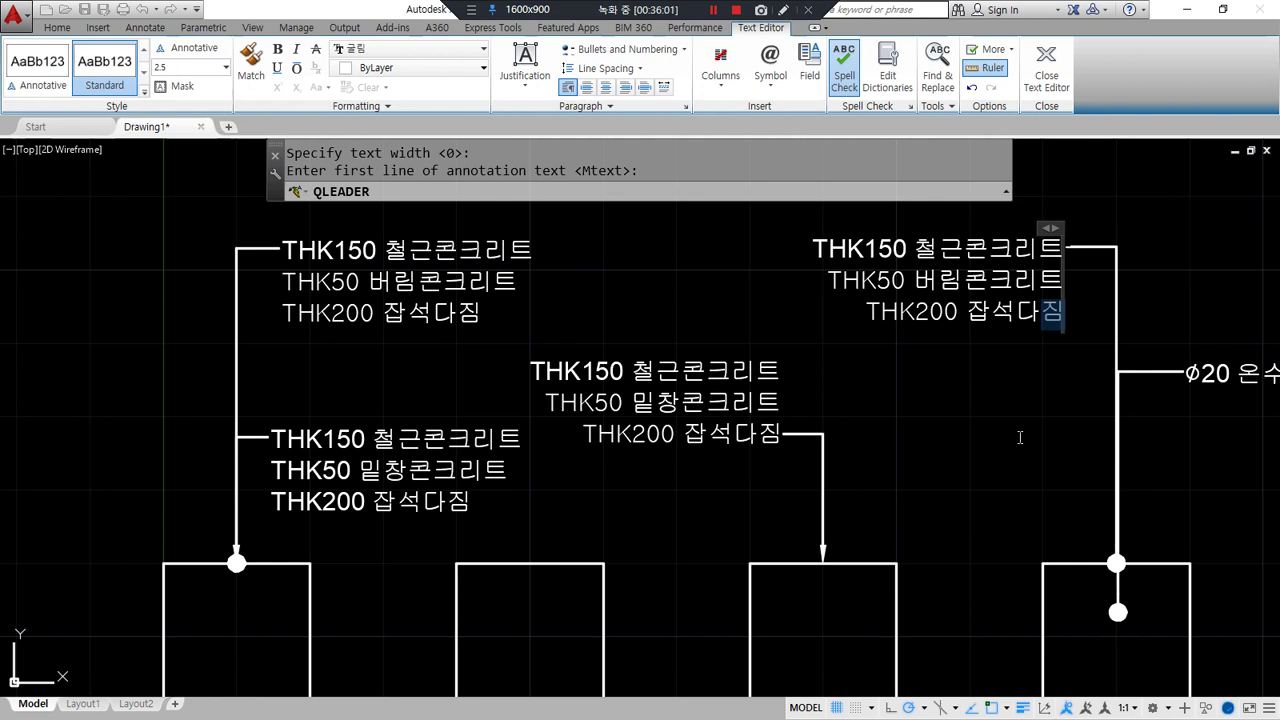
pyautogui.click(1020, 437)
pyautogui.hotkey('ctrl', 'alt', 'd')
pyautogui.moveTo(334, 350); pyautogui.dragTo(424, 308)
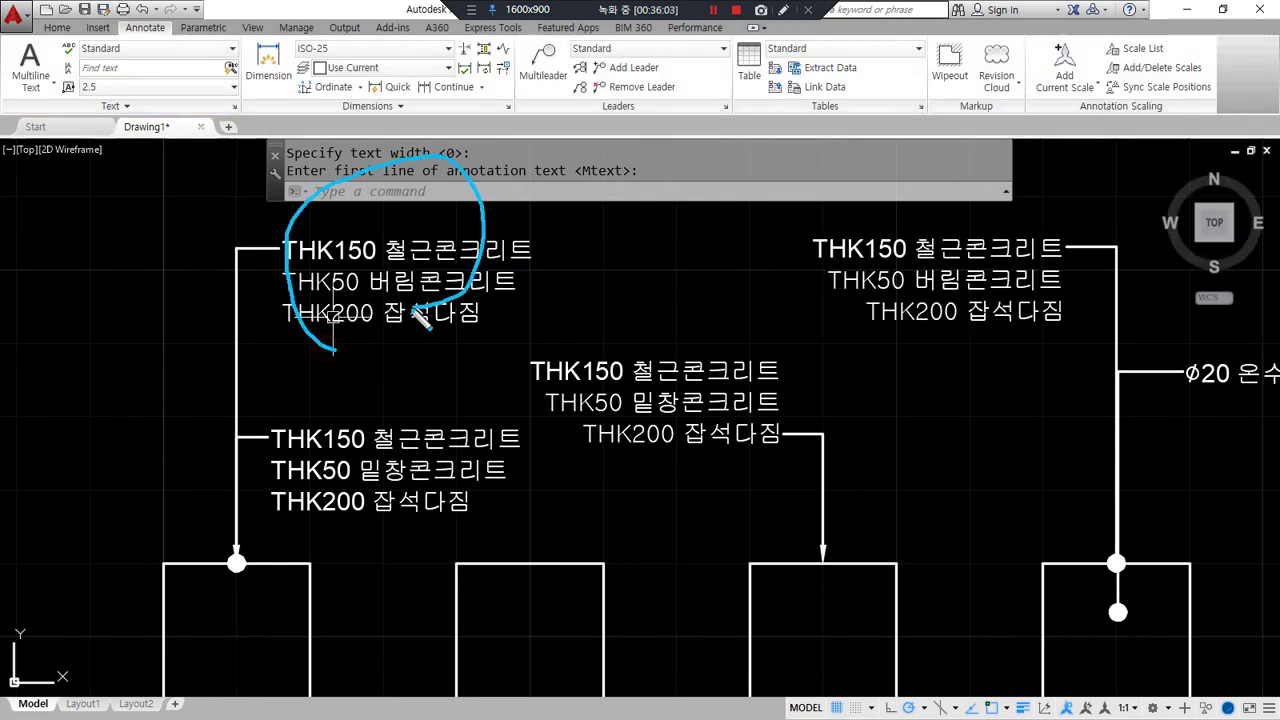
pyautogui.moveTo(992, 351); pyautogui.dragTo(858, 321)
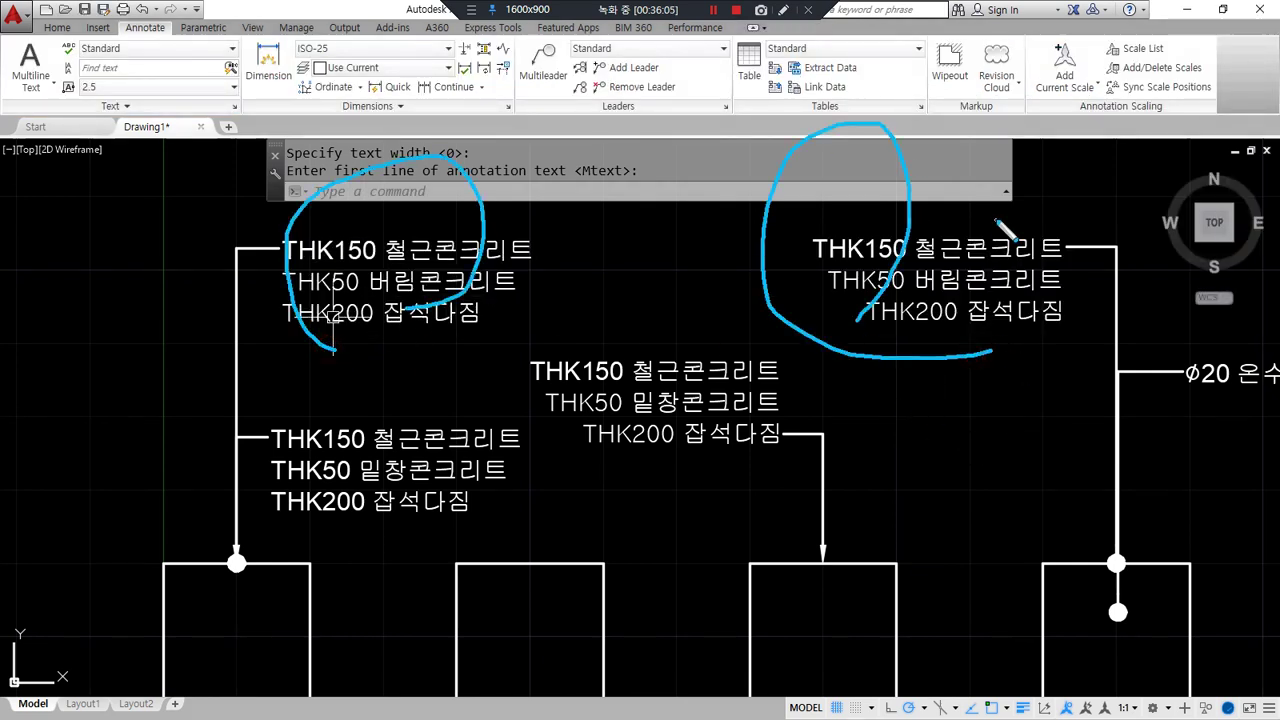
pyautogui.hotkey('ctrl', 'alt', 'd')
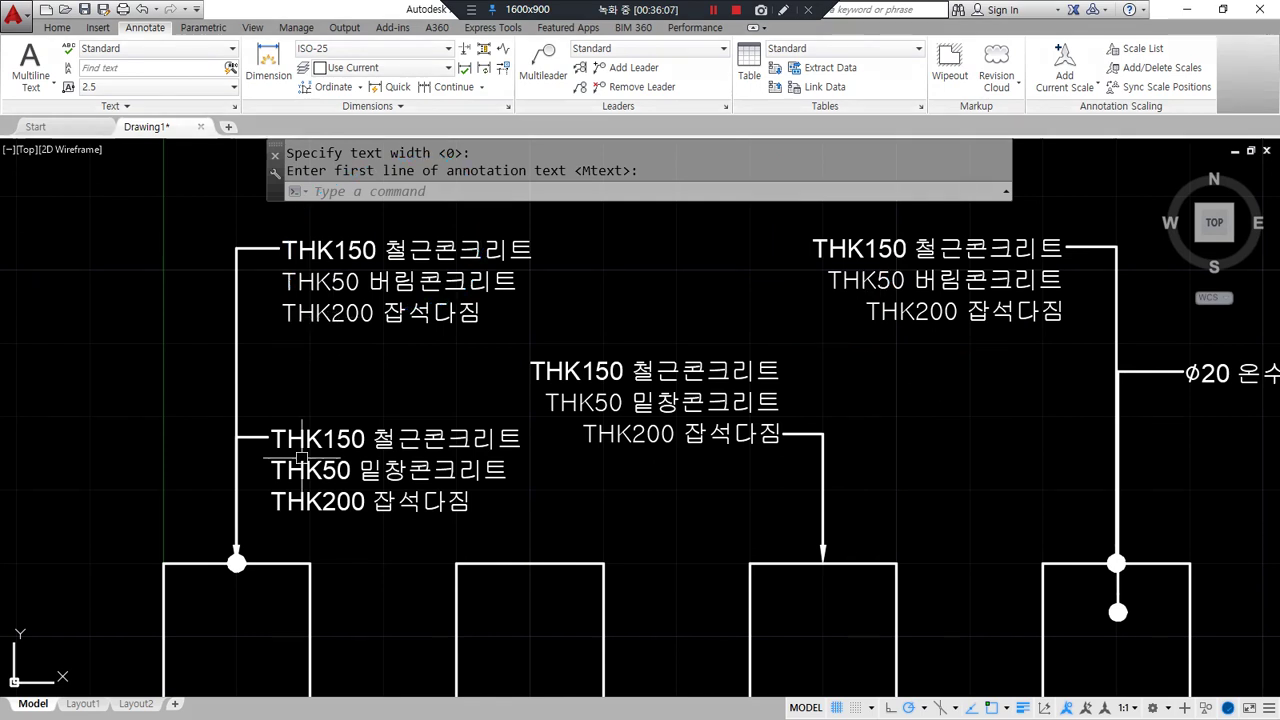
# Start another quick leader and set its arrowhead to Datum triangle filled in the leader settings
pyautogui.press('Return')
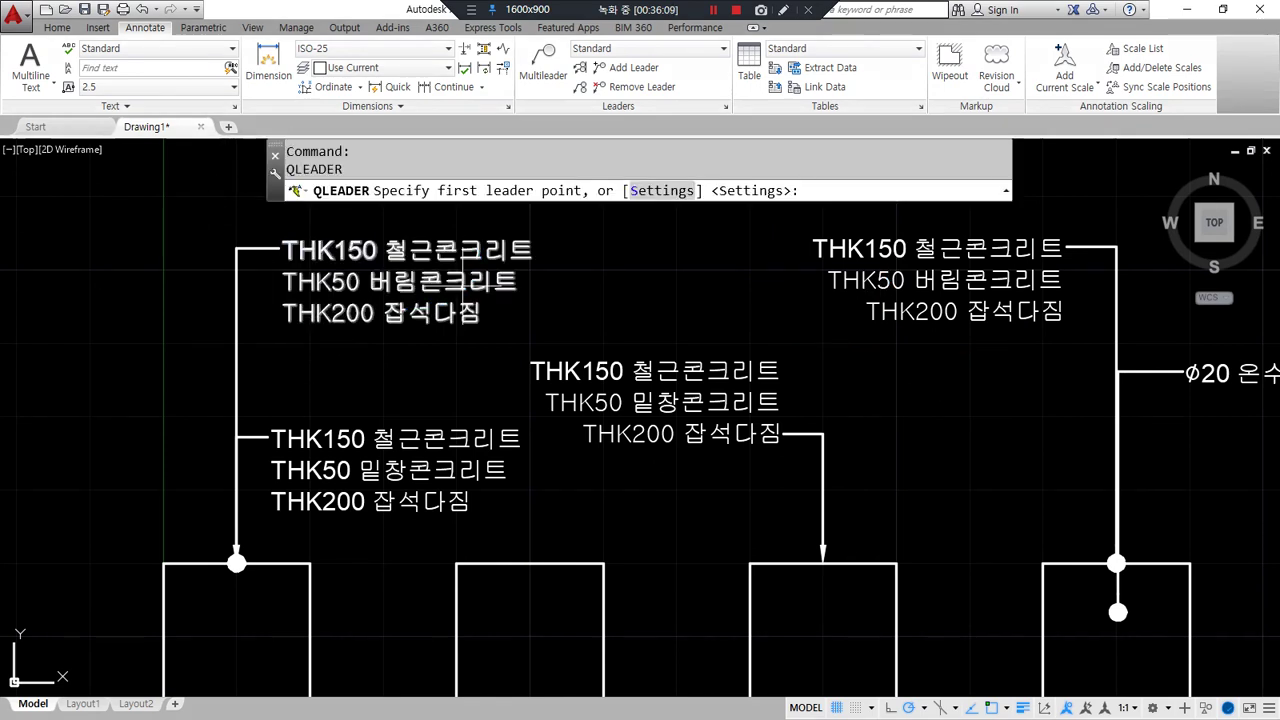
pyautogui.scroll(-2, 867, 371)
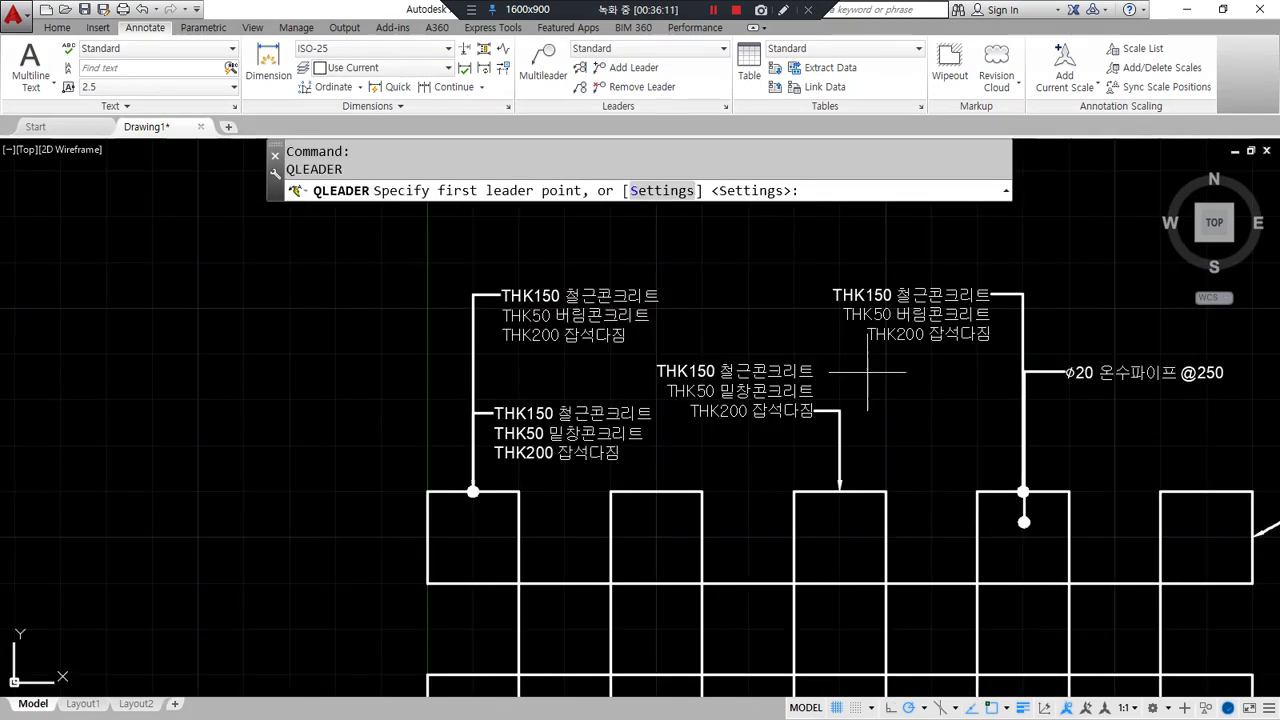
pyautogui.moveTo(867, 371); pyautogui.dragTo(725, 373, button='middle')
pyautogui.click(660, 190)
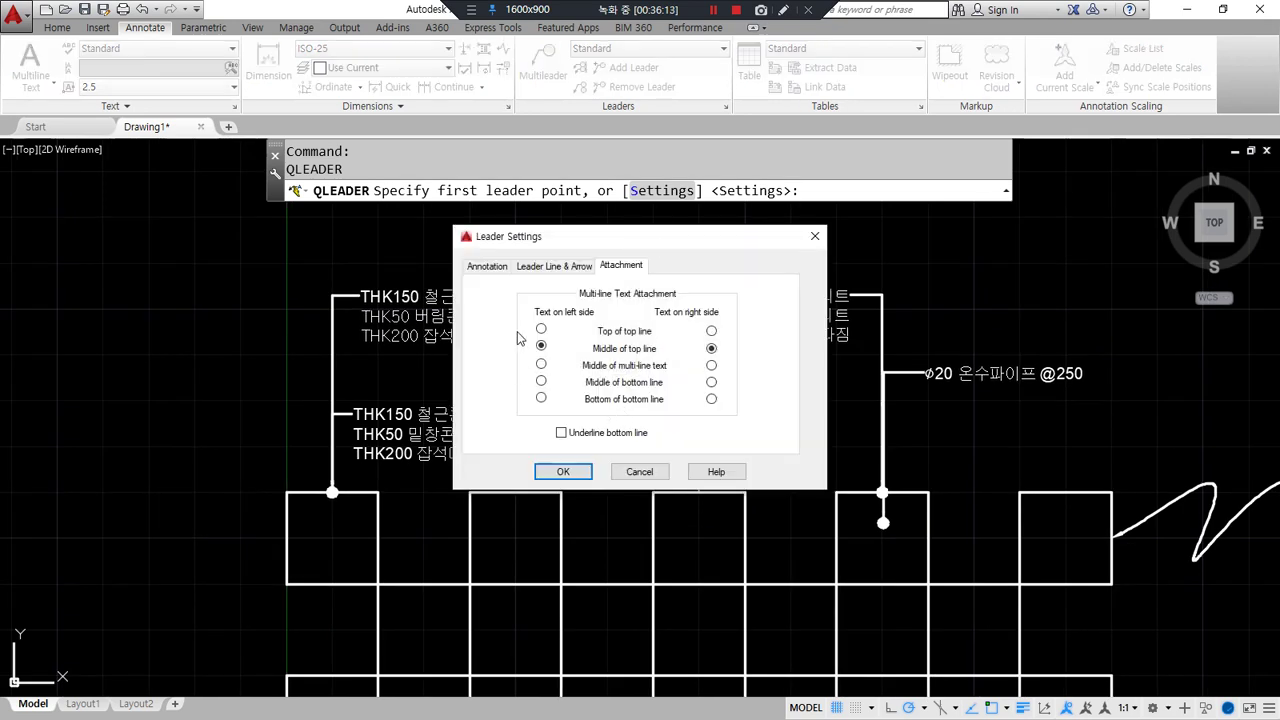
pyautogui.click(536, 268)
pyautogui.click(686, 325)
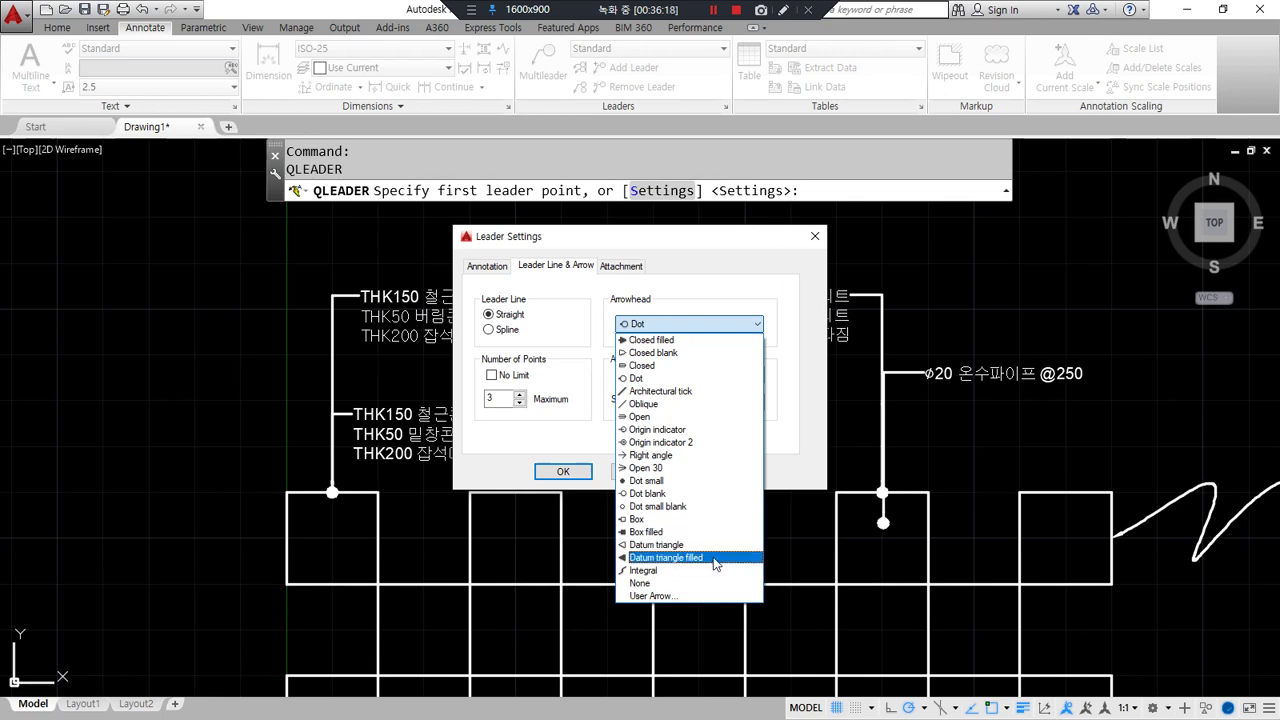
pyautogui.click(716, 558)
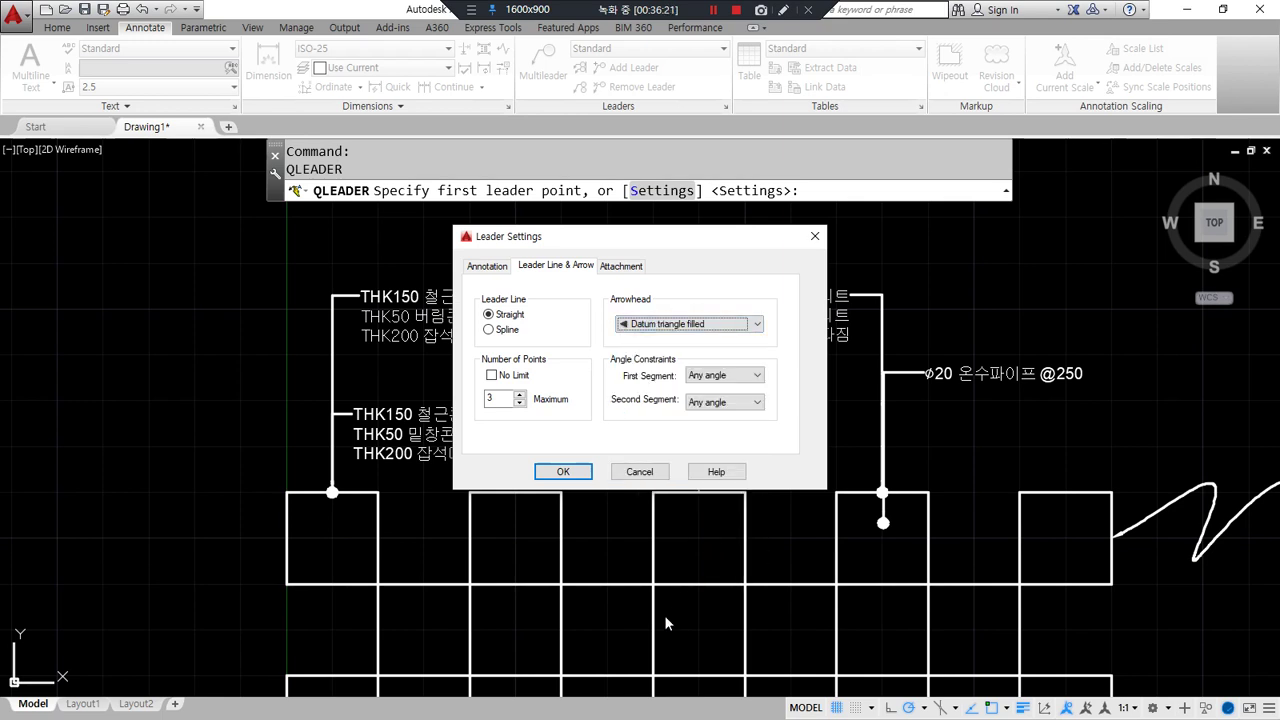
# Set the leader's annotation type to Tolerance and apply the leader settings
pyautogui.click(494, 270)
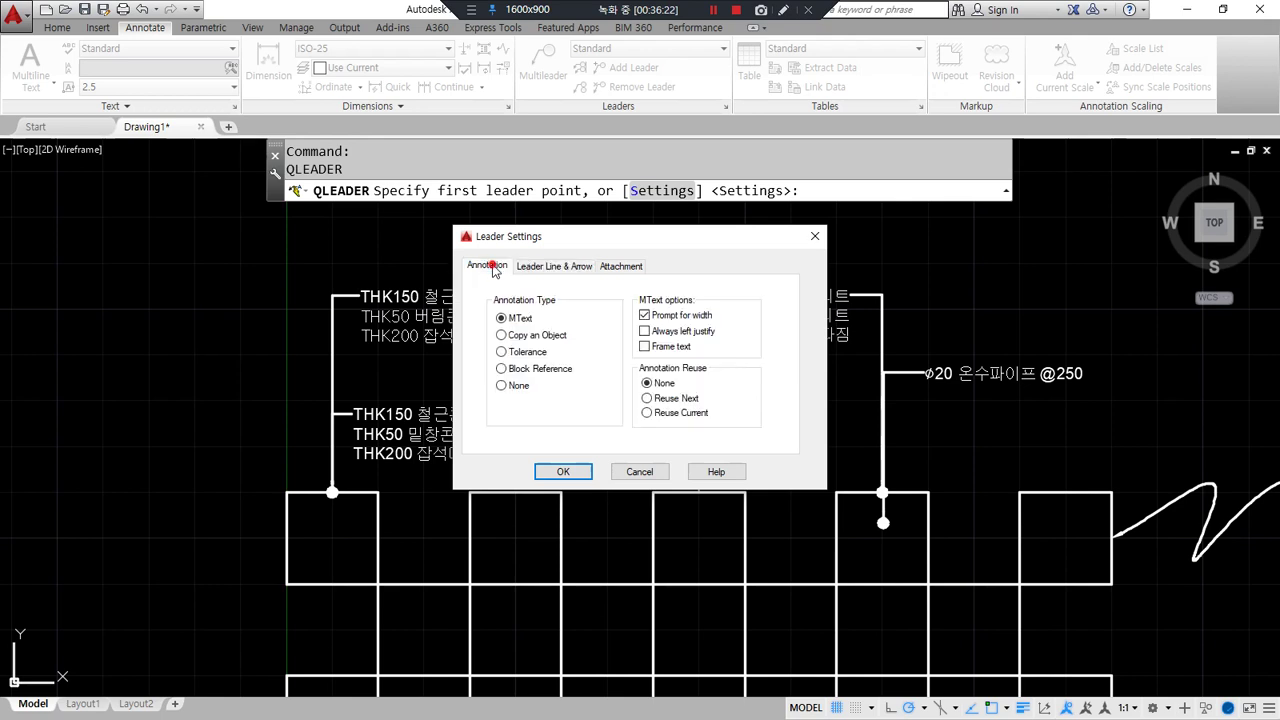
pyautogui.click(516, 356)
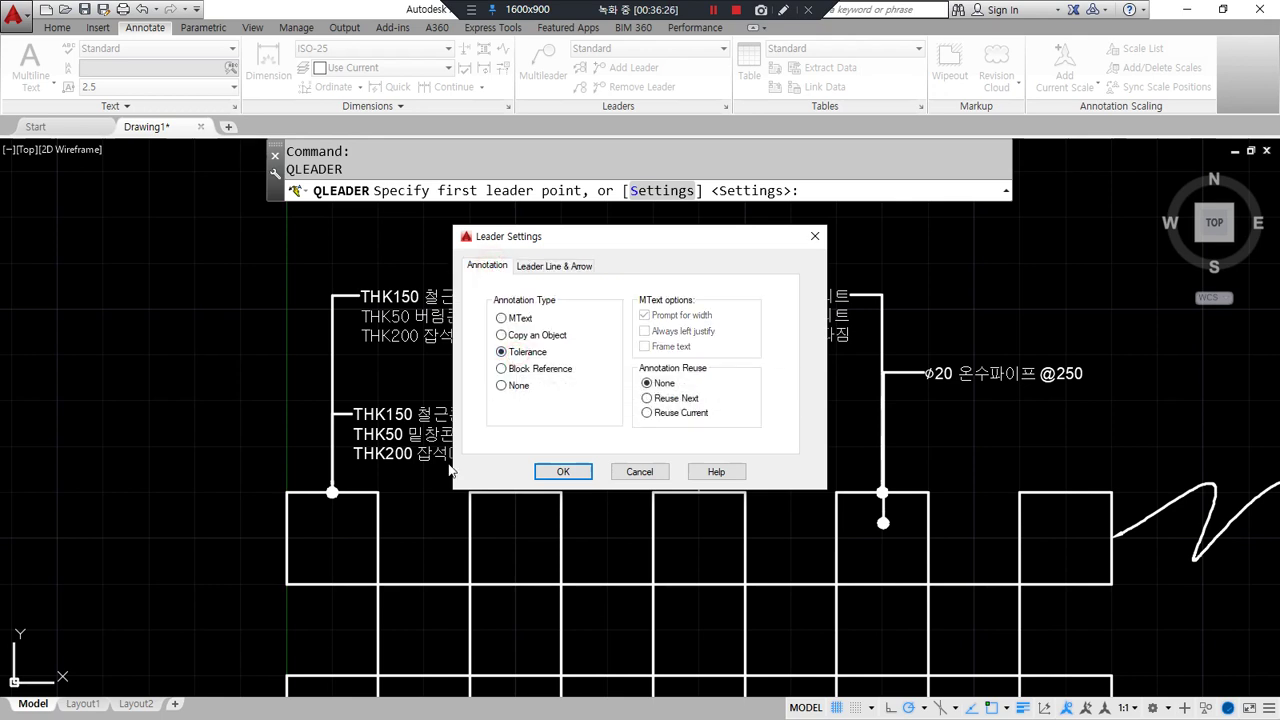
pyautogui.click(549, 473)
# Draw the leader from the midpoint of the lower-right square's bottom edge, vertically downward and ending in a short horizontal segment to the right
pyautogui.moveTo(841, 570); pyautogui.dragTo(349, 277, button='middle')
pyautogui.moveTo(703, 426); pyautogui.dragTo(439, 368, button='middle')
pyautogui.scroll(4, 419, 386)
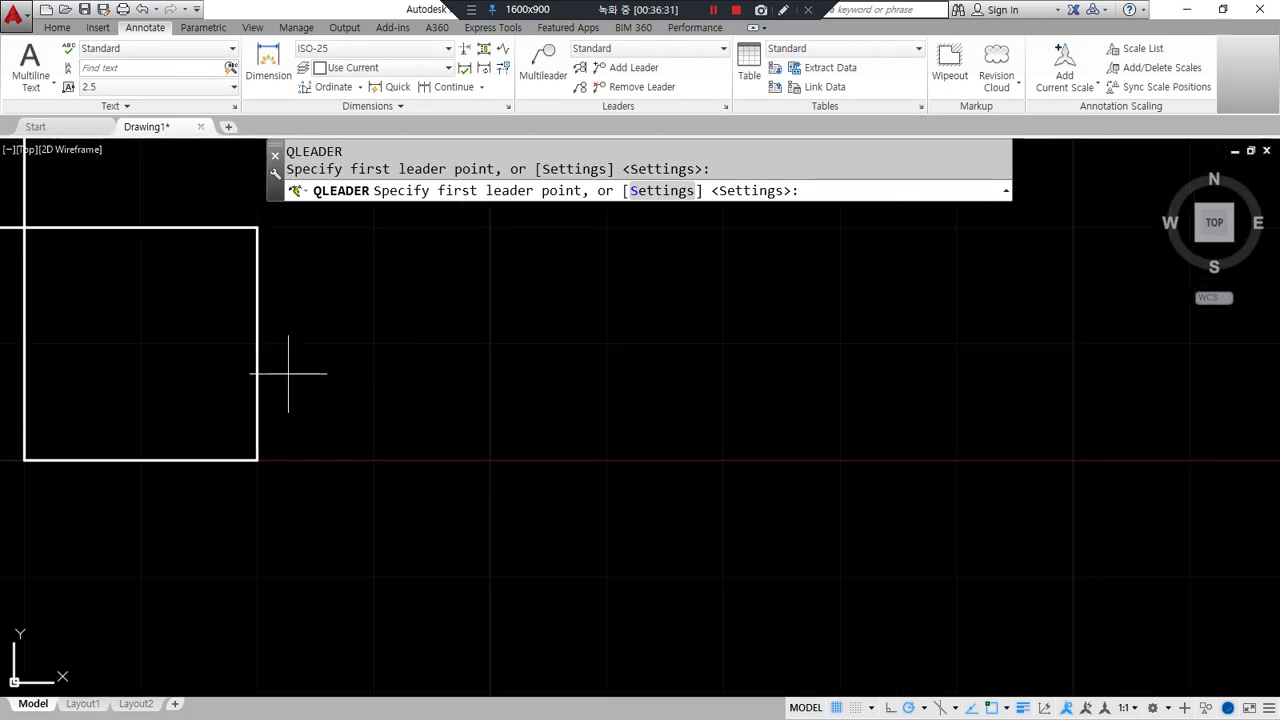
pyautogui.moveTo(149, 491); pyautogui.dragTo(229, 363, button='middle')
pyautogui.click(214, 366)
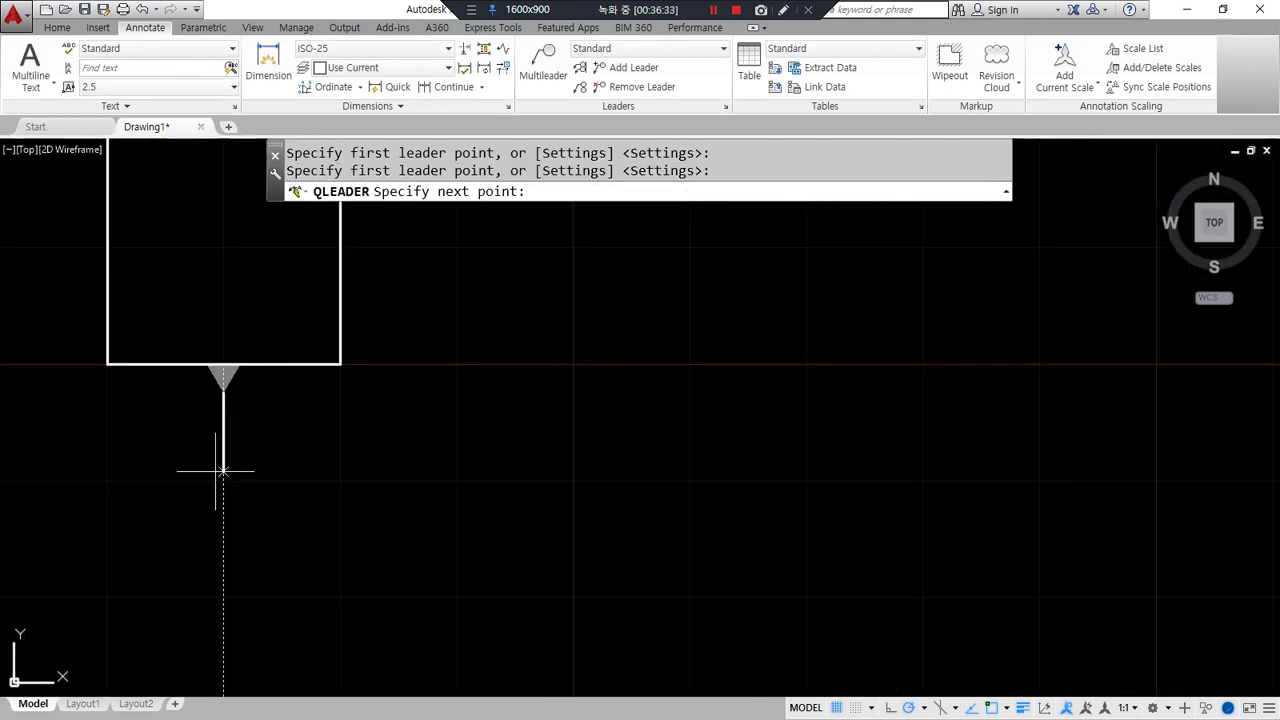
pyautogui.click(280, 535)
# Define the geometric tolerance with the flatness symbol, Tolerance 1 of 0.032 and Datum 1 A, and attach it to the leader
pyautogui.click(469, 321)
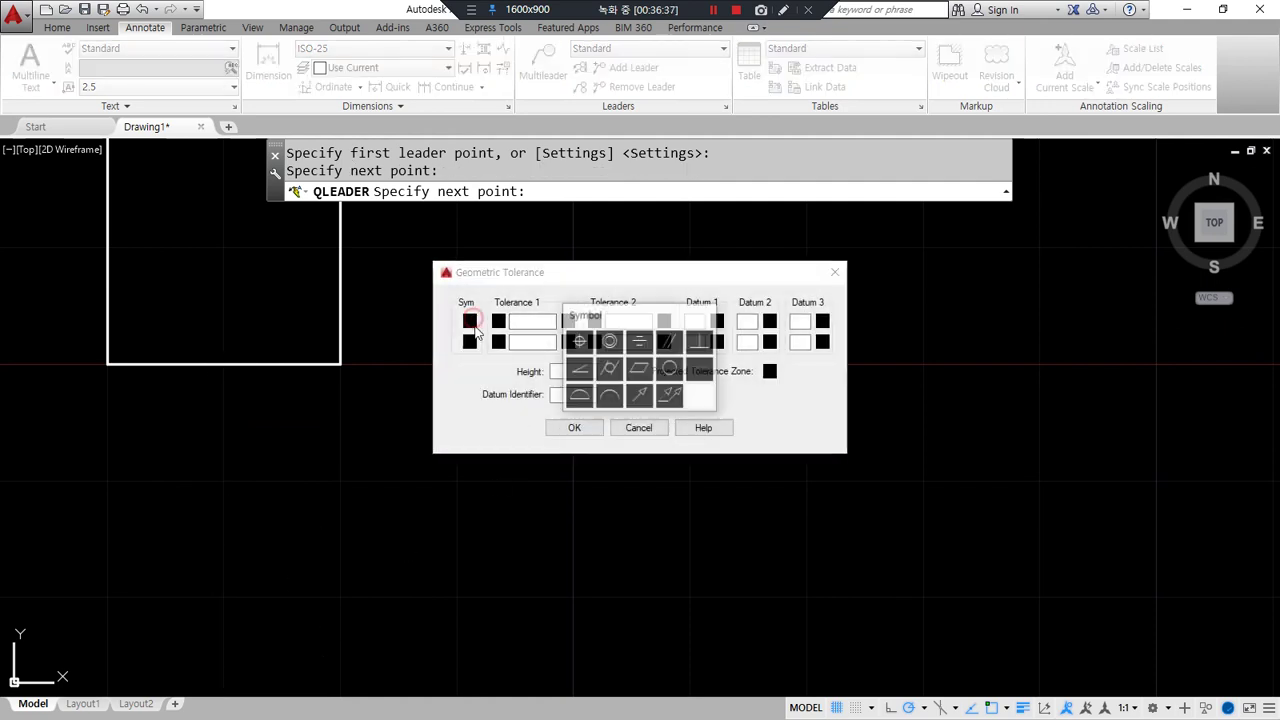
pyautogui.click(640, 370)
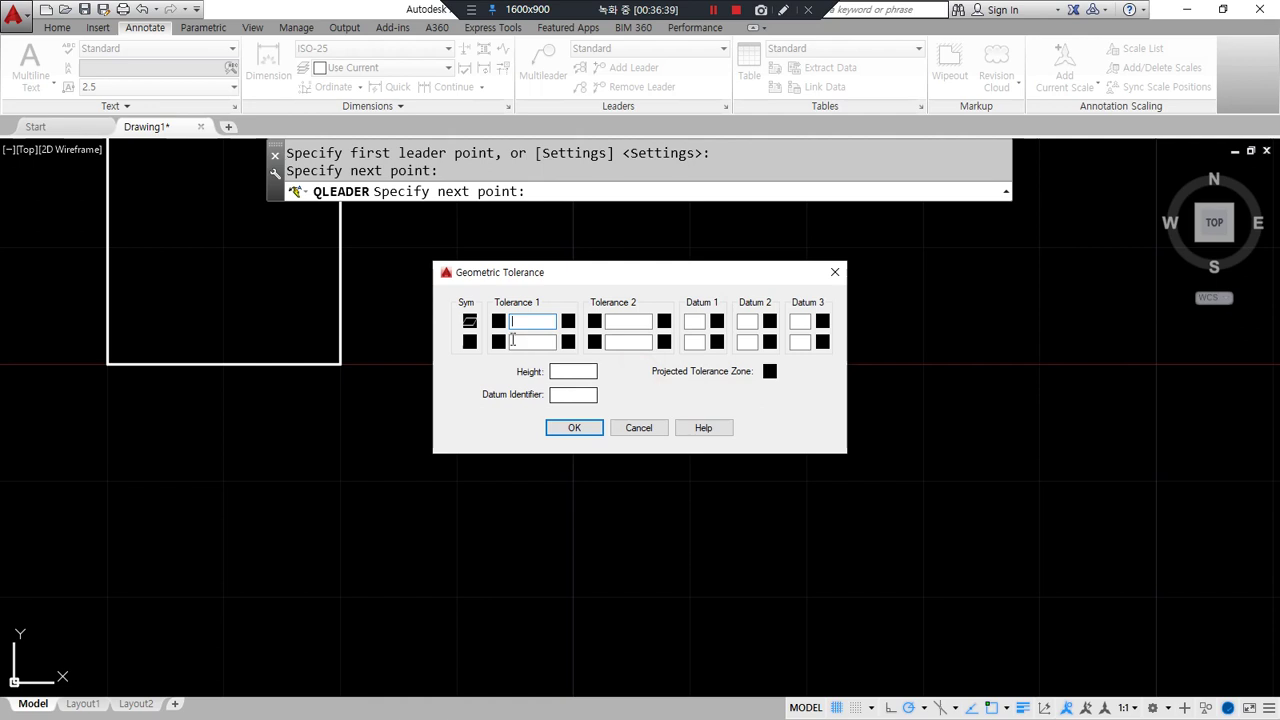
pyautogui.click(519, 321)
pyautogui.write('0.032')
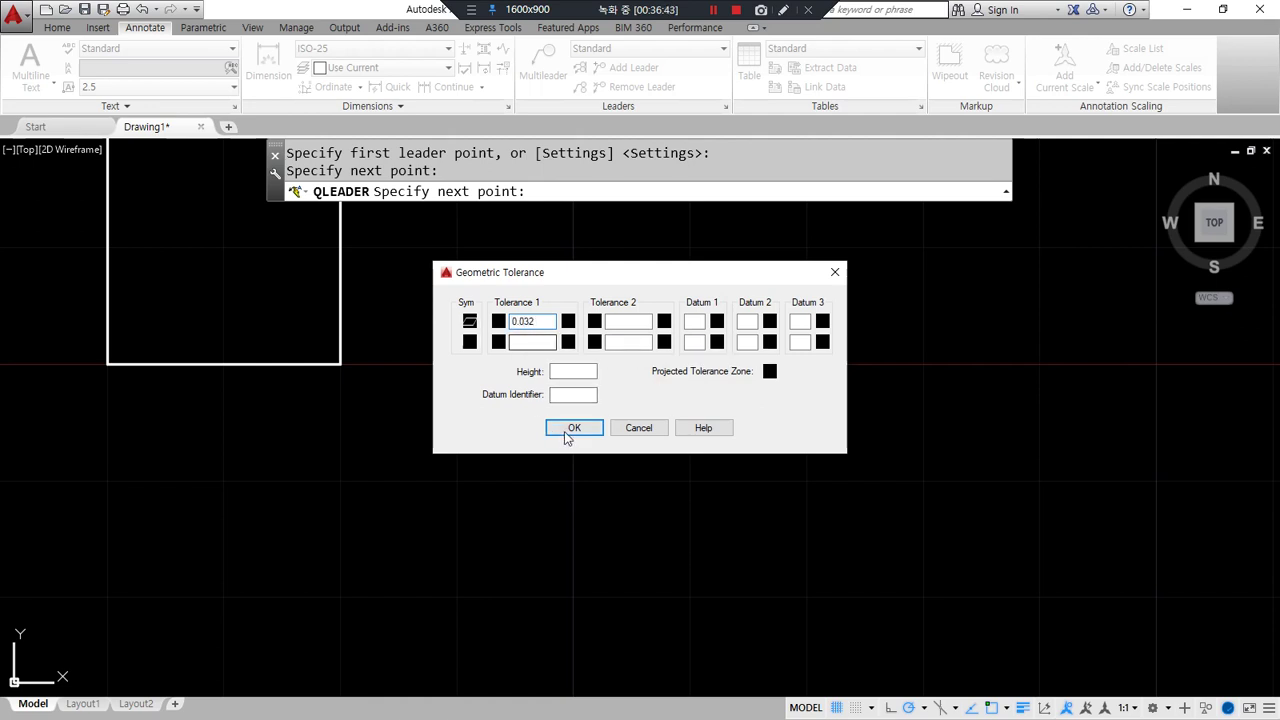
pyautogui.click(696, 321)
pyautogui.click(588, 431)
# Draw another quick leader from the midpoint of the neighbouring square's bottom edge, running vertically downward and ending in a short horizontal segment
pyautogui.moveTo(615, 546); pyautogui.dragTo(955, 546, button='middle')
pyautogui.press('Return')
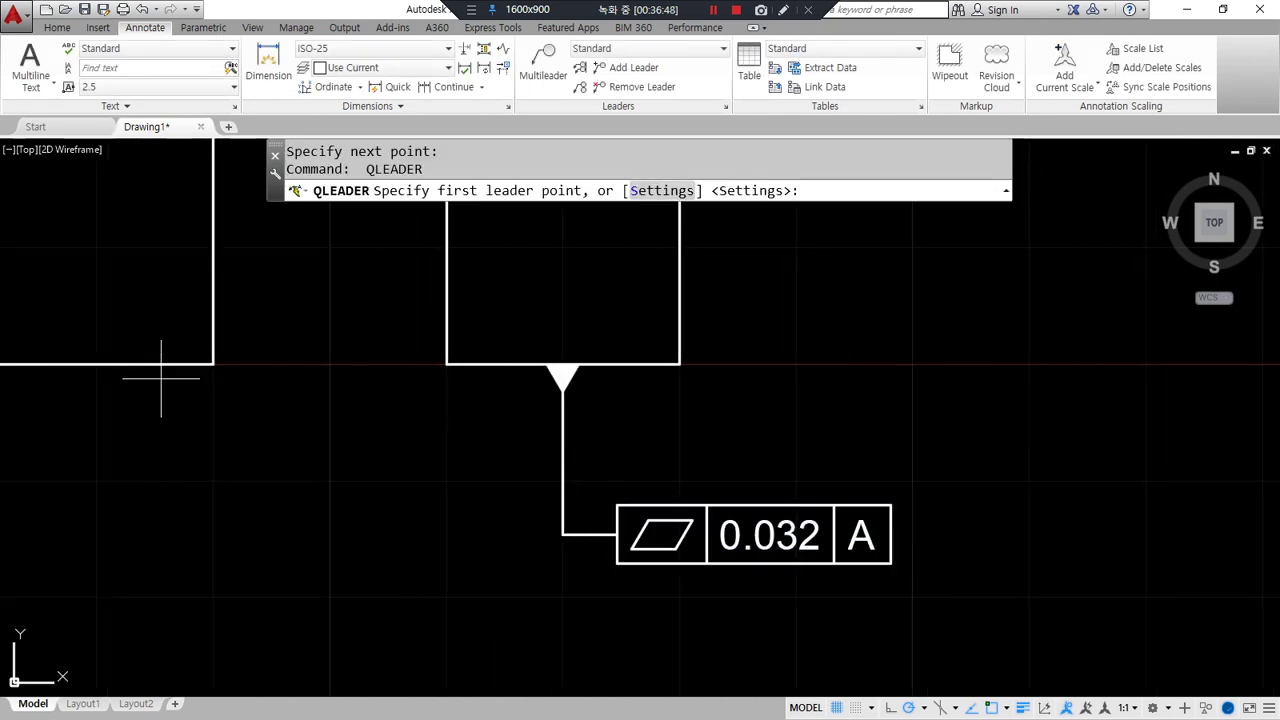
pyautogui.moveTo(110, 364); pyautogui.dragTo(238, 378, button='middle')
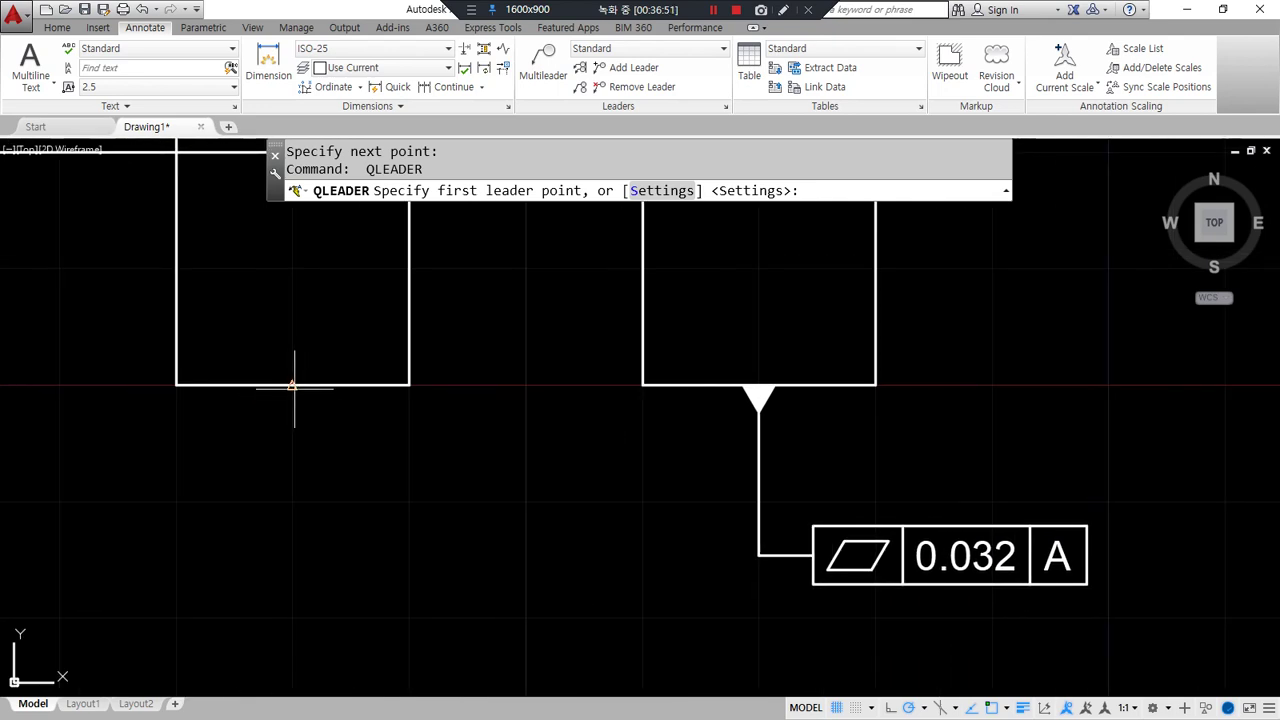
pyautogui.click(292, 385)
pyautogui.click(292, 508)
pyautogui.press('Return')
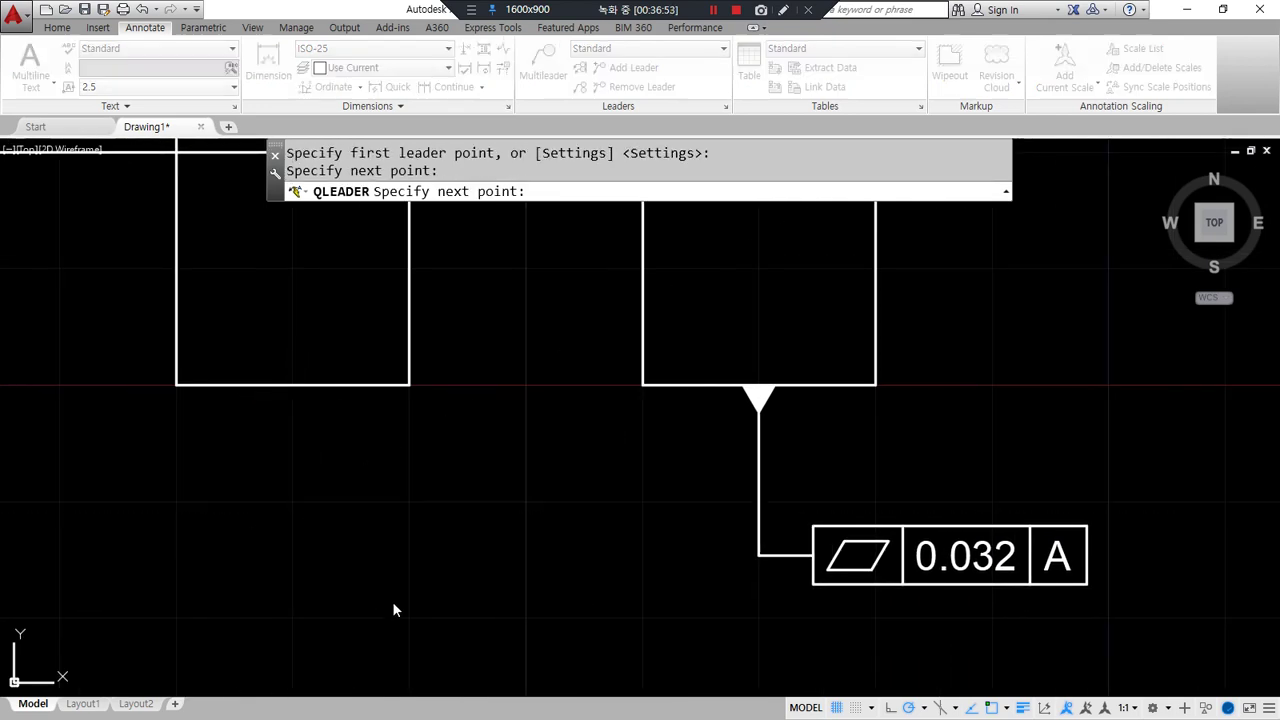
# Set Datum 1 to A in the geometric tolerance and attach the datum frame to the leader
pyautogui.click(694, 321)
pyautogui.write('A')
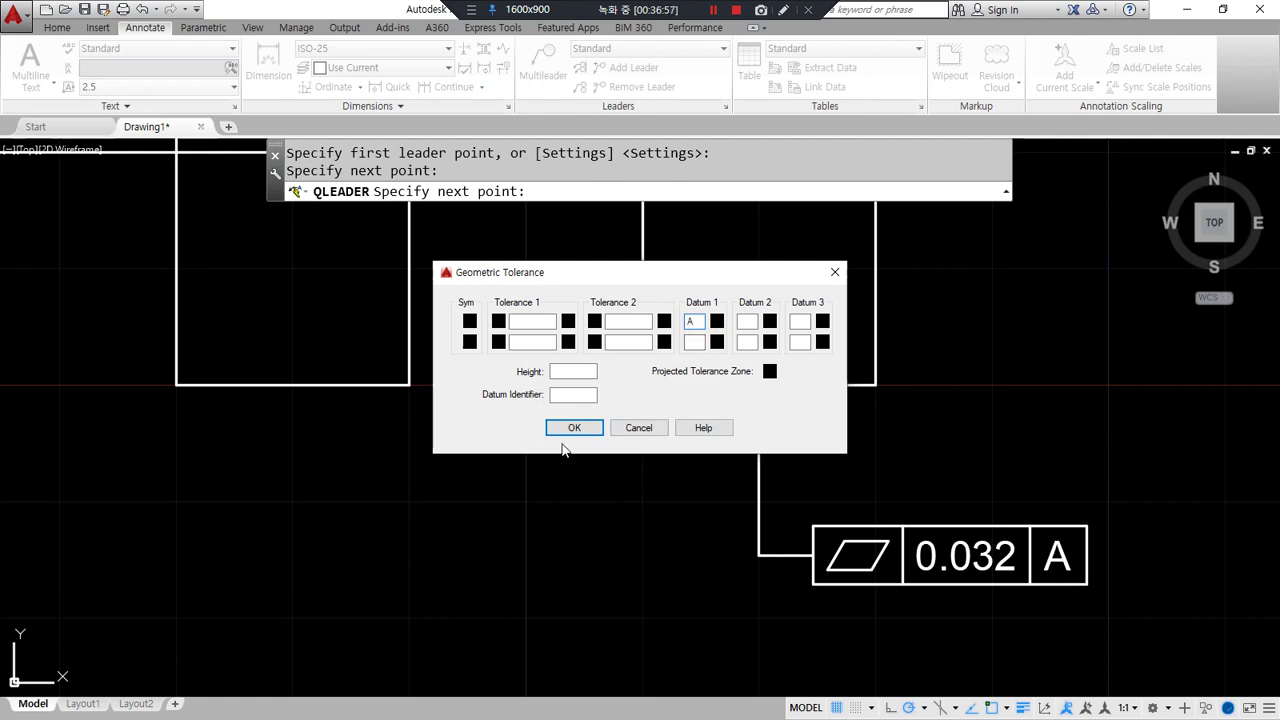
pyautogui.click(566, 429)
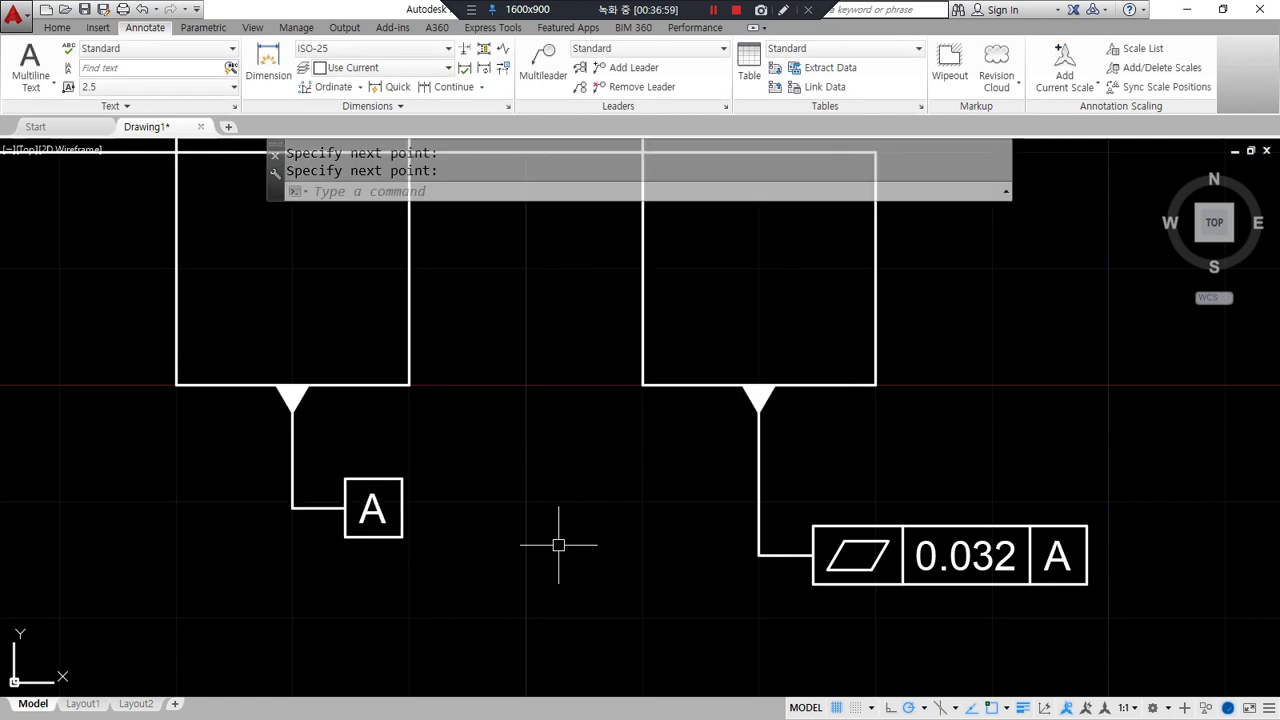
pyautogui.moveTo(618, 553); pyautogui.dragTo(590, 471, button='middle')
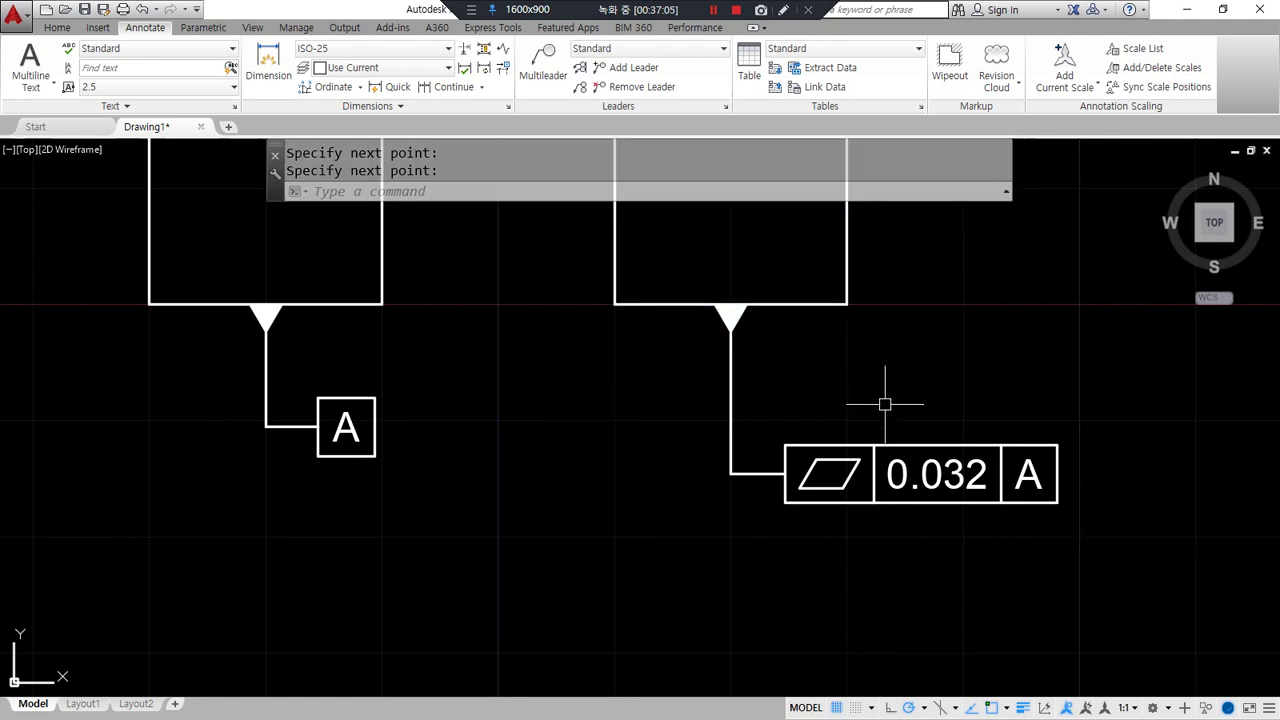
pyautogui.hotkey('ctrl', 'alt', 'd')
pyautogui.moveTo(765, 303)
pyautogui.keyDown('shift'); pyautogui.mouseDown()
pyautogui.moveTo(693, 301)
pyautogui.moveTo(898, 316)
pyautogui.moveTo(468, 300)
pyautogui.mouseUp(); pyautogui.keyUp('shift')
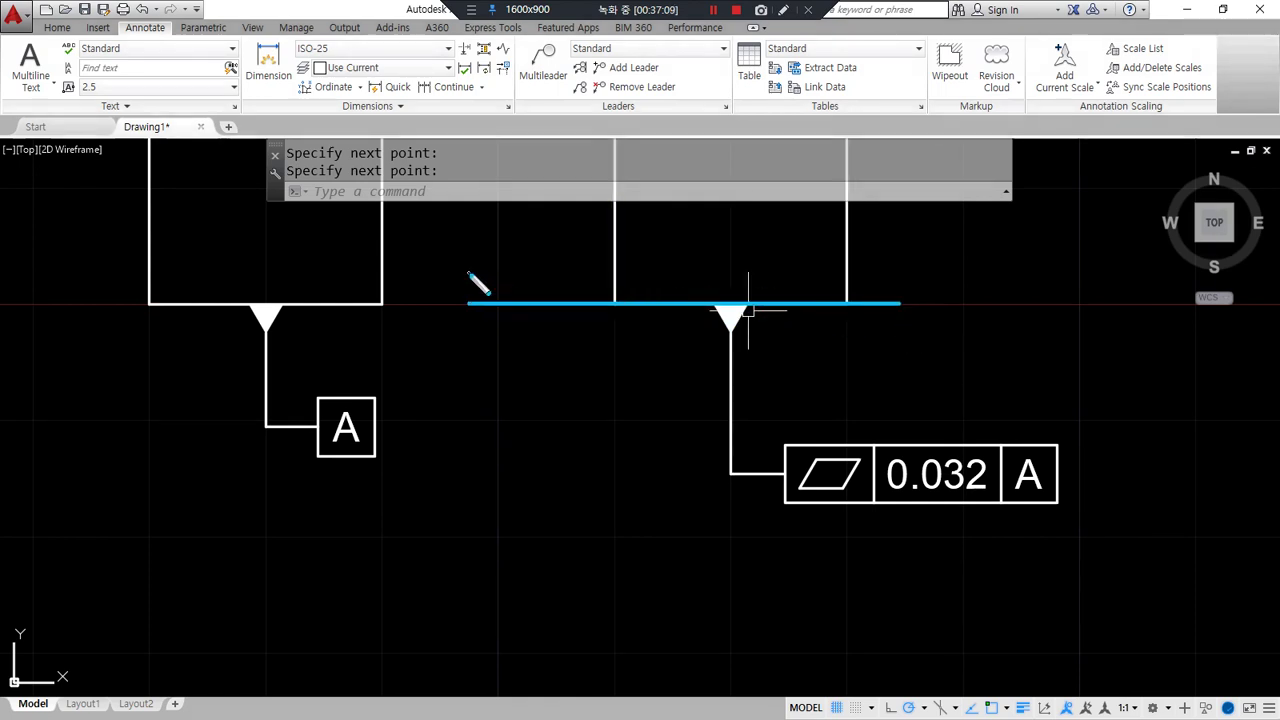
pyautogui.moveTo(953, 510)
pyautogui.mouseDown()
pyautogui.moveTo(891, 452)
pyautogui.moveTo(946, 548)
pyautogui.mouseUp()
pyautogui.moveTo(1077, 401)
pyautogui.mouseDown()
pyautogui.moveTo(1056, 444)
pyautogui.moveTo(1096, 424)
pyautogui.mouseUp()
pyautogui.moveTo(410, 348)
pyautogui.mouseDown()
pyautogui.moveTo(356, 391)
pyautogui.moveTo(349, 364)
pyautogui.moveTo(398, 382)
pyautogui.mouseUp()
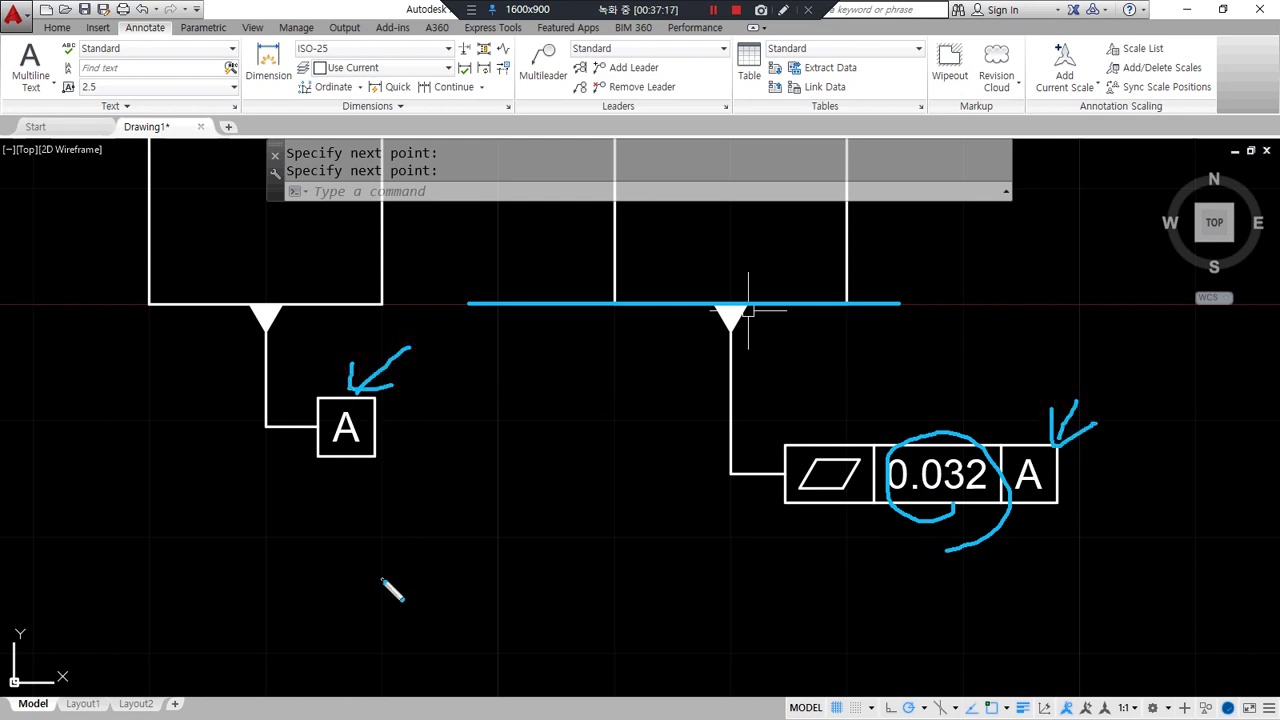
pyautogui.moveTo(370, 563)
pyautogui.mouseDown()
pyautogui.moveTo(318, 252)
pyautogui.moveTo(372, 485)
pyautogui.mouseUp()
pyautogui.moveTo(798, 525)
pyautogui.mouseDown()
pyautogui.moveTo(624, 464)
pyautogui.moveTo(978, 306)
pyautogui.moveTo(735, 565)
pyautogui.mouseUp()
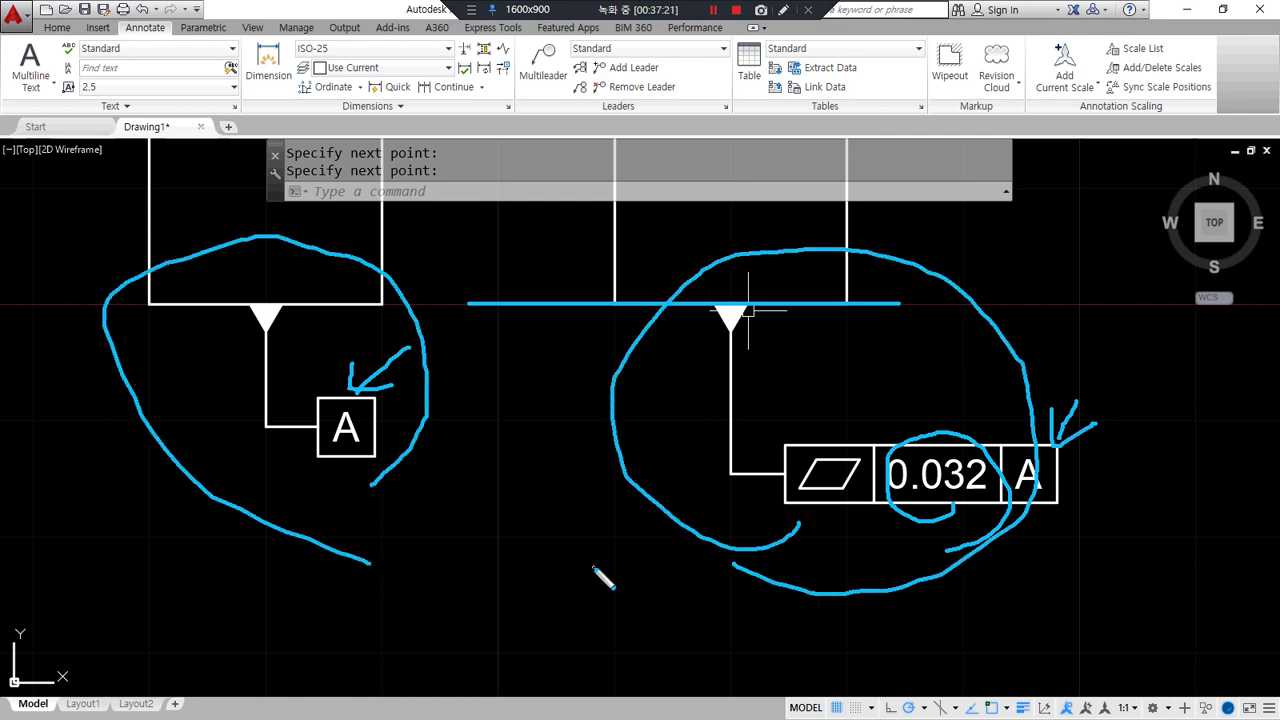
pyautogui.press('Escape')
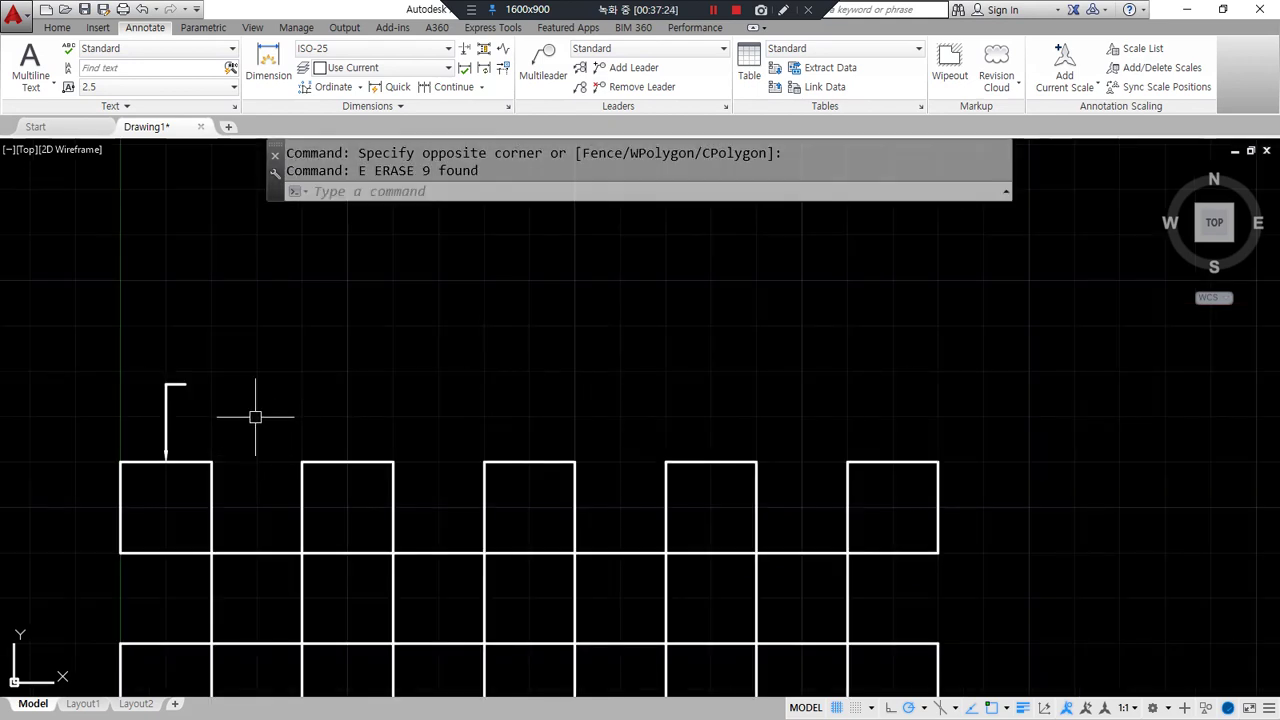
# Erase the remaining leader above the upper-left square
pyautogui.click(176, 384)
pyautogui.press('Delete')
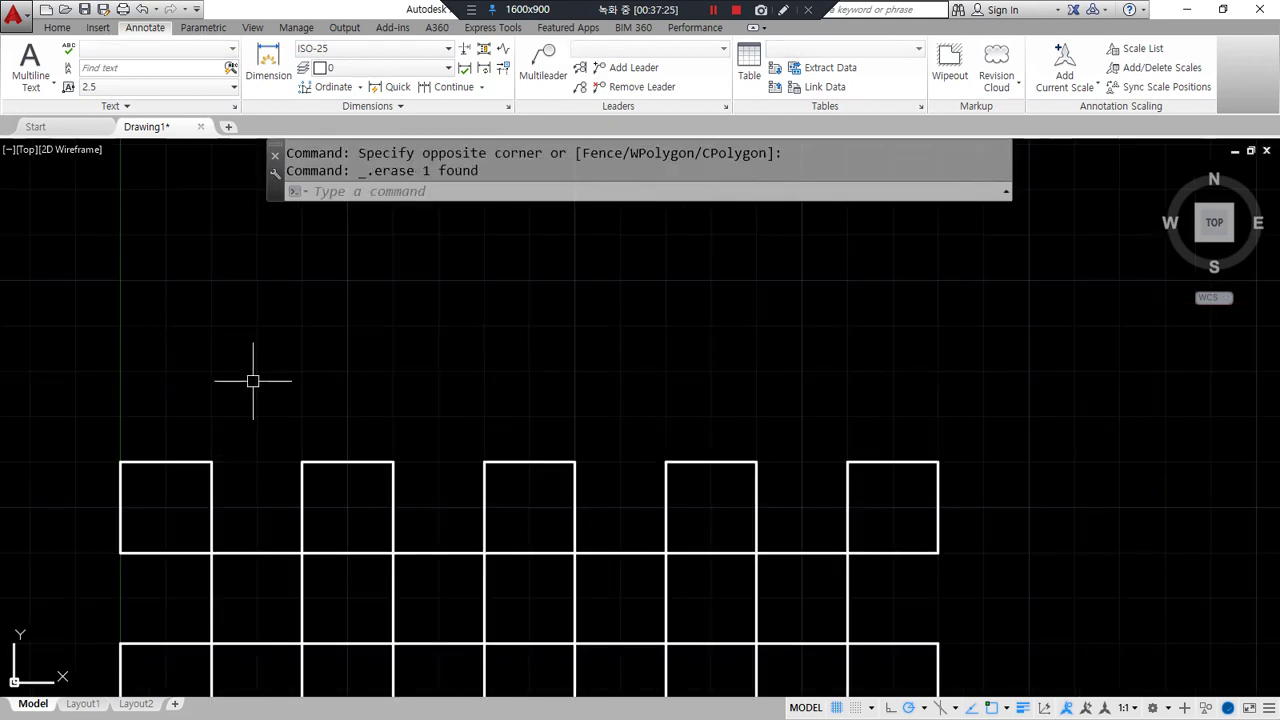
pyautogui.moveTo(680, 128)
pyautogui.mouseDown()
pyautogui.moveTo(525, 112)
pyautogui.moveTo(740, 75)
pyautogui.moveTo(665, 130)
pyautogui.mouseUp()
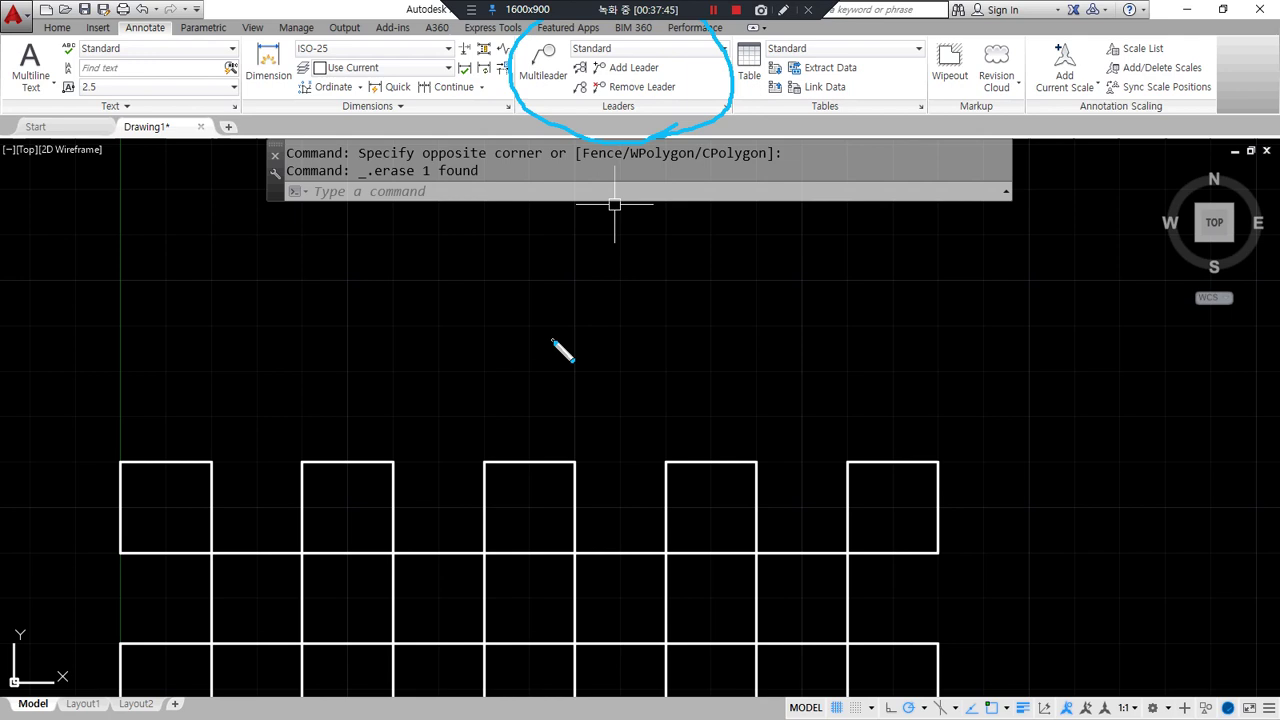
pyautogui.hotkey('ctrl', 'z')
pyautogui.moveTo(738, 132)
pyautogui.mouseDown()
pyautogui.moveTo(714, 111)
pyautogui.moveTo(737, 130)
pyautogui.mouseUp()
pyautogui.press('Escape')
# Open the Multileader Style Manager and examine its list of styles and their preview
pyautogui.click(725, 108)
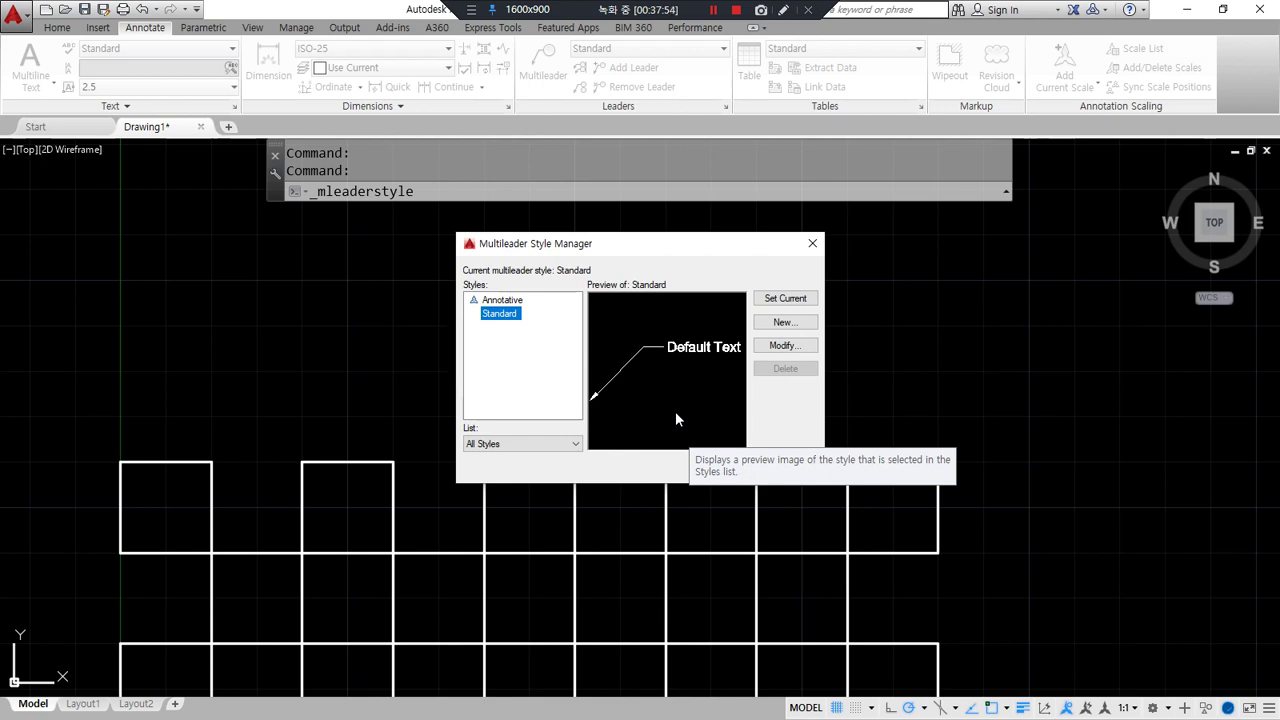
pyautogui.click(713, 10)
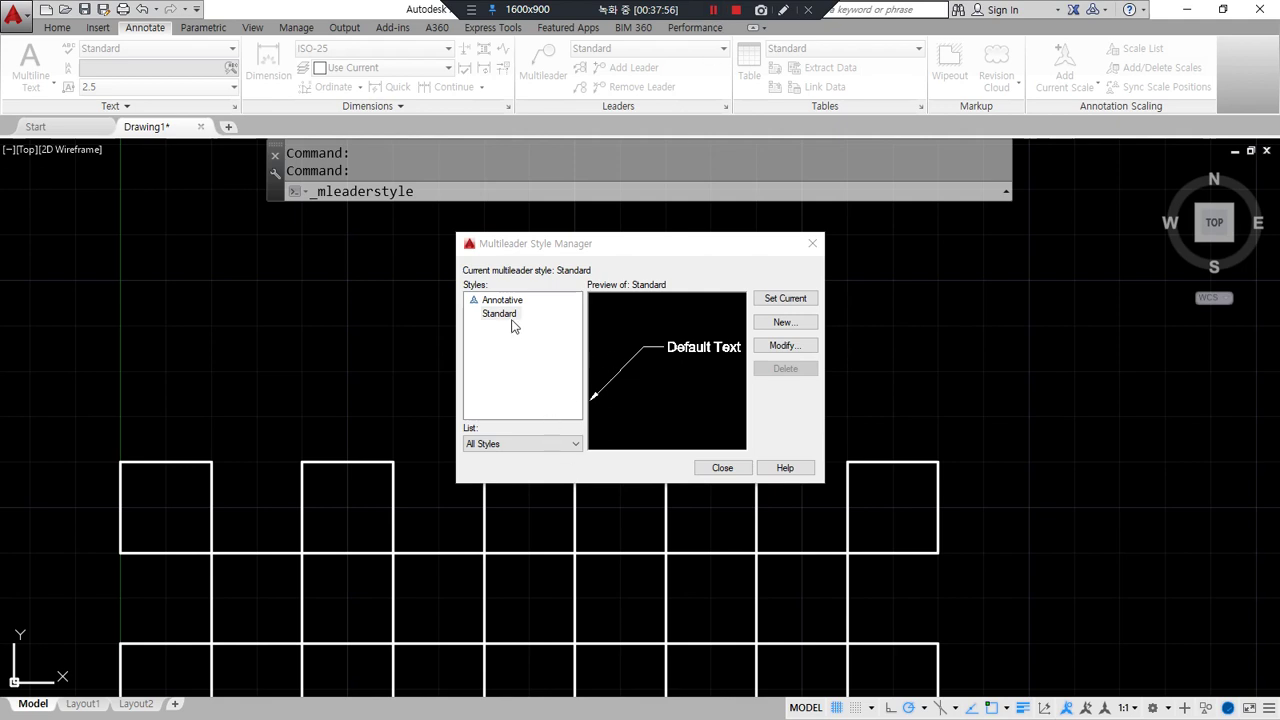
pyautogui.moveTo(548, 320)
pyautogui.mouseDown()
pyautogui.moveTo(518, 412)
pyautogui.moveTo(550, 383)
pyautogui.moveTo(510, 315)
pyautogui.moveTo(570, 350)
pyautogui.moveTo(540, 412)
pyautogui.mouseUp()
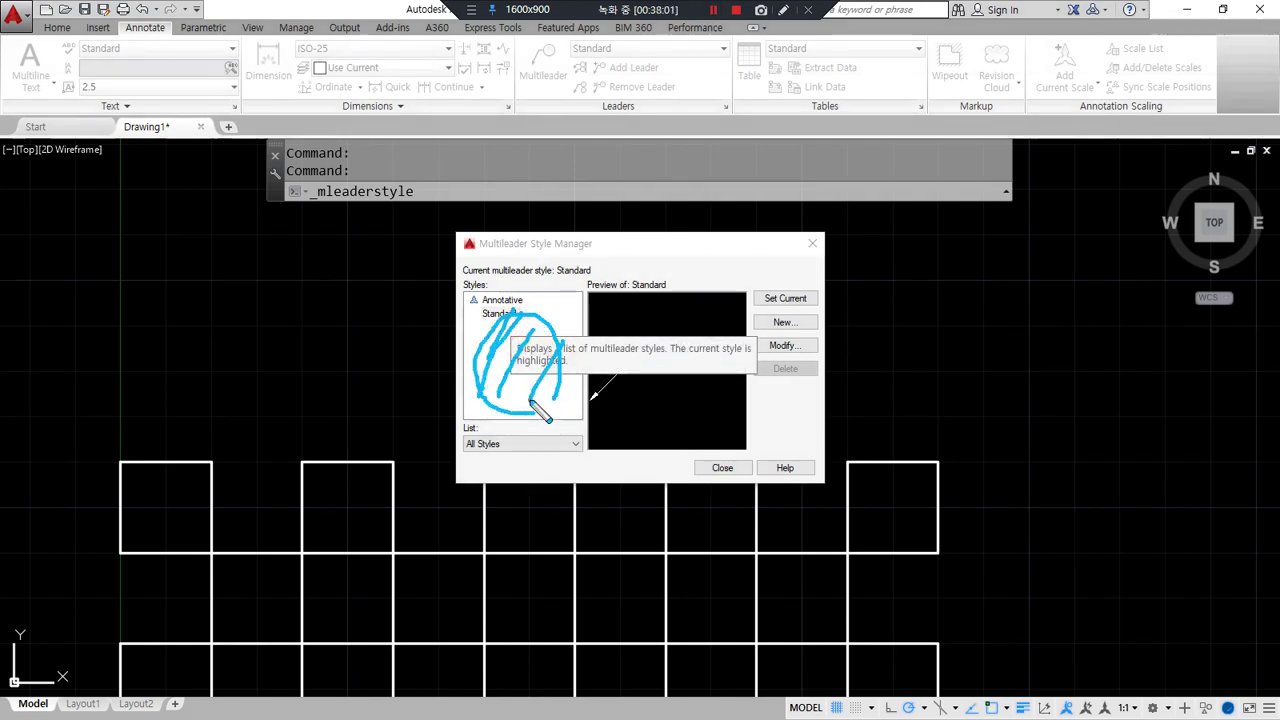
pyautogui.moveTo(810, 340)
pyautogui.mouseDown()
pyautogui.moveTo(808, 326)
pyautogui.moveTo(766, 342)
pyautogui.moveTo(620, 340)
pyautogui.moveTo(607, 353)
pyautogui.mouseUp()
pyautogui.click(490, 315)
pyautogui.moveTo(578, 263); pyautogui.dragTo(588, 288)
pyautogui.moveTo(490, 322)
pyautogui.mouseDown()
pyautogui.moveTo(711, 349)
pyautogui.moveTo(742, 330)
pyautogui.mouseUp()
pyautogui.press('Escape')
# Open the Standard multileader style for modification and review its leader format, leader structure and content settings
pyautogui.click(778, 346)
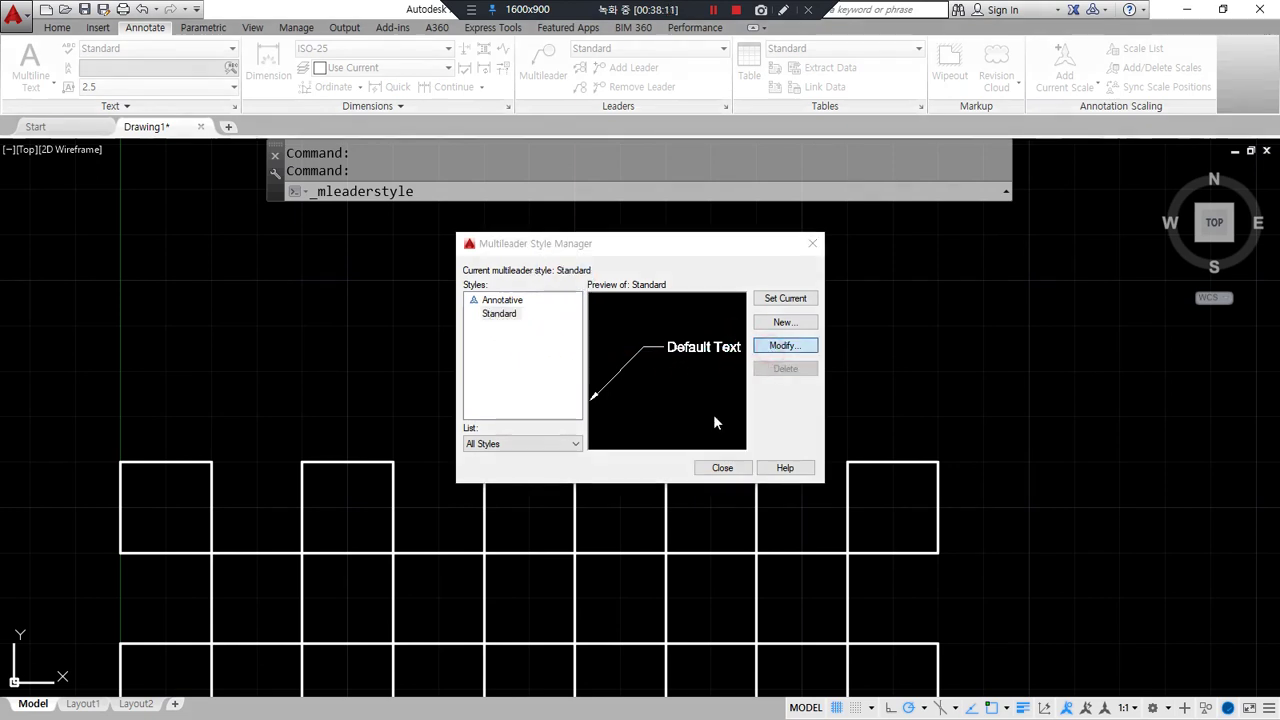
pyautogui.click(445, 201)
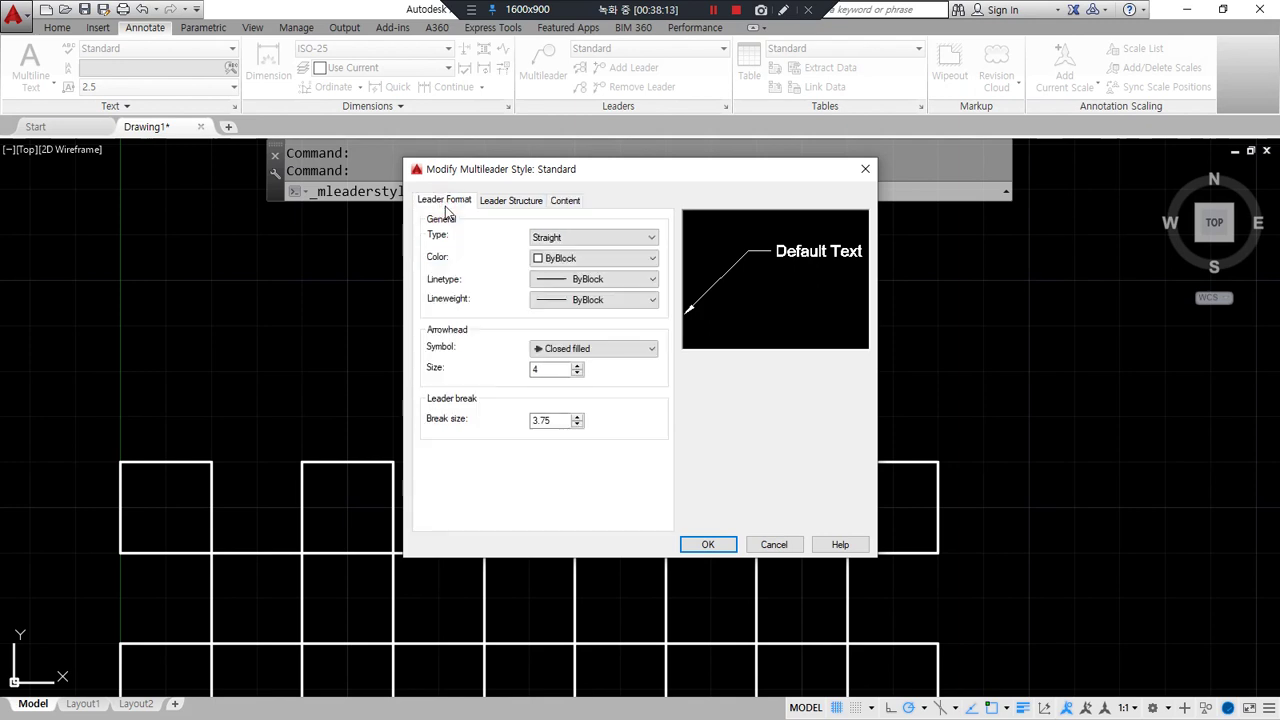
pyautogui.moveTo(530, 478)
pyautogui.mouseDown()
pyautogui.moveTo(474, 242)
pyautogui.moveTo(480, 457)
pyautogui.moveTo(430, 360)
pyautogui.moveTo(608, 357)
pyautogui.mouseUp()
pyautogui.press('Escape')
pyautogui.click(511, 200)
pyautogui.press('Escape')
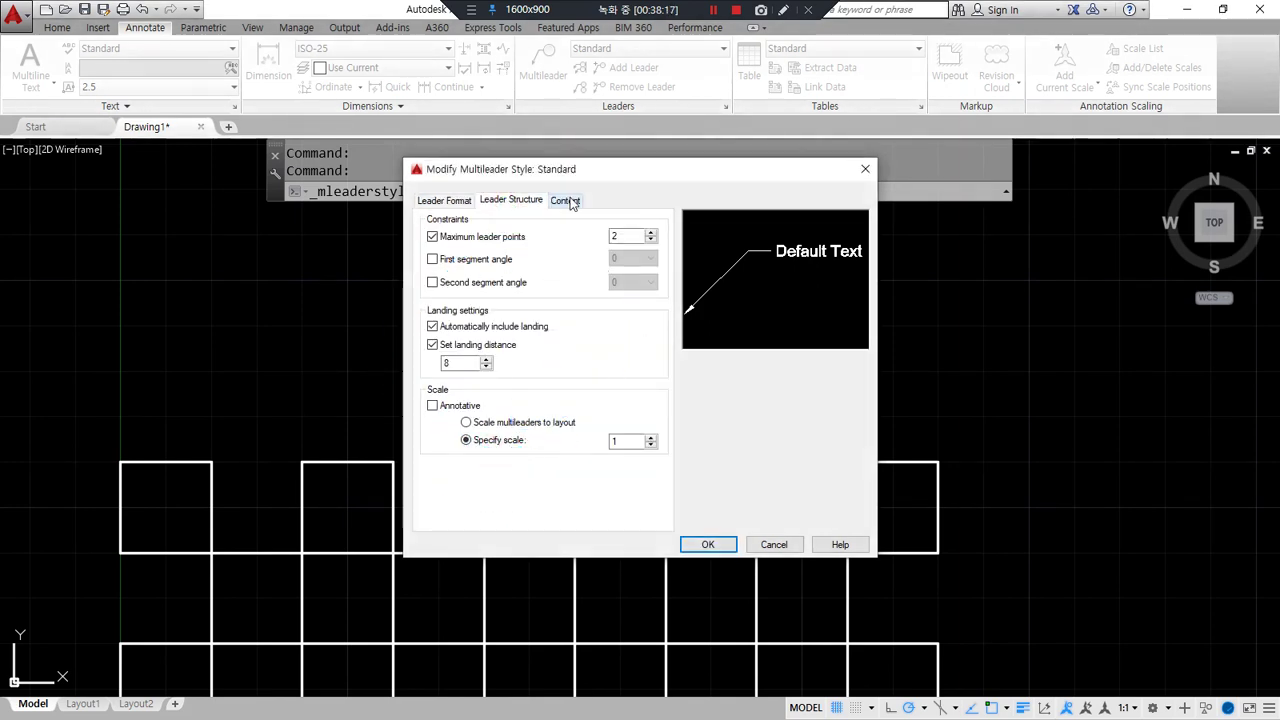
pyautogui.click(566, 200)
pyautogui.moveTo(596, 470)
pyautogui.mouseDown()
pyautogui.moveTo(410, 345)
pyautogui.moveTo(566, 460)
pyautogui.mouseUp()
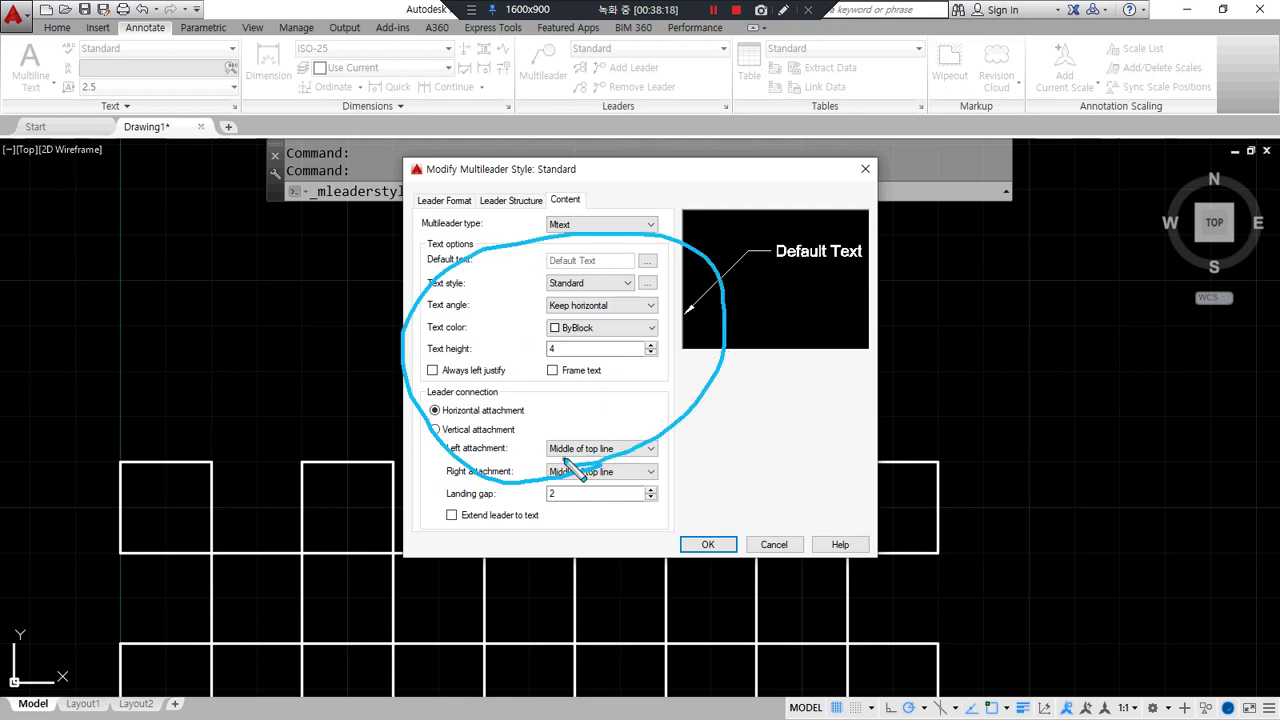
pyautogui.press('Escape')
pyautogui.click(444, 202)
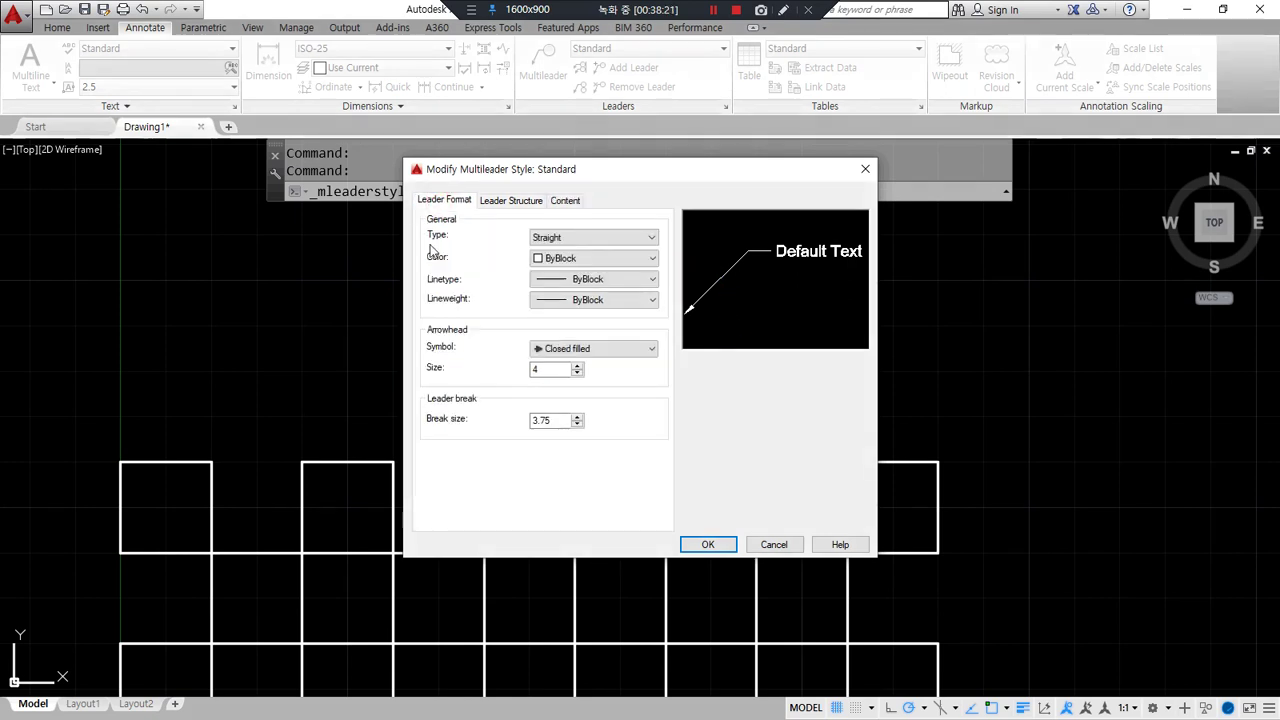
pyautogui.moveTo(478, 183); pyautogui.dragTo(478, 214)
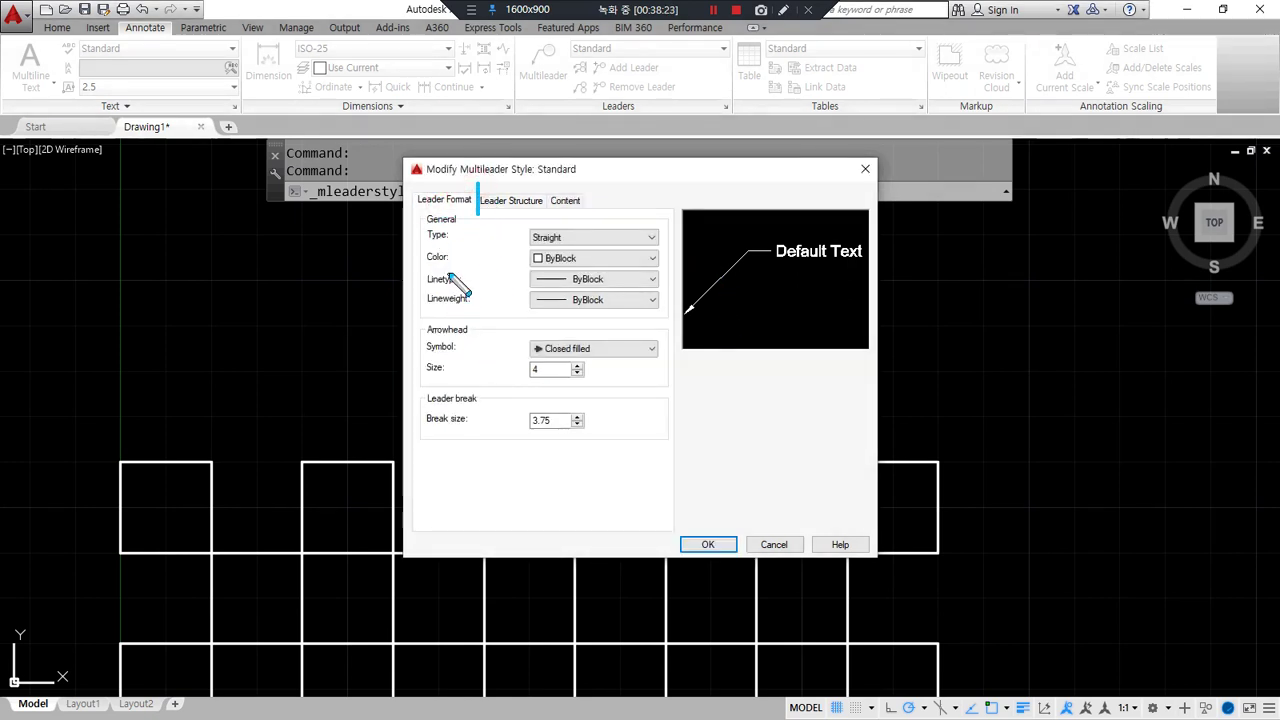
pyautogui.press('Escape')
# Examine the leader type options and the arrowhead symbol and size of the Standard multileader style, closing the style dialogs without changes
pyautogui.click(640, 240)
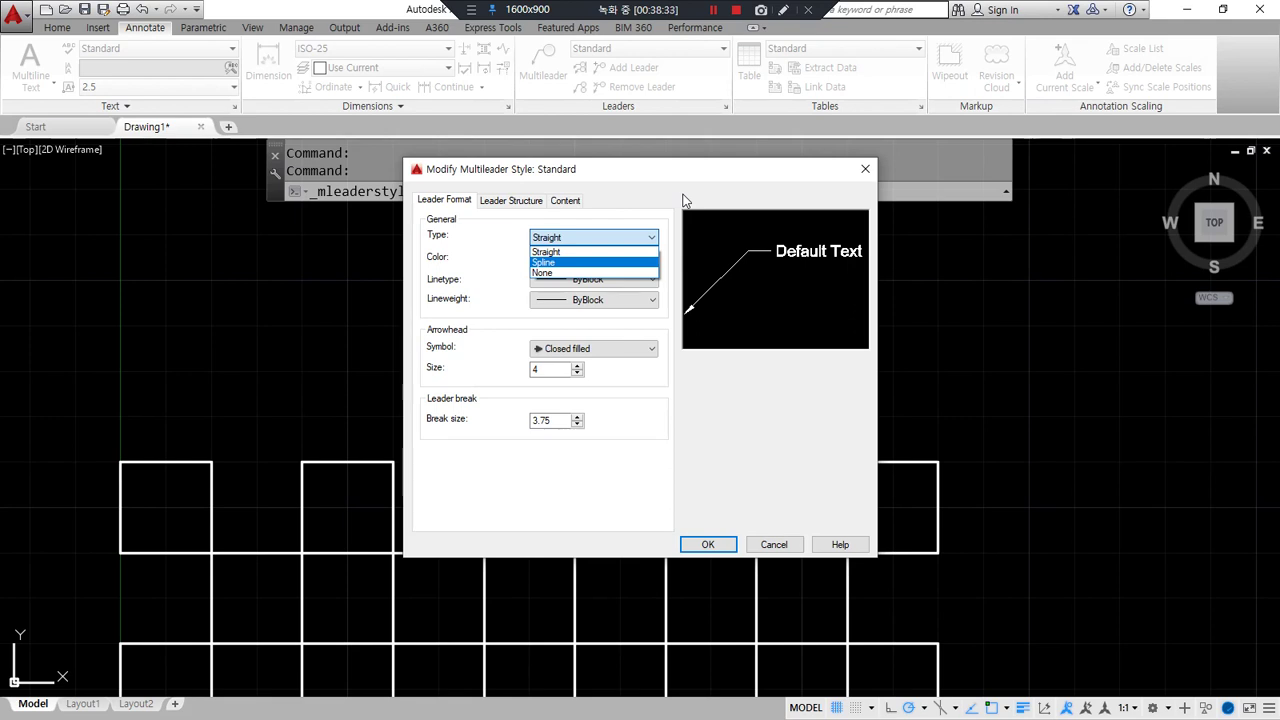
pyautogui.click(649, 167)
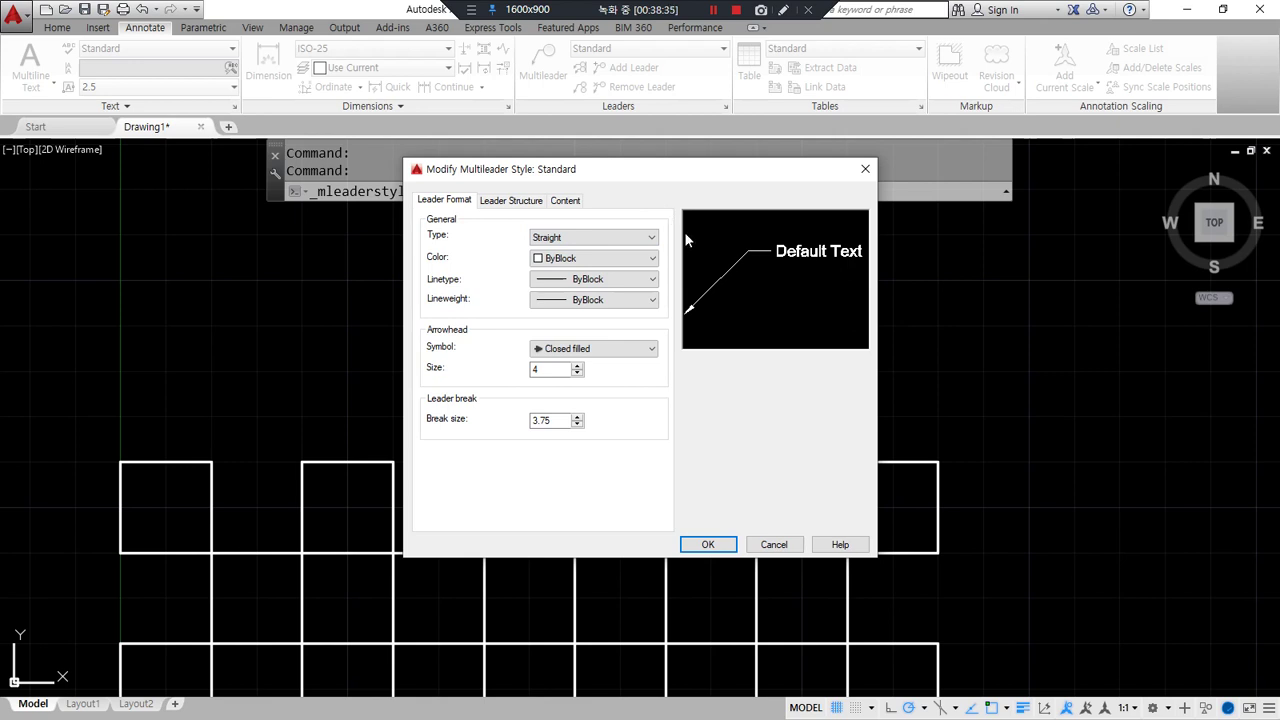
pyautogui.hotkey('ctrl', 'alt', 'd')
pyautogui.moveTo(450, 382)
pyautogui.mouseDown()
pyautogui.moveTo(412, 336)
pyautogui.moveTo(648, 335)
pyautogui.moveTo(579, 381)
pyautogui.moveTo(460, 372)
pyautogui.mouseUp()
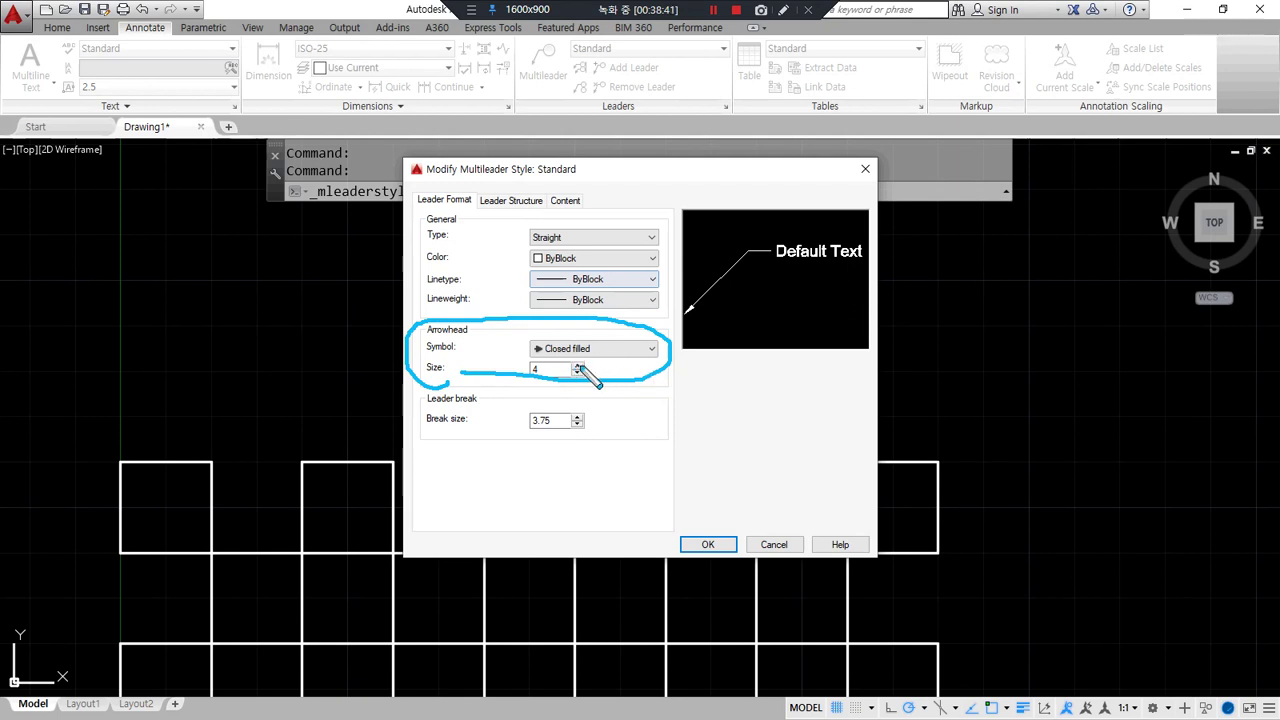
pyautogui.moveTo(598, 352); pyautogui.dragTo(649, 353)
pyautogui.moveTo(548, 356)
pyautogui.mouseDown()
pyautogui.moveTo(516, 370)
pyautogui.moveTo(548, 398)
pyautogui.mouseUp()
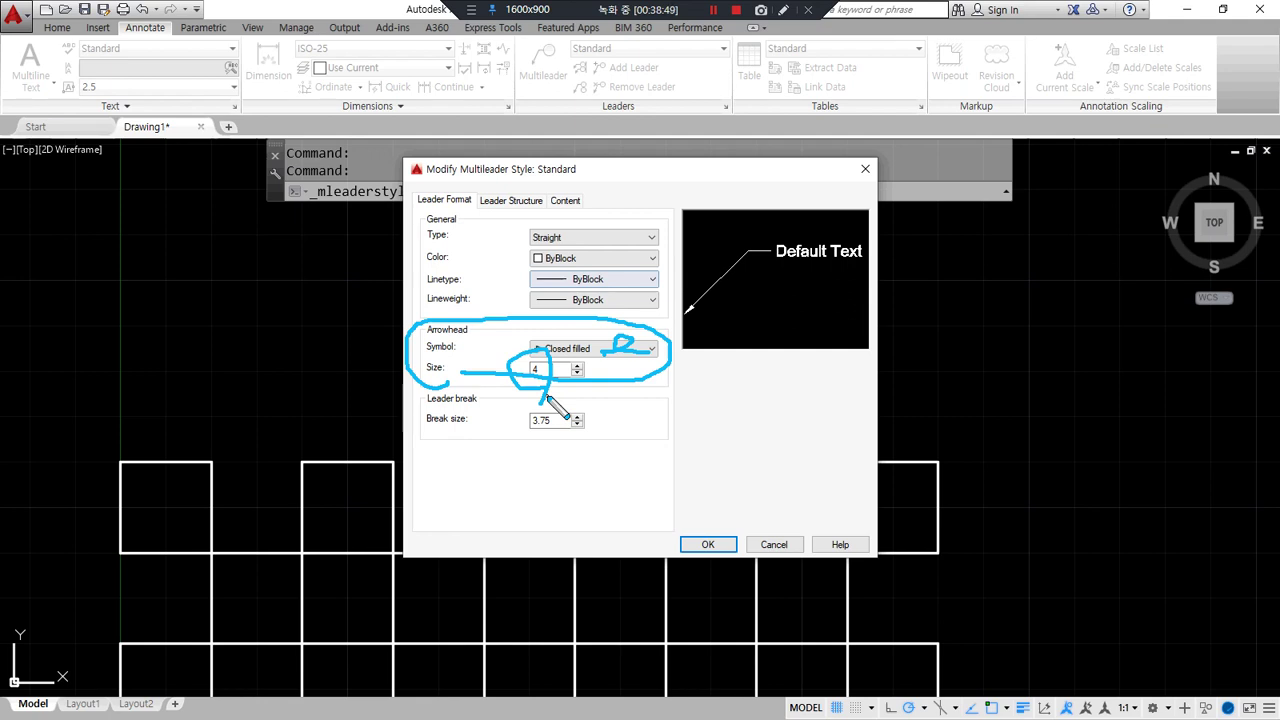
pyautogui.press('Escape')
pyautogui.press('Escape')
pyautogui.press('Escape')
# Check the arrow size and text height in the ISO-25 dimension style overrides, leaving the style dialogs without changes
pyautogui.write('d')
pyautogui.press('Return')
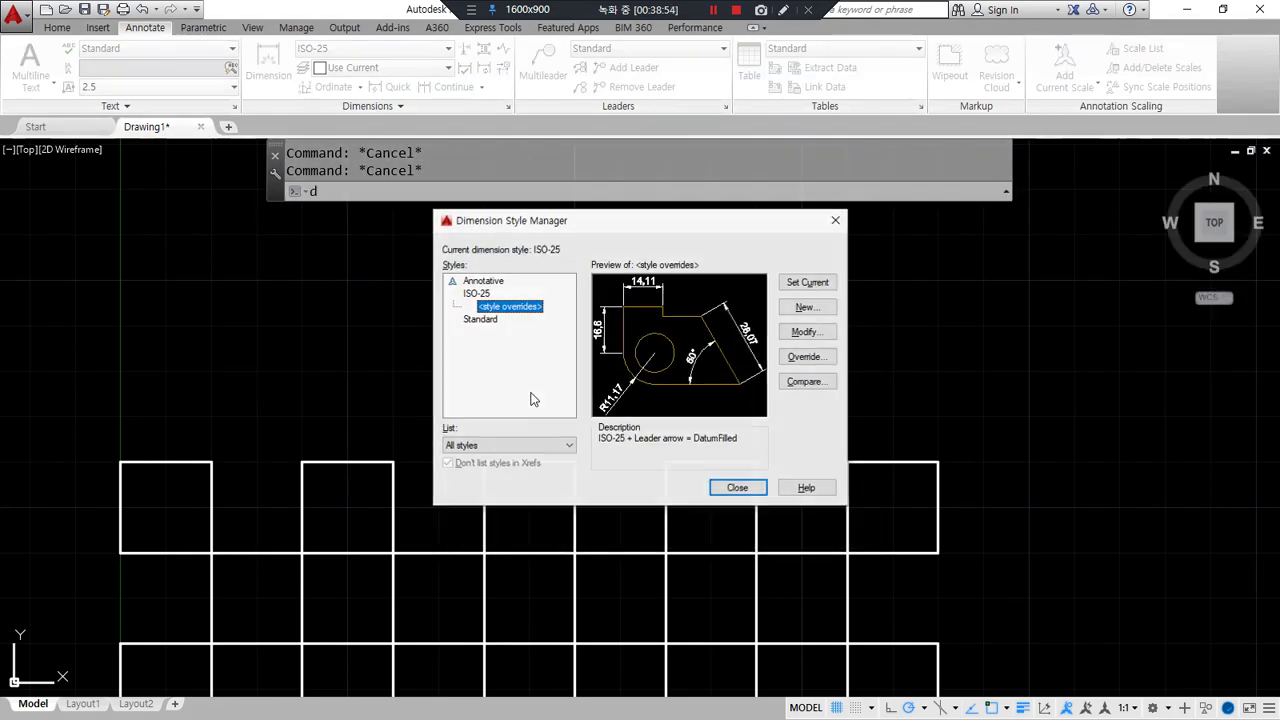
pyautogui.click(805, 331)
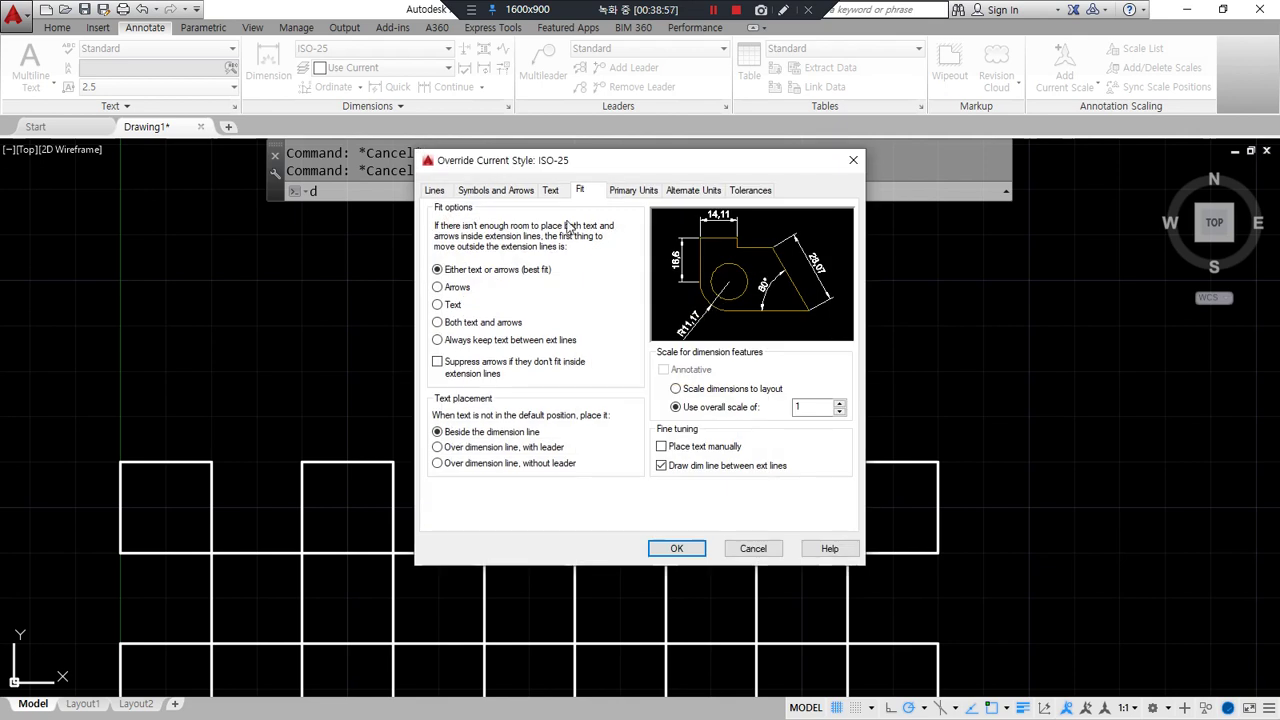
pyautogui.click(488, 192)
pyautogui.hotkey('ctrl', 'alt', 'd')
pyautogui.moveTo(450, 370)
pyautogui.mouseDown()
pyautogui.moveTo(417, 349)
pyautogui.moveTo(445, 374)
pyautogui.mouseUp()
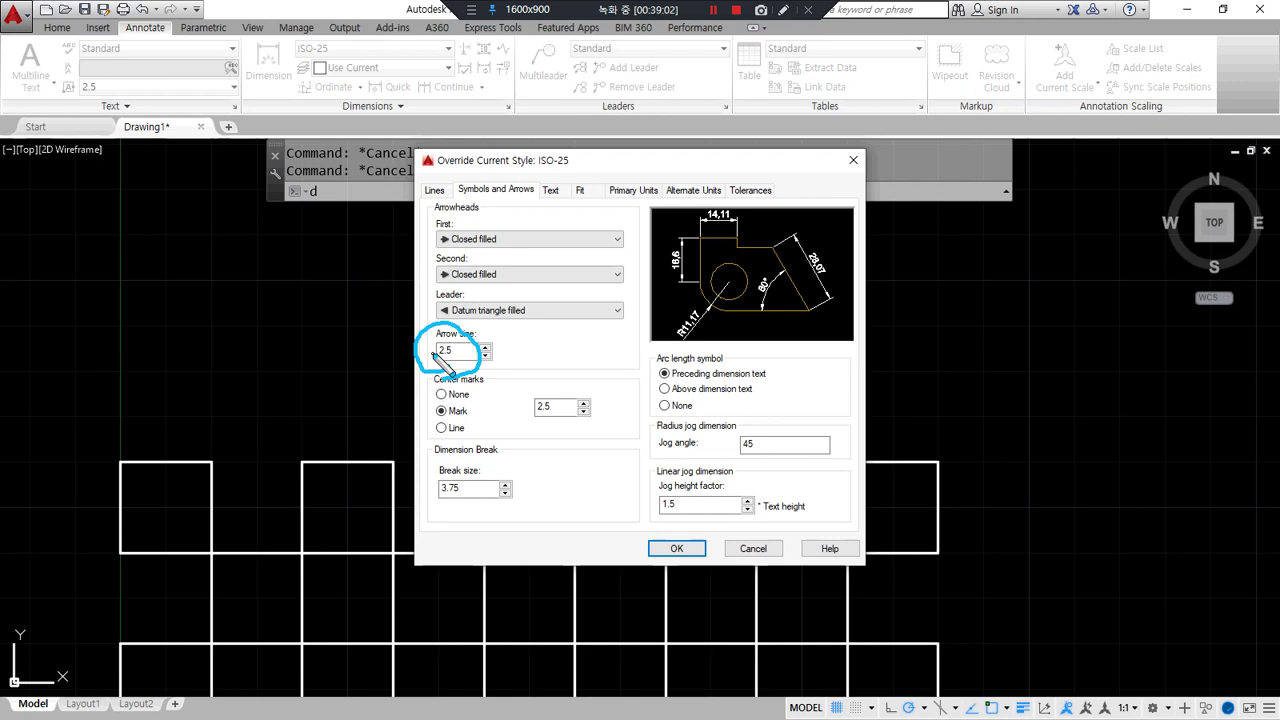
pyautogui.click(550, 190)
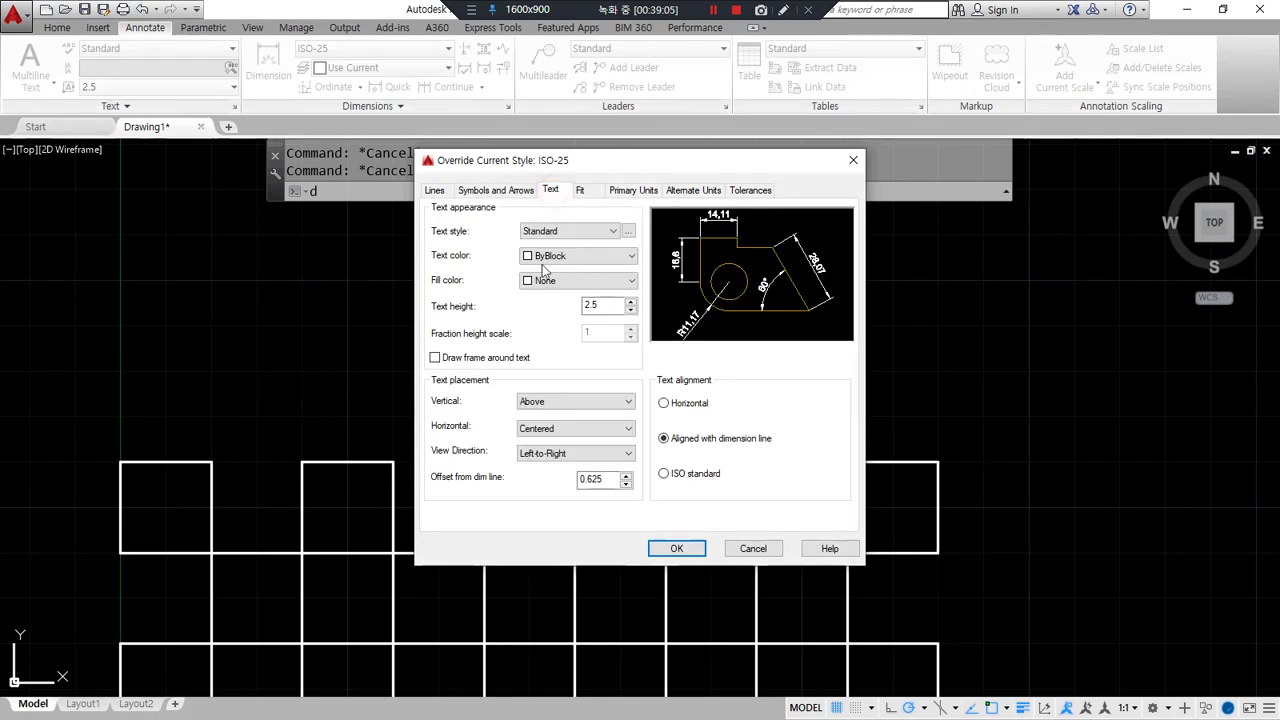
pyautogui.moveTo(614, 320); pyautogui.dragTo(607, 314)
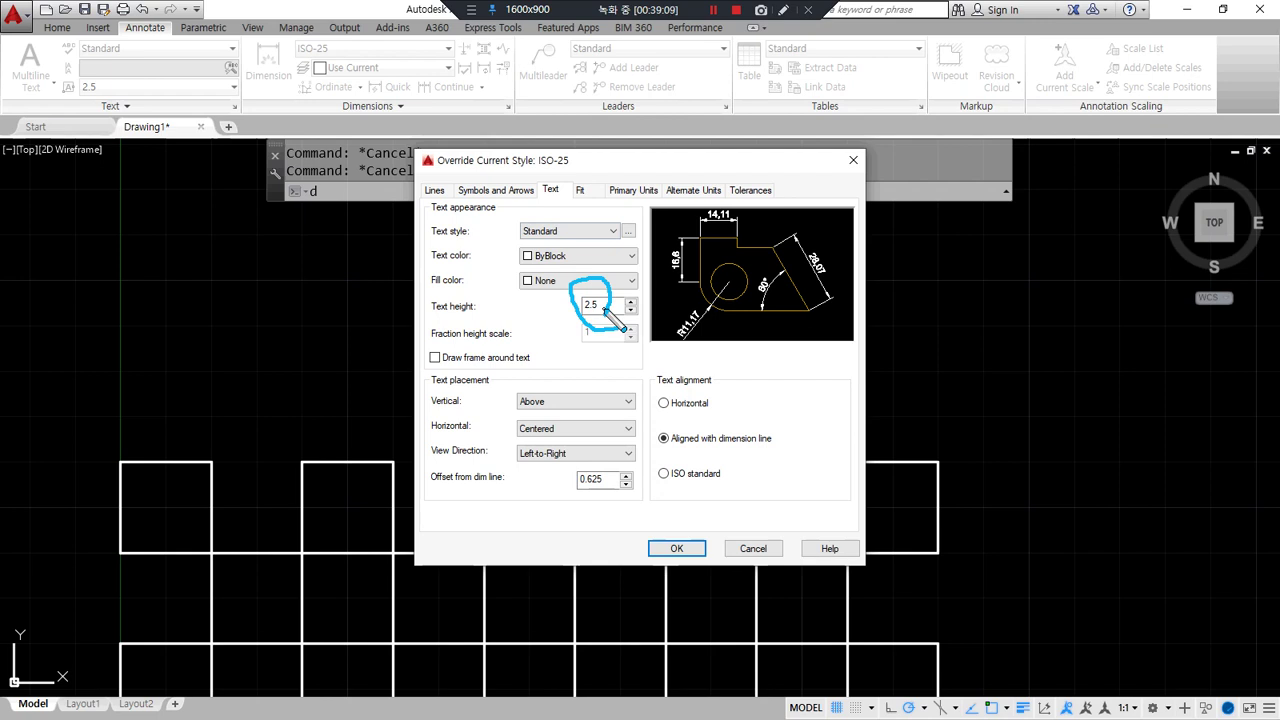
pyautogui.press('Escape')
pyautogui.press('Escape')
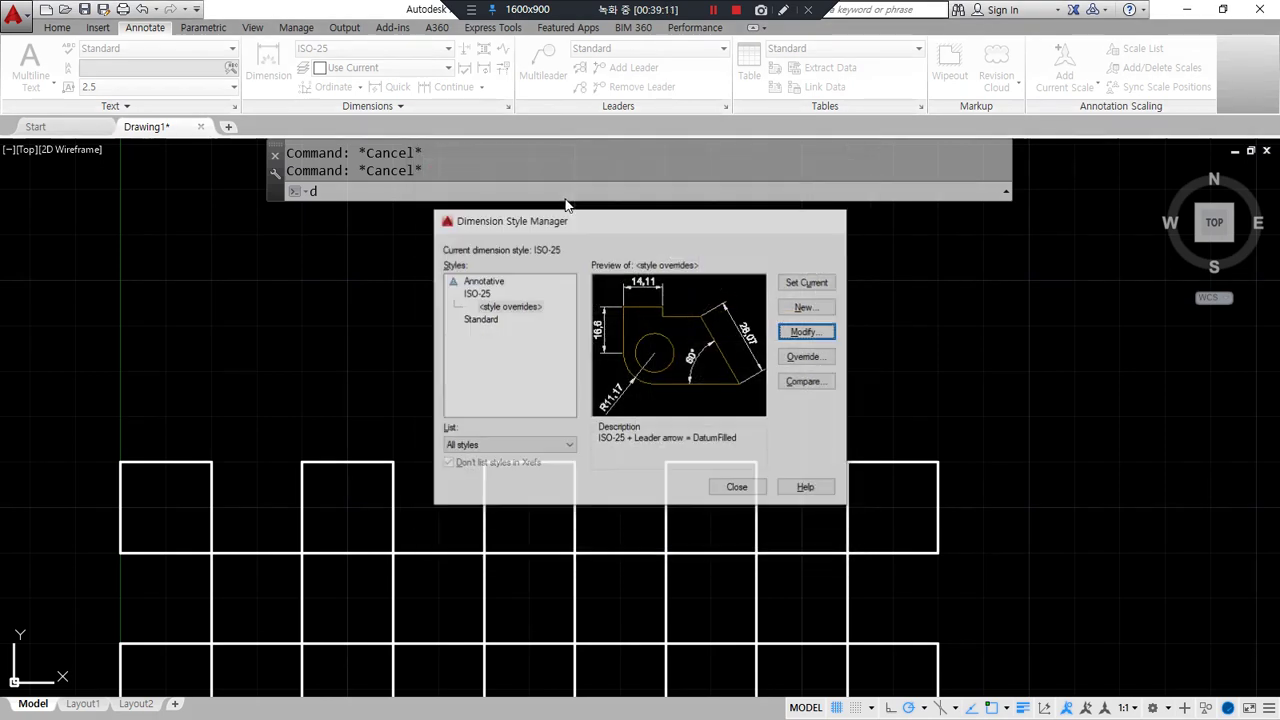
pyautogui.press('Escape')
# Open the Standard multileader style for modification and check its arrowhead size, leader structure and text height
pyautogui.click(726, 108)
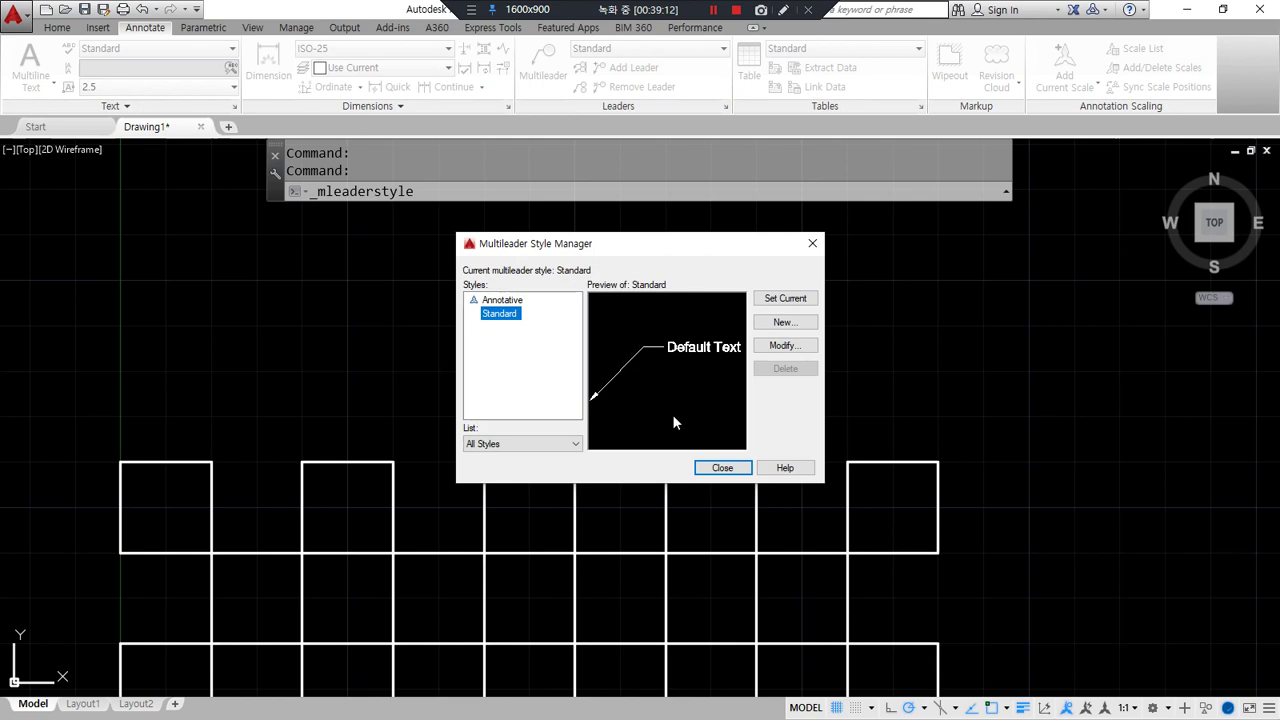
pyautogui.click(783, 345)
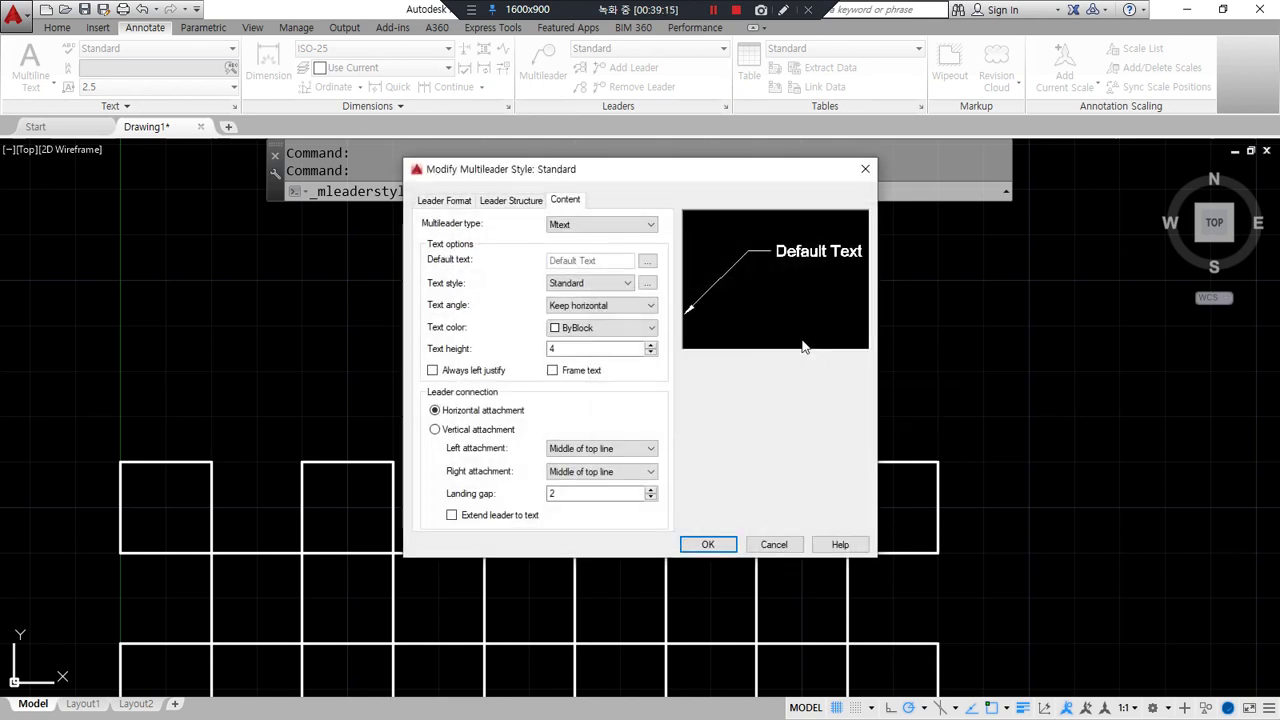
pyautogui.click(442, 200)
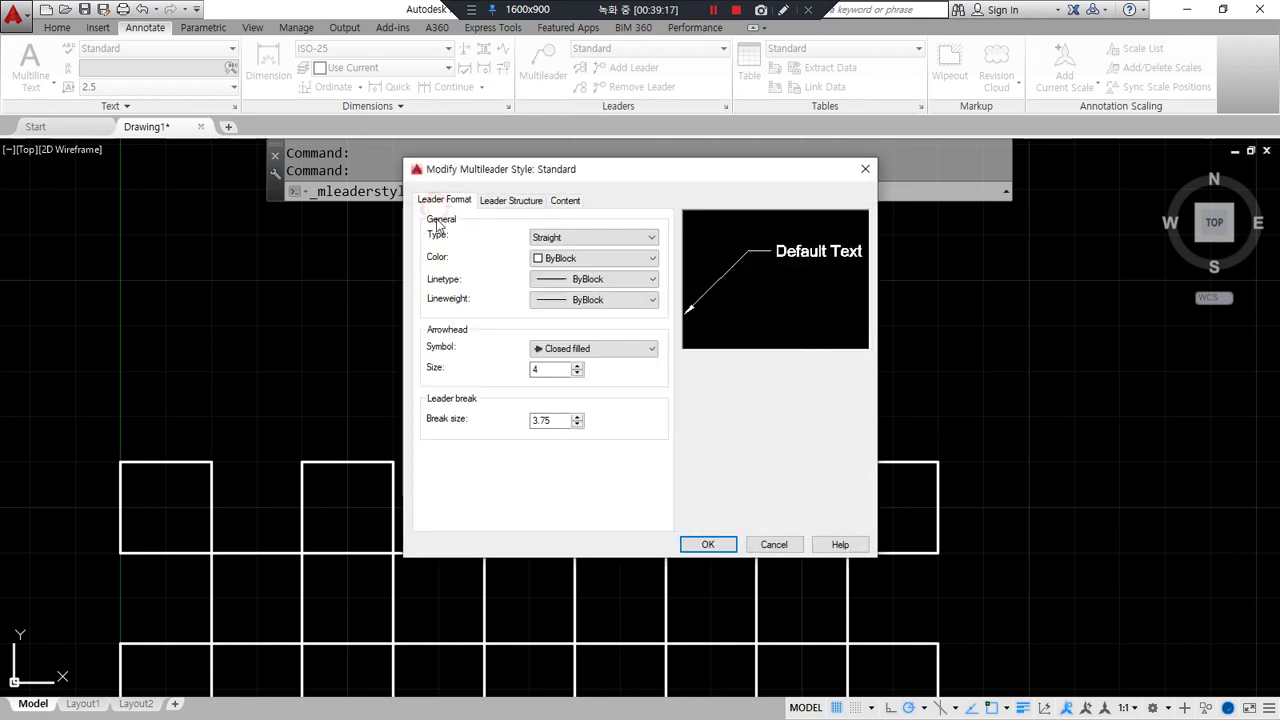
pyautogui.moveTo(435, 338)
pyautogui.mouseDown()
pyautogui.moveTo(412, 362)
pyautogui.moveTo(586, 390)
pyautogui.moveTo(420, 324)
pyautogui.moveTo(432, 320)
pyautogui.mouseUp()
pyautogui.moveTo(540, 352); pyautogui.dragTo(548, 400)
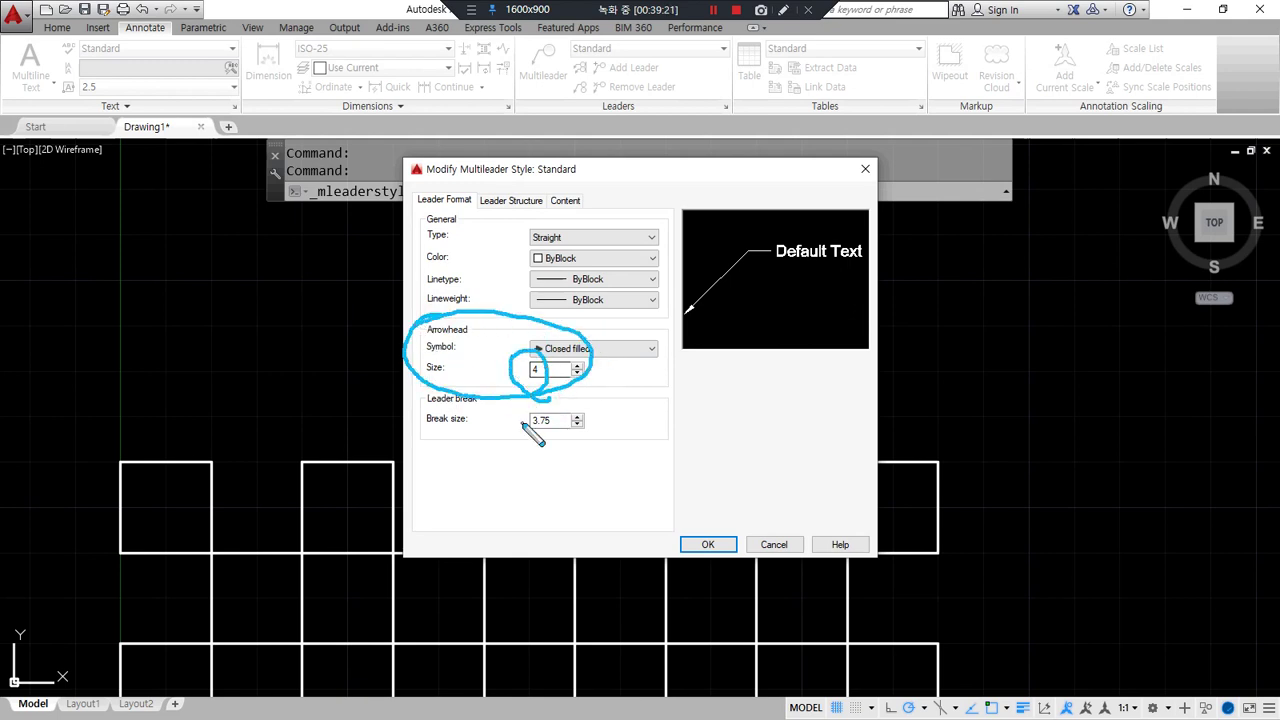
pyautogui.click(511, 200)
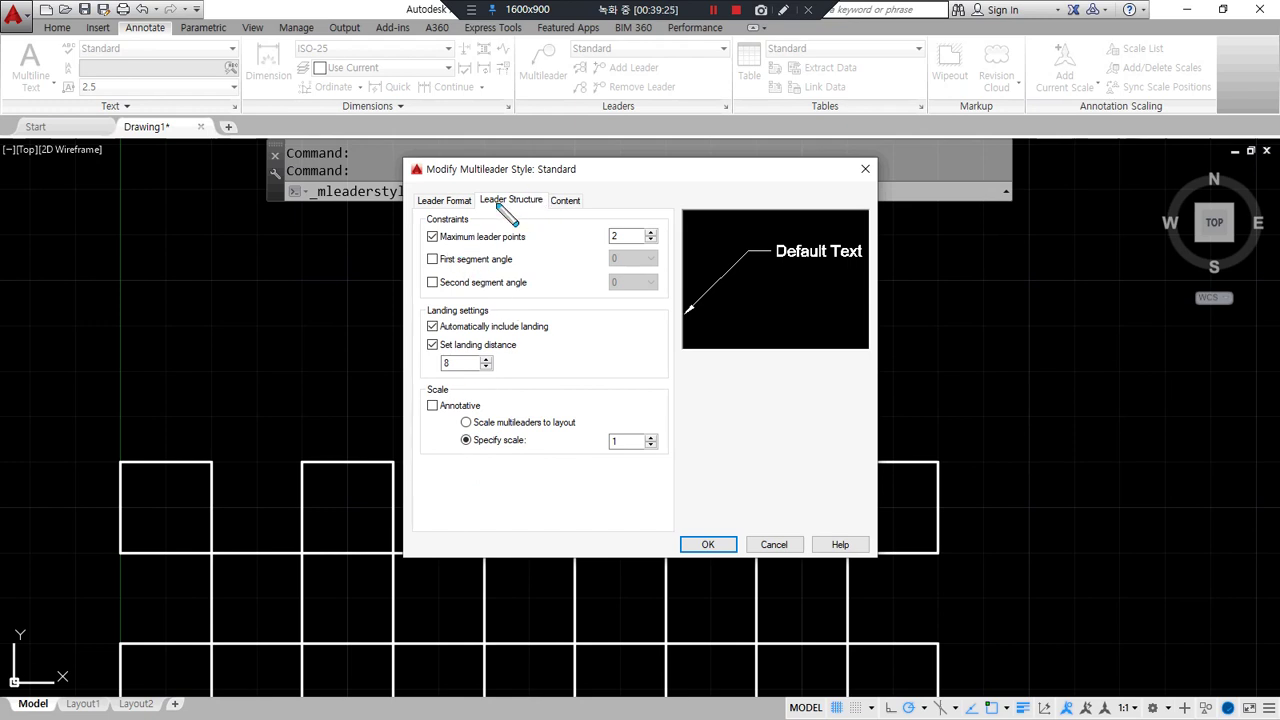
pyautogui.click(569, 199)
pyautogui.moveTo(421, 370)
pyautogui.mouseDown()
pyautogui.moveTo(564, 370)
pyautogui.moveTo(572, 340)
pyautogui.moveTo(596, 368)
pyautogui.mouseUp()
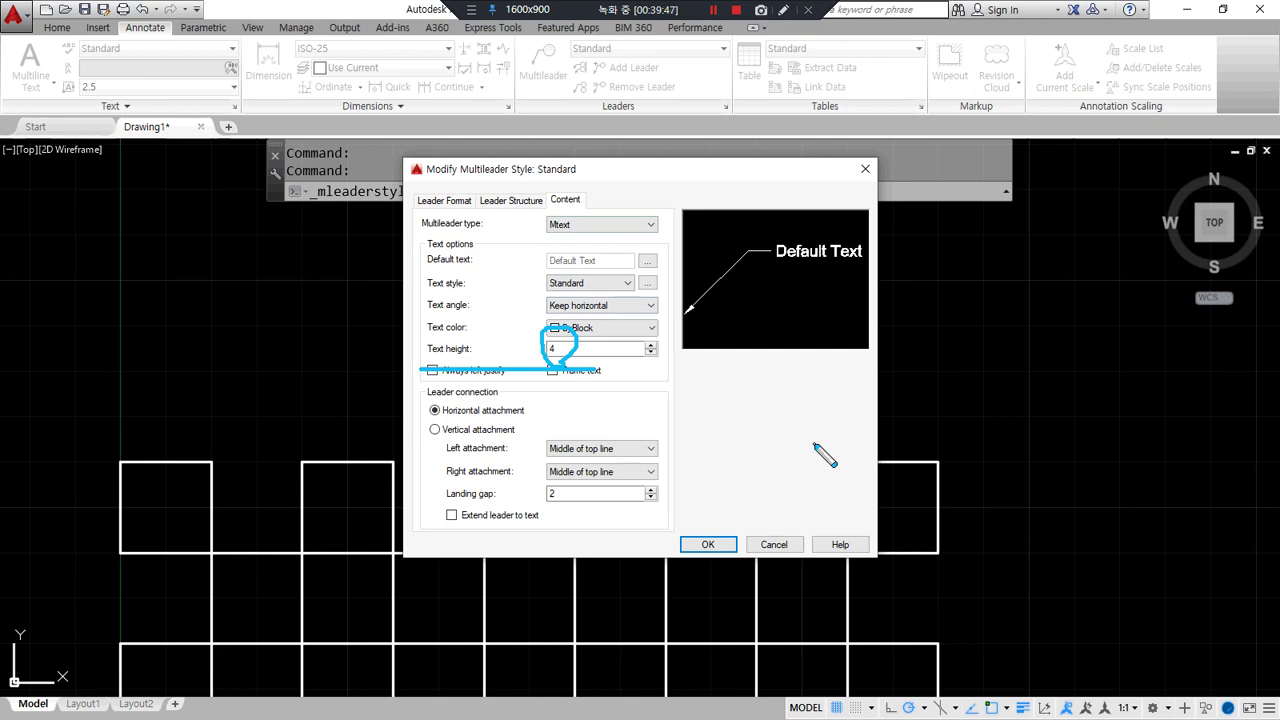
# Set the Standard multileader style's arrowhead size to 2.5 and its symbol to Dot
pyautogui.click(444, 200)
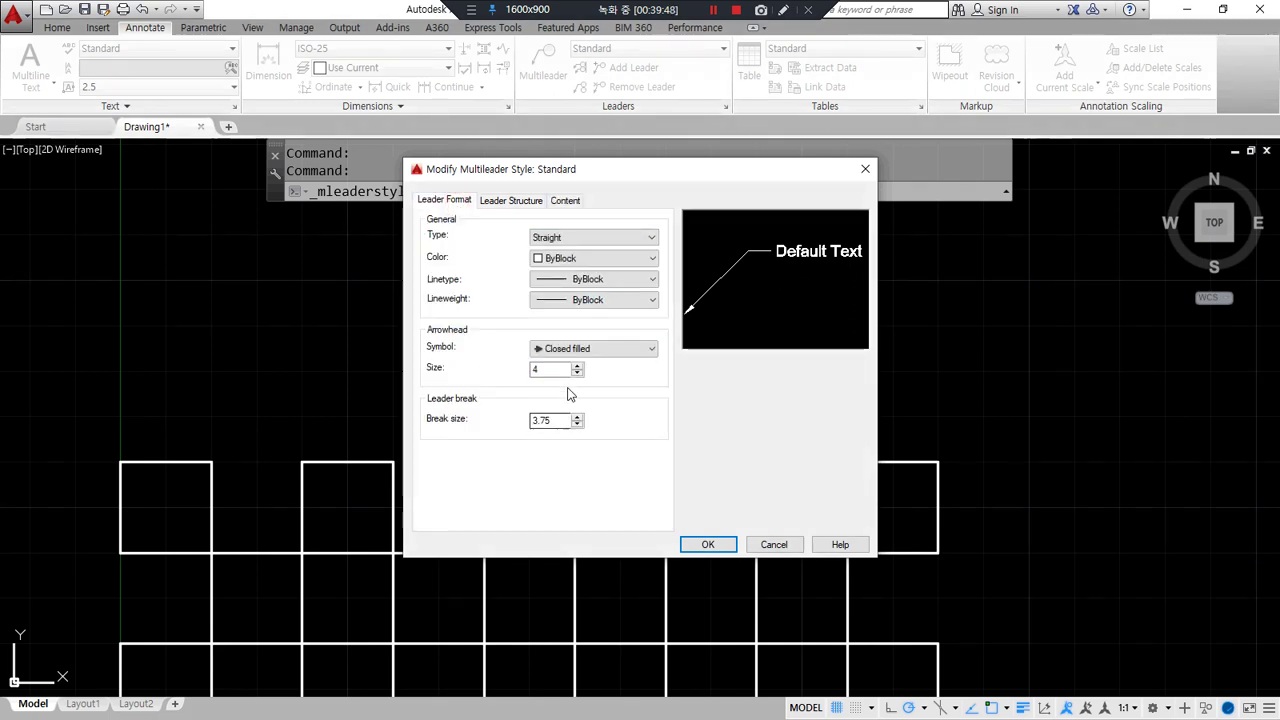
pyautogui.doubleClick(533, 370)
pyautogui.write('2.5')
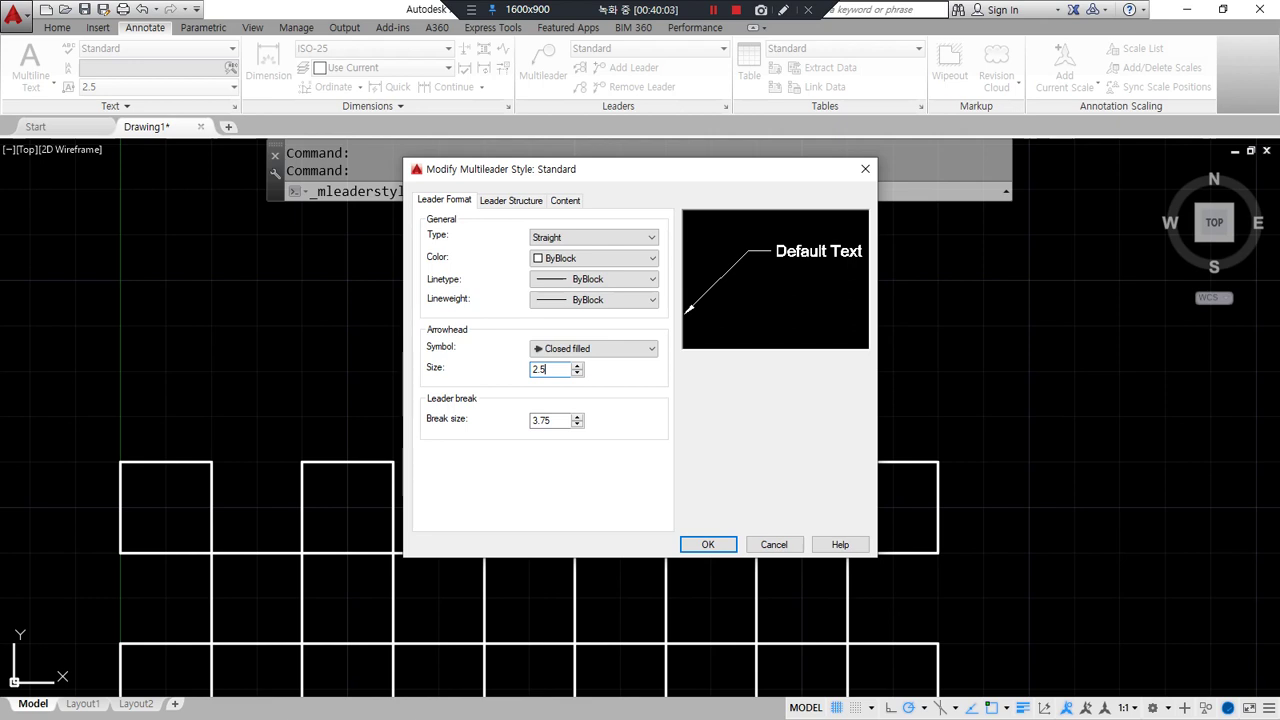
pyautogui.click(608, 350)
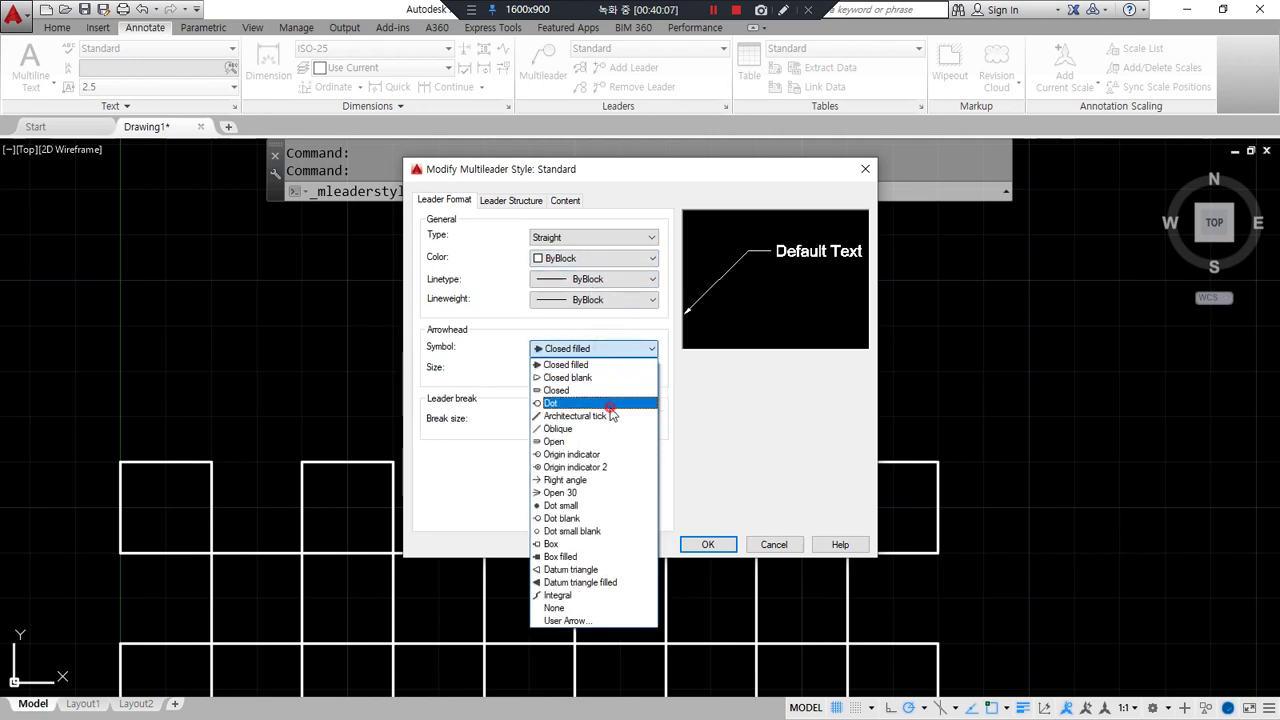
pyautogui.click(608, 404)
pyautogui.moveTo(585, 255)
pyautogui.mouseDown()
pyautogui.moveTo(560, 198)
pyautogui.moveTo(585, 245)
pyautogui.mouseUp()
pyautogui.moveTo(558, 392)
pyautogui.mouseDown()
pyautogui.moveTo(532, 364)
pyautogui.moveTo(560, 390)
pyautogui.mouseUp()
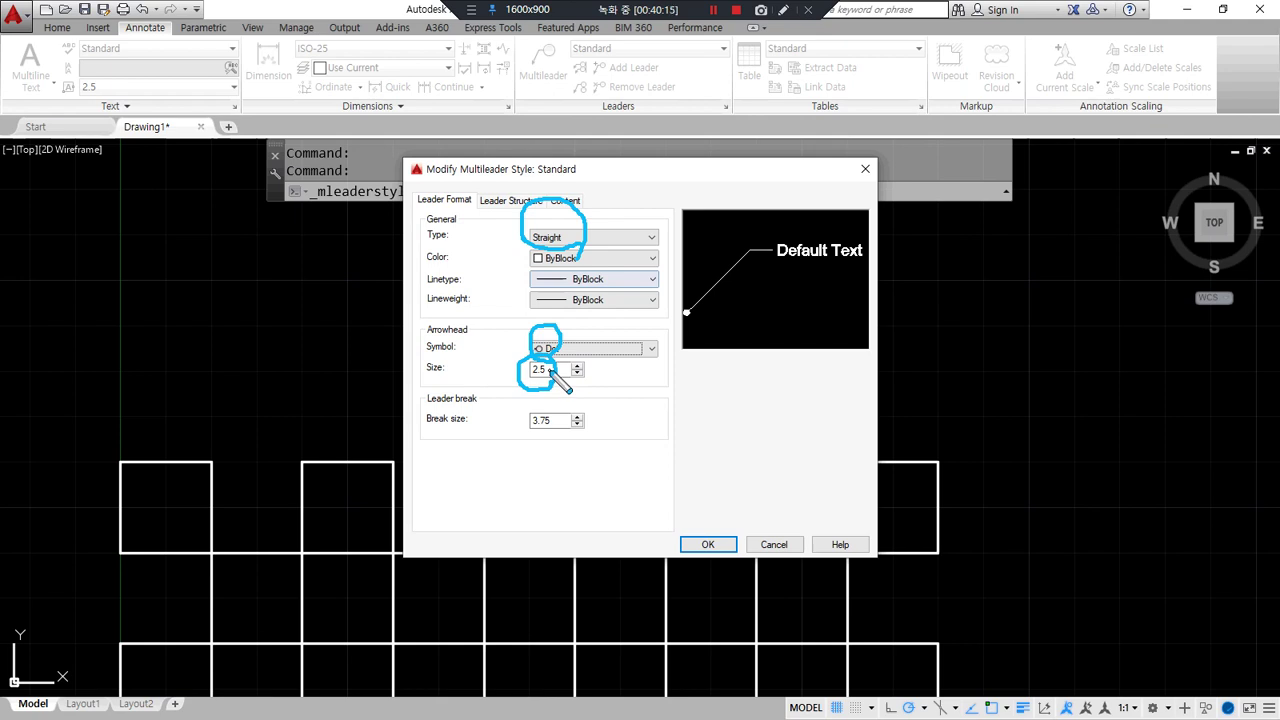
pyautogui.press('Escape')
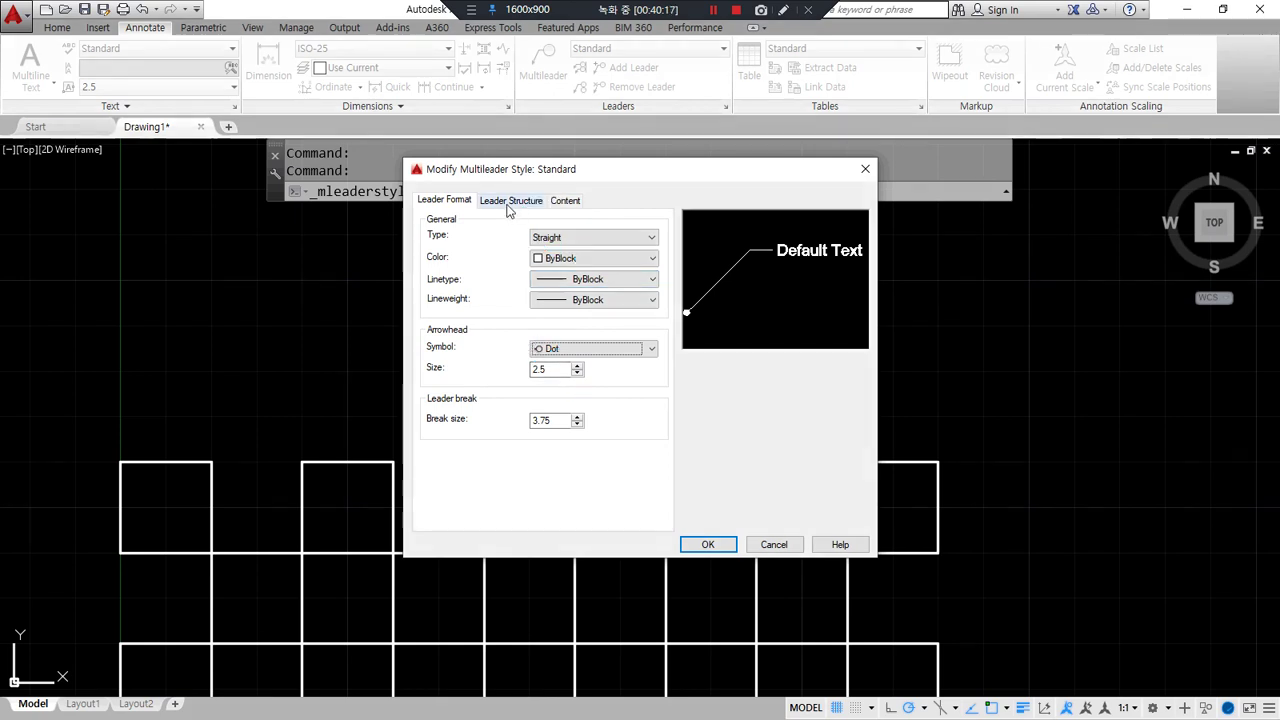
# Review the style's maximum leader points, scale setting and available multileader content types
pyautogui.click(509, 203)
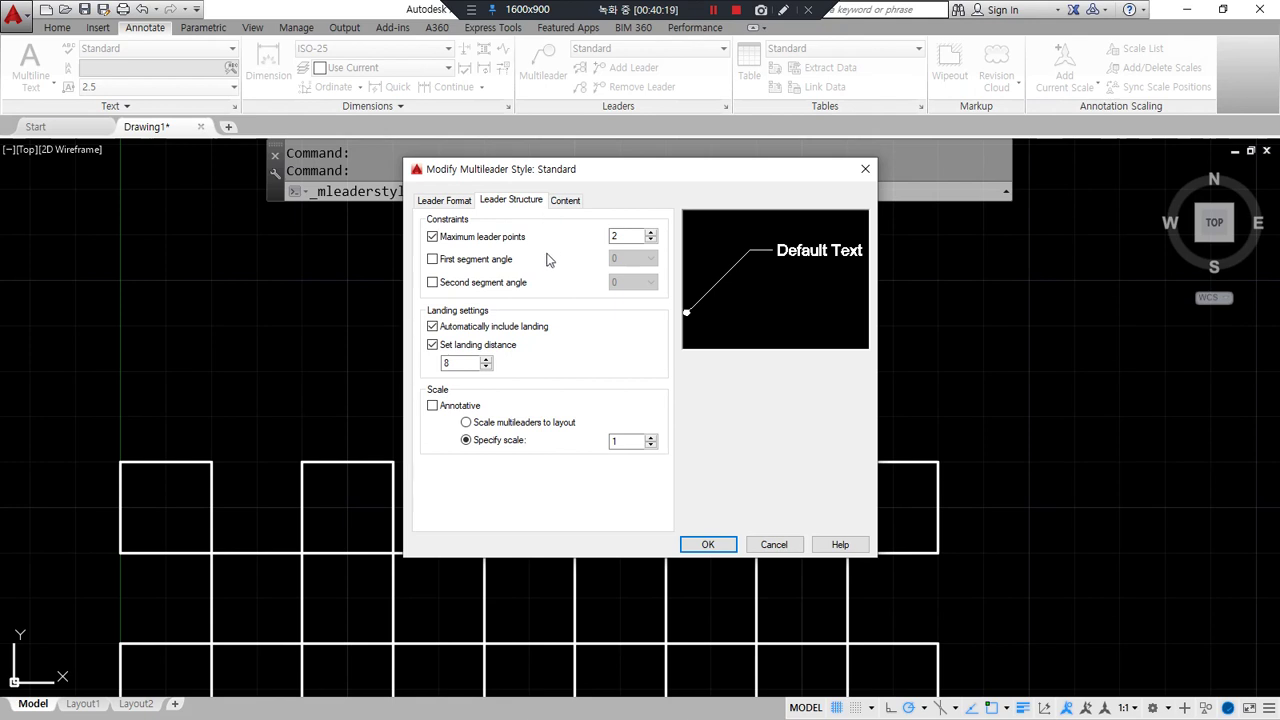
pyautogui.moveTo(400, 248)
pyautogui.mouseDown()
pyautogui.moveTo(500, 266)
pyautogui.moveTo(675, 248)
pyautogui.mouseUp()
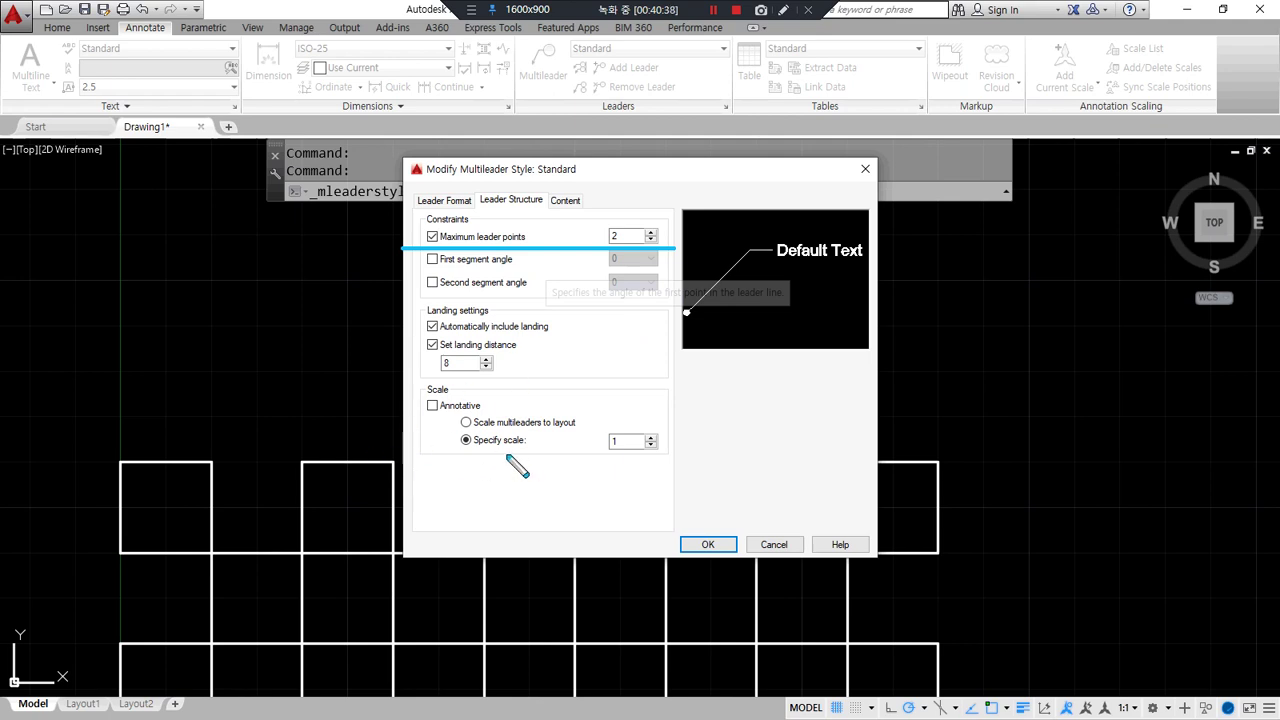
pyautogui.moveTo(456, 455); pyautogui.dragTo(689, 455)
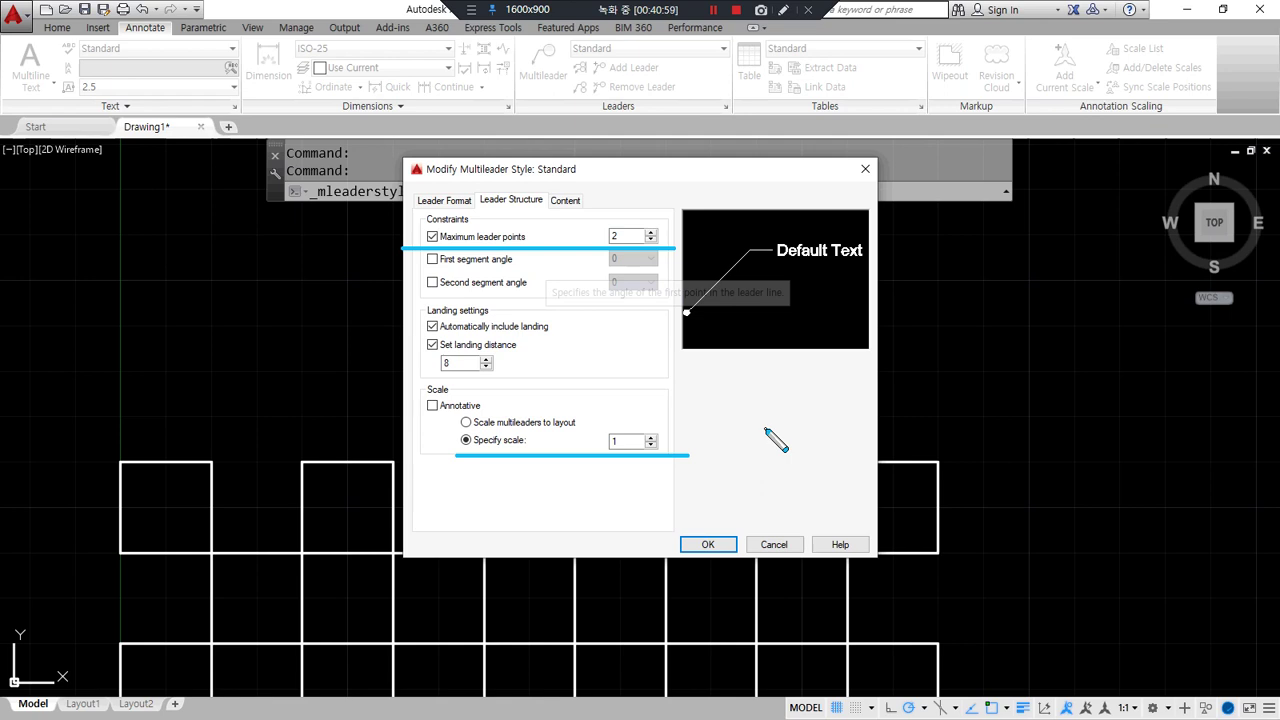
pyautogui.click(565, 200)
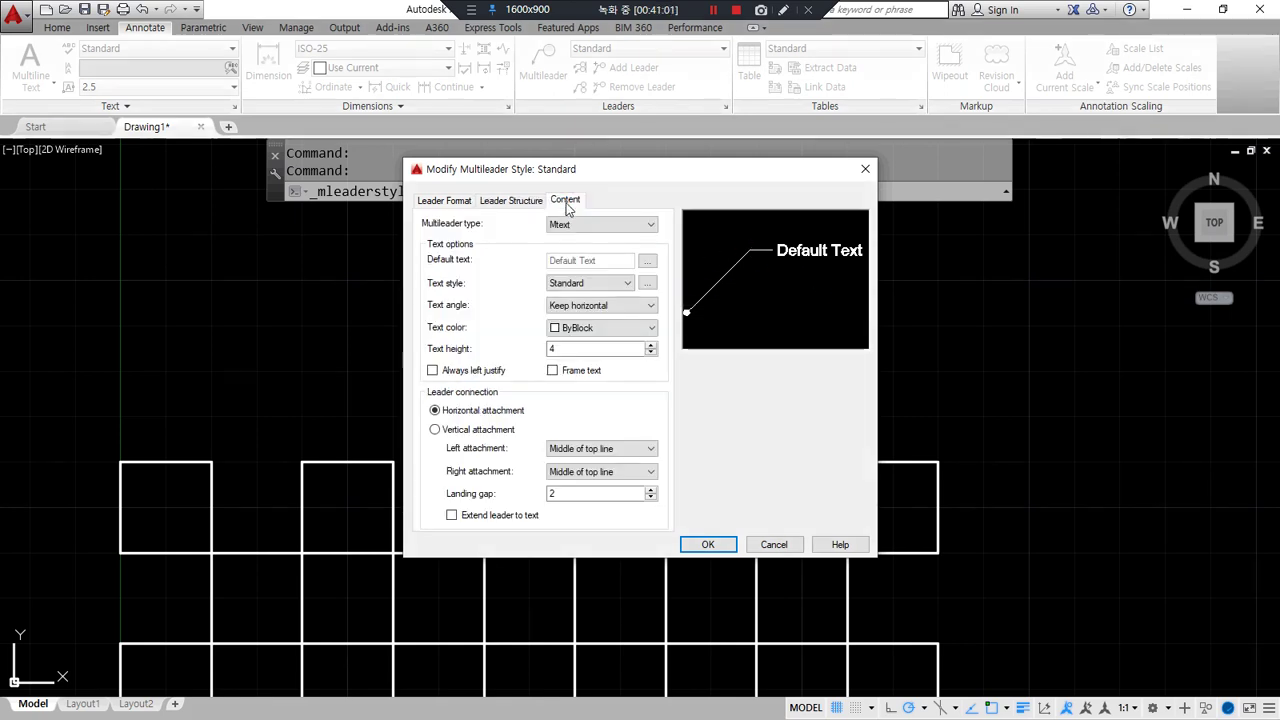
pyautogui.moveTo(416, 230); pyautogui.dragTo(736, 230)
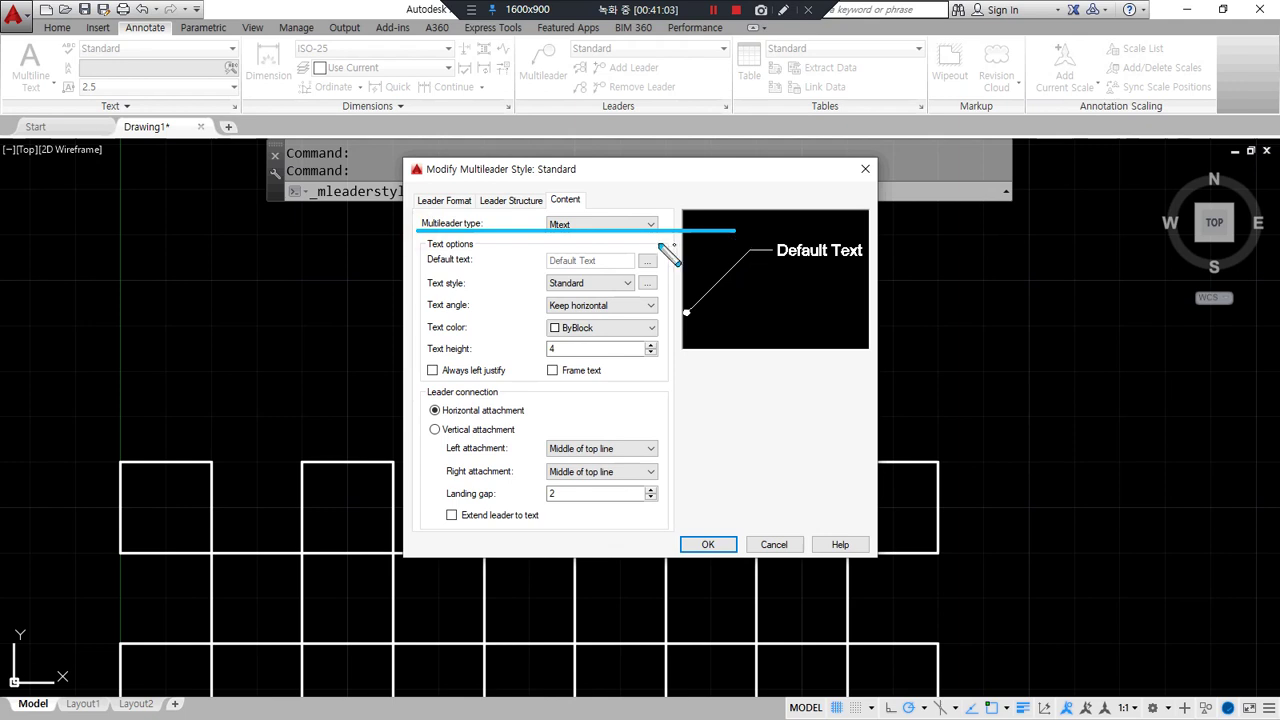
pyautogui.click(650, 224)
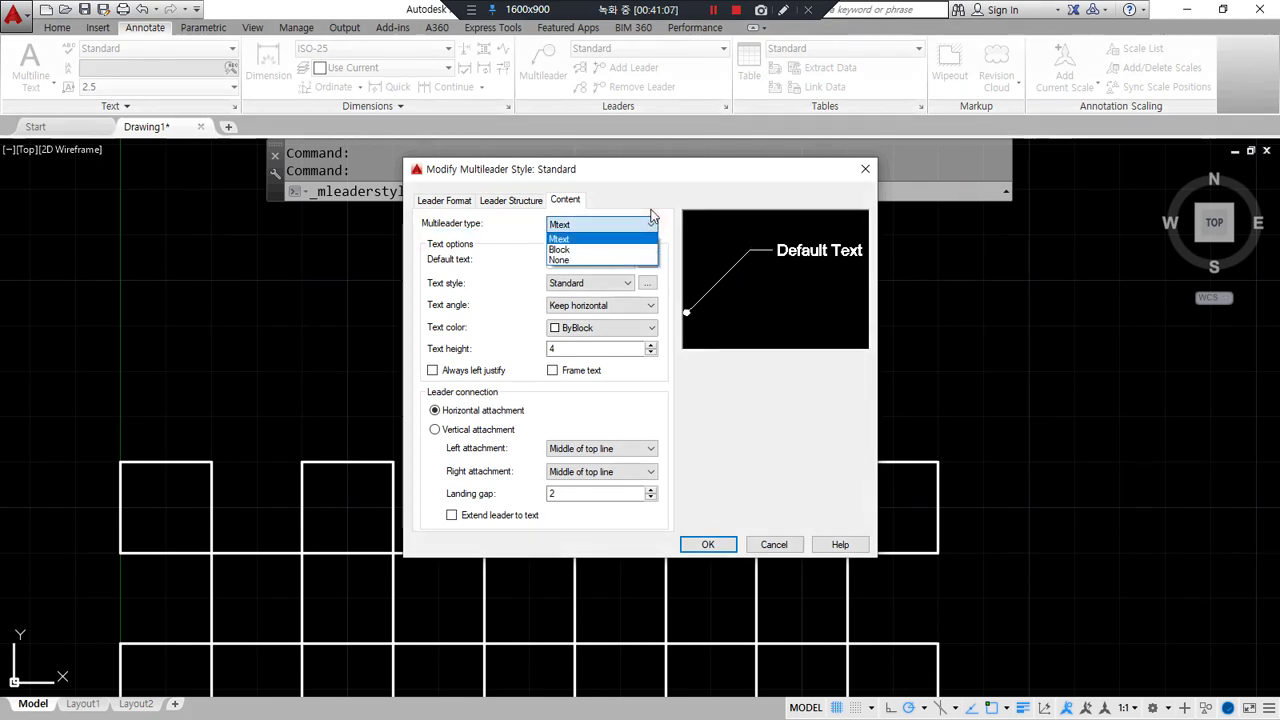
pyautogui.click(660, 205)
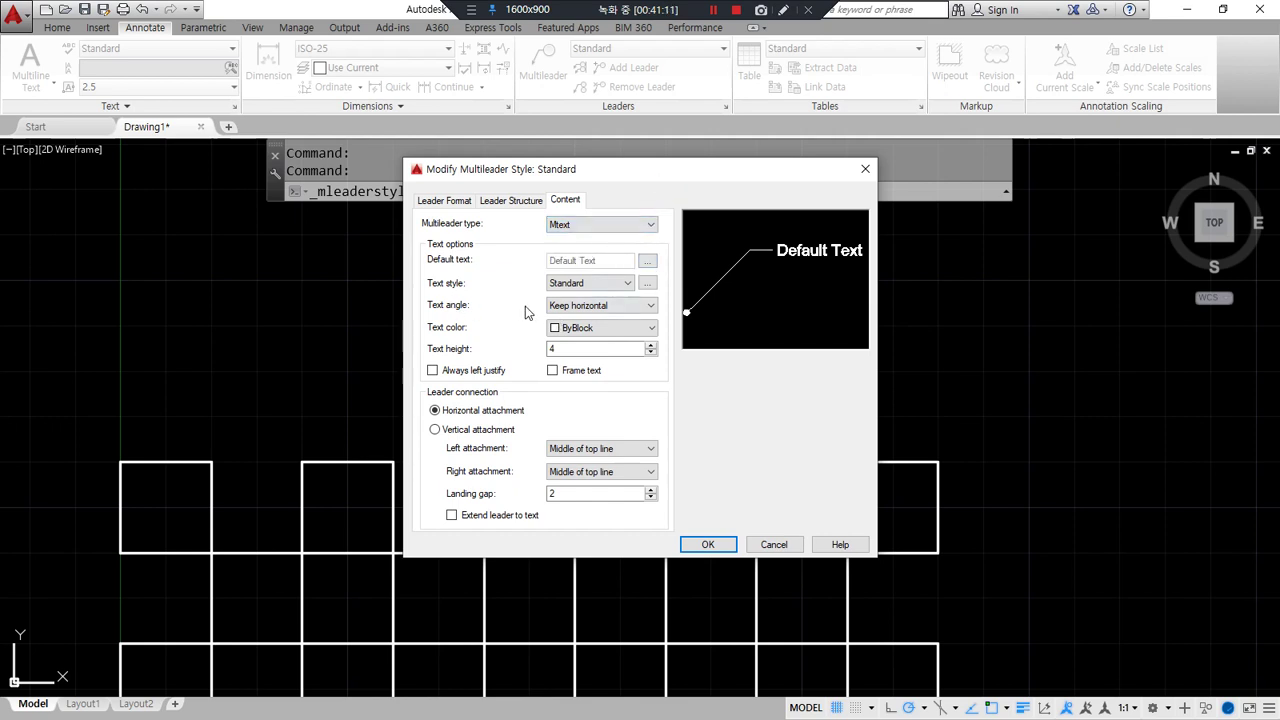
# Set the multileader text height to 2.5, accept the style changes and close the Multileader Style Manager
pyautogui.hotkey('ctrl', 'alt', 'd')
pyautogui.moveTo(550, 256); pyautogui.dragTo(606, 300)
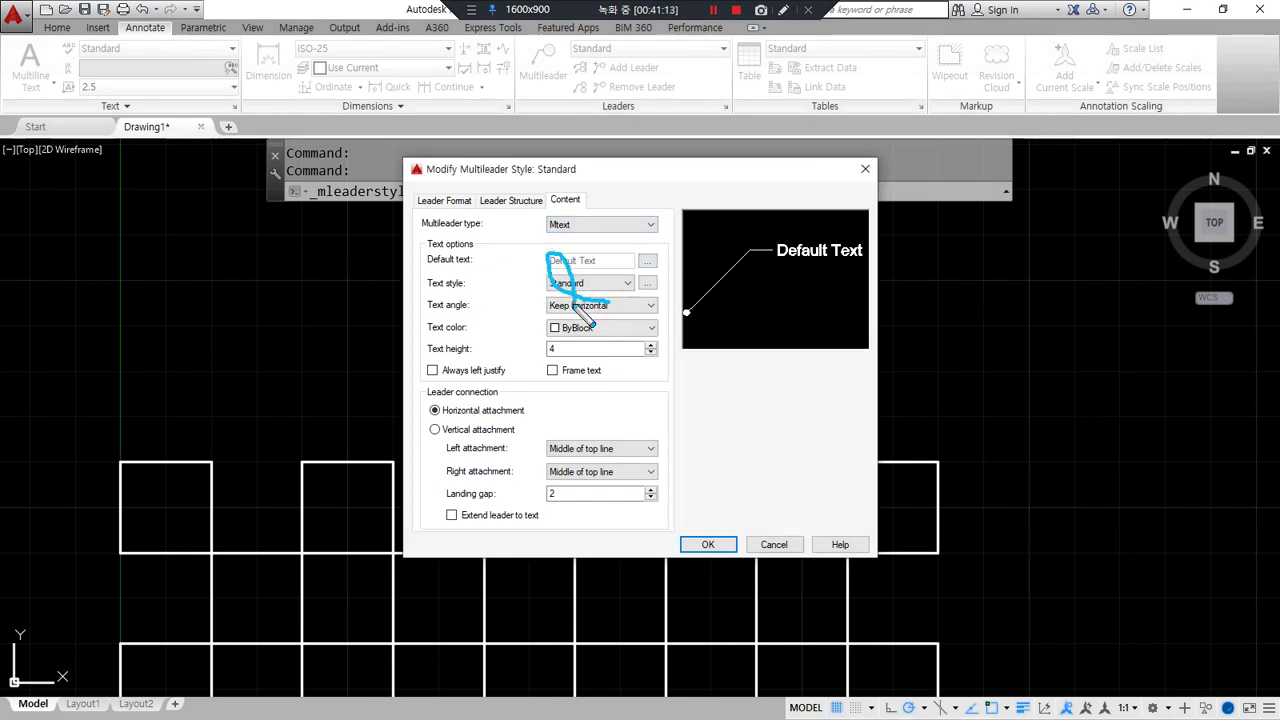
pyautogui.moveTo(420, 365); pyautogui.dragTo(755, 365)
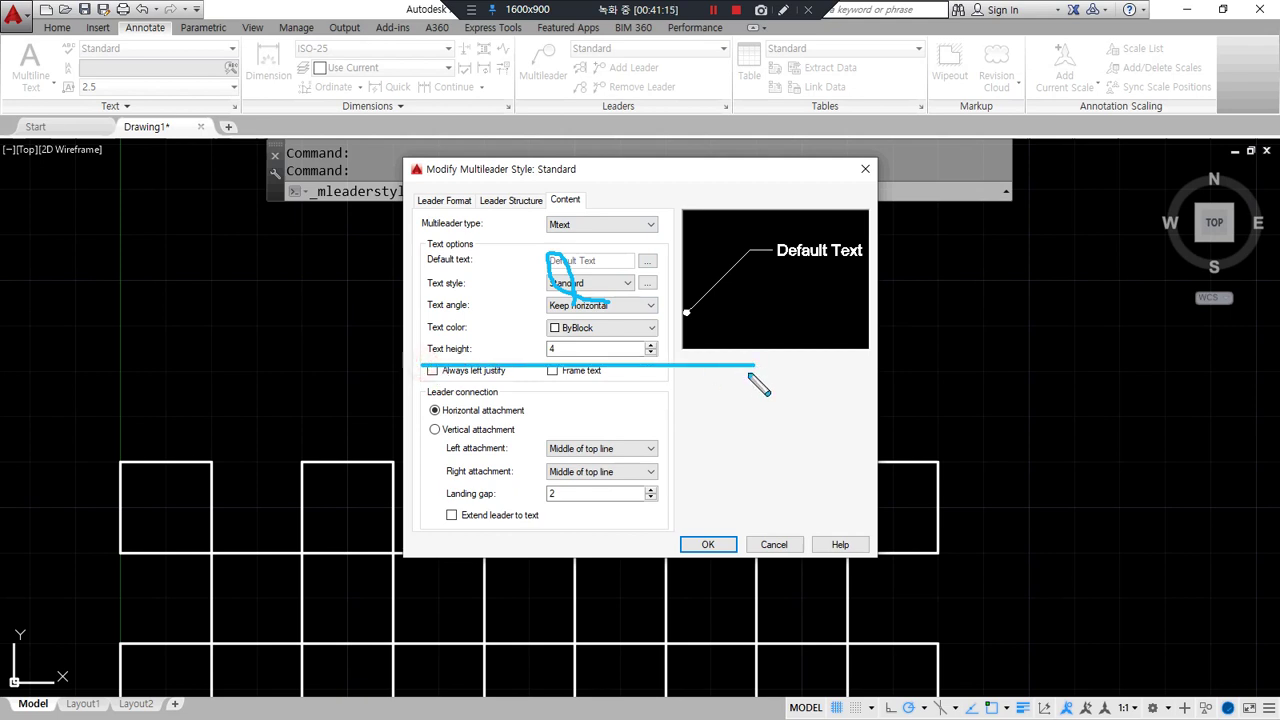
pyautogui.hotkey('ctrl', 'alt', 'd')
pyautogui.doubleClick(597, 348)
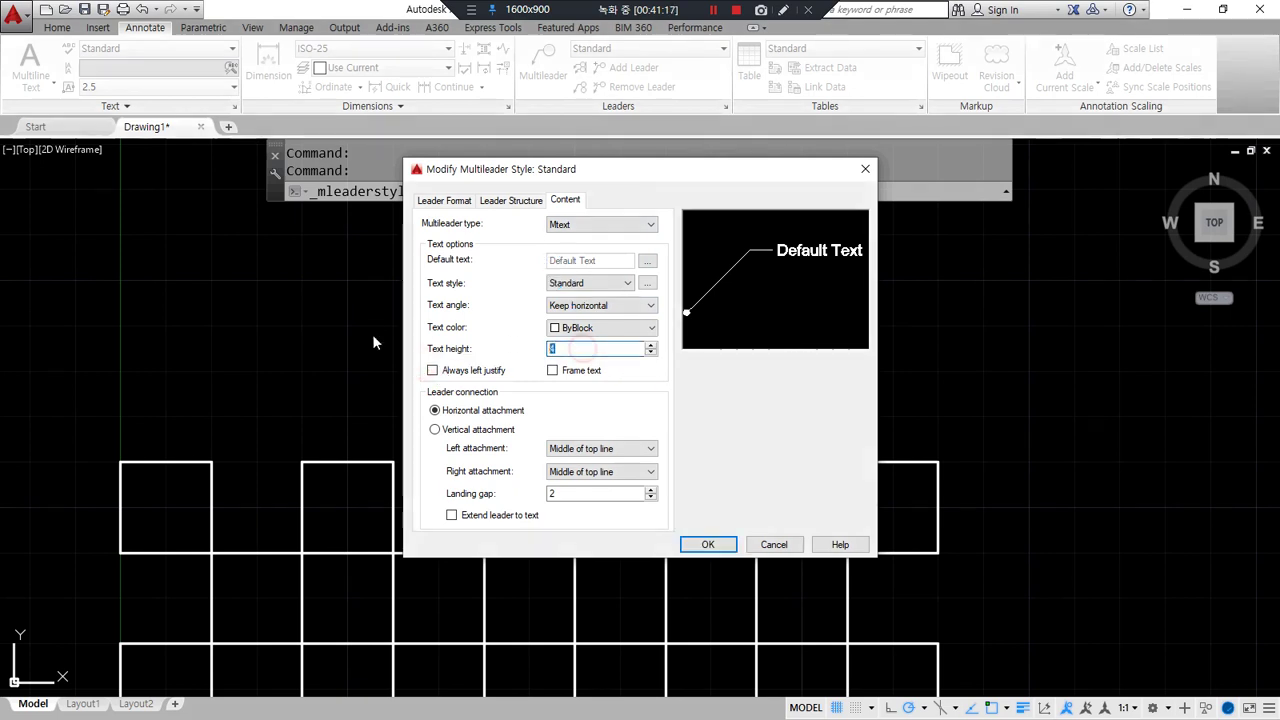
pyautogui.write('2.5')
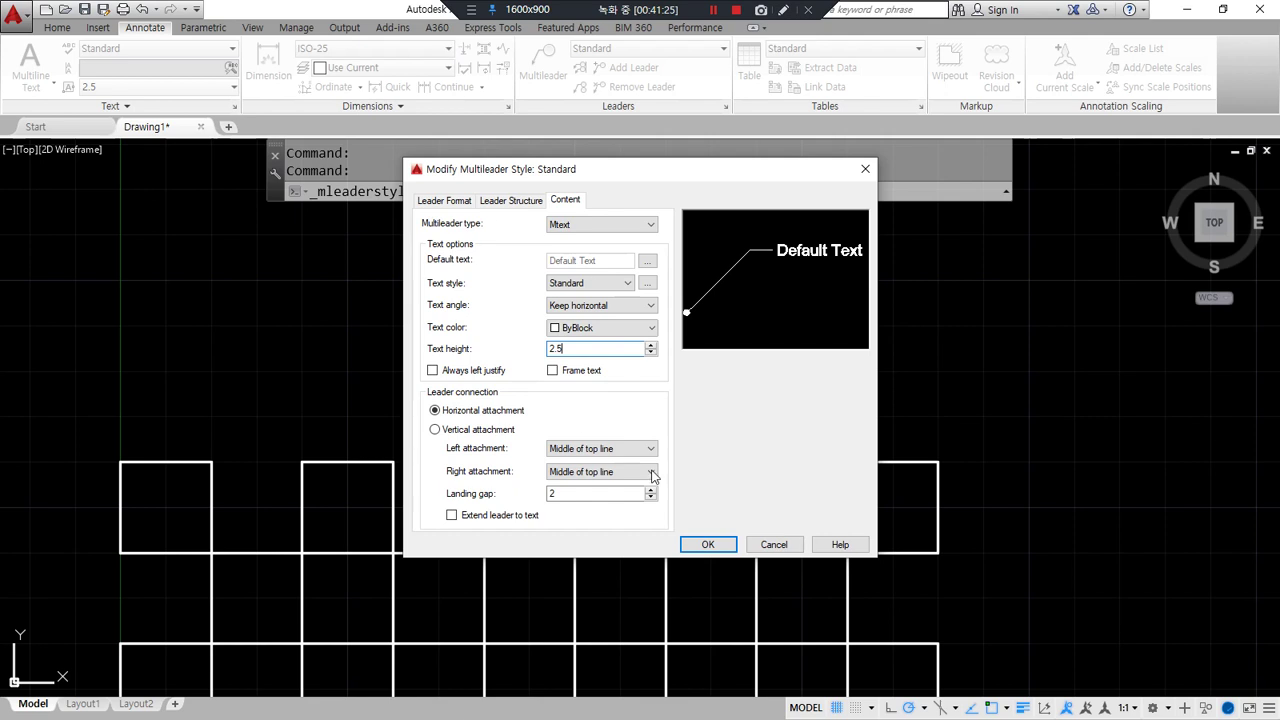
pyautogui.click(707, 546)
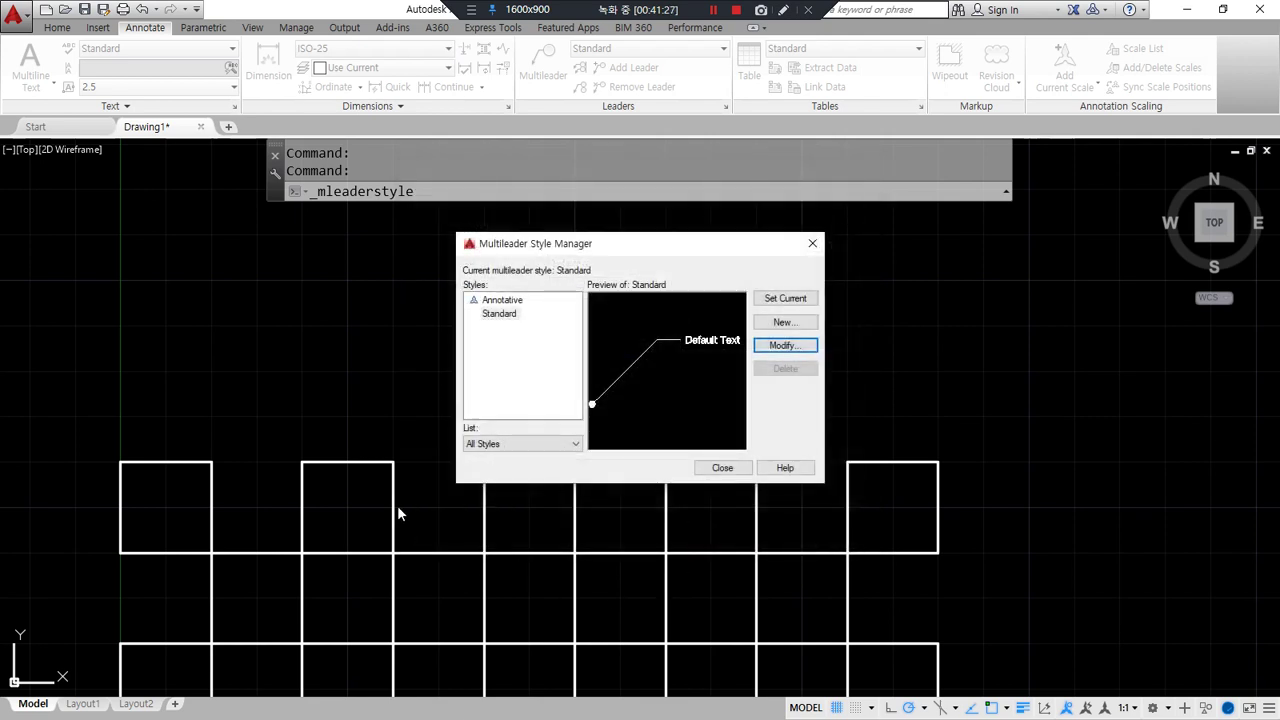
pyautogui.moveTo(585, 338)
pyautogui.mouseDown()
pyautogui.moveTo(630, 262)
pyautogui.moveTo(652, 397)
pyautogui.mouseUp()
pyautogui.click(718, 467)
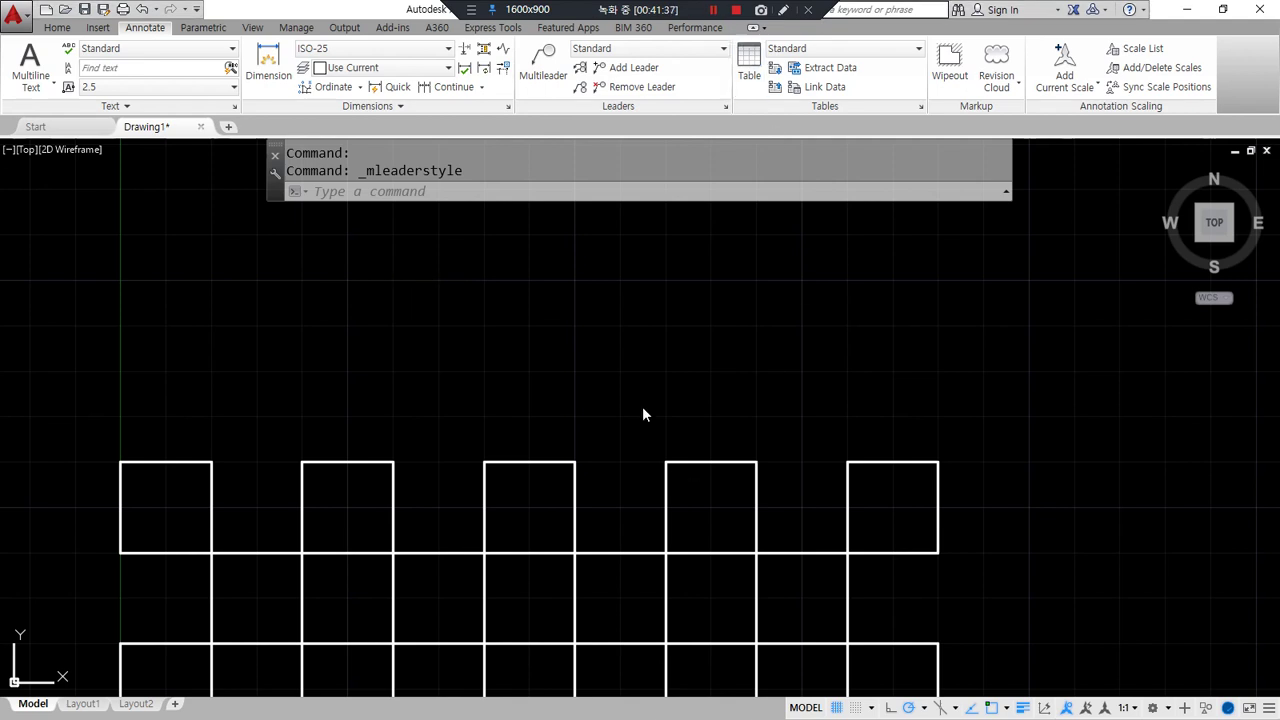
# Start the Multileader command and review its arrowhead location, leader landing first and content first options
pyautogui.click(533, 82)
pyautogui.moveTo(513, 78)
pyautogui.mouseDown()
pyautogui.moveTo(541, 44)
pyautogui.moveTo(562, 86)
pyautogui.moveTo(553, 94)
pyautogui.mouseUp()
pyautogui.press('Escape')
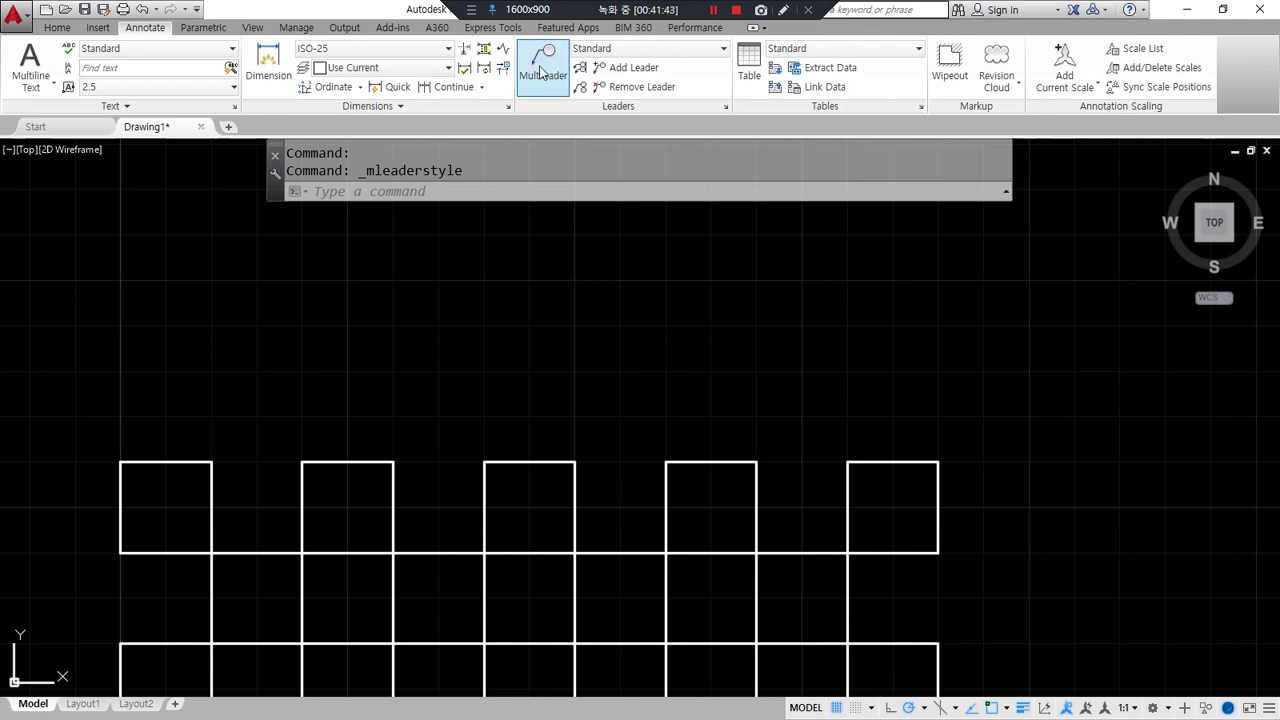
pyautogui.click(548, 72)
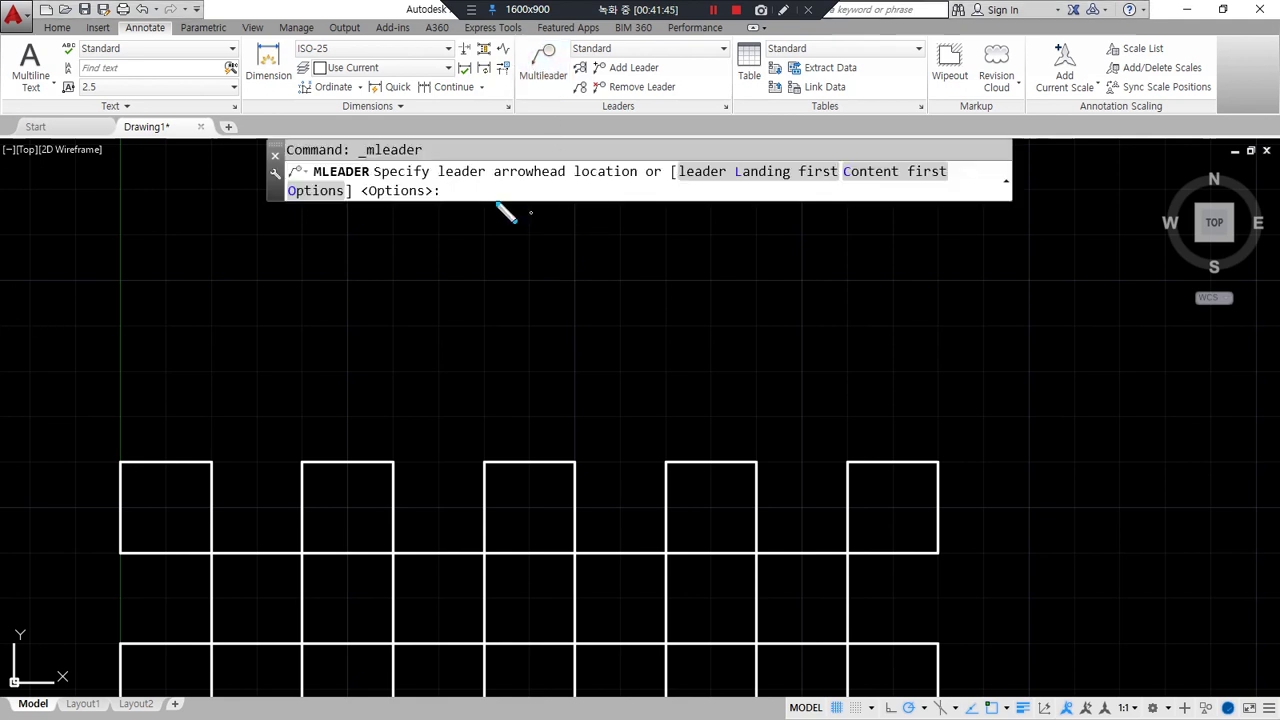
pyautogui.moveTo(443, 184); pyautogui.dragTo(629, 184)
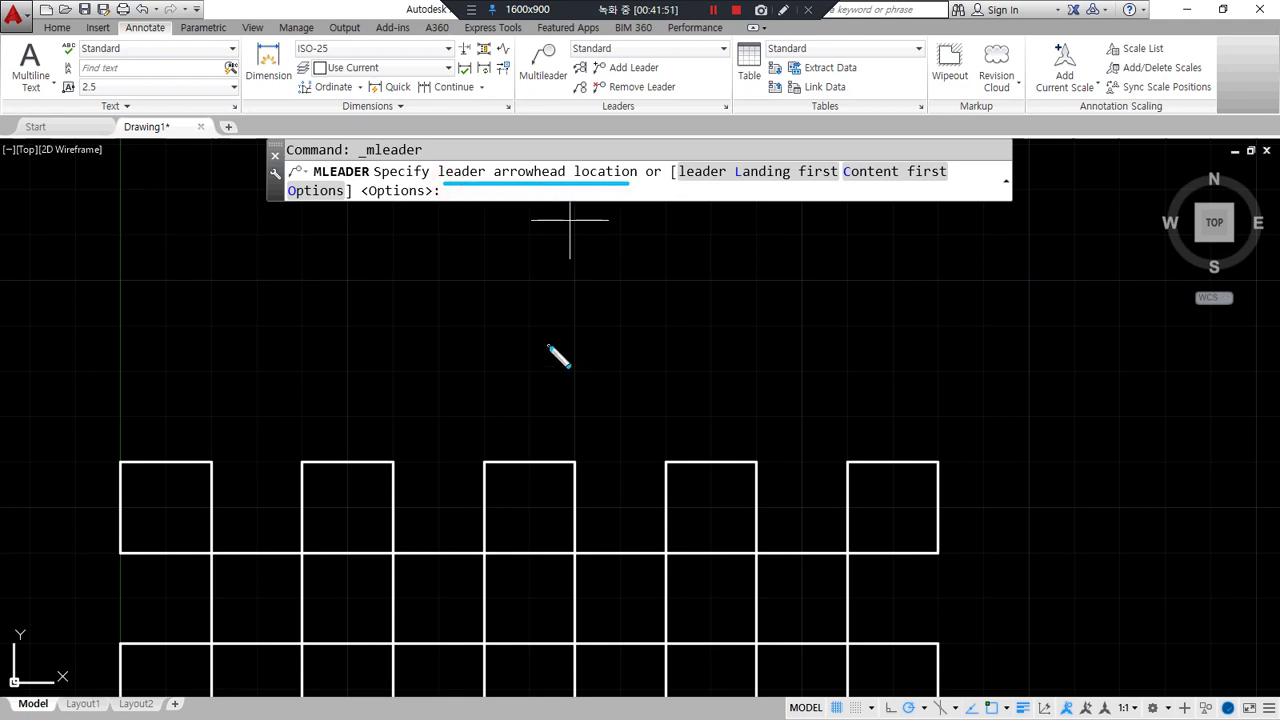
pyautogui.moveTo(694, 185); pyautogui.dragTo(857, 185)
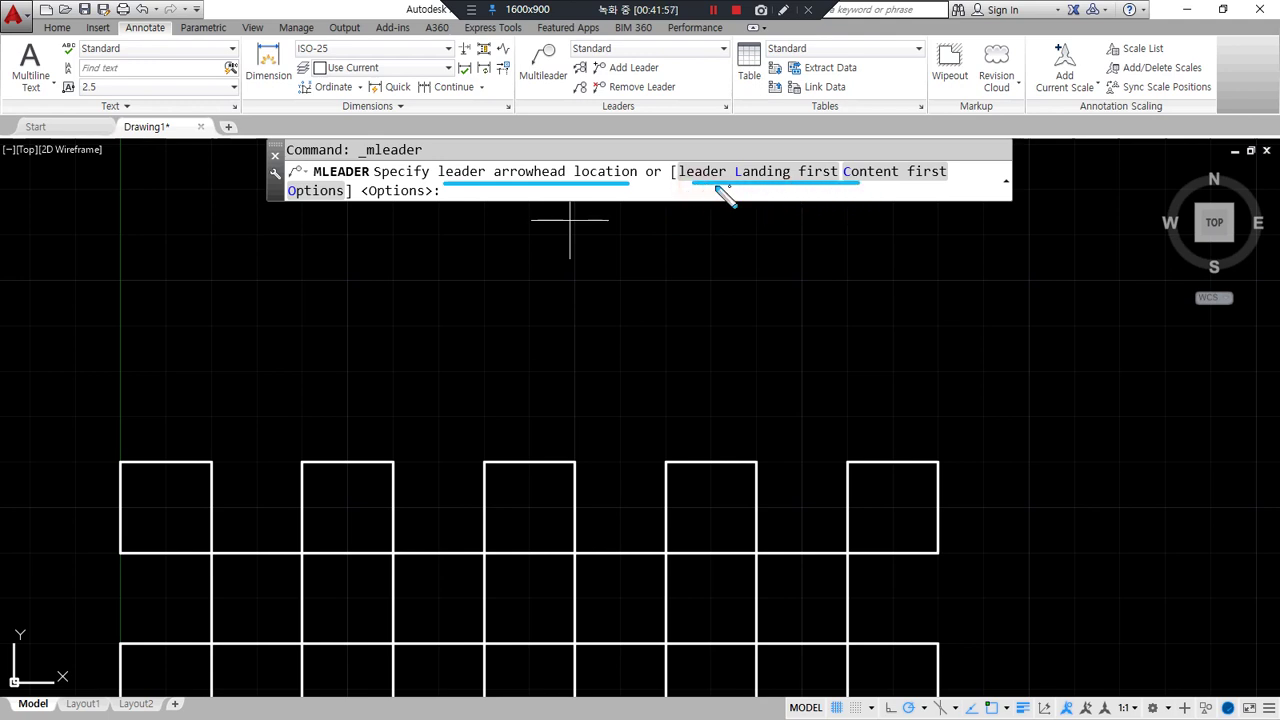
pyautogui.moveTo(690, 190)
pyautogui.mouseDown()
pyautogui.moveTo(760, 182)
pyautogui.moveTo(828, 200)
pyautogui.mouseUp()
pyautogui.moveTo(905, 198)
pyautogui.mouseDown()
pyautogui.moveTo(872, 175)
pyautogui.moveTo(920, 192)
pyautogui.mouseUp()
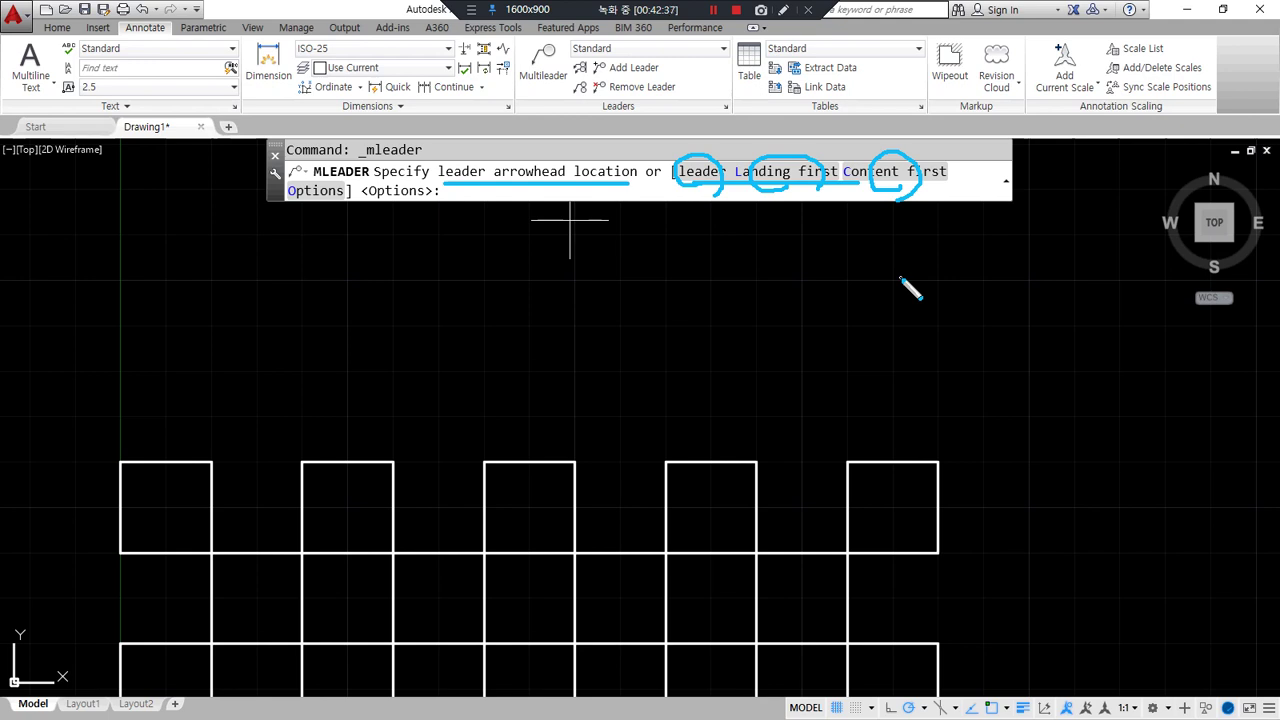
pyautogui.press('Escape')
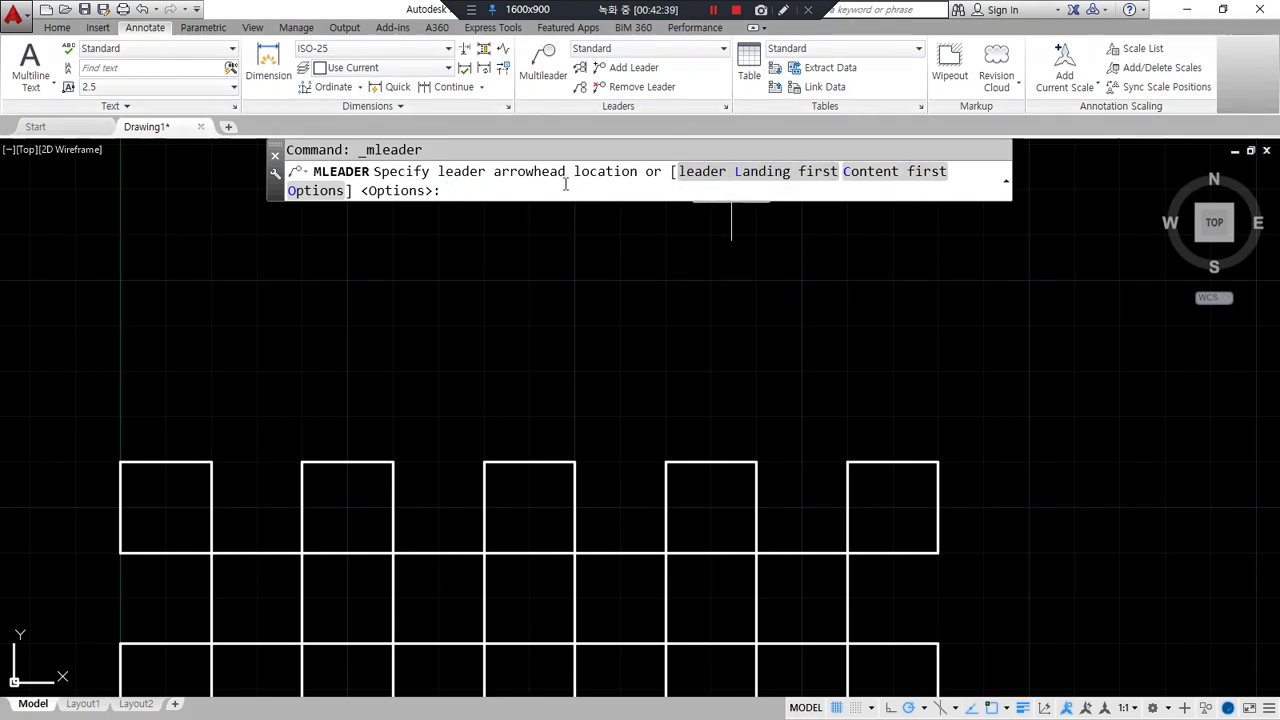
# Place the multileader's arrowhead at the midpoint of the second top-row square's upper edge and its landing about 25 units straight above
pyautogui.click(346, 462)
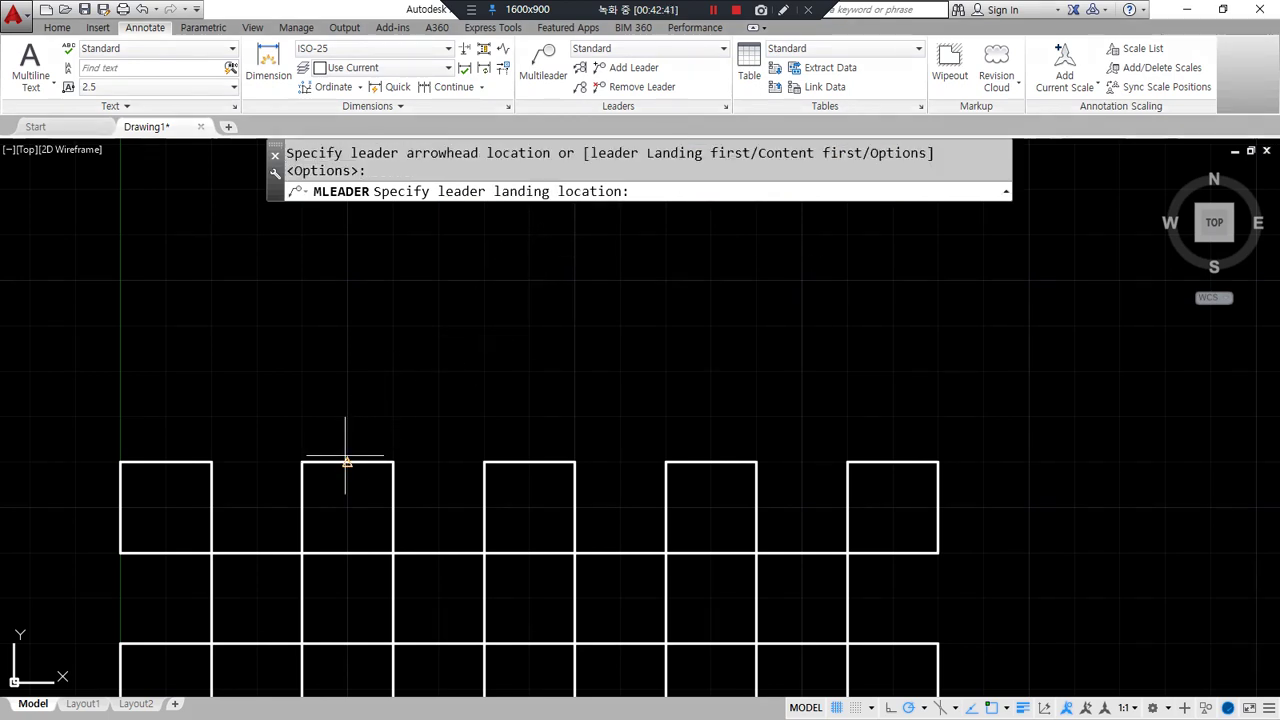
pyautogui.scroll(4, 348, 430)
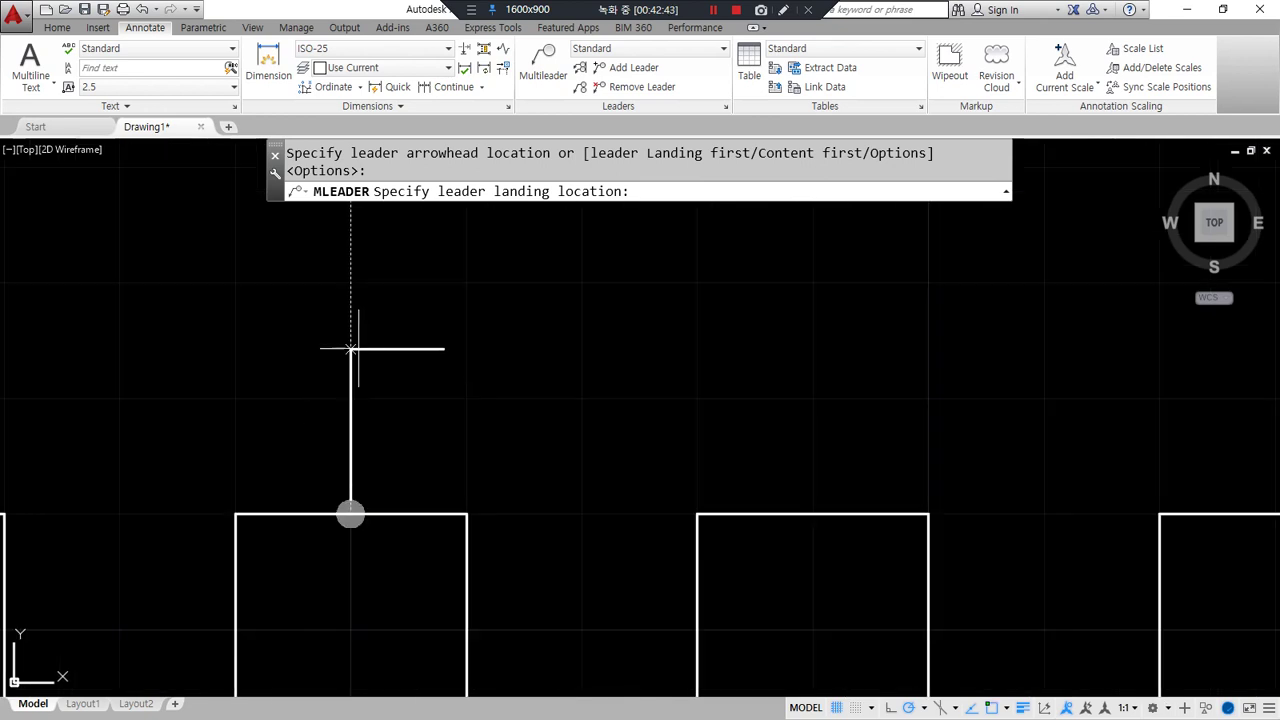
pyautogui.hotkey('ctrl', 'alt', 'd')
pyautogui.moveTo(434, 314)
pyautogui.mouseDown()
pyautogui.moveTo(380, 305)
pyautogui.moveTo(440, 272)
pyautogui.moveTo(410, 322)
pyautogui.moveTo(374, 288)
pyautogui.moveTo(378, 302)
pyautogui.mouseUp()
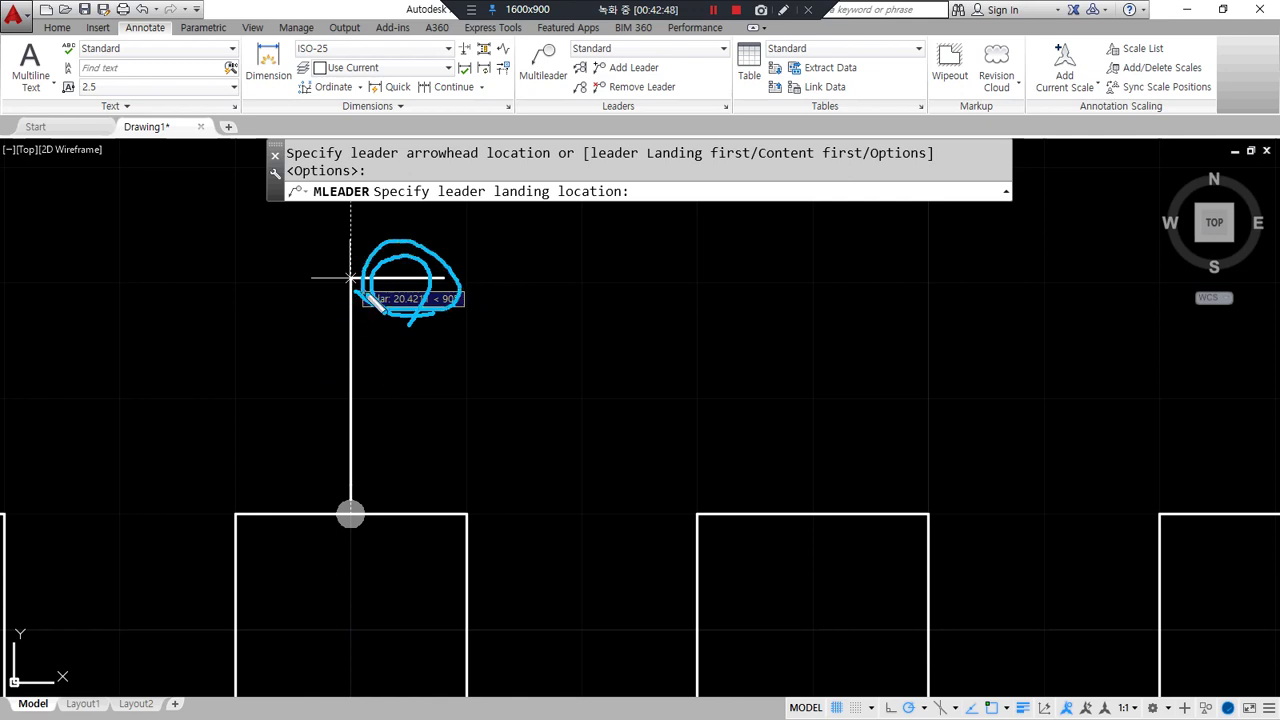
pyautogui.press('Escape')
pyautogui.moveTo(350, 379); pyautogui.dragTo(352, 449, button='middle')
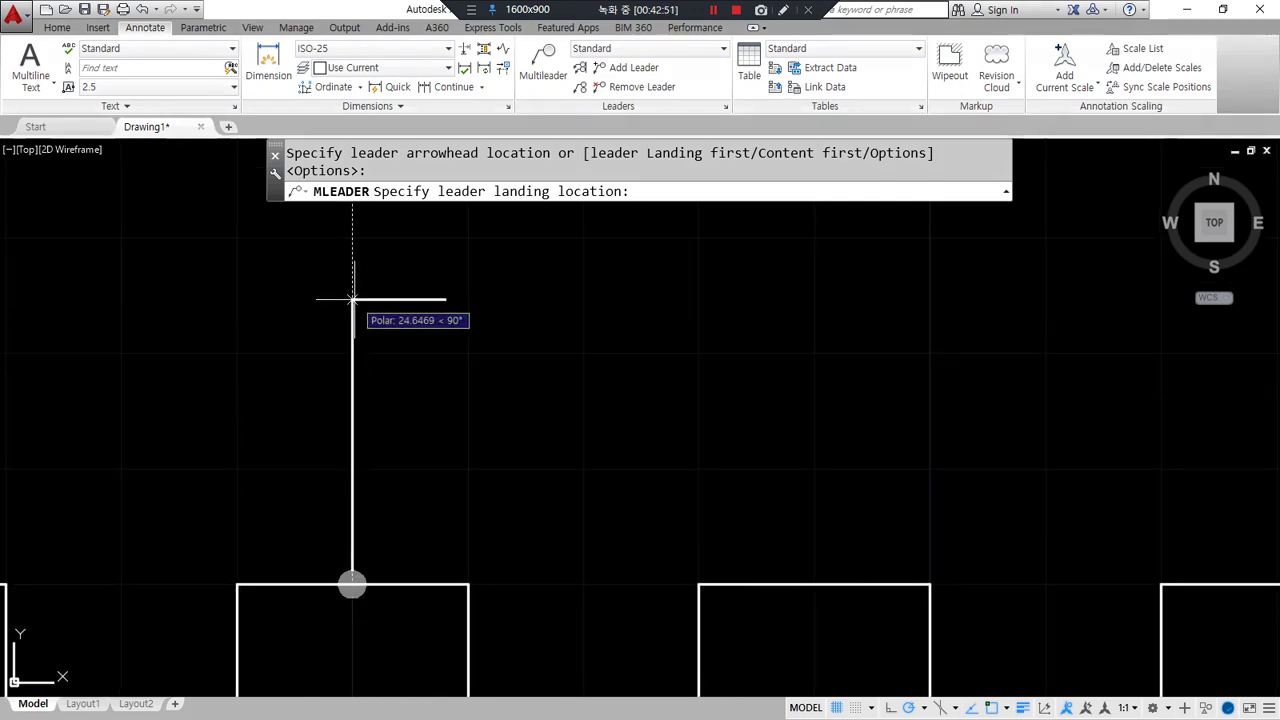
pyautogui.moveTo(364, 612)
pyautogui.mouseDown()
pyautogui.moveTo(318, 576)
pyautogui.moveTo(370, 604)
pyautogui.mouseUp()
pyautogui.moveTo(352, 262)
pyautogui.mouseDown()
pyautogui.moveTo(368, 288)
pyautogui.moveTo(430, 304)
pyautogui.moveTo(443, 279)
pyautogui.mouseUp()
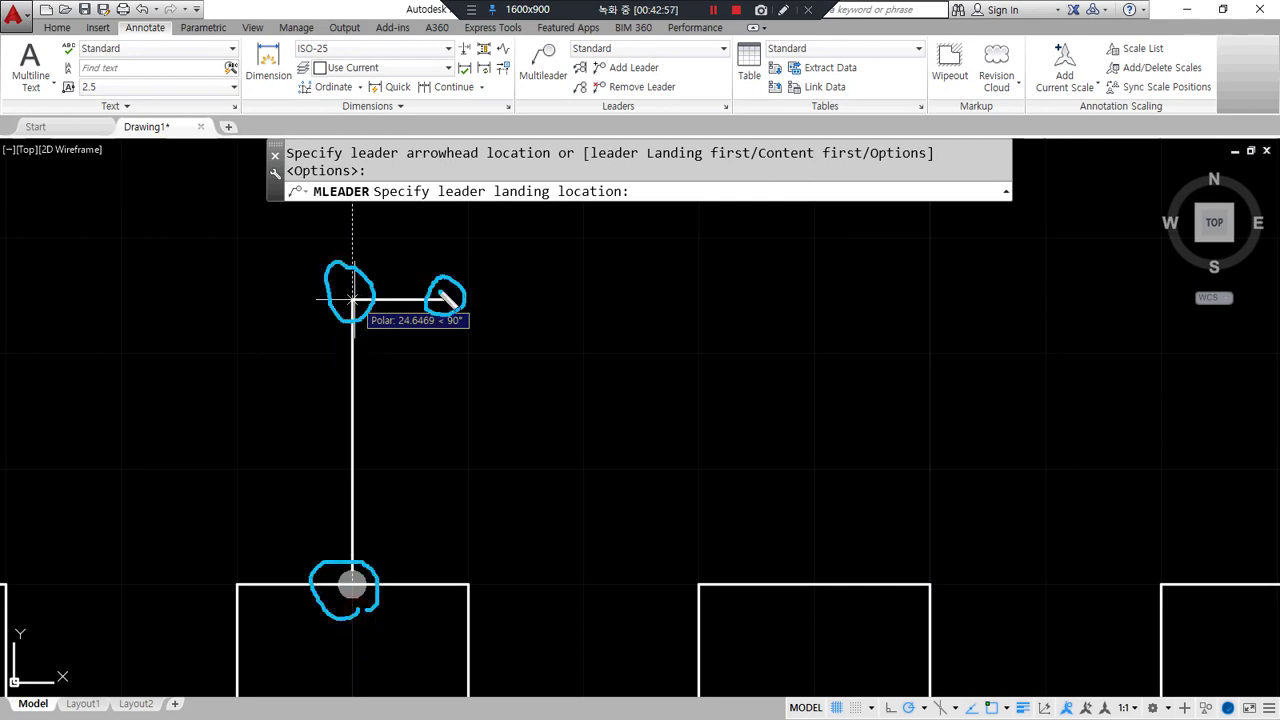
pyautogui.press('Escape')
pyautogui.moveTo(473, 330)
pyautogui.mouseDown()
pyautogui.moveTo(405, 295)
pyautogui.moveTo(486, 337)
pyautogui.moveTo(461, 346)
pyautogui.mouseUp()
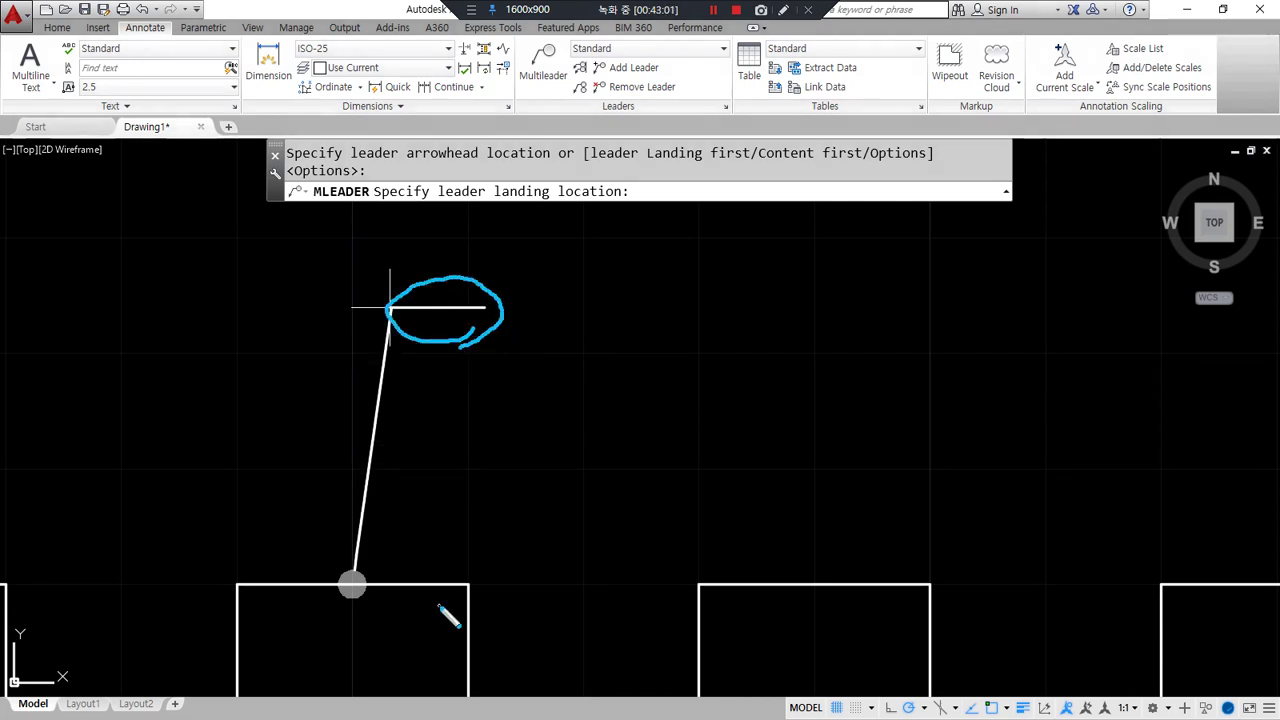
pyautogui.press('Escape')
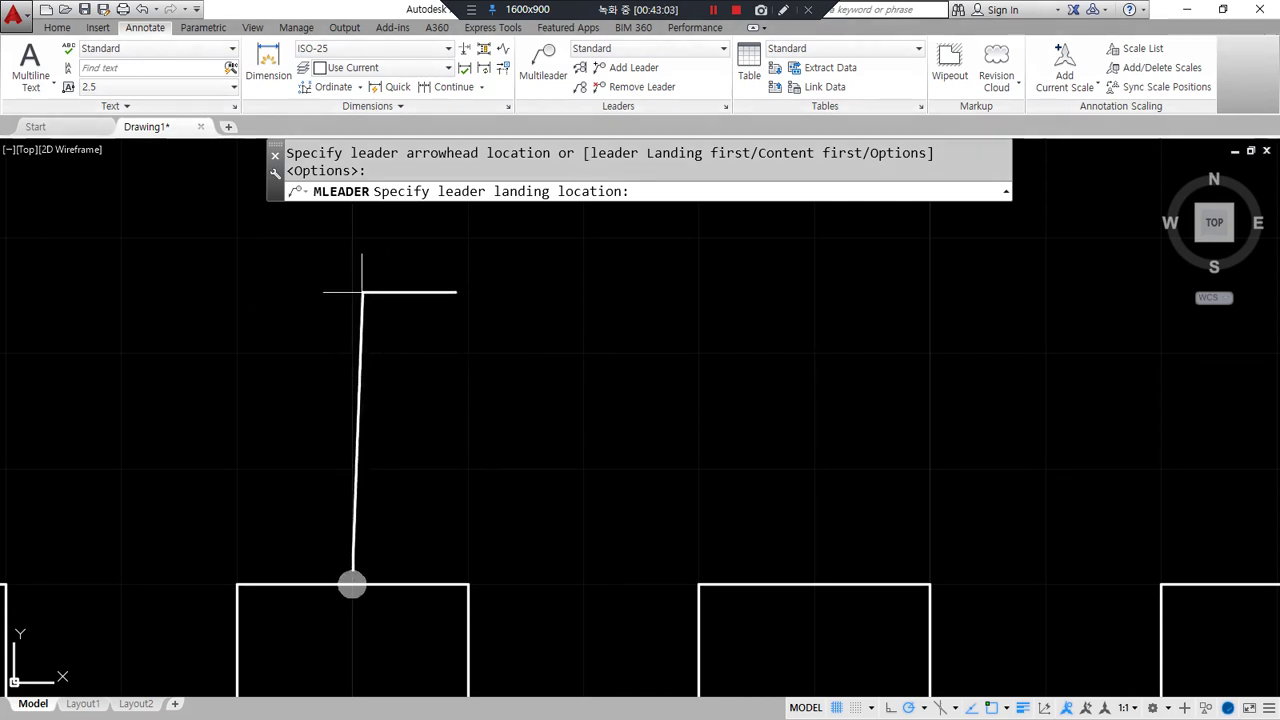
pyautogui.click(353, 295)
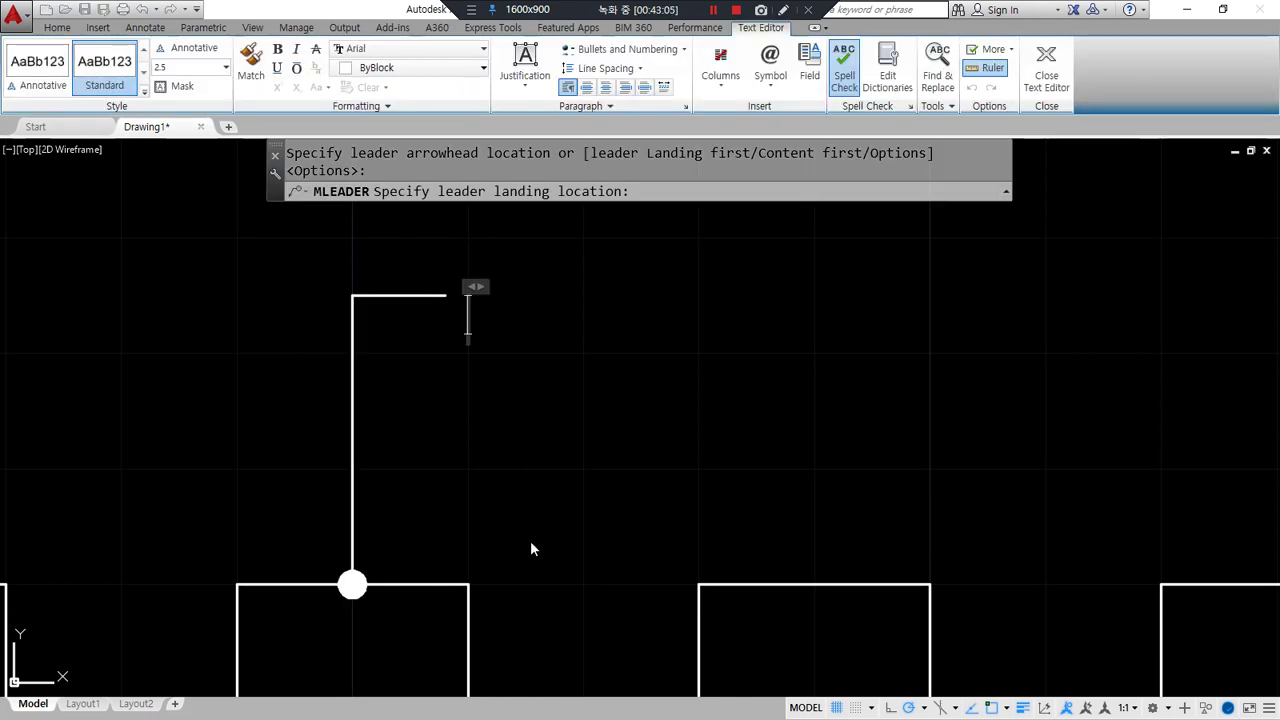
# Enter "THK150 철근콘크리트" as the multileader's text and finish the text editing
pyautogui.write('THK')
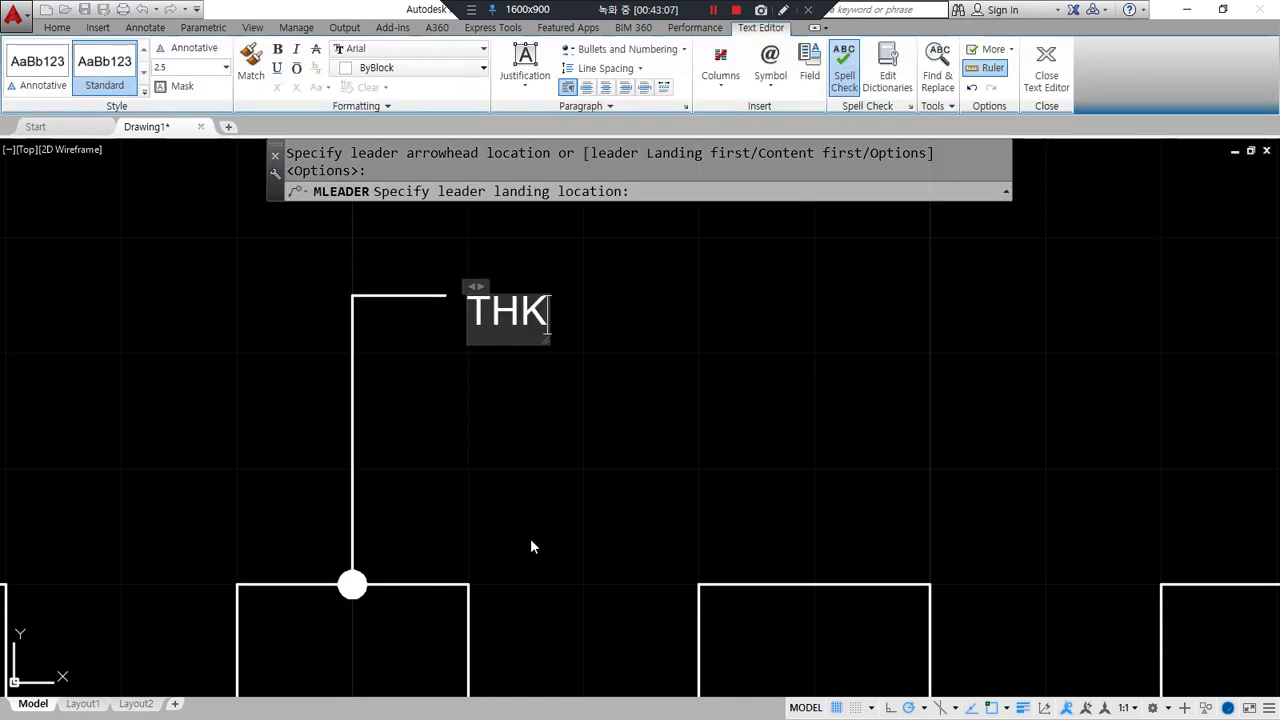
pyautogui.write('150')
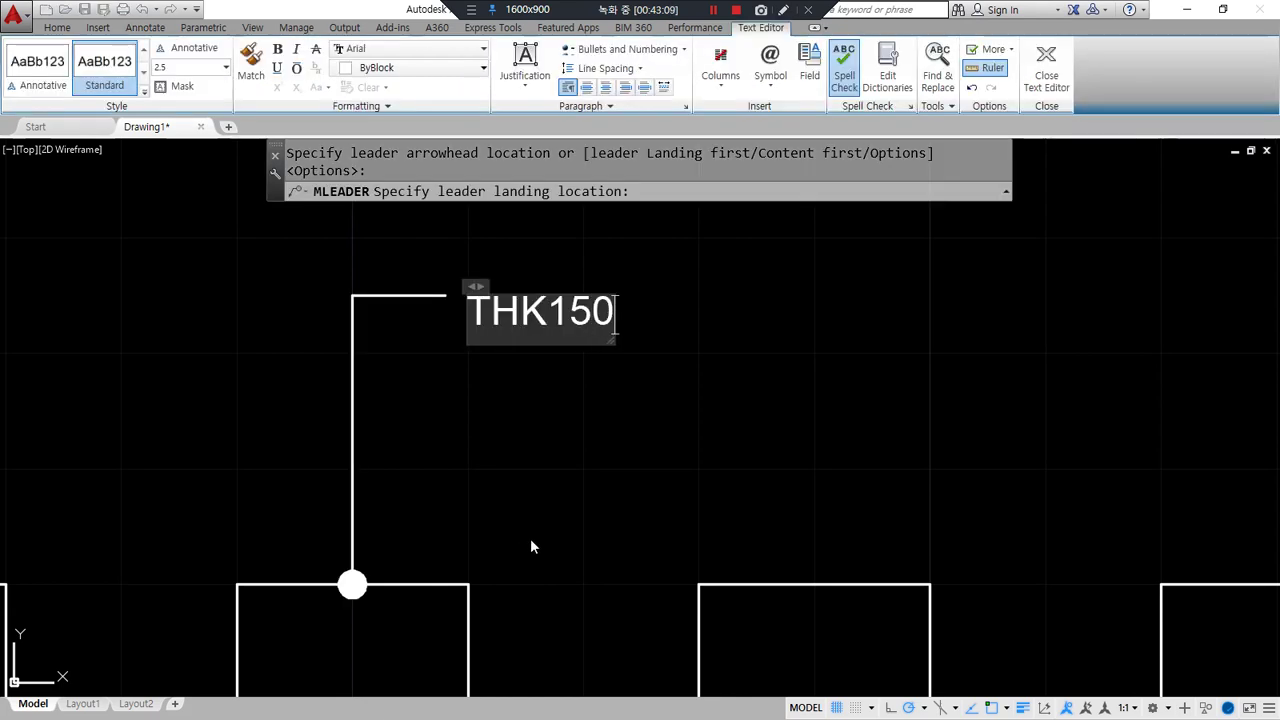
pyautogui.write(' 철근')
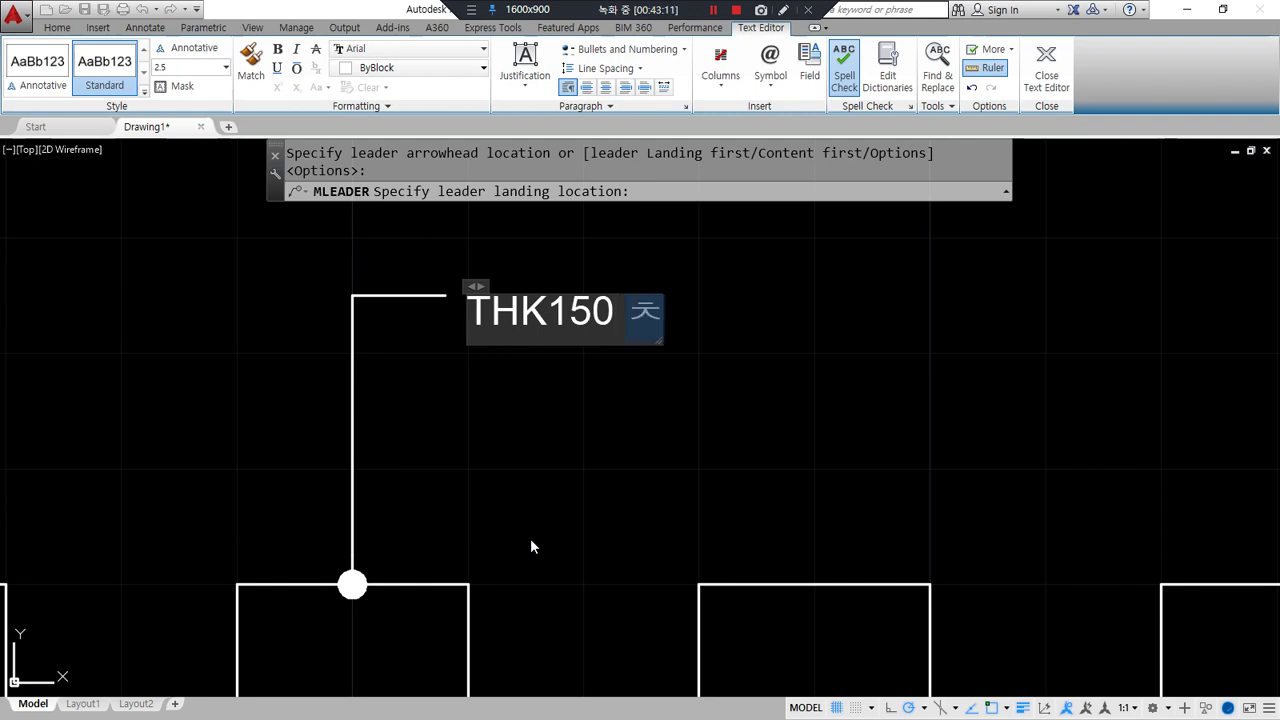
pyautogui.write('콘크리트')
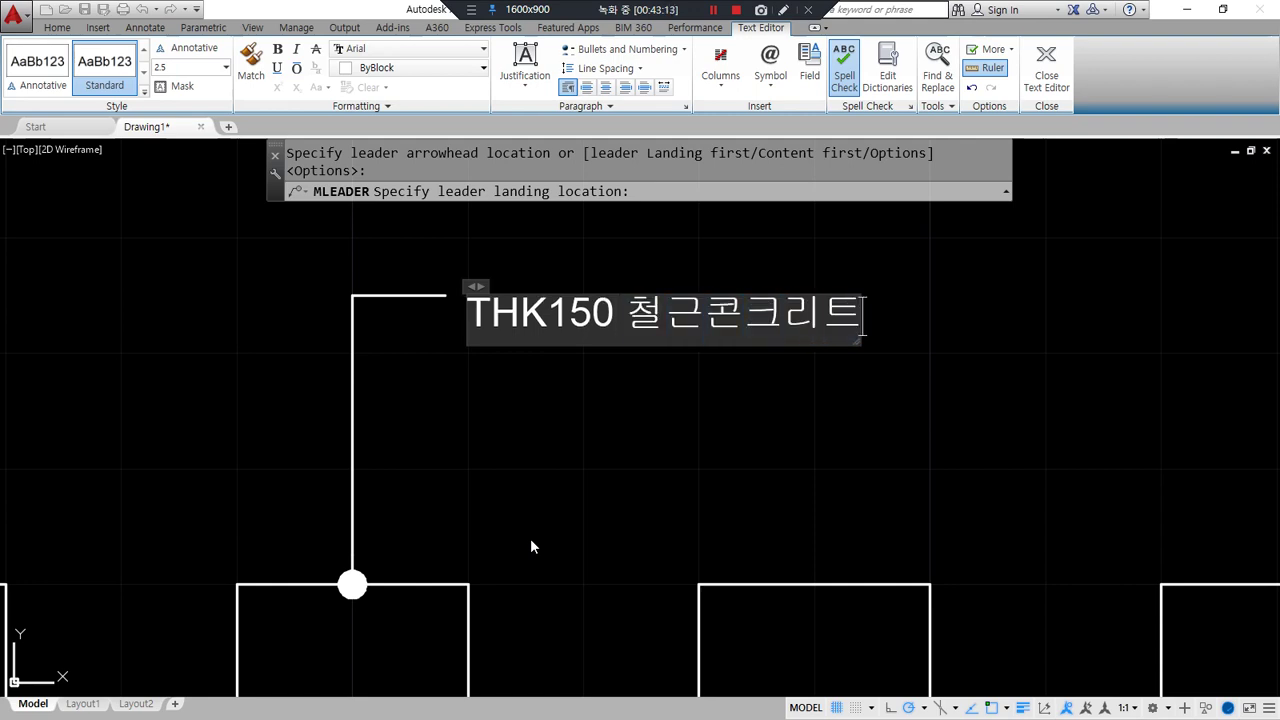
pyautogui.click(530, 538)
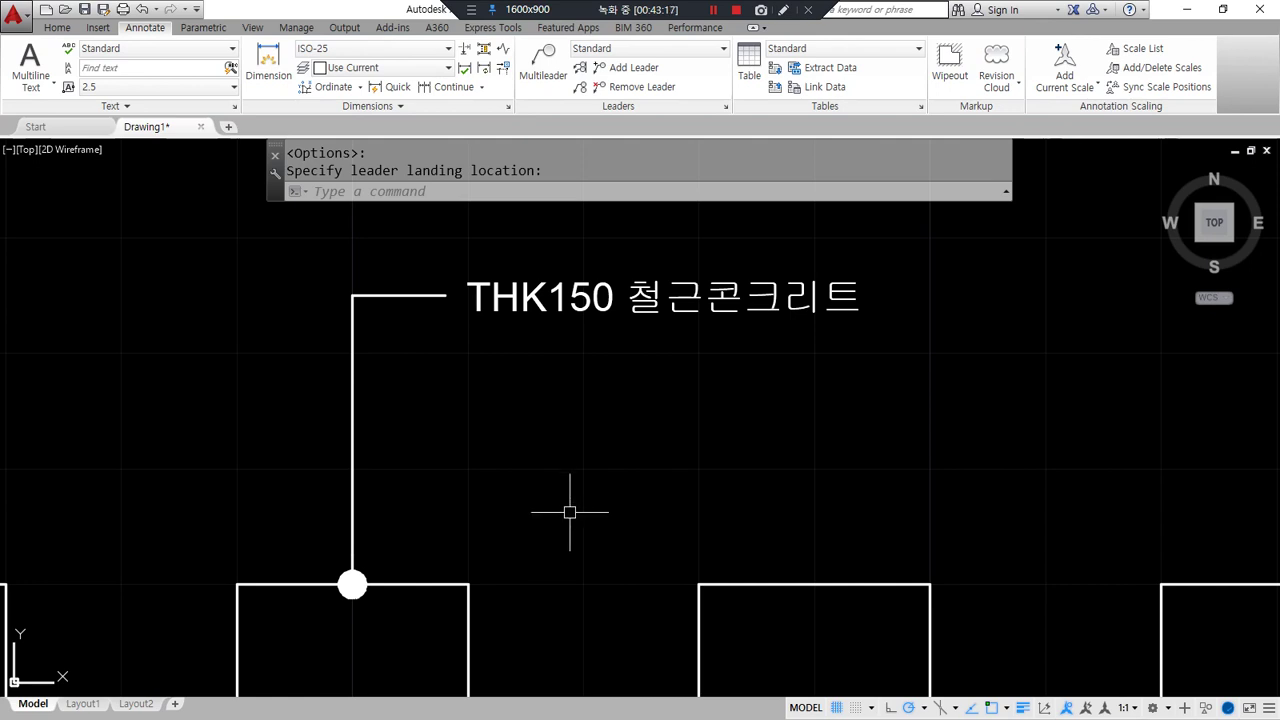
pyautogui.moveTo(820, 344); pyautogui.dragTo(743, 344, button='middle')
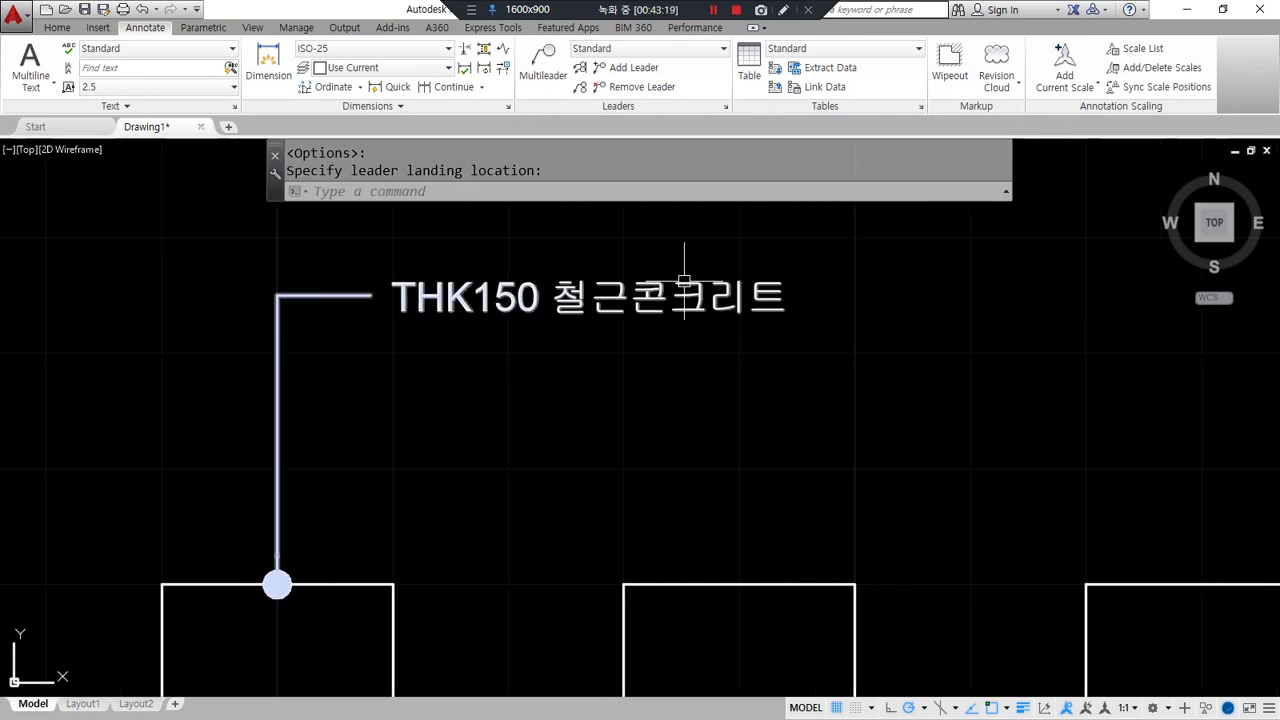
# Modify the Standard multileader style so that its leader type is Spline
pyautogui.click(725, 107)
pyautogui.click(776, 347)
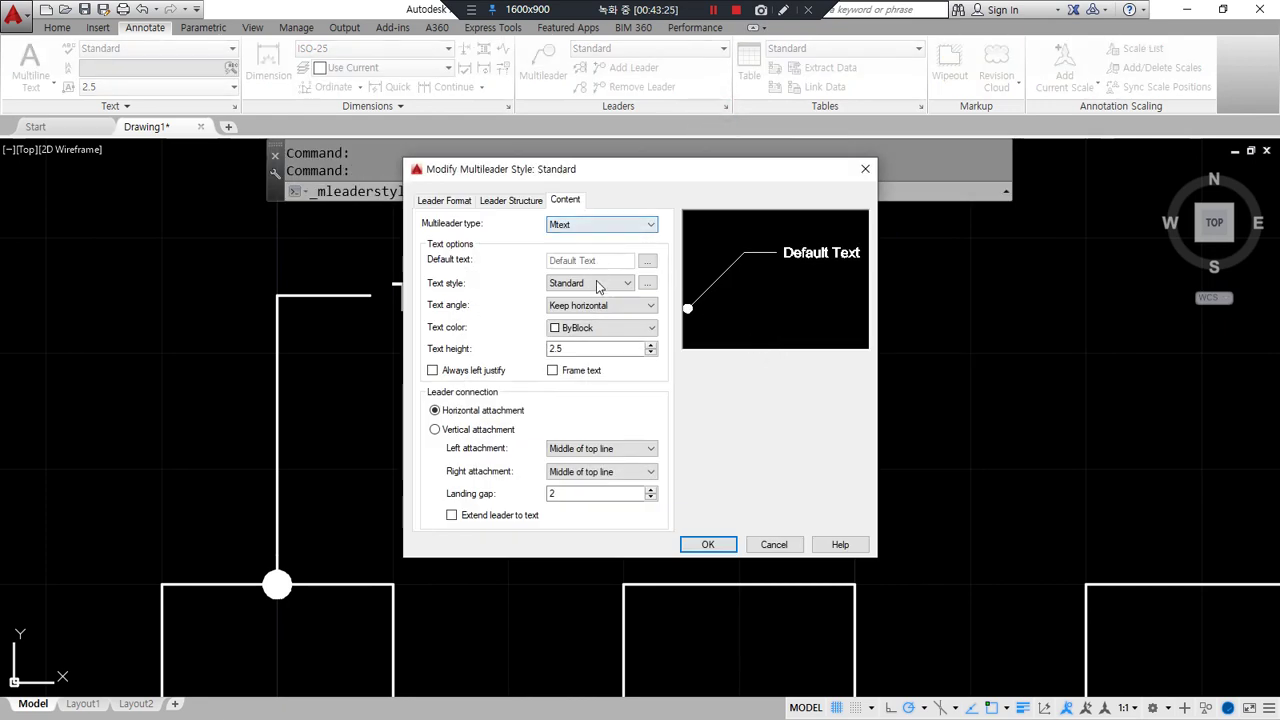
pyautogui.click(446, 201)
pyautogui.click(578, 238)
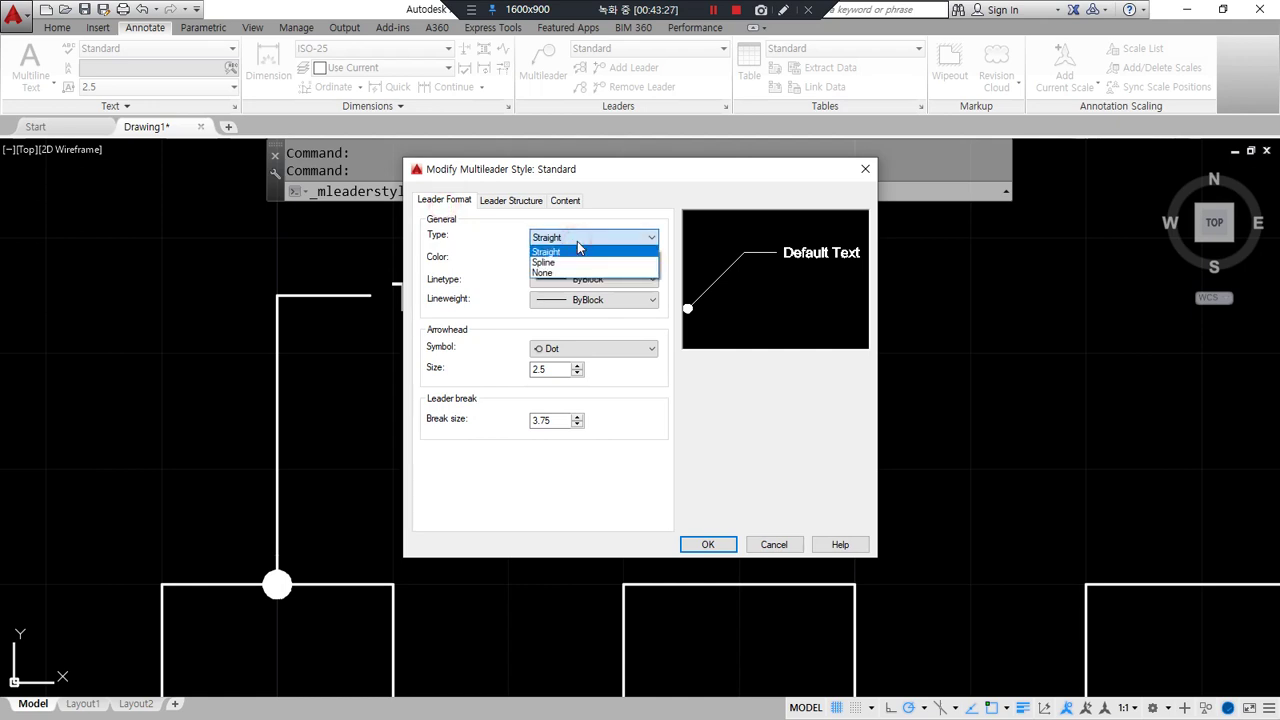
pyautogui.click(576, 263)
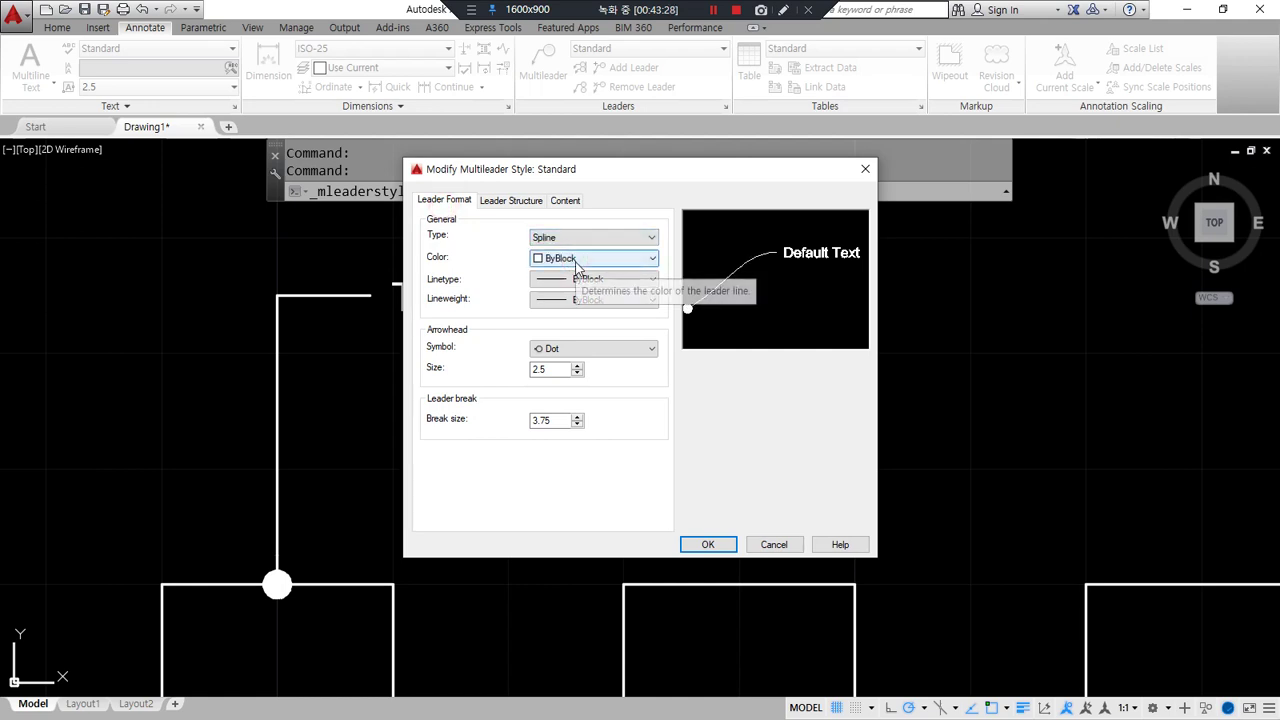
pyautogui.moveTo(820, 278); pyautogui.dragTo(741, 346)
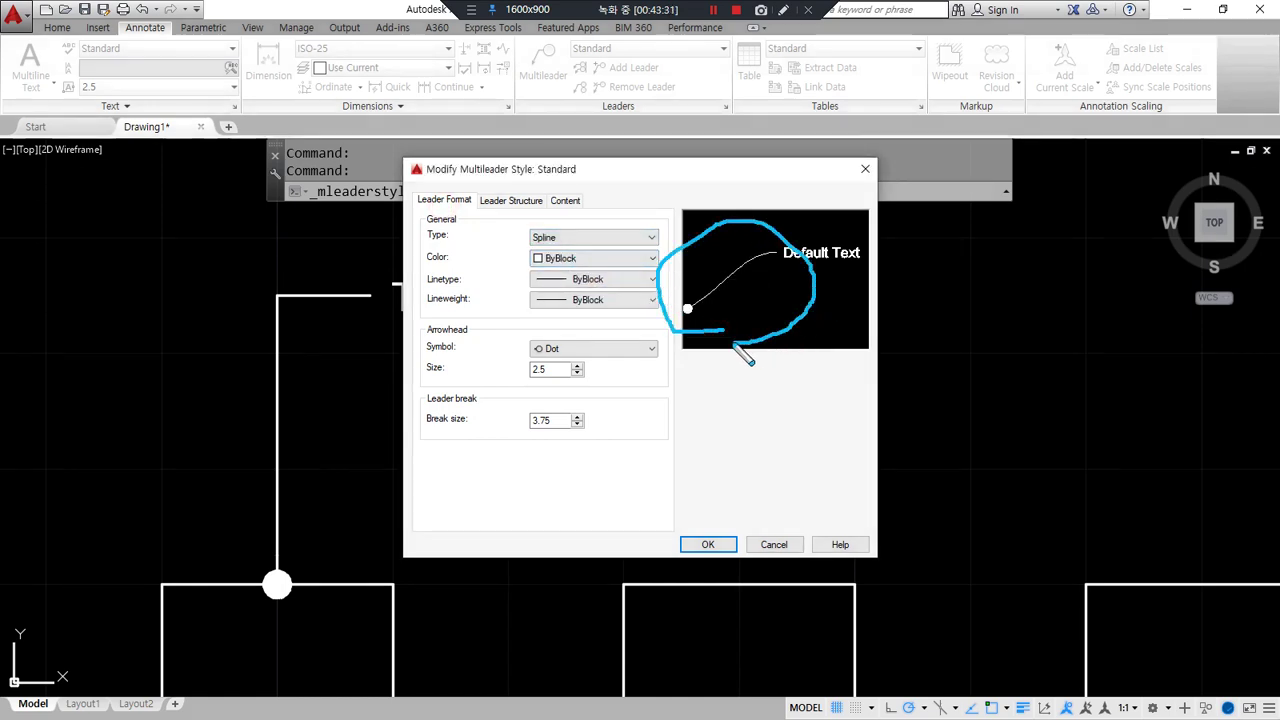
# Set the style's maximum leader points to 4, accept the changes and close the Multileader Style Manager
pyautogui.click(510, 200)
pyautogui.click(650, 233)
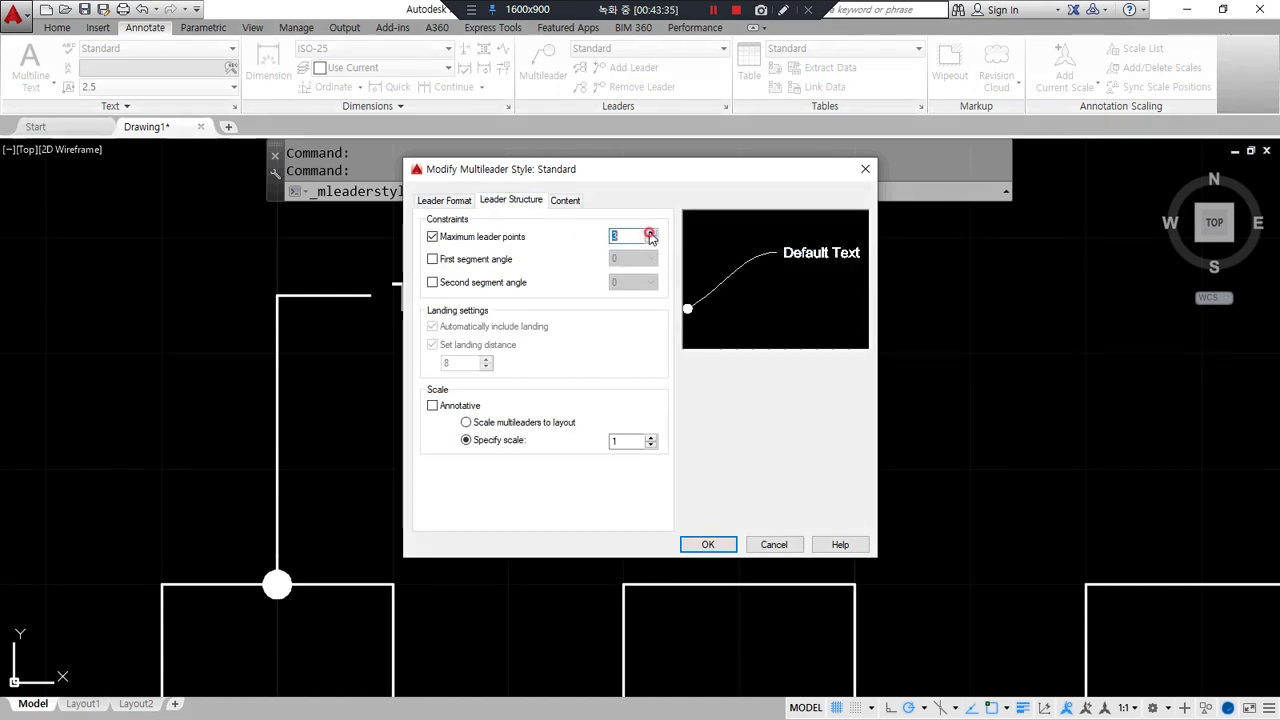
pyautogui.moveTo(417, 259); pyautogui.dragTo(692, 262)
pyautogui.click(650, 233)
pyautogui.click(708, 545)
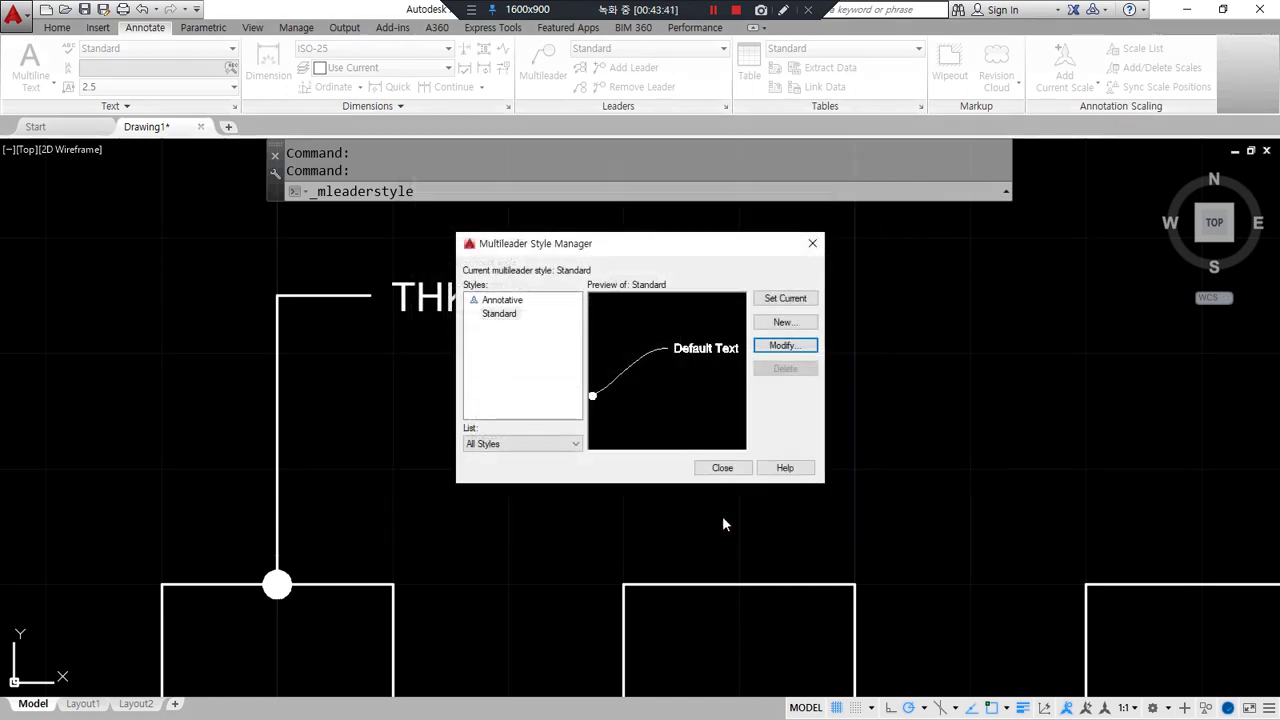
pyautogui.click(723, 466)
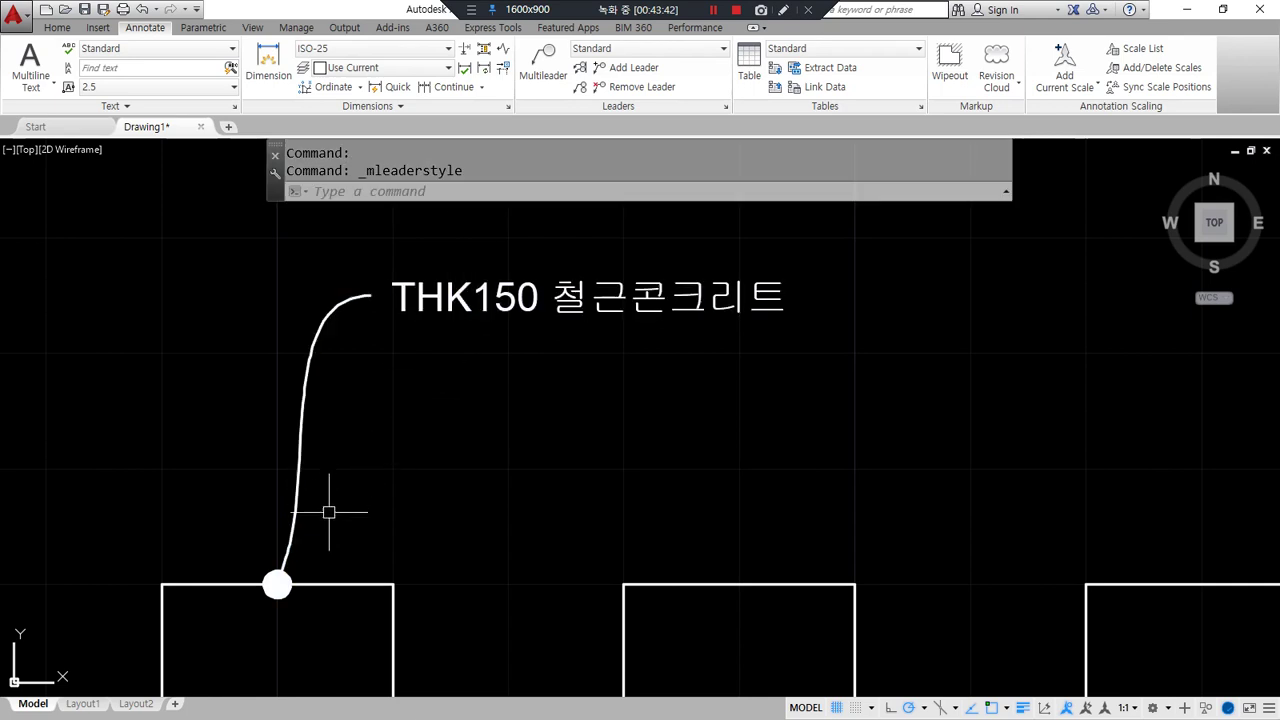
# Draw a wavy four-point multileader from the midpoint of the third top-row square's upper edge to a landing up and to its right
pyautogui.click(543, 76)
pyautogui.click(738, 584)
pyautogui.click(895, 386)
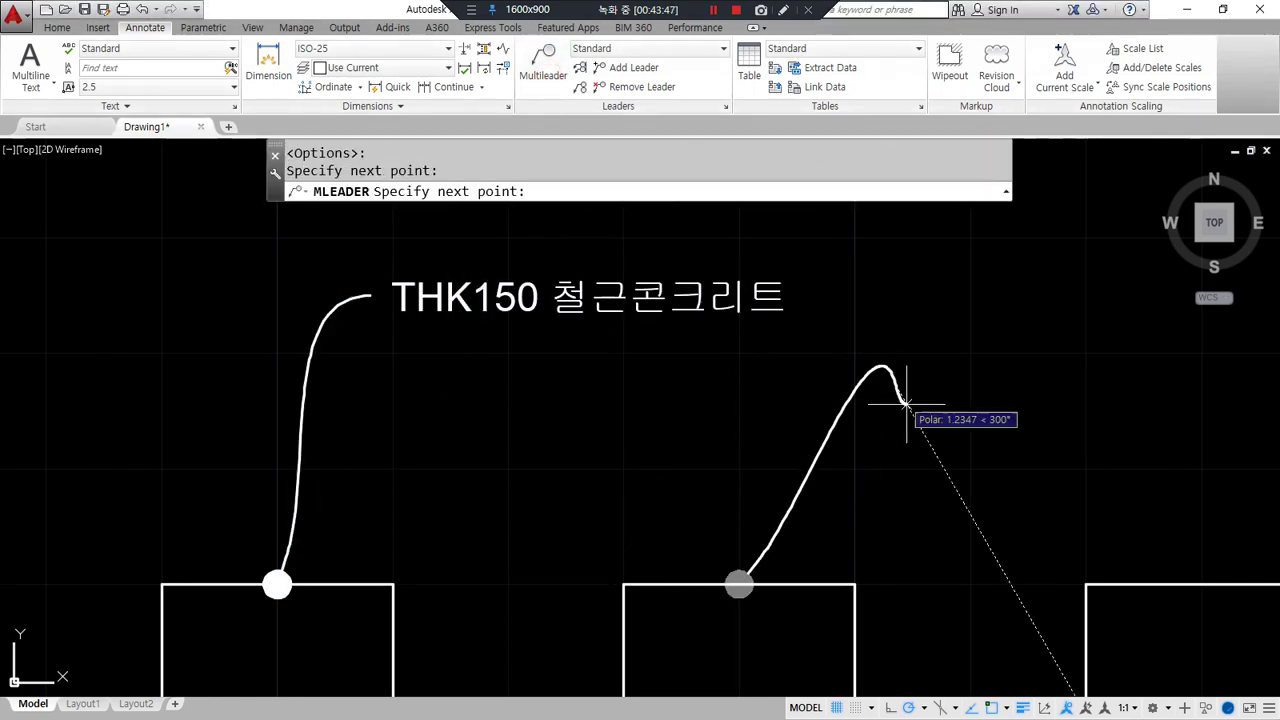
pyautogui.click(983, 458)
pyautogui.click(1100, 326)
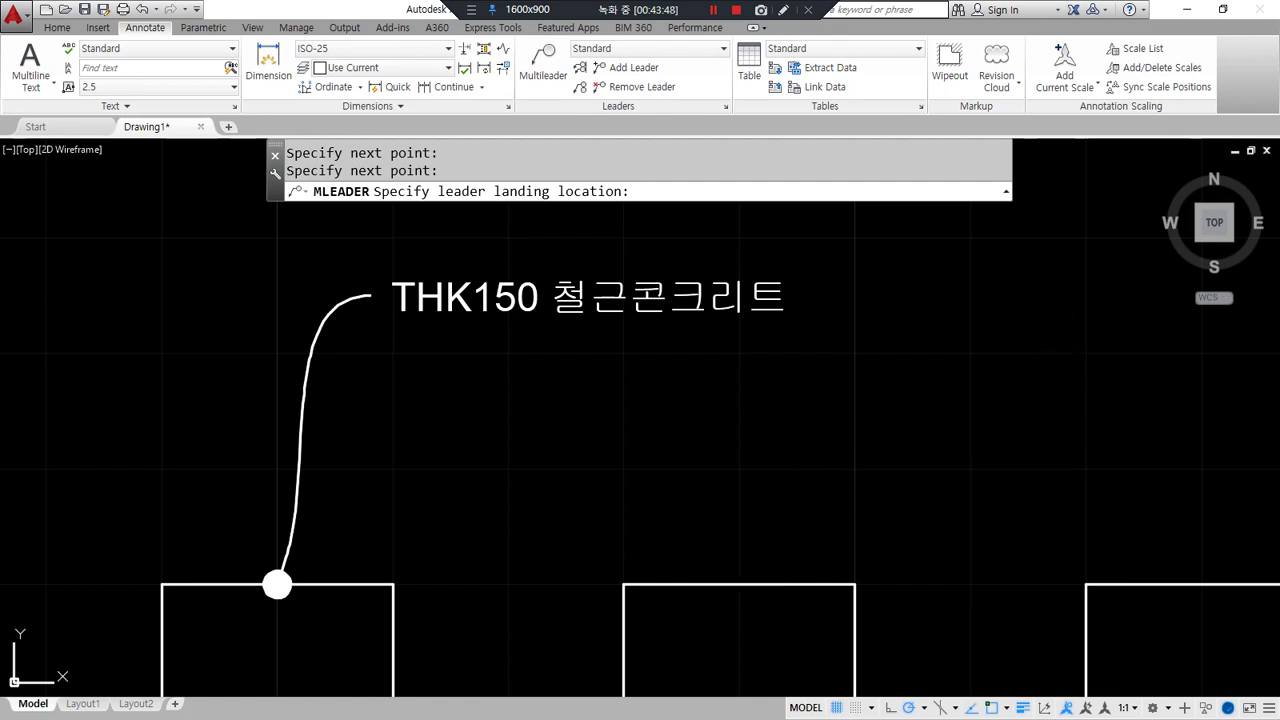
pyautogui.moveTo(562, 547)
pyautogui.mouseDown()
pyautogui.moveTo(742, 362)
pyautogui.moveTo(982, 332)
pyautogui.mouseUp()
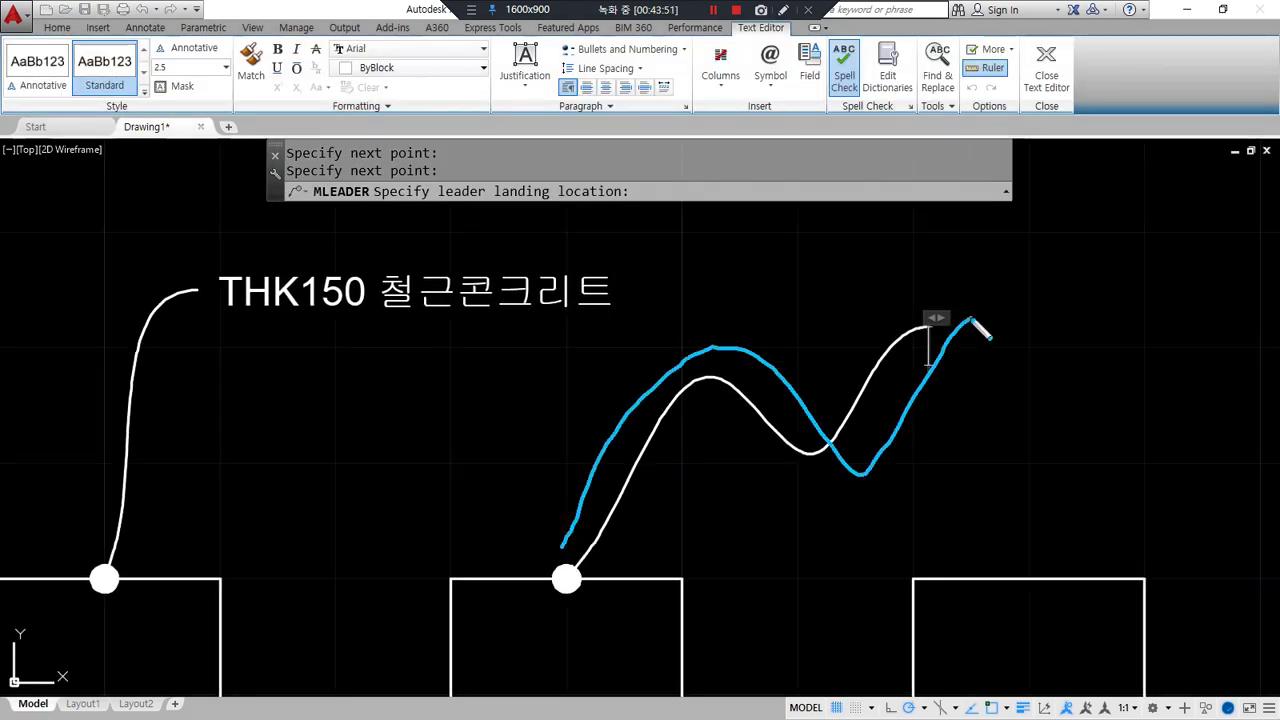
# Enter "THK 150 철근콘크리트" as the wavy multileader's text and finish the text editing
pyautogui.write('THK')
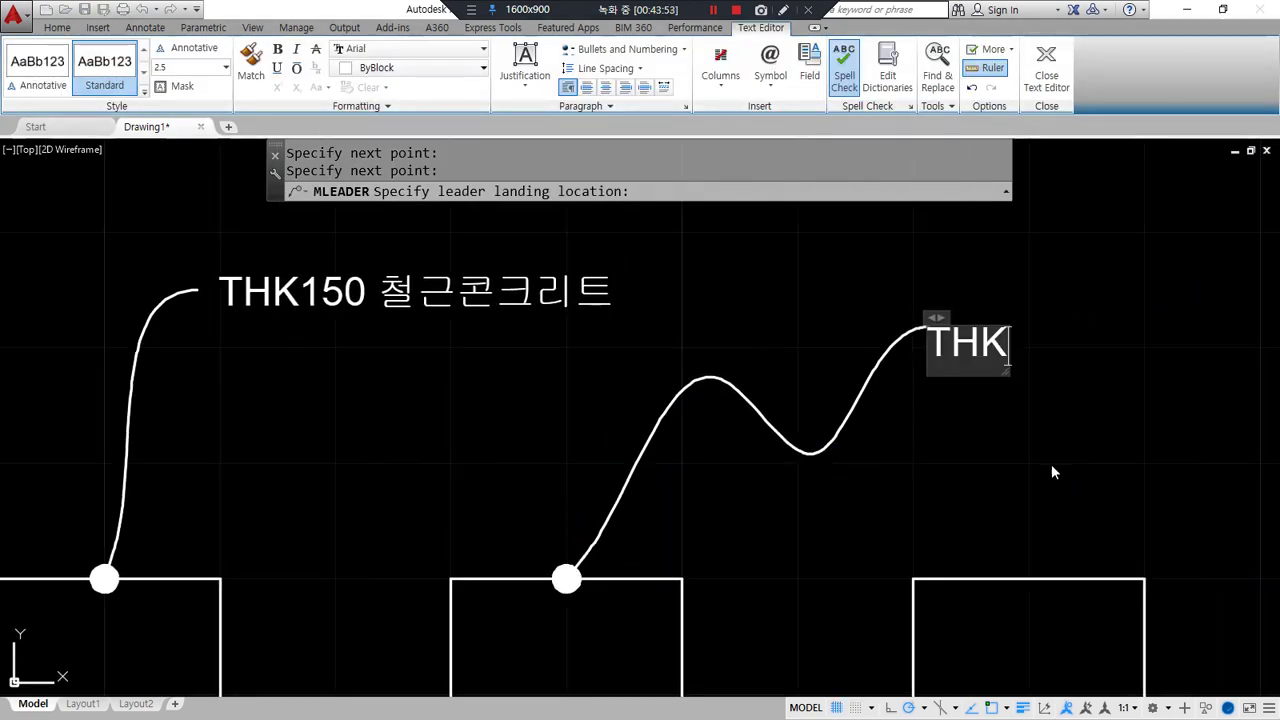
pyautogui.write(' 15-')
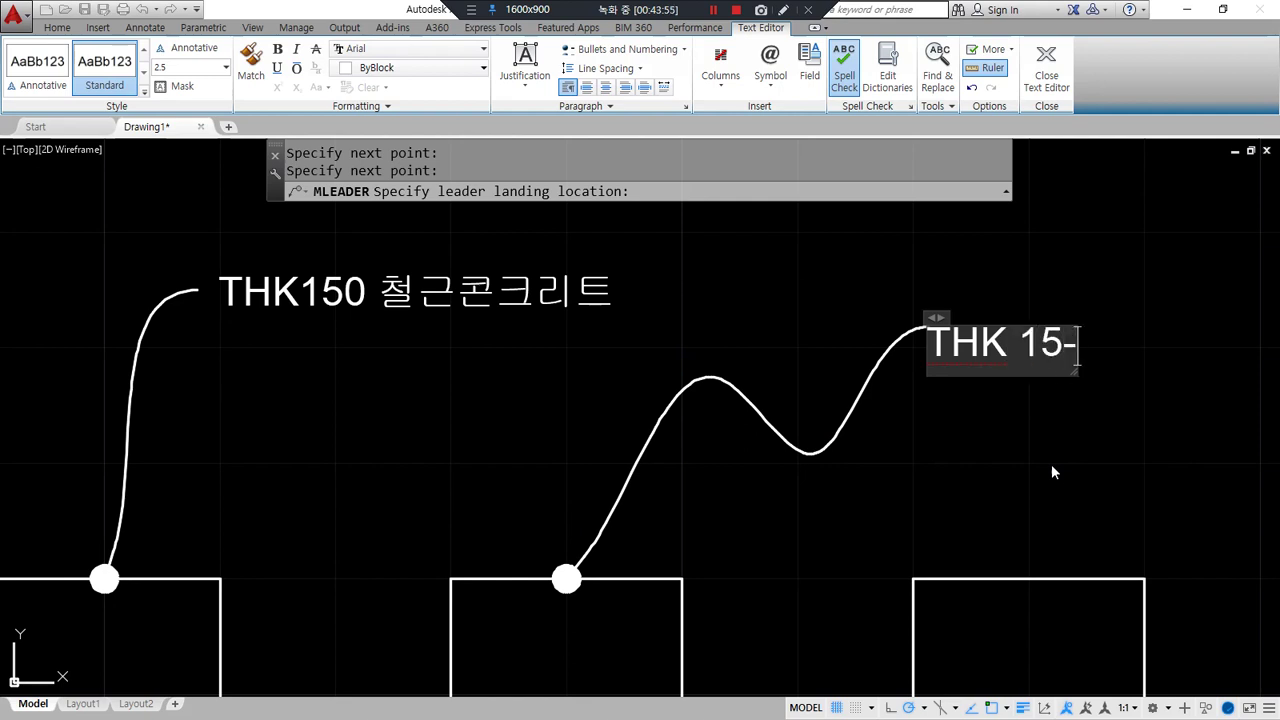
pyautogui.press('BackSpace')
pyautogui.write('0 ')
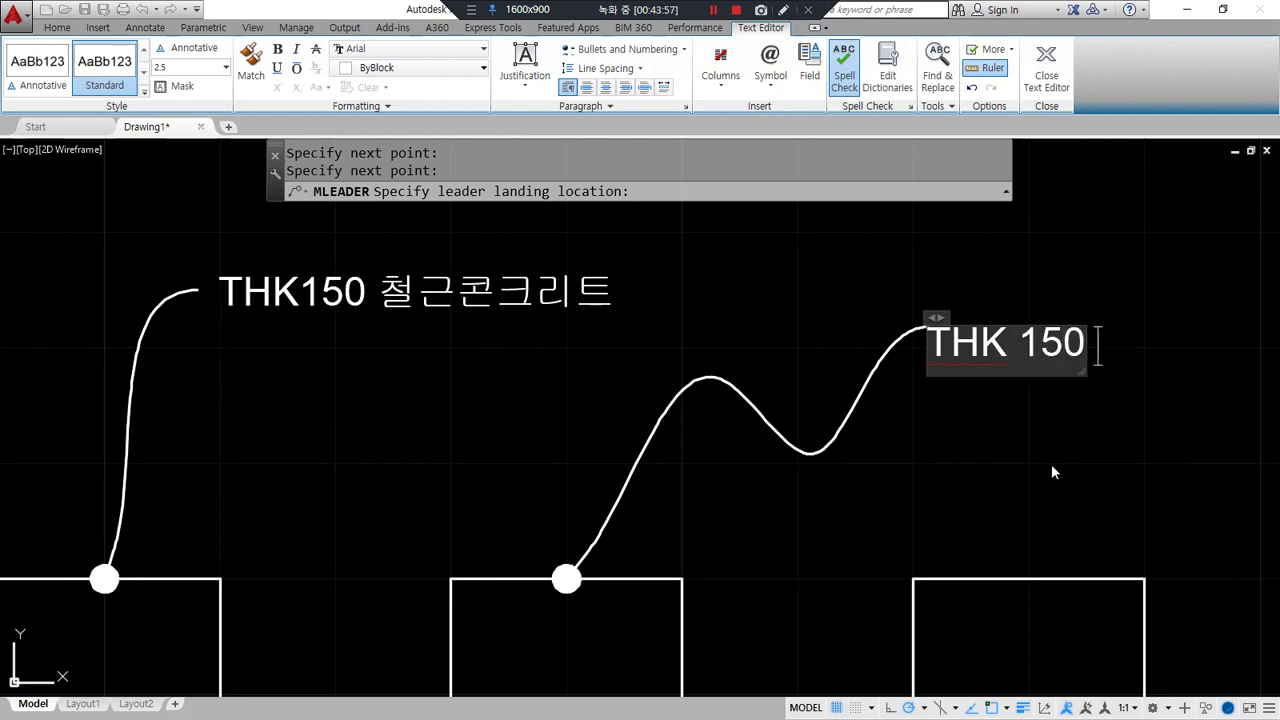
pyautogui.write('철근콘크리트')
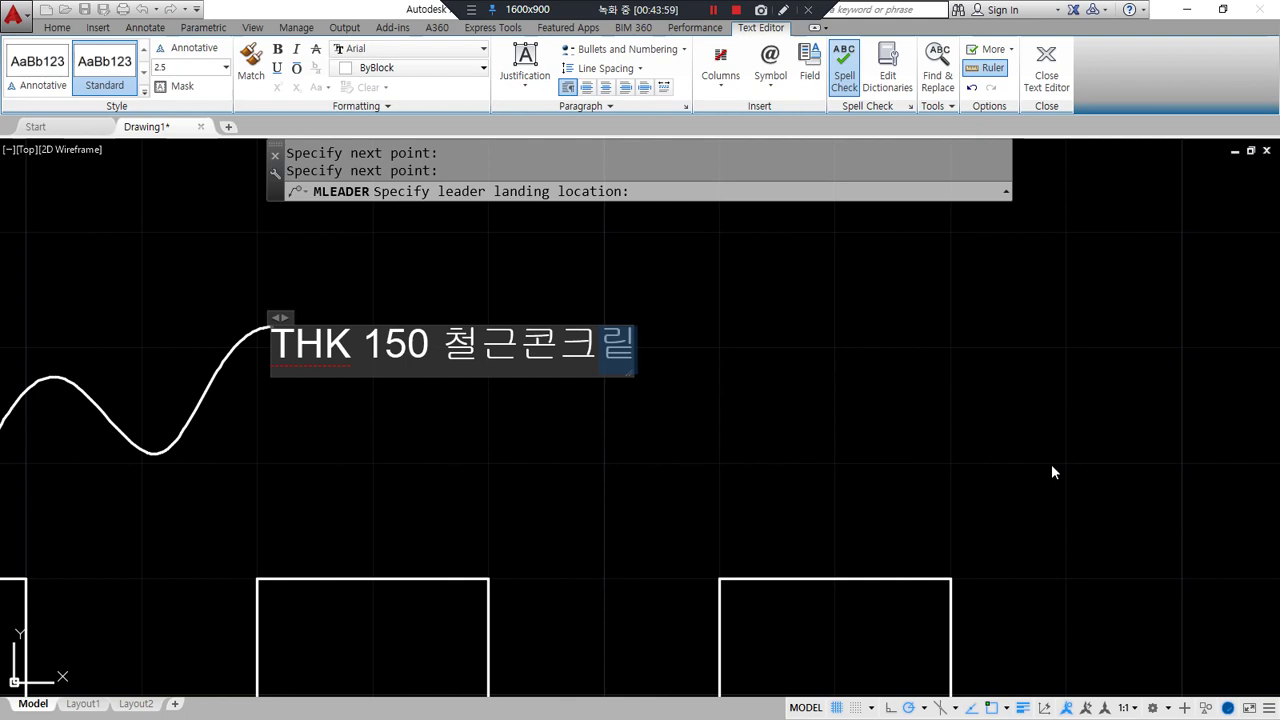
pyautogui.click(1051, 464)
pyautogui.scroll(-2, 480, 388)
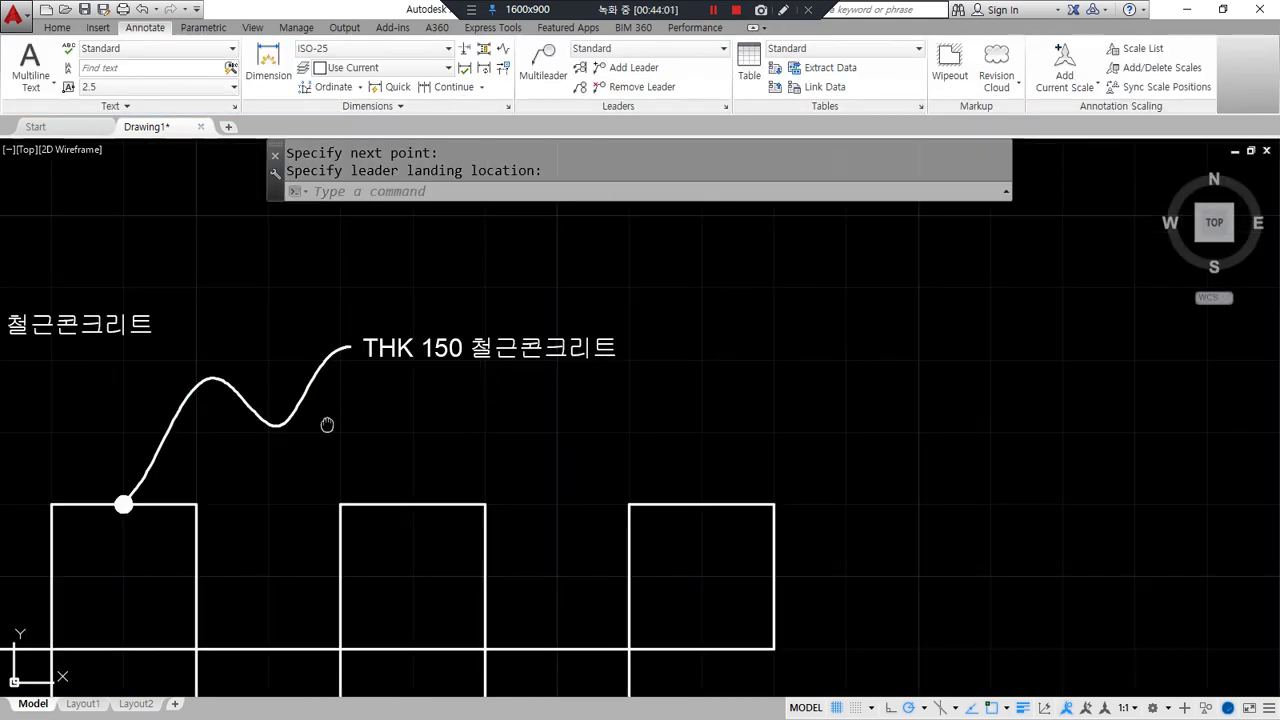
pyautogui.moveTo(322, 425); pyautogui.dragTo(866, 442, button='middle')
pyautogui.moveTo(803, 618)
pyautogui.mouseDown()
pyautogui.moveTo(663, 626)
pyautogui.moveTo(1019, 453)
pyautogui.moveTo(762, 572)
pyautogui.mouseUp()
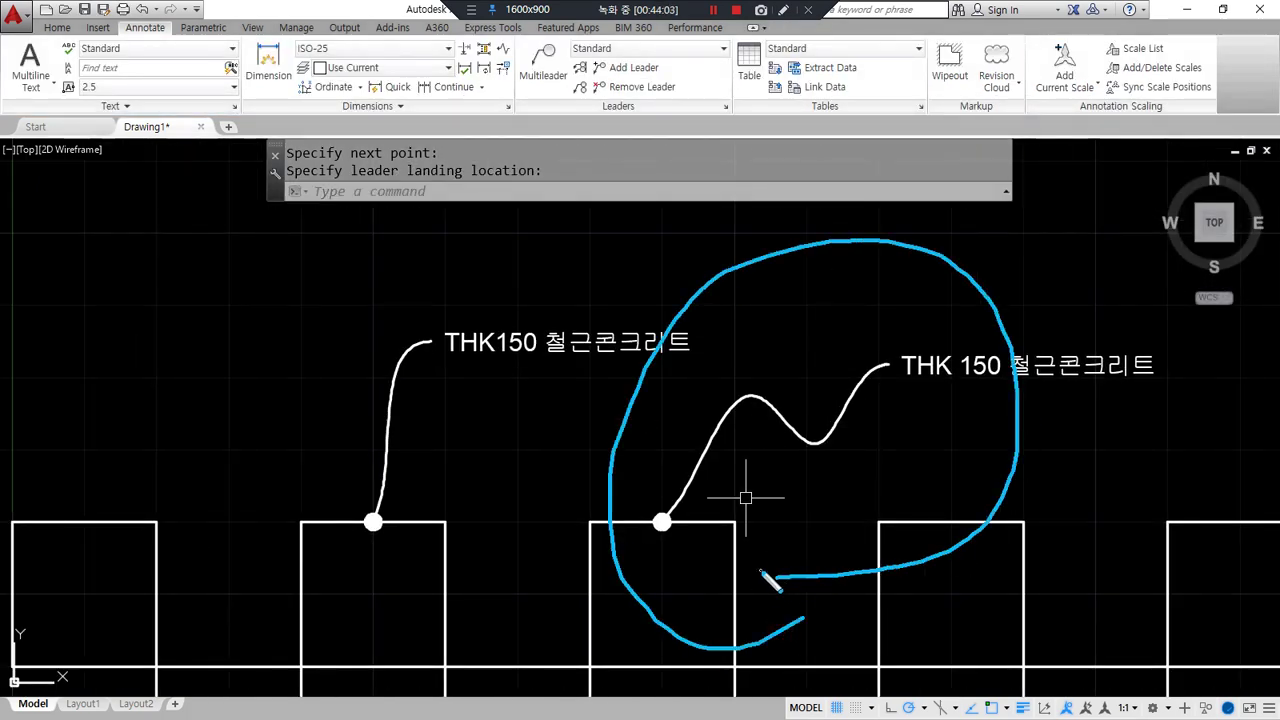
pyautogui.press('Escape')
# Modify the Standard multileader style so that its maximum leader points is 3
pyautogui.click(729, 109)
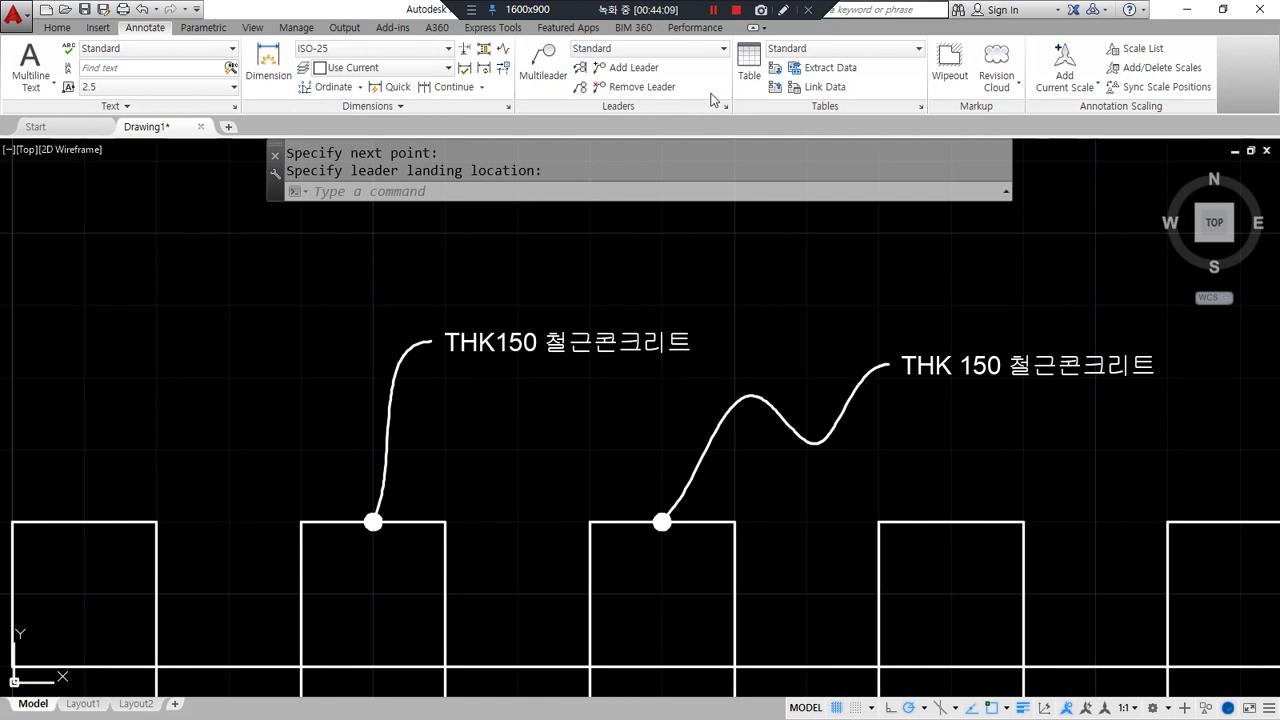
pyautogui.click(726, 111)
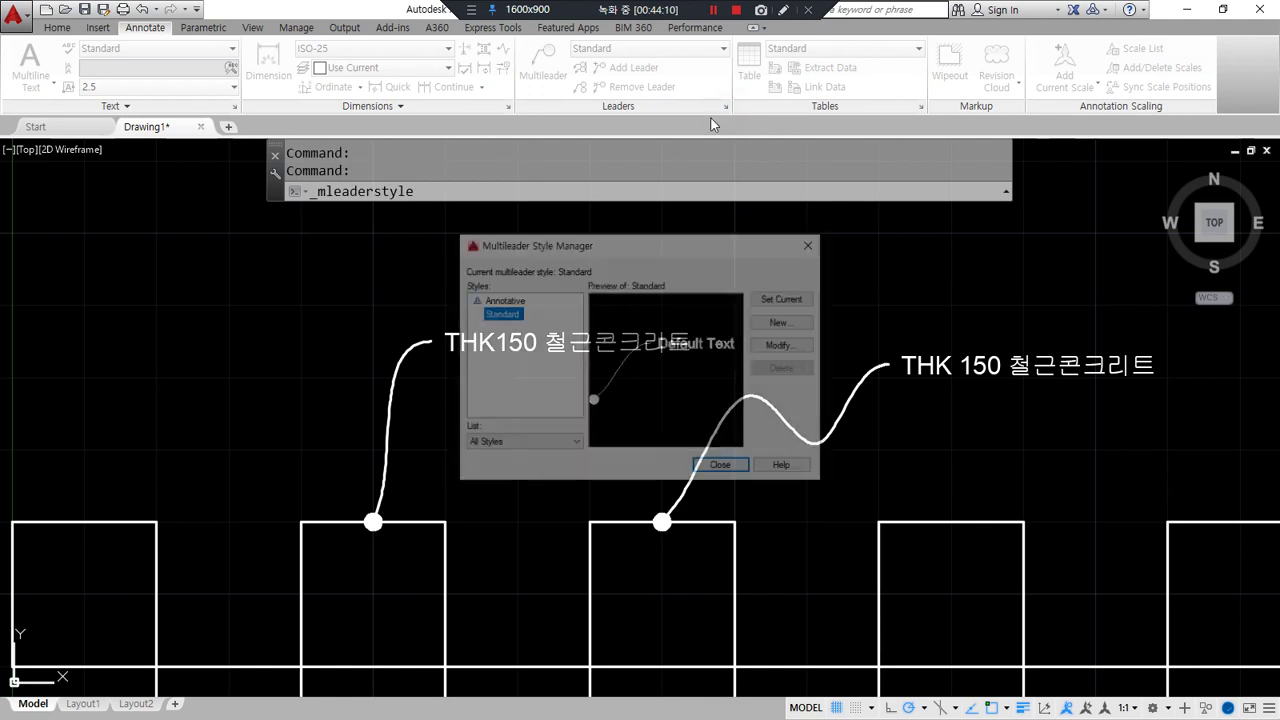
pyautogui.click(784, 345)
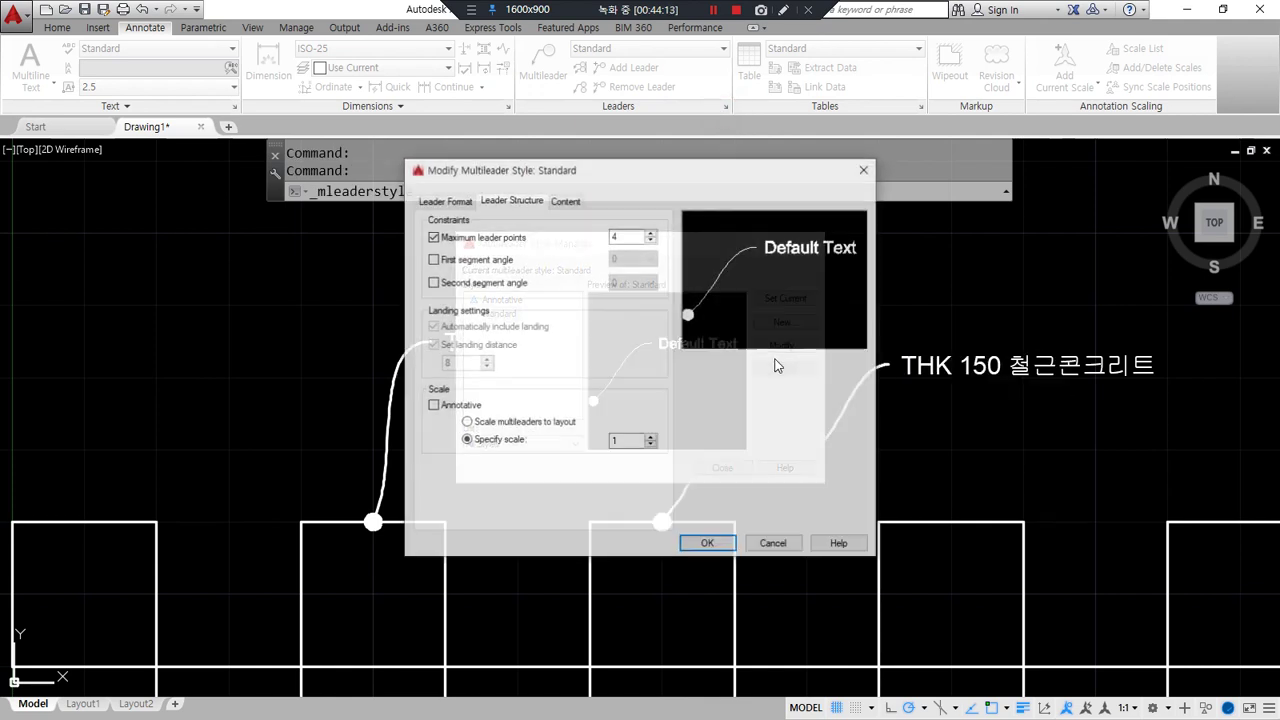
pyautogui.click(650, 240)
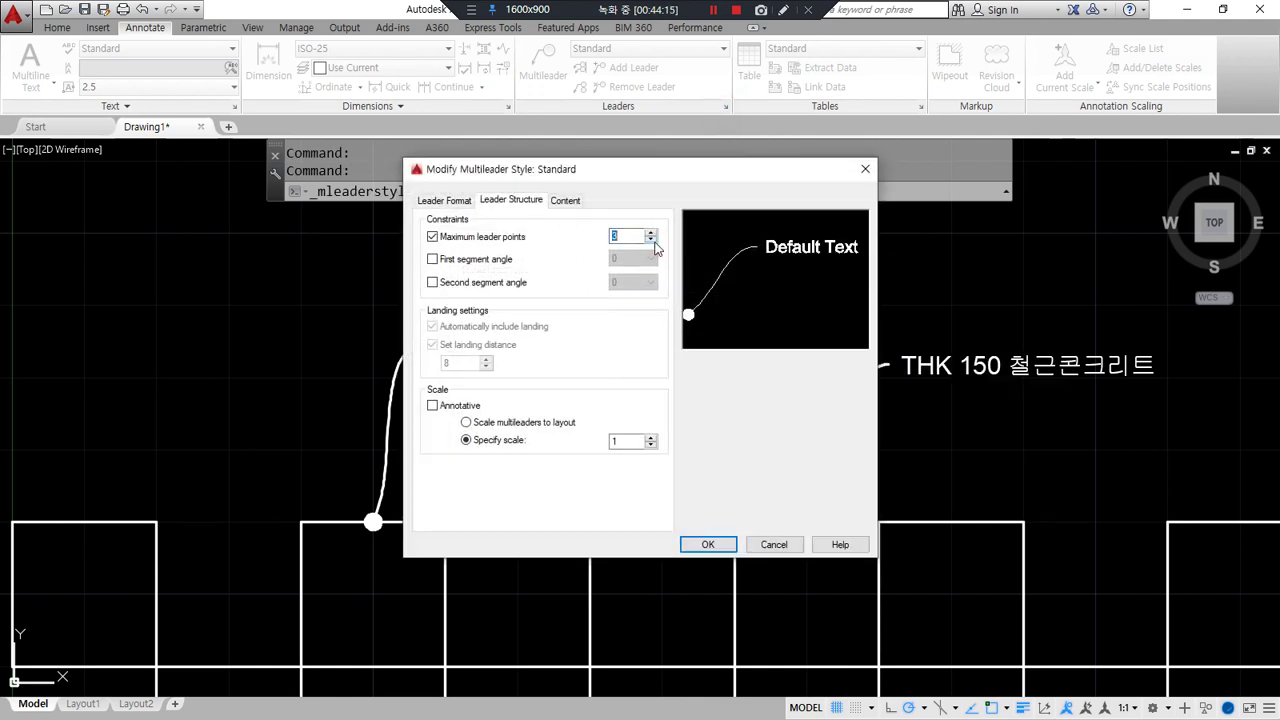
# Set the style's leader type to Straight, accept the changes and close the Multileader Style Manager
pyautogui.click(445, 201)
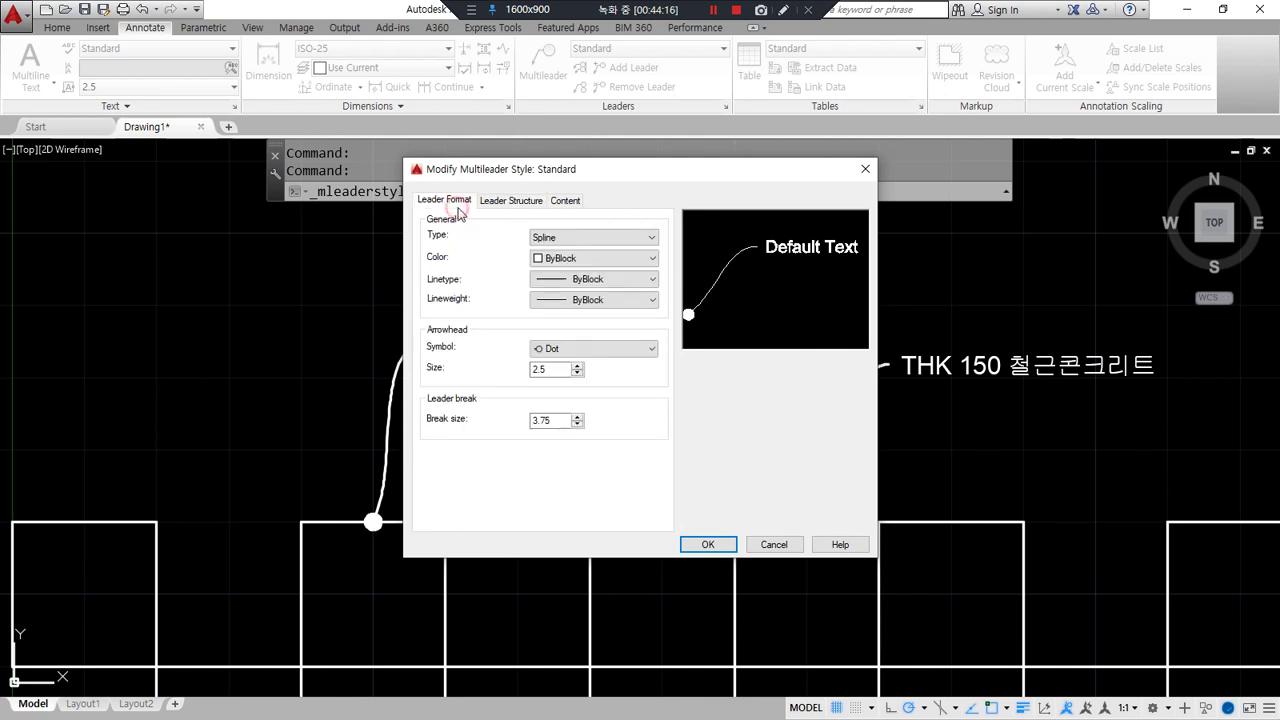
pyautogui.click(651, 240)
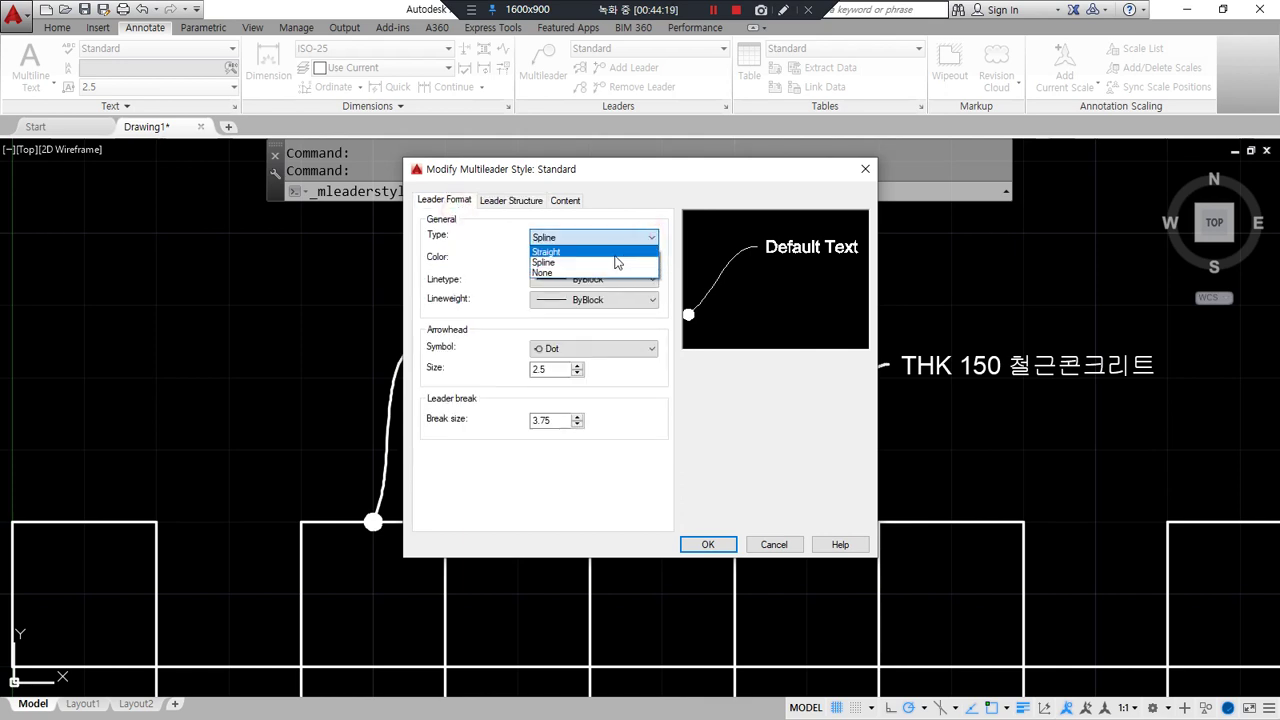
pyautogui.click(614, 252)
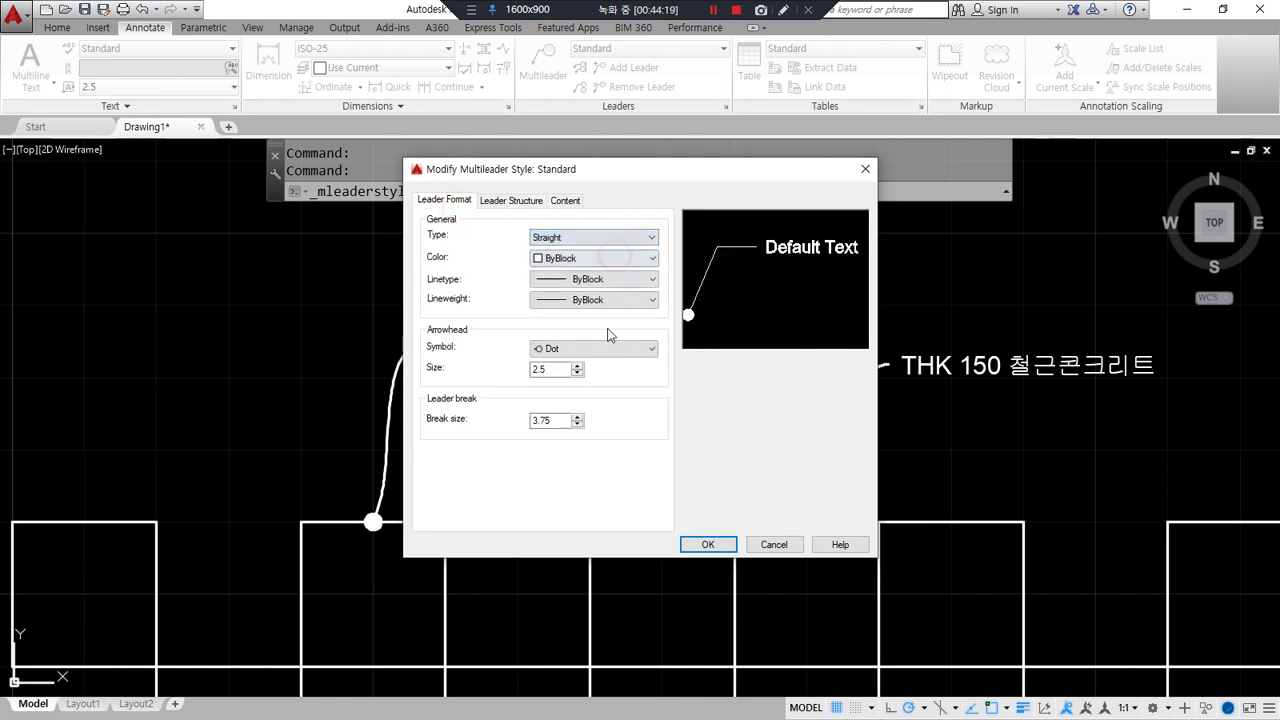
pyautogui.click(692, 544)
pyautogui.click(720, 468)
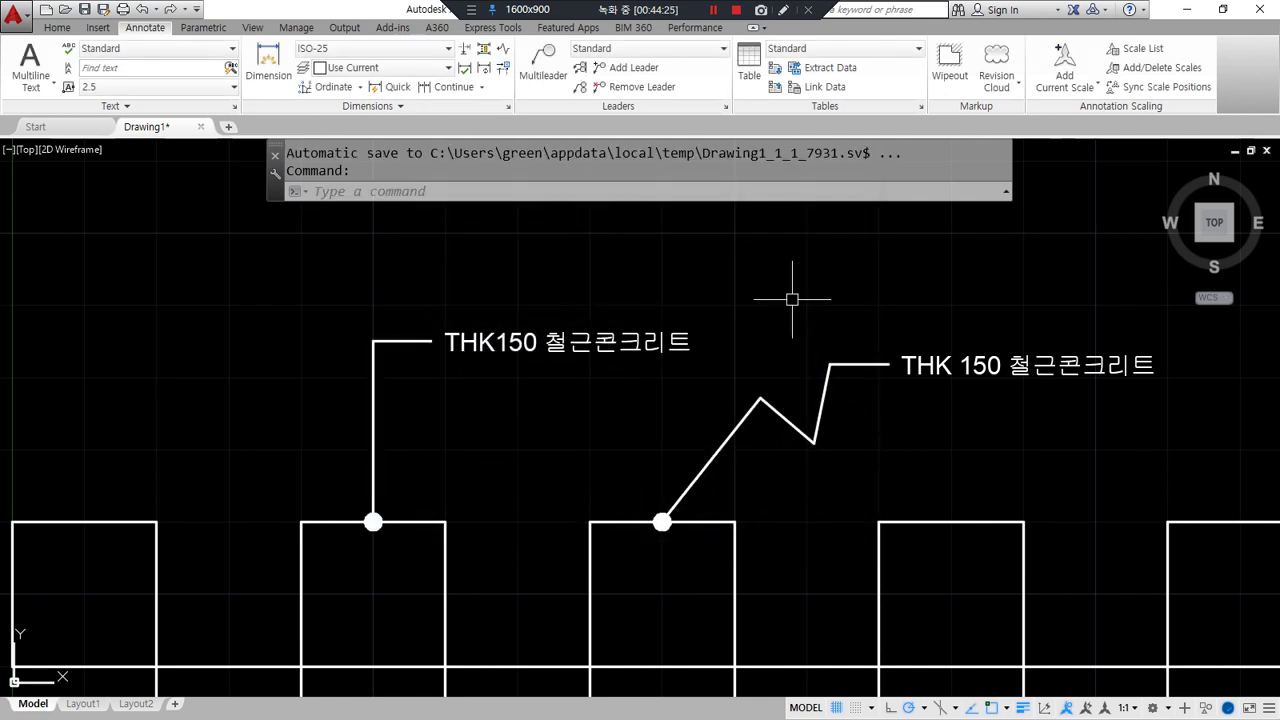
# Delete the zigzag "THK 150 철근콘크리트" multileader attached to the third top-row square
pyautogui.click(941, 462)
pyautogui.click(829, 329)
pyautogui.press('Delete')
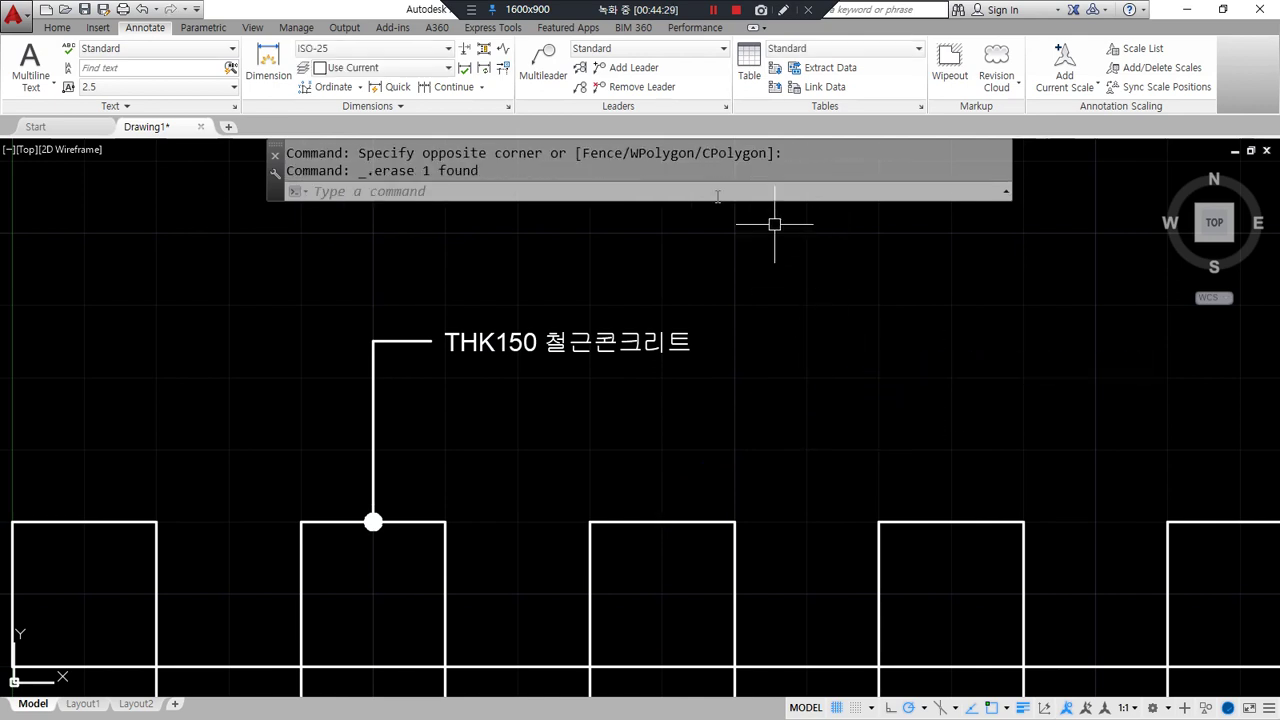
# Draw a landing-first multileader with its arrowhead on the fourth top-row square's upper-left corner and the text "sodyd"
pyautogui.click(537, 82)
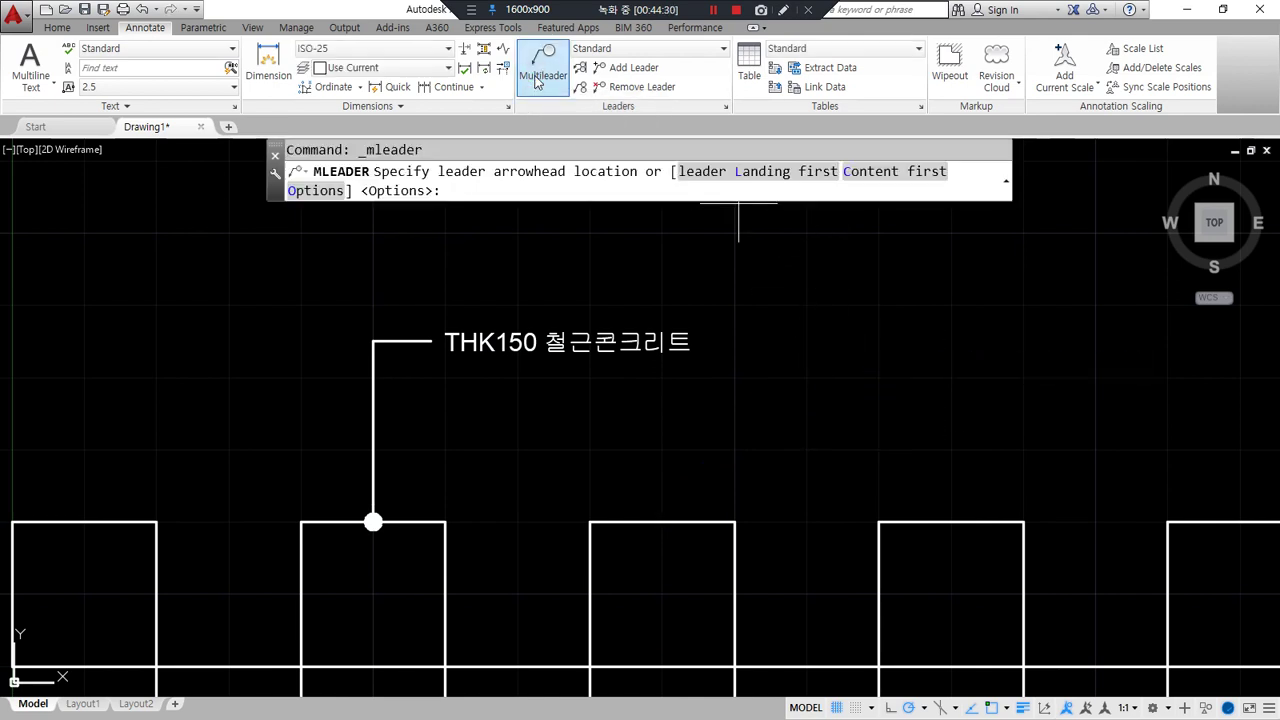
pyautogui.moveTo(770, 239); pyautogui.dragTo(597, 256, button='middle')
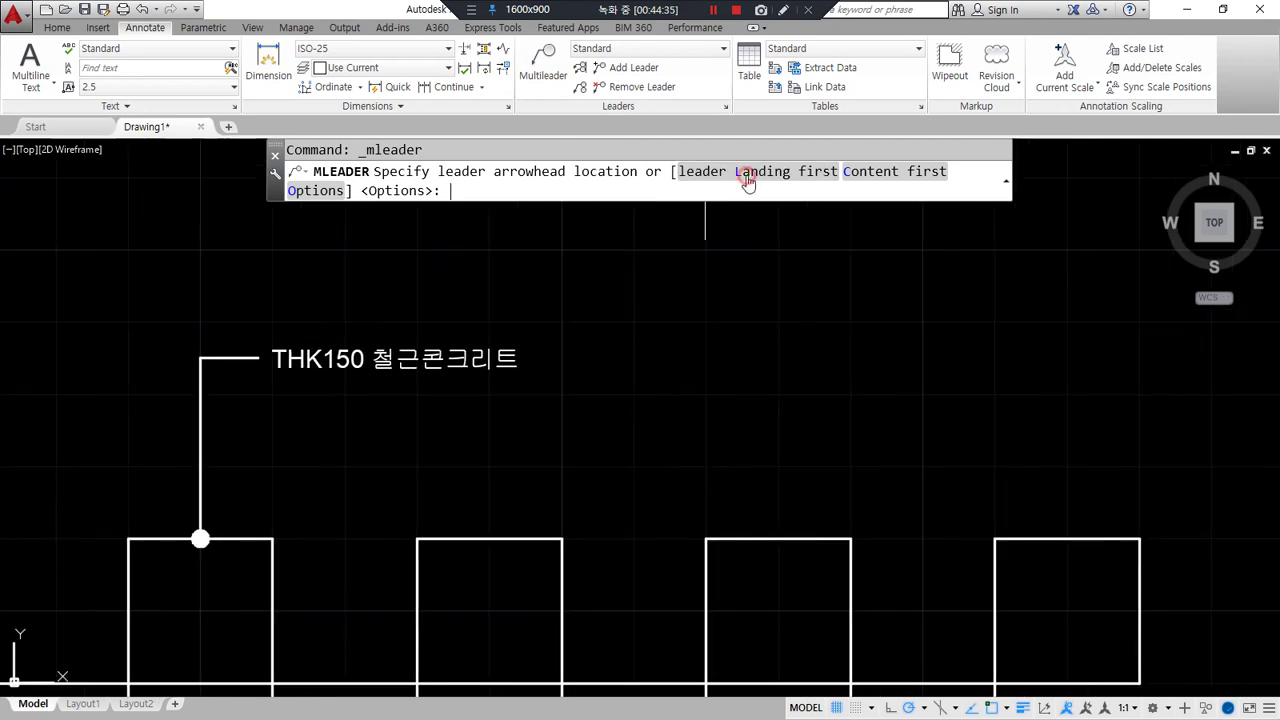
pyautogui.click(748, 181)
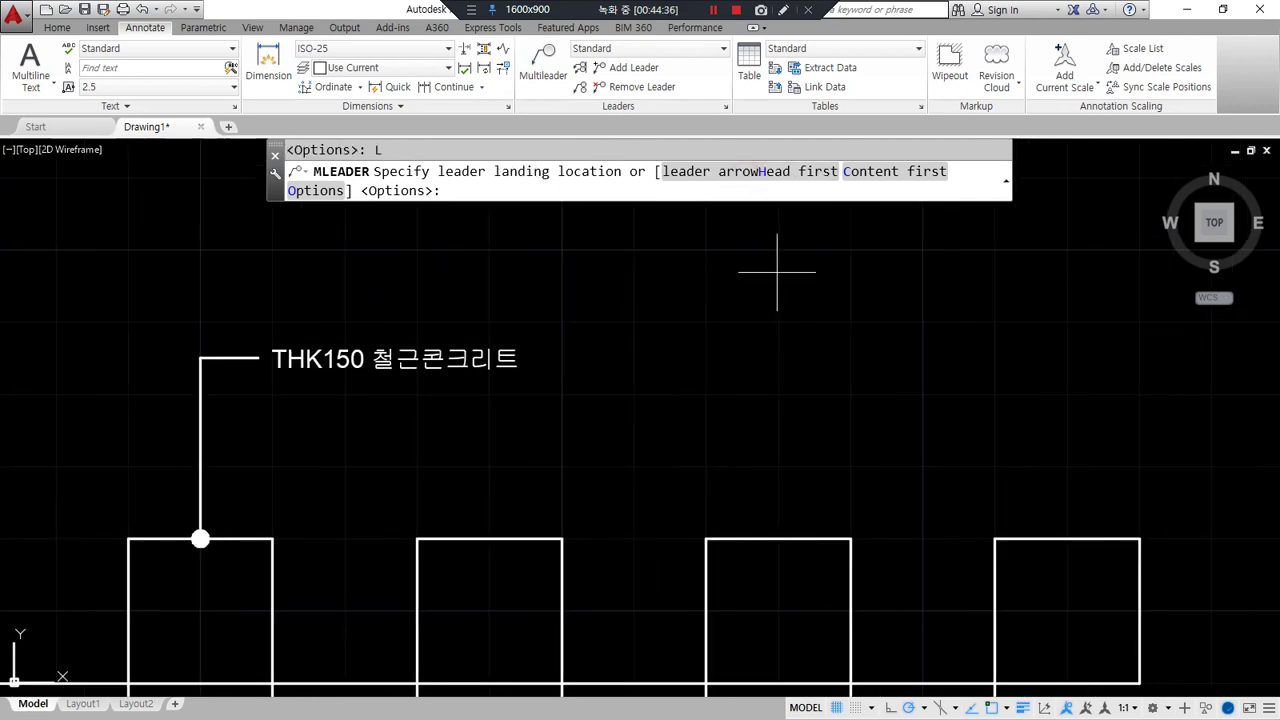
pyautogui.click(777, 271)
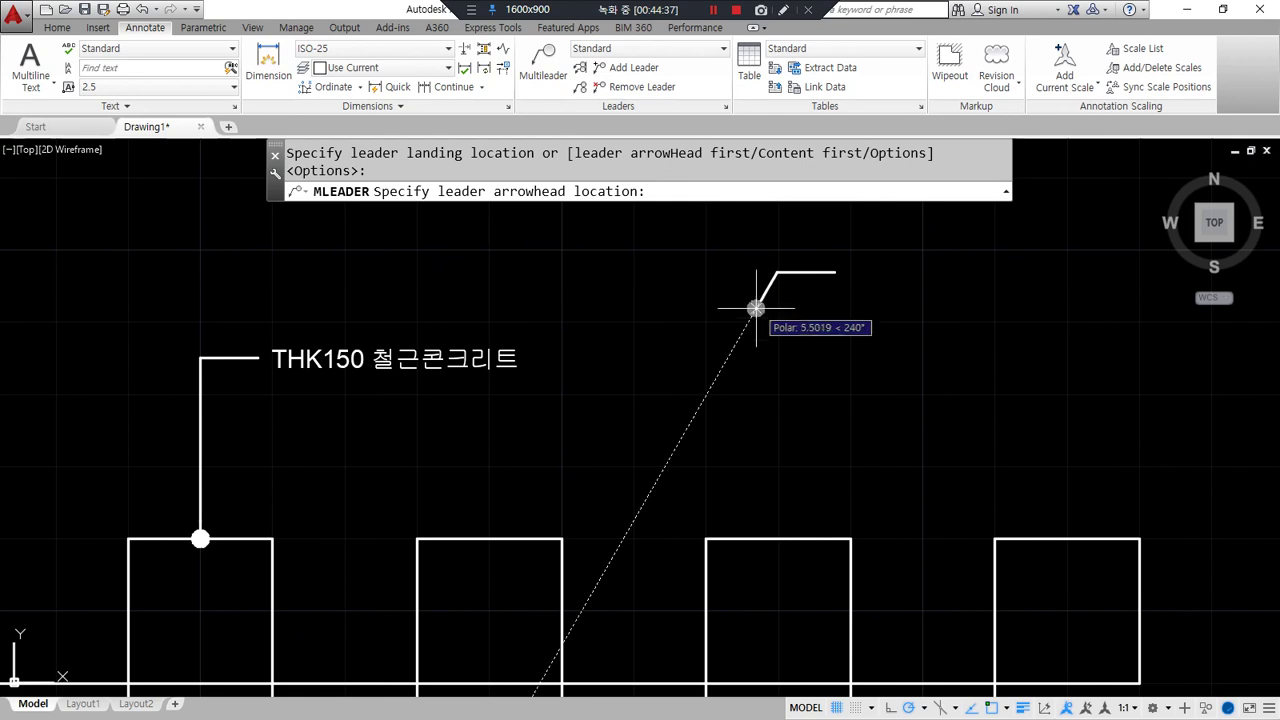
pyautogui.click(706, 539)
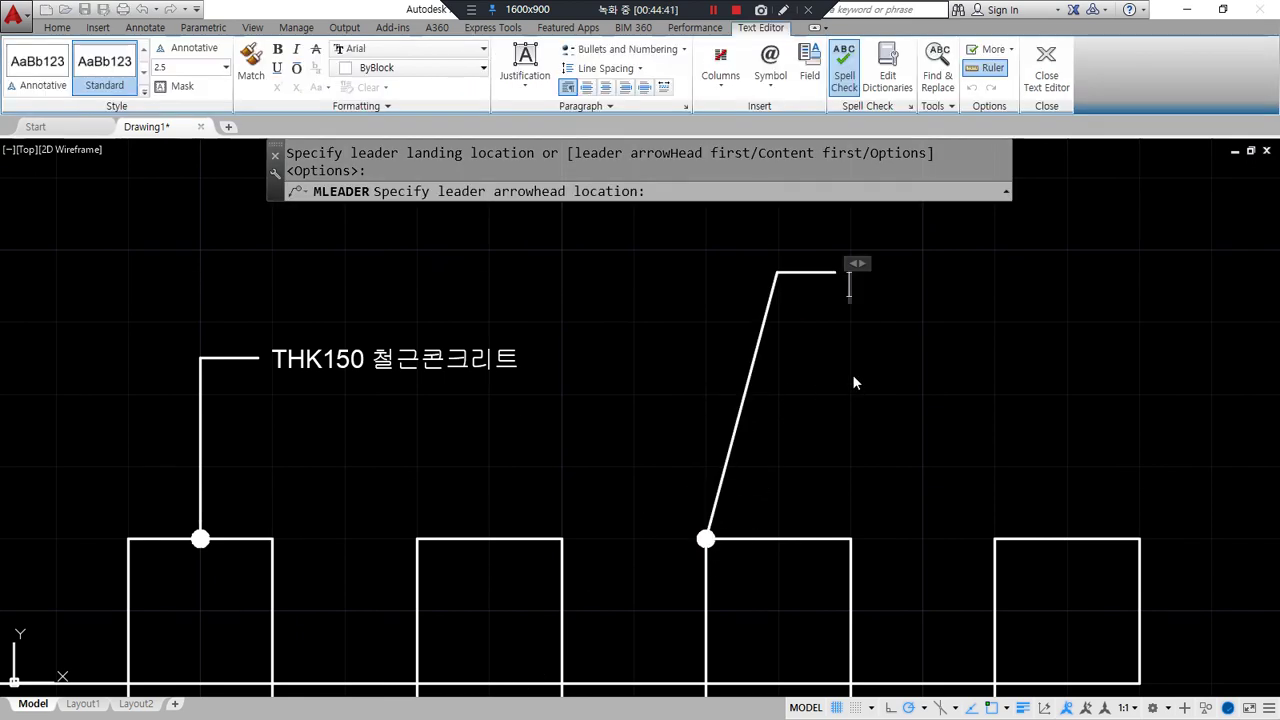
pyautogui.write('Sodyd')
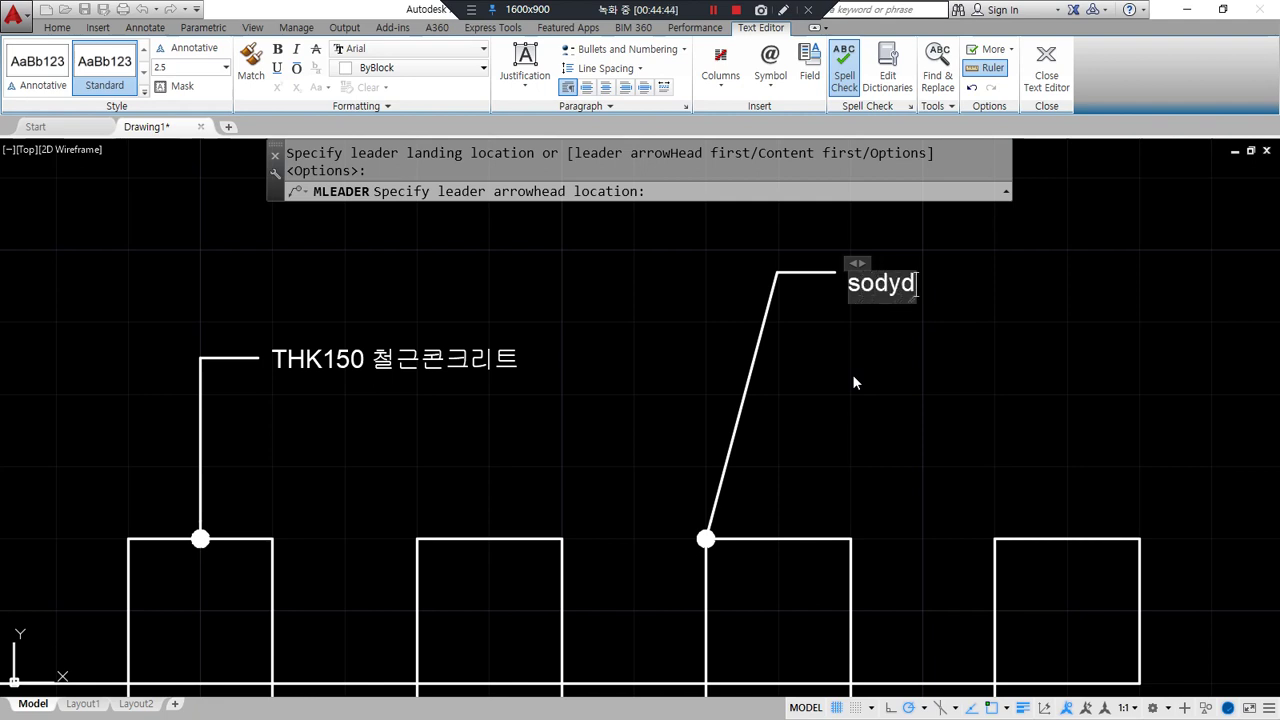
pyautogui.click(1046, 70)
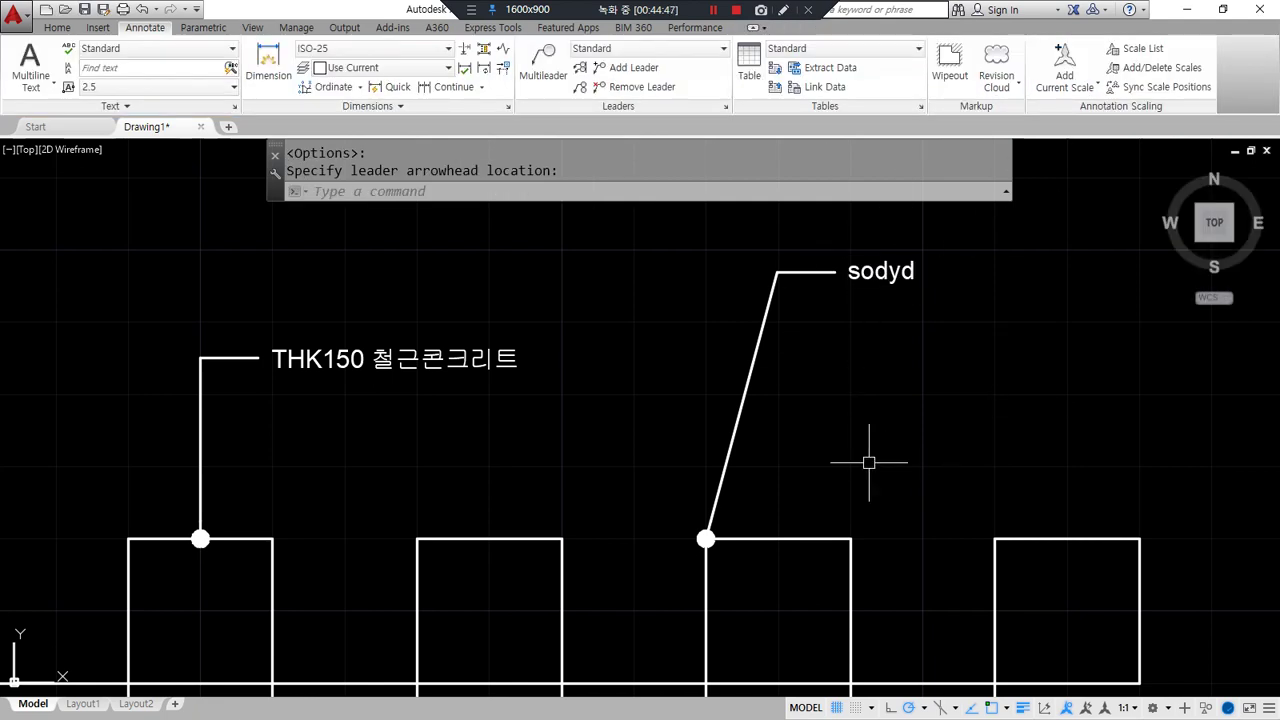
# Draw a content-first multileader with the text "내용" above the fifth top-row square and its arrowhead on that square's upper edge
pyautogui.moveTo(843, 447); pyautogui.dragTo(797, 446, button='middle')
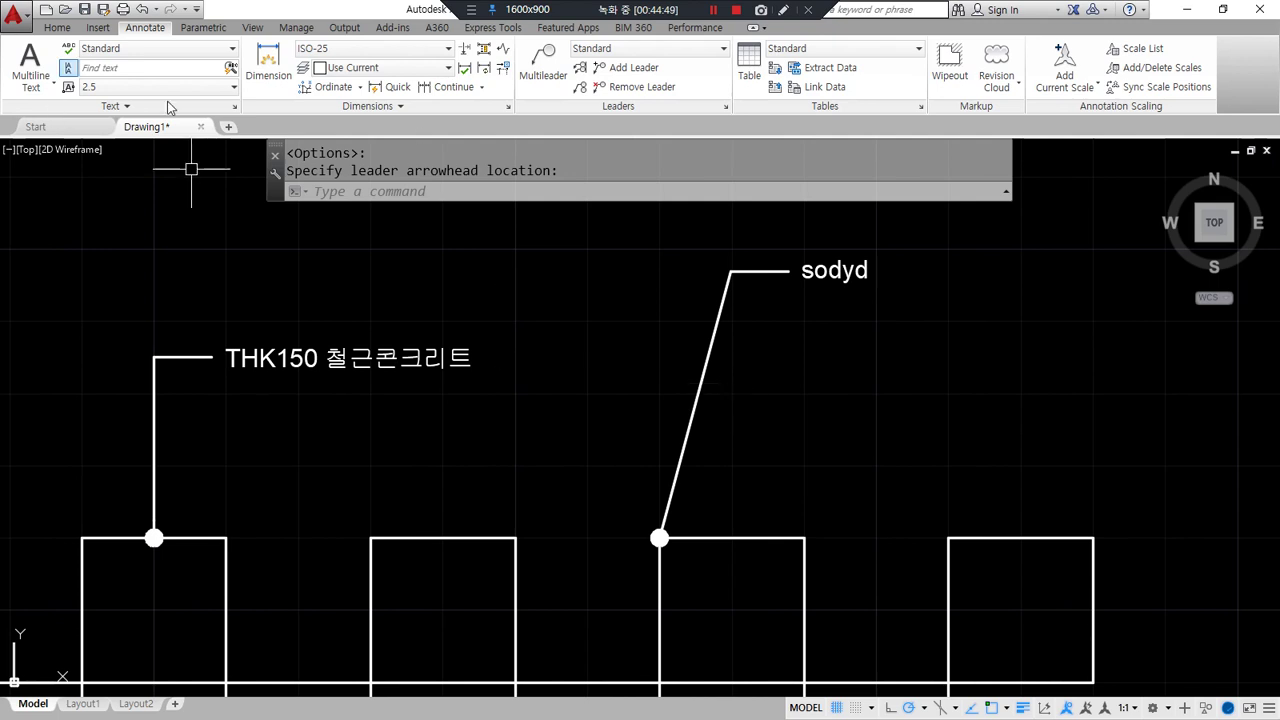
pyautogui.click(530, 77)
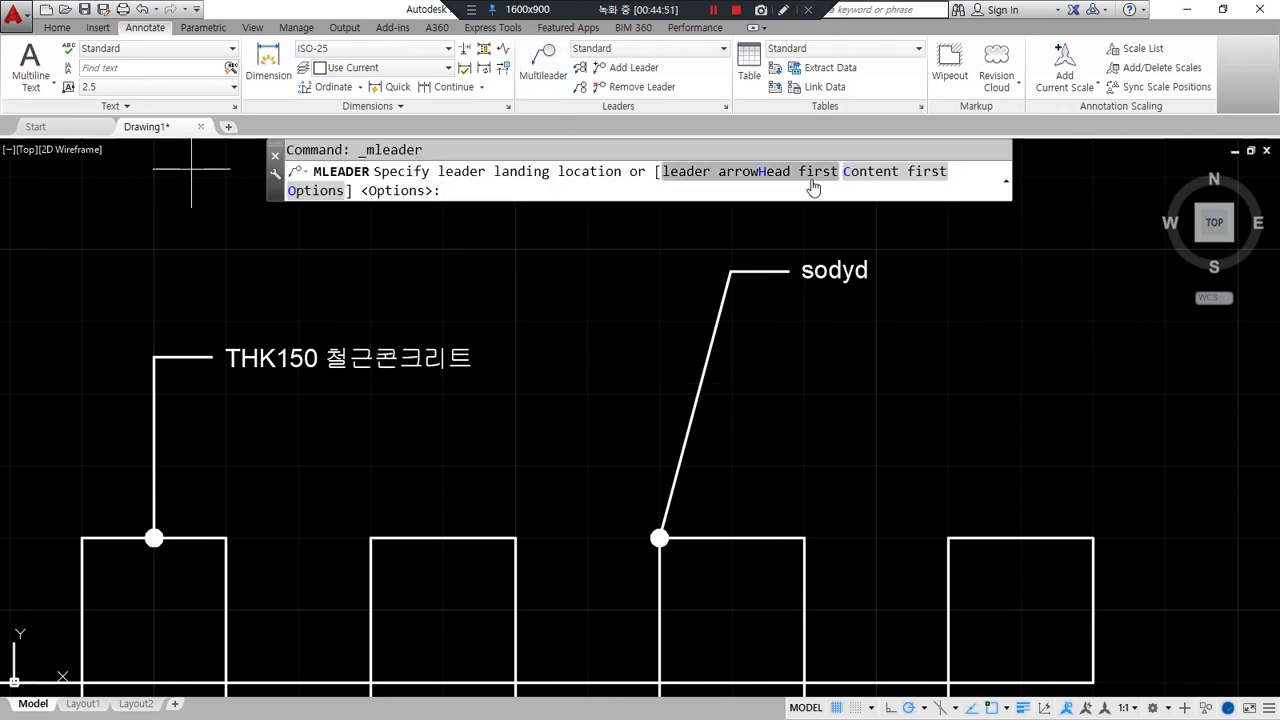
pyautogui.click(888, 183)
pyautogui.moveTo(871, 289); pyautogui.dragTo(763, 300, button='middle')
pyautogui.click(773, 256)
pyautogui.click(982, 334)
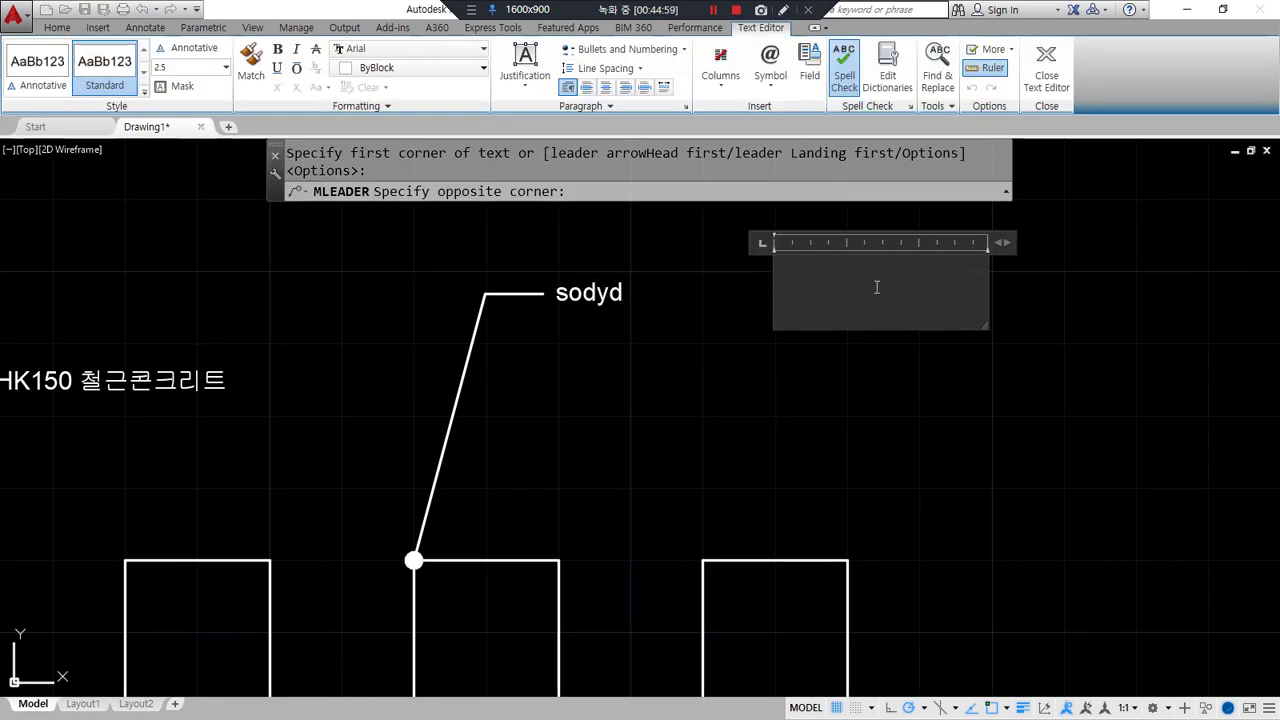
pyautogui.write('내용')
pyautogui.hotkey('ctrl', 'Return')
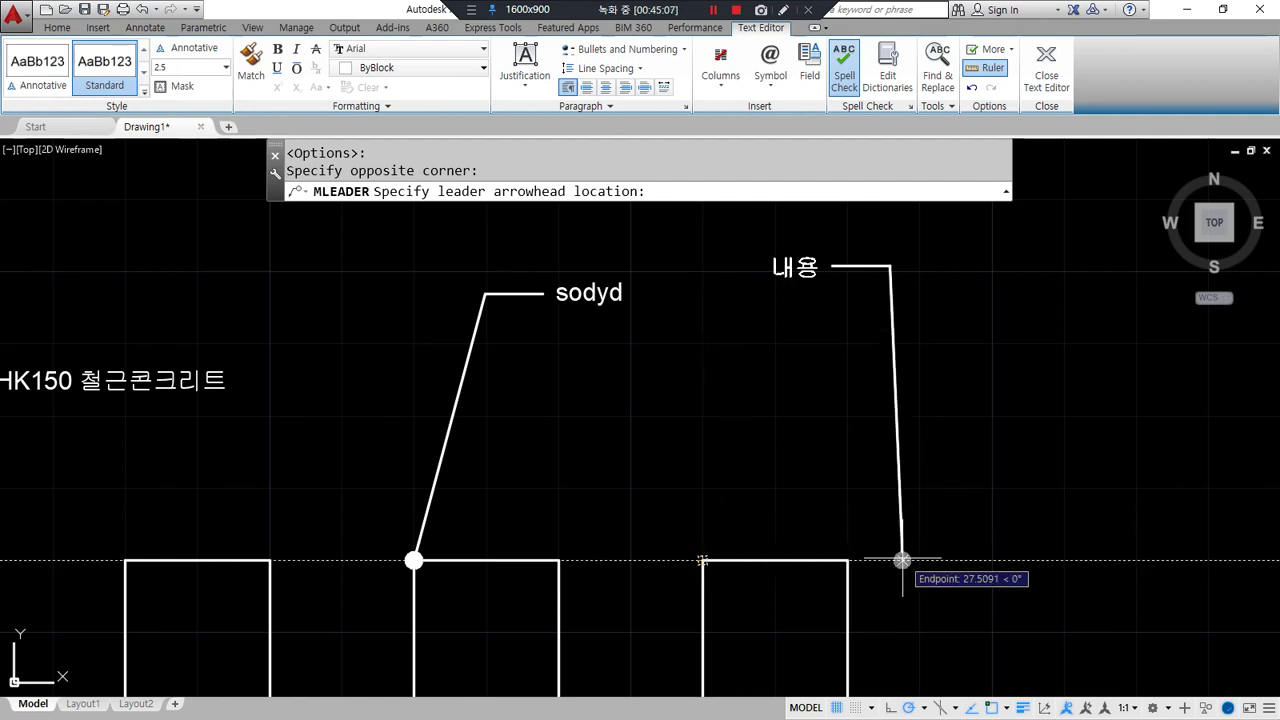
pyautogui.click(739, 560)
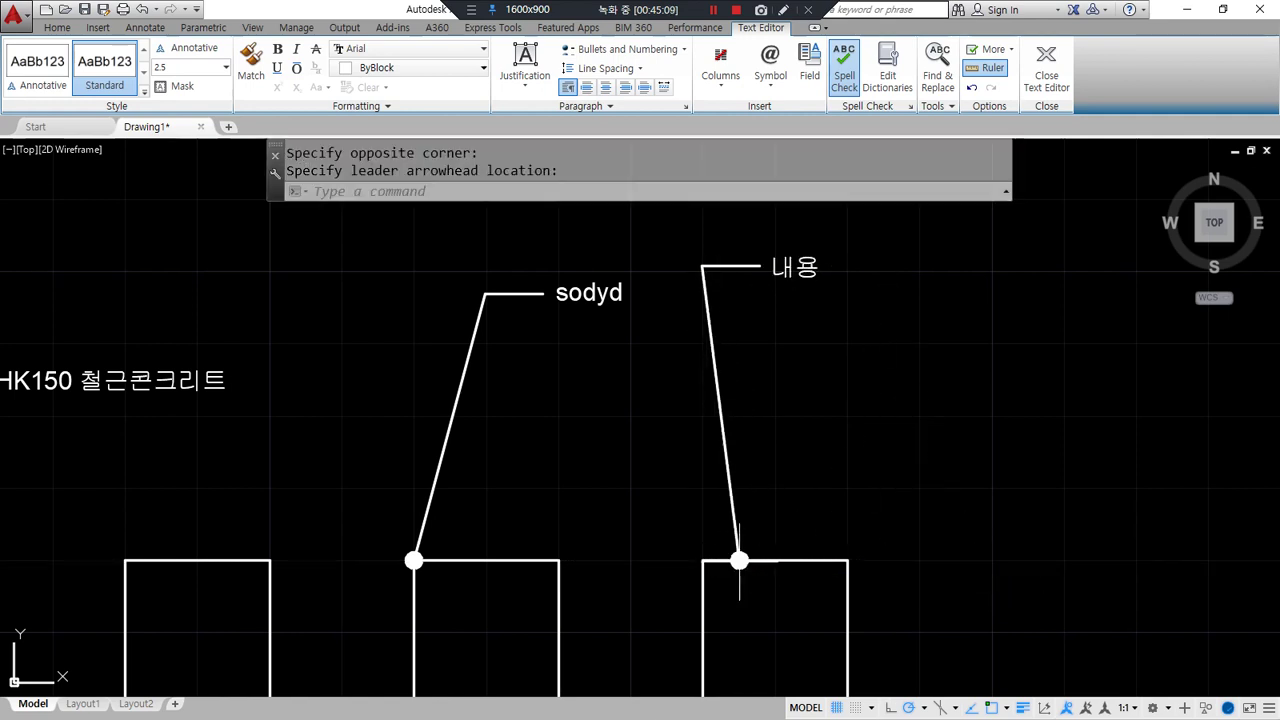
# Modify the Standard multileader style so that its multileader type is Block
pyautogui.moveTo(634, 483); pyautogui.dragTo(757, 497, button='middle')
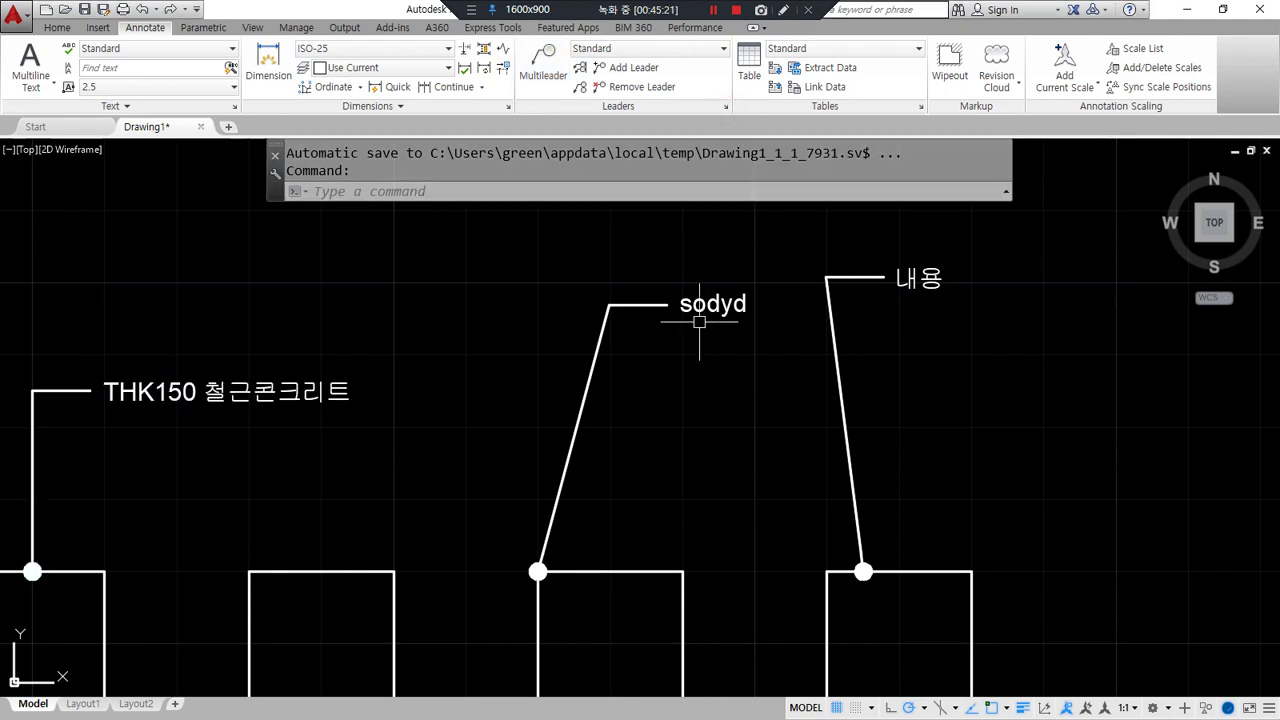
pyautogui.click(725, 107)
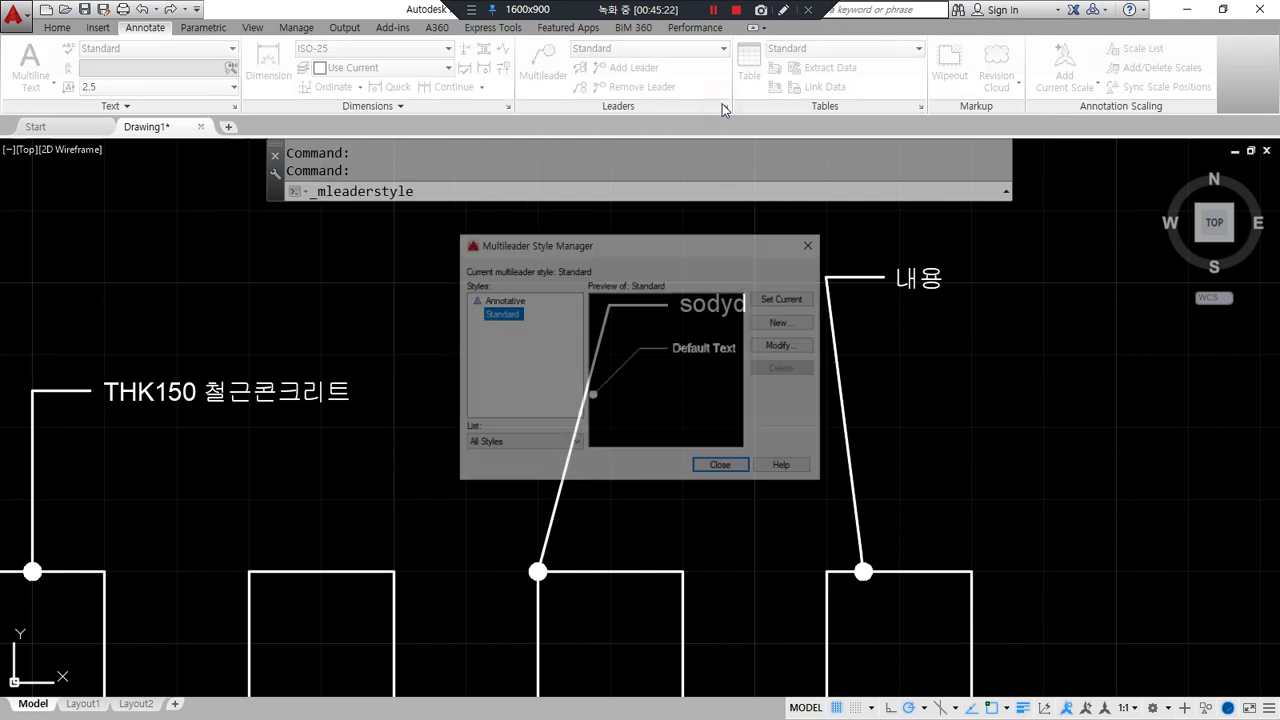
pyautogui.click(793, 346)
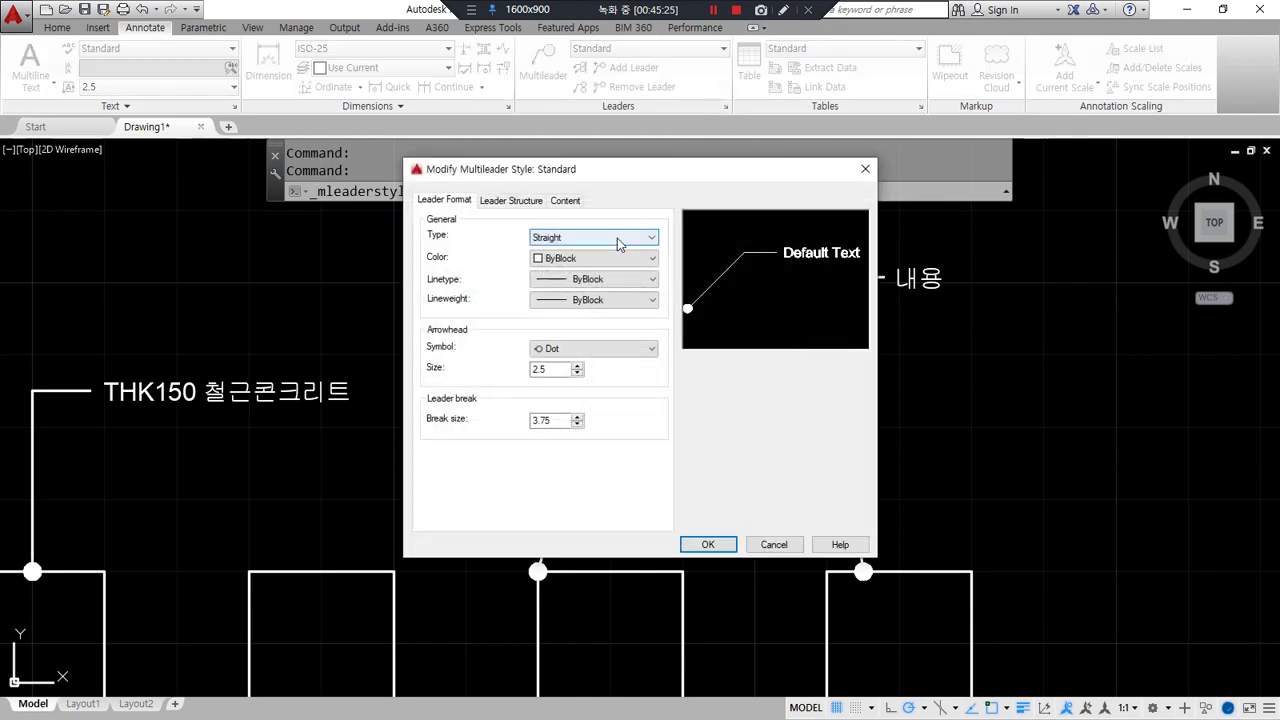
pyautogui.click(565, 200)
pyautogui.click(600, 224)
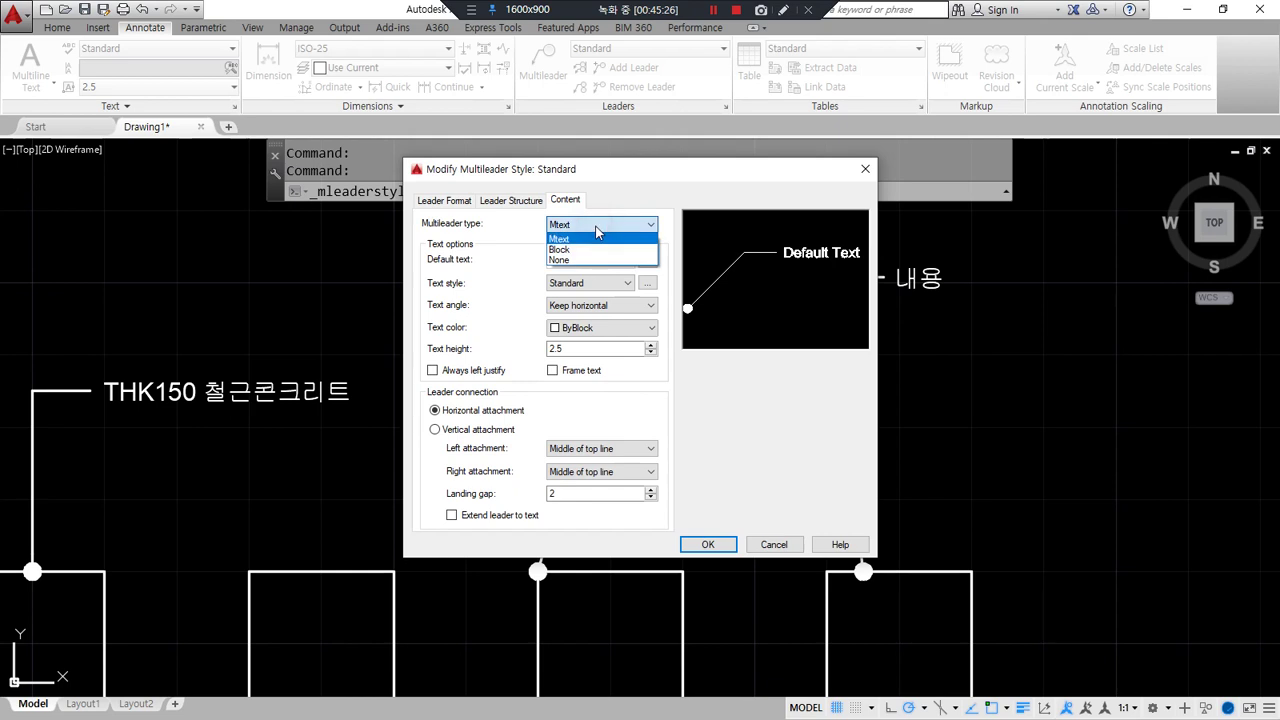
pyautogui.click(602, 250)
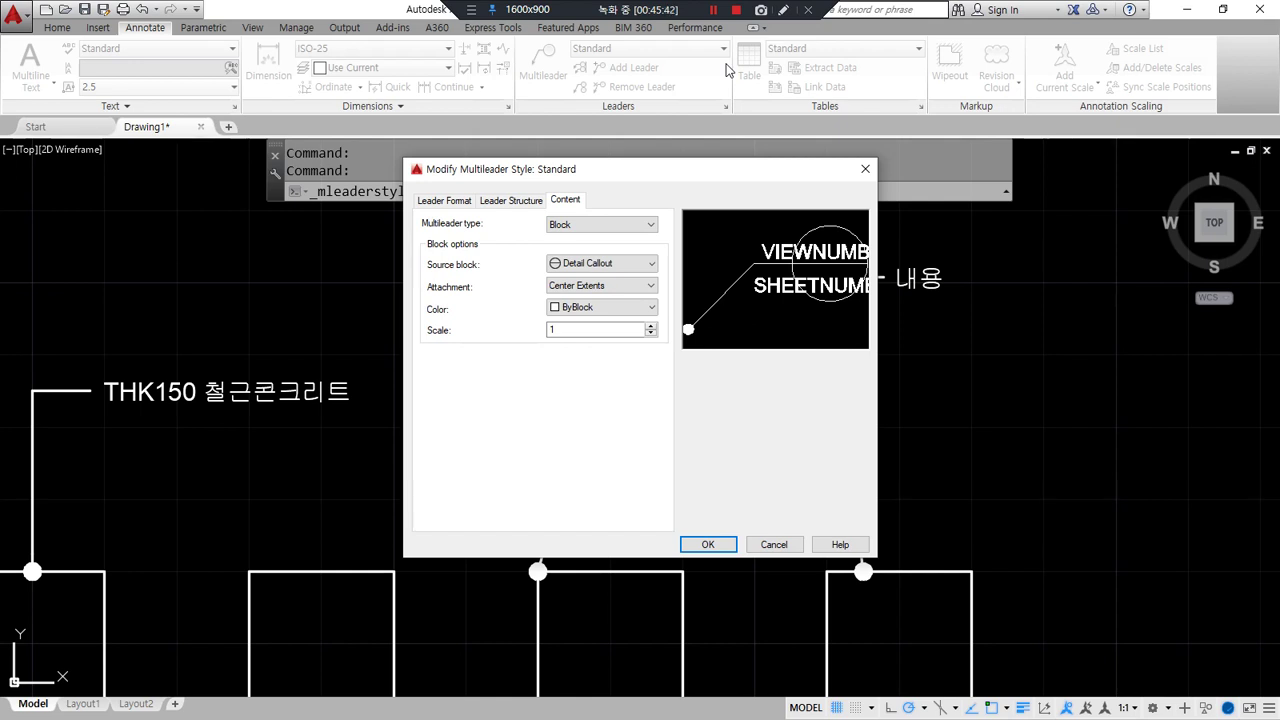
# Set the style's source block to Circle, accept the changes and close the Multileader Style Manager
pyautogui.click(649, 265)
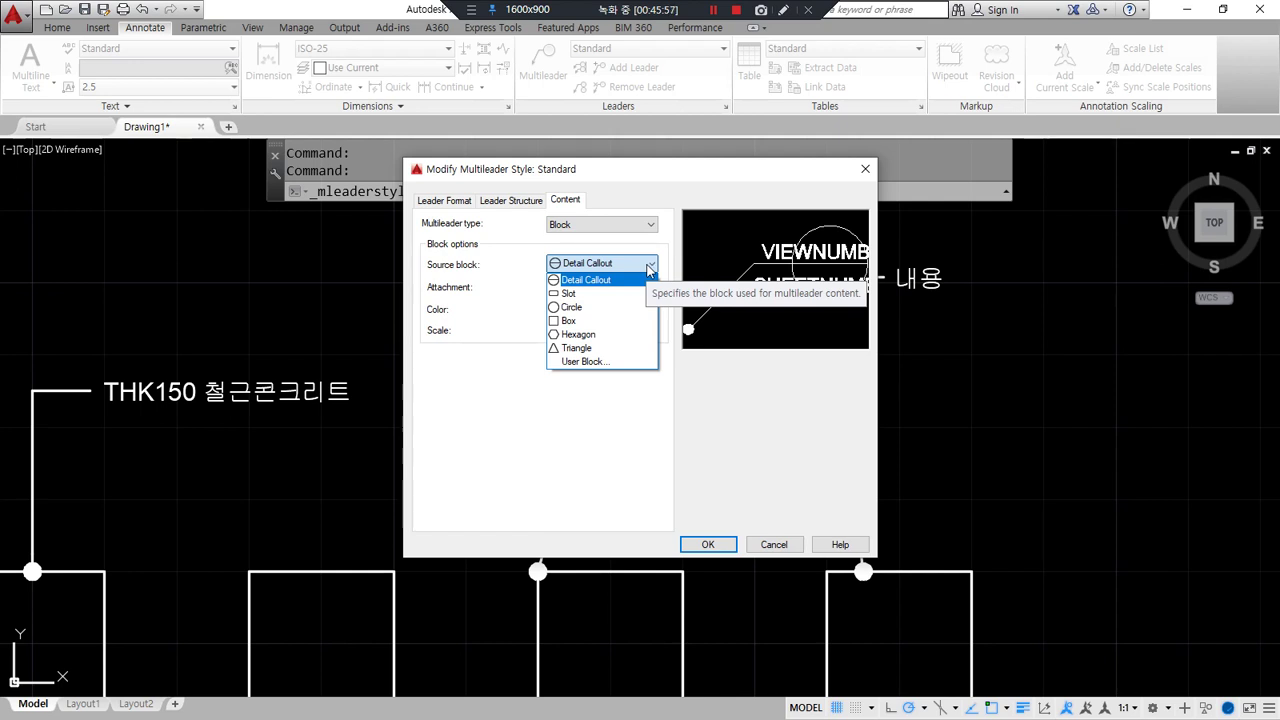
pyautogui.click(600, 307)
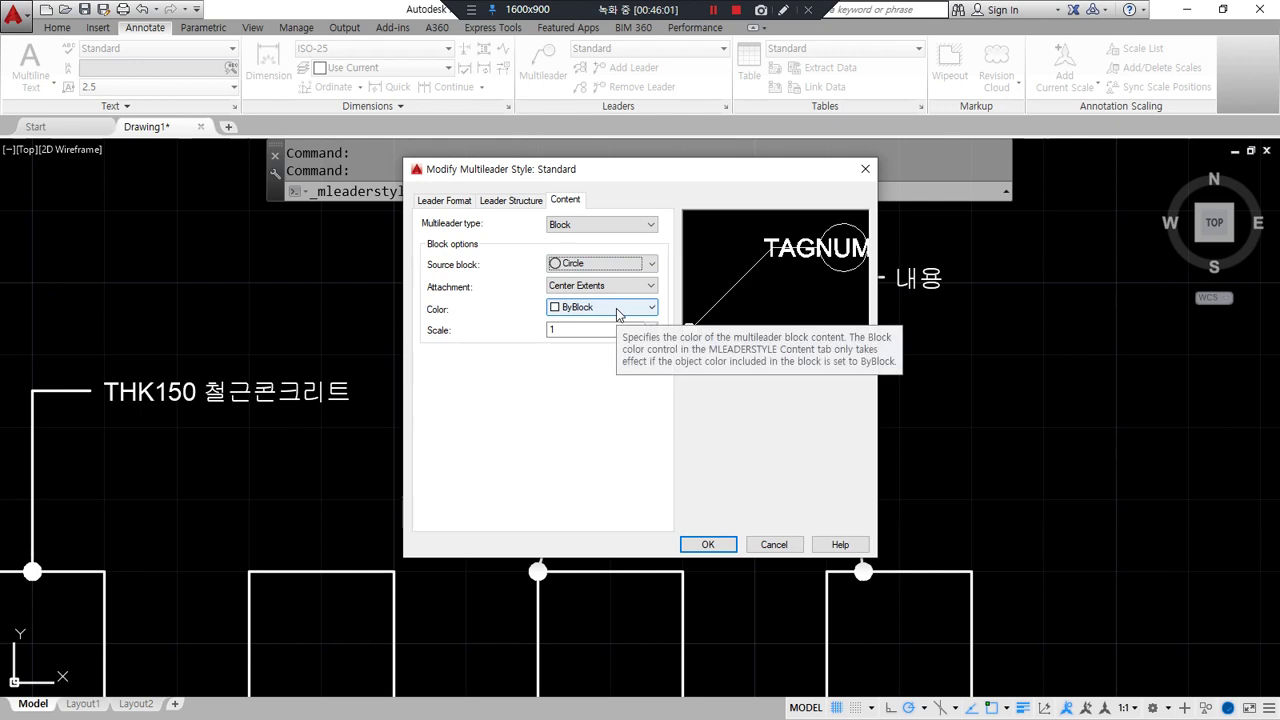
pyautogui.click(707, 545)
pyautogui.click(725, 468)
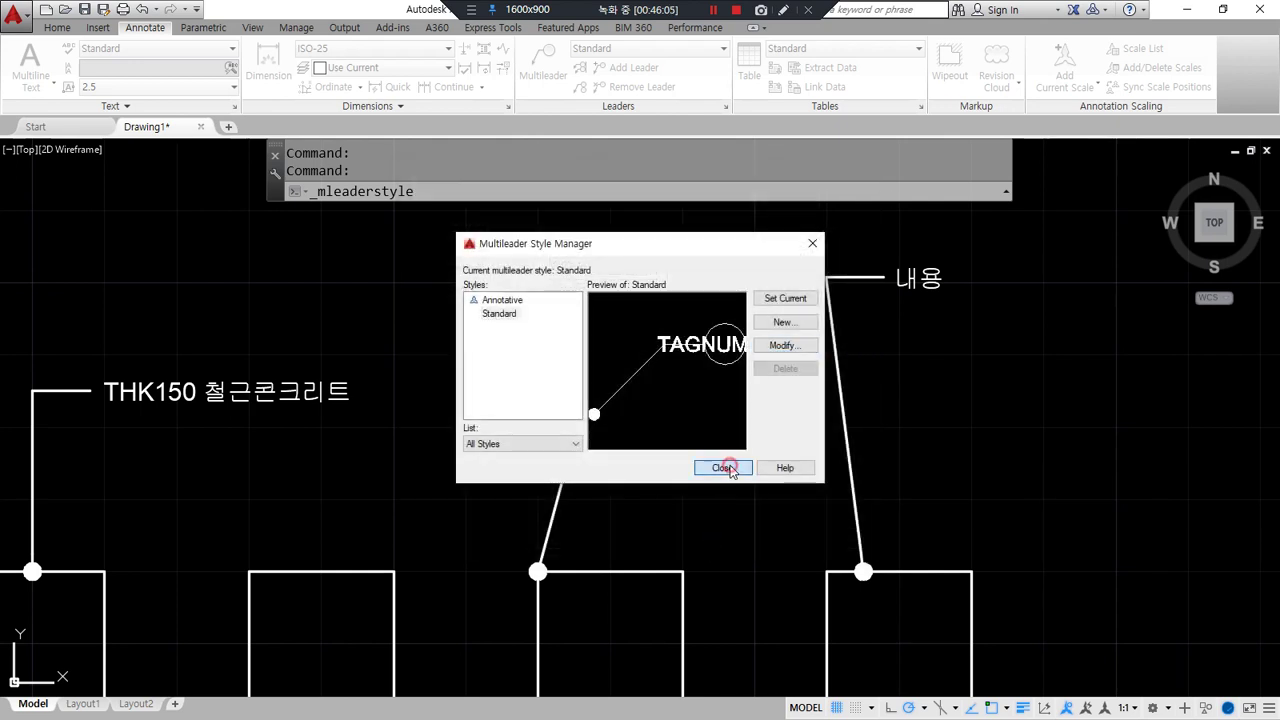
# Draw an arrowhead-first circle-block multileader from the fifth top-row square's upper-right corner, with tag number 1
pyautogui.click(541, 72)
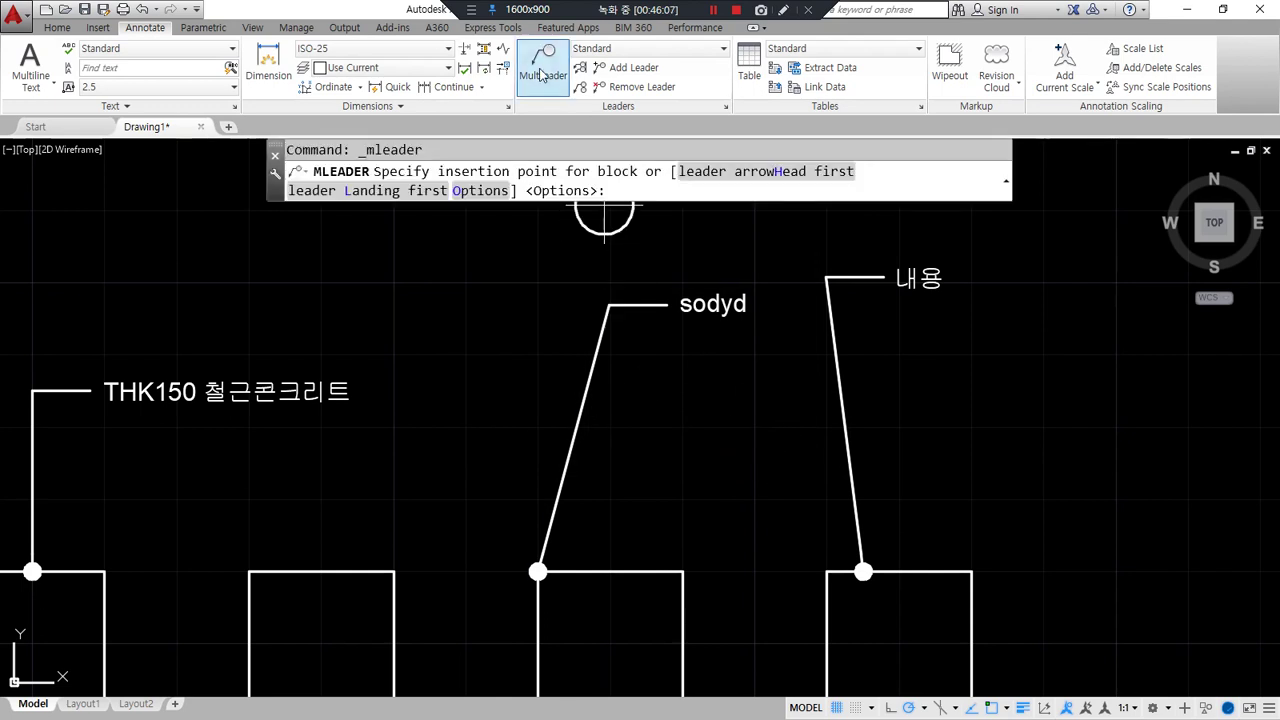
pyautogui.click(713, 180)
pyautogui.moveTo(1023, 423); pyautogui.dragTo(497, 380, button='middle')
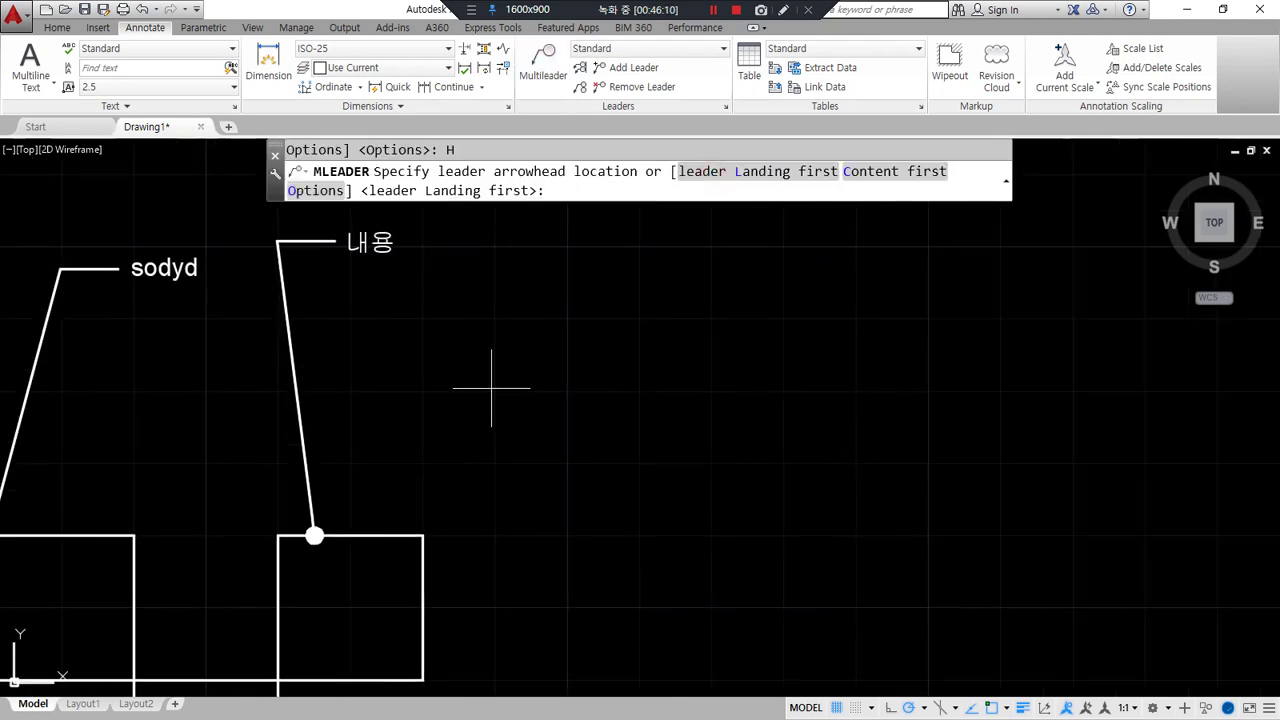
pyautogui.click(423, 535)
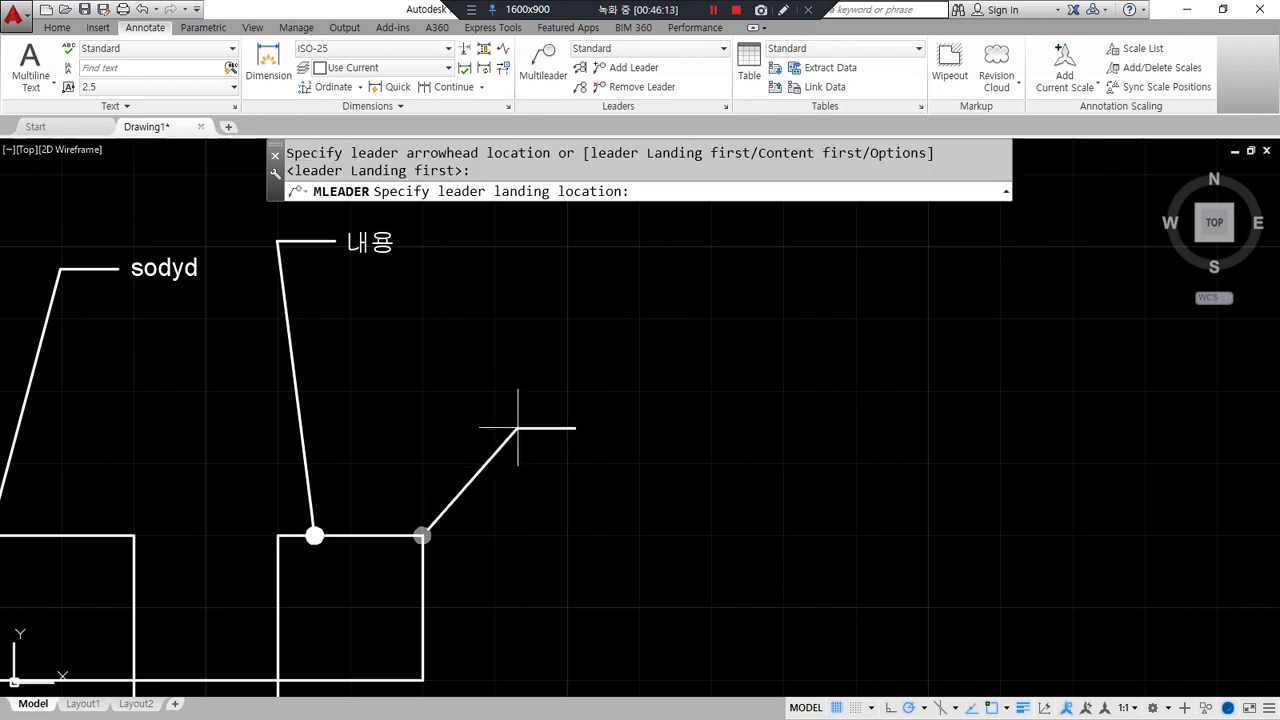
pyautogui.click(491, 409)
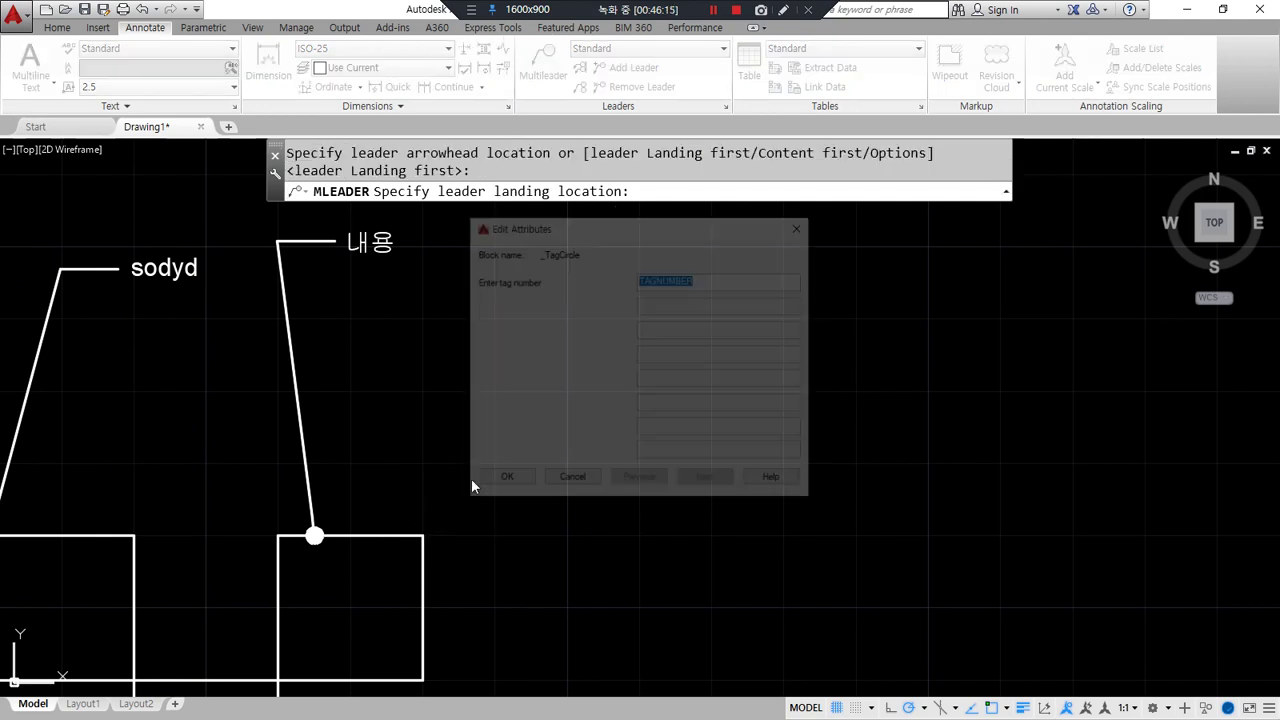
pyautogui.write('1')
pyautogui.click(503, 481)
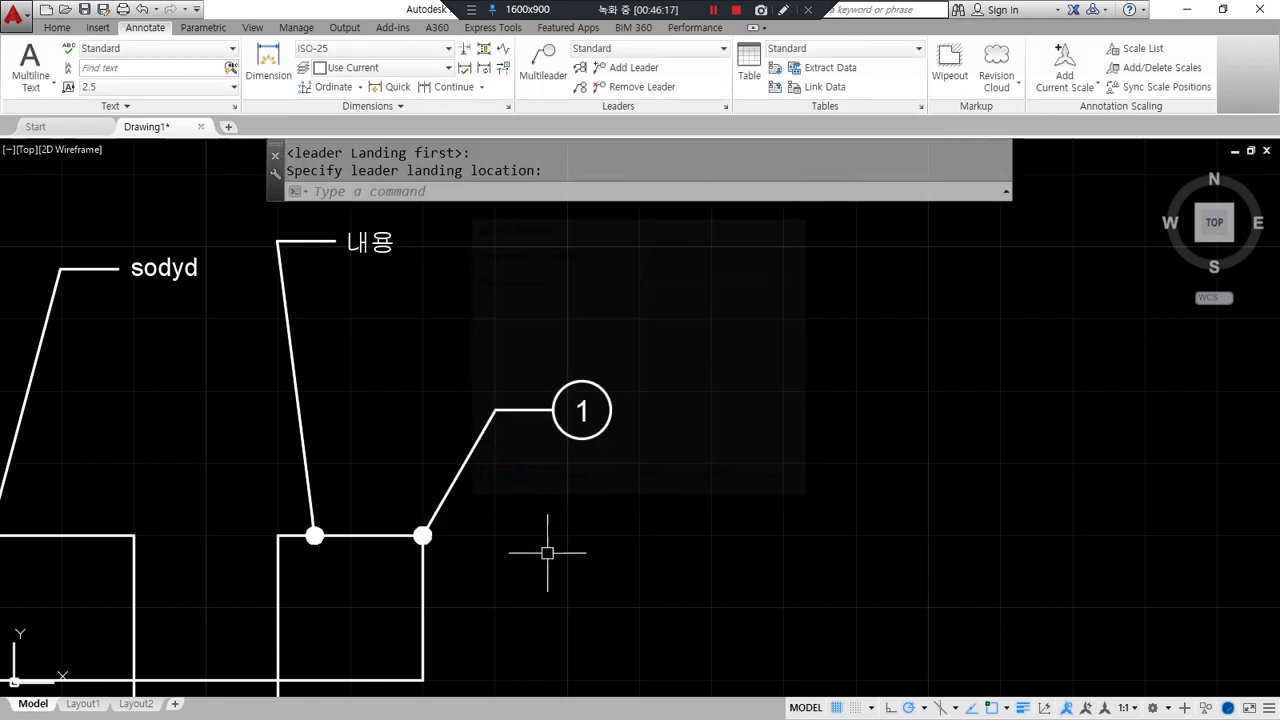
# Draw a circle-block multileader in the empty area right of the fifth top-row square, landing toward the square, with tag number 2
pyautogui.moveTo(555, 614); pyautogui.dragTo(513, 561, button='middle')
pyautogui.press('Return')
pyautogui.click(803, 607)
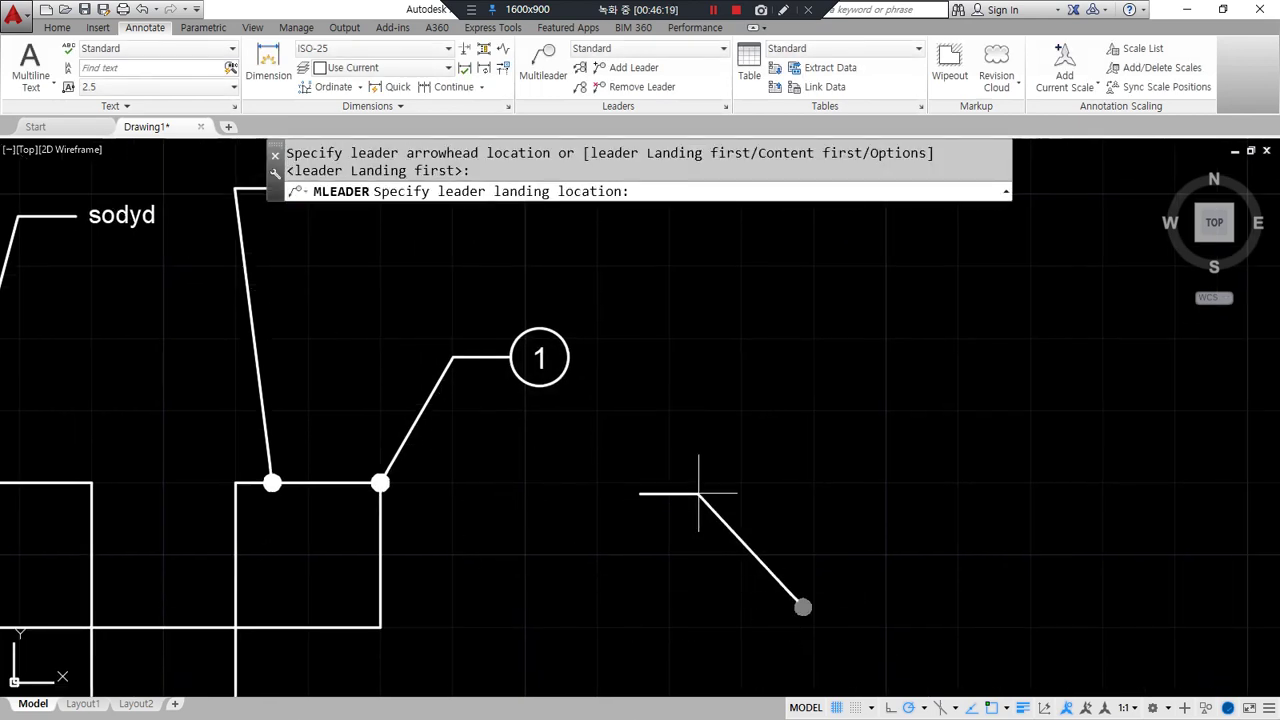
pyautogui.click(741, 497)
pyautogui.write('2')
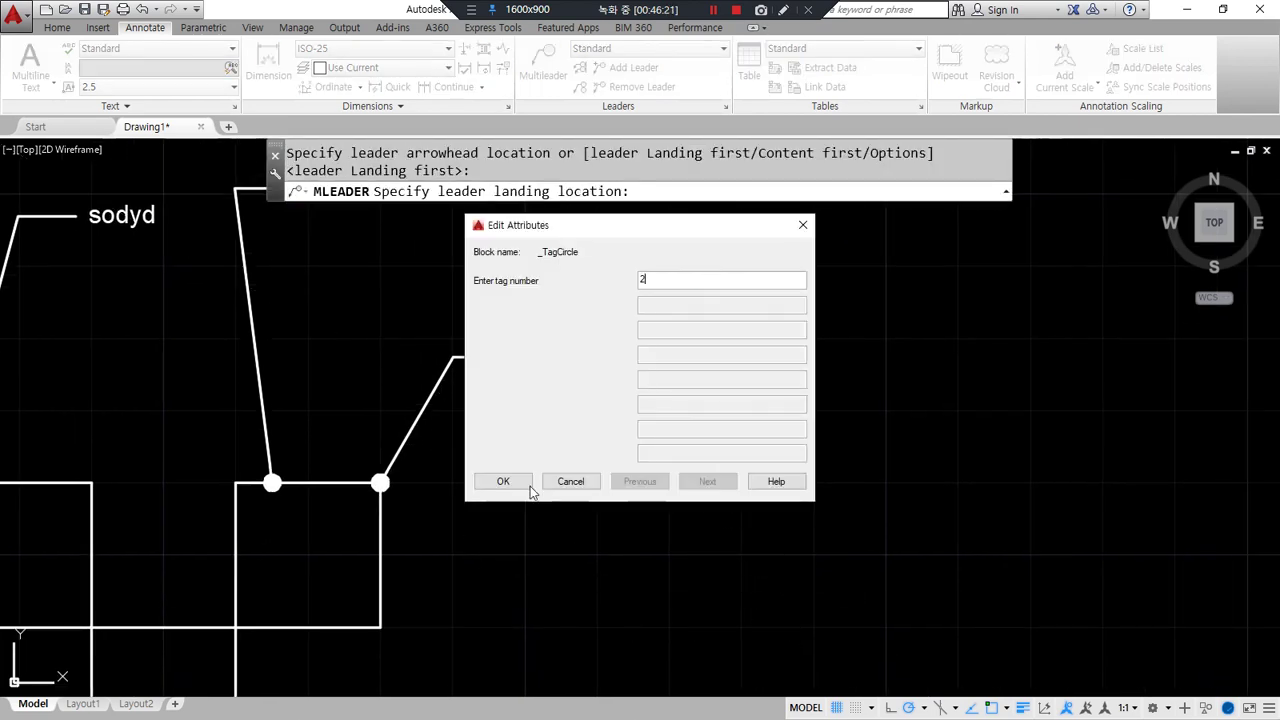
pyautogui.click(507, 476)
# Draw a circle-block multileader from the upper-right corner of the fifth bottom-row square, with tag number 3
pyautogui.moveTo(485, 622); pyautogui.dragTo(457, 537, button='middle')
pyautogui.press('Return')
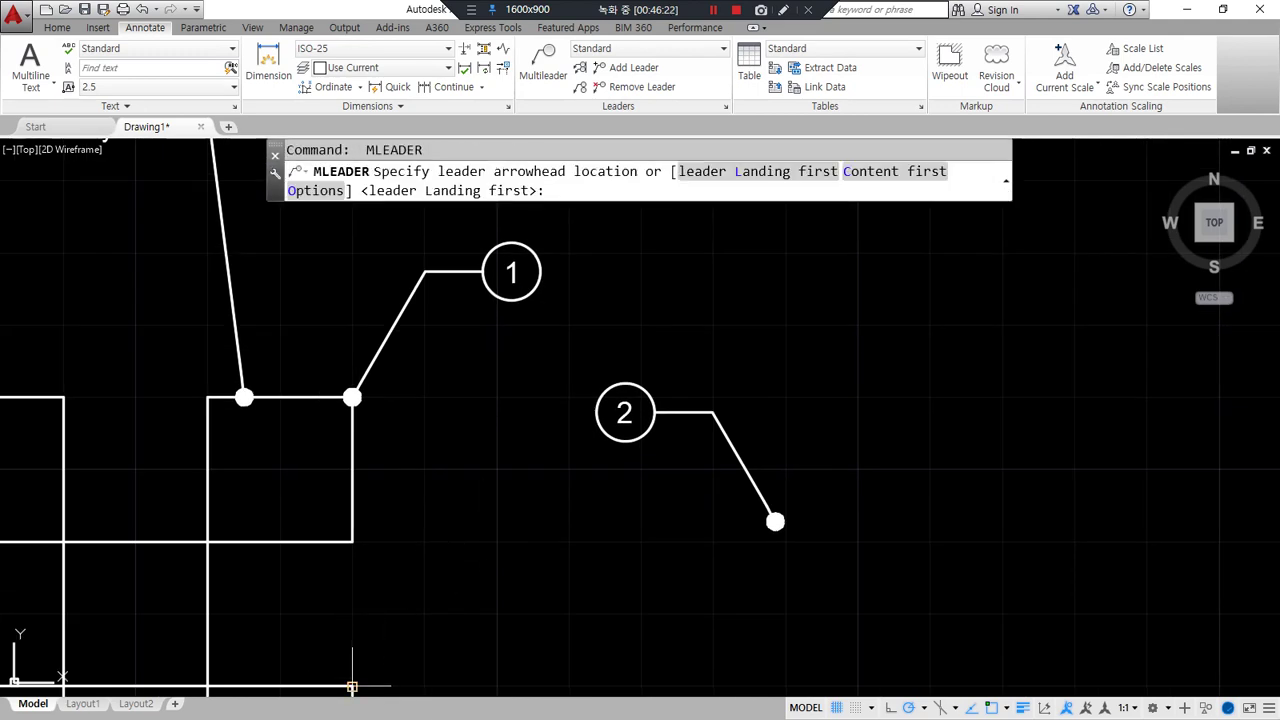
pyautogui.click(352, 686)
pyautogui.click(437, 600)
pyautogui.write('3')
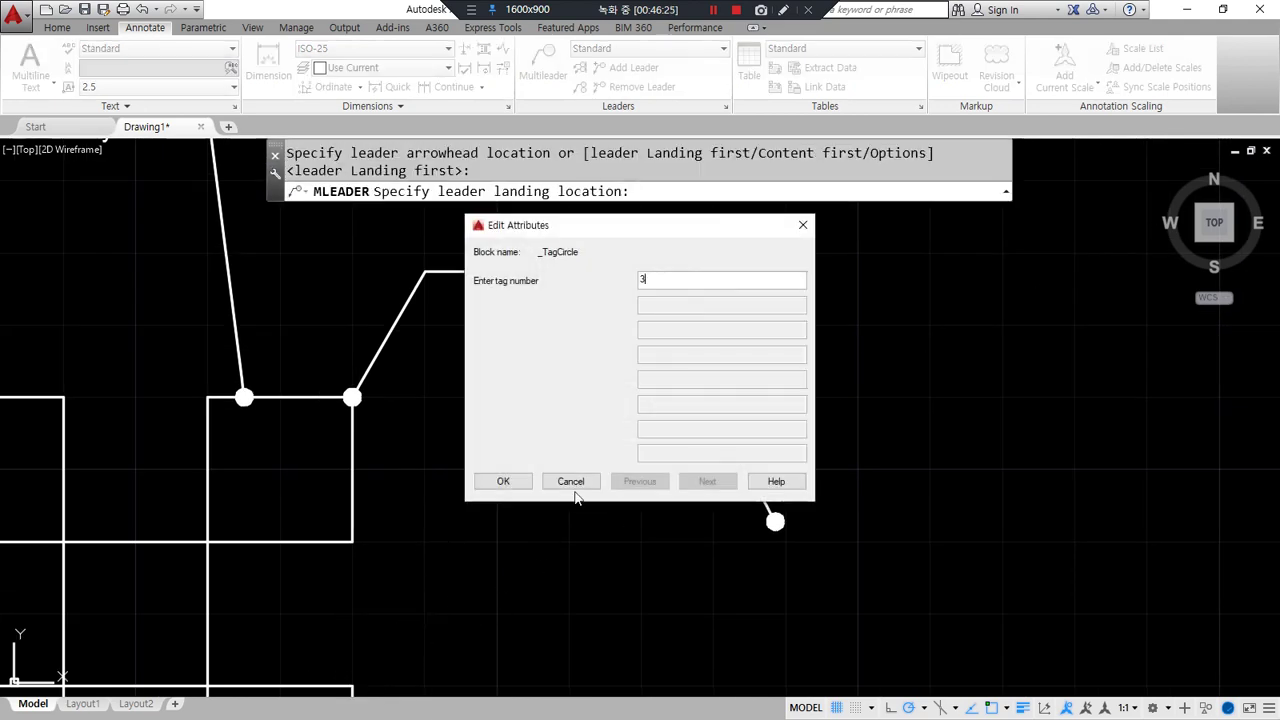
pyautogui.click(507, 482)
# Draw a circle-block multileader in the empty area right of the fifth bottom-row square, landing toward the square, with tag number 4
pyautogui.moveTo(621, 634); pyautogui.dragTo(591, 520, button='middle')
pyautogui.press('Return')
pyautogui.click(751, 645)
pyautogui.click(600, 587)
pyautogui.write('4')
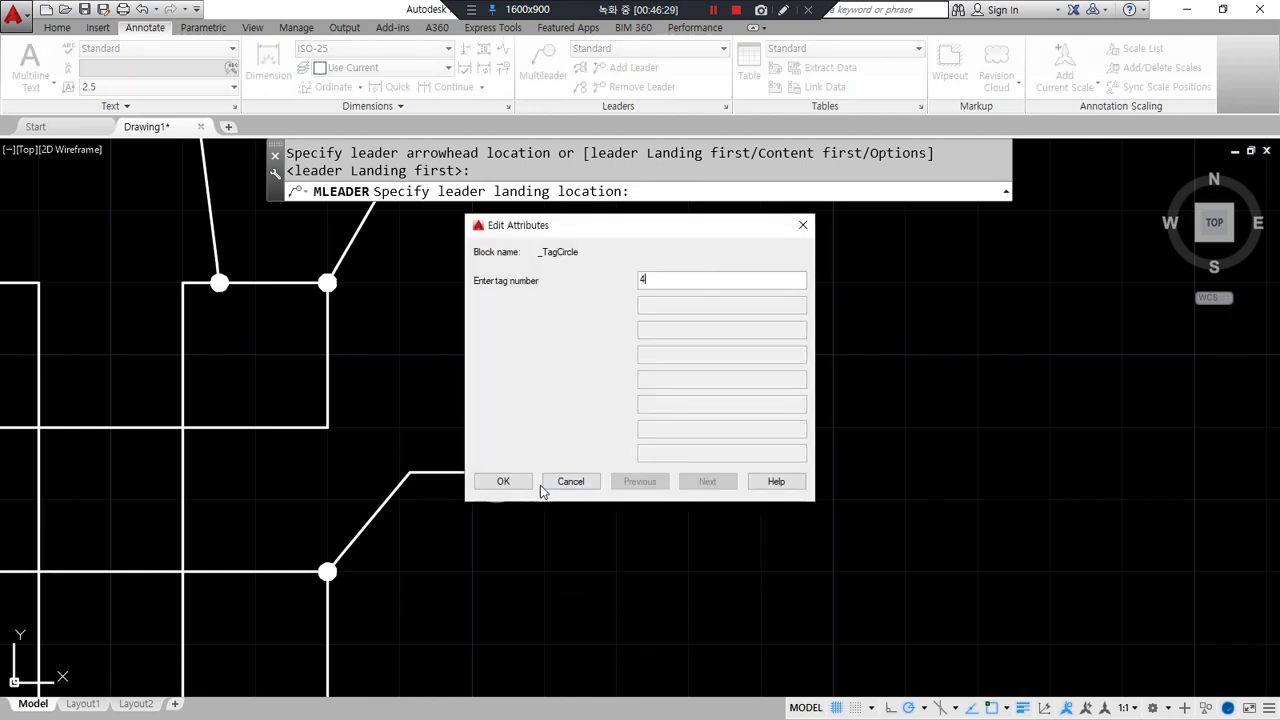
pyautogui.click(519, 486)
pyautogui.scroll(-2, 527, 580)
pyautogui.moveTo(500, 243)
pyautogui.mouseDown()
pyautogui.moveTo(361, 326)
pyautogui.moveTo(575, 688)
pyautogui.moveTo(705, 390)
pyautogui.moveTo(497, 232)
pyautogui.mouseUp()
pyautogui.press('Escape')
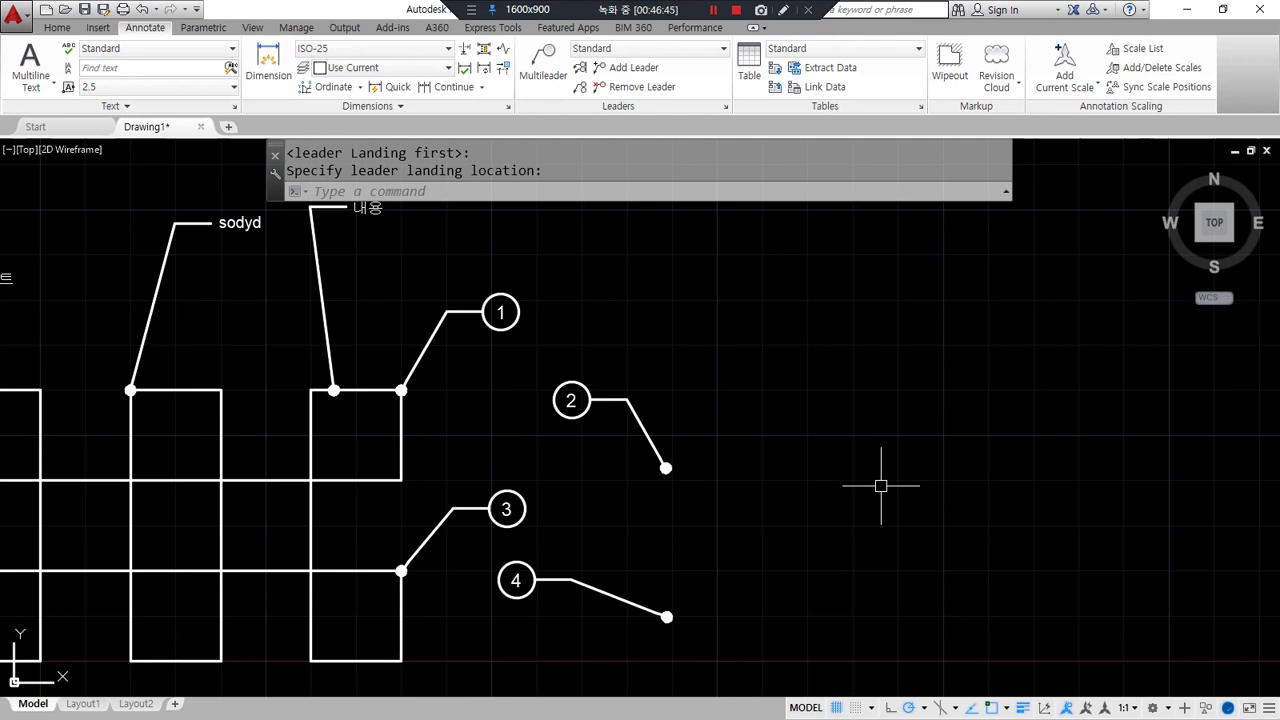
# Set the Standard multileader style's source block to Detail Callout, accept the change and close the Multileader Style Manager
pyautogui.moveTo(881, 486); pyautogui.dragTo(859, 484, button='middle')
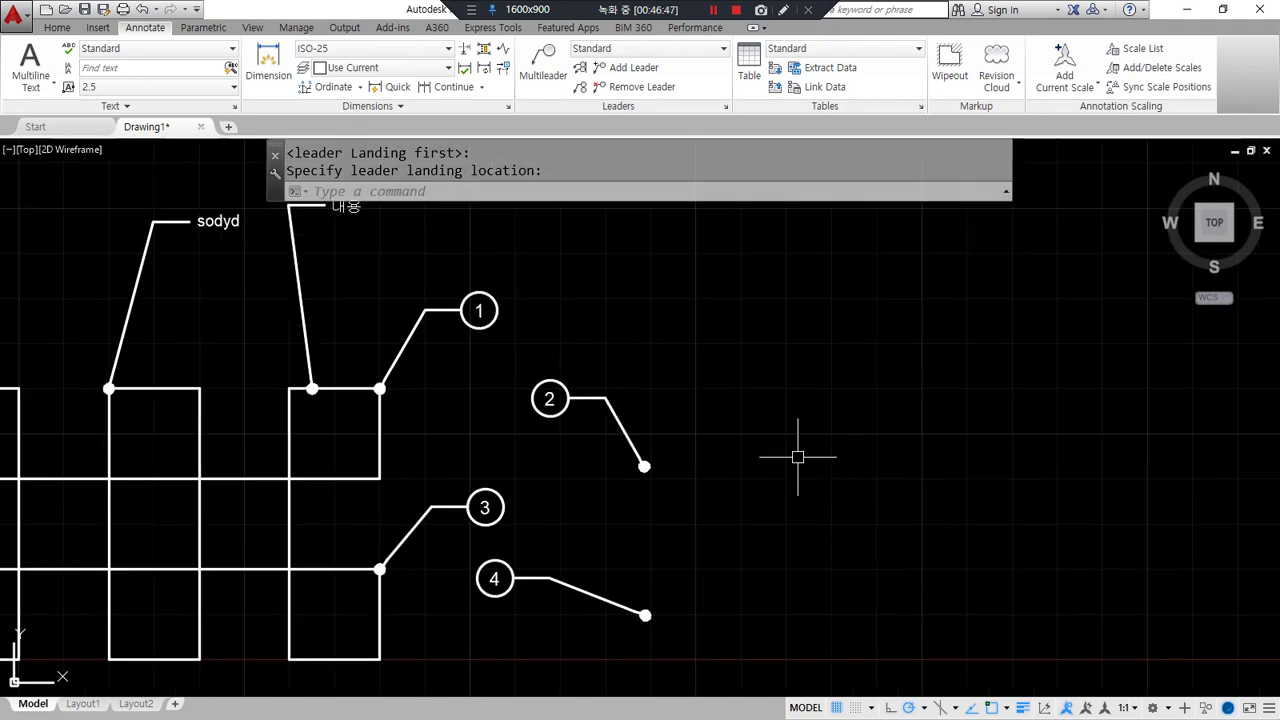
pyautogui.click(725, 107)
pyautogui.click(781, 347)
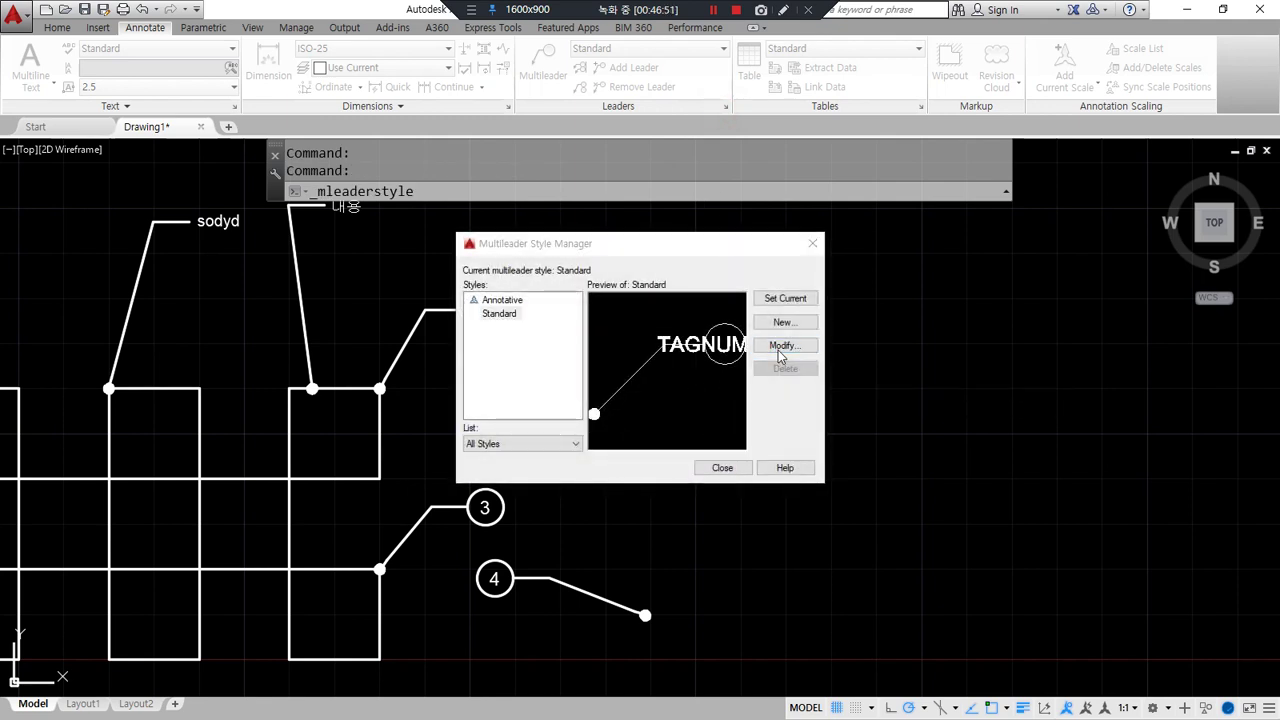
pyautogui.click(651, 264)
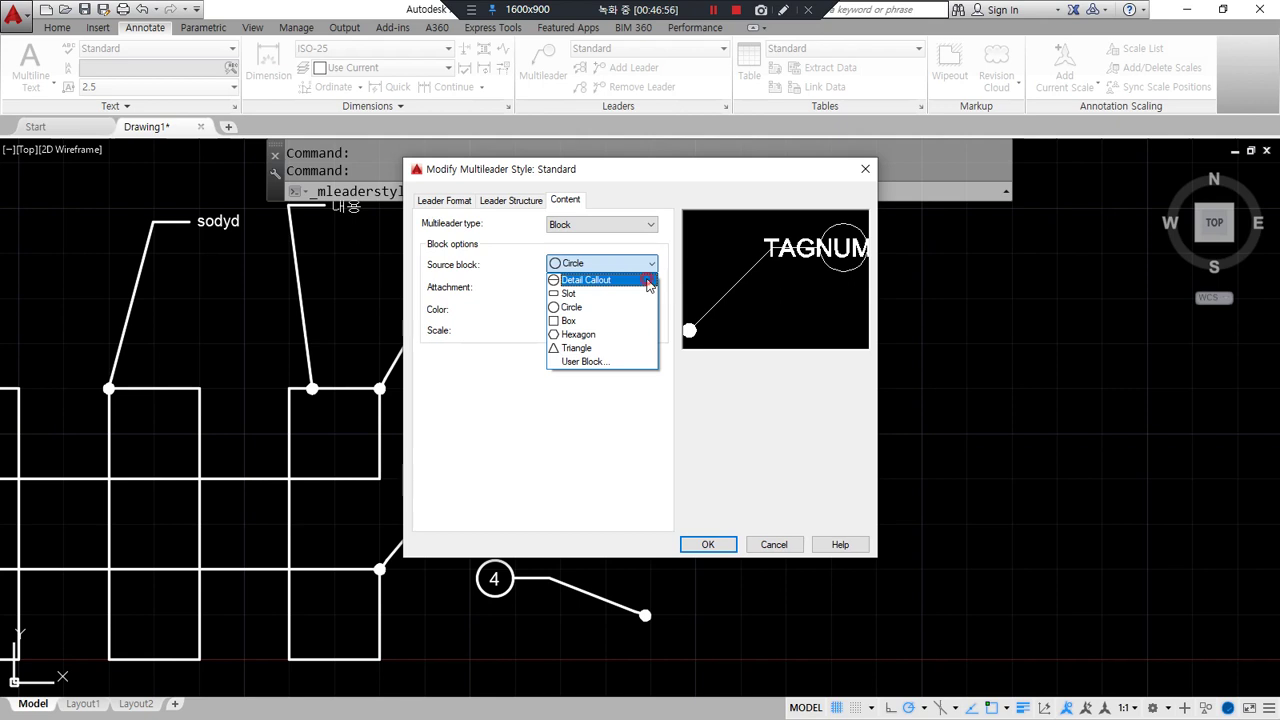
pyautogui.click(648, 281)
pyautogui.click(716, 546)
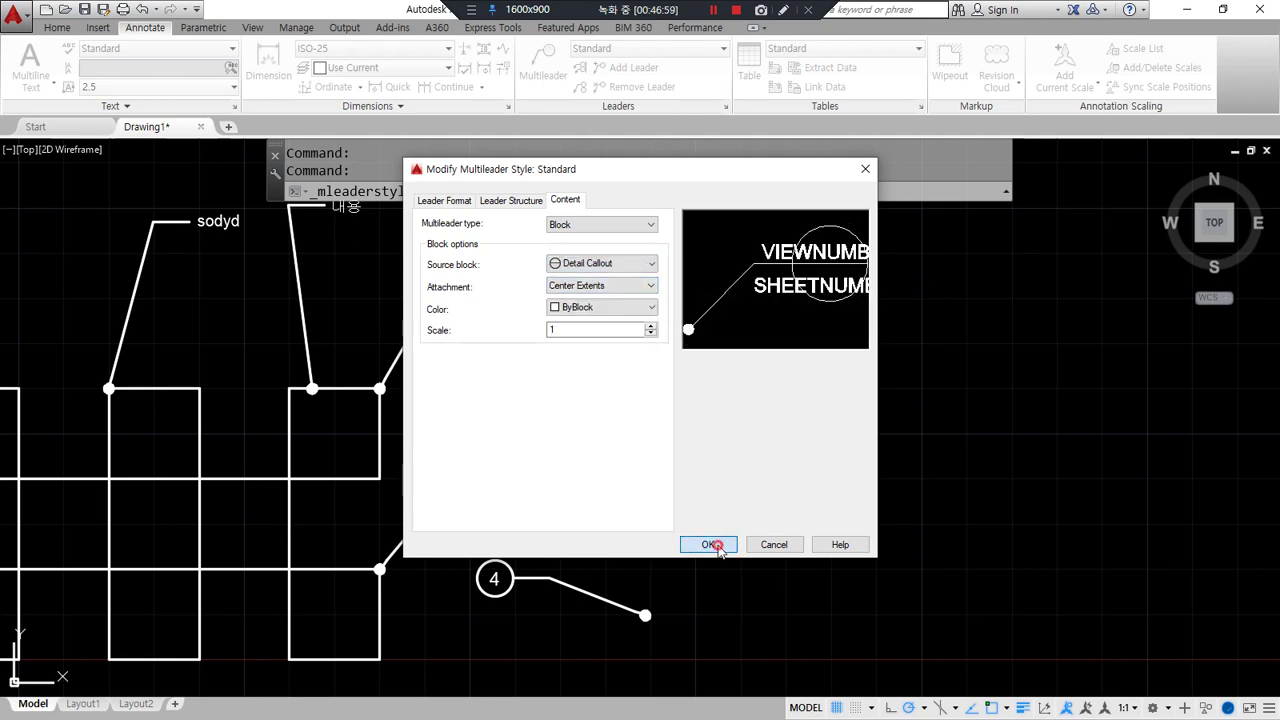
pyautogui.click(723, 466)
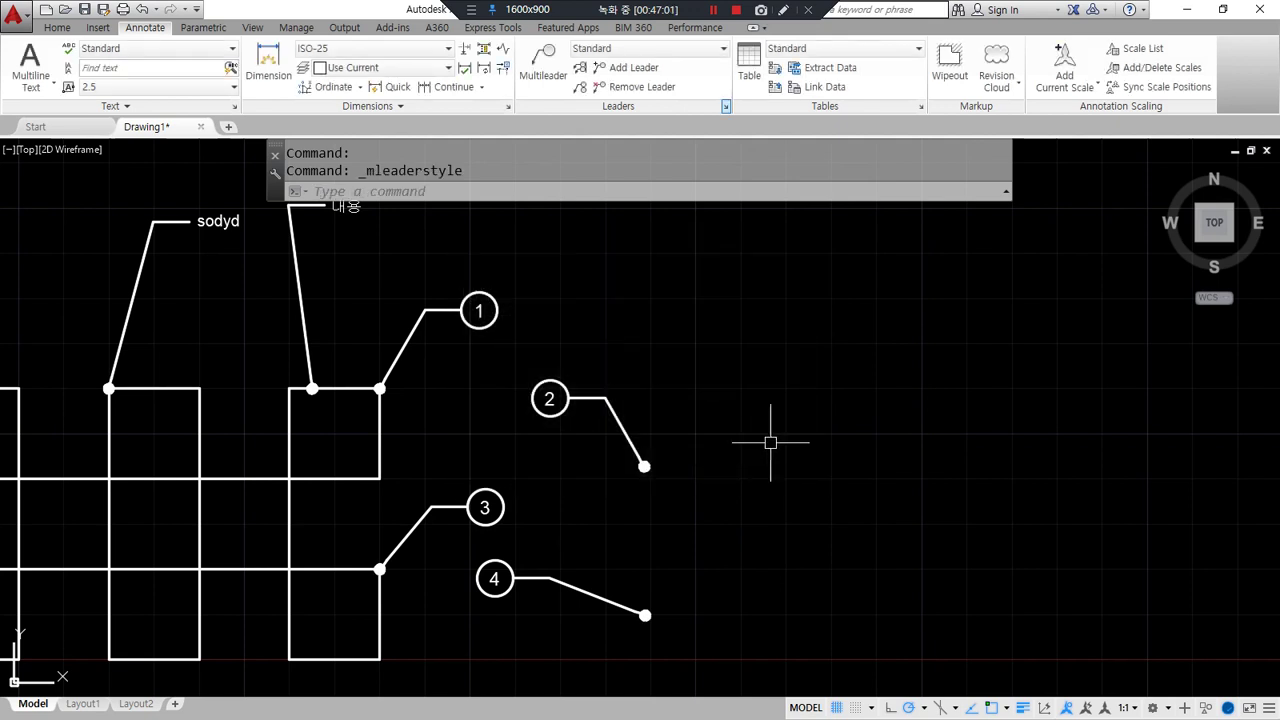
# Place a detail-callout multileader in the empty area above the tag 2 leader, with its landing up and to the right of the arrowhead
pyautogui.click(543, 62)
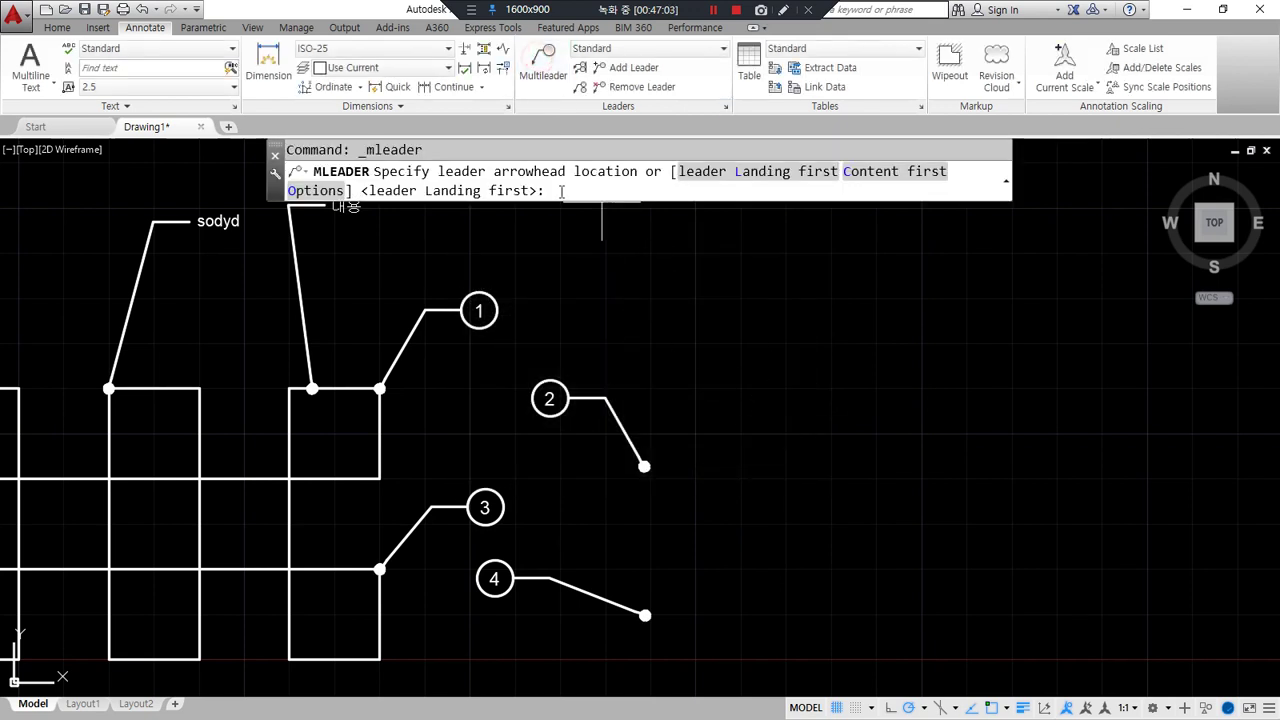
pyautogui.click(696, 377)
pyautogui.scroll(4, 733, 313)
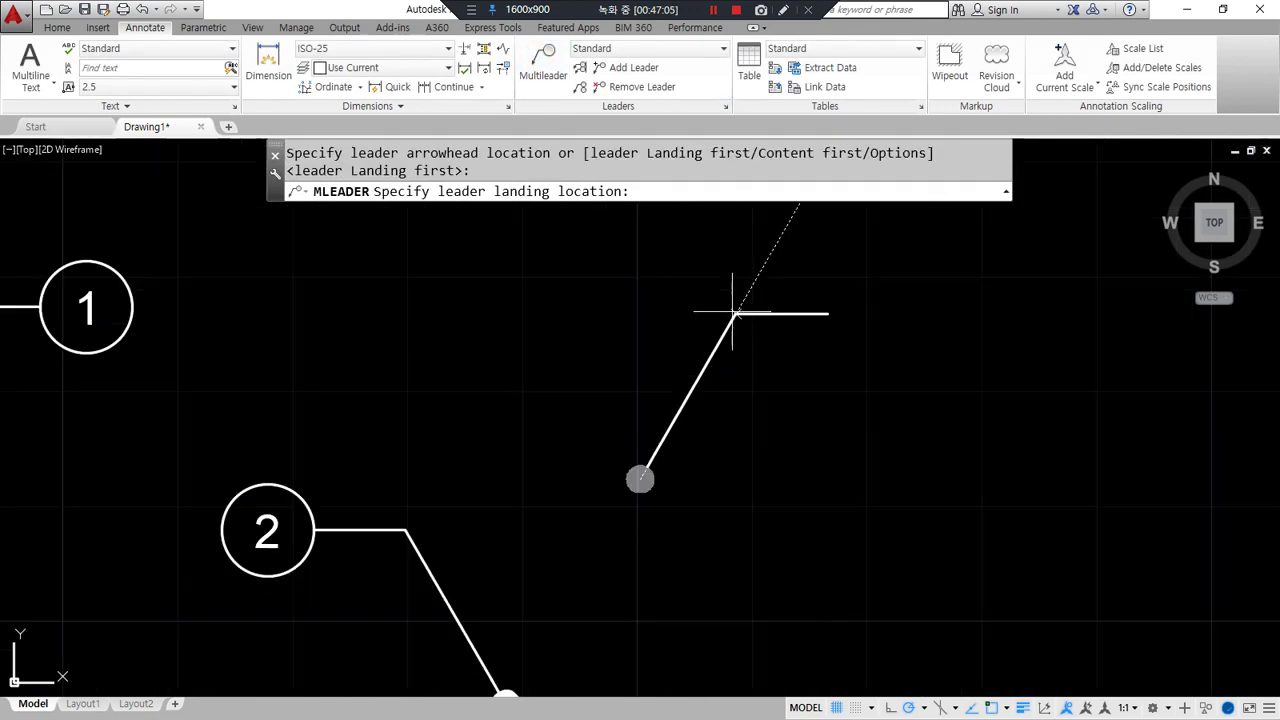
pyautogui.click(741, 316)
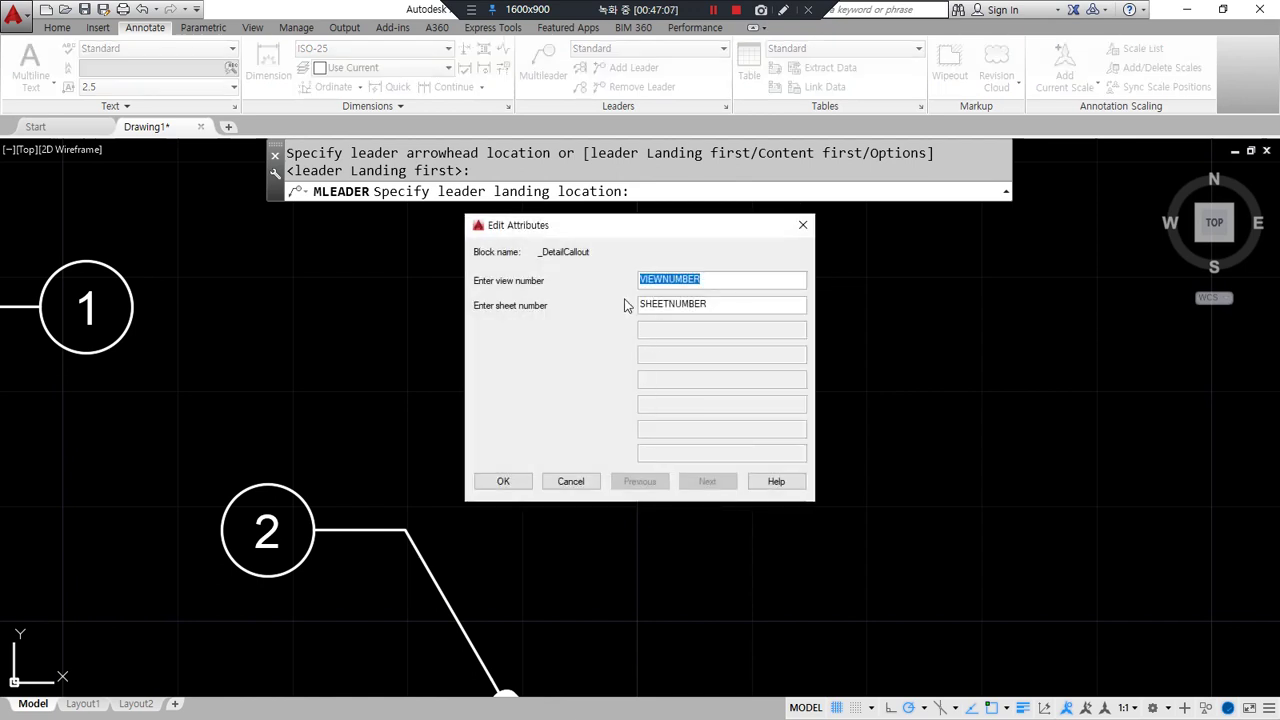
pyautogui.moveTo(487, 292); pyautogui.dragTo(709, 293)
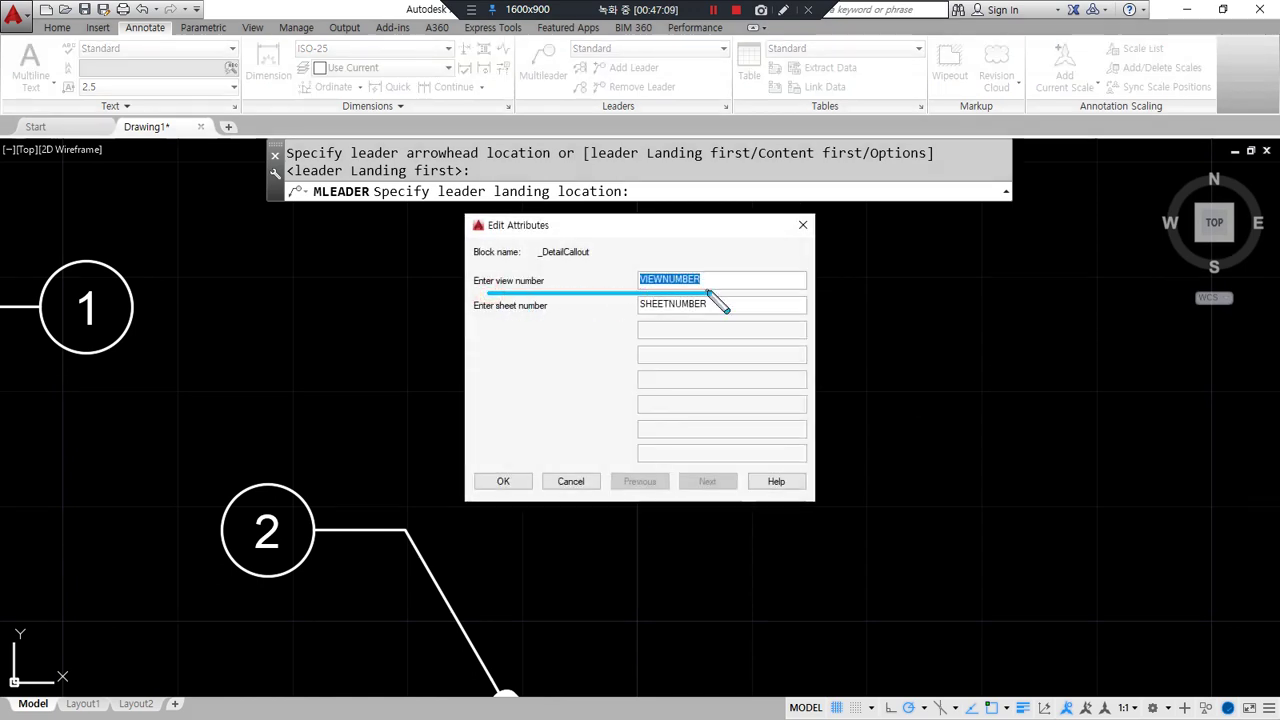
pyautogui.moveTo(478, 318); pyautogui.dragTo(768, 318)
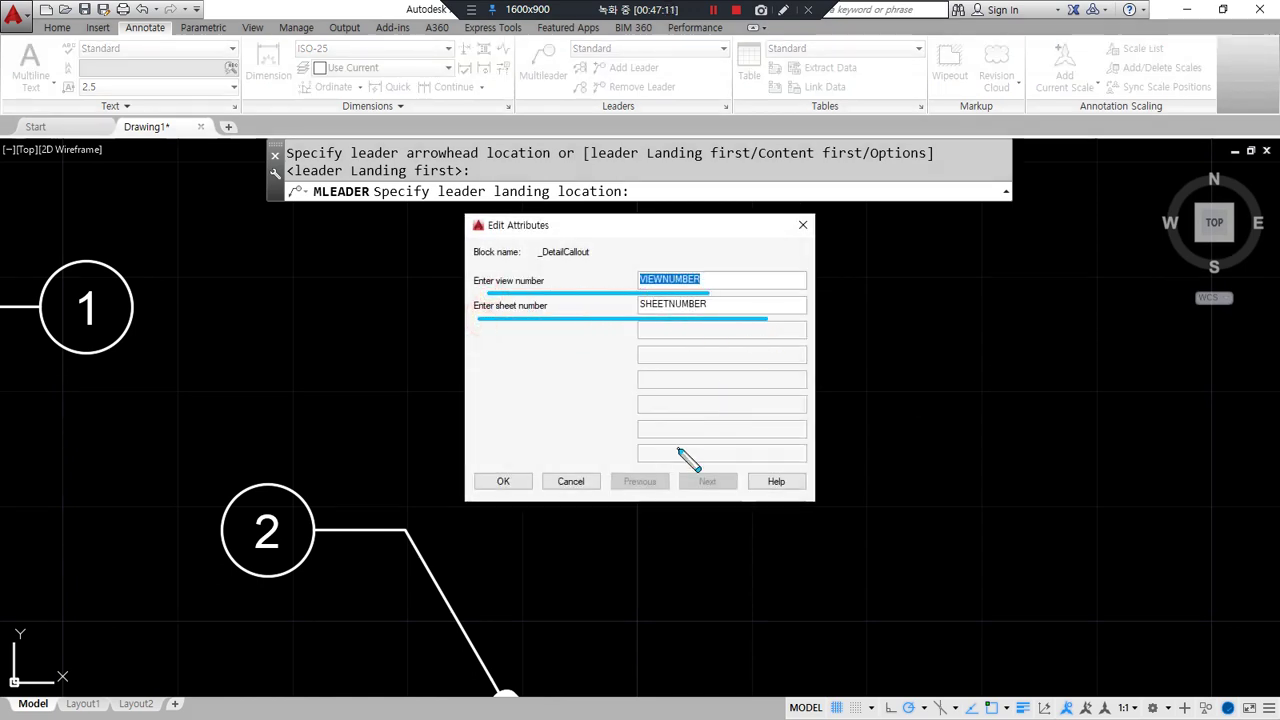
pyautogui.press('Escape')
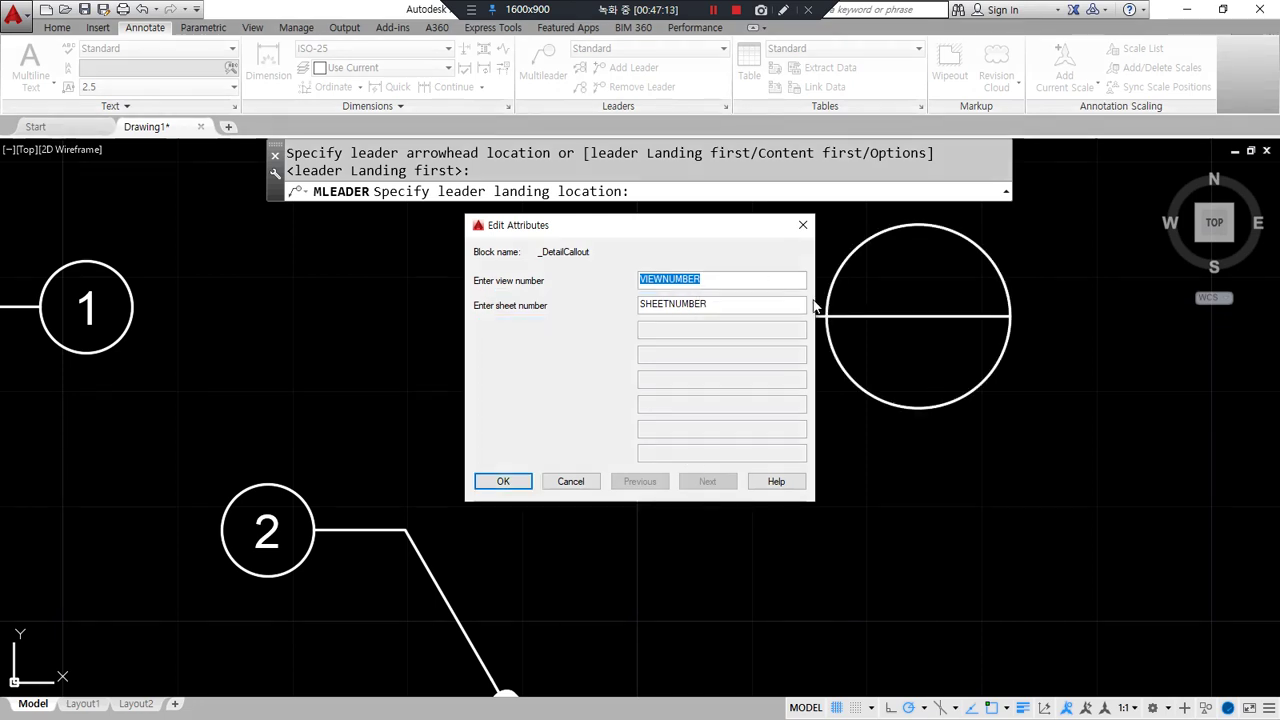
pyautogui.moveTo(740, 267)
pyautogui.mouseDown()
pyautogui.moveTo(857, 248)
pyautogui.moveTo(860, 260)
pyautogui.mouseUp()
pyautogui.moveTo(716, 318); pyautogui.dragTo(848, 378)
pyautogui.press('Escape')
# Enter SS as the callout's view number and 01 as its sheet number, and accept the attributes
pyautogui.write('SS')
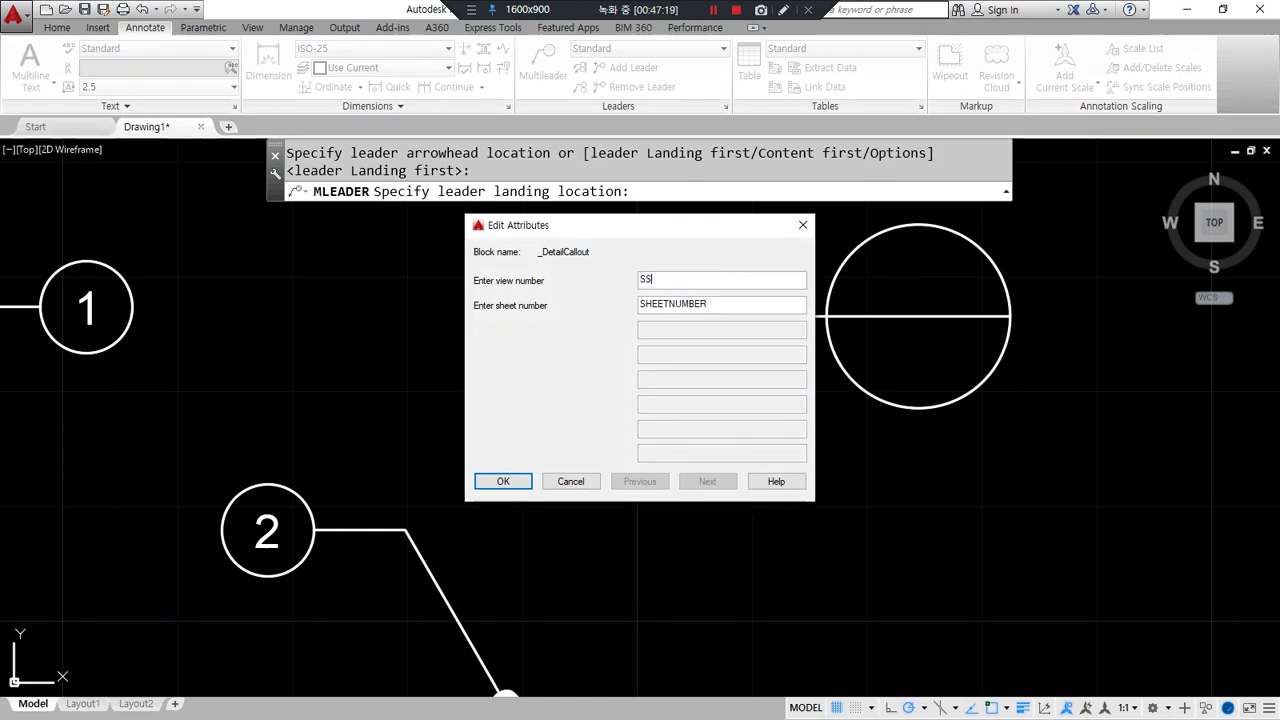
pyautogui.click(715, 310)
pyautogui.doubleClick(719, 310)
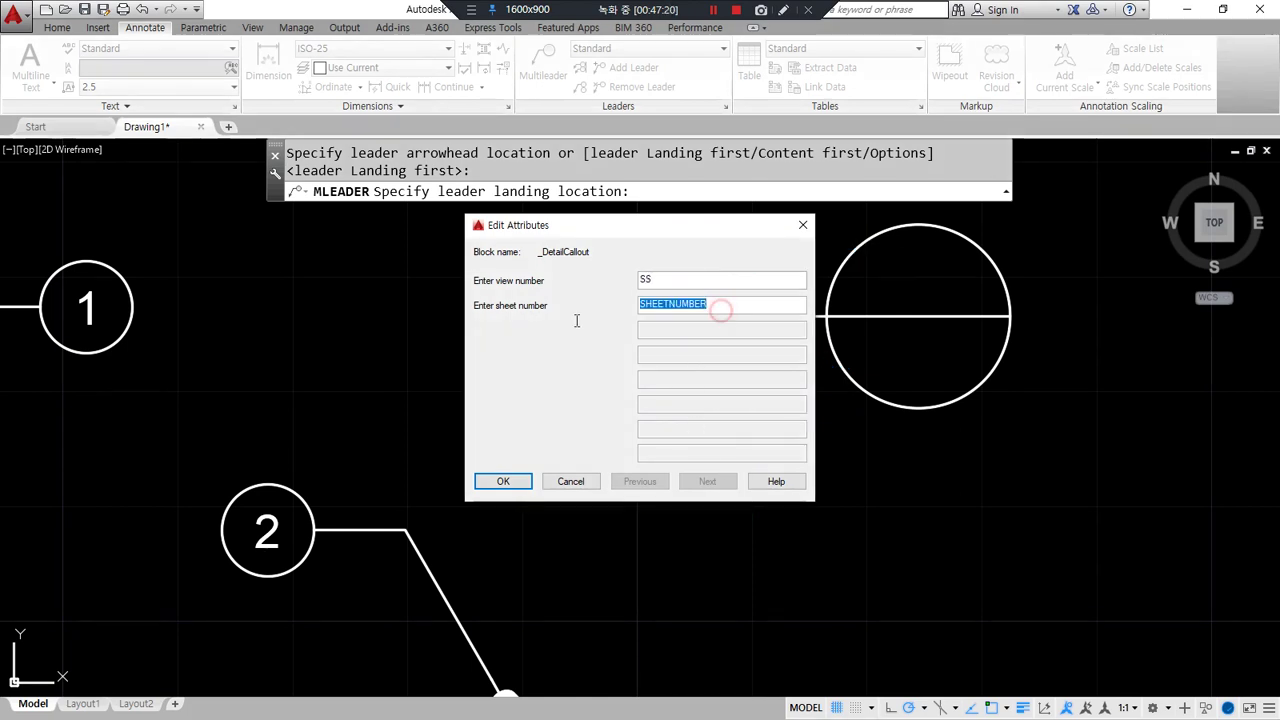
pyautogui.write('01')
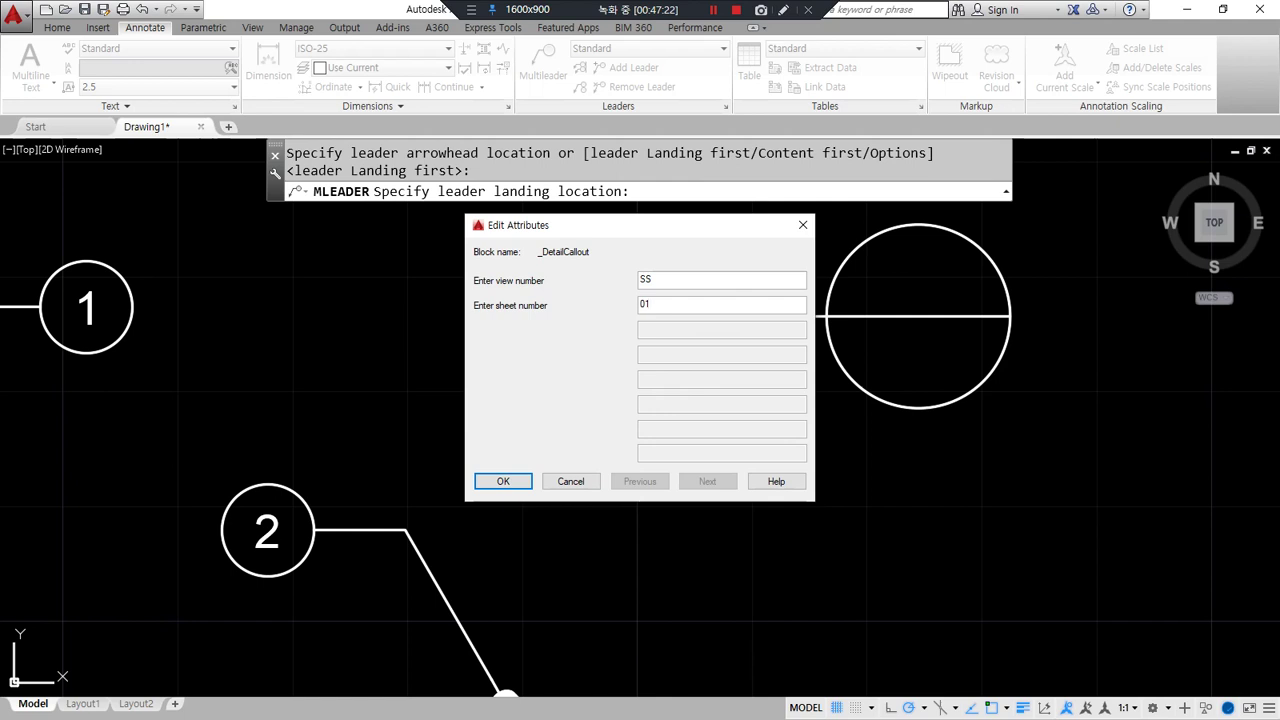
pyautogui.click(503, 481)
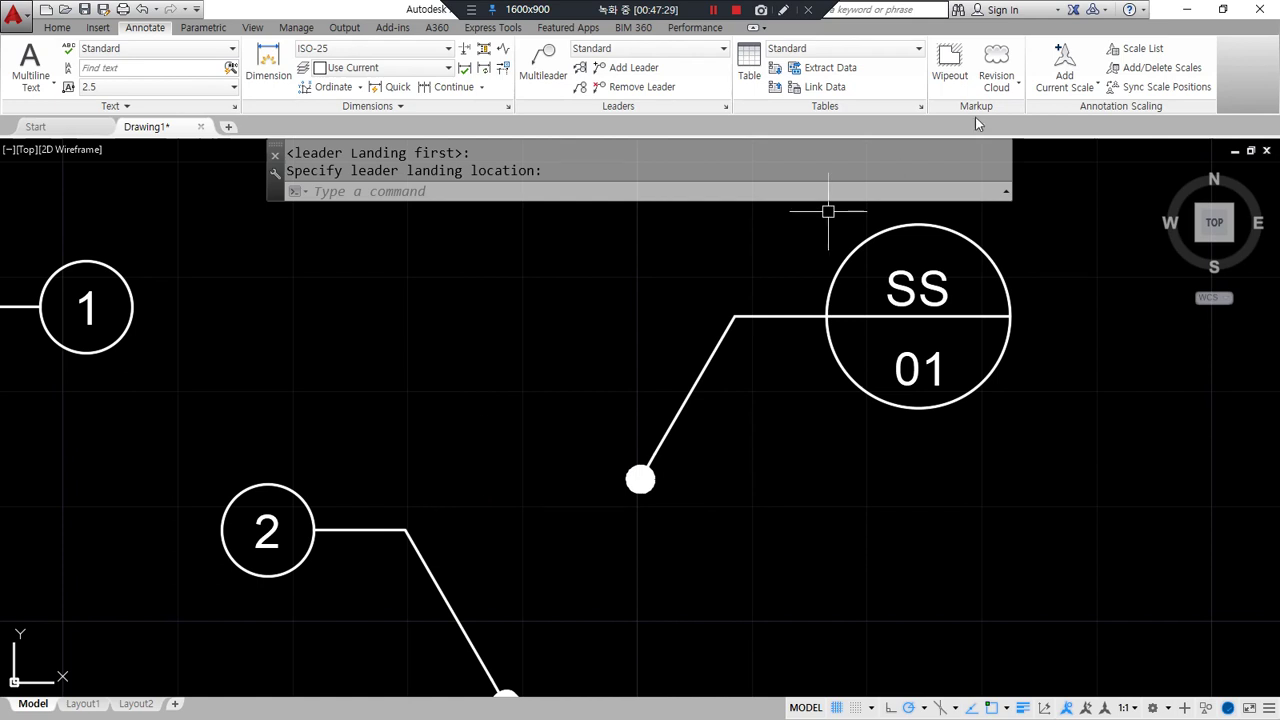
# Edit the detail callout's attributes to set its view number to SW
pyautogui.doubleClick(946, 300)
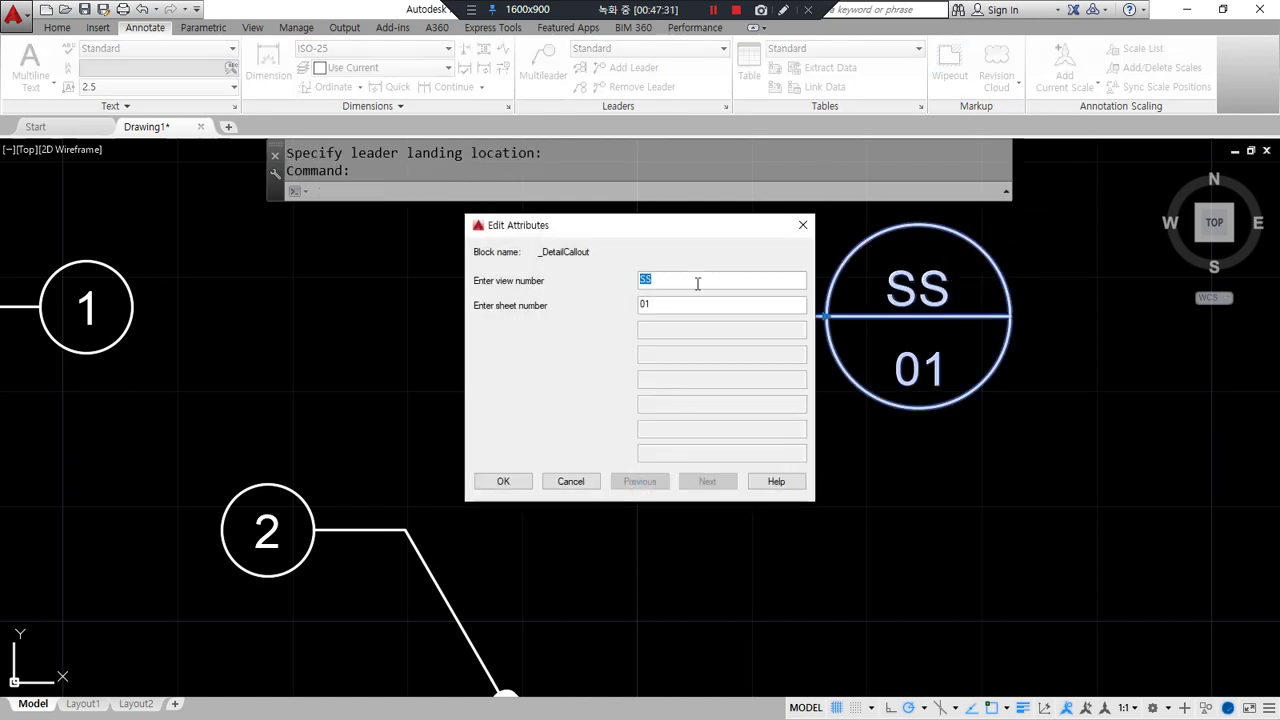
pyautogui.write('SW')
pyautogui.click(500, 483)
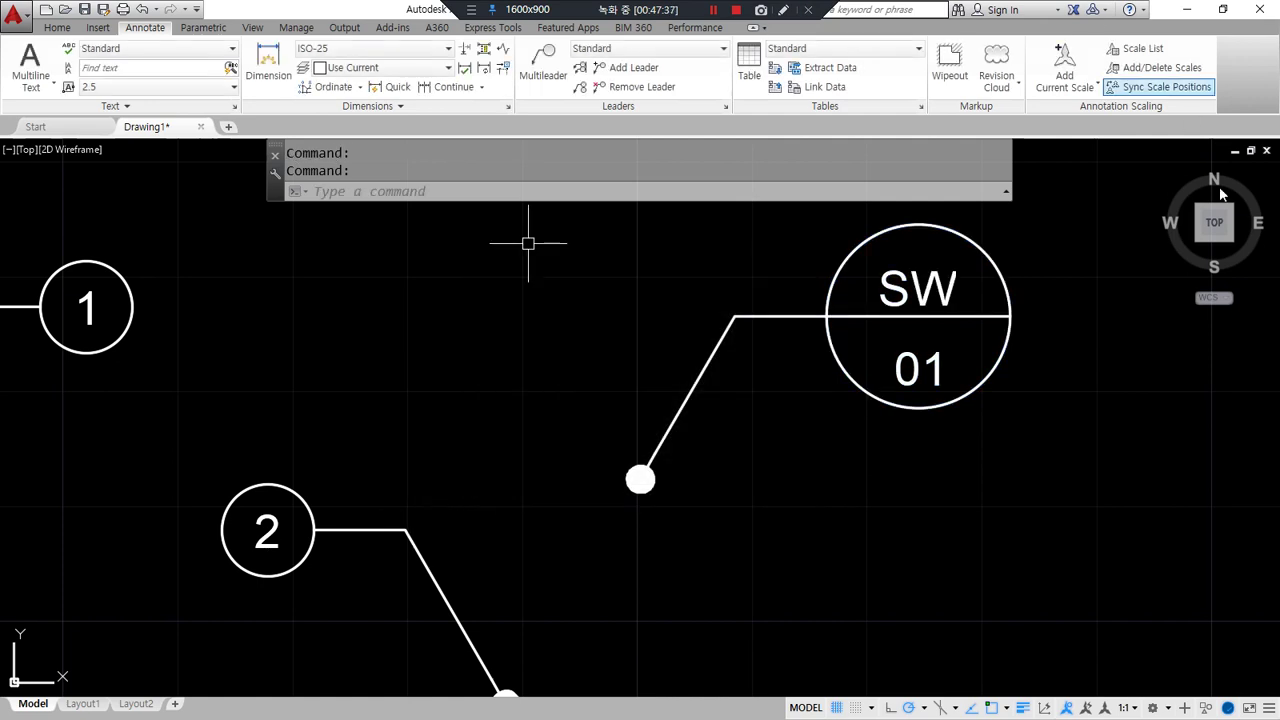
# Edit the detail callout's attributes to set its view number to WD
pyautogui.doubleClick(905, 316)
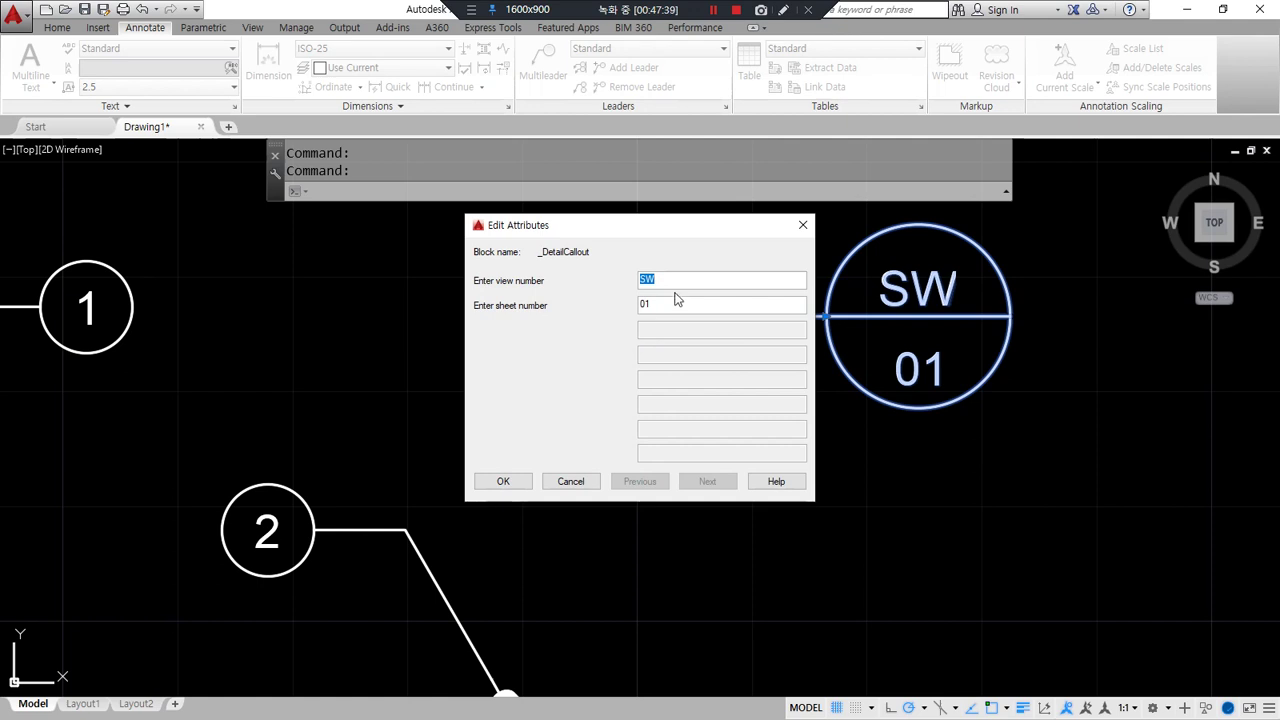
pyautogui.write('WD')
pyautogui.click(490, 483)
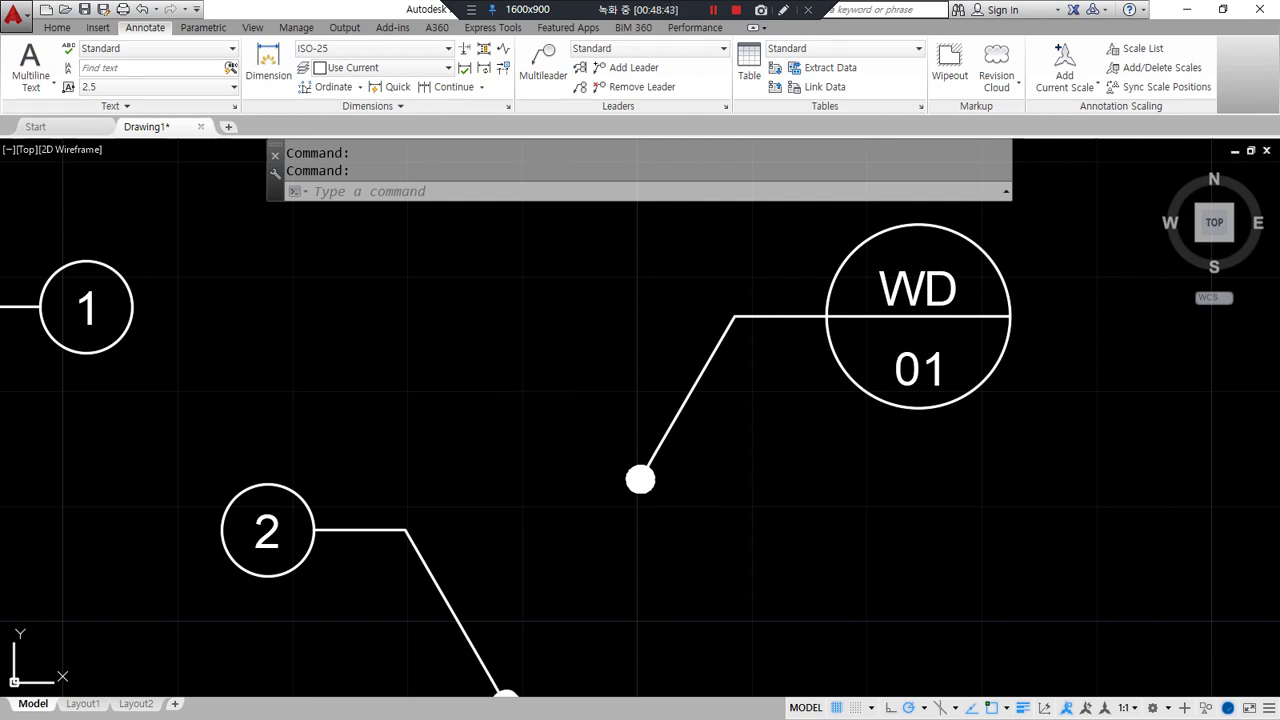
# Set the leader type of the WD 01 callout to None in its properties and deselect it
pyautogui.hotkey('ctrl', '1')
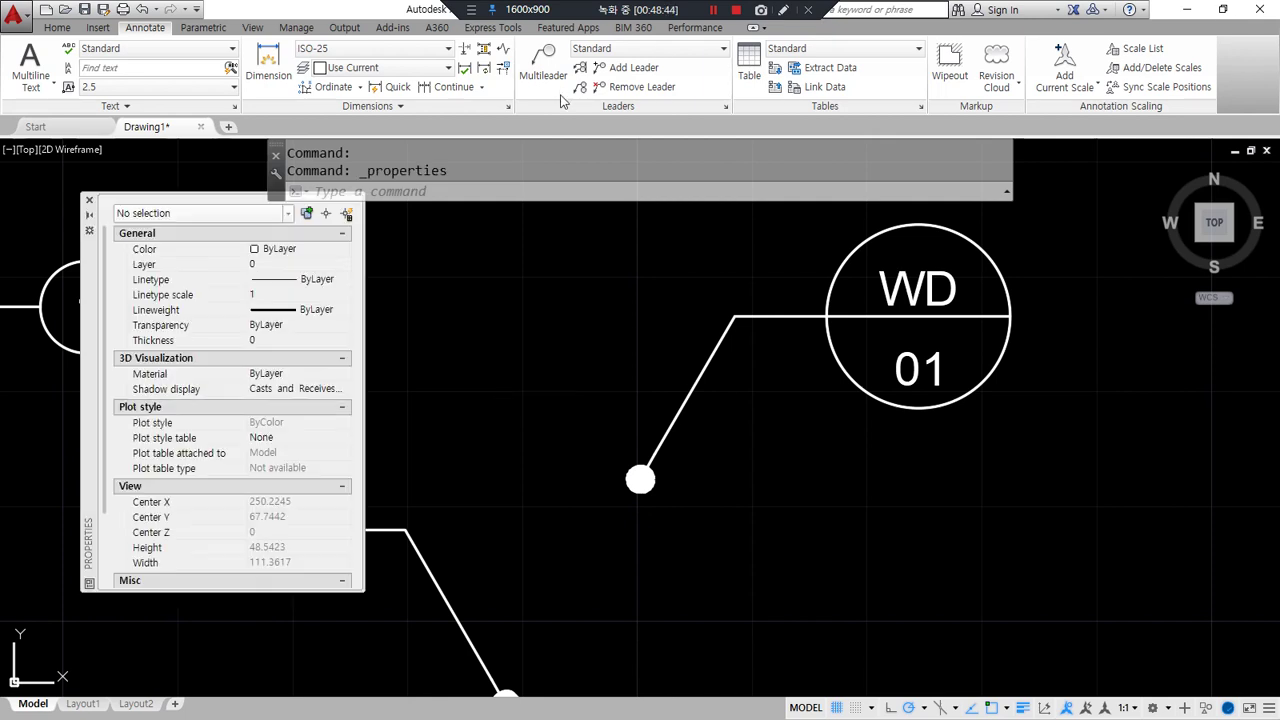
pyautogui.click(748, 316)
pyautogui.click(303, 454)
pyautogui.click(322, 457)
pyautogui.click(303, 498)
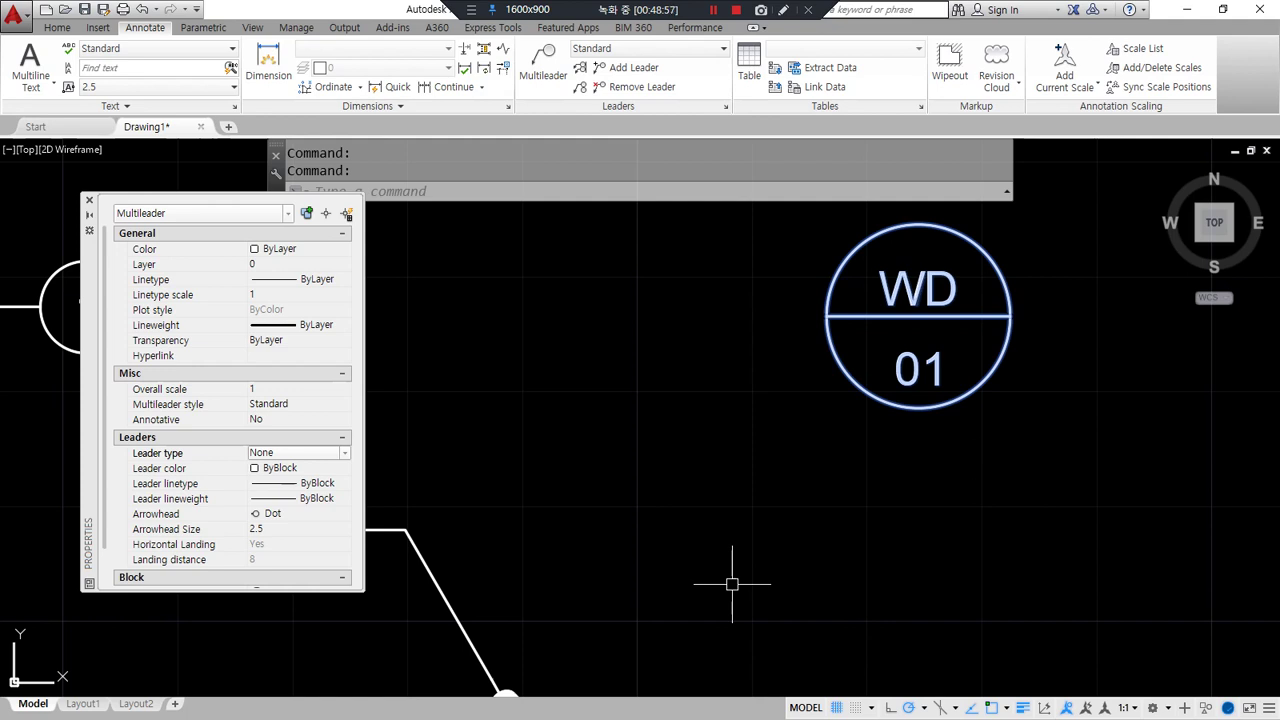
pyautogui.press('Escape')
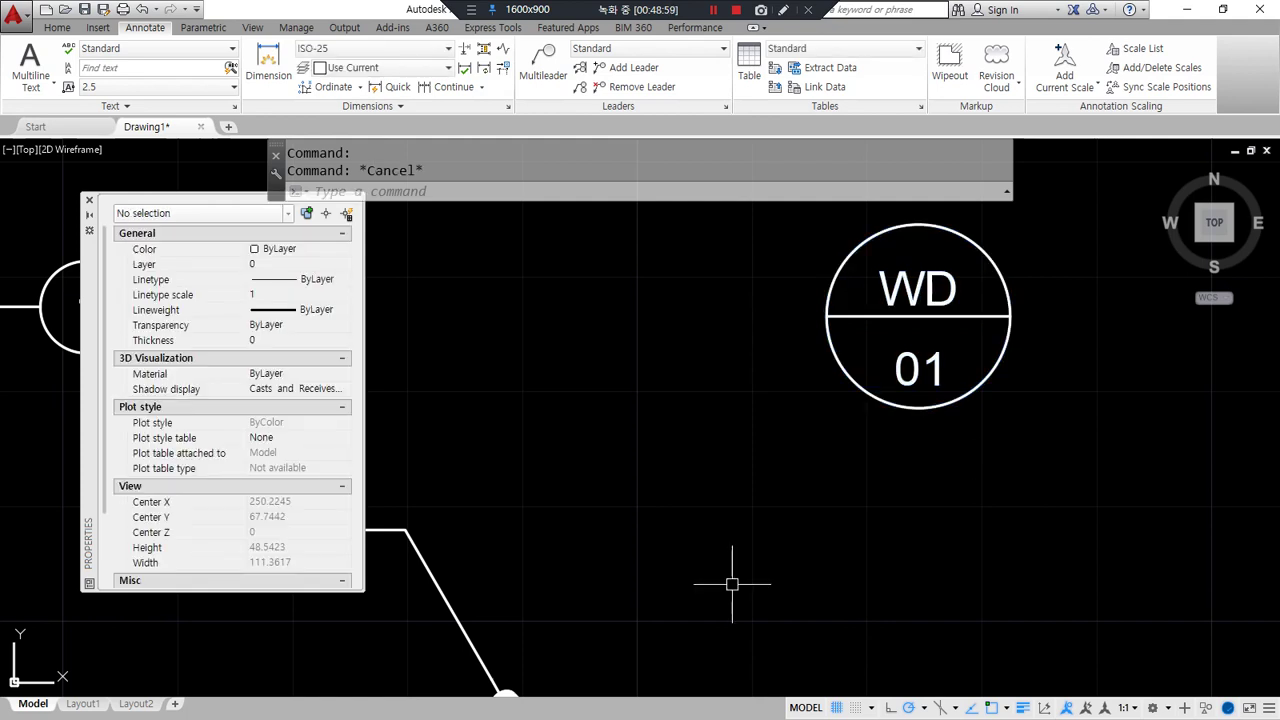
# Modify the Standard multileader style so that its source block is Triangle, and accept the change
pyautogui.moveTo(794, 507); pyautogui.dragTo(508, 542, button='middle')
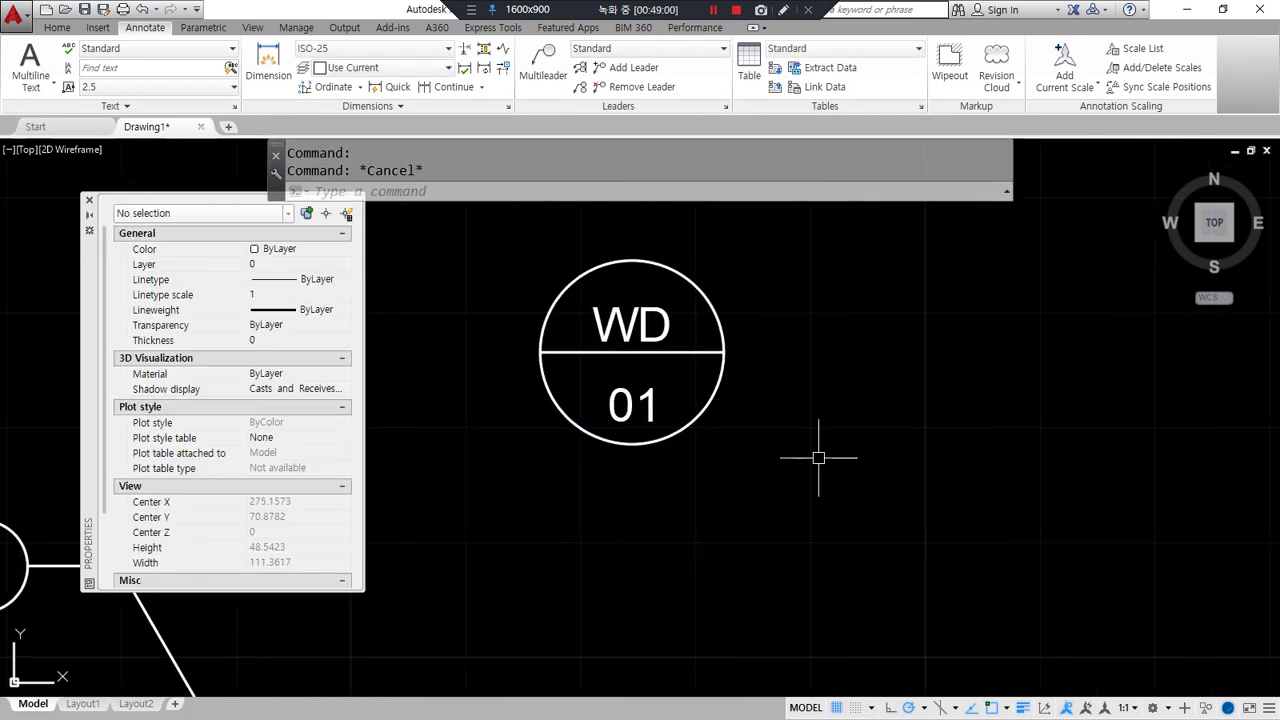
pyautogui.moveTo(819, 458); pyautogui.dragTo(740, 494, button='middle')
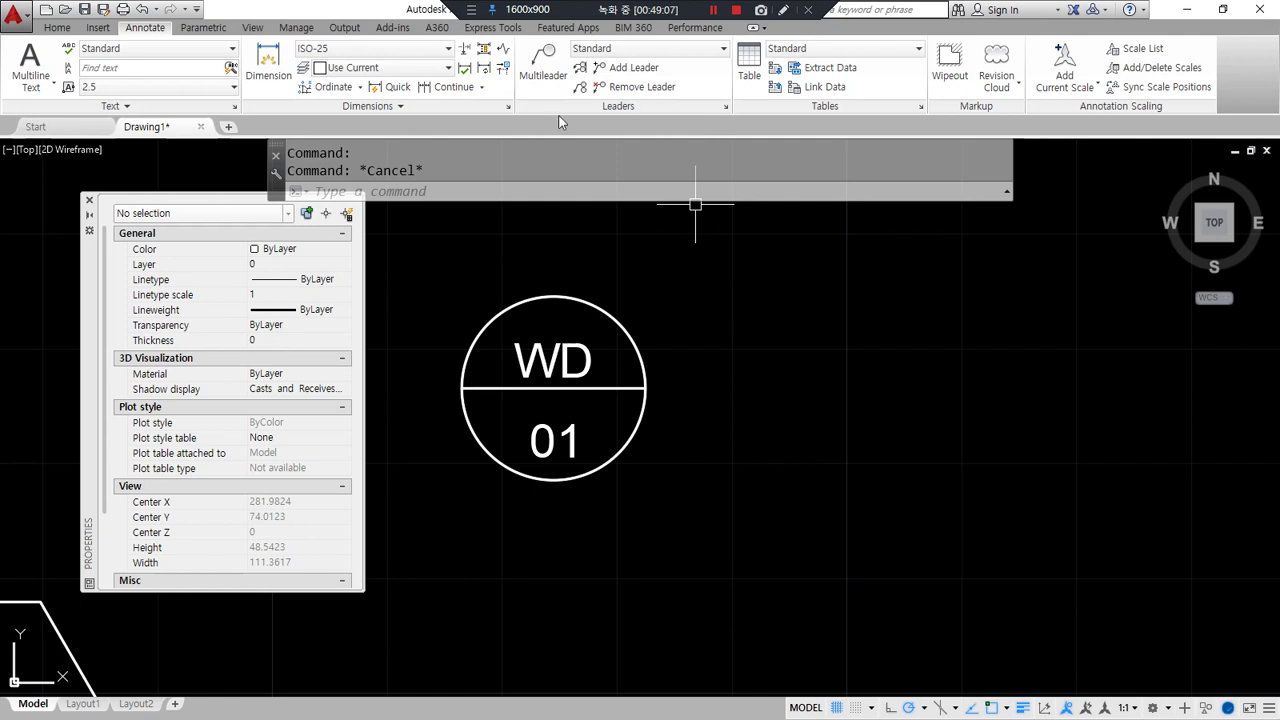
pyautogui.click(726, 108)
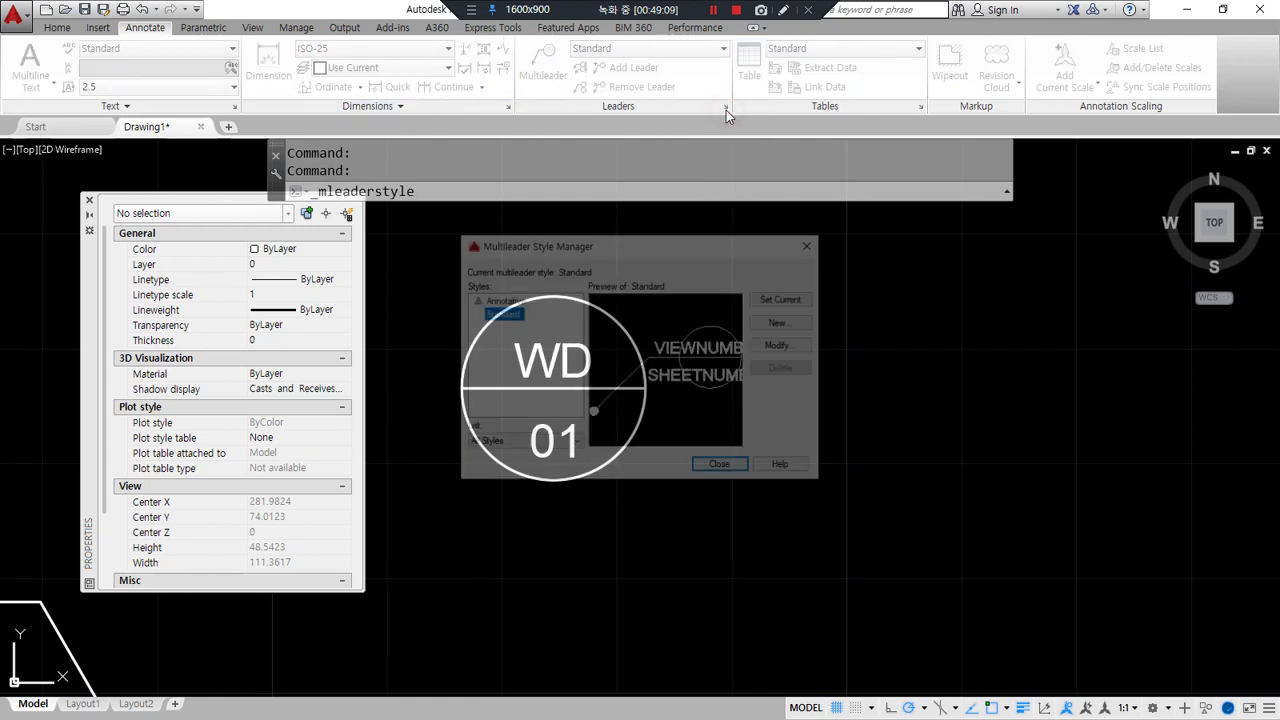
pyautogui.click(784, 346)
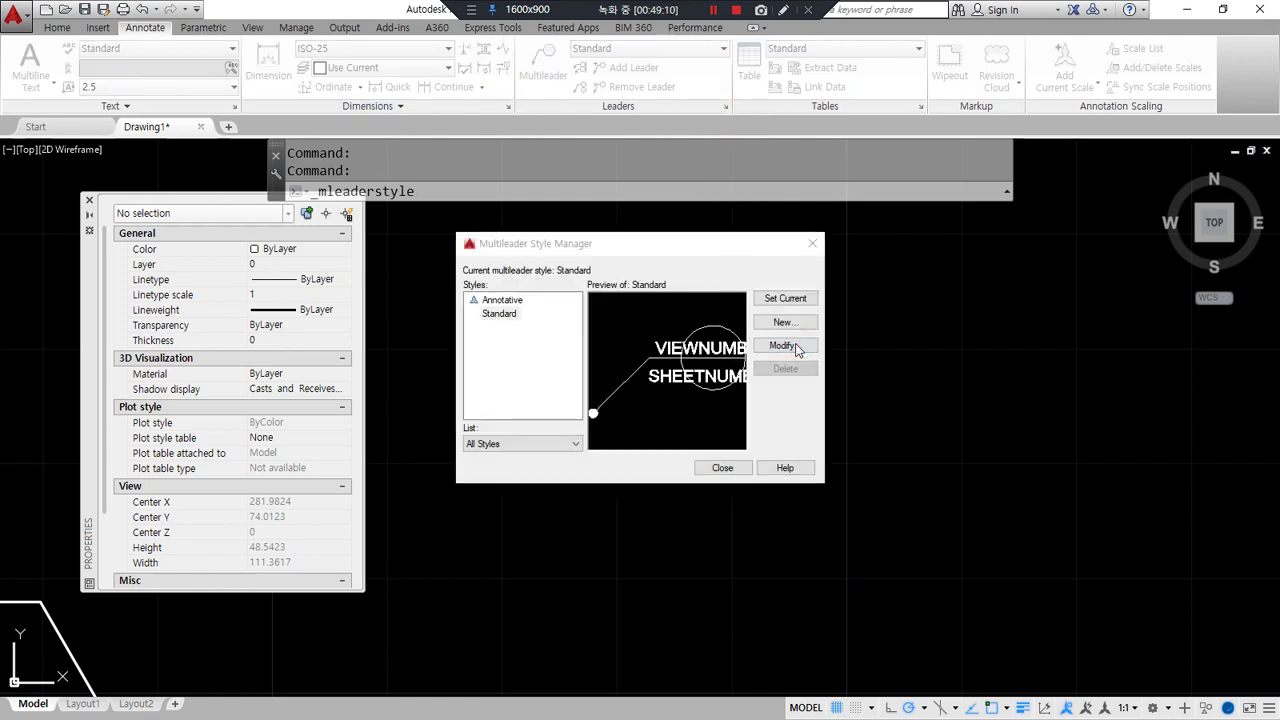
pyautogui.click(651, 265)
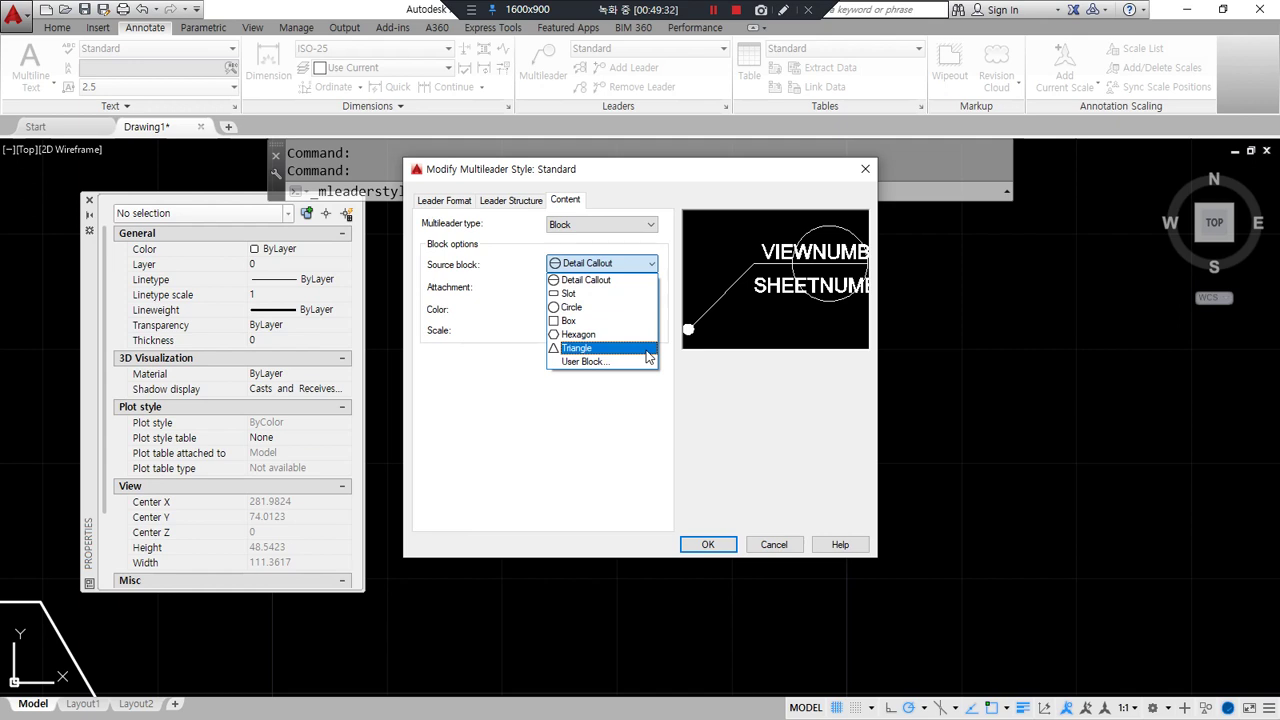
pyautogui.click(648, 356)
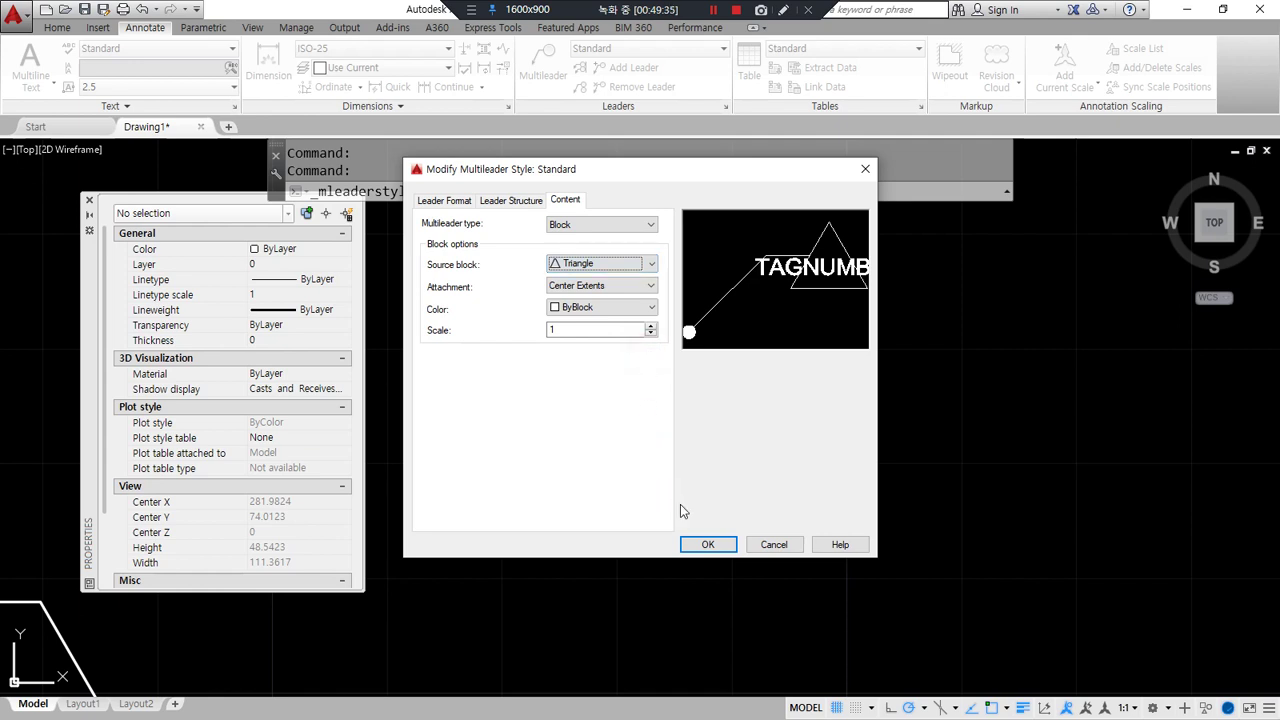
pyautogui.click(707, 545)
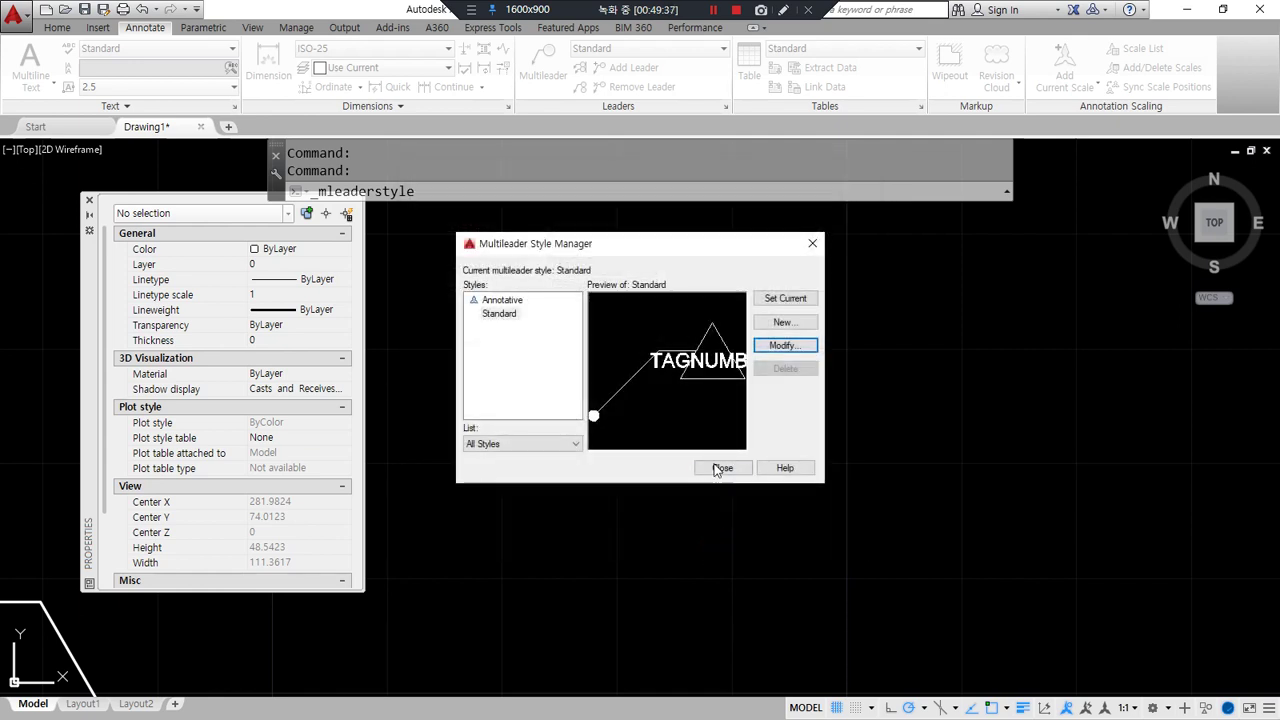
# Close the multileader style manager and place a triangle multileader beside the WD 01 callout with tag number 1
pyautogui.click(721, 464)
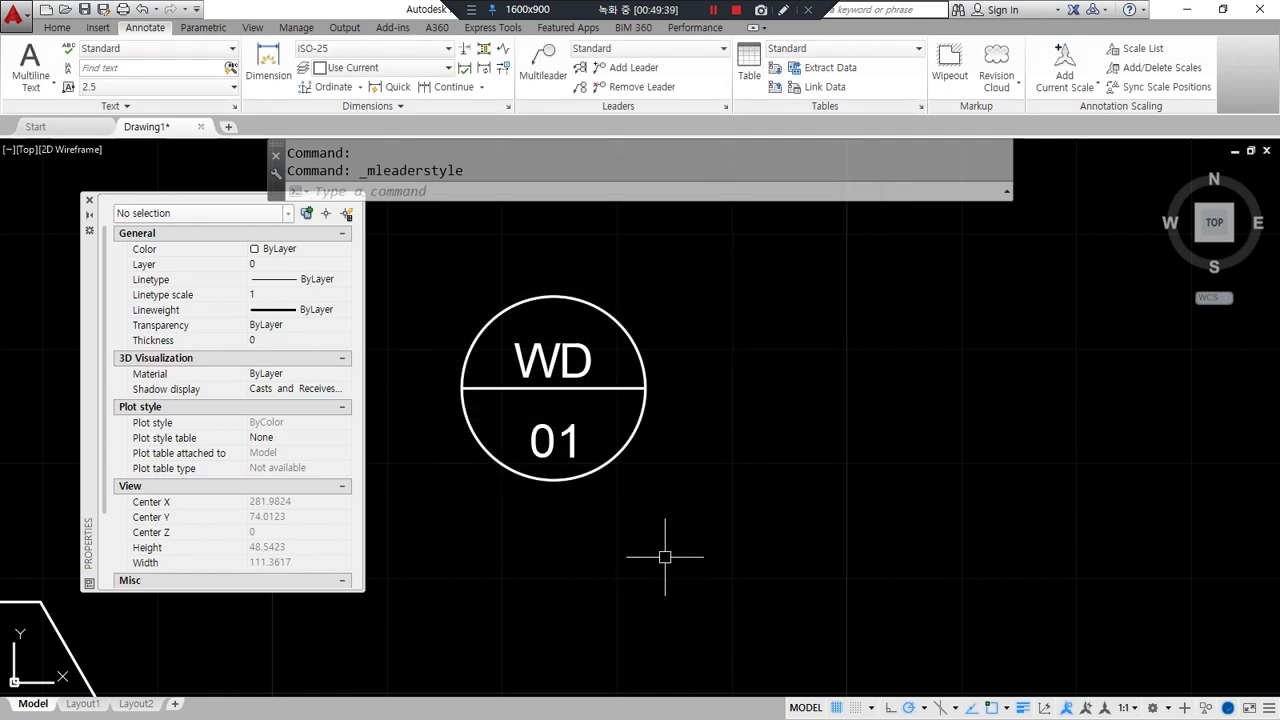
pyautogui.scroll(-2, 666, 556)
pyautogui.click(540, 62)
pyautogui.click(697, 611)
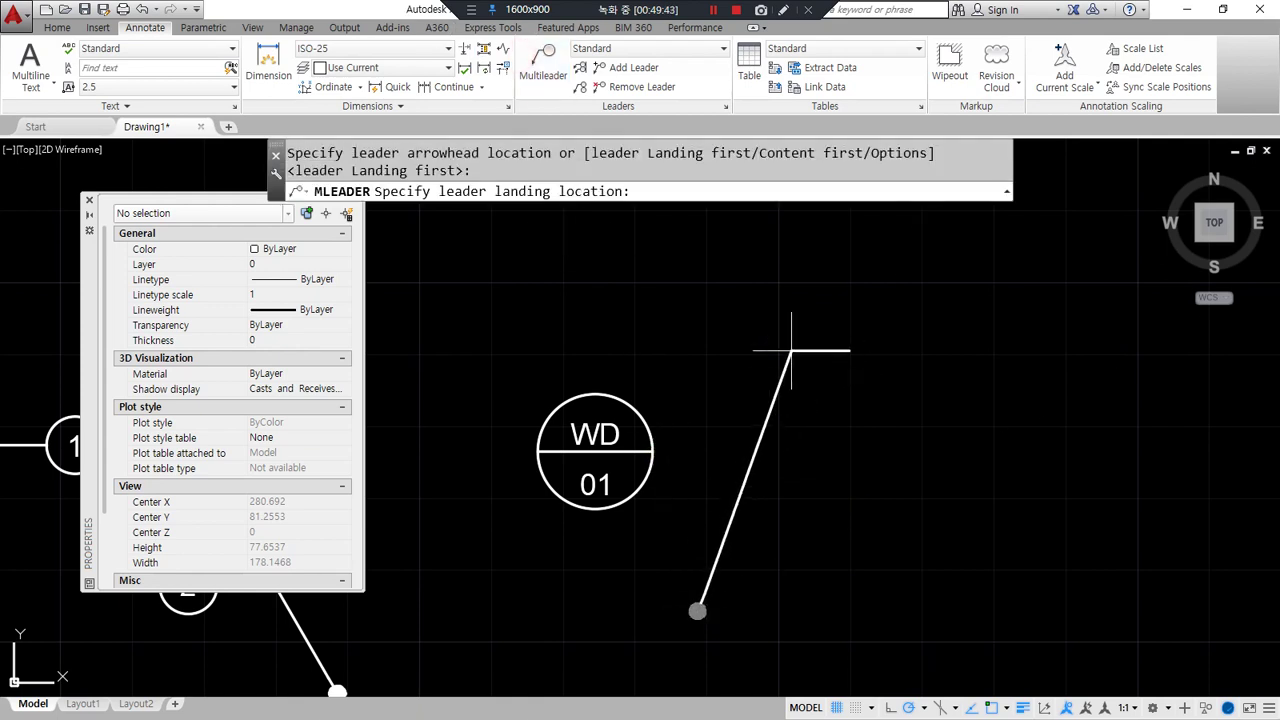
pyautogui.click(808, 352)
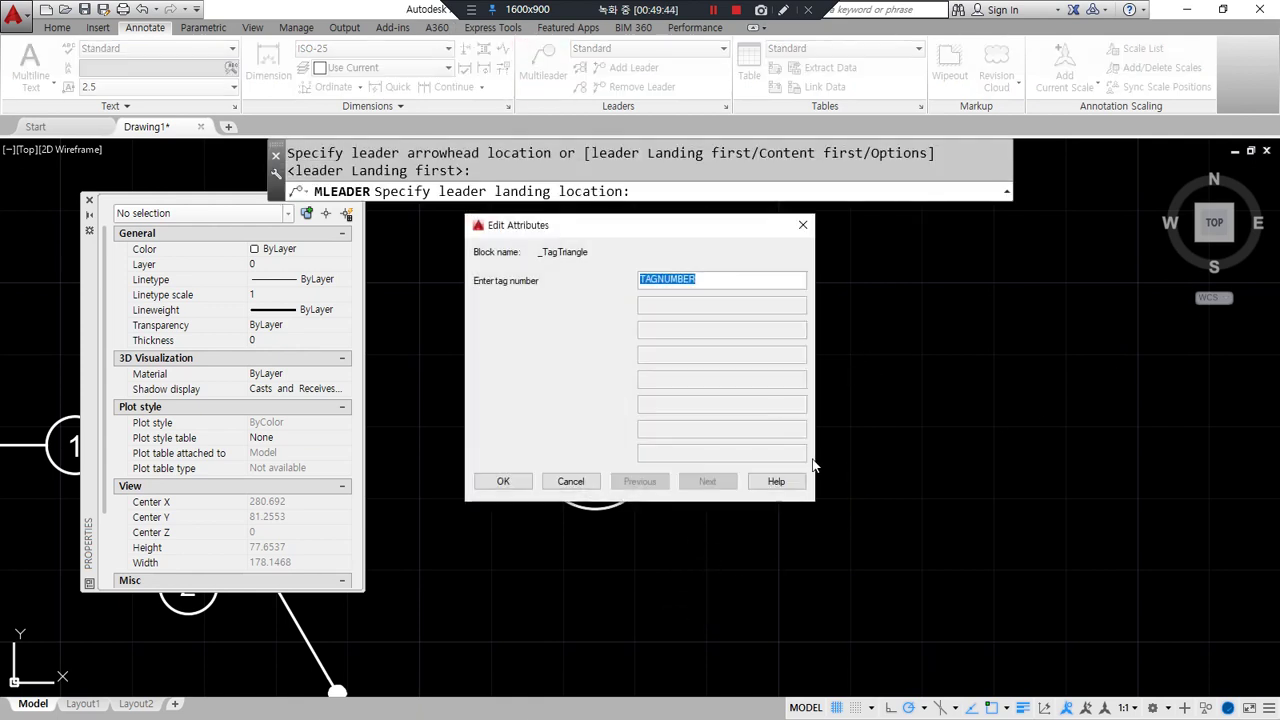
pyautogui.write('1')
pyautogui.click(506, 483)
pyautogui.moveTo(912, 496)
pyautogui.mouseDown()
pyautogui.moveTo(1034, 357)
pyautogui.moveTo(920, 550)
pyautogui.mouseUp()
# Match the WD 01 callout's properties onto the triangle multileader so that it has no leader line
pyautogui.write('ma')
pyautogui.press('Return')
pyautogui.click(642, 471)
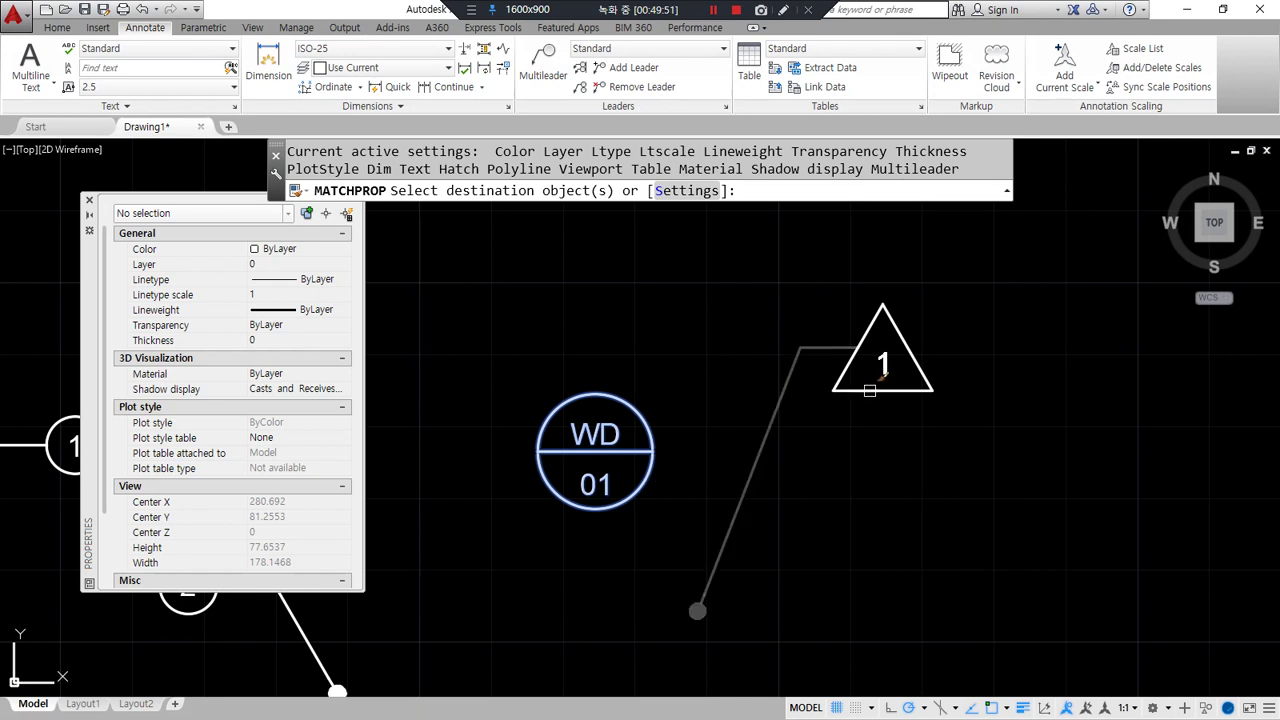
pyautogui.press('Return')
pyautogui.moveTo(942, 497)
pyautogui.mouseDown()
pyautogui.moveTo(800, 330)
pyautogui.moveTo(920, 548)
pyautogui.mouseUp()
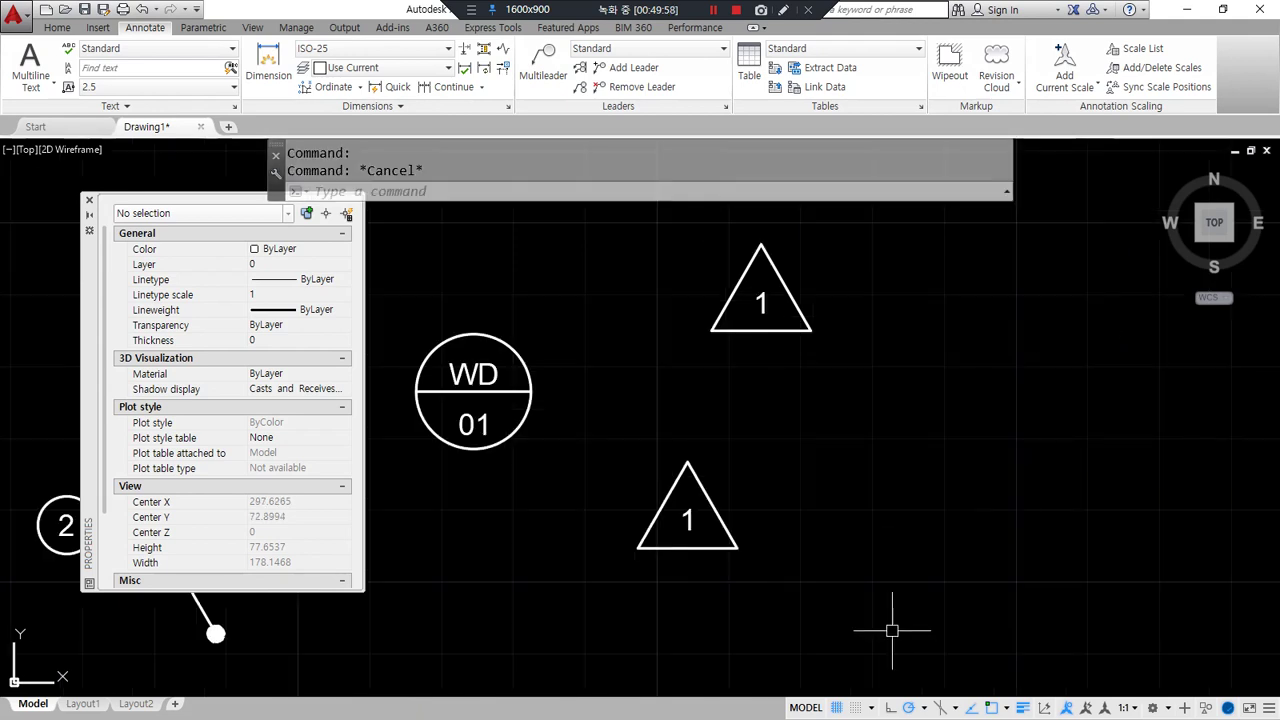
# Copy the WD 01 callout to the empty area beyond the triangle tags
pyautogui.write('cp')
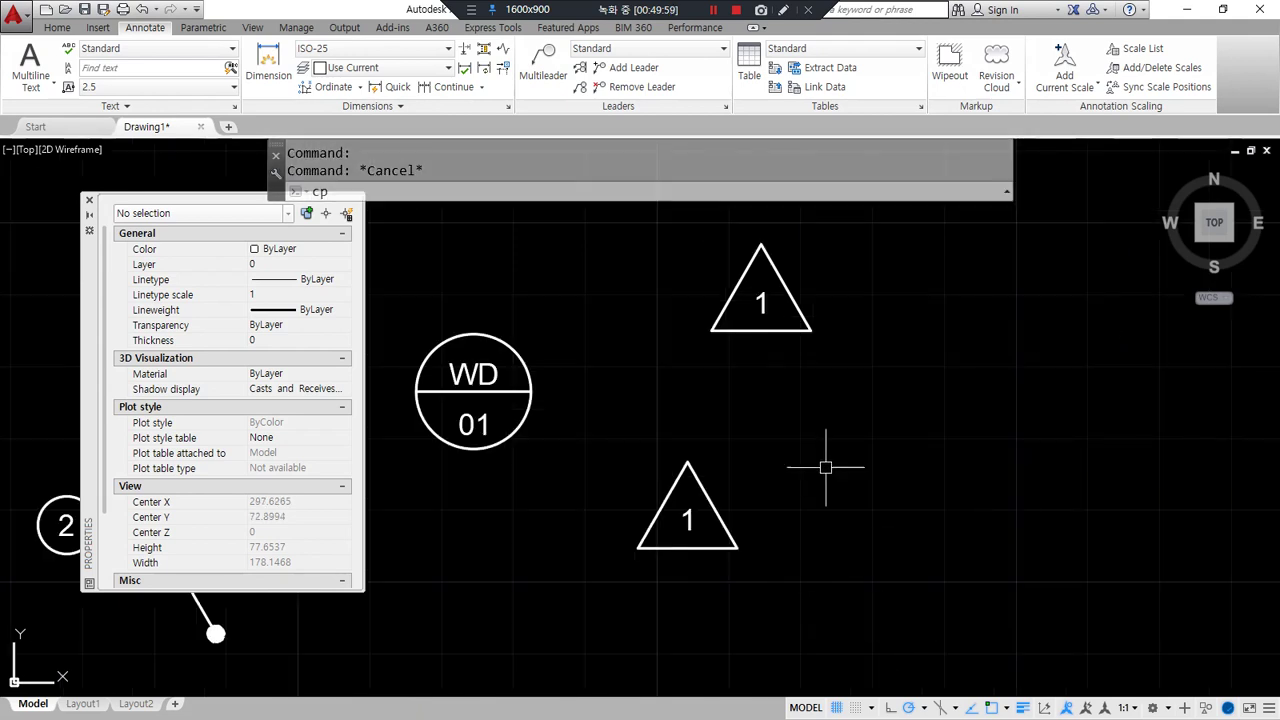
pyautogui.press('Return')
pyautogui.click(529, 405)
pyautogui.press('Return')
pyautogui.click(531, 391)
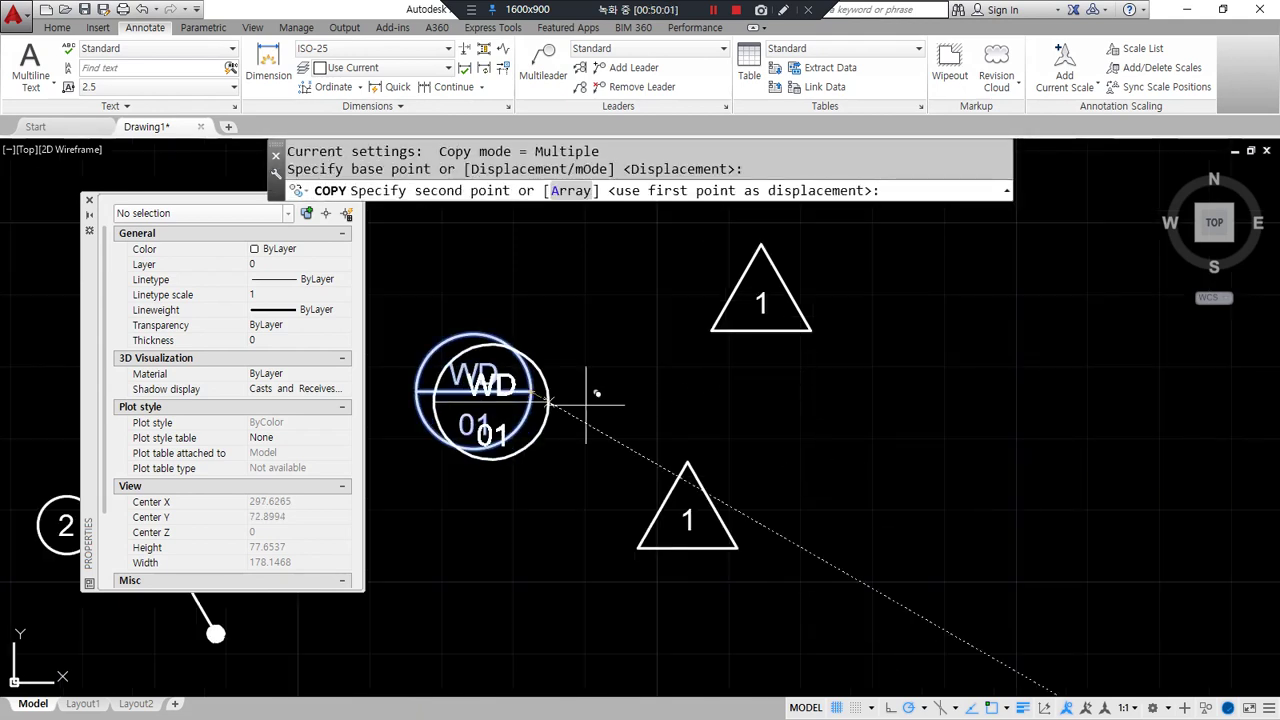
pyautogui.click(1031, 432)
pyautogui.press('Escape')
# Change the copied callout's source block to Triangle and set its tag number to 1
pyautogui.click(1011, 471)
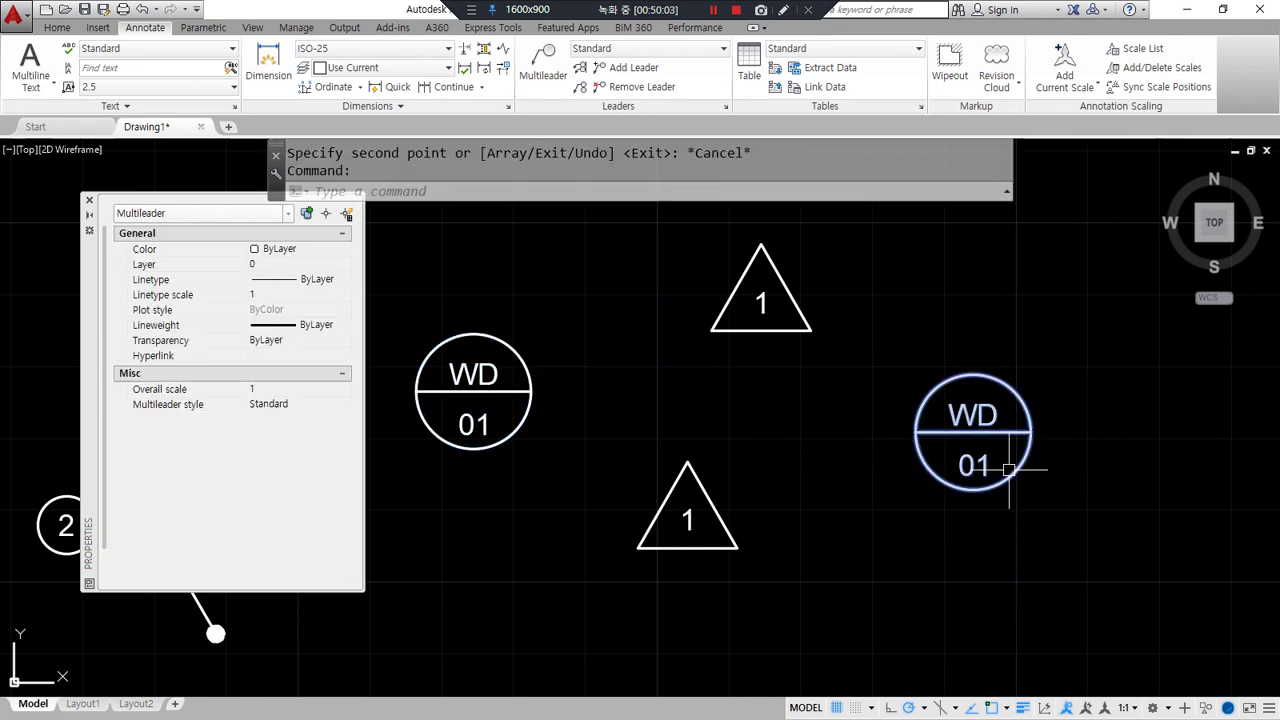
pyautogui.moveTo(980, 540)
pyautogui.mouseDown()
pyautogui.moveTo(890, 400)
pyautogui.moveTo(1025, 550)
pyautogui.mouseUp()
pyautogui.moveTo(850, 400)
pyautogui.mouseDown()
pyautogui.moveTo(335, 447)
pyautogui.moveTo(332, 433)
pyautogui.mouseUp()
pyautogui.scroll(-2, 309, 488)
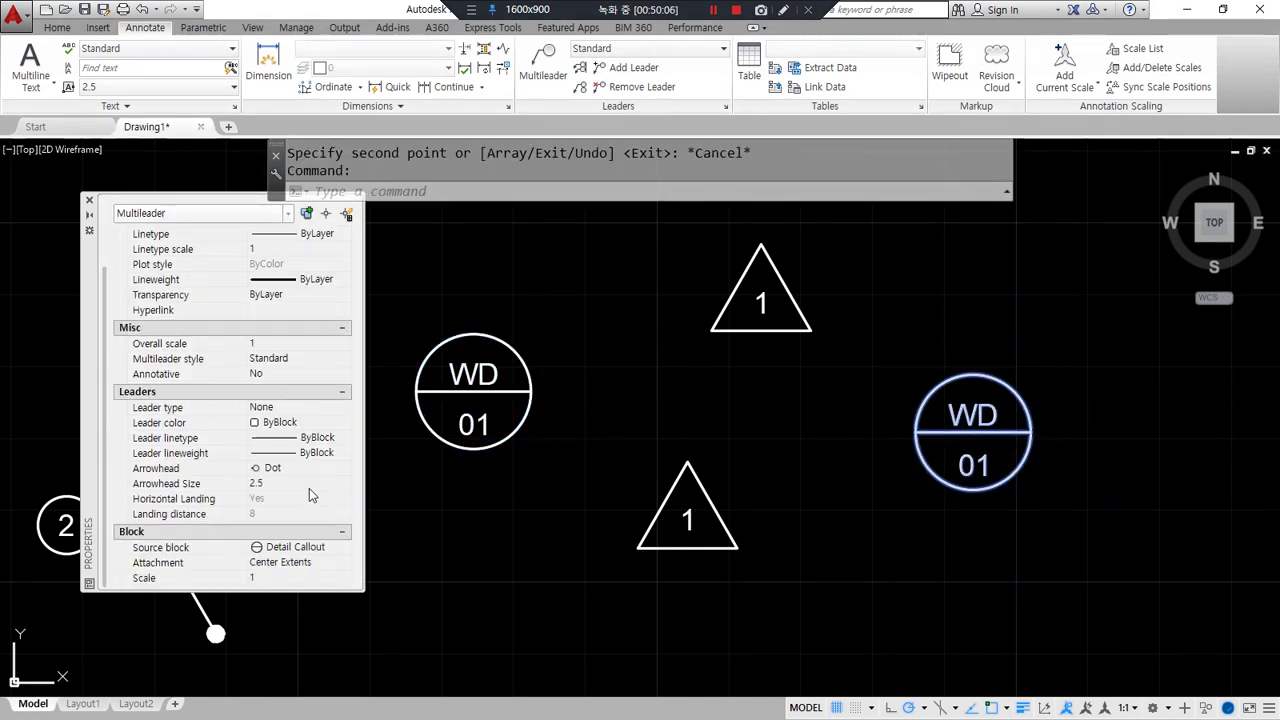
pyautogui.click(324, 552)
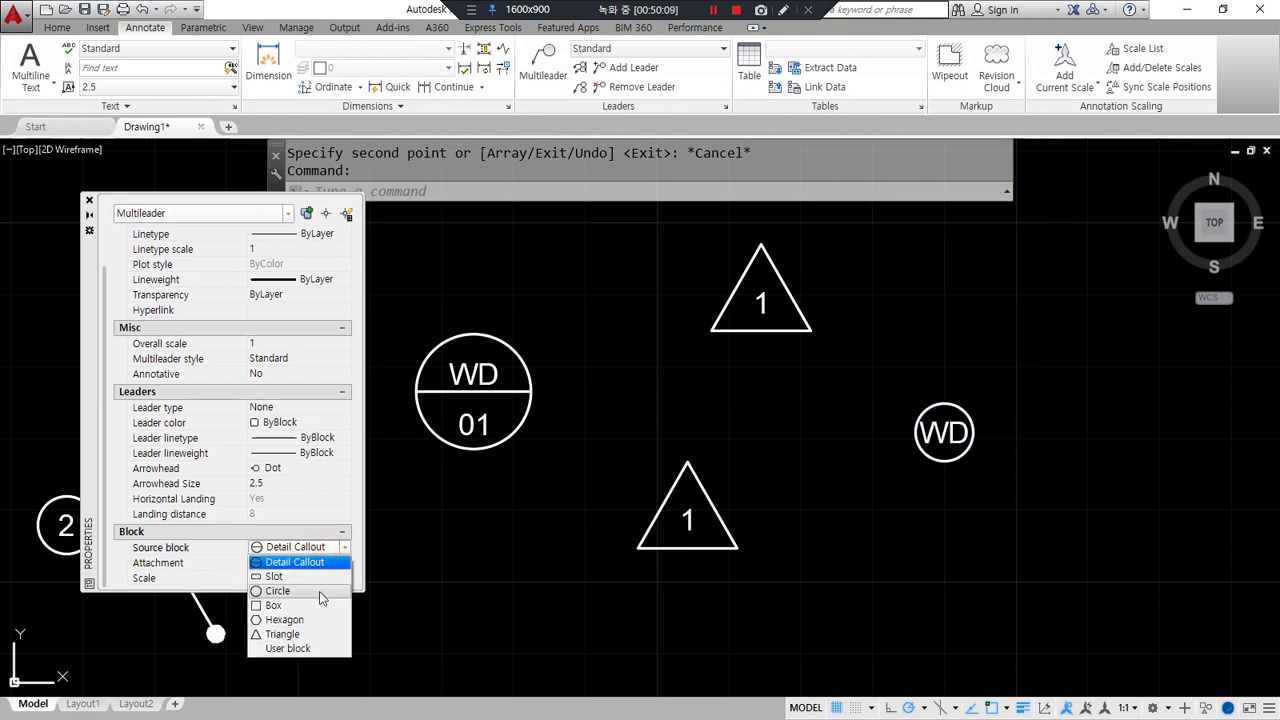
pyautogui.click(283, 634)
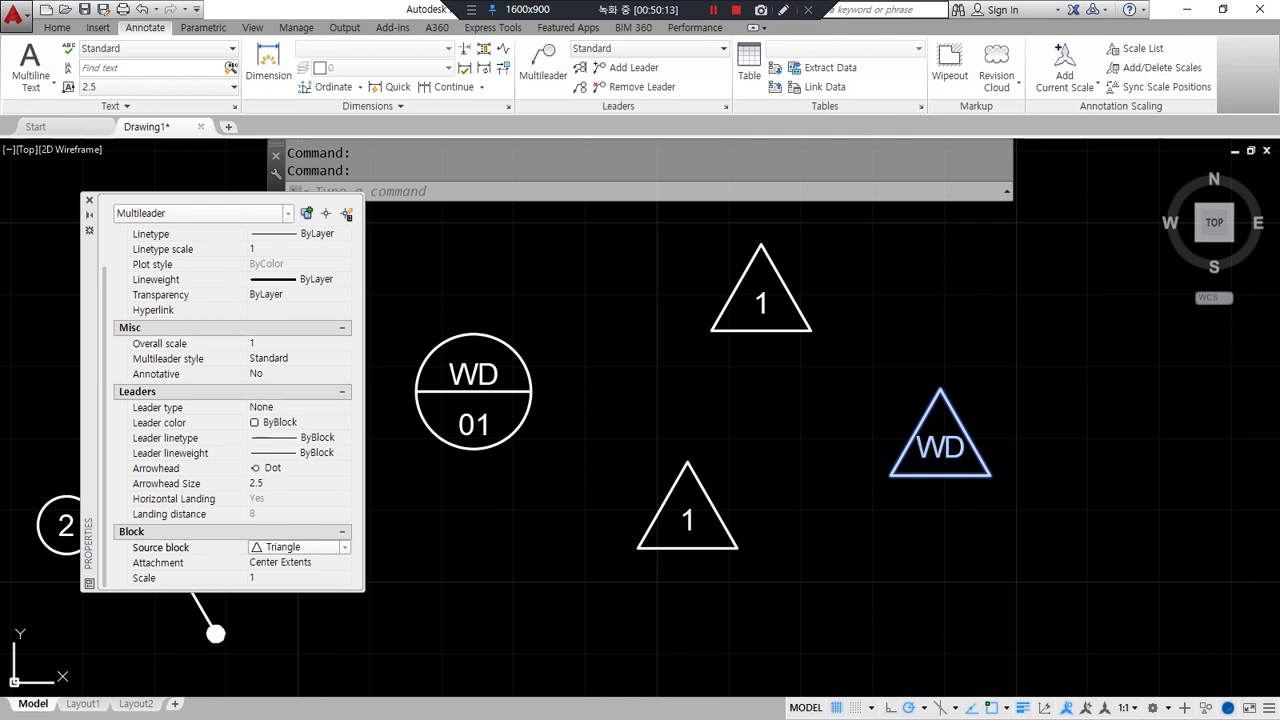
pyautogui.doubleClick(899, 472)
pyautogui.moveTo(679, 353); pyautogui.dragTo(726, 317)
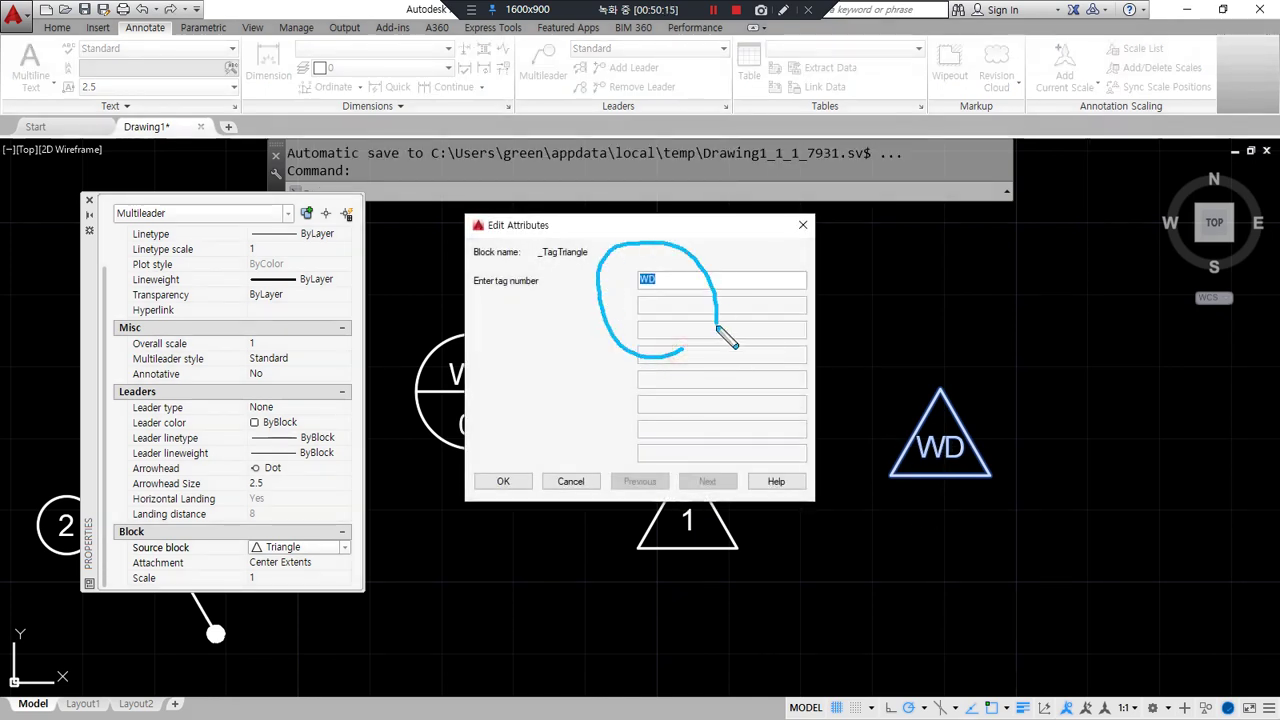
pyautogui.write('1')
pyautogui.click(501, 483)
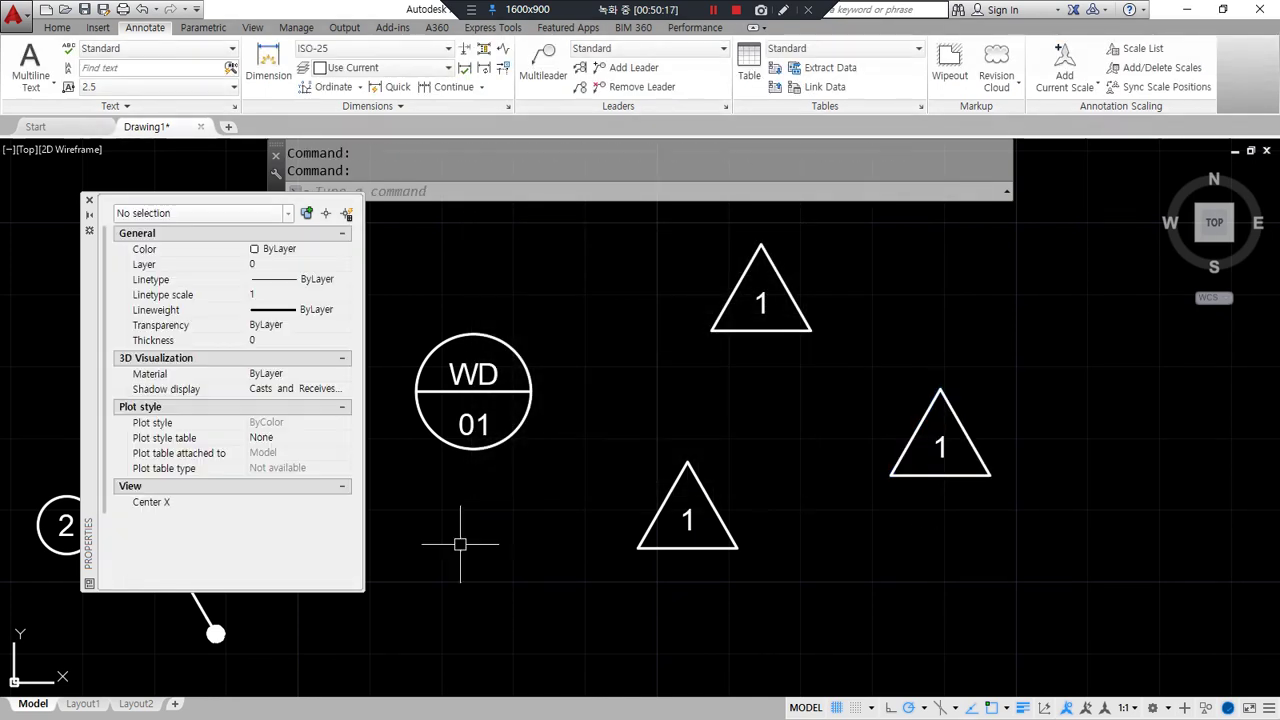
# Change the copied tag's source block to Detail Callout, with view number SD and sheet number 1
pyautogui.click(956, 482)
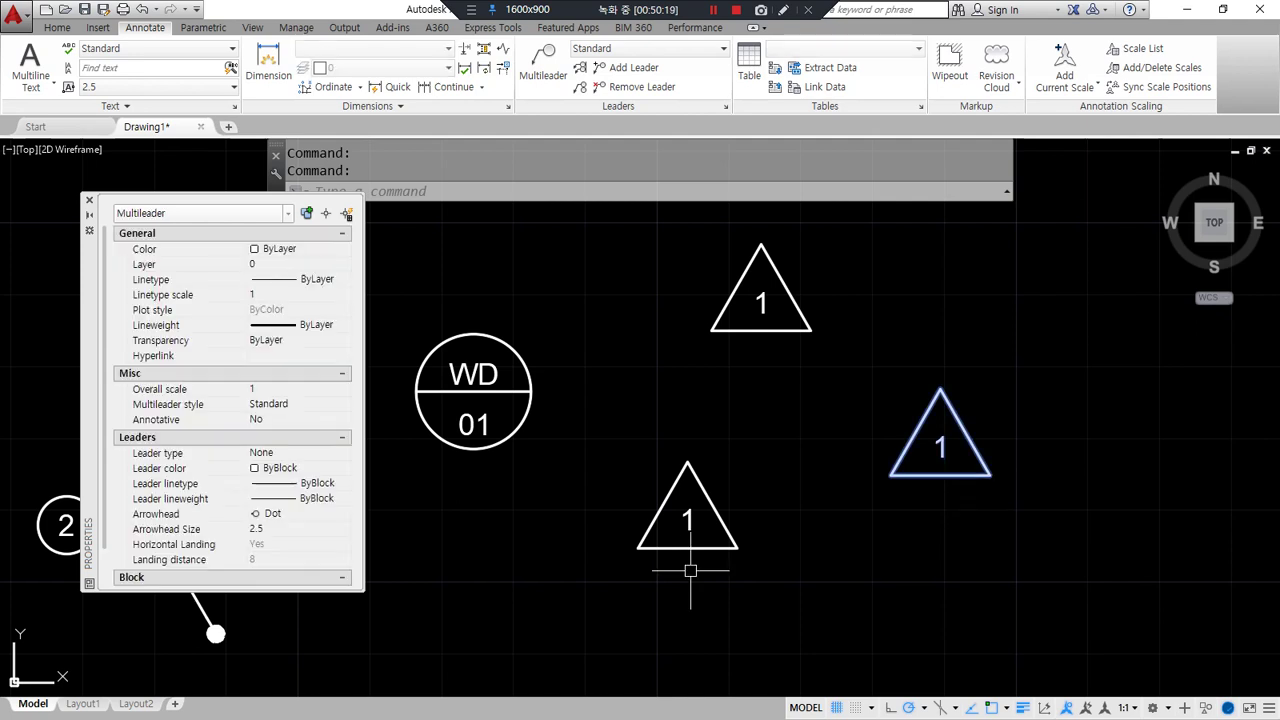
pyautogui.scroll(-2, 300, 570)
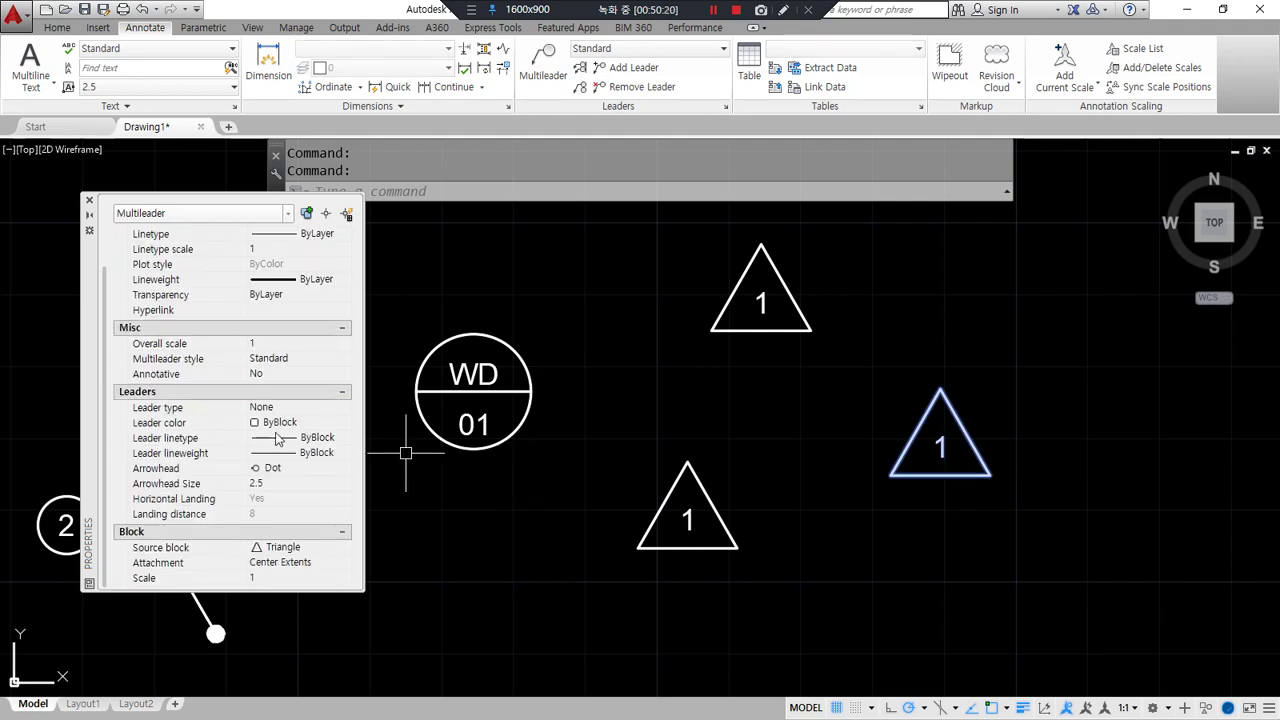
pyautogui.click(302, 547)
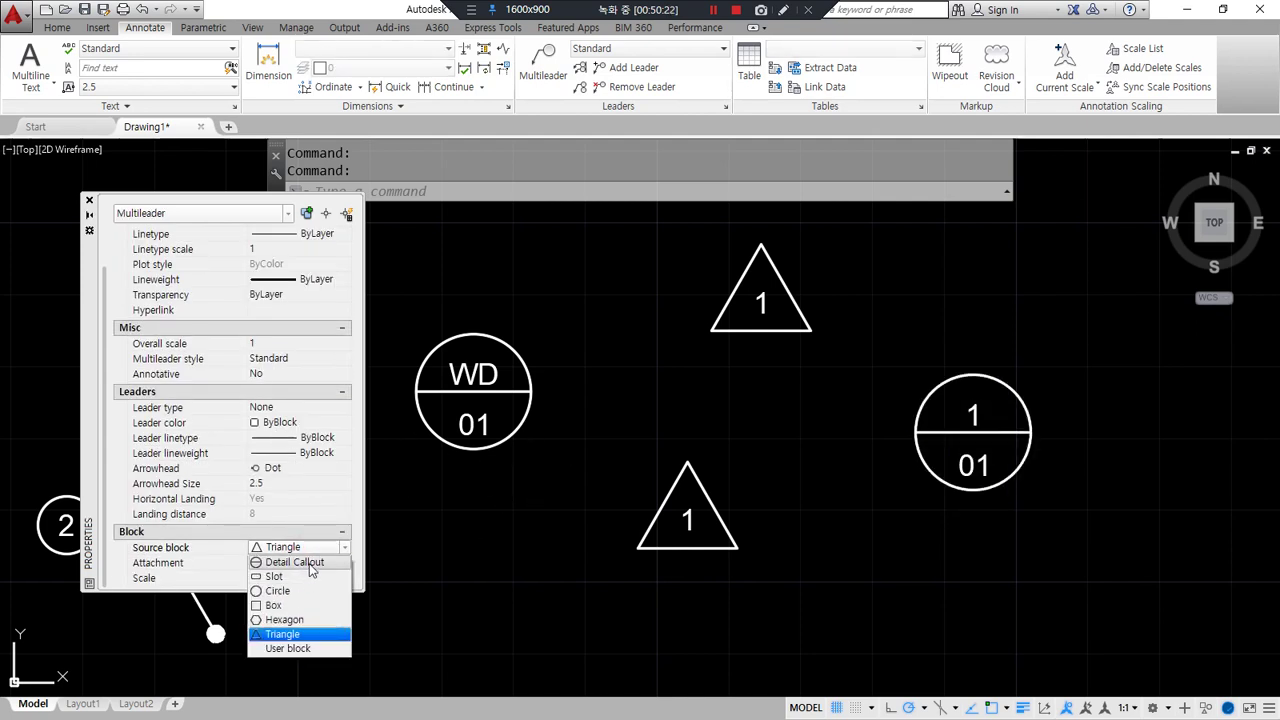
pyautogui.click(310, 569)
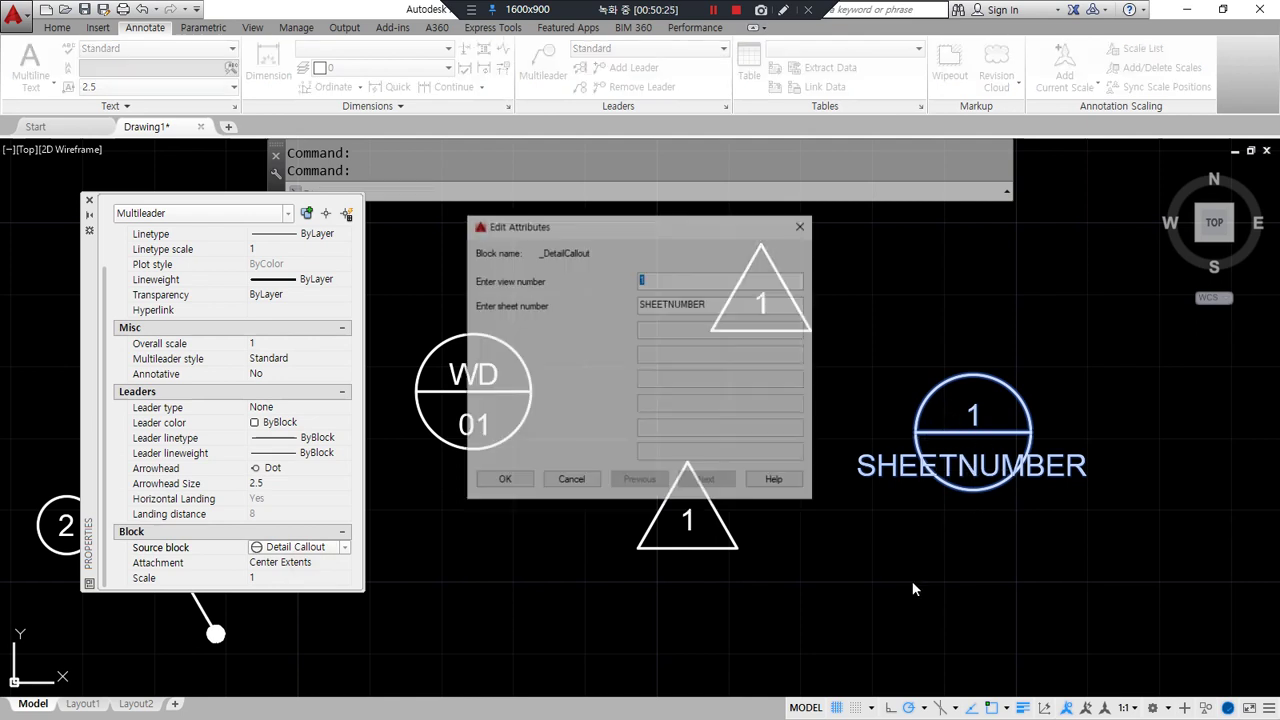
pyautogui.write('SD')
pyautogui.doubleClick(714, 305)
pyautogui.write('1')
pyautogui.click(503, 481)
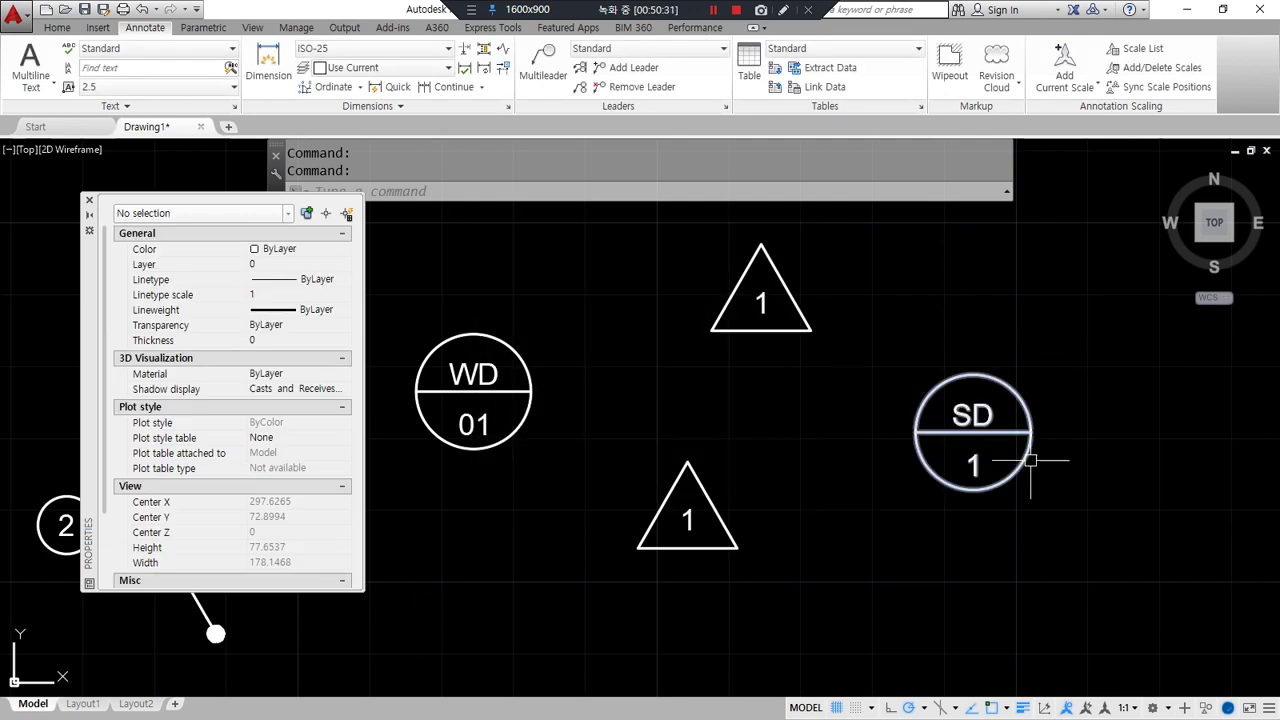
pyautogui.moveTo(797, 580)
pyautogui.mouseDown()
pyautogui.moveTo(923, 277)
pyautogui.moveTo(831, 593)
pyautogui.mouseUp()
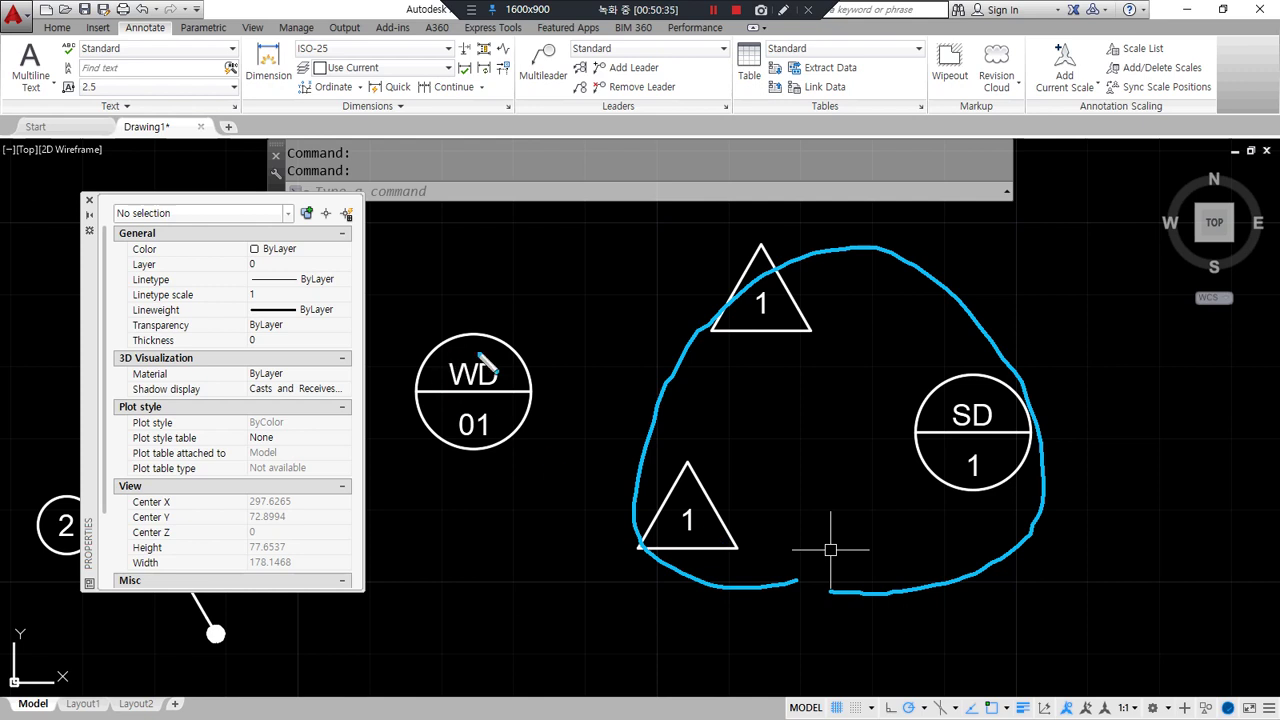
pyautogui.moveTo(728, 604)
pyautogui.mouseDown()
pyautogui.moveTo(620, 474)
pyautogui.moveTo(764, 515)
pyautogui.moveTo(714, 595)
pyautogui.mouseUp()
pyautogui.moveTo(776, 425)
pyautogui.mouseDown()
pyautogui.moveTo(805, 432)
pyautogui.moveTo(790, 462)
pyautogui.mouseUp()
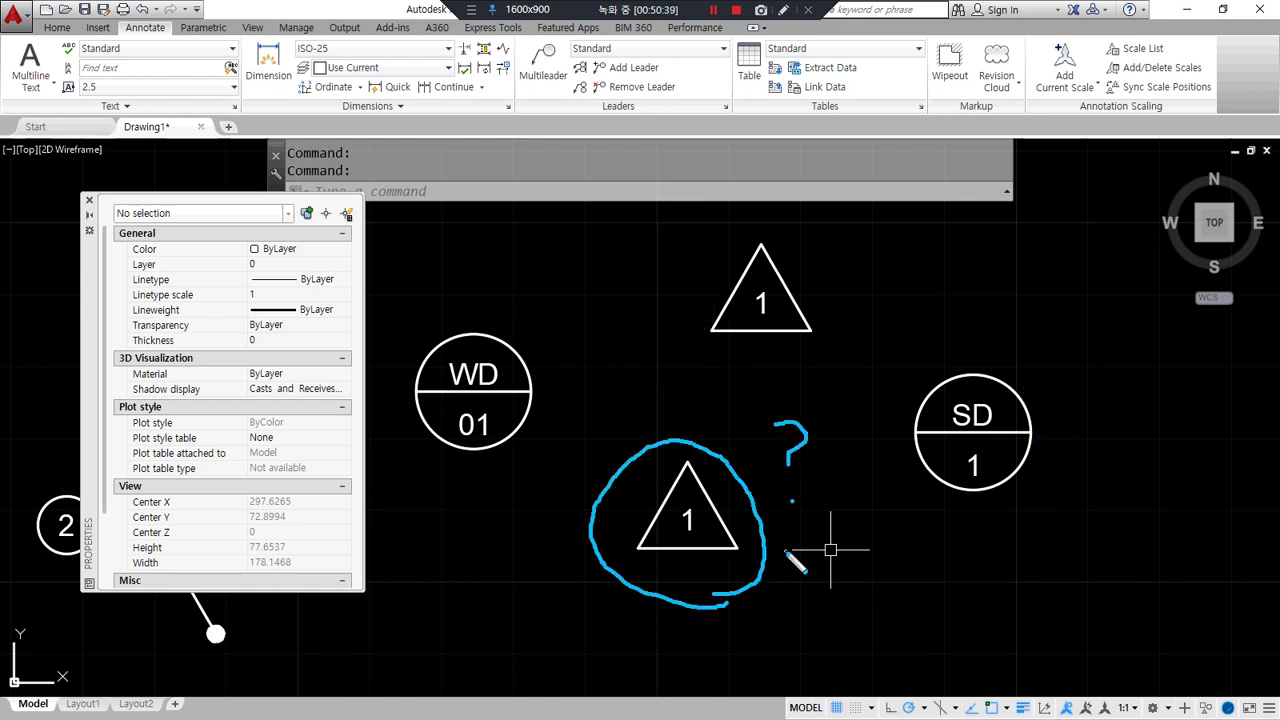
# Erase the circle multileaders numbered 1 and 2 beside the grid of squares and close the Properties palette
pyautogui.scroll(-4, 863, 460)
pyautogui.moveTo(818, 497); pyautogui.dragTo(1023, 403, button='middle')
pyautogui.scroll(2, 780, 434)
pyautogui.moveTo(741, 515); pyautogui.dragTo(839, 537, button='middle')
pyautogui.click(1006, 630)
pyautogui.click(755, 293)
pyautogui.write('e')
pyautogui.press('Return')
pyautogui.click(600, 311)
pyautogui.click(428, 260)
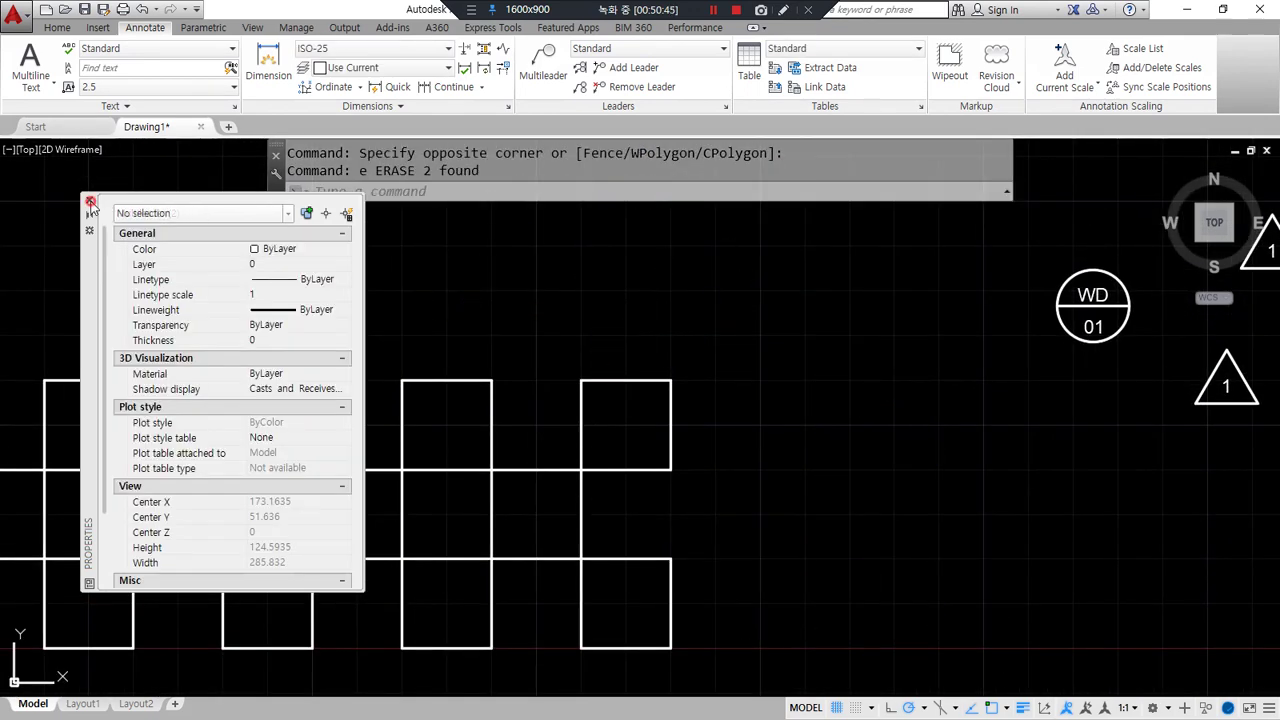
pyautogui.click(89, 199)
# Draw a freehand revision cloud in Calligraphy style around the upper square at the right end of the grid
pyautogui.scroll(2, 455, 375)
pyautogui.moveTo(671, 414); pyautogui.dragTo(447, 442, button='middle')
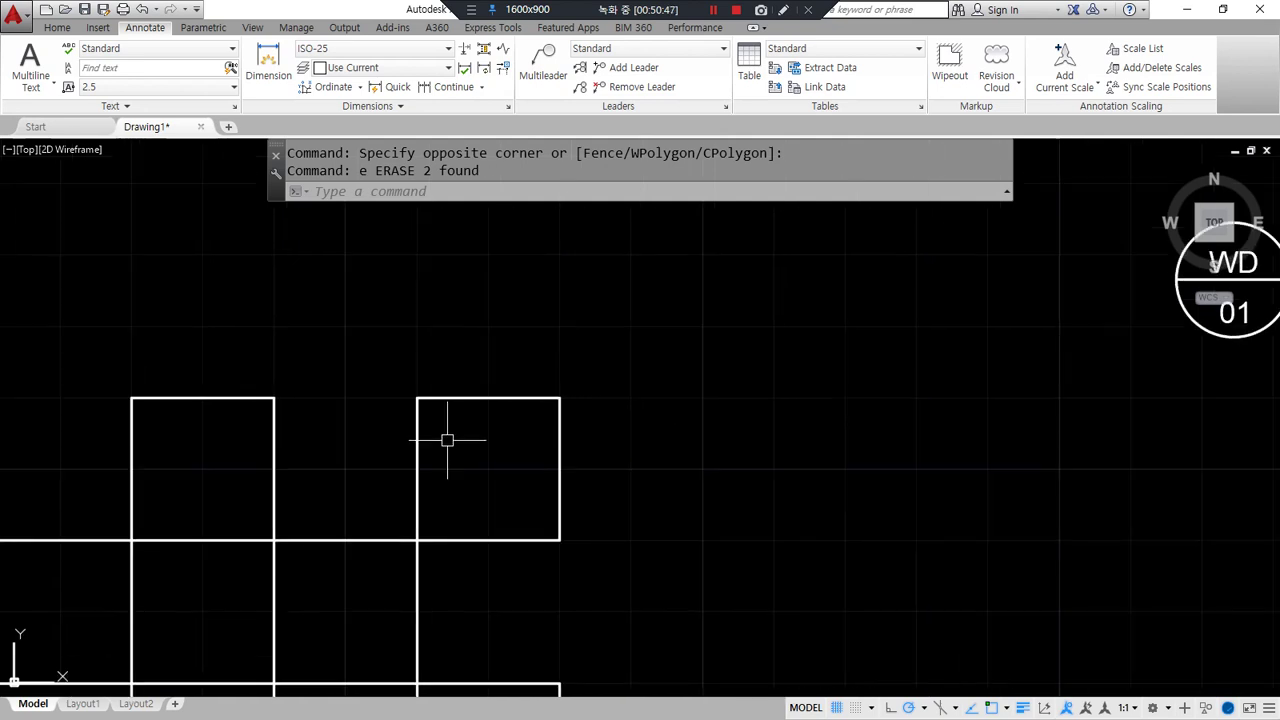
pyautogui.write('revc')
pyautogui.press('Return')
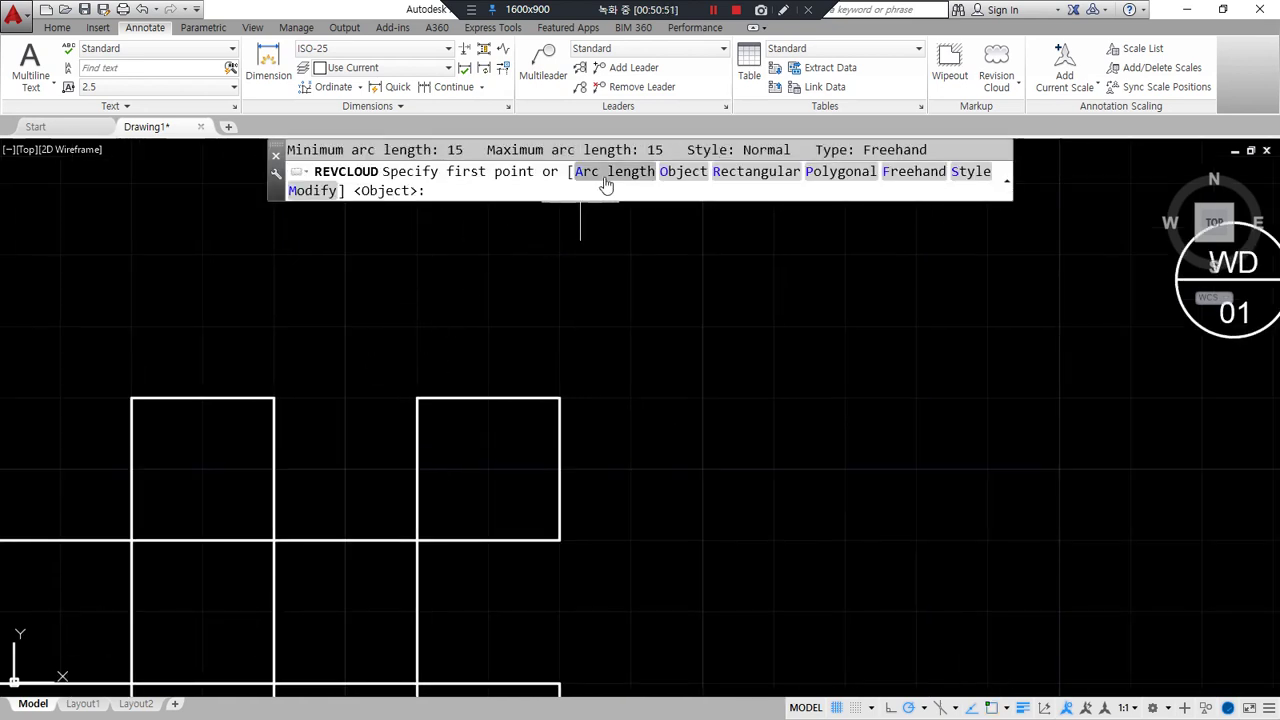
pyautogui.click(890, 182)
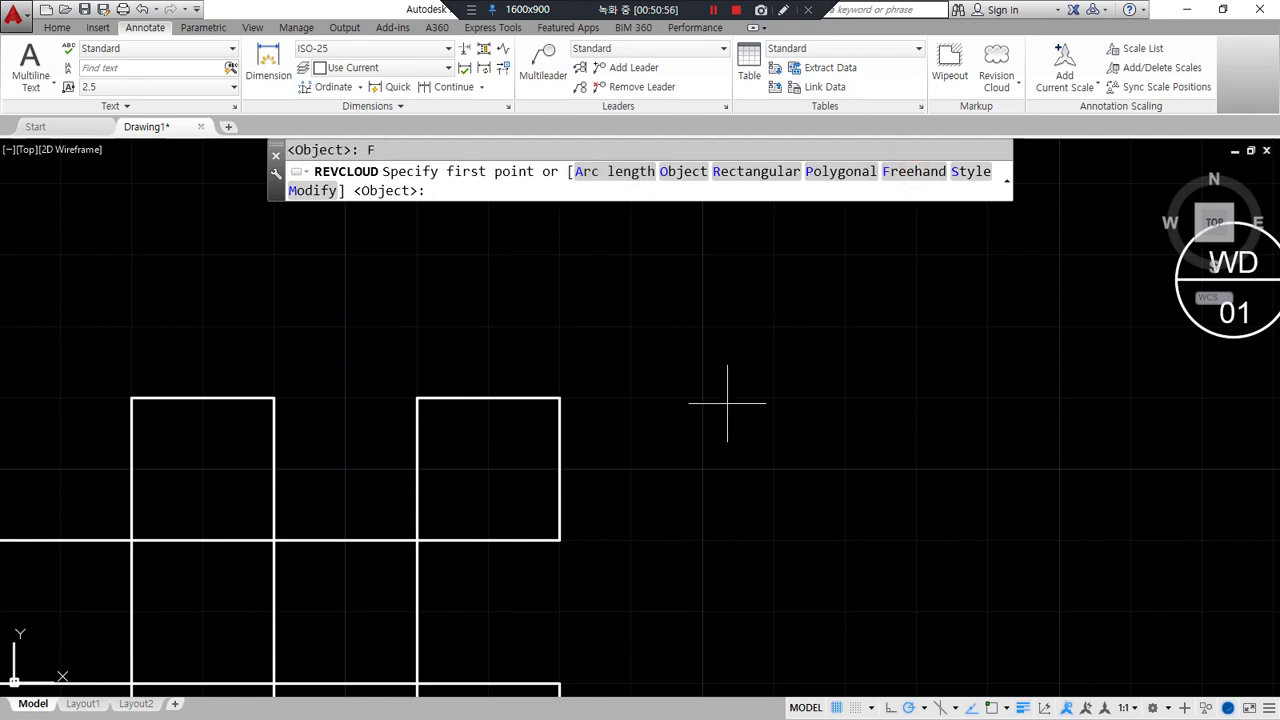
pyautogui.click(972, 176)
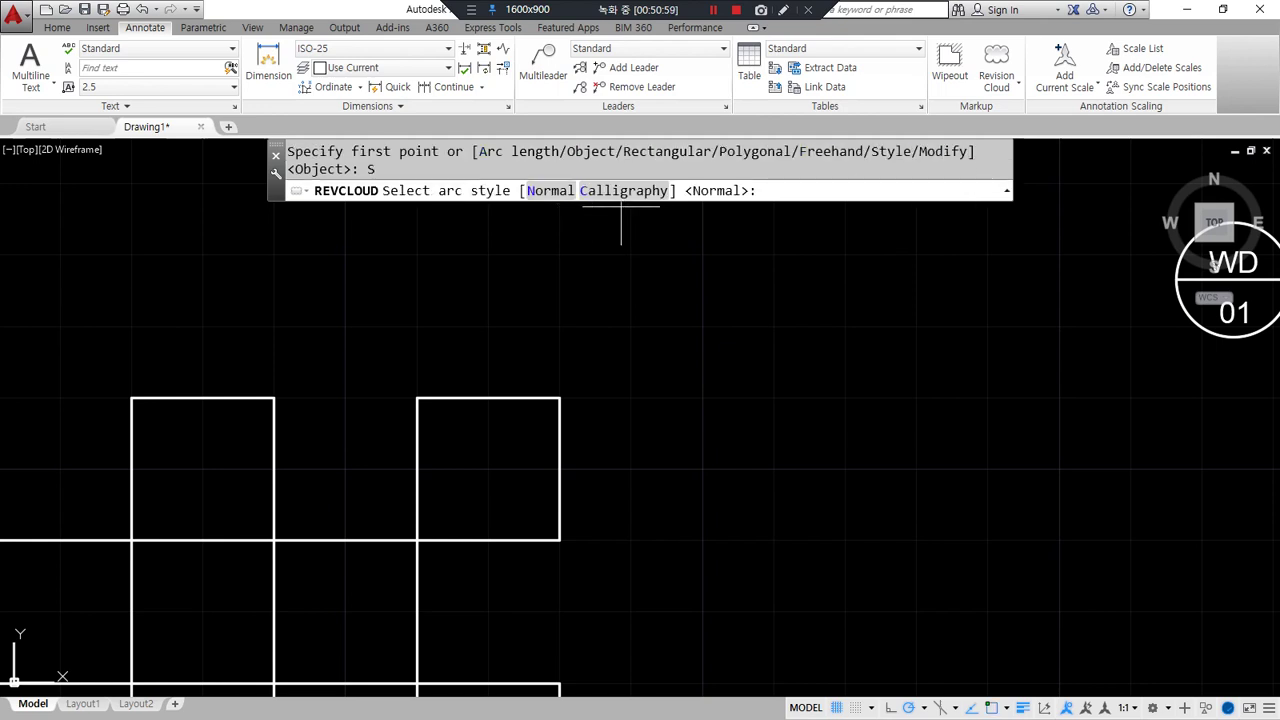
pyautogui.click(621, 190)
pyautogui.click(683, 401)
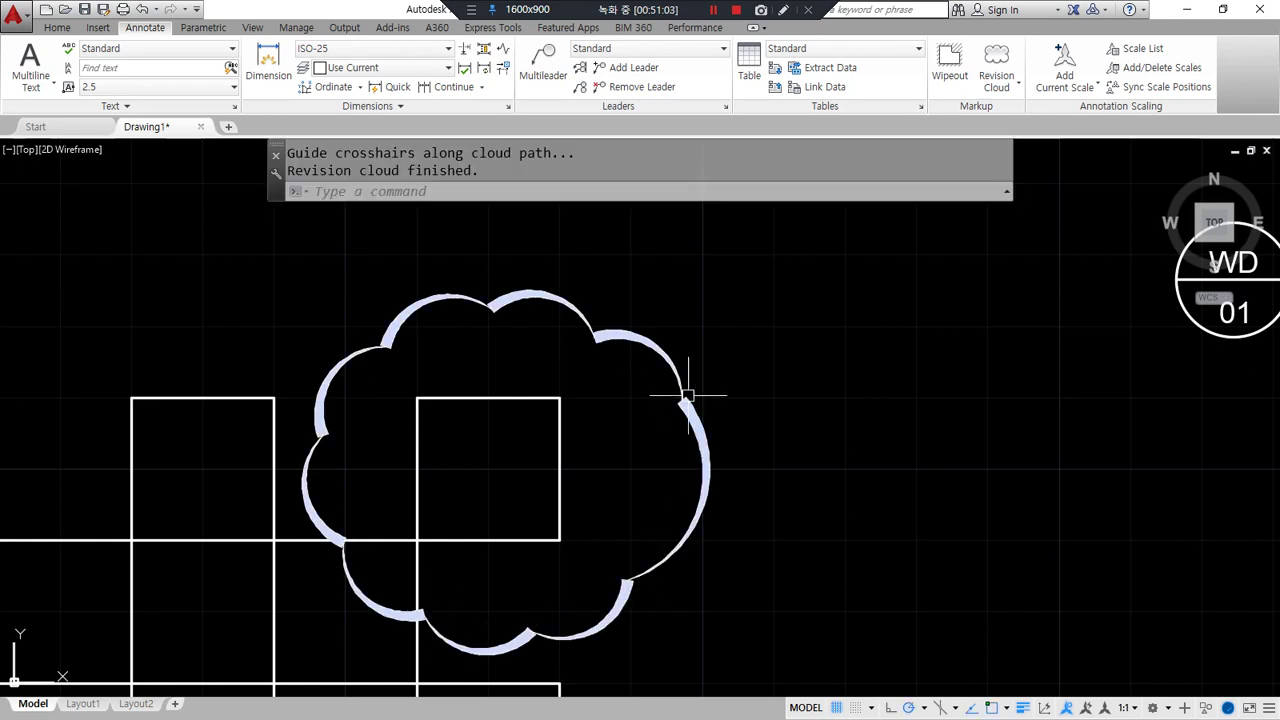
# Move the lower triangle tag 1 next to the upper right edge of the revision cloud
pyautogui.scroll(-2, 909, 449)
pyautogui.moveTo(909, 449); pyautogui.dragTo(674, 429, button='middle')
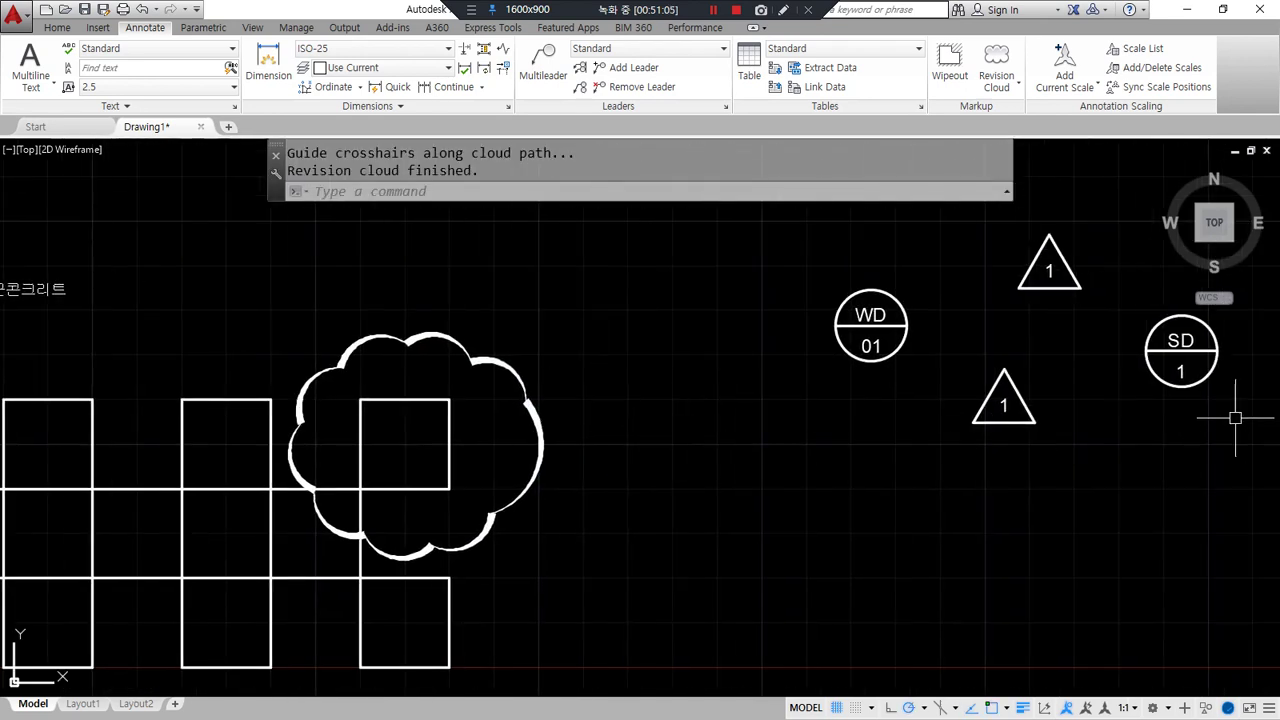
pyautogui.write('m')
pyautogui.press('Return')
pyautogui.click(1004, 421)
pyautogui.press('Return')
pyautogui.click(1005, 452)
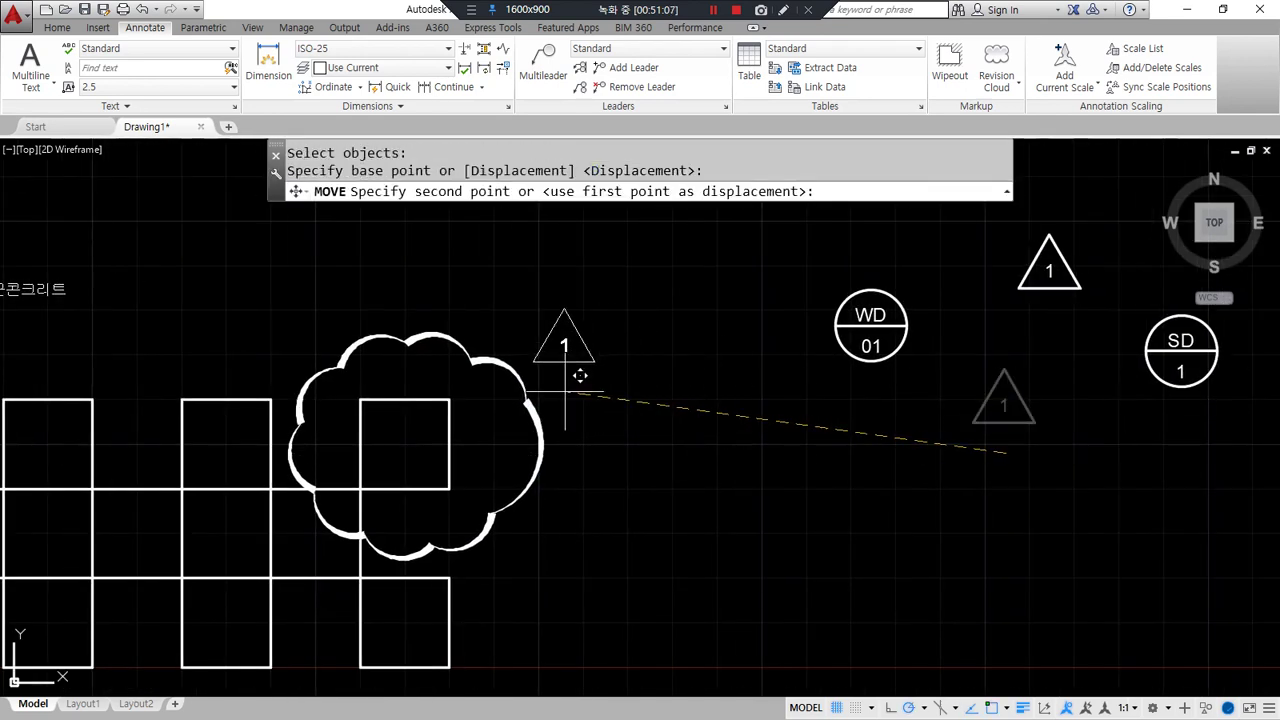
pyautogui.click(566, 385)
pyautogui.scroll(3, 471, 449)
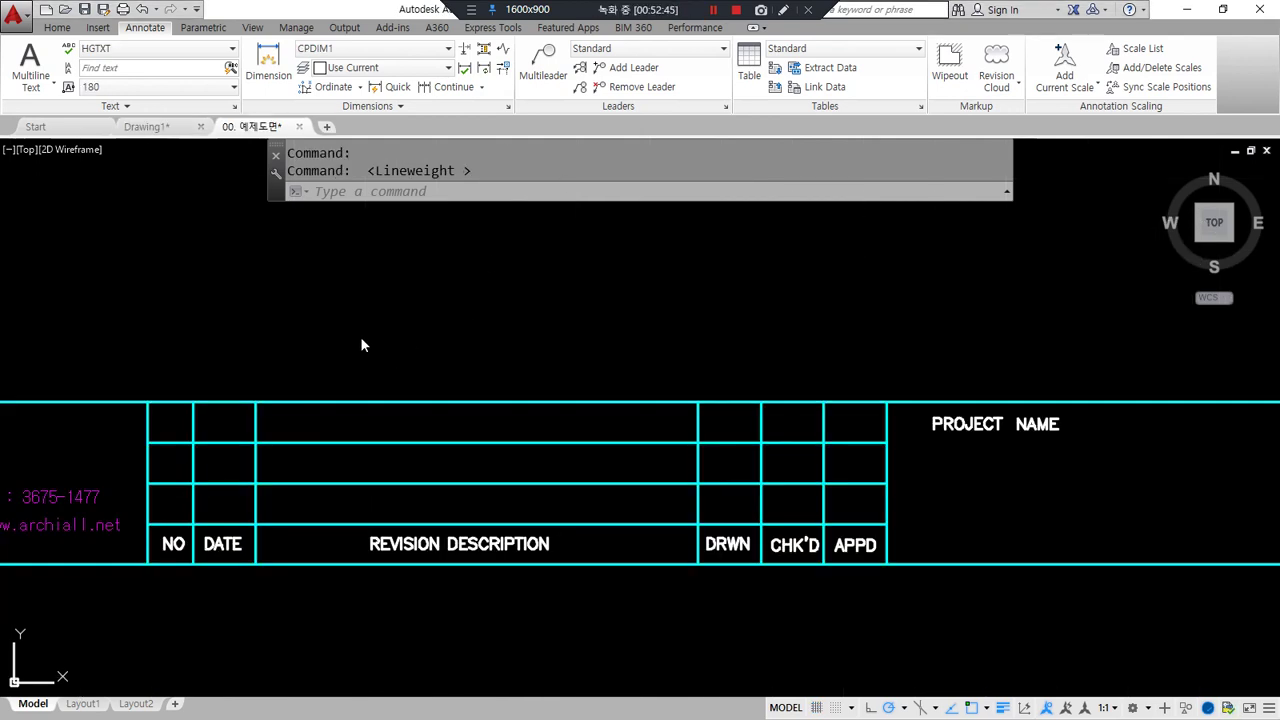
# Examine the example drawing's title block from the revision table to the drawing, sheet, job and revision number fields
pyautogui.scroll(-3, 359, 346)
pyautogui.moveTo(358, 350); pyautogui.dragTo(168, 336, button='middle')
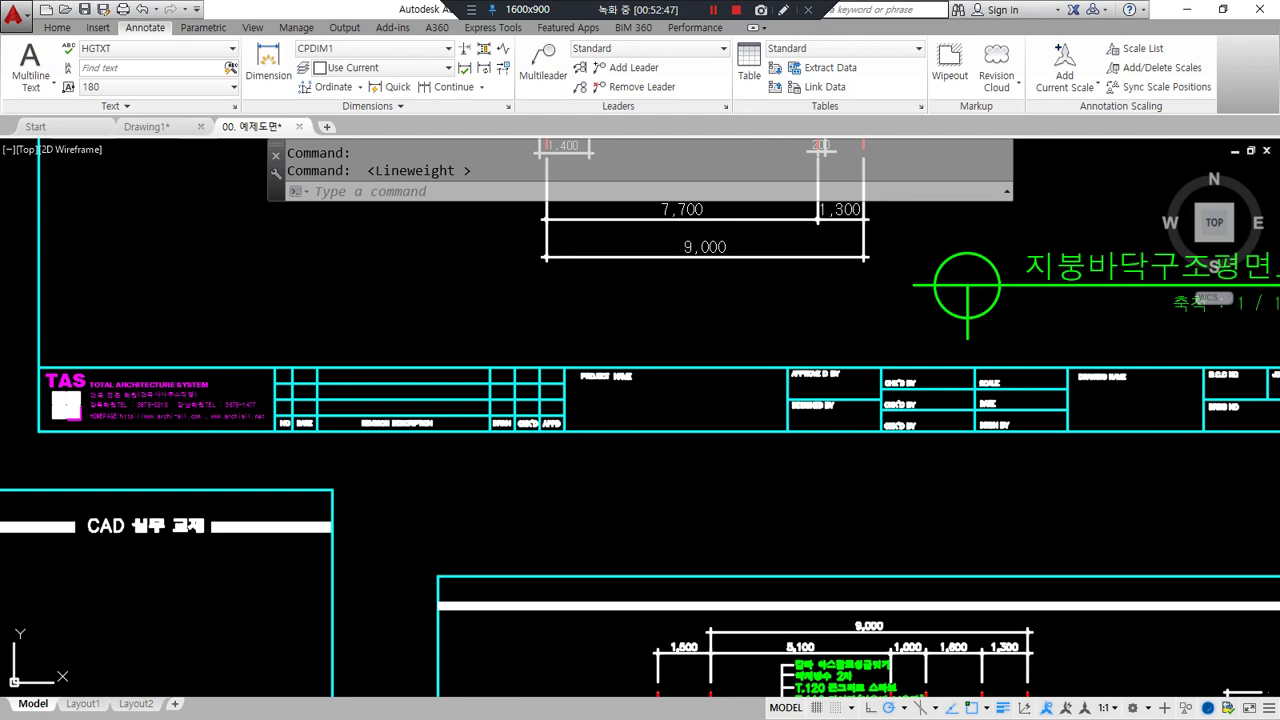
pyautogui.moveTo(417, 505)
pyautogui.mouseDown(button='middle')
pyautogui.moveTo(394, 606)
pyautogui.moveTo(400, 643)
pyautogui.moveTo(429, 600)
pyautogui.mouseUp(button='middle')
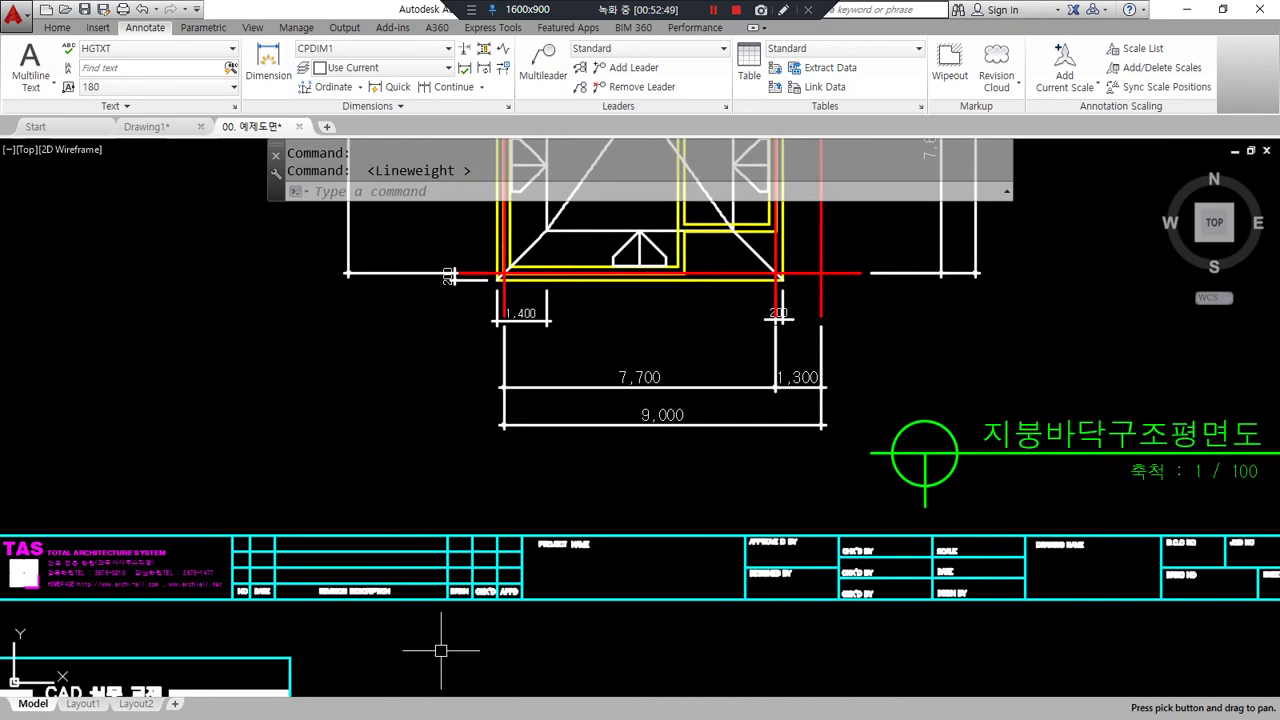
pyautogui.moveTo(1060, 615); pyautogui.dragTo(390, 588, button='middle')
pyautogui.scroll(3, 552, 579)
pyautogui.scroll(2, 552, 578)
pyautogui.moveTo(551, 574); pyautogui.dragTo(656, 611, button='middle')
pyautogui.moveTo(868, 541)
pyautogui.mouseDown()
pyautogui.moveTo(880, 626)
pyautogui.moveTo(881, 564)
pyautogui.moveTo(850, 550)
pyautogui.moveTo(880, 545)
pyautogui.mouseUp()
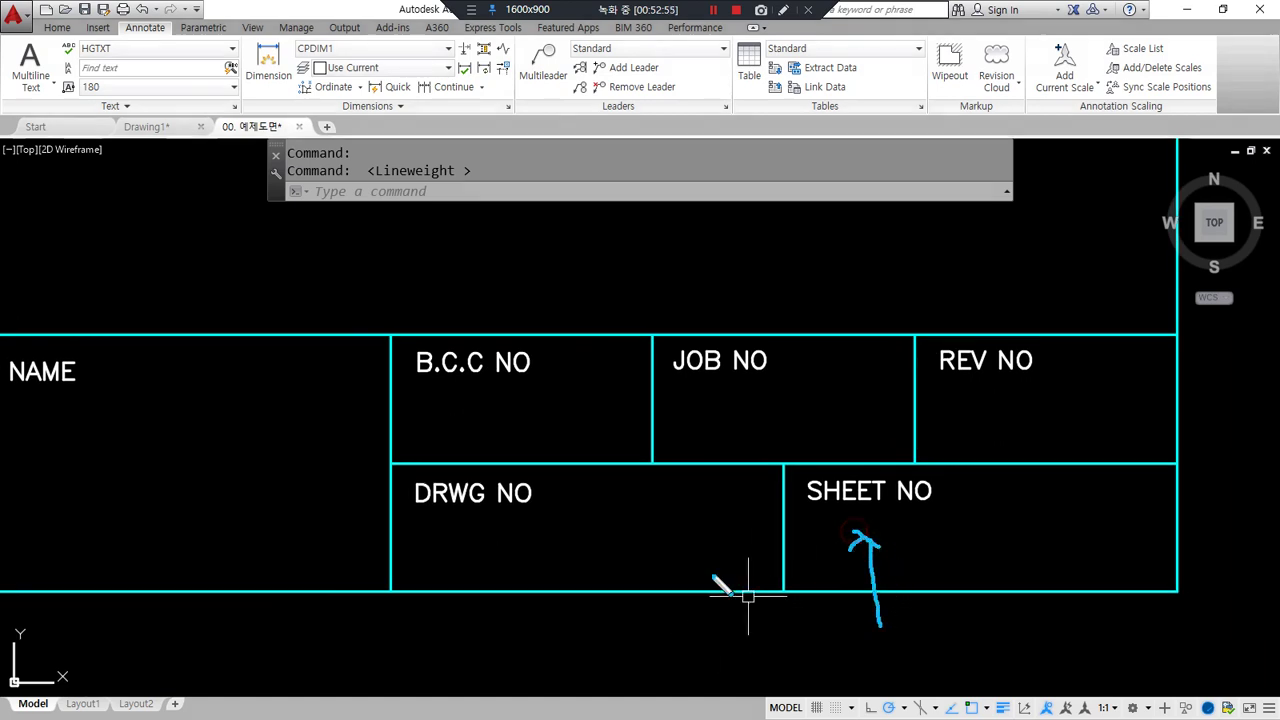
pyautogui.moveTo(486, 538)
pyautogui.mouseDown()
pyautogui.moveTo(488, 610)
pyautogui.moveTo(468, 556)
pyautogui.moveTo(509, 555)
pyautogui.mouseUp()
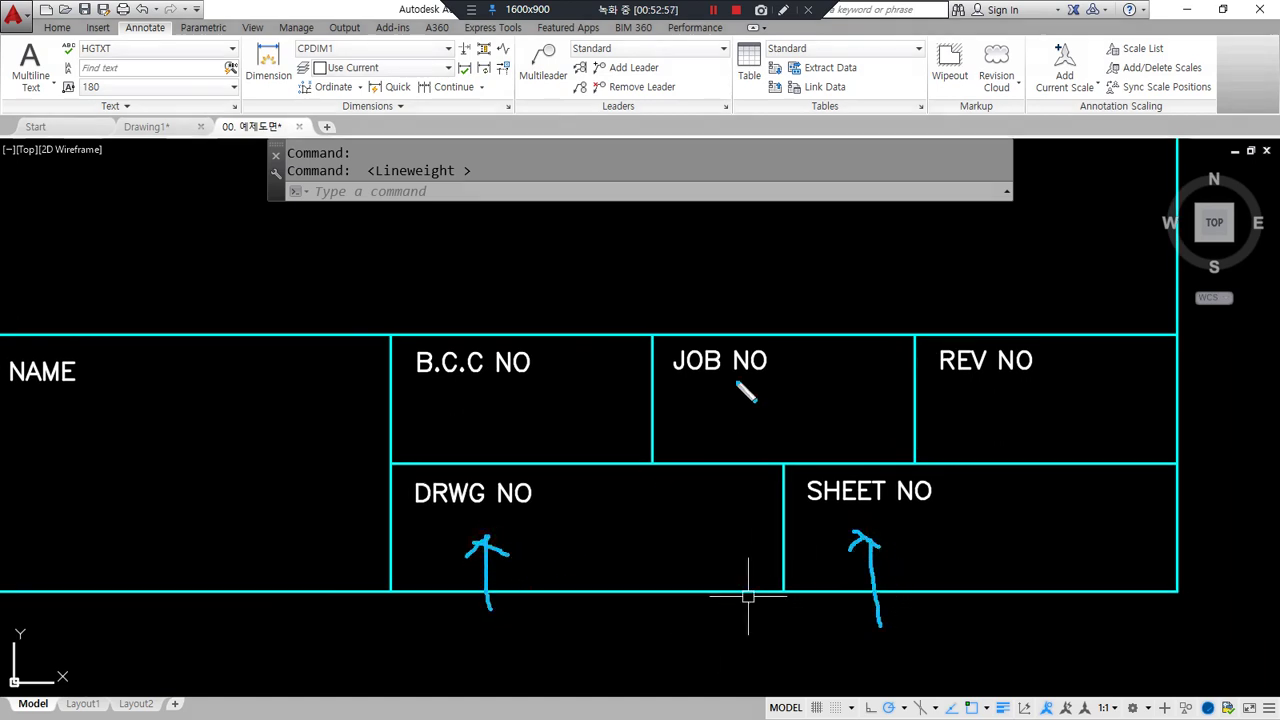
pyautogui.moveTo(769, 287)
pyautogui.mouseDown()
pyautogui.moveTo(771, 332)
pyautogui.moveTo(786, 314)
pyautogui.mouseUp()
pyautogui.press('Escape')
# Examine the title block's drawing name, scale, date, drawn-by and checked-by fields
pyautogui.moveTo(364, 386); pyautogui.dragTo(1006, 389, button='middle')
pyautogui.moveTo(686, 460); pyautogui.dragTo(818, 478, button='middle')
pyautogui.moveTo(850, 548)
pyautogui.mouseDown()
pyautogui.moveTo(758, 464)
pyautogui.moveTo(838, 532)
pyautogui.mouseUp()
pyautogui.press('Escape')
pyautogui.moveTo(384, 480); pyautogui.dragTo(757, 477, button='middle')
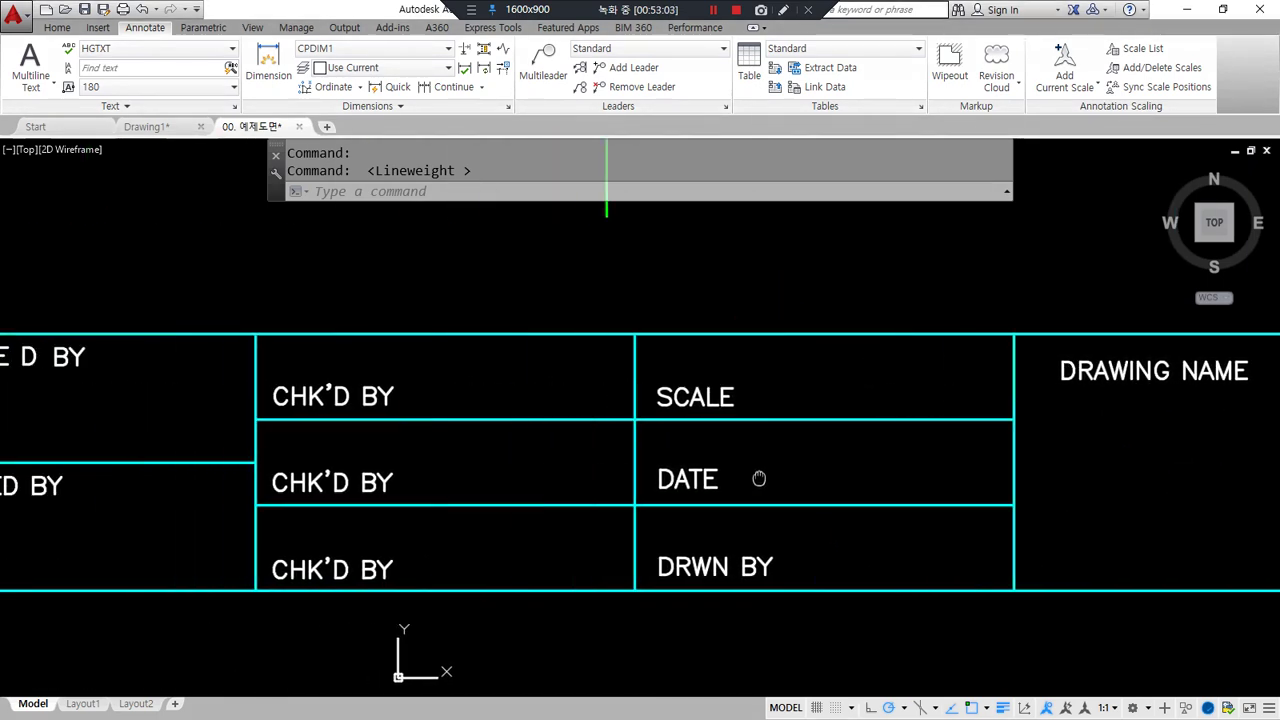
pyautogui.moveTo(455, 388); pyautogui.dragTo(477, 602)
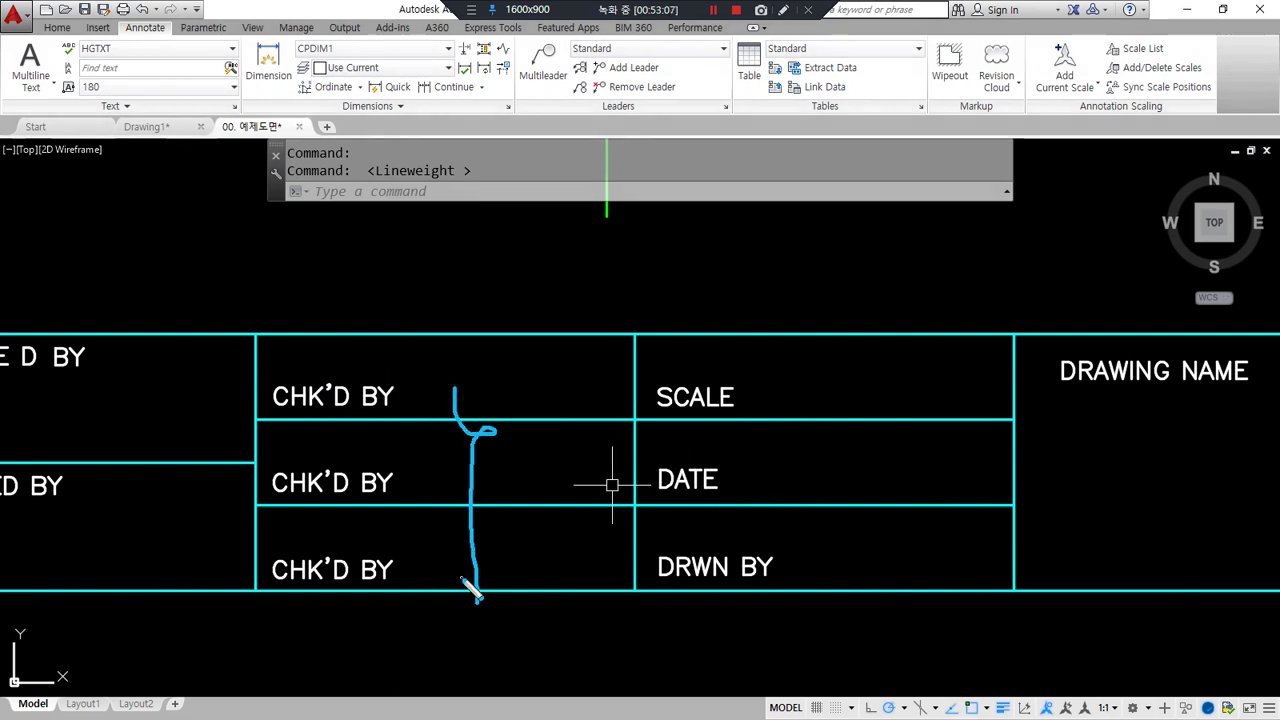
# Examine the title block from the checked-by, scale and date fields across to the project name and revision table
pyautogui.moveTo(453, 390)
pyautogui.mouseDown()
pyautogui.moveTo(464, 461)
pyautogui.moveTo(443, 622)
pyautogui.mouseUp()
pyautogui.moveTo(735, 410)
pyautogui.mouseDown()
pyautogui.moveTo(711, 505)
pyautogui.moveTo(658, 474)
pyautogui.mouseUp()
pyautogui.press('Escape')
pyautogui.moveTo(405, 463); pyautogui.dragTo(1046, 460, button='middle')
pyautogui.moveTo(789, 490)
pyautogui.mouseDown()
pyautogui.moveTo(697, 372)
pyautogui.moveTo(720, 560)
pyautogui.mouseUp()
pyautogui.press('Escape')
pyautogui.moveTo(234, 420); pyautogui.dragTo(837, 440, button='middle')
pyautogui.moveTo(492, 433); pyautogui.dragTo(638, 420, button='middle')
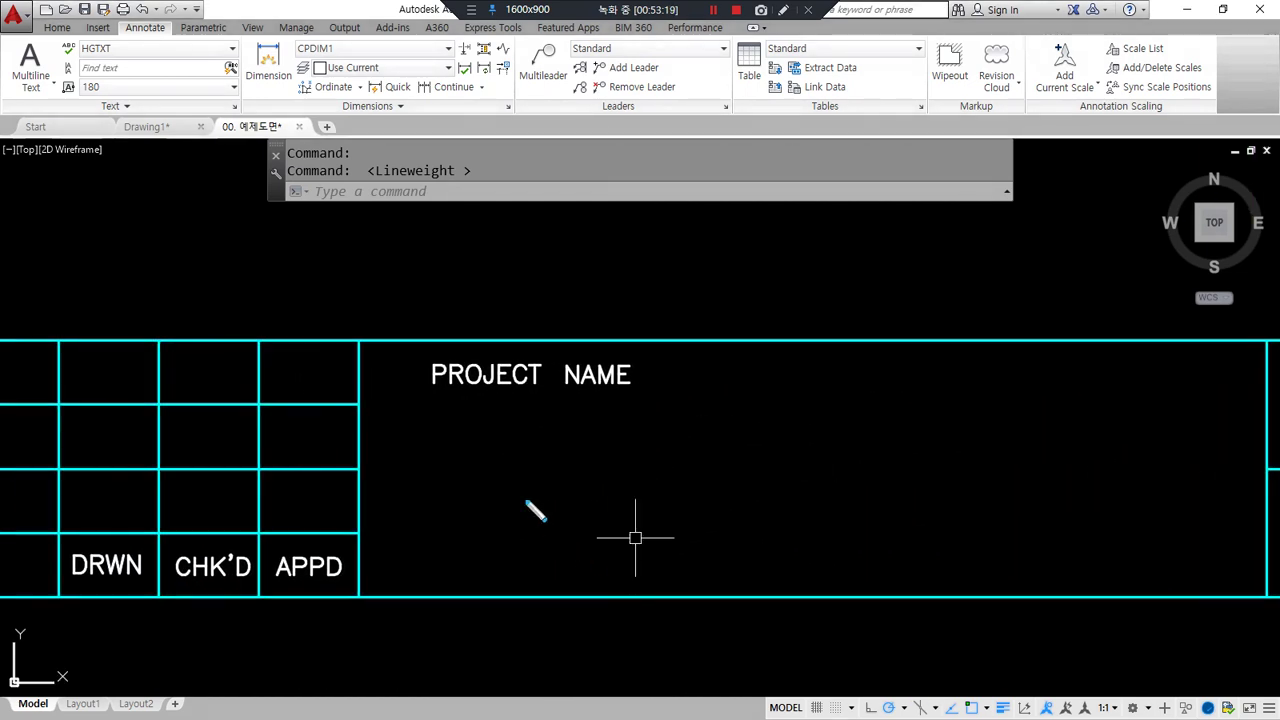
pyautogui.moveTo(527, 465); pyautogui.dragTo(636, 538)
pyautogui.press('Escape')
pyautogui.moveTo(326, 471); pyautogui.dragTo(1146, 443, button='middle')
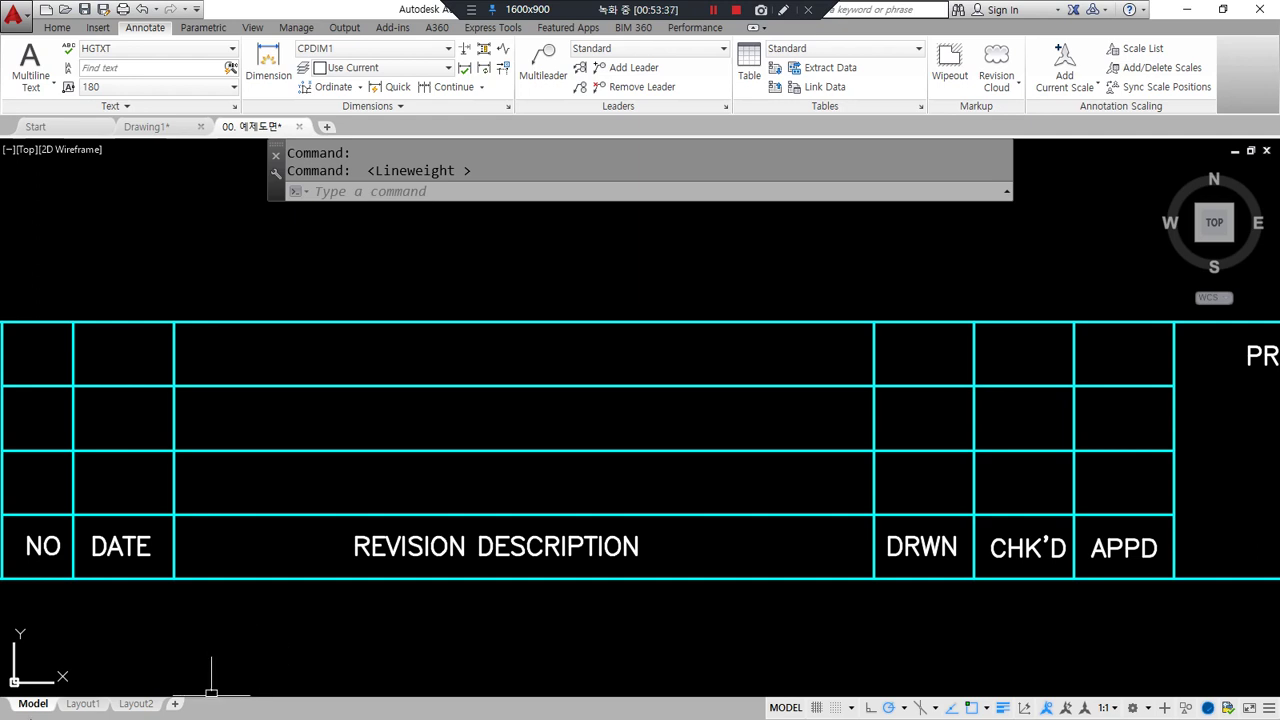
# Examine the revision table's number, date, revision description, drawn, checked and approved columns
pyautogui.moveTo(36, 458); pyautogui.dragTo(35, 496)
pyautogui.moveTo(113, 467); pyautogui.dragTo(105, 470)
pyautogui.moveTo(288, 493); pyautogui.dragTo(745, 497)
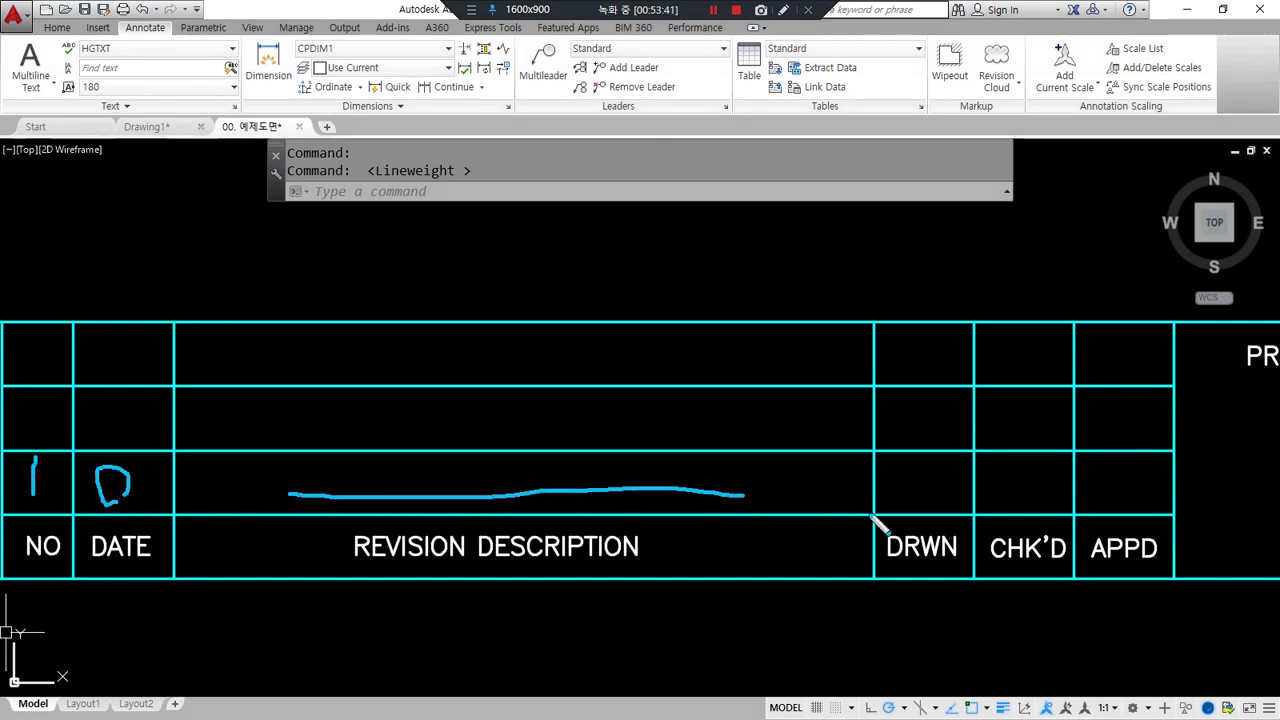
pyautogui.moveTo(916, 465)
pyautogui.mouseDown()
pyautogui.moveTo(940, 504)
pyautogui.moveTo(1041, 472)
pyautogui.moveTo(1029, 504)
pyautogui.mouseUp()
pyautogui.moveTo(1136, 512); pyautogui.dragTo(1138, 509)
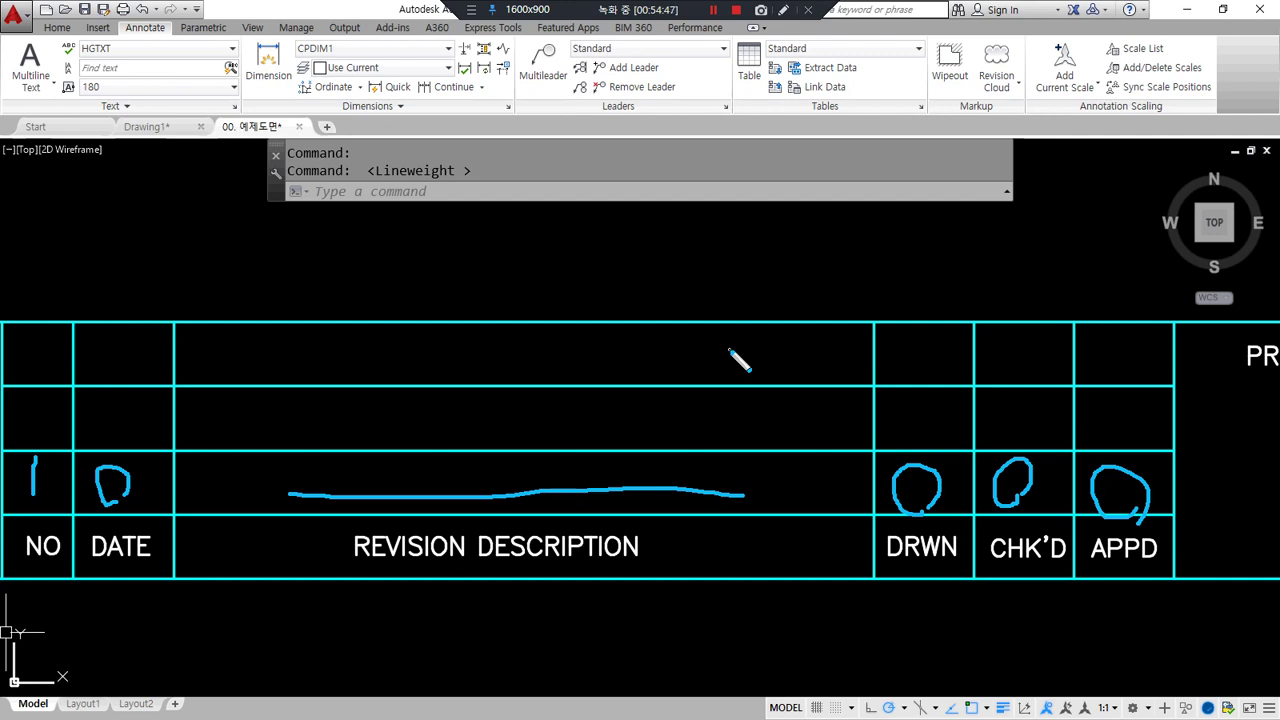
# Switch to Drawing1 and erase the revision cloud together with the triangle, WD and SD tags beside the grid
pyautogui.click(155, 128)
pyautogui.moveTo(725, 385)
pyautogui.mouseDown()
pyautogui.moveTo(770, 335)
pyautogui.moveTo(738, 372)
pyautogui.mouseUp()
pyautogui.press('Escape')
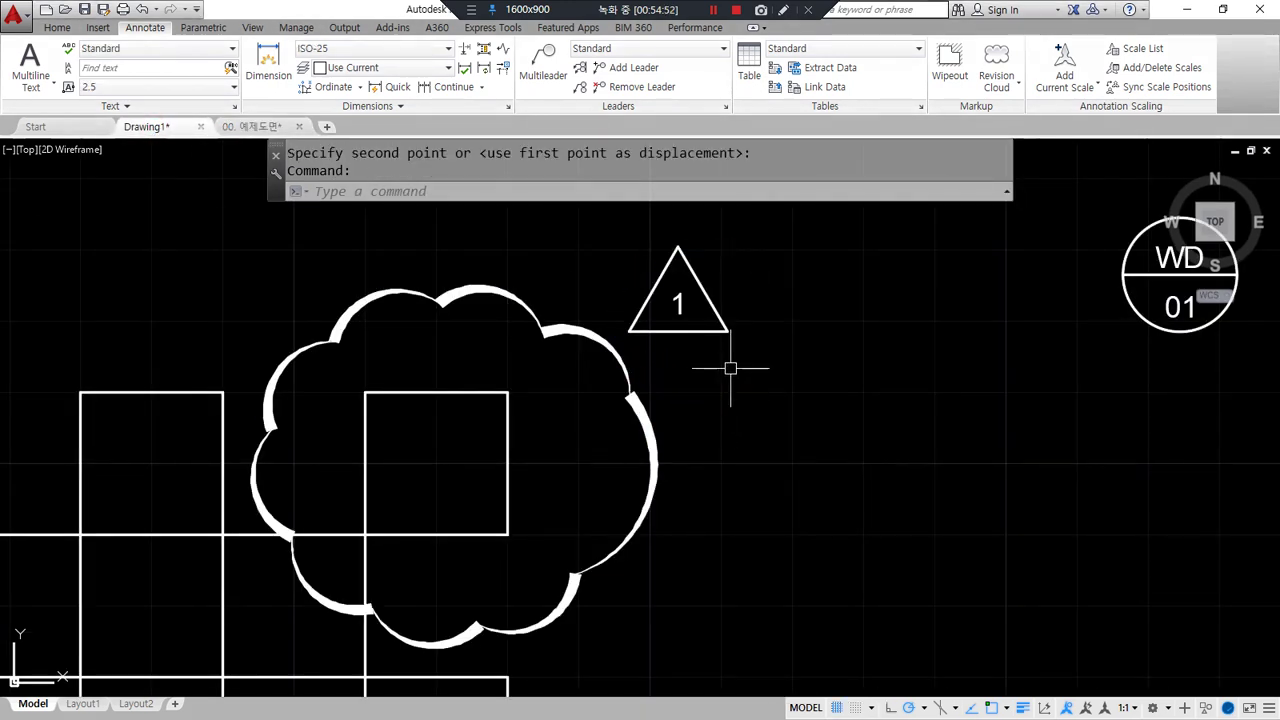
pyautogui.scroll(-4, 730, 368)
pyautogui.moveTo(729, 366); pyautogui.dragTo(486, 446, button='middle')
pyautogui.scroll(2, 580, 440)
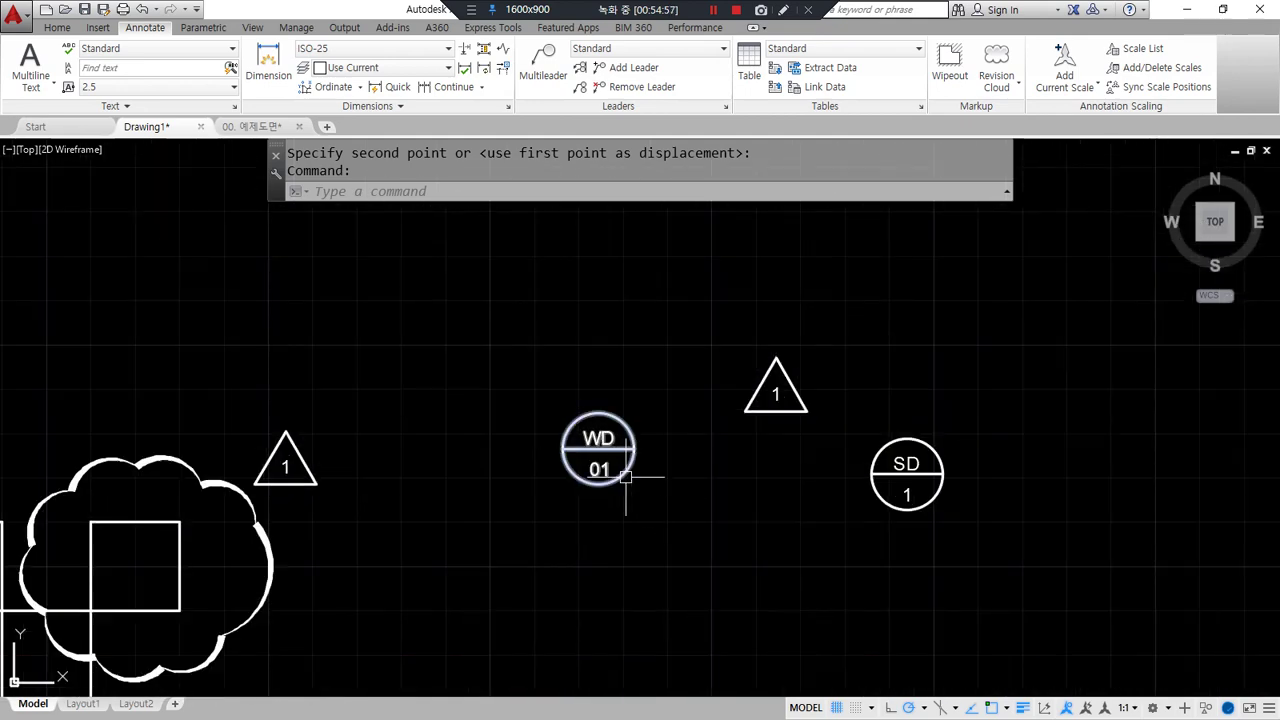
pyautogui.press('Escape')
pyautogui.scroll(-2, 743, 343)
pyautogui.click(911, 369)
pyautogui.click(429, 263)
pyautogui.write('e')
pyautogui.press('Return')
pyautogui.hotkey('ctrl', 'alt', 'd')
pyautogui.moveTo(669, 112)
pyautogui.mouseDown()
pyautogui.moveTo(617, 53)
pyautogui.moveTo(606, 126)
pyautogui.moveTo(684, 69)
pyautogui.moveTo(577, 66)
pyautogui.moveTo(682, 114)
pyautogui.mouseUp()
pyautogui.press('Escape')
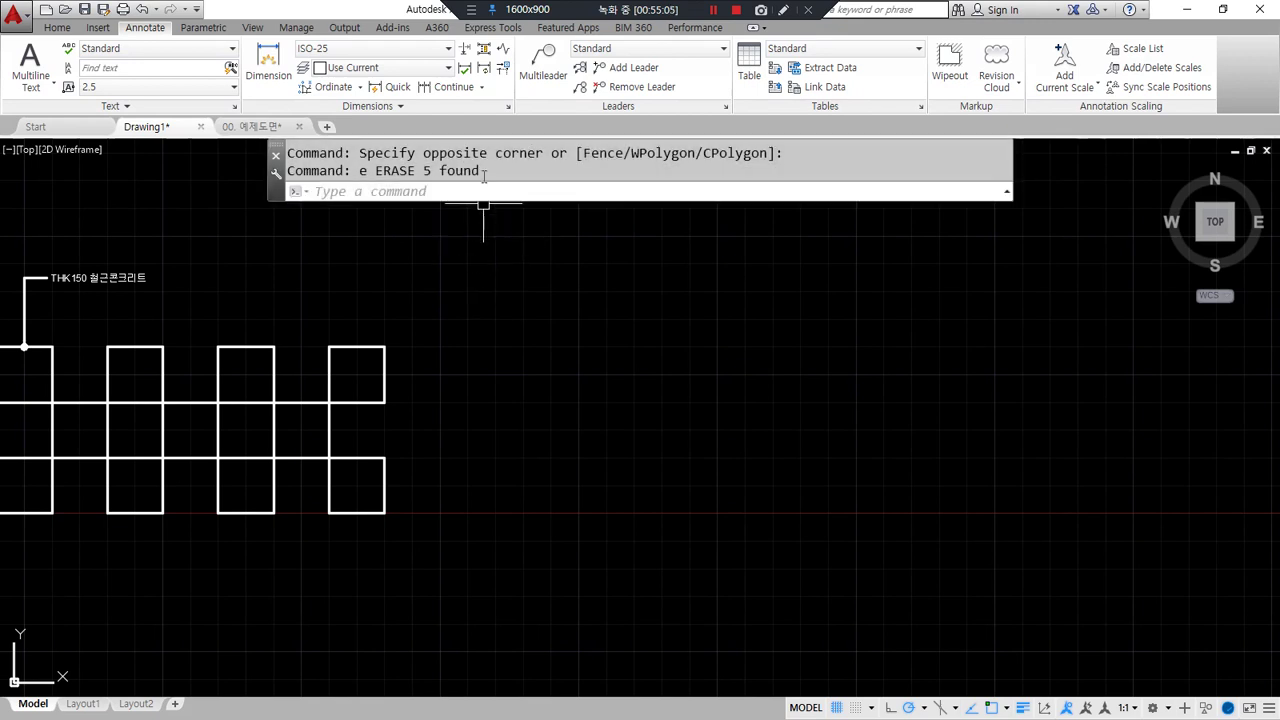
# Modify the Standard multileader style to use the Circle source block
pyautogui.click(726, 106)
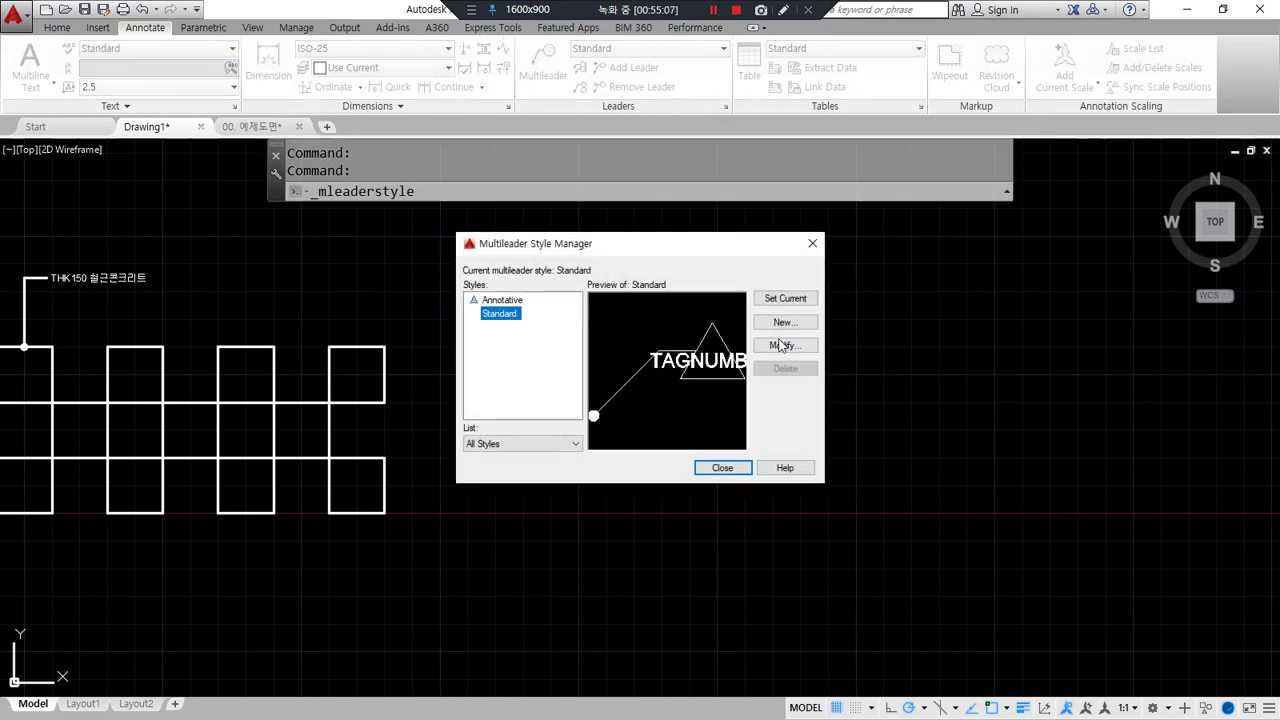
pyautogui.click(788, 343)
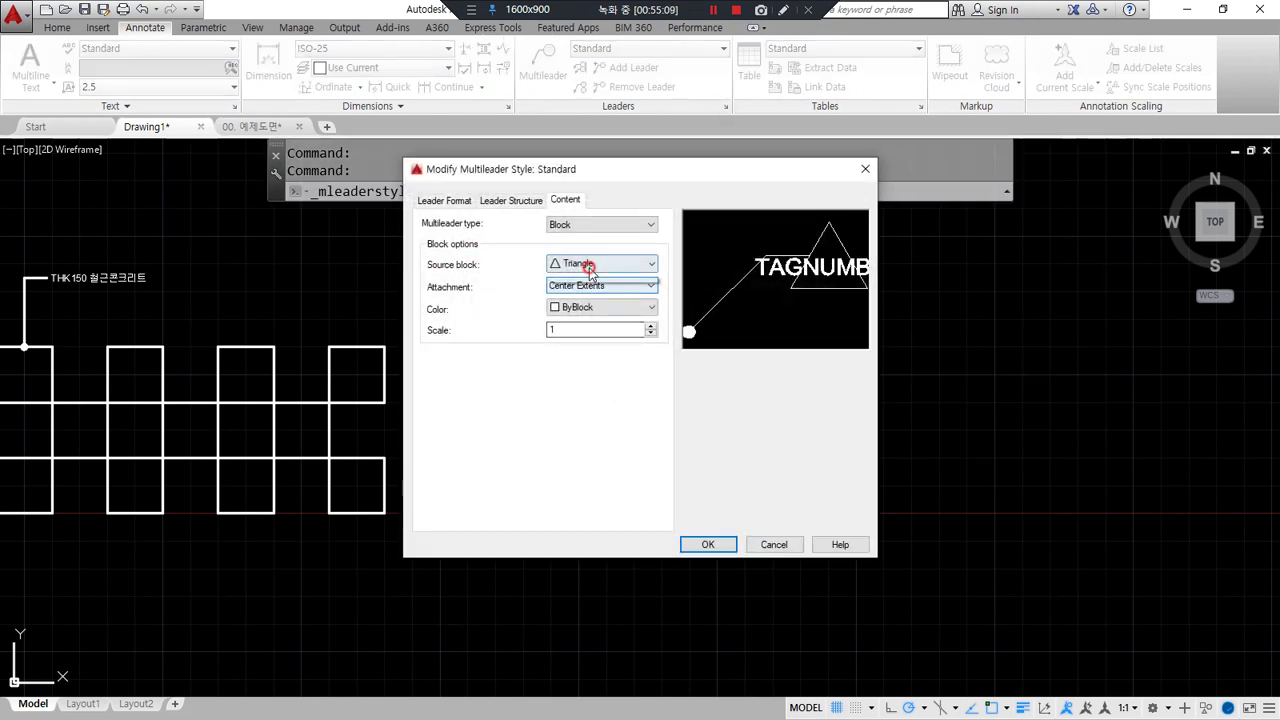
pyautogui.click(592, 264)
pyautogui.click(583, 308)
pyautogui.click(708, 544)
pyautogui.click(722, 467)
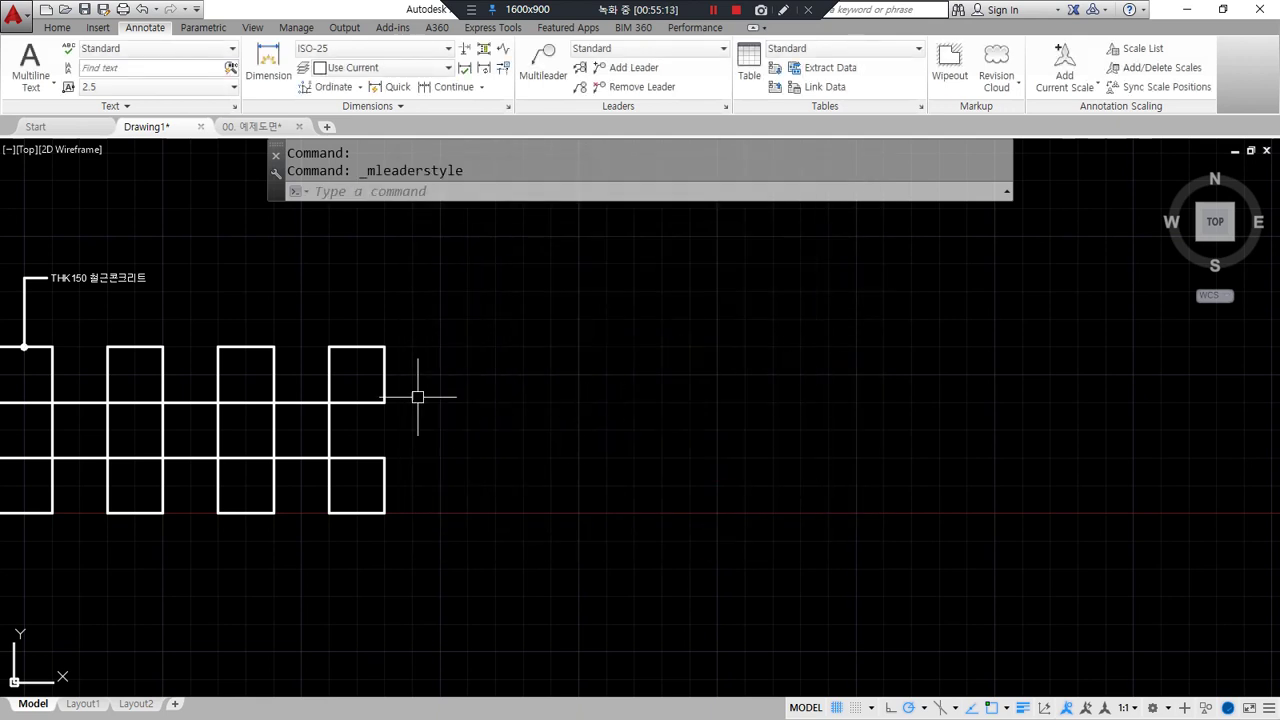
# Place a multileader with circle tag 1 from the right edge of the grid's upper right square
pyautogui.click(542, 62)
pyautogui.scroll(2, 460, 280)
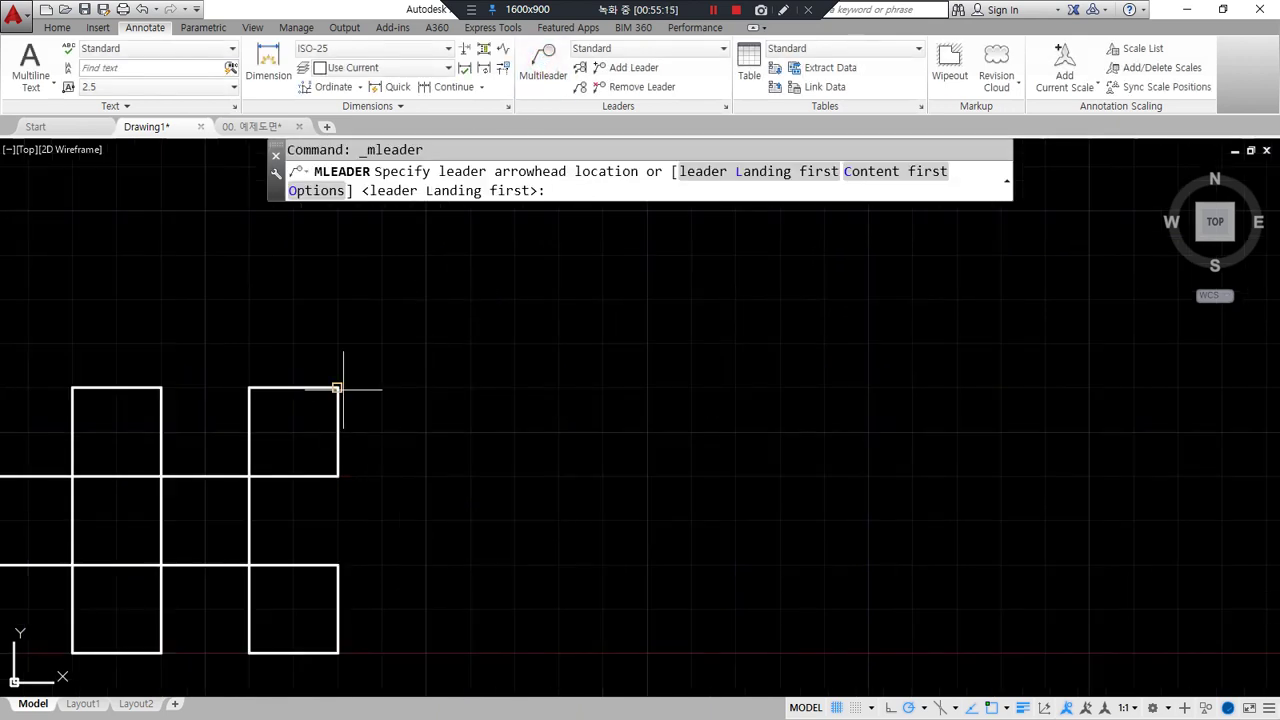
pyautogui.click(336, 431)
pyautogui.click(418, 370)
pyautogui.write('1')
pyautogui.hotkey('shift', 'Home')
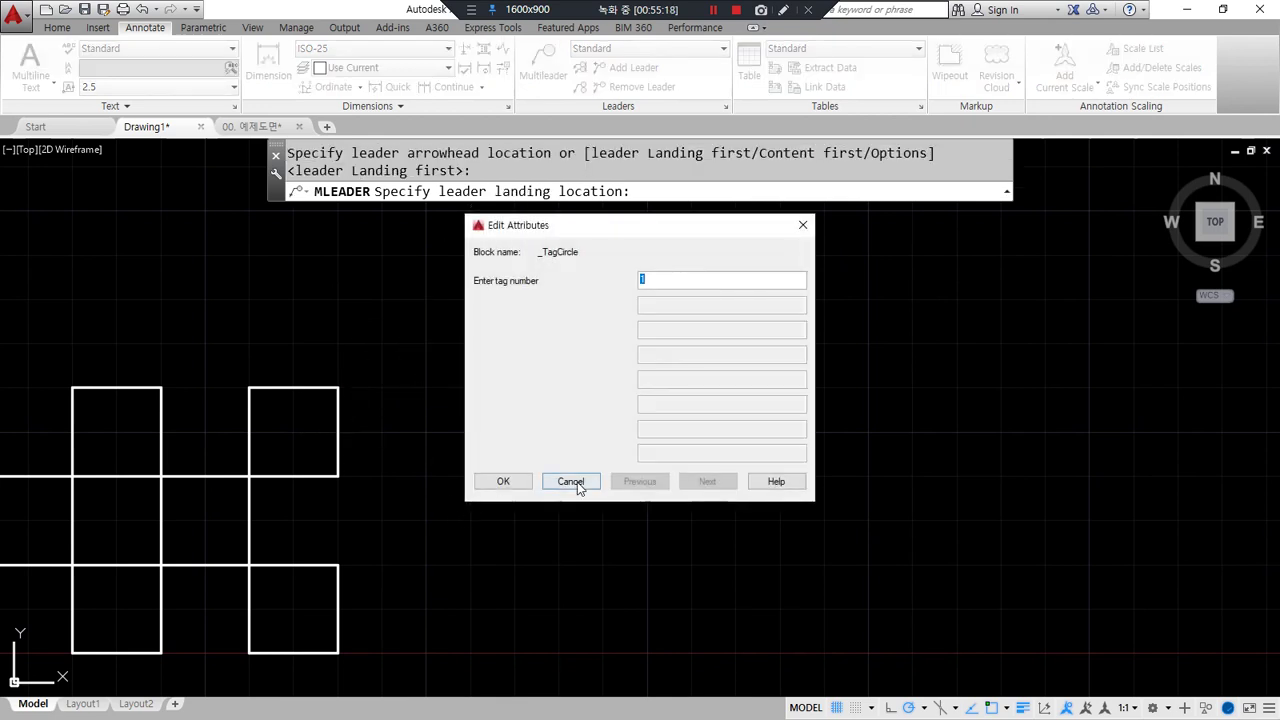
pyautogui.click(503, 481)
# Place a multileader with circle tag 2 below tag 1, its arrowhead in the empty area right of the grid
pyautogui.press('Return')
pyautogui.click(520, 457)
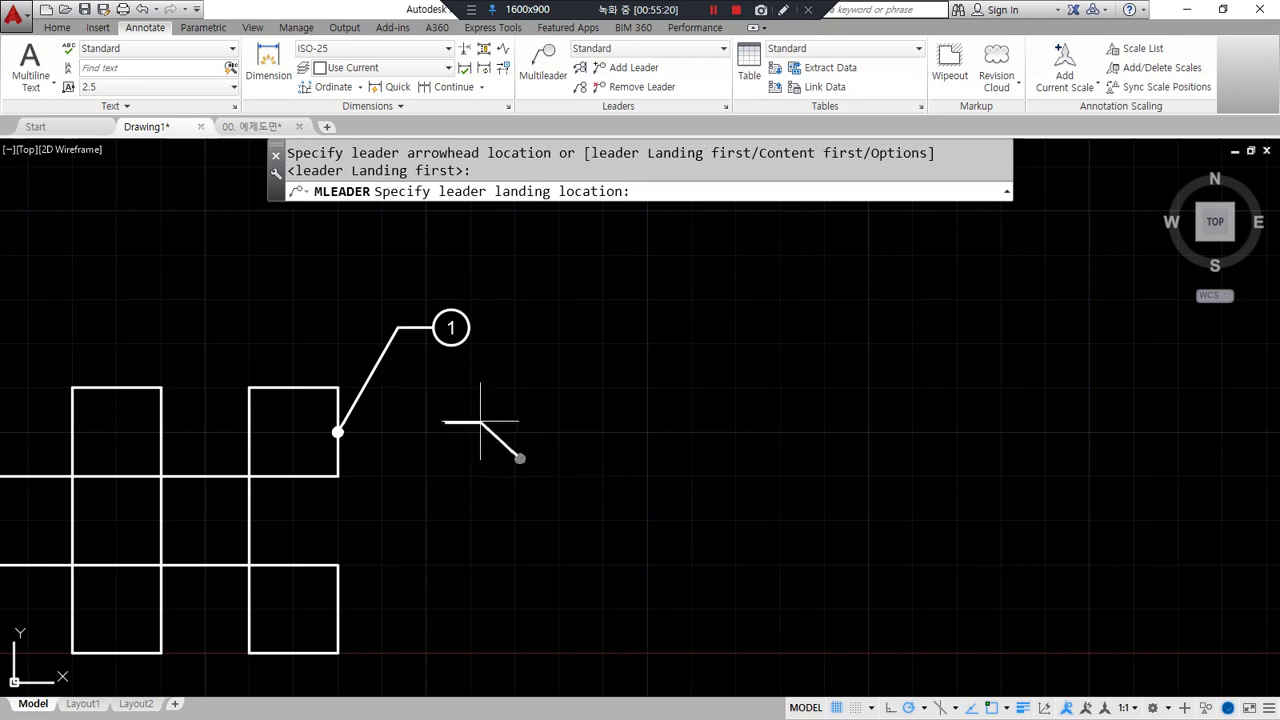
pyautogui.click(480, 423)
pyautogui.write('2')
pyautogui.click(504, 480)
# Place a multileader with circle tag 3 from the upper right corner of the grid's lower right square
pyautogui.press('Return')
pyautogui.click(337, 608)
pyautogui.press('Escape')
pyautogui.press('Return')
pyautogui.click(338, 565)
pyautogui.click(400, 492)
pyautogui.write('3')
pyautogui.click(503, 484)
# Place a multileader with circle tag 4 below tag 3, its arrowhead in the empty area right of the grid
pyautogui.press('Return')
pyautogui.click(518, 637)
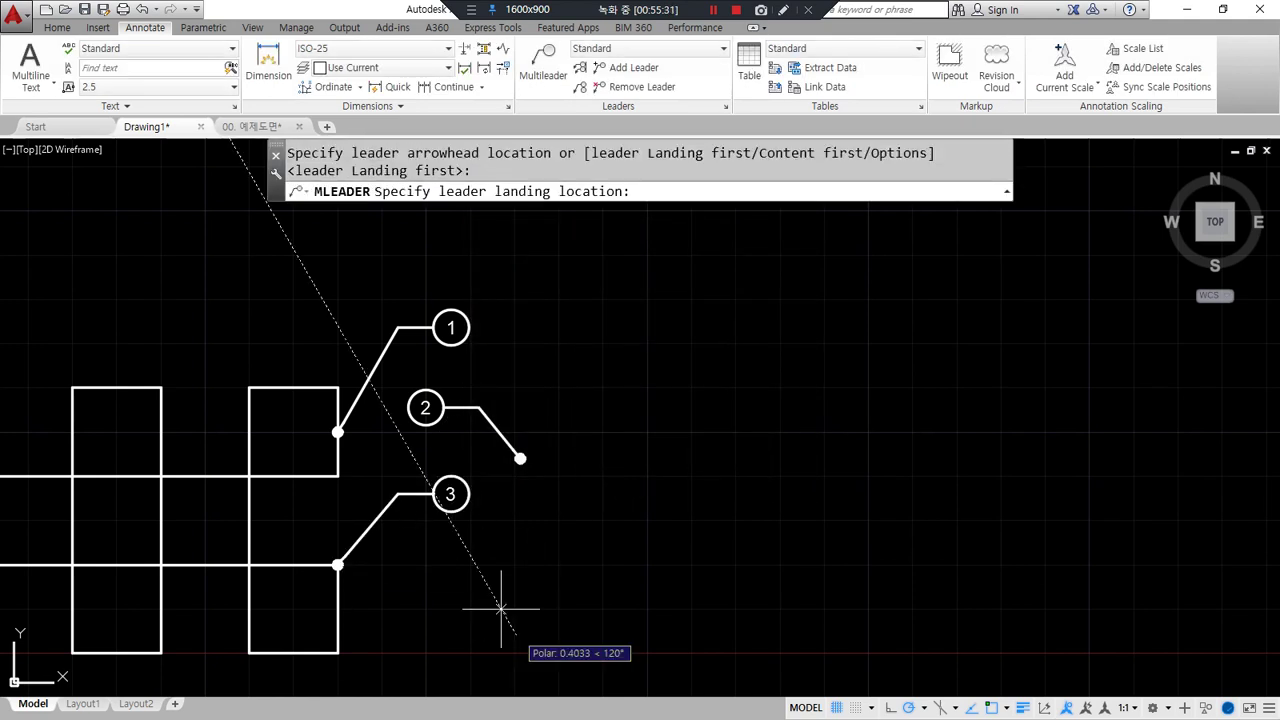
pyautogui.click(487, 574)
pyautogui.write('4')
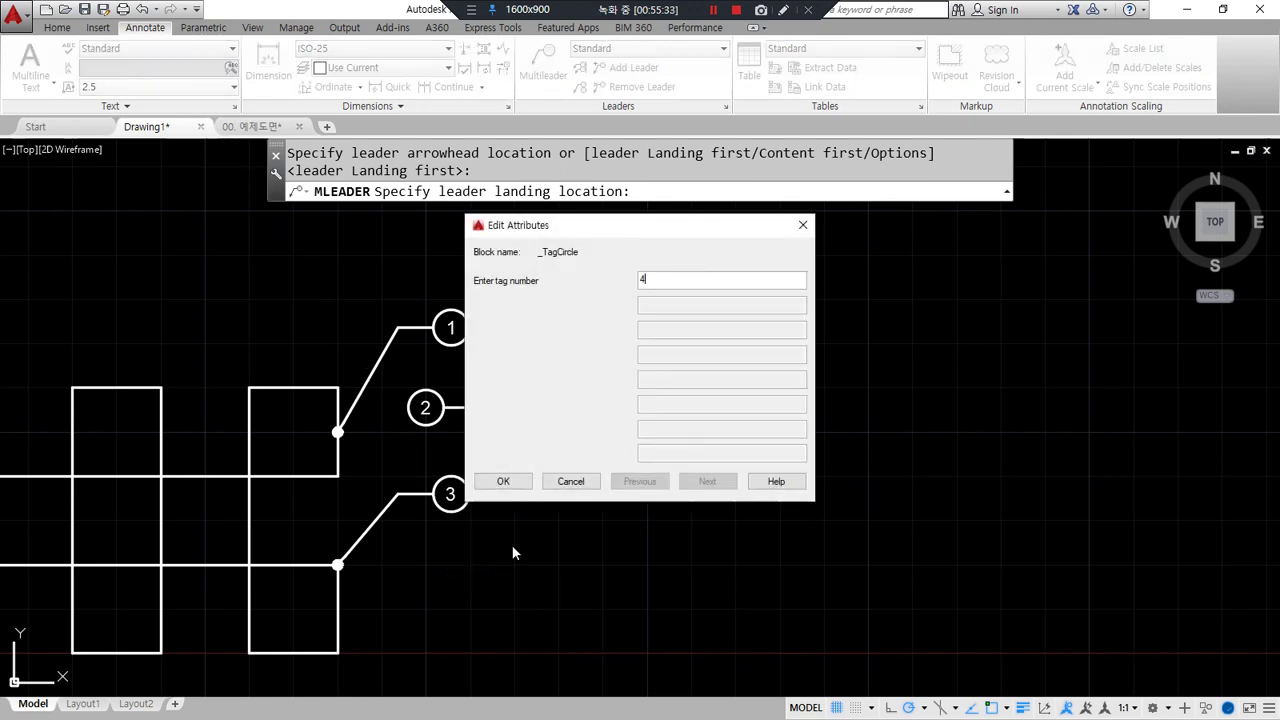
pyautogui.click(503, 480)
pyautogui.moveTo(596, 676)
pyautogui.mouseDown()
pyautogui.moveTo(436, 668)
pyautogui.moveTo(465, 278)
pyautogui.moveTo(578, 662)
pyautogui.moveTo(500, 686)
pyautogui.mouseUp()
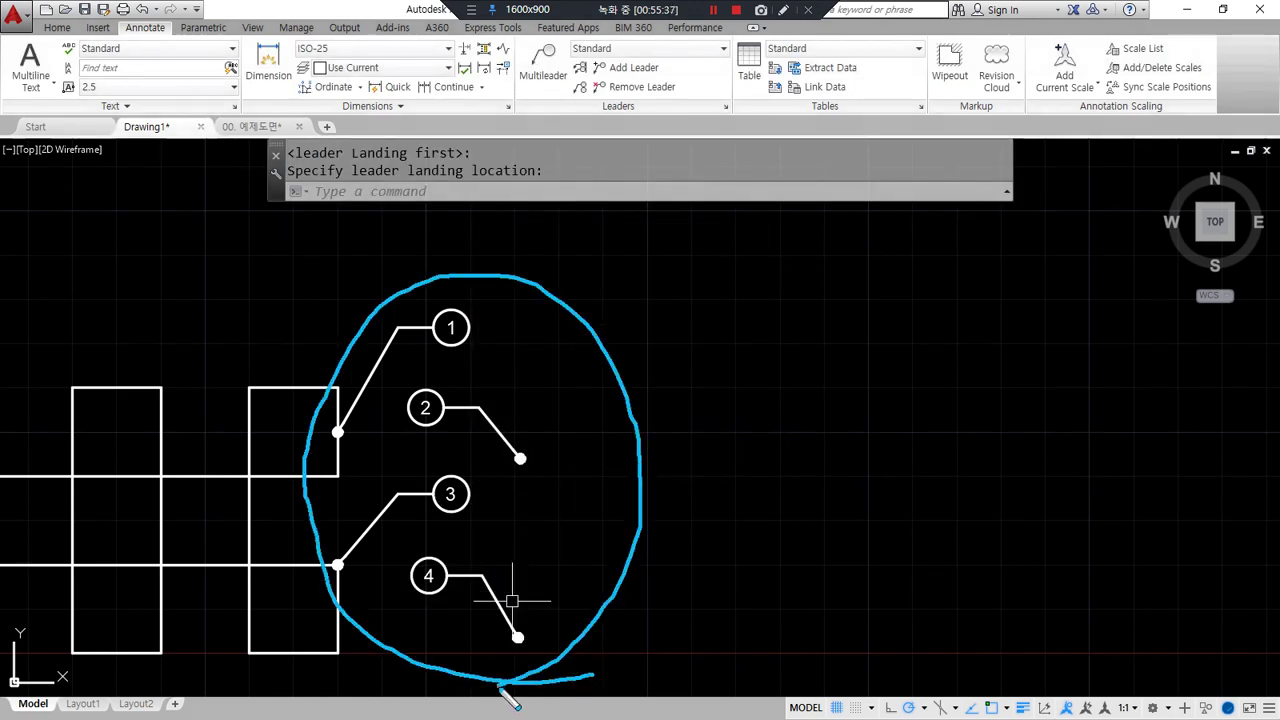
pyautogui.press('Escape')
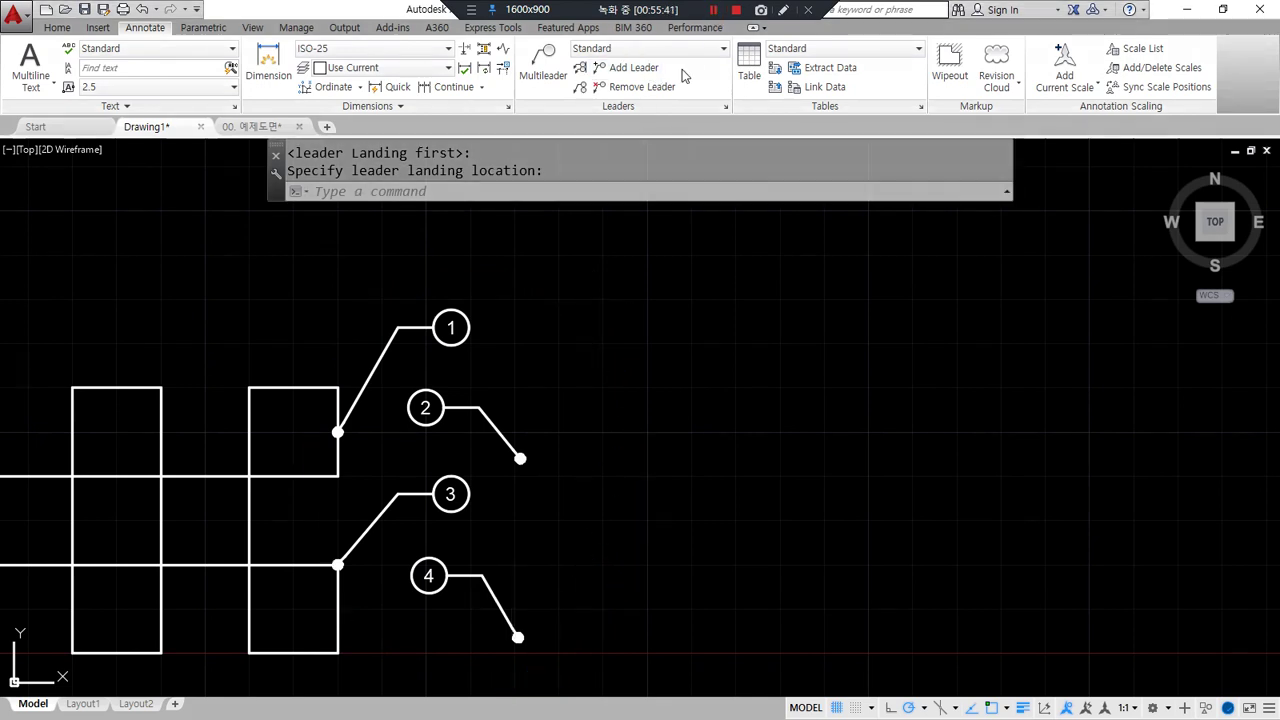
# Add four leaders to circle tag 1, two ending on its right side and two on its left
pyautogui.hotkey('ctrl', 'alt', 'd')
pyautogui.moveTo(680, 65); pyautogui.dragTo(688, 98)
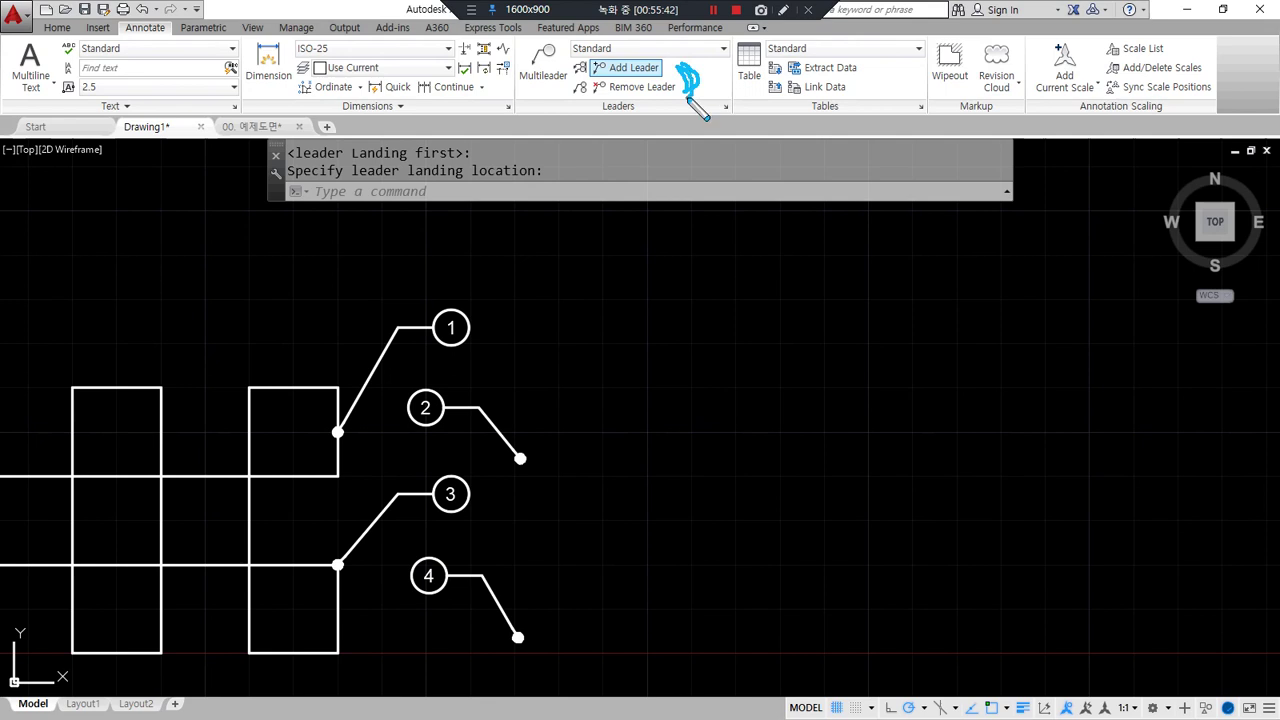
pyautogui.press('Escape')
pyautogui.moveTo(491, 314)
pyautogui.mouseDown(button='middle')
pyautogui.moveTo(474, 391)
pyautogui.moveTo(656, 360)
pyautogui.mouseUp(button='middle')
pyautogui.scroll(4, 451, 429)
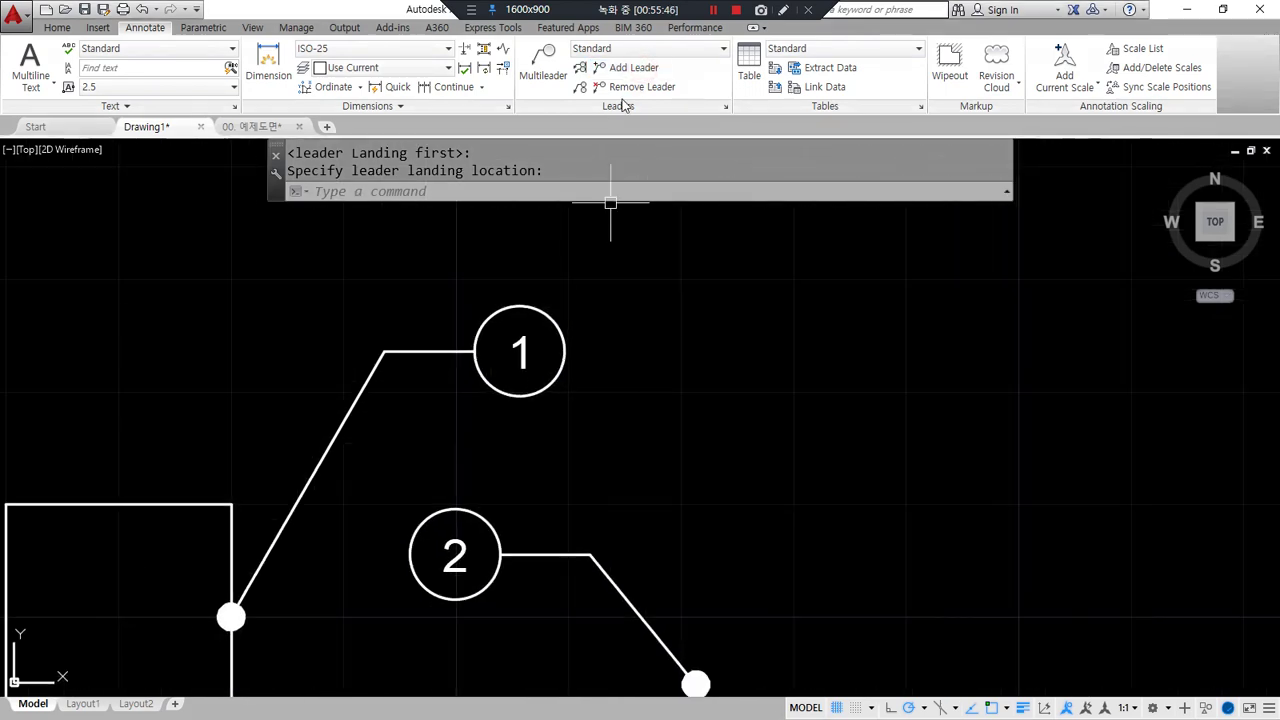
pyautogui.click(620, 66)
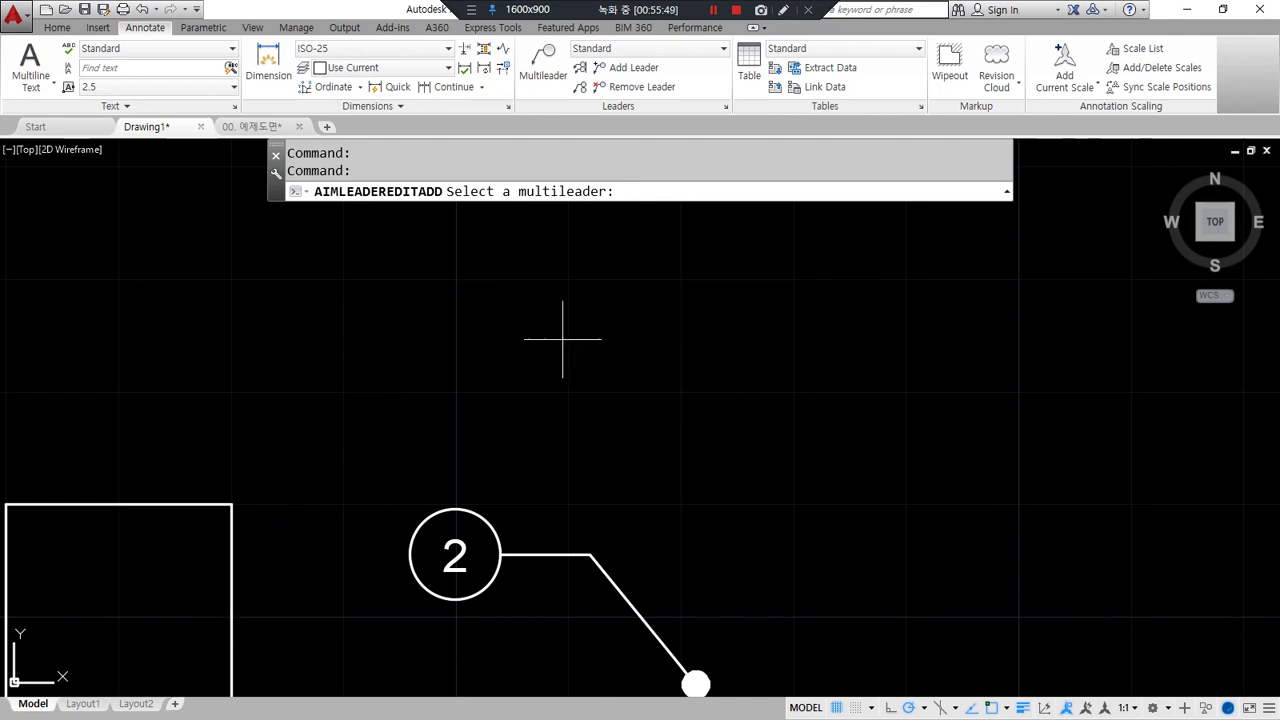
pyautogui.click(566, 338)
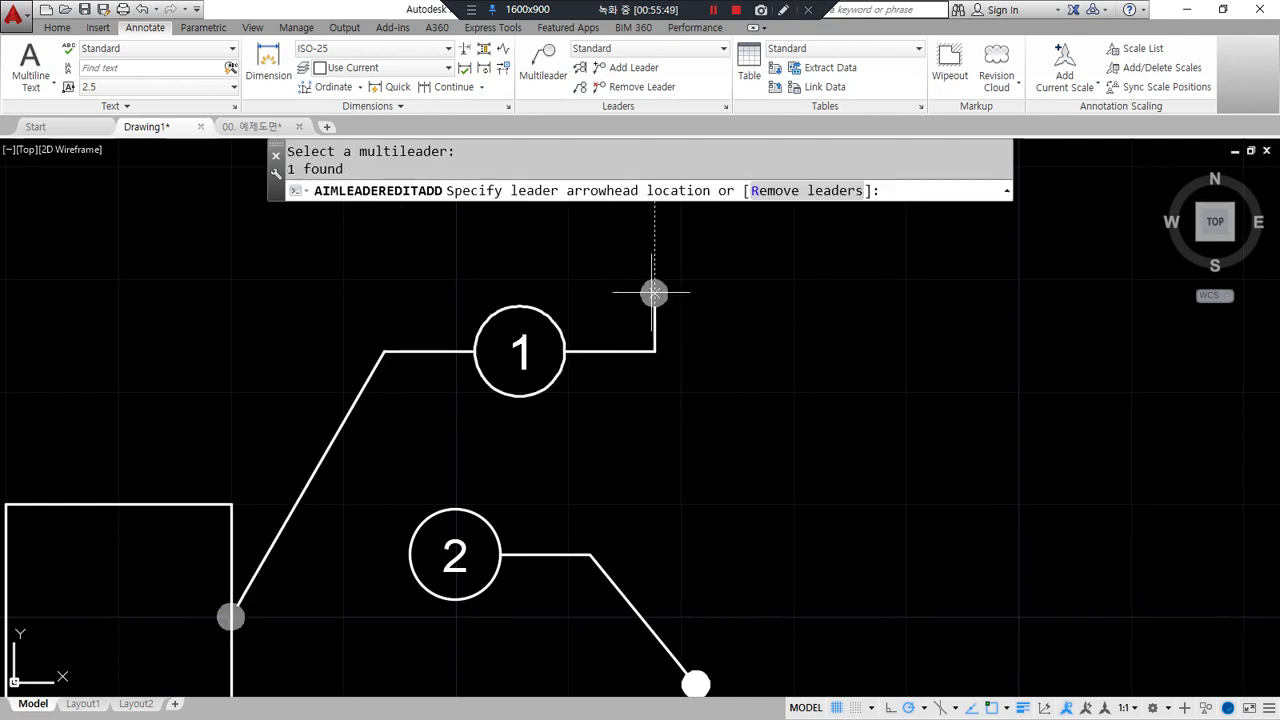
pyautogui.click(818, 526)
pyautogui.click(202, 177)
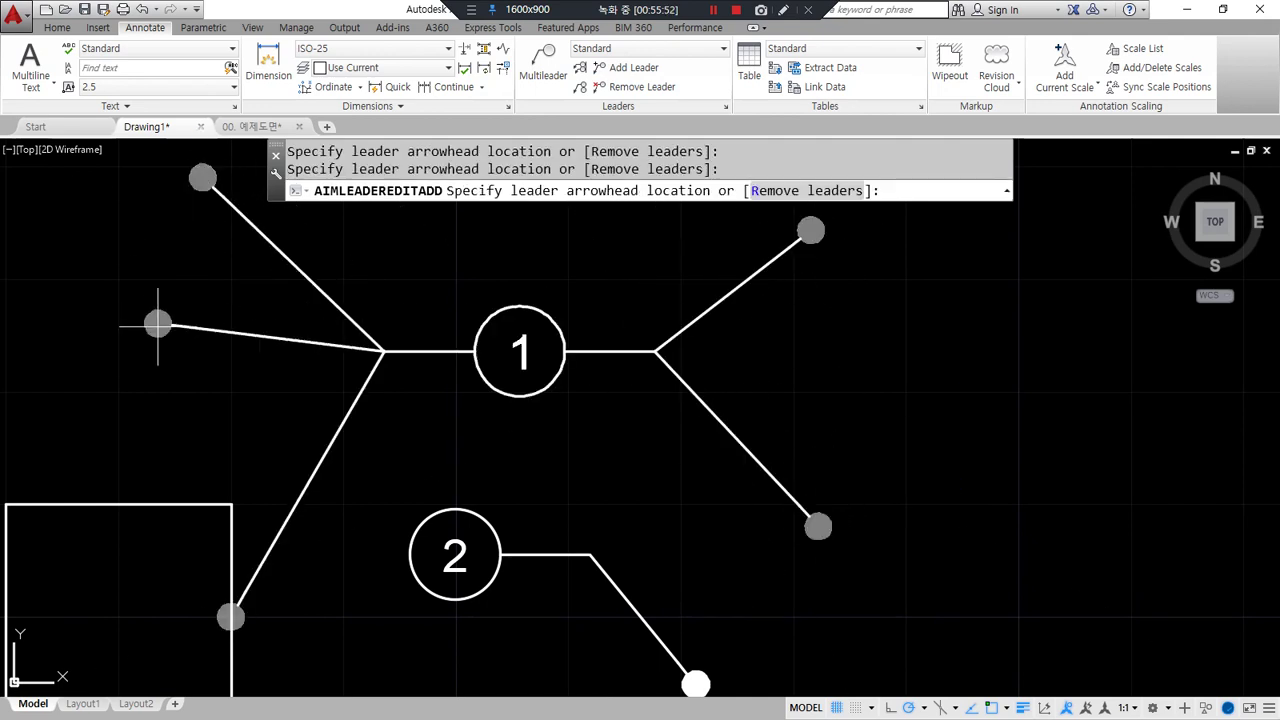
pyautogui.click(159, 377)
pyautogui.press('Escape')
# Examine circle tag 1 and the arrowheads of all leaders attached to it
pyautogui.moveTo(133, 418)
pyautogui.mouseDown()
pyautogui.moveTo(163, 371)
pyautogui.moveTo(133, 445)
pyautogui.mouseUp()
pyautogui.moveTo(192, 212); pyautogui.dragTo(193, 205)
pyautogui.moveTo(805, 235); pyautogui.dragTo(899, 273)
pyautogui.moveTo(886, 532)
pyautogui.mouseDown()
pyautogui.moveTo(774, 490)
pyautogui.moveTo(777, 567)
pyautogui.mouseUp()
pyautogui.moveTo(278, 640); pyautogui.dragTo(215, 634)
pyautogui.moveTo(567, 440)
pyautogui.mouseDown()
pyautogui.moveTo(430, 404)
pyautogui.moveTo(545, 500)
pyautogui.mouseUp()
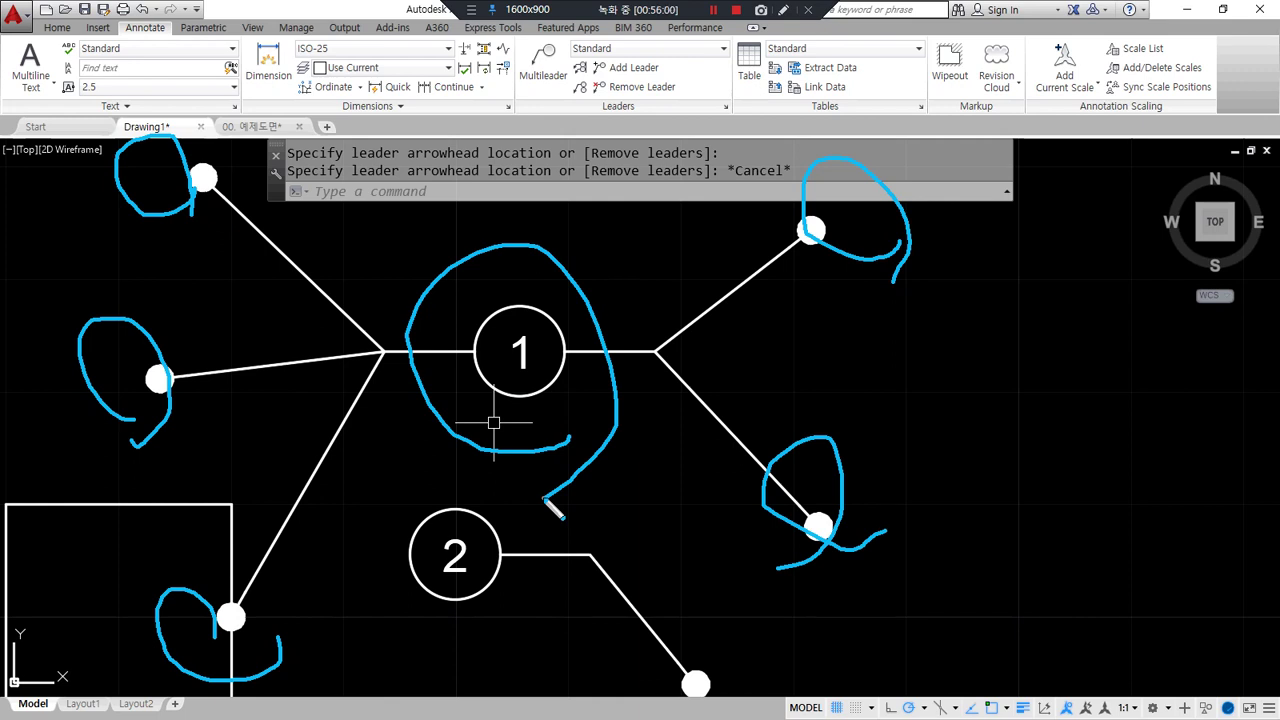
pyautogui.press('Escape')
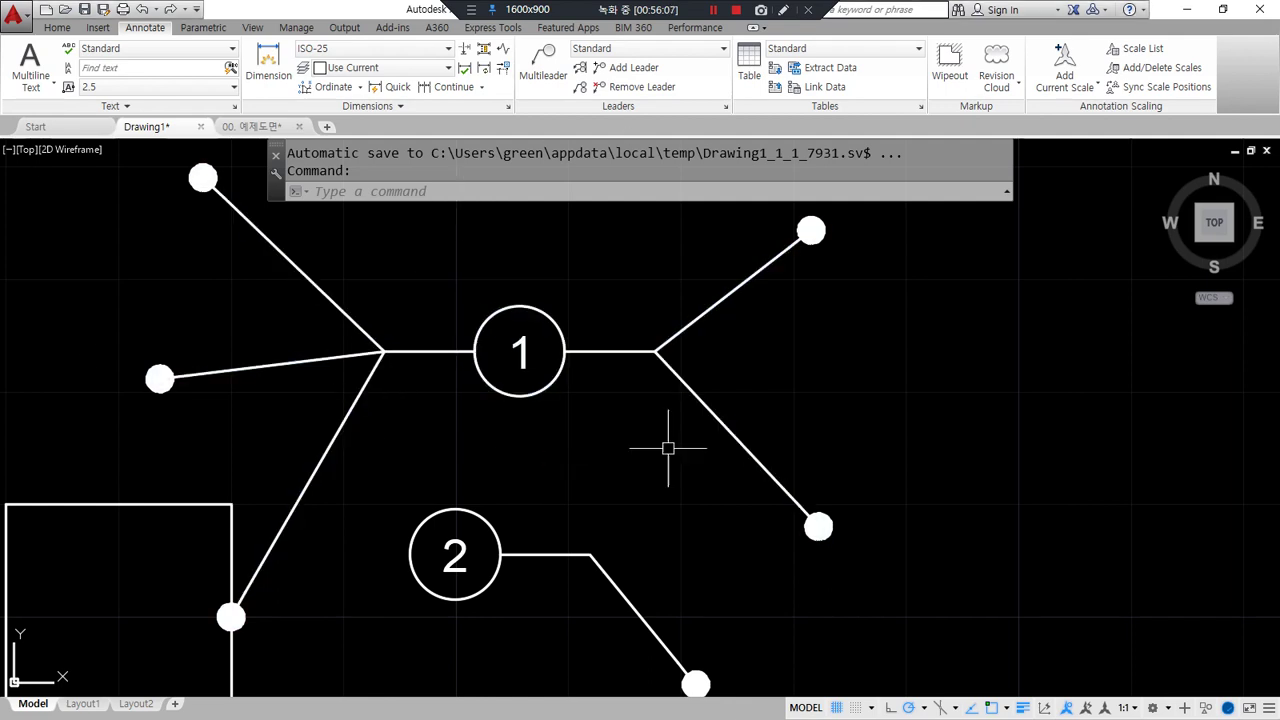
# Remove the four added leaders from circle tag 1, keeping only the one attached to the grid
pyautogui.click(635, 88)
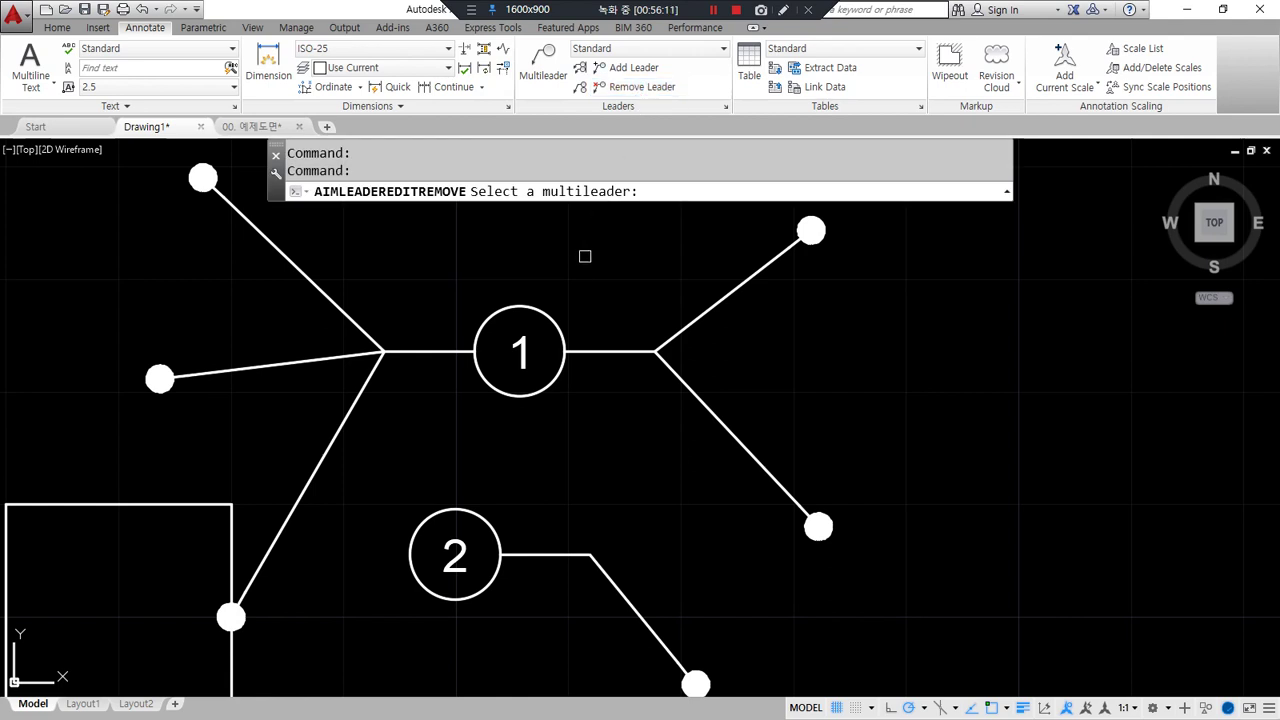
pyautogui.click(556, 318)
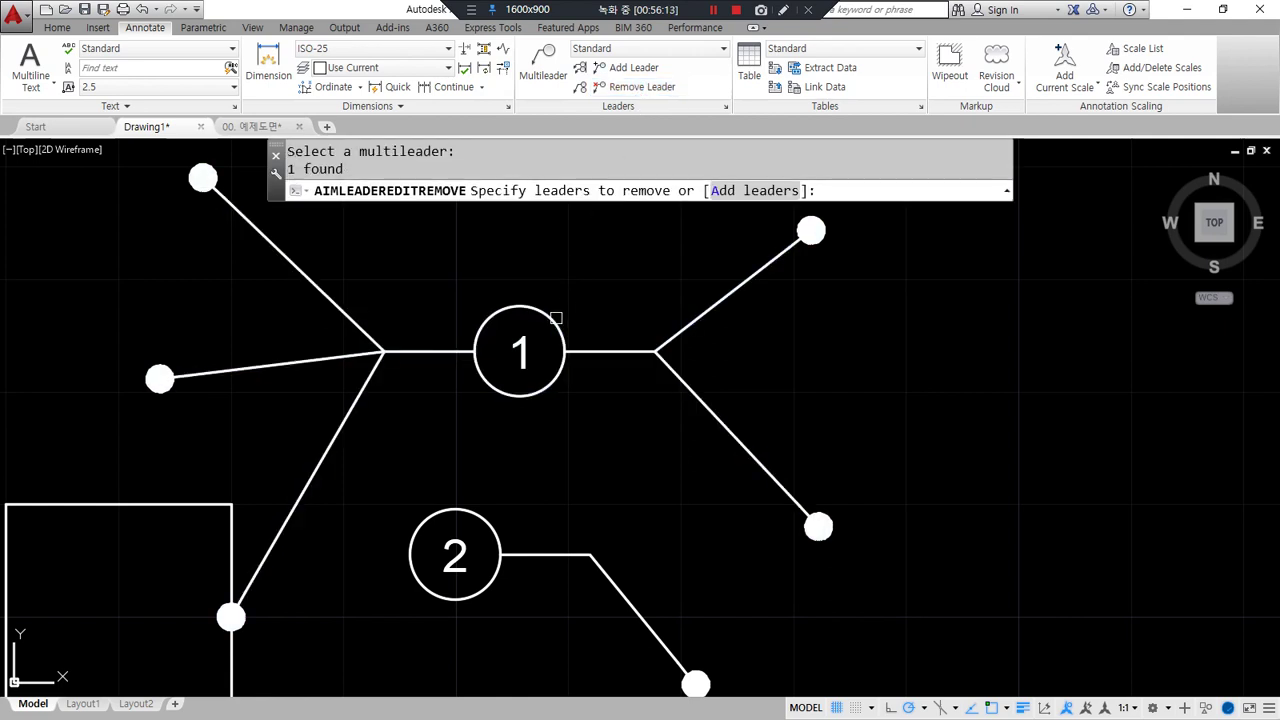
pyautogui.click(330, 298)
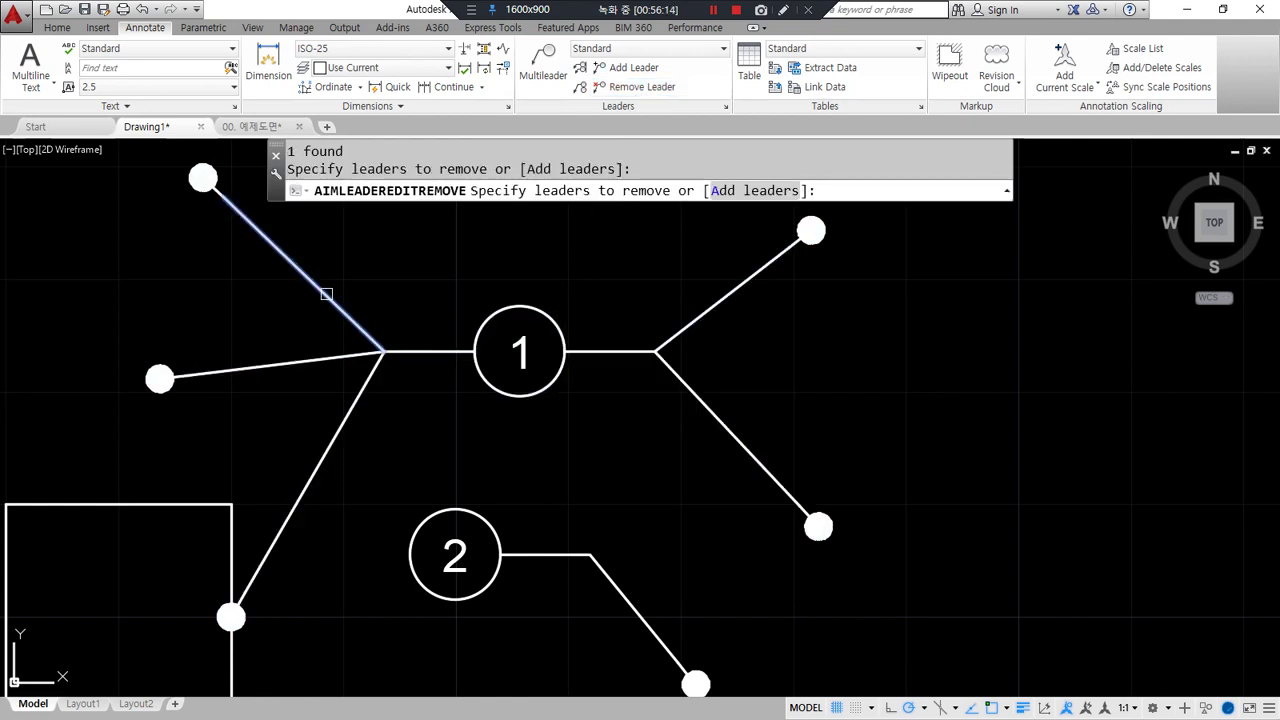
pyautogui.click(308, 361)
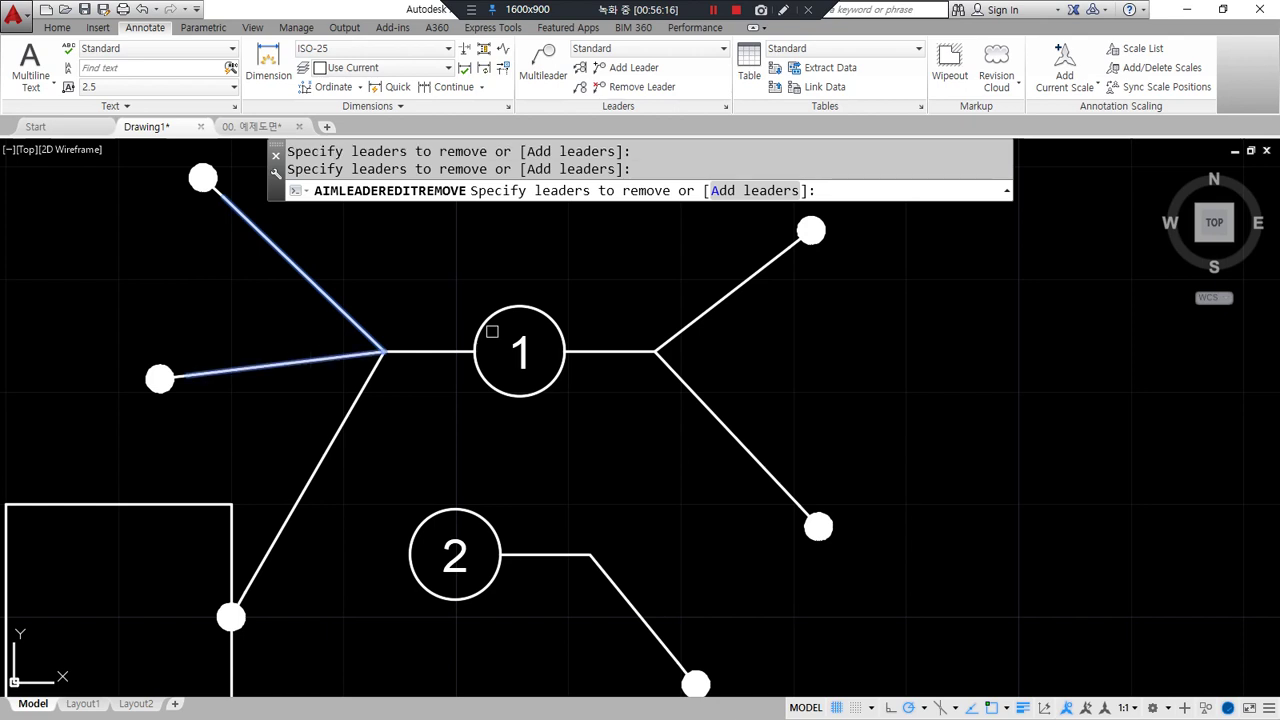
pyautogui.click(696, 324)
pyautogui.click(698, 385)
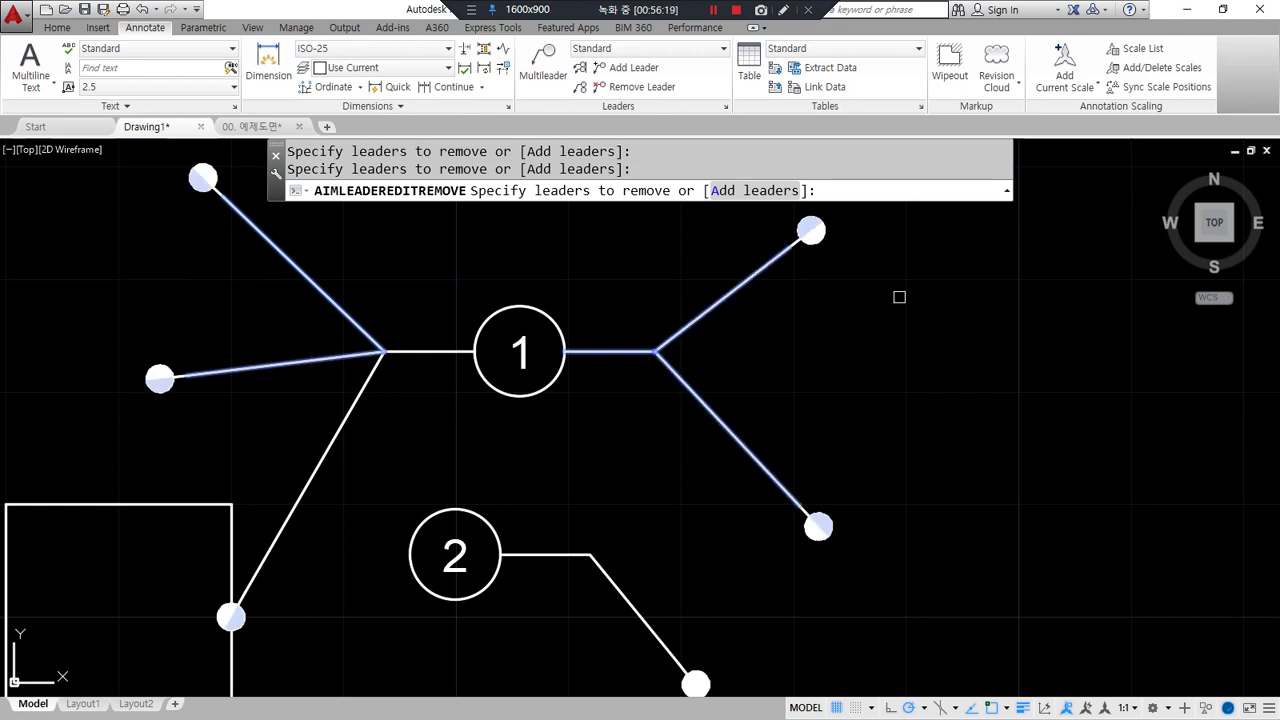
pyautogui.press('Return')
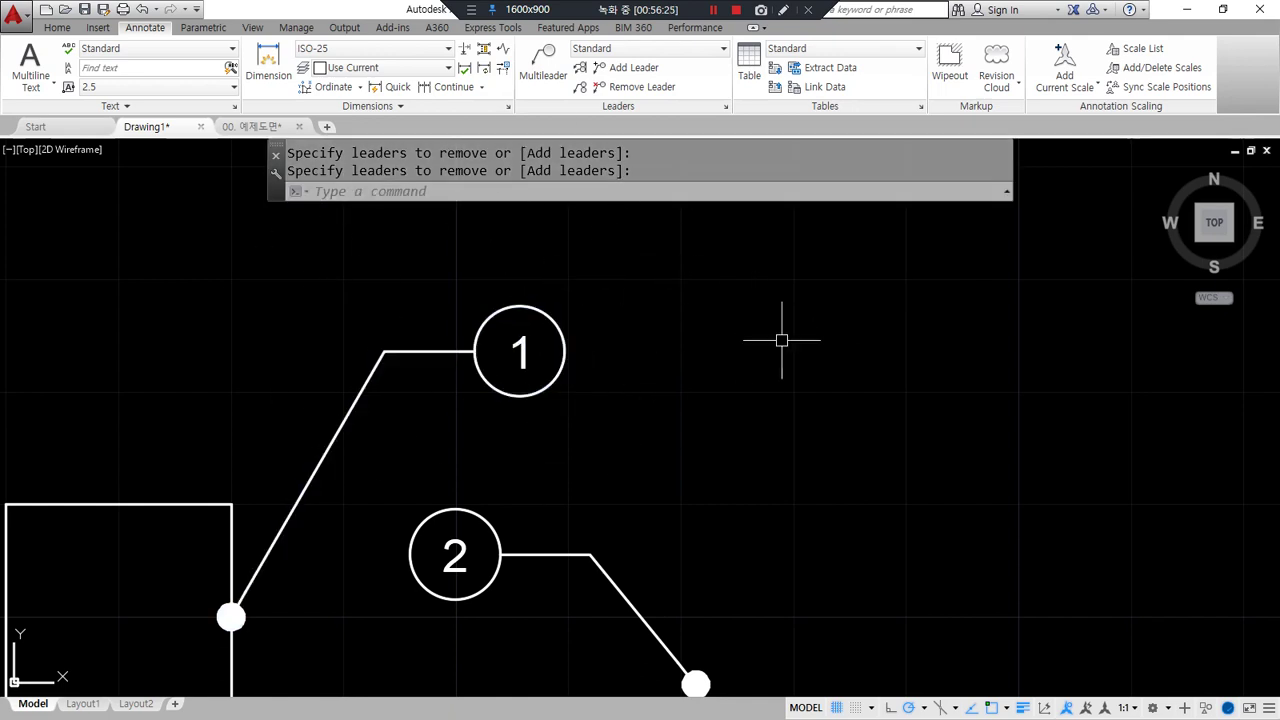
# Add two leaders to the right side of circle tag 1, one ending lower right and one upper right
pyautogui.click(625, 67)
pyautogui.click(563, 345)
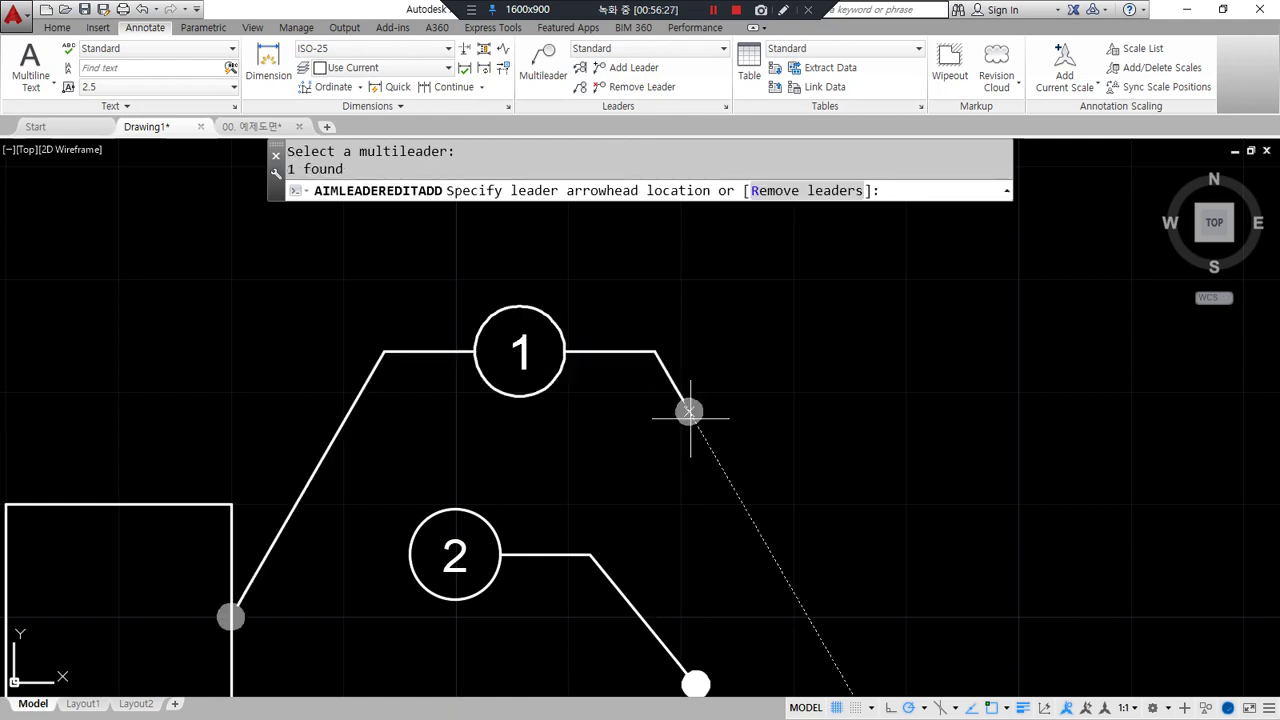
pyautogui.click(830, 493)
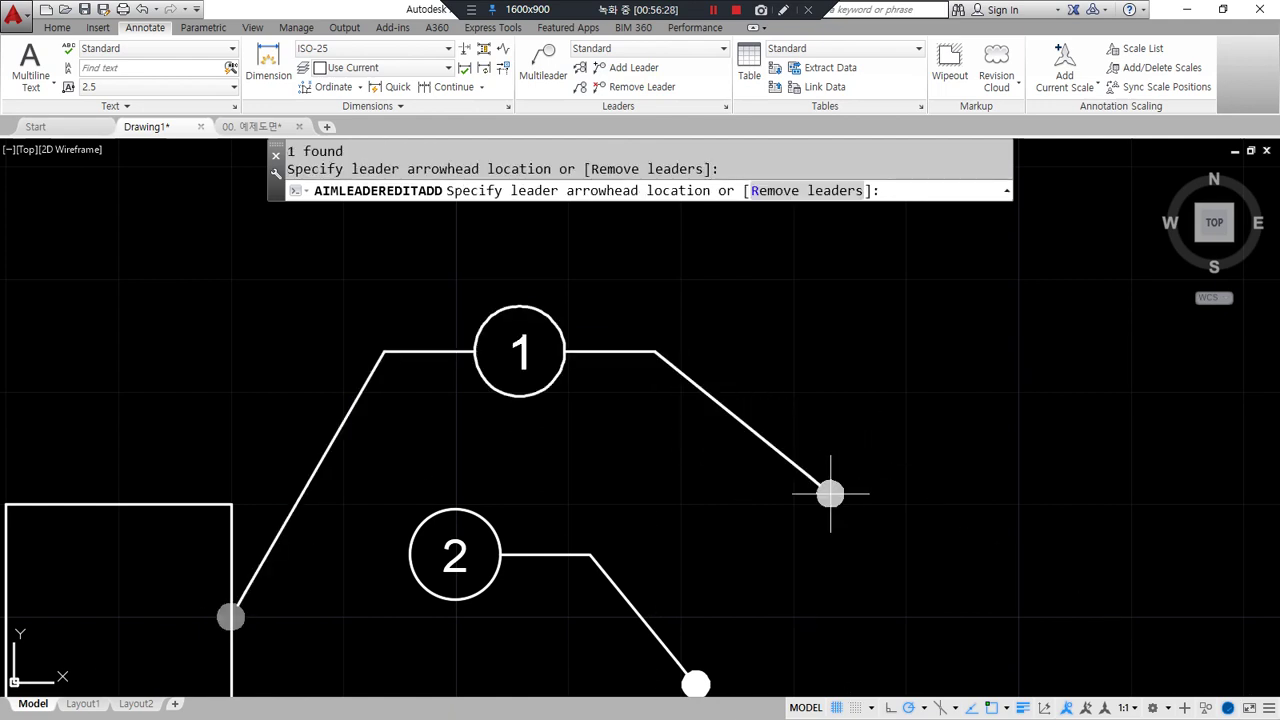
pyautogui.click(860, 247)
pyautogui.press('Return')
pyautogui.moveTo(652, 462)
pyautogui.mouseDown()
pyautogui.moveTo(800, 345)
pyautogui.moveTo(657, 470)
pyautogui.mouseUp()
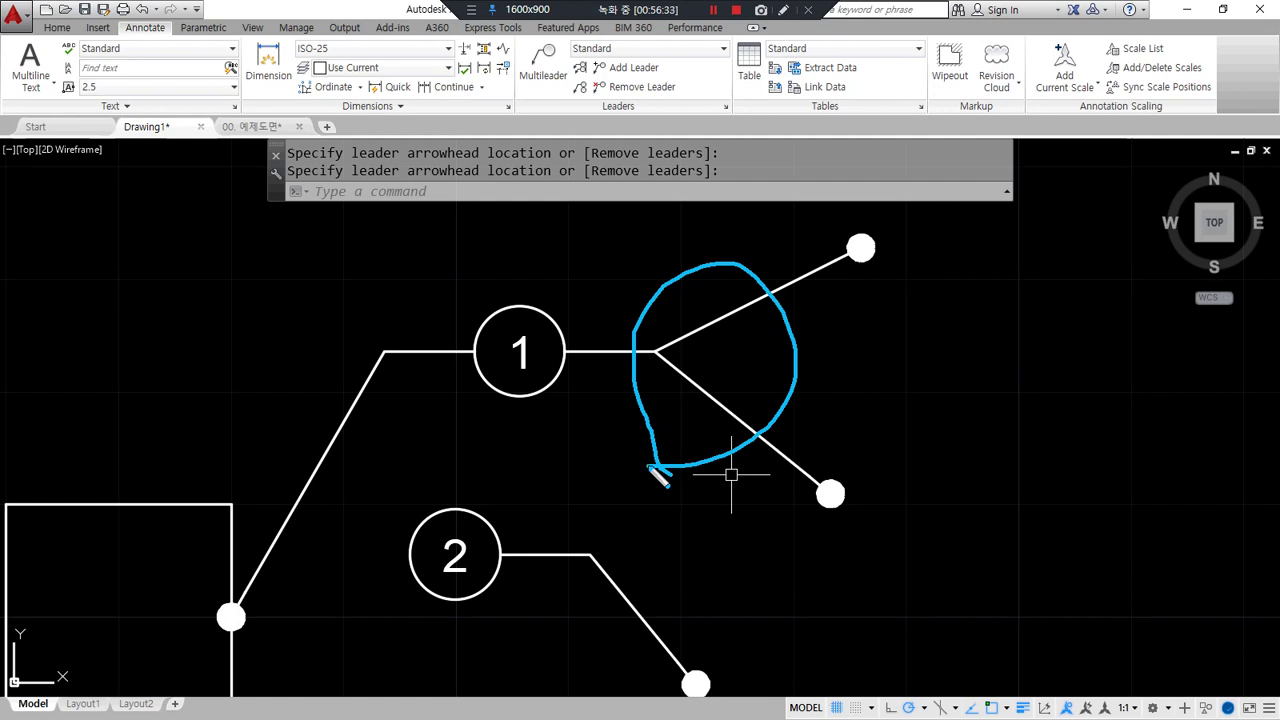
pyautogui.press('Escape')
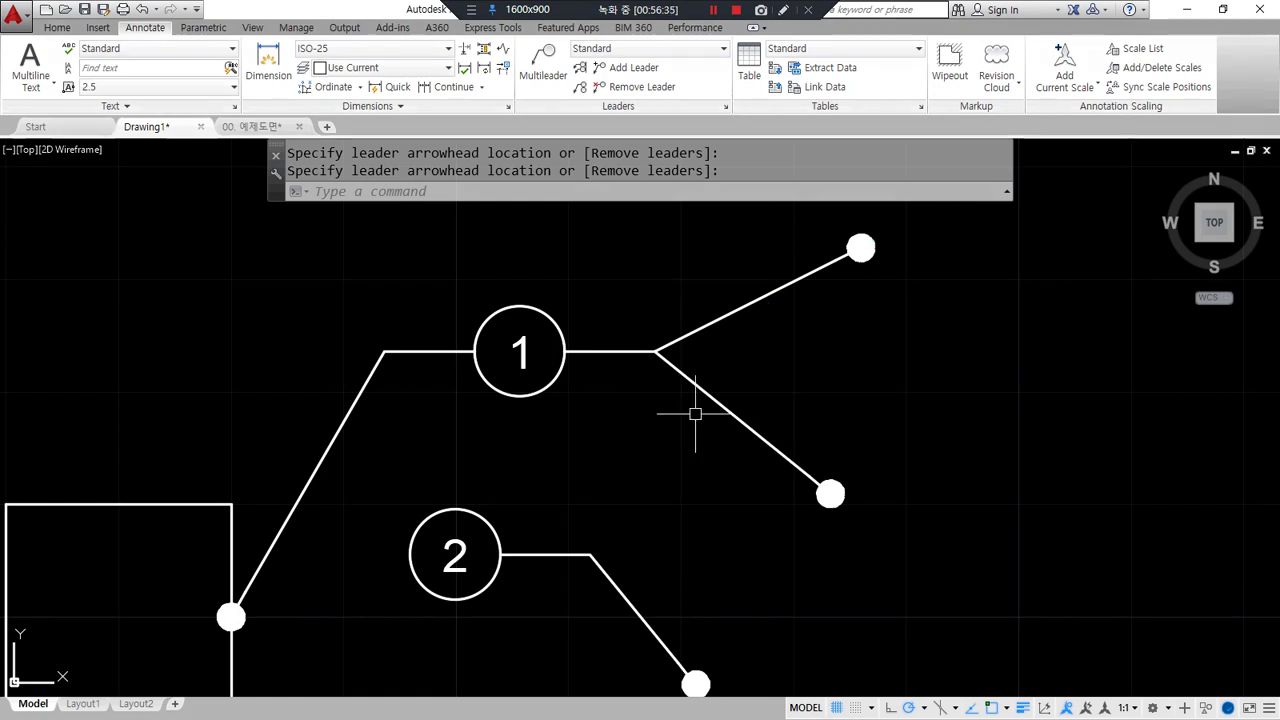
pyautogui.scroll(-4, 620, 289)
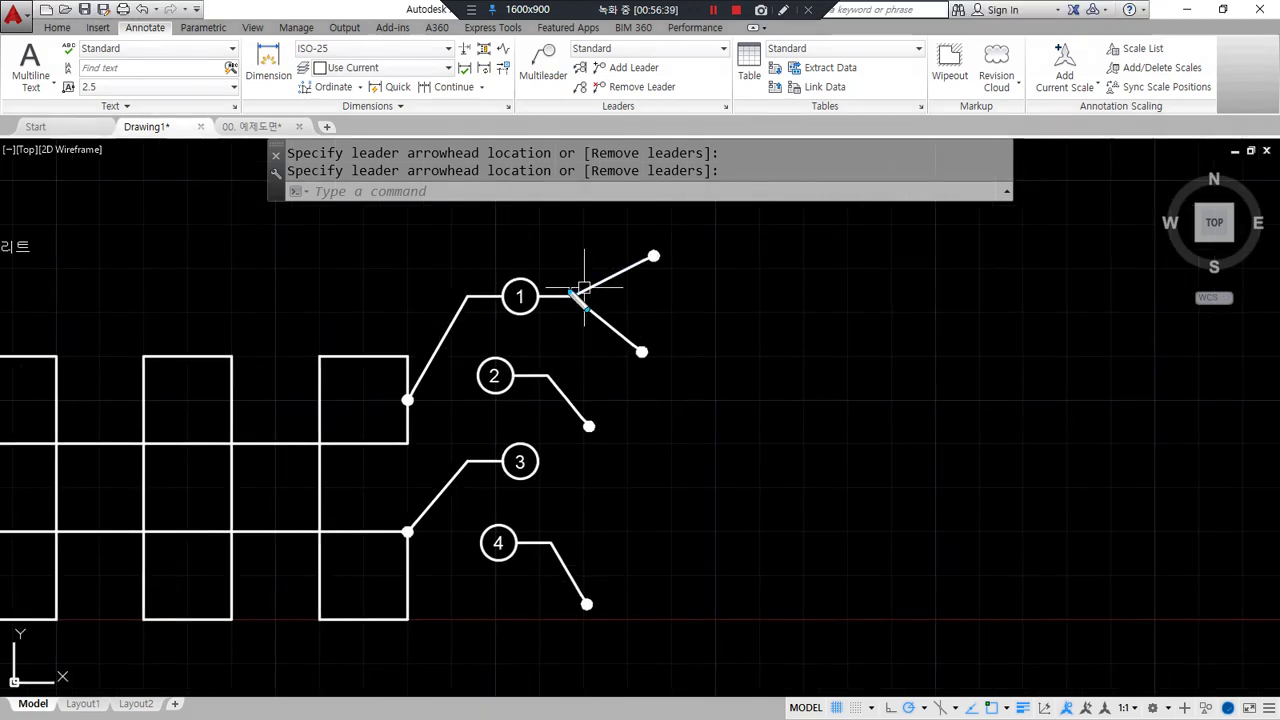
# Align circle tags 1 to 4 in a vertical column using tag 1 as the reference, and undo the alignment
pyautogui.moveTo(522, 252); pyautogui.dragTo(506, 628)
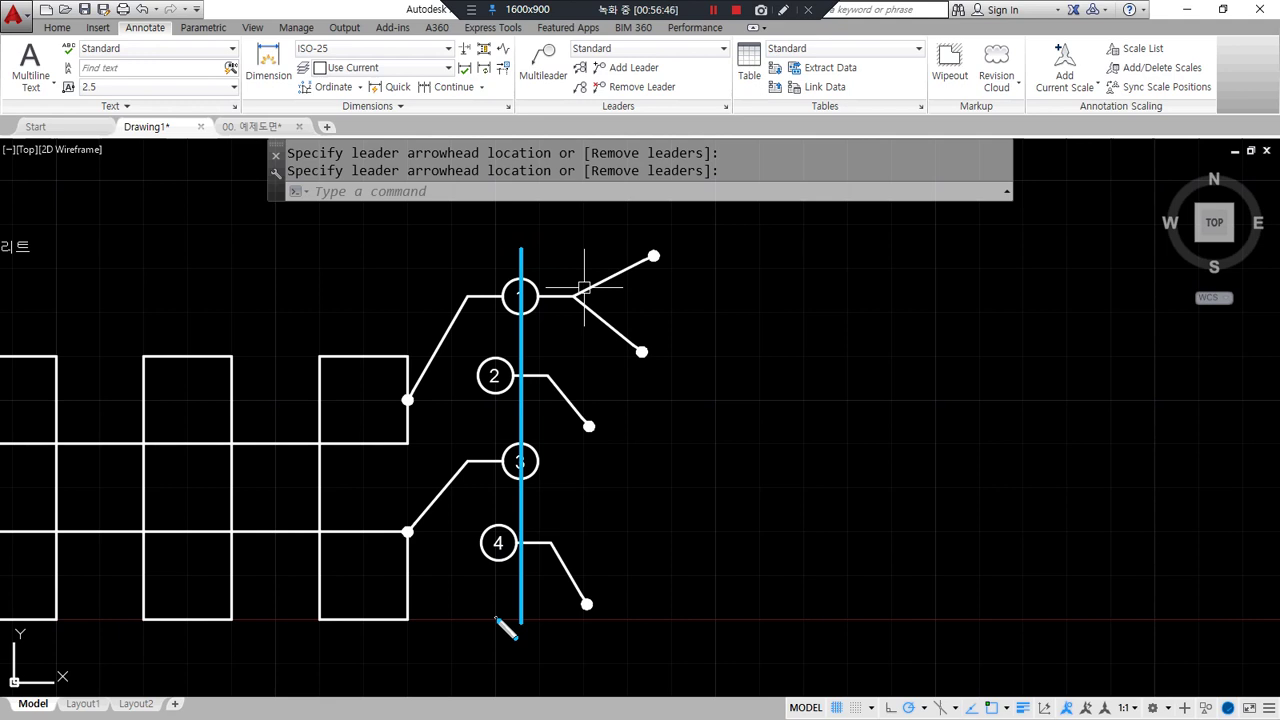
pyautogui.press('Escape')
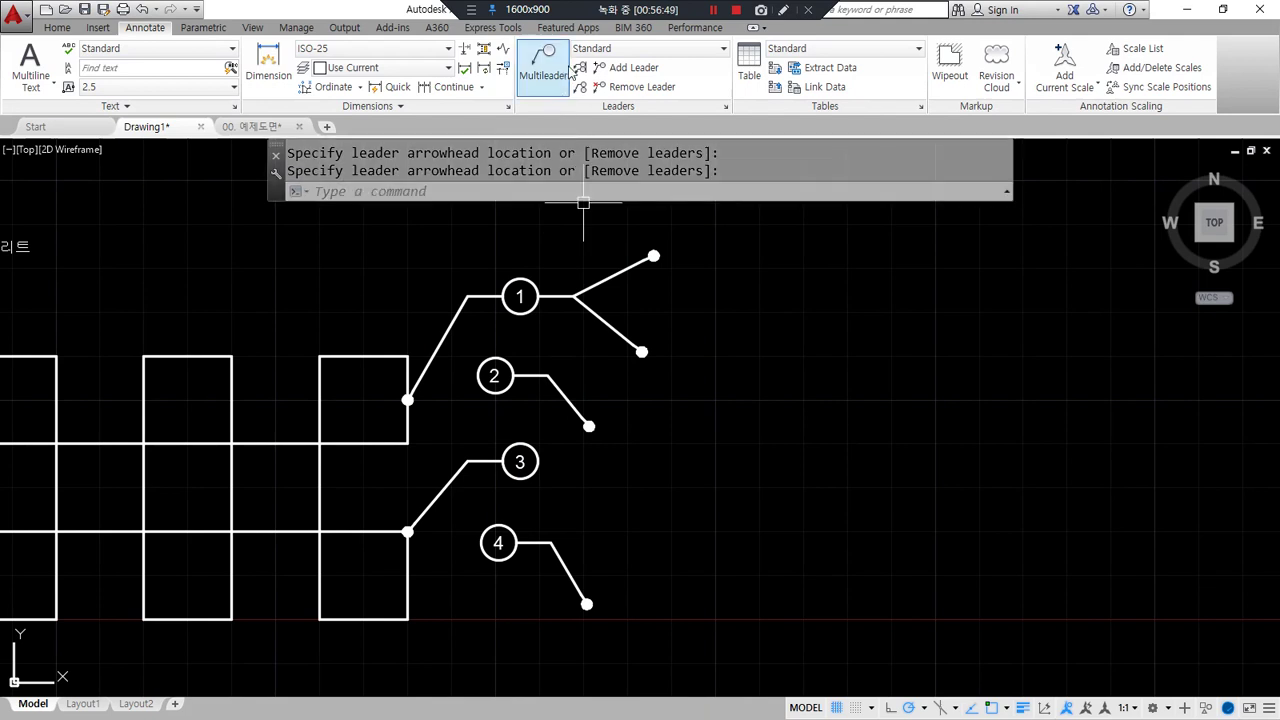
pyautogui.click(583, 67)
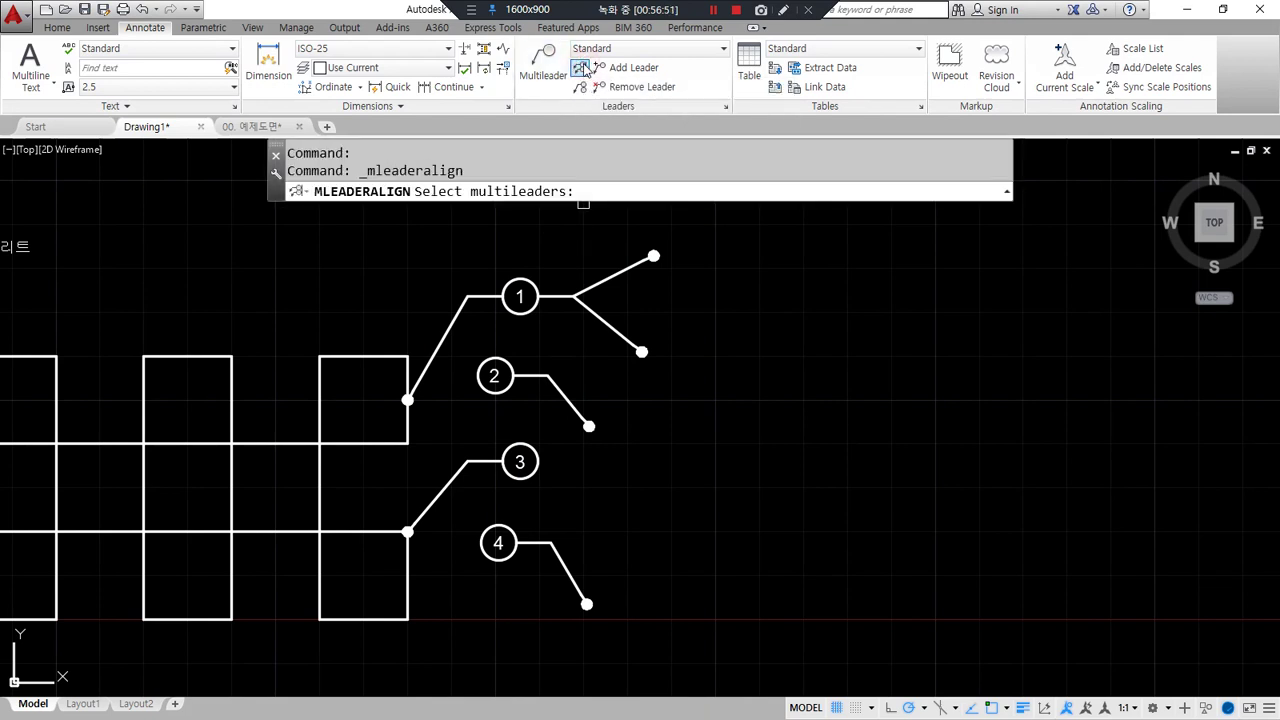
pyautogui.click(519, 281)
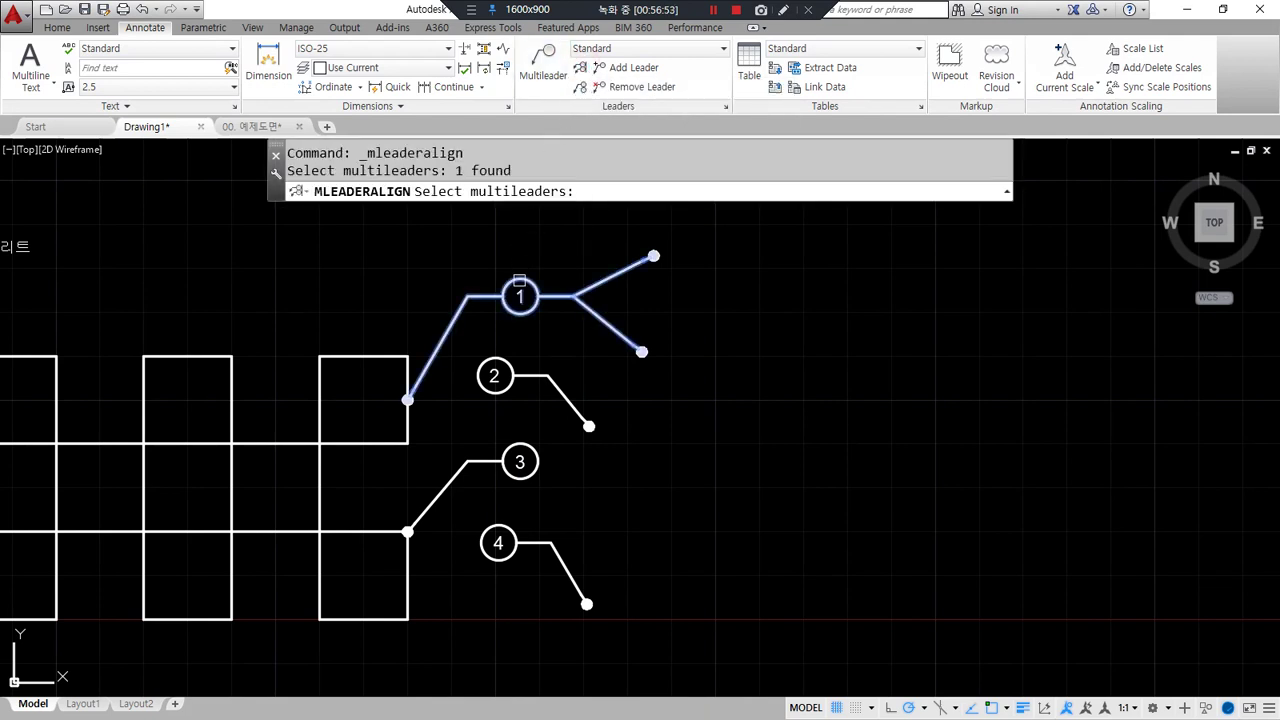
pyautogui.click(538, 338)
pyautogui.click(490, 610)
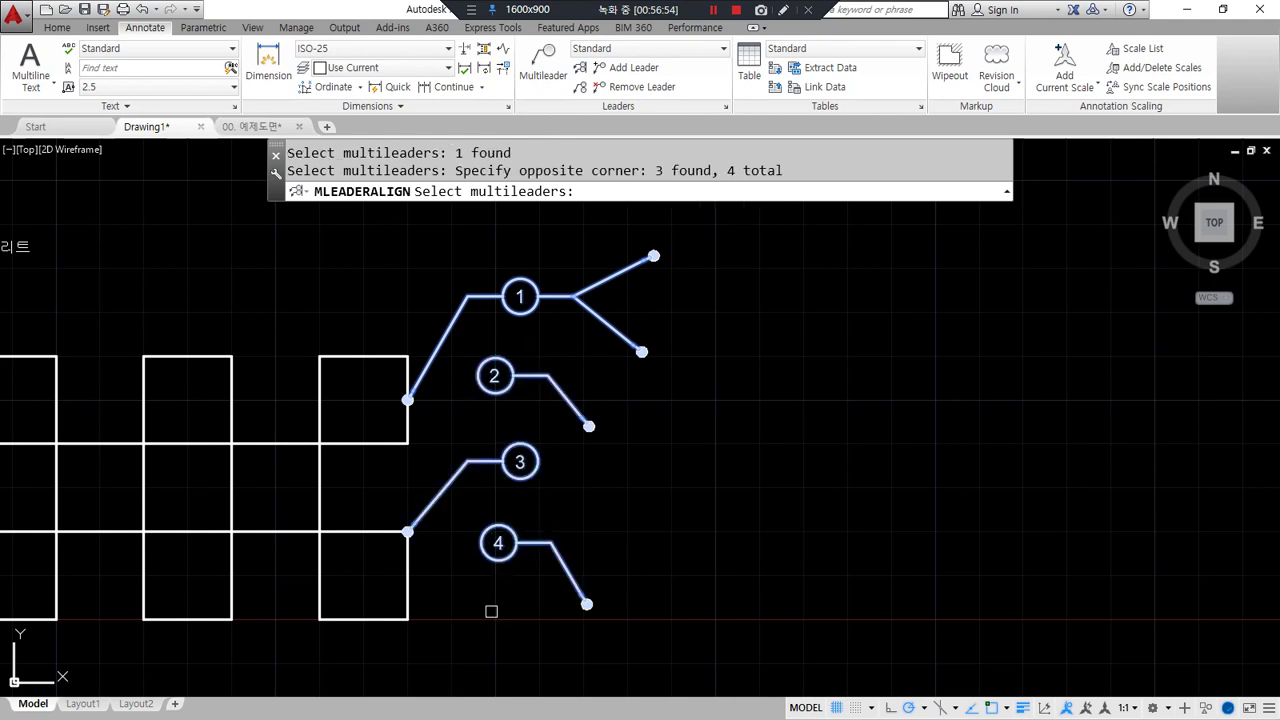
pyautogui.press('Return')
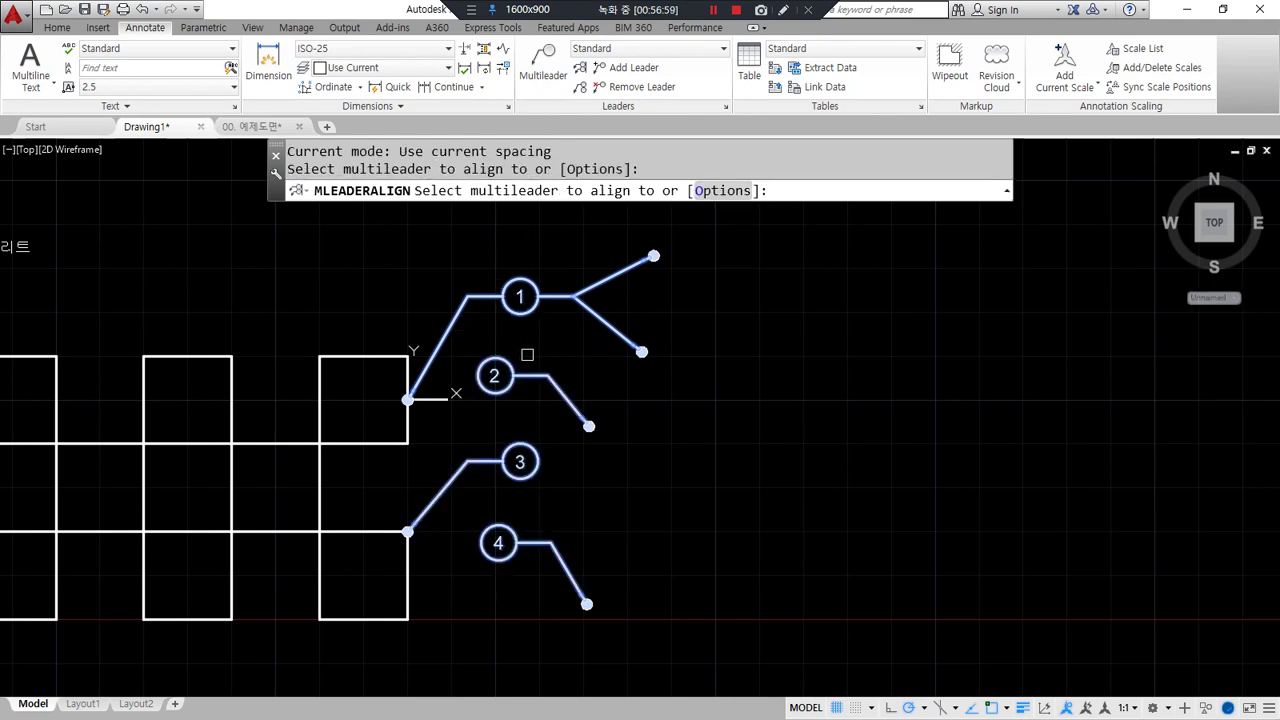
pyautogui.click(548, 278)
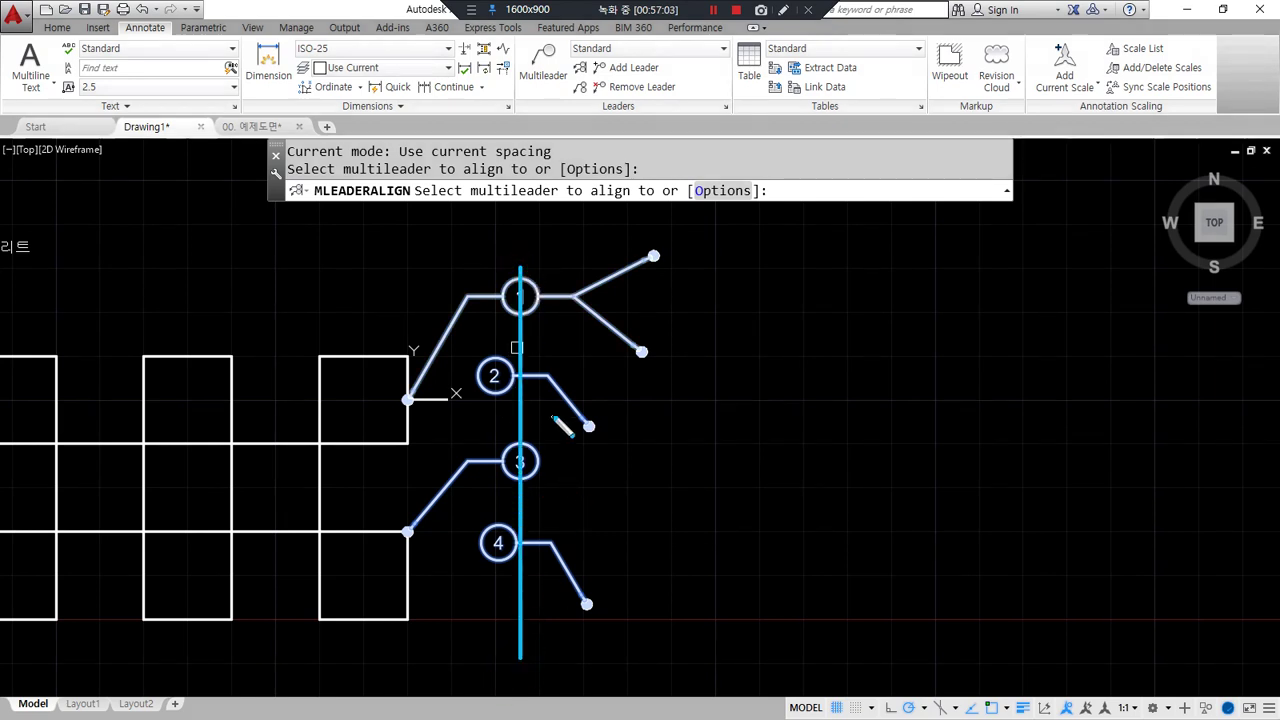
pyautogui.click(518, 310)
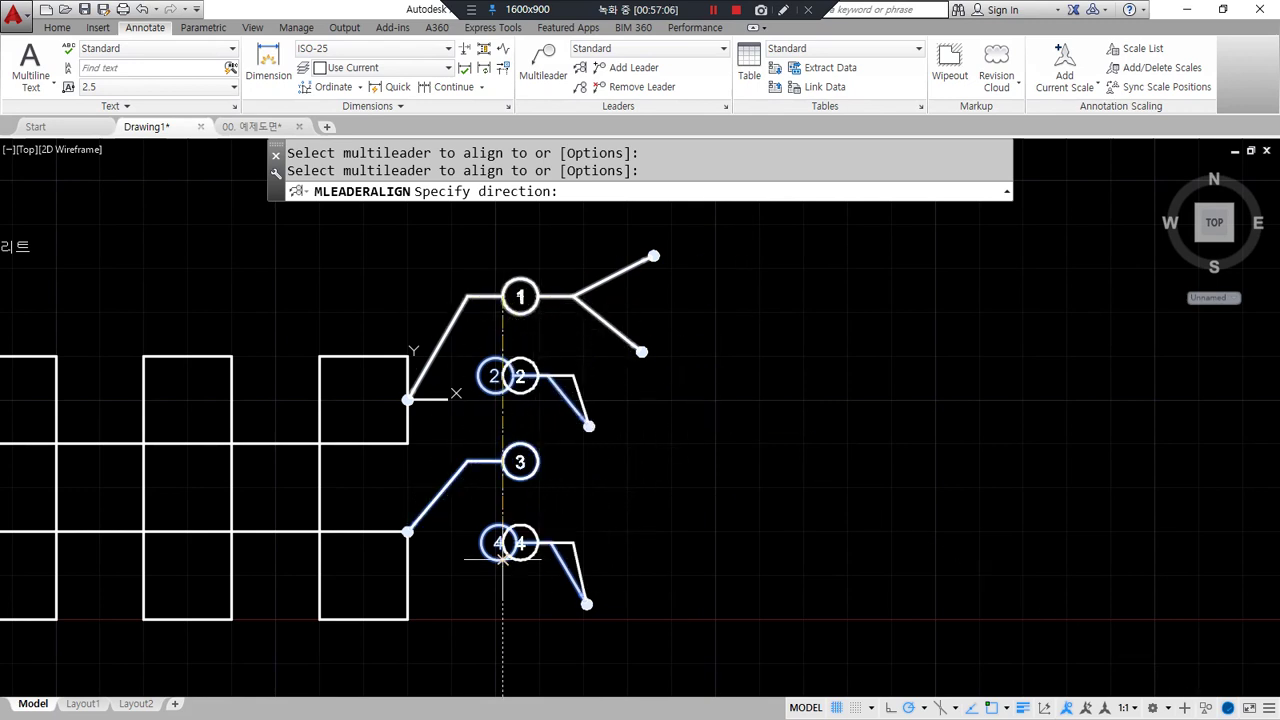
pyautogui.click(415, 633)
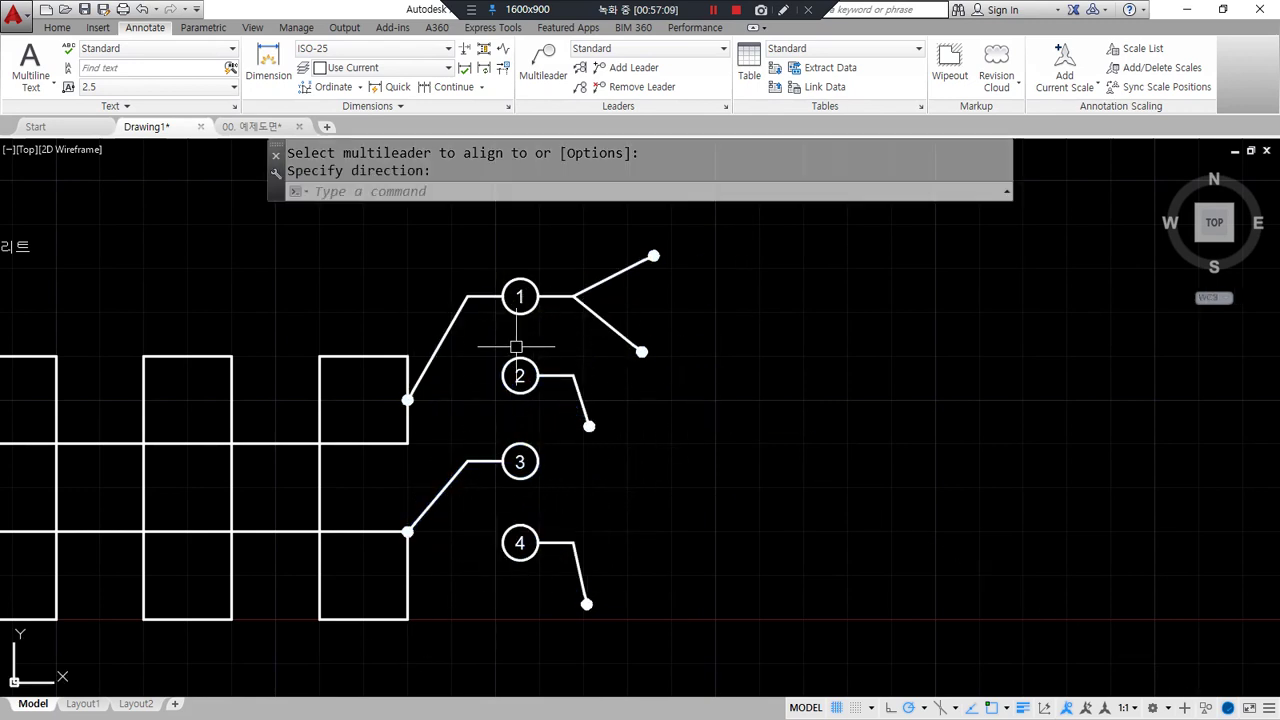
pyautogui.moveTo(521, 260); pyautogui.dragTo(521, 682)
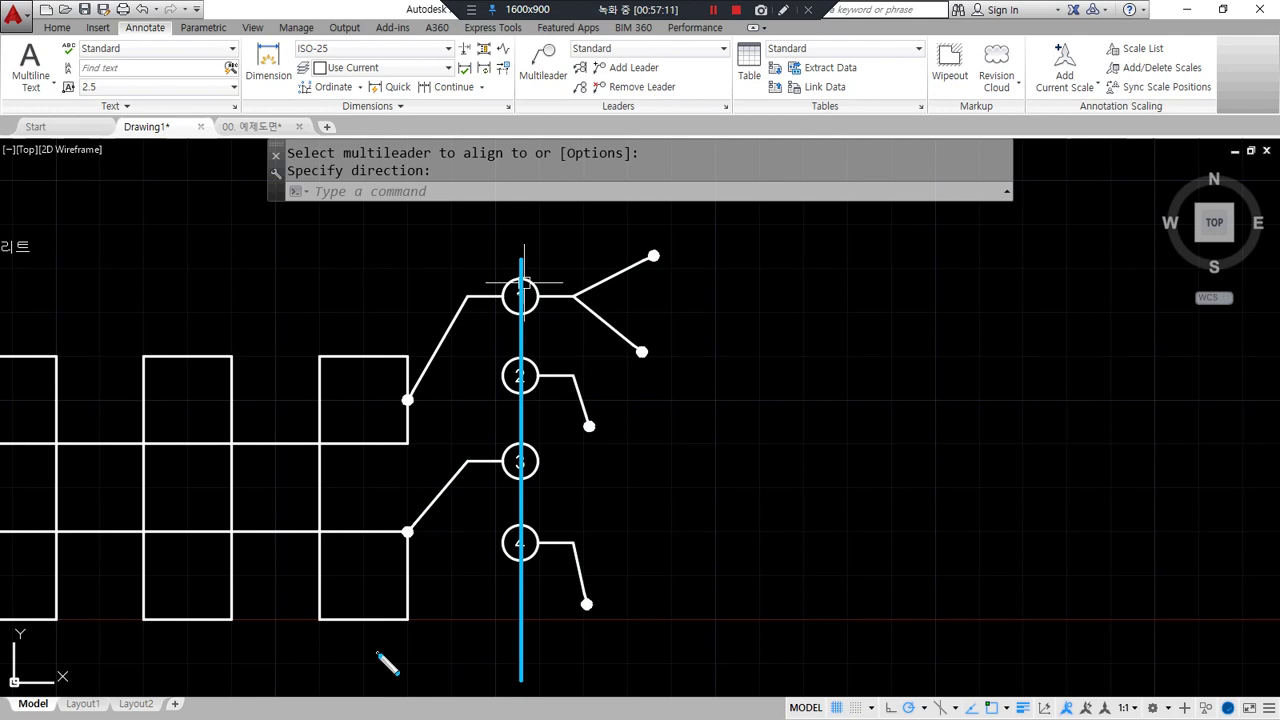
pyautogui.hotkey('ctrl', 'z')
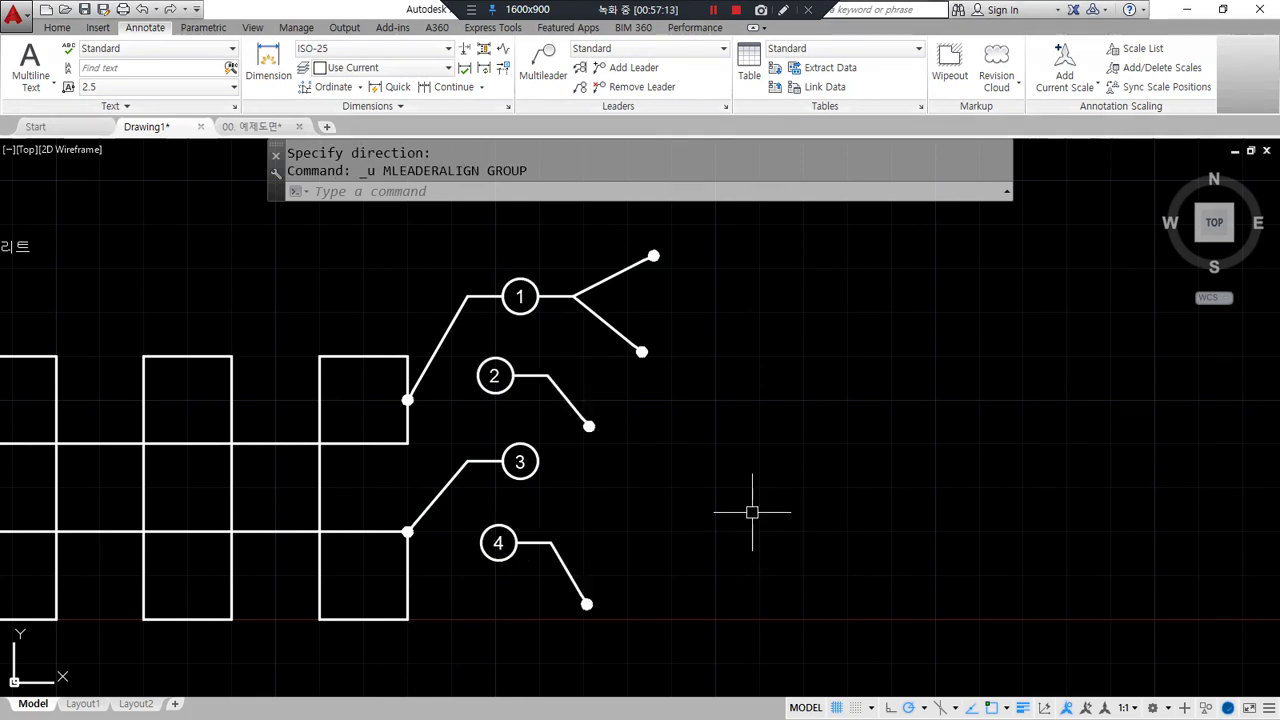
# Align circle tags 1 to 4 in a vertical column using tag 2 as the reference multileader
pyautogui.click(581, 70)
pyautogui.click(531, 252)
pyautogui.click(467, 574)
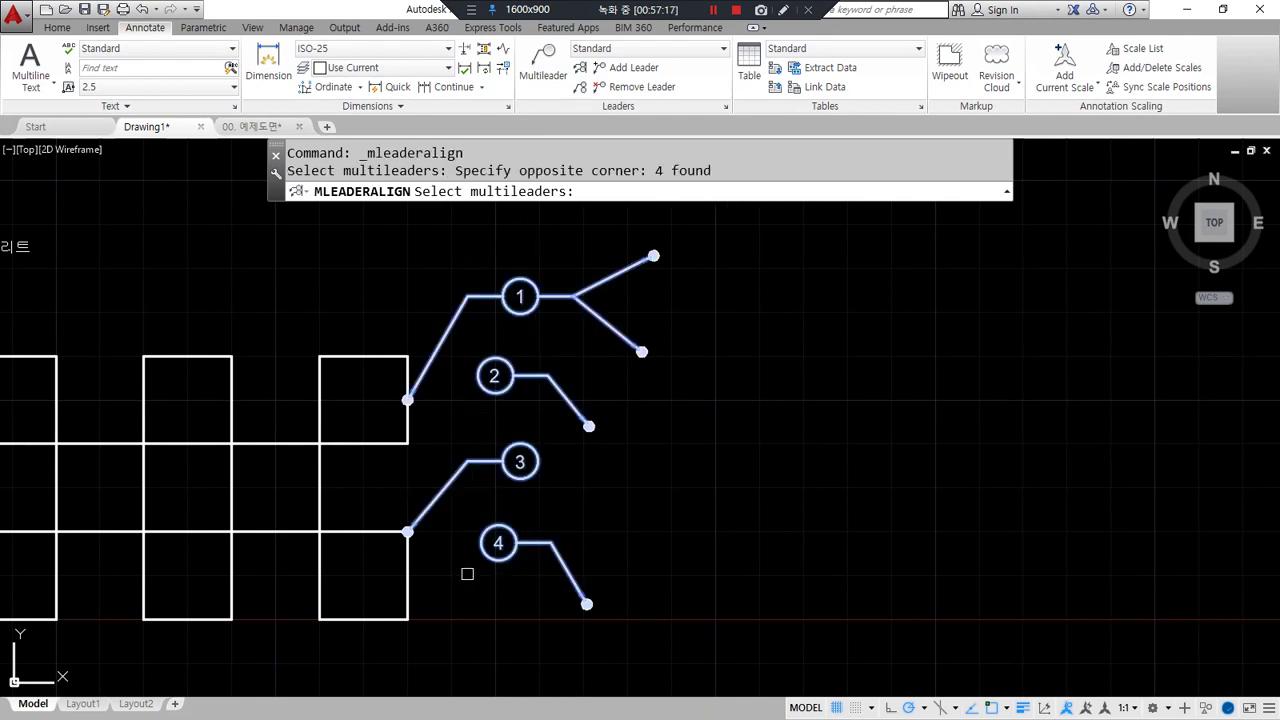
pyautogui.press('Return')
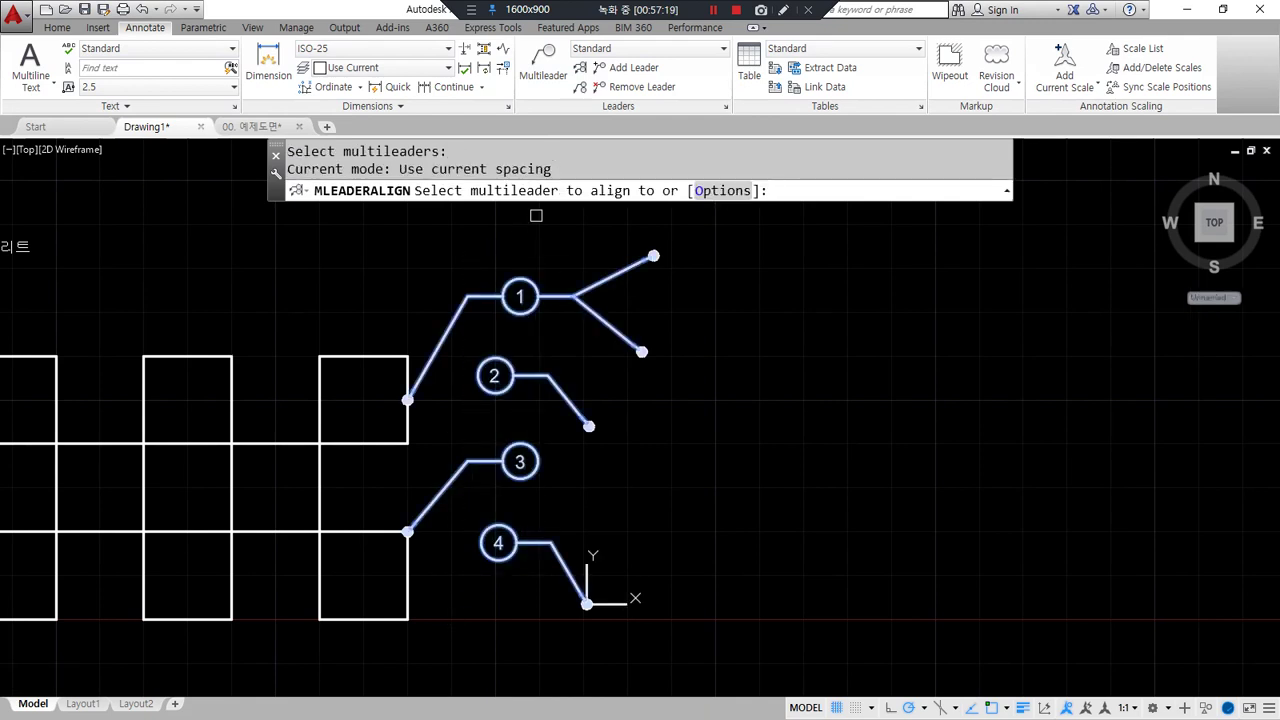
pyautogui.click(510, 382)
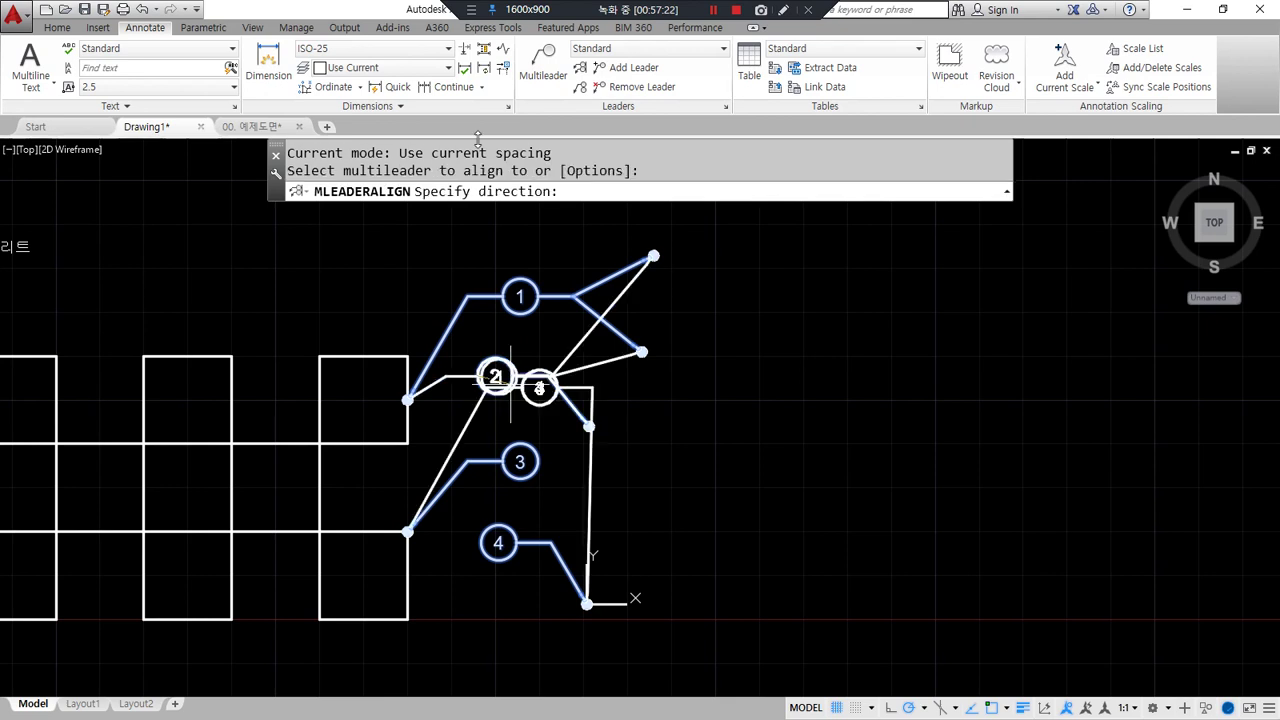
pyautogui.click(478, 236)
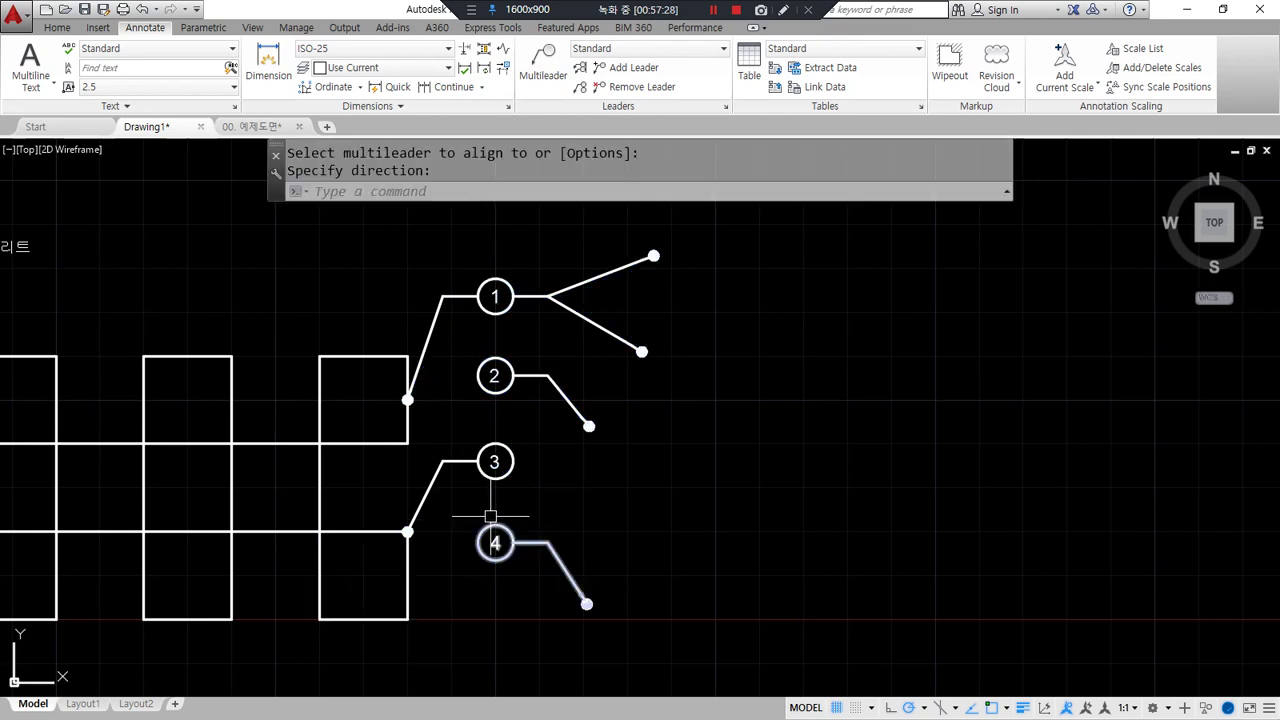
pyautogui.moveTo(491, 246); pyautogui.dragTo(484, 604)
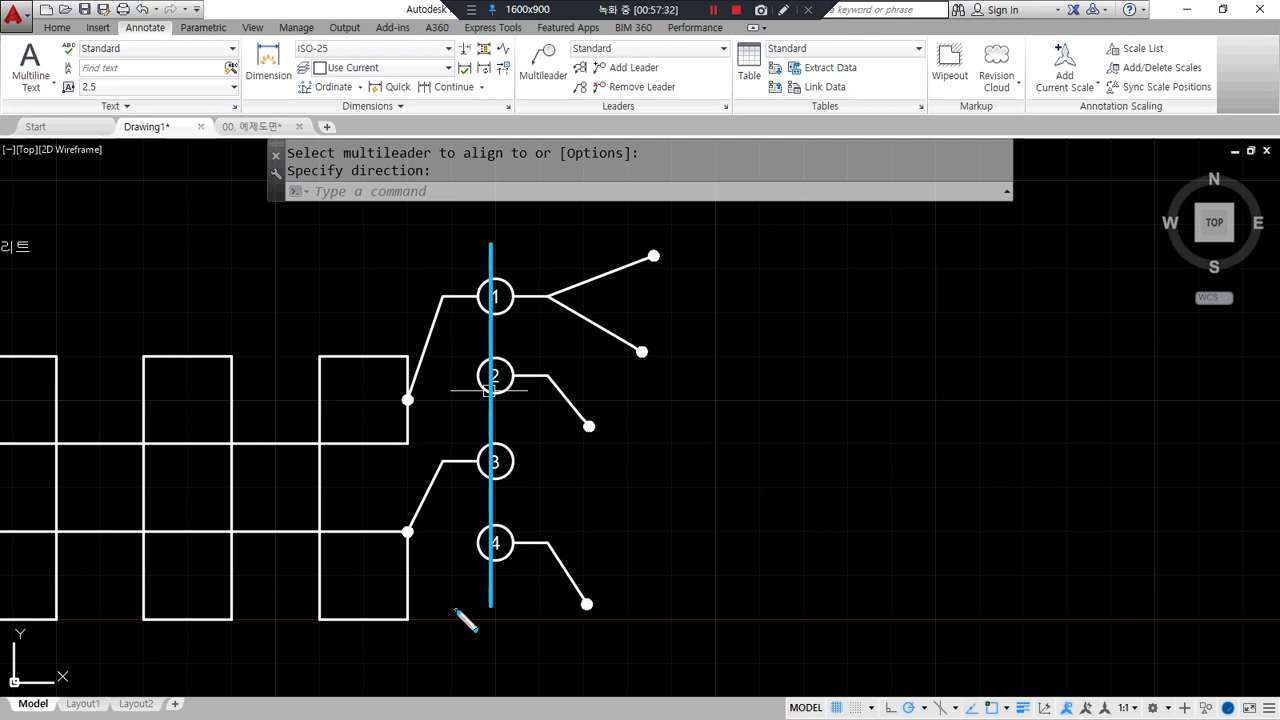
pyautogui.press('Escape')
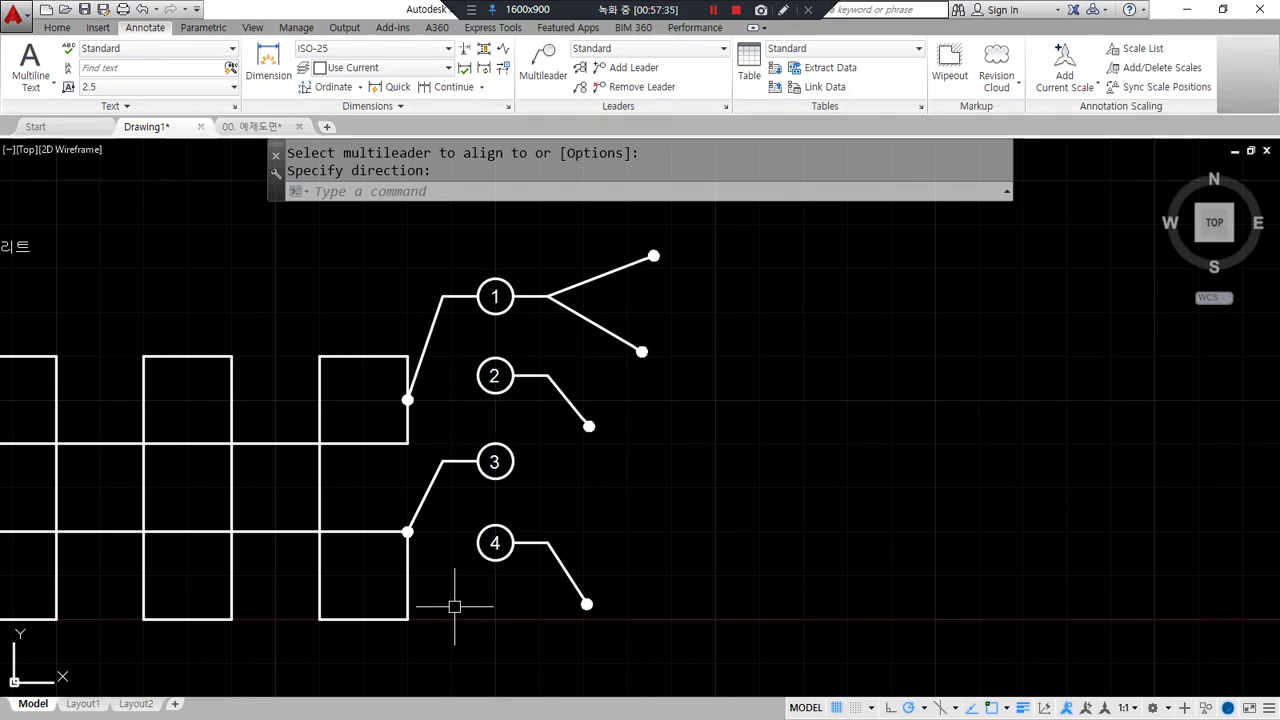
# Collect the multileaders of circle tags 1 to 4 into one horizontal row placed above and beside the grid's upper-right corner
pyautogui.click(583, 89)
pyautogui.click(550, 238)
pyautogui.click(468, 609)
pyautogui.press('Return')
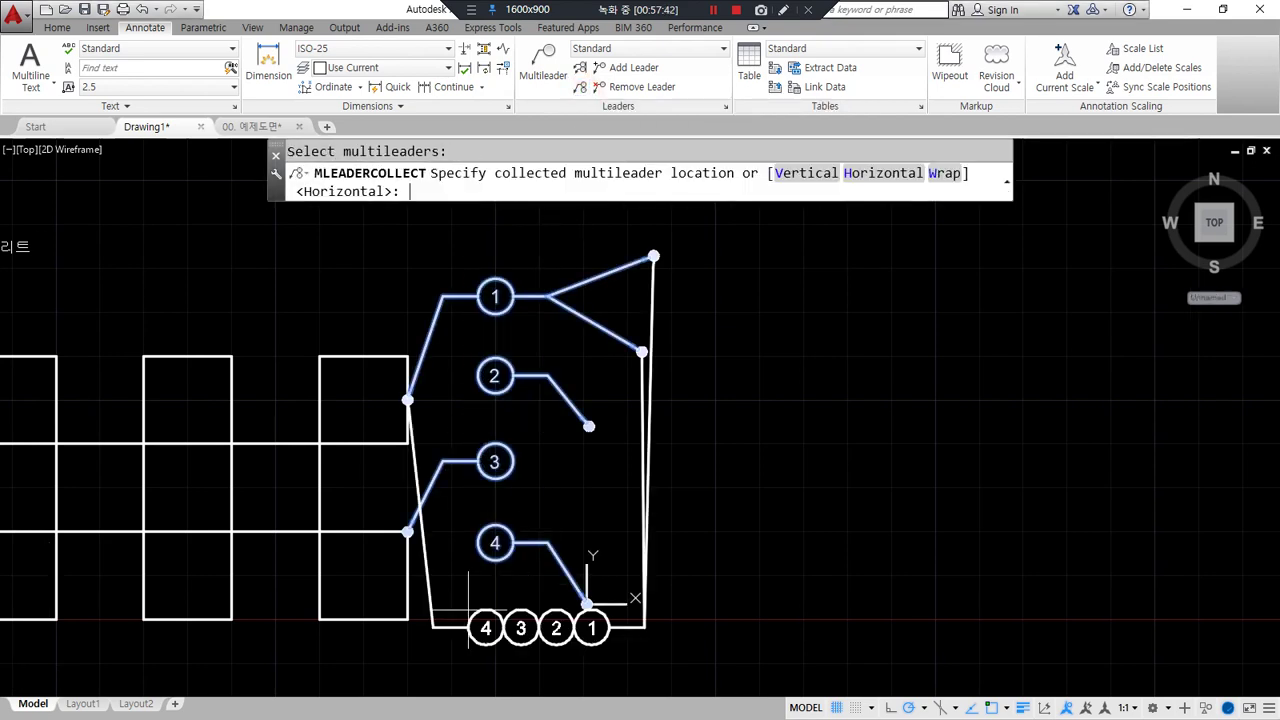
pyautogui.click(455, 246)
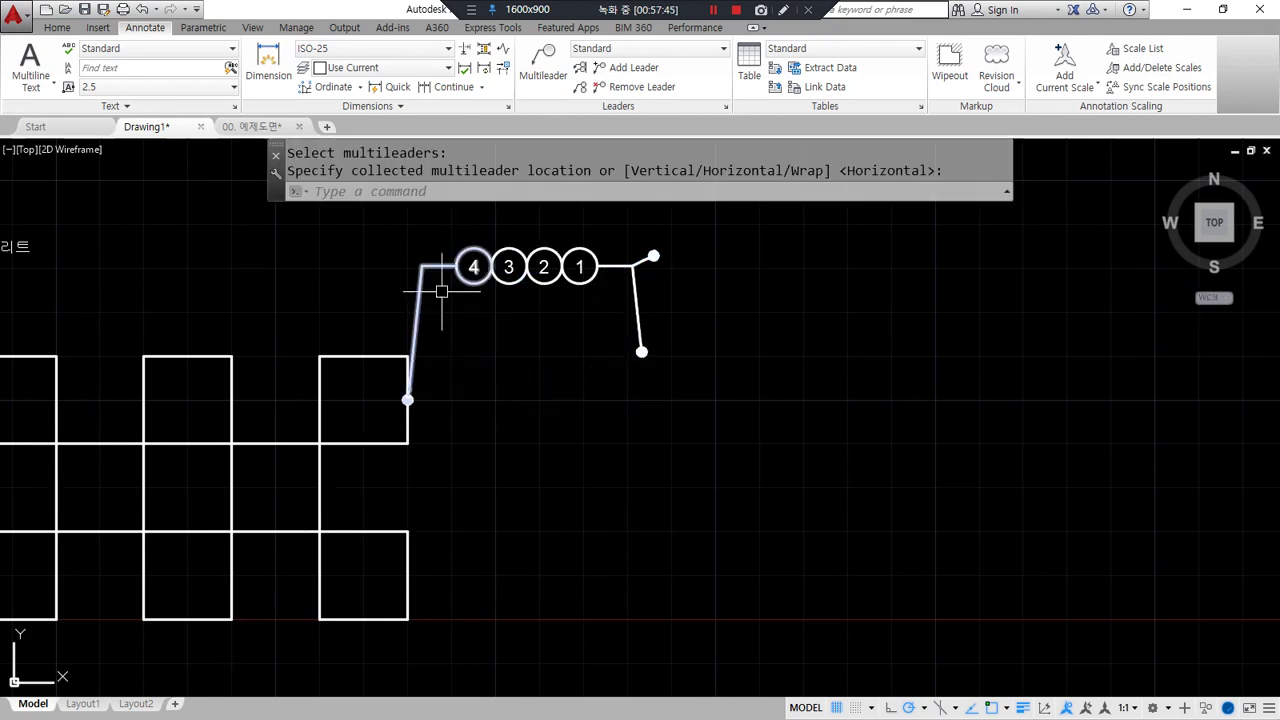
# Remove the two leaders on the right end of the collected tag row, keeping only the one attached to the grid
pyautogui.click(630, 87)
pyautogui.click(596, 253)
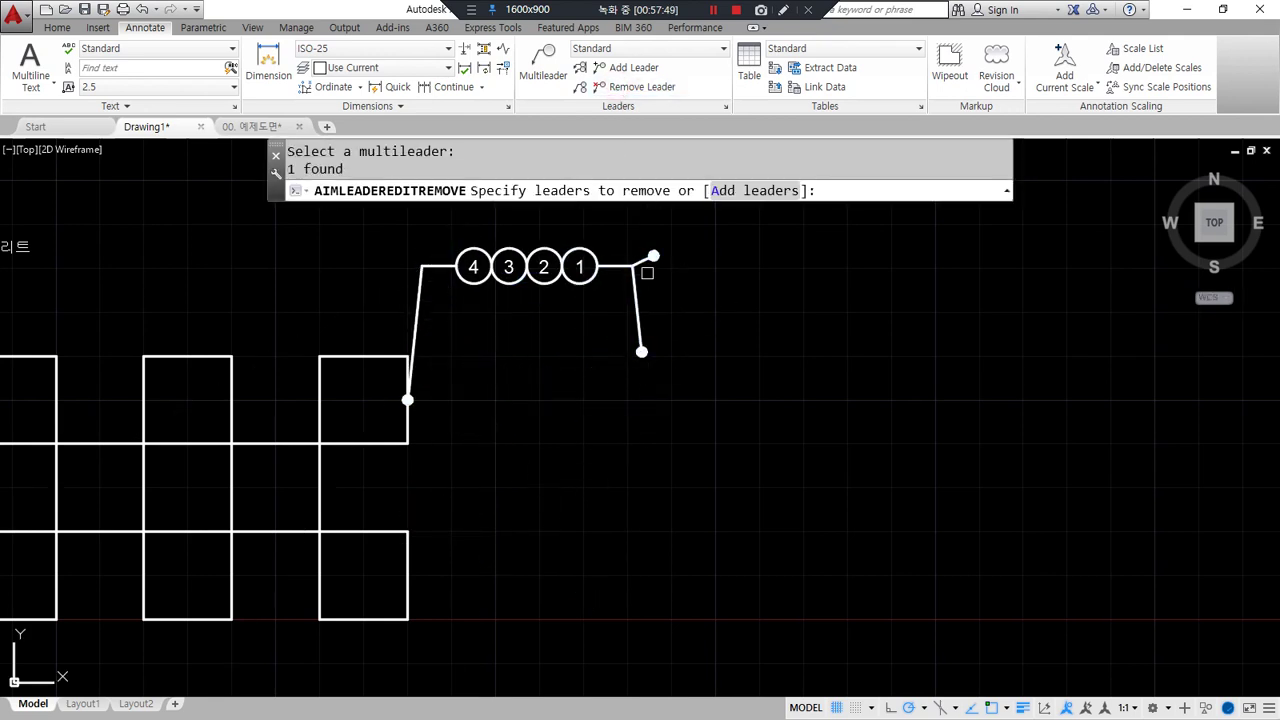
pyautogui.click(648, 256)
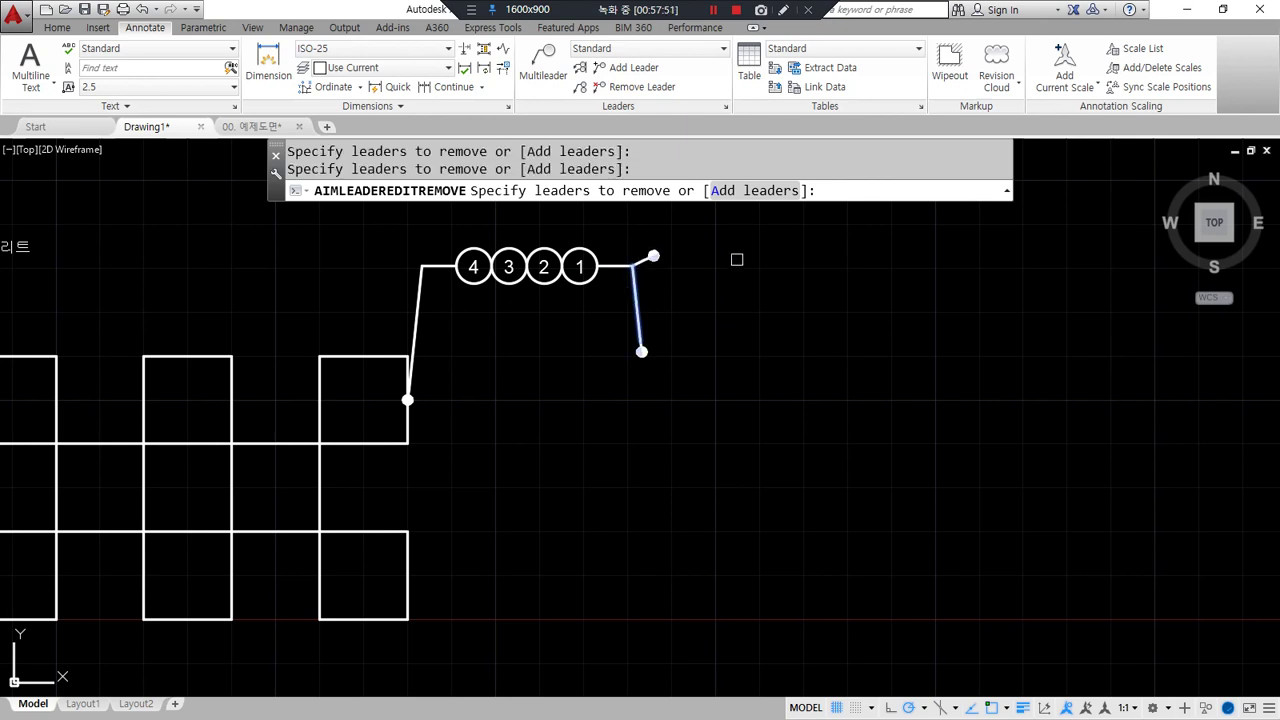
pyautogui.press('Return')
pyautogui.click(624, 88)
pyautogui.click(578, 290)
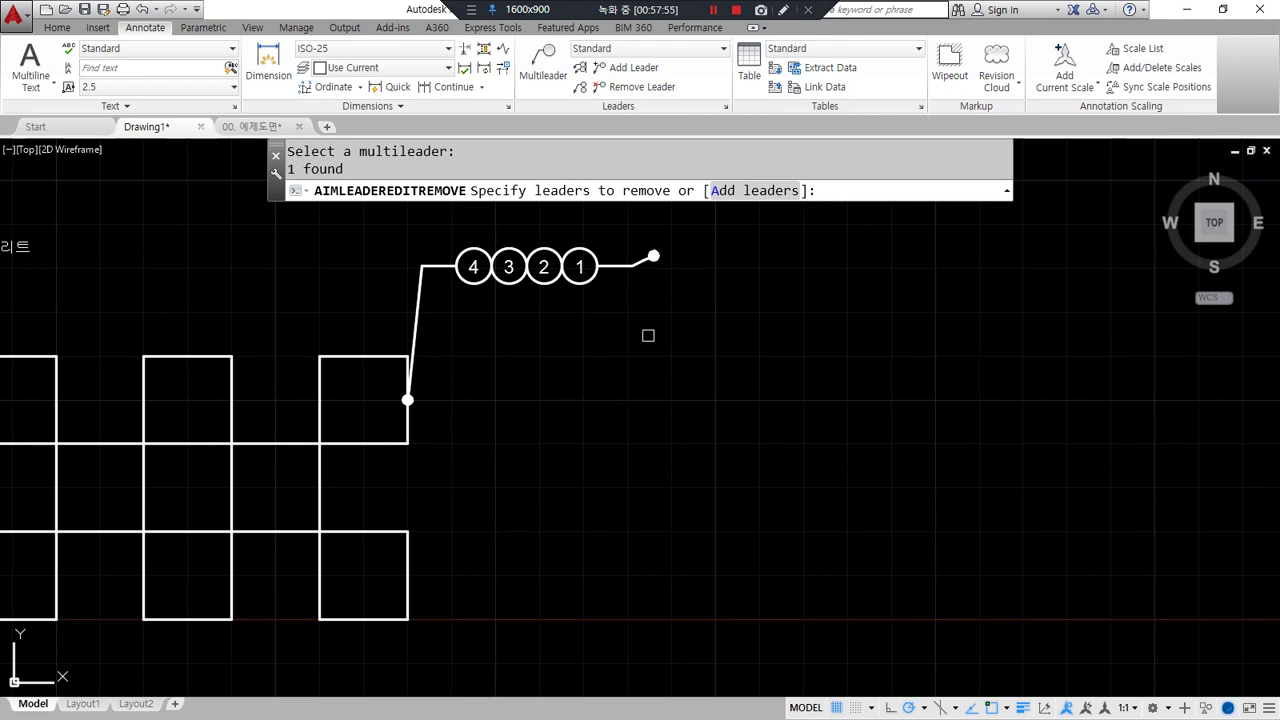
pyautogui.click(618, 262)
pyautogui.press('Return')
pyautogui.moveTo(645, 423)
pyautogui.mouseDown()
pyautogui.moveTo(634, 457)
pyautogui.moveTo(663, 251)
pyautogui.moveTo(570, 532)
pyautogui.mouseUp()
pyautogui.press('Escape')
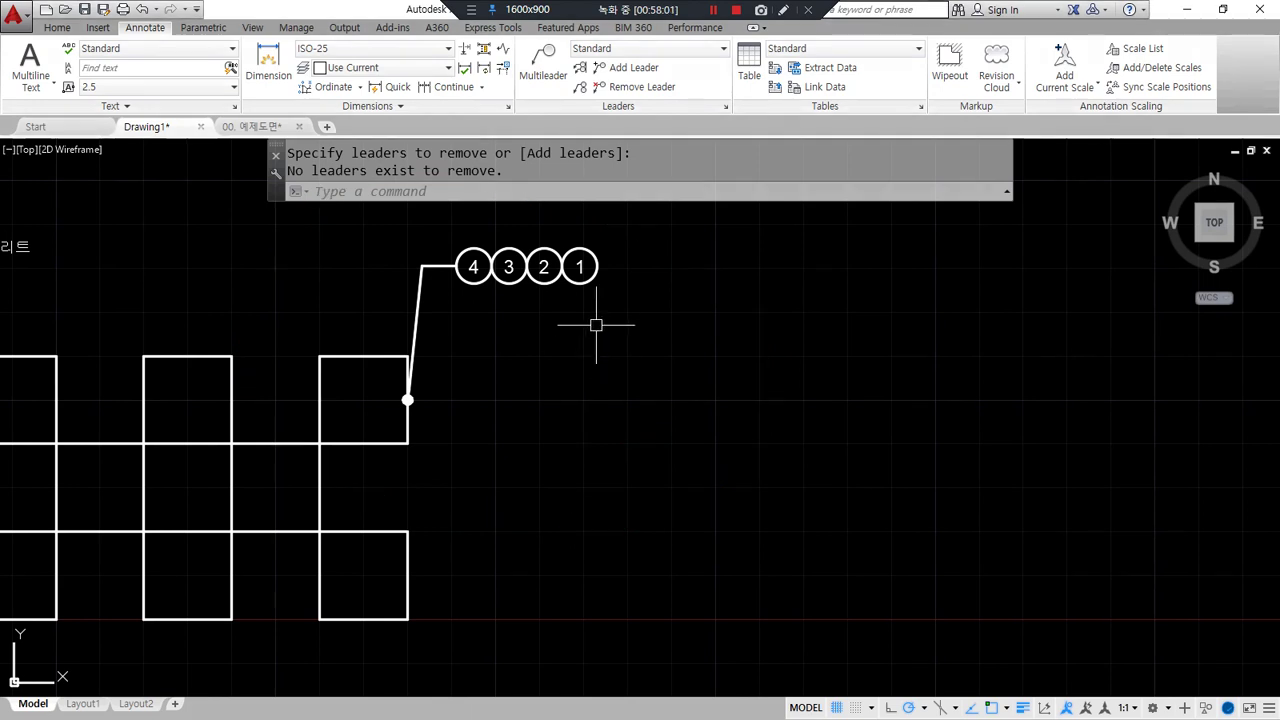
pyautogui.moveTo(408, 441)
pyautogui.mouseDown()
pyautogui.moveTo(385, 353)
pyautogui.moveTo(380, 453)
pyautogui.mouseUp()
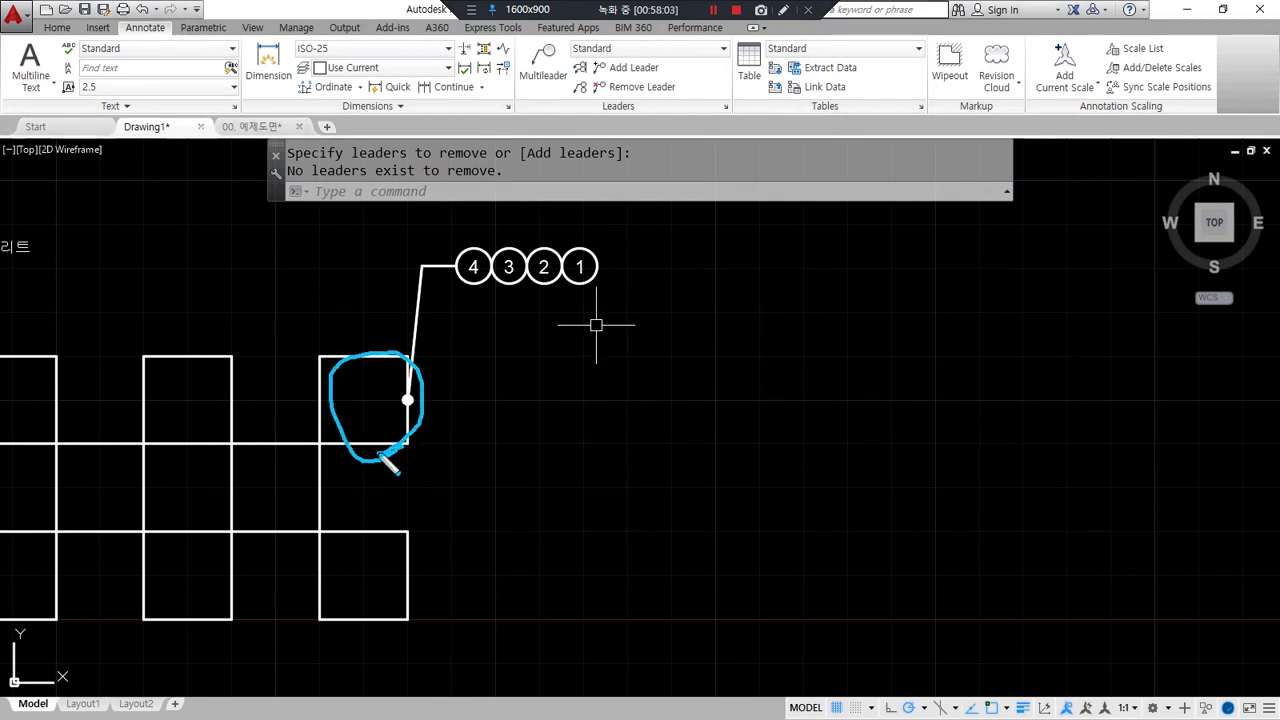
pyautogui.moveTo(597, 289); pyautogui.dragTo(454, 291)
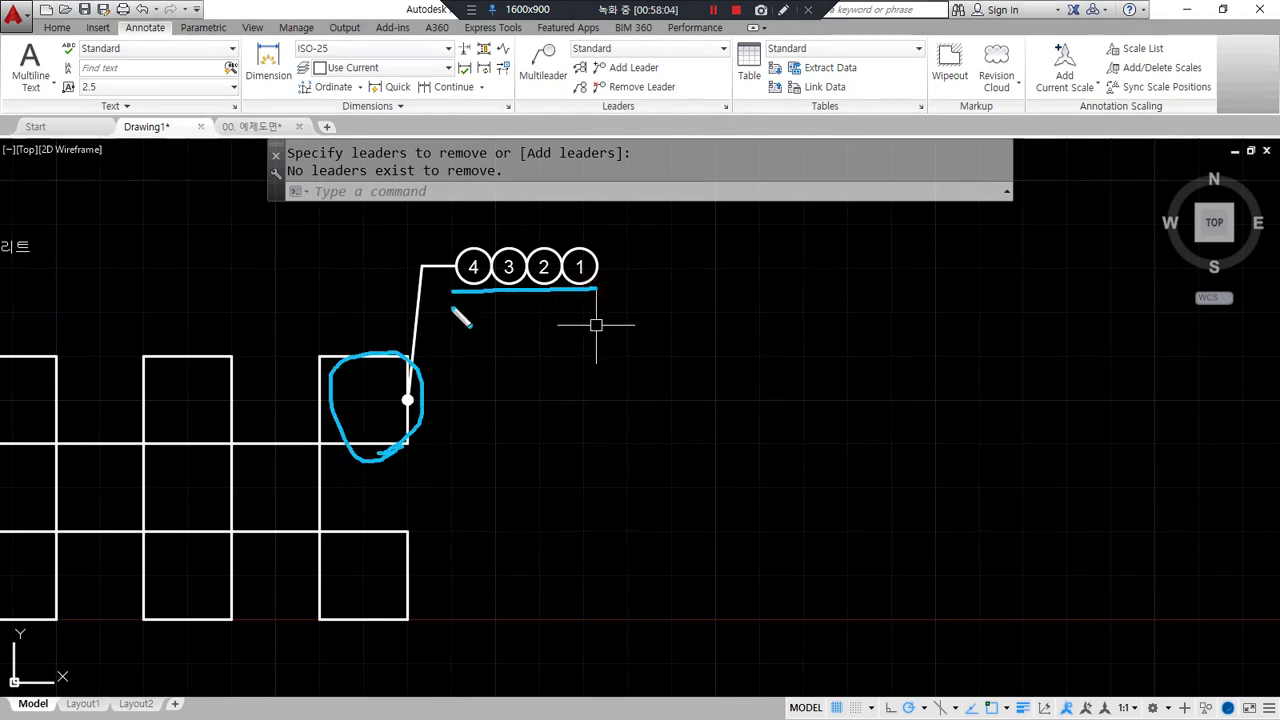
pyautogui.moveTo(378, 476)
pyautogui.mouseDown()
pyautogui.moveTo(390, 342)
pyautogui.moveTo(312, 482)
pyautogui.mouseUp()
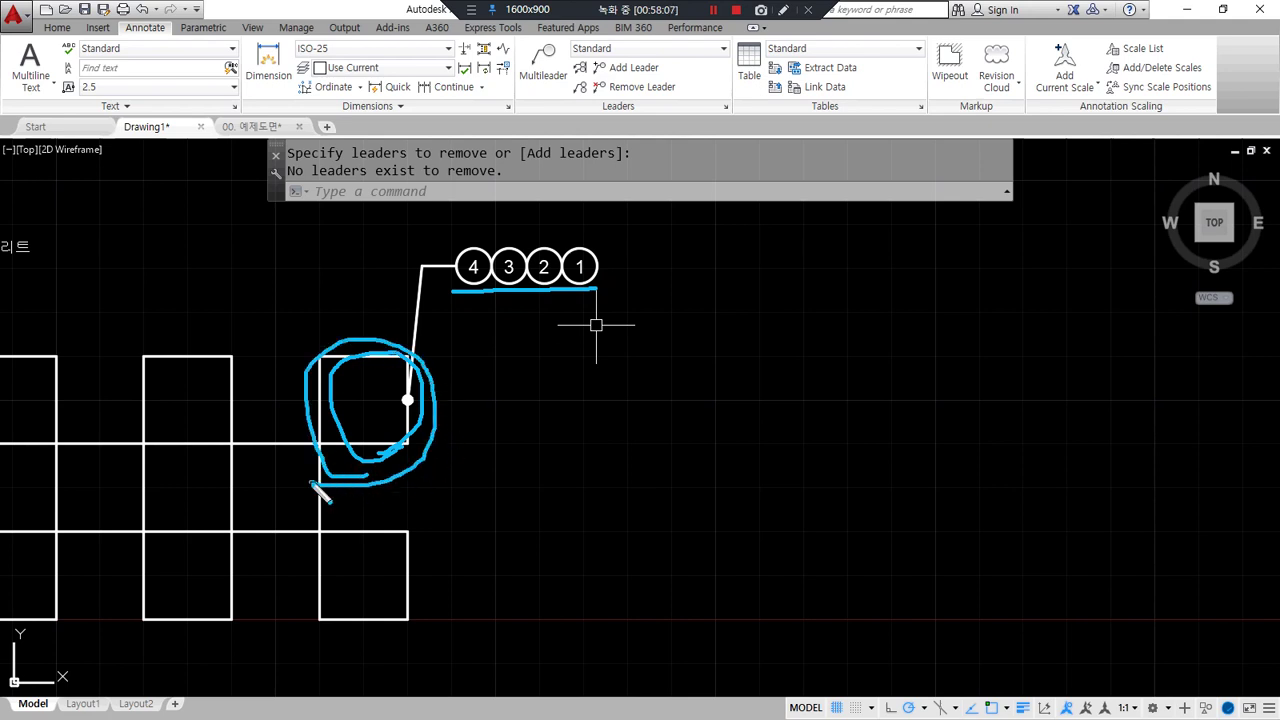
pyautogui.moveTo(493, 297)
pyautogui.mouseDown()
pyautogui.moveTo(450, 308)
pyautogui.moveTo(672, 303)
pyautogui.mouseUp()
pyautogui.moveTo(311, 480)
pyautogui.mouseDown()
pyautogui.moveTo(381, 476)
pyautogui.moveTo(329, 493)
pyautogui.mouseUp()
pyautogui.press('Escape')
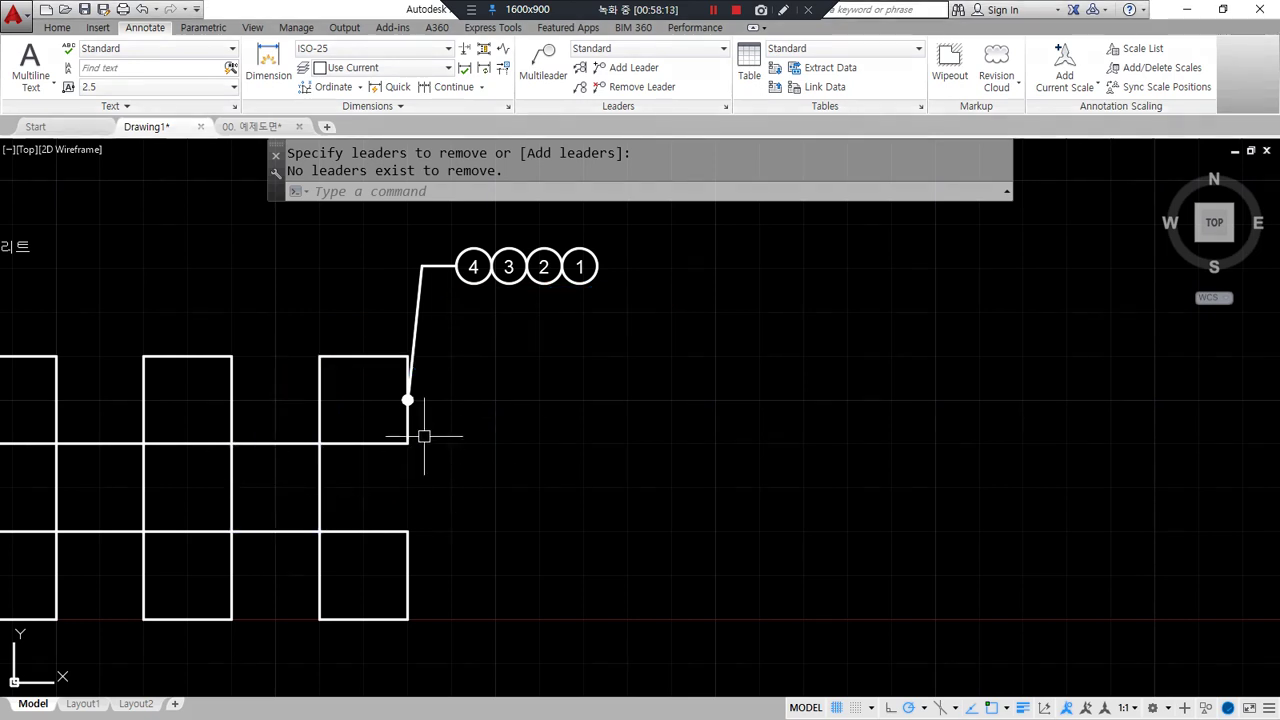
# Erase the numbered balloon leader and the other annotations above the grid of squares
pyautogui.scroll(-2, 94, 503)
pyautogui.moveTo(94, 503); pyautogui.dragTo(438, 507, button='middle')
pyautogui.click(790, 395)
pyautogui.click(357, 256)
pyautogui.write('e')
pyautogui.press('space')
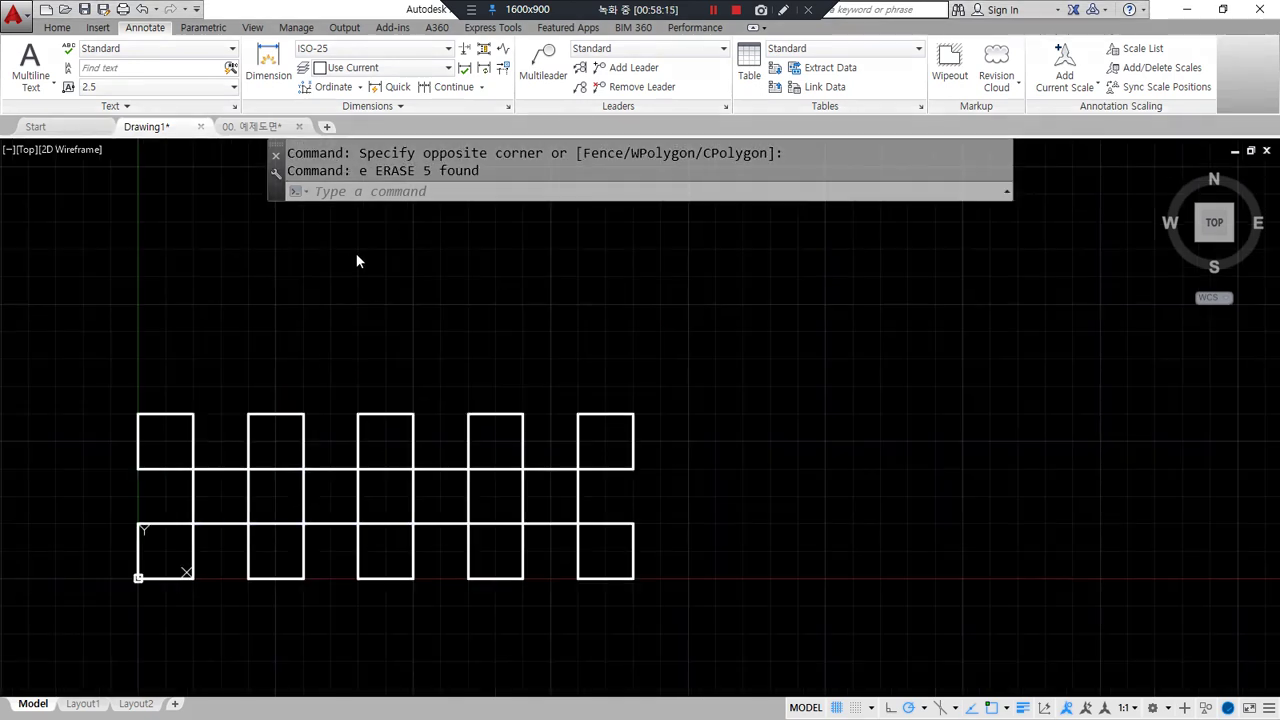
# Add a linear dimension along the top edge of the upper-left square, placed just above it
pyautogui.moveTo(391, 283); pyautogui.dragTo(465, 278, button='middle')
pyautogui.scroll(2, 237, 320)
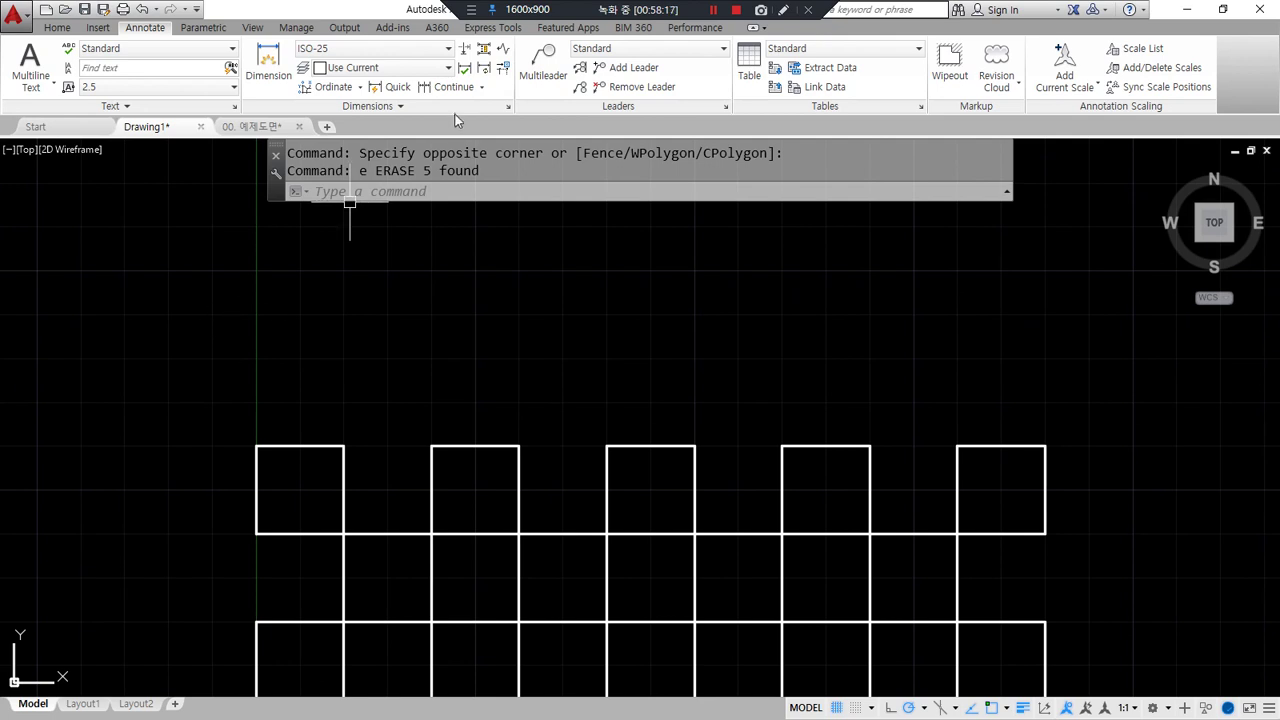
pyautogui.click(360, 87)
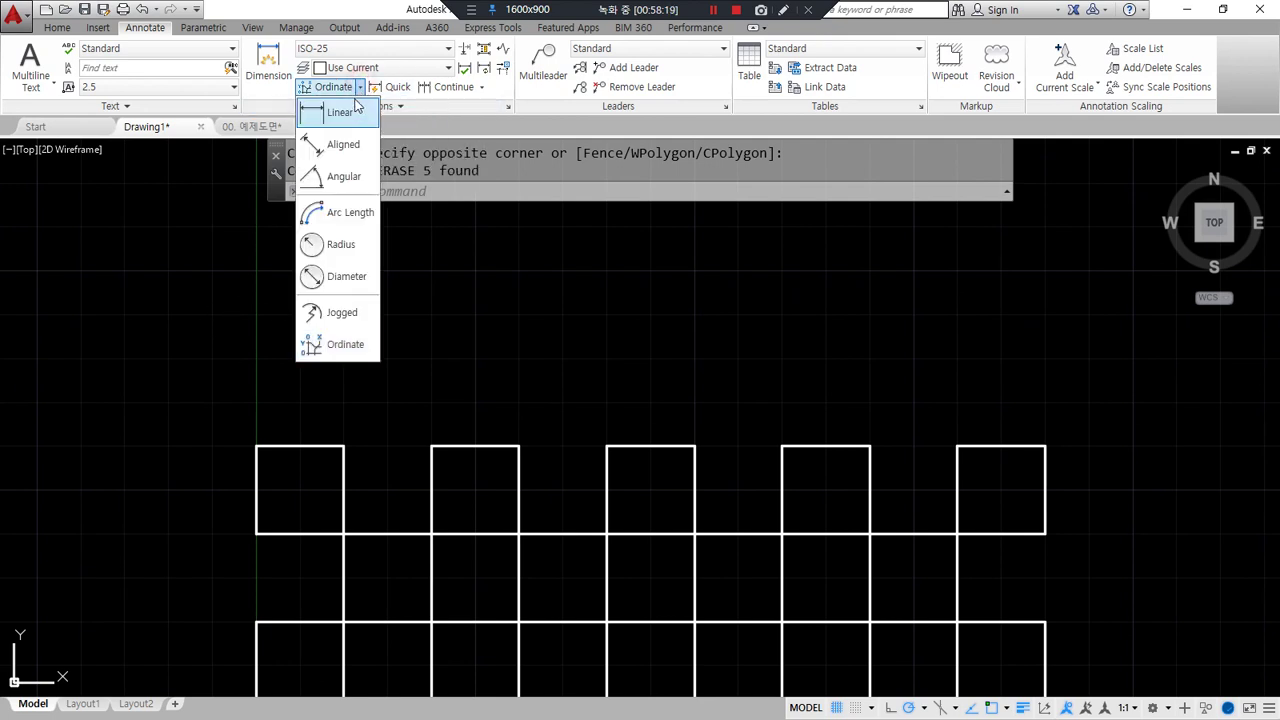
pyautogui.click(325, 112)
pyautogui.click(256, 446)
pyautogui.click(344, 446)
pyautogui.click(287, 420)
pyautogui.scroll(8, 287, 420)
pyautogui.moveTo(249, 434)
pyautogui.mouseDown(button='middle')
pyautogui.moveTo(609, 503)
pyautogui.moveTo(399, 491)
pyautogui.mouseUp(button='middle')
pyautogui.moveTo(527, 472)
pyautogui.mouseDown()
pyautogui.moveTo(349, 412)
pyautogui.moveTo(414, 517)
pyautogui.moveTo(390, 511)
pyautogui.mouseUp()
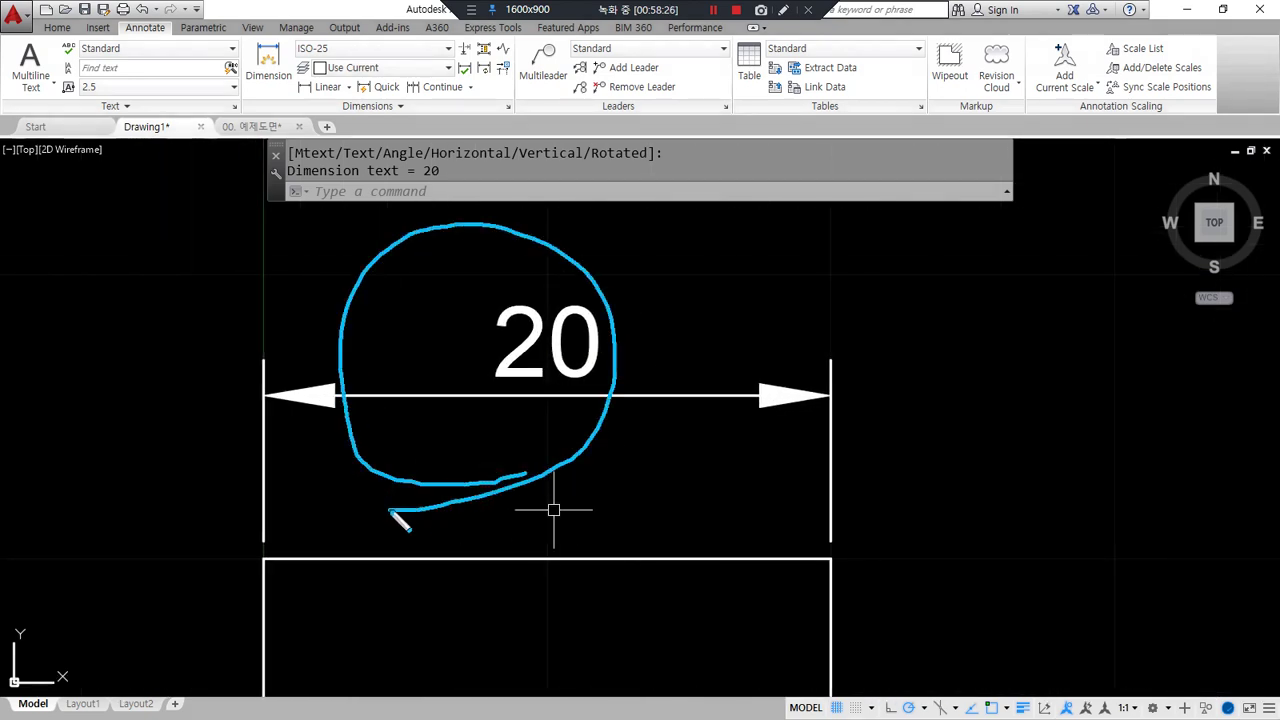
# Open the override settings of the ISO-25 dimension style and look through every settings category from Lines to Tolerances
pyautogui.click(509, 108)
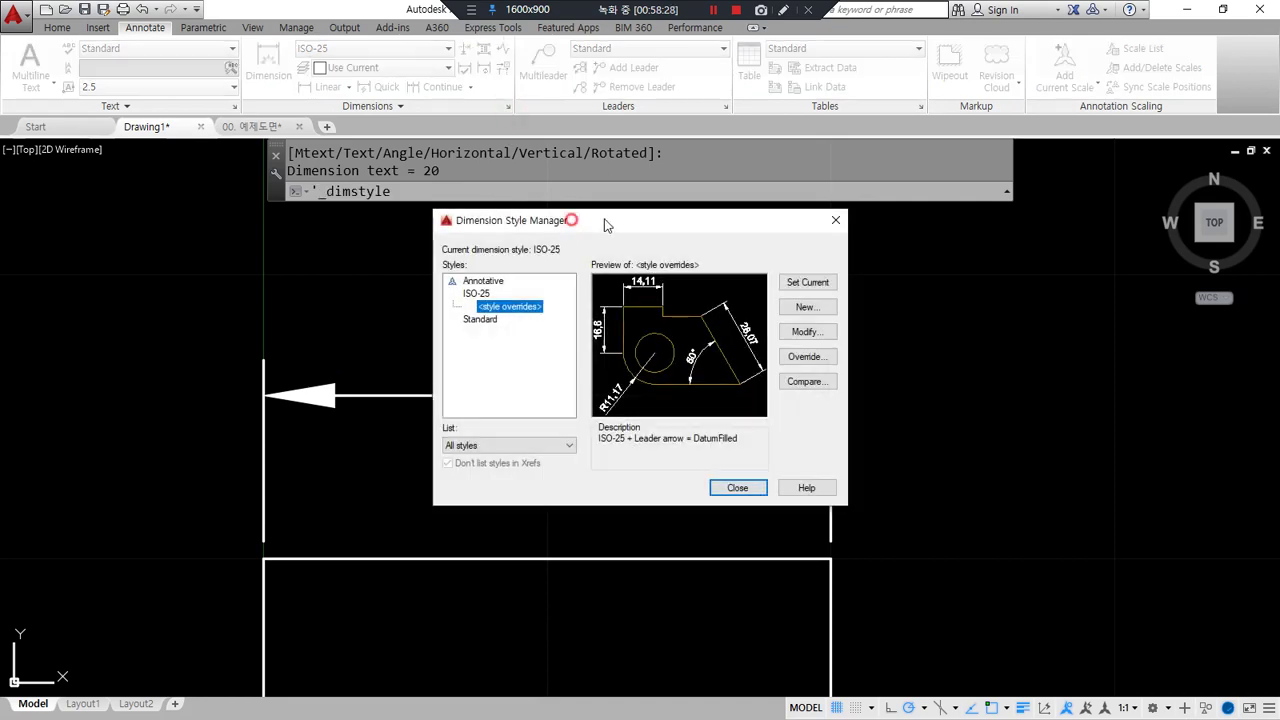
pyautogui.moveTo(575, 225); pyautogui.dragTo(692, 221)
pyautogui.click(924, 327)
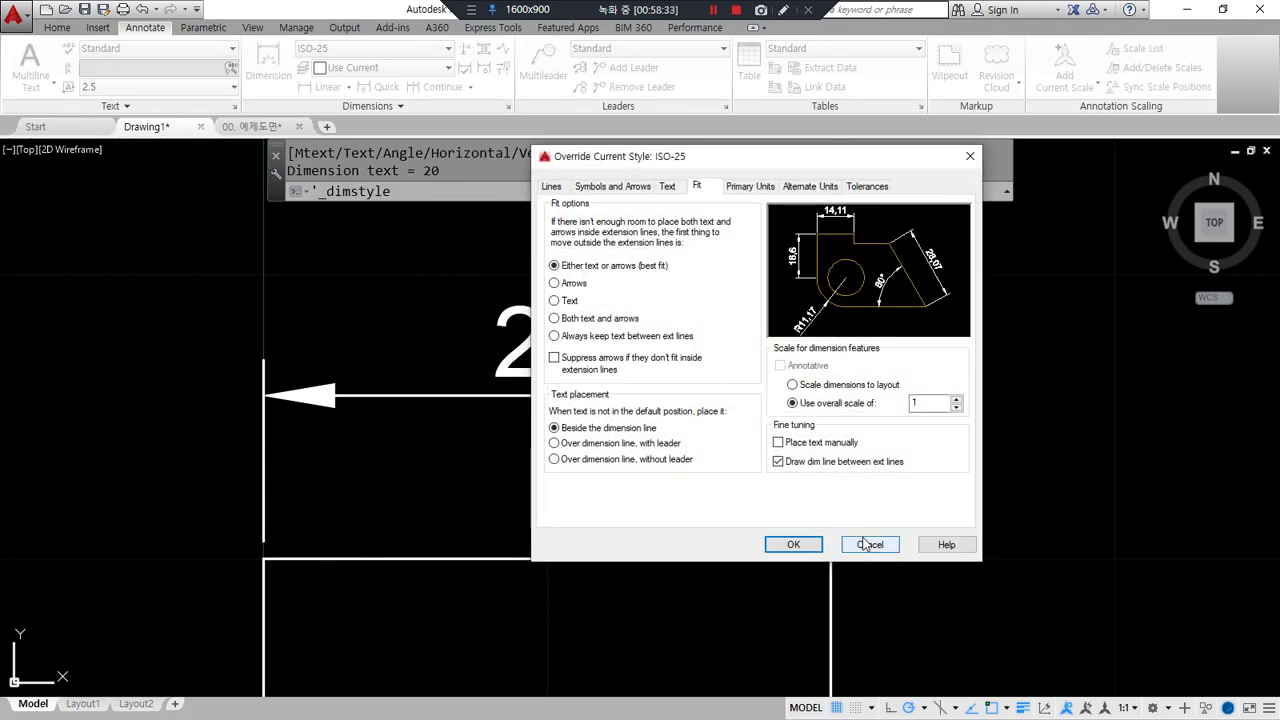
pyautogui.click(553, 186)
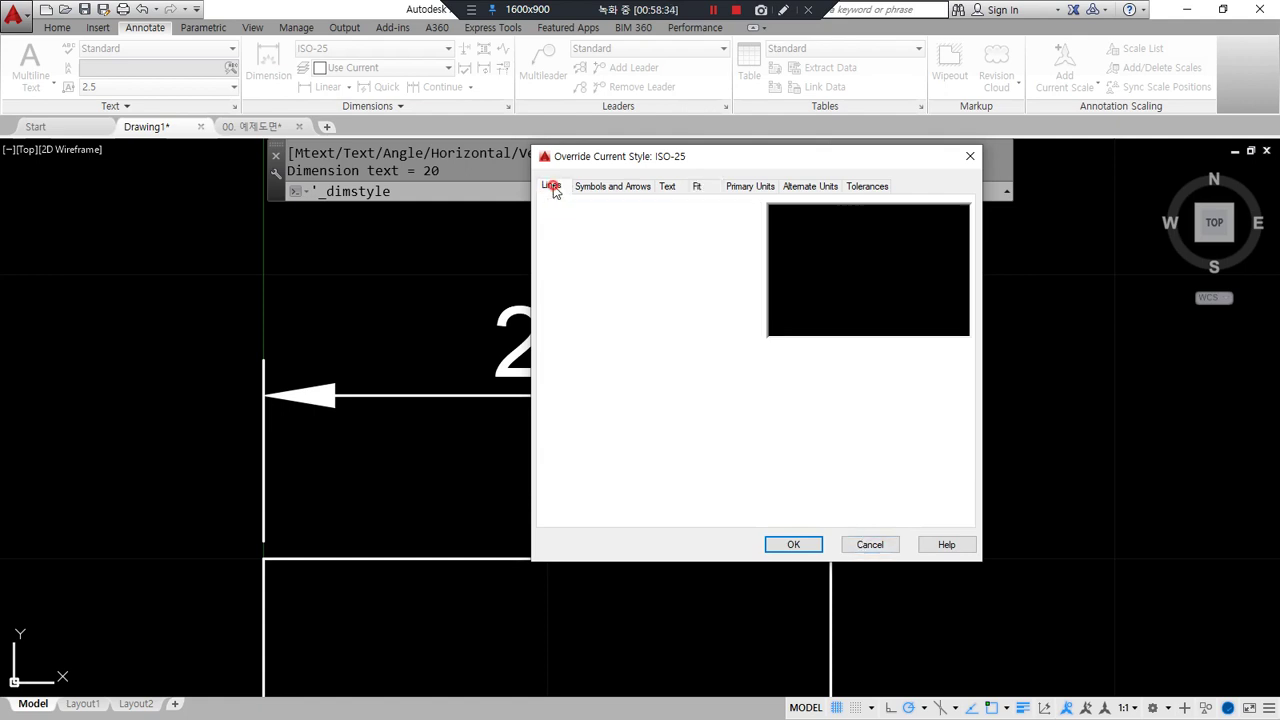
pyautogui.click(610, 187)
pyautogui.click(667, 186)
pyautogui.click(698, 186)
pyautogui.click(755, 186)
pyautogui.click(825, 188)
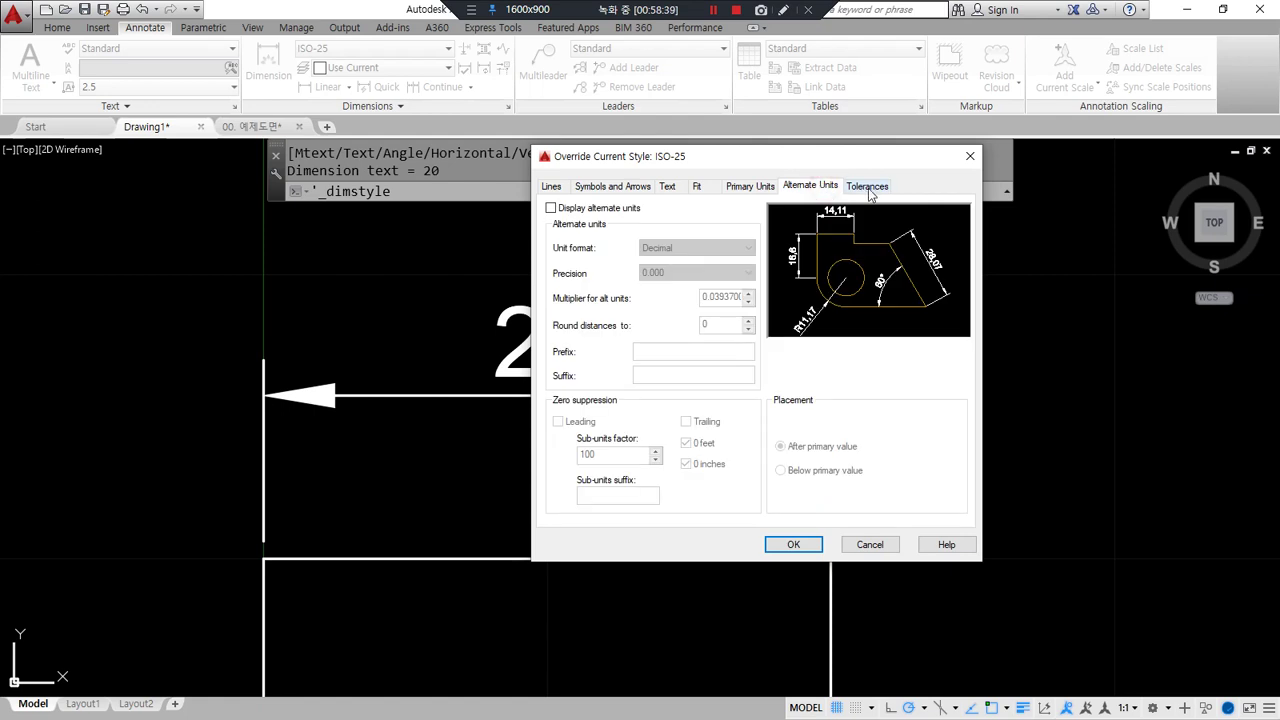
pyautogui.click(866, 186)
pyautogui.click(553, 187)
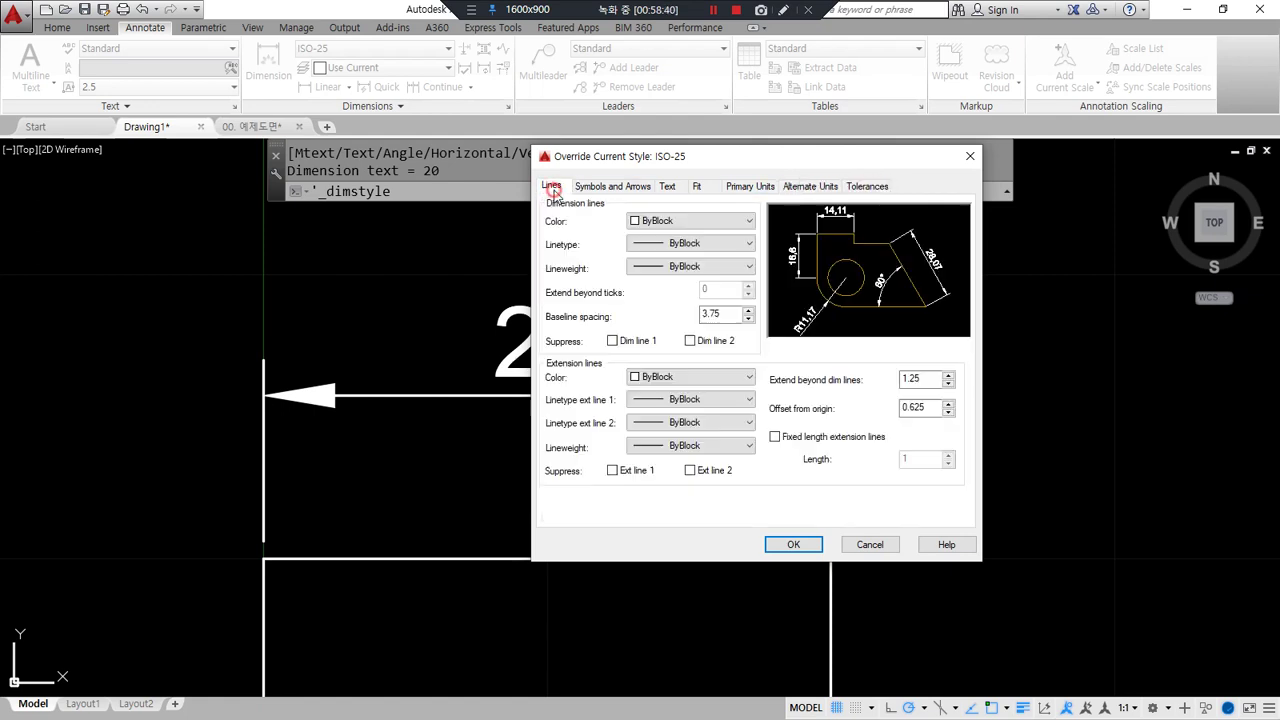
# Examine the override's Symbols and Arrows, Text, Fit, Primary Units, Alternate Units and Tolerances settings in turn
pyautogui.moveTo(540, 190)
pyautogui.mouseDown()
pyautogui.moveTo(505, 262)
pyautogui.moveTo(550, 508)
pyautogui.moveTo(775, 405)
pyautogui.moveTo(665, 186)
pyautogui.moveTo(550, 228)
pyautogui.moveTo(530, 300)
pyautogui.moveTo(686, 510)
pyautogui.moveTo(715, 215)
pyautogui.moveTo(625, 205)
pyautogui.mouseUp()
pyautogui.click(612, 187)
pyautogui.click(667, 187)
pyautogui.moveTo(716, 245)
pyautogui.mouseDown()
pyautogui.moveTo(597, 257)
pyautogui.moveTo(728, 511)
pyautogui.moveTo(745, 235)
pyautogui.moveTo(699, 195)
pyautogui.mouseUp()
pyautogui.click(697, 187)
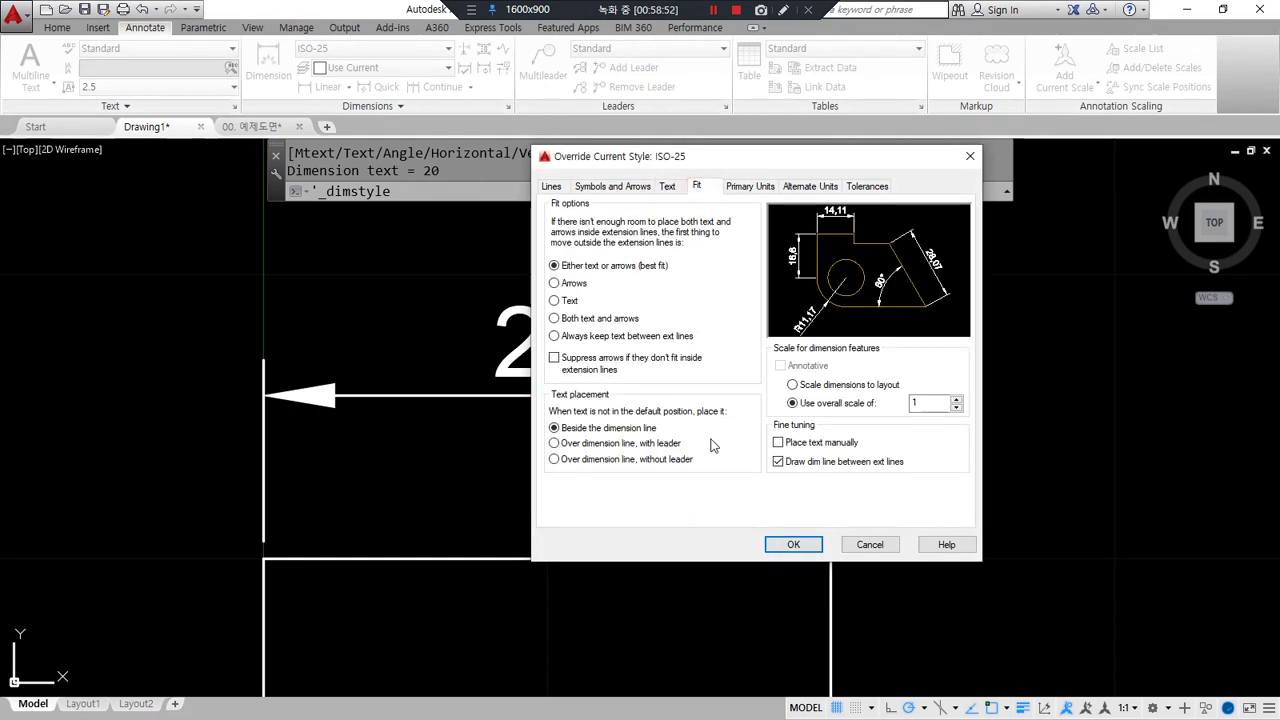
pyautogui.moveTo(716, 502)
pyautogui.mouseDown()
pyautogui.moveTo(678, 264)
pyautogui.moveTo(836, 507)
pyautogui.moveTo(697, 519)
pyautogui.mouseUp()
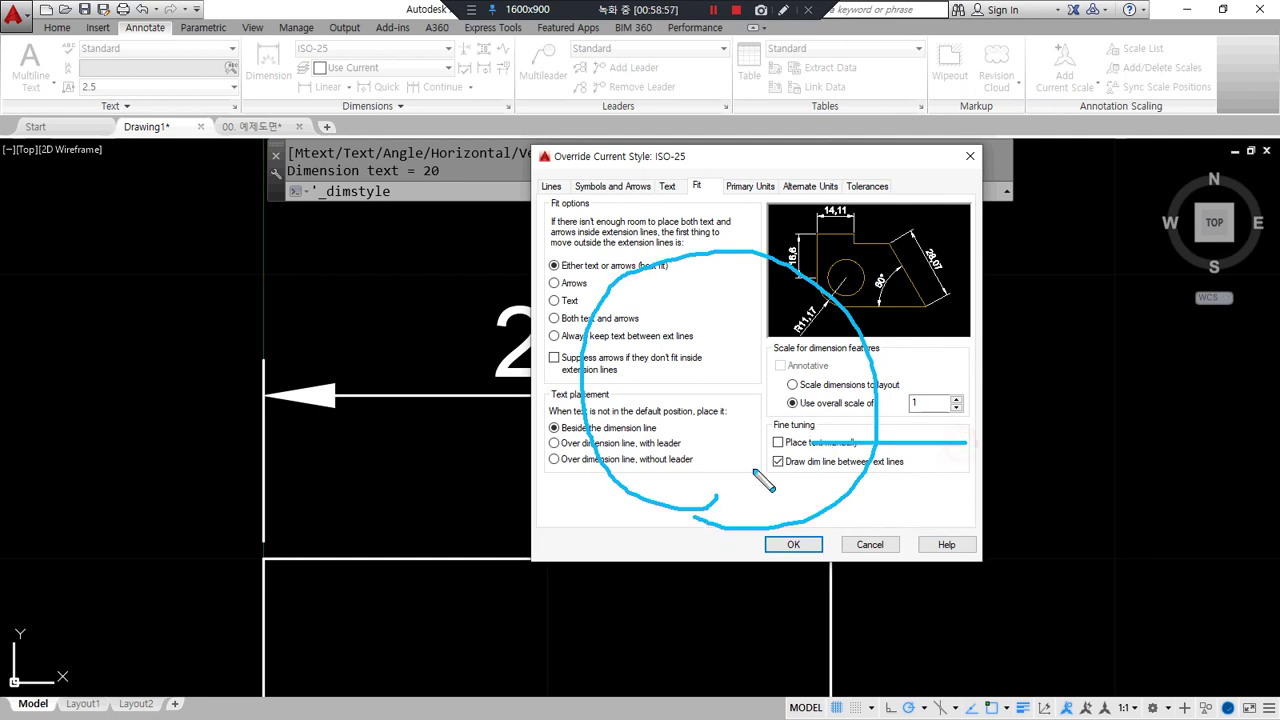
pyautogui.click(750, 187)
pyautogui.moveTo(716, 510)
pyautogui.mouseDown()
pyautogui.moveTo(700, 245)
pyautogui.moveTo(750, 506)
pyautogui.moveTo(655, 510)
pyautogui.moveTo(637, 485)
pyautogui.mouseUp()
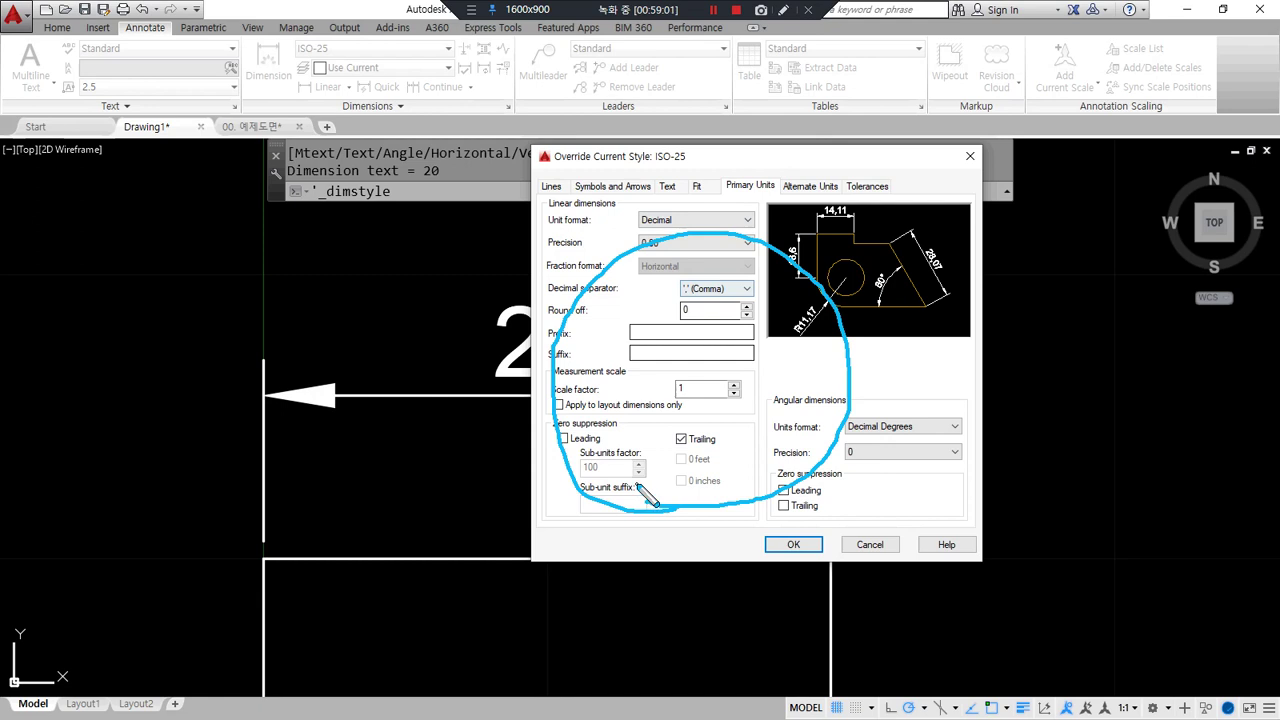
pyautogui.click(810, 186)
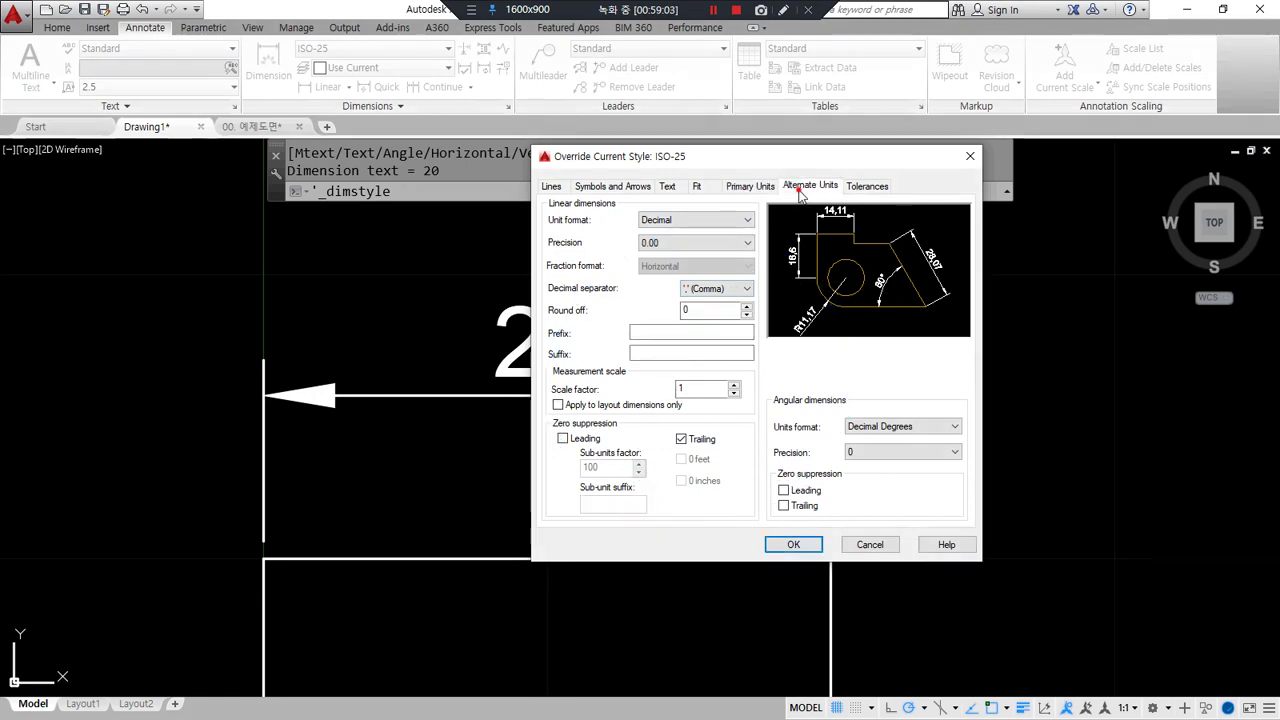
pyautogui.moveTo(708, 517)
pyautogui.mouseDown()
pyautogui.moveTo(637, 483)
pyautogui.moveTo(848, 290)
pyautogui.moveTo(740, 490)
pyautogui.moveTo(800, 285)
pyautogui.moveTo(862, 460)
pyautogui.mouseUp()
pyautogui.click(866, 186)
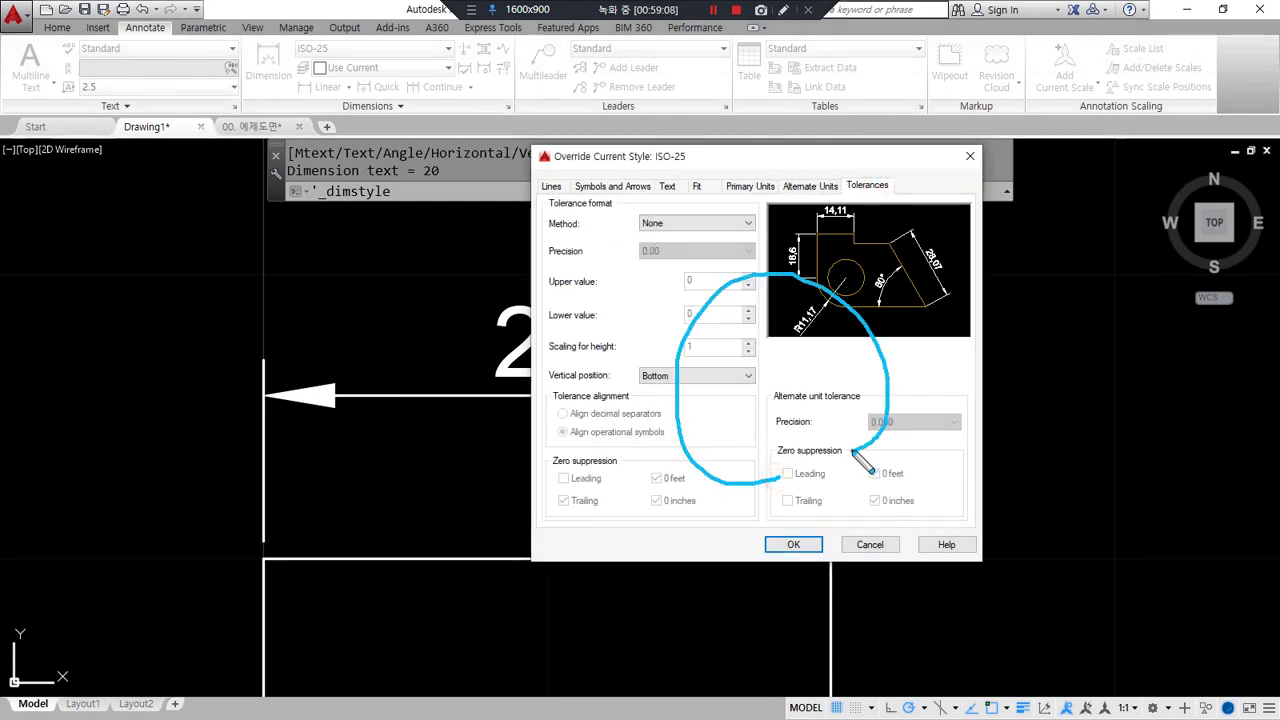
# Examine the color, linetype and lineweight settings of the dimension and extension lines, along with the baseline spacing option
pyautogui.click(551, 186)
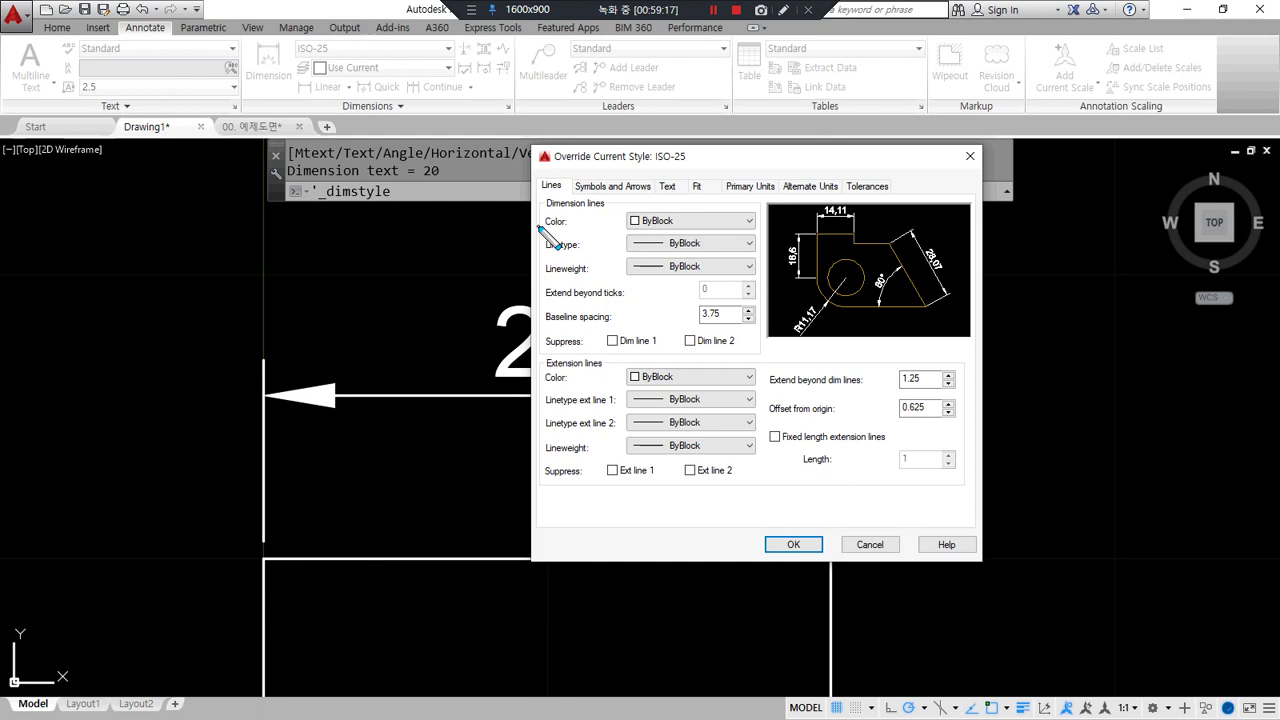
pyautogui.moveTo(468, 231)
pyautogui.mouseDown()
pyautogui.moveTo(538, 226)
pyautogui.moveTo(527, 290)
pyautogui.moveTo(620, 357)
pyautogui.moveTo(786, 260)
pyautogui.moveTo(609, 208)
pyautogui.mouseUp()
pyautogui.moveTo(533, 370)
pyautogui.mouseDown()
pyautogui.moveTo(525, 415)
pyautogui.moveTo(709, 529)
pyautogui.moveTo(995, 432)
pyautogui.moveTo(686, 347)
pyautogui.mouseUp()
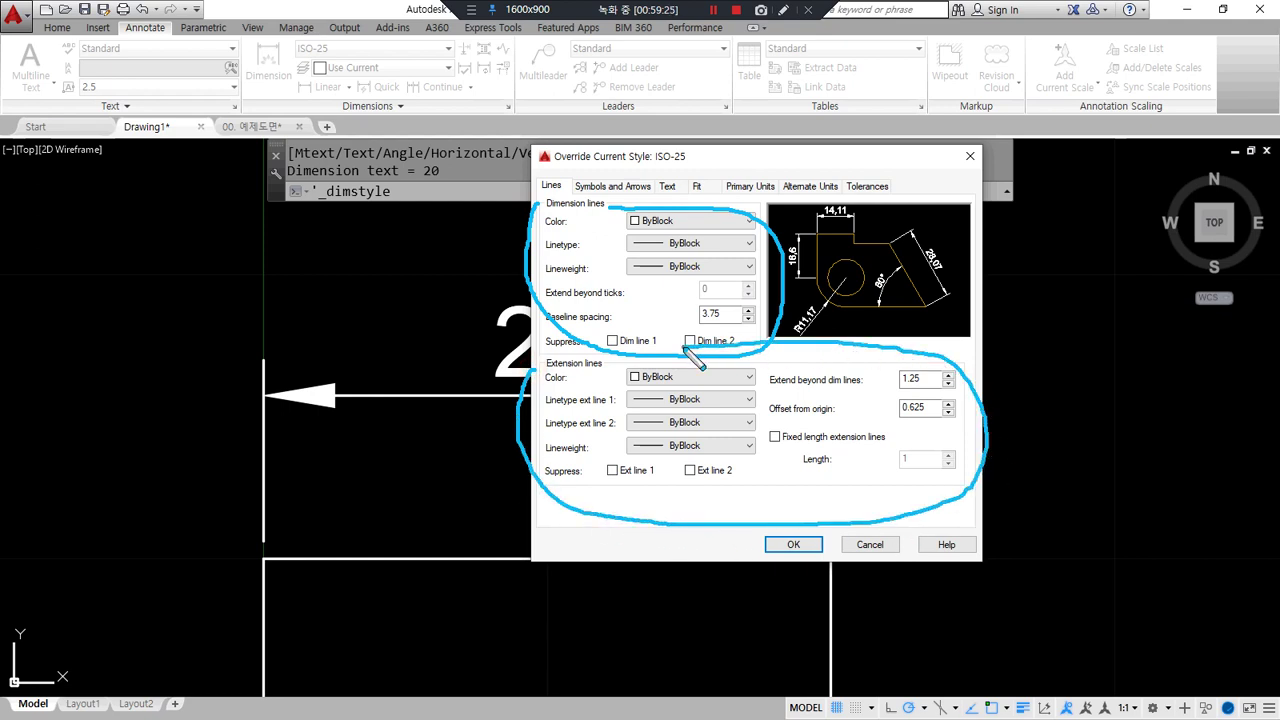
pyautogui.press('Delete')
pyautogui.moveTo(531, 208)
pyautogui.mouseDown()
pyautogui.moveTo(516, 337)
pyautogui.moveTo(773, 378)
pyautogui.moveTo(773, 235)
pyautogui.moveTo(540, 198)
pyautogui.moveTo(600, 225)
pyautogui.mouseUp()
pyautogui.press('Delete')
pyautogui.moveTo(582, 387)
pyautogui.mouseDown()
pyautogui.moveTo(605, 345)
pyautogui.moveTo(574, 396)
pyautogui.mouseUp()
pyautogui.press('Delete')
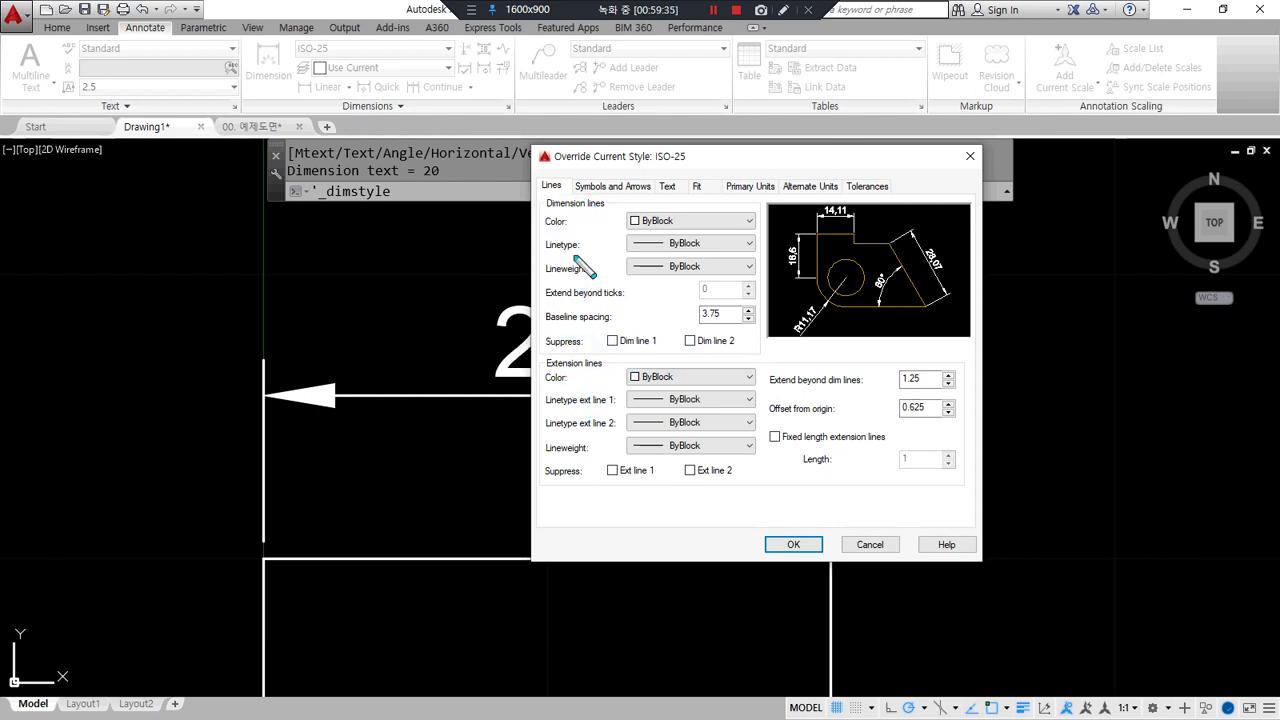
pyautogui.moveTo(537, 230); pyautogui.dragTo(729, 231)
pyautogui.moveTo(545, 258); pyautogui.dragTo(719, 258)
pyautogui.moveTo(531, 284); pyautogui.dragTo(729, 284)
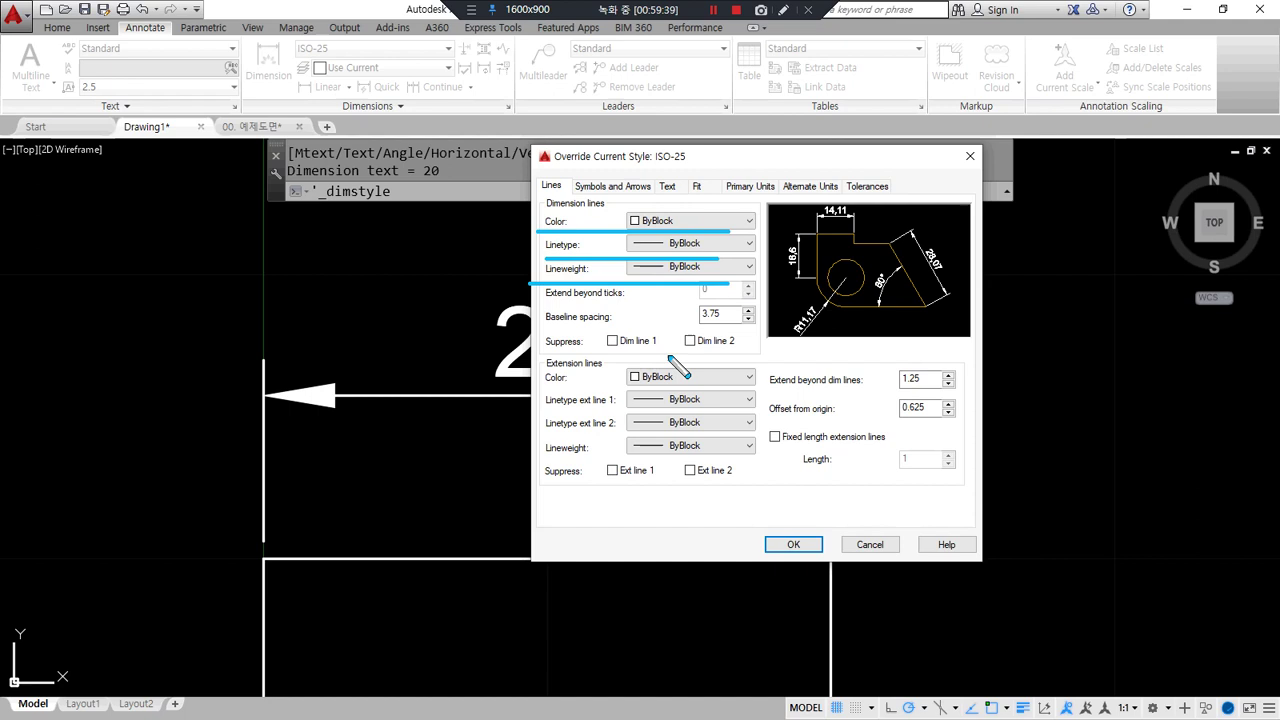
pyautogui.moveTo(541, 386); pyautogui.dragTo(698, 384)
pyautogui.moveTo(553, 411); pyautogui.dragTo(731, 412)
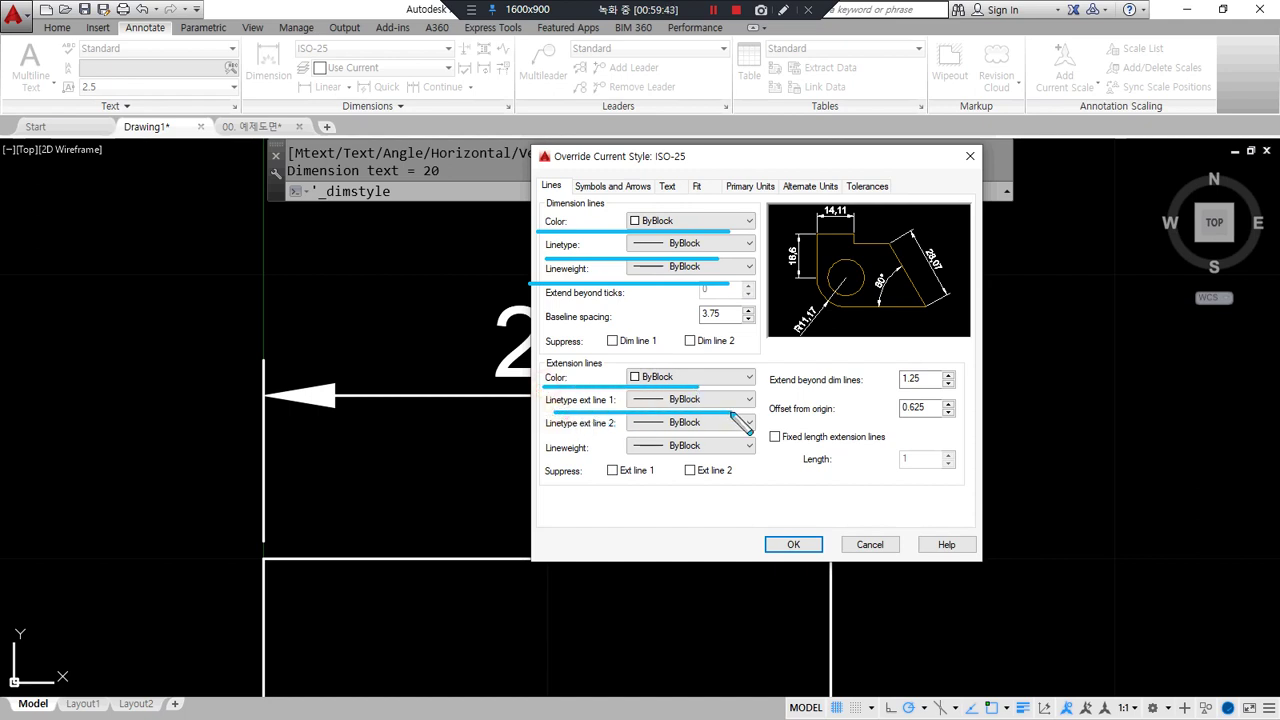
pyautogui.moveTo(554, 430); pyautogui.dragTo(733, 430)
pyautogui.moveTo(540, 455); pyautogui.dragTo(706, 455)
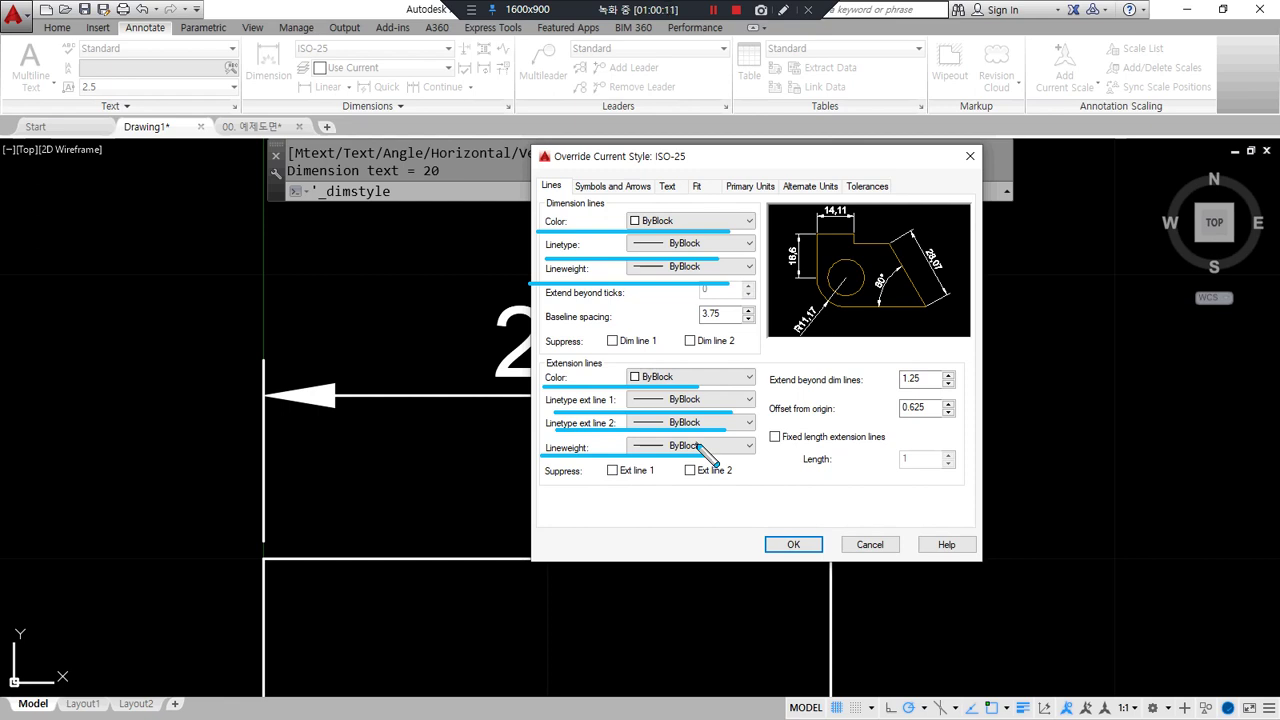
pyautogui.moveTo(532, 327); pyautogui.dragTo(873, 327)
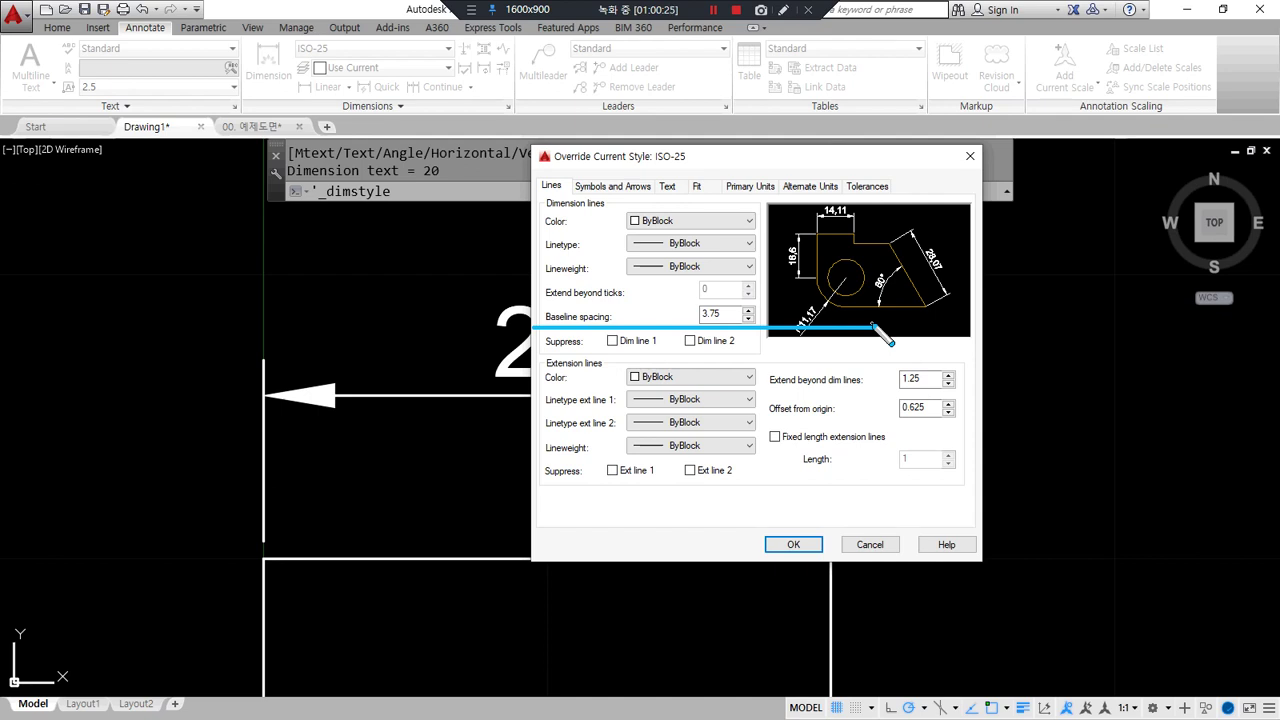
# Try a baseline spacing of 8 in the ISO-25 override, review the line suppression options, and leave without saving
pyautogui.click(1021, 99)
pyautogui.doubleClick(714, 317)
pyautogui.write('8')
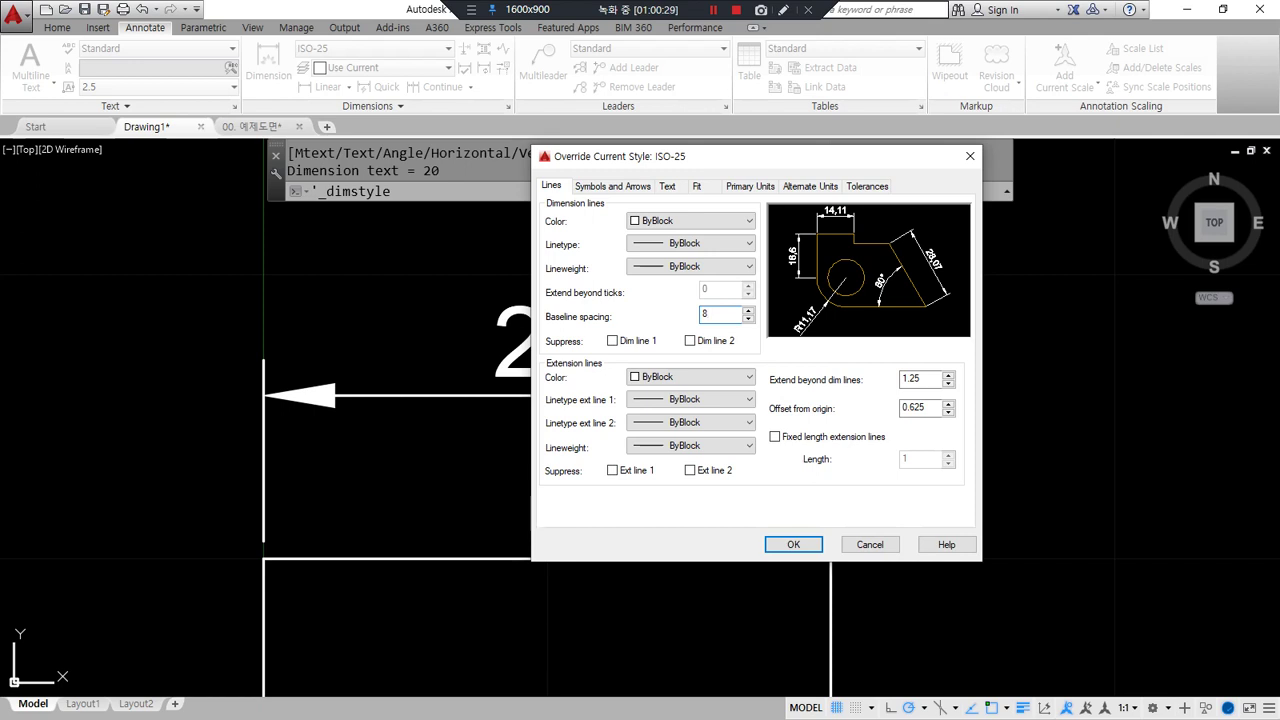
pyautogui.hotkey('ctrl', 'alt', 'd')
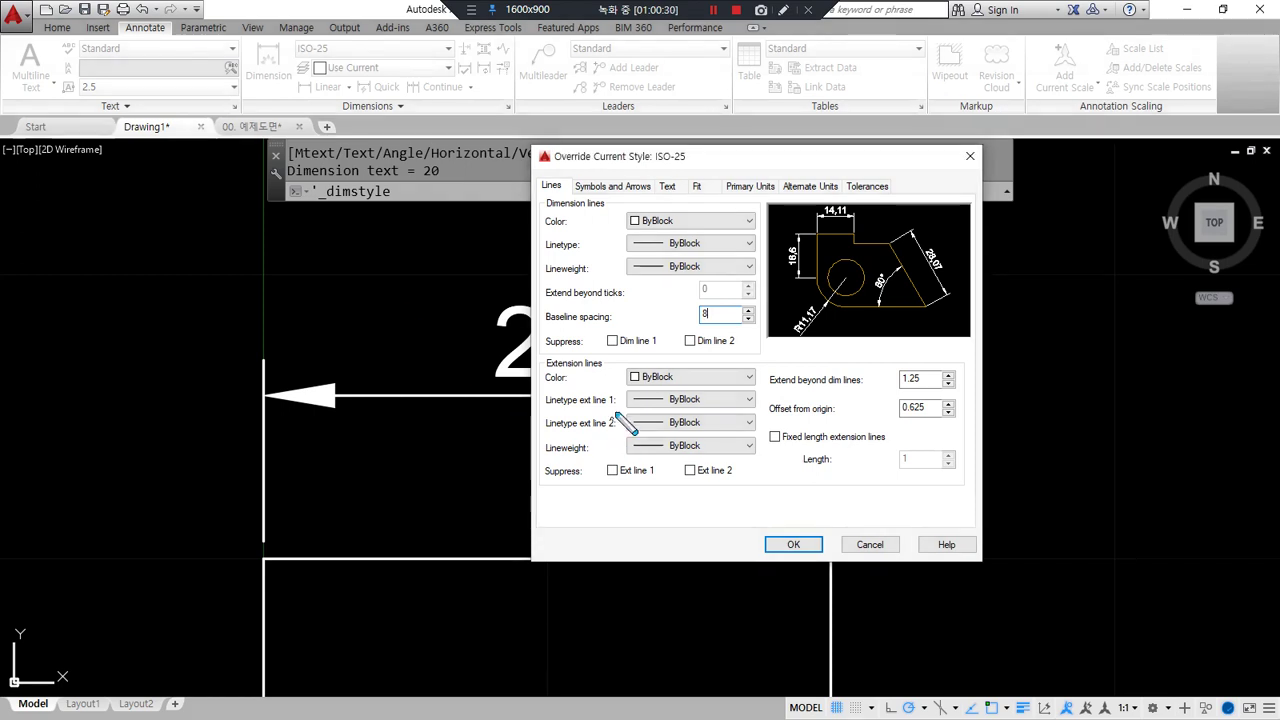
pyautogui.moveTo(733, 356); pyautogui.dragTo(536, 356)
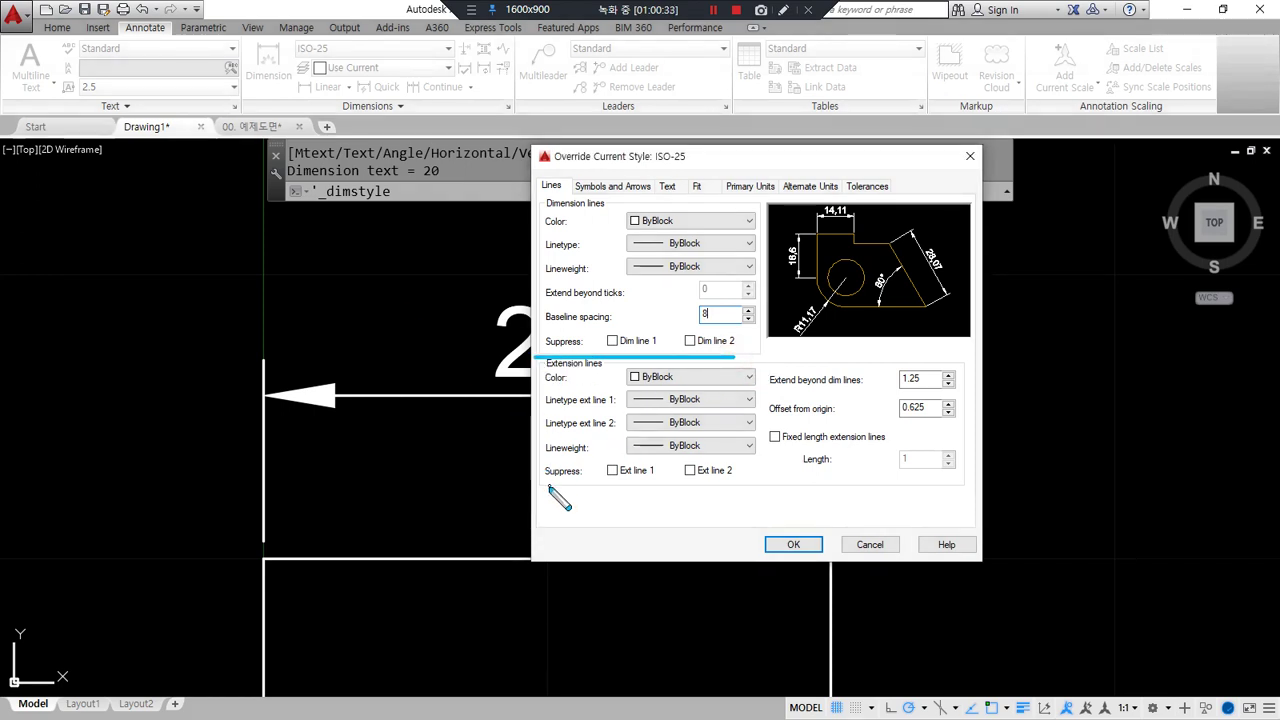
pyautogui.moveTo(536, 485); pyautogui.dragTo(745, 486)
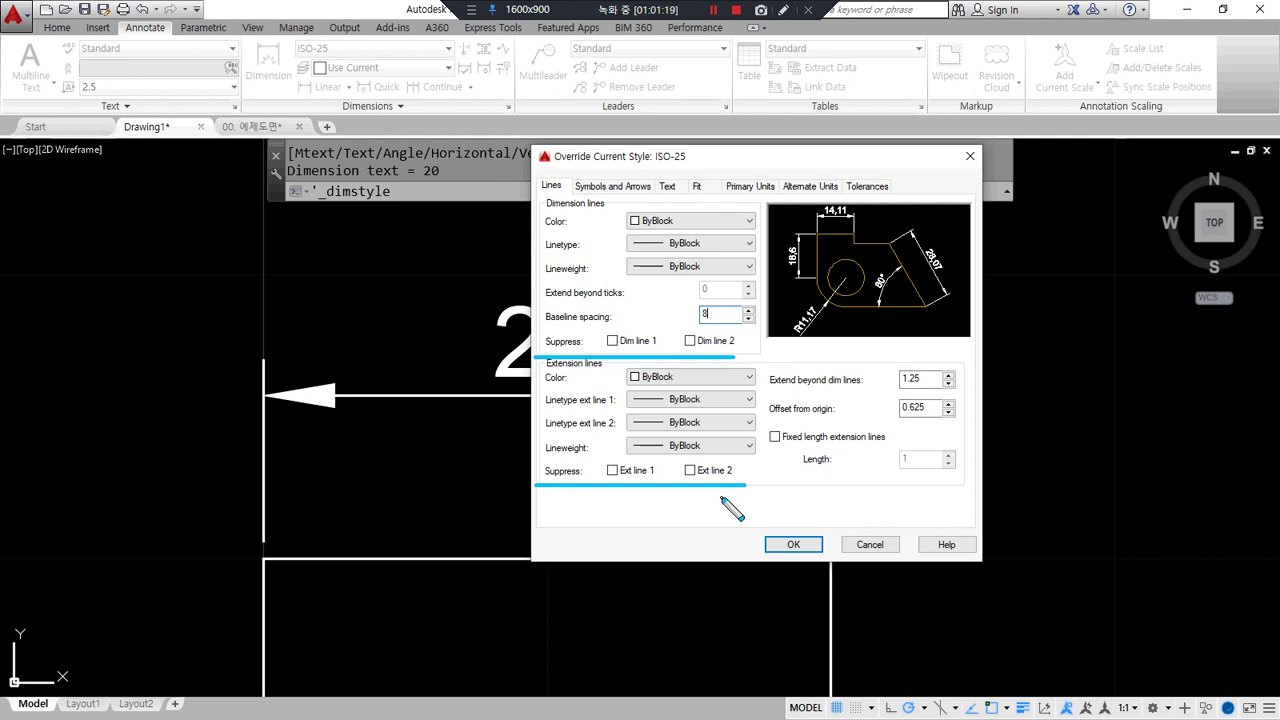
pyautogui.press('Escape')
pyautogui.press('Escape')
pyautogui.press('Escape')
pyautogui.press('Escape')
pyautogui.press('Escape')
pyautogui.press('Escape')
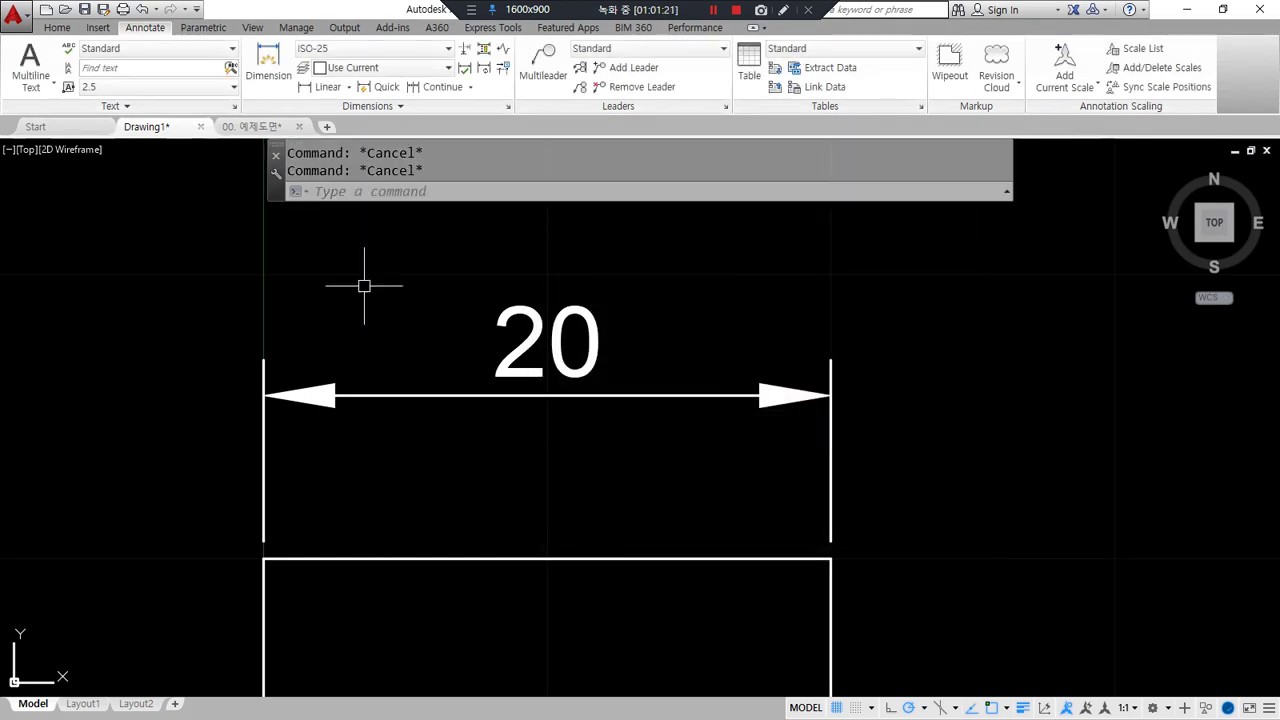
# Show the properties of the linear dimension above the square and examine its Lines & Arrows settings
pyautogui.hotkey('ctrl', '1')
pyautogui.moveTo(445, 400); pyautogui.dragTo(690, 386, button='middle')
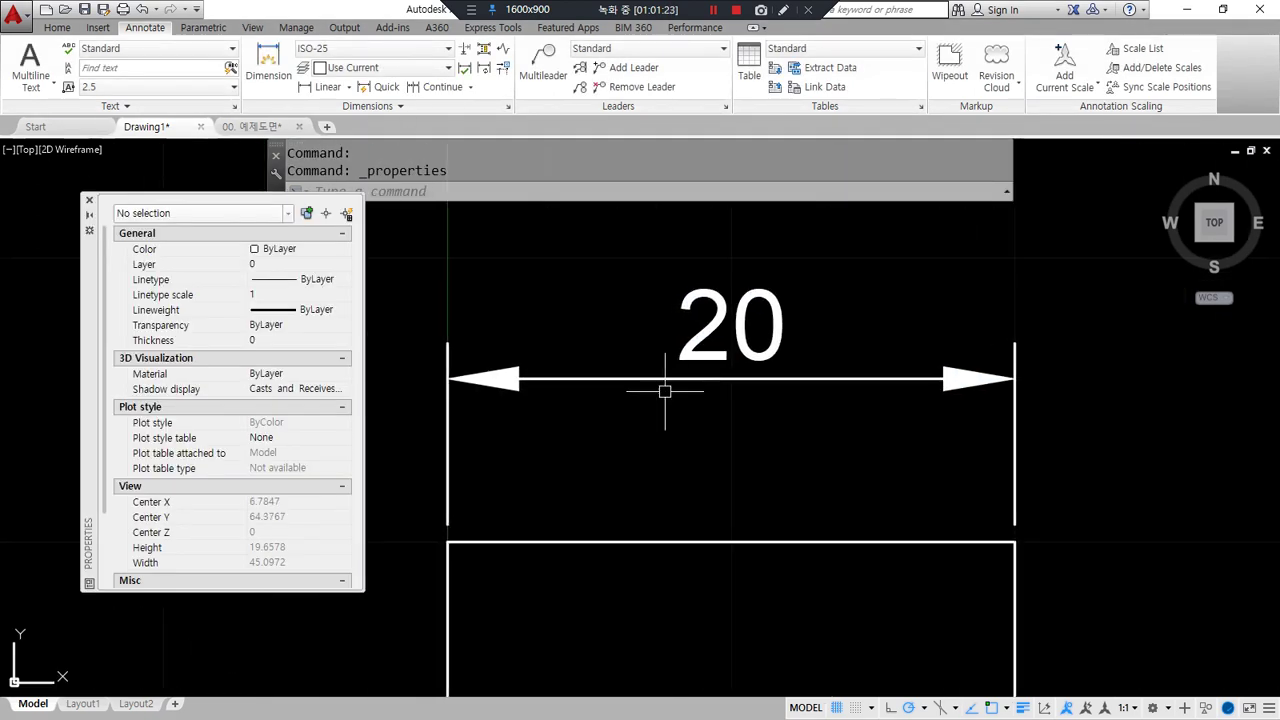
pyautogui.click(661, 377)
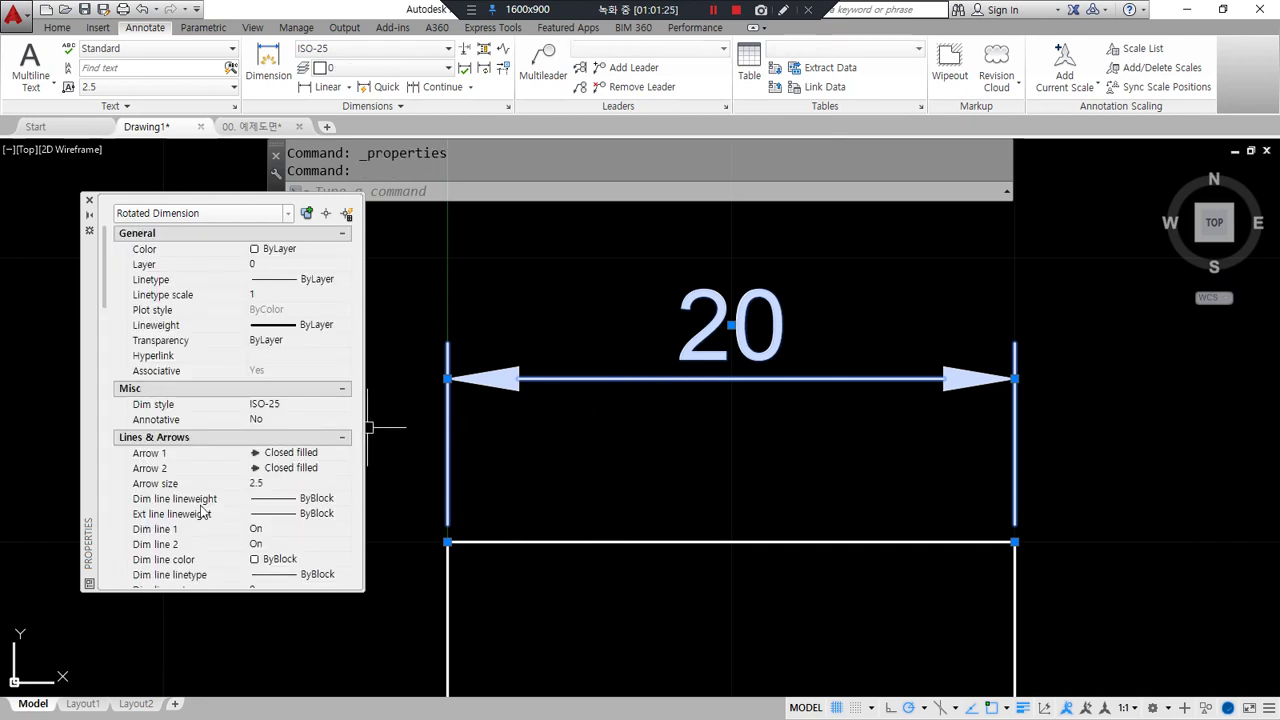
pyautogui.scroll(-3, 200, 510)
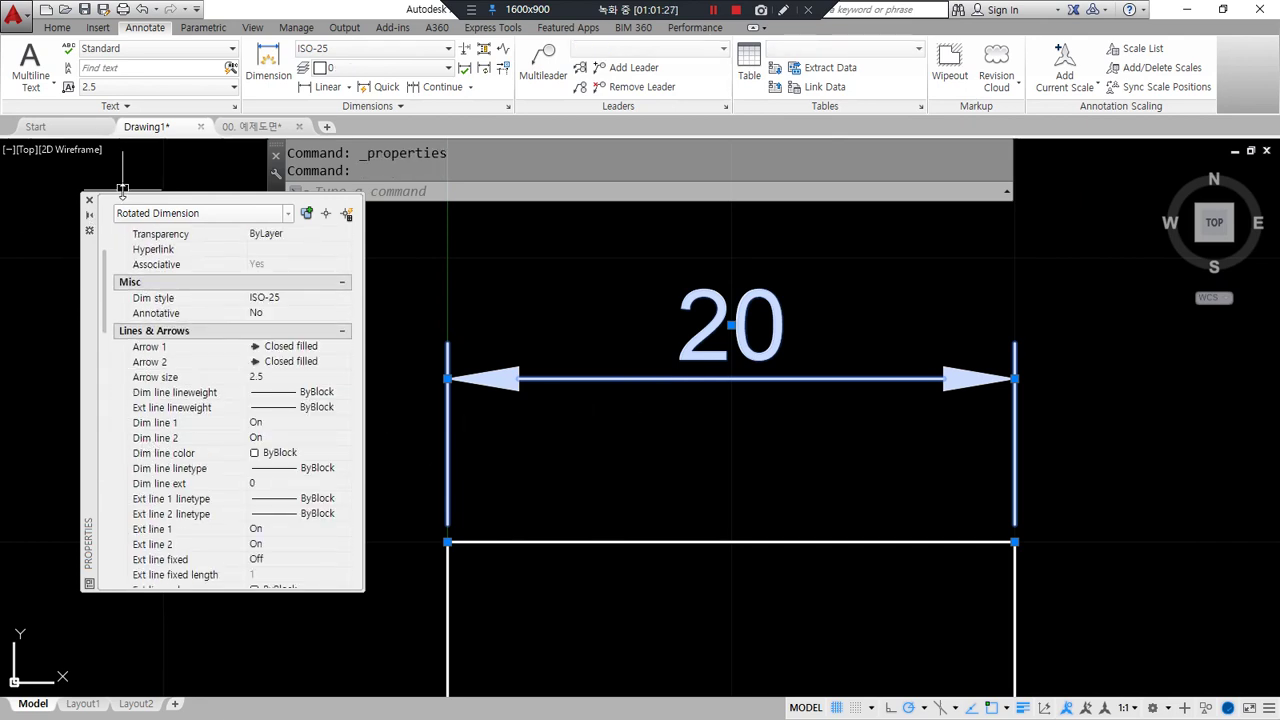
pyautogui.moveTo(122, 191); pyautogui.dragTo(122, 119)
pyautogui.moveTo(112, 258)
pyautogui.mouseDown()
pyautogui.moveTo(94, 428)
pyautogui.moveTo(290, 565)
pyautogui.moveTo(335, 330)
pyautogui.moveTo(305, 268)
pyautogui.mouseUp()
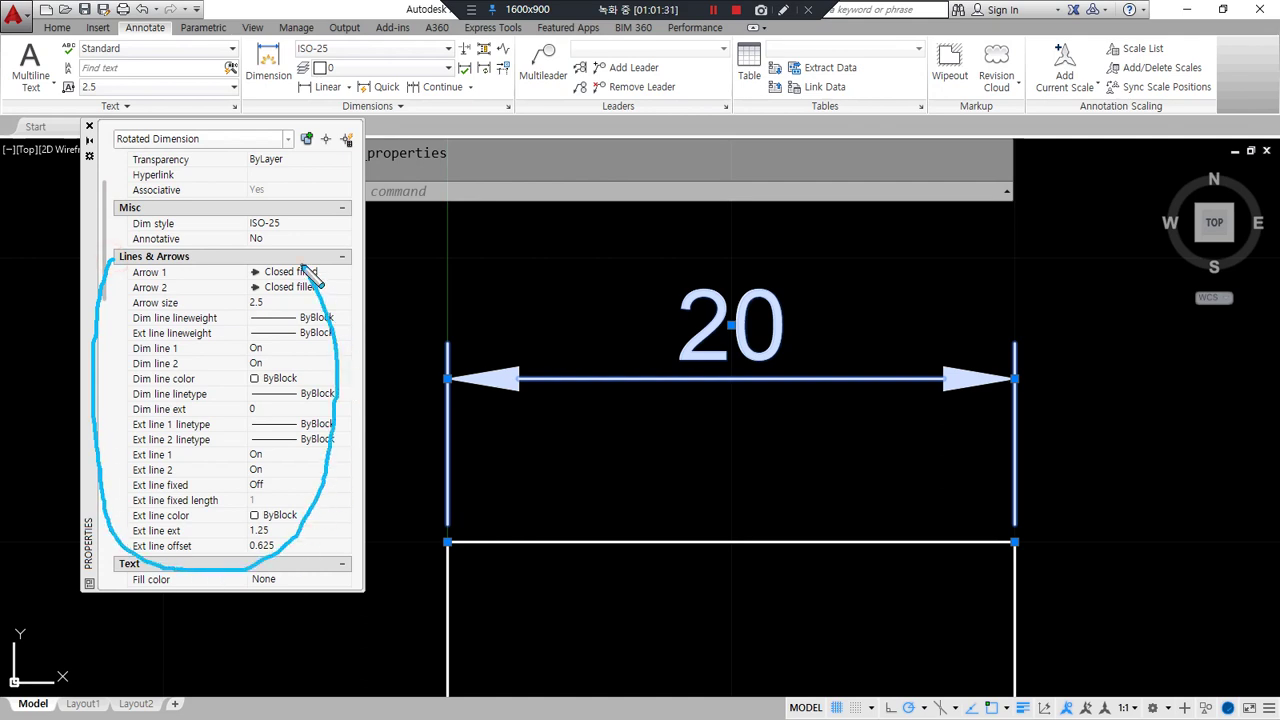
pyautogui.moveTo(150, 378)
pyautogui.mouseDown()
pyautogui.moveTo(125, 376)
pyautogui.moveTo(205, 338)
pyautogui.moveTo(300, 360)
pyautogui.moveTo(150, 382)
pyautogui.mouseUp()
pyautogui.moveTo(262, 484)
pyautogui.mouseDown()
pyautogui.moveTo(210, 497)
pyautogui.moveTo(160, 448)
pyautogui.moveTo(325, 478)
pyautogui.moveTo(258, 492)
pyautogui.mouseUp()
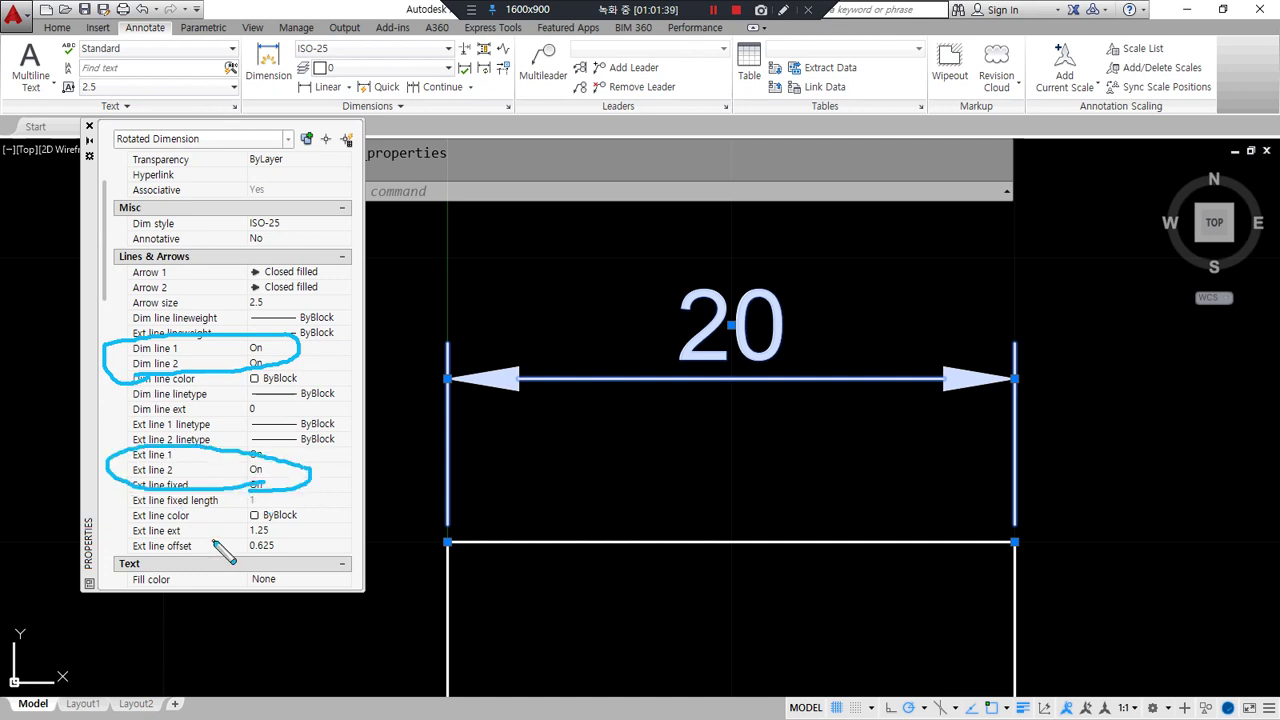
pyautogui.press('Escape')
# Turn off Dim line 2 and Ext line 2 for the selected linear dimension
pyautogui.click(275, 360)
pyautogui.click(282, 363)
pyautogui.click(286, 383)
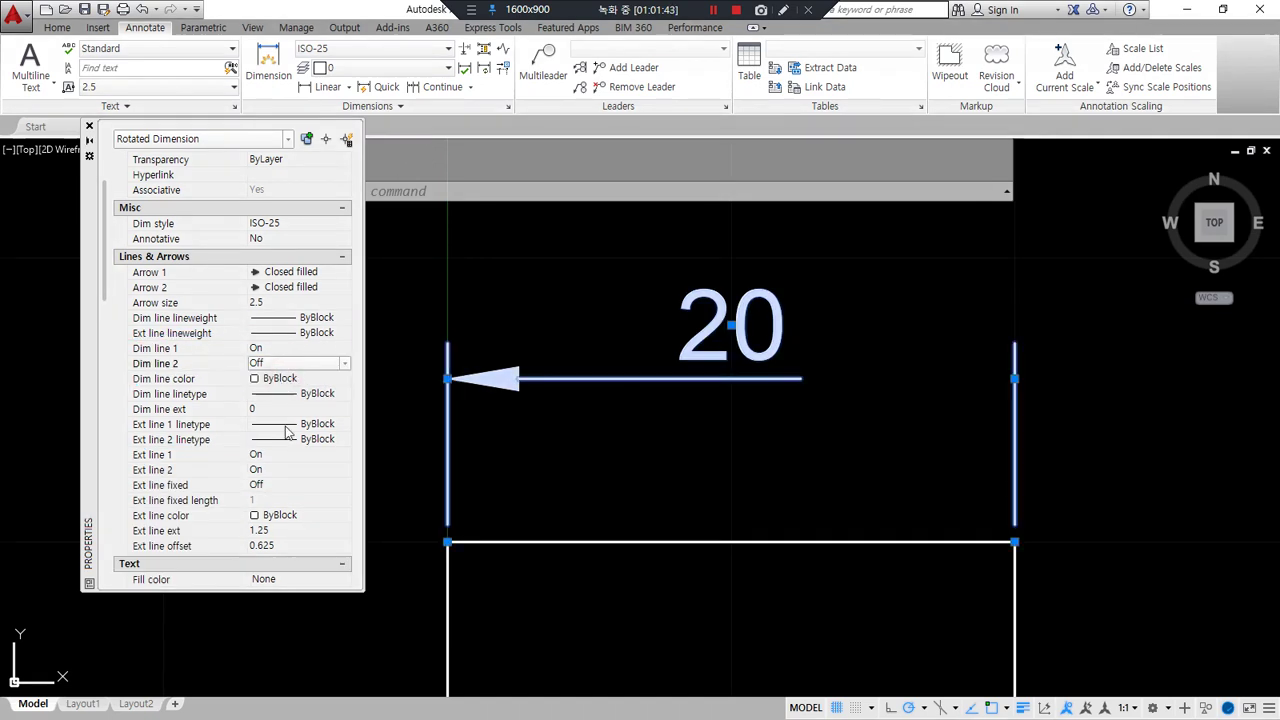
pyautogui.click(281, 469)
pyautogui.click(282, 469)
pyautogui.click(285, 489)
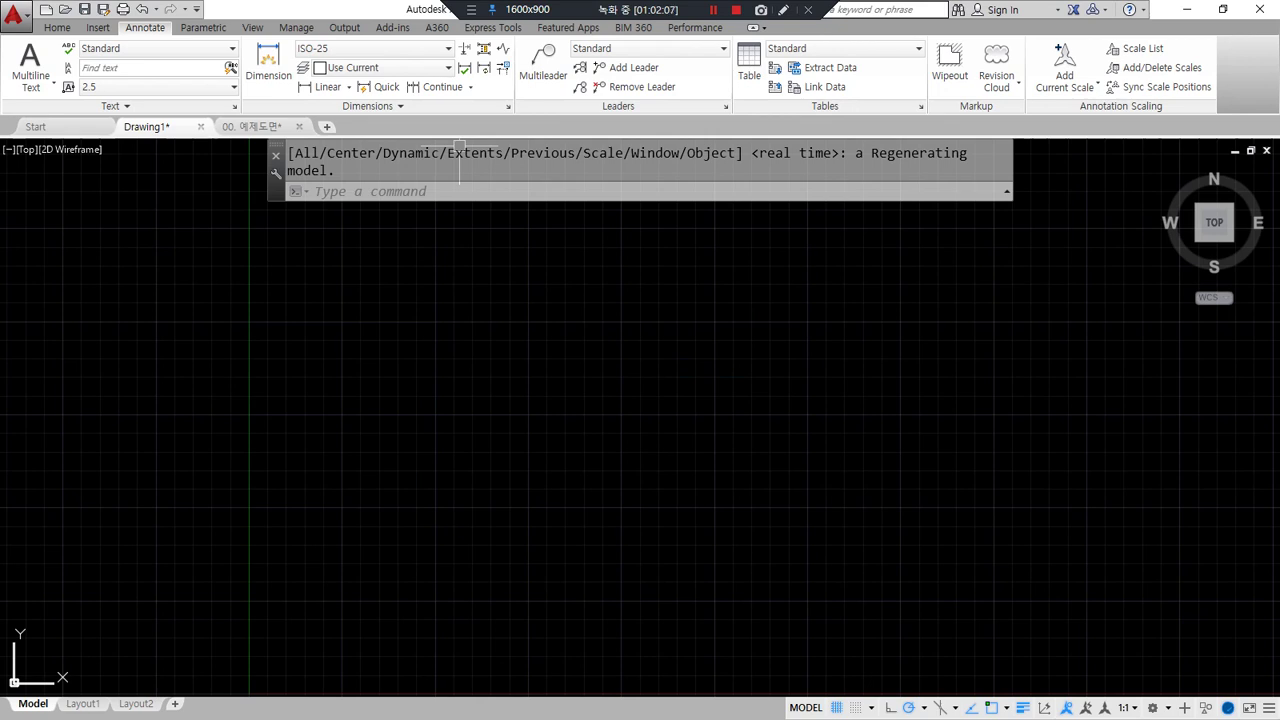
# Draw a horizontal and a vertical construction line crossing in the empty drawing area
pyautogui.write('XL')
pyautogui.press('Return')
pyautogui.click(630, 423)
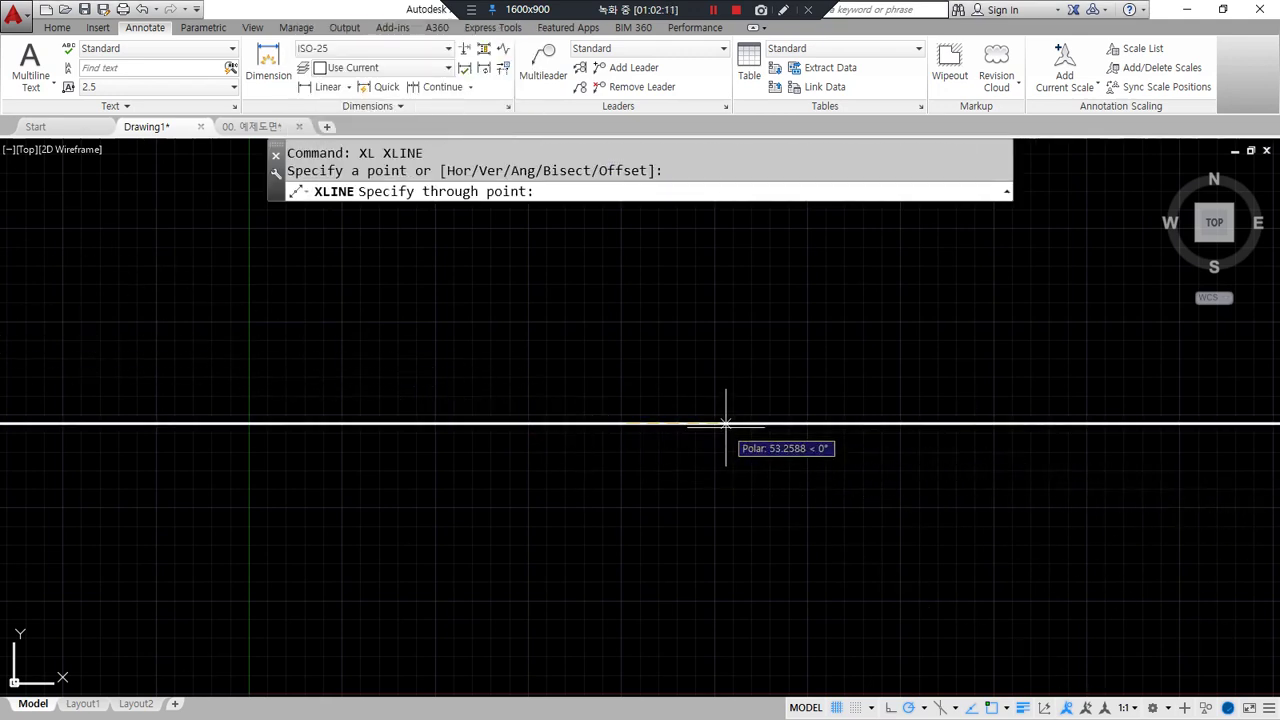
pyautogui.click(726, 423)
pyautogui.click(626, 376)
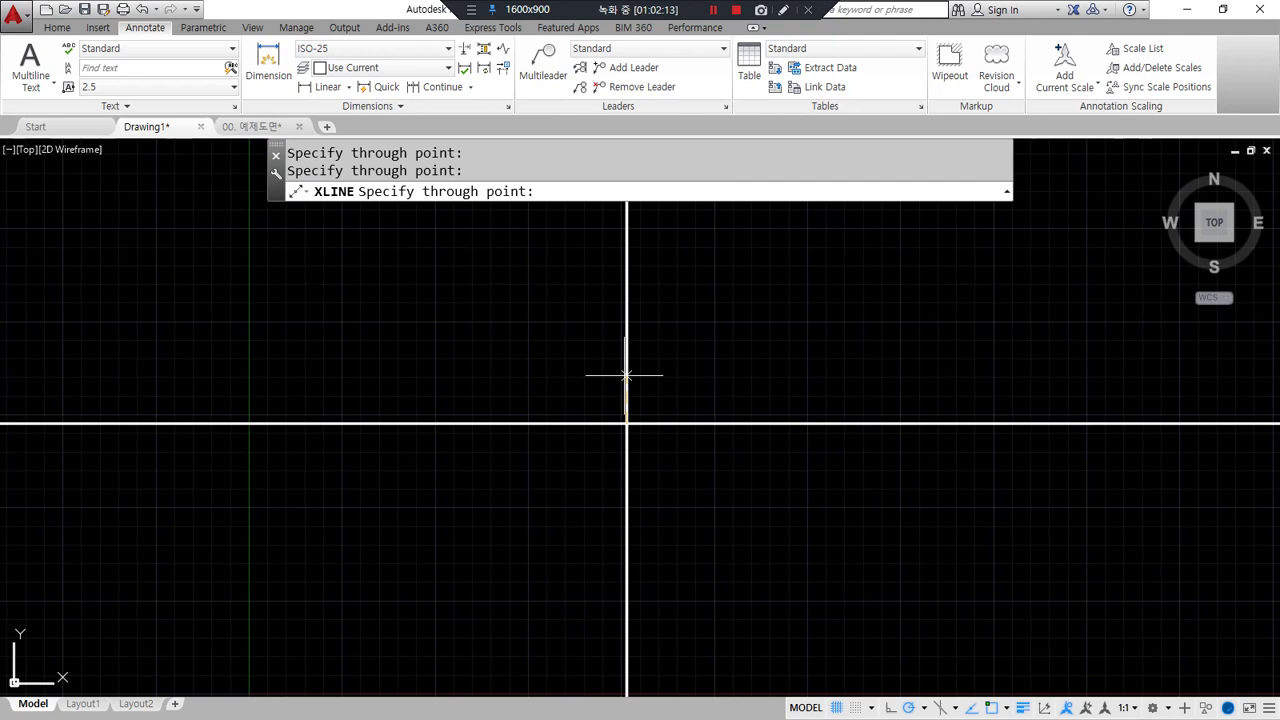
pyautogui.press('Return')
# Offset the vertical construction line by 50 to its right
pyautogui.write('O')
pyautogui.press('Return')
pyautogui.write('50')
pyautogui.press('Return')
pyautogui.click(626, 386)
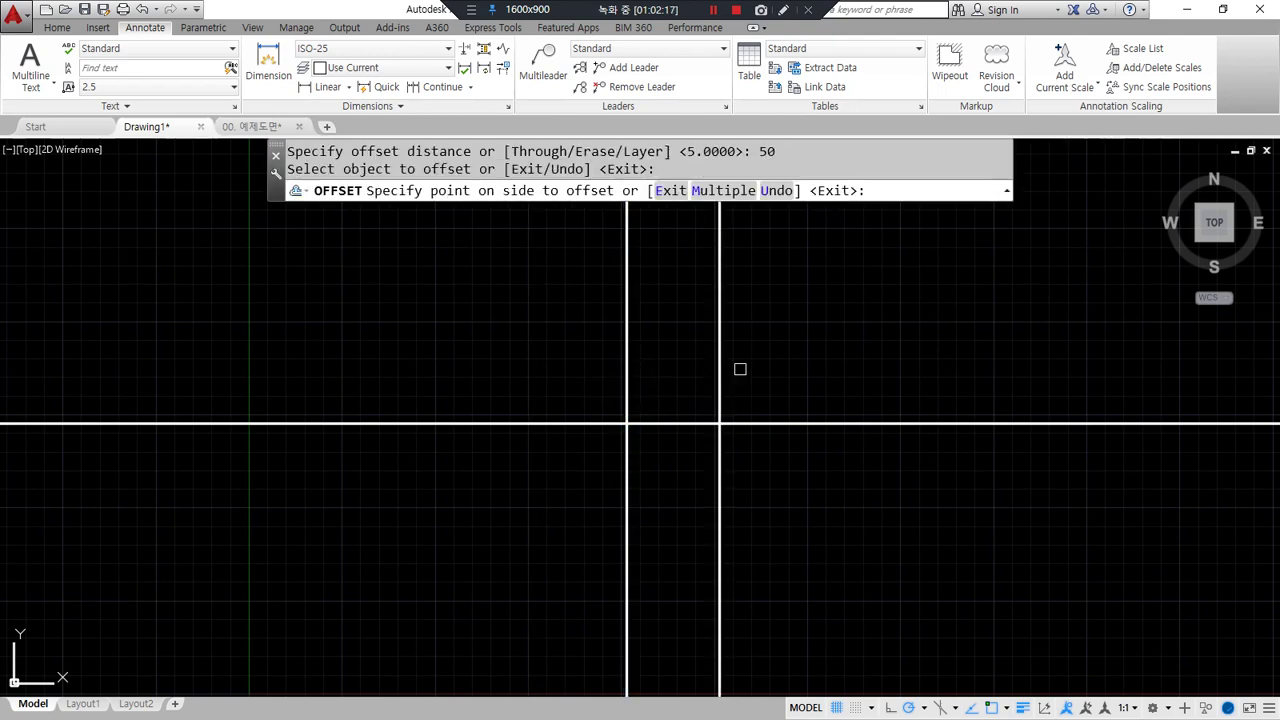
pyautogui.click(740, 369)
pyautogui.press('Return')
# Move all three construction lines to the cen layer
pyautogui.click(772, 464)
pyautogui.click(533, 386)
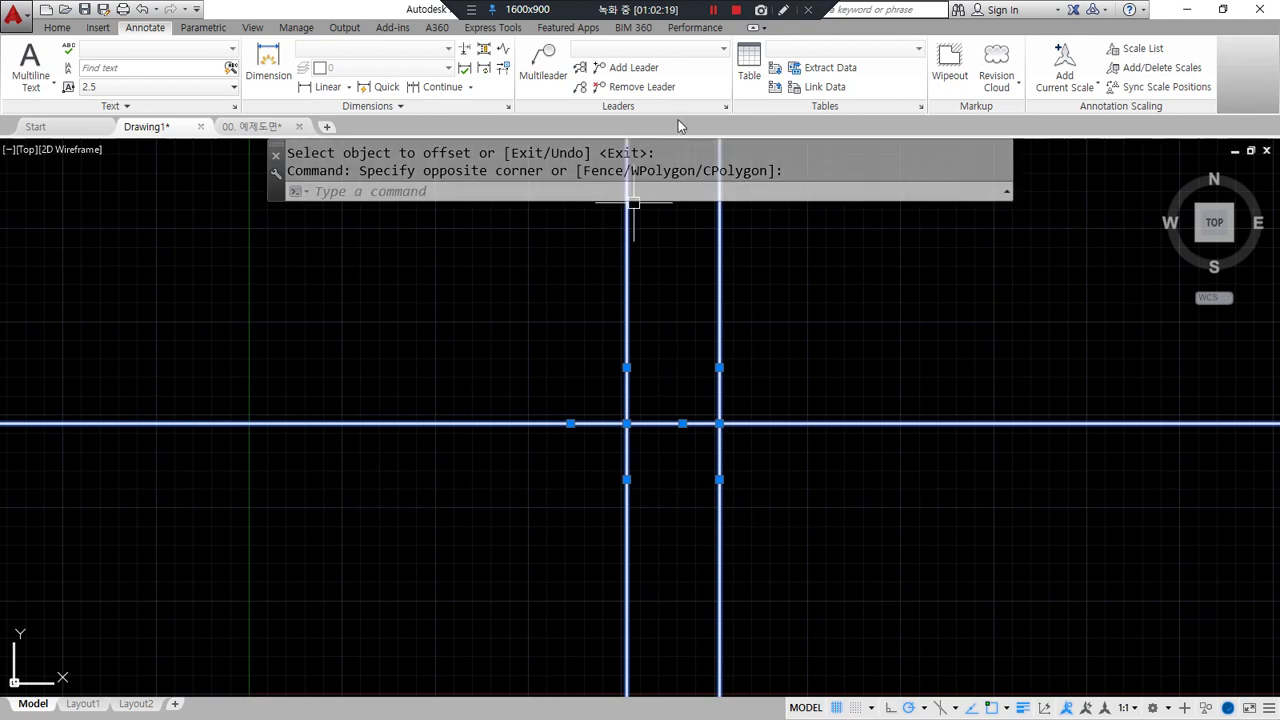
pyautogui.click(57, 27)
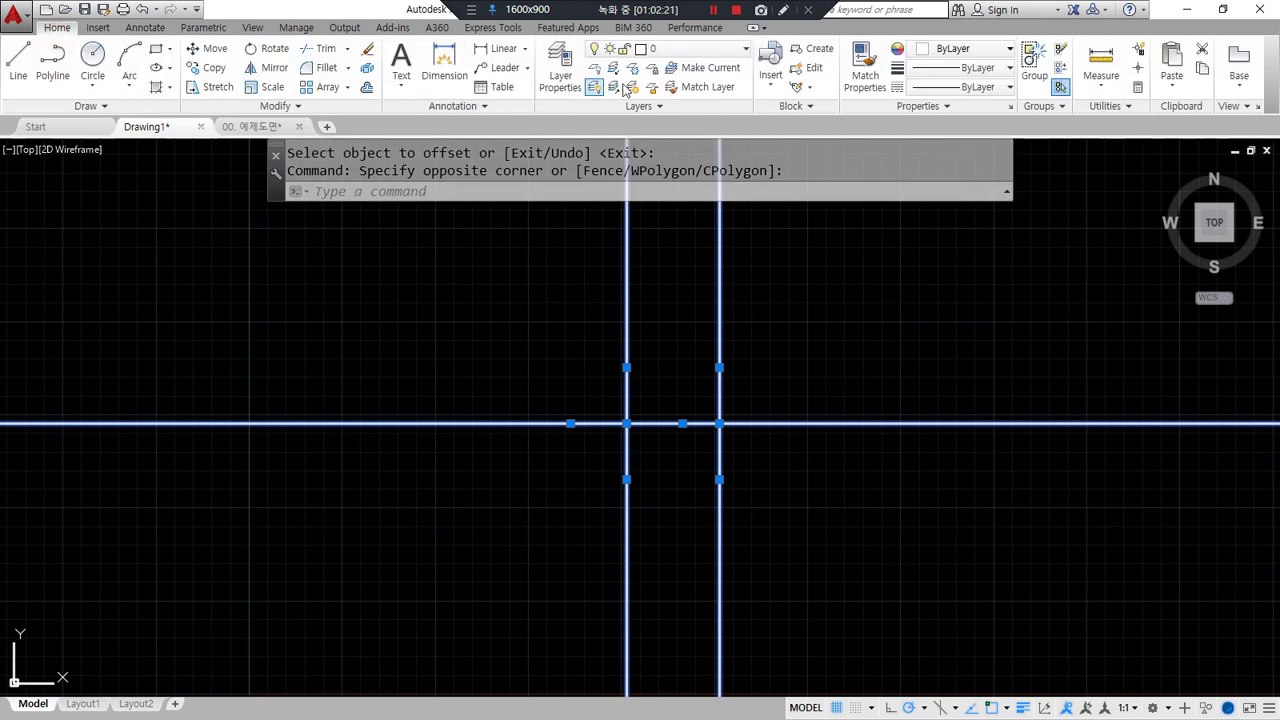
pyautogui.click(705, 49)
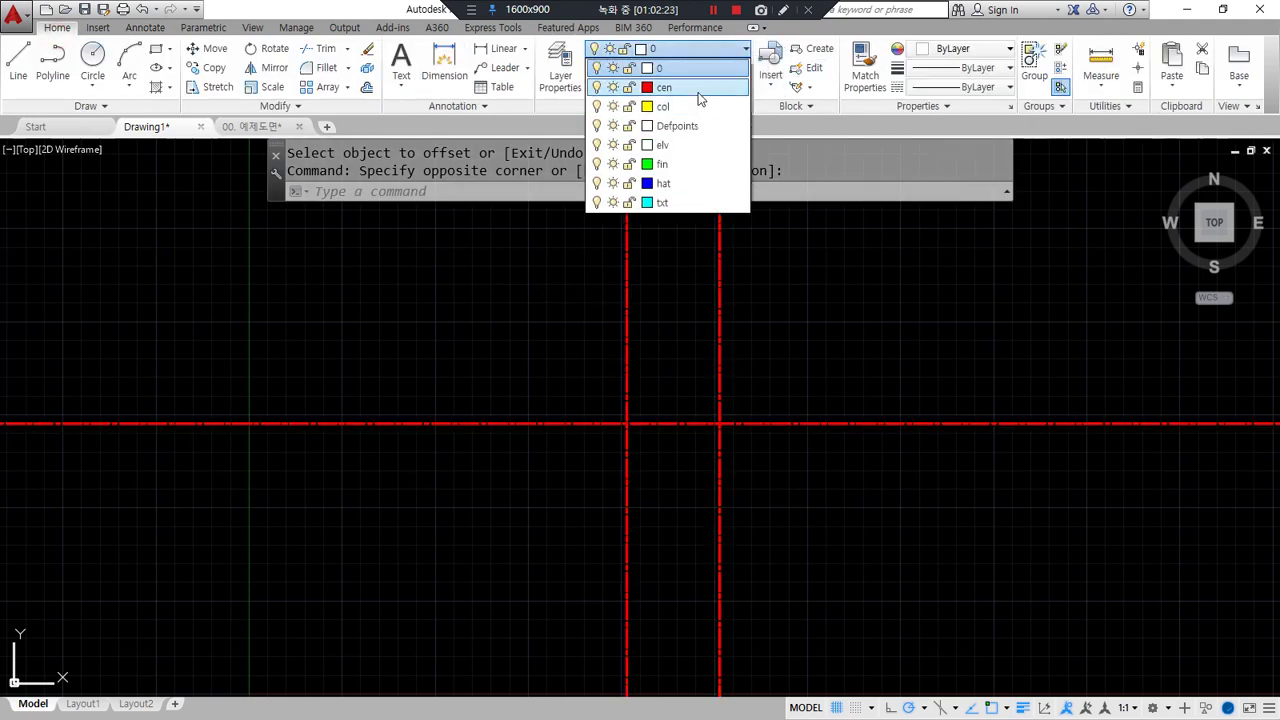
pyautogui.click(699, 92)
pyautogui.press('Escape')
pyautogui.press('Escape')
pyautogui.scroll(5, 623, 423)
pyautogui.moveTo(749, 480); pyautogui.dragTo(532, 489, button='middle')
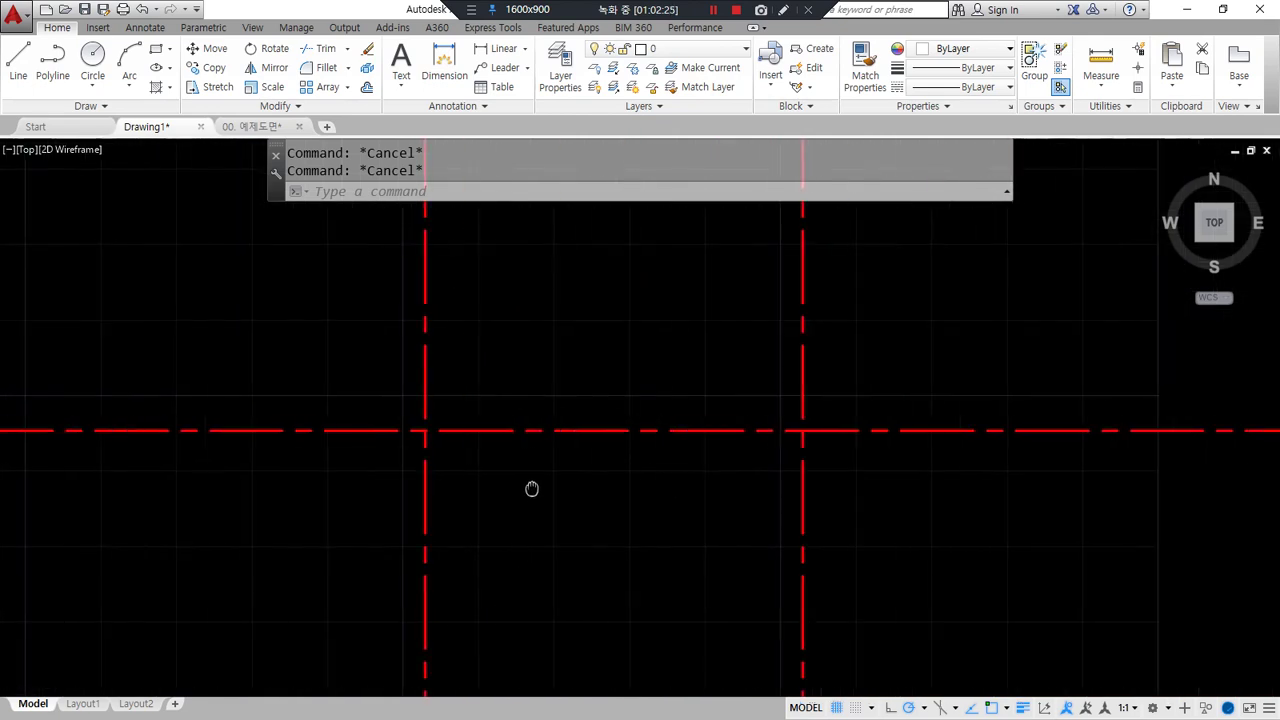
pyautogui.write('lts')
pyautogui.press('Return')
pyautogui.press('Escape')
pyautogui.press('Escape')
# Offset the left vertical centerline by 40 to its left
pyautogui.write('o')
pyautogui.press('Return')
pyautogui.write('40')
pyautogui.press('Return')
pyautogui.click(424, 516)
pyautogui.click(342, 514)
pyautogui.press('Return')
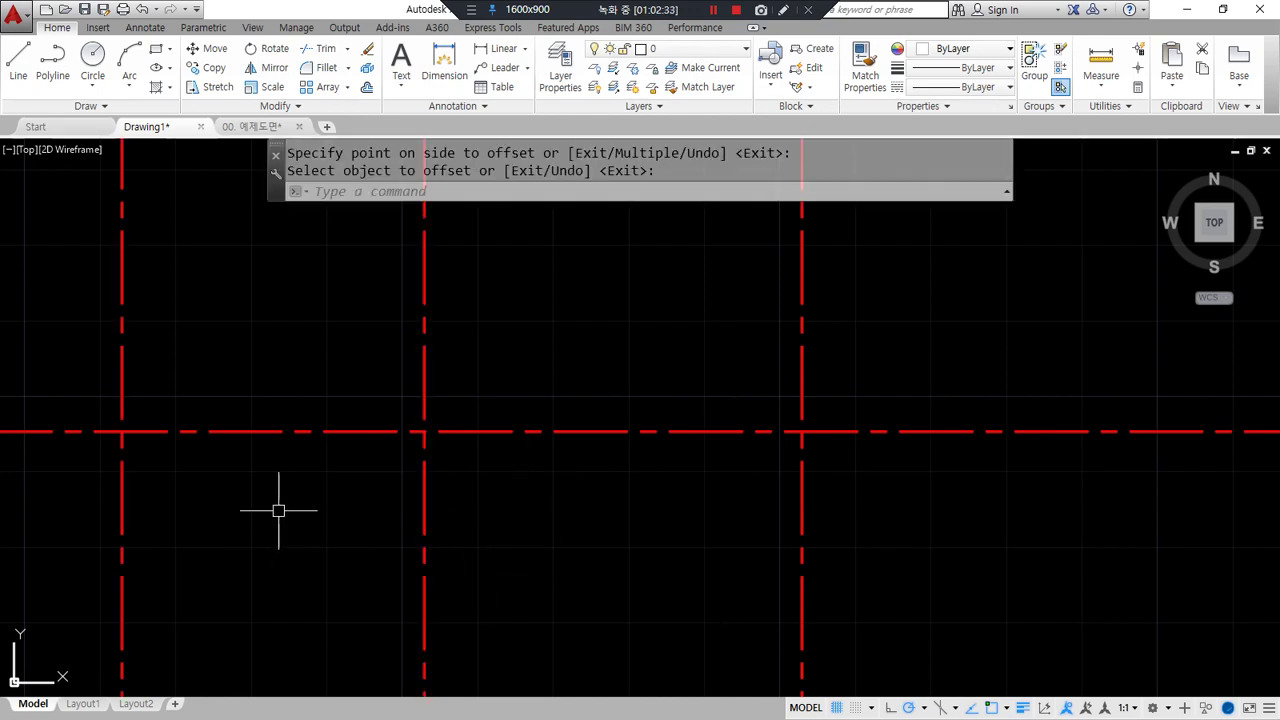
# Offset the leftmost vertical line by 10 to its right
pyautogui.press('Return')
pyautogui.write('10')
pyautogui.press('Return')
pyautogui.click(116, 516)
pyautogui.click(160, 515)
pyautogui.press('Return')
# Move the three leftmost vertical lines to the col layer
pyautogui.click(505, 600)
pyautogui.click(99, 489)
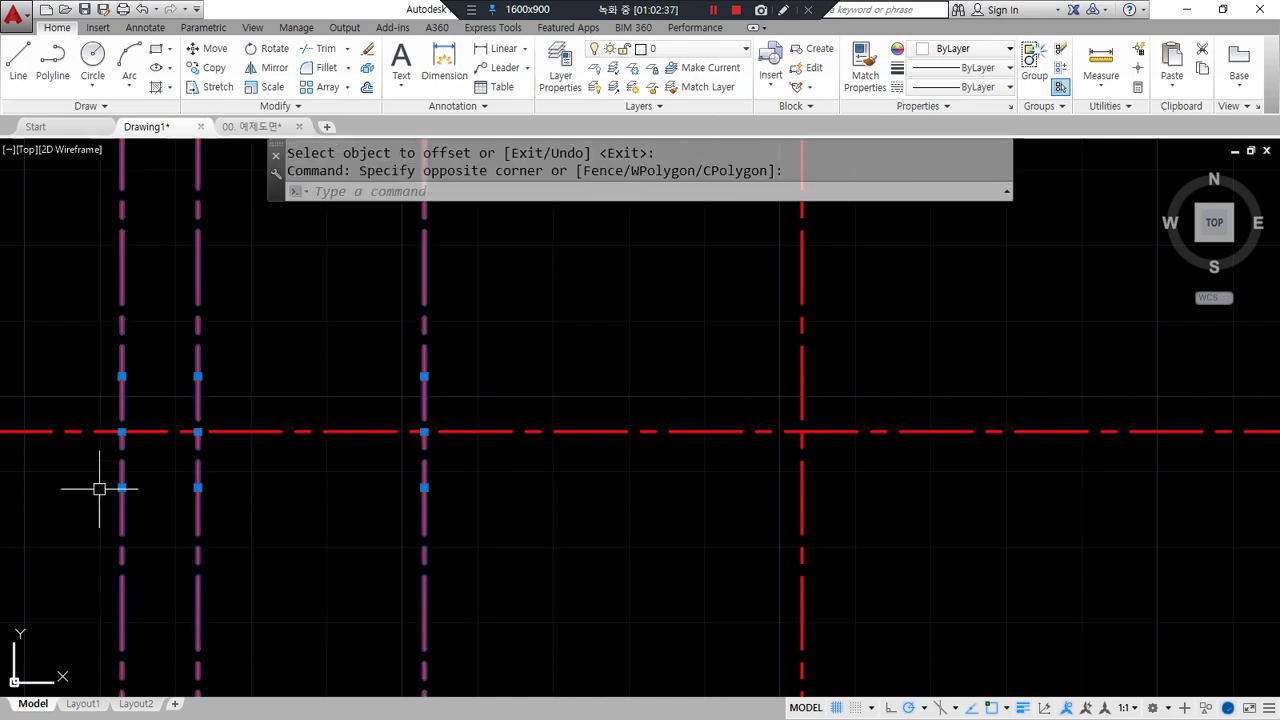
pyautogui.click(691, 49)
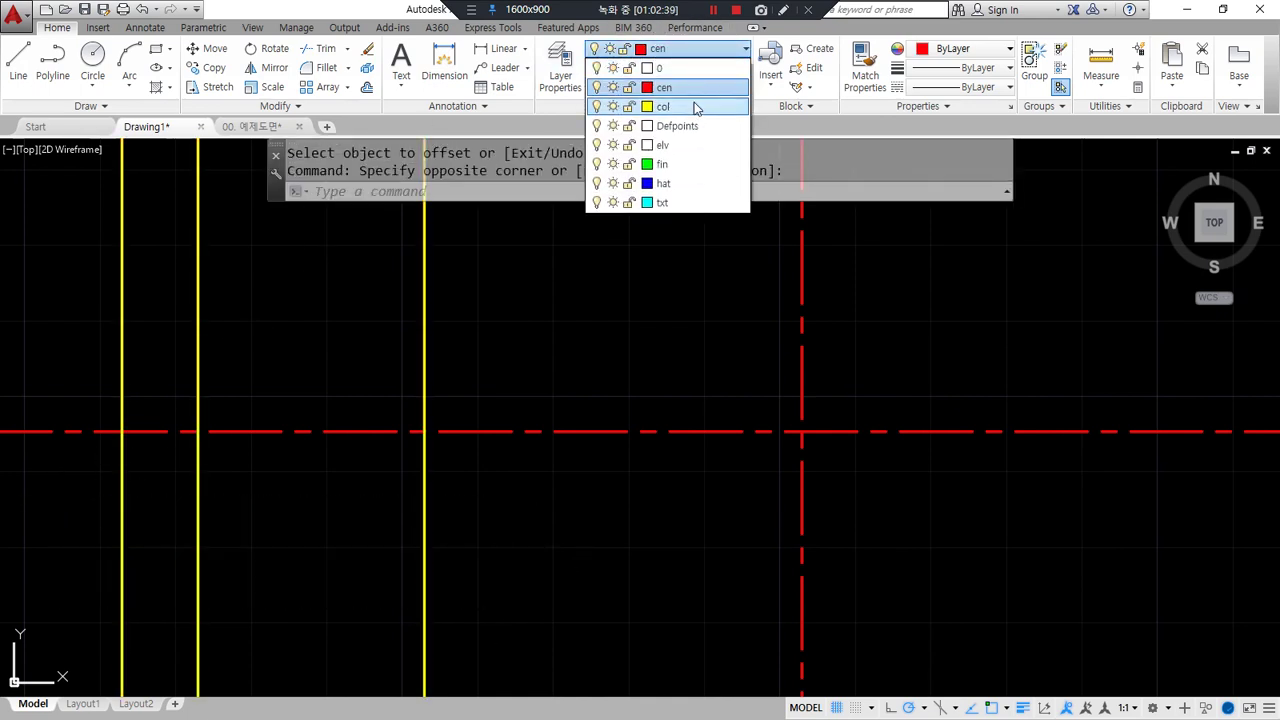
pyautogui.click(695, 107)
pyautogui.press('Escape')
pyautogui.press('Escape')
pyautogui.write('o')
pyautogui.press('Return')
pyautogui.write('2')
pyautogui.moveTo(735, 457); pyautogui.dragTo(673, 470, button='middle')
pyautogui.press('Escape')
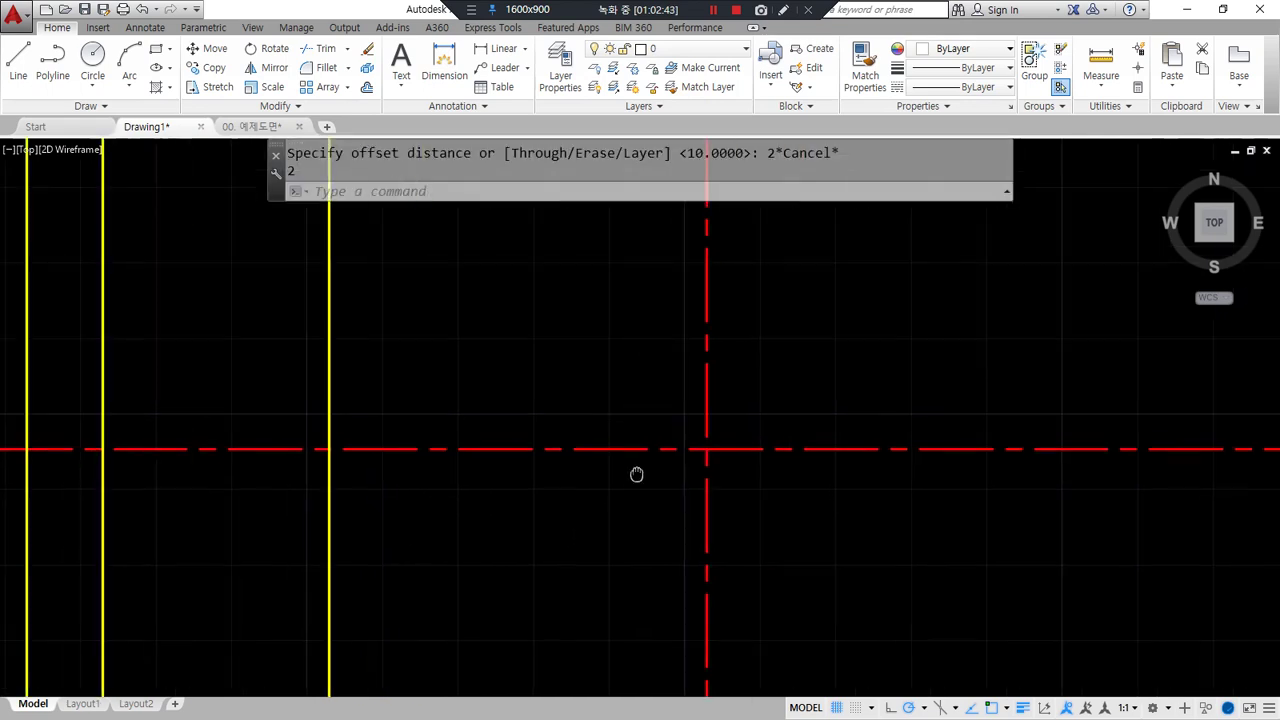
# Draw a circle of radius 10 centred where the rightmost vertical centerline crosses the horizontal centerline
pyautogui.write('c')
pyautogui.press('Return')
pyautogui.click(700, 449)
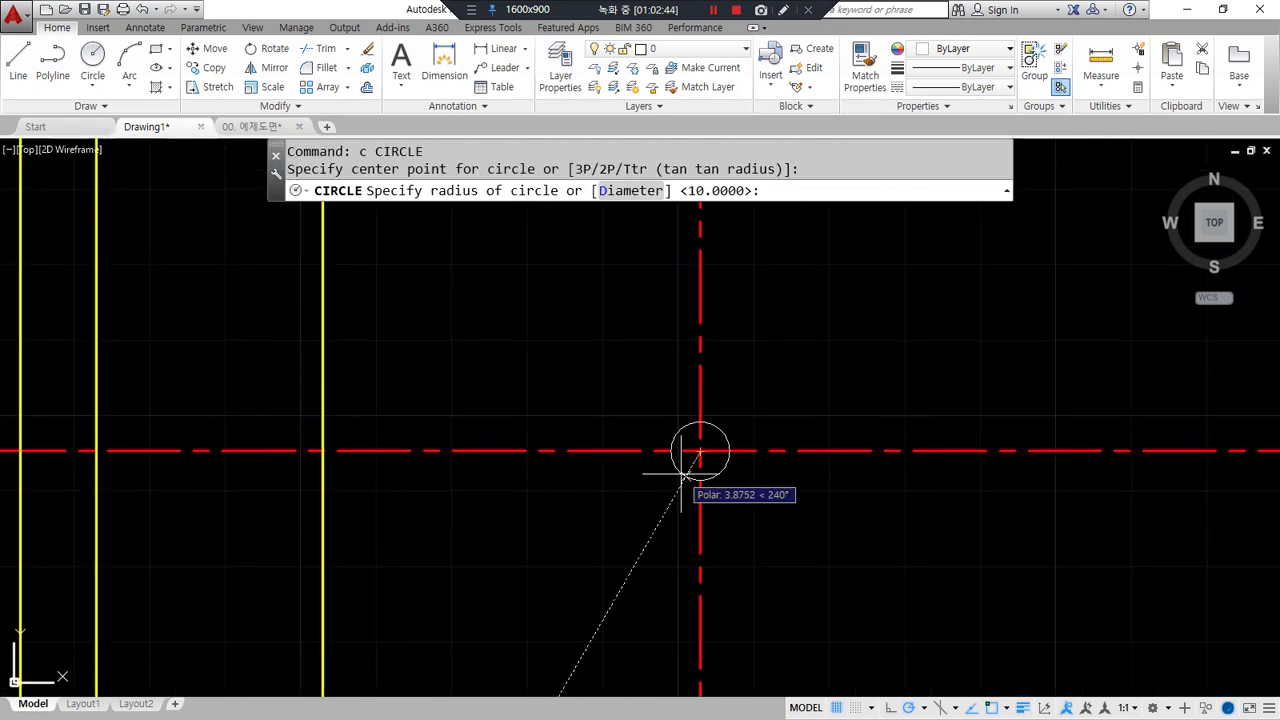
pyautogui.write('10')
pyautogui.press('Return')
# Draw a circle of radius 20 concentric with the first circle
pyautogui.press('Return')
pyautogui.click(700, 451)
pyautogui.write('20')
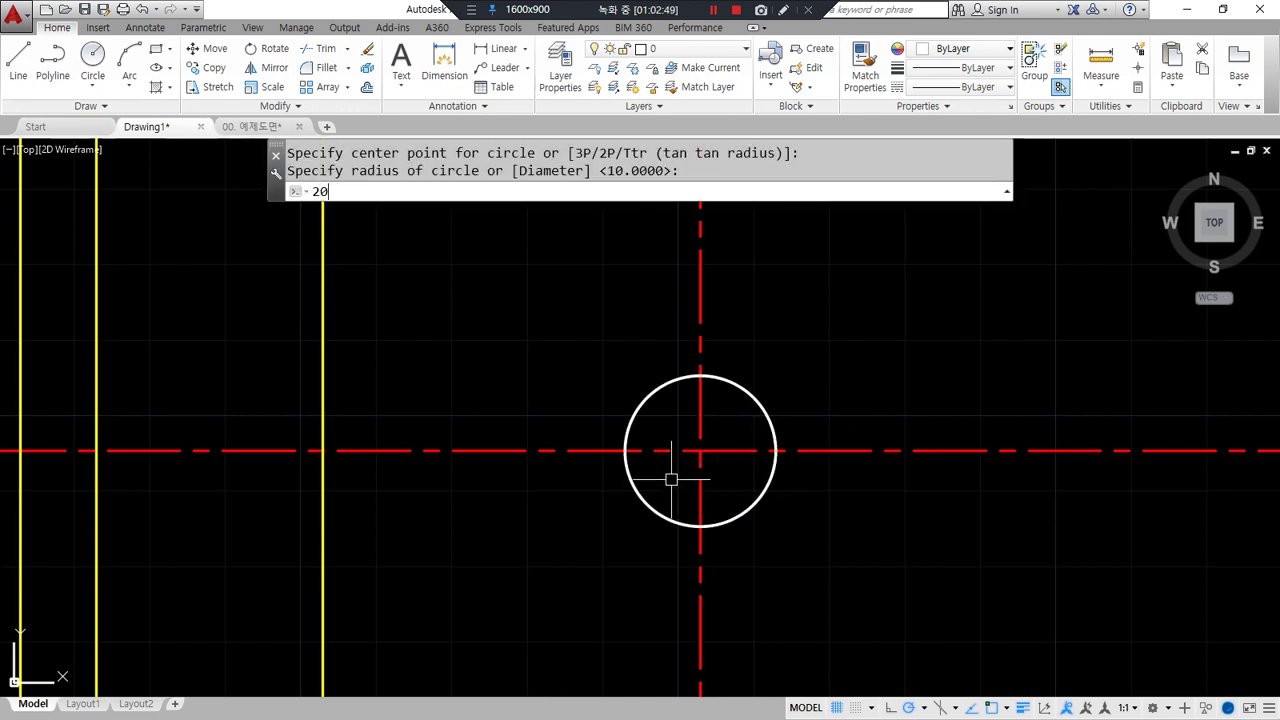
pyautogui.press('Escape')
pyautogui.press('Return')
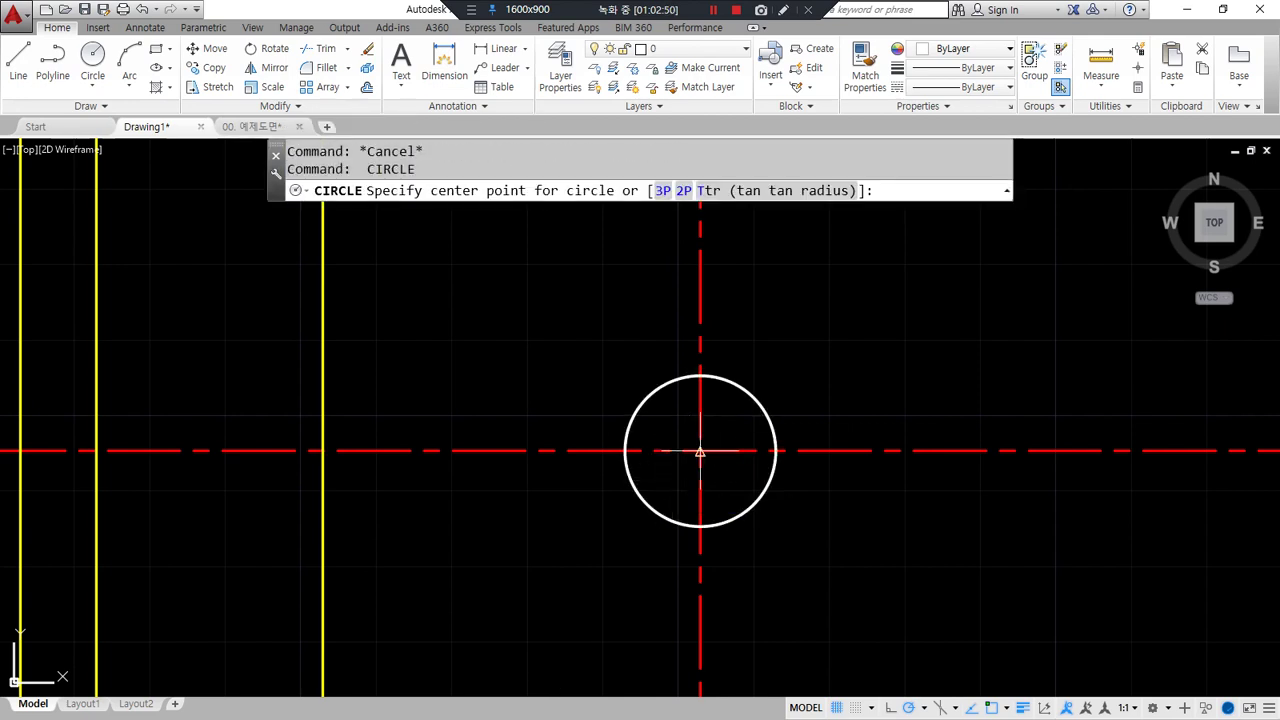
pyautogui.click(700, 451)
pyautogui.write('20')
pyautogui.press('Return')
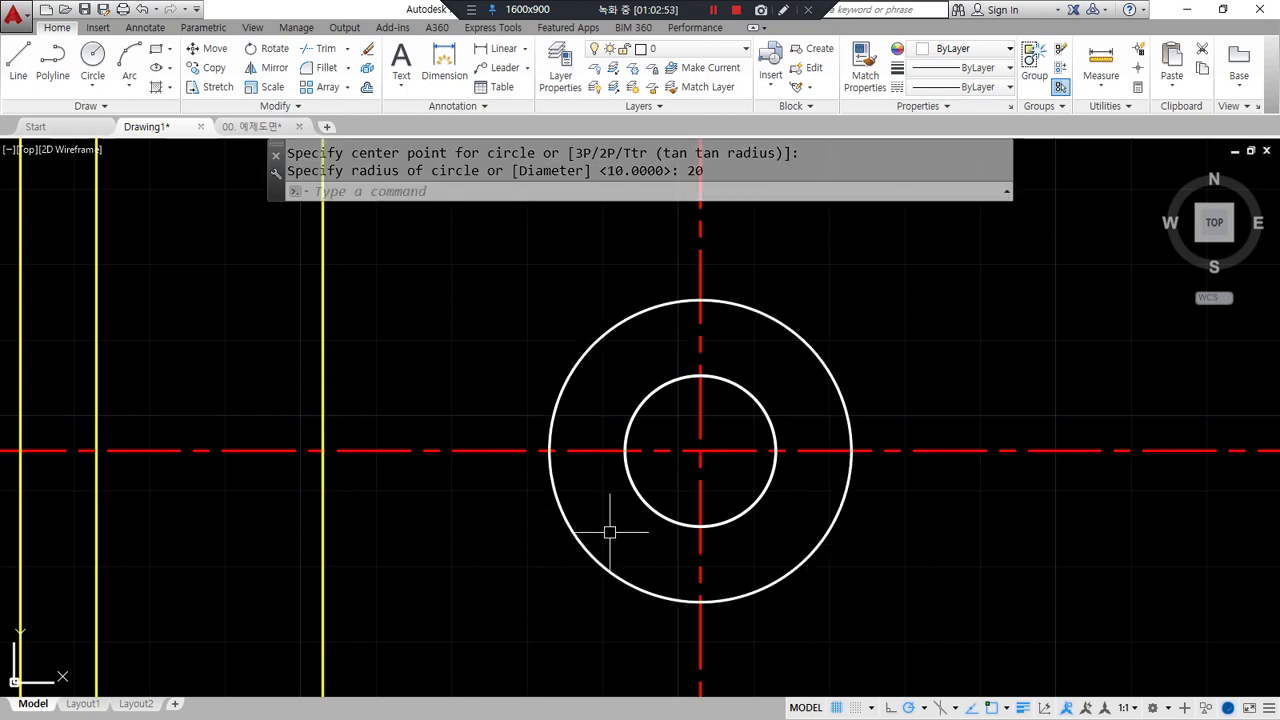
# Trim away the left halves of both concentric circles at the vertical centerline
pyautogui.write('tr')
pyautogui.press('Return')
pyautogui.press('Return')
pyautogui.click(654, 617)
pyautogui.click(639, 493)
pyautogui.click(657, 423)
pyautogui.click(583, 297)
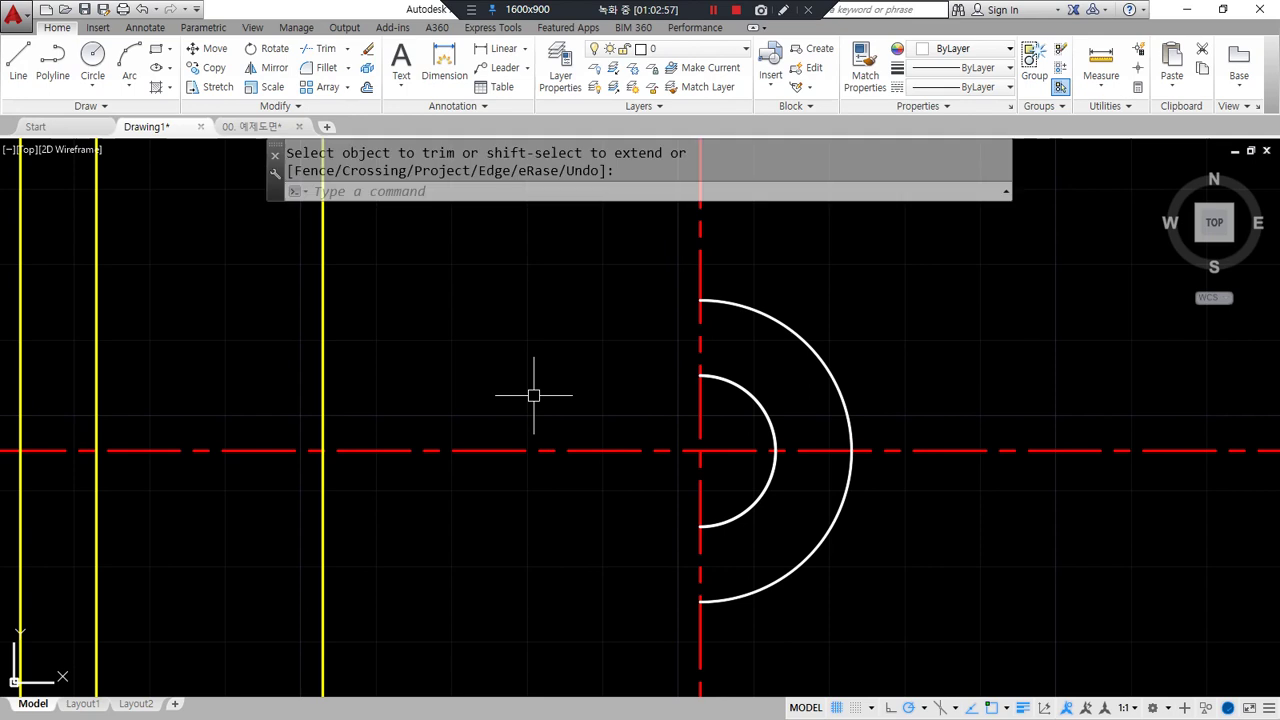
# Draw horizontal lines from the upper ends of the inner and outer arcs to the first and second vertical lines respectively
pyautogui.scroll(-3, 615, 399)
pyautogui.moveTo(615, 399); pyautogui.dragTo(618, 400, button='middle')
pyautogui.press('Escape')
pyautogui.write('l')
pyautogui.press('Return')
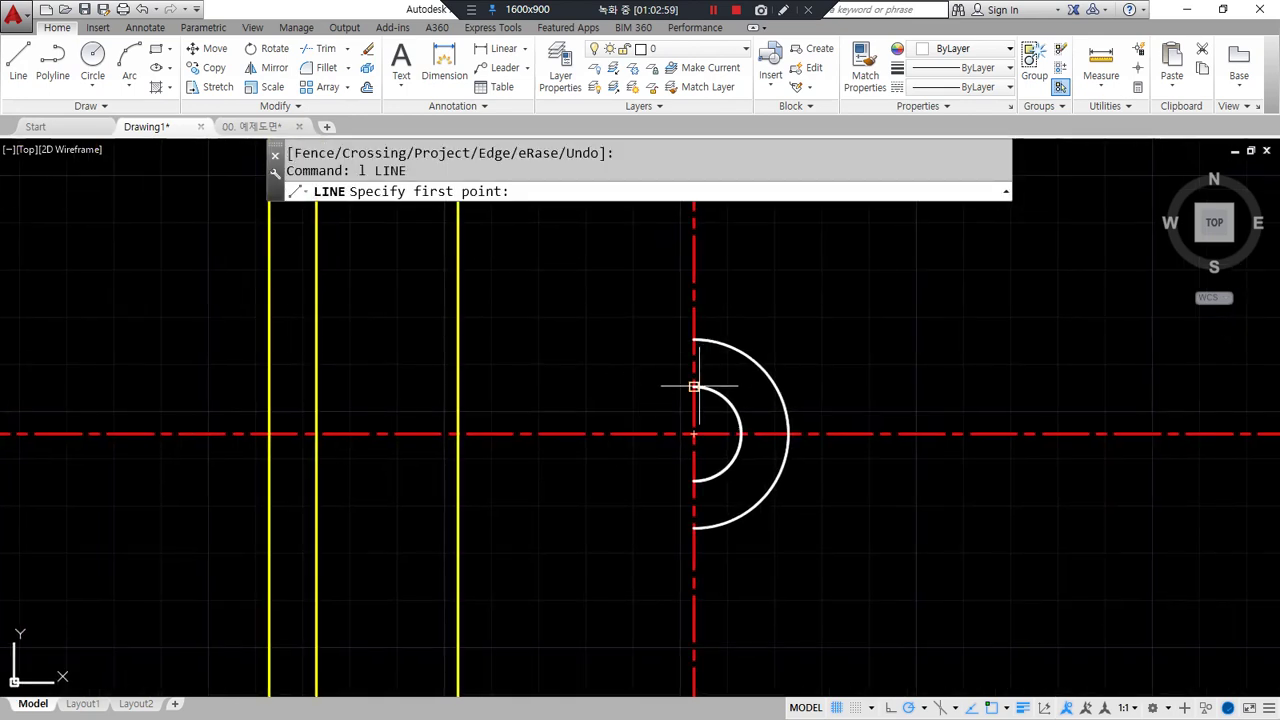
pyautogui.click(691, 386)
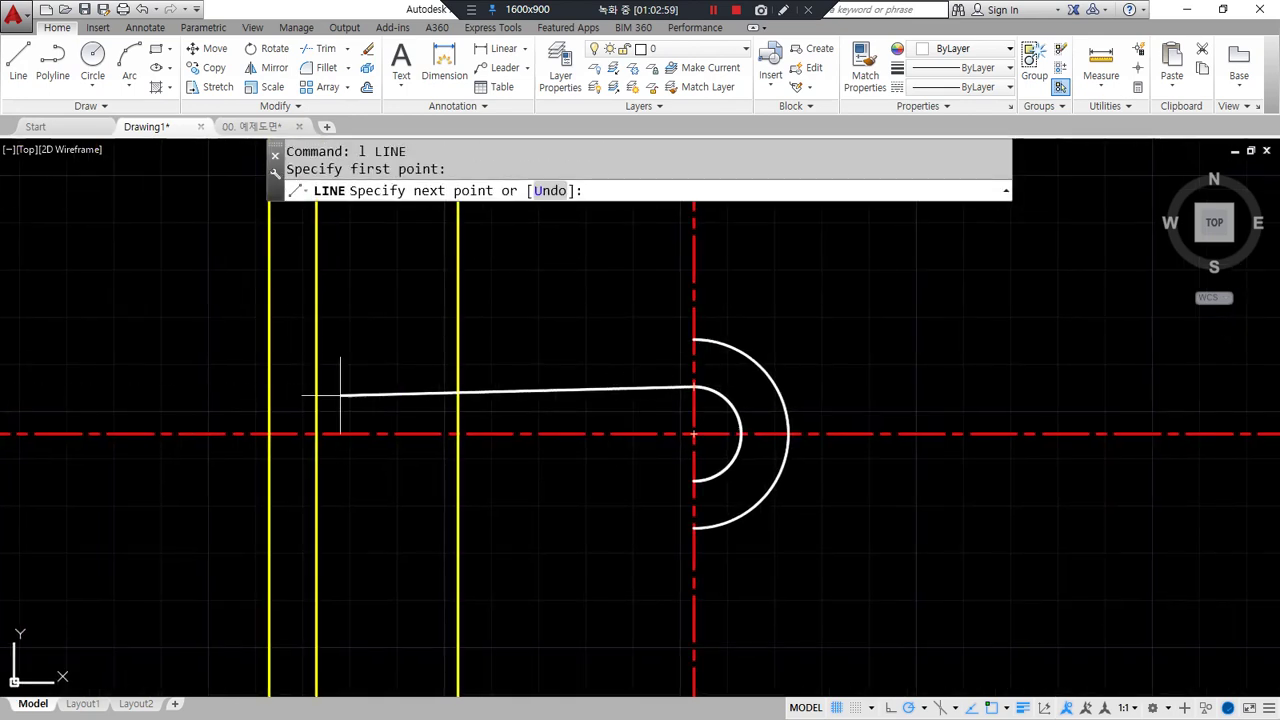
pyautogui.click(269, 386)
pyautogui.press('Return')
pyautogui.press('Return')
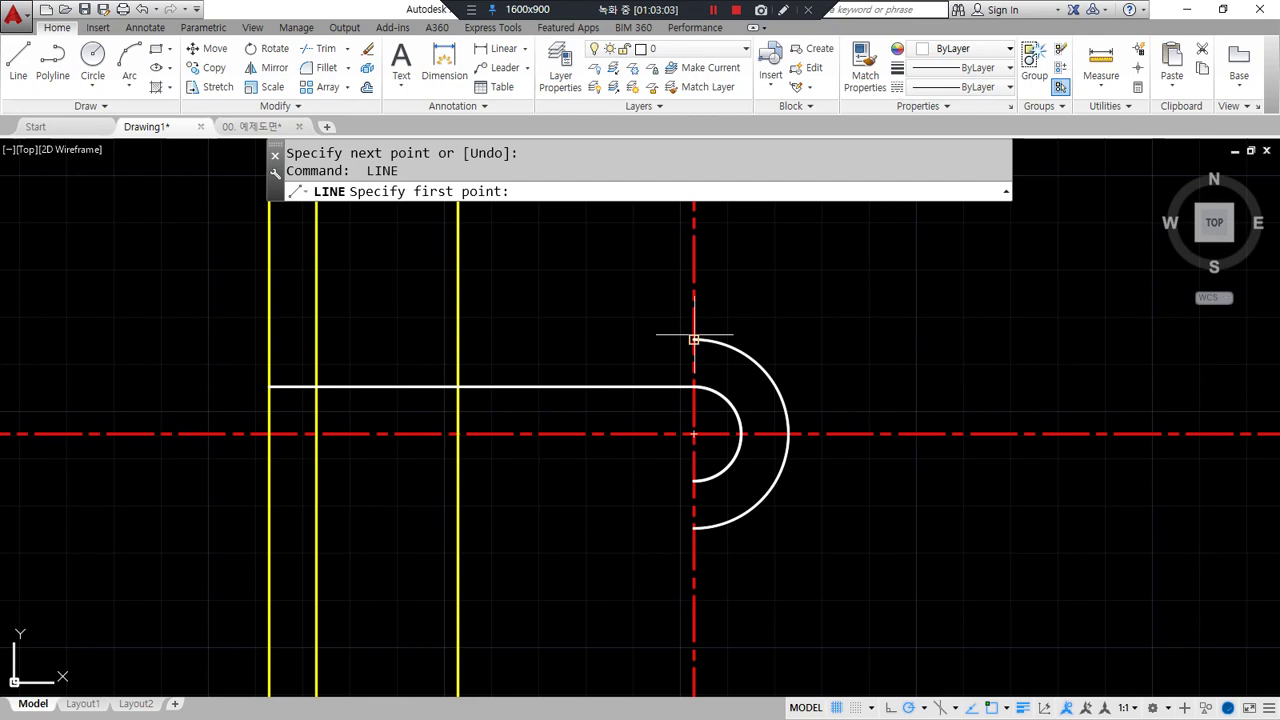
pyautogui.click(694, 340)
pyautogui.click(317, 340)
pyautogui.press('Return')
# Match the three yellow vertical lines to the properties of the new horizontal line
pyautogui.write('ma')
pyautogui.press('Return')
pyautogui.click(486, 386)
pyautogui.click(524, 498)
pyautogui.click(229, 591)
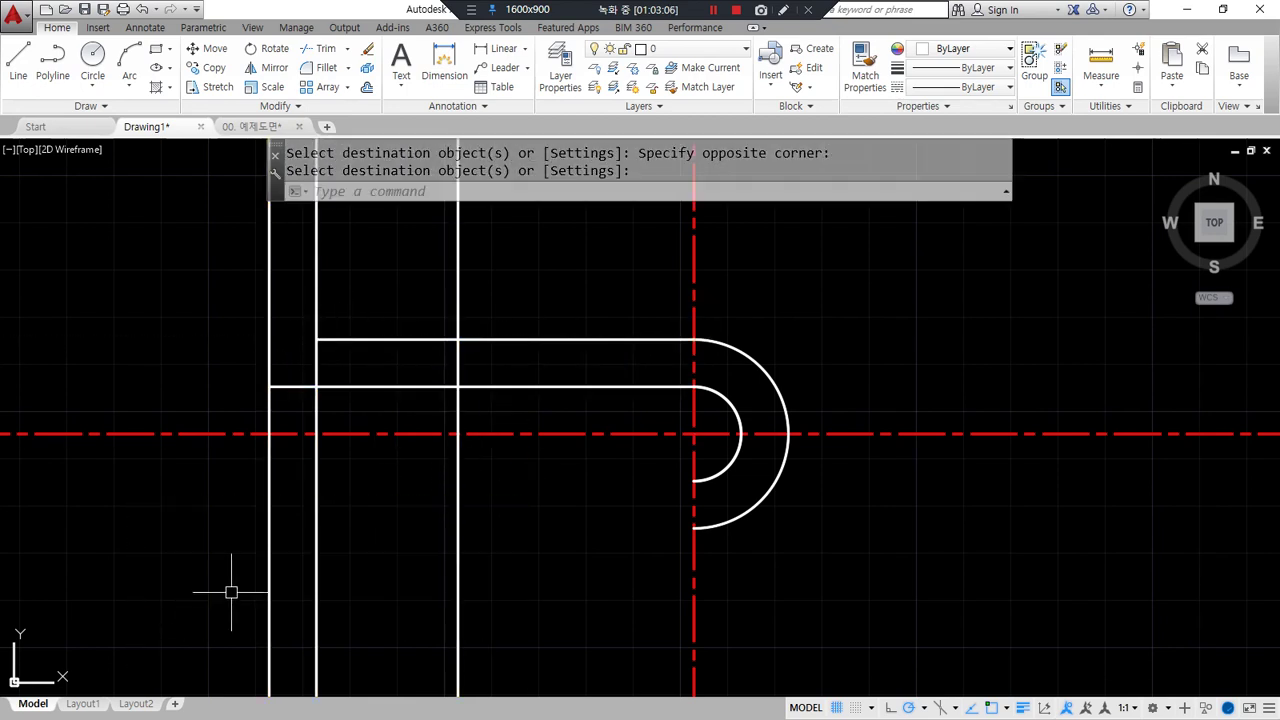
pyautogui.press('Return')
# Fillet the third vertical line and the upper horizontal line with radius 0 into the side view's upper corner
pyautogui.write('f')
pyautogui.press('Return')
pyautogui.click(454, 358)
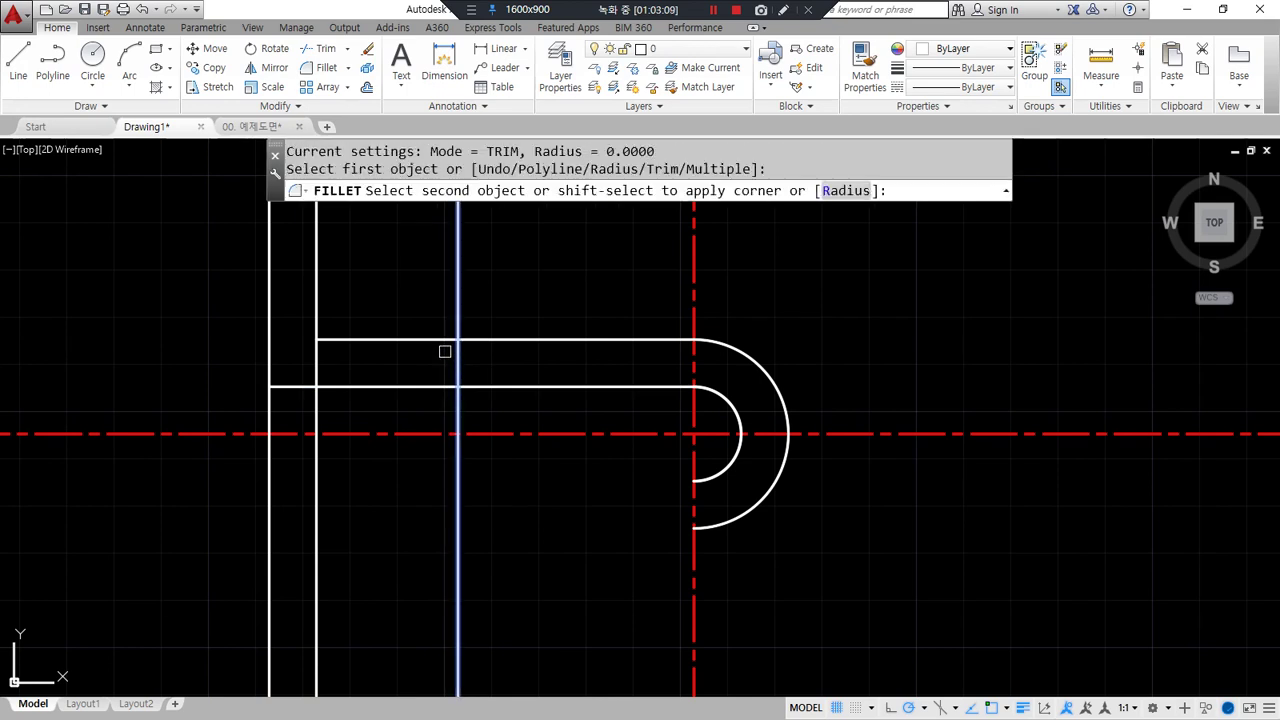
pyautogui.click(441, 338)
# Trim the lower horizontal line back to the third vertical line, removing the part towards the arcs
pyautogui.write('tr')
pyautogui.press('Return')
pyautogui.click(458, 406)
pyautogui.press('Return')
pyautogui.click(471, 387)
pyautogui.press('Return')
# Draw a horizontal line from the outer arc's lower end to the second vertical line
pyautogui.write('l')
pyautogui.press('Return')
pyautogui.click(694, 527)
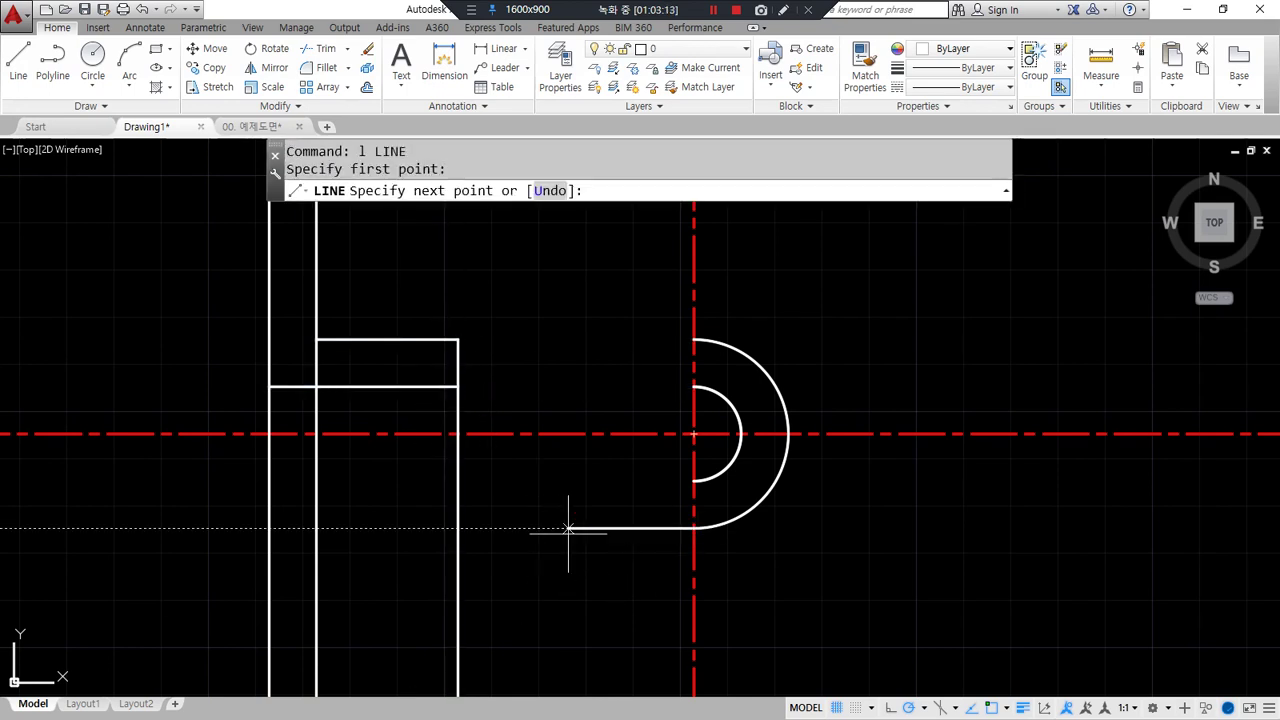
pyautogui.click(316, 527)
pyautogui.press('Return')
# Fillet the new horizontal line and the third vertical line with radius 0 into the side view's lower corner
pyautogui.write('f')
pyautogui.press('Return')
pyautogui.click(432, 521)
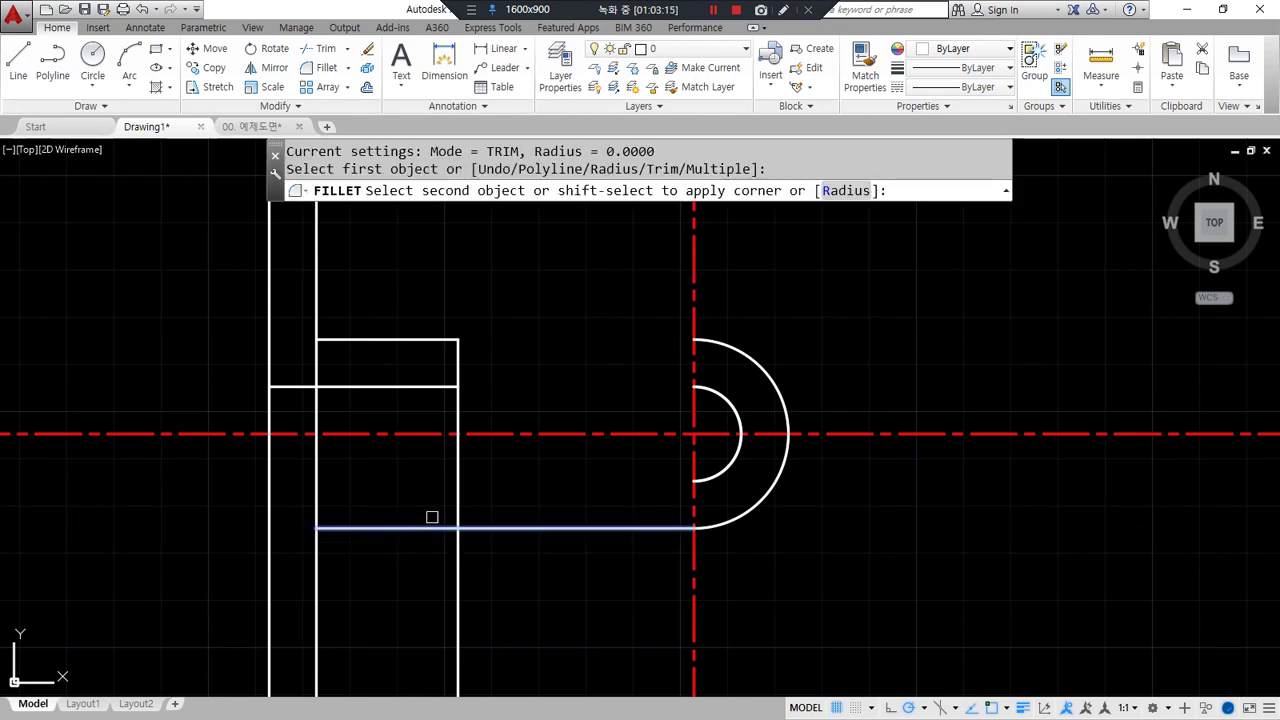
pyautogui.click(458, 498)
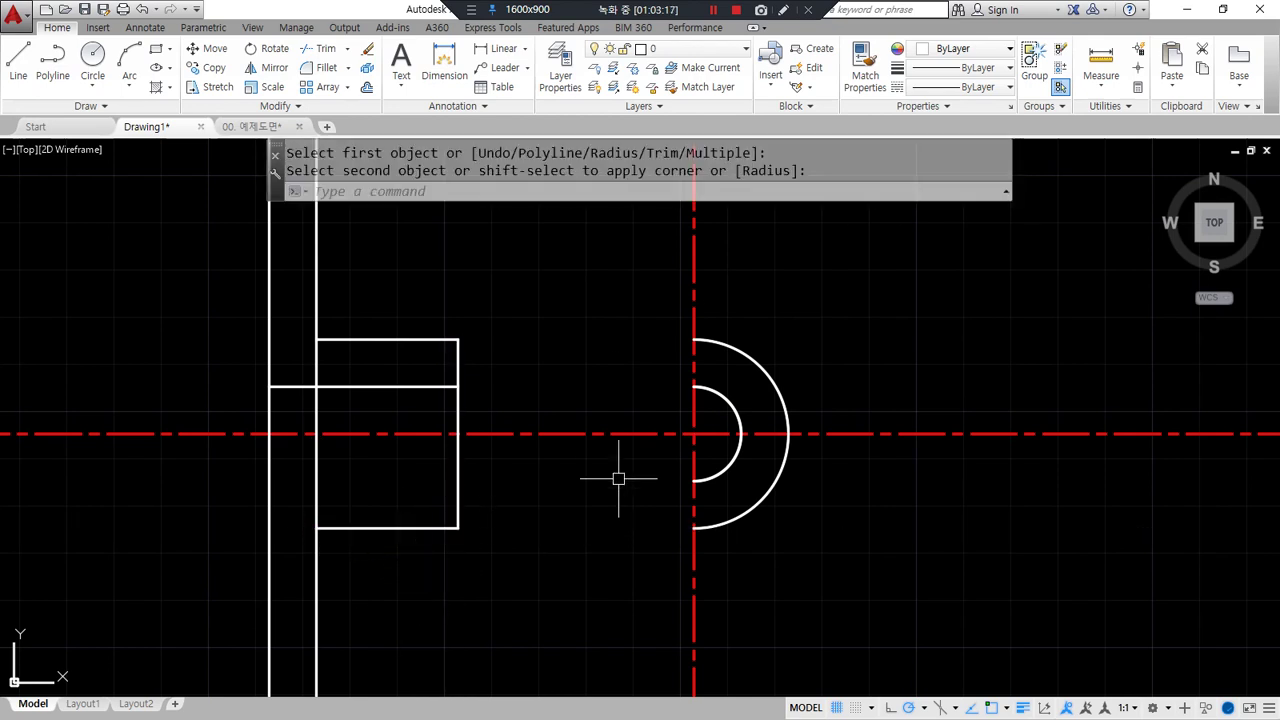
# Offset the horizontal centerline by 40 both above and below
pyautogui.write('o')
pyautogui.press('Return')
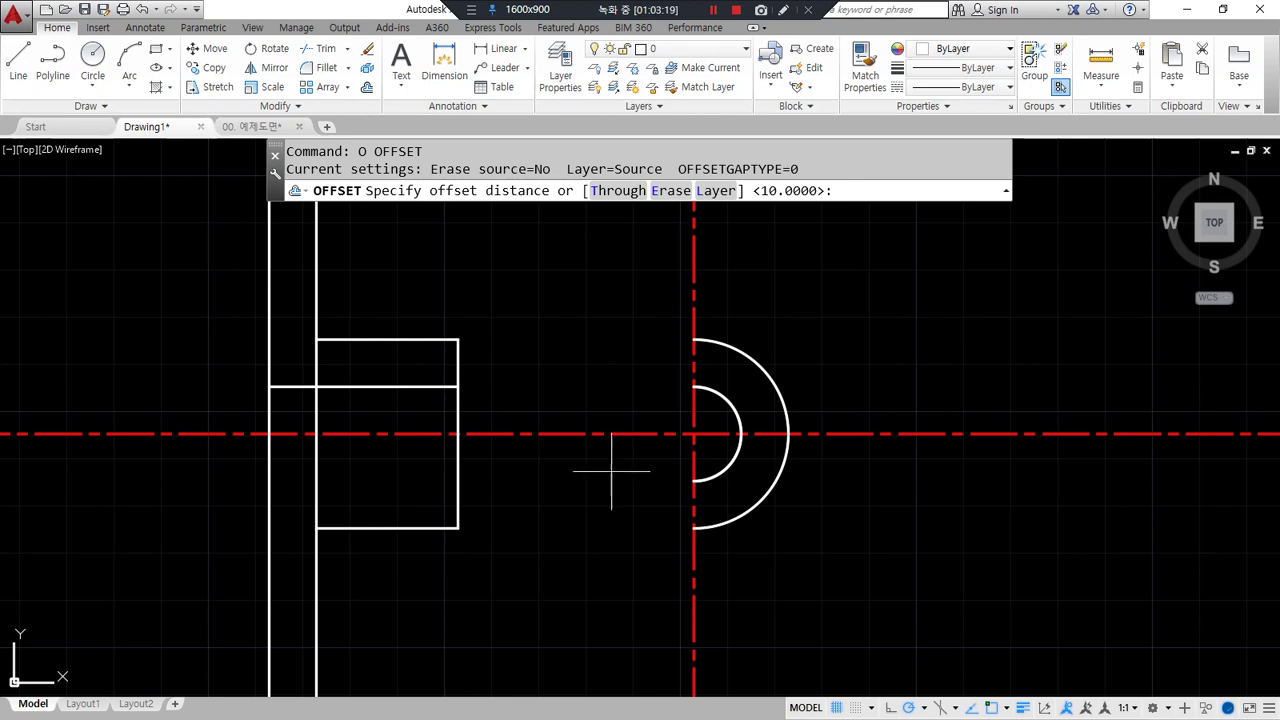
pyautogui.write('40')
pyautogui.press('Return')
pyautogui.click(562, 434)
pyautogui.click(575, 418)
pyautogui.click(571, 433)
pyautogui.click(556, 500)
pyautogui.press('Return')
# Draw circles of radius 5 where the vertical centerline crosses the upper and lower horizontal centerlines
pyautogui.write('c')
pyautogui.press('Return')
pyautogui.click(694, 244)
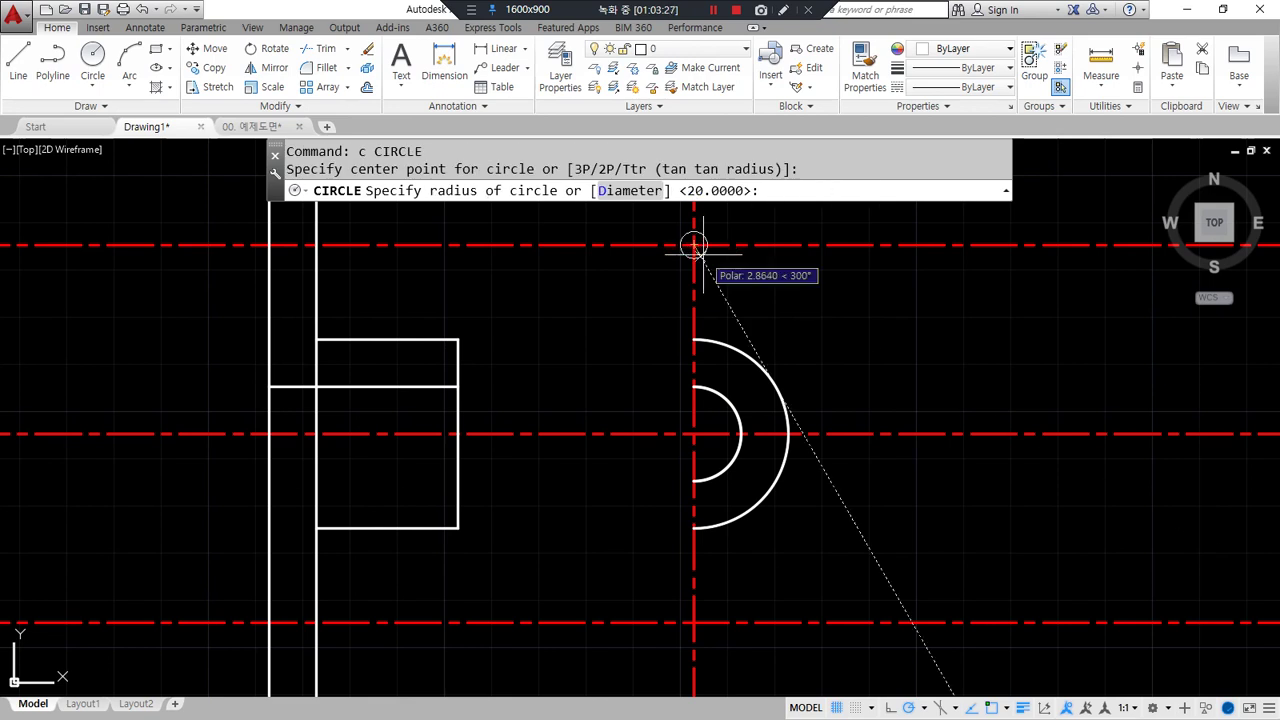
pyautogui.write('5')
pyautogui.click(693, 622)
pyautogui.press('Return')
# Add concentric circles of radius 10 around the upper and lower small circles
pyautogui.press('Return')
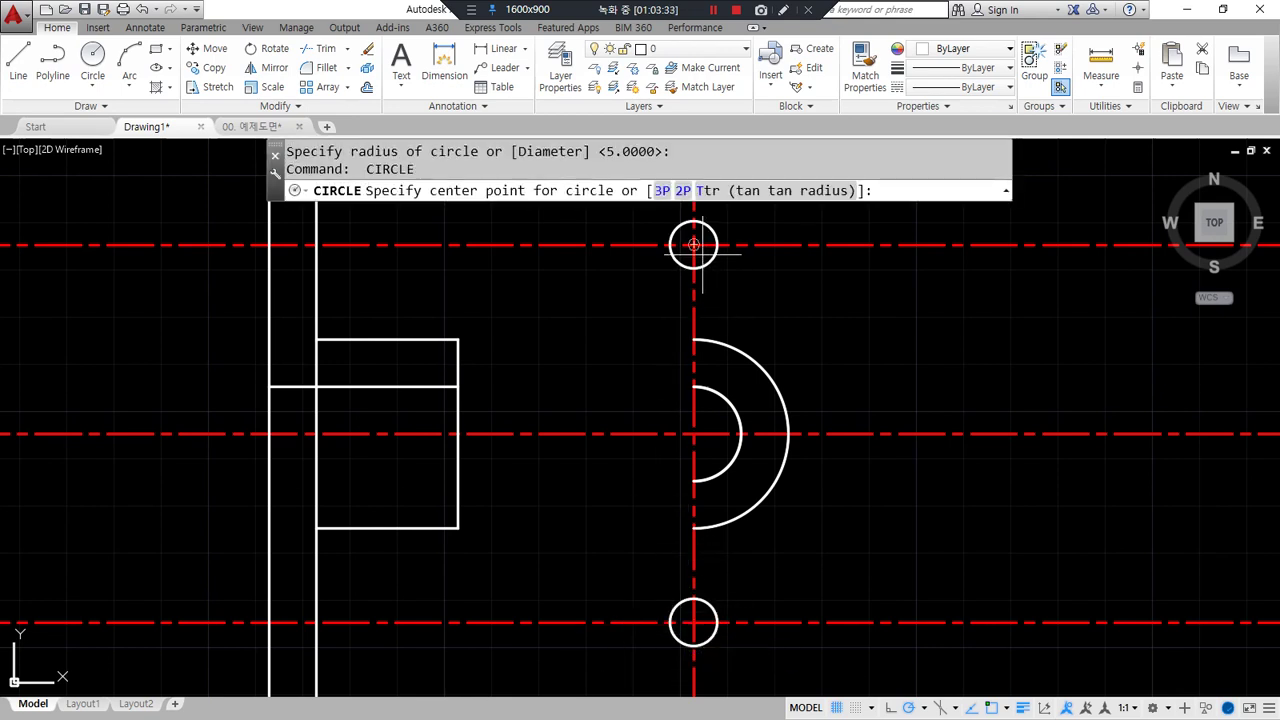
pyautogui.click(704, 256)
pyautogui.write('10')
pyautogui.press('Return')
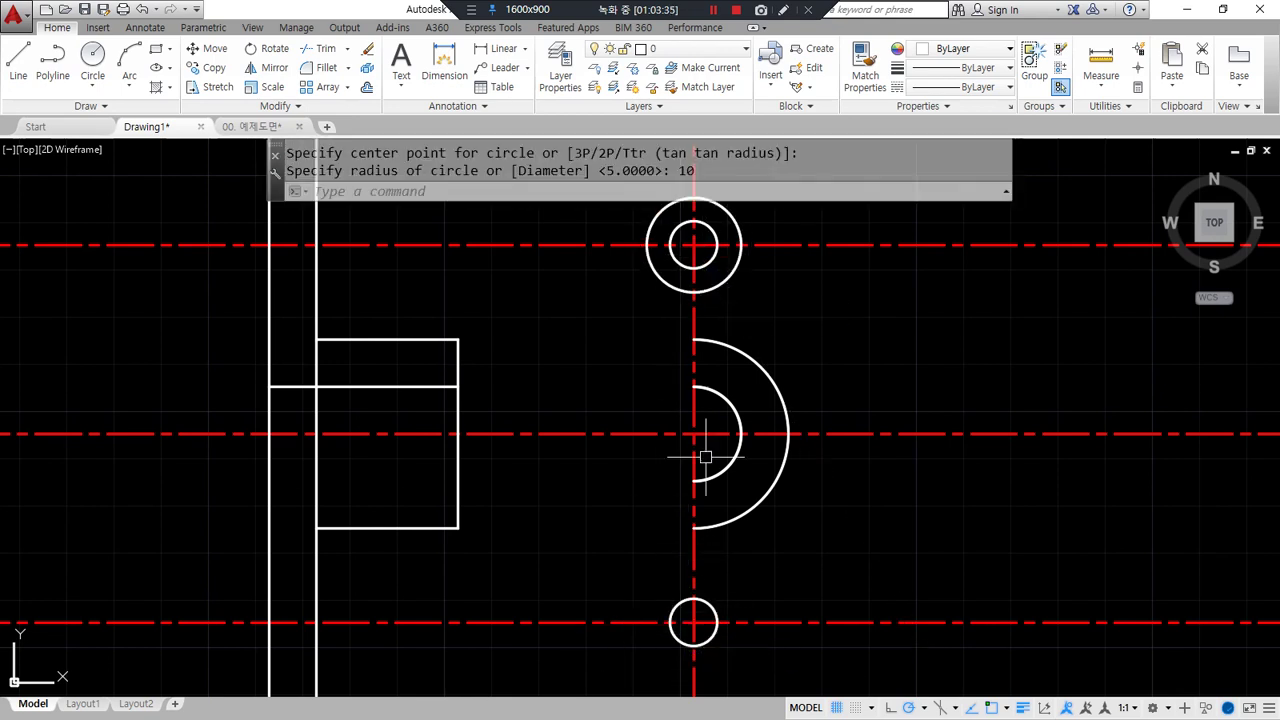
pyautogui.press('Return')
pyautogui.click(693, 622)
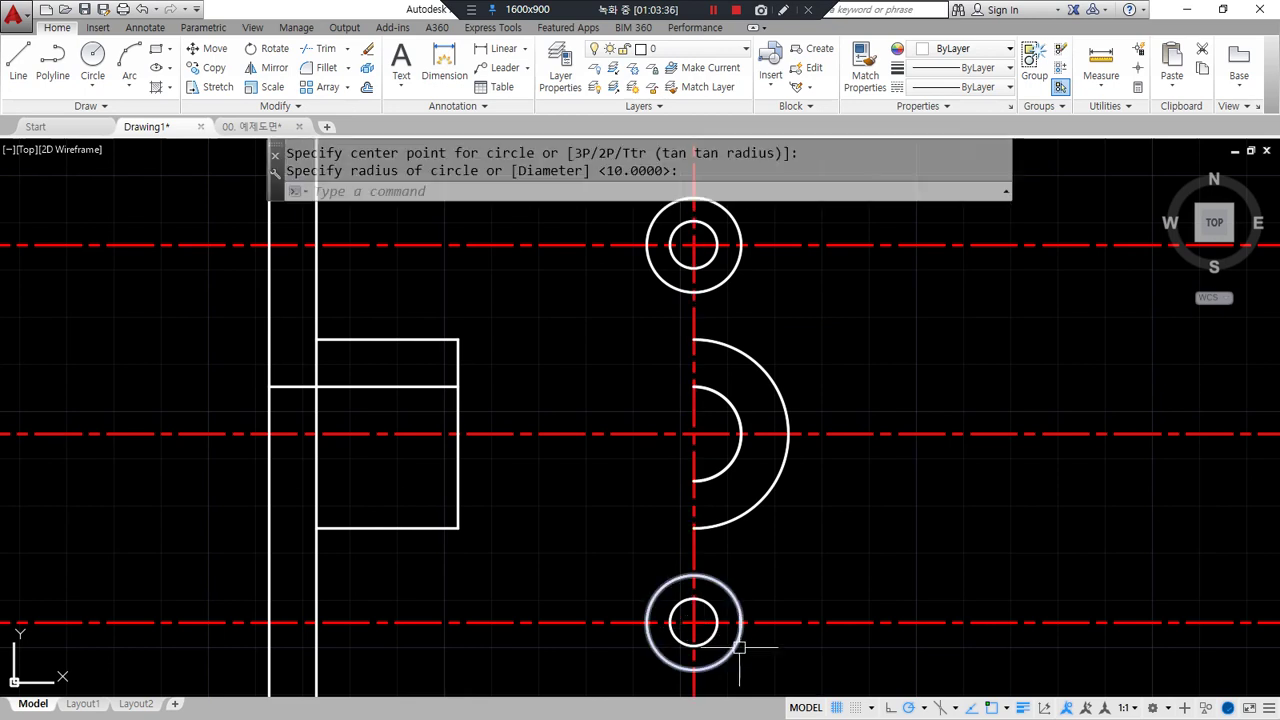
pyautogui.press('Return')
# Trim away the left halves of the upper and lower pairs of concentric circles
pyautogui.write('tr')
pyautogui.press('Return')
pyautogui.press('Return')
pyautogui.click(671, 659)
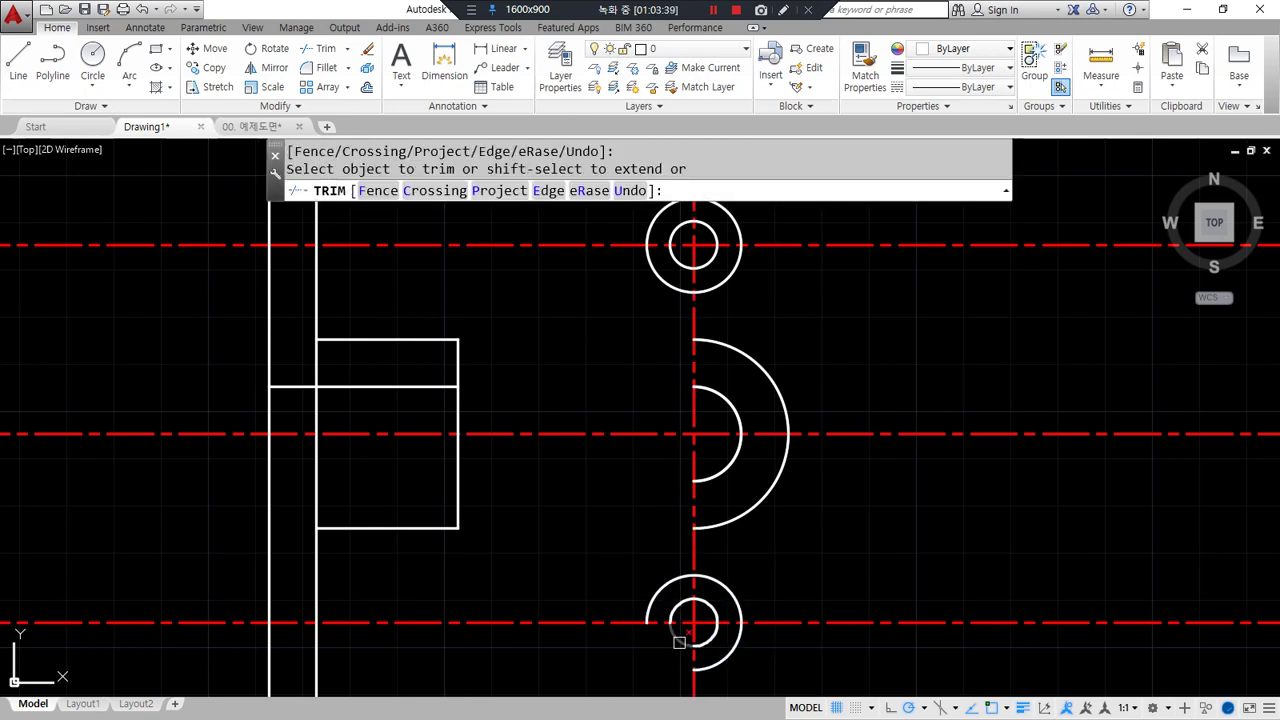
pyautogui.click(670, 594)
pyautogui.click(663, 580)
pyautogui.click(673, 277)
pyautogui.moveTo(674, 236); pyautogui.dragTo(666, 270, button='middle')
pyautogui.click(659, 248)
pyautogui.press('space')
# Draw a line tangent to the upper radius 10 arc and the large radius 20 arc on their right side
pyautogui.moveTo(768, 421); pyautogui.dragTo(639, 454, button='middle')
pyautogui.scroll(4, 638, 398)
pyautogui.write('l')
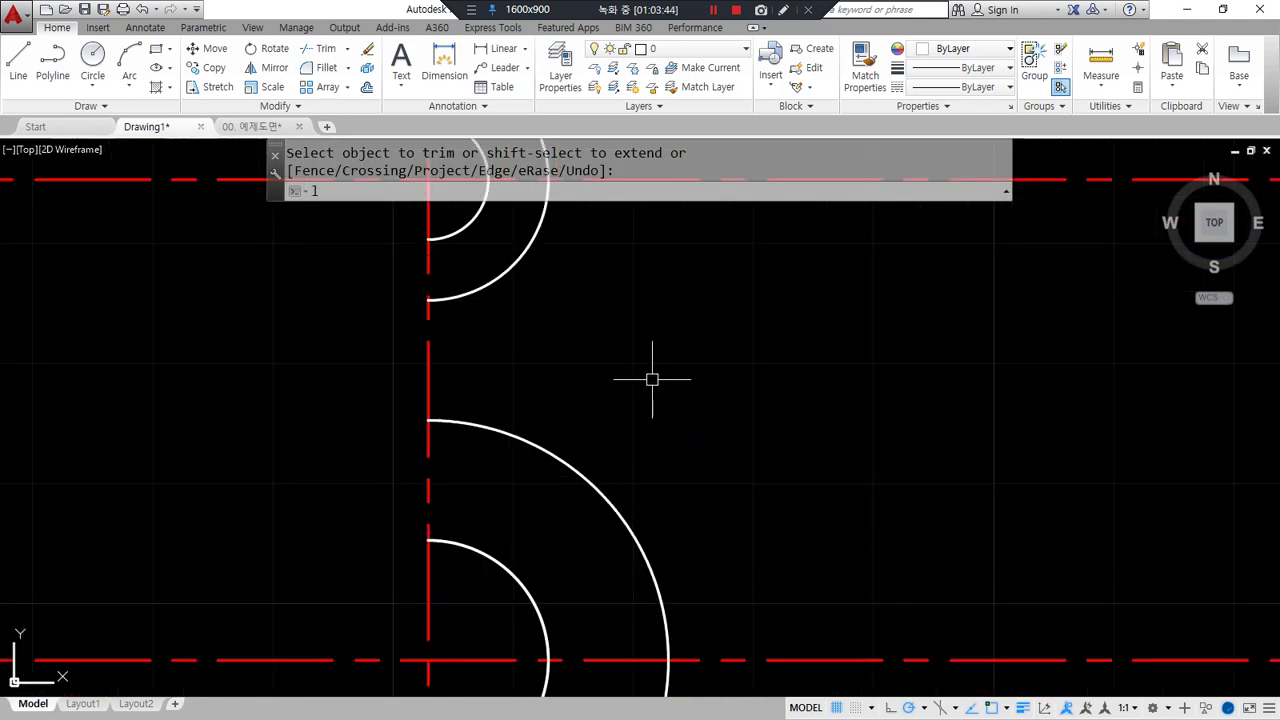
pyautogui.moveTo(639, 274); pyautogui.dragTo(614, 400, button='middle')
pyautogui.press('space')
pyautogui.write('tan')
pyautogui.press('space')
pyautogui.click(515, 262)
pyautogui.moveTo(651, 471); pyautogui.dragTo(651, 409, button='middle')
pyautogui.write('tan')
pyautogui.press('space')
pyautogui.click(566, 622)
pyautogui.press('space')
# Trim the upper radius 10 arc back to the tangent line, including the leftover piece near the tangent point
pyautogui.scroll(-2, 506, 598)
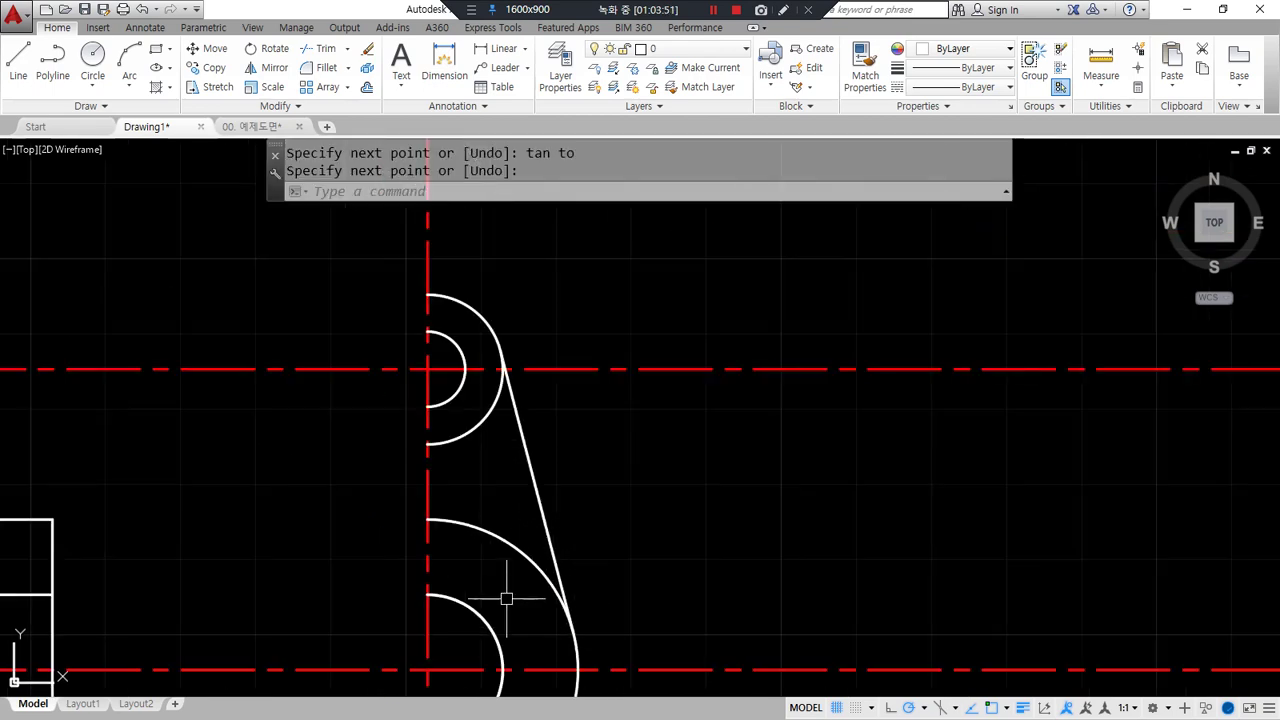
pyautogui.moveTo(495, 558); pyautogui.dragTo(509, 509, button='middle')
pyautogui.write('tr')
pyautogui.press('space')
pyautogui.press('space')
pyautogui.click(494, 380)
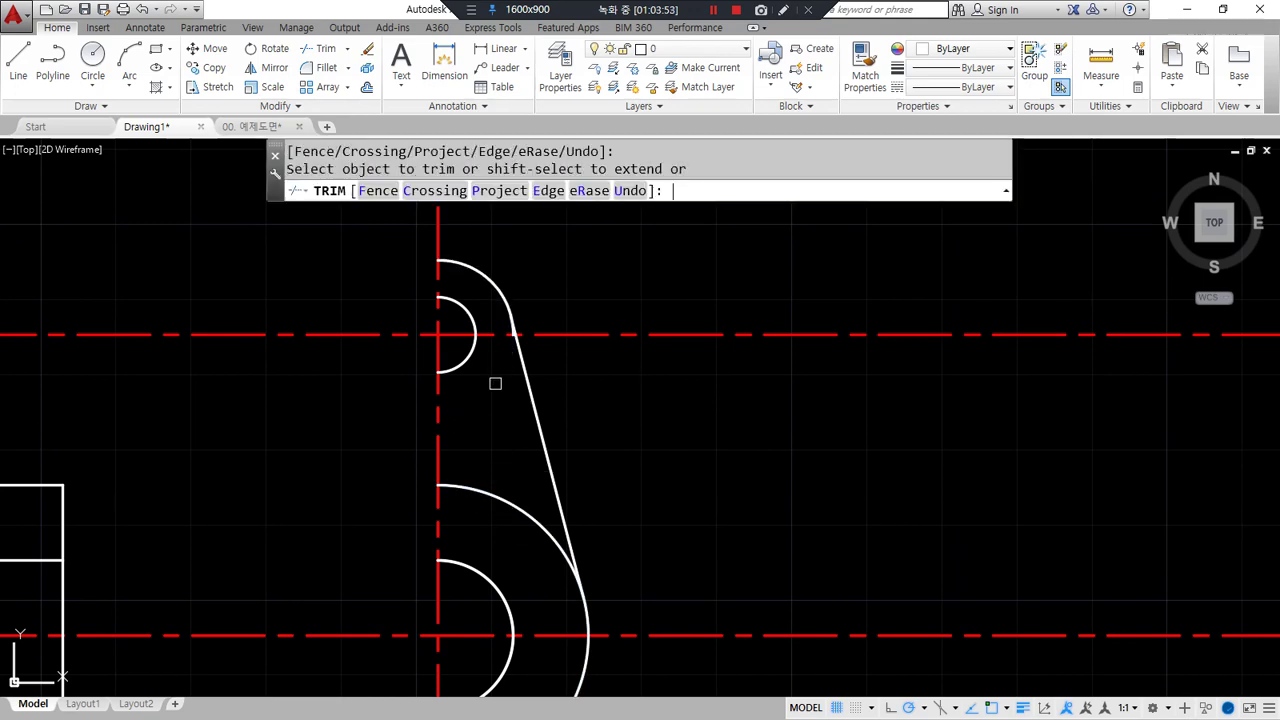
pyautogui.scroll(-2, 472, 606)
pyautogui.scroll(5, 486, 523)
pyautogui.write('tr')
pyautogui.press('space')
pyautogui.press('space')
pyautogui.click(543, 544)
pyautogui.press('space')
# Draw a line tangent to the lower radius 10 arc and the large radius 20 arc on their right side
pyautogui.scroll(-5, 513, 560)
pyautogui.moveTo(497, 597); pyautogui.dragTo(466, 320, button='middle')
pyautogui.moveTo(503, 640); pyautogui.dragTo(560, 296, button='middle')
pyautogui.write('l')
pyautogui.press('space')
pyautogui.write('tan')
pyautogui.press('space')
pyautogui.click(537, 555)
pyautogui.write('tan')
pyautogui.press('space')
pyautogui.click(590, 325)
pyautogui.press('space')
# Fillet the lower radius 10 arc and its tangent line with radius 0 to remove the excess inner arc
pyautogui.scroll(3, 520, 563)
pyautogui.write('f')
pyautogui.press('space')
pyautogui.click(519, 596)
pyautogui.click(575, 474)
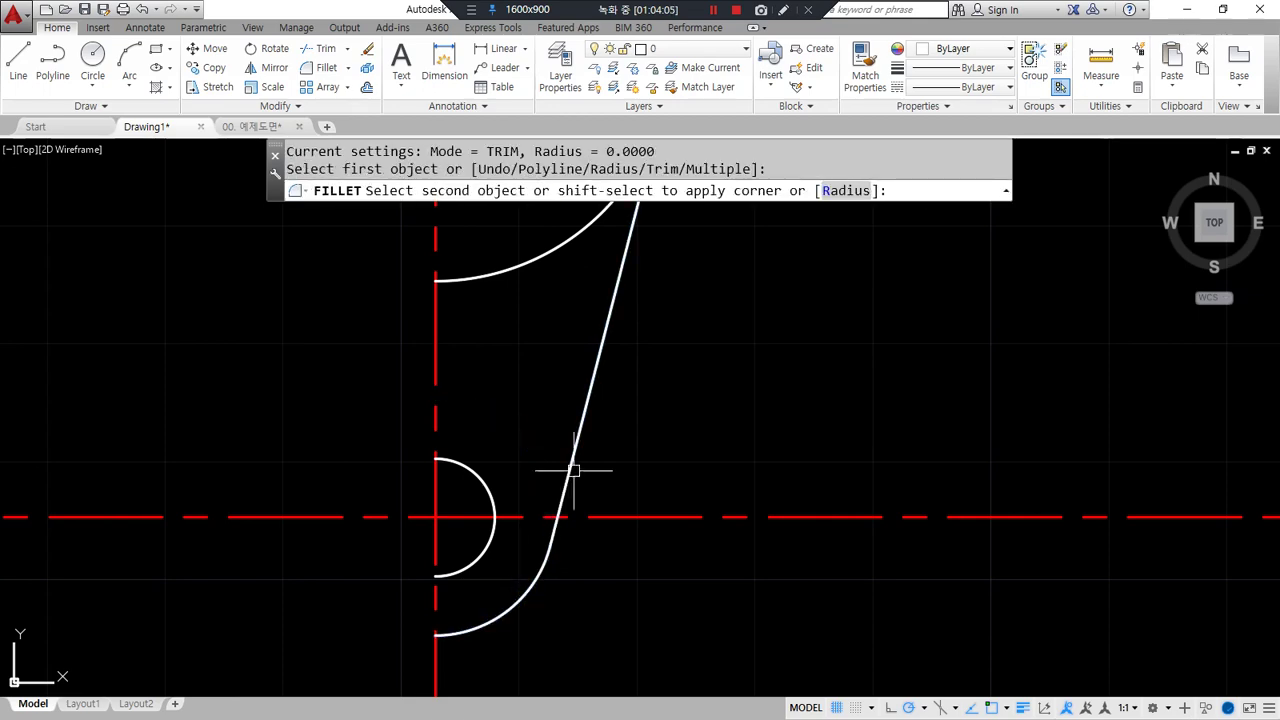
pyautogui.scroll(-3, 599, 544)
pyautogui.moveTo(646, 481); pyautogui.dragTo(734, 580, button='middle')
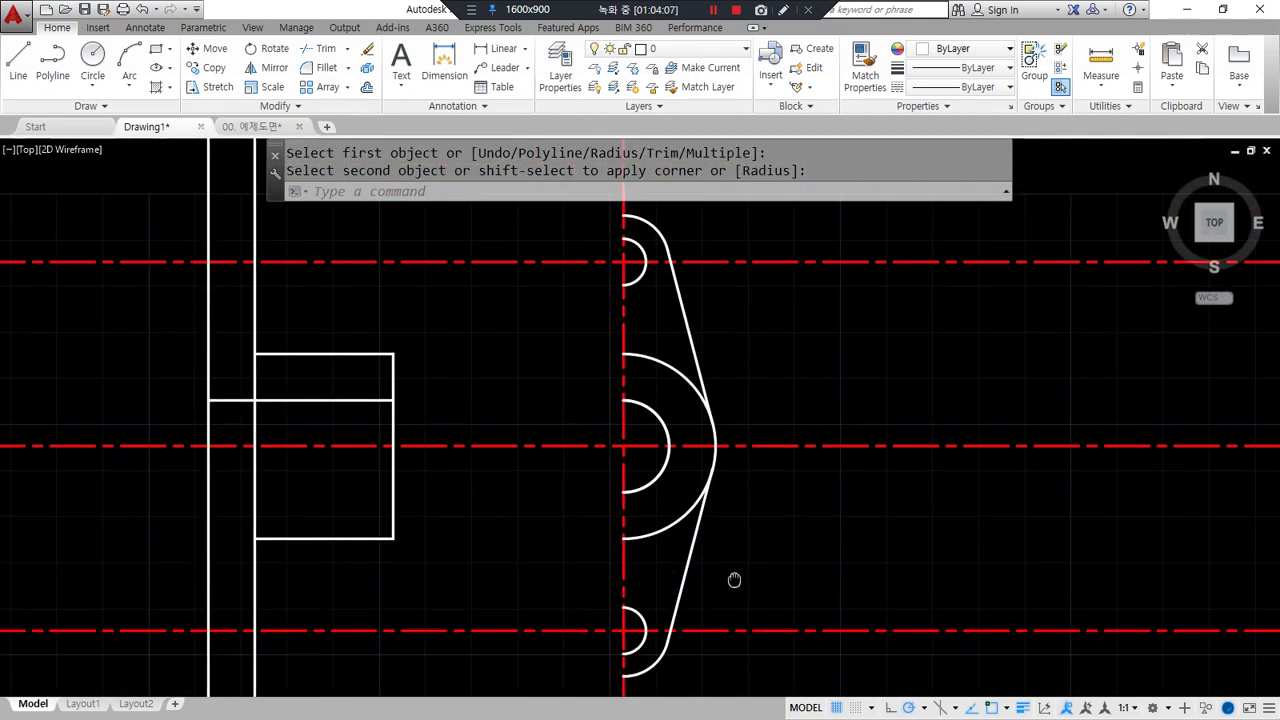
pyautogui.scroll(-2, 700, 585)
pyautogui.moveTo(636, 675)
pyautogui.mouseDown()
pyautogui.moveTo(580, 368)
pyautogui.moveTo(720, 601)
pyautogui.mouseUp()
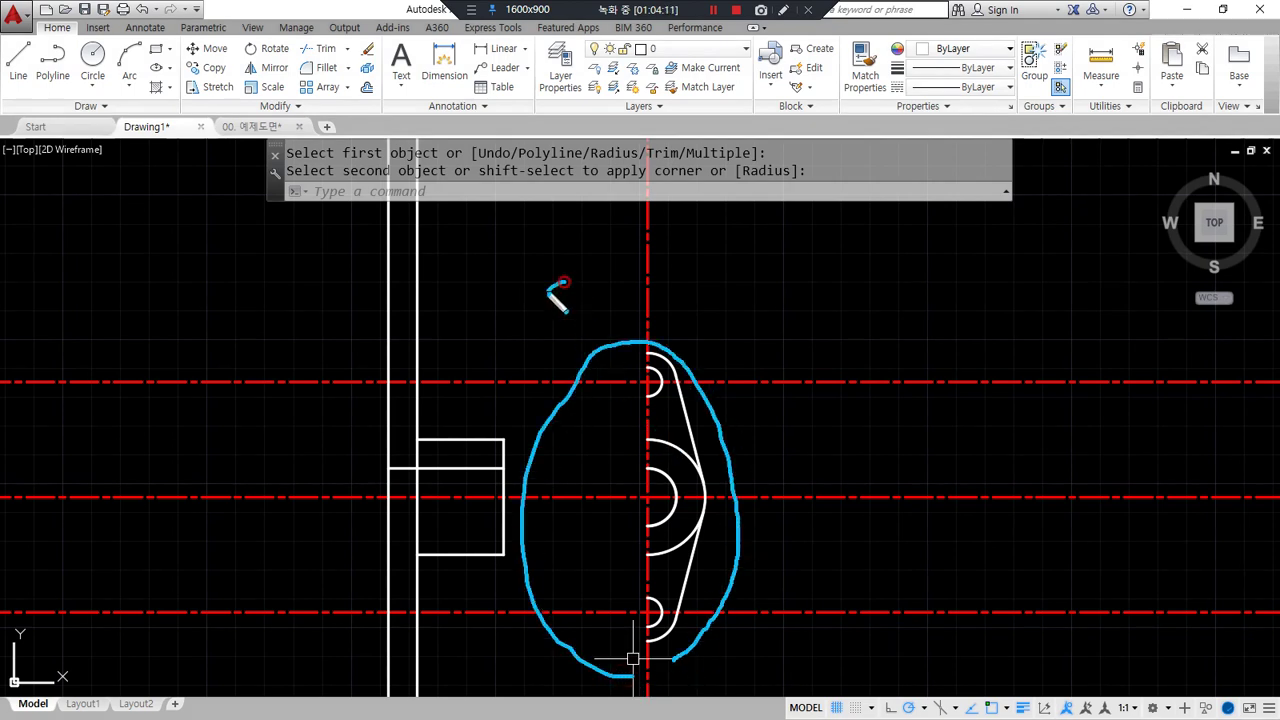
pyautogui.moveTo(549, 296); pyautogui.dragTo(686, 283)
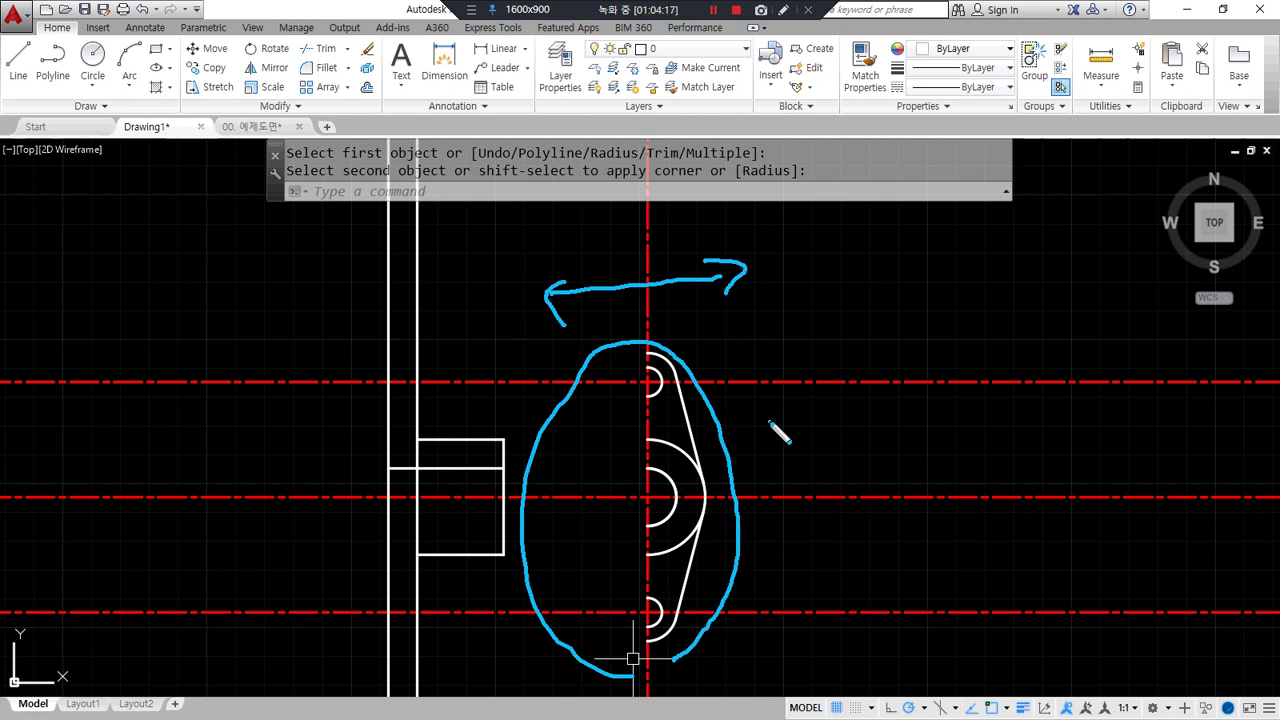
# Trim the vertical and horizontal centerlines that extend above, below and to the right of the half front view's outline
pyautogui.write('trim')
pyautogui.press('Return')
pyautogui.click(647, 678)
pyautogui.press('Escape')
pyautogui.press('Escape')
pyautogui.press('Return')
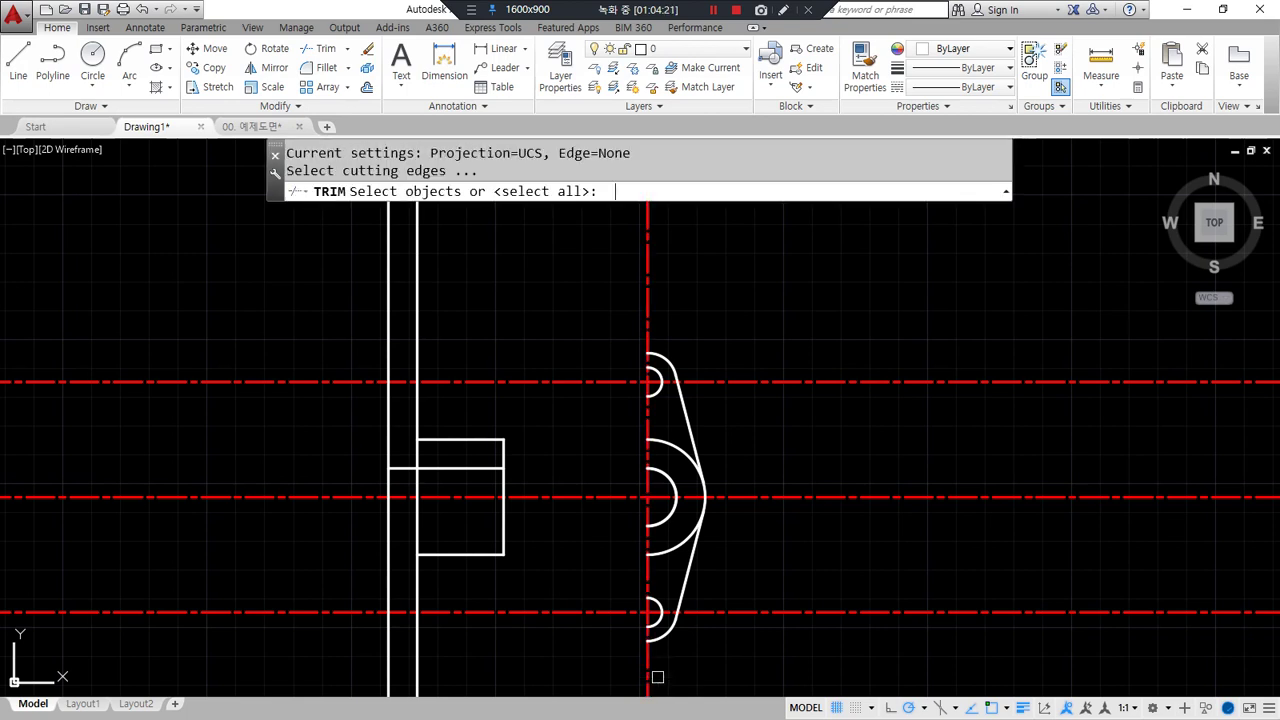
pyautogui.press('Return')
pyautogui.click(647, 678)
pyautogui.click(886, 632)
pyautogui.click(851, 304)
pyautogui.click(720, 320)
pyautogui.click(625, 270)
# Lengthen the upper end of the front view's vertical centerline with a delta of 5
pyautogui.write('len')
pyautogui.press('Return')
pyautogui.write('de')
pyautogui.press('Return')
pyautogui.write('5')
pyautogui.press('Return')
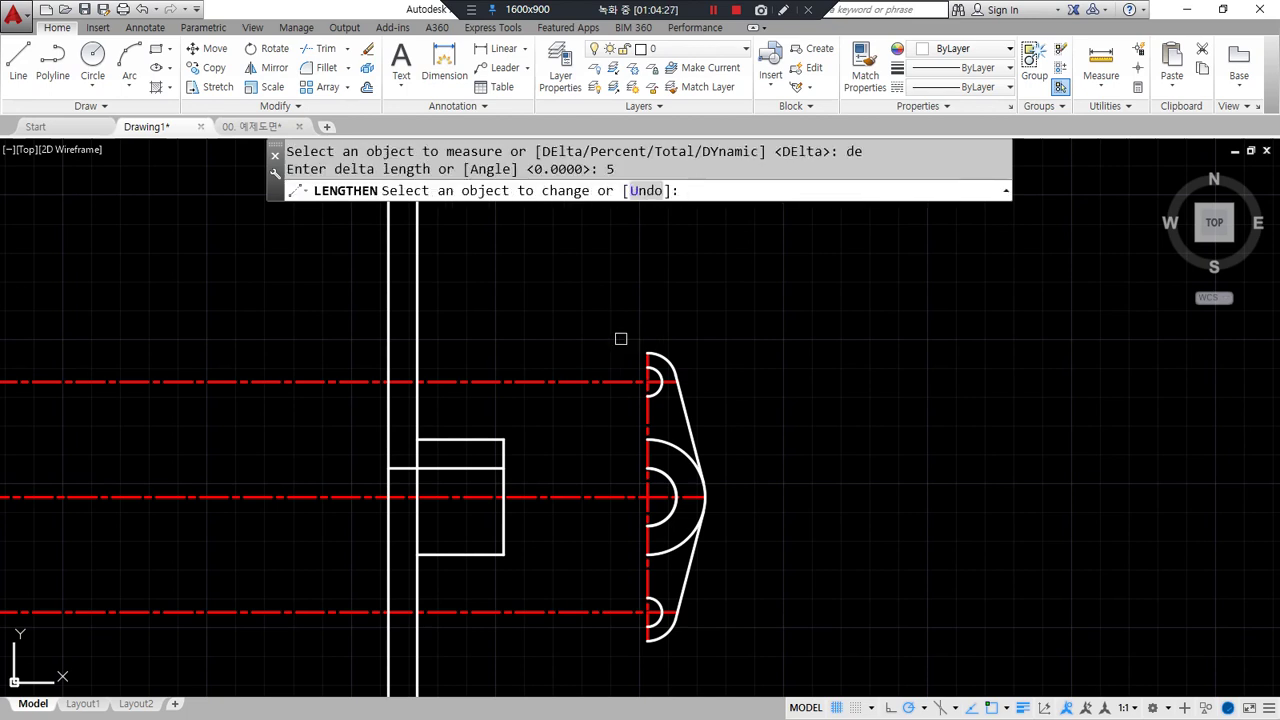
pyautogui.scroll(3, 614, 343)
pyautogui.click(740, 395)
pyautogui.click(870, 556)
pyautogui.scroll(-5, 794, 500)
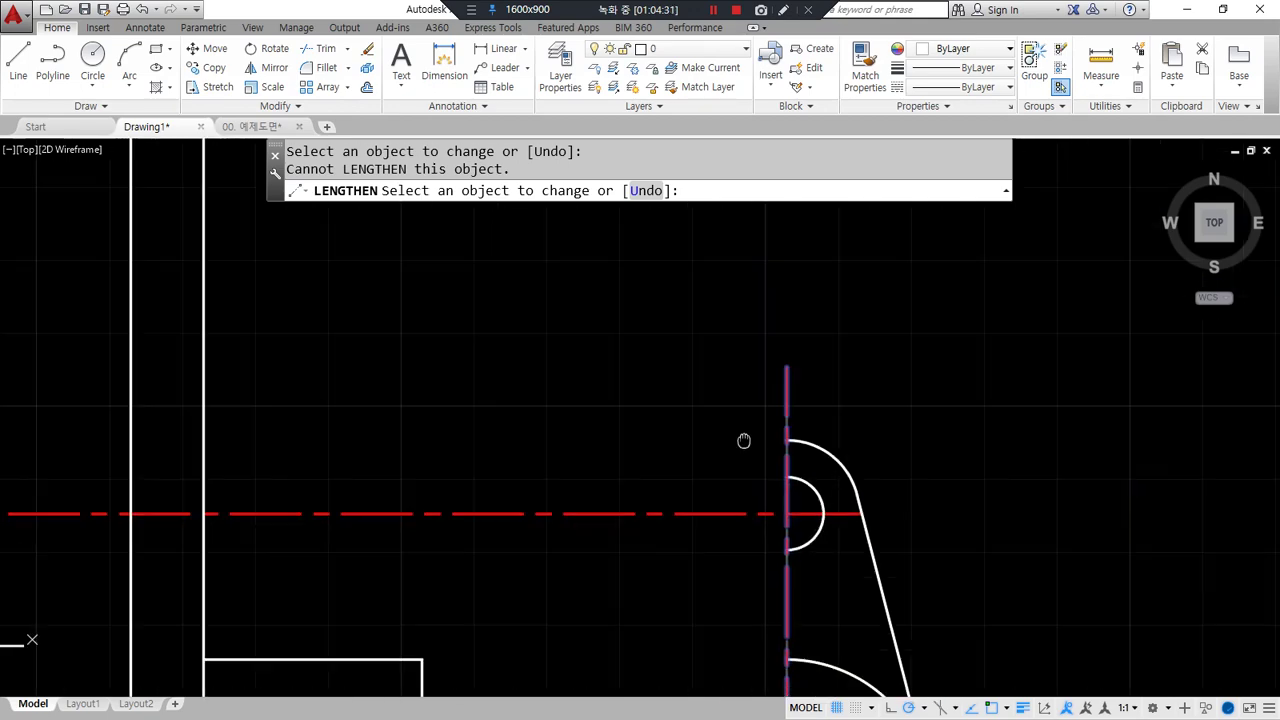
pyautogui.press('Escape')
# Trim the three horizontal centerlines to the left of the side view's left edge
pyautogui.write('tr')
pyautogui.press('Return')
pyautogui.press('Return')
pyautogui.click(308, 262)
pyautogui.click(214, 620)
pyautogui.press('Return')
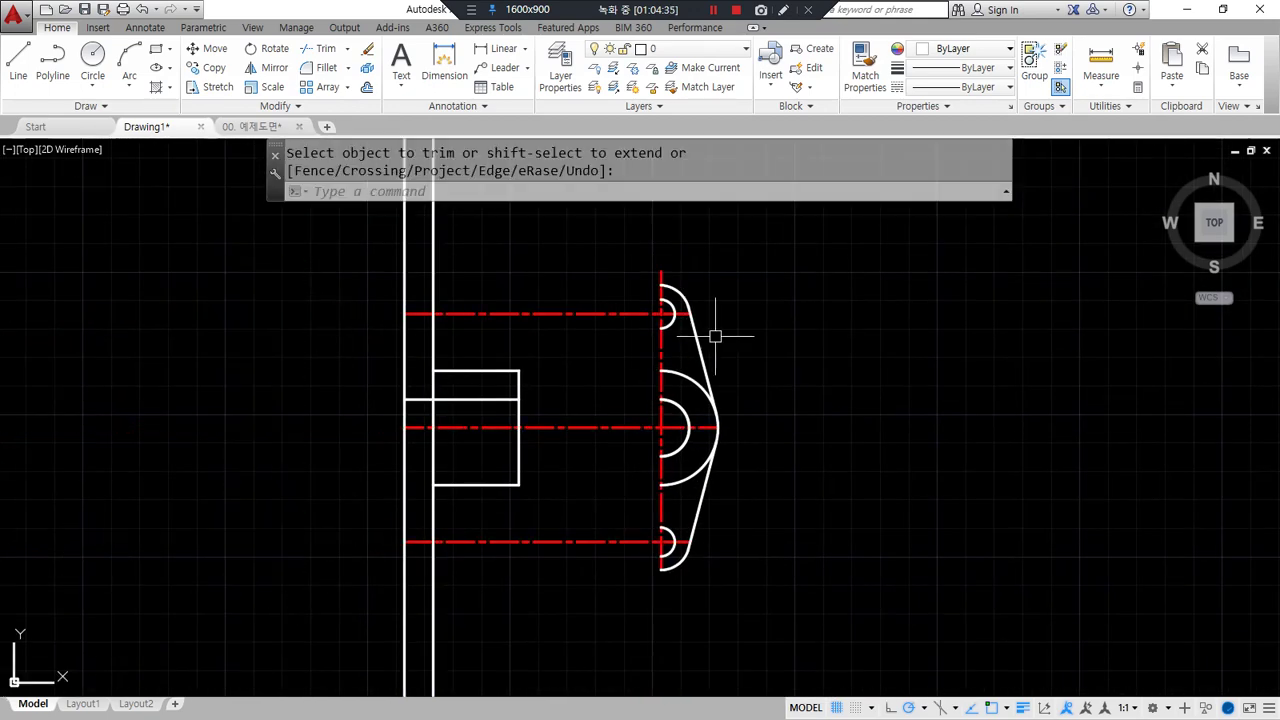
# Lengthen the right ends of the three horizontal centerlines and the lower end of the vertical centerline by 5
pyautogui.write('len')
pyautogui.press('Return')
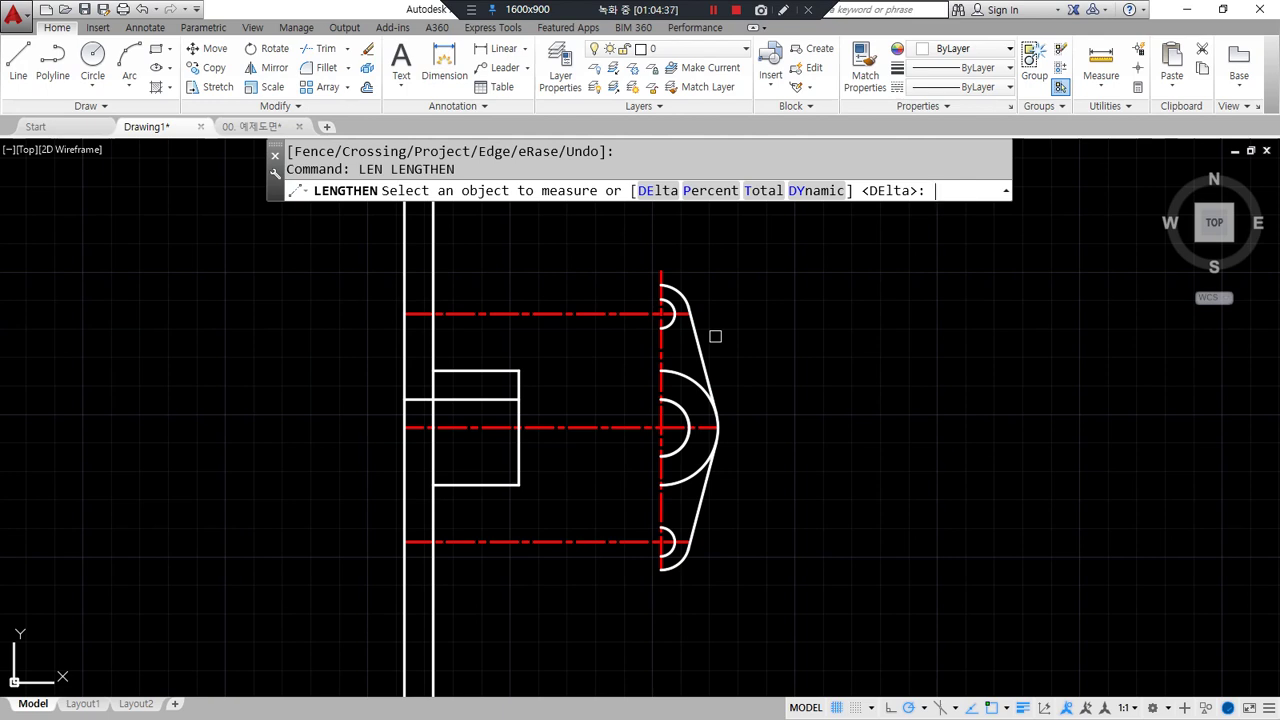
pyautogui.press('Return')
pyautogui.scroll(3, 737, 337)
pyautogui.press('Return')
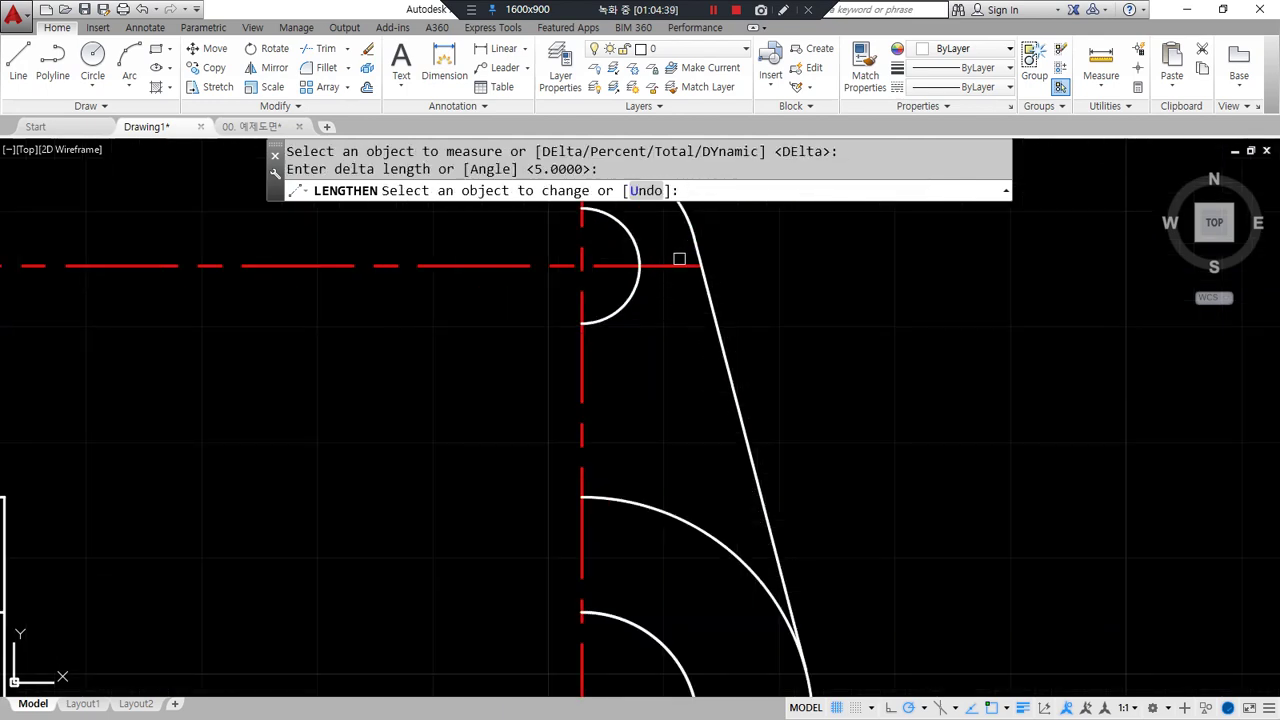
pyautogui.click(679, 260)
pyautogui.click(680, 264)
pyautogui.scroll(-4, 690, 385)
pyautogui.moveTo(687, 420); pyautogui.dragTo(643, 286, button='middle')
pyautogui.scroll(2, 672, 384)
pyautogui.click(697, 389)
pyautogui.moveTo(727, 583); pyautogui.dragTo(764, 406, button='middle')
pyautogui.click(659, 505)
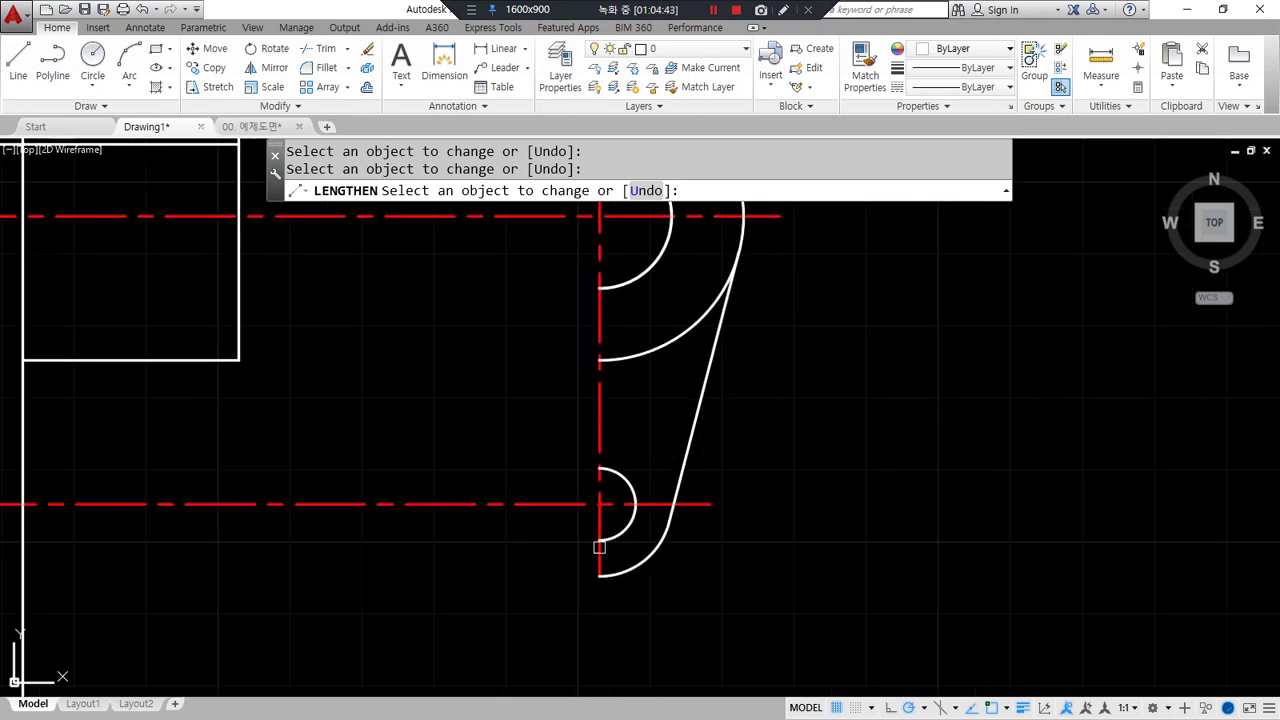
pyautogui.click(596, 524)
pyautogui.press('Return')
pyautogui.scroll(-2, 530, 557)
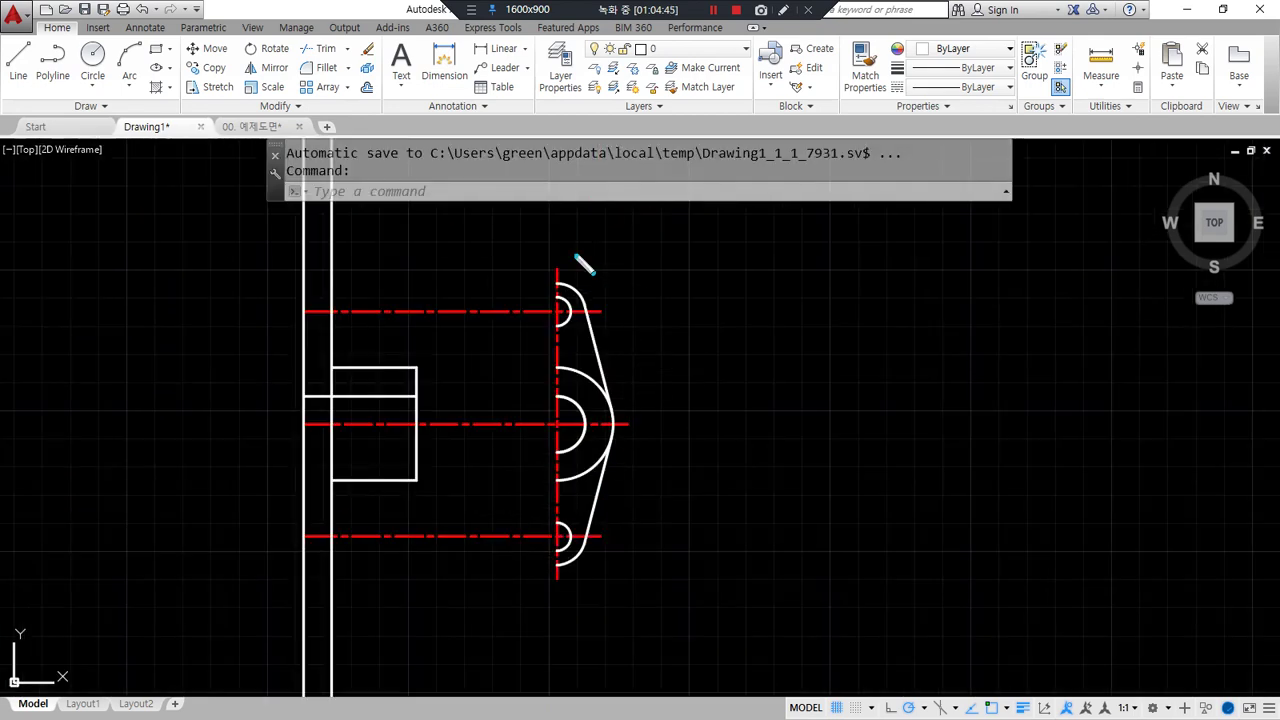
pyautogui.moveTo(540, 280); pyautogui.dragTo(470, 476)
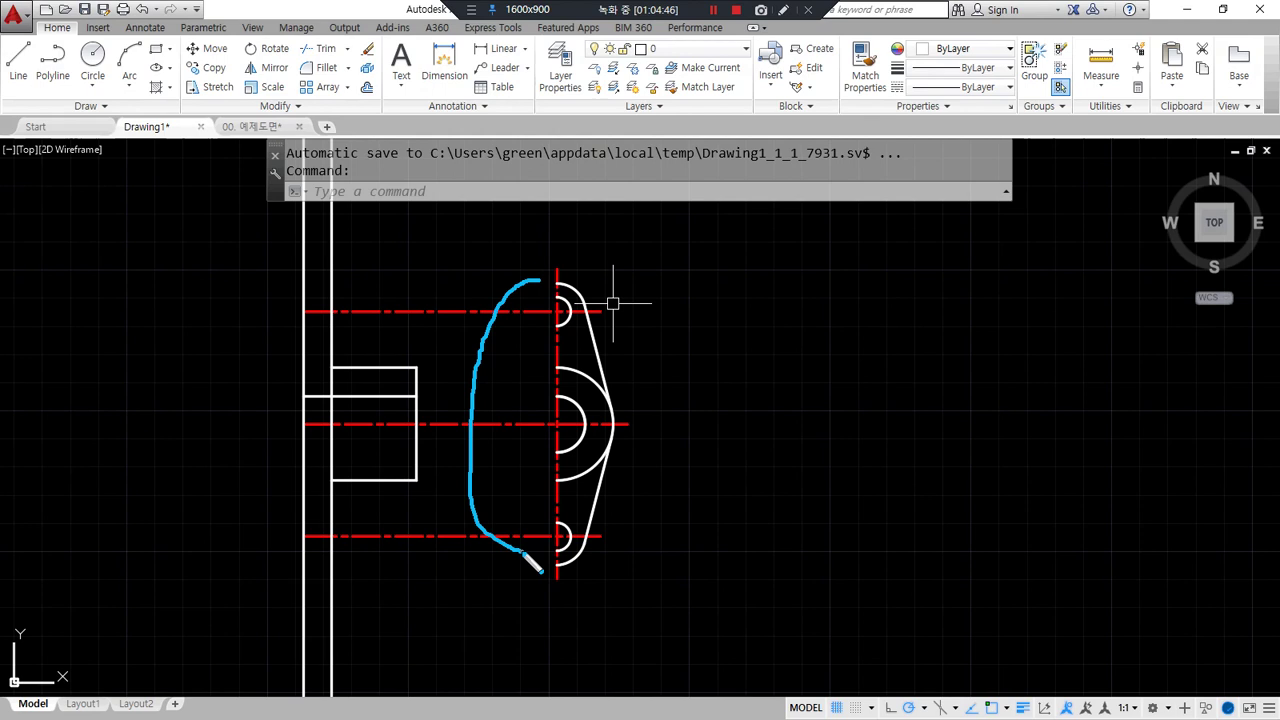
# Draw a horizontal line from the top of the front view's upper outer arc to the side view's left edge
pyautogui.scroll(2, 466, 288)
pyautogui.write('l')
pyautogui.press('Return')
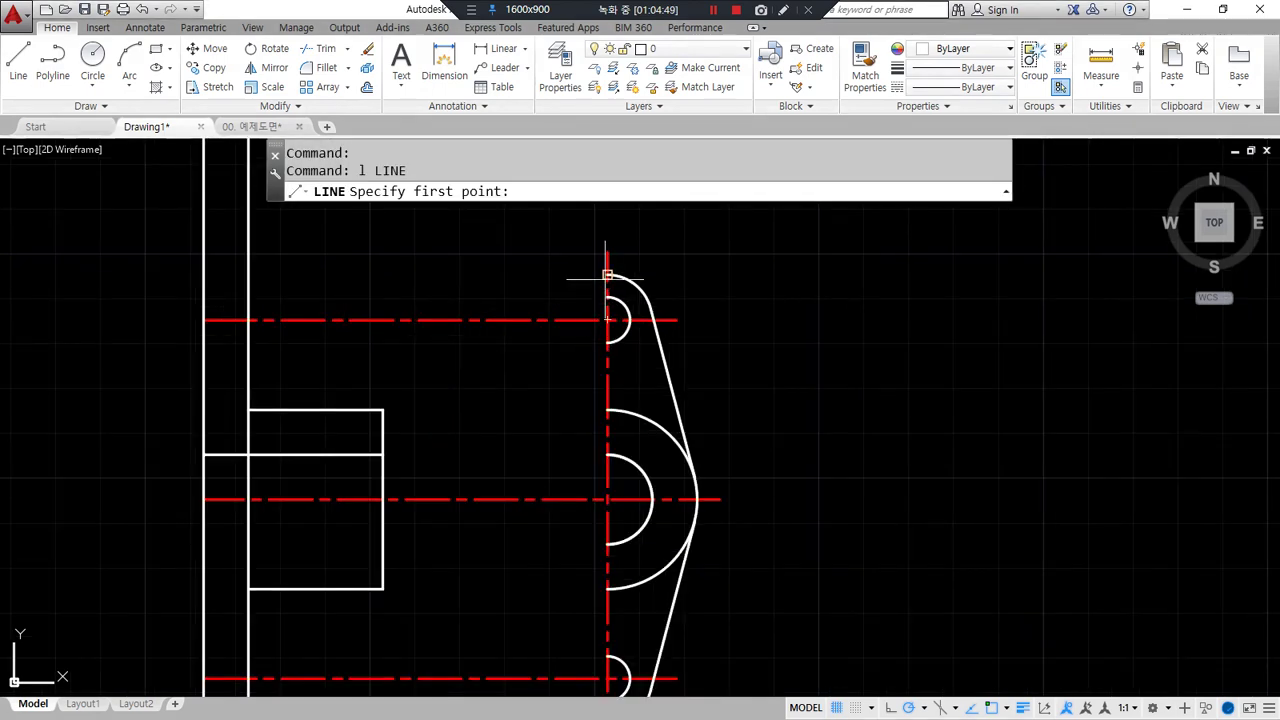
pyautogui.click(607, 275)
pyautogui.click(205, 275)
pyautogui.press('Return')
# Draw horizontal lines from the top and bottom of the upper small arc to the side view's left edge
pyautogui.press('Return')
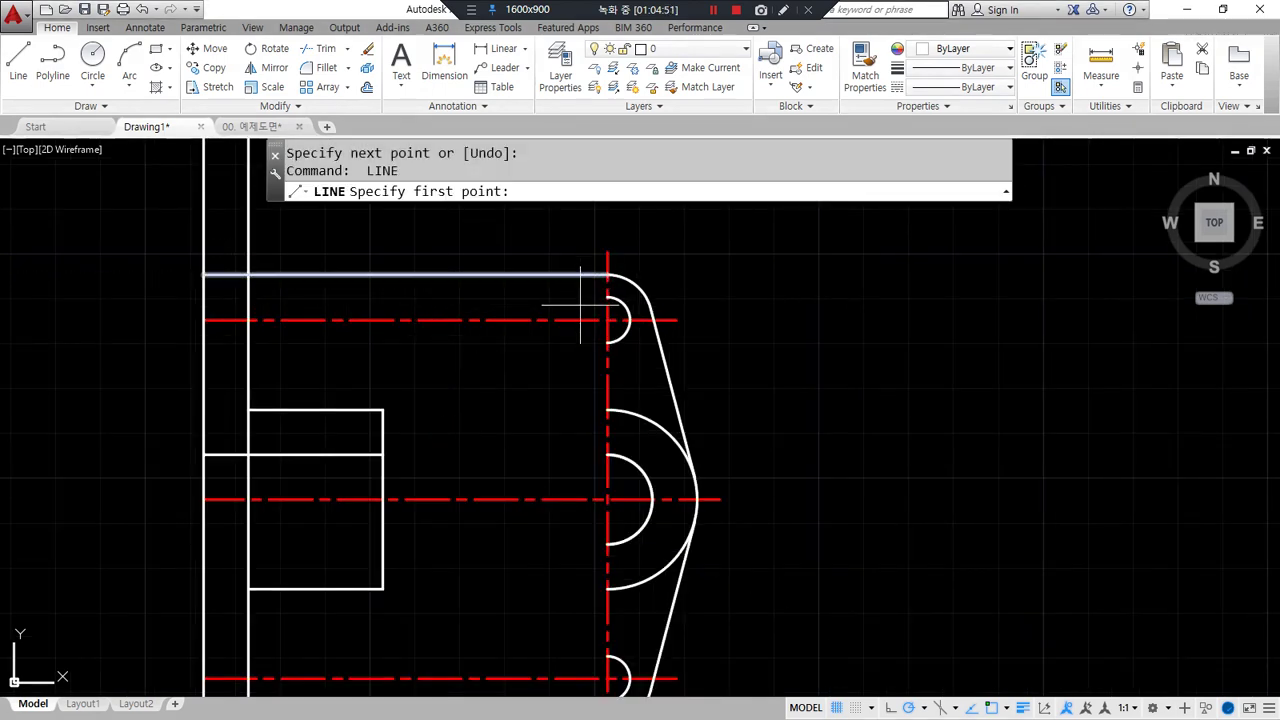
pyautogui.click(607, 297)
pyautogui.click(205, 297)
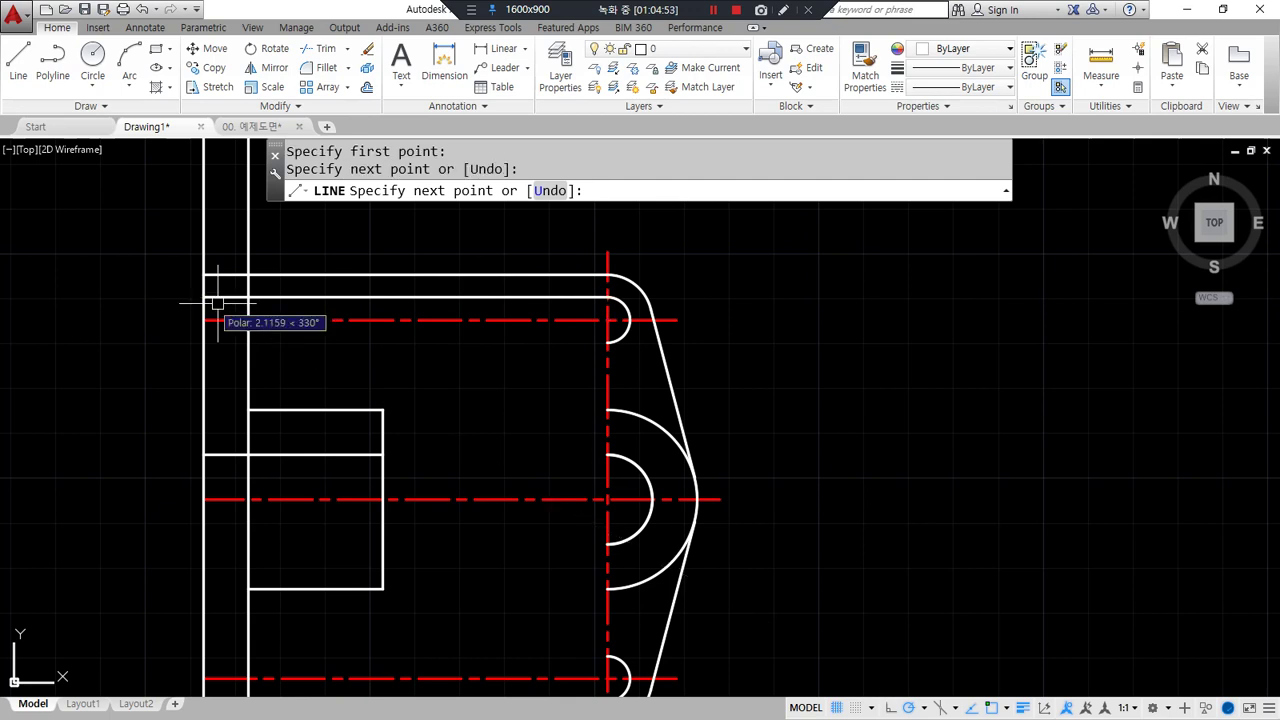
pyautogui.press('Return')
pyautogui.press('Return')
pyautogui.click(607, 342)
pyautogui.click(203, 342)
pyautogui.moveTo(223, 480); pyautogui.dragTo(293, 274, button='middle')
pyautogui.press('Return')
# Draw a horizontal line from the bottom of the lower outer arc to the side view's left edge
pyautogui.press('Return')
pyautogui.click(678, 518)
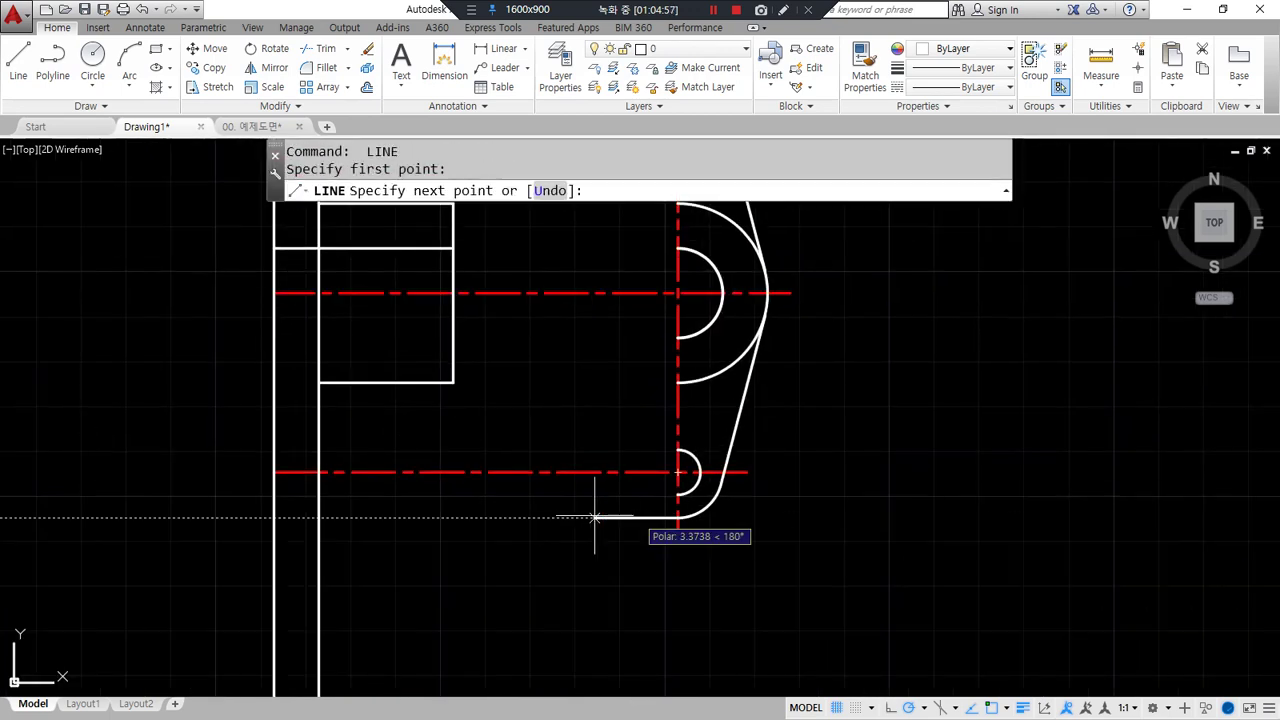
pyautogui.click(294, 517)
pyautogui.press('space')
# Close the side view plate's two bottom corners by filleting the vertical edges with the bottom line at radius 0
pyautogui.write('f')
pyautogui.press('space')
pyautogui.click(317, 498)
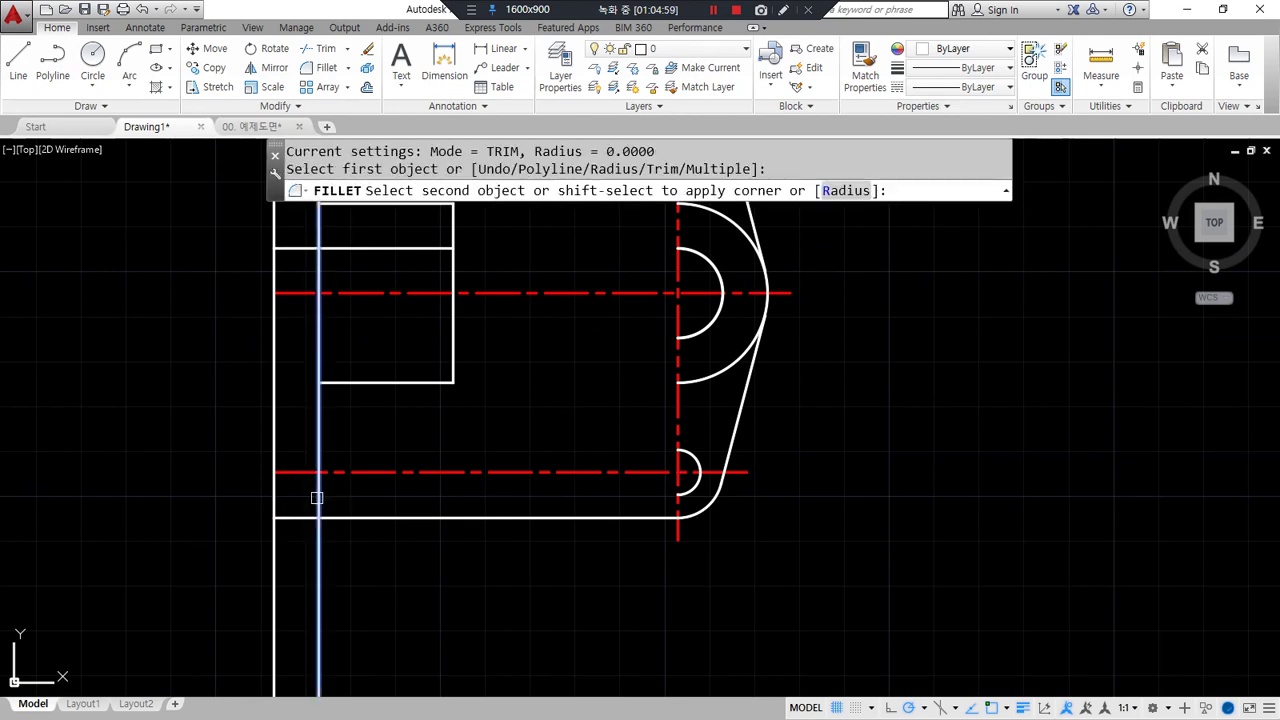
pyautogui.click(301, 515)
pyautogui.press('space')
pyautogui.click(286, 515)
pyautogui.click(276, 448)
# Close the side view plate's two top corners by filleting the vertical edges with the top line at radius 0
pyautogui.moveTo(279, 383); pyautogui.dragTo(277, 488, button='middle')
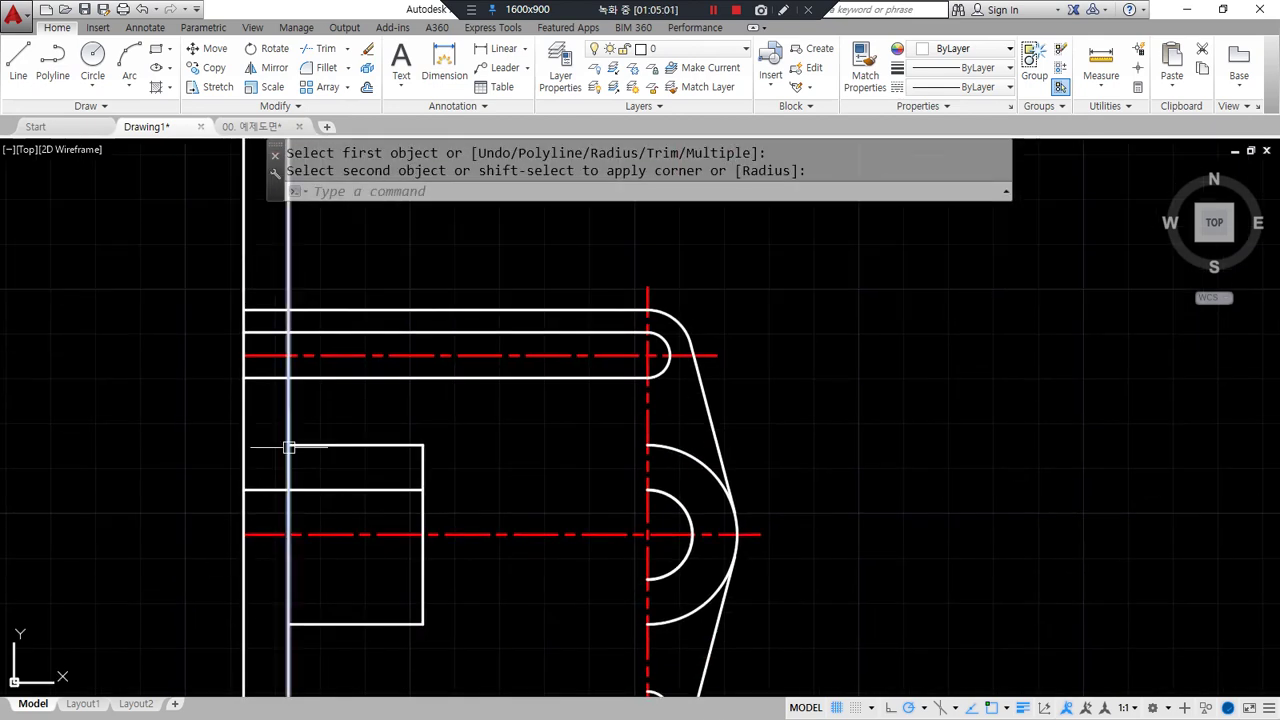
pyautogui.press('space')
pyautogui.scroll(2, 286, 318)
pyautogui.click(287, 318)
pyautogui.click(268, 308)
pyautogui.press('space')
pyautogui.click(232, 308)
pyautogui.click(217, 316)
pyautogui.press('Escape')
# Trim the upper hole's projection lines and the upper and middle centerlines between the side view and the front view
pyautogui.write('tr')
pyautogui.press('space')
pyautogui.press('space')
pyautogui.click(420, 341)
pyautogui.click(407, 415)
pyautogui.scroll(-2, 455, 436)
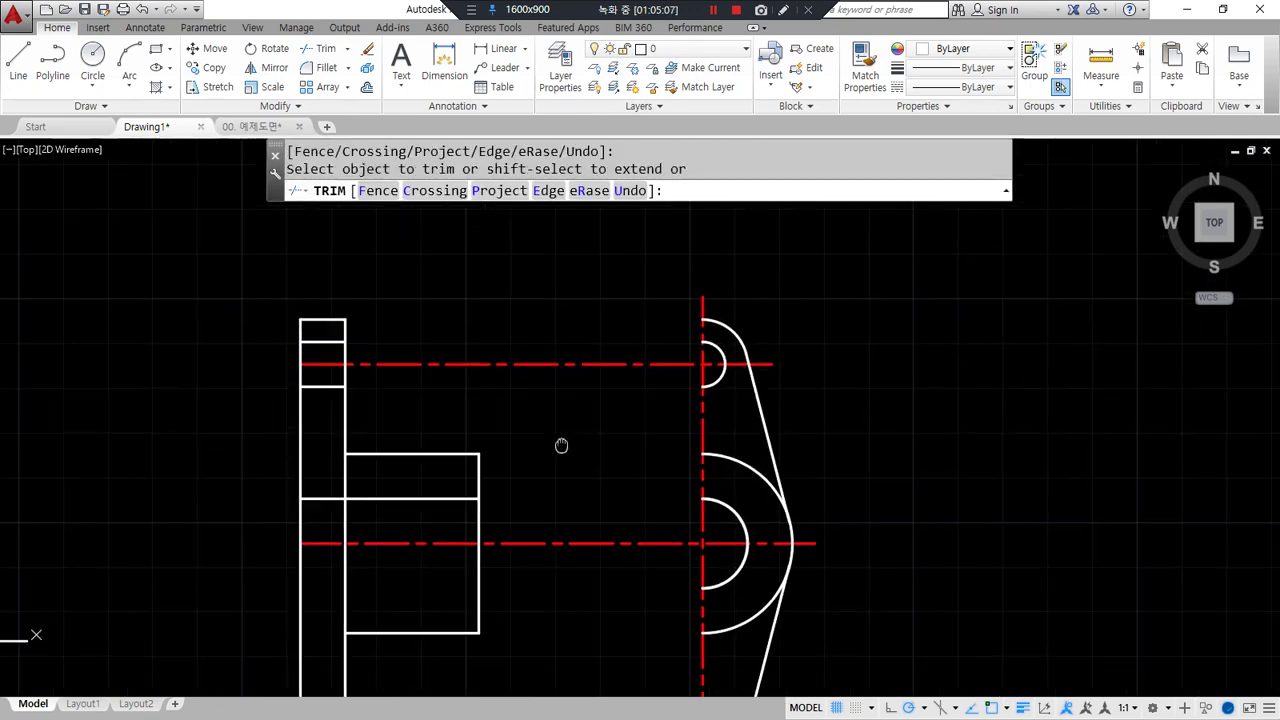
pyautogui.click(533, 359)
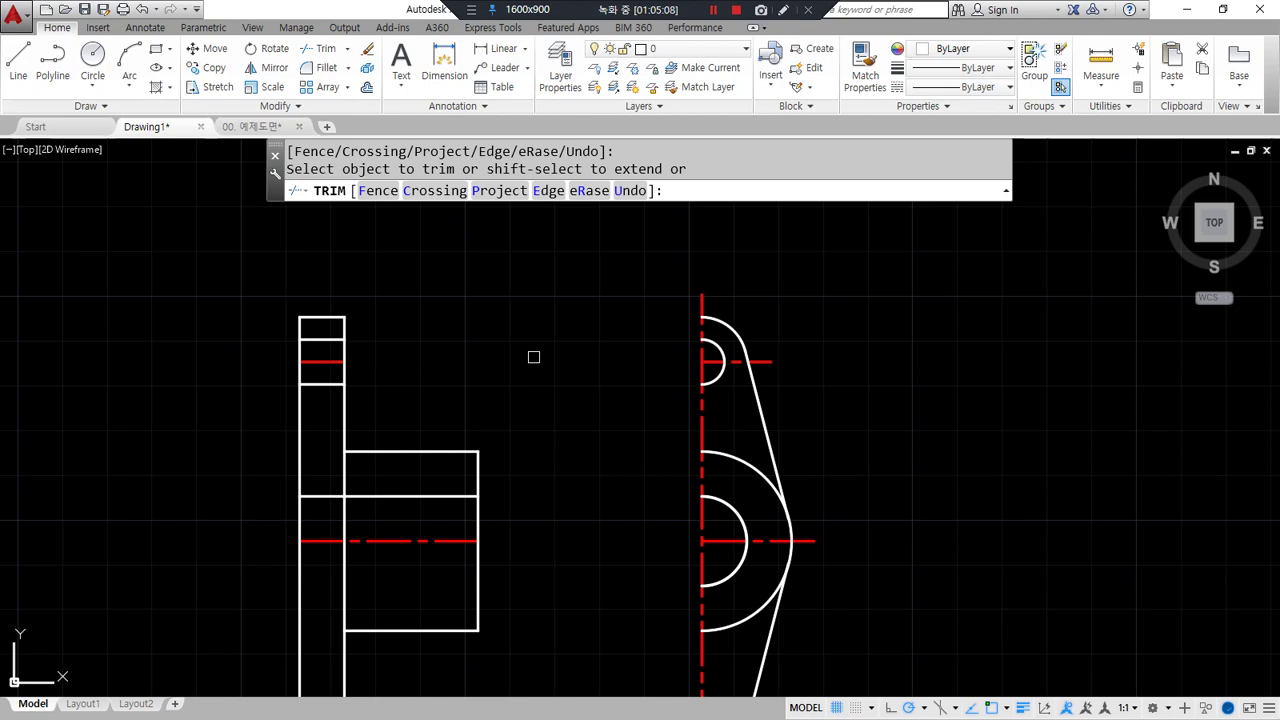
pyautogui.press('Escape')
# Trim the piece of the plate's right vertical edge that crosses the upper part of the side view's boss
pyautogui.moveTo(478, 495); pyautogui.dragTo(506, 457, button='middle')
pyautogui.write('tr')
pyautogui.press('space')
pyautogui.press('space')
pyautogui.click(369, 428)
pyautogui.press('Escape')
# Fillet the plate's right edge and the boss's upper edge with radius 0
pyautogui.write('f')
pyautogui.press('space')
pyautogui.write('r')
pyautogui.press('space')
pyautogui.press('space')
pyautogui.click(372, 406)
pyautogui.click(367, 391)
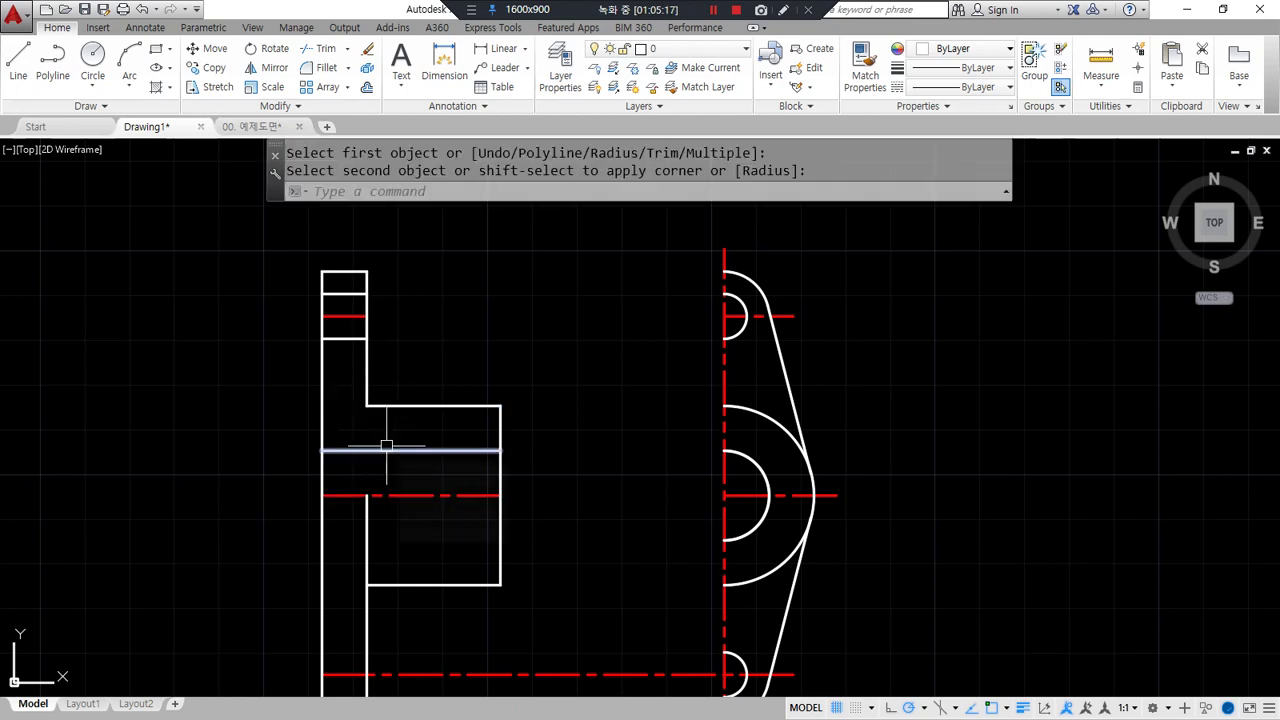
# Fillet the corner between the plate's right edge and the boss's upper edge with radius 3
pyautogui.write('f')
pyautogui.press('space')
pyautogui.write('r')
pyautogui.press('space')
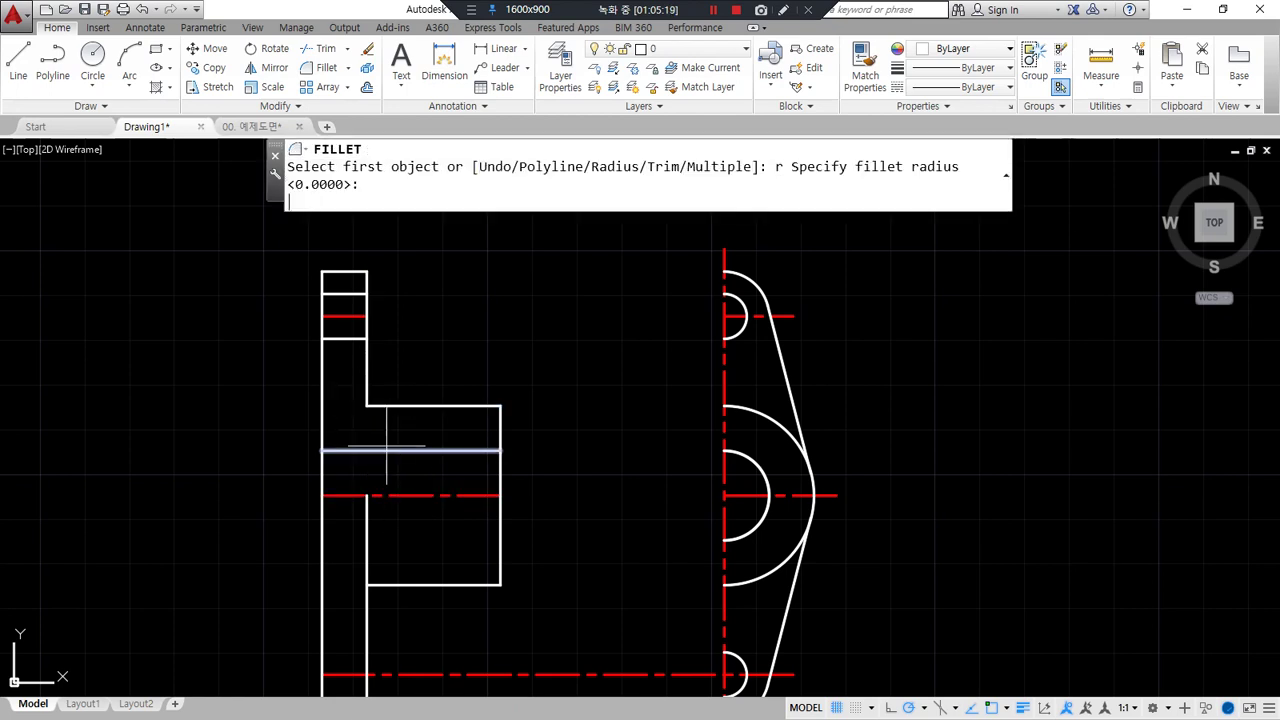
pyautogui.write('r')
pyautogui.press('space')
pyautogui.write('3')
pyautogui.press('space')
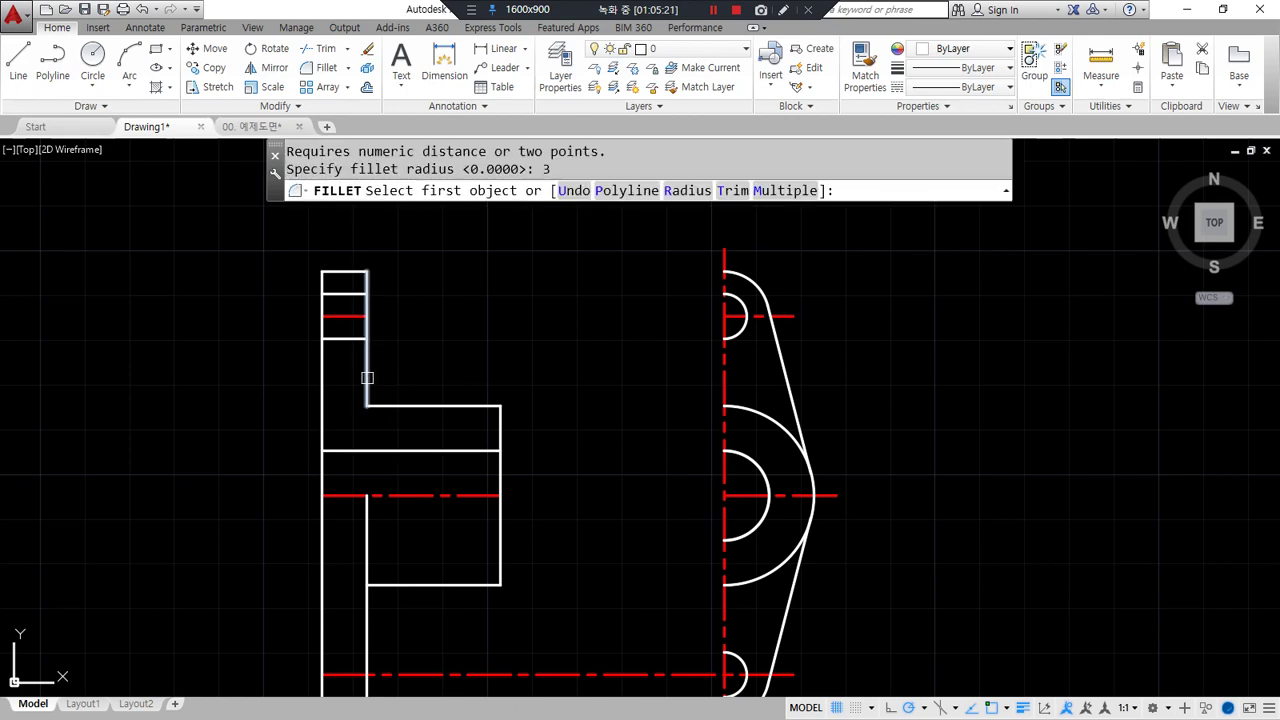
pyautogui.click(367, 377)
pyautogui.click(400, 401)
pyautogui.scroll(4, 380, 390)
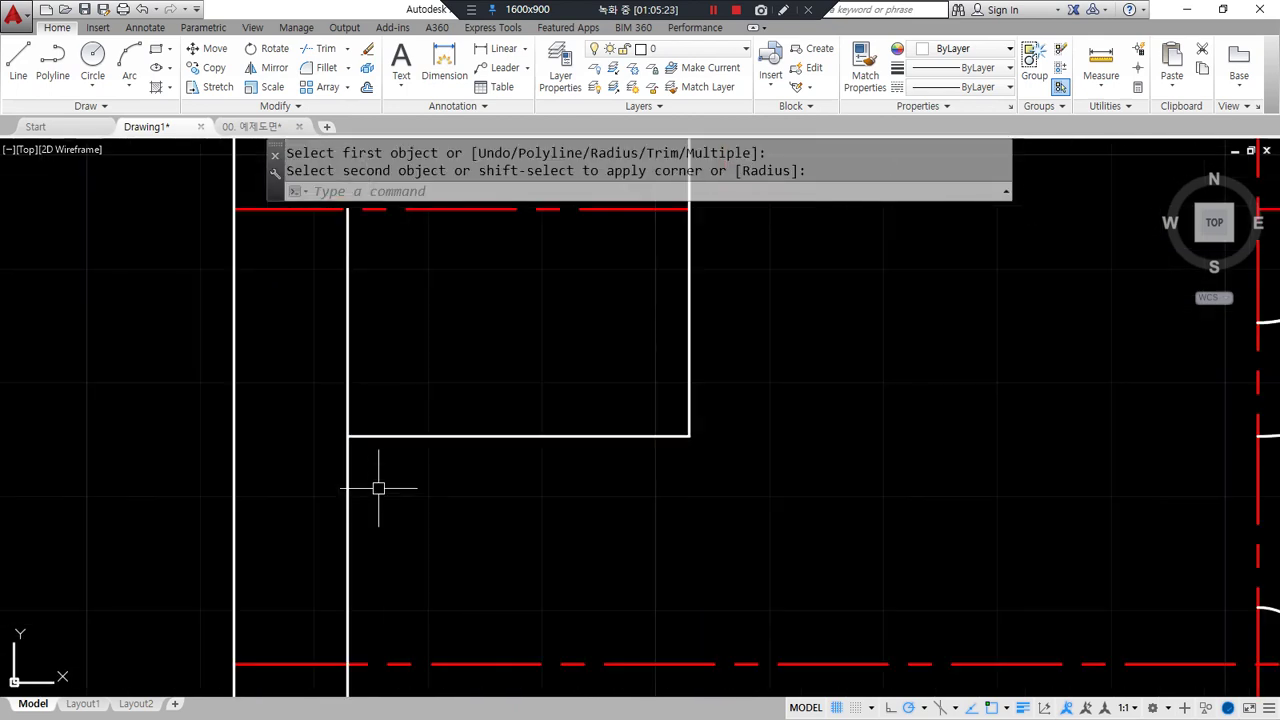
# Fillet the corner between the plate's right edge and the boss's lower edge with radius 3, and extend the plate edge back up to the centerline
pyautogui.press('space')
pyautogui.click(386, 436)
pyautogui.click(341, 485)
pyautogui.write('ex')
pyautogui.press('space')
pyautogui.press('space')
pyautogui.scroll(-3, 453, 539)
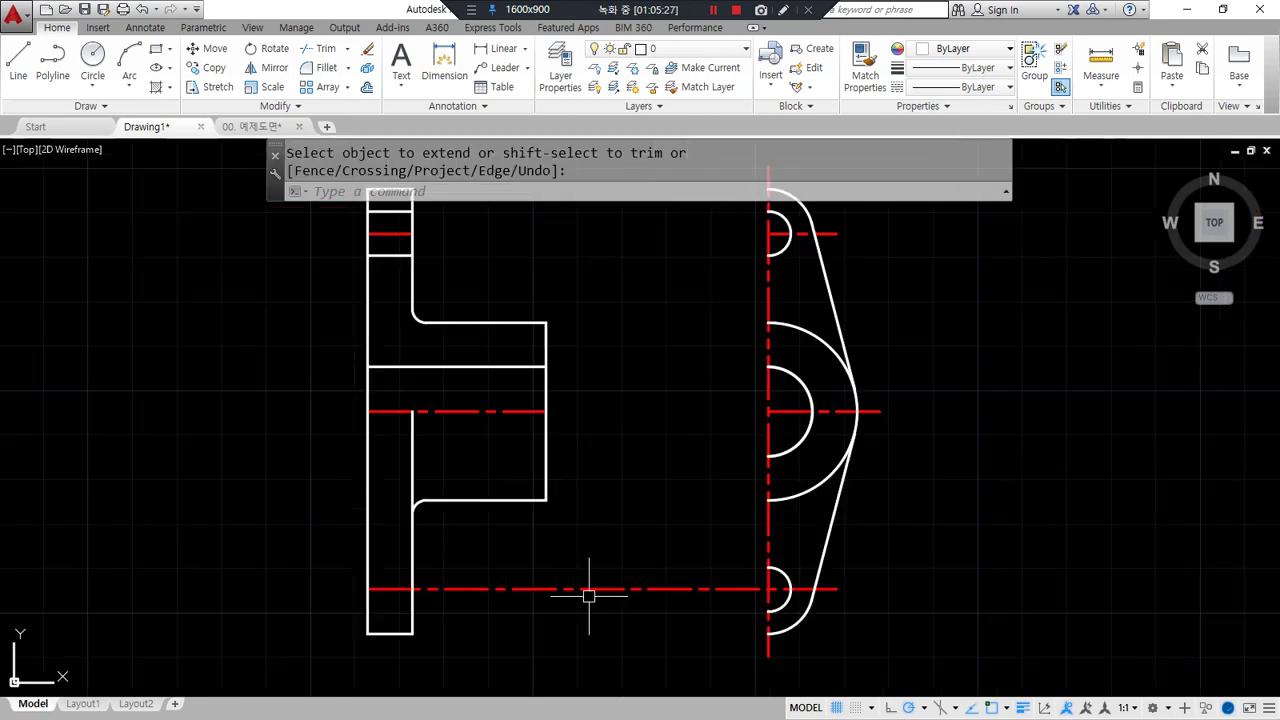
pyautogui.press('space')
# Trim the lower hole's centerline between the side view and the front view
pyautogui.write('tr')
pyautogui.press('space')
pyautogui.press('space')
pyautogui.press('Escape')
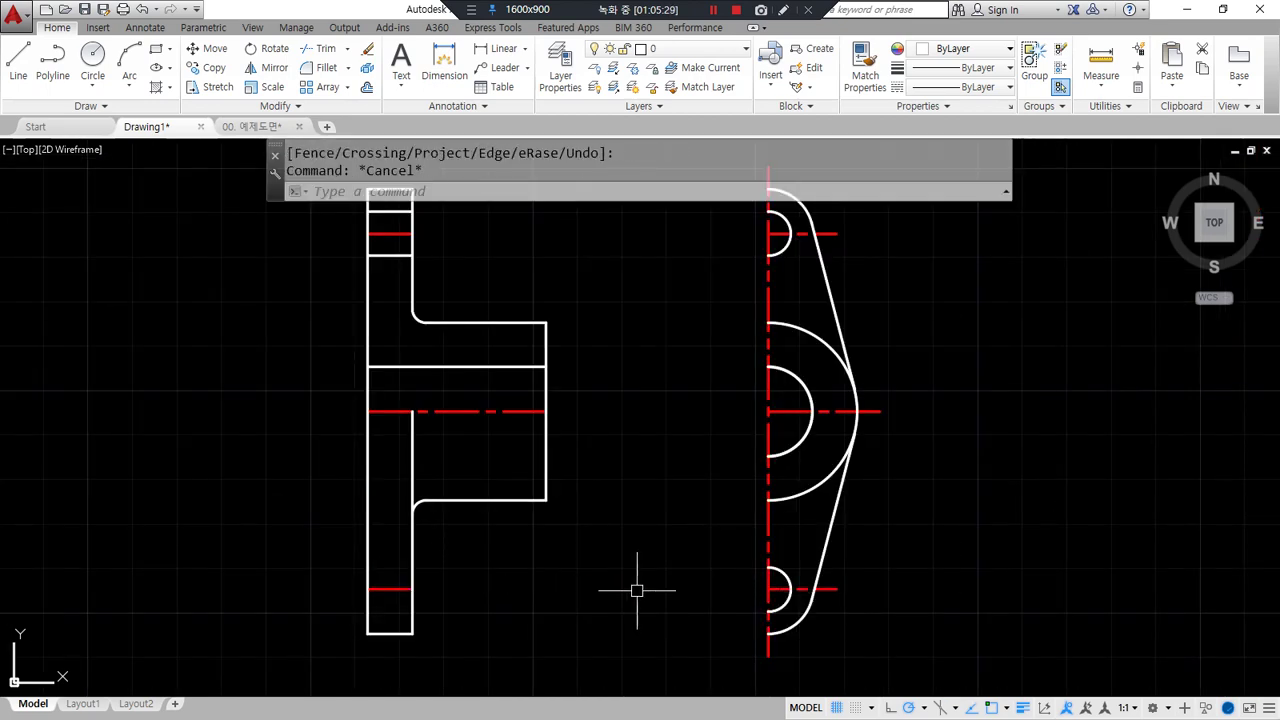
# Lengthen both ends of the side view's middle and lower centerlines by a delta of 5
pyautogui.write('len')
pyautogui.press('space')
pyautogui.write('de')
pyautogui.press('space')
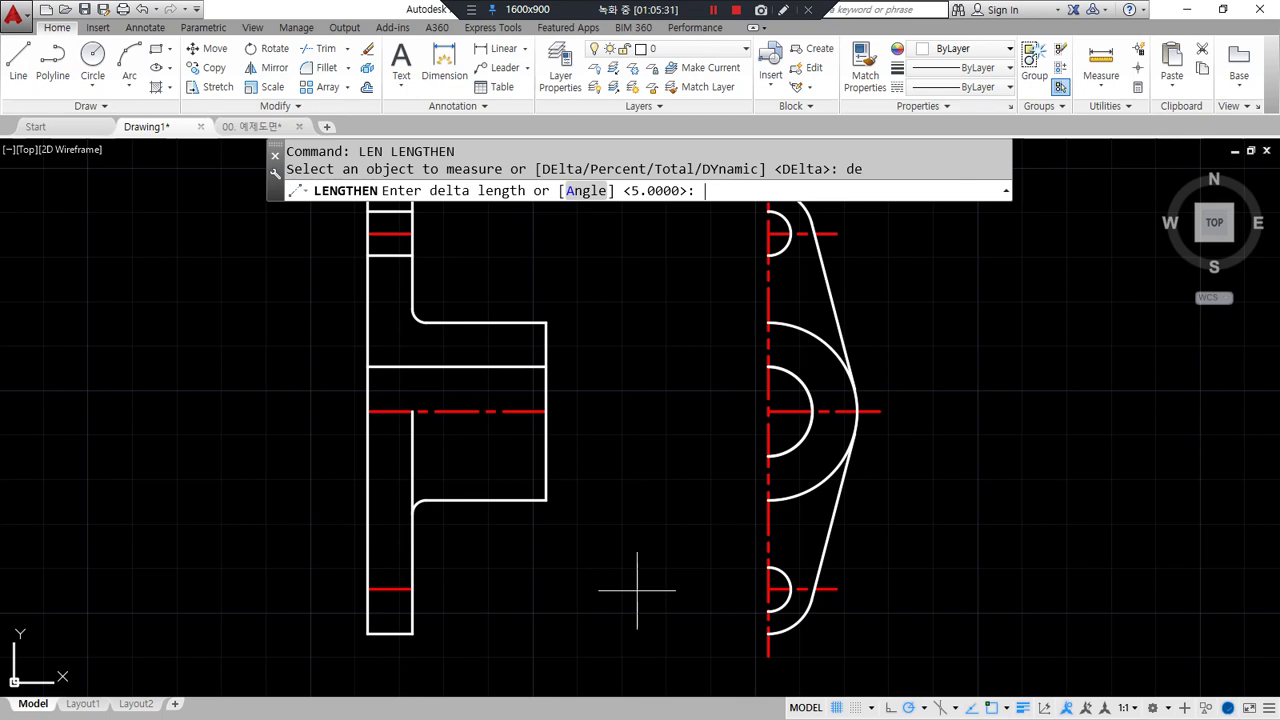
pyautogui.write('5')
pyautogui.press('space')
pyautogui.click(529, 410)
pyautogui.click(390, 412)
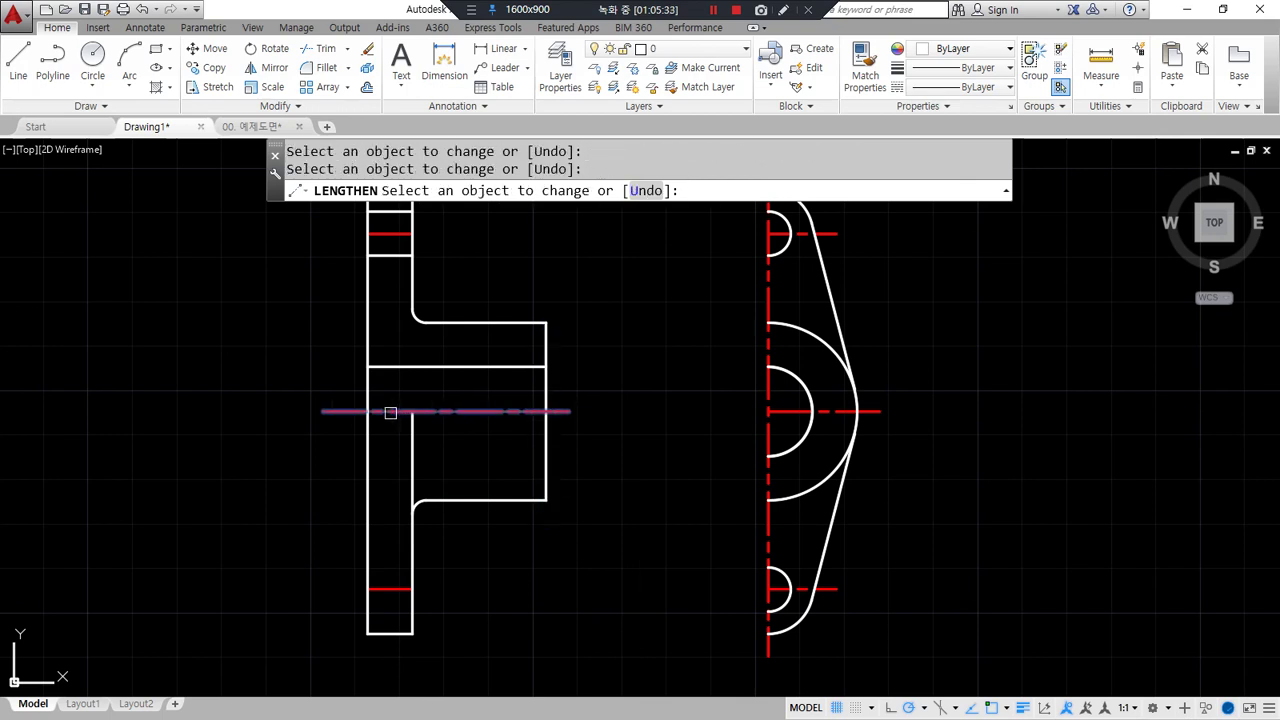
pyautogui.moveTo(393, 469); pyautogui.dragTo(382, 556, button='middle')
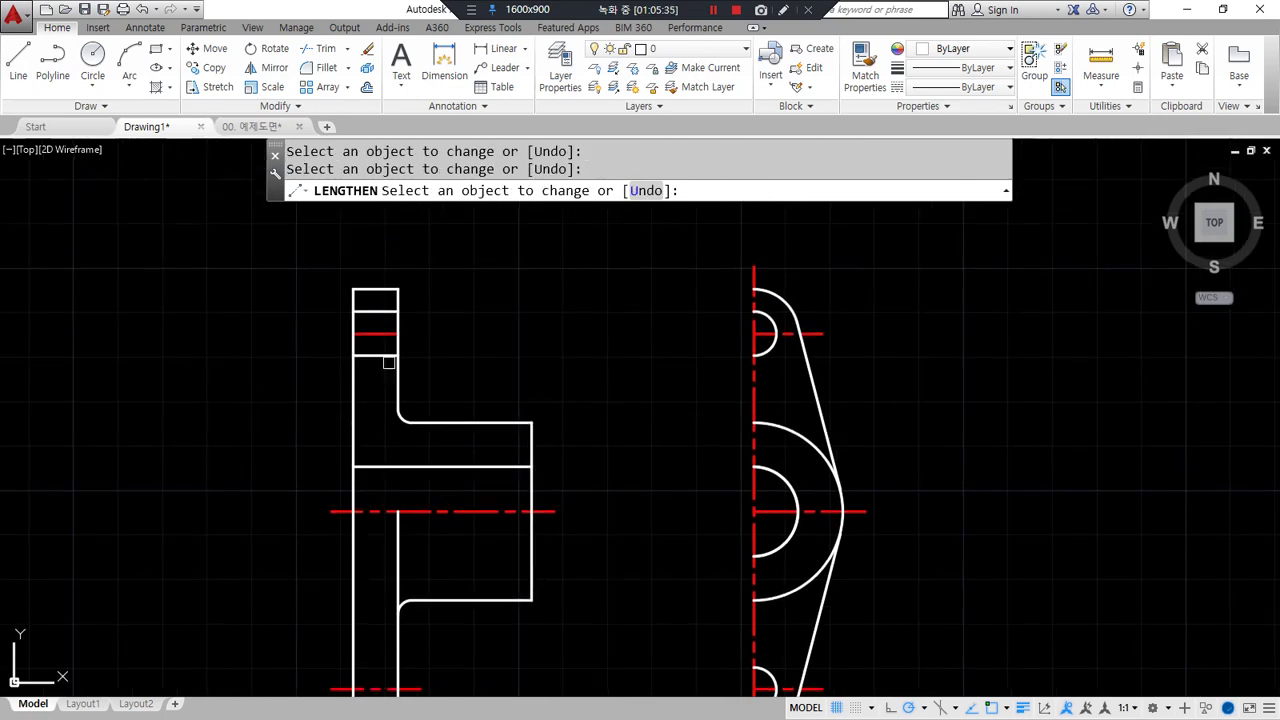
# Lengthen both ends of the side view's upper centerline and the left end of the front view's middle centerline by 5
pyautogui.scroll(4, 391, 295)
pyautogui.click(391, 289)
pyautogui.click(334, 288)
pyautogui.scroll(-4, 500, 330)
pyautogui.moveTo(556, 394); pyautogui.dragTo(474, 360, button='middle')
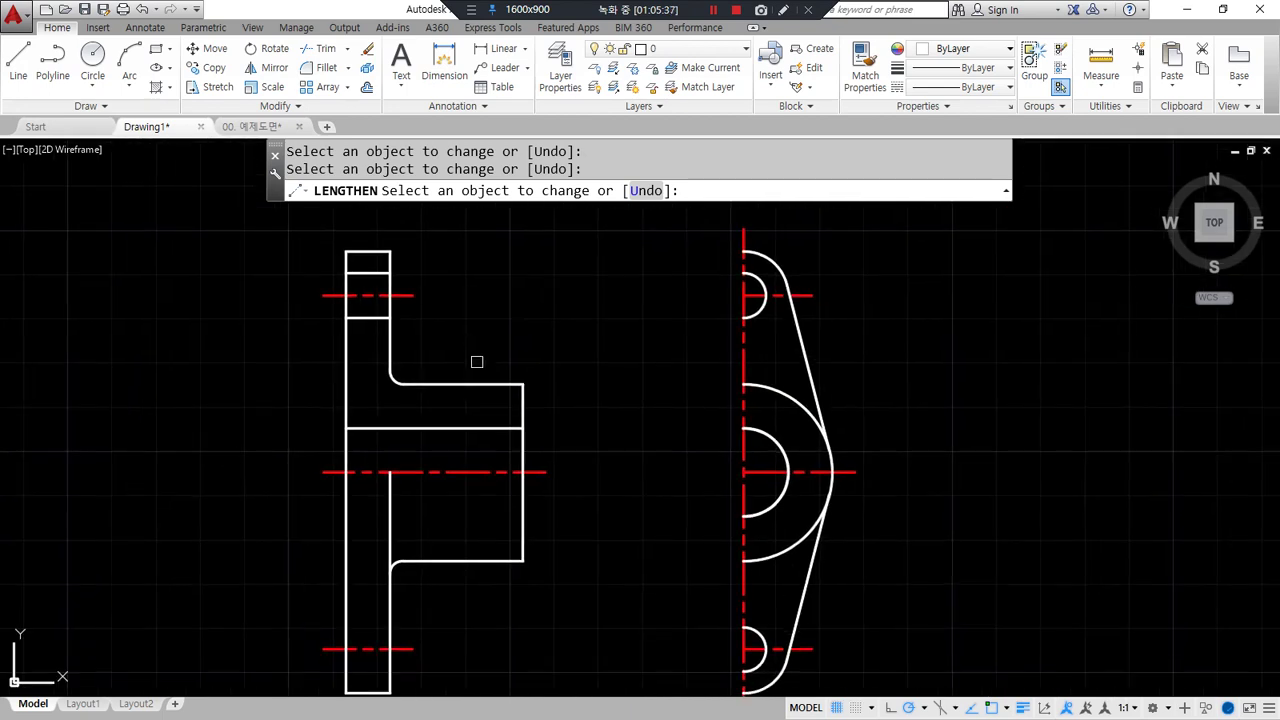
pyautogui.scroll(3, 720, 437)
pyautogui.click(720, 437)
pyautogui.press('space')
pyautogui.scroll(-3, 518, 535)
pyautogui.scroll(-3, 457, 563)
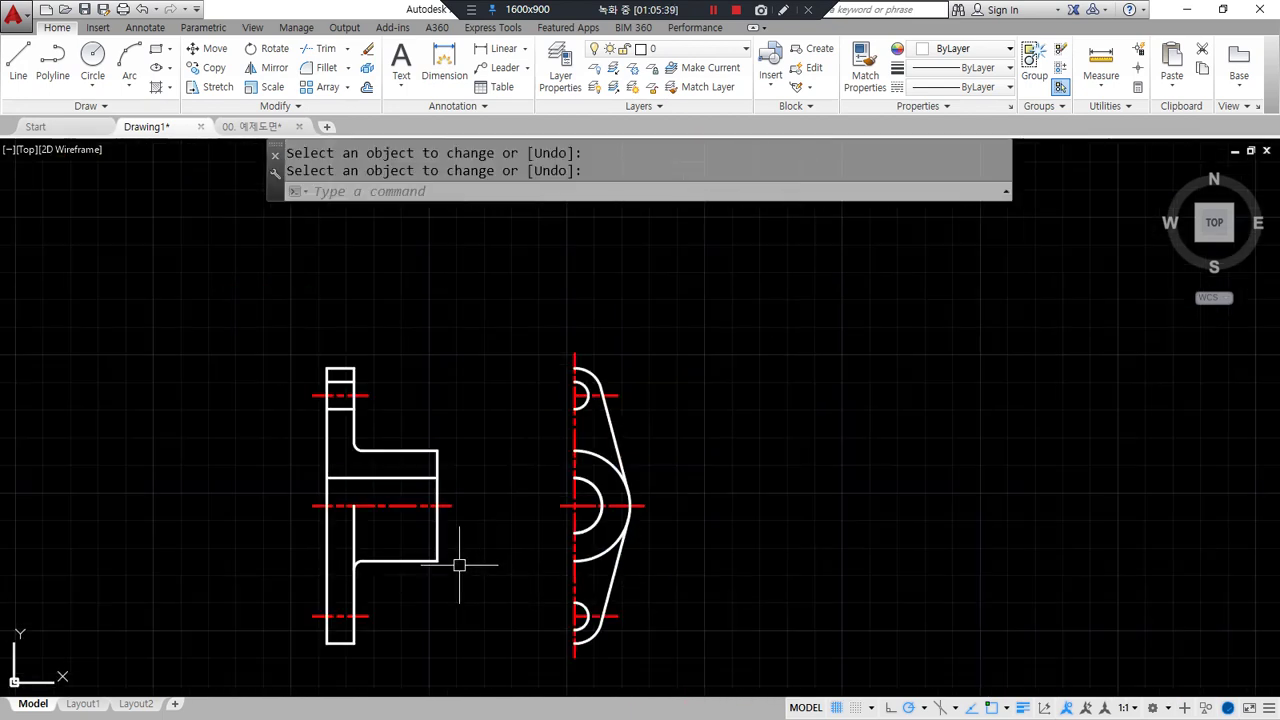
pyautogui.moveTo(457, 563); pyautogui.dragTo(521, 515, button='middle')
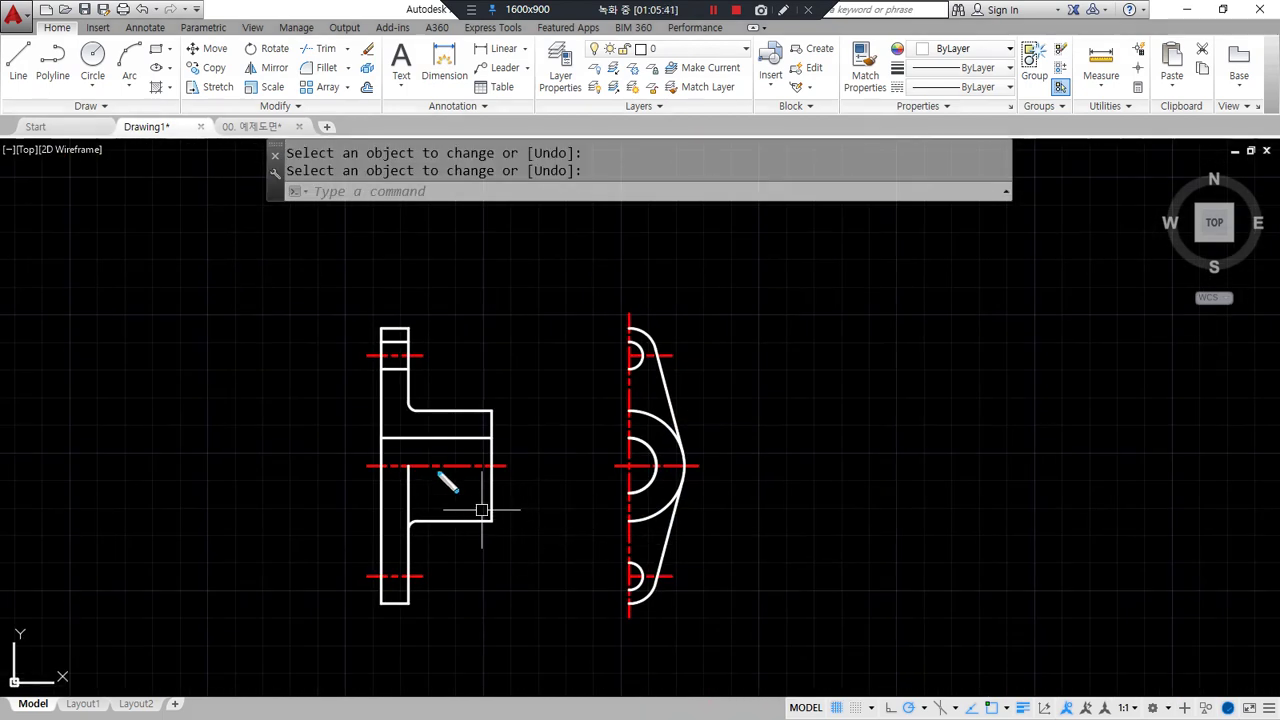
pyautogui.scroll(2, 505, 466)
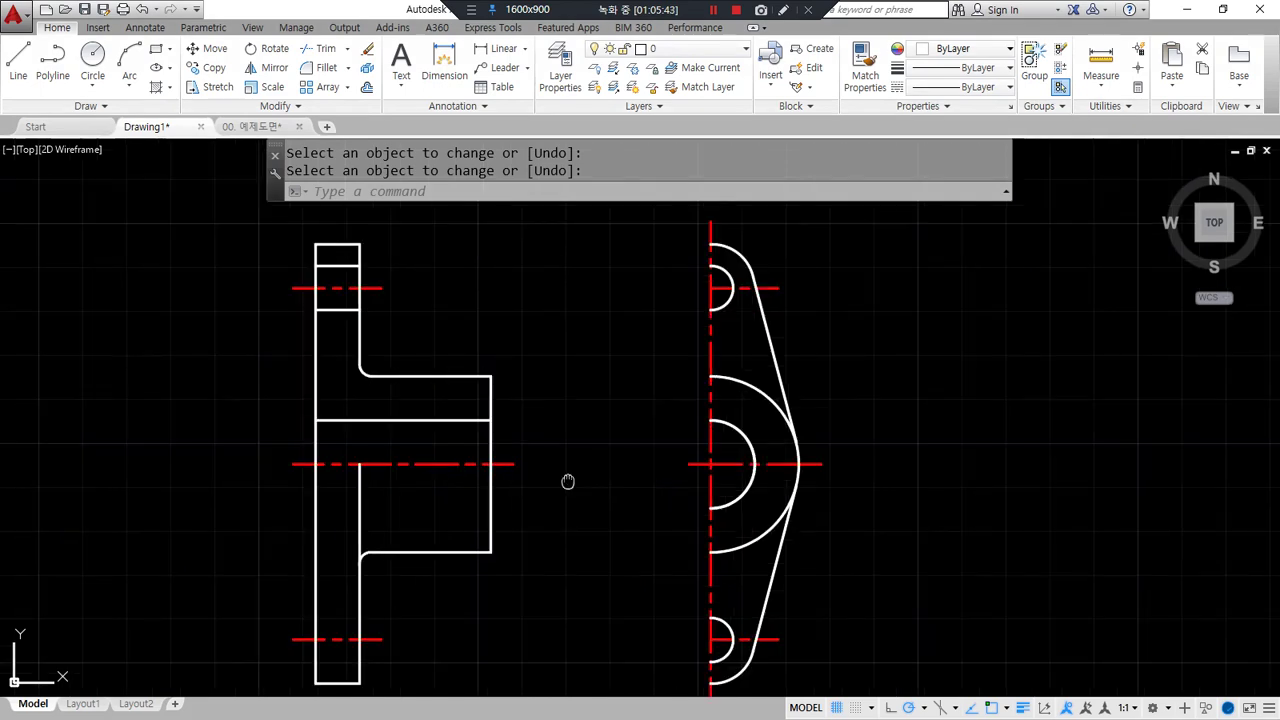
pyautogui.moveTo(452, 465)
pyautogui.mouseDown()
pyautogui.moveTo(323, 251)
pyautogui.moveTo(449, 466)
pyautogui.mouseUp()
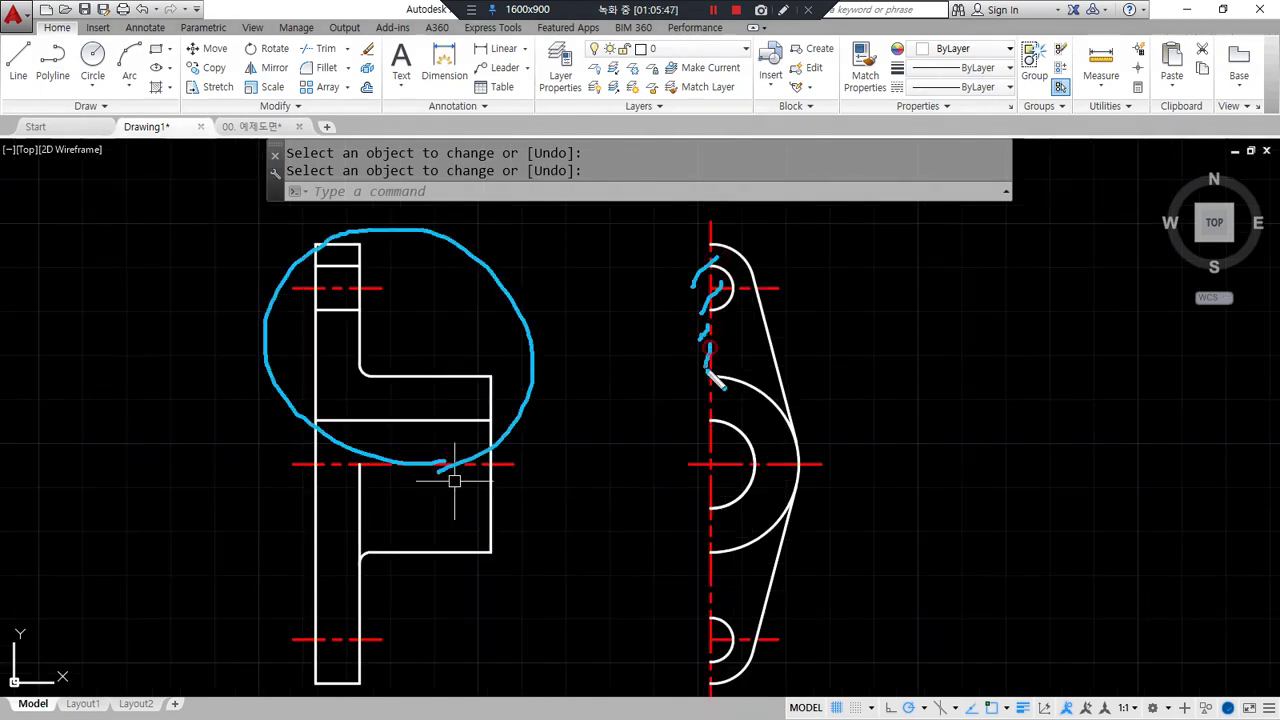
pyautogui.moveTo(397, 680)
pyautogui.mouseDown()
pyautogui.moveTo(292, 540)
pyautogui.moveTo(452, 550)
pyautogui.mouseUp()
pyautogui.moveTo(607, 484); pyautogui.dragTo(666, 645)
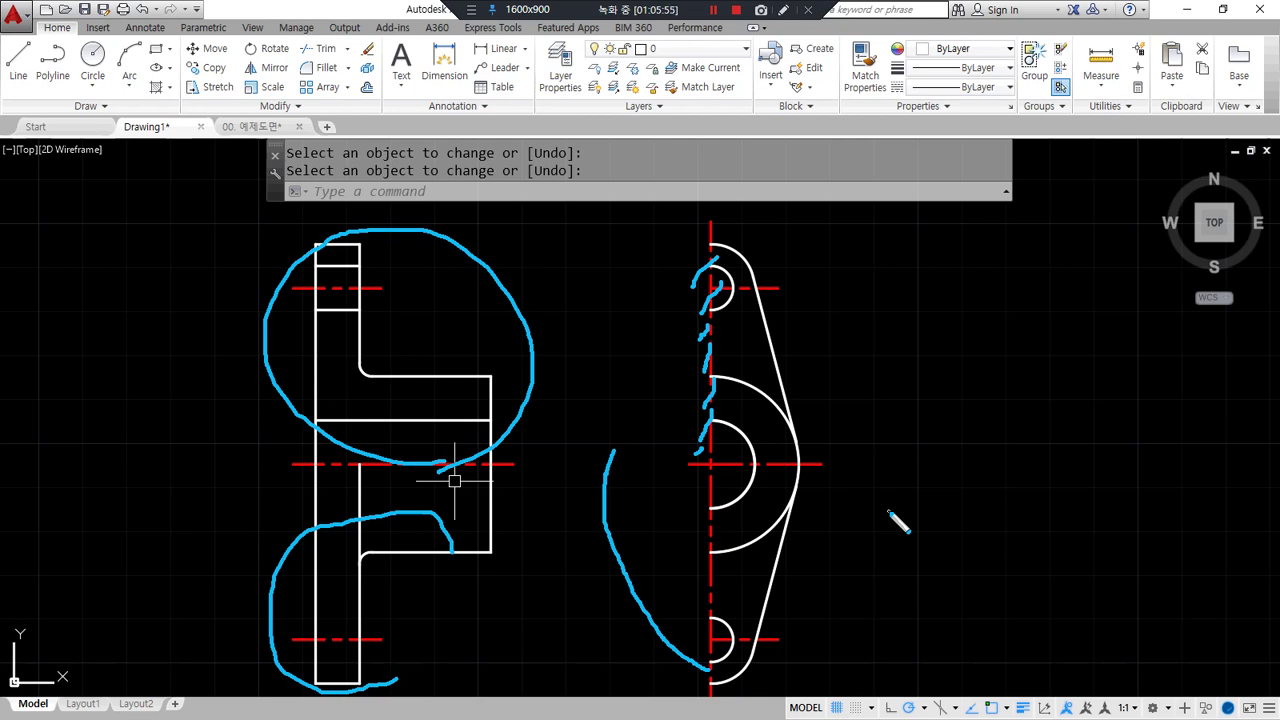
# Hatch the cut areas in the side view's upper half with the ANSI31 pattern on the hat layer
pyautogui.write('h')
pyautogui.press('Return')
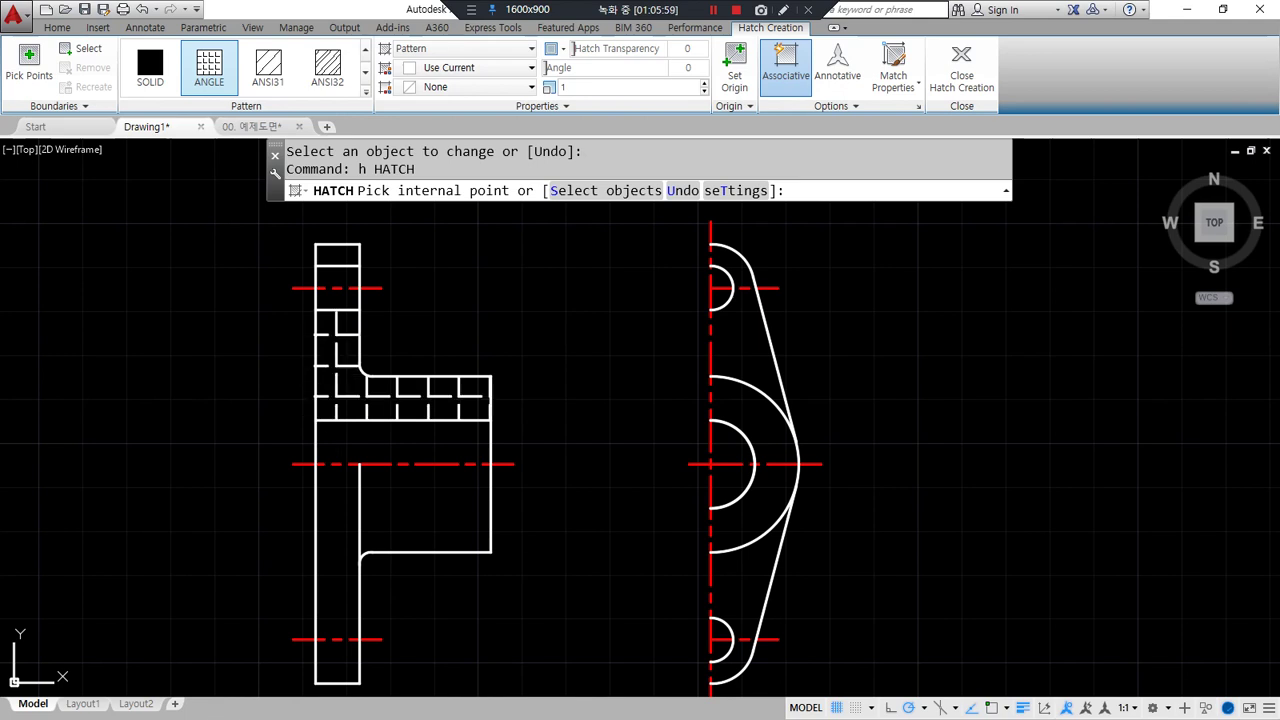
pyautogui.click(340, 350)
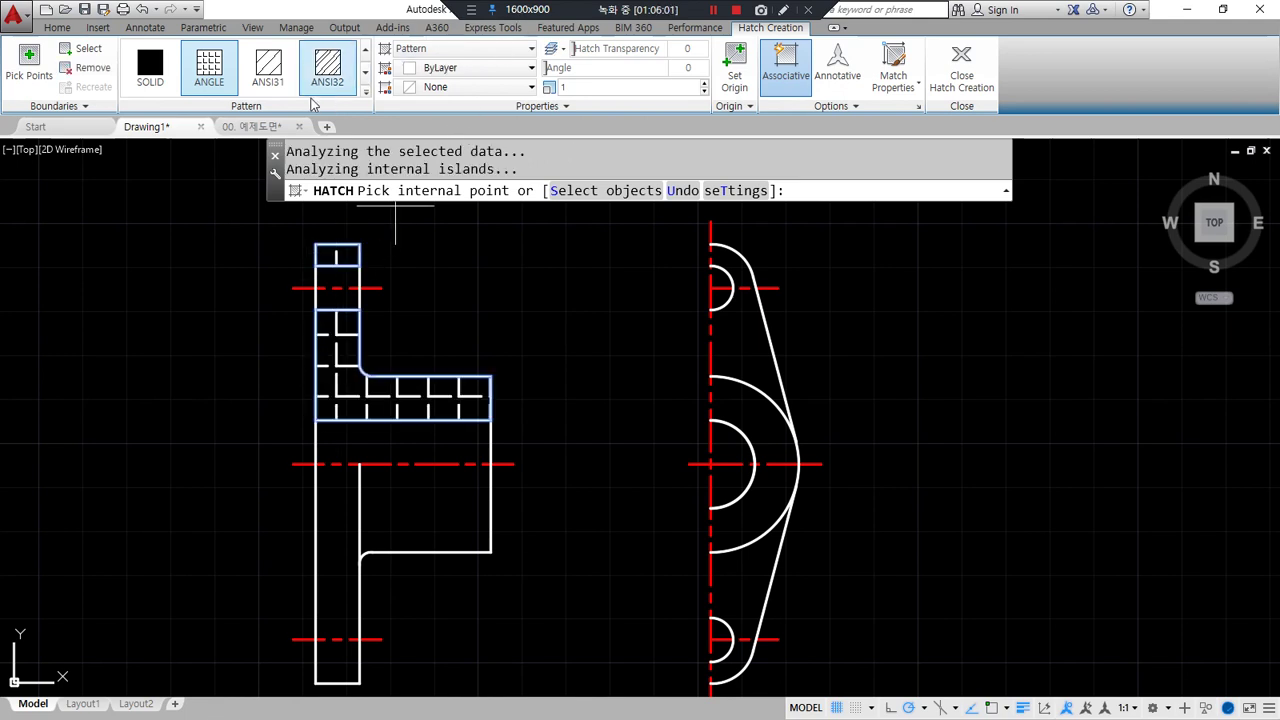
pyautogui.click(270, 68)
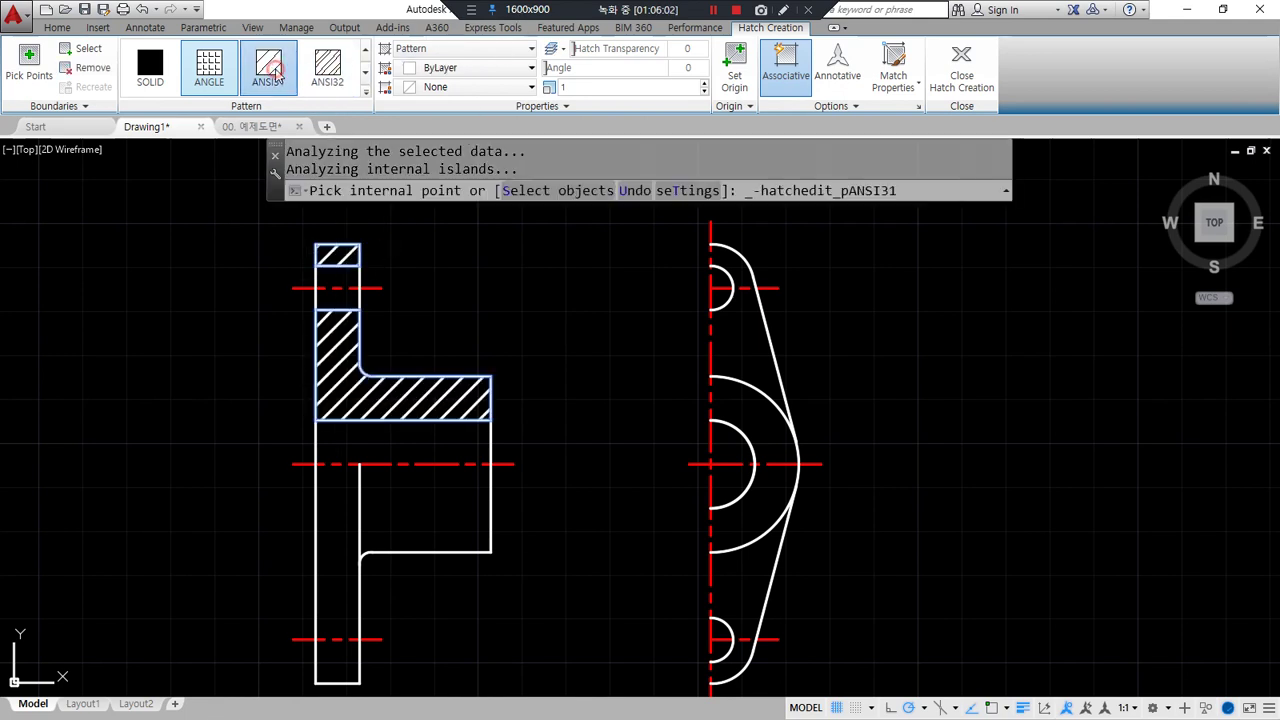
pyautogui.click(537, 106)
pyautogui.click(443, 127)
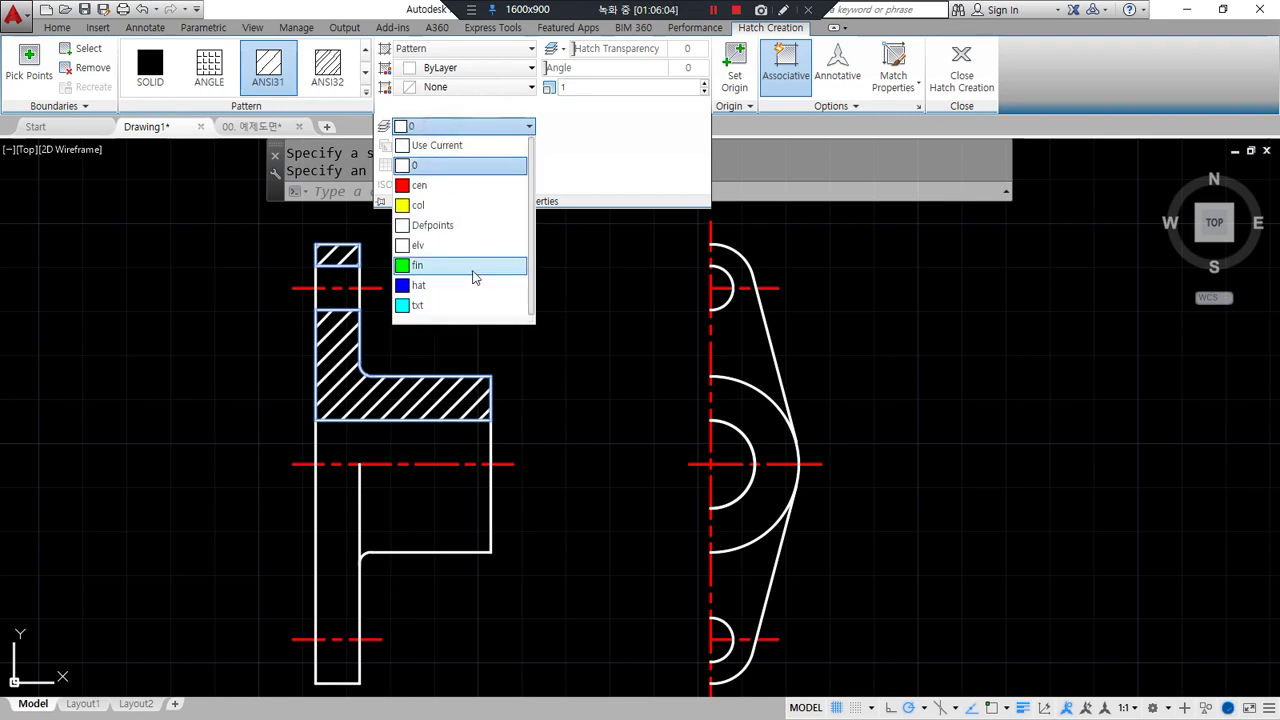
pyautogui.click(434, 284)
pyautogui.press('Escape')
pyautogui.press('Escape')
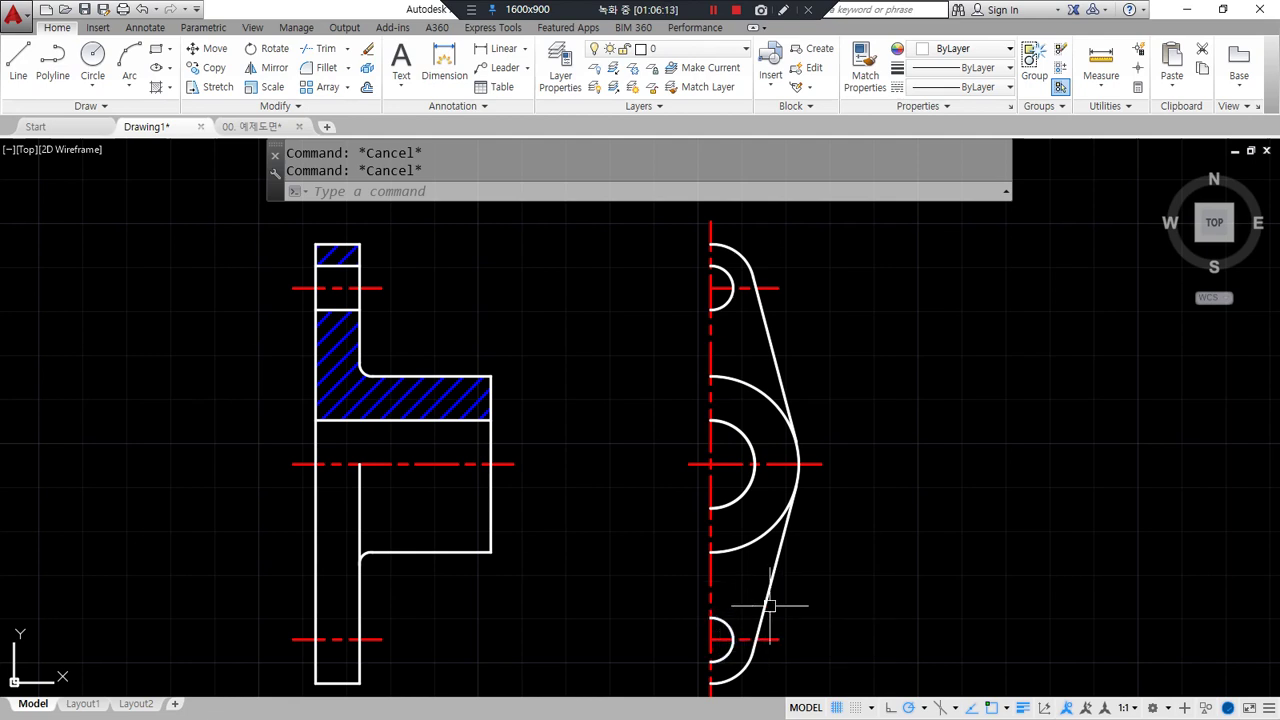
# Mirror the half front view about its vertical centerline, keeping the source objects
pyautogui.write('mi')
pyautogui.press('Return')
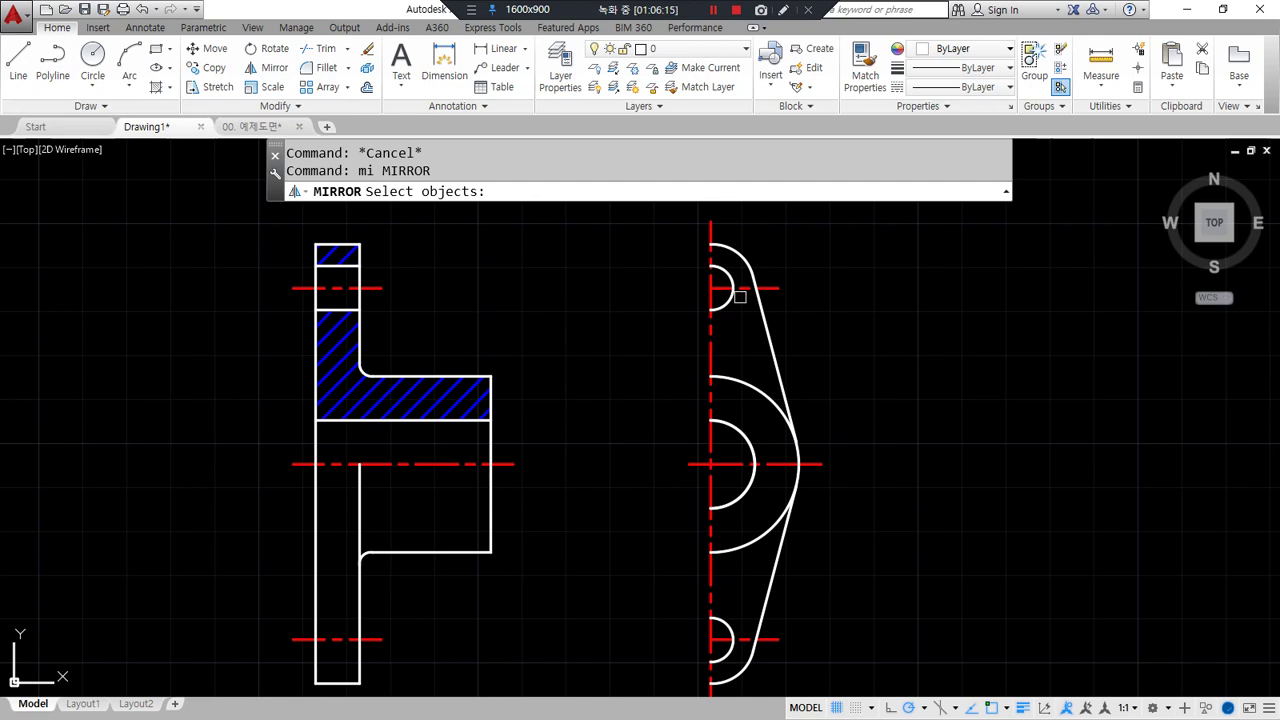
pyautogui.click(686, 233)
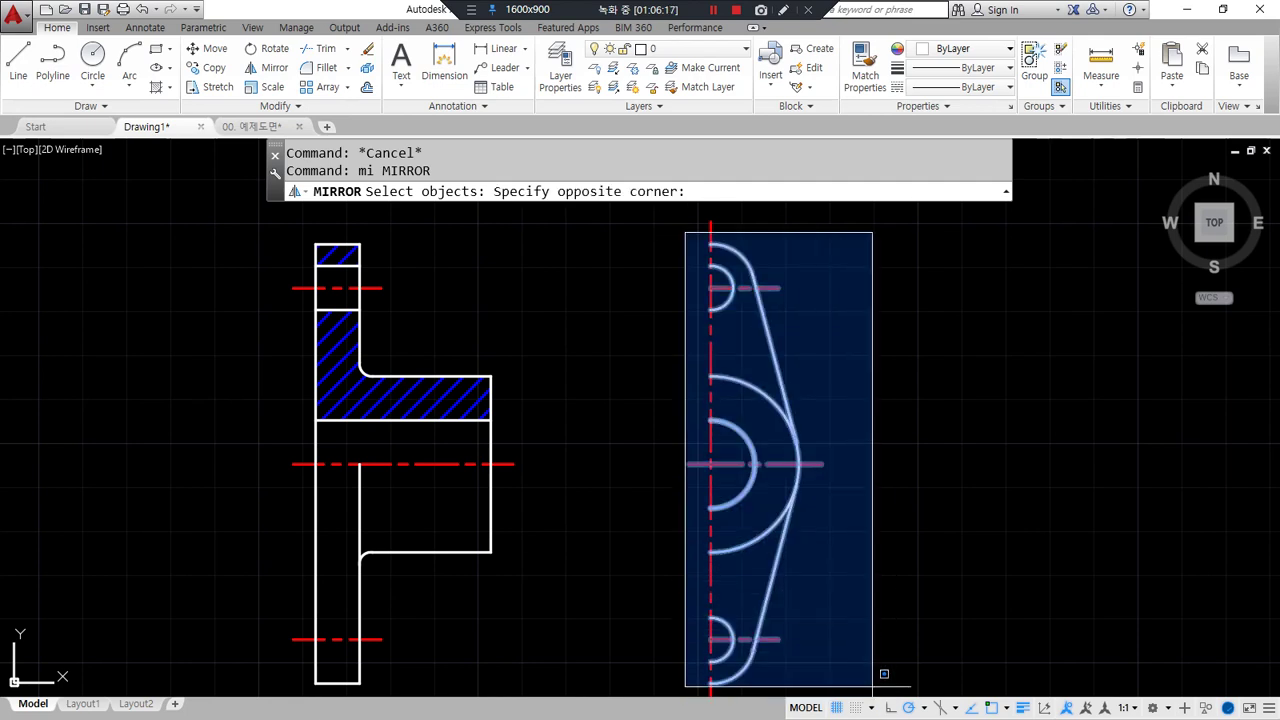
pyautogui.click(870, 694)
pyautogui.press('Return')
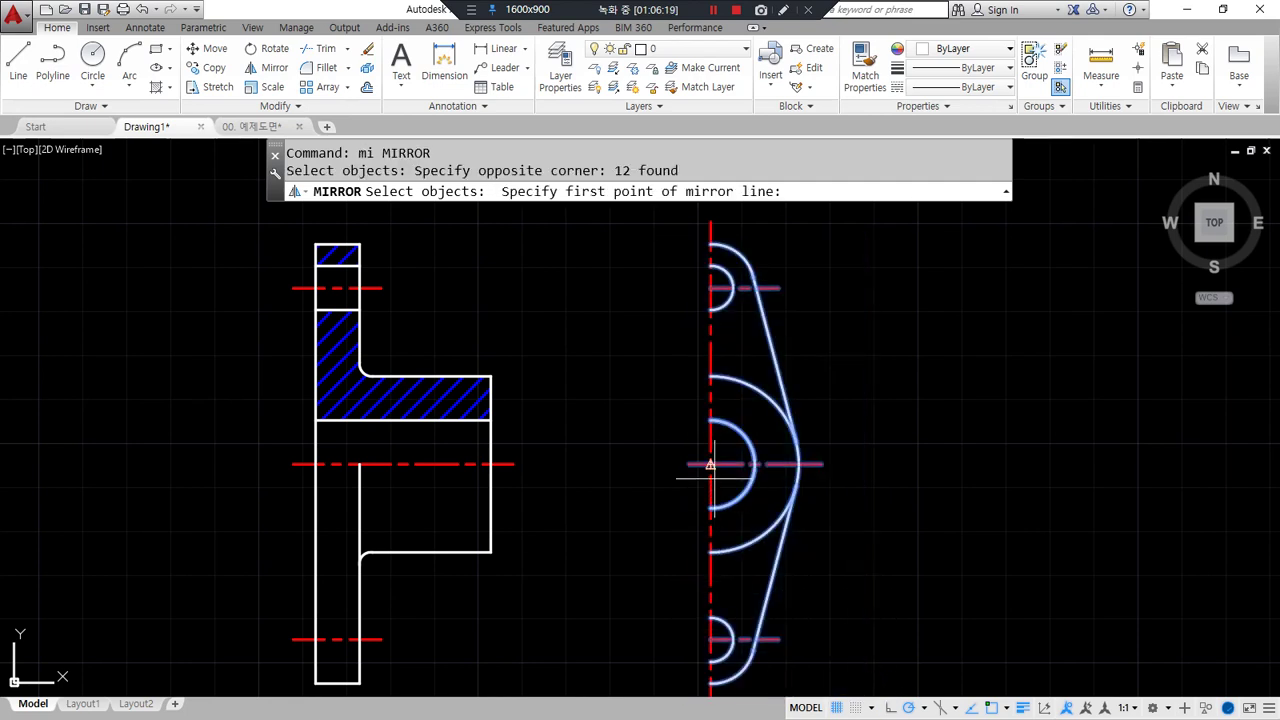
pyautogui.click(710, 464)
pyautogui.click(710, 545)
pyautogui.press('Return')
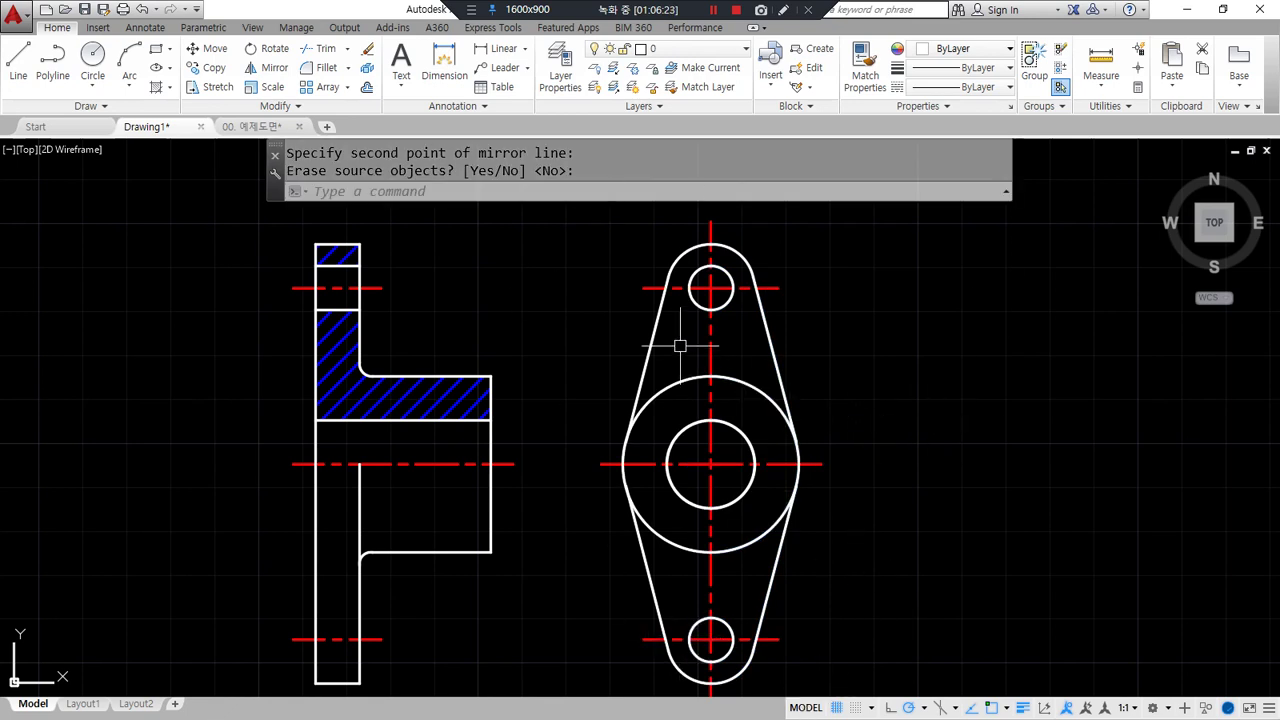
pyautogui.moveTo(590, 238); pyautogui.dragTo(815, 225)
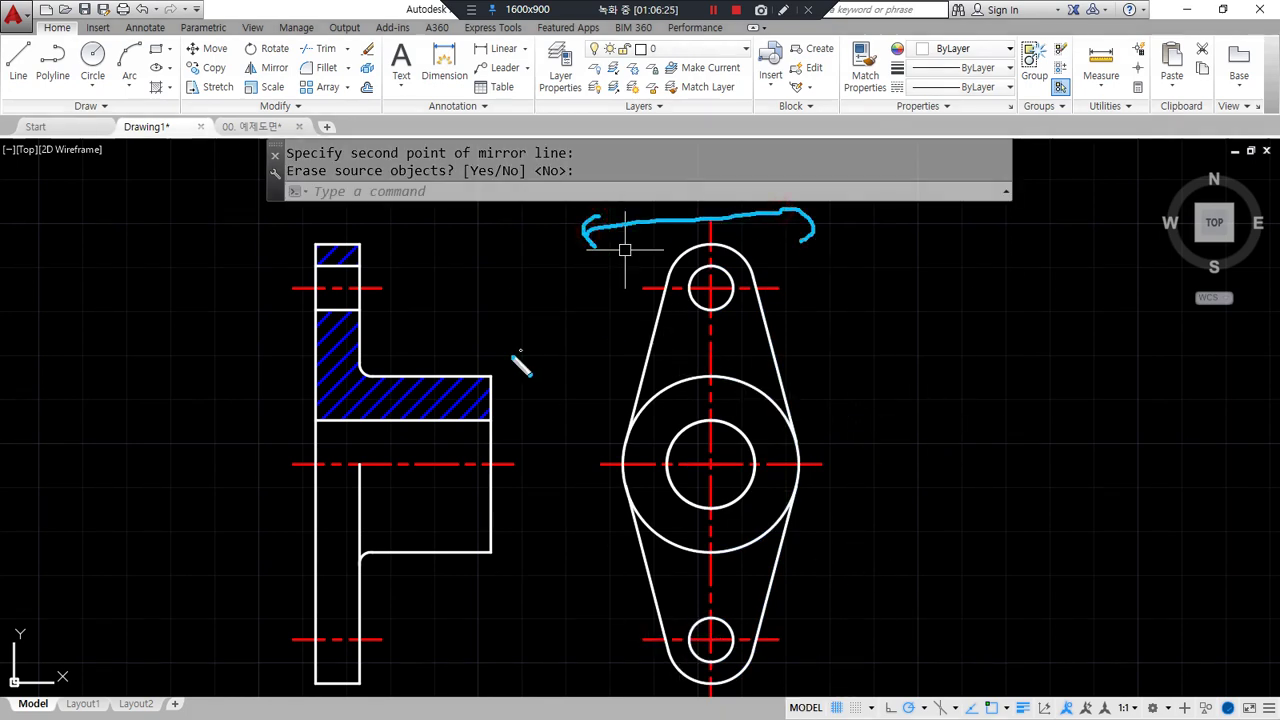
pyautogui.moveTo(428, 464)
pyautogui.mouseDown()
pyautogui.moveTo(302, 464)
pyautogui.moveTo(711, 464)
pyautogui.moveTo(711, 166)
pyautogui.mouseUp()
pyautogui.press('Escape')
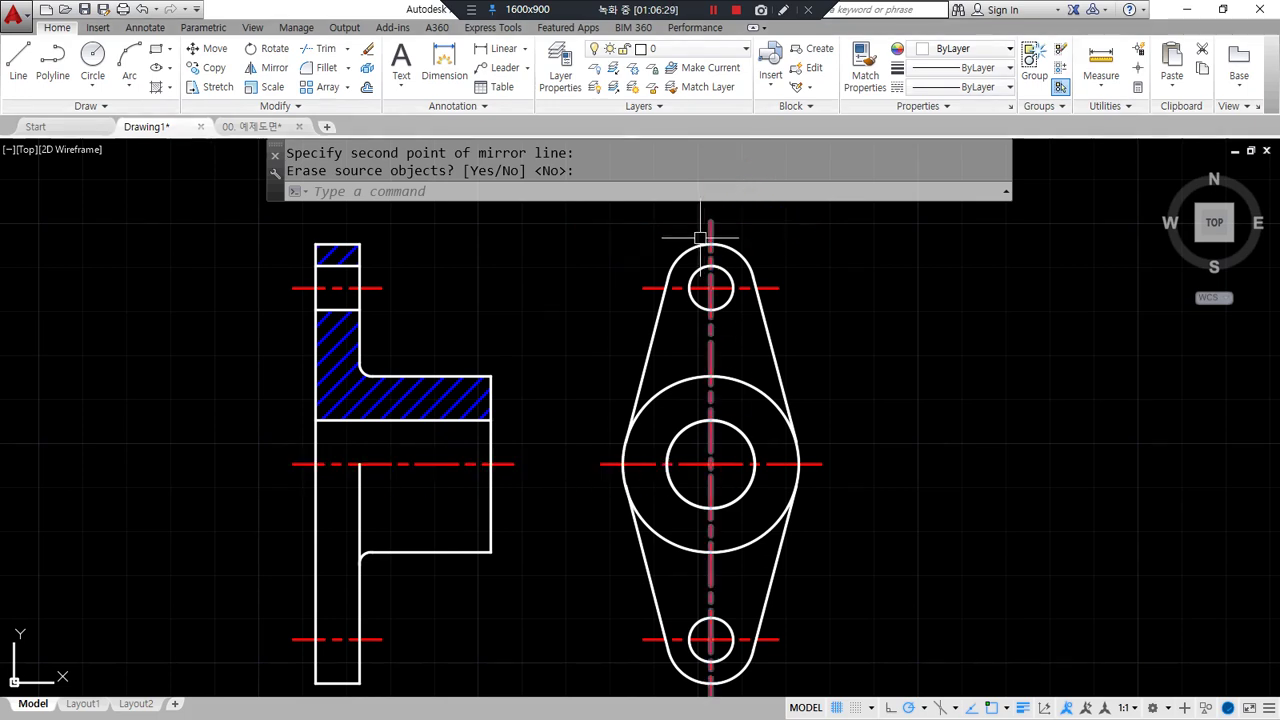
# Erase the mirrored outer arc, hole arc and slanted tangent line in the front view's upper-left quarter
pyautogui.click(697, 246)
pyautogui.click(700, 267)
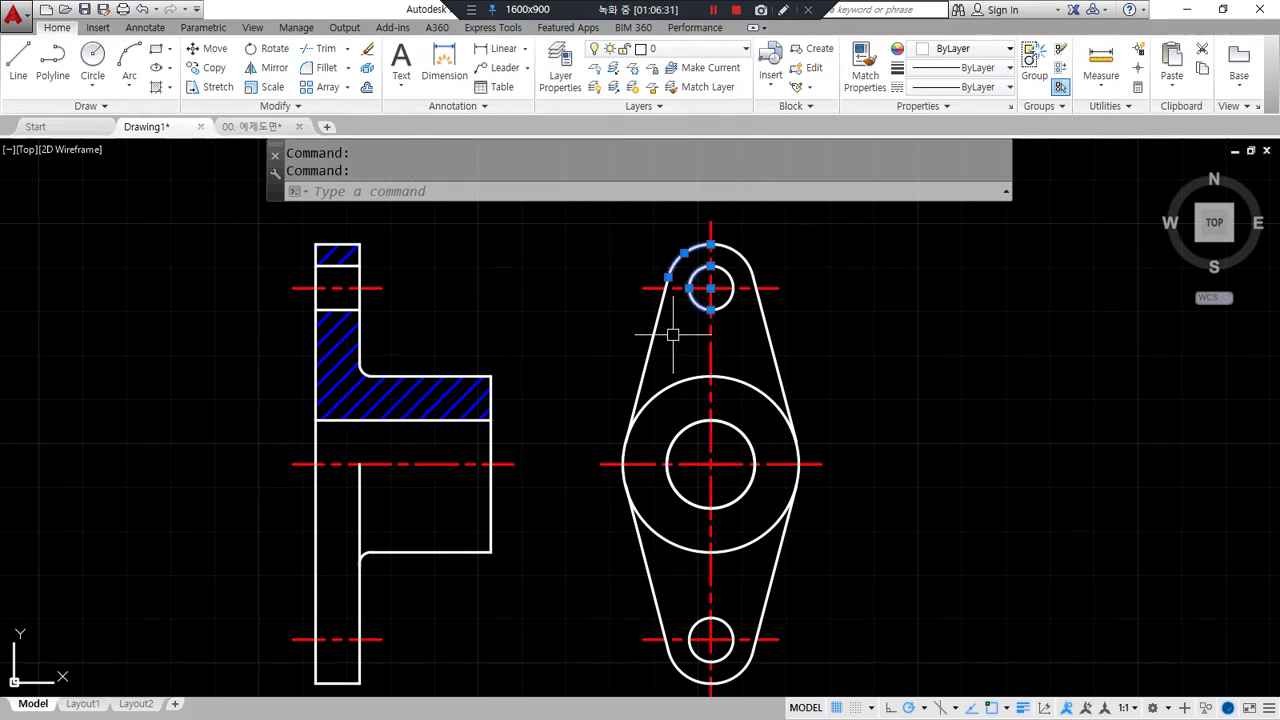
pyautogui.write('e')
pyautogui.press('space')
pyautogui.click(651, 343)
pyautogui.write('e')
pyautogui.press('space')
# Trim the upper-left quarters of the front view's boss circle and center bore circle at the centerlines
pyautogui.write('tr')
pyautogui.press('space')
pyautogui.press('space')
pyautogui.click(673, 387)
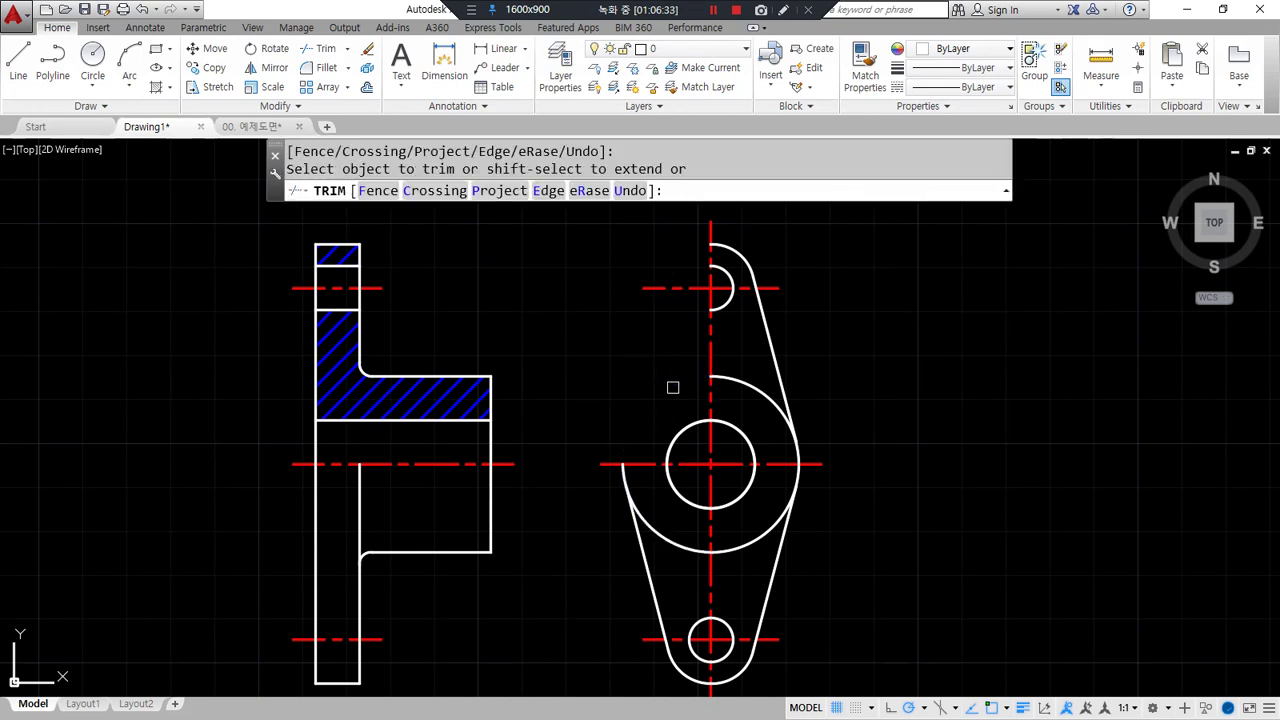
pyautogui.press('space')
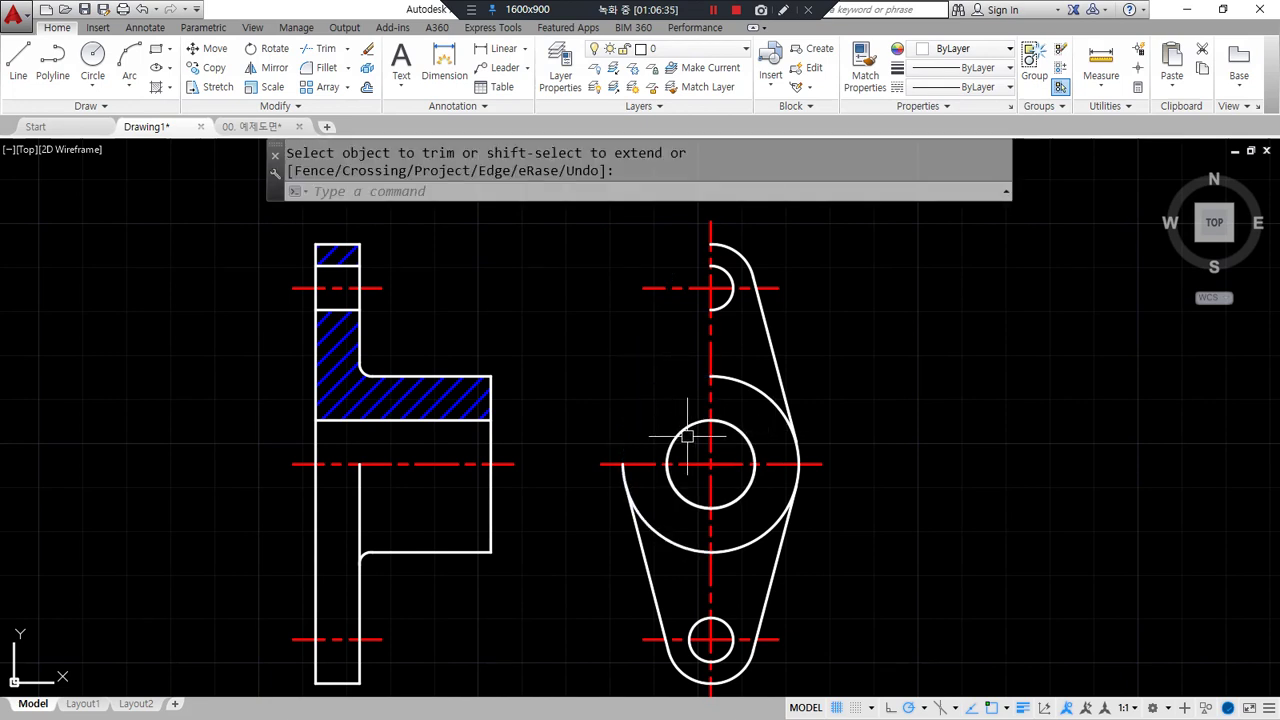
pyautogui.press('Escape')
pyautogui.write('t')
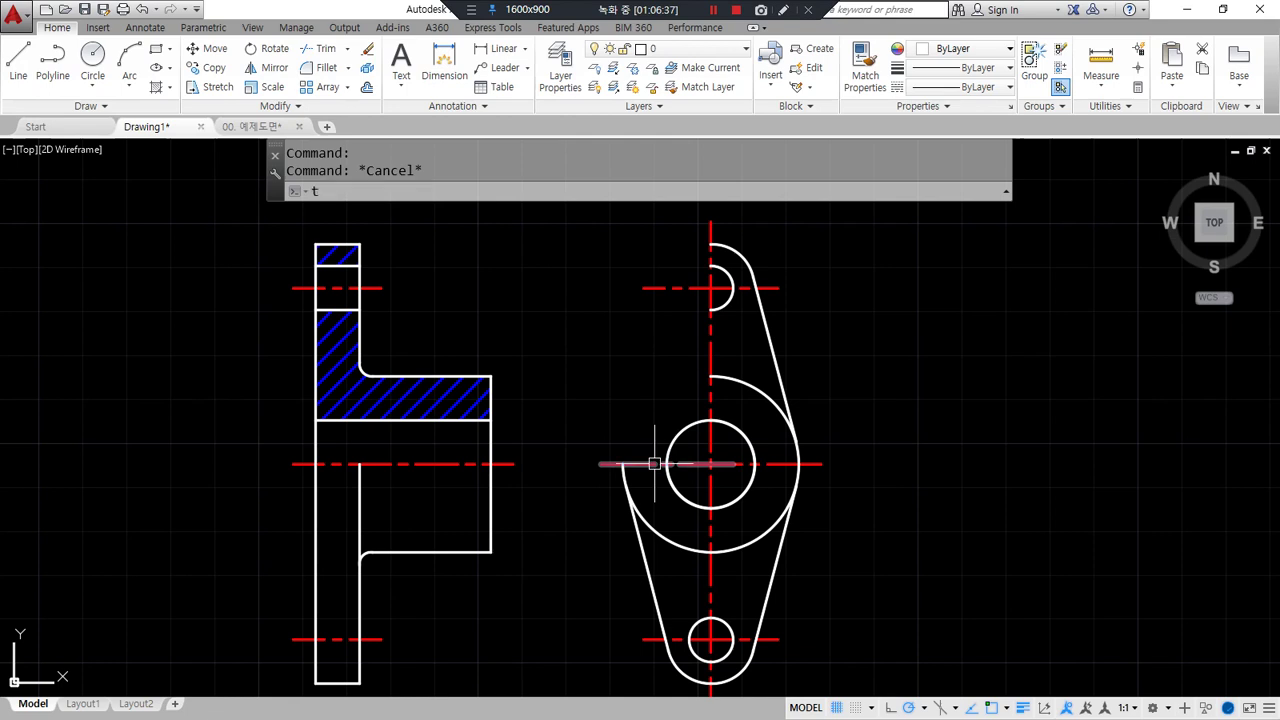
pyautogui.write('r')
pyautogui.press('space')
pyautogui.press('space')
pyautogui.click(688, 450)
pyautogui.click(640, 398)
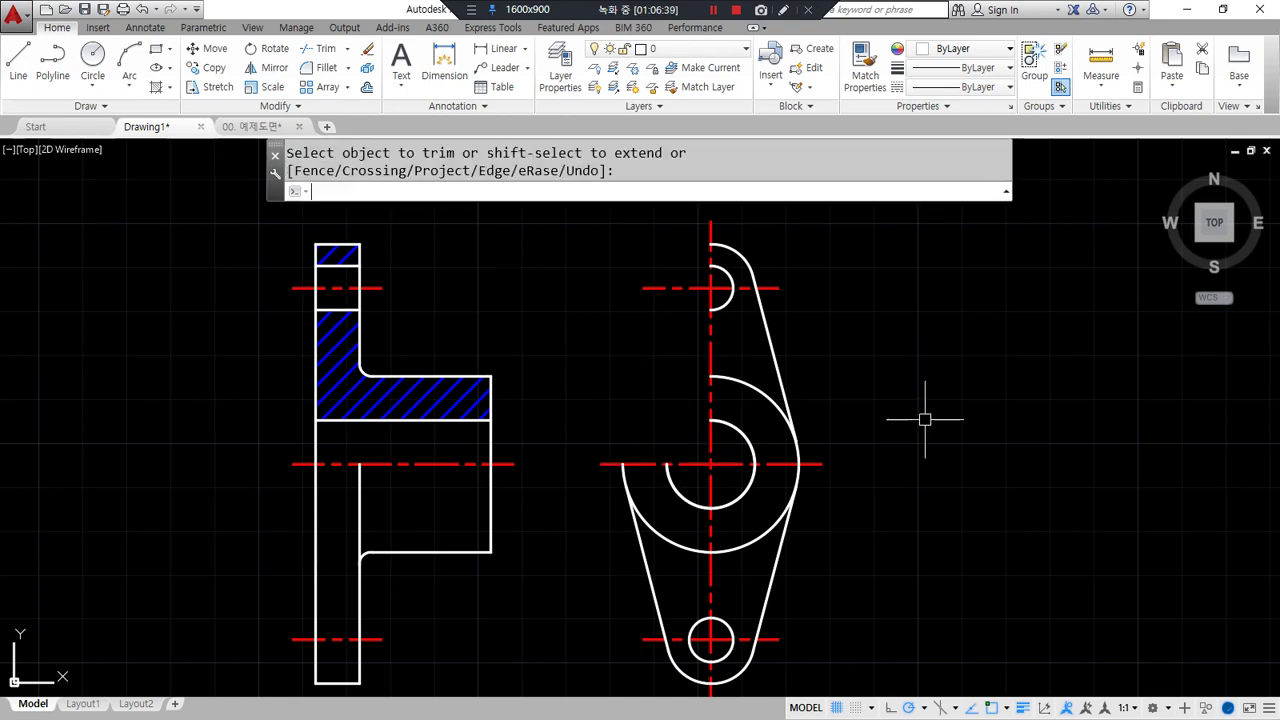
pyautogui.moveTo(918, 420); pyautogui.dragTo(929, 396, button='middle')
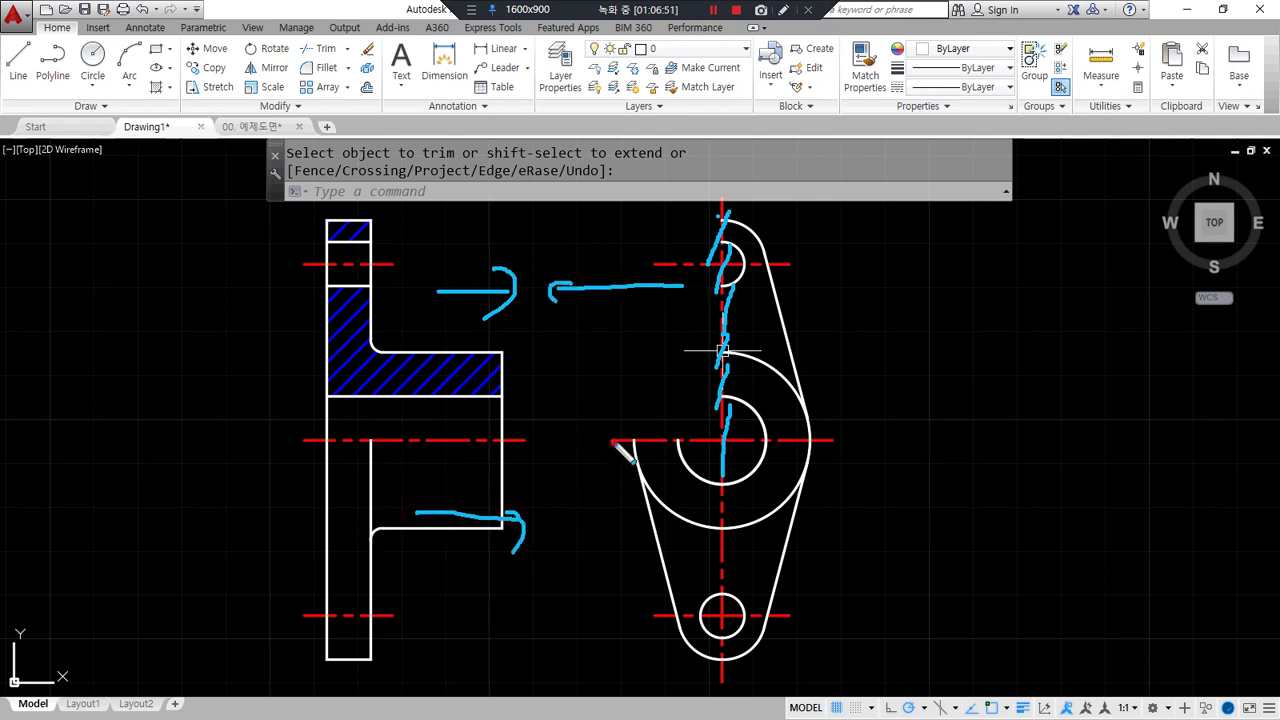
pyautogui.moveTo(613, 441); pyautogui.dragTo(677, 635)
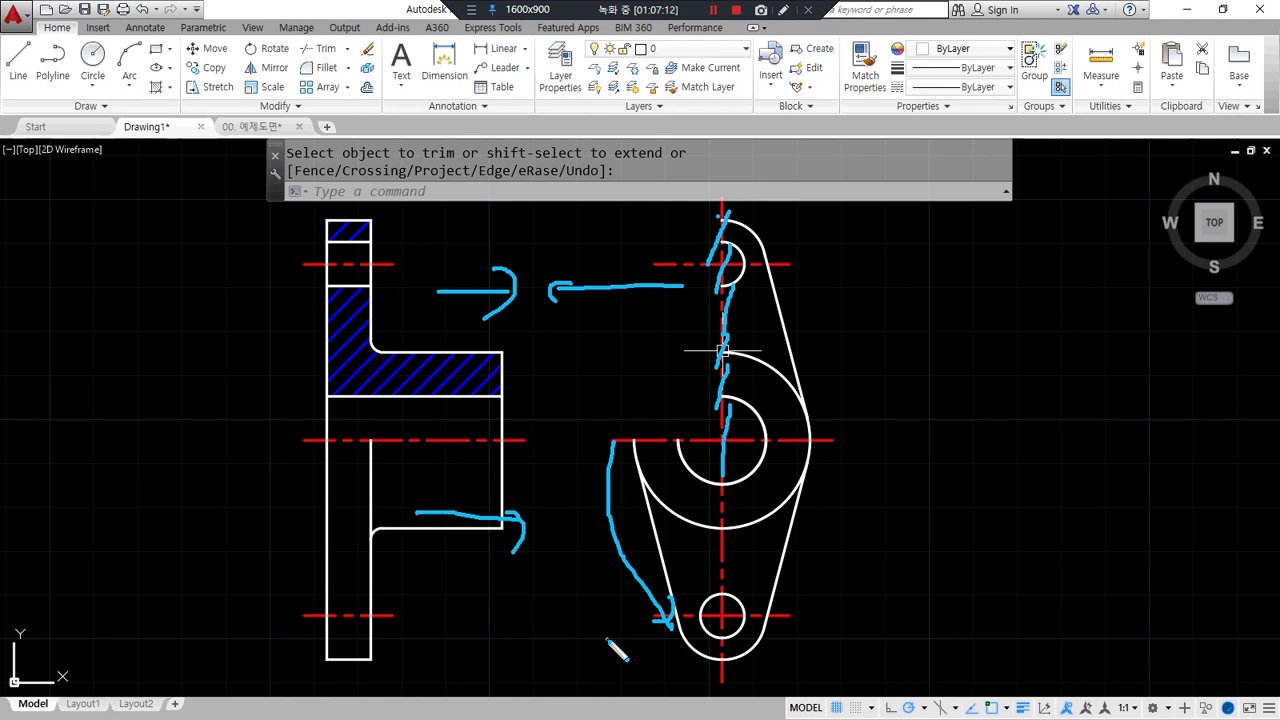
pyautogui.press('Escape')
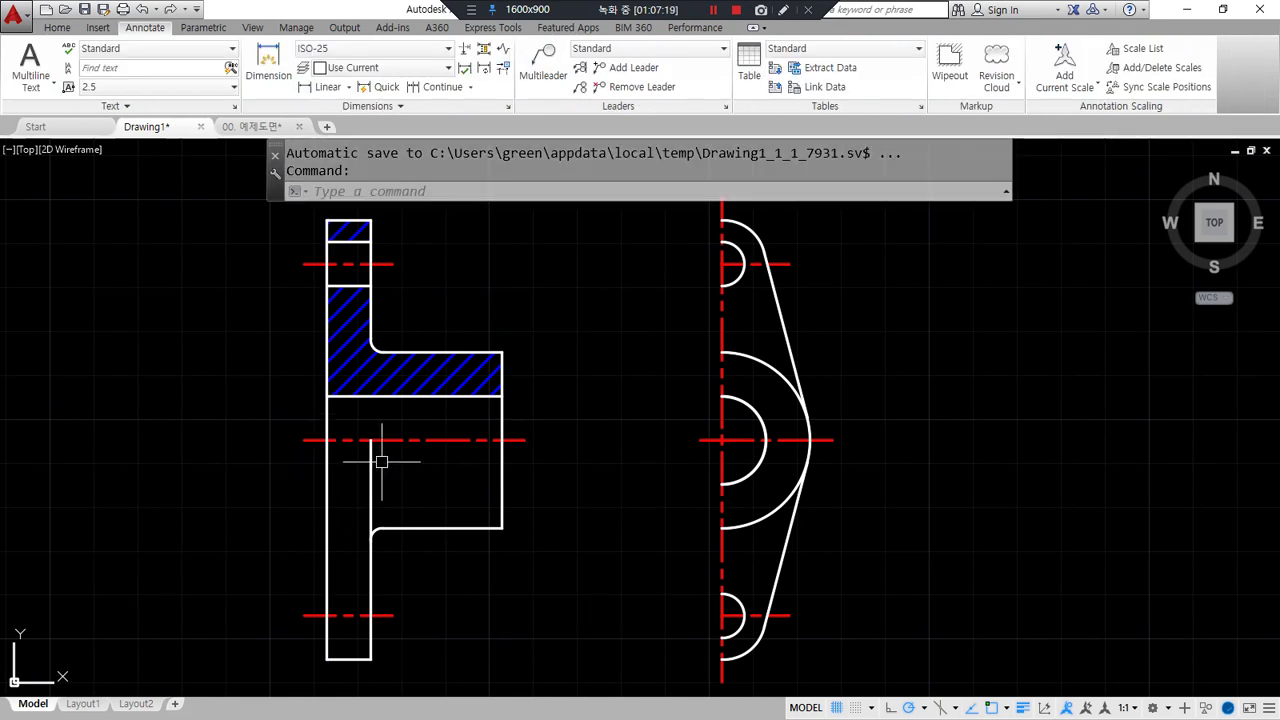
# Offset the side view's upper bore edge downward by 20 to add the lower bore edge
pyautogui.scroll(2, 418, 485)
pyautogui.moveTo(580, 485); pyautogui.dragTo(272, 485)
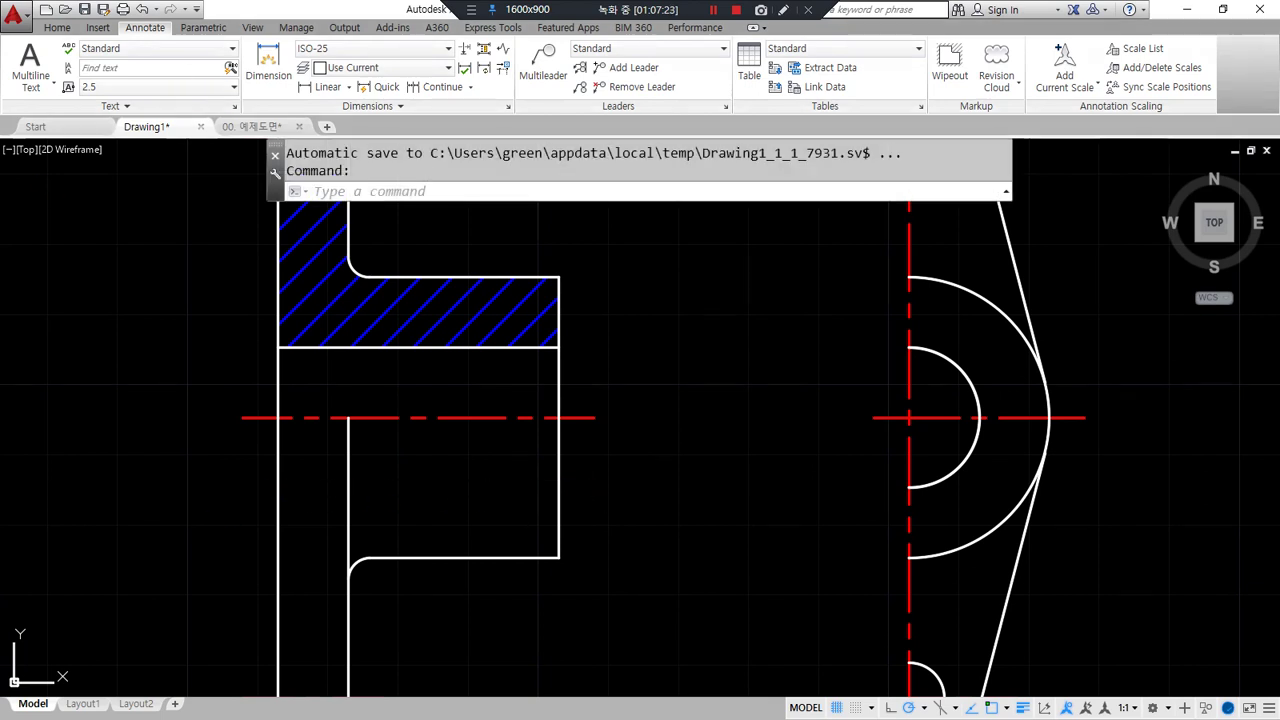
pyautogui.write('o')
pyautogui.press('Return')
pyautogui.write('2')
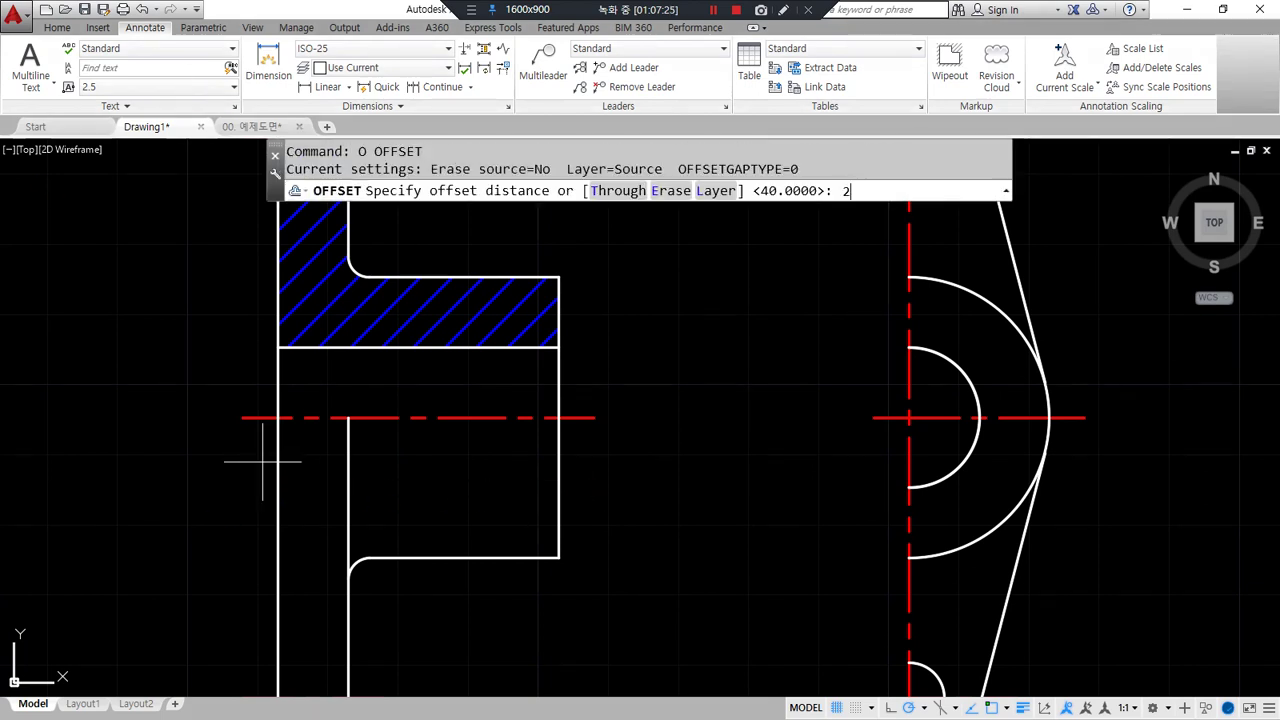
pyautogui.write('0')
pyautogui.press('Return')
pyautogui.click(414, 348)
pyautogui.click(369, 563)
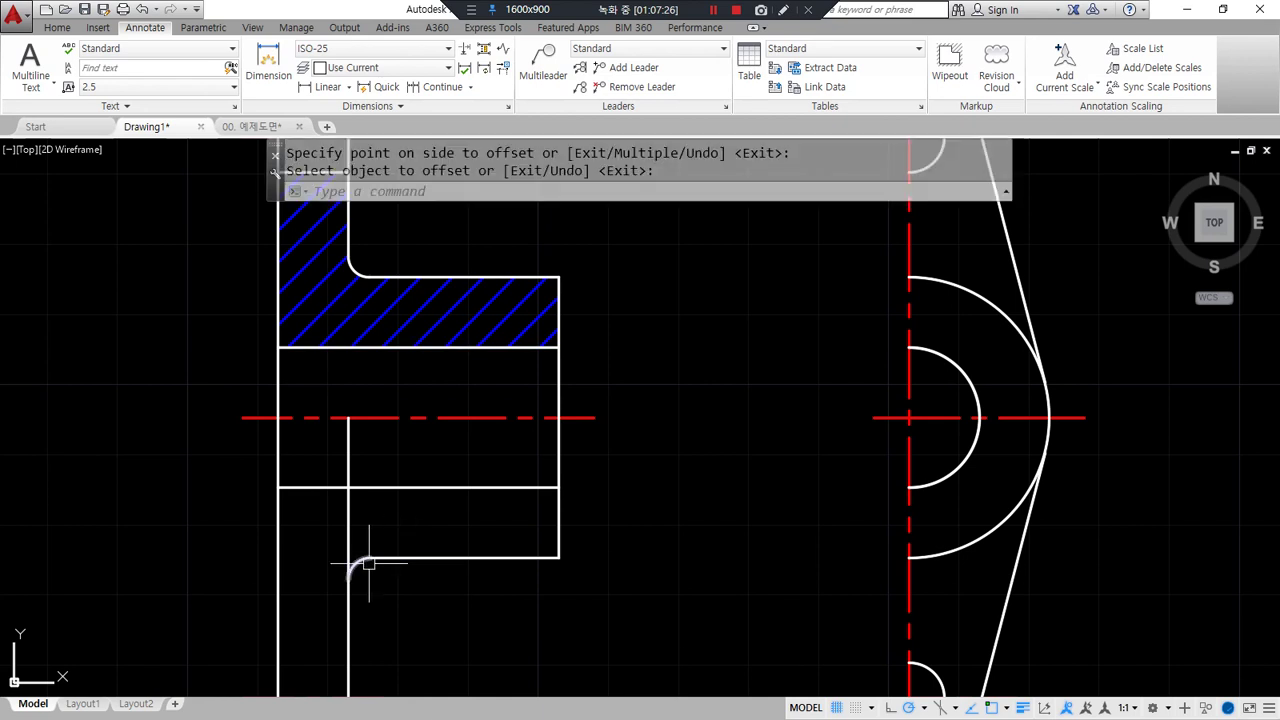
# Add a vertical linear dimension for the bore outside the side view's flange face, between the upper and lower bore edges
pyautogui.click(322, 86)
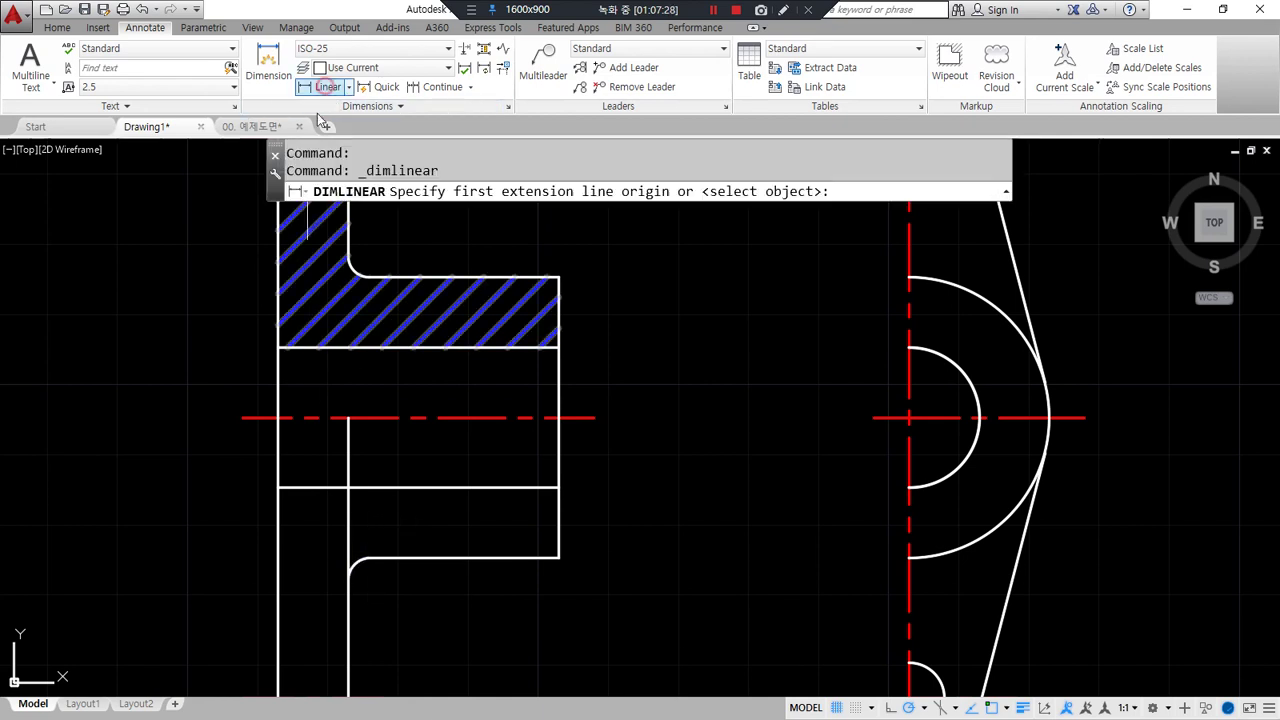
pyautogui.click(271, 344)
pyautogui.click(277, 487)
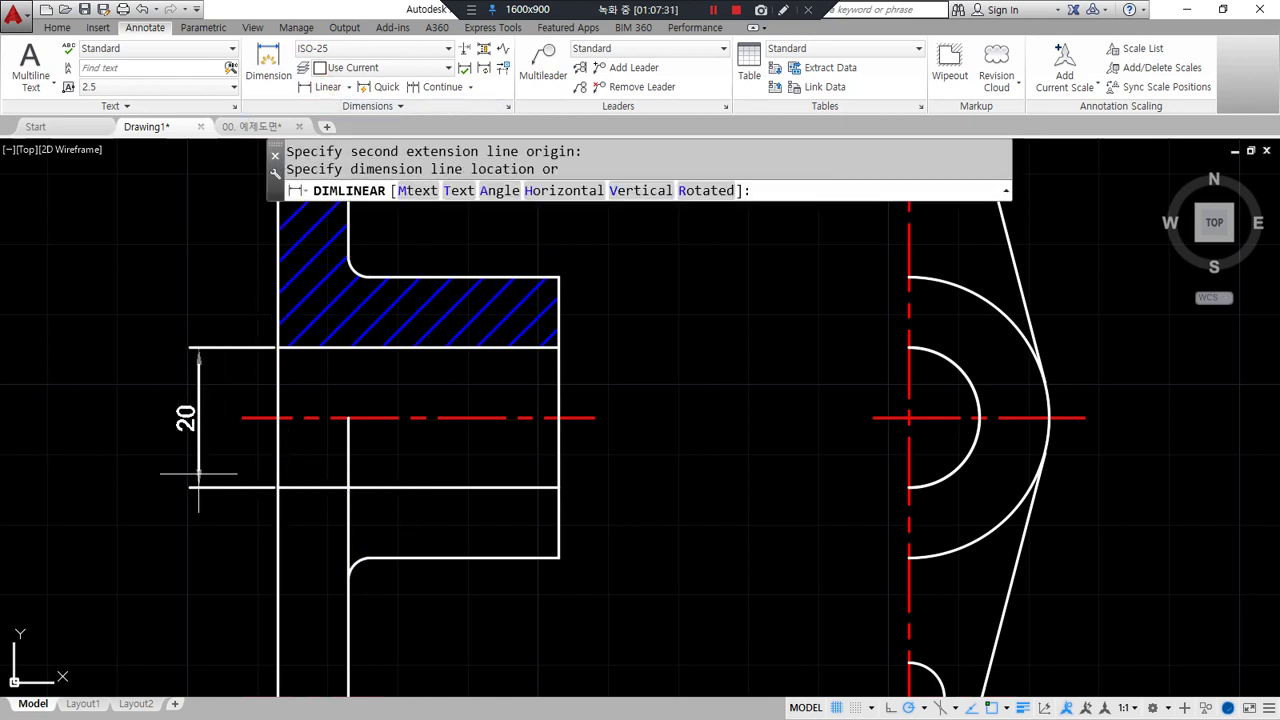
pyautogui.click(199, 450)
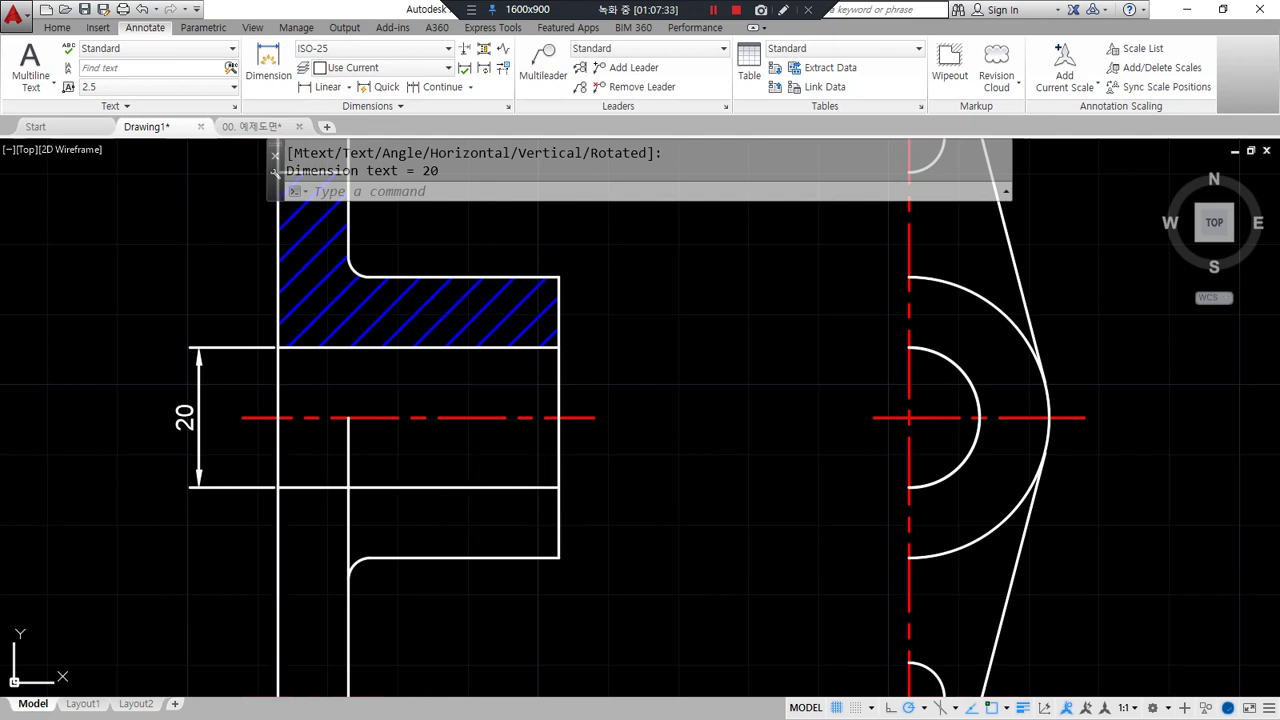
# Erase the lower bore edge line from the unsectioned half of the side view
pyautogui.moveTo(434, 506); pyautogui.dragTo(475, 502)
pyautogui.click(465, 482)
pyautogui.click(430, 522)
pyautogui.write('e')
pyautogui.press('Return')
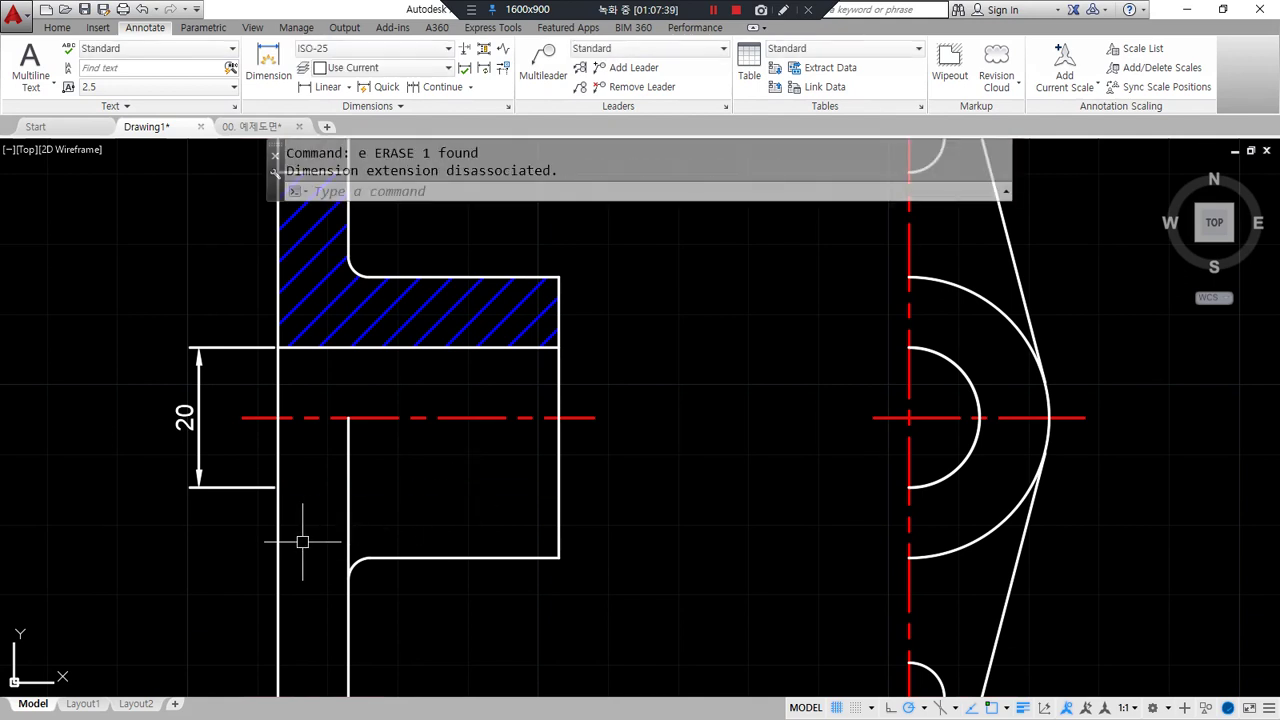
# Turn off Dim line 2 and Ext line 2 in the bore dimension's properties
pyautogui.click(262, 486)
pyautogui.moveTo(352, 470); pyautogui.dragTo(443, 466, button='middle')
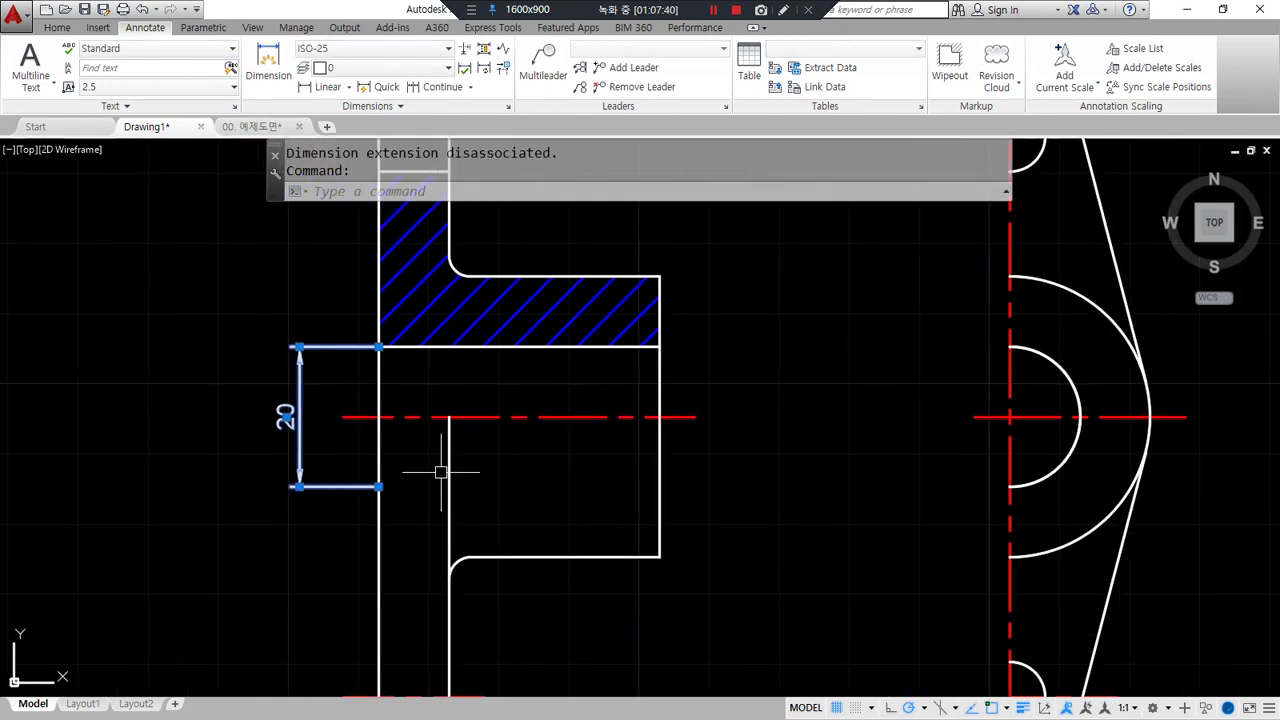
pyautogui.hotkey('ctrl', '1')
pyautogui.moveTo(492, 394); pyautogui.dragTo(686, 331, button='middle')
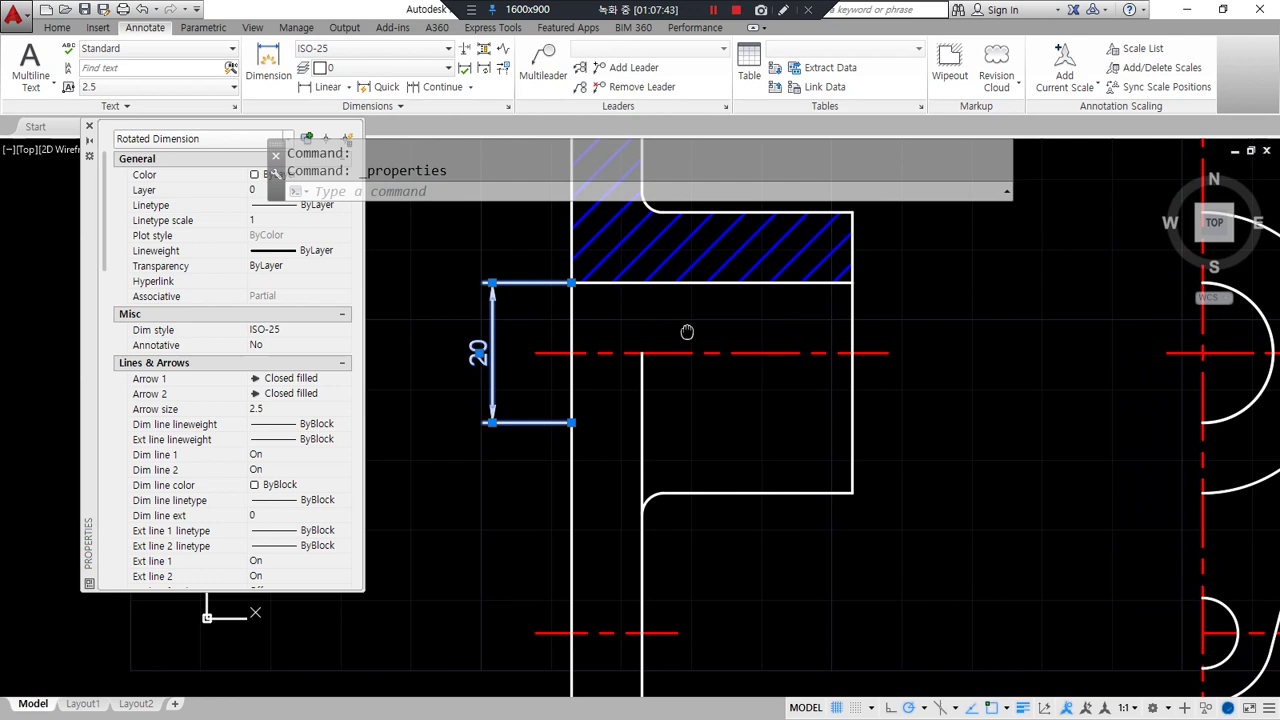
pyautogui.click(305, 470)
pyautogui.click(315, 470)
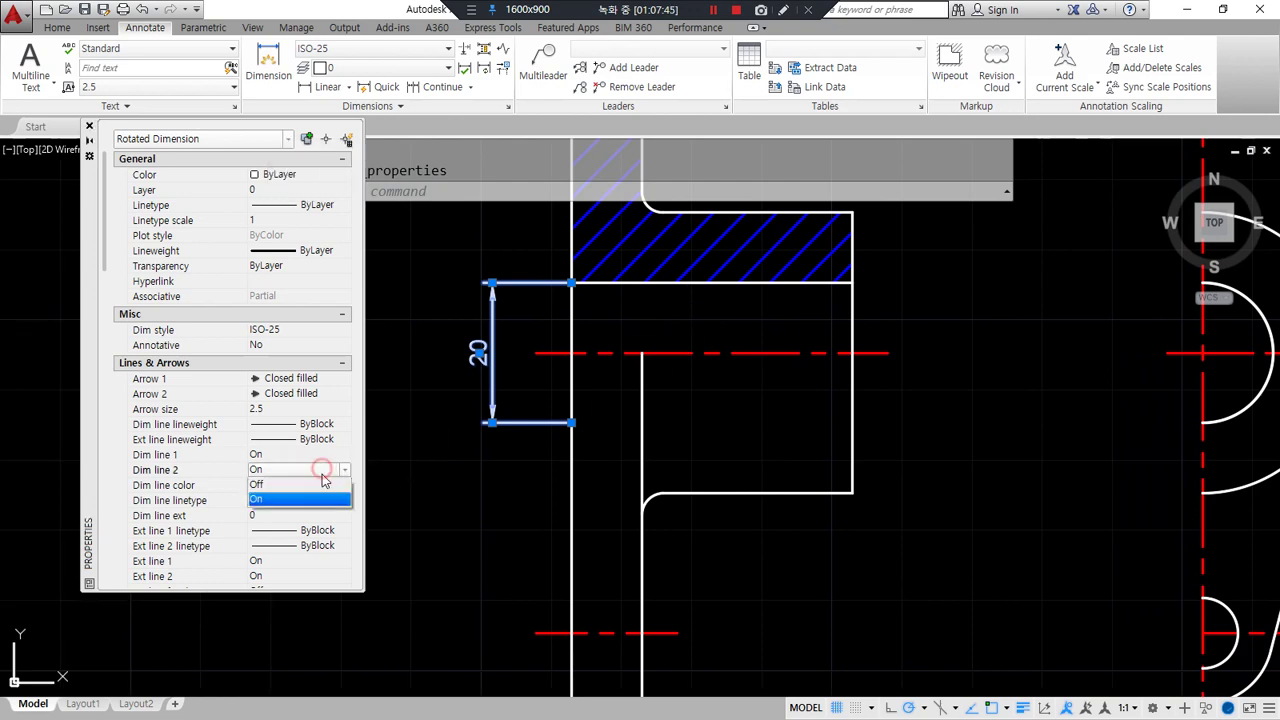
pyautogui.click(322, 498)
pyautogui.click(290, 576)
pyautogui.click(300, 576)
pyautogui.click(300, 603)
pyautogui.press('Escape')
pyautogui.press('Escape')
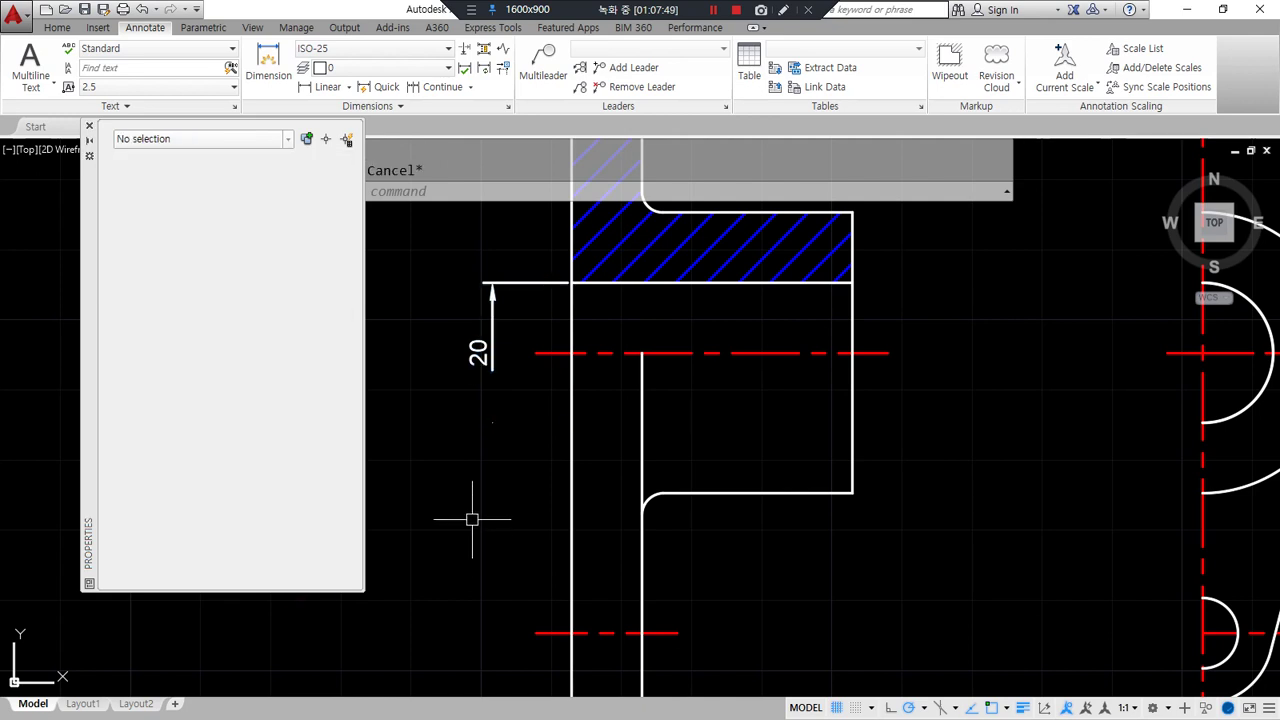
pyautogui.moveTo(595, 533)
pyautogui.mouseDown()
pyautogui.moveTo(555, 290)
pyautogui.moveTo(495, 541)
pyautogui.mouseUp()
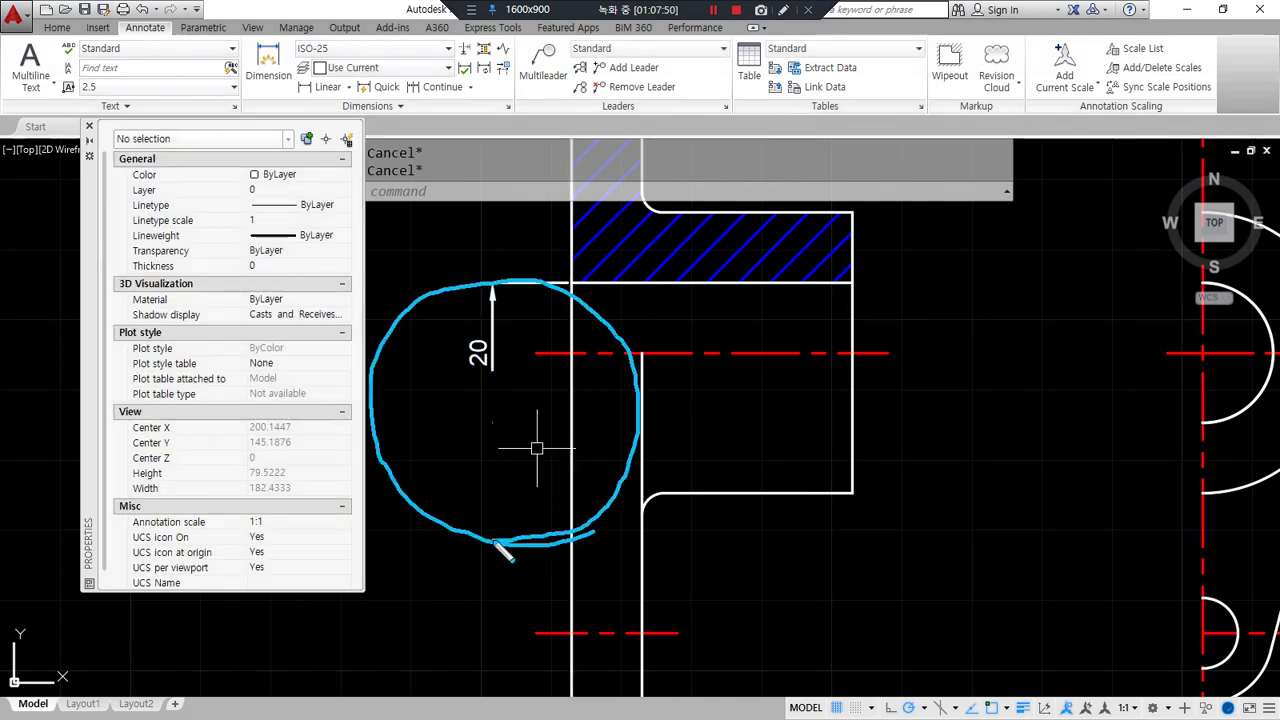
pyautogui.click(89, 126)
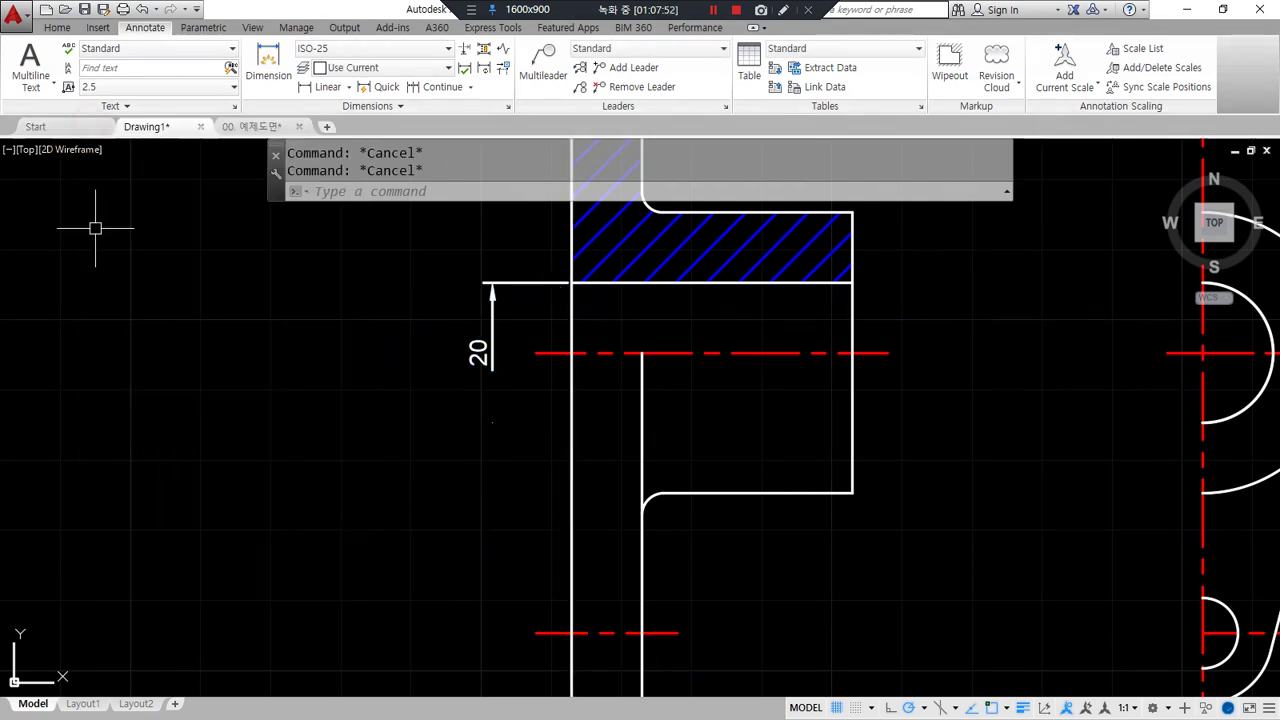
# Add the diameter symbol with %%c in front of the bore dimension's text
pyautogui.moveTo(455, 387); pyautogui.dragTo(484, 396)
pyautogui.click(480, 371)
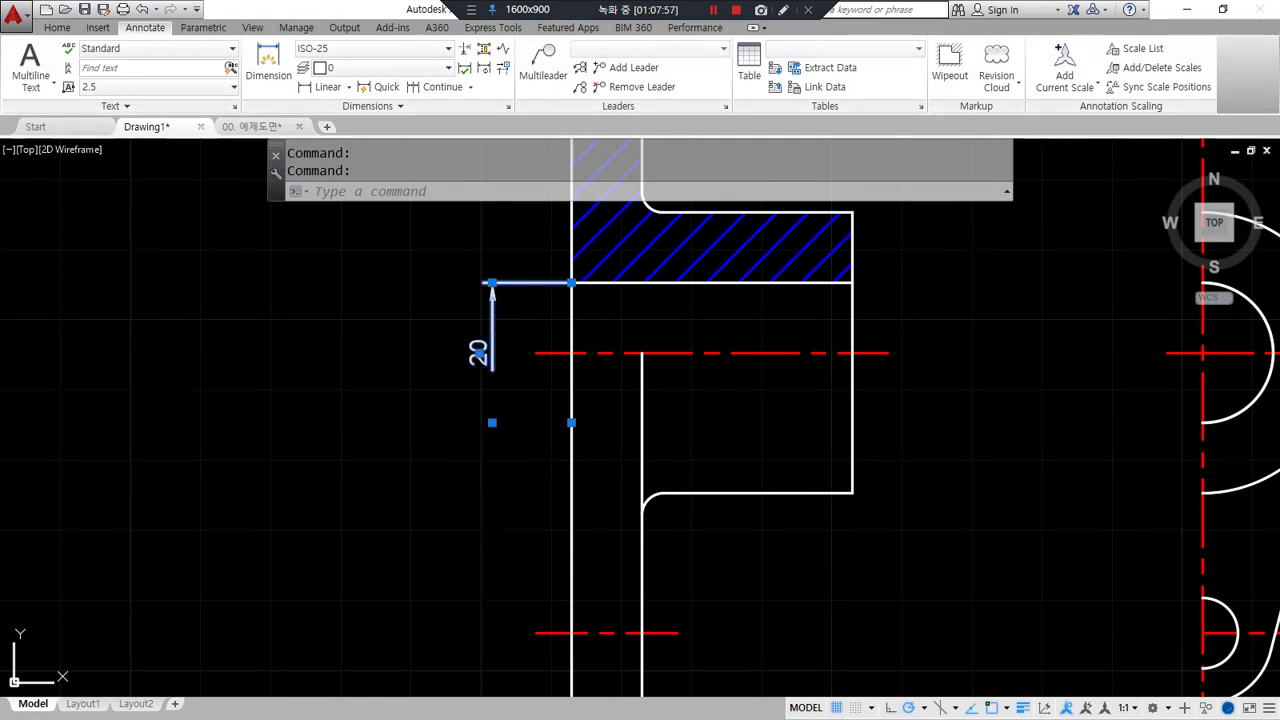
pyautogui.doubleClick(482, 396)
pyautogui.write('%%c')
pyautogui.click(482, 396)
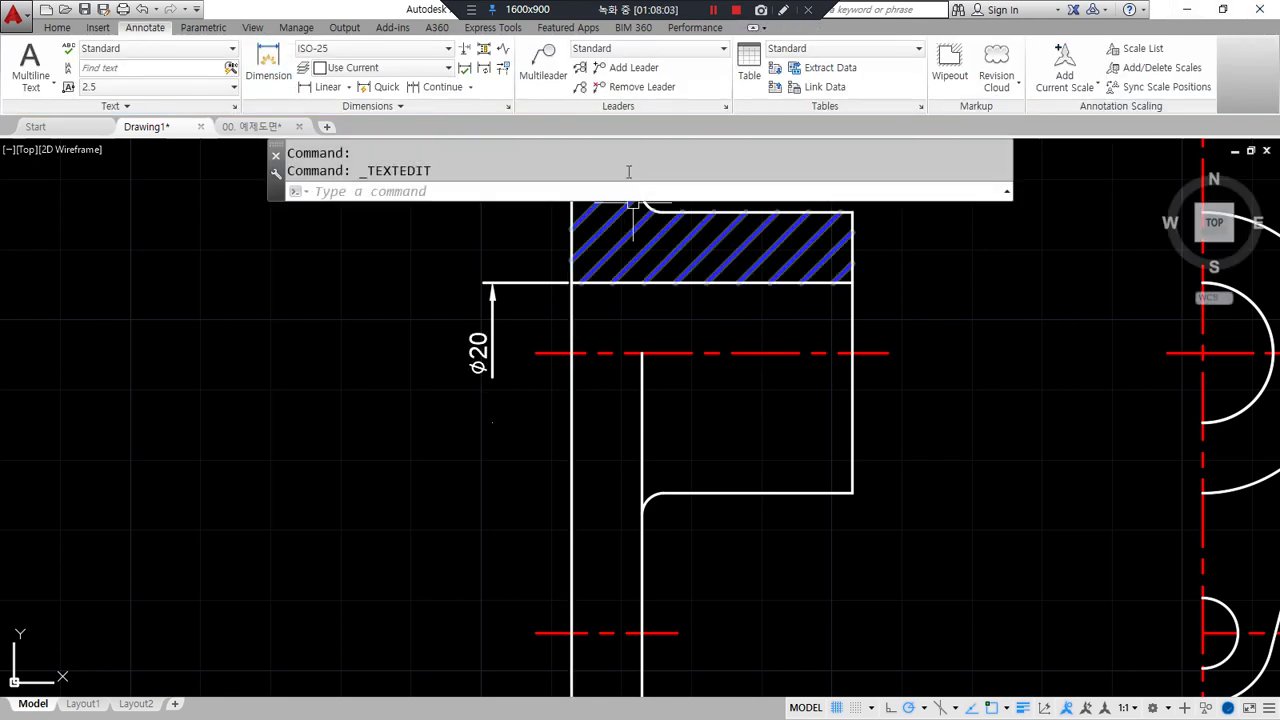
# Continue the bore dimension upward to the lower and upper edges of the flange hole in the side view
pyautogui.moveTo(530, 302); pyautogui.dragTo(369, 577, button='middle')
pyautogui.moveTo(420, 390)
pyautogui.mouseDown()
pyautogui.moveTo(411, 280)
pyautogui.moveTo(404, 432)
pyautogui.mouseUp()
pyautogui.press('Escape')
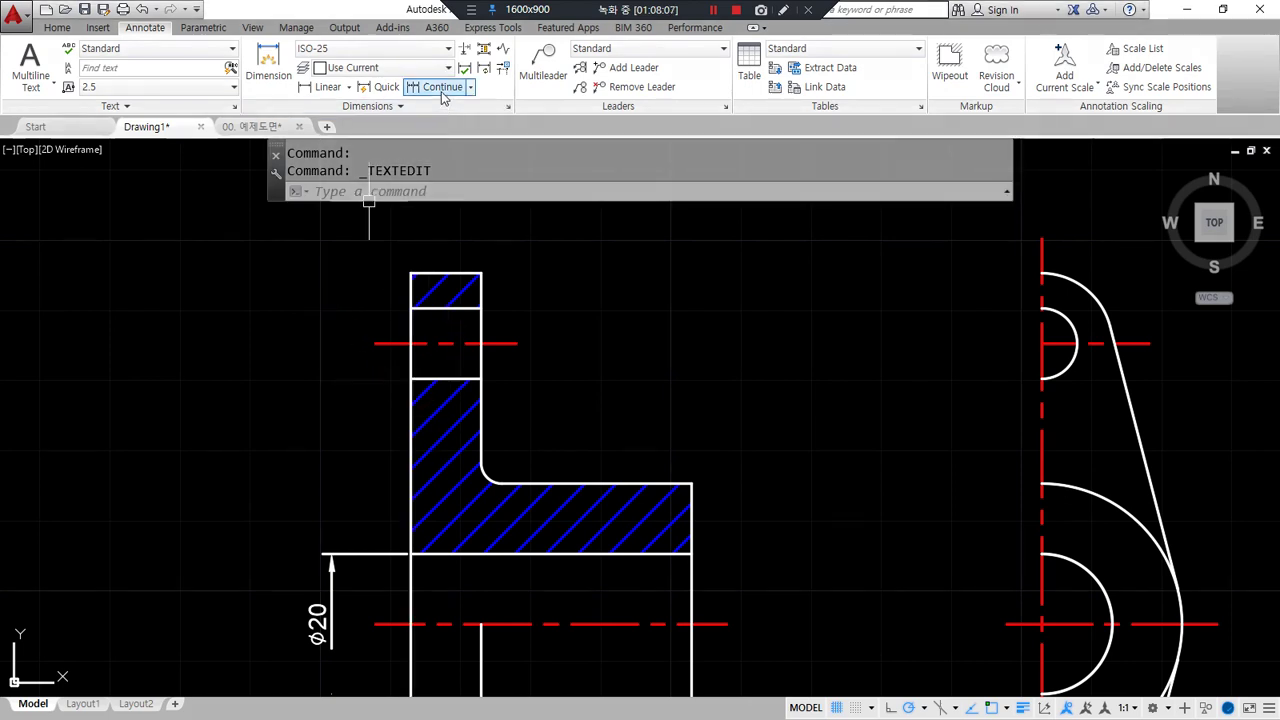
pyautogui.click(437, 87)
pyautogui.press('Return')
pyautogui.click(372, 560)
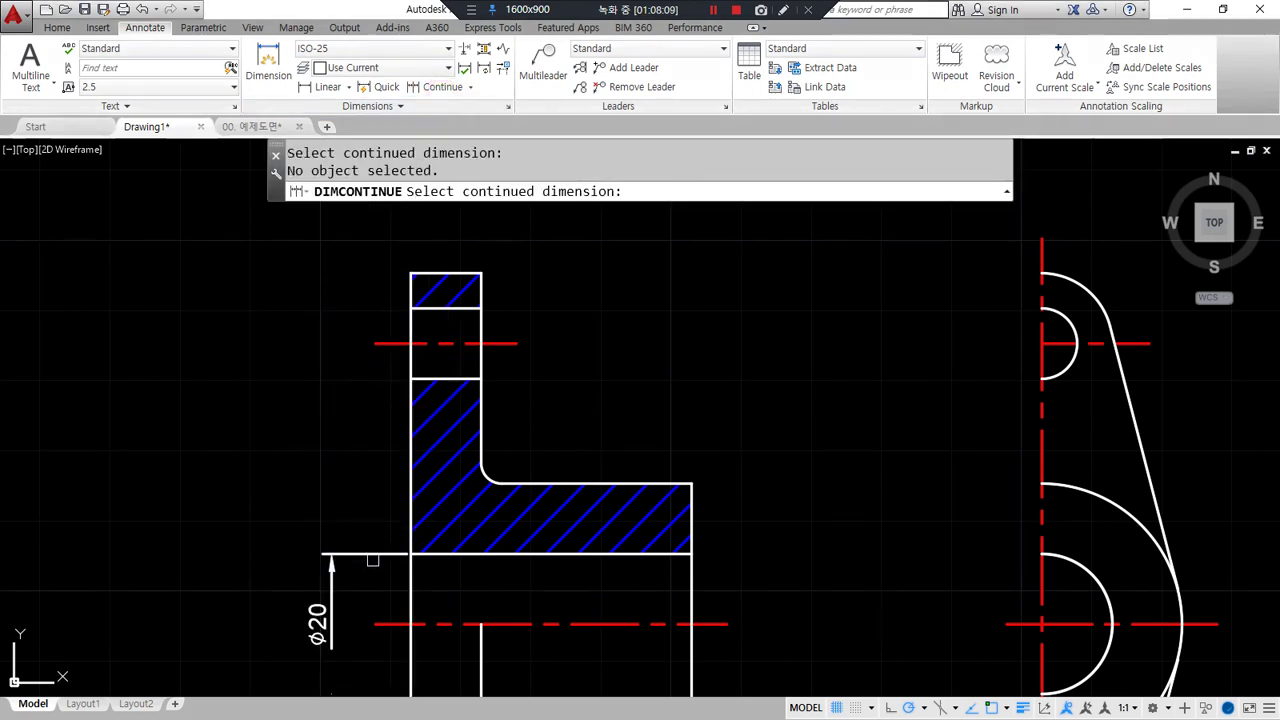
pyautogui.click(372, 553)
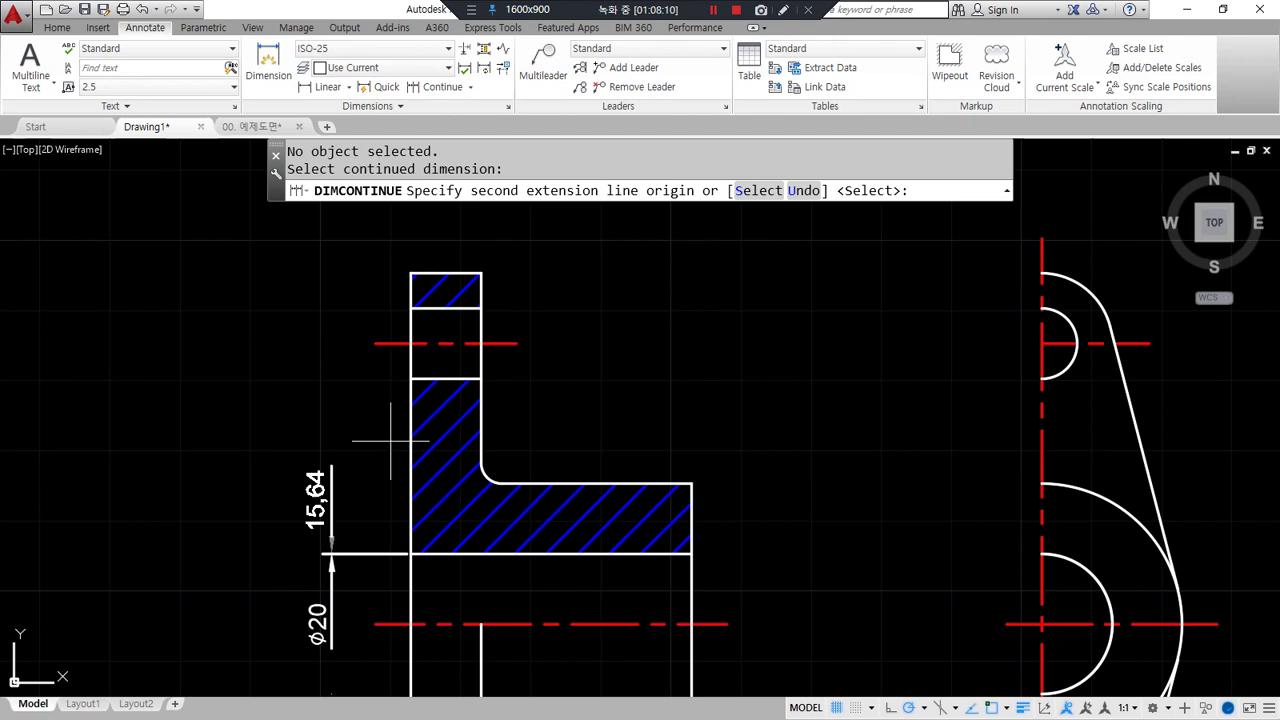
pyautogui.click(410, 378)
pyautogui.click(410, 308)
pyautogui.press('Escape')
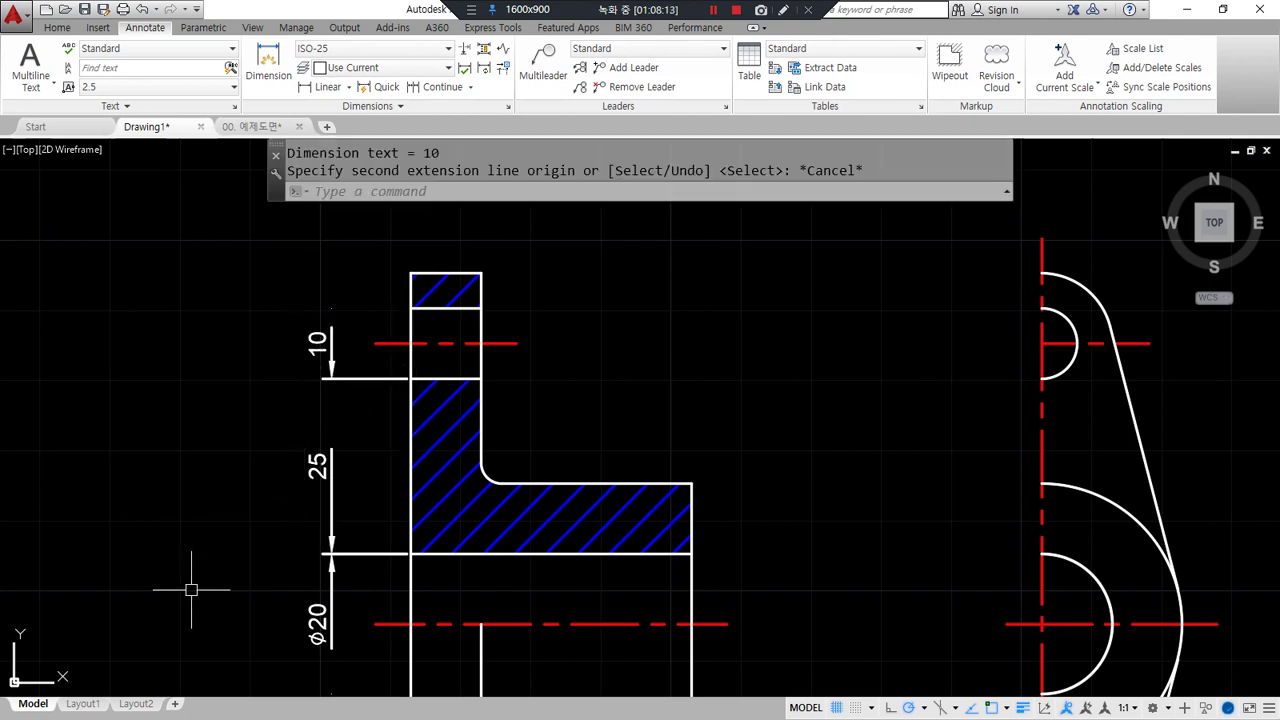
# Erase the continued dimension between the upper bore edge and the flange hole's lower edge
pyautogui.click(331, 490)
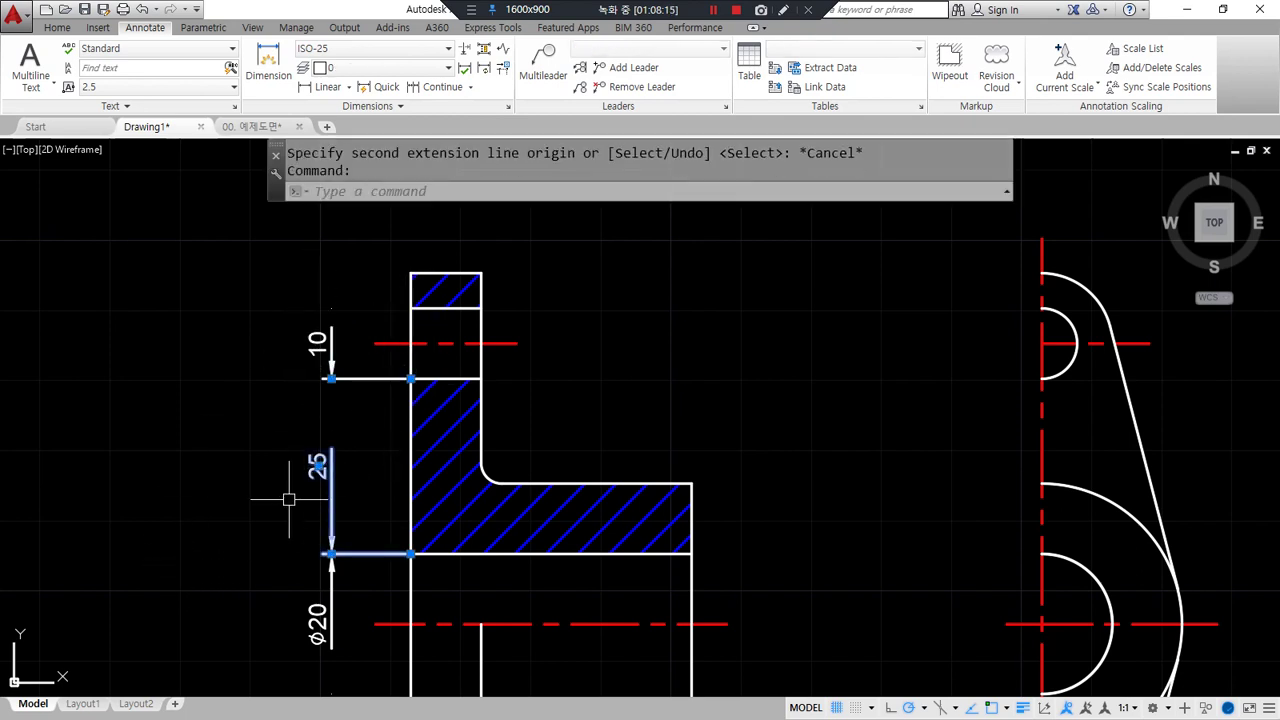
pyautogui.moveTo(320, 580)
pyautogui.mouseDown()
pyautogui.moveTo(341, 572)
pyautogui.moveTo(322, 528)
pyautogui.moveTo(343, 386)
pyautogui.mouseUp()
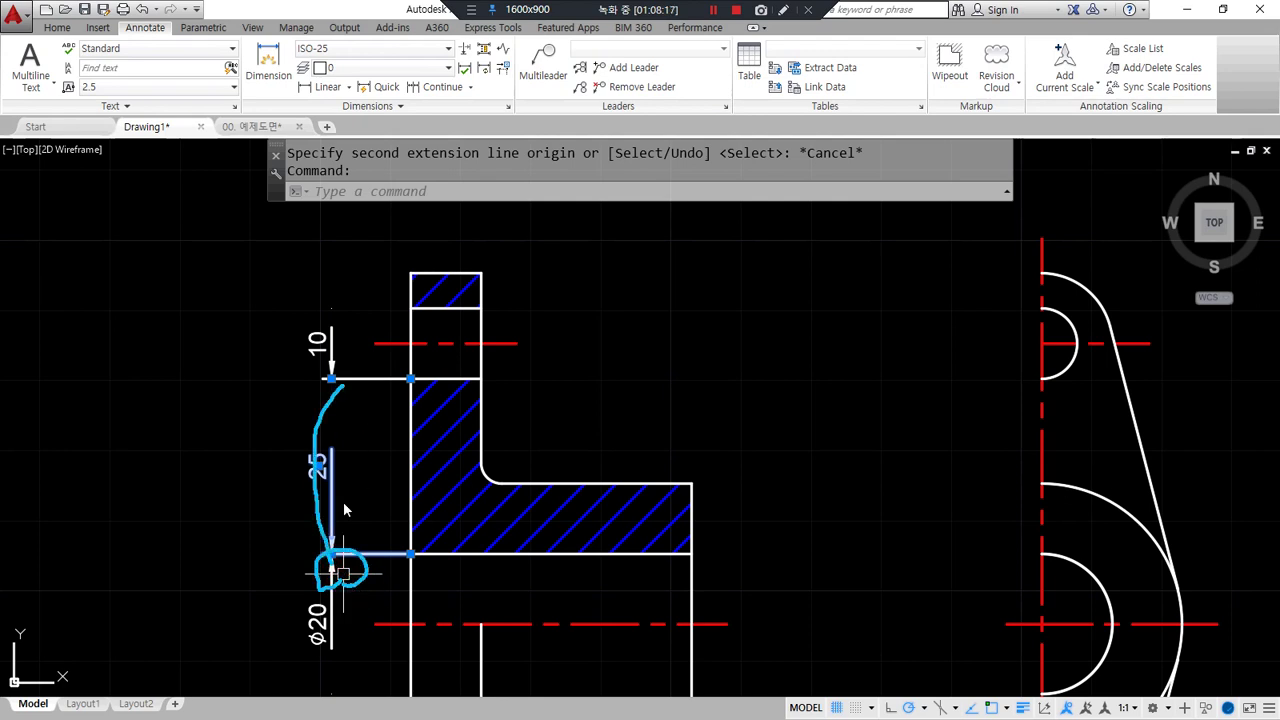
pyautogui.click(348, 498)
pyautogui.press('Escape')
pyautogui.click(260, 498)
pyautogui.write('e')
pyautogui.press('space')
# Turn on Dim line 2 and Ext line 2 in the flange hole dimension's properties
pyautogui.moveTo(268, 447); pyautogui.dragTo(377, 443, button='middle')
pyautogui.hotkey('ctrl', '1')
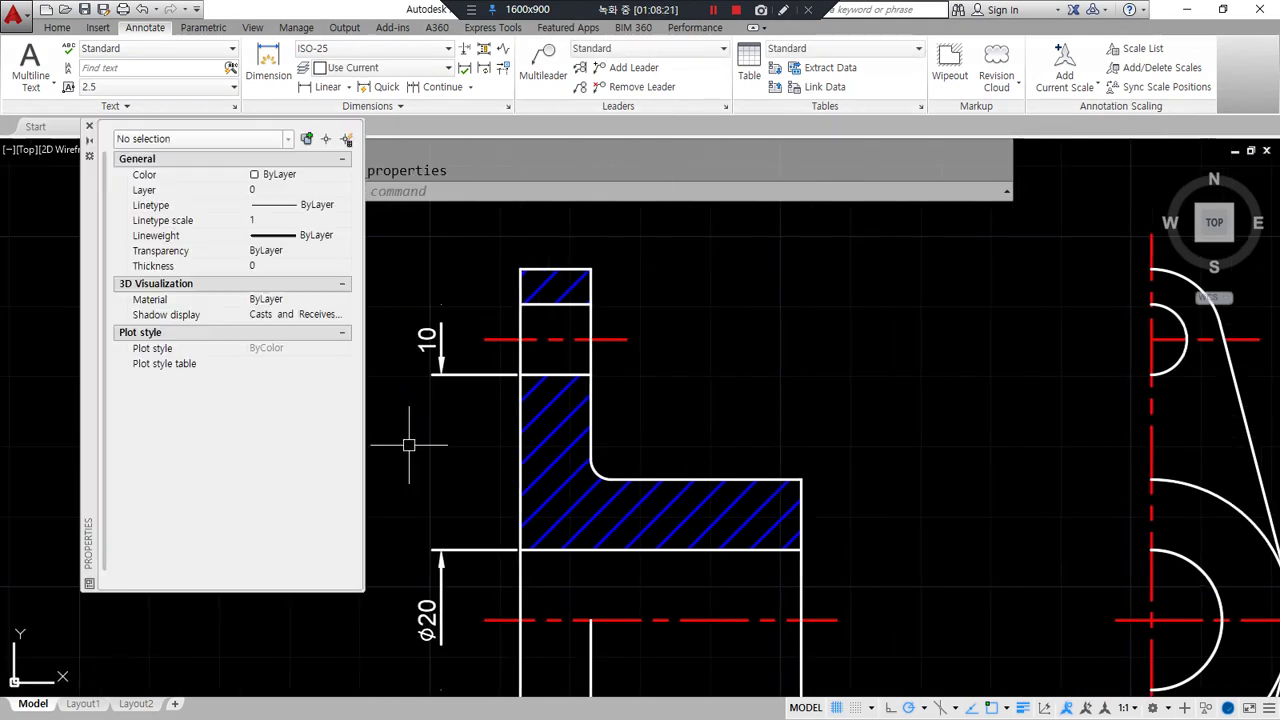
pyautogui.click(455, 377)
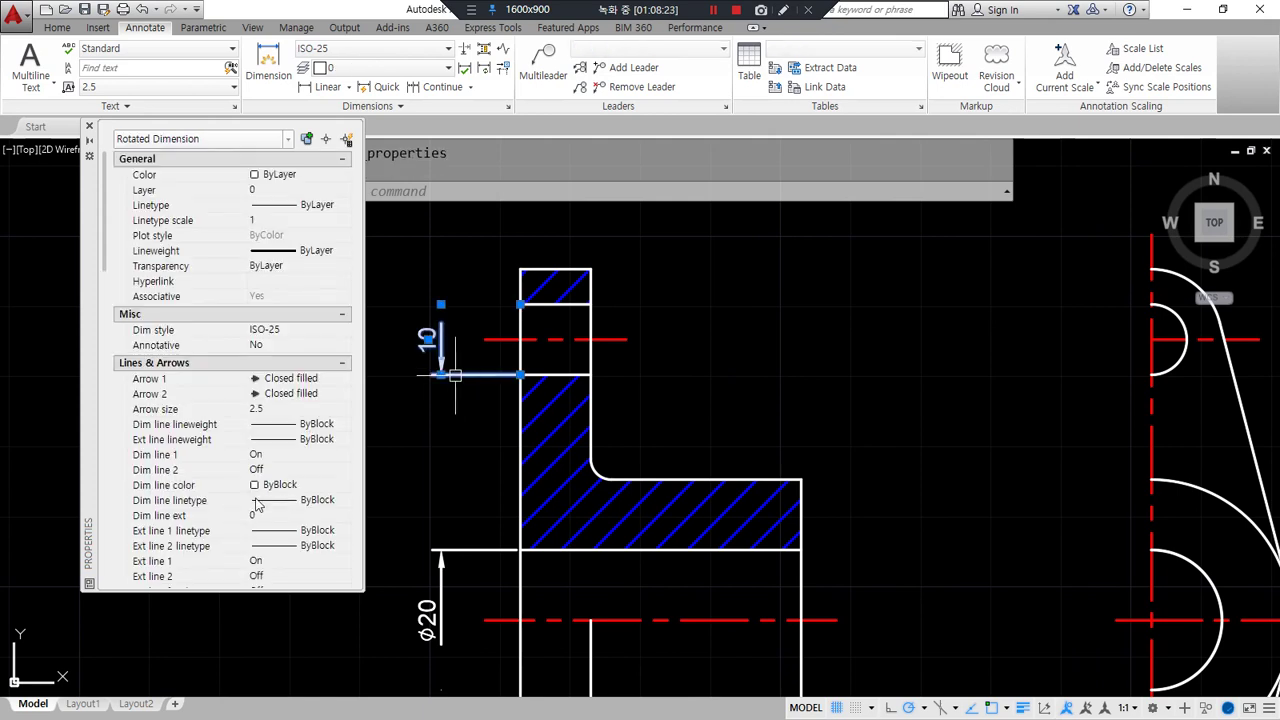
pyautogui.click(282, 469)
pyautogui.click(282, 469)
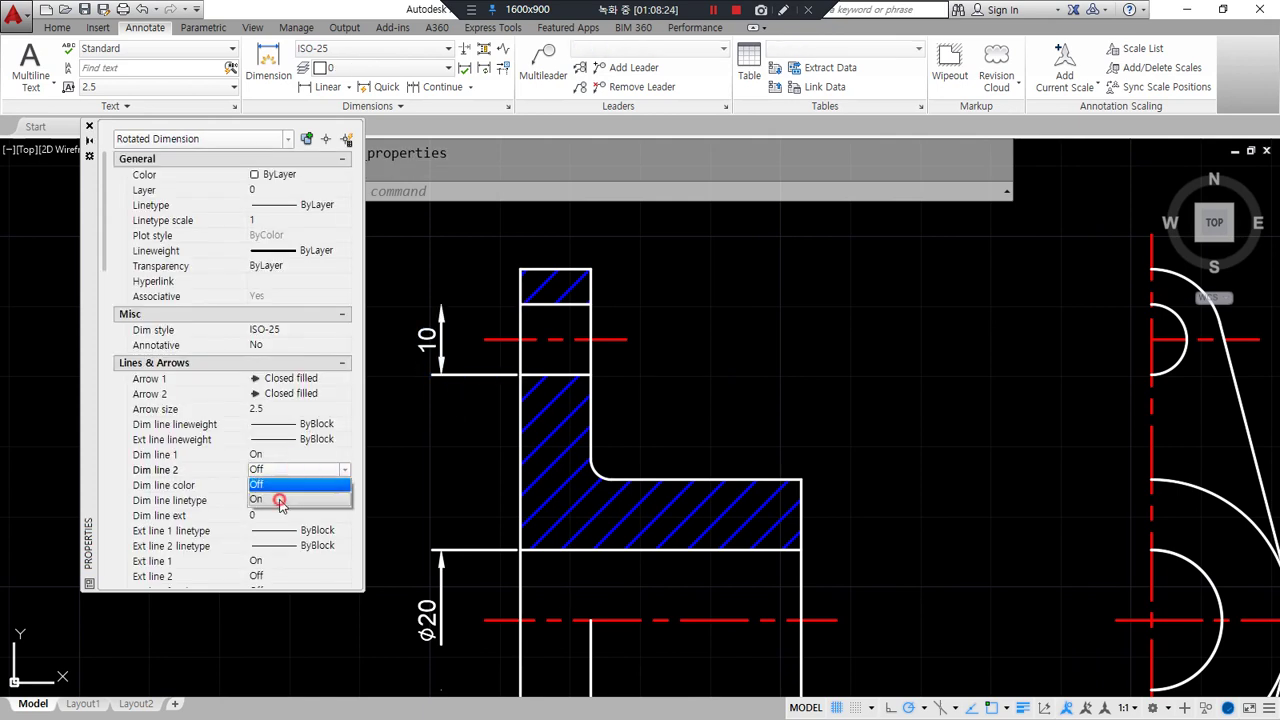
pyautogui.click(276, 481)
pyautogui.click(268, 577)
pyautogui.click(268, 577)
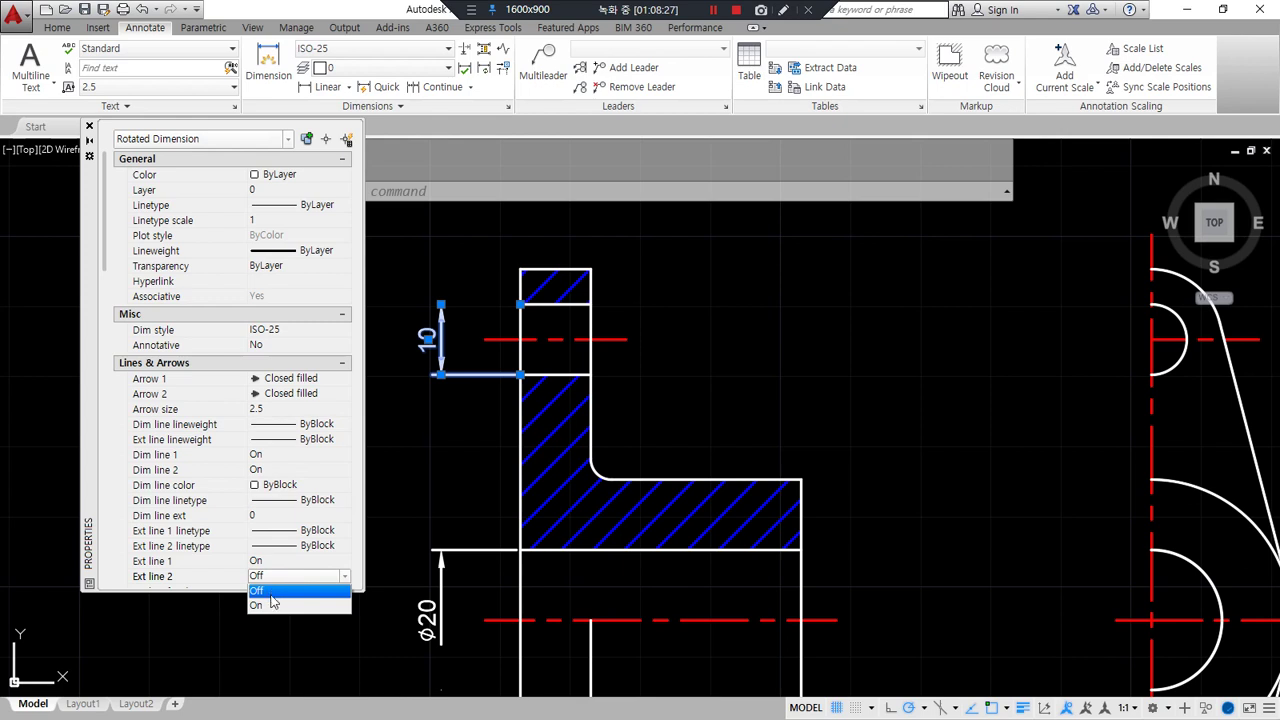
pyautogui.click(292, 598)
pyautogui.press('Escape')
pyautogui.press('Escape')
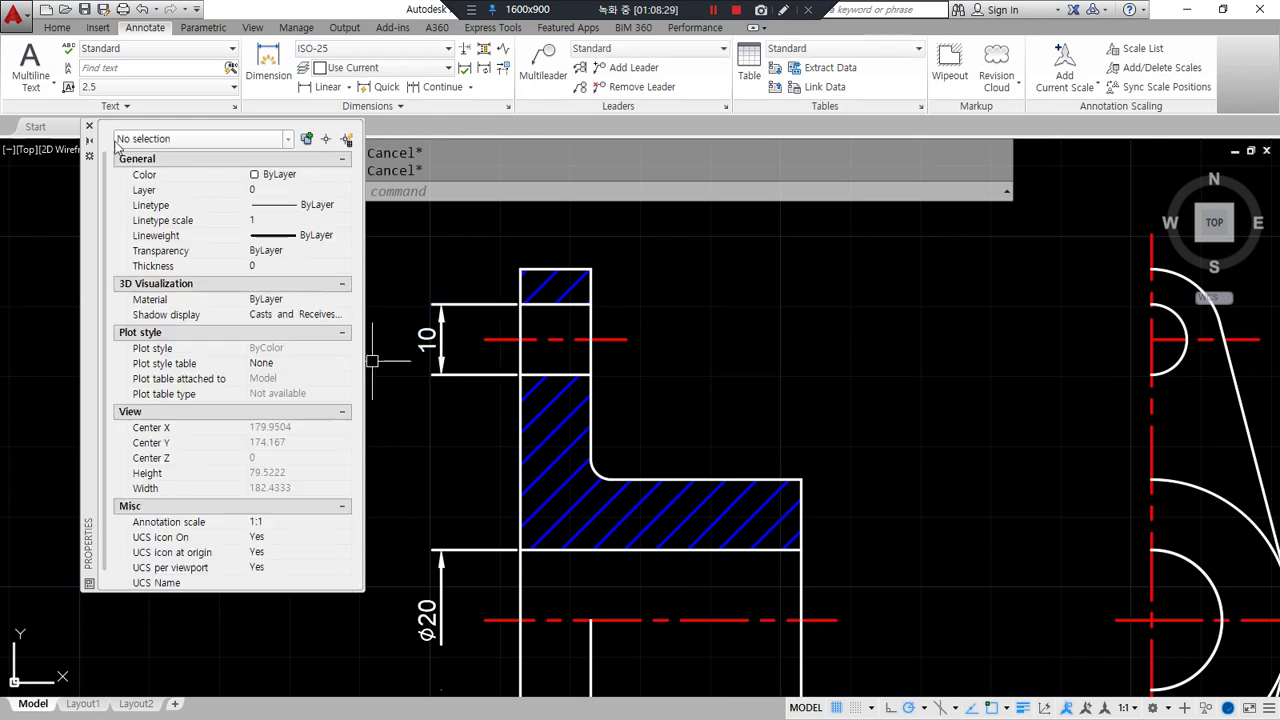
pyautogui.hotkey('ctrl', '1')
pyautogui.scroll(-2, 183, 383)
pyautogui.moveTo(243, 466); pyautogui.dragTo(209, 391, button='middle')
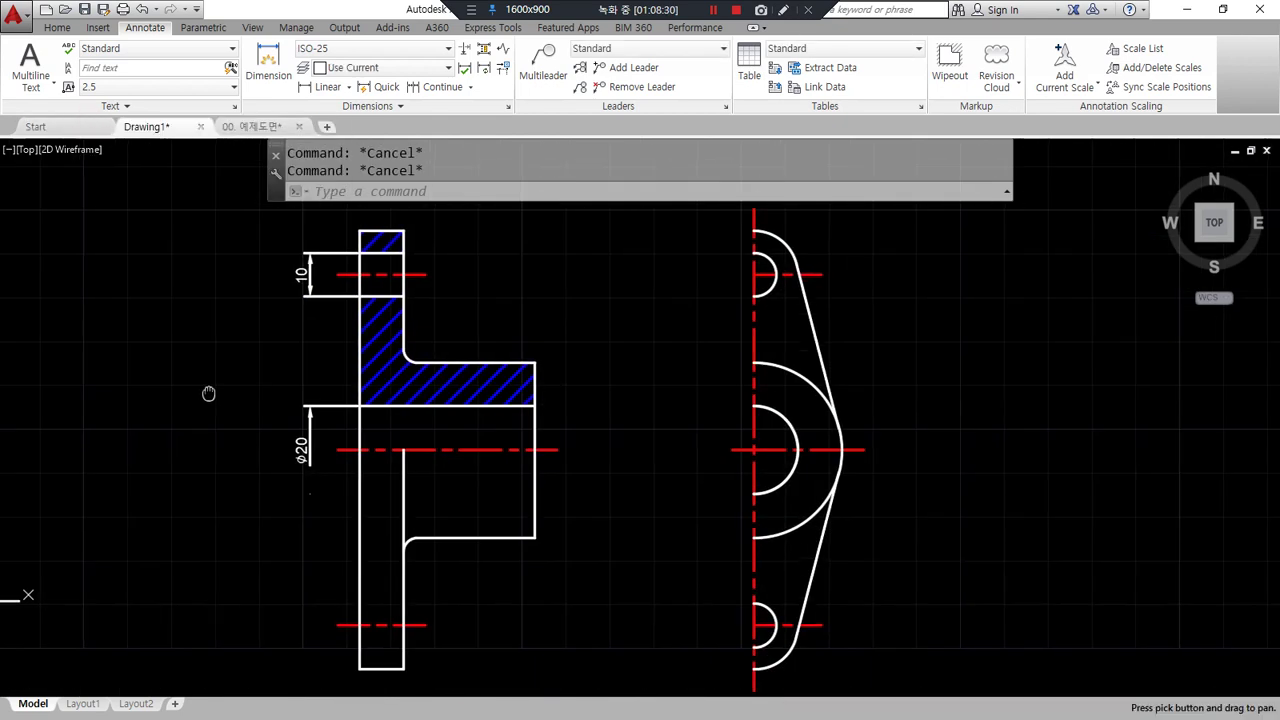
pyautogui.moveTo(310, 270); pyautogui.dragTo(270, 530)
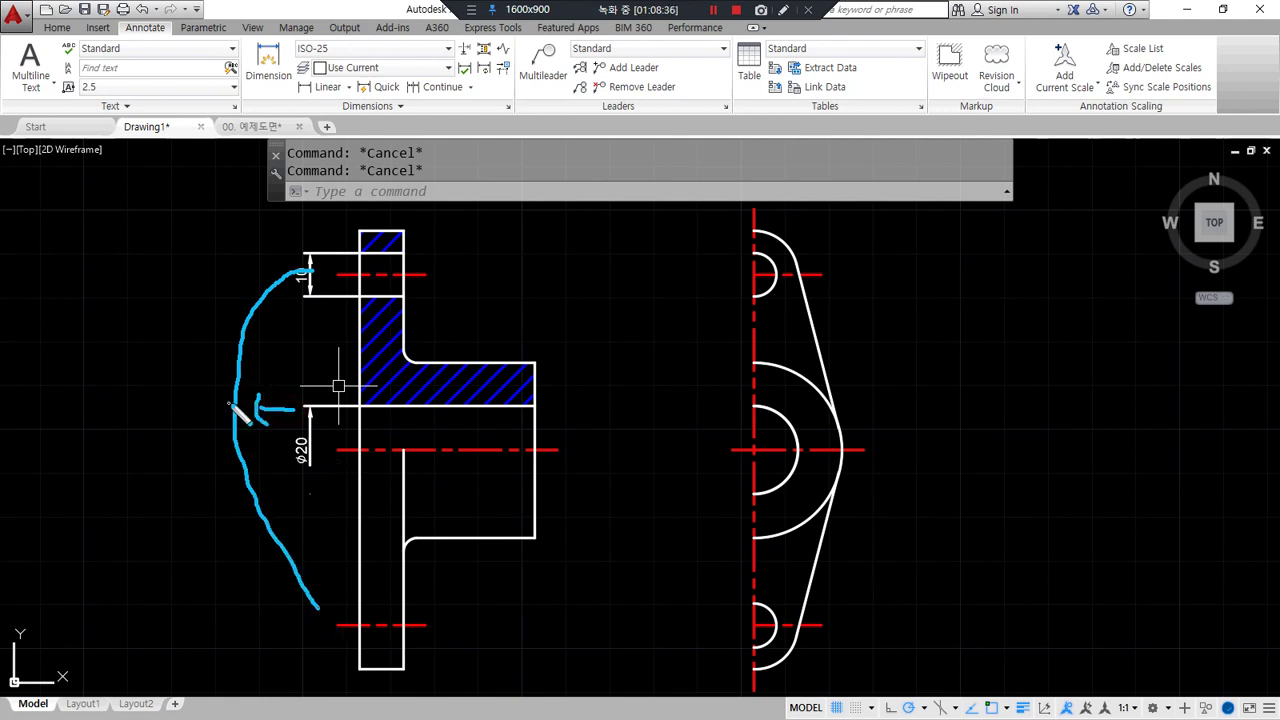
pyautogui.scroll(2, 300, 200)
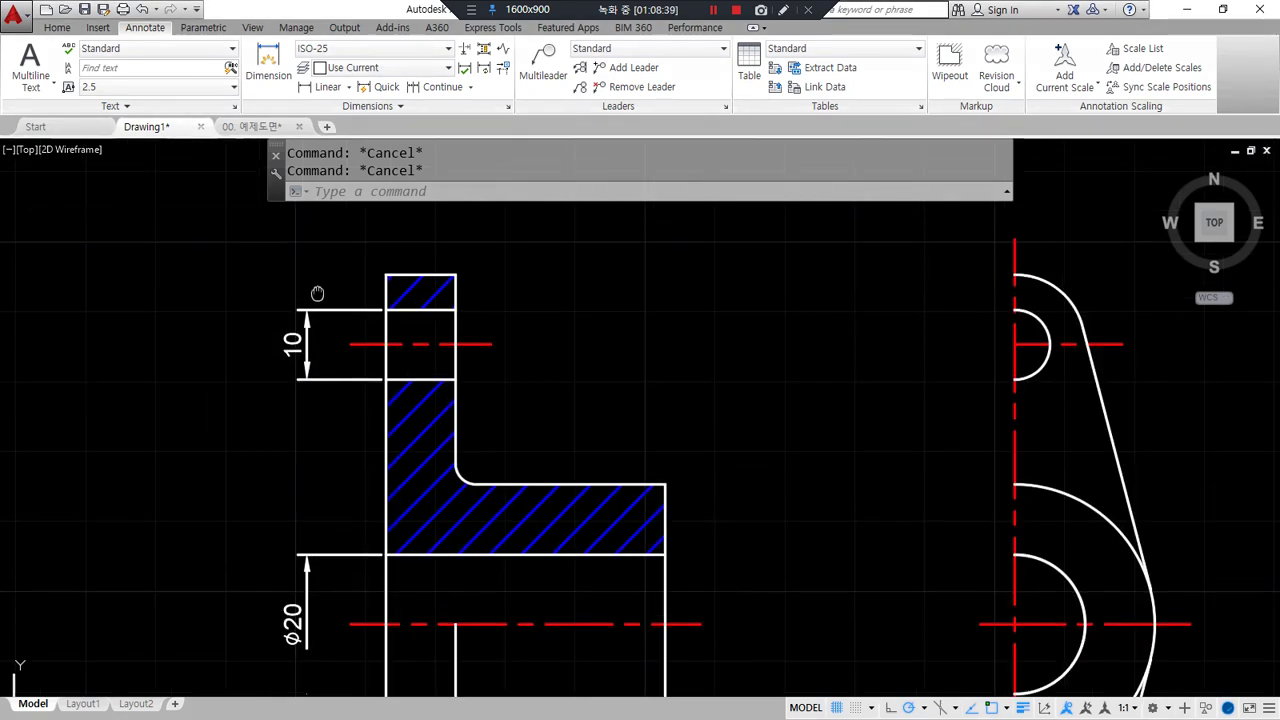
pyautogui.click(316, 90)
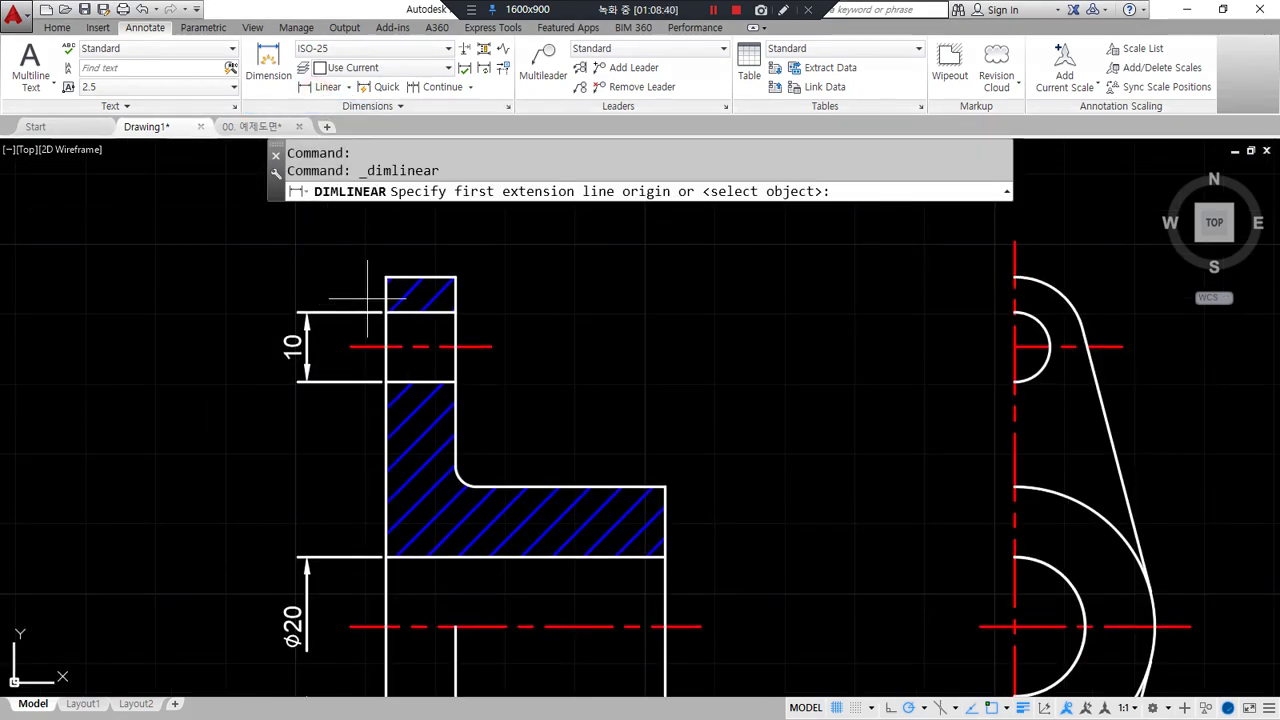
pyautogui.press('Escape')
pyautogui.press('Escape')
# Continue the flange hole dimension upward to the flange's top edge
pyautogui.click(436, 86)
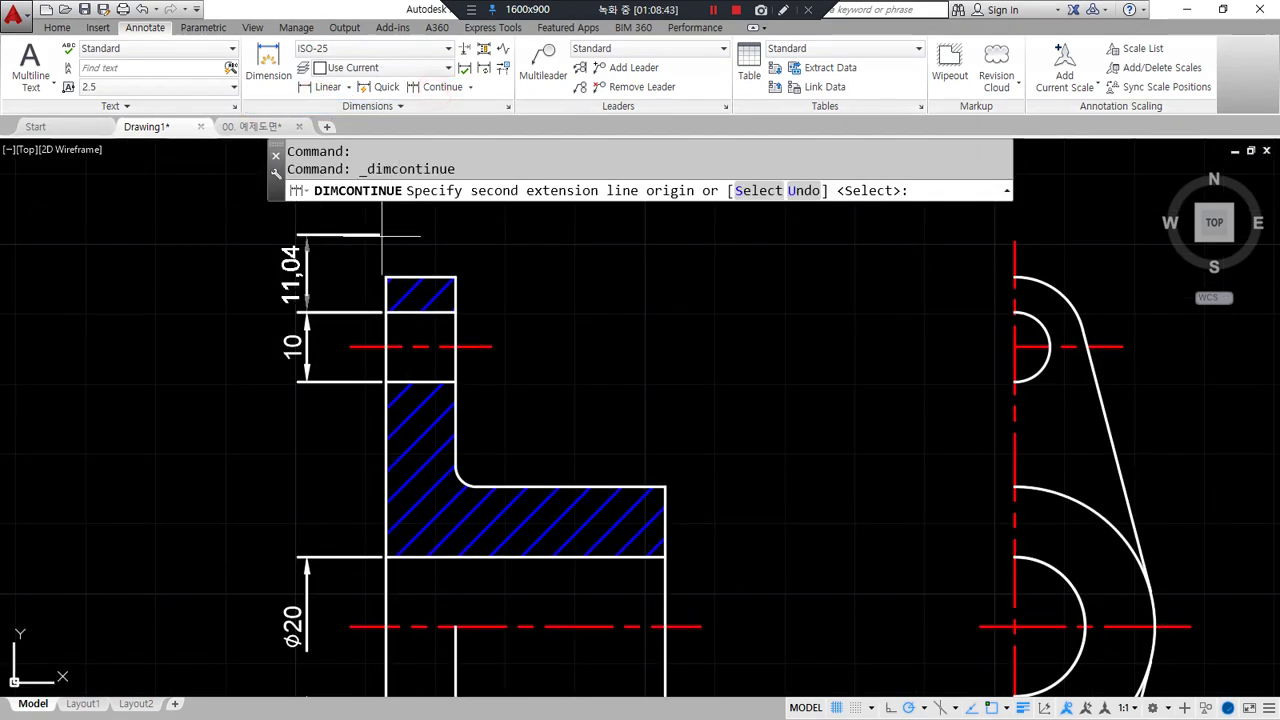
pyautogui.click(385, 277)
pyautogui.press('Escape')
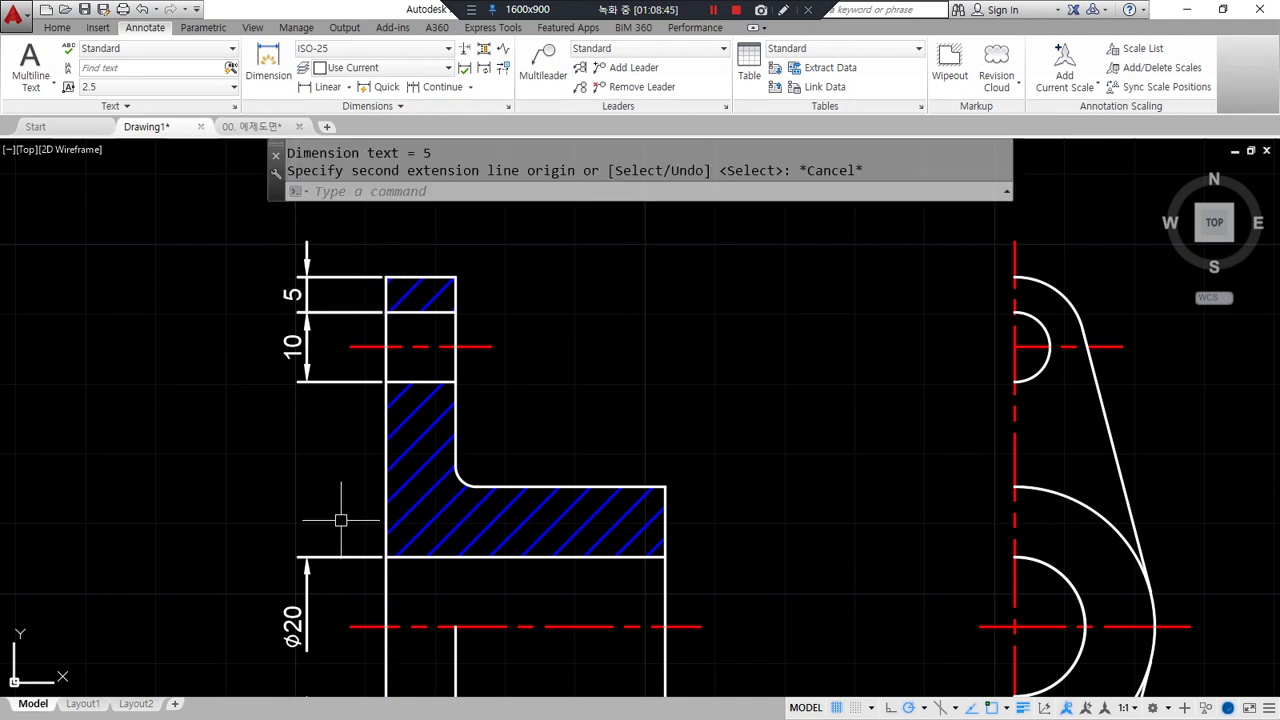
pyautogui.click(470, 87)
pyautogui.click(455, 146)
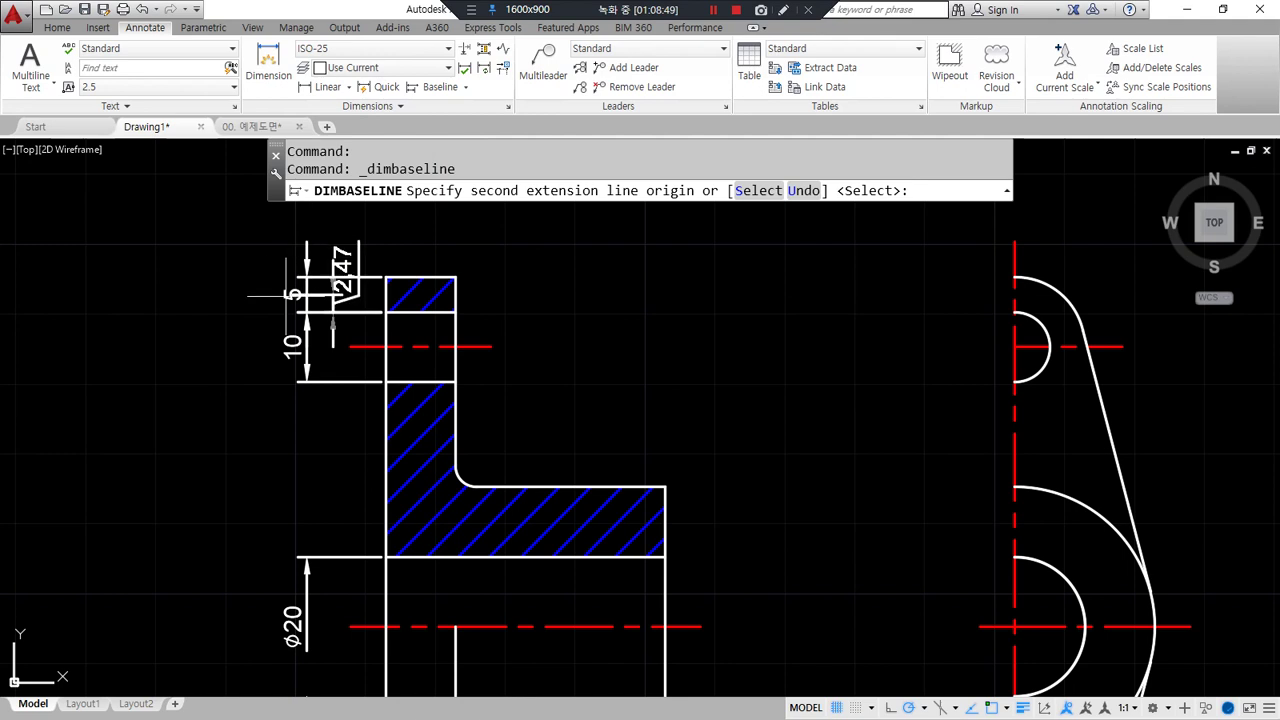
pyautogui.press('Escape')
pyautogui.press('Escape')
# Delete the style overrides under the ISO-25 dimension style
pyautogui.write('d')
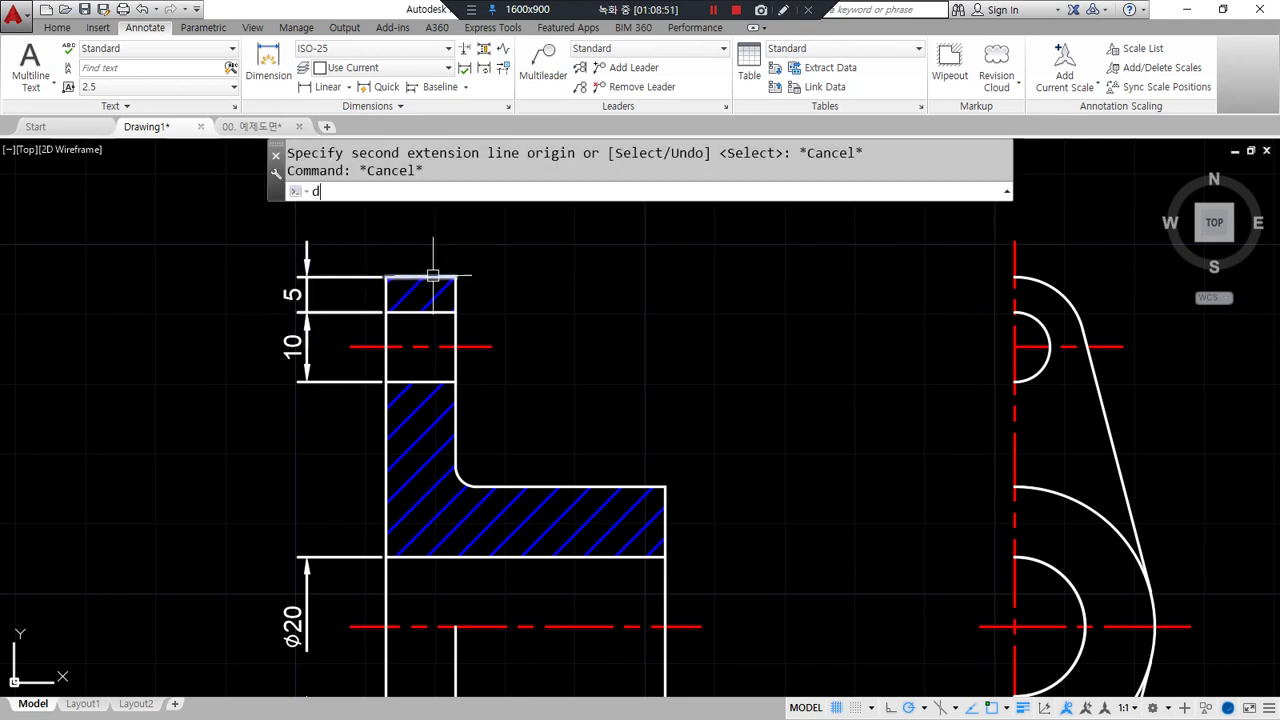
pyautogui.press('Return')
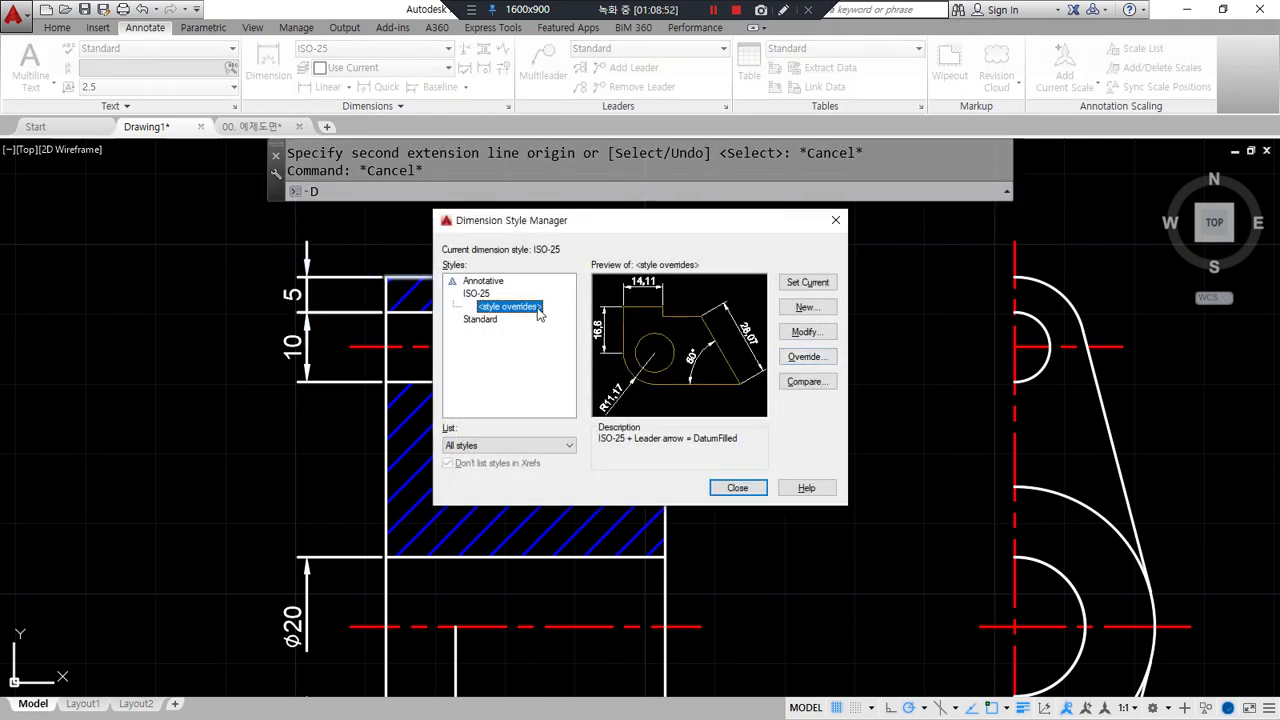
pyautogui.press('Delete')
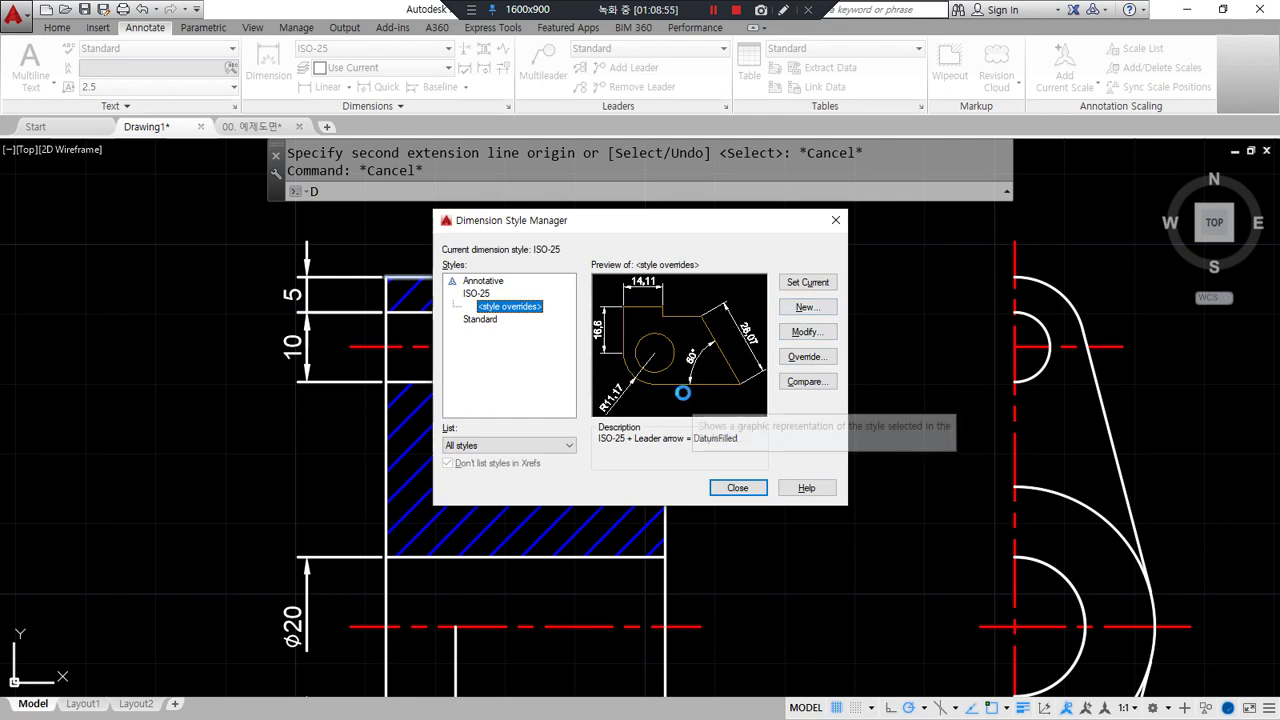
pyautogui.press('Return')
# Set the ISO-25 dimension style's baseline spacing to 8
pyautogui.click(804, 335)
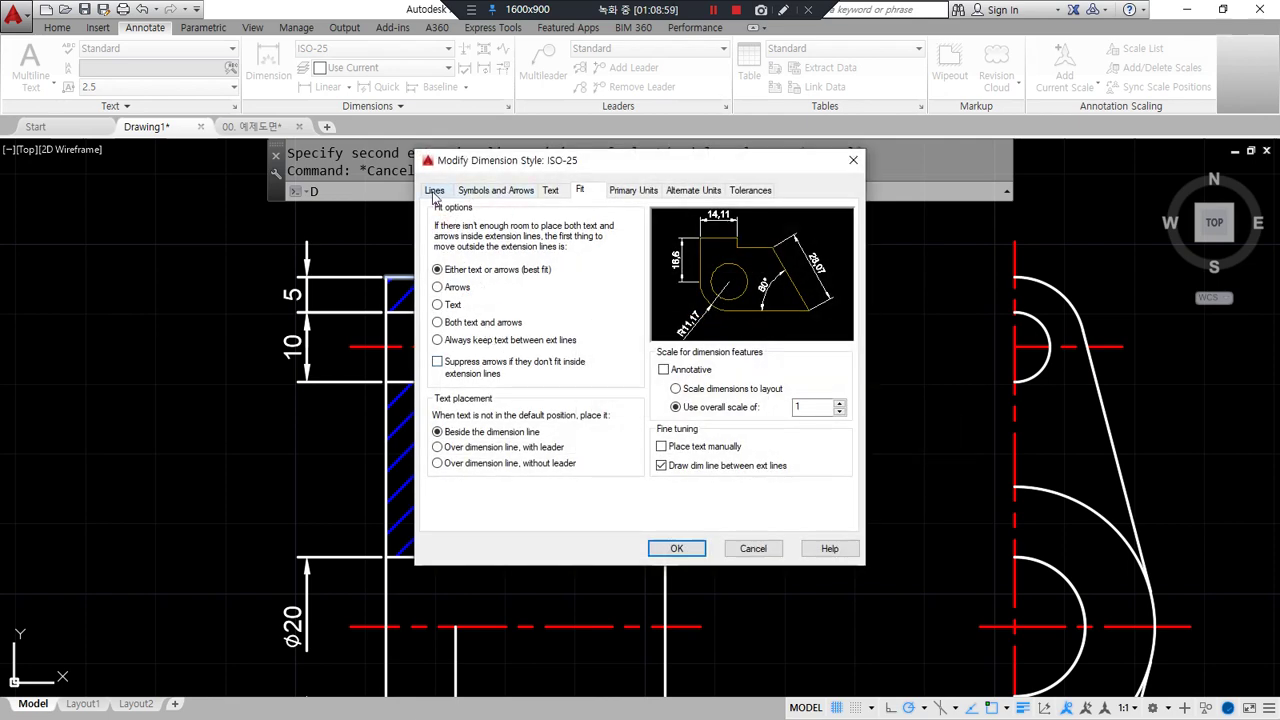
pyautogui.click(434, 191)
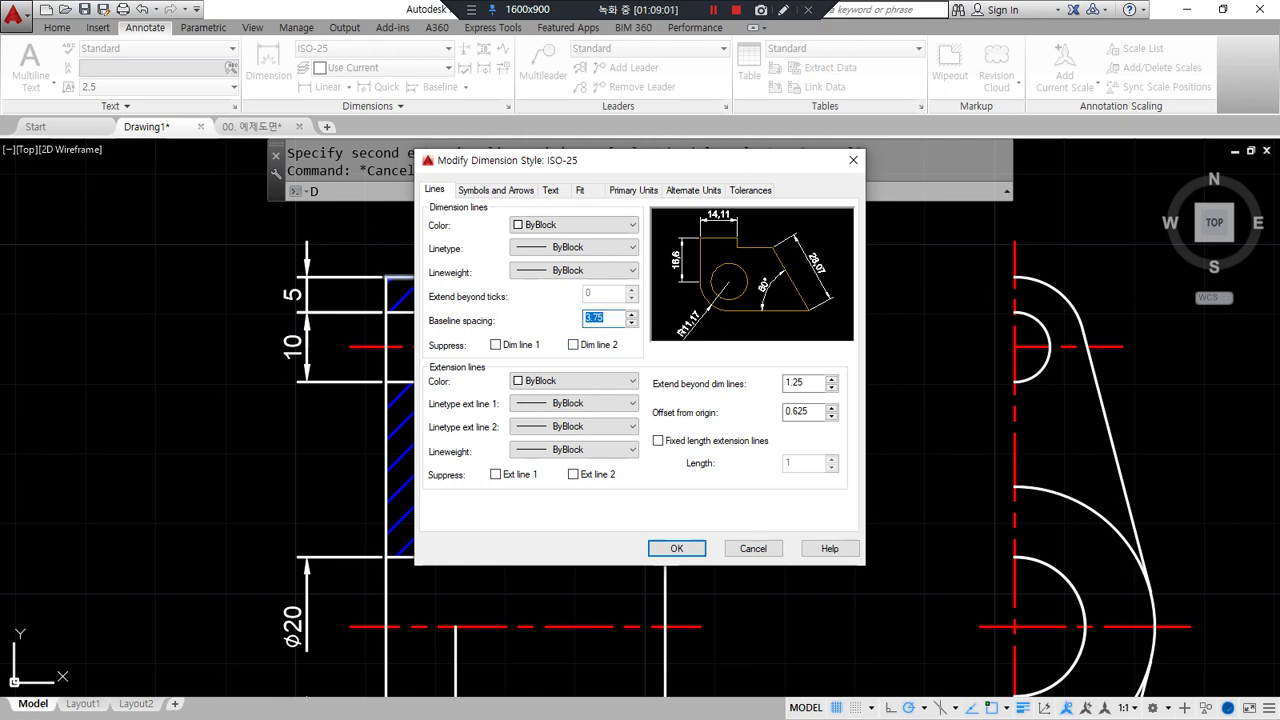
pyautogui.click(663, 550)
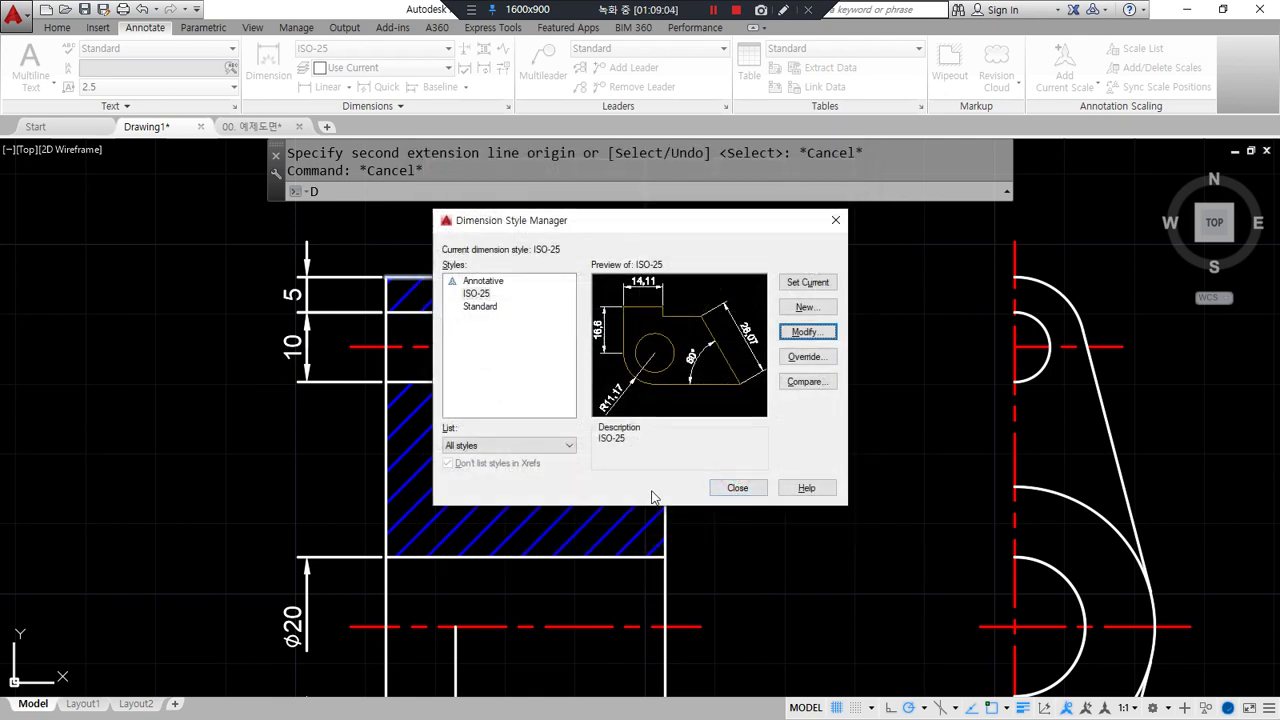
pyautogui.click(737, 487)
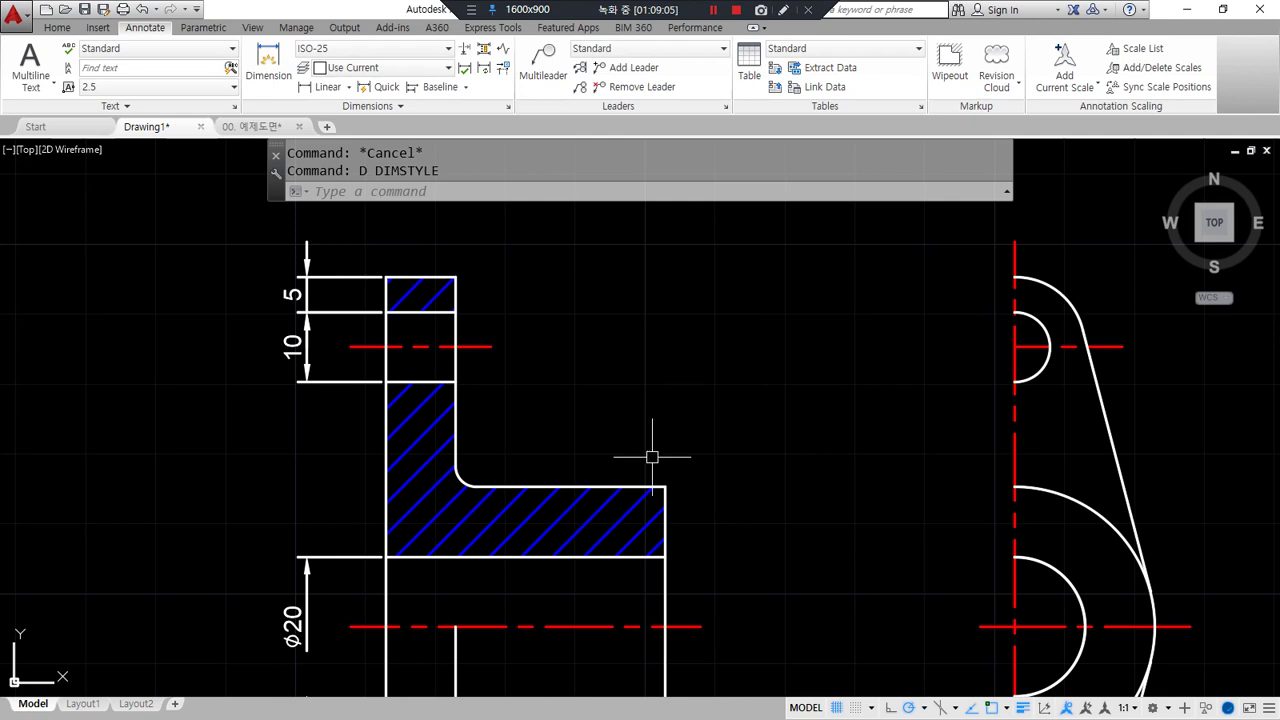
# Add a baseline dimension from the flange's top edge to the upper flange hole's centreline, using the 5 dimension as base
pyautogui.click(436, 87)
pyautogui.press('Return')
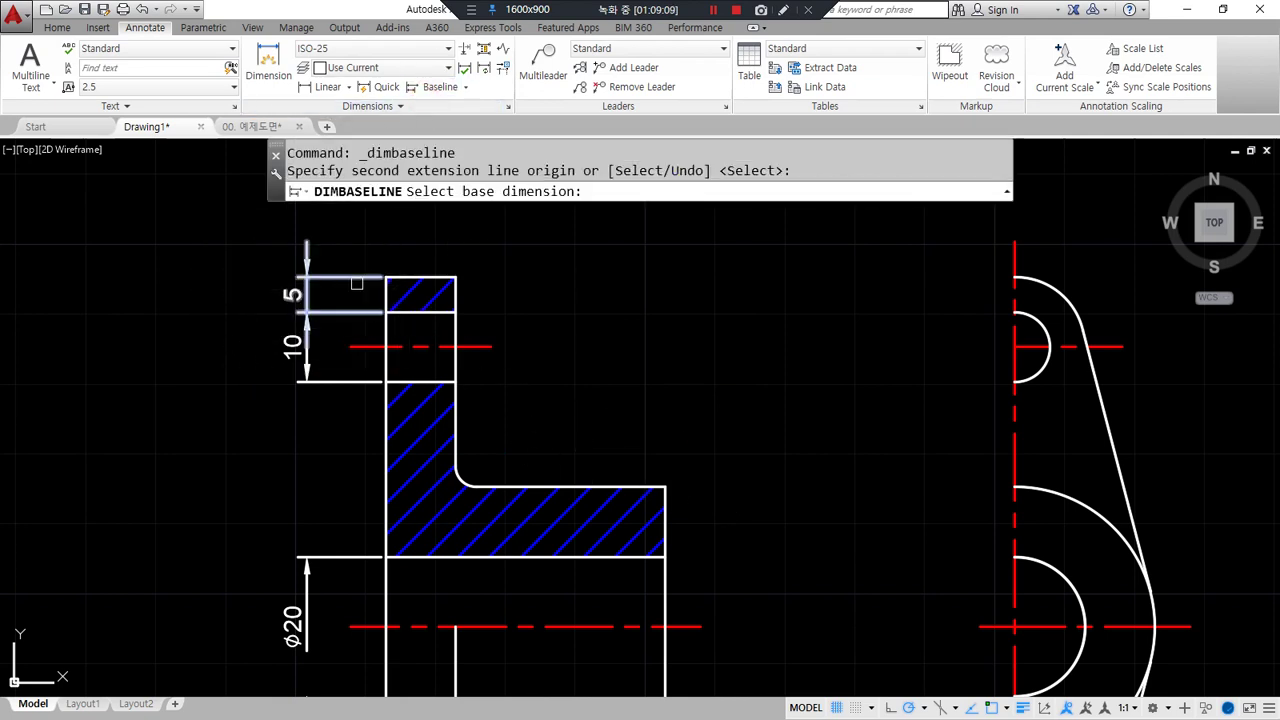
pyautogui.click(355, 274)
pyautogui.click(350, 347)
pyautogui.press('Escape')
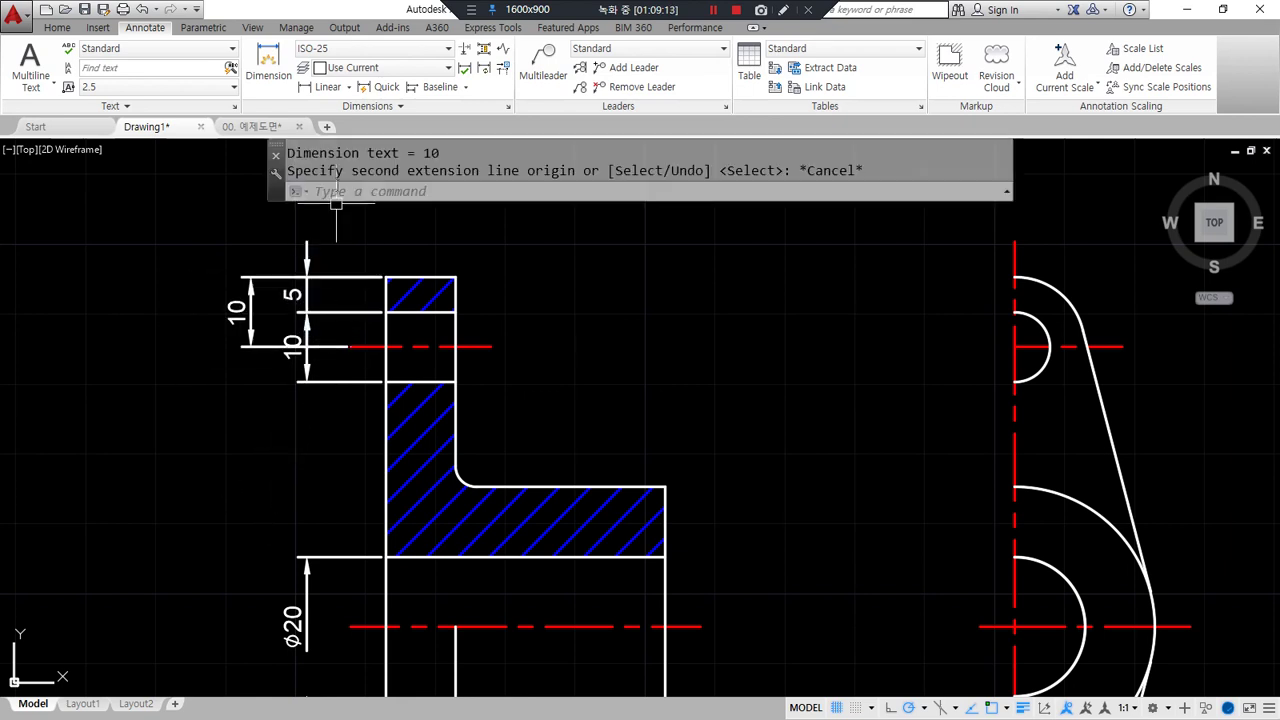
# Continue the edge-to-centreline dimension down to the lower flange hole's centreline
pyautogui.click(466, 88)
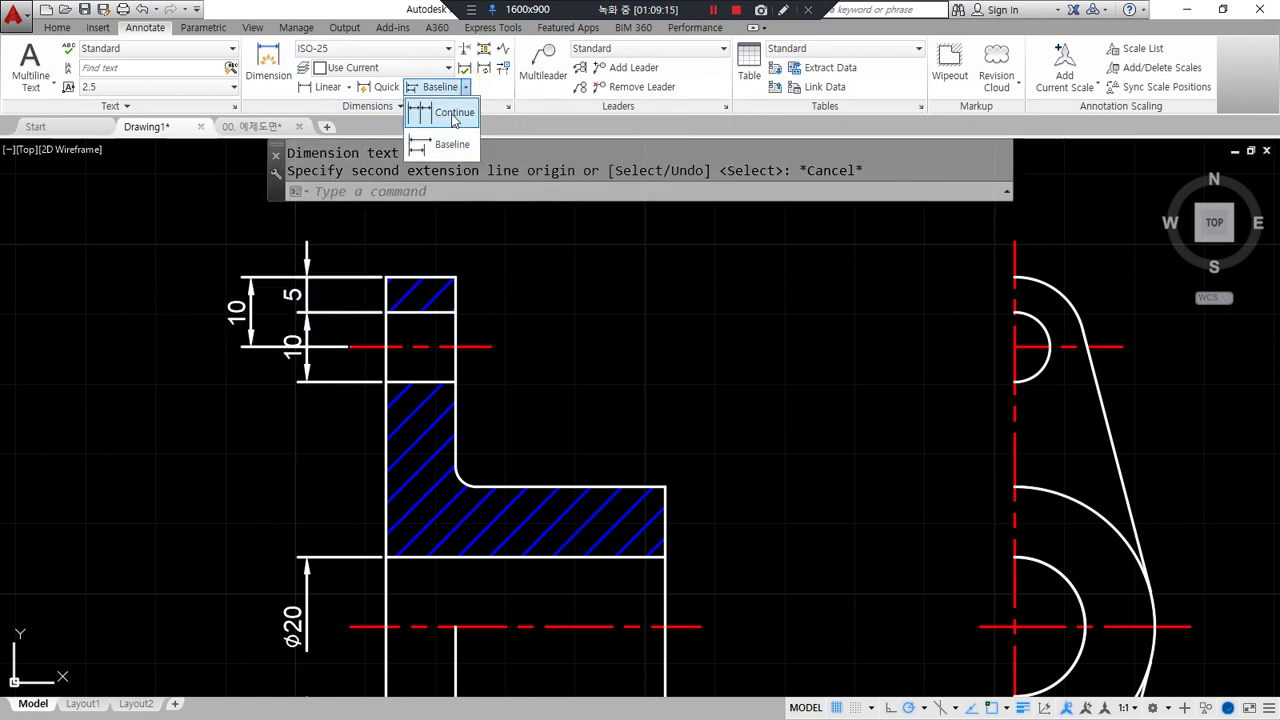
pyautogui.click(440, 143)
pyautogui.scroll(-2, 238, 562)
pyautogui.moveTo(240, 565); pyautogui.dragTo(242, 395, button='middle')
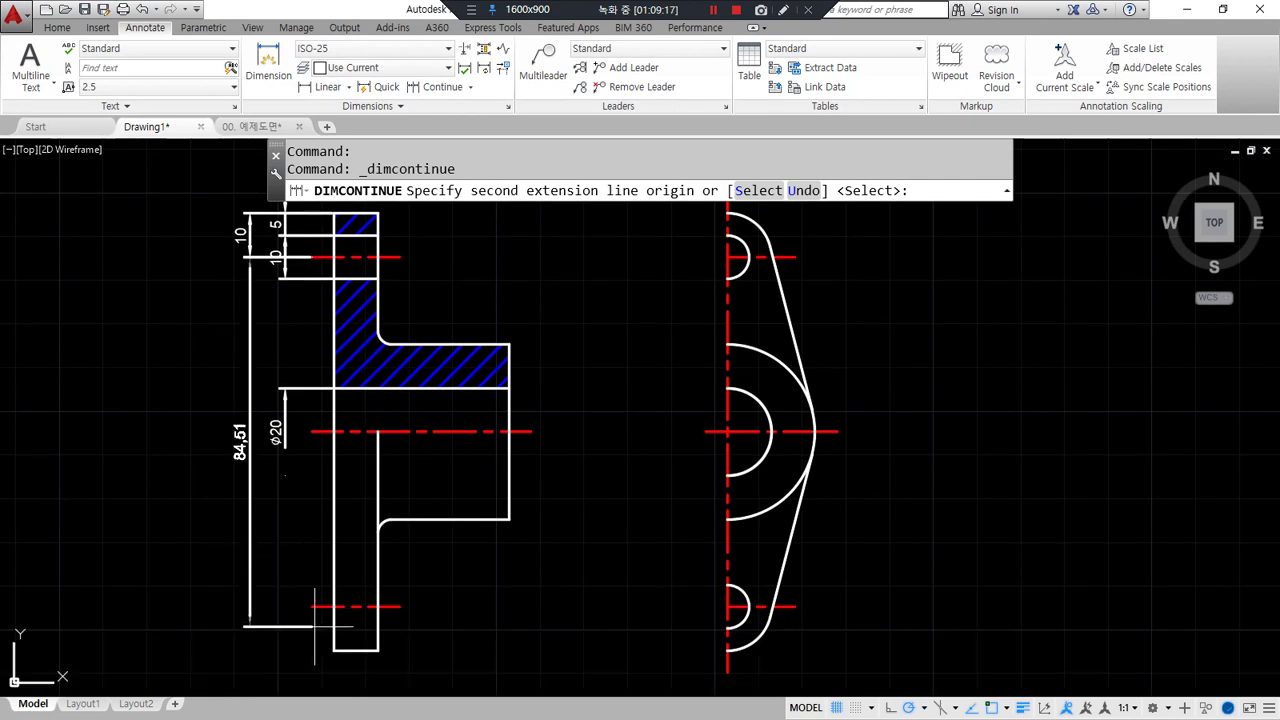
pyautogui.click(262, 620)
pyautogui.press('Escape')
# Erase the 5 dimension and the dimension between the flange's top edge and the upper hole's centreline
pyautogui.scroll(4, 306, 362)
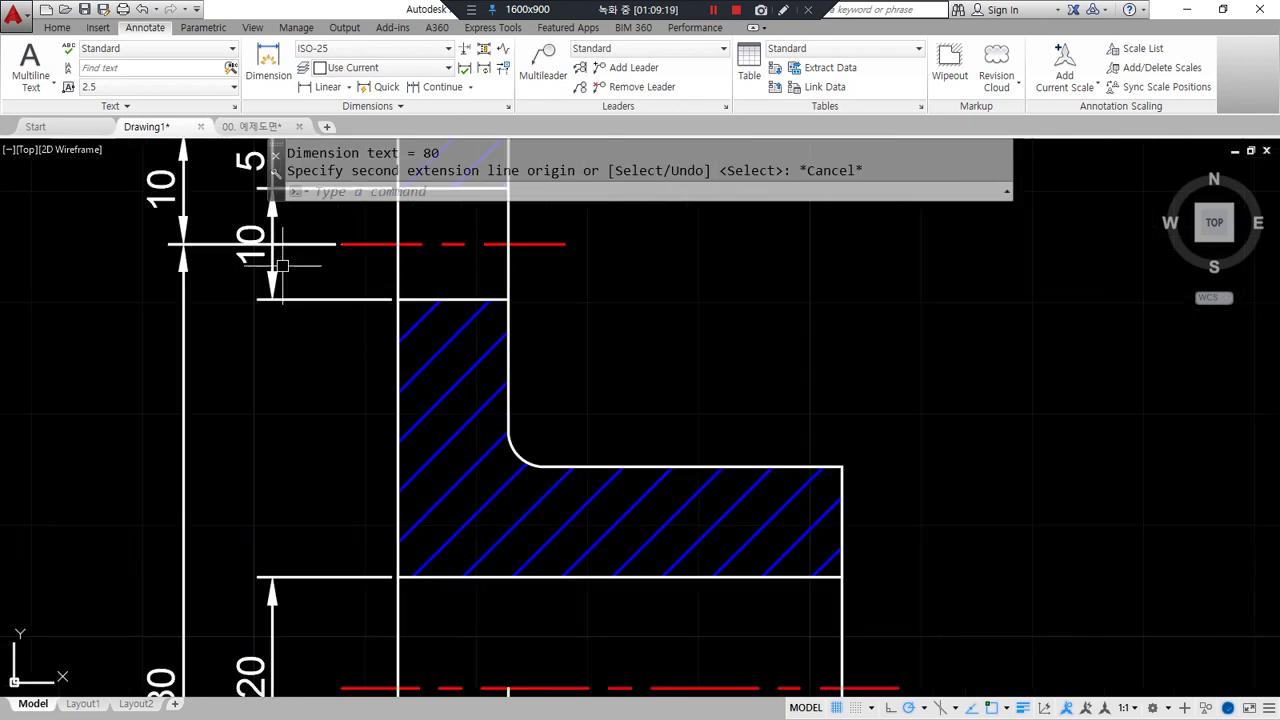
pyautogui.click(306, 362)
pyautogui.write('e')
pyautogui.press('Return')
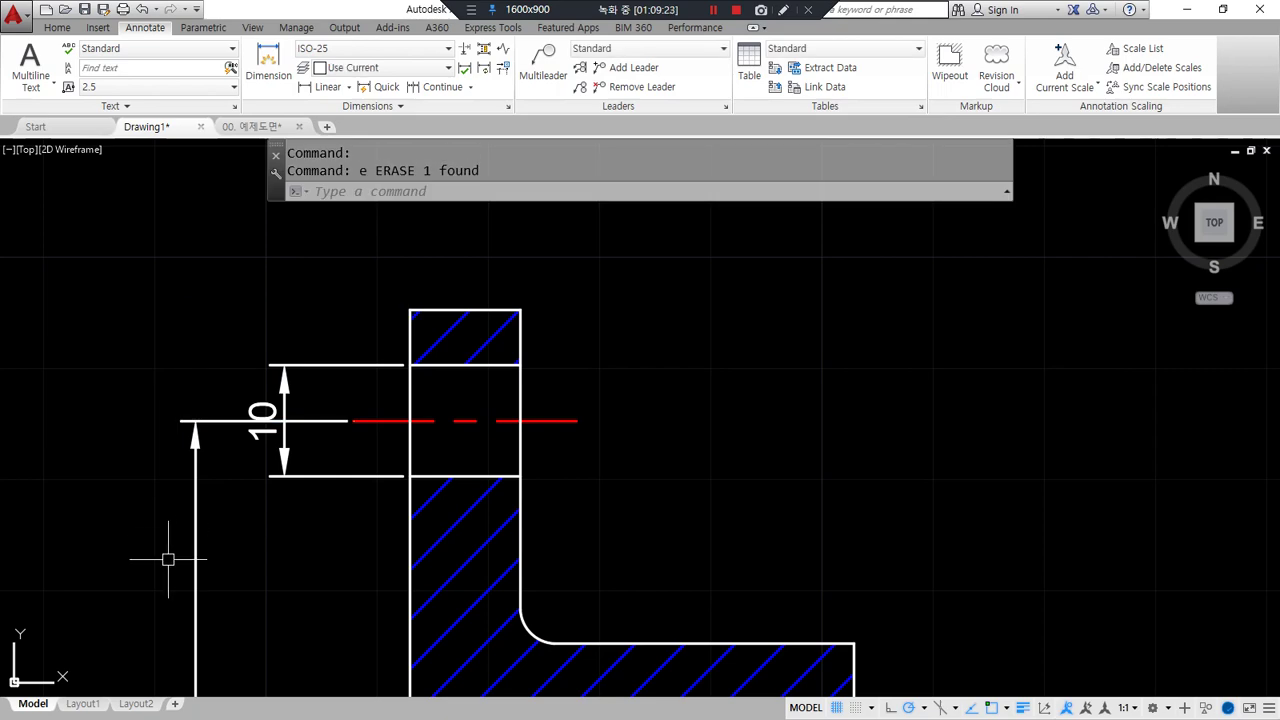
# Undo the last erase to restore the dimension from the flange's top edge to the hole's centreline
pyautogui.scroll(-2, 169, 558)
pyautogui.moveTo(174, 649); pyautogui.dragTo(275, 468, button='middle')
pyautogui.hotkey('ctrl', 'z')
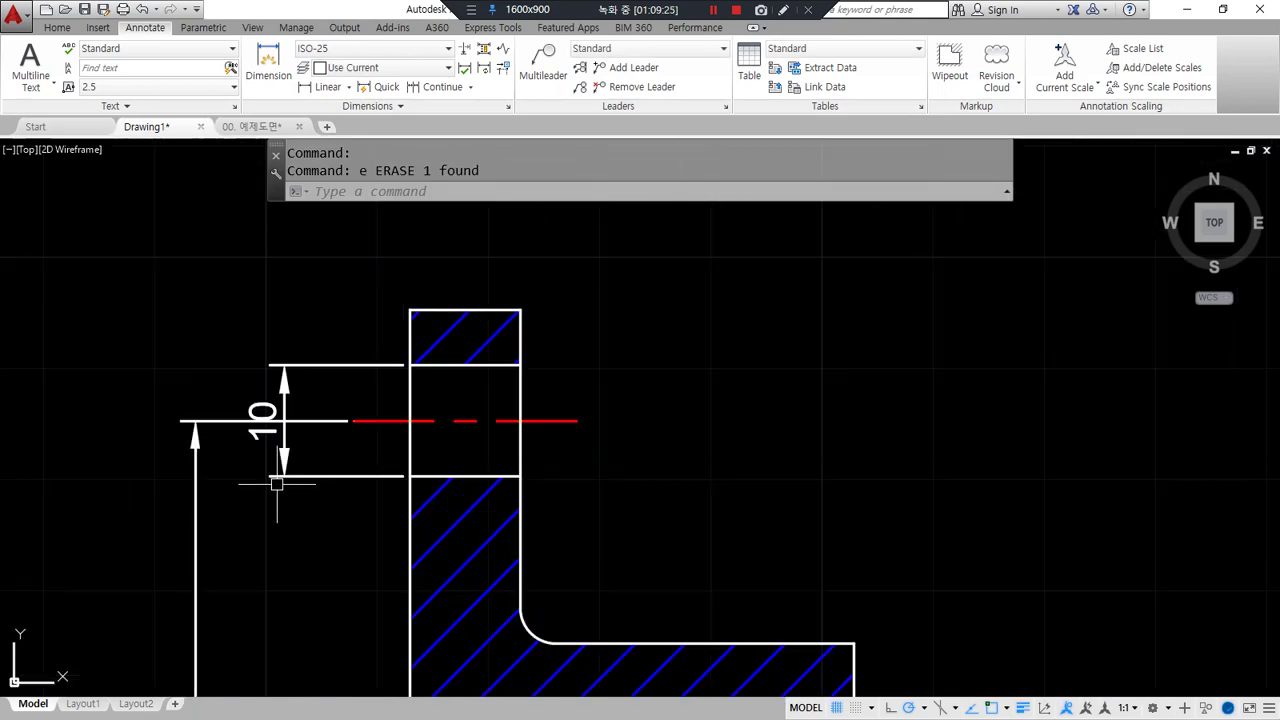
pyautogui.hotkey('ctrl', 'z')
# Add a baseline dimension for the flange's overall height, measured from its top edge to its bottom edge
pyautogui.scroll(-3, 329, 434)
pyautogui.moveTo(346, 539); pyautogui.dragTo(361, 403, button='middle')
pyautogui.scroll(2, 343, 338)
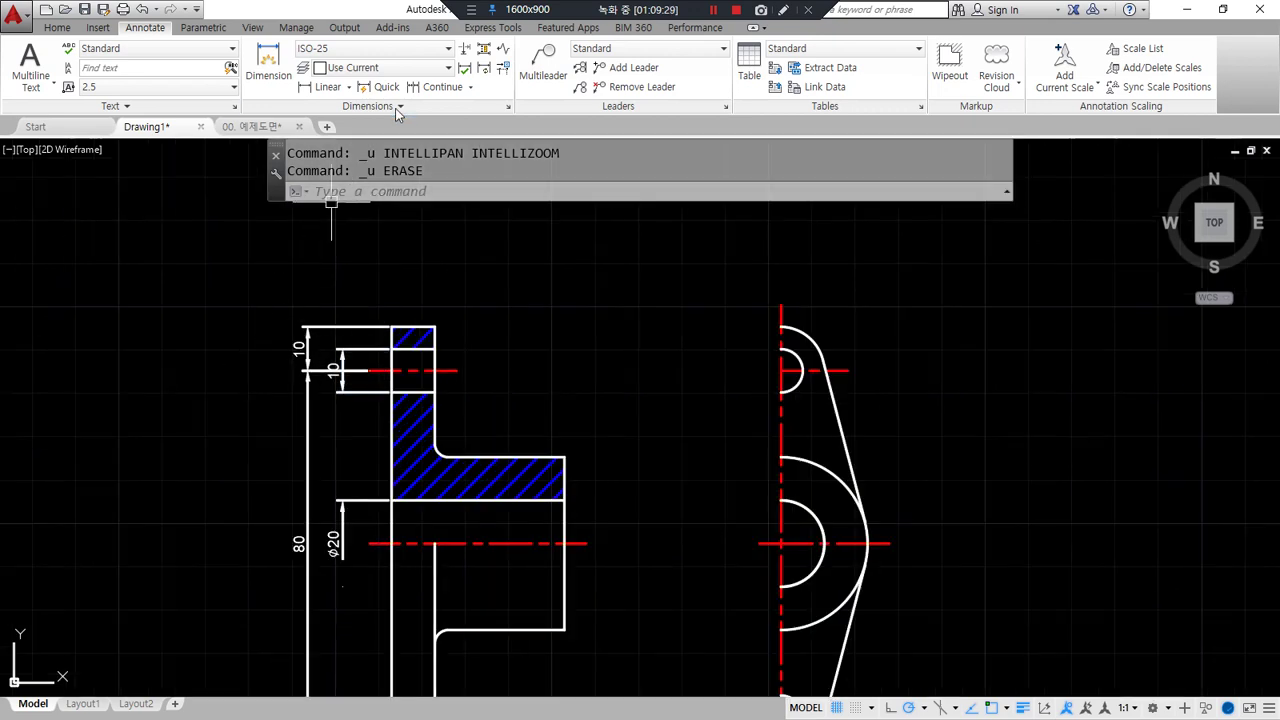
pyautogui.click(470, 87)
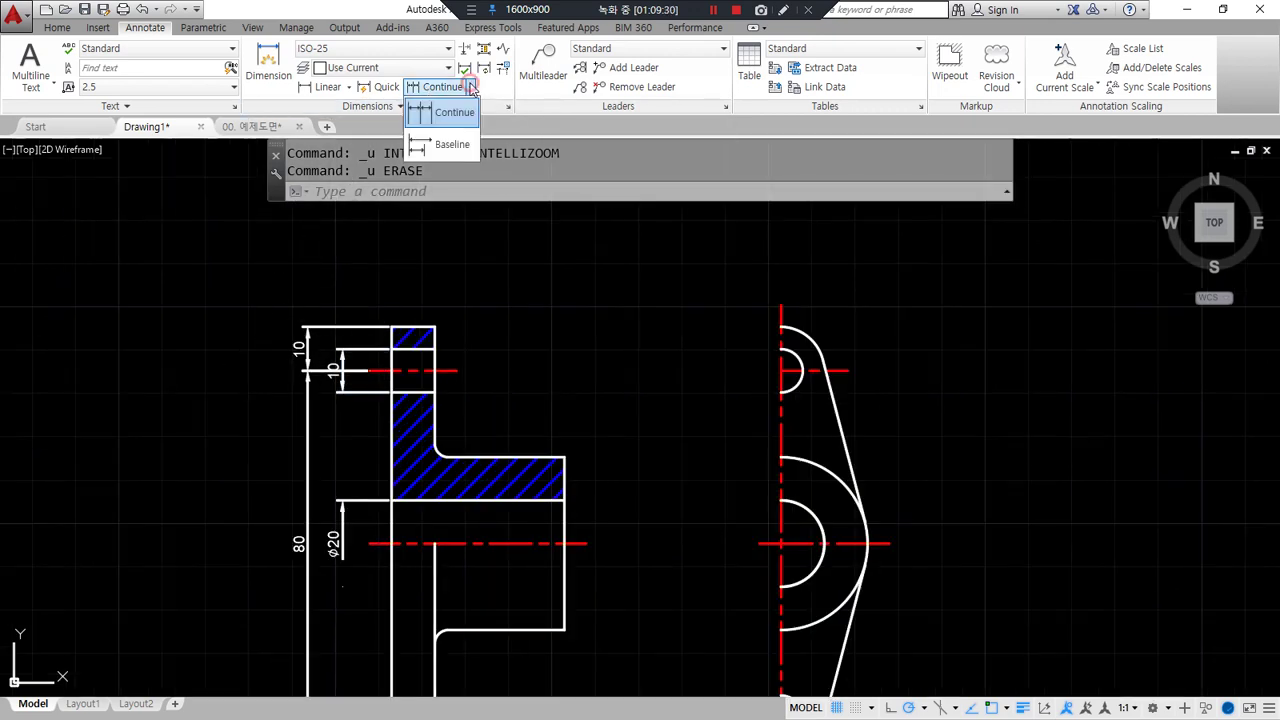
pyautogui.click(453, 146)
pyautogui.press('Return')
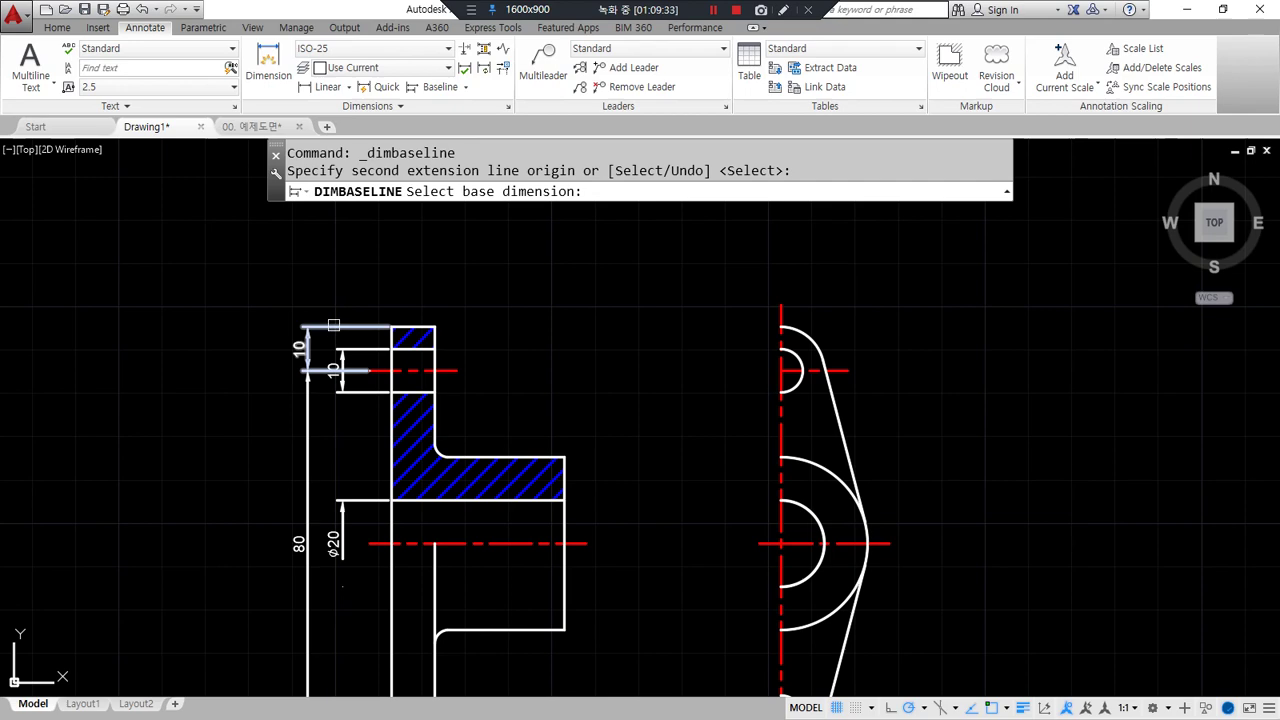
pyautogui.click(333, 330)
pyautogui.scroll(-2, 308, 382)
pyautogui.moveTo(286, 500); pyautogui.dragTo(270, 345, button='middle')
pyautogui.click(270, 345)
pyautogui.press('Escape')
# Erase the short dimension between the flange's top edge and the upper hole's centreline
pyautogui.moveTo(261, 224); pyautogui.dragTo(266, 411, button='middle')
pyautogui.scroll(4, 250, 276)
pyautogui.press('Escape')
pyautogui.click(240, 262)
pyautogui.write('e')
pyautogui.press('Return')
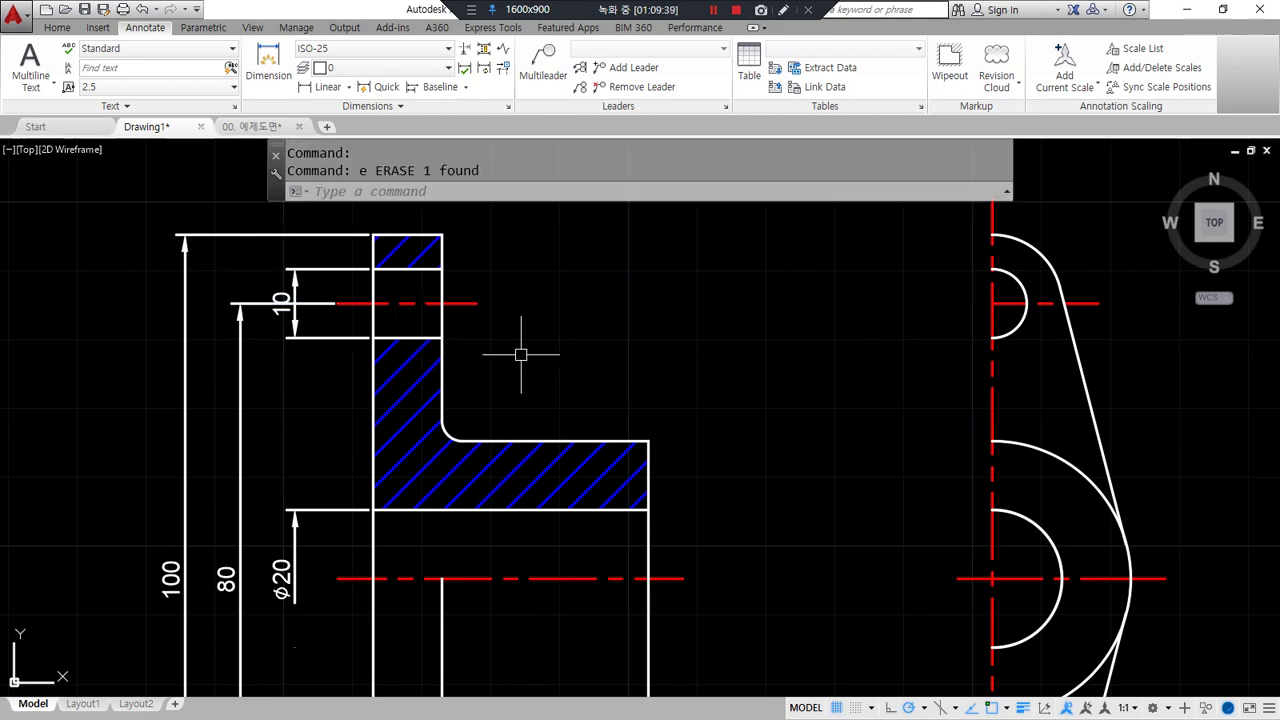
# Place a linear dimension for the flange's thickness below its bottom edge
pyautogui.scroll(-2, 519, 354)
pyautogui.moveTo(579, 374); pyautogui.dragTo(477, 358, button='middle')
pyautogui.moveTo(455, 539); pyautogui.dragTo(327, 379, button='middle')
pyautogui.scroll(2, 245, 514)
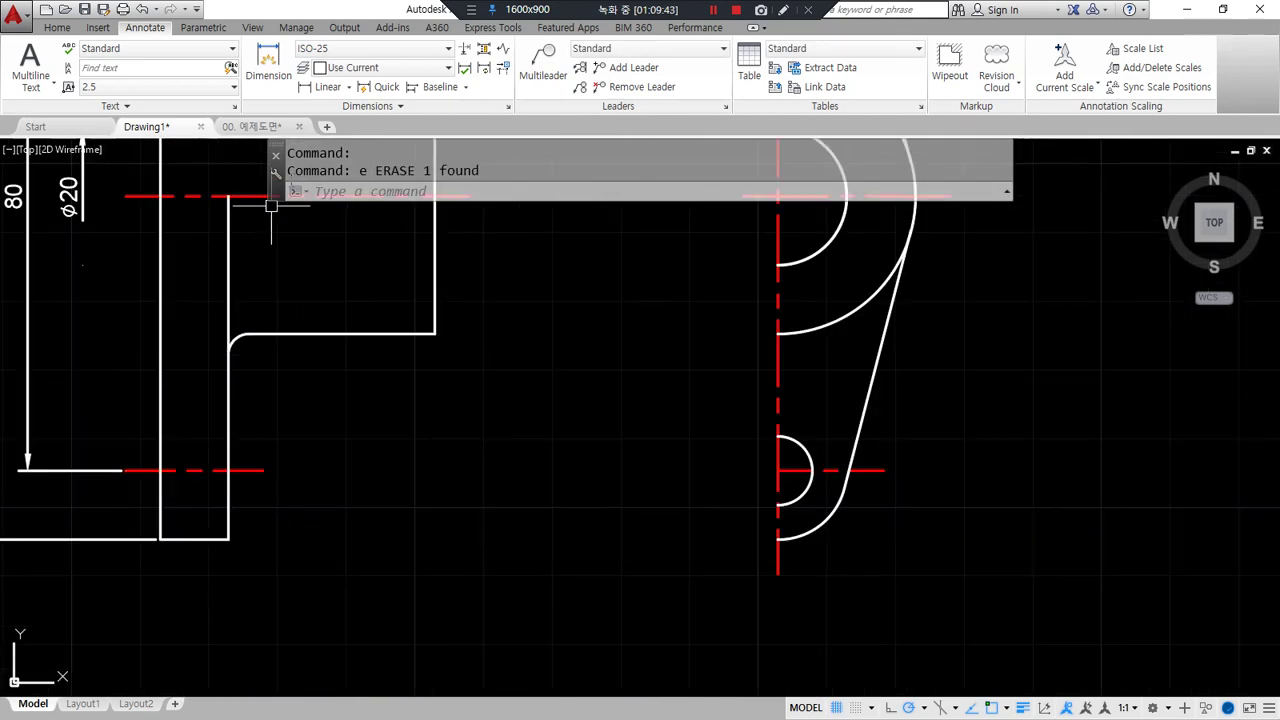
pyautogui.click(326, 87)
pyautogui.click(161, 540)
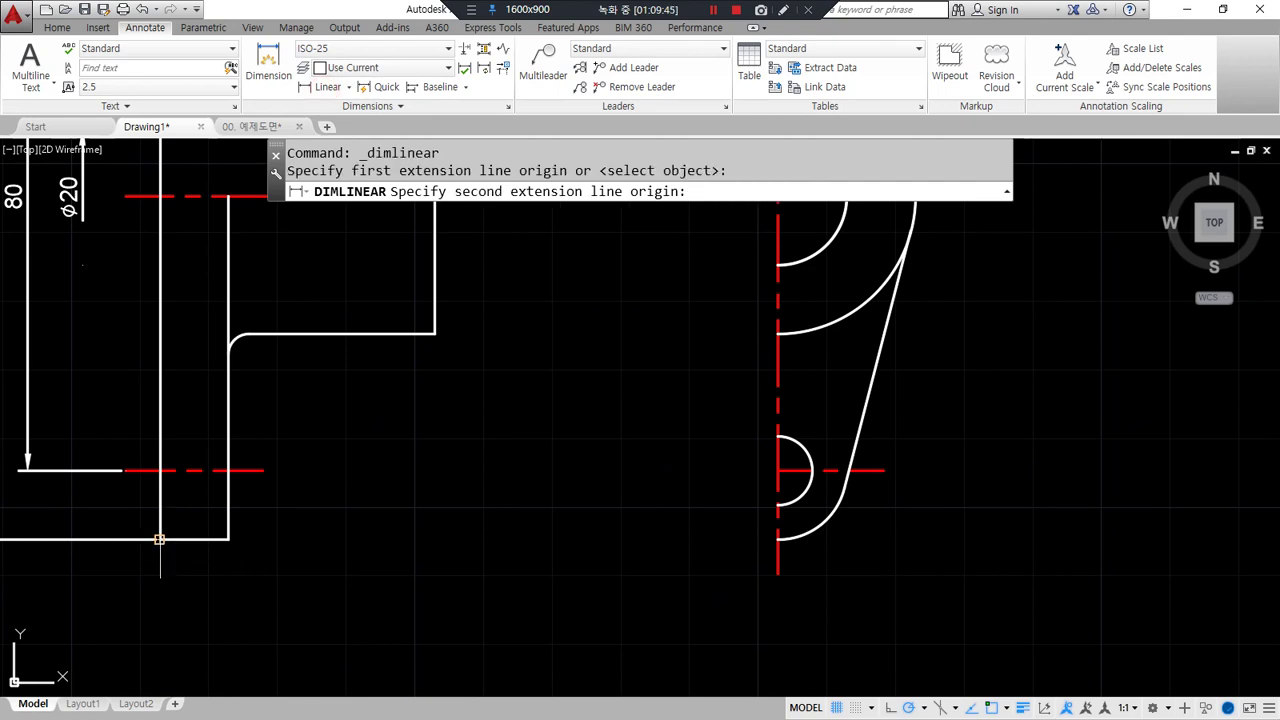
pyautogui.click(229, 540)
pyautogui.click(214, 611)
pyautogui.moveTo(286, 521); pyautogui.dragTo(299, 443, button='middle')
# Add a baseline dimension from the flange thickness dimension to the boss's right end for the part's overall width
pyautogui.click(440, 92)
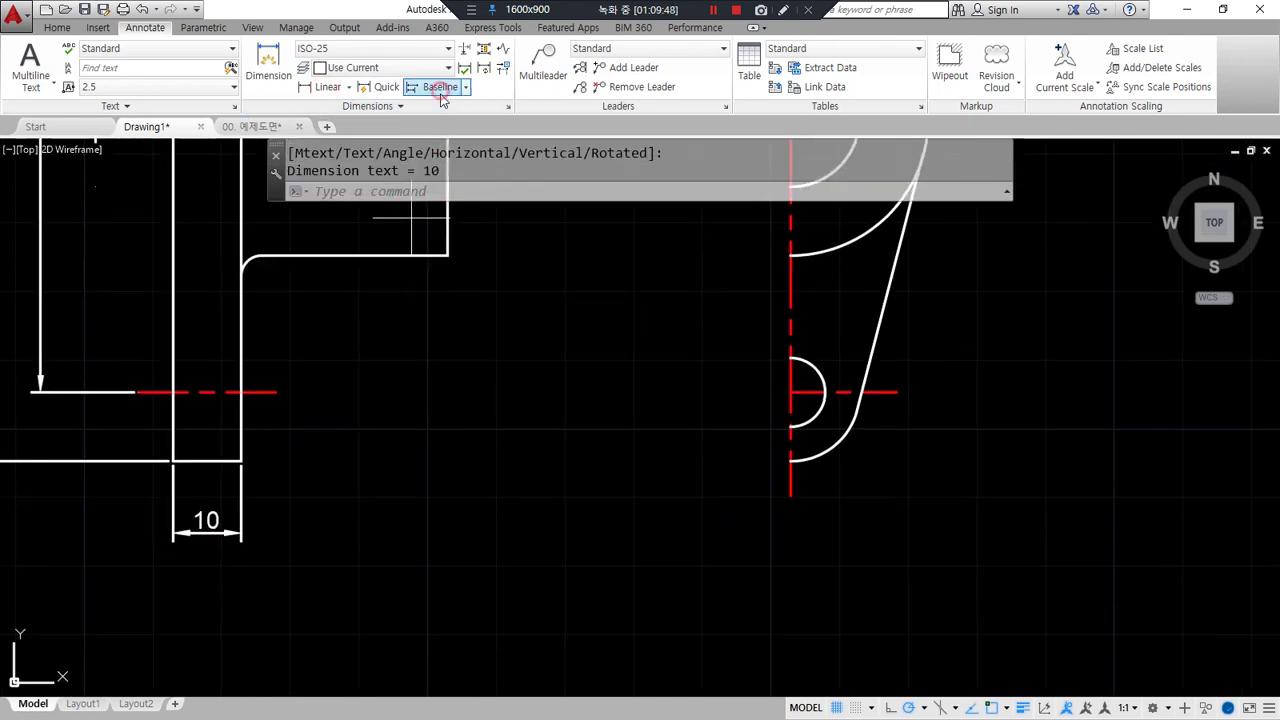
pyautogui.click(447, 255)
pyautogui.press('Escape')
pyautogui.moveTo(323, 433); pyautogui.dragTo(392, 533, button='middle')
pyautogui.scroll(-2, 389, 511)
pyautogui.moveTo(369, 410); pyautogui.dragTo(369, 534, button='middle')
pyautogui.scroll(2, 272, 281)
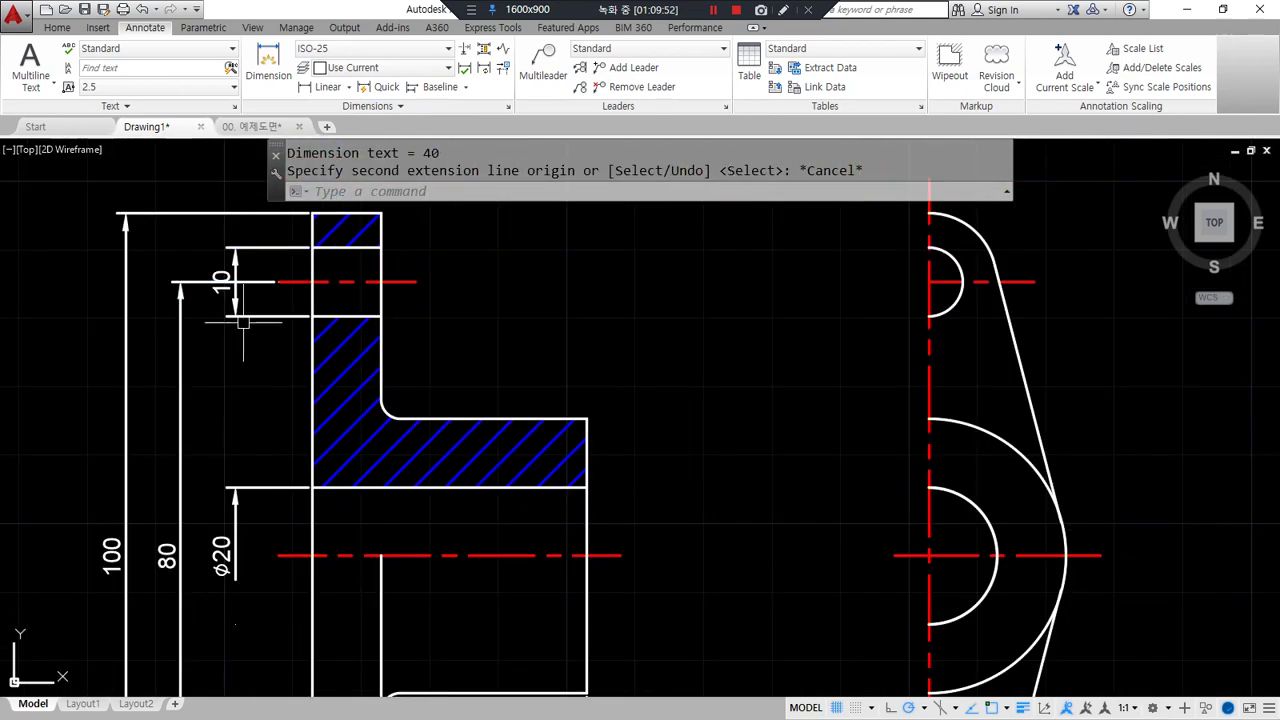
# Break the 80 dimension's upper extension line where it crosses the flange hole's 10 dimension
pyautogui.scroll(2, 202, 273)
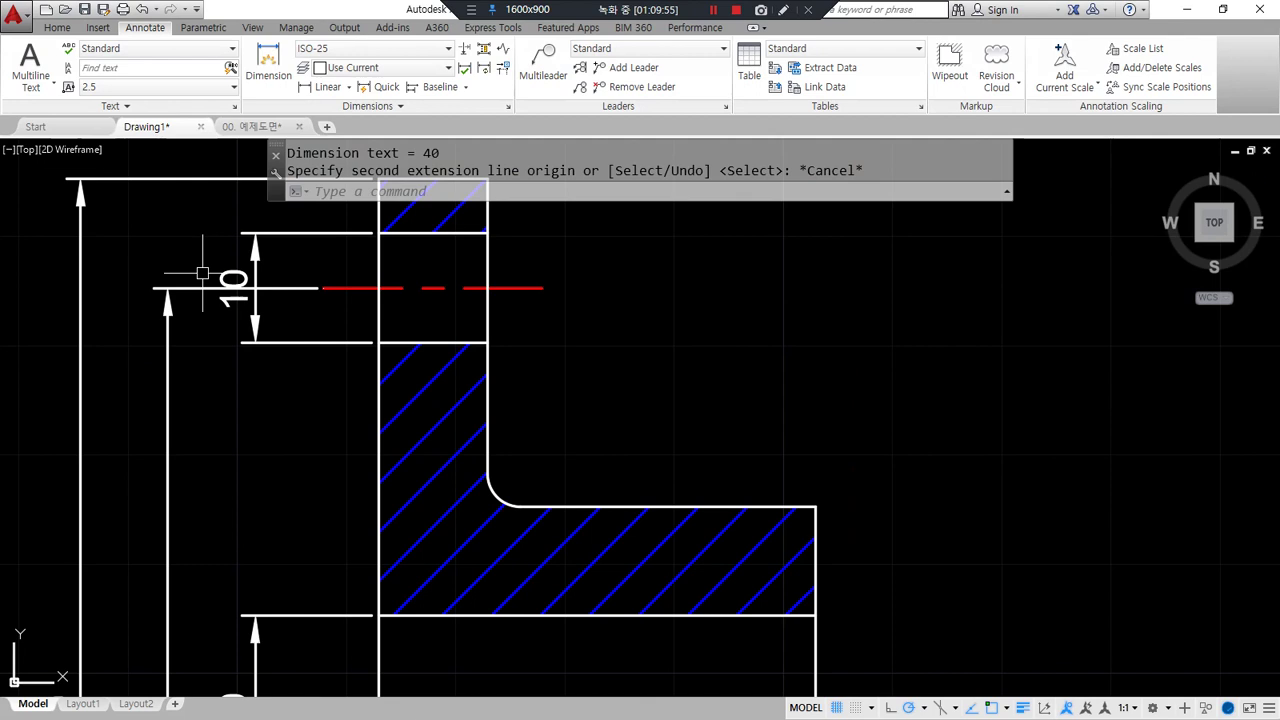
pyautogui.click(464, 48)
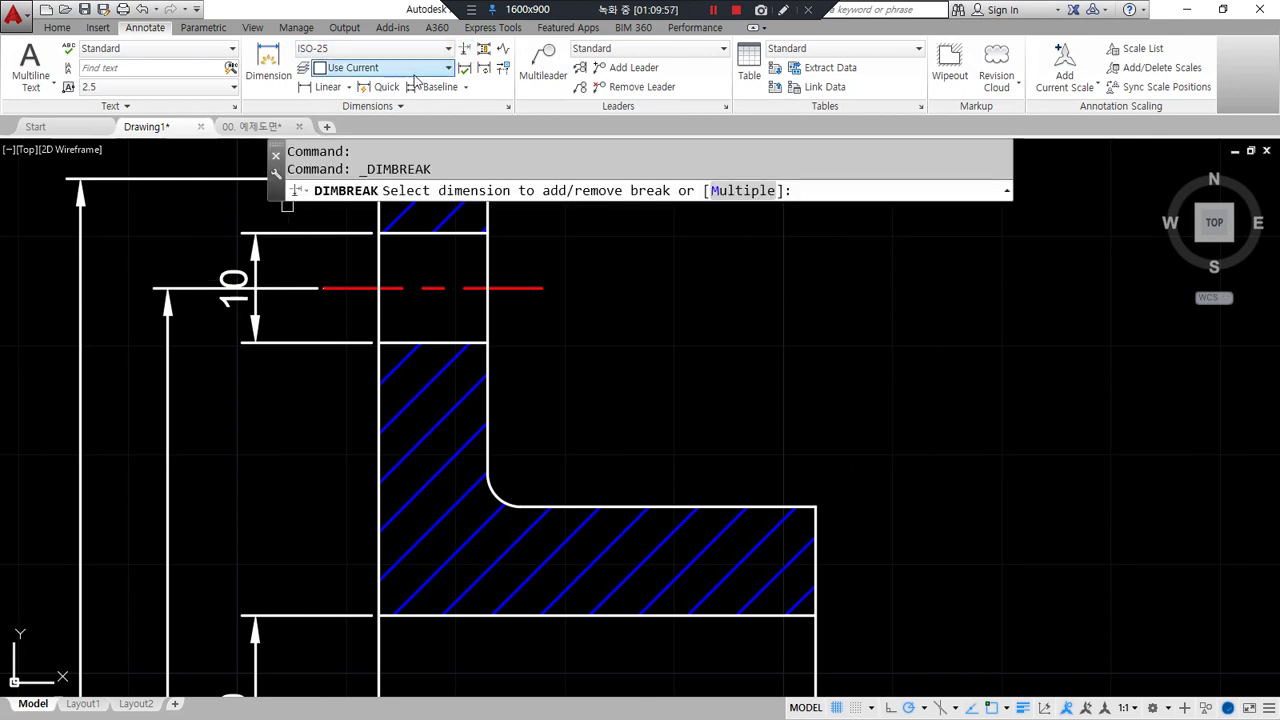
pyautogui.click(179, 290)
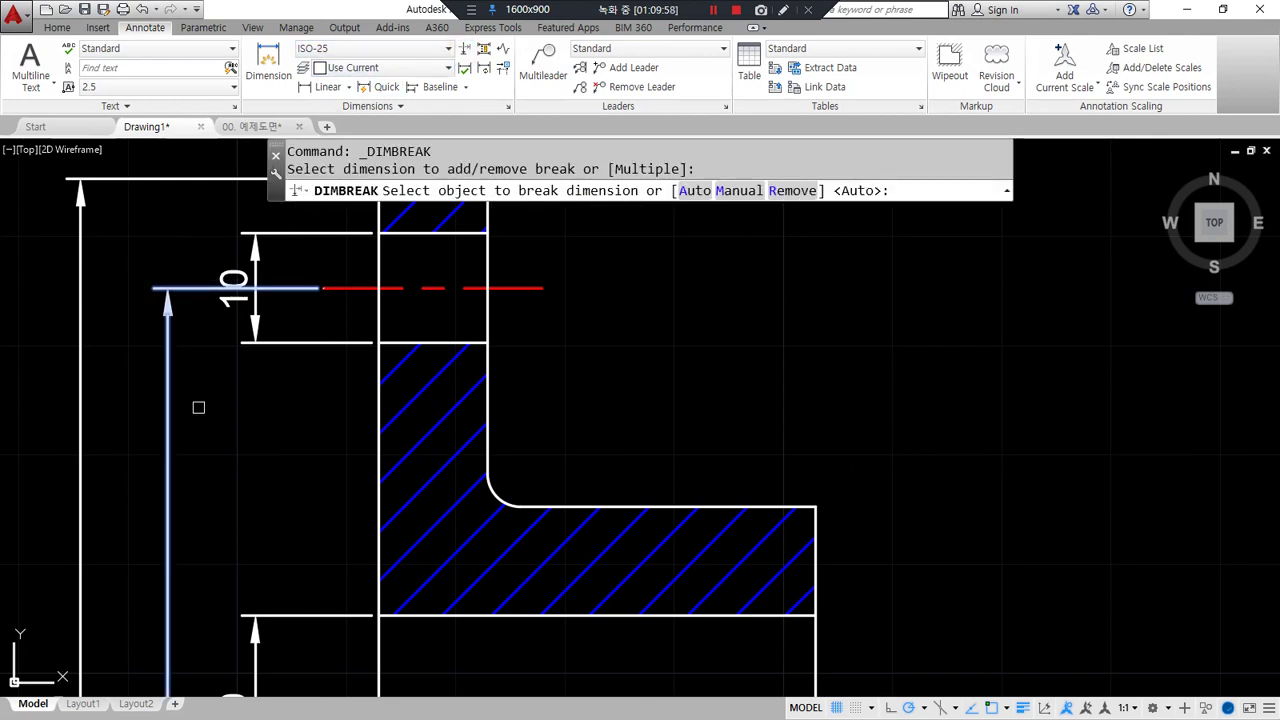
pyautogui.click(258, 312)
pyautogui.press('Escape')
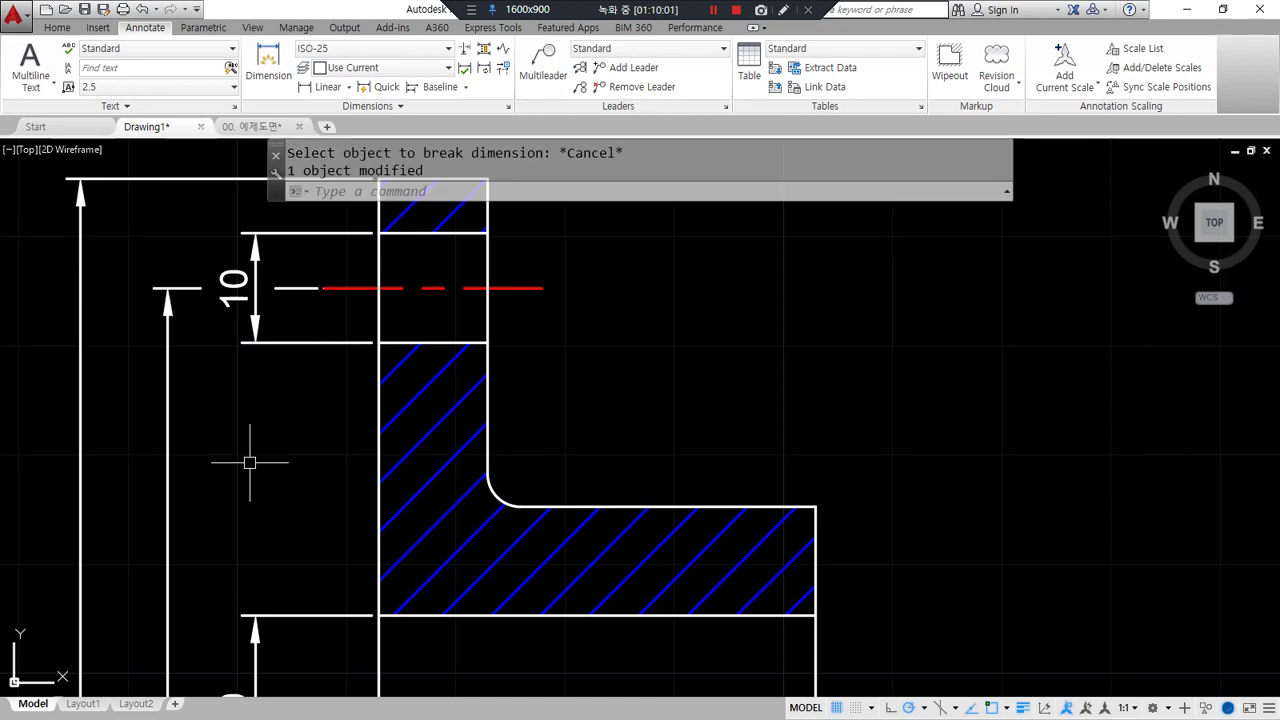
# Place a vertical linear dimension for the boss's outer diameter beside its right end
pyautogui.scroll(-5, 268, 442)
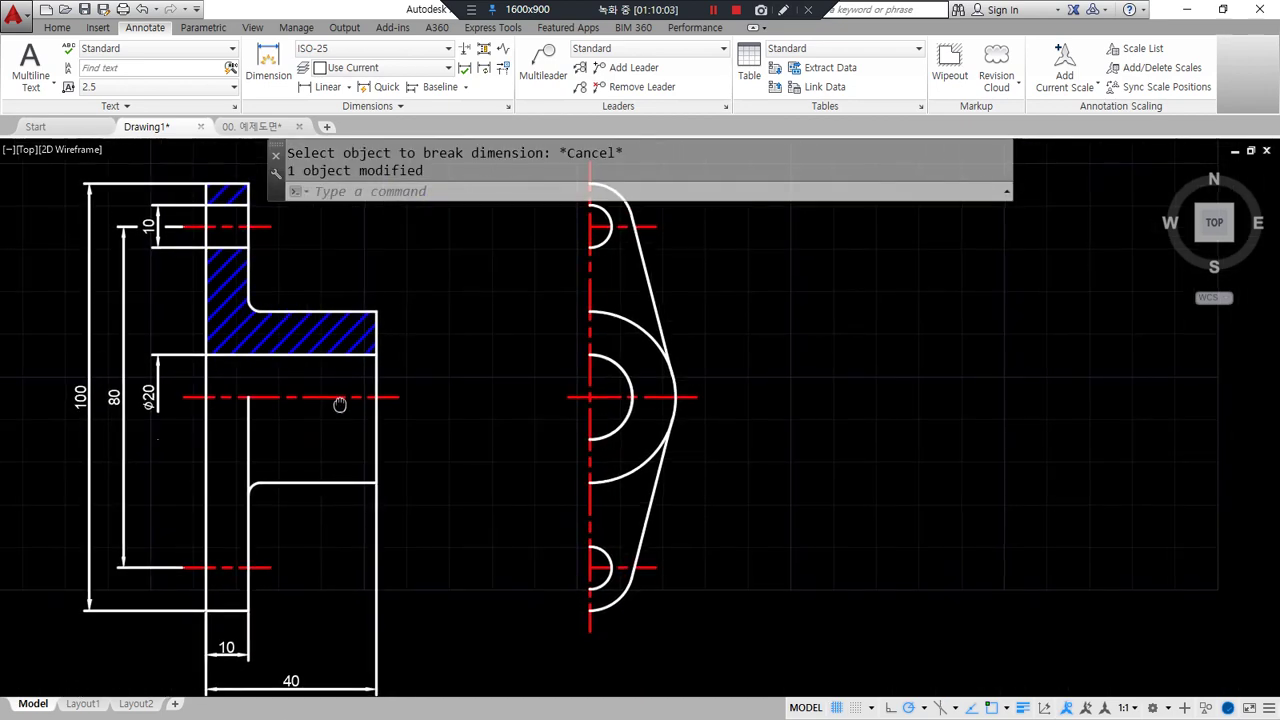
pyautogui.click(325, 87)
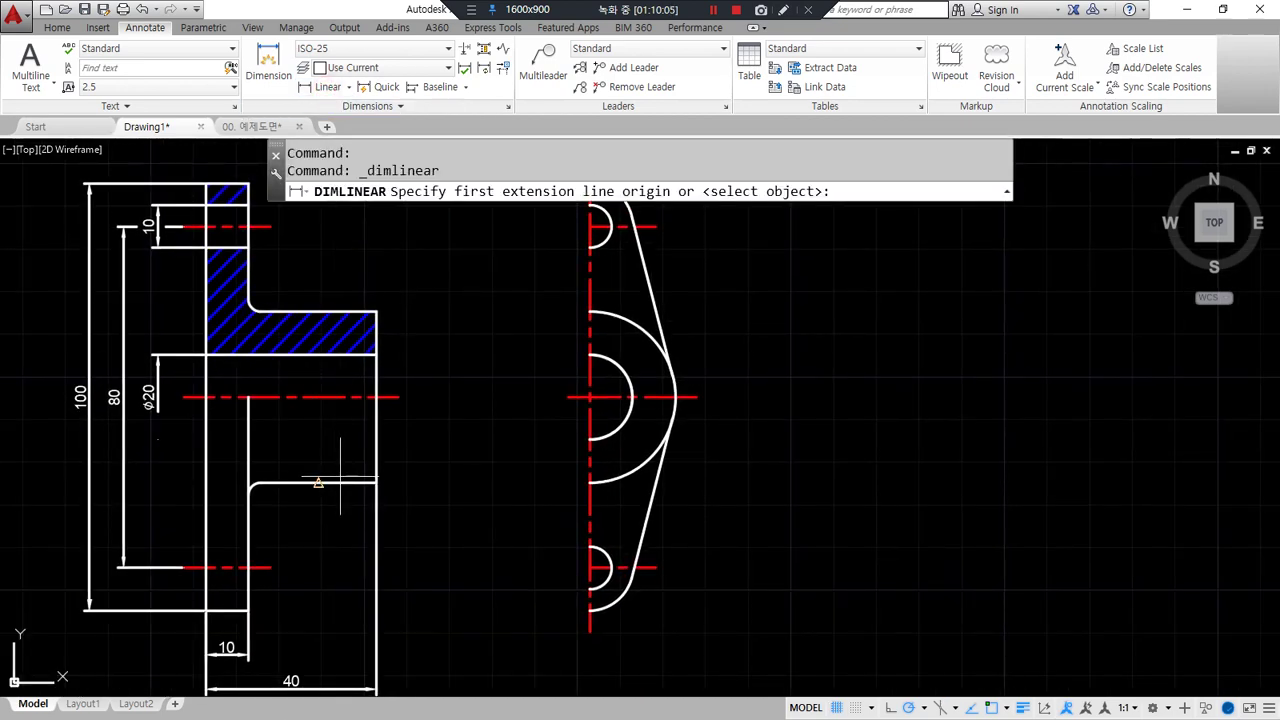
pyautogui.click(375, 483)
pyautogui.click(376, 312)
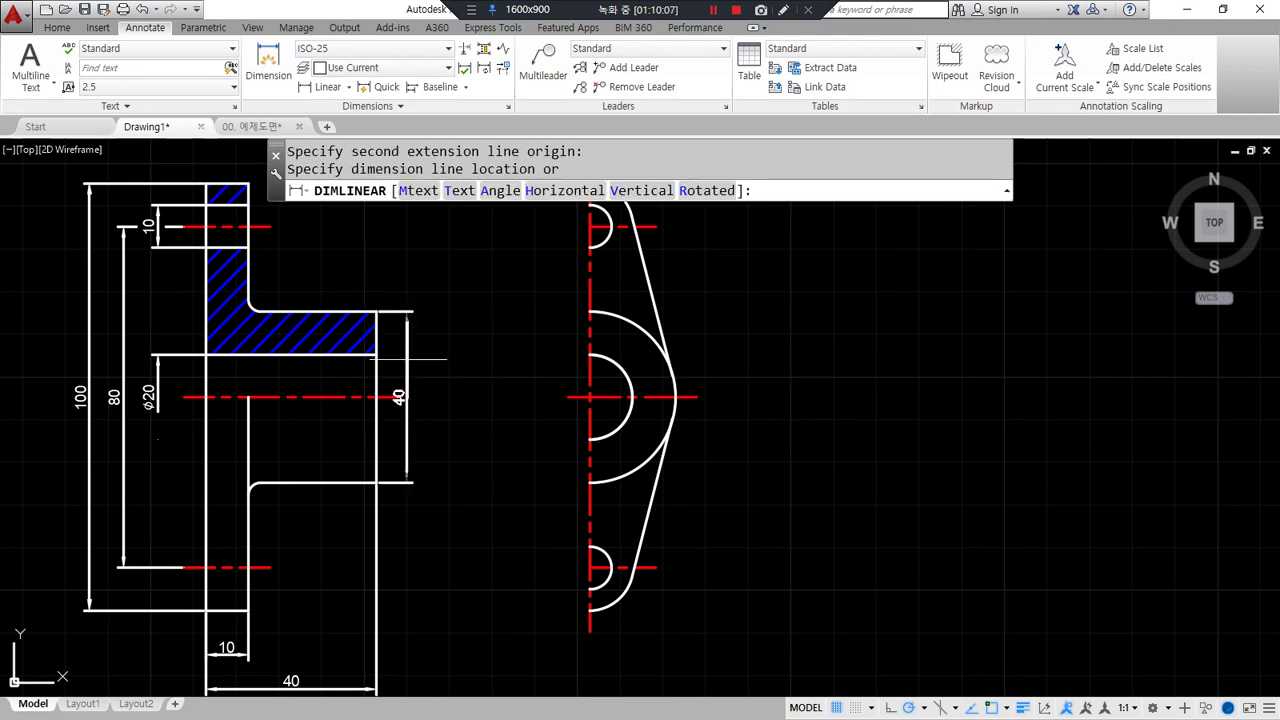
pyautogui.click(433, 363)
pyautogui.press('Escape')
# Prefix the boss's outer diameter dimension with a diameter symbol (%%c)
pyautogui.doubleClick(425, 397)
pyautogui.press('Home')
pyautogui.write('%%c')
pyautogui.click(548, 449)
pyautogui.press('Escape')
# Move all dimensions of the side view to the txt layer
pyautogui.moveTo(212, 632)
pyautogui.mouseDown()
pyautogui.moveTo(135, 650)
pyautogui.moveTo(120, 140)
pyautogui.moveTo(382, 488)
pyautogui.moveTo(212, 605)
pyautogui.mouseUp()
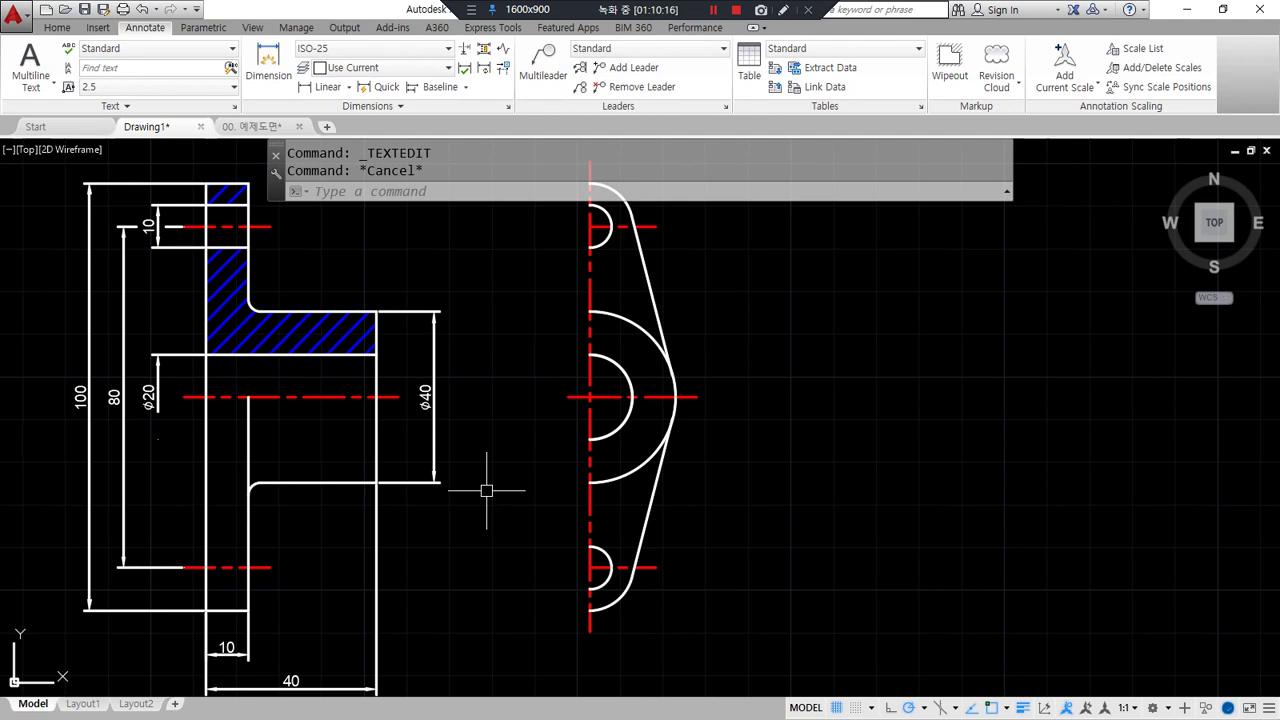
pyautogui.click(434, 475)
pyautogui.click(446, 685)
pyautogui.click(181, 658)
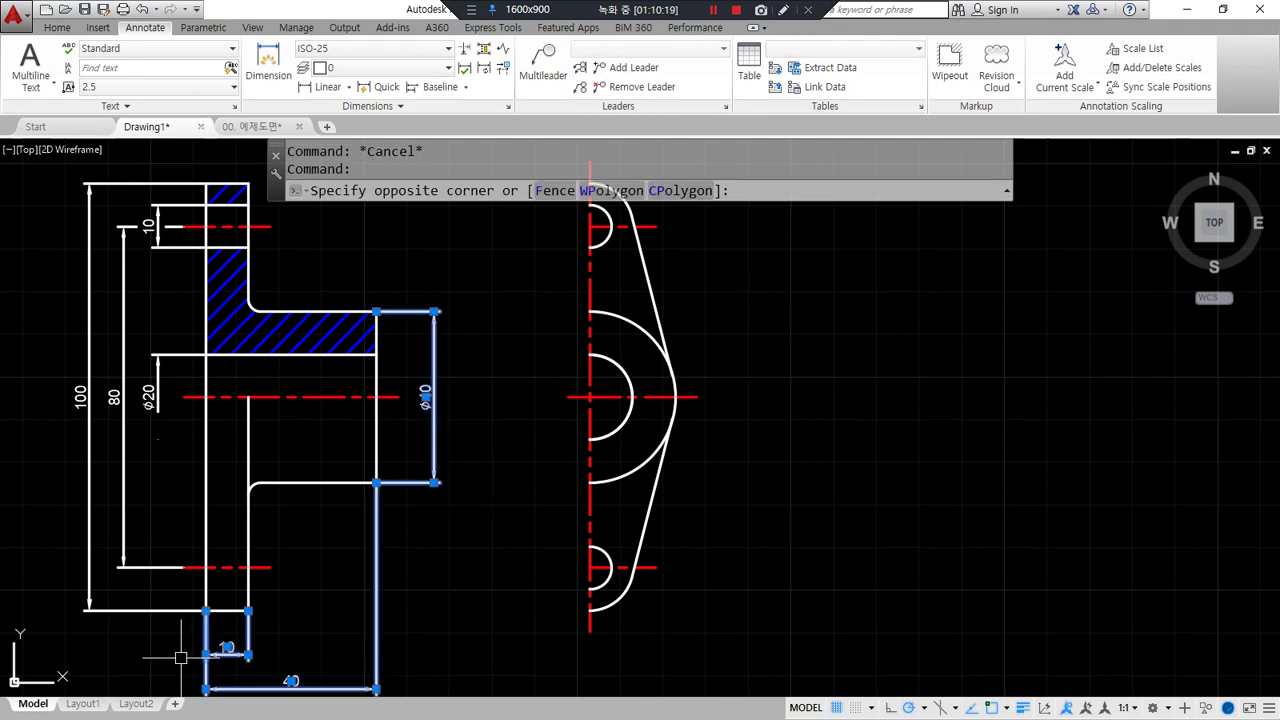
pyautogui.click(50, 160)
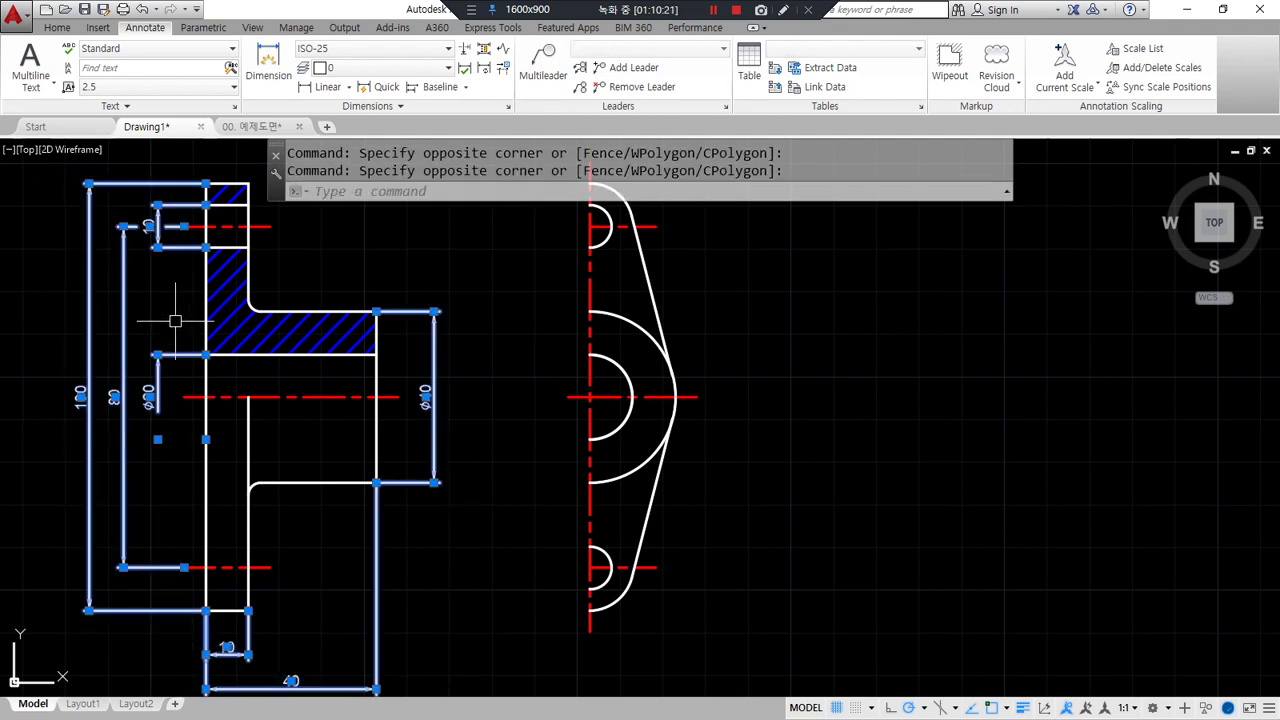
pyautogui.click(57, 27)
pyautogui.click(712, 29)
pyautogui.click(57, 27)
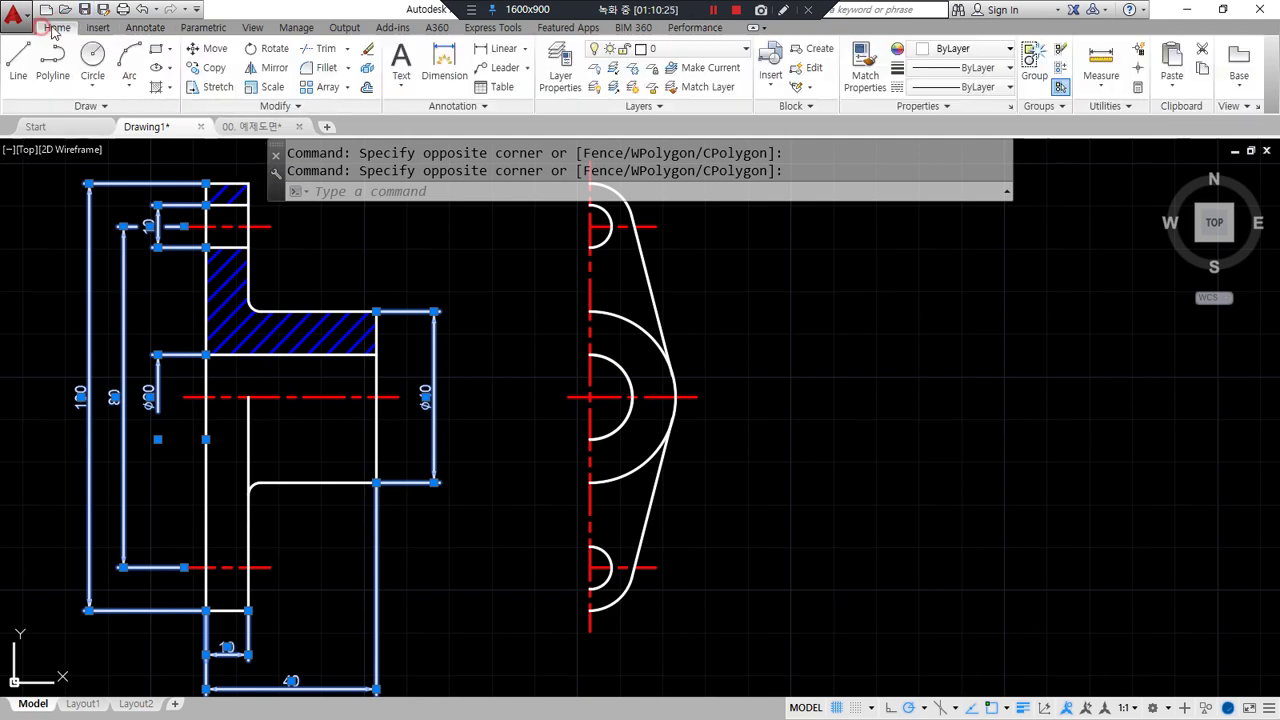
pyautogui.click(730, 49)
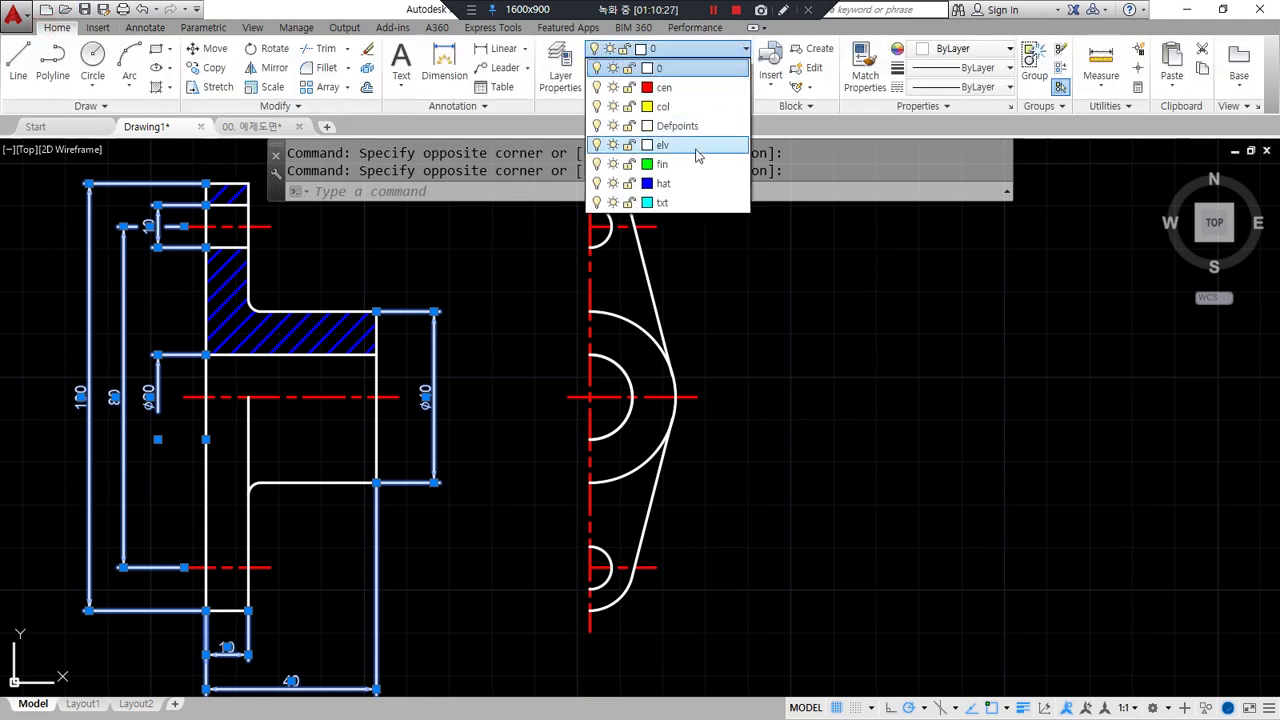
pyautogui.click(668, 202)
pyautogui.press('Escape')
pyautogui.press('Escape')
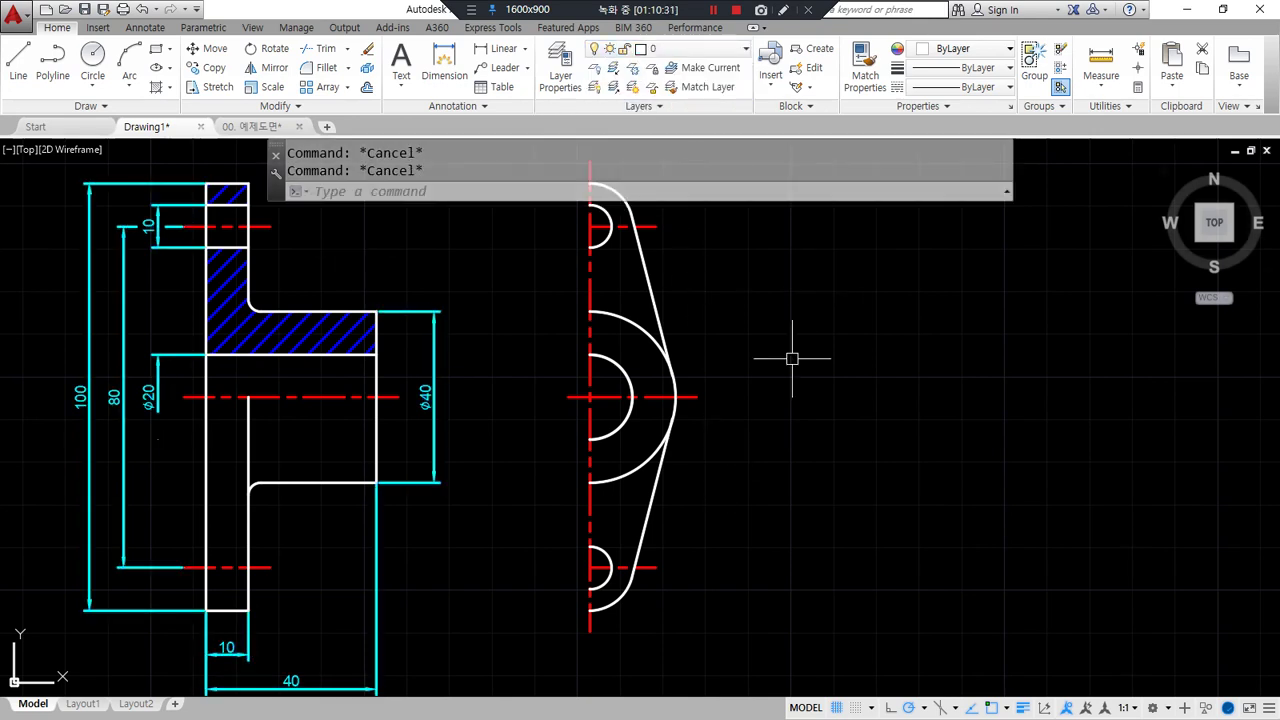
# Suppress dimension line 2 and extension line 2 in the ISO-25 dimension style
pyautogui.write('-d')
pyautogui.press('Return')
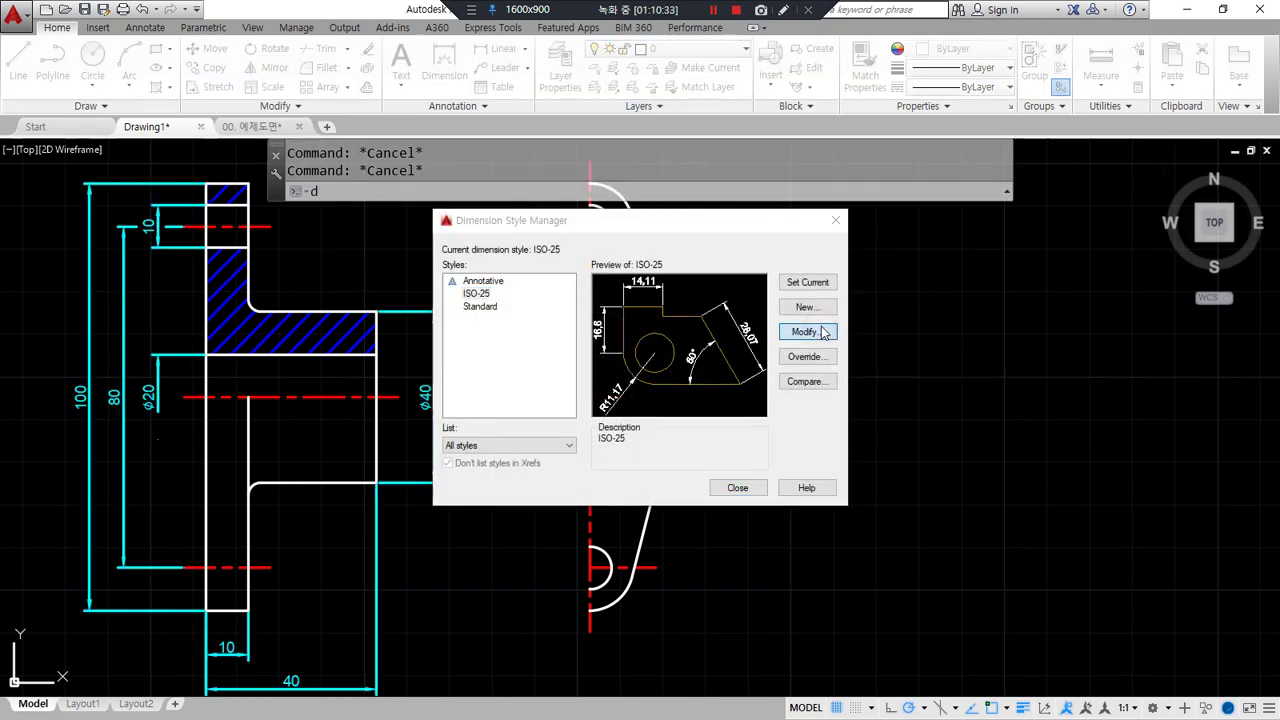
pyautogui.click(822, 332)
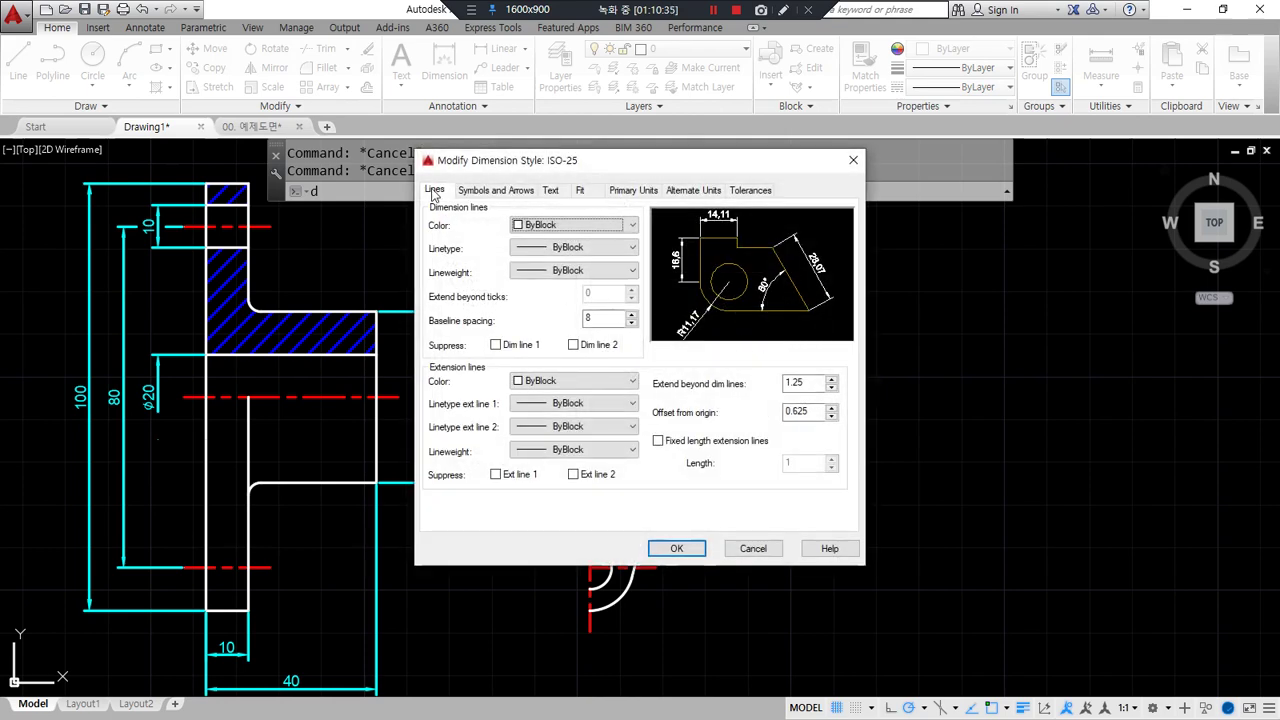
pyautogui.moveTo(480, 367)
pyautogui.mouseDown()
pyautogui.moveTo(451, 366)
pyautogui.moveTo(600, 336)
pyautogui.moveTo(470, 366)
pyautogui.mouseUp()
pyautogui.moveTo(577, 498)
pyautogui.mouseDown()
pyautogui.moveTo(591, 460)
pyautogui.moveTo(588, 506)
pyautogui.mouseUp()
pyautogui.press('Escape')
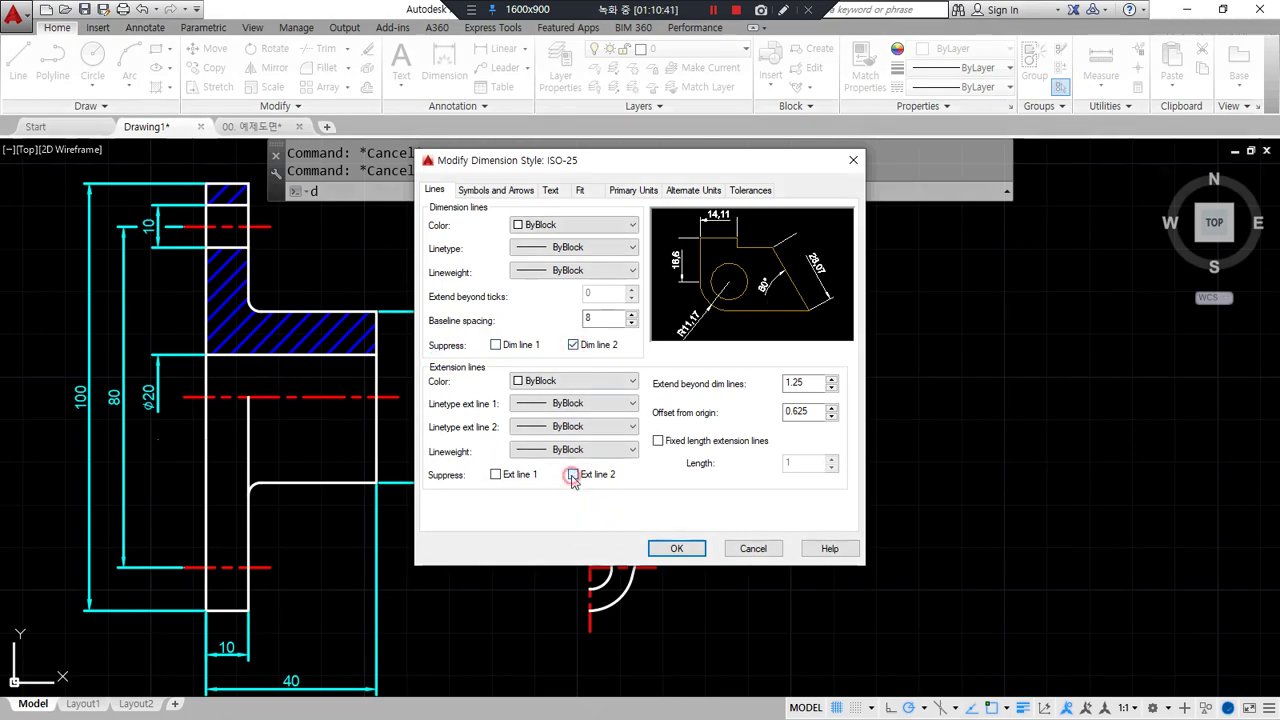
pyautogui.click(676, 549)
pyautogui.click(735, 488)
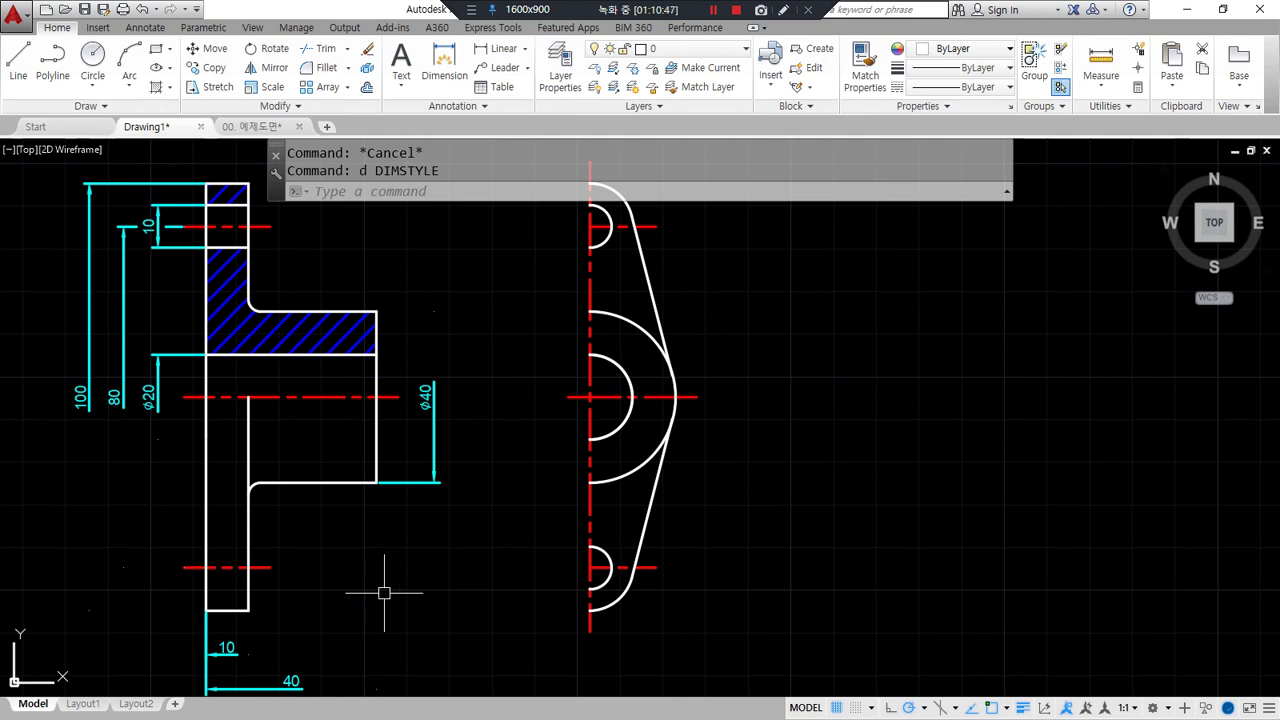
# Turn off the suppression of dimension line 2 and extension line 2 in the ISO-25 style
pyautogui.write('d')
pyautogui.press('Return')
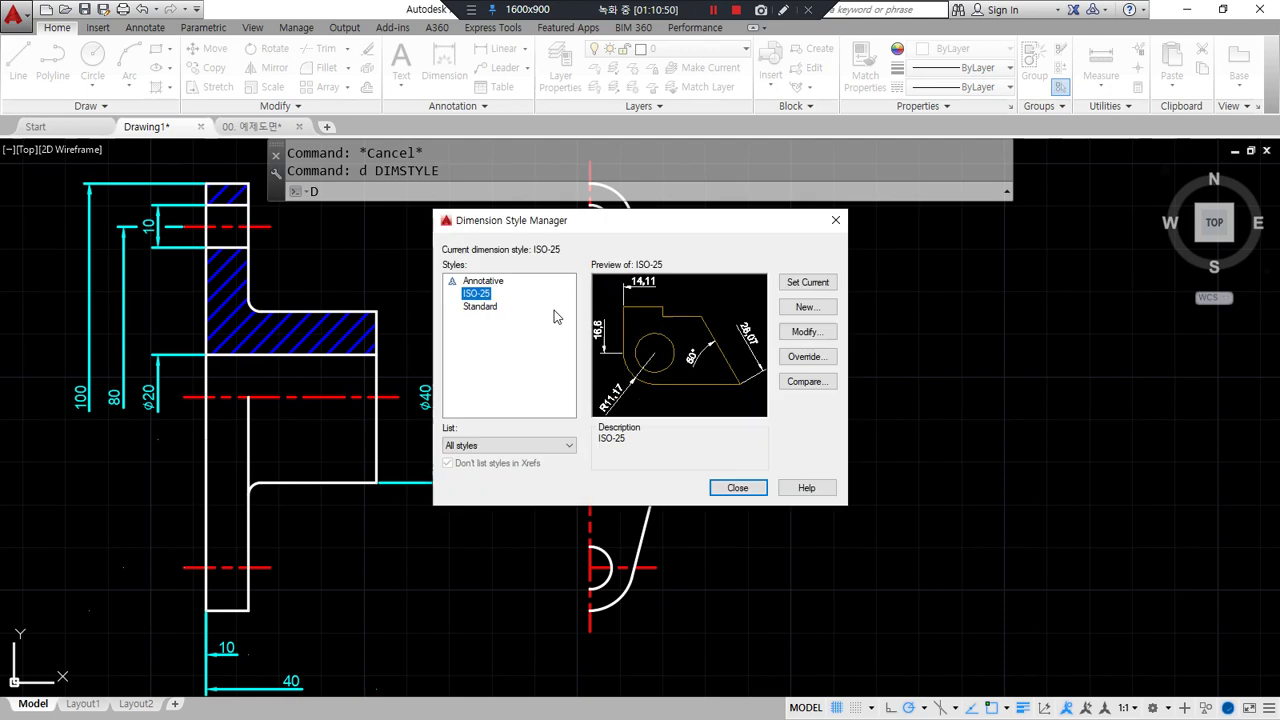
pyautogui.click(800, 332)
pyautogui.click(587, 345)
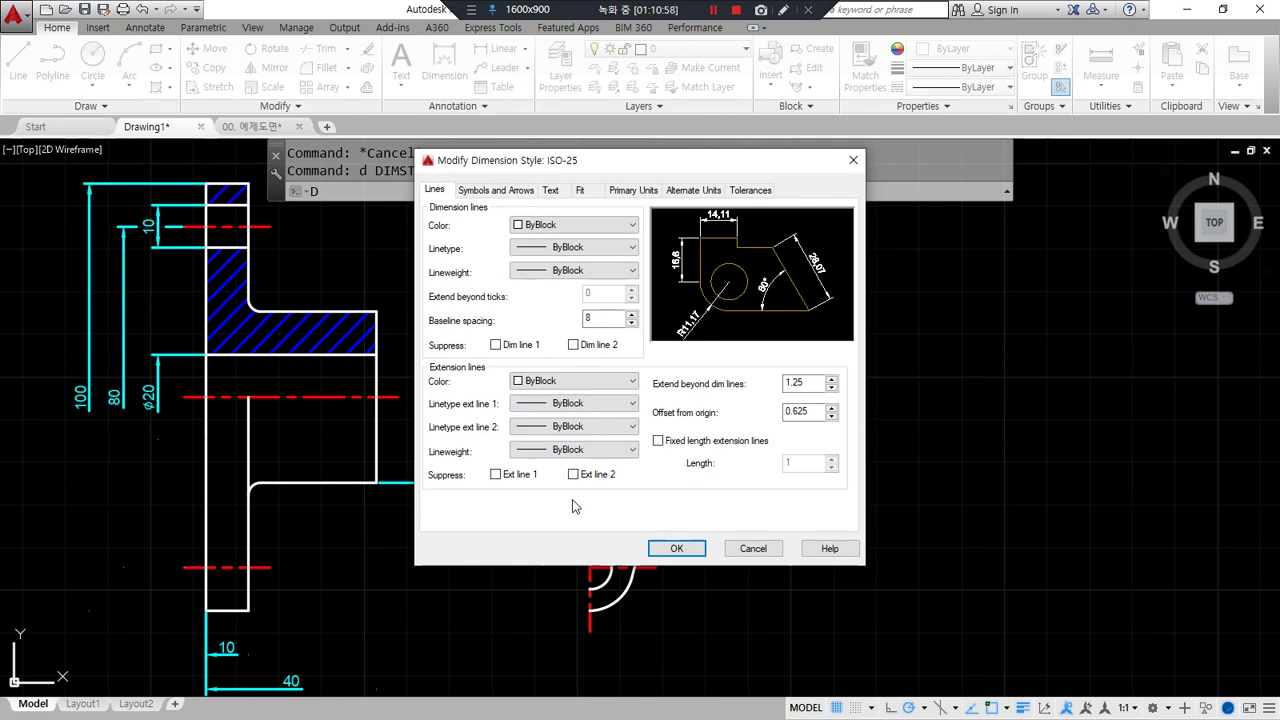
pyautogui.click(677, 548)
pyautogui.click(737, 487)
# Open the ISO-25 line settings and compare the extension-line overshoot and origin-offset options with the flange hole's 10 dimension
pyautogui.scroll(2, 117, 268)
pyautogui.scroll(3, 243, 434)
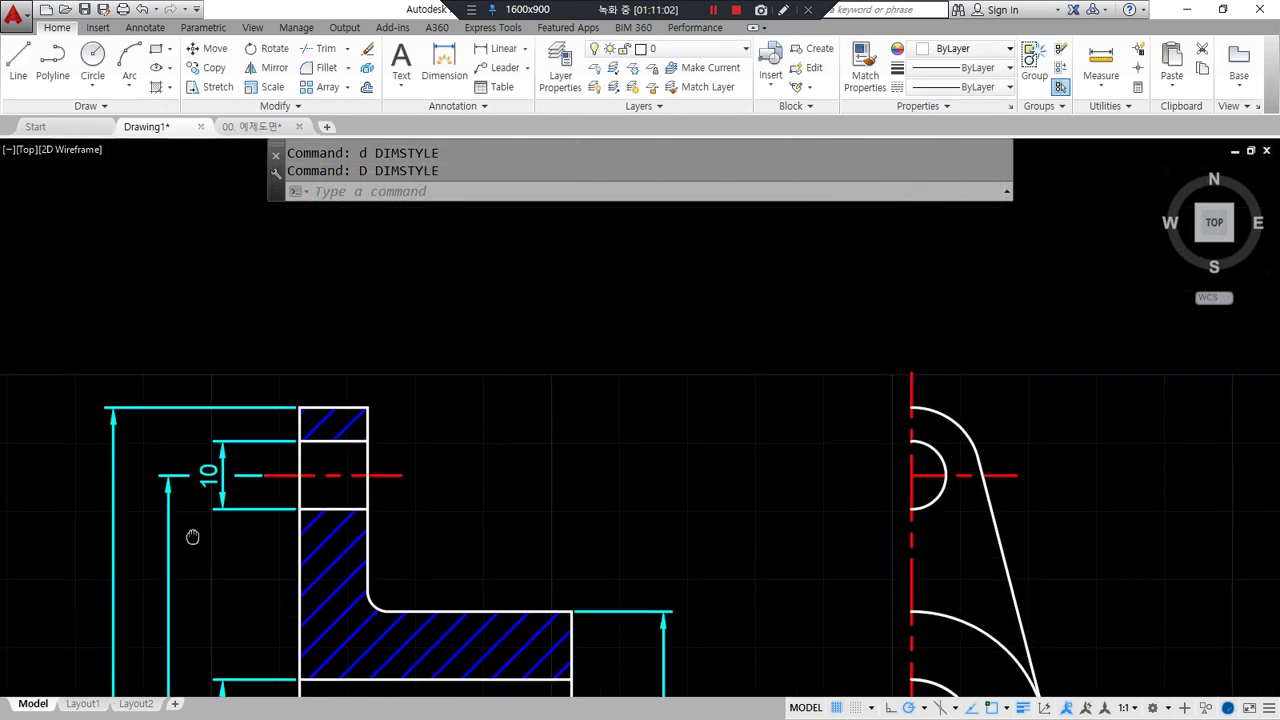
pyautogui.moveTo(423, 437)
pyautogui.mouseDown(button='middle')
pyautogui.moveTo(670, 482)
pyautogui.moveTo(606, 486)
pyautogui.mouseUp(button='middle')
pyautogui.moveTo(395, 672)
pyautogui.mouseDown()
pyautogui.moveTo(200, 551)
pyautogui.moveTo(737, 366)
pyautogui.moveTo(398, 620)
pyautogui.mouseUp()
pyautogui.moveTo(599, 441); pyautogui.dragTo(568, 447, button='middle')
pyautogui.press('Return')
pyautogui.moveTo(634, 214); pyautogui.dragTo(935, 256)
pyautogui.click(1093, 367)
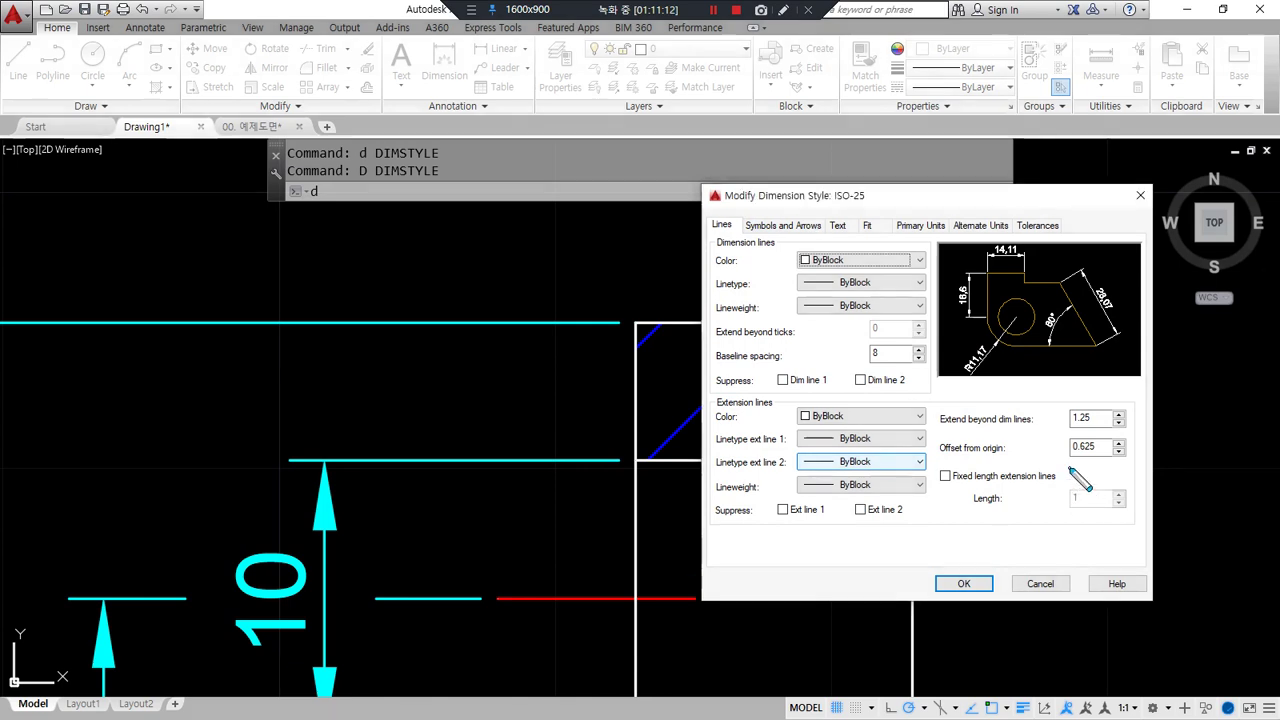
pyautogui.moveTo(1116, 464)
pyautogui.mouseDown()
pyautogui.moveTo(1072, 390)
pyautogui.moveTo(1128, 476)
pyautogui.mouseUp()
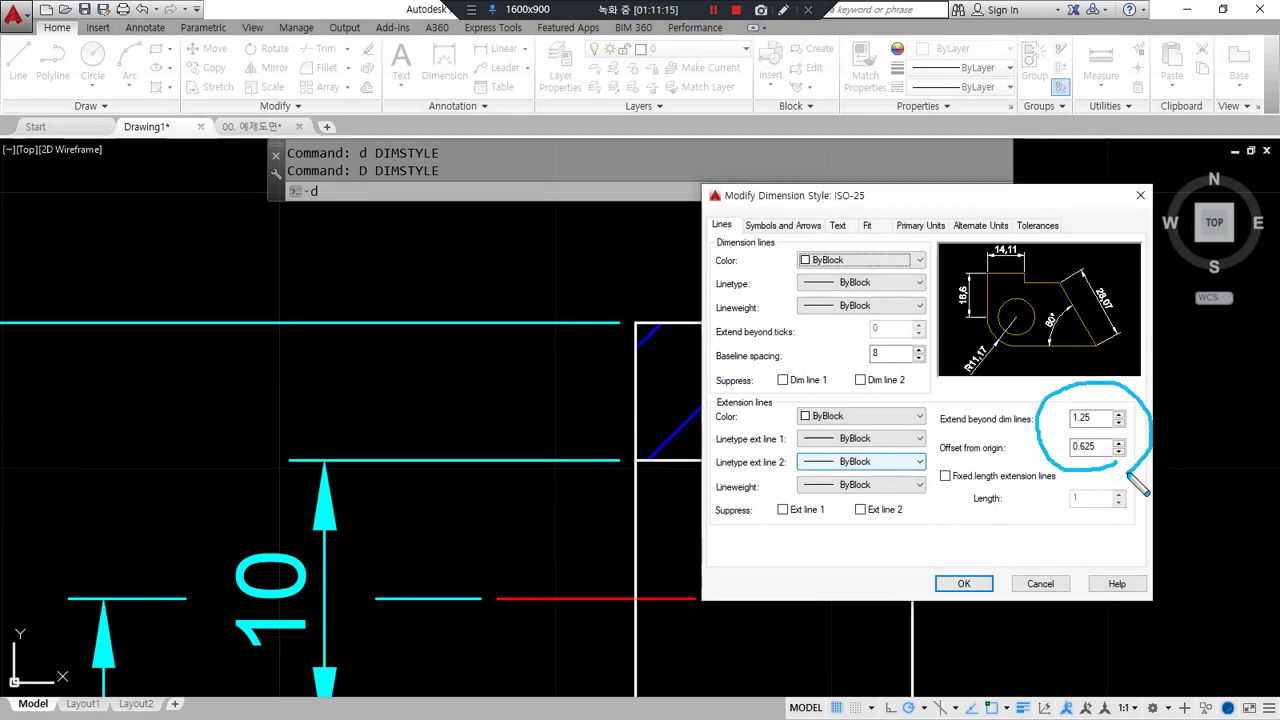
pyautogui.hotkey('ctrl', 'z')
pyautogui.moveTo(938, 428); pyautogui.dragTo(1127, 428)
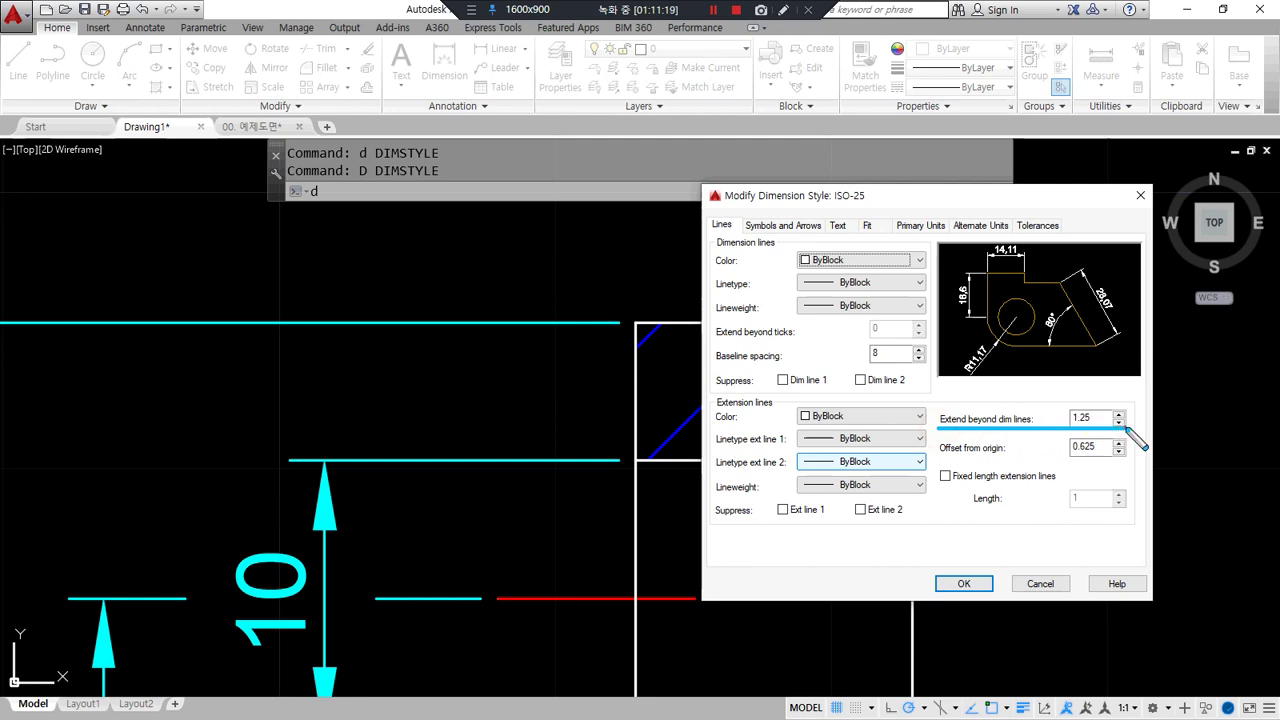
pyautogui.moveTo(325, 362); pyautogui.dragTo(325, 708)
pyautogui.moveTo(322, 484); pyautogui.dragTo(318, 456)
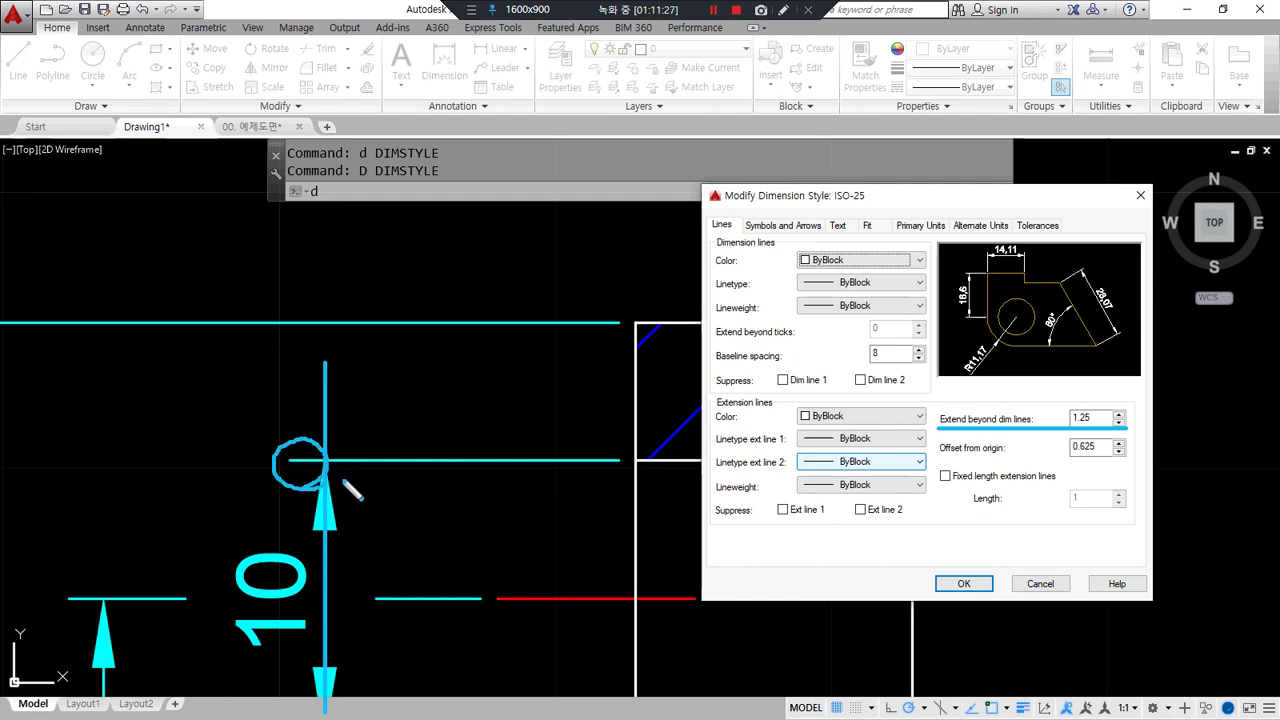
pyautogui.moveTo(302, 455)
pyautogui.mouseDown()
pyautogui.moveTo(434, 371)
pyautogui.moveTo(928, 414)
pyautogui.moveTo(922, 400)
pyautogui.mouseUp()
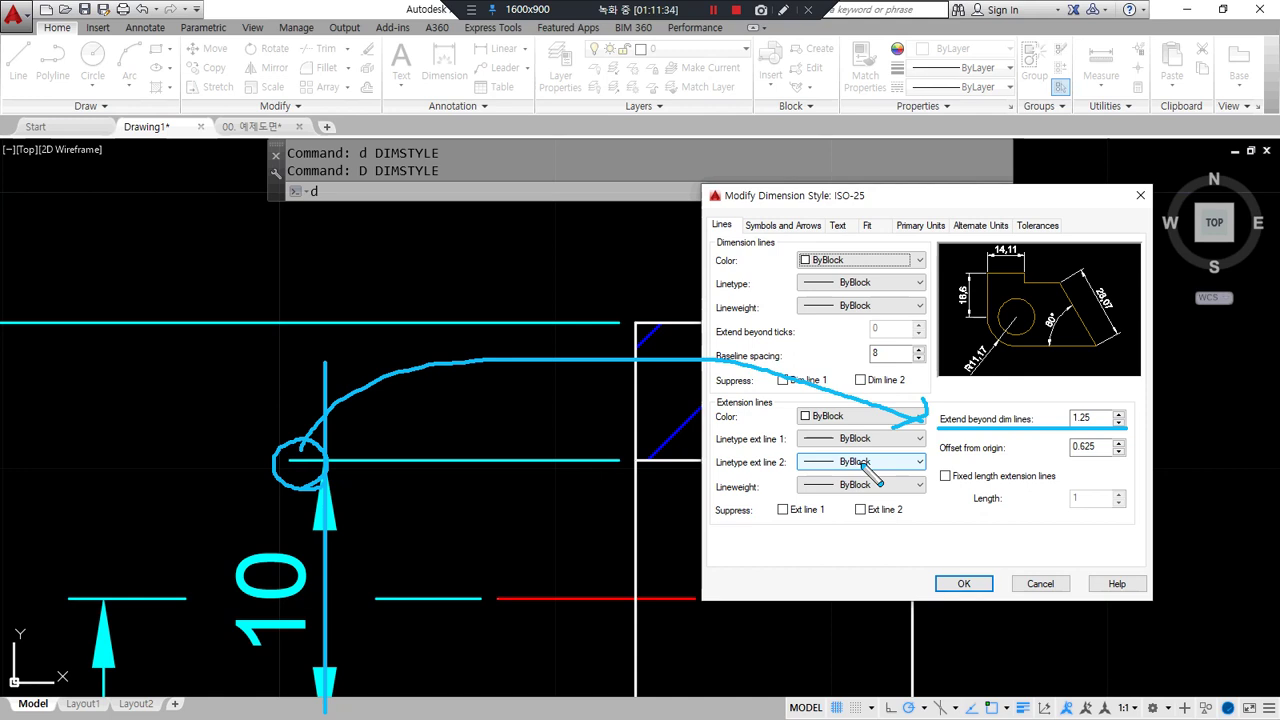
pyautogui.moveTo(948, 464); pyautogui.dragTo(1127, 461)
pyautogui.moveTo(640, 492)
pyautogui.mouseDown()
pyautogui.moveTo(598, 478)
pyautogui.moveTo(654, 455)
pyautogui.mouseUp()
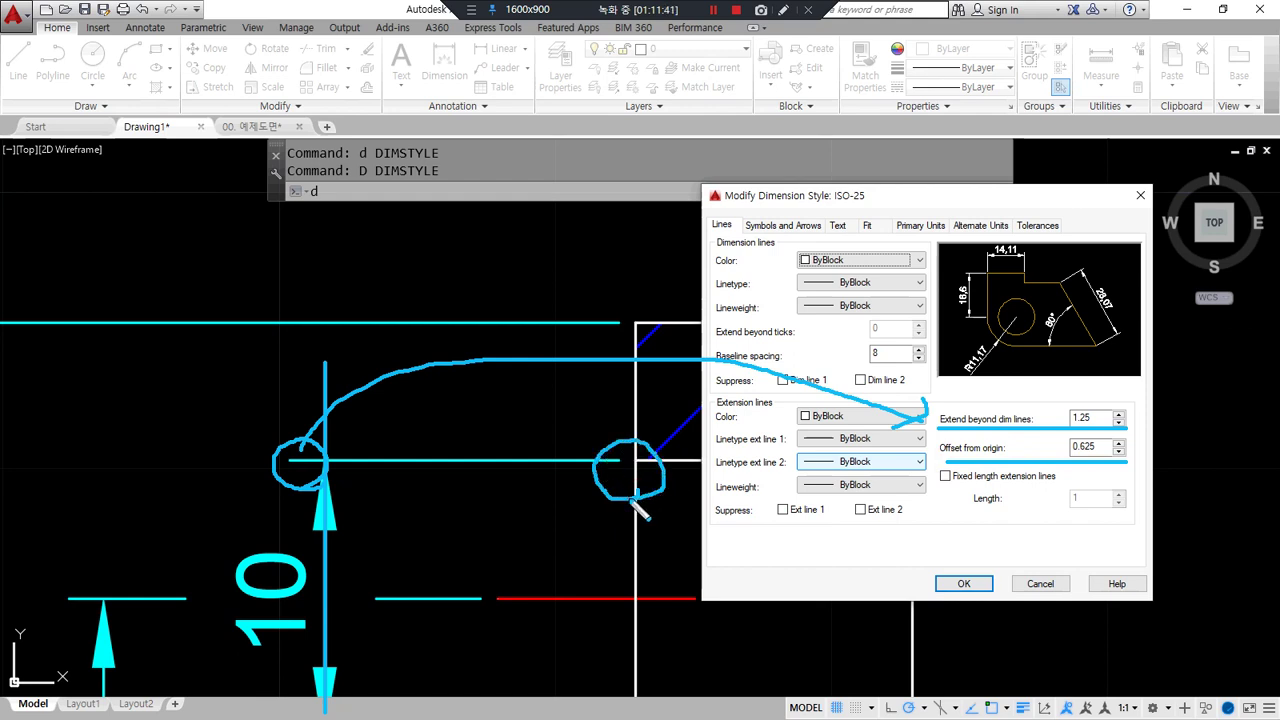
pyautogui.moveTo(632, 502)
pyautogui.mouseDown()
pyautogui.moveTo(871, 598)
pyautogui.moveTo(1022, 488)
pyautogui.moveTo(1041, 488)
pyautogui.mouseUp()
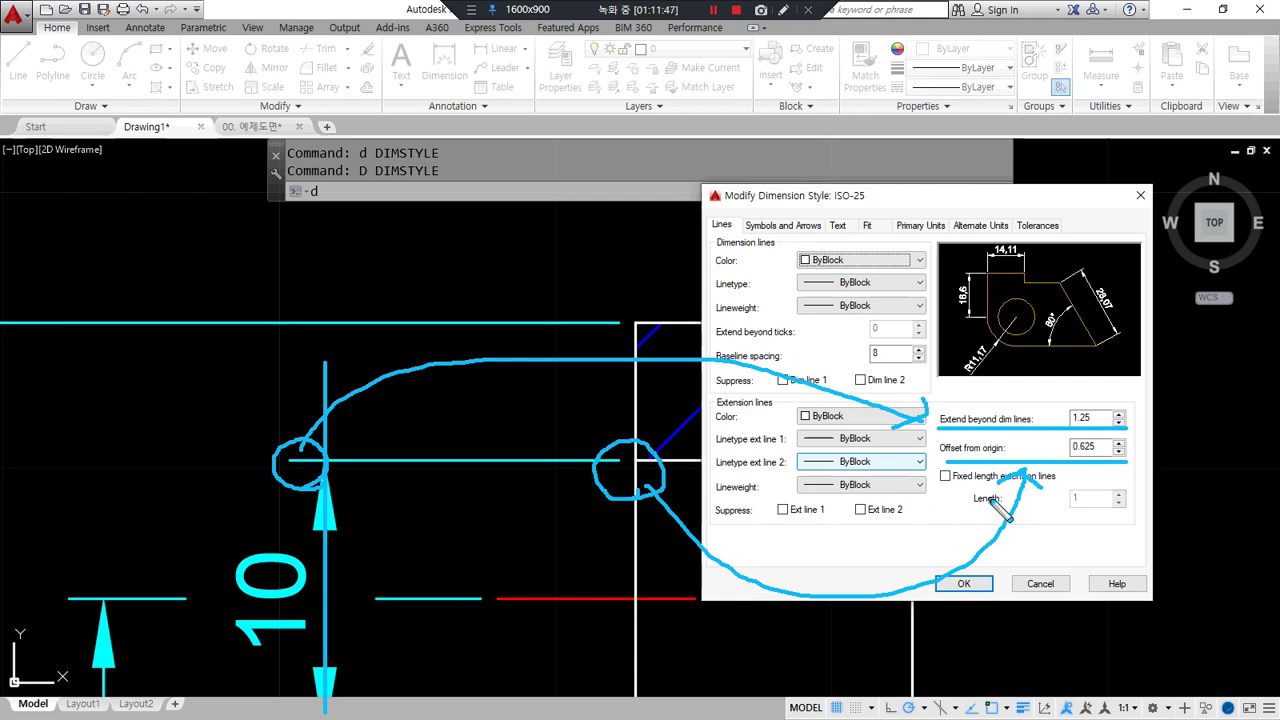
# Set the ISO-25 extension lines to extend 2 beyond dimension lines and start 1 from the origin
pyautogui.doubleClick(1098, 418)
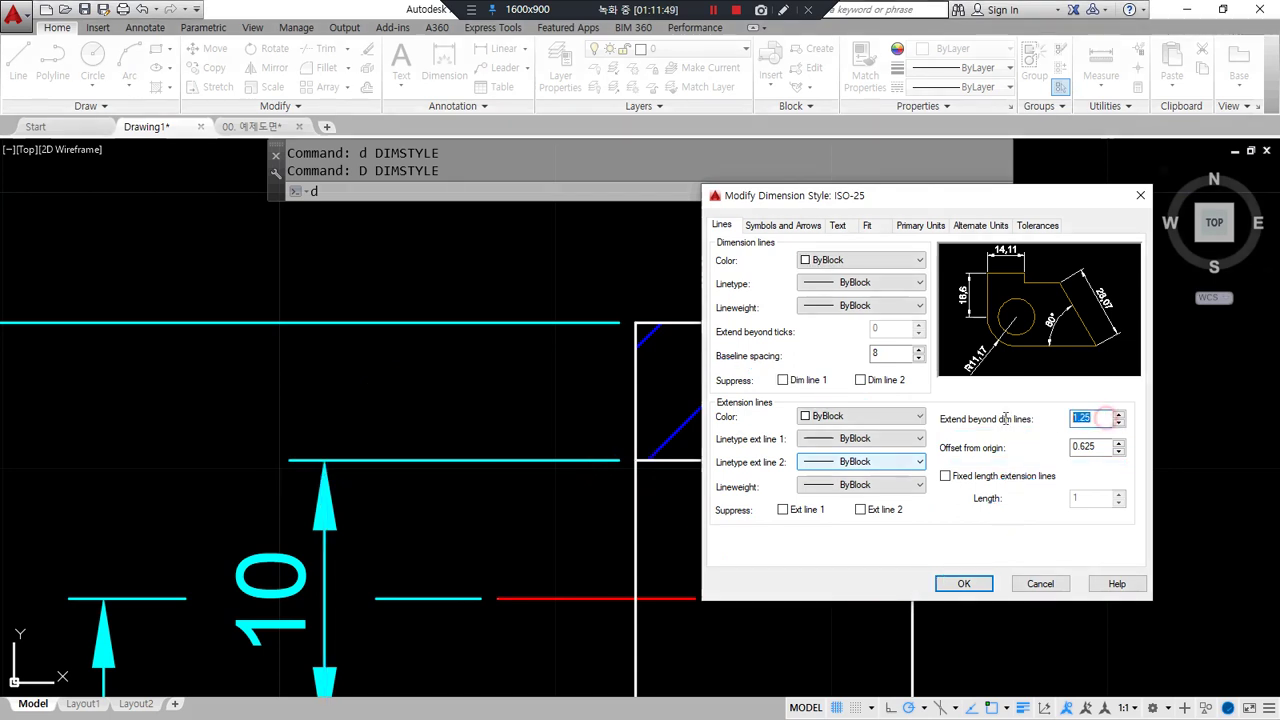
pyautogui.write('2')
pyautogui.press('Tab')
pyautogui.write('1')
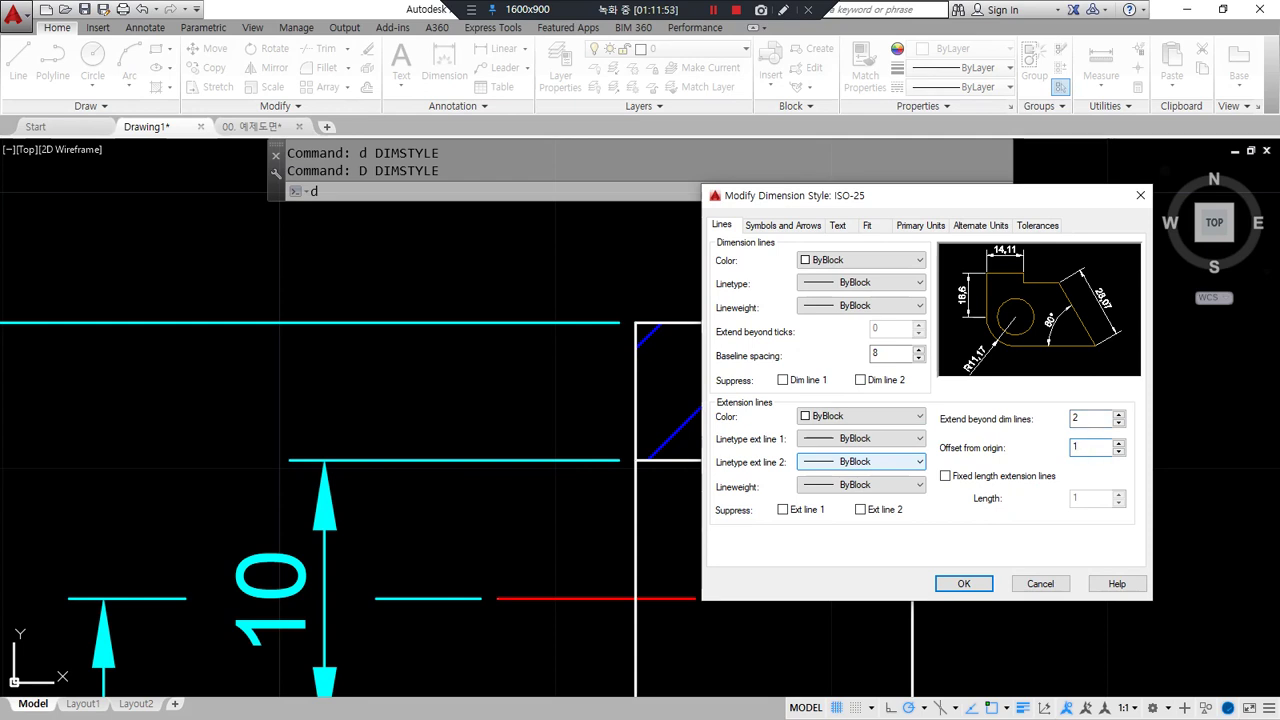
pyautogui.click(962, 584)
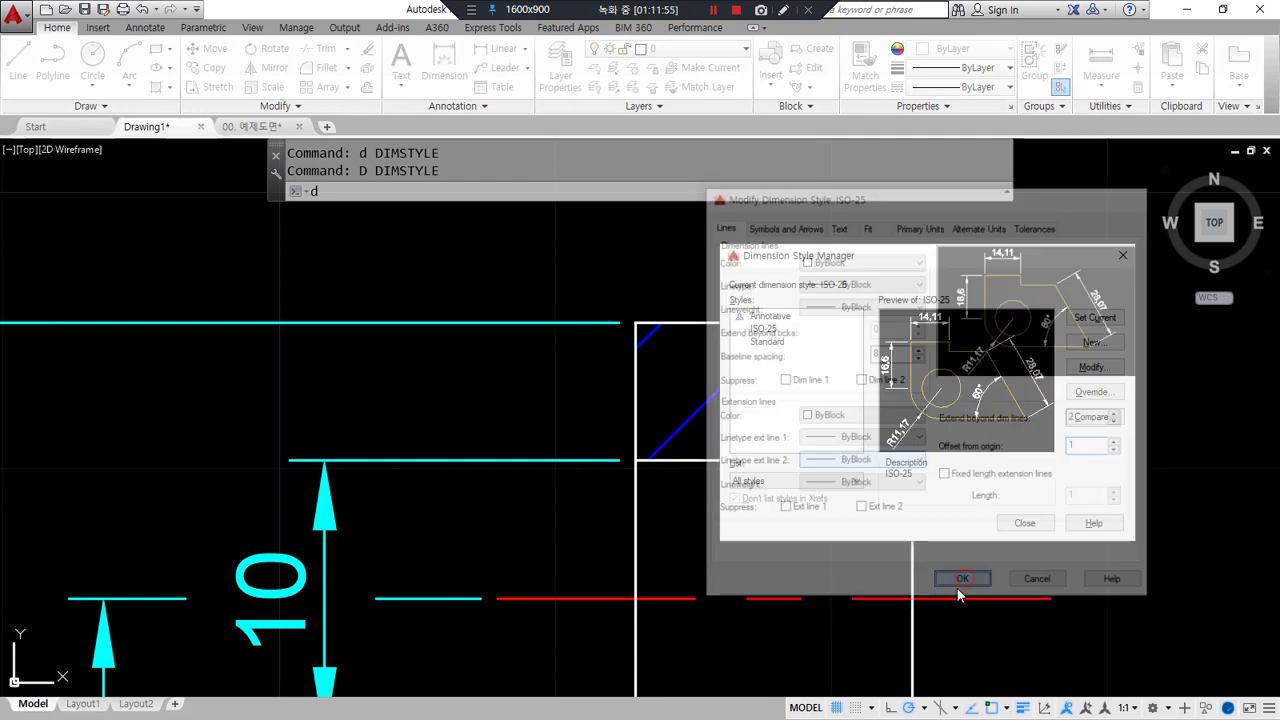
pyautogui.click(1020, 522)
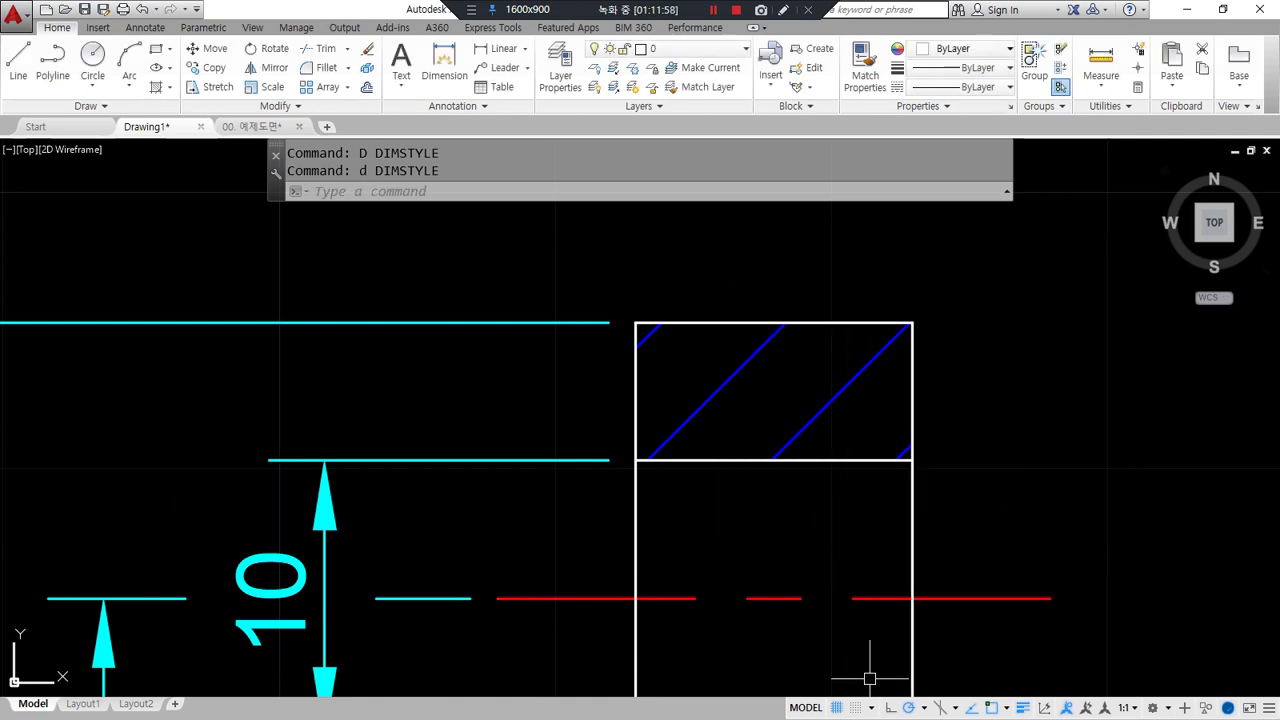
# Review the fixed length extension lines option in the ISO-25 dimension style
pyautogui.write('d')
pyautogui.press('Return')
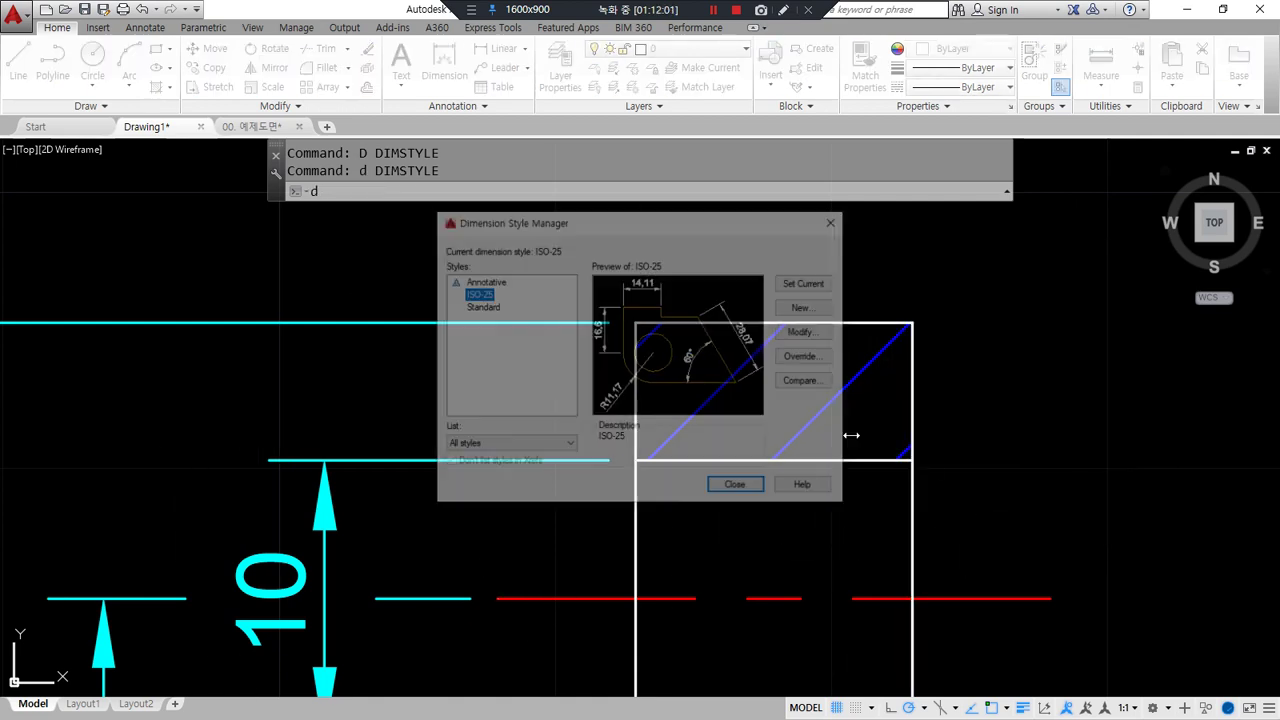
pyautogui.click(820, 333)
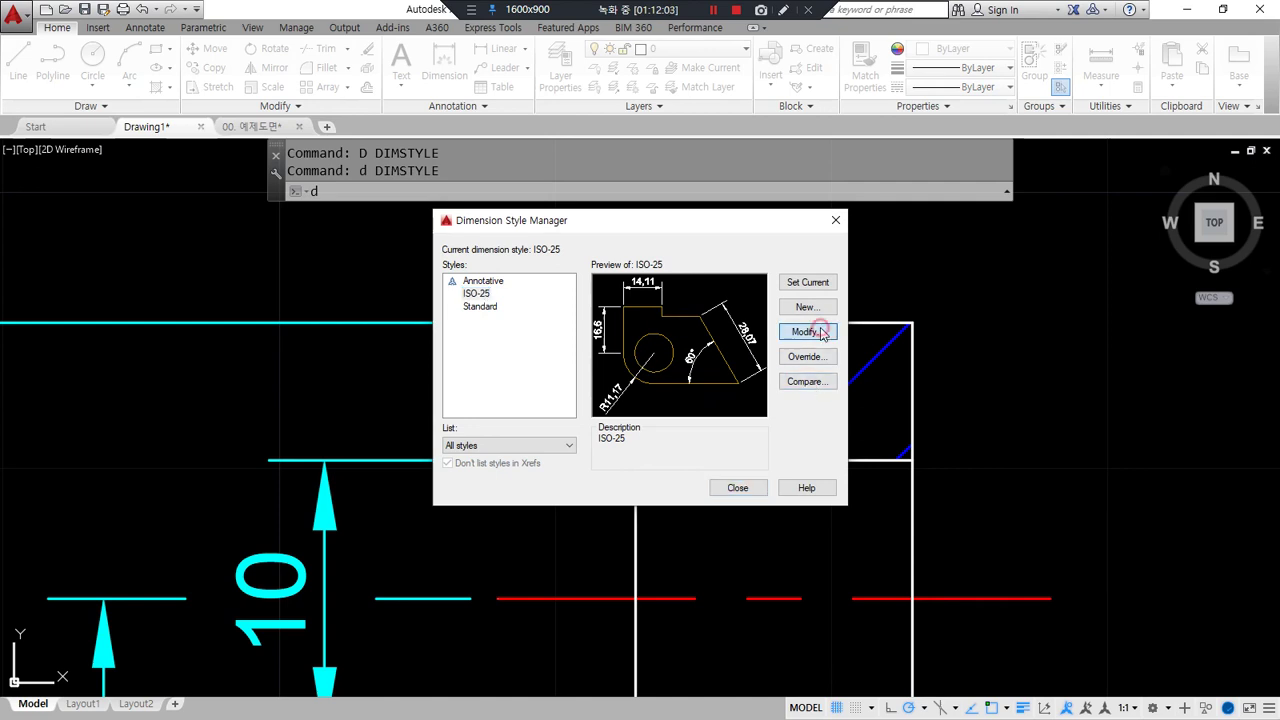
pyautogui.moveTo(681, 490)
pyautogui.mouseDown()
pyautogui.moveTo(700, 412)
pyautogui.moveTo(850, 440)
pyautogui.moveTo(752, 498)
pyautogui.moveTo(670, 491)
pyautogui.mouseUp()
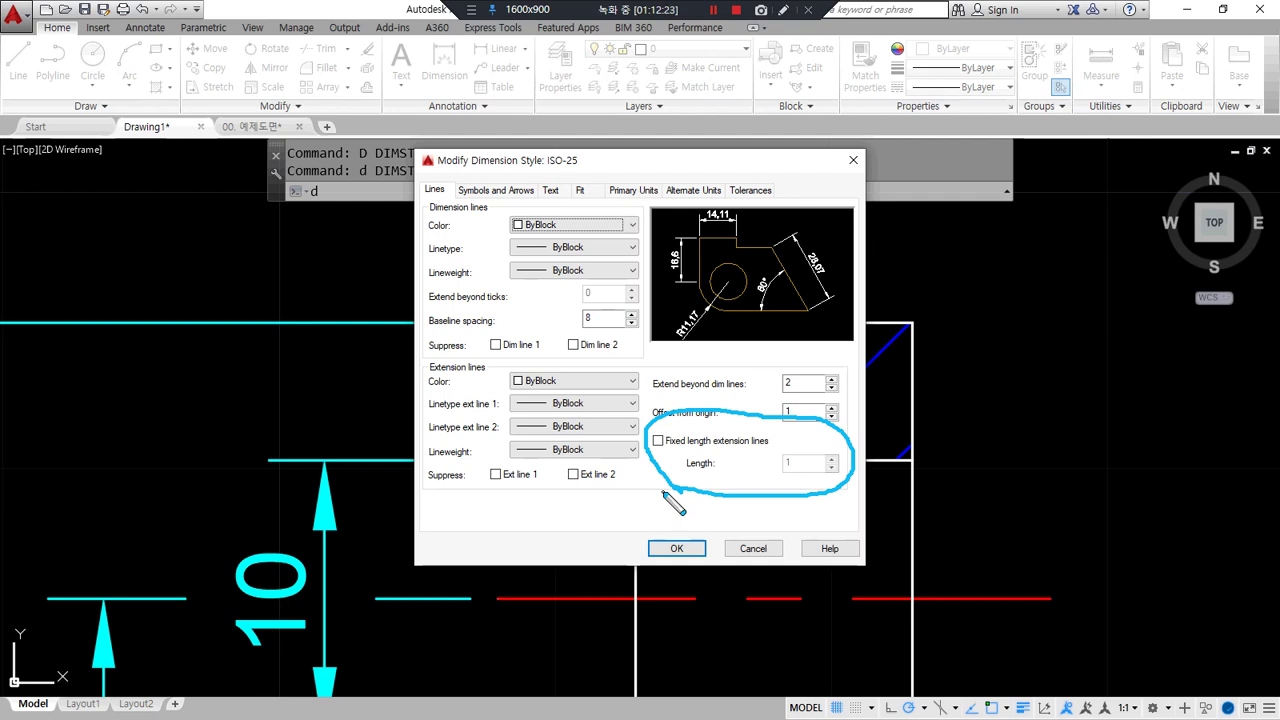
pyautogui.moveTo(722, 484)
pyautogui.mouseDown()
pyautogui.moveTo(652, 462)
pyautogui.moveTo(765, 420)
pyautogui.moveTo(846, 468)
pyautogui.moveTo(714, 484)
pyautogui.mouseUp()
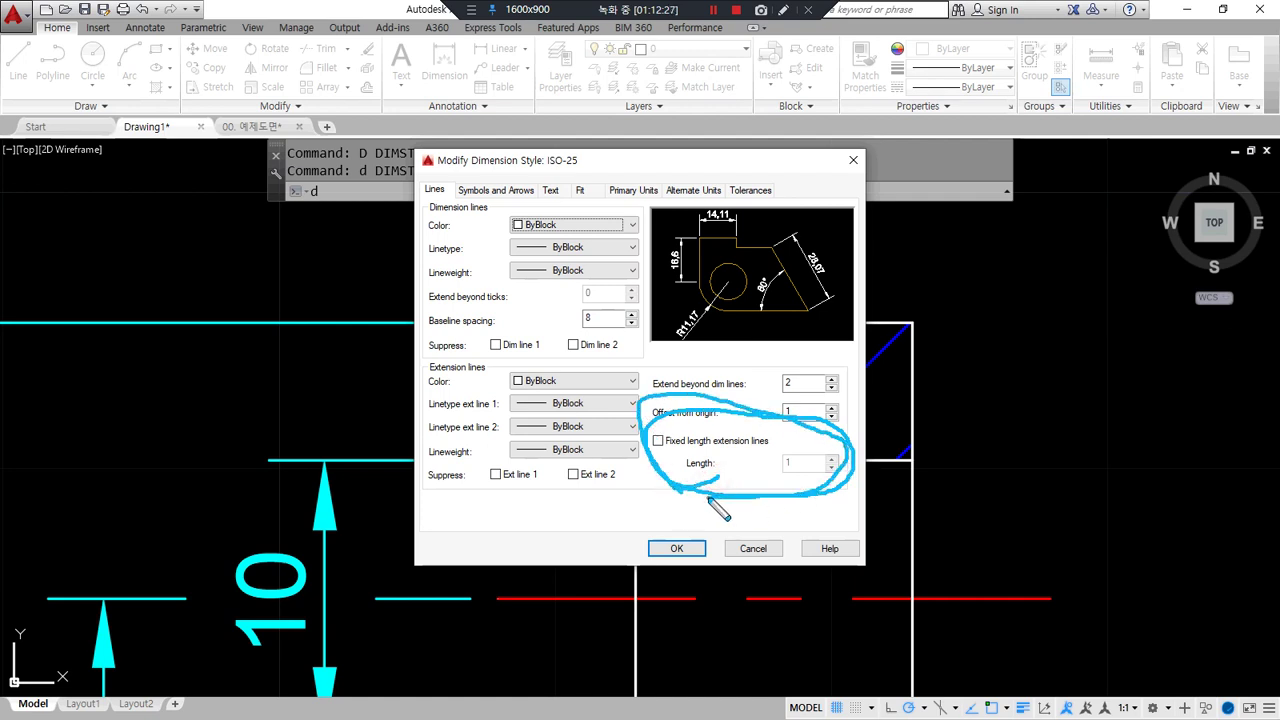
pyautogui.press('Escape')
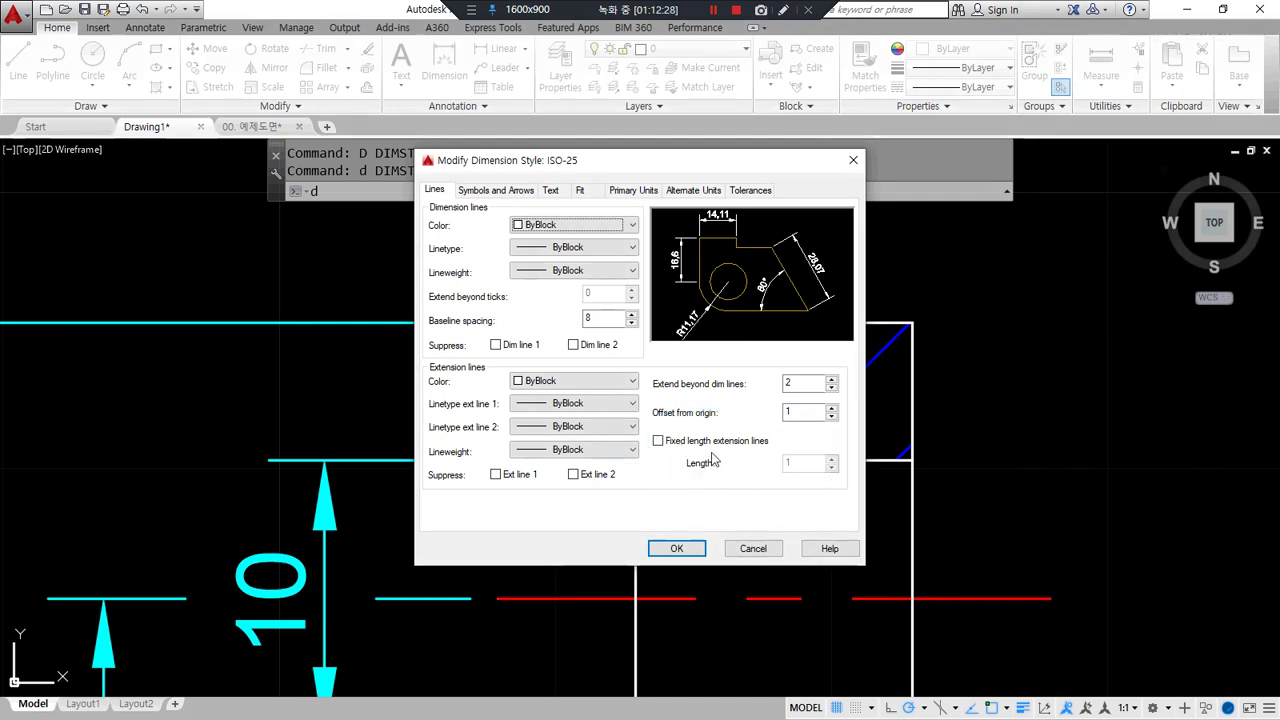
pyautogui.click(674, 549)
pyautogui.click(737, 489)
# Erase the vertical dimensions beside the flange and the horizontal dimensions below the side view
pyautogui.scroll(-2, 624, 453)
pyautogui.scroll(-4, 630, 430)
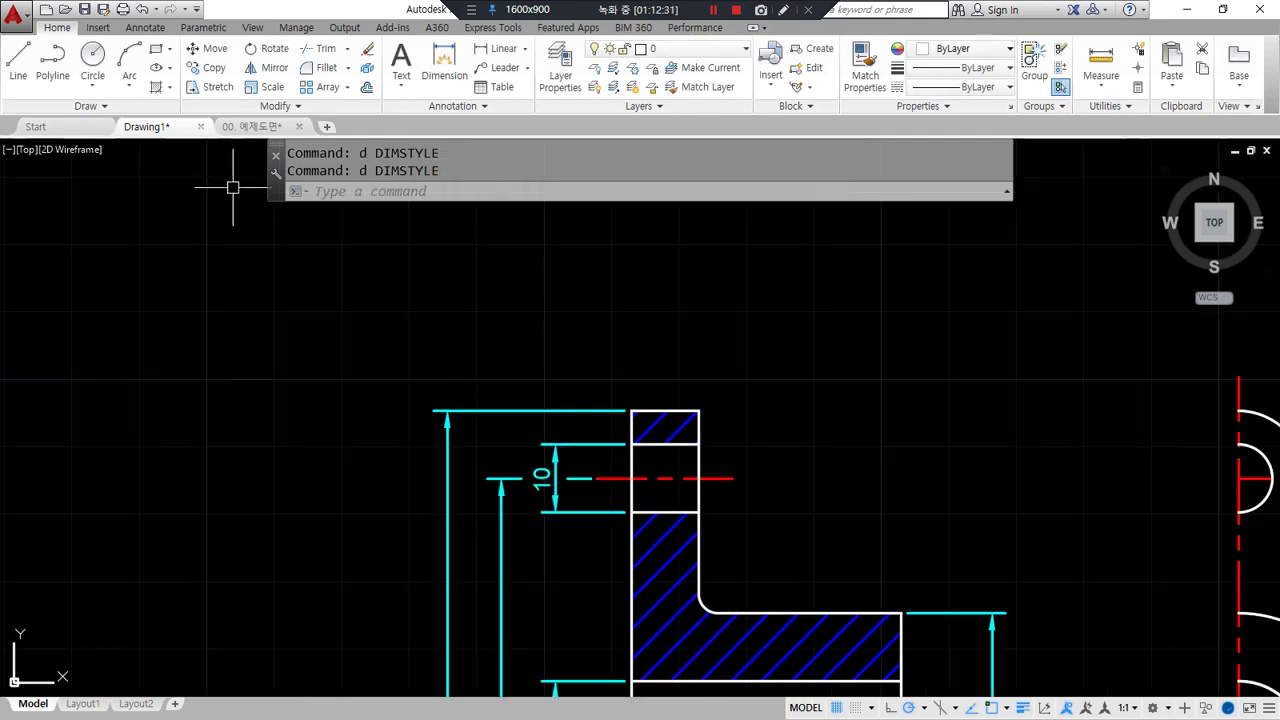
pyautogui.scroll(-3, 327, 340)
pyautogui.moveTo(409, 386); pyautogui.dragTo(310, 288, button='middle')
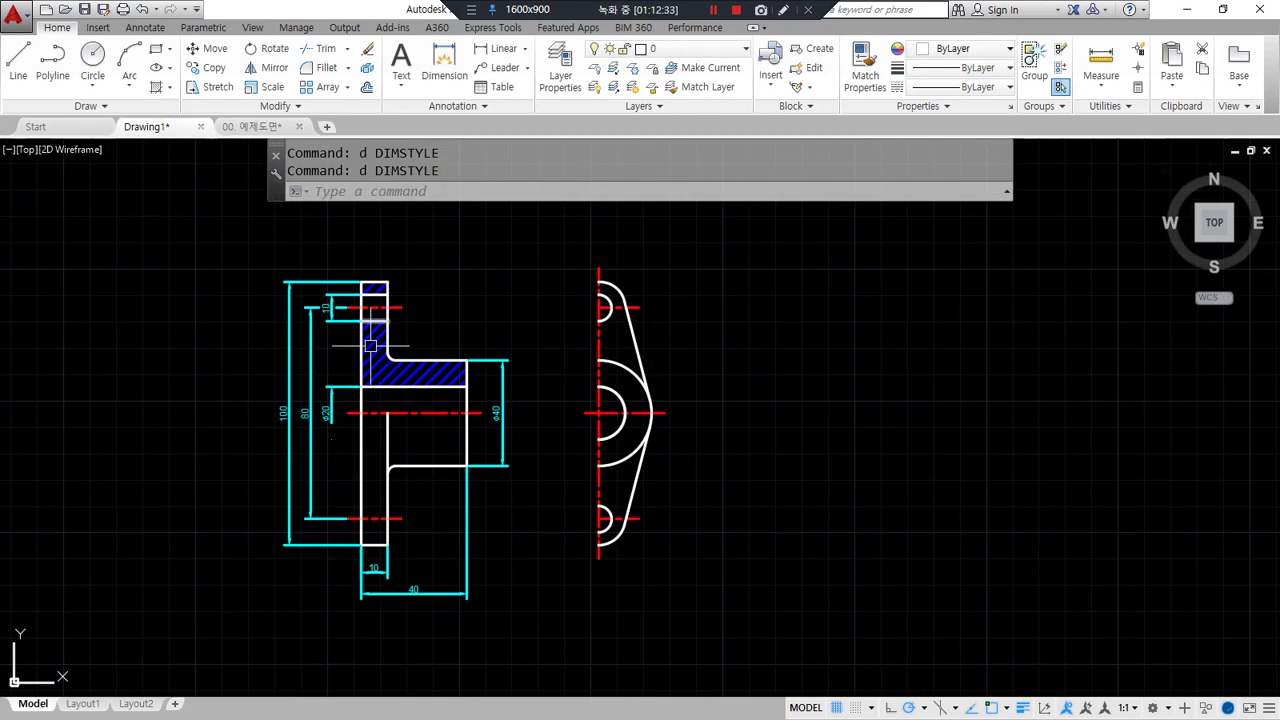
pyautogui.scroll(3, 330, 305)
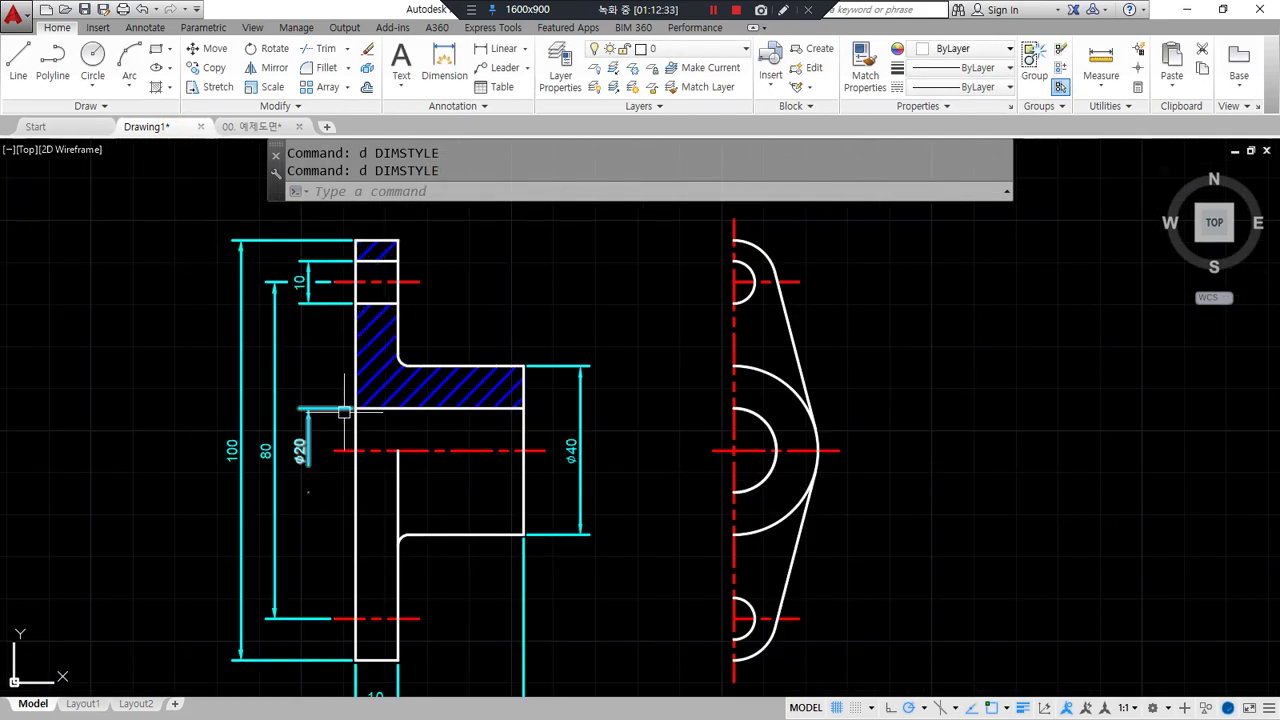
pyautogui.click(315, 223)
pyautogui.click(185, 657)
pyautogui.write('e')
pyautogui.press('Return')
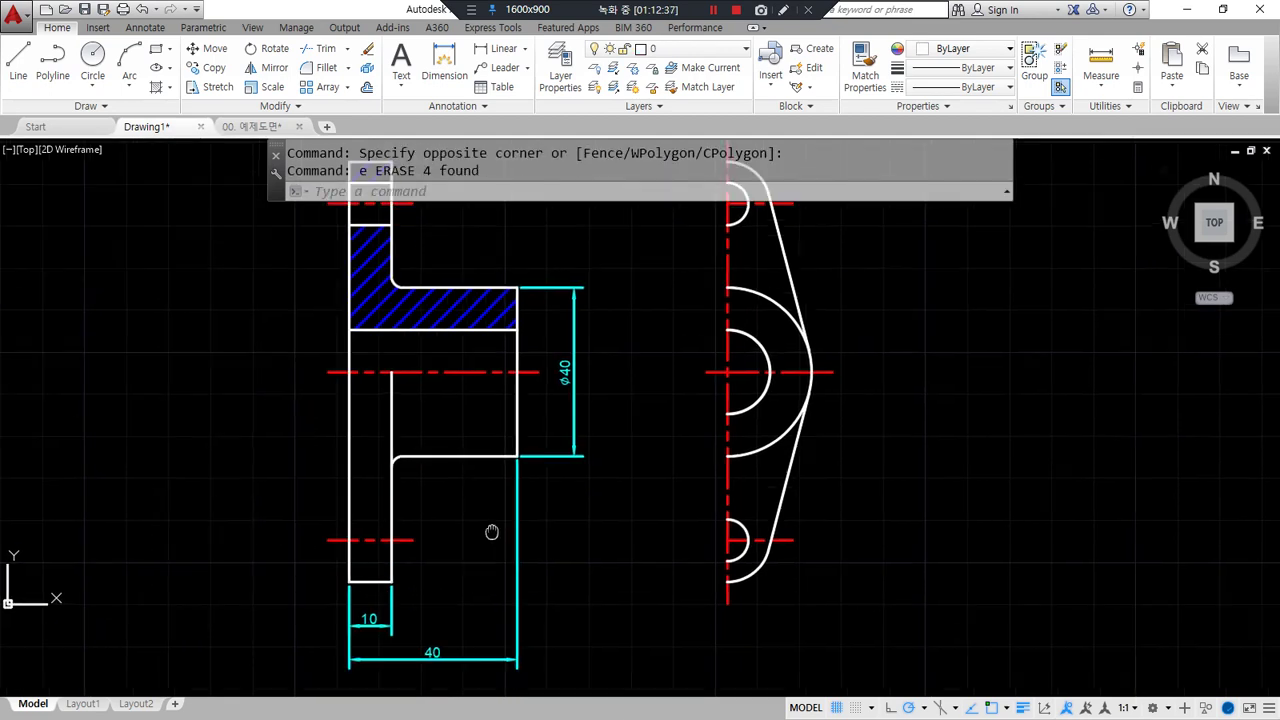
pyautogui.click(594, 651)
pyautogui.click(309, 608)
pyautogui.write('e')
pyautogui.press('Return')
pyautogui.moveTo(342, 362); pyautogui.dragTo(338, 418, button='middle')
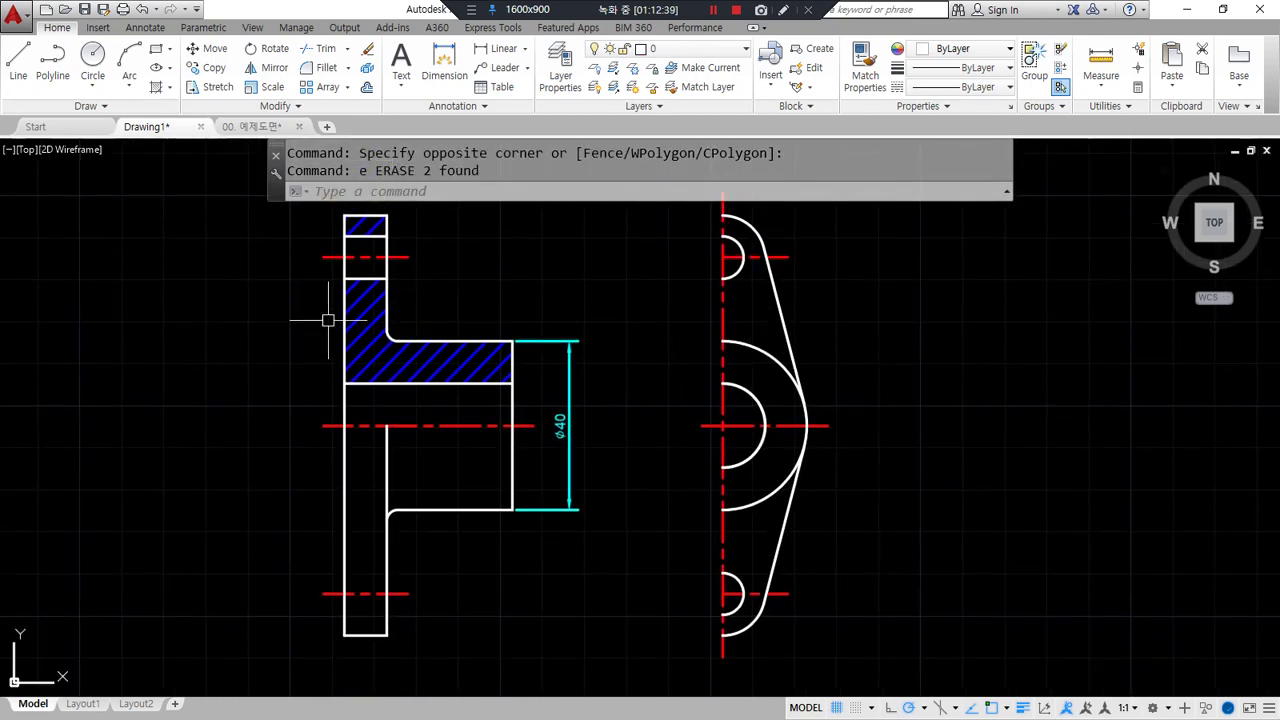
# Erase all remaining geometry and the ø40 dimension of both views
pyautogui.click(490, 48)
pyautogui.press('Escape')
pyautogui.scroll(-2, 286, 600)
pyautogui.click(622, 668)
pyautogui.click(234, 317)
pyautogui.write('e')
pyautogui.press('Return')
# Draw a 30 by 30 square with the Rectangle command in the emptied drawing
pyautogui.write('z')
pyautogui.press('Return')
pyautogui.write('a')
pyautogui.press('Return')
pyautogui.write('c')
pyautogui.press('Return')
pyautogui.click(369, 578)
pyautogui.write('@')
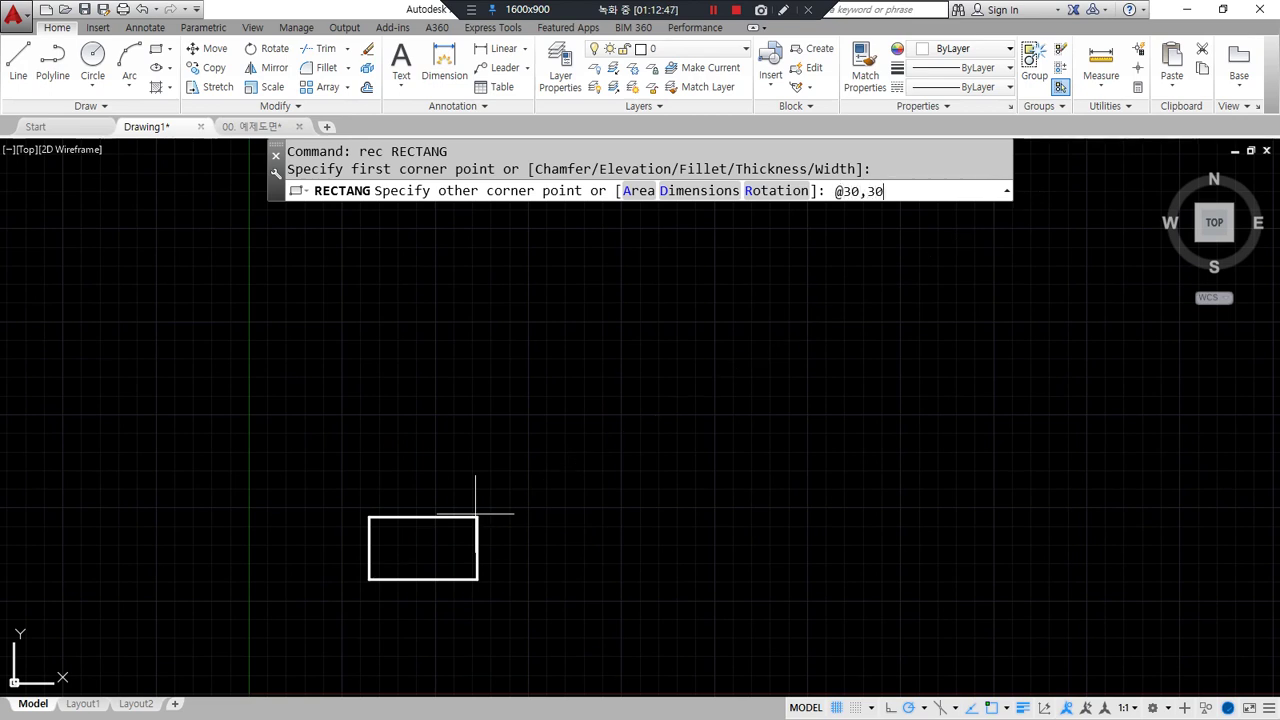
pyautogui.write('30,30')
pyautogui.press('Return')
# Copy the square diagonally so the copy's lower-left corner meets the original's upper-right corner
pyautogui.write('cp')
pyautogui.press('Return')
pyautogui.click(370, 579)
pyautogui.press('Return')
pyautogui.click(369, 578)
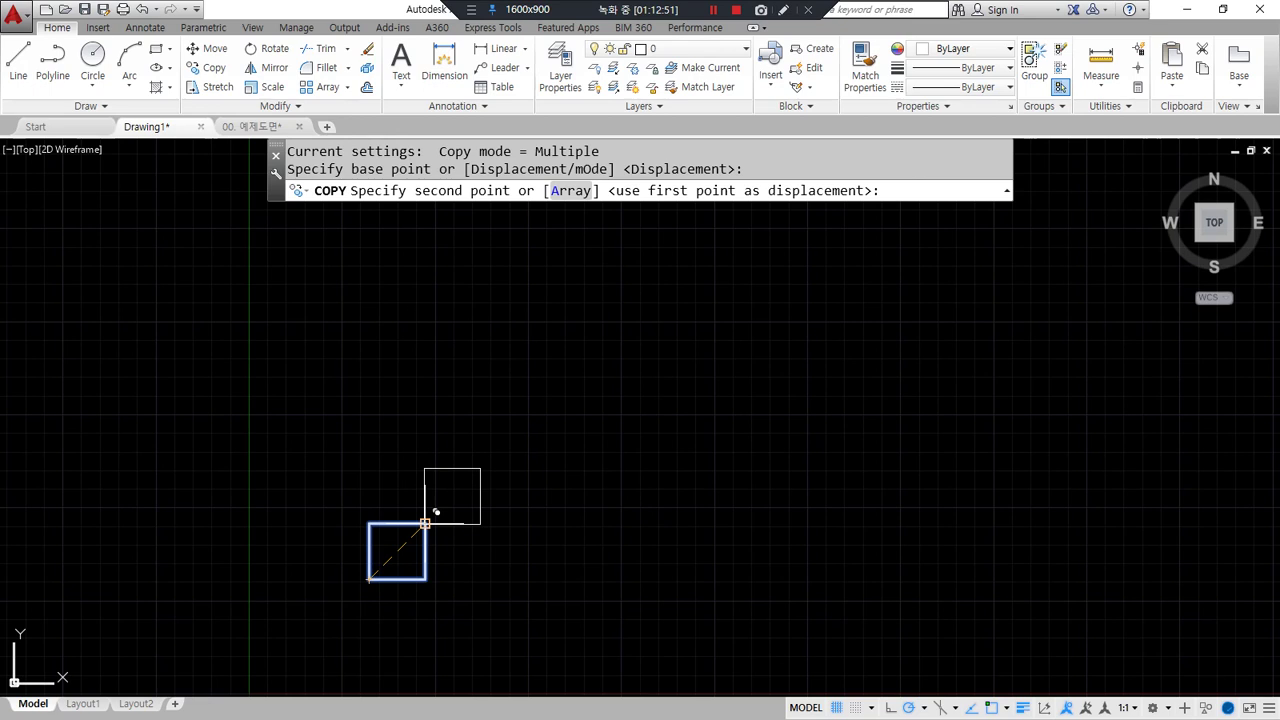
pyautogui.click(427, 521)
pyautogui.press('Return')
# Copy the second square up and to the left so the copy's lower-right corner meets its upper-left corner
pyautogui.press('Return')
pyautogui.click(460, 523)
pyautogui.press('Return')
pyautogui.click(481, 523)
pyautogui.click(426, 467)
pyautogui.press('Return')
# Copy the three staggered squares as a horizontal array of 5 items, spaced two square widths apart
pyautogui.write('cp')
pyautogui.press('Return')
pyautogui.click(491, 560)
pyautogui.click(352, 455)
pyautogui.press('Return')
pyautogui.click(369, 523)
pyautogui.write('a')
pyautogui.press('Return')
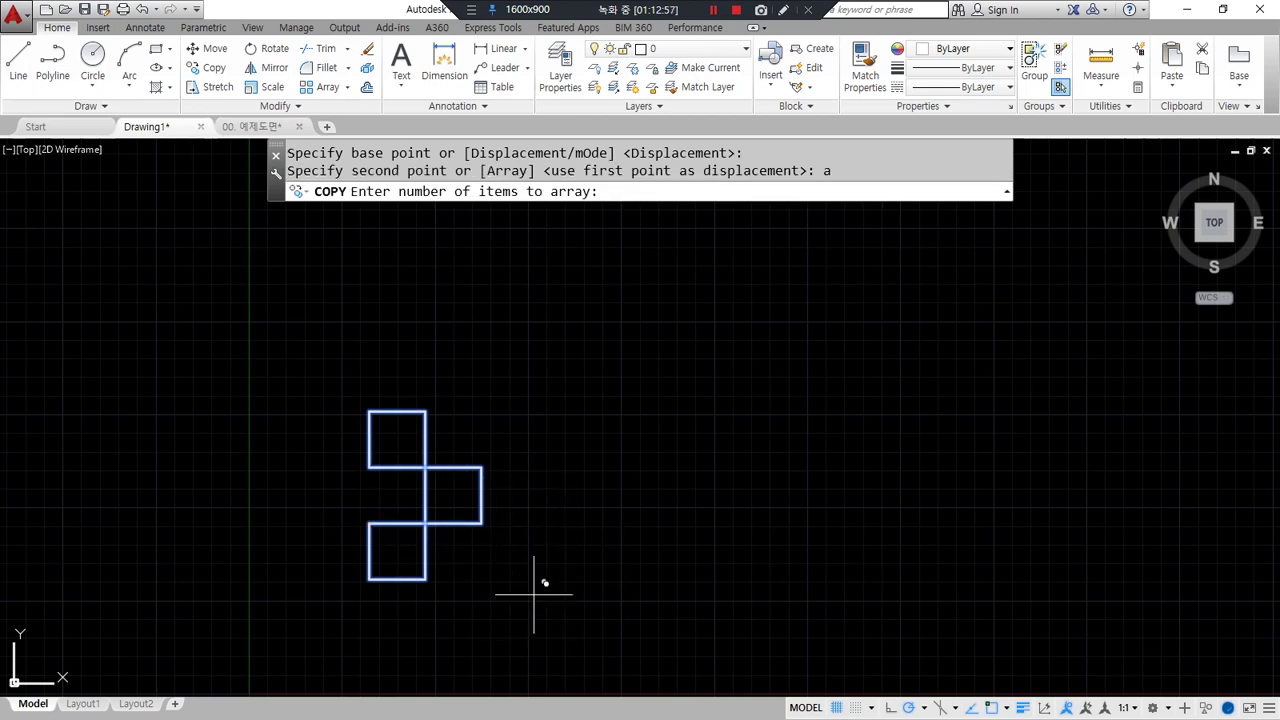
pyautogui.write('5')
pyautogui.press('Return')
pyautogui.click(483, 510)
pyautogui.press('Return')
# Erase the extra middle-row square at the right end of the pattern
pyautogui.click(972, 538)
pyautogui.click(866, 444)
pyautogui.write('e')
pyautogui.press('Return')
# Add linear dimensions to the bottom edges of the first two lower squares, placing the first dimension line farther below than the second
pyautogui.scroll(2, 757, 414)
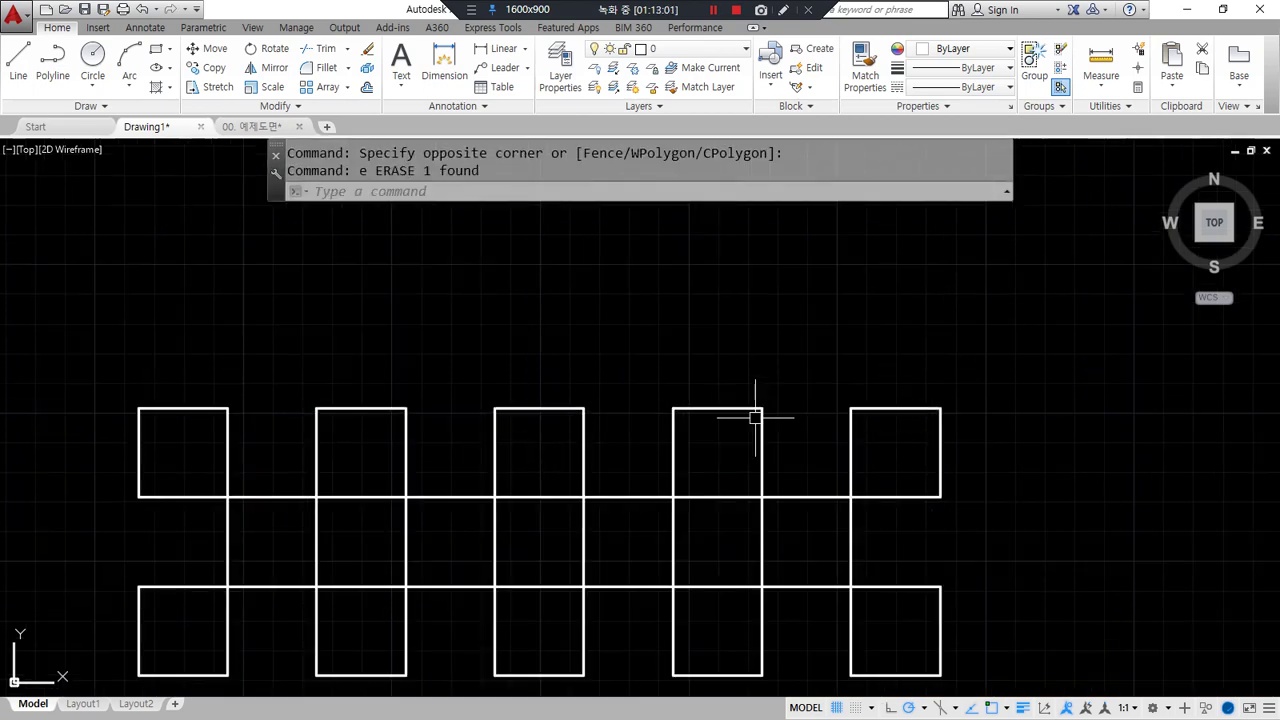
pyautogui.moveTo(344, 446); pyautogui.dragTo(376, 464, button='middle')
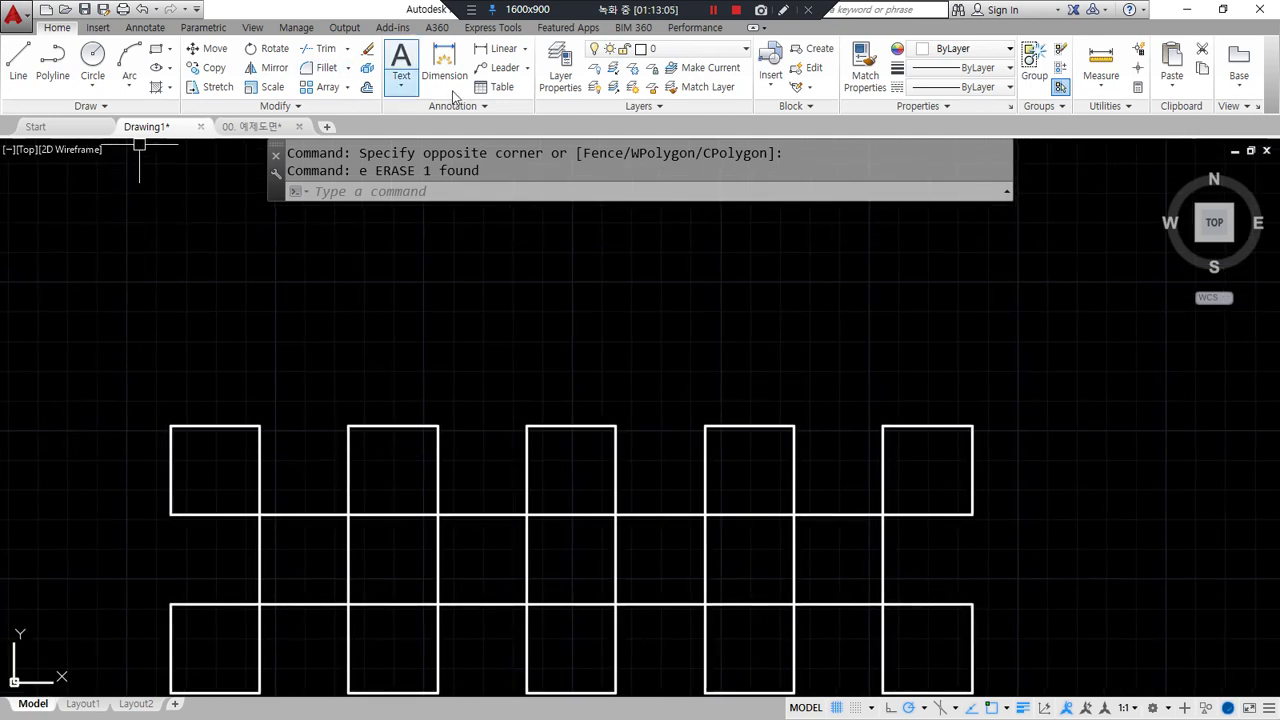
pyautogui.click(500, 52)
pyautogui.moveTo(314, 560); pyautogui.dragTo(324, 340, button='middle')
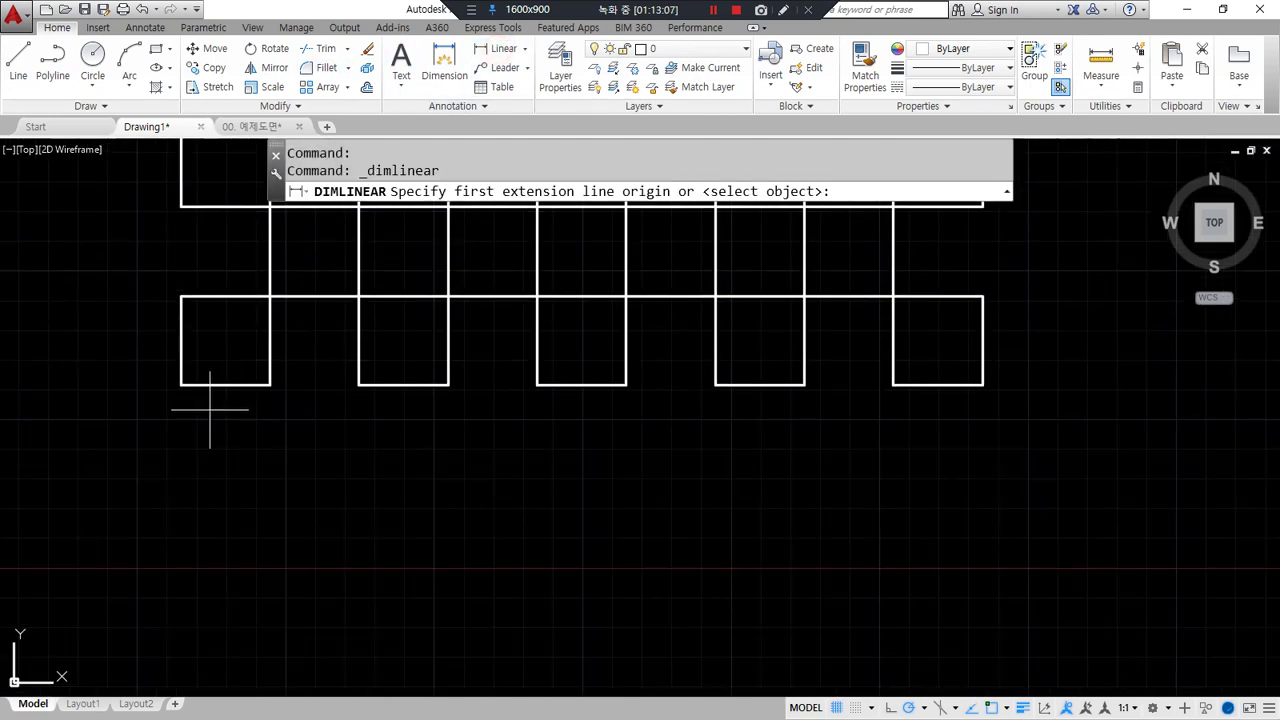
pyautogui.click(180, 384)
pyautogui.click(270, 384)
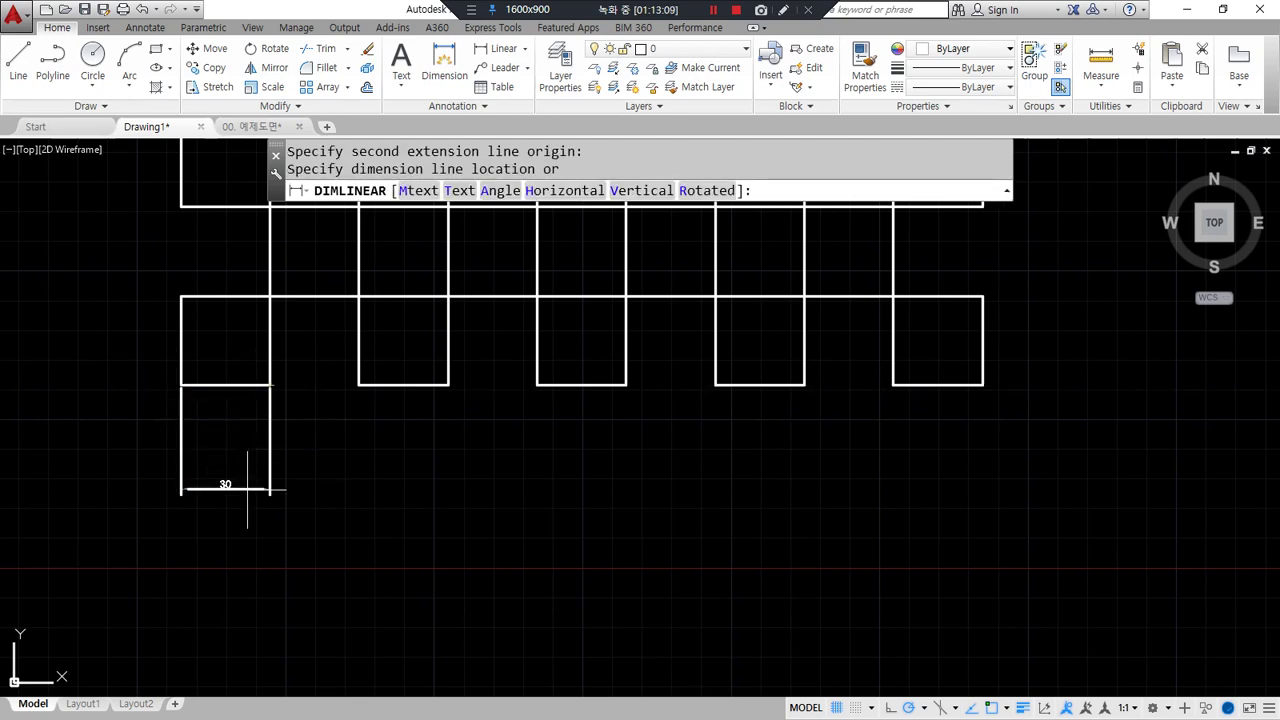
pyautogui.click(225, 595)
pyautogui.press('Return')
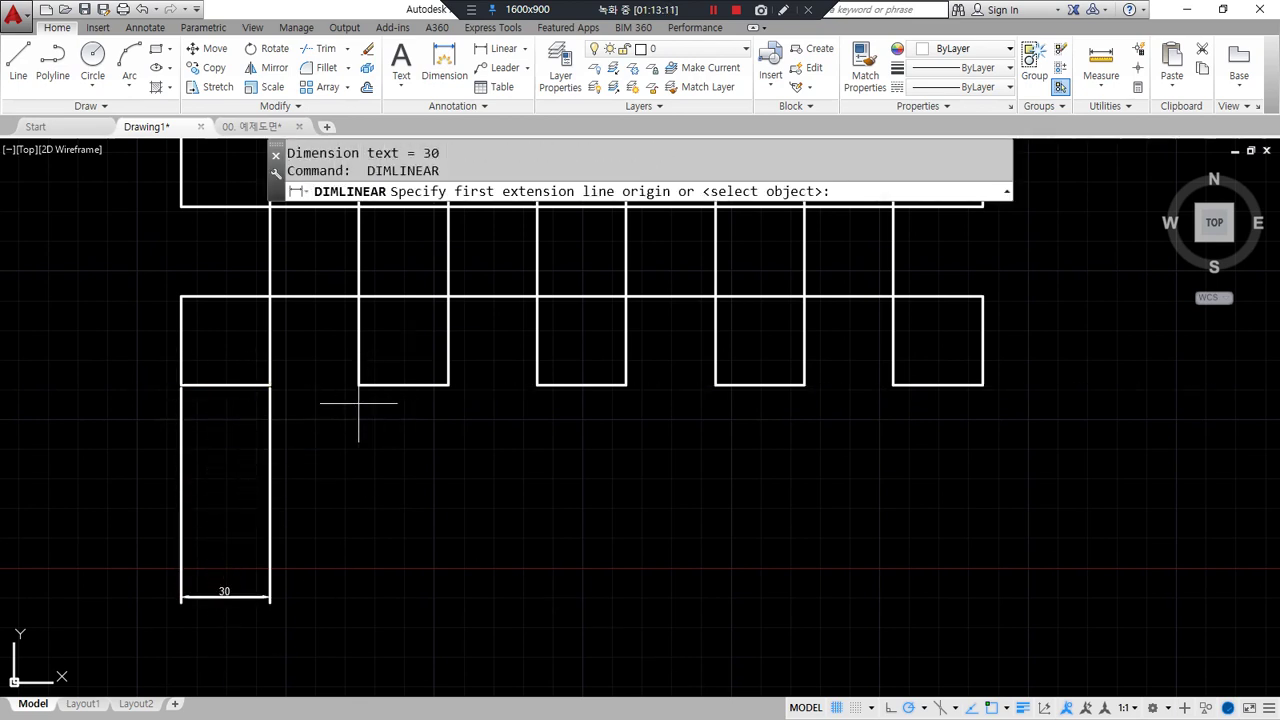
pyautogui.click(360, 386)
pyautogui.click(448, 384)
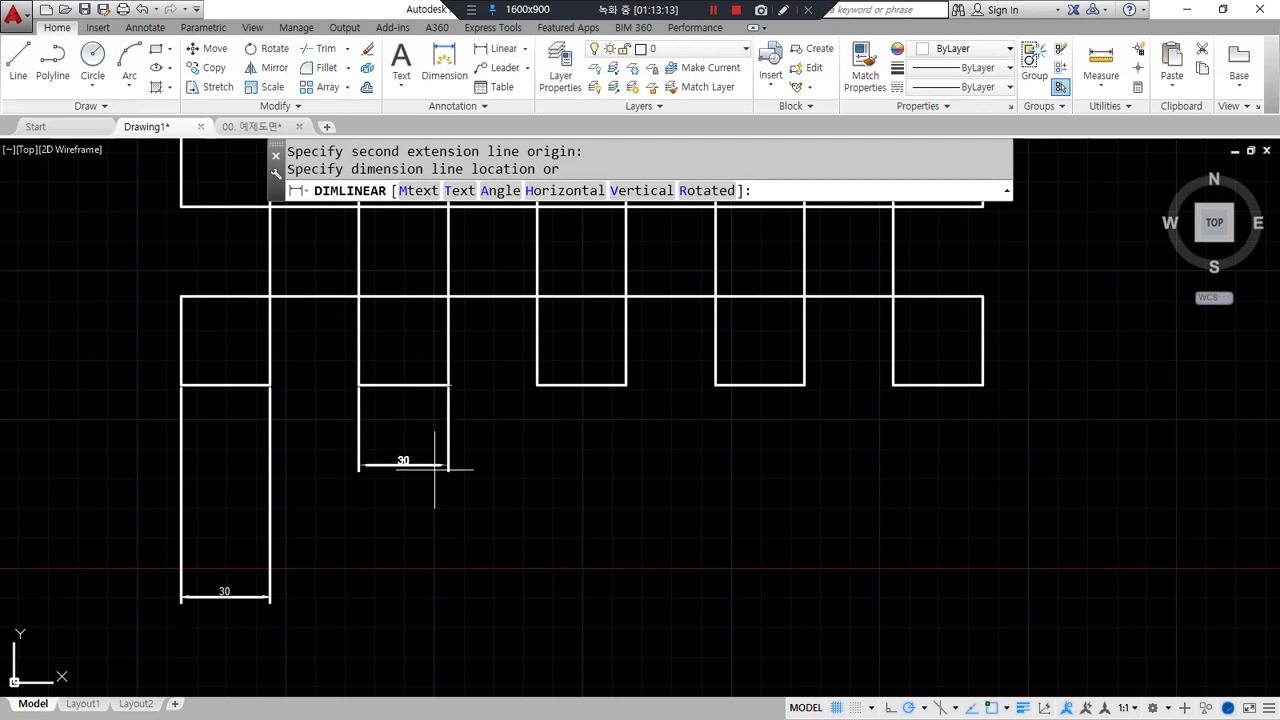
pyautogui.click(429, 493)
pyautogui.press('Escape')
# Erase the two linear dimensions below the square pattern
pyautogui.click(583, 600)
pyautogui.click(182, 455)
pyautogui.press('e')
pyautogui.press('Return')
# Copy the entire square pattern horizontally into the empty space right of the original
pyautogui.scroll(-2, 526, 437)
pyautogui.moveTo(526, 437); pyautogui.dragTo(458, 527, button='middle')
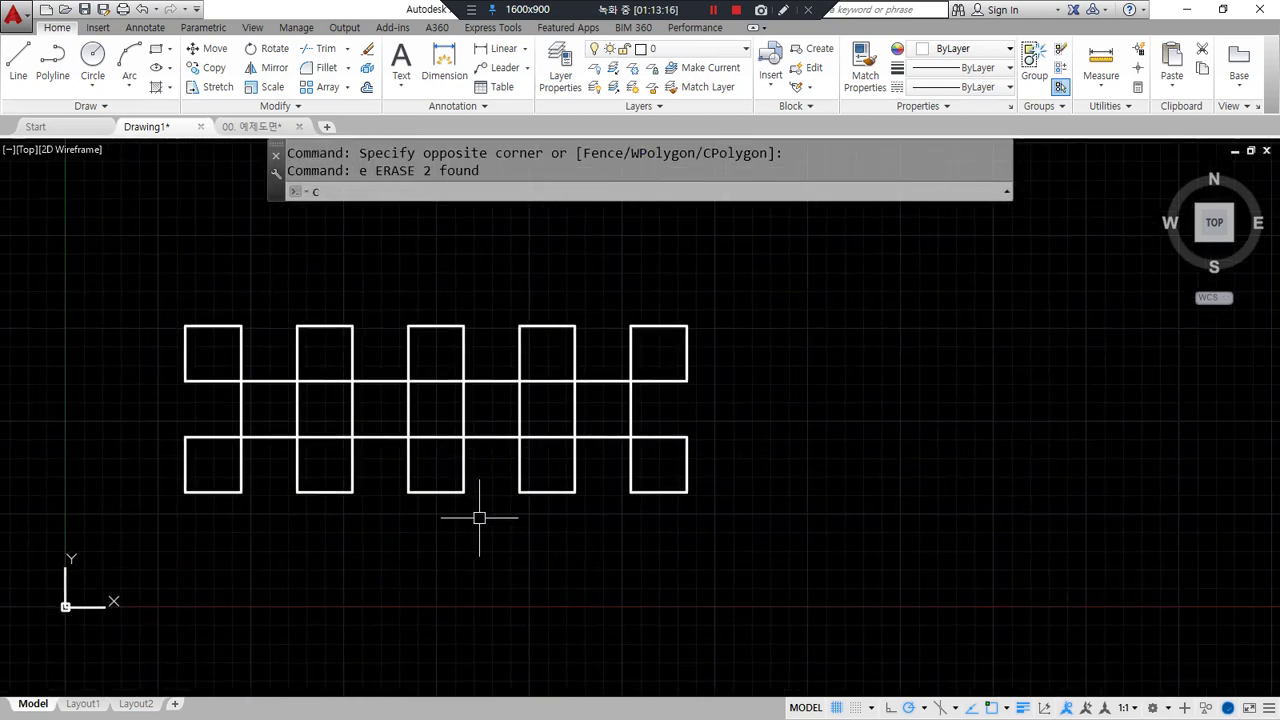
pyautogui.write('cp')
pyautogui.press('Return')
pyautogui.click(757, 557)
pyautogui.click(163, 294)
pyautogui.press('Return')
pyautogui.click(163, 294)
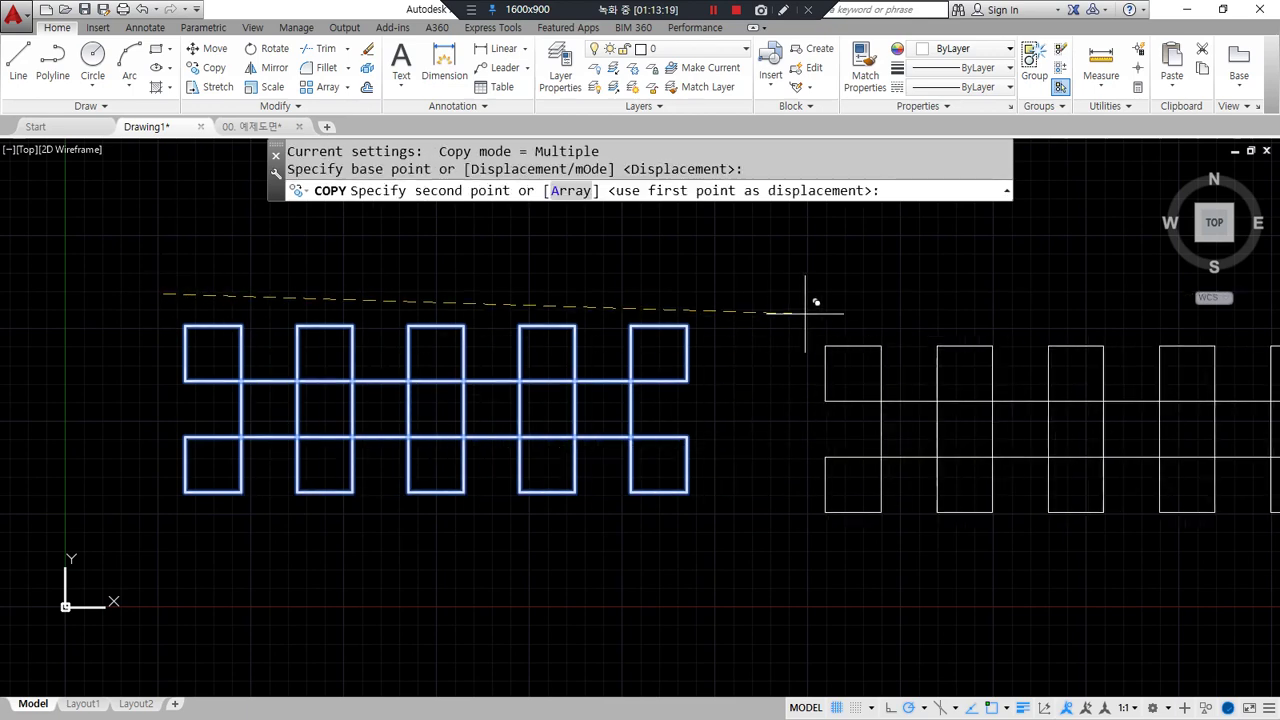
pyautogui.click(827, 294)
pyautogui.press('Escape')
# Draw a horizontal guide line above the original pattern, spanning from left of the first square to past the fourth square
pyautogui.scroll(4, 230, 270)
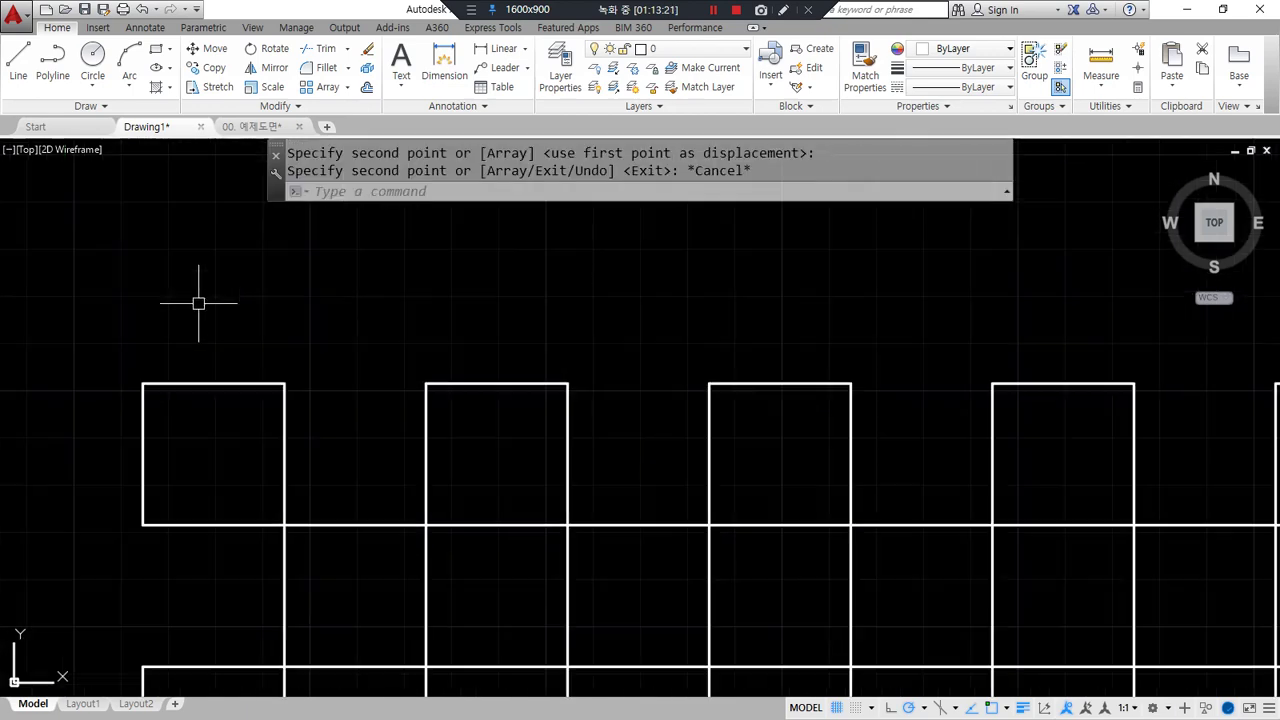
pyautogui.moveTo(248, 317); pyautogui.dragTo(271, 380, button='middle')
pyautogui.write('l')
pyautogui.press('Return')
pyautogui.click(75, 375)
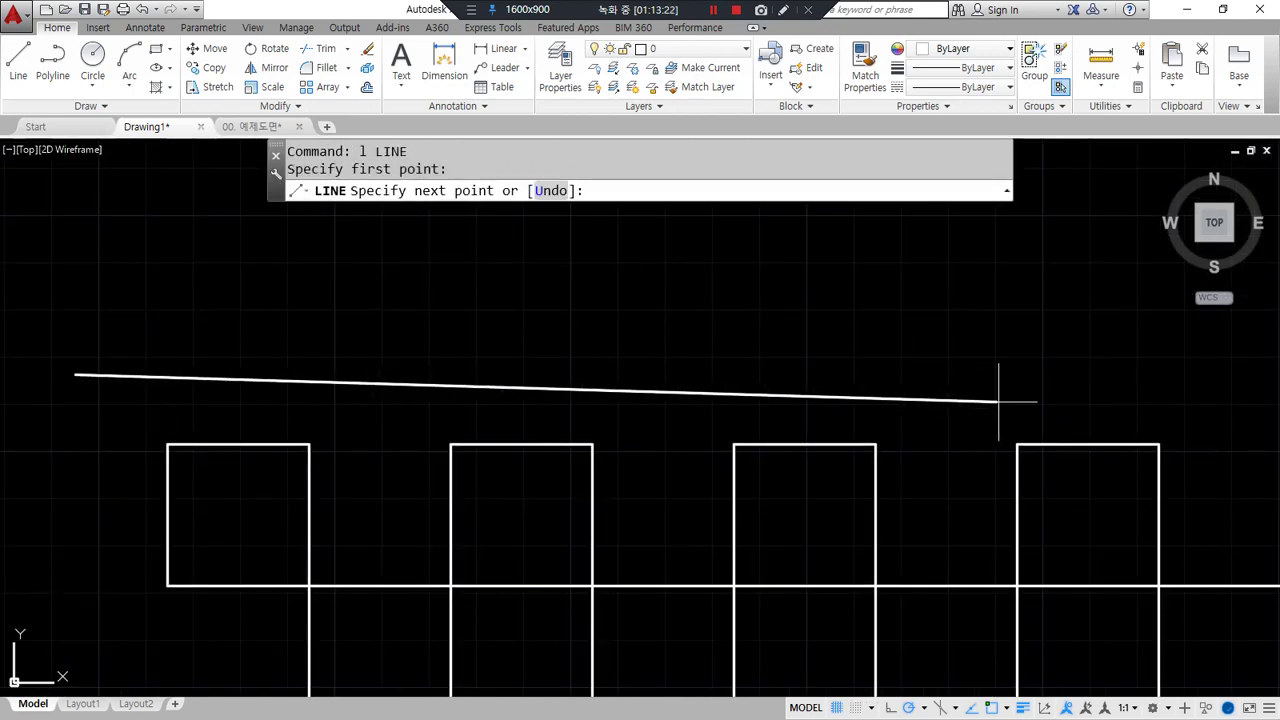
pyautogui.click(1215, 375)
pyautogui.press('Escape')
# Draw a vertical line from the first square's upper-left corner up to the horizontal guide line
pyautogui.press('Return')
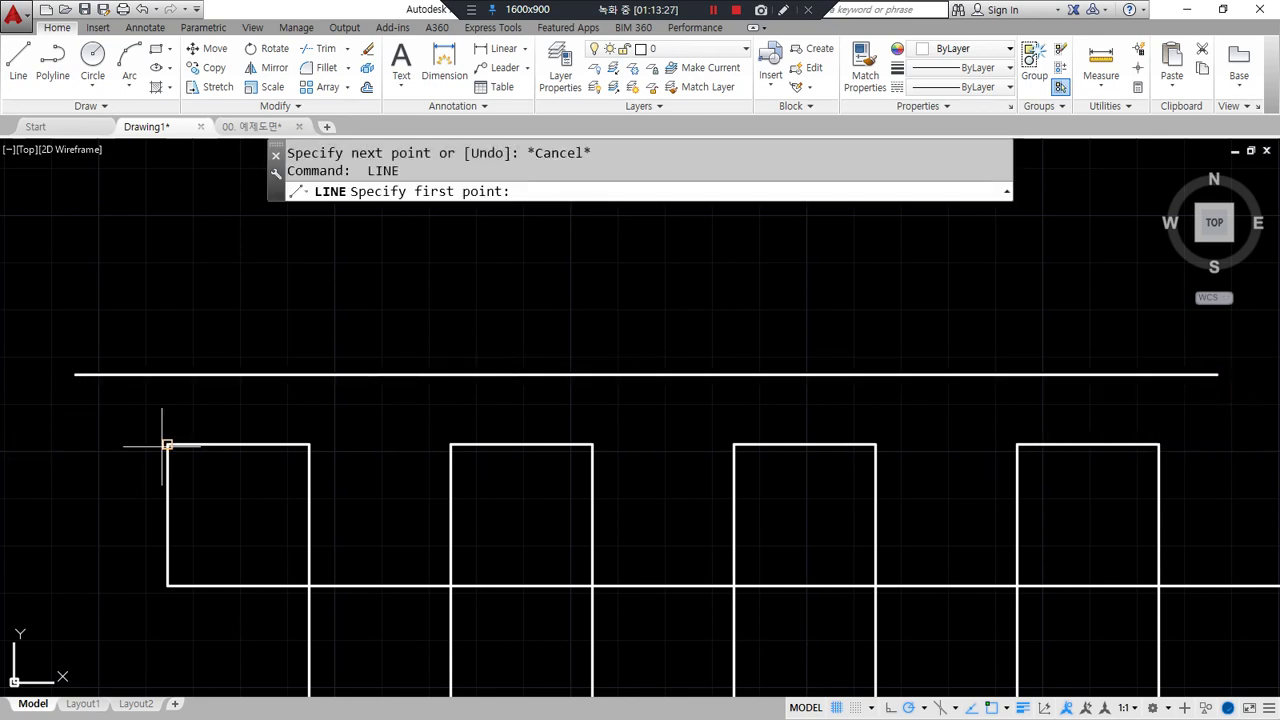
pyautogui.click(167, 444)
pyautogui.click(172, 378)
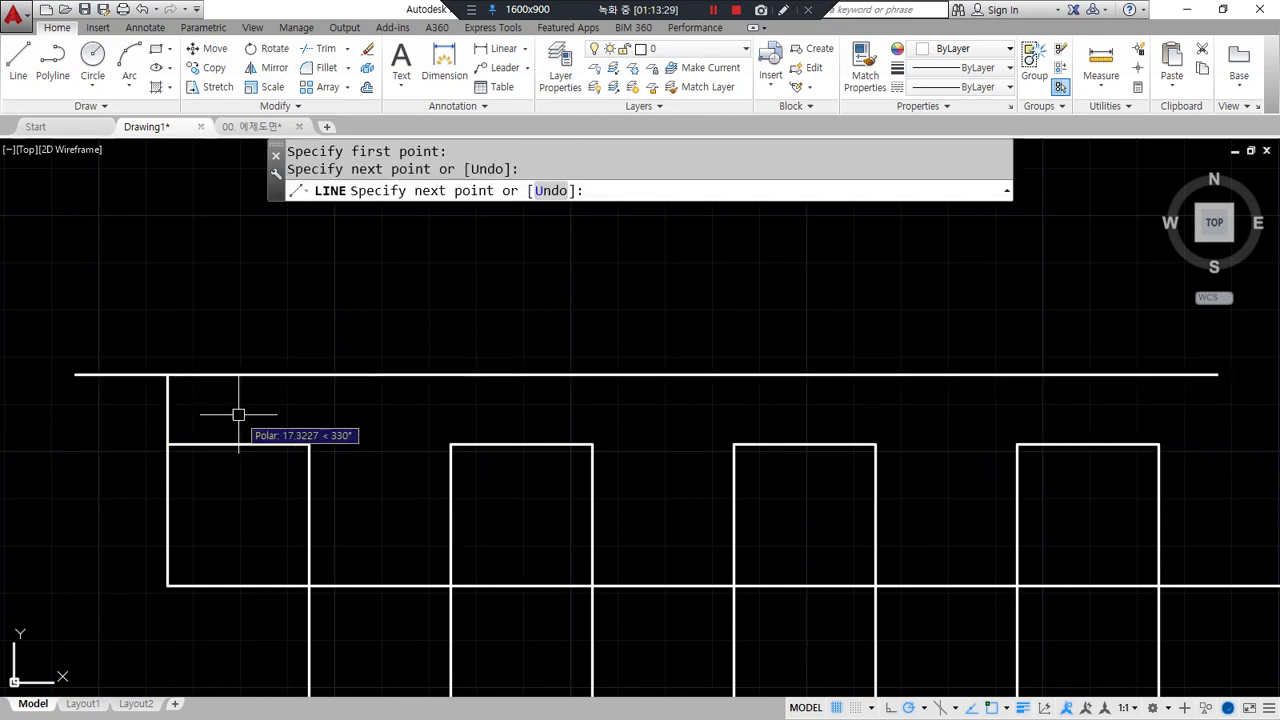
pyautogui.press('Escape')
# Copy the short vertical line as a horizontal array of 10 items, spaced one square width apart
pyautogui.write('c')
pyautogui.click(119, 402)
pyautogui.press('Return')
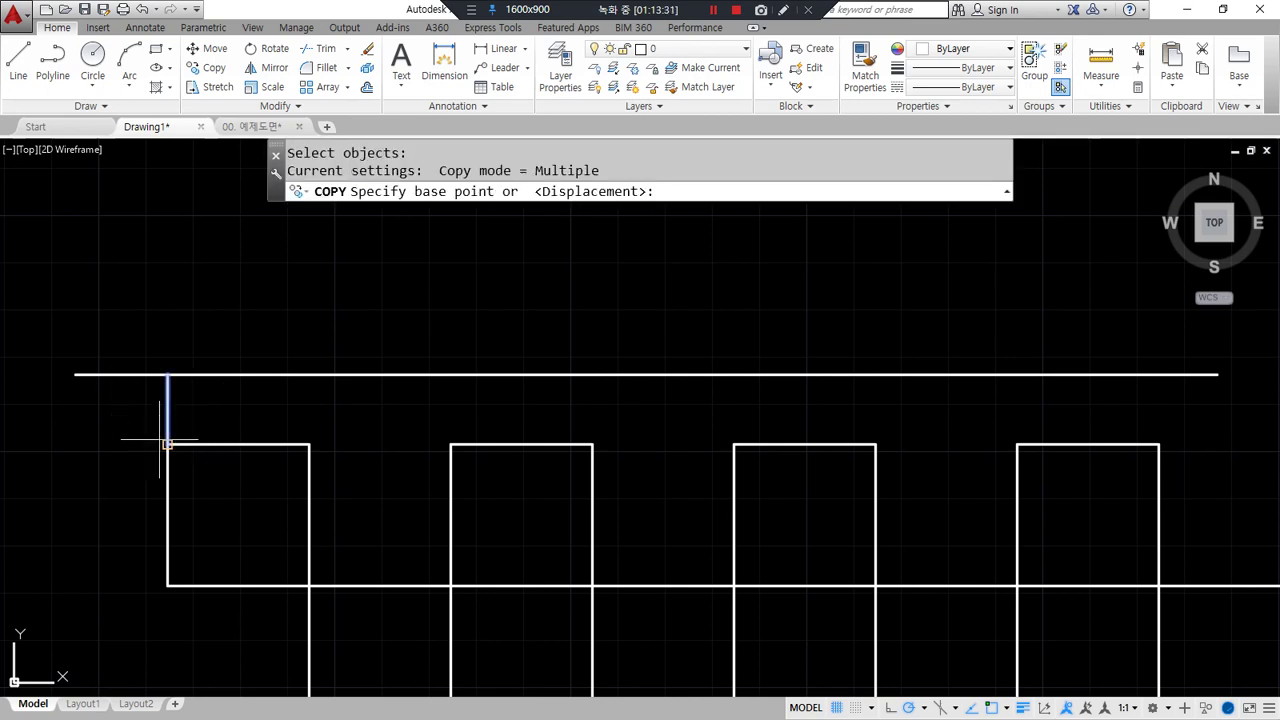
pyautogui.click(167, 444)
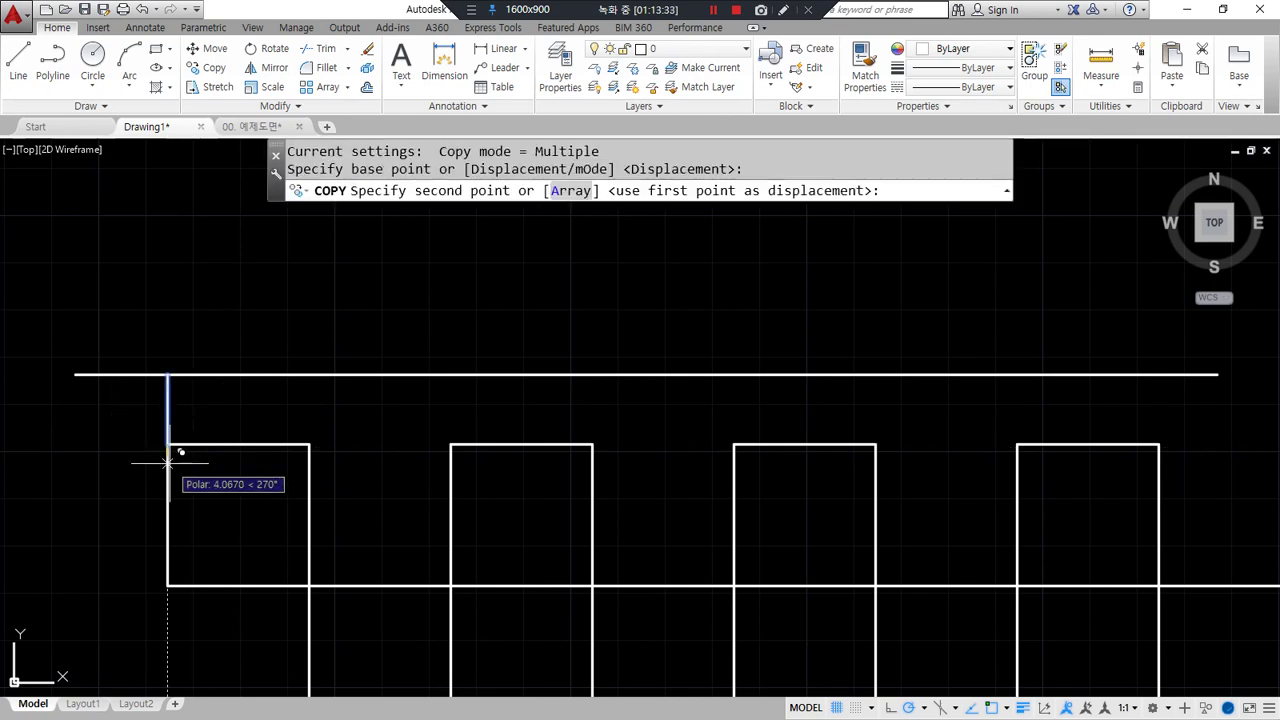
pyautogui.write('a')
pyautogui.press('Return')
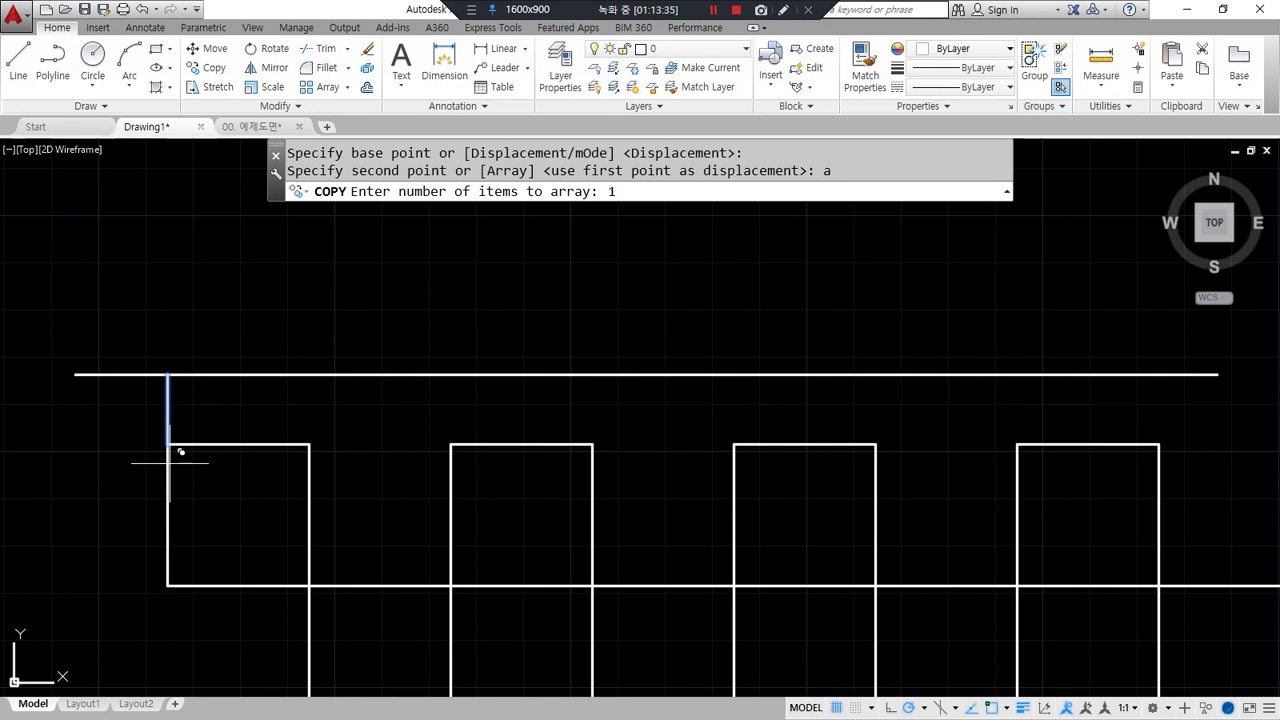
pyautogui.write('10')
pyautogui.press('Return')
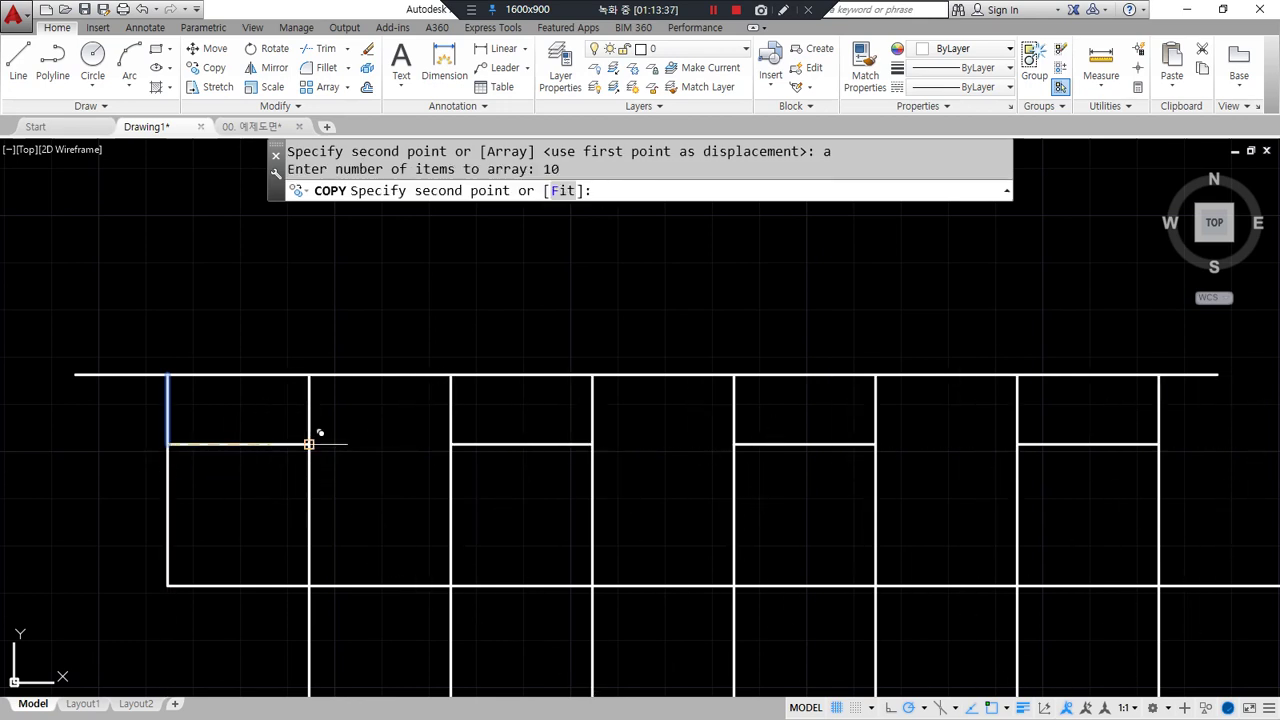
pyautogui.click(309, 443)
pyautogui.press('Escape')
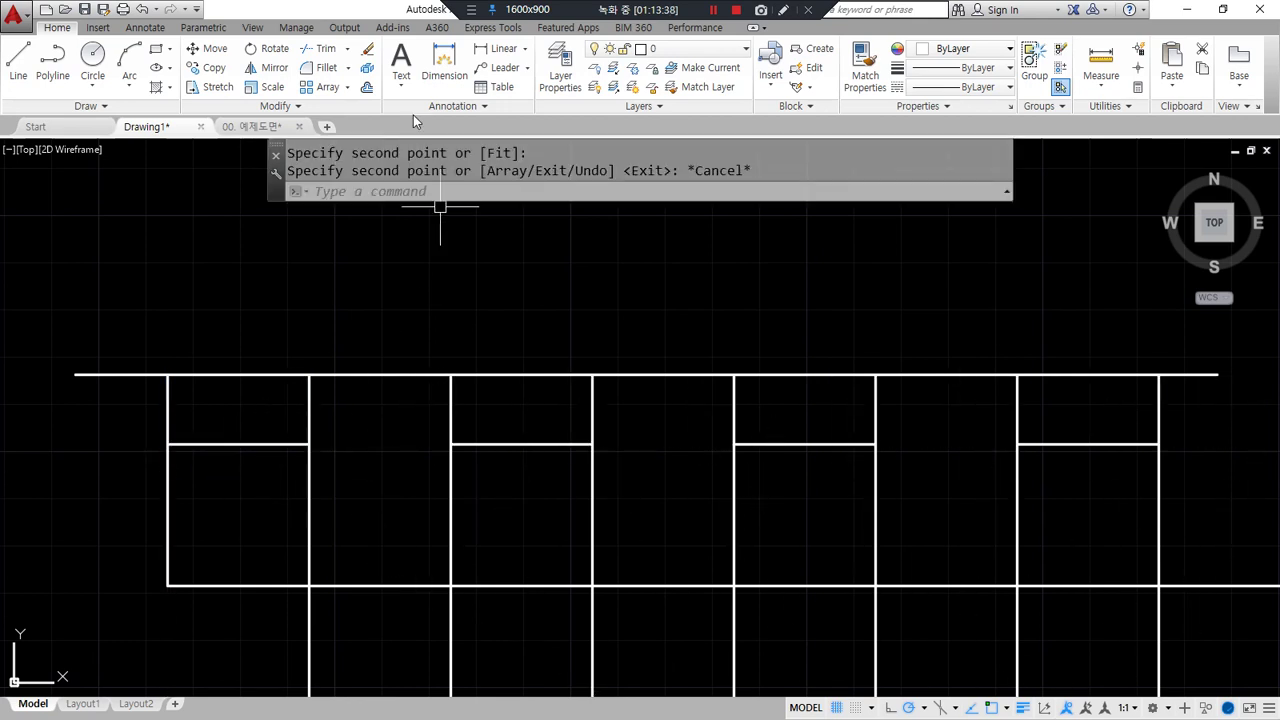
# Add a linear dimension above the guide line between the first two vertical guide lines
pyautogui.click(502, 54)
pyautogui.click(168, 375)
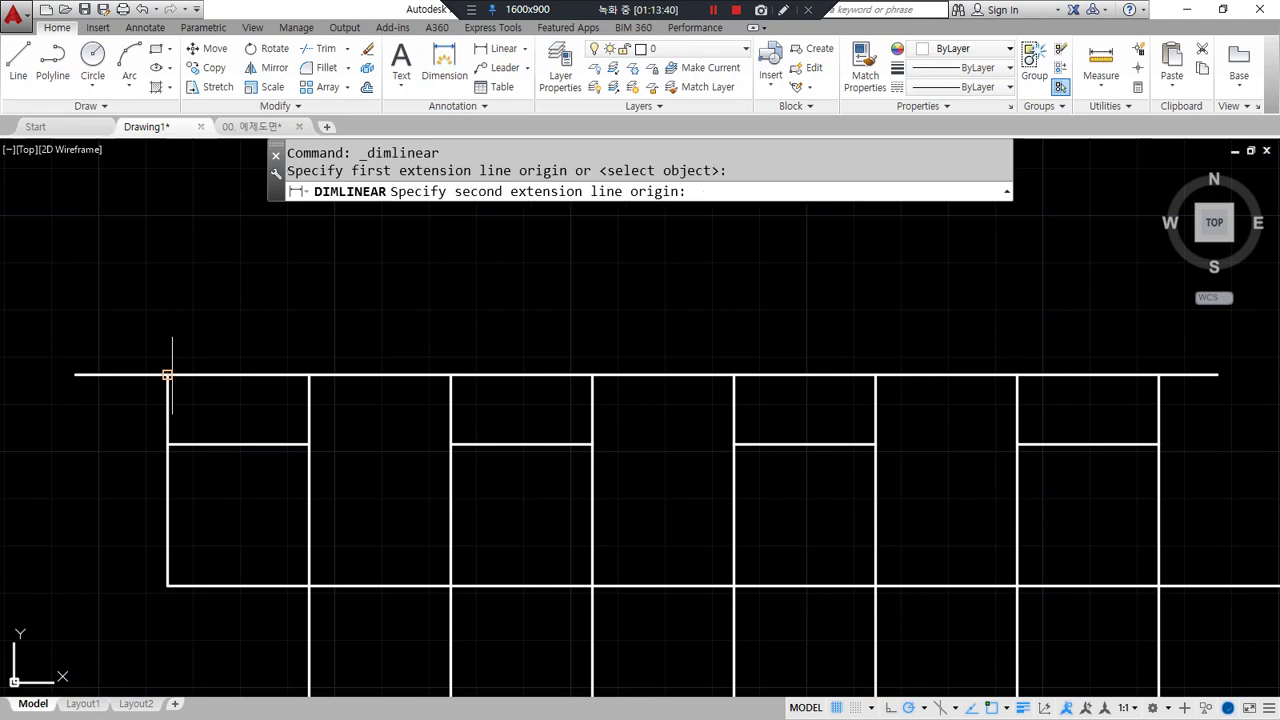
pyautogui.click(309, 375)
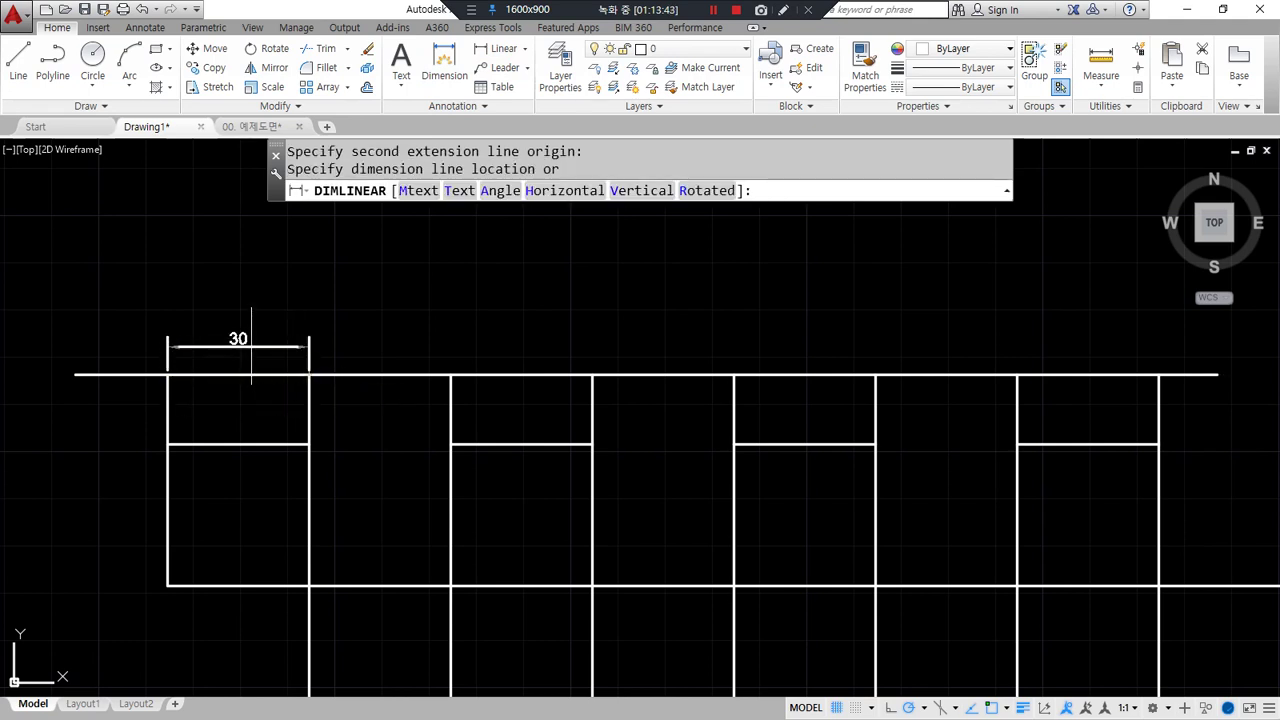
pyautogui.click(258, 342)
# Continue the dimension chain along the guide line through each vertical guide up to the fourth square's right edge
pyautogui.click(145, 27)
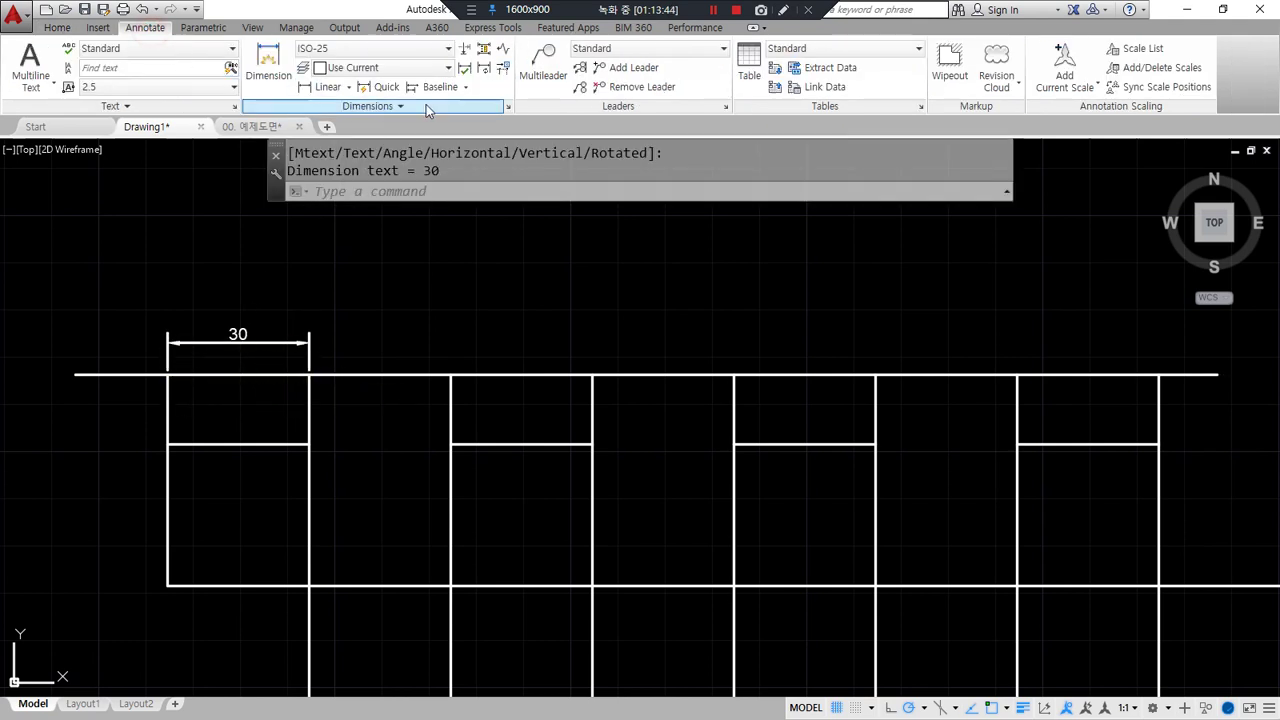
pyautogui.click(465, 87)
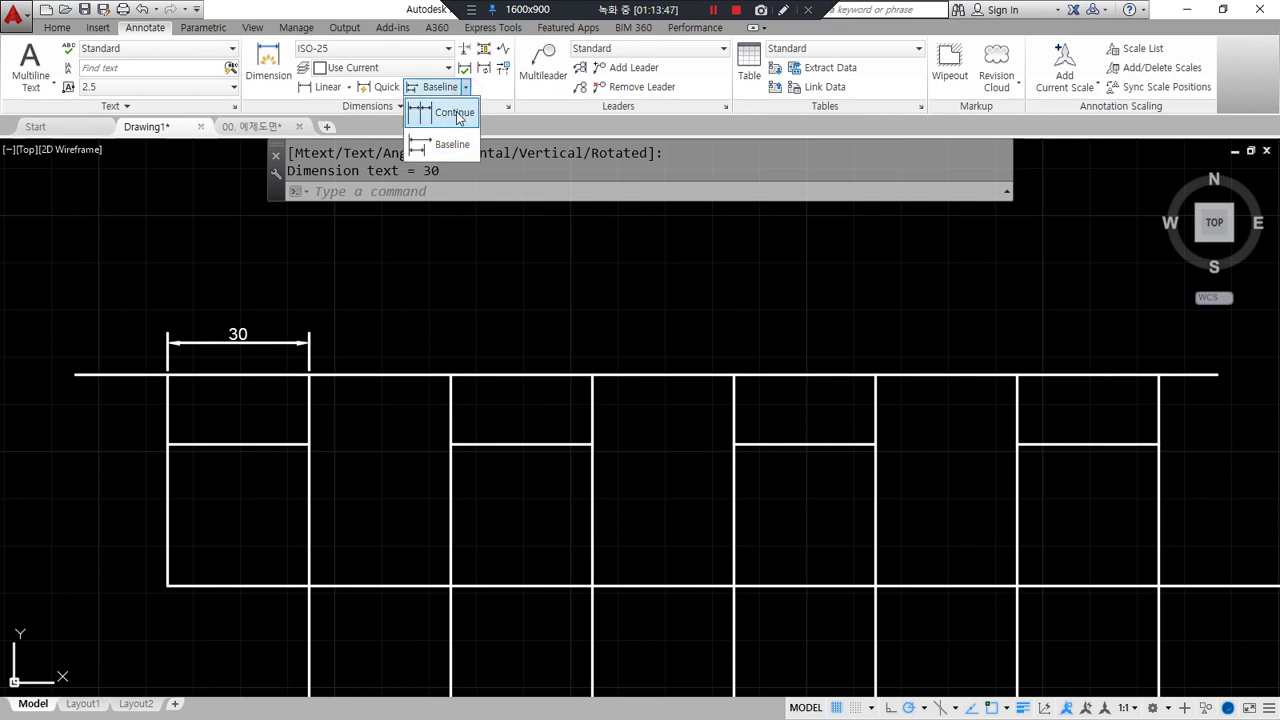
pyautogui.click(445, 108)
pyautogui.click(451, 375)
pyautogui.click(593, 375)
pyautogui.click(734, 376)
pyautogui.click(876, 376)
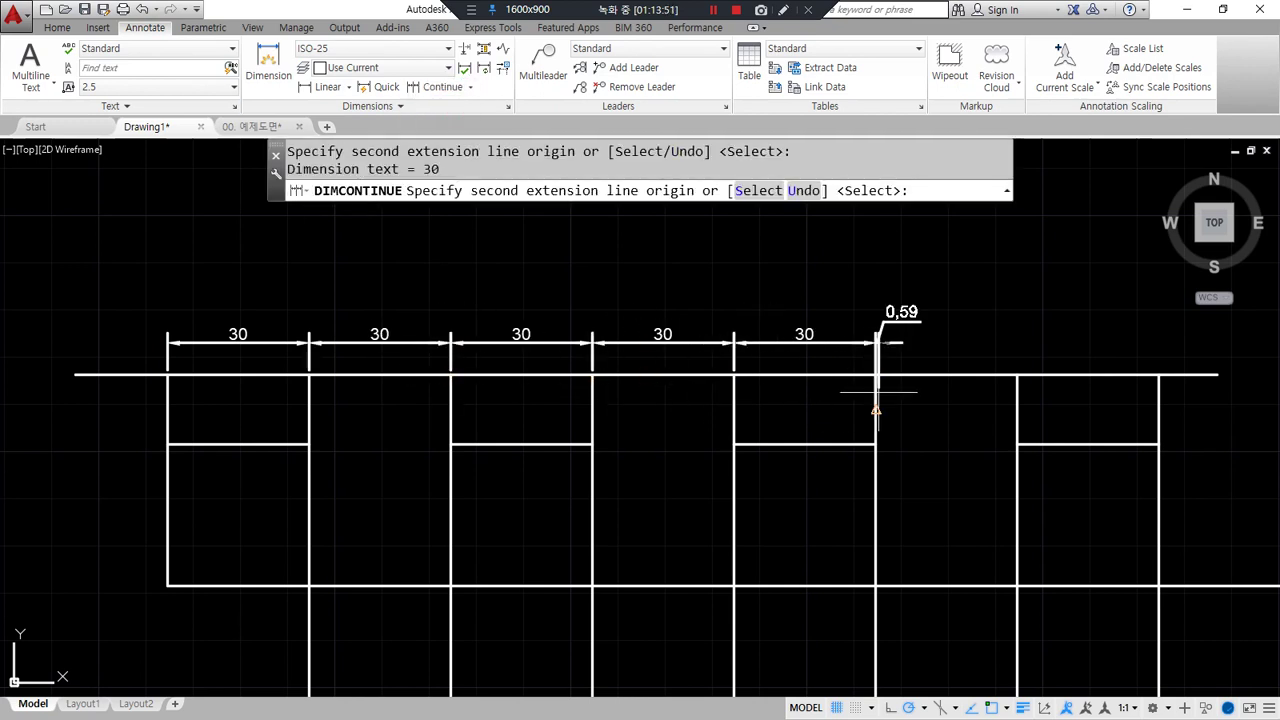
pyautogui.hotkey('ctrl', 'z')
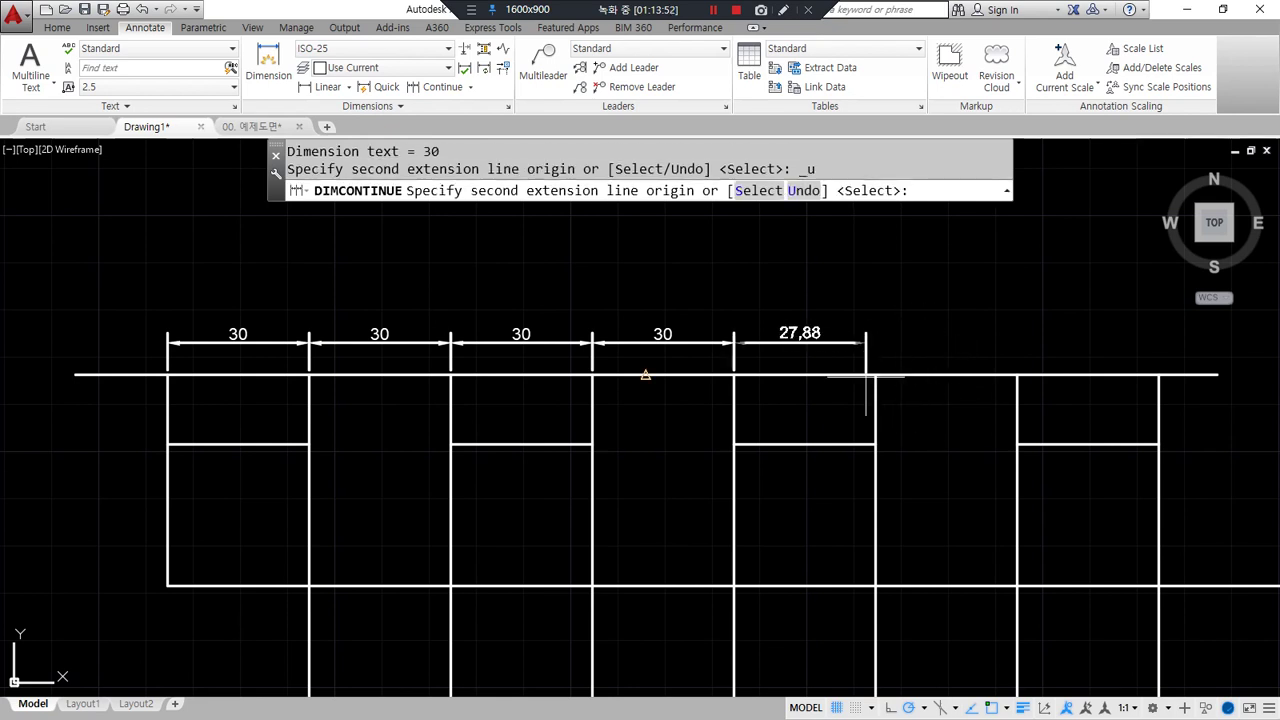
pyautogui.click(876, 376)
pyautogui.click(1017, 376)
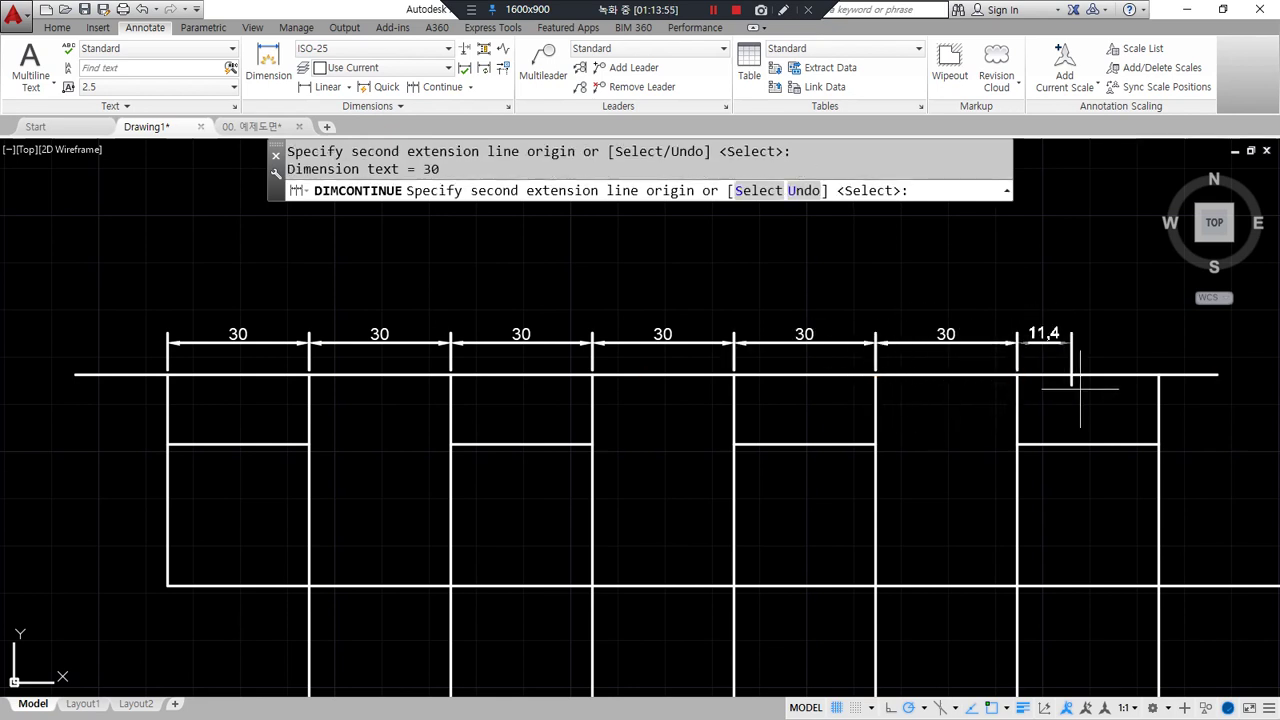
pyautogui.click(1158, 376)
pyautogui.press('Escape')
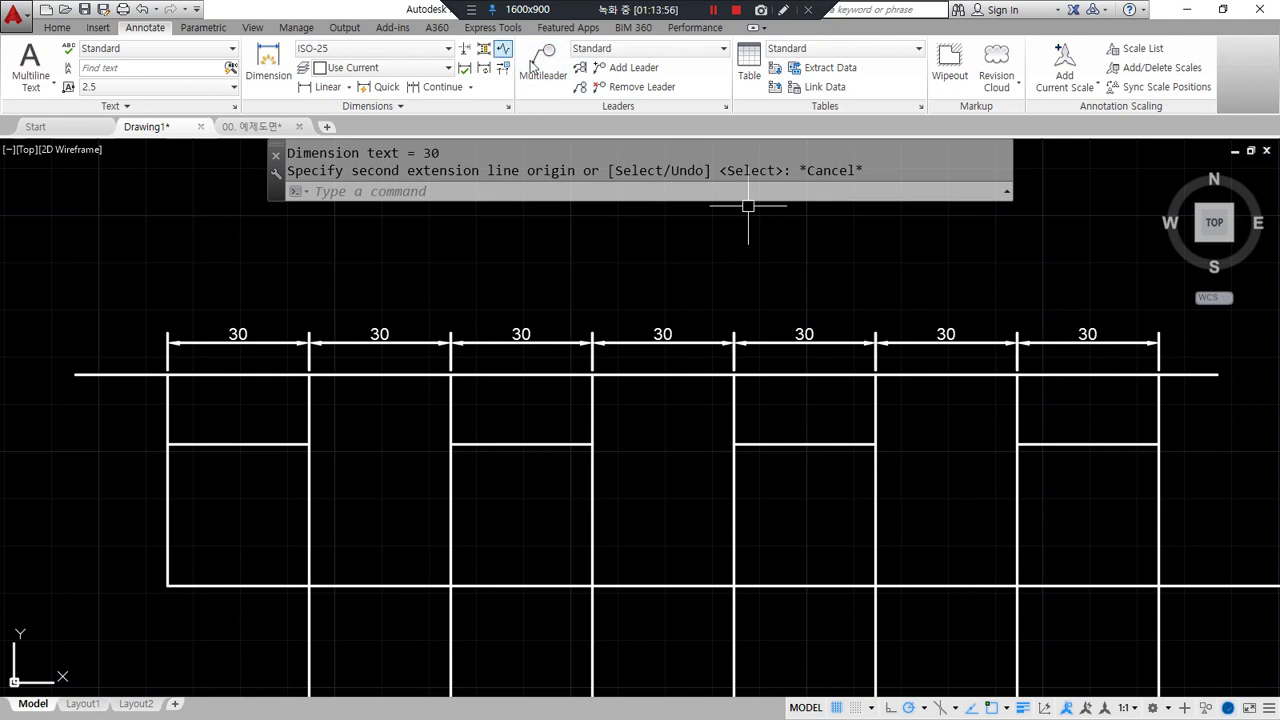
# Add an overall baseline dimension above the chain, from the first square's left edge to the fourth square's right edge
pyautogui.click(470, 87)
pyautogui.click(455, 143)
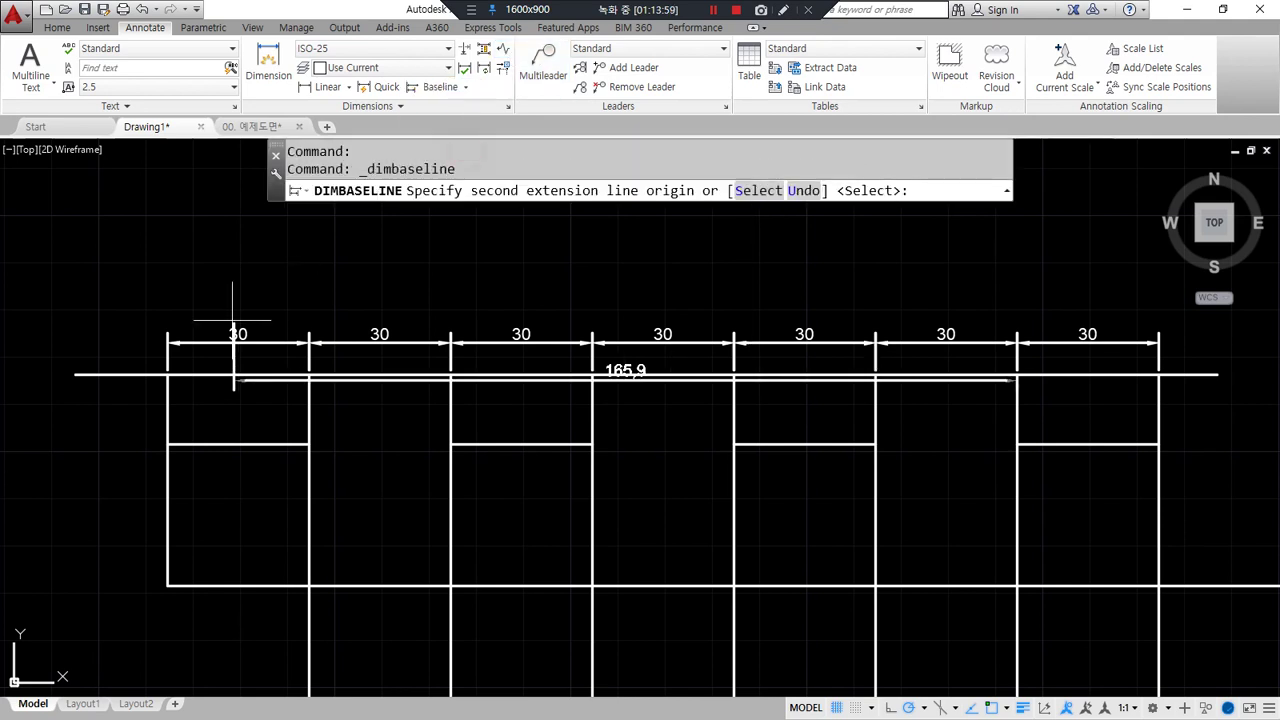
pyautogui.click(170, 352)
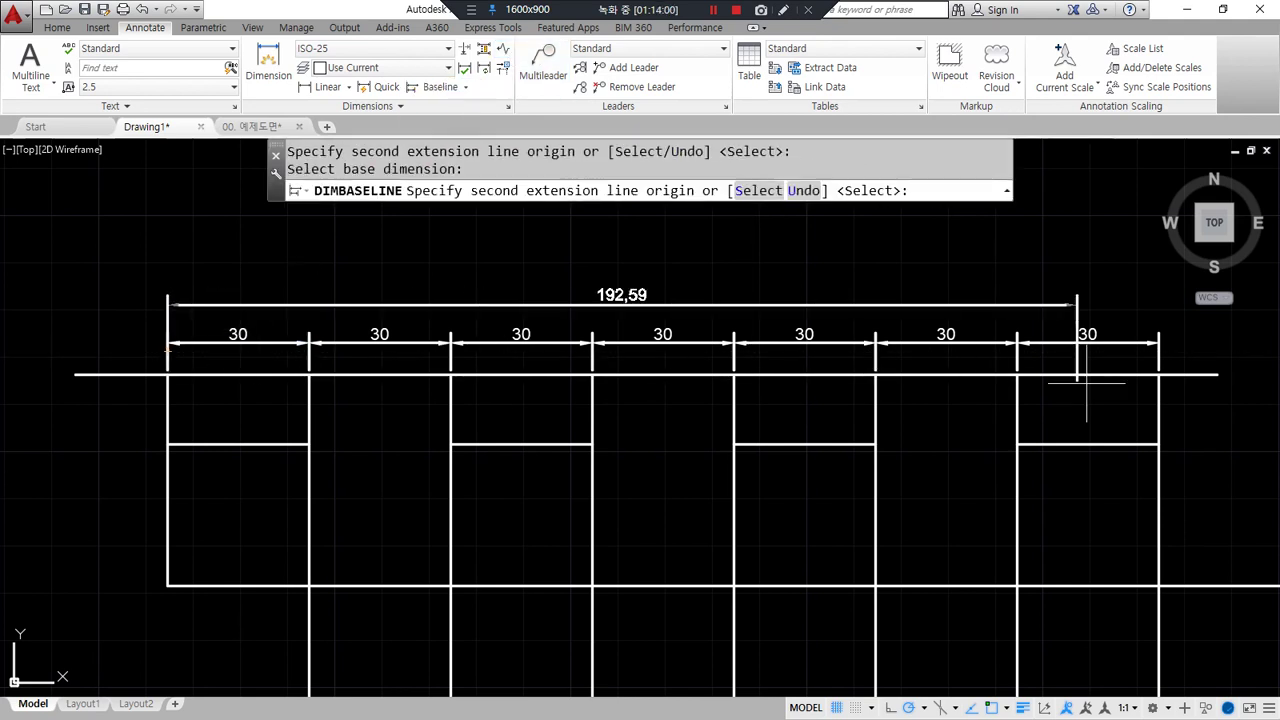
pyautogui.click(1158, 376)
pyautogui.press('Escape')
# Erase the horizontal guide line and the short vertical guides between the dimensions and the squares
pyautogui.click(1192, 375)
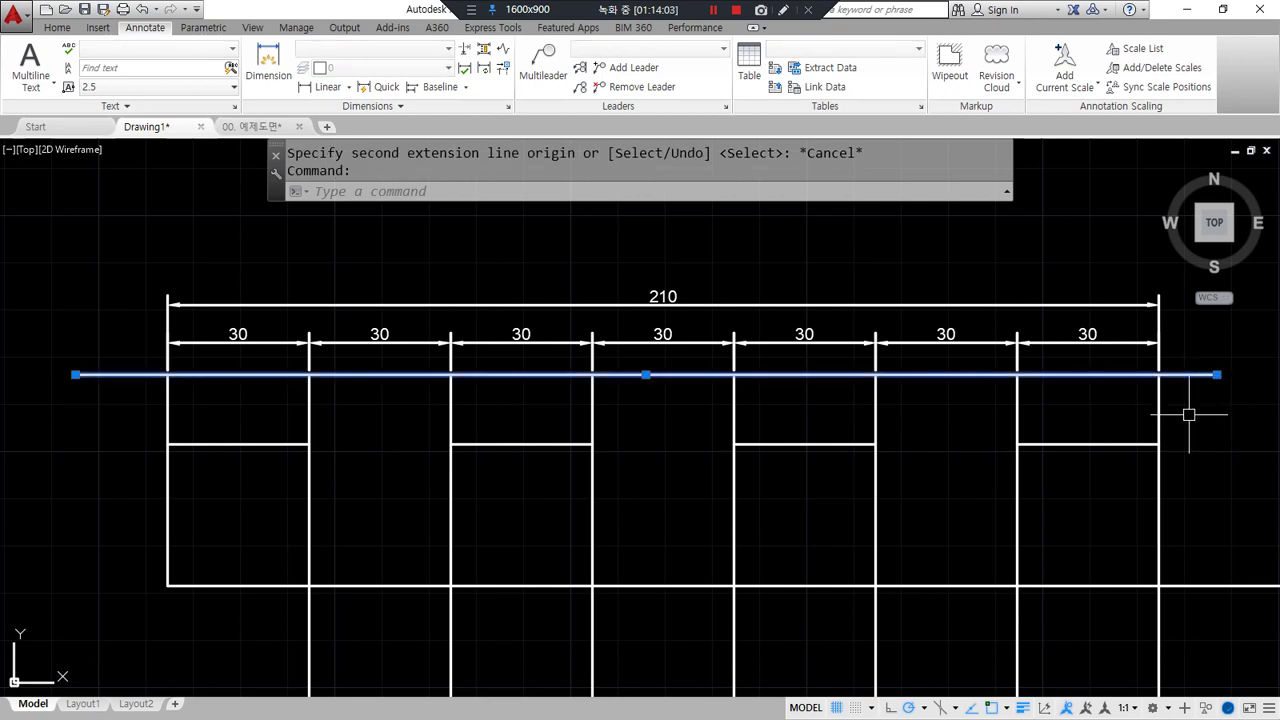
pyautogui.click(1188, 414)
pyautogui.click(43, 376)
pyautogui.press('Delete')
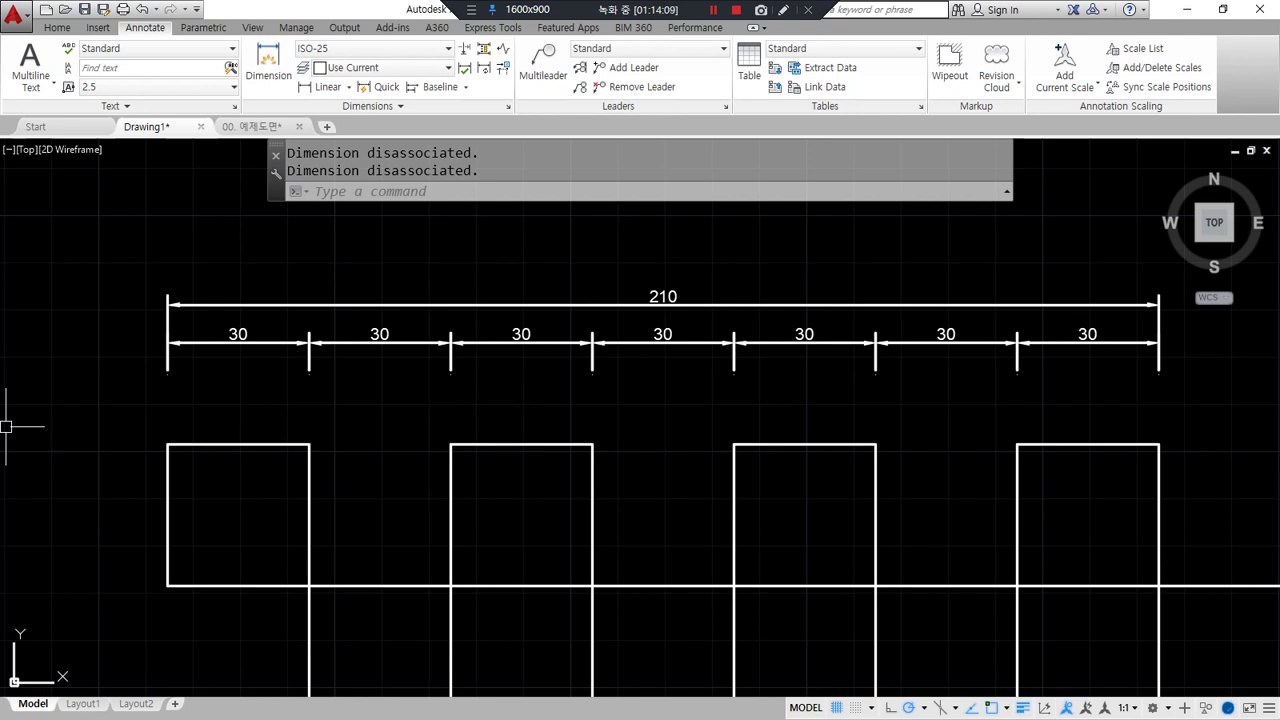
pyautogui.scroll(2, 10, 430)
pyautogui.scroll(-2, 57, 440)
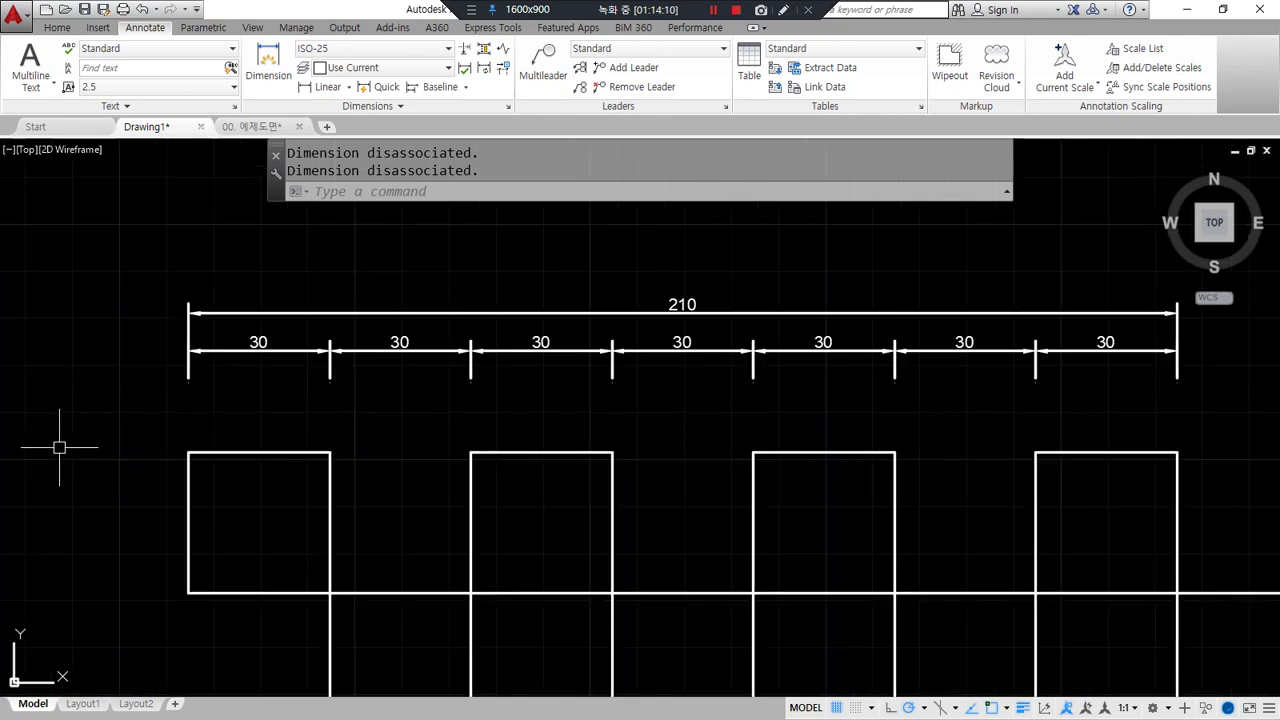
pyautogui.moveTo(382, 458)
pyautogui.mouseDown()
pyautogui.moveTo(186, 436)
pyautogui.moveTo(480, 403)
pyautogui.moveTo(388, 457)
pyautogui.mouseUp()
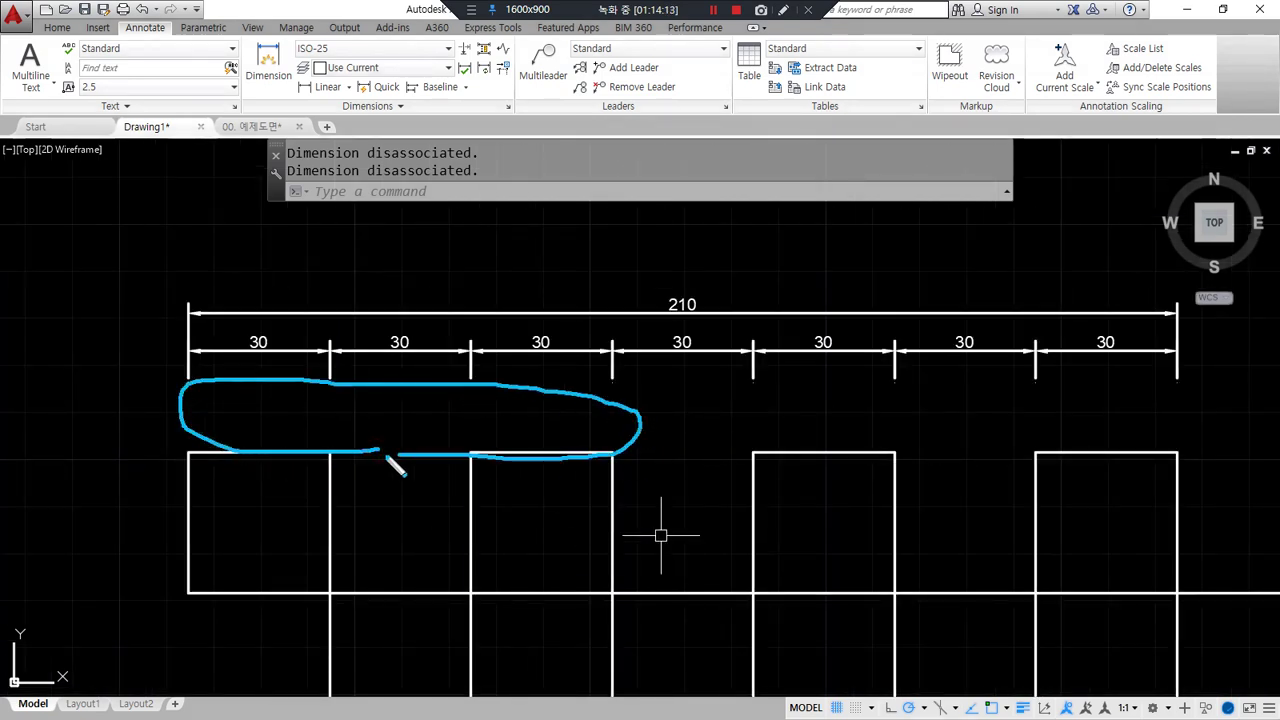
pyautogui.press('Escape')
# Modify the ISO-25 dimension style to use fixed length extension lines with a length of 8
pyautogui.scroll(-4, 645, 512)
pyautogui.moveTo(925, 488); pyautogui.dragTo(235, 420, button='middle')
pyautogui.scroll(2, 726, 417)
pyautogui.write('d')
pyautogui.press('Return')
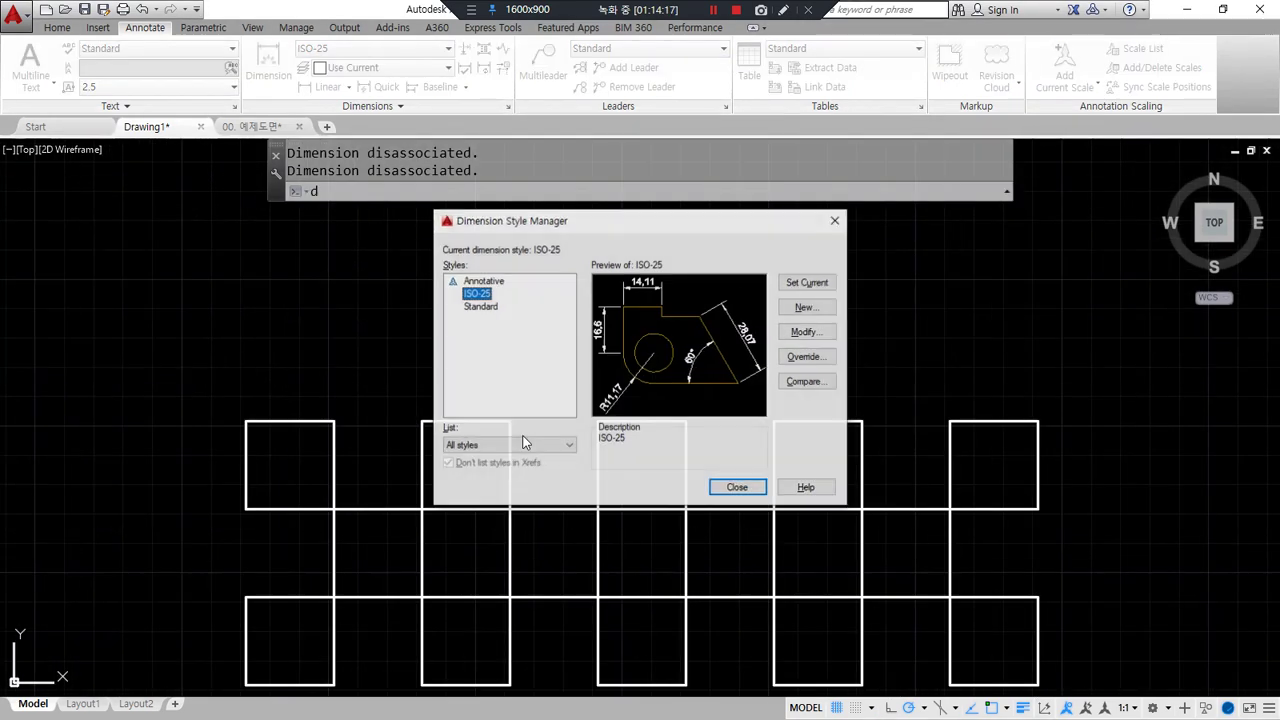
pyautogui.click(807, 333)
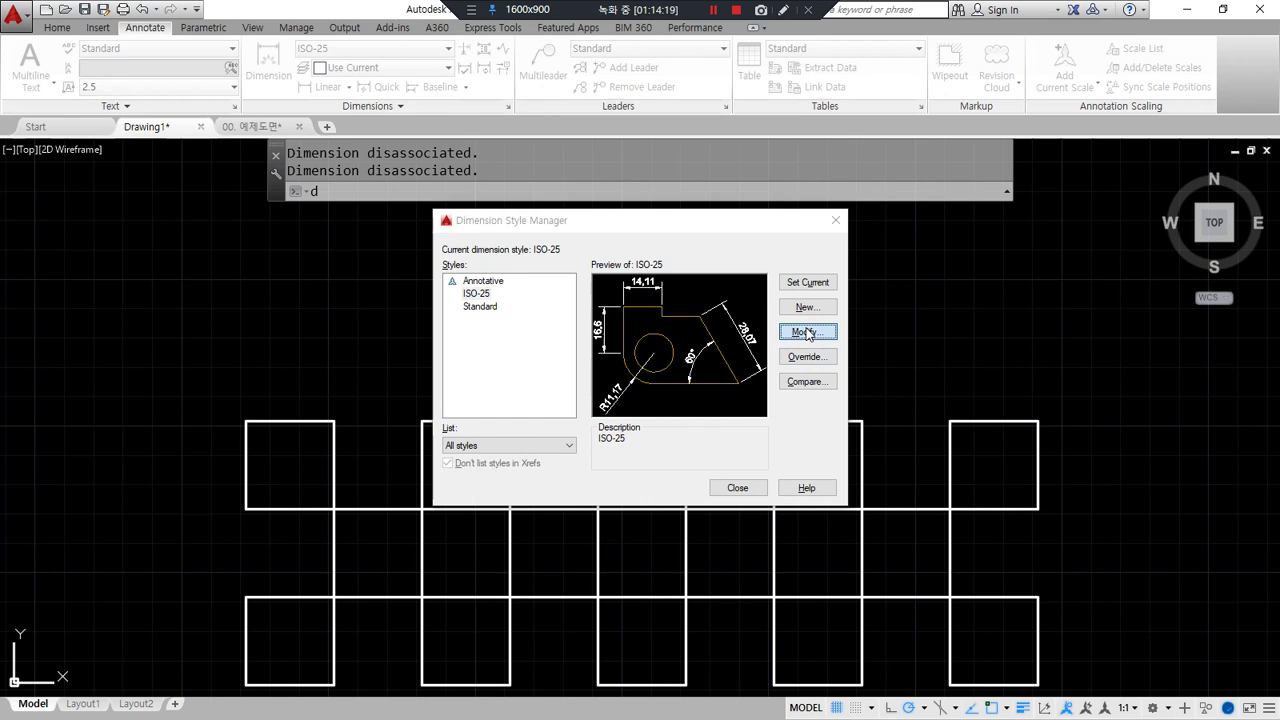
pyautogui.click(674, 447)
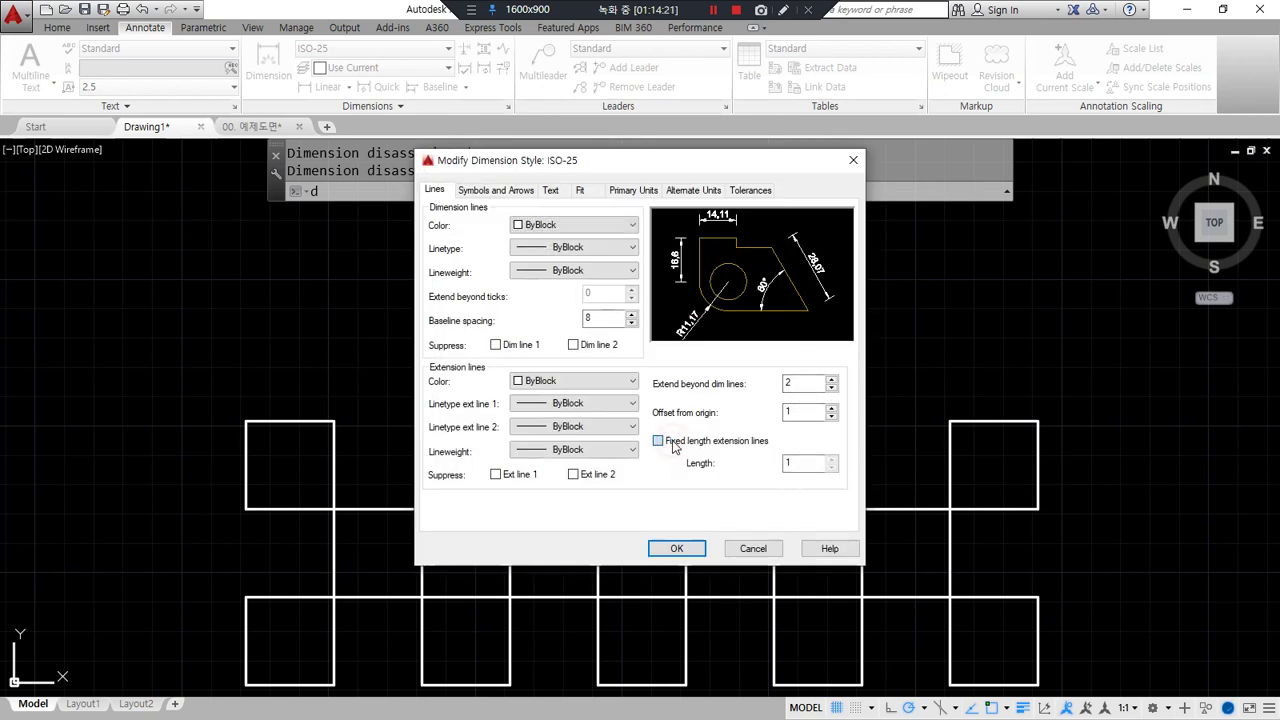
pyautogui.moveTo(709, 462)
pyautogui.mouseDown()
pyautogui.moveTo(640, 452)
pyautogui.moveTo(740, 428)
pyautogui.moveTo(686, 466)
pyautogui.mouseUp()
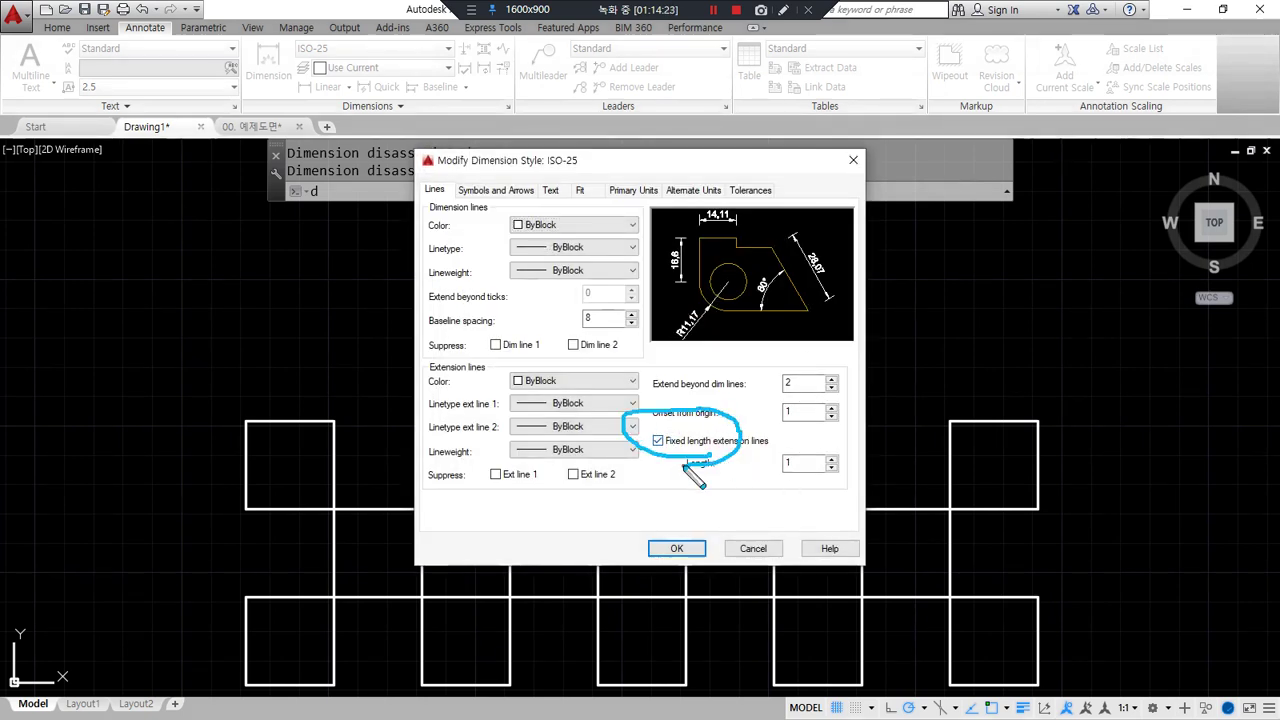
pyautogui.moveTo(597, 332)
pyautogui.mouseDown()
pyautogui.moveTo(566, 318)
pyautogui.moveTo(614, 330)
pyautogui.mouseUp()
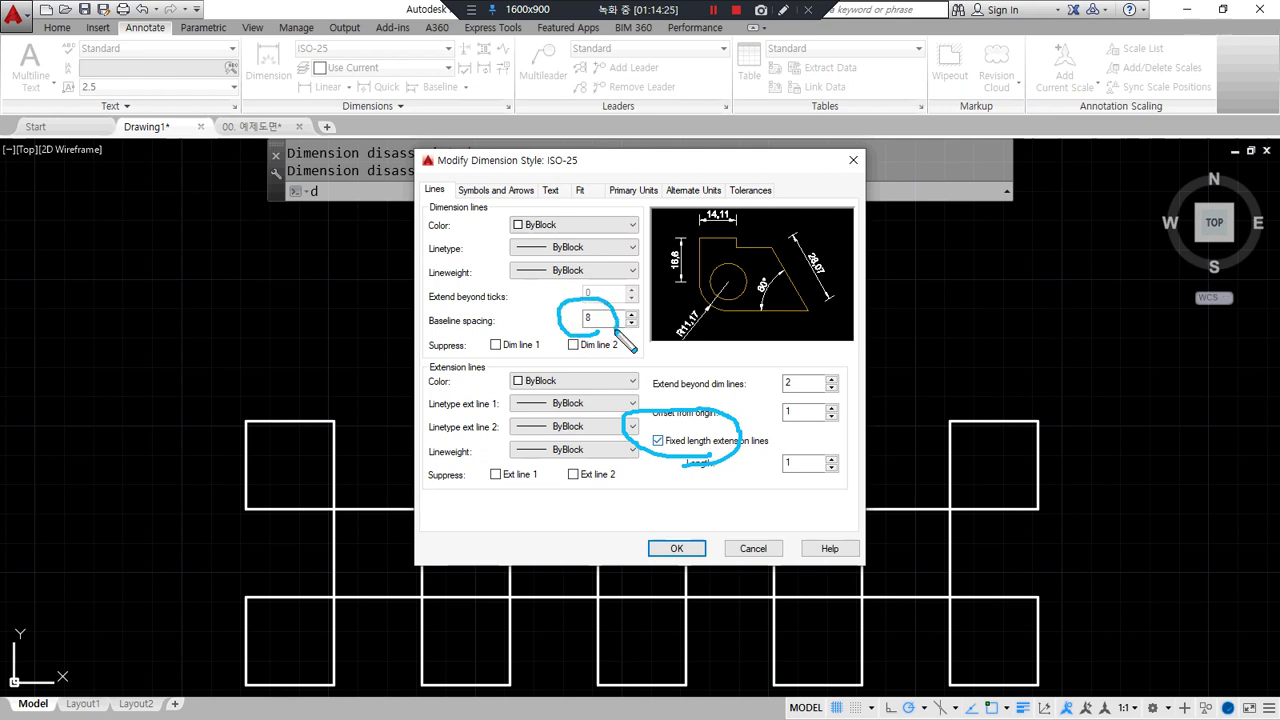
pyautogui.moveTo(416, 332)
pyautogui.mouseDown()
pyautogui.moveTo(605, 330)
pyautogui.moveTo(767, 437)
pyautogui.moveTo(768, 452)
pyautogui.mouseUp()
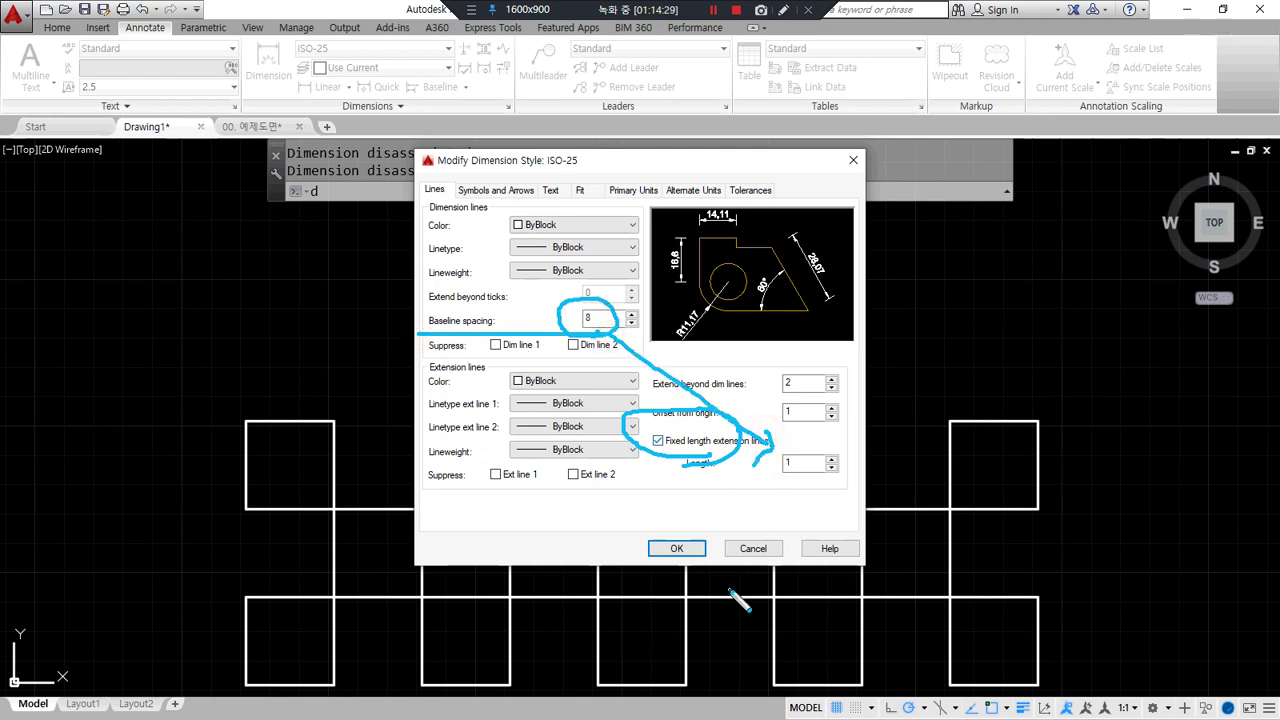
pyautogui.press('Escape')
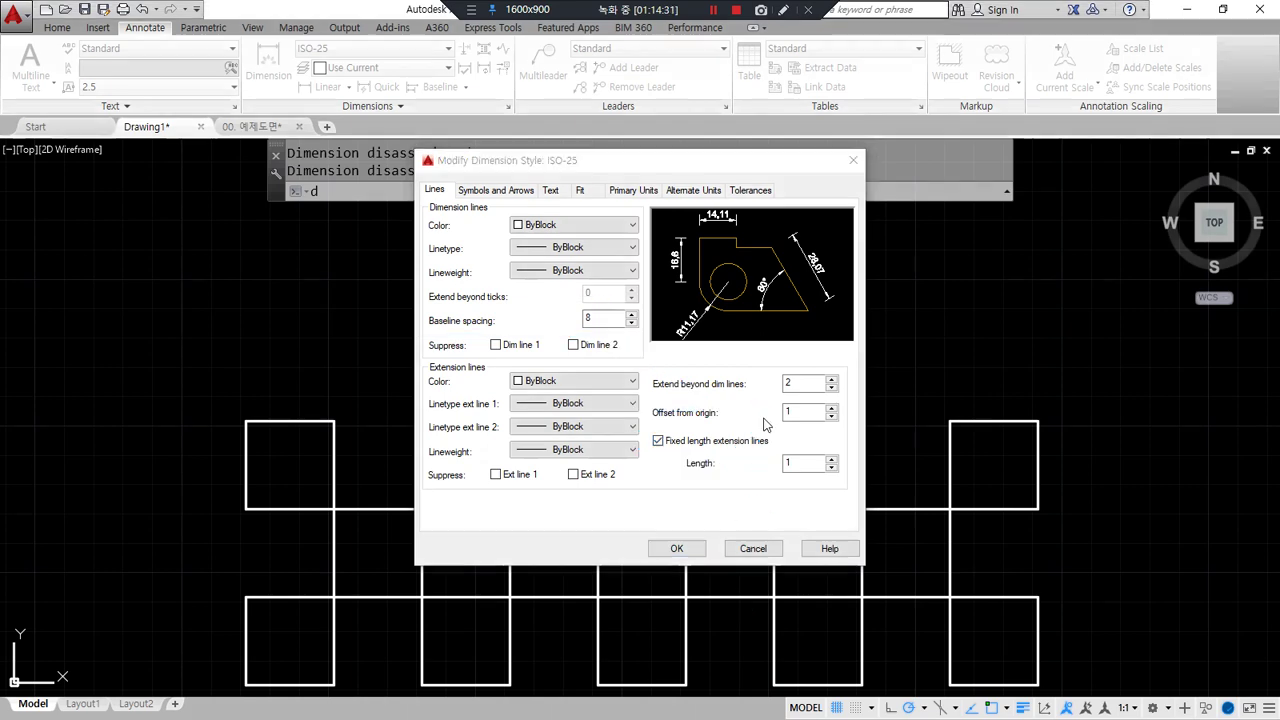
pyautogui.moveTo(808, 462); pyautogui.dragTo(650, 486)
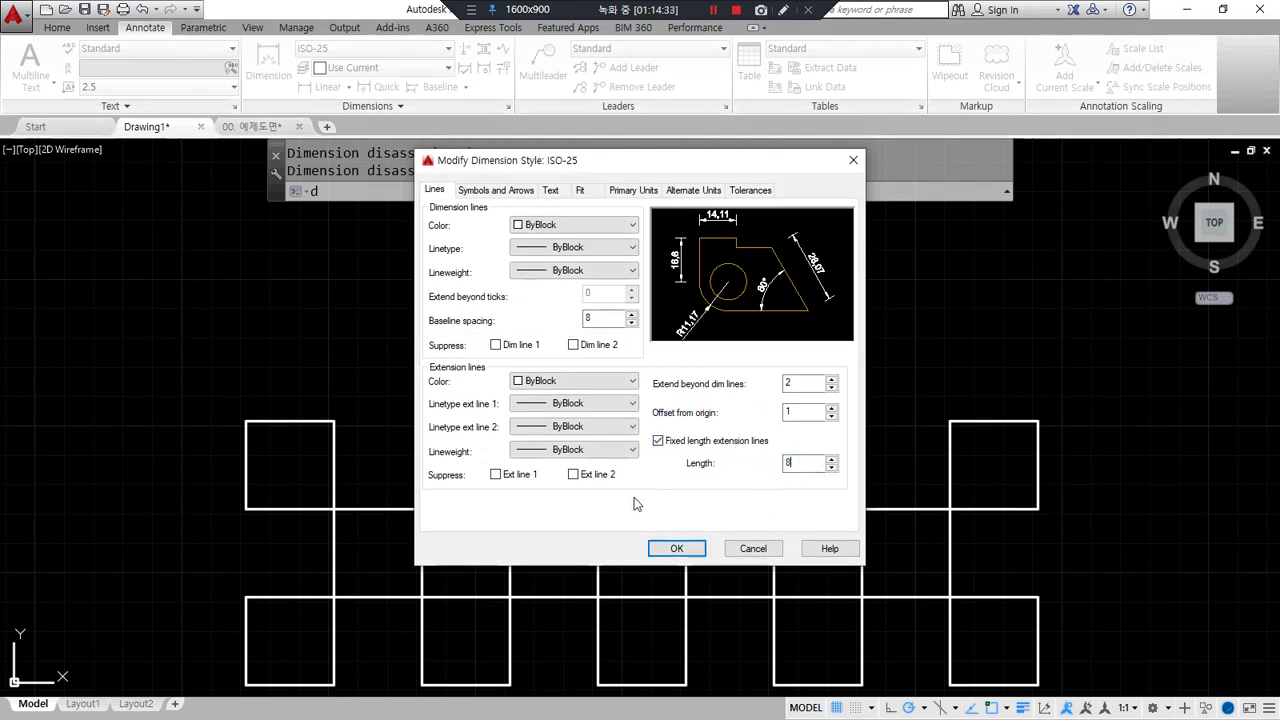
pyautogui.click(678, 548)
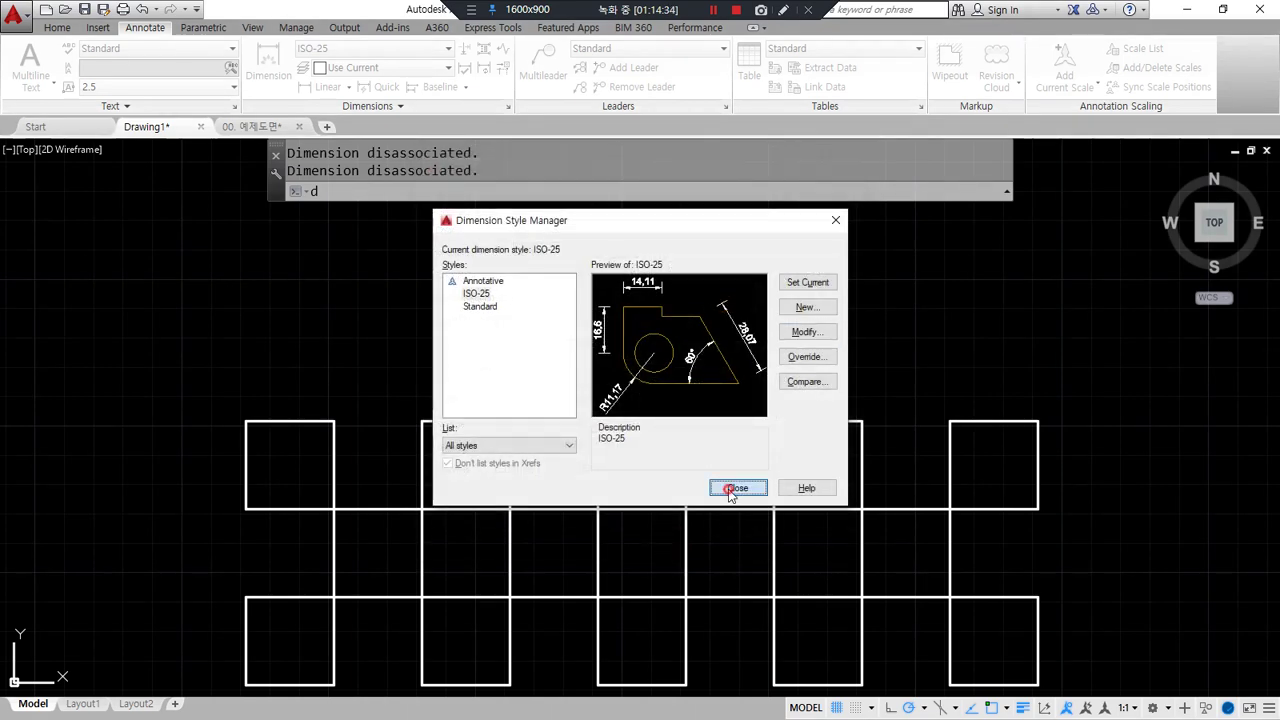
pyautogui.click(738, 486)
# Add a linear dimension above the top edge of the first square in the copied pattern
pyautogui.click(325, 87)
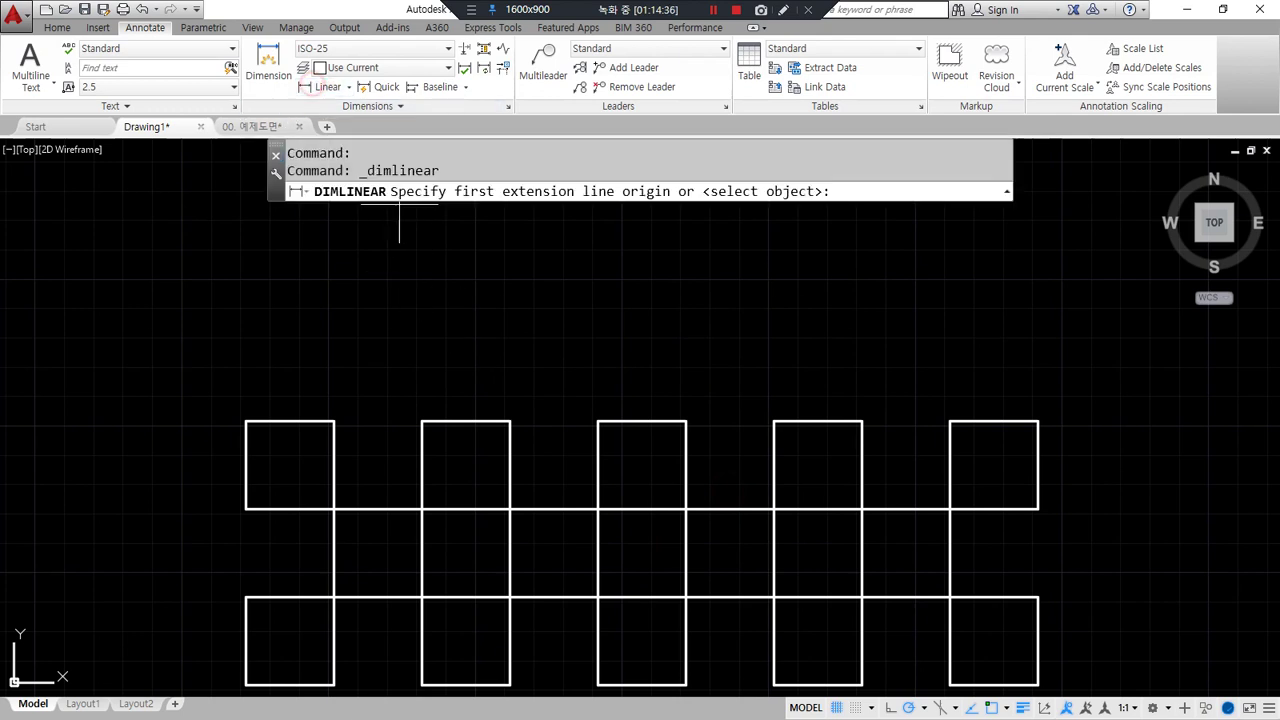
pyautogui.click(247, 421)
pyautogui.click(334, 421)
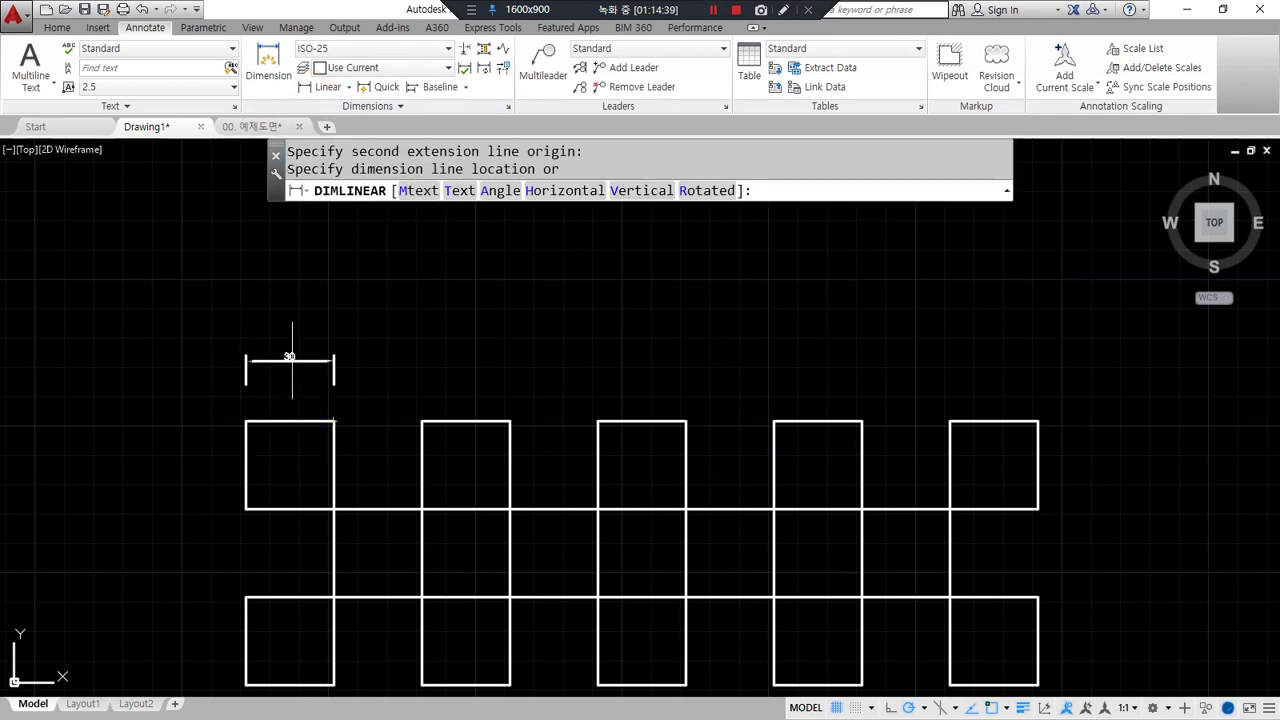
pyautogui.scroll(4, 263, 358)
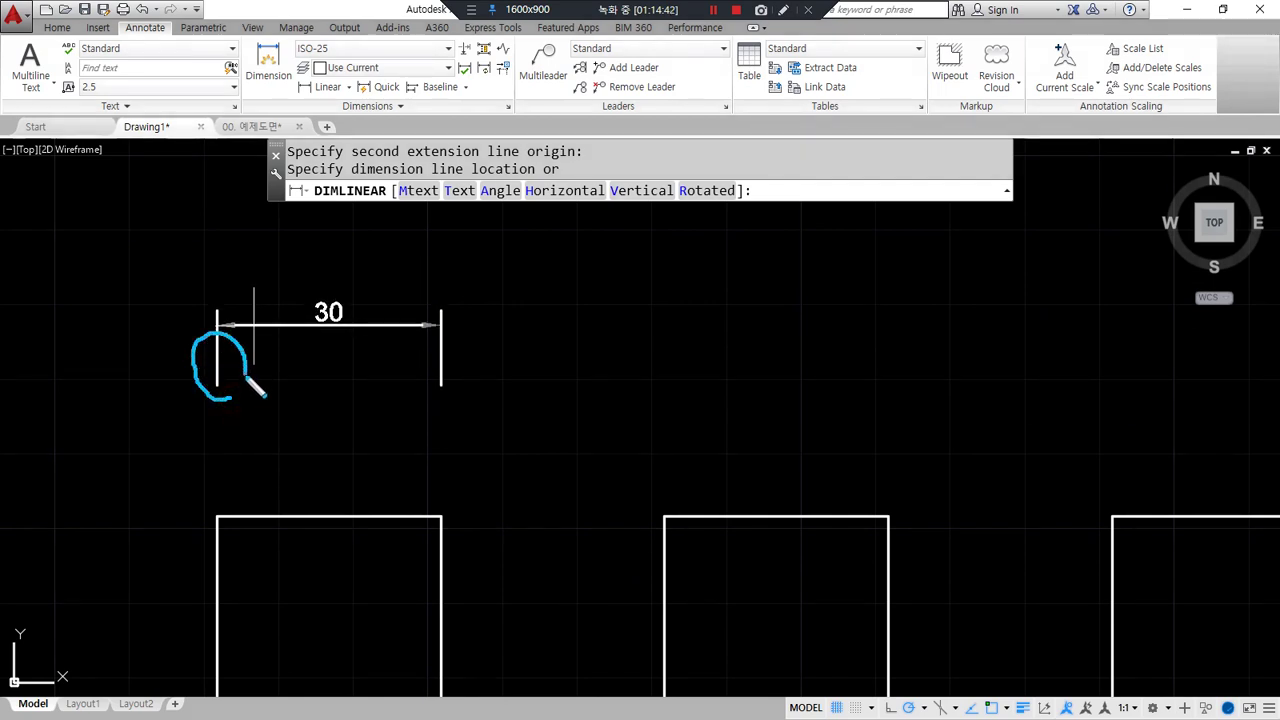
pyautogui.moveTo(190, 352)
pyautogui.mouseDown()
pyautogui.moveTo(168, 378)
pyautogui.moveTo(94, 337)
pyautogui.moveTo(108, 358)
pyautogui.mouseUp()
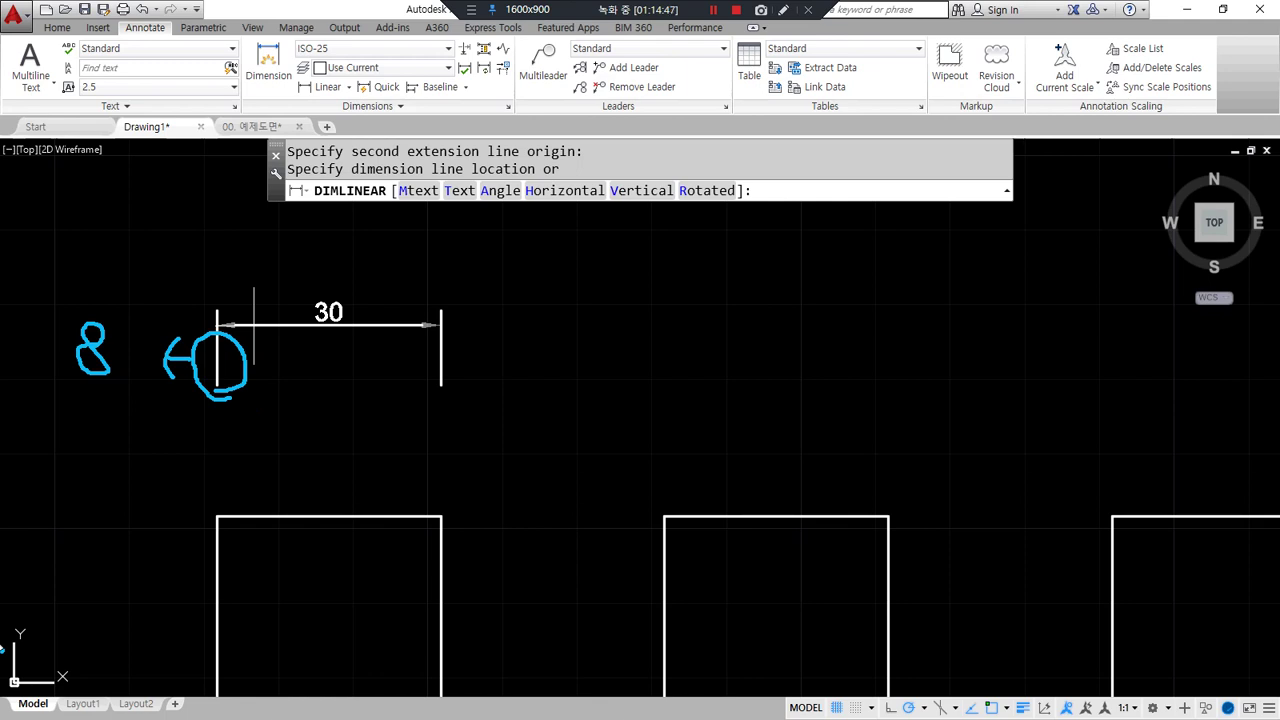
pyautogui.moveTo(270, 512)
pyautogui.mouseDown()
pyautogui.moveTo(217, 500)
pyautogui.moveTo(449, 470)
pyautogui.moveTo(259, 495)
pyautogui.mouseUp()
pyautogui.press('Escape')
pyautogui.click(221, 308)
# Continue the dimension chain across the top corners of the copied pattern up to the fifth square's right edge
pyautogui.click(465, 87)
pyautogui.click(460, 114)
pyautogui.click(664, 516)
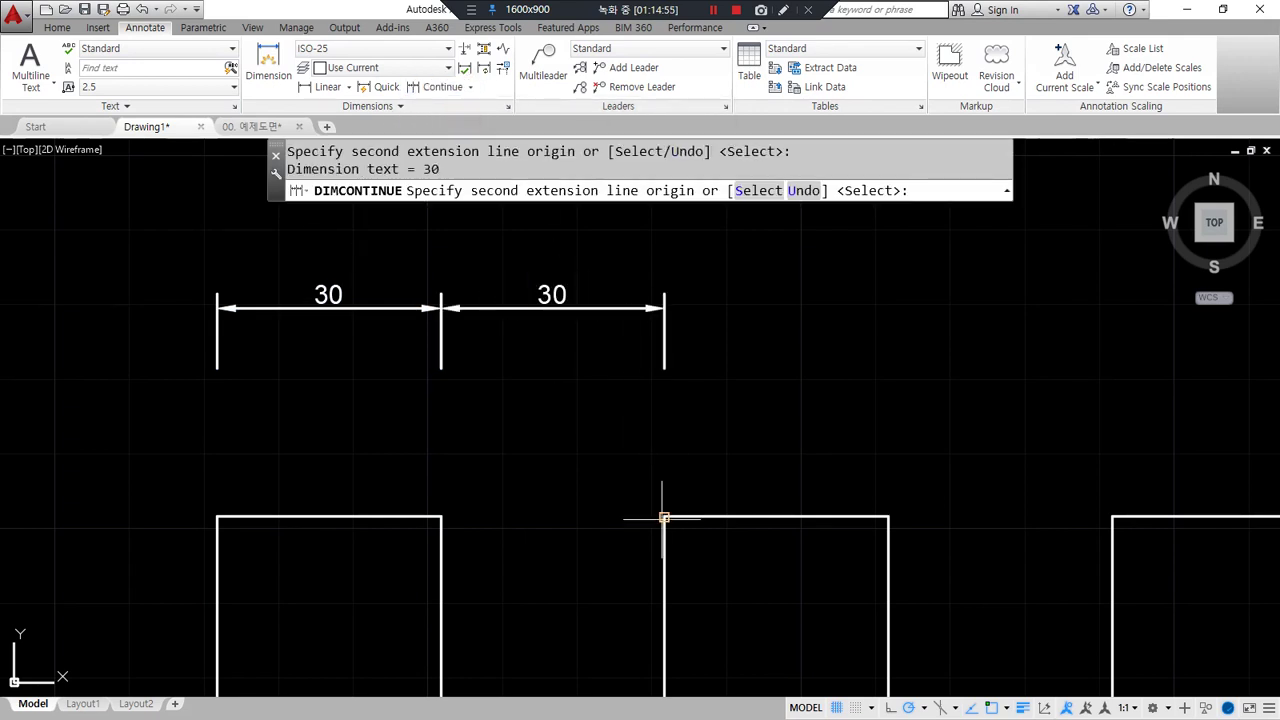
pyautogui.click(888, 517)
pyautogui.scroll(-2, 1080, 505)
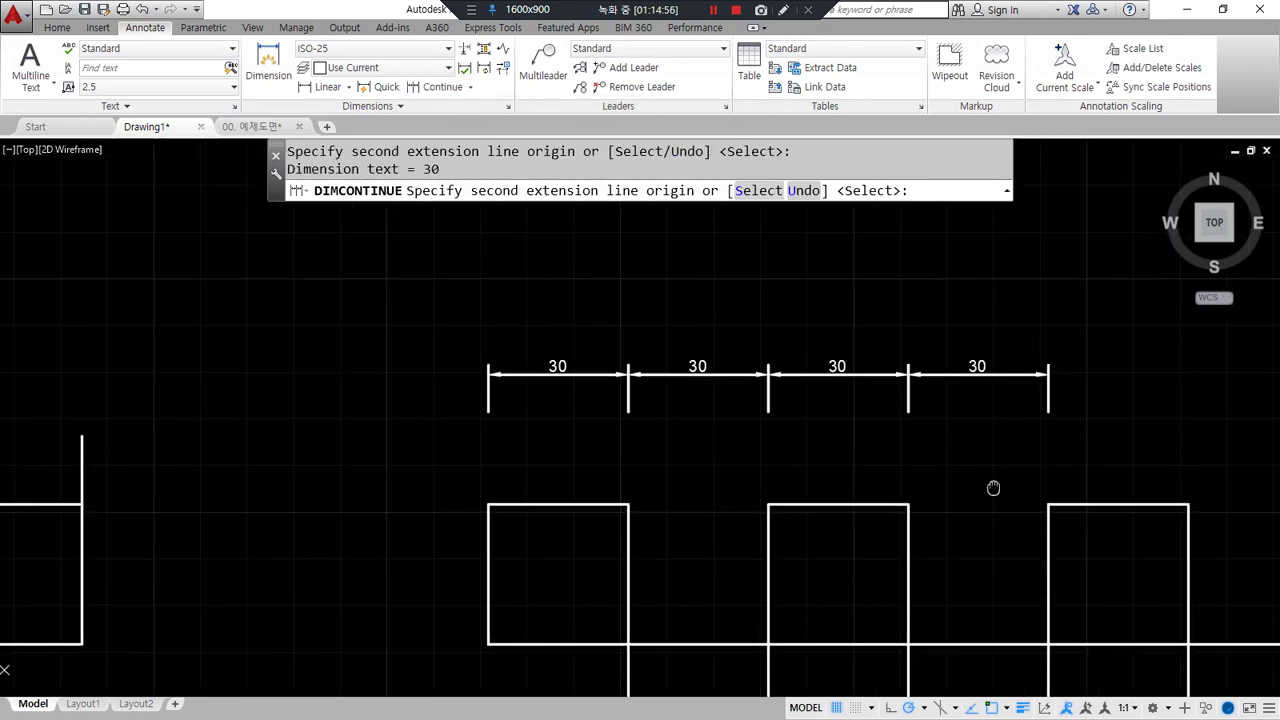
pyautogui.moveTo(1037, 491); pyautogui.dragTo(523, 437, button='middle')
pyautogui.click(590, 450)
pyautogui.click(731, 449)
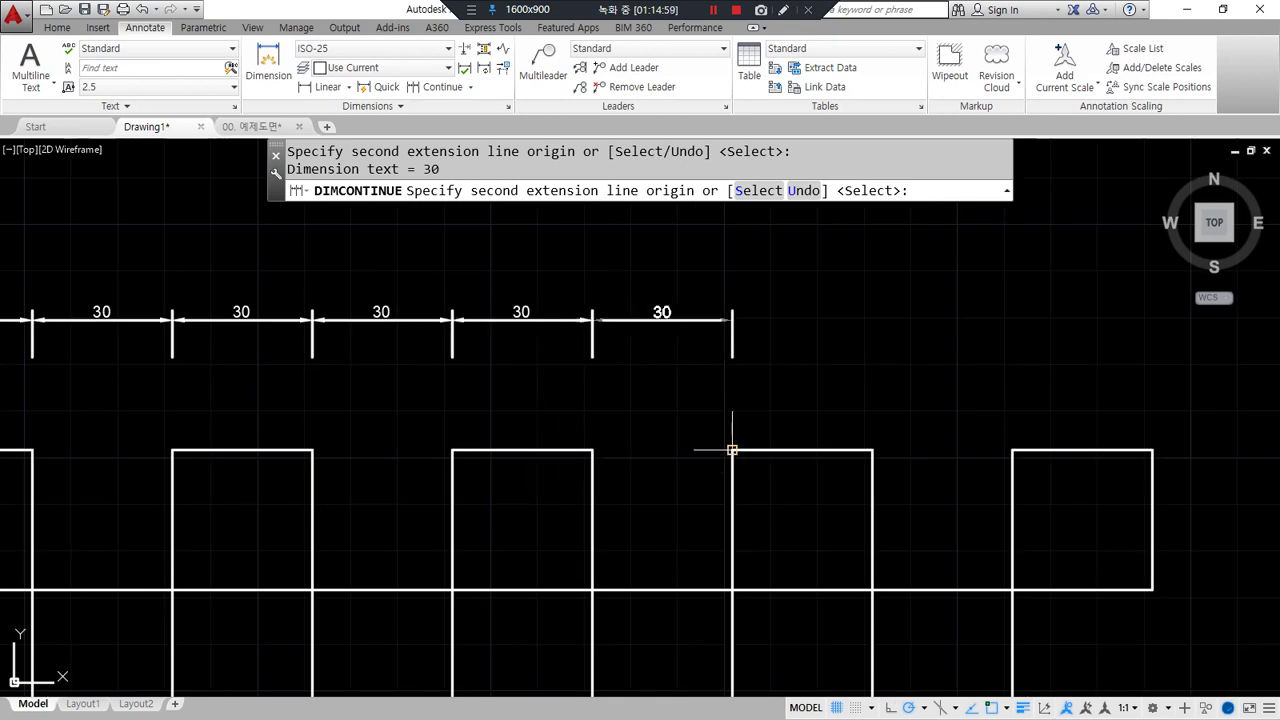
pyautogui.click(862, 452)
pyautogui.click(1012, 450)
pyautogui.click(1152, 450)
pyautogui.press('Escape')
# Add an overall baseline dimension above the chain, from the fifth square's right edge back to the first square's left edge
pyautogui.click(470, 87)
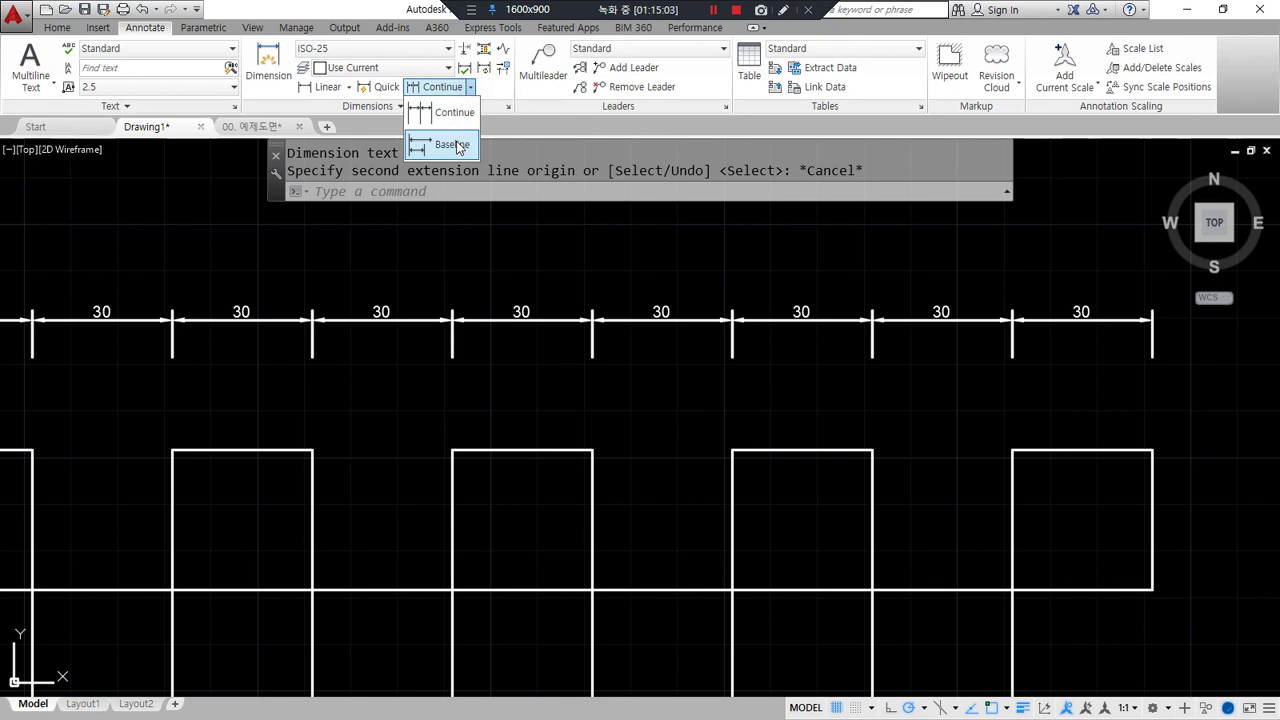
pyautogui.click(450, 140)
pyautogui.press('Return')
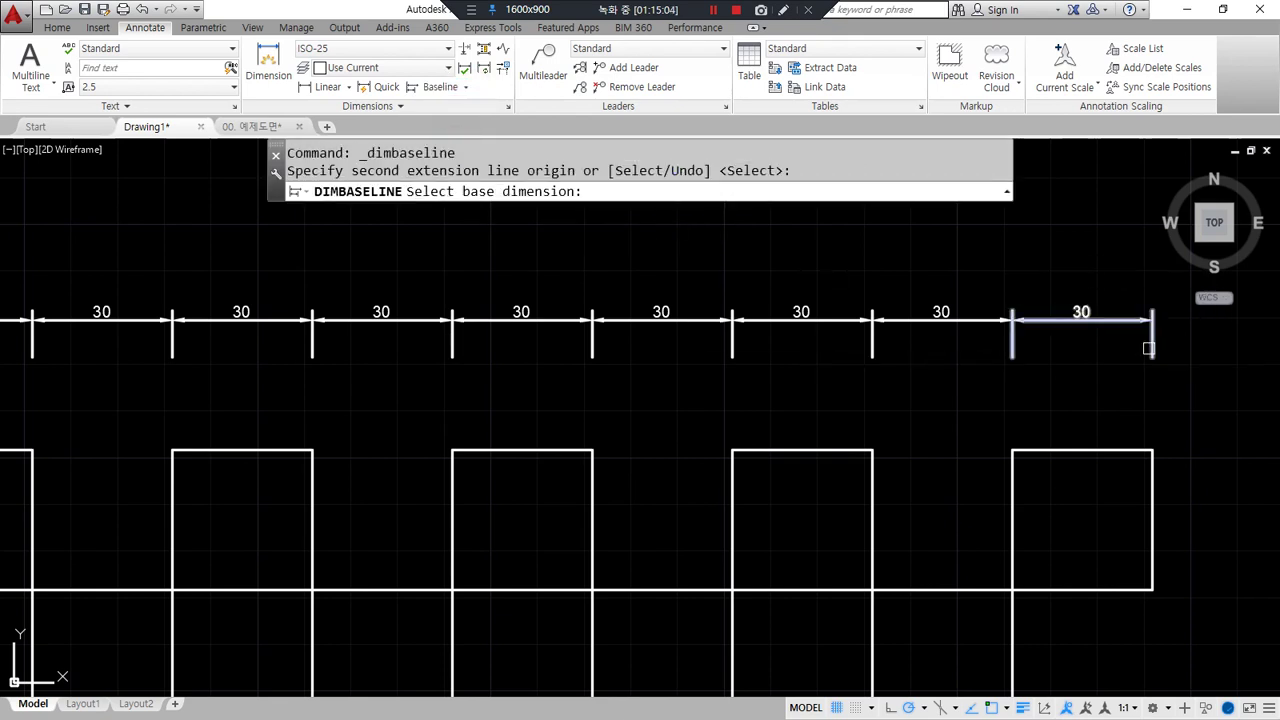
pyautogui.click(1148, 348)
pyautogui.moveTo(260, 480); pyautogui.dragTo(443, 480, button='middle')
pyautogui.click(73, 453)
pyautogui.press('Escape')
pyautogui.scroll(-4, 103, 533)
pyautogui.moveTo(194, 537); pyautogui.dragTo(693, 468, button='middle')
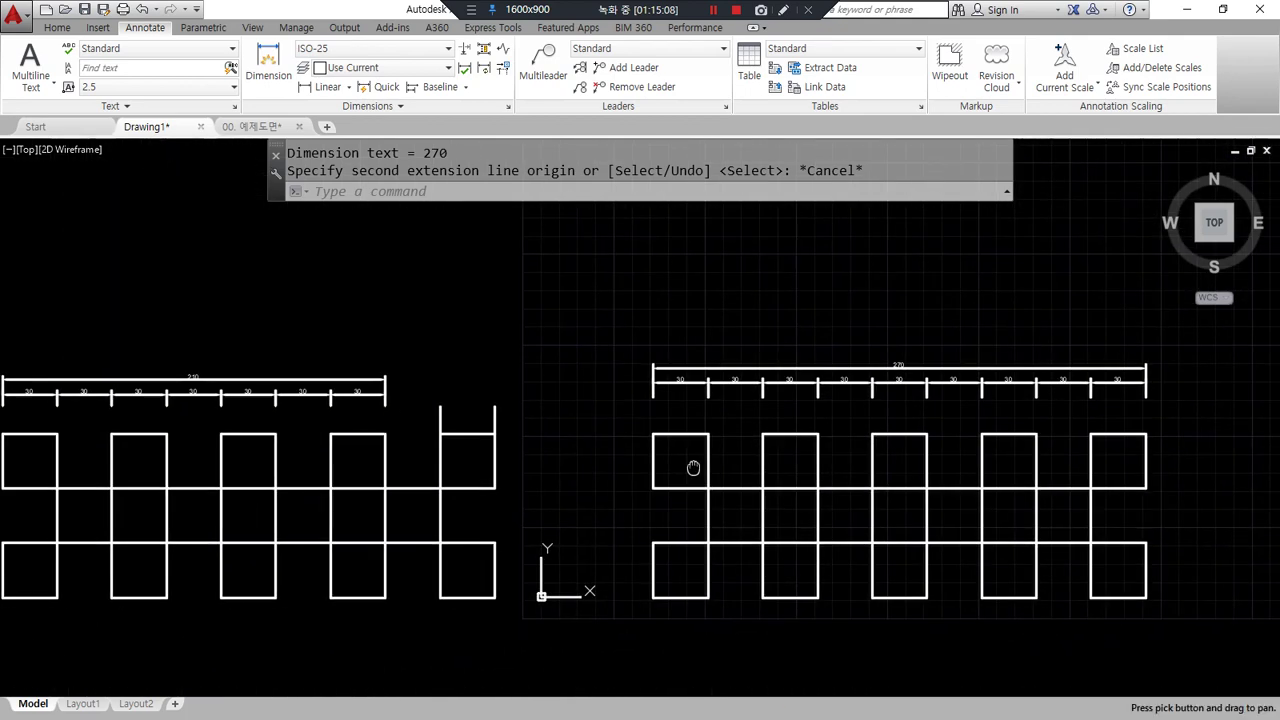
pyautogui.moveTo(392, 322)
pyautogui.mouseDown()
pyautogui.moveTo(398, 370)
pyautogui.moveTo(648, 362)
pyautogui.moveTo(628, 398)
pyautogui.mouseUp()
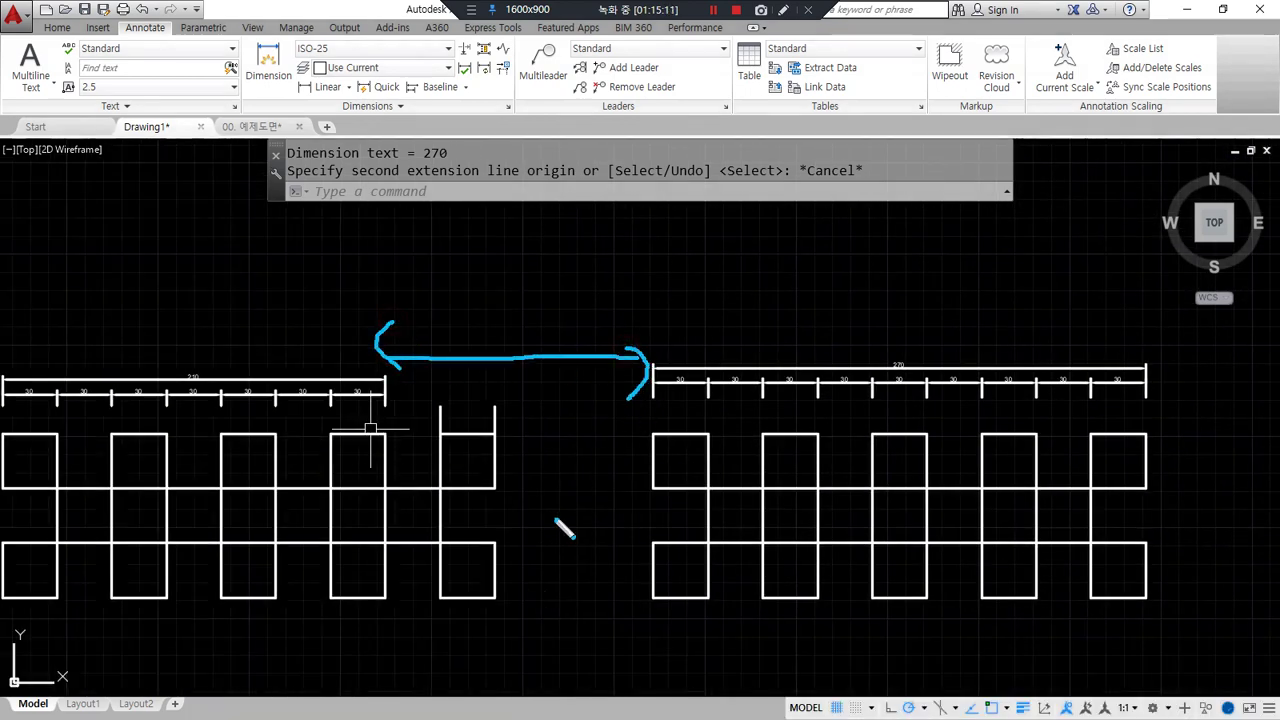
pyautogui.moveTo(1035, 462)
pyautogui.mouseDown()
pyautogui.moveTo(777, 263)
pyautogui.moveTo(1135, 445)
pyautogui.mouseUp()
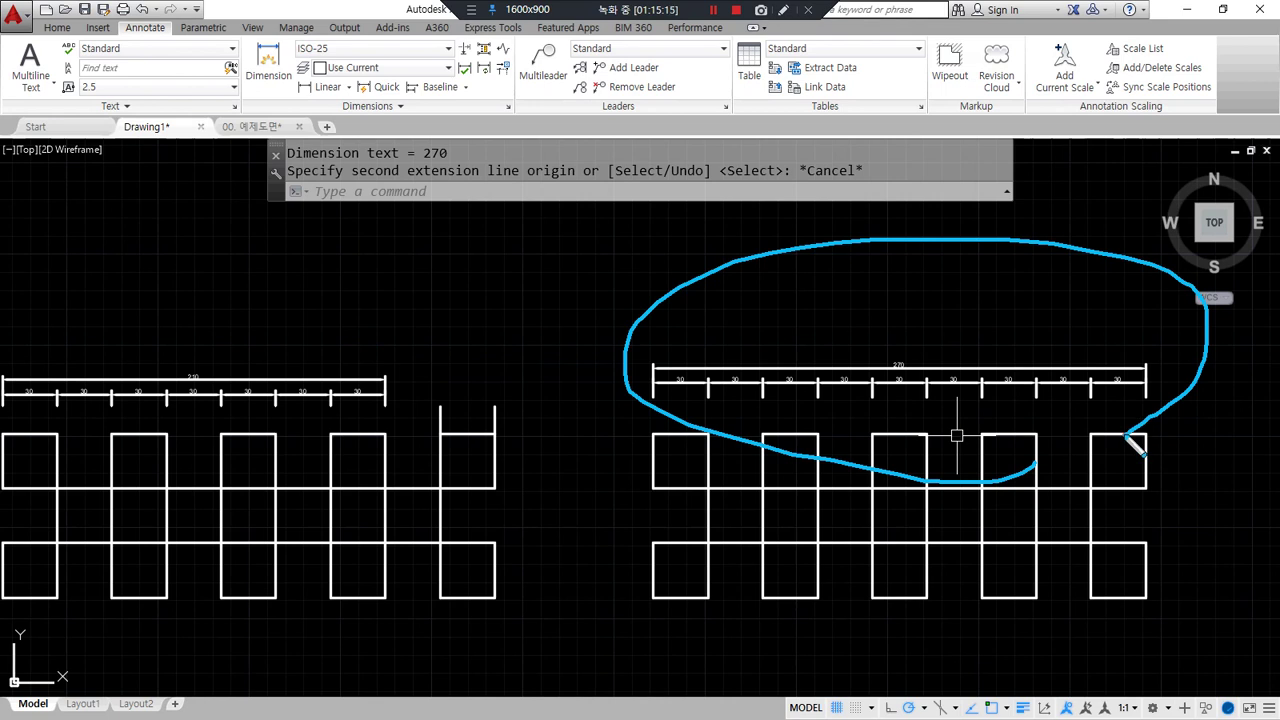
pyautogui.press('Escape')
pyautogui.press('Escape')
# Open the ISO-25 style for modification and examine its arrowhead, arrow size and center mark settings
pyautogui.write('D')
pyautogui.press('Return')
pyautogui.click(805, 332)
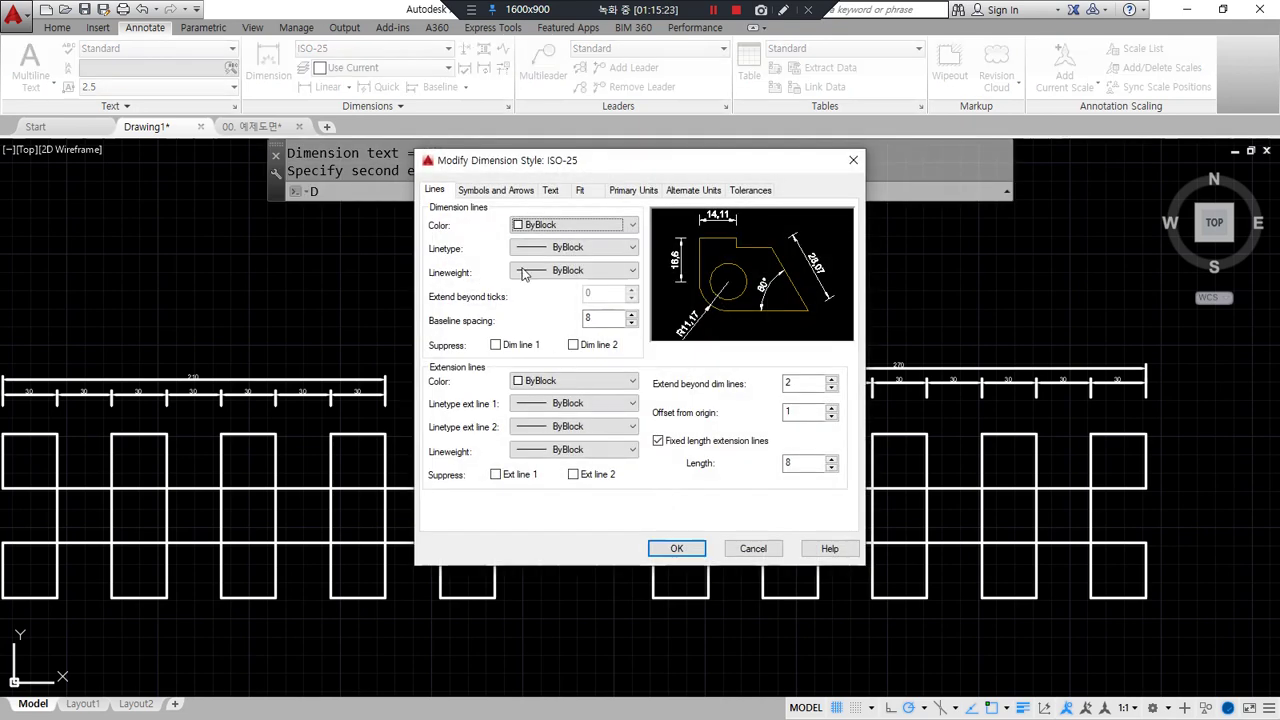
pyautogui.click(496, 190)
pyautogui.hotkey('ctrl', 'alt', 'd')
pyautogui.moveTo(432, 206)
pyautogui.mouseDown()
pyautogui.moveTo(450, 281)
pyautogui.moveTo(491, 217)
pyautogui.moveTo(449, 208)
pyautogui.mouseUp()
pyautogui.moveTo(452, 373)
pyautogui.mouseDown()
pyautogui.moveTo(472, 334)
pyautogui.moveTo(455, 372)
pyautogui.mouseUp()
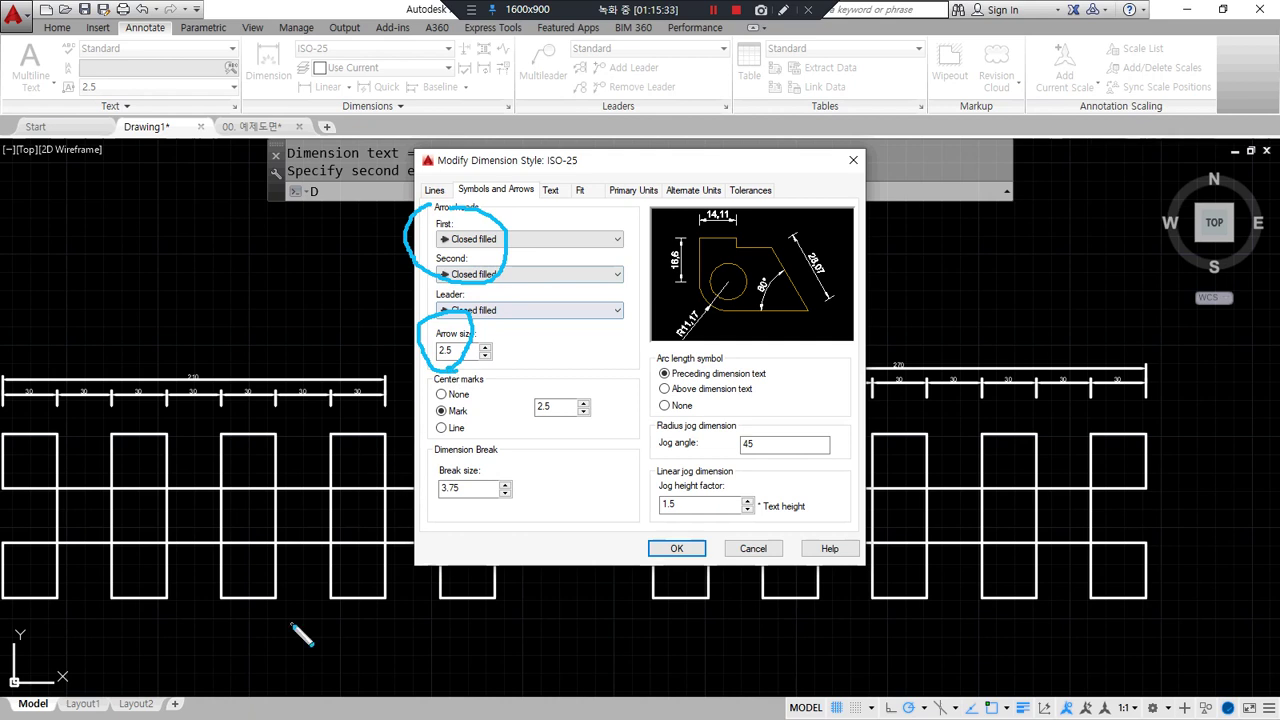
pyautogui.moveTo(425, 438)
pyautogui.mouseDown()
pyautogui.moveTo(614, 436)
pyautogui.moveTo(620, 226)
pyautogui.moveTo(440, 203)
pyautogui.moveTo(416, 438)
pyautogui.mouseUp()
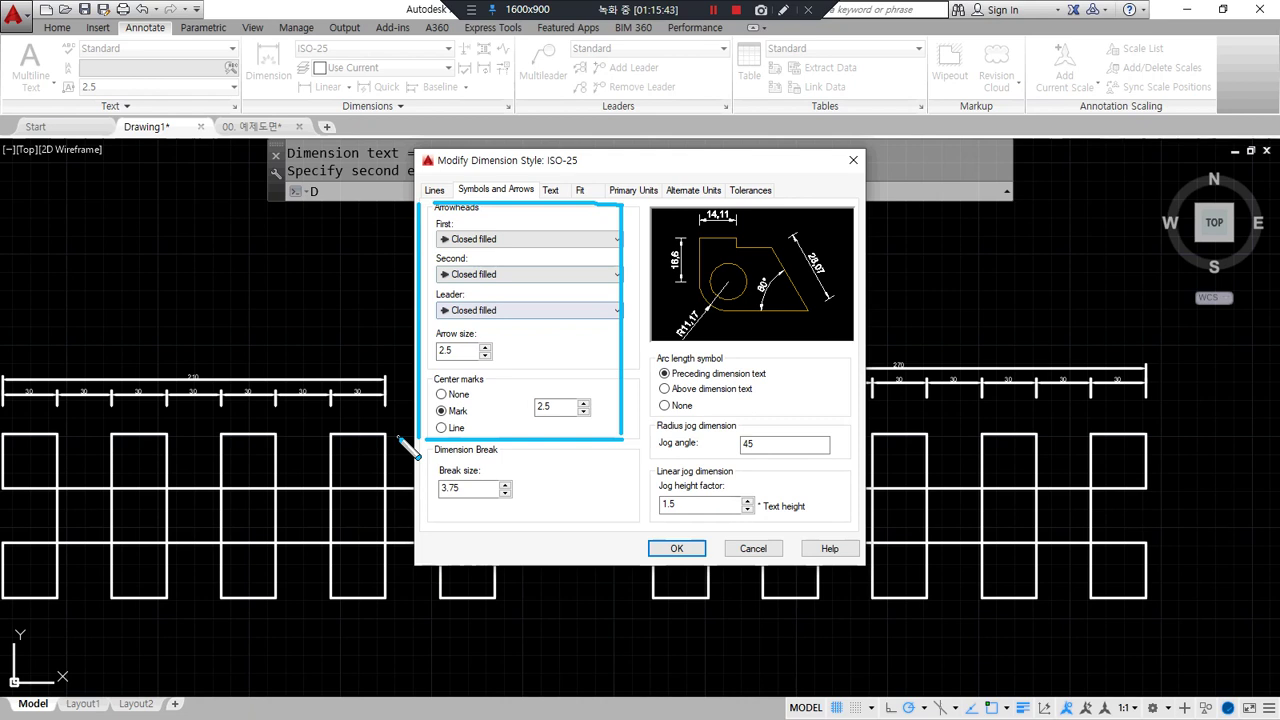
pyautogui.moveTo(716, 362); pyautogui.dragTo(805, 515)
pyautogui.moveTo(826, 420); pyautogui.dragTo(720, 528)
pyautogui.moveTo(540, 465)
pyautogui.mouseDown()
pyautogui.moveTo(445, 488)
pyautogui.moveTo(512, 555)
pyautogui.mouseUp()
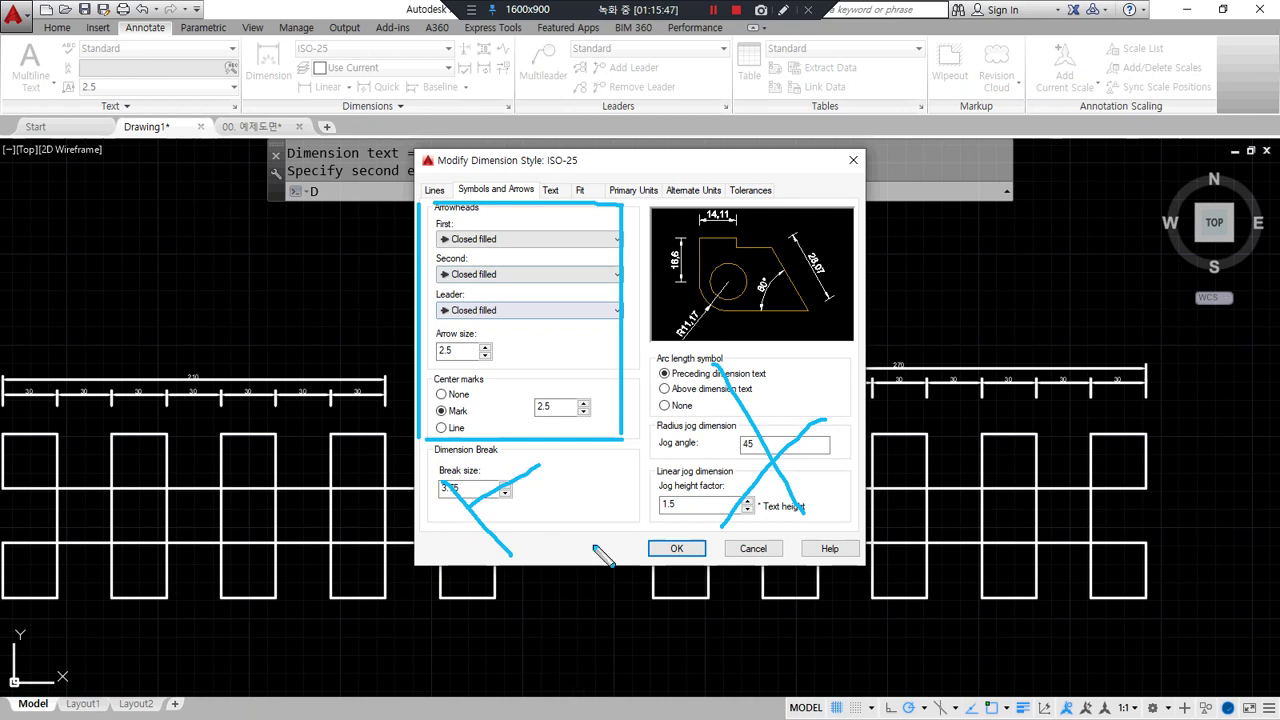
pyautogui.press('Delete')
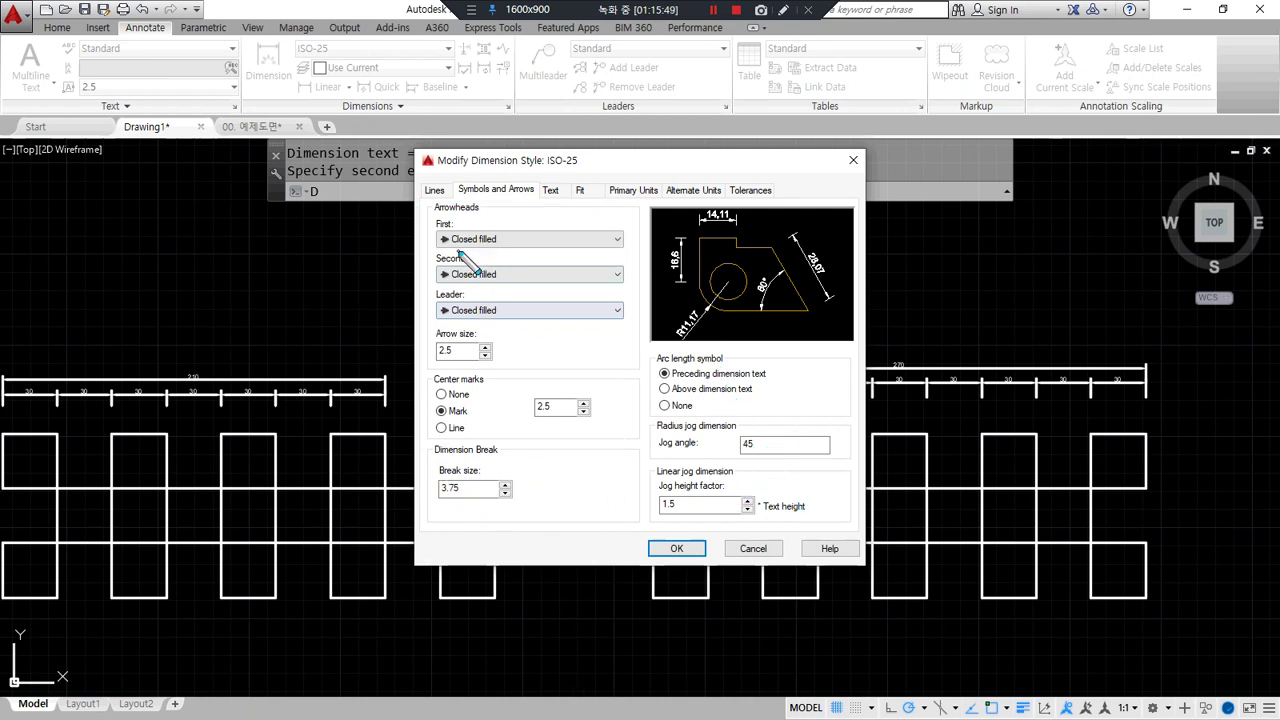
pyautogui.moveTo(435, 248); pyautogui.dragTo(474, 247)
pyautogui.moveTo(422, 284); pyautogui.dragTo(461, 285)
pyautogui.press('Escape')
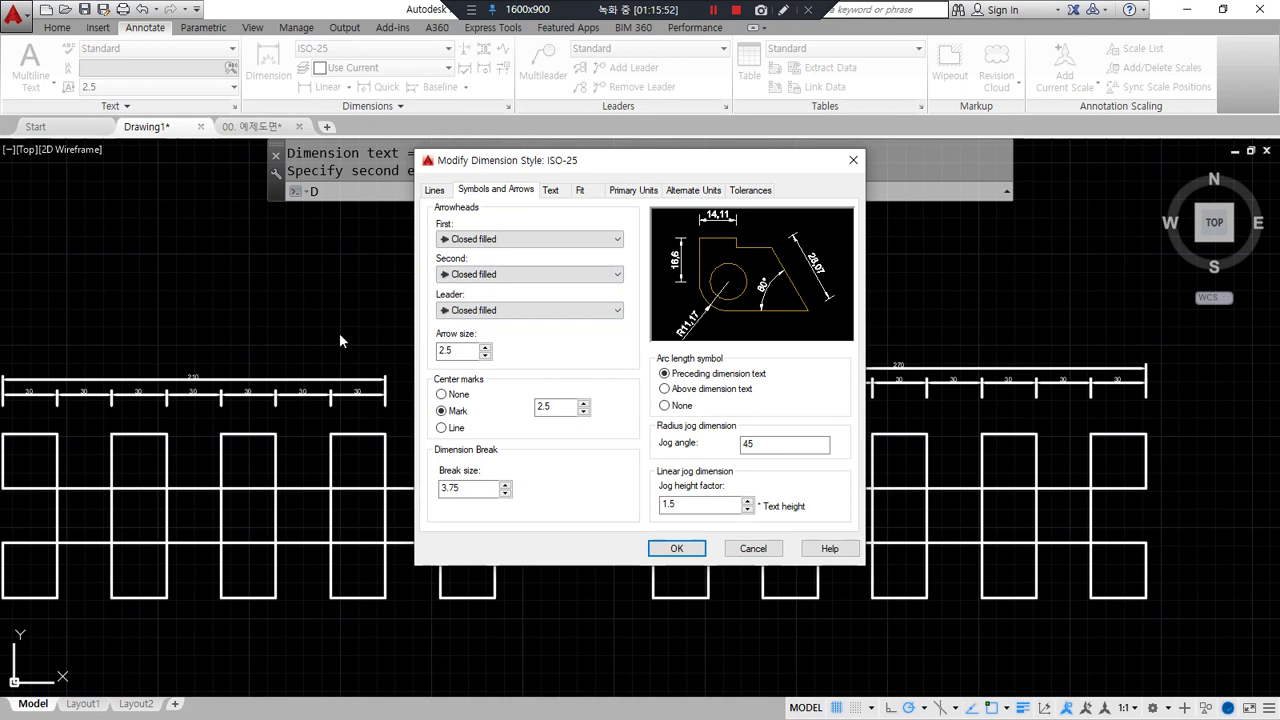
# Set the ISO-25 first arrowhead to Dot and the second arrowhead to Closed filled
pyautogui.click(487, 242)
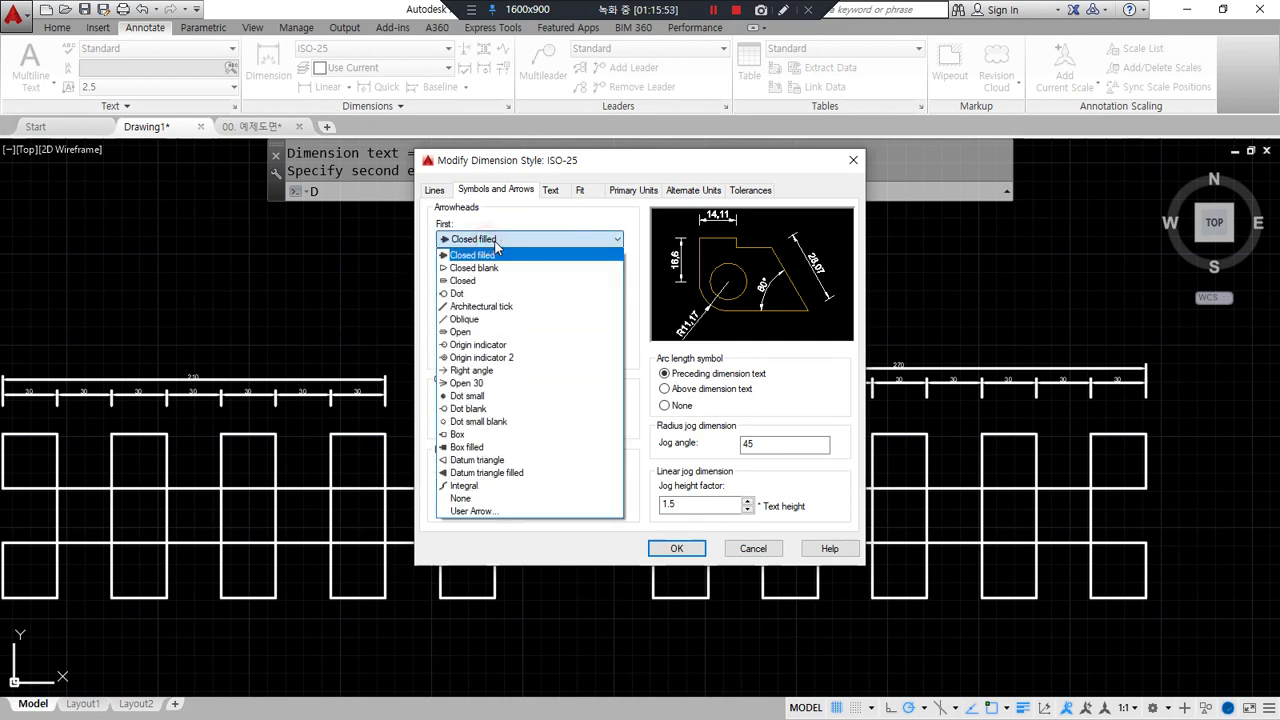
pyautogui.click(484, 293)
pyautogui.moveTo(458, 293); pyautogui.dragTo(466, 263)
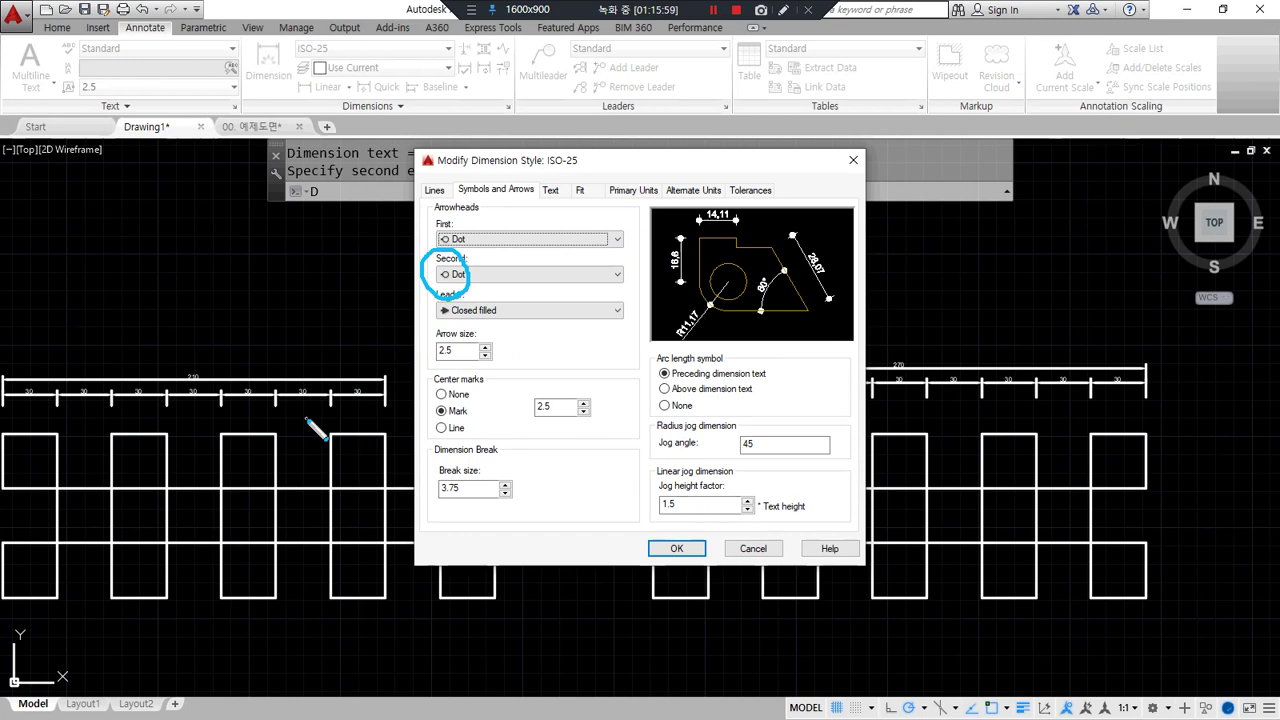
pyautogui.click(529, 276)
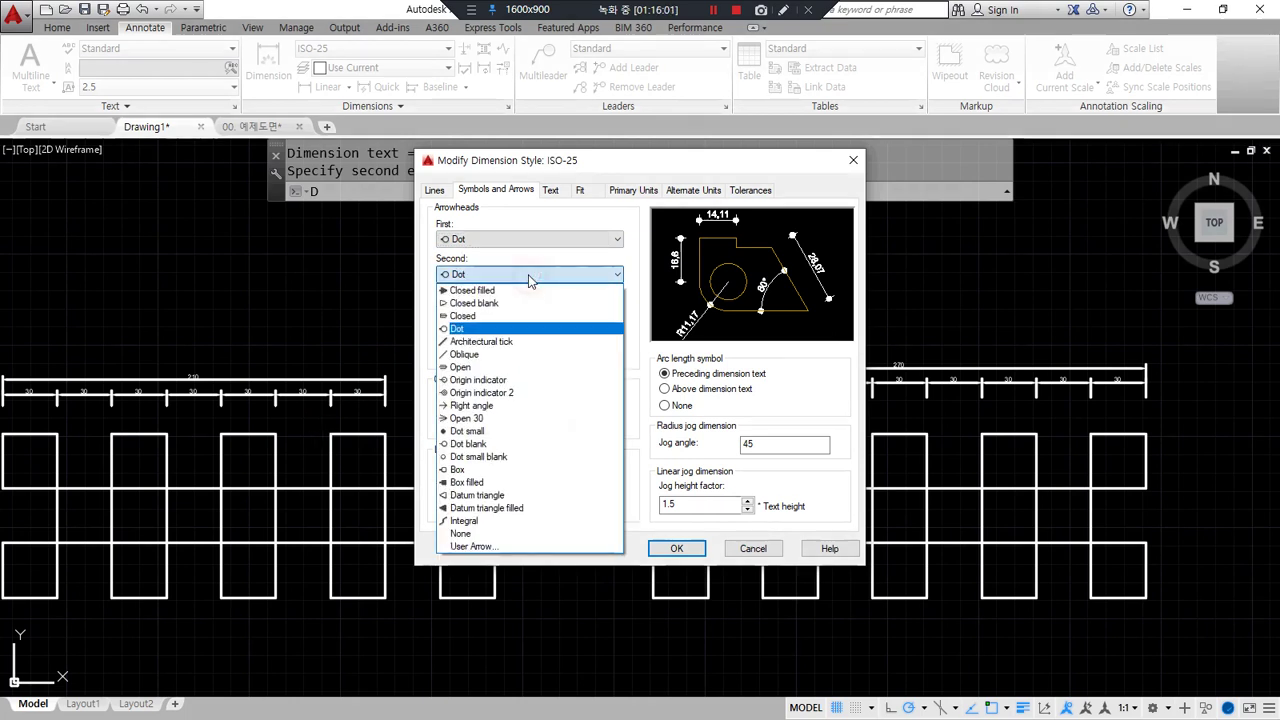
pyautogui.click(520, 290)
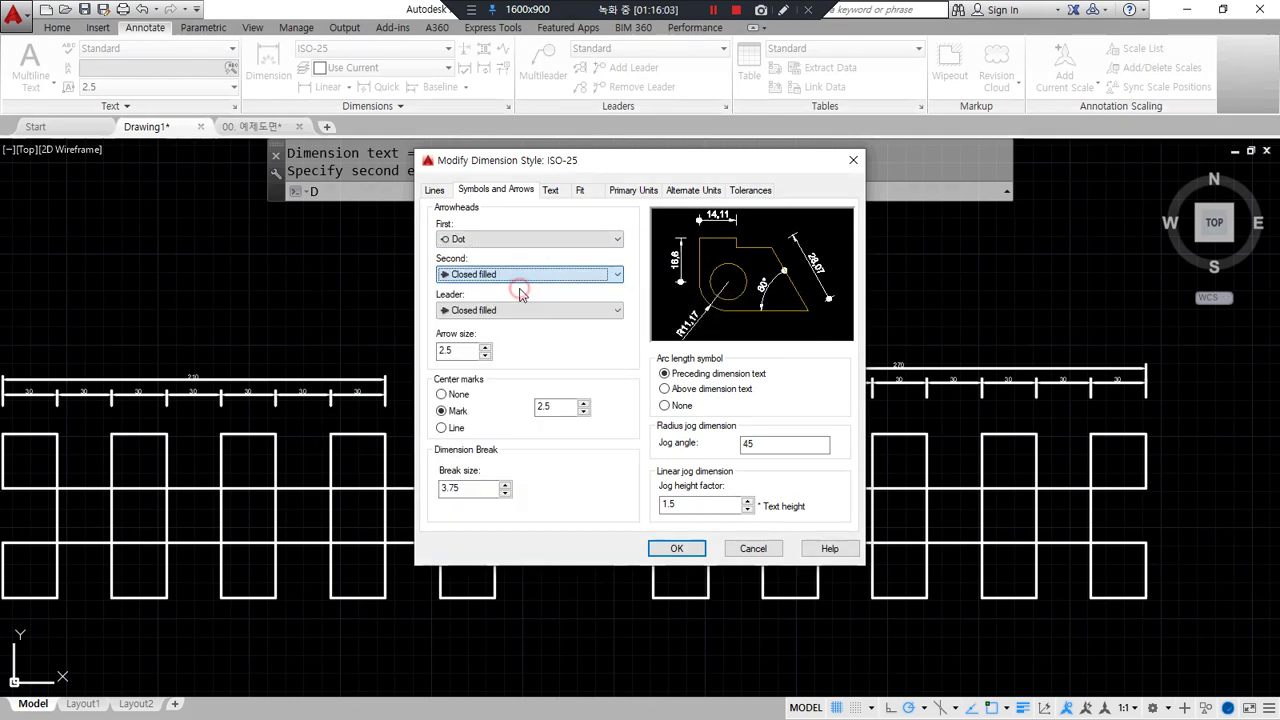
pyautogui.moveTo(421, 238)
pyautogui.mouseDown()
pyautogui.moveTo(437, 277)
pyautogui.moveTo(414, 280)
pyautogui.moveTo(417, 231)
pyautogui.mouseUp()
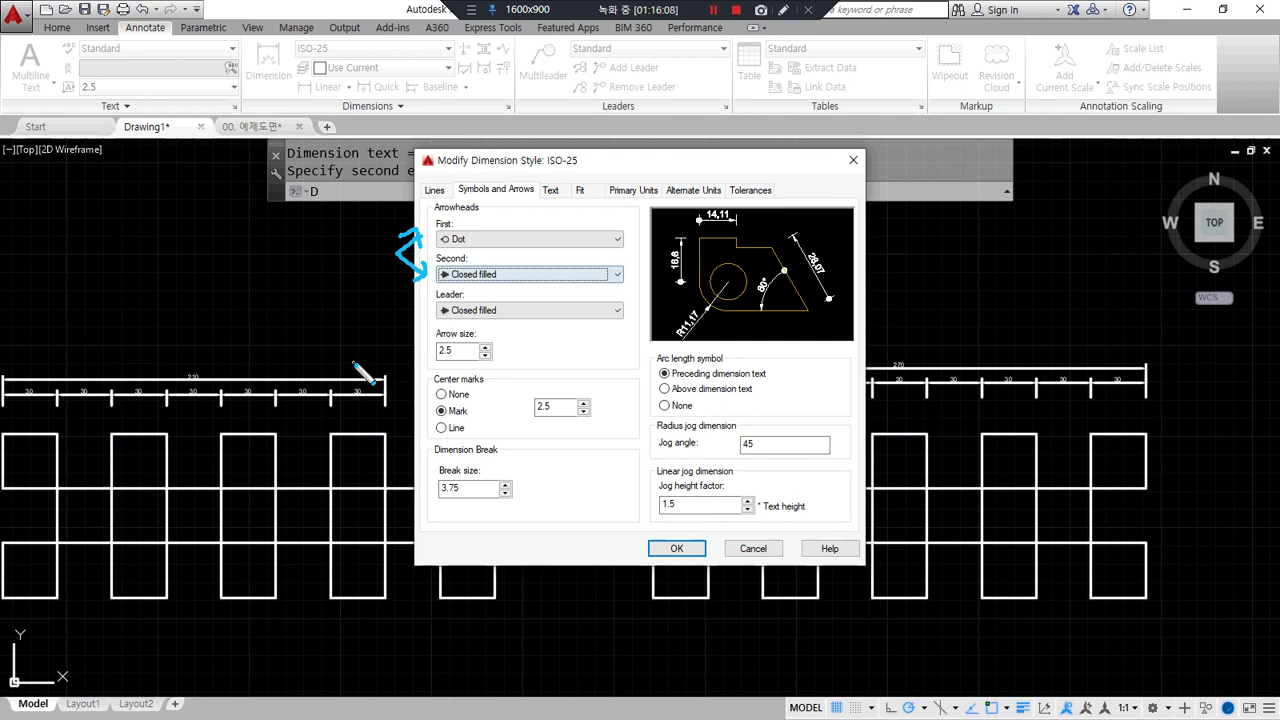
# Change the first arrowhead to Dot small, keeping the second arrowhead as a separate type
pyautogui.click(566, 240)
pyautogui.click(517, 396)
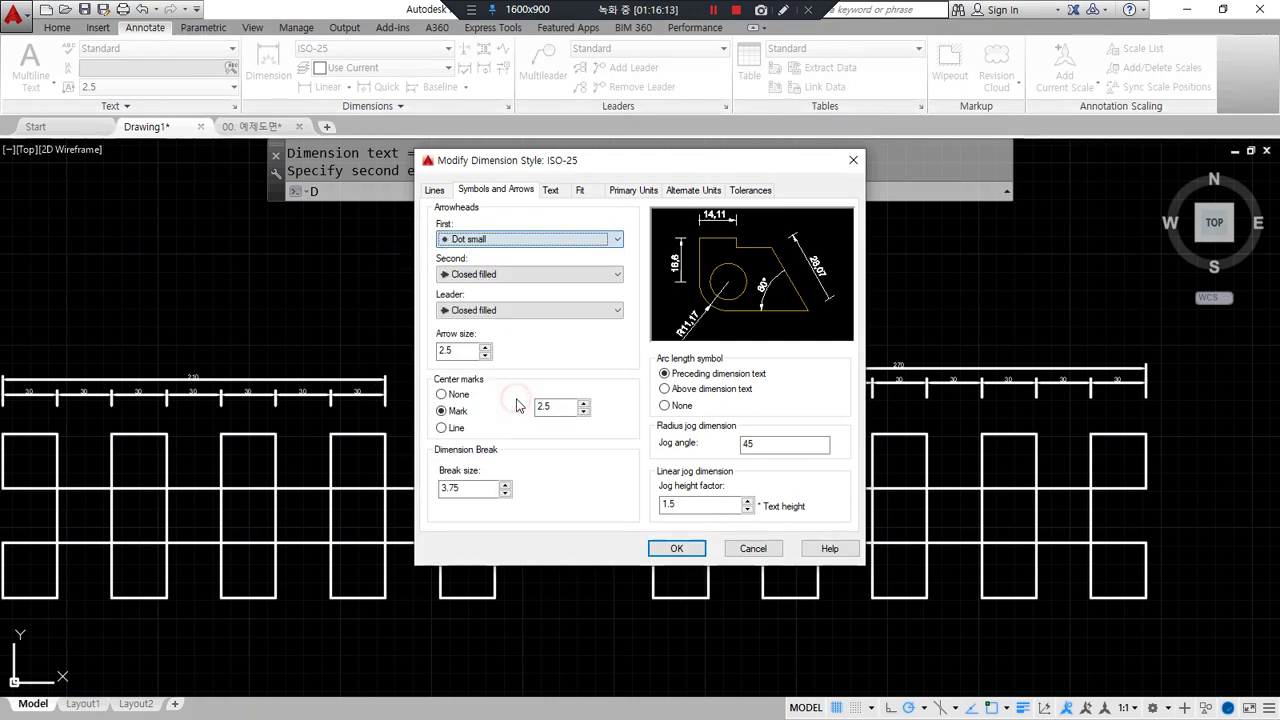
pyautogui.moveTo(472, 265); pyautogui.dragTo(486, 266)
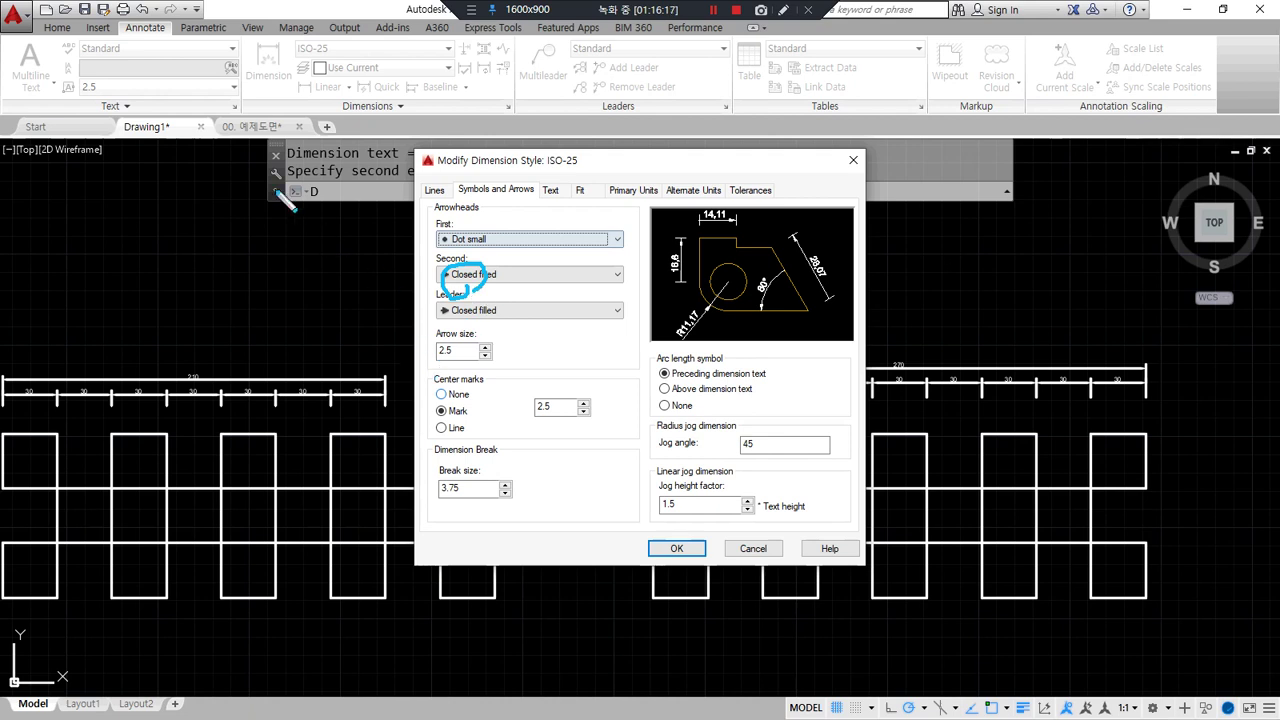
pyautogui.moveTo(365, 237)
pyautogui.mouseDown()
pyautogui.moveTo(410, 239)
pyautogui.moveTo(393, 290)
pyautogui.mouseUp()
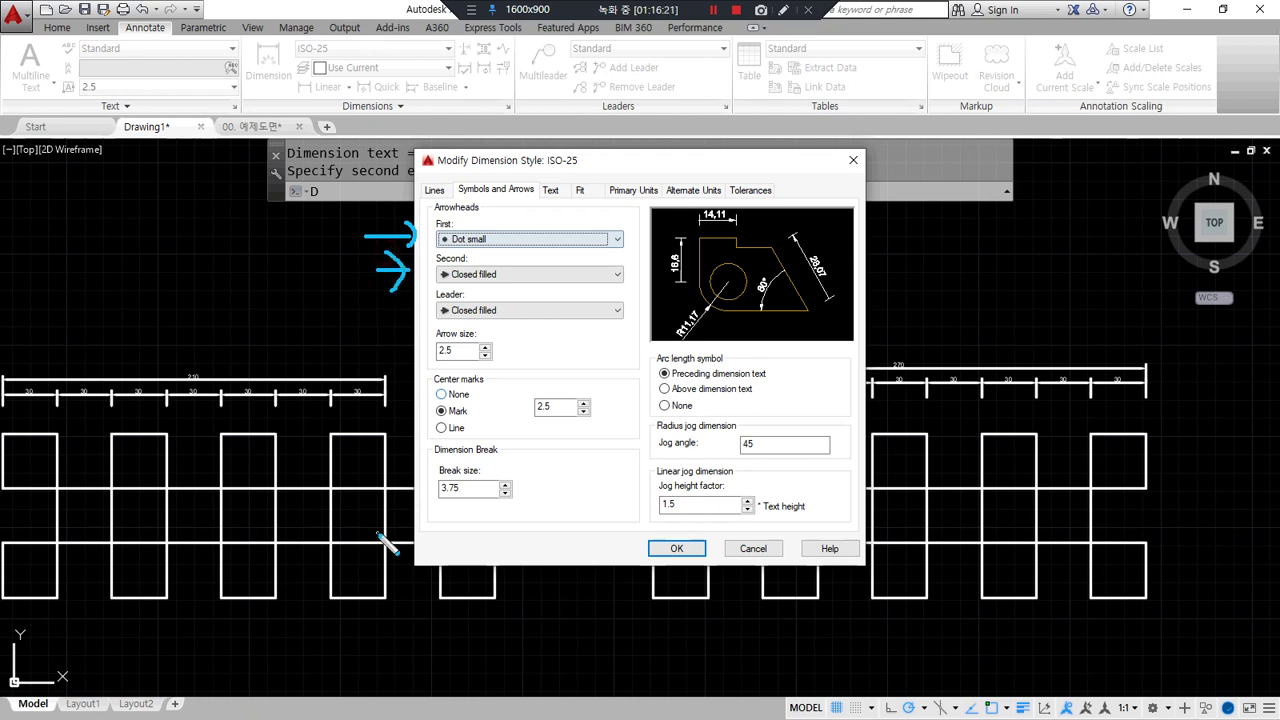
pyautogui.moveTo(542, 201)
pyautogui.mouseDown()
pyautogui.moveTo(523, 219)
pyautogui.moveTo(553, 223)
pyautogui.mouseUp()
pyautogui.moveTo(535, 281)
pyautogui.mouseDown()
pyautogui.moveTo(547, 321)
pyautogui.moveTo(546, 299)
pyautogui.mouseUp()
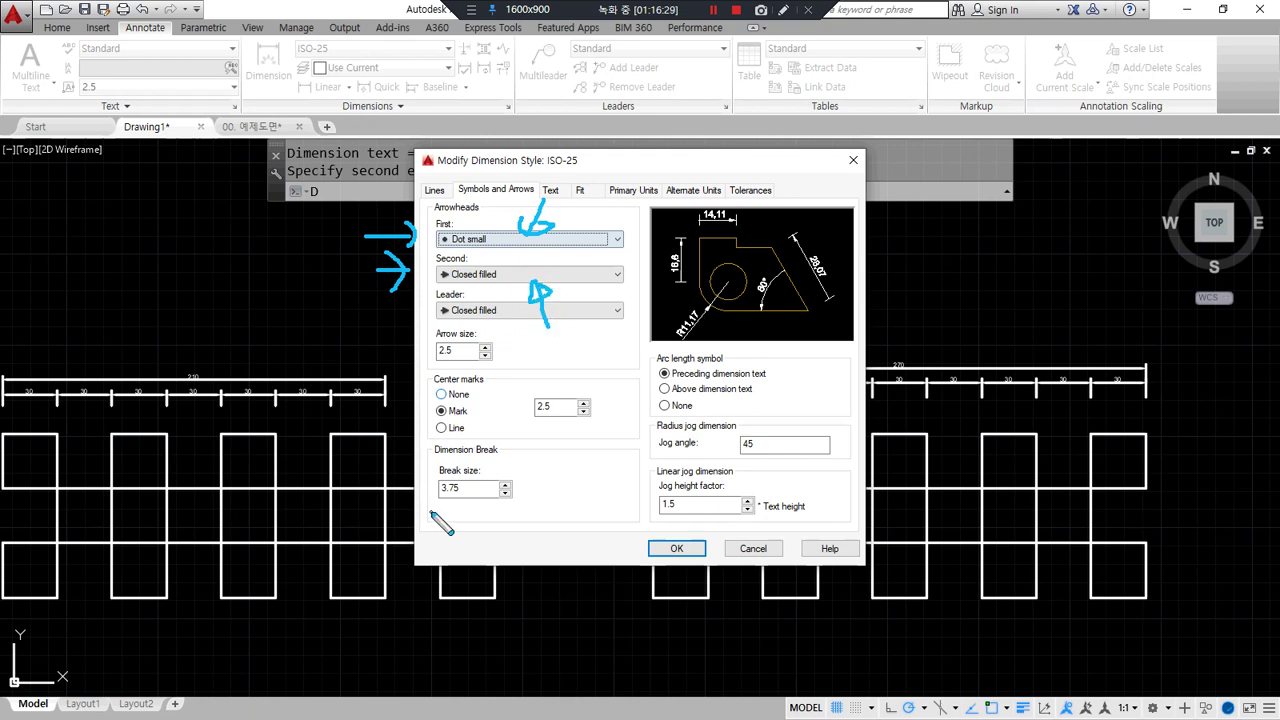
pyautogui.press('Delete')
pyautogui.moveTo(383, 242); pyautogui.dragTo(411, 243)
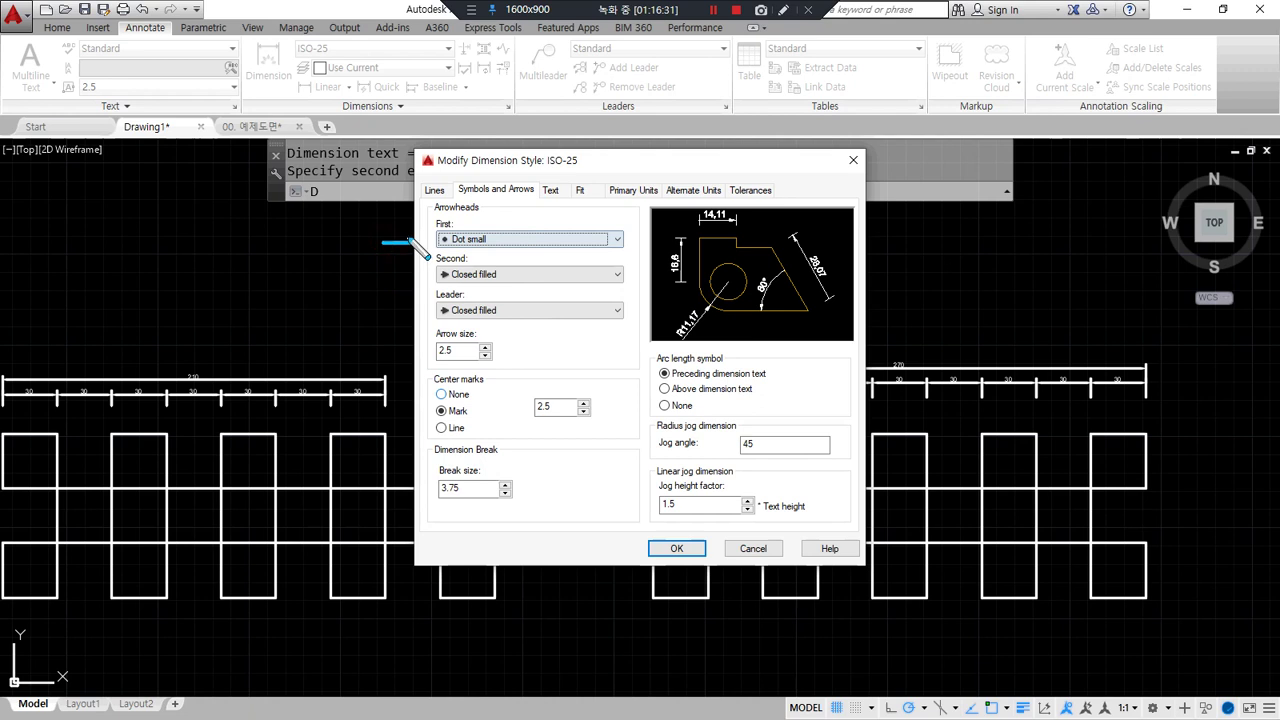
pyautogui.moveTo(464, 348)
pyautogui.mouseDown()
pyautogui.moveTo(465, 289)
pyautogui.moveTo(481, 300)
pyautogui.mouseUp()
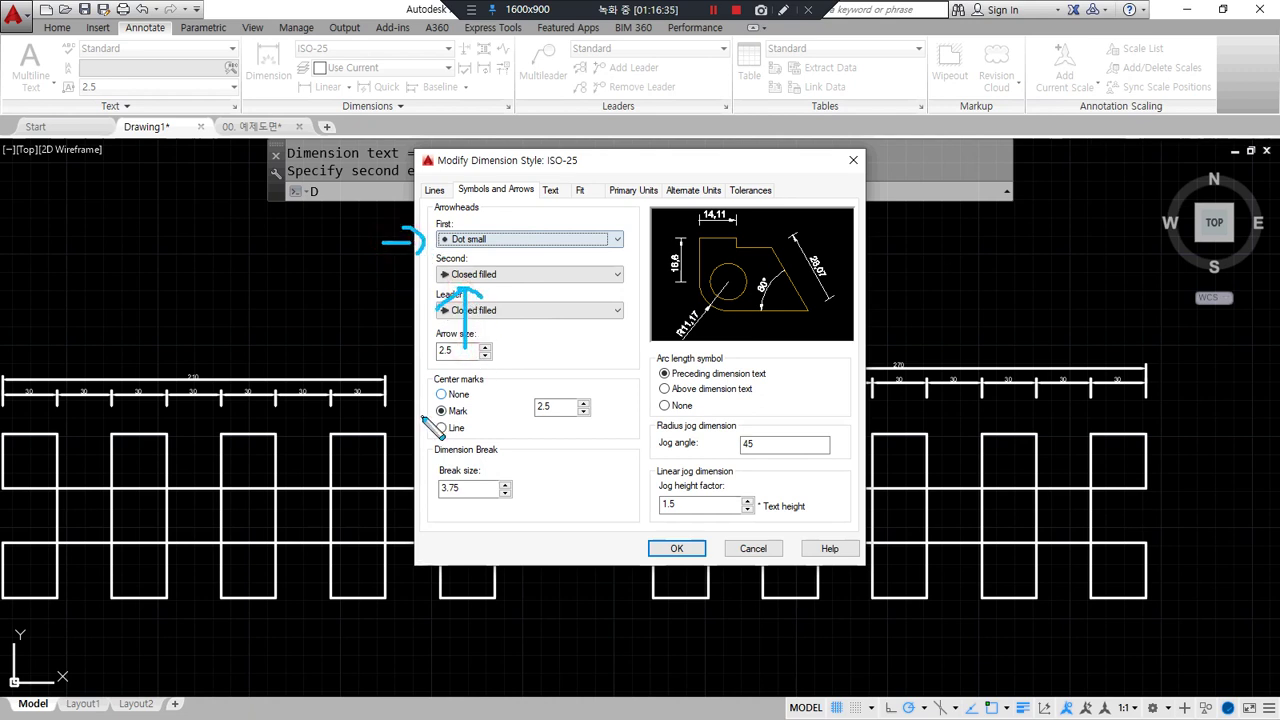
pyautogui.moveTo(545, 178); pyautogui.dragTo(541, 221)
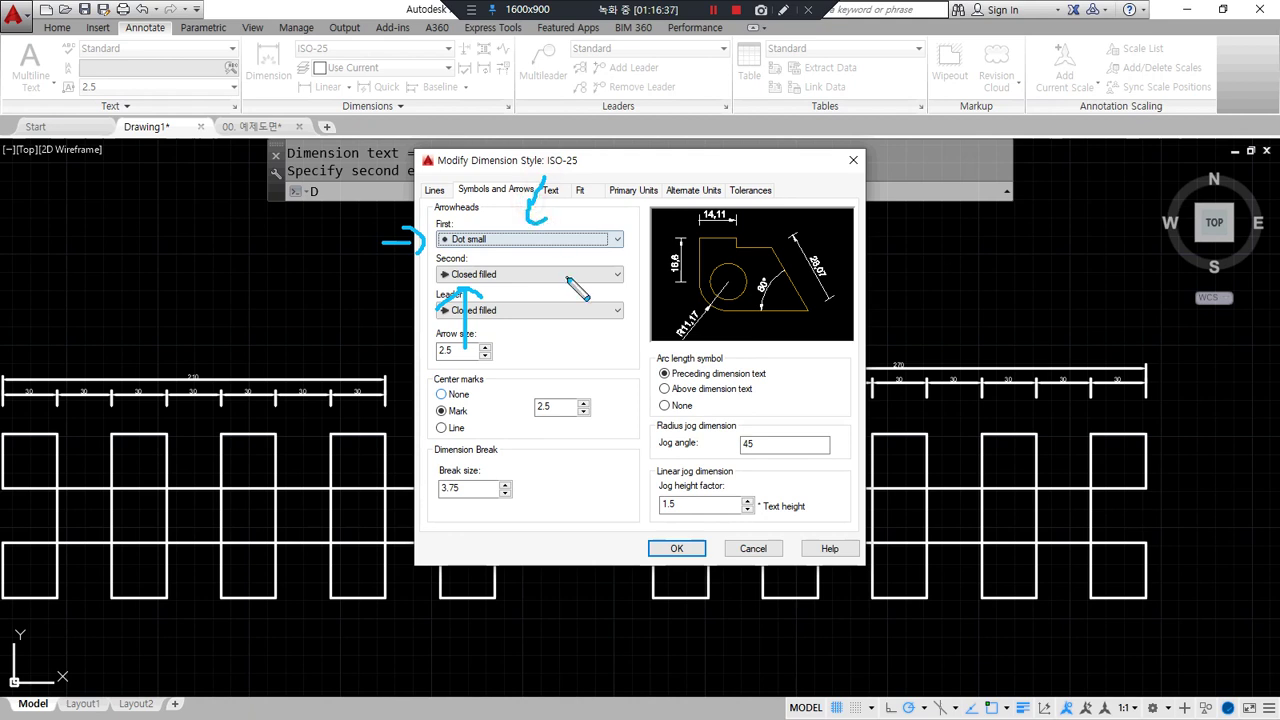
pyautogui.moveTo(558, 295); pyautogui.dragTo(598, 272)
# Try Dot small for the ISO-25 second arrowhead, then return both arrowheads together to Closed filled
pyautogui.click(538, 273)
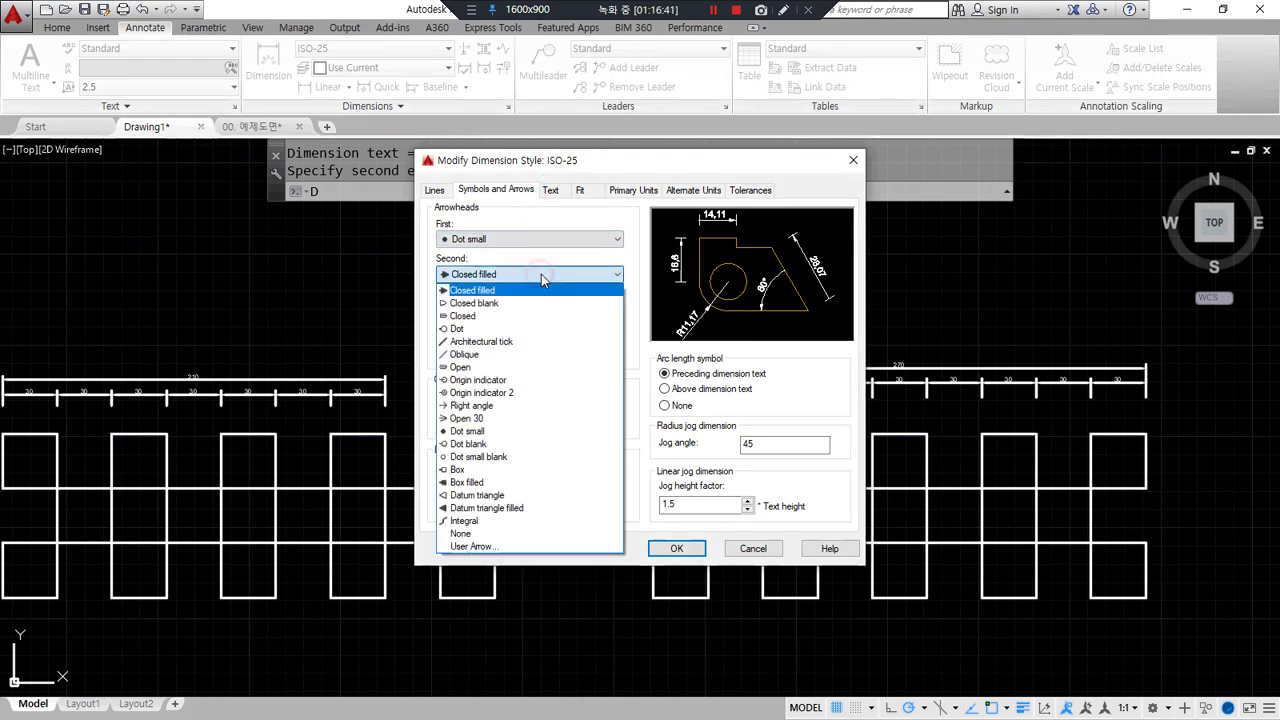
pyautogui.click(524, 431)
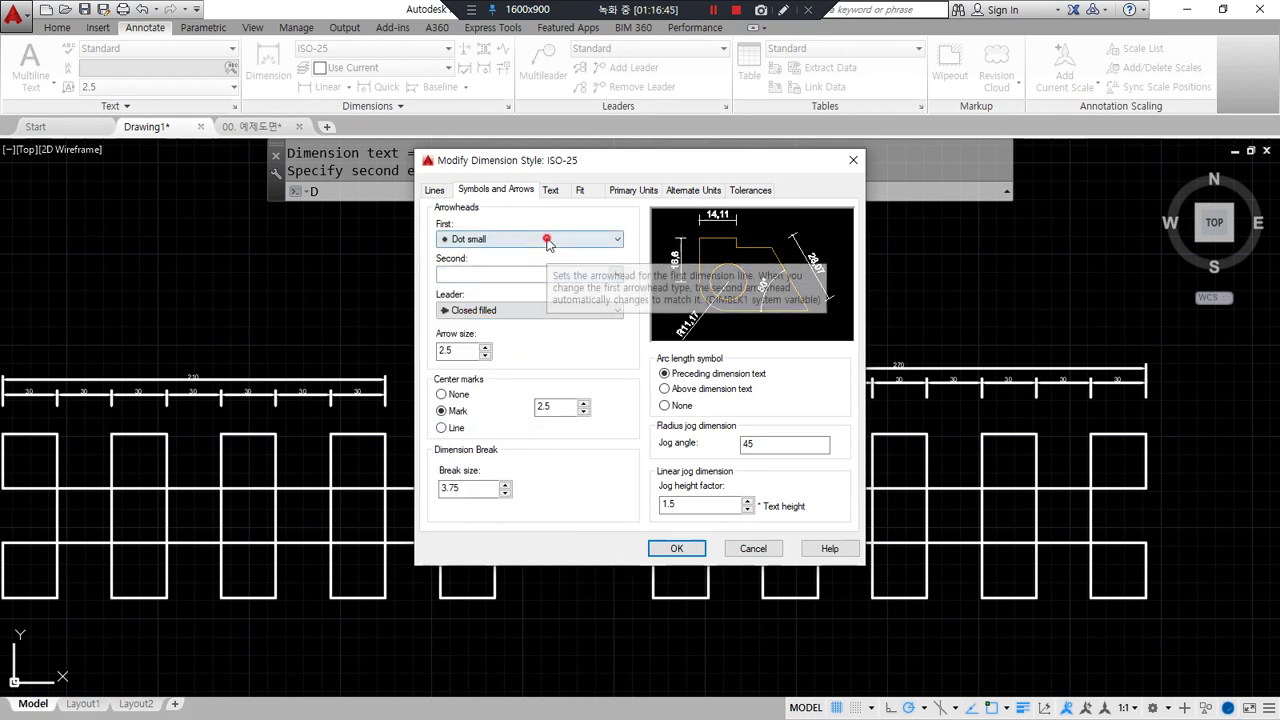
pyautogui.click(548, 240)
pyautogui.click(546, 262)
pyautogui.moveTo(485, 258); pyautogui.dragTo(492, 318)
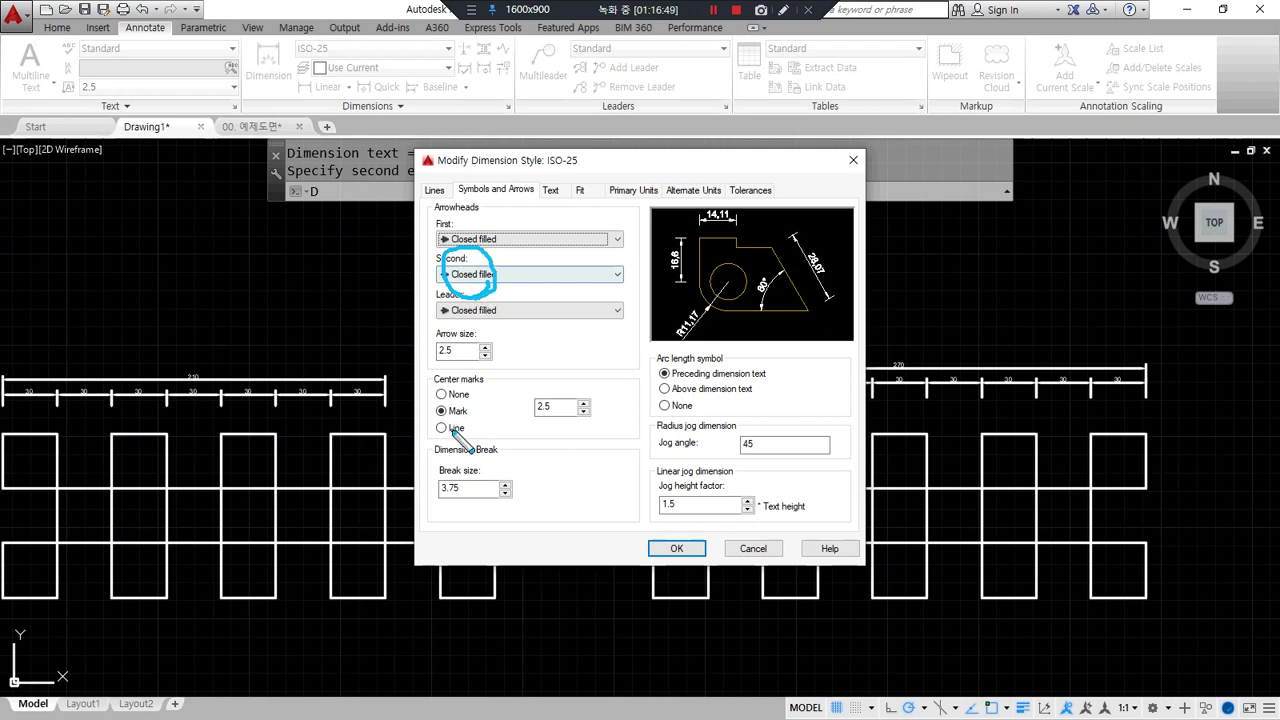
pyautogui.press('Escape')
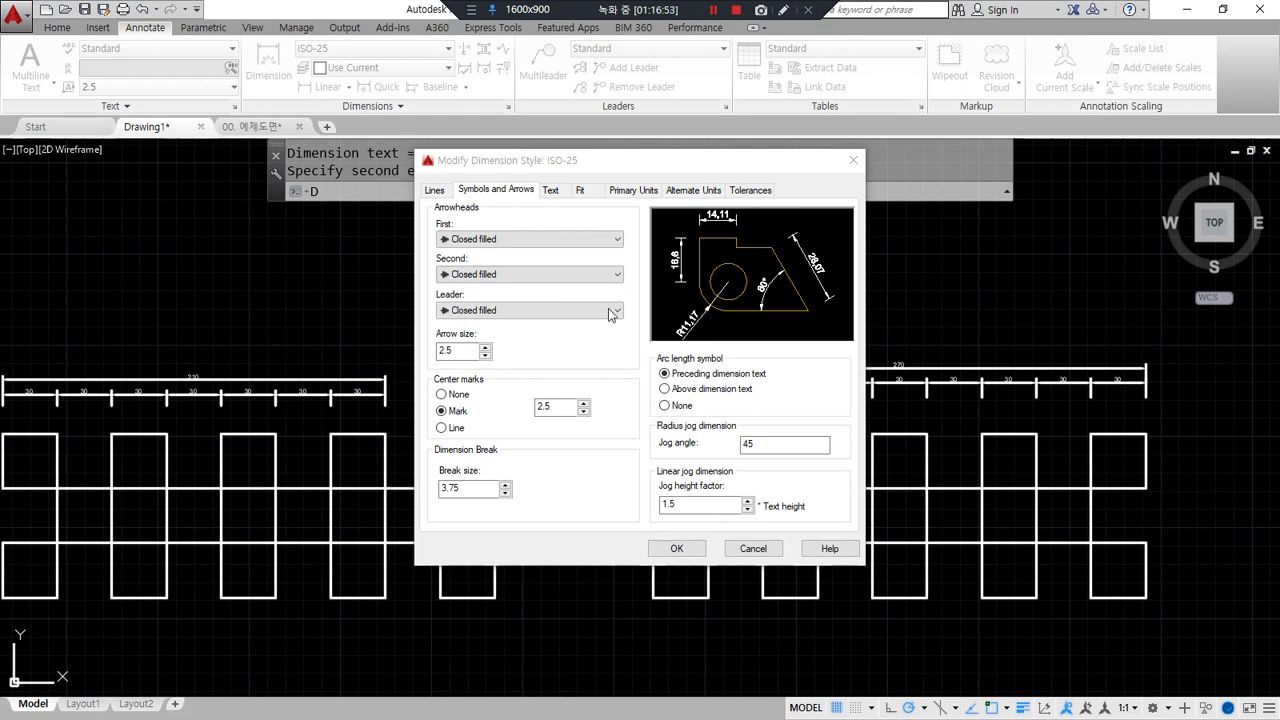
# Compare the ISO-25 arrow size with the text height setting, then accept the style changes and close the style manager
pyautogui.moveTo(486, 370)
pyautogui.mouseDown()
pyautogui.moveTo(463, 371)
pyautogui.moveTo(507, 347)
pyautogui.moveTo(480, 384)
pyautogui.moveTo(487, 369)
pyautogui.moveTo(555, 368)
pyautogui.mouseUp()
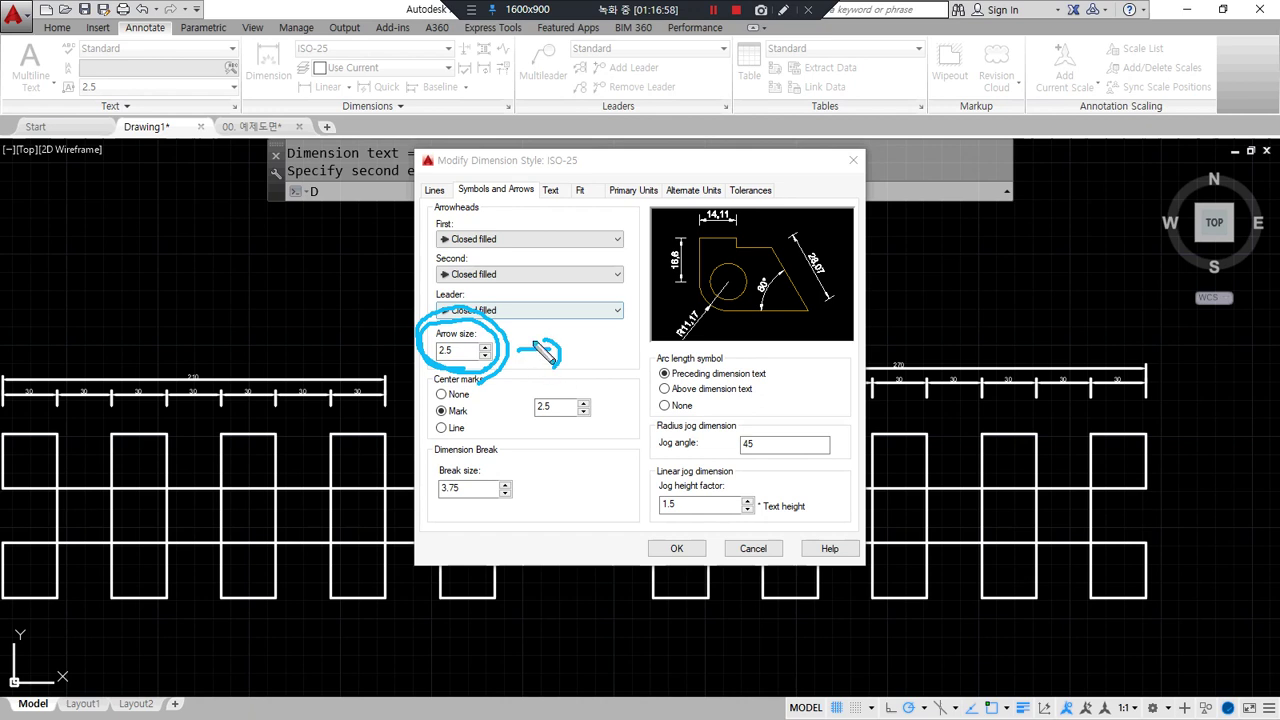
pyautogui.click(550, 190)
pyautogui.moveTo(602, 292); pyautogui.dragTo(630, 340)
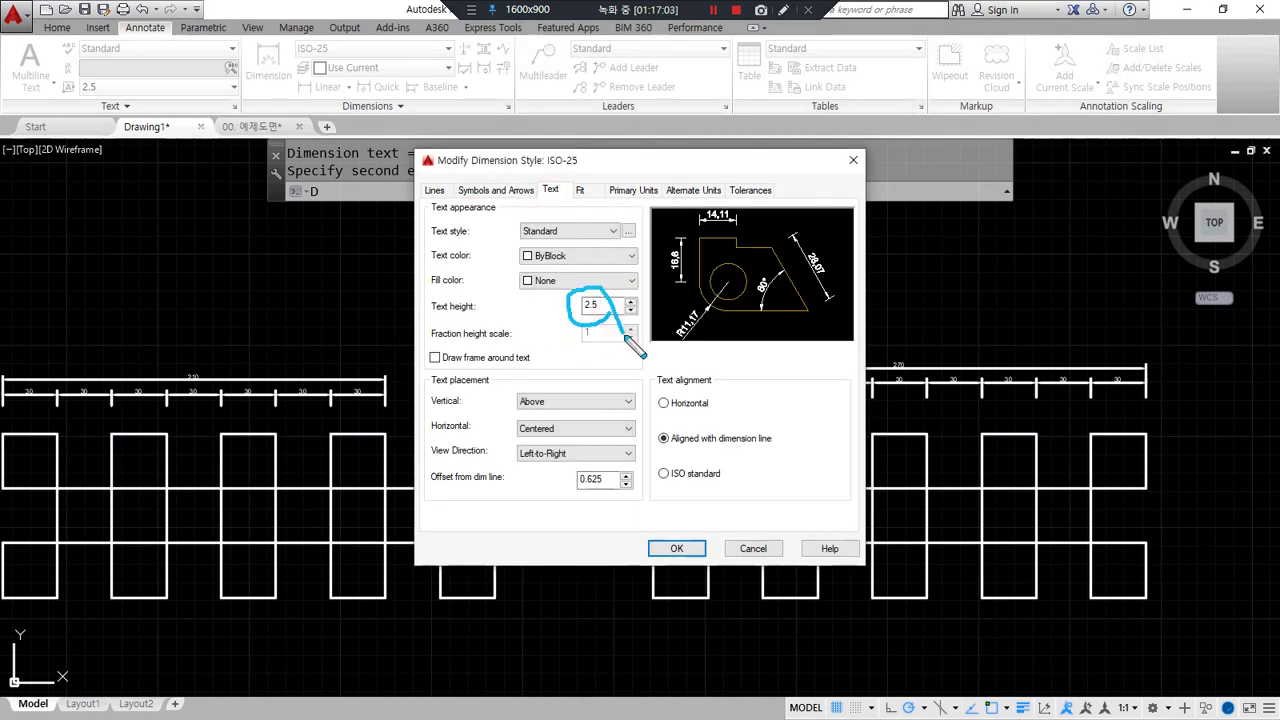
pyautogui.click(505, 192)
pyautogui.moveTo(474, 315)
pyautogui.mouseDown()
pyautogui.moveTo(425, 222)
pyautogui.moveTo(445, 262)
pyautogui.mouseUp()
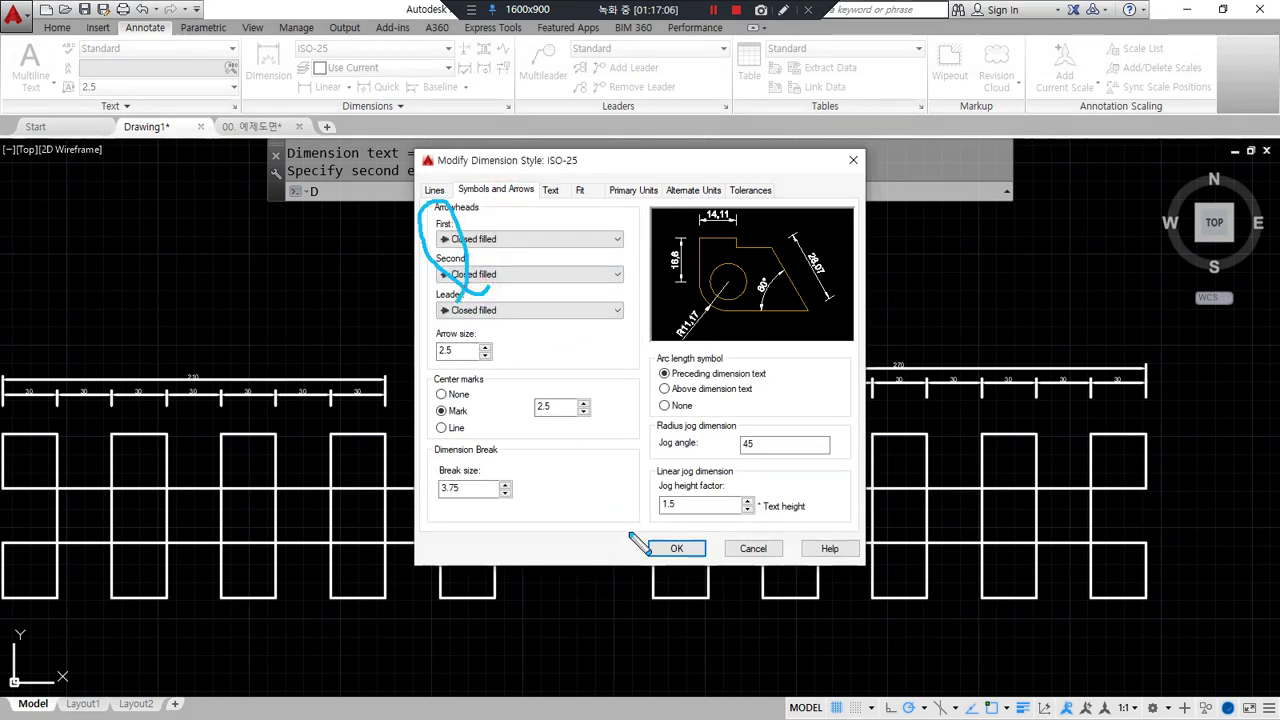
pyautogui.click(677, 548)
pyautogui.click(737, 492)
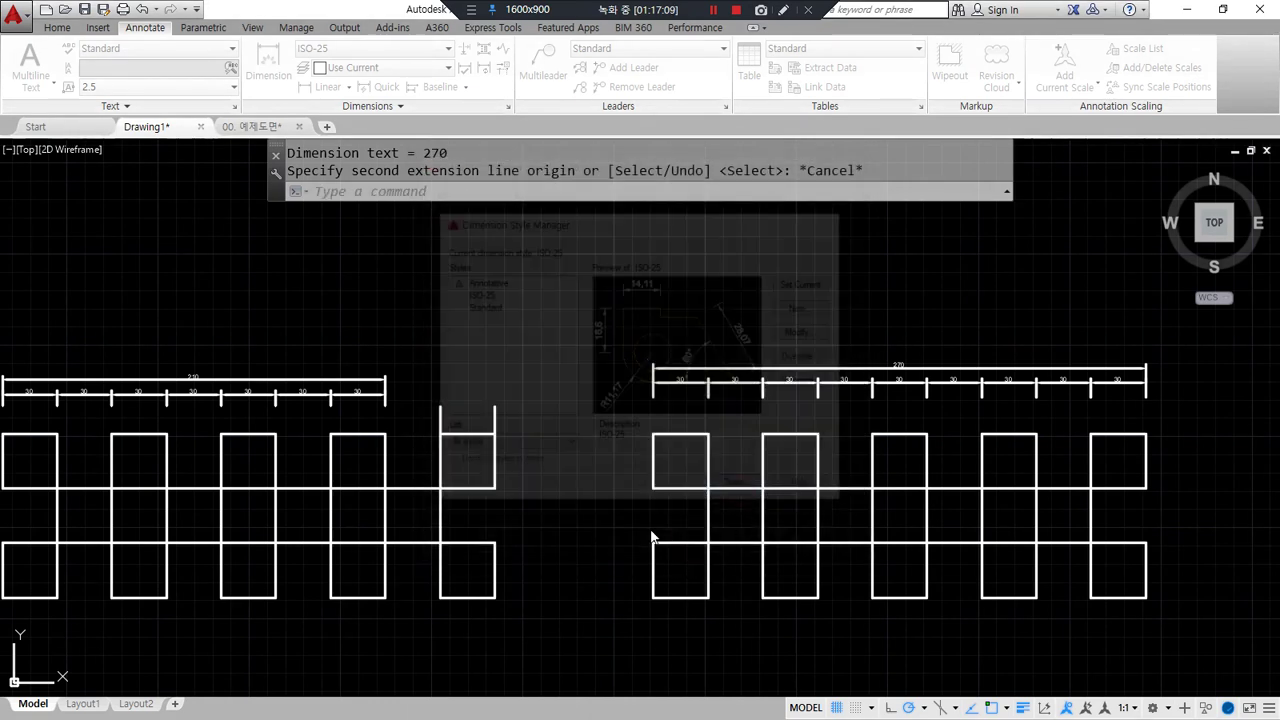
# Examine the arrowheads where neighbouring dimensions meet at the start of the chain above the original square pattern
pyautogui.scroll(4, 150, 392)
pyautogui.moveTo(150, 401); pyautogui.dragTo(540, 412, button='middle')
pyautogui.scroll(2, 420, 426)
pyautogui.moveTo(303, 459); pyautogui.dragTo(386, 449, button='middle')
pyautogui.moveTo(98, 436); pyautogui.dragTo(990, 424)
pyautogui.scroll(2, 100, 403)
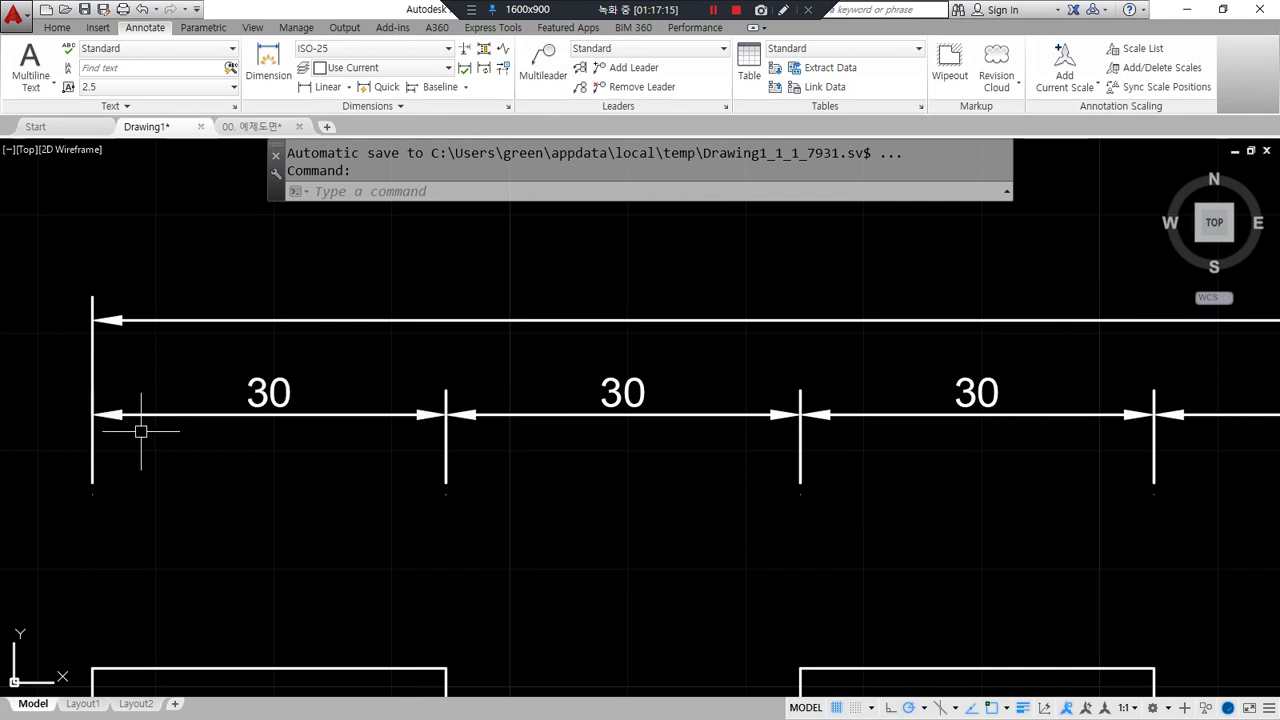
pyautogui.moveTo(423, 436)
pyautogui.mouseDown()
pyautogui.moveTo(412, 428)
pyautogui.moveTo(445, 446)
pyautogui.mouseUp()
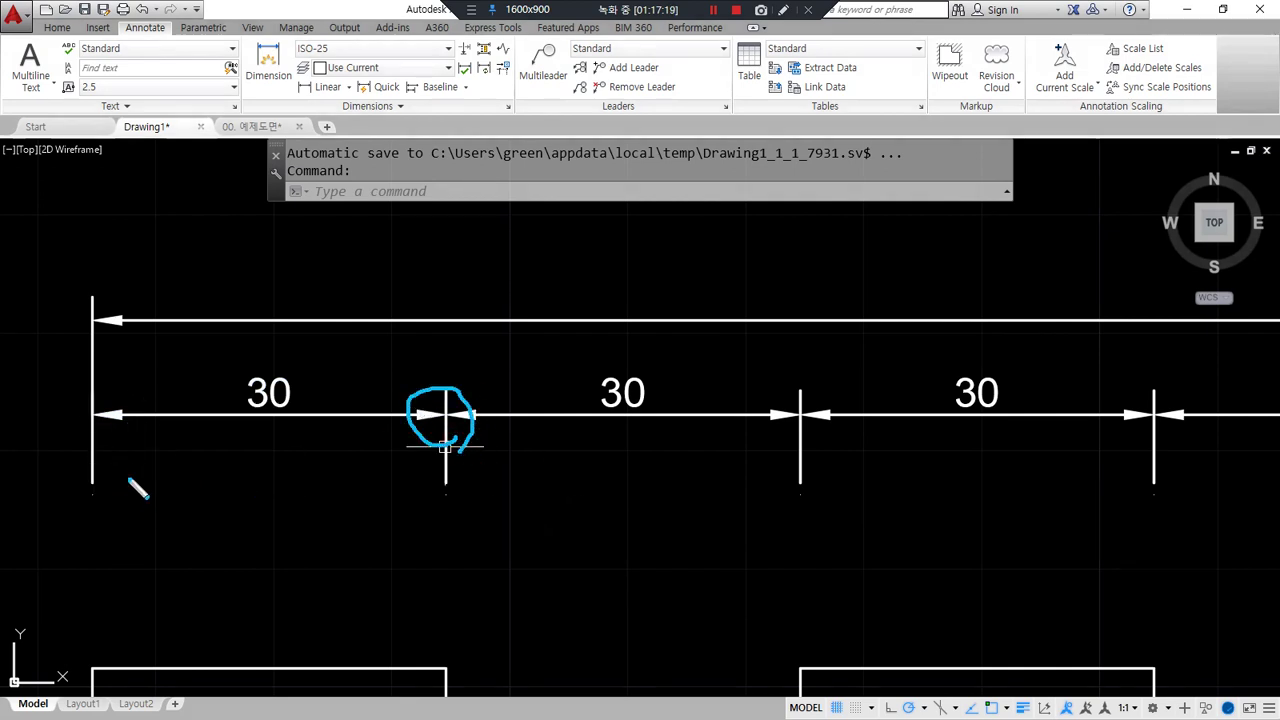
pyautogui.press('Escape')
# Give the chain's first dimension a Dot first arrowhead and an Oblique second arrowhead through its object properties
pyautogui.click(166, 413)
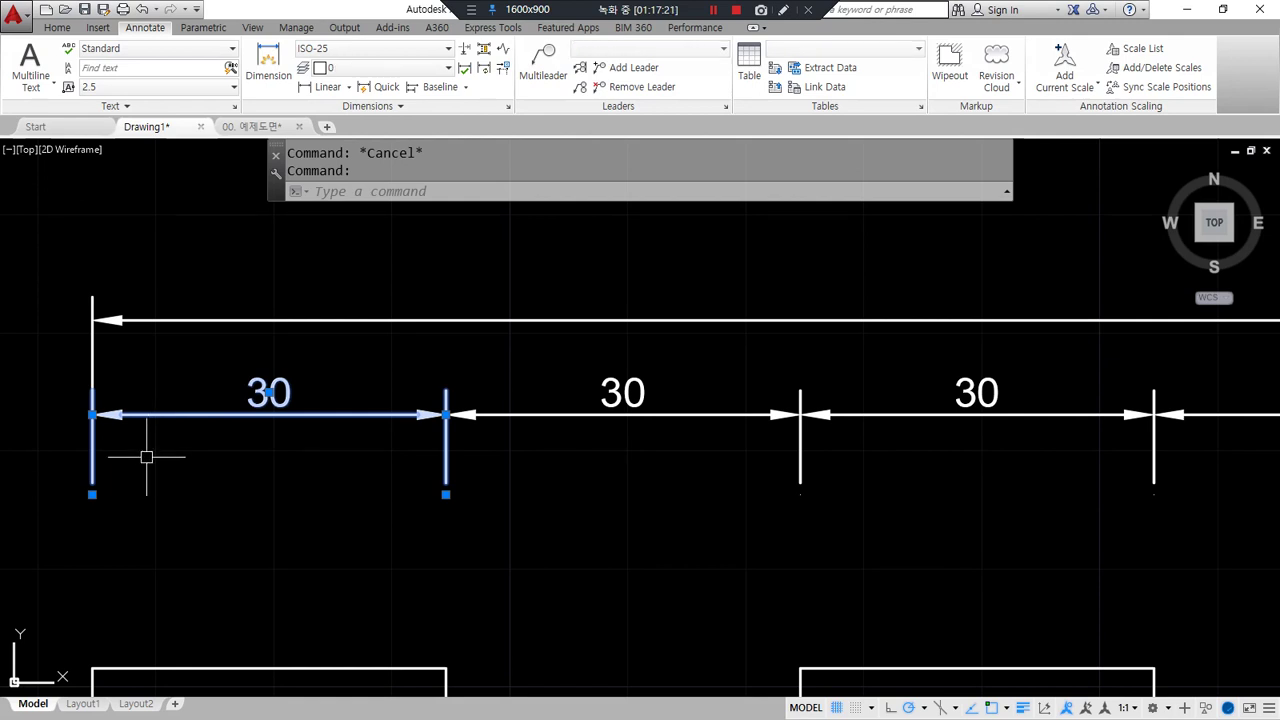
pyautogui.hotkey('ctrl', '1')
pyautogui.click(292, 378)
pyautogui.click(293, 378)
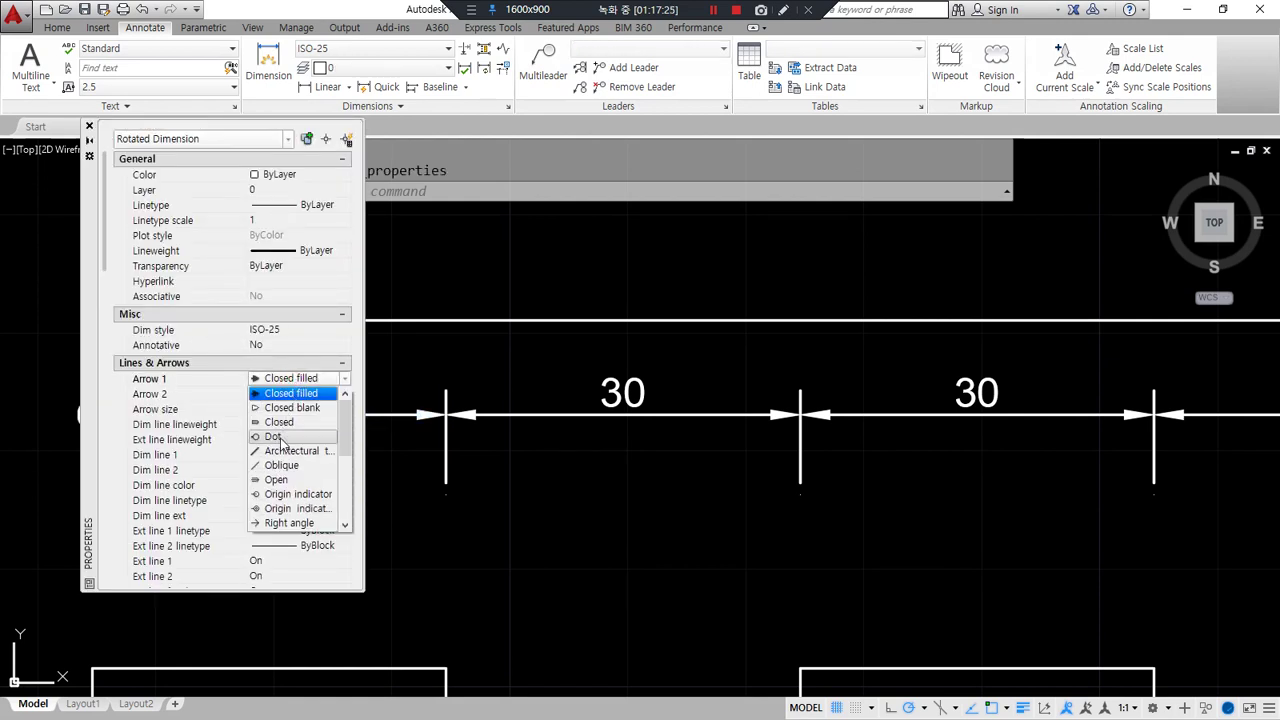
pyautogui.click(280, 437)
pyautogui.click(292, 395)
pyautogui.click(294, 395)
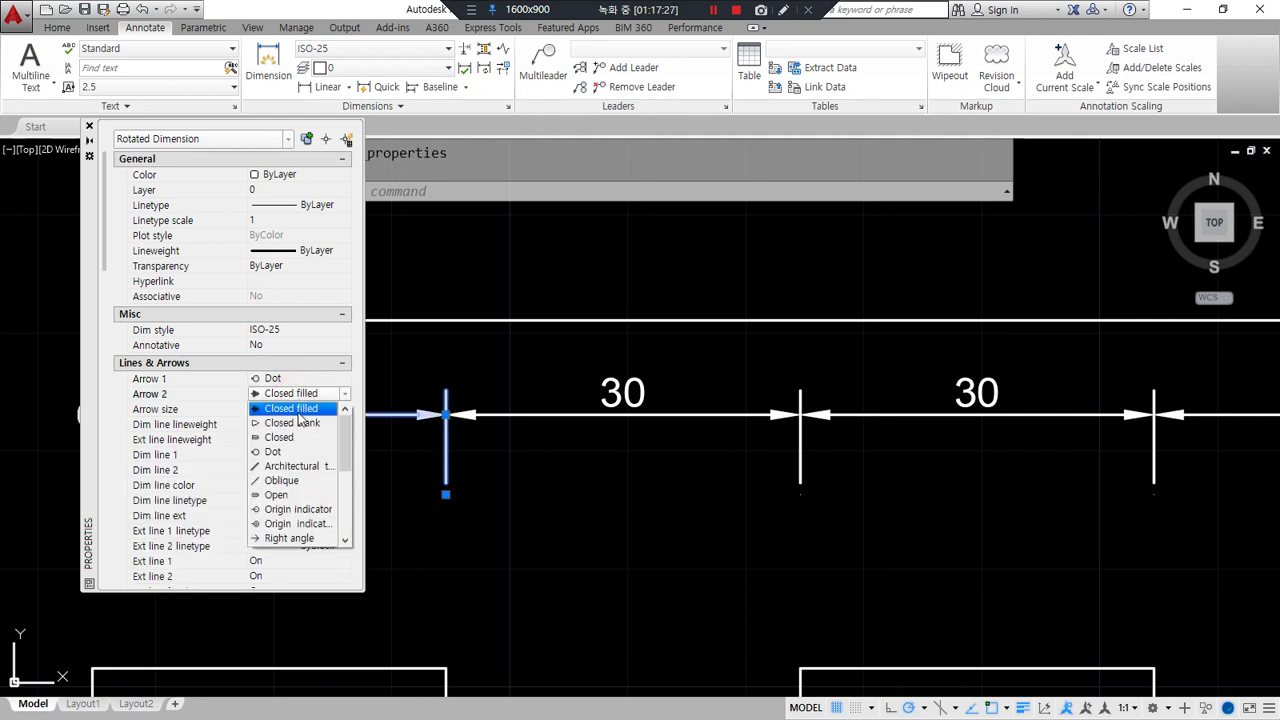
pyautogui.click(281, 481)
pyautogui.press('Escape')
pyautogui.press('Escape')
# Set both arrowheads of the chain's second, third and fourth dimensions to Oblique
pyautogui.scroll(-2, 990, 480)
pyautogui.moveTo(1006, 486); pyautogui.dragTo(826, 492, button='middle')
pyautogui.click(1040, 530)
pyautogui.click(646, 428)
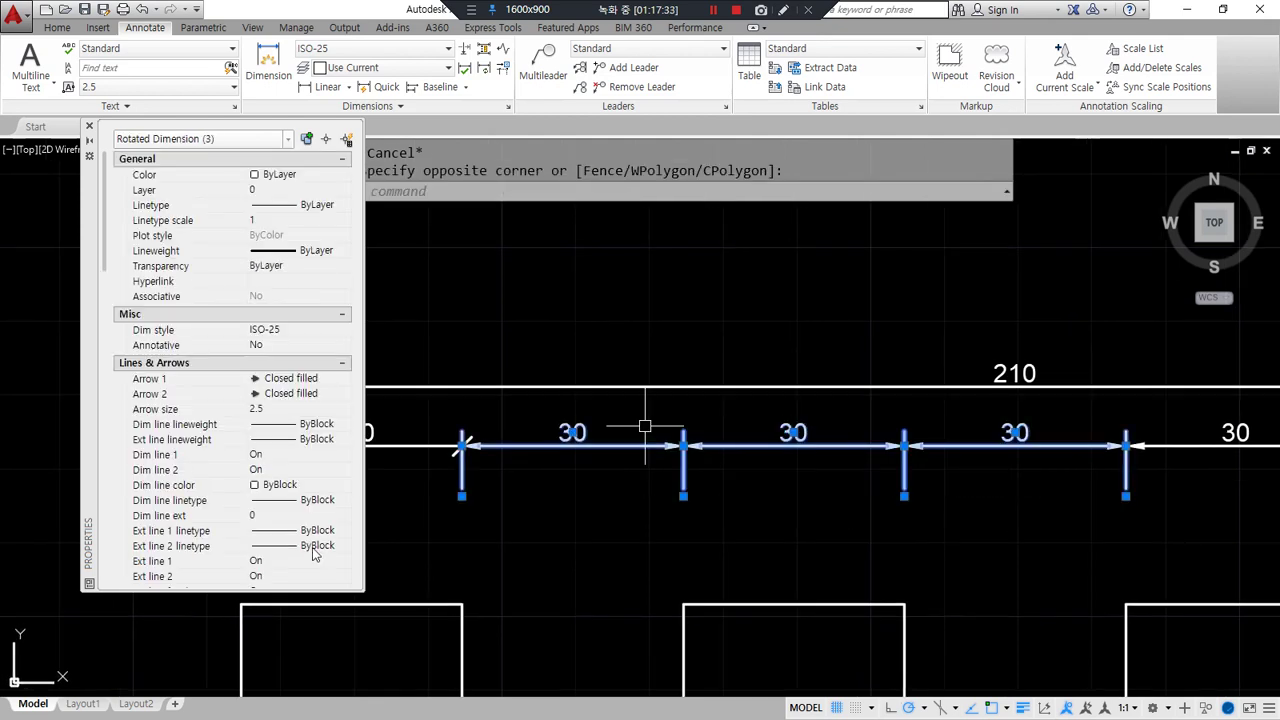
pyautogui.click(292, 379)
pyautogui.click(292, 379)
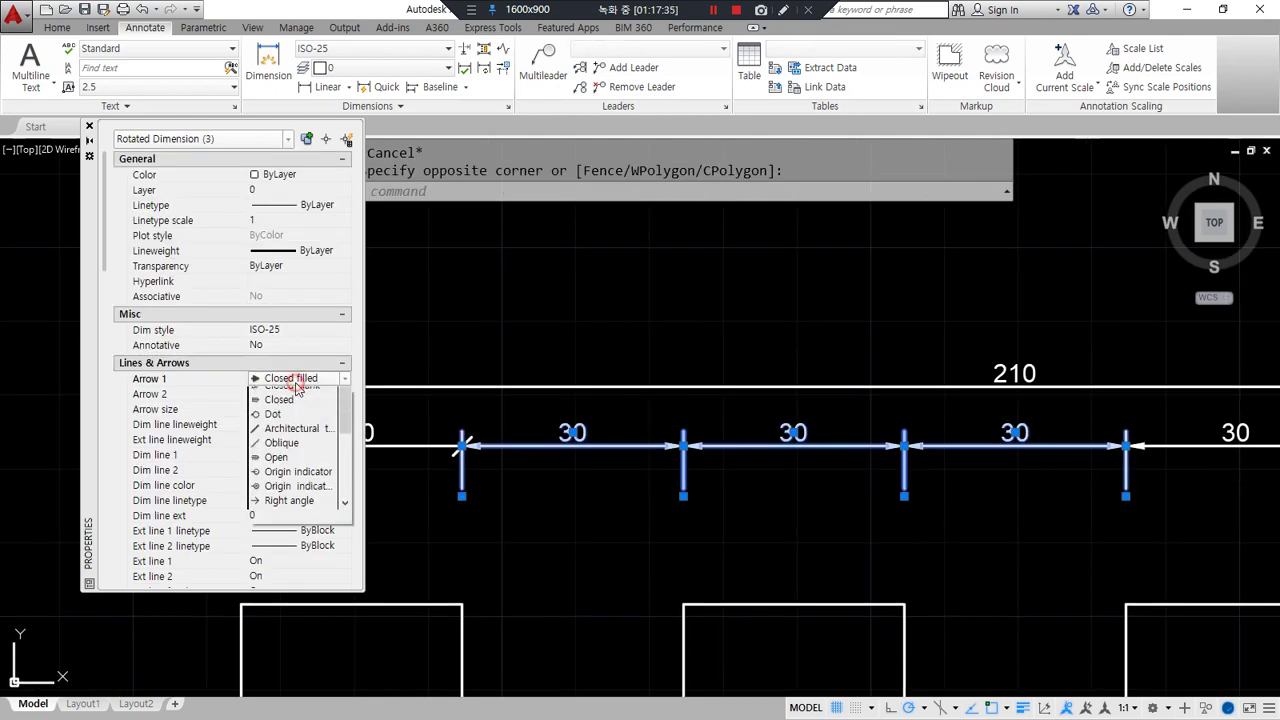
pyautogui.click(279, 466)
pyautogui.click(292, 394)
pyautogui.click(292, 394)
pyautogui.click(281, 481)
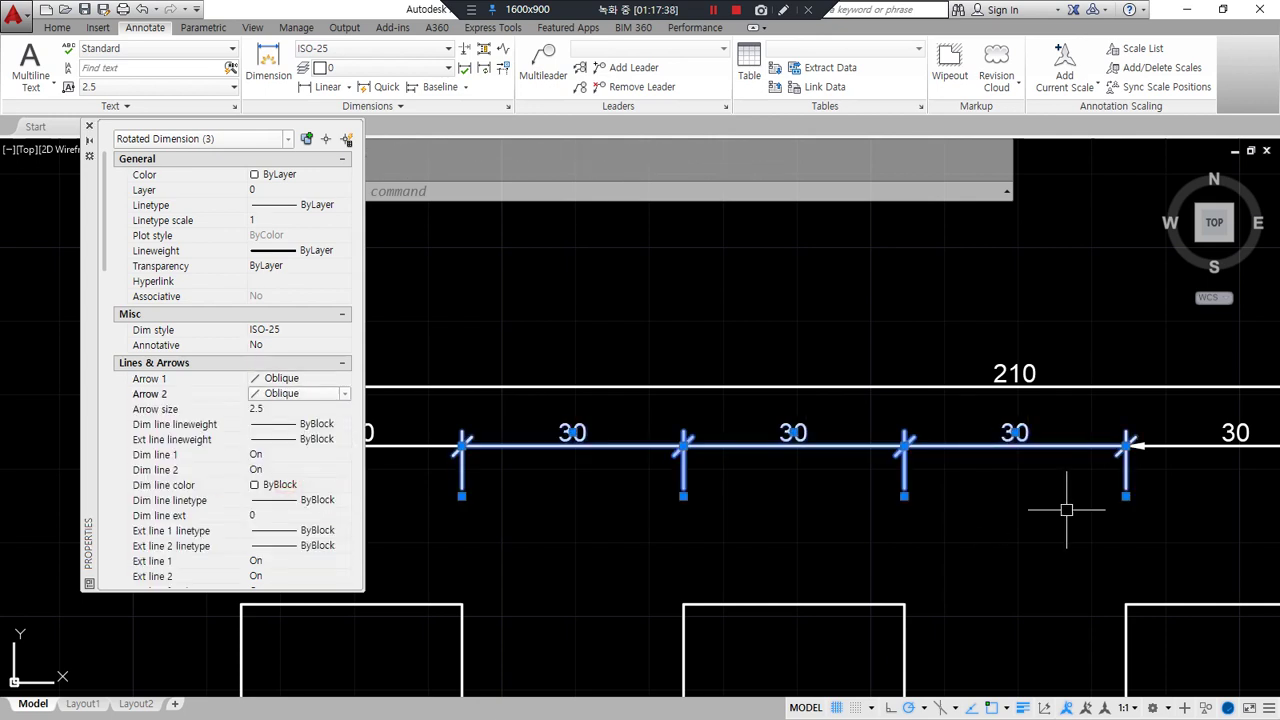
pyautogui.press('Escape')
# Give the chain's fifth dimension an Oblique first arrowhead and a Dot second arrowhead
pyautogui.moveTo(1143, 500); pyautogui.dragTo(729, 486, button='middle')
pyautogui.scroll(3, 729, 490)
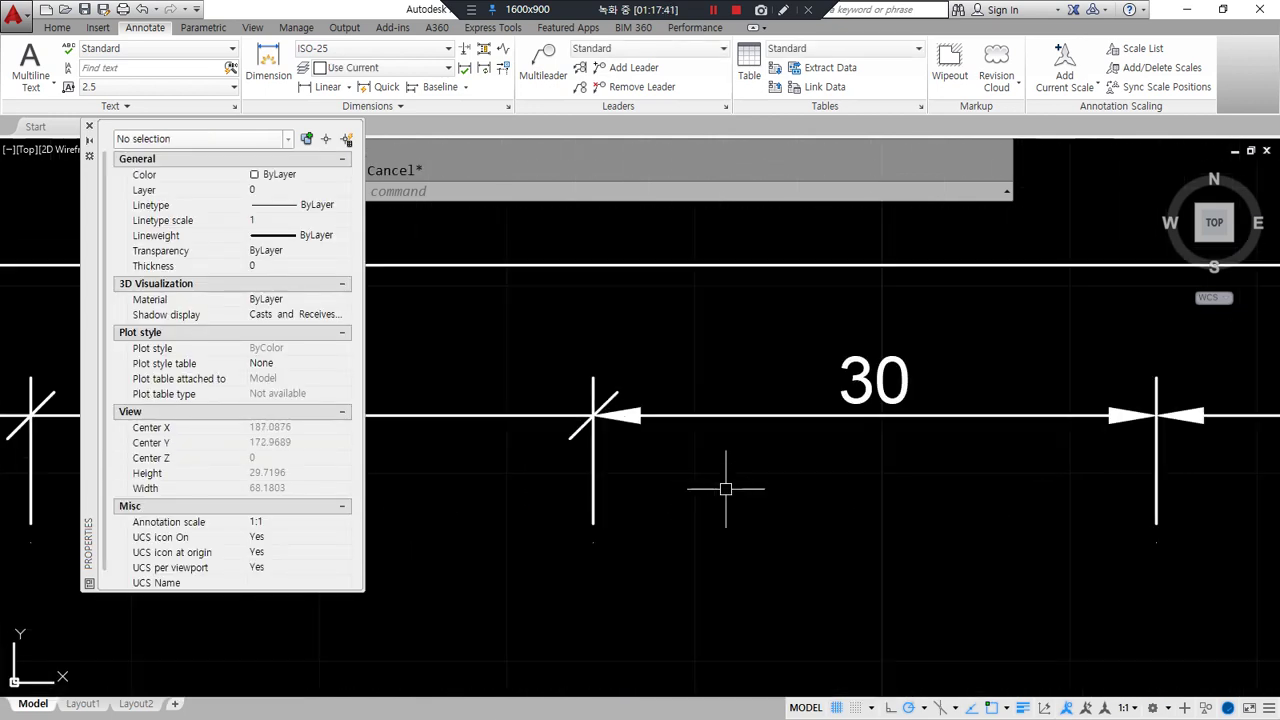
pyautogui.click(753, 413)
pyautogui.click(300, 385)
pyautogui.click(288, 421)
pyautogui.click(290, 405)
pyautogui.click(287, 396)
pyautogui.click(287, 396)
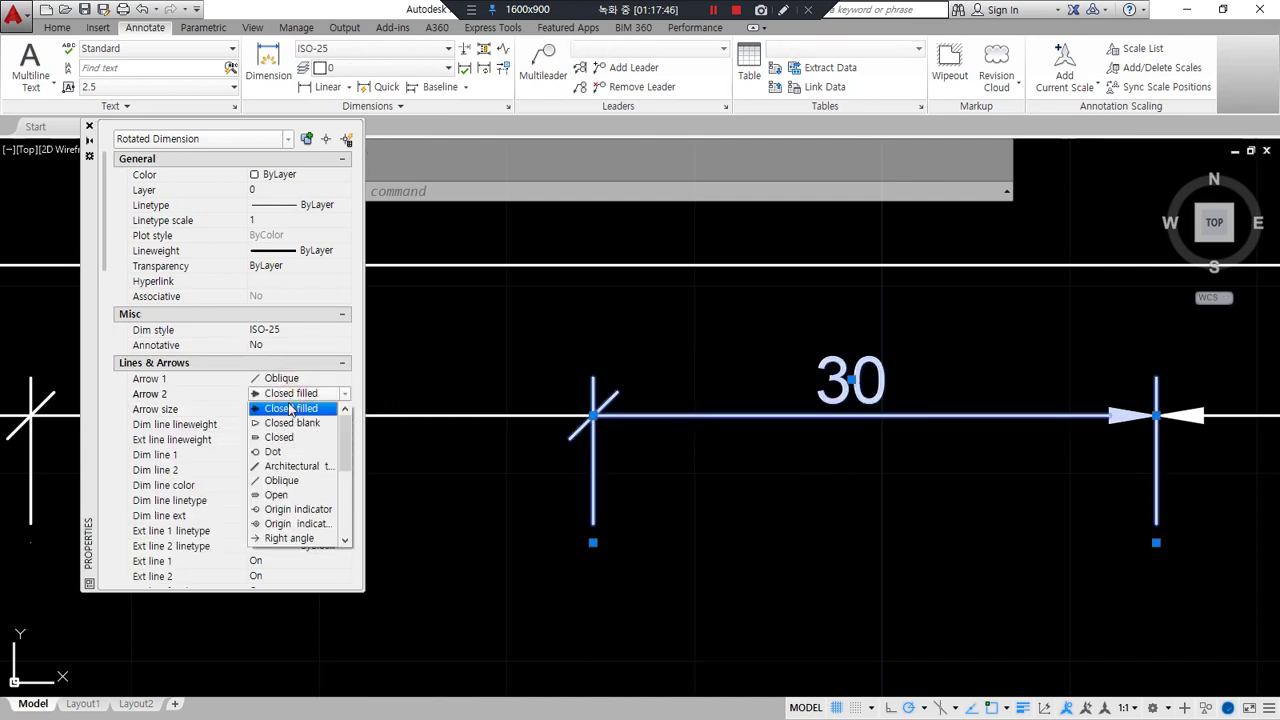
pyautogui.click(285, 453)
pyautogui.press('Escape')
pyautogui.press('Escape')
# Erase the sixth dimension just beyond the dotted end of the chain and close the object properties
pyautogui.click(1229, 449)
pyautogui.click(1211, 364)
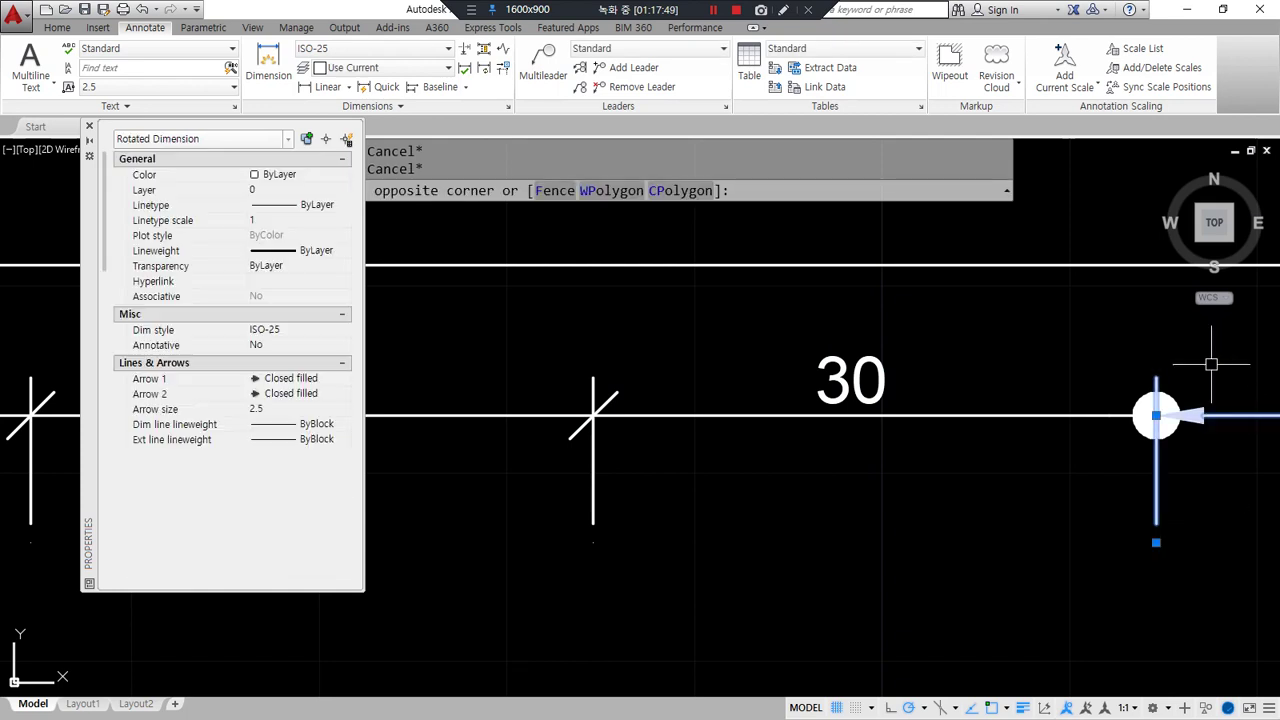
pyautogui.write('e')
pyautogui.press('space')
pyautogui.scroll(-2, 935, 490)
pyautogui.moveTo(712, 463); pyautogui.dragTo(928, 433, button='middle')
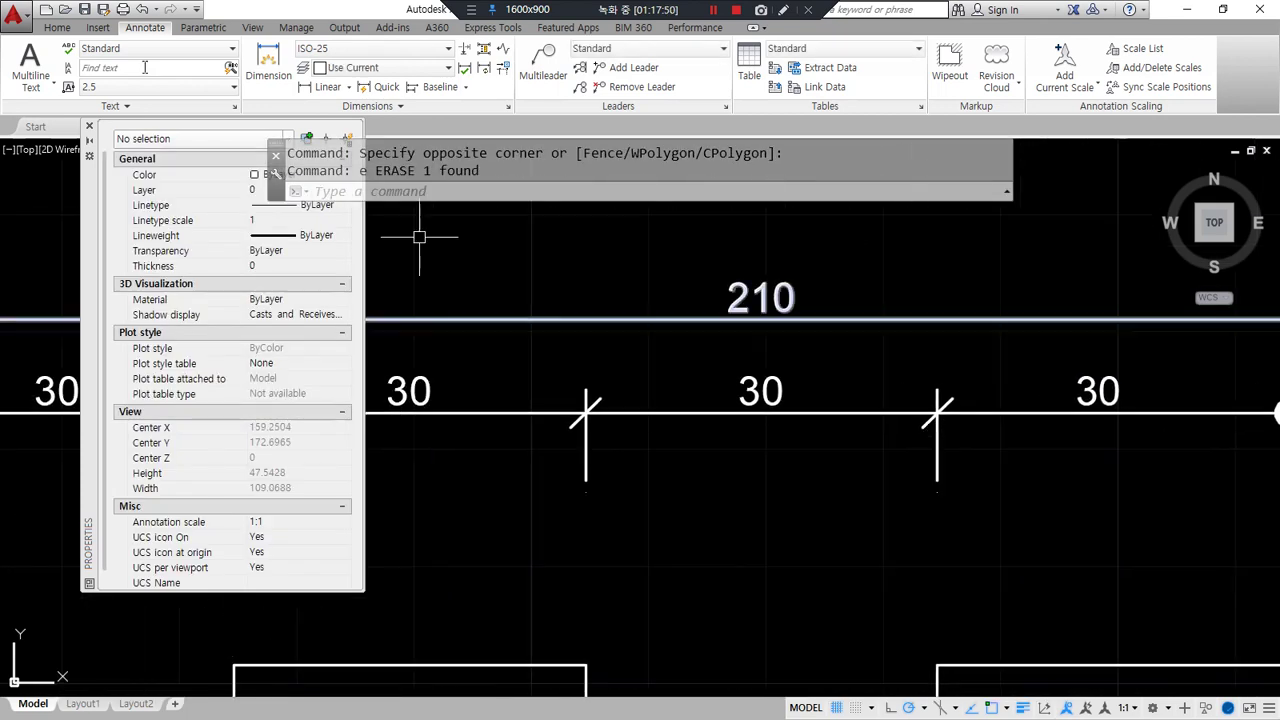
pyautogui.click(89, 128)
pyautogui.scroll(-2, 294, 386)
pyautogui.moveTo(294, 386); pyautogui.dragTo(457, 409, button='middle')
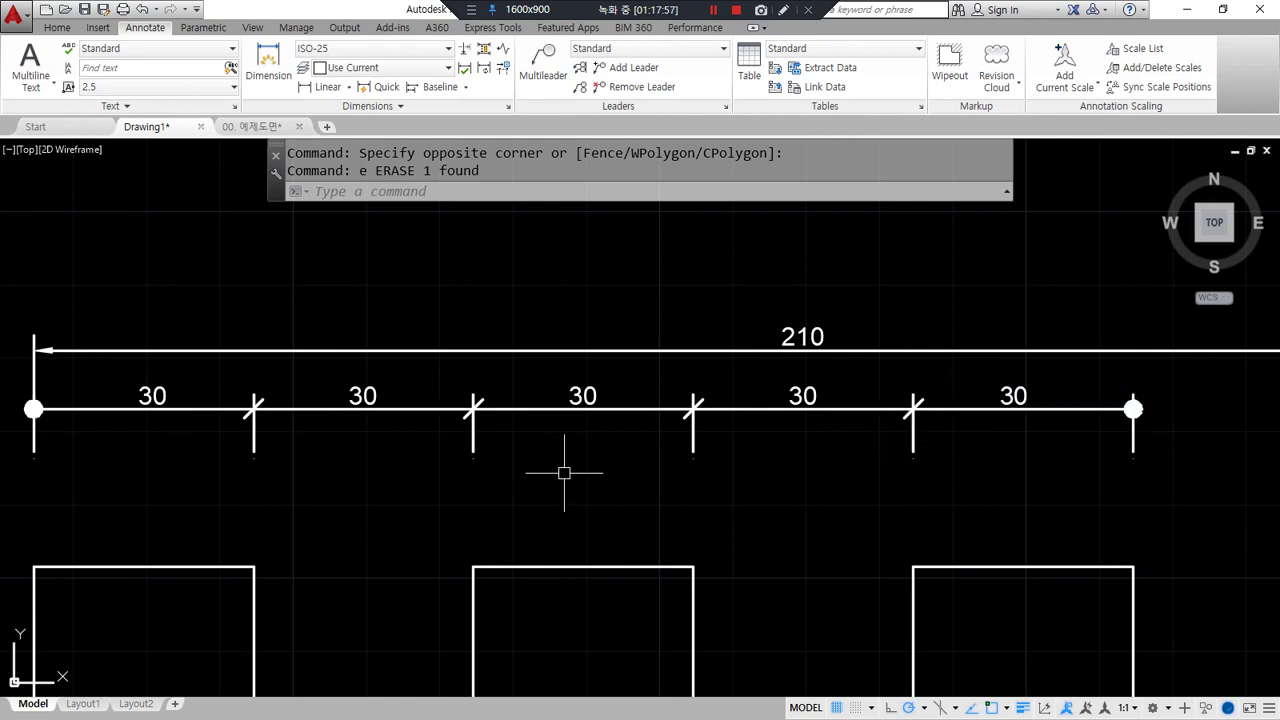
# Set the chain's first dimension to a Closed filled first arrowhead and a Dot second arrowhead
pyautogui.click(113, 409)
pyautogui.hotkey('ctrl', '1')
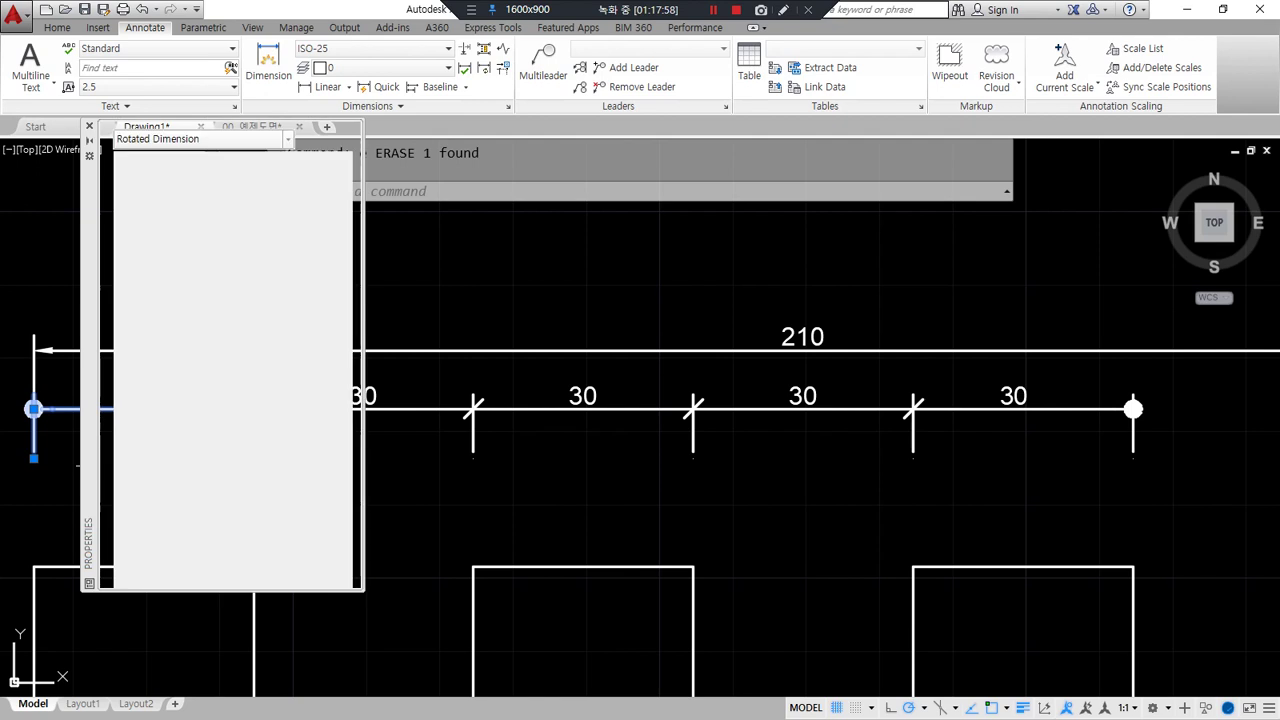
pyautogui.click(313, 379)
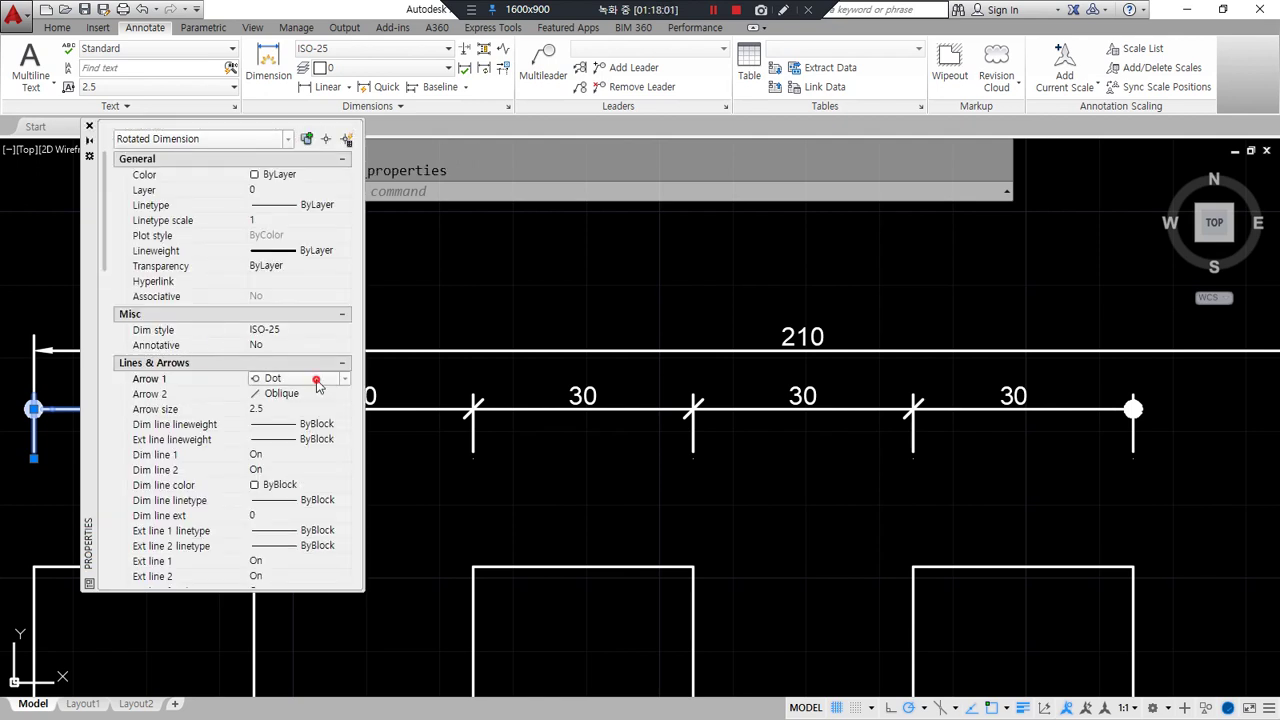
pyautogui.click(344, 378)
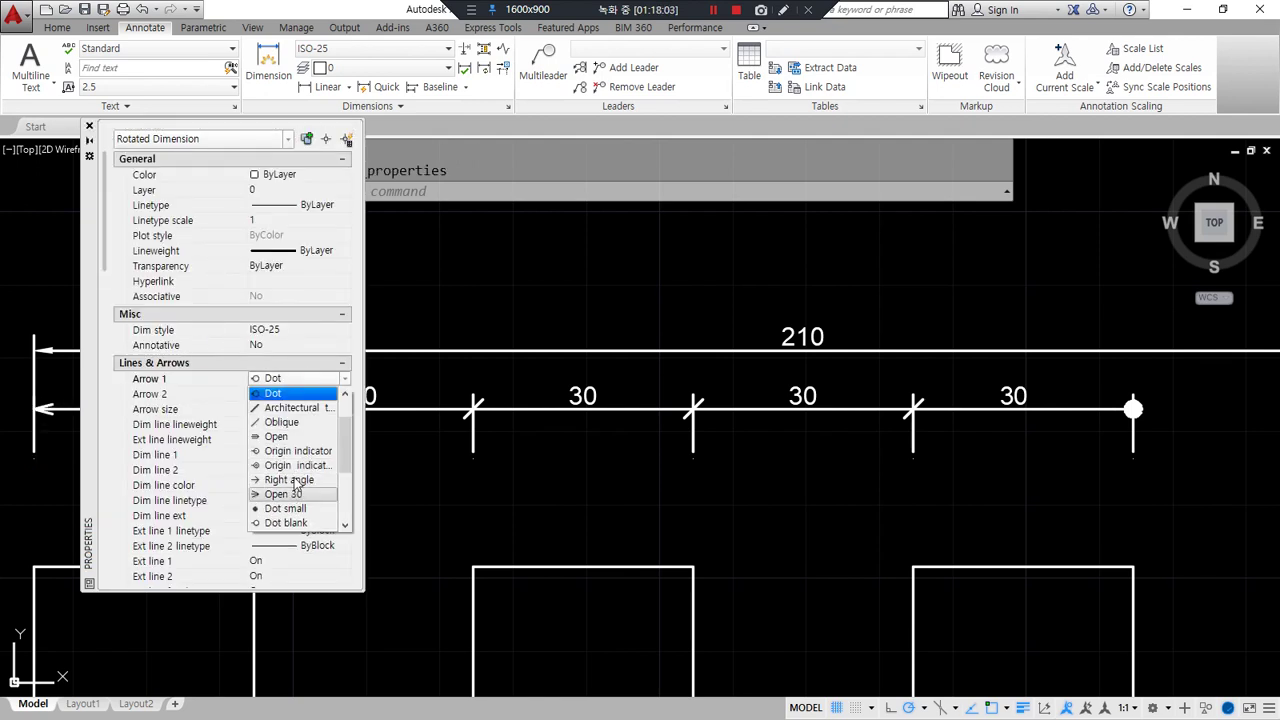
pyautogui.scroll(1, 293, 420)
pyautogui.click(293, 393)
pyautogui.click(305, 394)
pyautogui.click(308, 394)
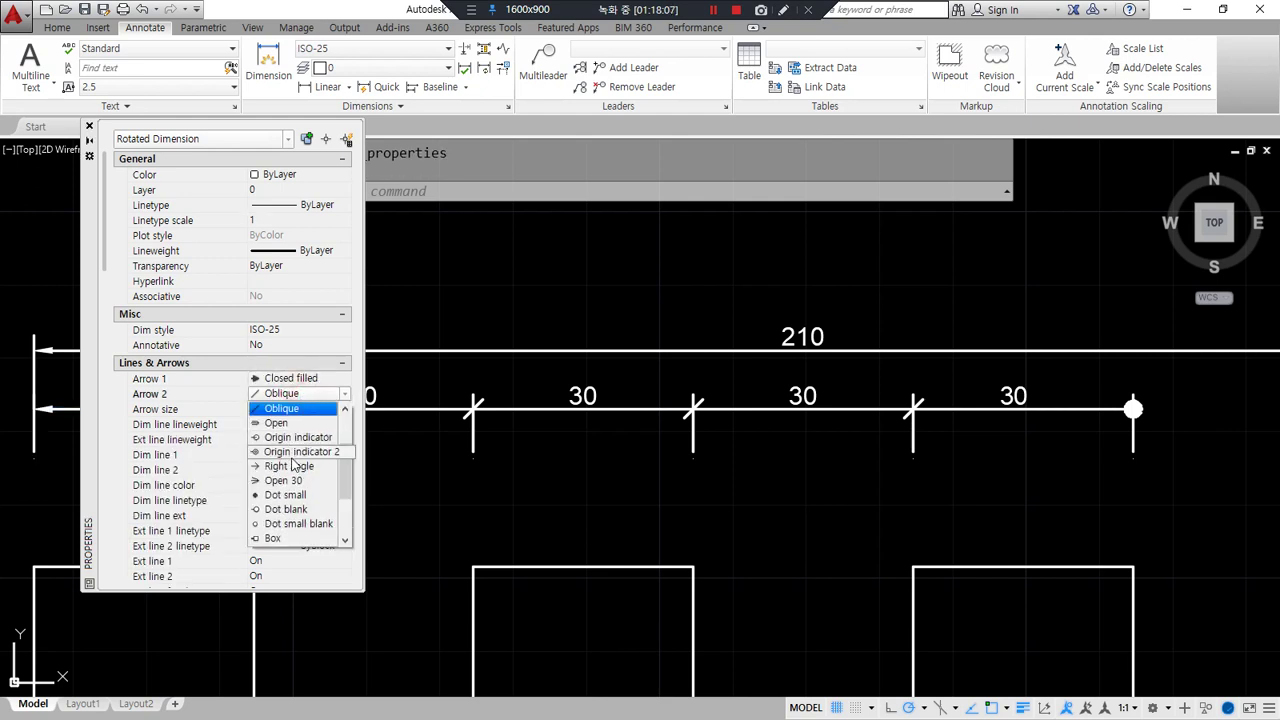
pyautogui.scroll(2, 294, 475)
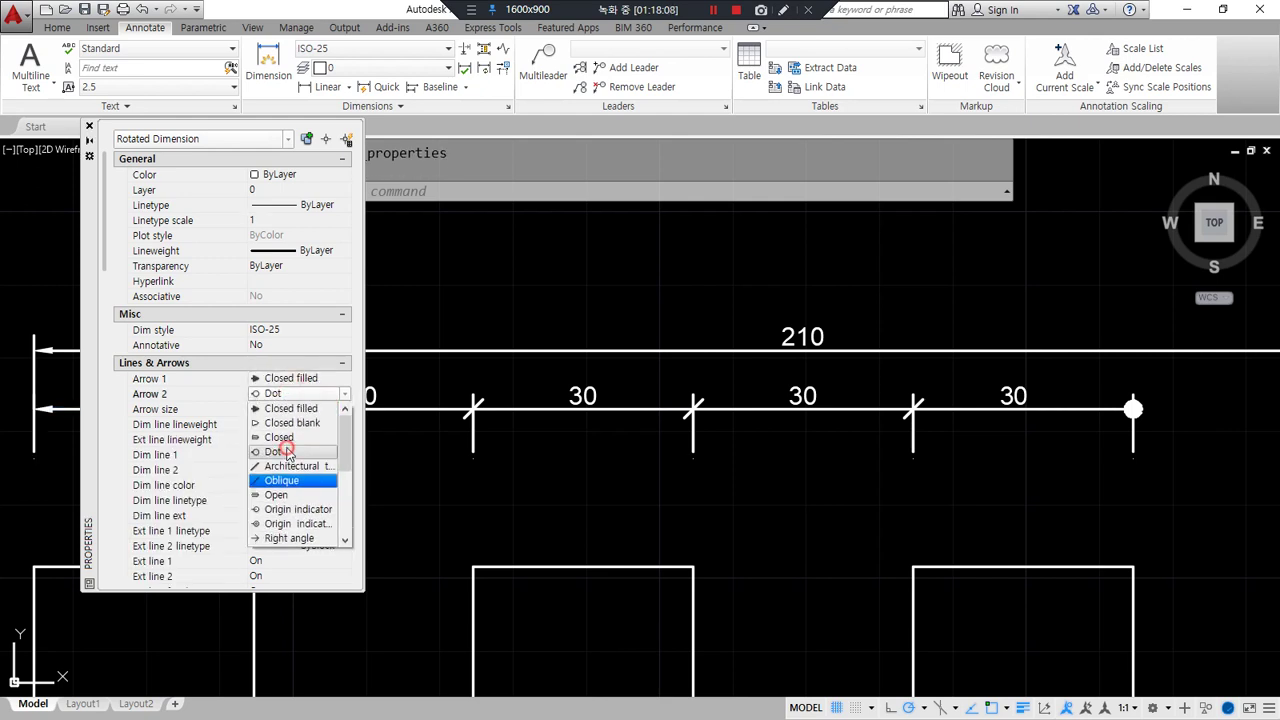
pyautogui.click(287, 451)
pyautogui.press('Escape')
# Set the chain's fifth dimension to a Dot first arrowhead and a Closed filled second arrowhead
pyautogui.click(1080, 409)
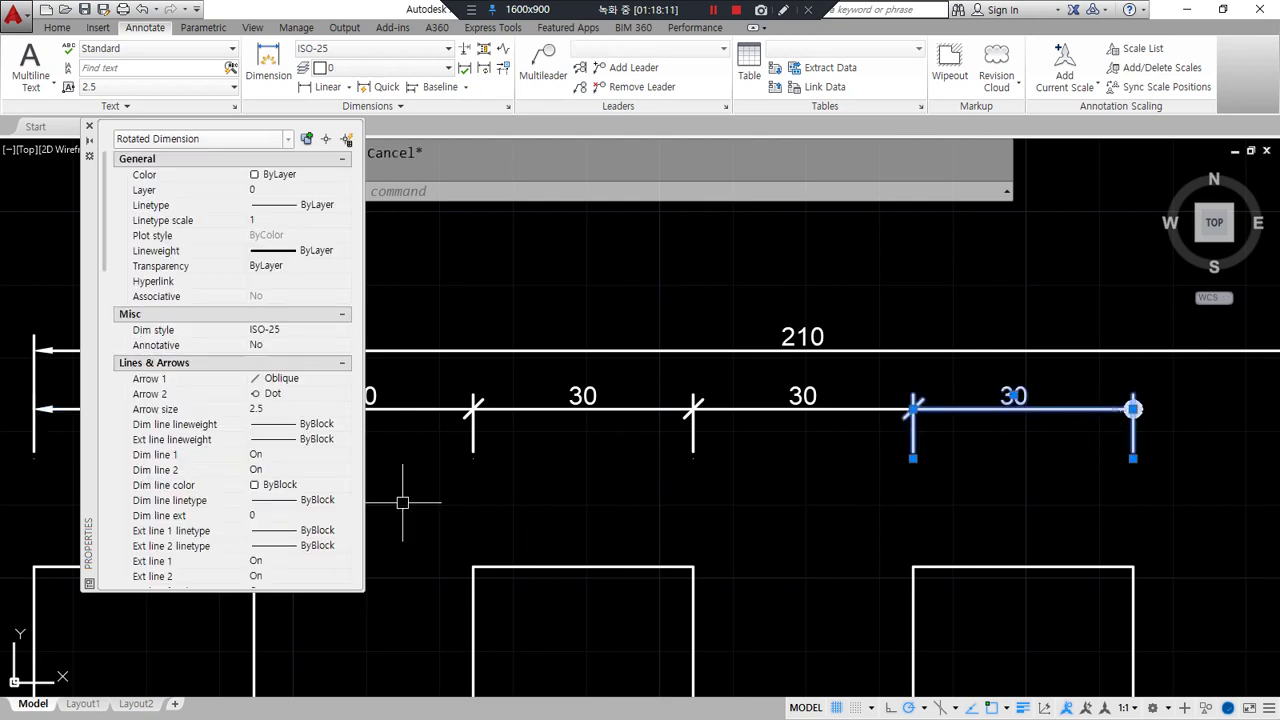
pyautogui.click(303, 394)
pyautogui.click(303, 394)
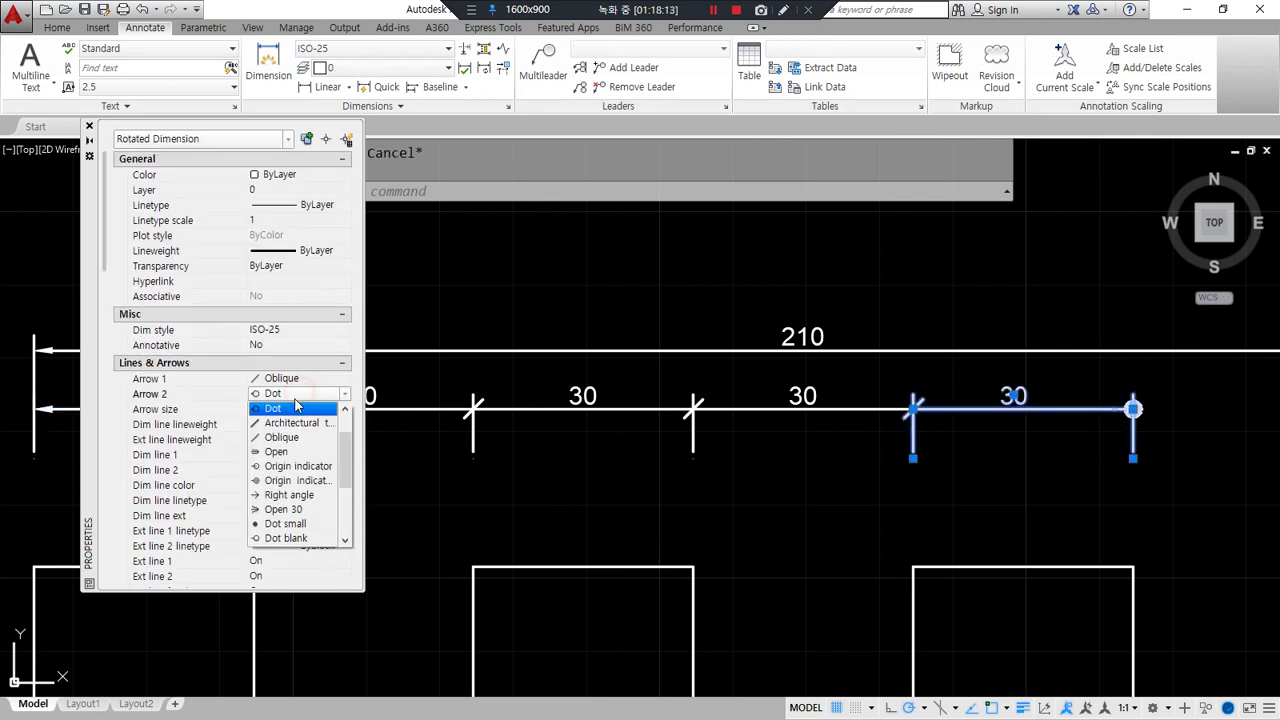
pyautogui.click(290, 408)
pyautogui.click(295, 379)
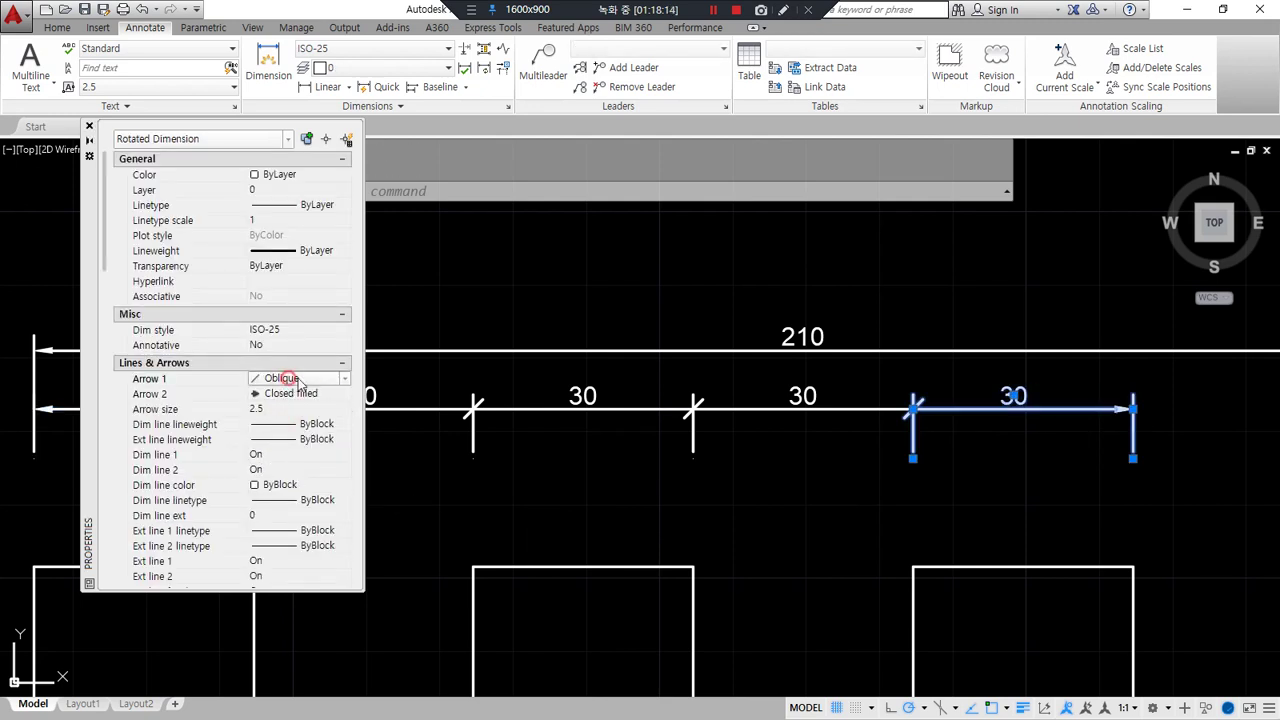
pyautogui.click(295, 379)
pyautogui.scroll(2, 288, 468)
pyautogui.click(290, 441)
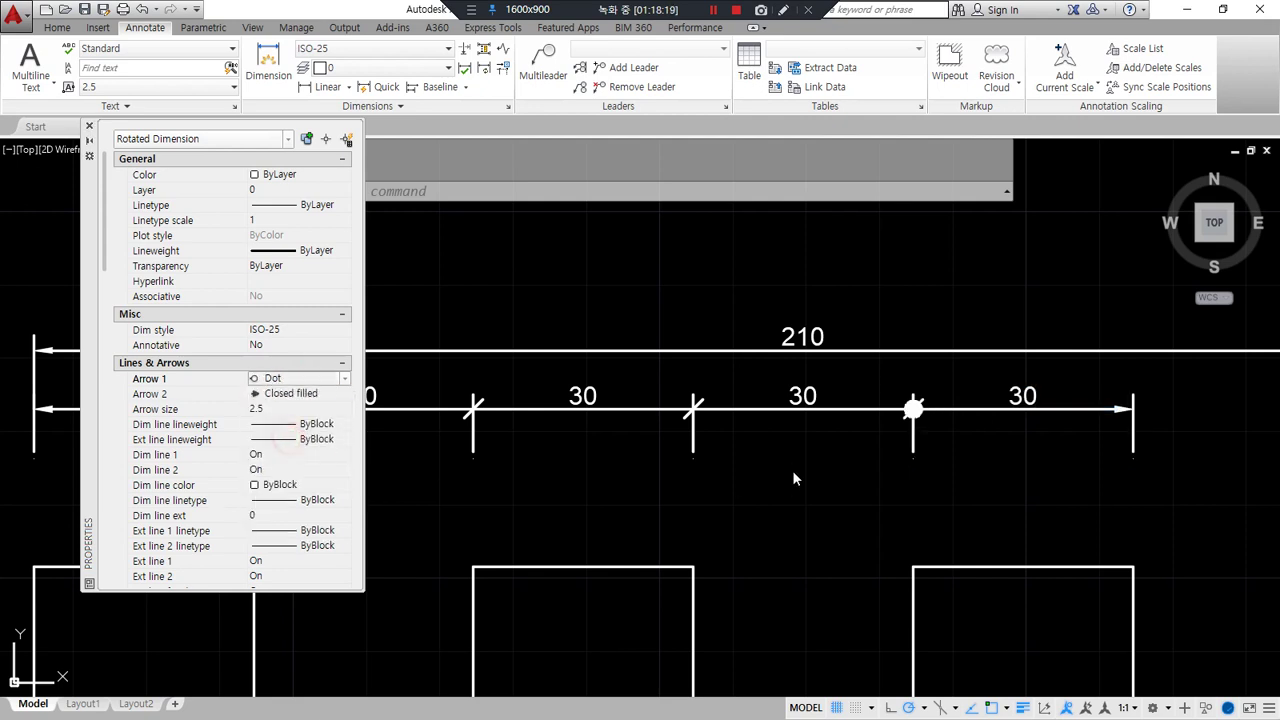
pyautogui.press('Escape')
pyautogui.press('Escape')
# Set the first arrowheads of the chain's three middle dimensions to Dot and open their second arrowhead choices
pyautogui.moveTo(706, 466)
pyautogui.mouseDown(button='middle')
pyautogui.moveTo(811, 534)
pyautogui.moveTo(910, 541)
pyautogui.mouseUp(button='middle')
pyautogui.click(910, 541)
pyautogui.click(574, 443)
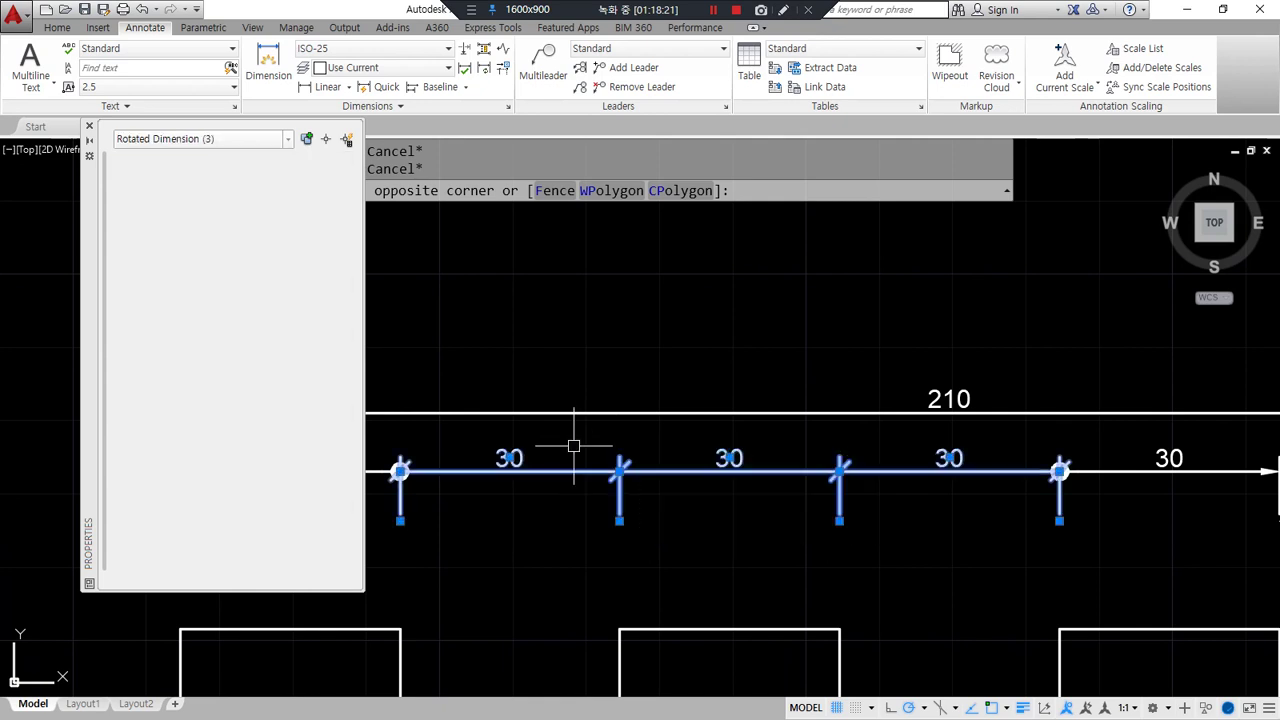
pyautogui.click(310, 384)
pyautogui.click(311, 388)
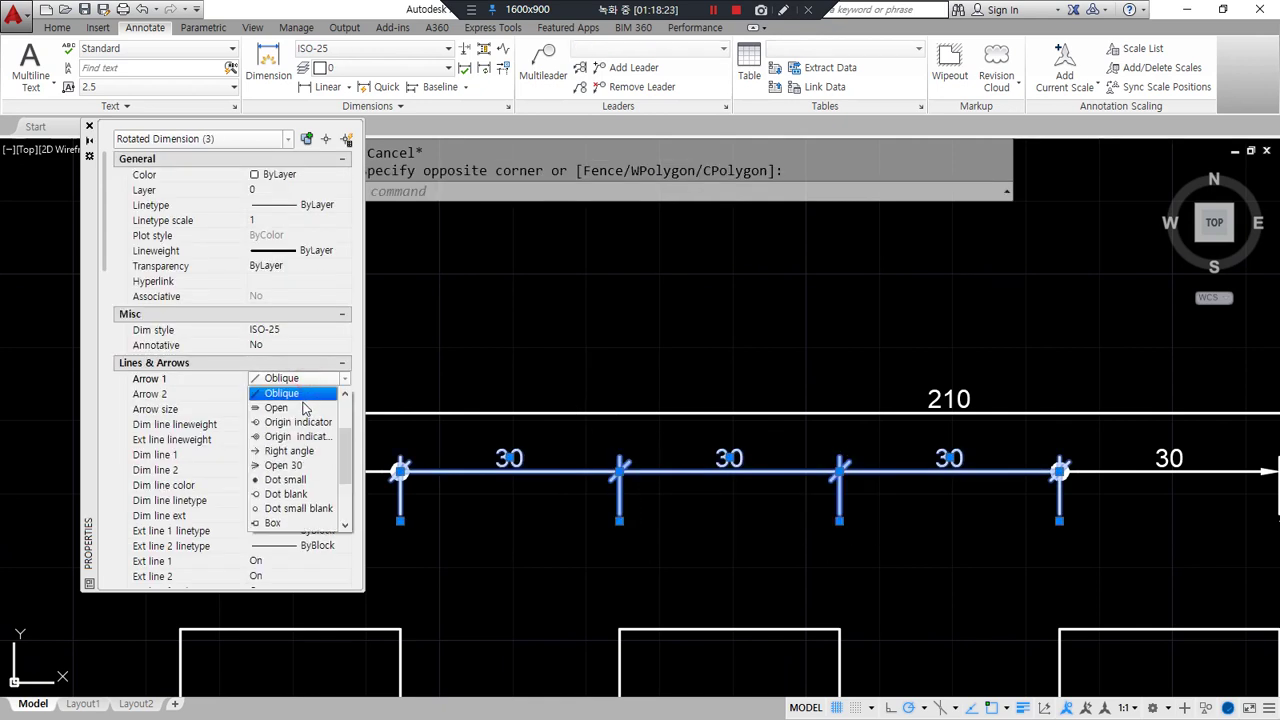
pyautogui.scroll(1, 289, 441)
pyautogui.scroll(1, 289, 441)
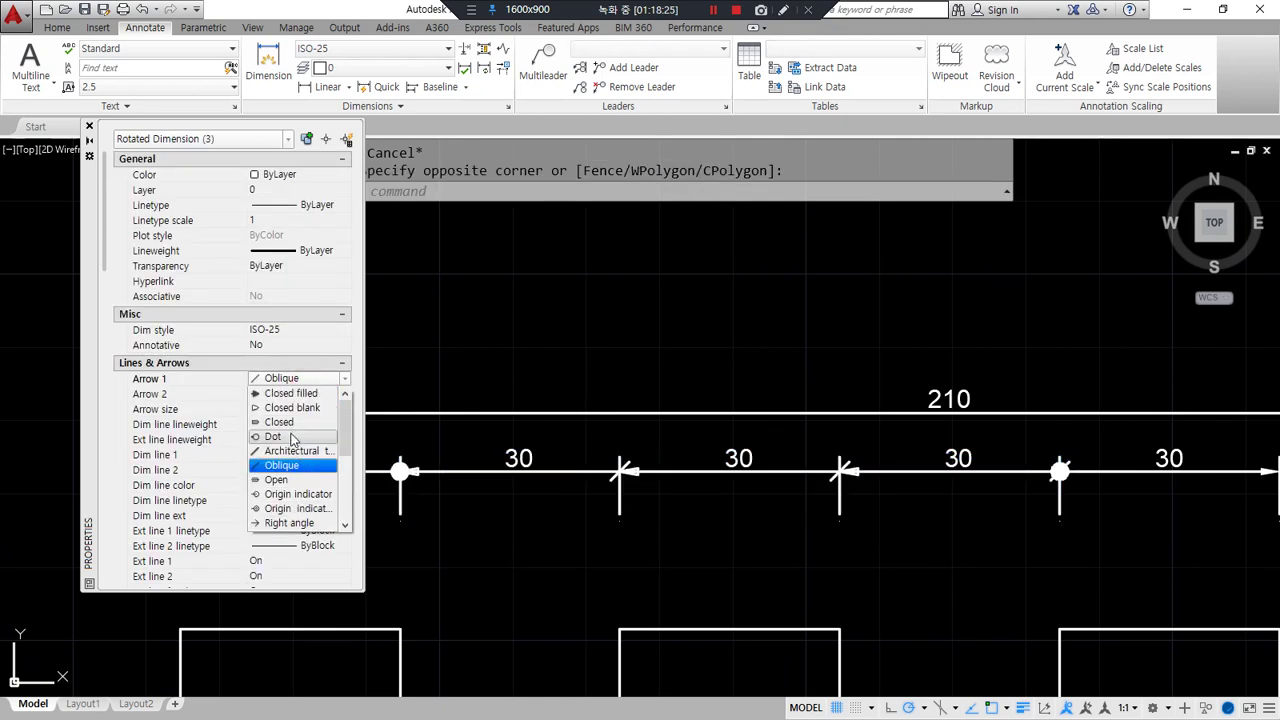
pyautogui.click(289, 438)
pyautogui.click(298, 393)
pyautogui.click(299, 394)
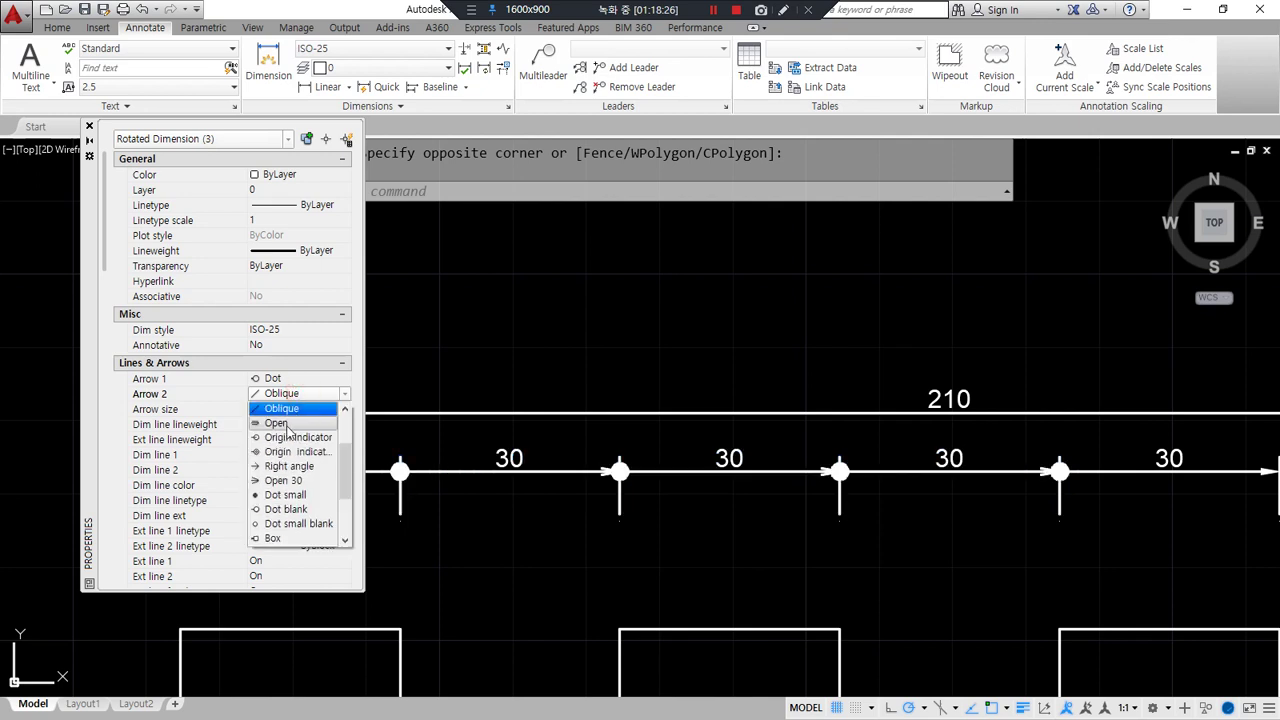
# Set Arrow 2 of the three selected 30-unit dimensions to Dot, deselect them and close their properties
pyautogui.scroll(2, 285, 455)
pyautogui.click(281, 455)
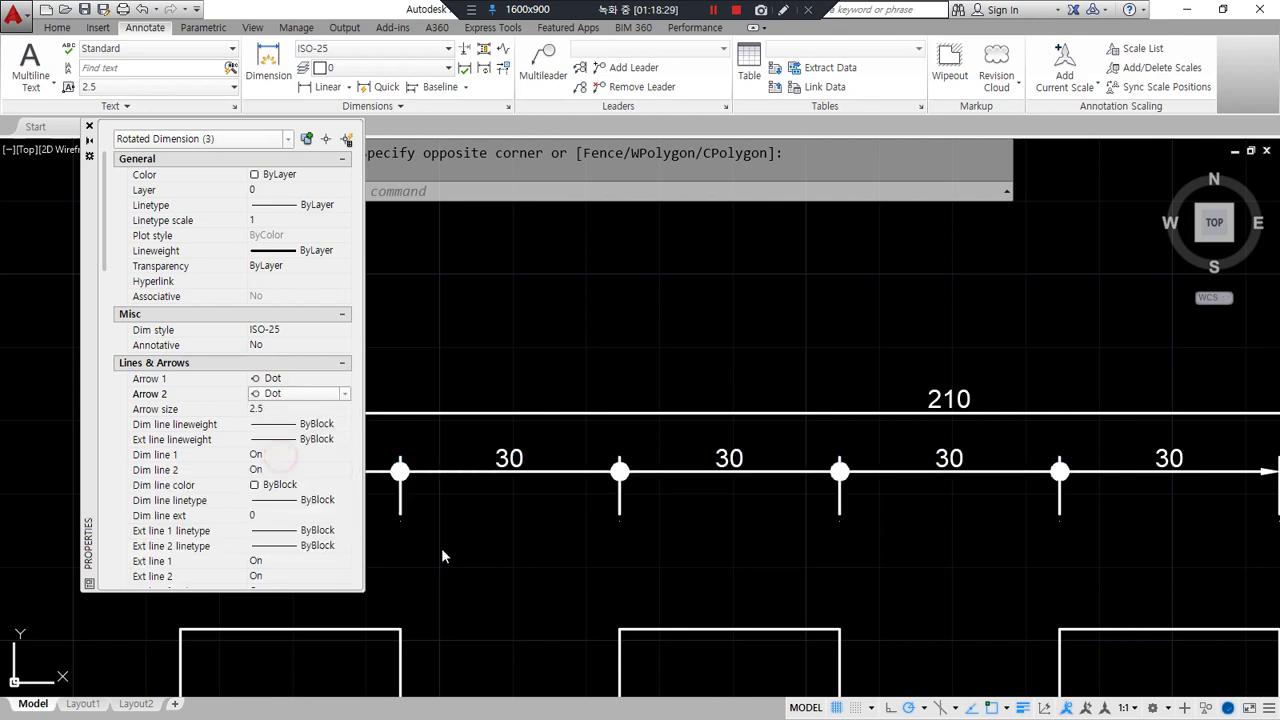
pyautogui.press('Escape')
pyautogui.press('Escape')
pyautogui.click(90, 127)
pyautogui.scroll(-2, 309, 349)
pyautogui.moveTo(567, 398)
pyautogui.mouseDown(button='middle')
pyautogui.moveTo(475, 399)
pyautogui.moveTo(578, 429)
pyautogui.mouseUp(button='middle')
pyautogui.scroll(2, 475, 400)
pyautogui.scroll(-2, 460, 423)
pyautogui.scroll(2, 578, 429)
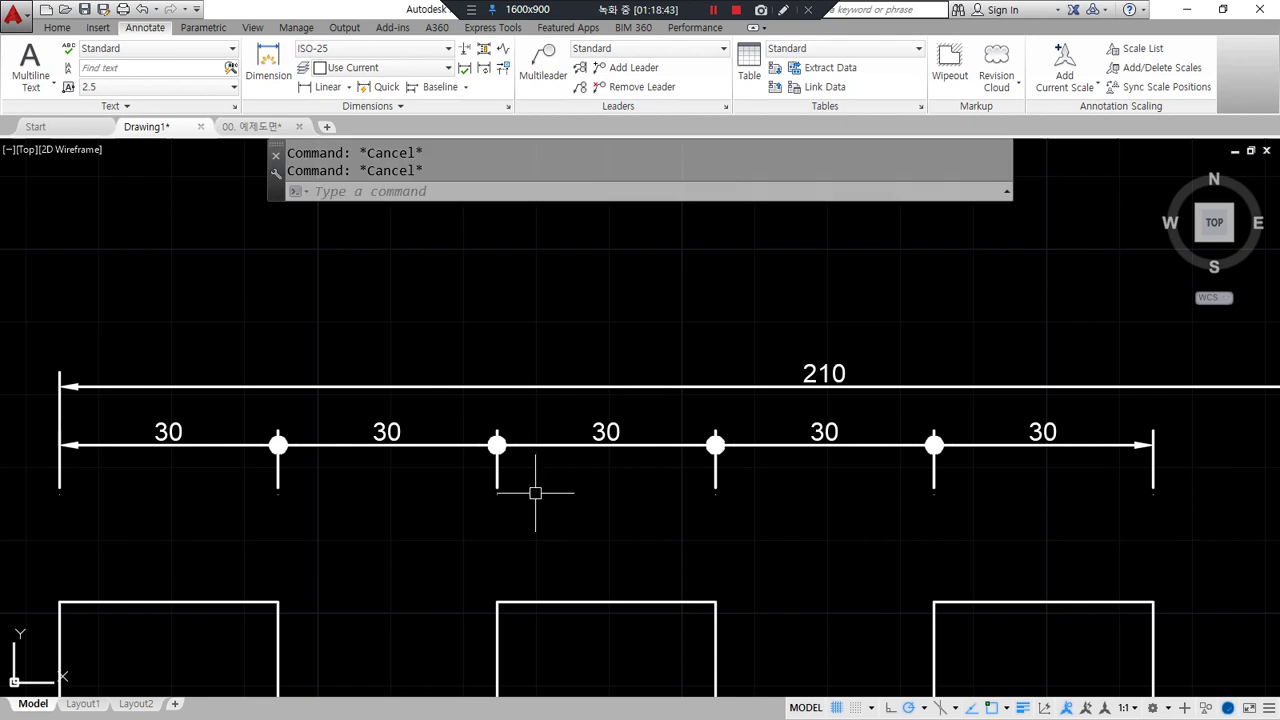
# Modify the ISO-25 dimension style so its text color is Green, and apply the change
pyautogui.write('d')
pyautogui.press('Return')
pyautogui.click(807, 331)
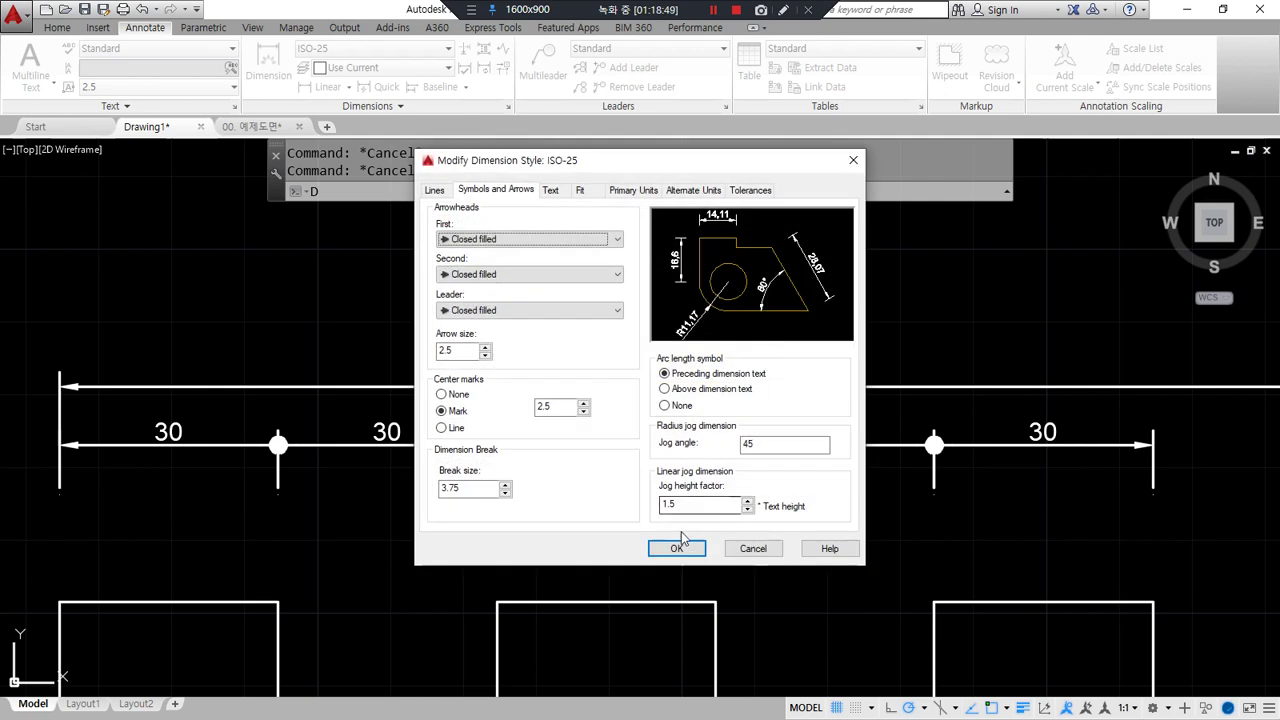
pyautogui.click(550, 192)
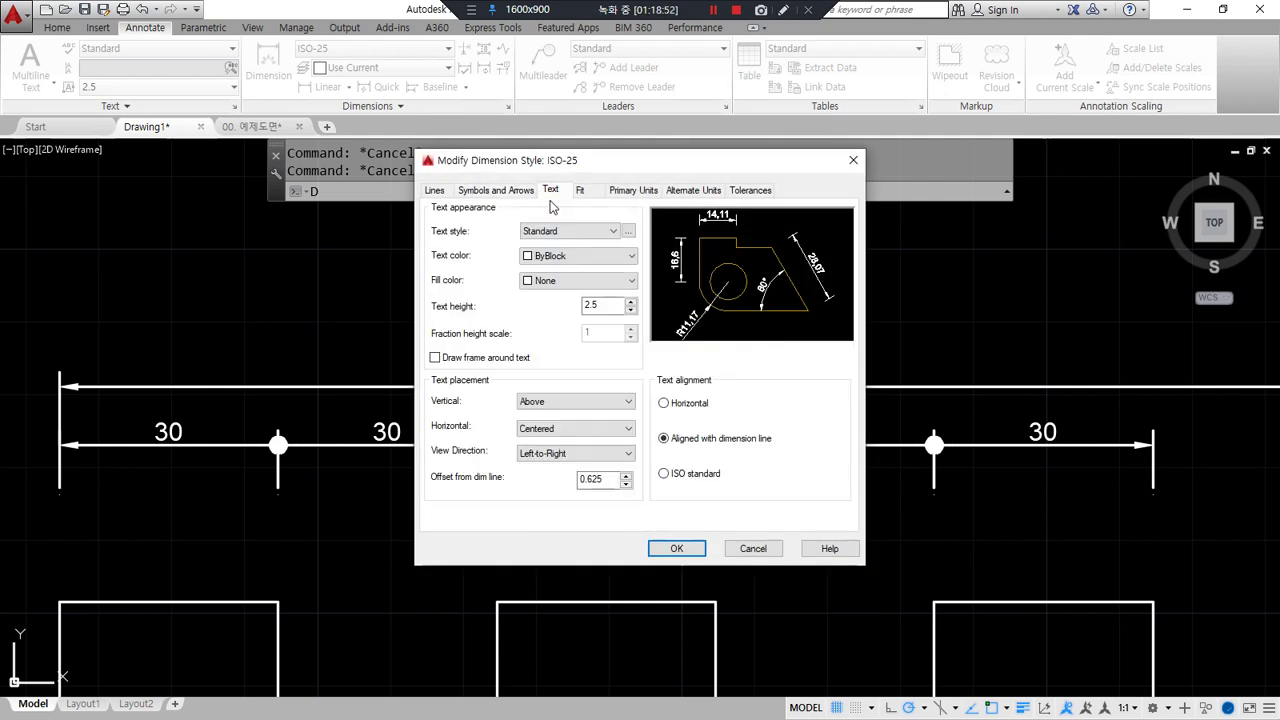
pyautogui.moveTo(520, 208)
pyautogui.mouseDown()
pyautogui.moveTo(571, 318)
pyautogui.moveTo(549, 222)
pyautogui.mouseUp()
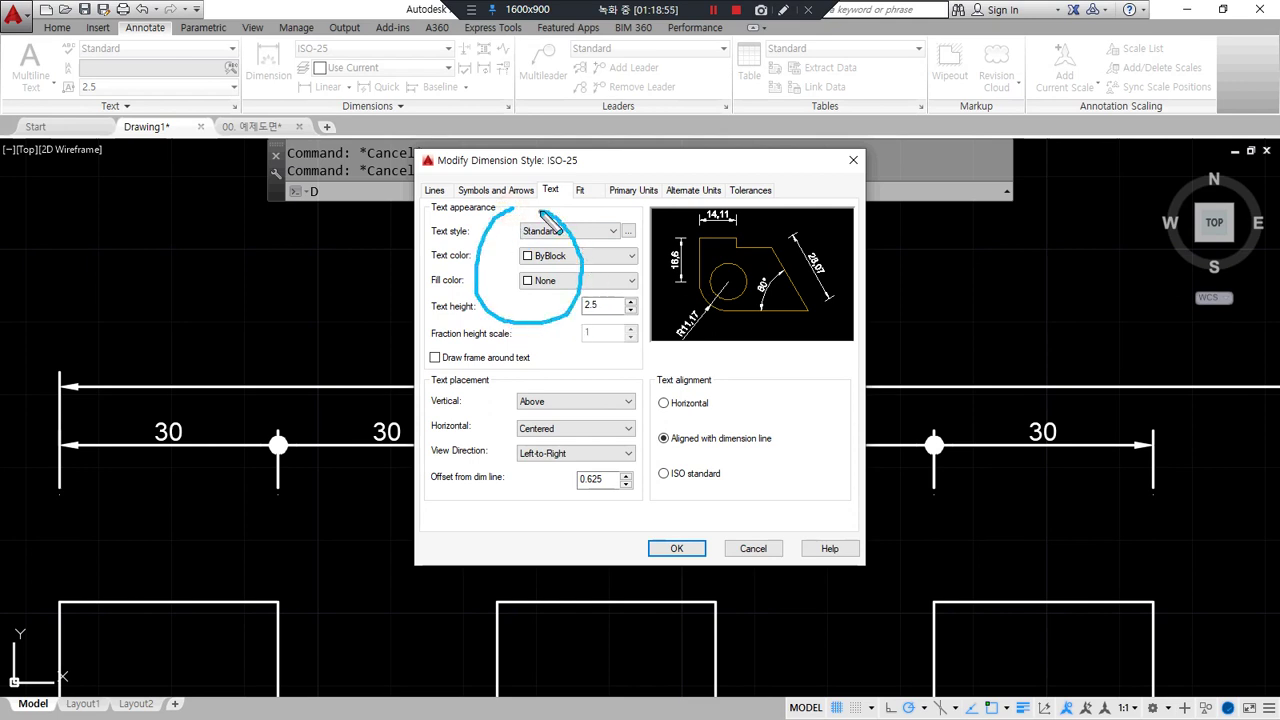
pyautogui.moveTo(438, 265); pyautogui.dragTo(605, 268)
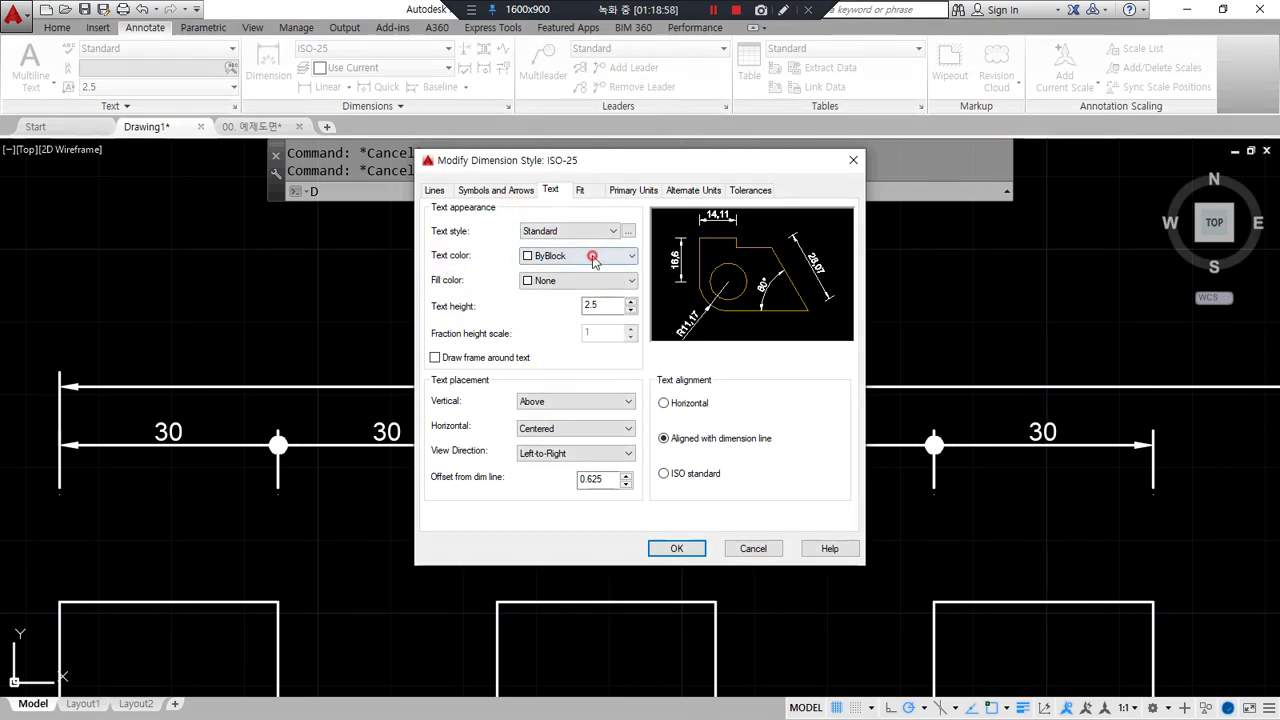
pyautogui.click(590, 256)
pyautogui.click(575, 324)
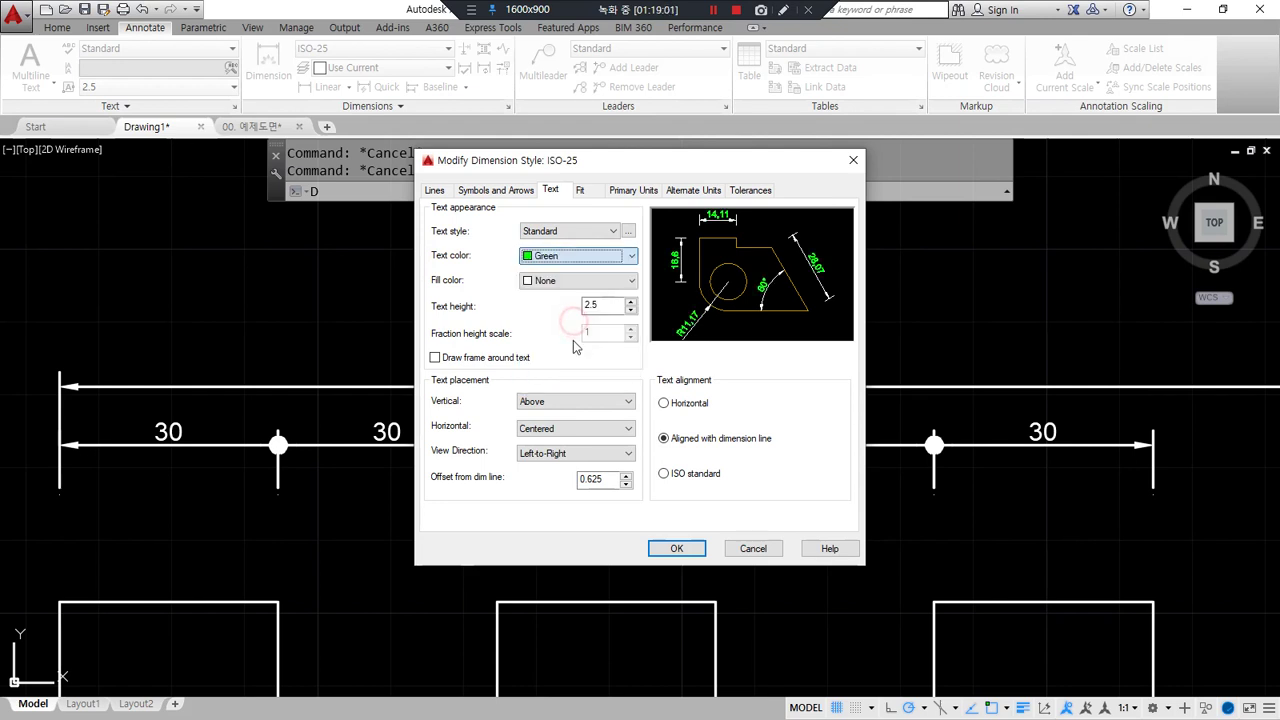
pyautogui.click(674, 548)
pyautogui.click(737, 491)
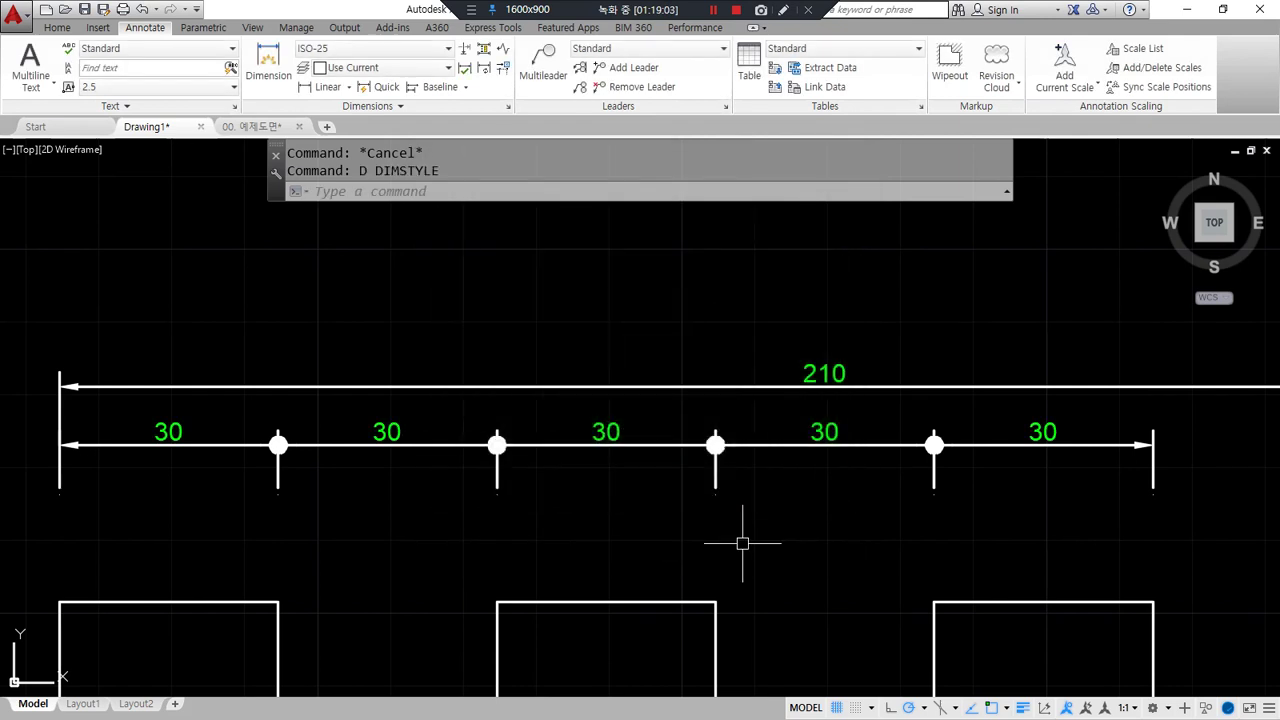
pyautogui.click(1098, 488)
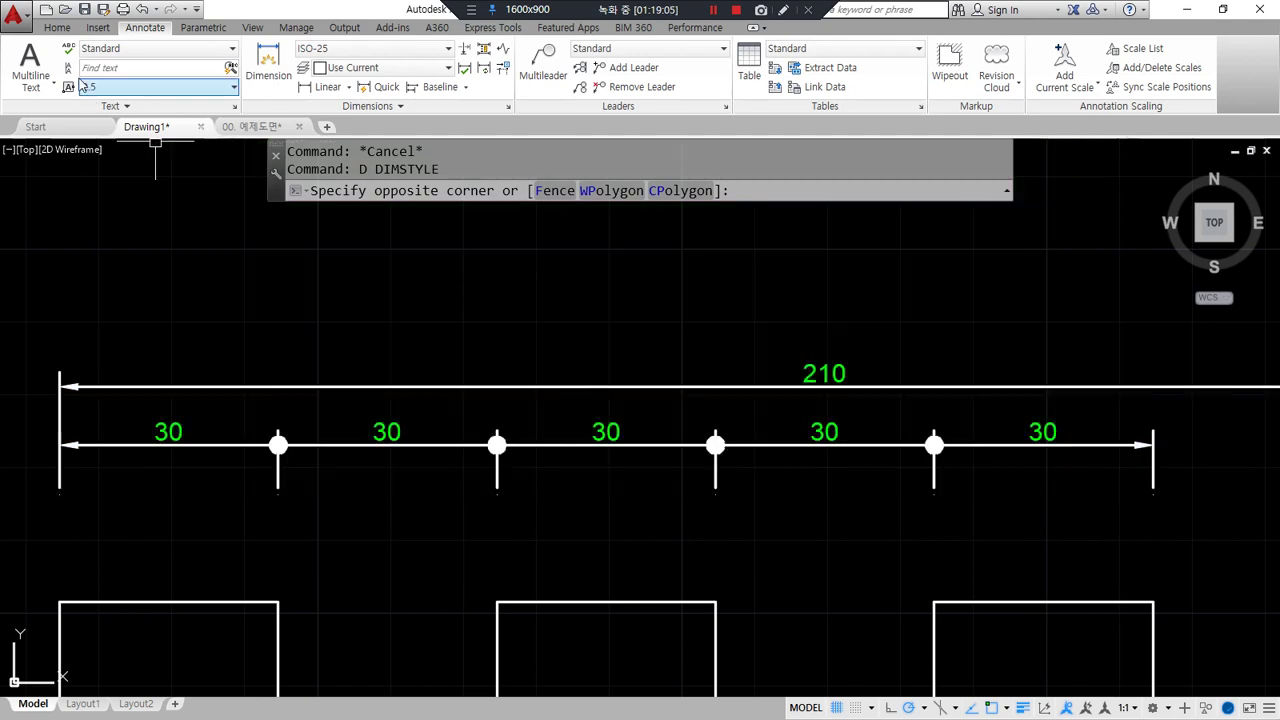
pyautogui.press('Escape')
pyautogui.press('Escape')
# Create a new layer named dim and set its color to red
pyautogui.click(57, 27)
pyautogui.click(560, 66)
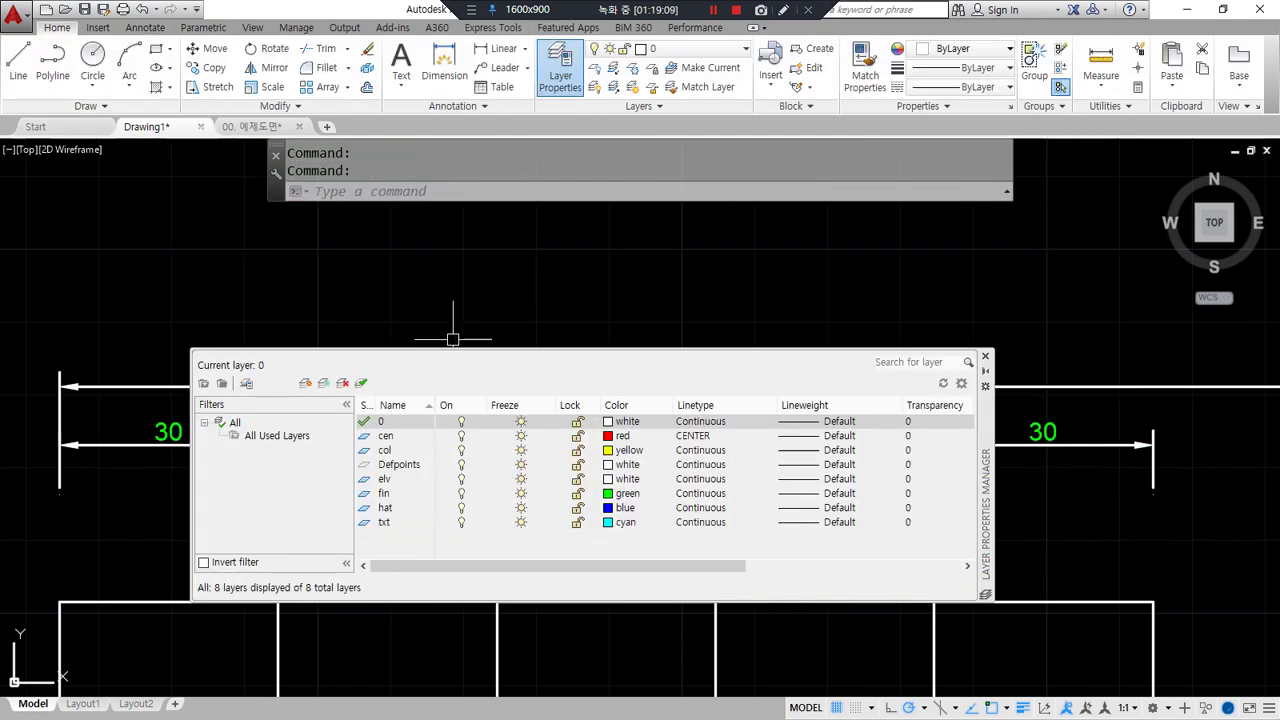
pyautogui.moveTo(494, 352); pyautogui.dragTo(494, 227)
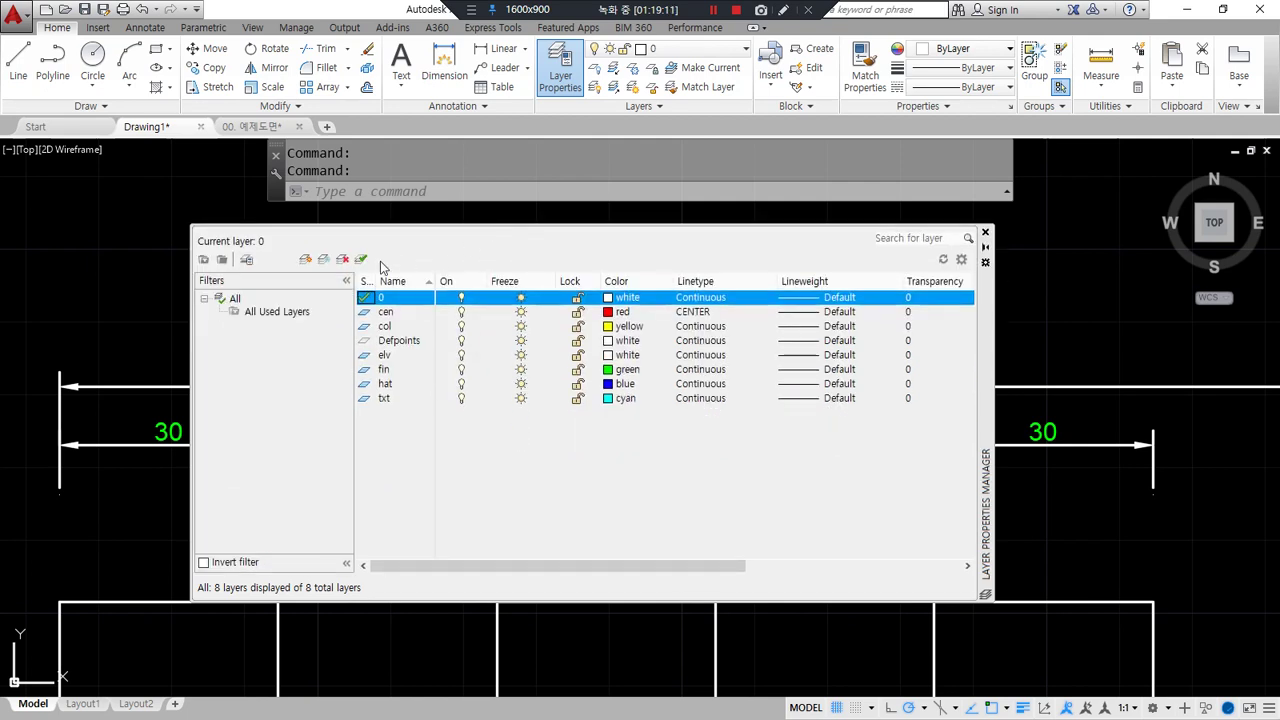
pyautogui.click(305, 260)
pyautogui.write('dim')
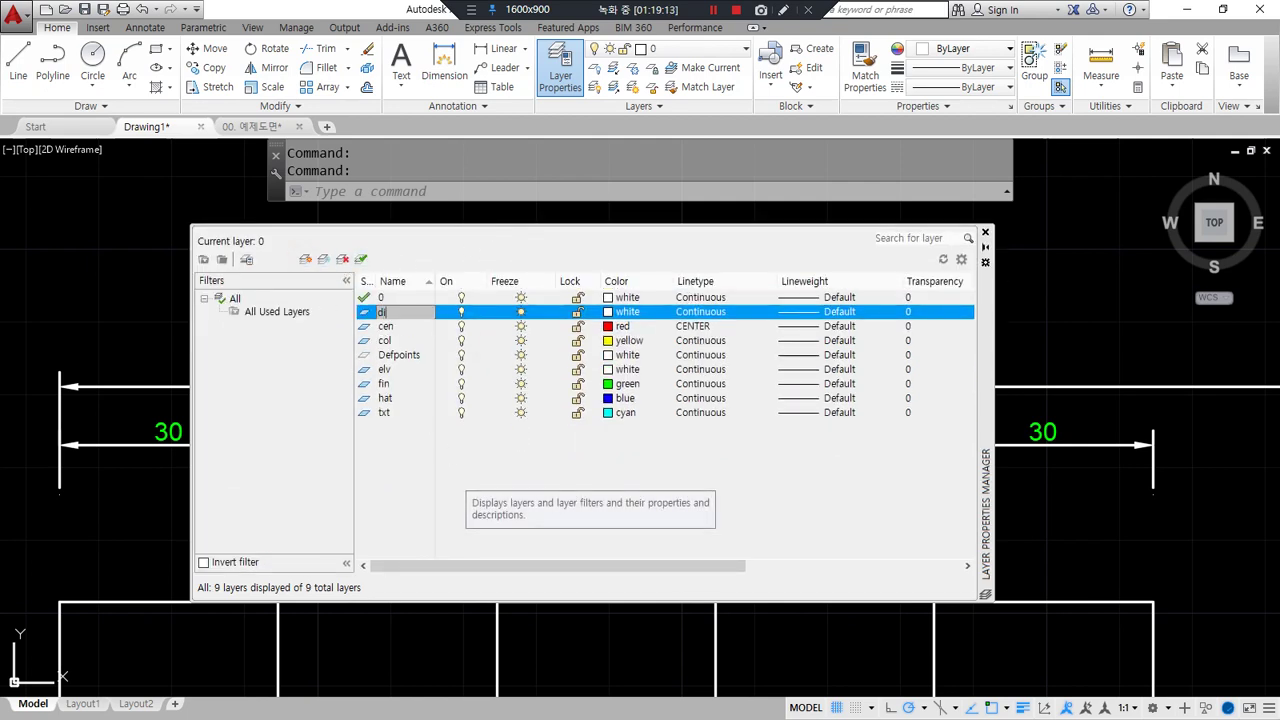
pyautogui.click(418, 481)
pyautogui.click(609, 312)
pyautogui.click(516, 403)
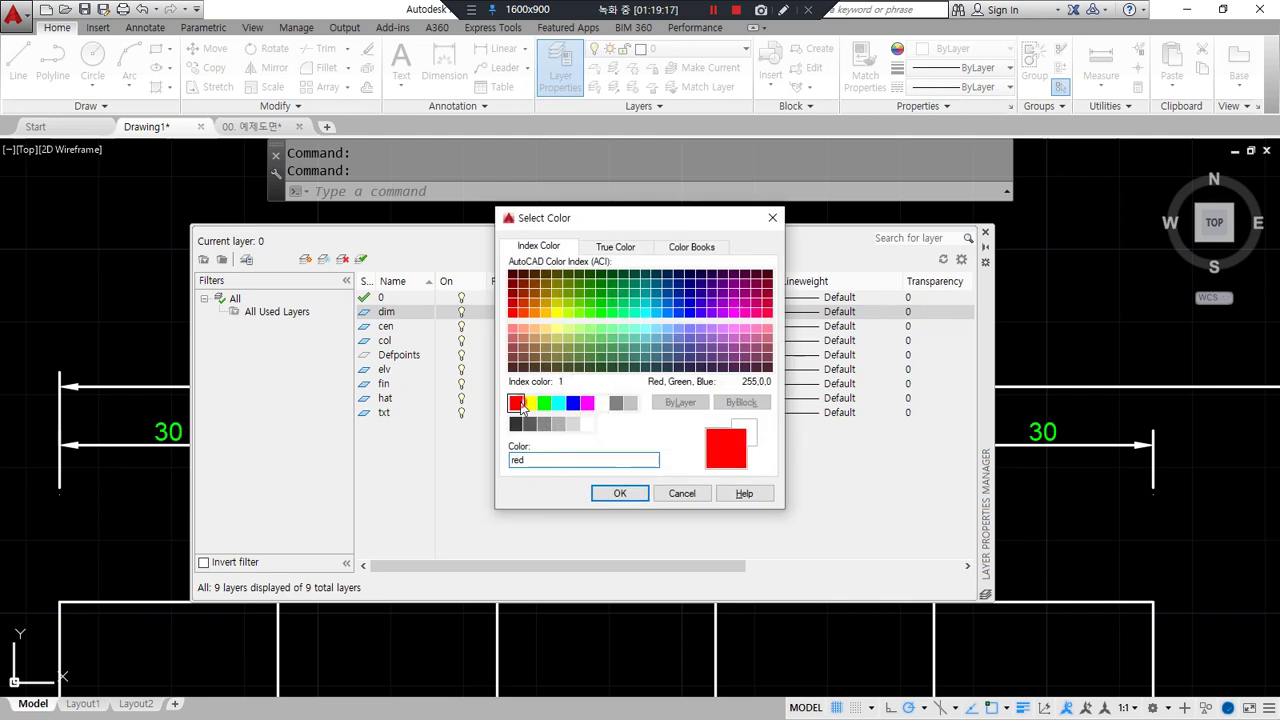
pyautogui.click(610, 496)
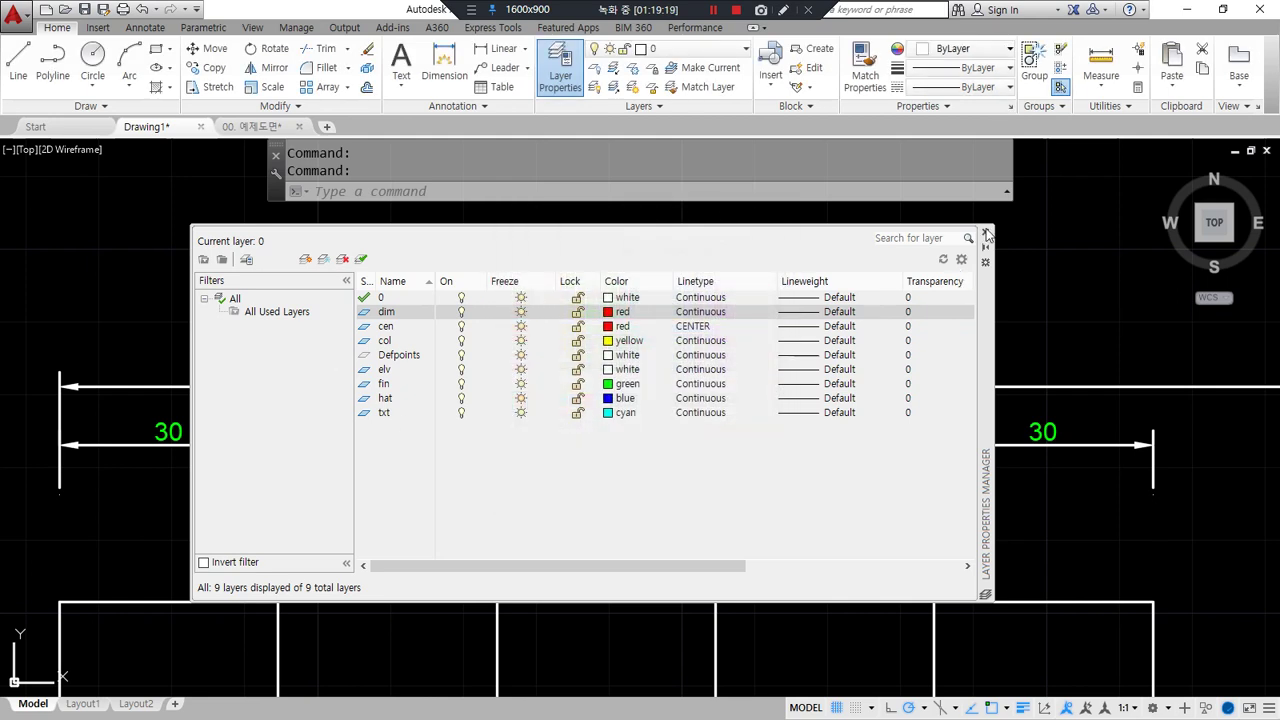
pyautogui.click(986, 233)
# Assign the overall 210 dimension and the row of 30 dimensions to the dim layer and deselect them
pyautogui.click(1063, 491)
pyautogui.click(120, 331)
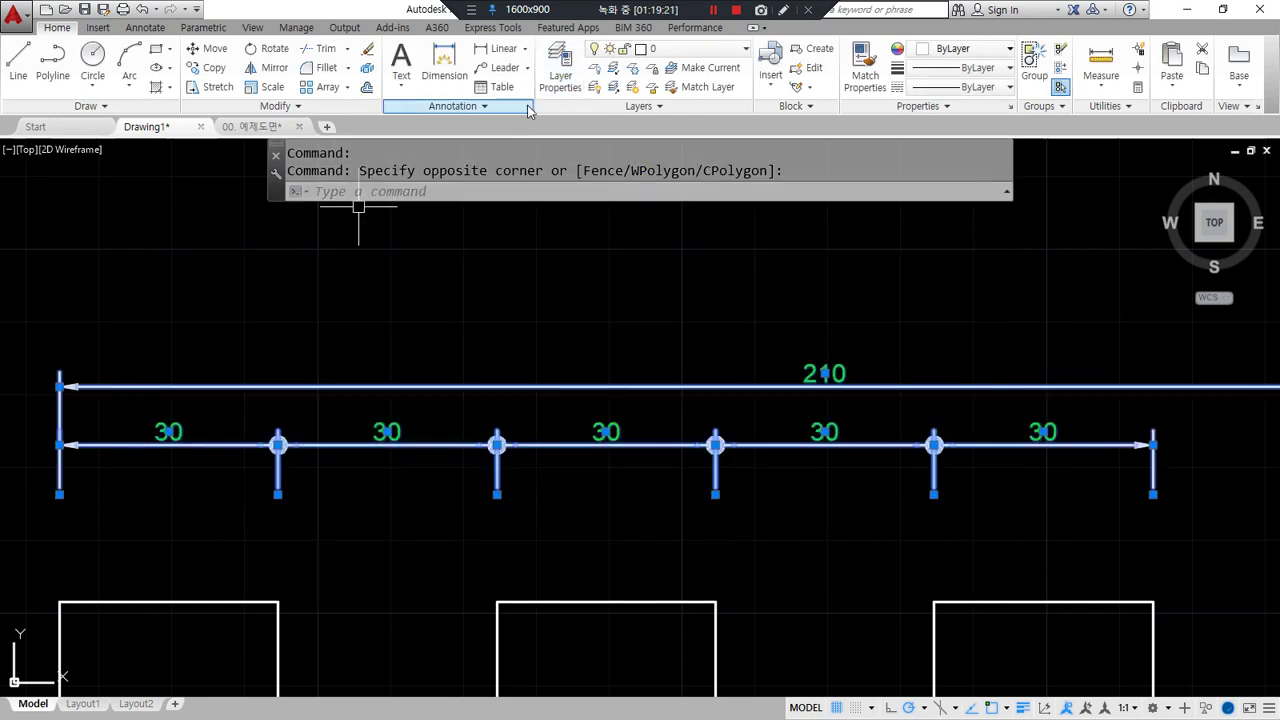
pyautogui.click(690, 48)
pyautogui.click(700, 90)
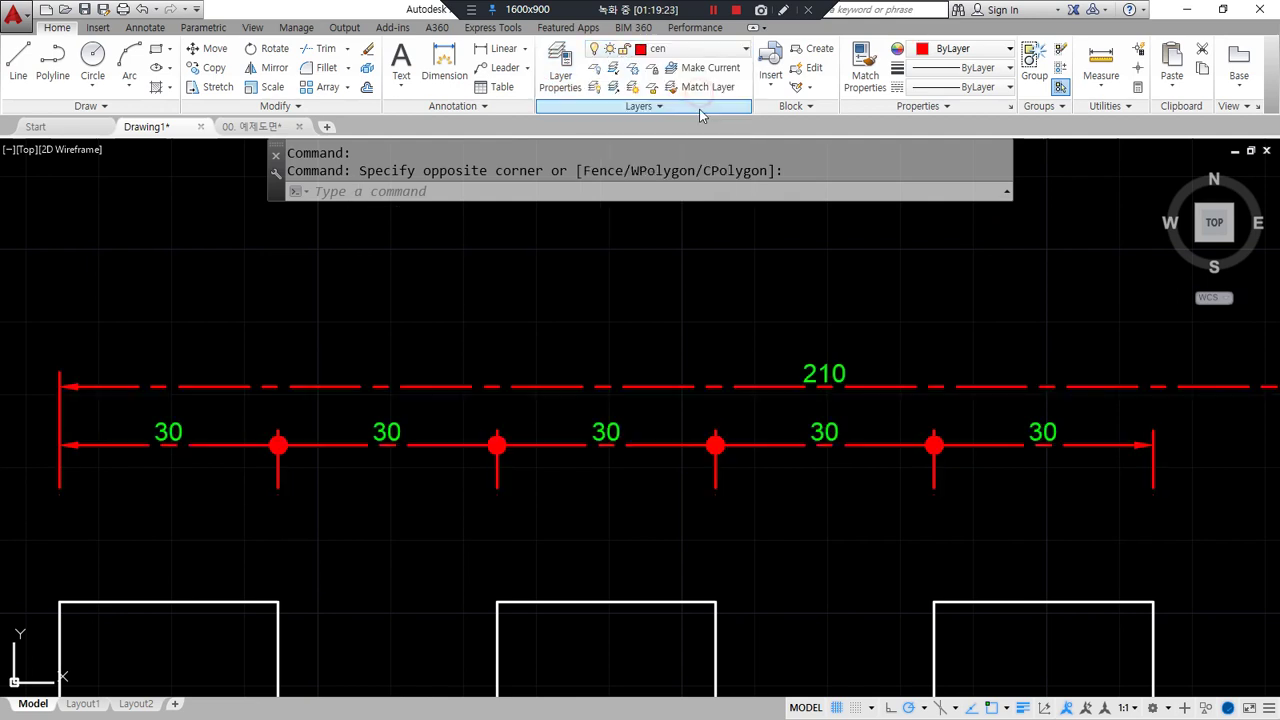
pyautogui.click(703, 52)
pyautogui.click(679, 145)
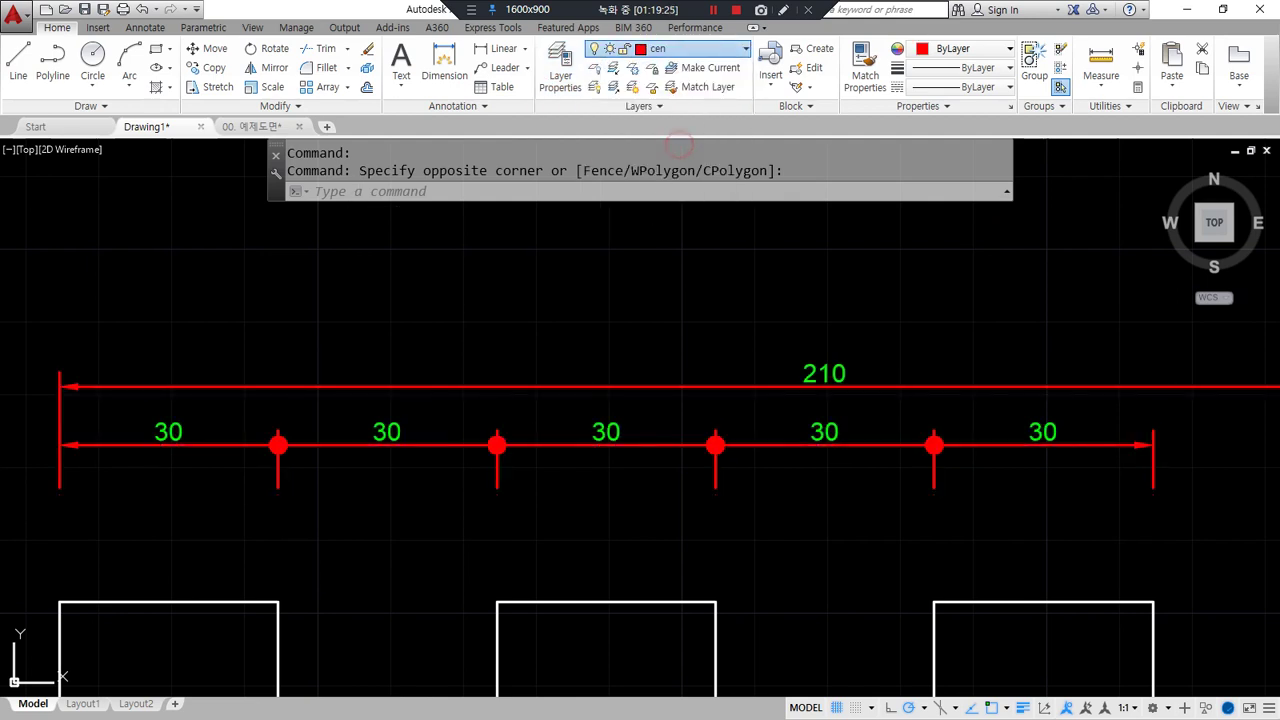
pyautogui.press('Escape')
pyautogui.press('Escape')
pyautogui.moveTo(137, 486); pyautogui.dragTo(266, 477, button='middle')
pyautogui.scroll(2, 176, 481)
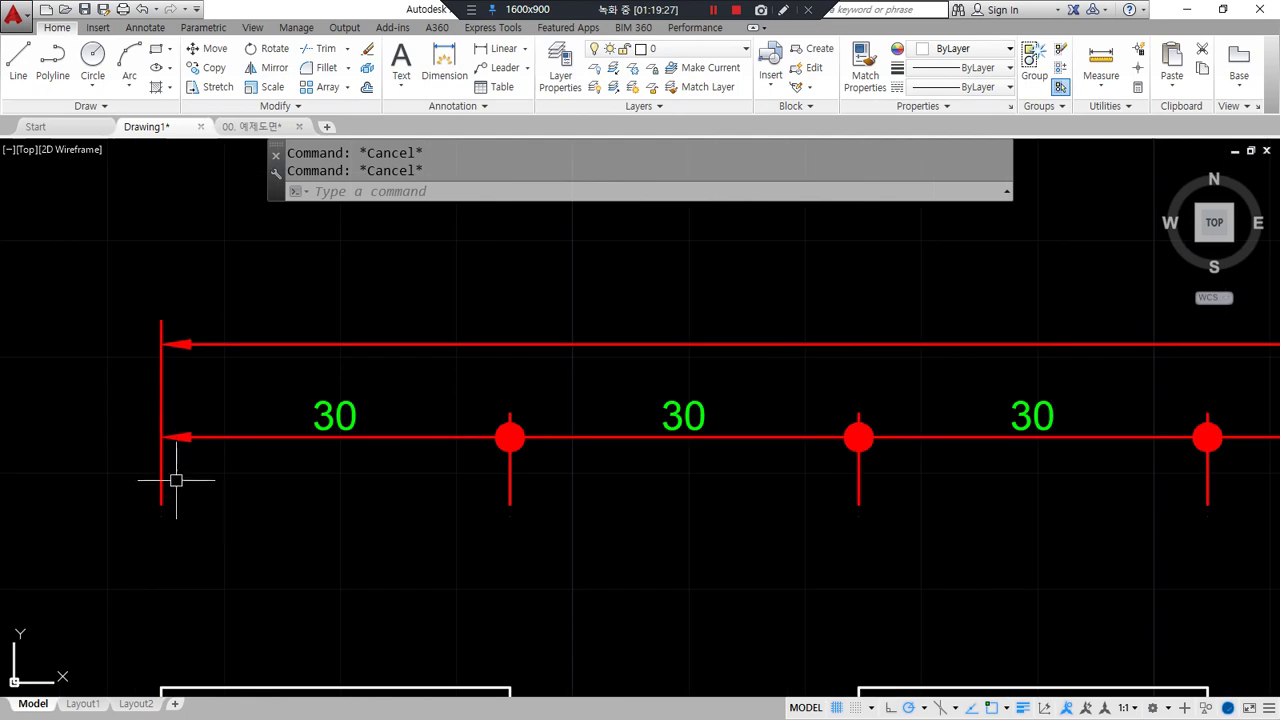
pyautogui.moveTo(161, 513)
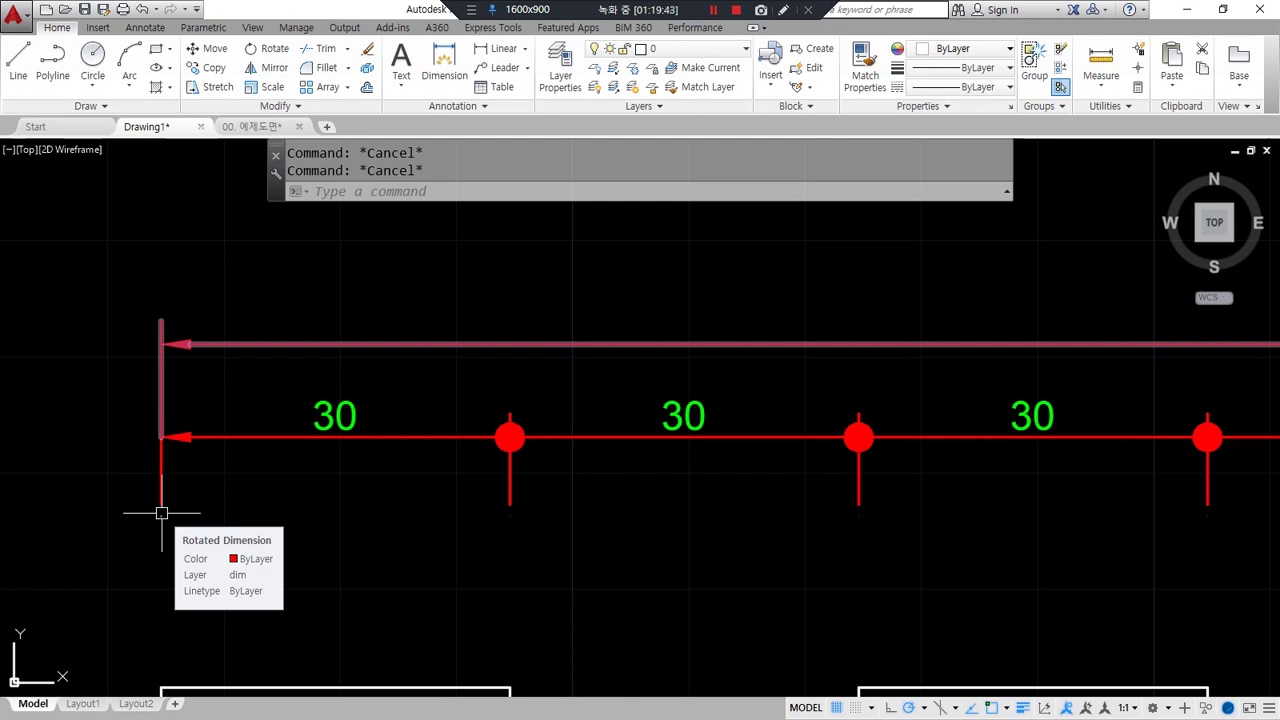
pyautogui.write('d')
pyautogui.press('Return')
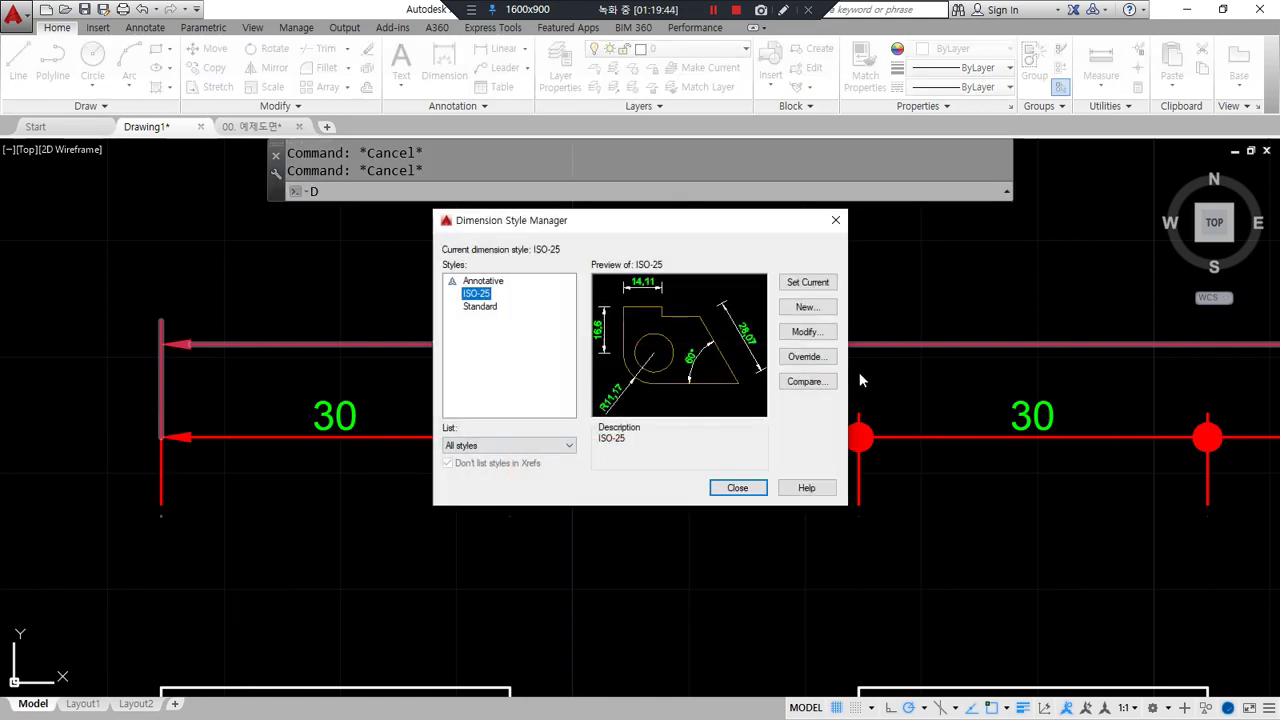
pyautogui.click(824, 339)
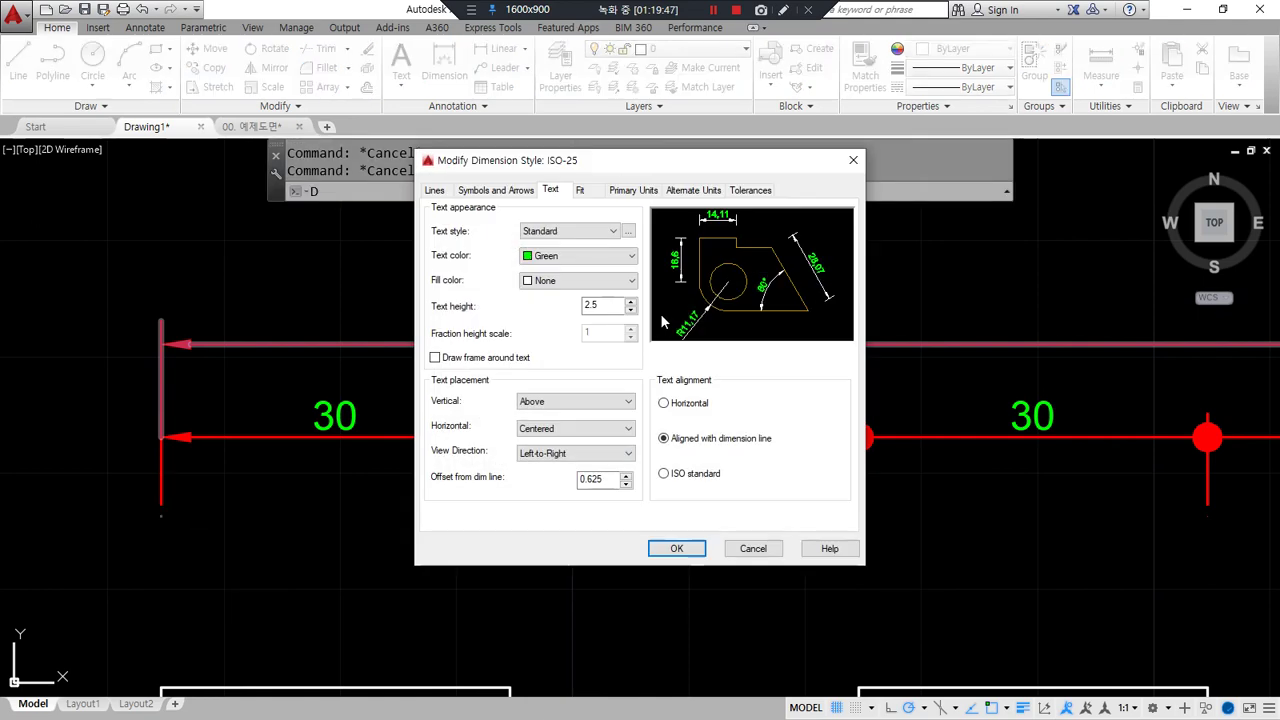
pyautogui.press('Escape')
pyautogui.press('Escape')
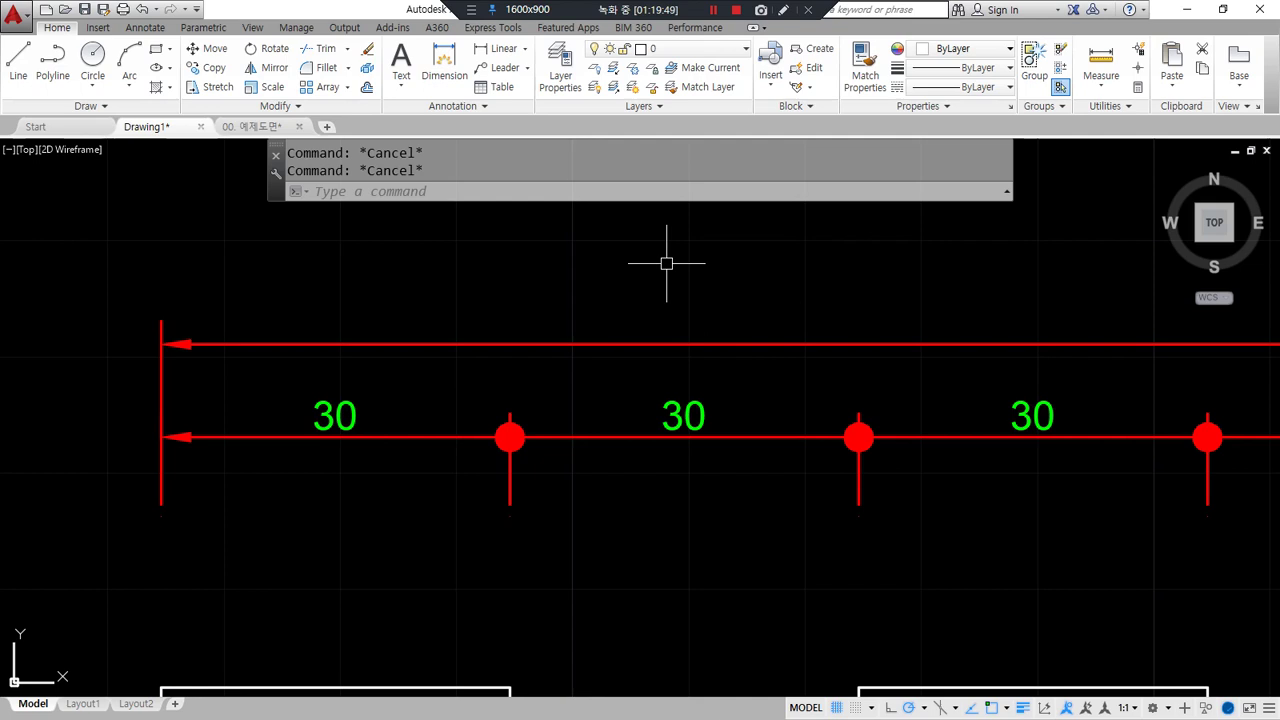
# Change the color of the dim layer to index color 252
pyautogui.write('la')
pyautogui.press('Return')
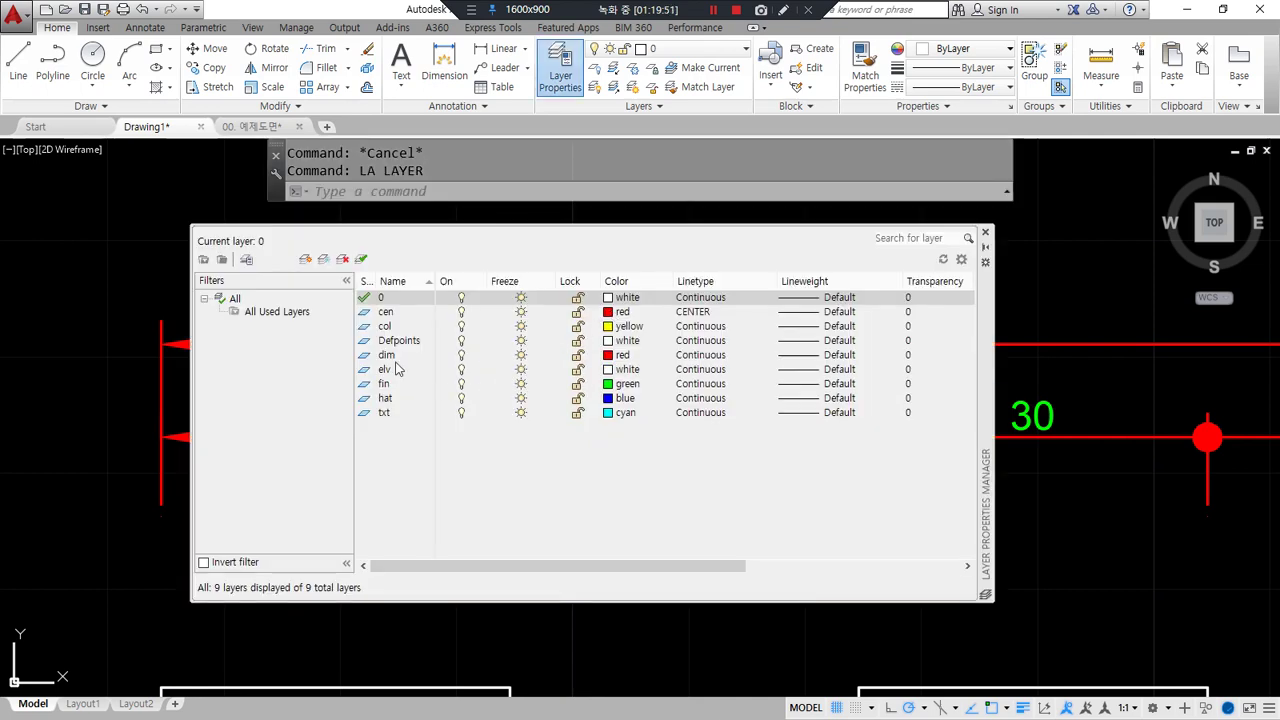
pyautogui.click(390, 356)
pyautogui.click(612, 357)
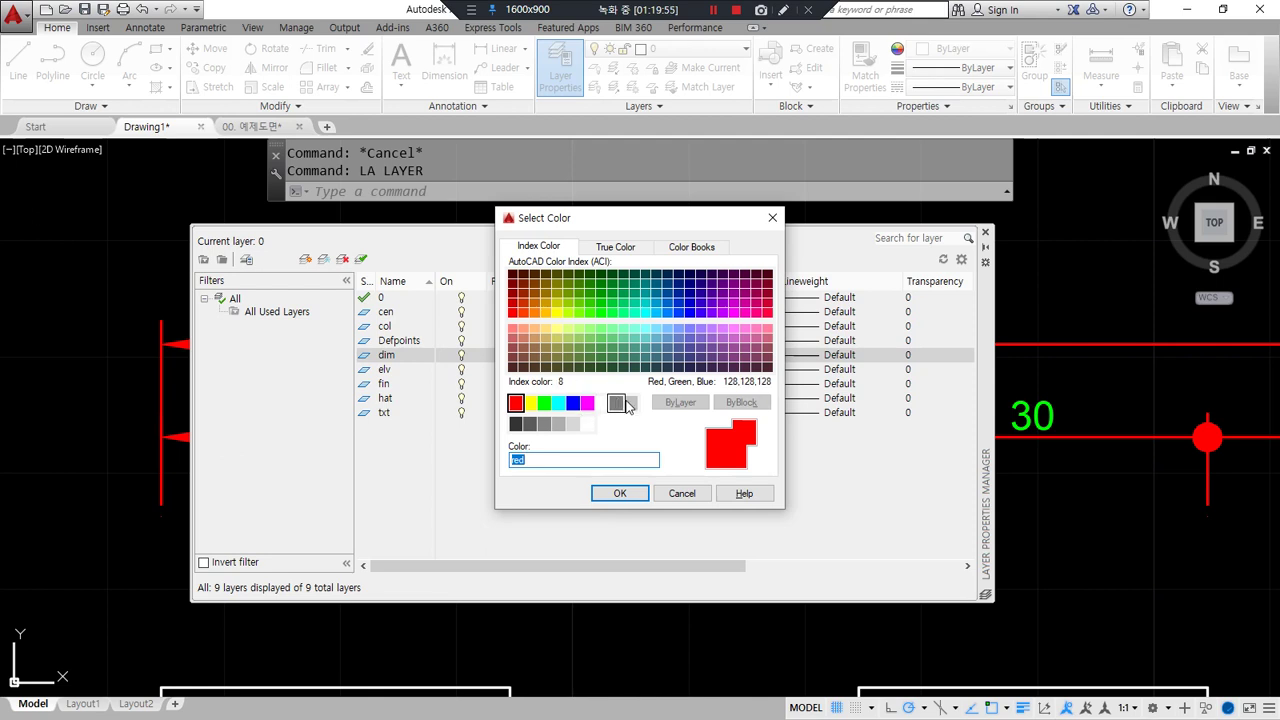
pyautogui.click(544, 424)
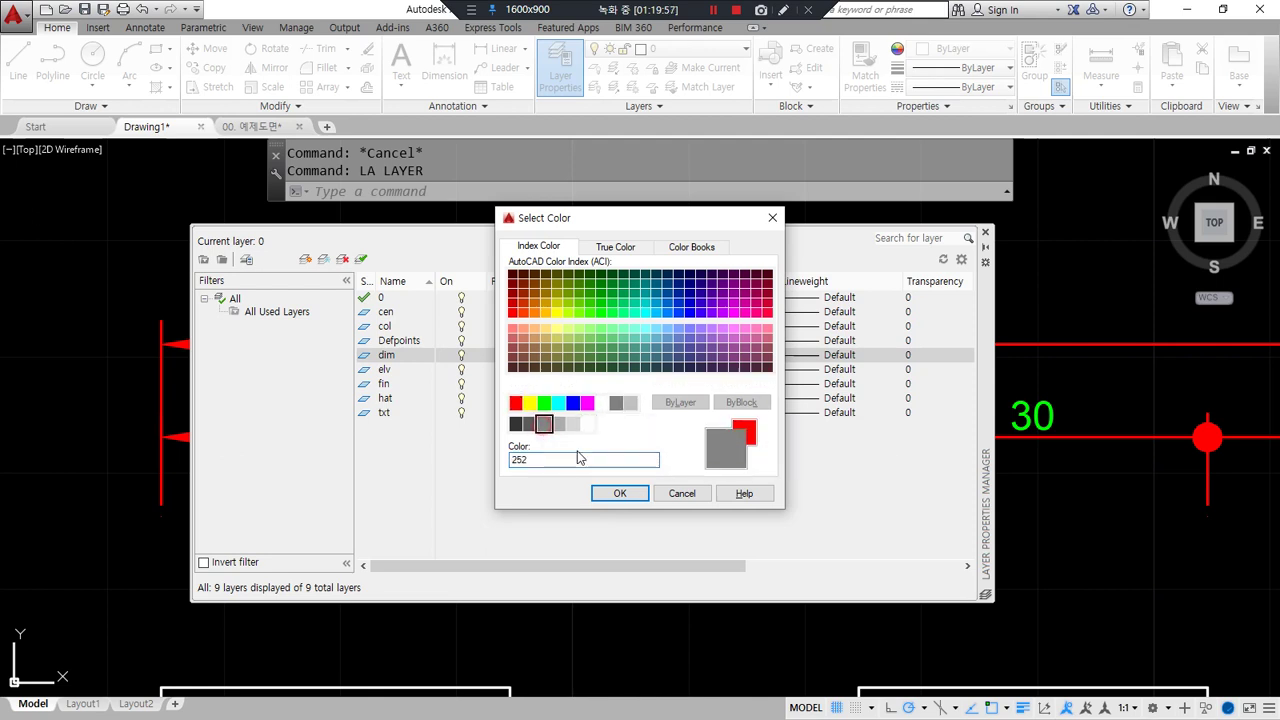
pyautogui.click(619, 493)
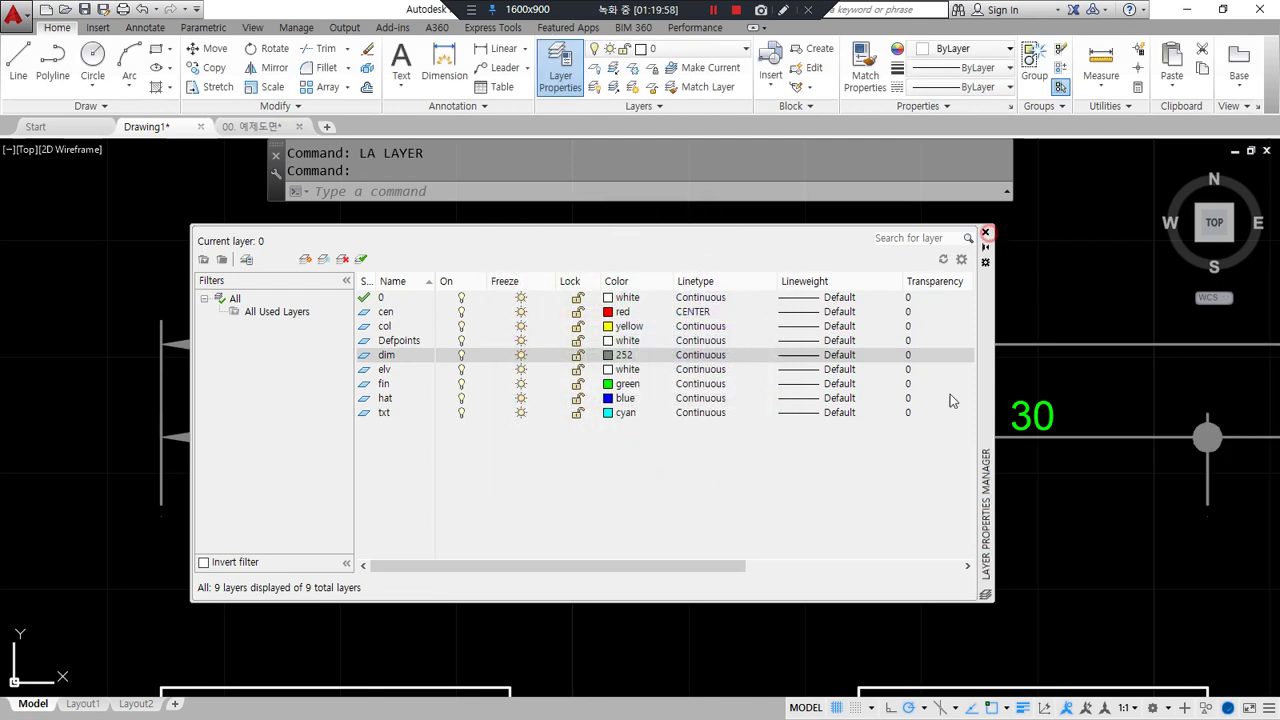
pyautogui.click(983, 234)
# Modify the ISO-25 dimension style to use index color 9 for its text
pyautogui.write('d')
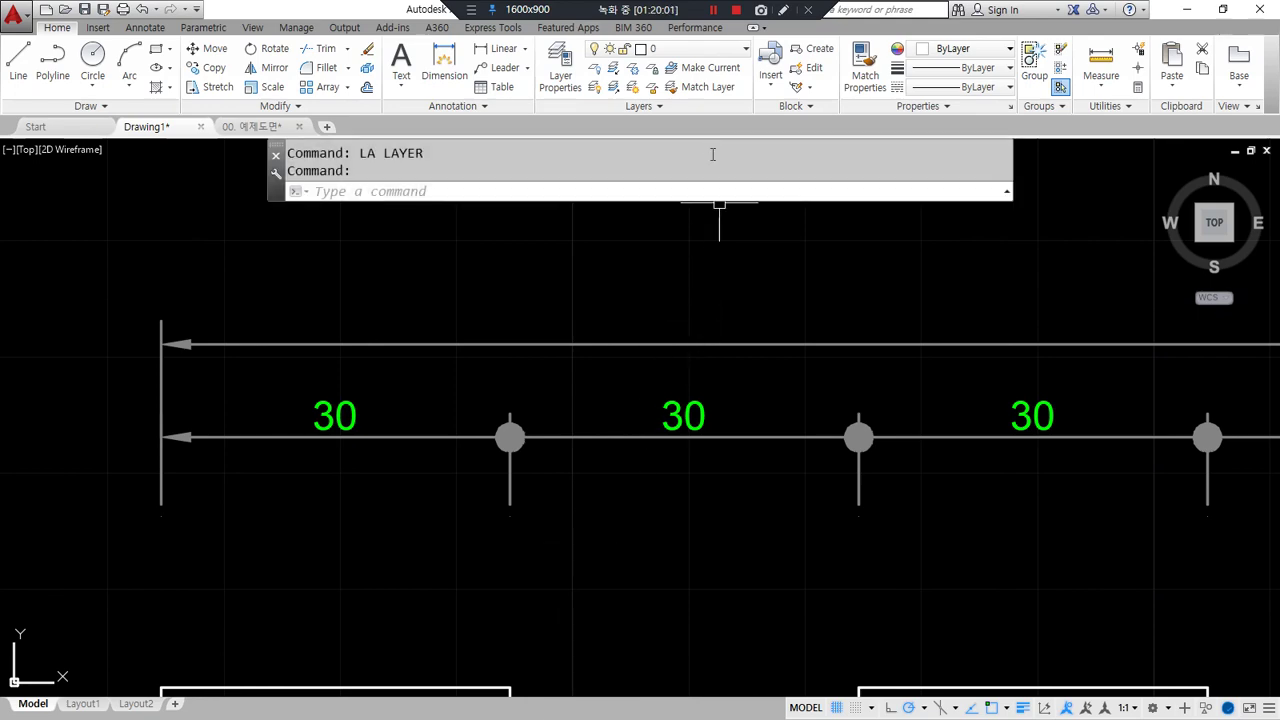
pyautogui.press('Return')
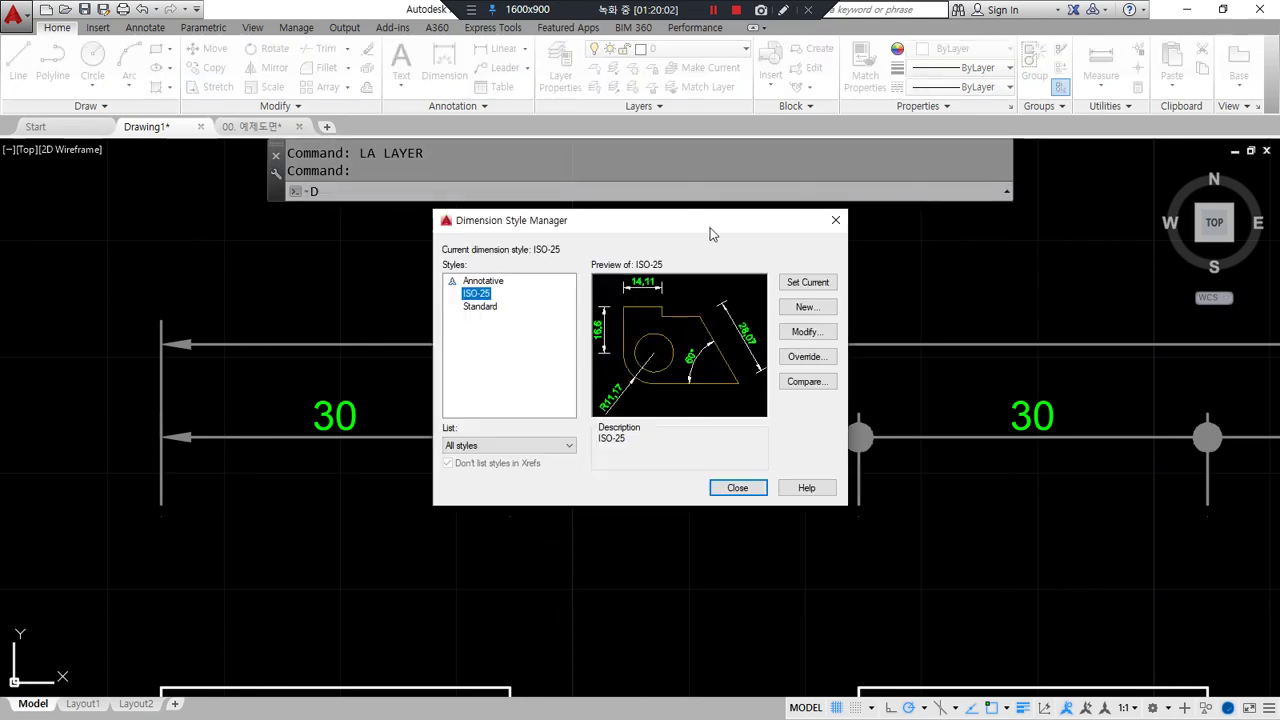
pyautogui.click(812, 333)
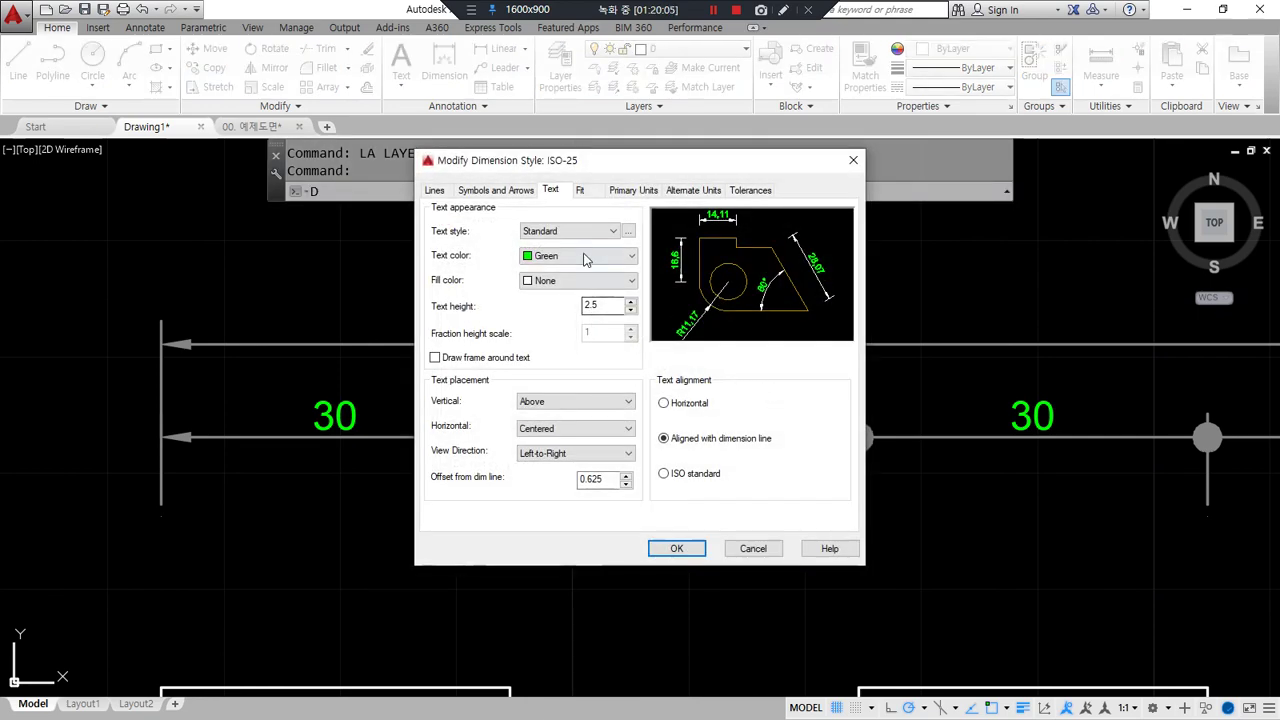
pyautogui.click(585, 256)
pyautogui.click(563, 388)
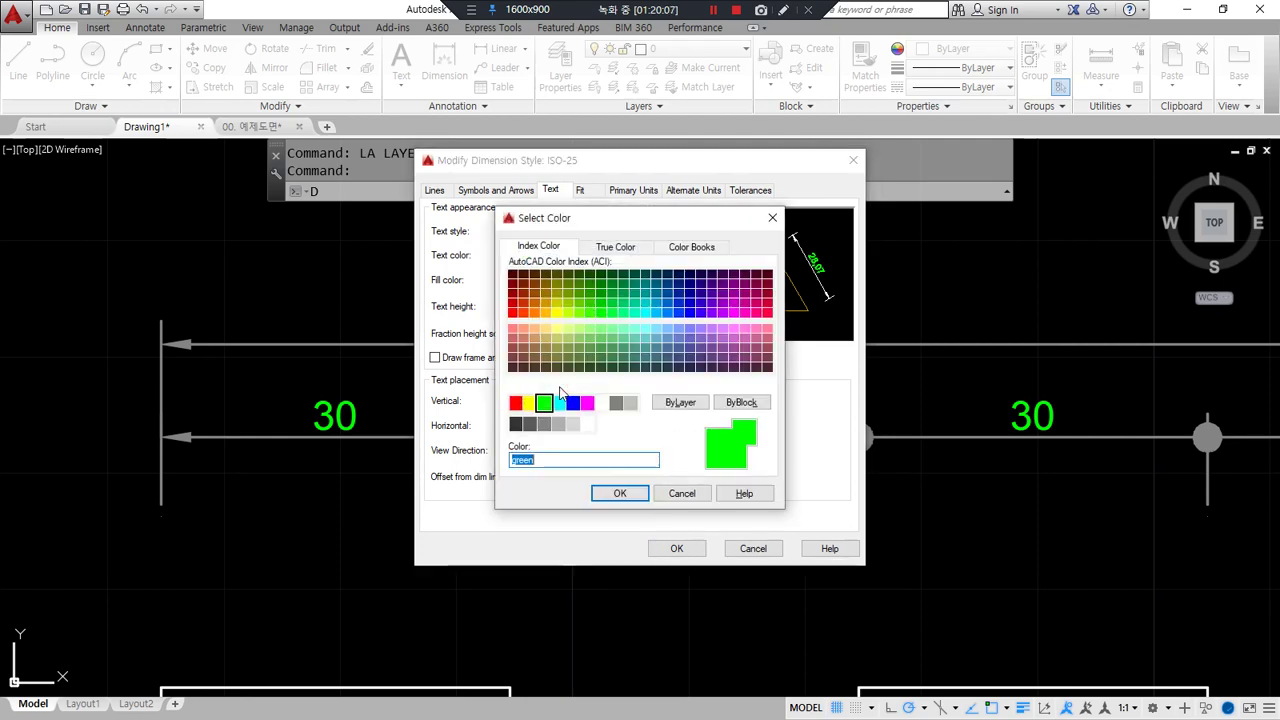
pyautogui.click(630, 402)
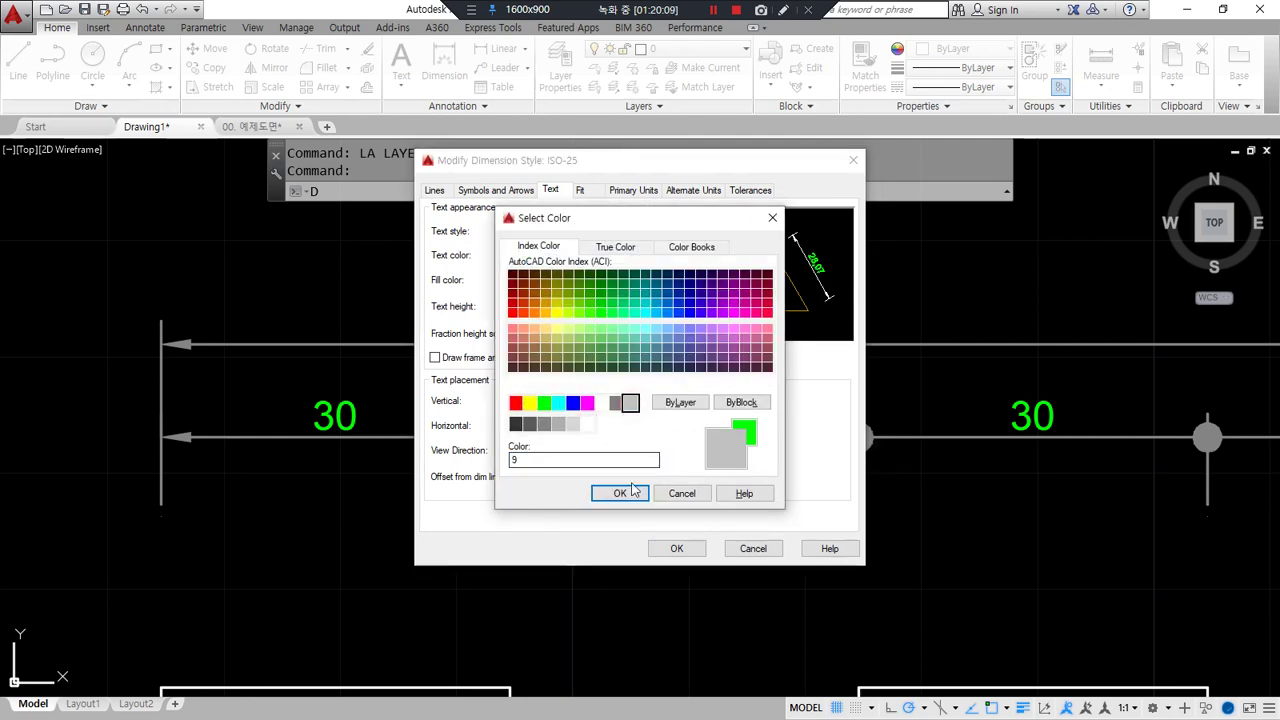
pyautogui.click(622, 492)
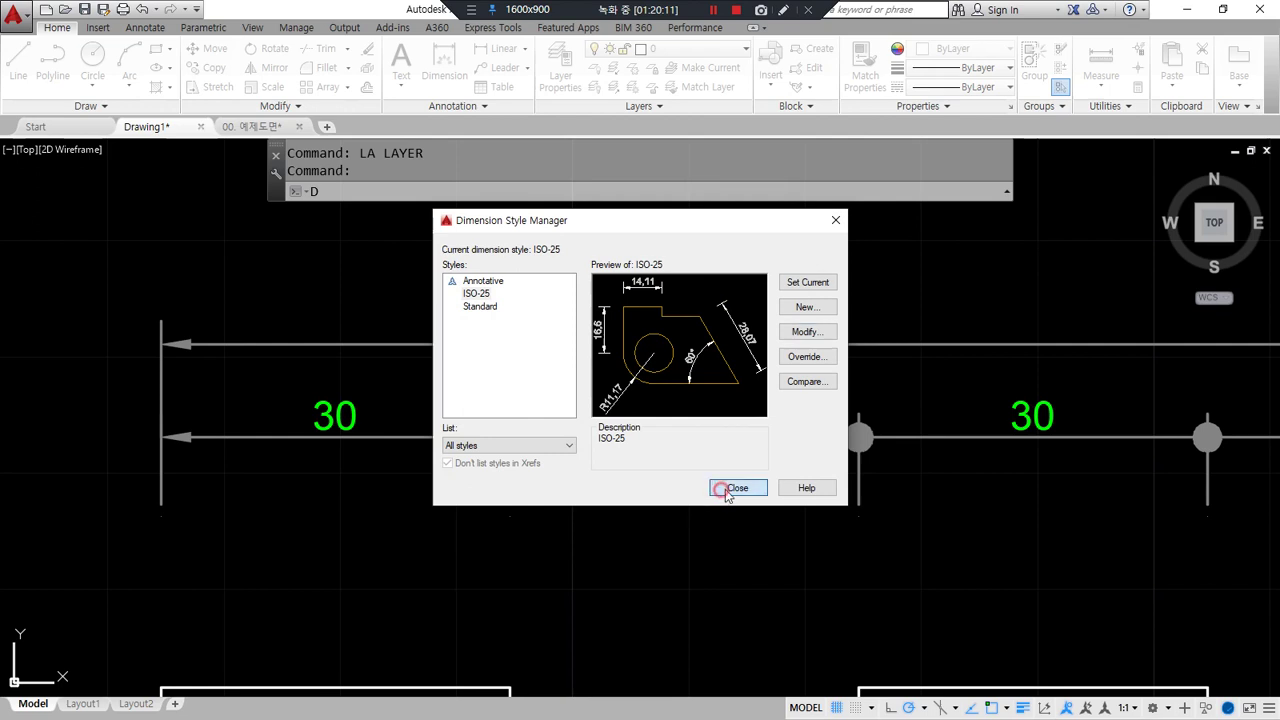
pyautogui.click(725, 489)
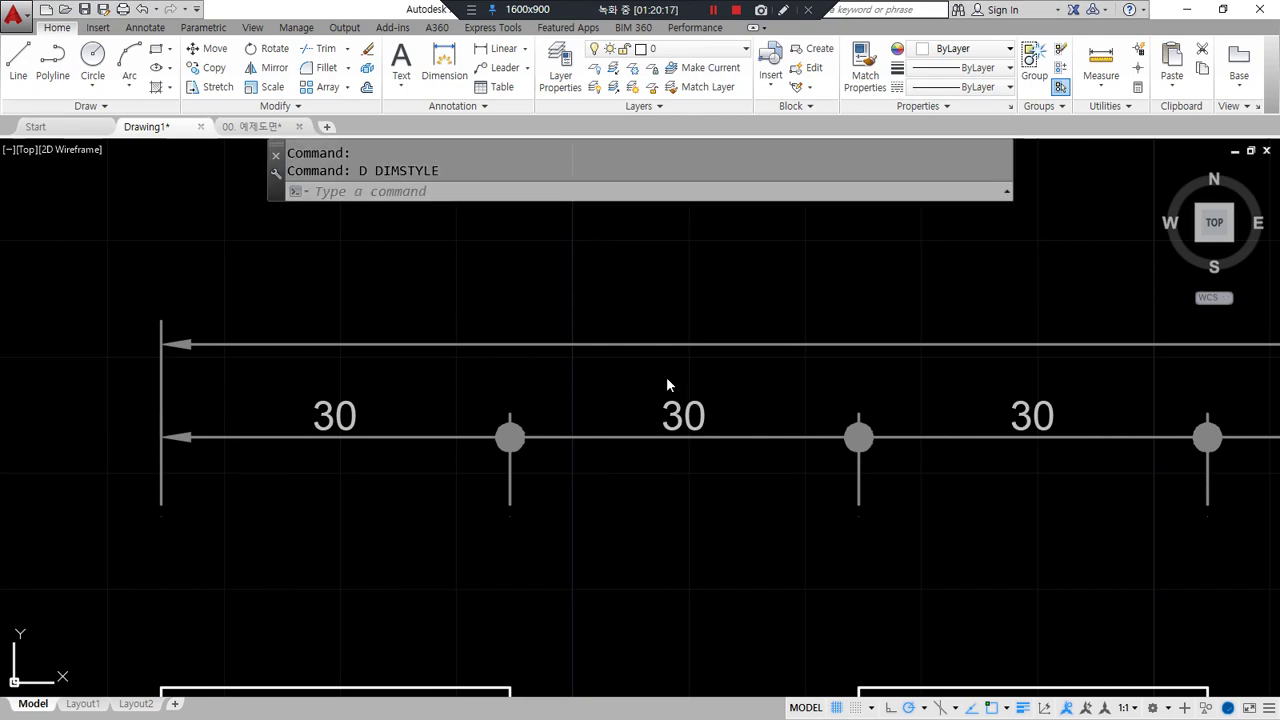
# Examine the text height, arrow size, text placement and text frame settings of the ISO-25 dimension style
pyautogui.write('d')
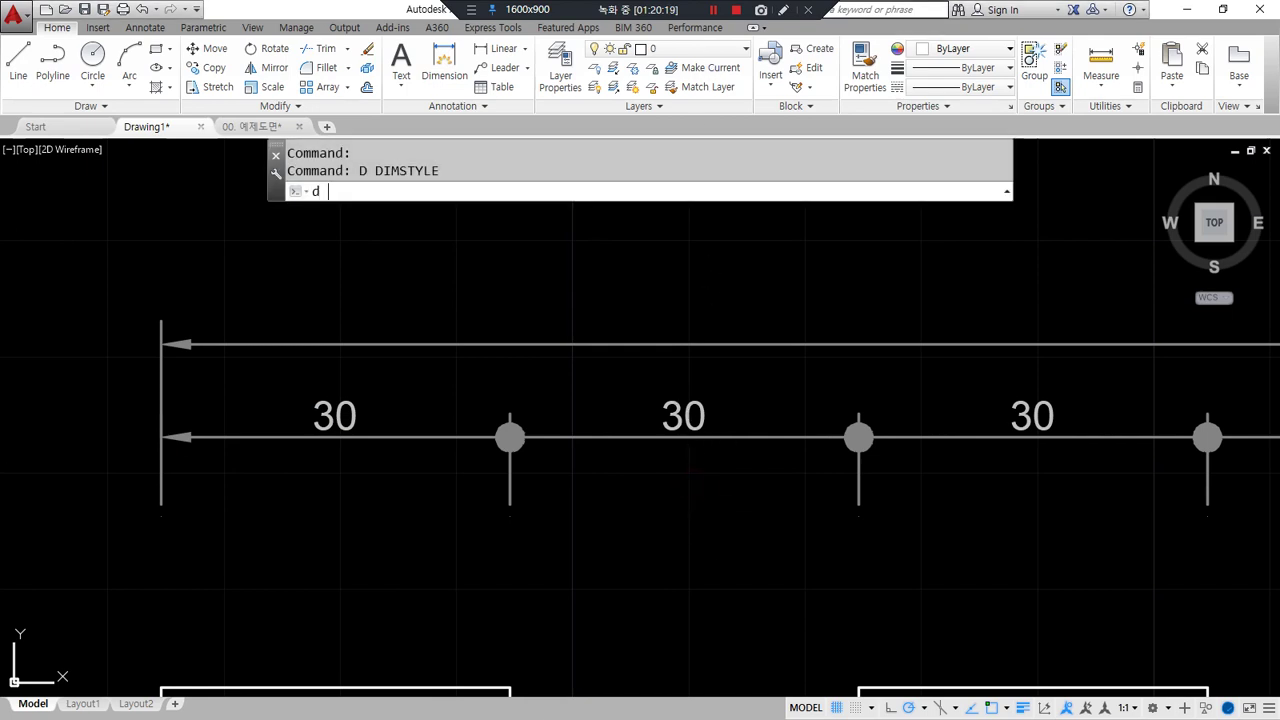
pyautogui.press('Return')
pyautogui.click(810, 332)
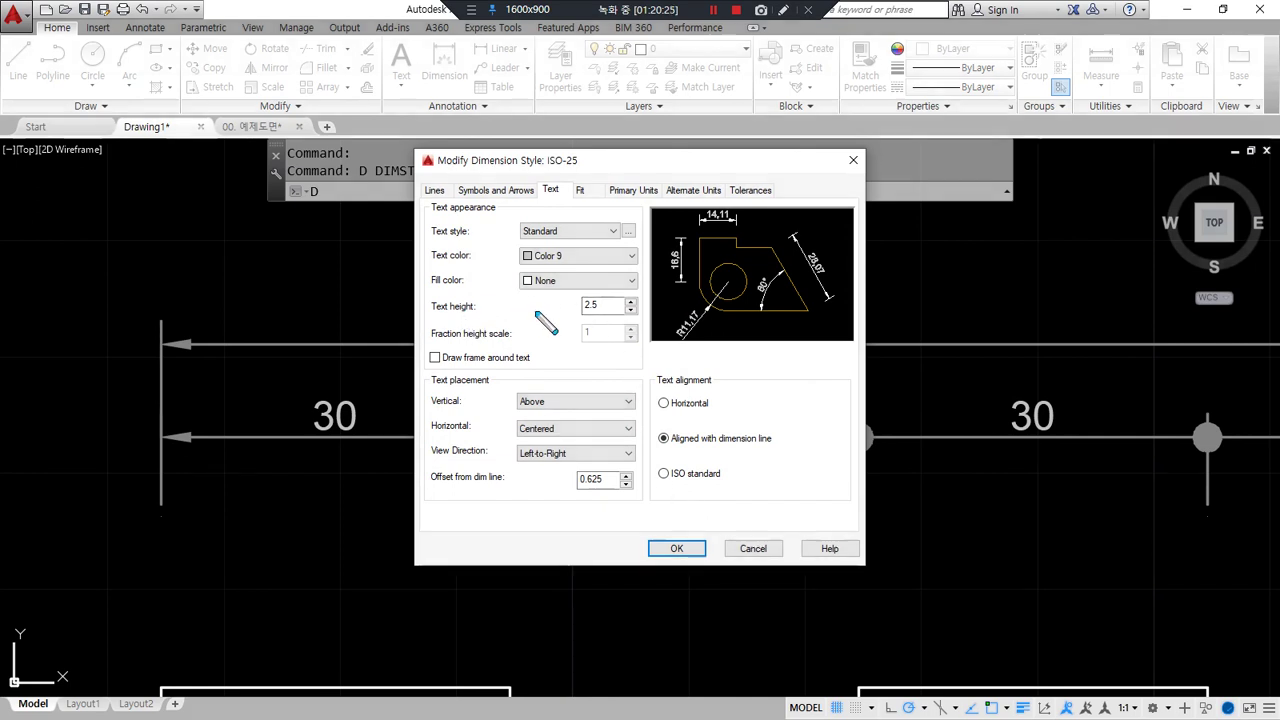
pyautogui.moveTo(453, 317)
pyautogui.mouseDown()
pyautogui.moveTo(632, 316)
pyautogui.moveTo(621, 288)
pyautogui.moveTo(604, 291)
pyautogui.mouseUp()
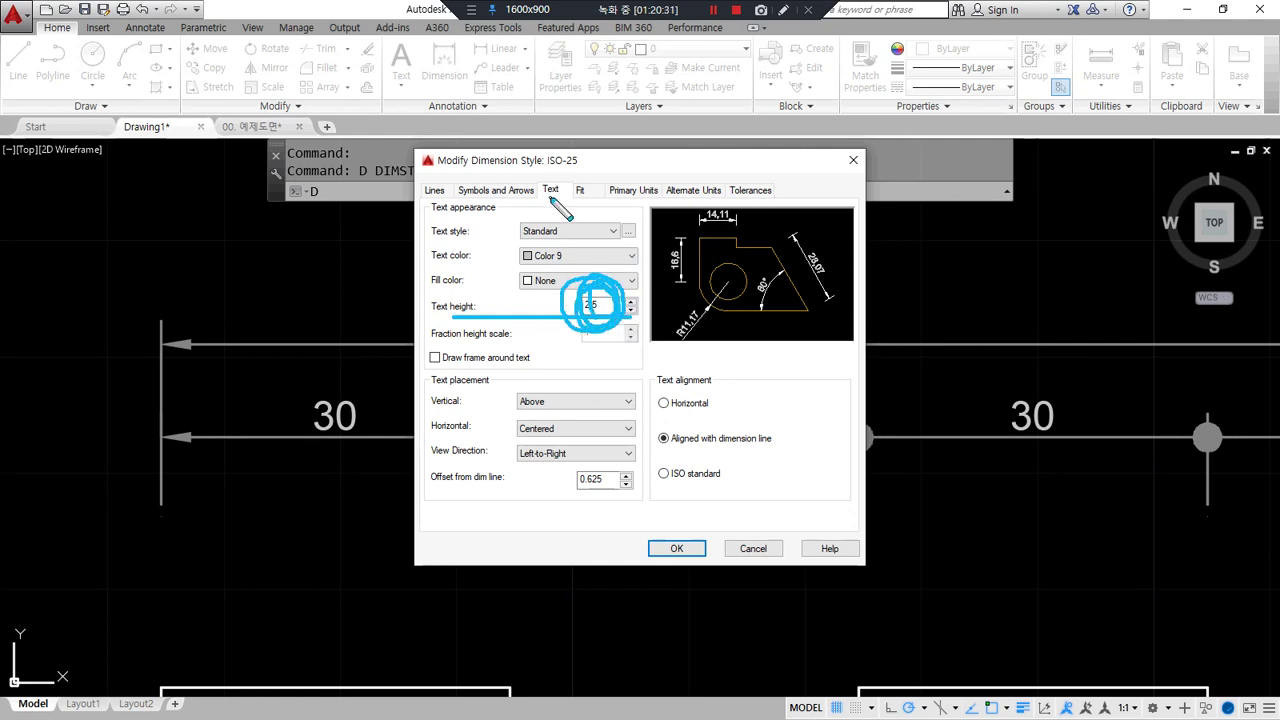
pyautogui.click(495, 190)
pyautogui.moveTo(462, 366); pyautogui.dragTo(465, 357)
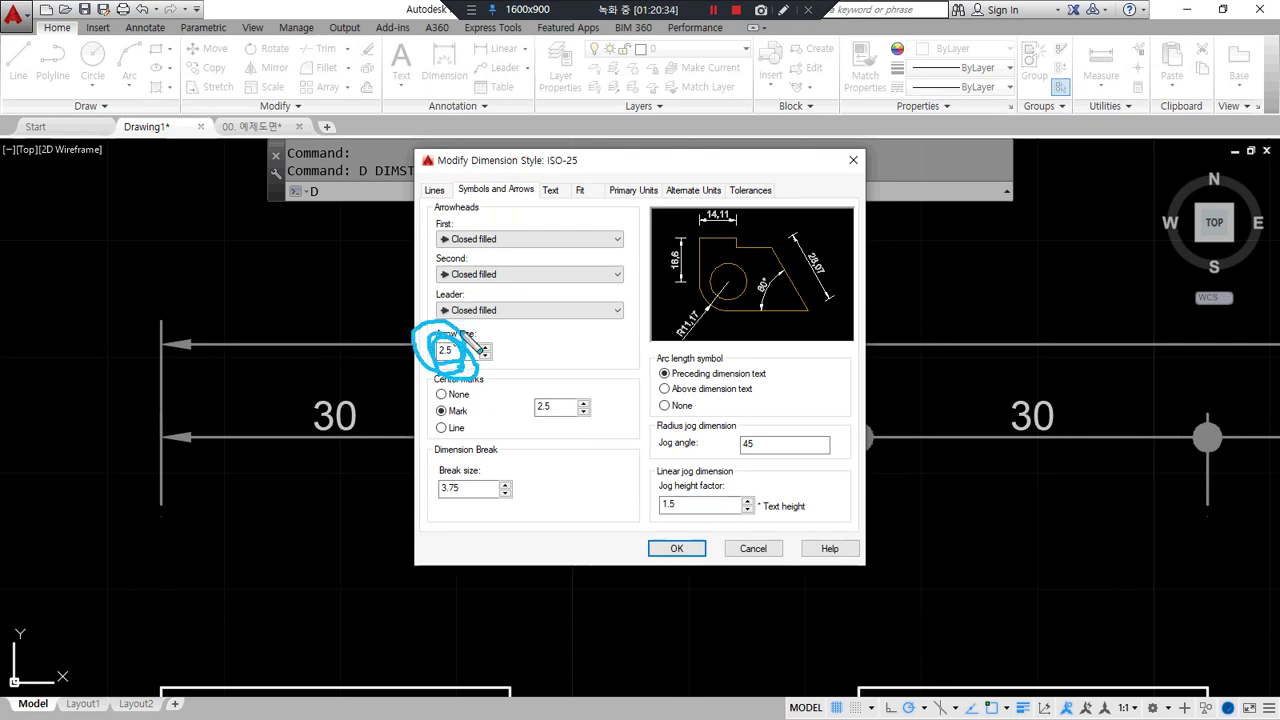
pyautogui.click(550, 191)
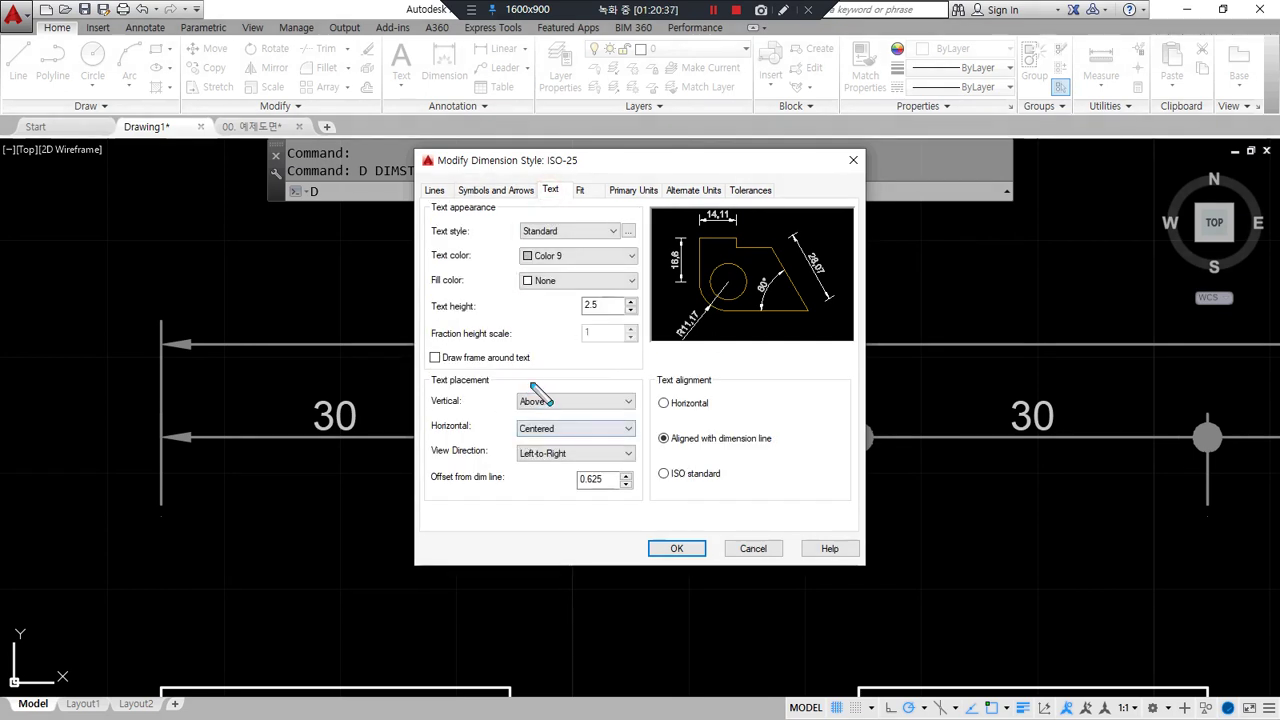
pyautogui.moveTo(418, 380); pyautogui.dragTo(395, 442)
pyautogui.moveTo(490, 524); pyautogui.dragTo(645, 466)
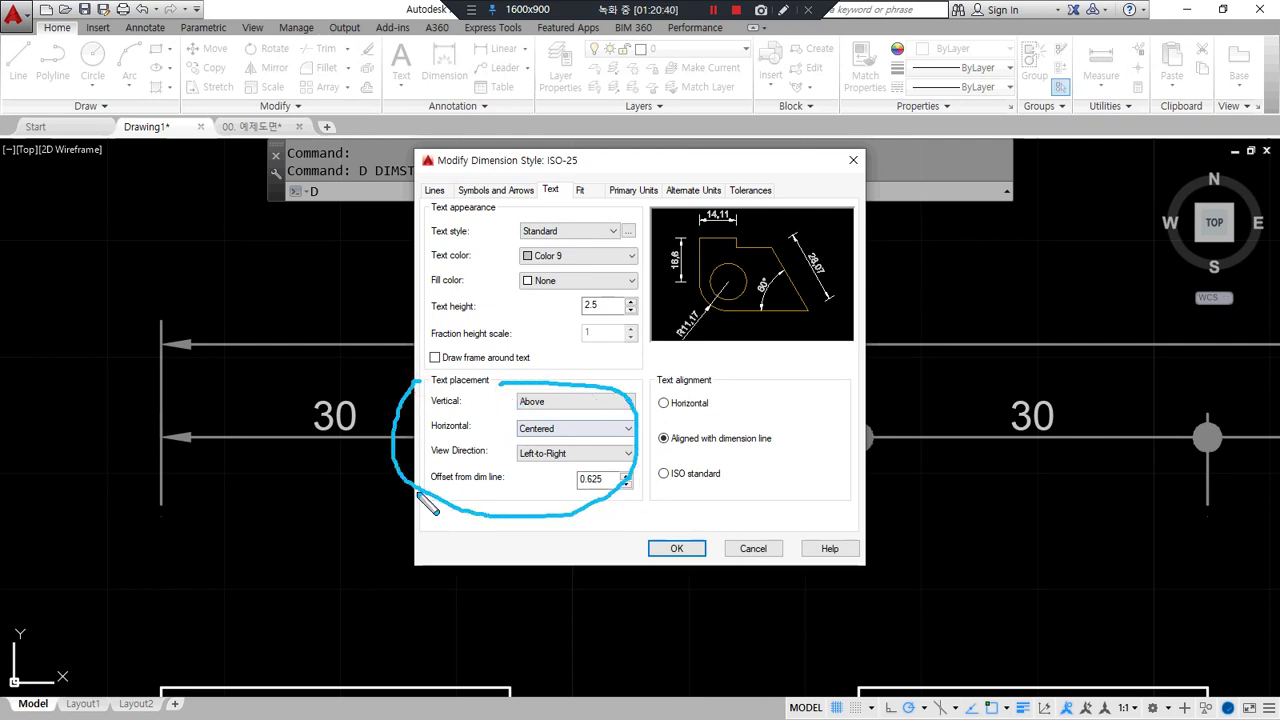
pyautogui.moveTo(452, 450)
pyautogui.mouseDown()
pyautogui.moveTo(424, 393)
pyautogui.moveTo(498, 370)
pyautogui.moveTo(437, 365)
pyautogui.mouseUp()
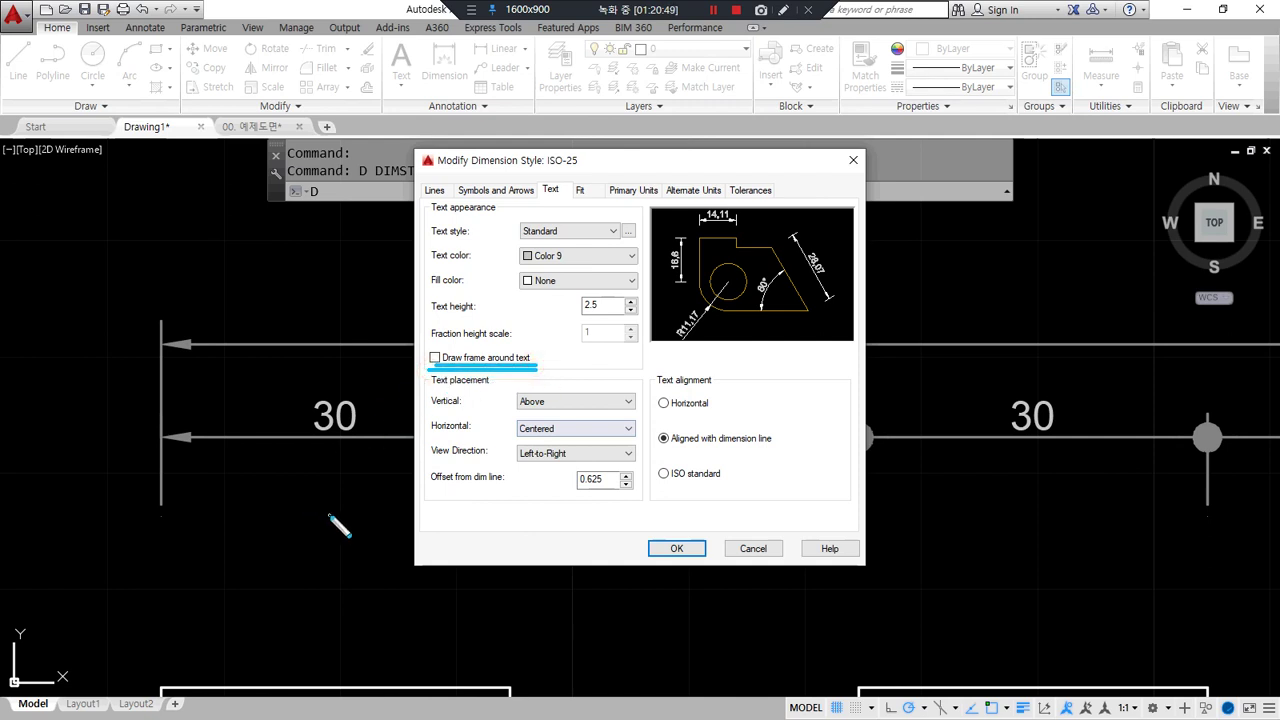
pyautogui.moveTo(421, 364)
pyautogui.mouseDown()
pyautogui.moveTo(517, 357)
pyautogui.moveTo(486, 376)
pyautogui.mouseUp()
pyautogui.press('Escape')
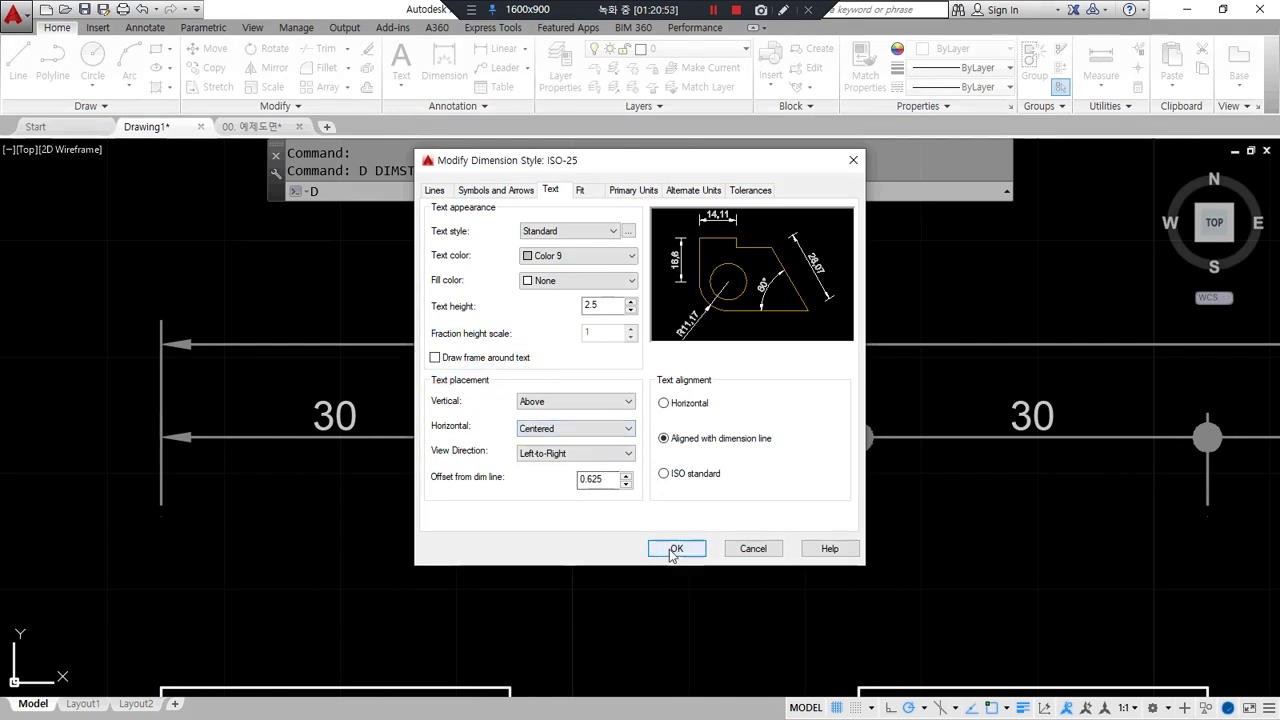
# Turn on the frame around text in the ISO-25 dimension style and apply it to the drawing
pyautogui.click(460, 359)
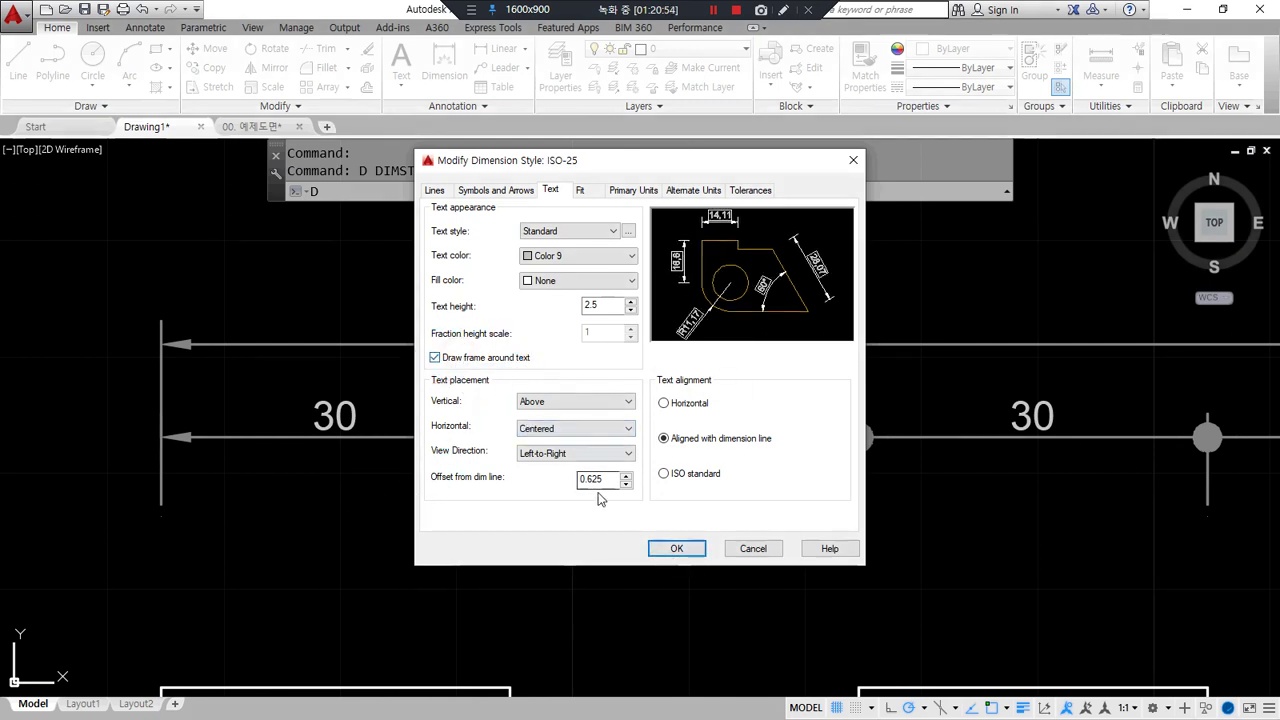
pyautogui.click(677, 549)
pyautogui.click(737, 486)
pyautogui.scroll(2, 261, 424)
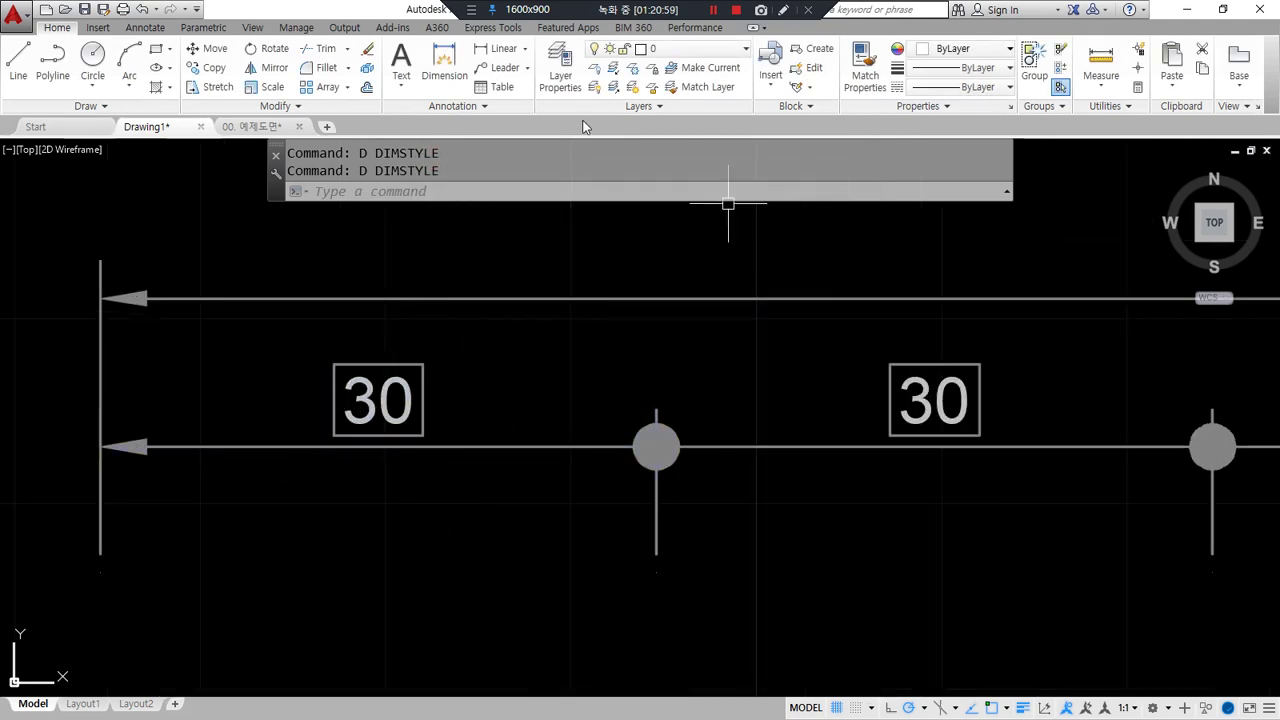
# Change the color of the dim layer to red and close the layer properties
pyautogui.click(560, 65)
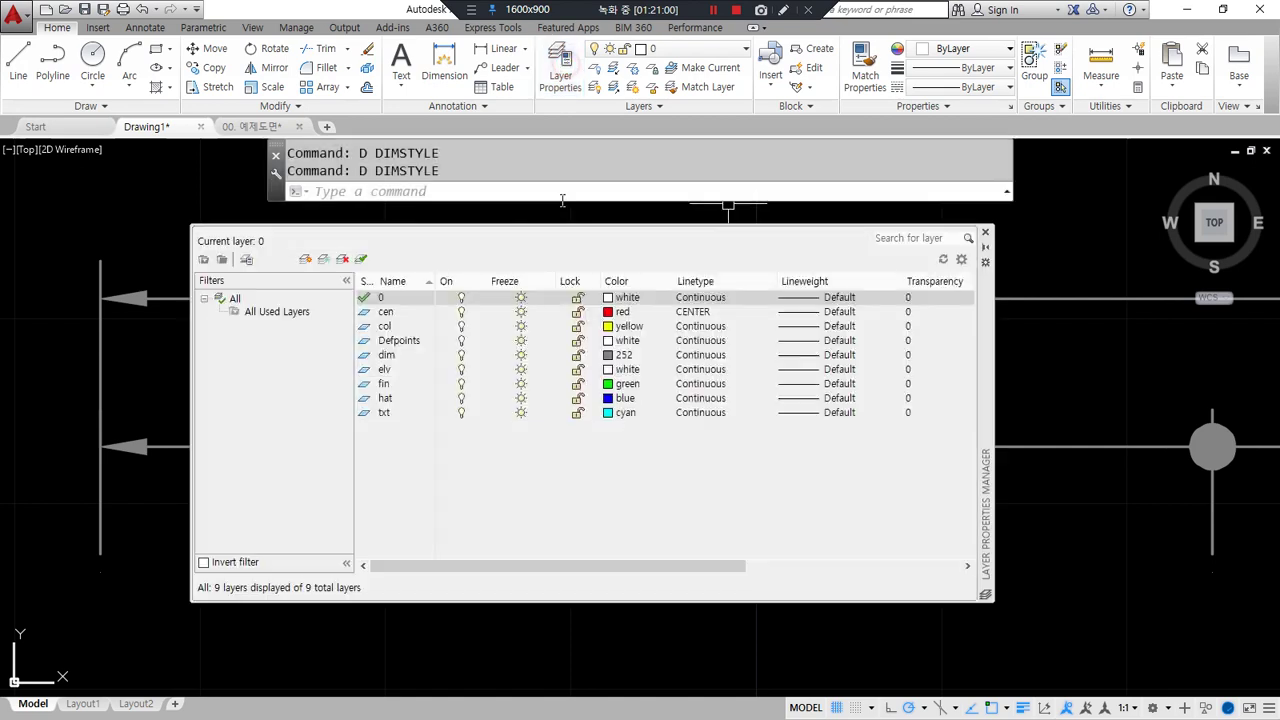
pyautogui.click(613, 357)
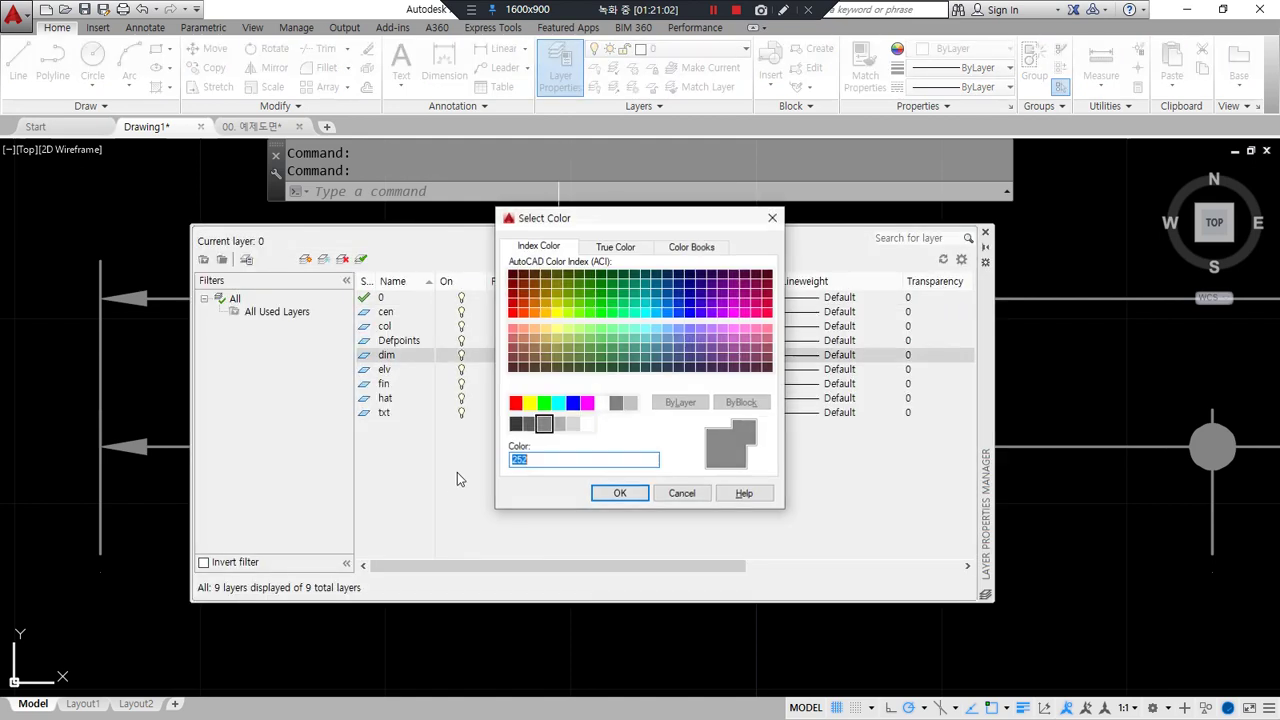
pyautogui.click(515, 402)
pyautogui.click(620, 494)
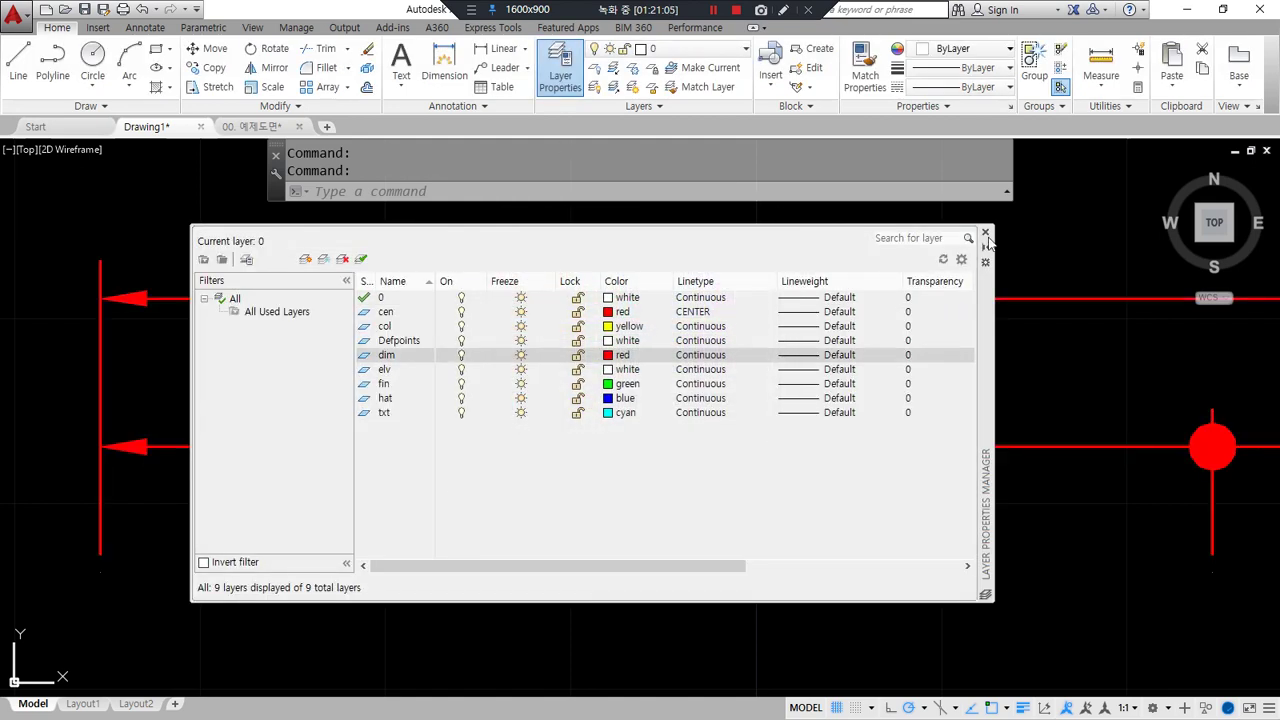
pyautogui.click(985, 232)
# Modify the ISO-25 dimension style to use green text and no frame around the text
pyautogui.write('d')
pyautogui.press('Return')
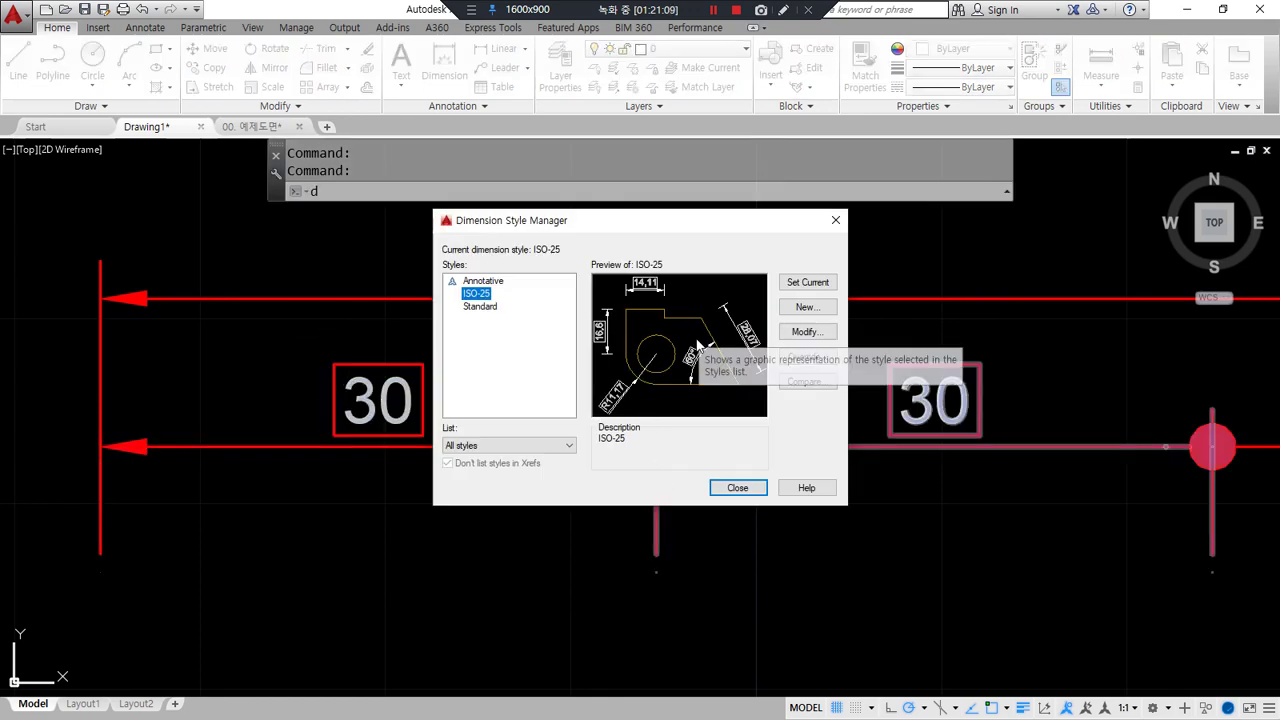
pyautogui.click(803, 332)
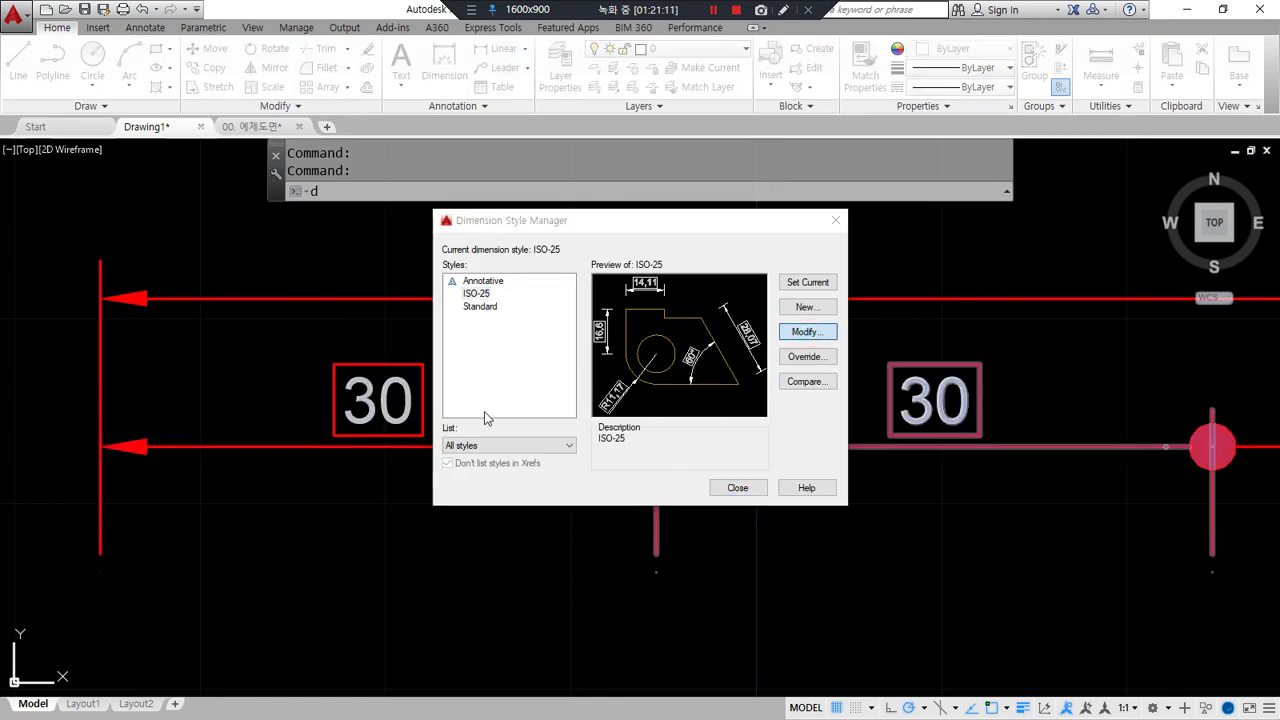
pyautogui.click(569, 262)
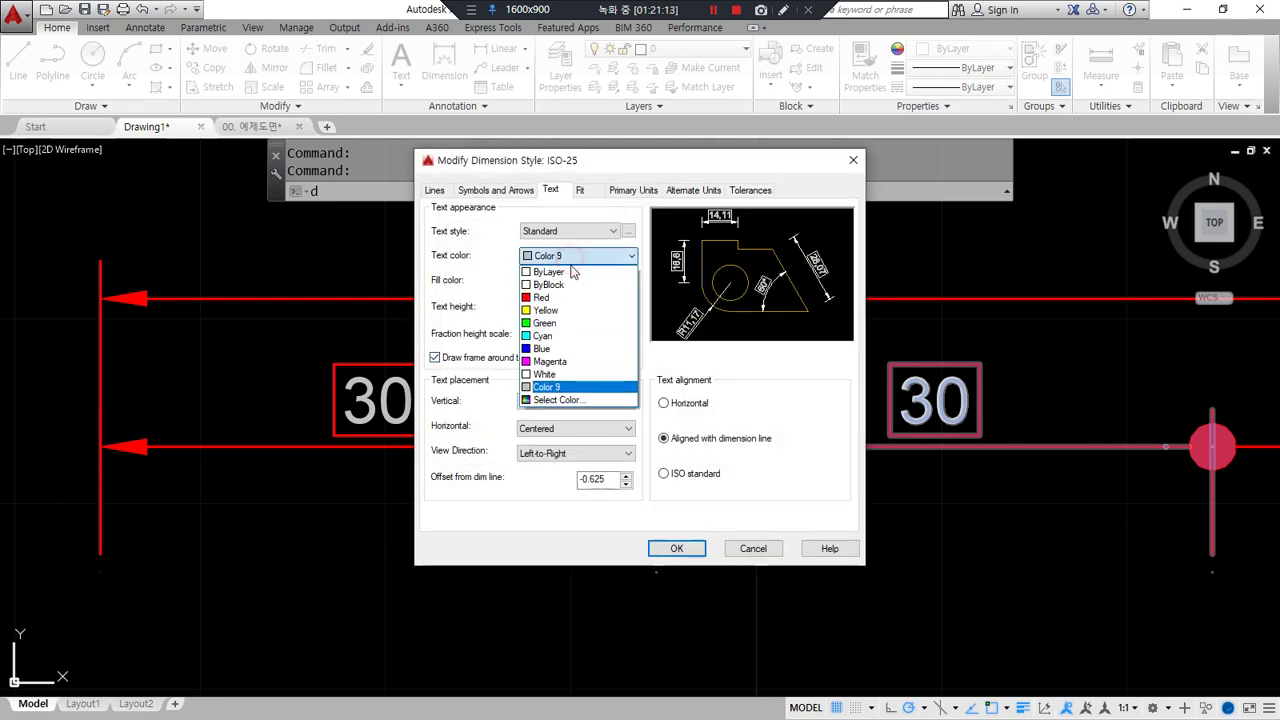
pyautogui.click(570, 318)
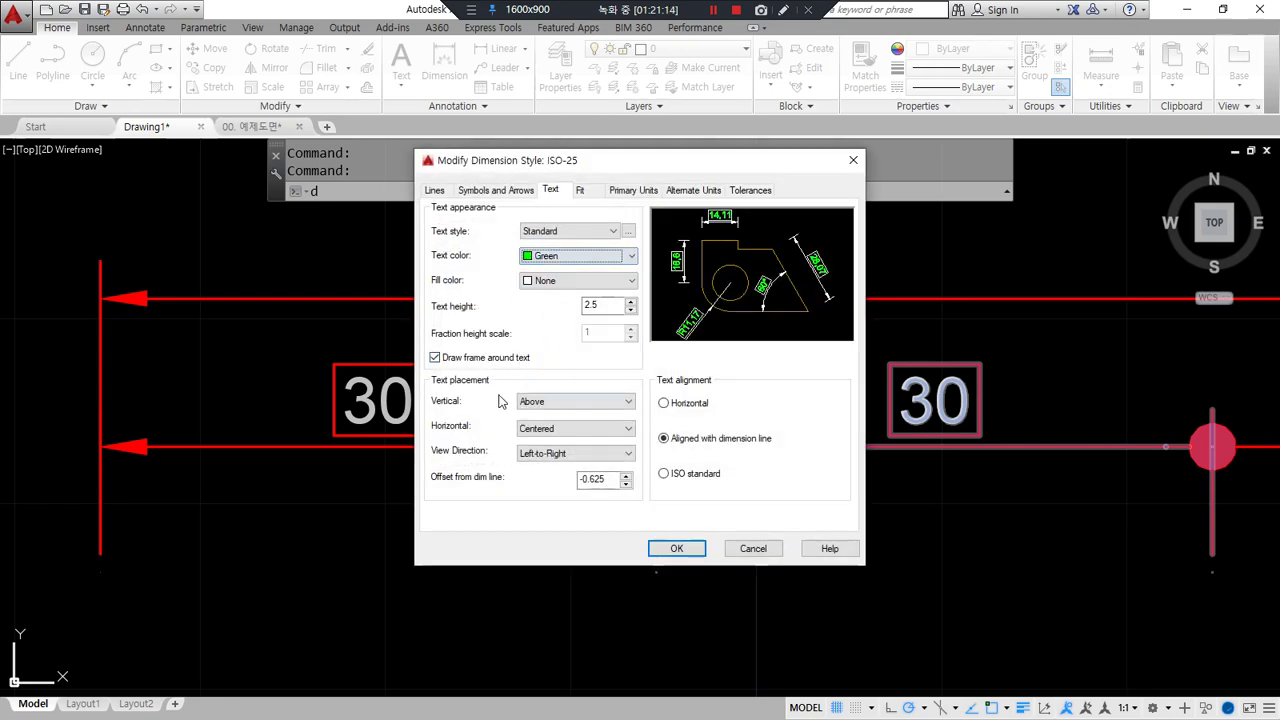
pyautogui.click(446, 358)
pyautogui.click(673, 549)
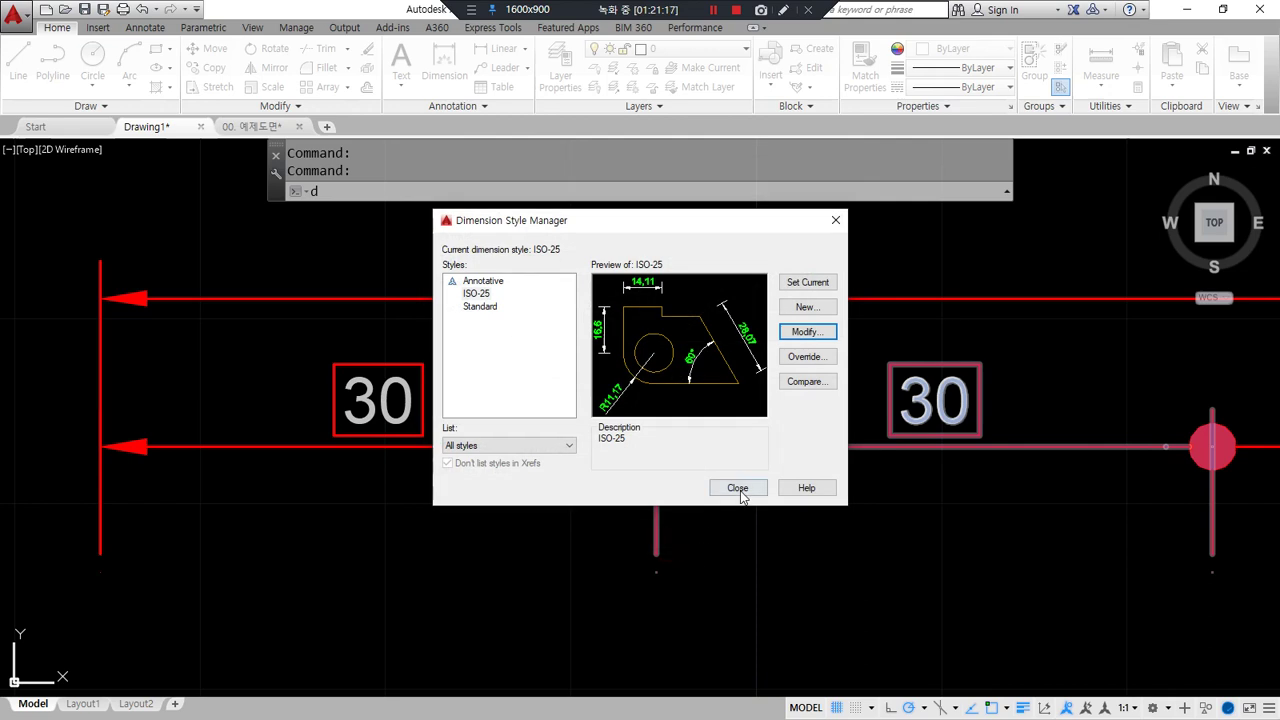
pyautogui.click(750, 488)
# Show the properties of the leftmost 30 dimension and examine its text offset against the gap above the dimension line
pyautogui.hotkey('ctrl', '1')
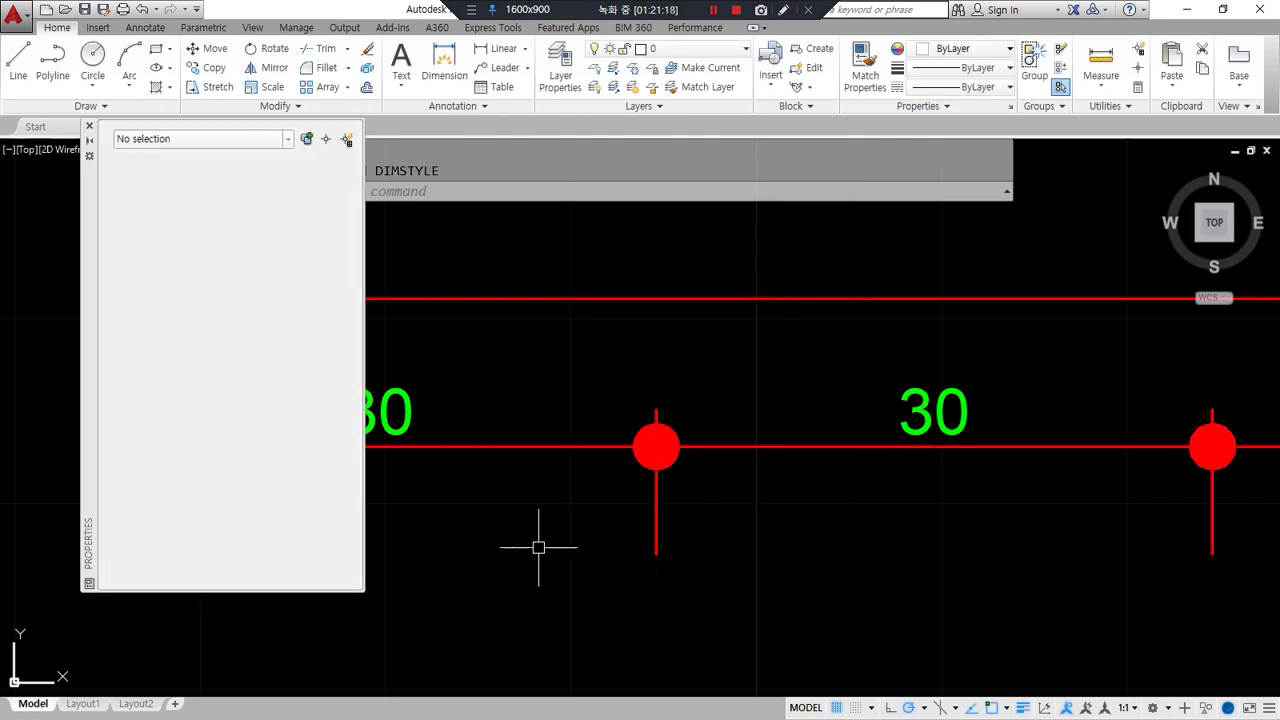
pyautogui.click(403, 409)
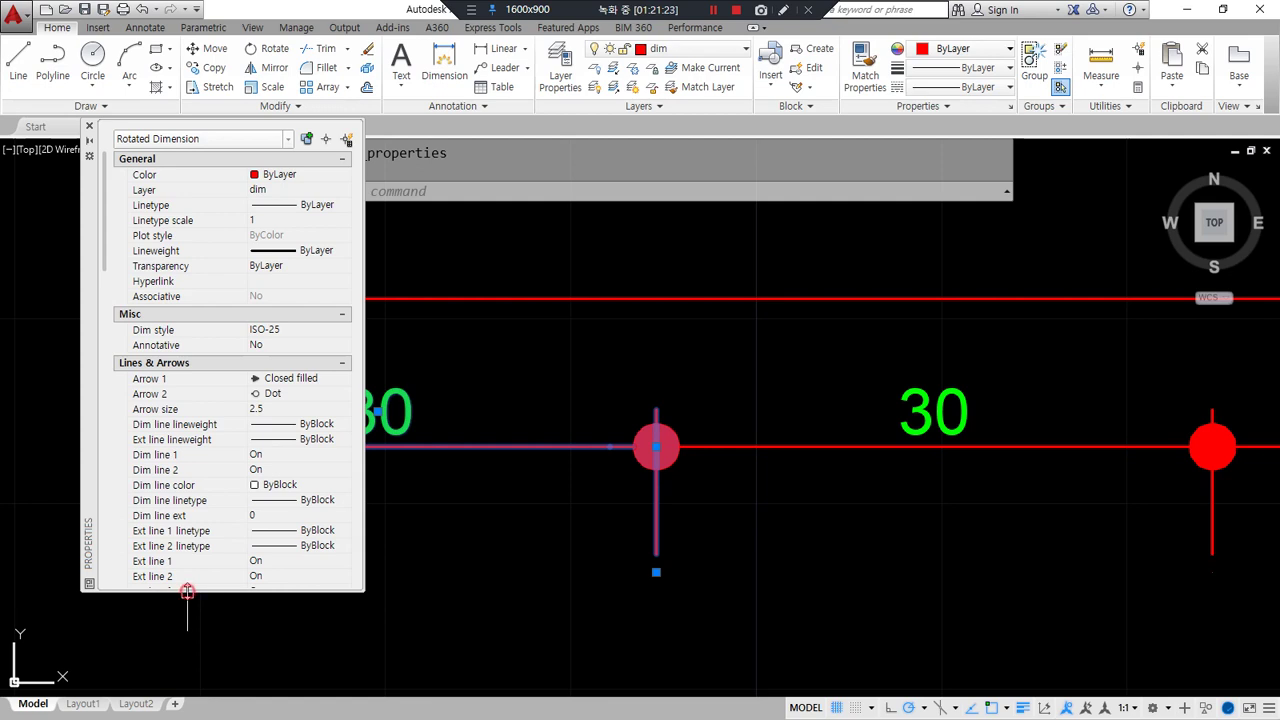
pyautogui.moveTo(187, 592); pyautogui.dragTo(187, 640)
pyautogui.scroll(-3, 182, 612)
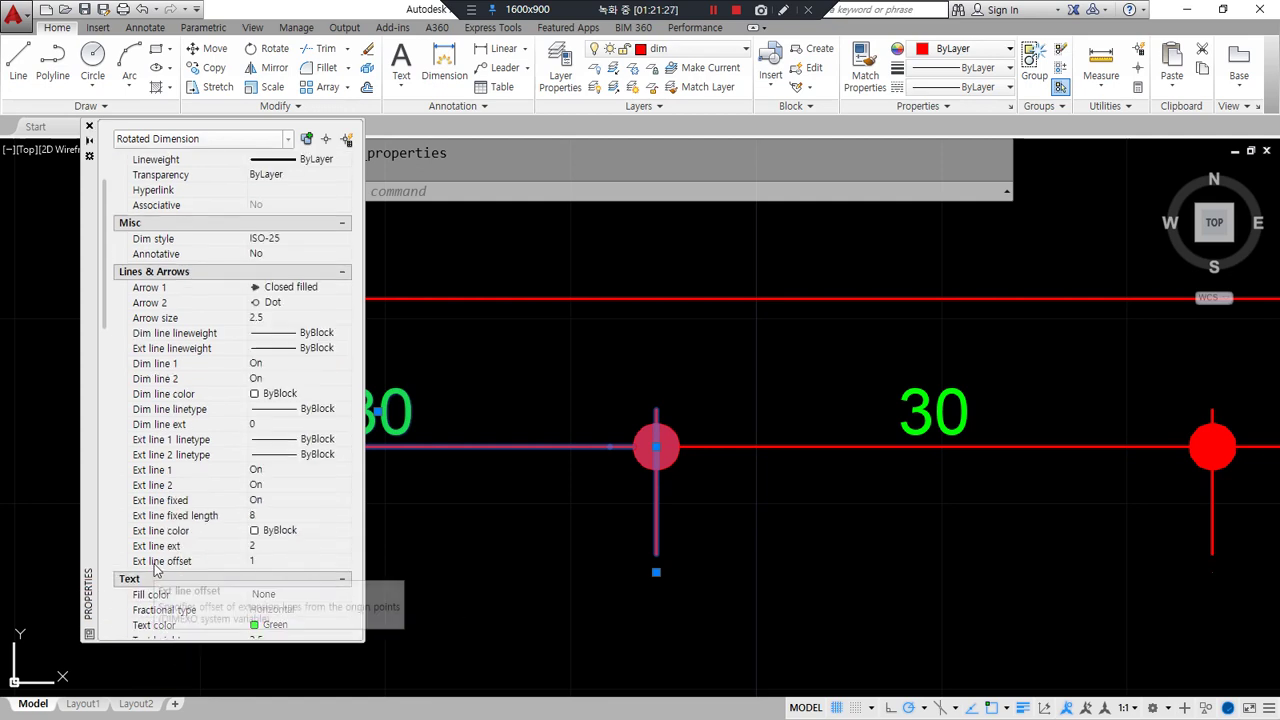
pyautogui.scroll(-2, 155, 568)
pyautogui.scroll(-4, 155, 568)
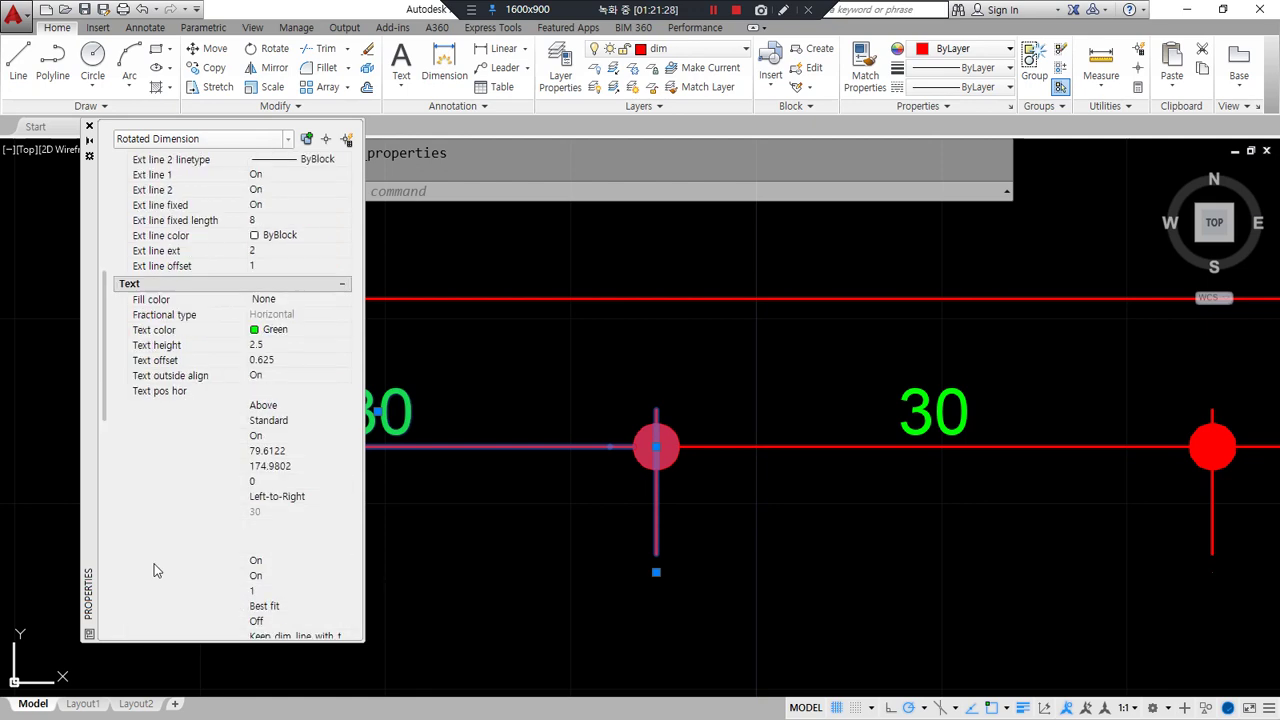
pyautogui.click(285, 361)
pyautogui.moveTo(94, 321); pyautogui.dragTo(47, 330)
pyautogui.moveTo(420, 446); pyautogui.dragTo(537, 438, button='middle')
pyautogui.scroll(2, 536, 438)
pyautogui.scroll(6, 433, 443)
pyautogui.moveTo(517, 511); pyautogui.dragTo(536, 576, button='middle')
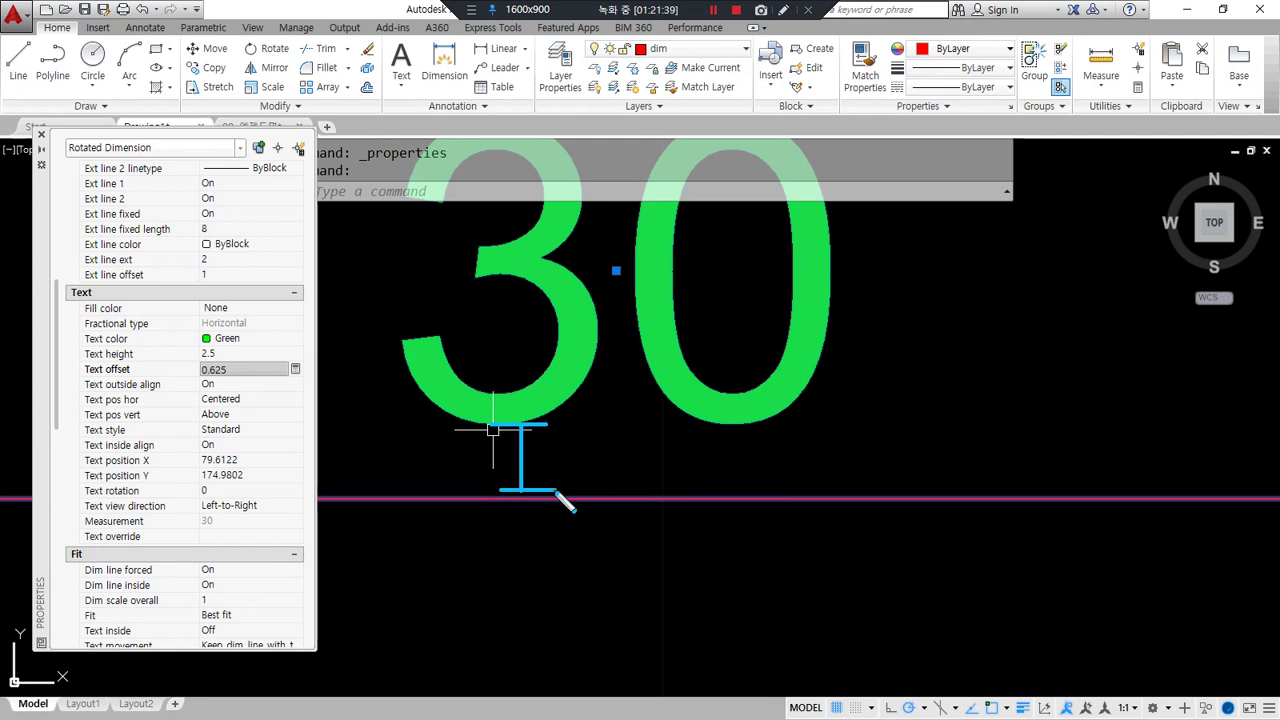
pyautogui.moveTo(490, 457); pyautogui.dragTo(552, 457)
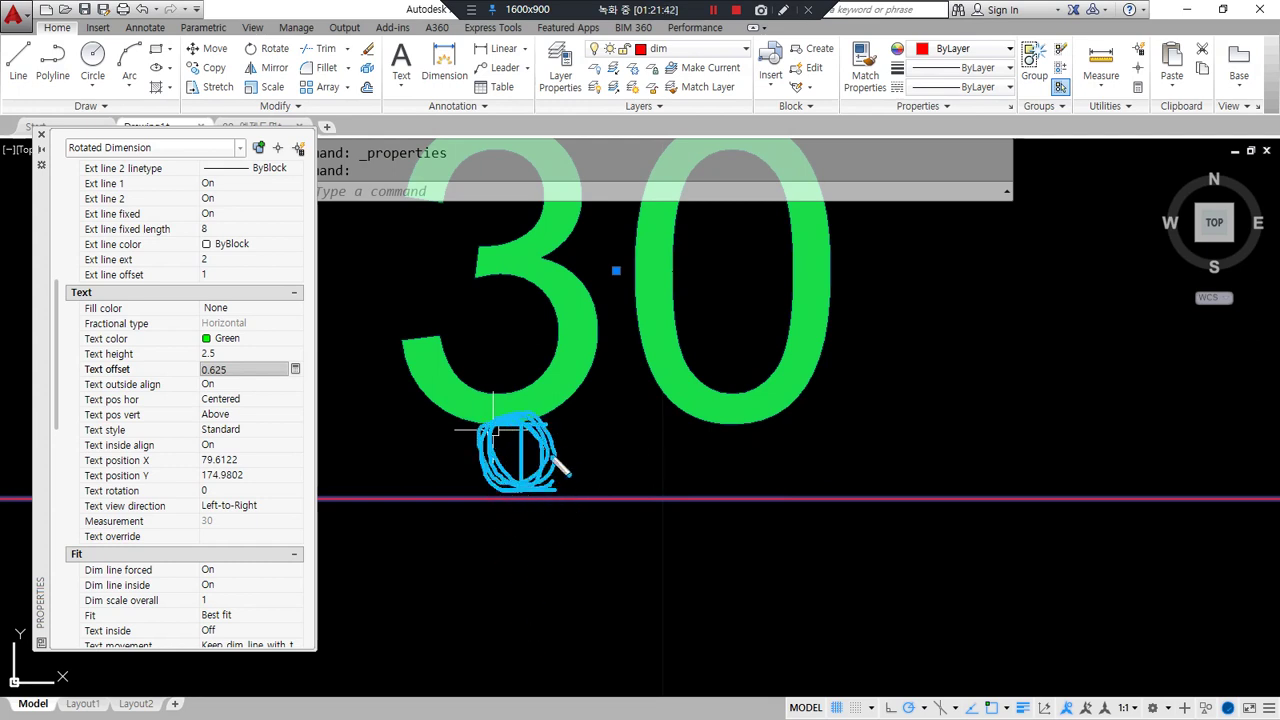
# Set the text offset of the leftmost 30 dimension to 0
pyautogui.click(232, 373)
pyautogui.write('0')
pyautogui.click(113, 386)
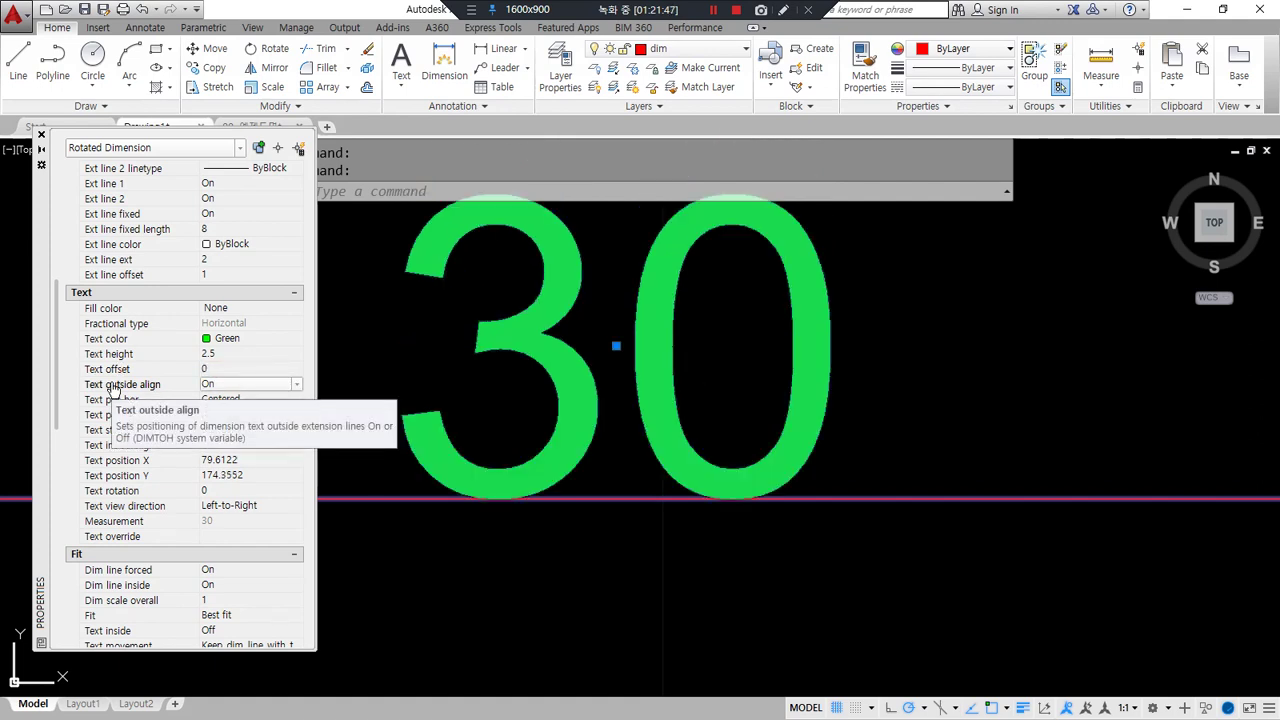
# Set the text offset of the leftmost 30 dimension to 0.625
pyautogui.click(192, 371)
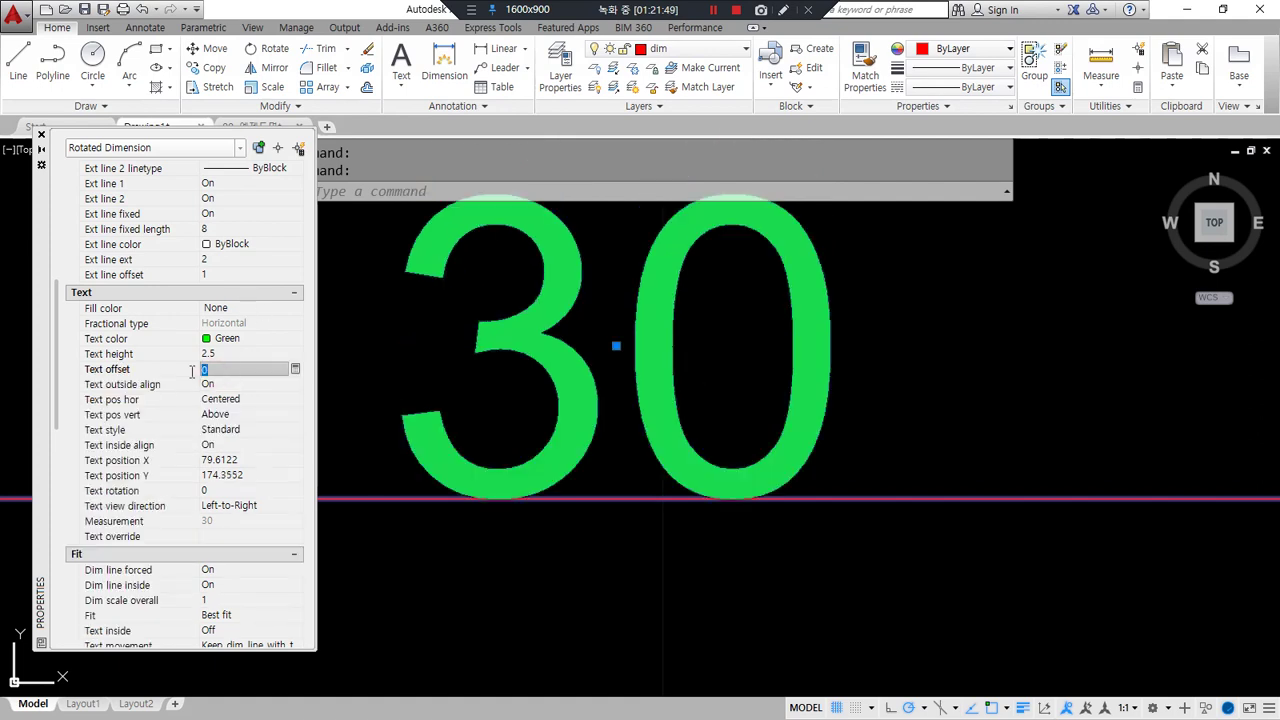
pyautogui.write('0.62')
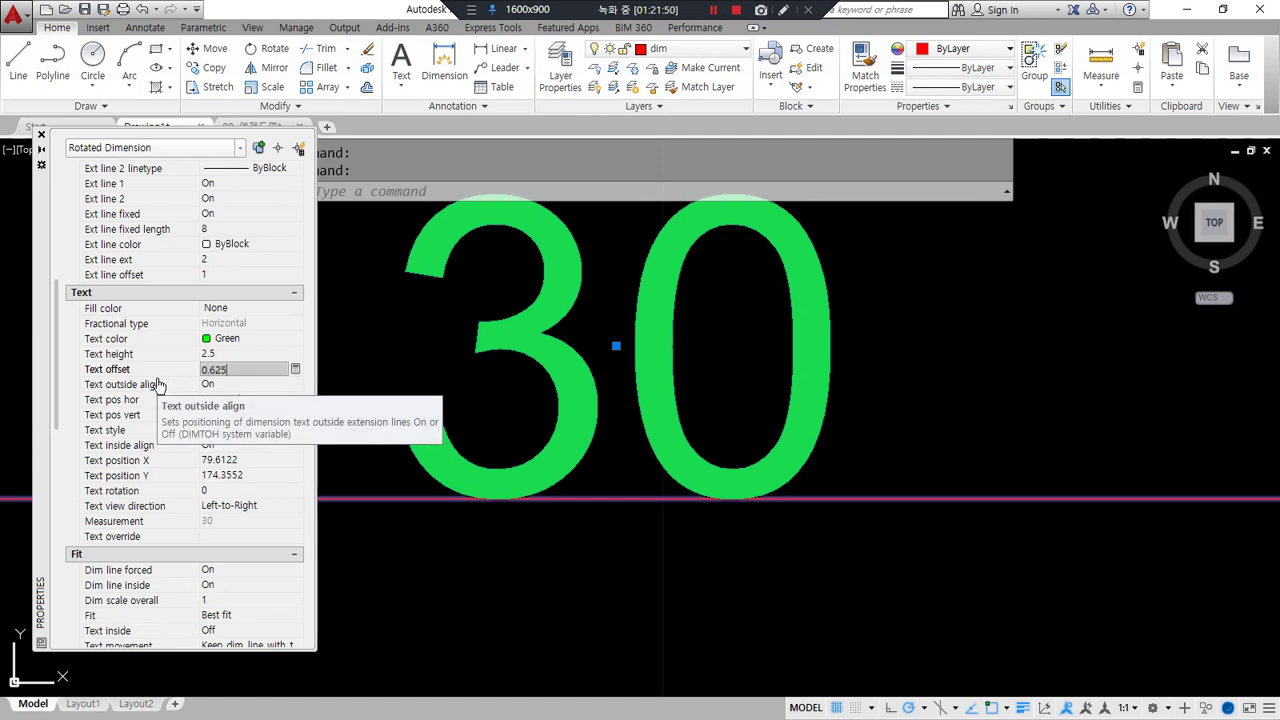
pyautogui.write('5')
pyautogui.press('Return')
pyautogui.scroll(-2, 557, 408)
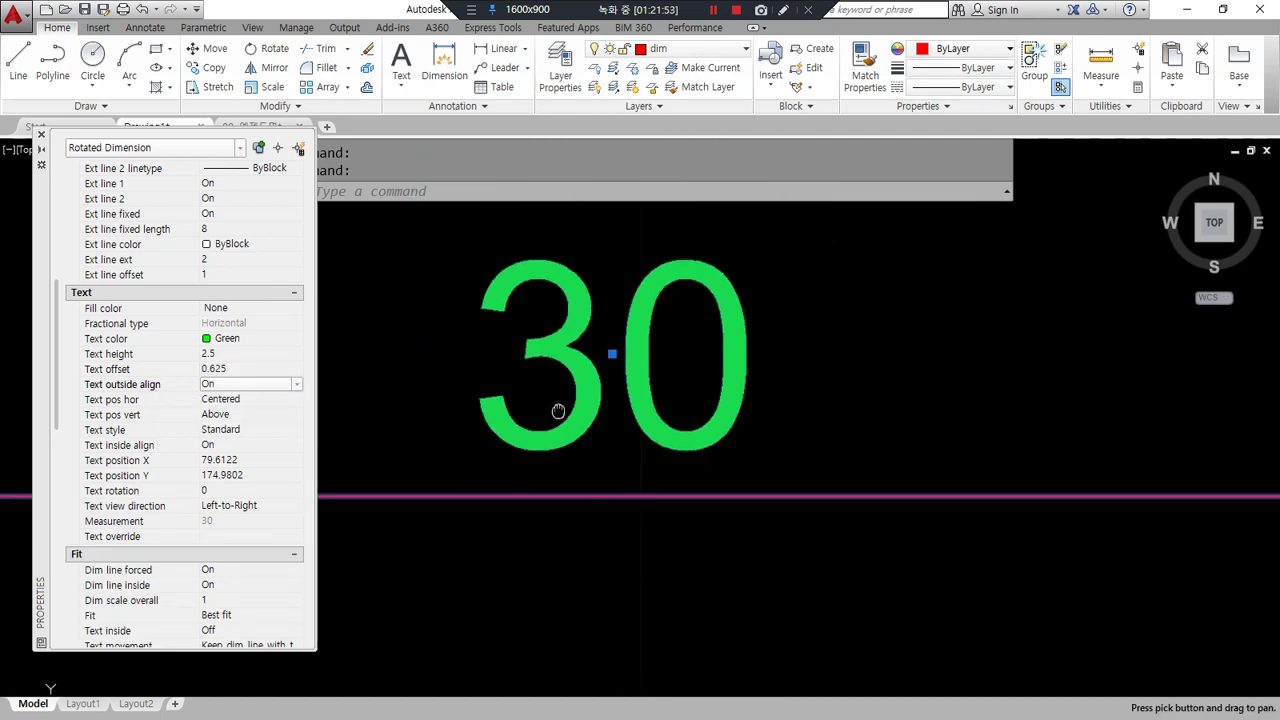
# Set the text offset of the leftmost 30 dimension to -0.625 to frame its text
pyautogui.click(246, 369)
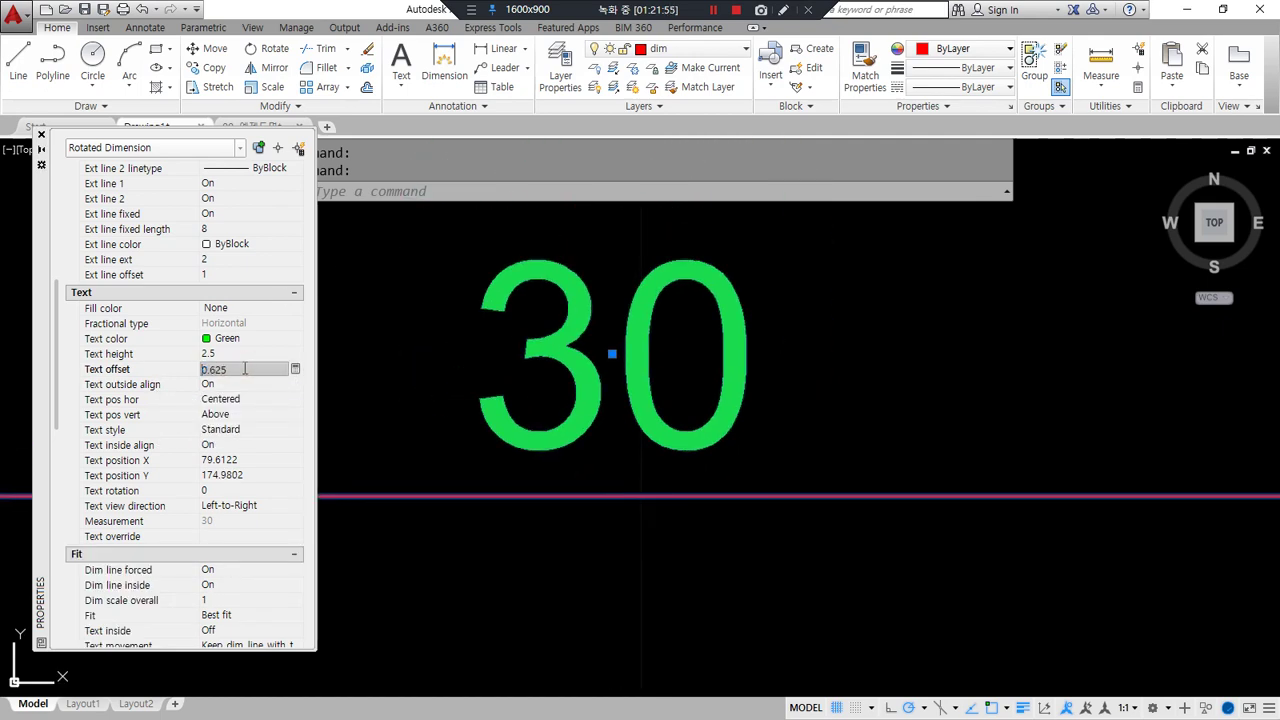
pyautogui.press('Return')
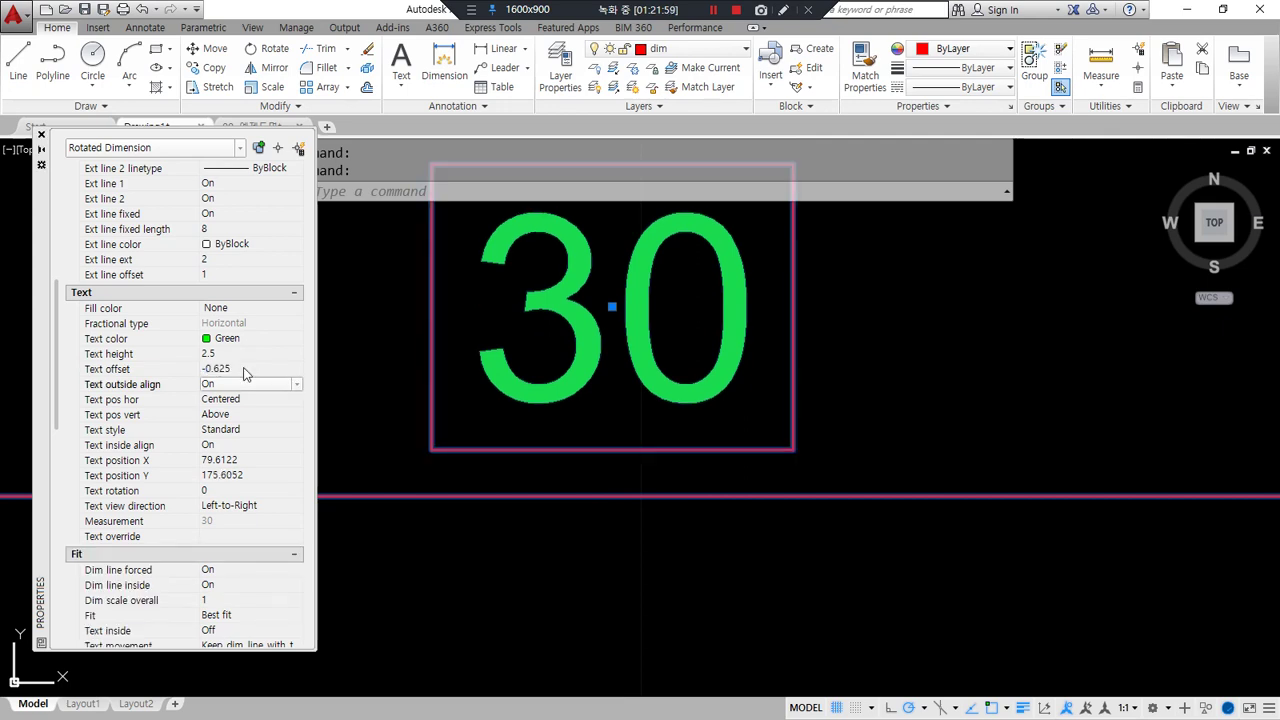
pyautogui.scroll(-2, 357, 428)
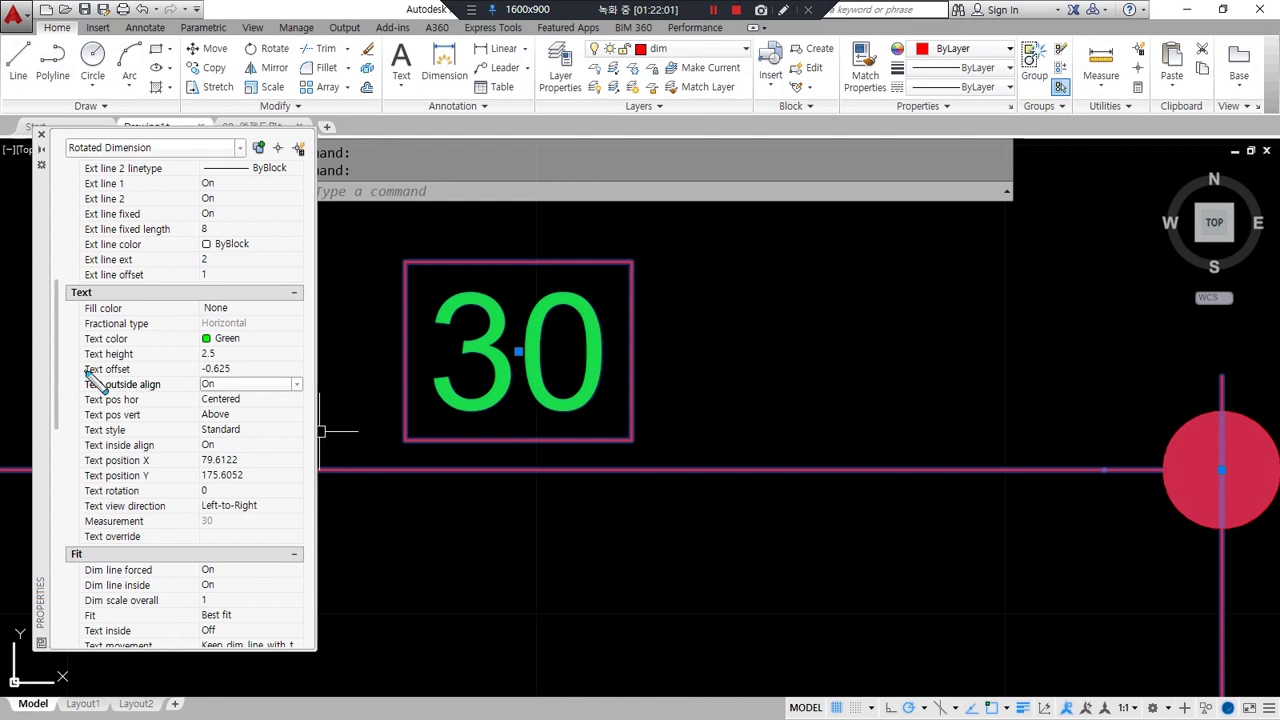
pyautogui.moveTo(75, 384); pyautogui.dragTo(255, 383)
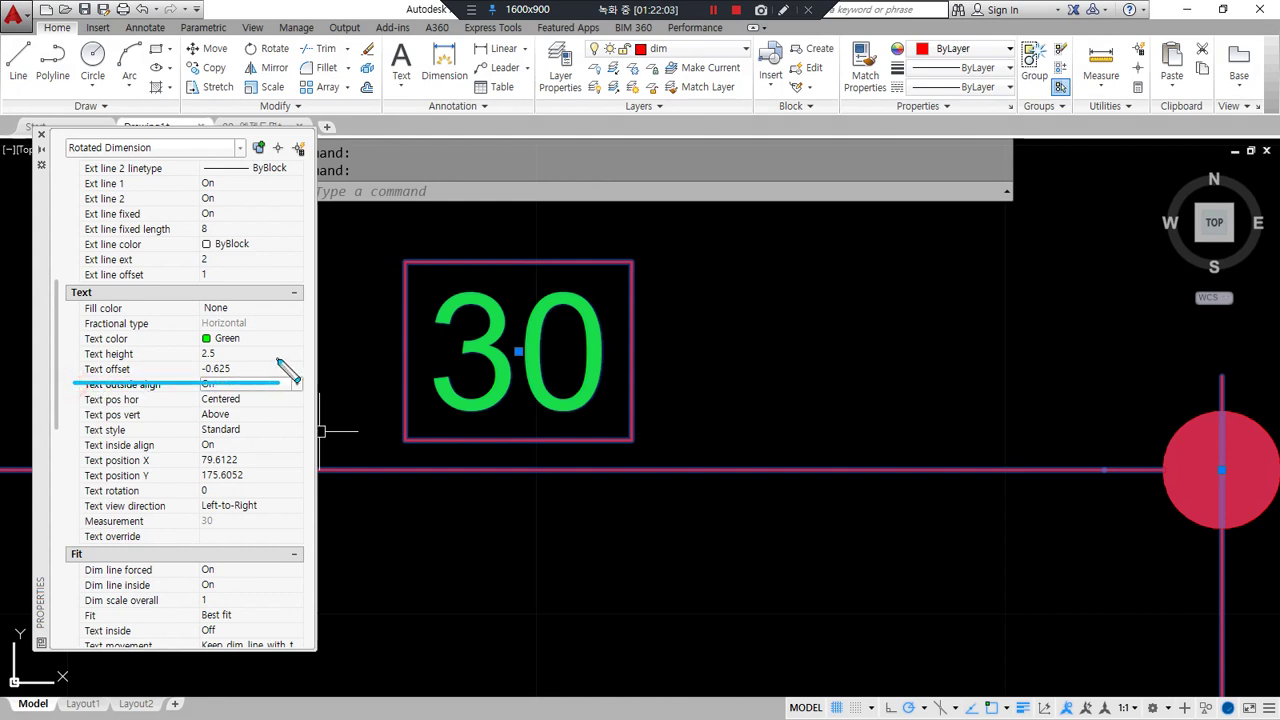
pyautogui.moveTo(490, 468)
pyautogui.mouseDown()
pyautogui.moveTo(380, 294)
pyautogui.moveTo(660, 437)
pyautogui.moveTo(436, 485)
pyautogui.mouseUp()
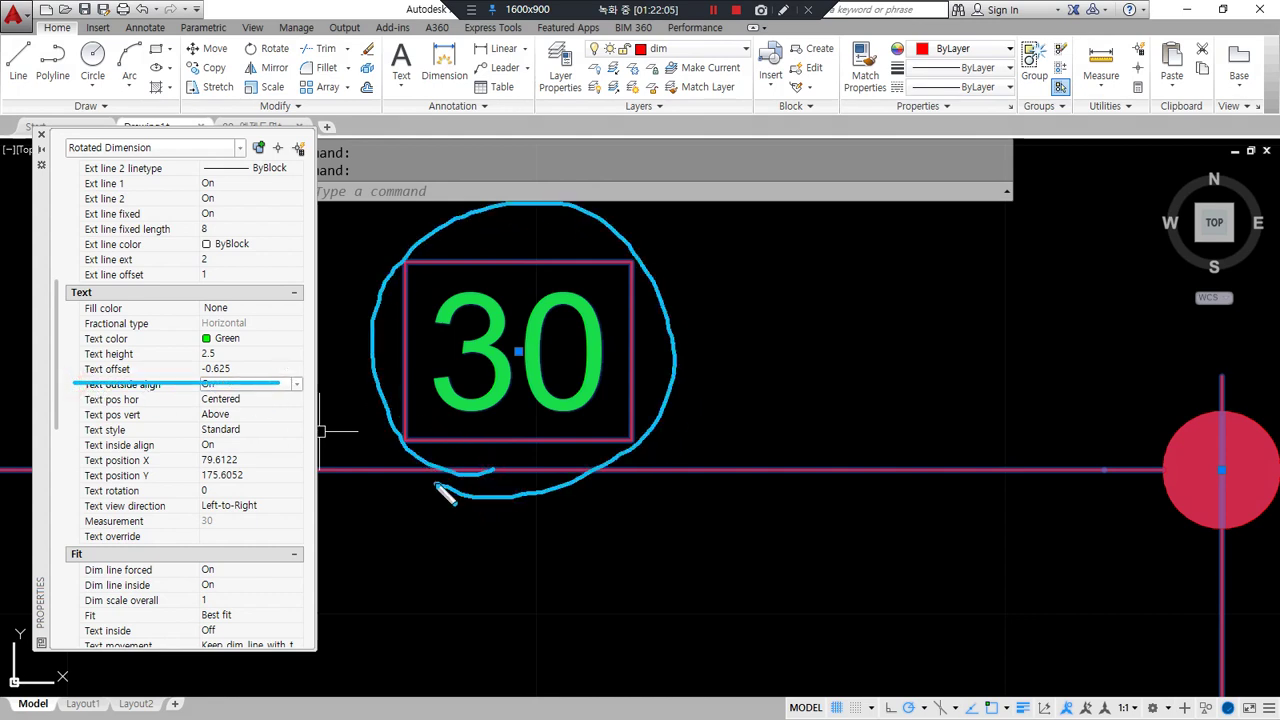
pyautogui.press('Escape')
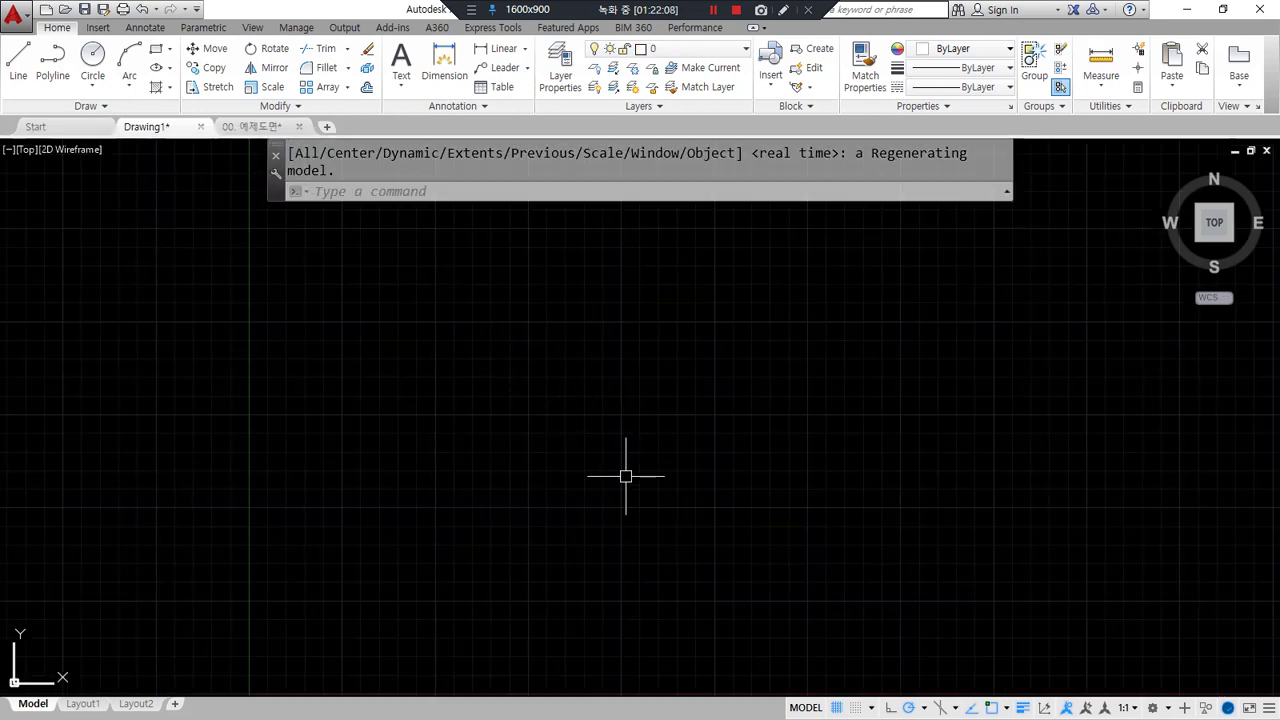
# Draw six construction lines through one common point at 0, 30, 60, 90, 120 and 150 degrees
pyautogui.write('xl')
pyautogui.press('Return')
pyautogui.click(625, 451)
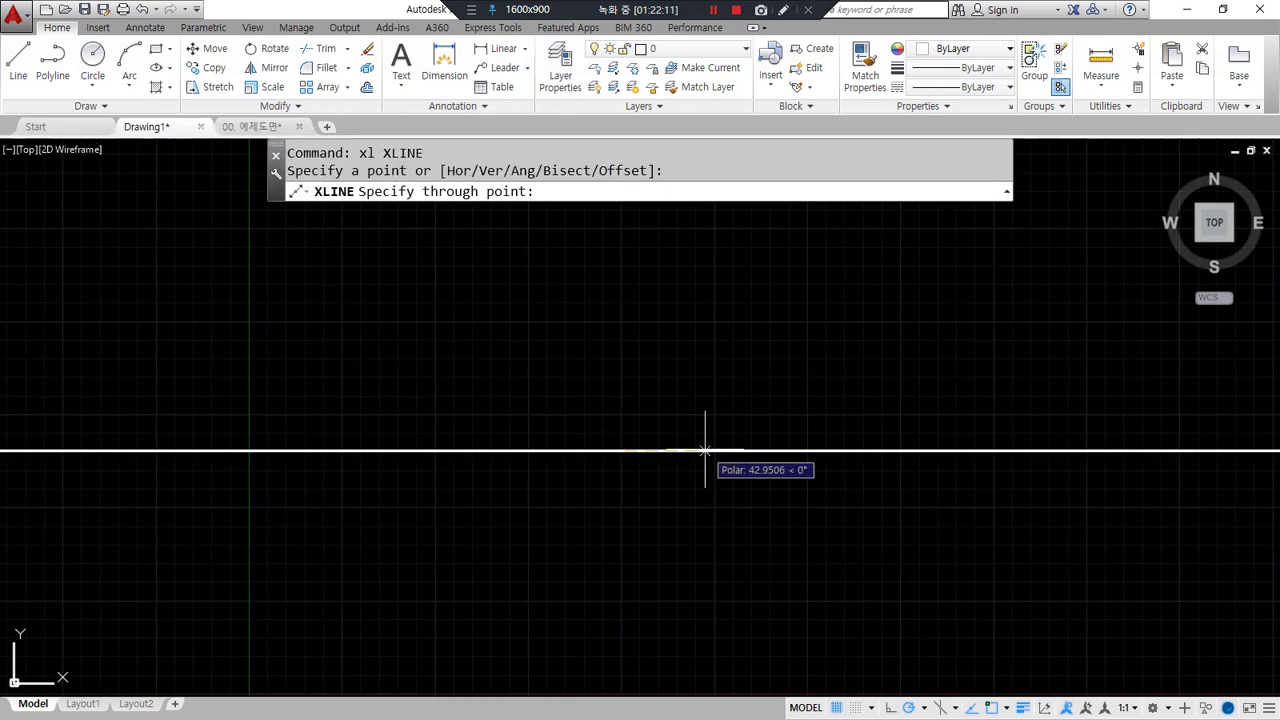
pyautogui.click(705, 451)
pyautogui.click(686, 416)
pyautogui.click(657, 387)
pyautogui.click(624, 391)
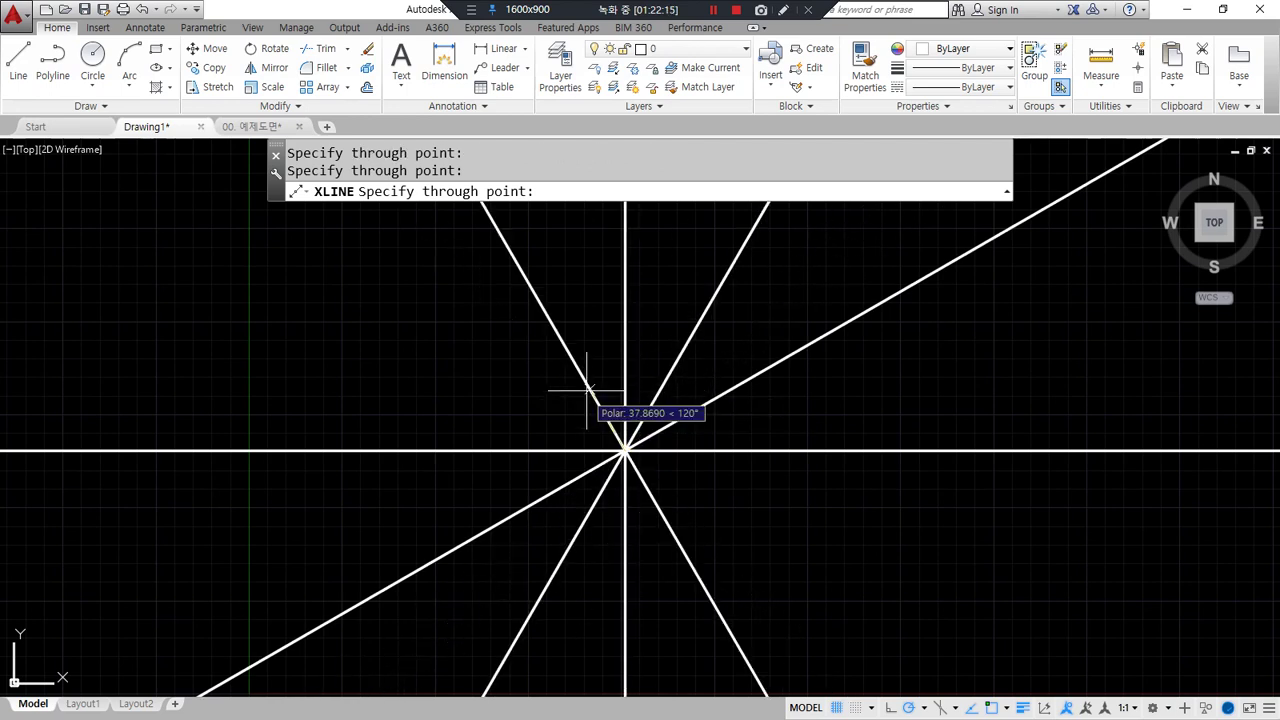
pyautogui.click(587, 390)
pyautogui.click(523, 391)
pyautogui.press('Return')
# Draw a circle of radius 20 centred on the construction lines' common intersection
pyautogui.write('c')
pyautogui.press('Return')
pyautogui.click(625, 450)
pyautogui.write('20')
pyautogui.press('Return')
pyautogui.scroll(3, 670, 480)
# Trim away all parts of the six construction lines outside the circle, using a fence around it
pyautogui.write('tr')
pyautogui.press('Return')
pyautogui.press('Return')
pyautogui.write('f')
pyautogui.press('Return')
pyautogui.click(728, 549)
pyautogui.click(755, 323)
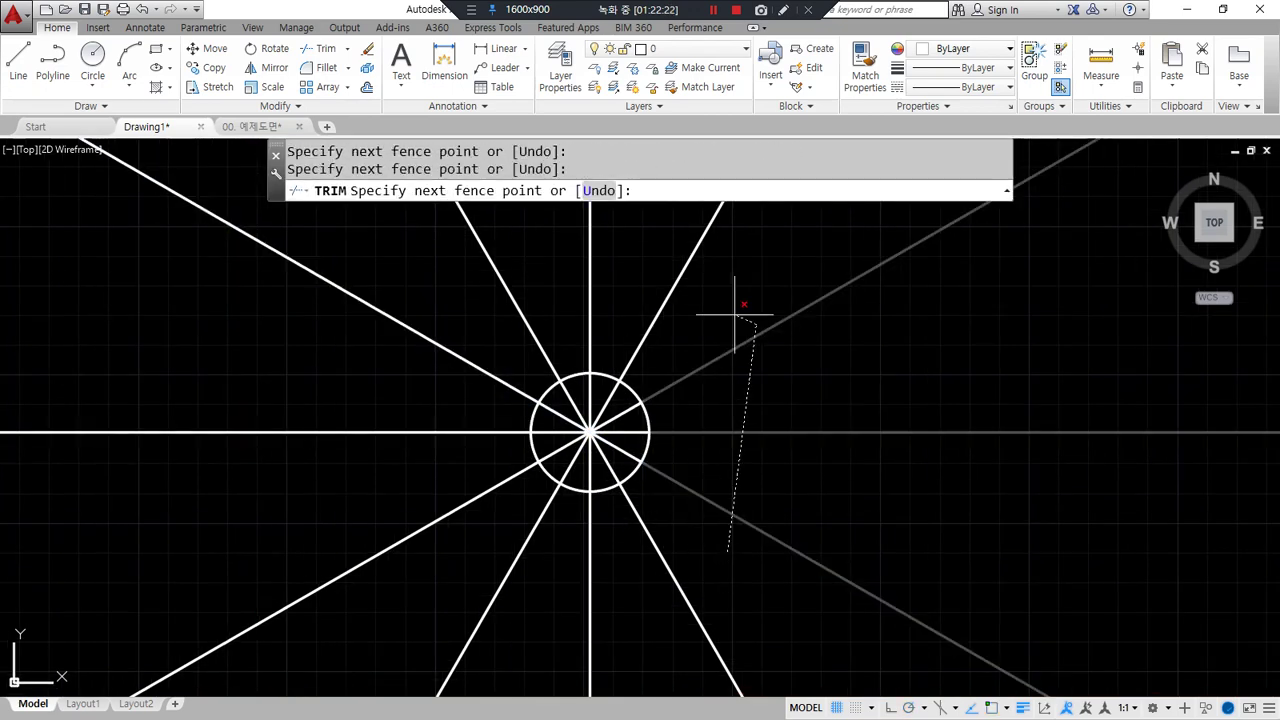
pyautogui.click(547, 273)
pyautogui.click(345, 362)
pyautogui.click(393, 565)
pyautogui.click(635, 657)
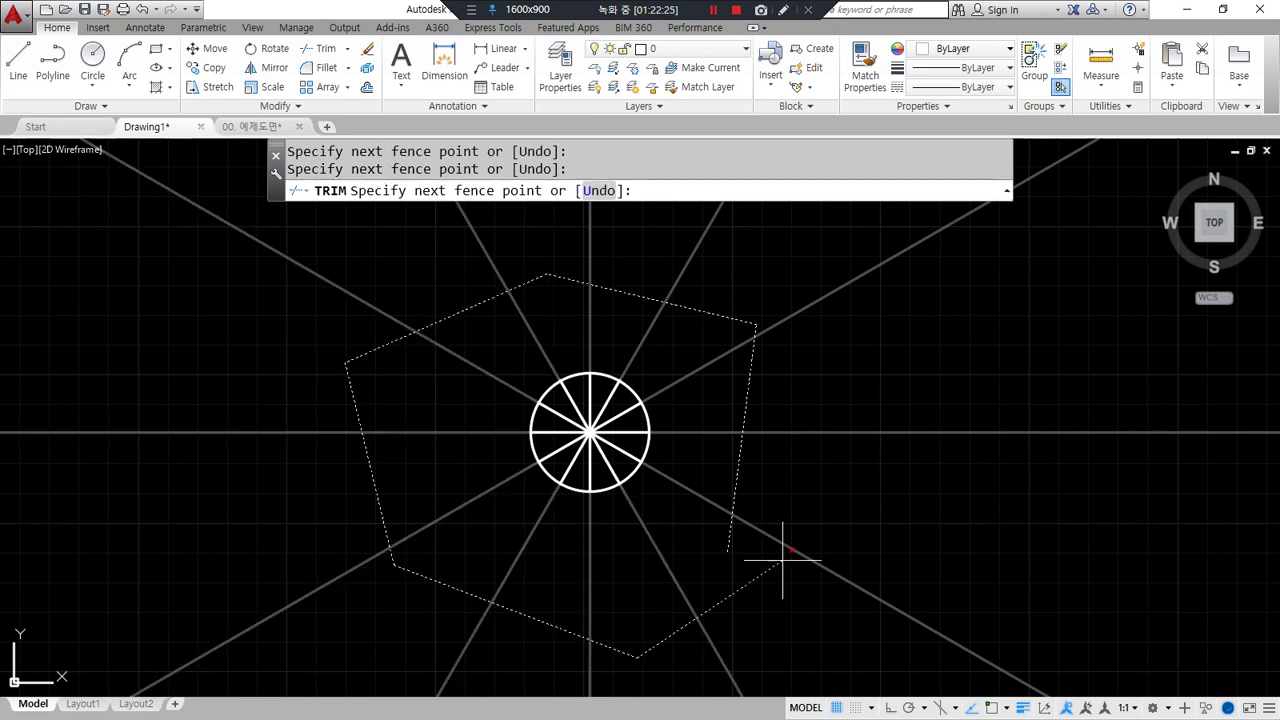
pyautogui.press('Return')
pyautogui.scroll(3, 585, 430)
pyautogui.press('Escape')
# Erase the circle, keeping only the six trimmed lines
pyautogui.click(748, 417)
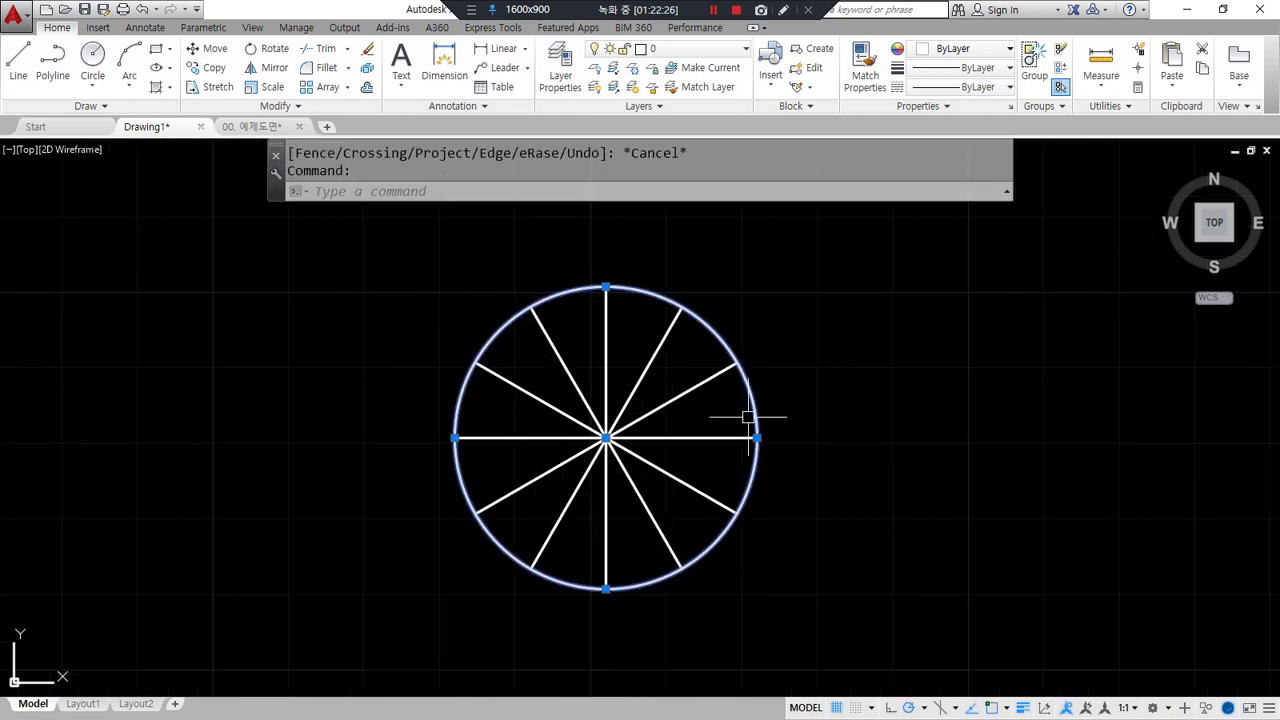
pyautogui.write('e')
pyautogui.press('Return')
# Put all six crossing lines on the red dash-dot cen layer
pyautogui.click(674, 451)
pyautogui.click(514, 363)
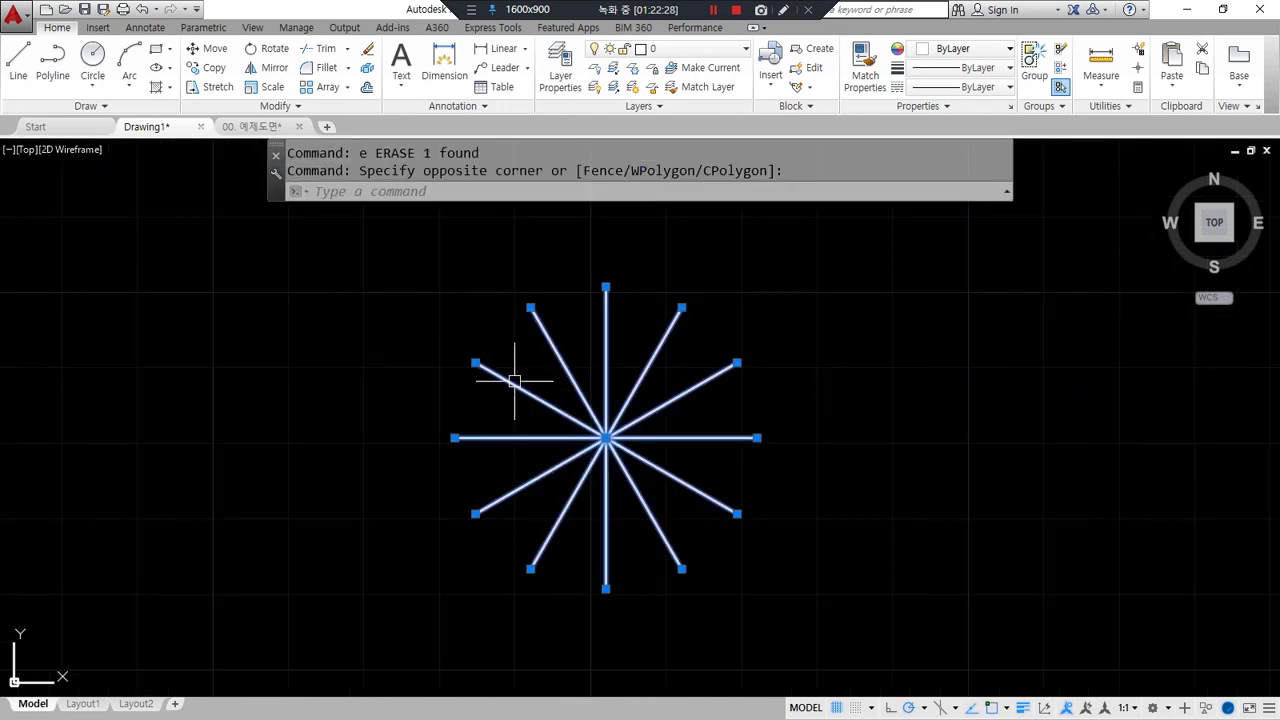
pyautogui.click(677, 50)
pyautogui.click(670, 86)
pyautogui.press('Escape')
pyautogui.press('Escape')
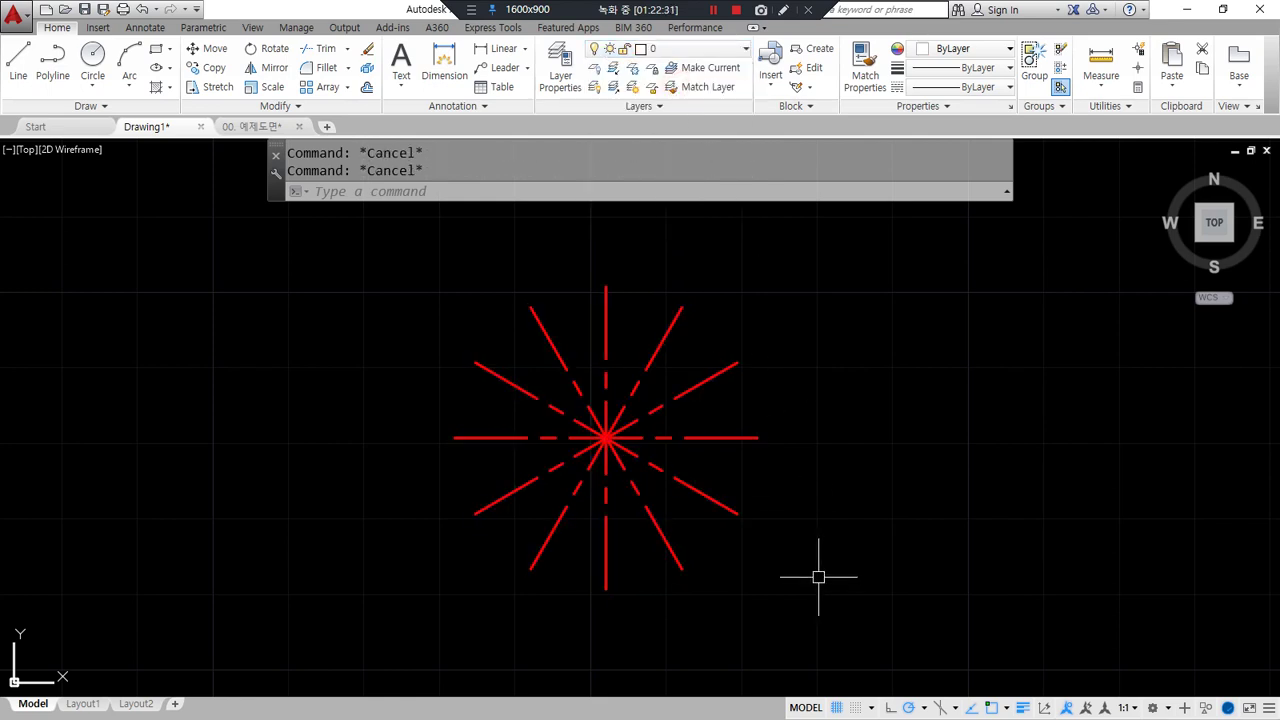
# Add an angular dimension between the horizontal line's right end and the adjacent line above it, placed just outside the star
pyautogui.moveTo(818, 577); pyautogui.dragTo(753, 571, button='middle')
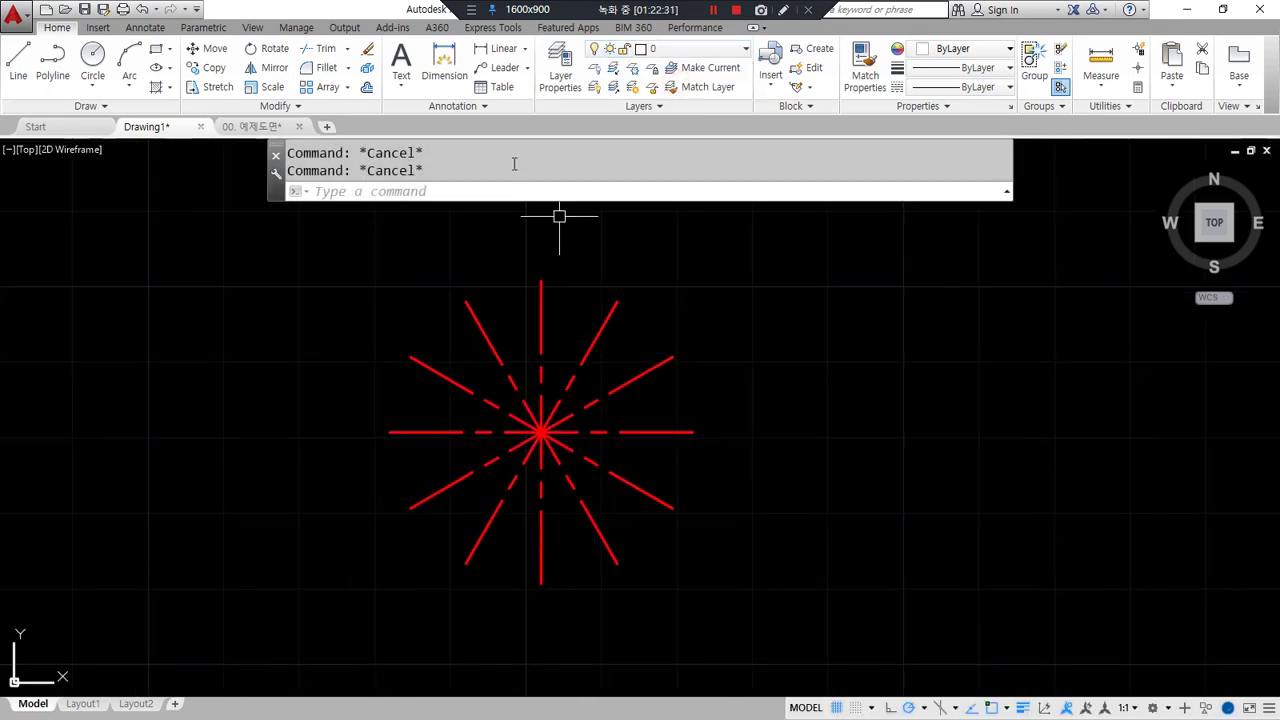
pyautogui.click(145, 27)
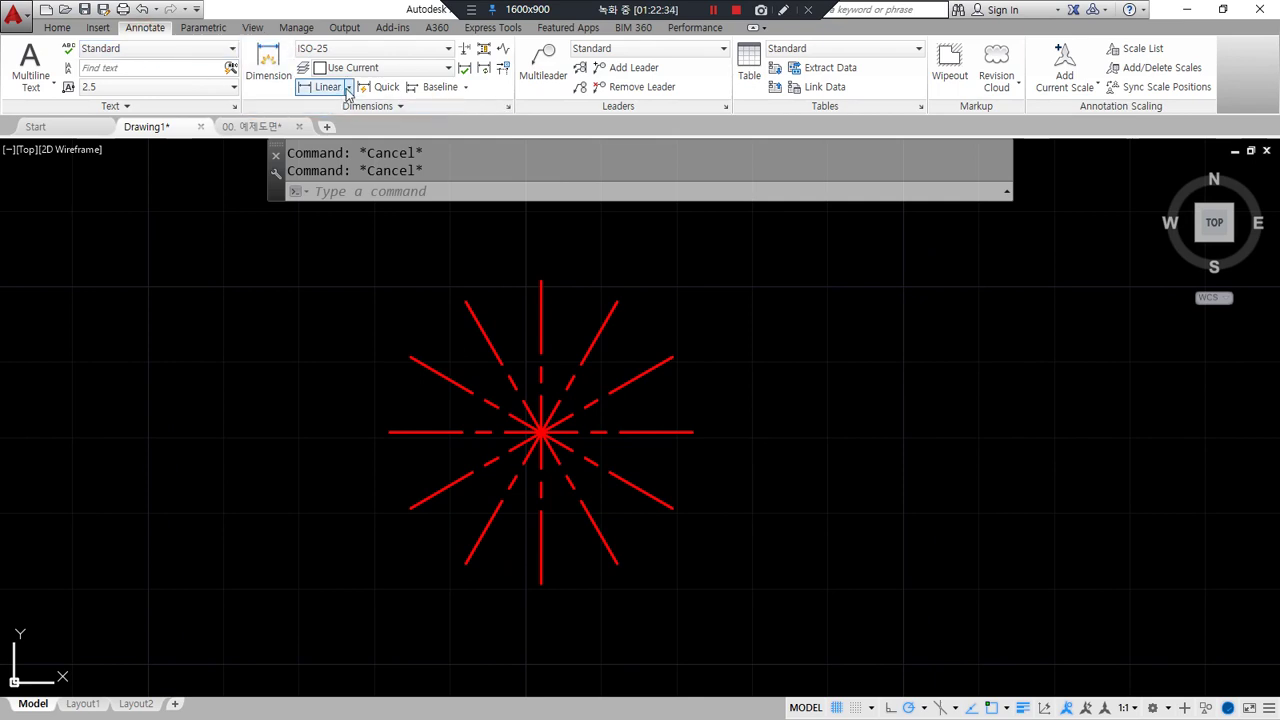
pyautogui.click(348, 88)
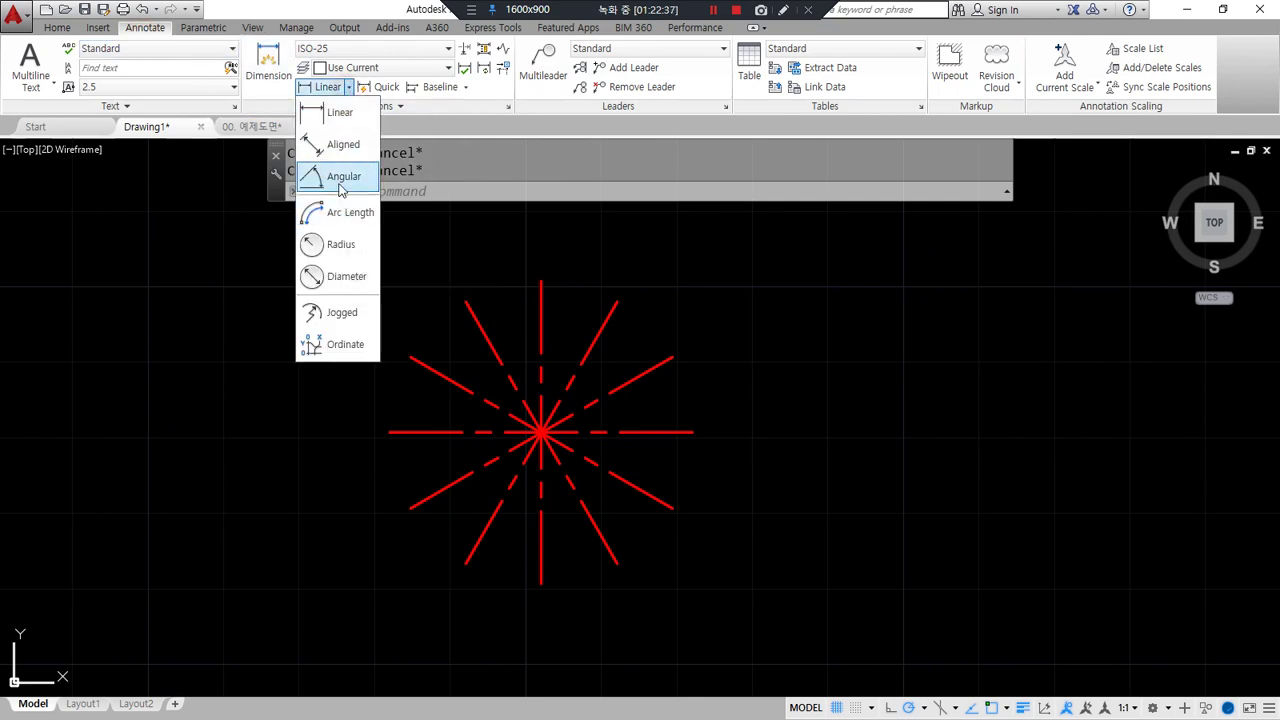
pyautogui.click(340, 180)
pyautogui.click(692, 432)
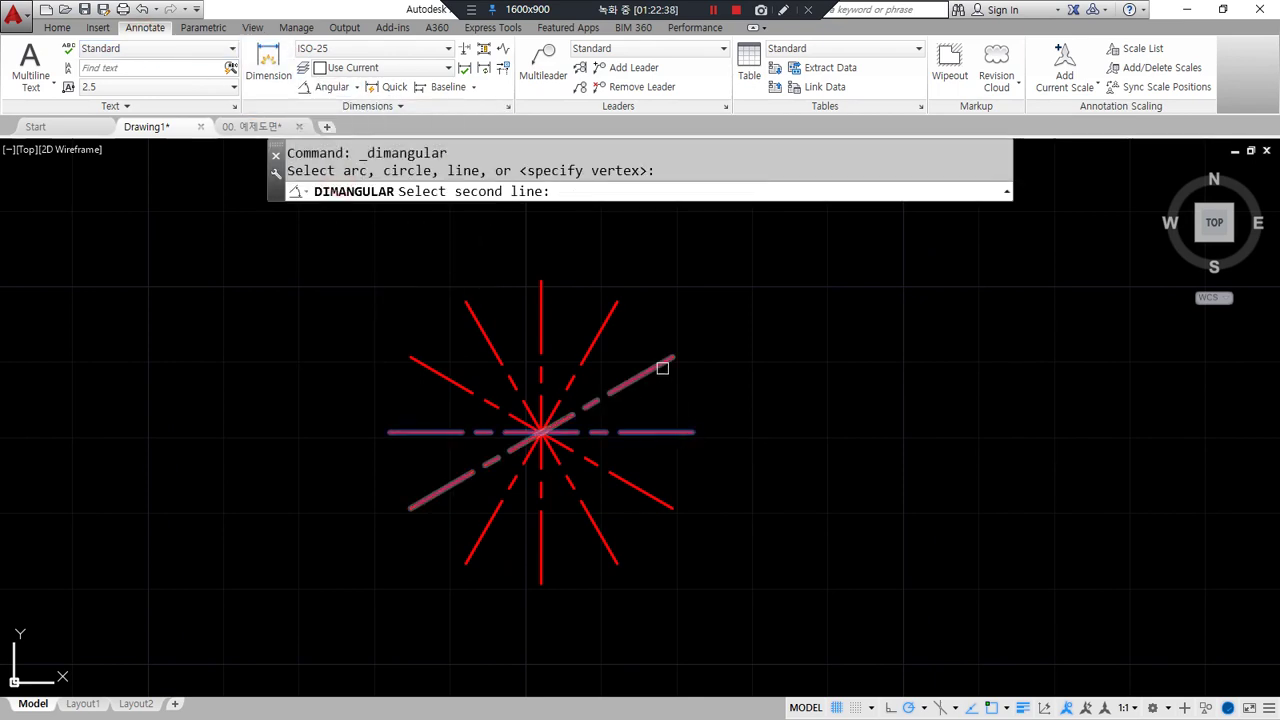
pyautogui.click(662, 368)
pyautogui.click(746, 372)
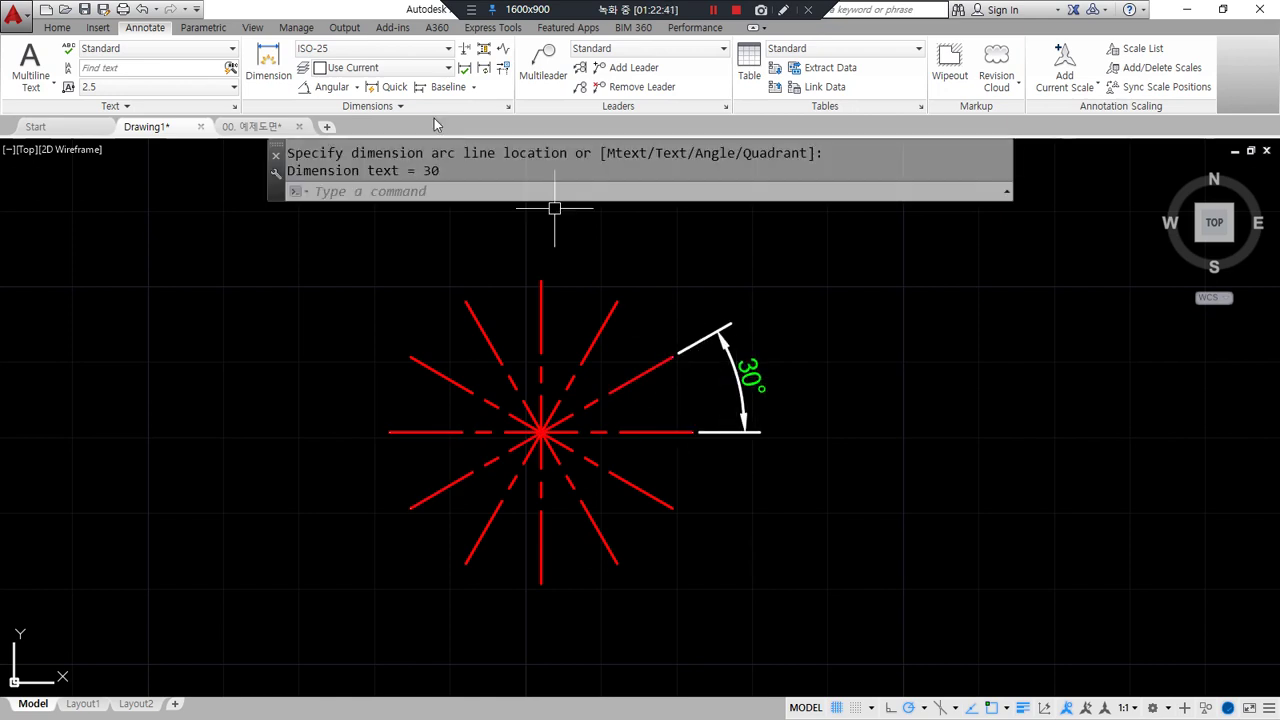
# Continue the angular dimension counterclockwise through every line end until the dimensions form a full circle
pyautogui.click(474, 87)
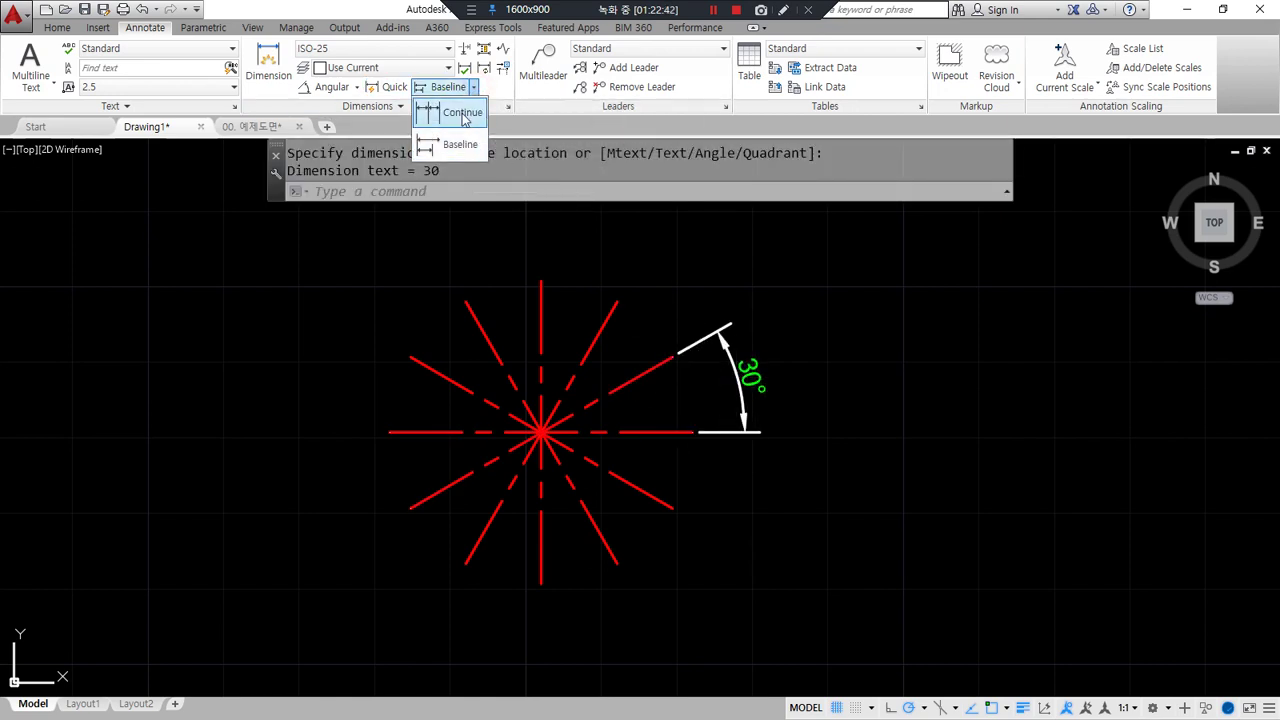
pyautogui.click(463, 113)
pyautogui.click(615, 292)
pyautogui.click(541, 283)
pyautogui.click(463, 297)
pyautogui.click(407, 353)
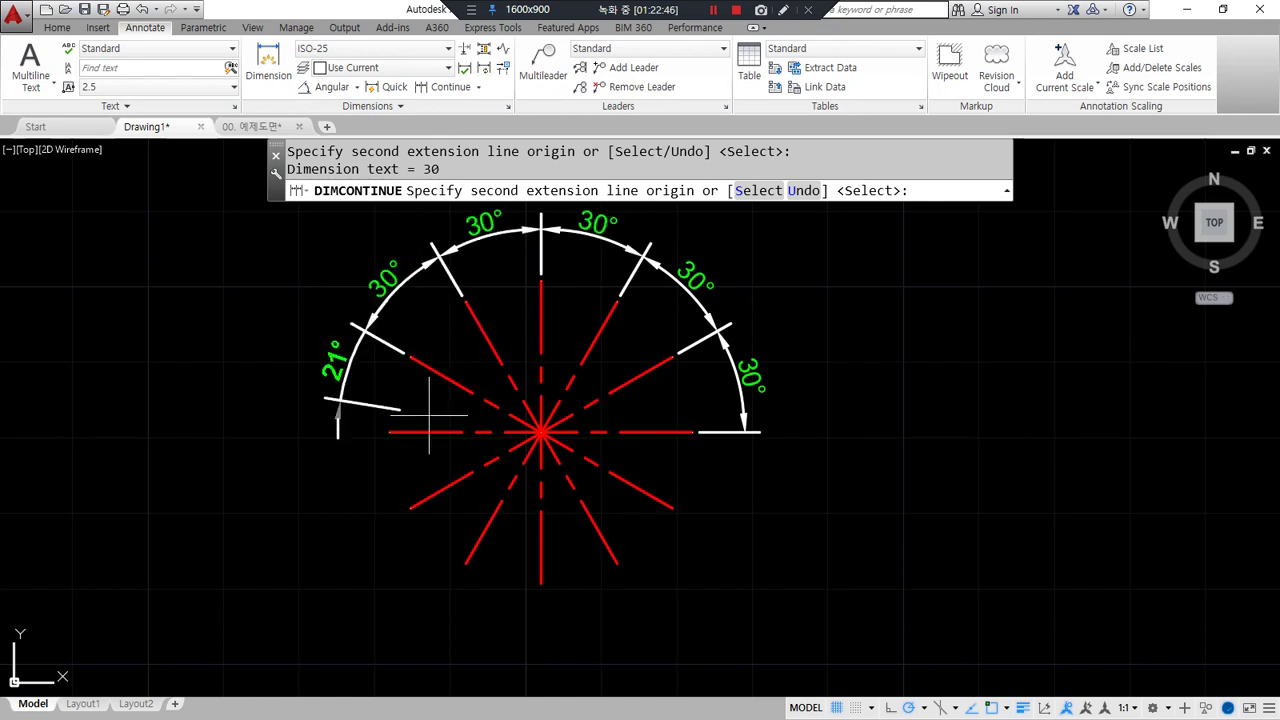
pyautogui.click(389, 432)
pyautogui.click(409, 508)
pyautogui.click(465, 563)
pyautogui.click(541, 583)
pyautogui.click(617, 563)
pyautogui.click(672, 508)
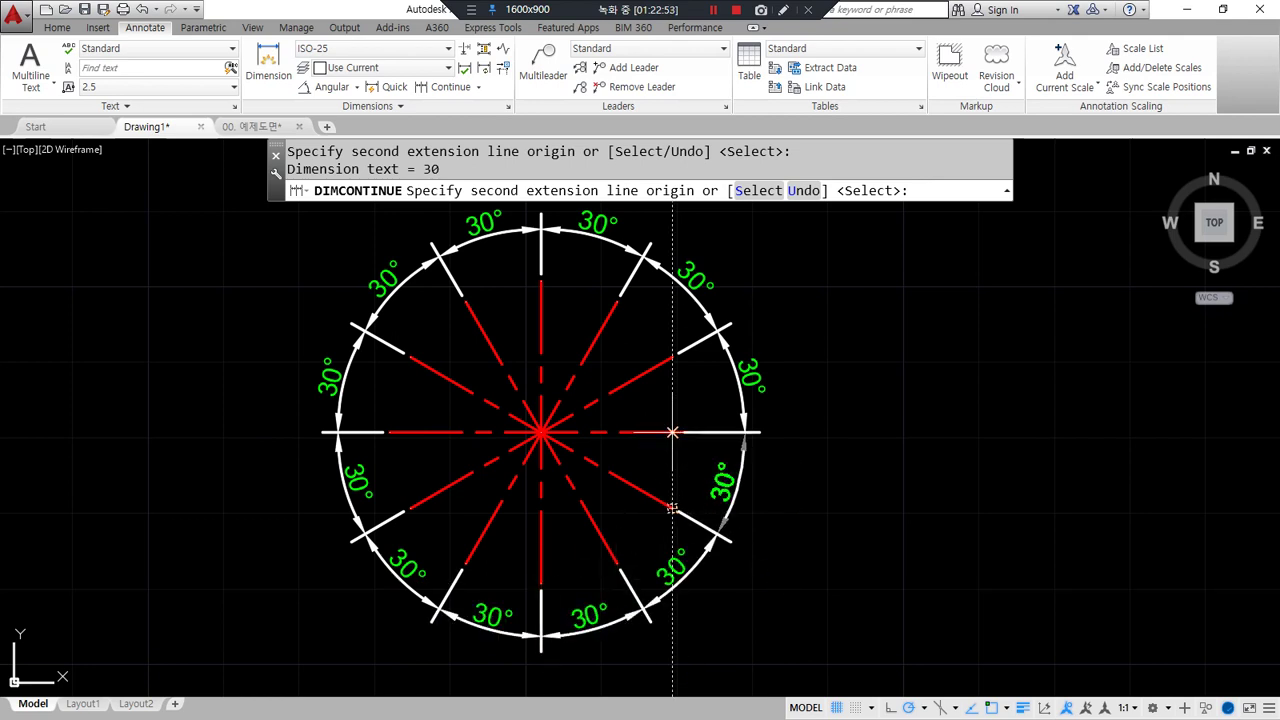
pyautogui.press('Escape')
# Add a horizontal linear dimension between the two upper line ends beside the vertical line, placed above the angular dimensions
pyautogui.click(356, 87)
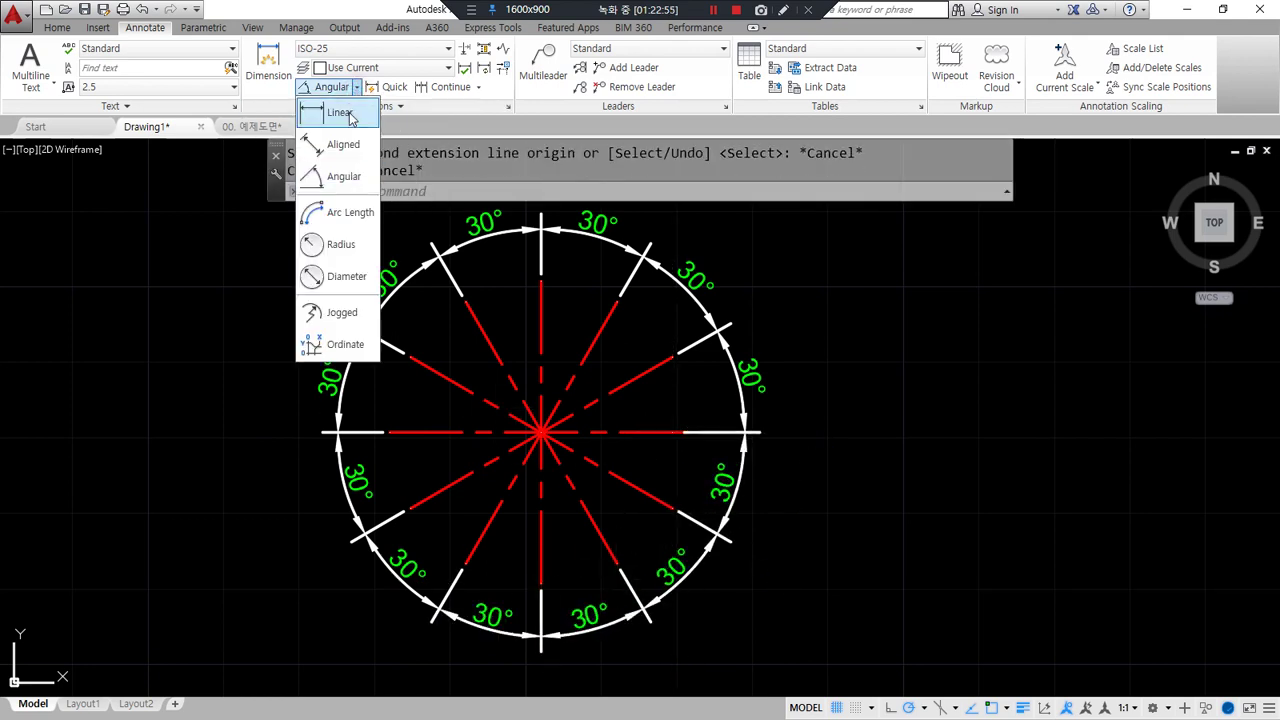
pyautogui.click(340, 112)
pyautogui.click(465, 298)
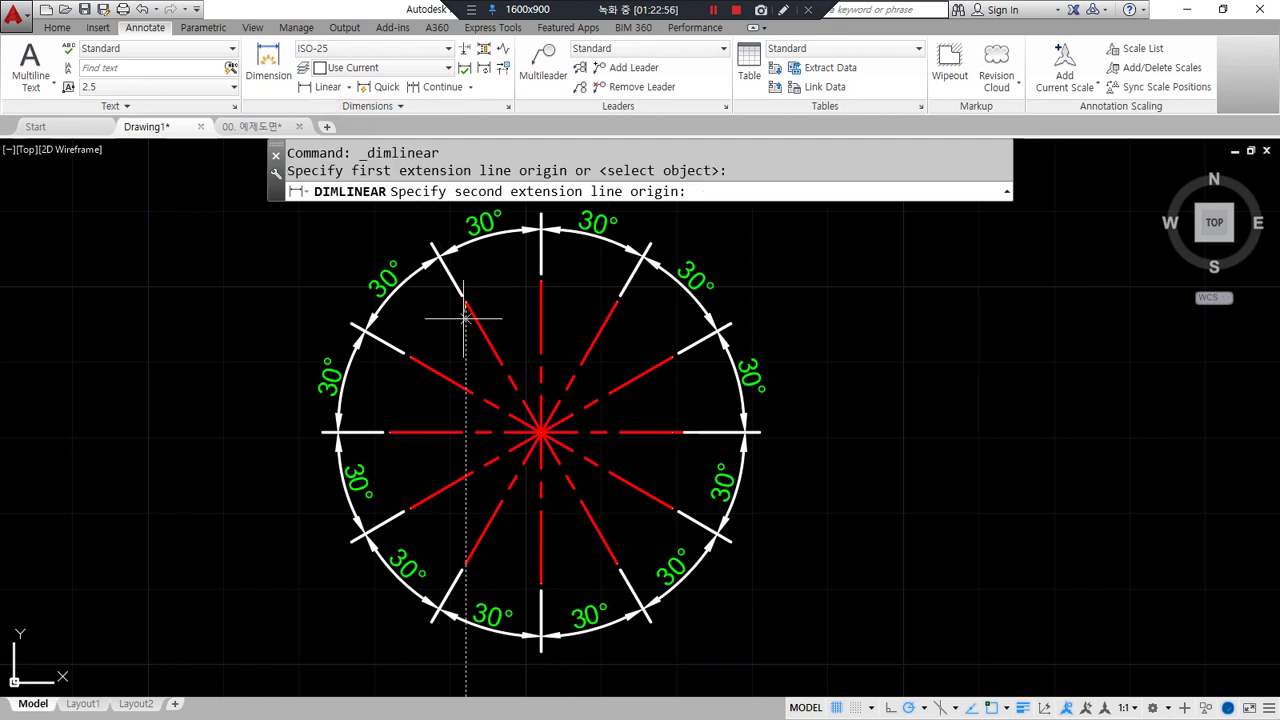
pyautogui.click(616, 301)
pyautogui.moveTo(616, 301); pyautogui.dragTo(610, 369, button='middle')
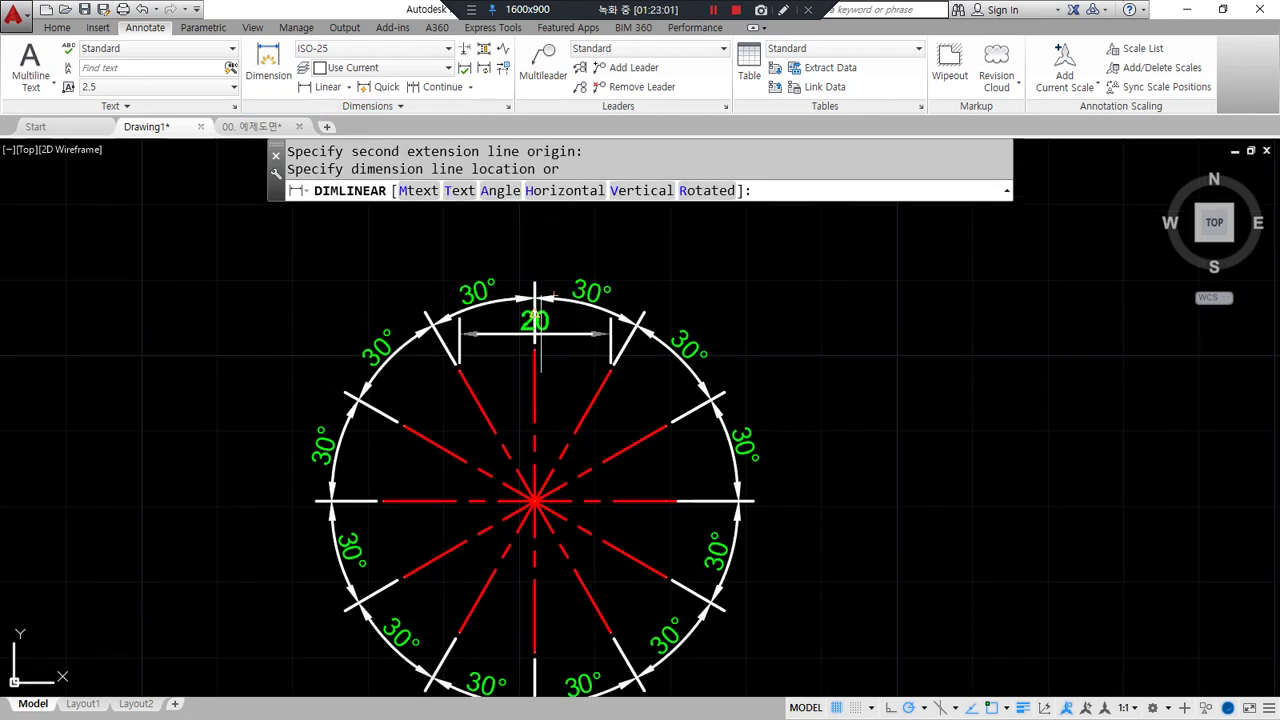
pyautogui.click(536, 228)
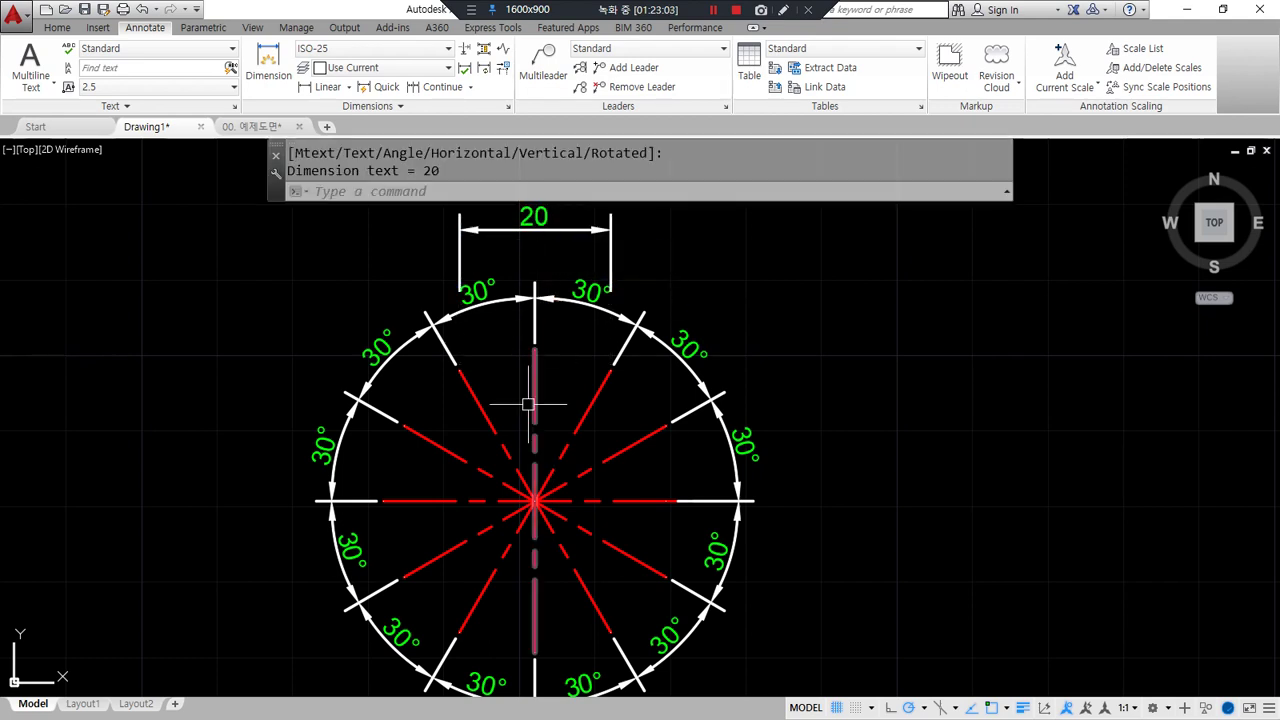
# Add a horizontal linear dimension between the two lower line ends beside the vertical line, placed below the angular dimensions
pyautogui.moveTo(462, 605); pyautogui.dragTo(438, 459, button='middle')
pyautogui.press('Return')
pyautogui.click(433, 492)
pyautogui.click(589, 492)
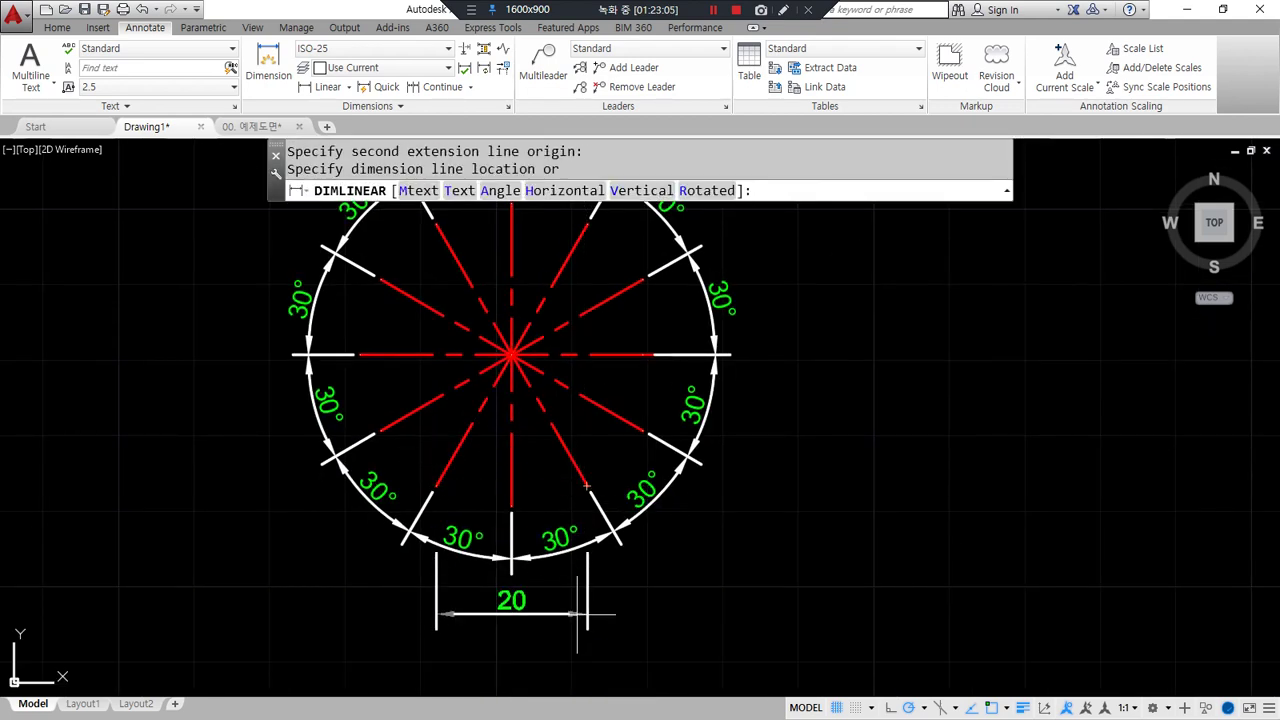
pyautogui.click(568, 630)
# Add a vertical linear dimension between the two left line ends beside the horizontal line, placed outside the angular dimensions
pyautogui.press('Return')
pyautogui.click(380, 429)
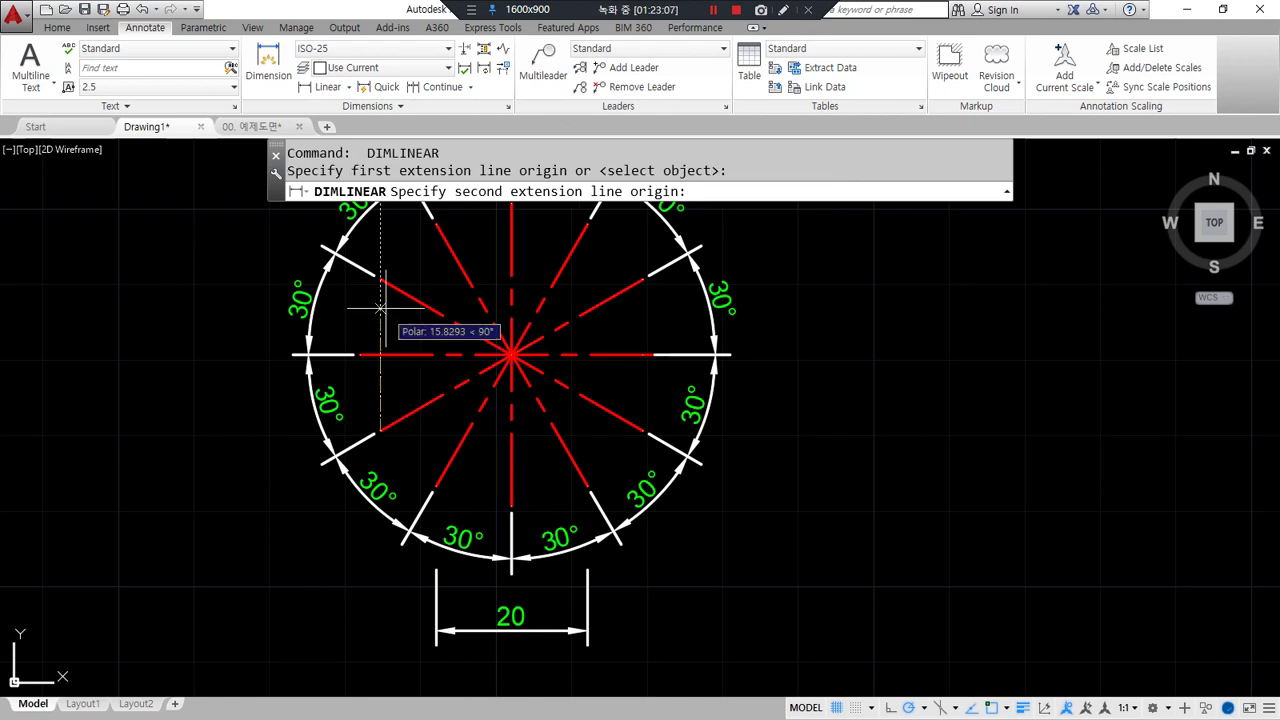
pyautogui.click(380, 280)
pyautogui.click(240, 355)
# Add a vertical linear dimension between the two right line ends beside the horizontal line, placed outside the angular dimensions
pyautogui.press('Return')
pyautogui.click(642, 280)
pyautogui.click(642, 430)
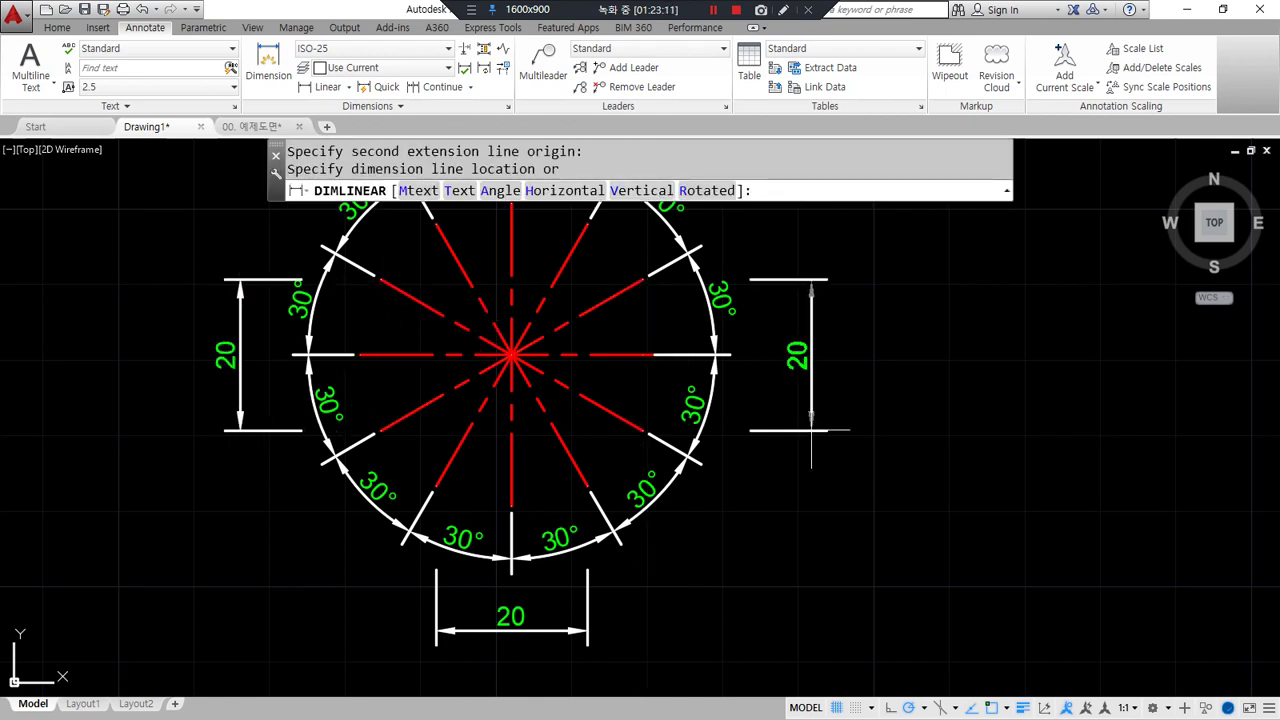
pyautogui.click(799, 430)
pyautogui.press('Escape')
# Examine how the angular and horizontal dimension texts are placed and oriented above and below the horizontal centre line
pyautogui.scroll(-3, 514, 451)
pyautogui.scroll(4, 450, 395)
pyautogui.moveTo(453, 403); pyautogui.dragTo(476, 379, button='middle')
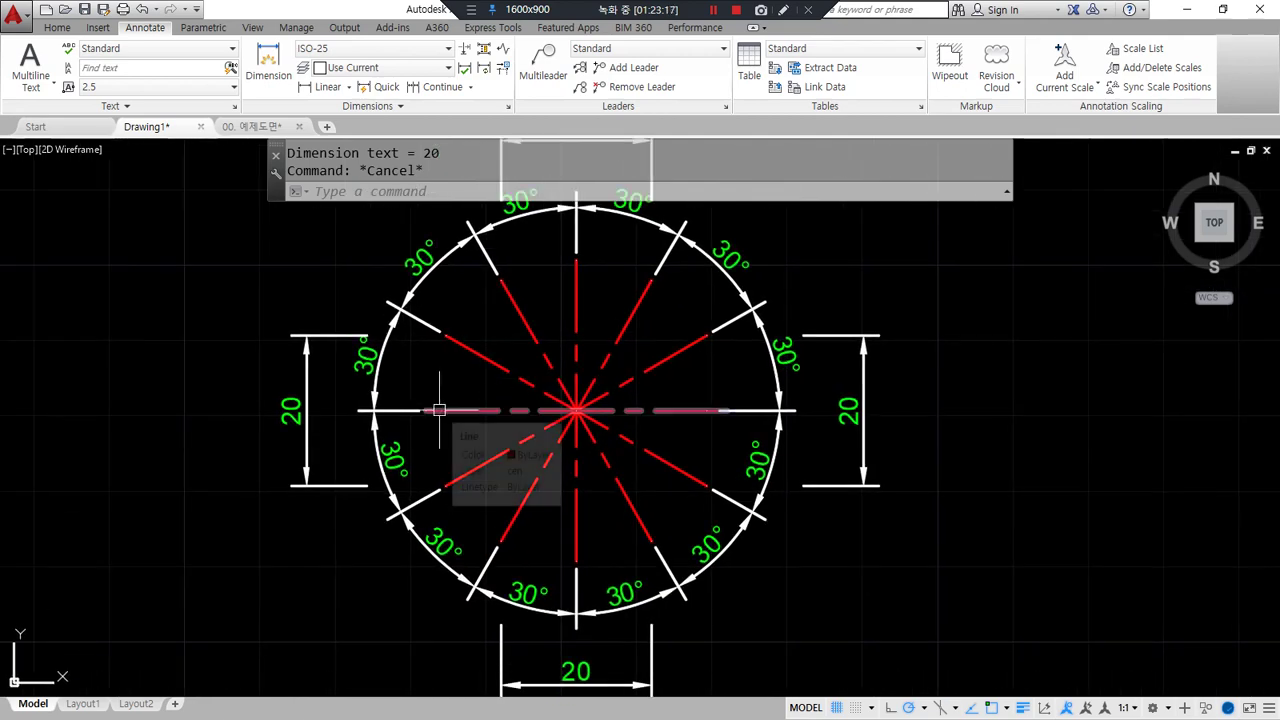
pyautogui.moveTo(488, 397); pyautogui.dragTo(488, 458, button='middle')
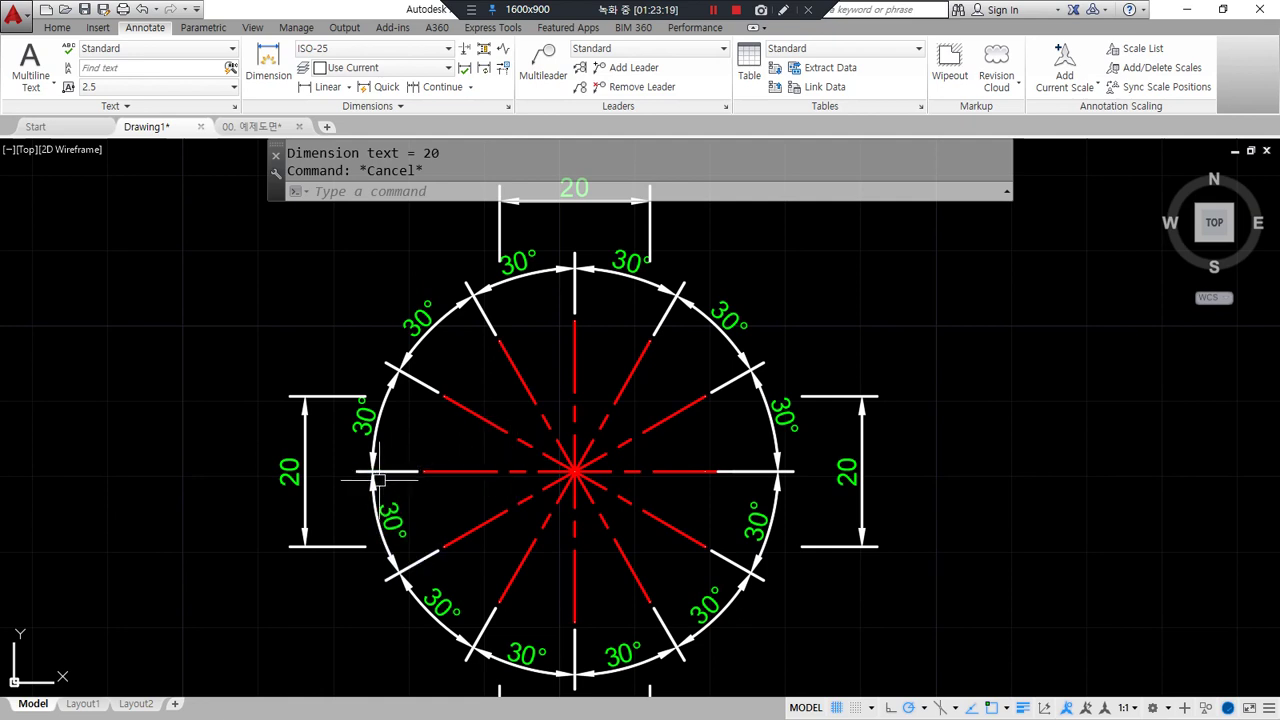
pyautogui.moveTo(339, 473); pyautogui.dragTo(866, 472)
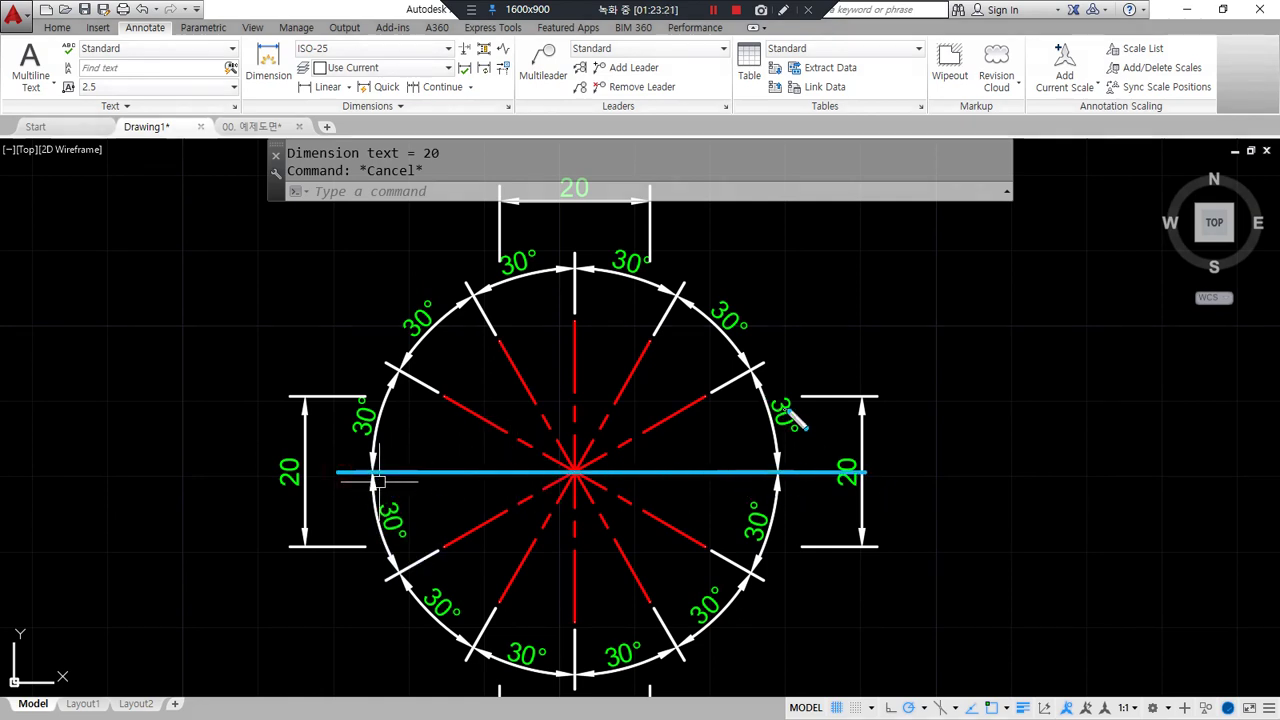
pyautogui.moveTo(788, 445); pyautogui.dragTo(812, 436)
pyautogui.moveTo(778, 338)
pyautogui.mouseDown()
pyautogui.moveTo(502, 230)
pyautogui.moveTo(333, 335)
pyautogui.mouseUp()
pyautogui.press('Escape')
pyautogui.moveTo(442, 534); pyautogui.dragTo(385, 444, button='middle')
pyautogui.moveTo(313, 392)
pyautogui.mouseDown()
pyautogui.moveTo(430, 588)
pyautogui.moveTo(665, 555)
pyautogui.moveTo(714, 422)
pyautogui.mouseUp()
pyautogui.moveTo(549, 578); pyautogui.dragTo(550, 506)
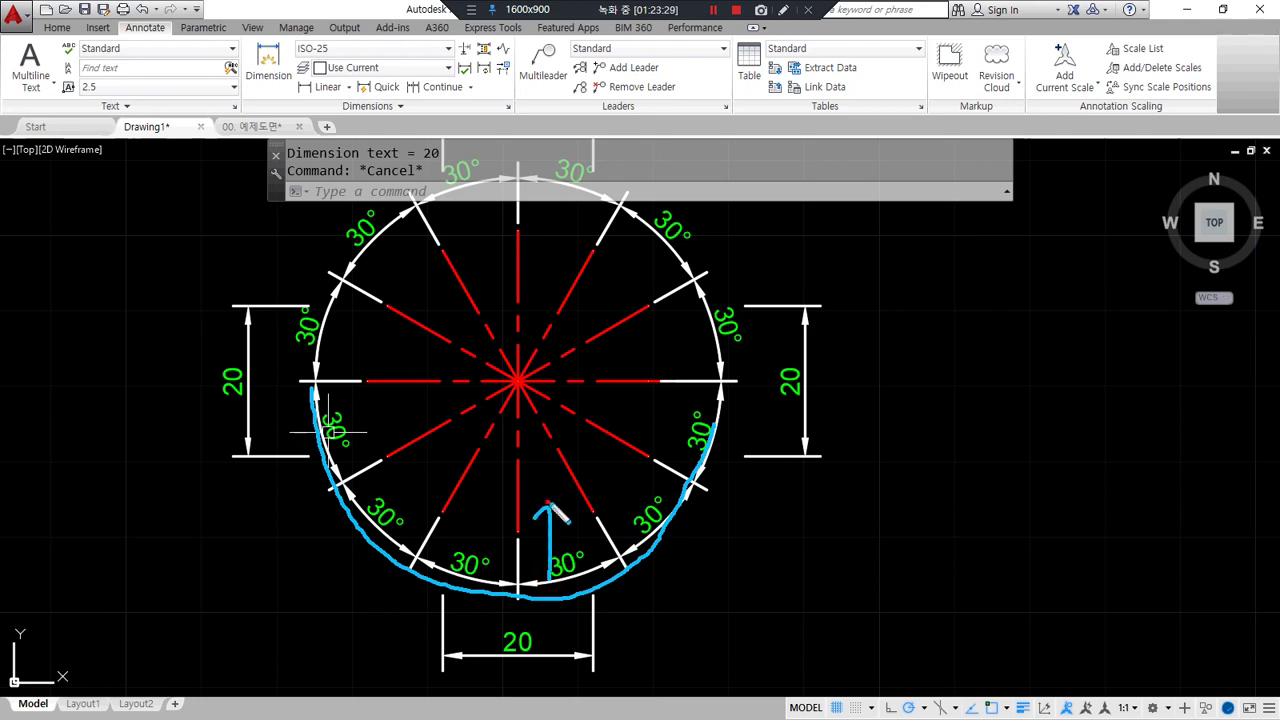
pyautogui.press('Escape')
pyautogui.moveTo(469, 433); pyautogui.dragTo(436, 647, button='middle')
pyautogui.moveTo(498, 342)
pyautogui.mouseDown()
pyautogui.moveTo(514, 288)
pyautogui.moveTo(512, 330)
pyautogui.mouseUp()
pyautogui.press('Escape')
pyautogui.moveTo(463, 551); pyautogui.dragTo(429, 232, button='middle')
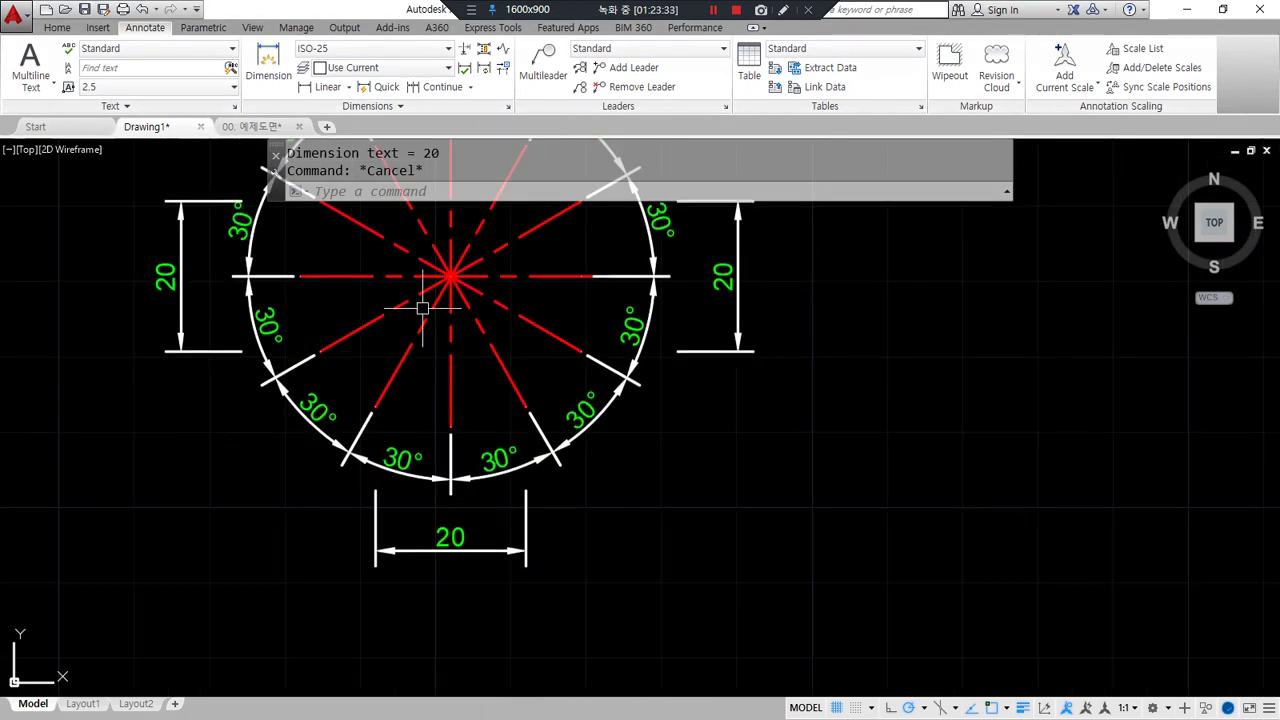
pyautogui.moveTo(451, 583)
pyautogui.mouseDown()
pyautogui.moveTo(554, 581)
pyautogui.moveTo(487, 597)
pyautogui.mouseUp()
pyautogui.press('Escape')
pyautogui.moveTo(414, 365)
pyautogui.mouseDown(button='middle')
pyautogui.moveTo(440, 423)
pyautogui.moveTo(409, 470)
pyautogui.mouseUp(button='middle')
# Compare the text placement of the left and right vertical dimensions with that of the angular dimensions beside them
pyautogui.moveTo(214, 228); pyautogui.dragTo(213, 672)
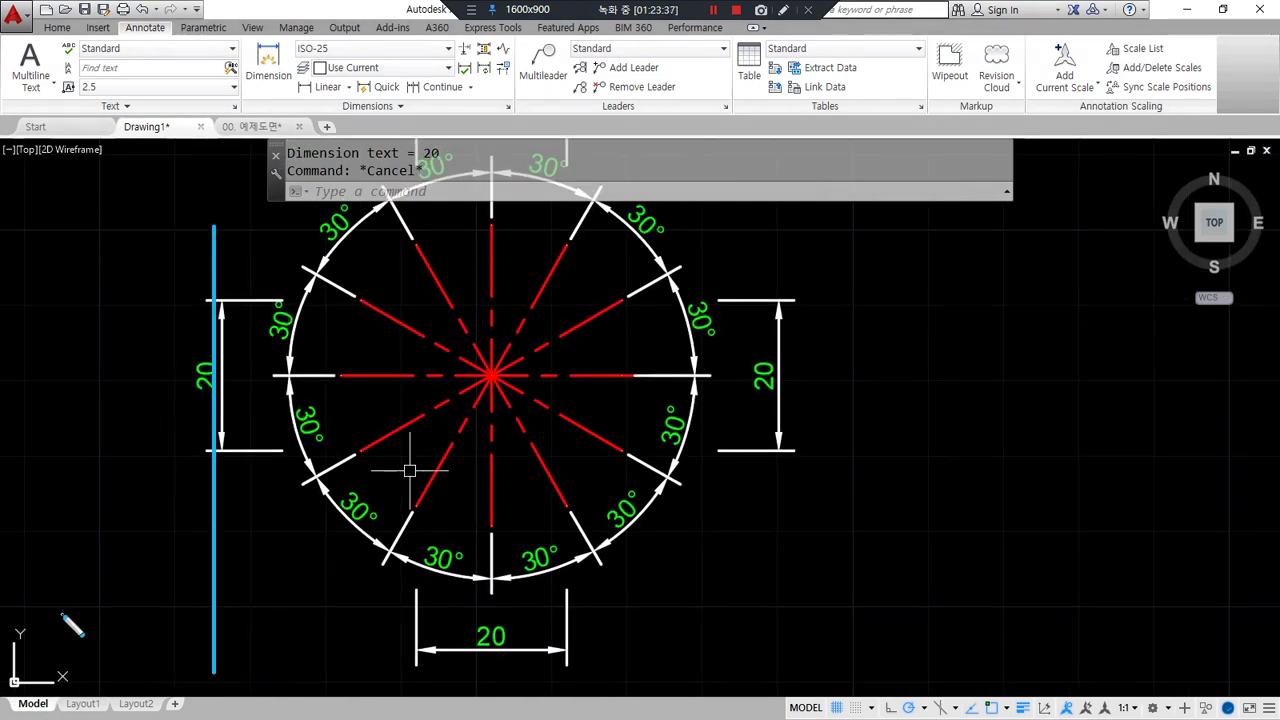
pyautogui.moveTo(178, 410)
pyautogui.mouseDown()
pyautogui.moveTo(132, 420)
pyautogui.moveTo(137, 460)
pyautogui.mouseUp()
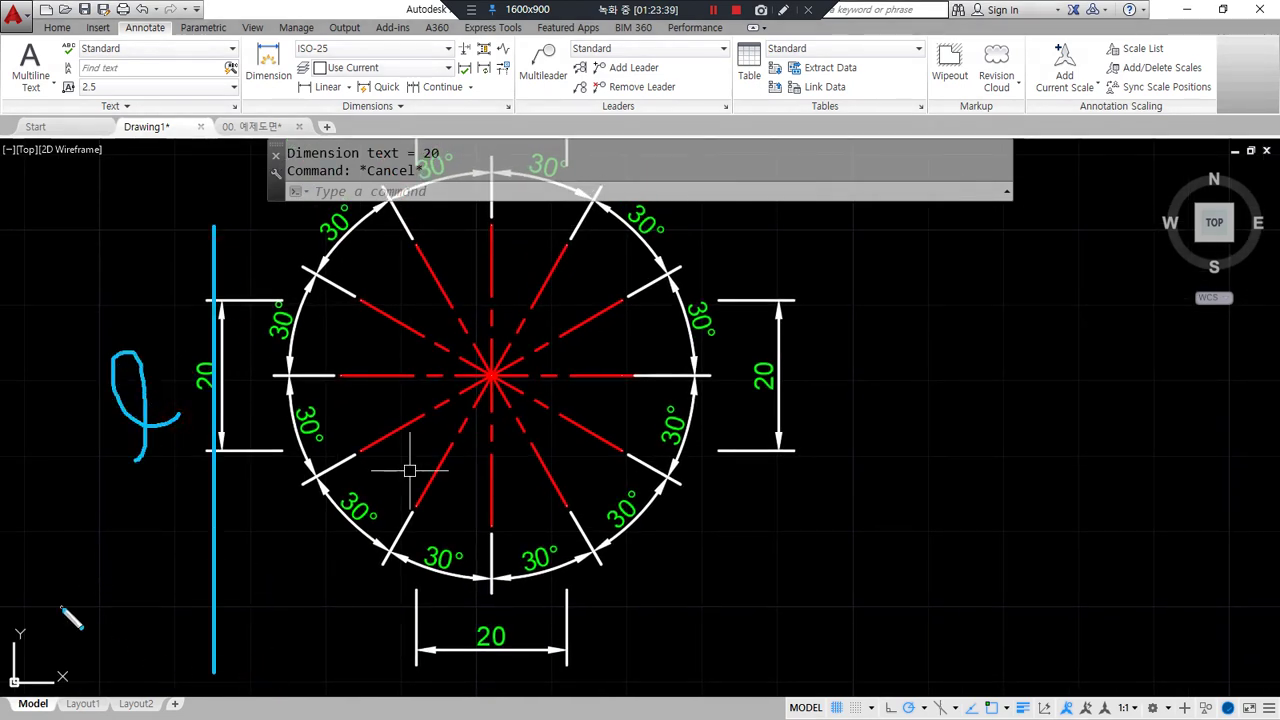
pyautogui.moveTo(802, 252); pyautogui.dragTo(802, 590)
pyautogui.moveTo(738, 424)
pyautogui.mouseDown()
pyautogui.moveTo(712, 442)
pyautogui.moveTo(735, 462)
pyautogui.mouseUp()
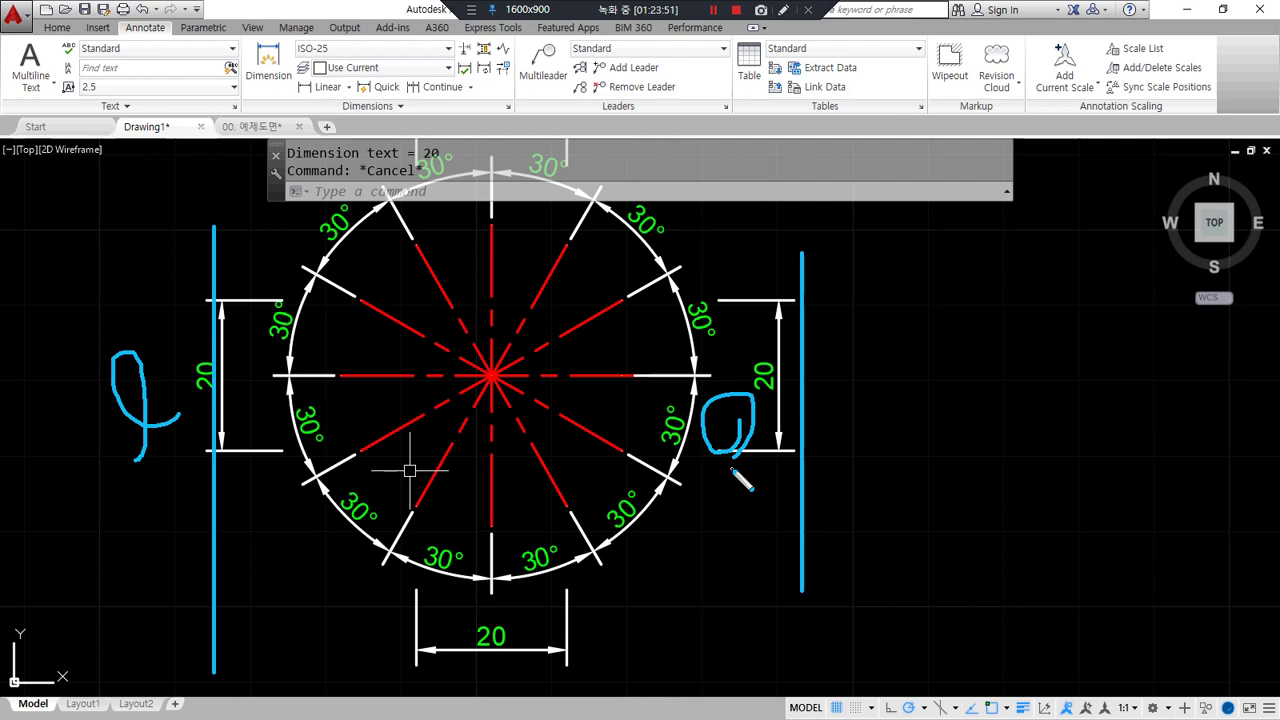
pyautogui.press('Delete')
pyautogui.moveTo(299, 387)
pyautogui.mouseDown()
pyautogui.moveTo(180, 402)
pyautogui.moveTo(196, 437)
pyautogui.mouseUp()
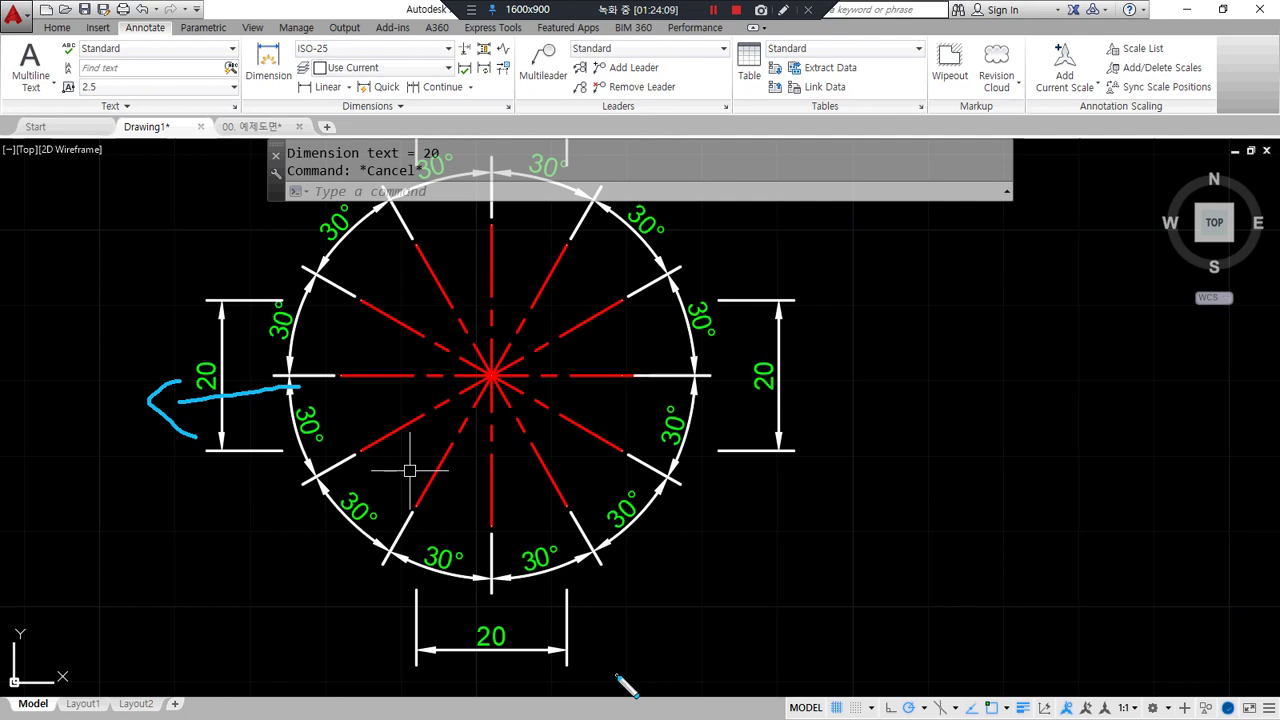
pyautogui.press('Escape')
pyautogui.moveTo(480, 430); pyautogui.dragTo(479, 503, button='middle')
pyautogui.hotkey('ctrl', 'alt', 'd')
pyautogui.moveTo(290, 435)
pyautogui.mouseDown()
pyautogui.moveTo(265, 393)
pyautogui.moveTo(301, 420)
pyautogui.mouseUp()
pyautogui.moveTo(682, 400)
pyautogui.mouseDown()
pyautogui.moveTo(655, 418)
pyautogui.moveTo(722, 398)
pyautogui.mouseUp()
pyautogui.moveTo(690, 518)
pyautogui.mouseDown()
pyautogui.moveTo(650, 545)
pyautogui.moveTo(688, 520)
pyautogui.mouseUp()
pyautogui.moveTo(755, 487); pyautogui.dragTo(778, 478)
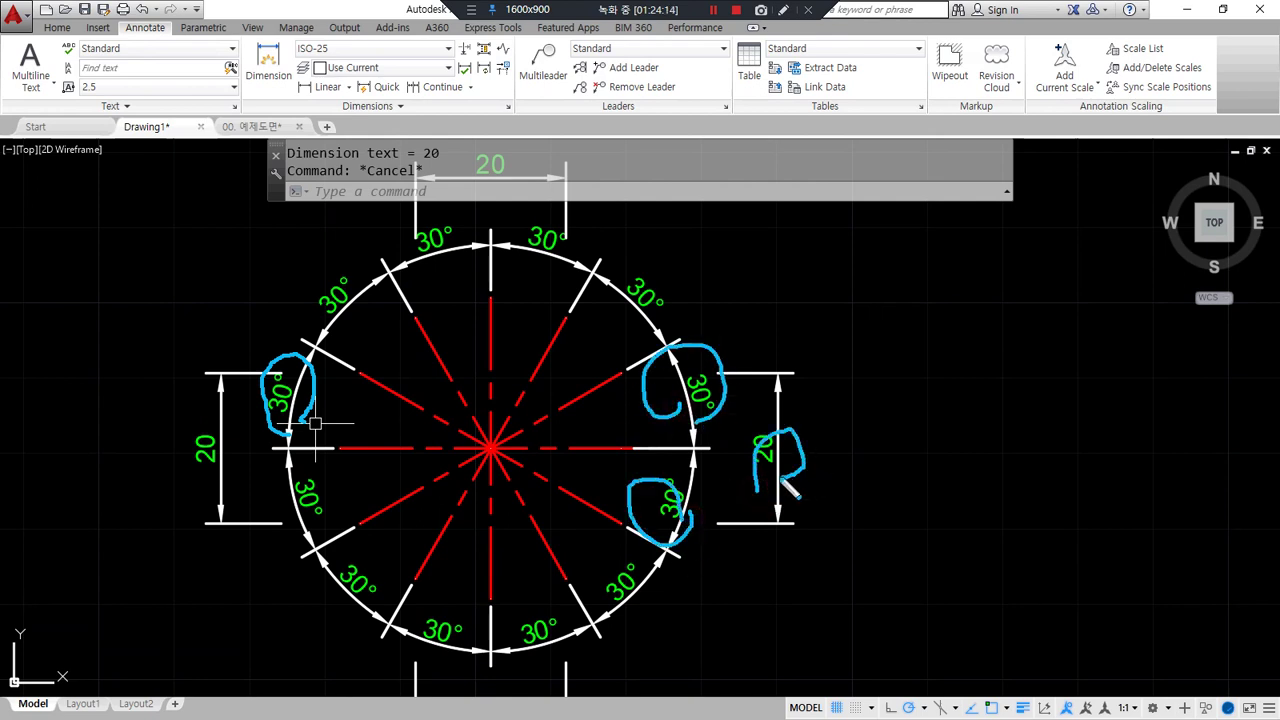
pyautogui.moveTo(294, 522); pyautogui.dragTo(333, 535)
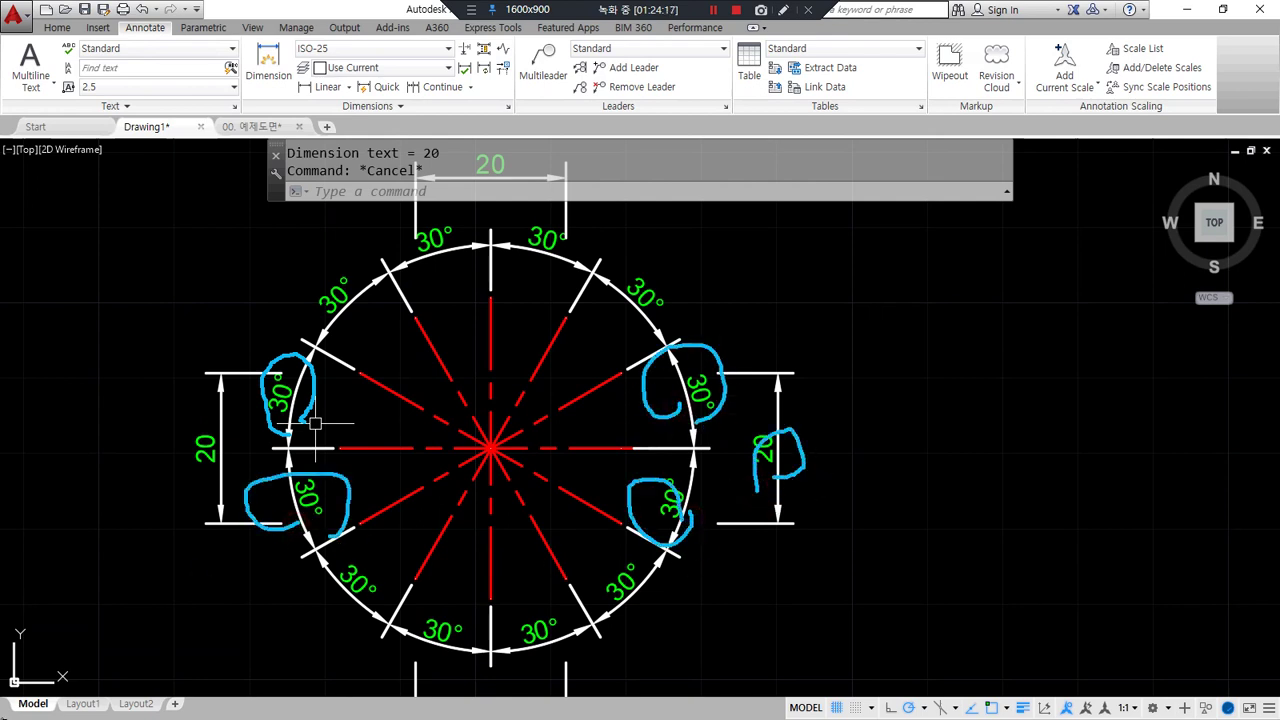
pyautogui.press('Escape')
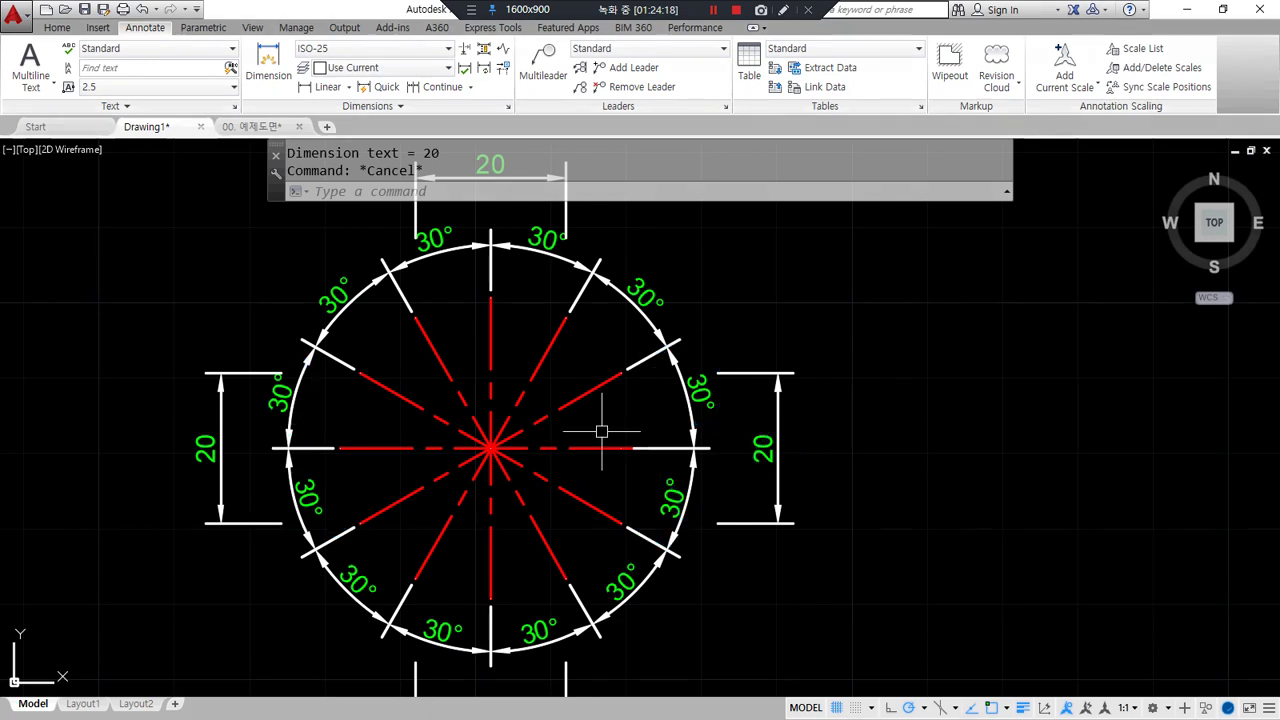
# Open the ISO-25 dimension style for modification at its text settings, keeping the dimensioned star in view
pyautogui.moveTo(566, 437); pyautogui.dragTo(525, 443, button='middle')
pyautogui.write('d')
pyautogui.press('Return')
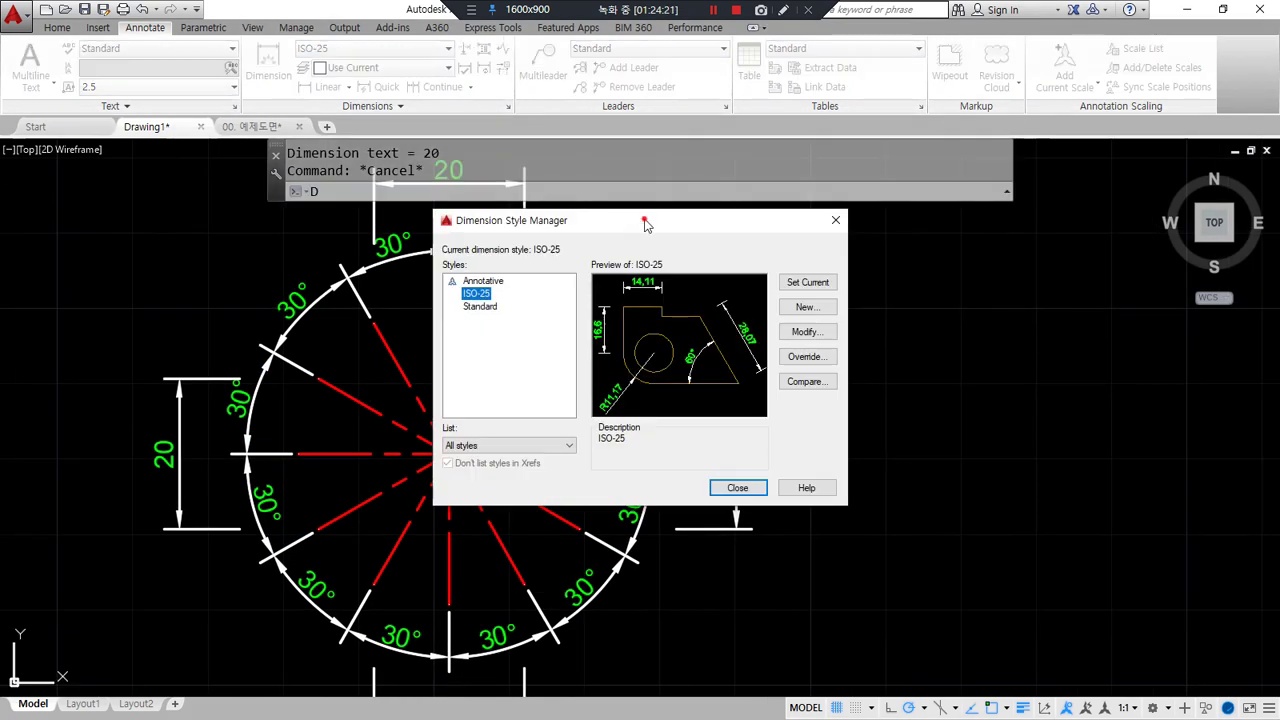
pyautogui.moveTo(634, 223); pyautogui.dragTo(980, 206)
pyautogui.click(1155, 318)
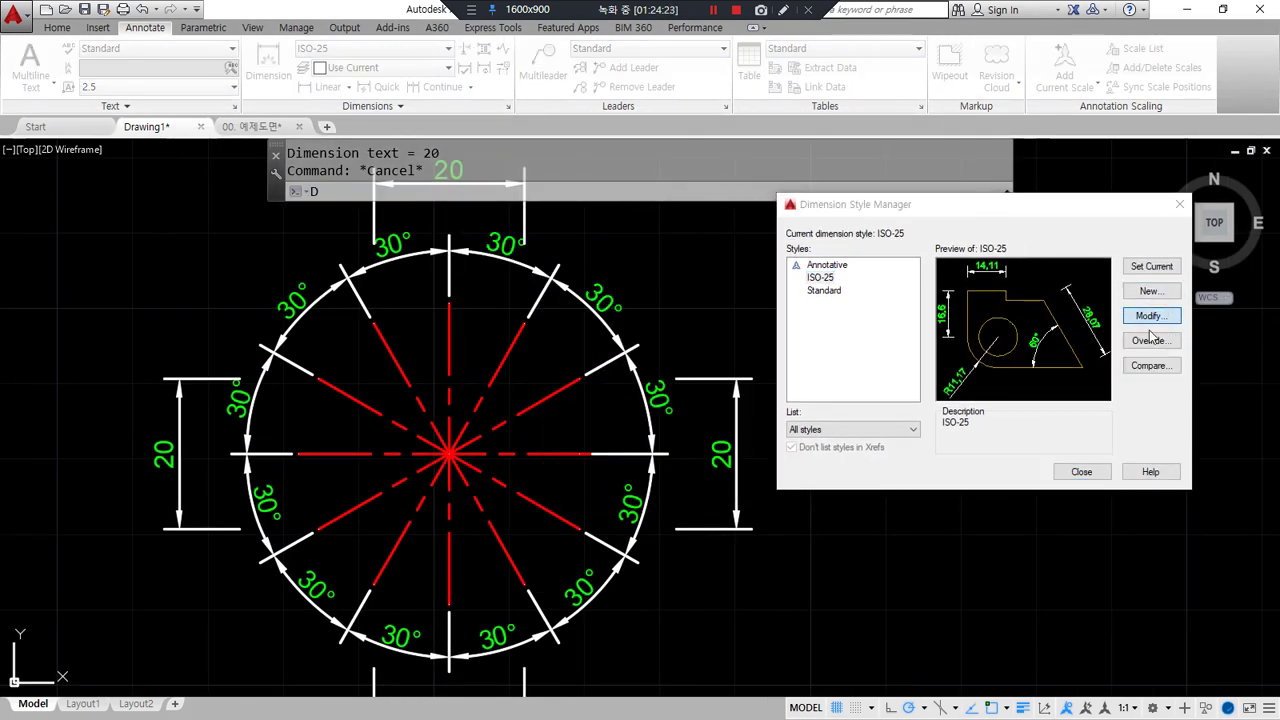
# Examine how the style's vertical text placement option relates to the angular and linear dimension texts around the star
pyautogui.moveTo(762, 403); pyautogui.dragTo(1047, 402)
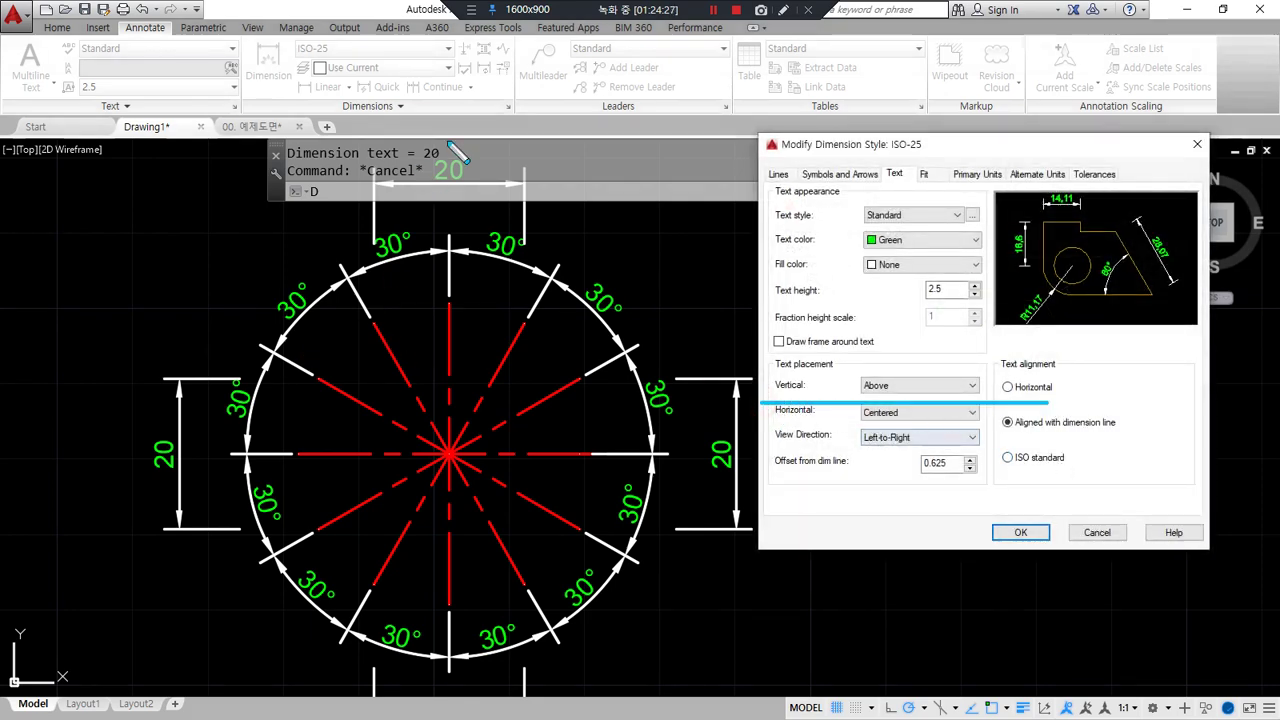
pyautogui.moveTo(408, 274); pyautogui.dragTo(398, 236)
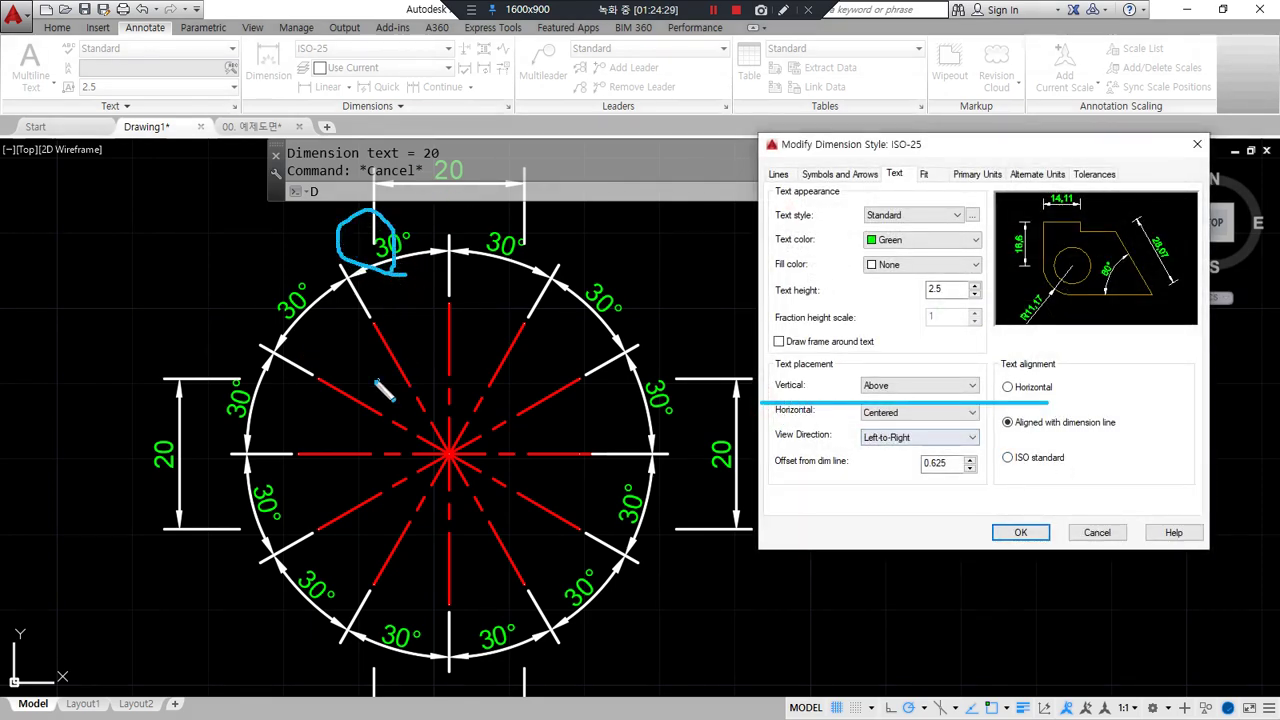
pyautogui.moveTo(70, 262)
pyautogui.mouseDown()
pyautogui.moveTo(70, 305)
pyautogui.moveTo(230, 280)
pyautogui.moveTo(232, 315)
pyautogui.mouseUp()
pyautogui.moveTo(126, 208)
pyautogui.mouseDown()
pyautogui.moveTo(148, 222)
pyautogui.moveTo(157, 212)
pyautogui.mouseUp()
pyautogui.moveTo(146, 143); pyautogui.dragTo(146, 385)
pyautogui.moveTo(113, 362)
pyautogui.mouseDown()
pyautogui.moveTo(140, 388)
pyautogui.moveTo(165, 372)
pyautogui.mouseUp()
pyautogui.moveTo(130, 186)
pyautogui.mouseDown()
pyautogui.moveTo(146, 158)
pyautogui.moveTo(190, 186)
pyautogui.mouseUp()
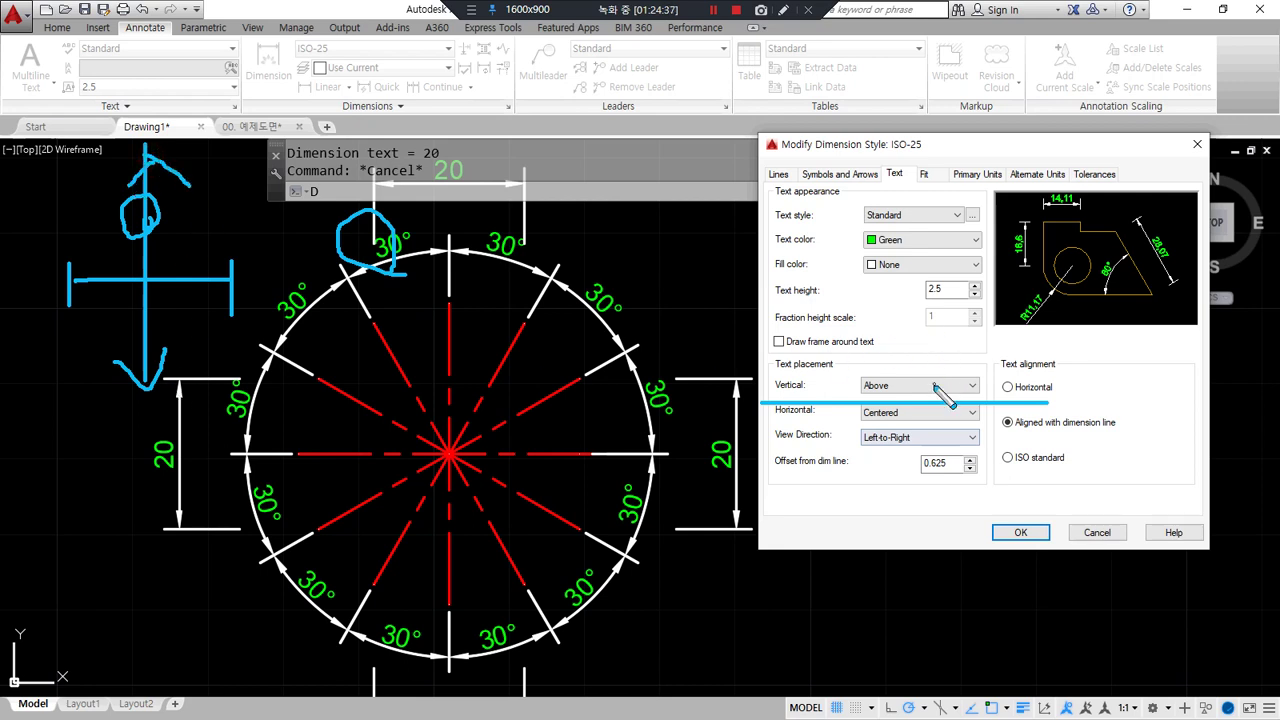
pyautogui.press('Escape')
pyautogui.moveTo(494, 188)
pyautogui.mouseDown()
pyautogui.moveTo(428, 190)
pyautogui.moveTo(448, 196)
pyautogui.mouseUp()
pyautogui.press('Escape')
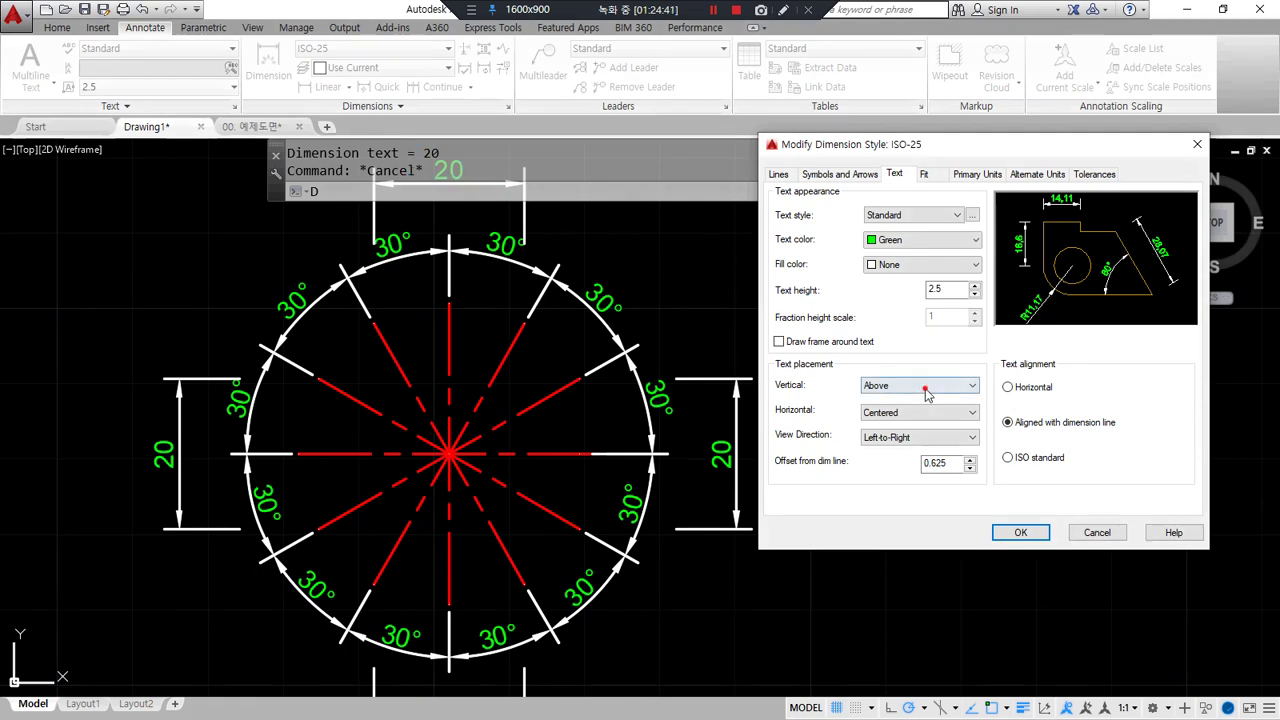
# Set the ISO-25 style's vertical text placement to Centered, apply it, and check the horizontal dimension above the star
pyautogui.click(912, 386)
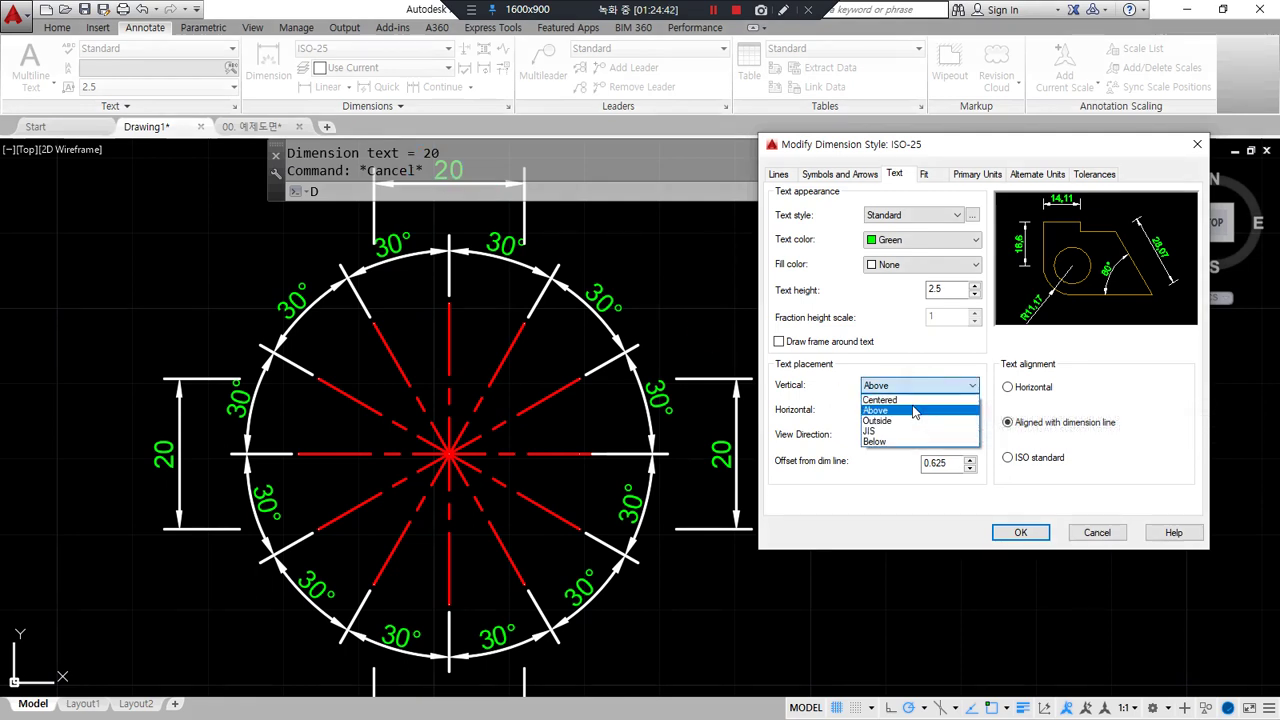
pyautogui.click(880, 399)
pyautogui.click(1020, 532)
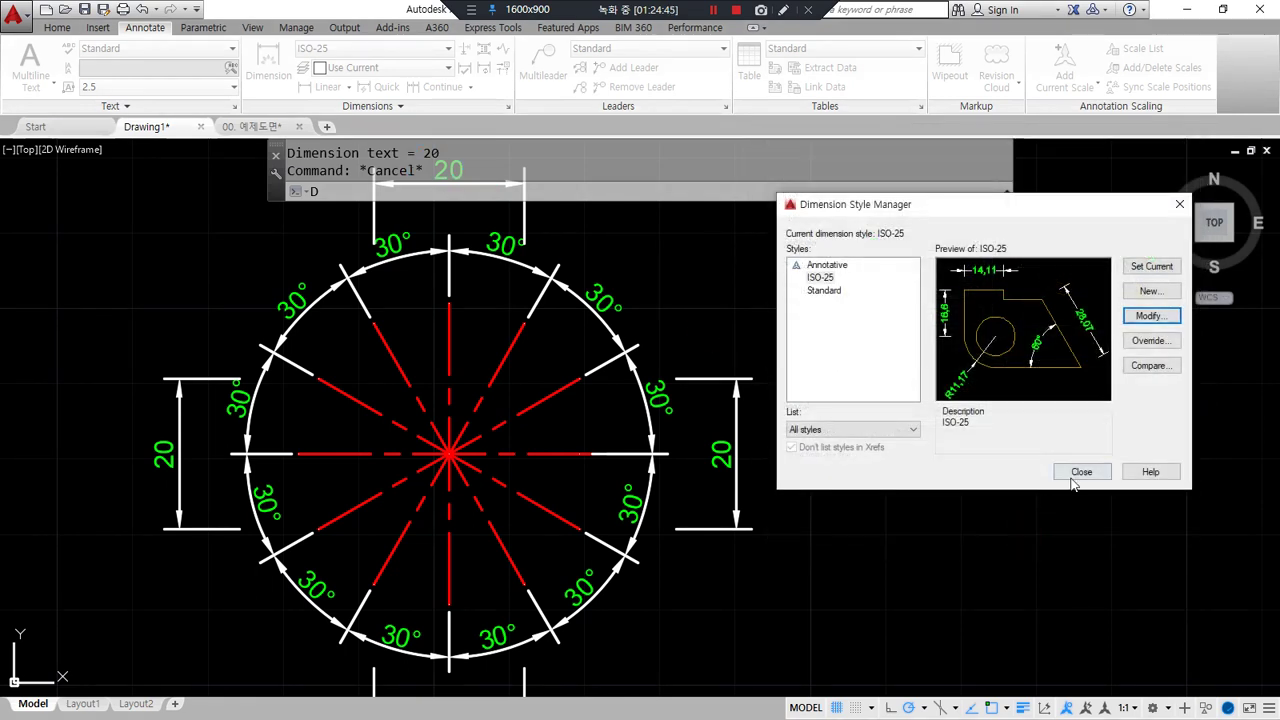
pyautogui.click(1081, 471)
pyautogui.moveTo(653, 338); pyautogui.dragTo(649, 360, button='middle')
pyautogui.scroll(4, 400, 343)
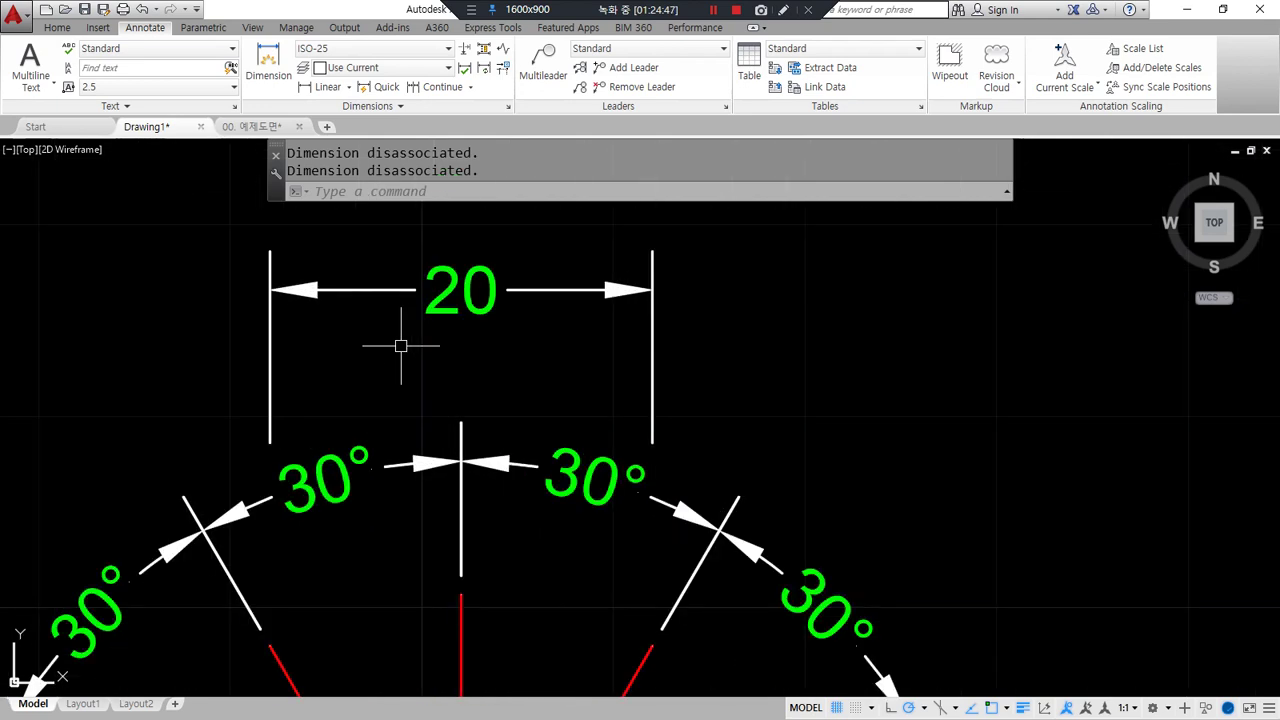
pyautogui.hotkey('ctrl', 'alt', 'd')
pyautogui.moveTo(464, 219)
pyautogui.mouseDown()
pyautogui.moveTo(464, 394)
pyautogui.moveTo(494, 342)
pyautogui.moveTo(423, 244)
pyautogui.moveTo(492, 226)
pyautogui.mouseUp()
pyautogui.hotkey('ctrl', 'alt', 'd')
# Change the ISO-25 style's vertical text placement to Outside and apply it to the drawing
pyautogui.write('d')
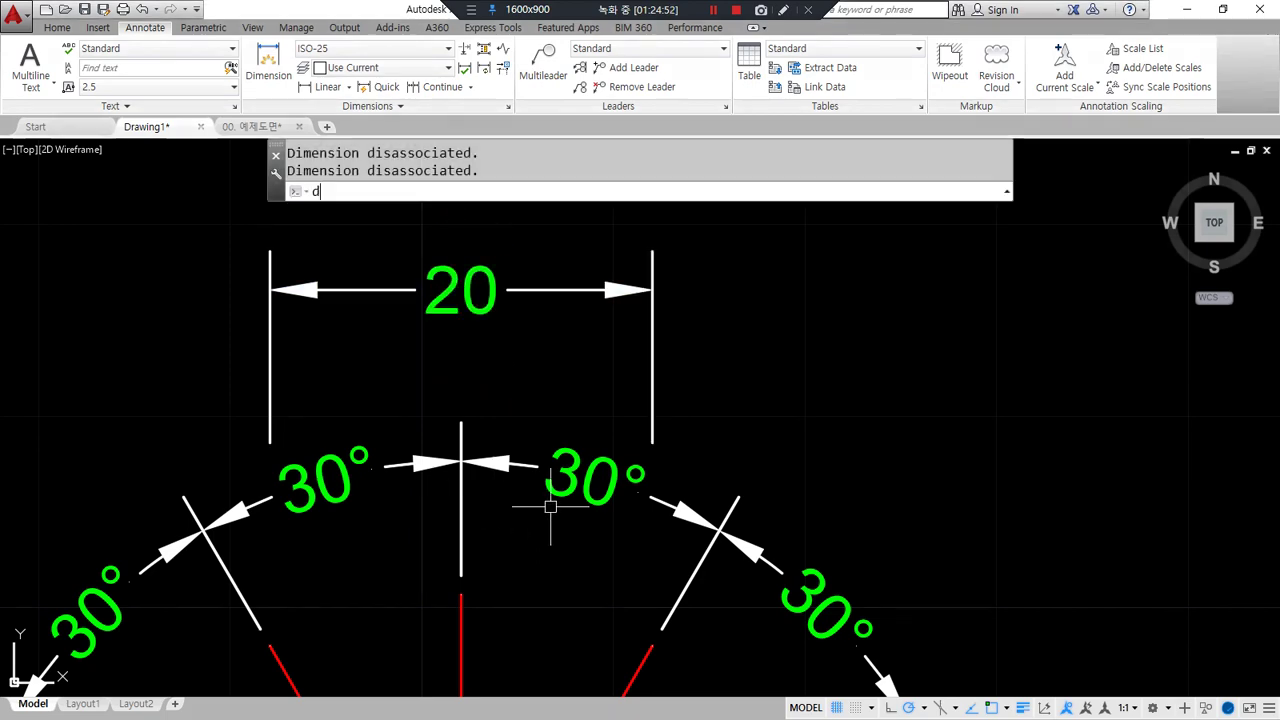
pyautogui.press('Return')
pyautogui.moveTo(689, 222); pyautogui.dragTo(932, 194)
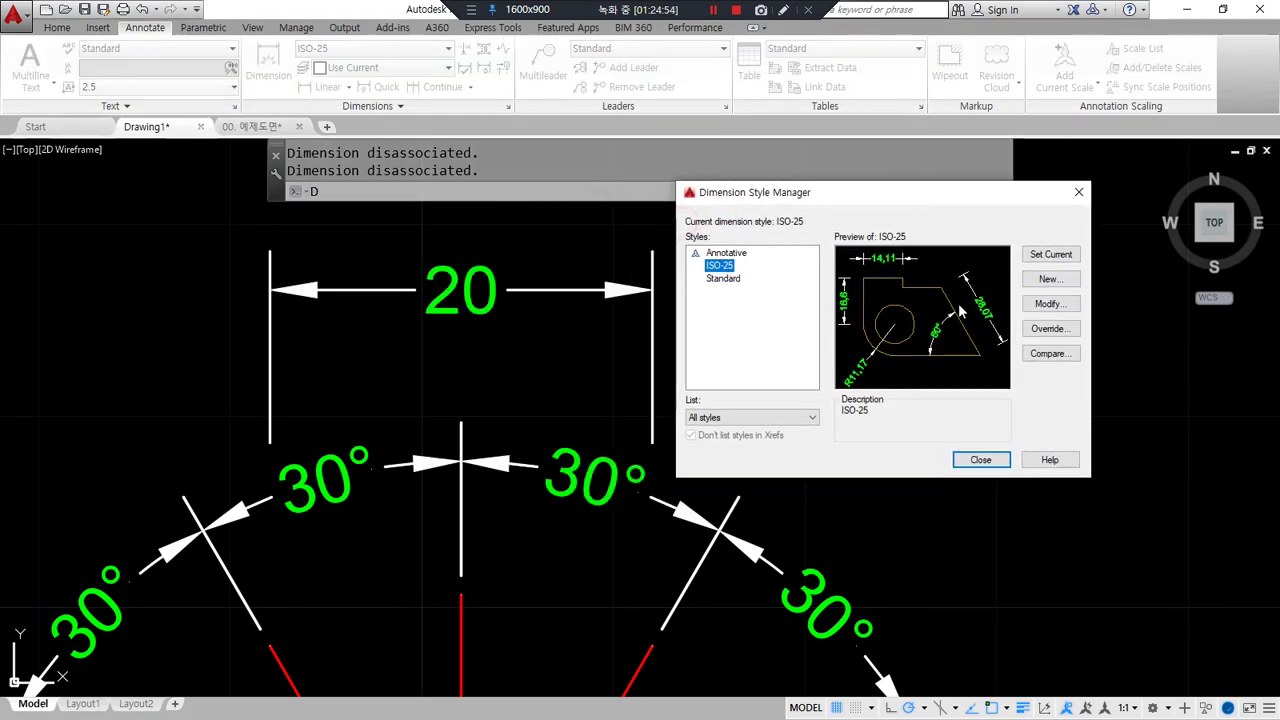
pyautogui.click(1042, 305)
pyautogui.click(818, 374)
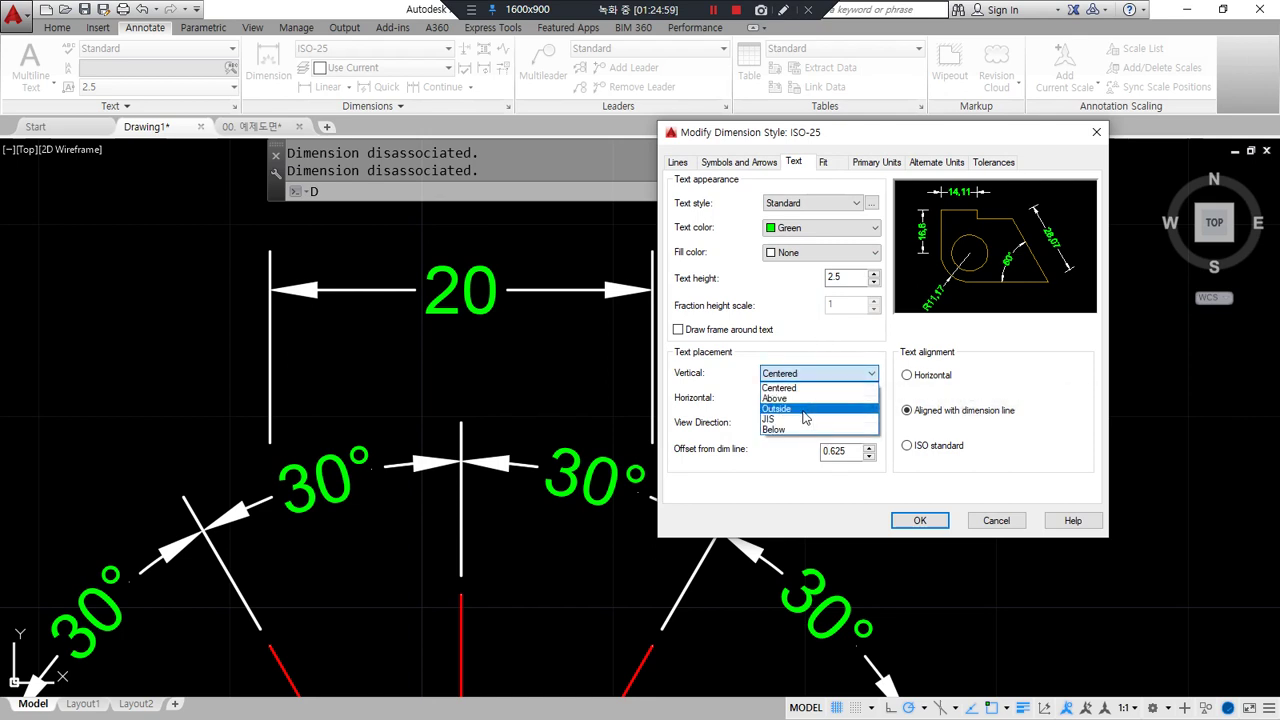
pyautogui.click(805, 417)
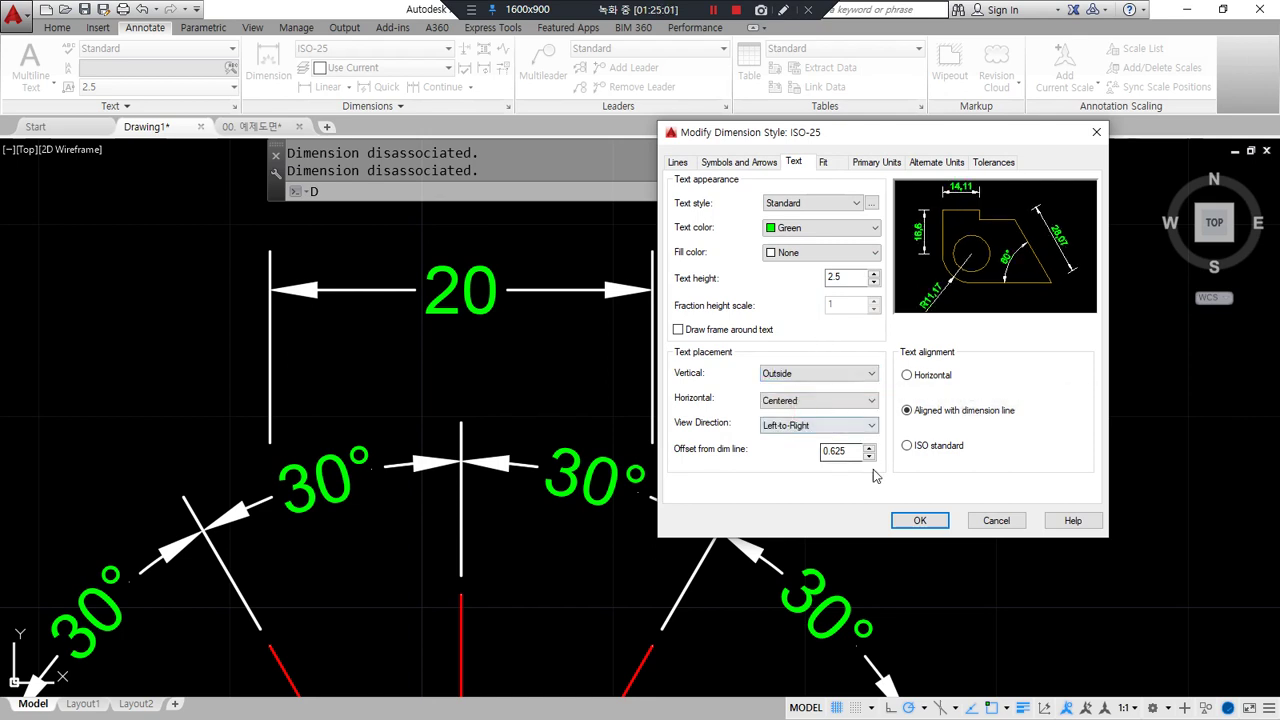
pyautogui.click(920, 520)
pyautogui.click(980, 459)
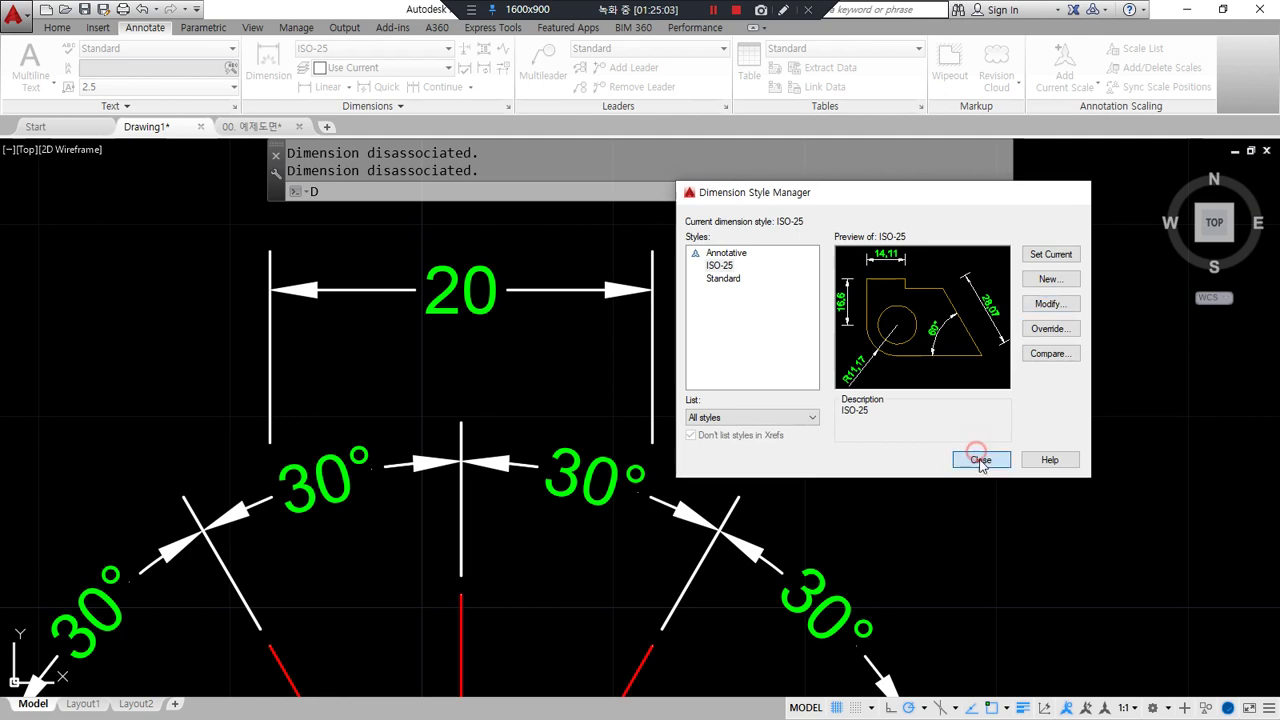
pyautogui.click(982, 452)
pyautogui.press('Escape')
# Examine on which side of their dimension lines the angular and linear texts sit all around the star with outside placement
pyautogui.moveTo(53, 545)
pyautogui.mouseDown()
pyautogui.moveTo(410, 406)
pyautogui.moveTo(775, 430)
pyautogui.moveTo(705, 460)
pyautogui.mouseUp()
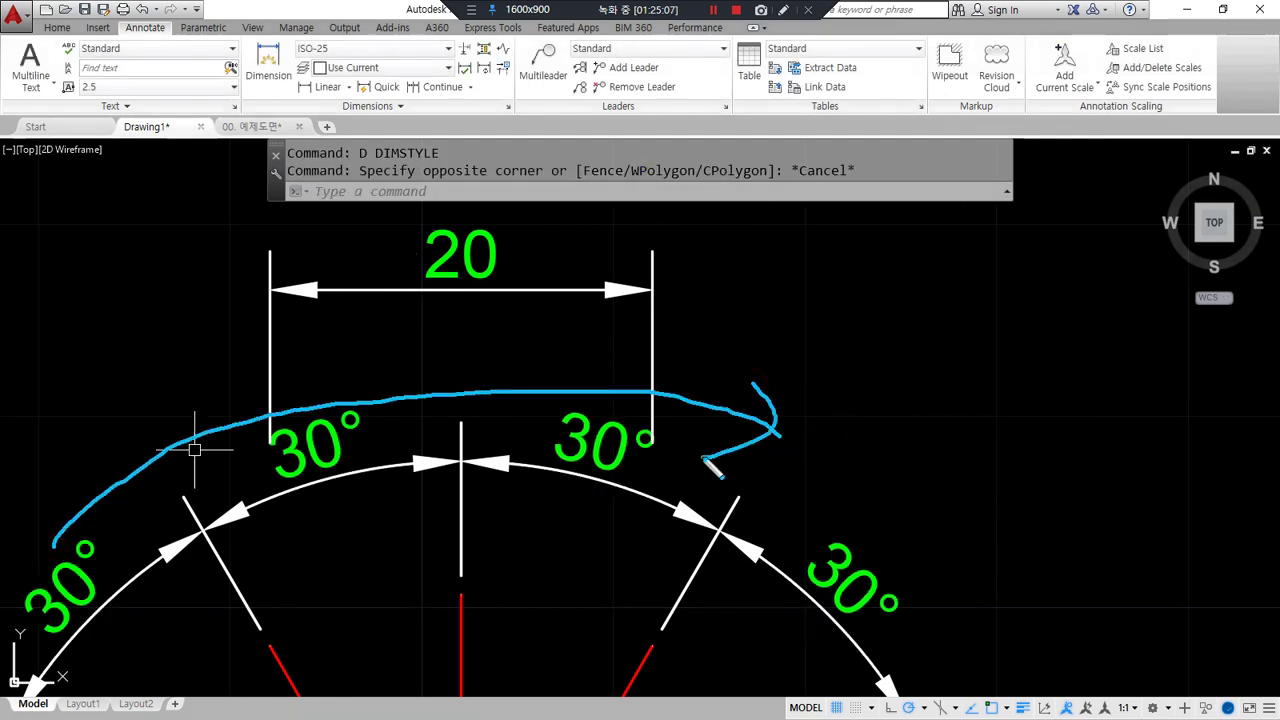
pyautogui.press('Escape')
pyautogui.scroll(-4, 565, 439)
pyautogui.moveTo(551, 554); pyautogui.dragTo(551, 304, button='middle')
pyautogui.scroll(2, 515, 572)
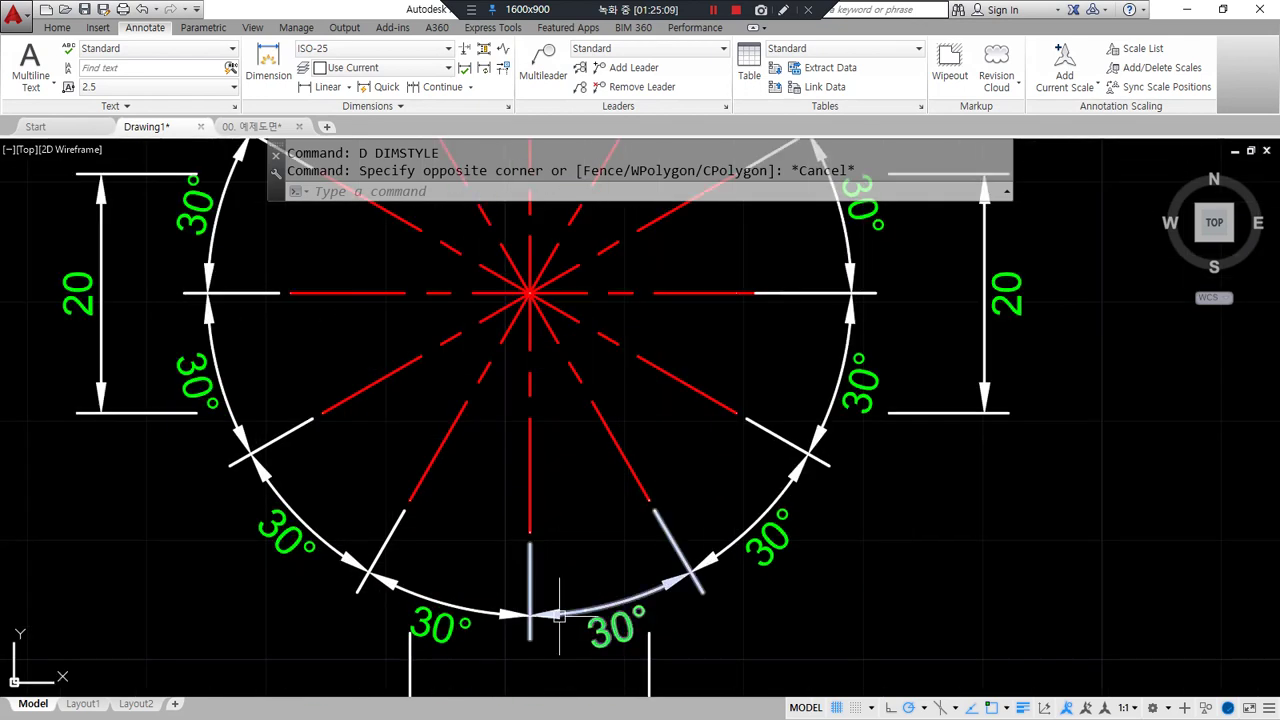
pyautogui.moveTo(862, 485)
pyautogui.mouseDown()
pyautogui.moveTo(620, 672)
pyautogui.moveTo(175, 505)
pyautogui.mouseUp()
pyautogui.moveTo(805, 490)
pyautogui.mouseDown()
pyautogui.moveTo(838, 492)
pyautogui.moveTo(830, 588)
pyautogui.mouseUp()
pyautogui.moveTo(797, 388)
pyautogui.mouseDown()
pyautogui.moveTo(605, 548)
pyautogui.moveTo(290, 410)
pyautogui.moveTo(290, 365)
pyautogui.moveTo(335, 352)
pyautogui.moveTo(815, 450)
pyautogui.mouseUp()
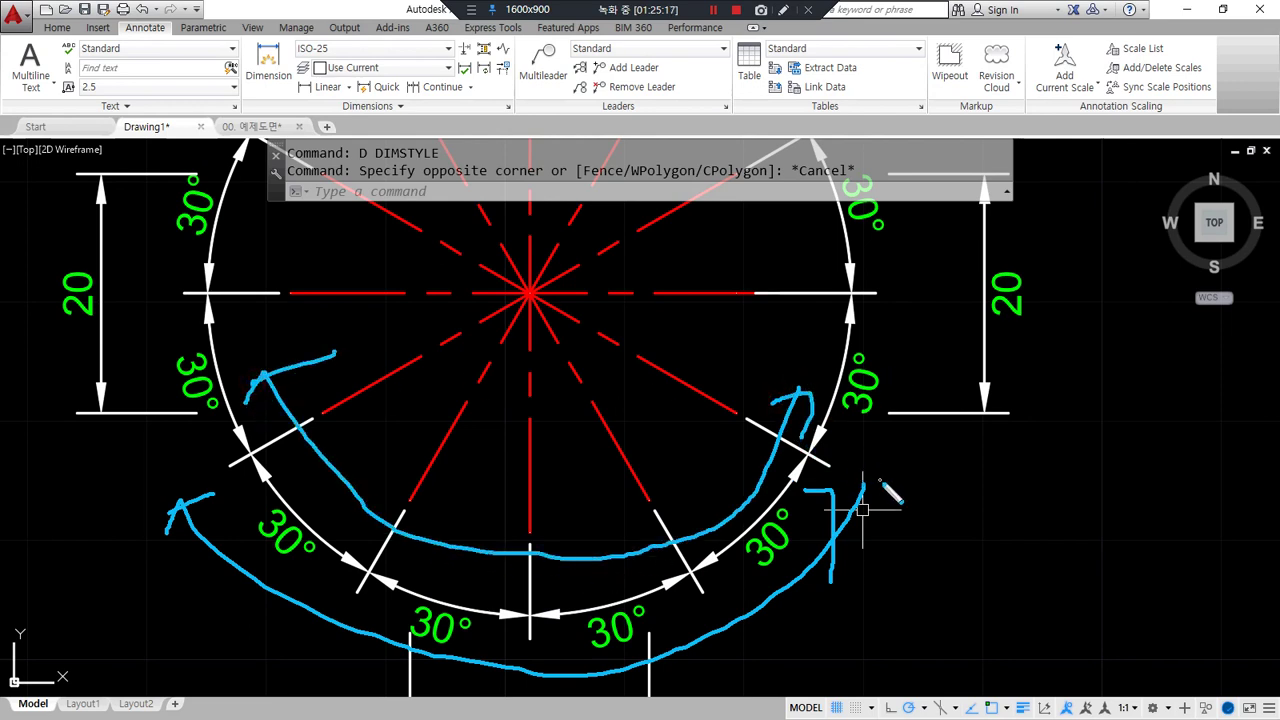
pyautogui.moveTo(862, 510)
pyautogui.mouseDown()
pyautogui.moveTo(880, 550)
pyautogui.moveTo(640, 670)
pyautogui.moveTo(225, 595)
pyautogui.mouseUp()
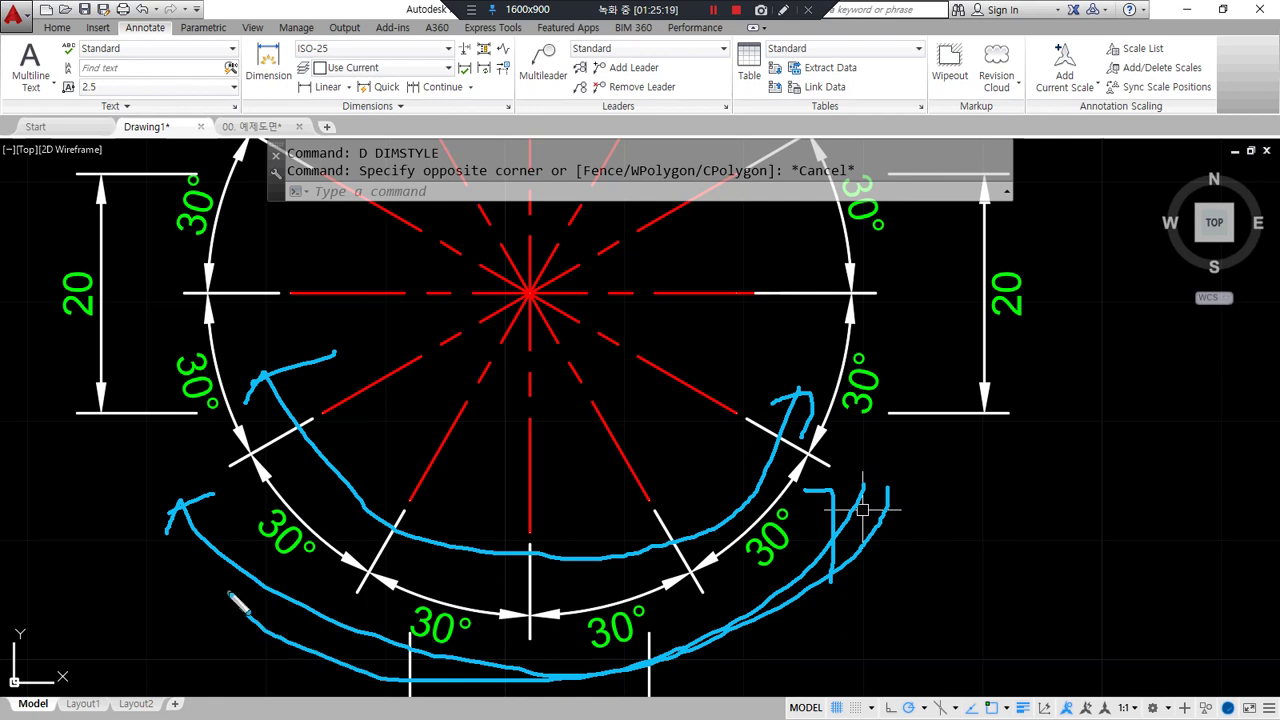
pyautogui.scroll(-2, 220, 590)
pyautogui.moveTo(220, 590); pyautogui.dragTo(220, 508, button='middle')
pyautogui.moveTo(405, 582)
pyautogui.mouseDown()
pyautogui.moveTo(435, 610)
pyautogui.moveTo(432, 655)
pyautogui.mouseUp()
pyautogui.moveTo(714, 352)
pyautogui.mouseDown()
pyautogui.moveTo(752, 310)
pyautogui.moveTo(730, 362)
pyautogui.mouseUp()
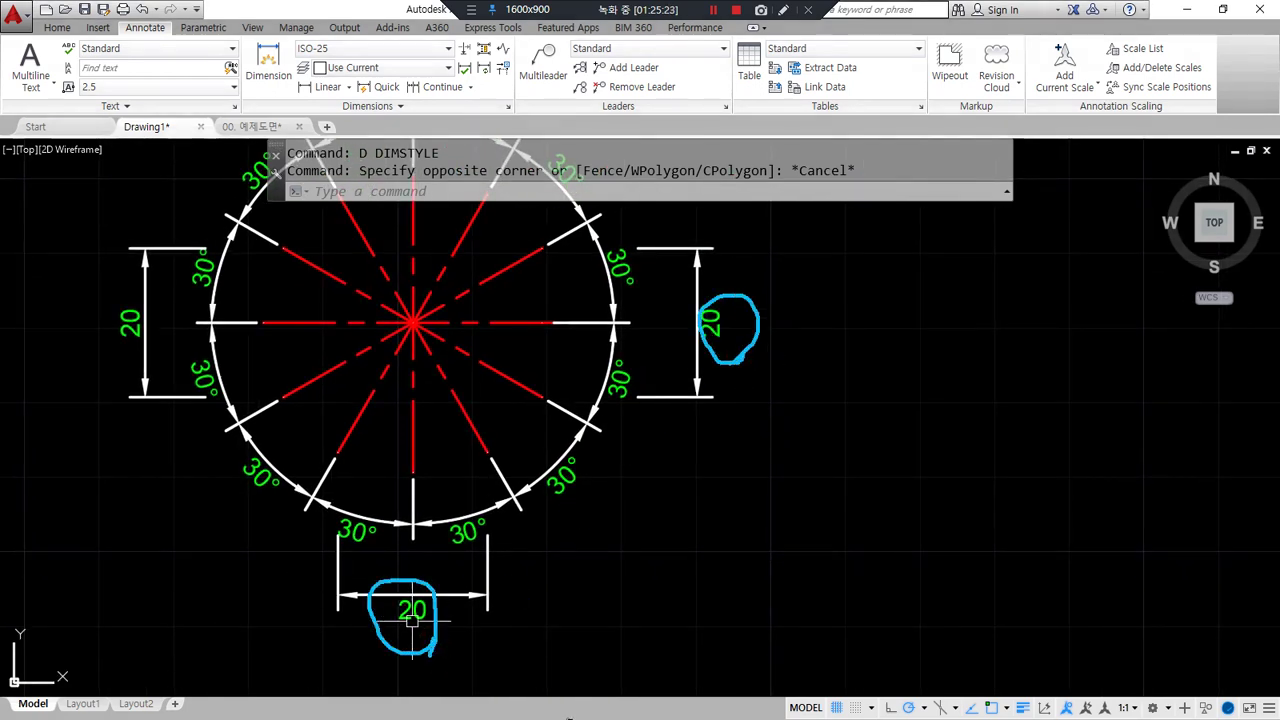
# Change the ISO-25 style's vertical text placement to Below and apply it to the drawing
pyautogui.scroll(2, 551, 600)
pyautogui.write('d')
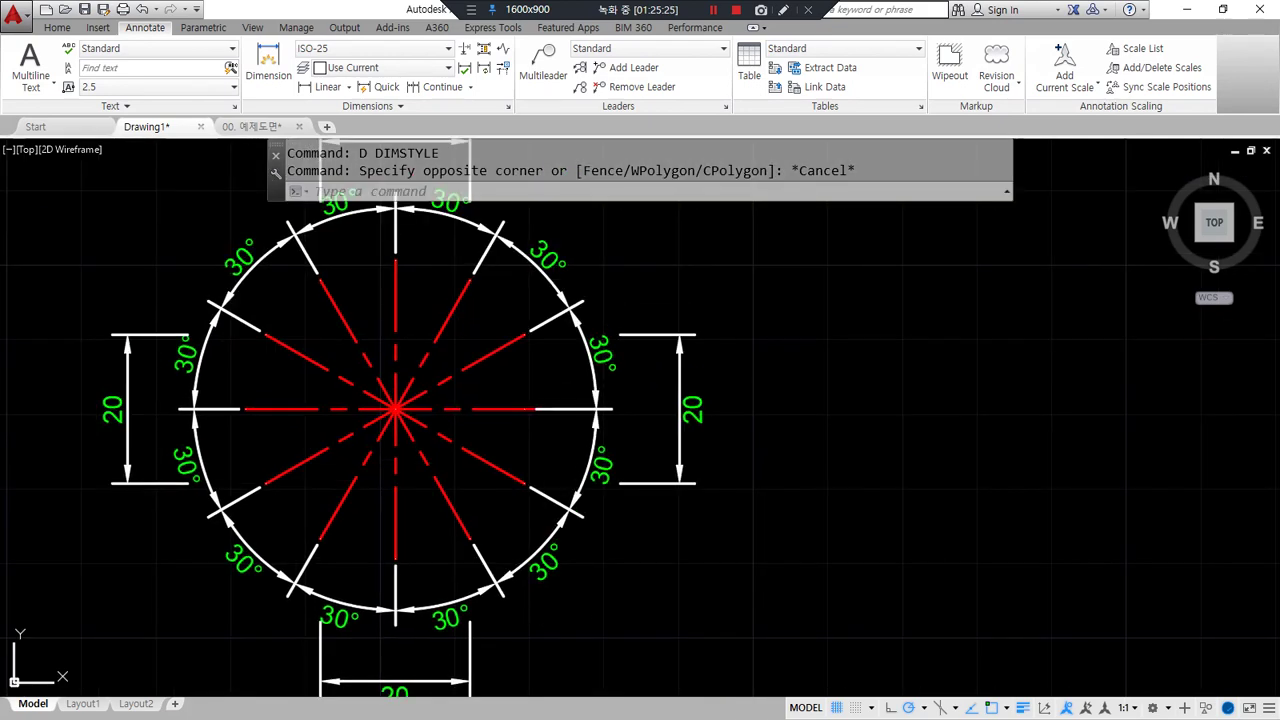
pyautogui.press('Return')
pyautogui.click(813, 338)
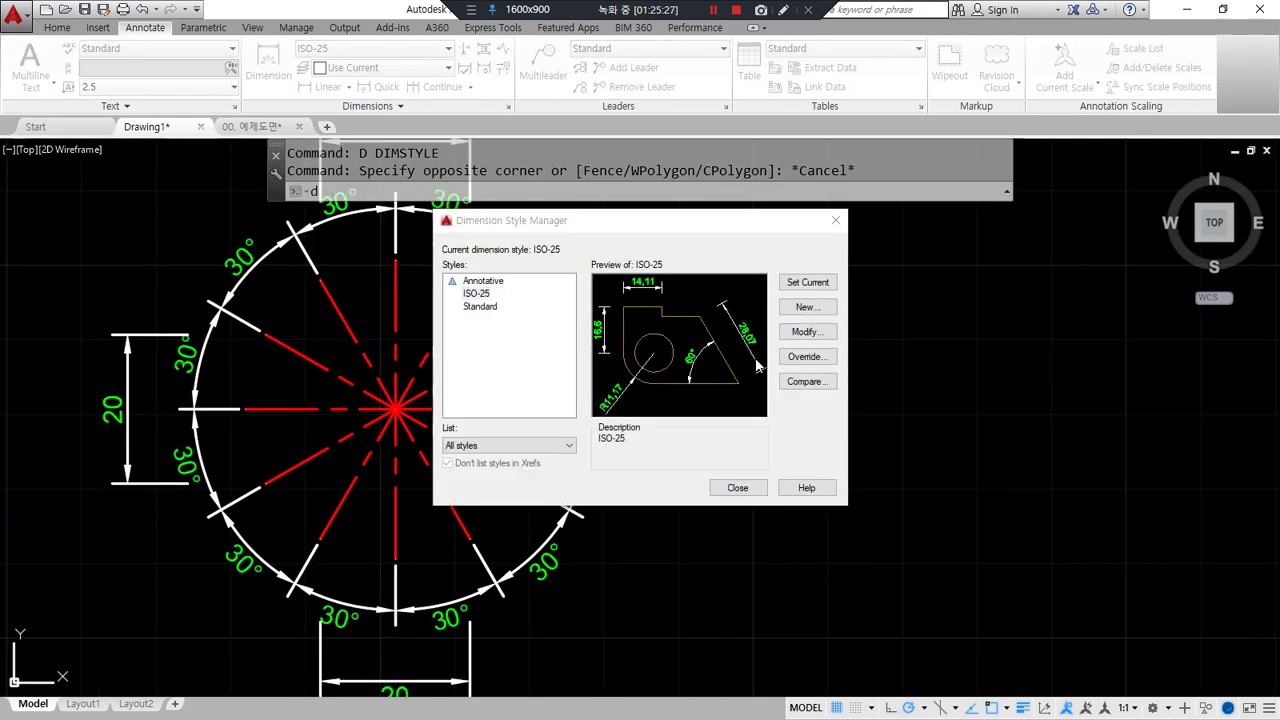
pyautogui.click(565, 402)
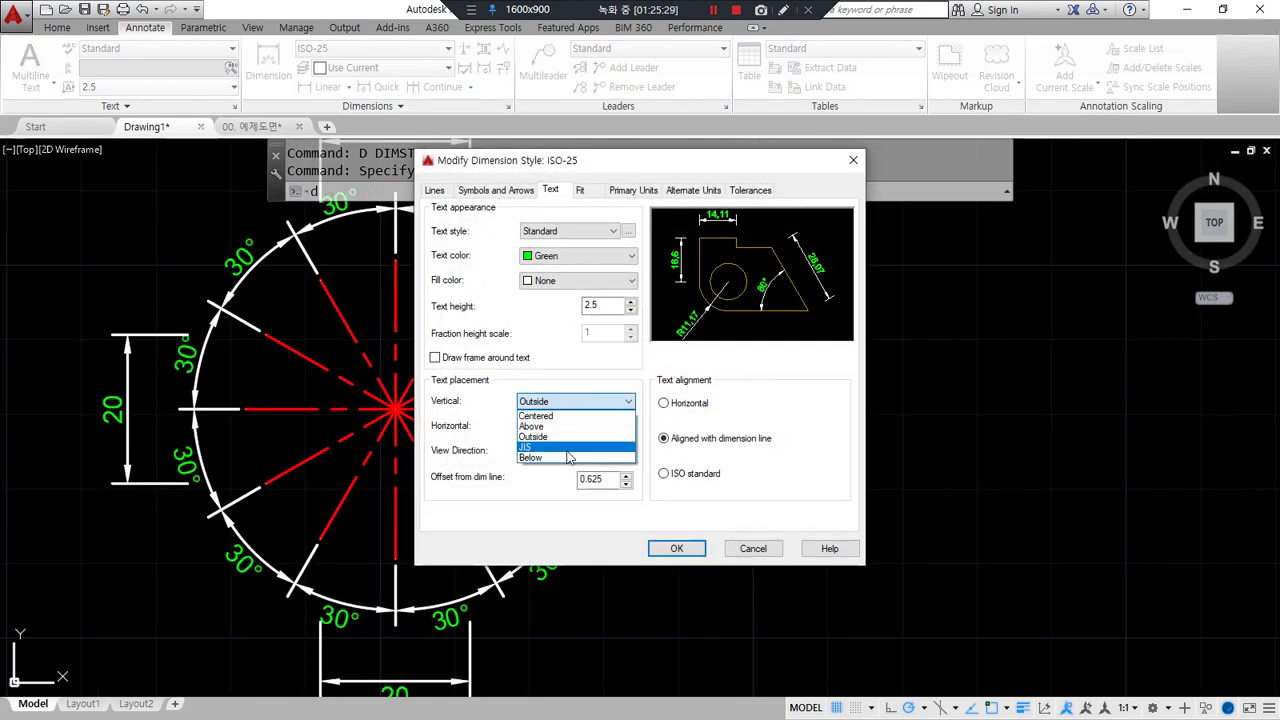
pyautogui.click(561, 458)
pyautogui.click(680, 549)
pyautogui.click(745, 489)
# Examine the below-line placement of the angular texts in the upper half and of the horizontal dimension above the star
pyautogui.scroll(3, 530, 460)
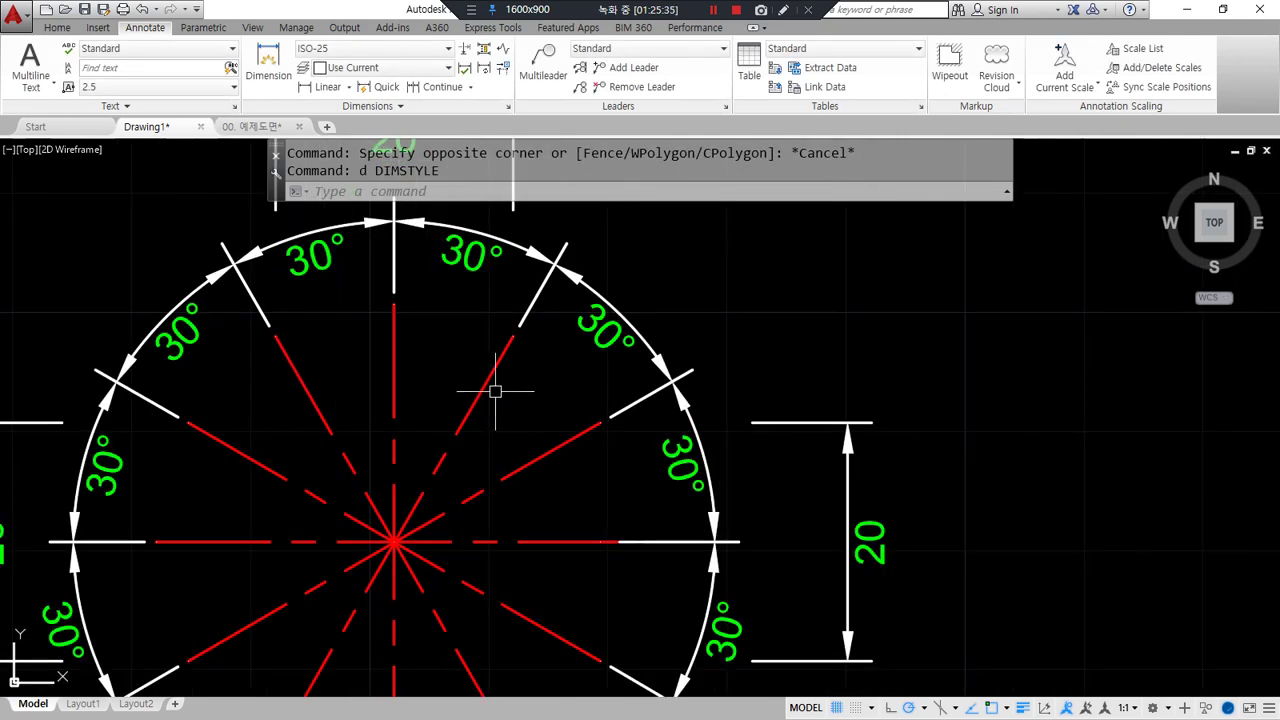
pyautogui.moveTo(667, 493)
pyautogui.mouseDown()
pyautogui.moveTo(709, 471)
pyautogui.moveTo(631, 464)
pyautogui.mouseUp()
pyautogui.moveTo(590, 378)
pyautogui.mouseDown()
pyautogui.moveTo(556, 348)
pyautogui.moveTo(582, 374)
pyautogui.mouseUp()
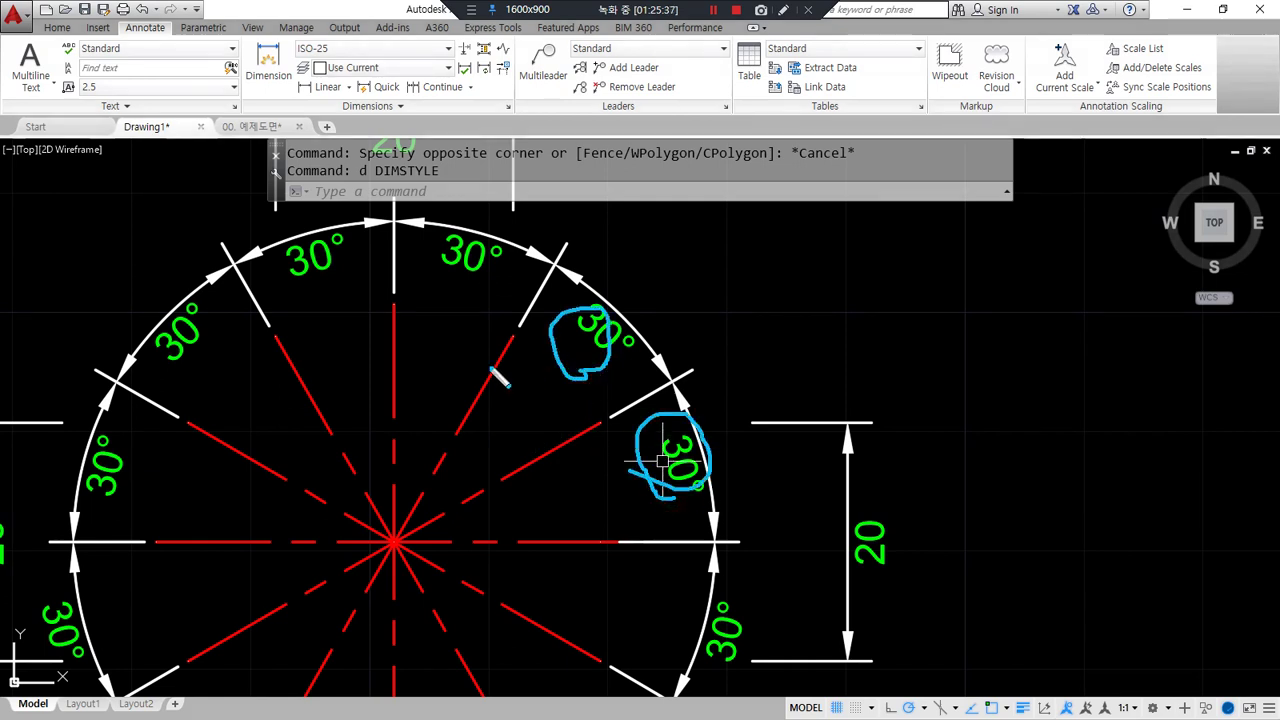
pyautogui.press('Escape')
pyautogui.scroll(-2, 426, 382)
pyautogui.scroll(4, 426, 382)
pyautogui.moveTo(400, 355)
pyautogui.mouseDown()
pyautogui.moveTo(490, 300)
pyautogui.moveTo(426, 363)
pyautogui.mouseUp()
pyautogui.press('Escape')
pyautogui.press('space')
pyautogui.press('Escape')
pyautogui.press('Escape')
pyautogui.moveTo(478, 305); pyautogui.dragTo(488, 367, button='middle')
pyautogui.click(465, 236)
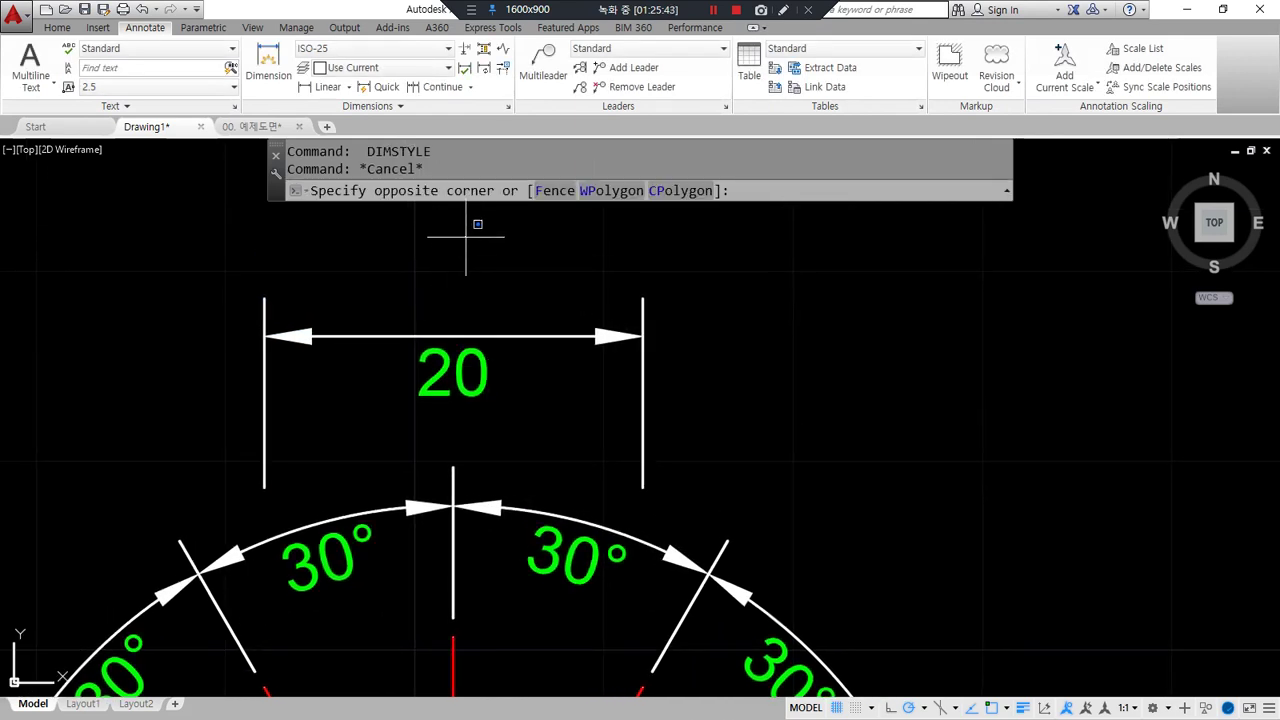
pyautogui.press('Escape')
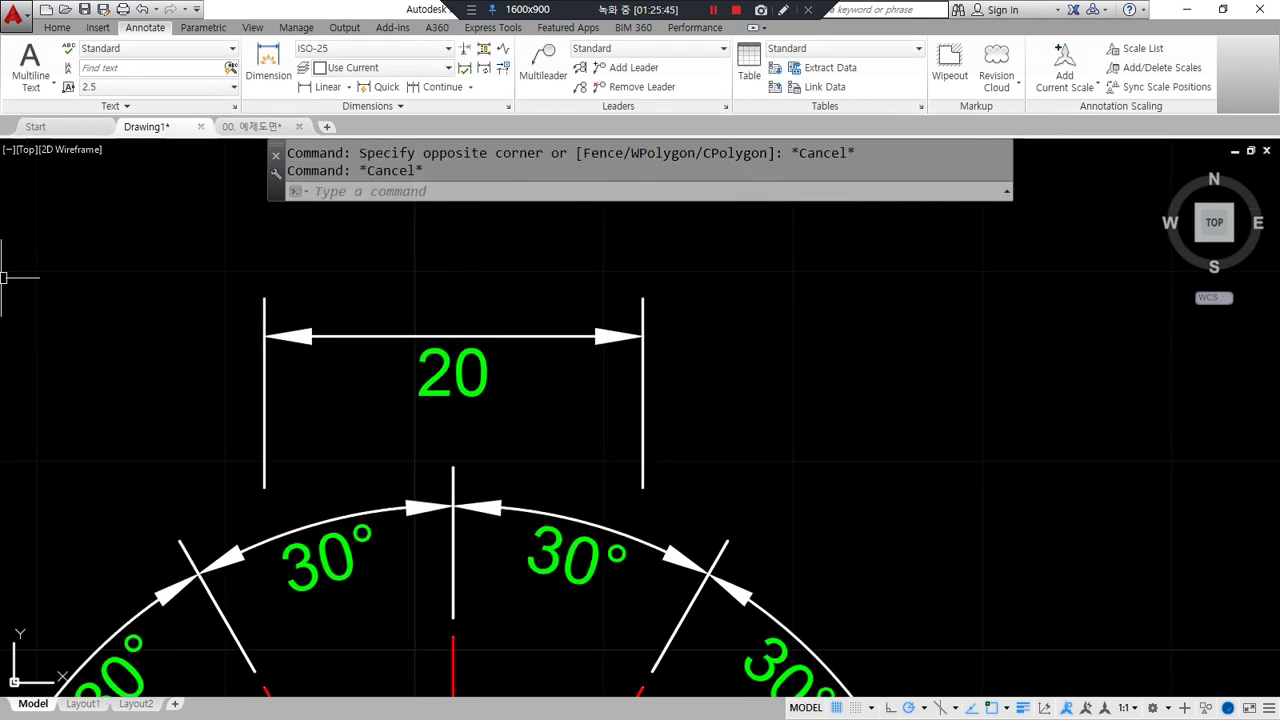
pyautogui.hotkey('ctrl', '2')
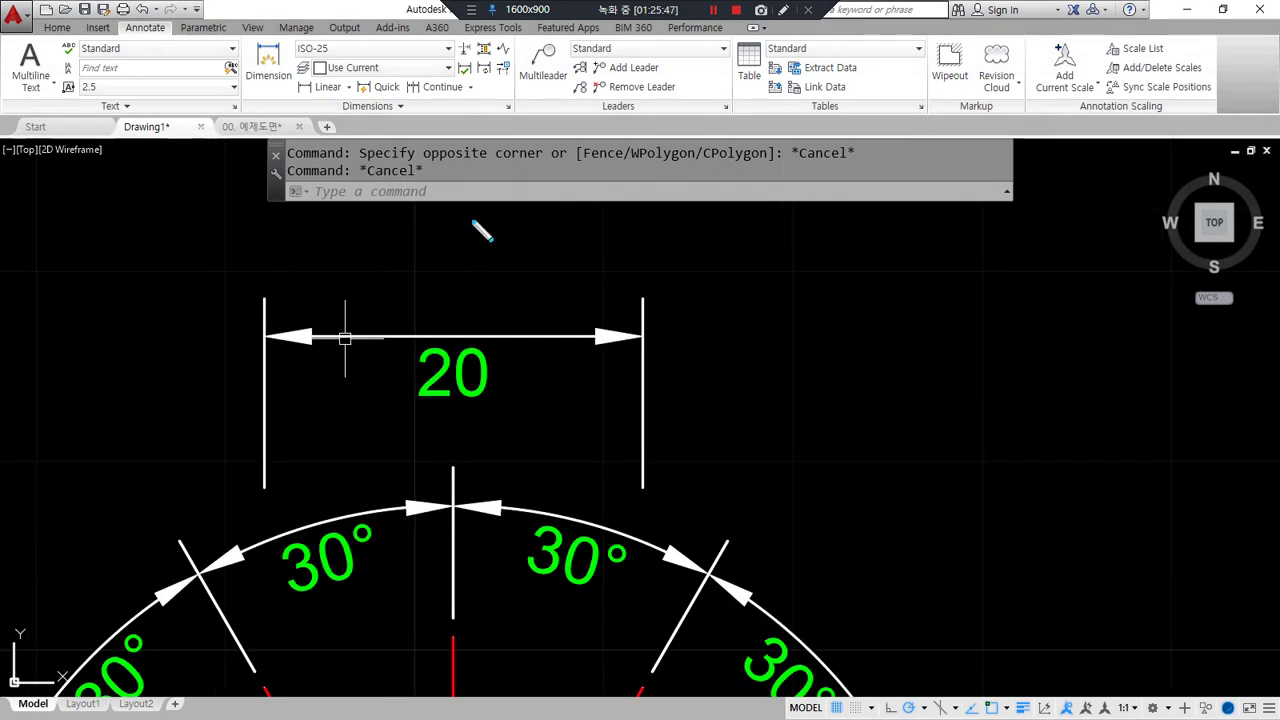
pyautogui.moveTo(469, 218); pyautogui.dragTo(426, 252)
pyautogui.moveTo(448, 237); pyautogui.dragTo(486, 261)
pyautogui.moveTo(461, 239)
pyautogui.mouseDown()
pyautogui.moveTo(455, 447)
pyautogui.moveTo(488, 414)
pyautogui.mouseUp()
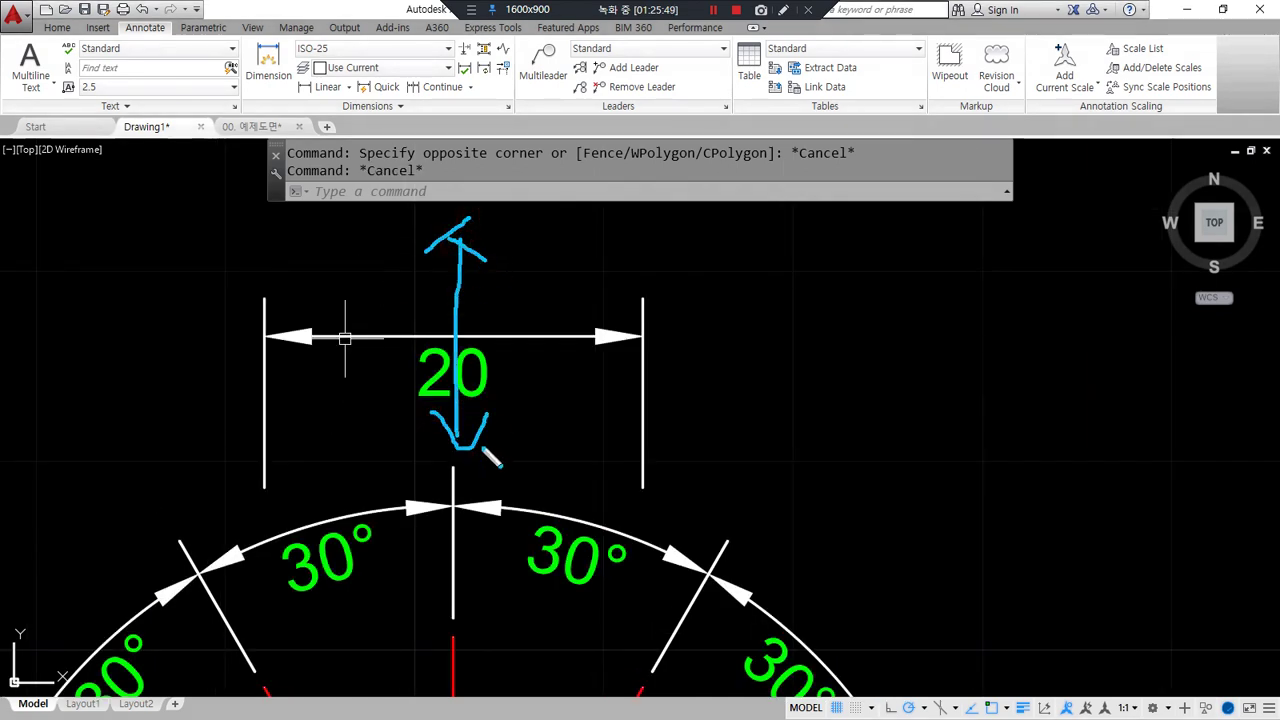
pyautogui.press('Escape')
# Reopen the ISO-25 dimension style for modification and set its vertical text placement to Above
pyautogui.moveTo(524, 422); pyautogui.dragTo(439, 424, button='middle')
pyautogui.write('d')
pyautogui.press('Return')
pyautogui.moveTo(607, 265); pyautogui.dragTo(864, 263)
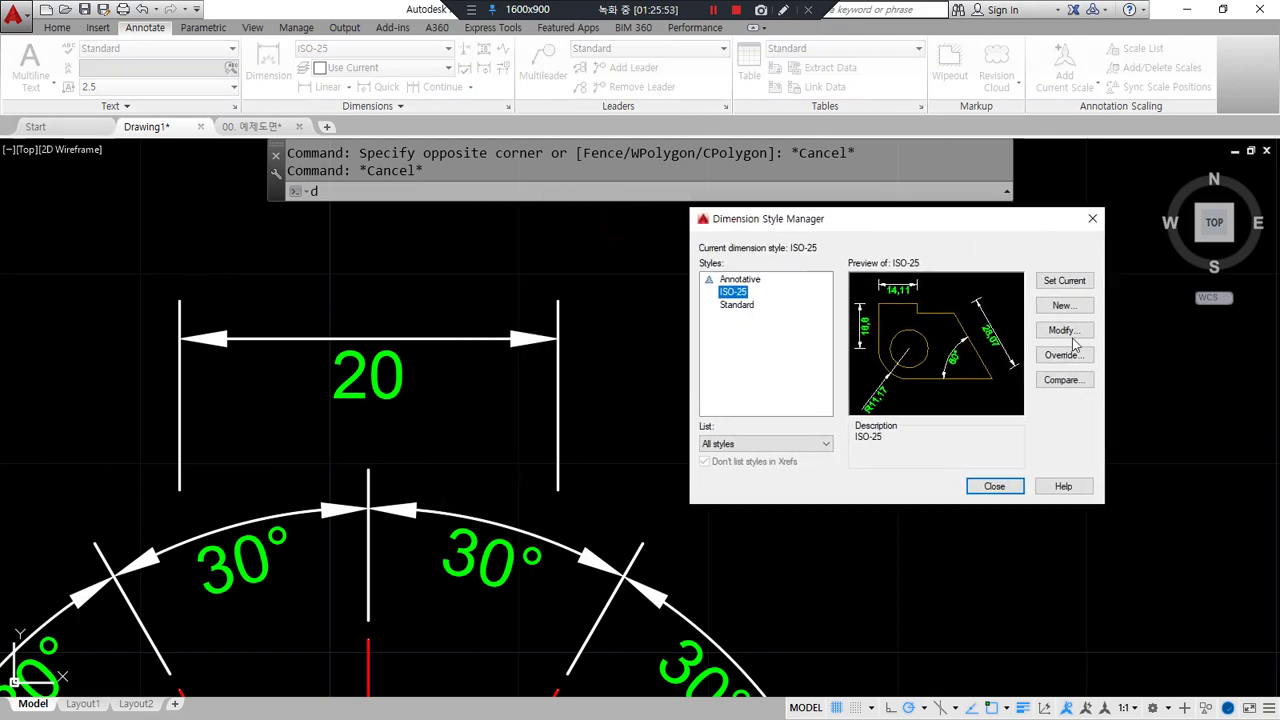
pyautogui.click(1062, 331)
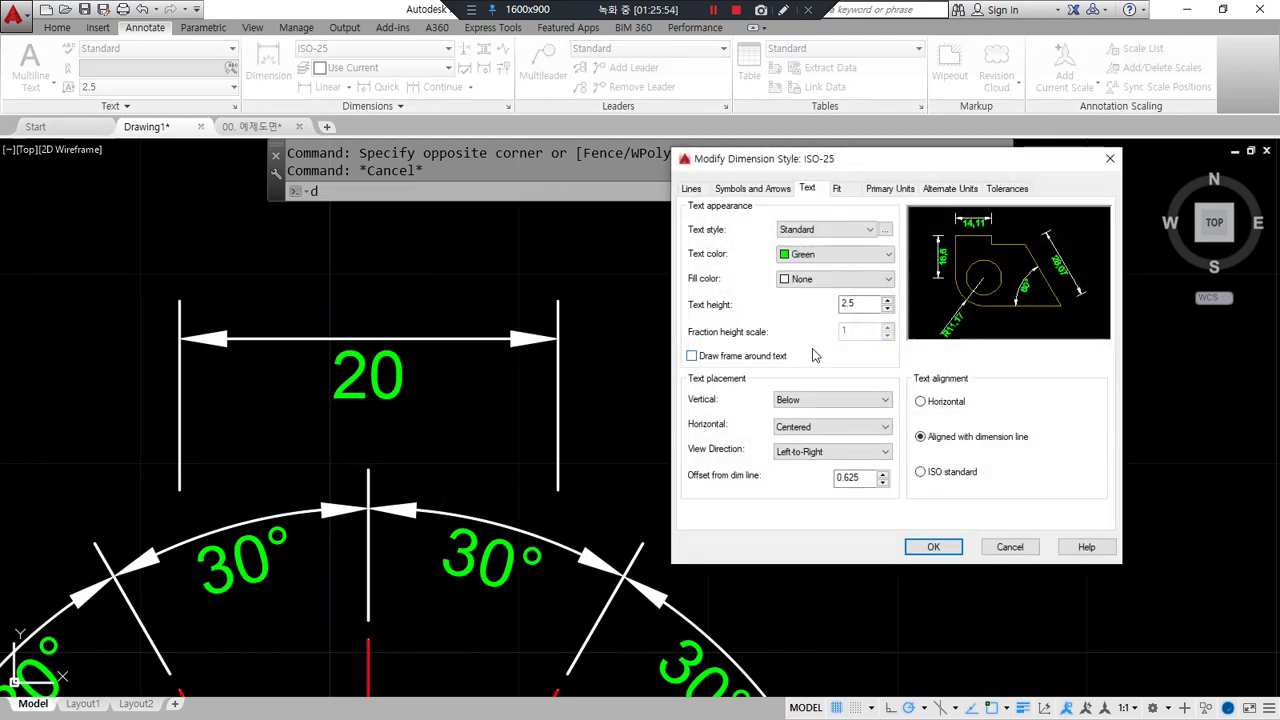
pyautogui.click(857, 400)
pyautogui.click(855, 426)
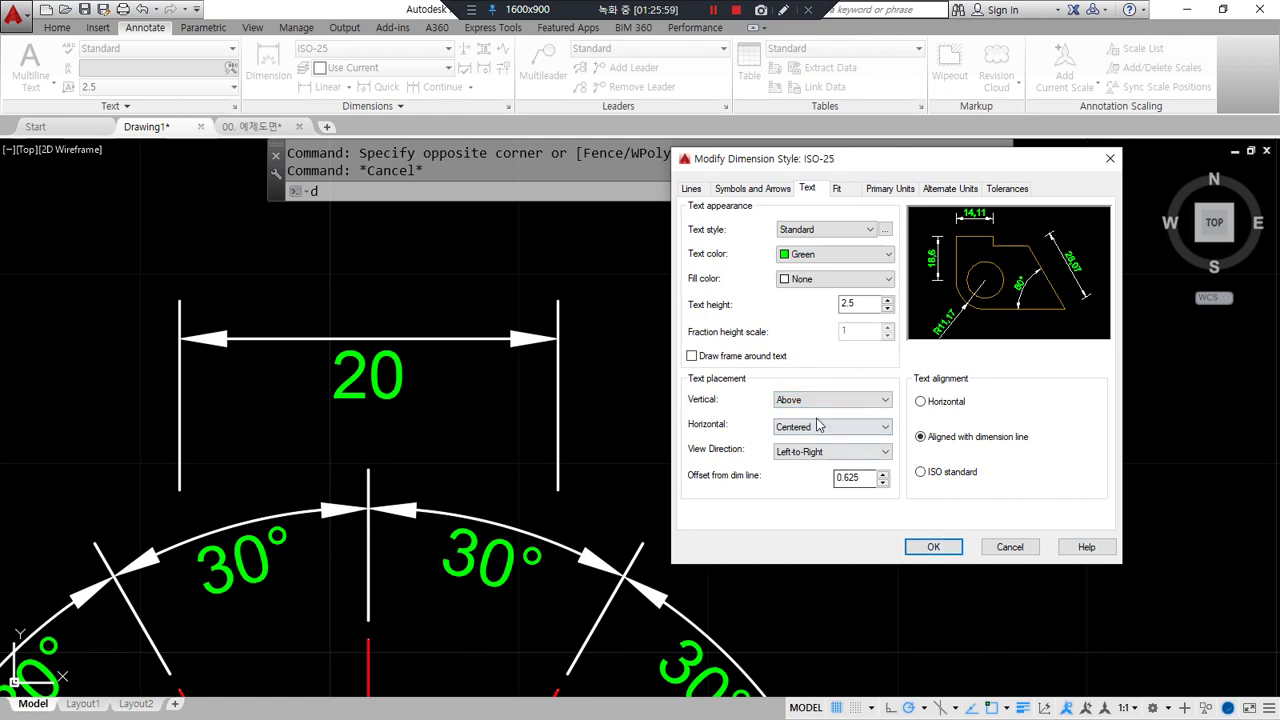
# Examine the style's horizontal text placement options and where each would put the text of the horizontal dimension above the star
pyautogui.moveTo(805, 408); pyautogui.dragTo(829, 400)
pyautogui.press('Escape')
pyautogui.click(619, 475)
pyautogui.moveTo(690, 431); pyautogui.dragTo(915, 432)
pyautogui.hotkey('ctrl', 'z')
pyautogui.moveTo(216, 287)
pyautogui.mouseDown()
pyautogui.moveTo(201, 299)
pyautogui.moveTo(520, 298)
pyautogui.moveTo(505, 322)
pyautogui.mouseUp()
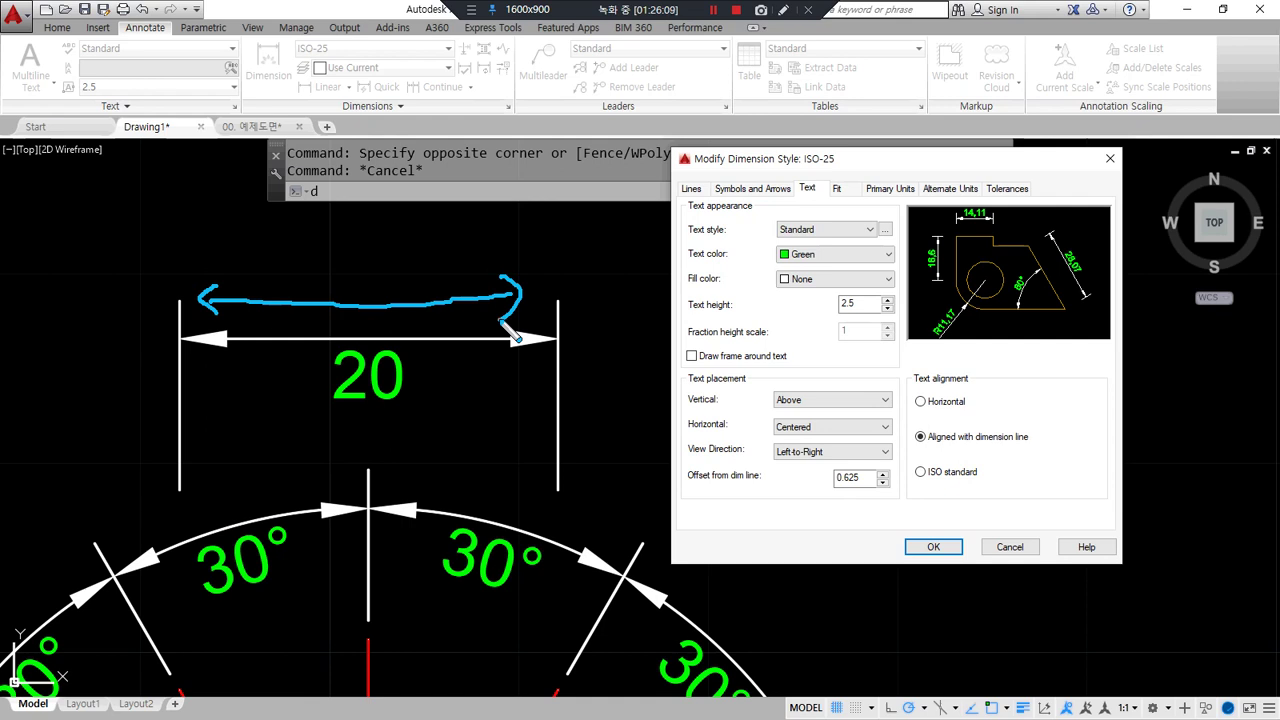
pyautogui.click(810, 427)
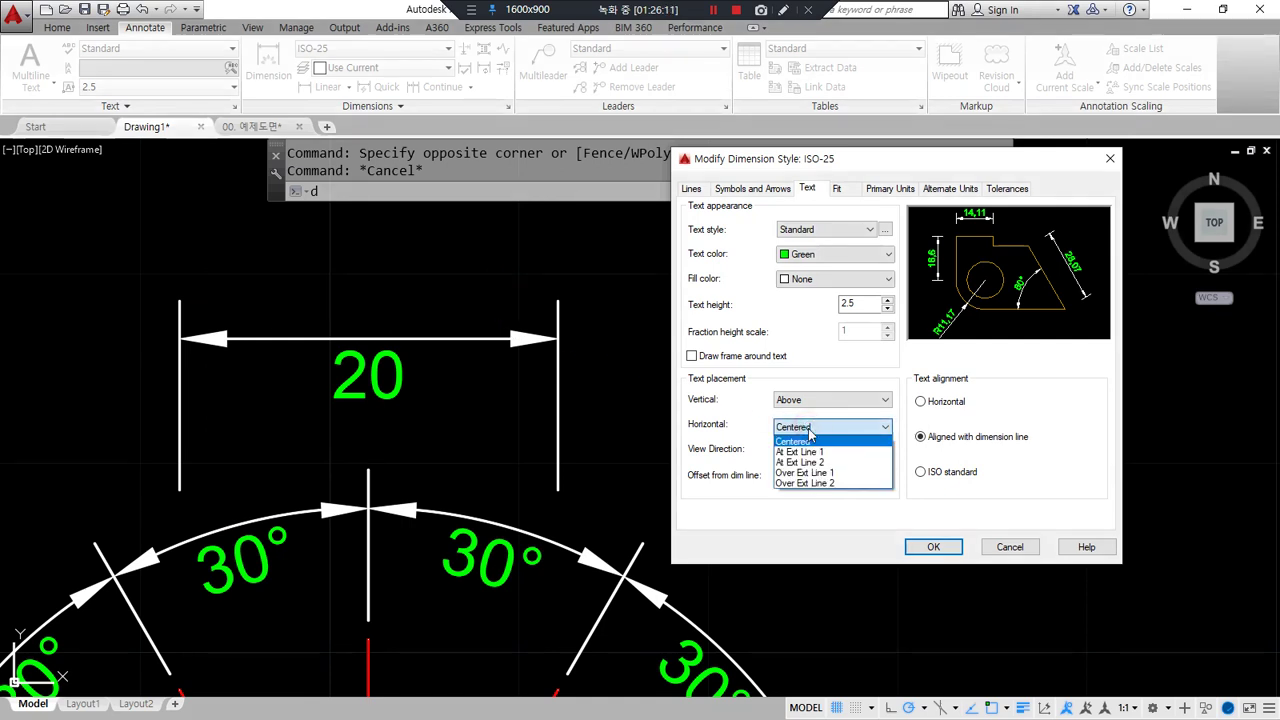
pyautogui.moveTo(372, 346)
pyautogui.mouseDown()
pyautogui.moveTo(343, 343)
pyautogui.moveTo(386, 360)
pyautogui.mouseUp()
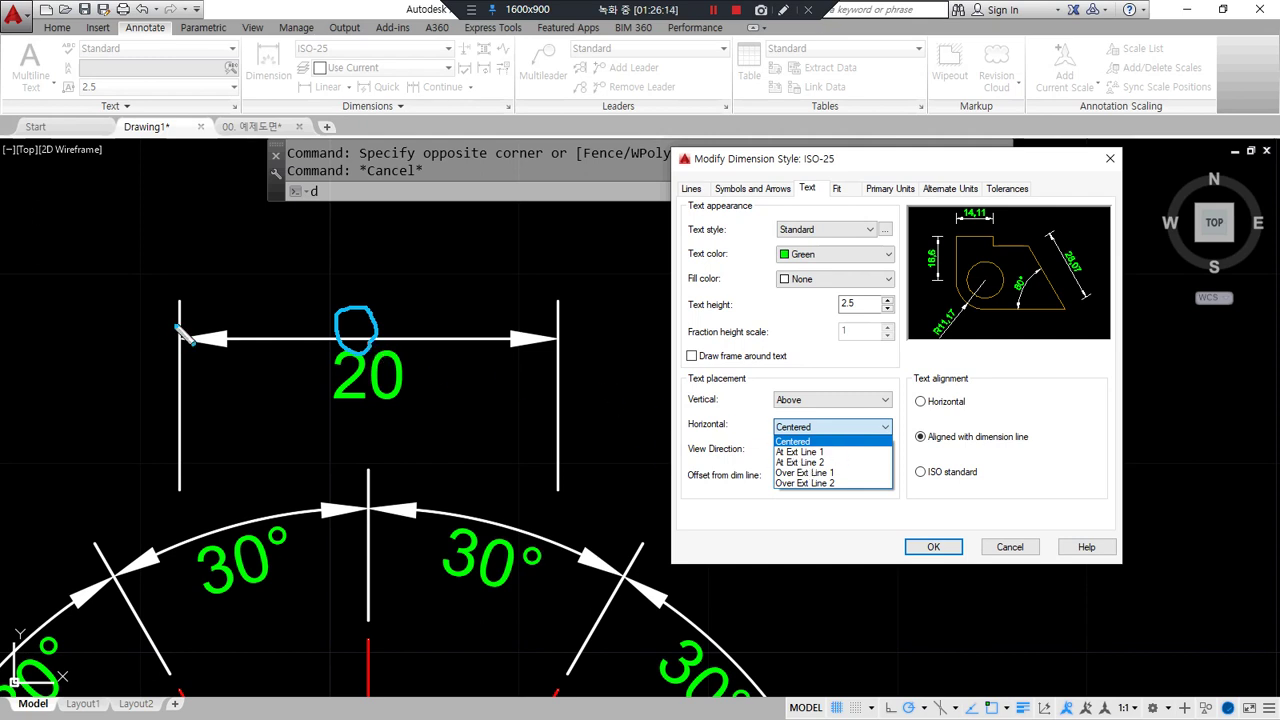
pyautogui.moveTo(768, 460); pyautogui.dragTo(824, 462)
pyautogui.moveTo(265, 332)
pyautogui.mouseDown()
pyautogui.moveTo(212, 318)
pyautogui.moveTo(244, 296)
pyautogui.moveTo(248, 333)
pyautogui.mouseUp()
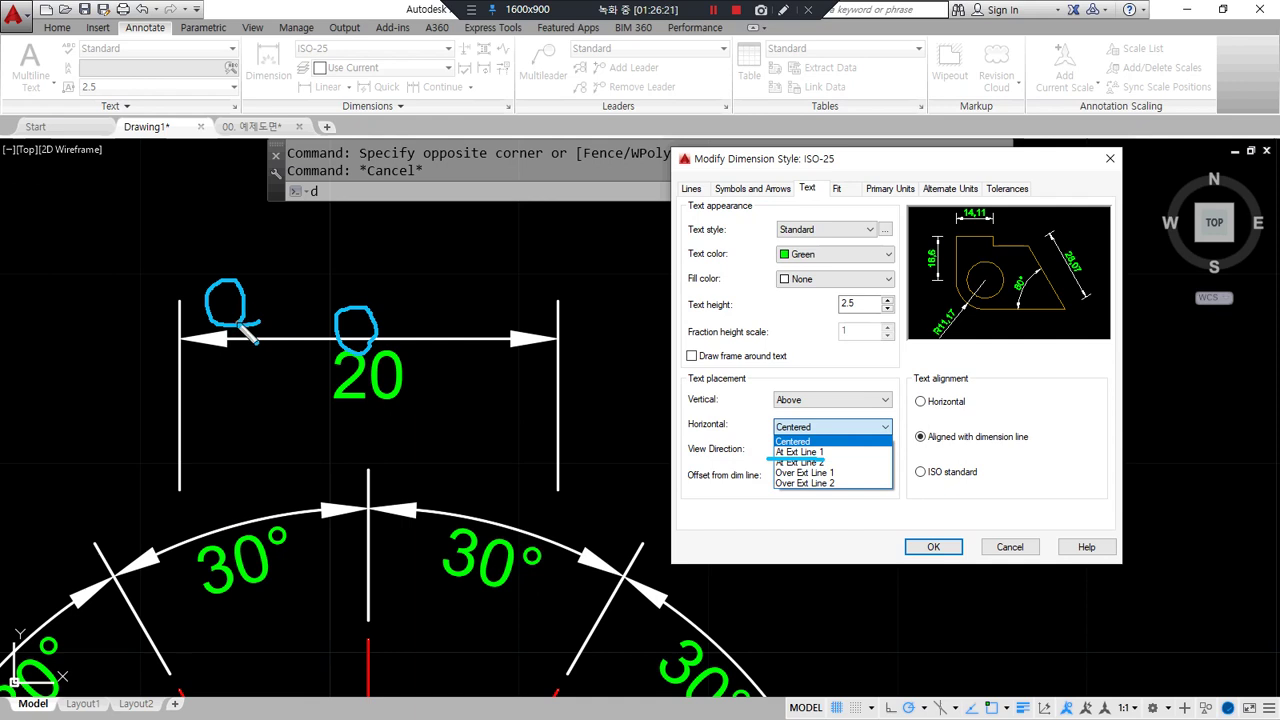
pyautogui.moveTo(519, 331)
pyautogui.mouseDown()
pyautogui.moveTo(492, 314)
pyautogui.moveTo(515, 325)
pyautogui.mouseUp()
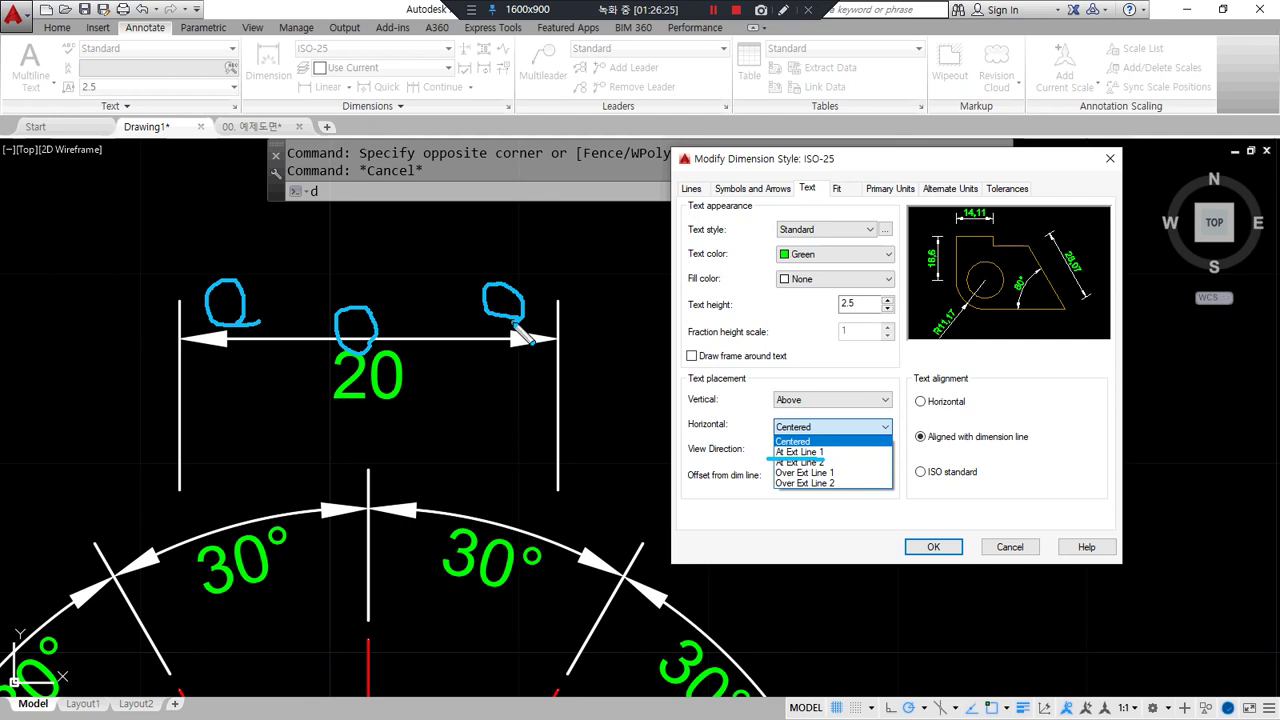
pyautogui.moveTo(178, 337)
pyautogui.mouseDown()
pyautogui.moveTo(178, 158)
pyautogui.moveTo(179, 541)
pyautogui.mouseUp()
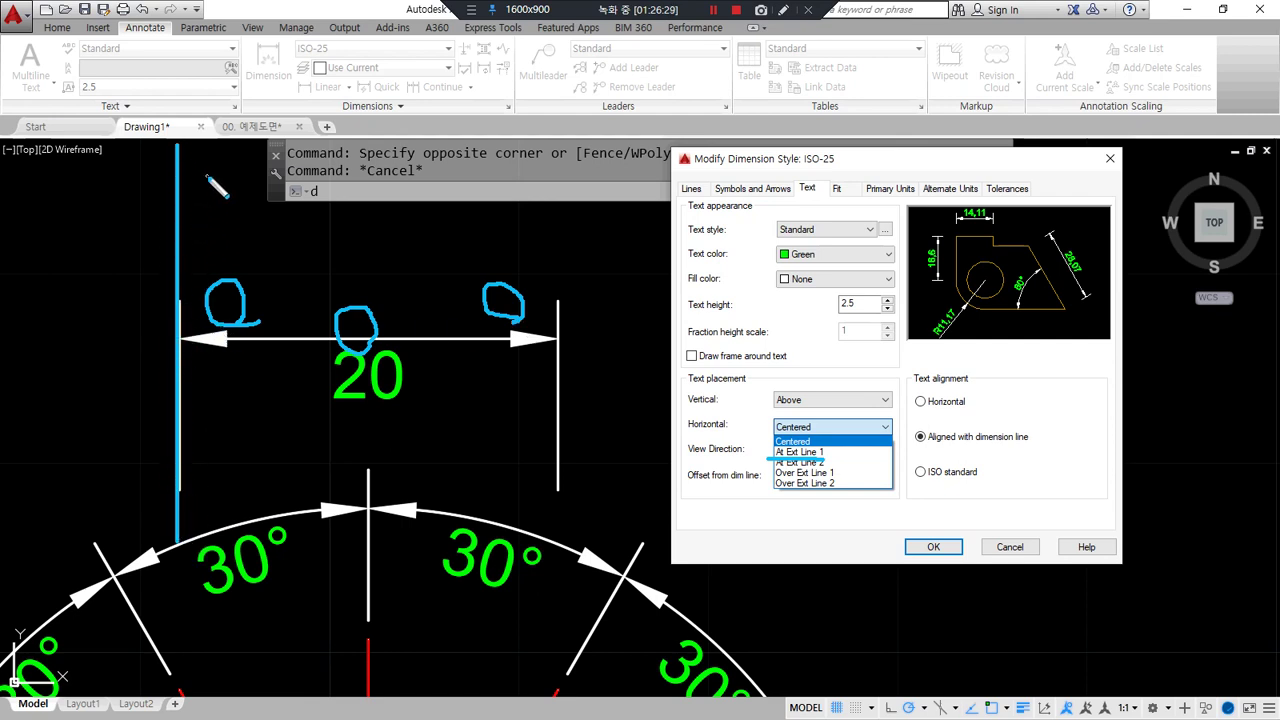
pyautogui.moveTo(136, 202)
pyautogui.mouseDown()
pyautogui.moveTo(158, 168)
pyautogui.moveTo(146, 212)
pyautogui.mouseUp()
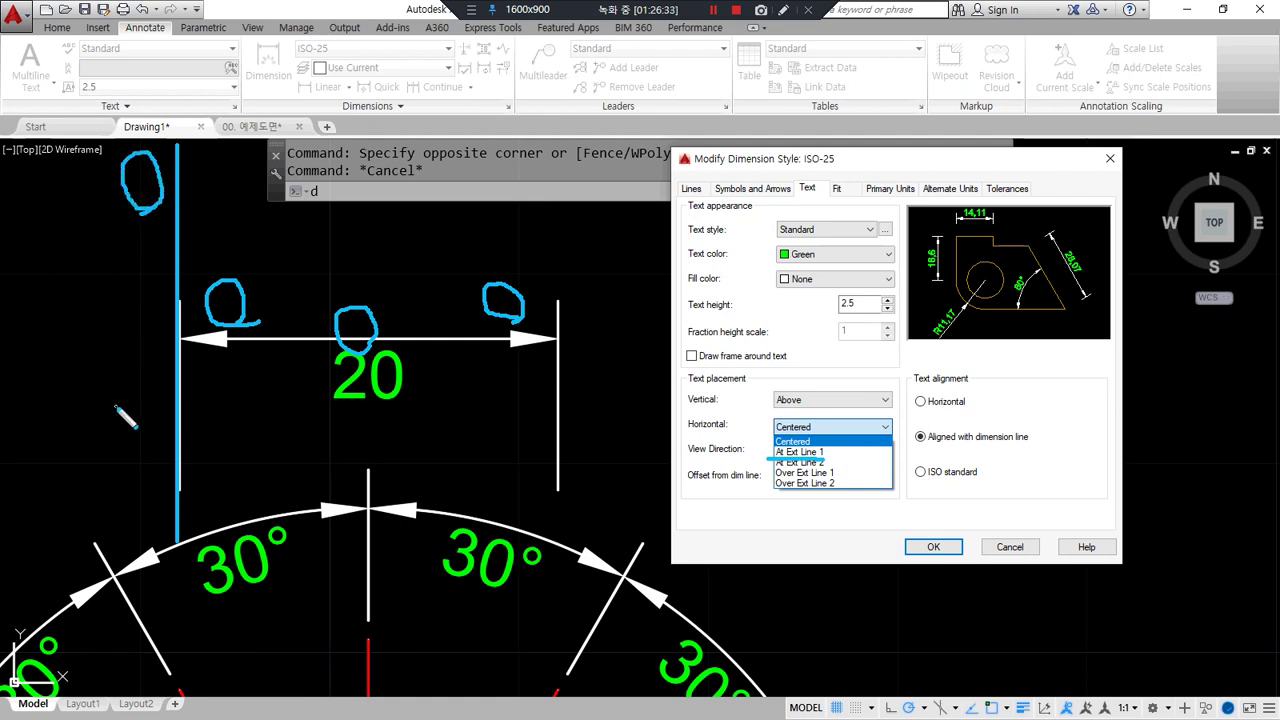
pyautogui.press('Escape')
# Set the ISO-25 style's horizontal text placement to At Ext Line 1 and apply it to the drawing
pyautogui.click(820, 428)
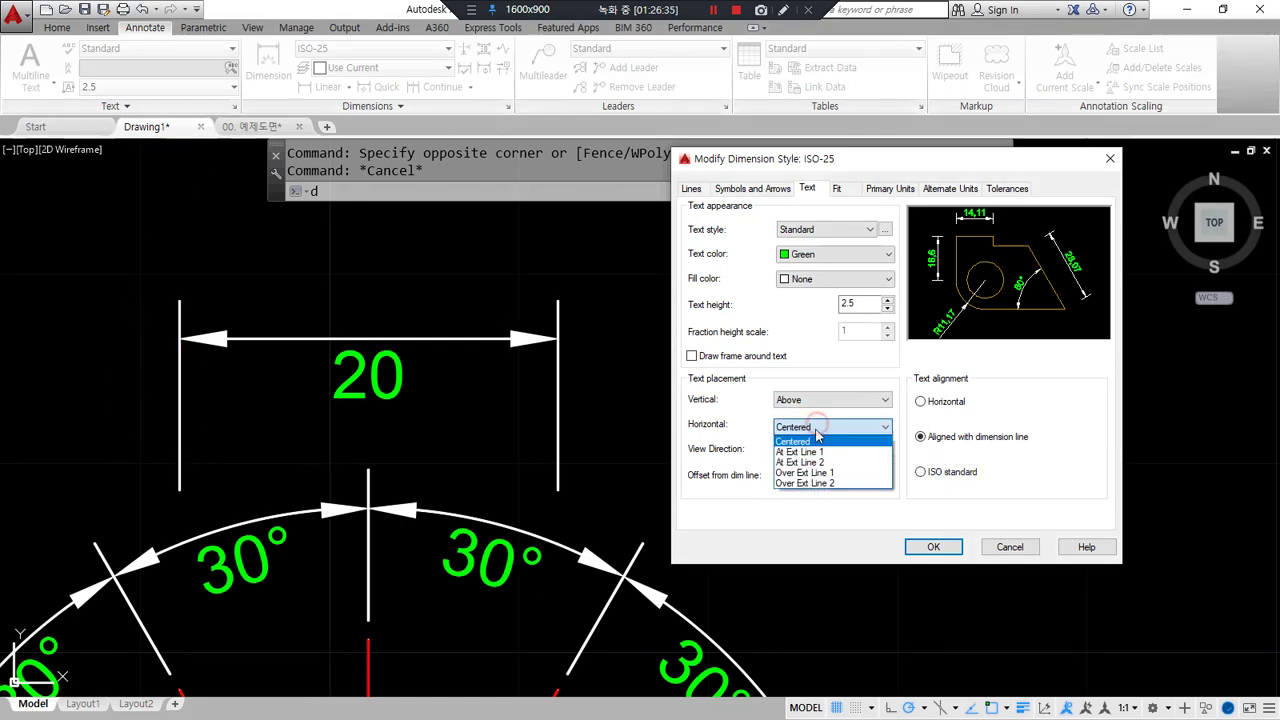
pyautogui.click(810, 452)
pyautogui.click(933, 547)
pyautogui.click(995, 490)
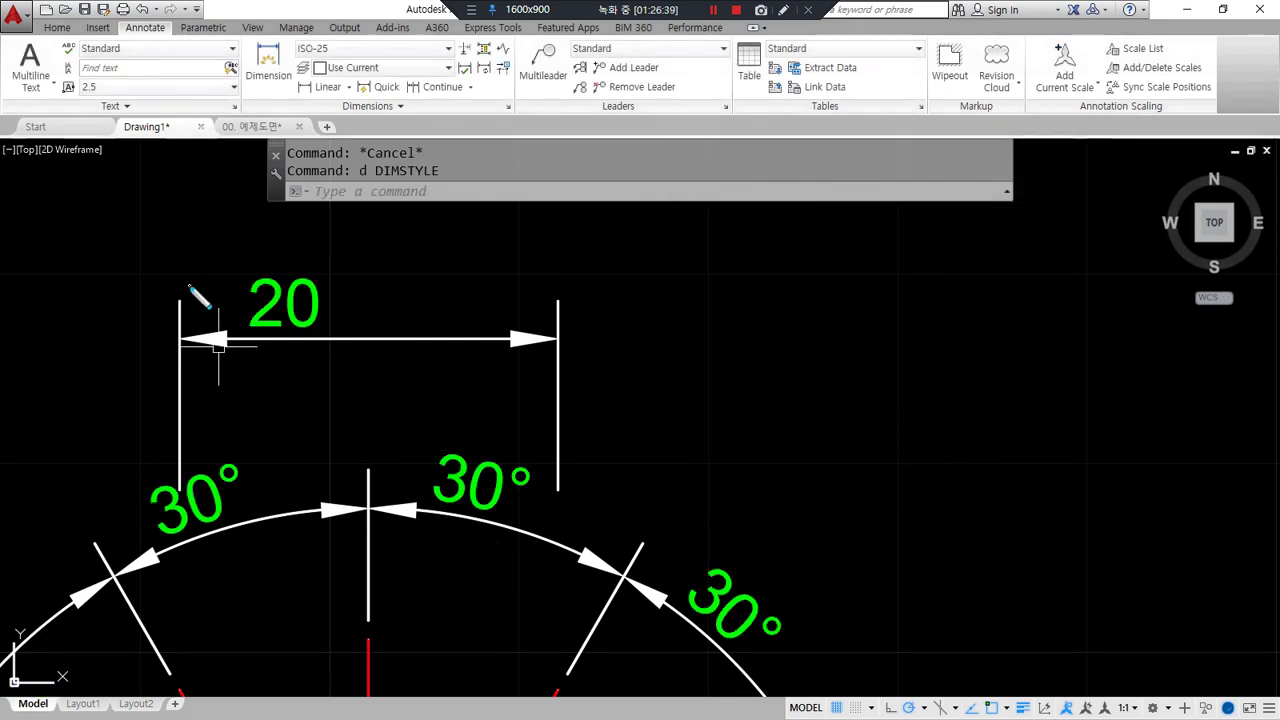
pyautogui.moveTo(179, 224); pyautogui.dragTo(177, 540)
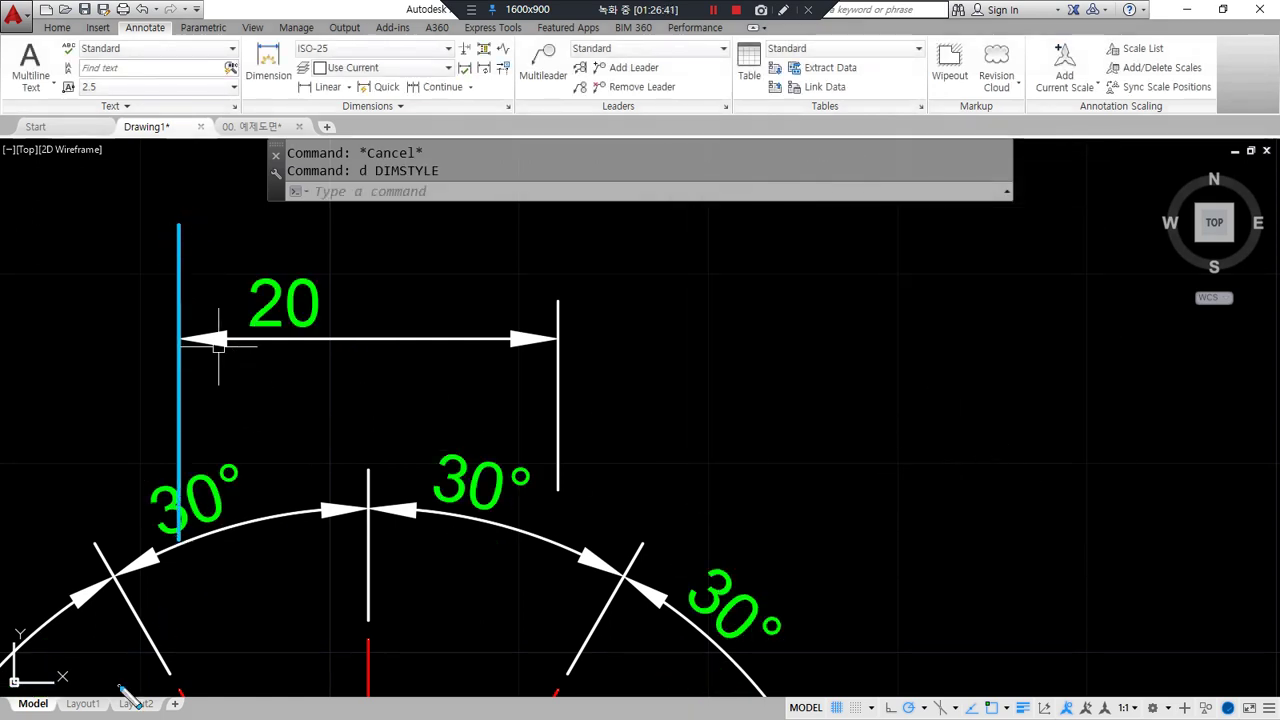
# Change the ISO-25 style's horizontal text placement to Over Ext Line 1 and apply it to the drawing
pyautogui.write('d')
pyautogui.press('Return')
pyautogui.moveTo(668, 222); pyautogui.dragTo(1015, 212)
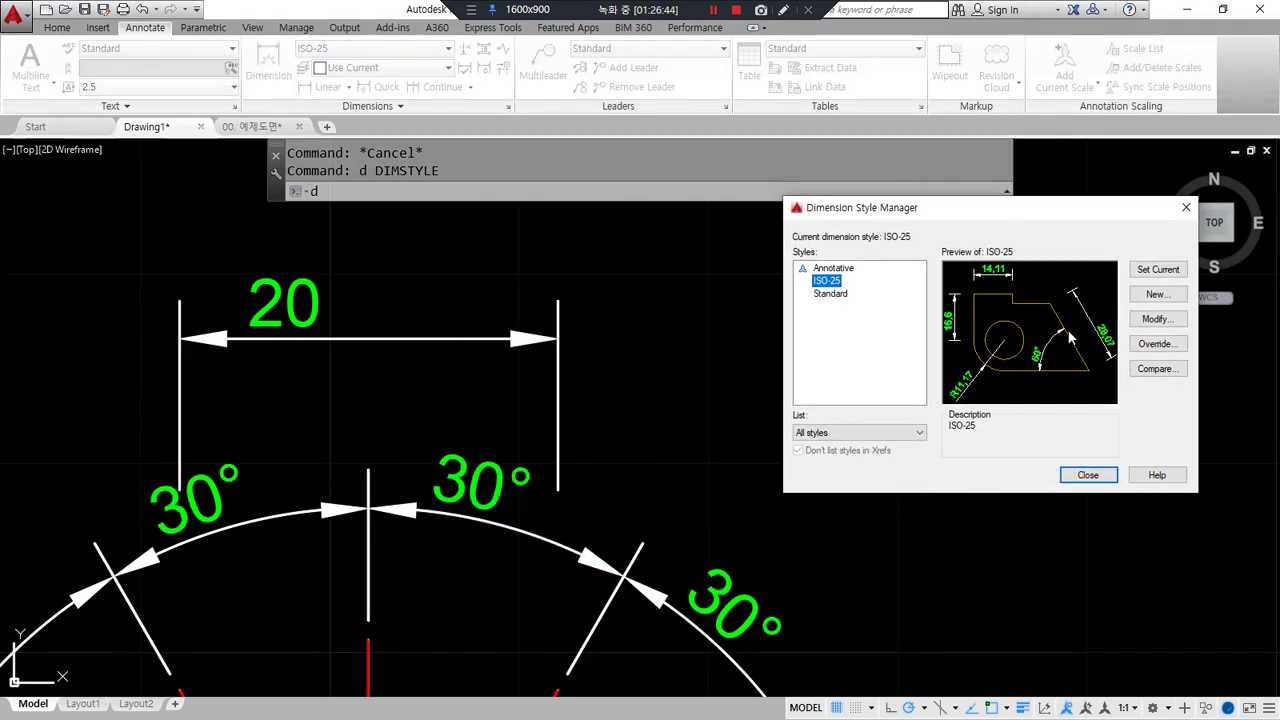
pyautogui.click(1152, 322)
pyautogui.click(925, 416)
pyautogui.click(898, 461)
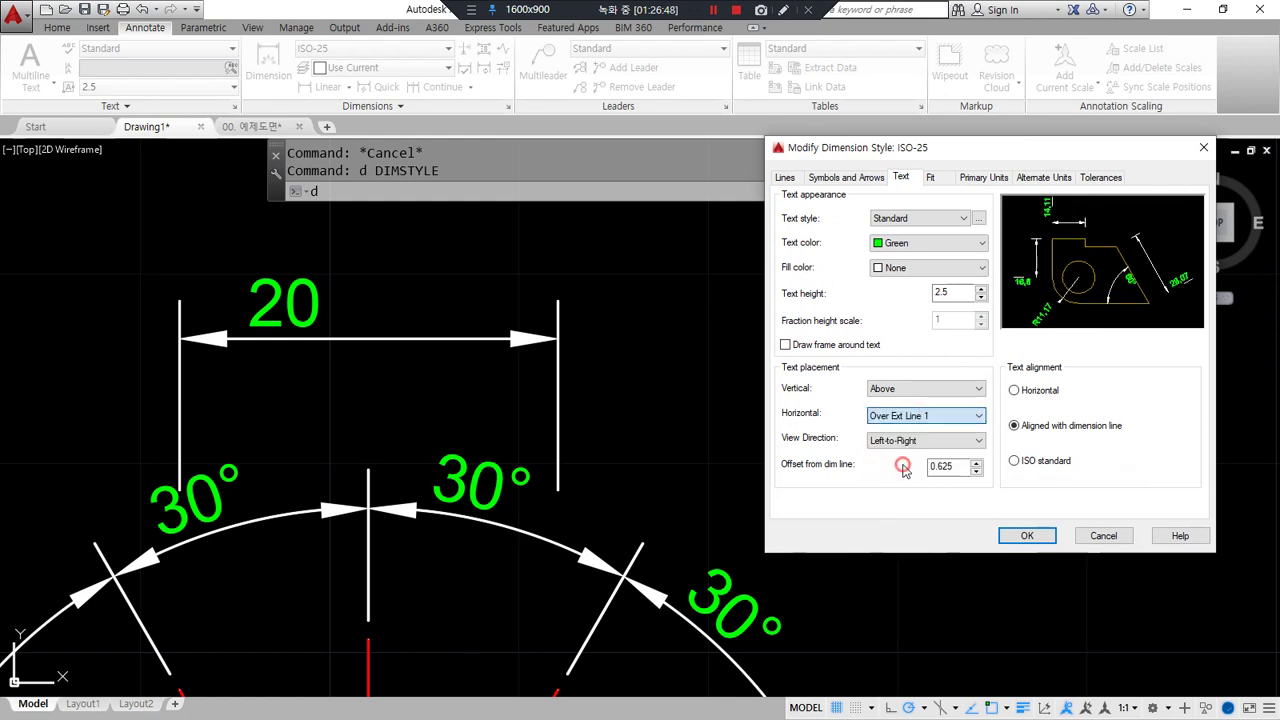
pyautogui.click(1024, 536)
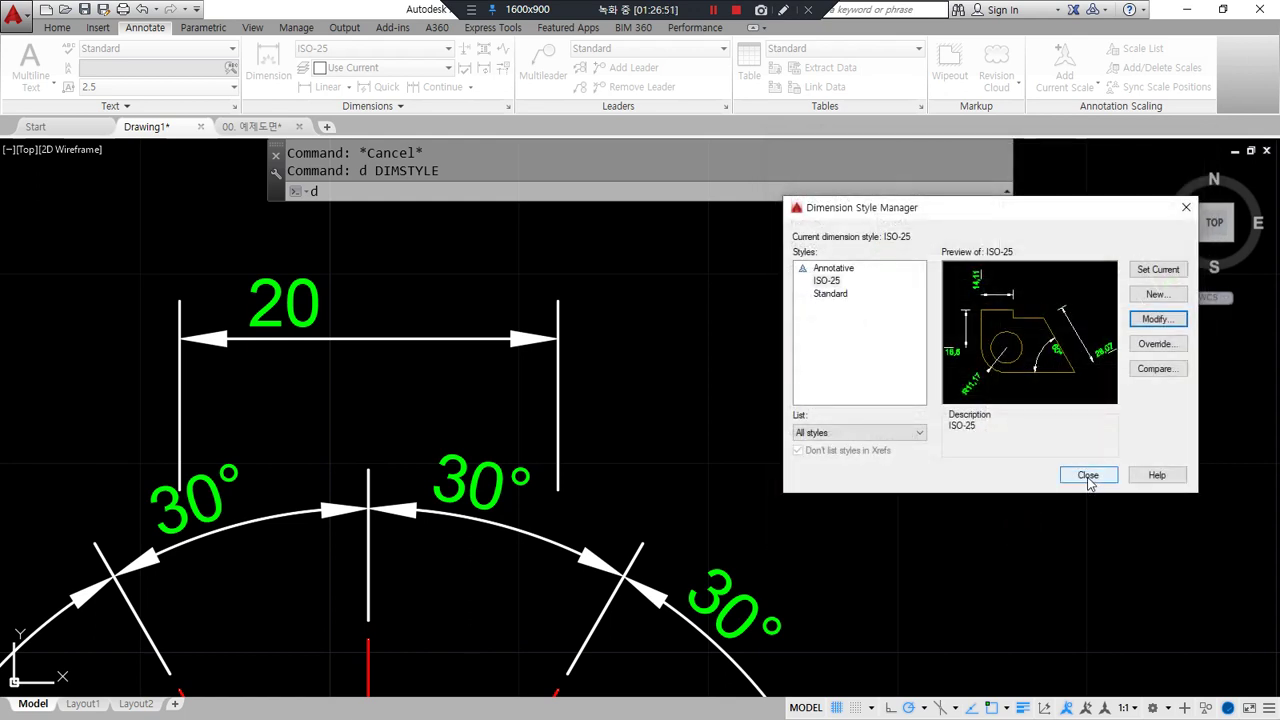
pyautogui.click(1087, 476)
# Examine how the angular and linear dimension texts sit relative to their first extension lines all around the star
pyautogui.moveTo(169, 319)
pyautogui.mouseDown()
pyautogui.moveTo(212, 240)
pyautogui.moveTo(197, 320)
pyautogui.mouseUp()
pyautogui.press('Escape')
pyautogui.scroll(-3, 270, 403)
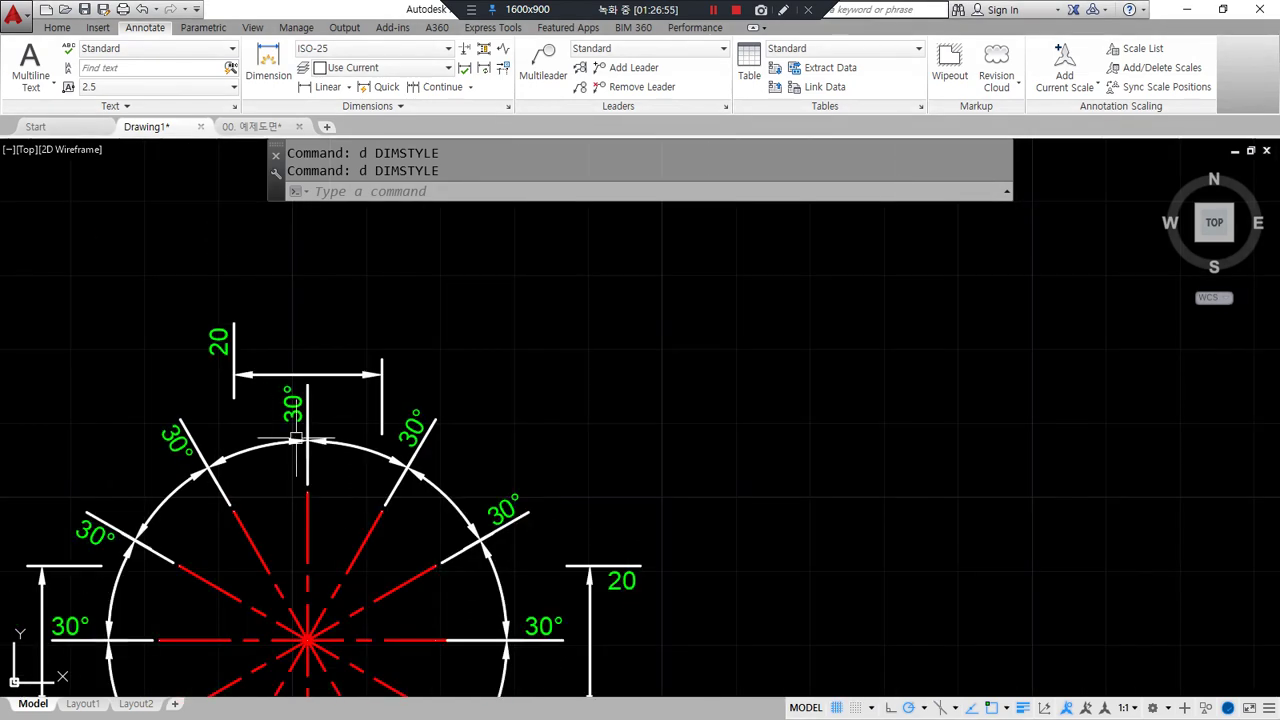
pyautogui.moveTo(355, 470); pyautogui.dragTo(463, 290, button='middle')
pyautogui.hotkey('ctrl', 'alt', 'd')
pyautogui.moveTo(622, 620); pyautogui.dragTo(612, 625)
pyautogui.moveTo(662, 452)
pyautogui.mouseDown()
pyautogui.moveTo(596, 480)
pyautogui.moveTo(648, 484)
pyautogui.mouseUp()
pyautogui.moveTo(624, 340); pyautogui.dragTo(617, 372)
pyautogui.moveTo(104, 532)
pyautogui.mouseDown()
pyautogui.moveTo(66, 555)
pyautogui.moveTo(100, 568)
pyautogui.mouseUp()
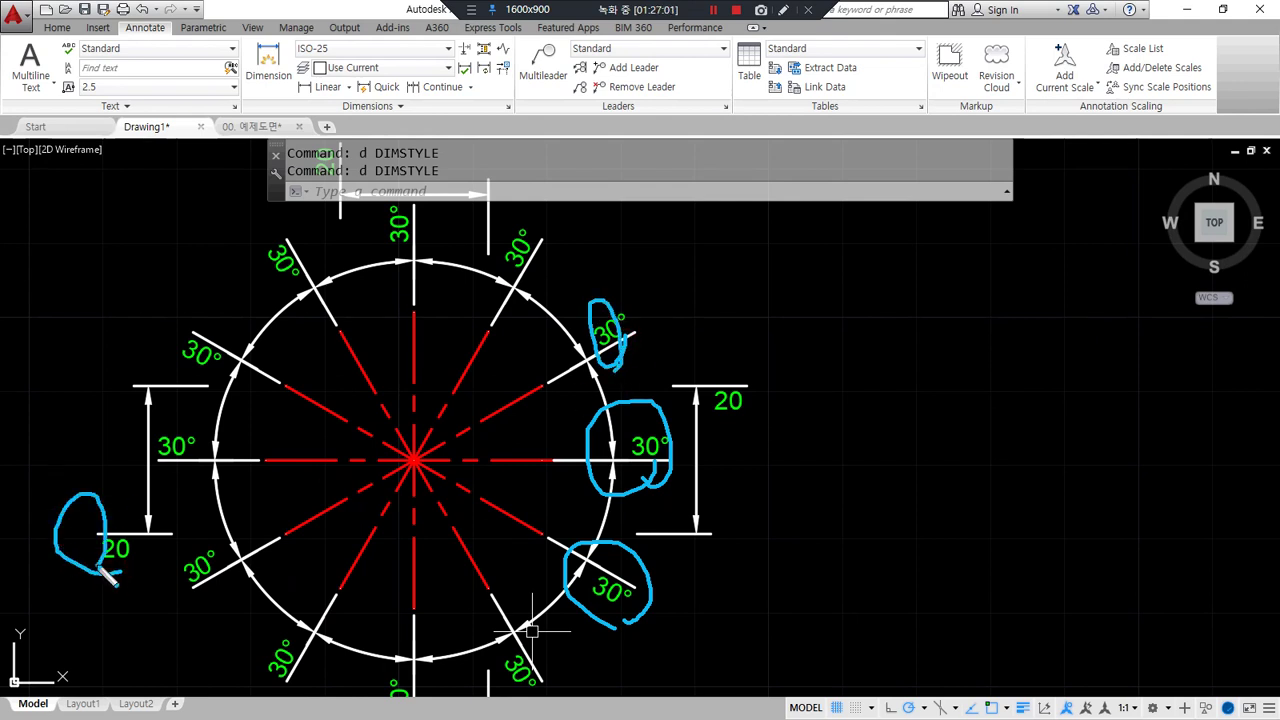
pyautogui.moveTo(216, 357)
pyautogui.mouseDown()
pyautogui.moveTo(343, 663)
pyautogui.moveTo(637, 456)
pyautogui.moveTo(450, 242)
pyautogui.moveTo(436, 285)
pyautogui.mouseUp()
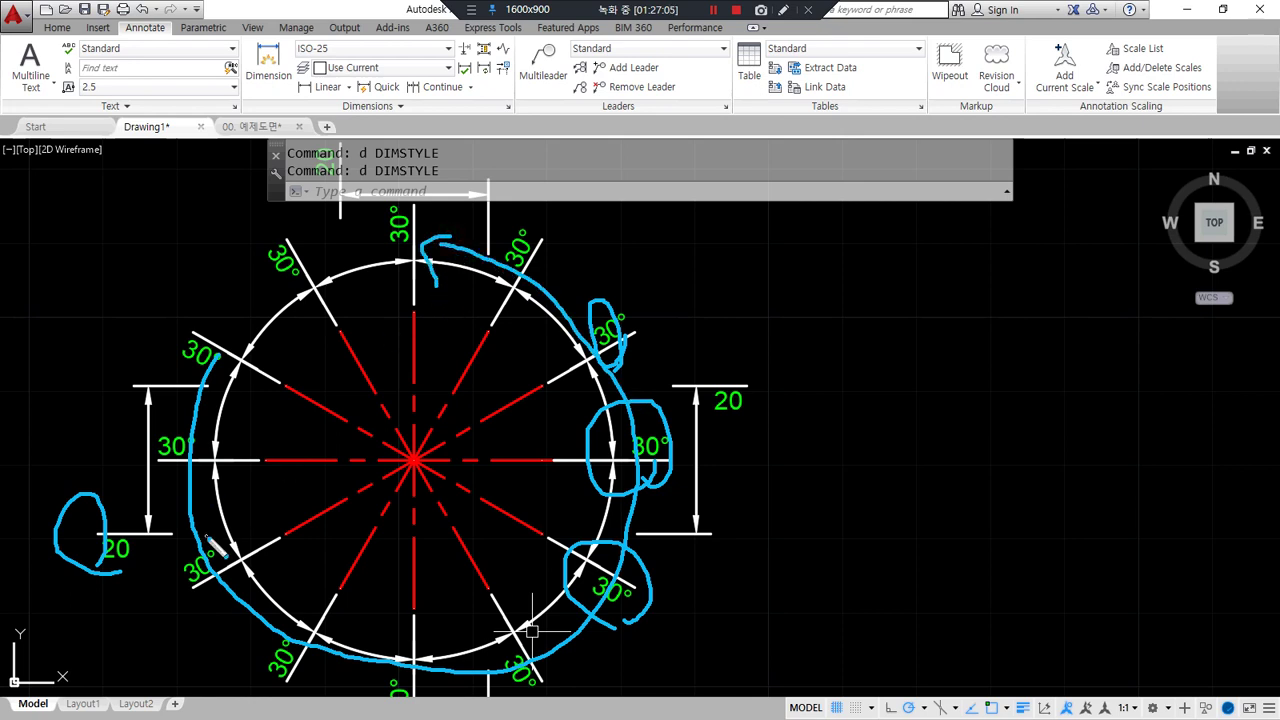
pyautogui.press('Escape')
pyautogui.moveTo(352, 236); pyautogui.dragTo(346, 426, button='middle')
pyautogui.moveTo(371, 398)
pyautogui.mouseDown()
pyautogui.moveTo(321, 308)
pyautogui.moveTo(346, 400)
pyautogui.mouseUp()
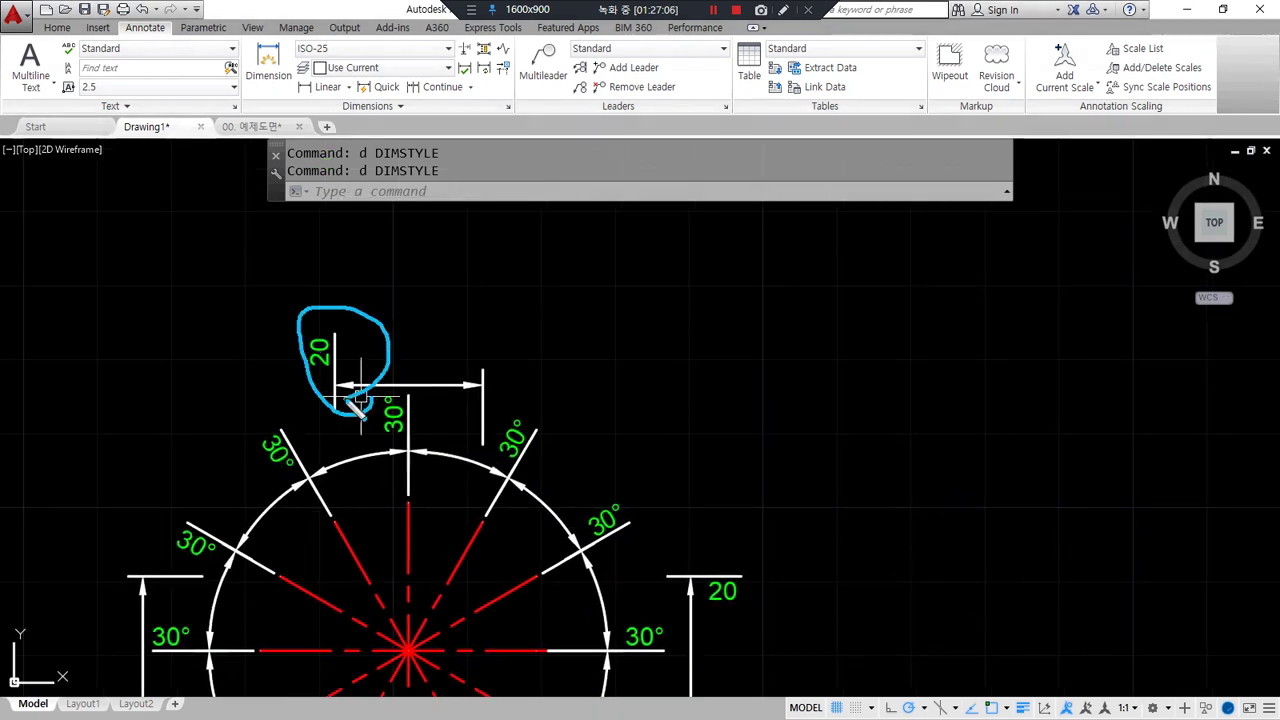
pyautogui.press('Escape')
# Reopen the ISO-25 dimension style for modification and switch its horizontal text placement to Centered
pyautogui.write('d')
pyautogui.press('Return')
pyautogui.moveTo(679, 228); pyautogui.dragTo(1004, 230)
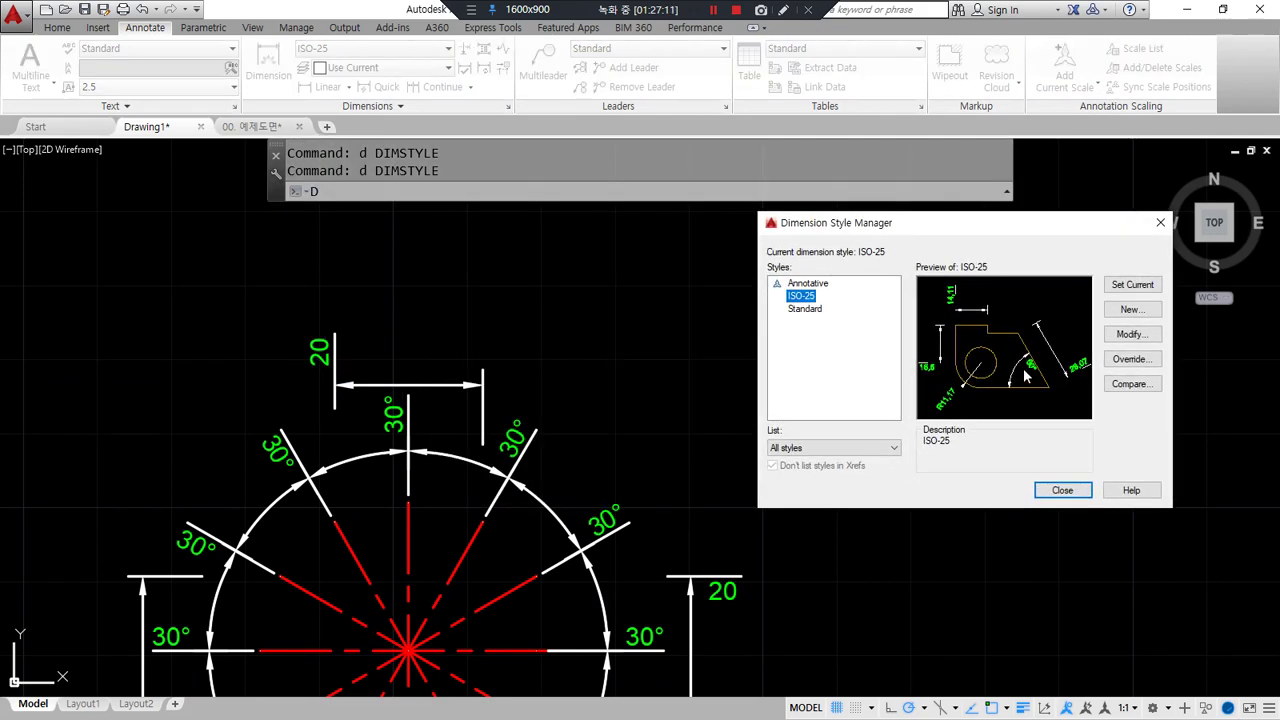
pyautogui.click(1130, 336)
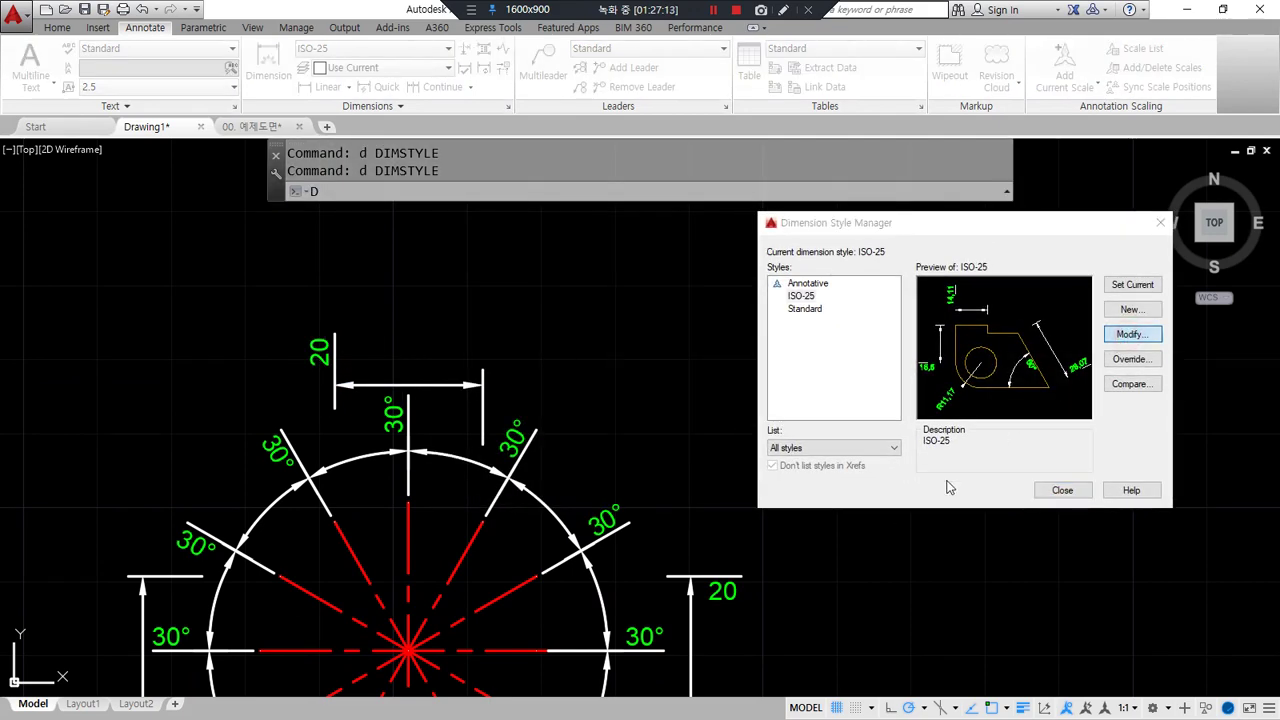
pyautogui.click(900, 431)
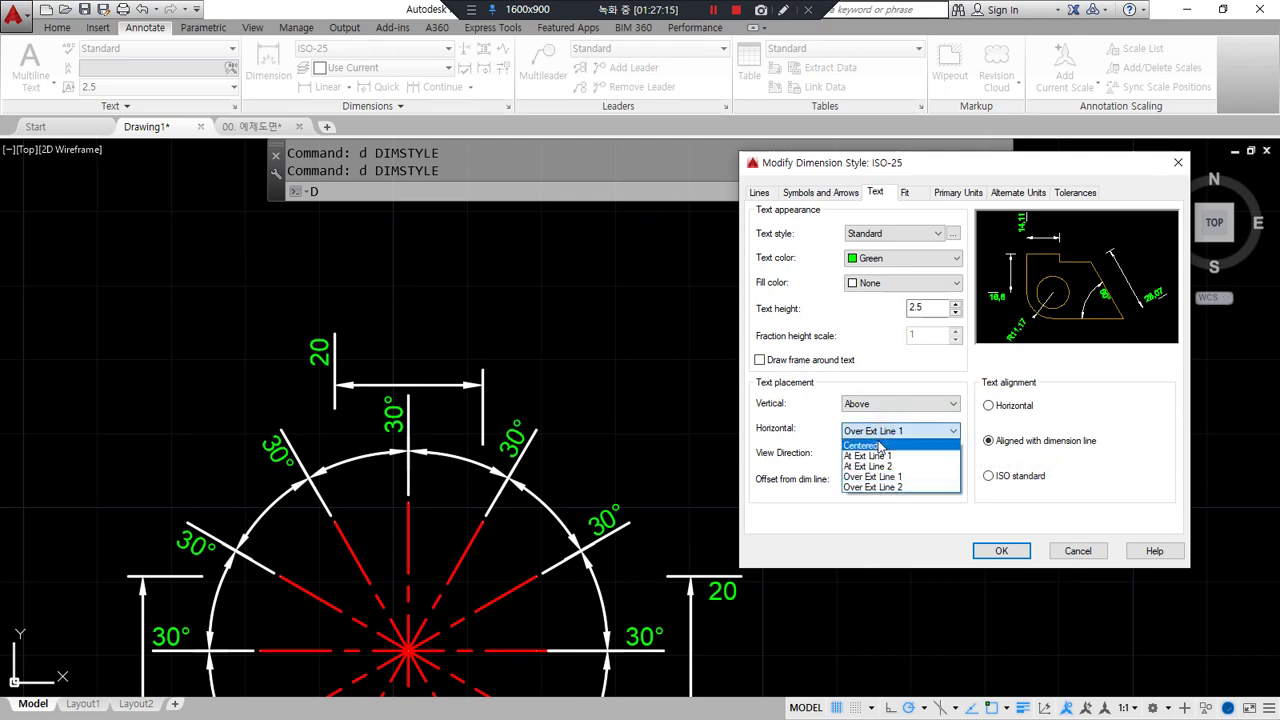
pyautogui.click(880, 446)
# Review the style's view direction options and its offset from the dimension line, and leave the style settings without saving
pyautogui.moveTo(866, 445)
pyautogui.mouseDown()
pyautogui.moveTo(912, 405)
pyautogui.moveTo(873, 462)
pyautogui.mouseUp()
pyautogui.press('Escape')
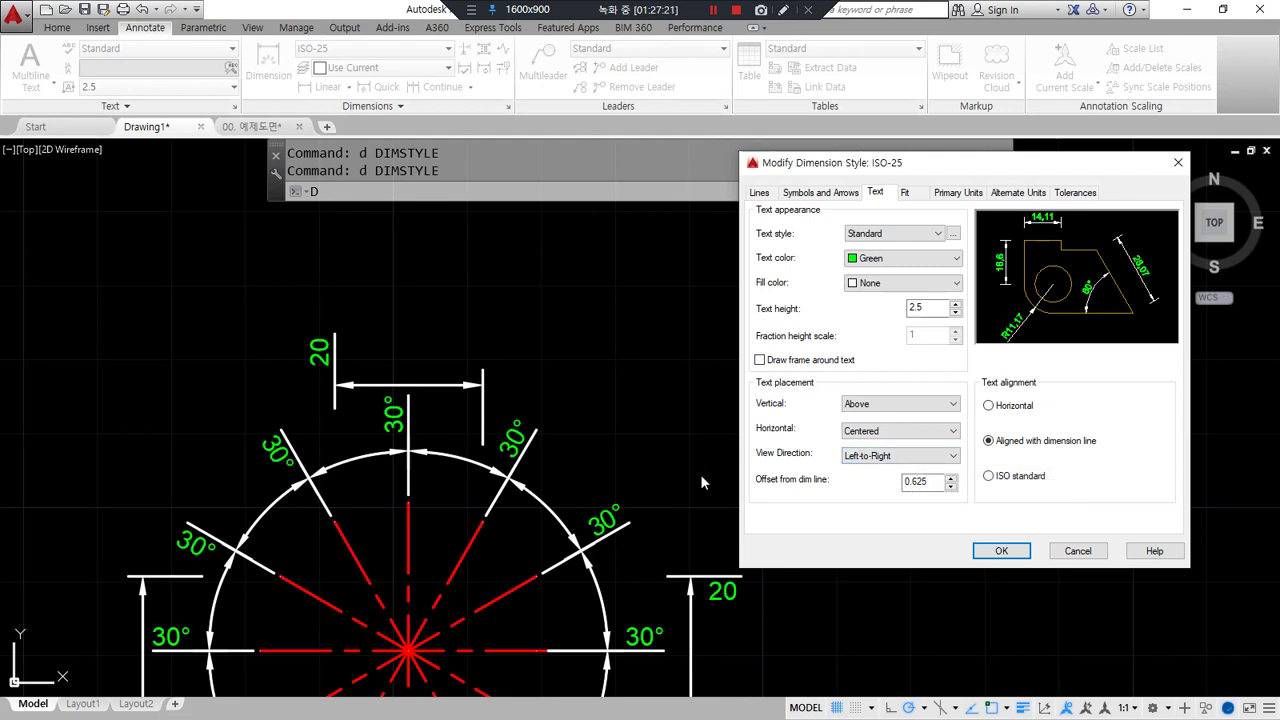
pyautogui.moveTo(756, 469); pyautogui.dragTo(946, 469)
pyautogui.press('Escape')
pyautogui.click(930, 456)
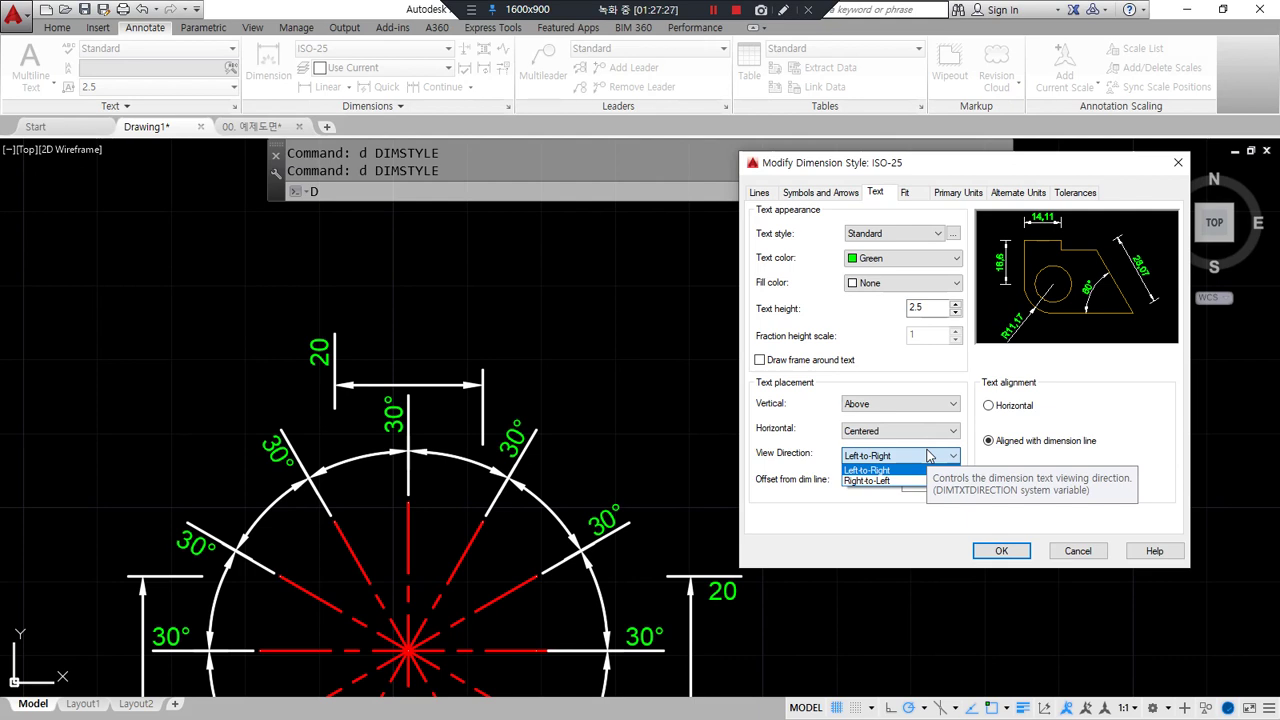
pyautogui.moveTo(205, 288)
pyautogui.mouseDown()
pyautogui.moveTo(462, 278)
pyautogui.moveTo(446, 256)
pyautogui.moveTo(458, 302)
pyautogui.mouseUp()
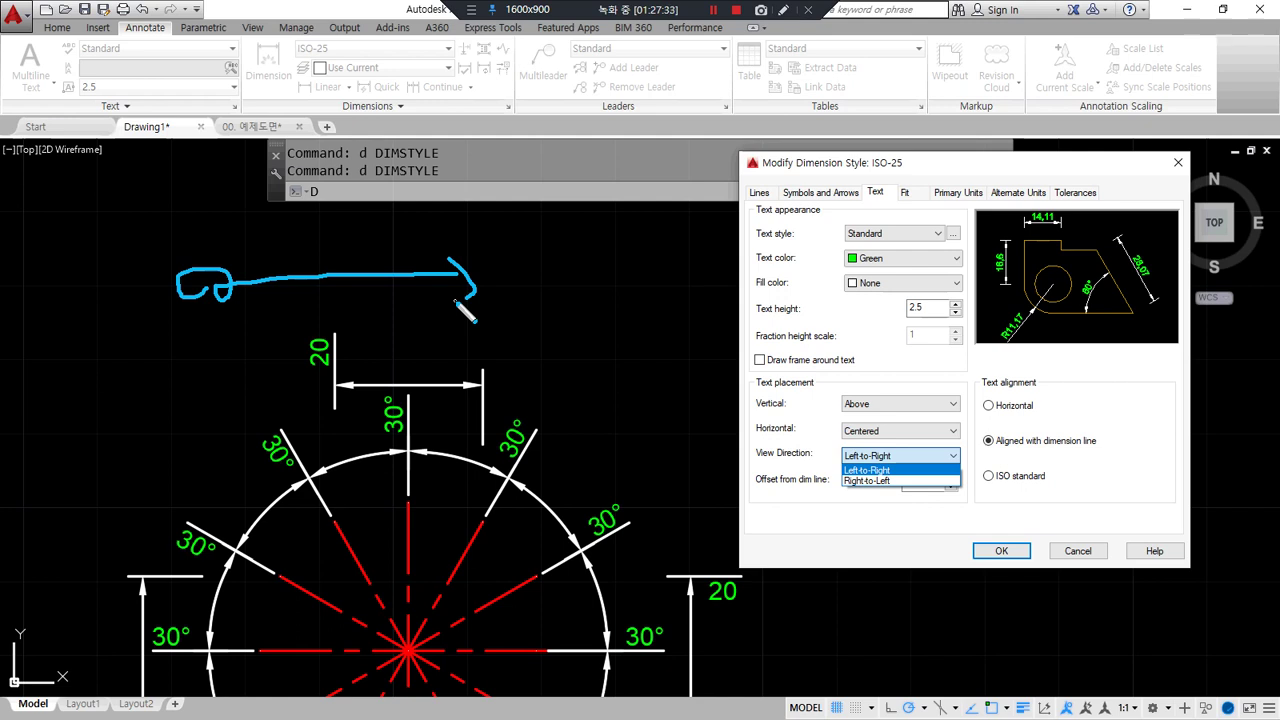
pyautogui.moveTo(531, 352)
pyautogui.mouseDown()
pyautogui.moveTo(514, 324)
pyautogui.moveTo(512, 348)
pyautogui.moveTo(372, 322)
pyautogui.moveTo(364, 344)
pyautogui.mouseUp()
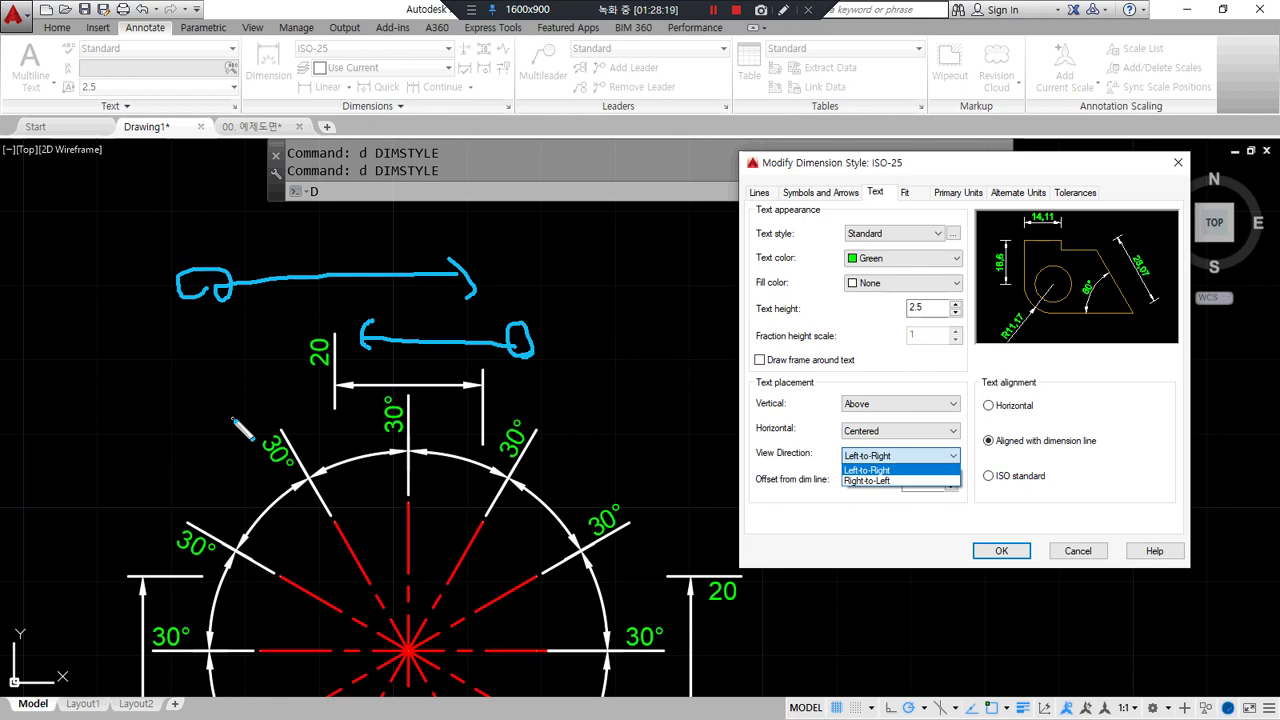
pyautogui.moveTo(886, 495)
pyautogui.mouseDown()
pyautogui.moveTo(905, 443)
pyautogui.moveTo(874, 499)
pyautogui.mouseUp()
pyautogui.press('Escape')
pyautogui.hotkey('ctrl', '2')
pyautogui.moveTo(752, 490)
pyautogui.mouseDown()
pyautogui.moveTo(1002, 490)
pyautogui.moveTo(771, 496)
pyautogui.mouseUp()
pyautogui.moveTo(918, 496)
pyautogui.mouseDown()
pyautogui.moveTo(942, 488)
pyautogui.moveTo(910, 506)
pyautogui.mouseUp()
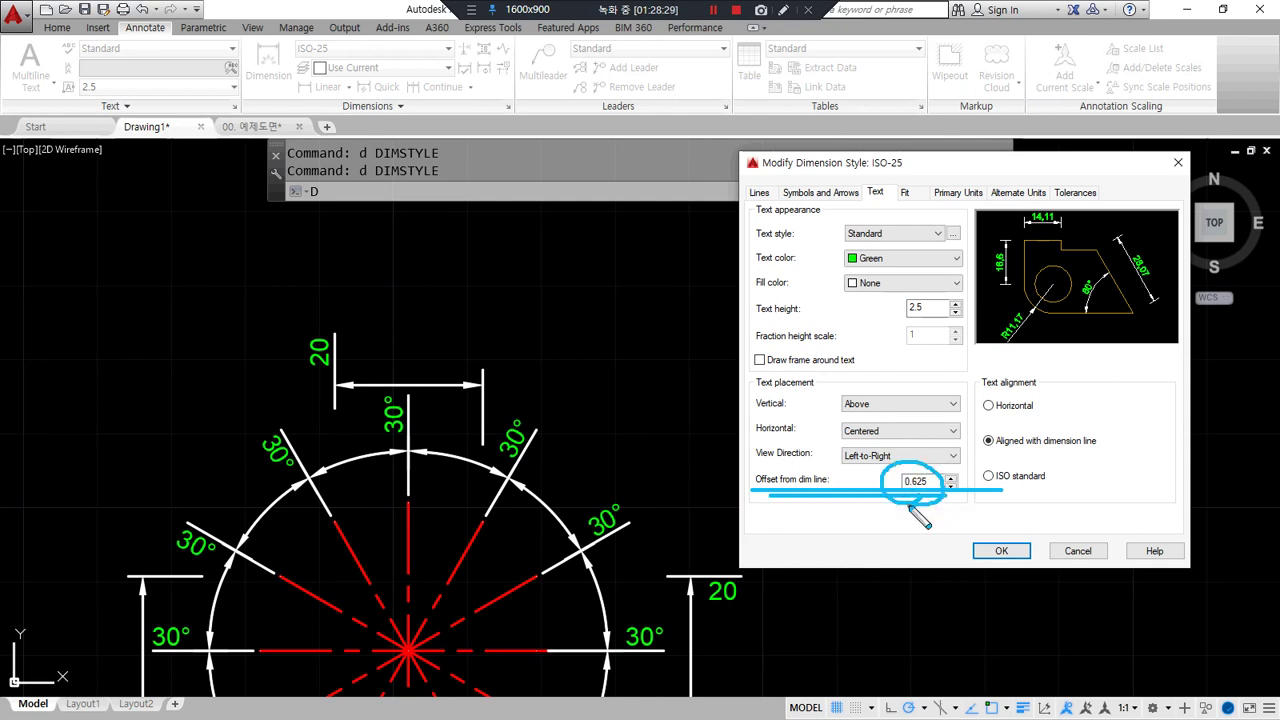
pyautogui.hotkey('ctrl', '2')
pyautogui.press('Escape')
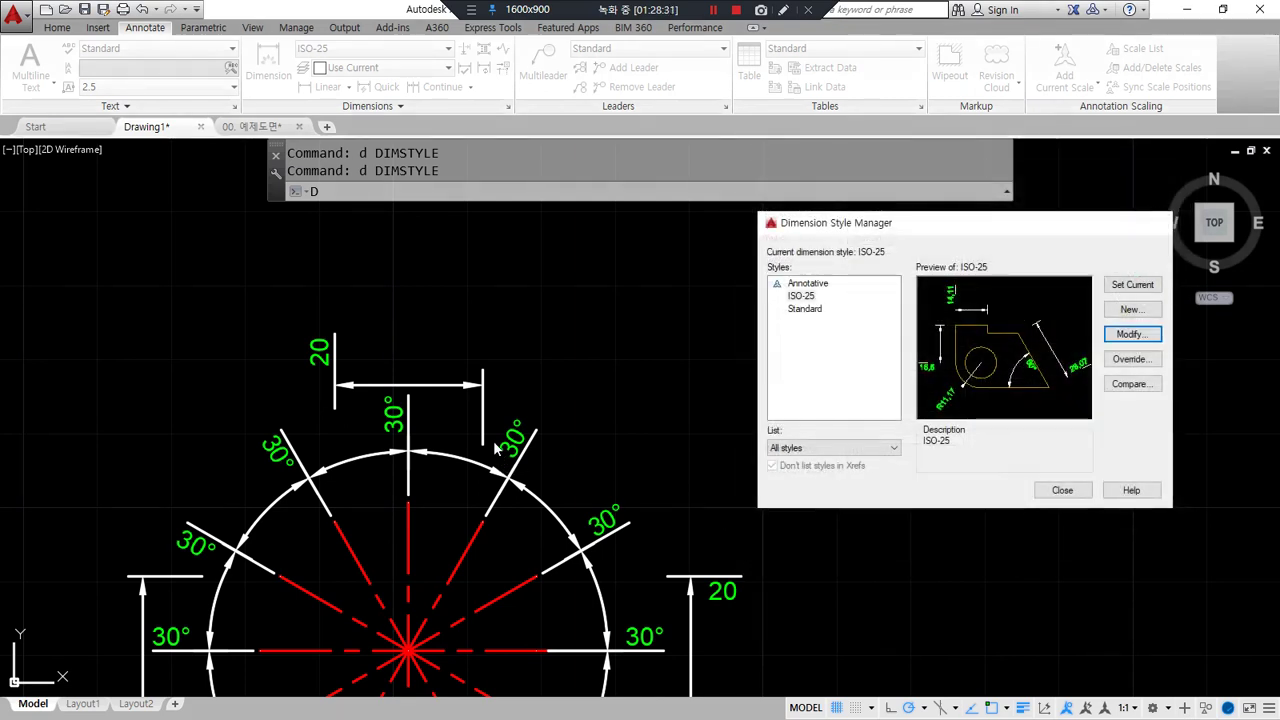
pyautogui.press('Escape')
# Inspect the text offset, placement and view direction properties of the horizontal dimension above the star
pyautogui.hotkey('ctrl', '1')
pyautogui.moveTo(330, 350); pyautogui.dragTo(410, 337, button='middle')
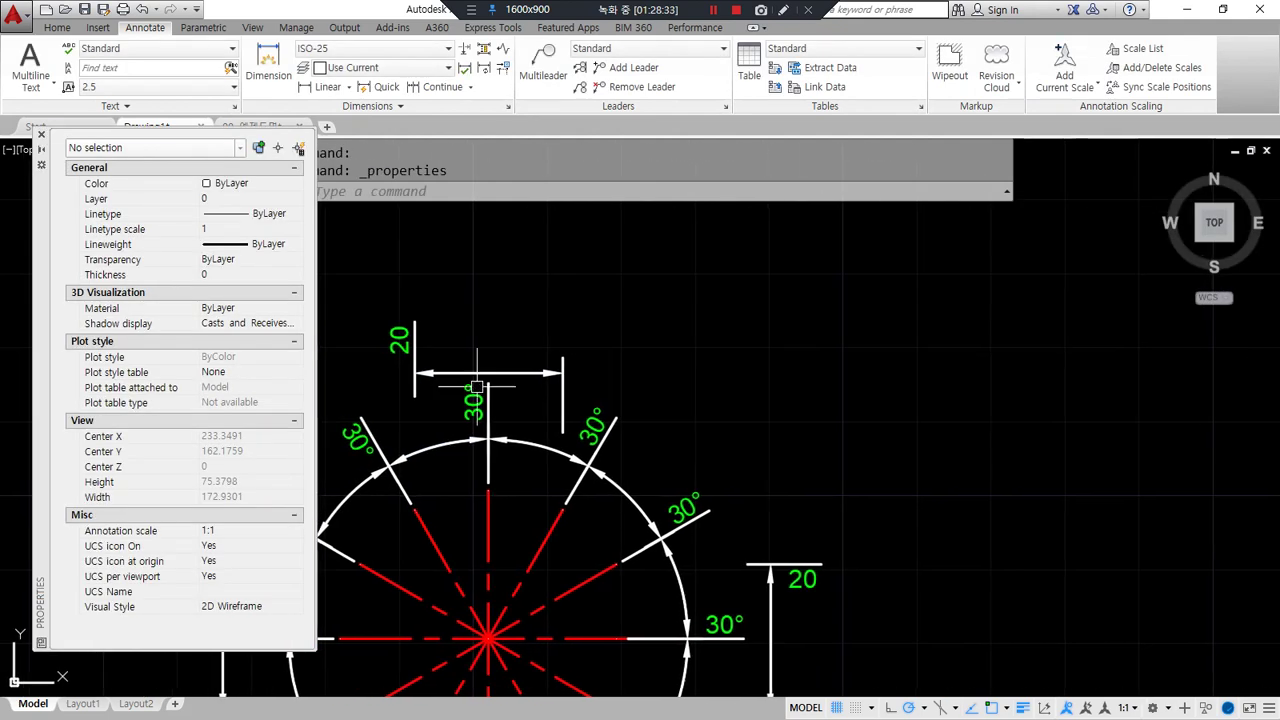
pyautogui.click(410, 337)
pyautogui.scroll(-10, 237, 511)
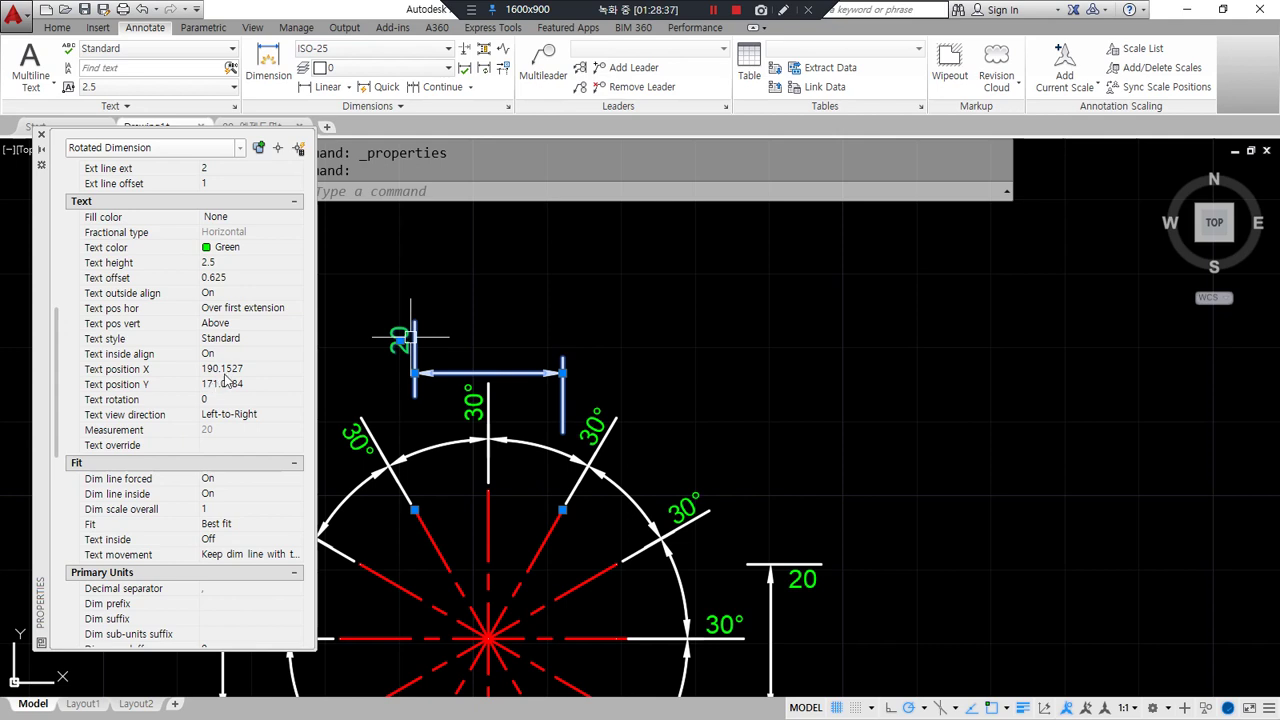
pyautogui.moveTo(80, 292); pyautogui.dragTo(268, 292)
pyautogui.press('Escape')
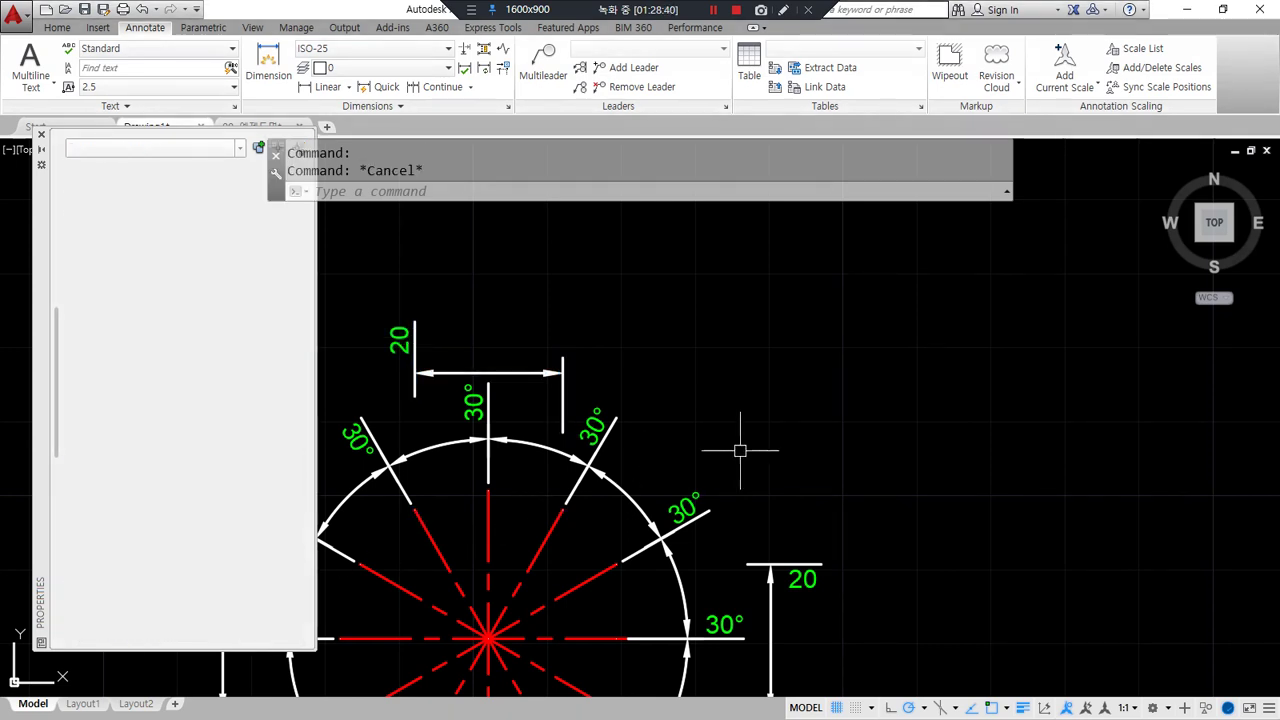
# Modify the ISO-25 dimension style to use Centered horizontal text placement, and review its text alignment options
pyautogui.write('d')
pyautogui.press('Return')
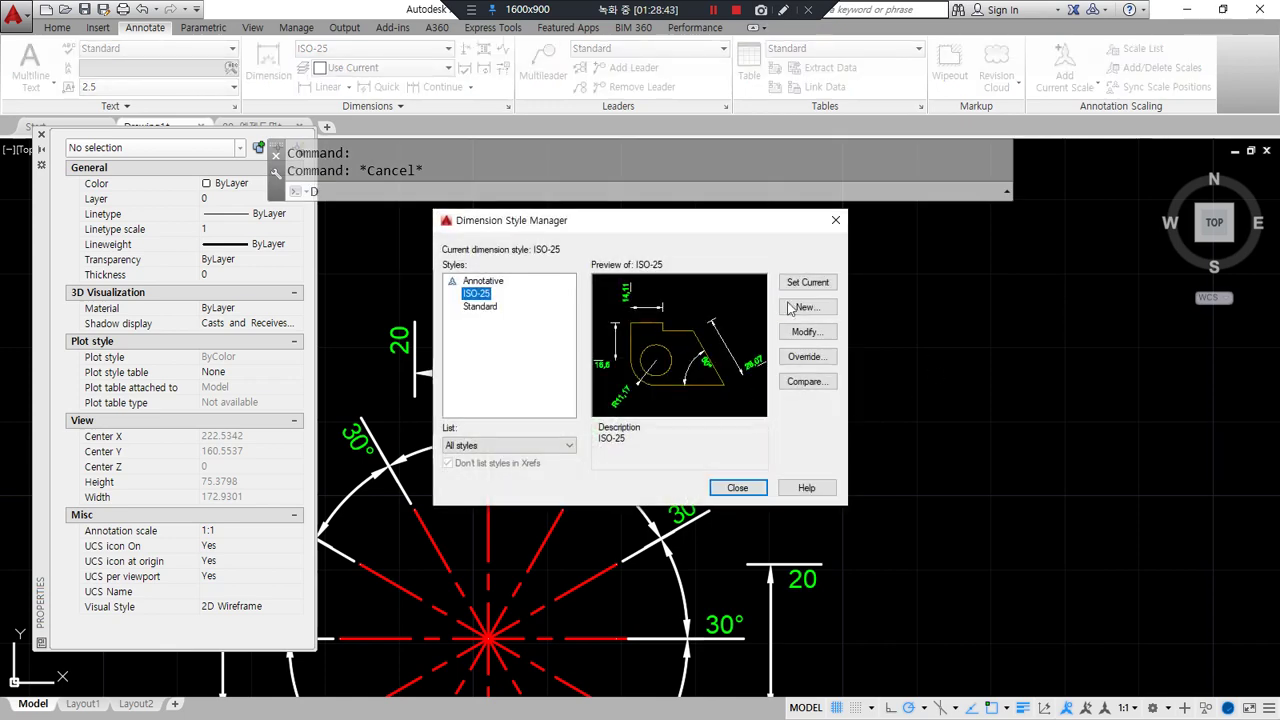
pyautogui.click(816, 333)
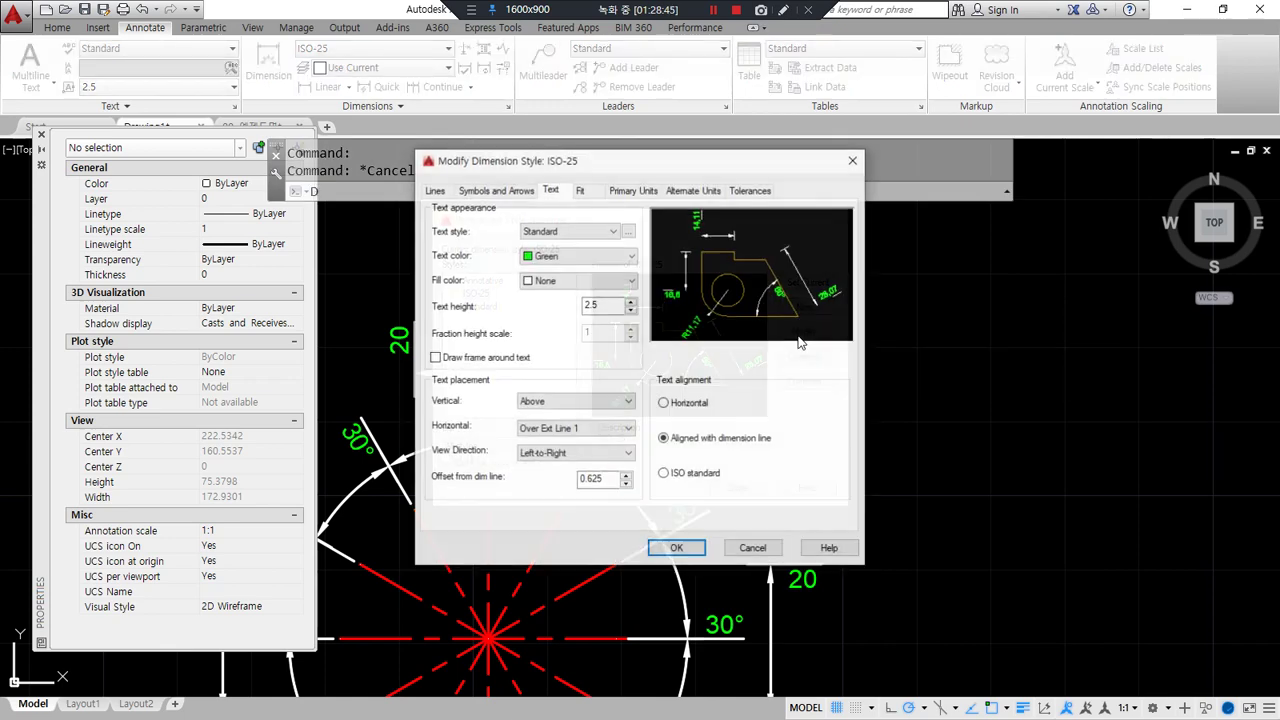
pyautogui.moveTo(697, 355)
pyautogui.mouseDown()
pyautogui.moveTo(628, 432)
pyautogui.moveTo(812, 452)
pyautogui.moveTo(665, 358)
pyautogui.moveTo(648, 368)
pyautogui.mouseUp()
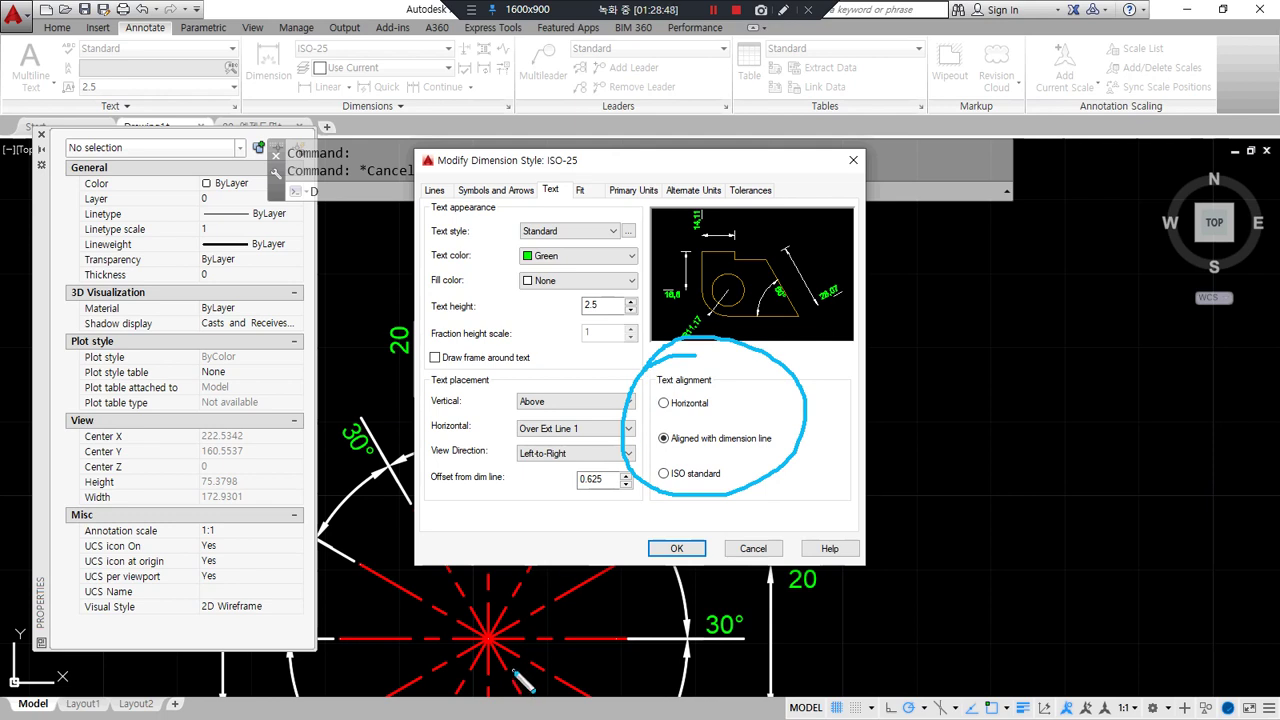
pyautogui.moveTo(660, 452); pyautogui.dragTo(797, 460)
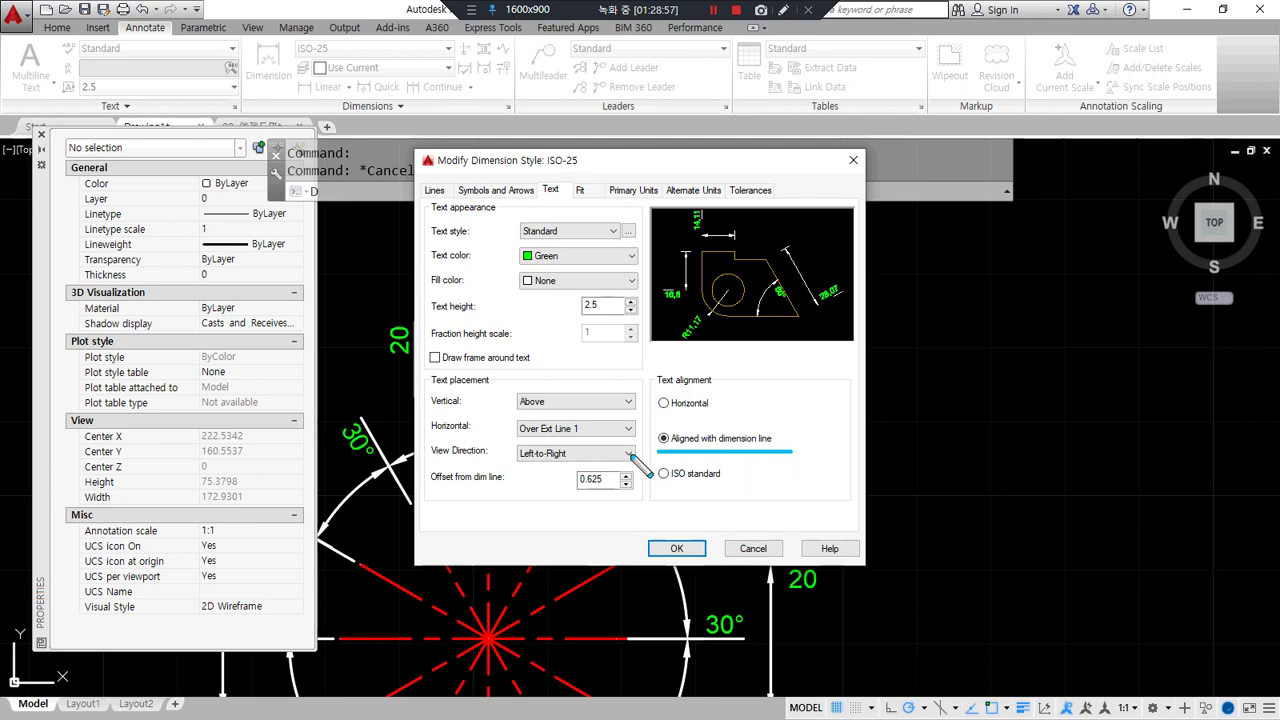
pyautogui.click(600, 430)
pyautogui.click(572, 443)
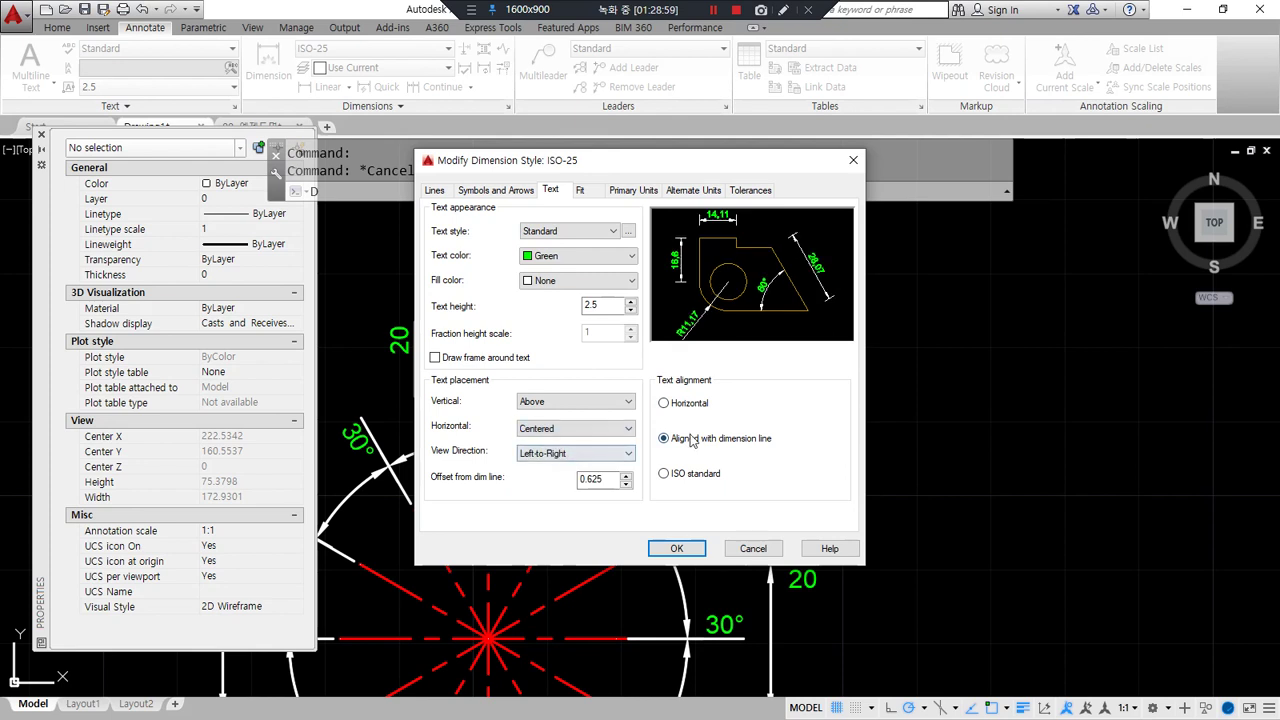
pyautogui.moveTo(654, 451); pyautogui.dragTo(786, 448)
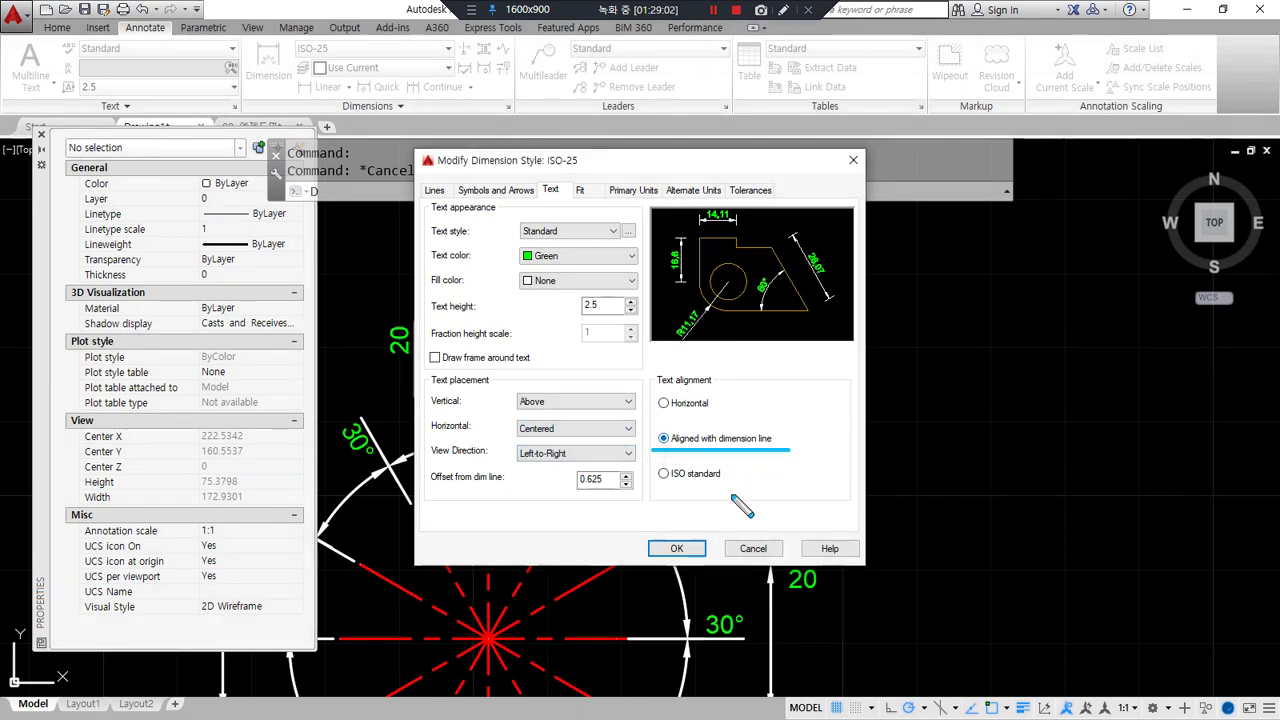
# Save the ISO-25 style with its text aligned with the dimension line and return to the drawing
pyautogui.click(676, 548)
pyautogui.click(738, 488)
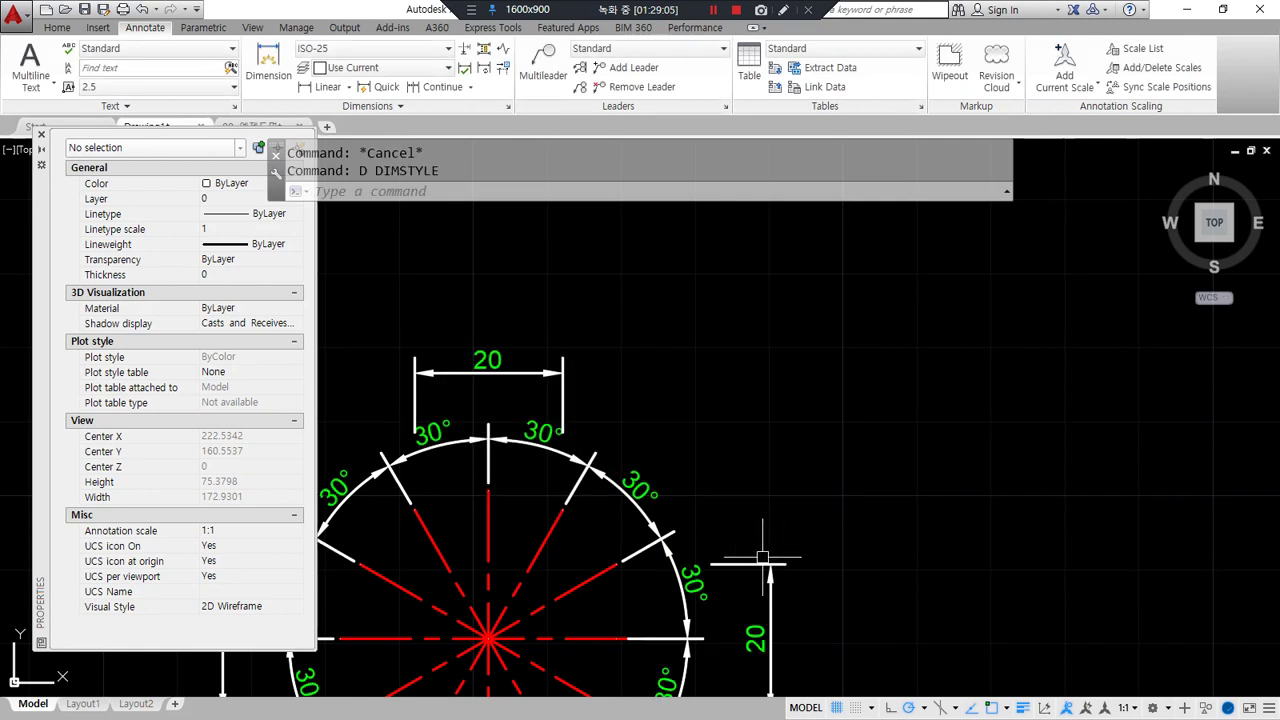
pyautogui.scroll(5, 786, 557)
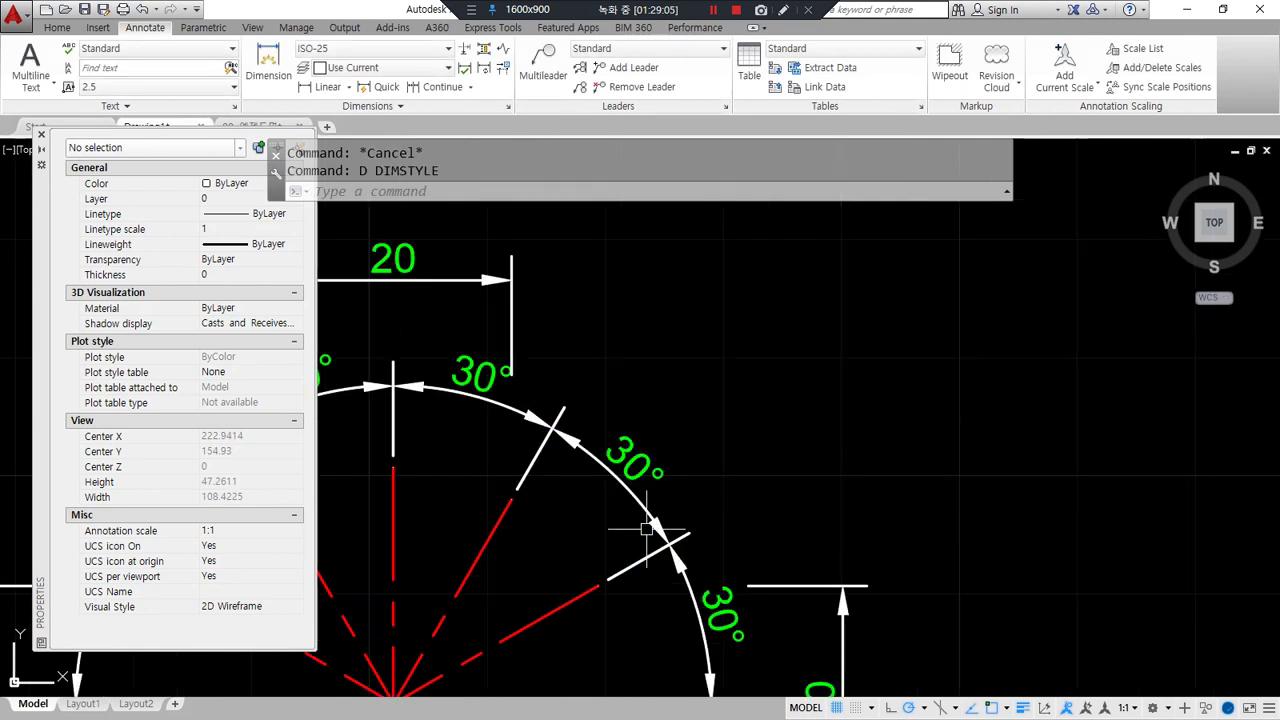
pyautogui.click(349, 88)
pyautogui.click(347, 140)
pyautogui.click(594, 388)
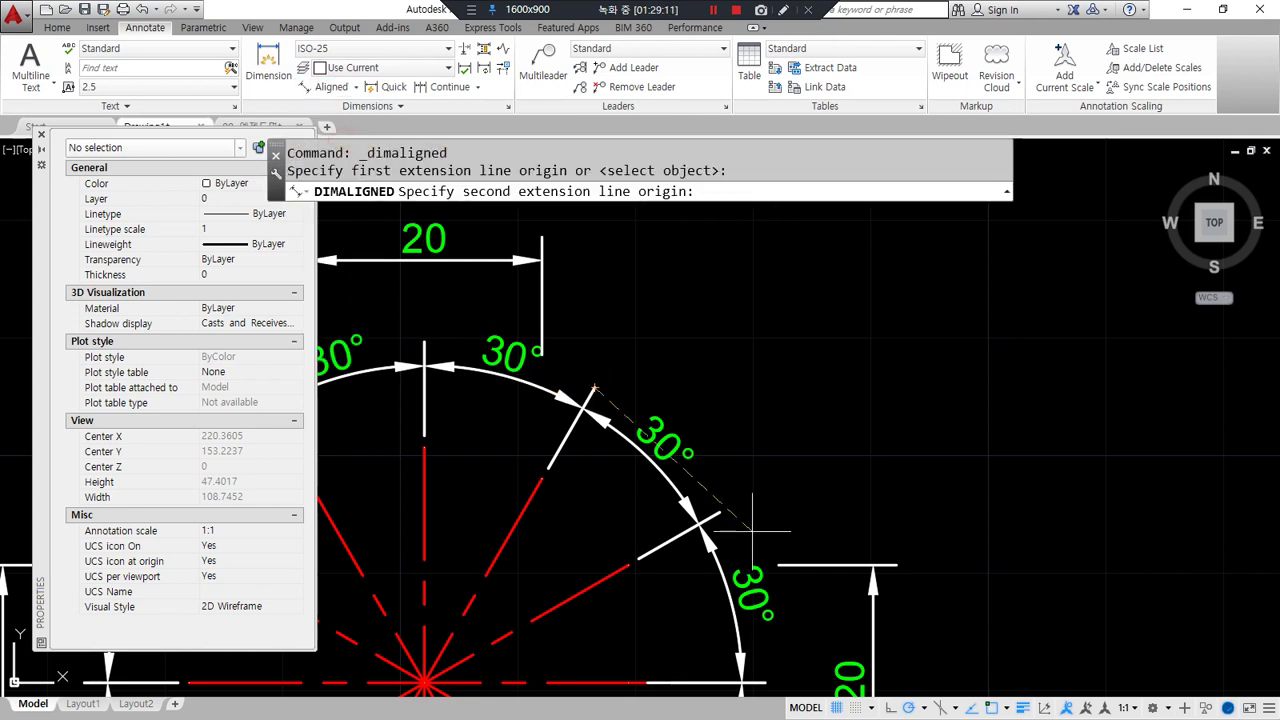
pyautogui.click(718, 513)
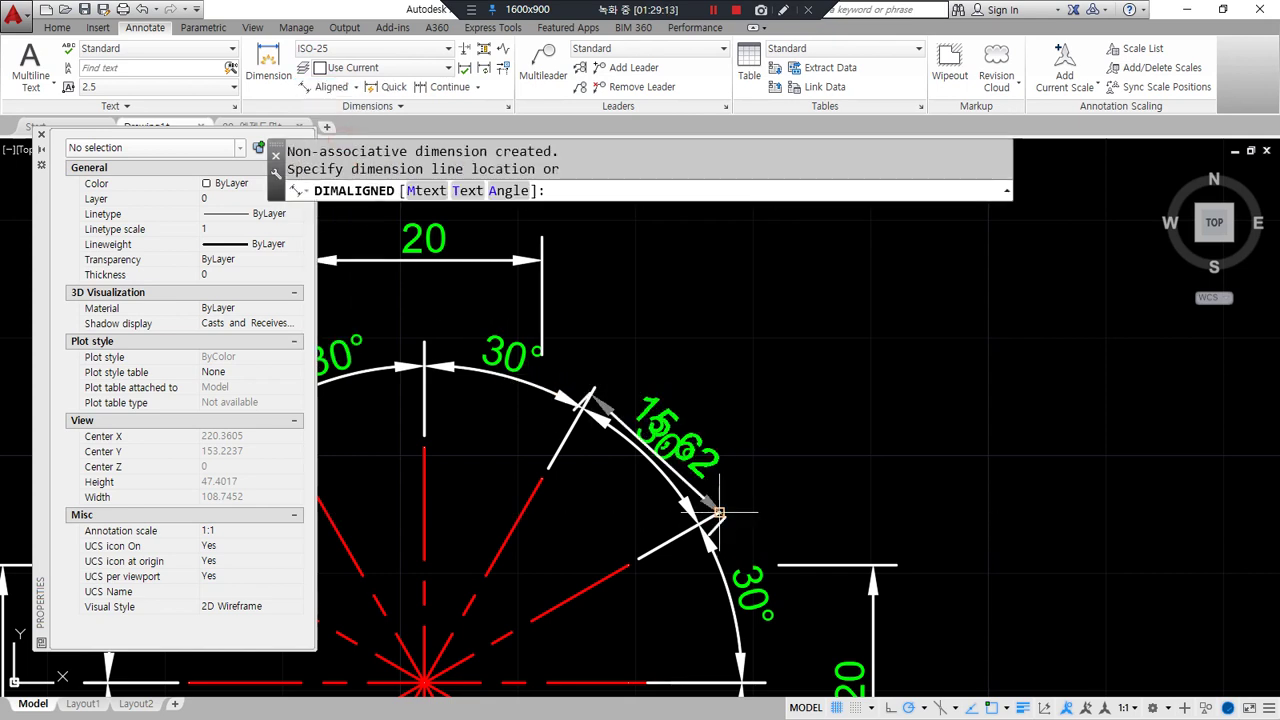
pyautogui.press('Escape')
# Add an aligned dimension between the two slanted extension line ends at the star's upper right, placing it outside the angular dimensions
pyautogui.press('Return')
pyautogui.click(586, 387)
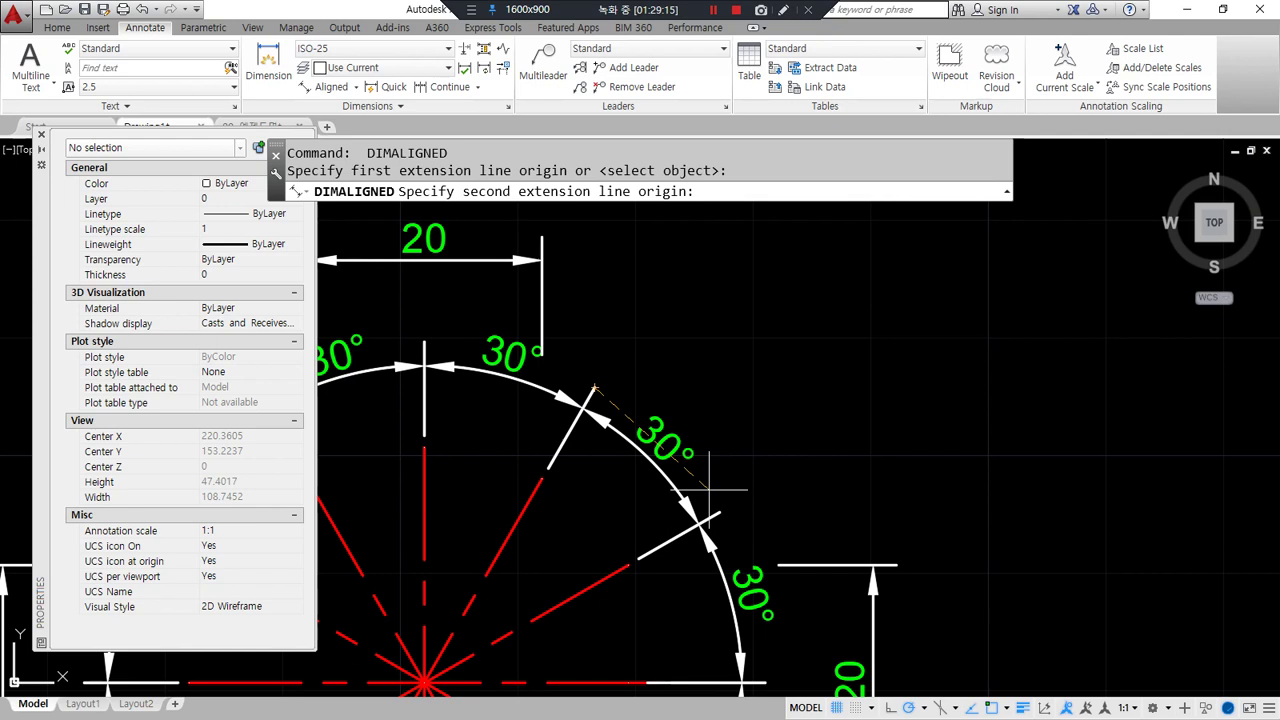
pyautogui.click(719, 514)
pyautogui.click(766, 401)
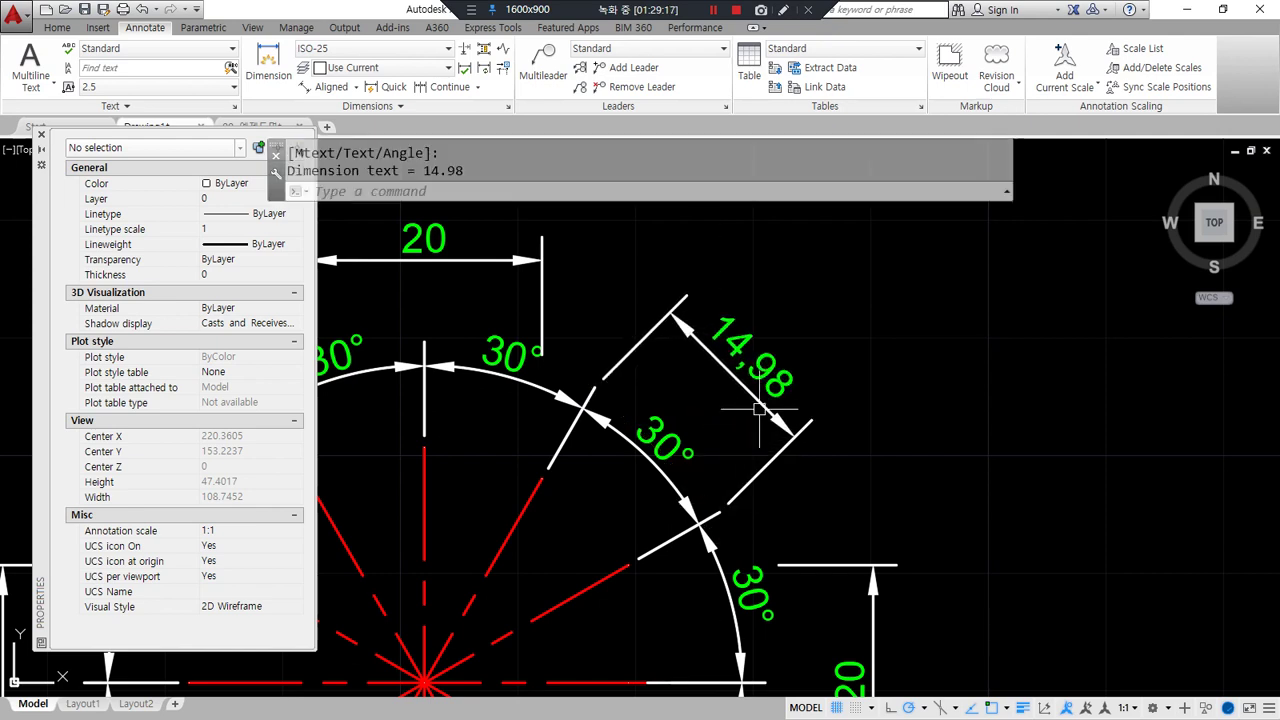
pyautogui.moveTo(687, 330)
pyautogui.mouseDown()
pyautogui.moveTo(845, 462)
pyautogui.moveTo(732, 326)
pyautogui.moveTo(802, 427)
pyautogui.mouseUp()
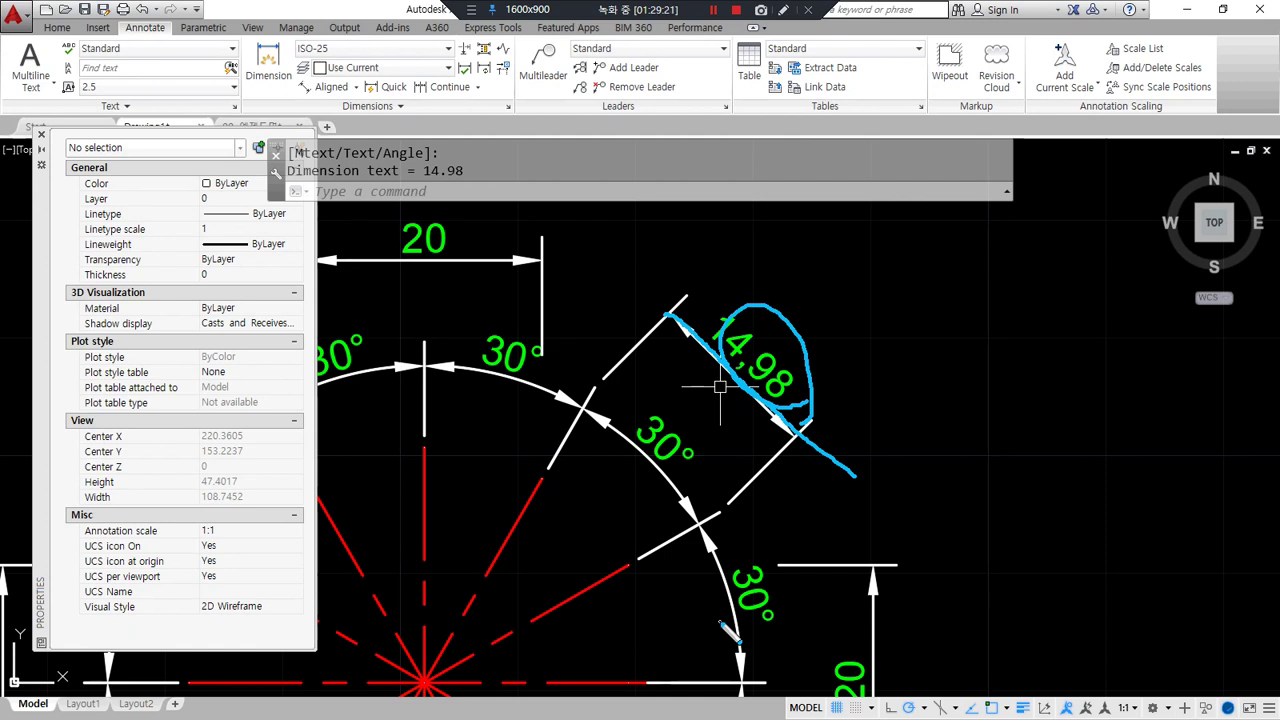
pyautogui.moveTo(652, 316)
pyautogui.mouseDown()
pyautogui.moveTo(752, 499)
pyautogui.moveTo(728, 505)
pyautogui.mouseUp()
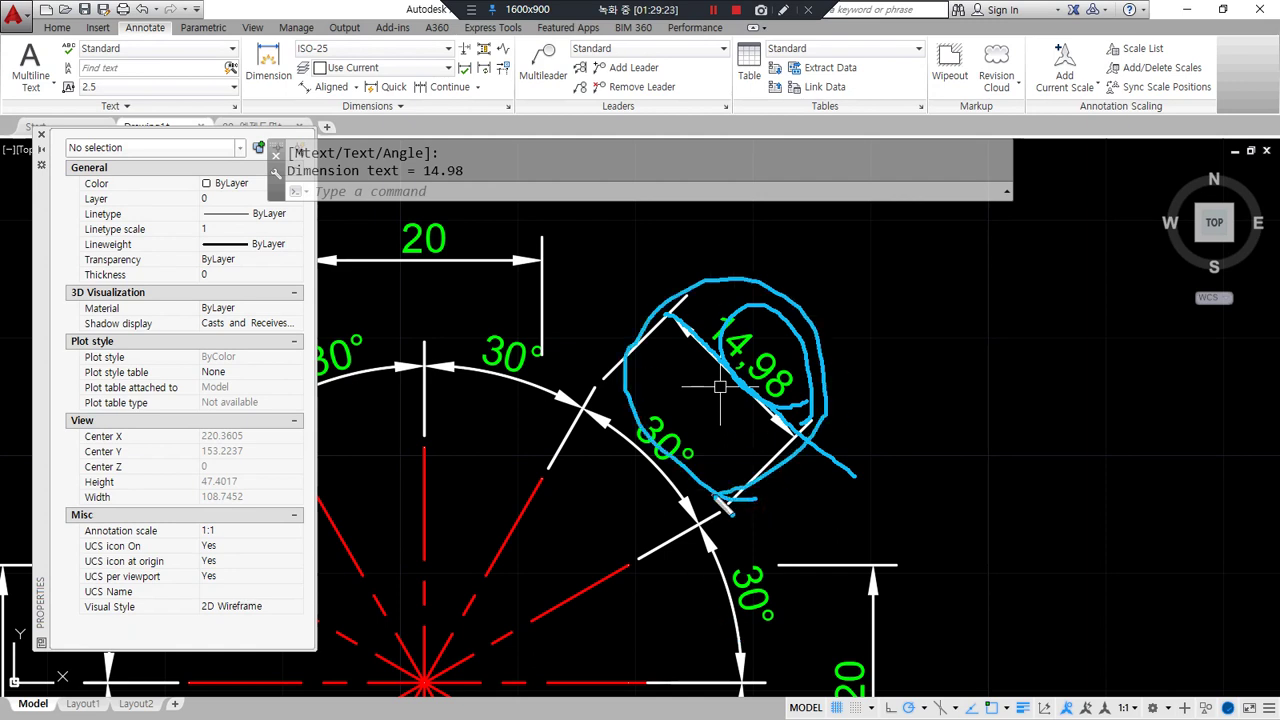
pyautogui.press('Escape')
# Modify the ISO-25 dimension style to use Horizontal text alignment and close the style manager
pyautogui.moveTo(698, 495); pyautogui.dragTo(633, 522, button='middle')
pyautogui.write('d')
pyautogui.press('Return')
pyautogui.moveTo(688, 239); pyautogui.dragTo(1107, 128)
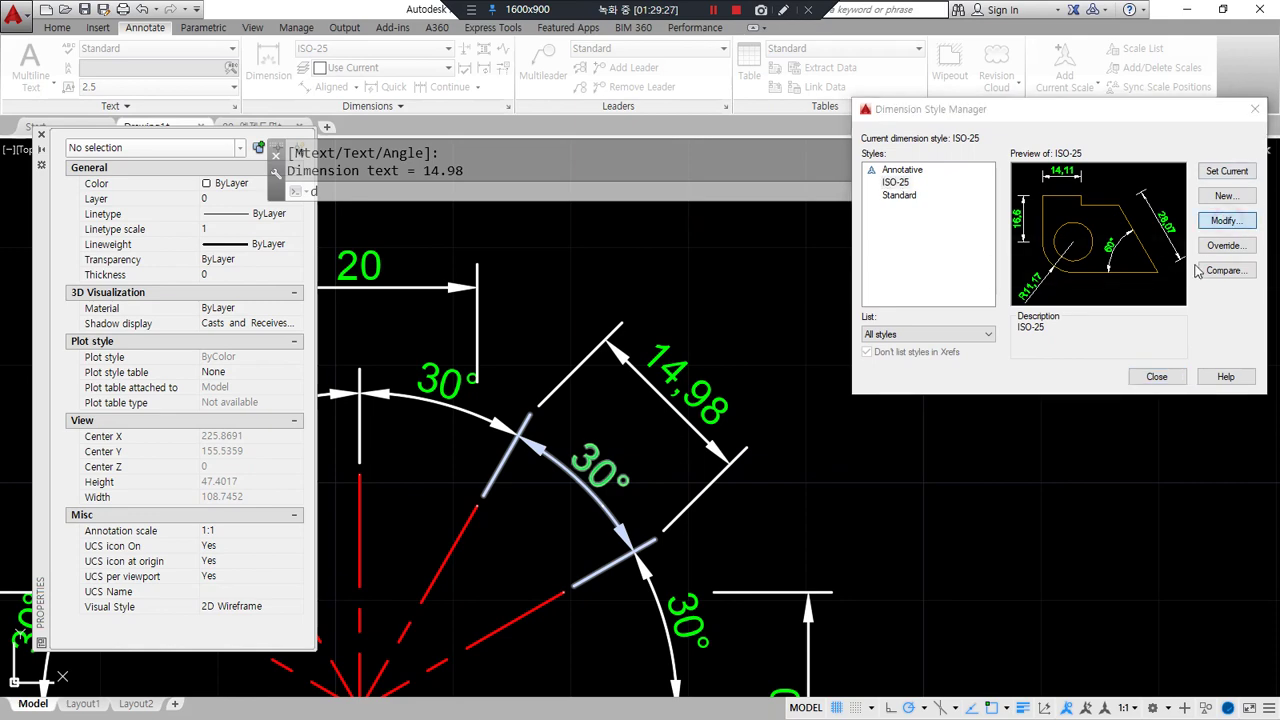
pyautogui.click(1226, 220)
pyautogui.moveTo(1062, 342); pyautogui.dragTo(1205, 343)
pyautogui.moveTo(598, 318); pyautogui.dragTo(765, 505)
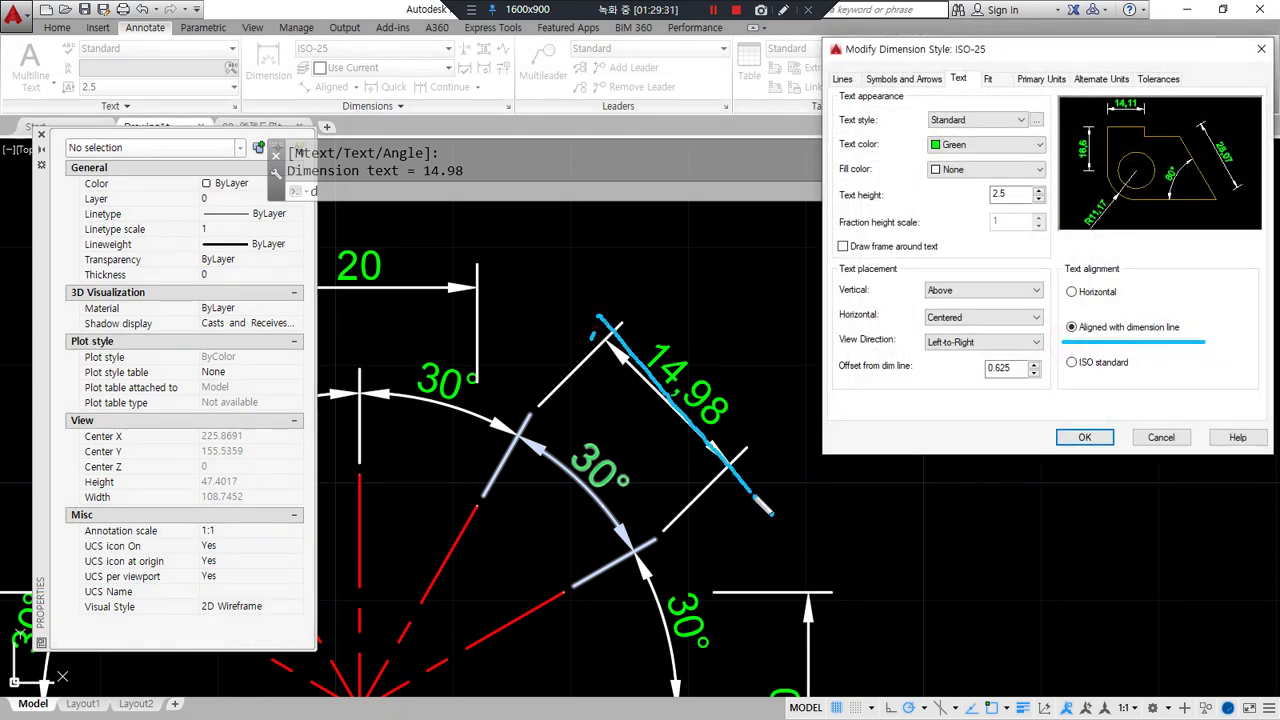
pyautogui.click(1073, 292)
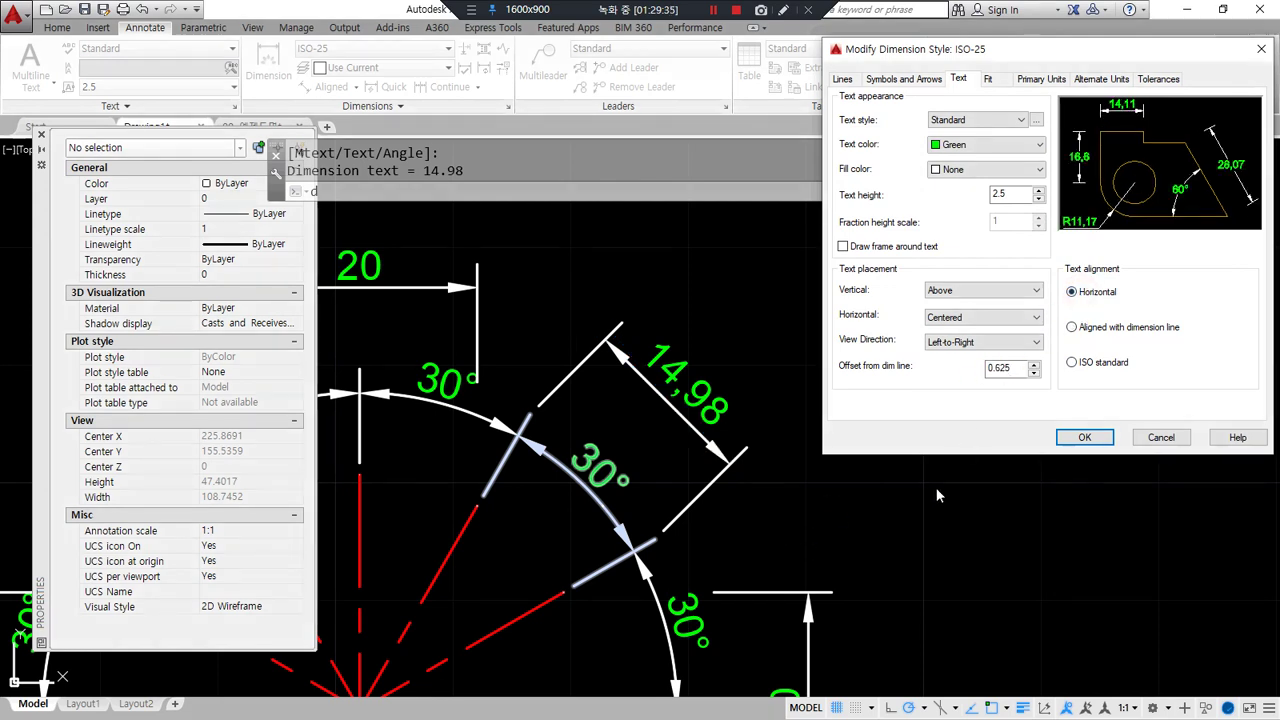
pyautogui.click(1082, 438)
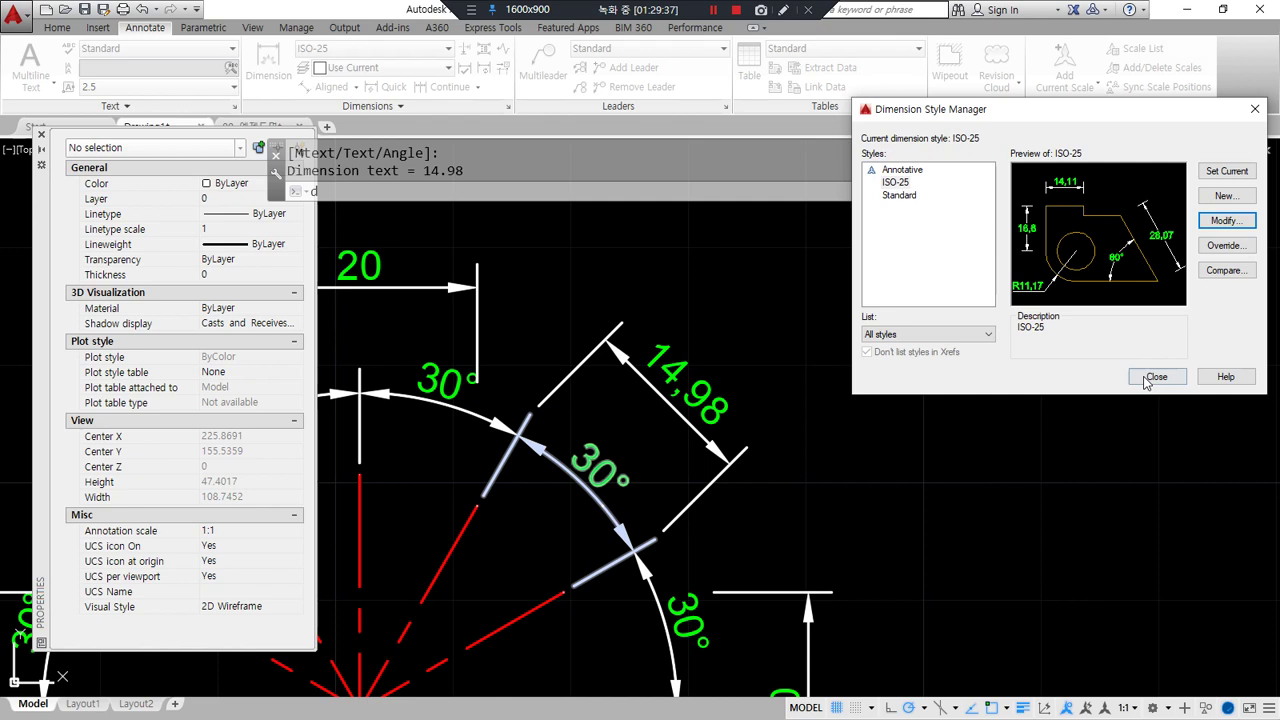
pyautogui.click(1156, 377)
# Examine how the text of the aligned and 30° angular dimensions on the star's upper right is oriented
pyautogui.moveTo(766, 457); pyautogui.dragTo(911, 423, button='middle')
pyautogui.moveTo(866, 367); pyautogui.dragTo(792, 374)
pyautogui.moveTo(742, 465); pyautogui.dragTo(666, 462)
pyautogui.moveTo(600, 379); pyautogui.dragTo(514, 383)
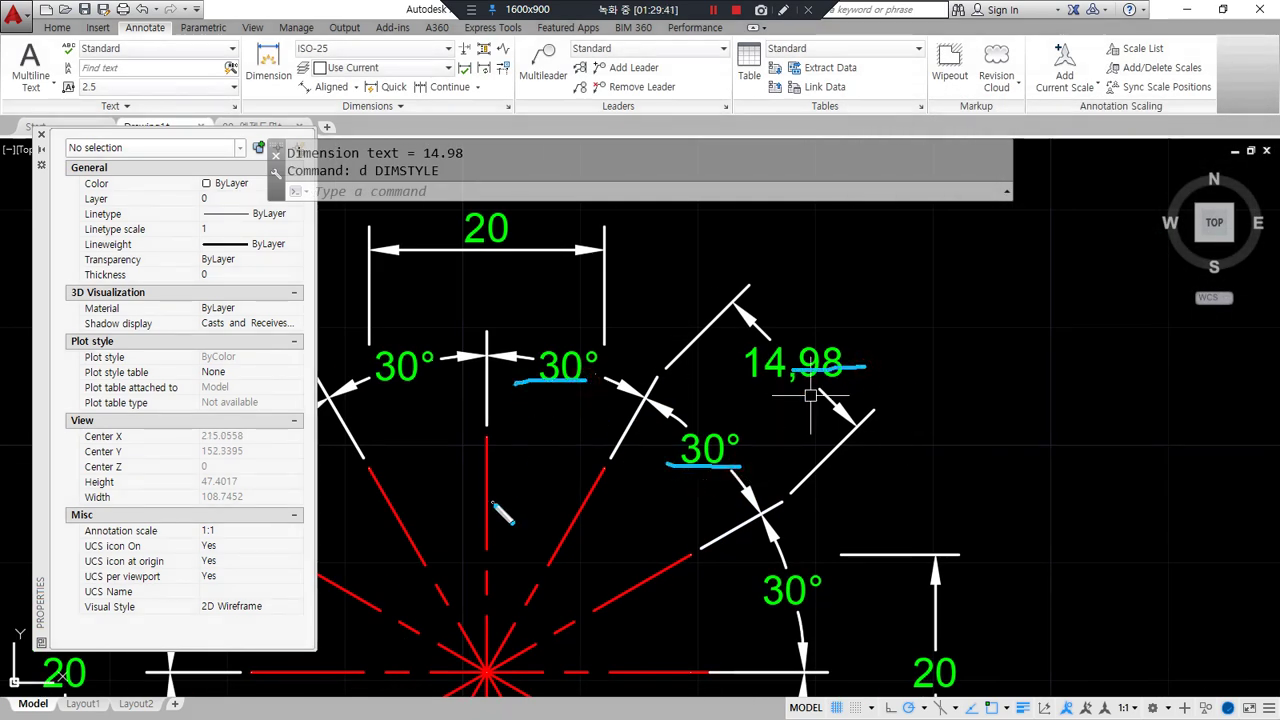
pyautogui.press('Escape')
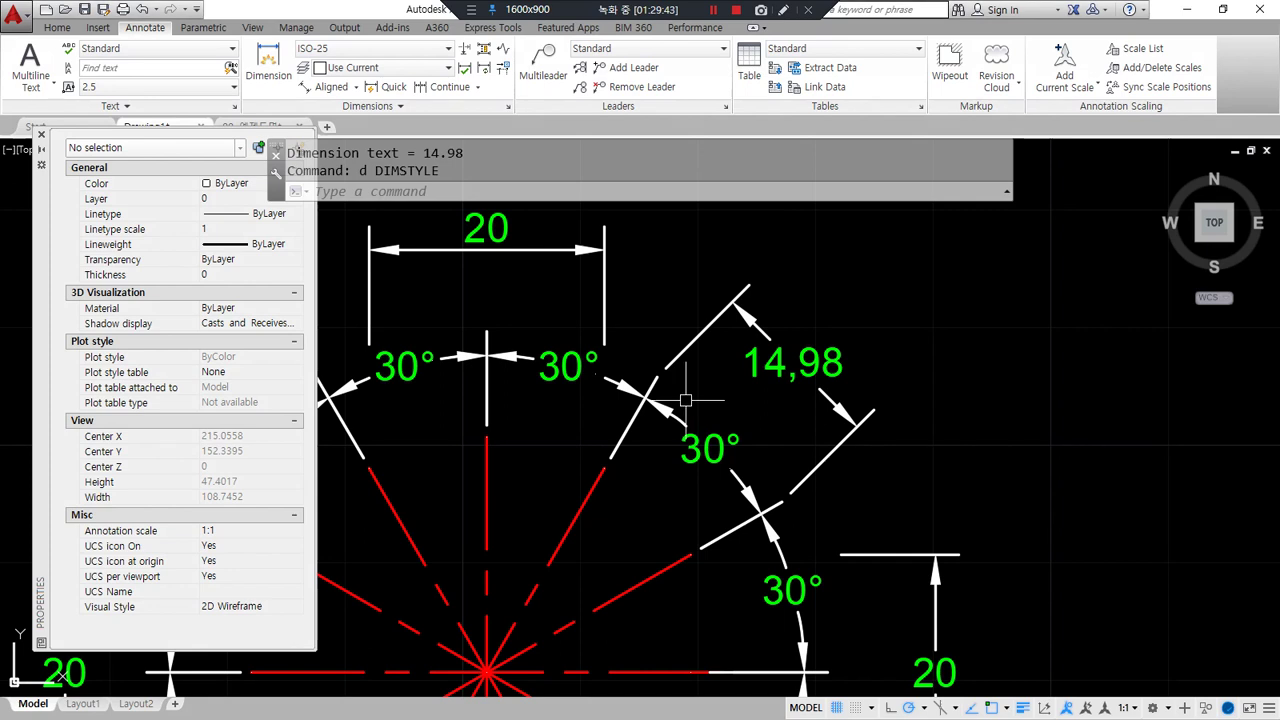
# Draw a circle with a radius of 20 in the empty area to the right of the star
pyautogui.scroll(-2, 906, 362)
pyautogui.moveTo(994, 516); pyautogui.dragTo(651, 489, button='middle')
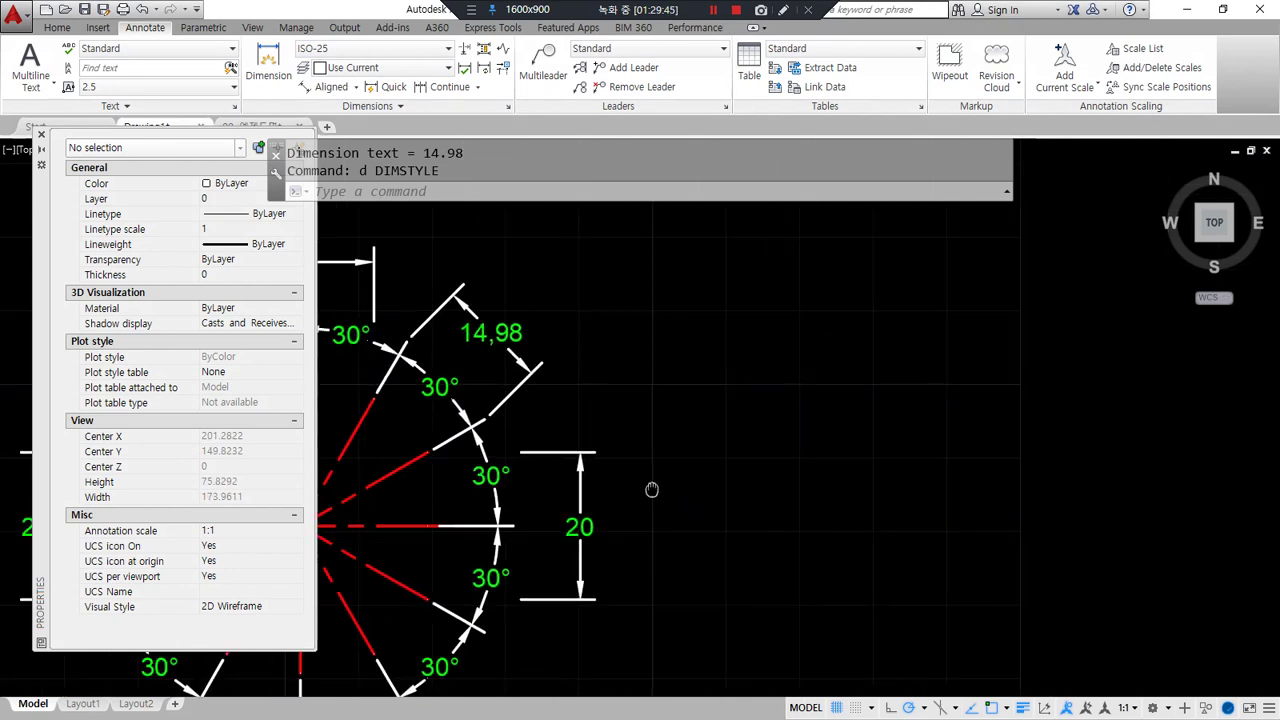
pyautogui.write('c')
pyautogui.press('Return')
pyautogui.click(873, 462)
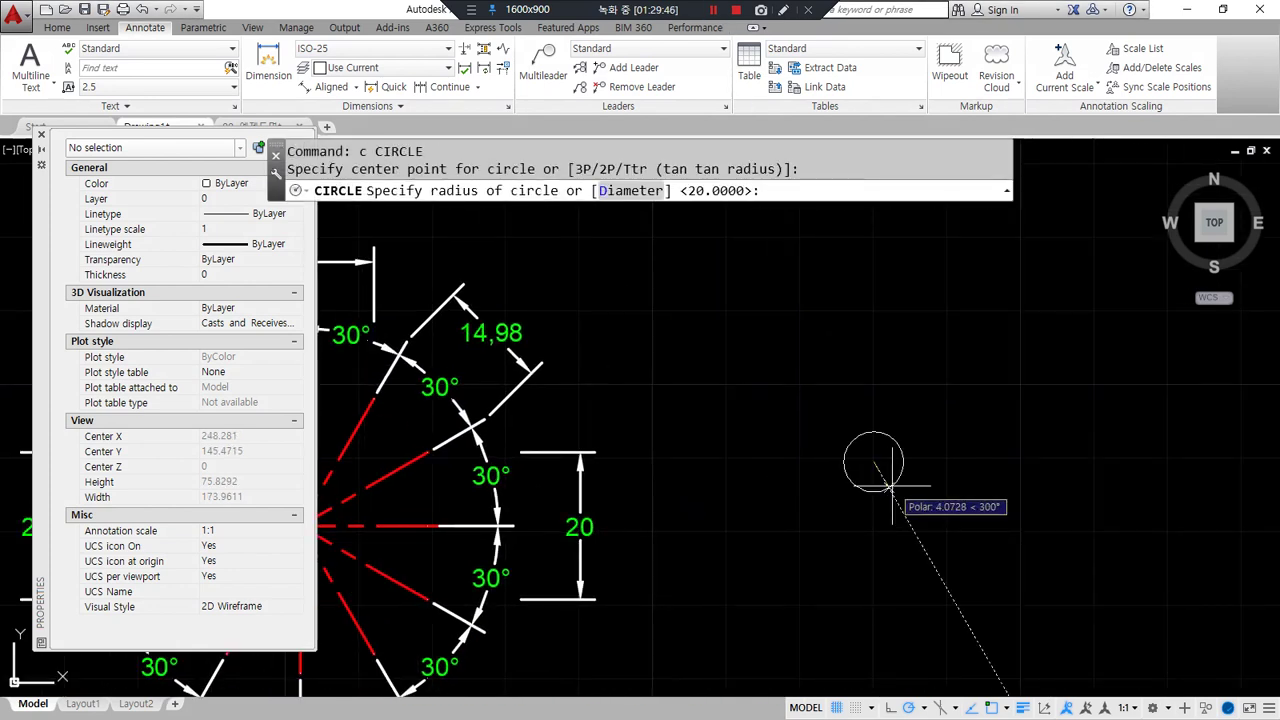
pyautogui.write('20')
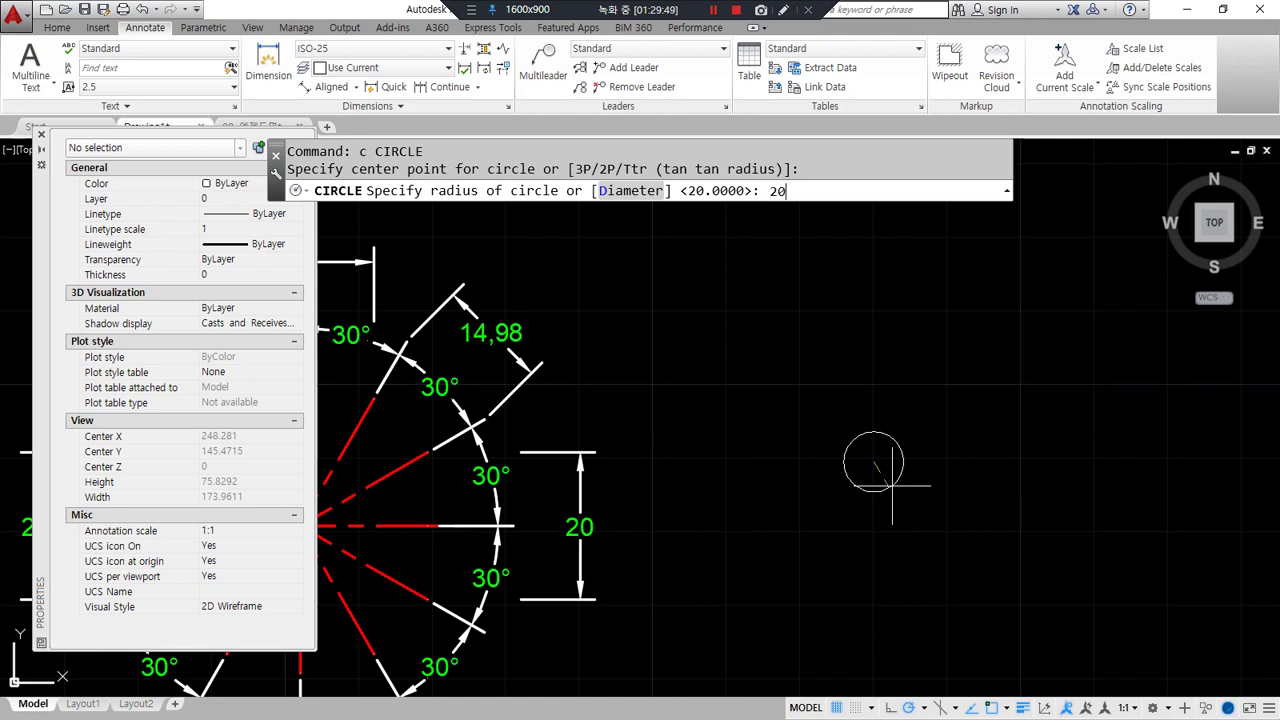
pyautogui.press('Return')
# Add a radius dimension to the circle, with its text outside the upper-right edge, and check the text orientation
pyautogui.moveTo(843, 463); pyautogui.dragTo(704, 460, button='middle')
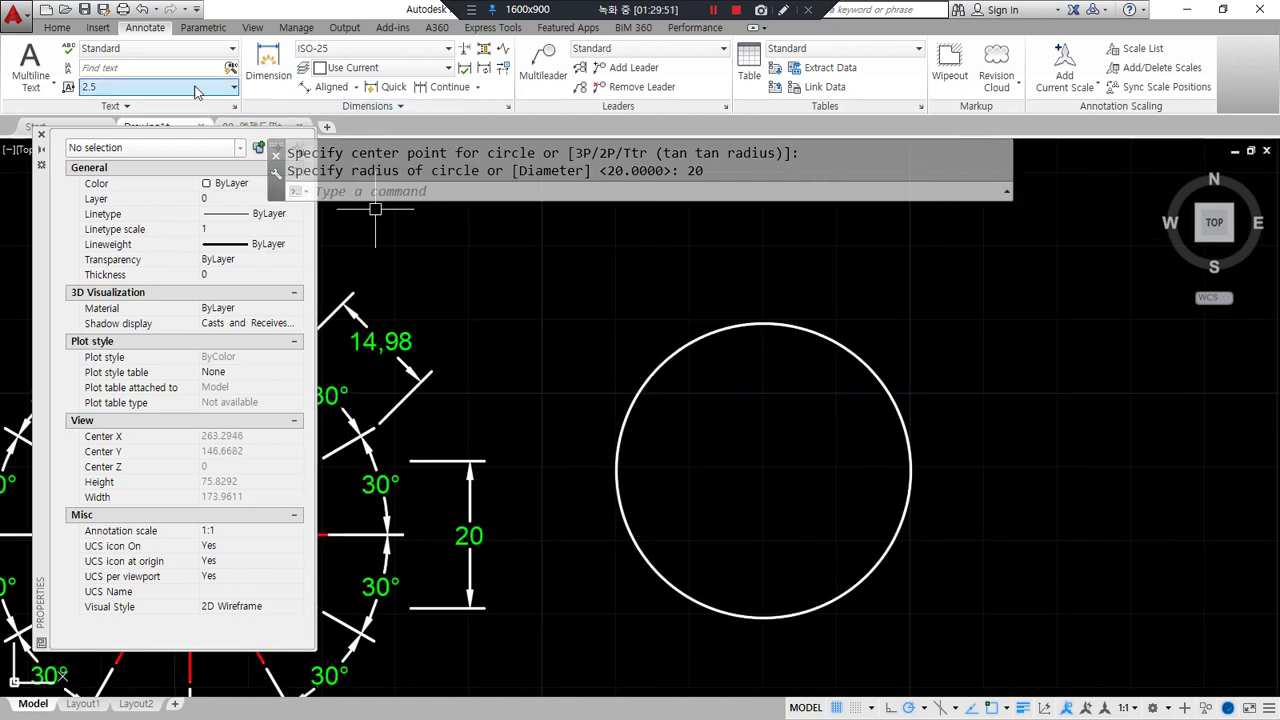
pyautogui.click(355, 87)
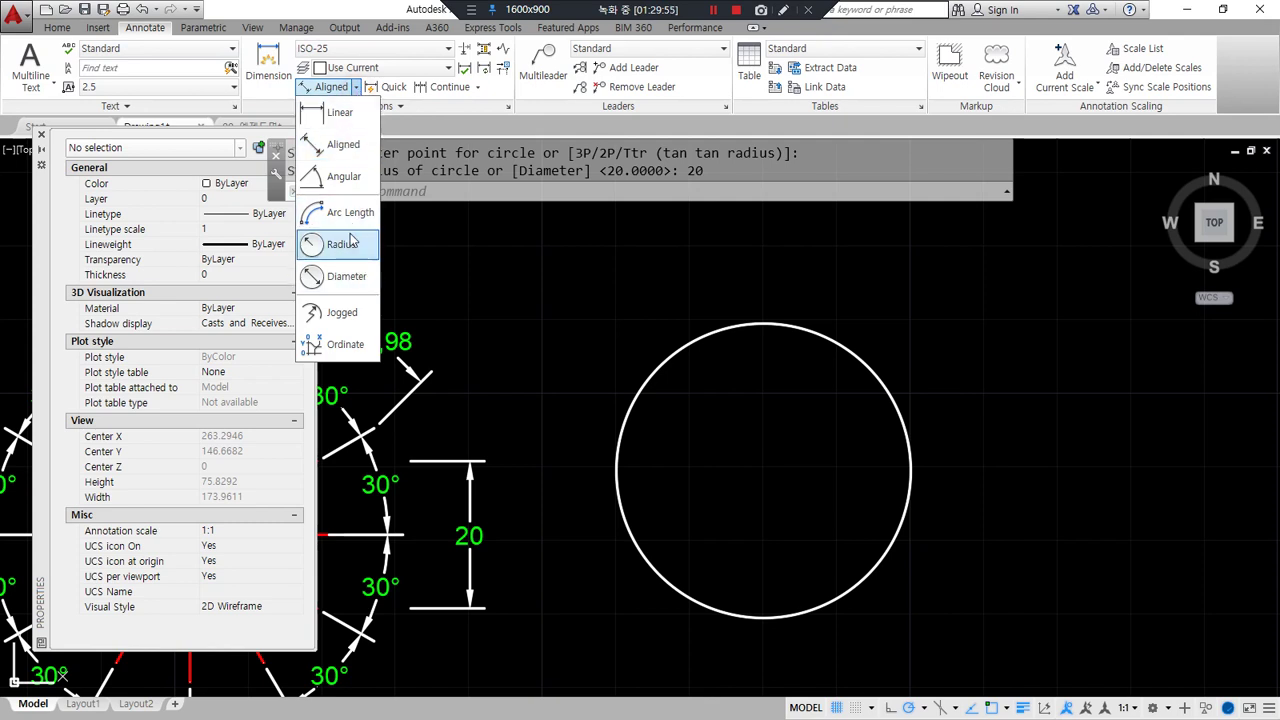
pyautogui.click(343, 243)
pyautogui.click(867, 354)
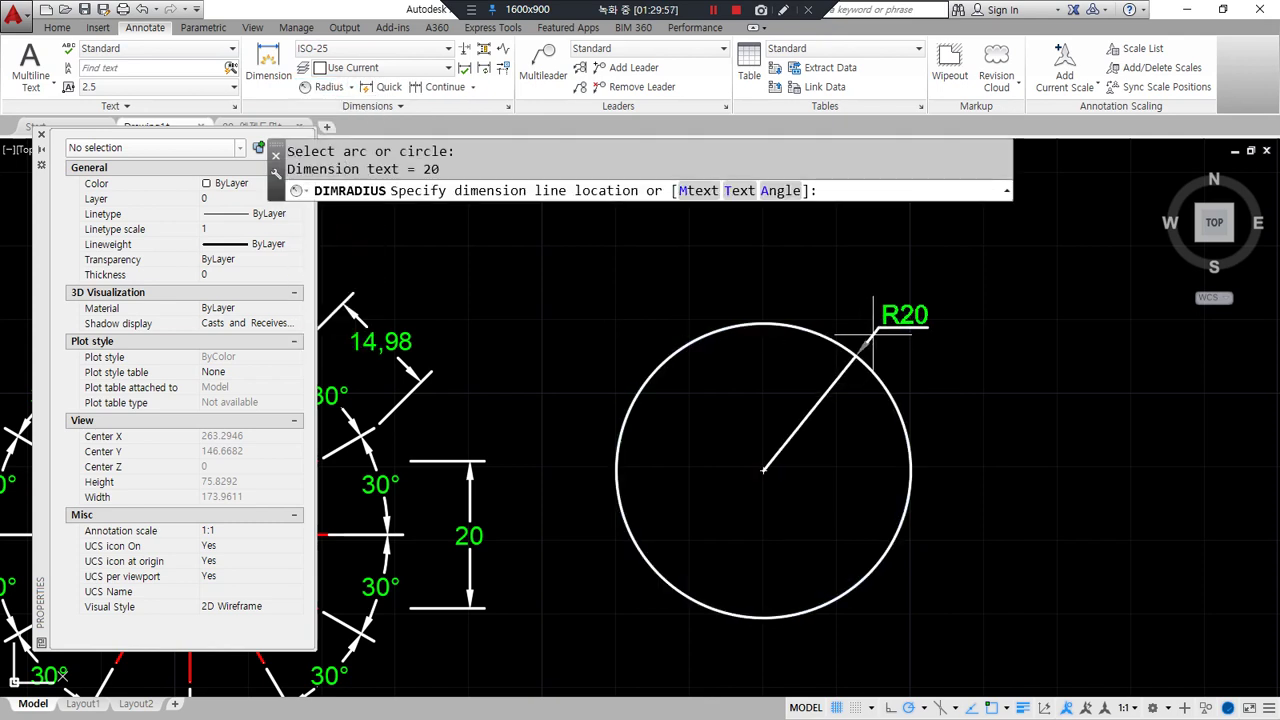
pyautogui.click(873, 336)
pyautogui.scroll(2, 905, 353)
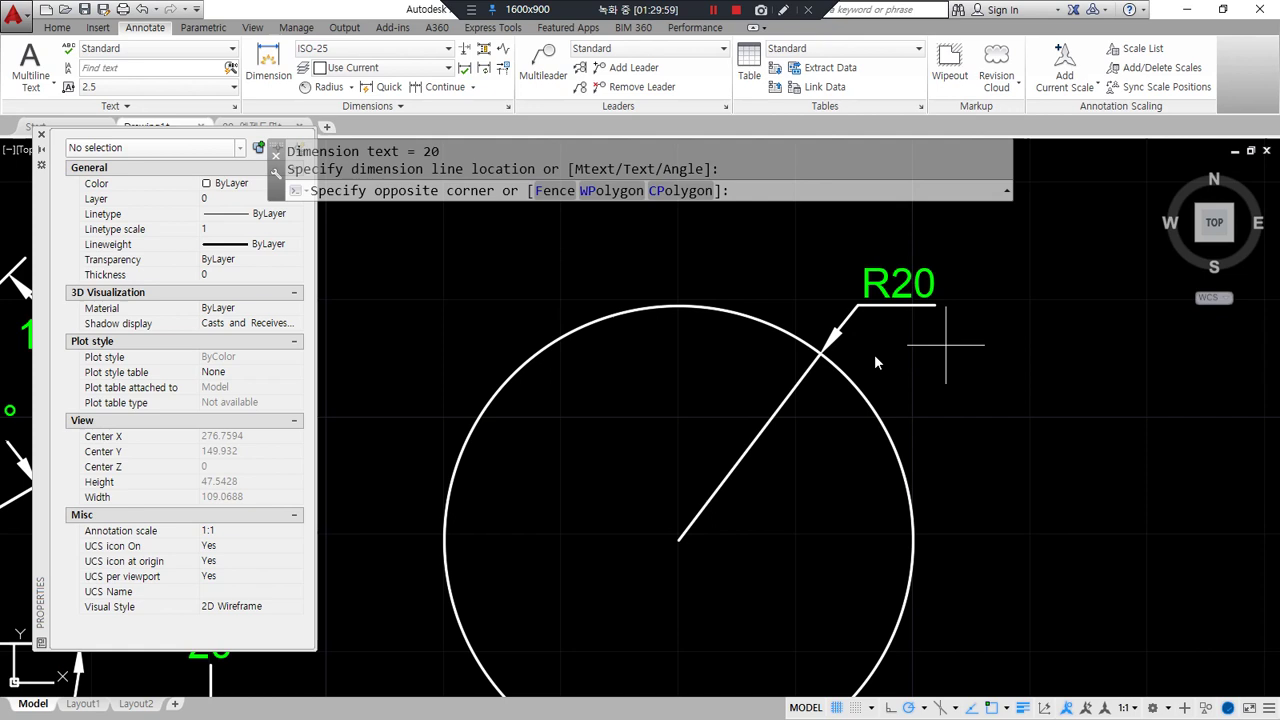
pyautogui.moveTo(895, 358)
pyautogui.mouseDown()
pyautogui.moveTo(982, 318)
pyautogui.moveTo(943, 370)
pyautogui.mouseUp()
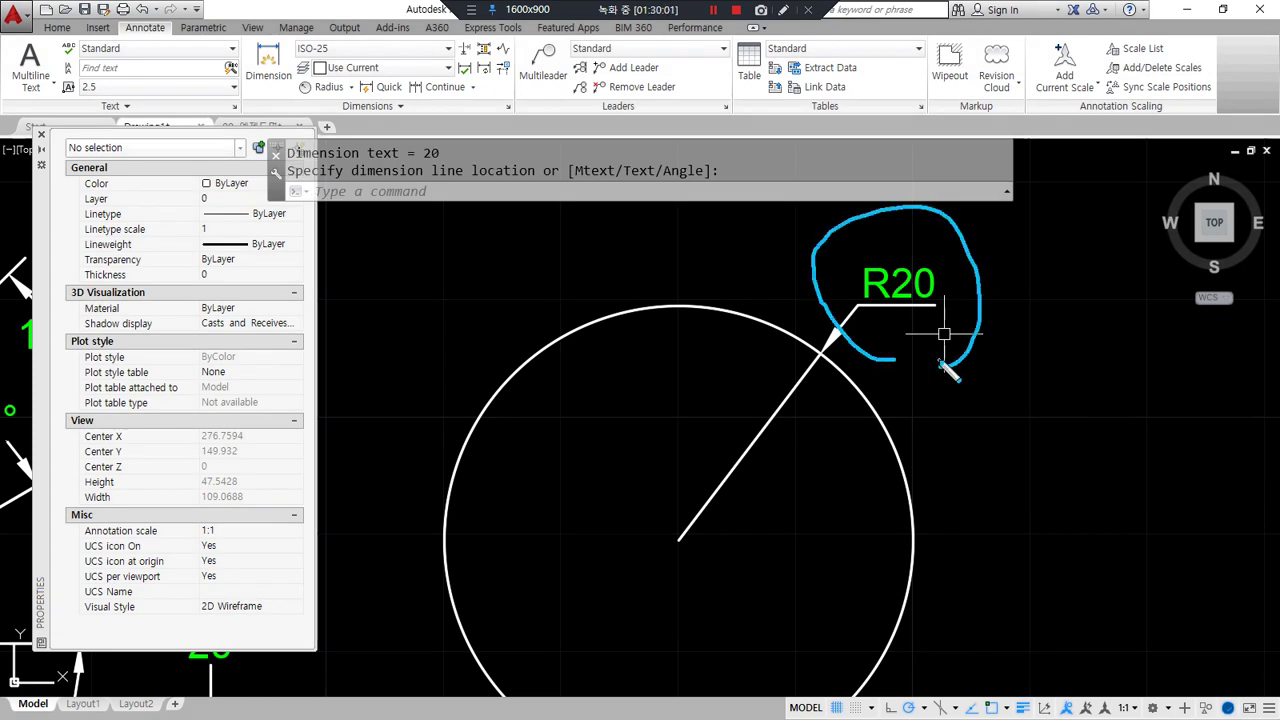
pyautogui.press('Escape')
pyautogui.press('Escape')
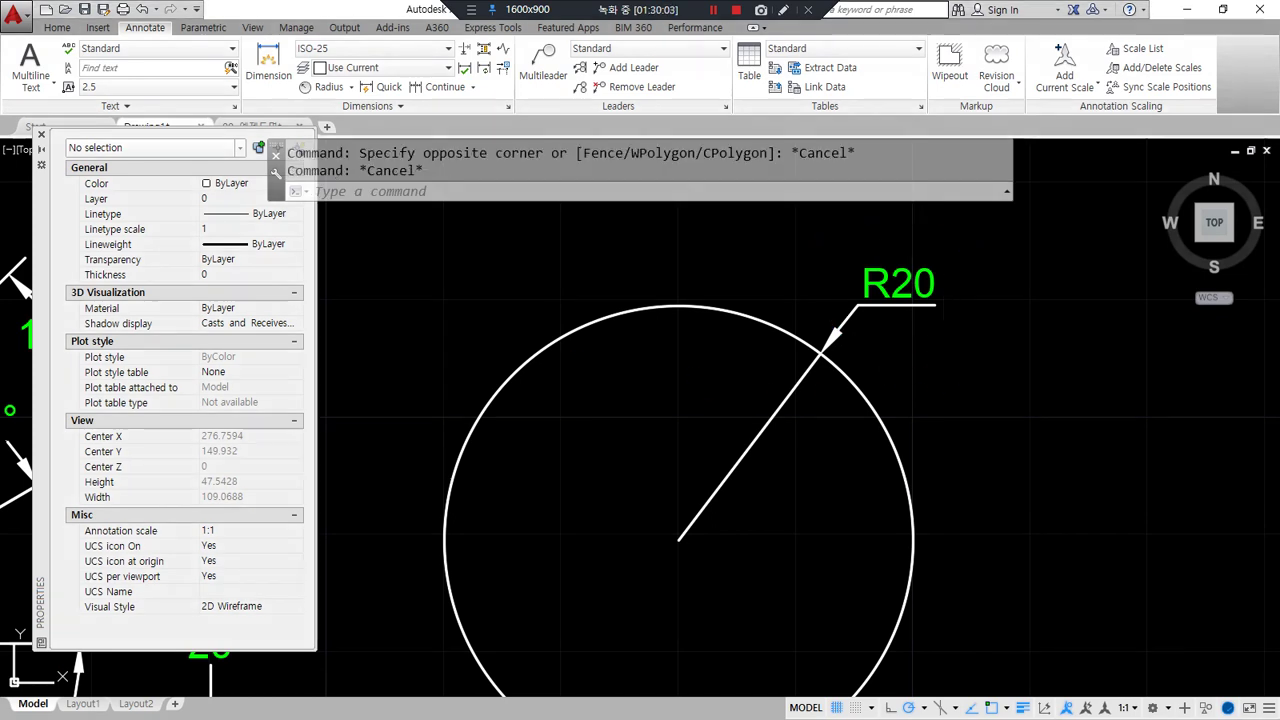
# Erase the radius dimension from the circle
pyautogui.press('Escape')
pyautogui.click(885, 327)
pyautogui.click(811, 273)
pyautogui.write('e')
pyautogui.press('Return')
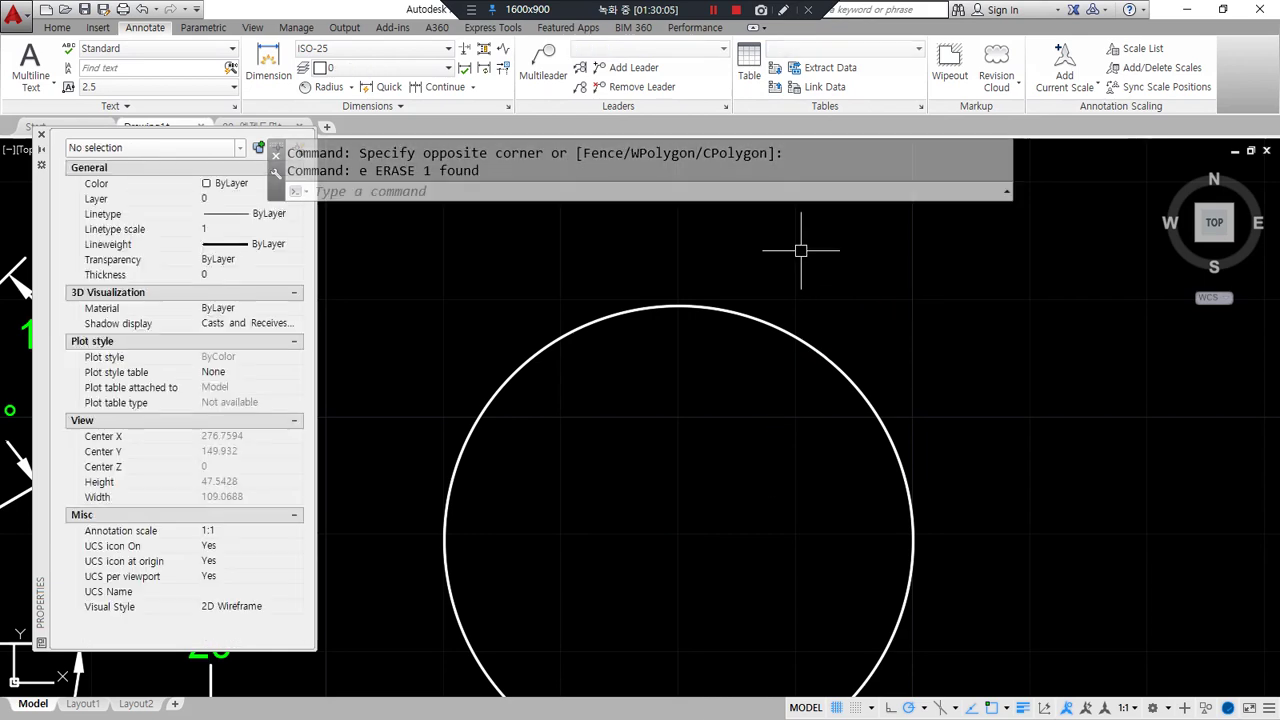
# Modify the ISO-25 dimension style to use ISO standard text alignment, and check the star's aligned dimension
pyautogui.write('d')
pyautogui.press('Return')
pyautogui.click(808, 333)
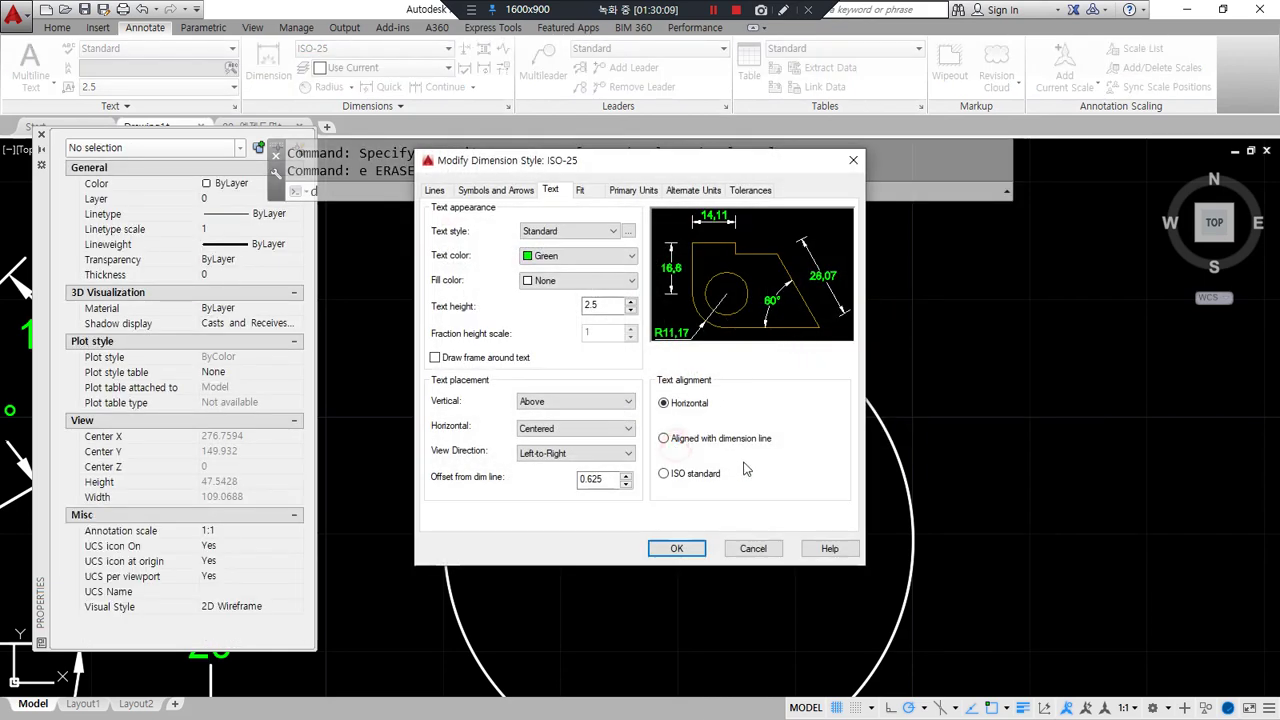
pyautogui.moveTo(660, 451); pyautogui.dragTo(768, 458)
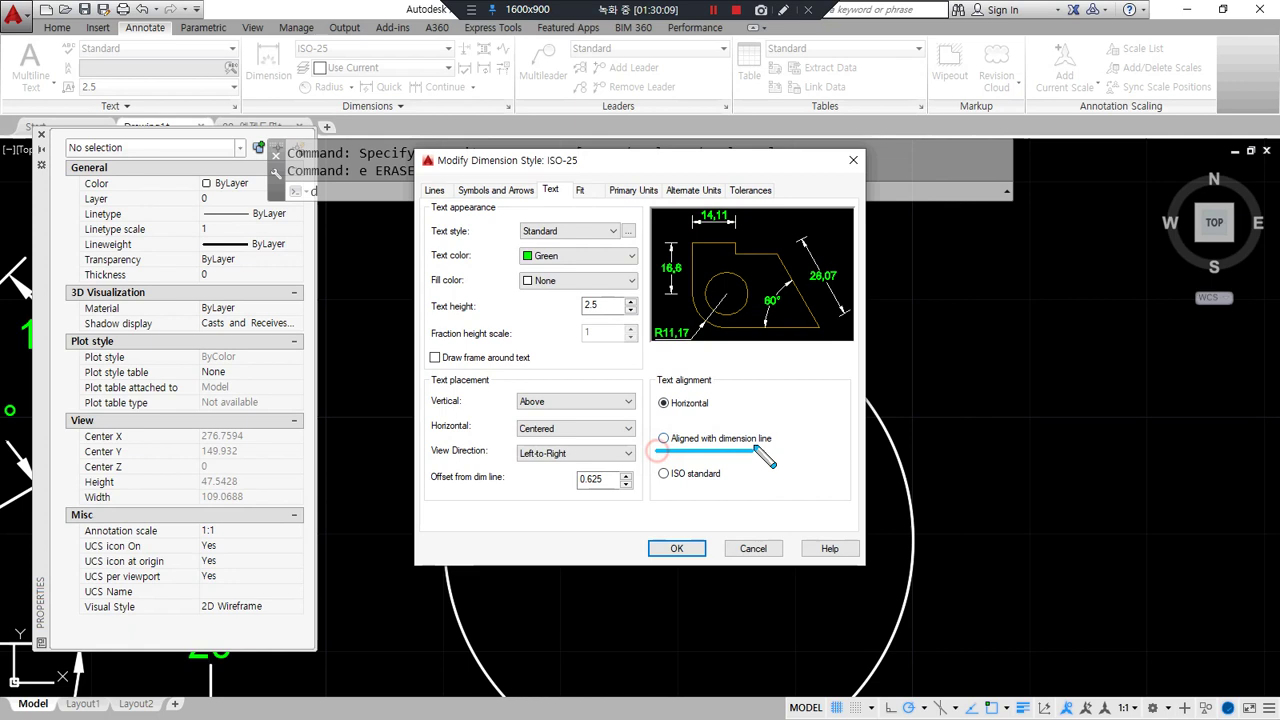
pyautogui.click(686, 440)
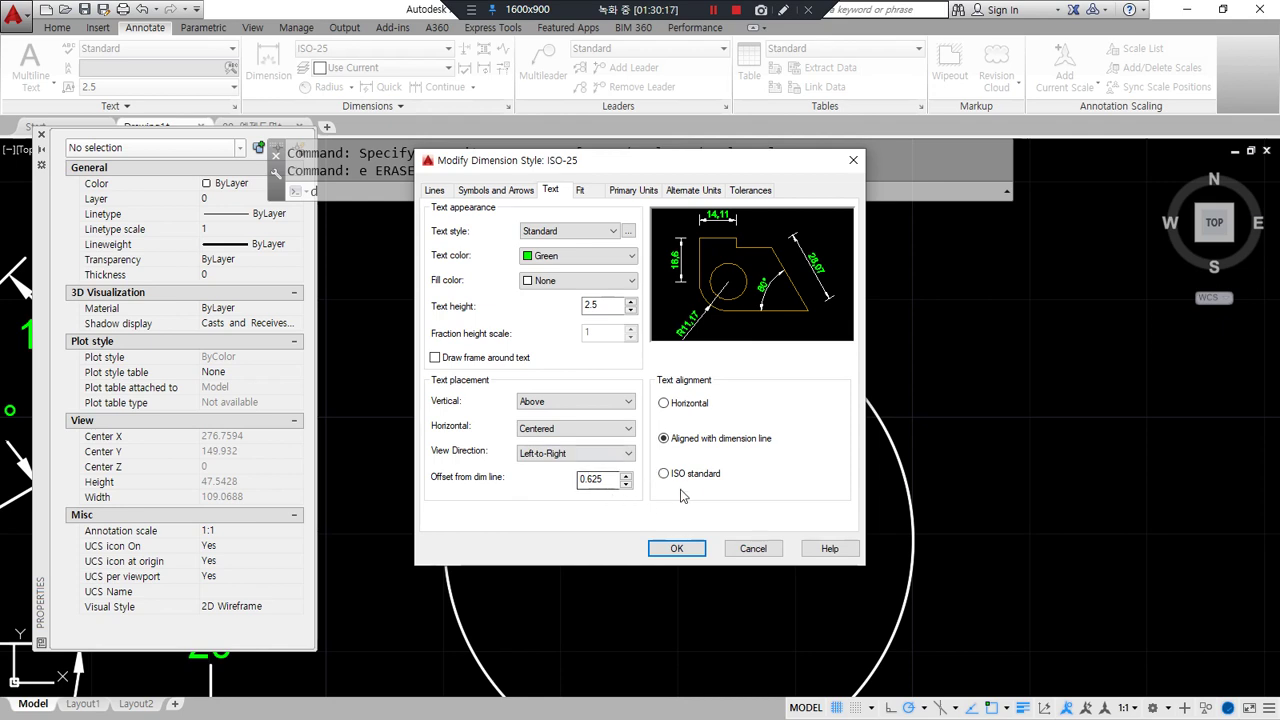
pyautogui.click(664, 474)
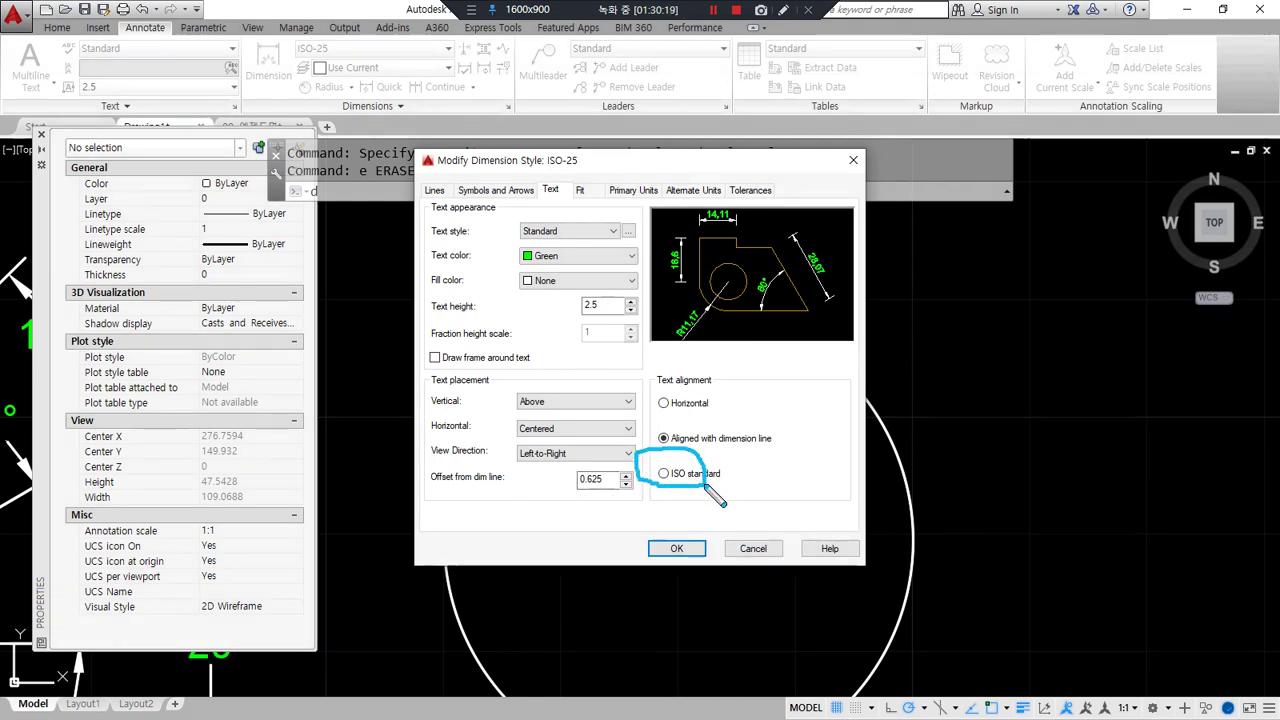
pyautogui.click(680, 549)
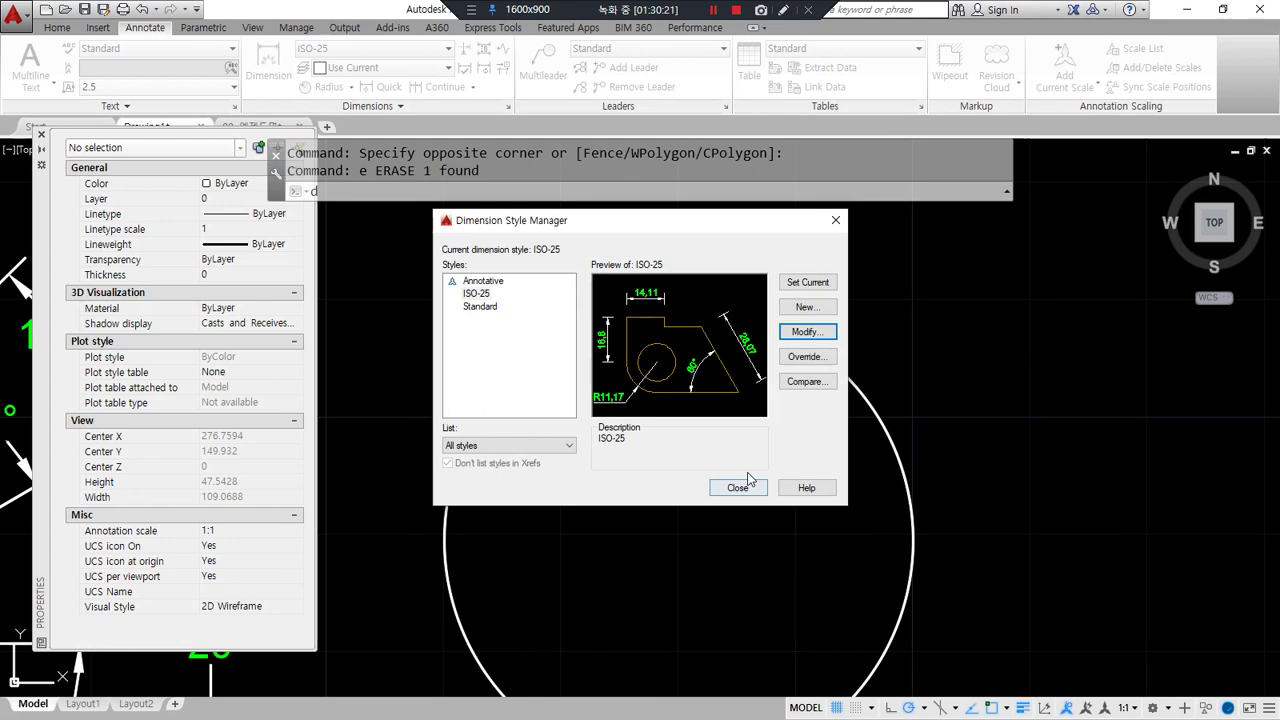
pyautogui.click(738, 486)
pyautogui.scroll(-4, 641, 450)
pyautogui.scroll(4, 600, 400)
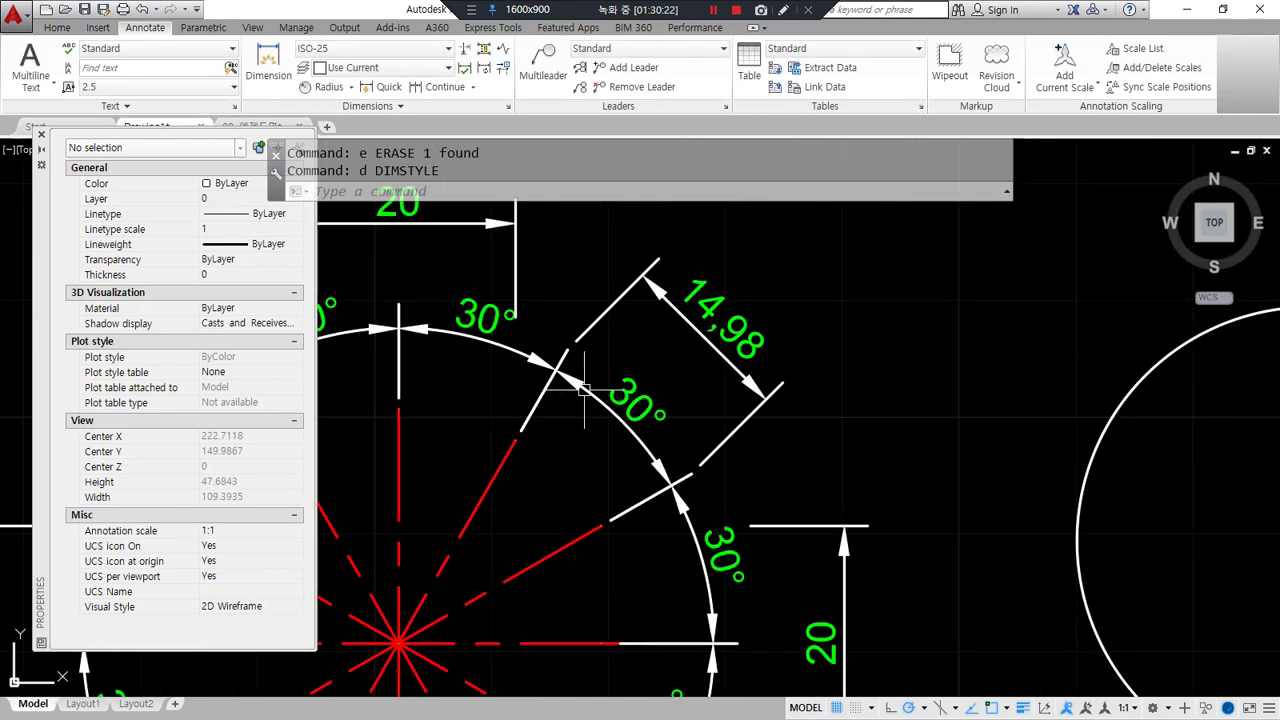
pyautogui.moveTo(663, 277); pyautogui.dragTo(783, 428)
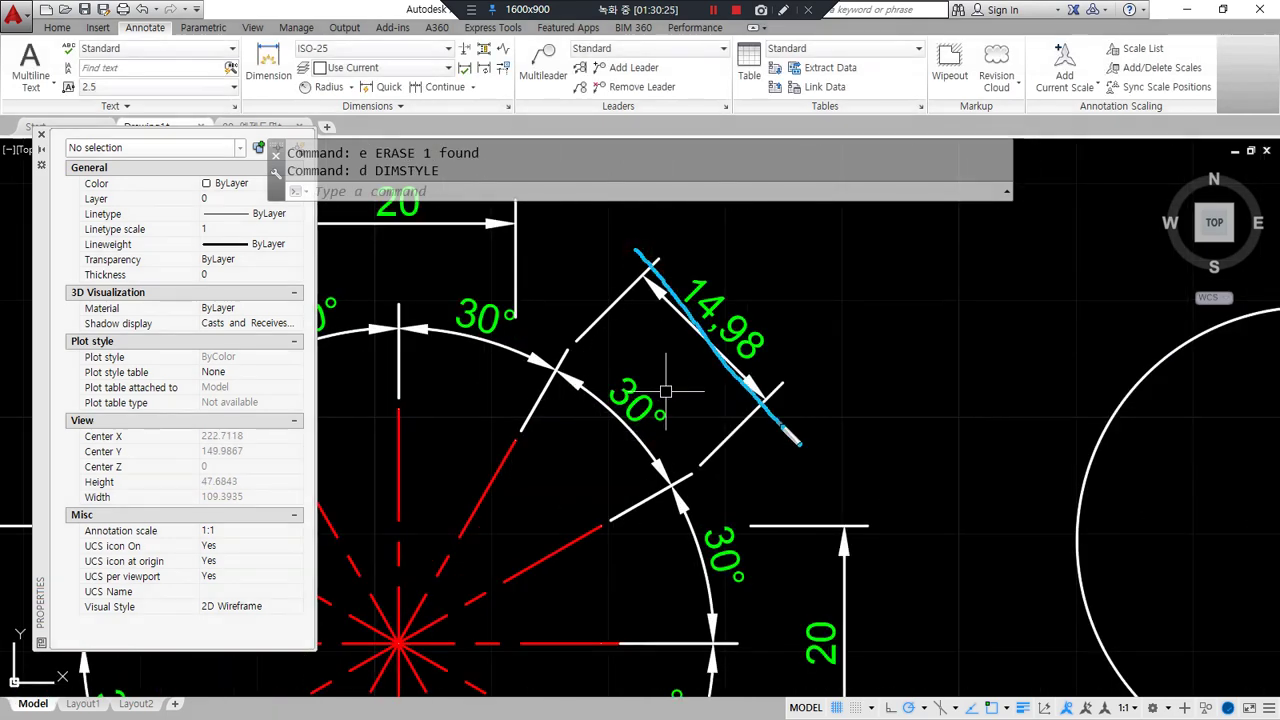
pyautogui.press('Escape')
# Dimension the circle's radius at its upper right, with the text outside the circle, using the ISO standard text alignment
pyautogui.scroll(-2, 1008, 433)
pyautogui.moveTo(1249, 437); pyautogui.dragTo(720, 421, button='middle')
pyautogui.scroll(2, 720, 421)
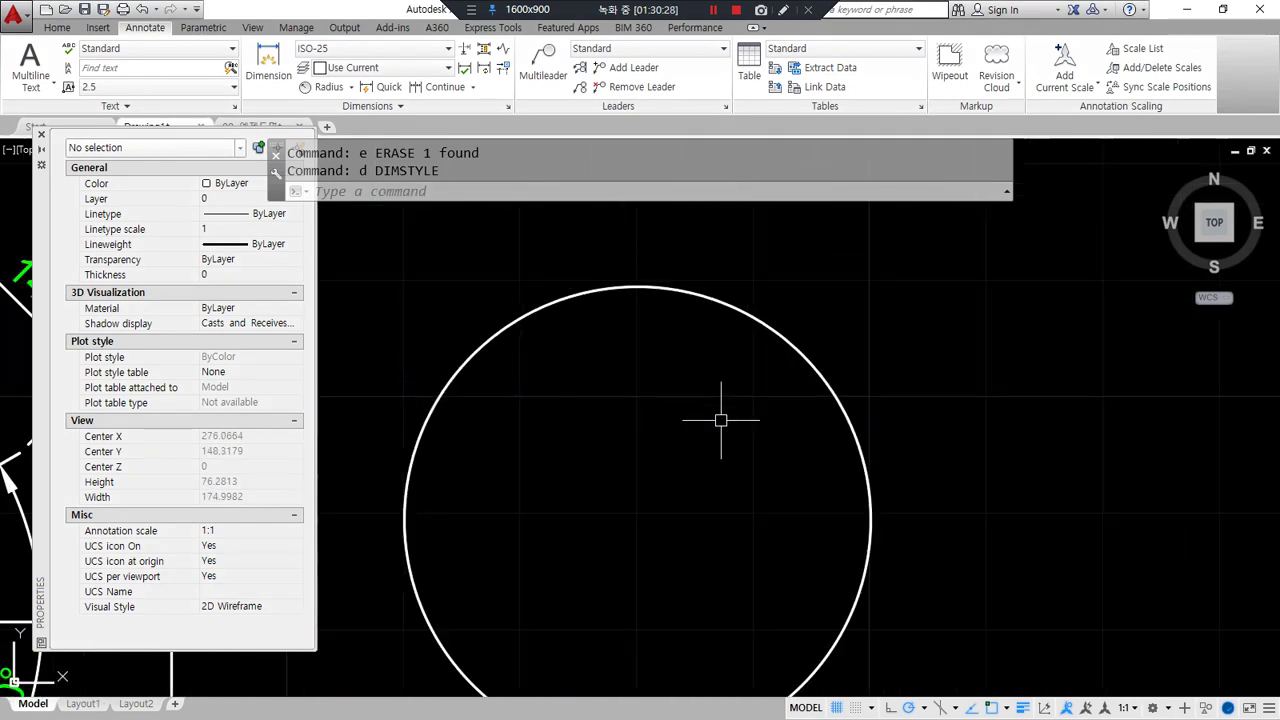
pyautogui.click(327, 86)
pyautogui.click(745, 318)
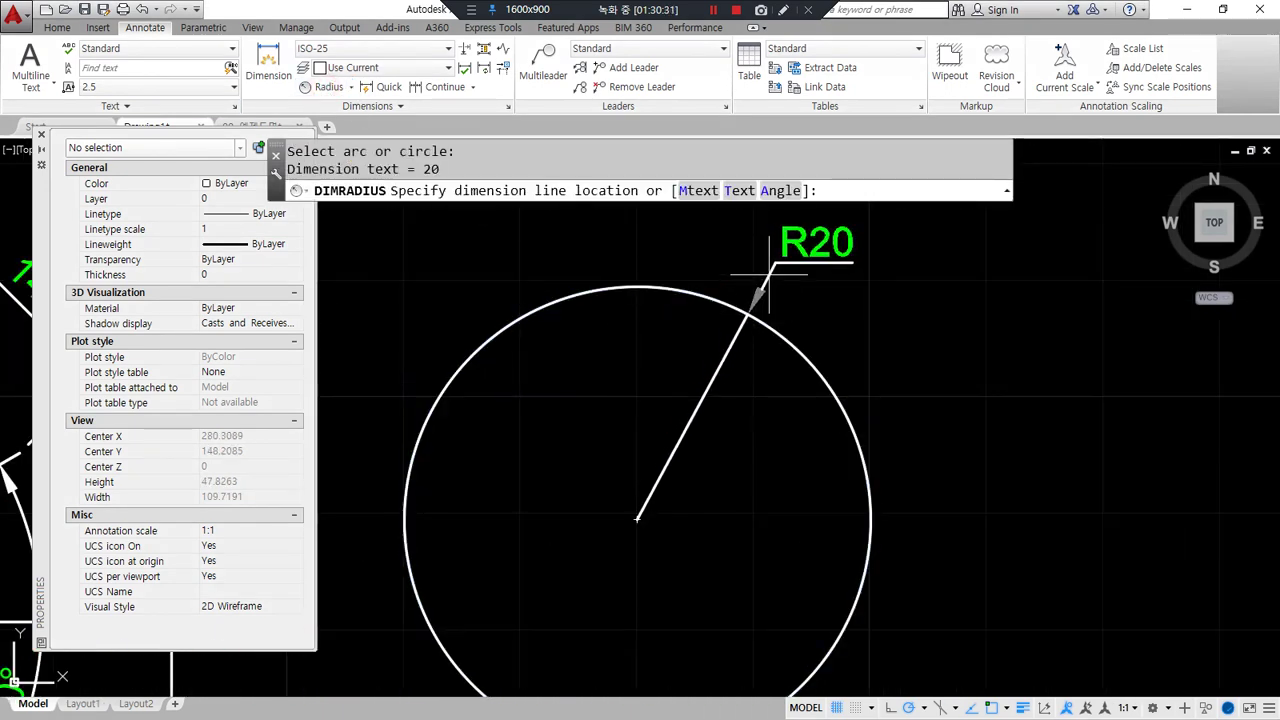
pyautogui.click(762, 289)
pyautogui.moveTo(808, 386)
pyautogui.mouseDown(button='middle')
pyautogui.moveTo(766, 457)
pyautogui.moveTo(766, 443)
pyautogui.mouseUp(button='middle')
pyautogui.moveTo(878, 382)
pyautogui.mouseDown()
pyautogui.moveTo(740, 320)
pyautogui.moveTo(935, 300)
pyautogui.moveTo(873, 432)
pyautogui.mouseUp()
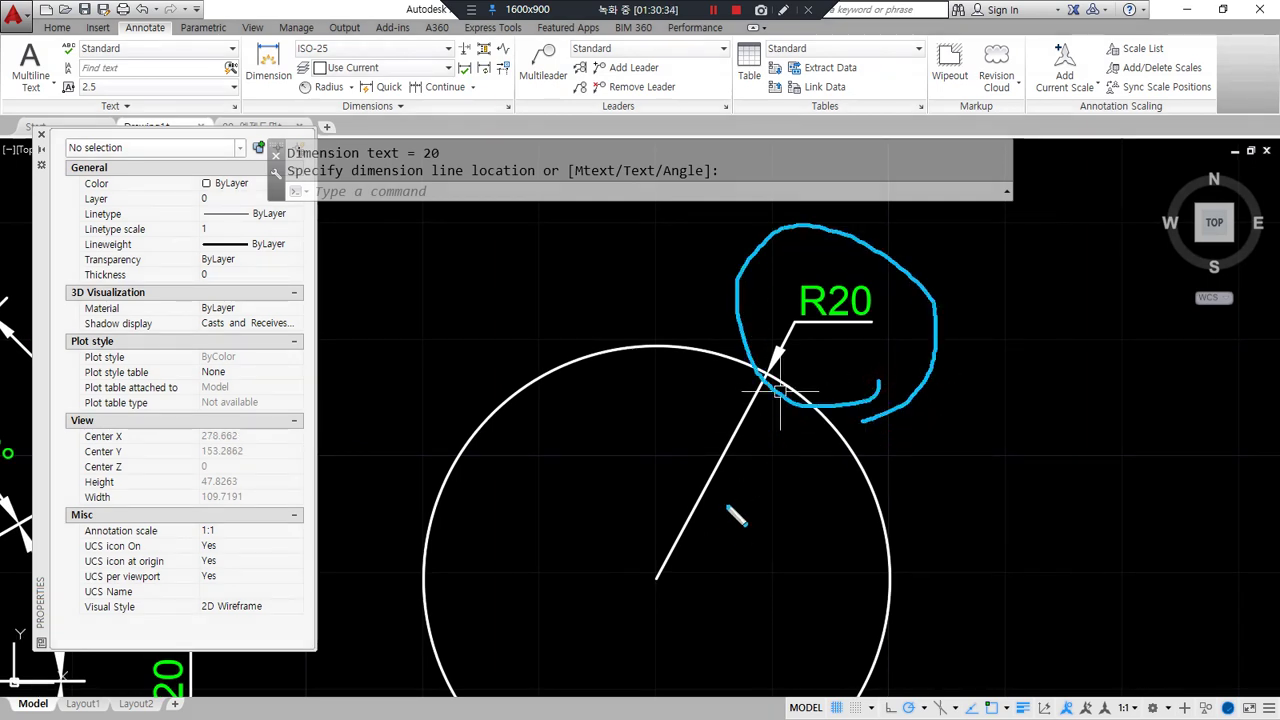
pyautogui.moveTo(876, 384)
pyautogui.mouseDown()
pyautogui.moveTo(808, 218)
pyautogui.moveTo(888, 393)
pyautogui.mouseUp()
pyautogui.press('Escape')
# Add a diameter dimension to the circle at its upper left, with the text outside the circle
pyautogui.click(348, 86)
pyautogui.click(343, 283)
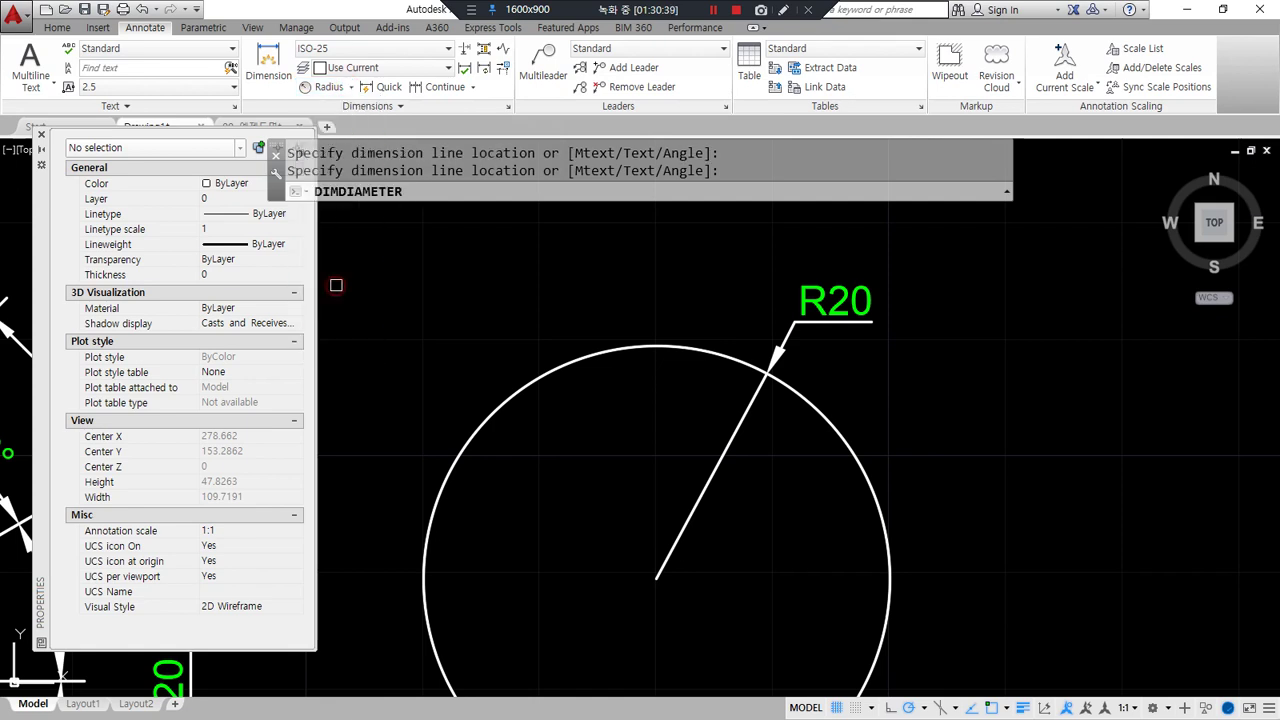
pyautogui.click(517, 385)
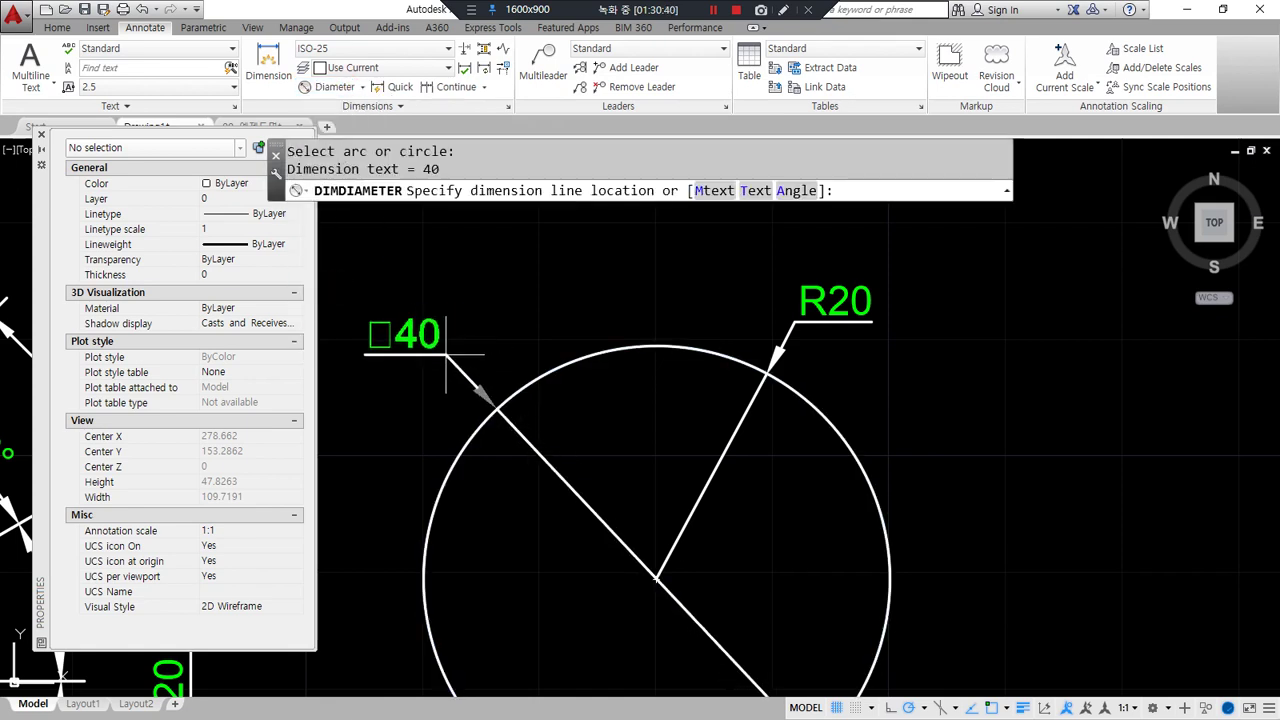
pyautogui.click(451, 335)
pyautogui.moveTo(432, 352); pyautogui.dragTo(455, 360)
pyautogui.moveTo(866, 357)
pyautogui.mouseDown()
pyautogui.moveTo(800, 364)
pyautogui.moveTo(890, 358)
pyautogui.mouseUp()
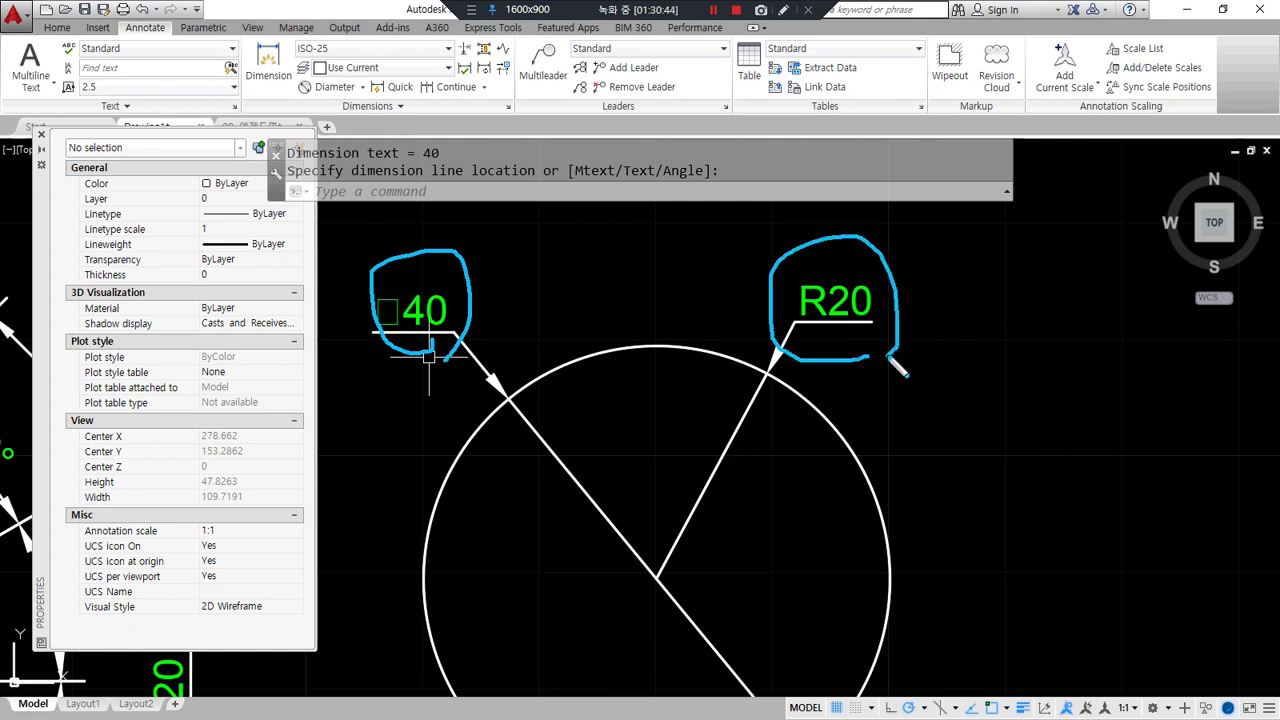
pyautogui.press('Escape')
# Close the Properties palette and modify the ISO-25 style to align dimension text with the dimension line
pyautogui.click(41, 134)
pyautogui.write('d')
pyautogui.press('Return')
pyautogui.click(797, 336)
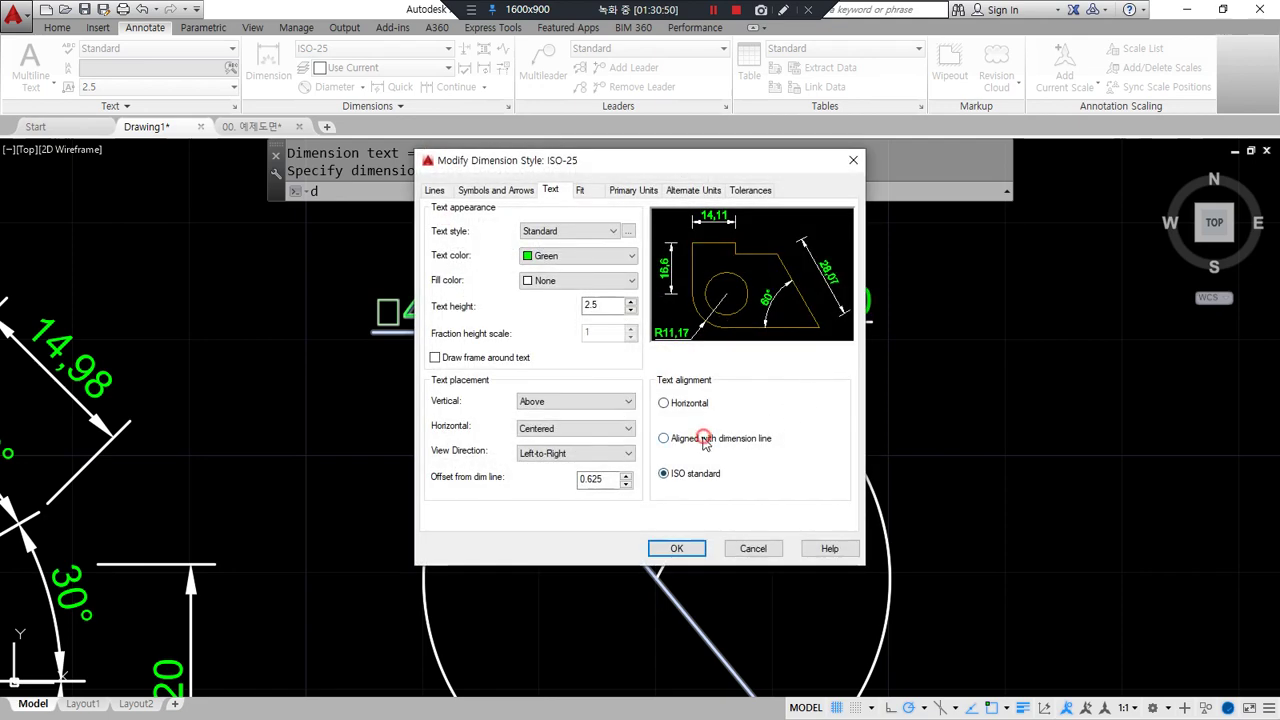
pyautogui.click(704, 440)
pyautogui.click(668, 549)
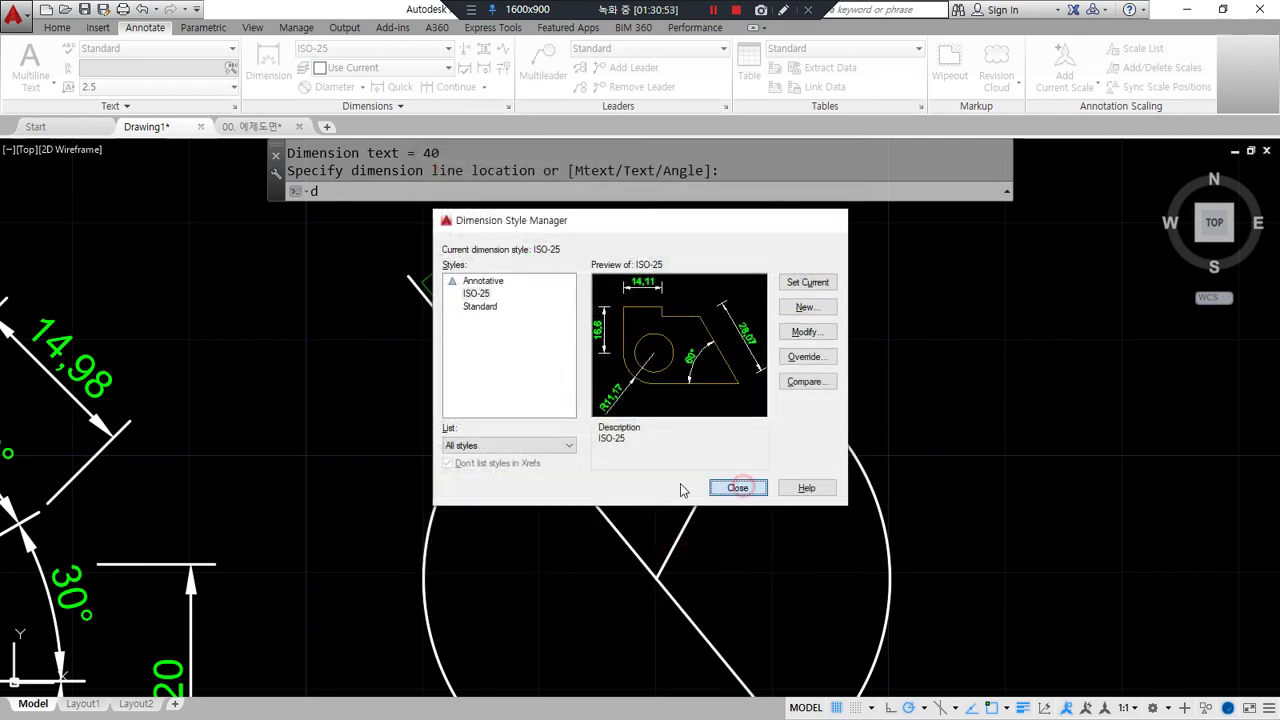
pyautogui.click(737, 487)
pyautogui.moveTo(833, 249); pyautogui.dragTo(738, 447)
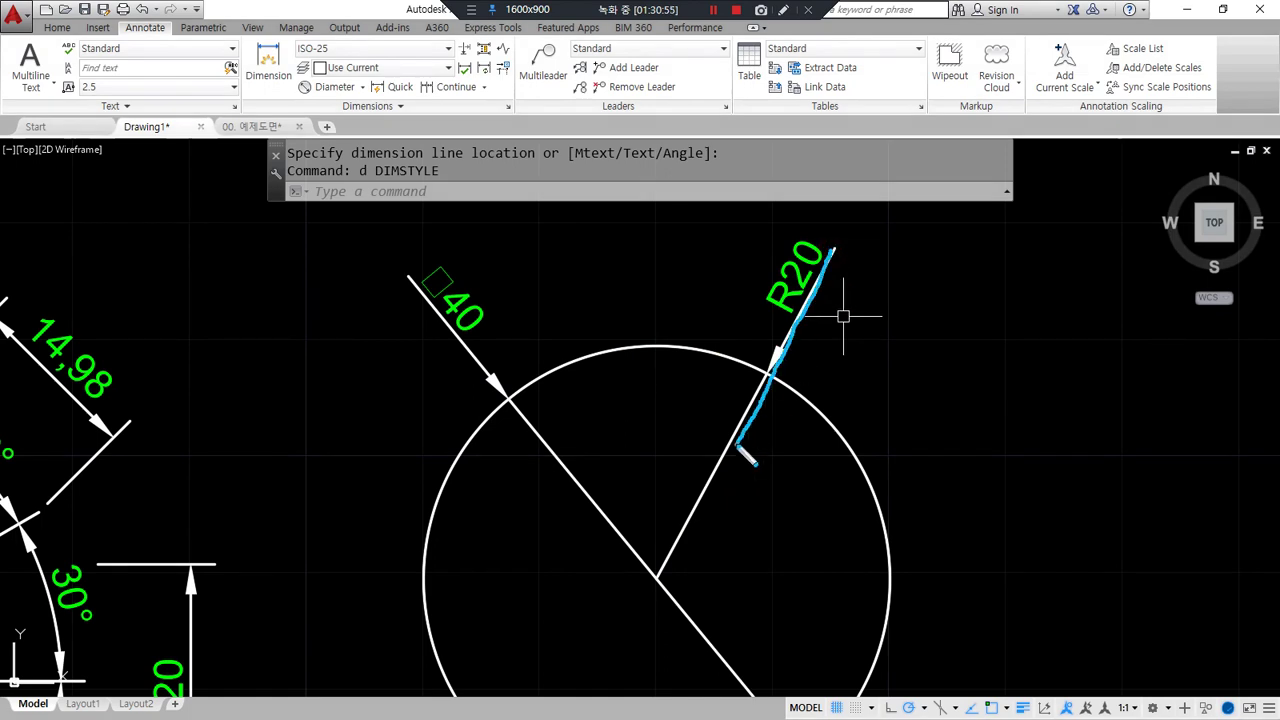
pyautogui.moveTo(371, 245); pyautogui.dragTo(581, 511)
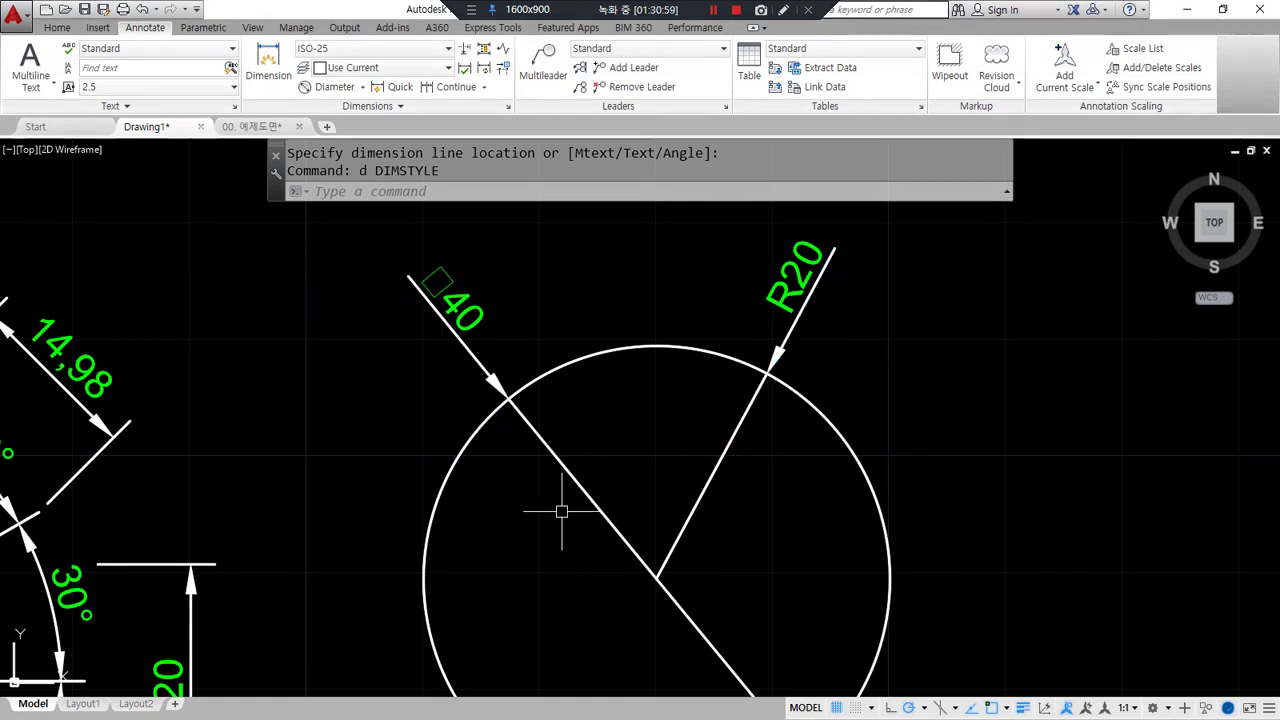
# Modify the ISO-25 dimension style to use ISO standard text alignment, and compare the circle's diameter and radius dimensions
pyautogui.write('d')
pyautogui.press('Return')
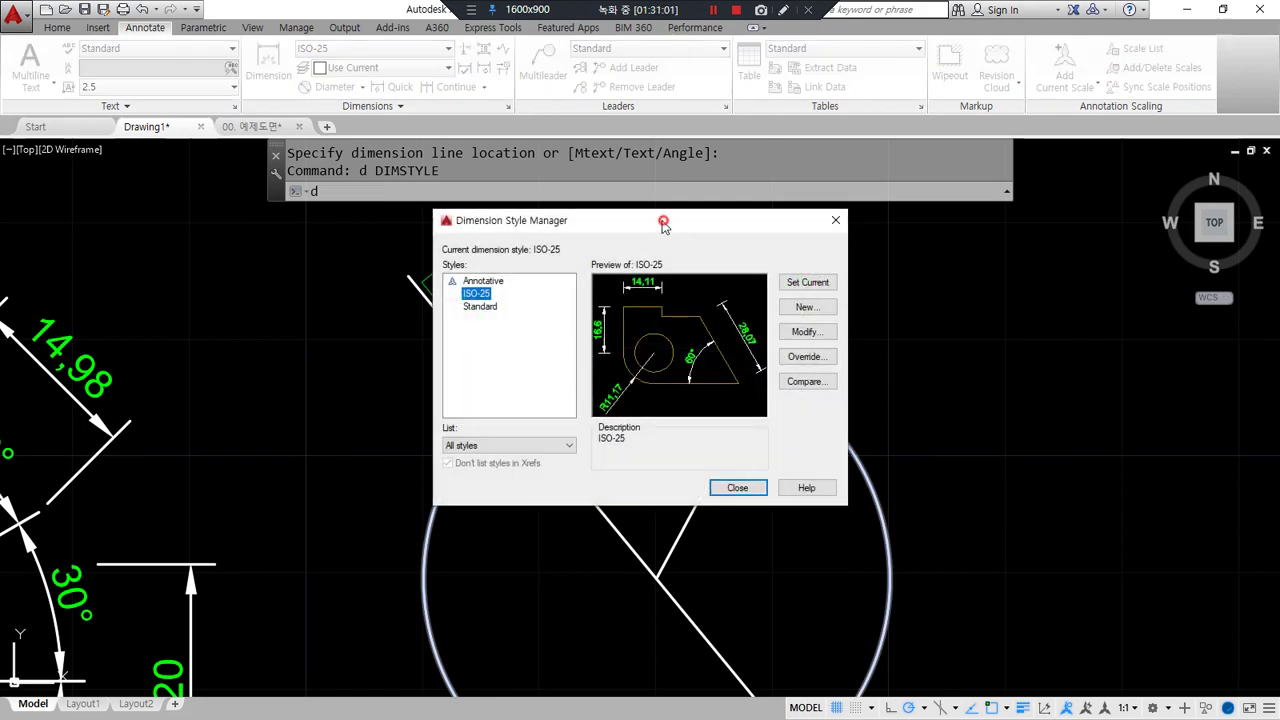
pyautogui.moveTo(663, 221); pyautogui.dragTo(289, 162)
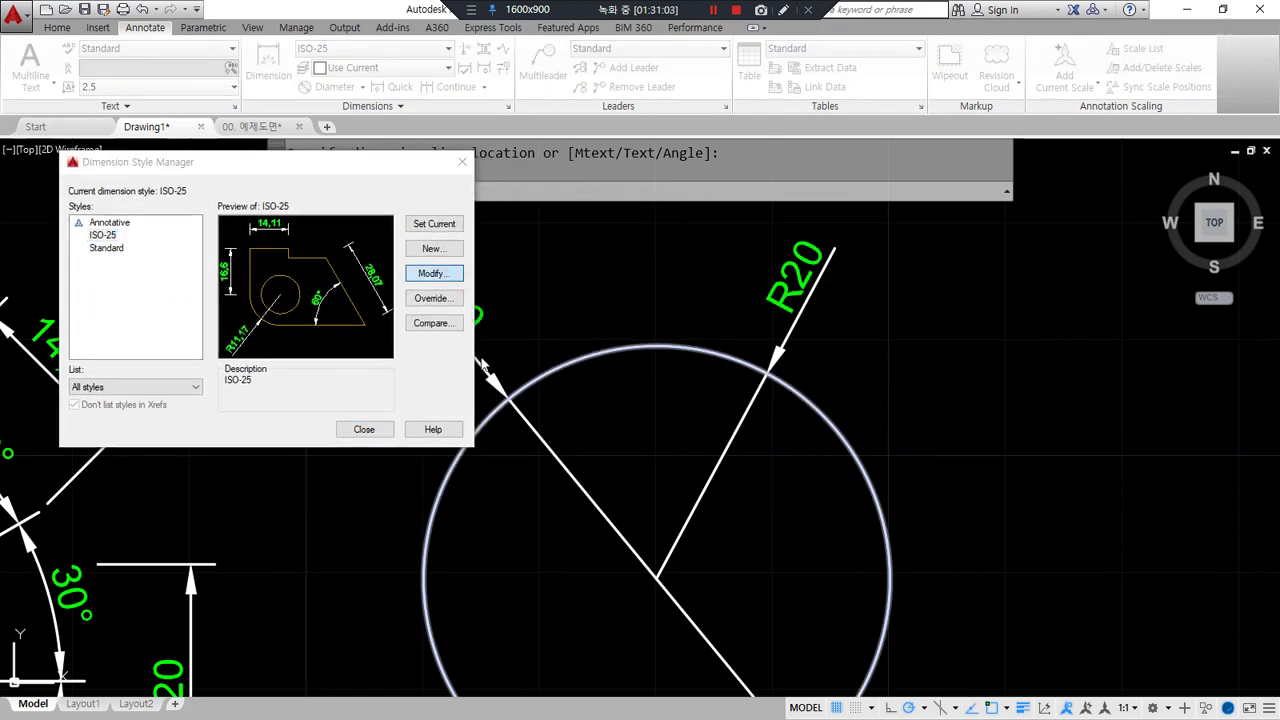
pyautogui.click(431, 273)
pyautogui.moveTo(288, 390); pyautogui.dragTo(433, 390)
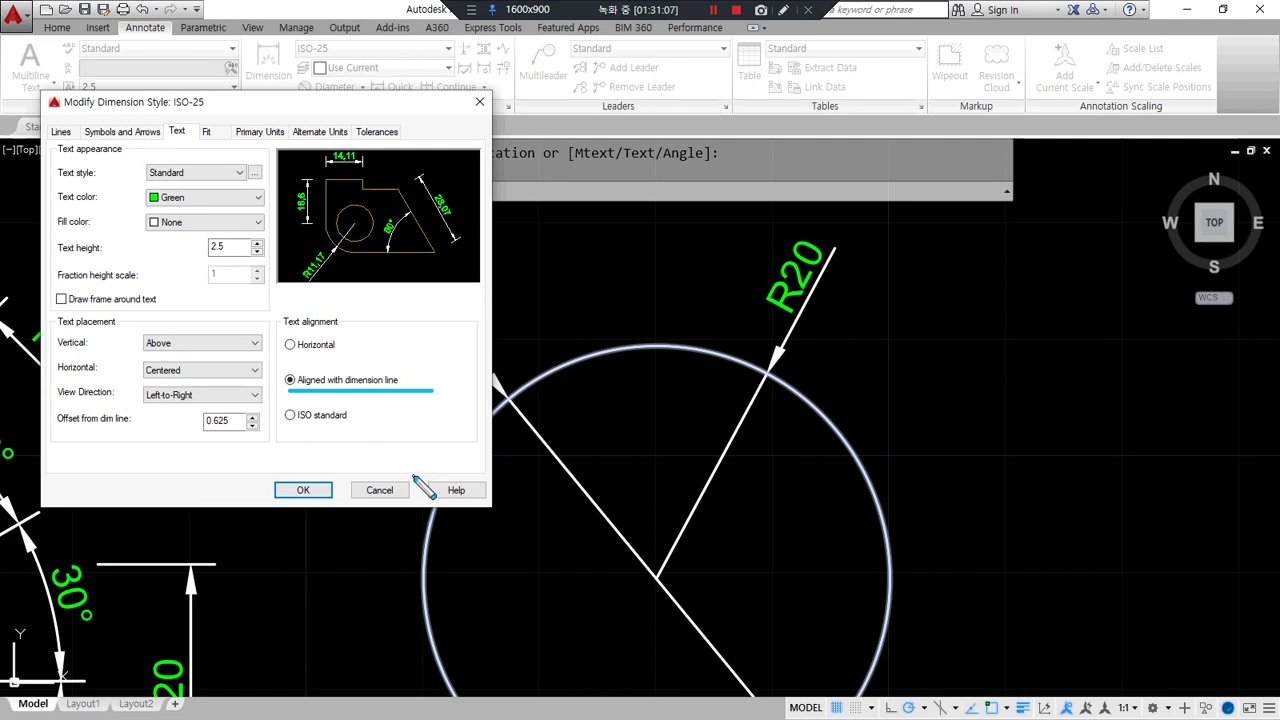
pyautogui.moveTo(620, 255); pyautogui.dragTo(569, 292)
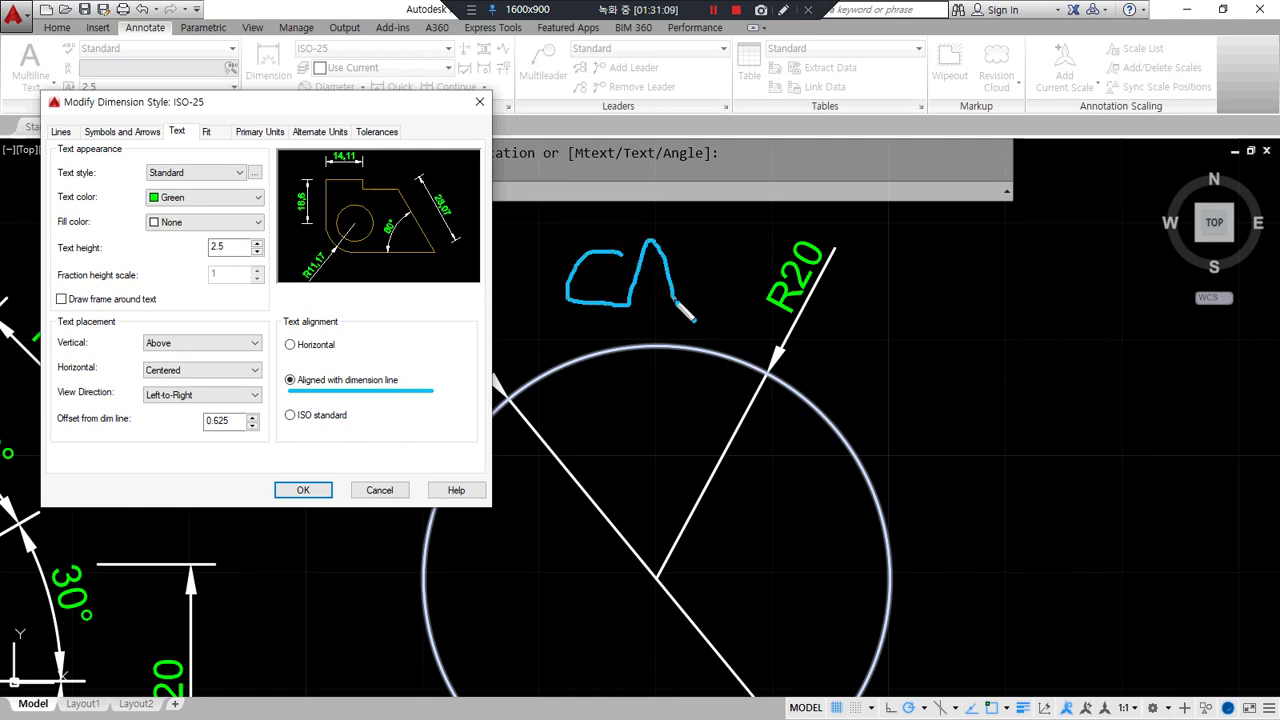
pyautogui.moveTo(701, 245); pyautogui.dragTo(701, 418)
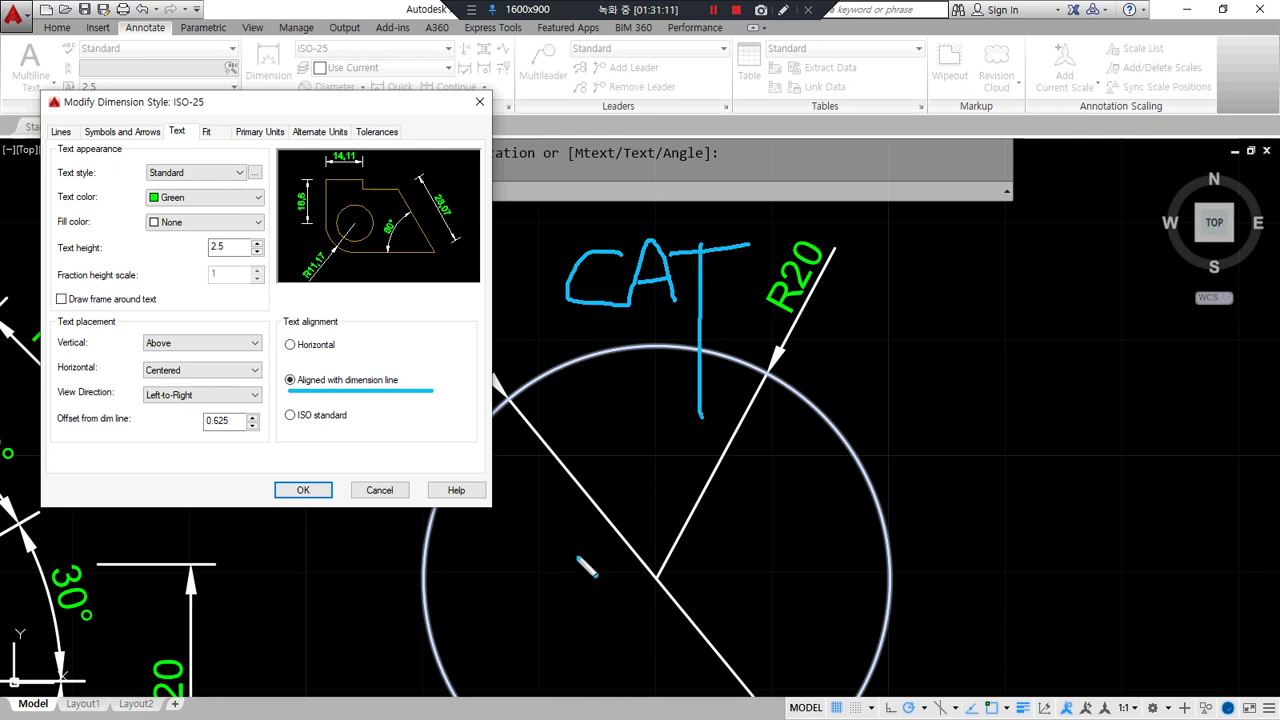
pyautogui.moveTo(294, 428); pyautogui.dragTo(375, 436)
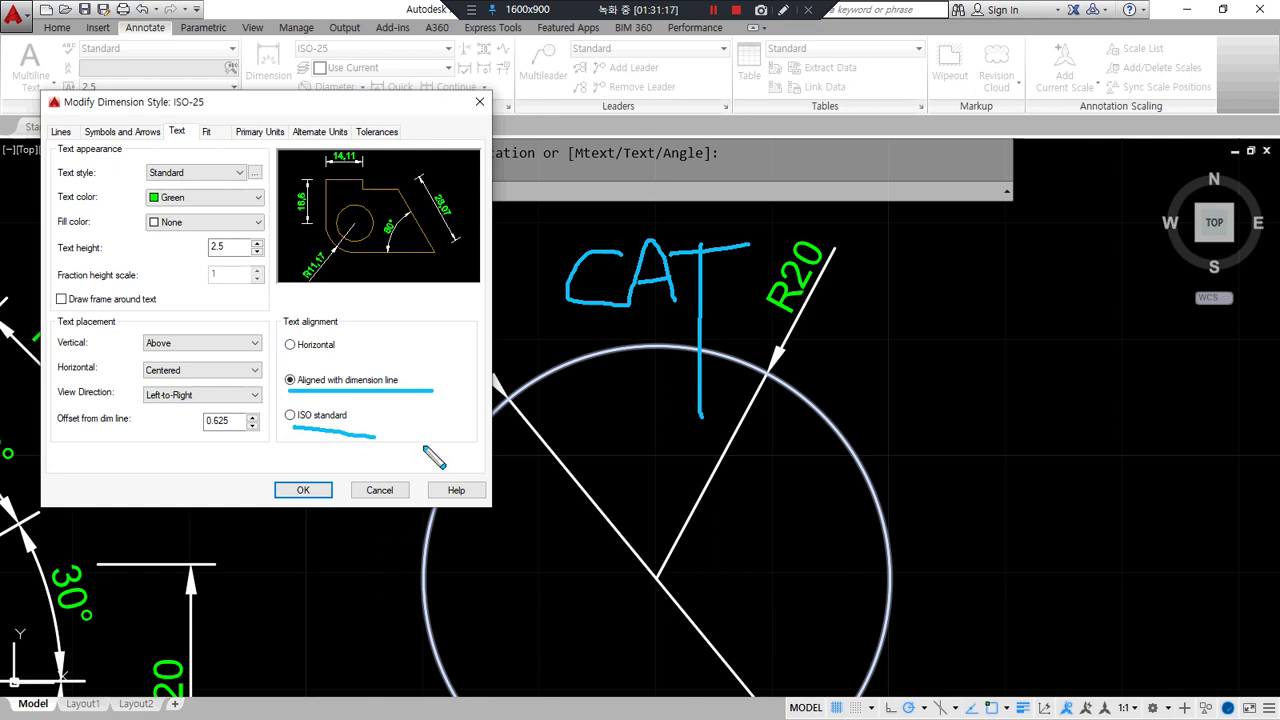
pyautogui.press('Escape')
pyautogui.click(309, 419)
pyautogui.click(303, 490)
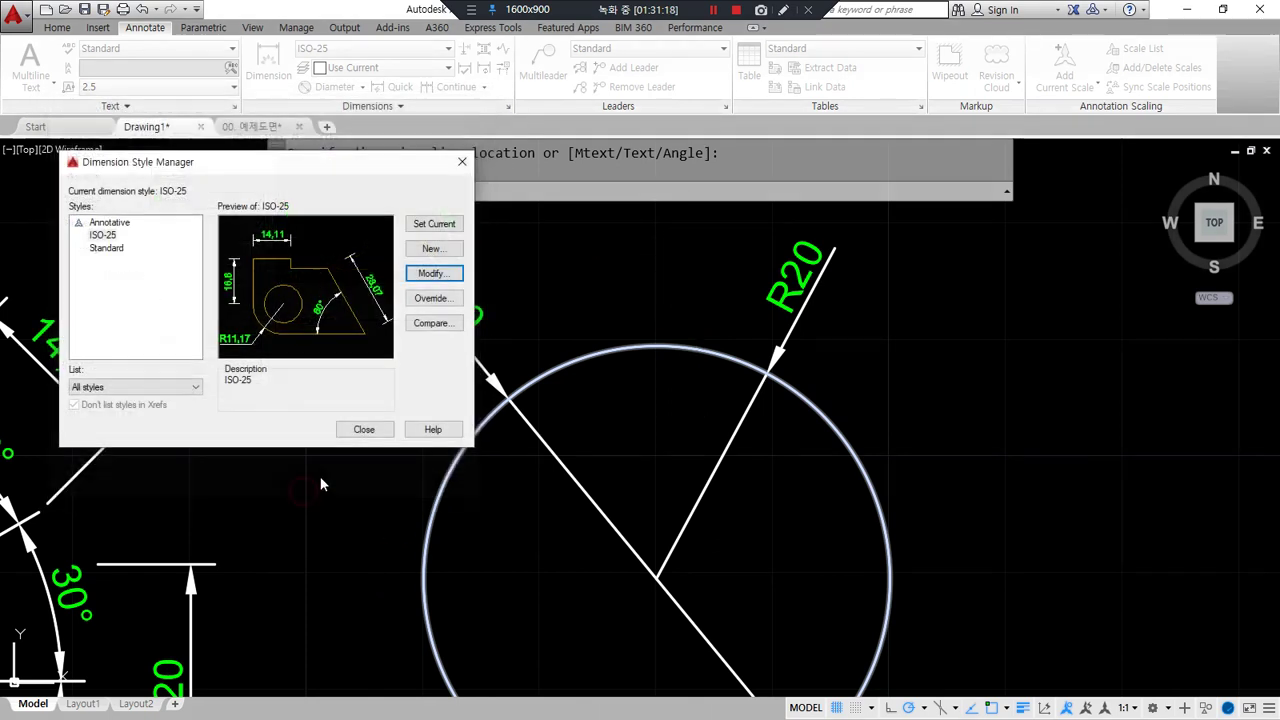
pyautogui.click(366, 429)
pyautogui.moveTo(472, 432)
pyautogui.mouseDown()
pyautogui.moveTo(430, 229)
pyautogui.moveTo(478, 430)
pyautogui.mouseUp()
pyautogui.moveTo(990, 373)
pyautogui.mouseDown()
pyautogui.moveTo(893, 258)
pyautogui.moveTo(851, 423)
pyautogui.mouseUp()
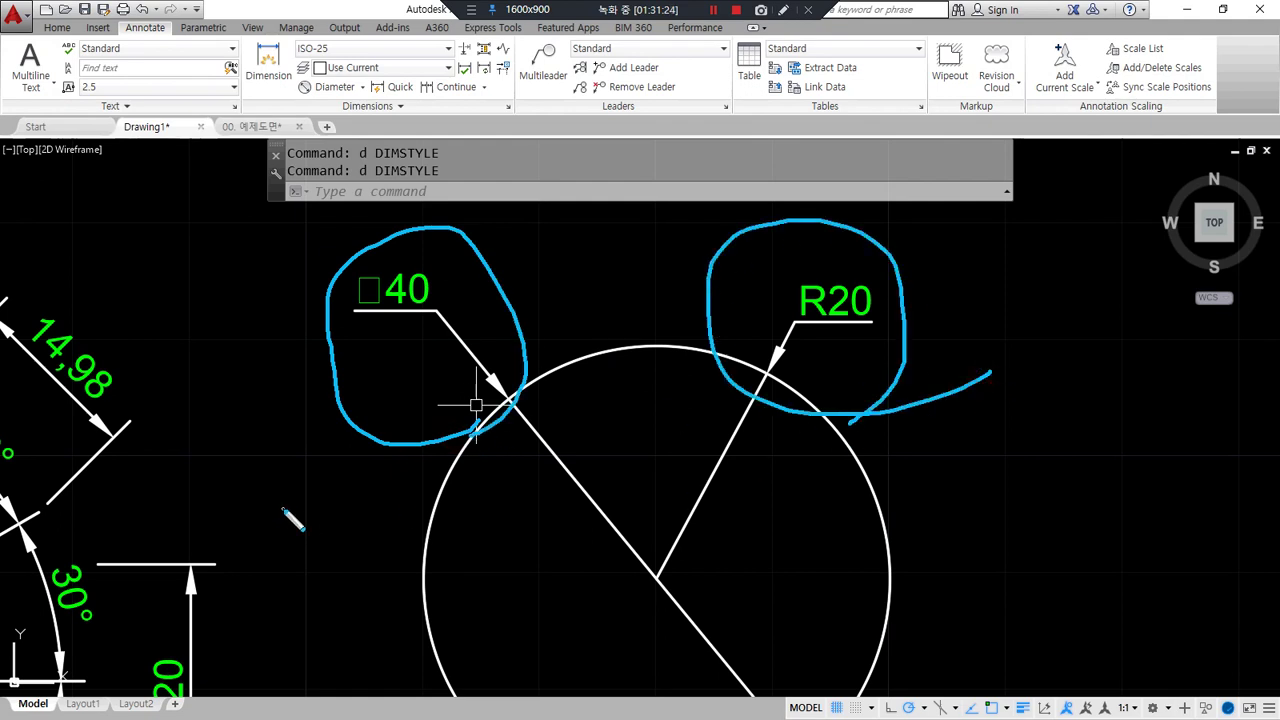
# Try the Aligned with dimension line text alignment in the ISO-25 style, and undo the style change
pyautogui.press('Escape')
pyautogui.moveTo(494, 435); pyautogui.dragTo(583, 443, button='middle')
pyautogui.write('d')
pyautogui.press('Return')
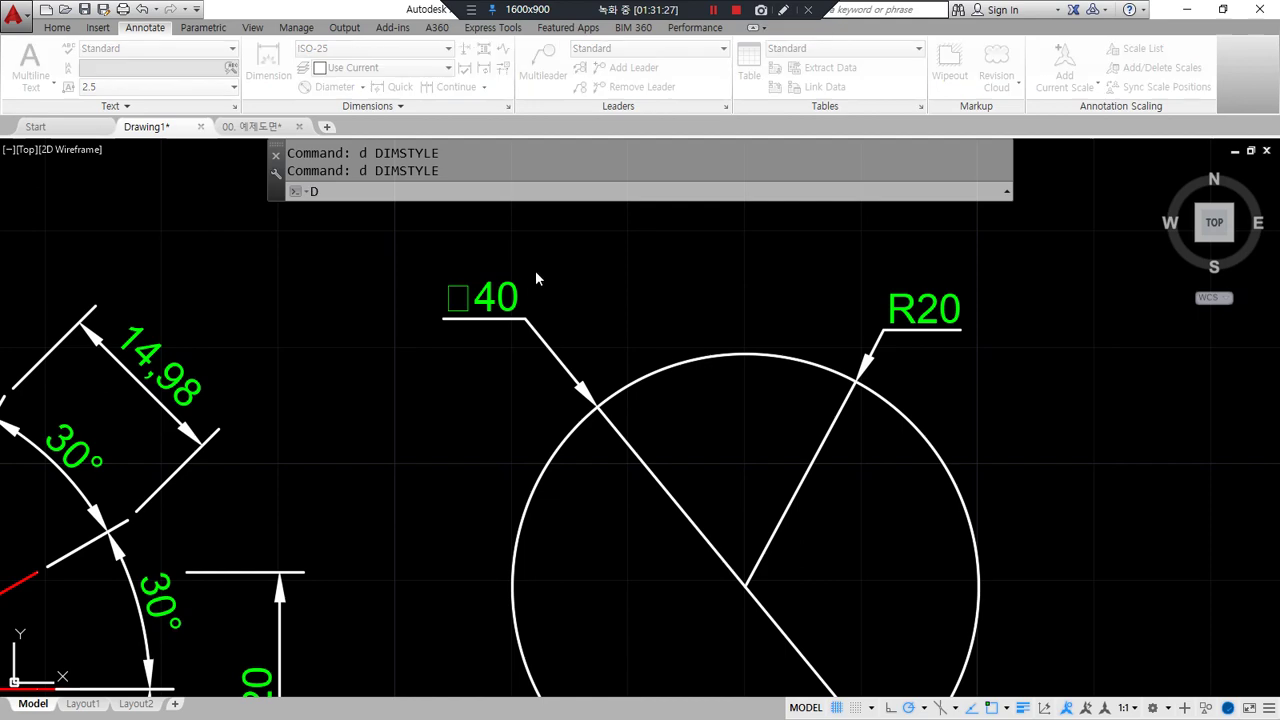
pyautogui.moveTo(556, 222); pyautogui.dragTo(250, 200)
pyautogui.click(494, 310)
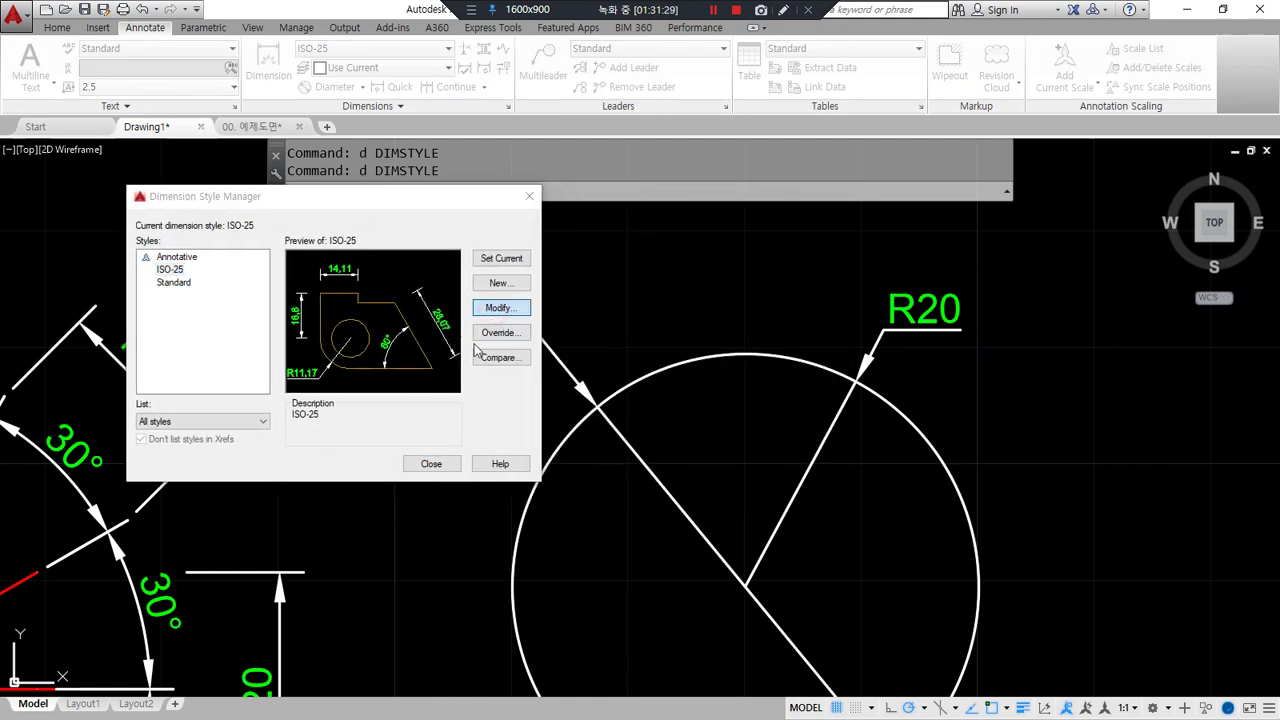
pyautogui.click(358, 414)
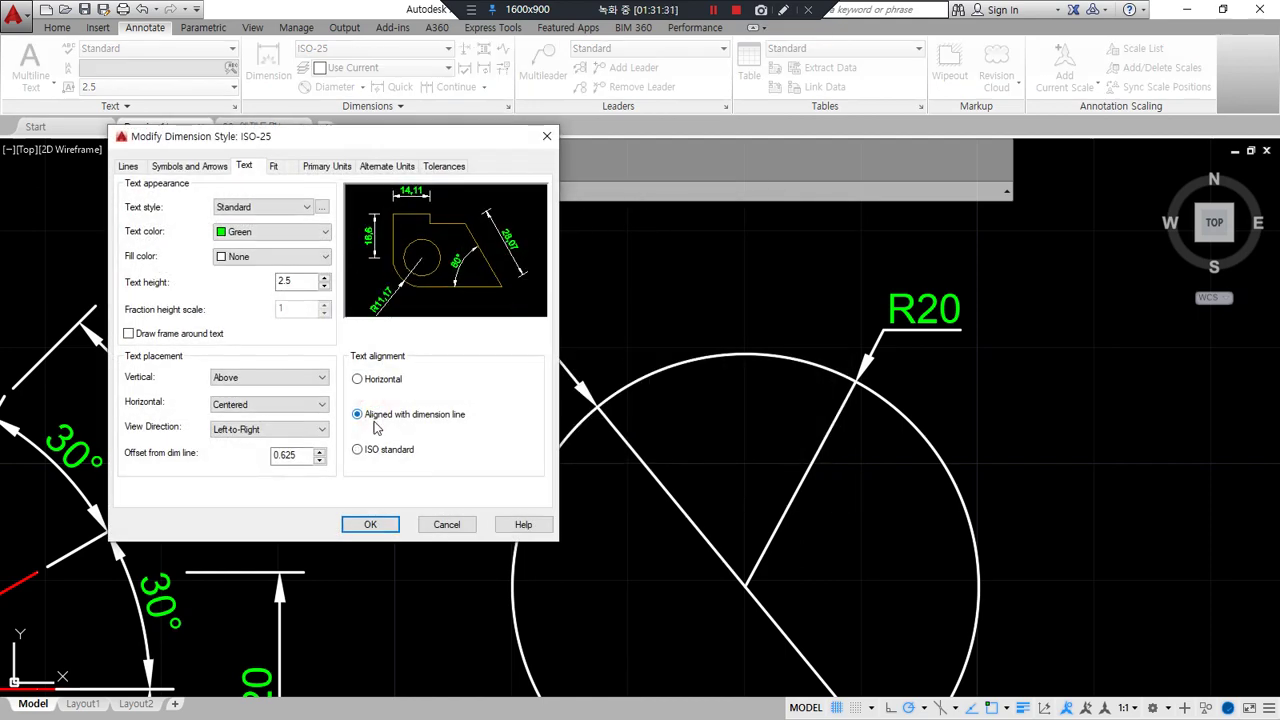
pyautogui.click(370, 524)
pyautogui.click(429, 463)
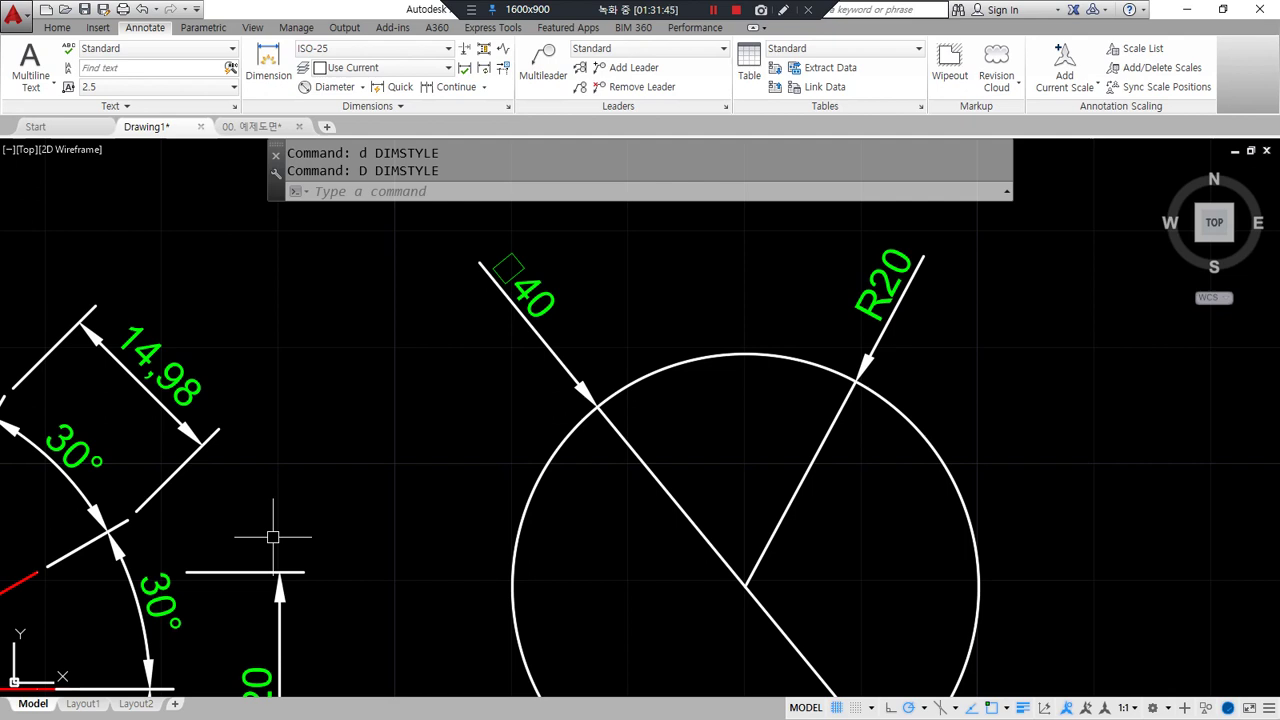
pyautogui.hotkey('ctrl', 'z')
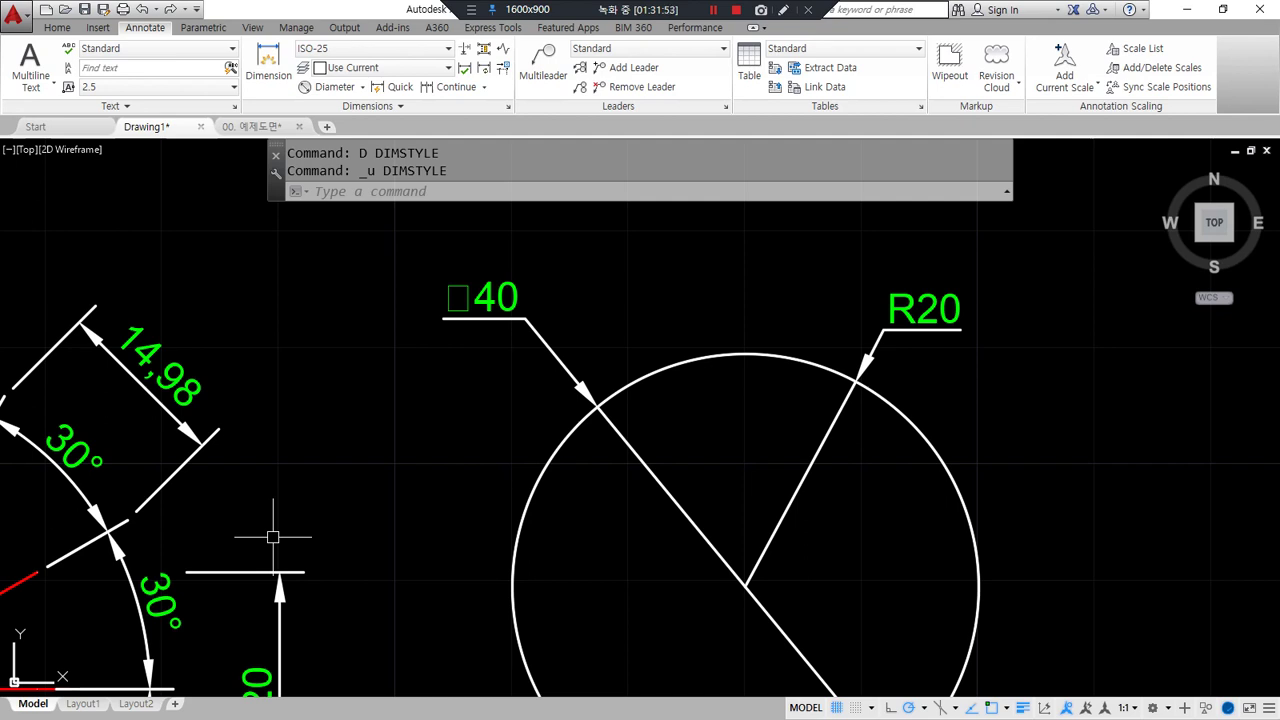
# Switch to the browser to examine the top view in the projection exercise image, and return to AutoCAD
pyautogui.hotkey('alt', 'Tab')
pyautogui.moveTo(495, 478)
pyautogui.mouseDown()
pyautogui.moveTo(370, 385)
pyautogui.moveTo(665, 198)
pyautogui.moveTo(742, 458)
pyautogui.moveTo(508, 480)
pyautogui.mouseUp()
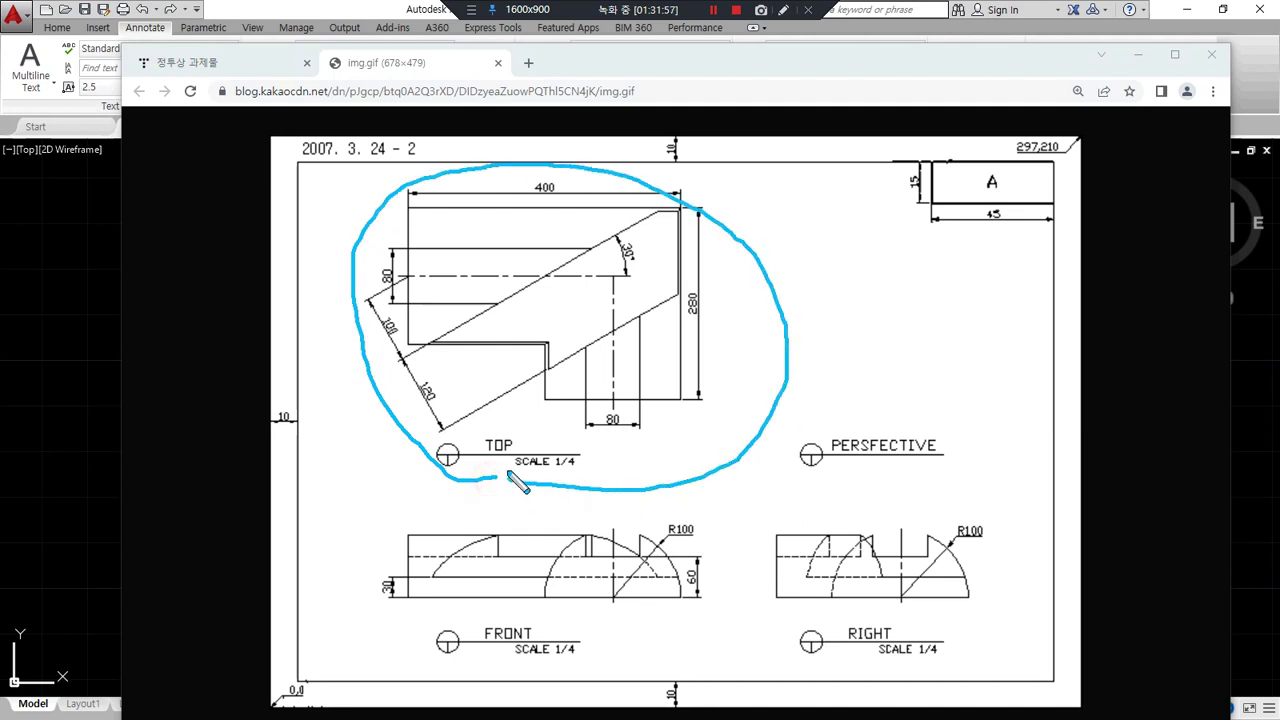
pyautogui.press('Escape')
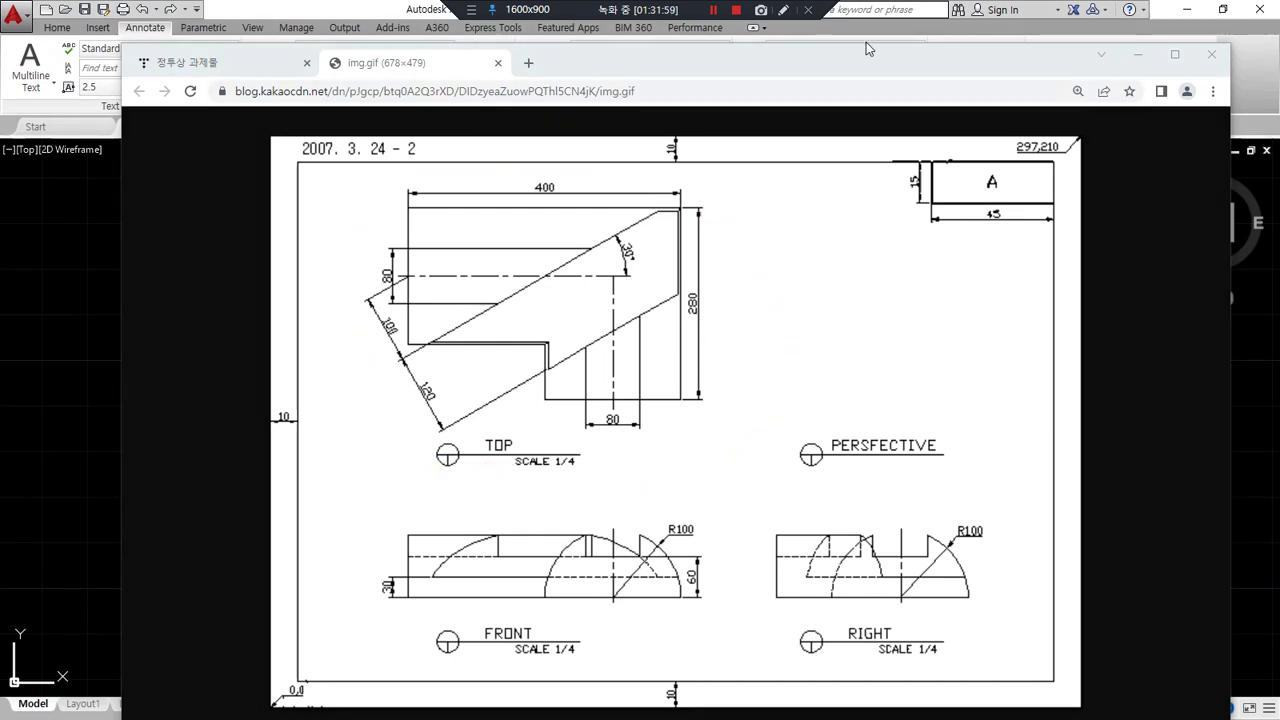
pyautogui.hotkey('alt', 'Tab')
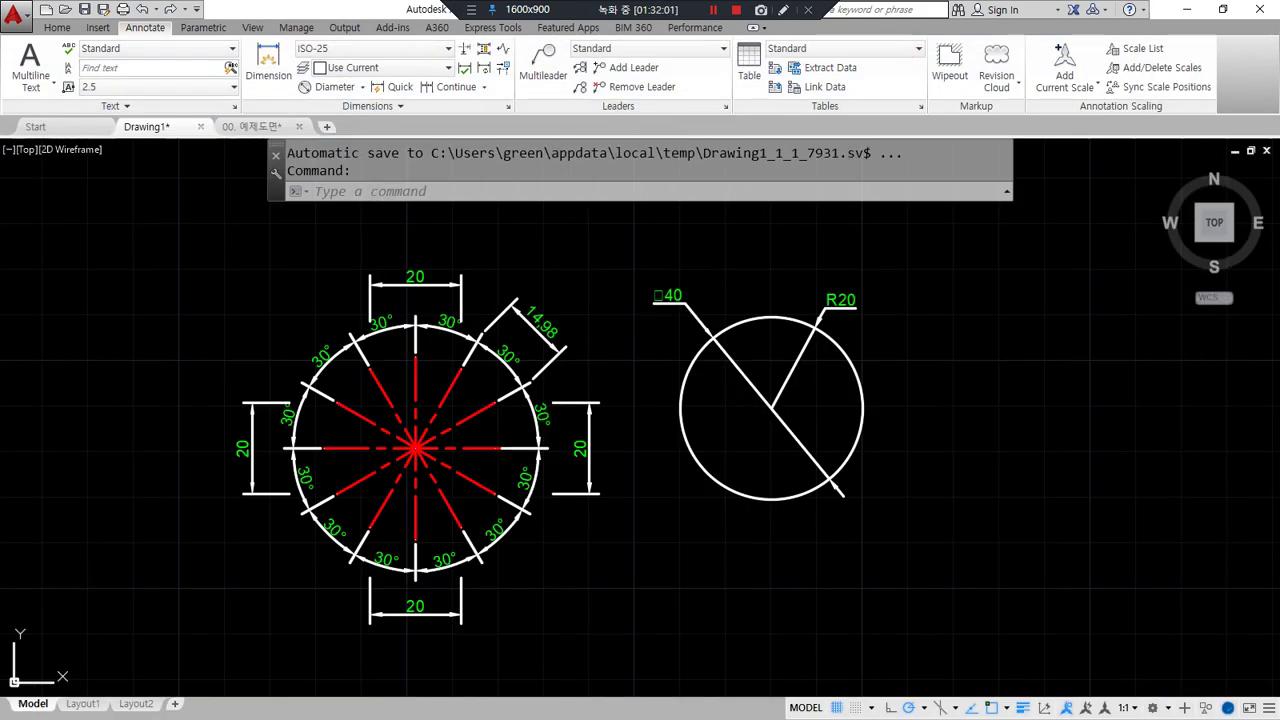
# Erase the radial star, the circle and all their dimensions, and zoom to the whole drawing area
pyautogui.click(1028, 656)
pyautogui.click(102, 214)
pyautogui.press('Delete')
pyautogui.write('z')
pyautogui.press('Return')
pyautogui.write('a')
pyautogui.press('Return')
# Draw a horizontal and a vertical construction line crossing at one point
pyautogui.write('xl')
pyautogui.press('Return')
pyautogui.moveTo(823, 266); pyautogui.dragTo(616, 366, button='middle')
pyautogui.click(736, 297)
pyautogui.click(835, 278)
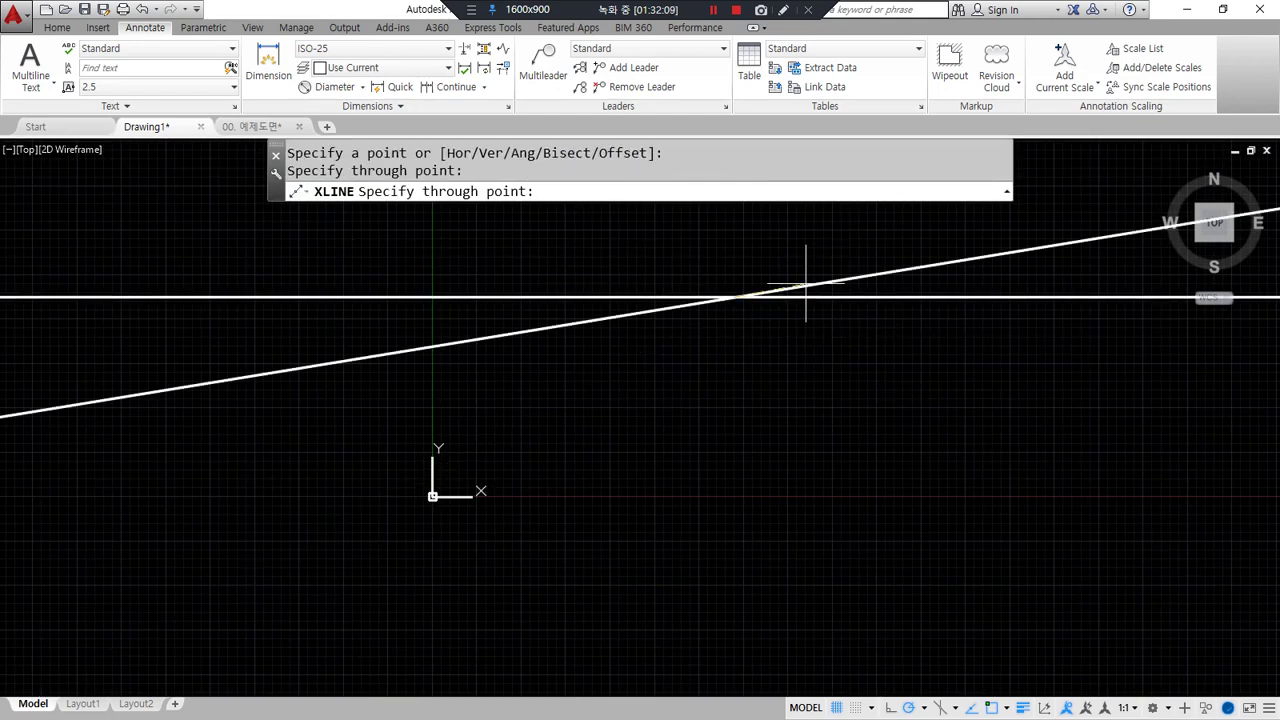
pyautogui.click(736, 266)
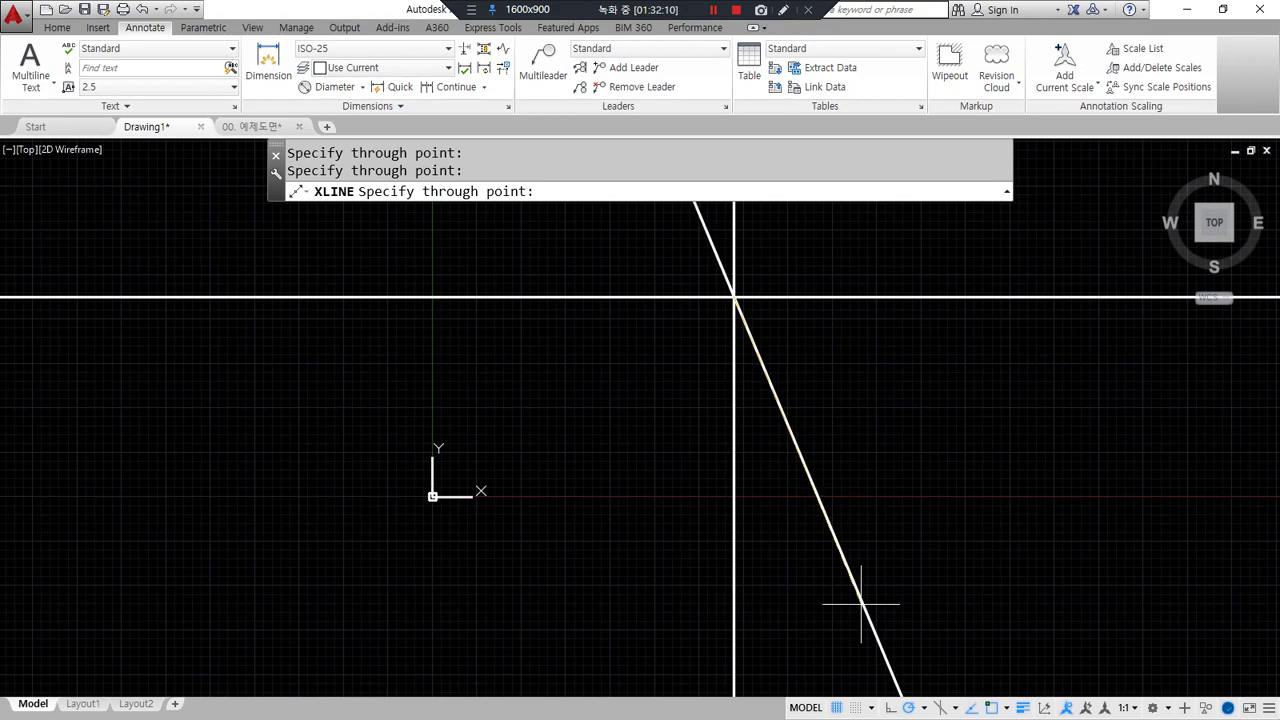
# Set polar tracking to 45-degree increments and draw a rising 45-degree construction line through the crossing point
pyautogui.click(924, 708)
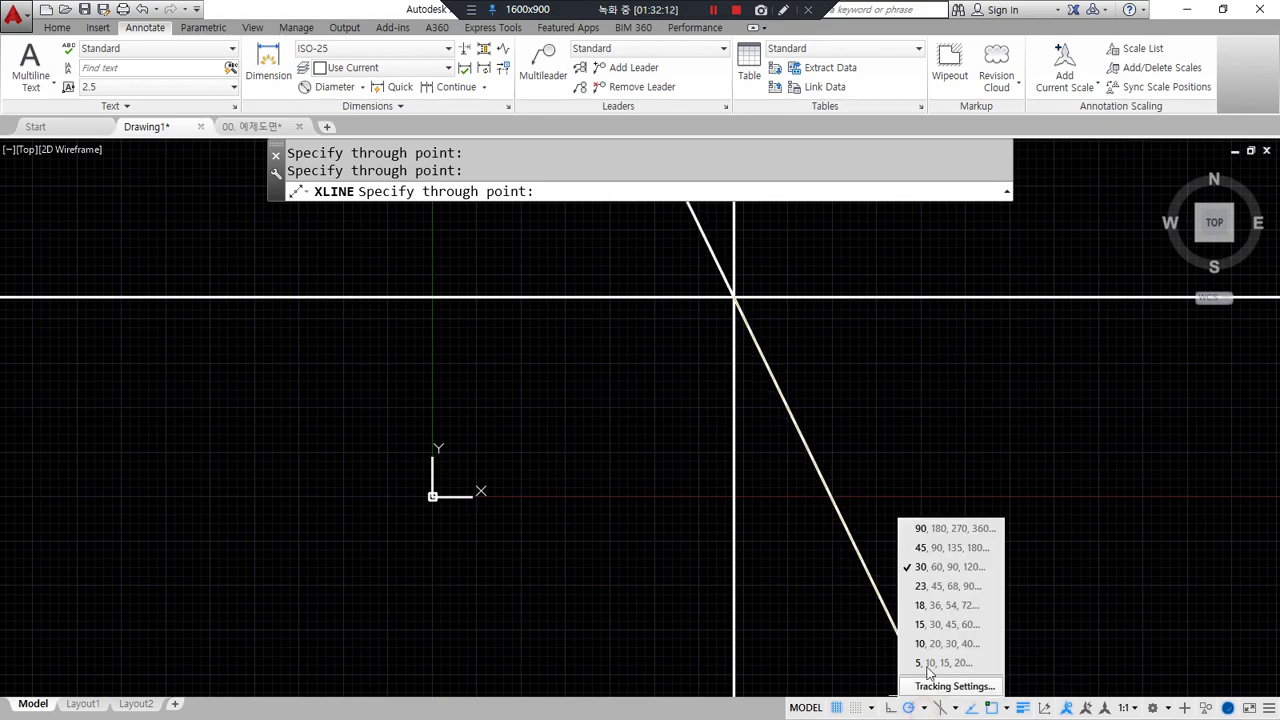
pyautogui.click(922, 555)
pyautogui.moveTo(865, 387); pyautogui.dragTo(786, 557, button='middle')
pyautogui.click(749, 353)
pyautogui.press('space')
# Trim away the part of the 45-degree line that lies below and left of the crossing point
pyautogui.moveTo(512, 538); pyautogui.dragTo(575, 454, button='middle')
pyautogui.write('tr')
pyautogui.press('space')
pyautogui.press('space')
pyautogui.click(591, 511)
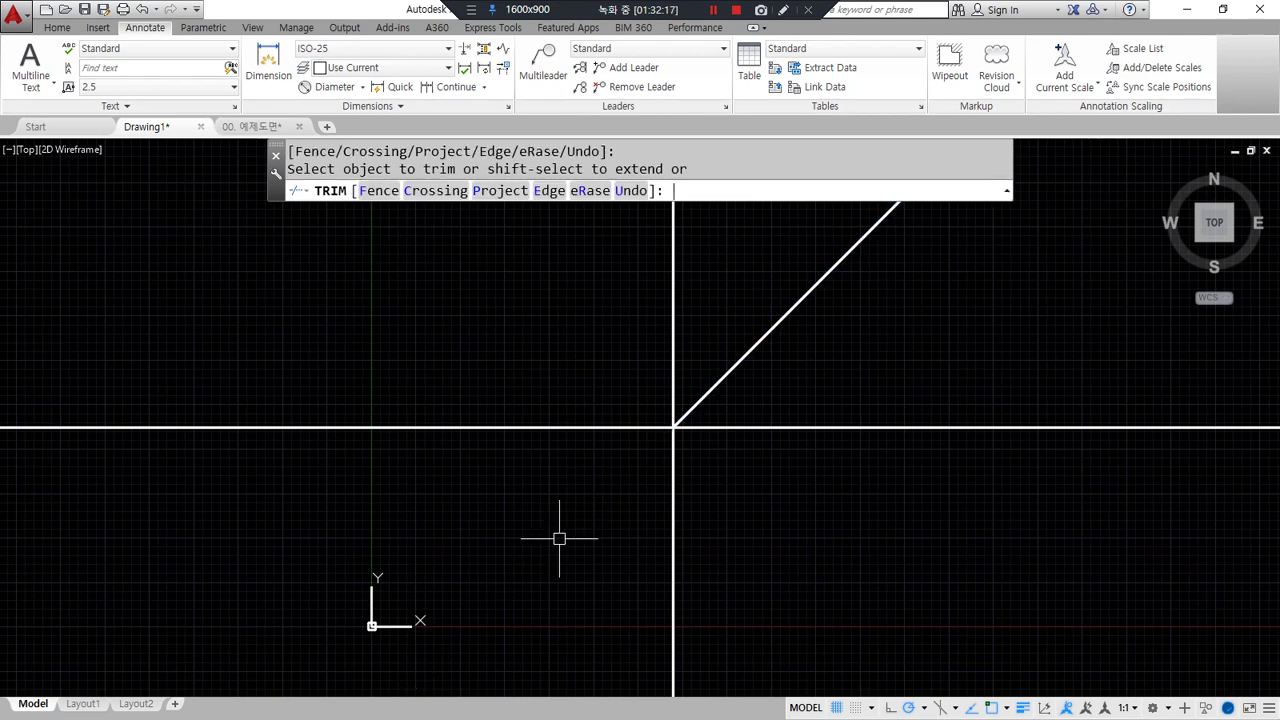
pyautogui.press('space')
# Offset the vertical construction line 400 to the left
pyautogui.write('o')
pyautogui.press('space')
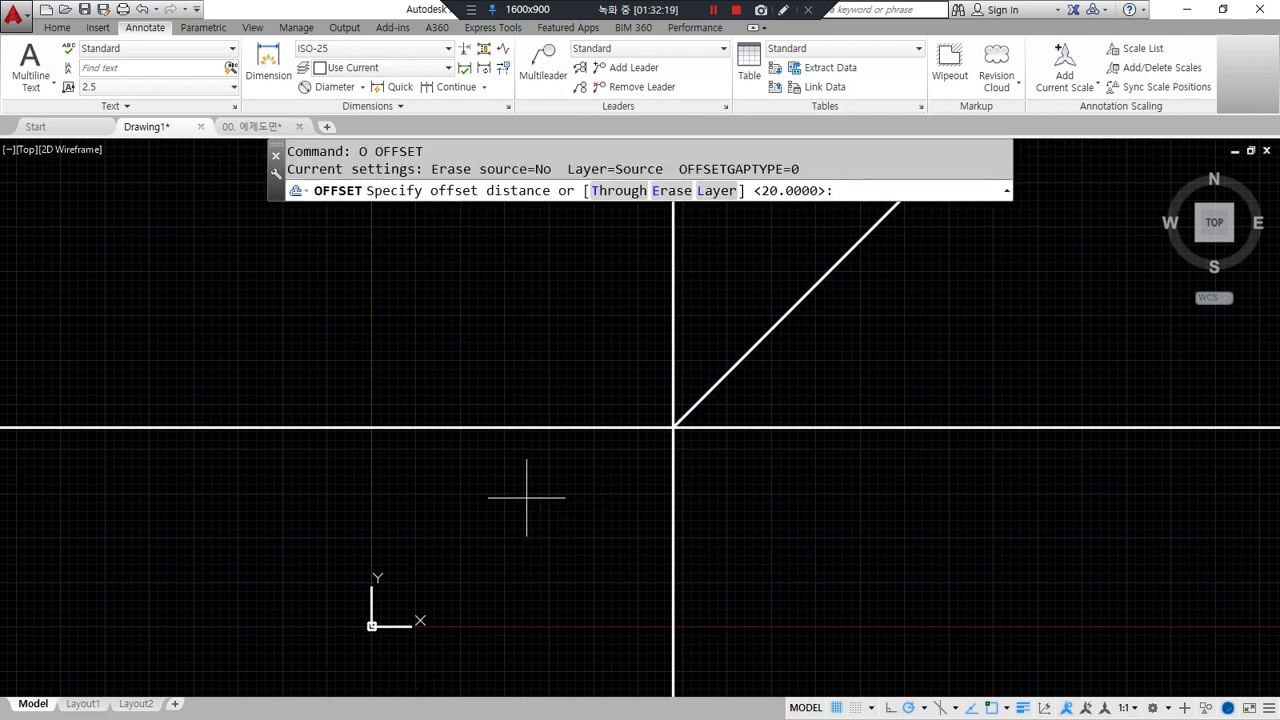
pyautogui.write('400')
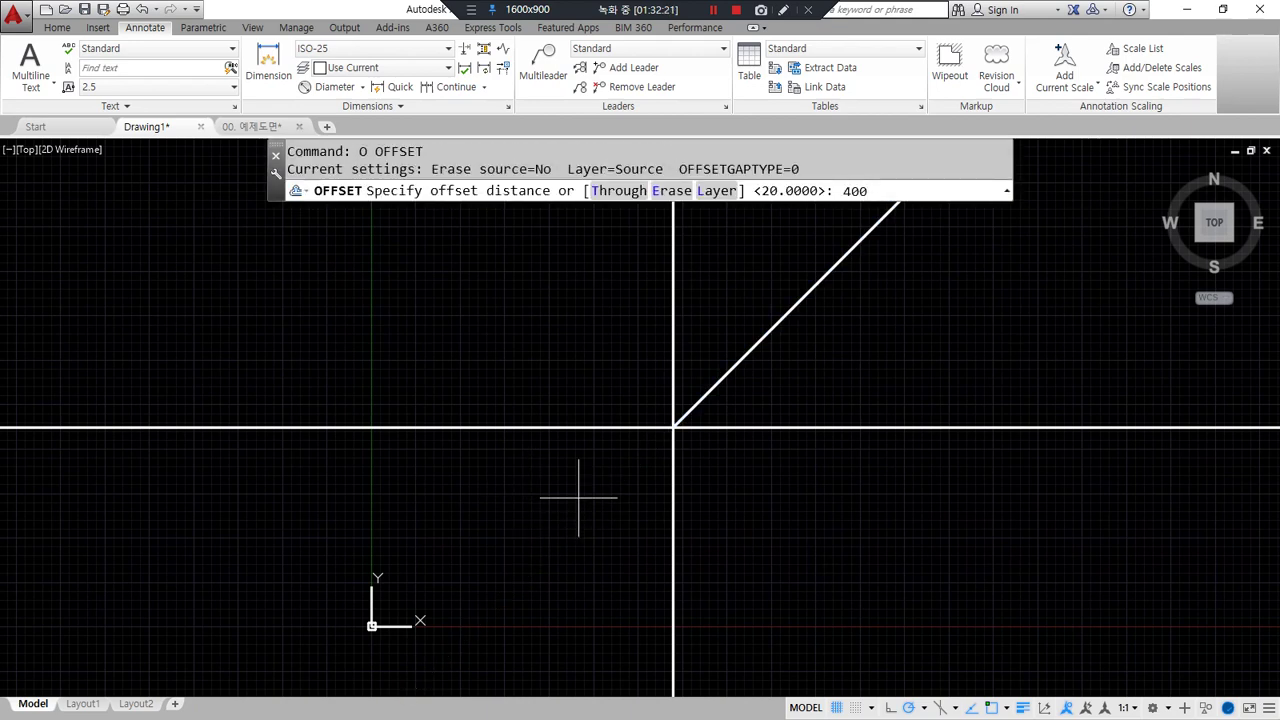
pyautogui.press('space')
pyautogui.click(668, 484)
pyautogui.click(623, 457)
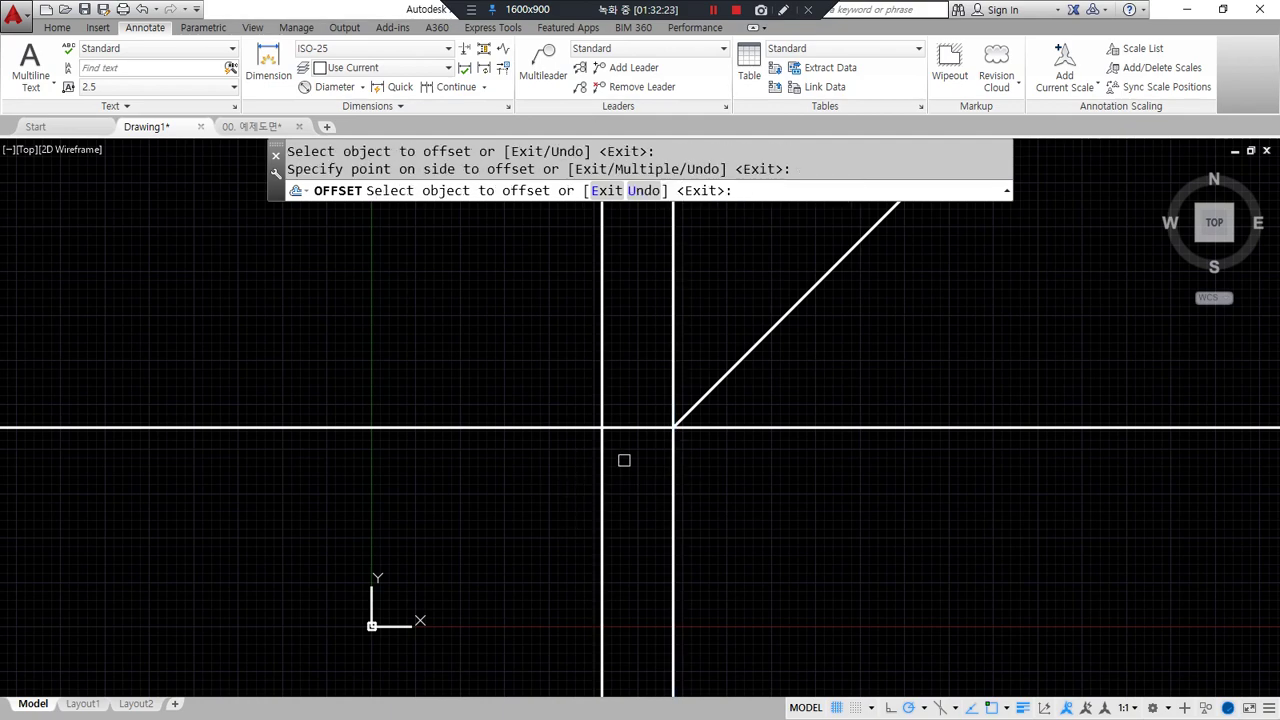
pyautogui.press('space')
# Offset the horizontal construction line 100 downward
pyautogui.scroll(4, 639, 449)
pyautogui.press('space')
pyautogui.write('100')
pyautogui.press('space')
pyautogui.click(654, 399)
pyautogui.click(653, 535)
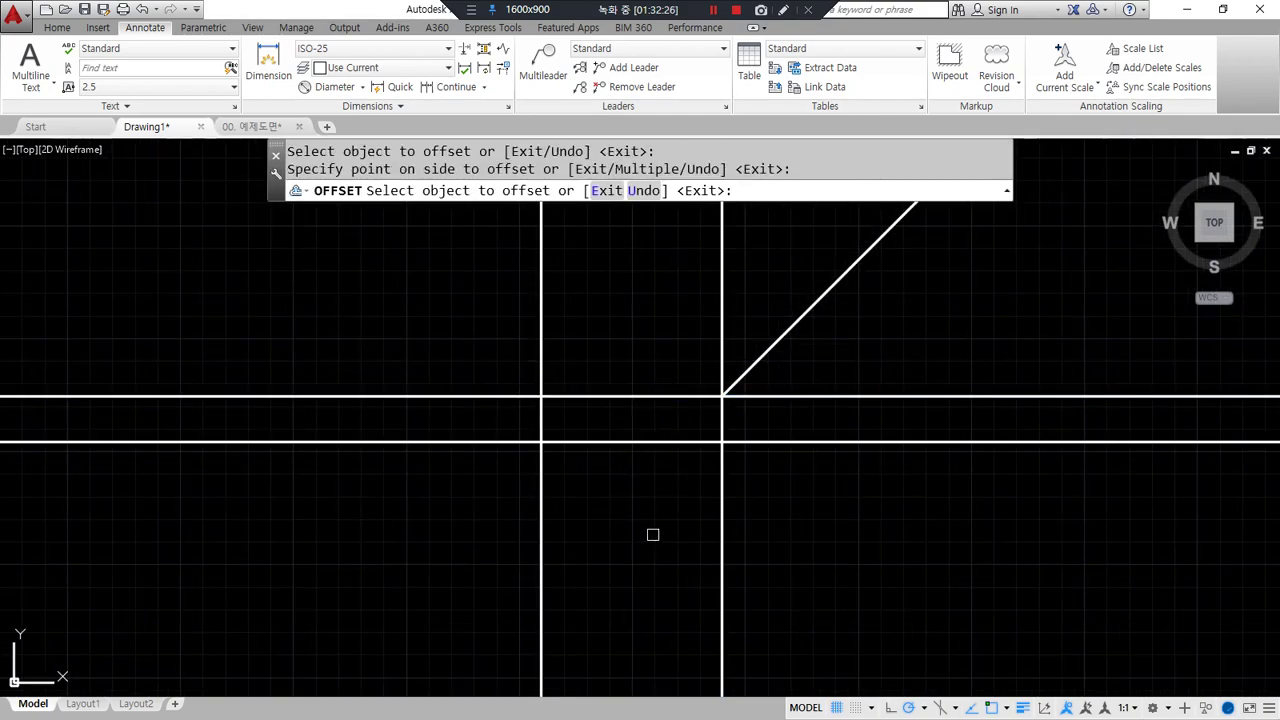
pyautogui.press('space')
# Draw a horizontal line slightly above the upper construction line, crossing both vertical lines and the 45-degree line
pyautogui.moveTo(643, 423); pyautogui.dragTo(557, 517, button='middle')
pyautogui.write('l')
pyautogui.press('space')
pyautogui.click(443, 437)
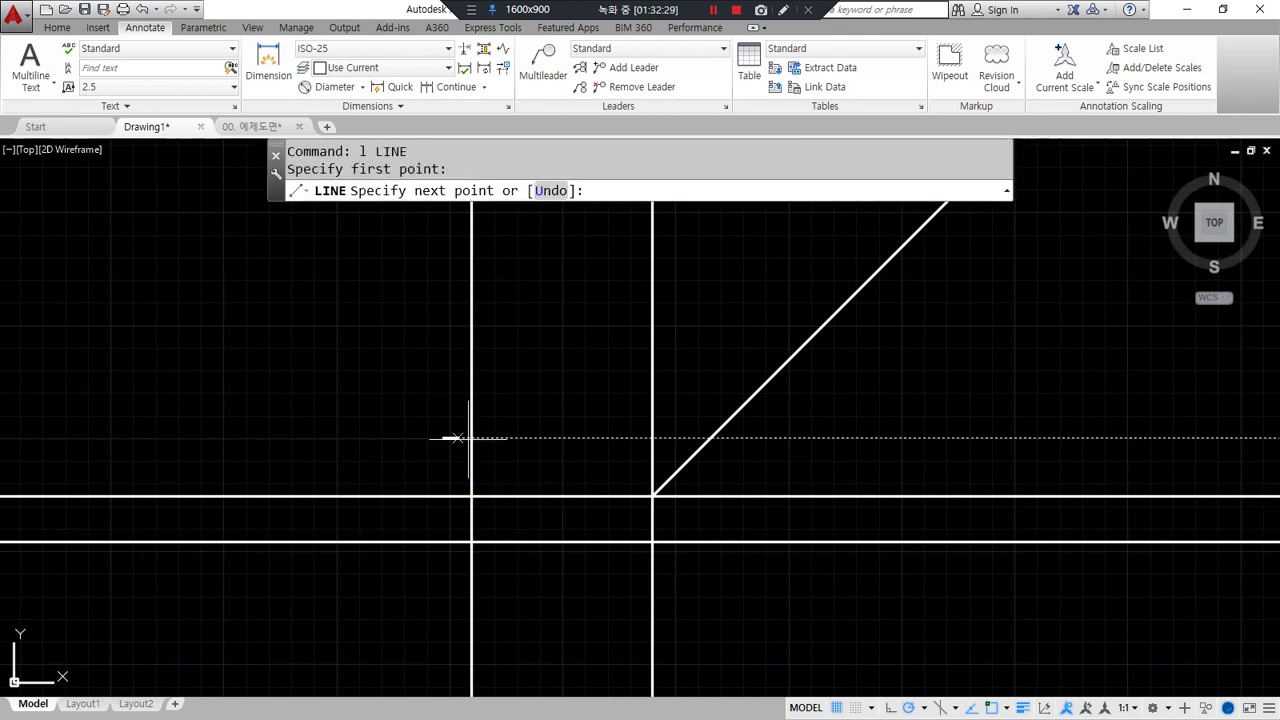
pyautogui.click(800, 436)
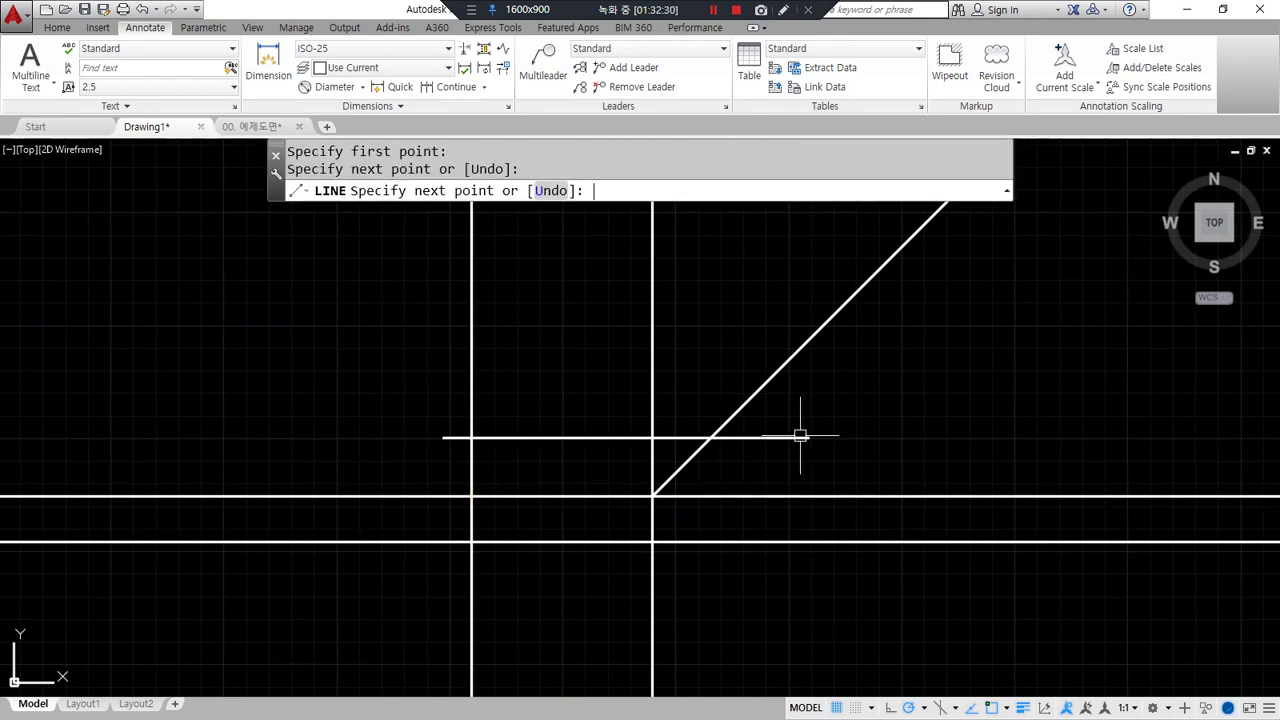
pyautogui.press('space')
# Offset the short horizontal line 280 upward
pyautogui.write('o')
pyautogui.press('space')
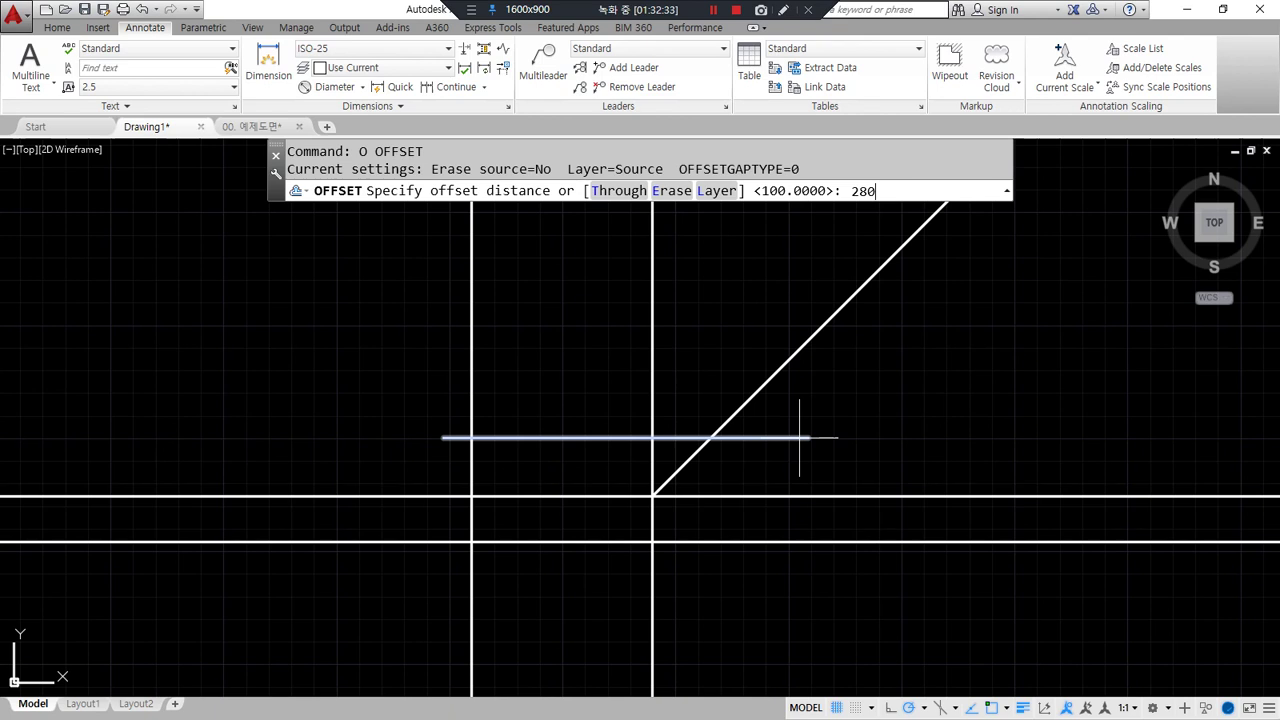
pyautogui.press('space')
pyautogui.click(586, 437)
pyautogui.click(562, 381)
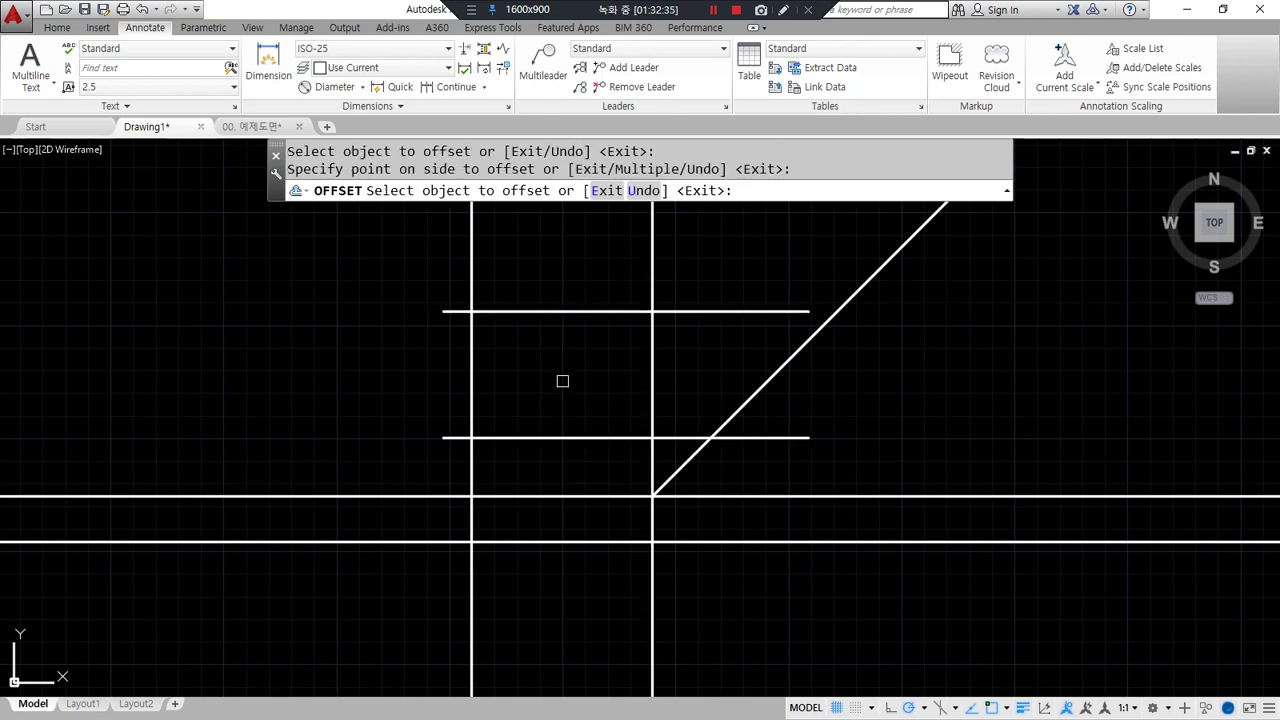
pyautogui.press('space')
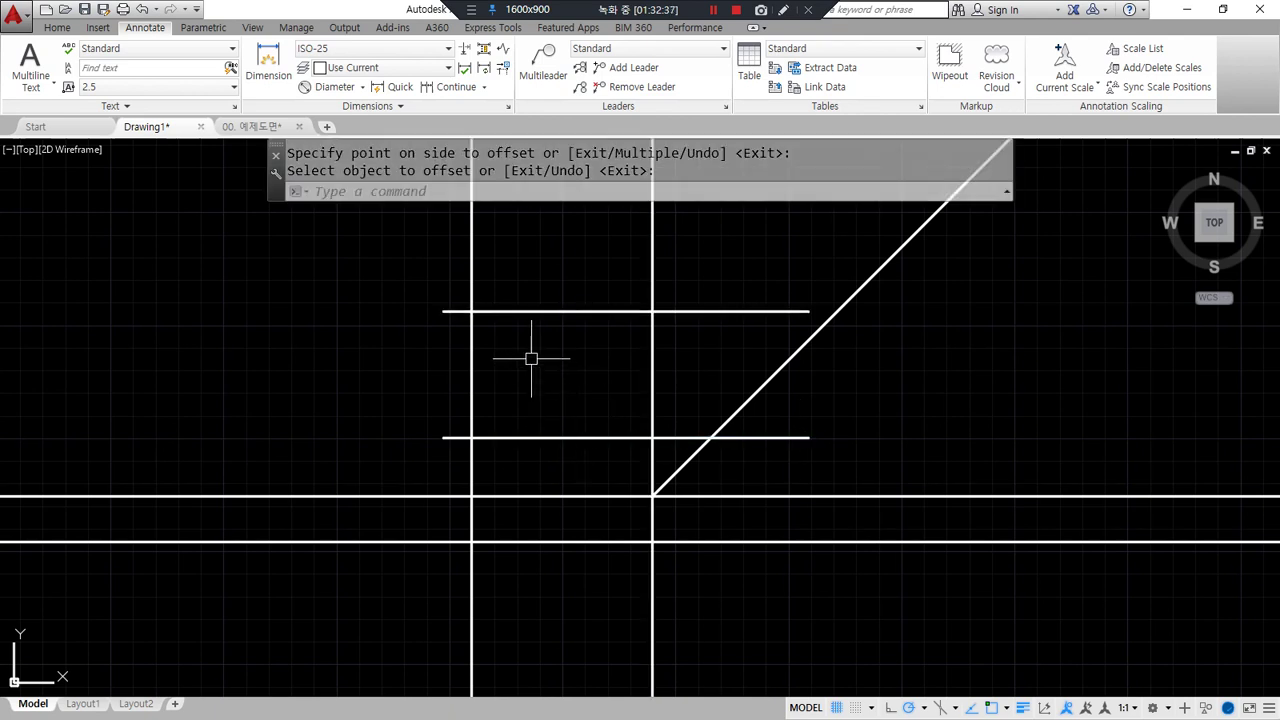
pyautogui.write('o')
pyautogui.press('space')
pyautogui.press('Escape')
pyautogui.press('Escape')
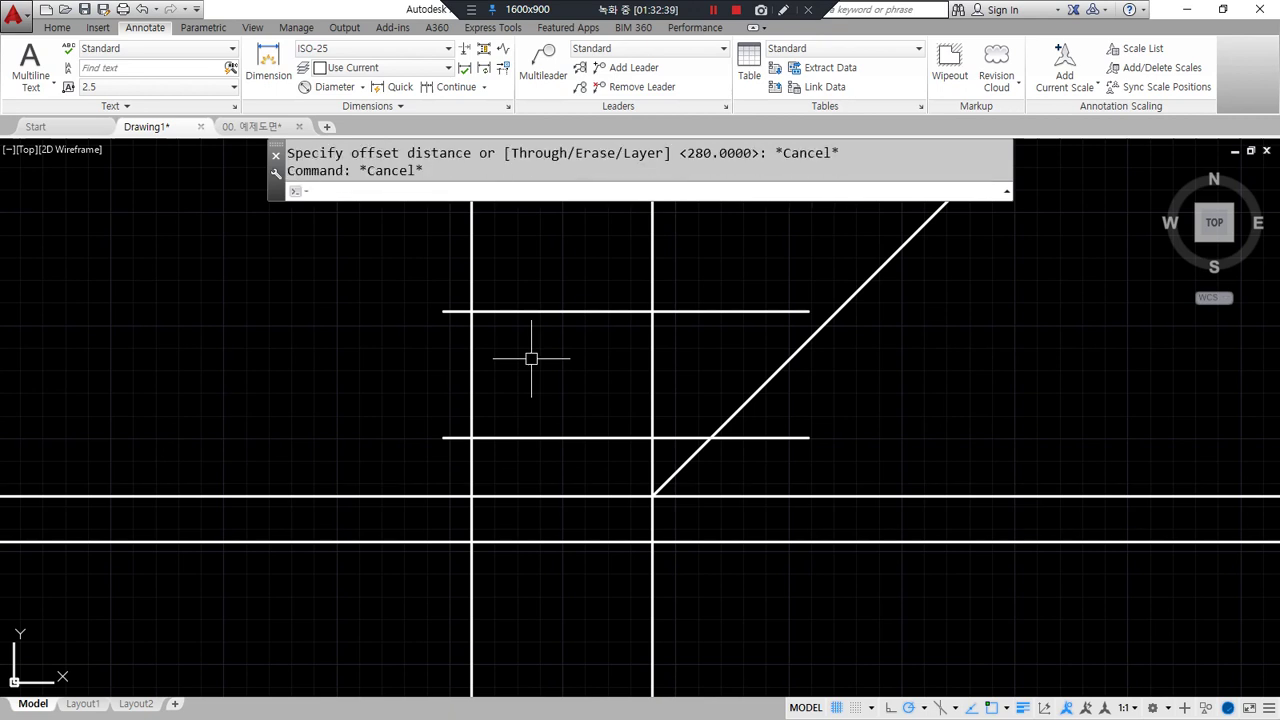
# Fillet the upper short horizontal line with both vertical lines at radius 3 to form the top view's upper corners
pyautogui.write('f')
pyautogui.press('space')
pyautogui.click(490, 311)
pyautogui.click(471, 349)
pyautogui.press('space')
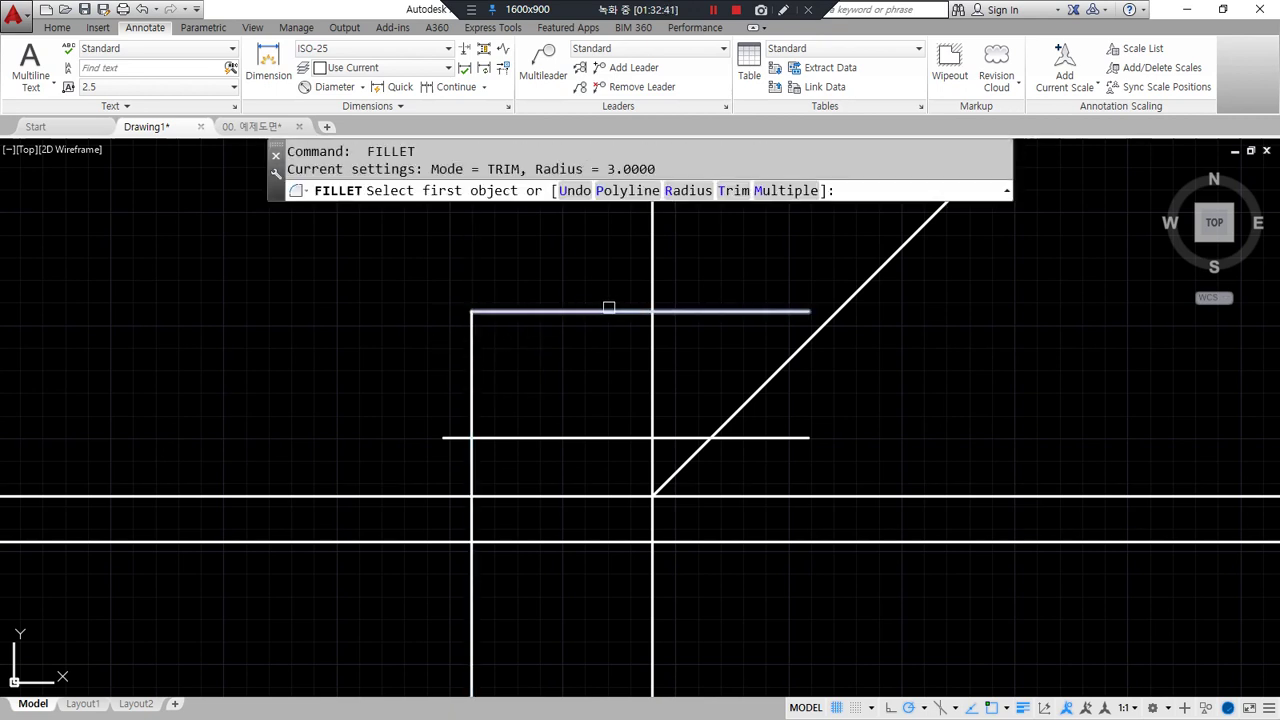
pyautogui.click(608, 310)
pyautogui.click(651, 371)
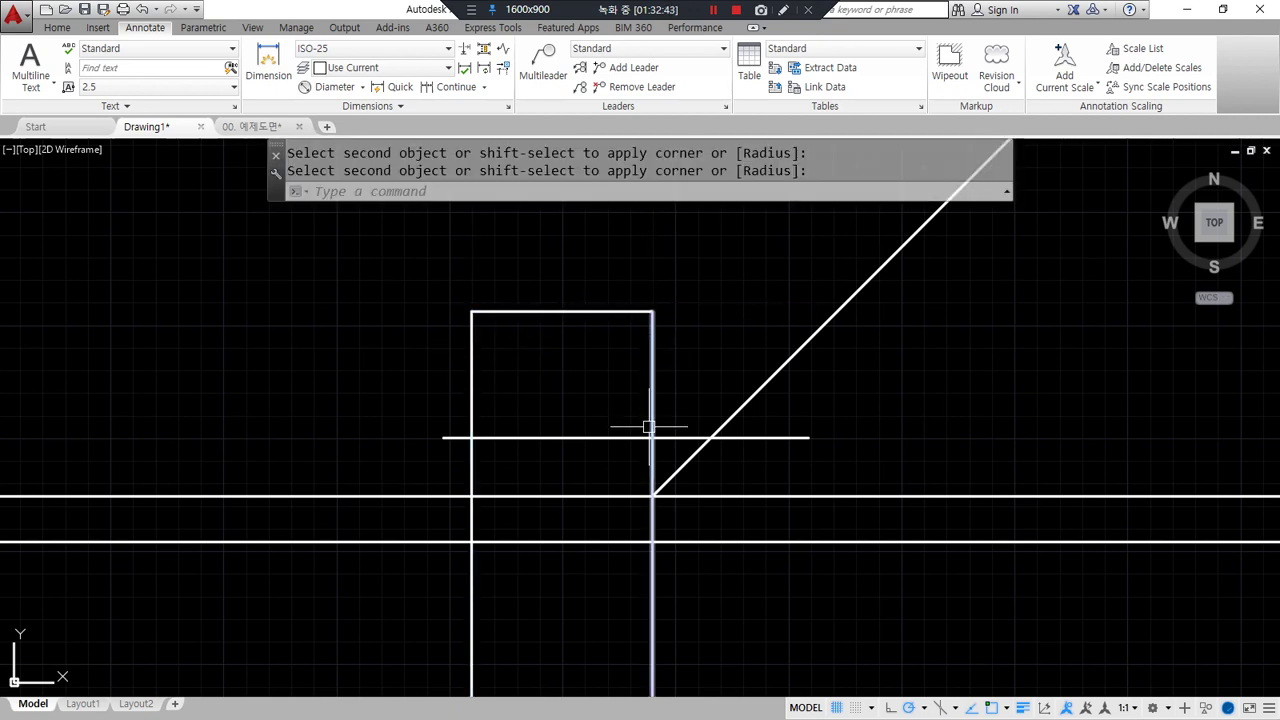
# Trim all excess segments of the vertical and horizontal lines, leaving the top-view rectangle and the front-view rectangle below it
pyautogui.write('tr')
pyautogui.press('space')
pyautogui.click(652, 466)
pyautogui.click(471, 466)
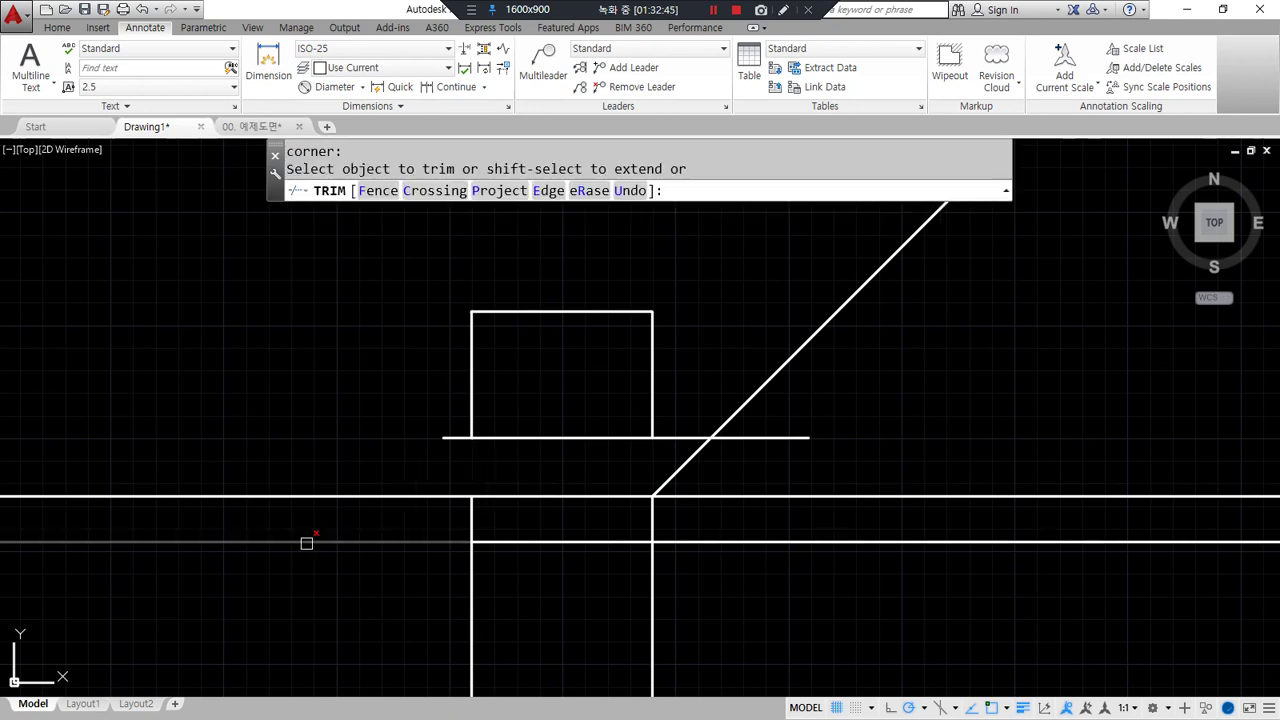
pyautogui.click(349, 466)
pyautogui.click(323, 575)
pyautogui.click(355, 634)
pyautogui.click(671, 652)
pyautogui.click(1127, 629)
pyautogui.click(1062, 470)
pyautogui.click(793, 452)
pyautogui.click(716, 402)
pyautogui.click(681, 431)
pyautogui.click(668, 444)
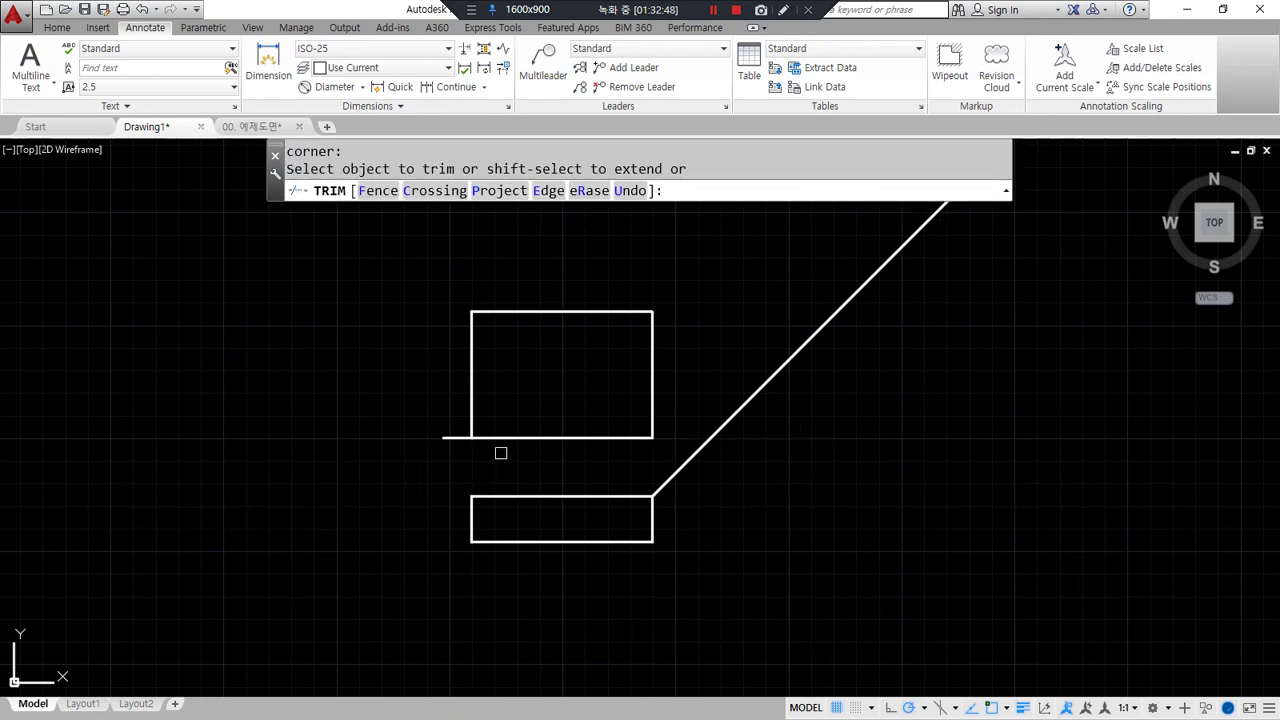
pyautogui.click(438, 433)
# Join the upper and right edges of the top-view rectangle
pyautogui.scroll(2, 586, 403)
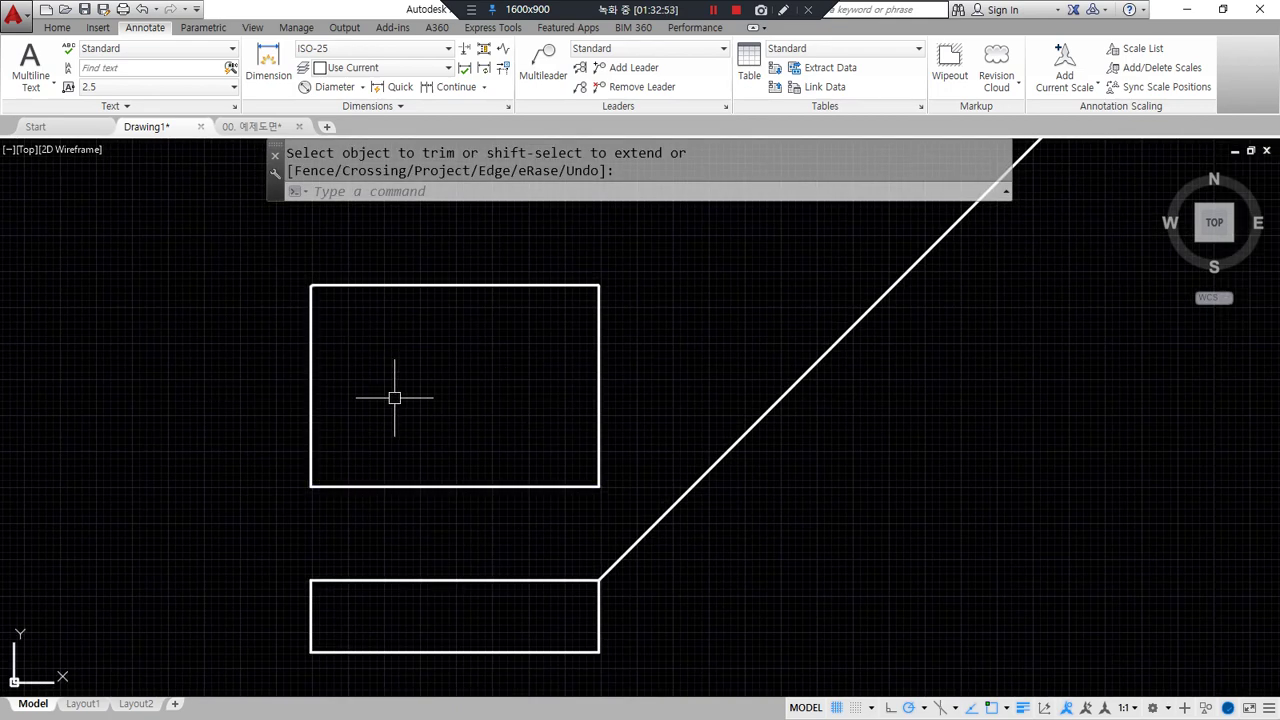
pyautogui.press('Return')
pyautogui.write('j')
pyautogui.press('Return')
pyautogui.click(652, 245)
pyautogui.click(529, 331)
pyautogui.press('Return')
# Offset the top view's upper and right outline 100 inward twice
pyautogui.write('o')
pyautogui.press('Return')
pyautogui.write('100')
pyautogui.press('Return')
pyautogui.click(540, 286)
pyautogui.click(466, 351)
pyautogui.click(462, 356)
pyautogui.click(354, 420)
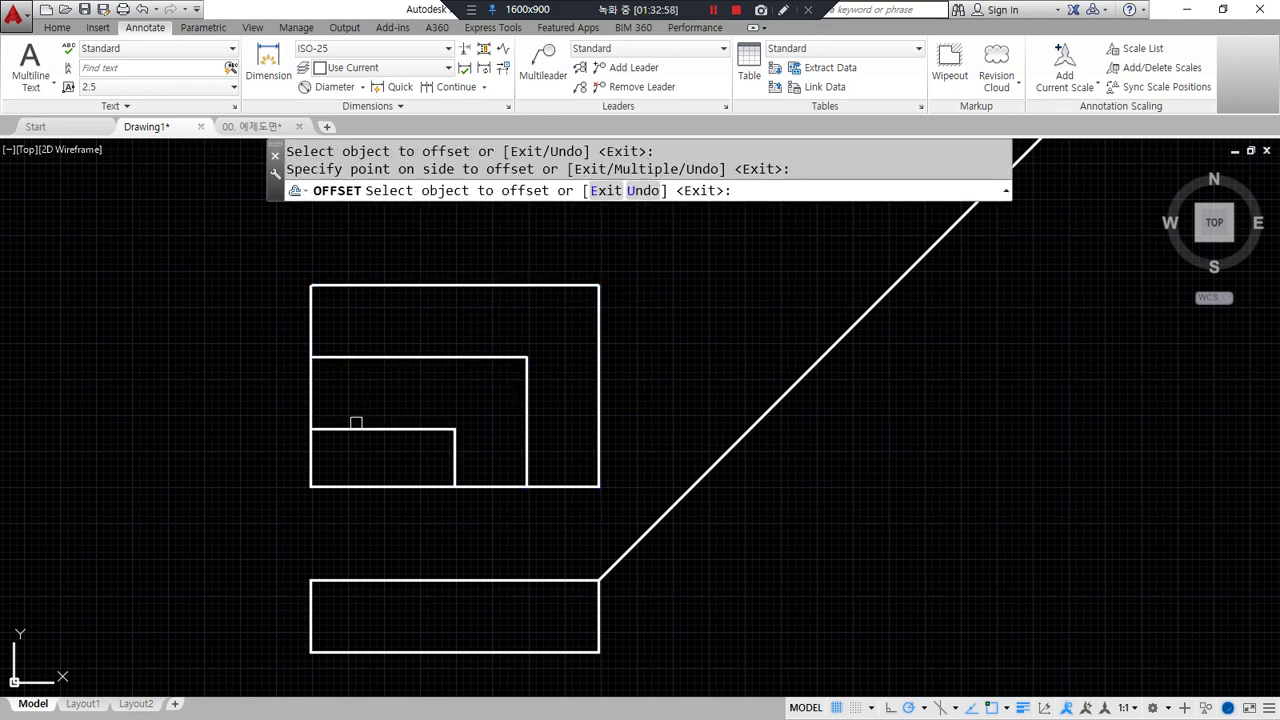
# Try to fillet the innermost L-shaped outline with the top view's lower and left edges
pyautogui.press('Return')
pyautogui.scroll(4, 464, 423)
pyautogui.scroll(-2, 465, 424)
pyautogui.write('f')
pyautogui.press('Return')
pyautogui.click(457, 523)
pyautogui.click(260, 431)
pyautogui.press('Return')
pyautogui.click(217, 398)
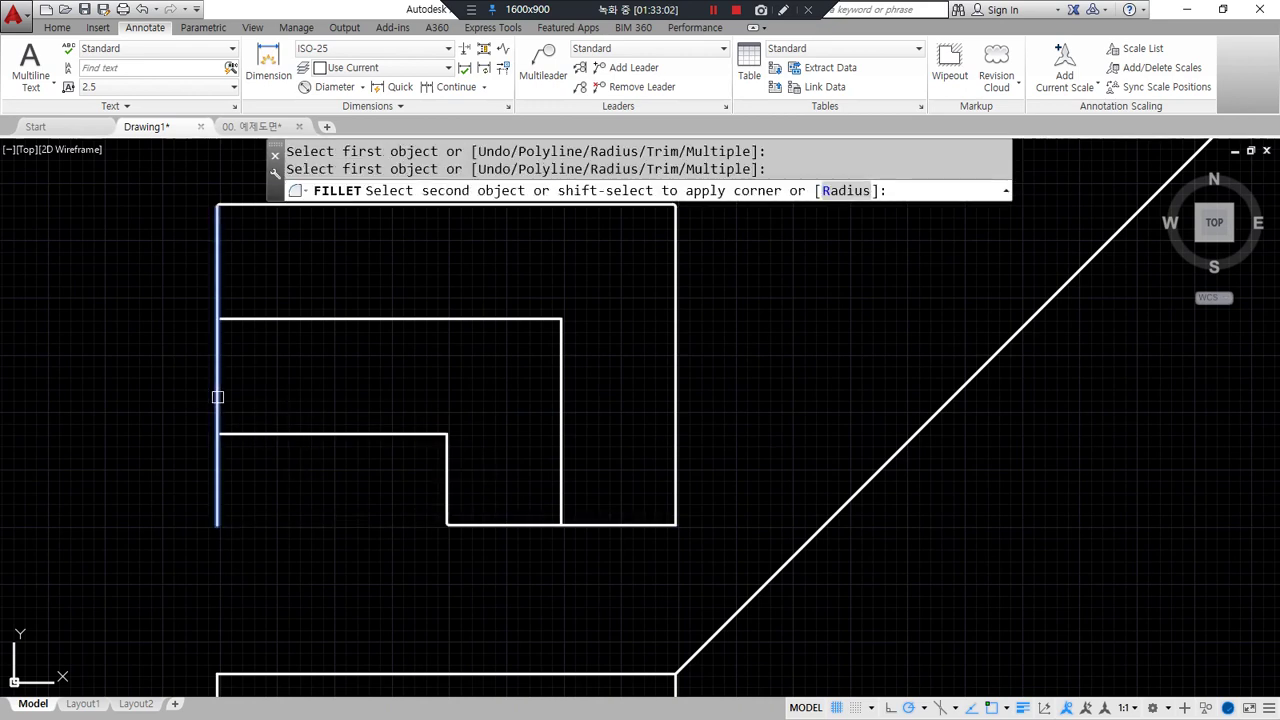
# Undo the fillet, offset and join edits, returning to the plain trimmed rectangles
pyautogui.press('Escape')
pyautogui.hotkey('ctrl', 'z')
pyautogui.hotkey('ctrl', 'z')
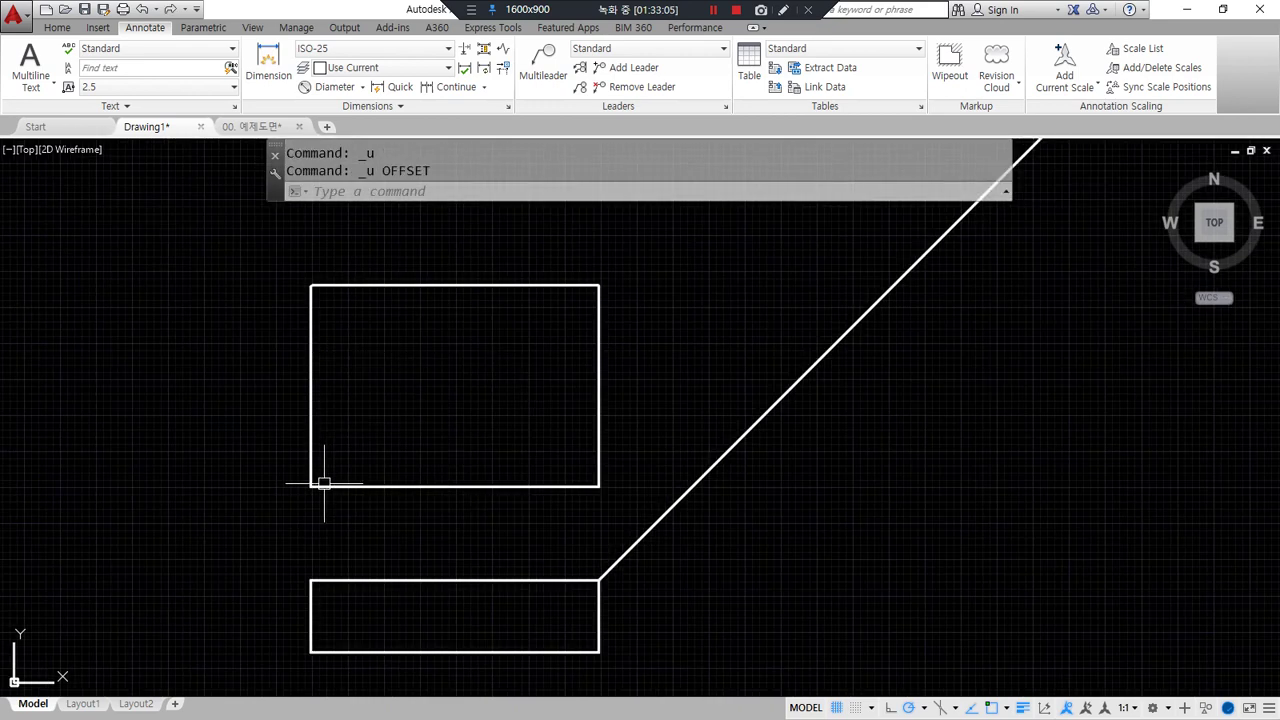
pyautogui.hotkey('ctrl', 'z')
pyautogui.hotkey('ctrl', 'z')
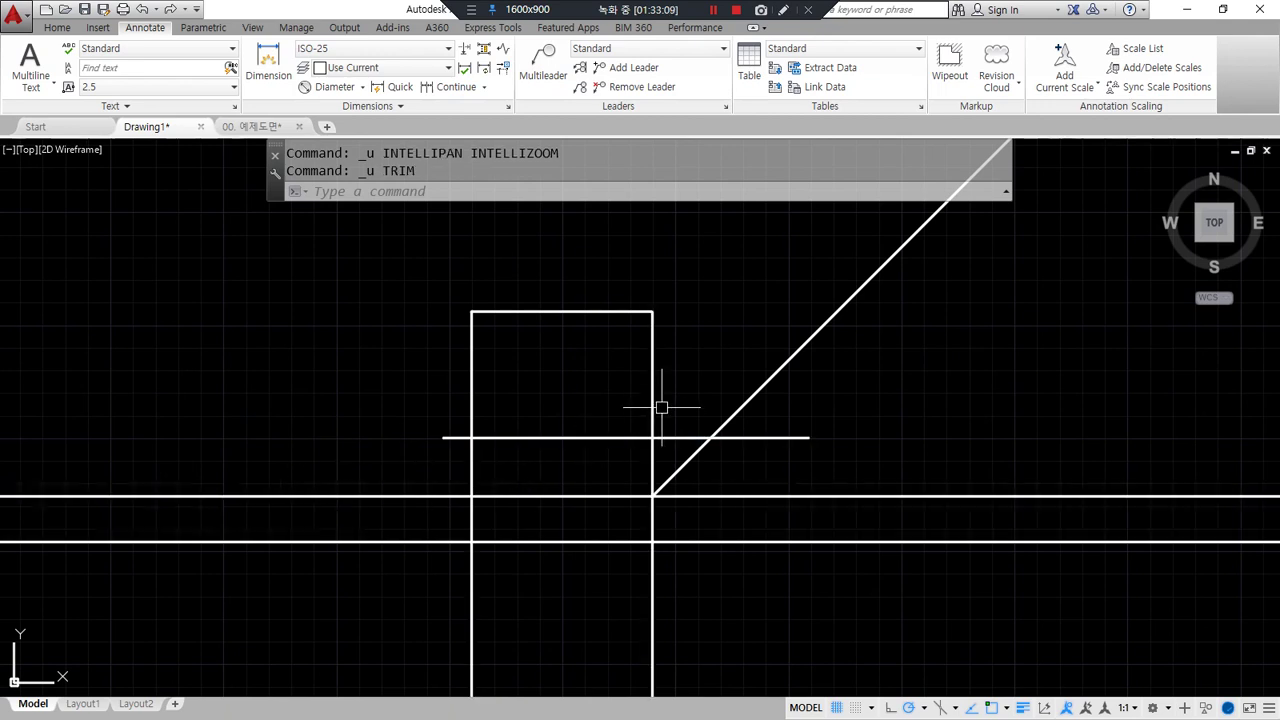
pyautogui.hotkey('ctrl', 'y')
# Set the Fillet radius to 0
pyautogui.write('f')
pyautogui.press('Return')
pyautogui.write('r')
pyautogui.press('Return')
pyautogui.press('Return')
pyautogui.click(651, 354)
pyautogui.press('Escape')
pyautogui.press('Escape')
pyautogui.press('Escape')
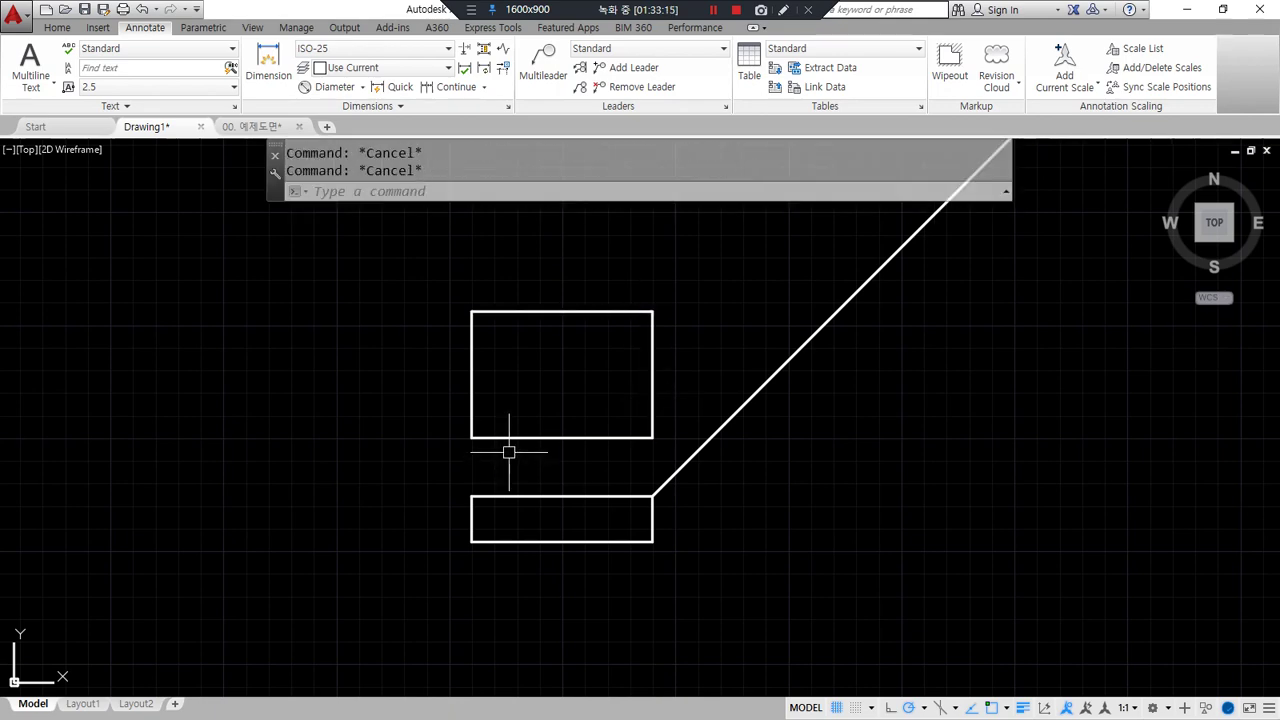
# Fillet the upper-left, lower-right and lower-left corners of the top-view rectangle with radius 0 to make them sharp
pyautogui.scroll(2, 560, 370)
pyautogui.press('Return')
pyautogui.click(369, 295)
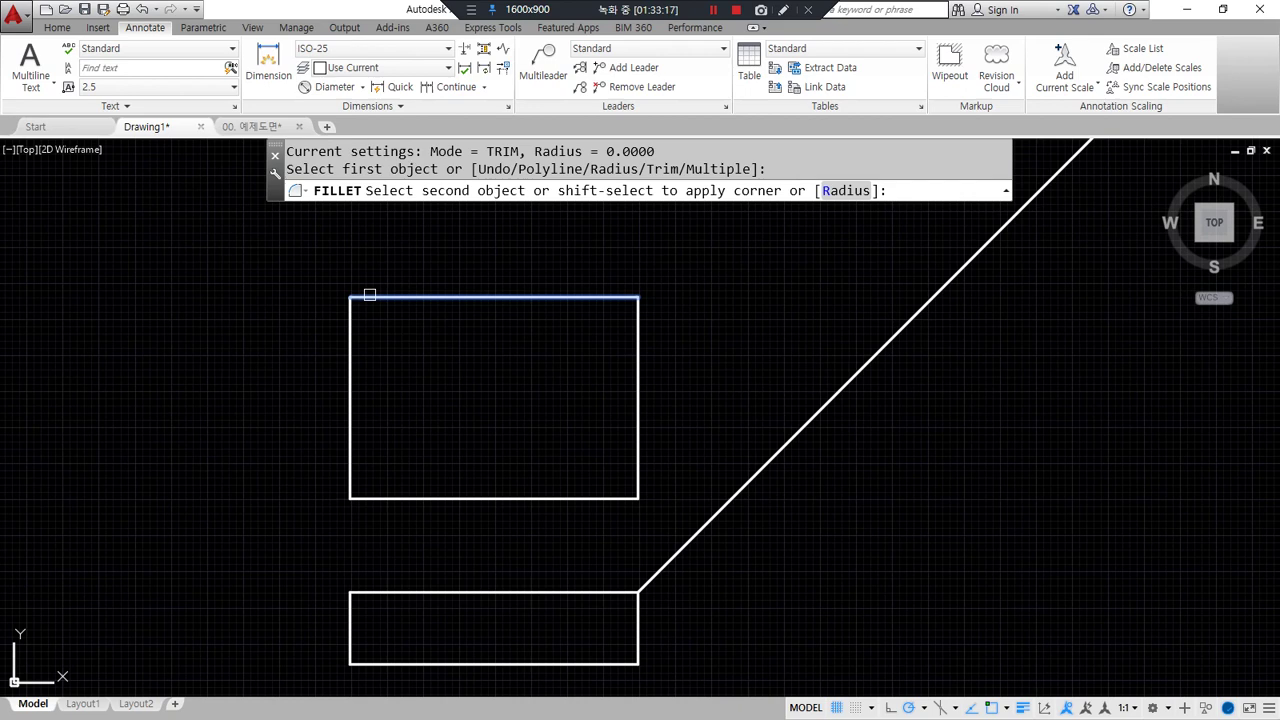
pyautogui.click(350, 339)
pyautogui.press('Return')
pyautogui.click(606, 494)
pyautogui.click(636, 465)
pyautogui.press('Return')
pyautogui.click(443, 497)
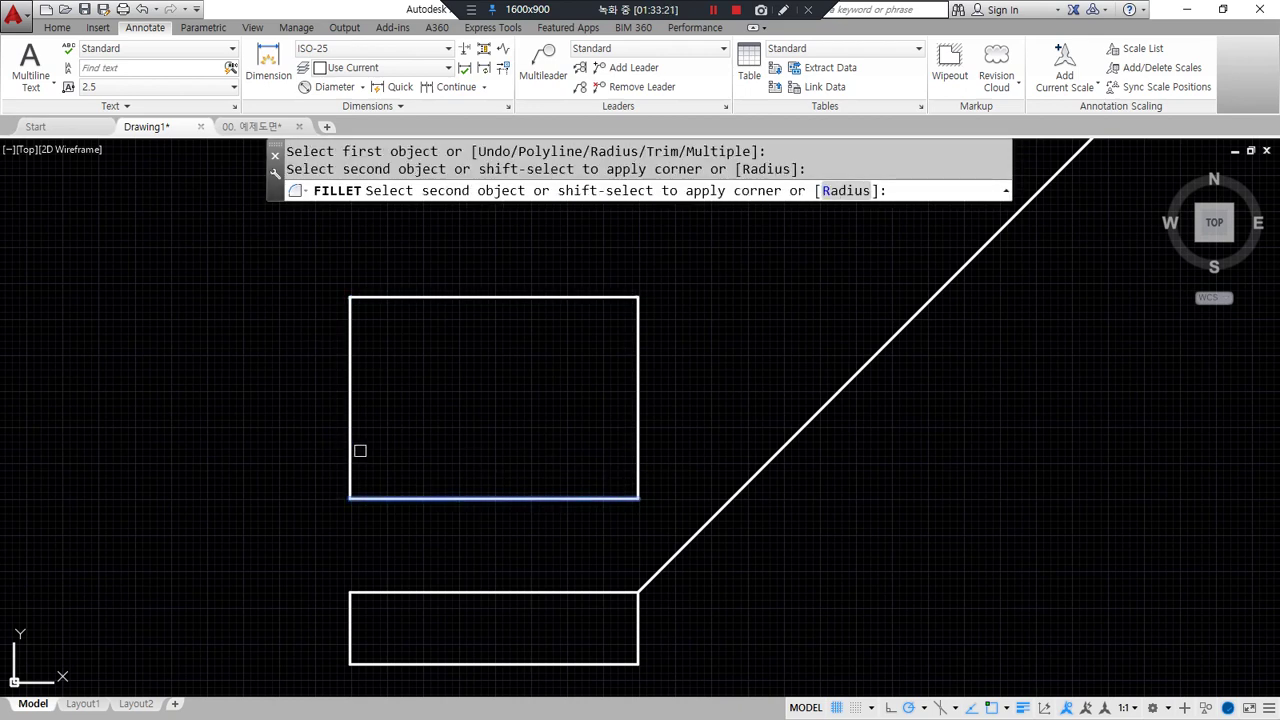
pyautogui.click(350, 444)
# Delete the leftover rounded arcs at the top-view rectangle's upper corners and check its lower corners for leftovers
pyautogui.click(297, 278)
pyautogui.click(366, 381)
pyautogui.press('Delete')
pyautogui.click(544, 257)
pyautogui.click(711, 353)
pyautogui.press('Delete')
pyautogui.click(321, 430)
pyautogui.click(440, 521)
pyautogui.click(590, 439)
pyautogui.click(660, 523)
# Join the upper and right edges of the top-view rectangle into one polyline
pyautogui.write('j')
pyautogui.press('Return')
pyautogui.click(701, 266)
pyautogui.click(506, 388)
pyautogui.press('Return')
# Offset the joined upper and right outline 100 inward, and offset the resulting line another 100 inward
pyautogui.write('O')
pyautogui.press('Return')
pyautogui.write('100')
pyautogui.press('Return')
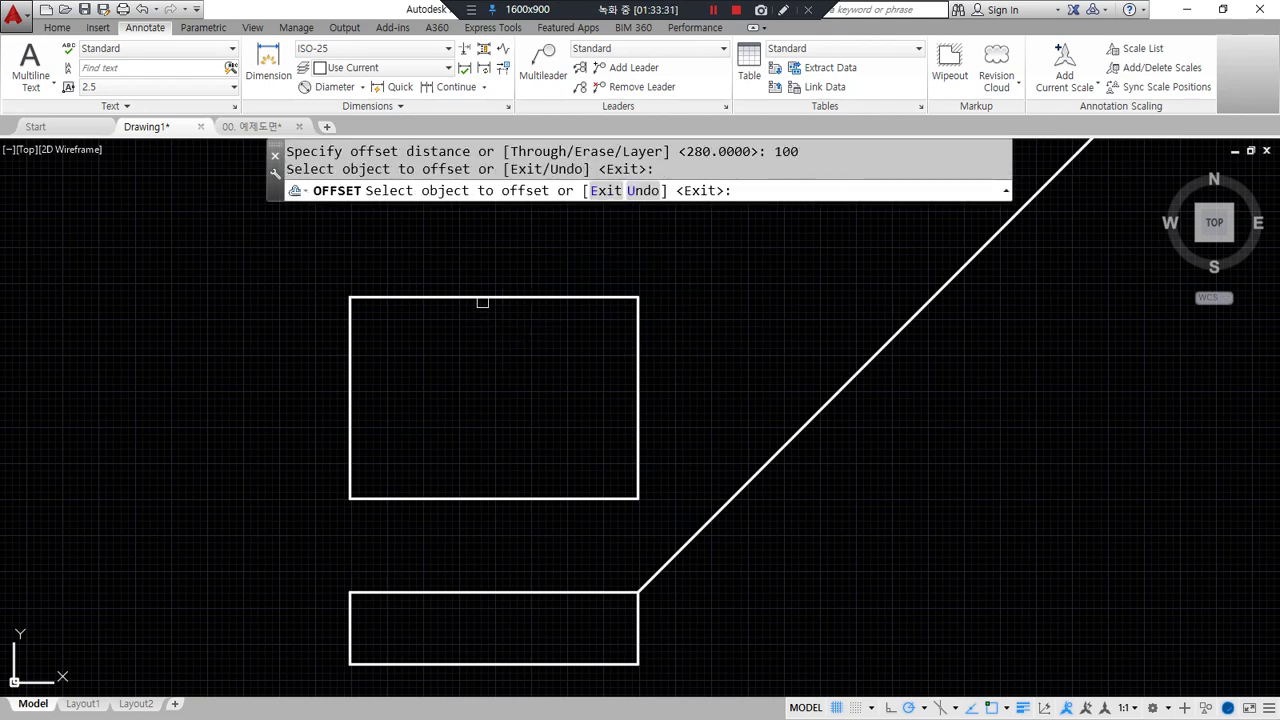
pyautogui.click(482, 299)
pyautogui.click(423, 337)
pyautogui.click(400, 370)
pyautogui.click(366, 457)
pyautogui.press('Return')
# Fillet the innermost L-shaped line with the lower and left edges to cut away the top view's lower-left area
pyautogui.write('f')
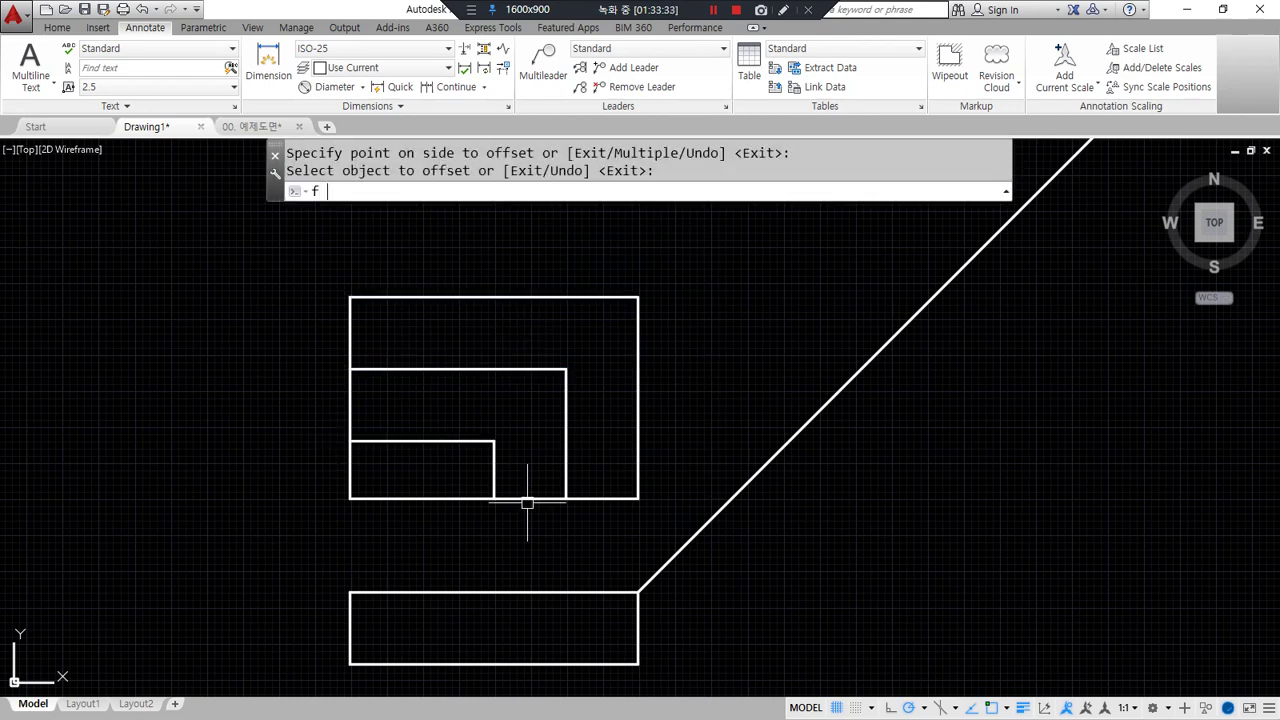
pyautogui.press('Return')
pyautogui.click(514, 498)
pyautogui.click(493, 471)
pyautogui.press('Return')
pyautogui.click(417, 442)
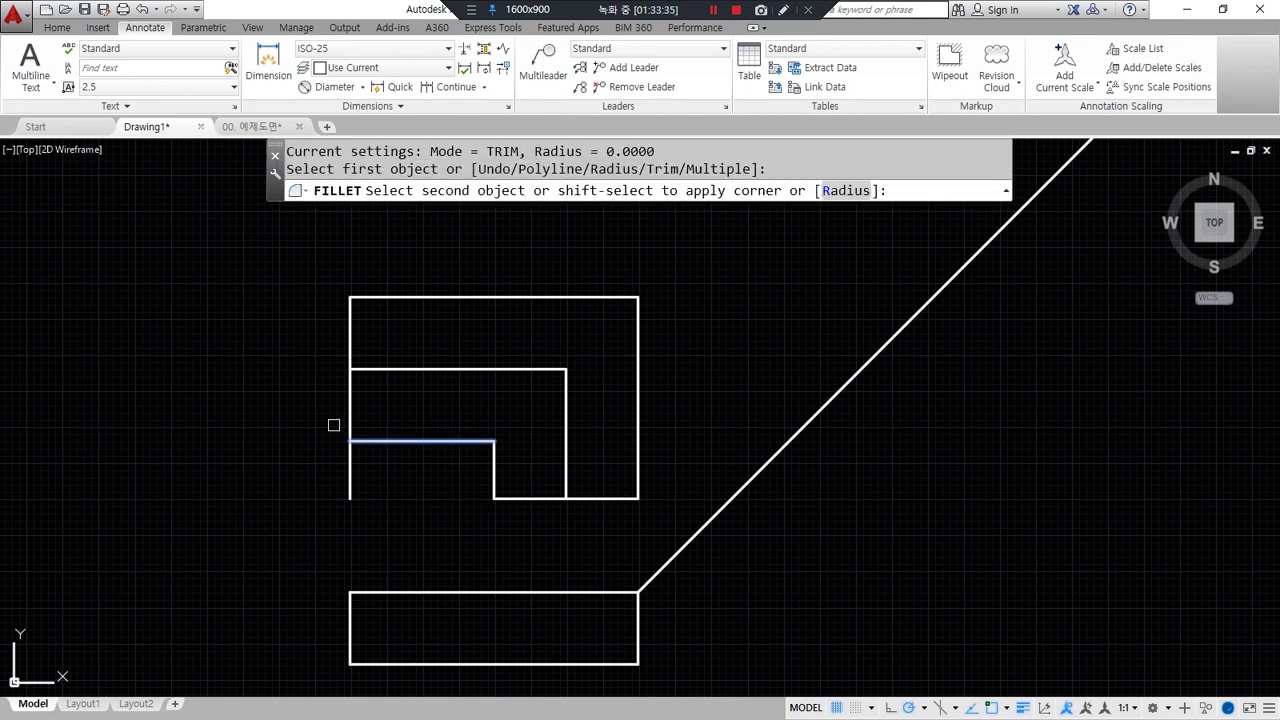
pyautogui.click(350, 407)
# Draw a diagonal line from the top view's inner corner to its outer upper-right corner
pyautogui.write('l')
pyautogui.press('Return')
pyautogui.click(496, 439)
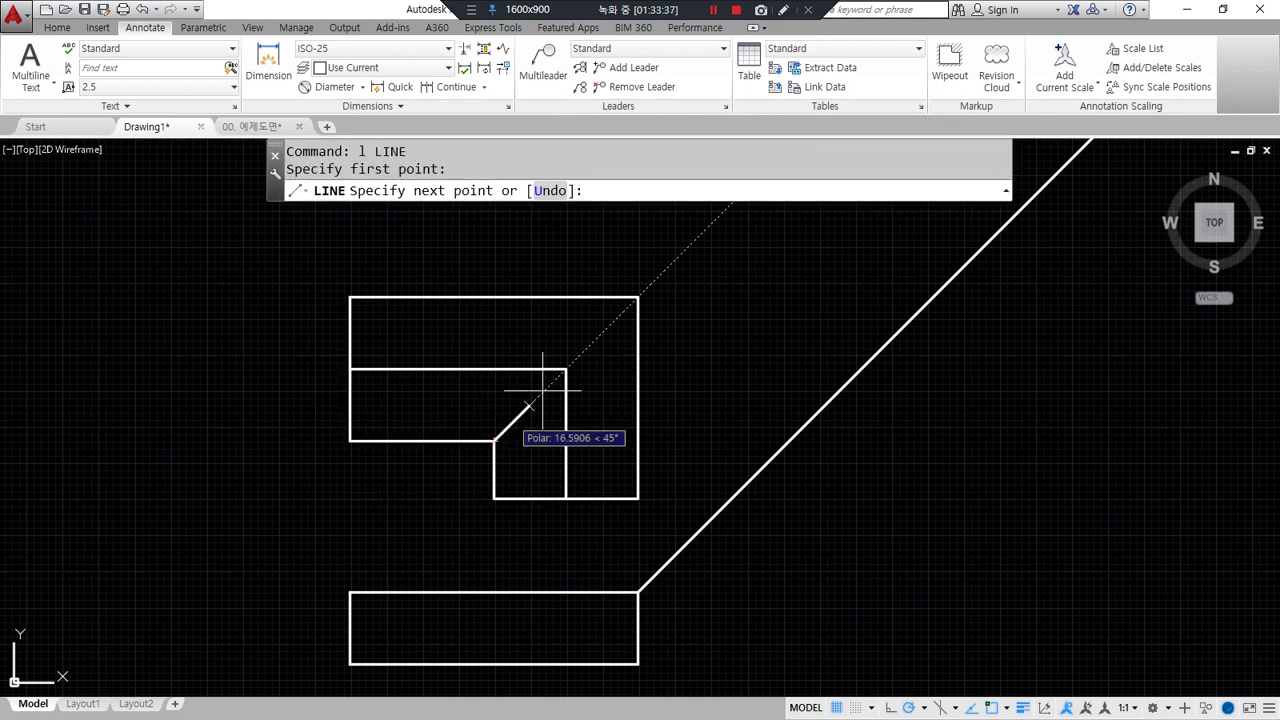
pyautogui.click(638, 297)
pyautogui.press('Return')
# Offset the middle L-shaped line of the top view 40 to both sides
pyautogui.write('O')
pyautogui.press('Return')
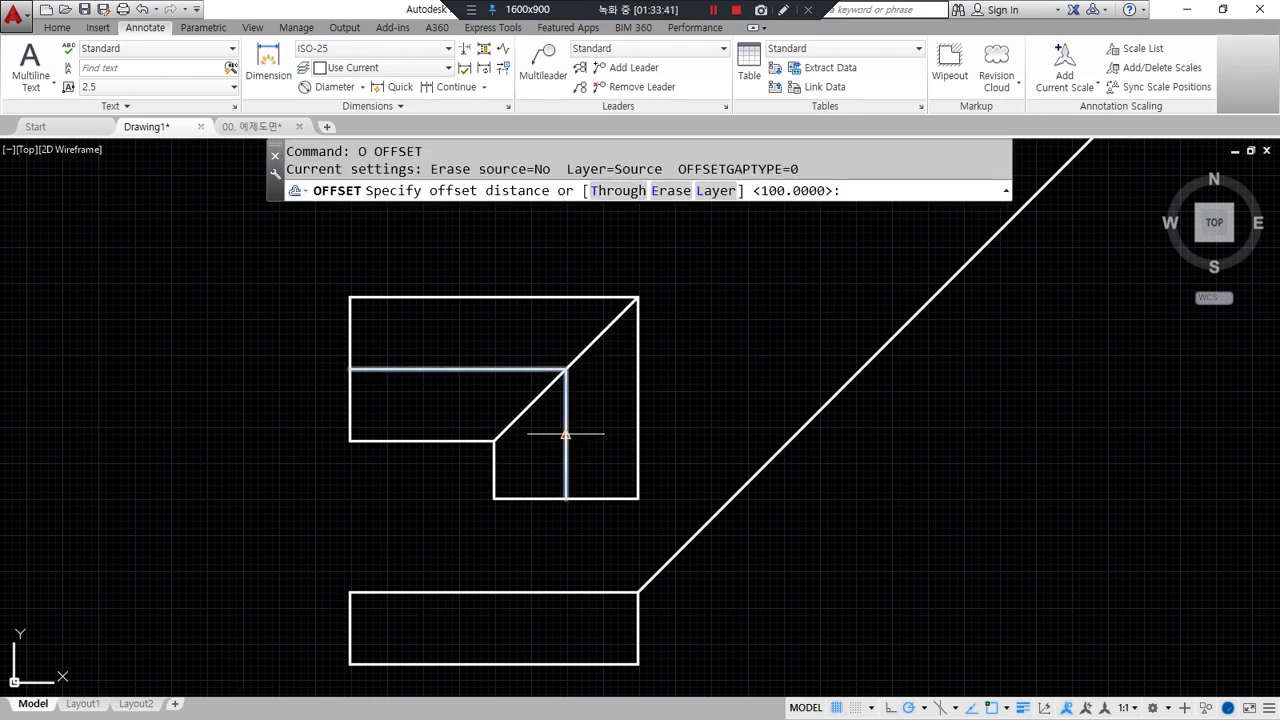
pyautogui.write('40')
pyautogui.press('Return')
pyautogui.click(565, 452)
pyautogui.click(571, 450)
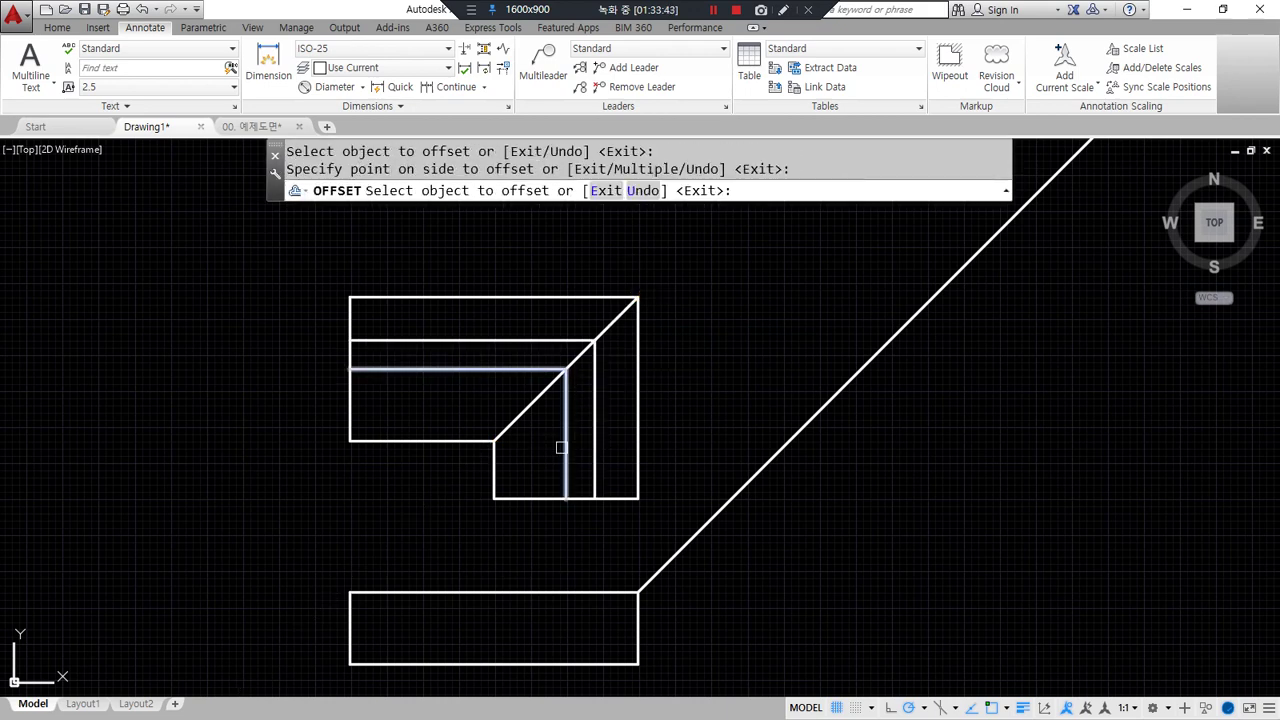
pyautogui.click(566, 452)
pyautogui.click(531, 453)
pyautogui.press('Return')
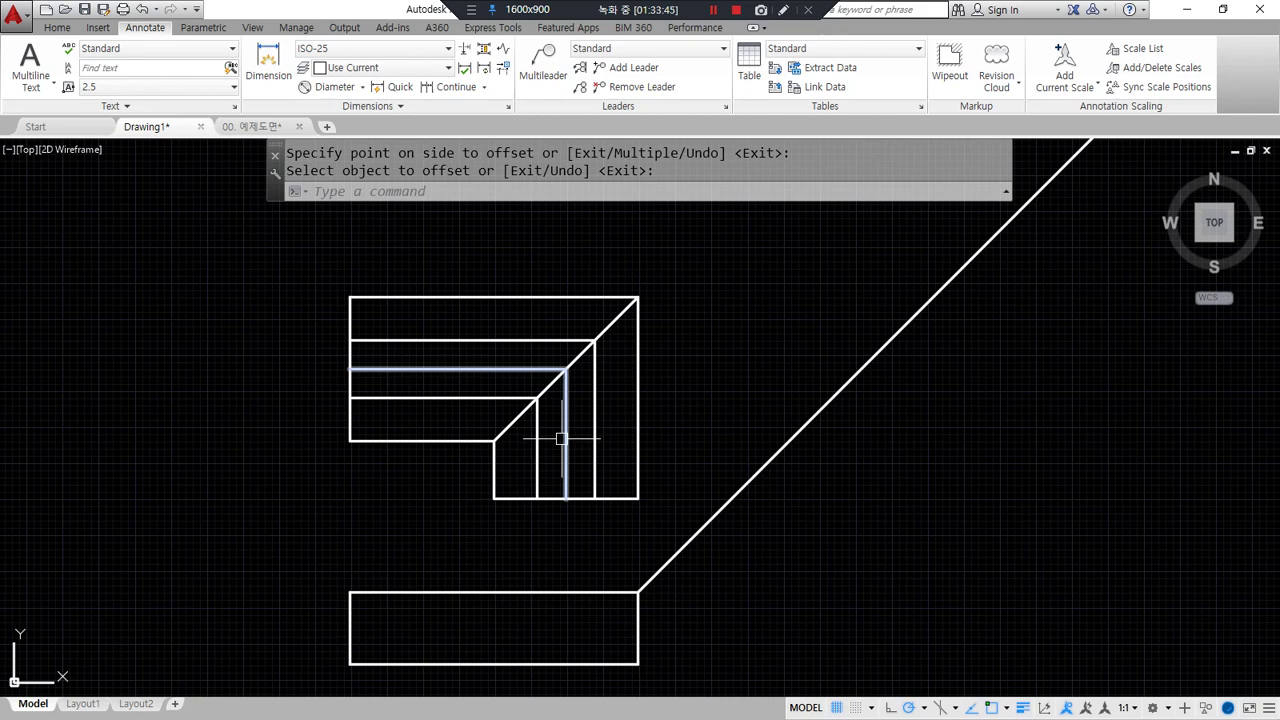
# Move the middle L-shaped line to the cen layer
pyautogui.press('Return')
pyautogui.click(565, 441)
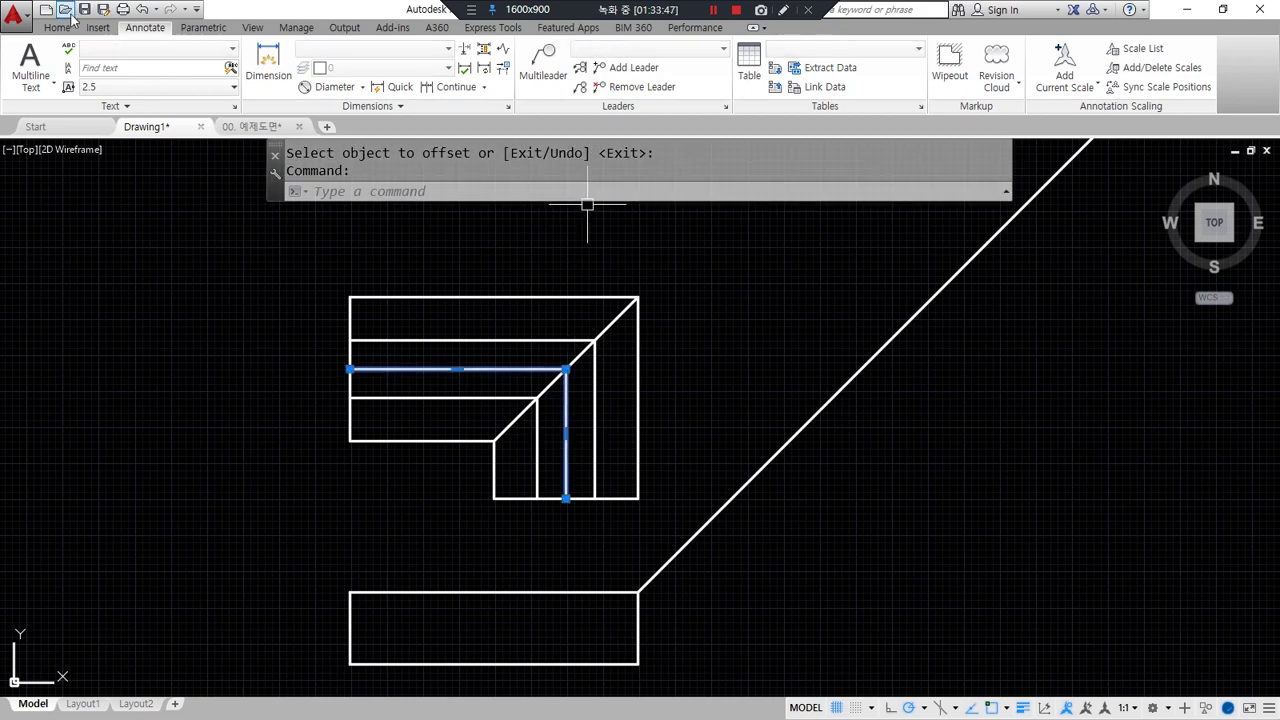
pyautogui.click(60, 27)
pyautogui.click(670, 48)
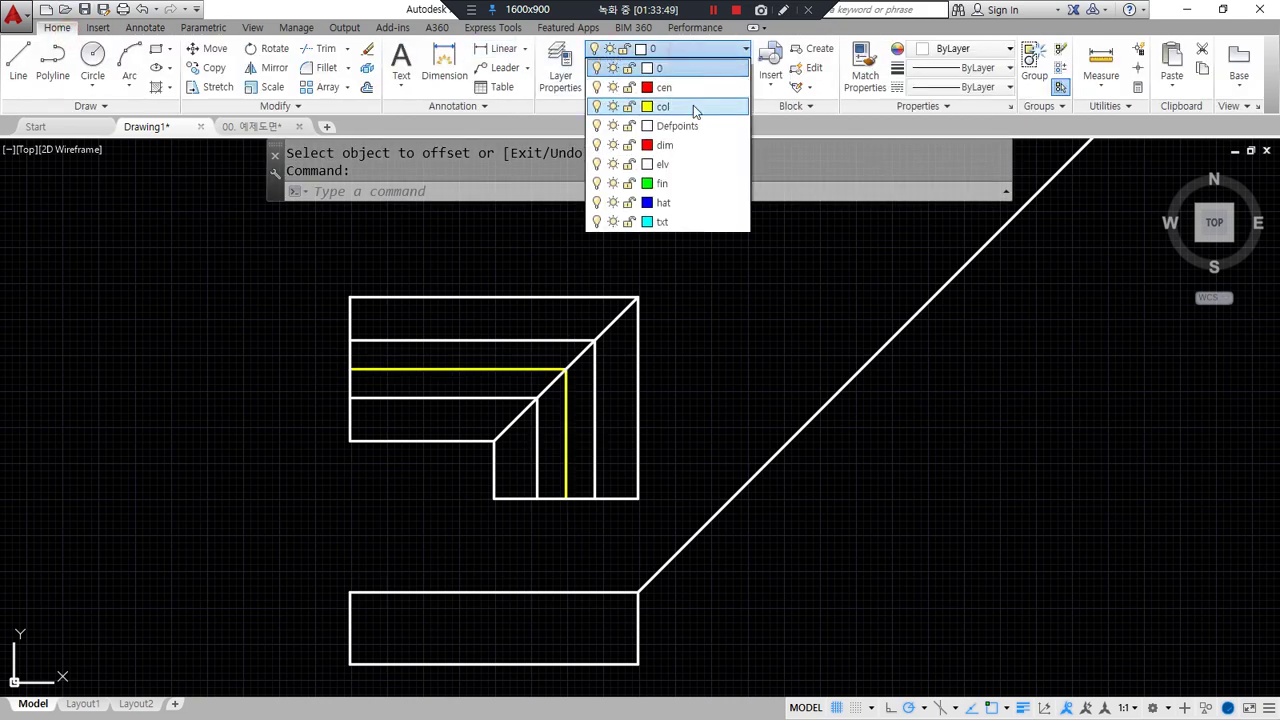
pyautogui.click(680, 88)
pyautogui.press('Escape')
pyautogui.press('Escape')
# Set the global linetype scale factor to 1
pyautogui.write('lts')
pyautogui.press('Return')
pyautogui.write('1')
pyautogui.press('Return')
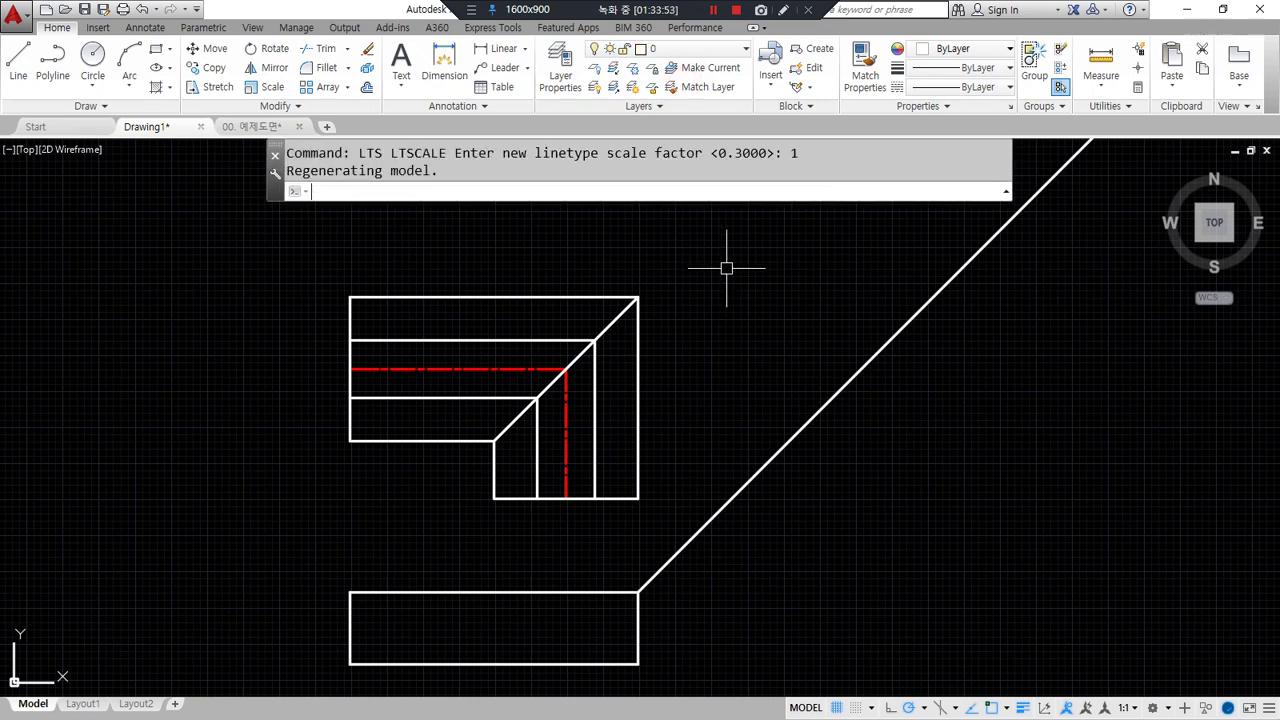
# Trim the diagonal line between the two offset lines on either side of the centre line
pyautogui.scroll(3, 474, 409)
pyautogui.write('tr')
pyautogui.press('Return')
pyautogui.press('Return')
pyautogui.click(576, 374)
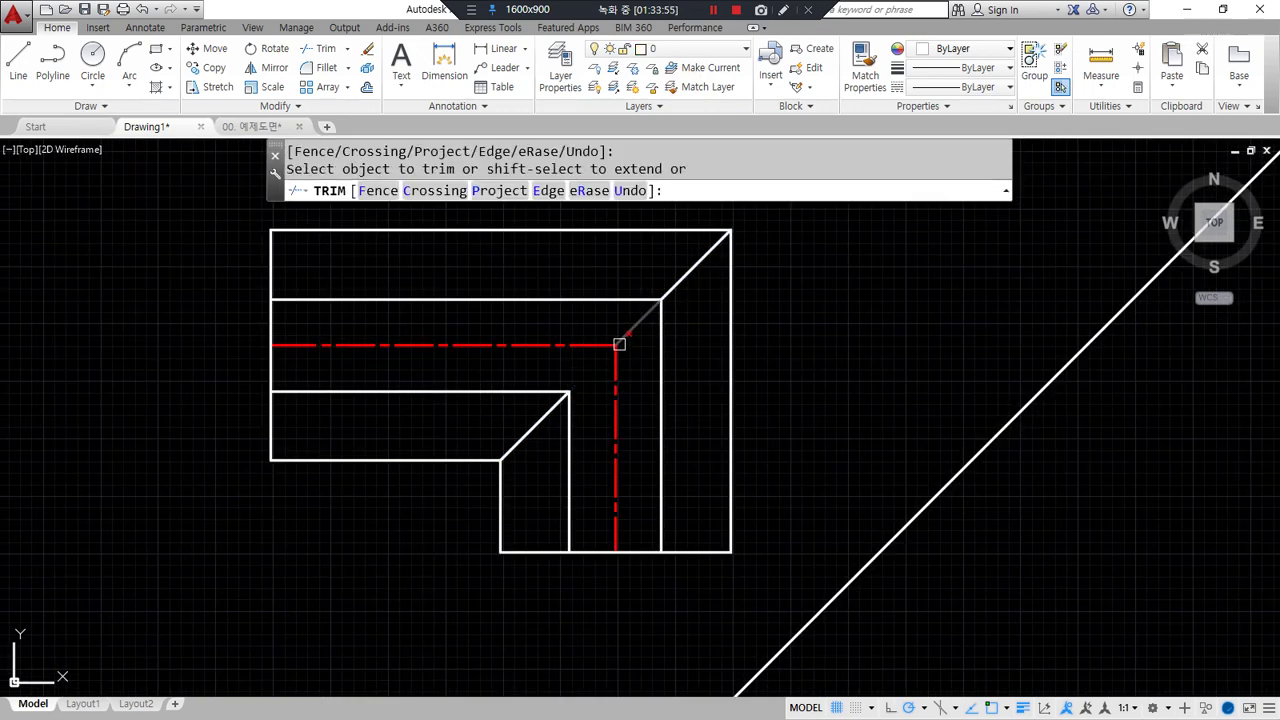
pyautogui.click(617, 350)
pyautogui.press('Return')
# Draw a construction line at 30 degrees through the left end of the red centre line
pyautogui.write('xl')
pyautogui.press('Return')
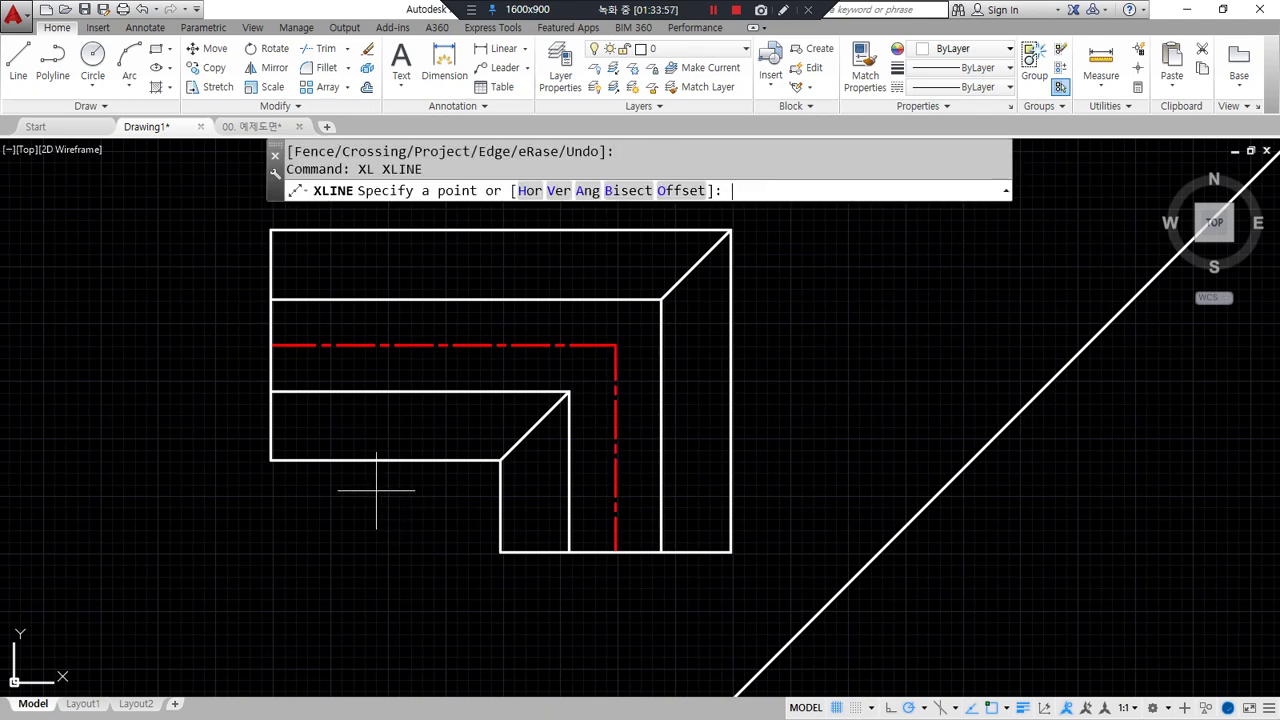
pyautogui.write('a')
pyautogui.press('Return')
pyautogui.write('30')
pyautogui.press('Return')
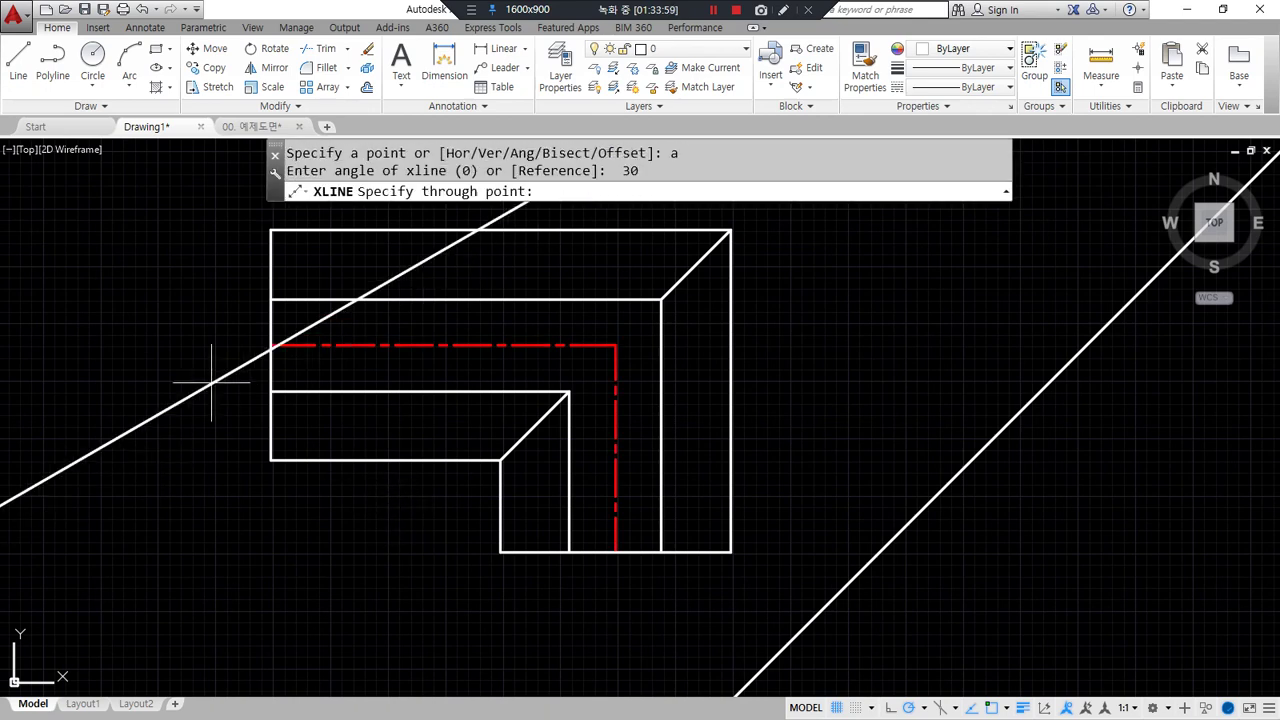
pyautogui.click(270, 345)
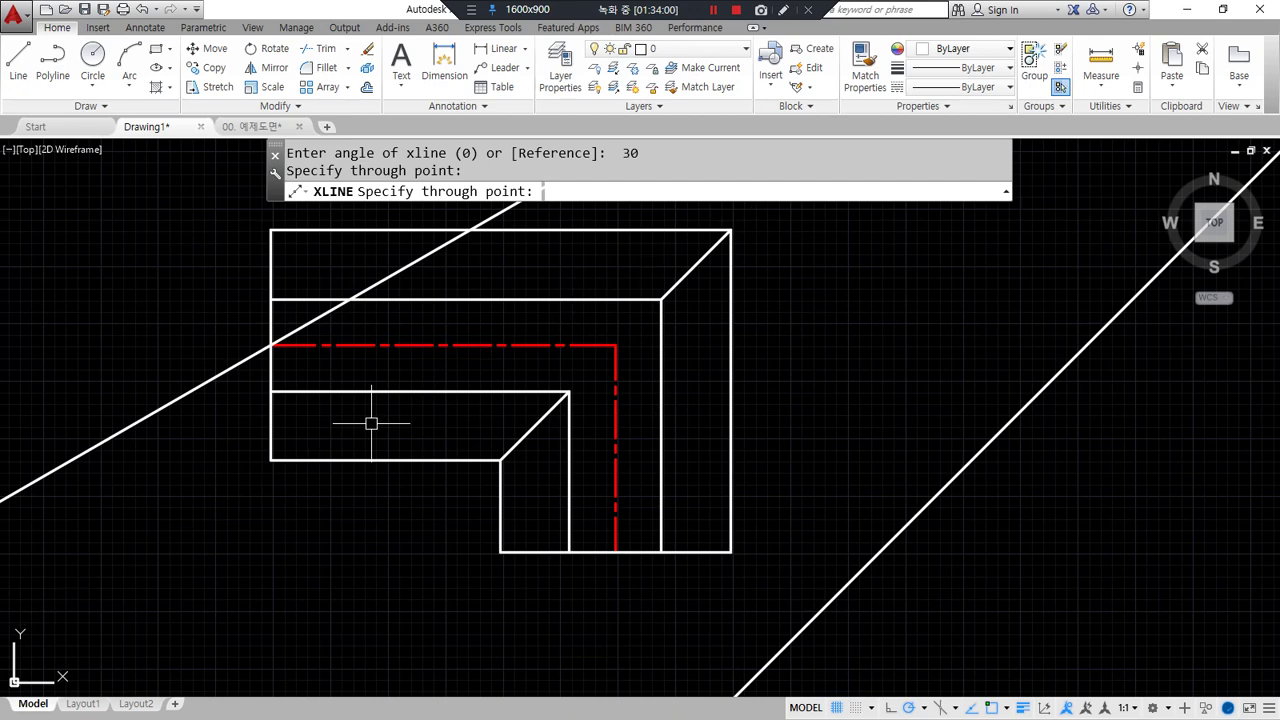
pyautogui.press('Return')
# Offset the 30-degree construction line 100 toward its lower side
pyautogui.write('o')
pyautogui.press('Return')
pyautogui.write('100')
pyautogui.press('Return')
pyautogui.click(171, 404)
pyautogui.click(199, 483)
pyautogui.press('Return')
pyautogui.press('Return')
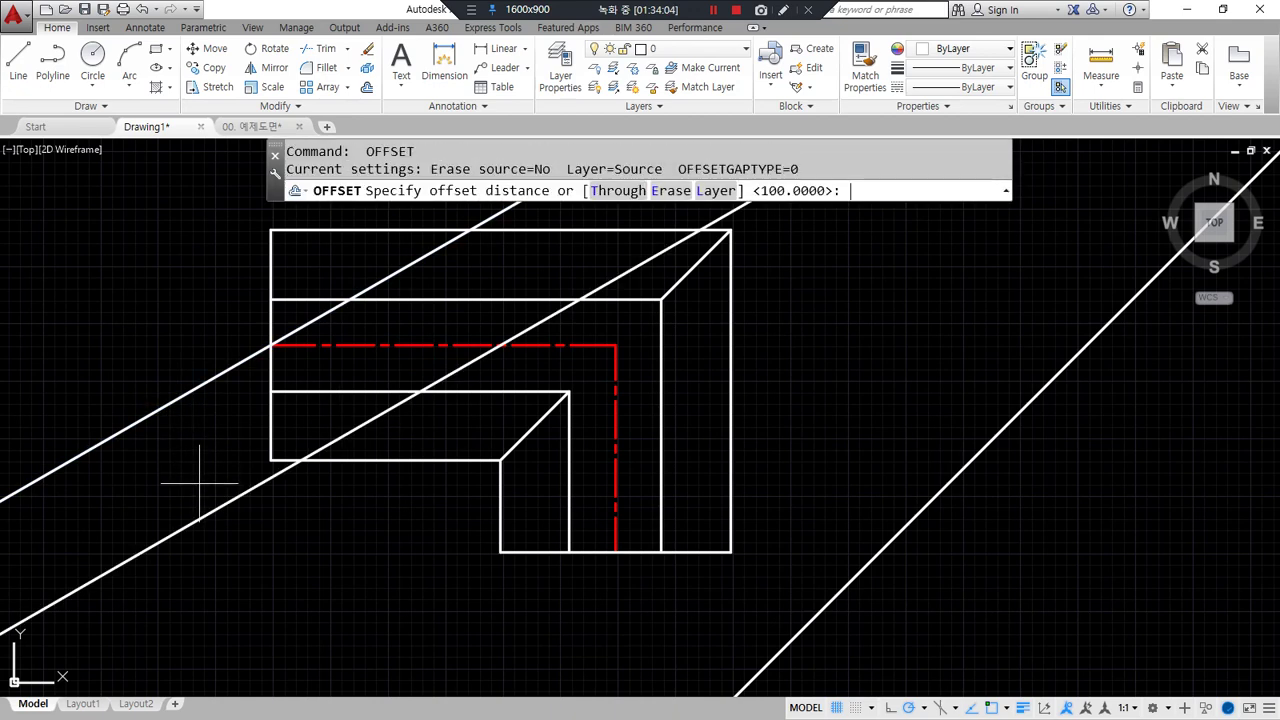
# Offset the lower 30-degree construction line 120 toward its lower side
pyautogui.write('120')
pyautogui.press('Return')
pyautogui.click(260, 474)
pyautogui.click(329, 557)
pyautogui.press('Return')
# Trim the two offset 30-degree lines to the L-shaped outline by removing their portions outside it
pyautogui.scroll(-2, 329, 557)
pyautogui.write('tr')
pyautogui.press('Return')
pyautogui.press('Return')
pyautogui.click(689, 422)
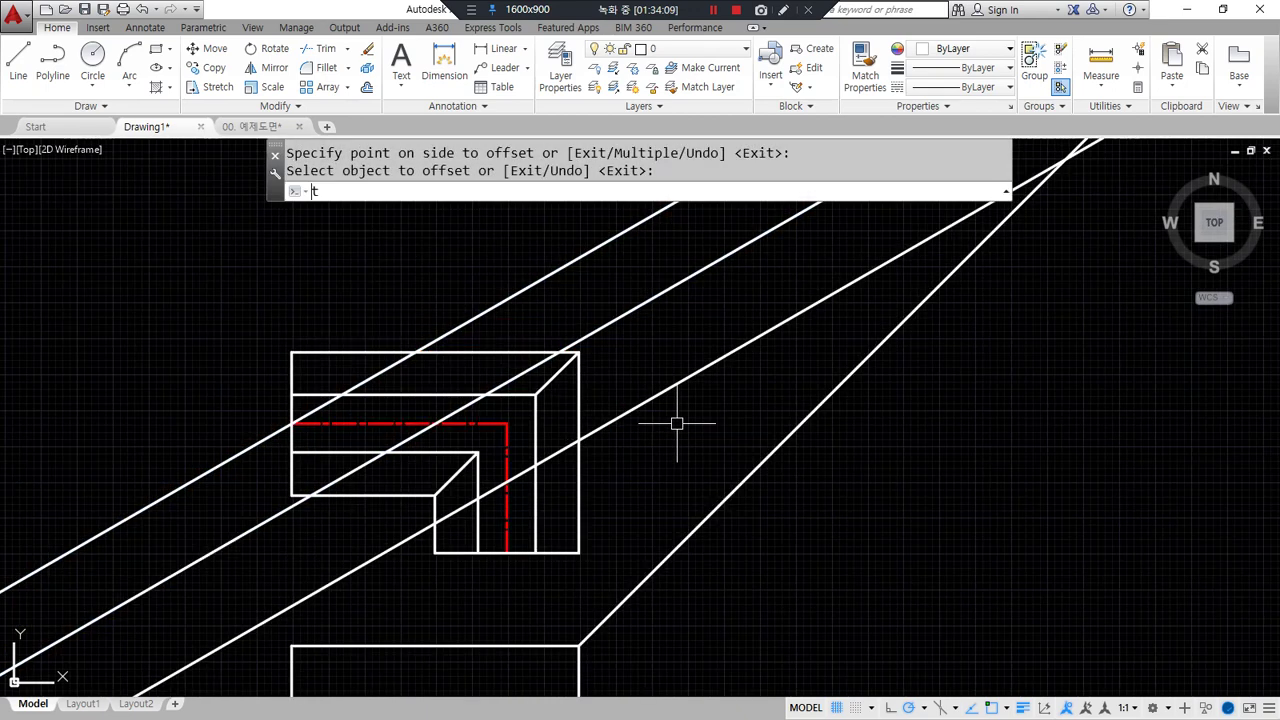
pyautogui.click(643, 274)
pyautogui.click(377, 597)
pyautogui.click(237, 534)
pyautogui.click(208, 514)
pyautogui.click(208, 546)
pyautogui.click(155, 446)
pyautogui.click(128, 575)
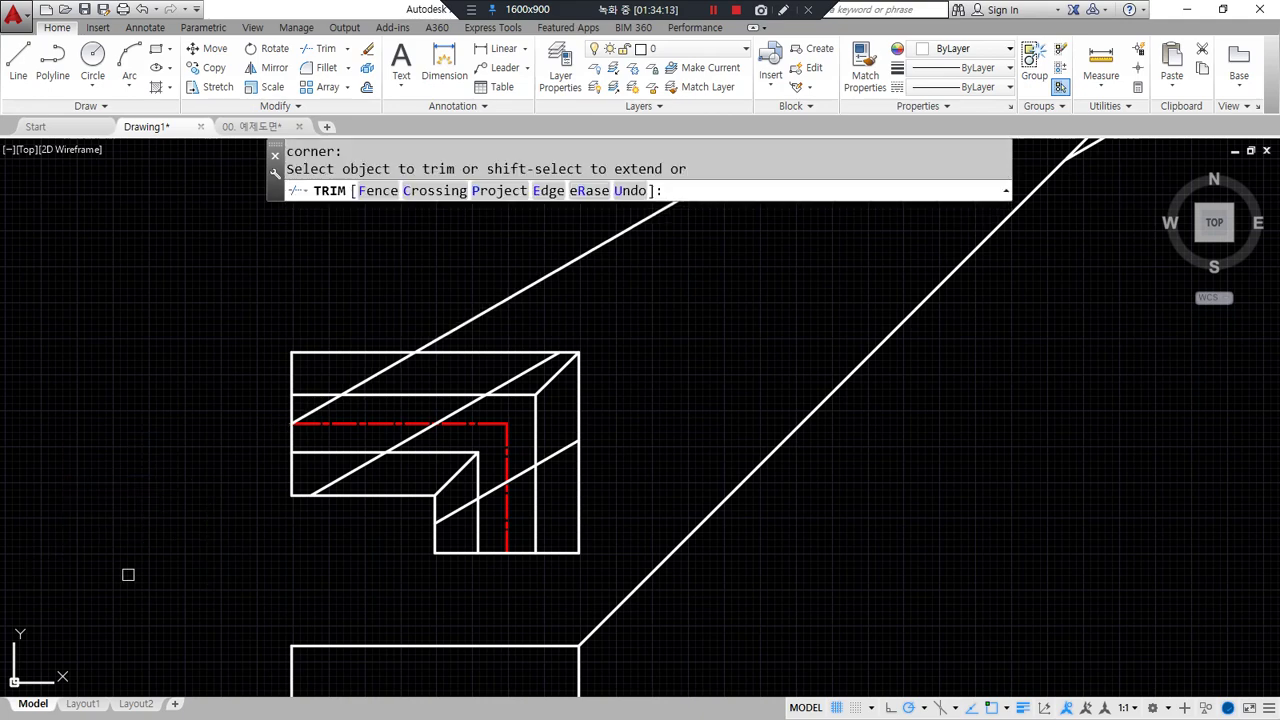
# Erase the 30-degree line through the centre line's left end, plus the front-view lines and 45-degree diagonal outside the top view
pyautogui.write('e')
pyautogui.press('Return')
pyautogui.press('Escape')
pyautogui.click(571, 263)
pyautogui.write('e')
pyautogui.press('Return')
pyautogui.moveTo(753, 535); pyautogui.dragTo(758, 358, button='middle')
pyautogui.click(729, 571)
pyautogui.click(206, 434)
pyautogui.write('e')
pyautogui.press('Return')
# Trim the inner horizontal and vertical lines of the L between the two parallel 30-degree lines
pyautogui.scroll(2, 366, 334)
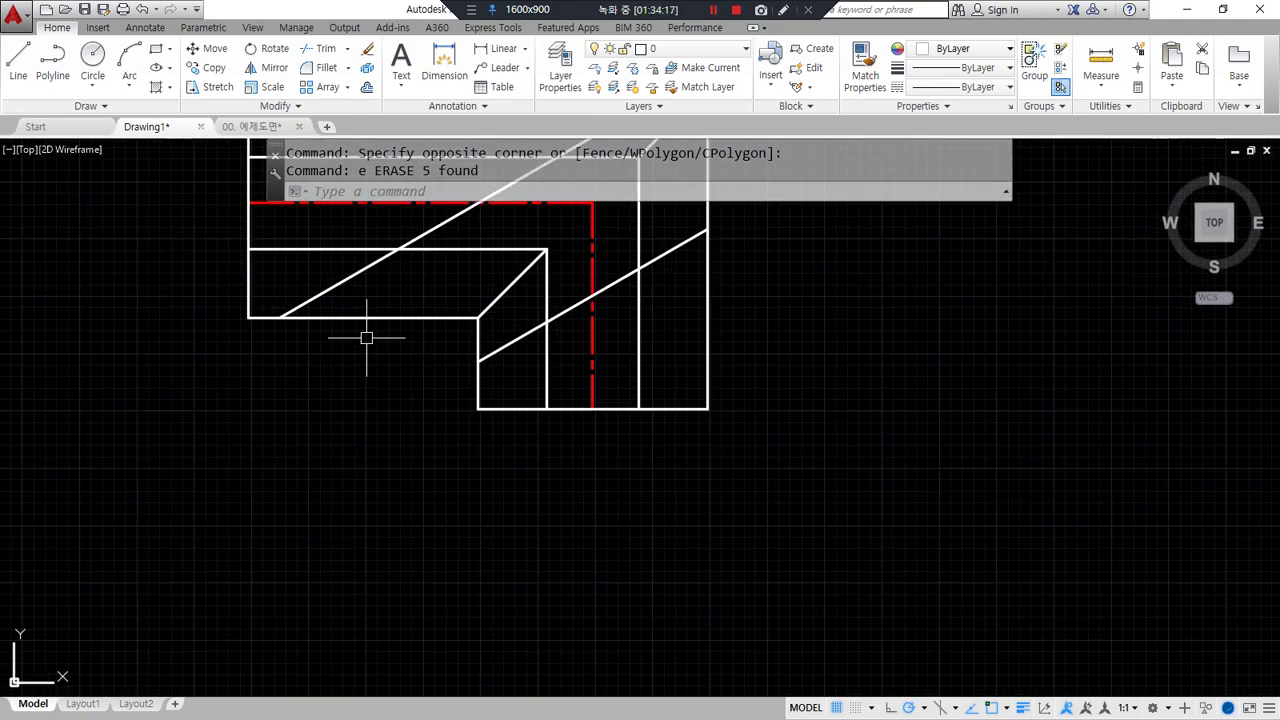
pyautogui.moveTo(405, 528); pyautogui.dragTo(411, 570, button='middle')
pyautogui.moveTo(474, 484)
pyautogui.mouseDown(button='middle')
pyautogui.moveTo(443, 539)
pyautogui.moveTo(500, 535)
pyautogui.mouseUp(button='middle')
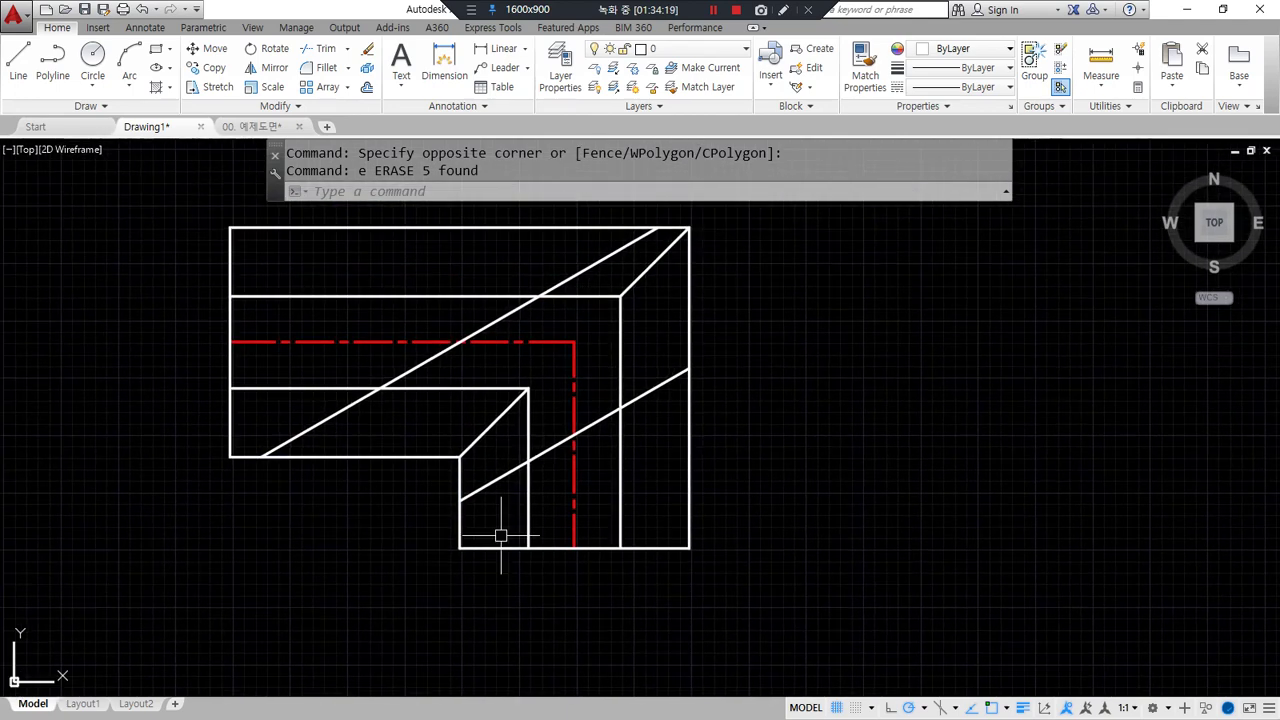
pyautogui.write('tr')
pyautogui.press('Return')
pyautogui.press('Return')
pyautogui.click(539, 423)
pyautogui.click(516, 429)
pyautogui.click(624, 379)
pyautogui.click(595, 391)
pyautogui.click(584, 262)
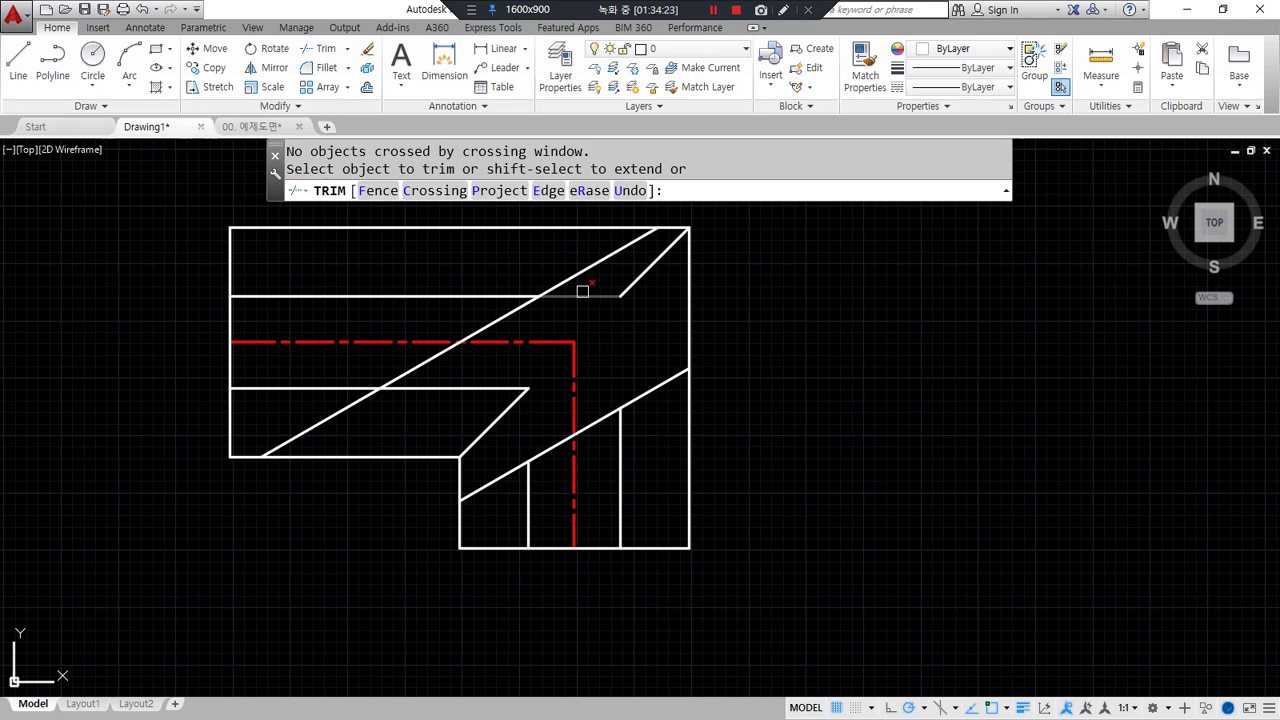
pyautogui.click(583, 307)
pyautogui.click(571, 282)
pyautogui.press('Return')
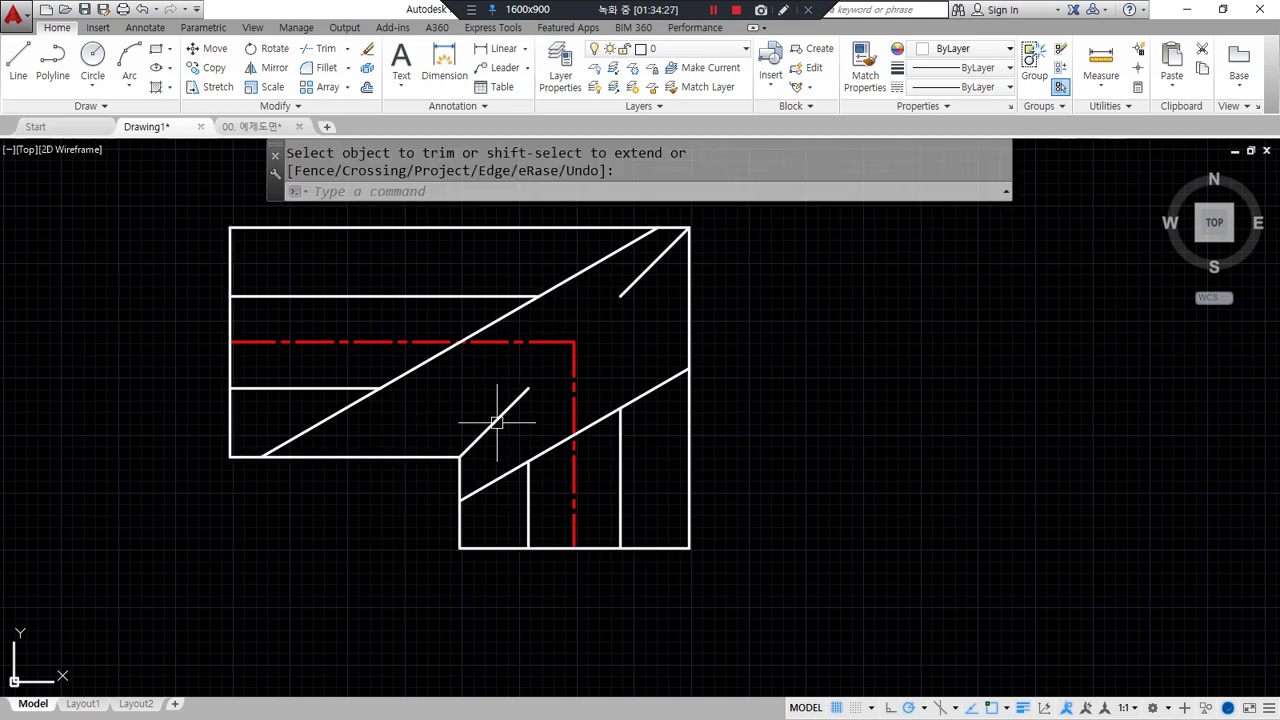
# Make dim the current layer
pyautogui.moveTo(520, 524); pyautogui.dragTo(542, 570, button='middle')
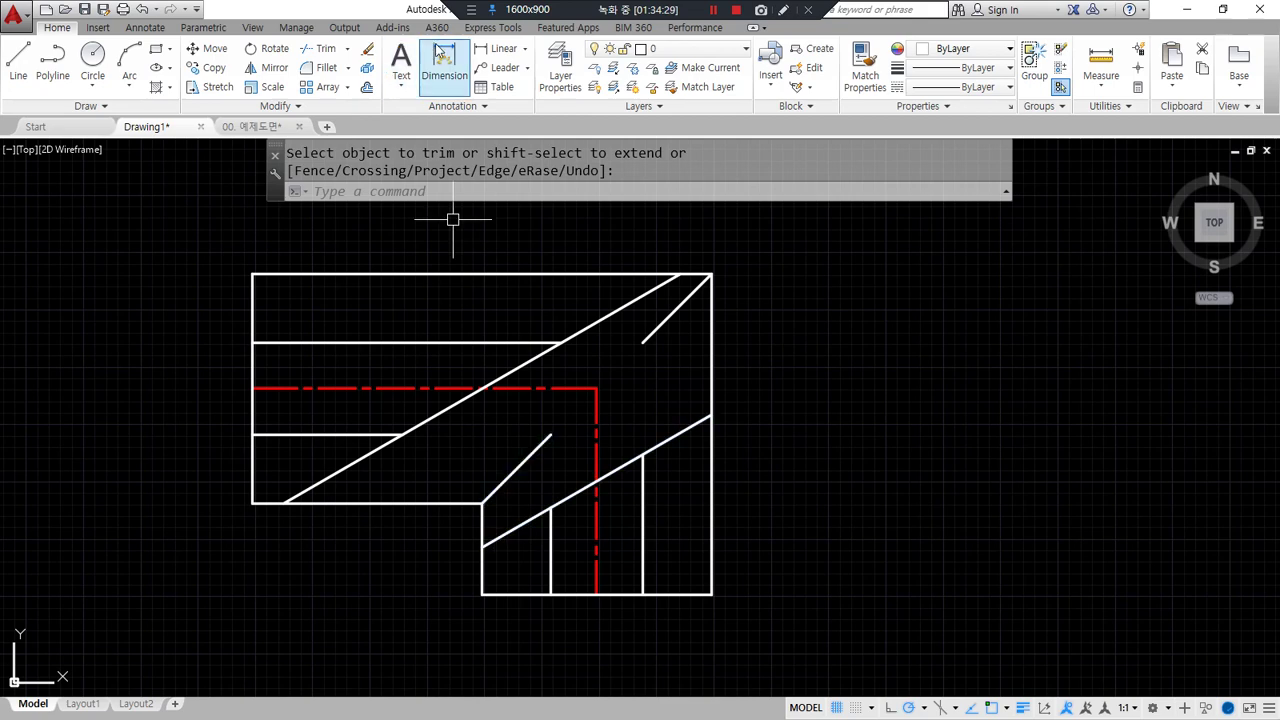
pyautogui.click(145, 27)
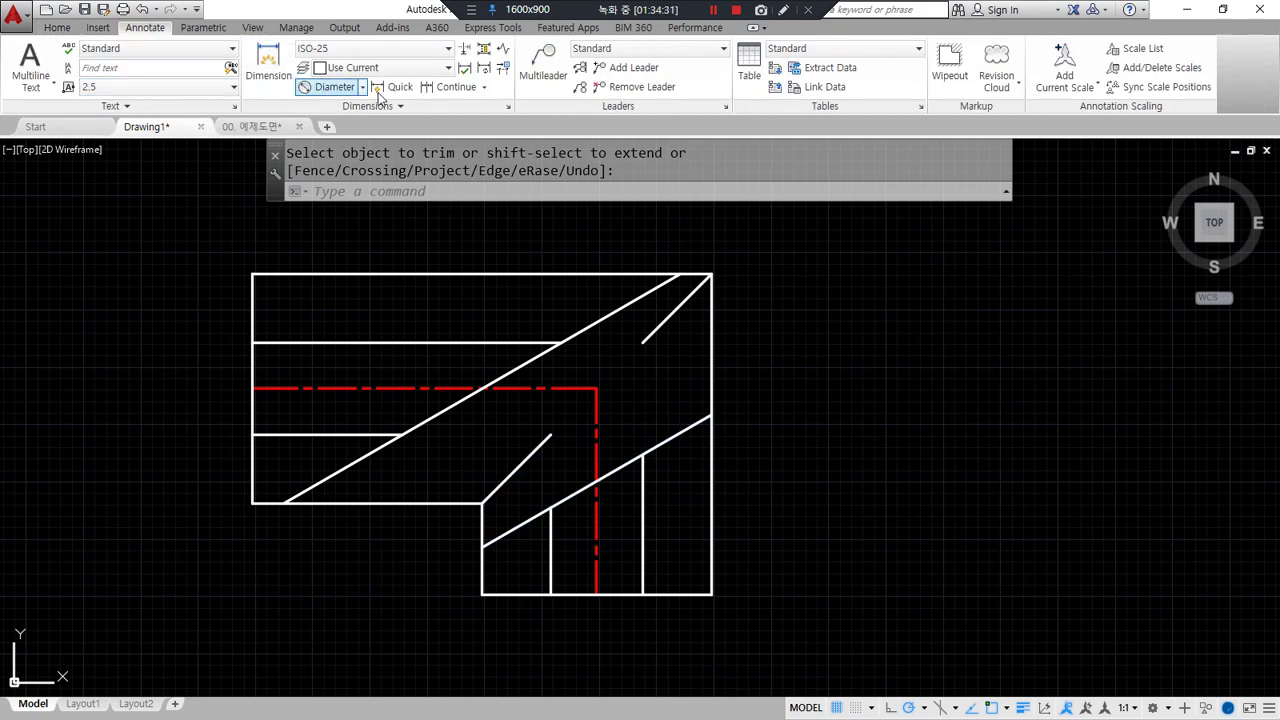
pyautogui.click(57, 27)
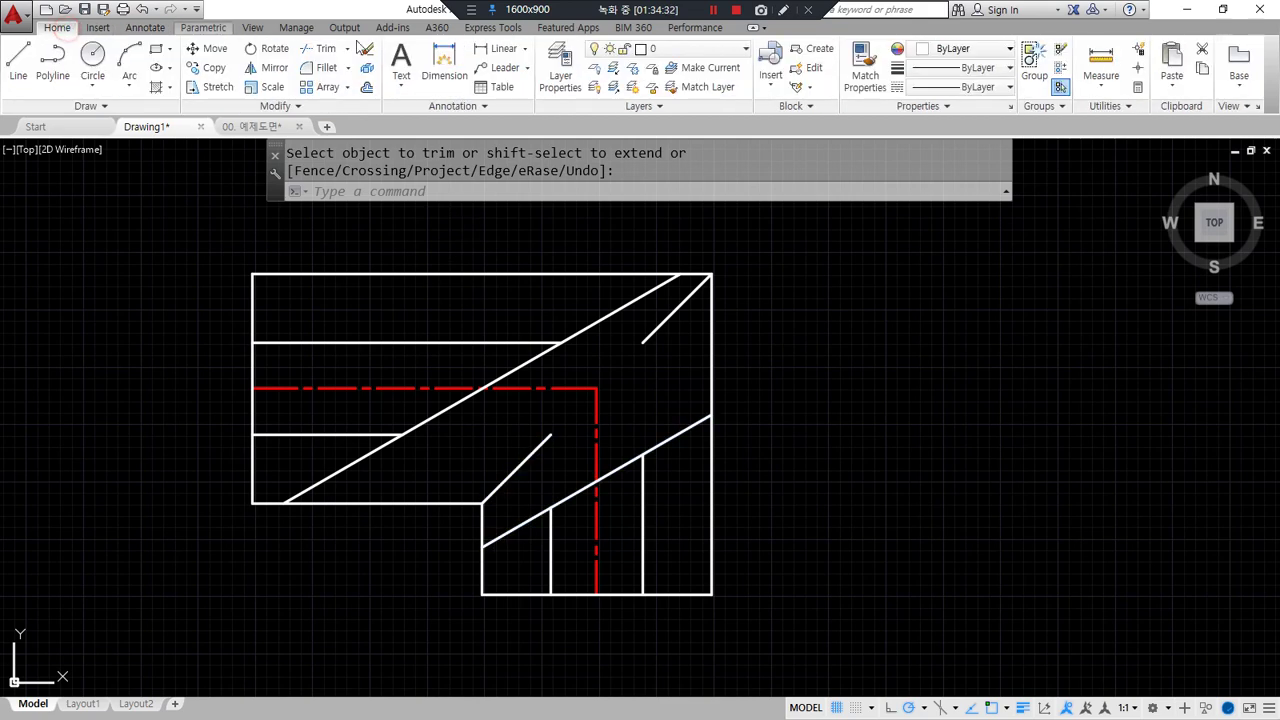
pyautogui.click(690, 48)
pyautogui.click(664, 145)
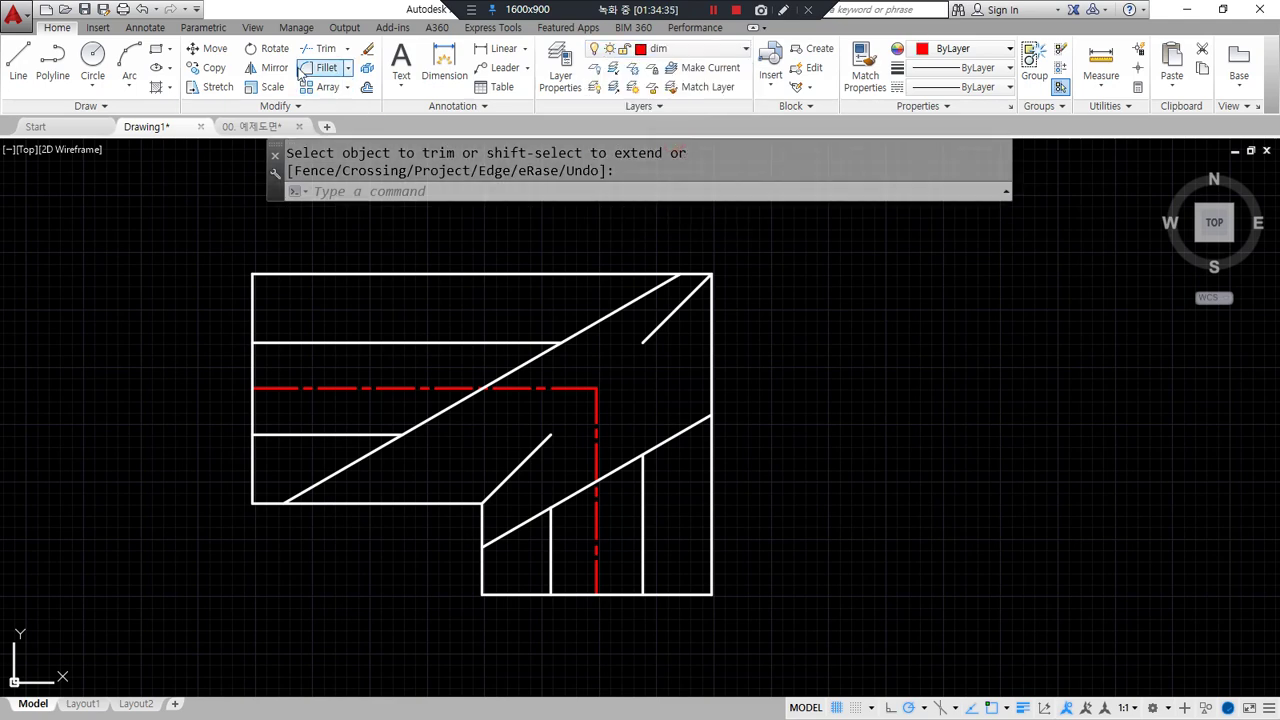
# Add a linear dimension below the top view between the lower ends of the two inner vertical lines
pyautogui.click(145, 27)
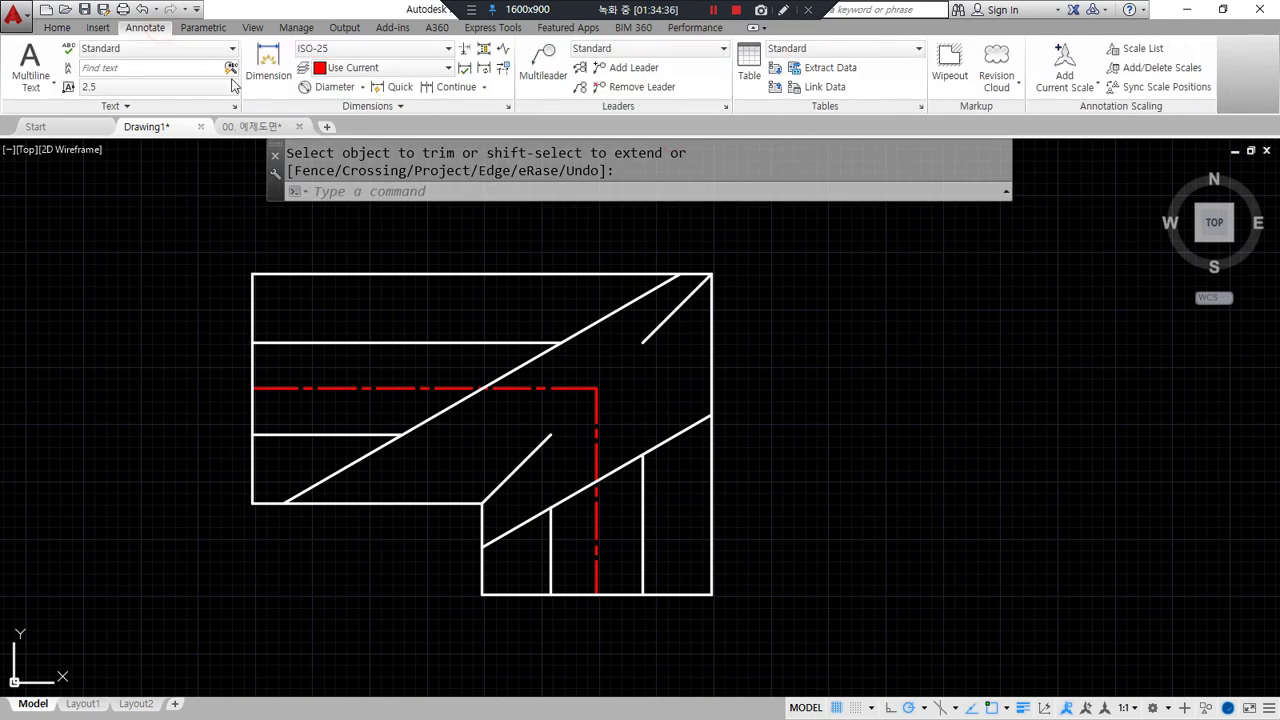
pyautogui.click(362, 87)
pyautogui.click(336, 117)
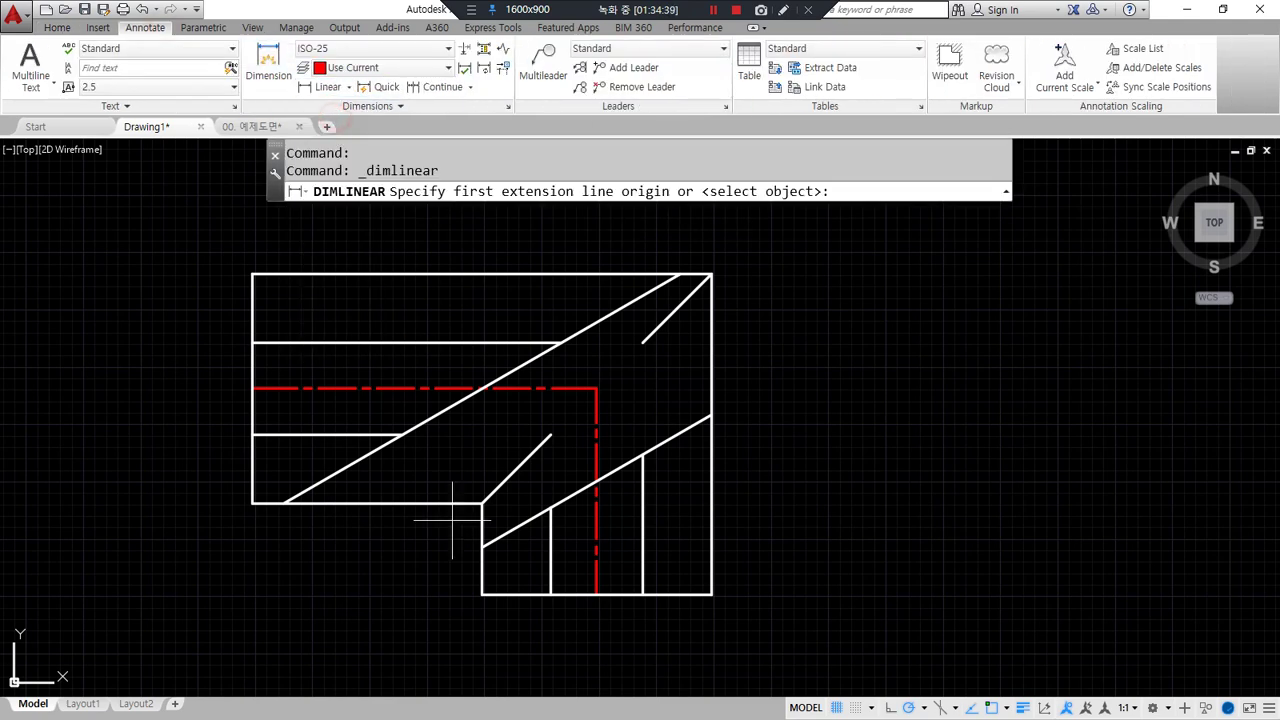
pyautogui.click(551, 595)
pyautogui.click(642, 595)
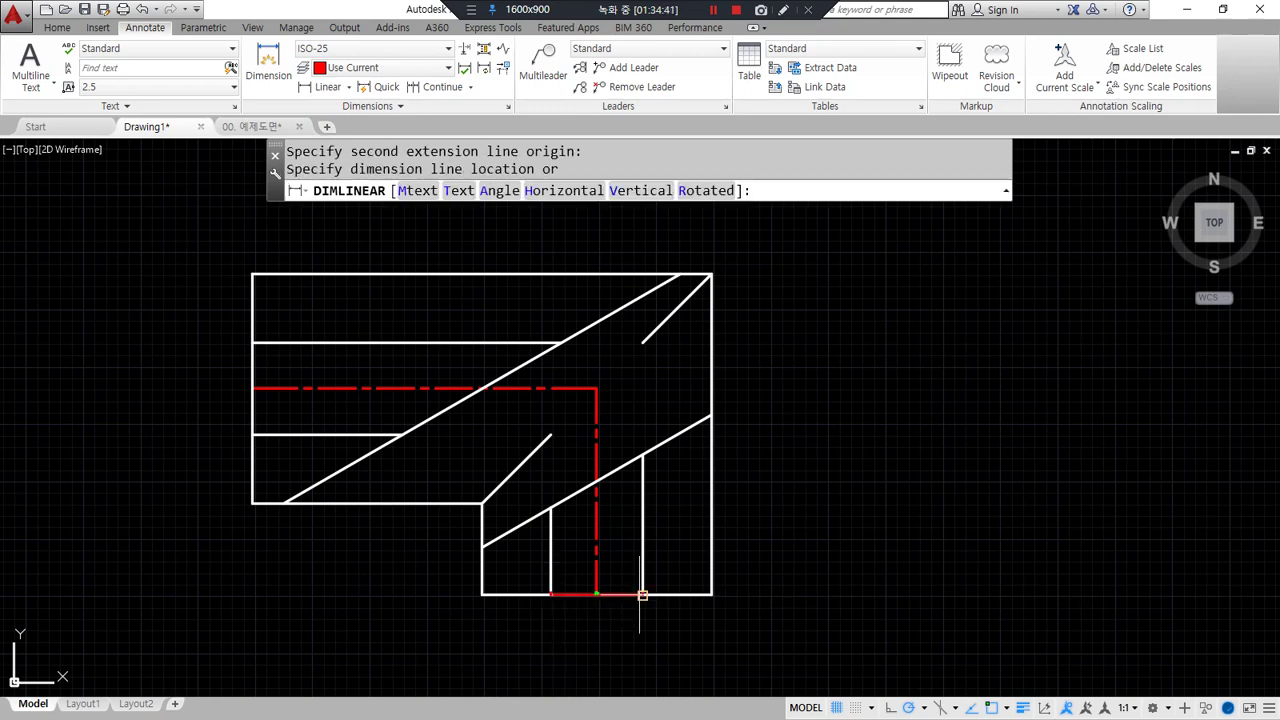
pyautogui.click(600, 630)
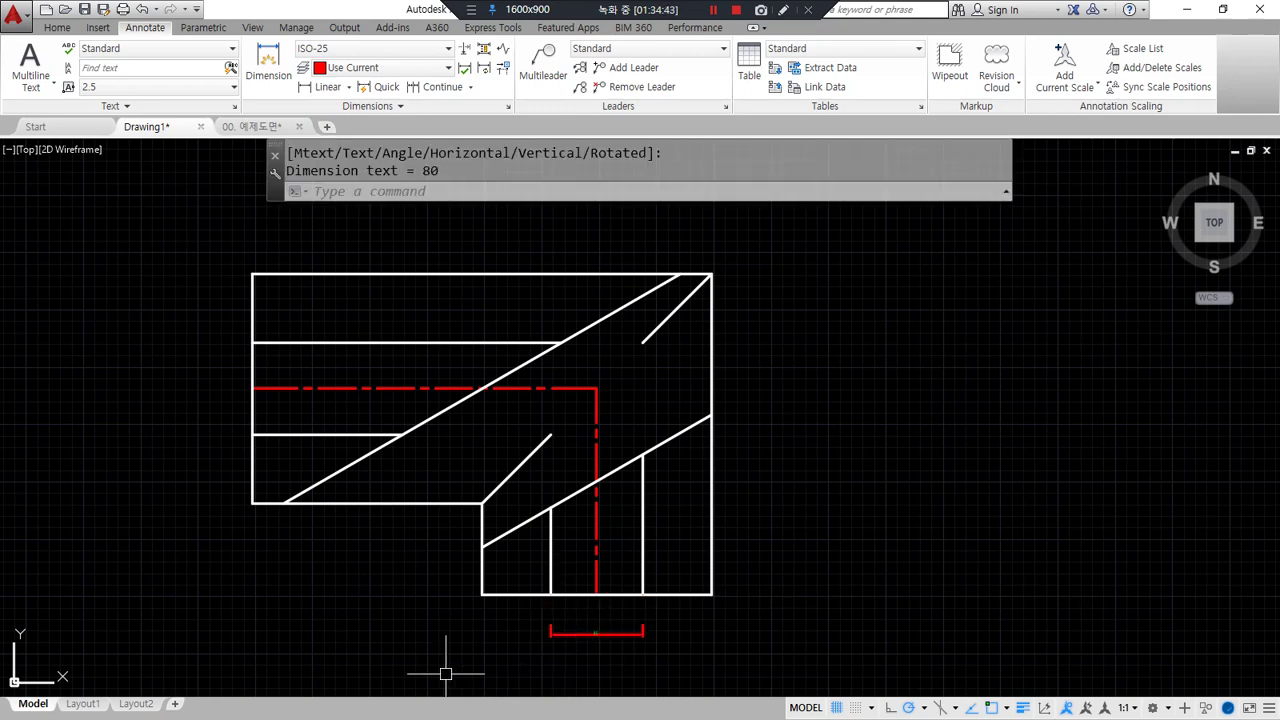
# Increase the overall scale for dimension features in the ISO-25 dimension style
pyautogui.write('D')
pyautogui.press('Return')
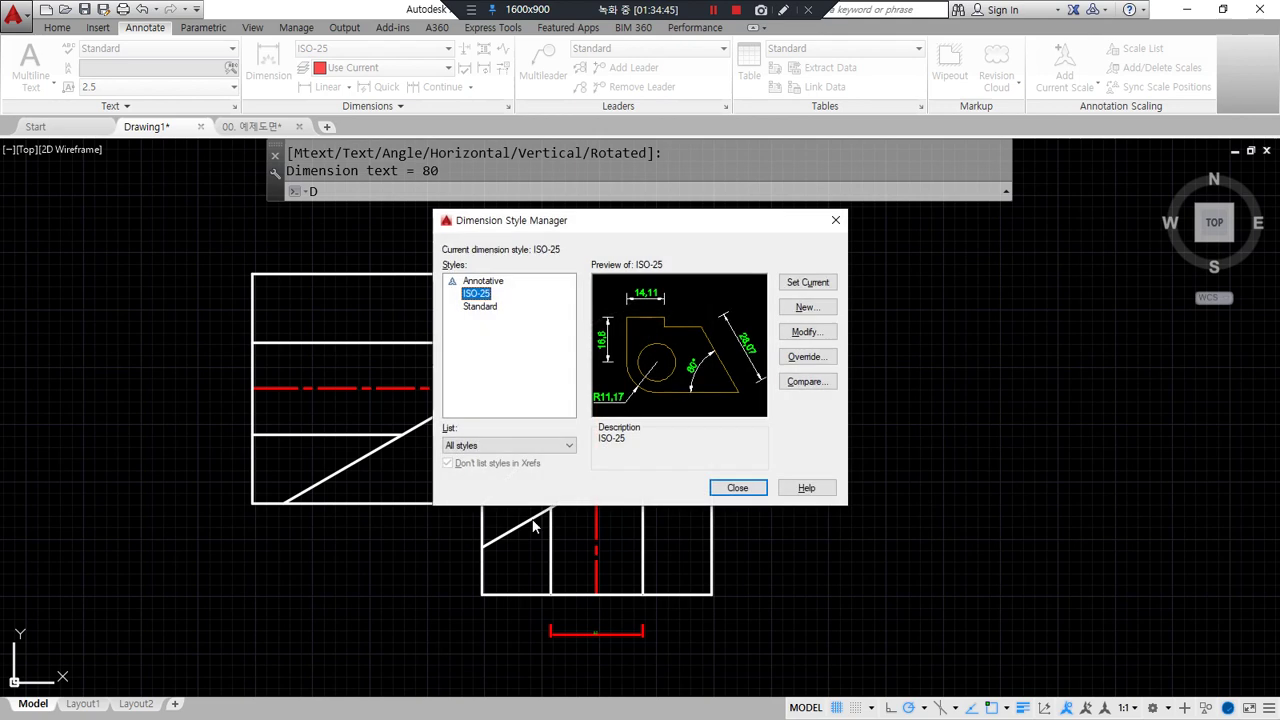
pyautogui.click(806, 331)
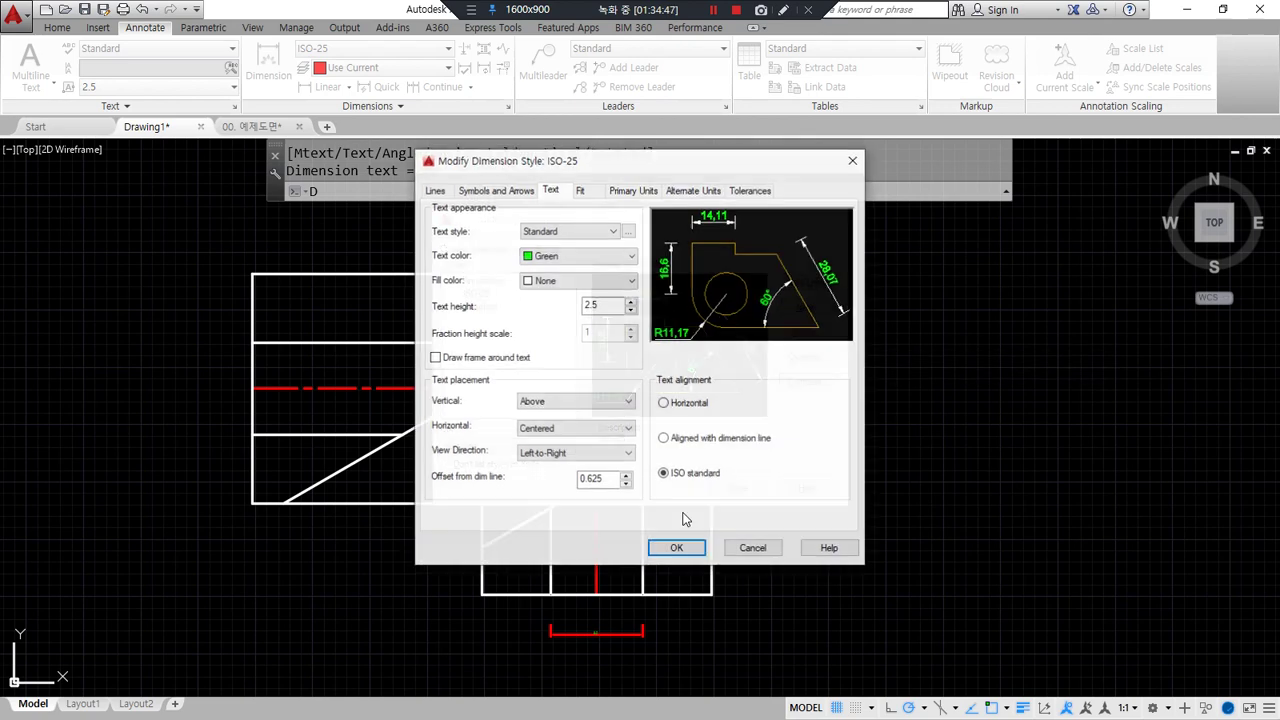
pyautogui.click(581, 191)
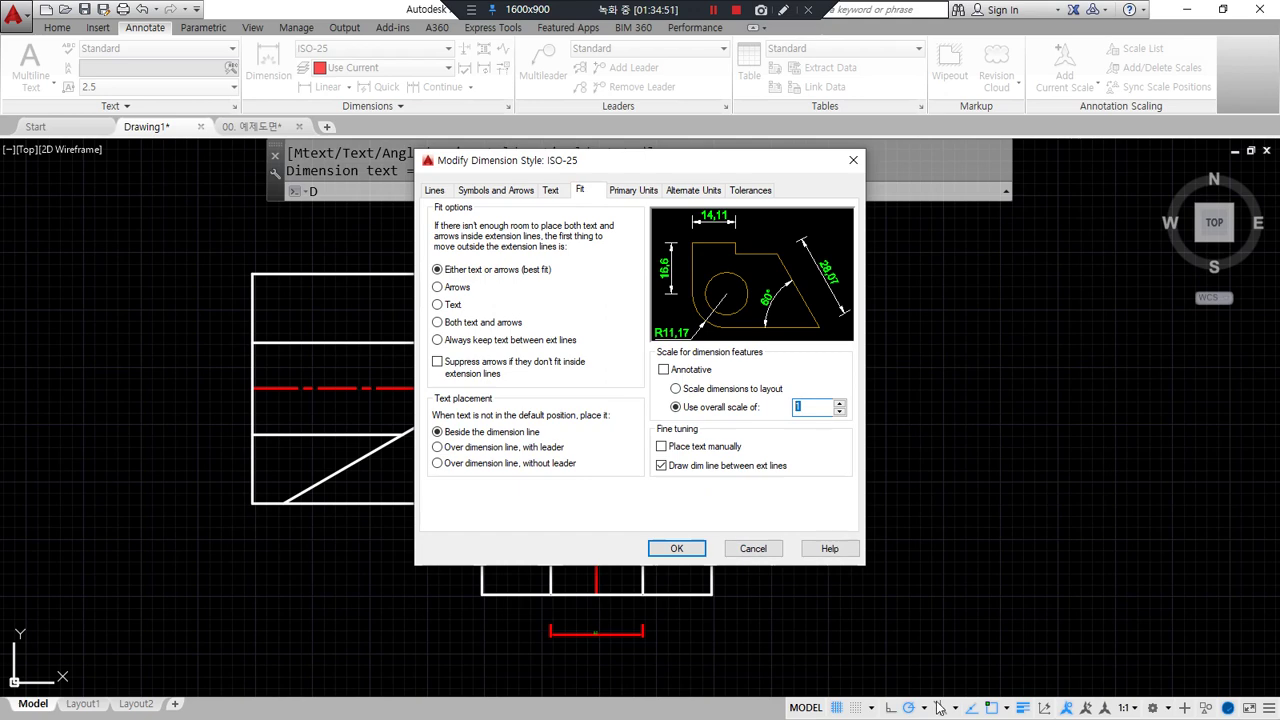
pyautogui.click(676, 548)
pyautogui.click(808, 489)
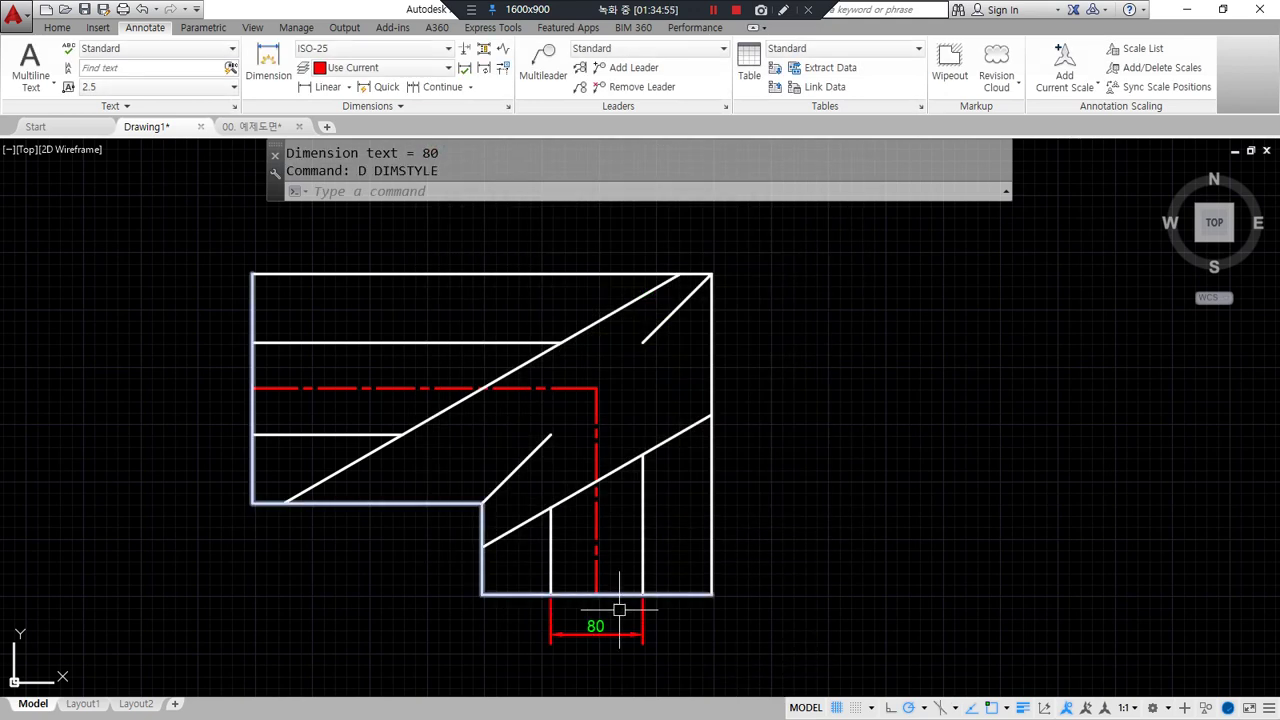
# Add a vertical linear dimension for the full height of the top view beside its right edge
pyautogui.moveTo(541, 632); pyautogui.dragTo(583, 620, button='middle')
pyautogui.press('Return')
pyautogui.press('Escape')
pyautogui.press('Escape')
pyautogui.click(326, 87)
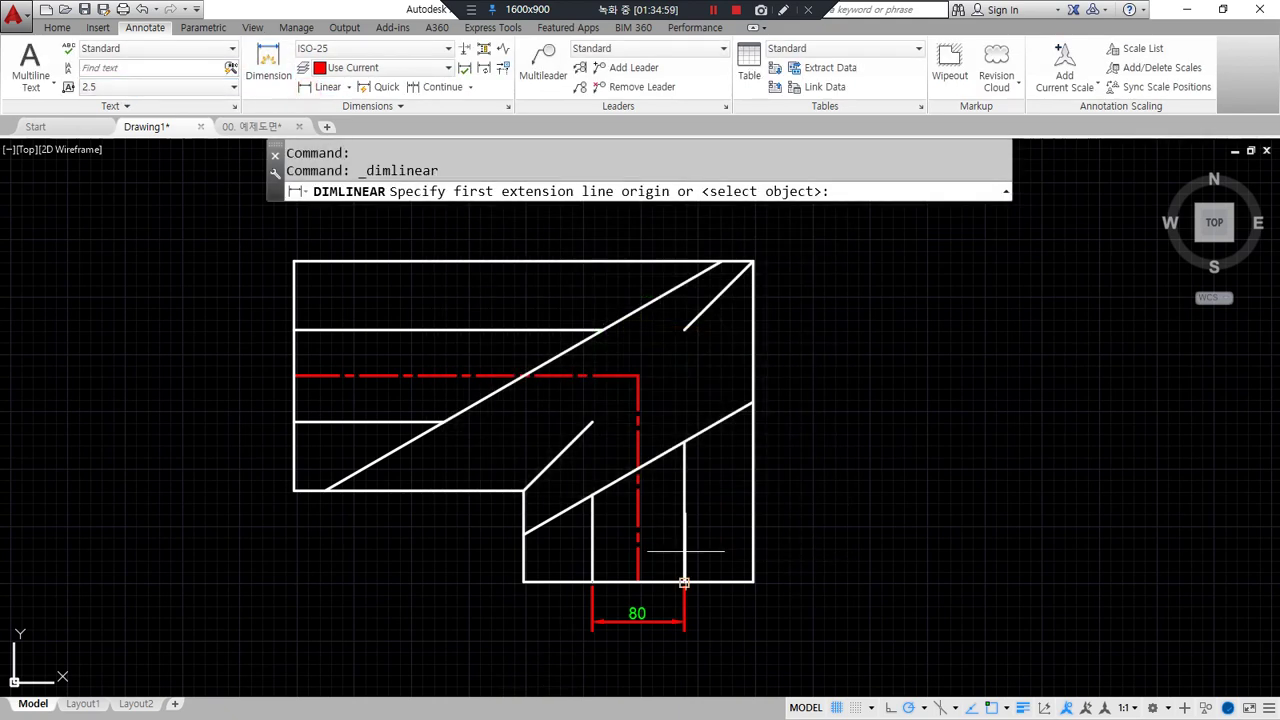
pyautogui.click(753, 582)
pyautogui.click(753, 262)
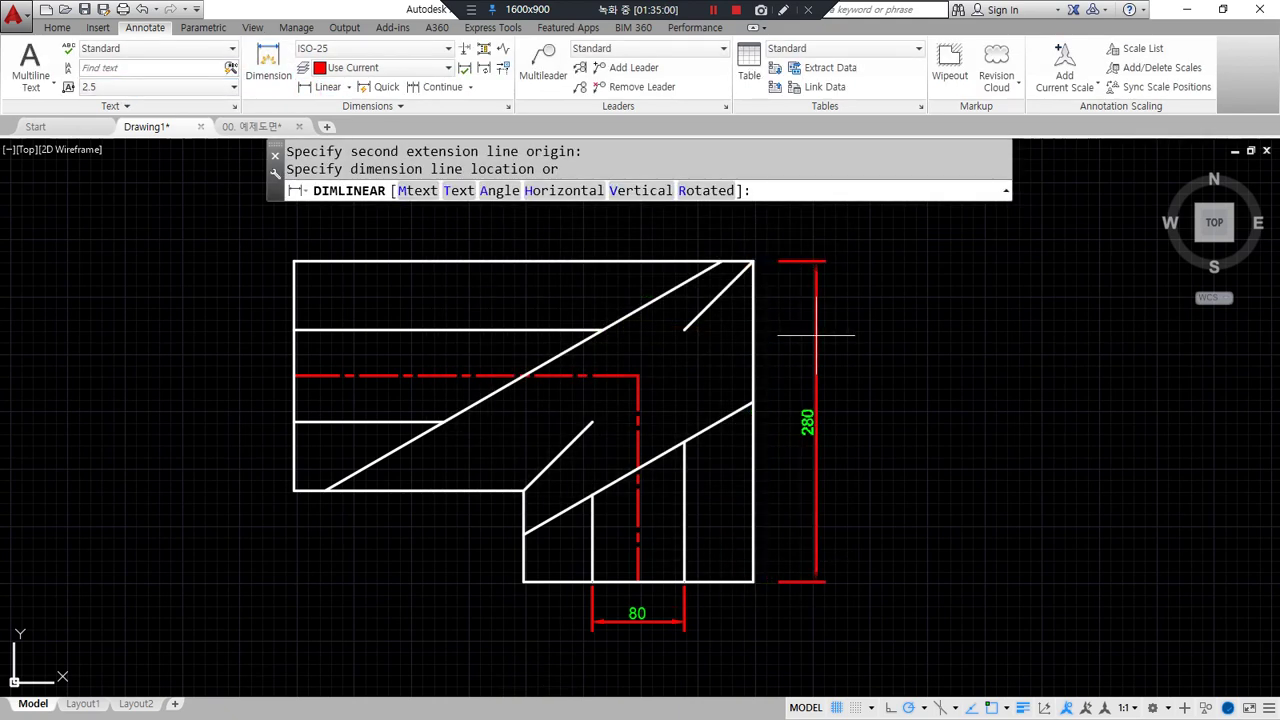
pyautogui.click(814, 340)
# Add a horizontal linear dimension for the full width of the top view above its upper edge
pyautogui.moveTo(715, 312); pyautogui.dragTo(749, 434, button='middle')
pyautogui.press('Return')
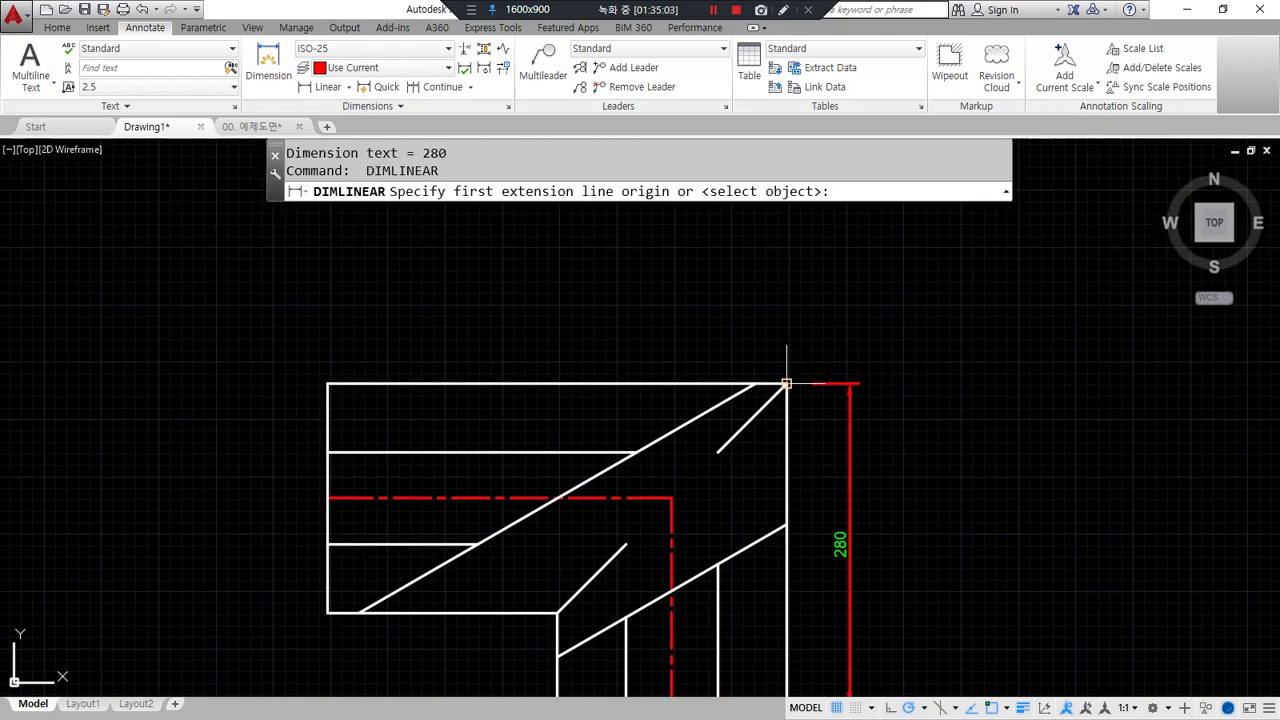
pyautogui.click(786, 383)
pyautogui.click(327, 383)
pyautogui.click(325, 320)
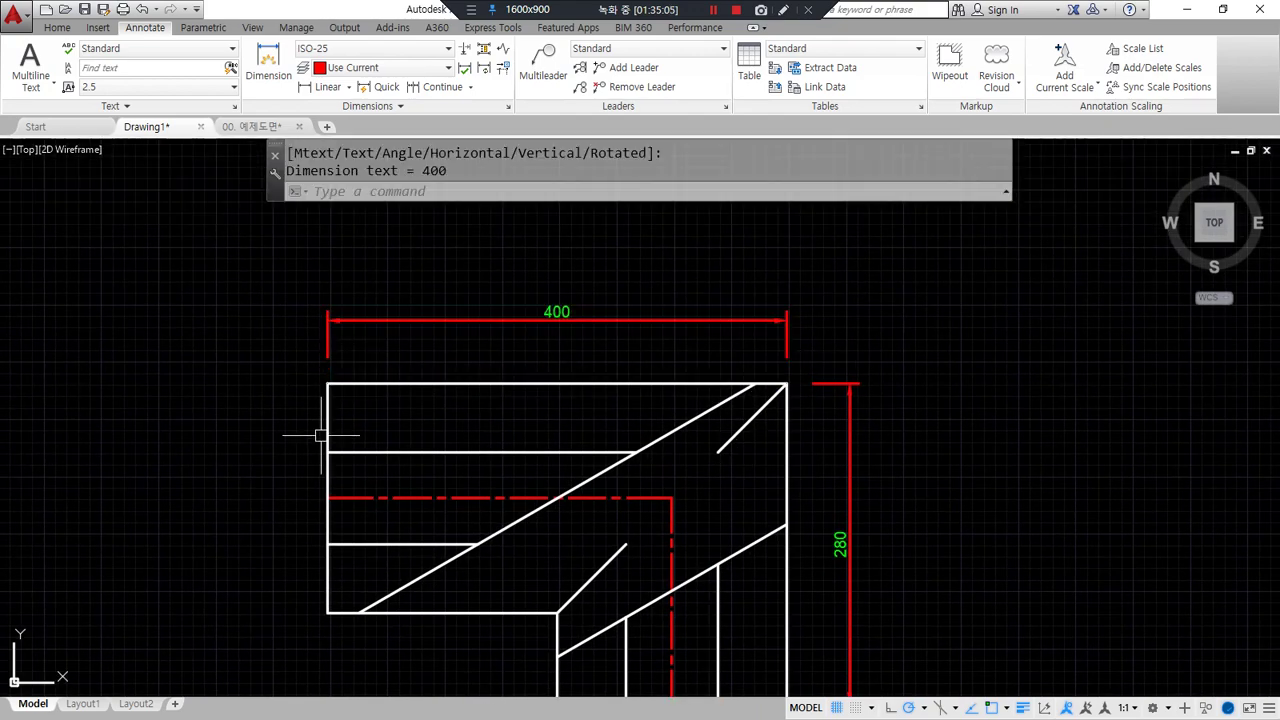
# Add a vertical linear dimension between the left ends of the two inner horizontal lines
pyautogui.moveTo(320, 435); pyautogui.dragTo(334, 385, button='middle')
pyautogui.press('Return')
pyautogui.click(337, 405)
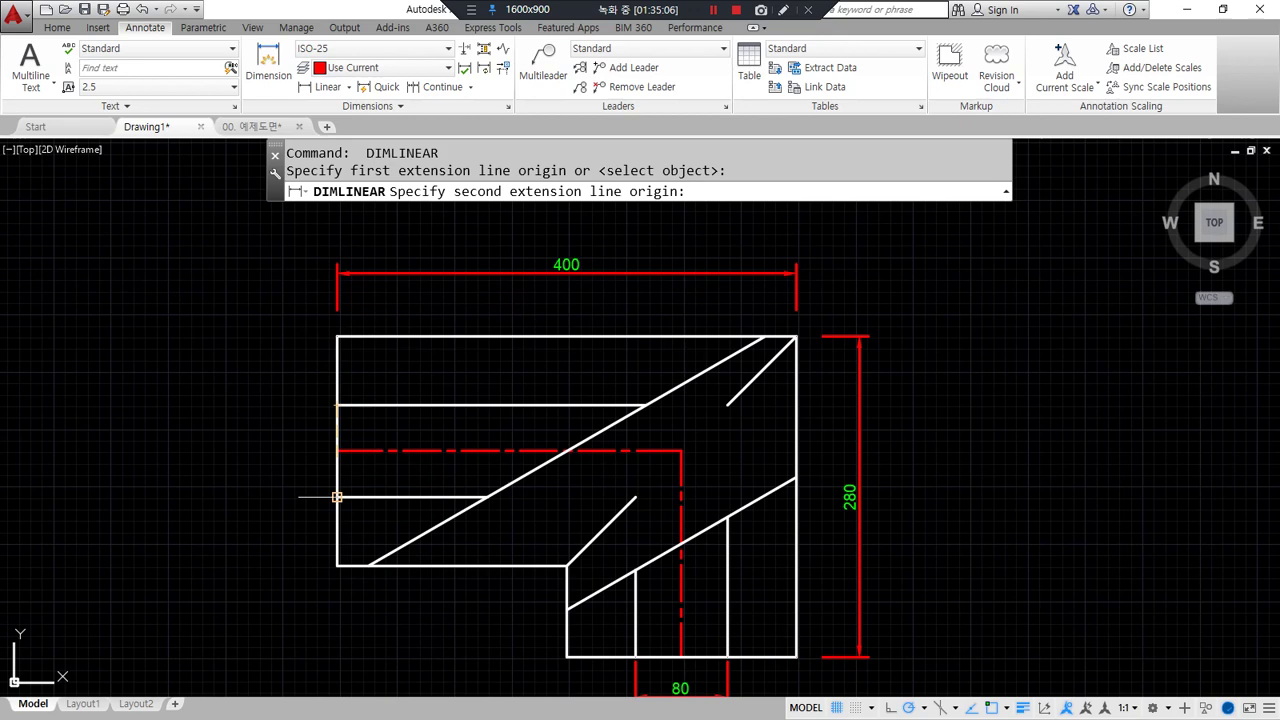
pyautogui.click(337, 497)
pyautogui.click(292, 455)
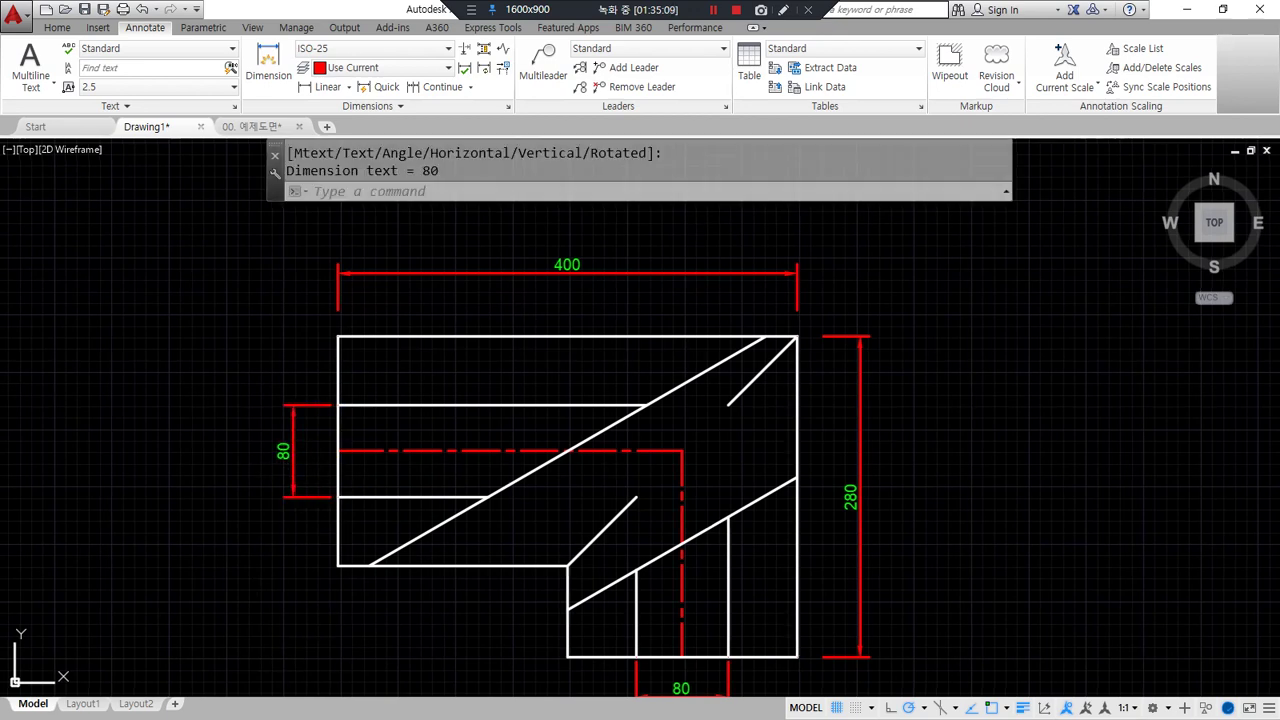
# Add an angular dimension between the horizontal red centre line and the upper sloped line
pyautogui.moveTo(424, 637); pyautogui.dragTo(424, 630, button='middle')
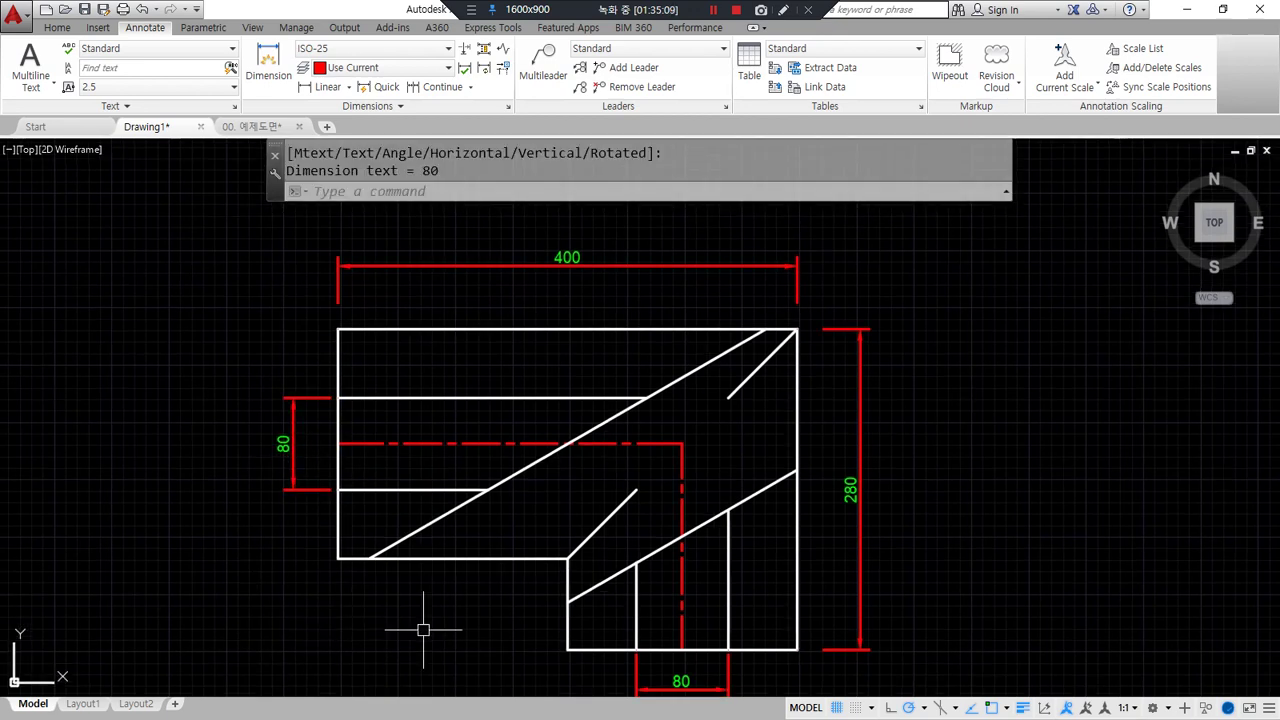
pyautogui.click(348, 87)
pyautogui.click(320, 177)
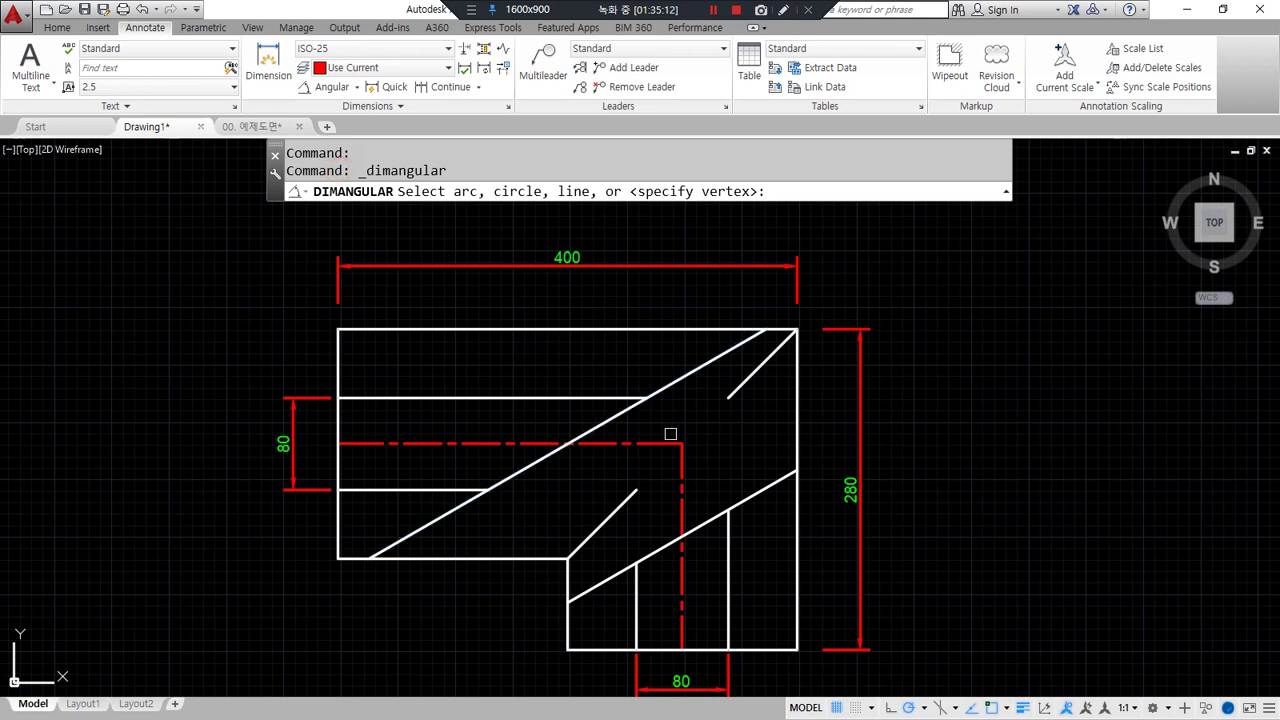
pyautogui.click(662, 441)
pyautogui.click(618, 426)
pyautogui.scroll(4, 670, 418)
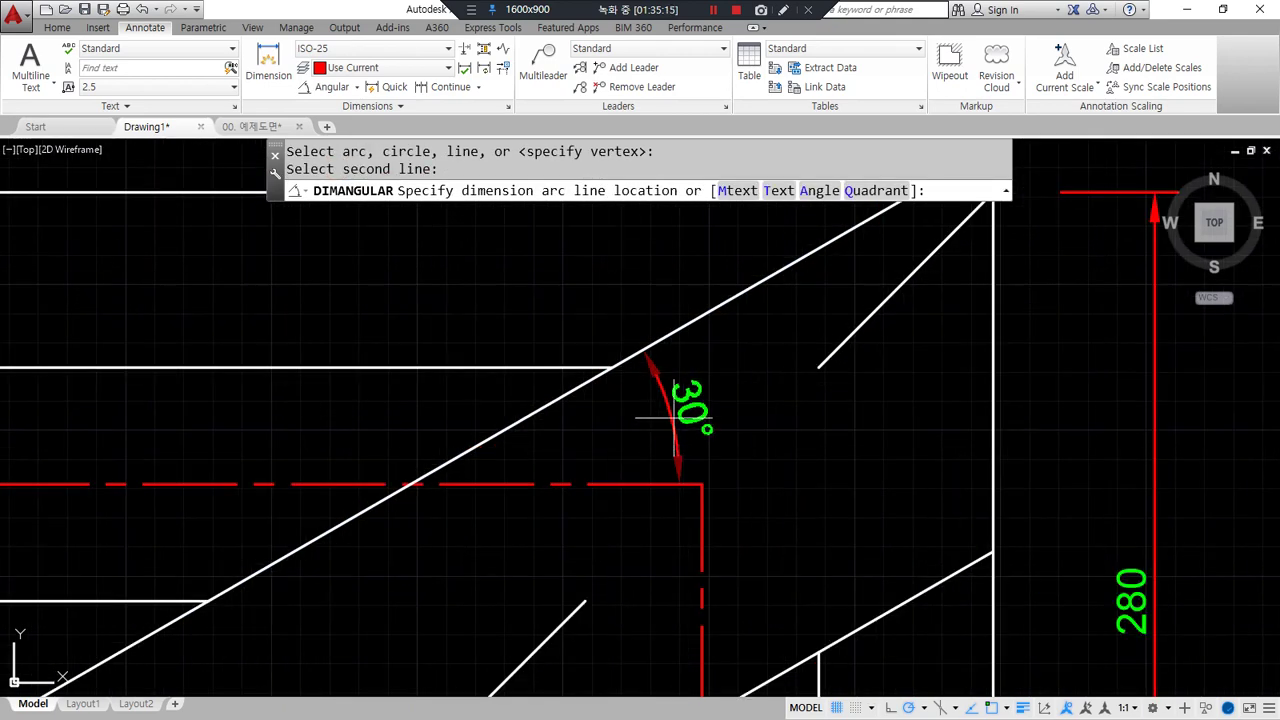
pyautogui.click(758, 400)
pyautogui.scroll(-4, 643, 457)
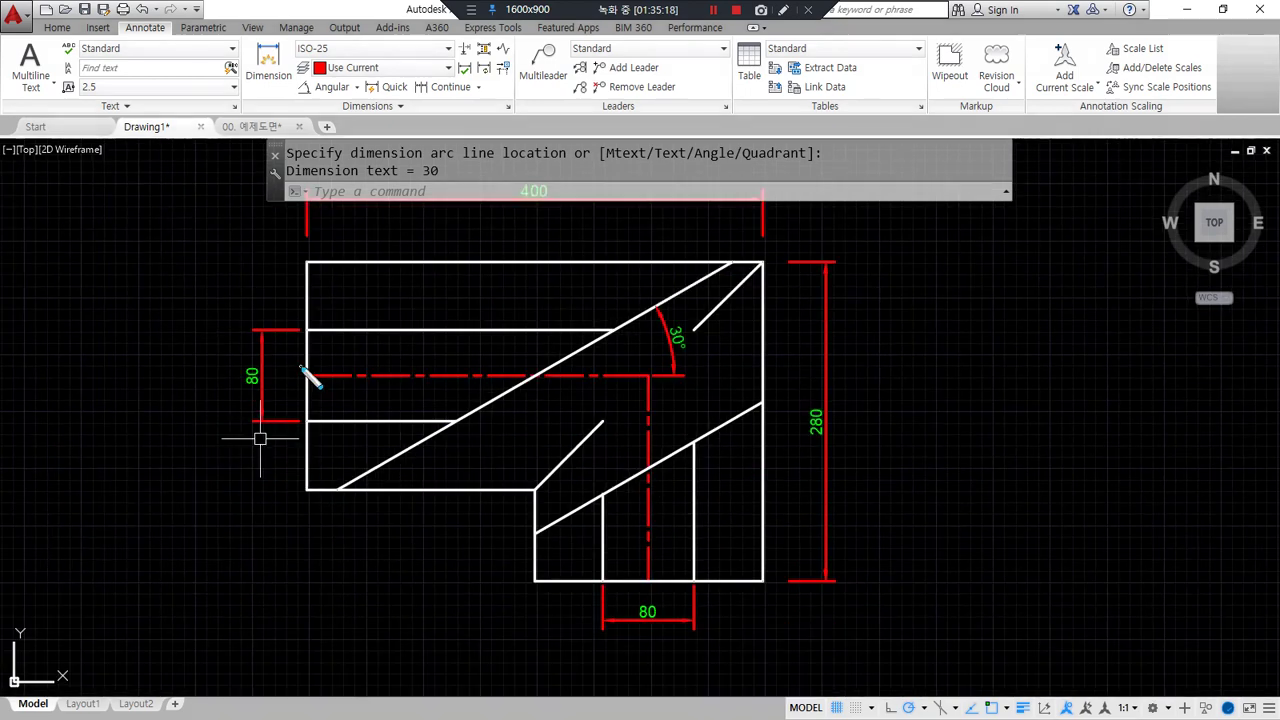
pyautogui.moveTo(303, 384); pyautogui.dragTo(197, 517)
pyautogui.moveTo(538, 537); pyautogui.dragTo(412, 621)
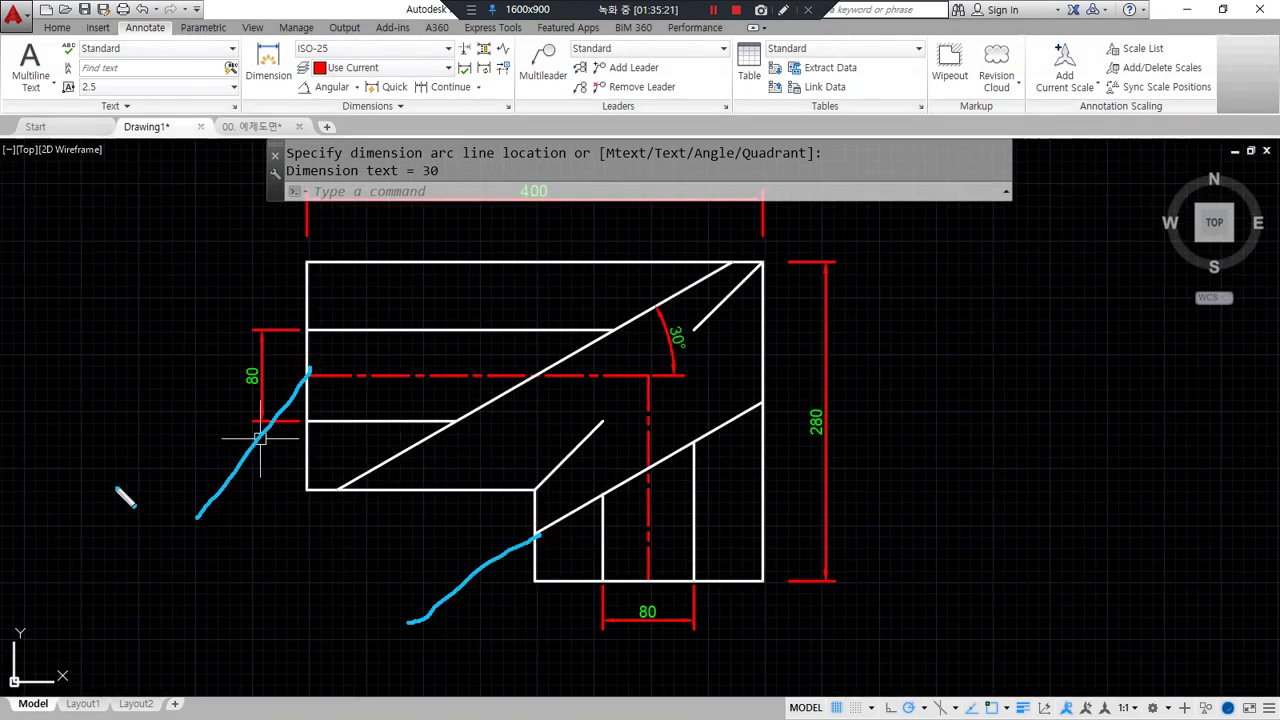
pyautogui.moveTo(205, 462); pyautogui.dragTo(510, 693)
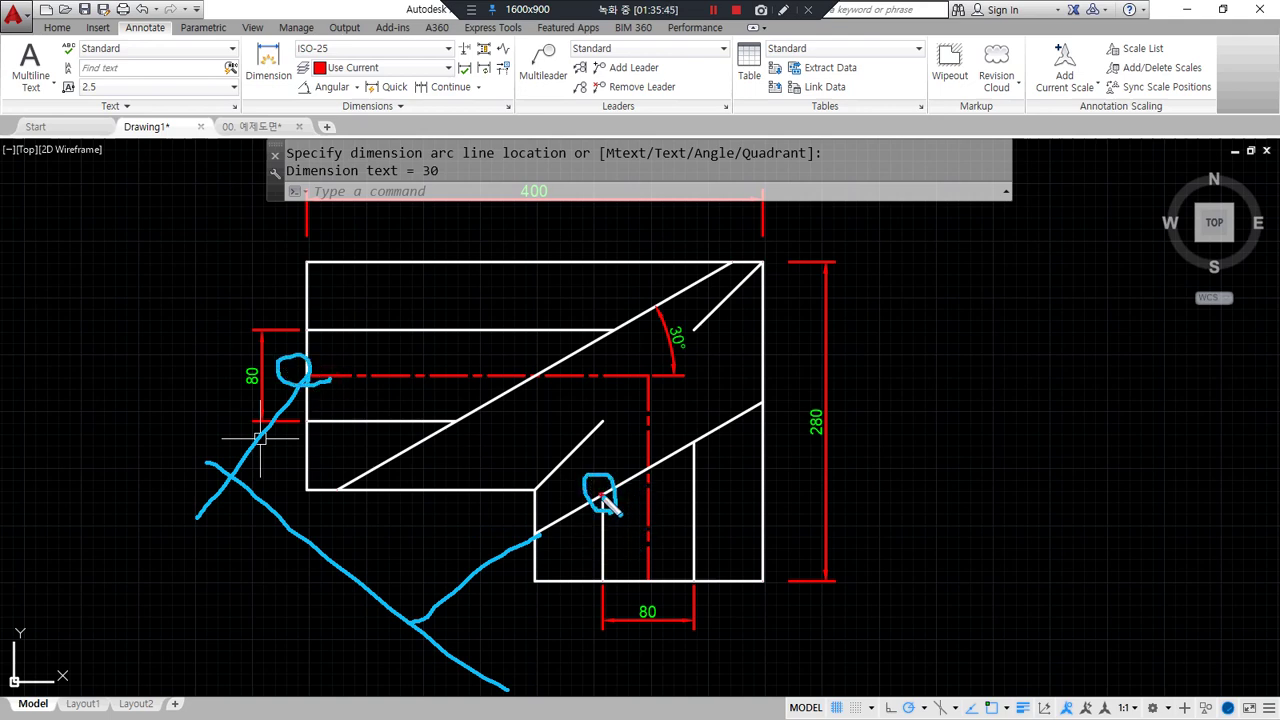
# Offset the lower sloped line of the top view 100 toward its lower side
pyautogui.write('o')
pyautogui.press('Return')
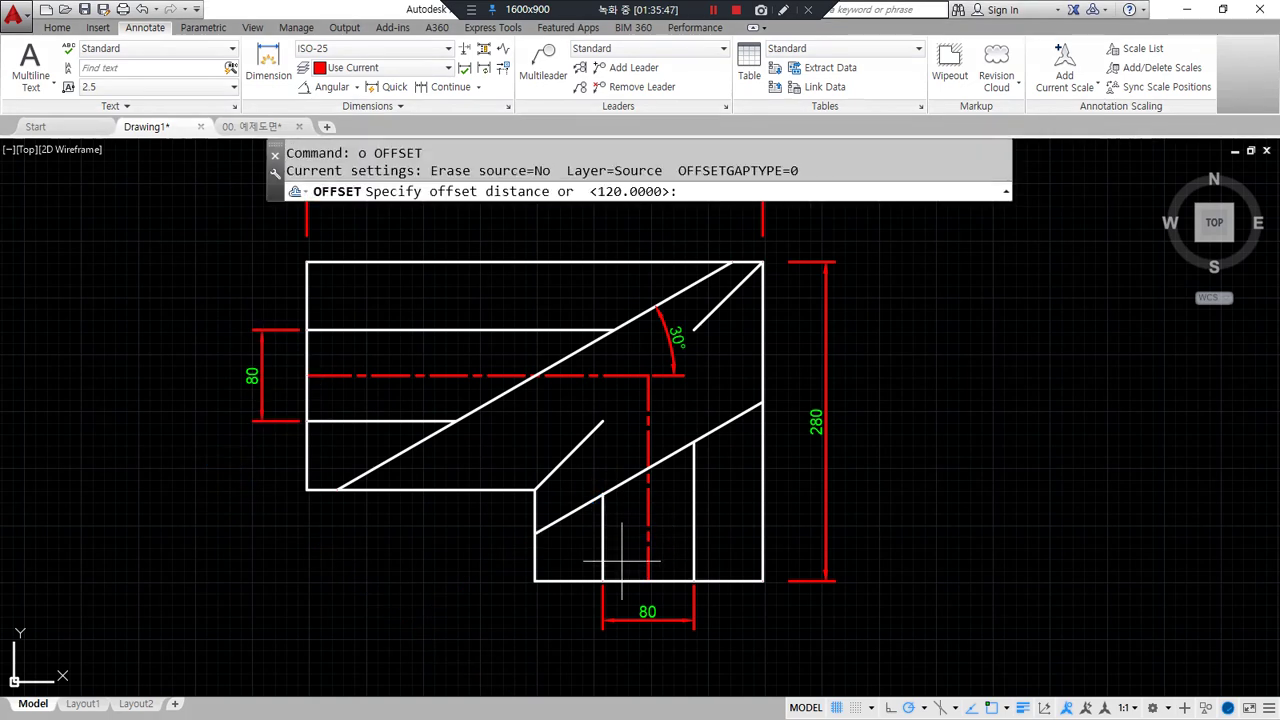
pyautogui.write('100')
pyautogui.press('Return')
pyautogui.click(645, 470)
pyautogui.click(615, 610)
pyautogui.press('Return')
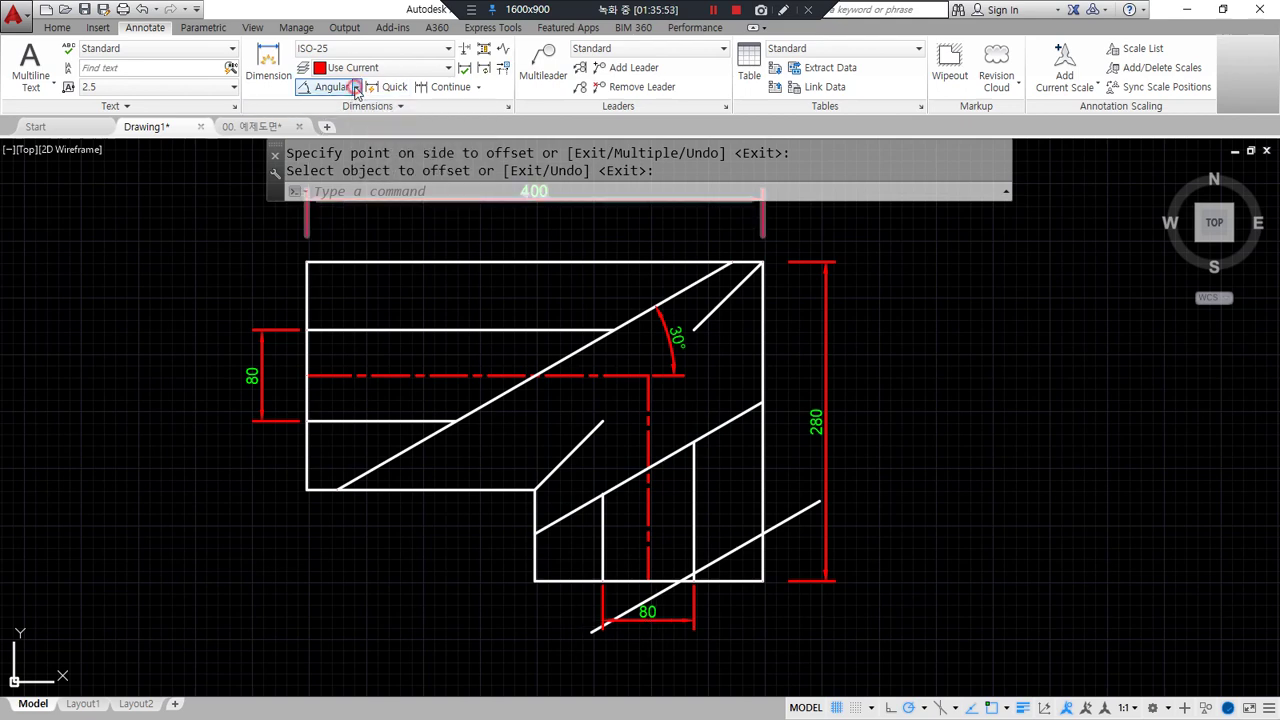
# Add an aligned dimension between the lower end of the offset line and the left end of the lower sloped line
pyautogui.click(355, 88)
pyautogui.click(338, 143)
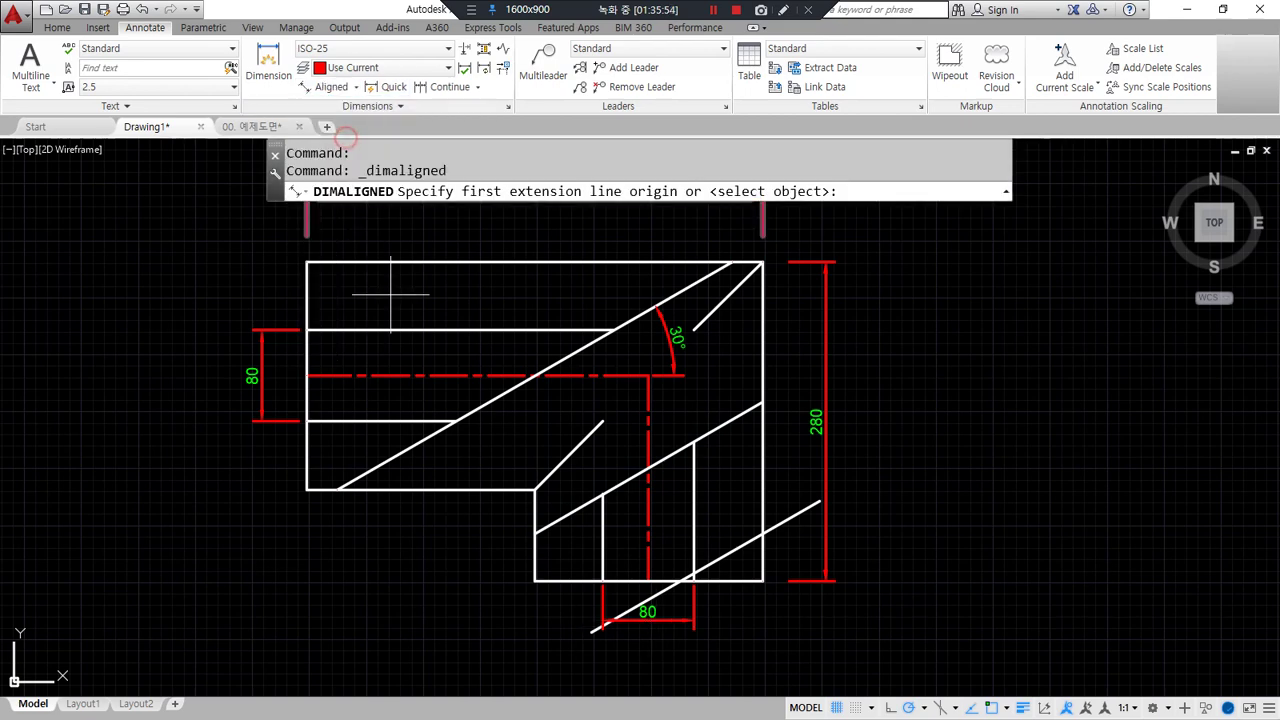
pyautogui.click(591, 632)
pyautogui.click(535, 533)
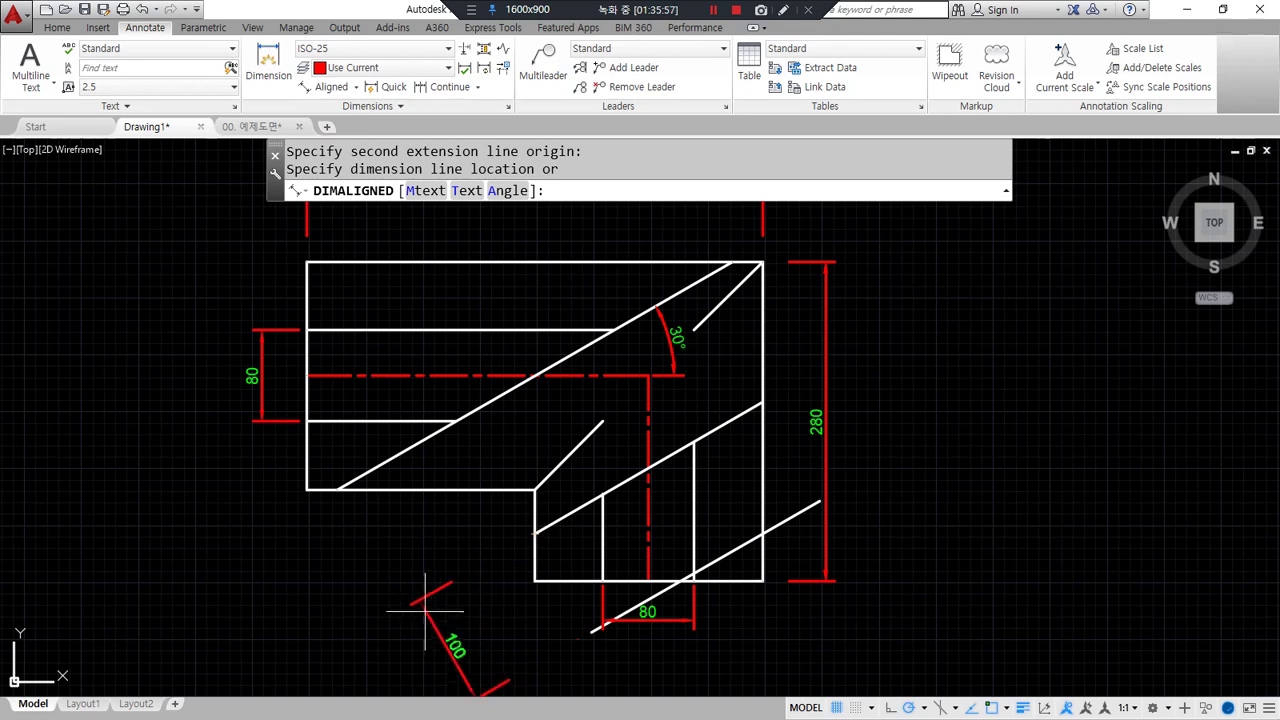
pyautogui.moveTo(391, 605); pyautogui.dragTo(400, 533, button='middle')
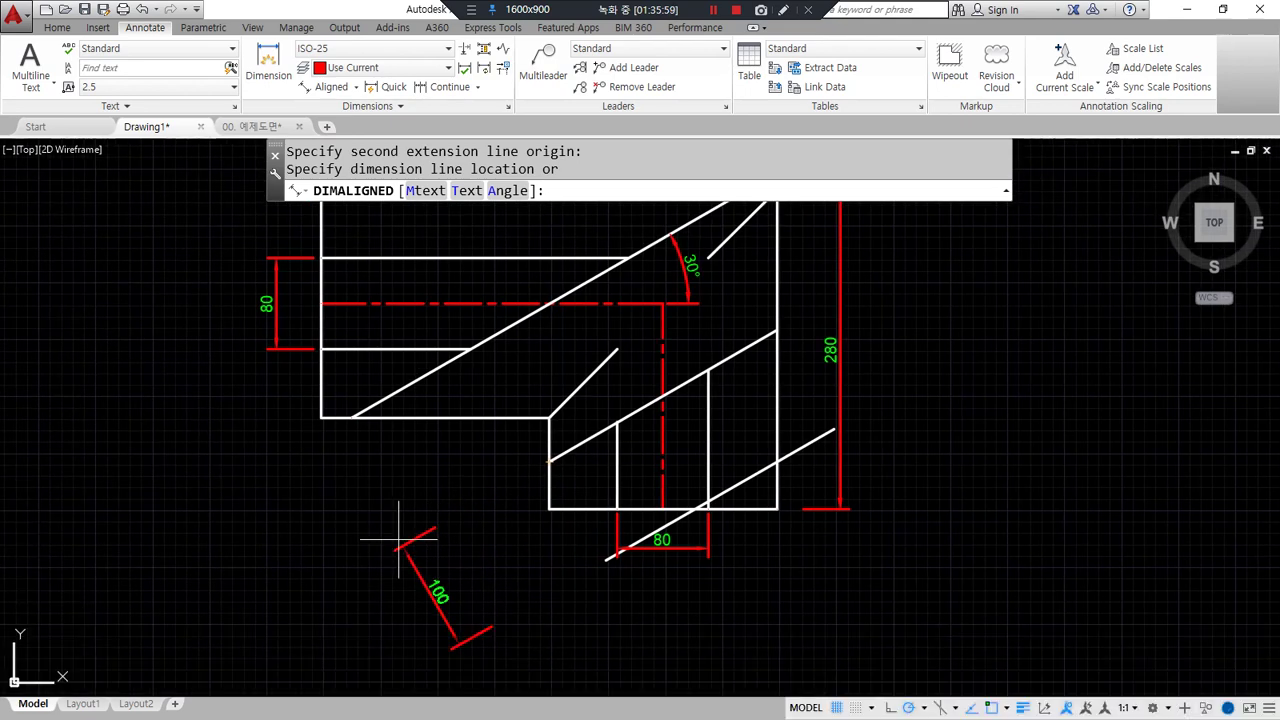
pyautogui.click(398, 538)
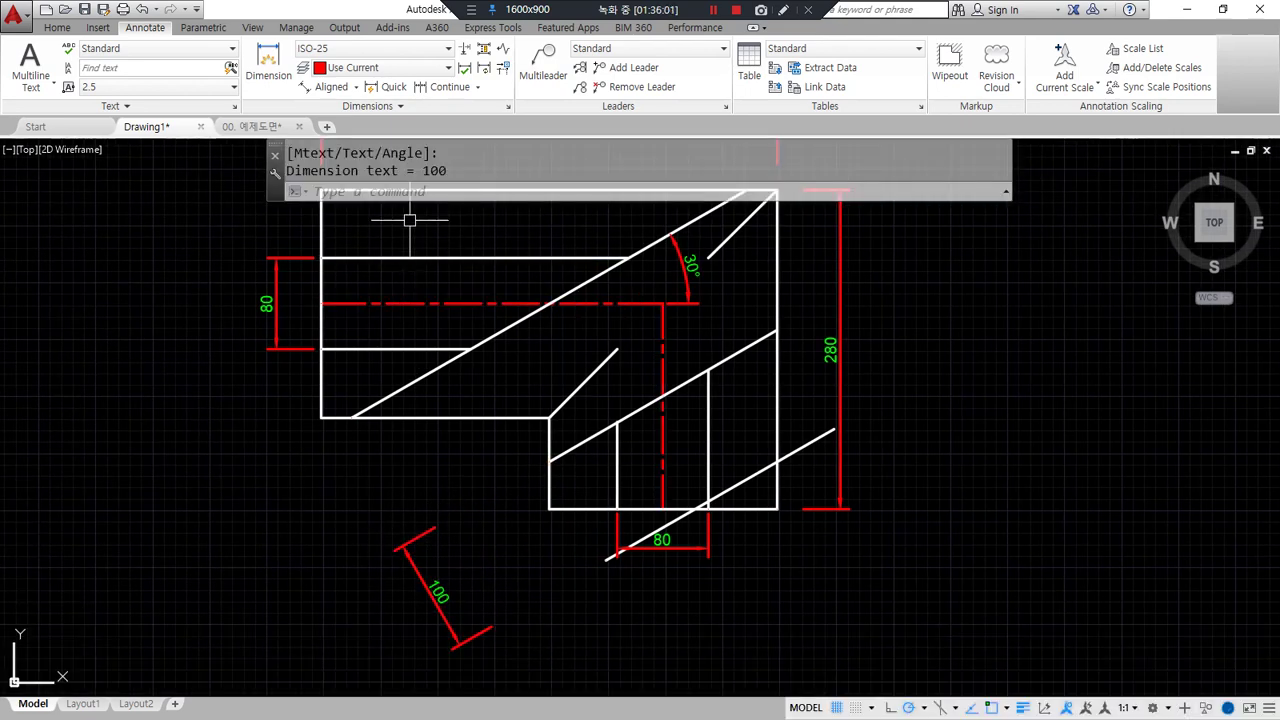
# Continue the aligned dimension to the lower end of the upper sloped line and the left end of the horizontal centre line
pyautogui.click(450, 86)
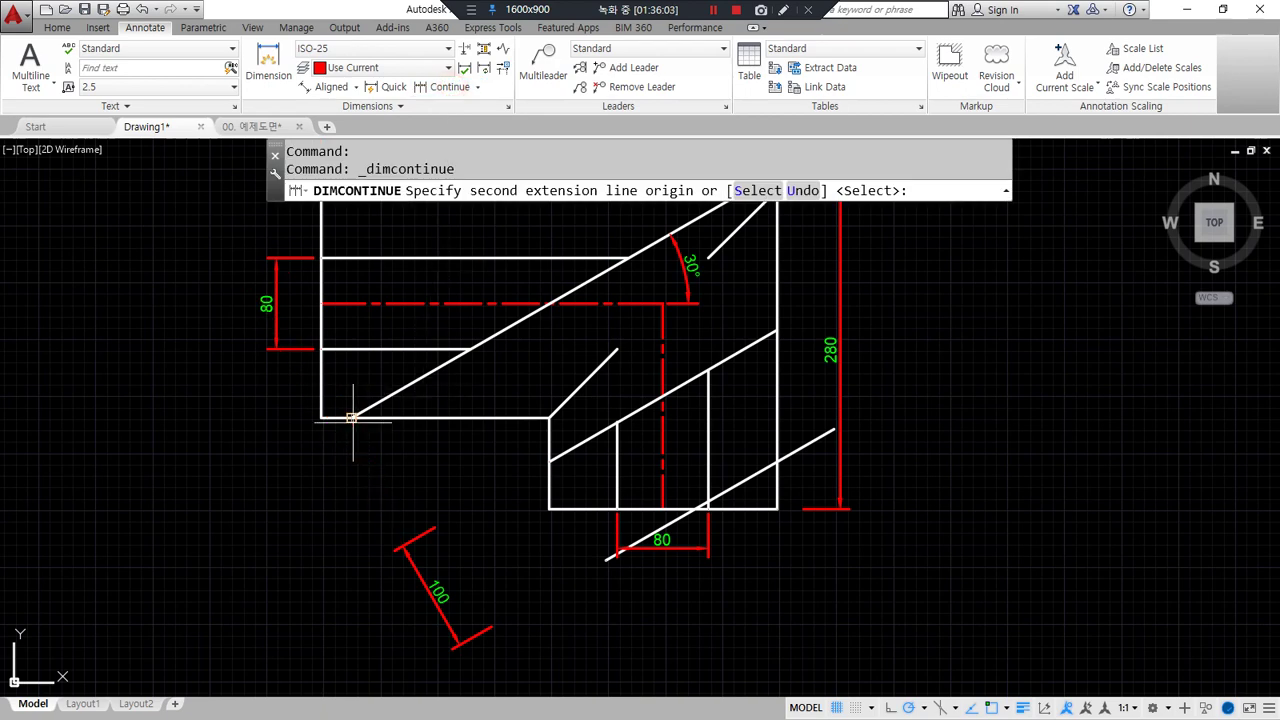
pyautogui.click(322, 417)
pyautogui.press('Escape')
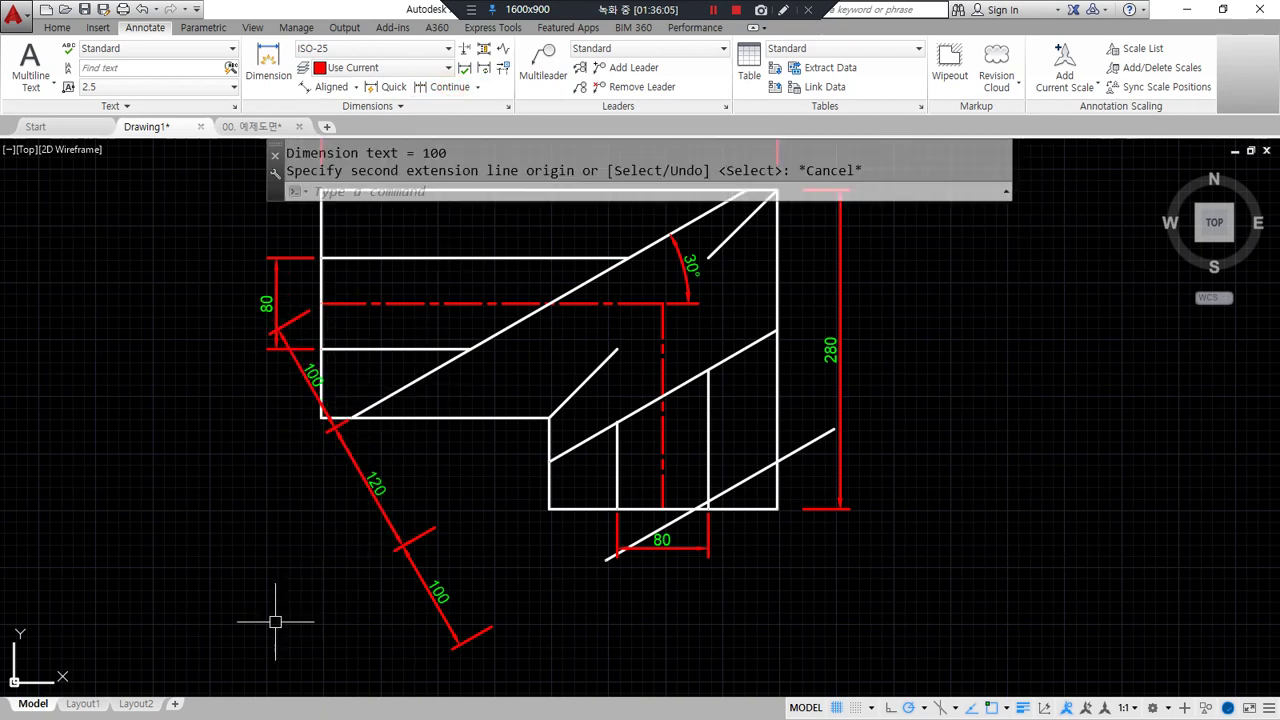
# Erase the offset helper line and the first aligned dimension attached to it
pyautogui.click(441, 628)
pyautogui.click(455, 596)
pyautogui.click(414, 585)
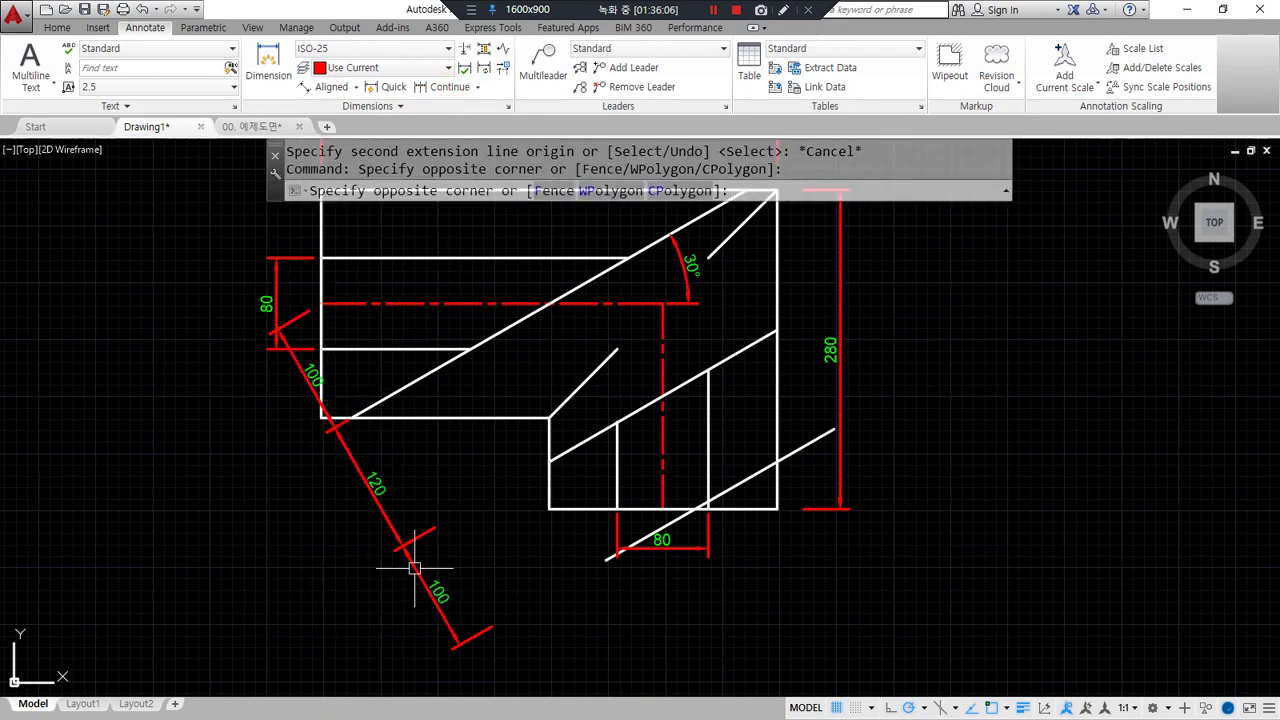
pyautogui.click(428, 569)
pyautogui.click(429, 569)
pyautogui.click(402, 590)
pyautogui.click(674, 523)
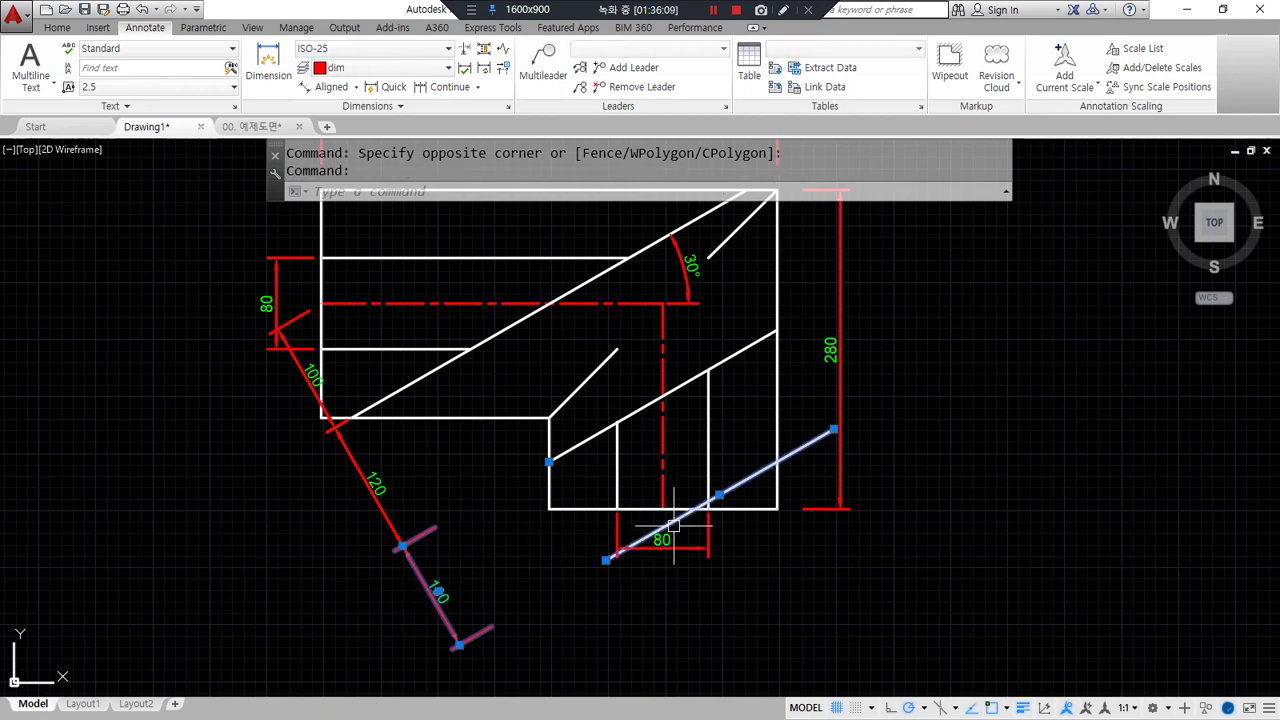
pyautogui.write('e')
pyautogui.press('Return')
pyautogui.moveTo(390, 617)
pyautogui.mouseDown()
pyautogui.moveTo(114, 434)
pyautogui.moveTo(384, 479)
pyautogui.mouseUp()
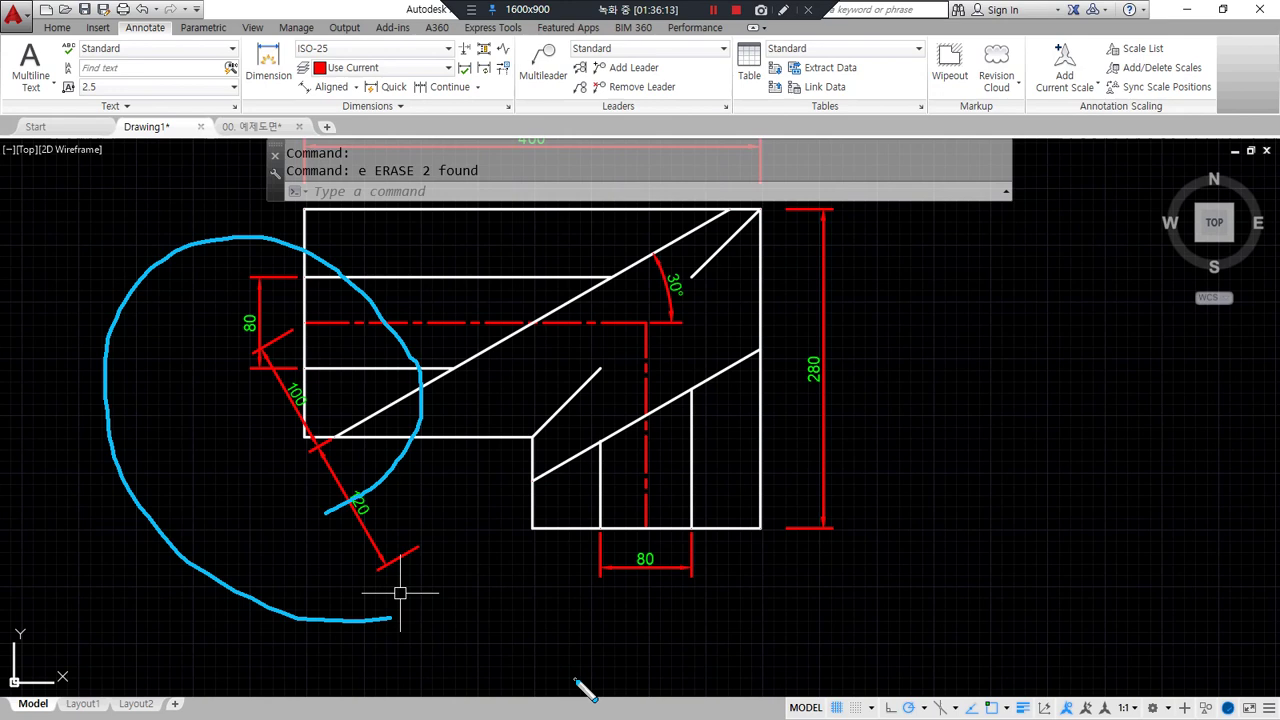
pyautogui.press('Escape')
# Modify the ISO-25 dimension style to turn off fixed length extension lines
pyautogui.write('d')
pyautogui.press('Return')
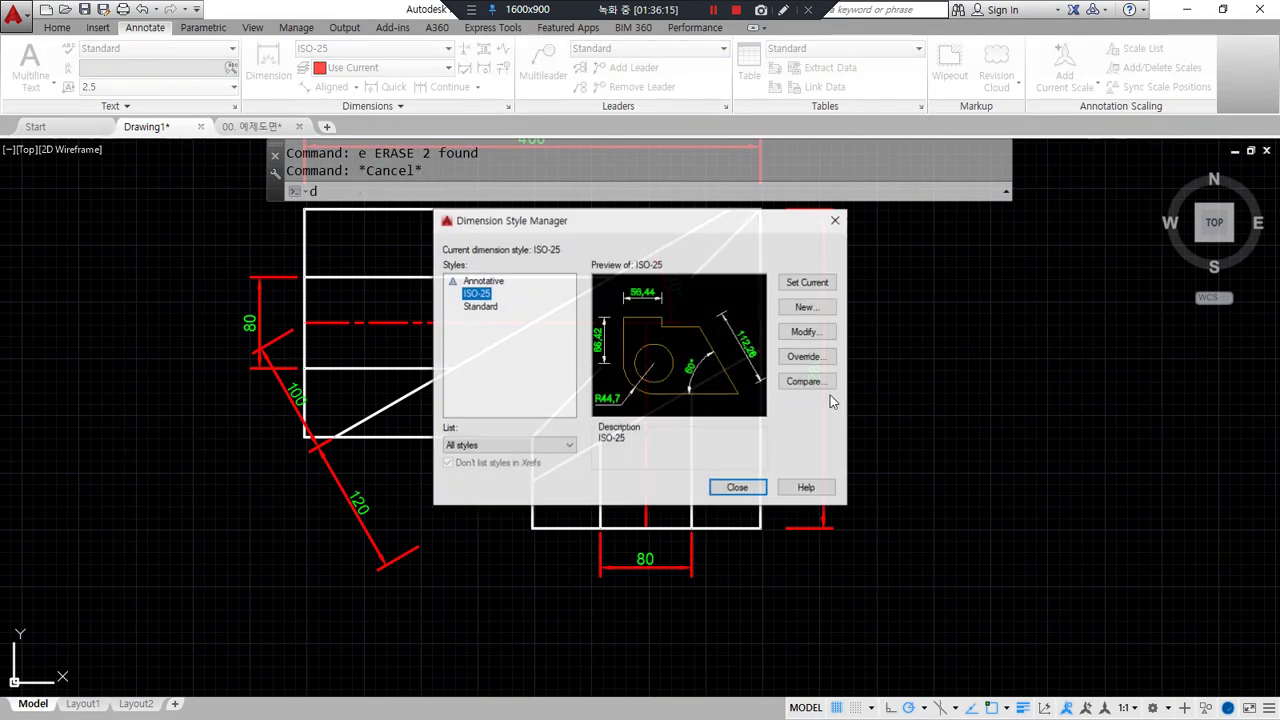
pyautogui.click(819, 334)
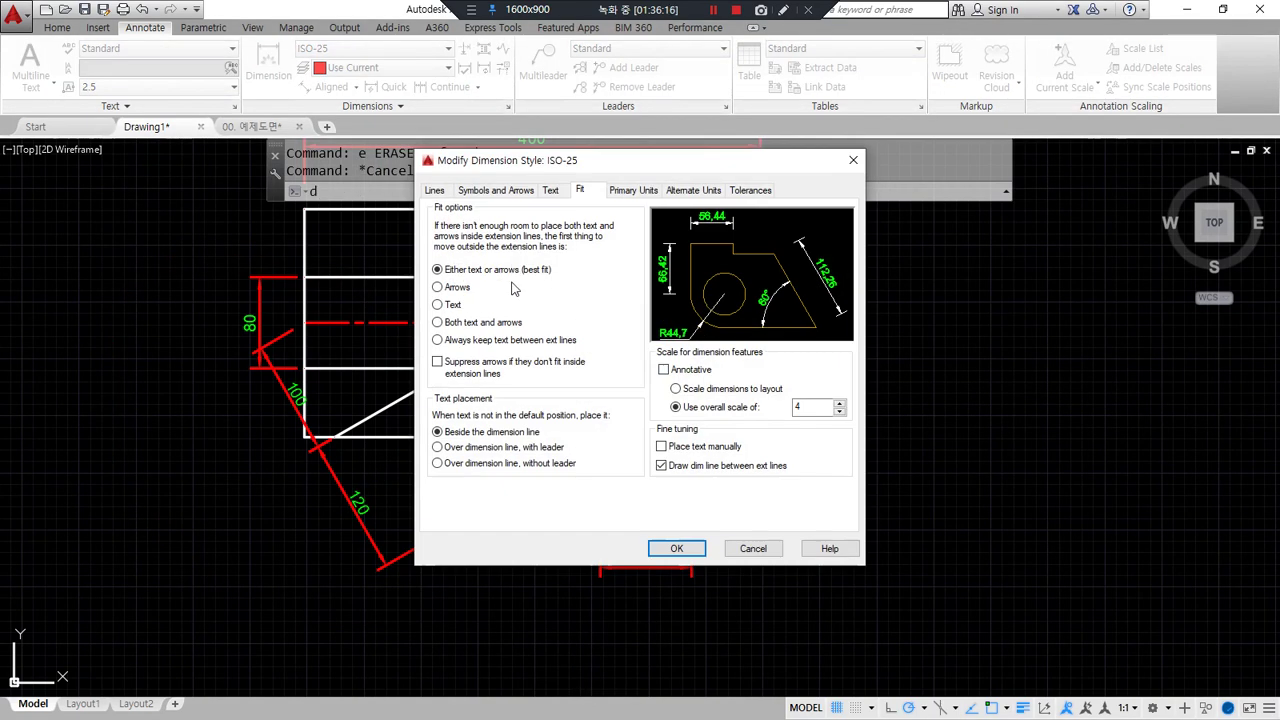
pyautogui.click(443, 190)
pyautogui.click(667, 441)
pyautogui.click(684, 554)
pyautogui.click(737, 487)
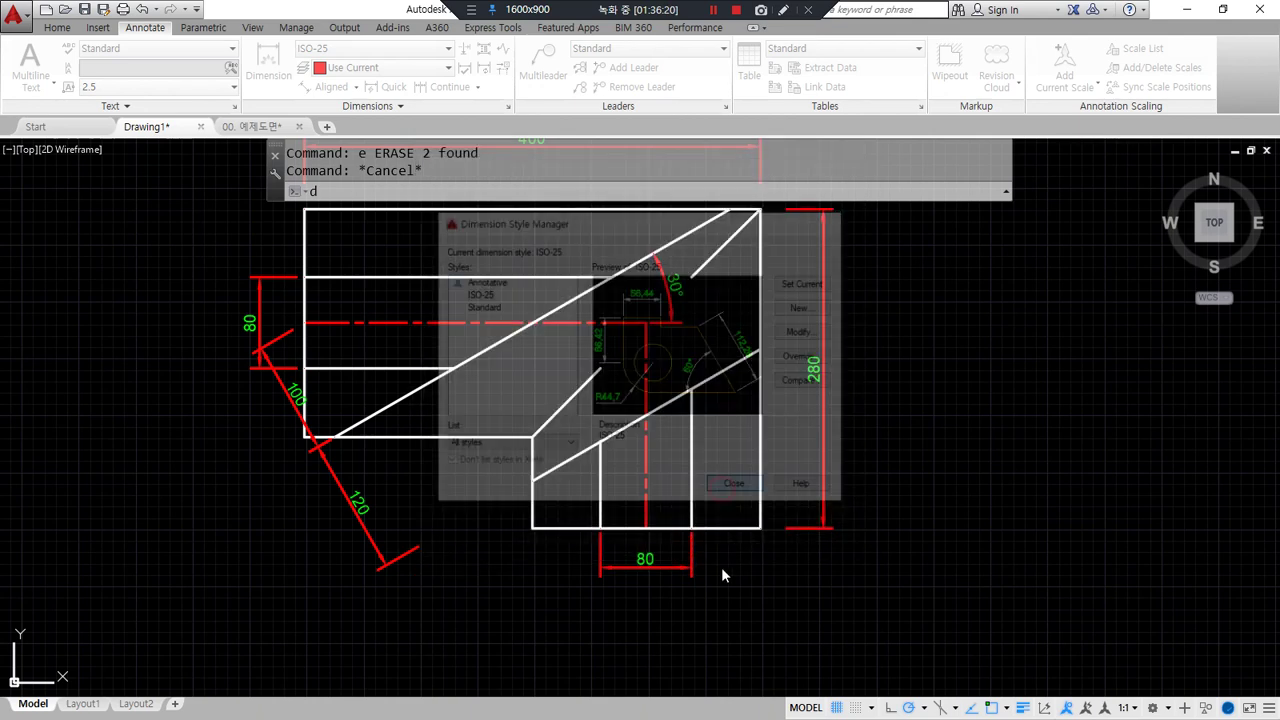
pyautogui.moveTo(535, 485)
pyautogui.mouseDown()
pyautogui.moveTo(390, 515)
pyautogui.moveTo(540, 490)
pyautogui.mouseUp()
pyautogui.moveTo(362, 463); pyautogui.dragTo(345, 430)
pyautogui.moveTo(310, 366); pyautogui.dragTo(318, 286)
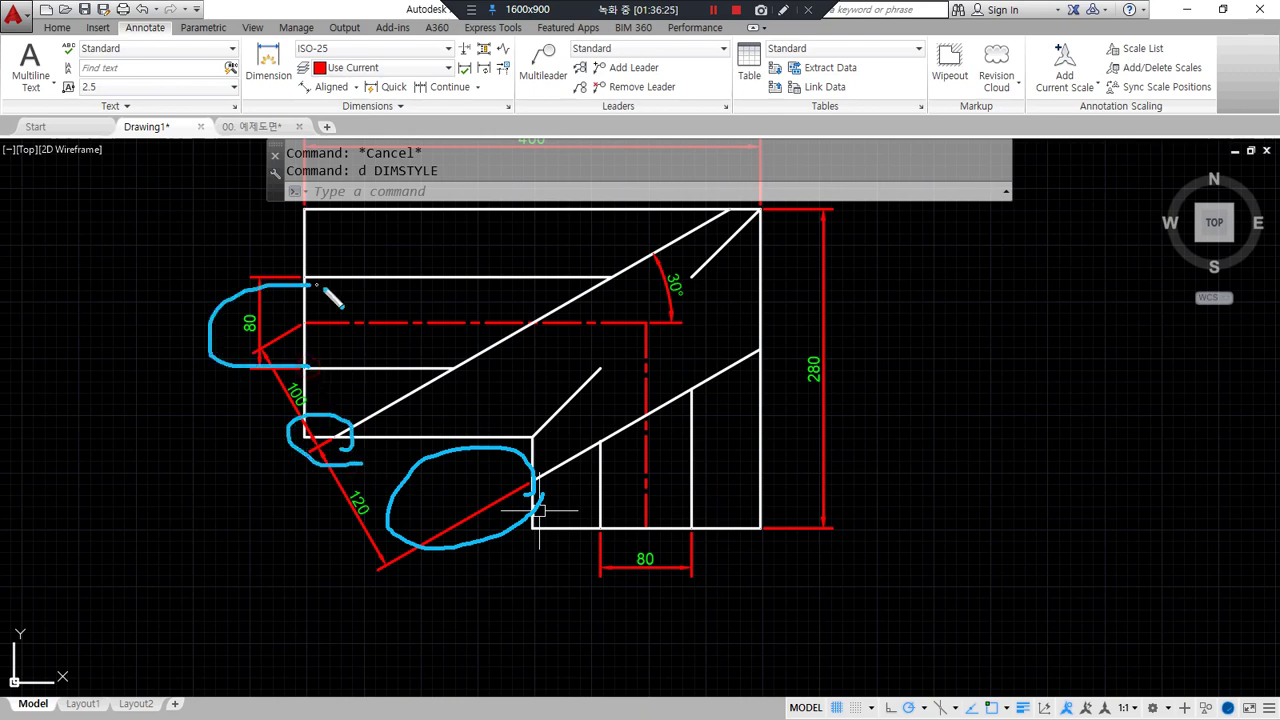
# Move the two continued aligned dimensions farther out from the top view, keeping their dimension lines in line with each other
pyautogui.click(352, 508)
pyautogui.click(386, 565)
pyautogui.click(318, 603)
pyautogui.click(287, 400)
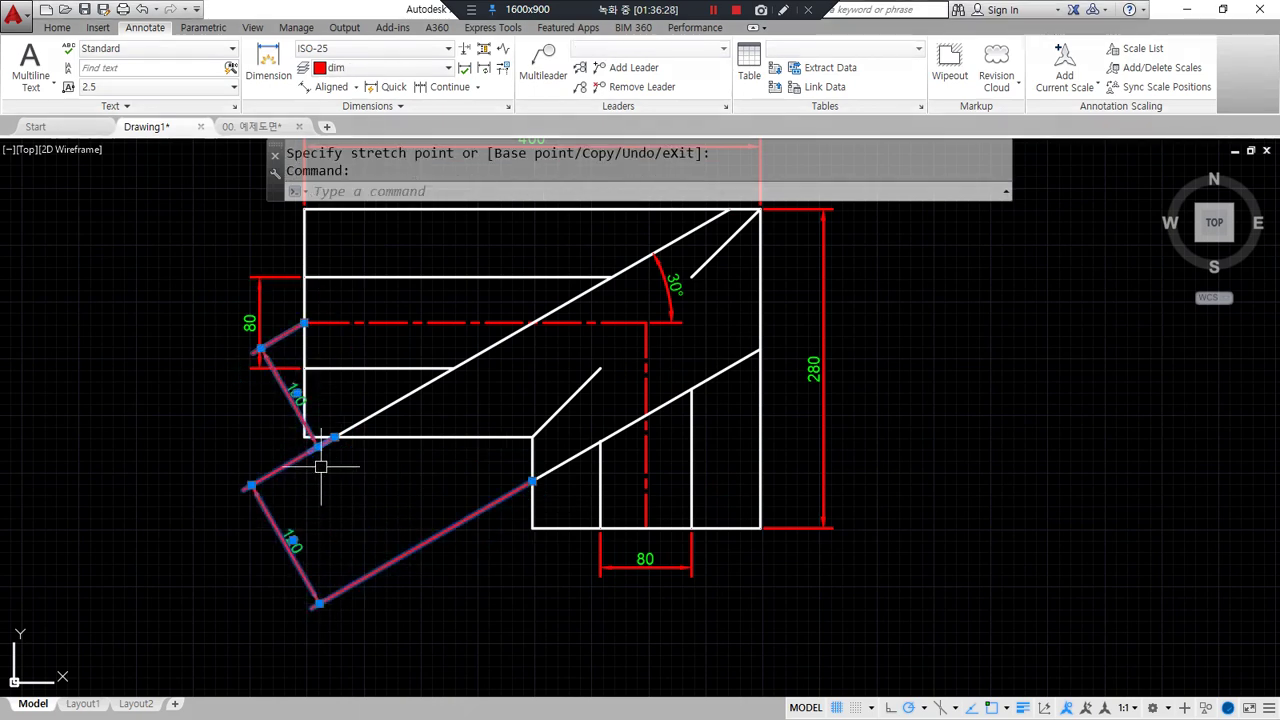
pyautogui.scroll(4, 318, 465)
pyautogui.click(298, 419)
pyautogui.click(129, 517)
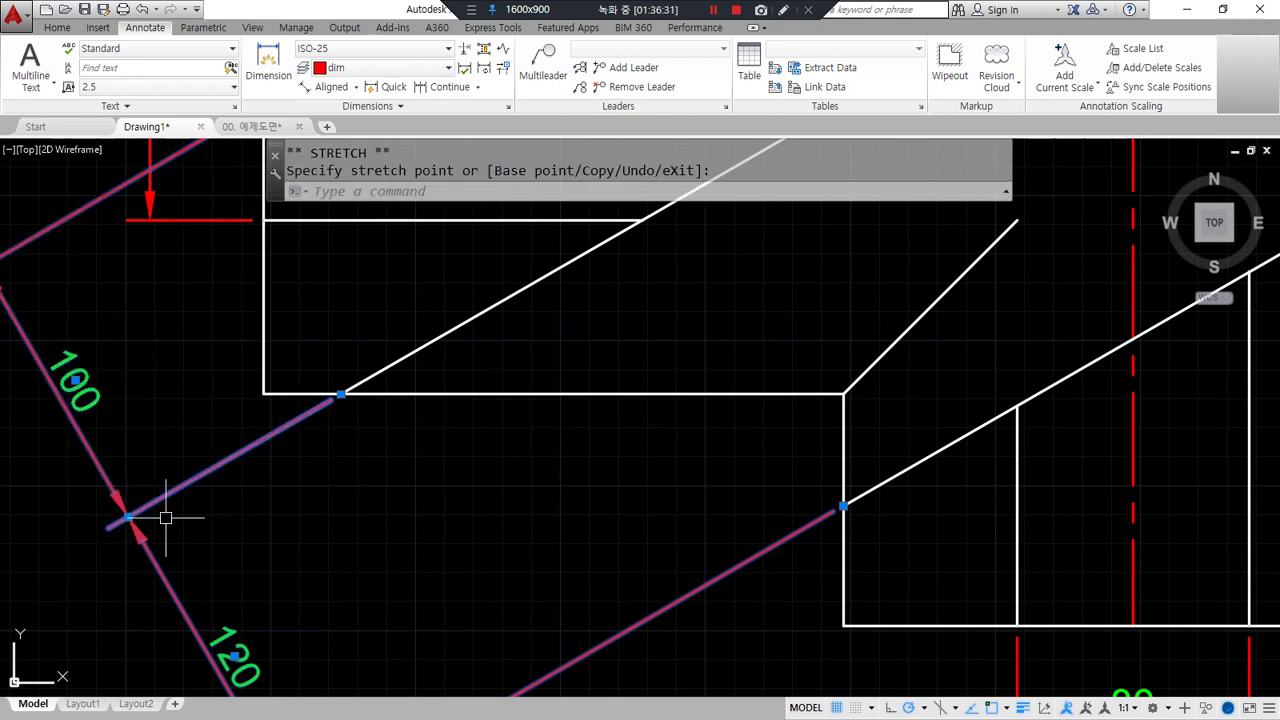
pyautogui.press('Escape')
pyautogui.scroll(-4, 334, 494)
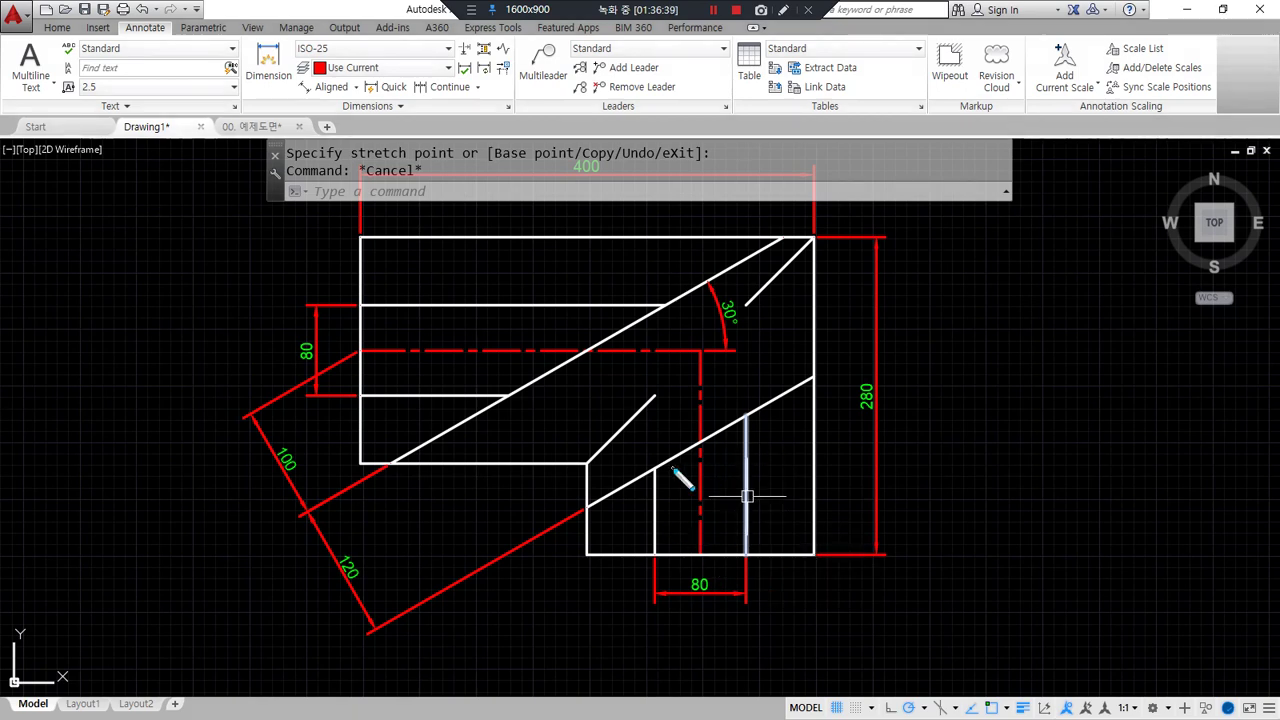
# Erase the two aligned dimensions beside the lower left of the top view
pyautogui.moveTo(875, 463); pyautogui.dragTo(518, 684)
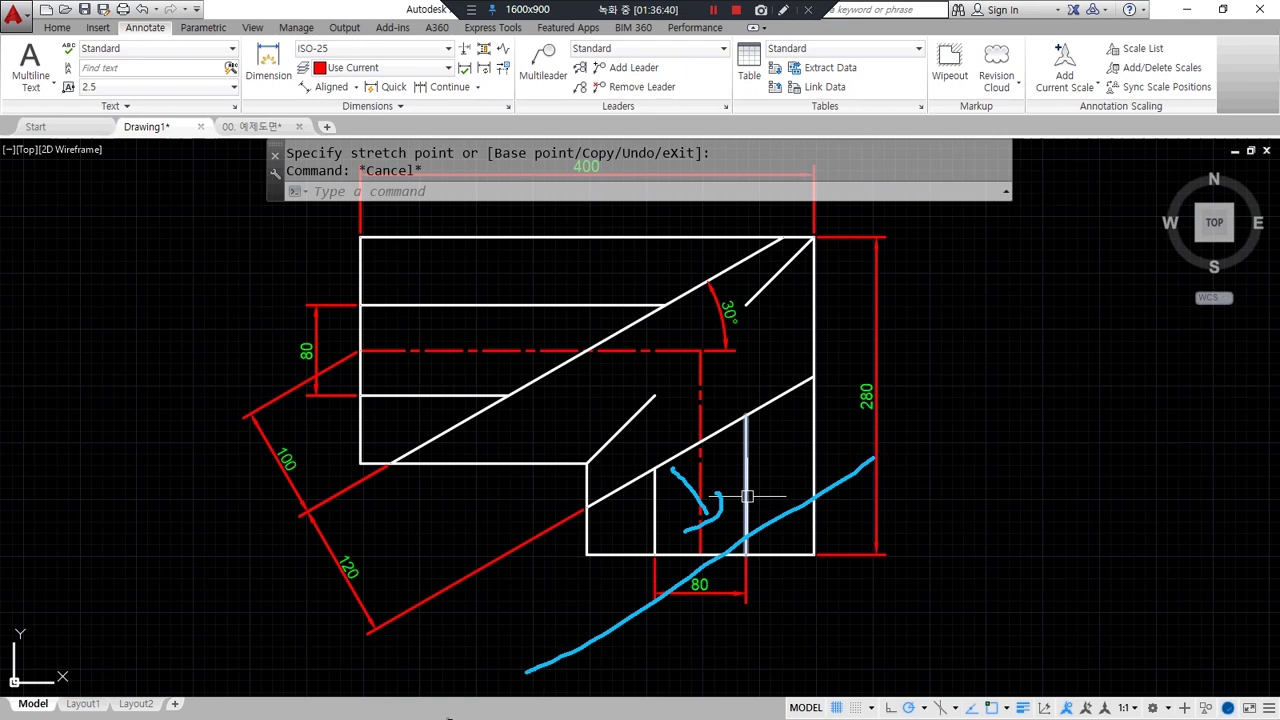
pyautogui.click(363, 478)
pyautogui.click(192, 543)
pyautogui.write('e')
pyautogui.press('Return')
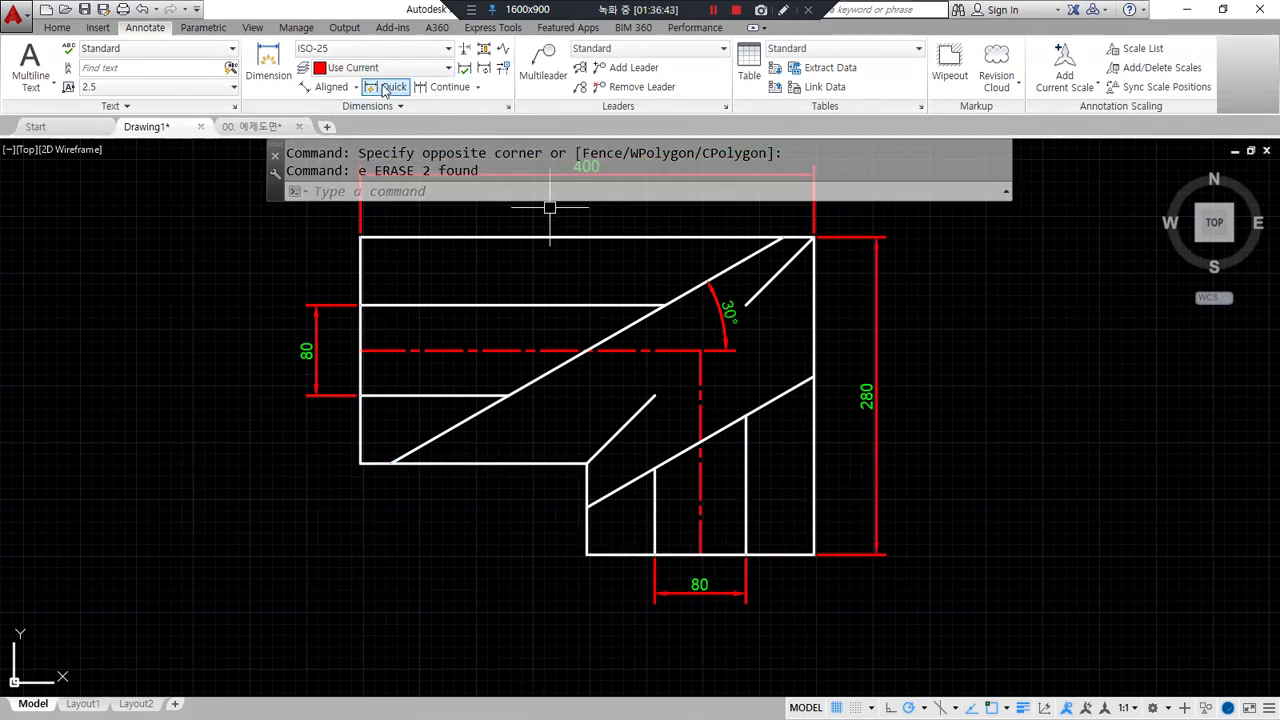
# Add a linear dimension rotated to 30 degrees between the centre line's left end and the lower end of the upper sloped line
pyautogui.click(360, 88)
pyautogui.click(345, 190)
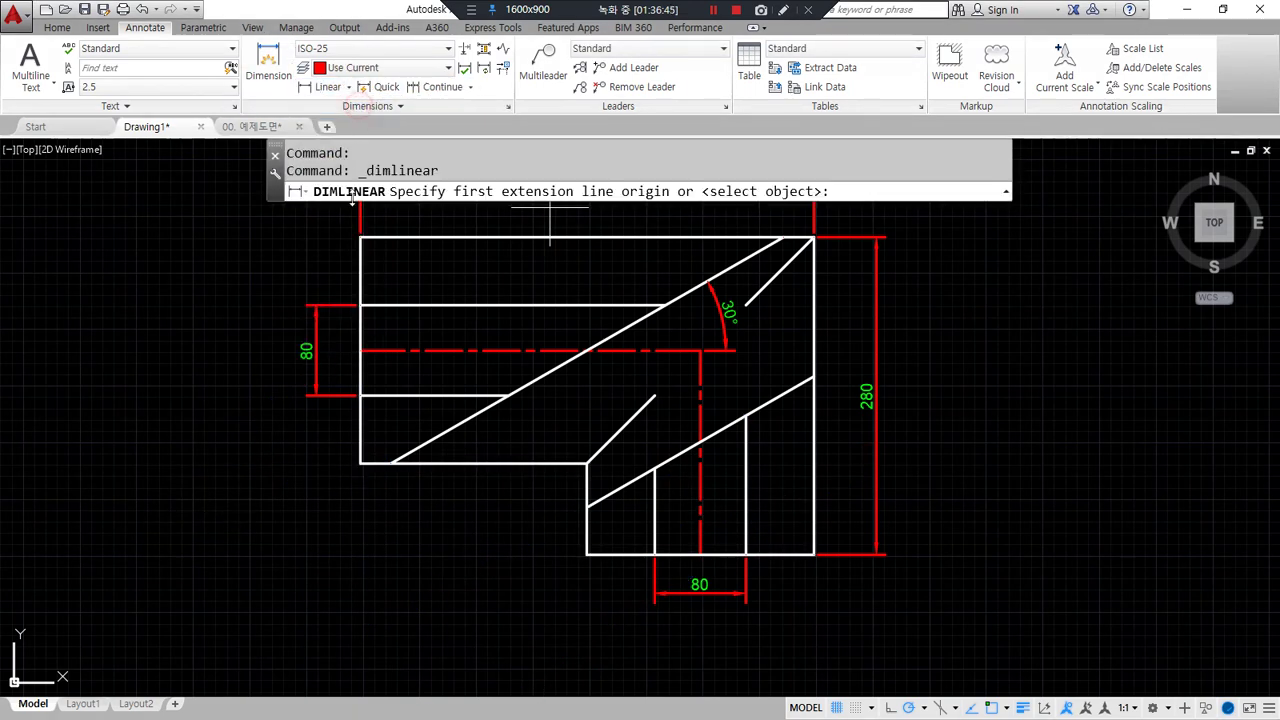
pyautogui.click(361, 343)
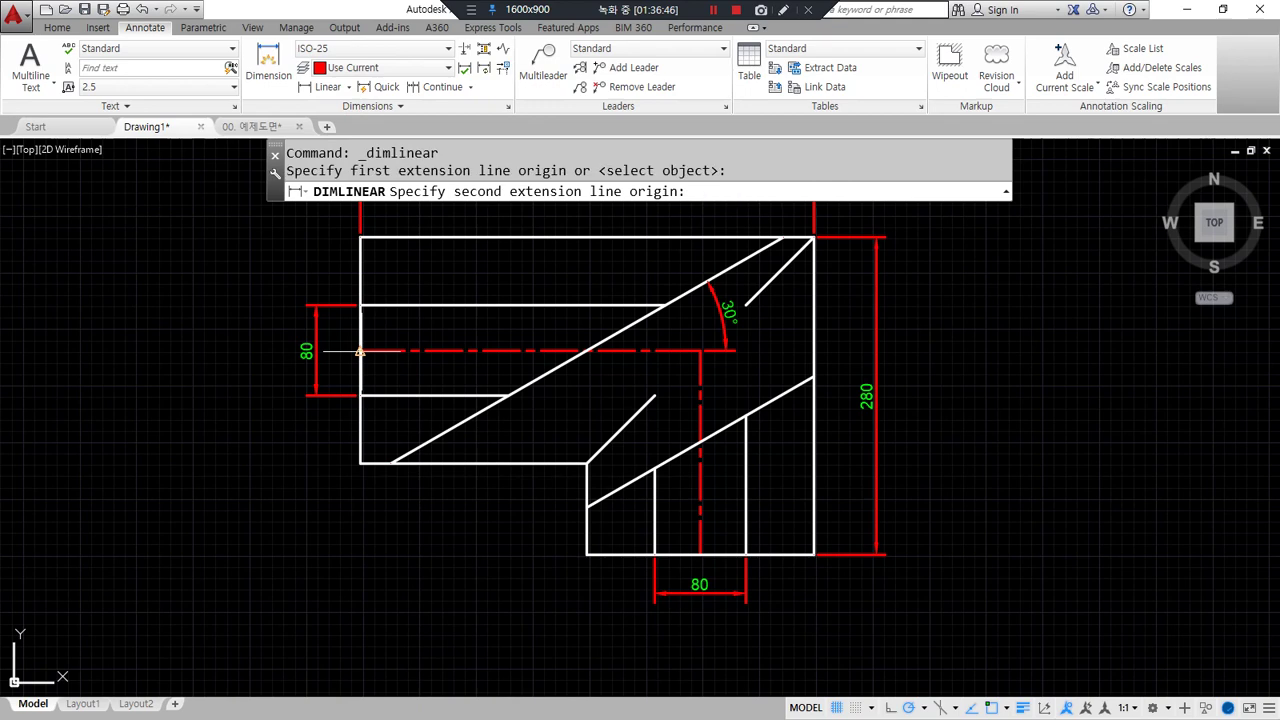
pyautogui.click(390, 463)
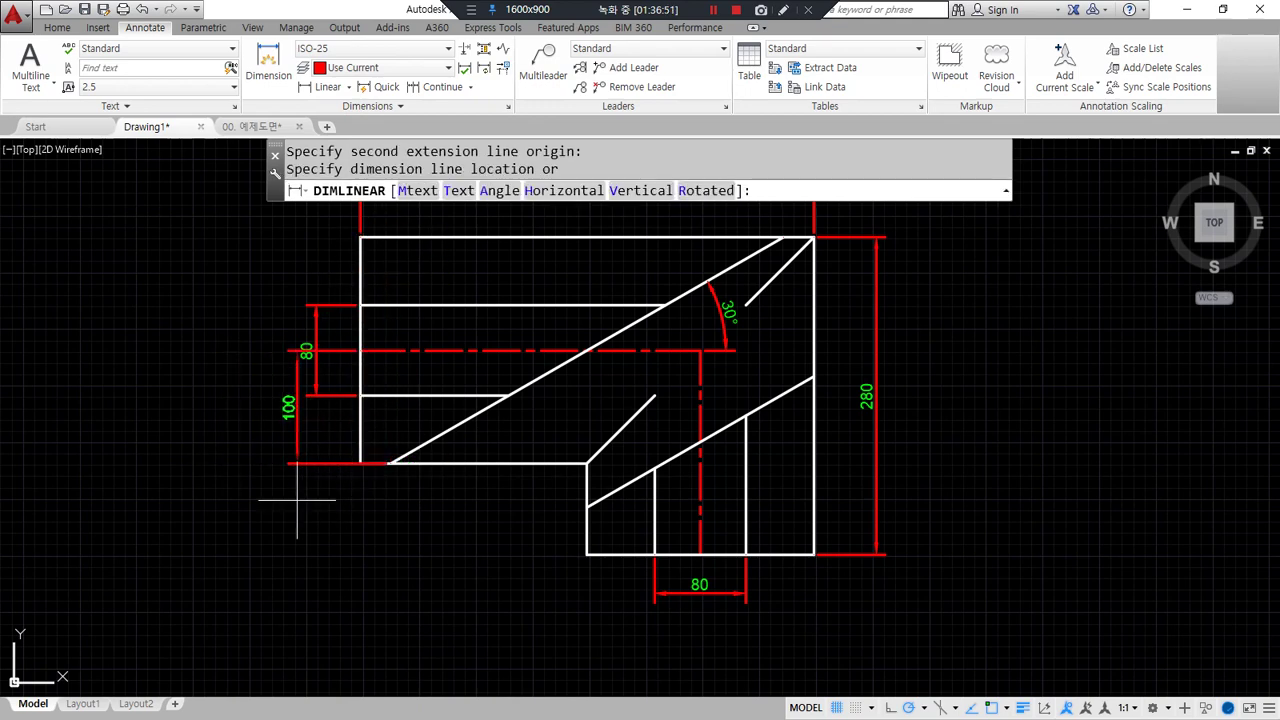
pyautogui.moveTo(722, 210)
pyautogui.mouseDown()
pyautogui.moveTo(678, 206)
pyautogui.moveTo(762, 196)
pyautogui.moveTo(716, 226)
pyautogui.mouseUp()
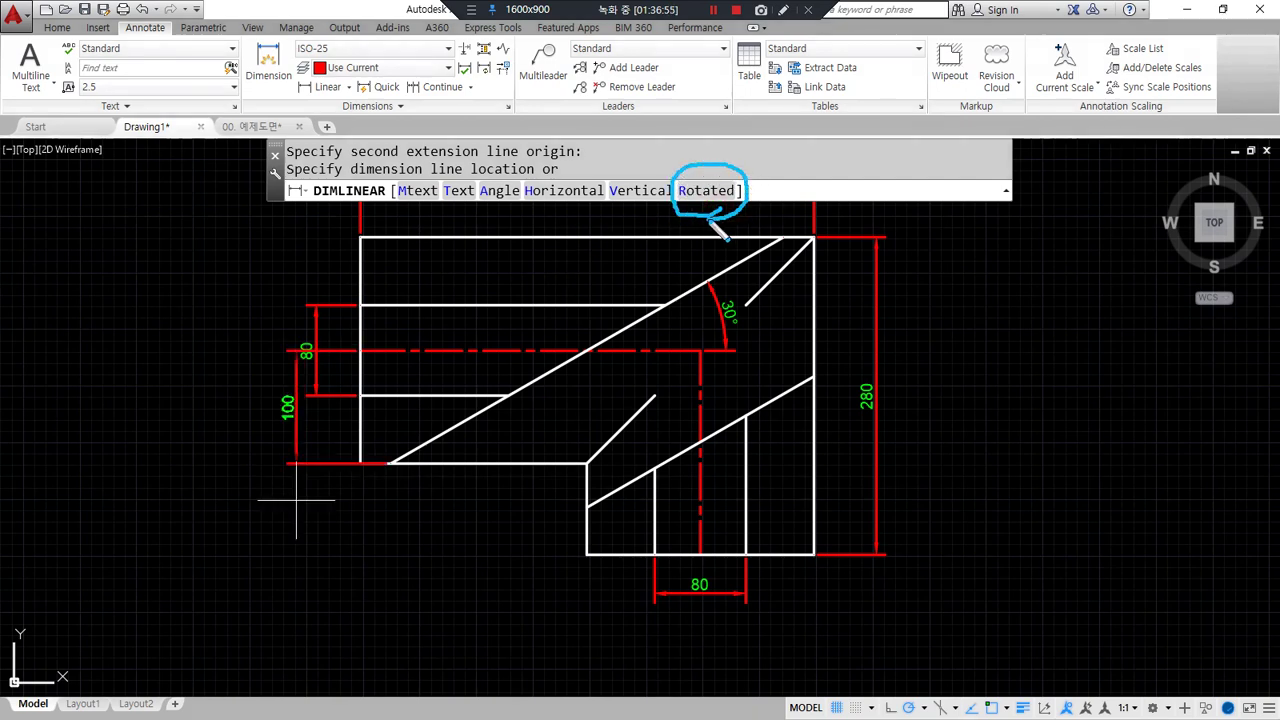
pyautogui.click(717, 190)
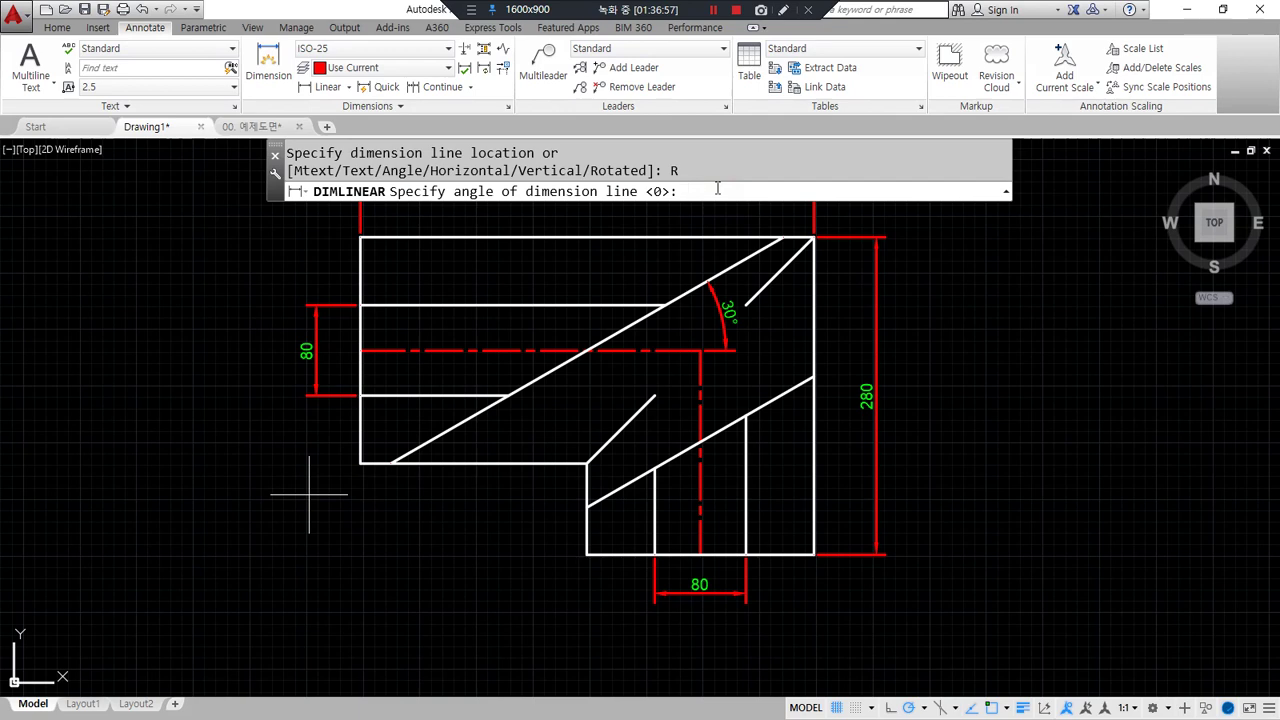
pyautogui.write('30')
pyautogui.press('Return')
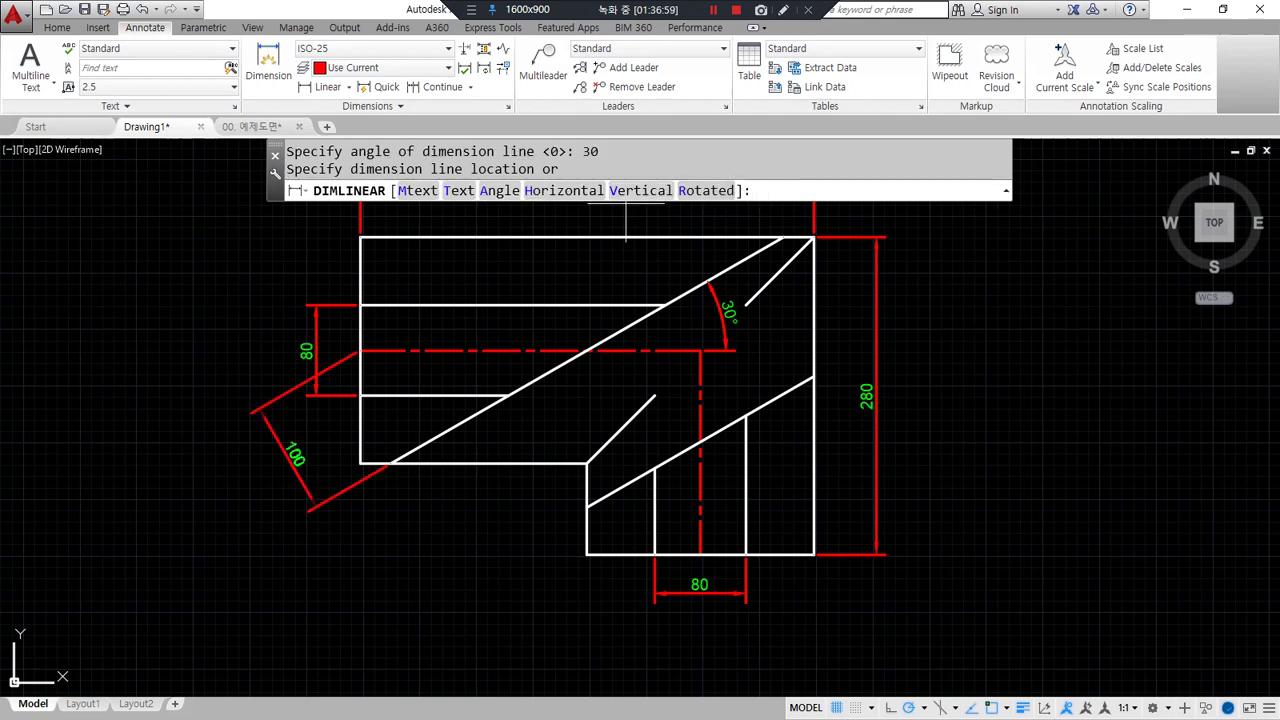
pyautogui.click(288, 435)
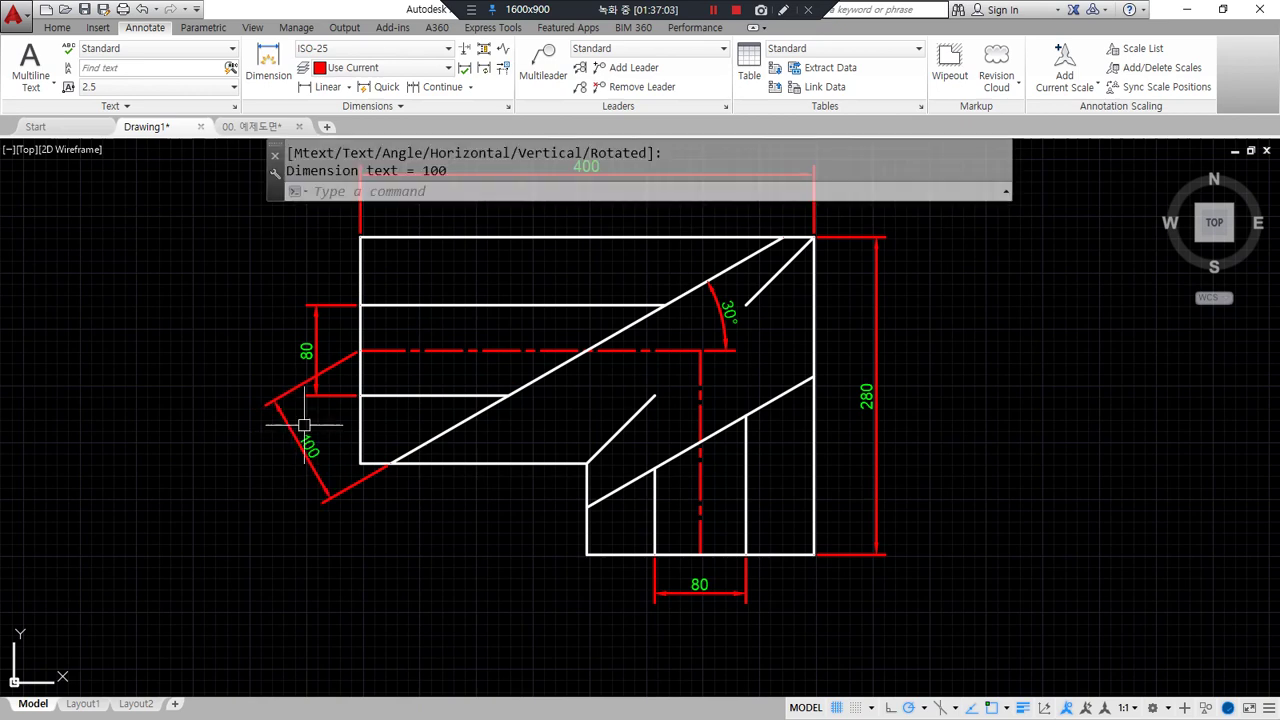
# Continue the rotated dimension to the left end of the lower sloped line
pyautogui.click(443, 88)
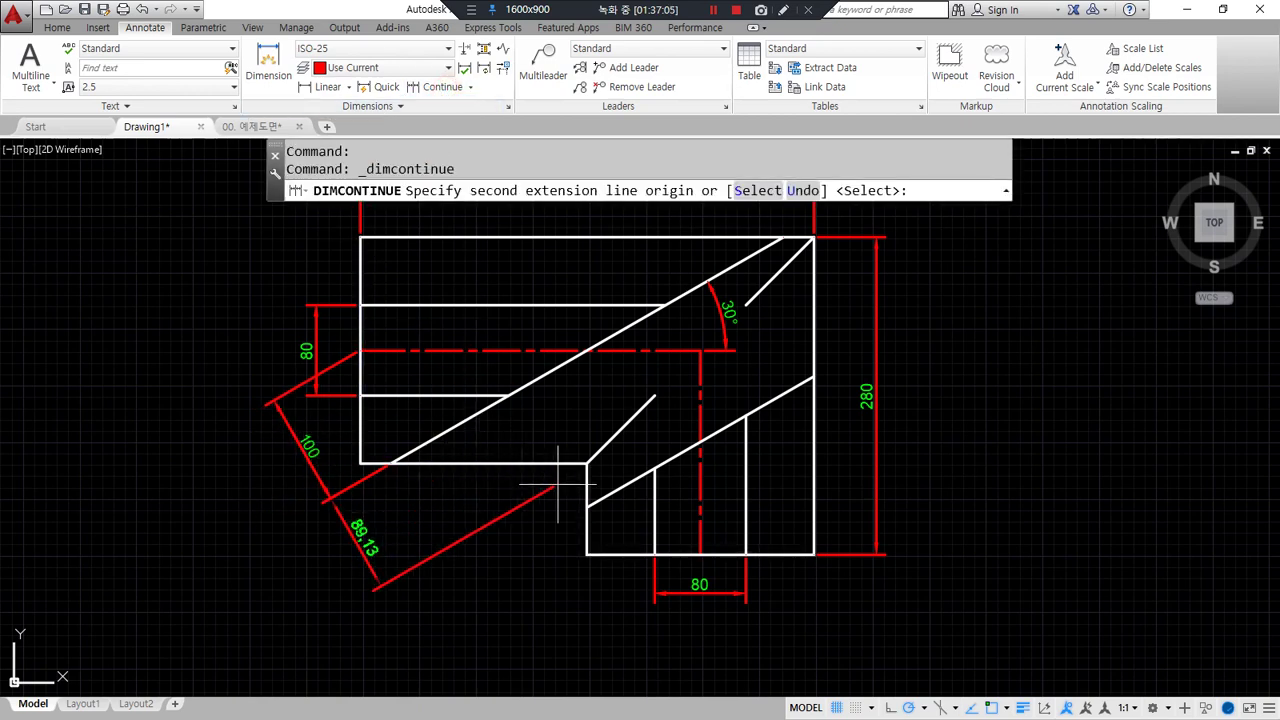
pyautogui.click(586, 506)
pyautogui.press('Escape')
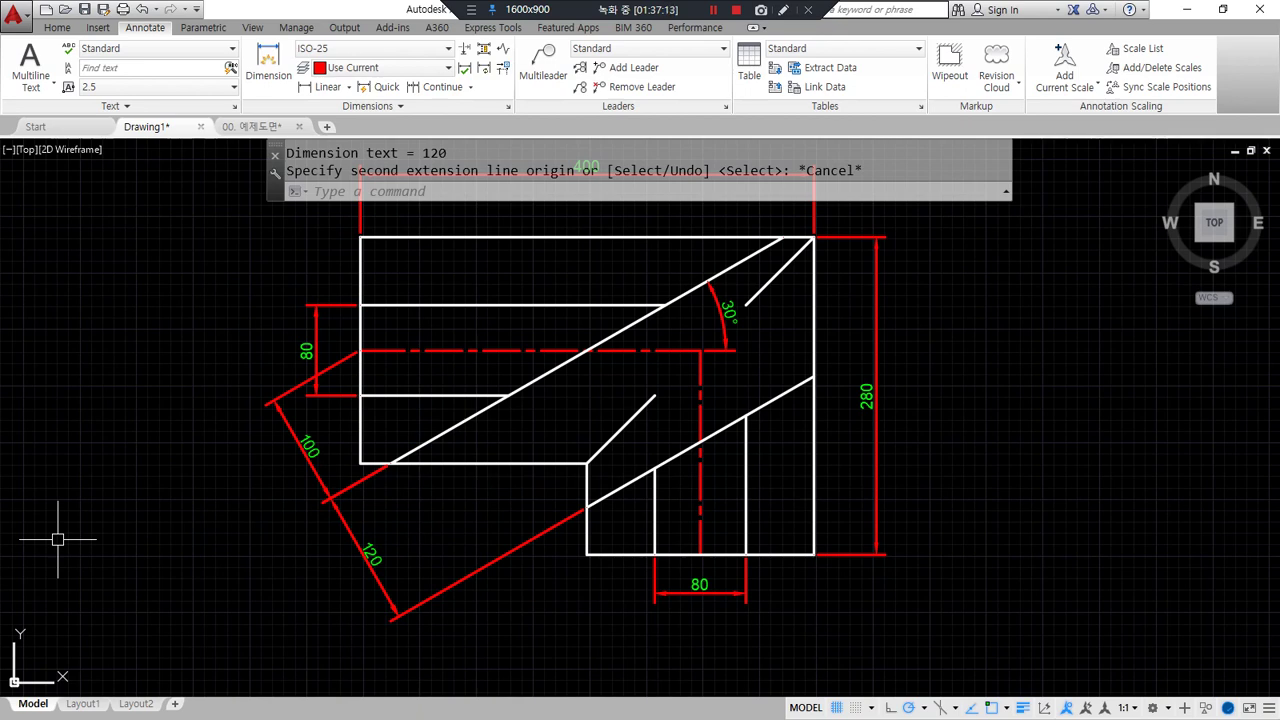
pyautogui.press('Escape')
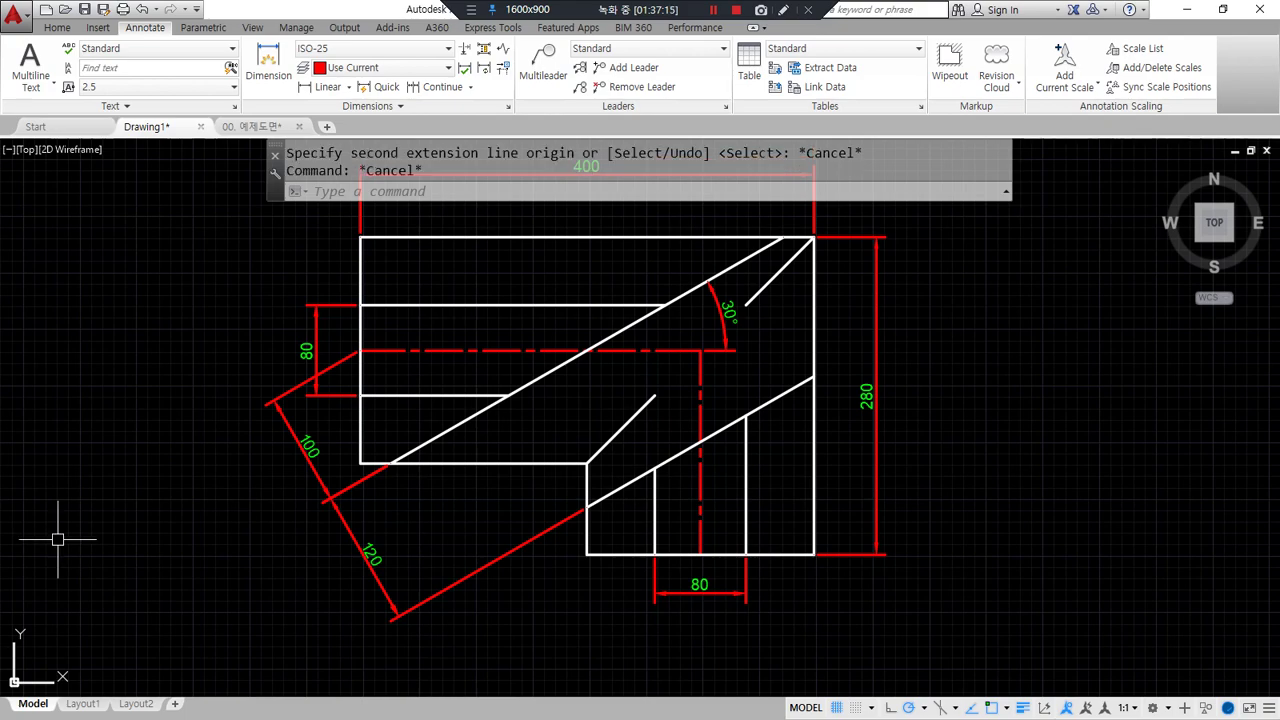